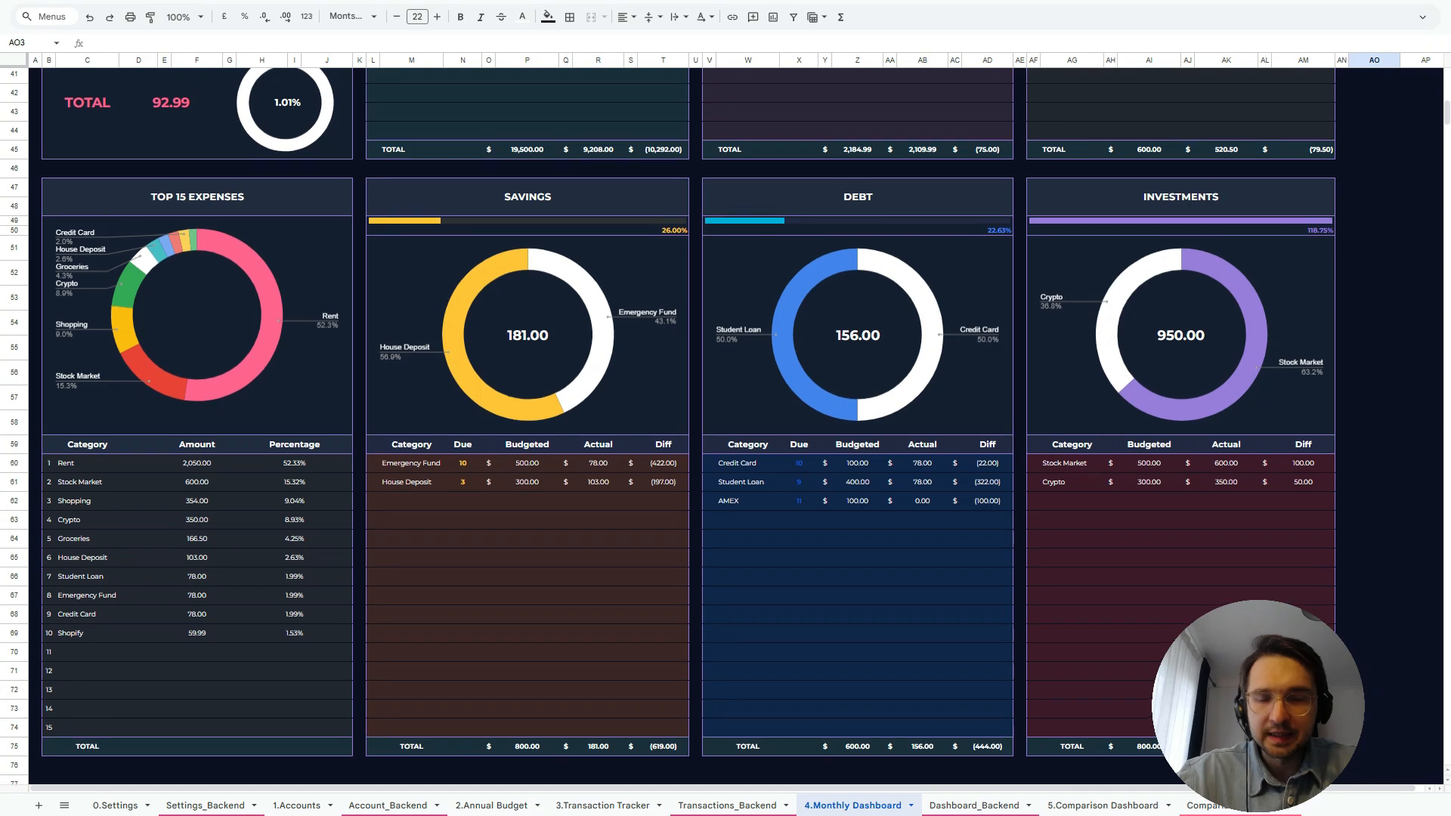
Look over the finished Monthly Dashboard for May 2025, from the account charts down to the savings, debt and investments tables
scroll(680, 427, "up", 8)
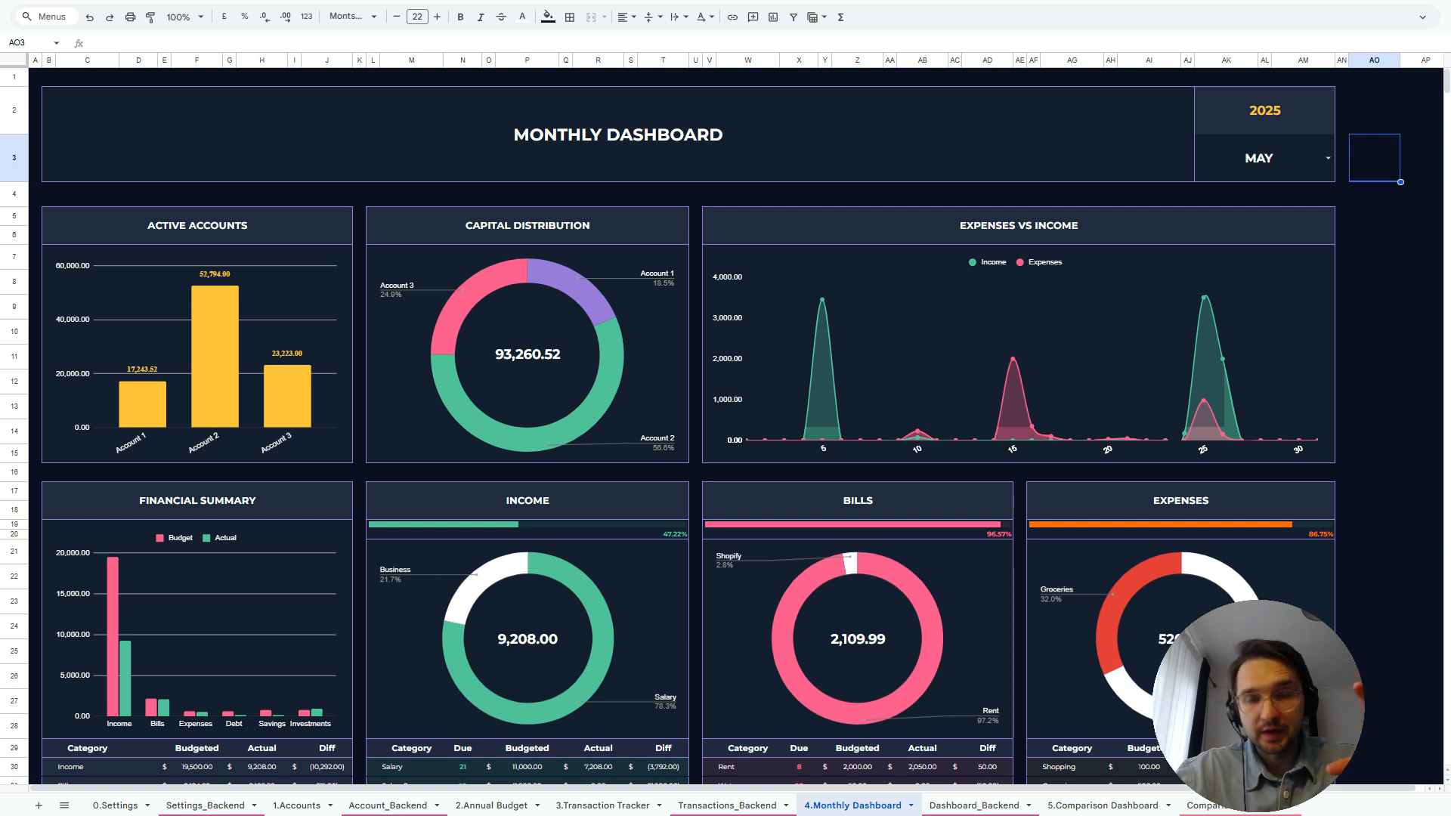
scroll(725, 423, "down", 3)
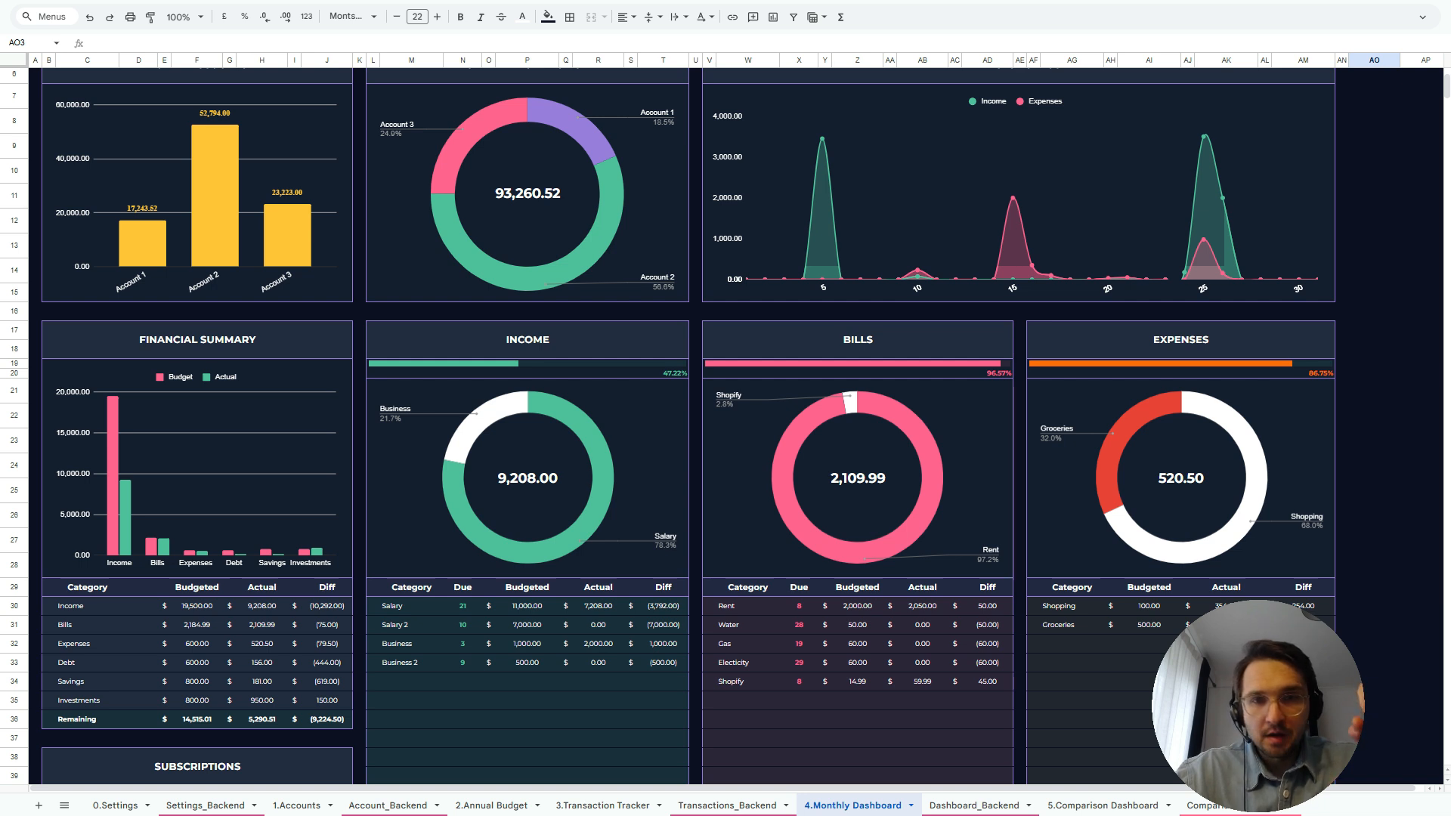
scroll(667, 426, "down", 1)
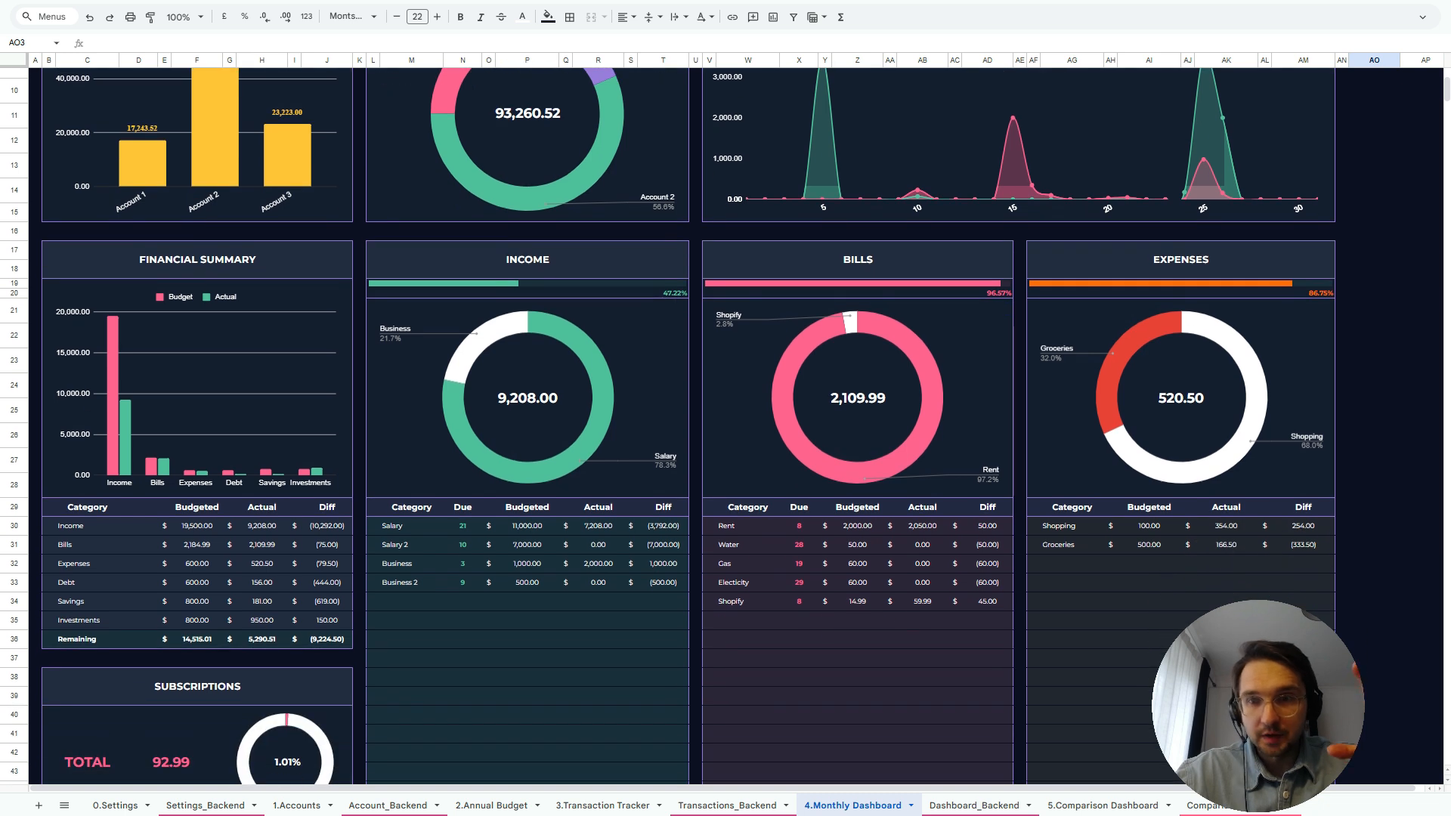
scroll(667, 427, "down", 3)
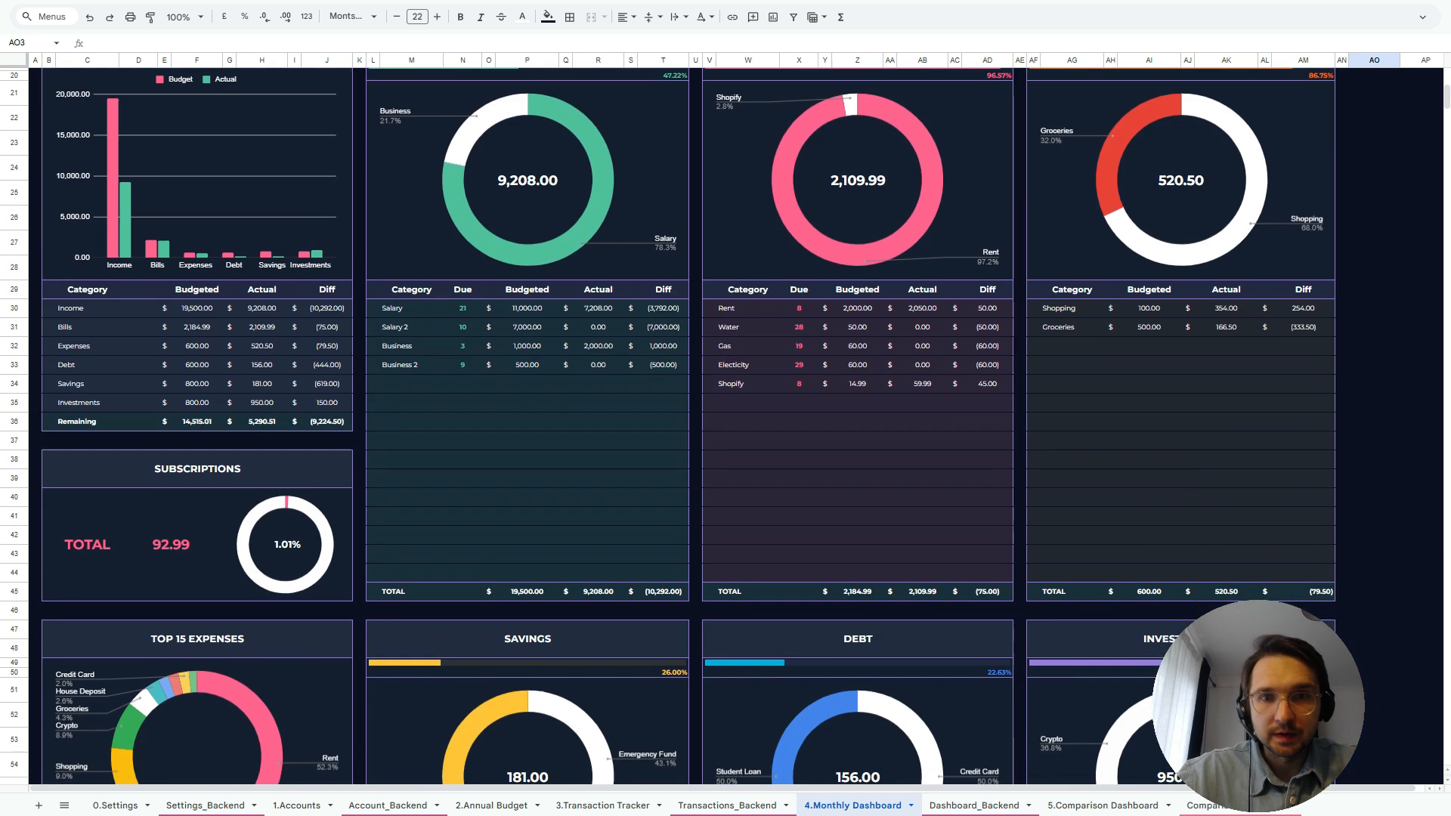
scroll(667, 426, "down", 2)
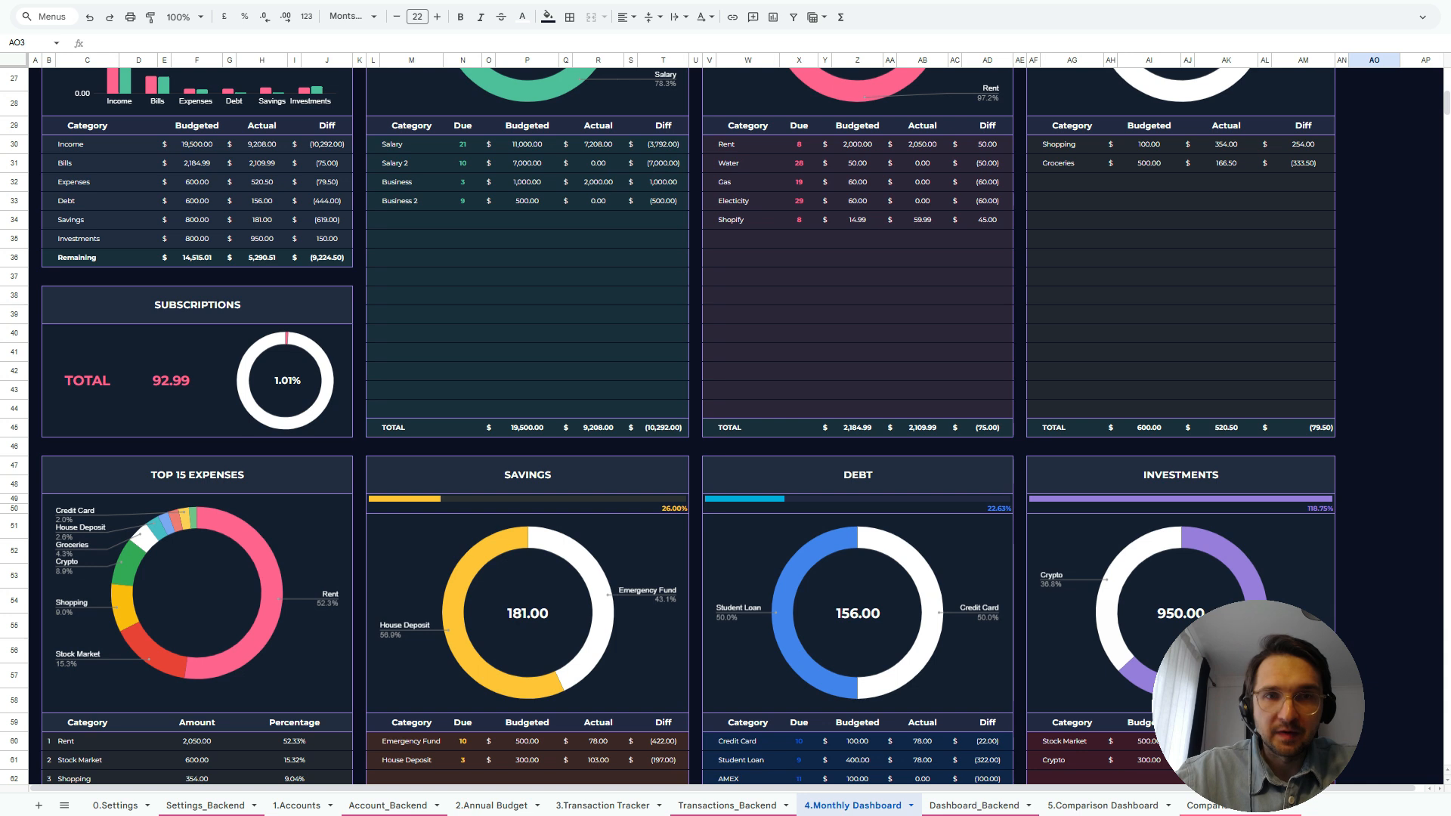
scroll(667, 426, "up", 8)
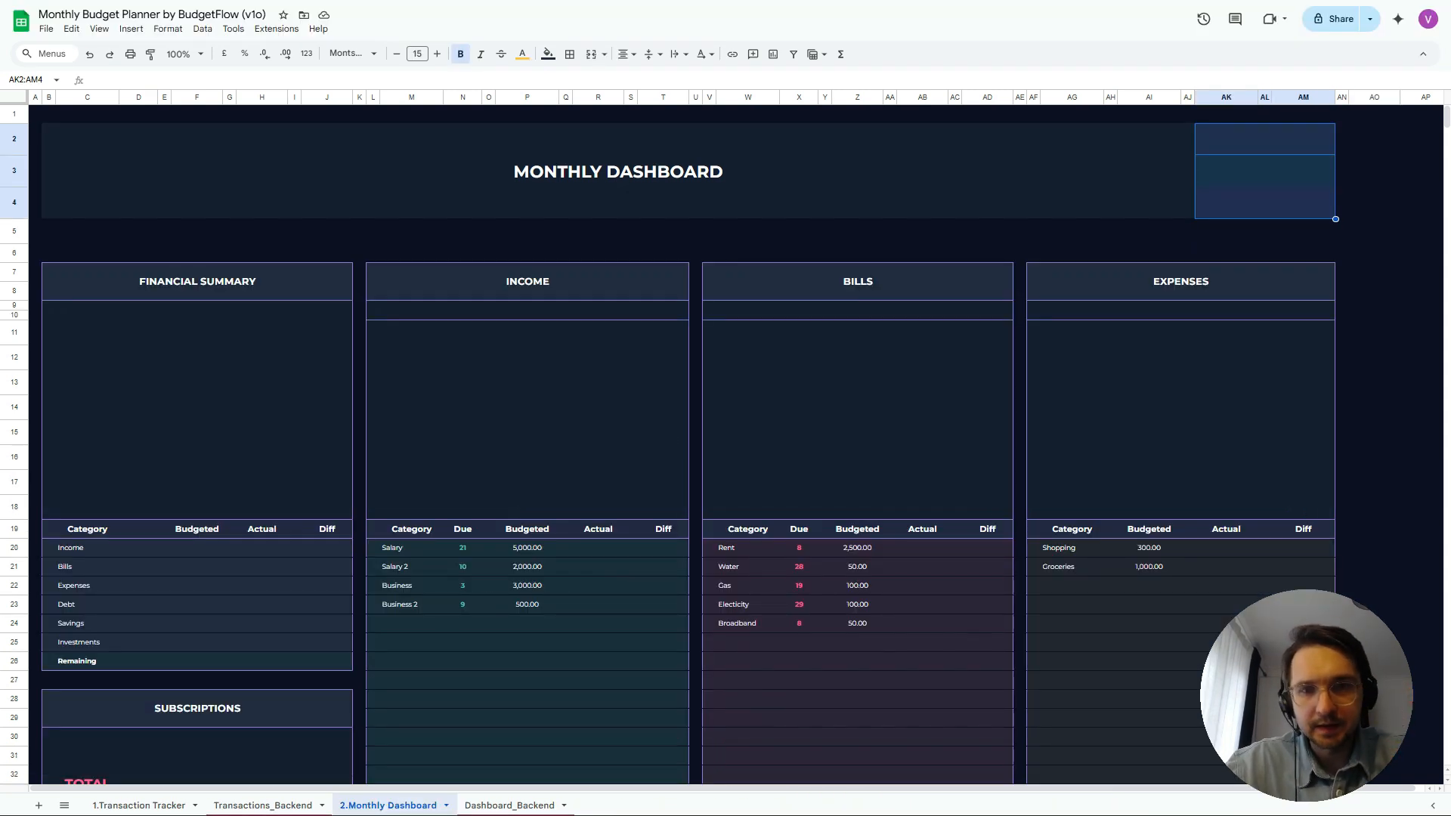
Review the unfilled Monthly Dashboard layout in the Monthly Budget Planner, from Financial Summary down to the Top 15 Expenses and Investments sections
scroll(669, 444, "down", 6)
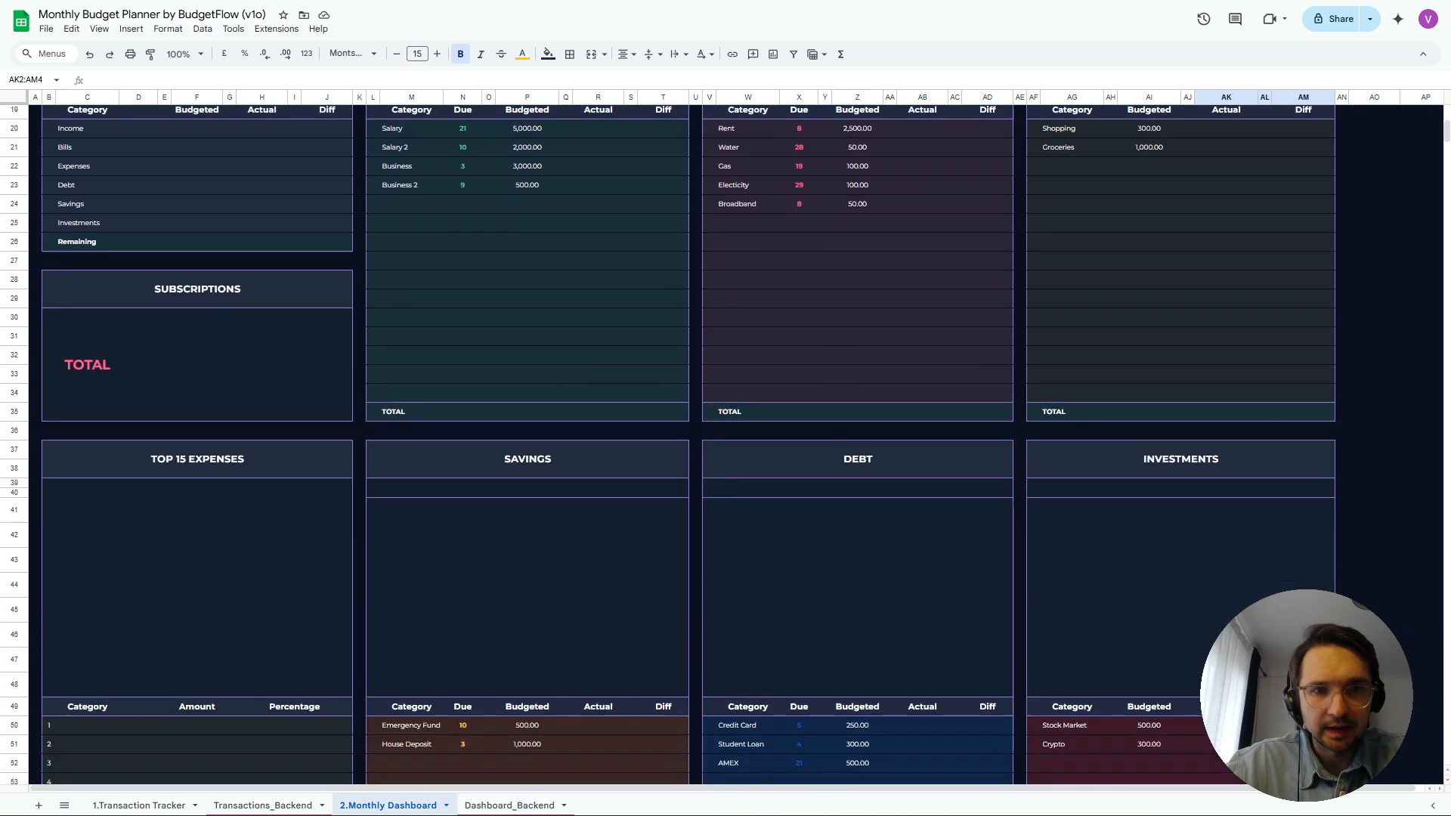
scroll(726, 444, "down", 5)
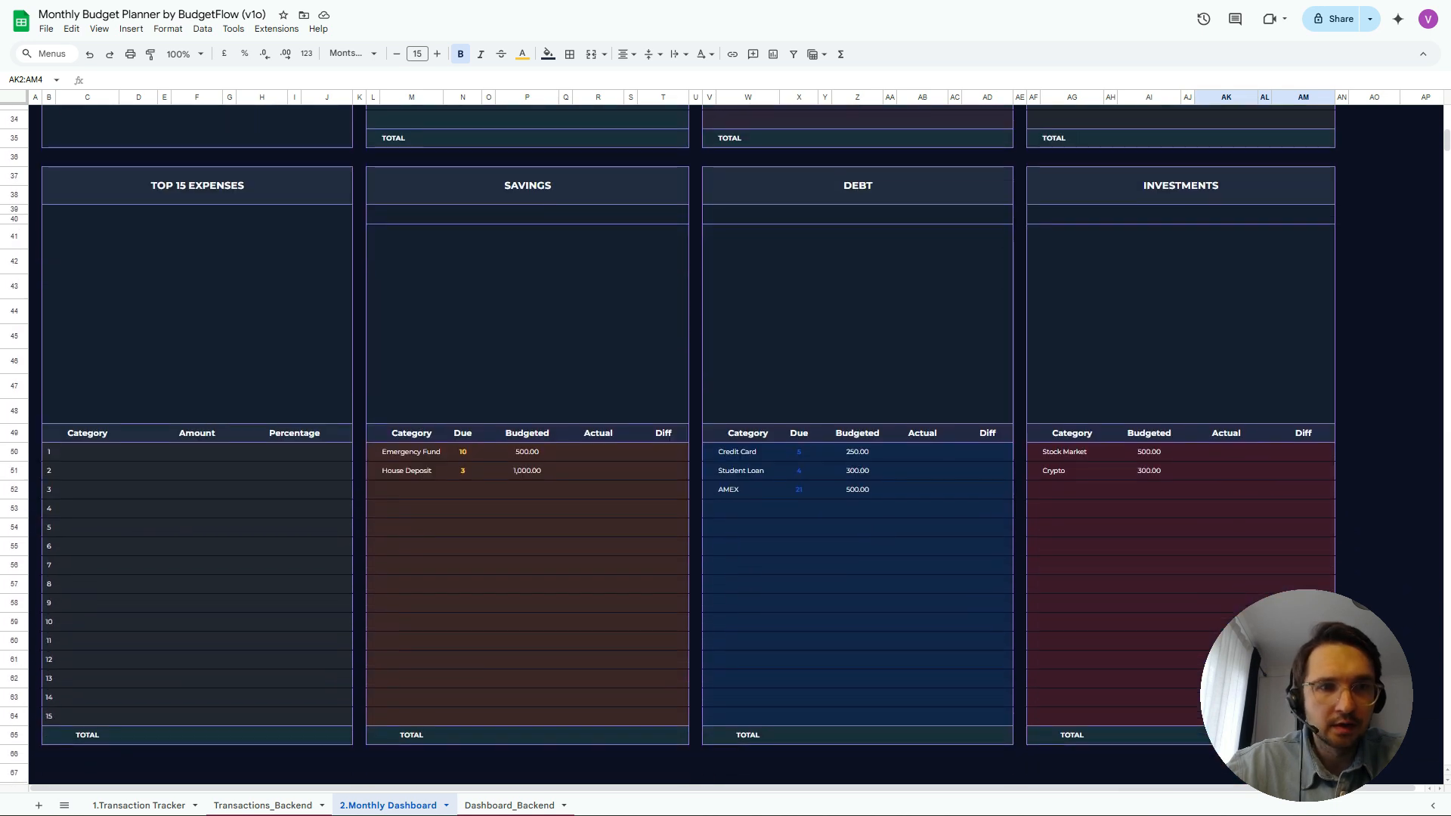
scroll(725, 444, "up", 9)
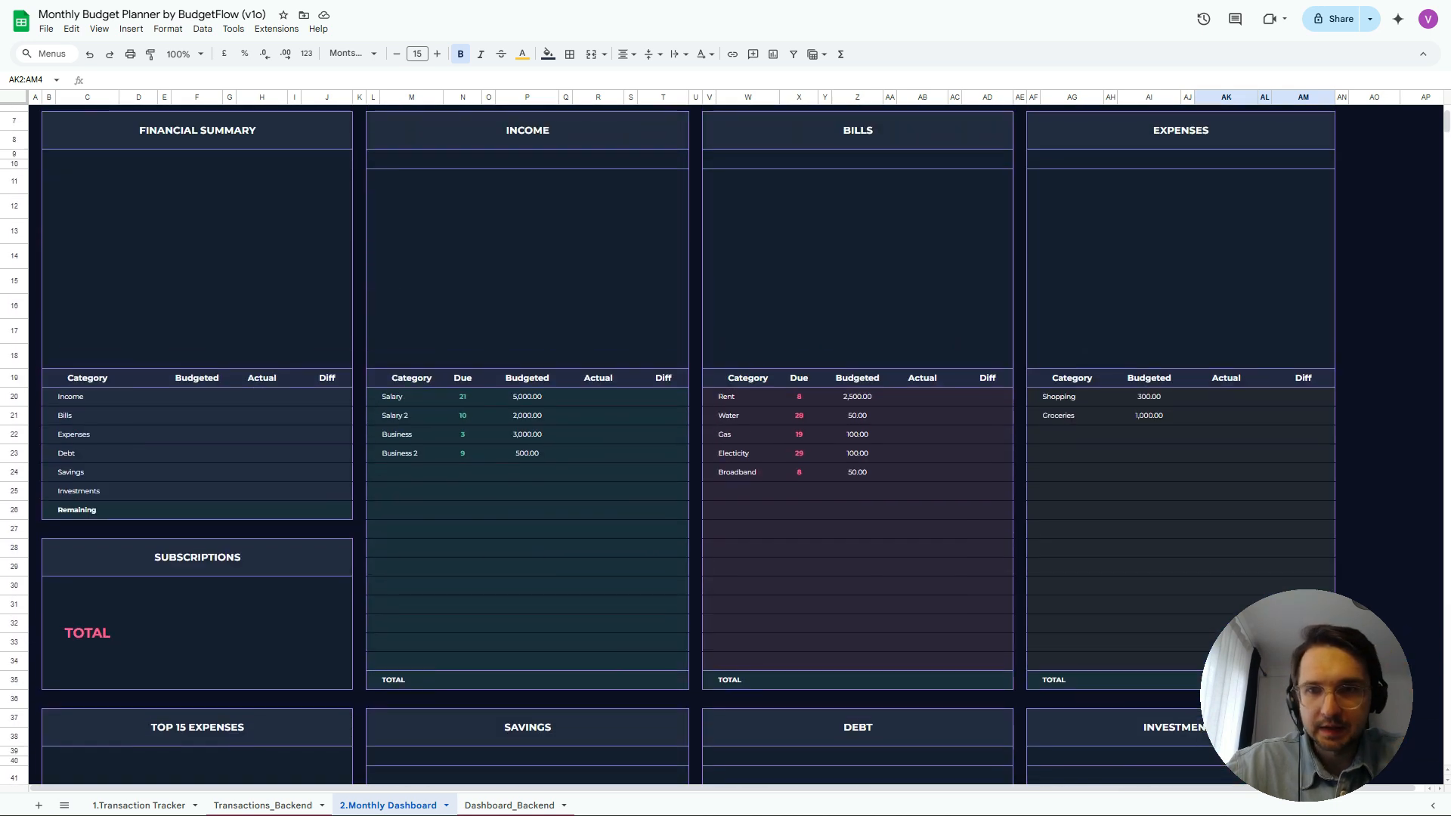
scroll(725, 444, "up", 2)
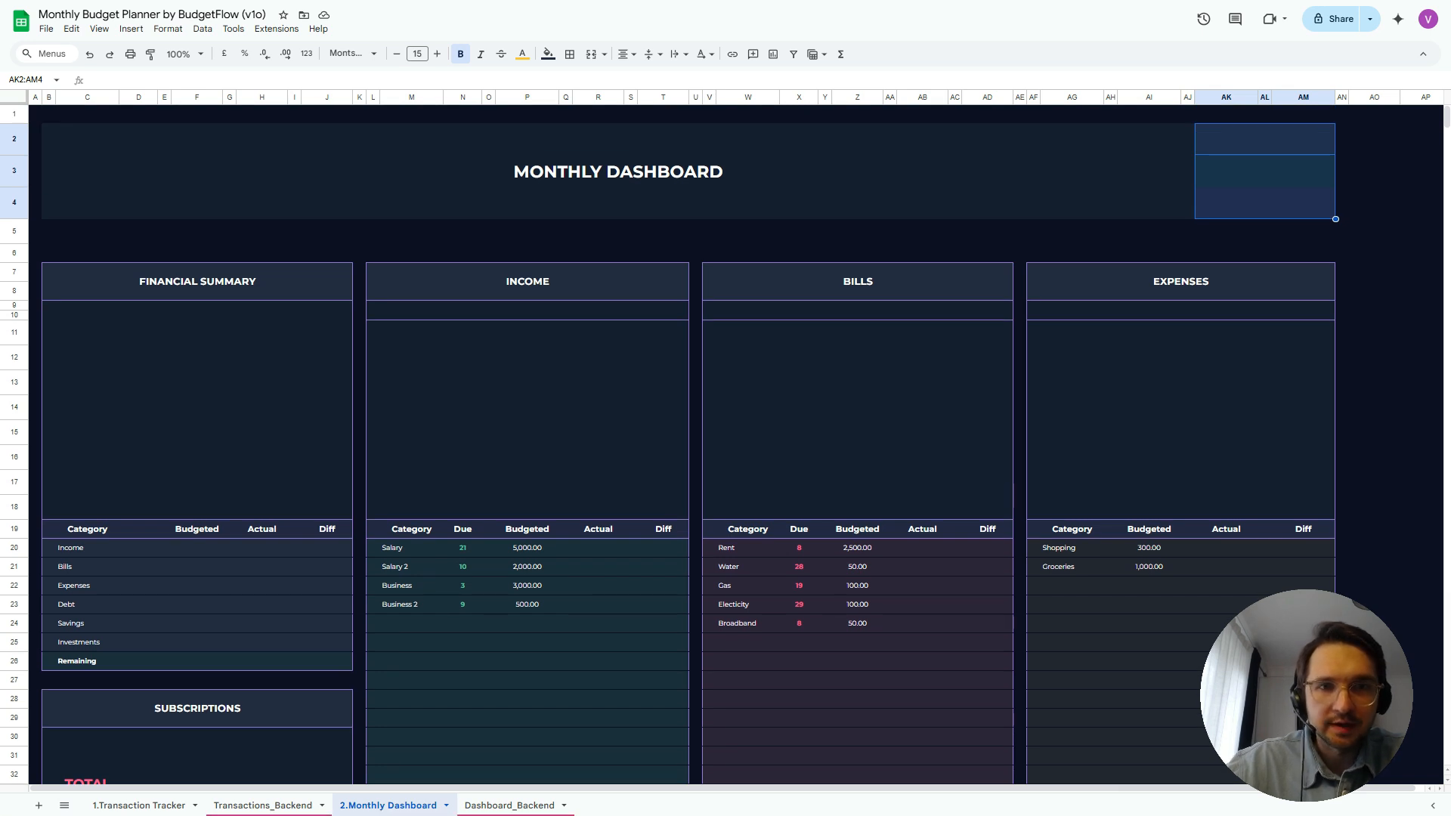
left_click(197, 282)
scroll(725, 444, "down", 7)
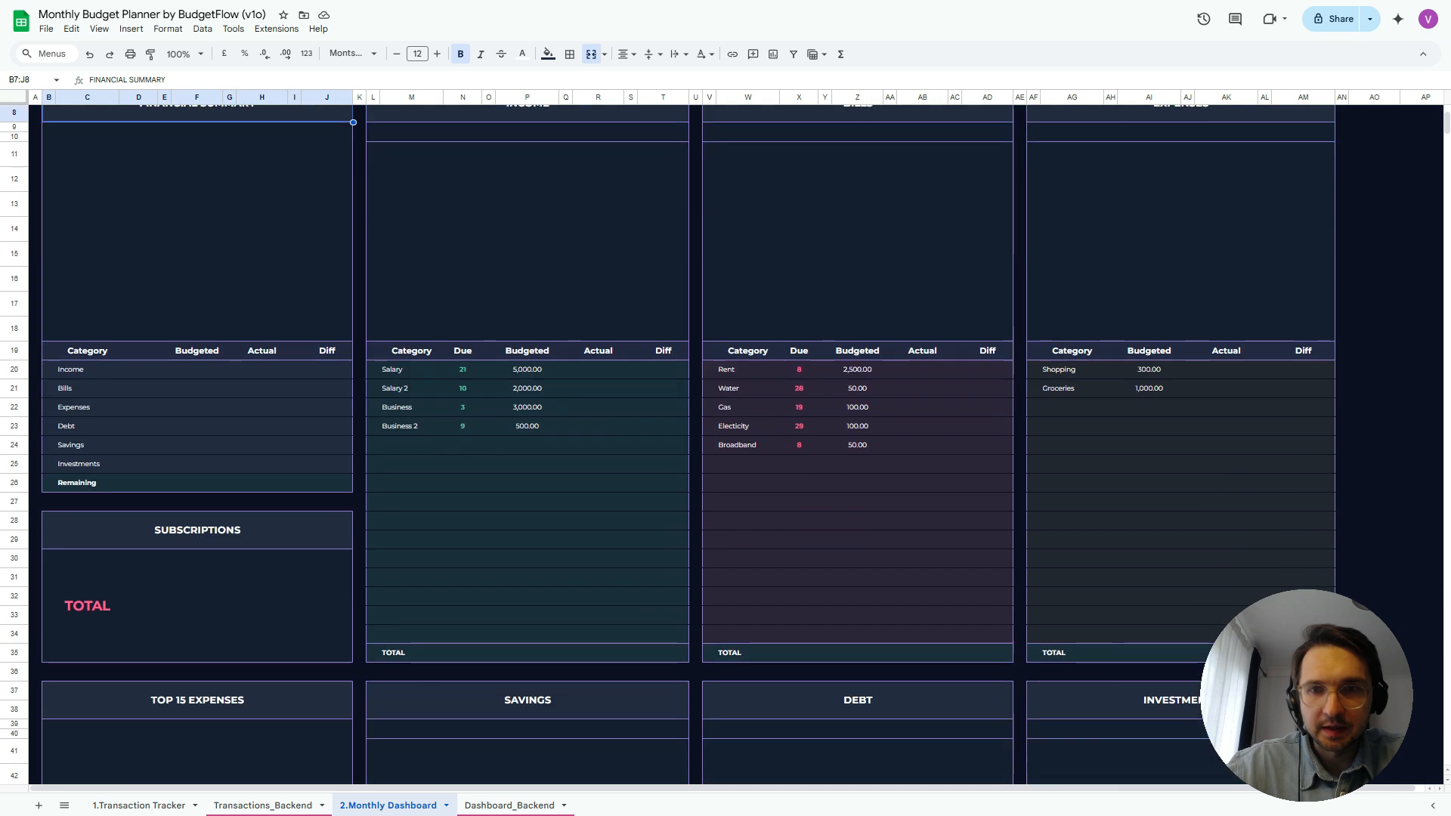
scroll(725, 445, "down", 2)
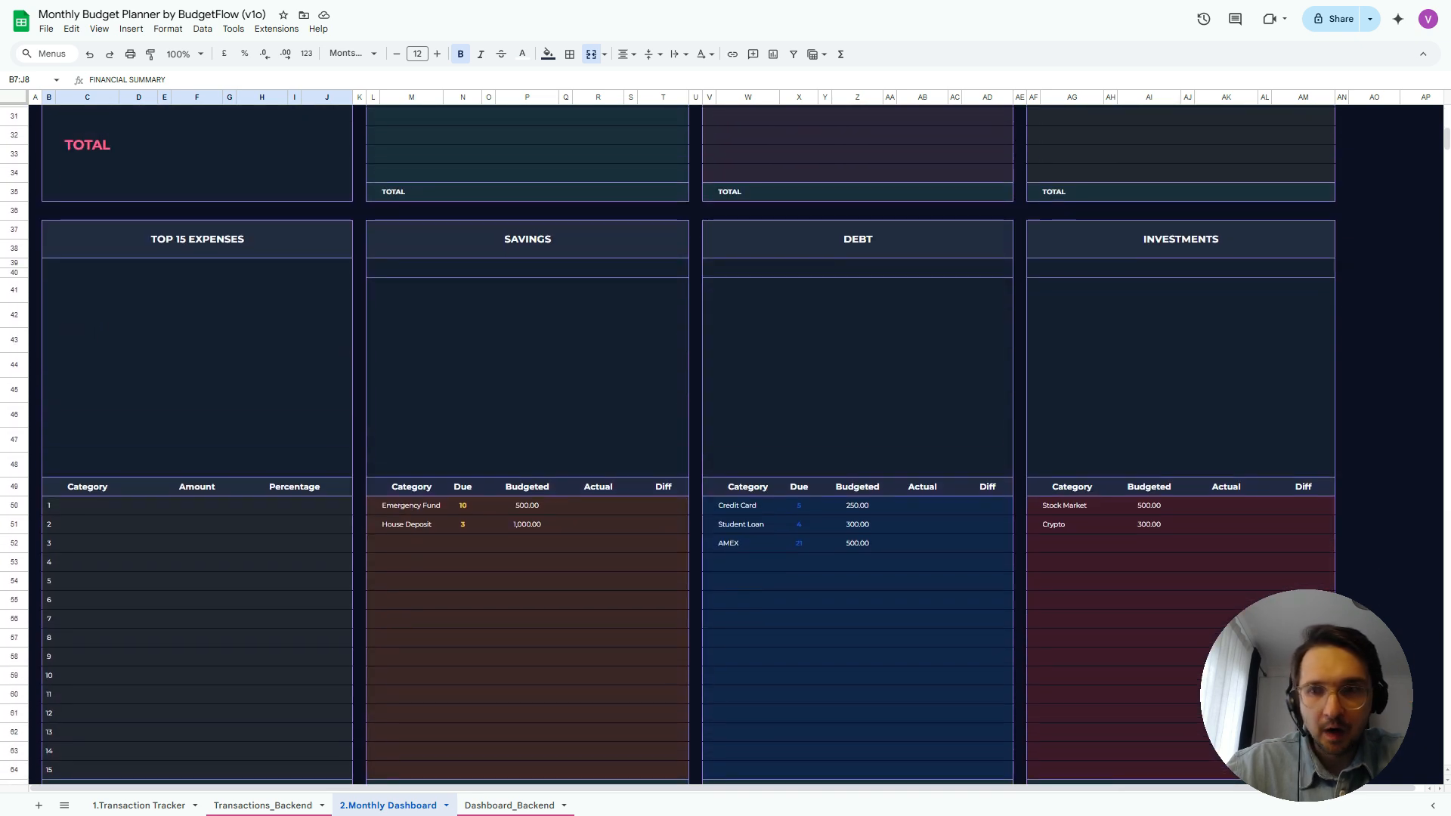
scroll(725, 445, "up", 8)
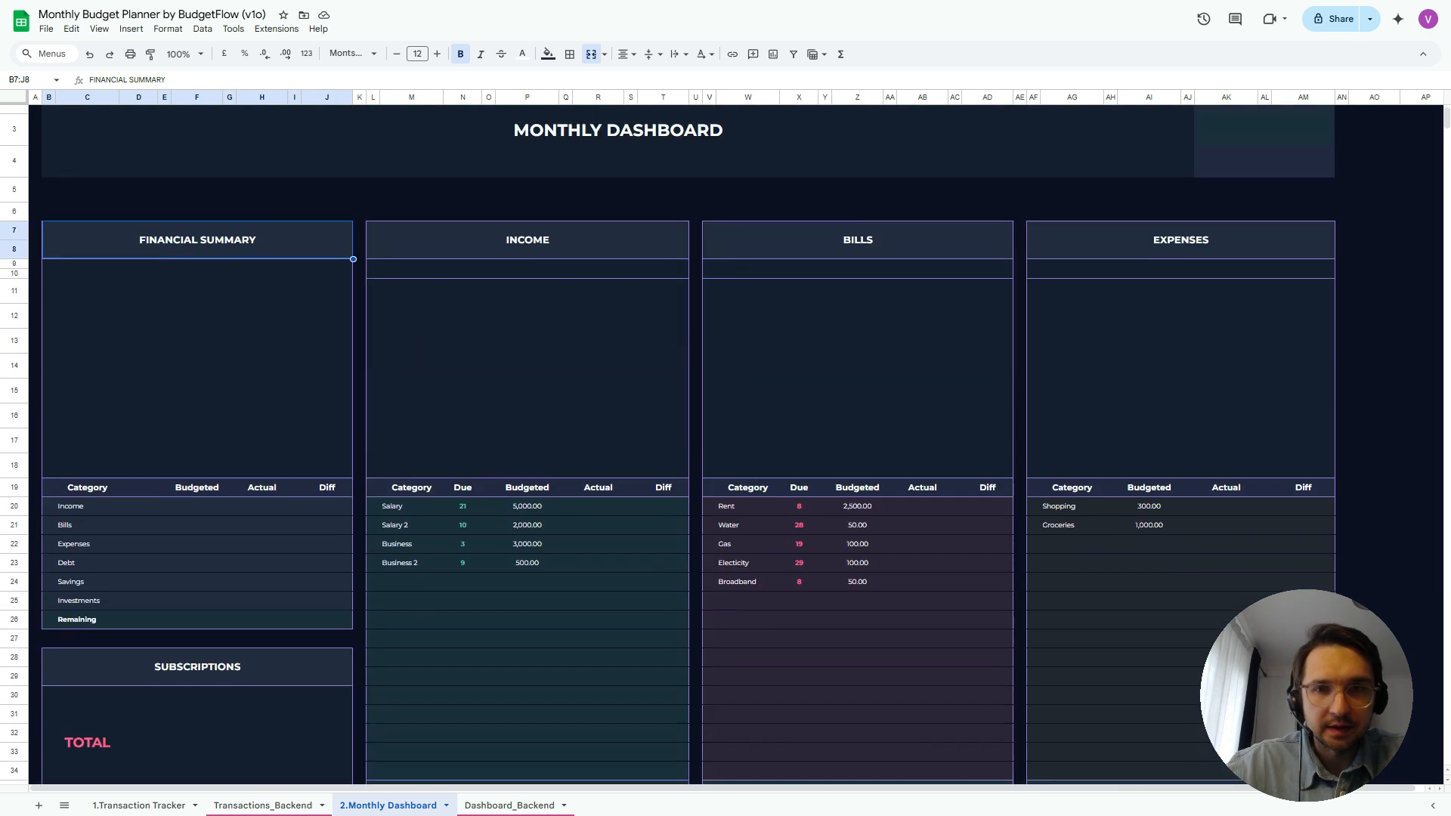
scroll(725, 444, "up", 1)
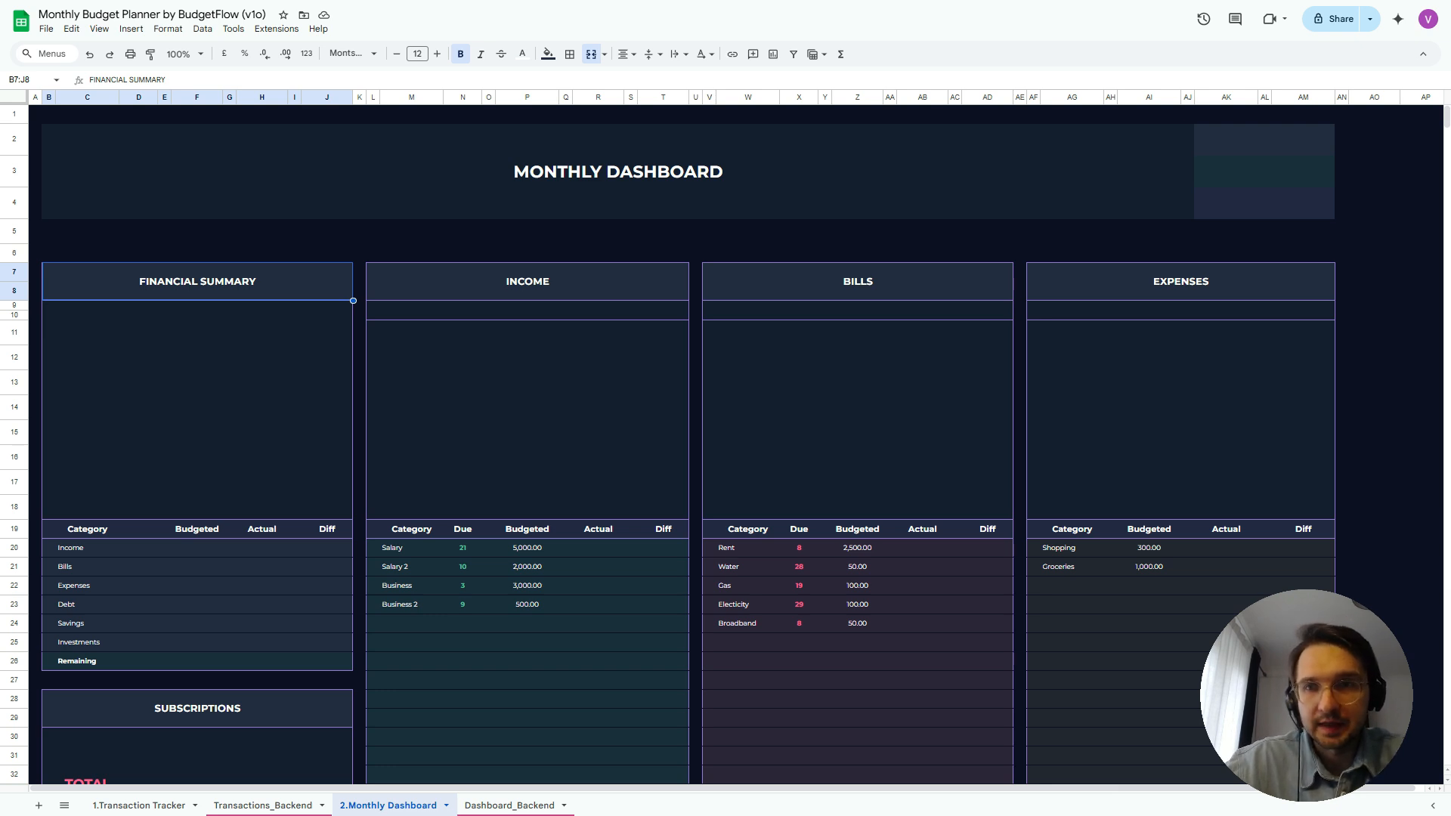
Enter the year 2025 in the merged cell AK2:AM2 of the dashboard header
left_click(1264, 140)
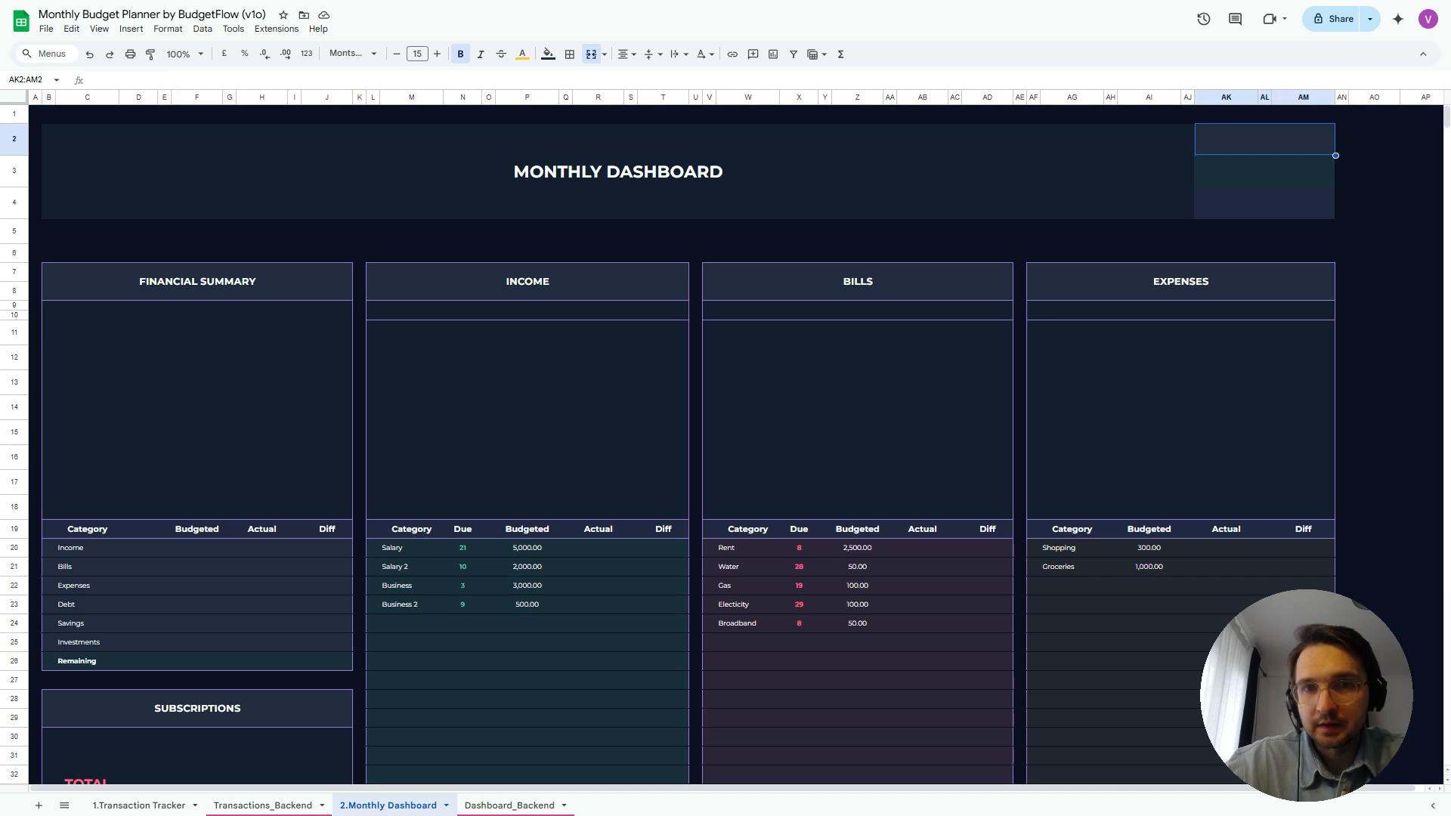
key("Up")
key("Right")
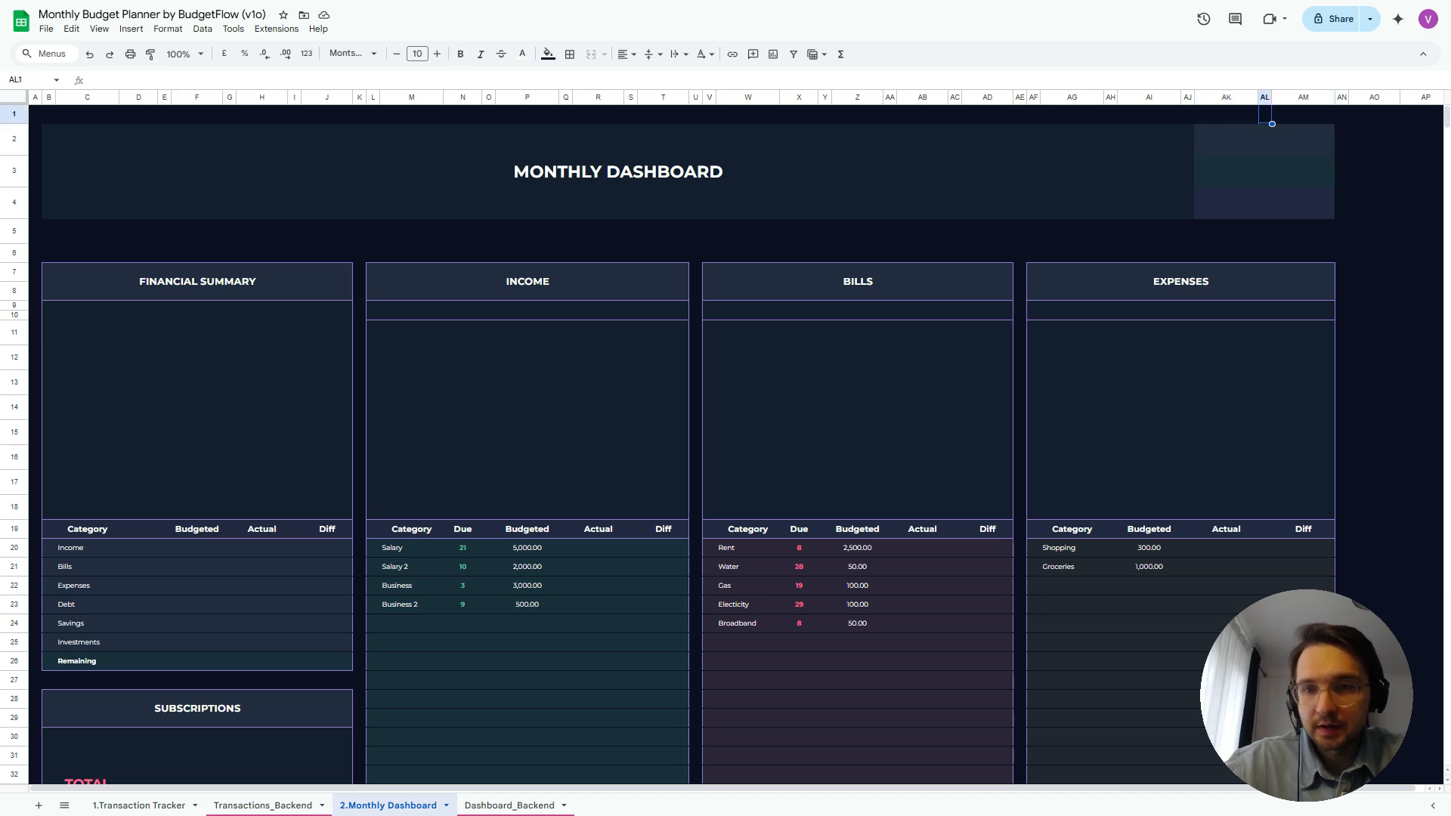
key("Down")
type("2025")
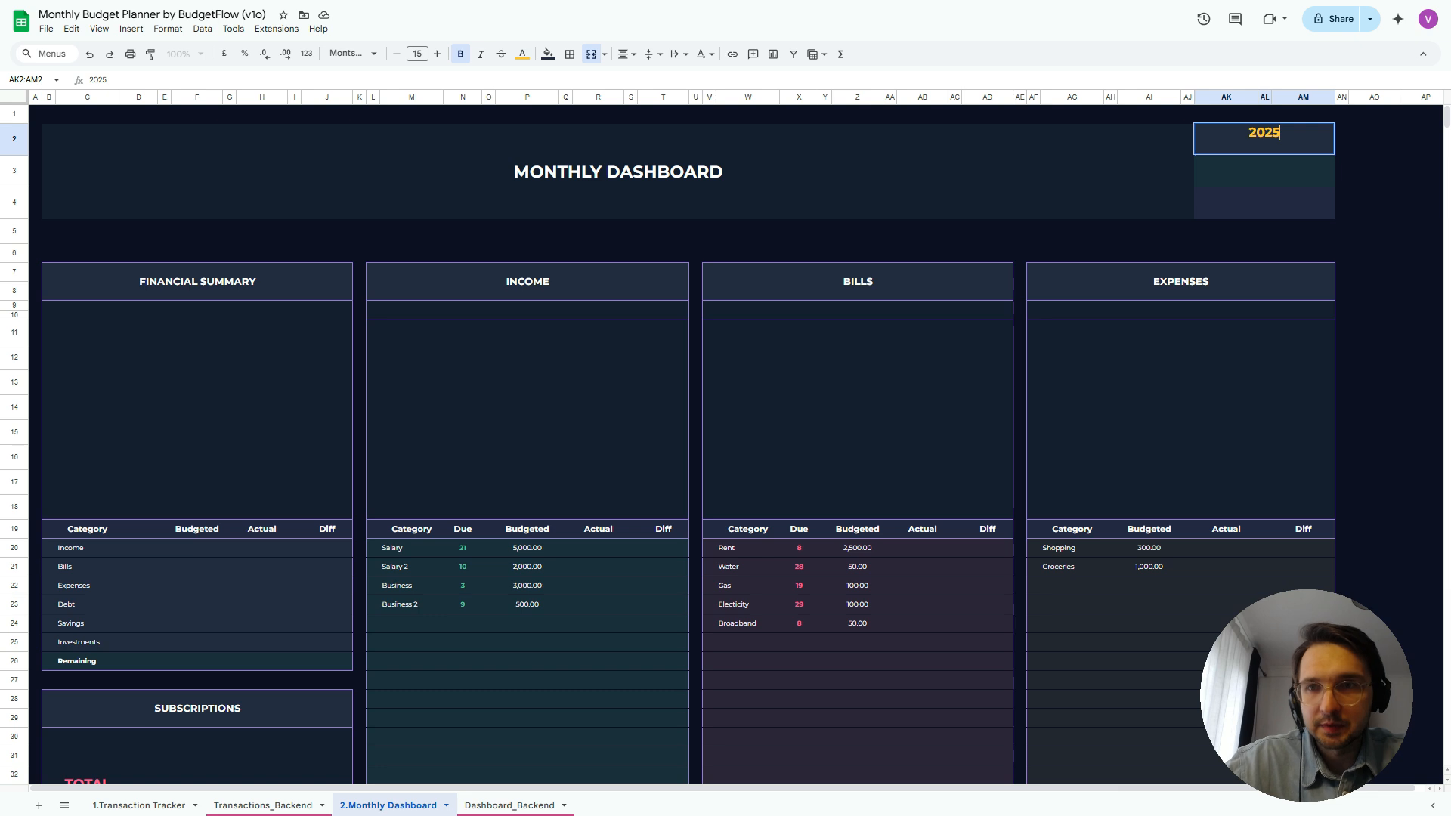
key("Return")
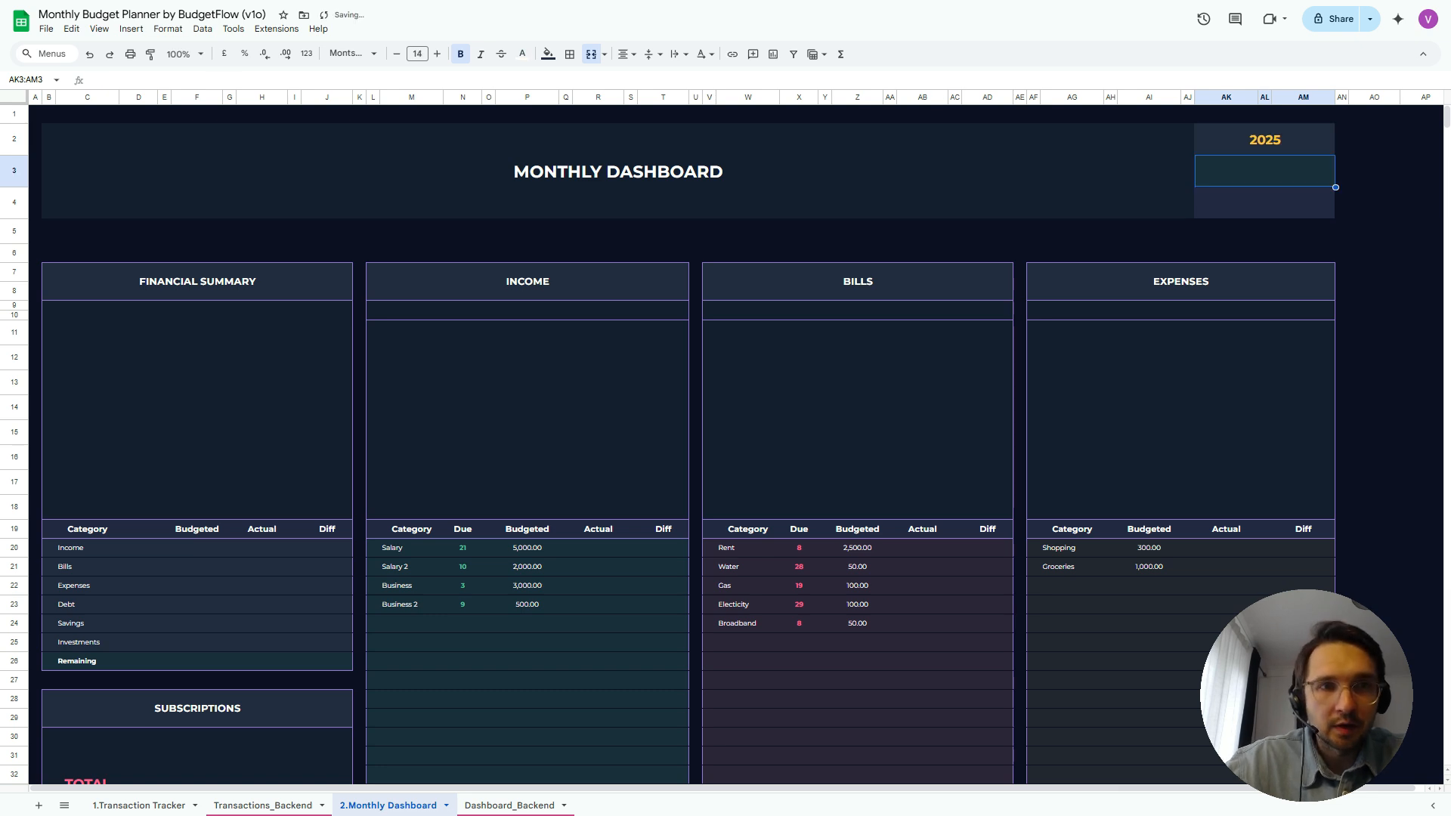
Add a dropdown data validation rule to the merged cell AK3:AM3 below the year
left_click(203, 29)
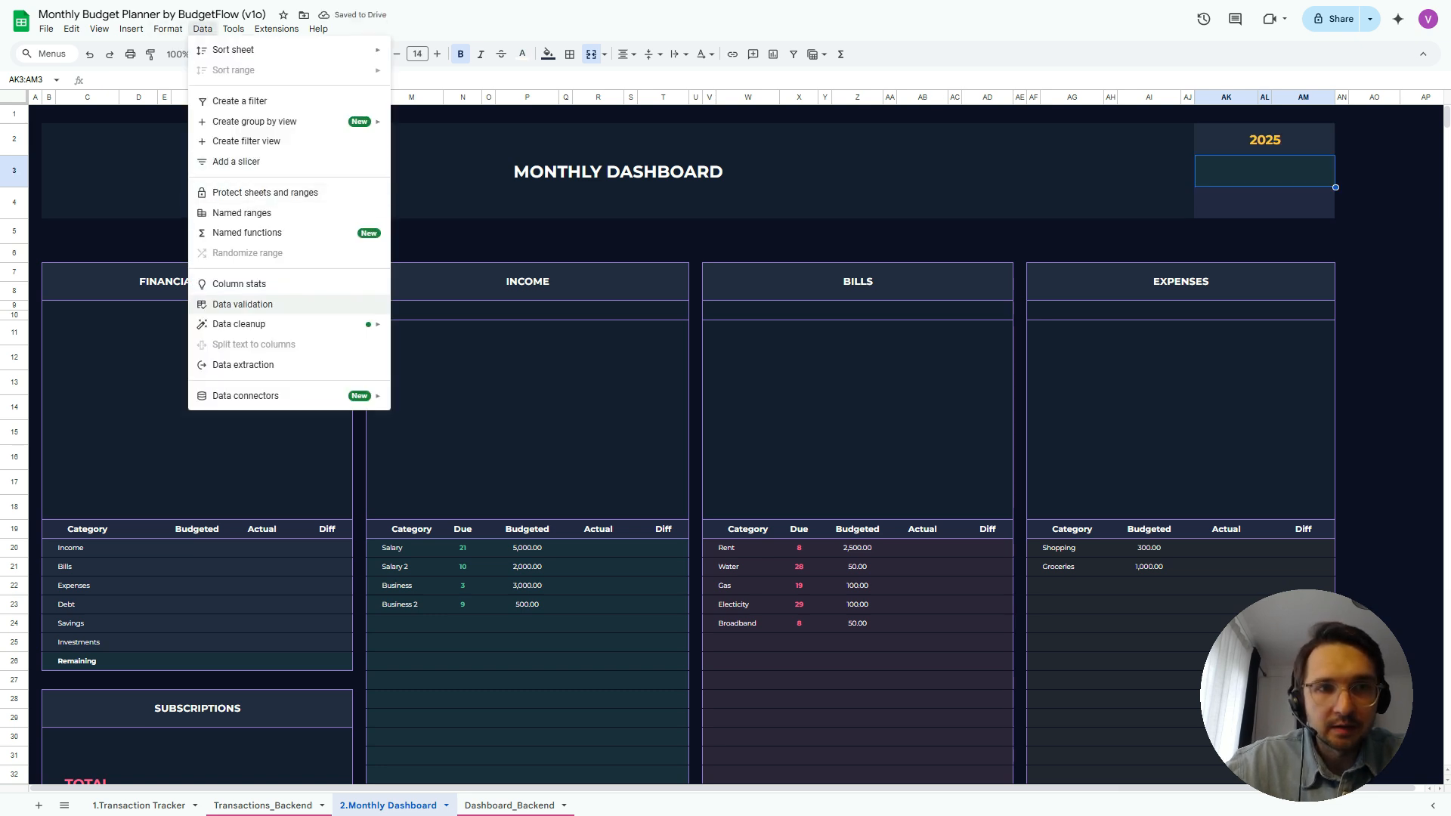
left_click(241, 304)
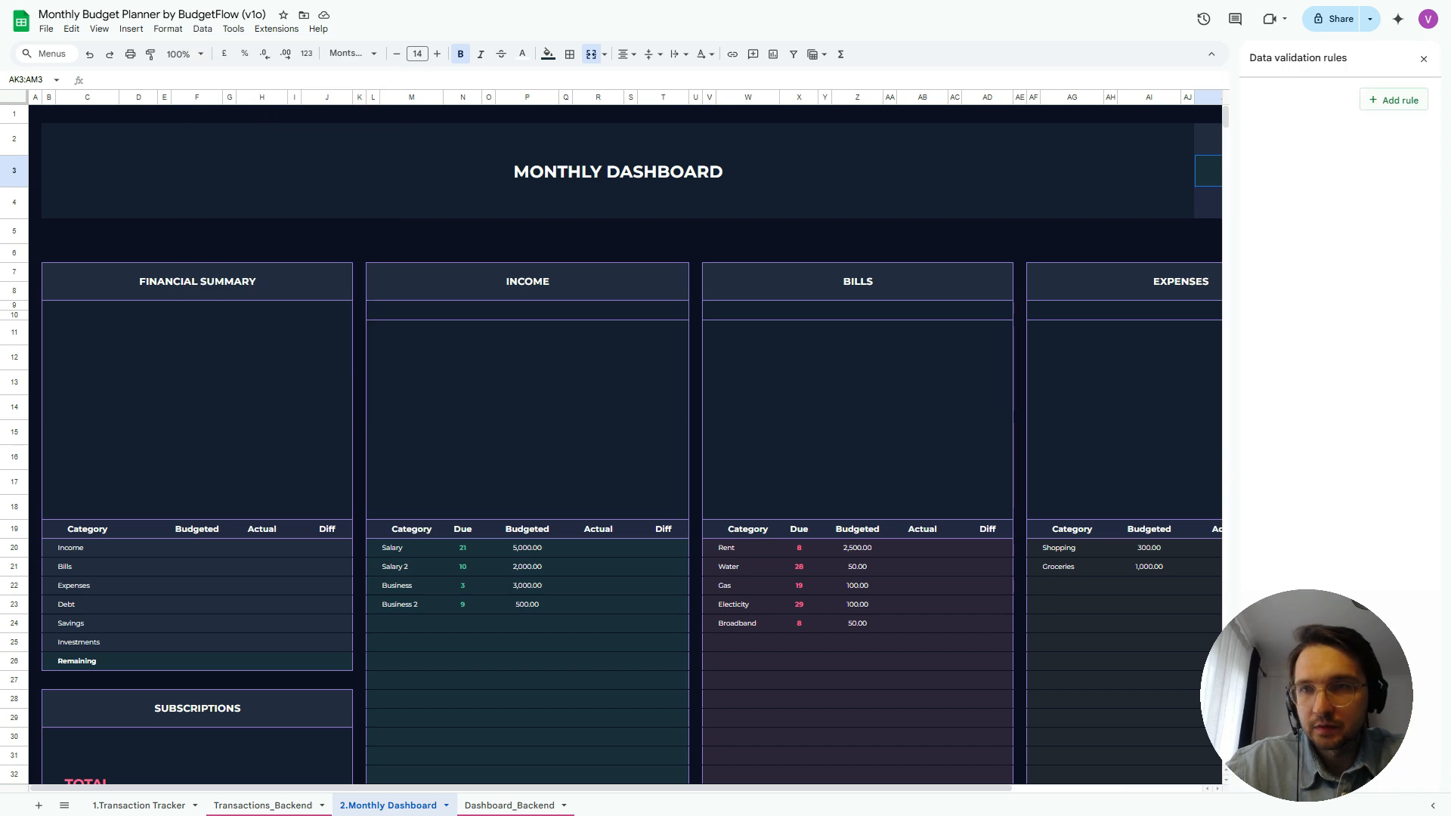
left_click(1393, 100)
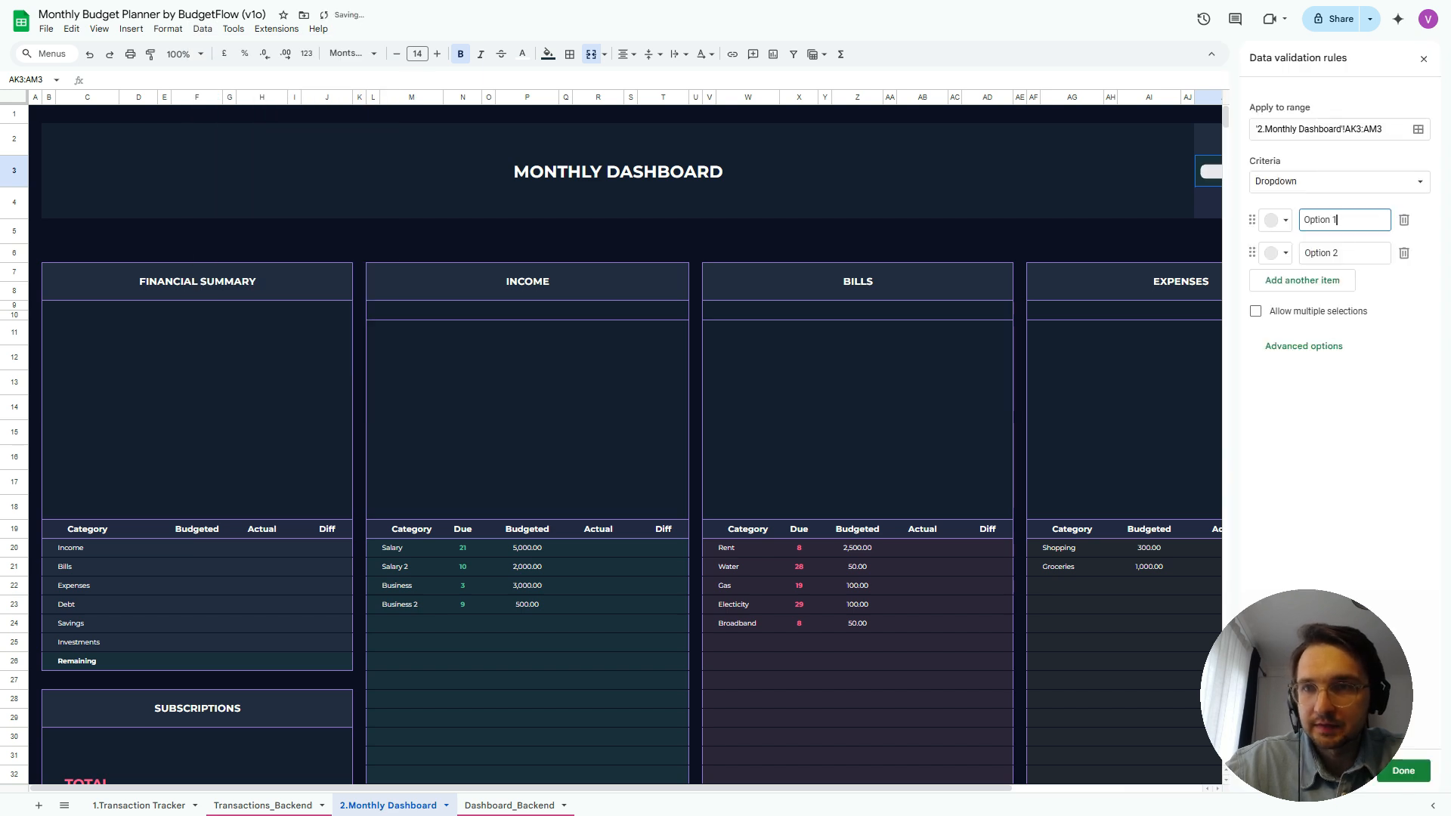
Name the first two dropdown options JANUARY and FEBRUARY
left_click_drag(1341, 220, 1300, 220)
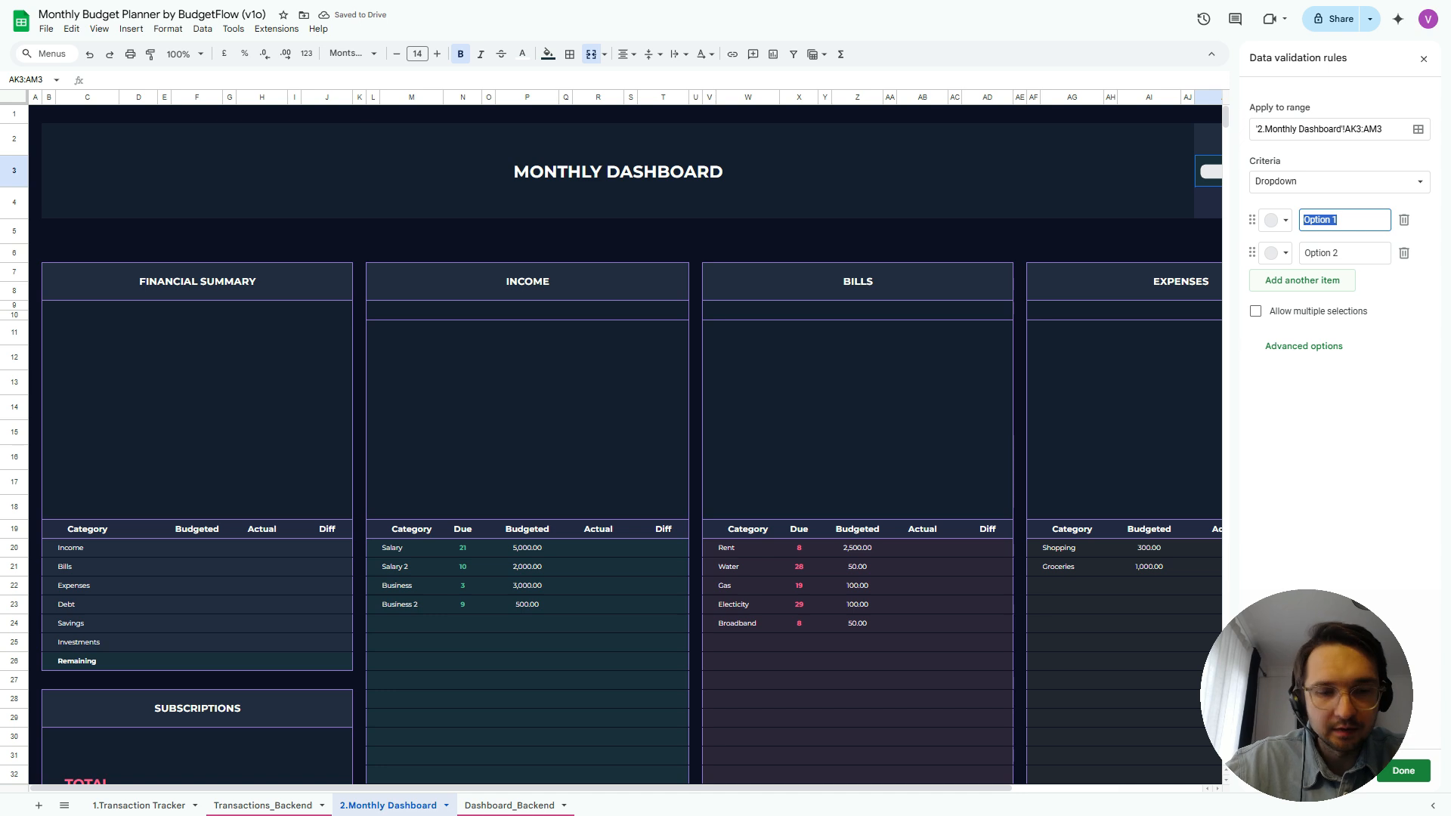
type("JANUARY")
key("Return")
key("BackSpace")
key("BackSpace")
key("BackSpace")
key("BackSpace")
key("BackSpace")
key("BackSpace")
type("FEBRUARY")
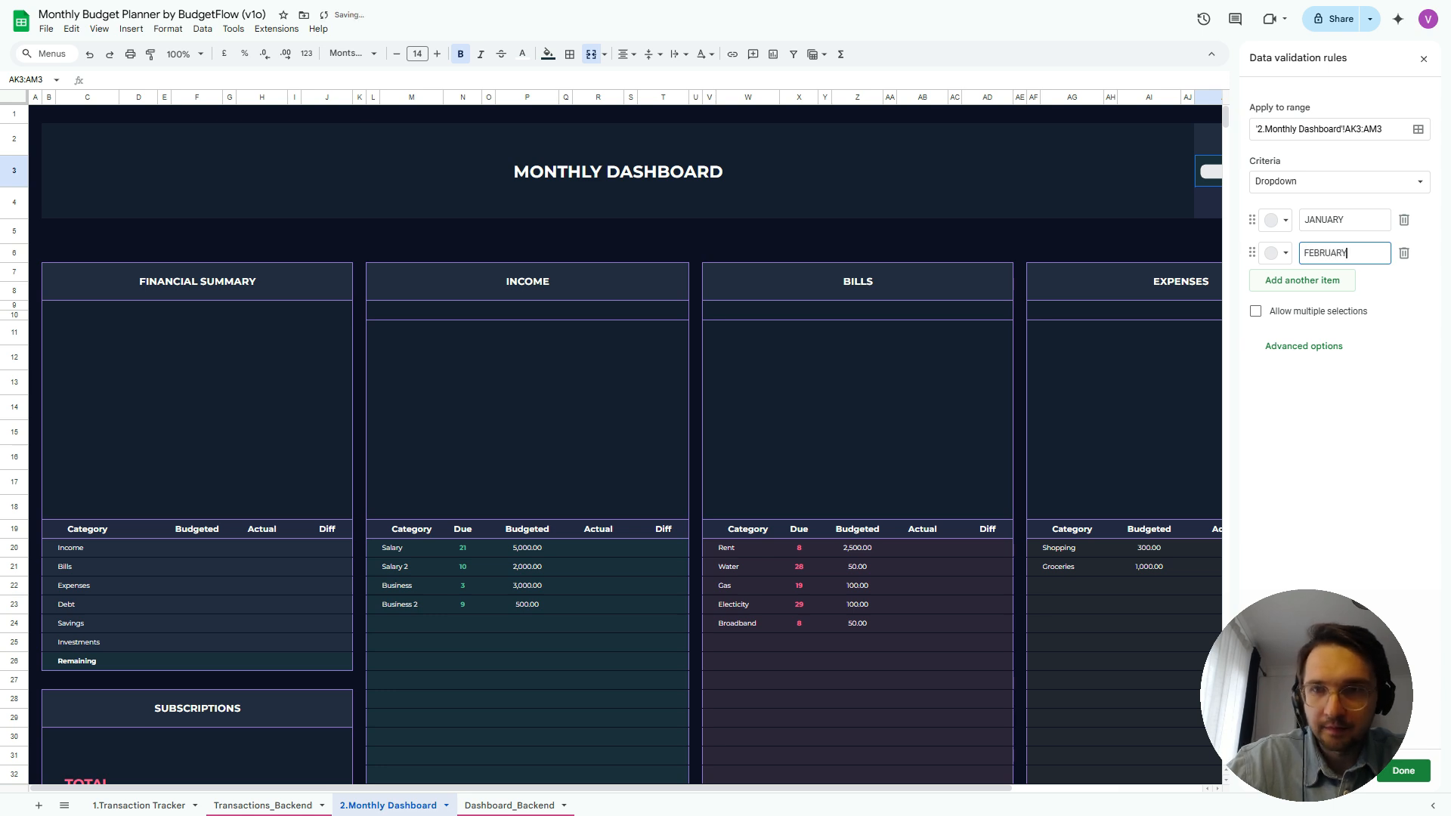
Add MARCH, APRIL, MAY, JUNE, JULY and AUGUST as further dropdown options
key("Return")
type("MARCH")
key("Return")
type("APRIL")
key("Return")
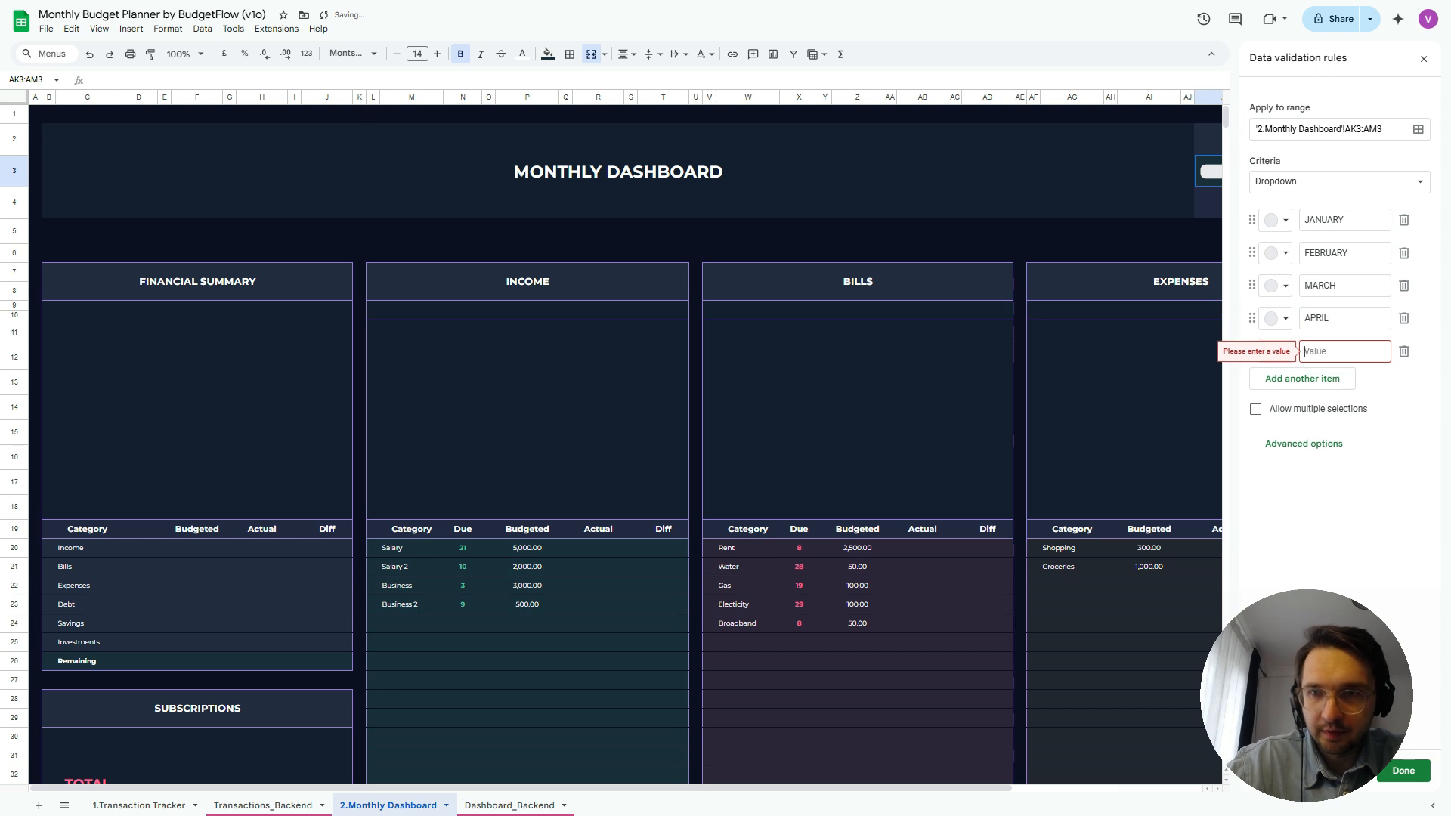
type("MAY")
key("Return")
type("JUNE")
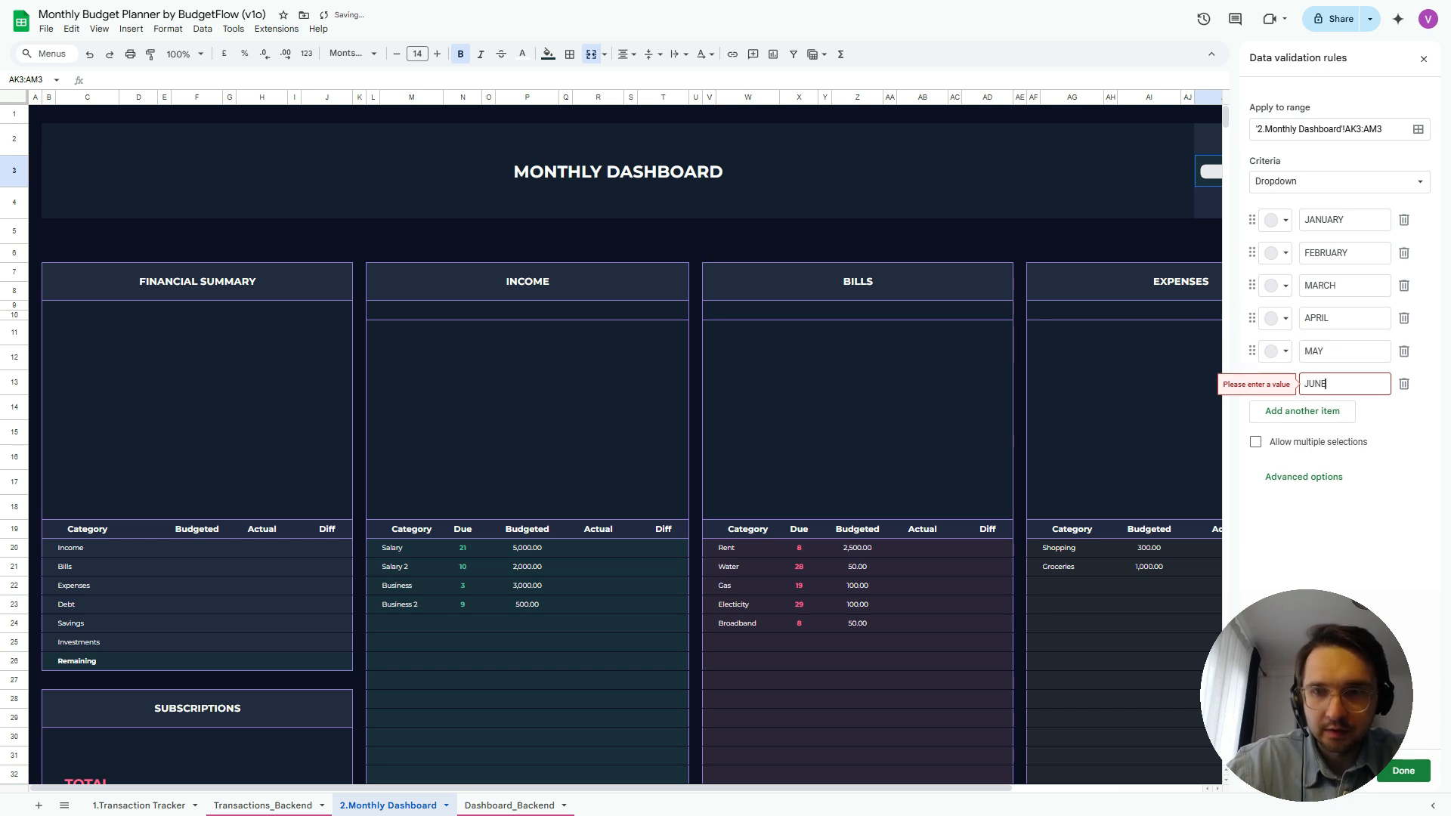
key("Return")
type("JULY")
key("Return")
type("AUGUST")
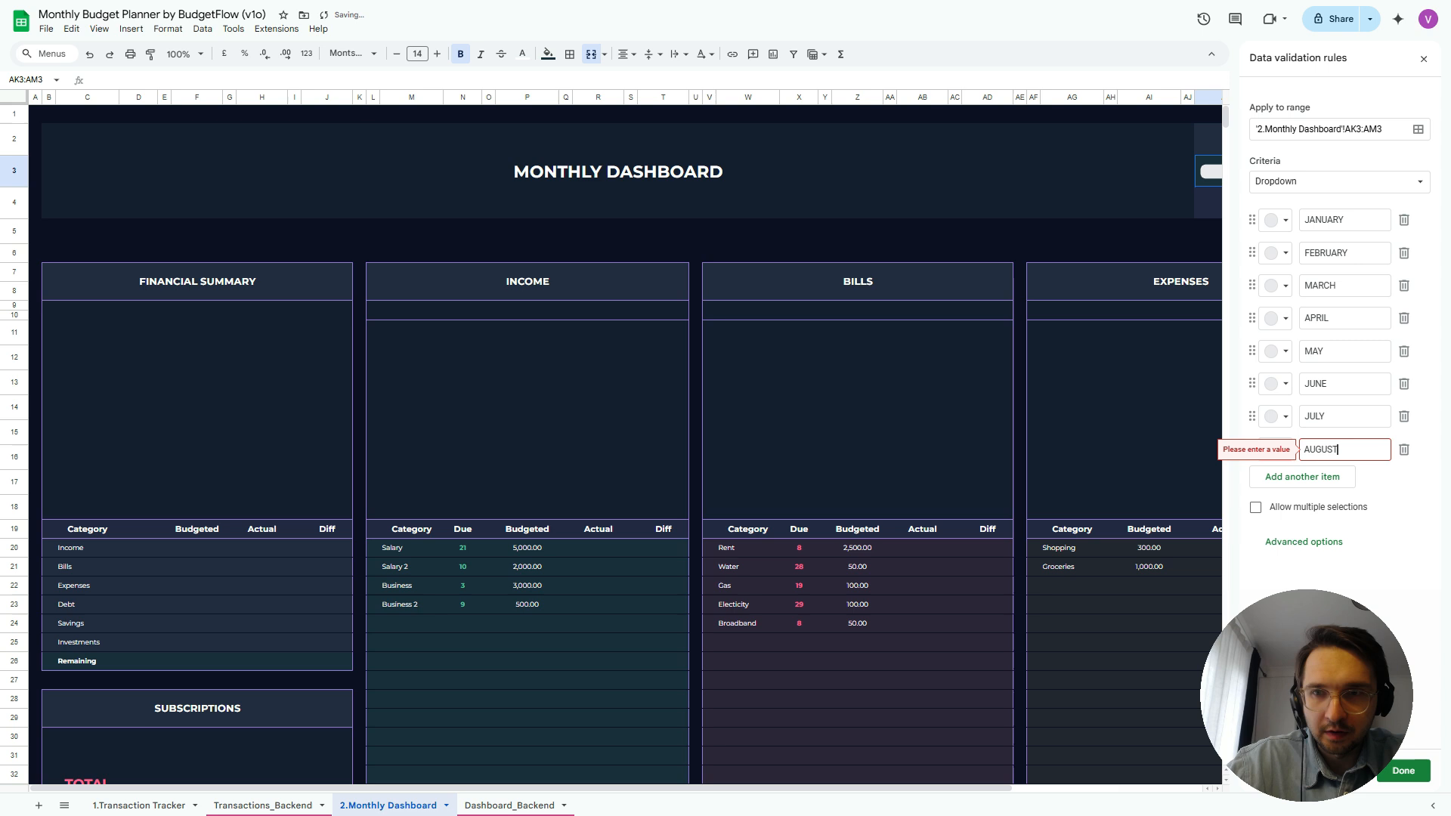
Add SEPTEMBER and OCTOBER to the month dropdown options
key("Return")
type("SEPTEMBER")
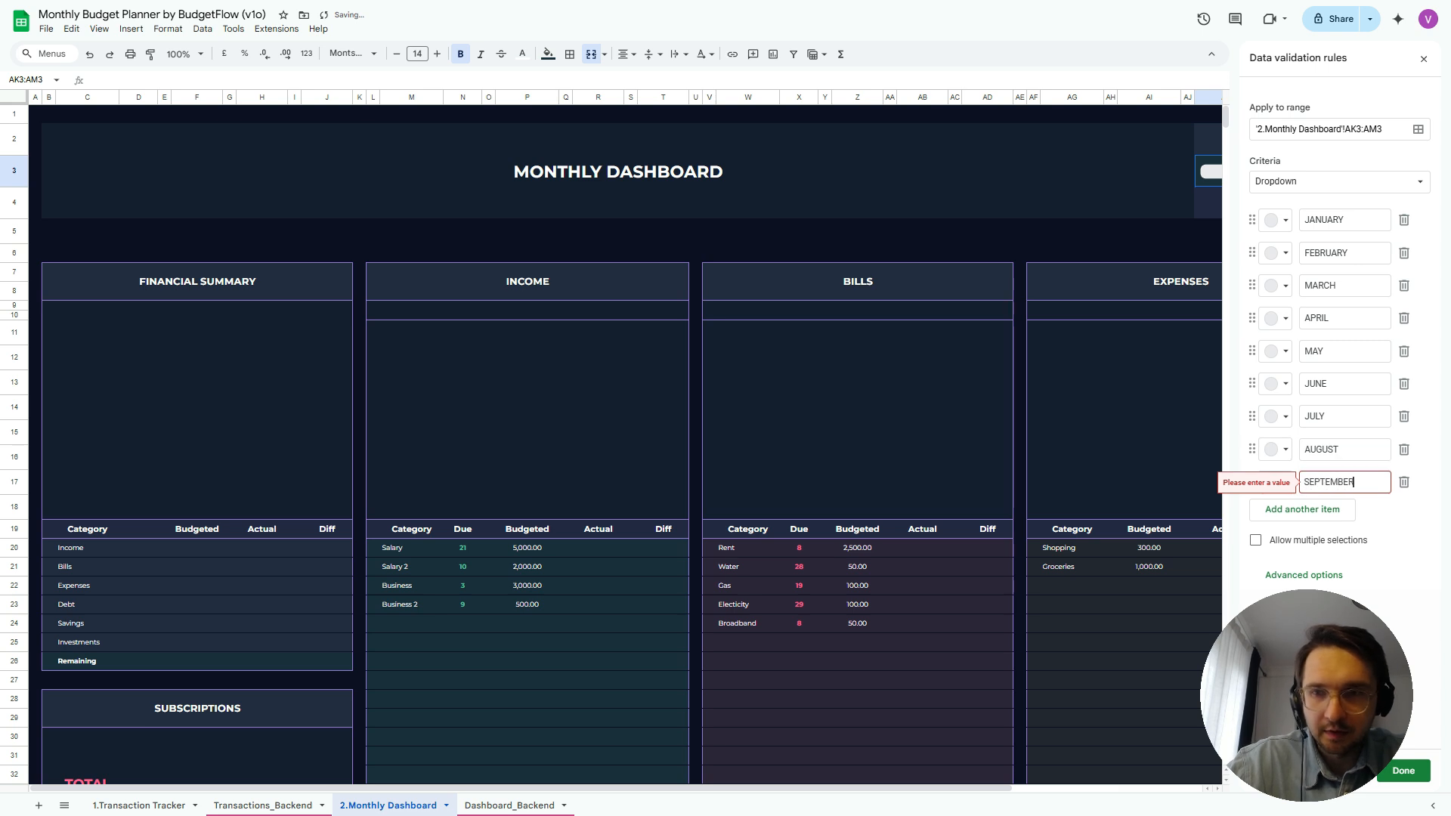
key("Return")
type("OCOTBER")
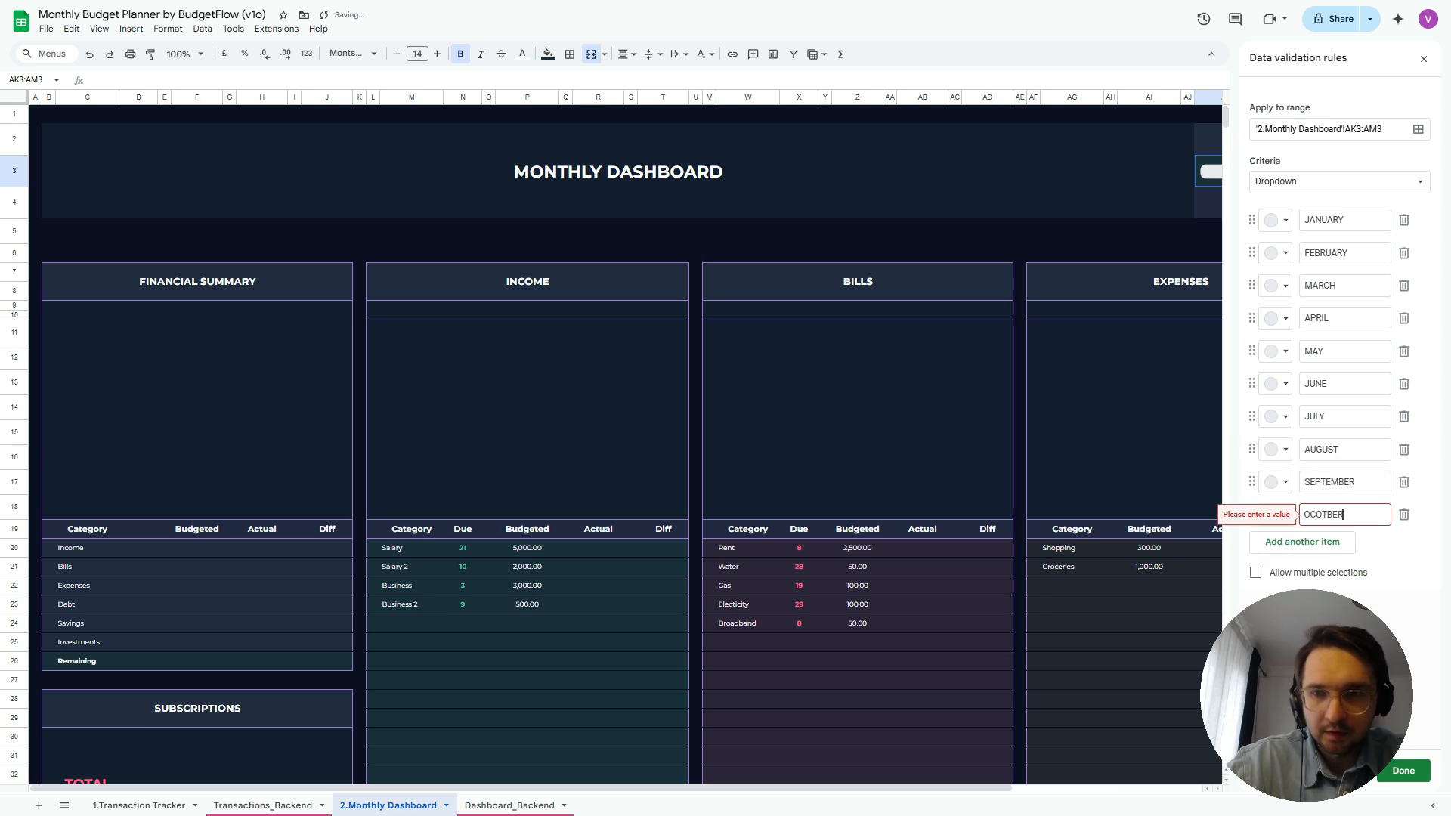
key("BackSpace")
key("BackSpace")
key("BackSpace")
key("BackSpace")
key("BackSpace")
type("T")
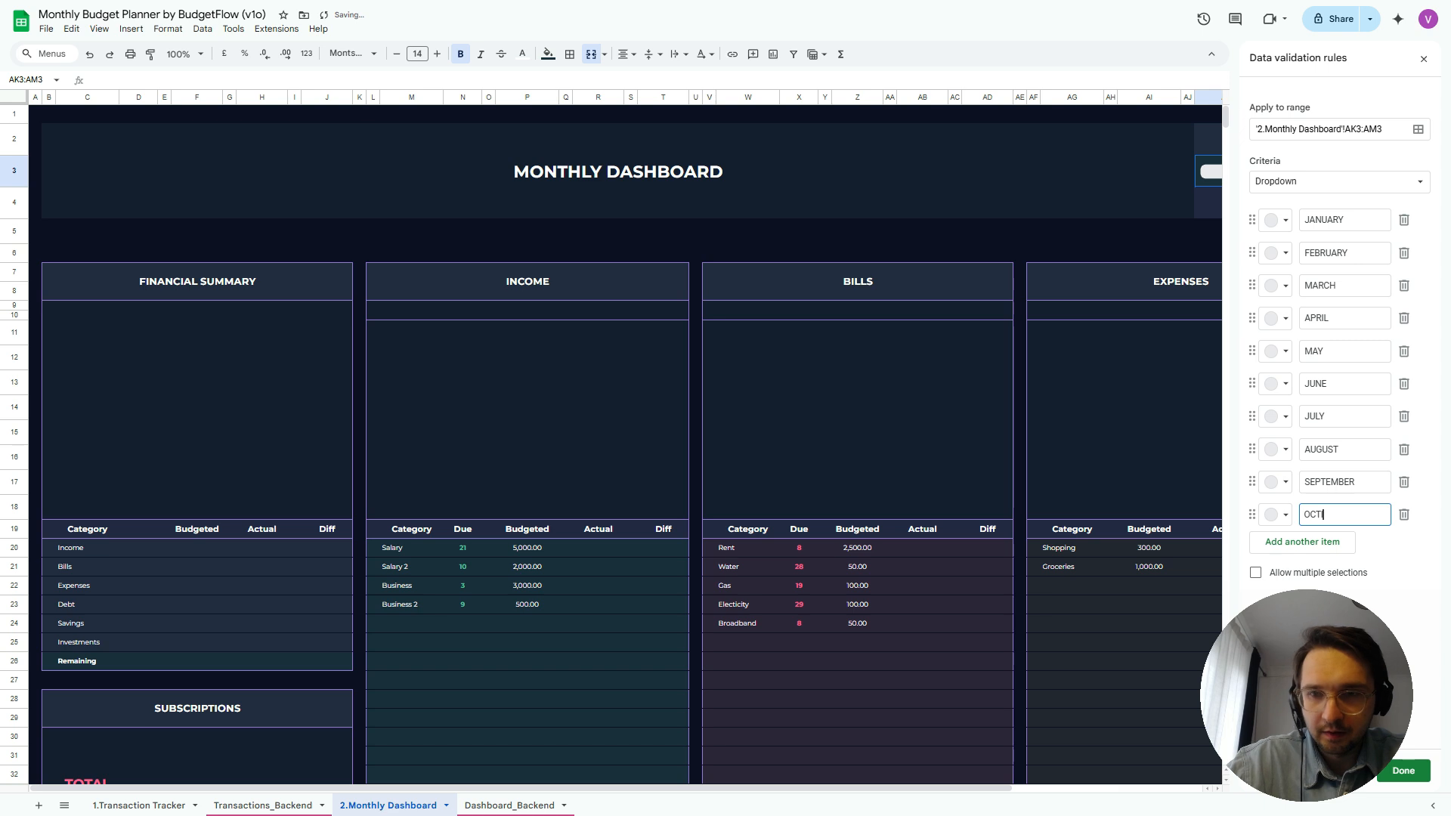
type("OBER")
Add NOVEMBER and DECEMBER as the last dropdown options and remove the surplus empty item
key("Return")
type("NOVEMBER")
key("Return")
type("DE")
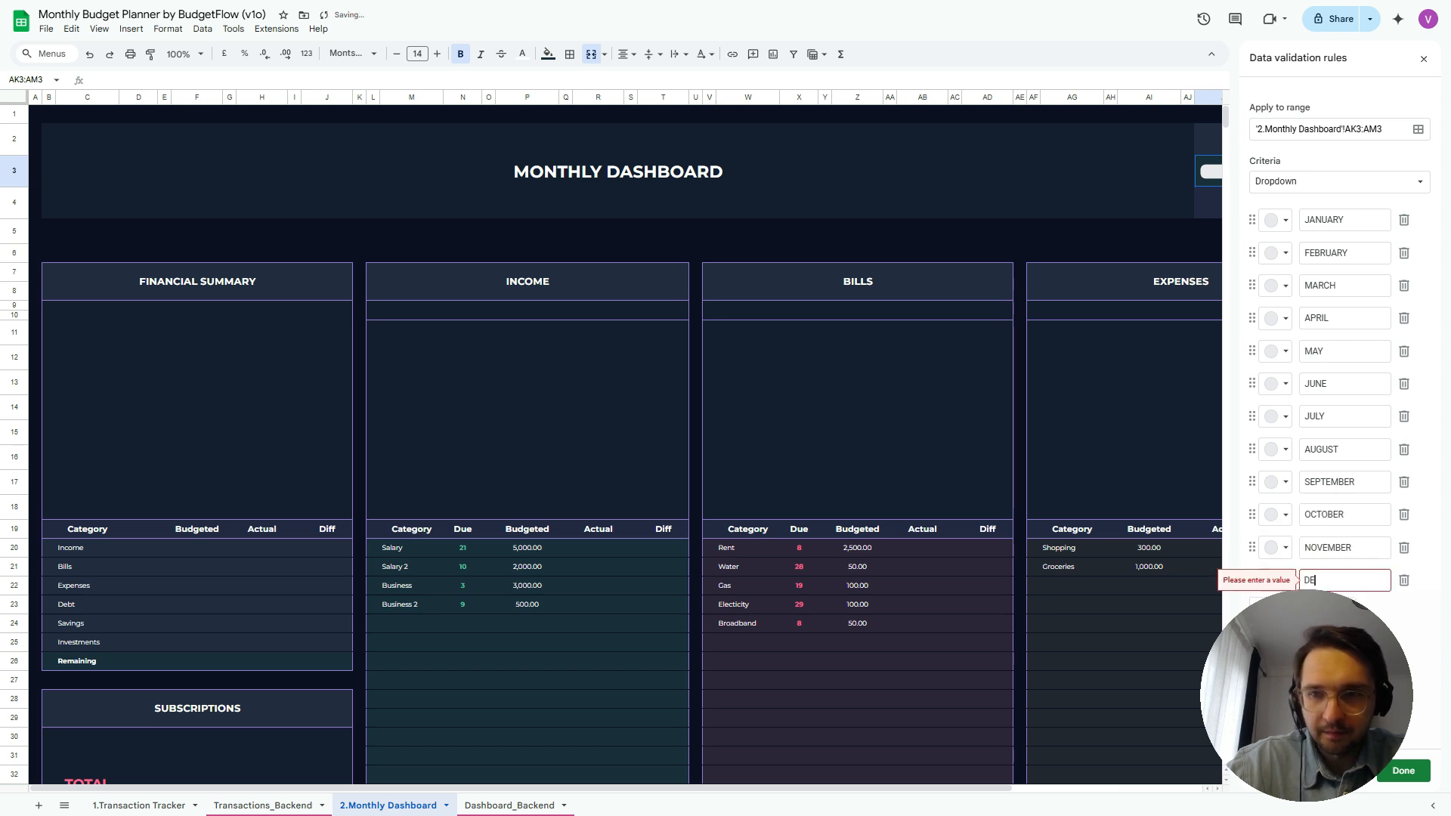
type("CEMBER")
key("Return")
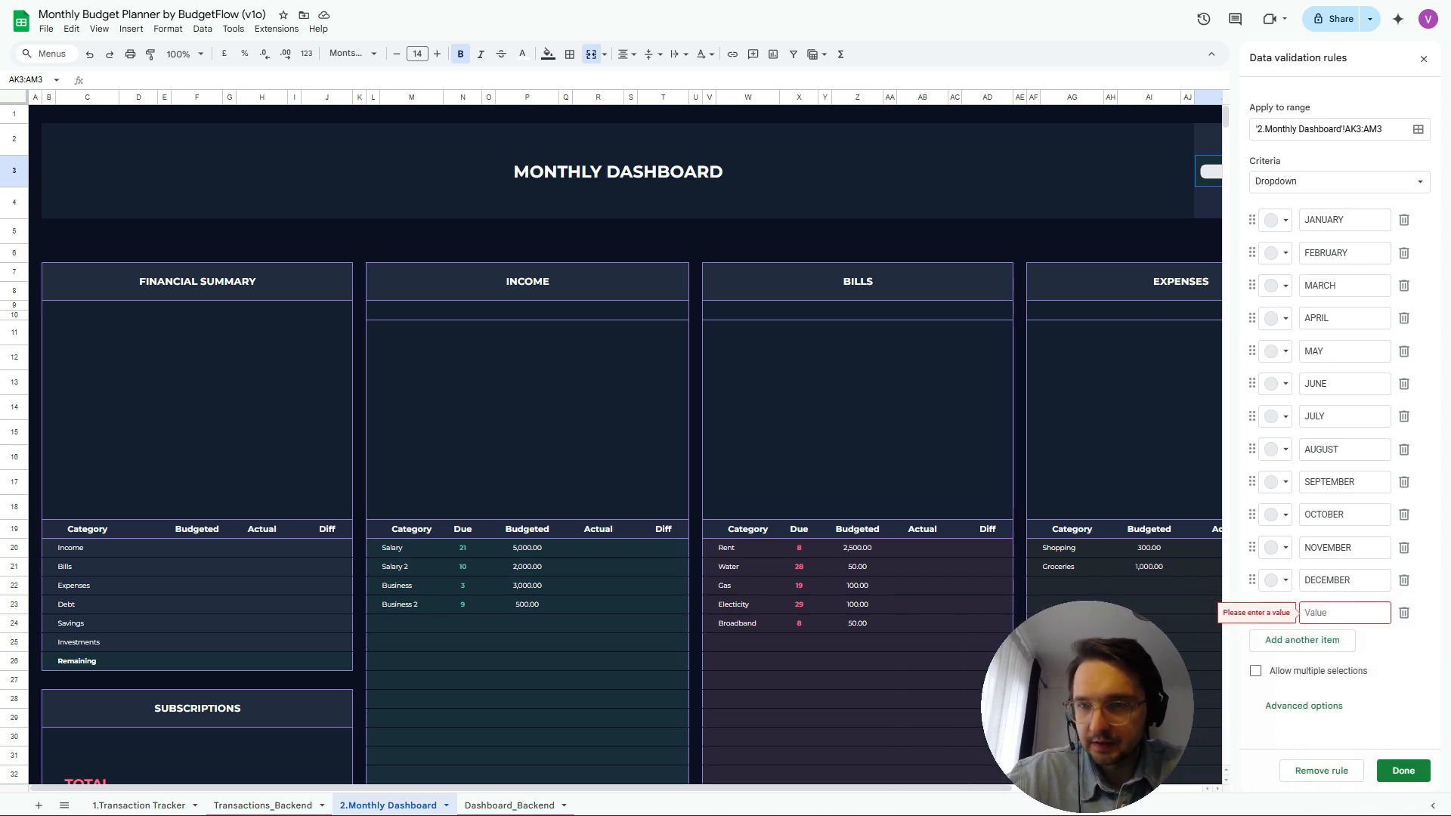
left_click(1403, 612)
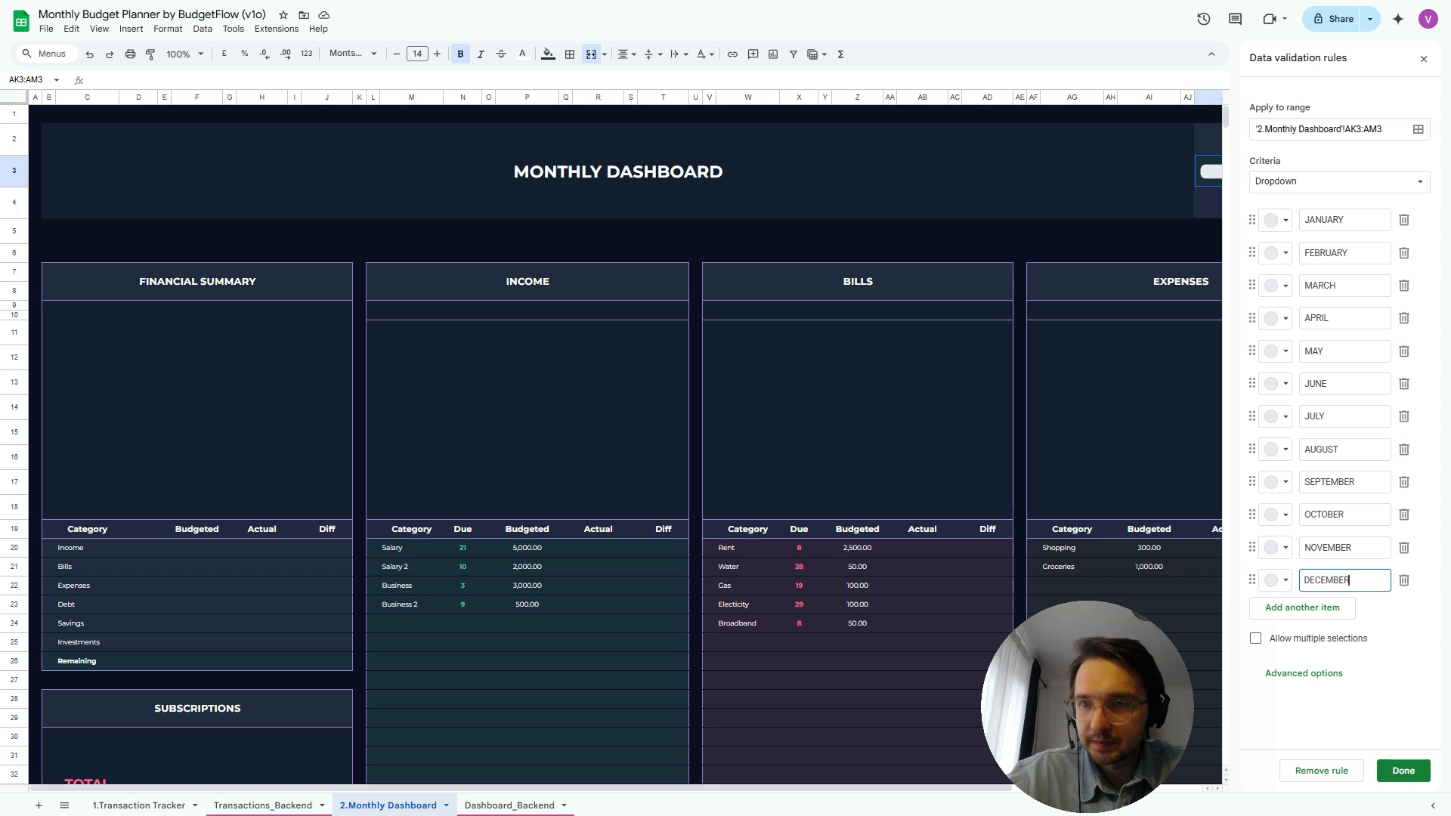
Set the month dropdown's display style to Arrow and save the validation rule
left_click(1303, 674)
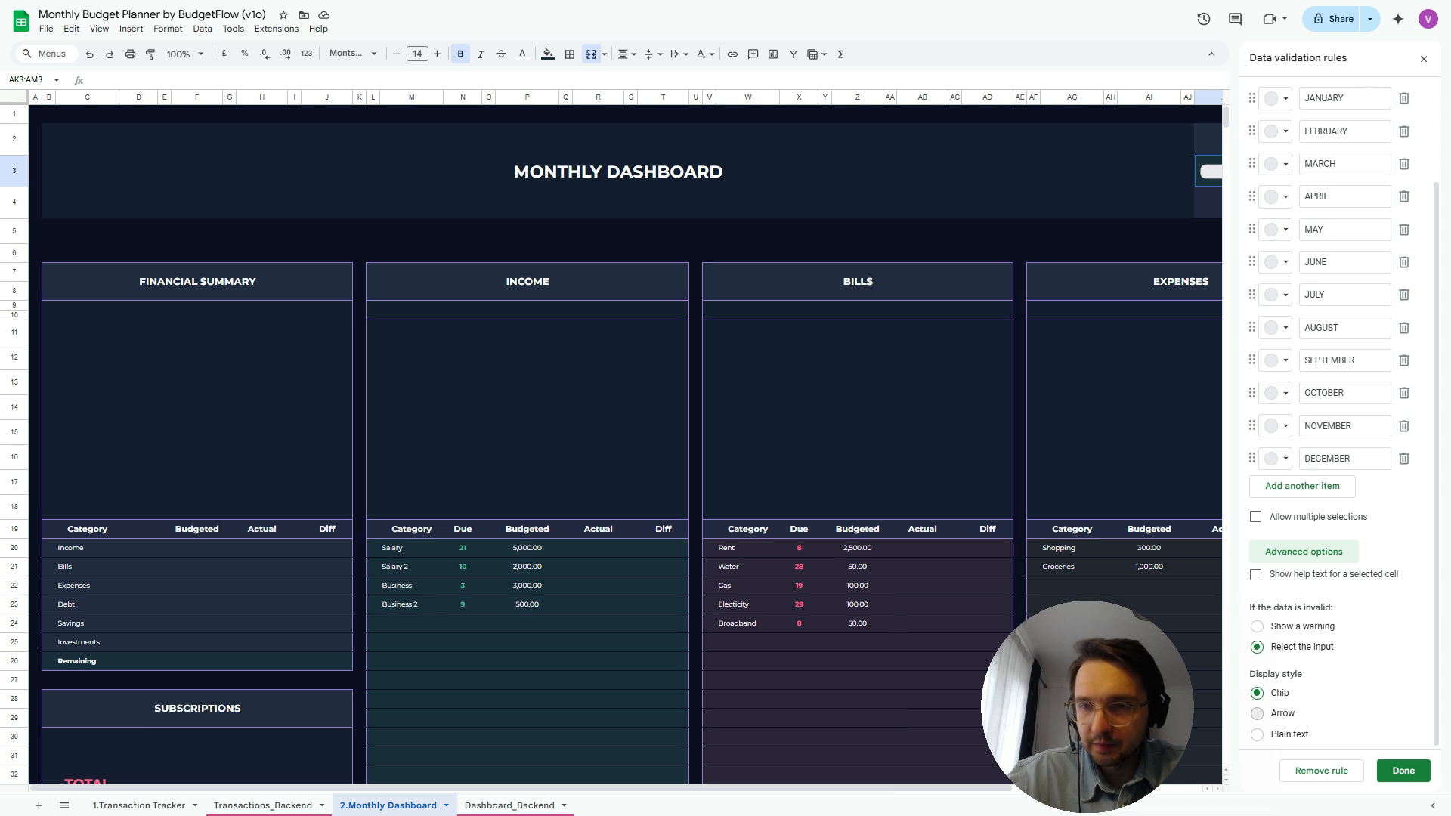
left_click(1257, 713)
left_click(1403, 770)
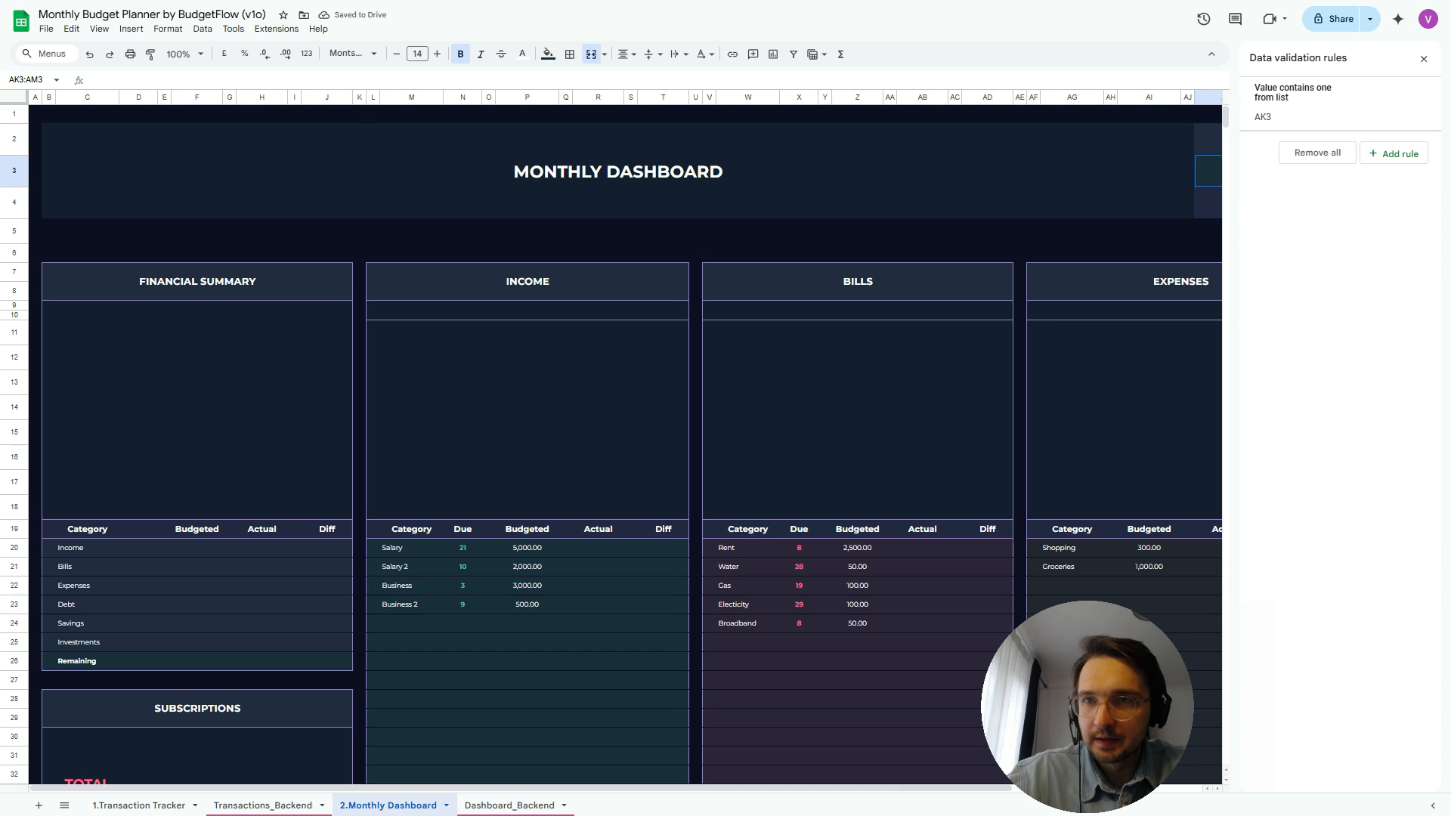
scroll(1003, 510, "right", 3)
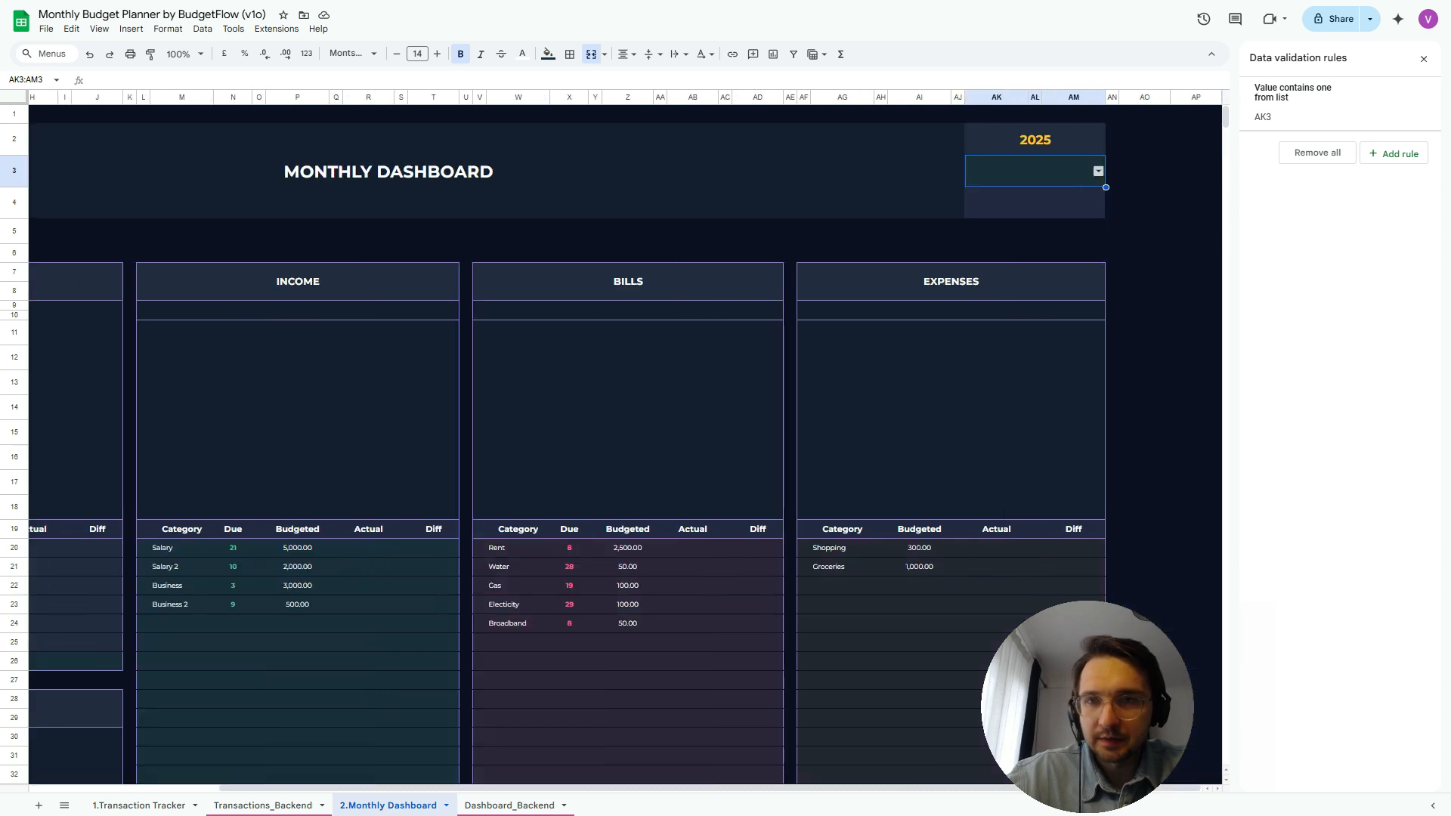
Choose MAY from the month dropdown in the dashboard header
left_click(1098, 170)
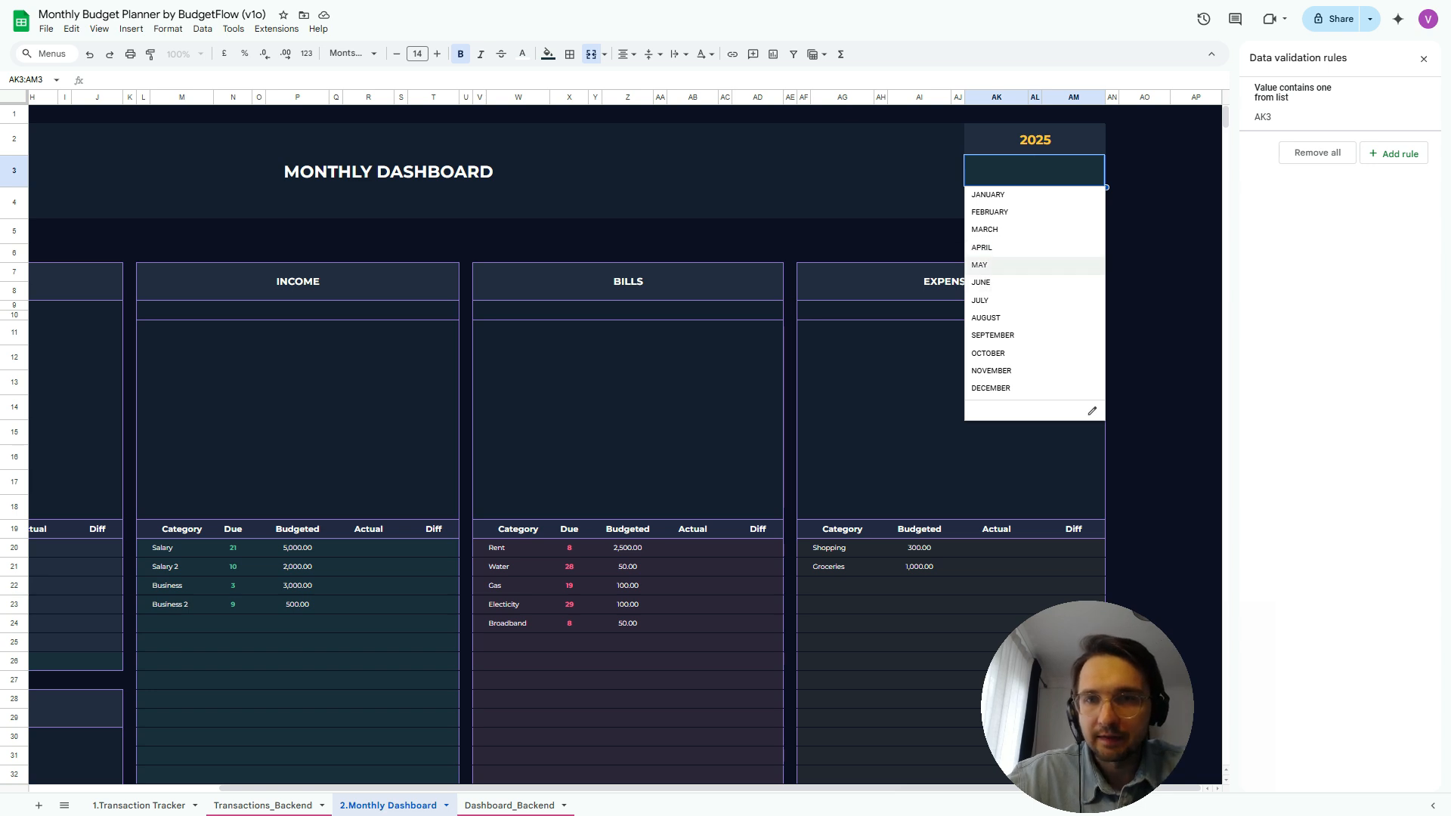
left_click(990, 264)
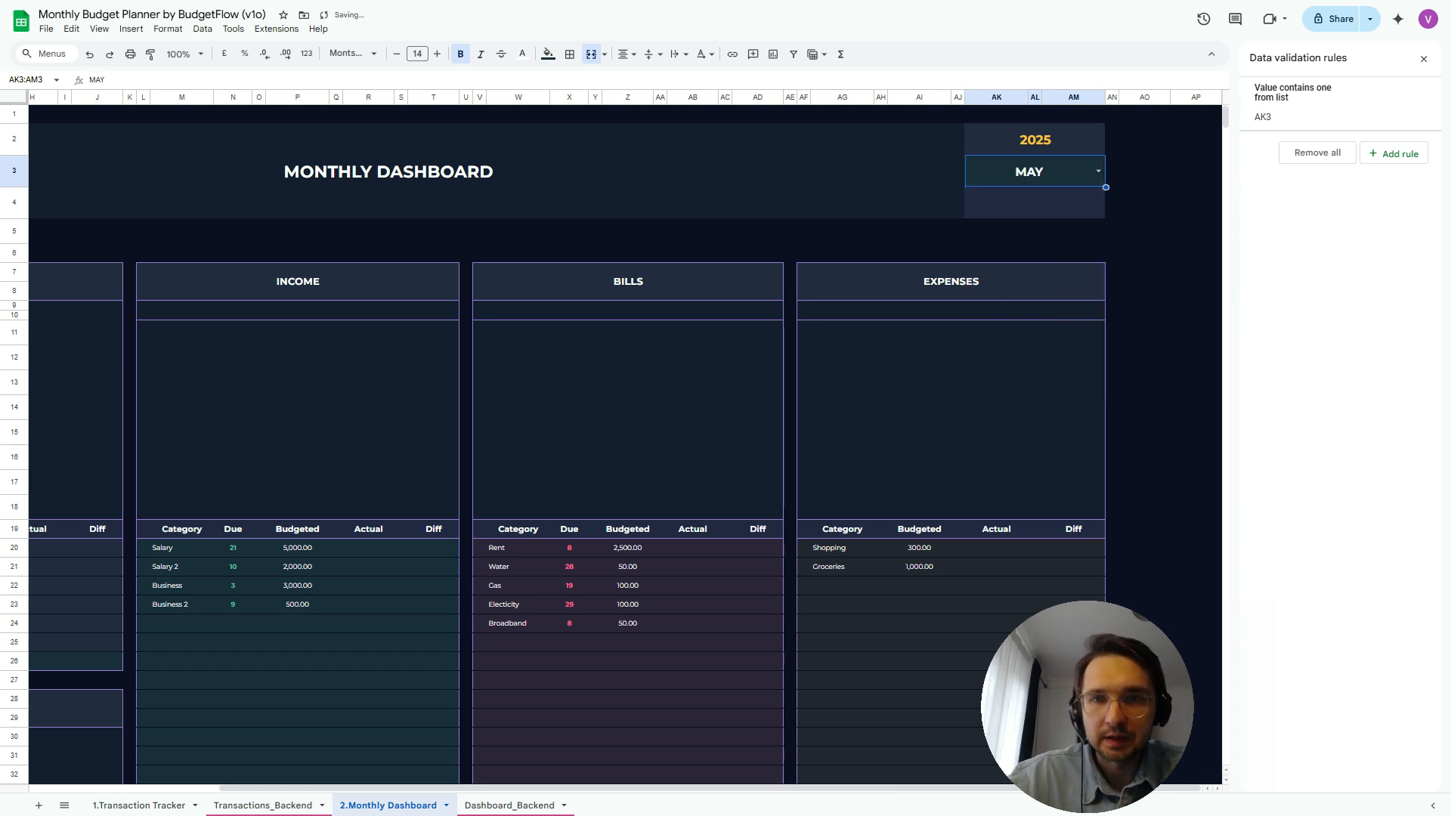
Add a dropdown validation rule with the Arrow display style to the cell beneath the month selector, AK4:AM4
left_click(1035, 202)
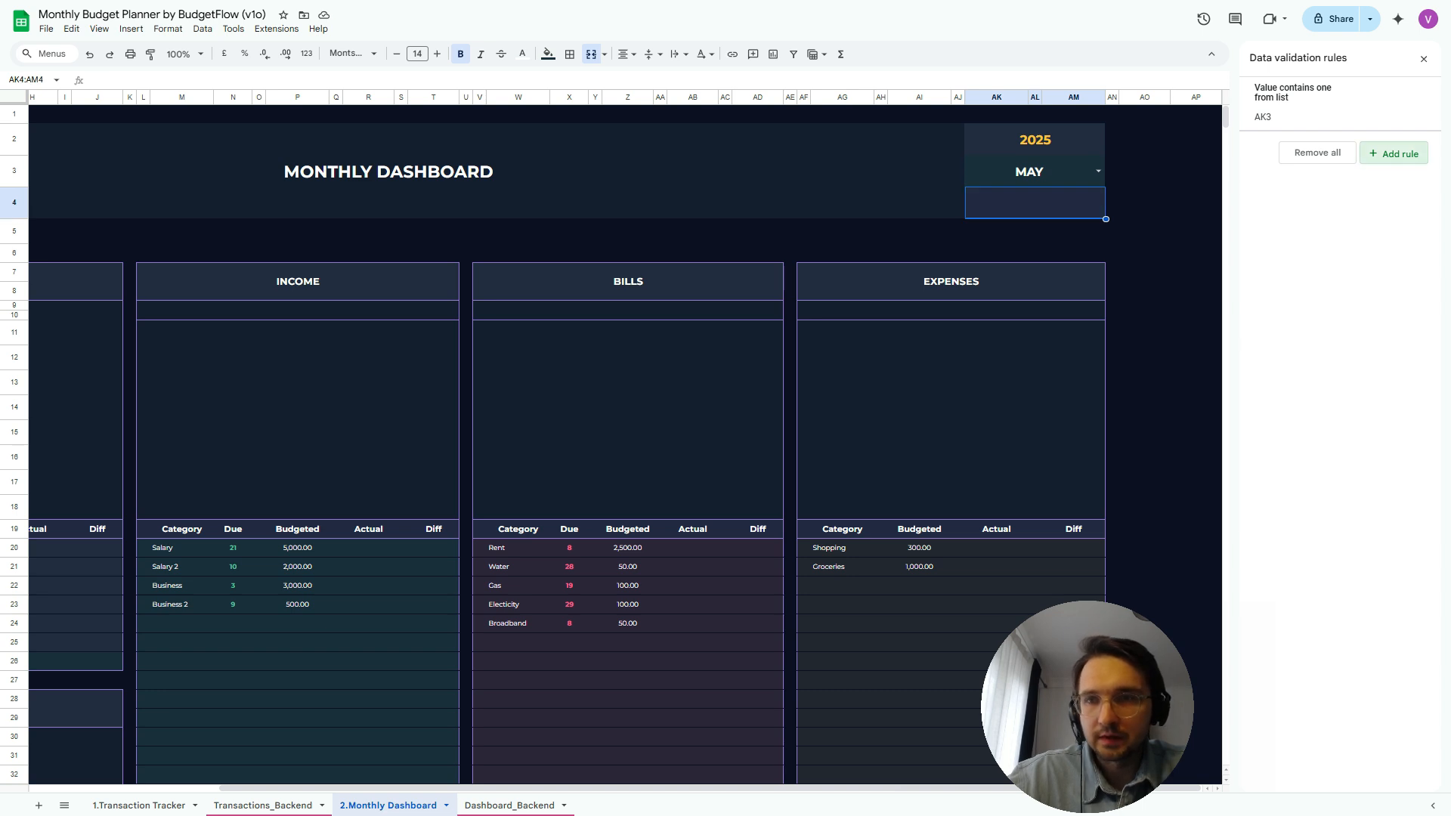
left_click(1393, 154)
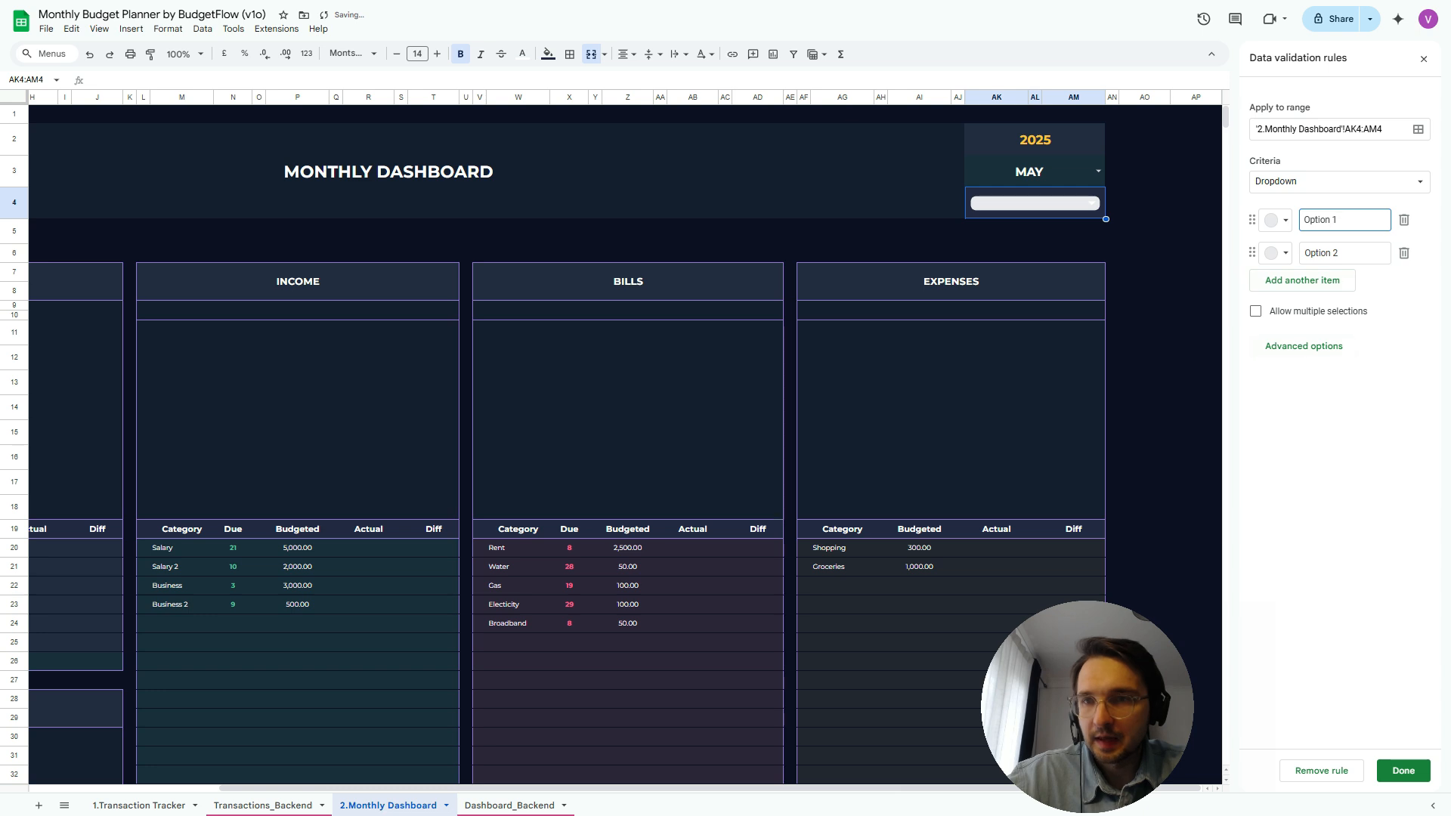
left_click(1303, 346)
left_click(1257, 507)
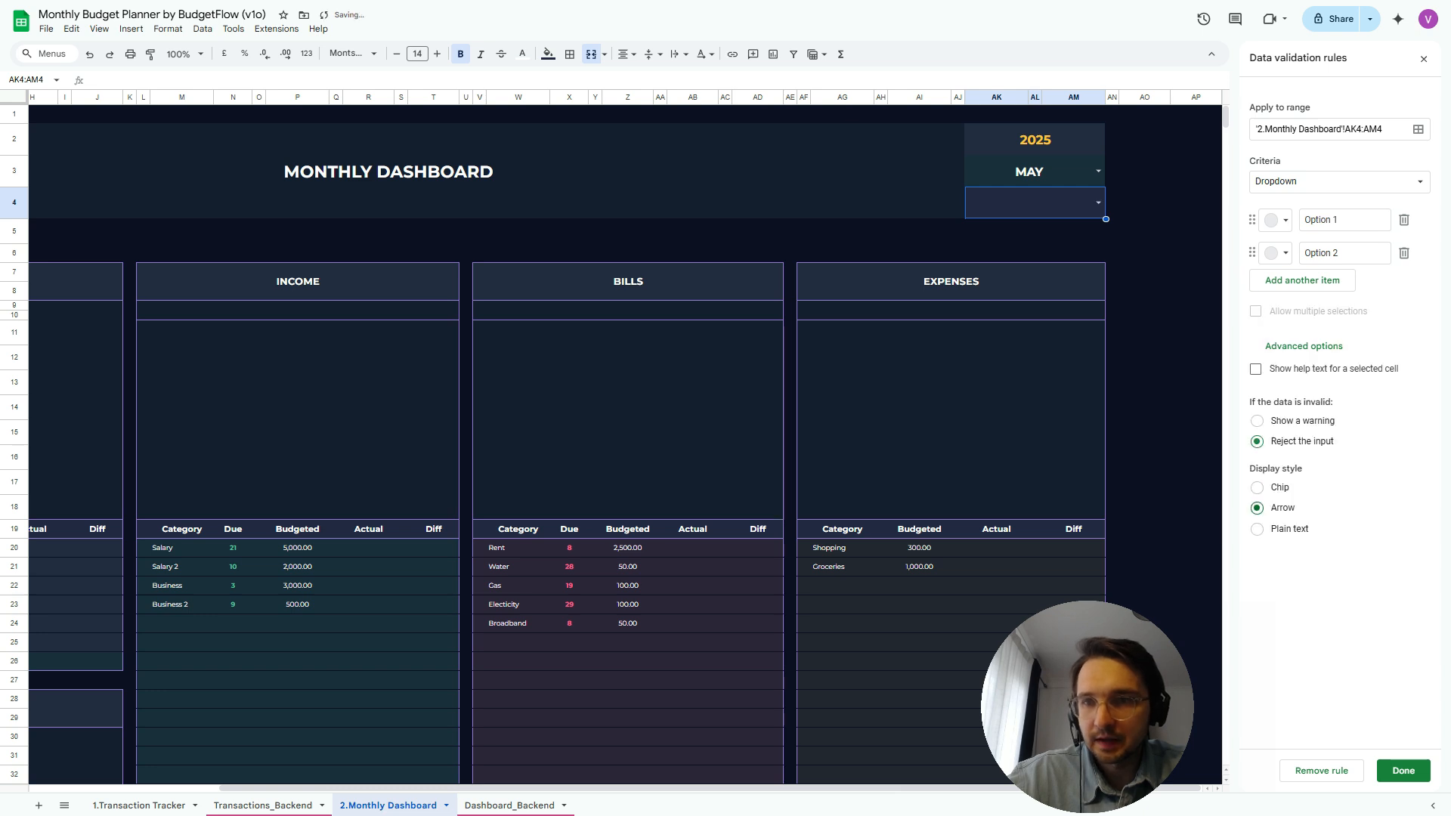
Set the dropdown options to $ and £, remove the surplus empty item, and save the validation rule
left_click(1344, 220)
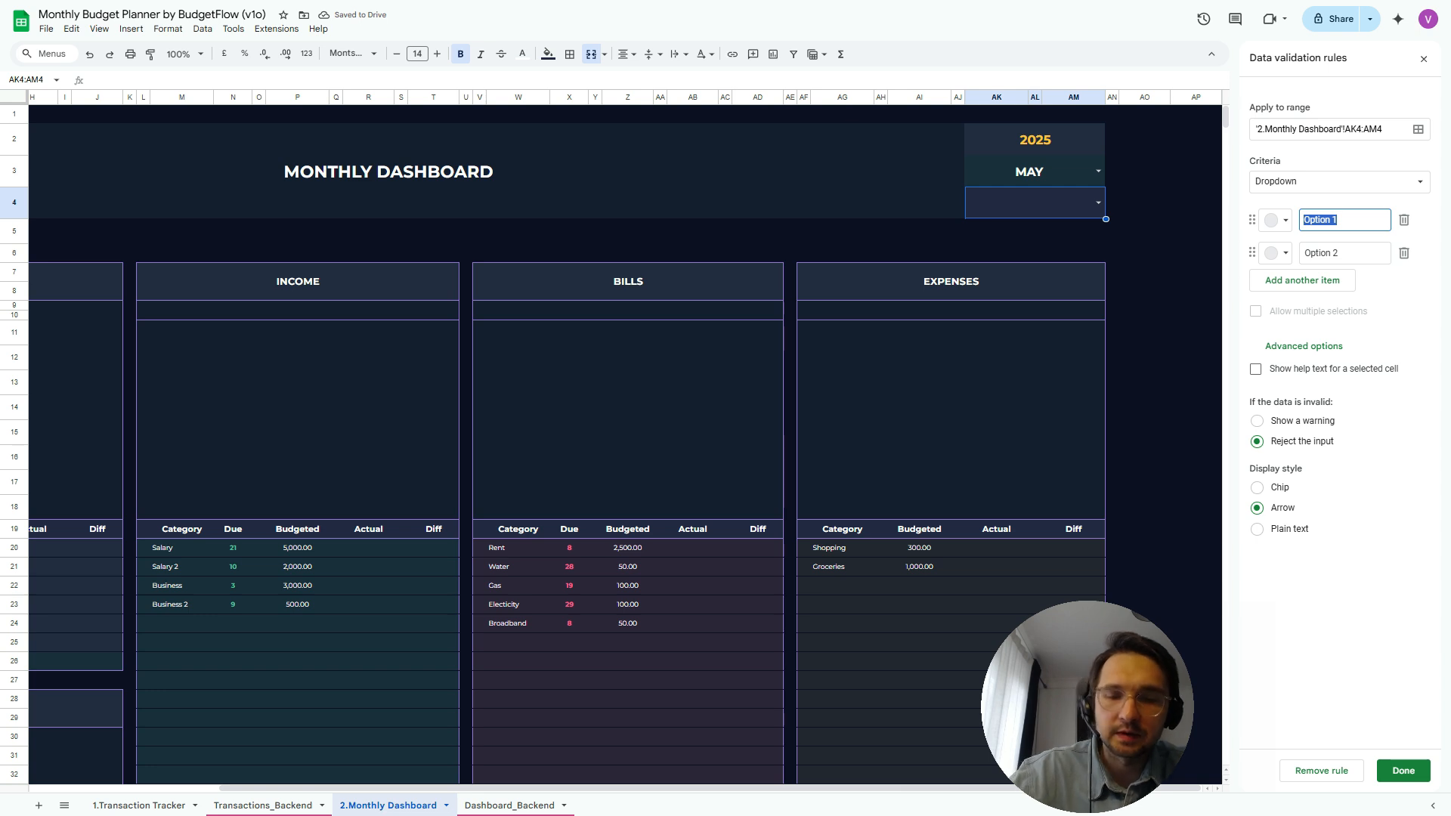
type("$")
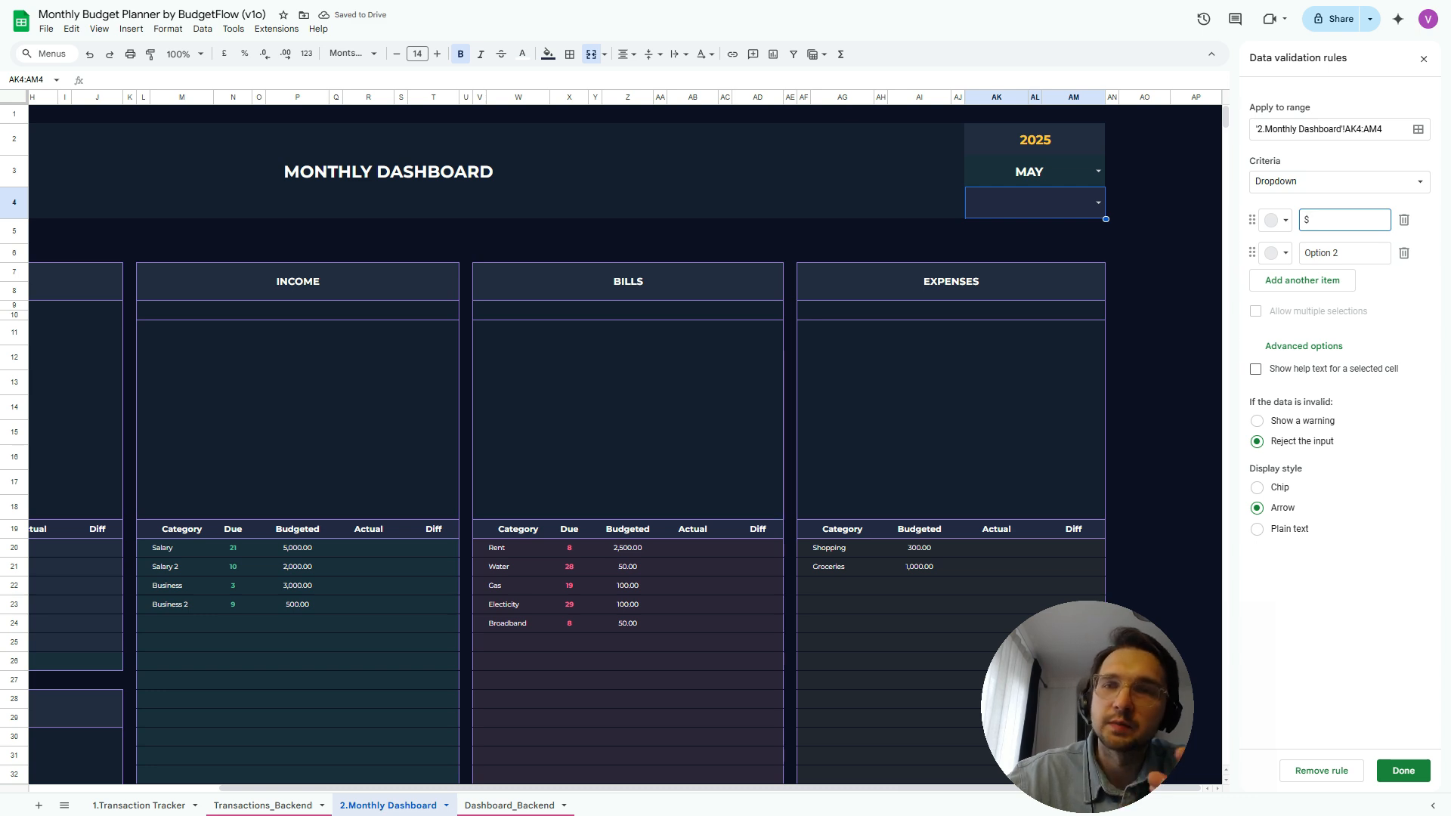
key("Tab")
key("Tab")
key("Tab")
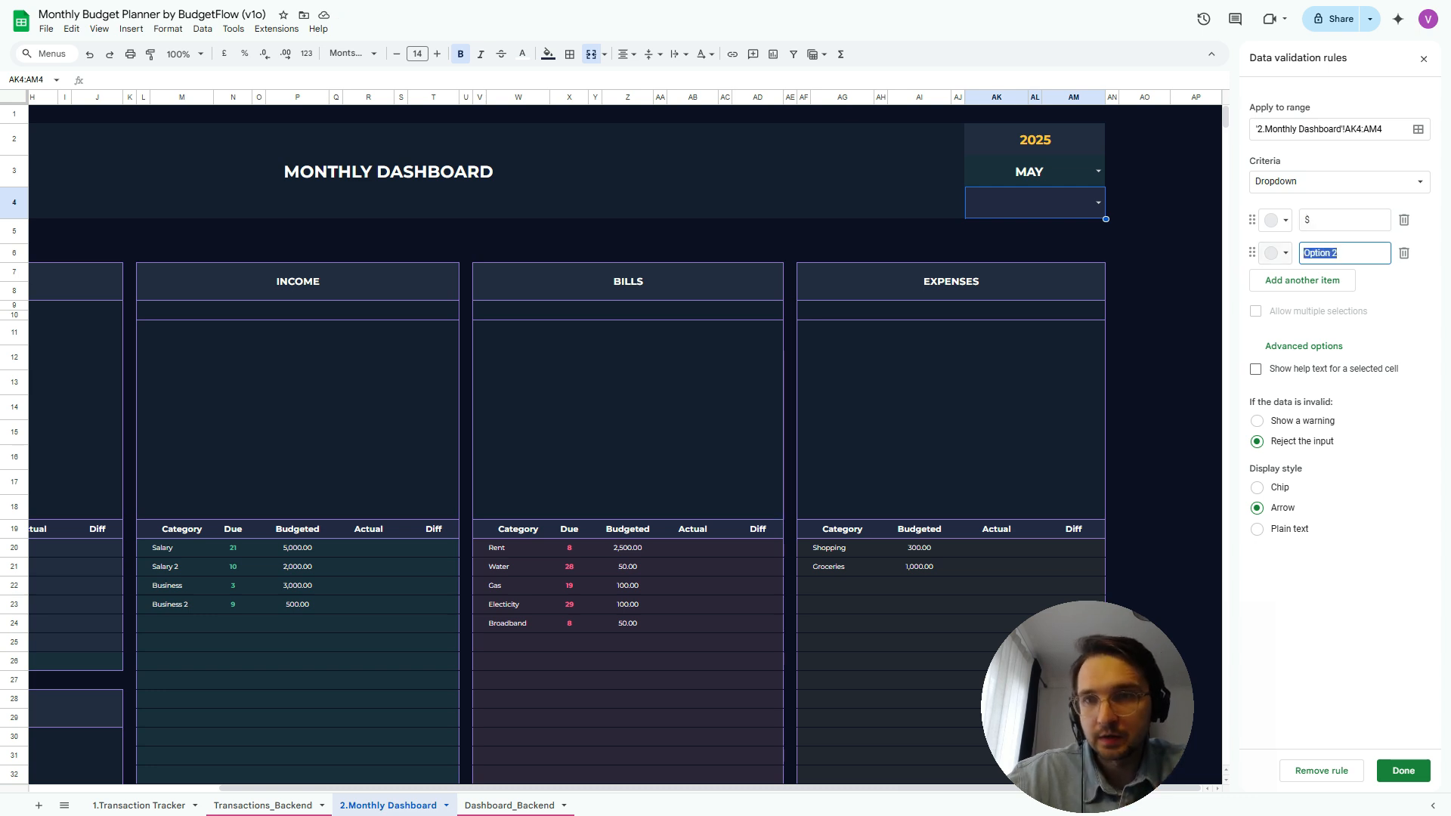
type("£")
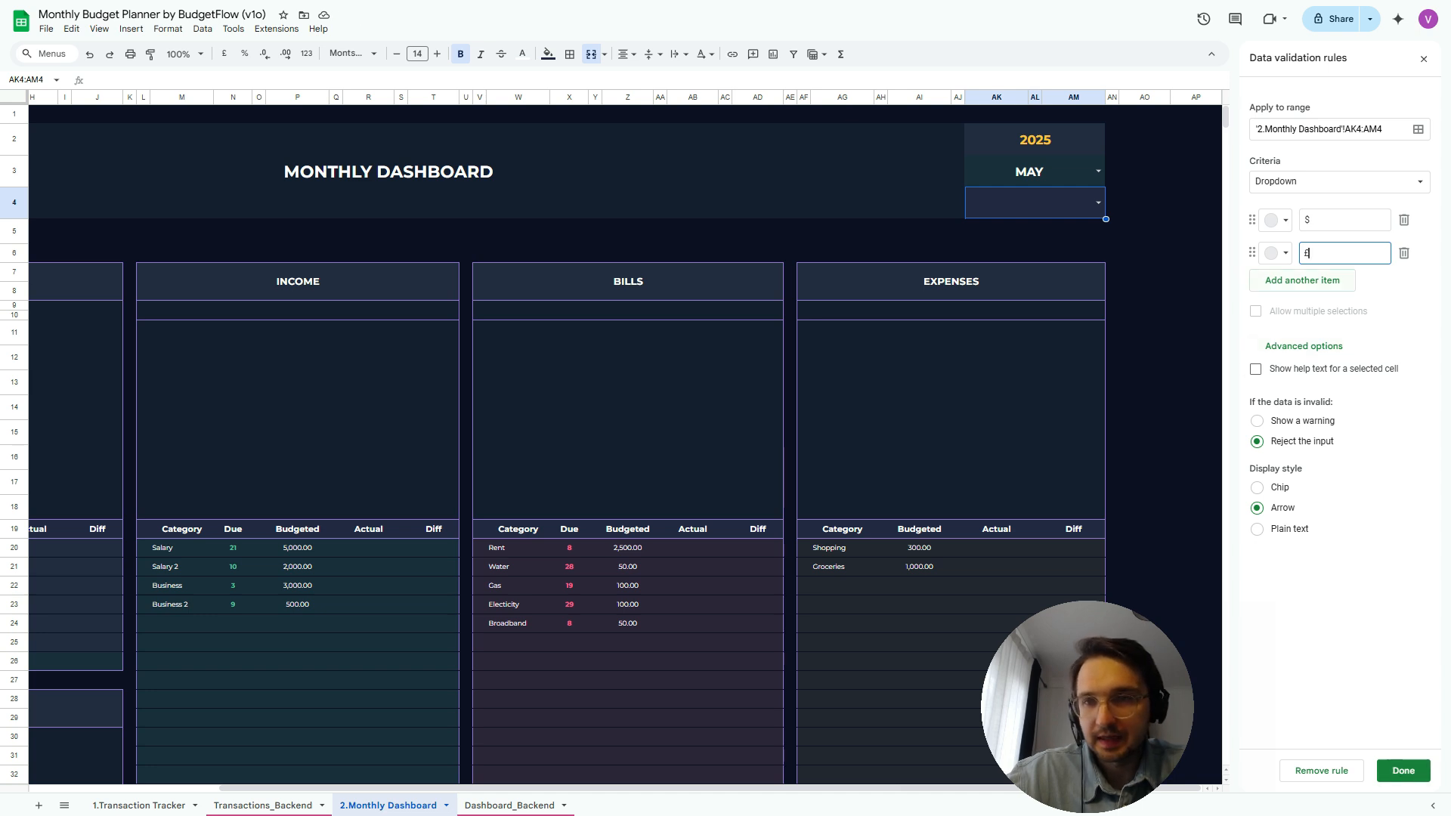
key("Return")
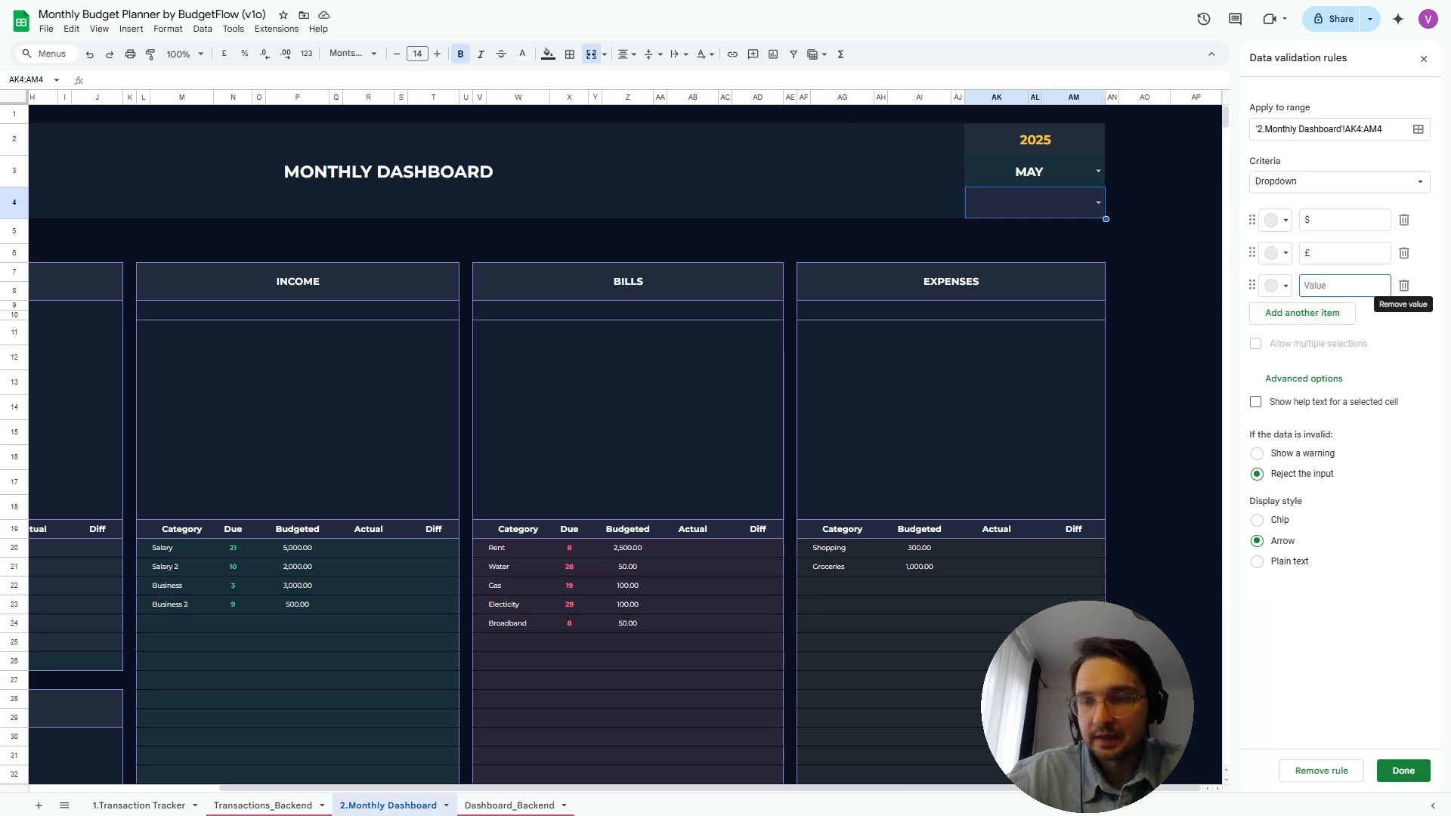
left_click(1404, 284)
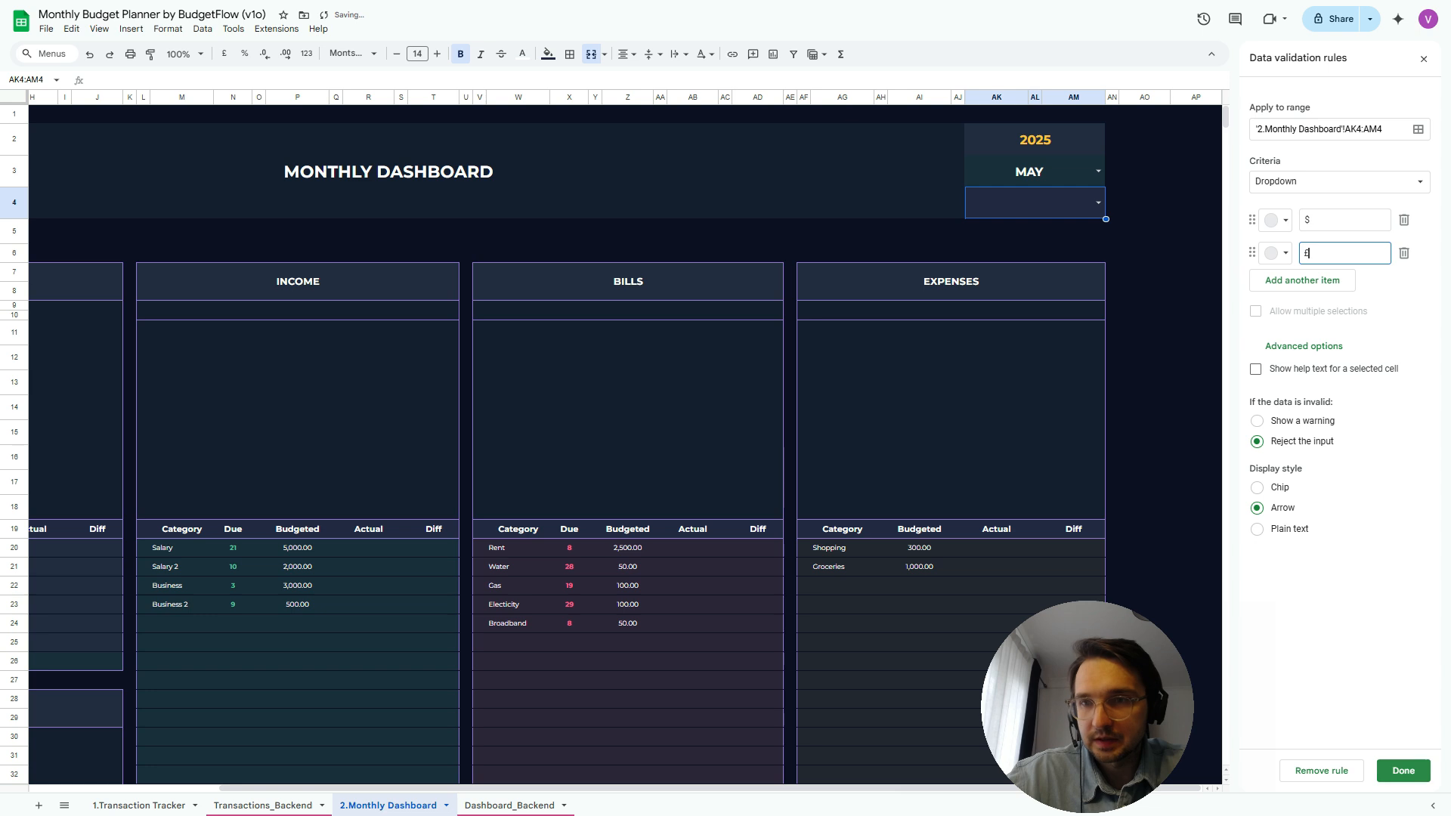
left_click(1403, 770)
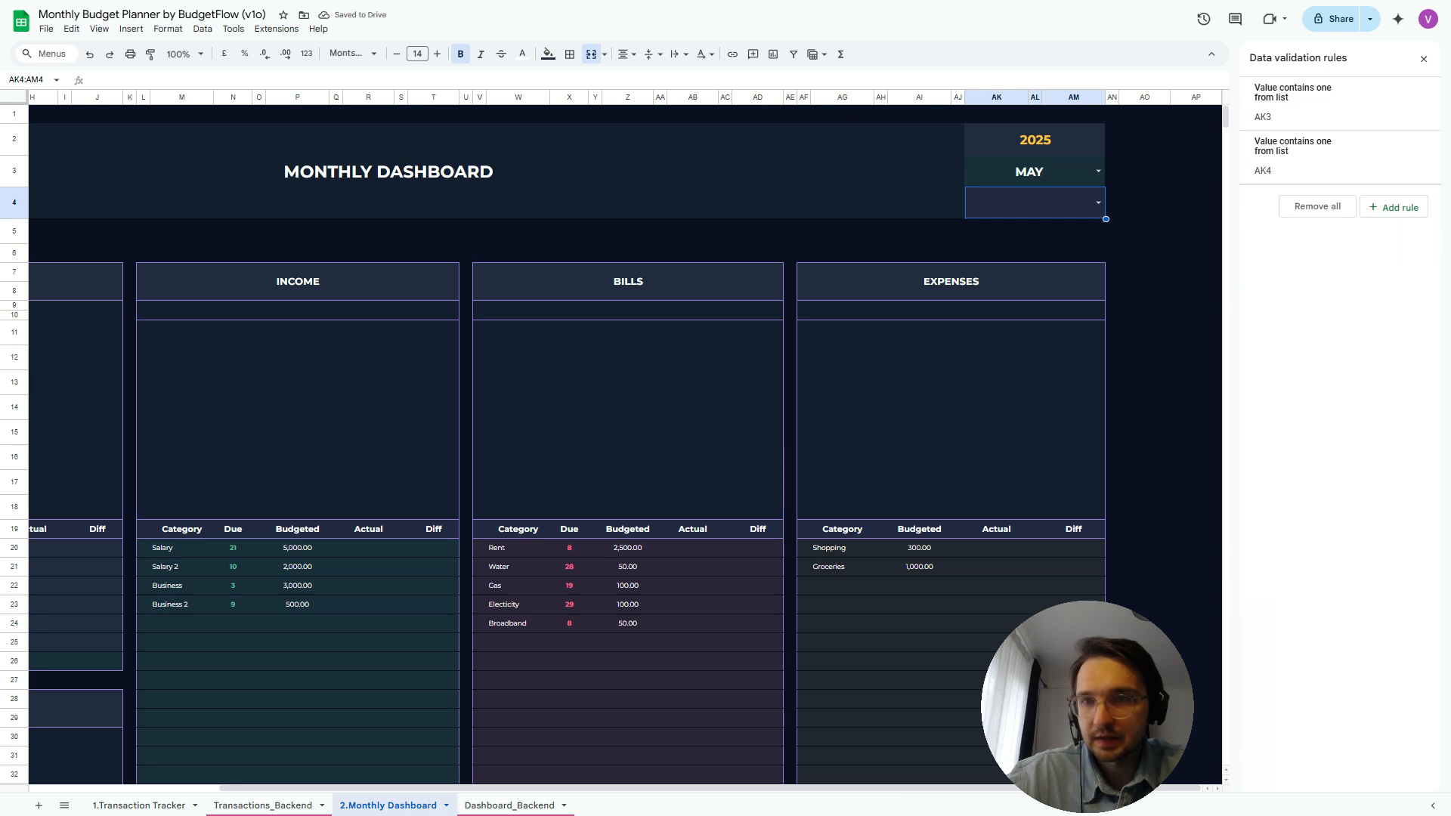
Close the data validation rules and choose $ from the new currency dropdown
left_click(1423, 59)
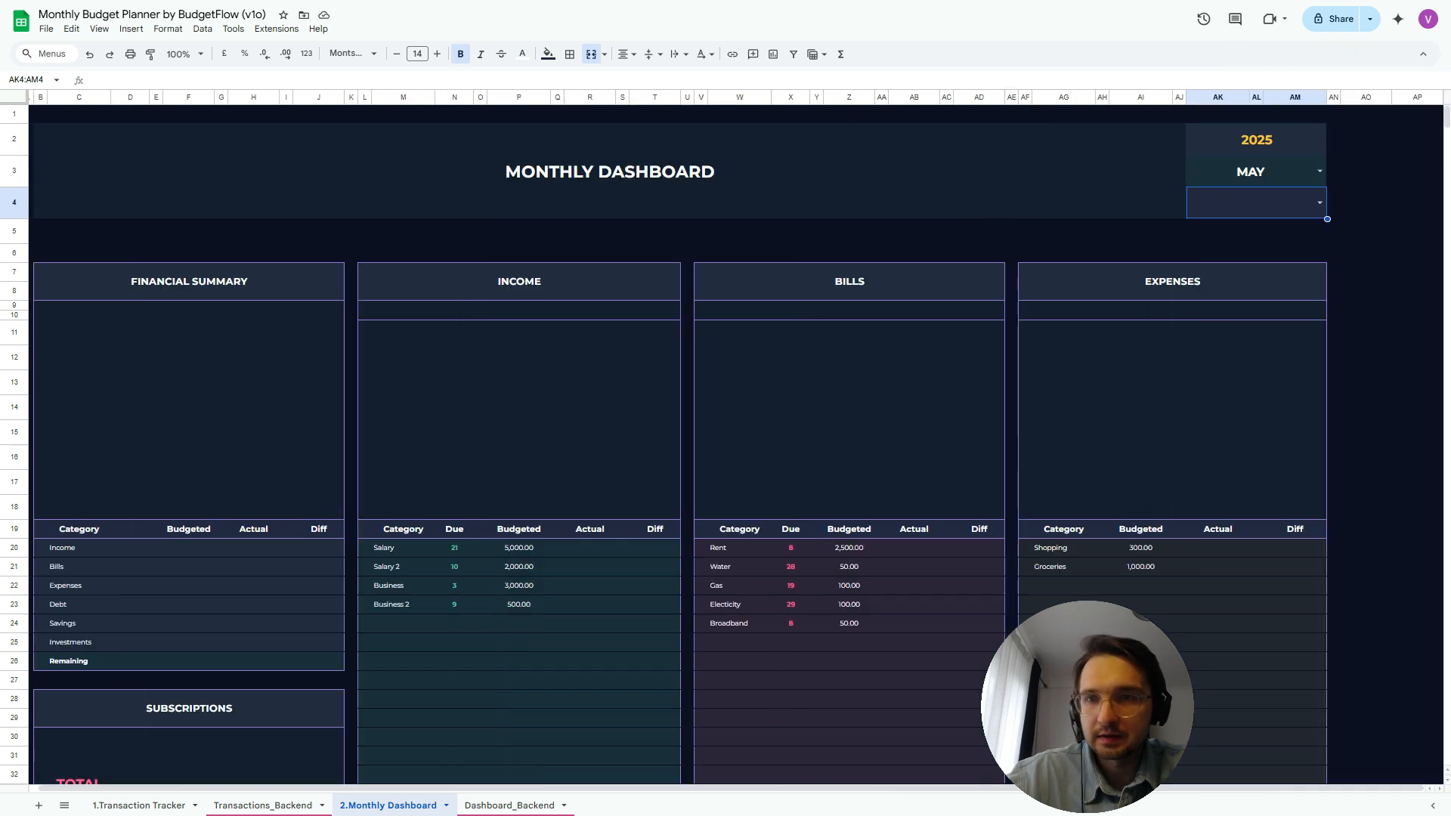
left_click(1319, 201)
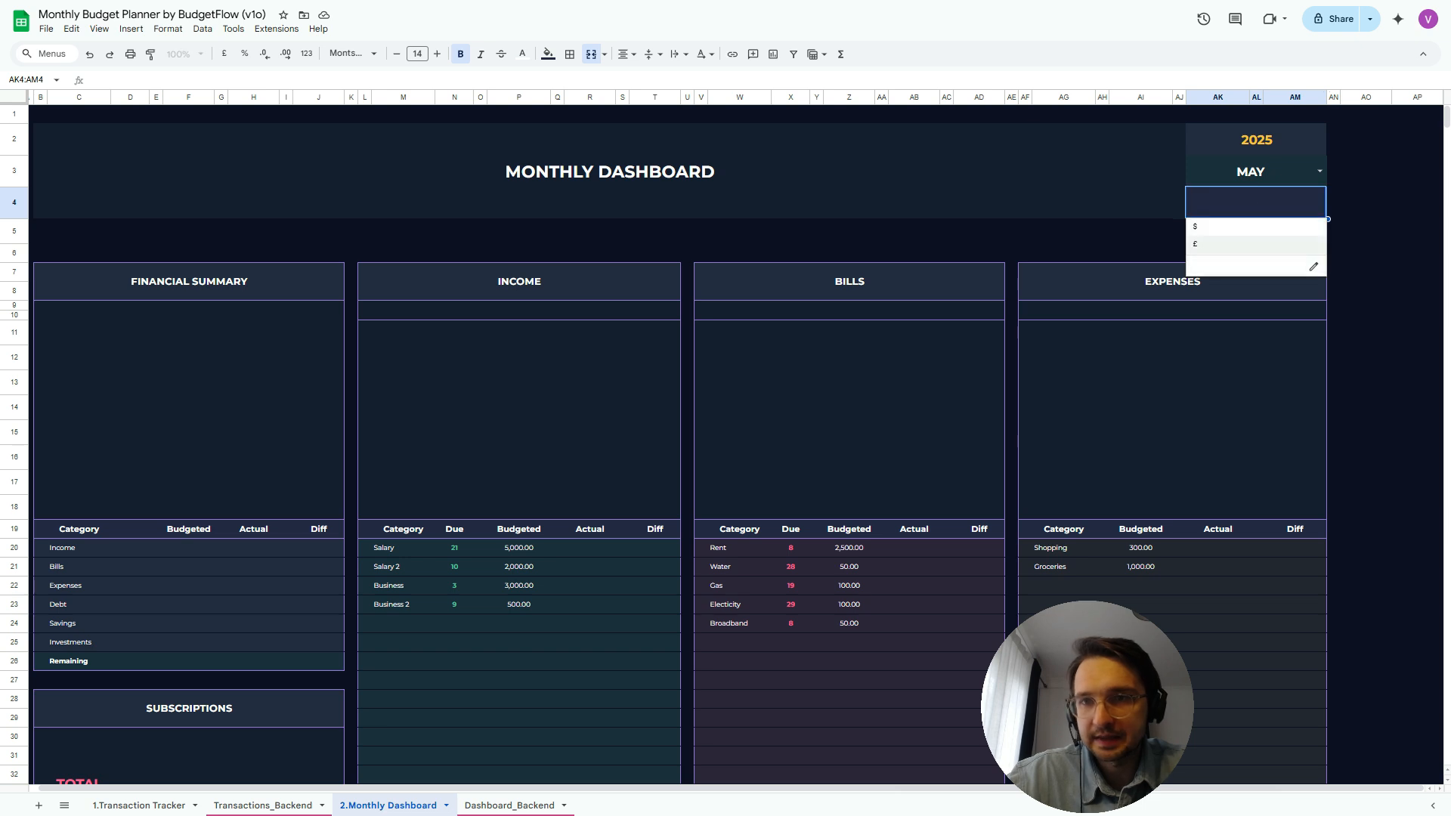
left_click(1256, 227)
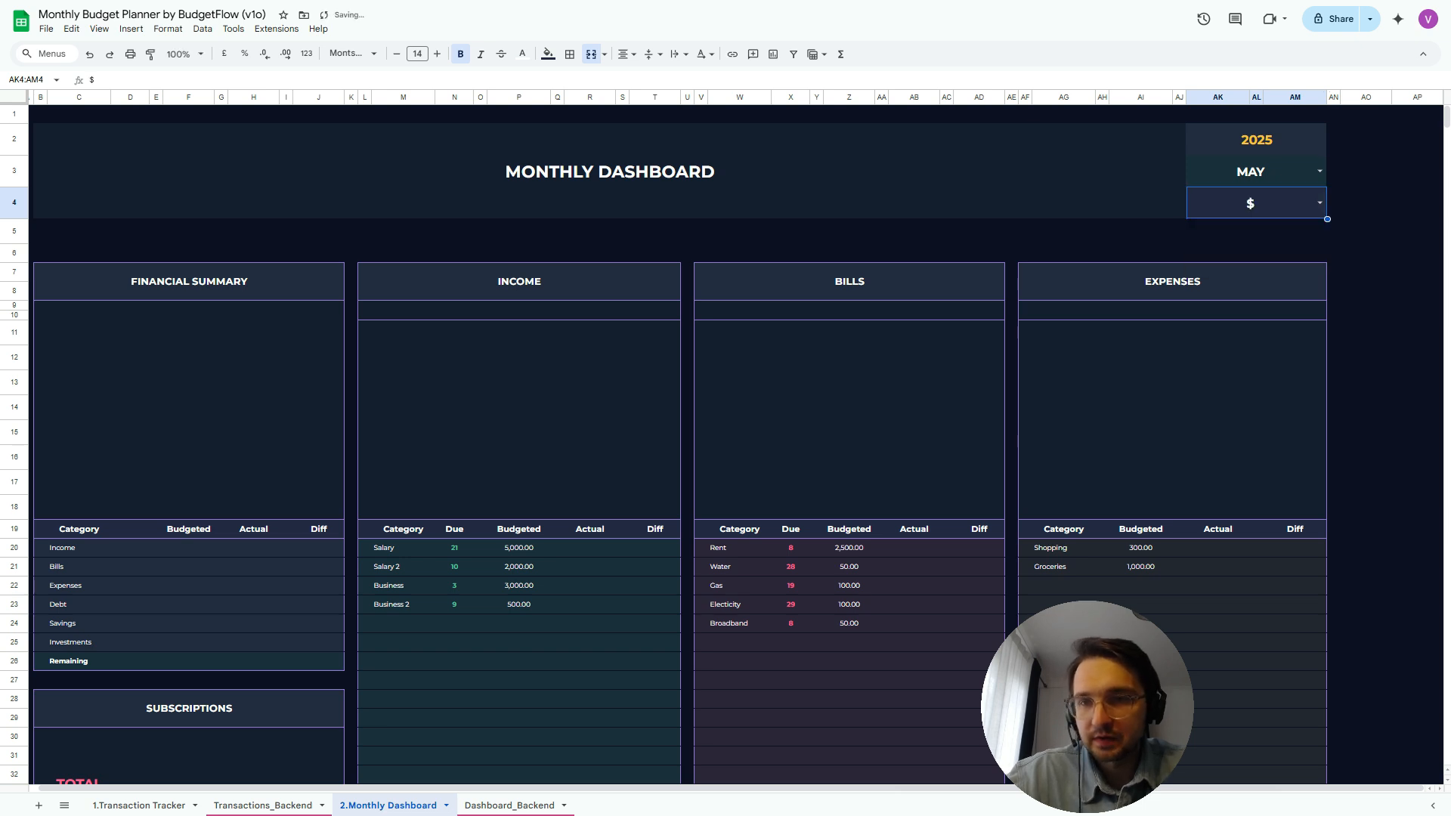
Go to the Dashboard_Backend sheet and examine how its income, expense, budget and summary sections are laid out
scroll(725, 444, "down", 3)
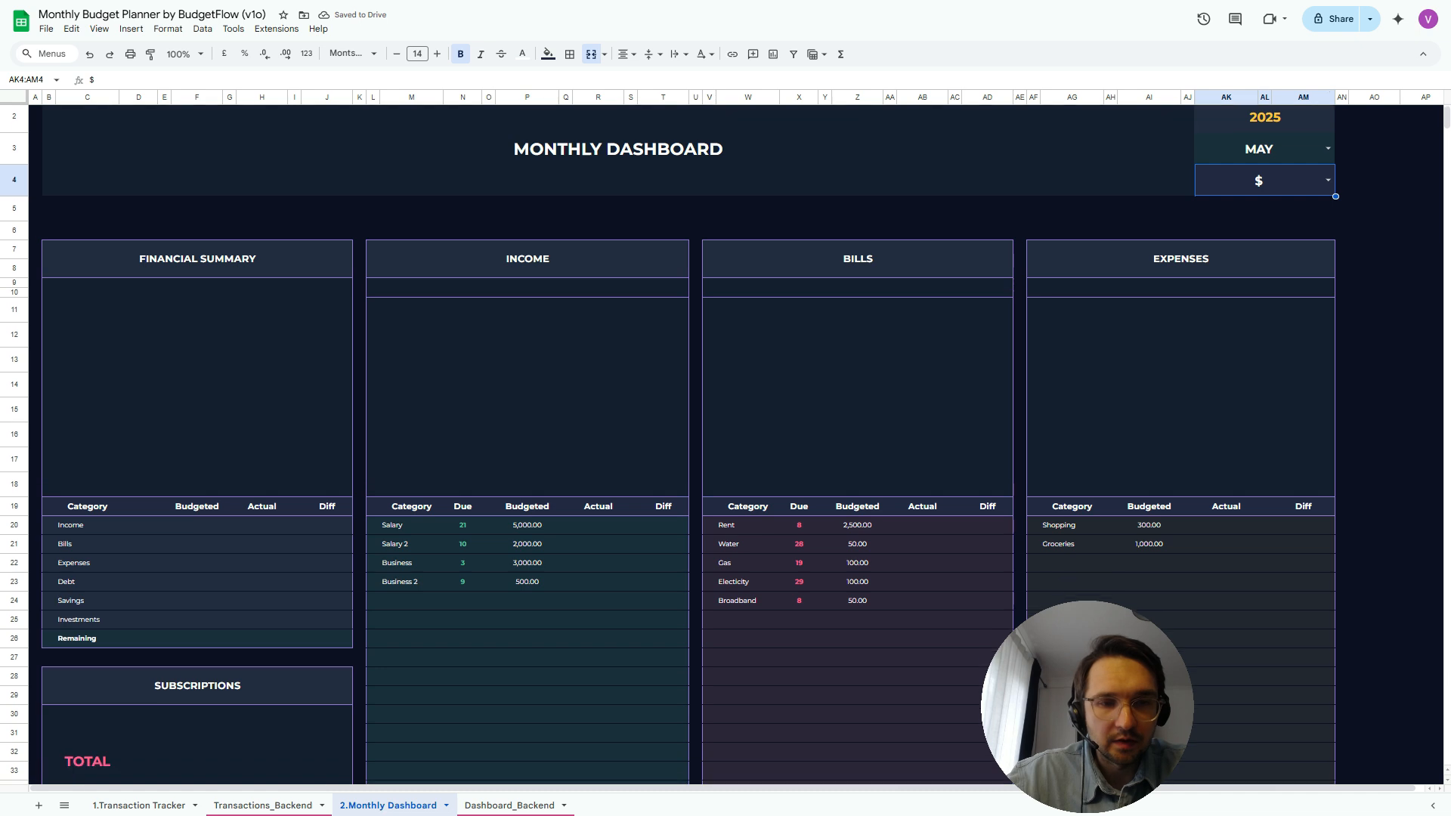
scroll(725, 444, "up", 3)
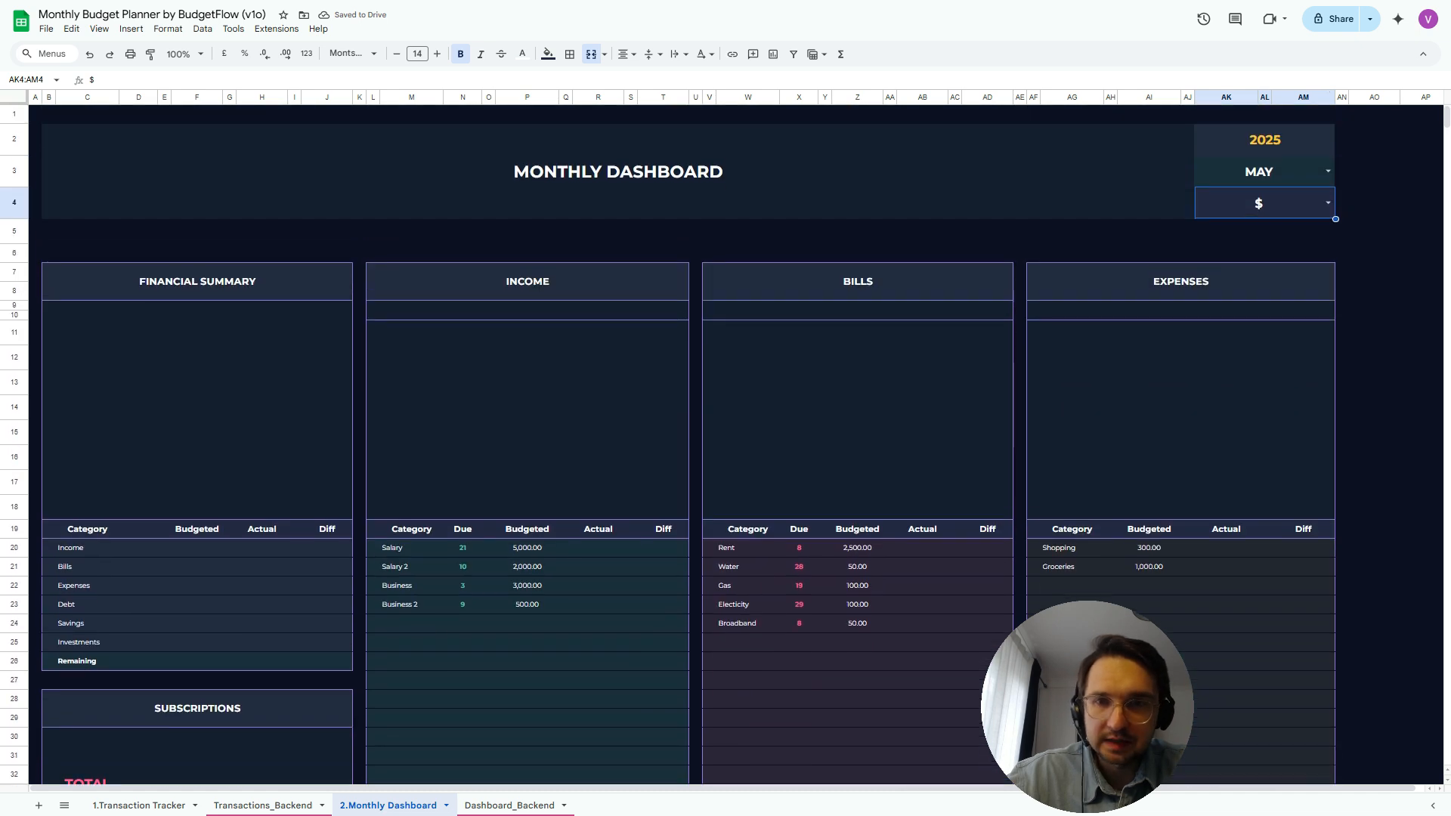
left_click(799, 232)
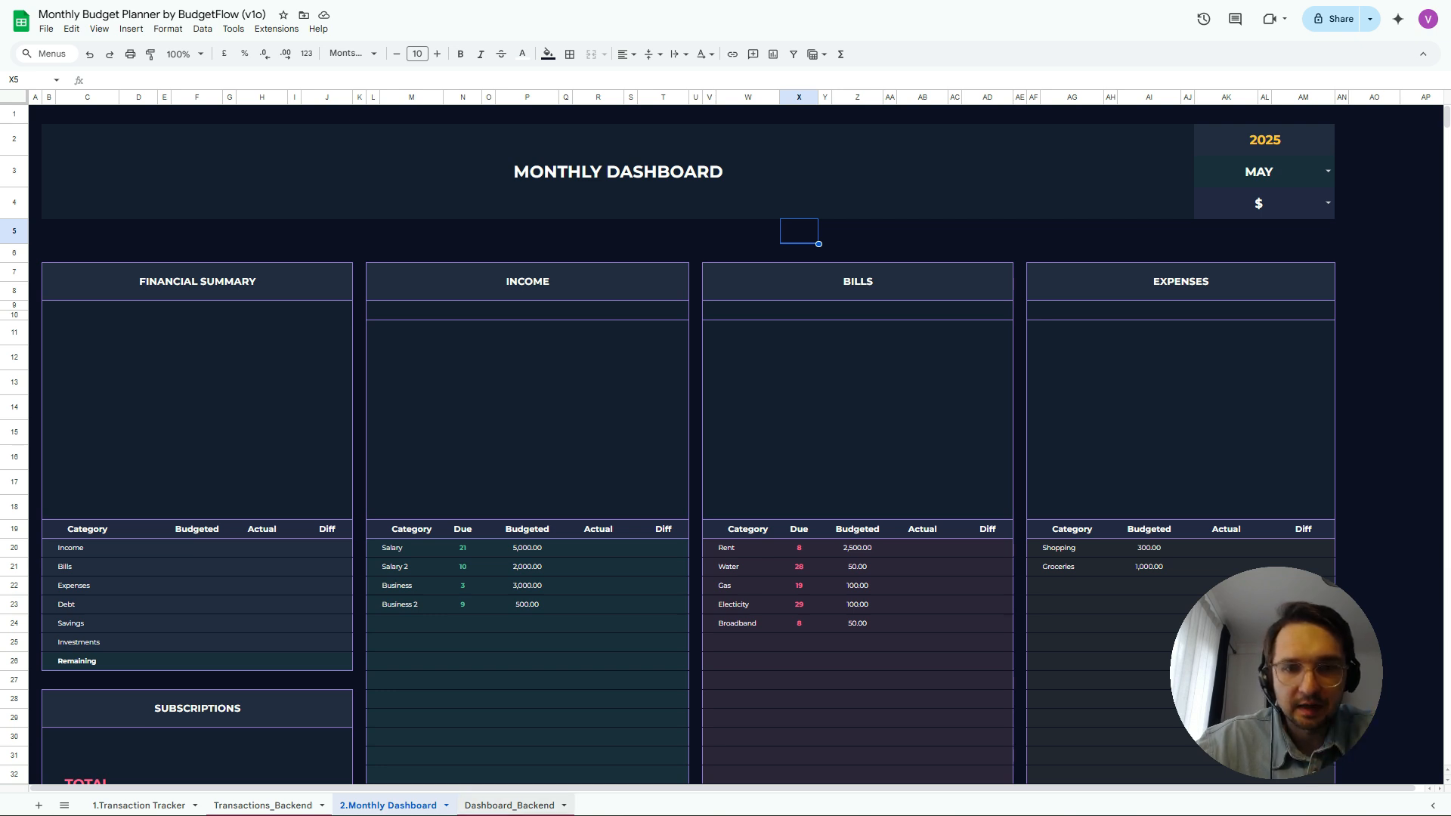
left_click(509, 805)
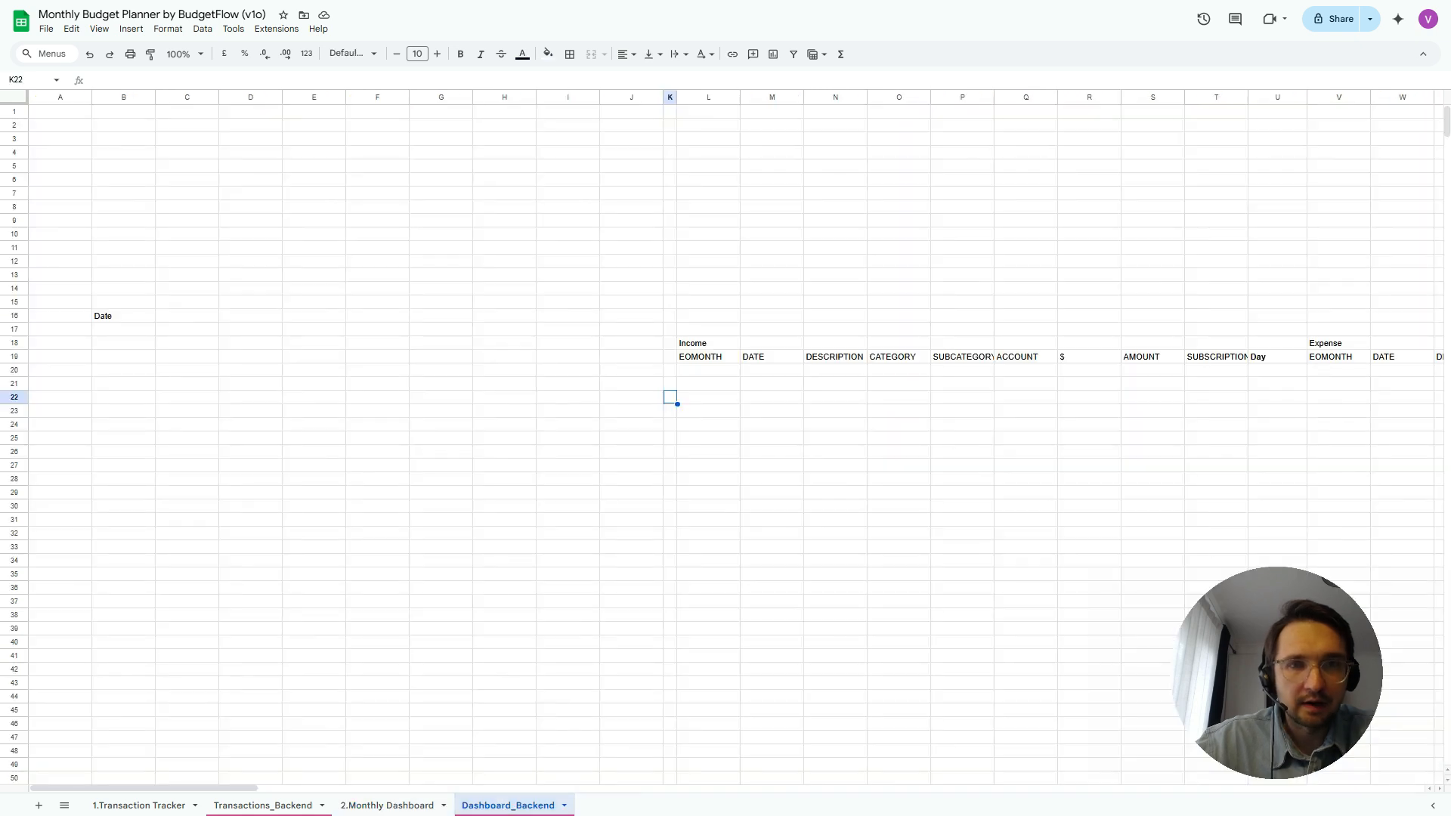
scroll(726, 438, "right", 10)
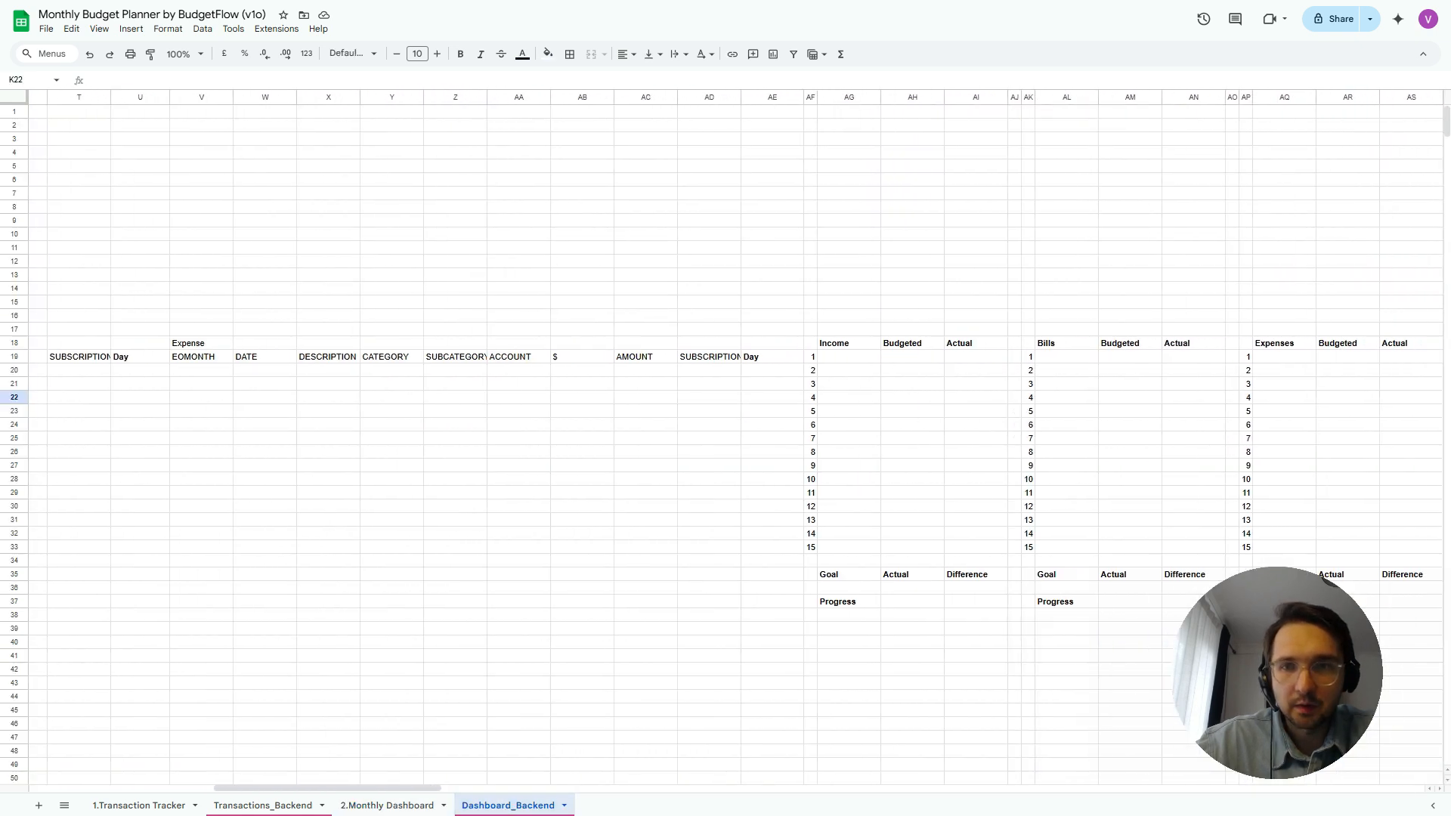
scroll(725, 438, "right", 10)
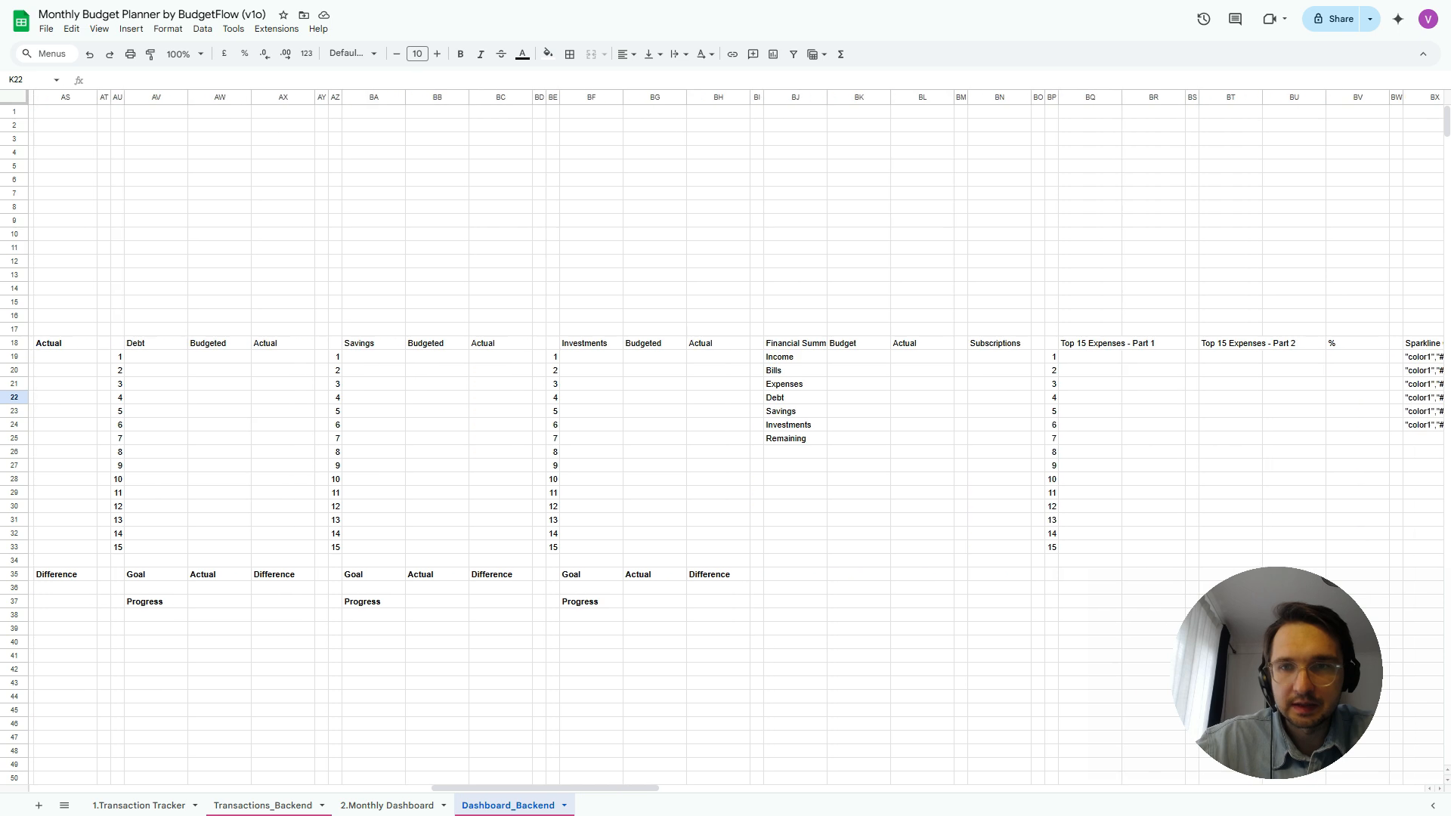
scroll(725, 438, "left", 10)
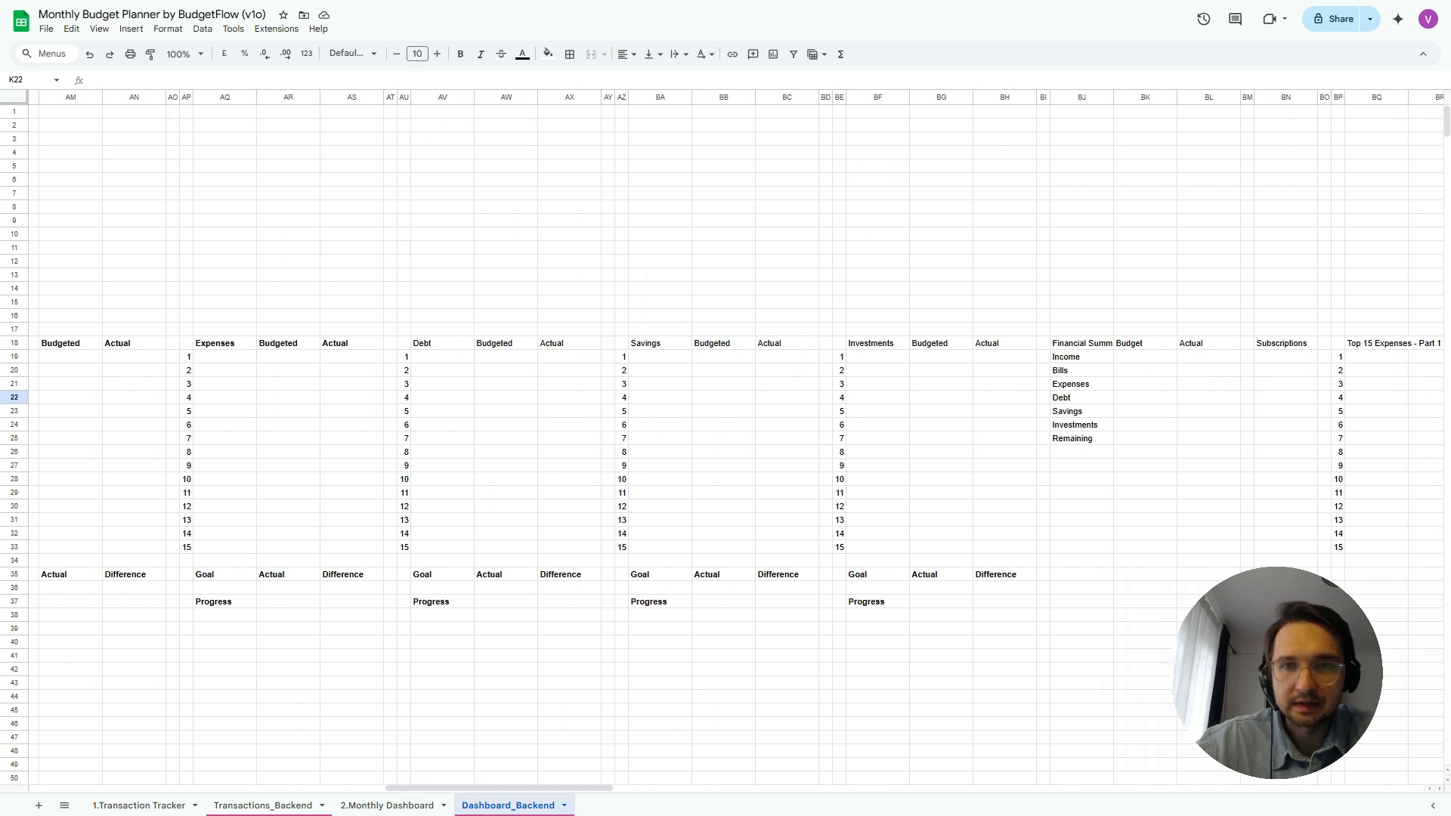
scroll(726, 438, "left", 5)
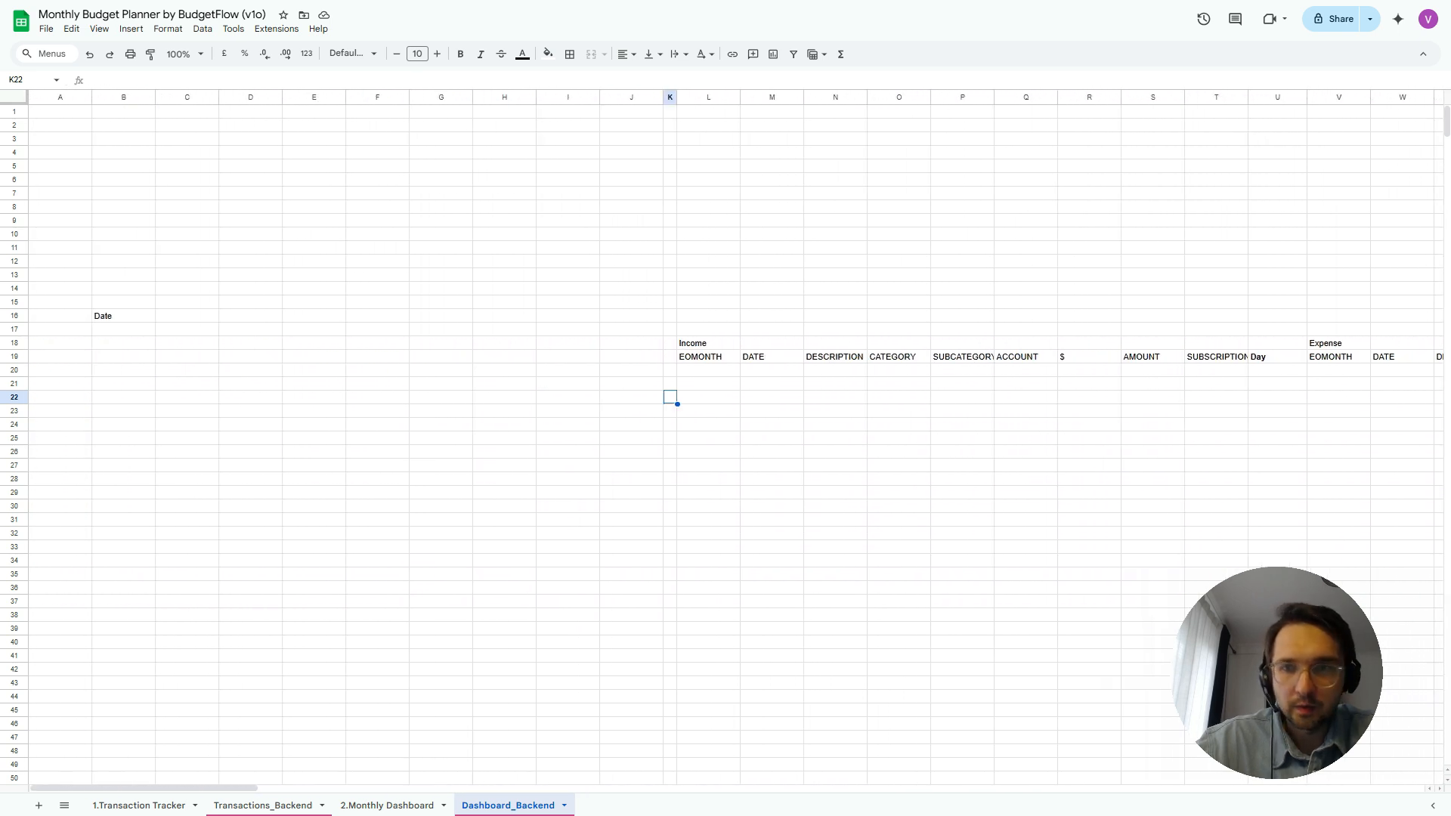
In C16 beside Date, join the dashboard's month and year with a space: ='2.Monthly Dashboard'!AK3&" "&'2.Monthly Dashboard'!AK2
left_click(123, 329)
left_click(186, 316)
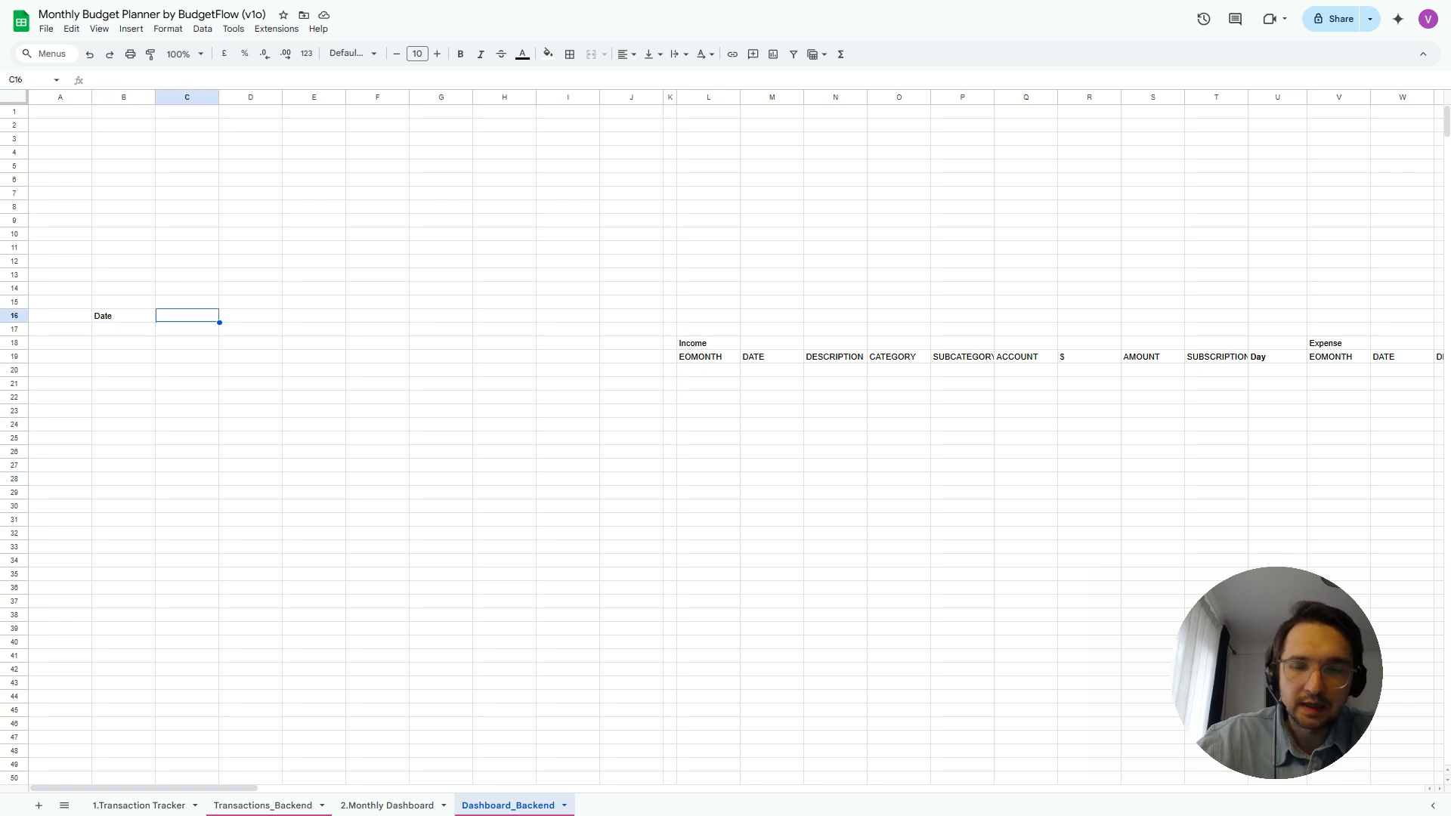
type("=")
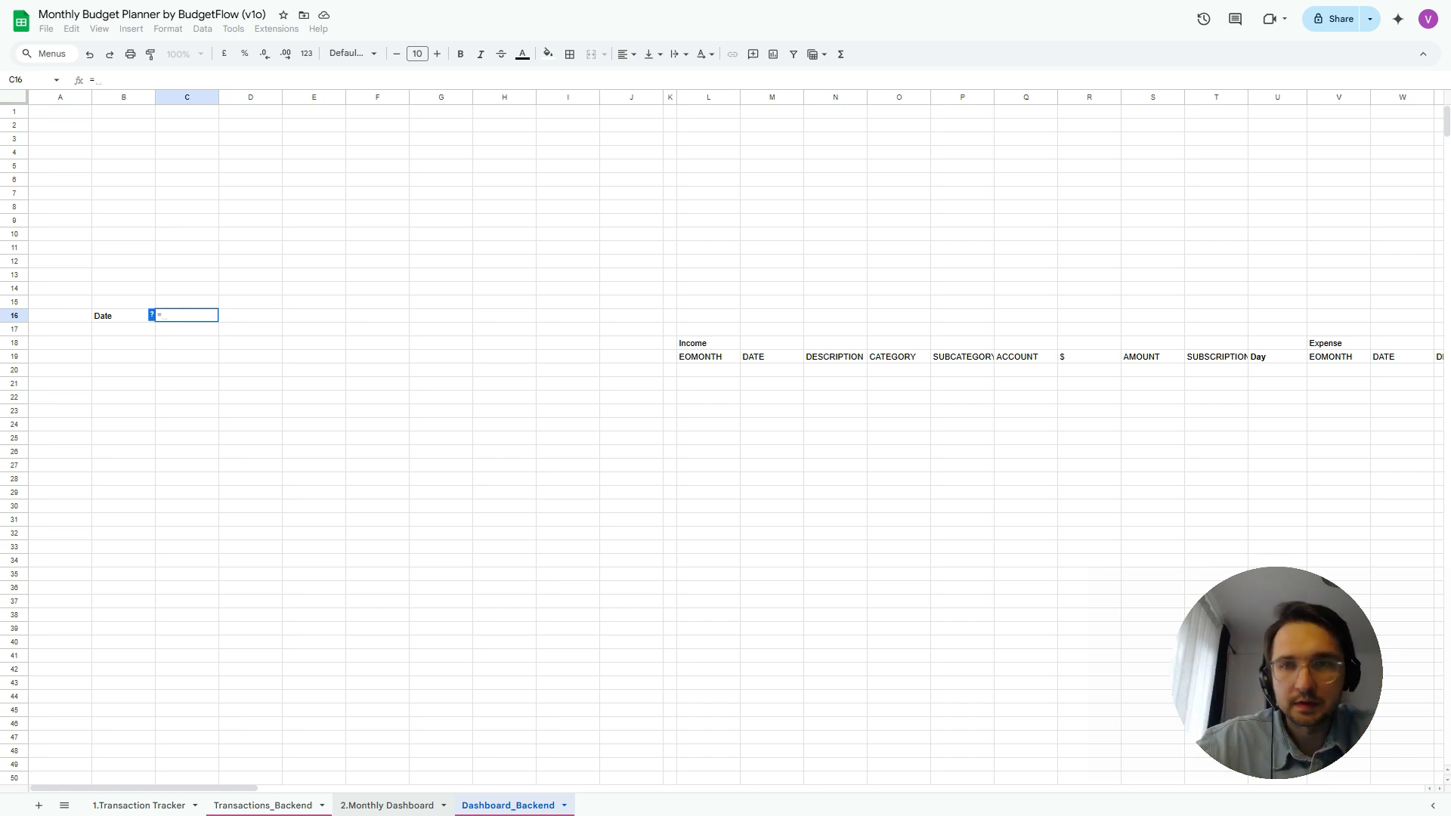
left_click(388, 805)
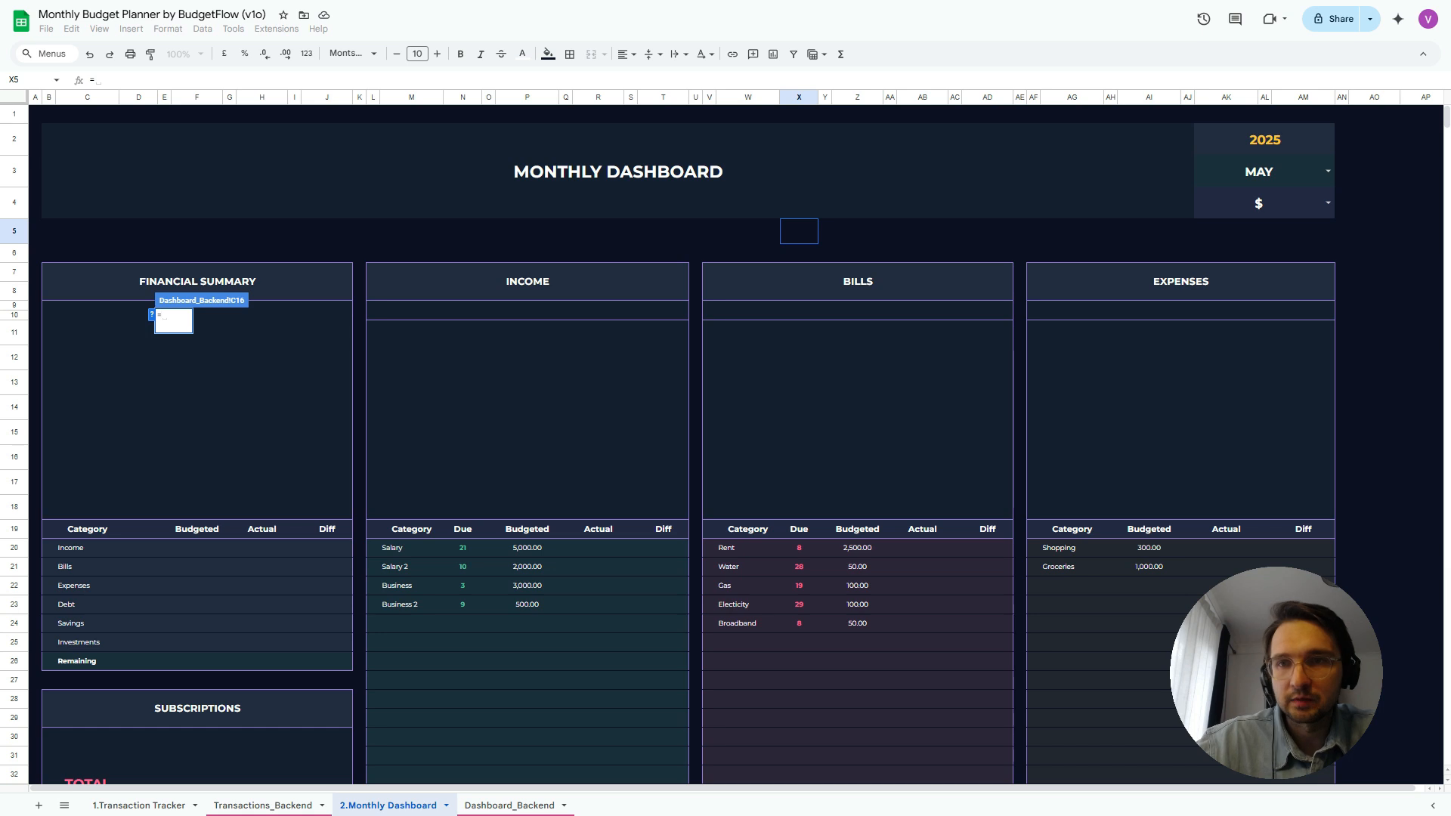
left_click(1258, 171)
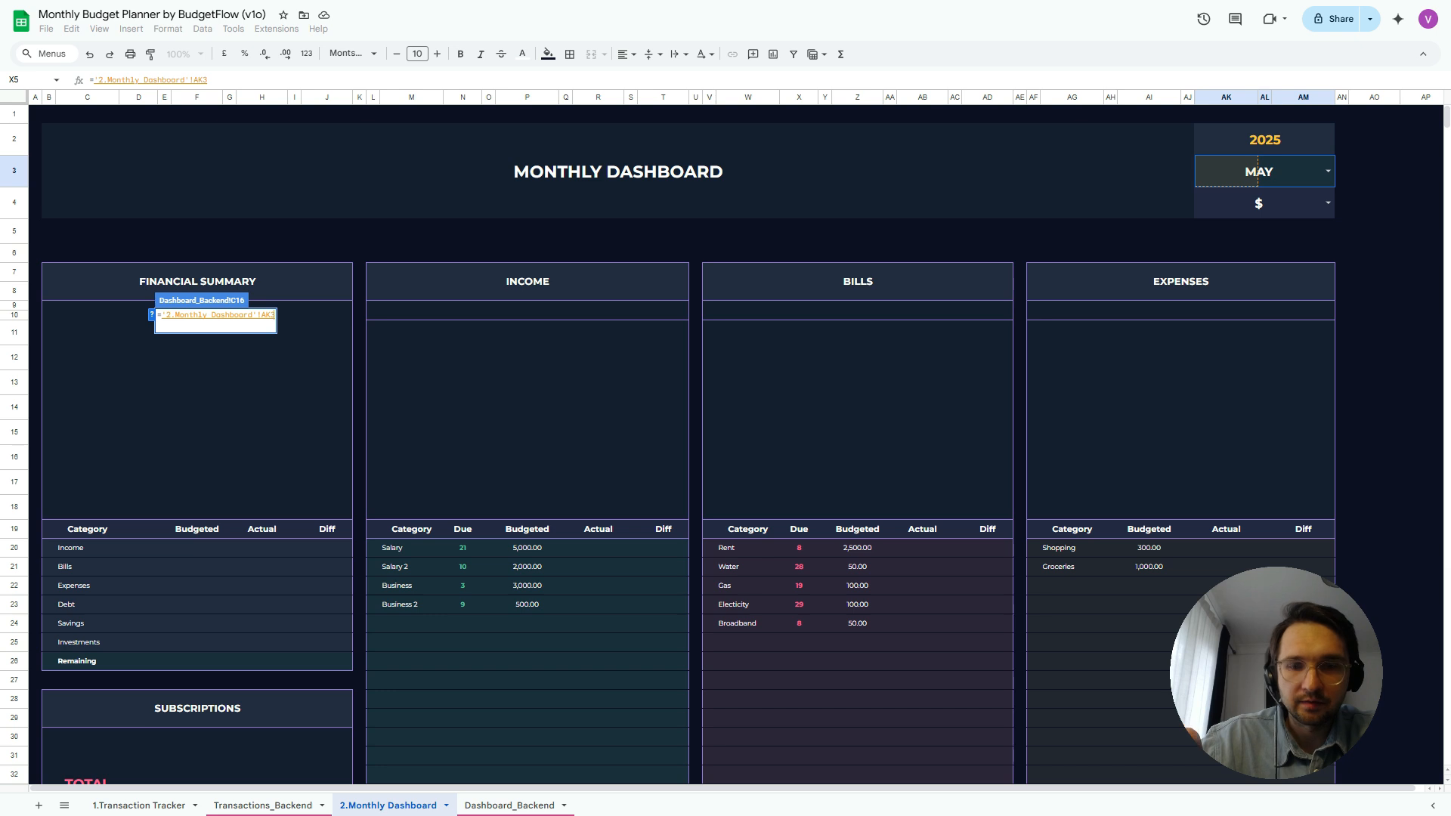
type("&\" \"")
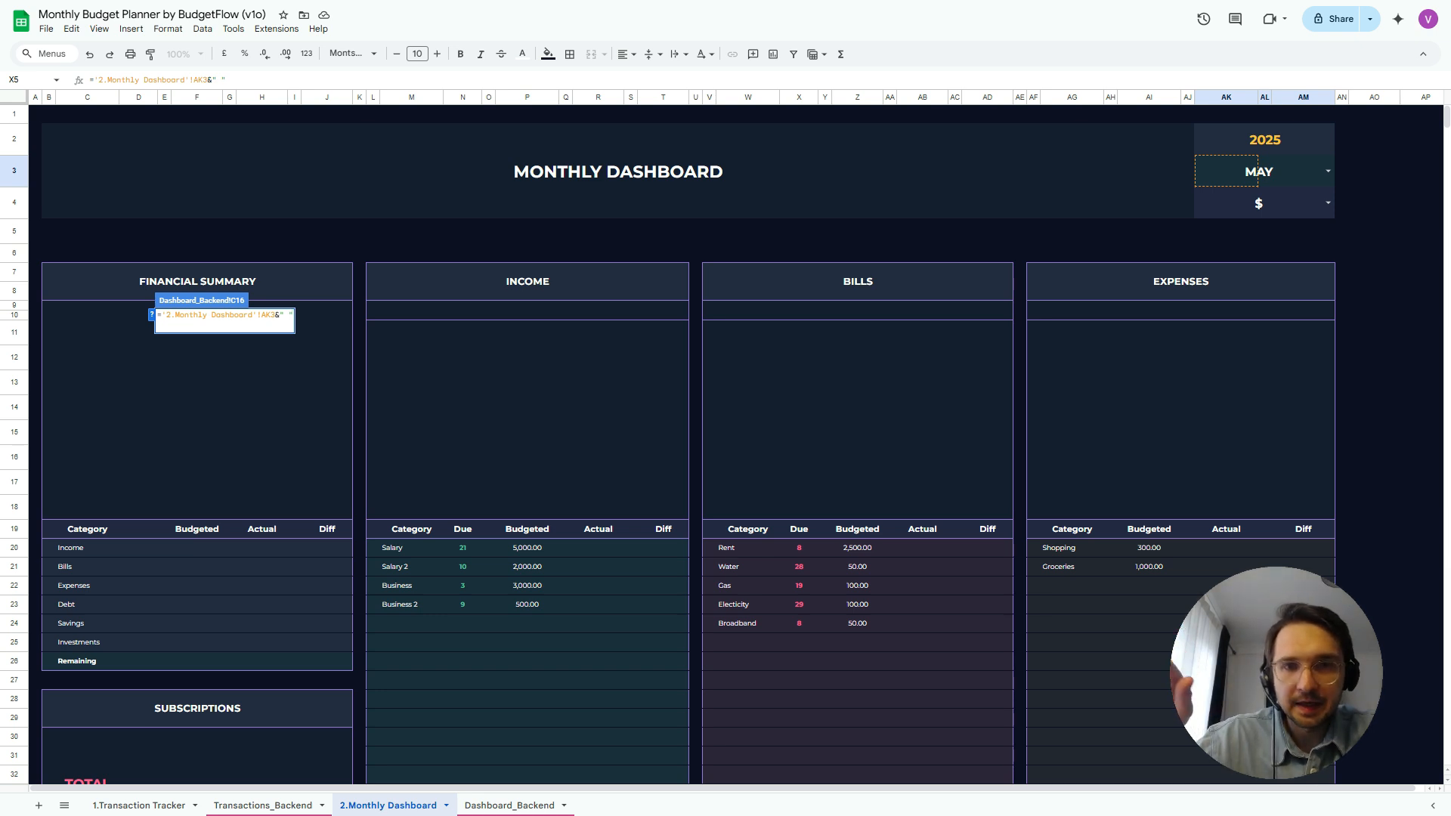
type("&")
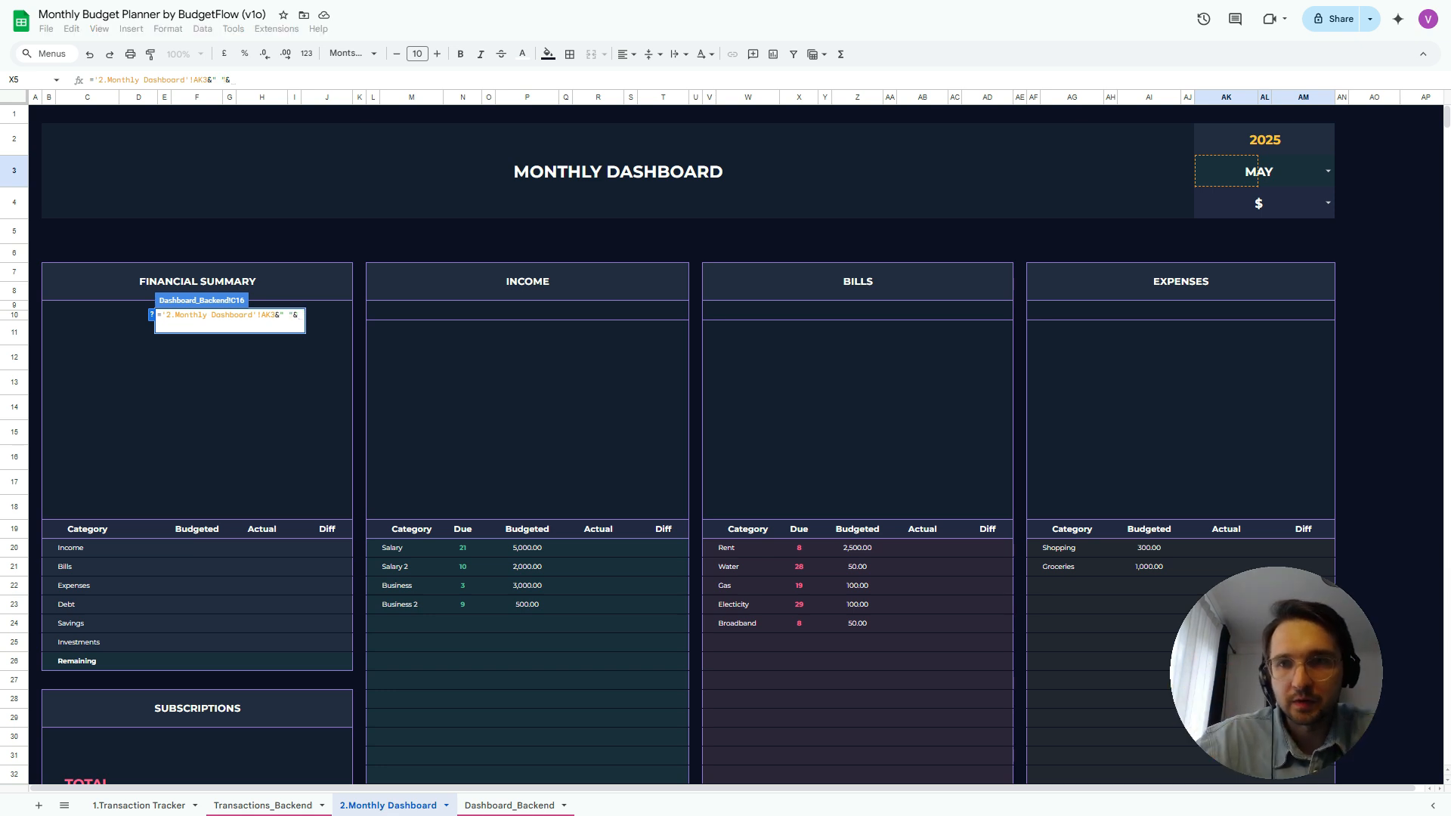
left_click(1264, 139)
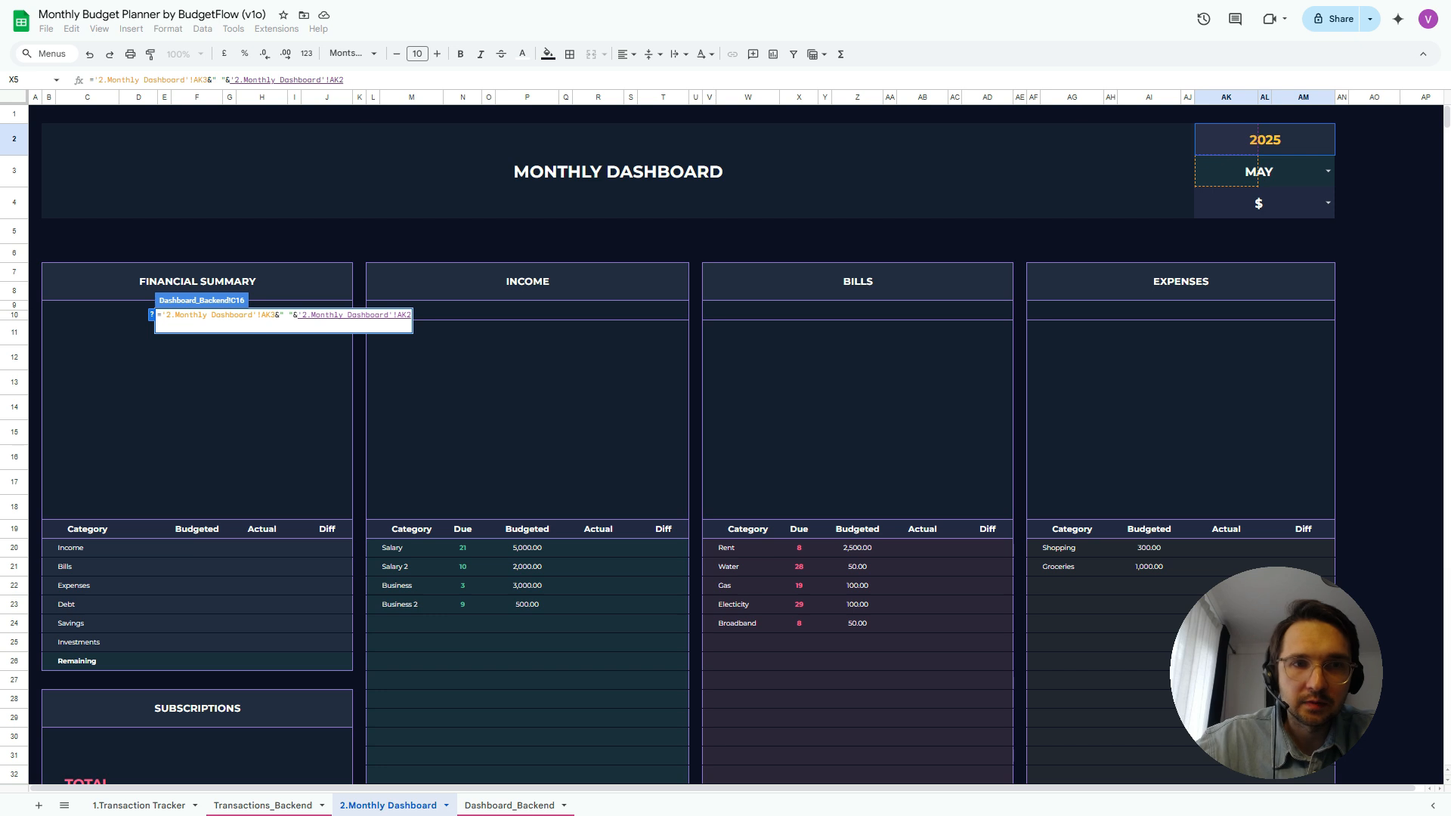
key("Return")
Finish the Date formula and, in D16, return the month-end date of C16 with =EOMONTH(C16,0)
key("Left")
key("Right")
key("Right")
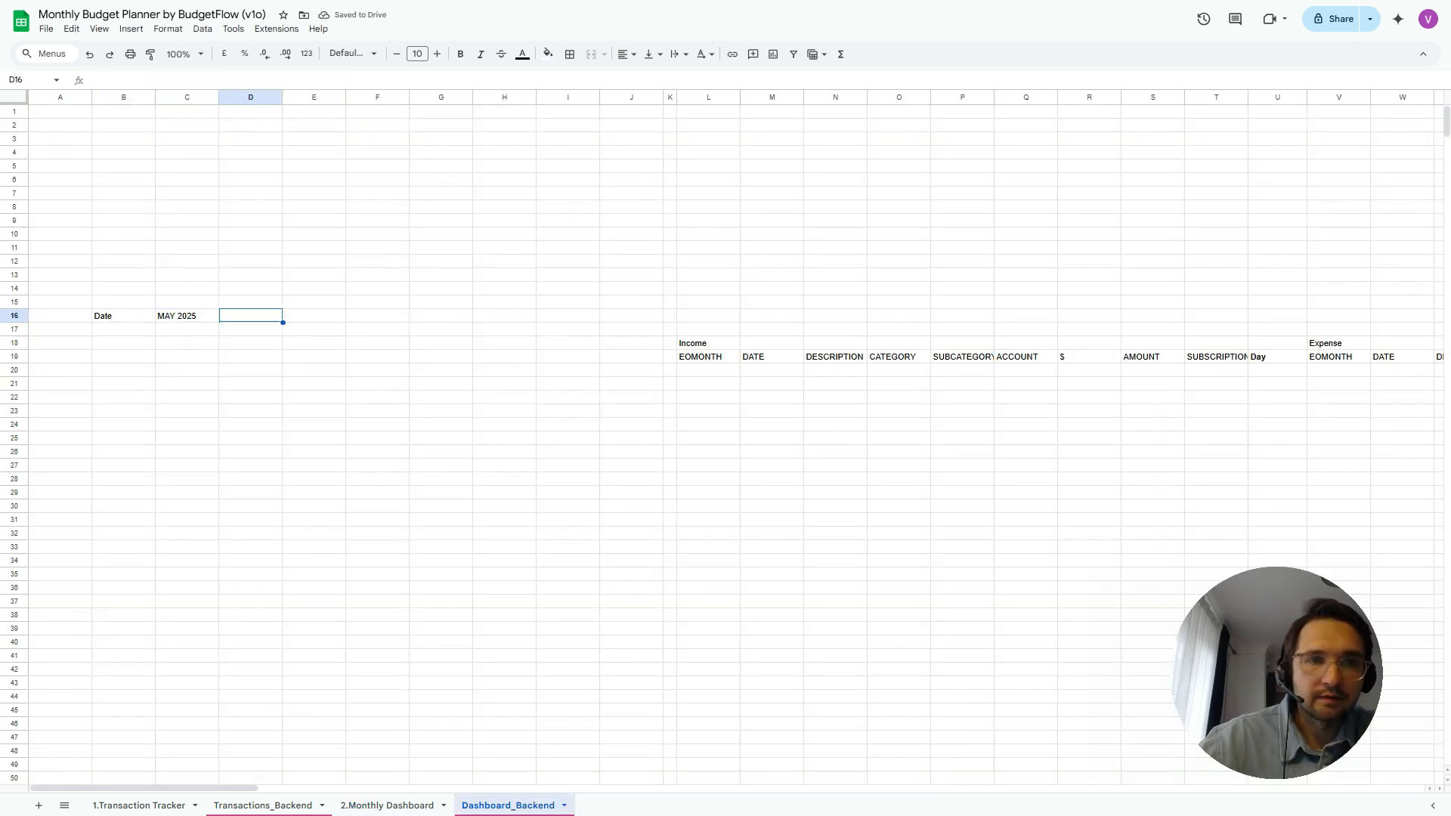
type("=EOMO")
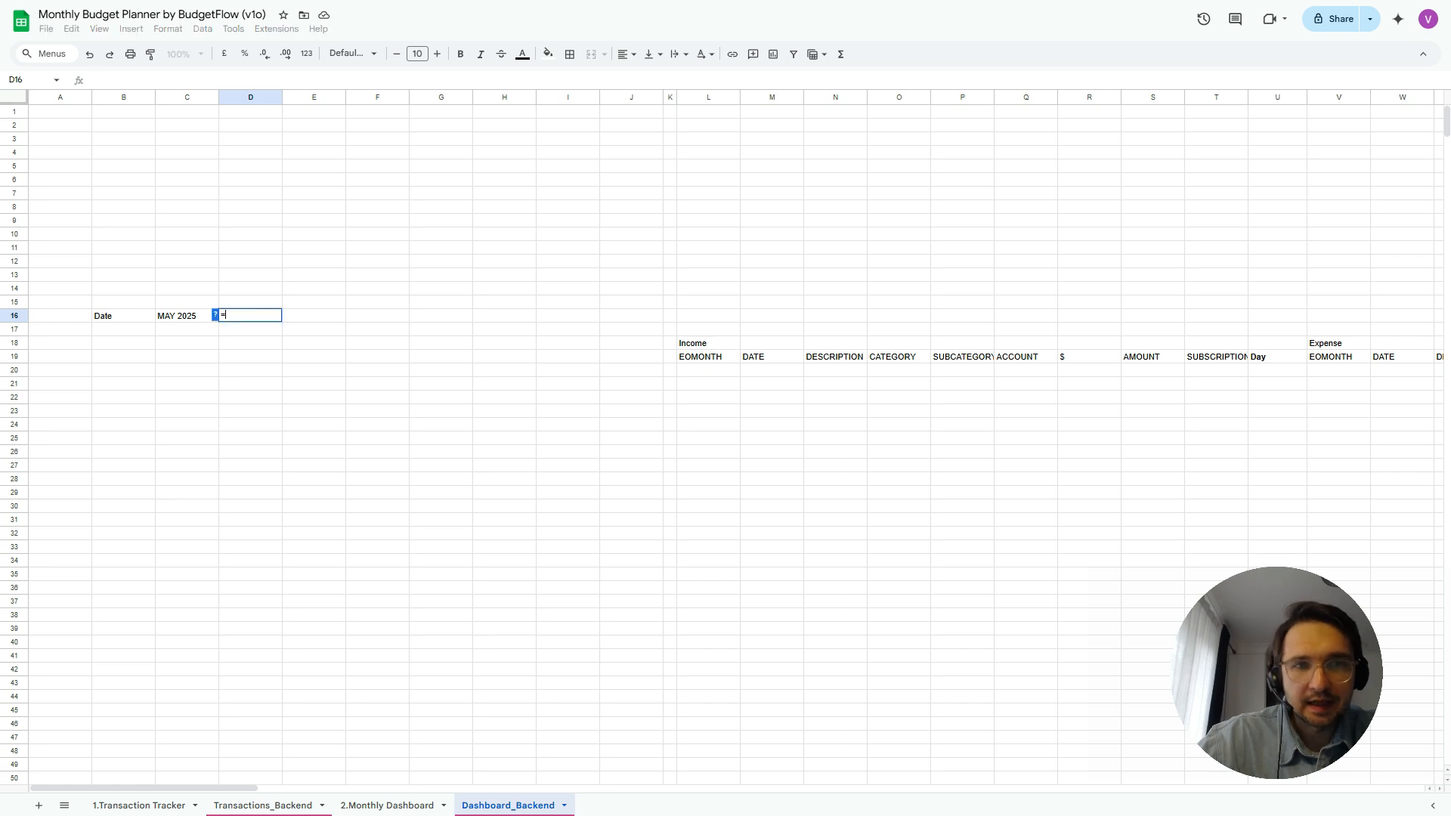
key("Tab")
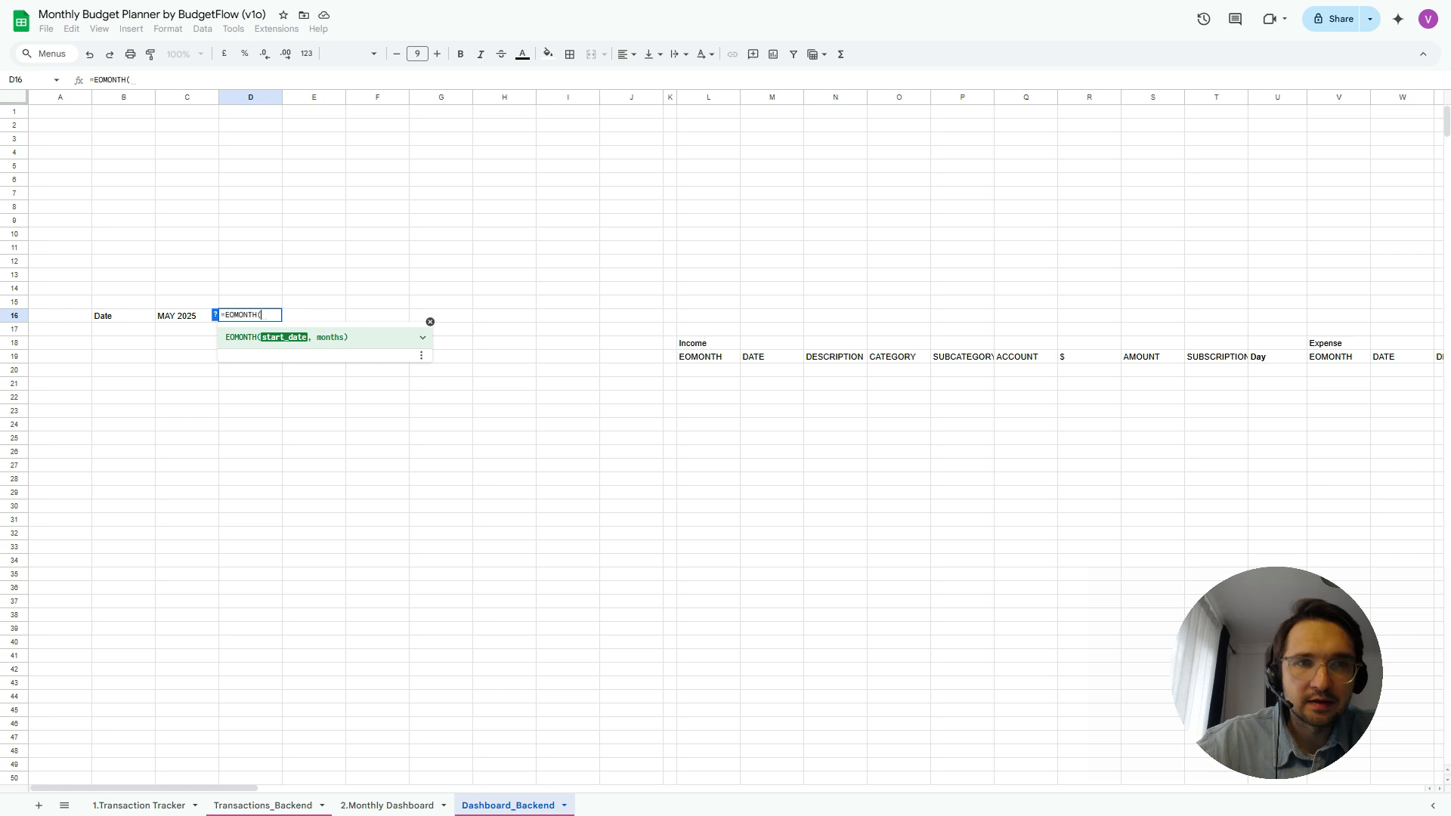
key("Left")
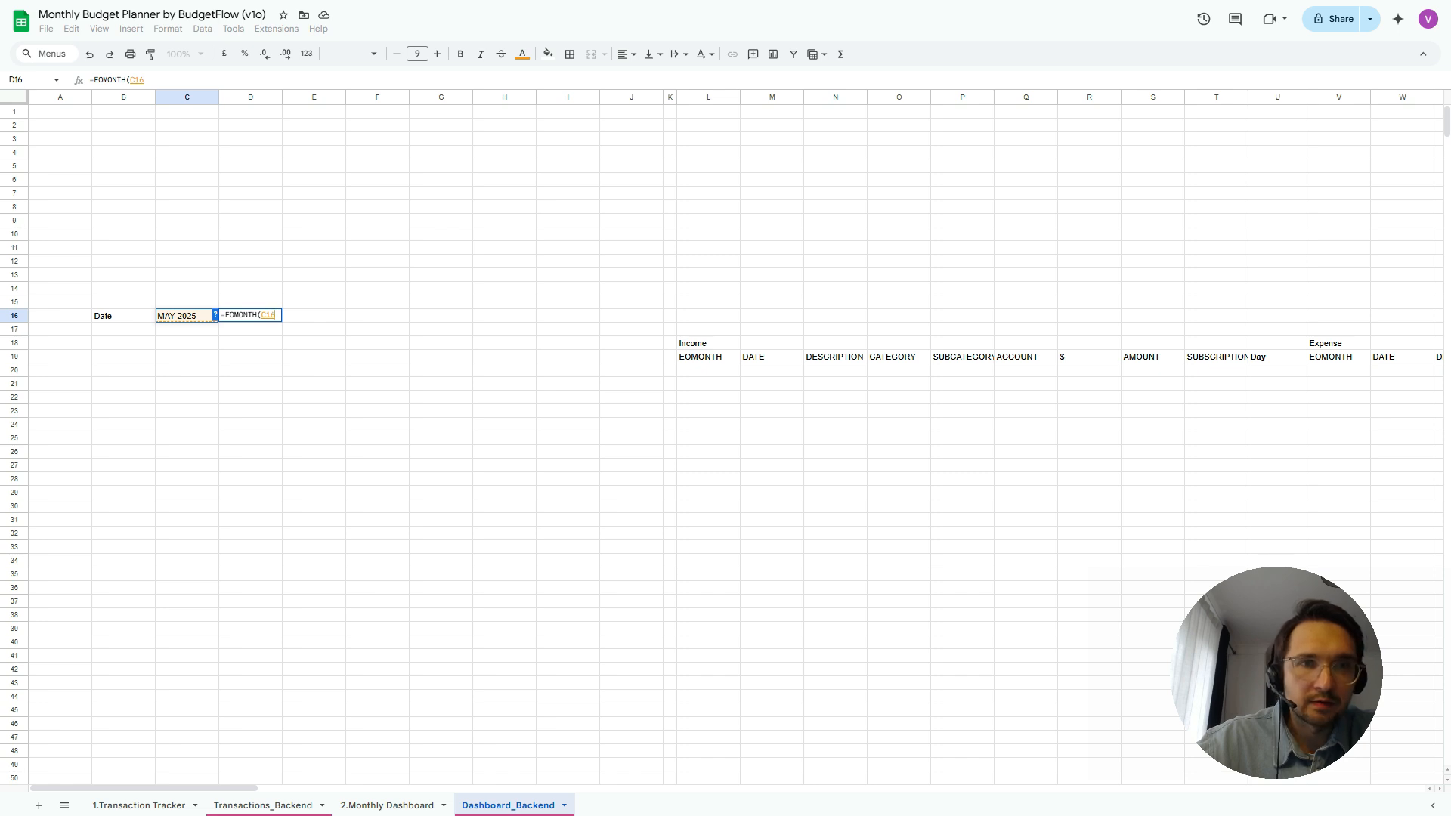
type(",0")
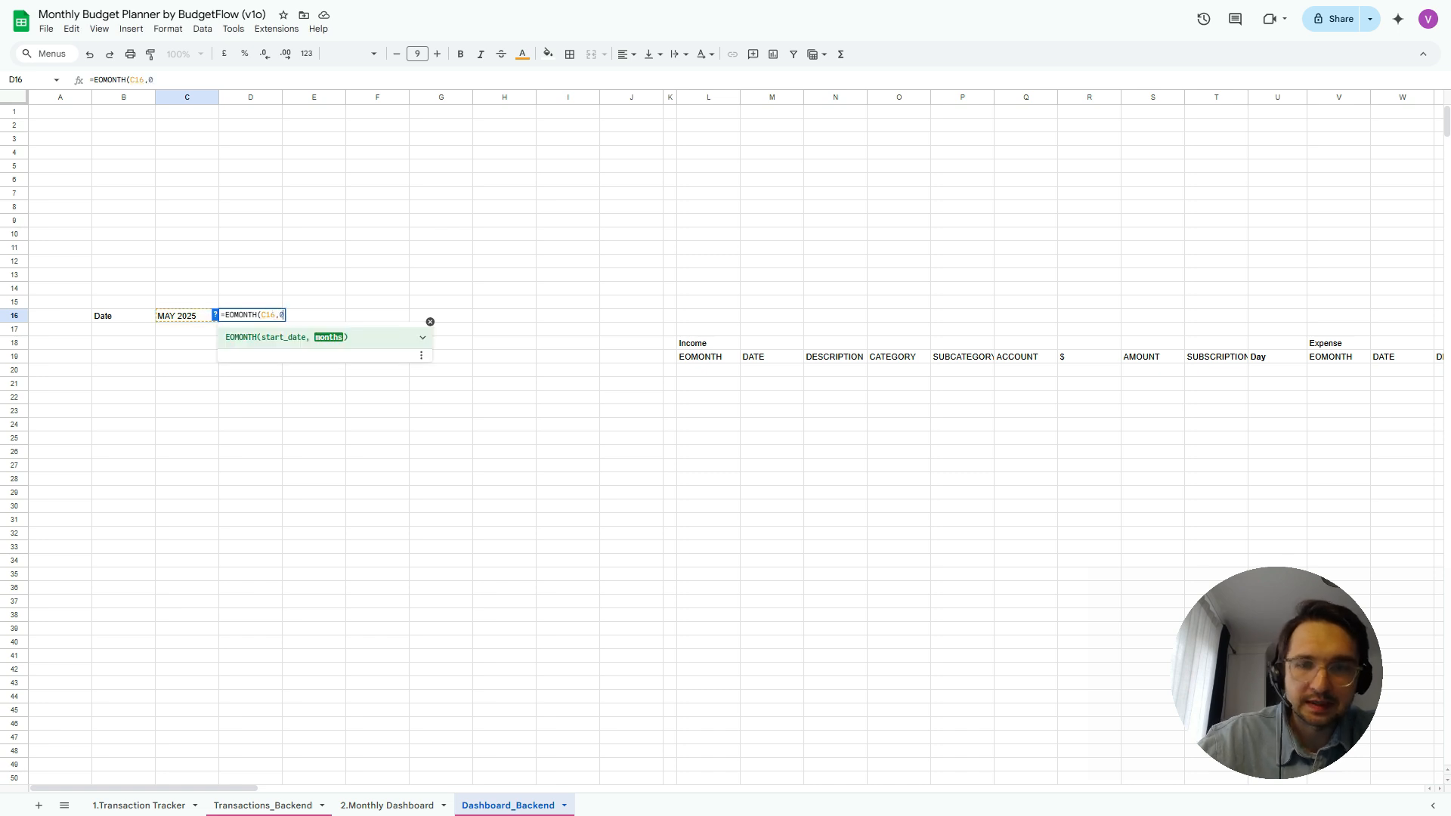
type(")")
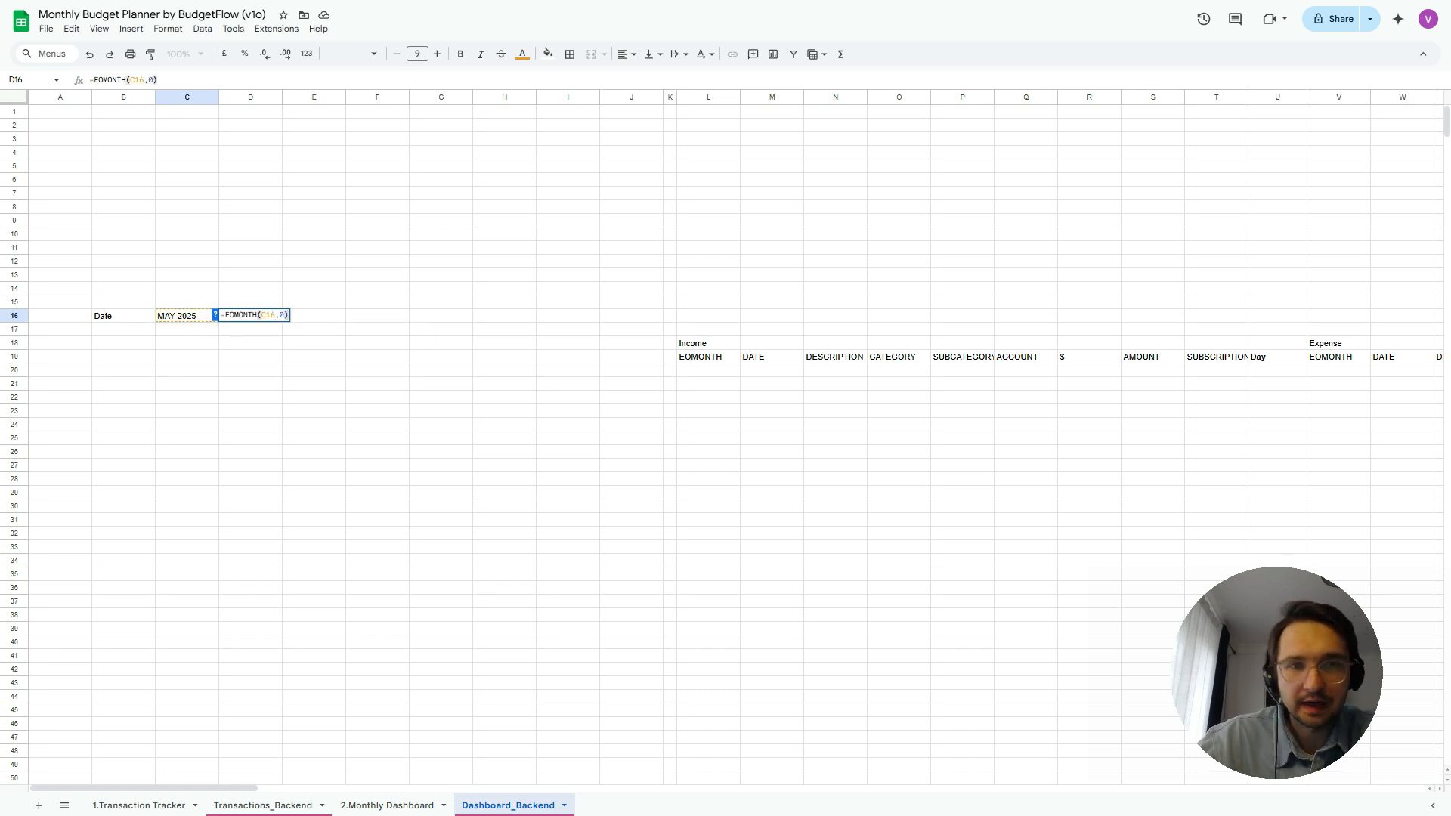
key("Return")
Review the date cells B16 to D16 on Dashboard_Backend and look over the 2.Monthly Dashboard sheet
left_click(251, 316)
key("Left")
key("Right")
key("Left")
key("Left")
key("Left")
key("Right")
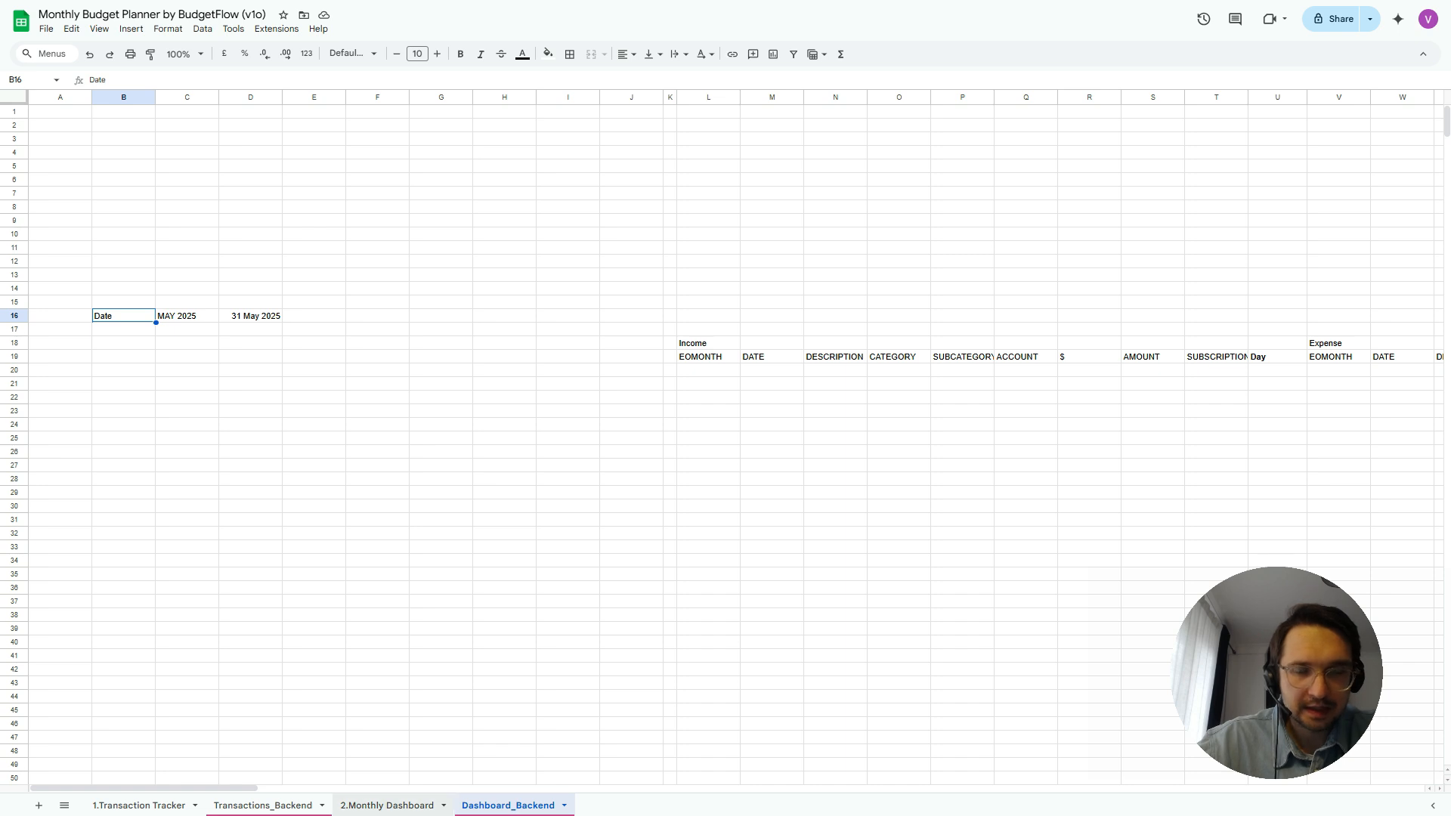
left_click(387, 805)
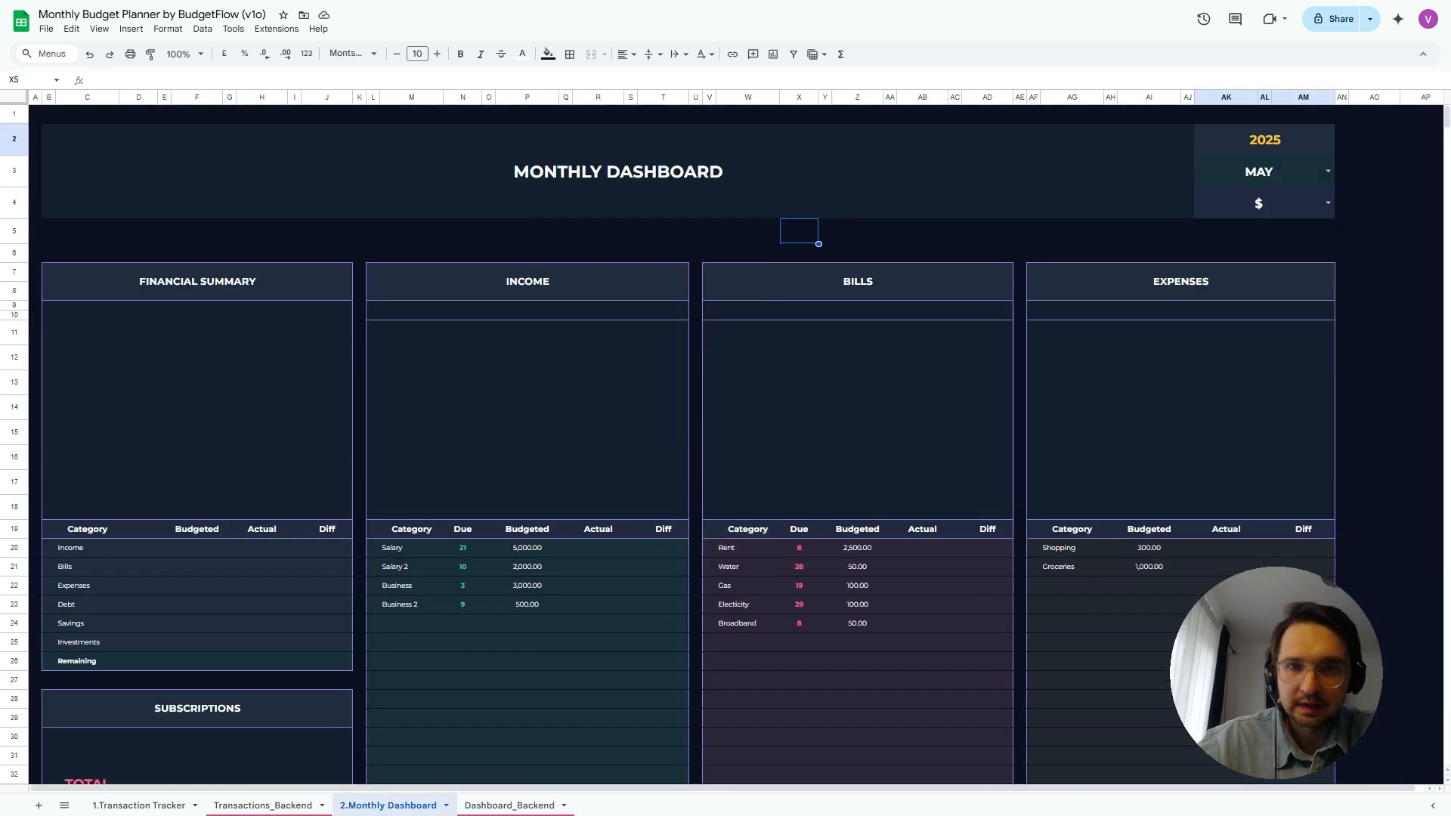
scroll(725, 444, "down", 4)
scroll(725, 444, "up", 4)
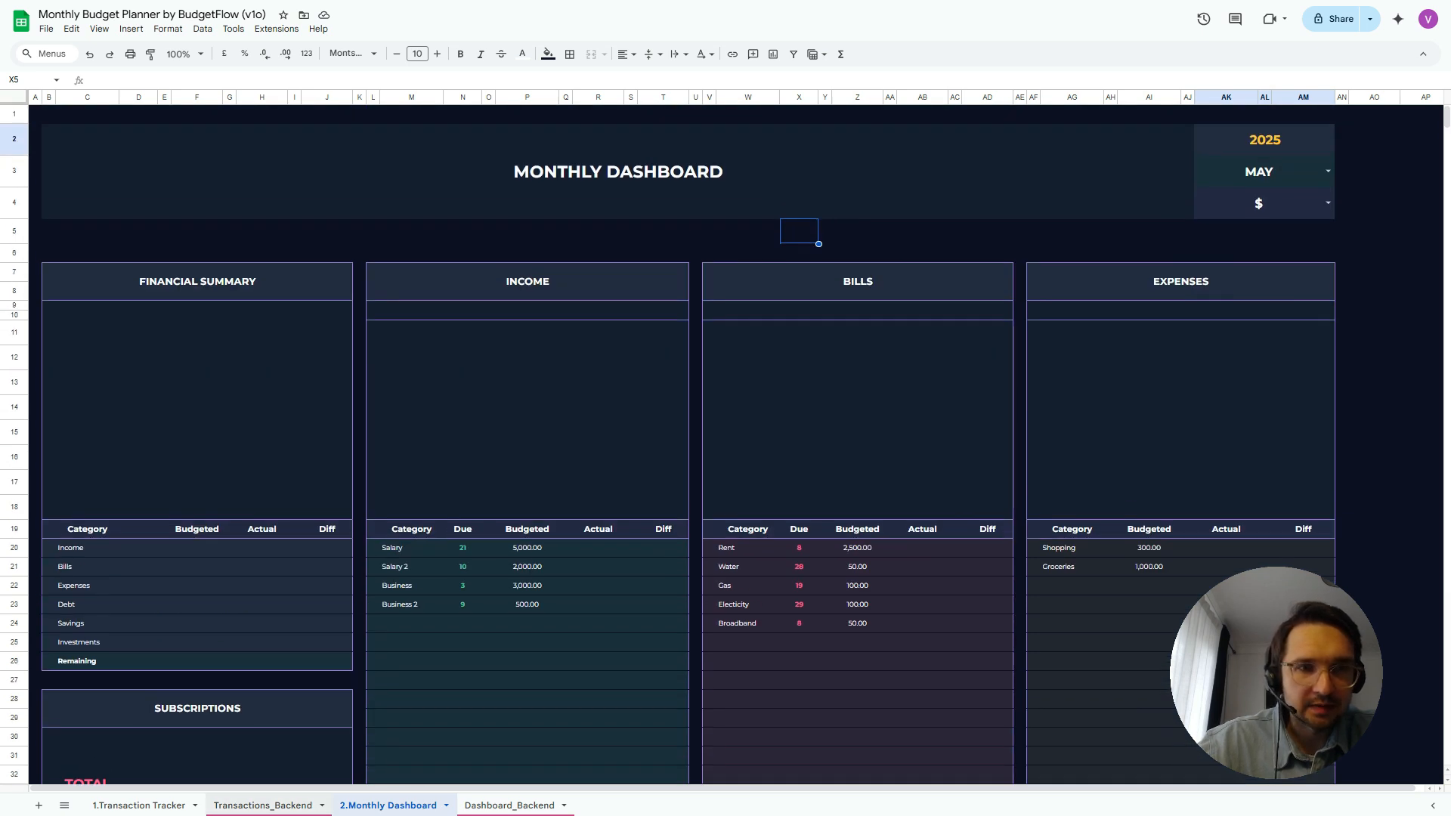
Go to the Transactions_Backend sheet and examine the row 2 heading formulas from INCOME to INVESTMENTS
left_click(263, 804)
left_click(124, 194)
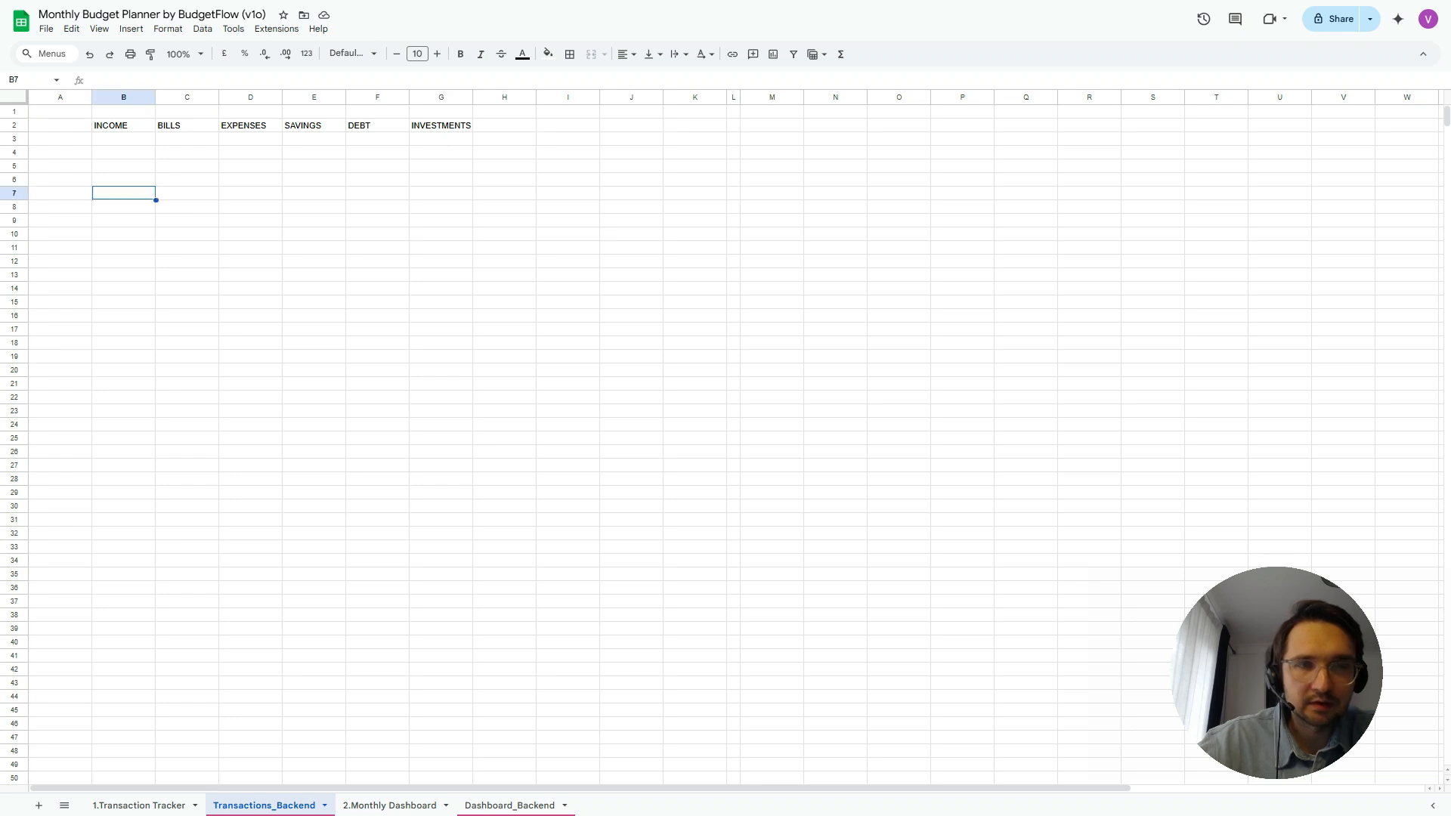
key("Up")
key("Up")
key("Up")
key("Up")
key("Right")
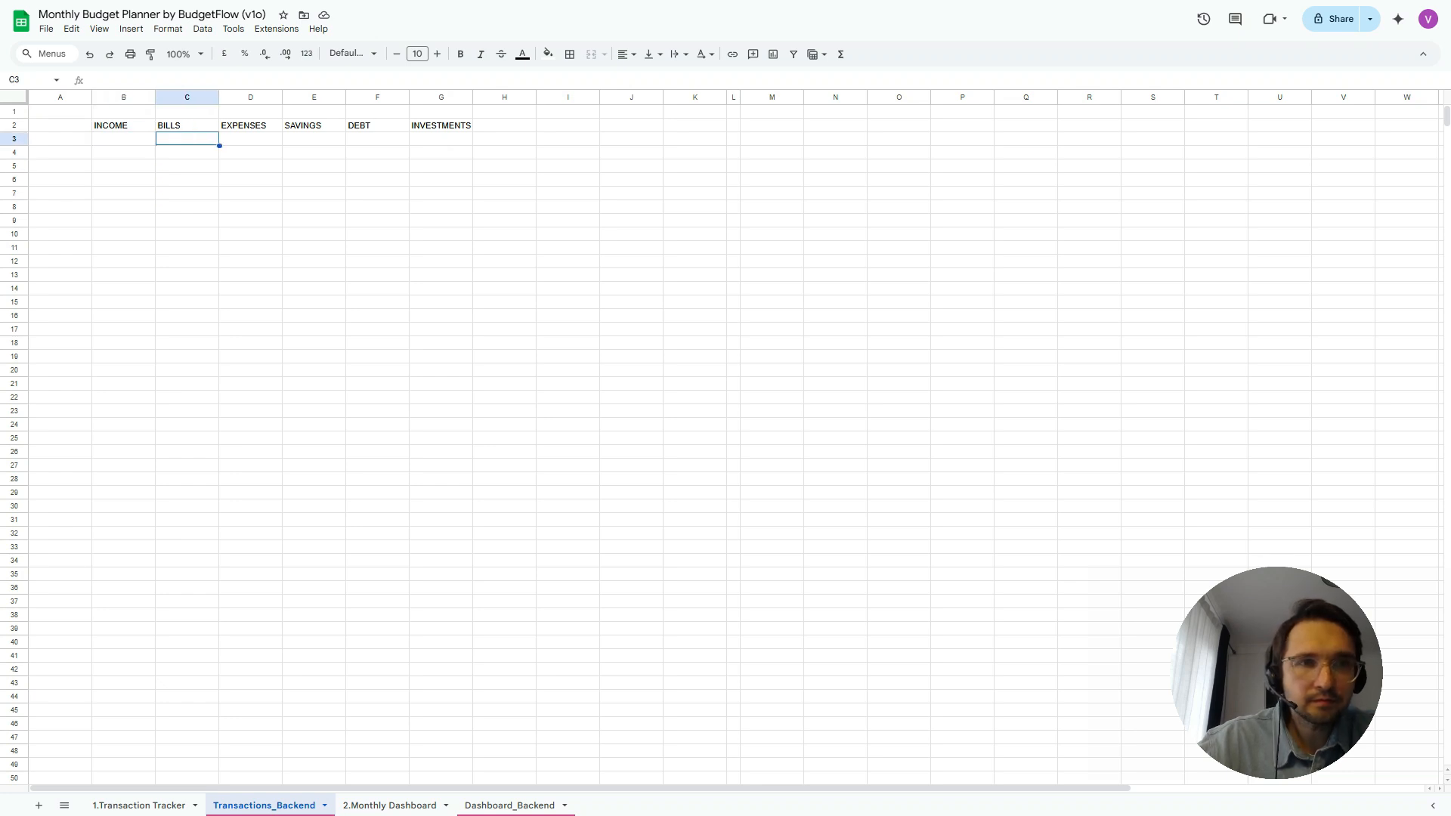
key("Left")
key("Up")
key("Right")
key("Right")
key("Right")
key("Right")
key("Right")
key("Right")
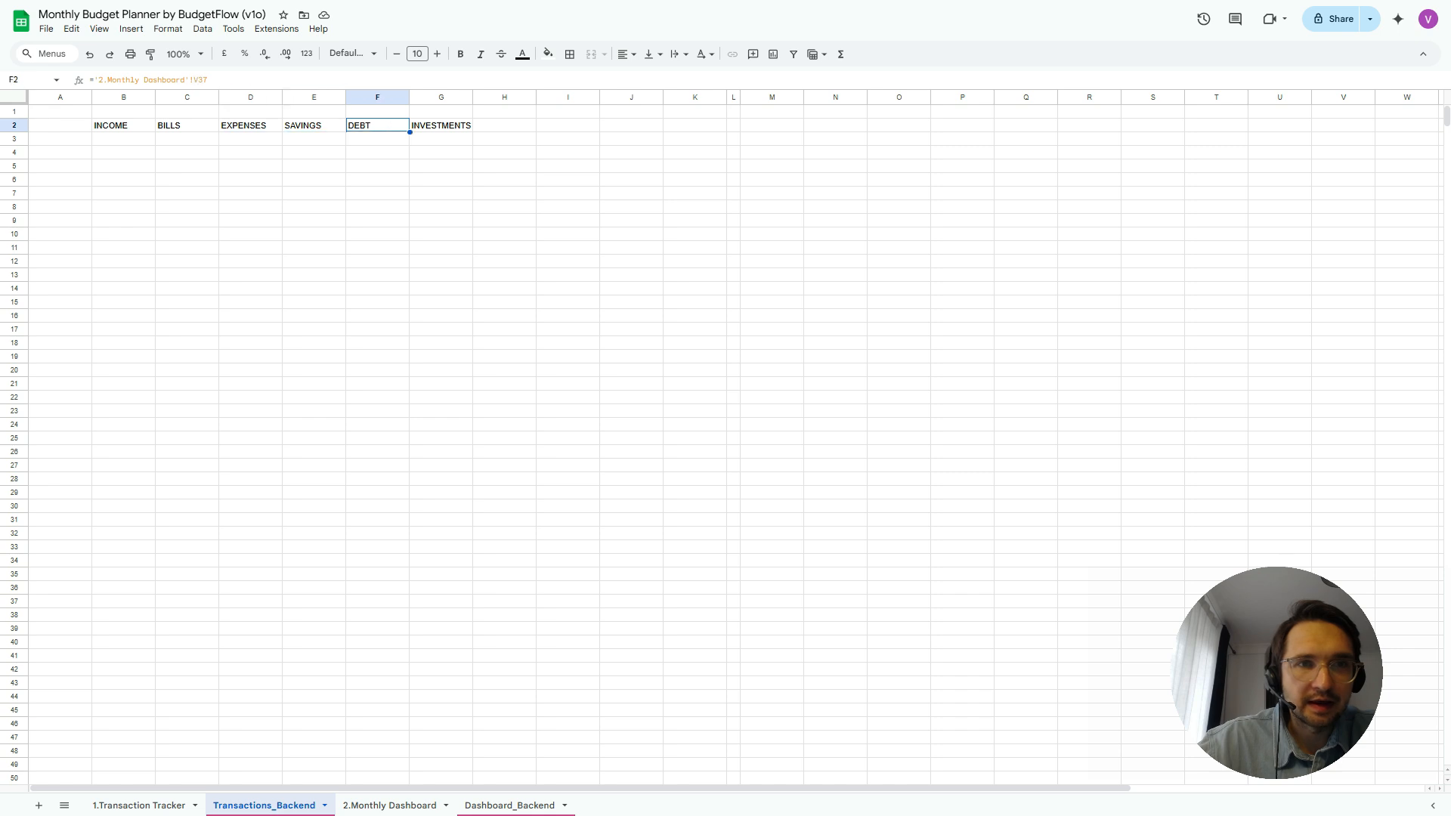
key("Left")
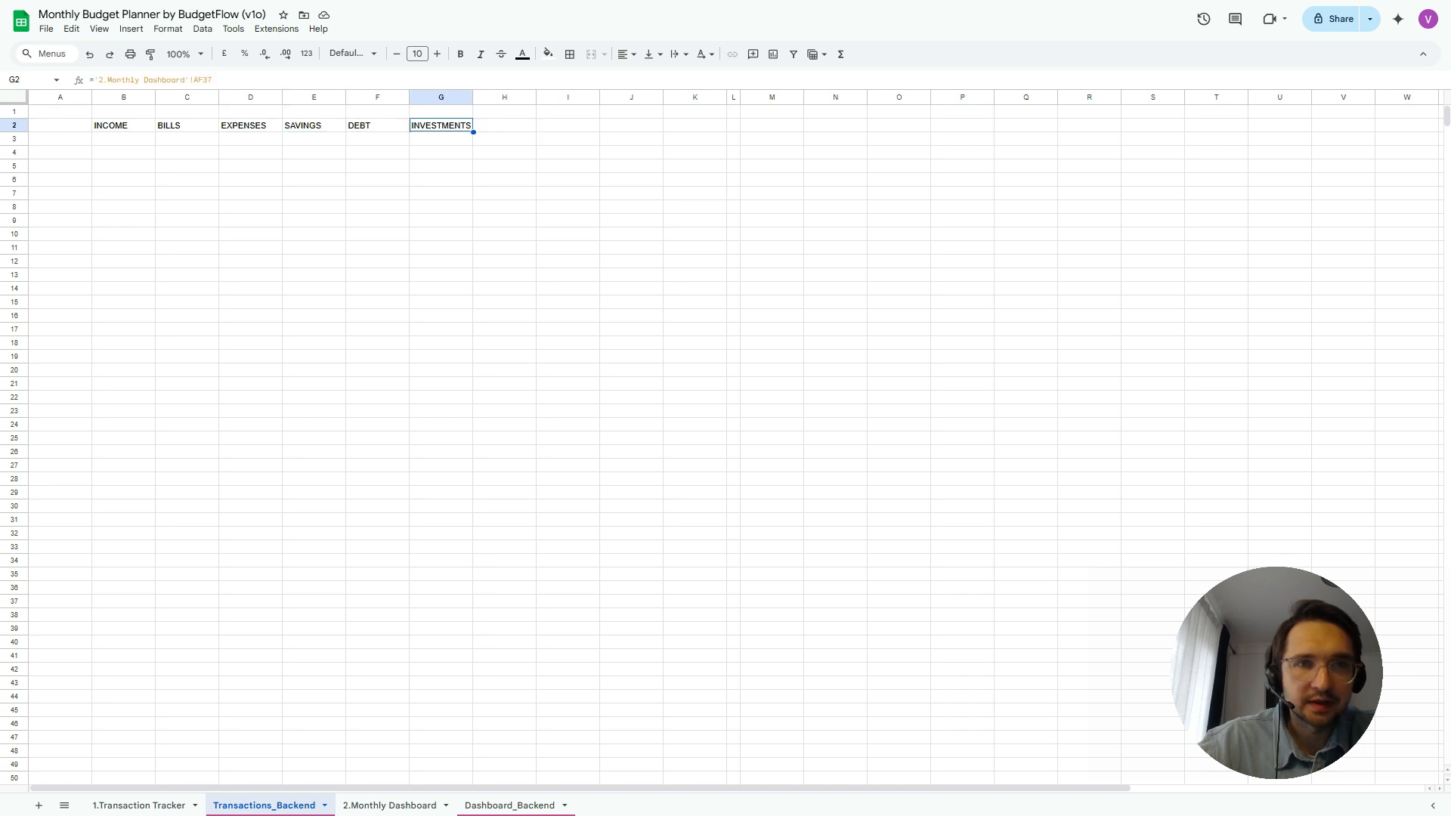
Trace the INVESTMENTS heading formula in G2 to its source cell on the 2.Monthly Dashboard sheet
key("Return")
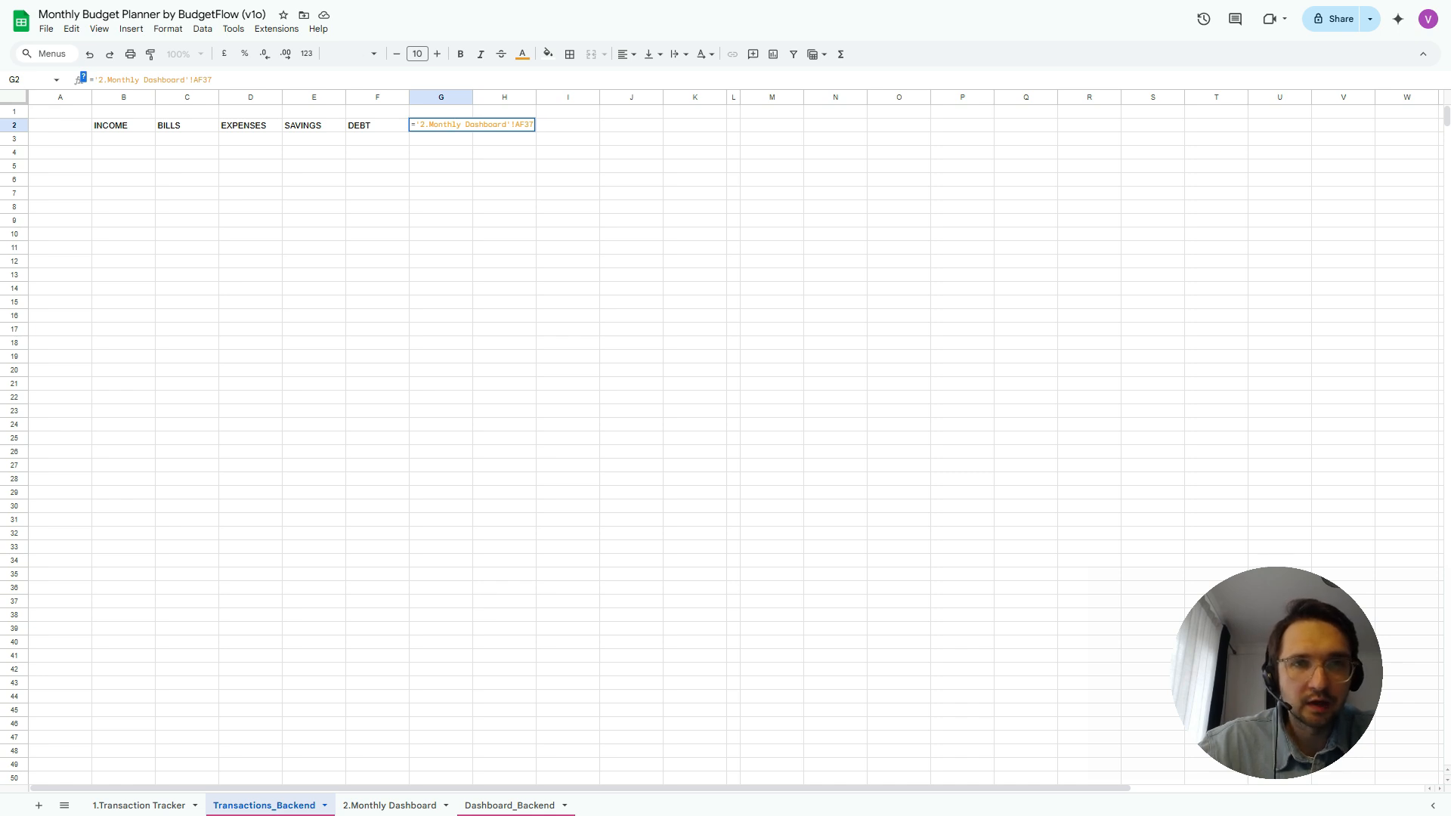
left_click(390, 806)
scroll(726, 446, "down", 5)
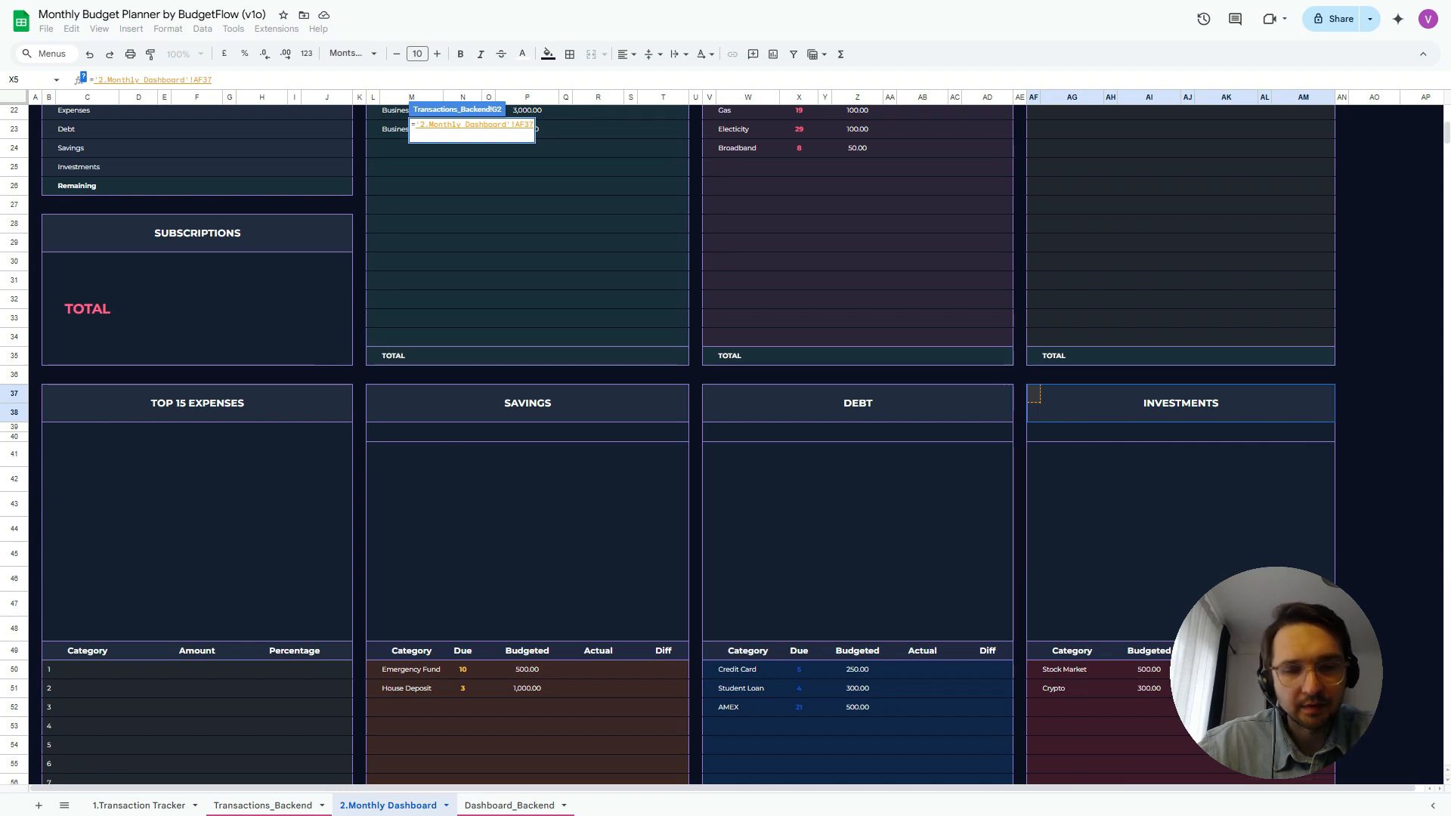
key("Return")
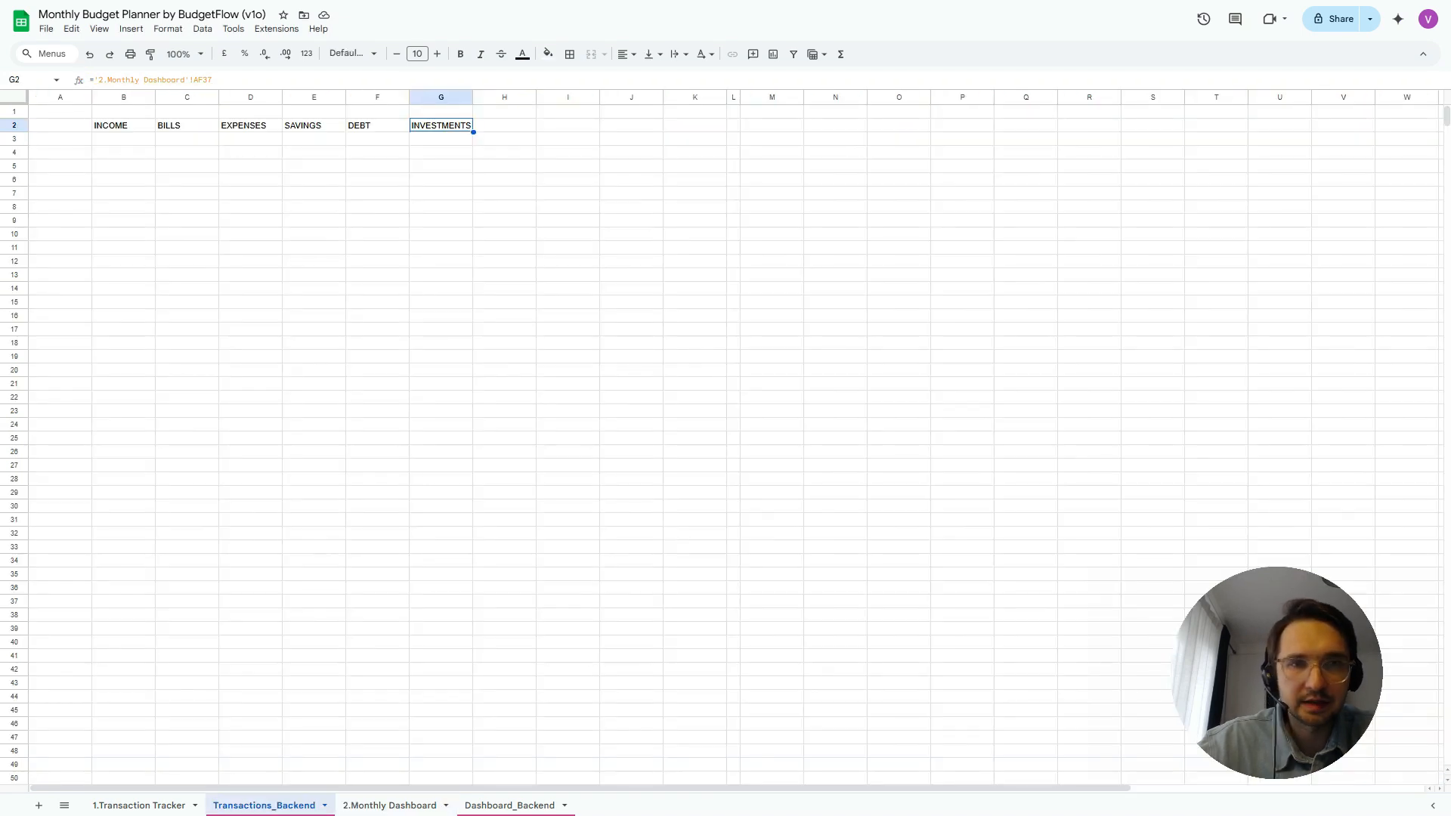
Number the rows below the headings from 1 to 15 in cells A3 to A17
left_click(123, 139)
left_click(60, 139)
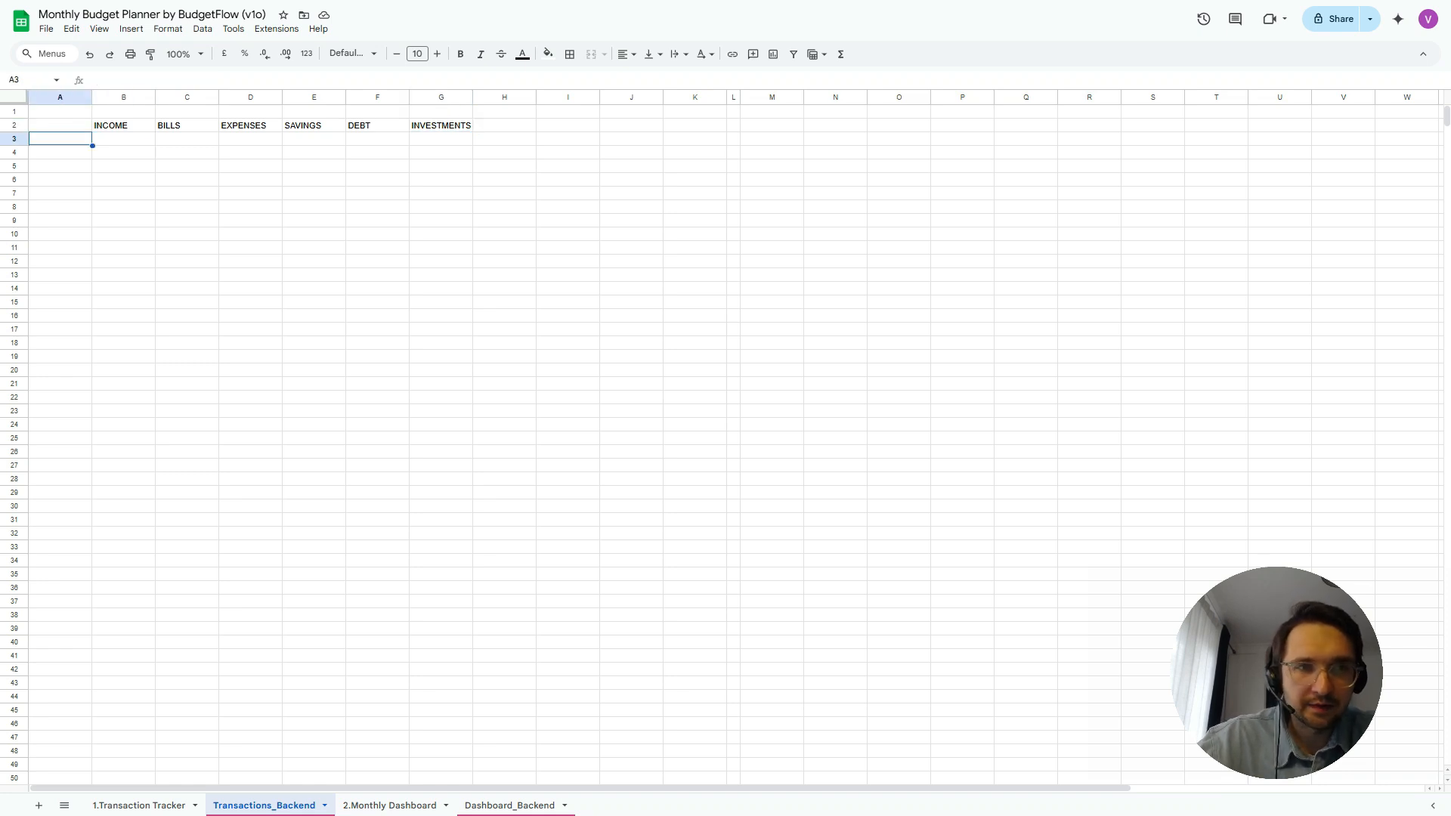
type("1")
key("Return")
type("2")
key("Return")
type("3")
key("Return")
type("4")
key("Return")
type("5")
key("Return")
type("6")
key("Return")
type("7")
key("Return")
type("8")
key("Return")
type("9")
key("Return")
type("10")
key("Return")
type("11")
key("Return")
type("12")
key("Return")
type("123")
key("BackSpace")
type("3")
key("Return")
type("14")
key("Return")
type("15")
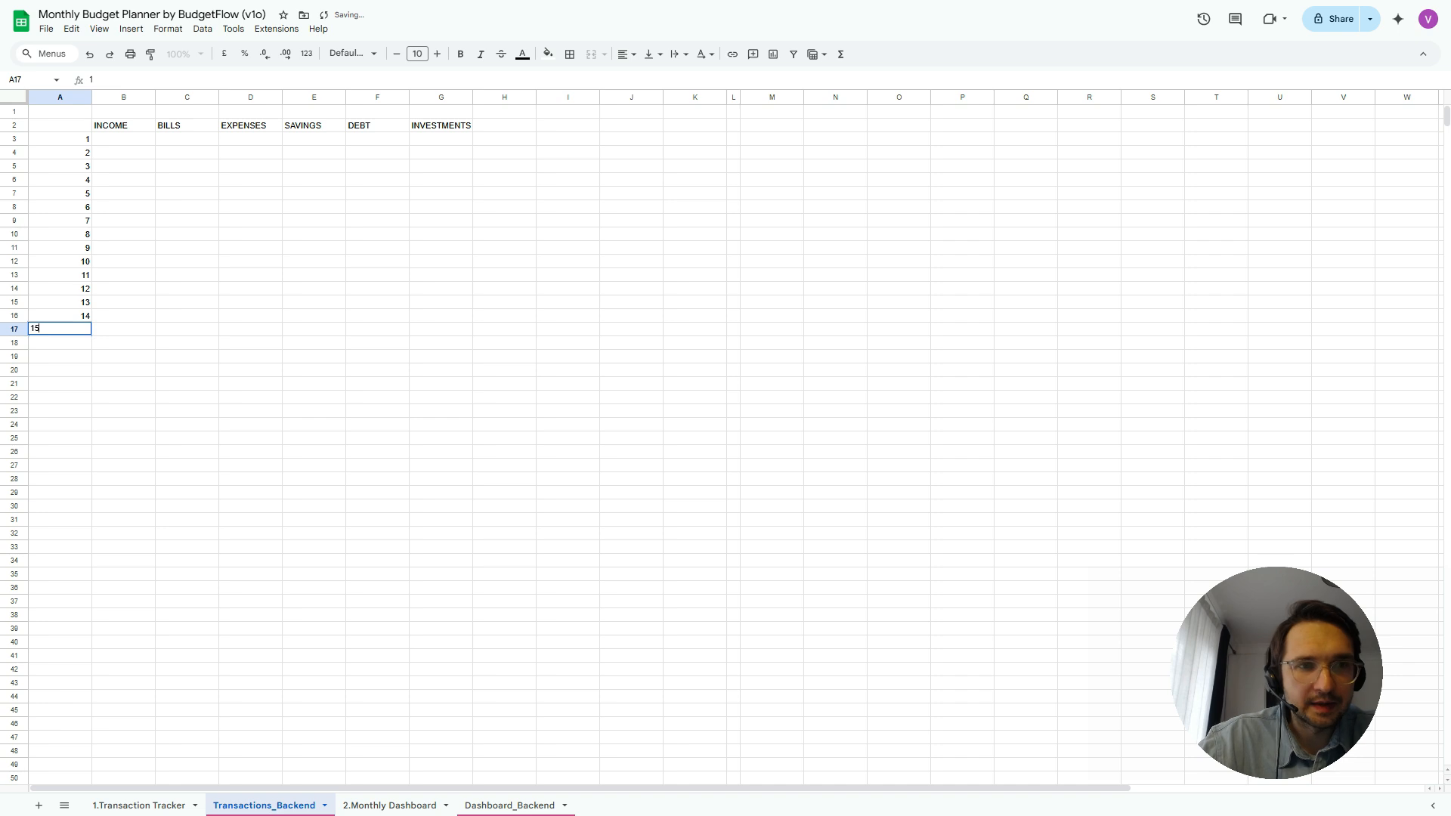
key("Return")
left_click_drag(60, 139, 61, 329)
Link B3 under INCOME to the dashboard's first income category, Salary: ='2.Monthly Dashboard'!M20
left_click(124, 139)
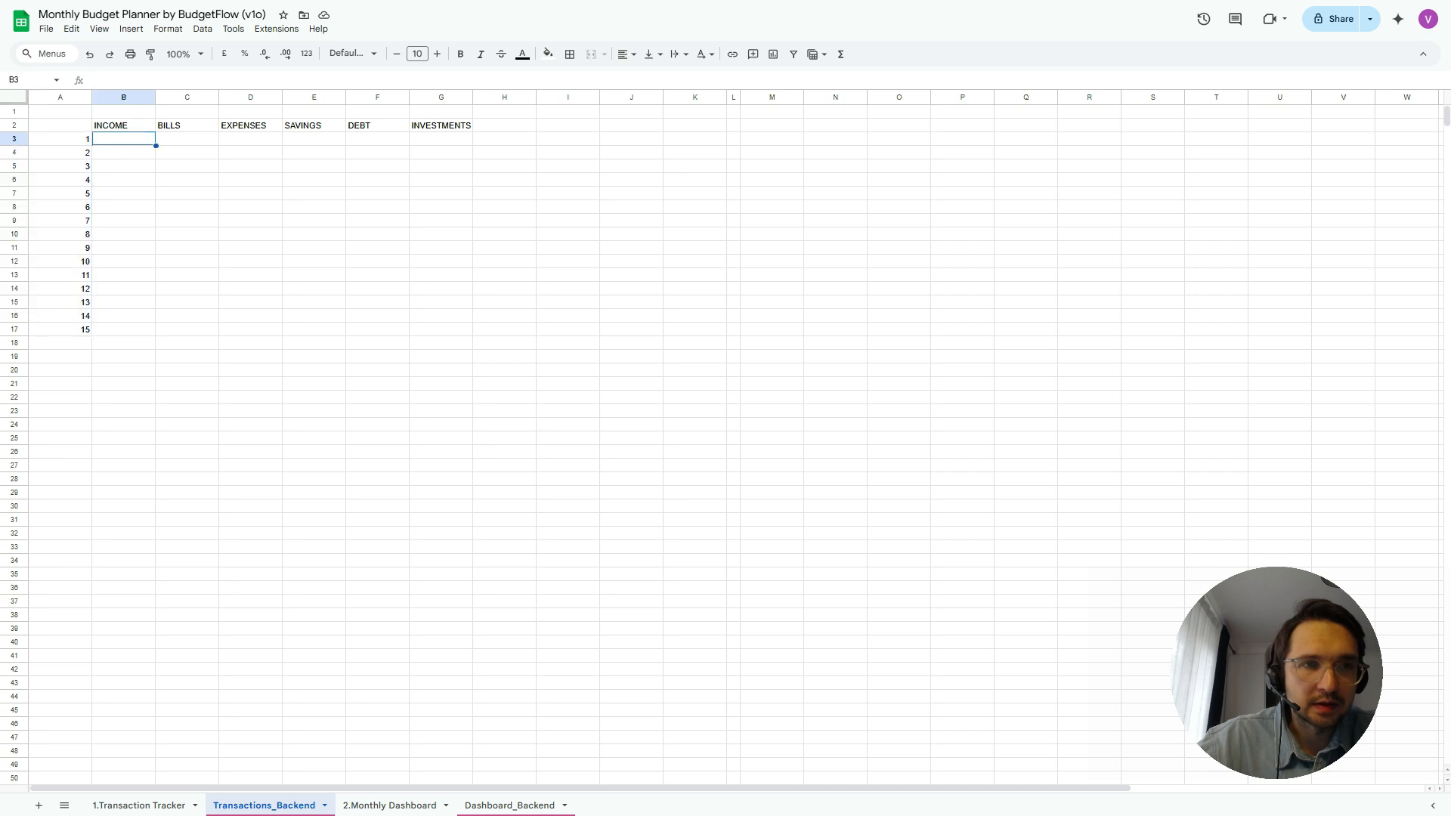
type("=")
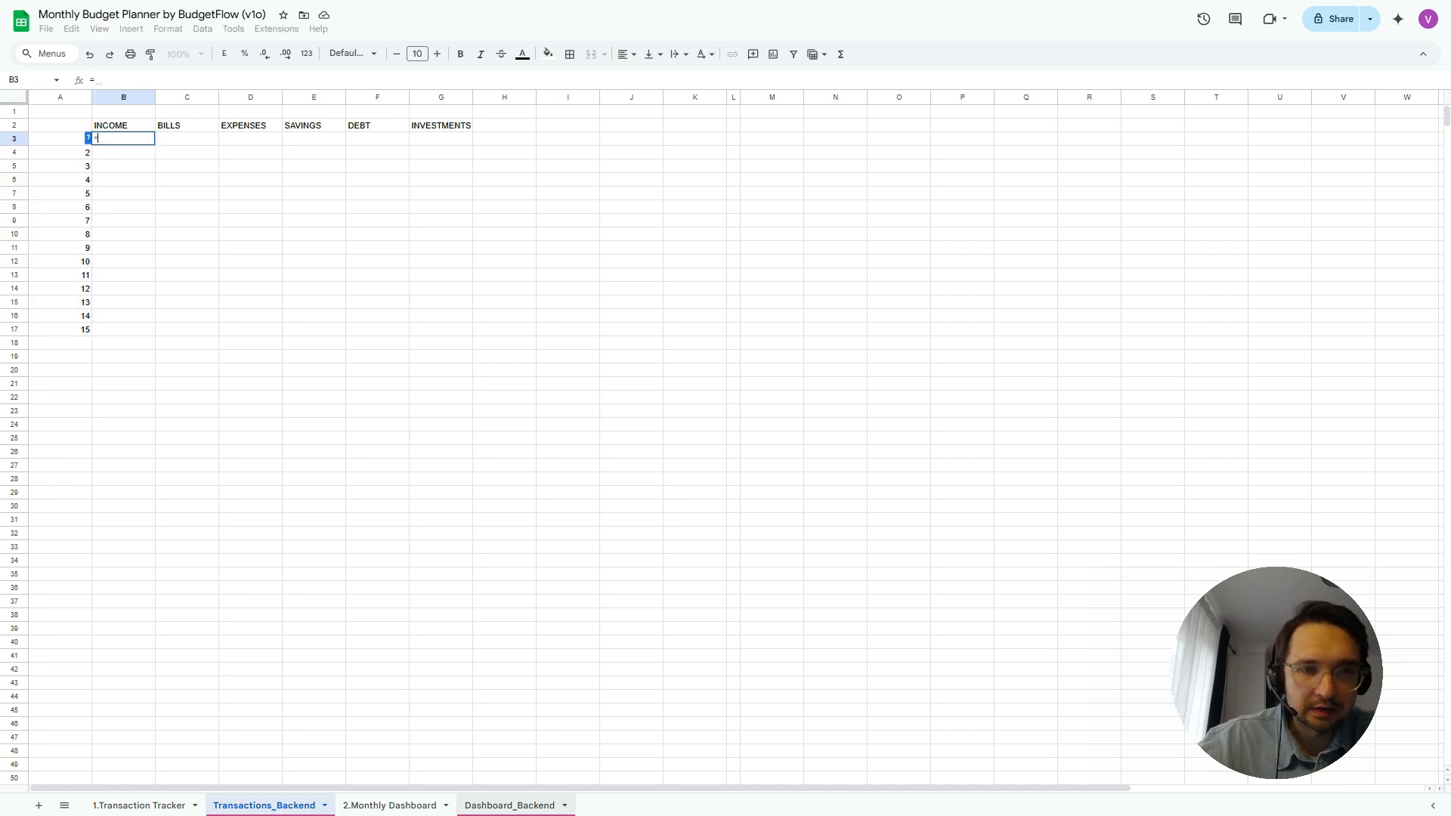
left_click(389, 805)
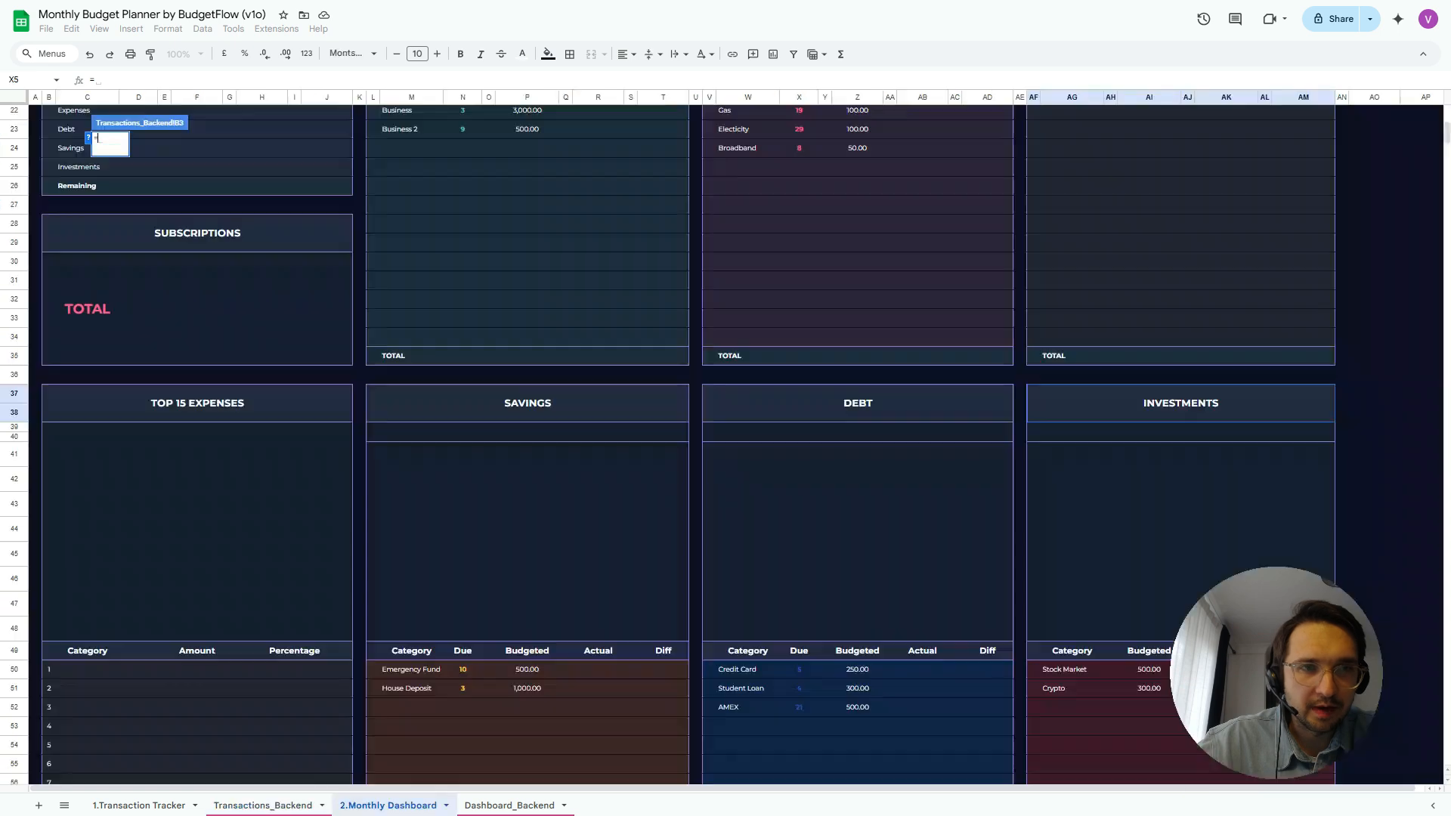
scroll(725, 446, "up", 5)
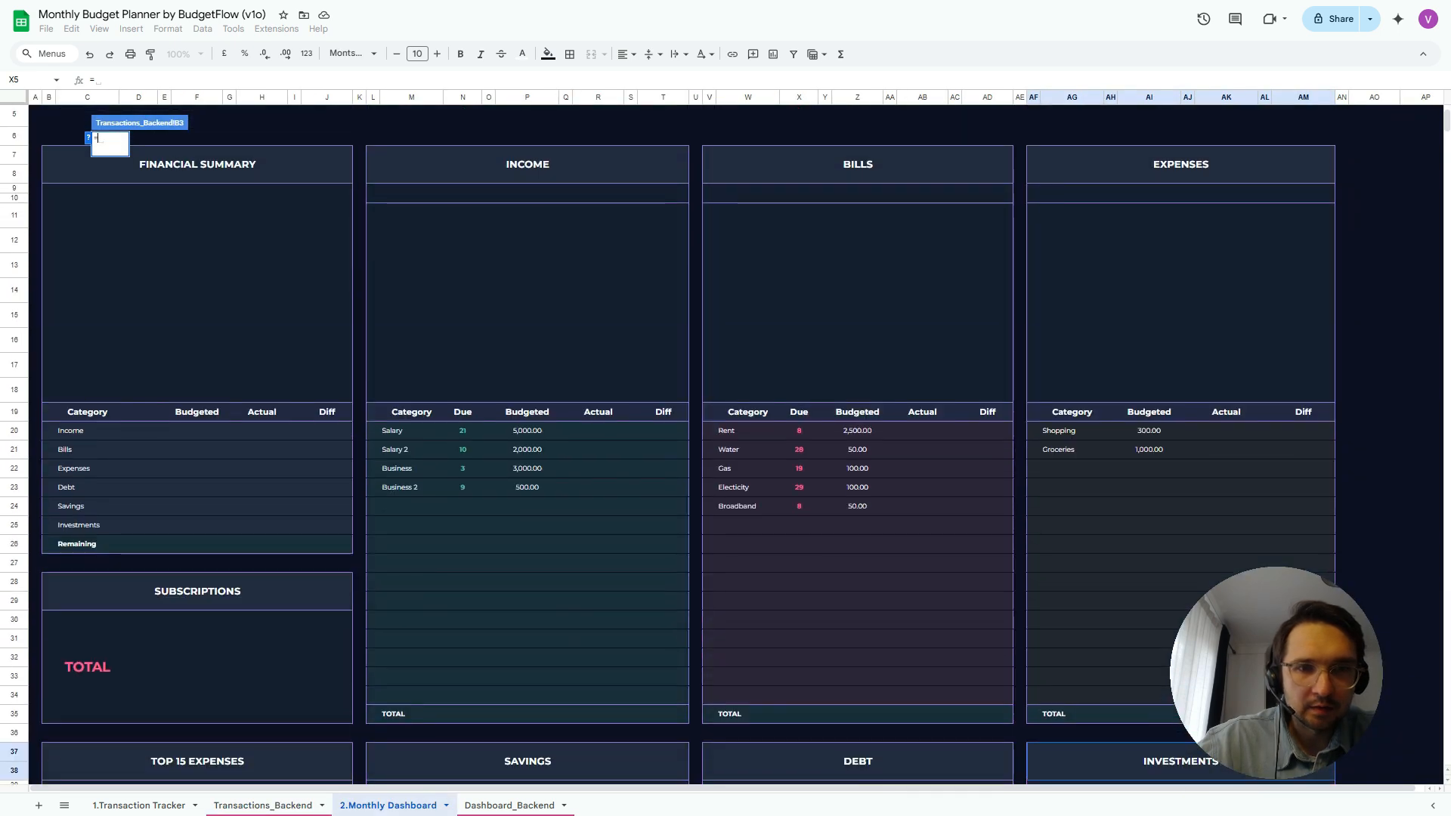
left_click(411, 431)
key("Return")
Link C3 under BILLS to the dashboard's first bill category, Rent: ='2.Monthly Dashboard'!W20
key("Right")
key("Right")
key("Left")
type("=")
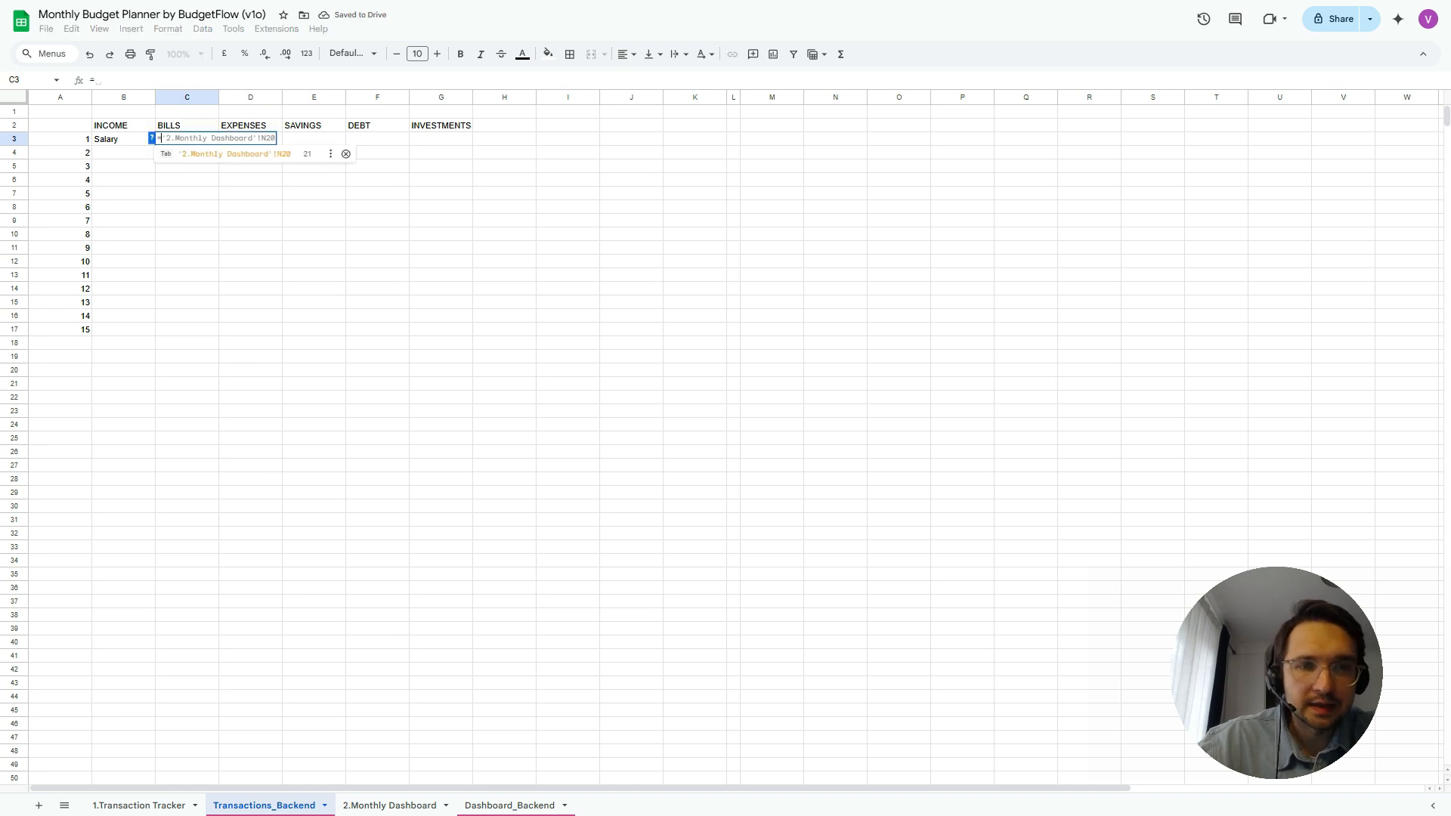
left_click(389, 804)
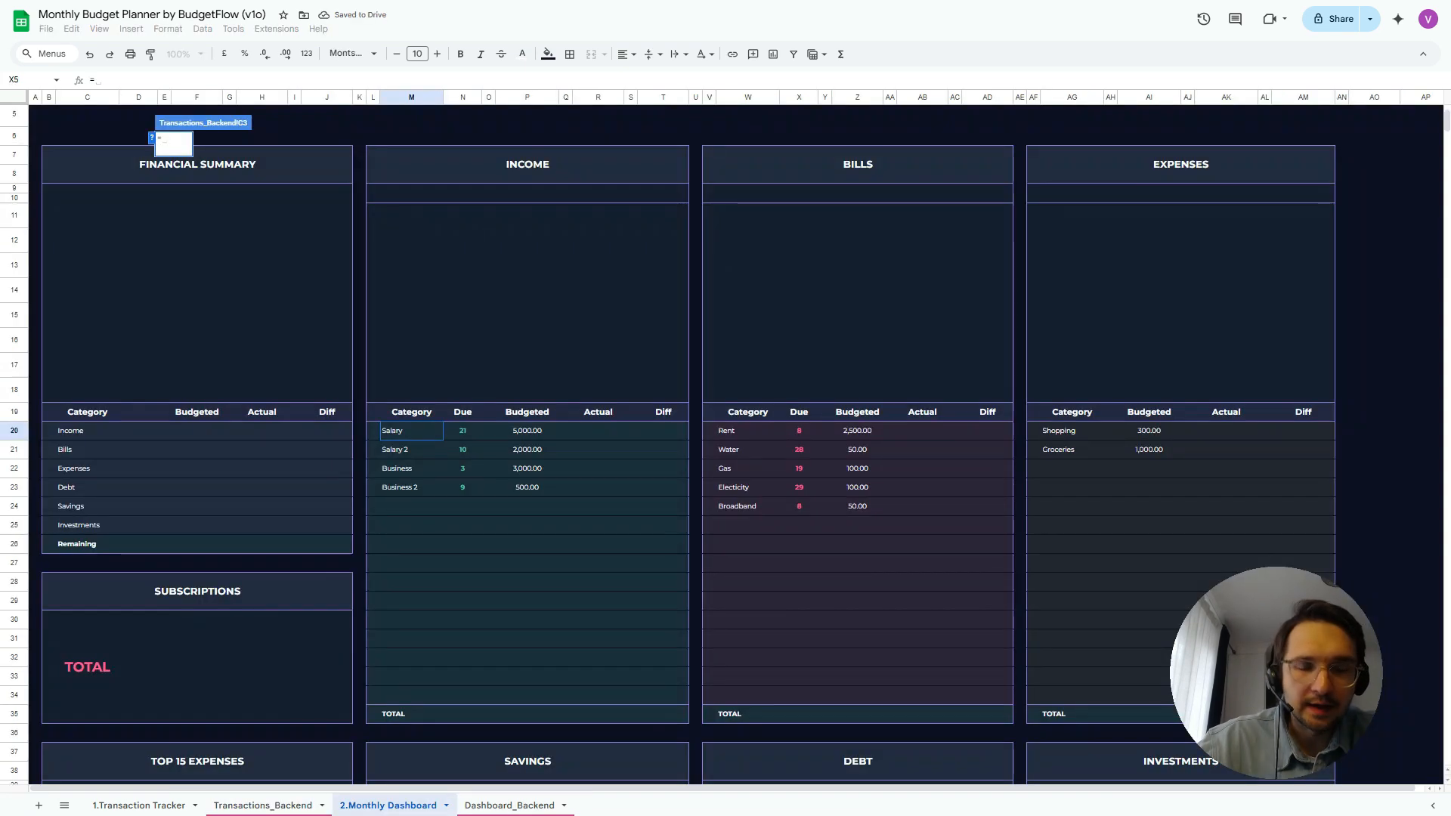
left_click(747, 430)
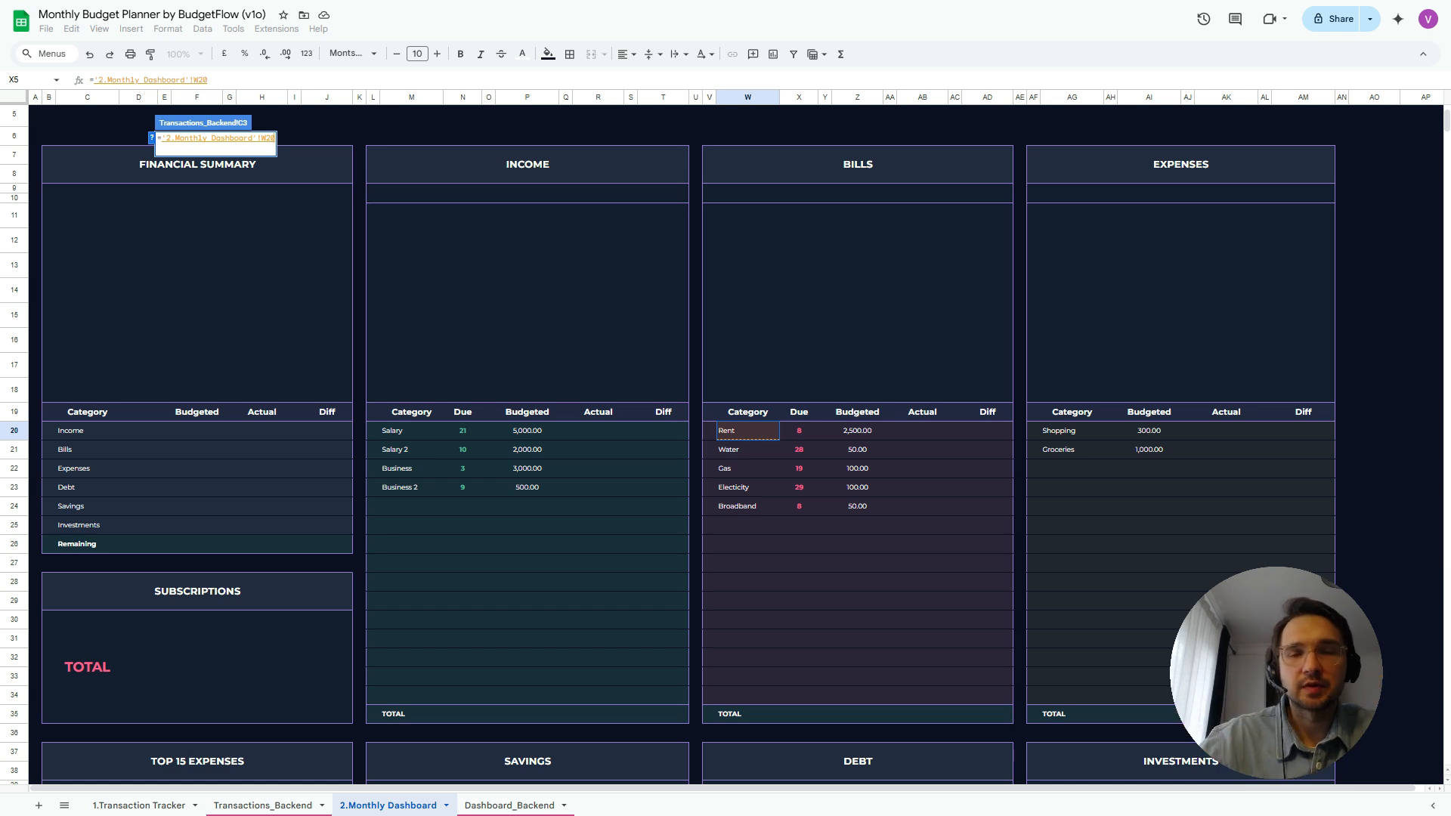
key("Return")
Link D3 under EXPENSES to the dashboard's first expense category, Shopping: ='2.Monthly Dashboard'!AG20
key("Right")
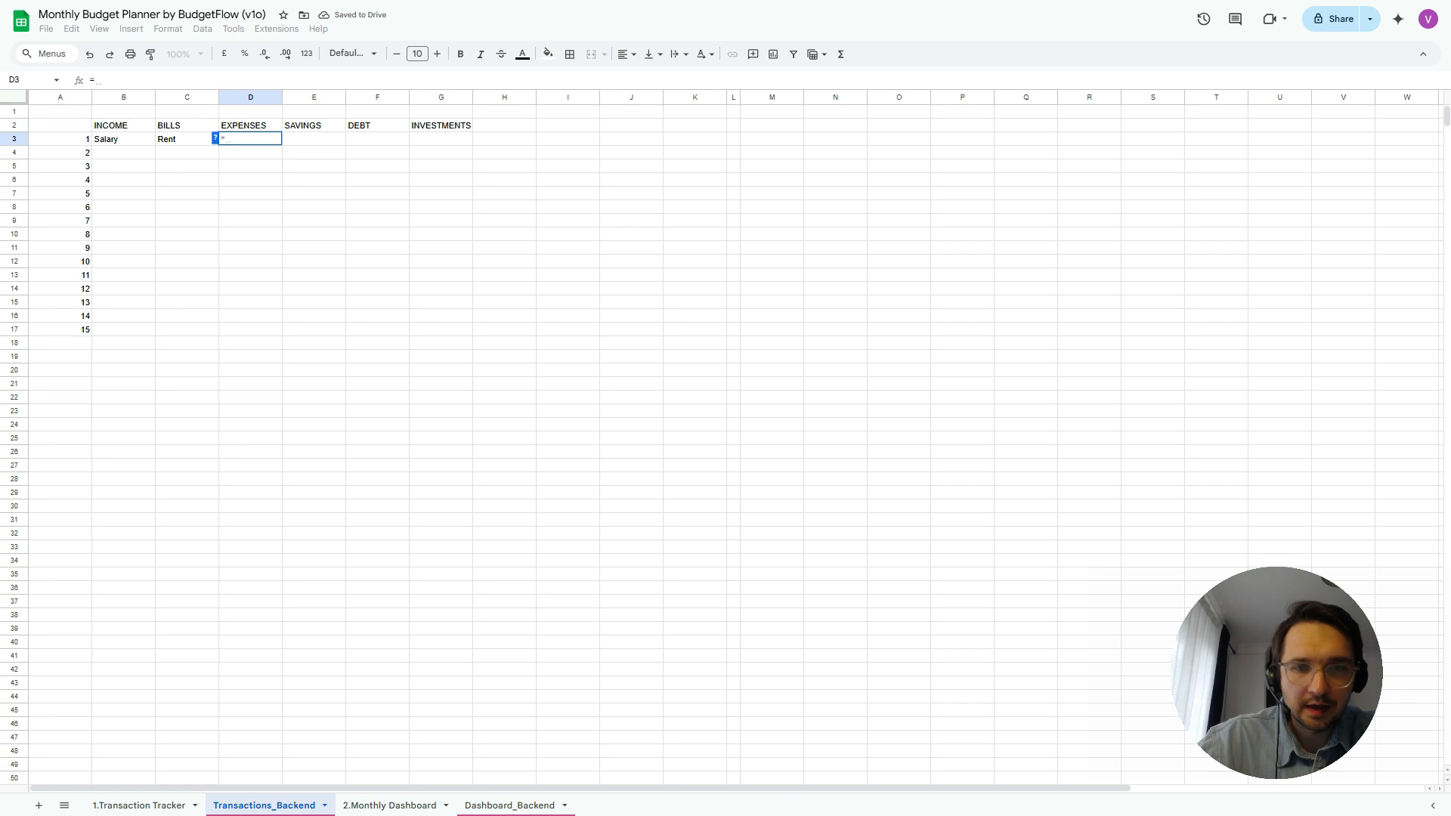
left_click(390, 804)
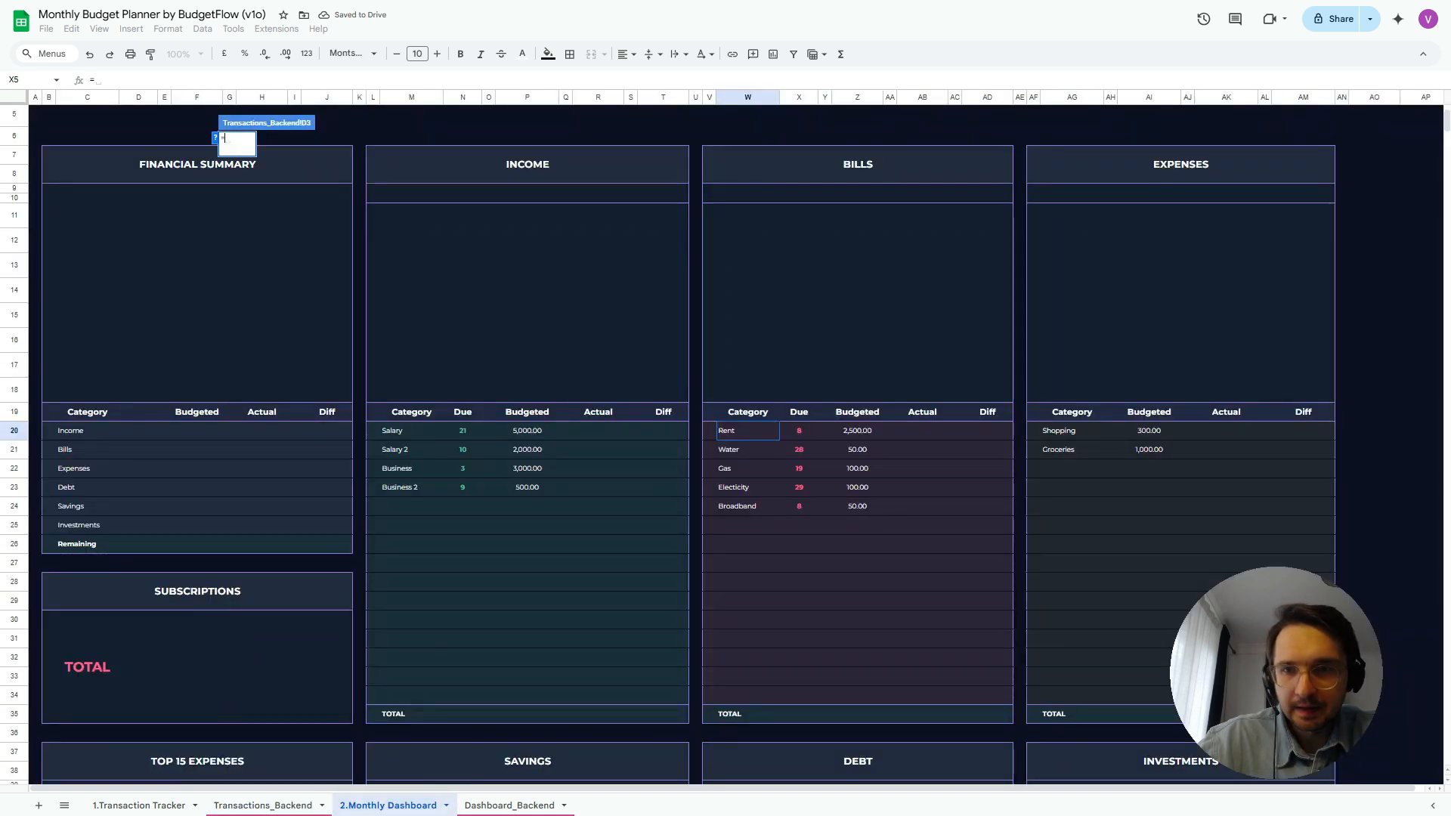
left_click(1071, 430)
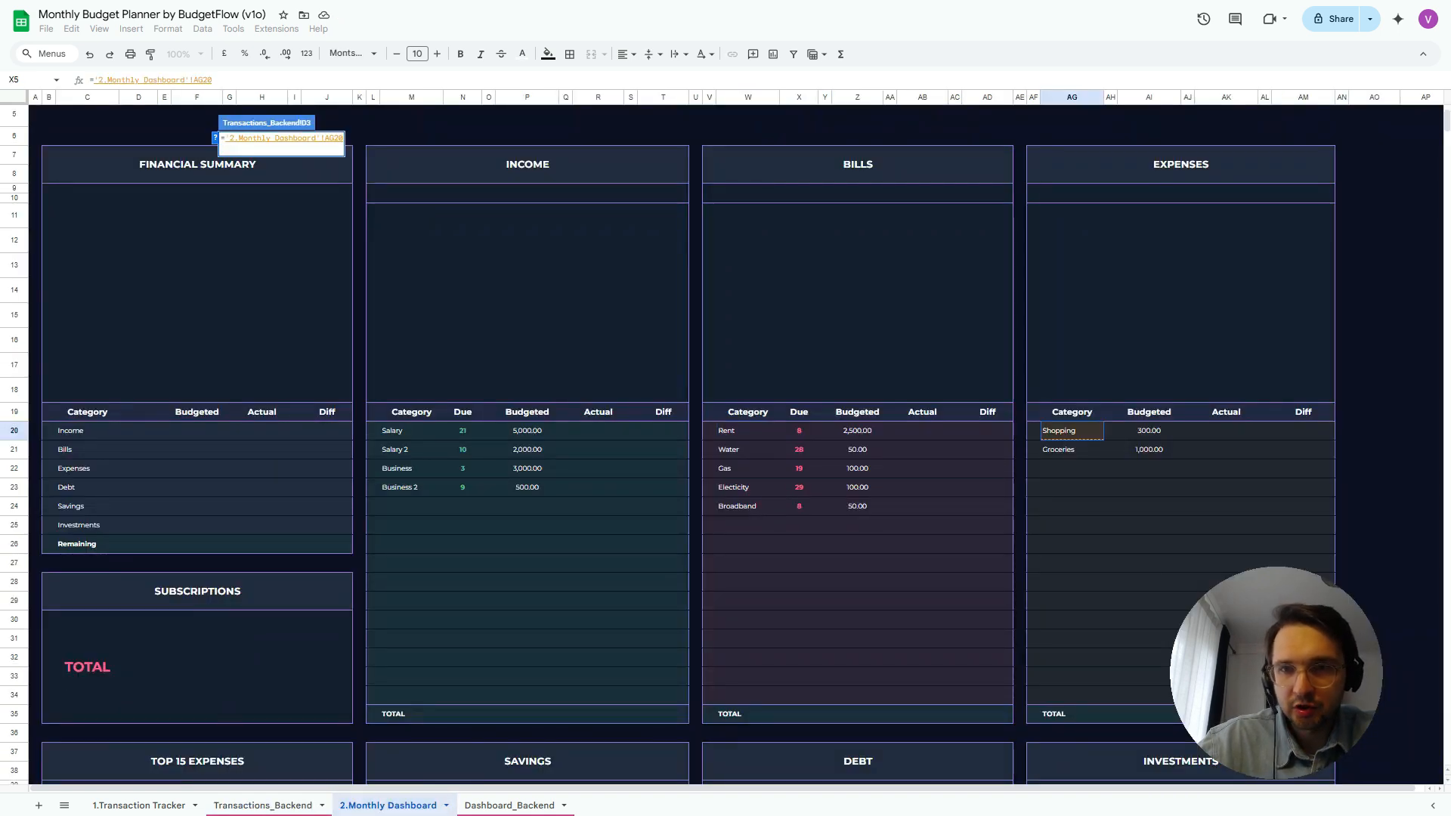
key("Return")
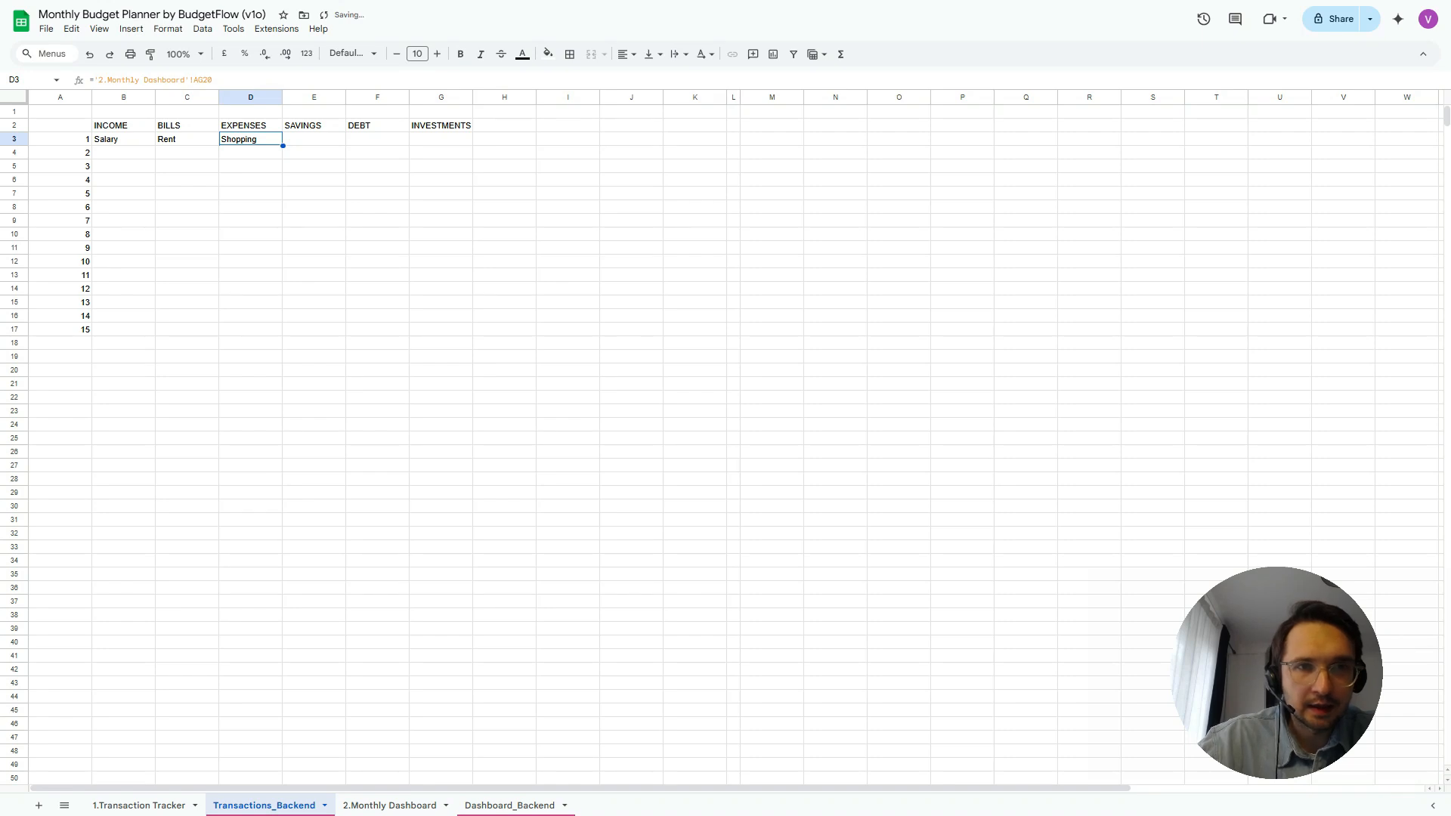
Link E3 under SAVINGS to the dashboard's first savings category, Emergency Fund: ='2.Monthly Dashboard'!M50
left_click(313, 139)
type("=")
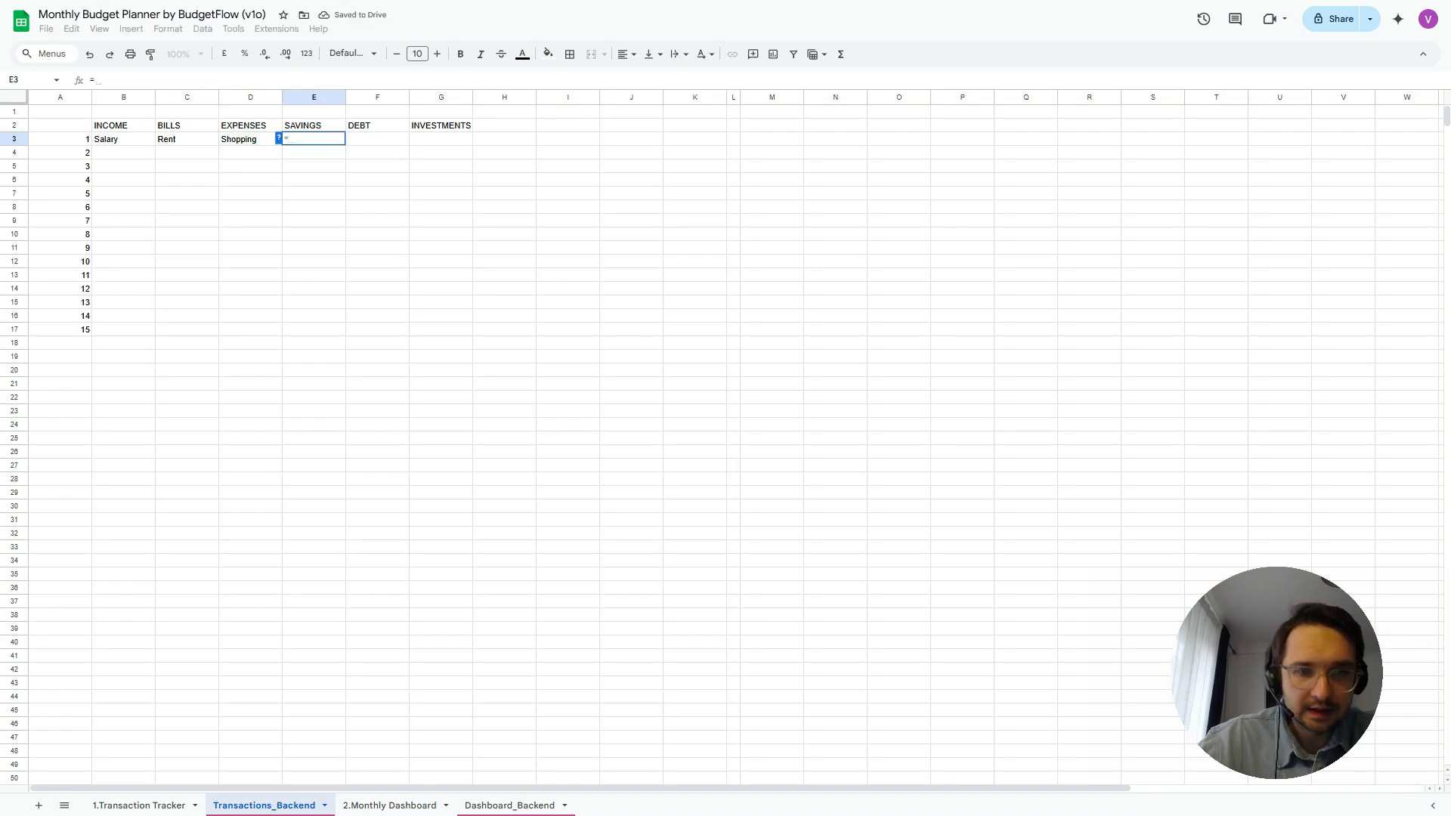
left_click(389, 805)
scroll(725, 445, "down", 5)
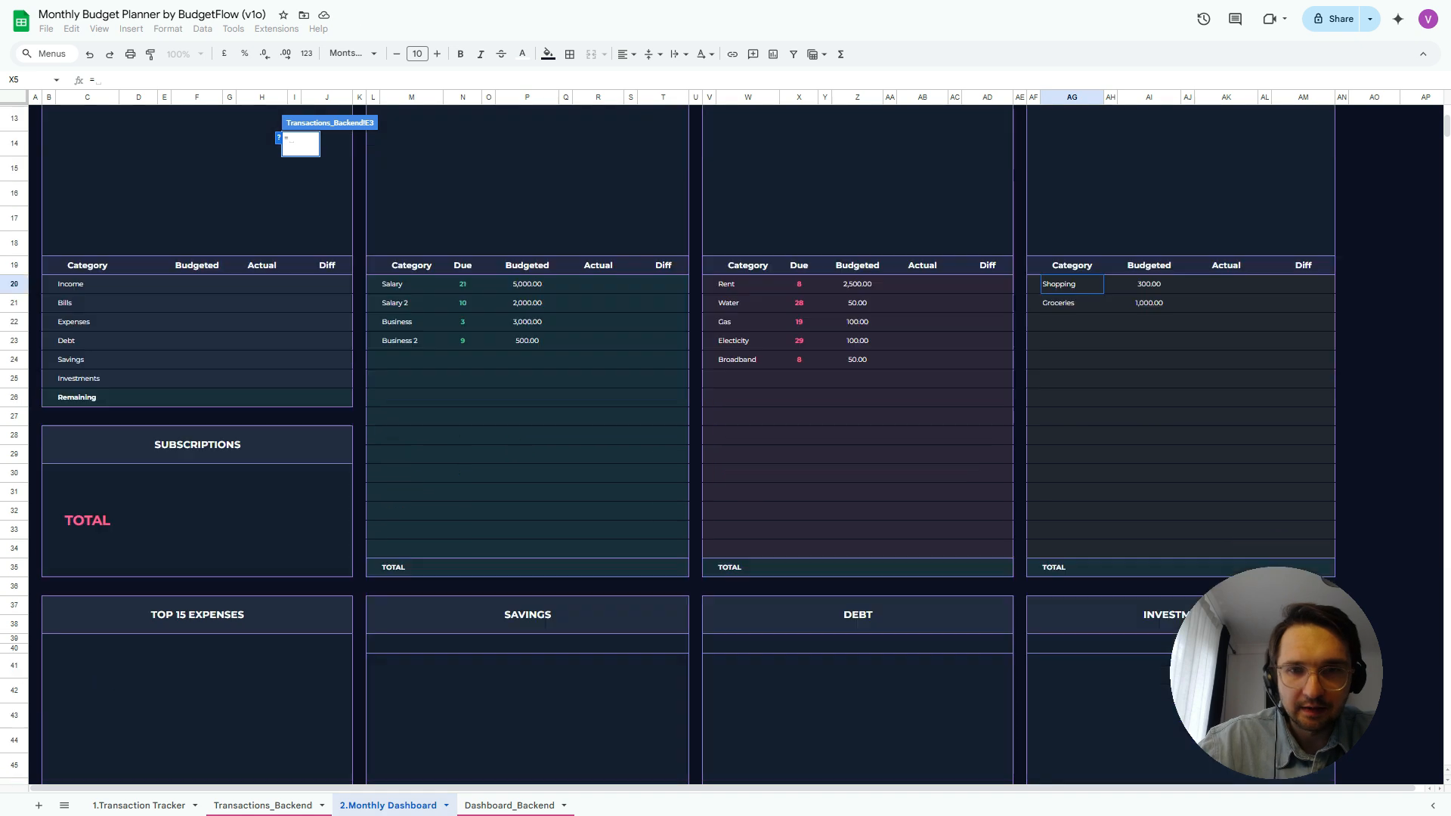
scroll(725, 445, "down", 4)
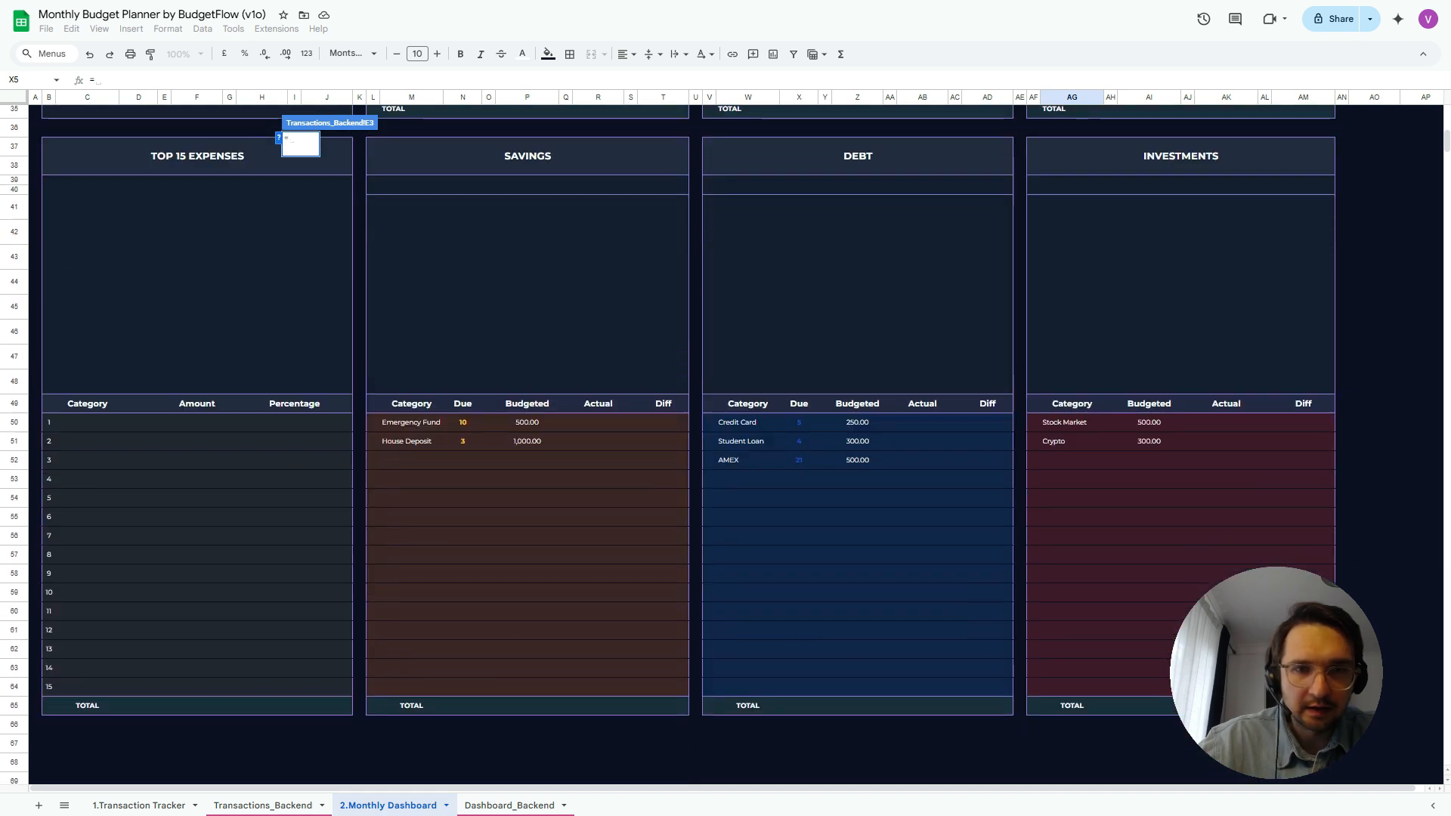
left_click(411, 423)
key("Tab")
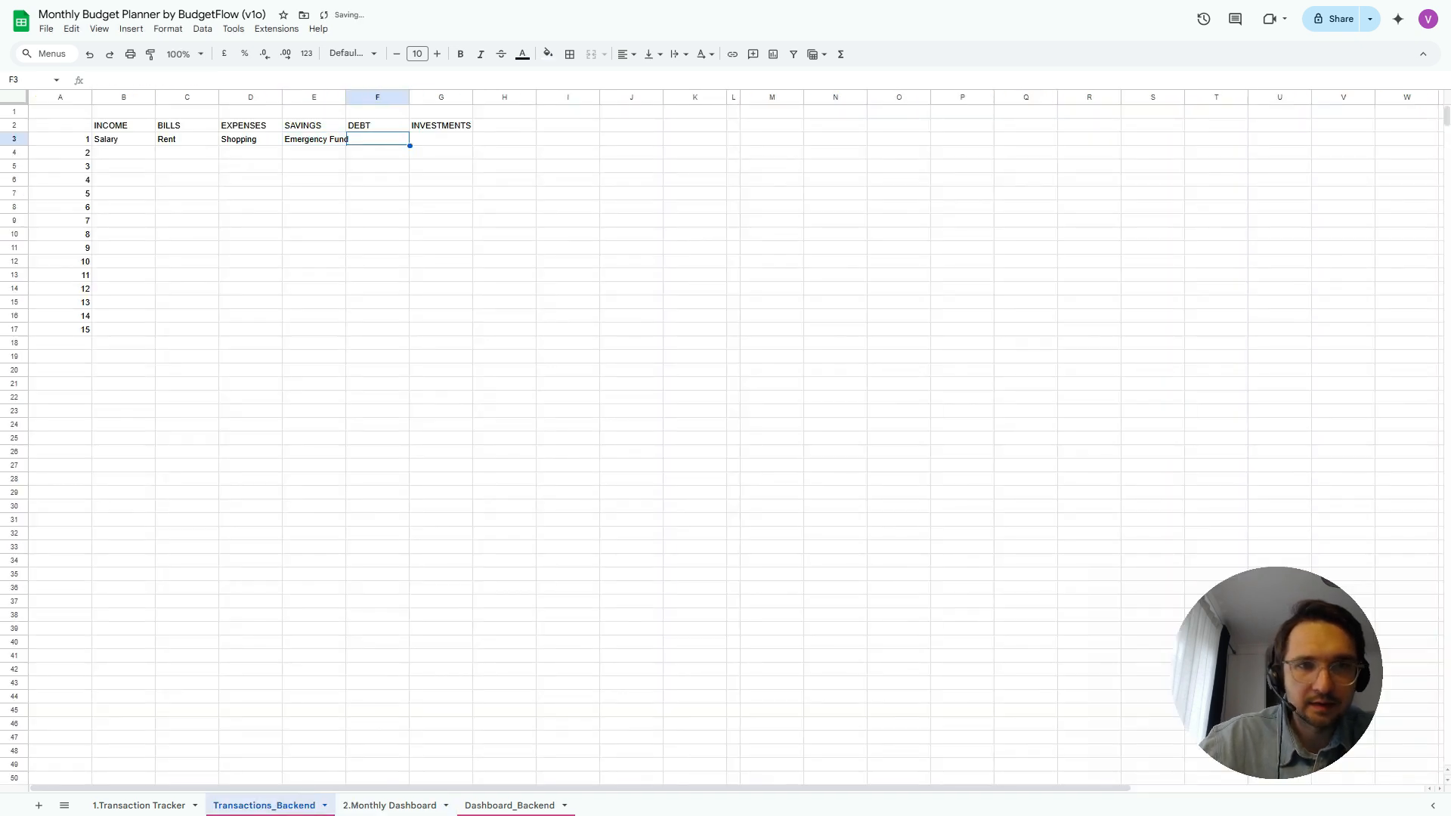
Link F3 under DEBT to the dashboard's first debt category, Credit Card: ='2.Monthly Dashboard'!W50
type("=")
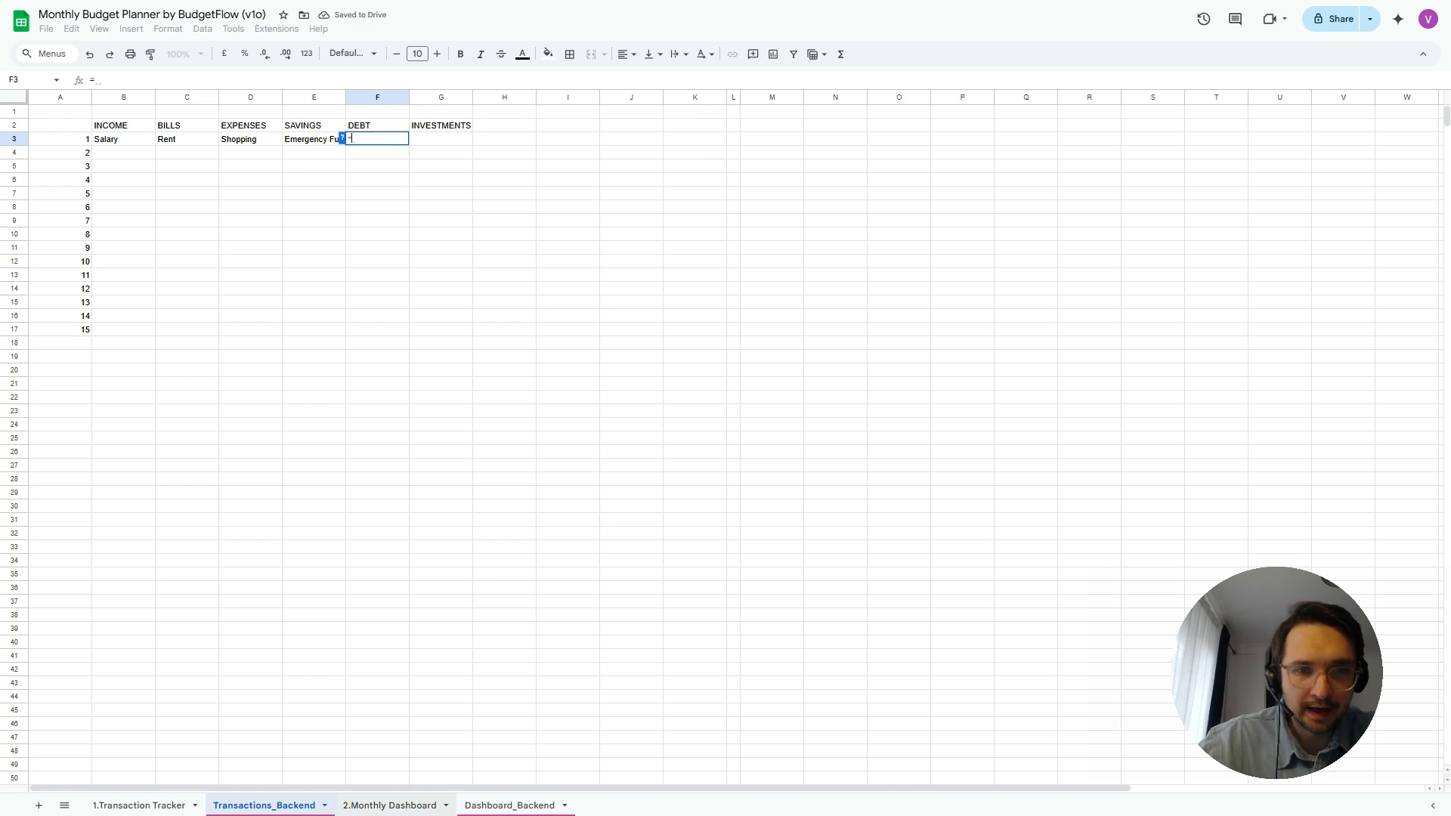
left_click(390, 806)
left_click(747, 423)
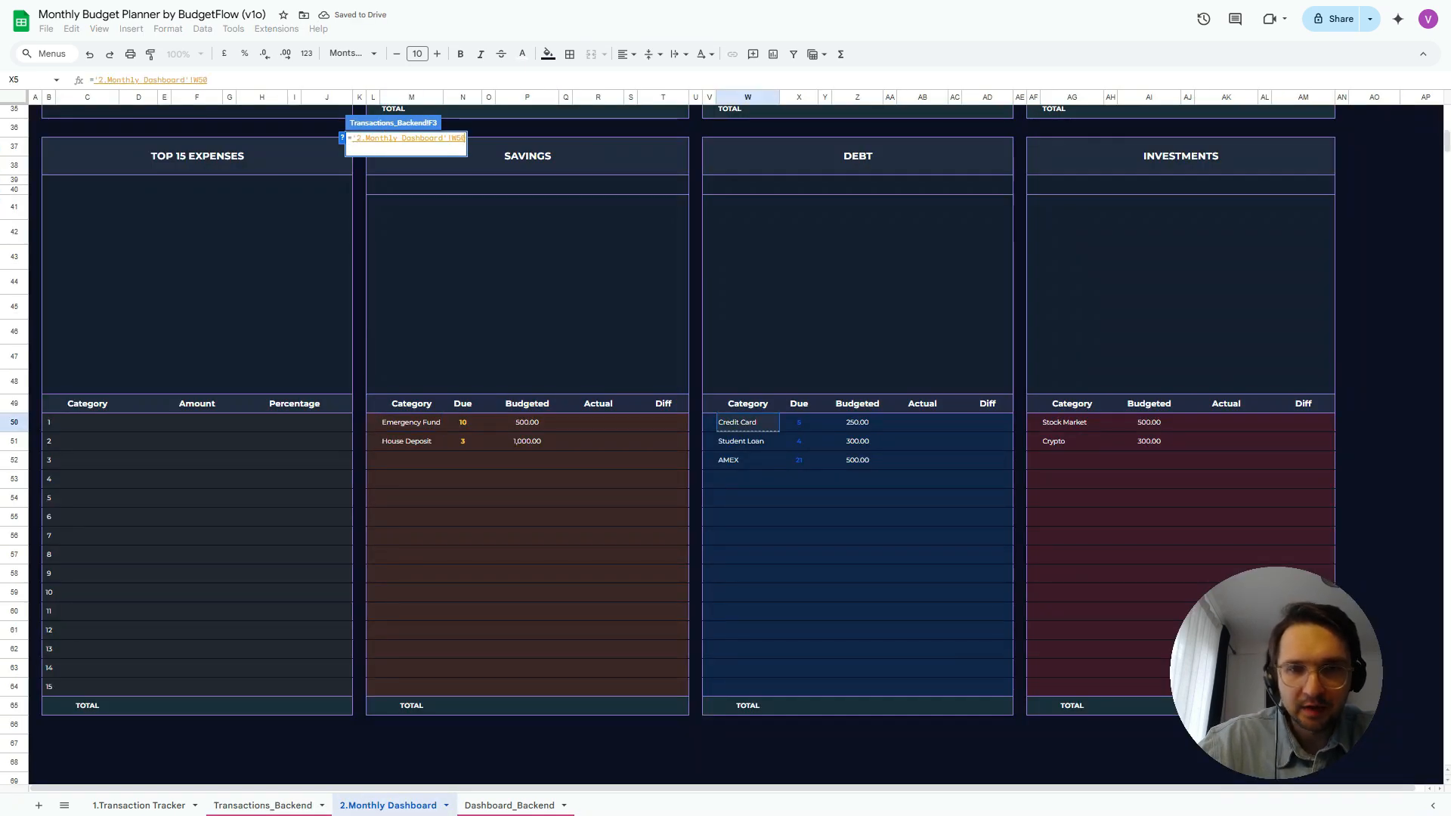
key("Return")
Link G3 under INVESTMENTS to the dashboard's first investment category, Stock Market: ='2.Monthly Dashboard'!AG50
key("Right")
type("=")
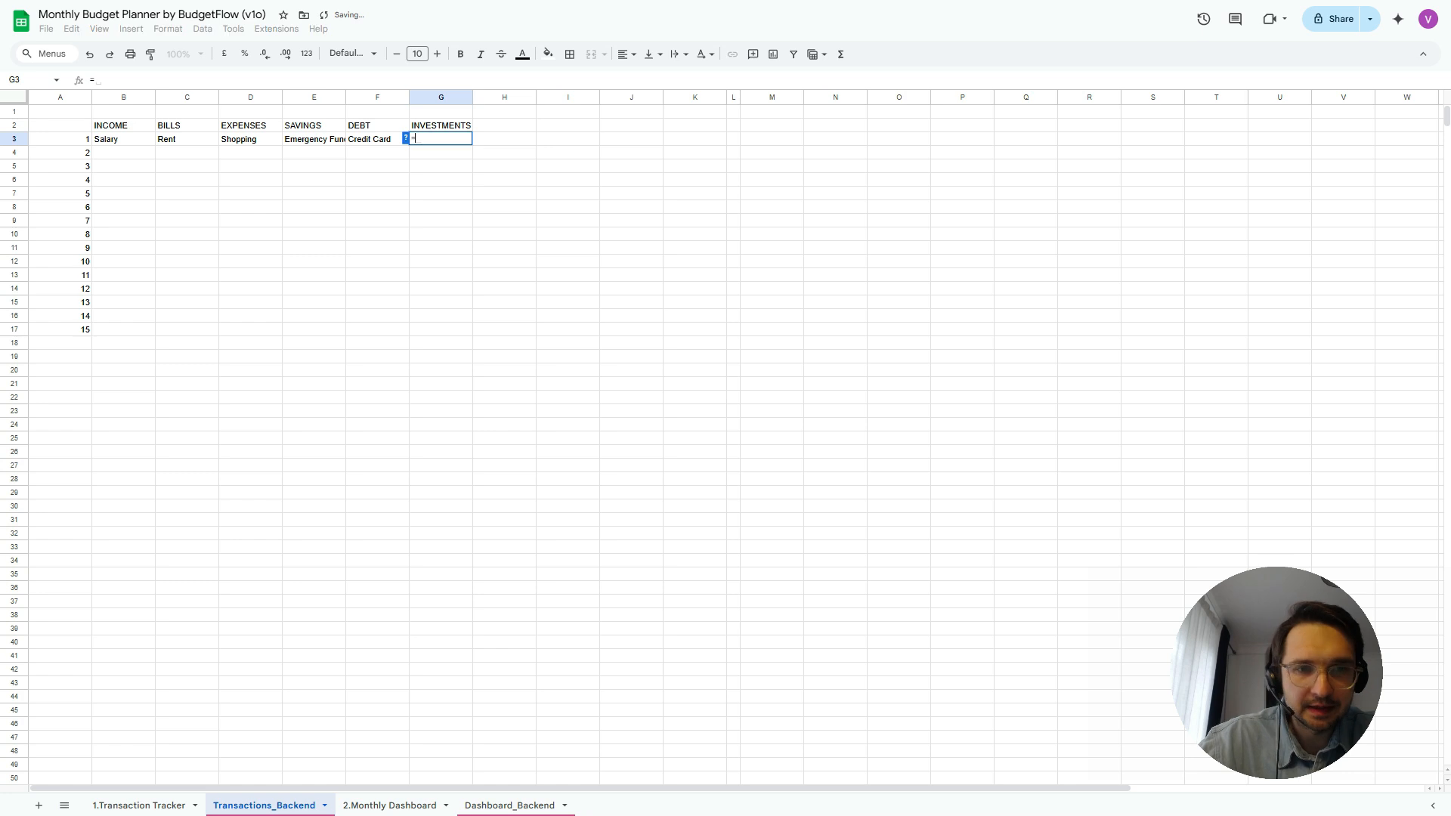
left_click(390, 806)
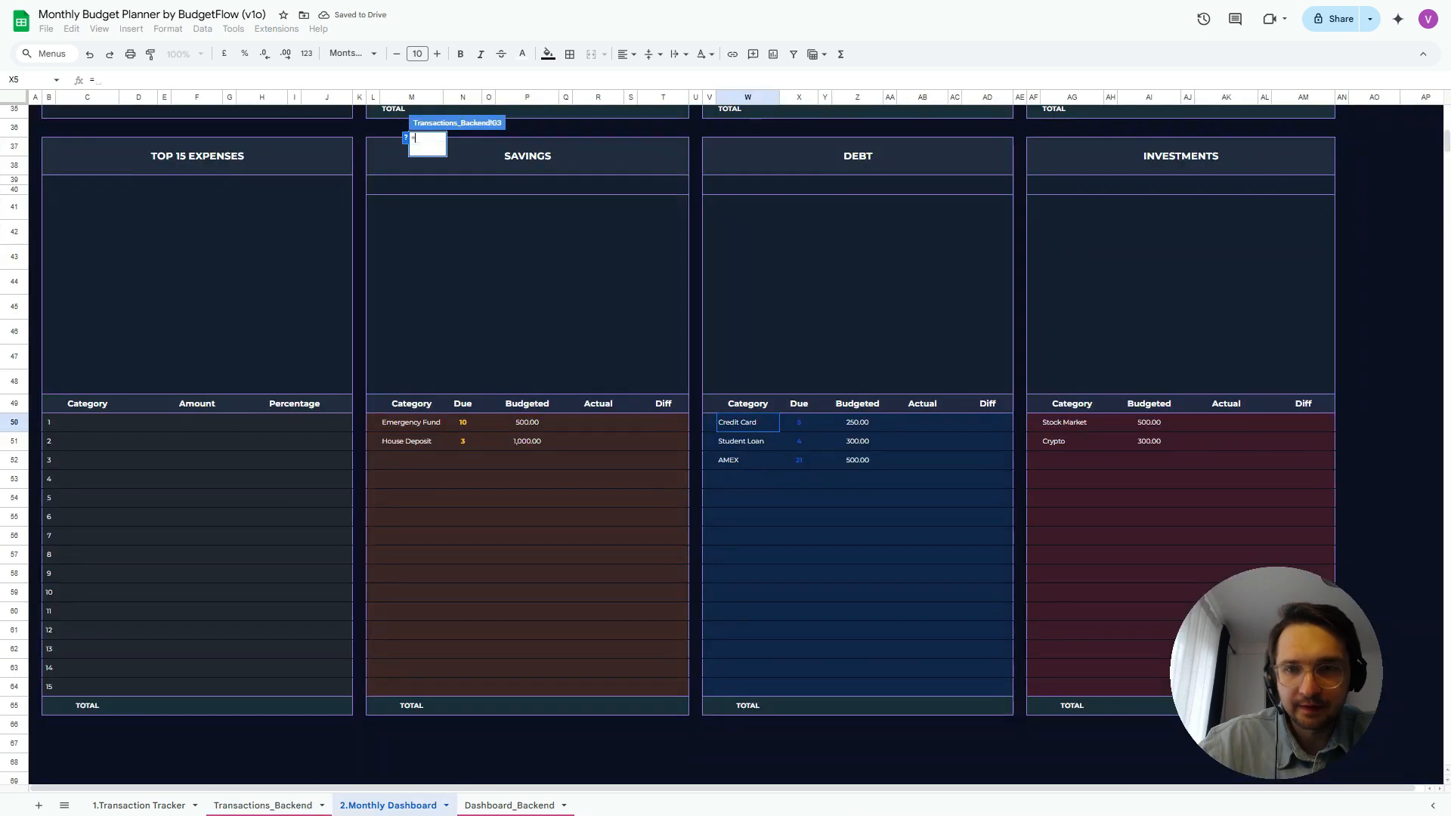
left_click(1064, 422)
key("Return")
Copy the six linked category formulas in B3:G3 down through row 17, covering all 15 numbered rows
key("Left")
key("Left")
key("Left")
key("Left")
key("Left")
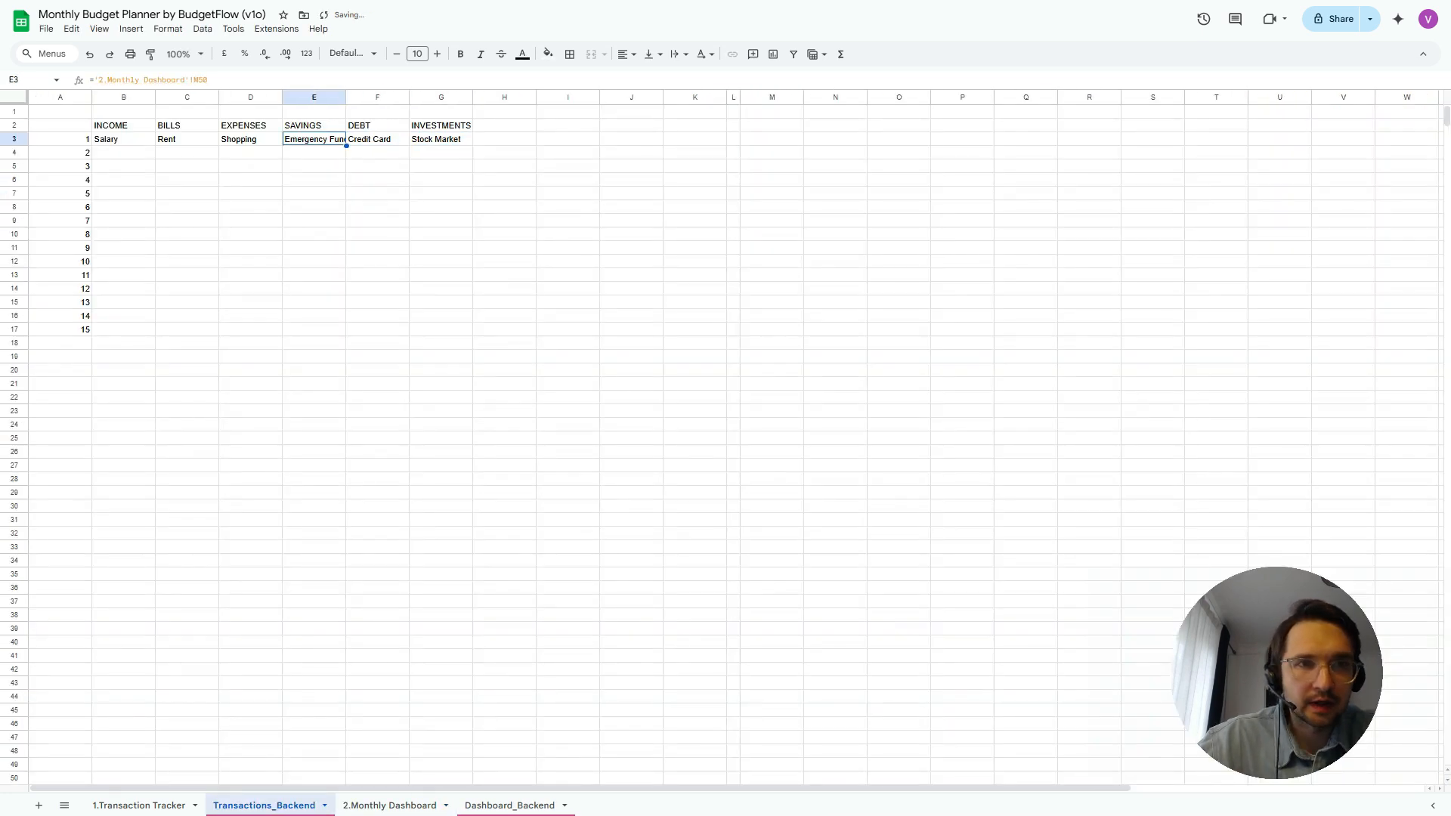
key("shift+Right")
key("shift+Right")
key("shift+Right")
key("shift+Right")
key("shift+Right")
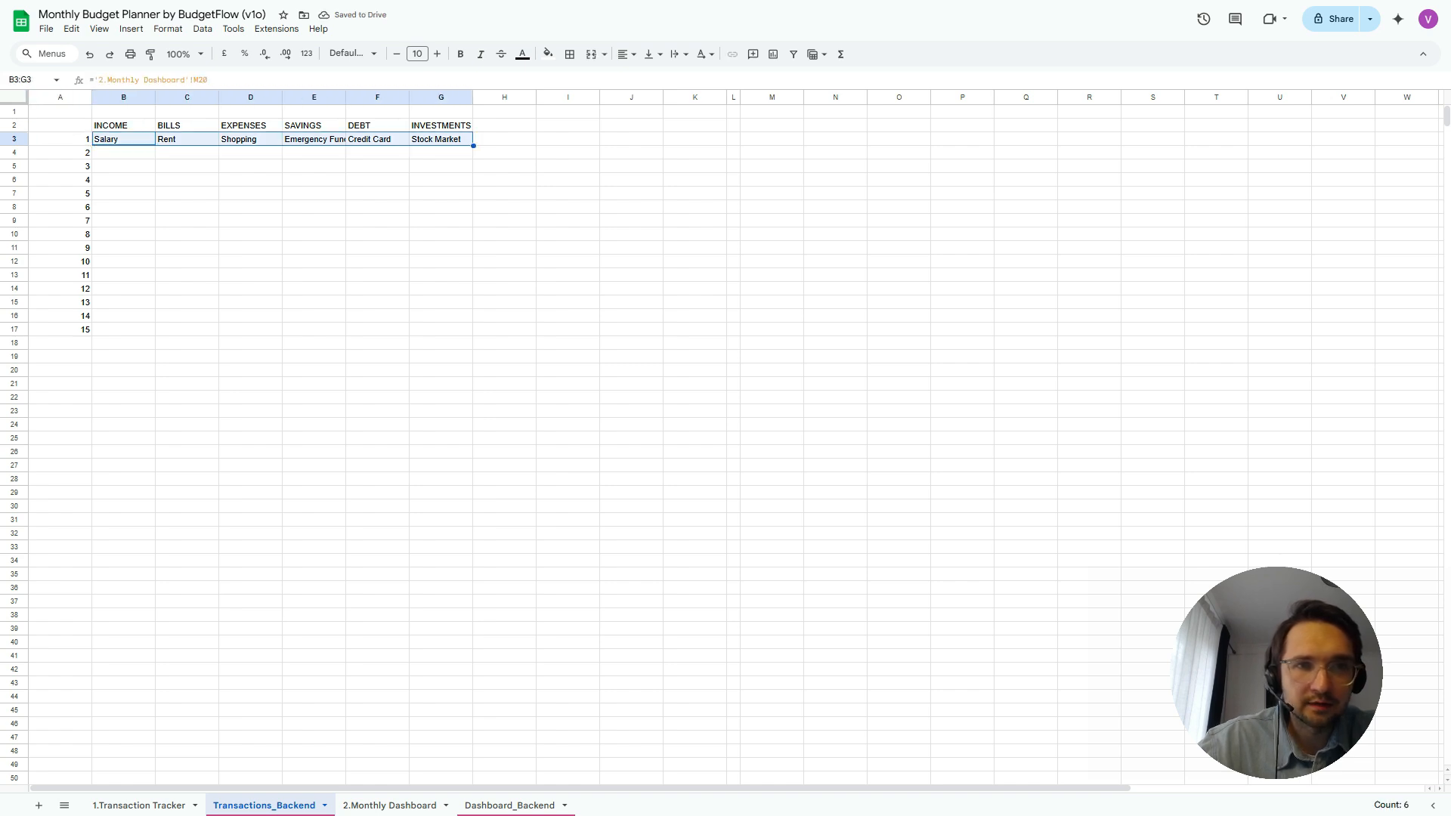
key("ctrl+c")
key("shift+Down")
key("shift+Down")
key("shift+Down")
key("shift+Down")
key("shift+Down")
key("shift+Down")
key("shift+Down")
key("shift+Down")
key("shift+Down")
key("shift+Down")
key("shift+Down")
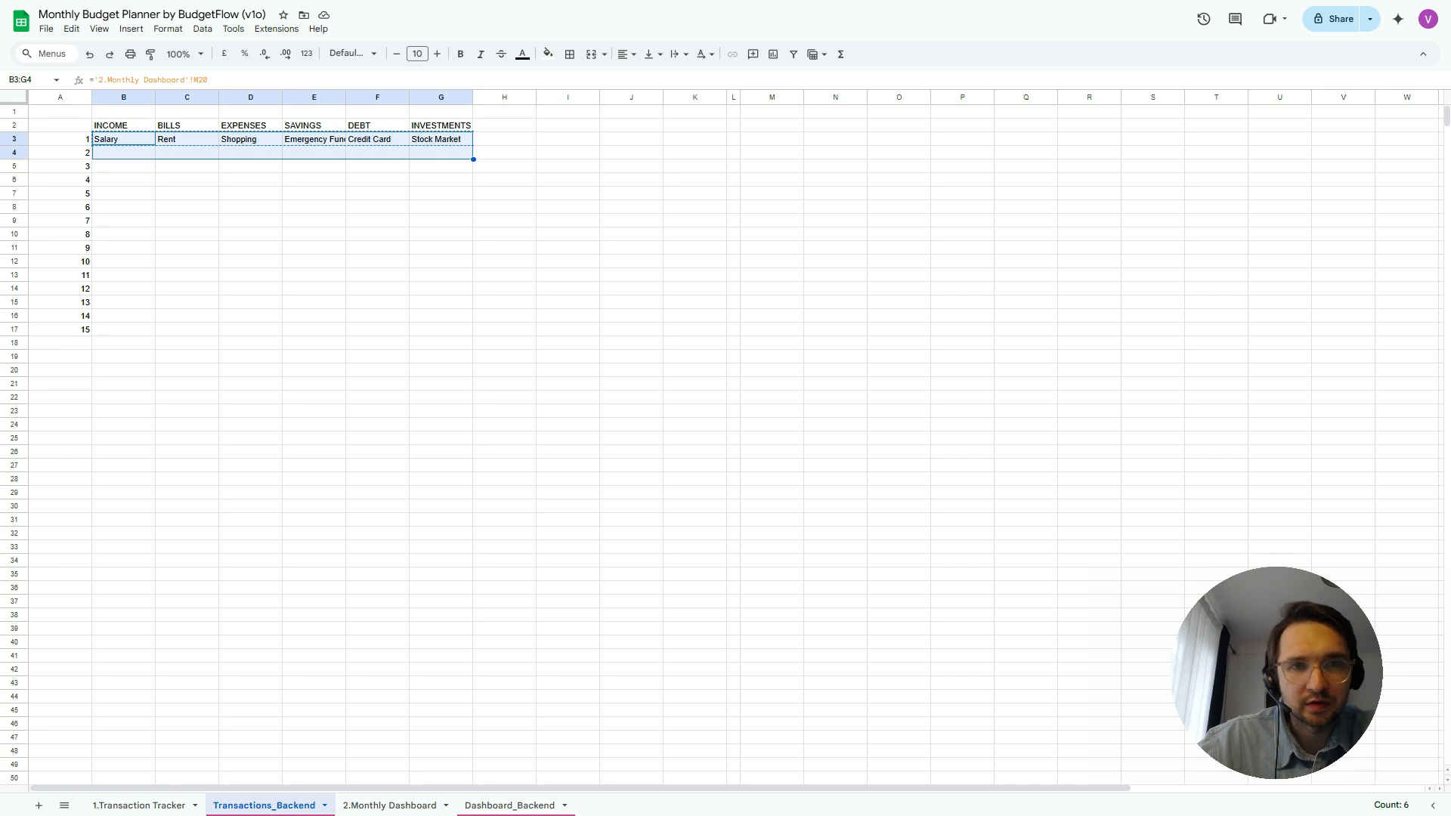
key("shift+Down")
key("shift+Down")
key("shift+Down")
key("ctrl+v")
Check the filled category lists and their linked formulas across the income to investments columns
key("Right")
key("Left")
key("Right")
key("Down")
key("Down")
key("Right")
key("Right")
key("Down")
key("Down")
key("Right")
key("Right")
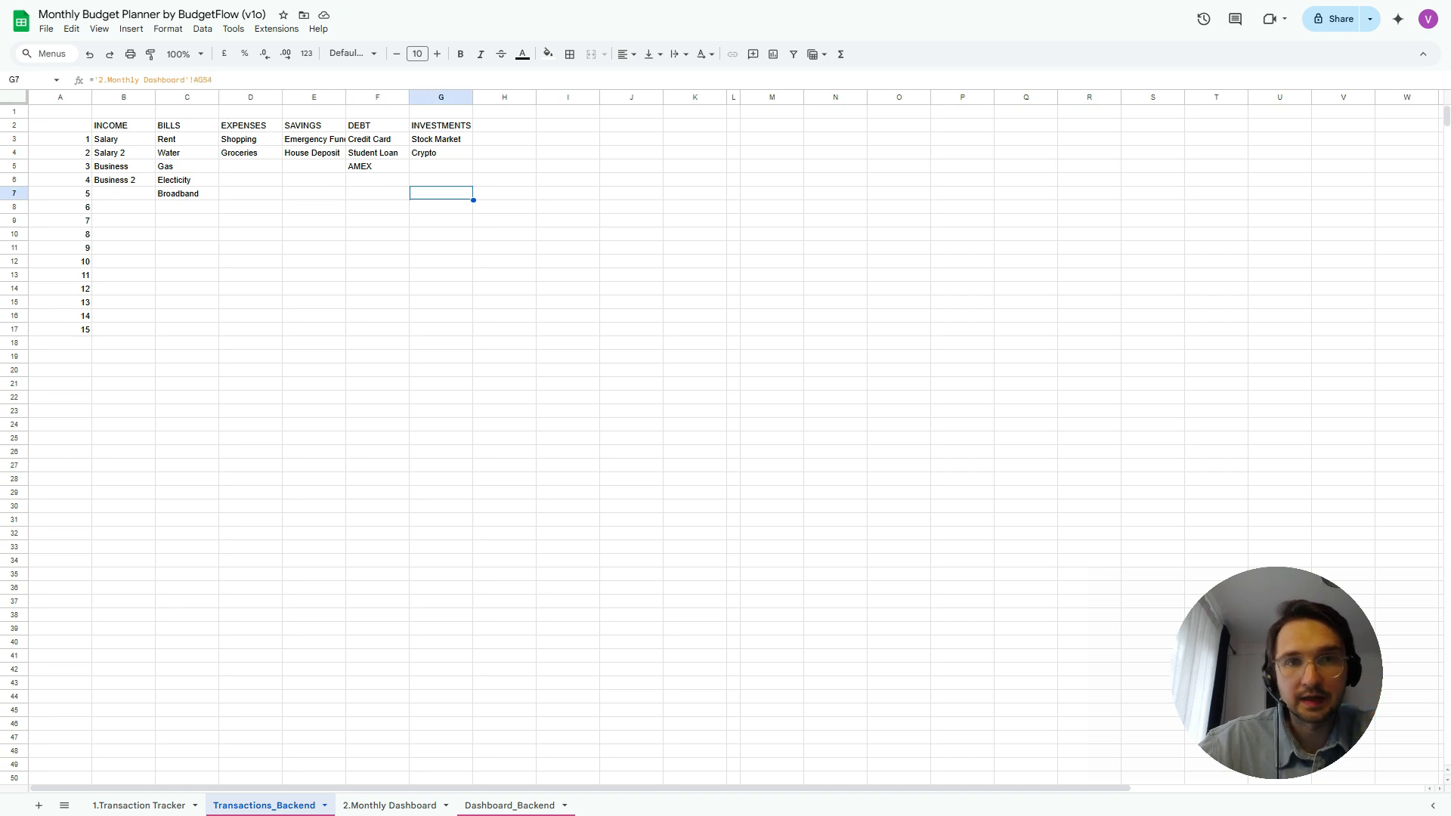
key("Left")
key("Left")
key("Left")
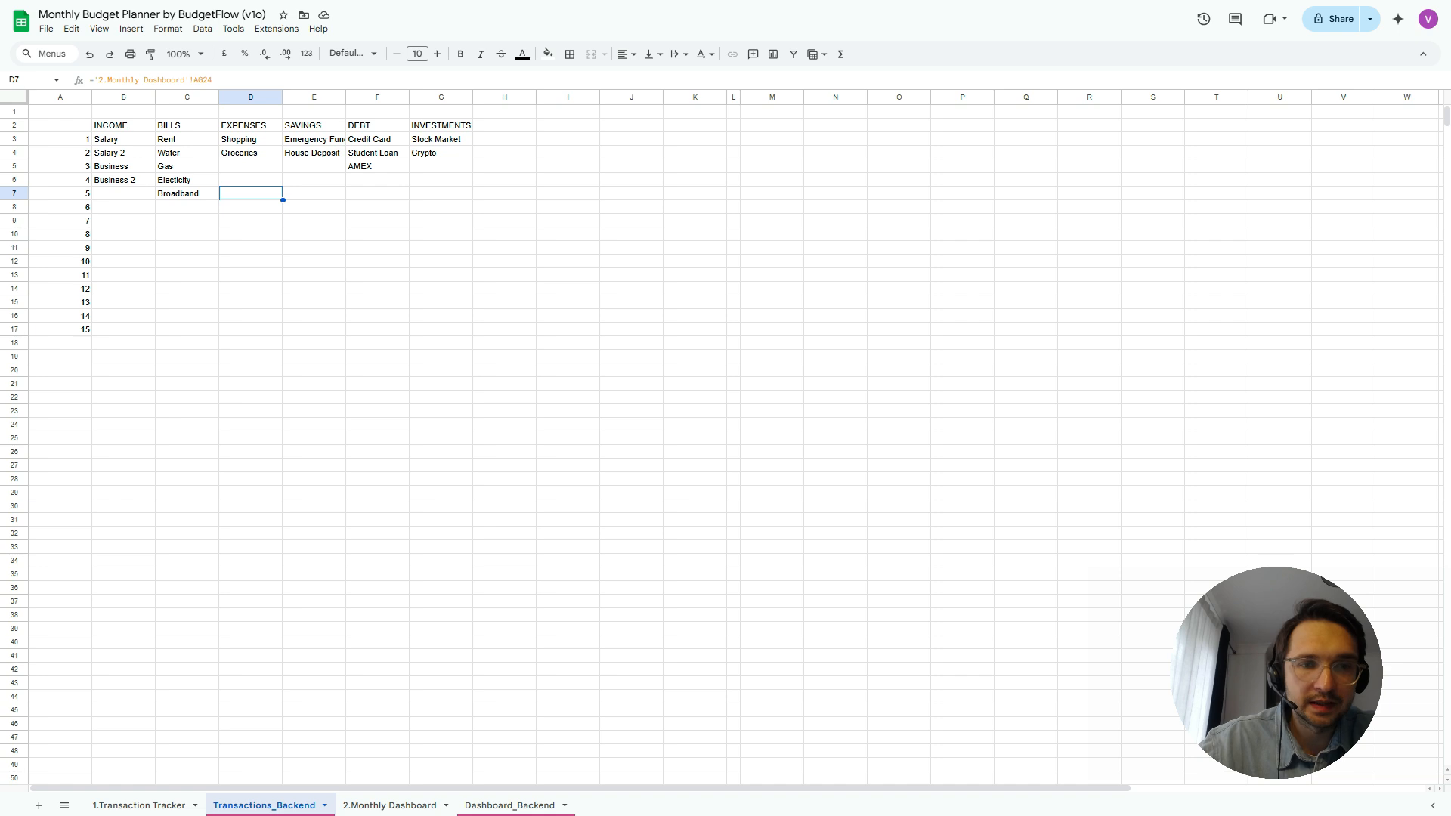
Add a third savings category on the monthly dashboard: Trip to Maldives, due 8, budgeted 500
left_click(389, 805)
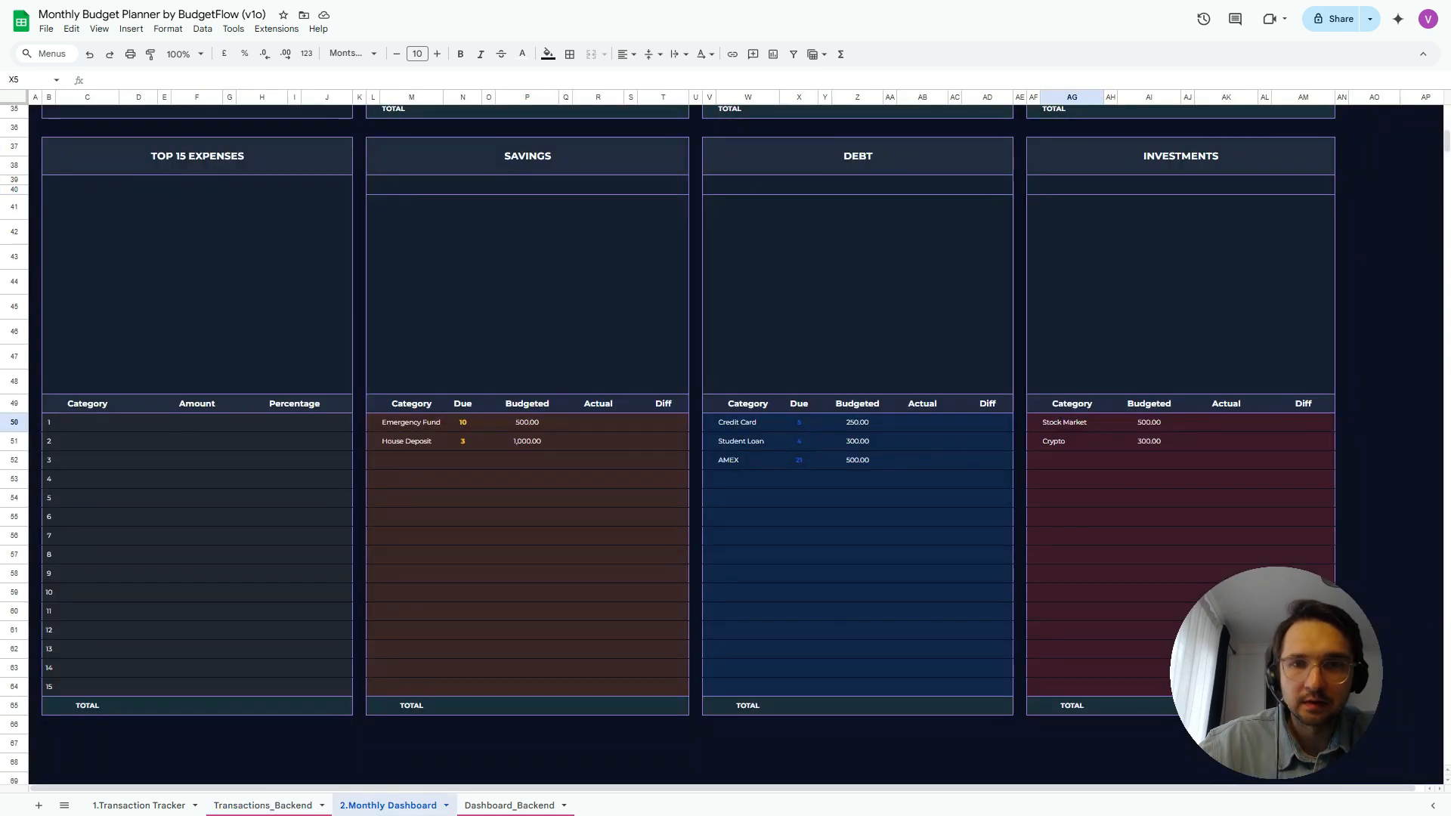
left_click(438, 462)
type("T")
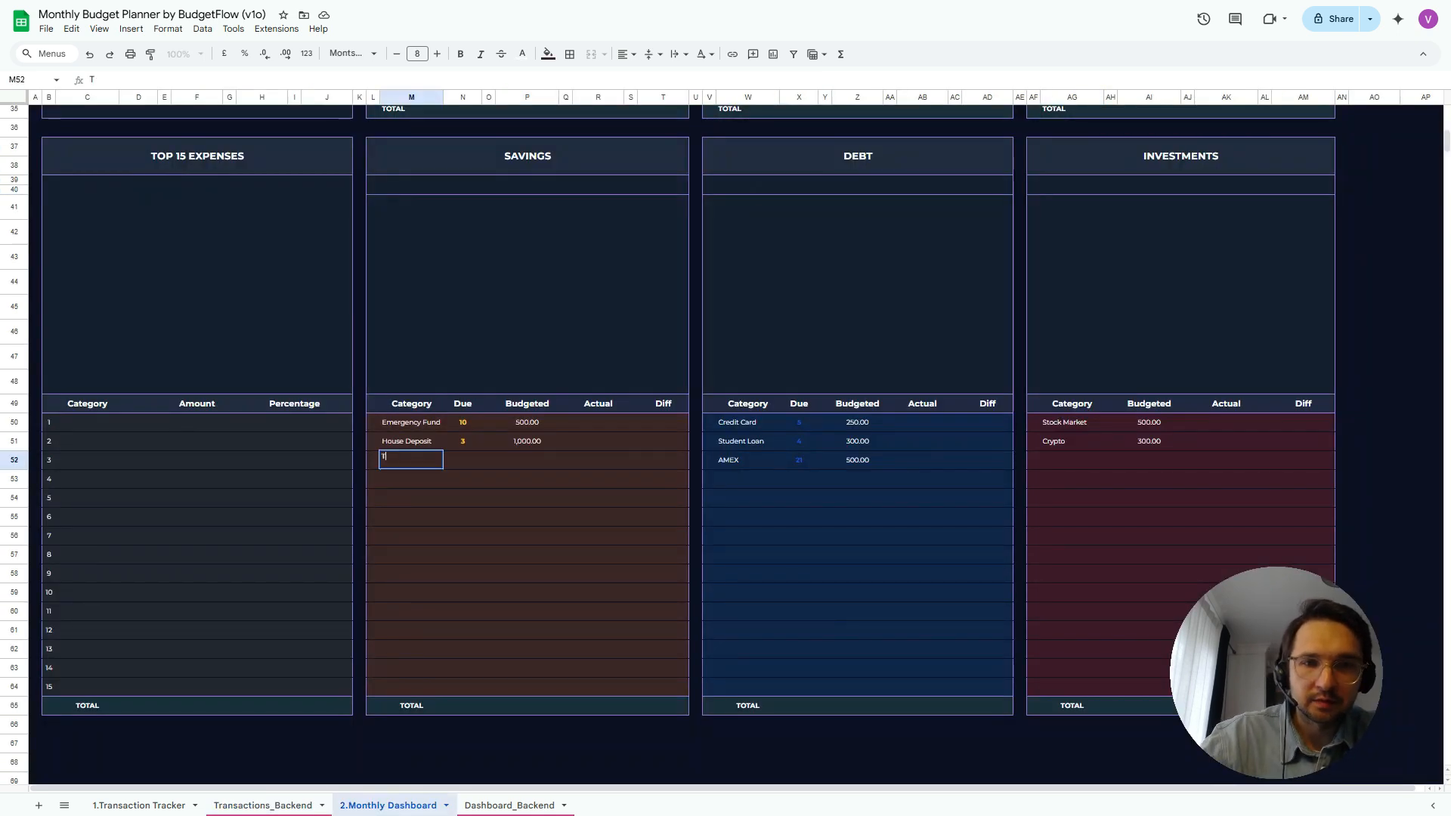
type("rip to Maldives")
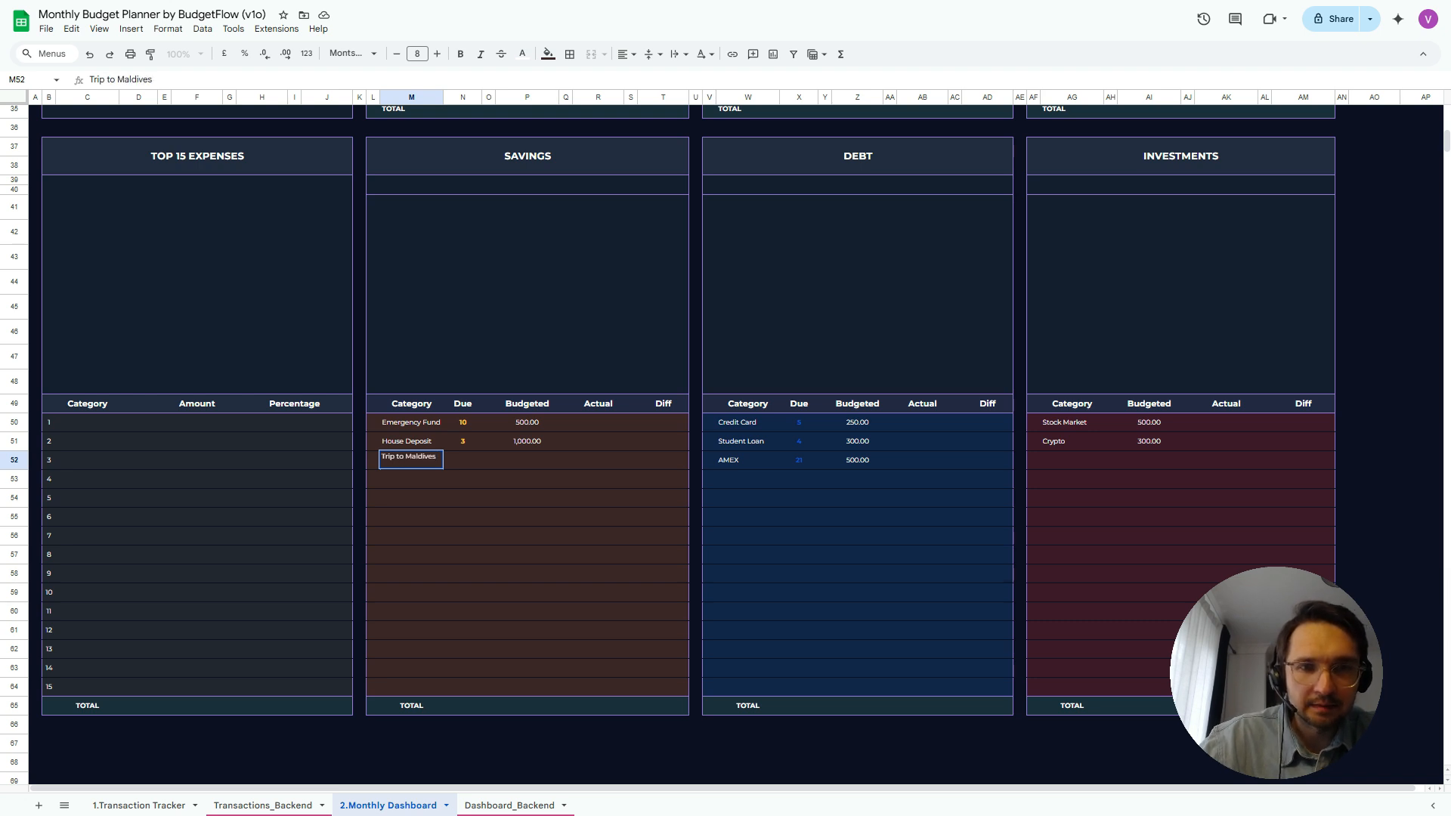
key("Tab")
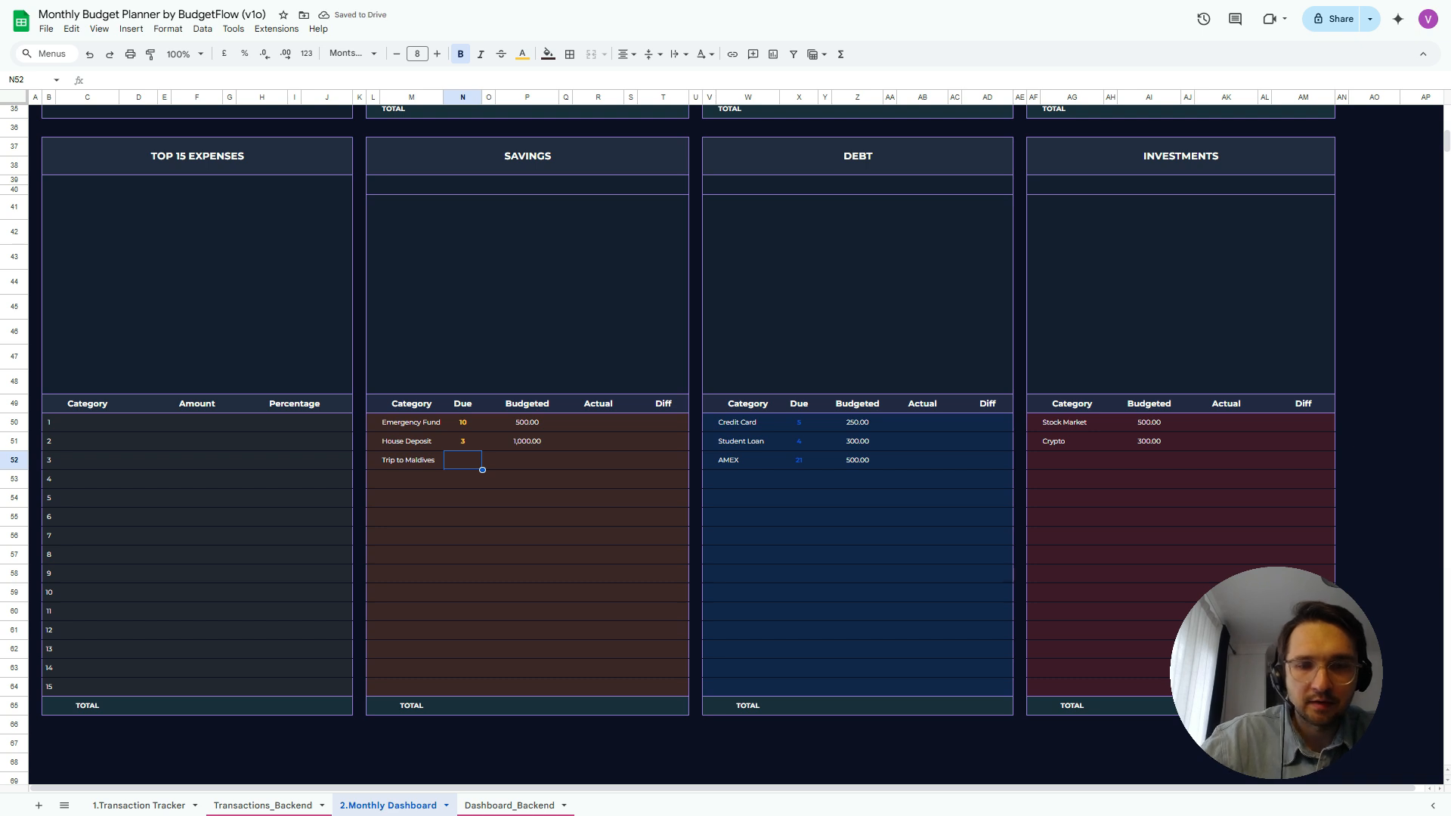
type("8")
key("Tab")
key("Tab")
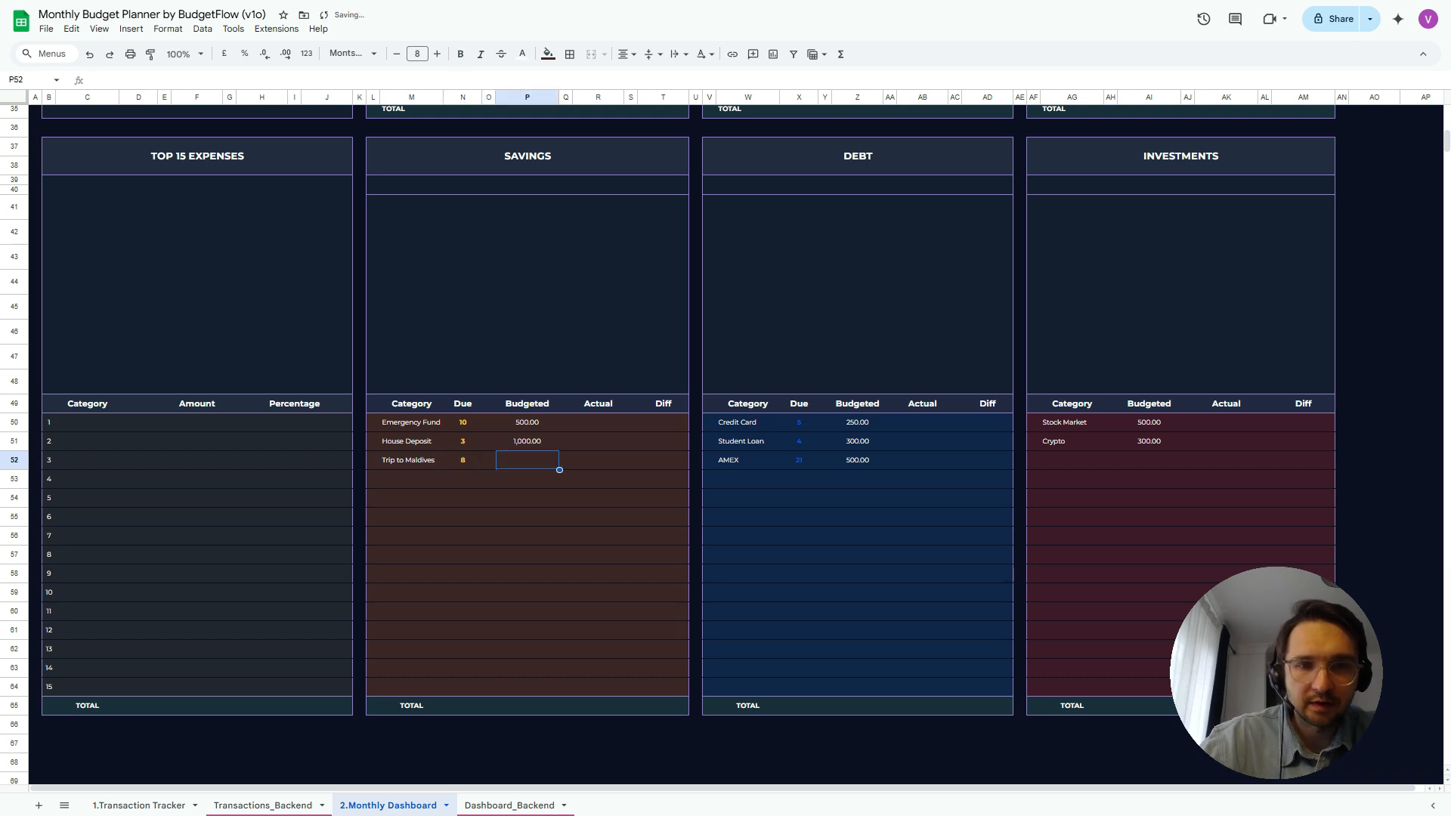
type("5000")
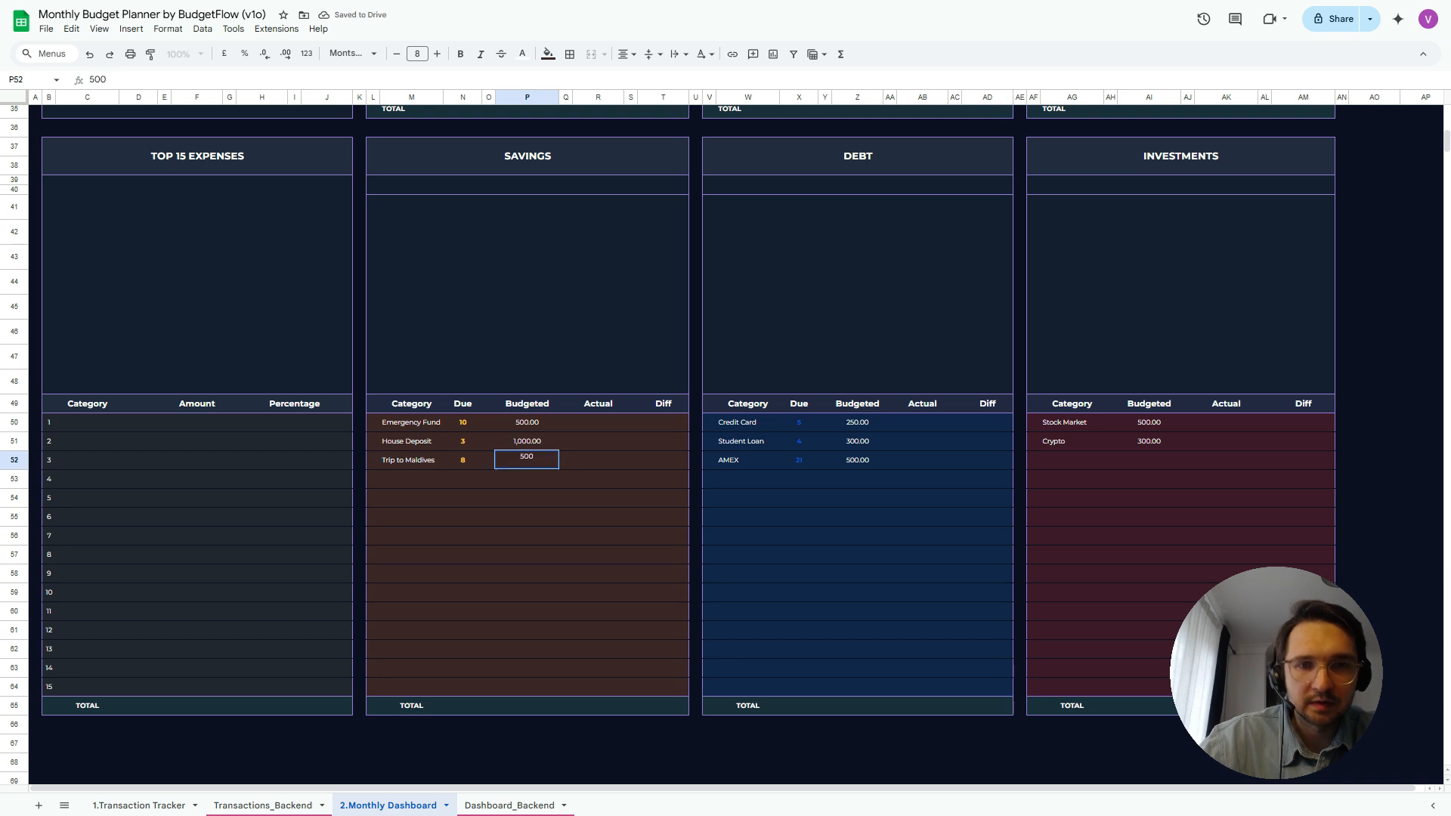
key("Return")
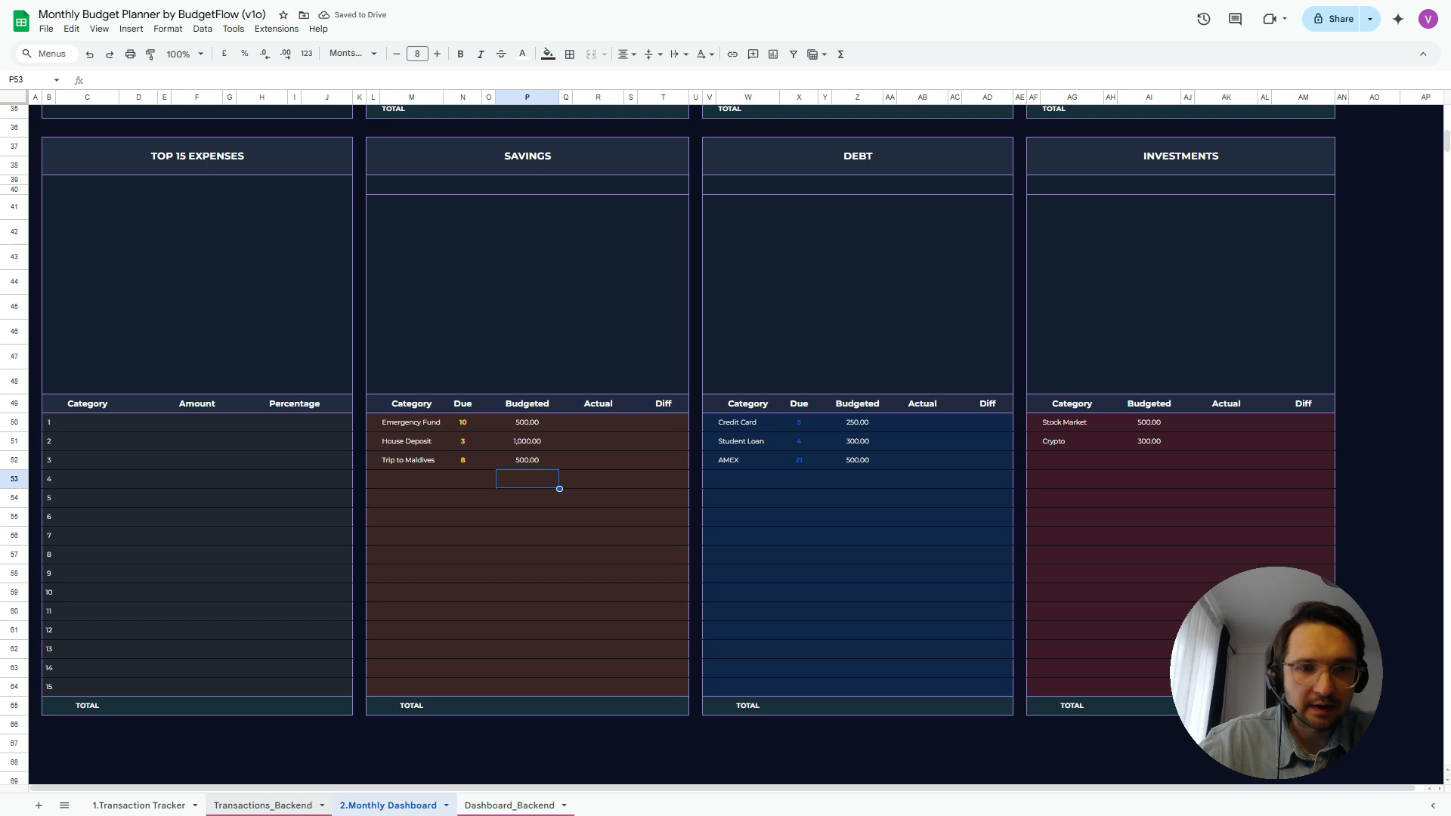
Check in Transactions_Backend whether the SAVINGS list picks up the new category, and inspect the linked cells below it
left_click(263, 805)
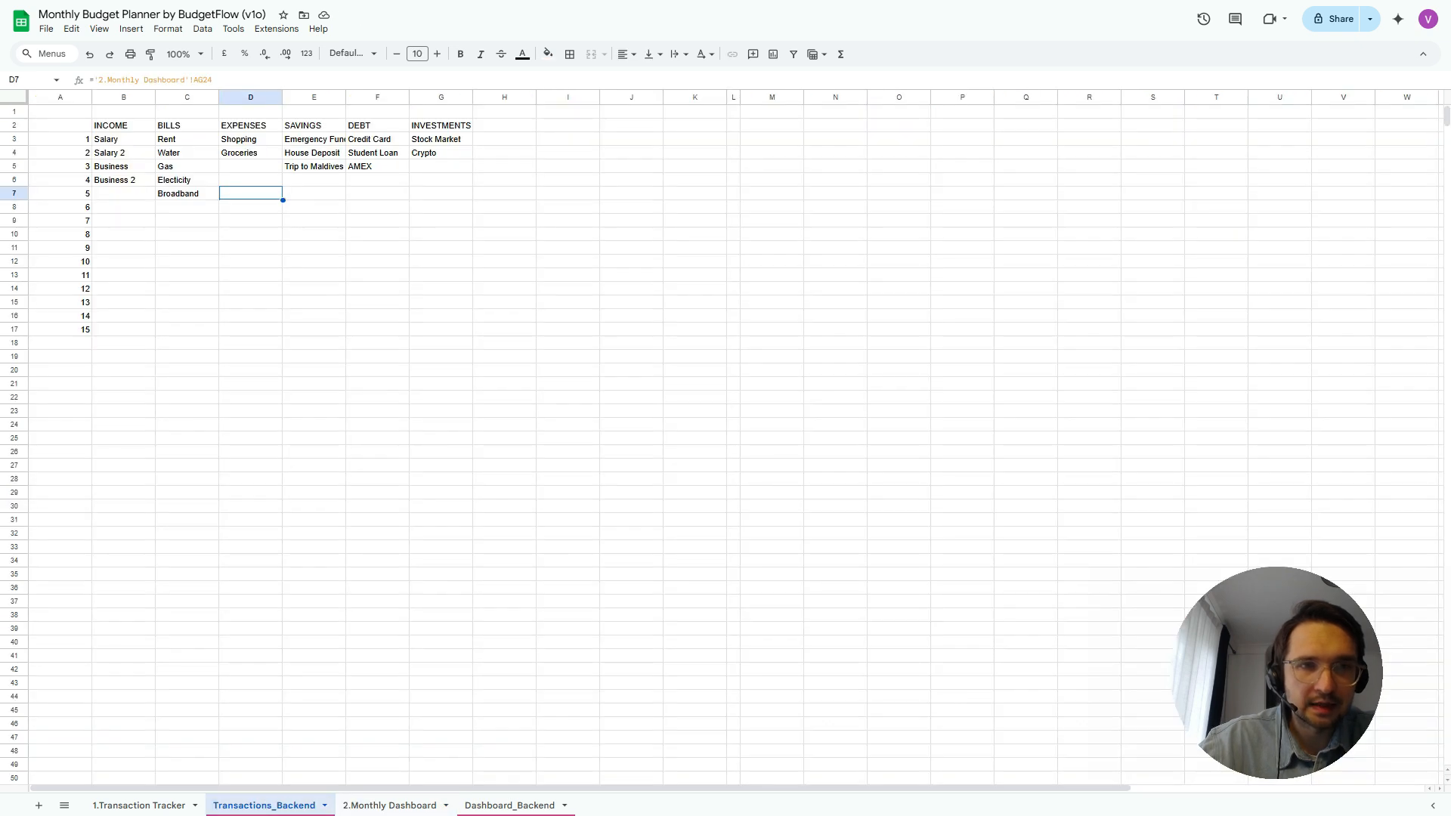
left_click(314, 166)
key("Down")
key("Down")
key("Down")
key("Down")
key("Down")
key("Down")
key("Down")
key("Down")
key("Down")
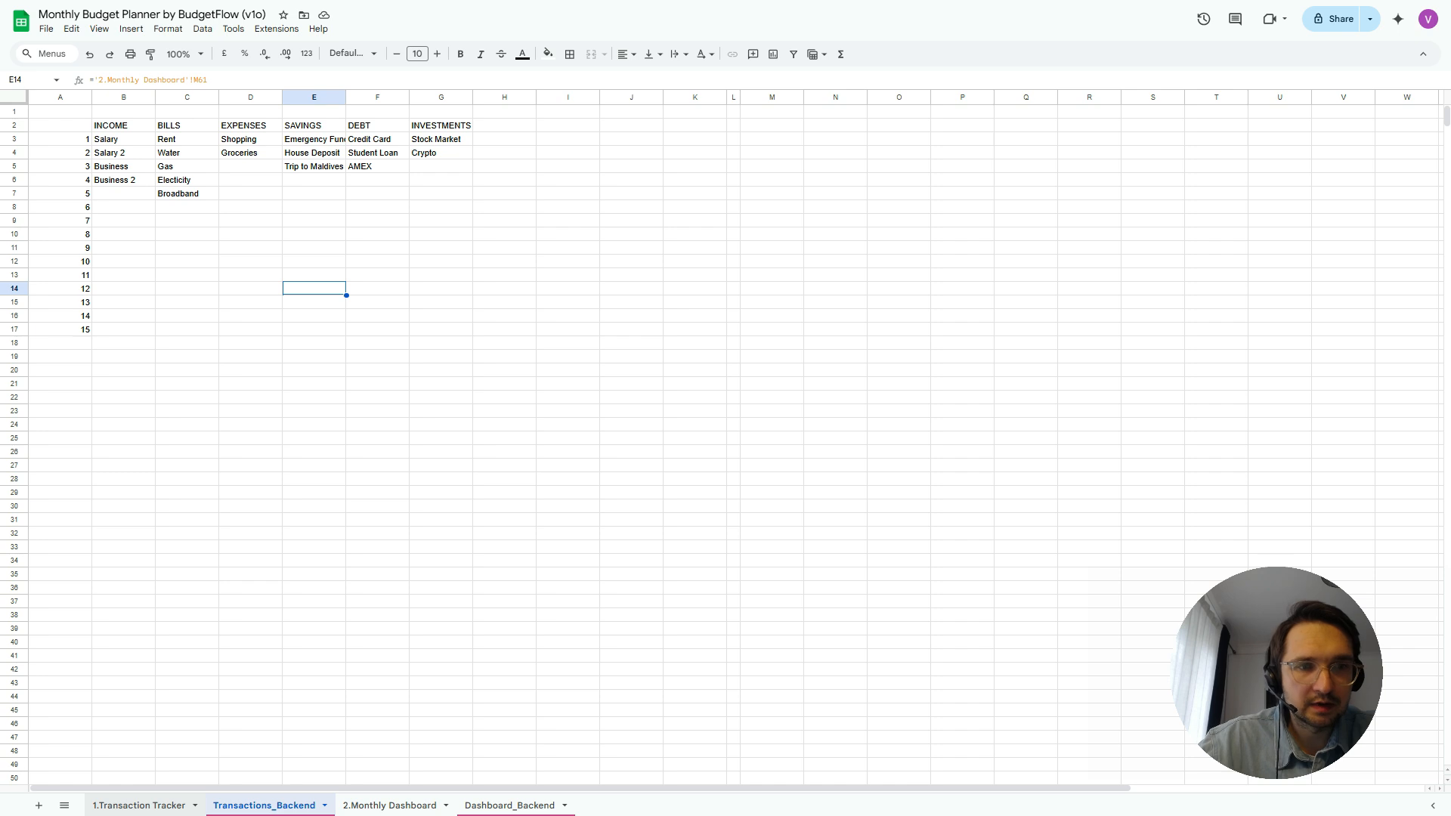
Review the column headings of the Transaction Tracker table, from DATE through SUBSCRIPTION
left_click(138, 805)
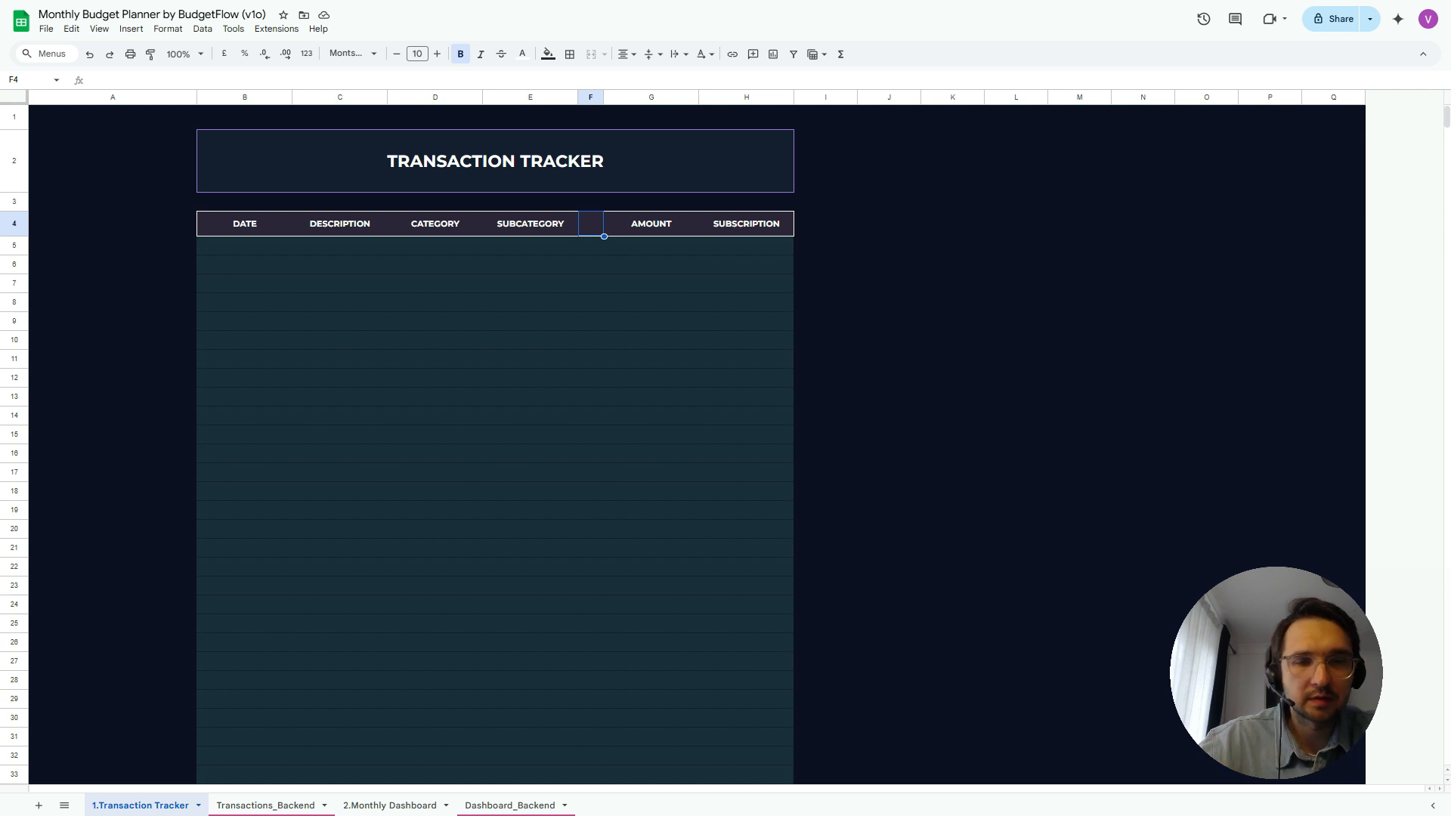
left_click(340, 492)
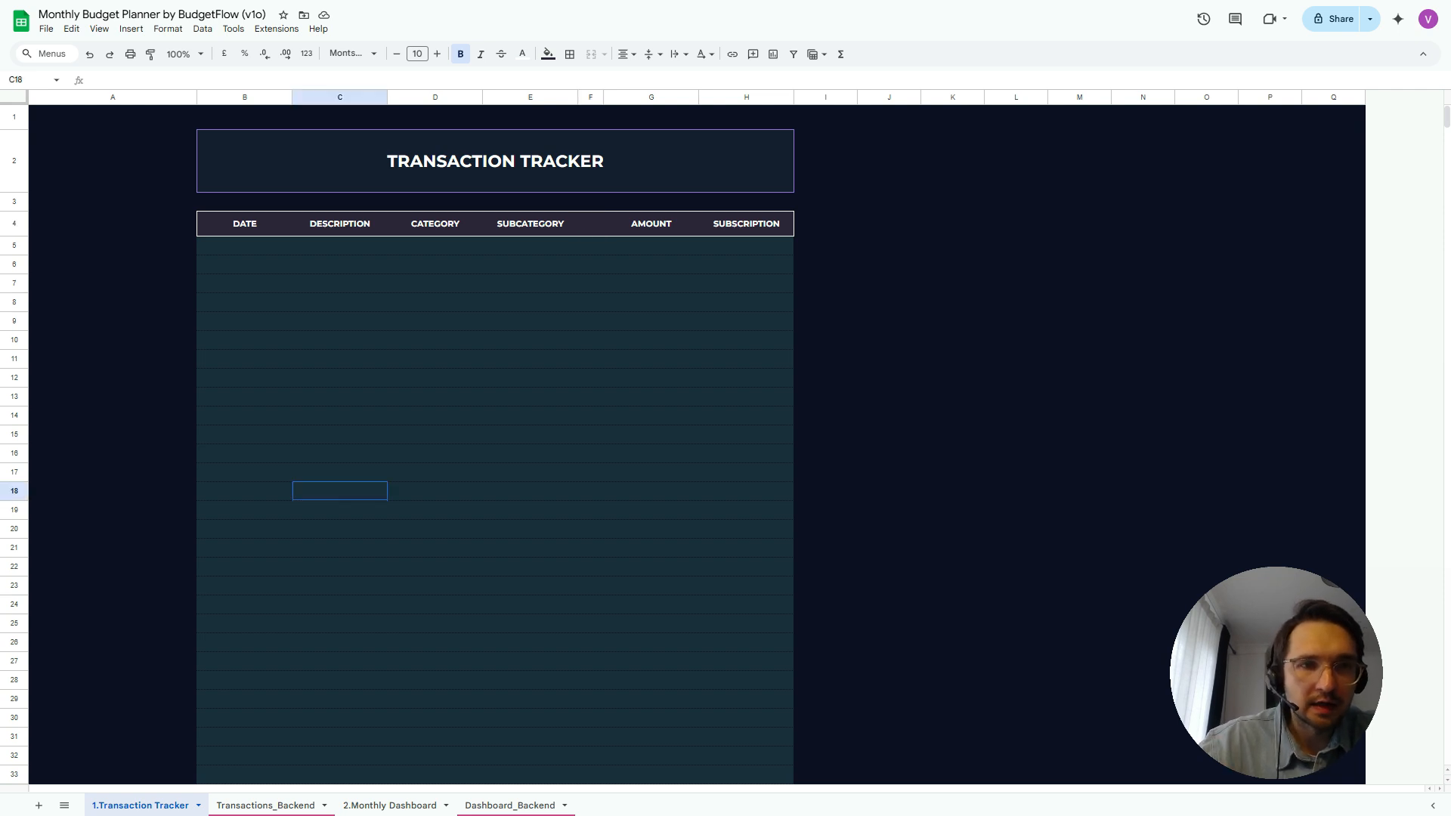
left_click(244, 264)
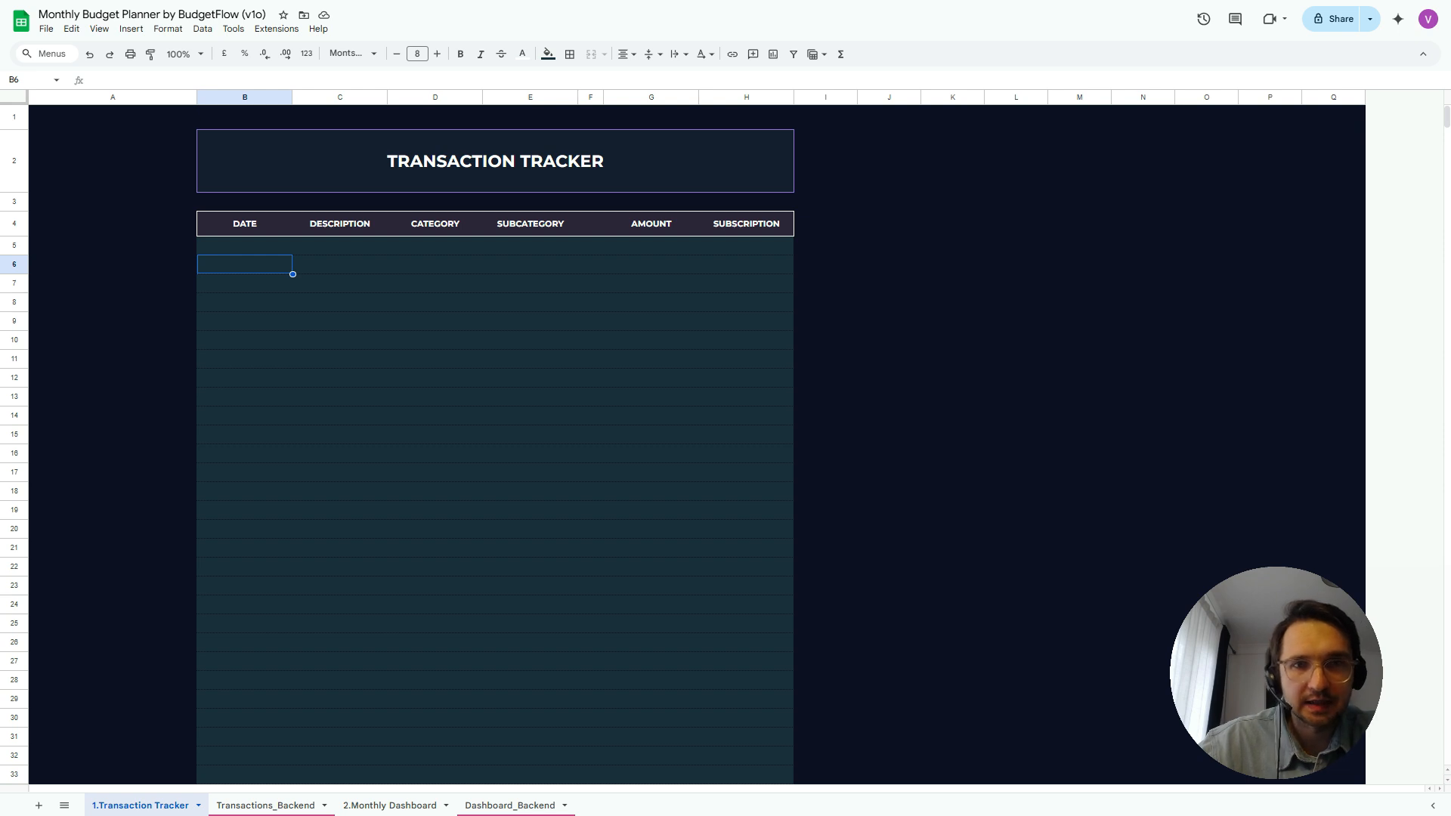
left_click(340, 264)
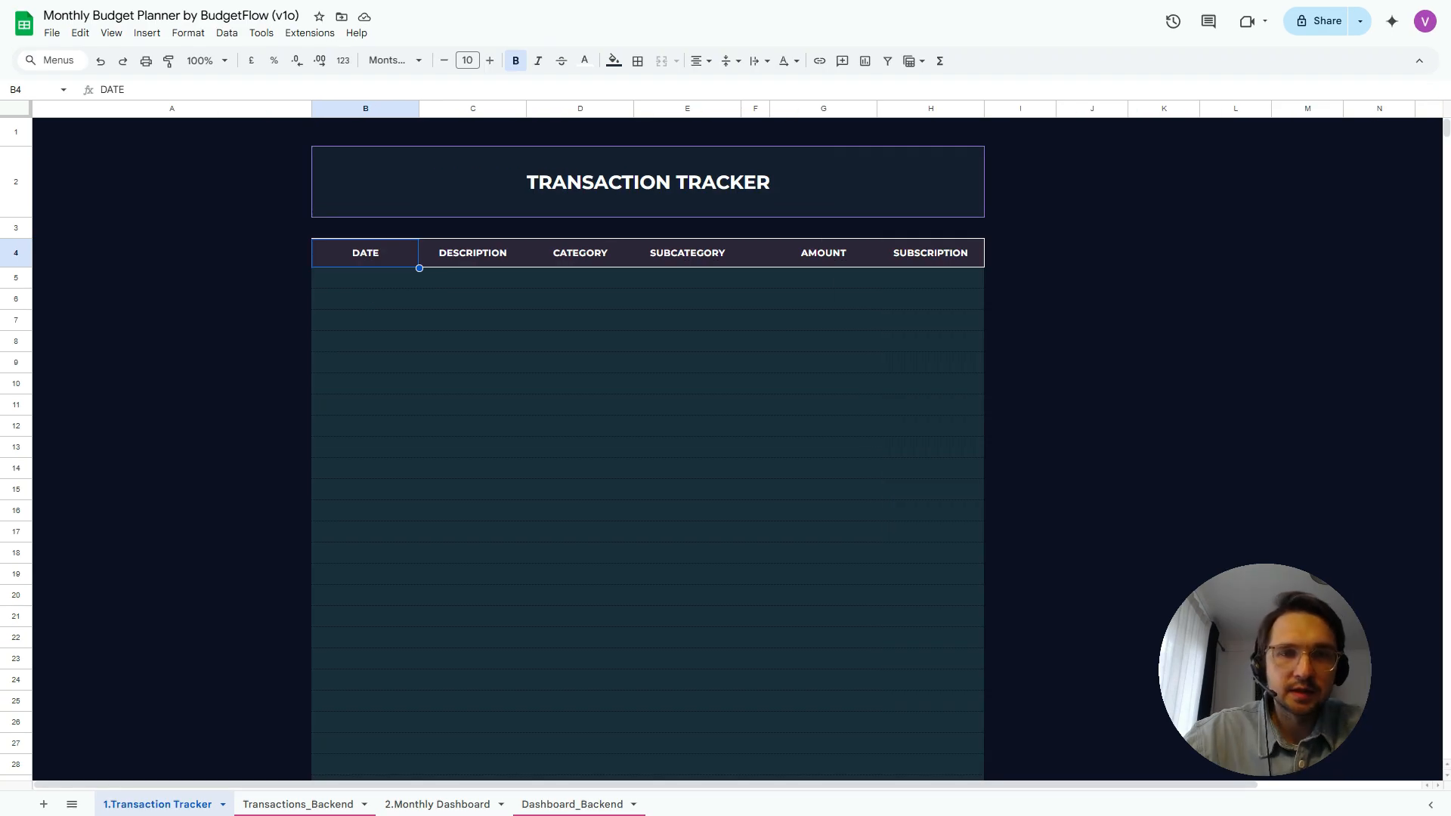
key("Down")
key("Up")
key("Right")
key("Right")
key("Left")
key("Right")
key("Left")
key("Left")
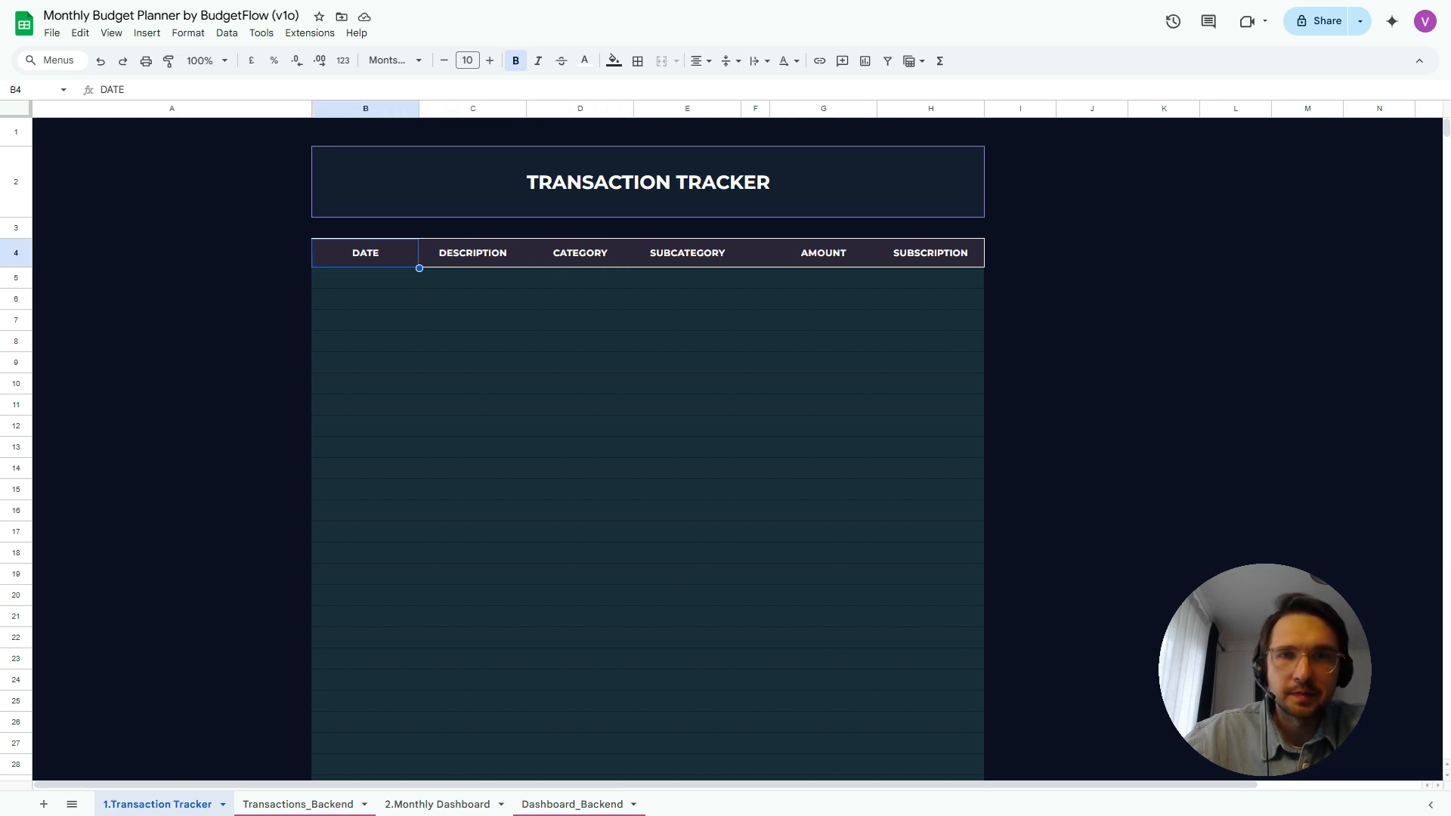
key("Right")
key("Right")
key("Right")
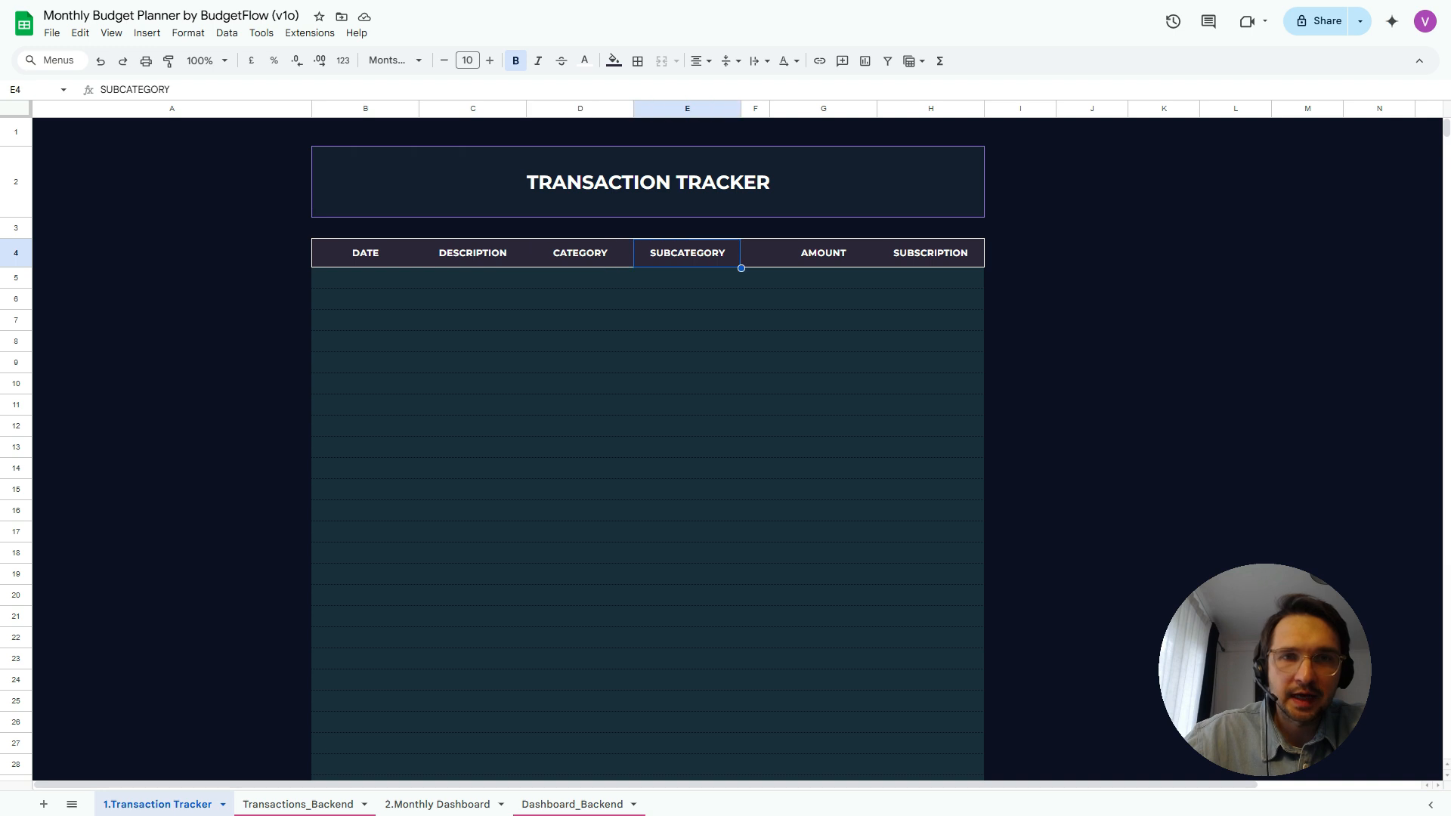
key("Right")
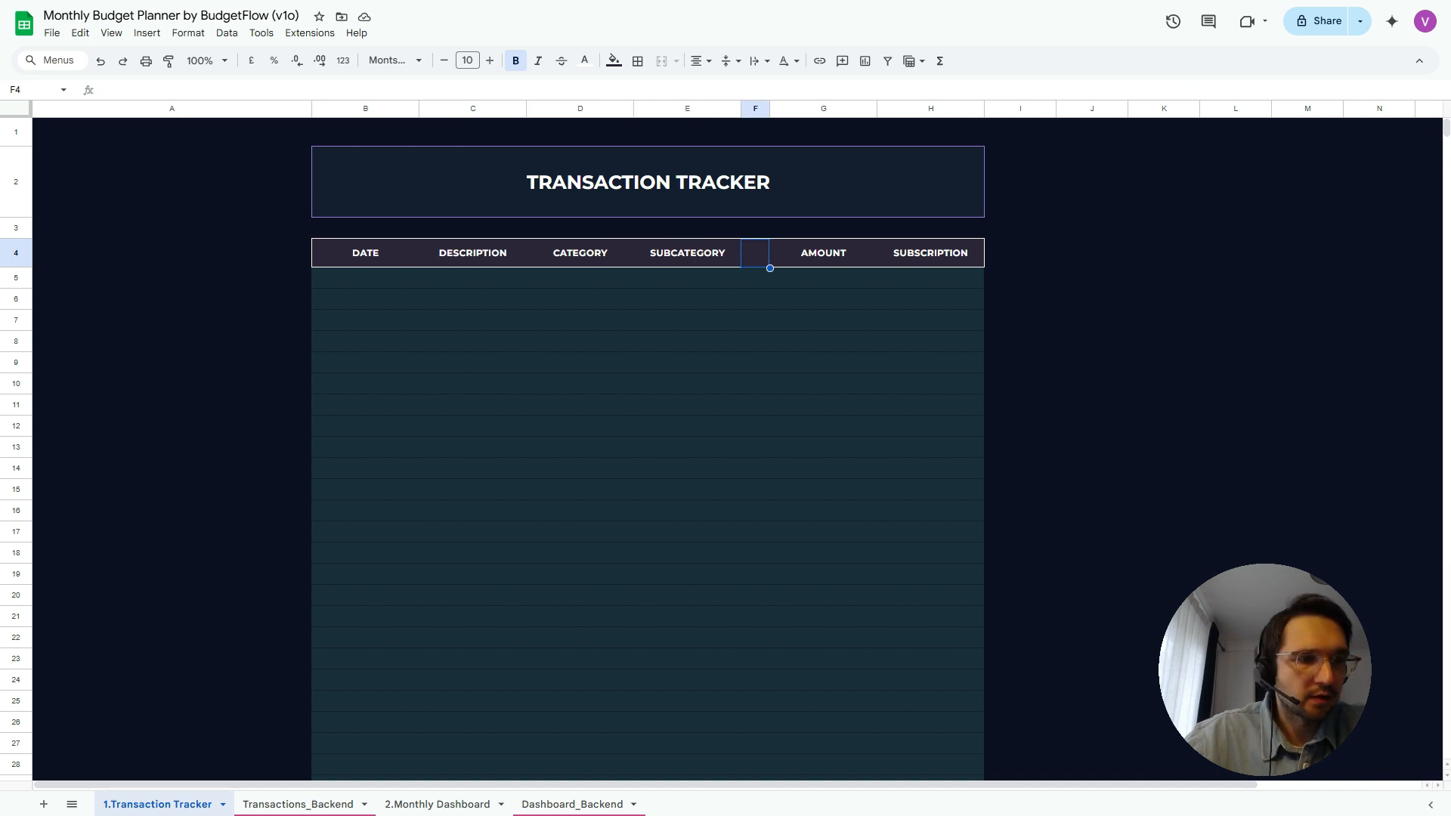
key("Right")
key("Right")
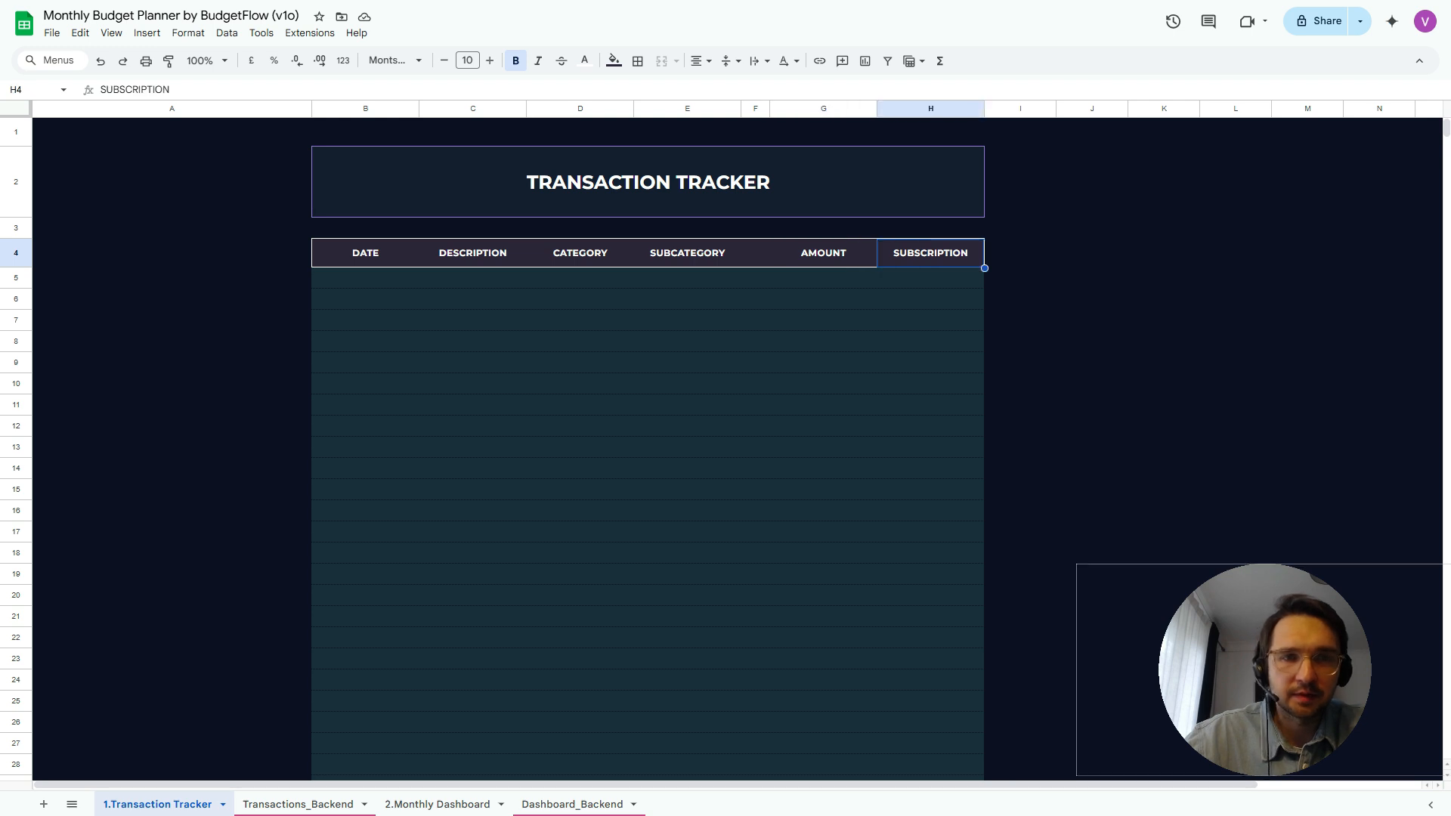
left_click(580, 362)
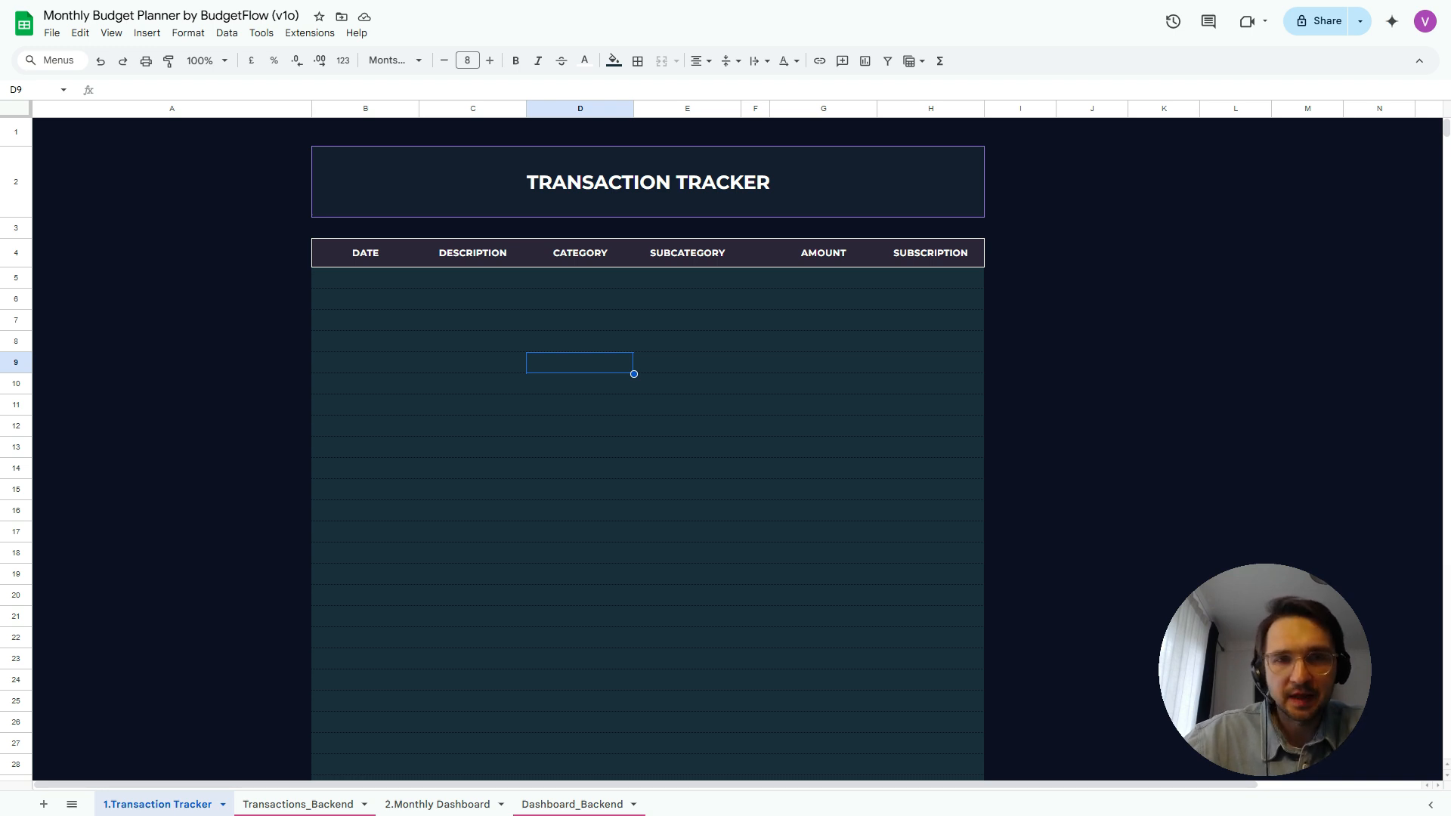
Add a data validation rule to the tracker's DATE column, B5:B1002, with the criterion "Is valid date"
key("Left")
key("Left")
key("Up")
key("Up")
key("Up")
key("Up")
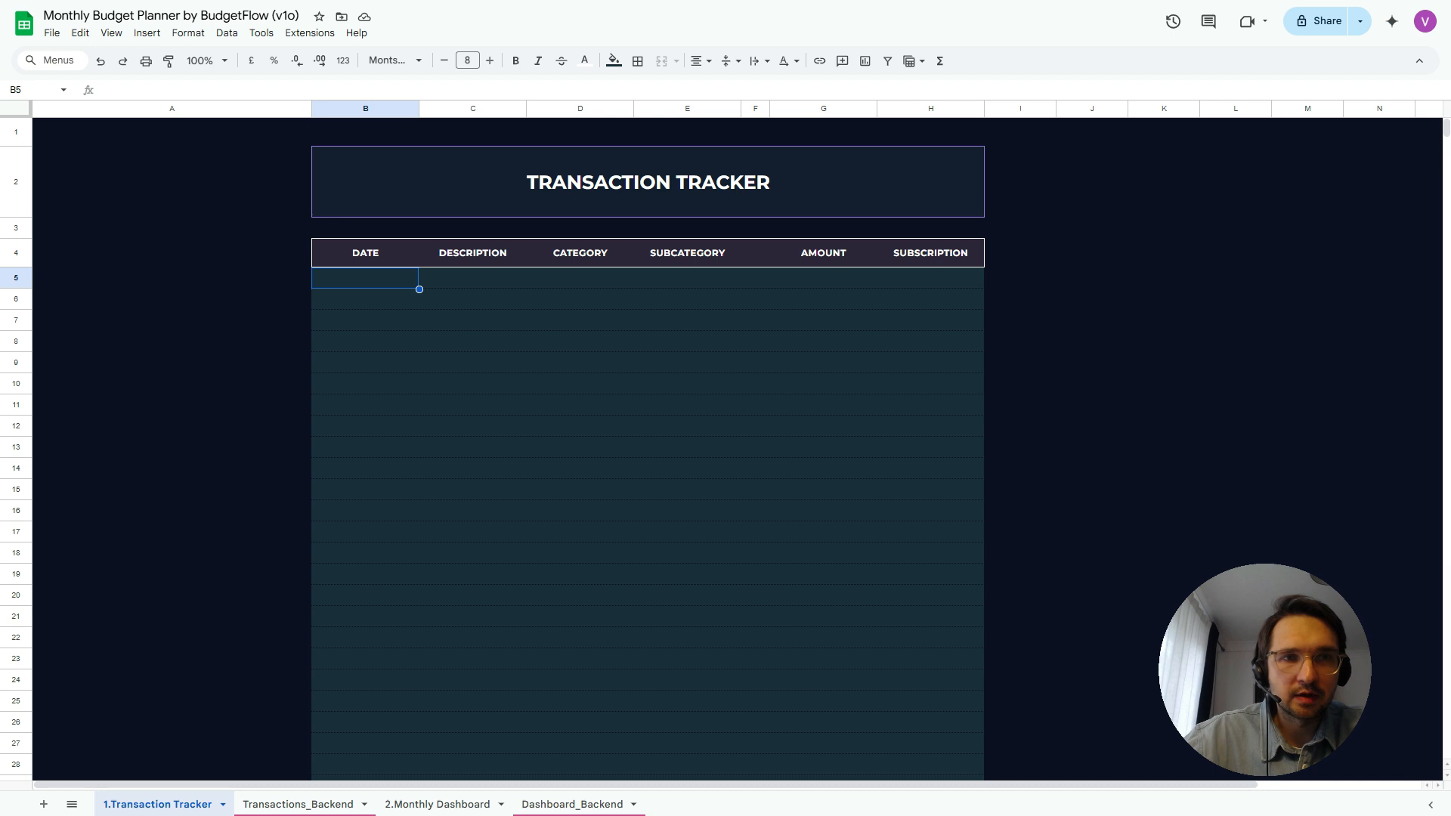
key("ctrl+shift+Down")
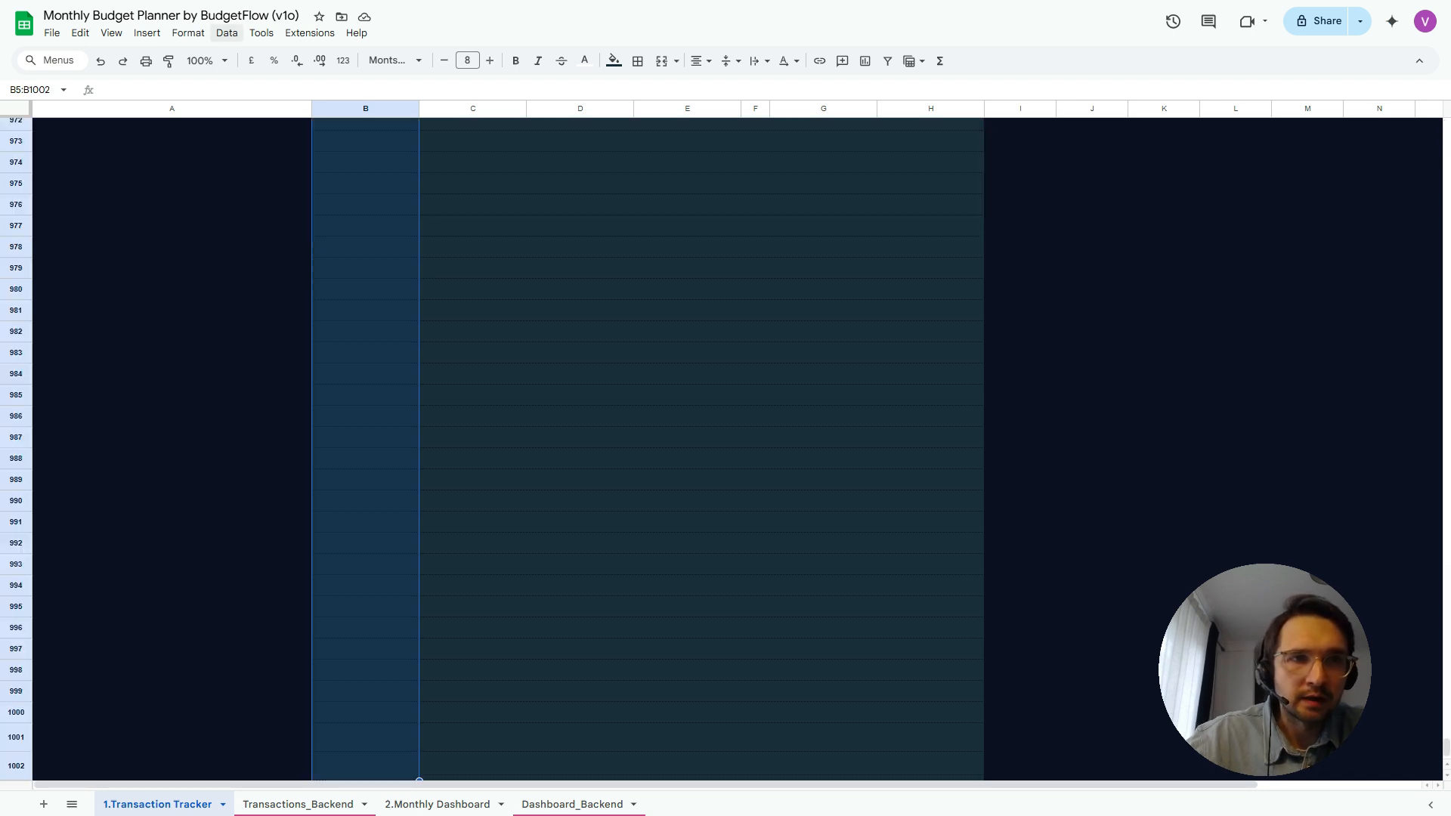
left_click(227, 32)
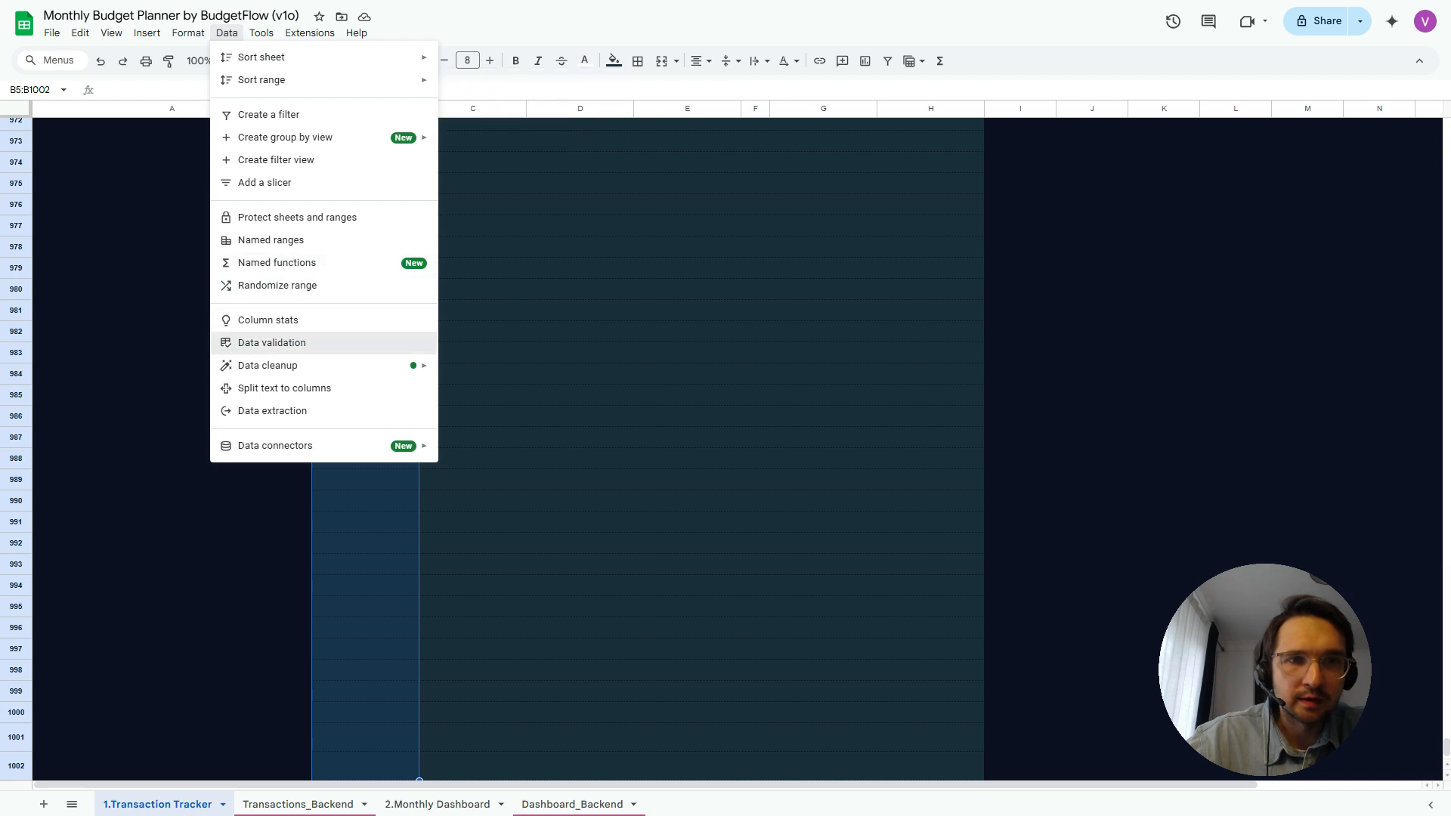
left_click(271, 342)
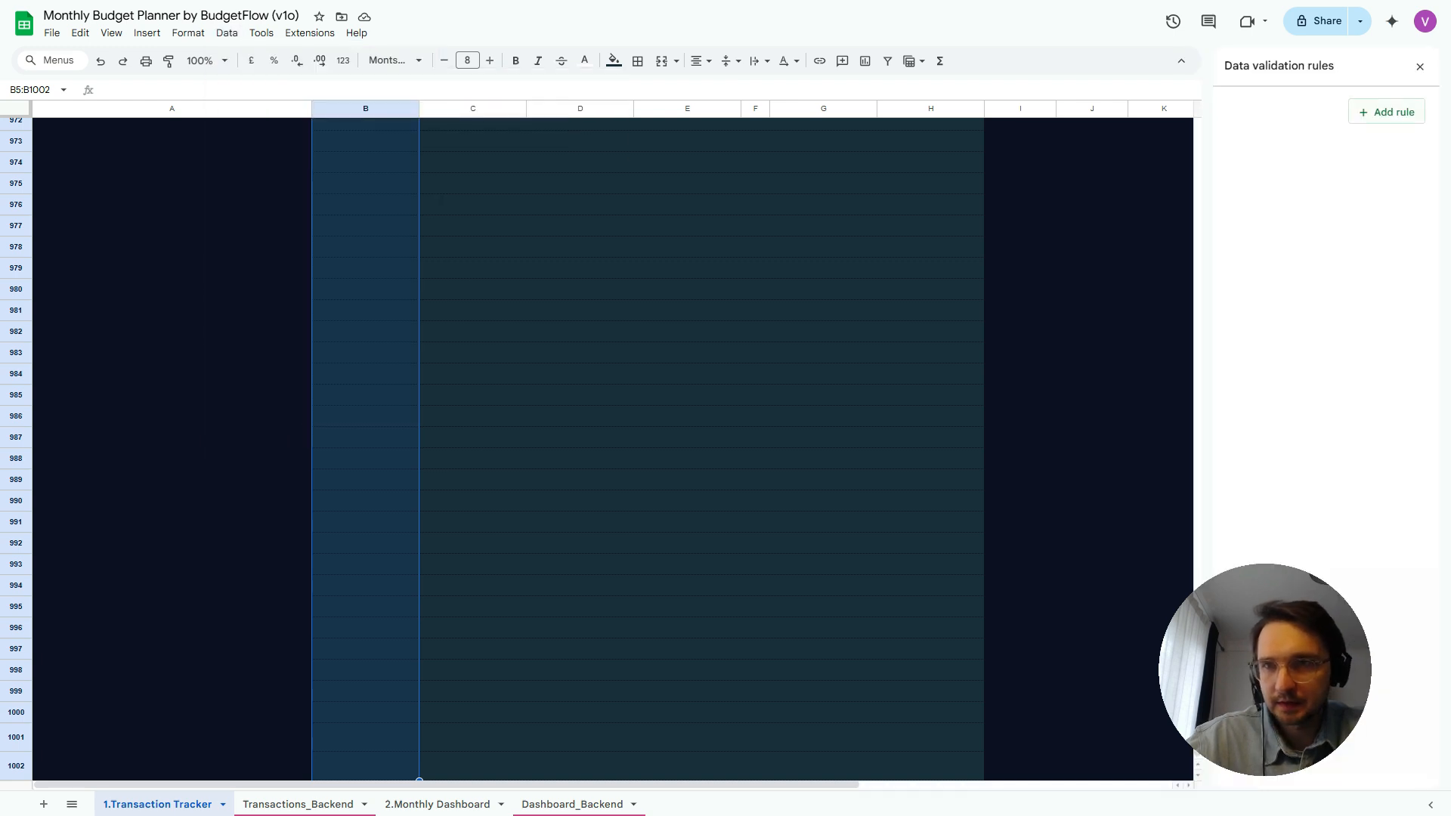
left_click(1392, 111)
left_click(1325, 206)
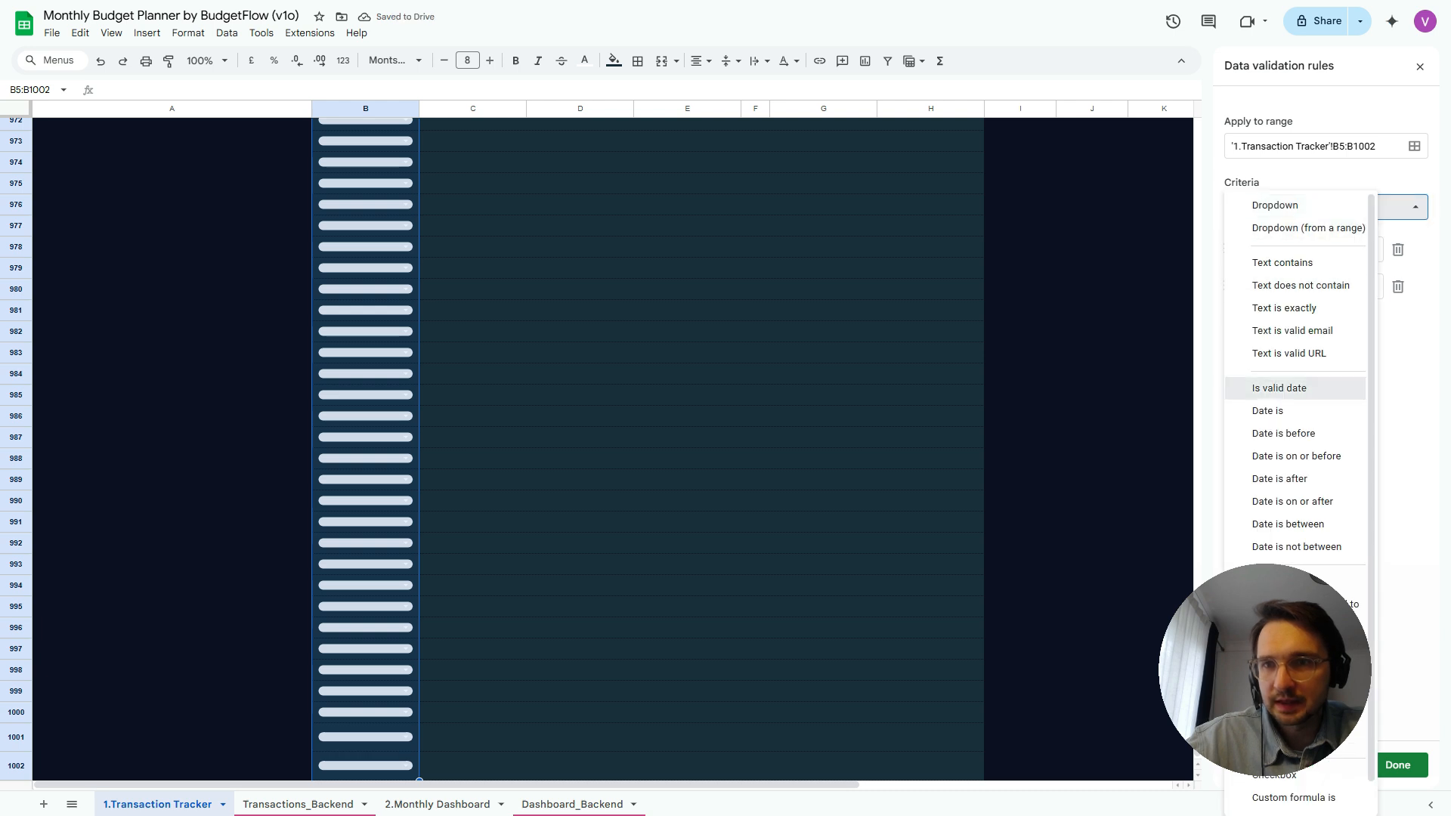
left_click(1278, 389)
left_click_drag(1265, 670, 995, 612)
left_click(1397, 764)
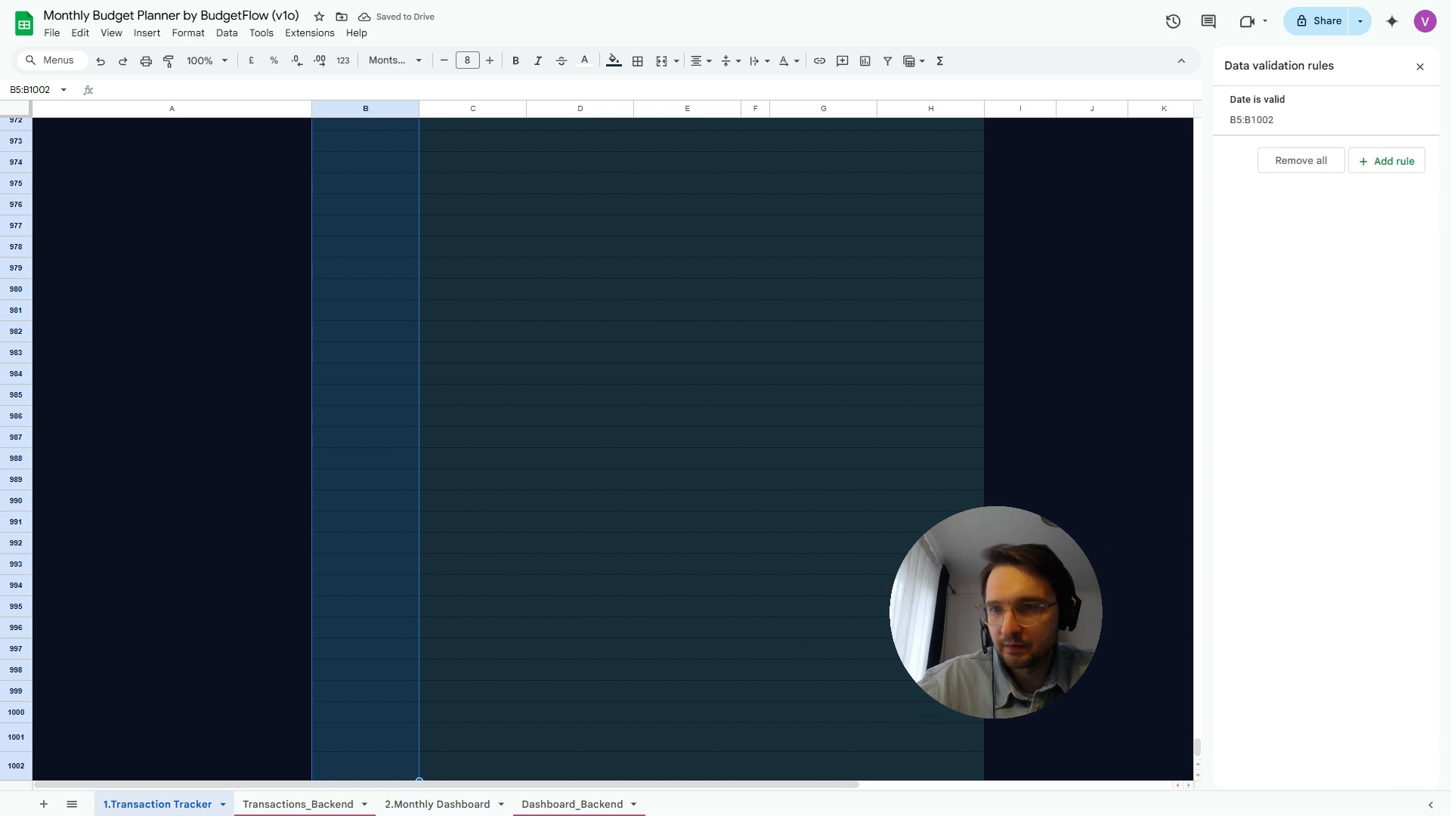
Fill the first tracker row with the date 19 May 2025 and the description "Optional"
left_click_drag(1197, 747, 1197, 129)
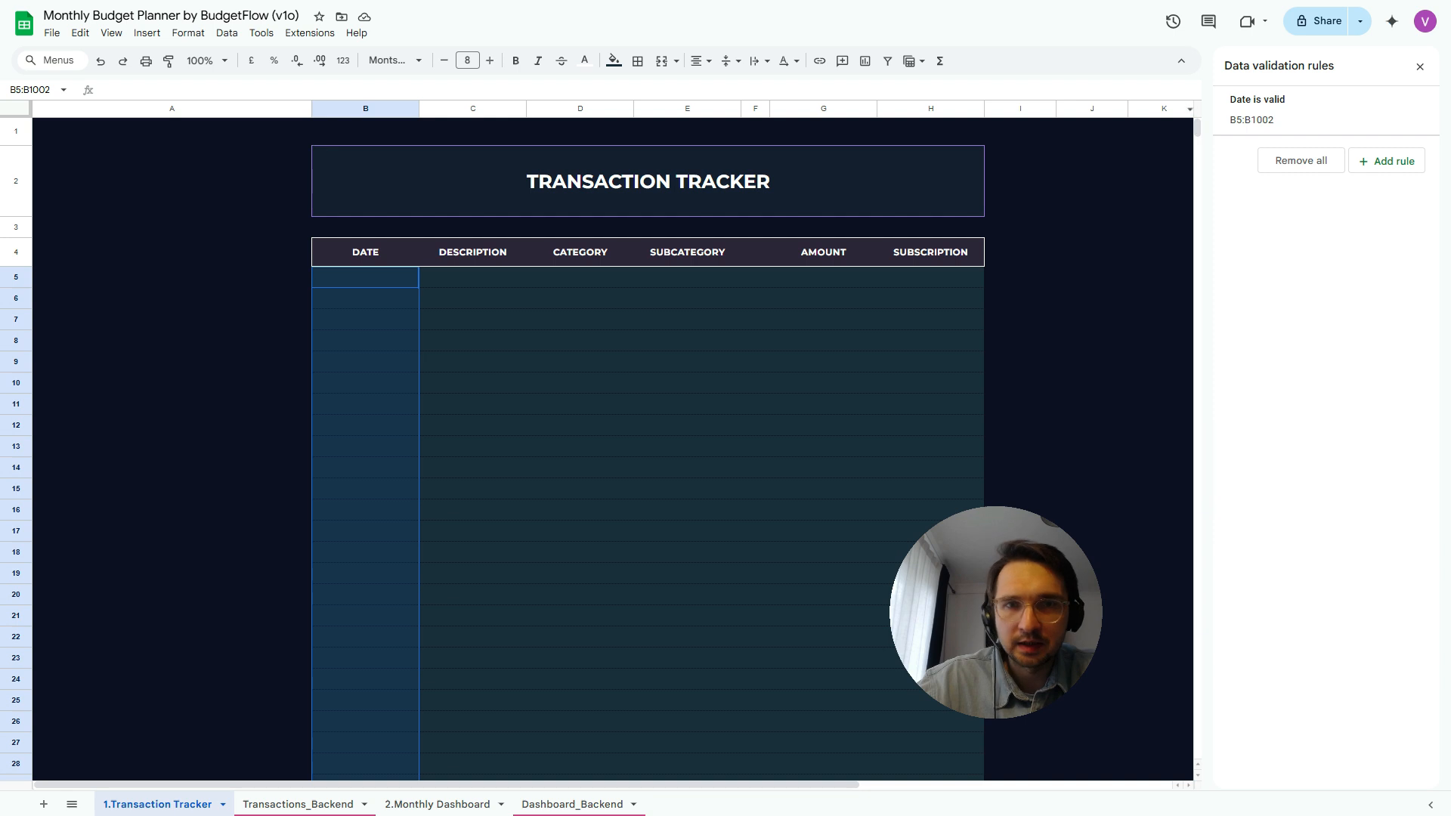
double_click(365, 277)
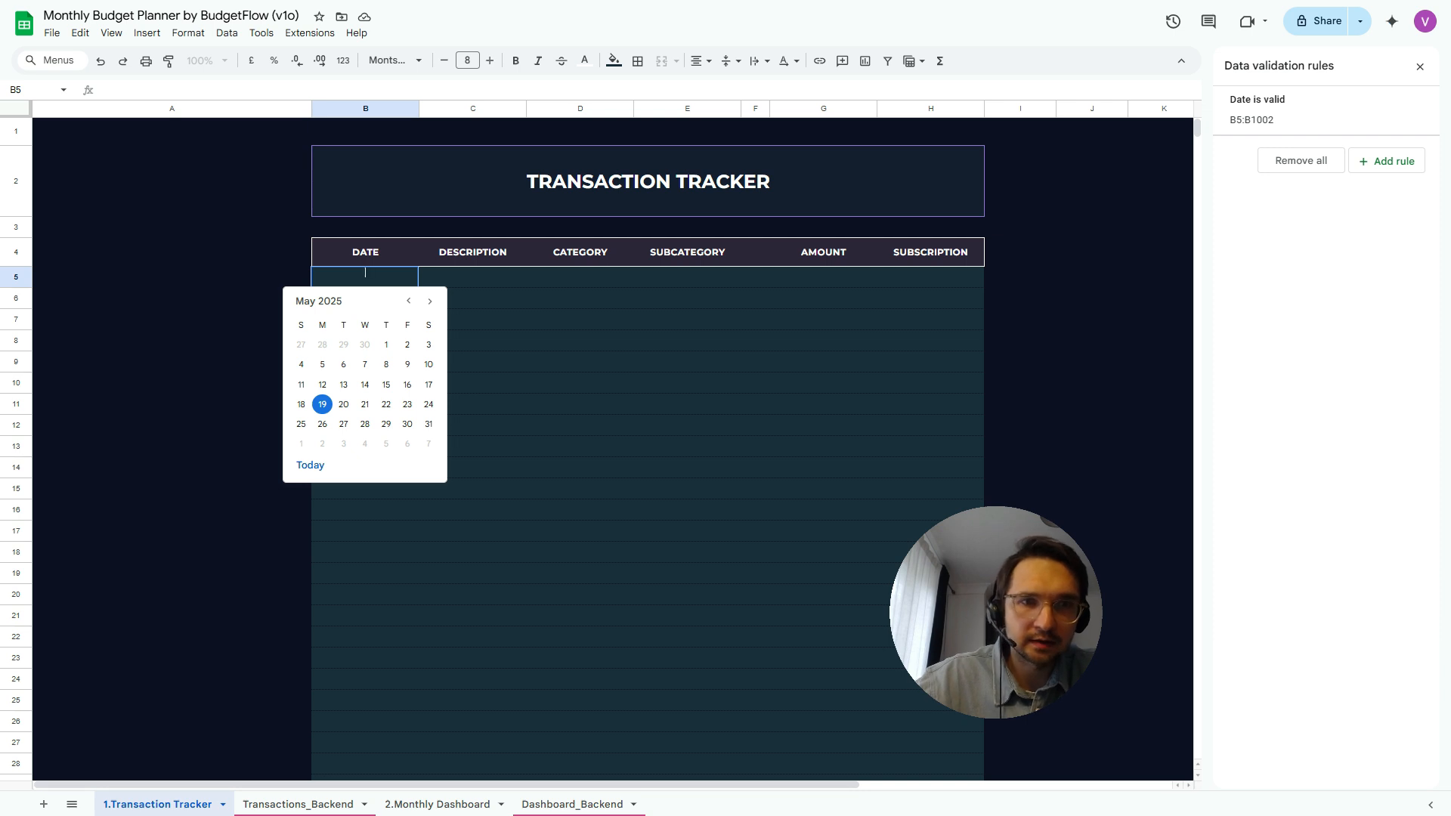
left_click(322, 404)
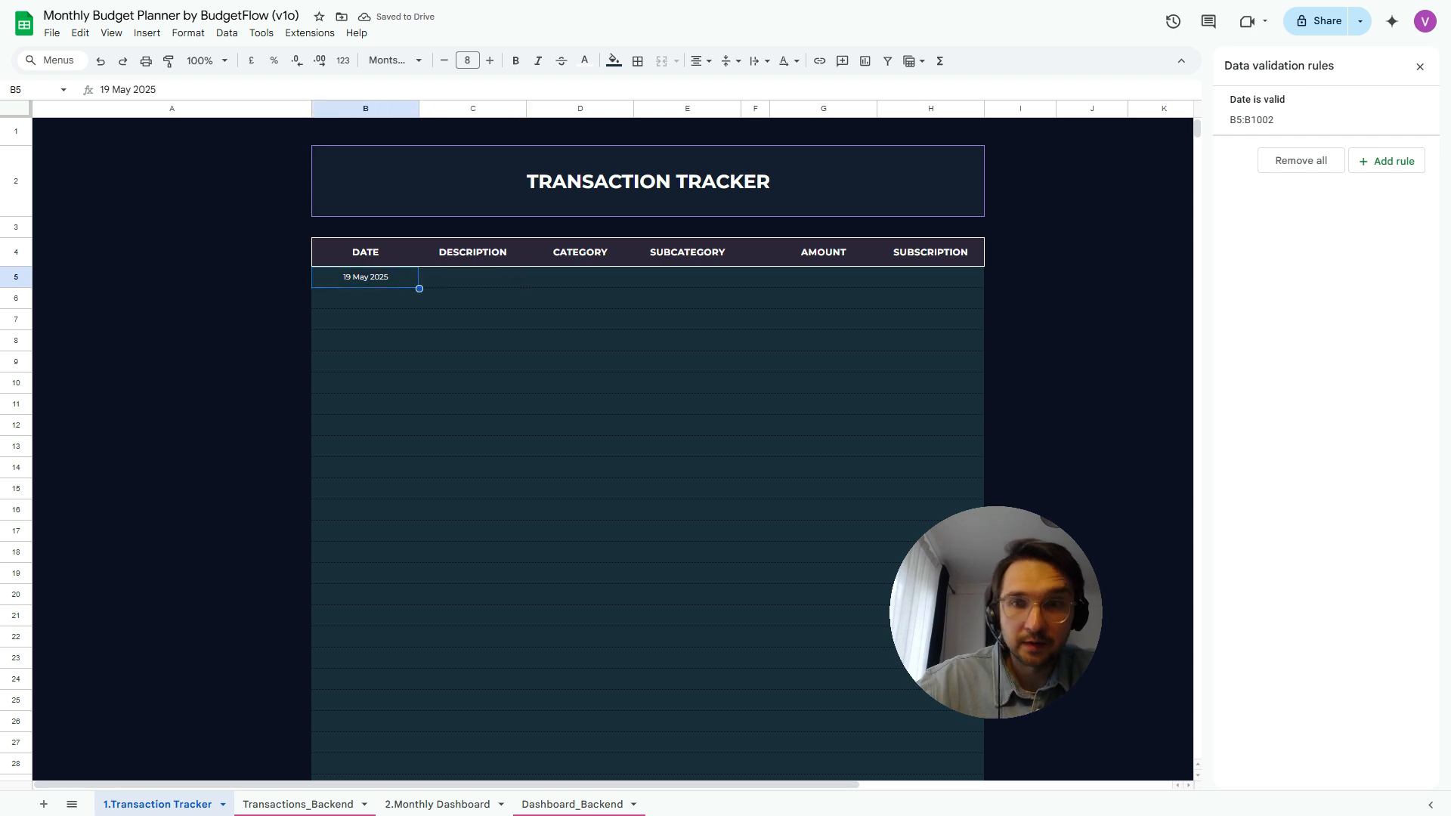
left_click(473, 277)
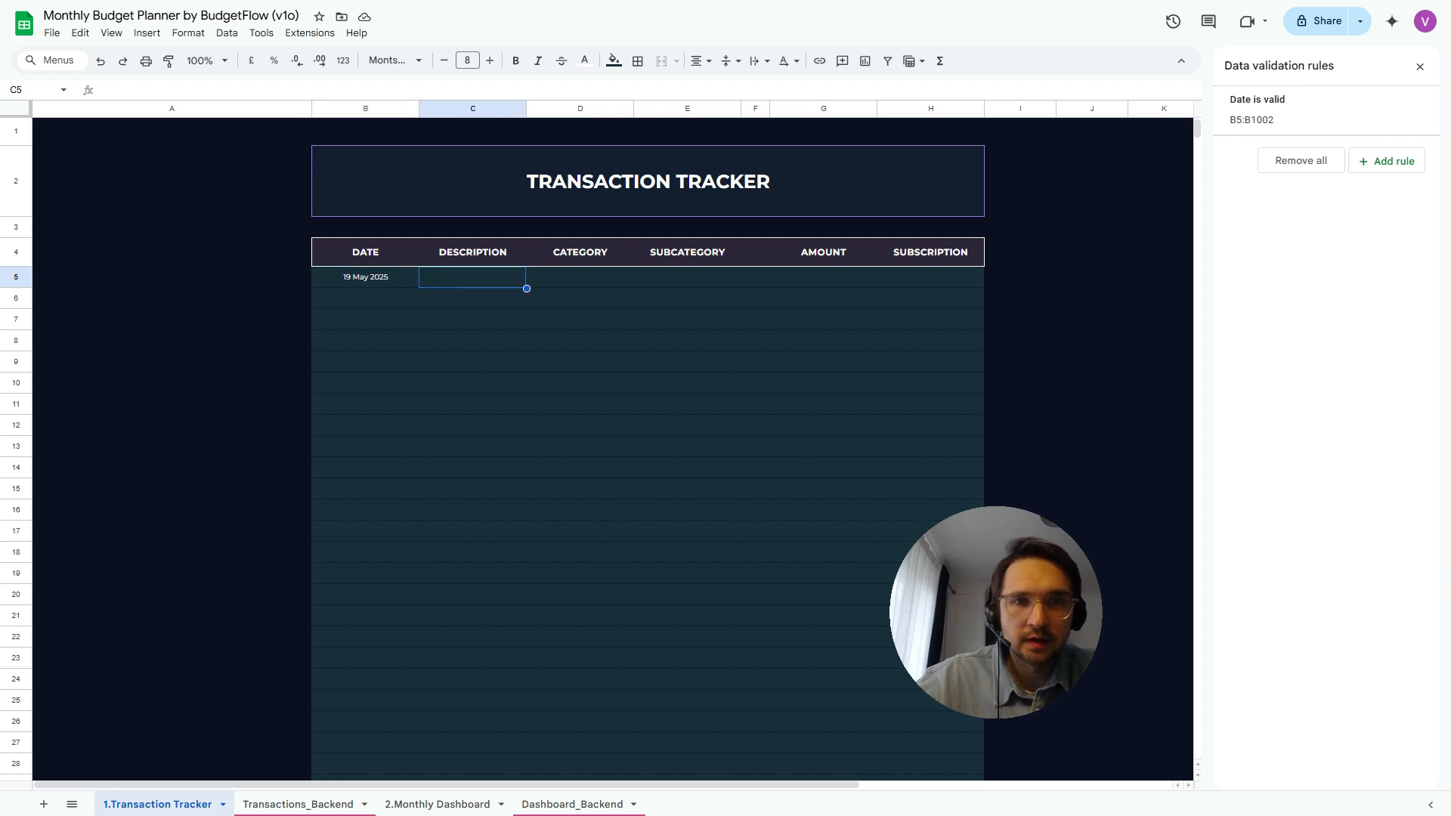
type("Optional")
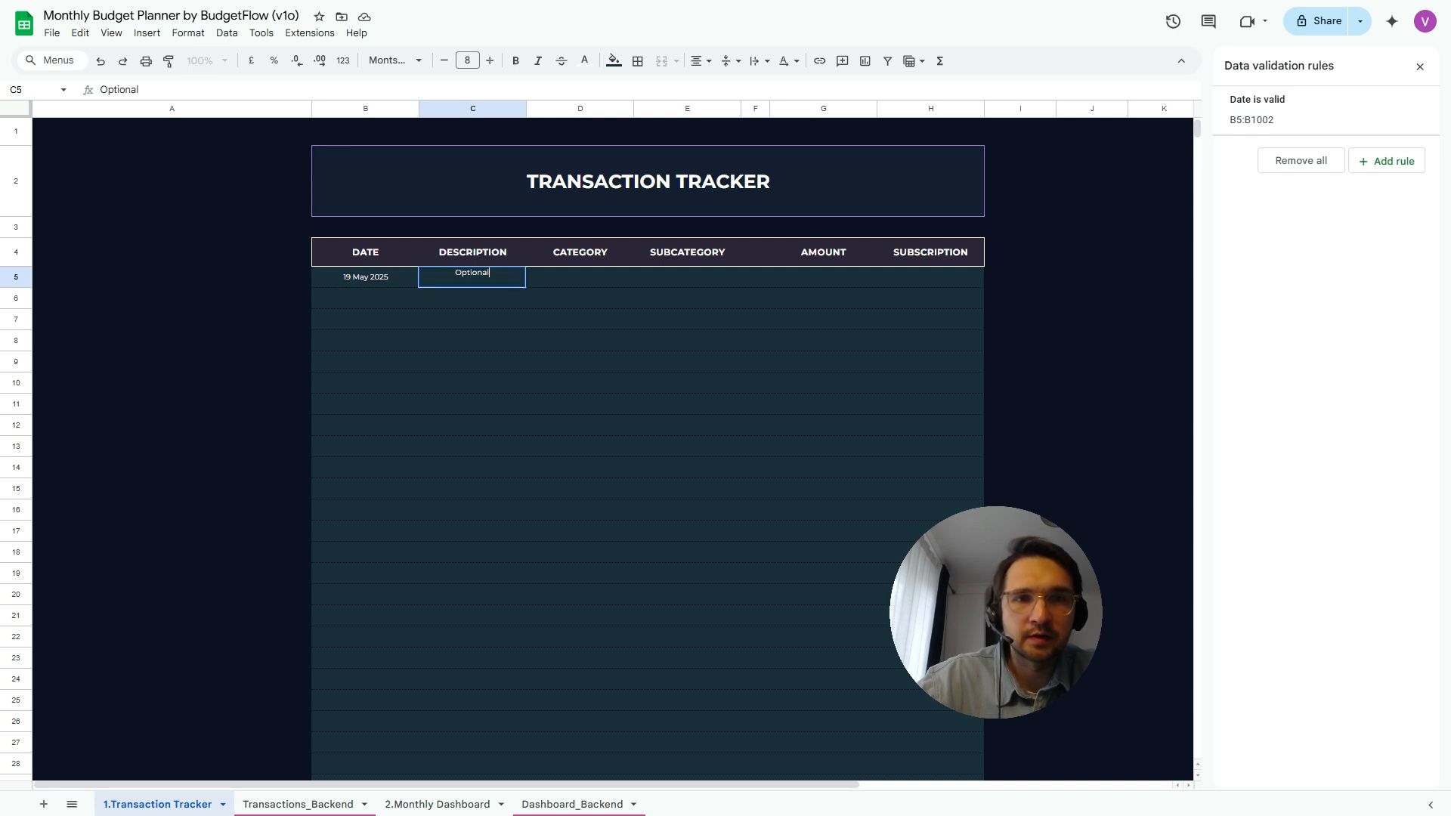
key("Return")
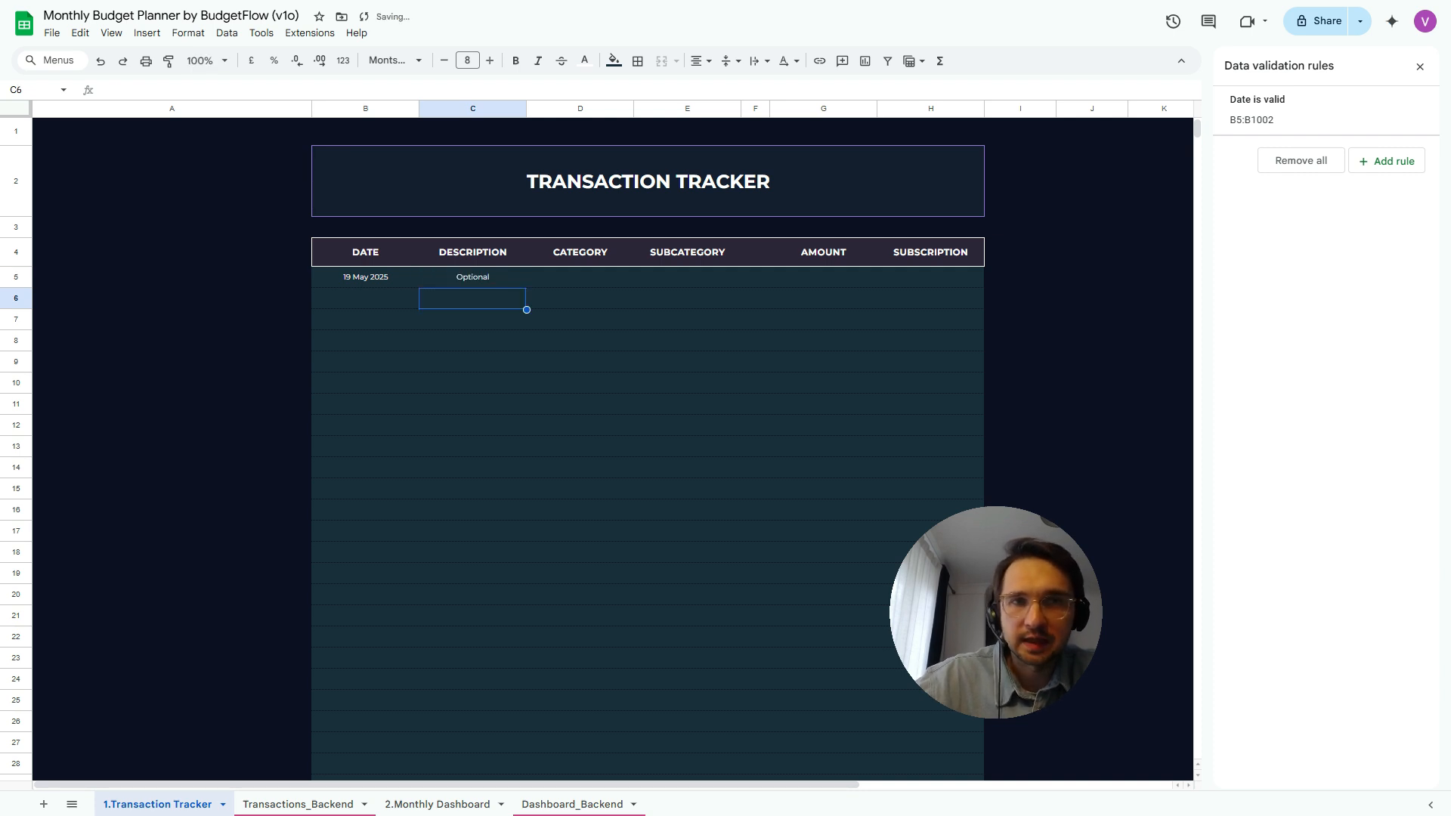
Start a data validation rule for the tracker's CATEGORY column, range D5:D, with the criterion "Dropdown (from a range)"
key("Right")
key("Down")
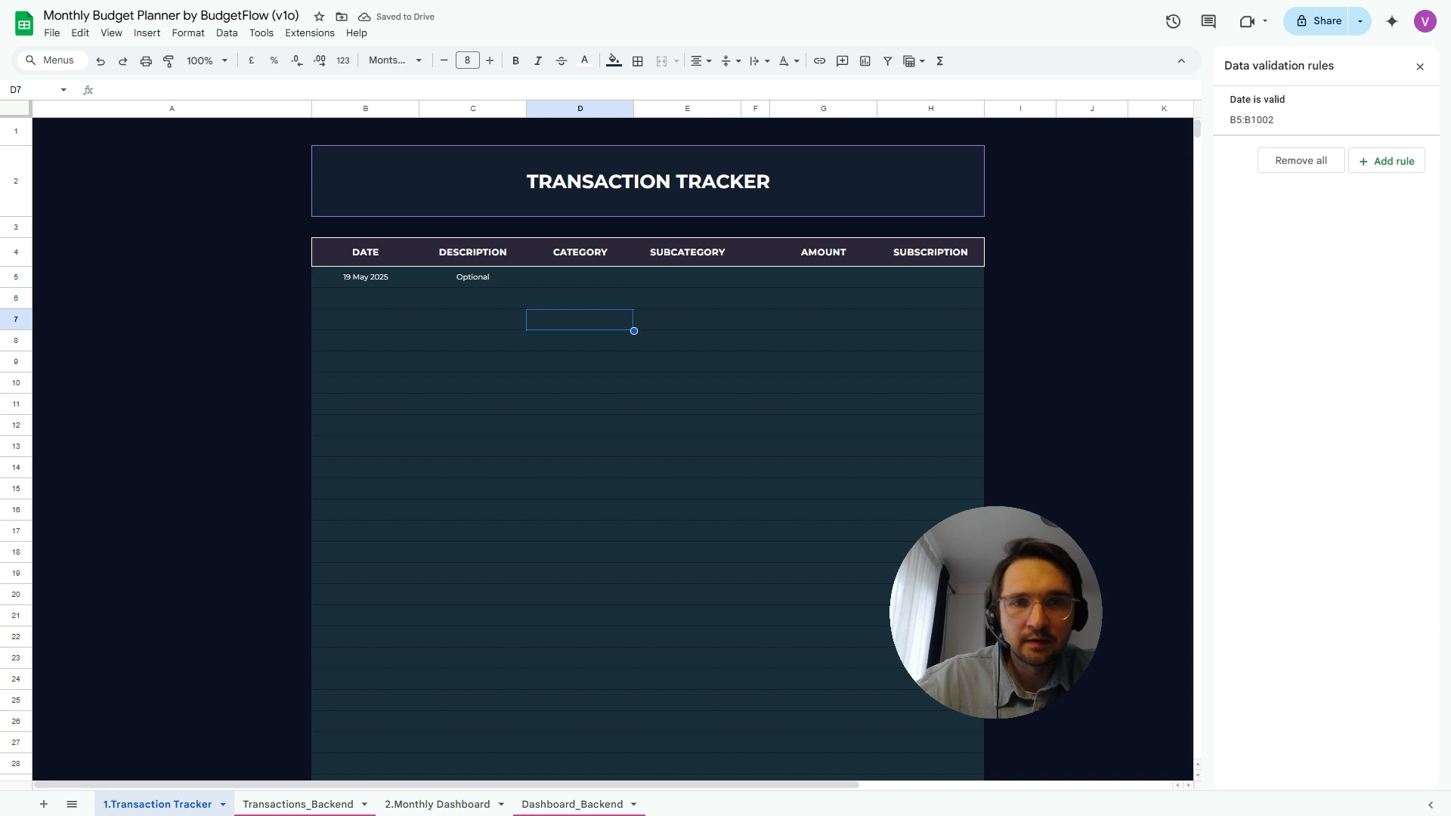
key("Up")
key("Up")
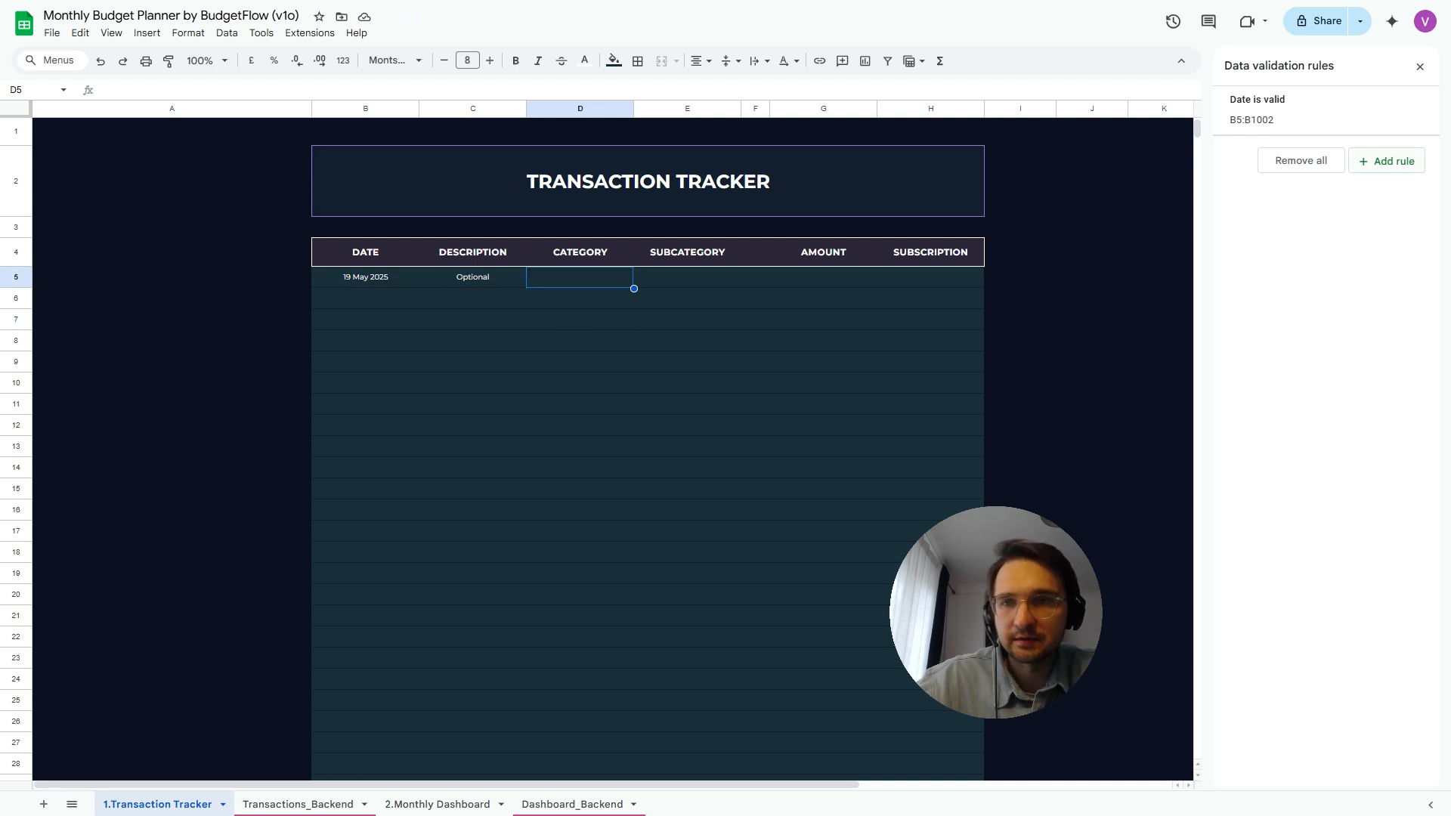
left_click(1386, 161)
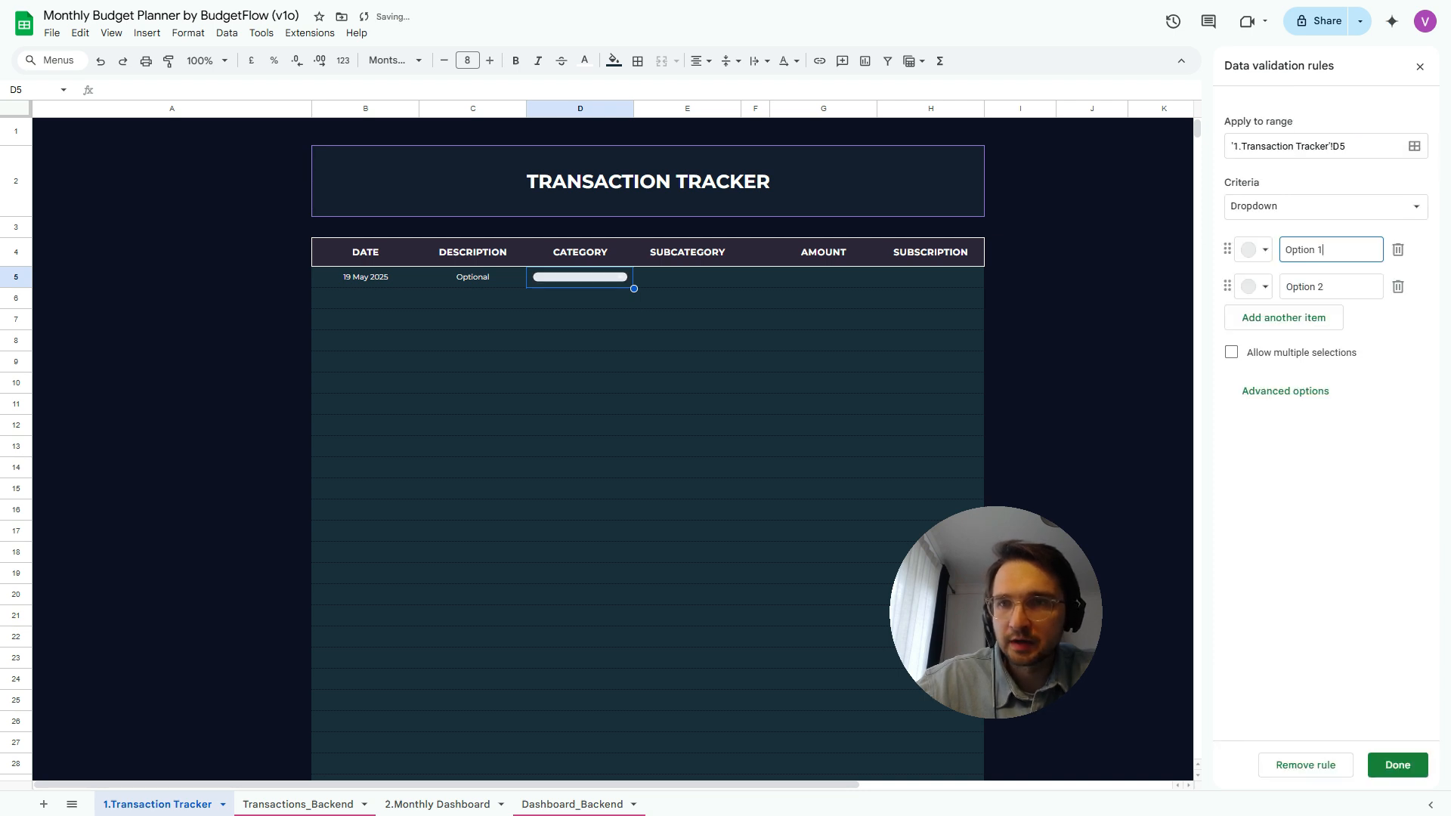
left_click(1326, 206)
left_click(1313, 225)
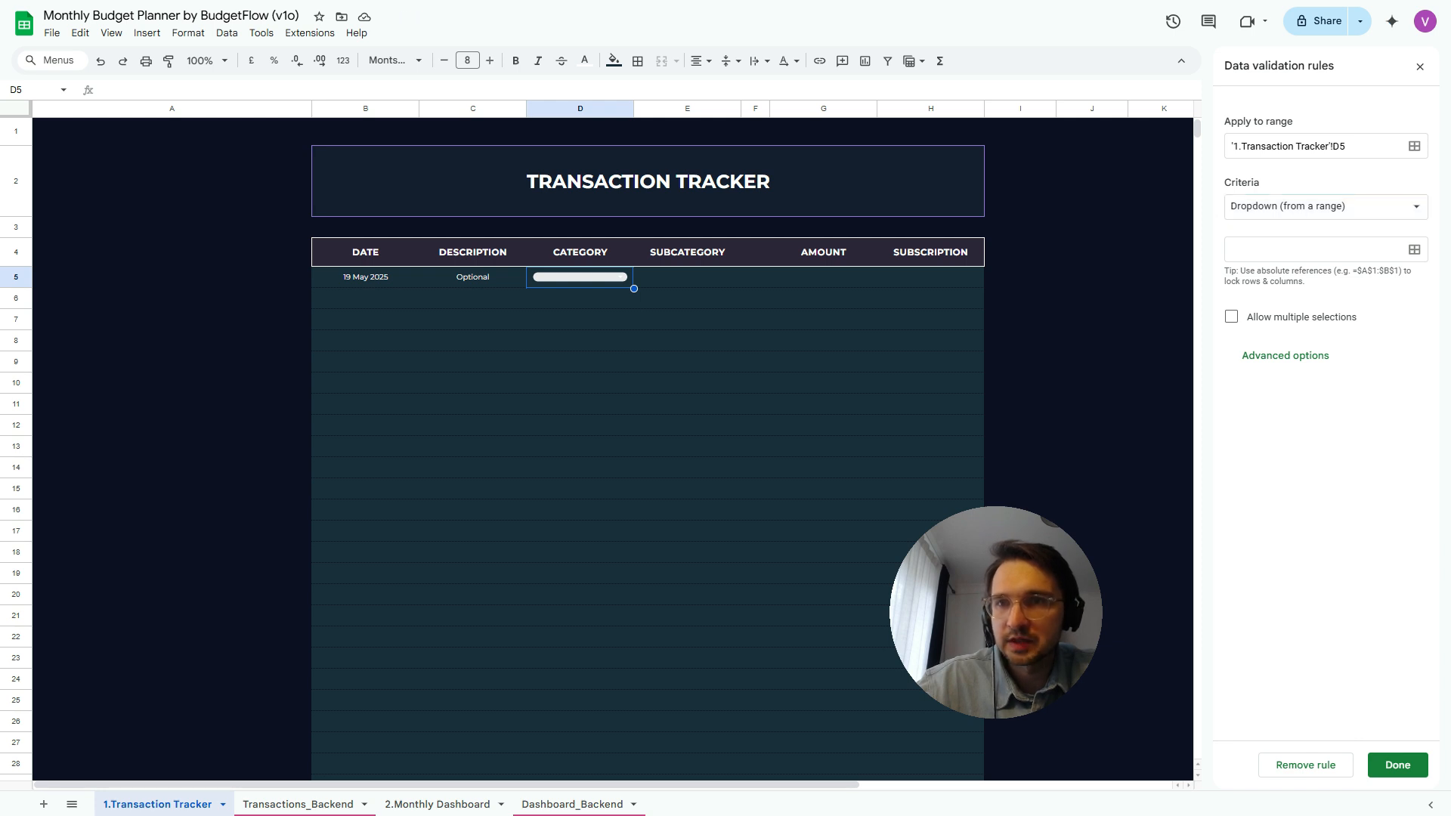
left_click(1346, 147)
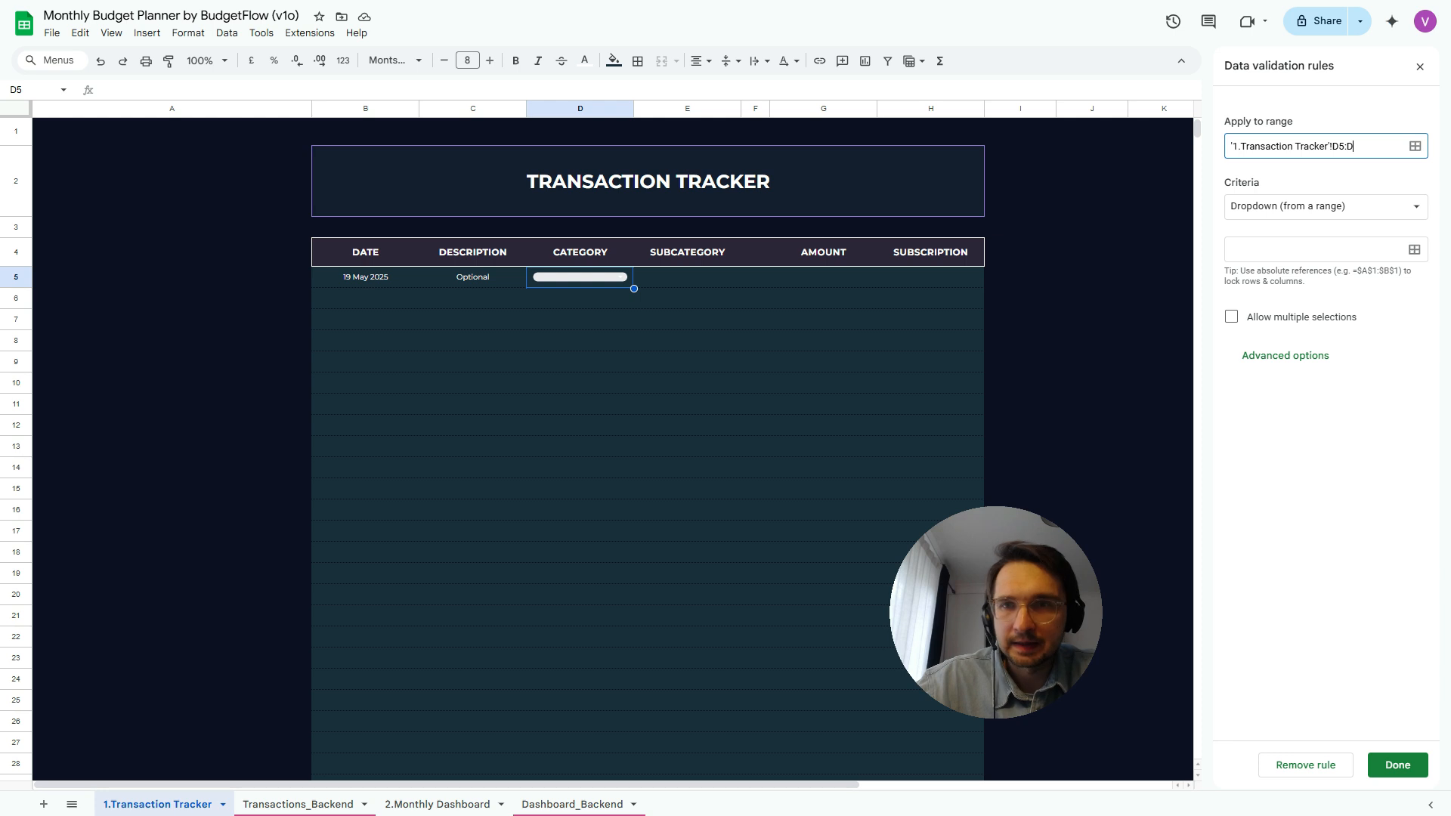
key("ctrl+a")
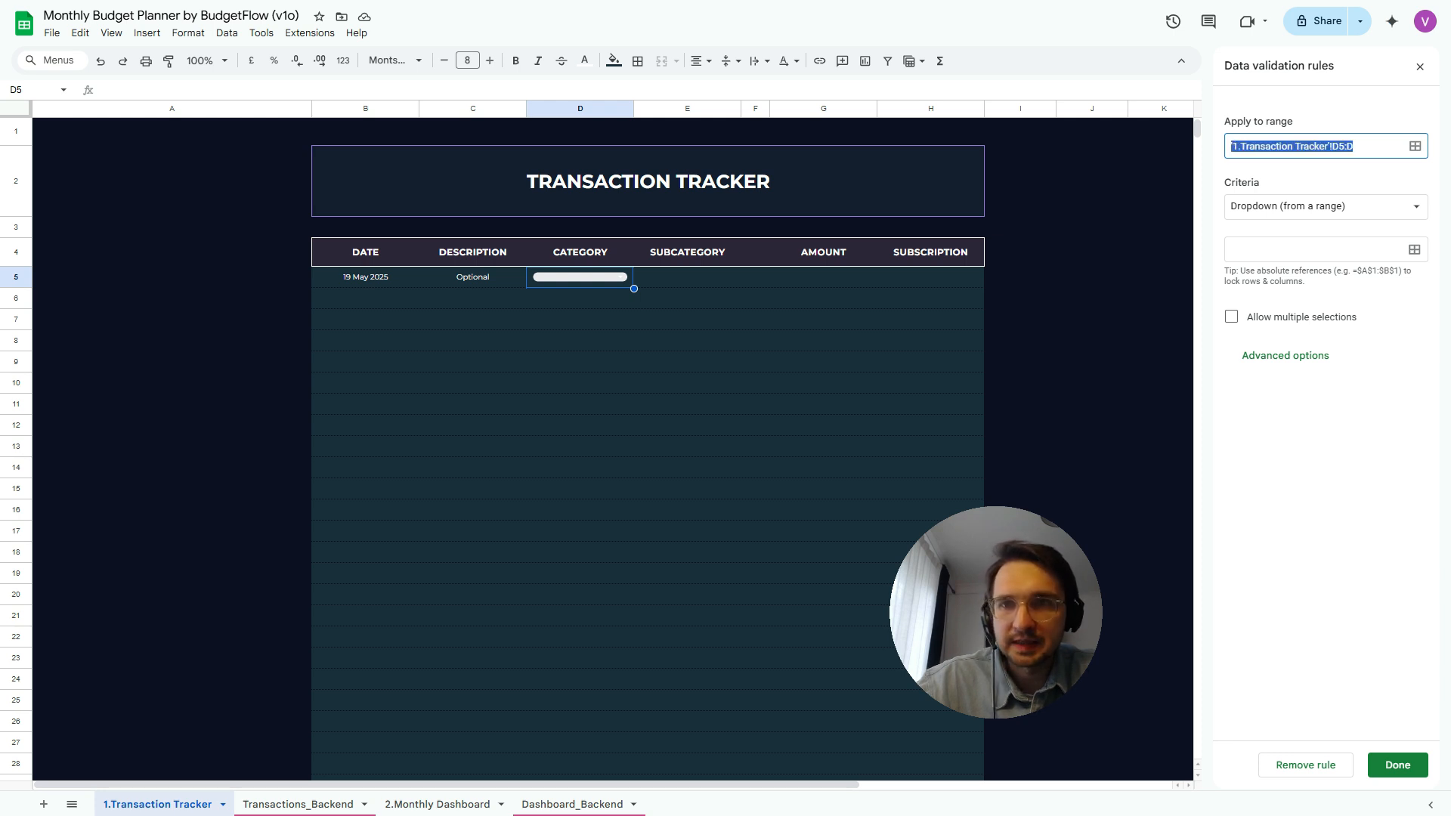
left_click(1348, 146)
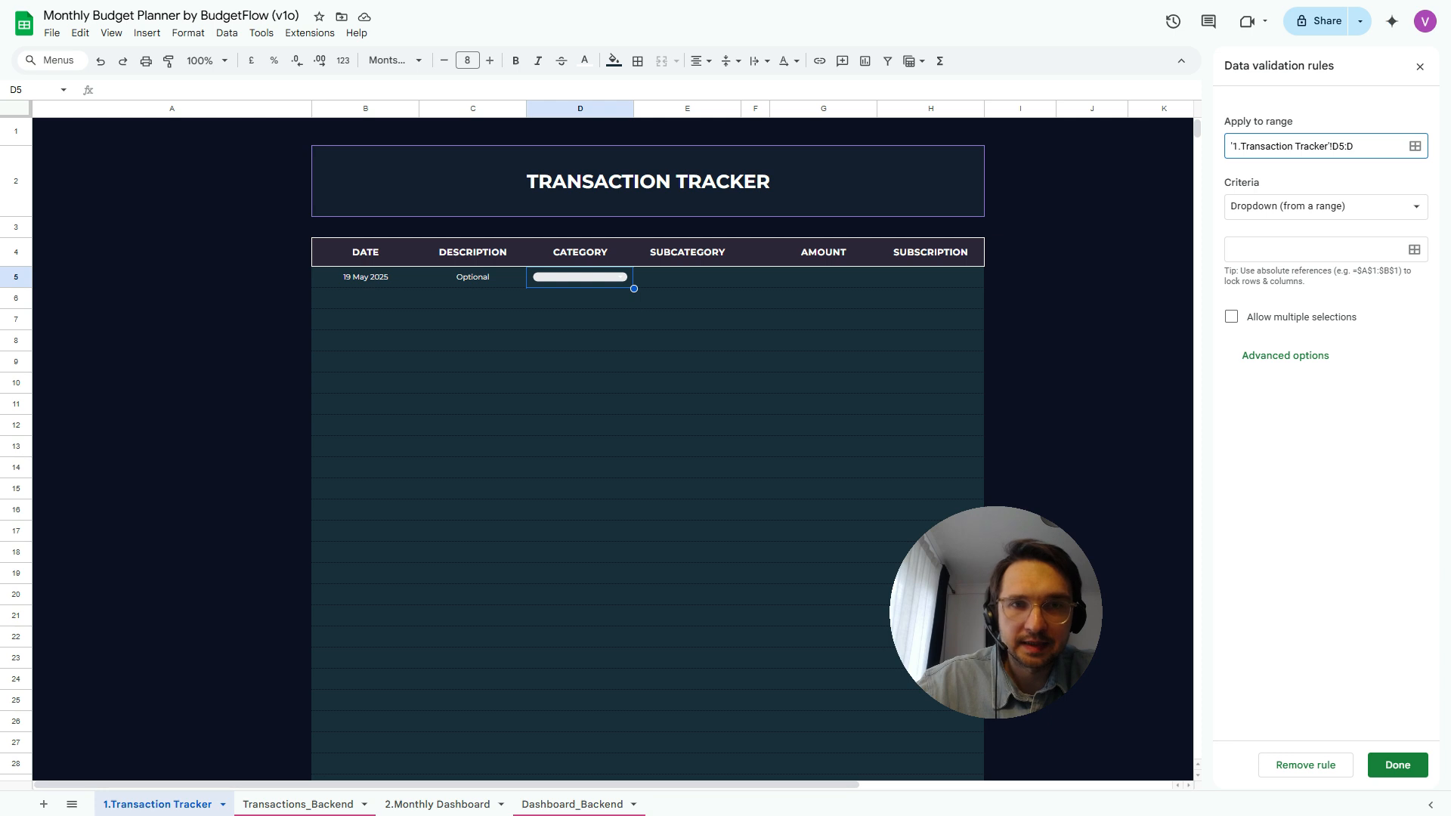
left_click_drag(1351, 145, 1239, 146)
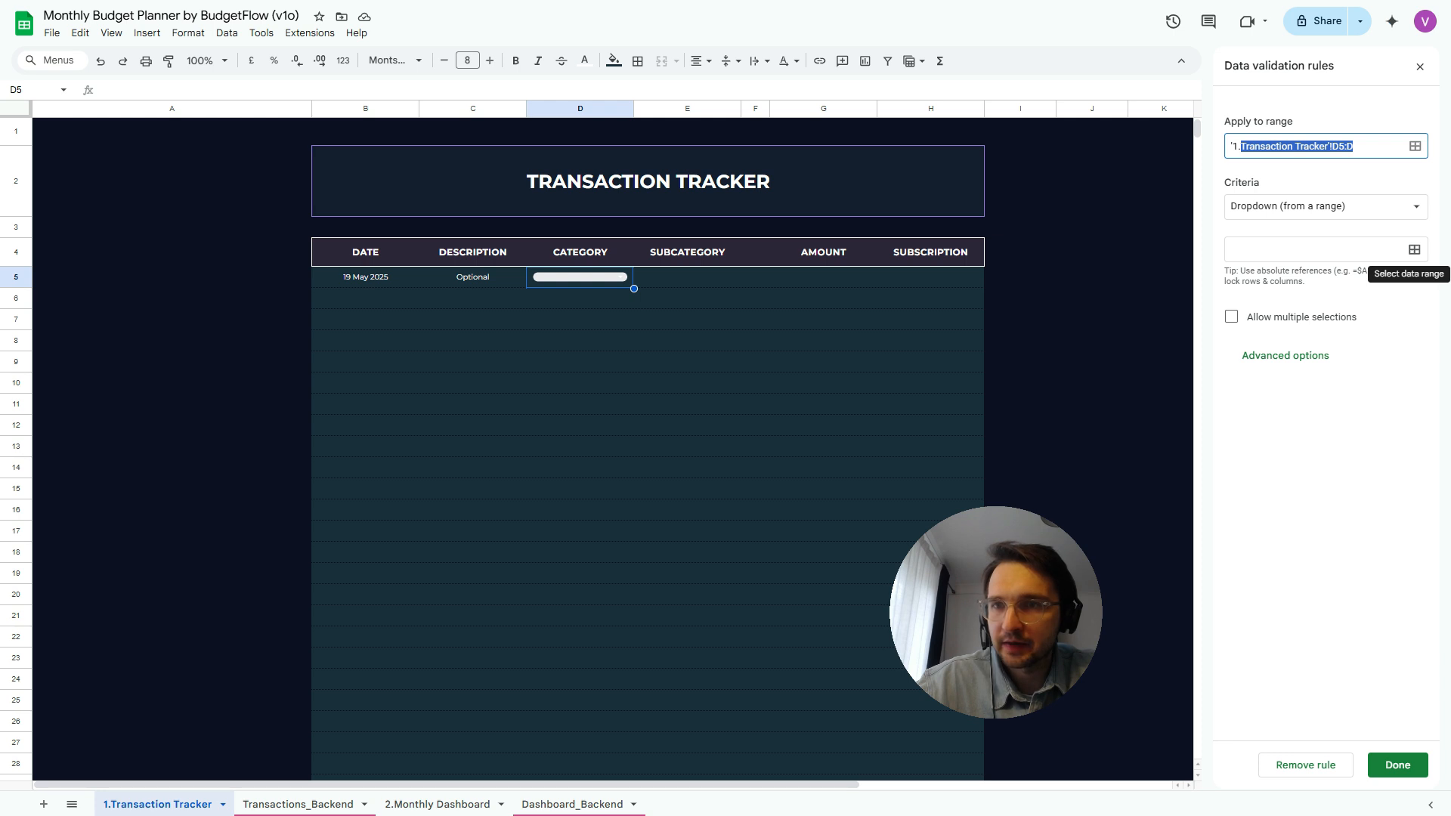
Use the category headings in Transactions_Backend!B2:G2 as the dropdown's source range
left_click(1414, 249)
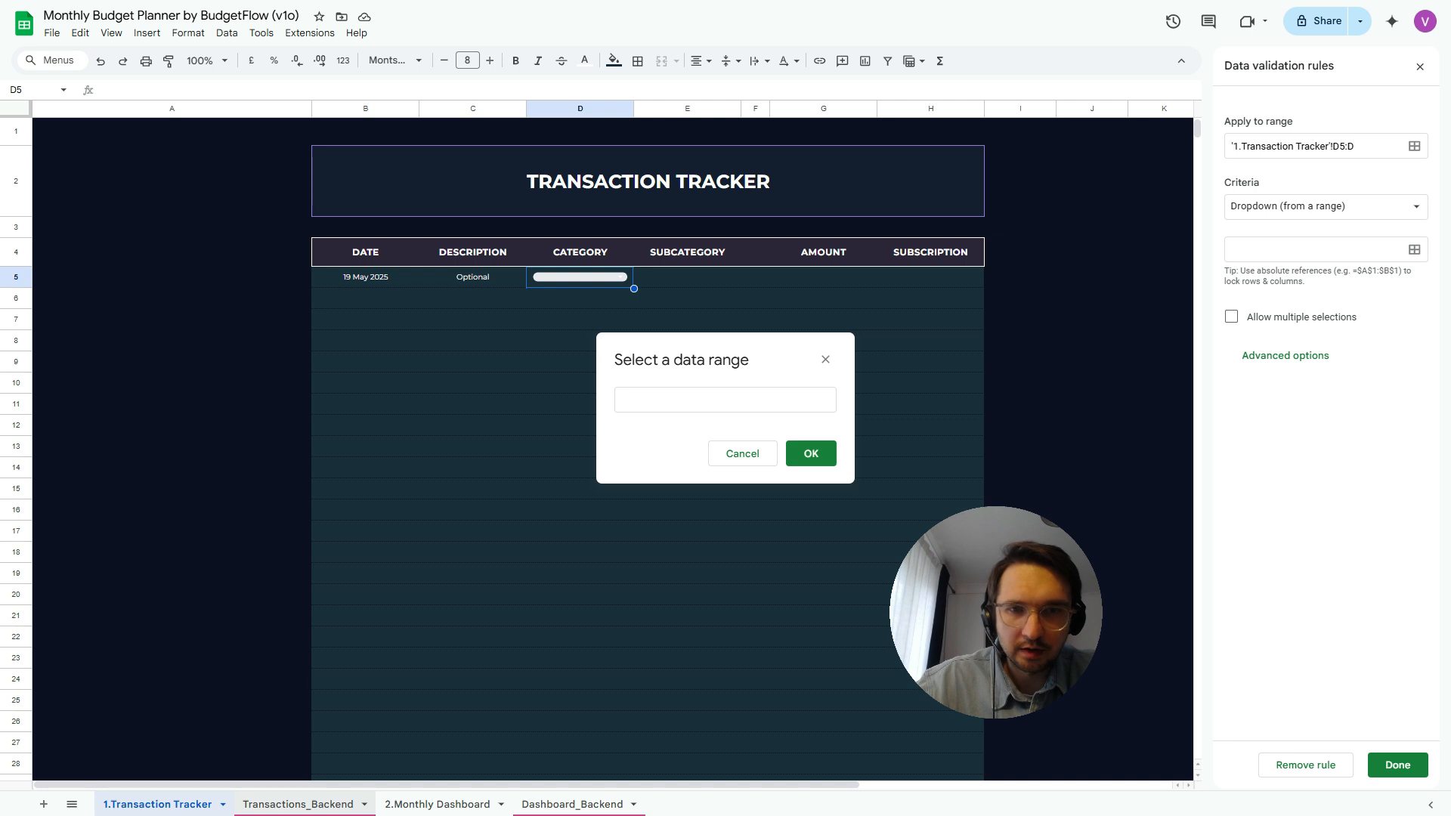
left_click(298, 804)
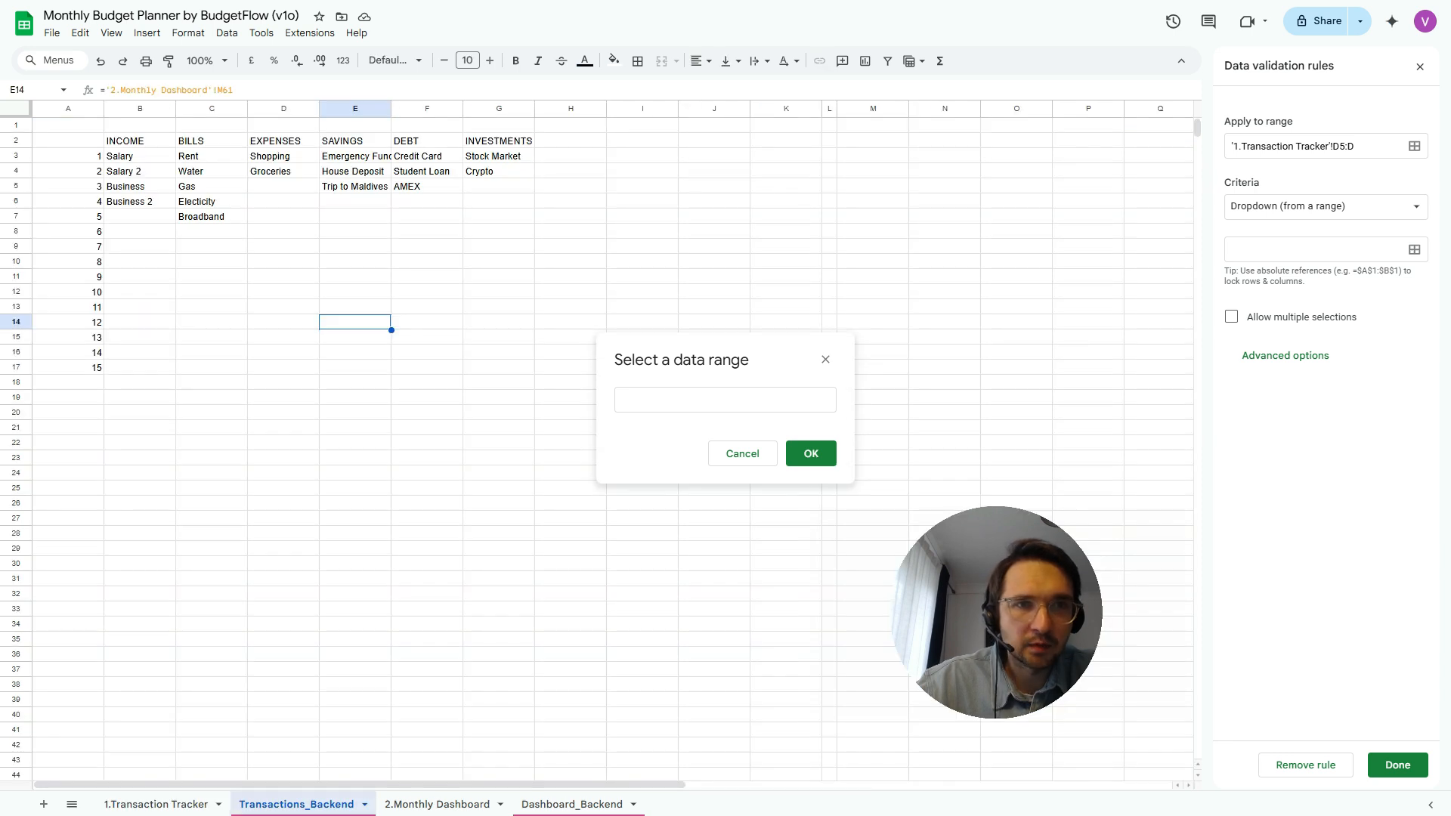
left_click_drag(140, 141, 499, 140)
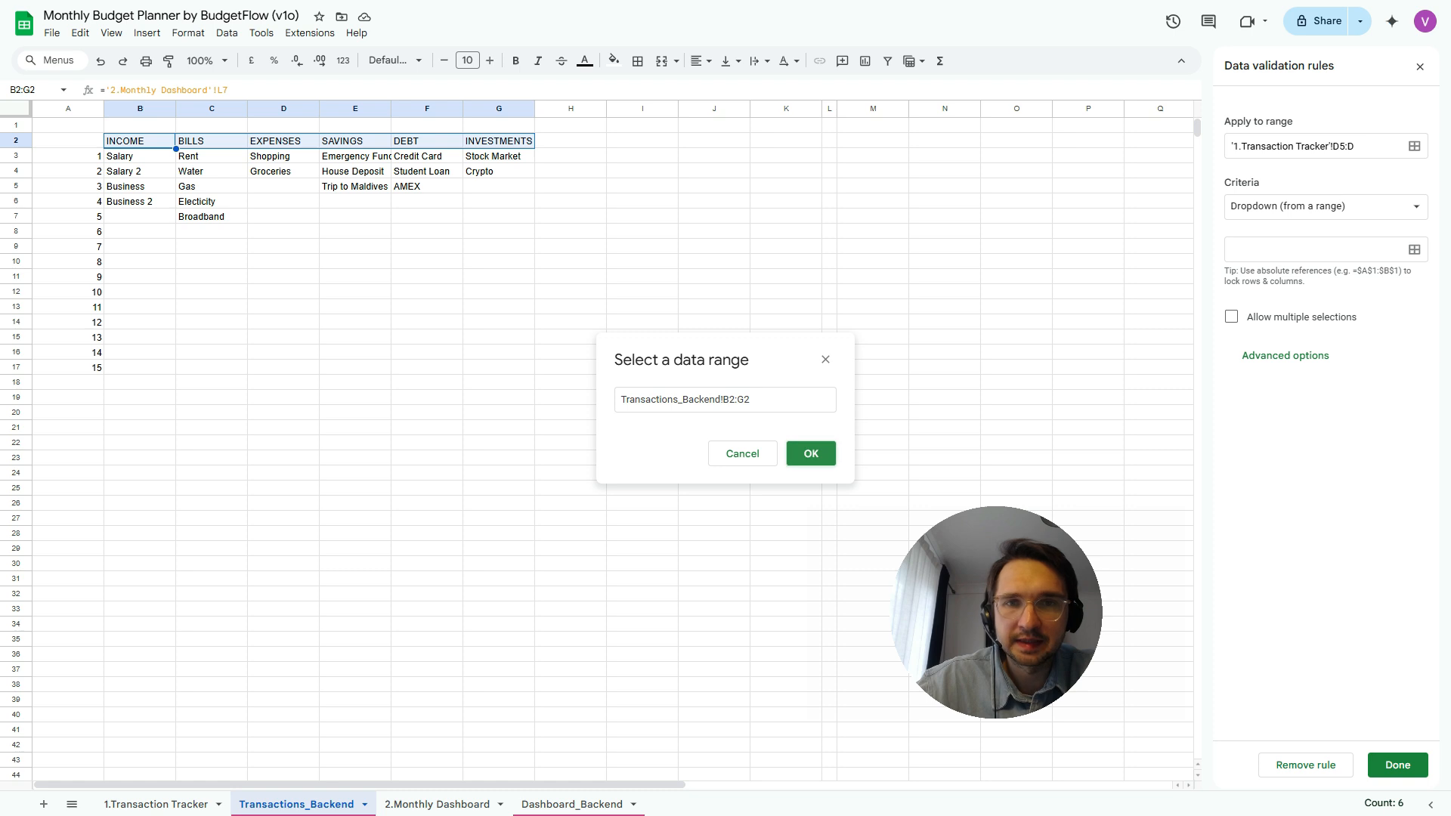
left_click_drag(755, 400, 619, 400)
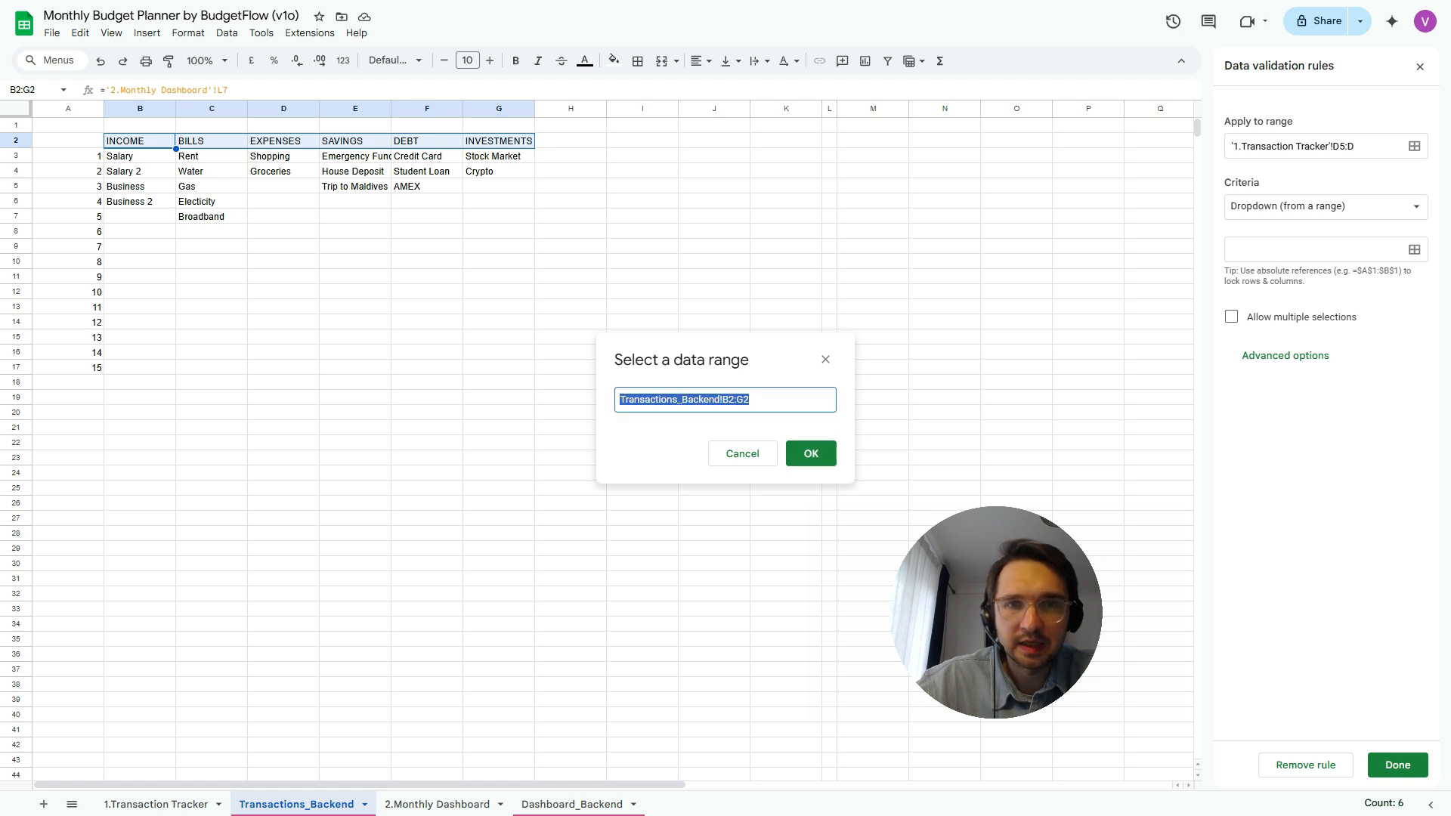
key("Return")
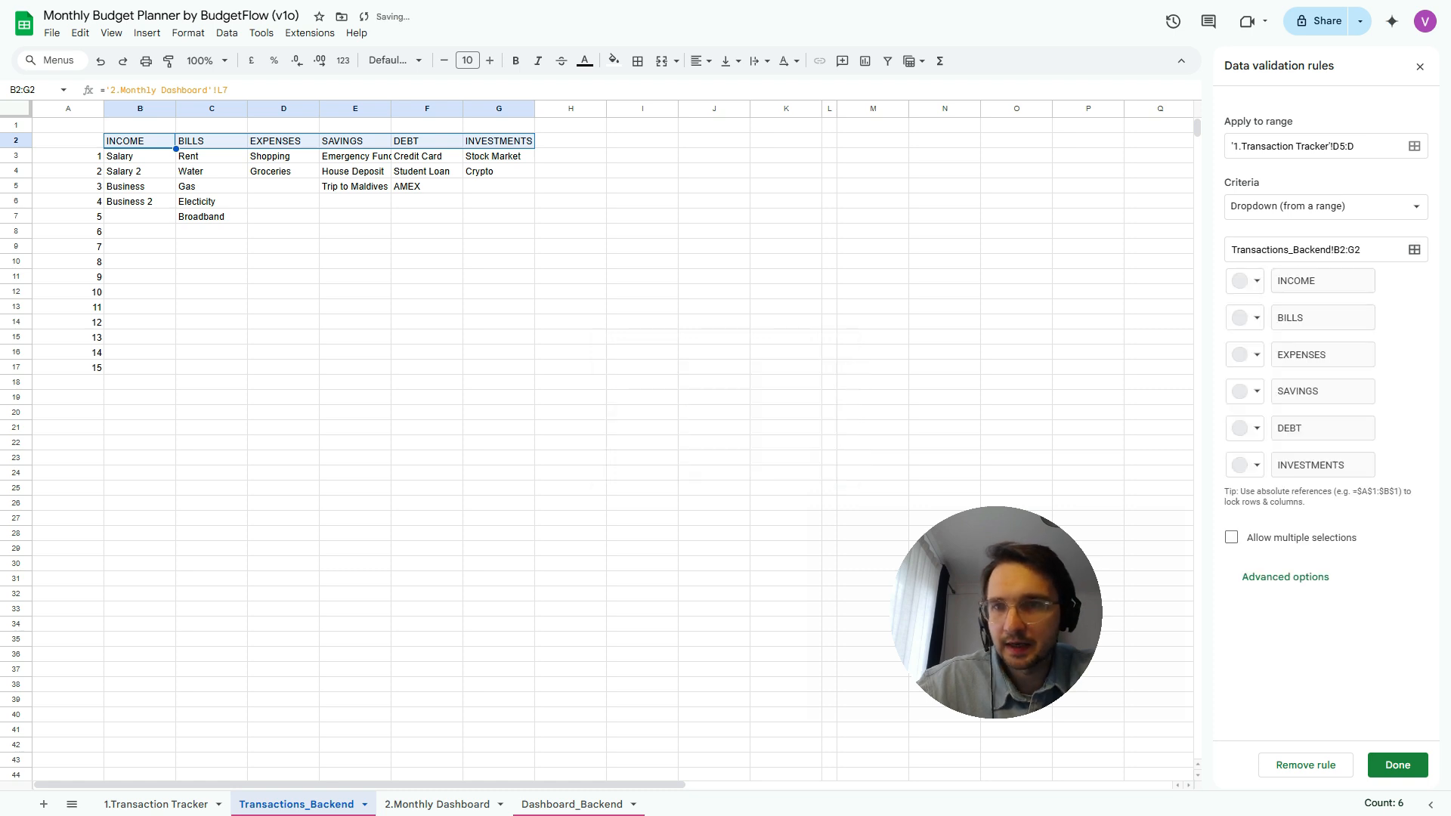
Set the category dropdown's display style to Arrow and save the rule
left_click(1284, 577)
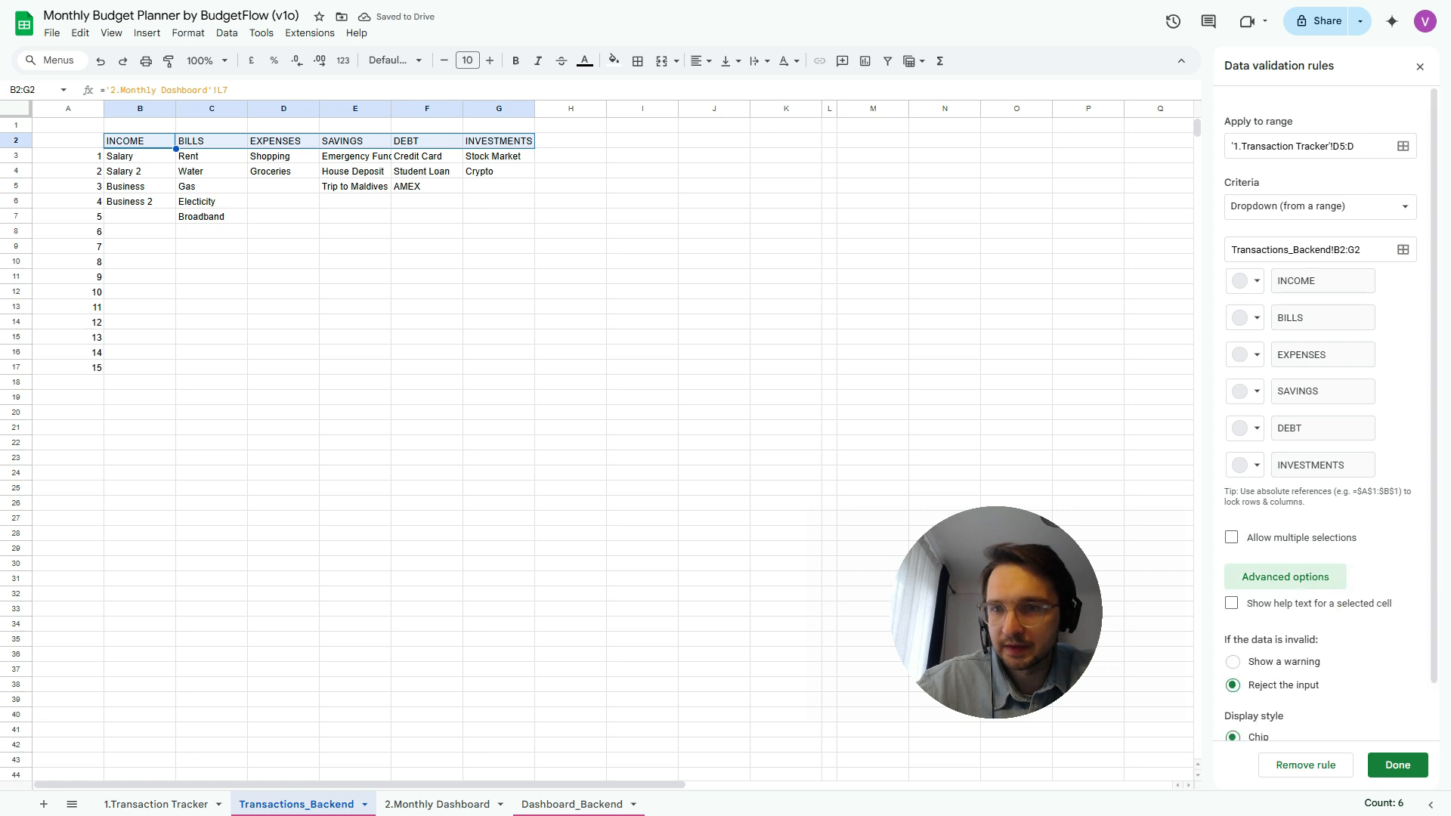
left_click(1232, 700)
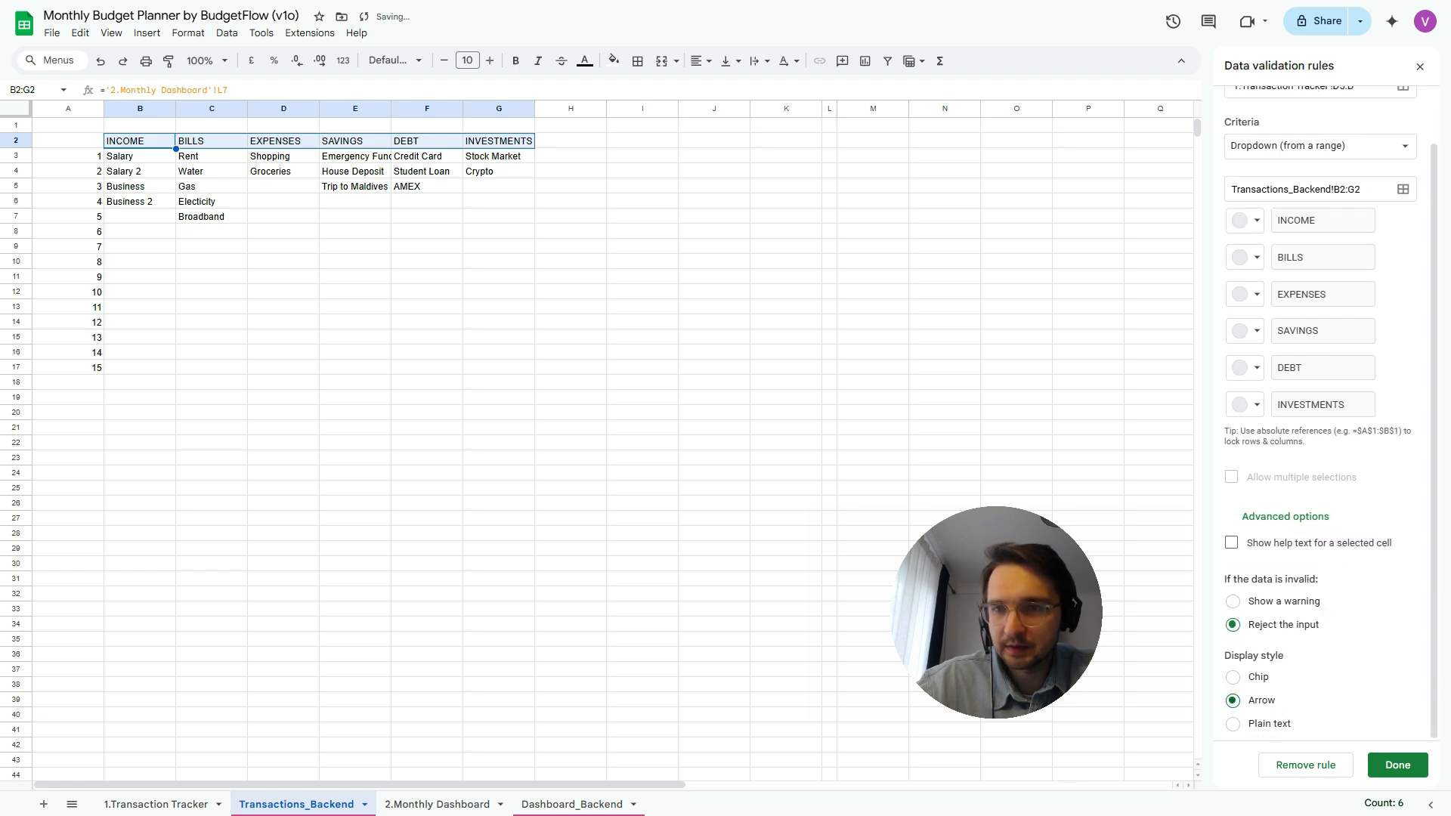
left_click(1397, 765)
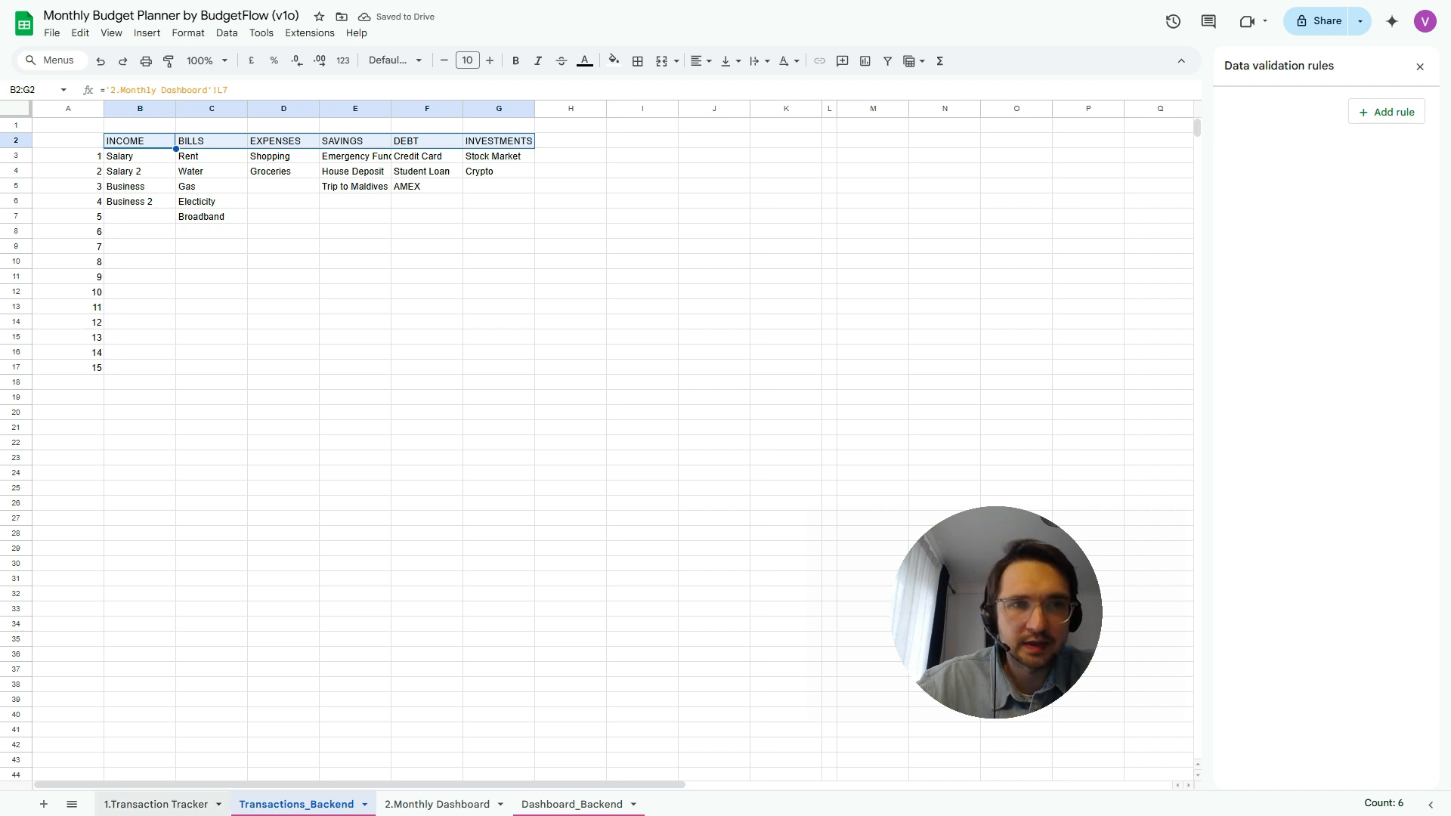
Set the first transaction's category in D5 of the Transaction Tracker to INCOME
left_click(157, 804)
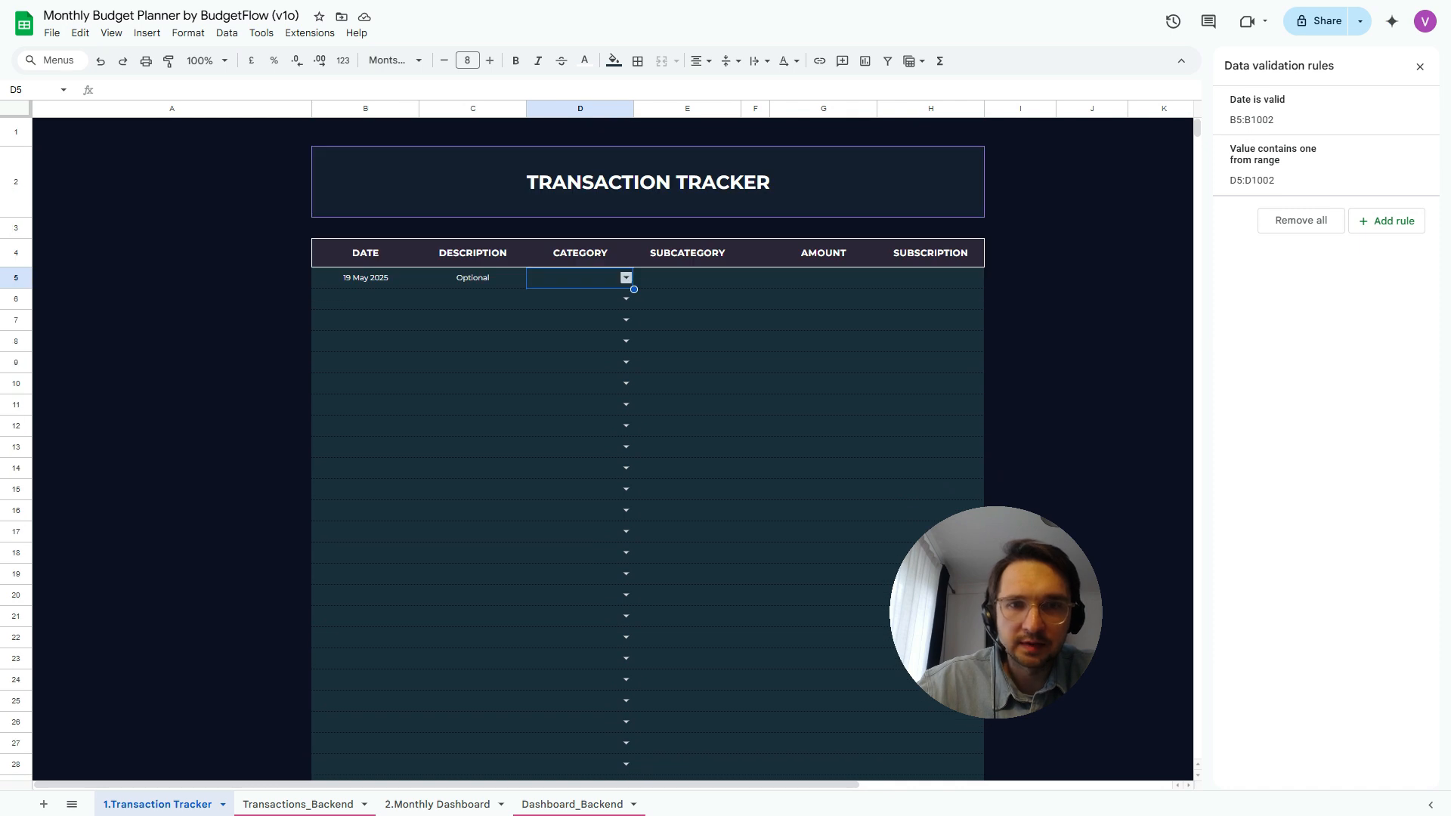
left_click(626, 277)
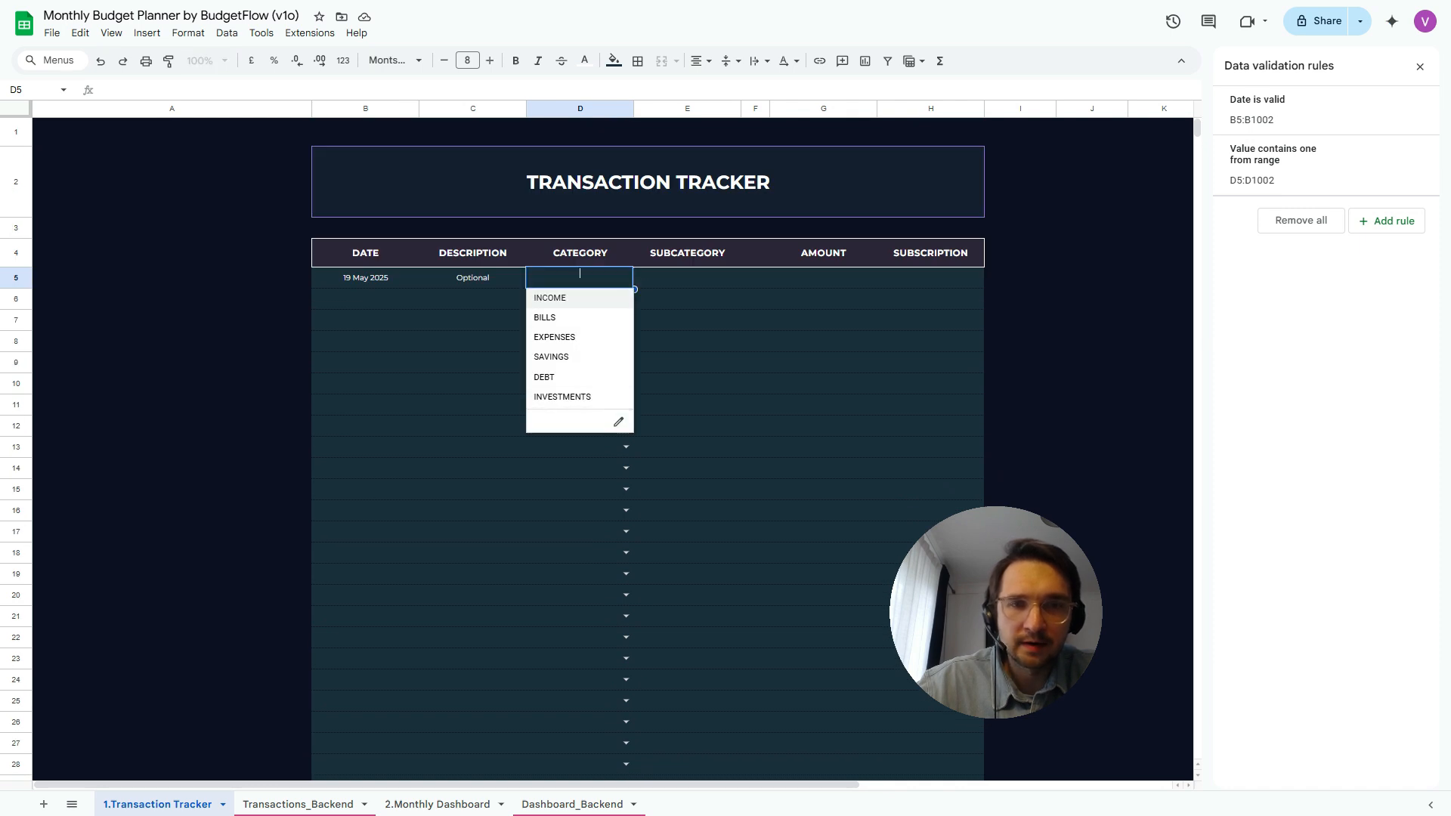
key("Return")
key("Right")
key("Left")
key("Left")
key("Right")
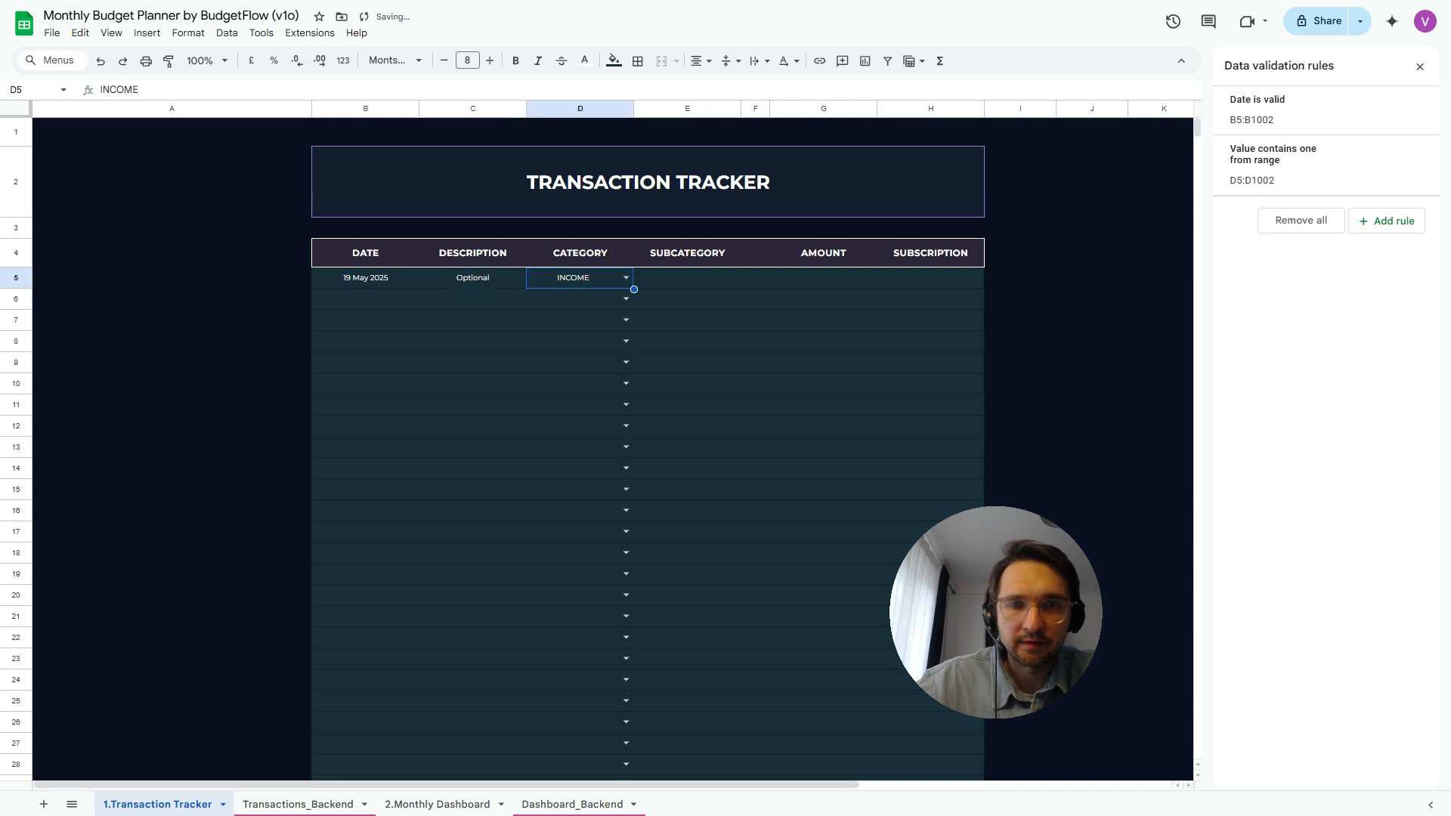
Link the narrow header cell F4 before AMOUNT to the currency symbol in '2.Monthly Dashboard'!AK4
key("Right")
key("Right")
key("Left")
key("Right")
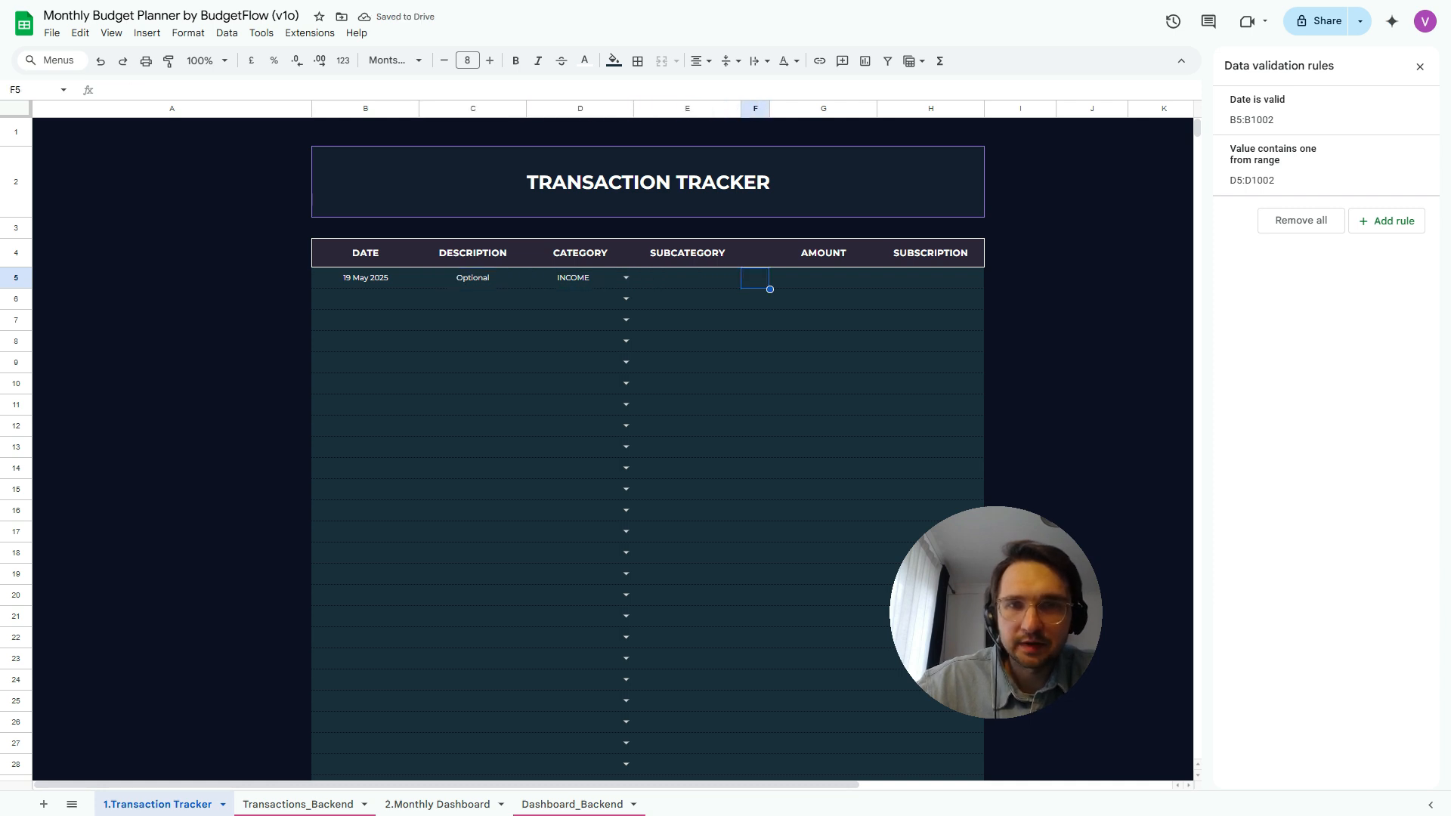
key("Up")
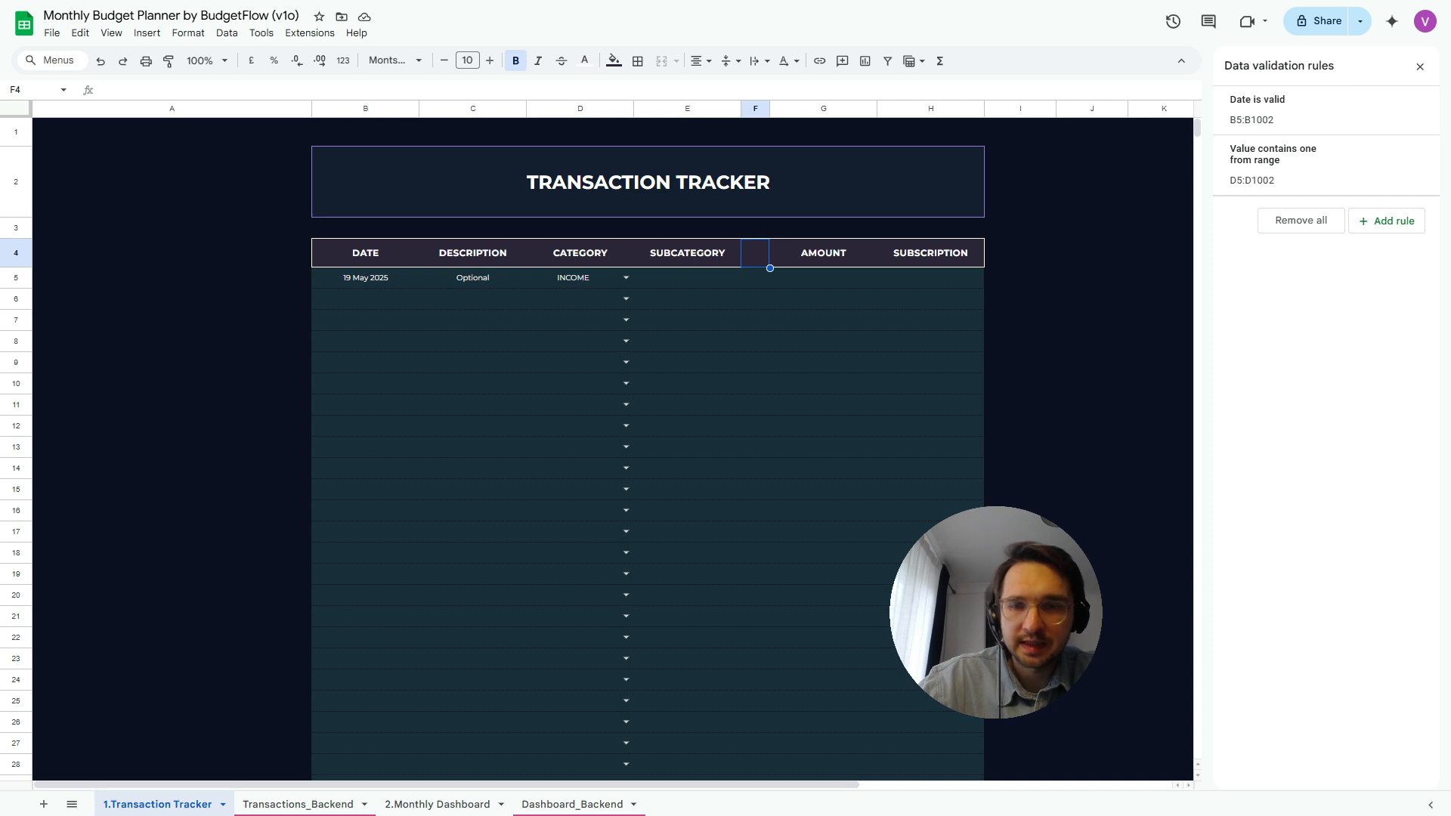
type("=")
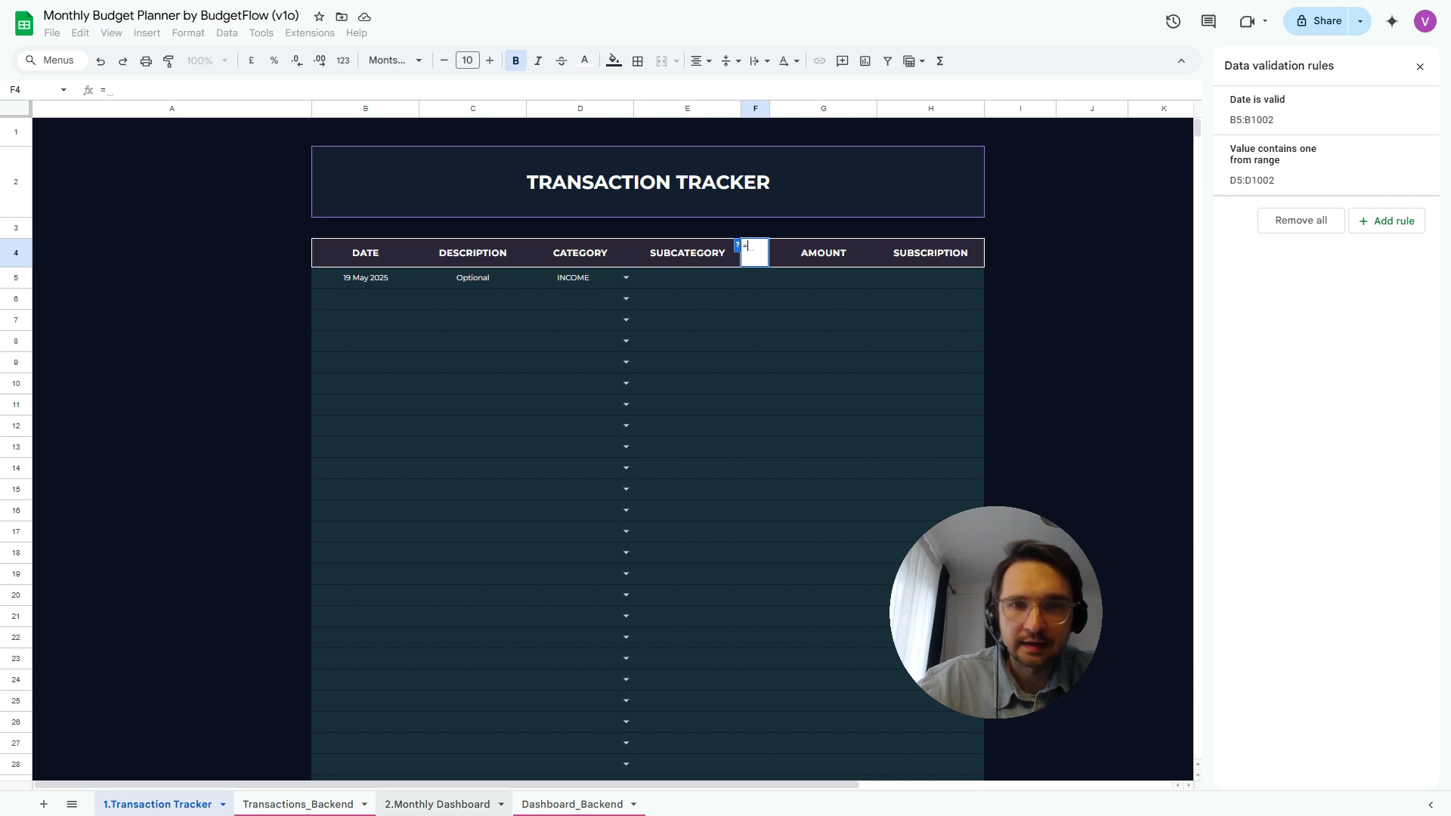
left_click(437, 804)
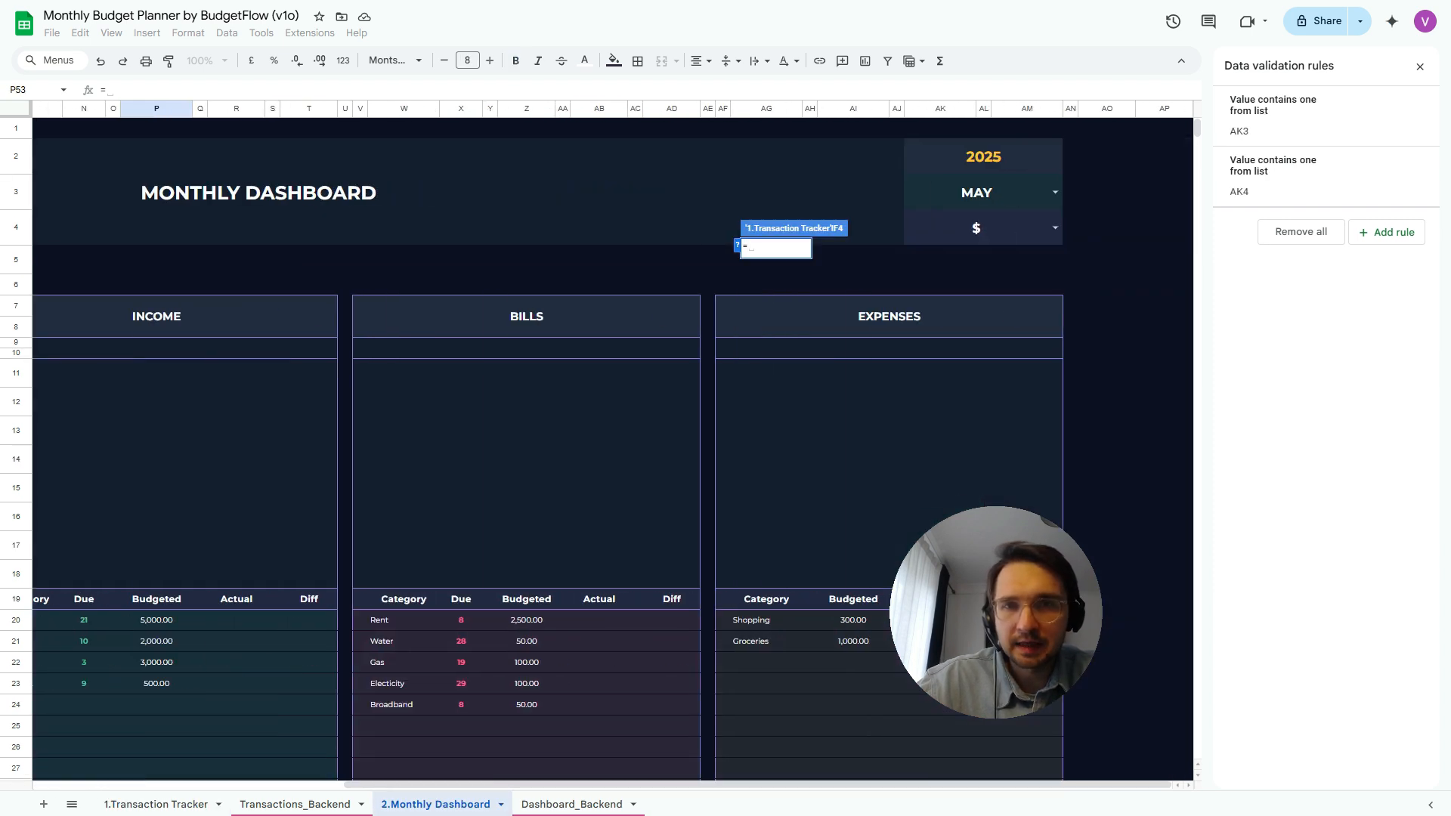
left_click(944, 227)
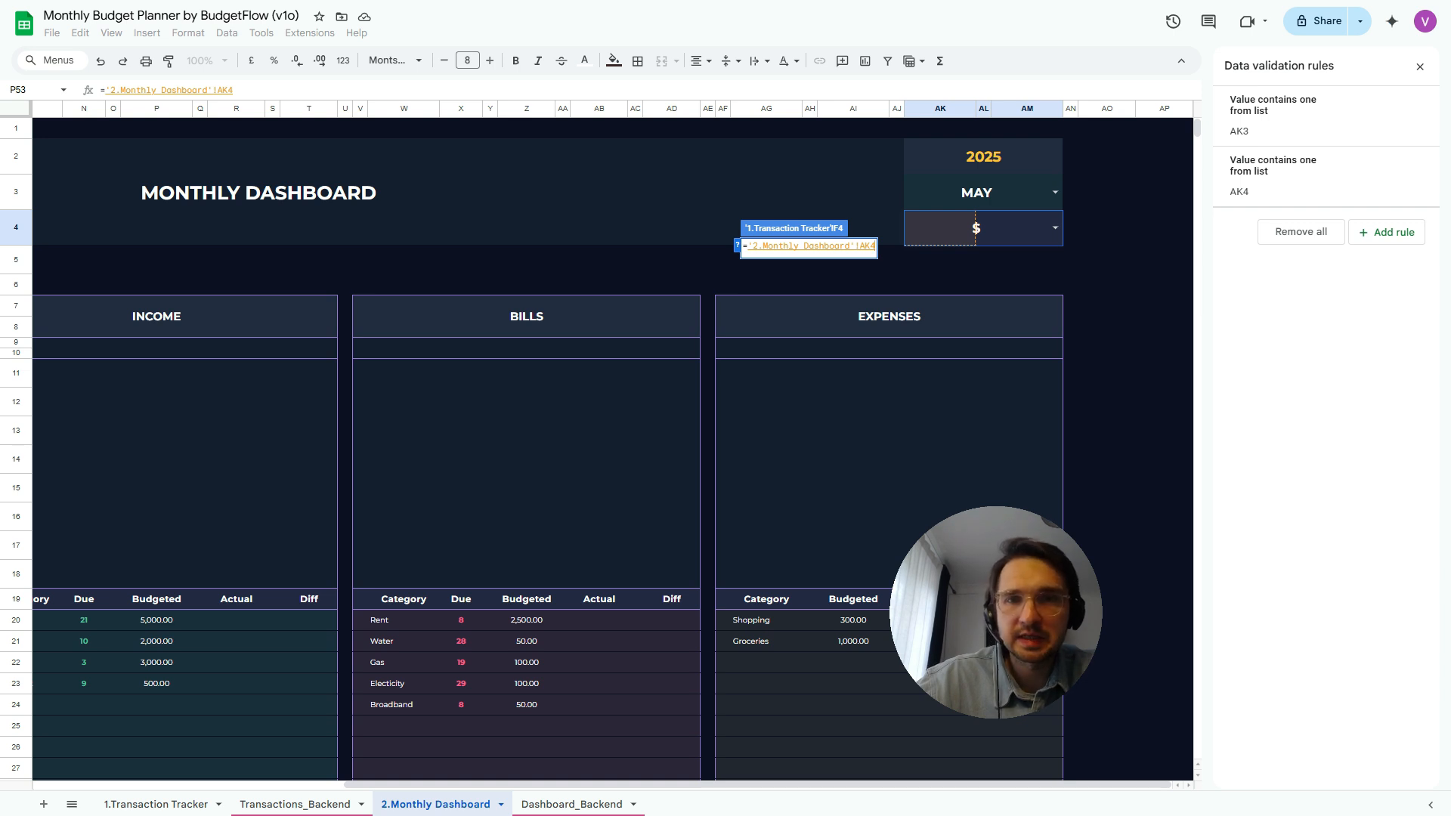
key("Return")
Enter 5000 as the first transaction's amount in G5
key("Right")
key("Left")
key("Down")
key("Right")
type("5000")
key("Return")
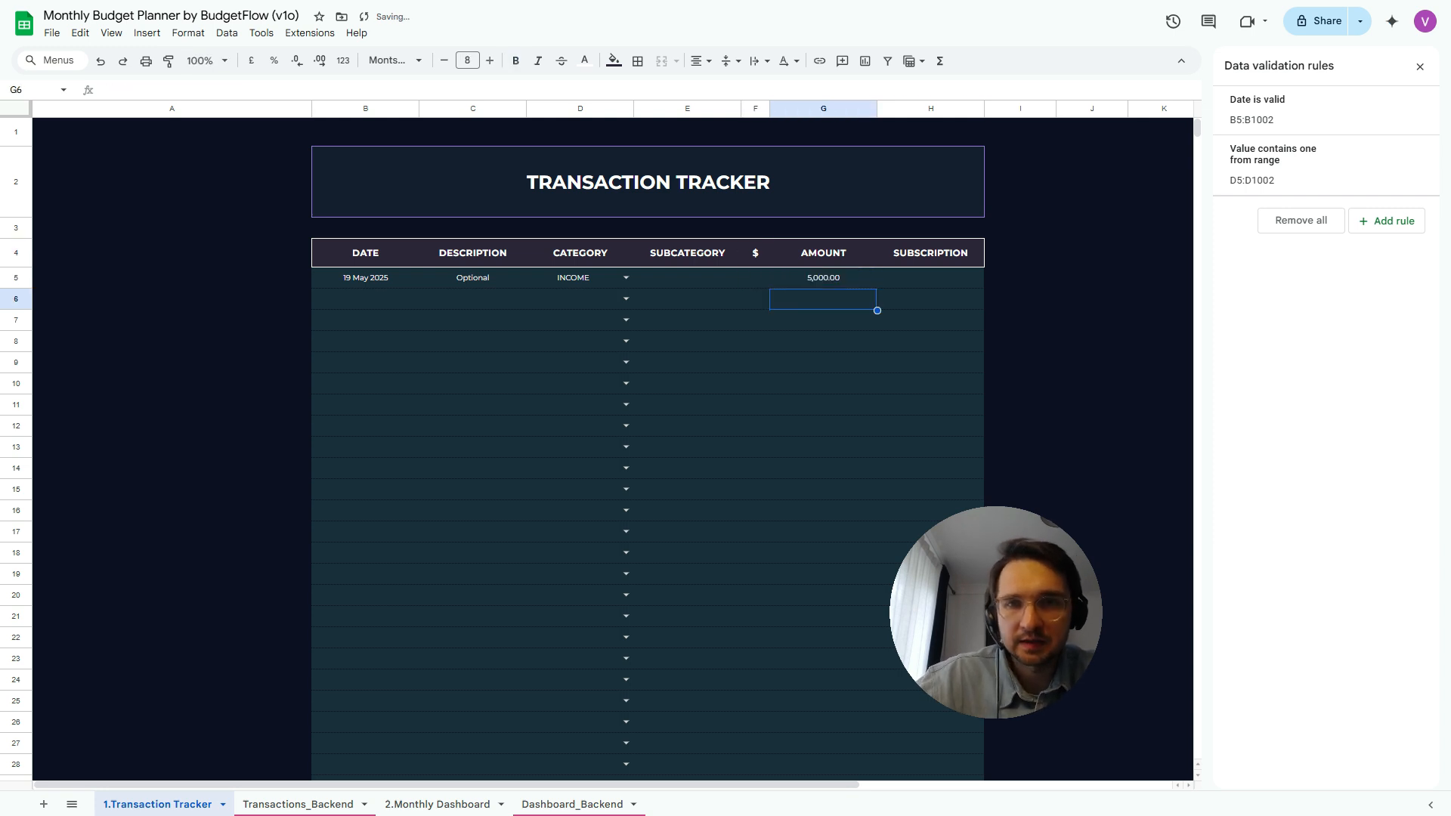
Insert checkboxes throughout the tracker's SUBSCRIPTION column, H5:H1002
key("Right")
key("Up")
key("Left")
key("Right")
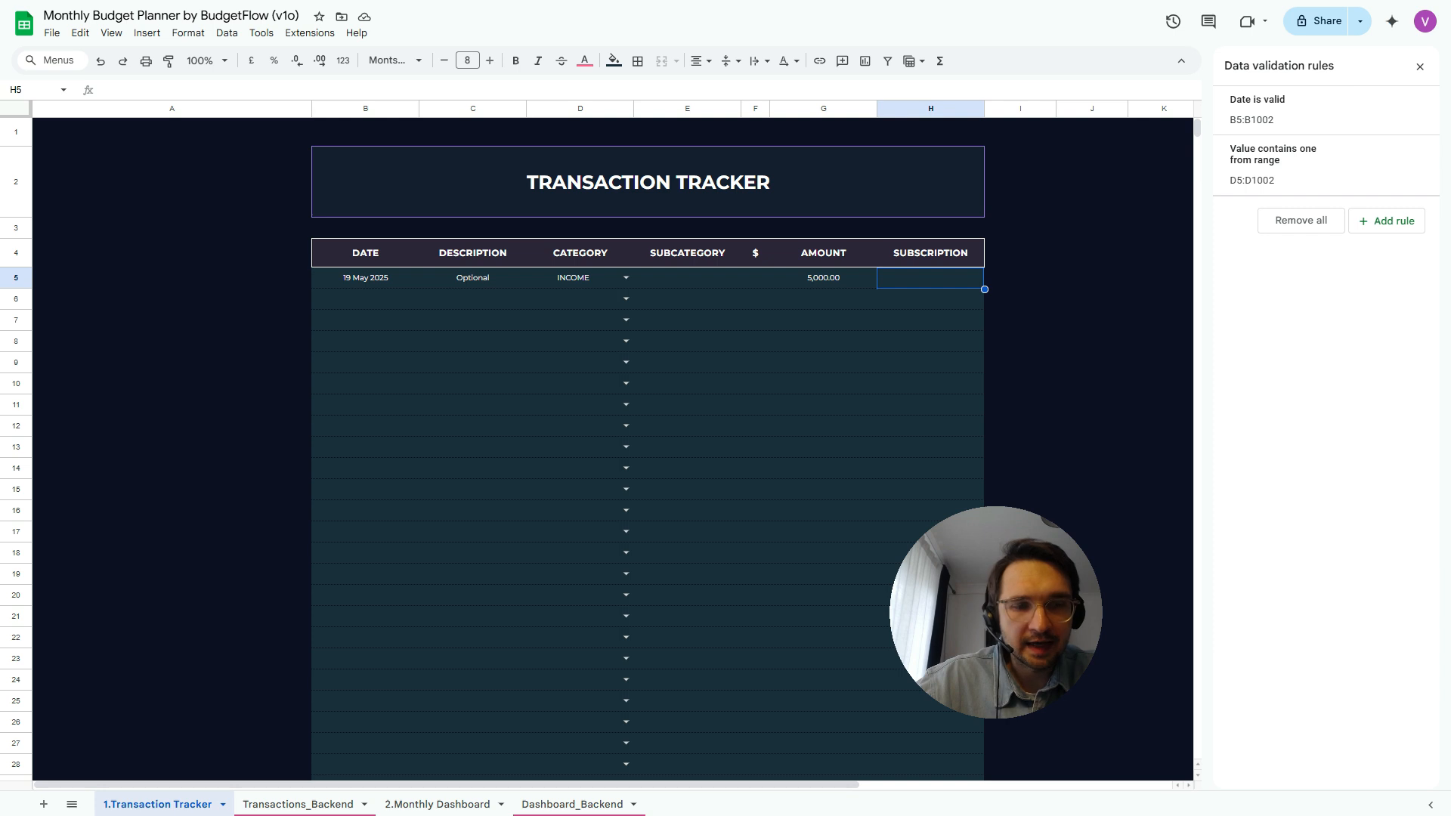
key("ctrl+shift+Down")
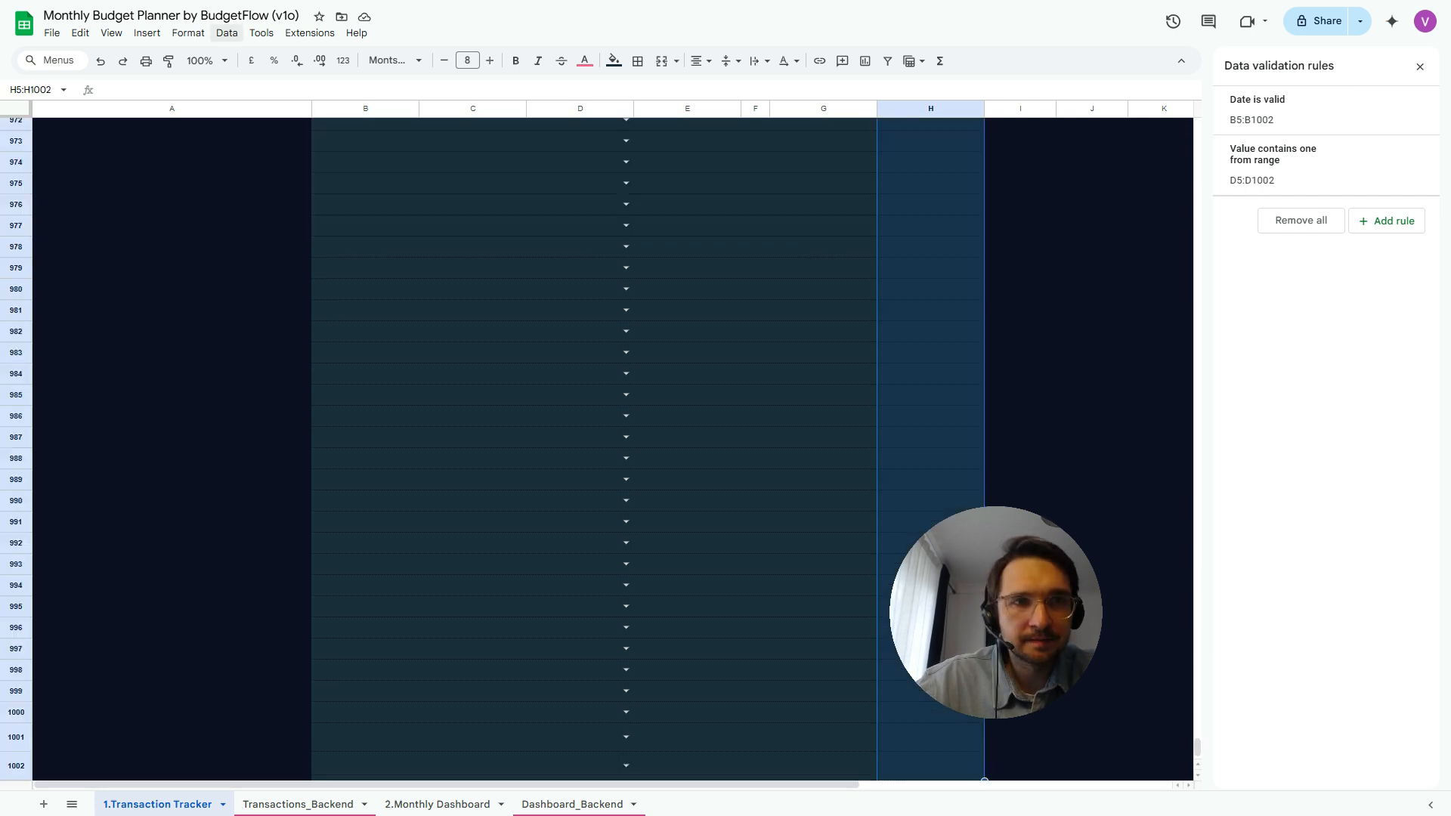
left_click(146, 33)
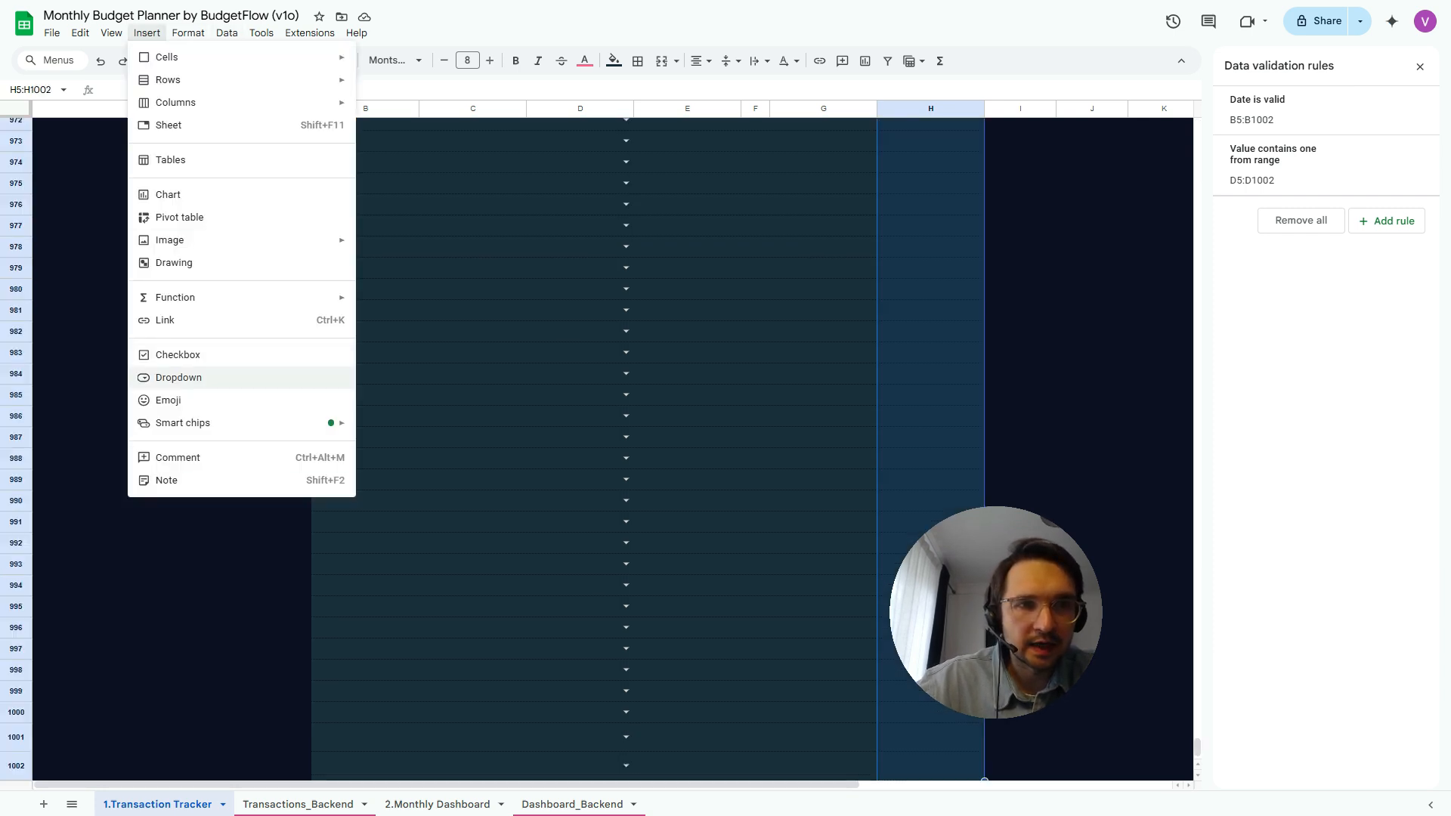
left_click(158, 354)
Set the second transaction's date in B6 of the Transaction Tracker to 20 May 2025
left_click_drag(1196, 747, 1197, 128)
double_click(365, 298)
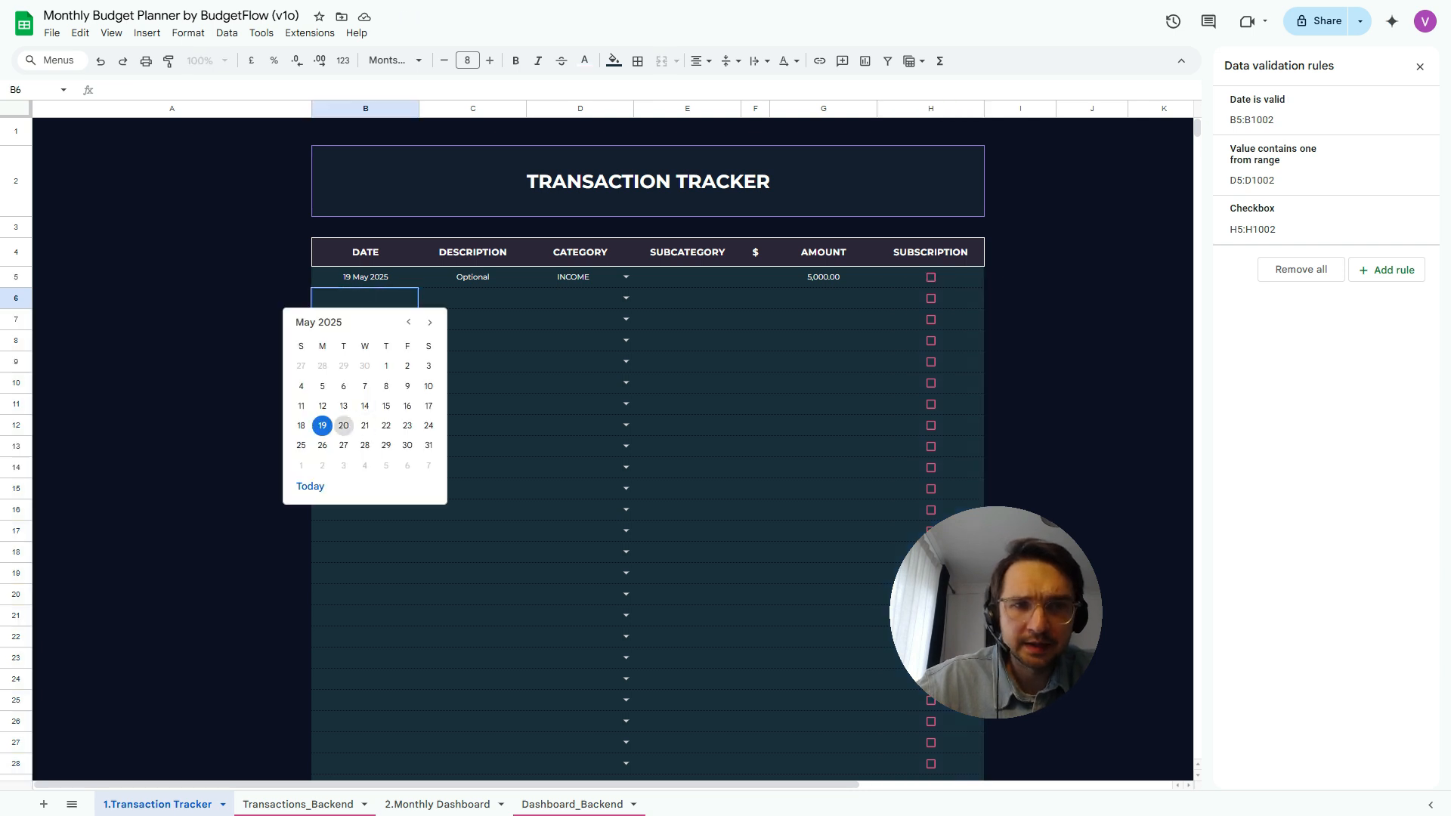
left_click(343, 426)
key("Tab")
key("Tab")
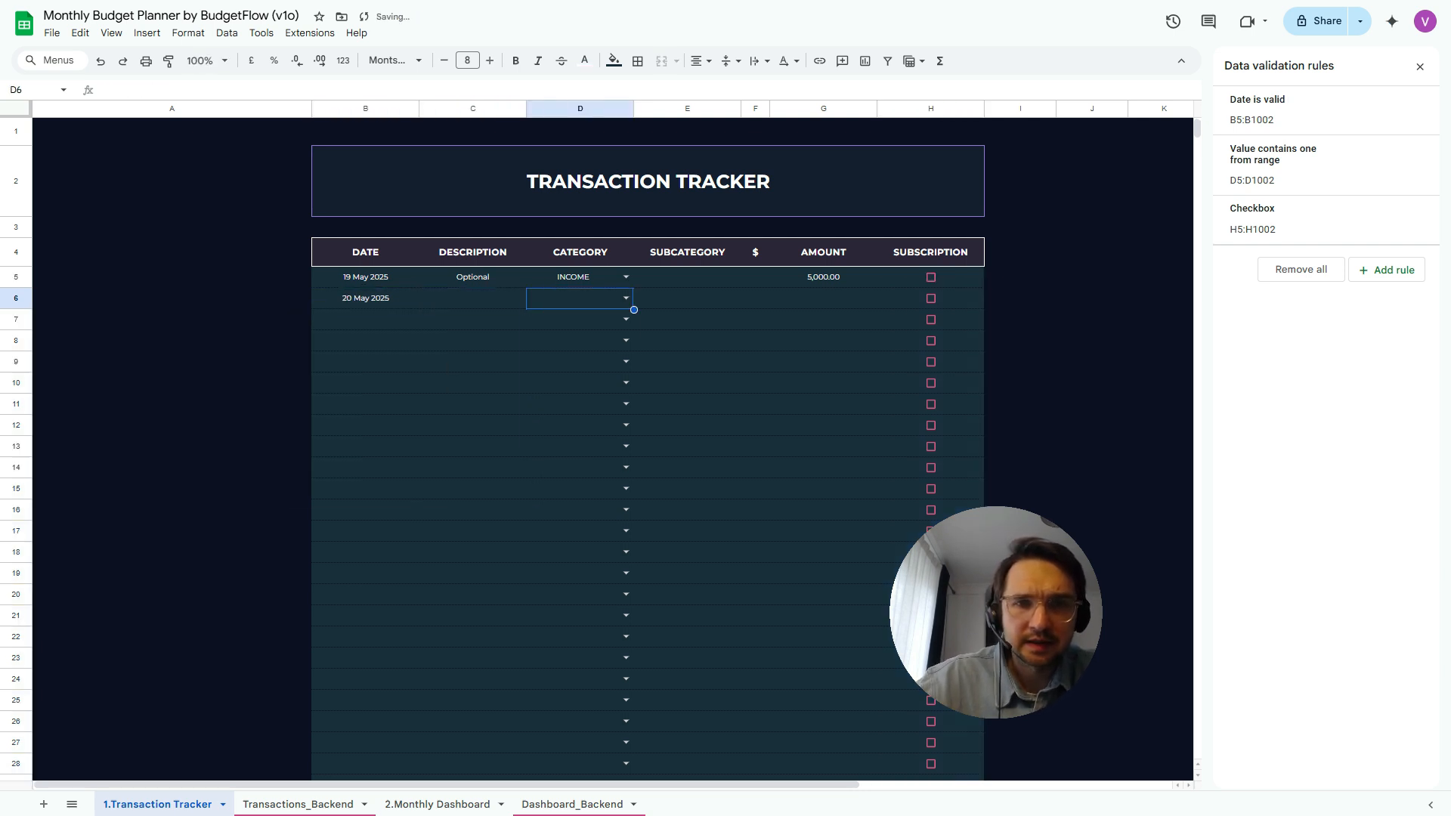
Set the second transaction's category in D6 to BILLS and its amount in G6 to 2500
key("Return")
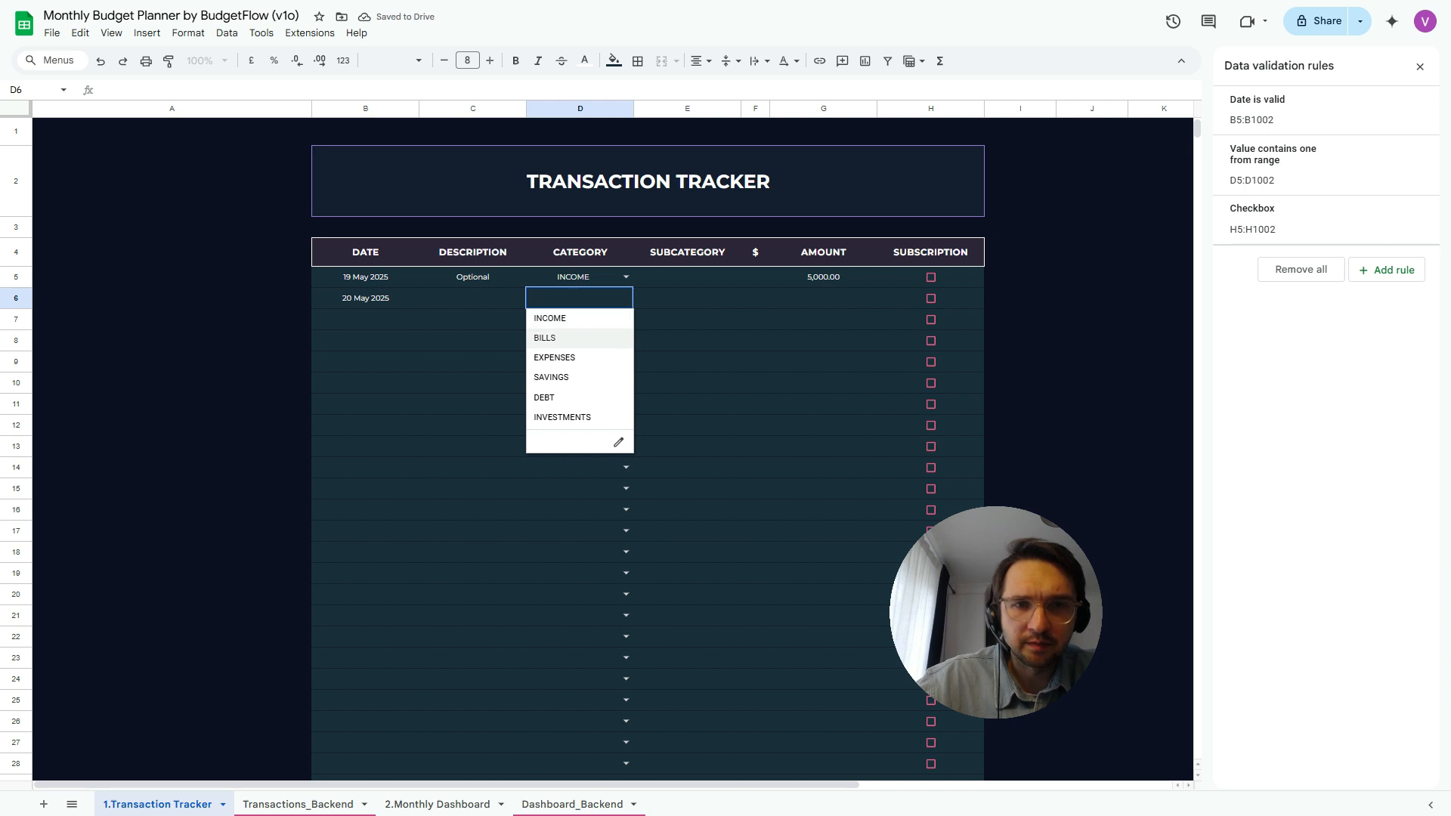
key("Return")
key("Tab")
key("Tab")
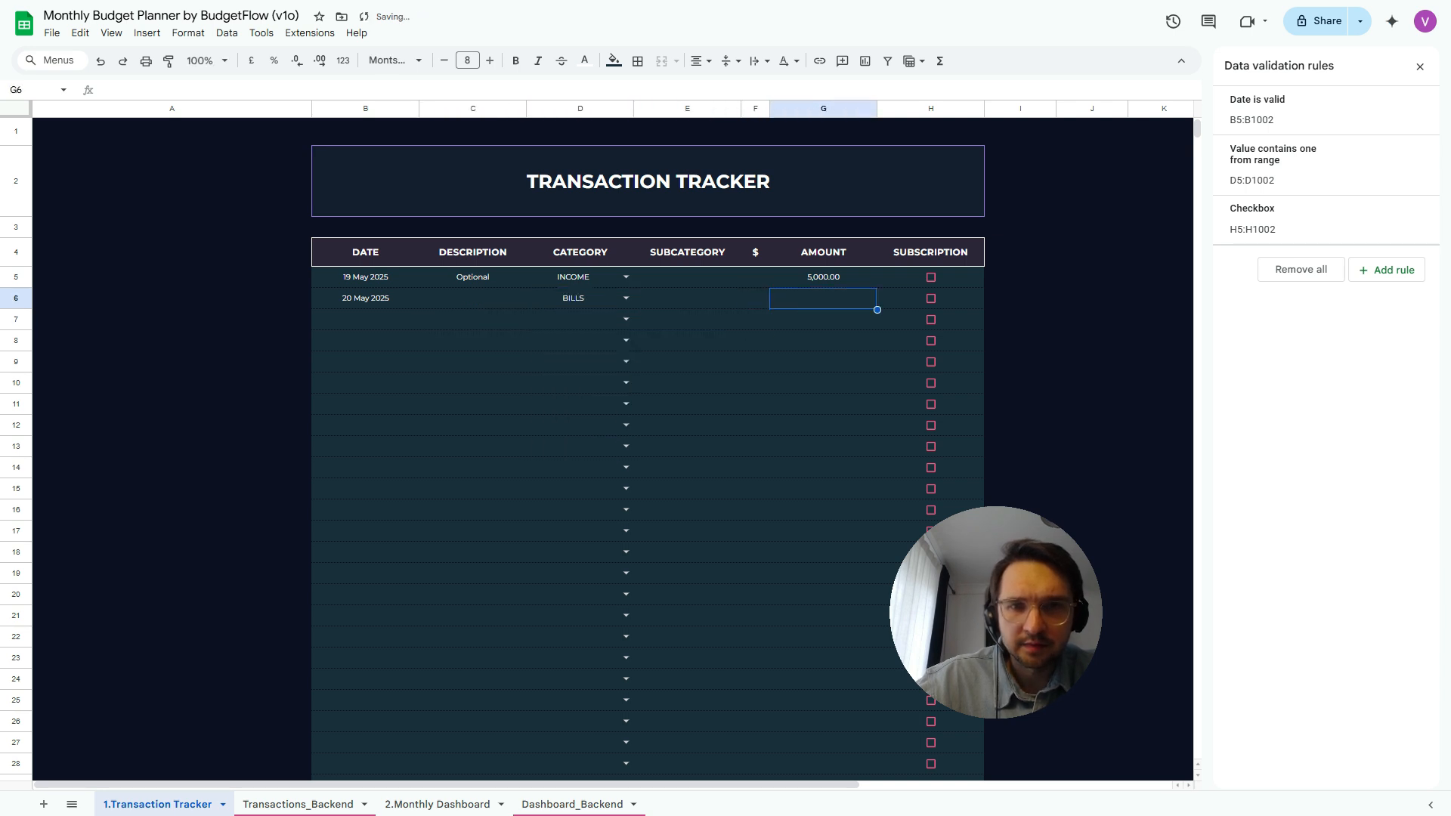
type("2500")
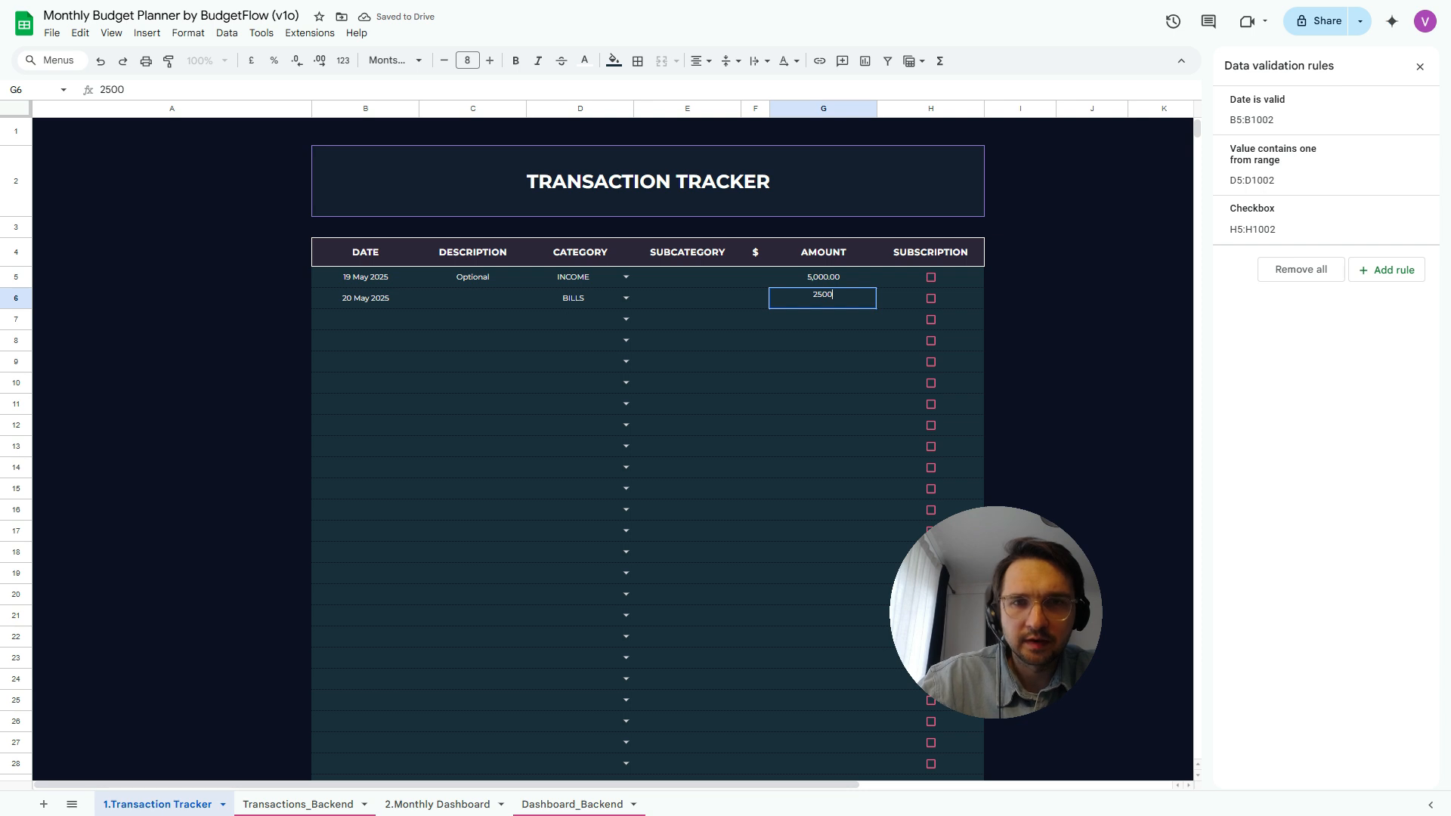
key("Return")
Set the third transaction's date in B7 to 20 May 2025
key("Left")
key("Left")
key("Left")
key("Left")
key("Left")
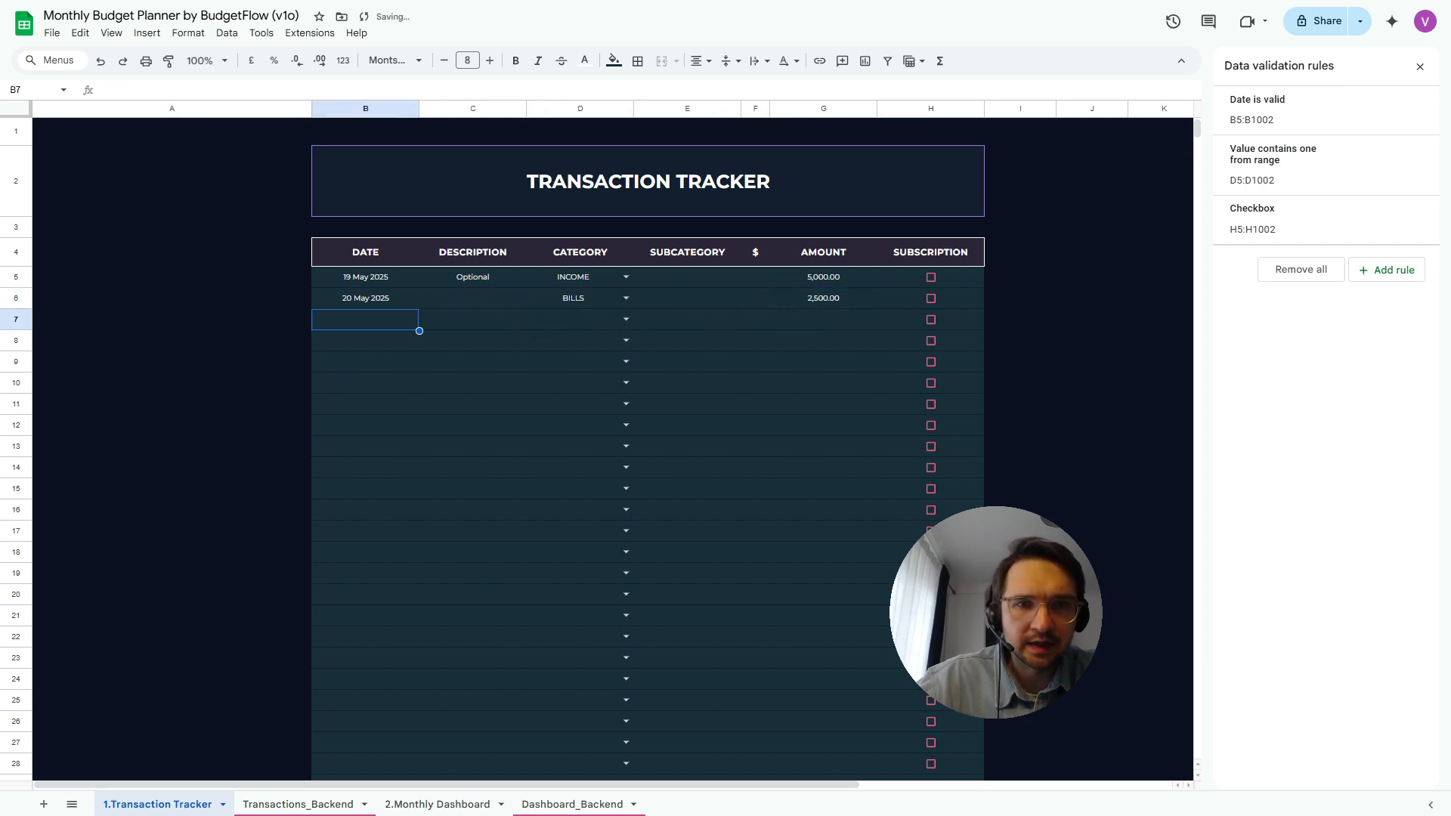
key("Return")
left_click(344, 446)
Set the third transaction's category in D7 to EXPENSES
key("Tab")
key("Right")
key("Right")
key("Left")
key("Return")
key("Down")
key("Down")
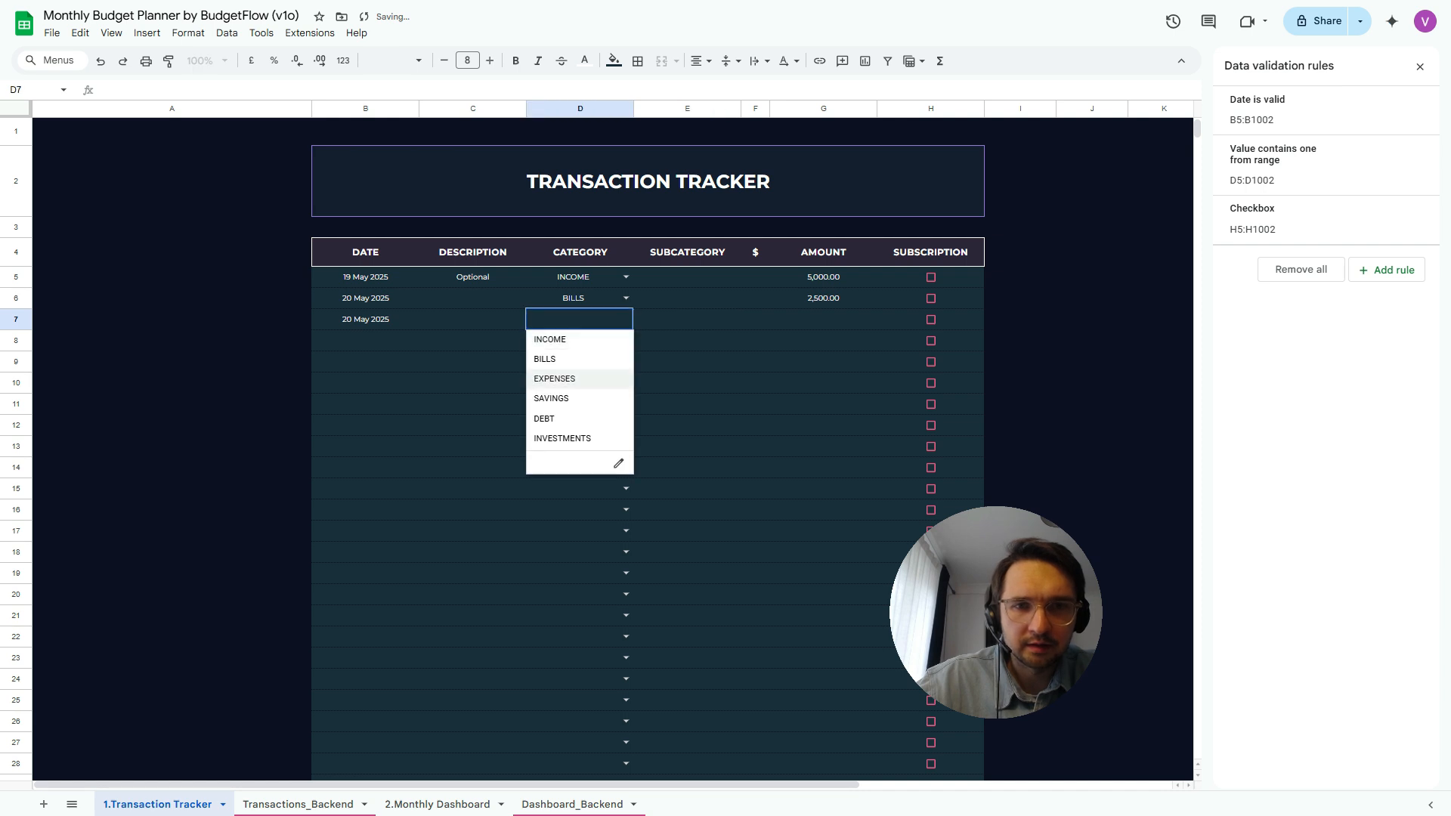
key("Return")
Set the fourth transaction's category in D8 to SAVINGS
key("Right")
key("Left")
key("Return")
key("Down")
key("Down")
key("Down")
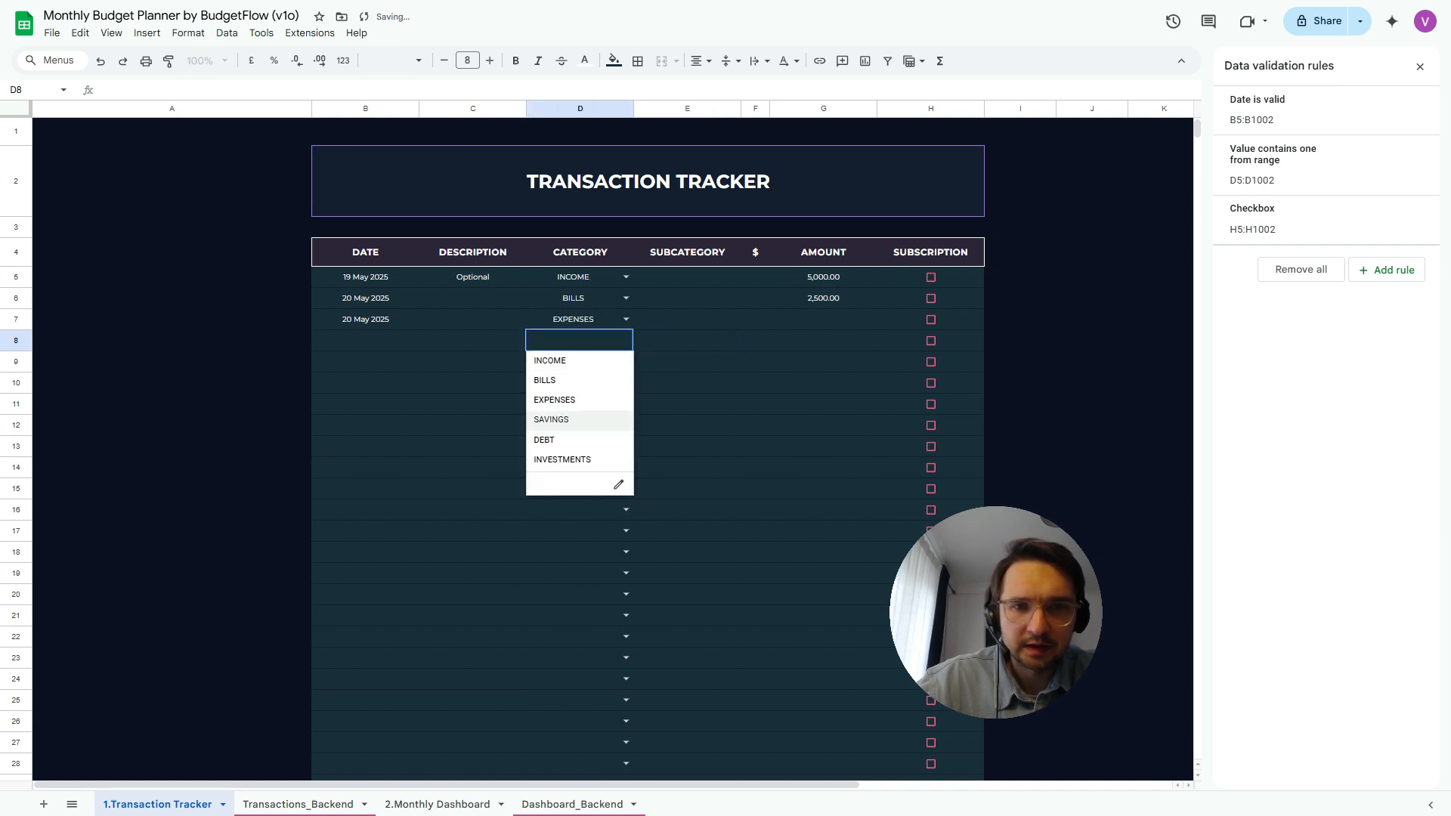
key("Return")
Set the fifth transaction's category in D9 to DEBT
key("Return")
key("Down")
key("Down")
key("Down")
key("Down")
key("Return")
Set the sixth transaction's category in D10 to INVESTMENTS
key("Return")
key("Down")
key("Down")
key("Down")
key("Down")
key("Down")
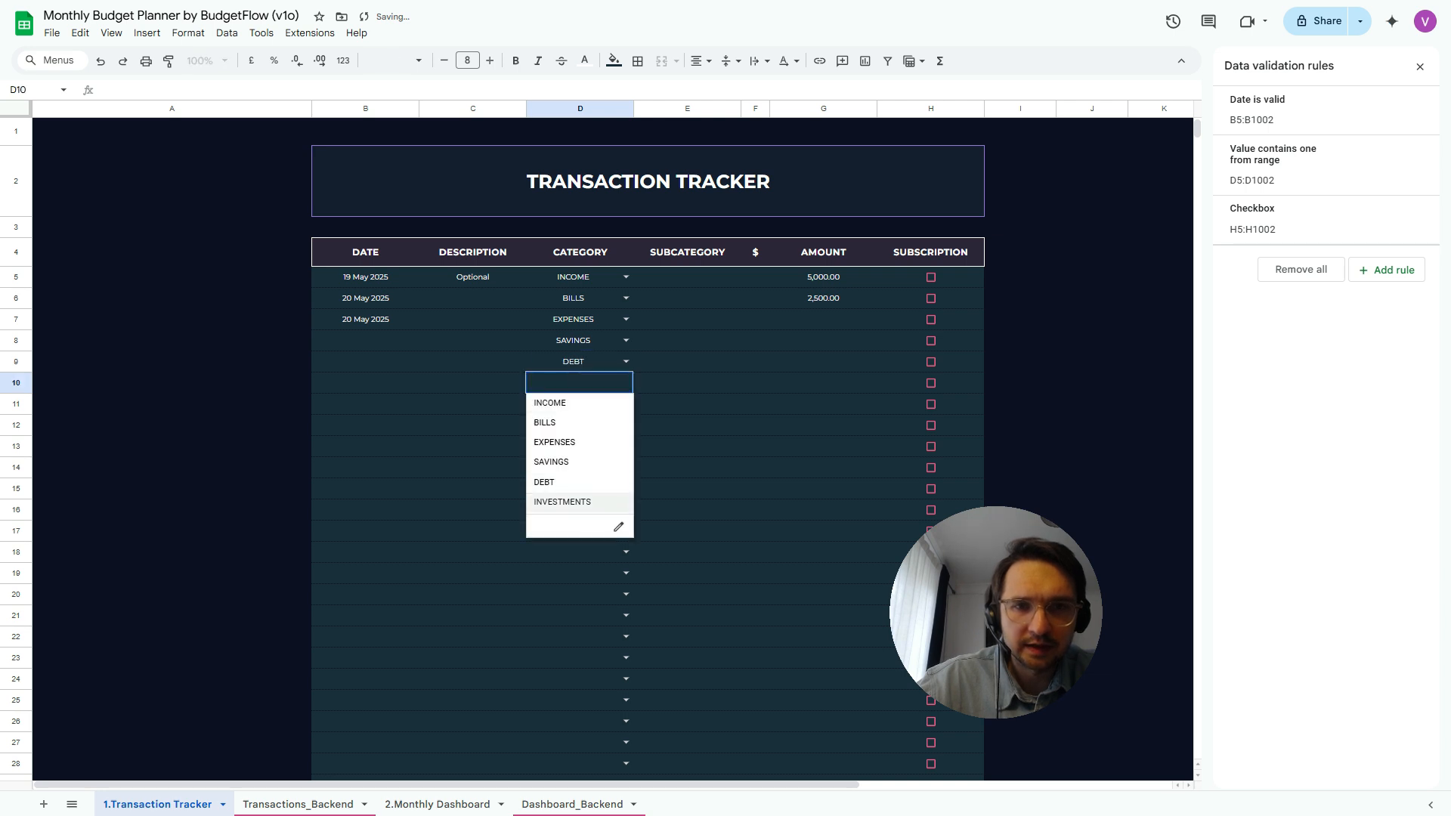
key("Return")
Copy the 20 May 2025 date from B7 down through B10
key("Left")
key("Left")
key("Left")
key("Up")
key("Right")
key("Up")
key("Up")
key("Up")
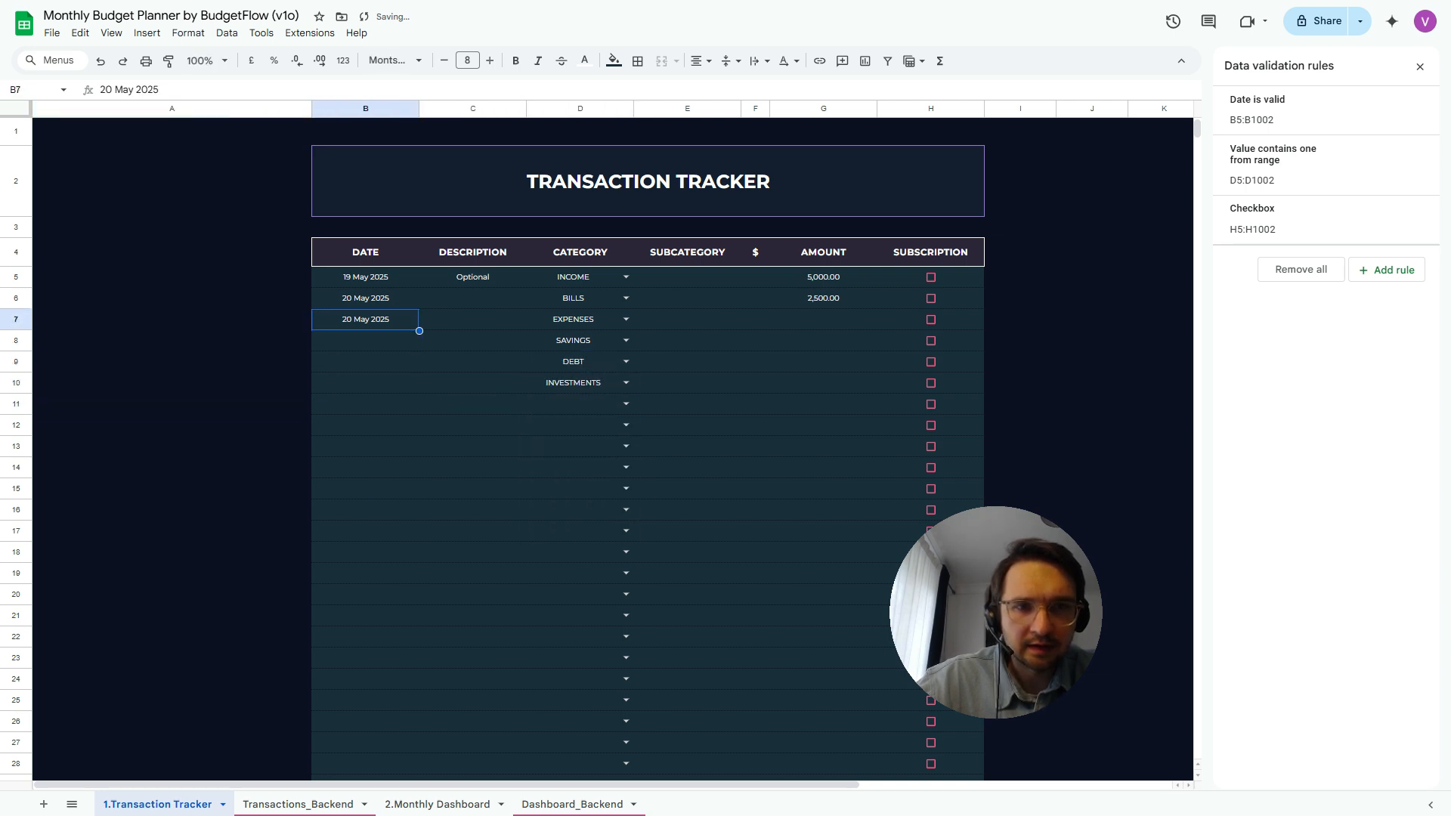
key("ctrl+c")
key("shift+Down")
key("shift+Down")
key("shift+Down")
key("shift+Down")
key("shift+Up")
key("ctrl+v")
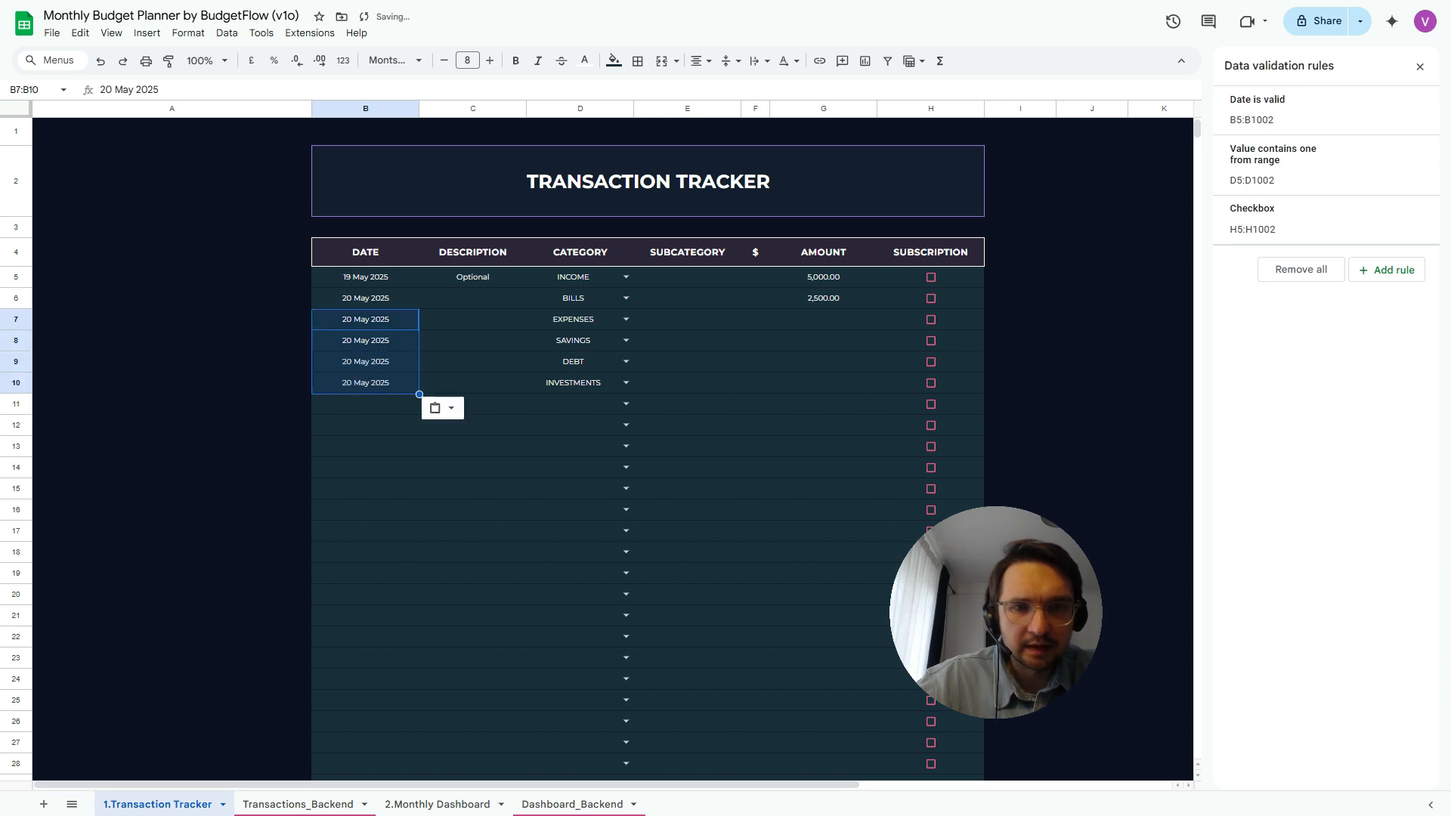
Enter 250 as the EXPENSES amount in G7 and 100 as the SAVINGS amount in G8
key("Down")
key("Right")
key("Right")
key("Right")
key("Right")
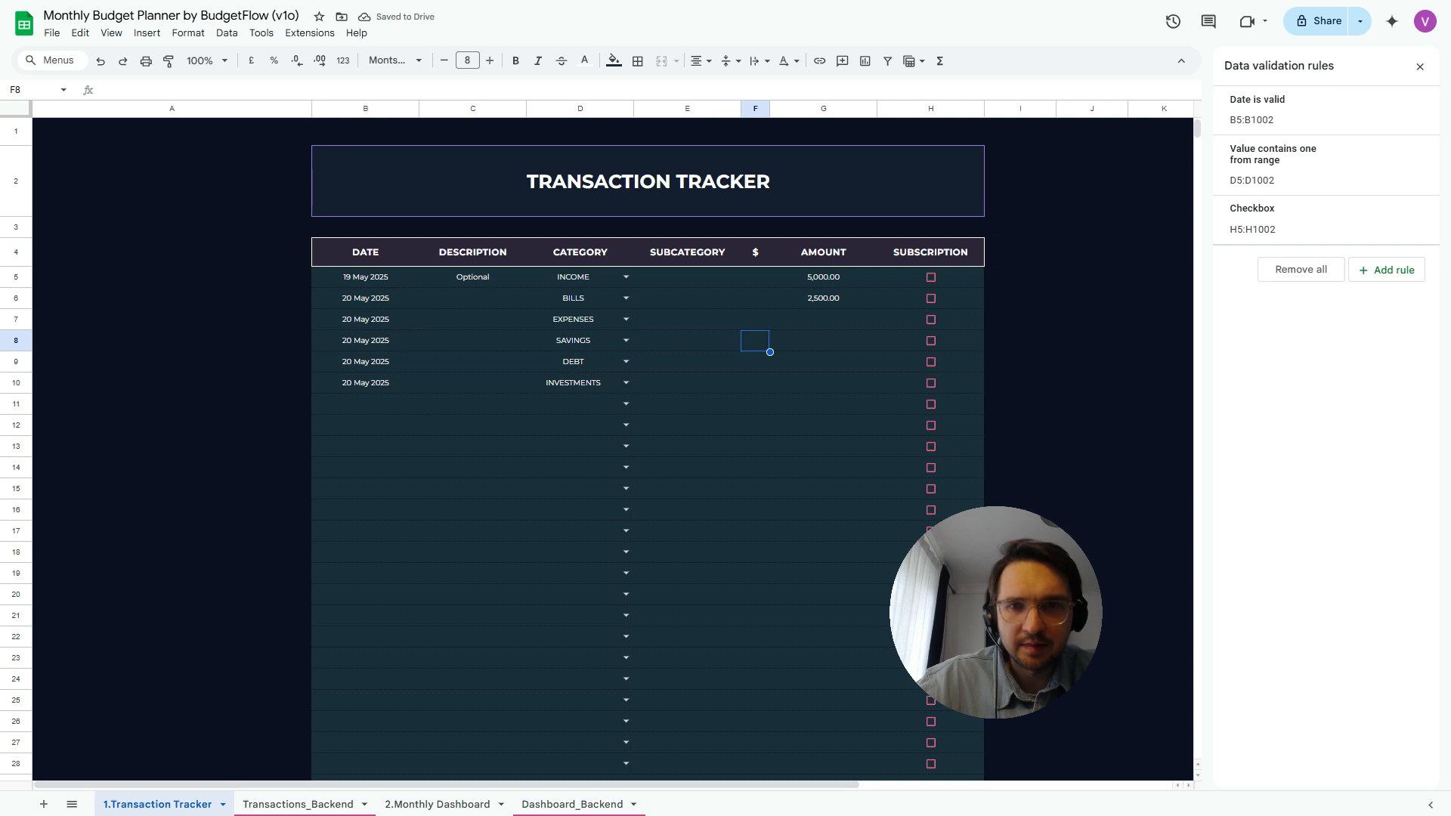
key("Right")
key("Up")
type("250")
key("Return")
type("100")
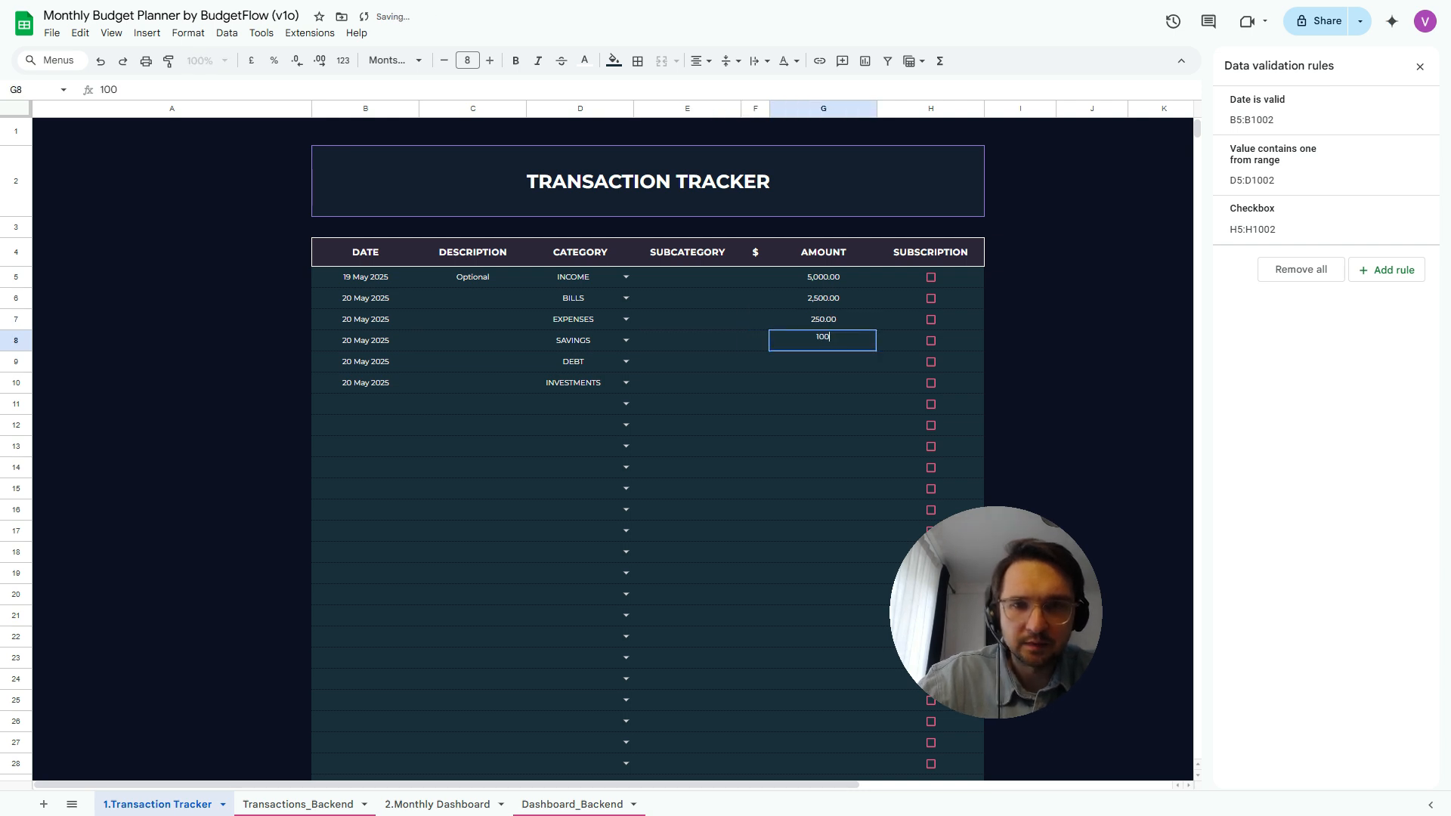
key("Return")
Enter 300 as the DEBT amount in G9 and 500 as the INVESTMENTS amount in G10
type("2,5")
type("00")
key("Return")
type("500")
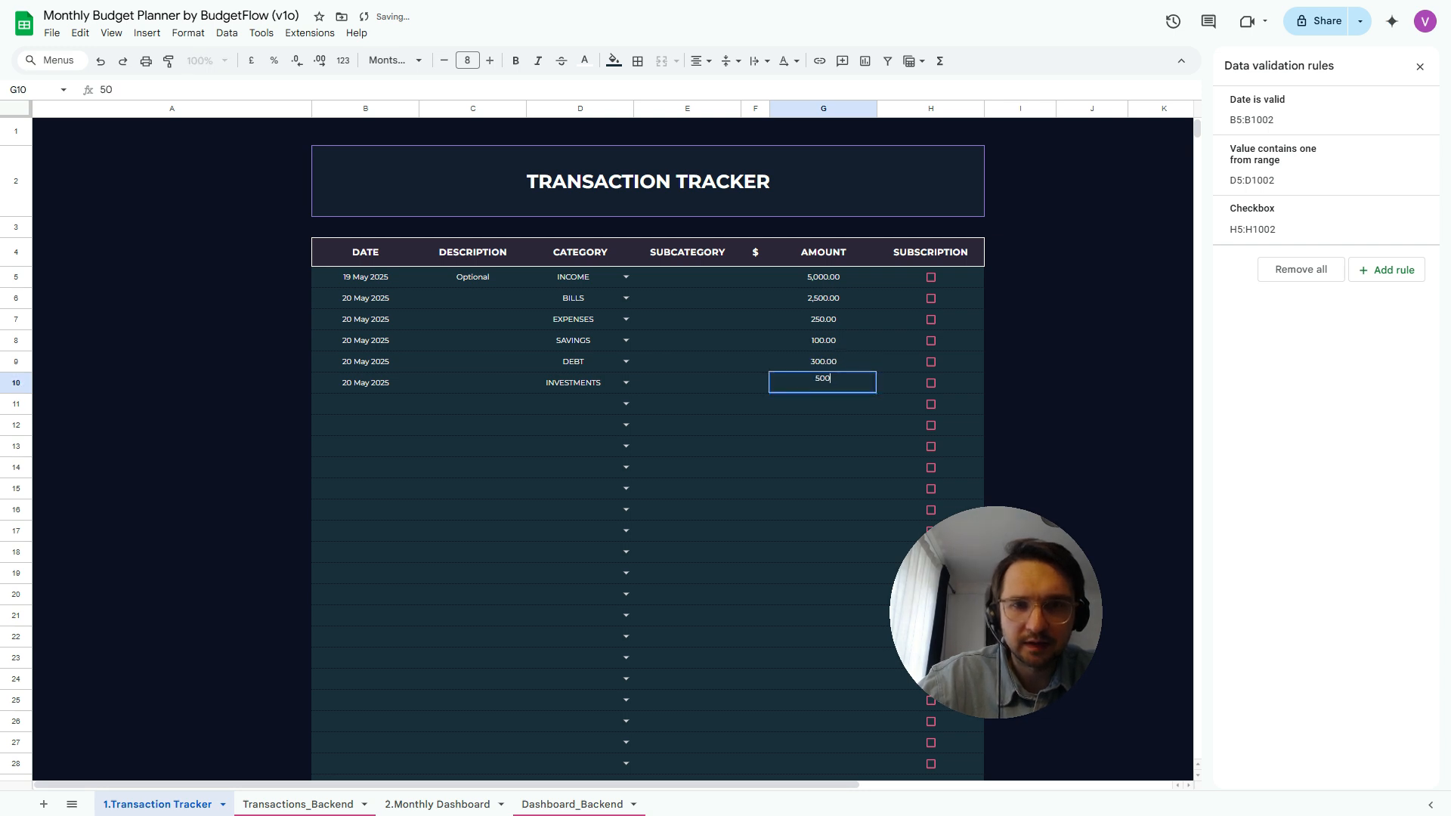
key("Return")
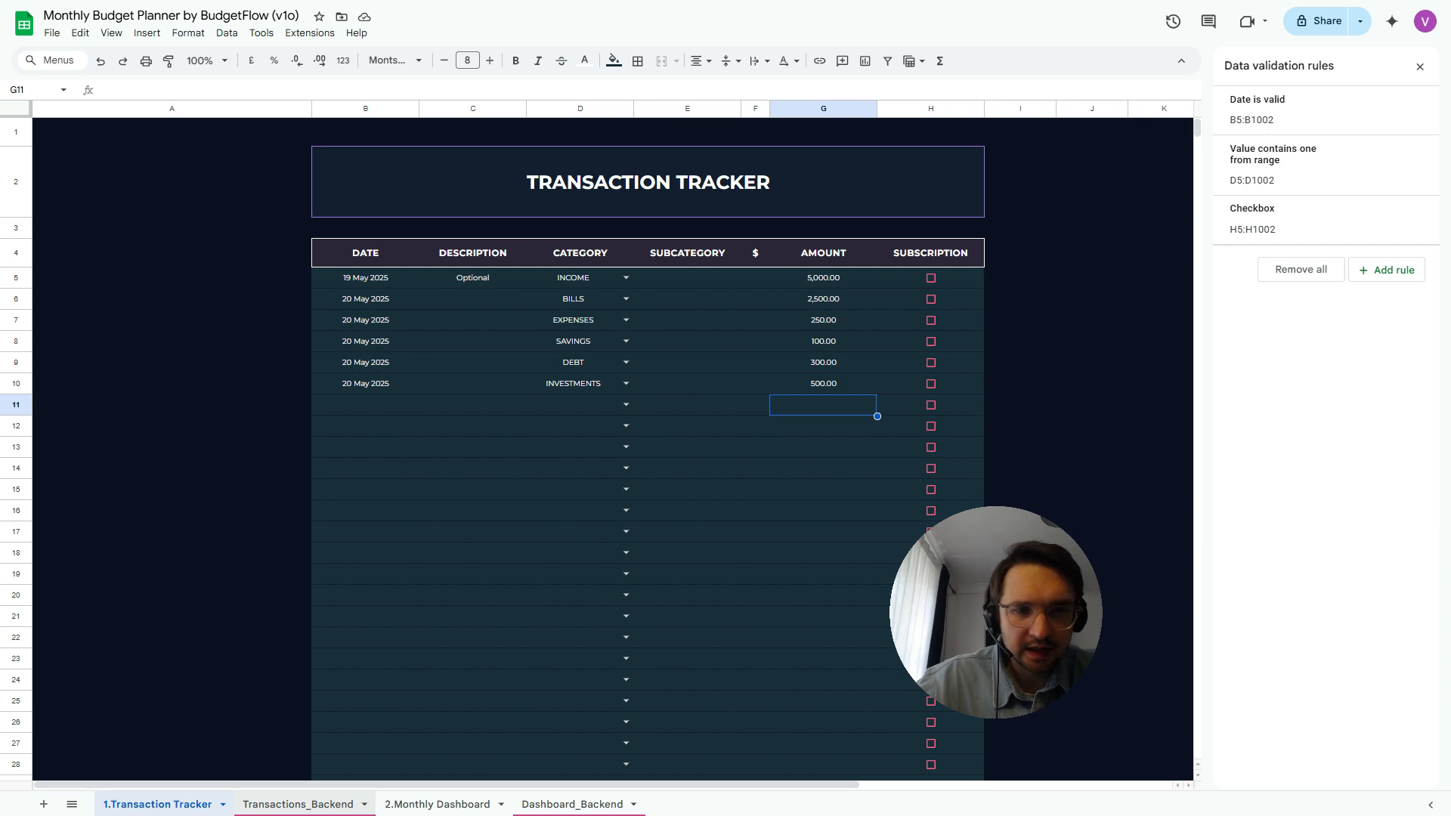
Enter the header EOMONTH in cell B20 of the Transactions_Backend sheet
left_click(298, 803)
scroll(597, 446, "down", 1)
scroll(597, 446, "up", 1)
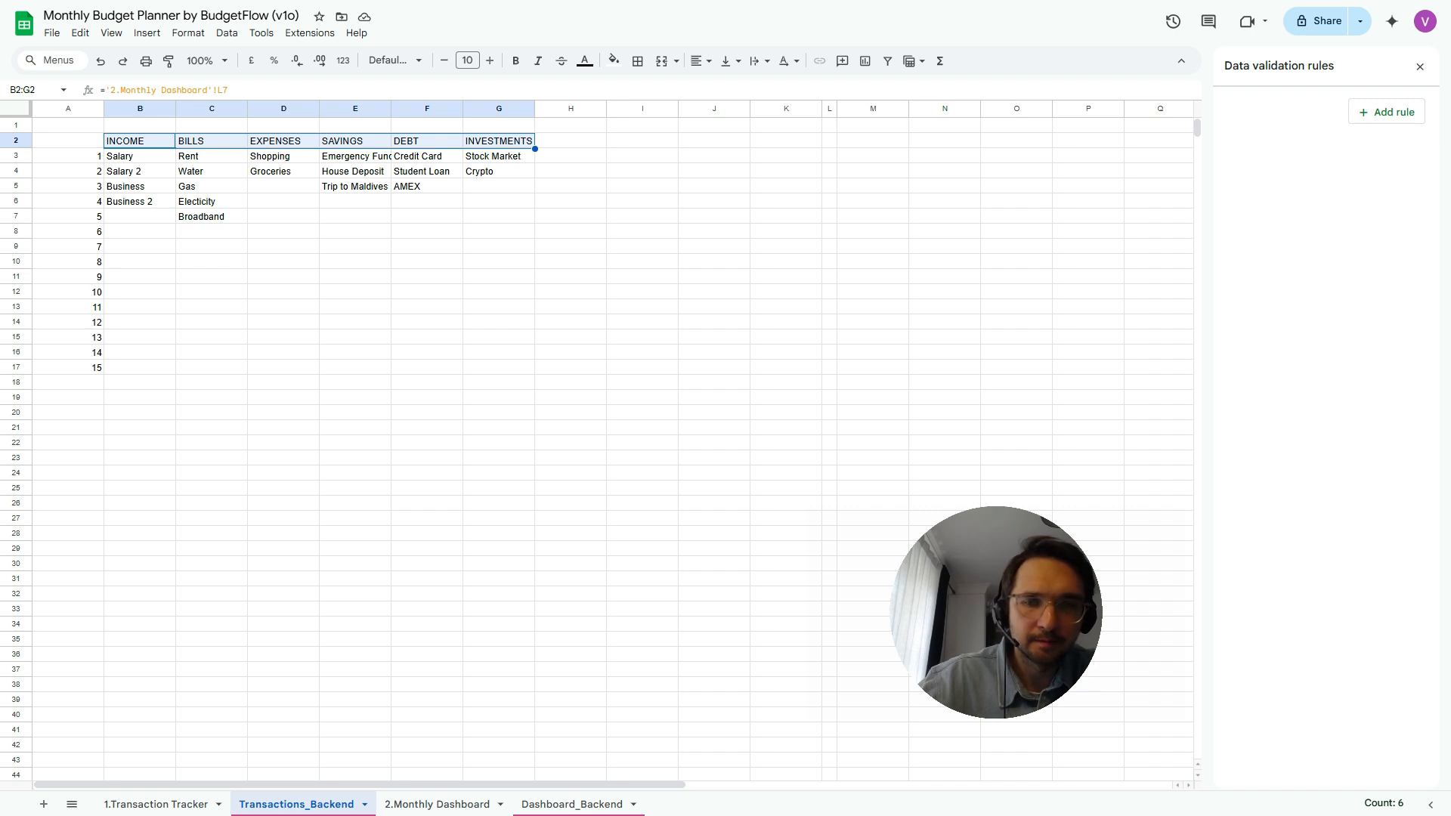
left_click(140, 412)
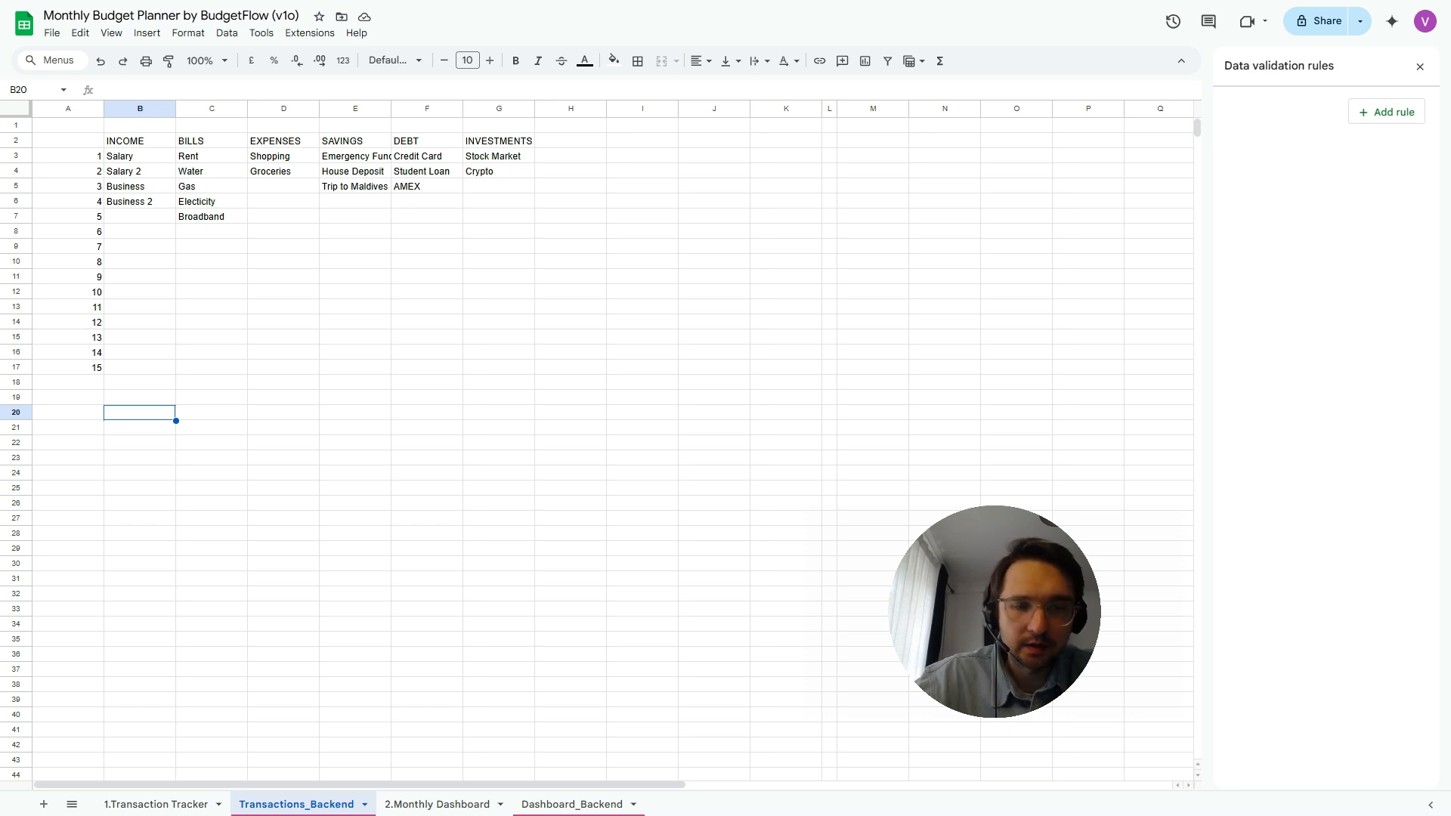
type("EOMO")
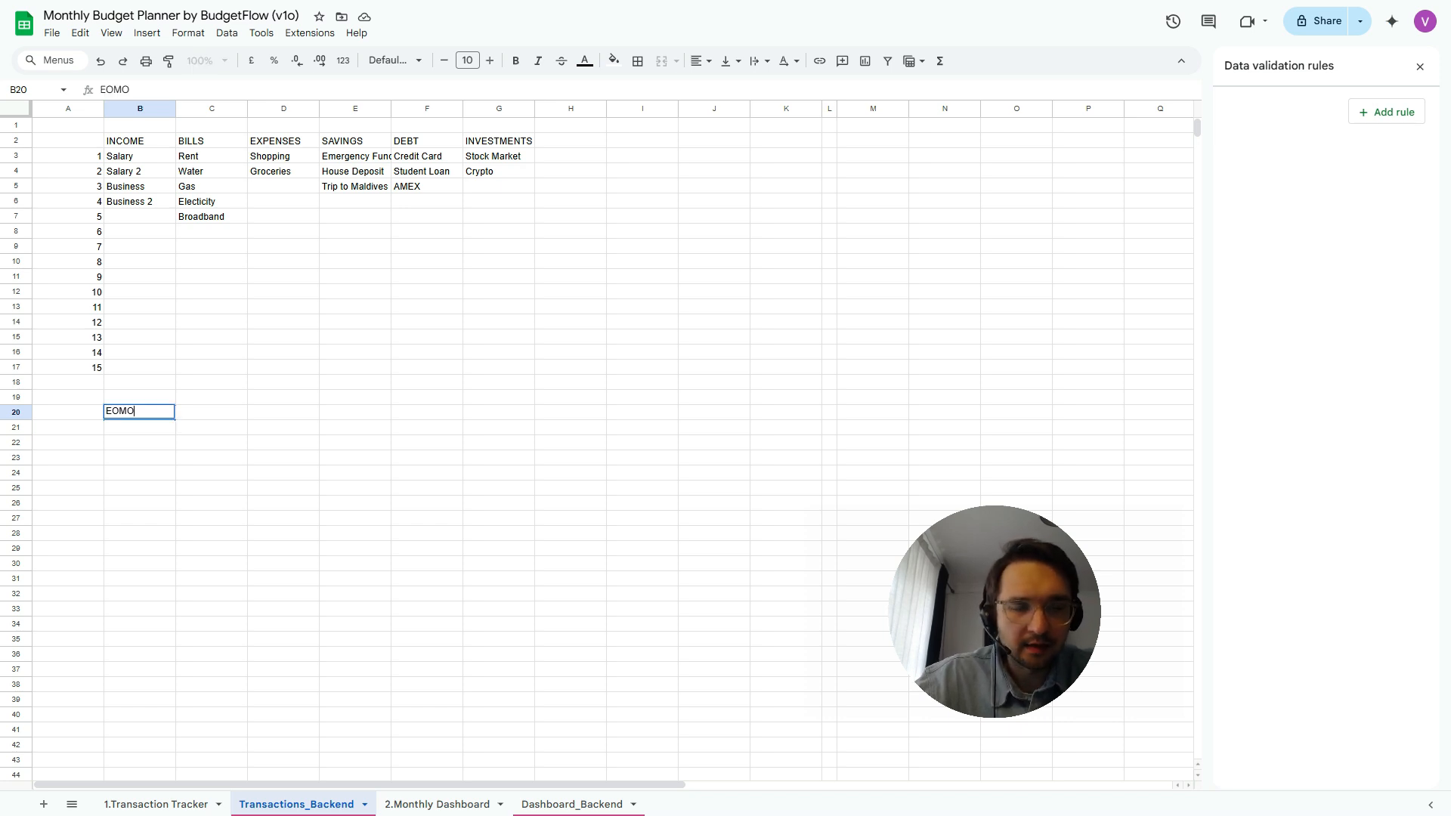
type("NTH")
key("Return")
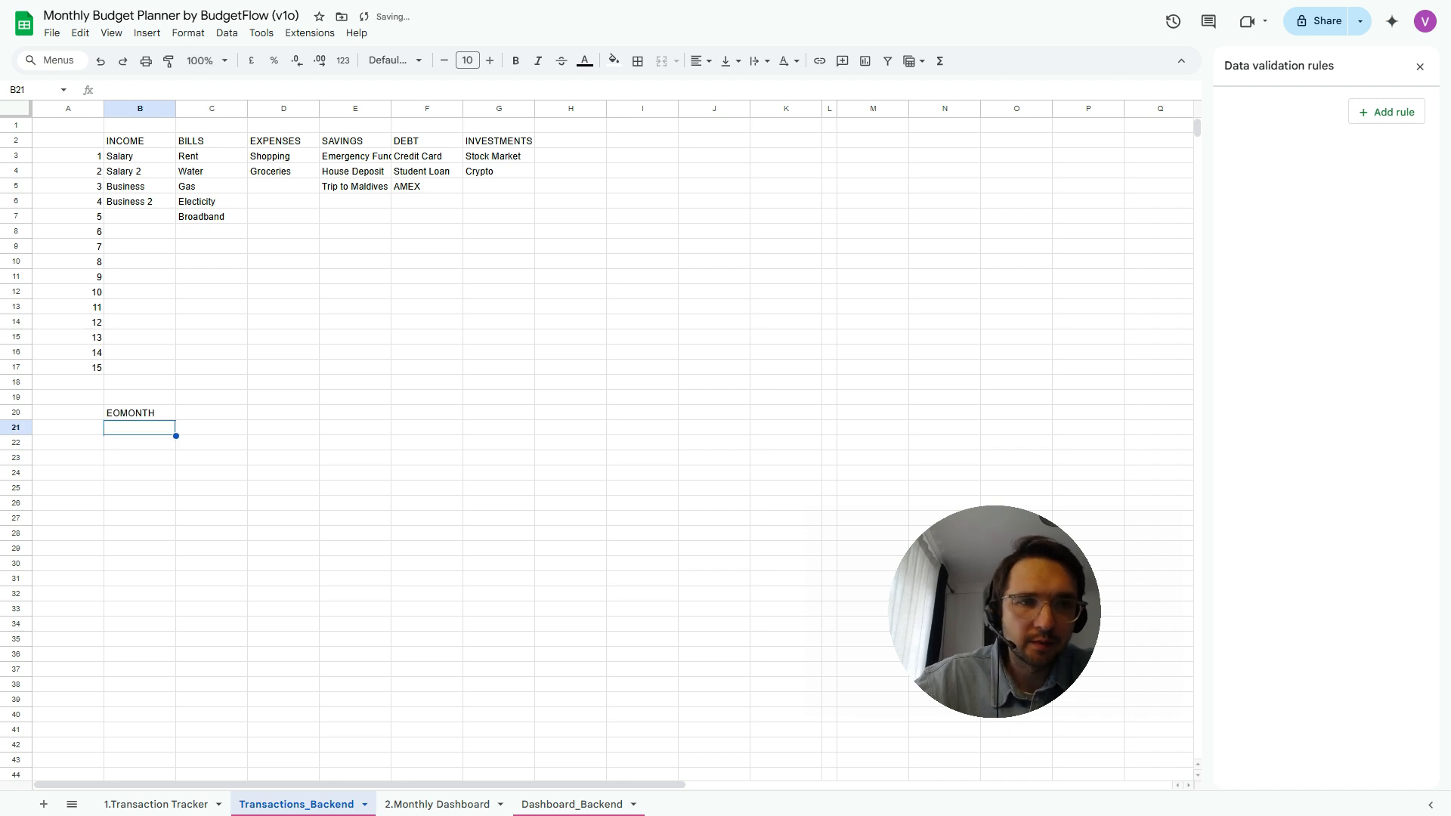
key("Up")
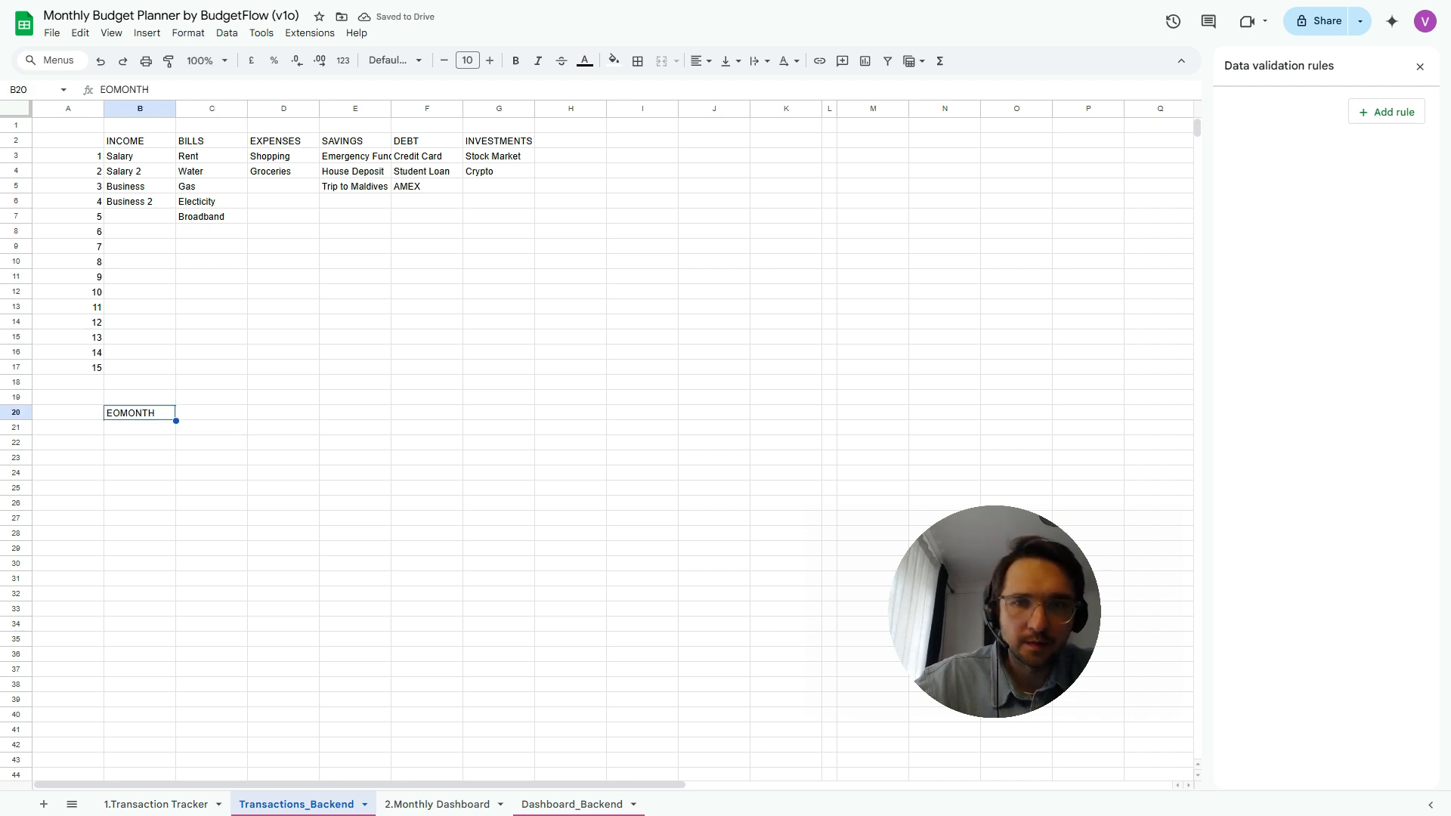
key("Right")
key("Left")
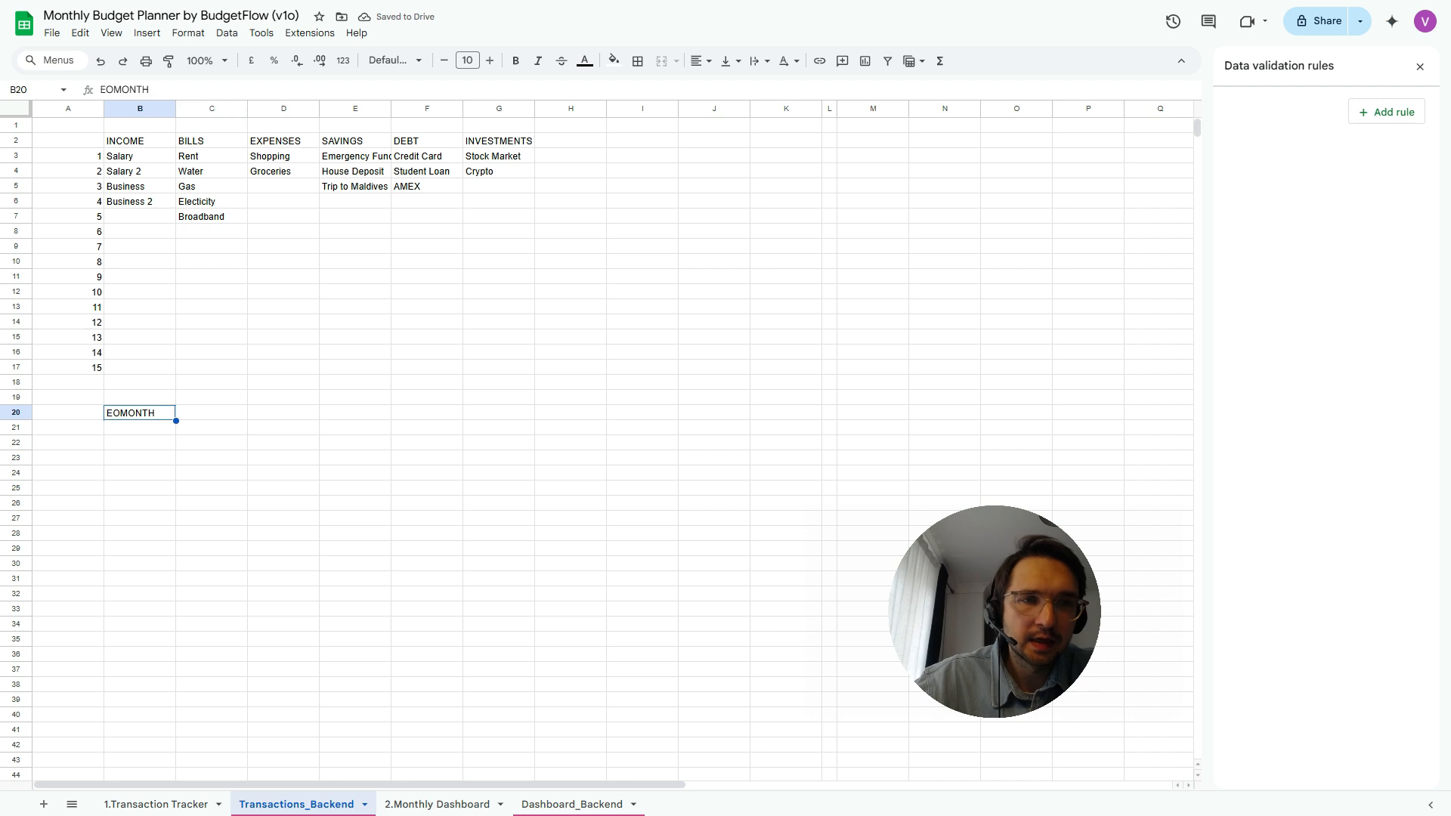
key("Right")
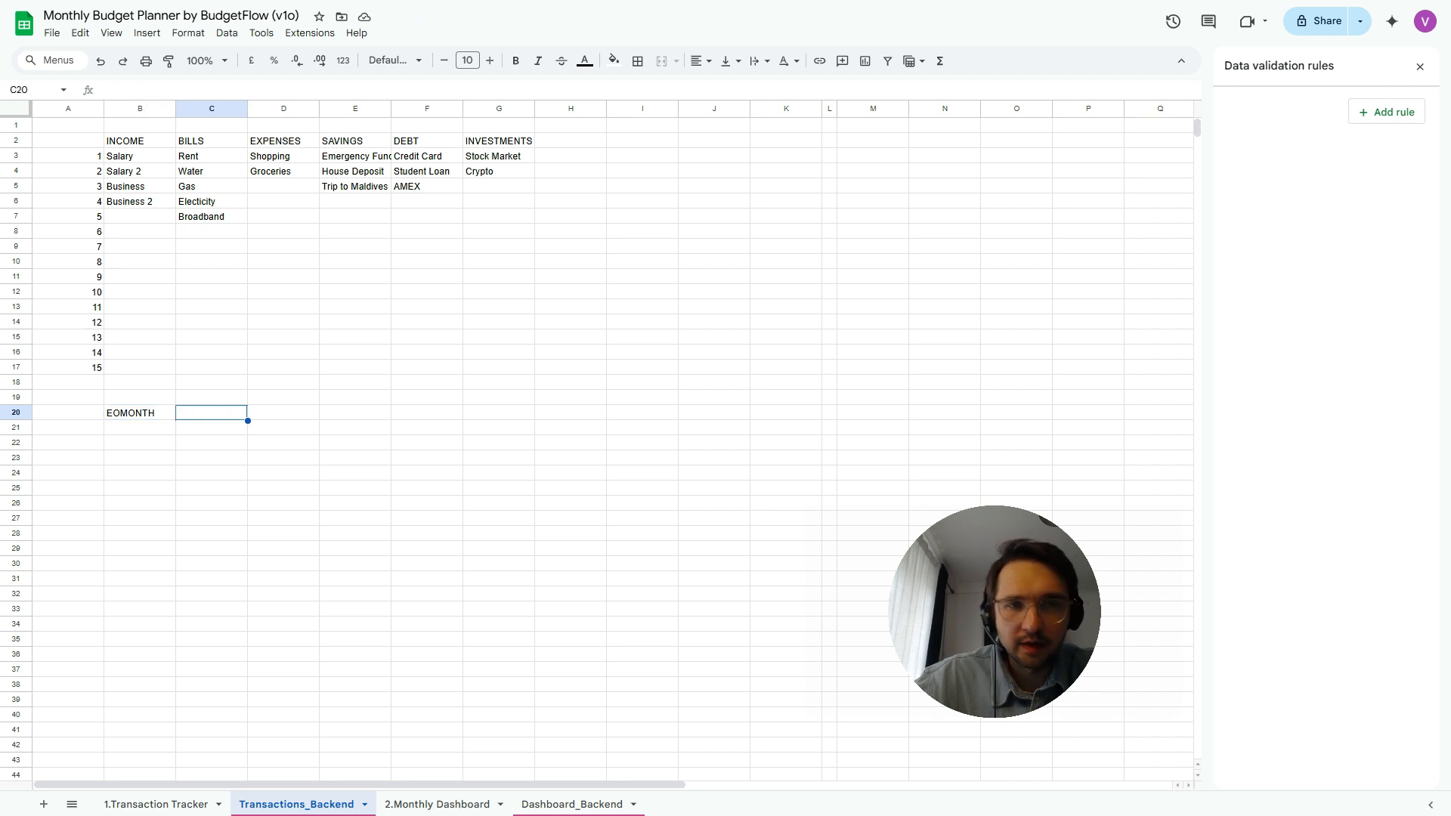
key("Left")
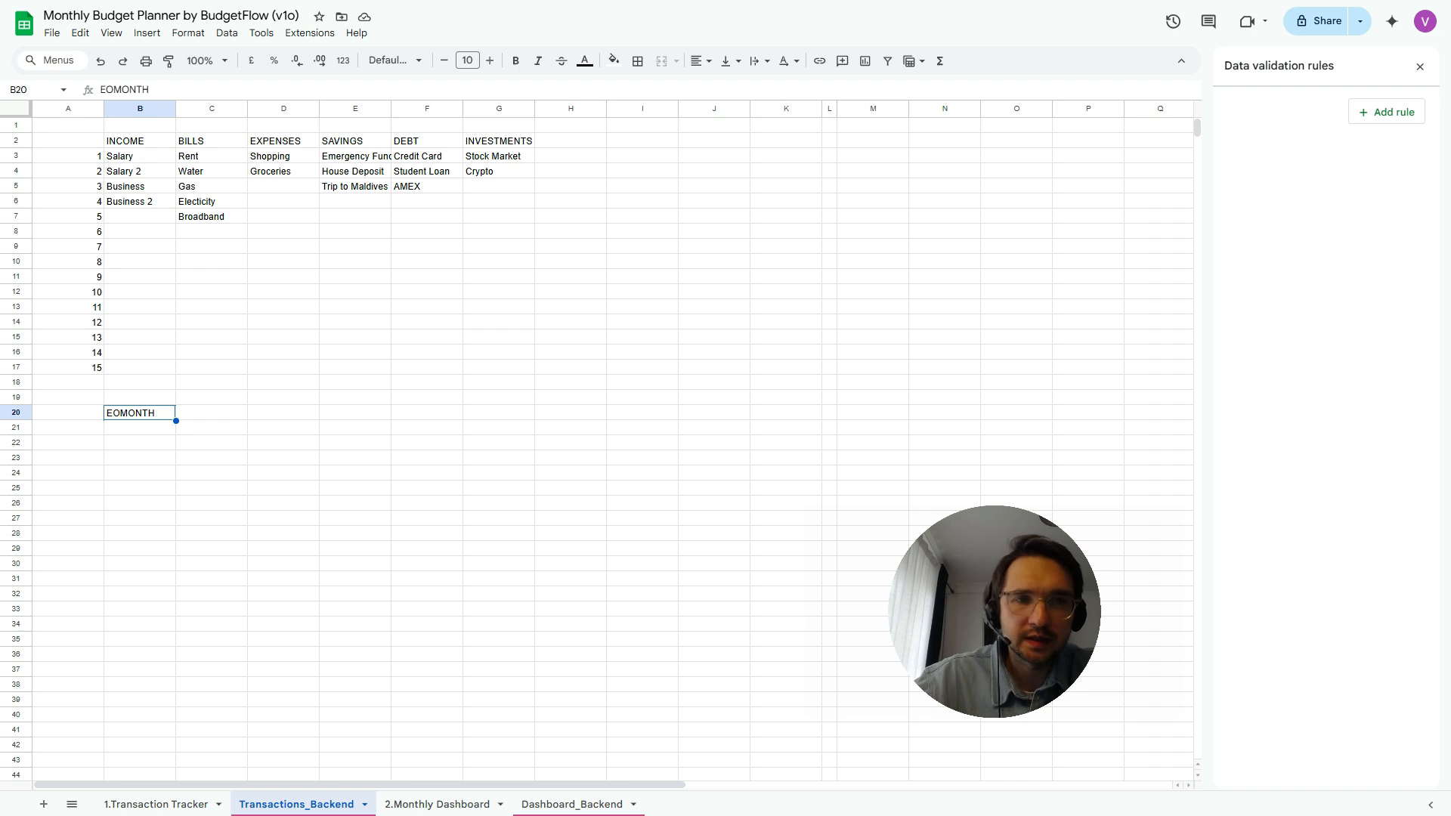
Link Transactions_Backend cell C20 to the DATE header with the formula ='1.Transaction Tracker'!B4
key("Right")
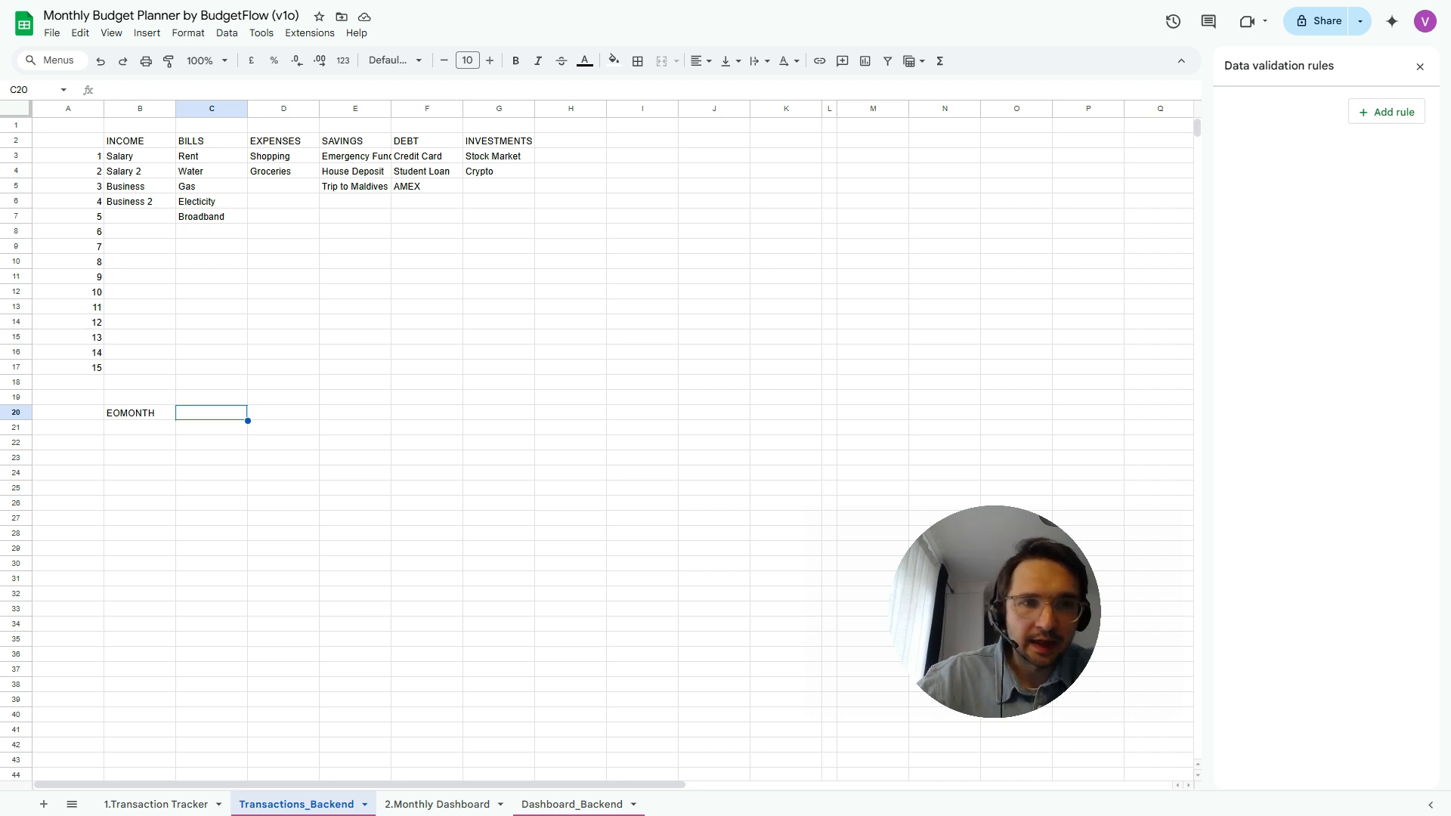
type("=")
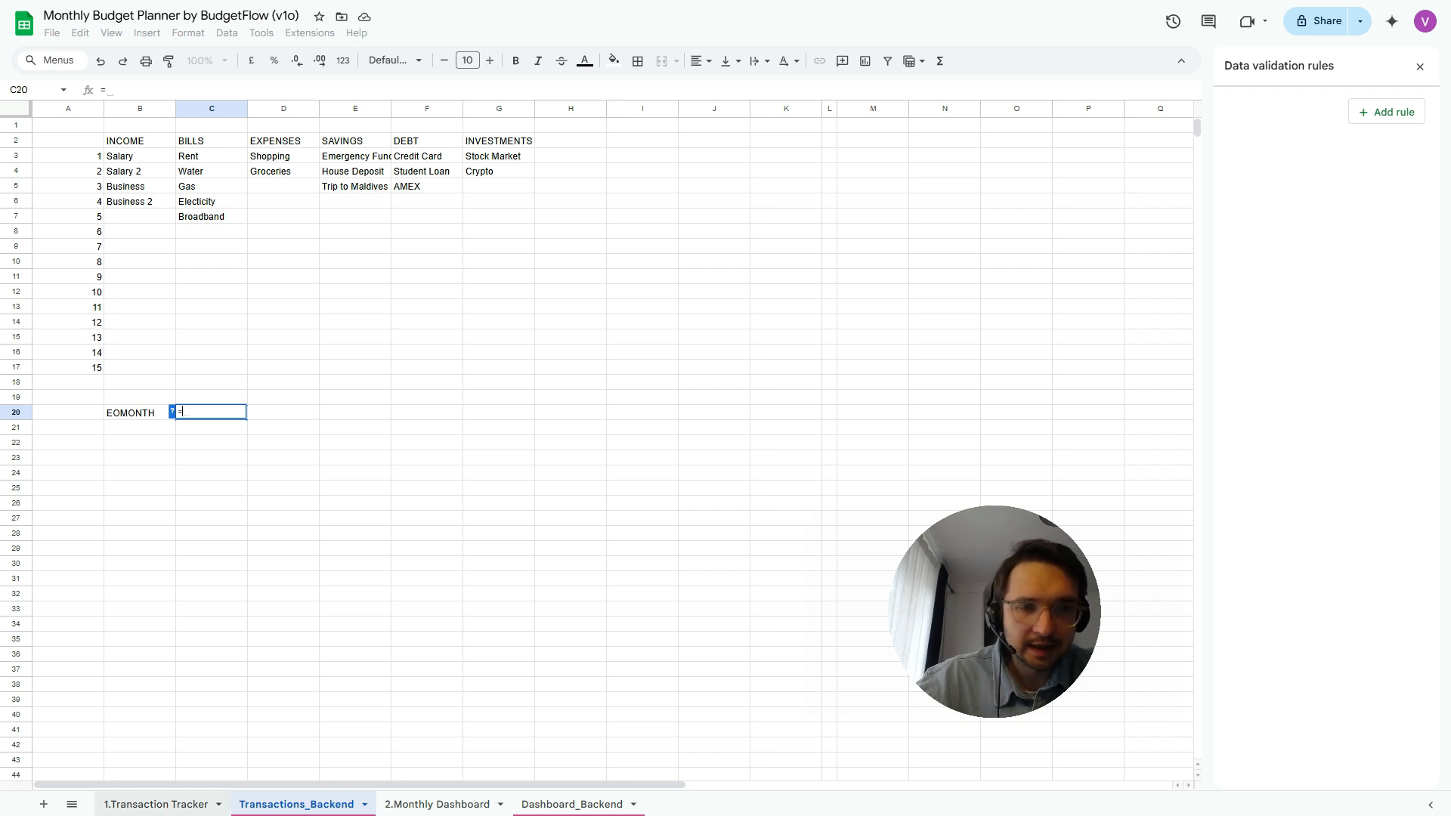
left_click(156, 803)
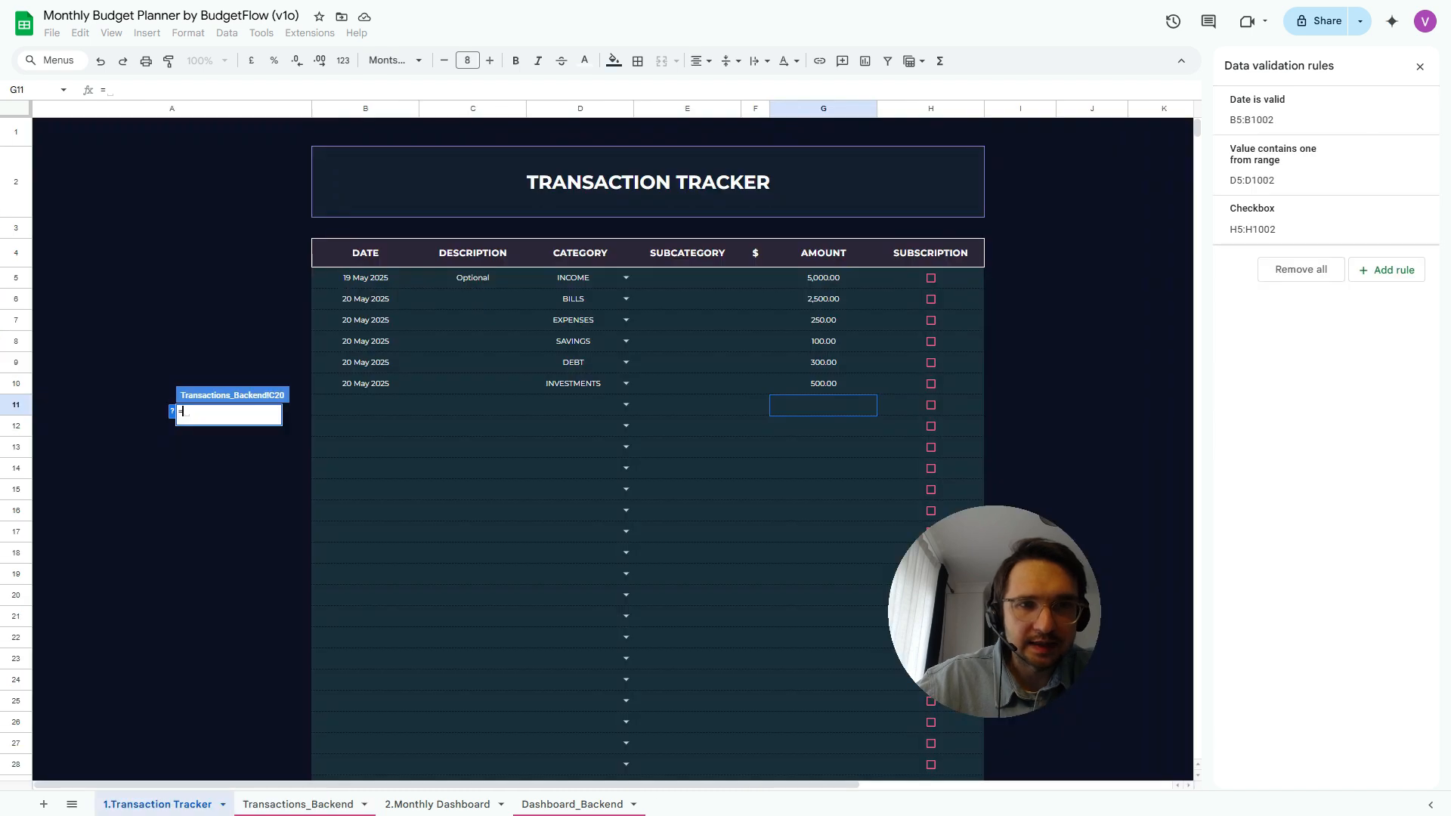
left_click(366, 253)
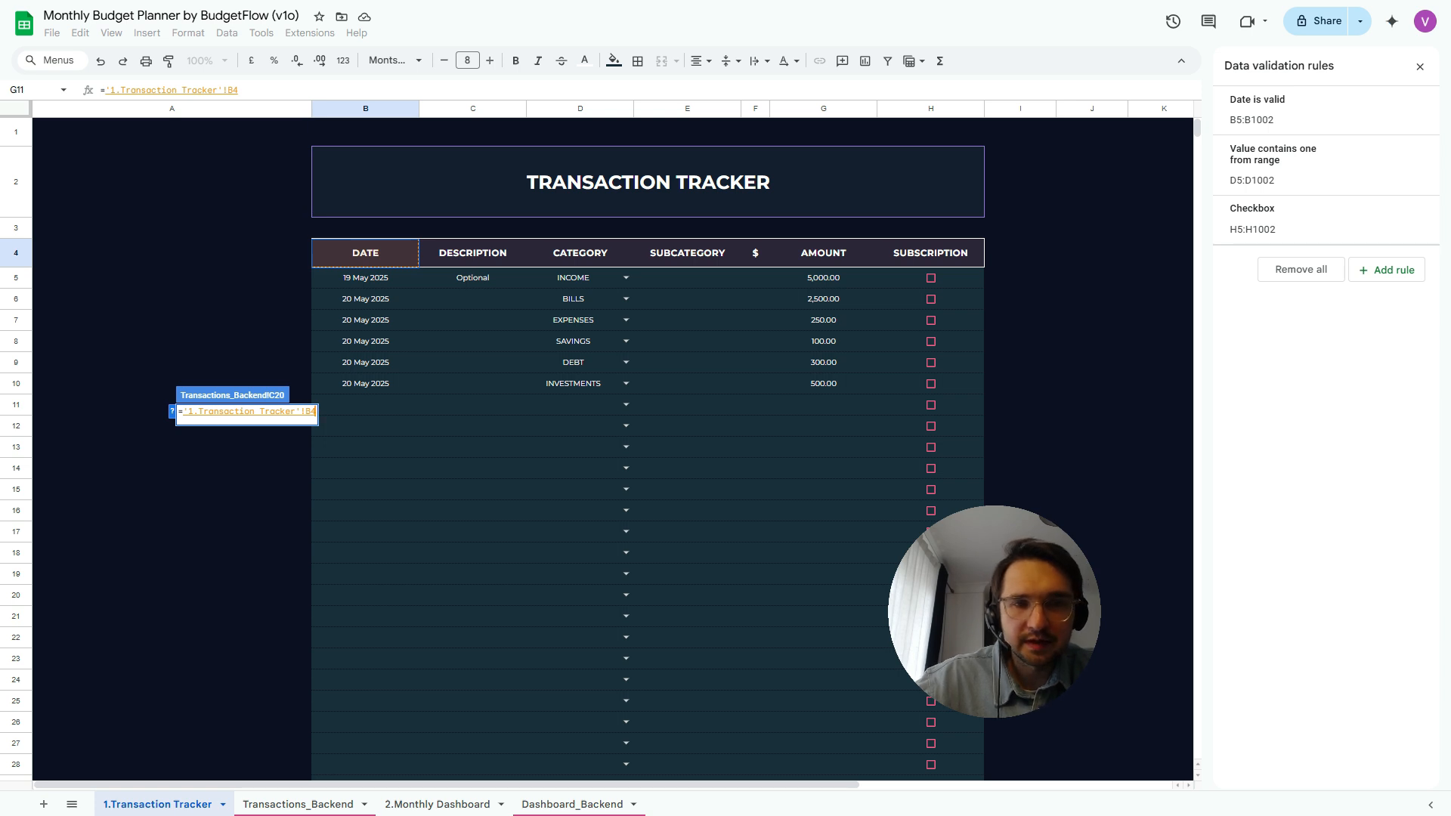
key("Return")
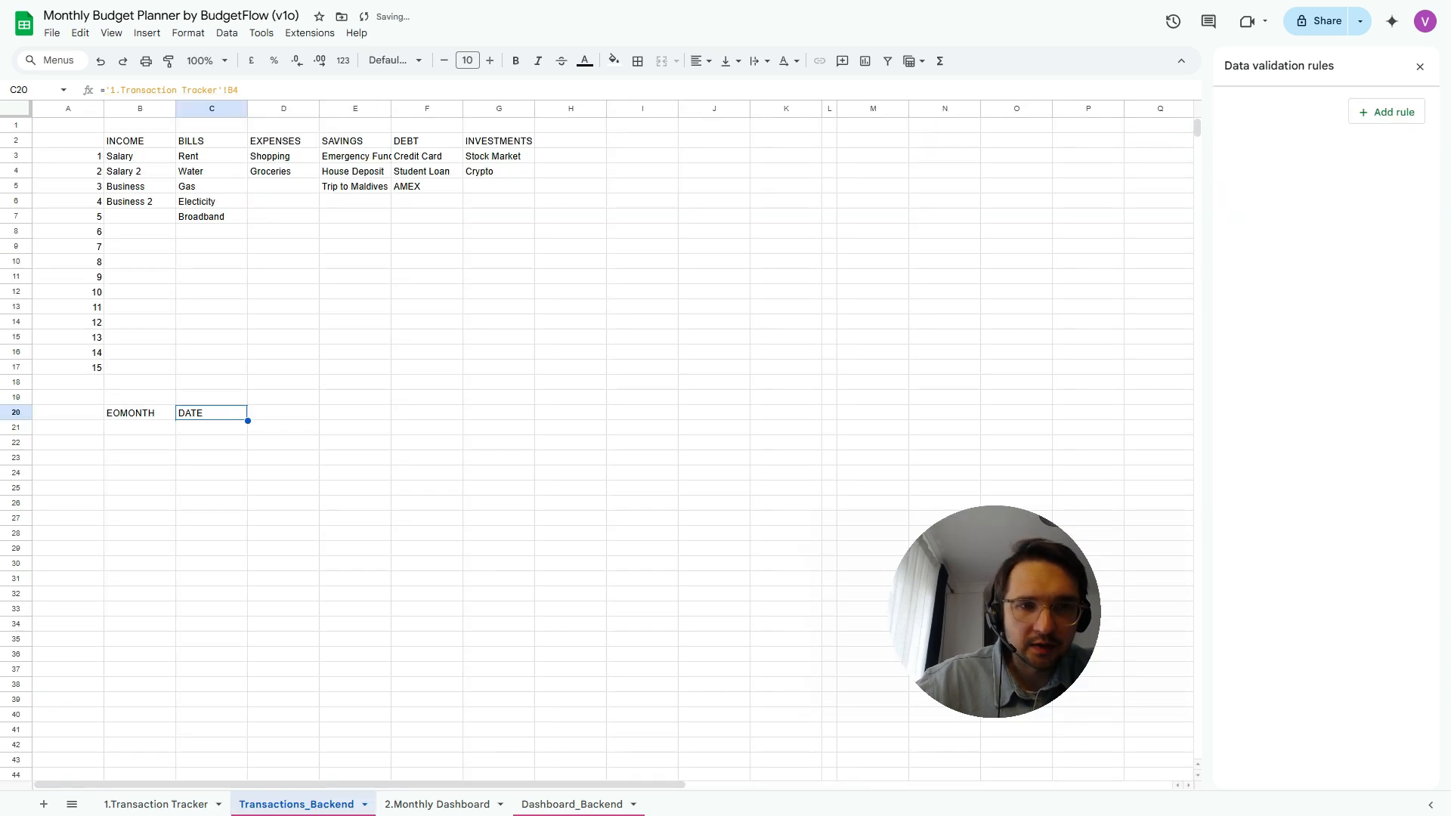
Copy the header link in C20 across to G20 to bring in the tracker headers from DESCRIPTION to the currency symbol
key("ctrl+c")
key("shift+Right")
key("shift+Right")
key("shift+Right")
key("shift+Right")
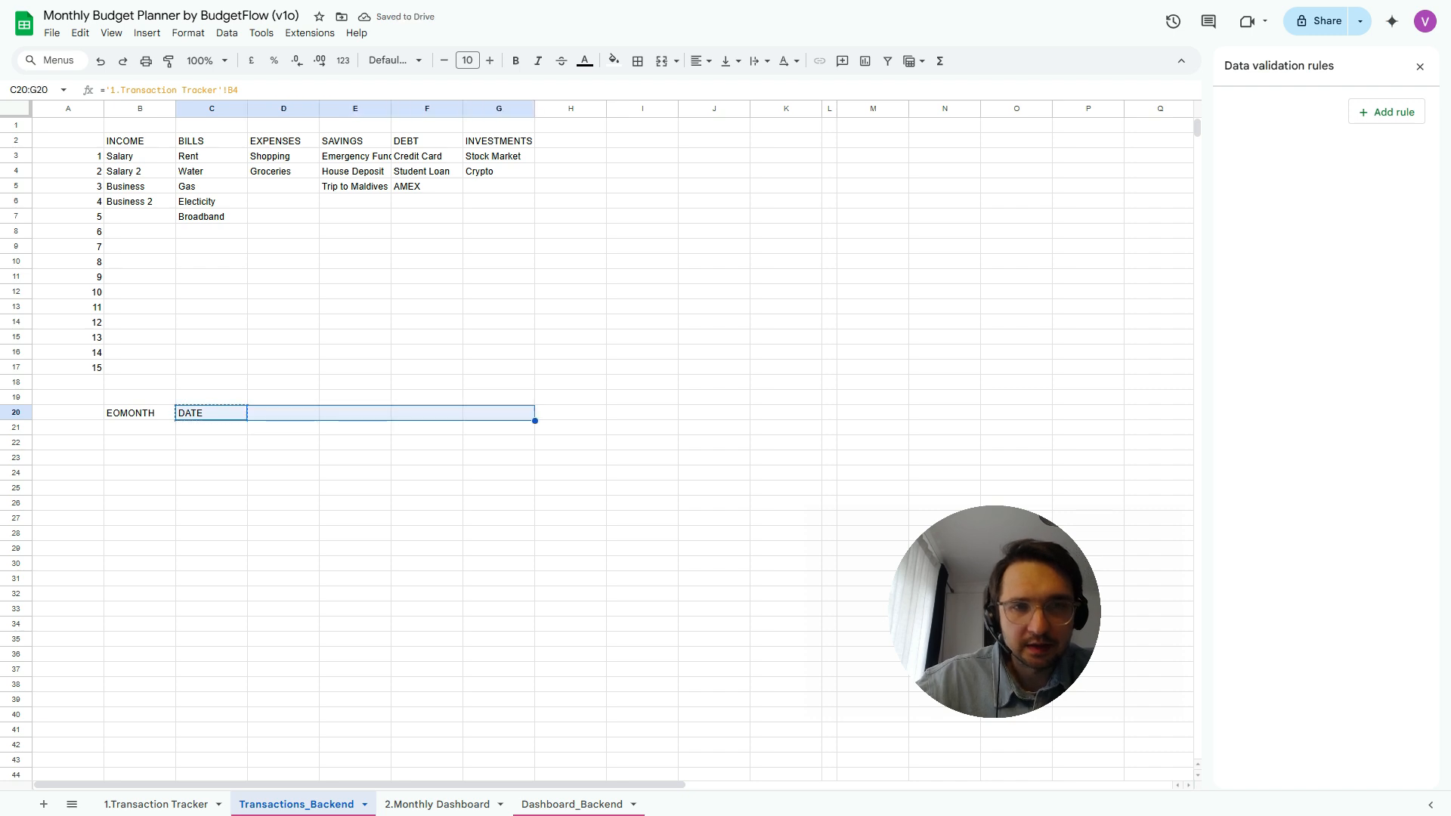
key("ctrl+v")
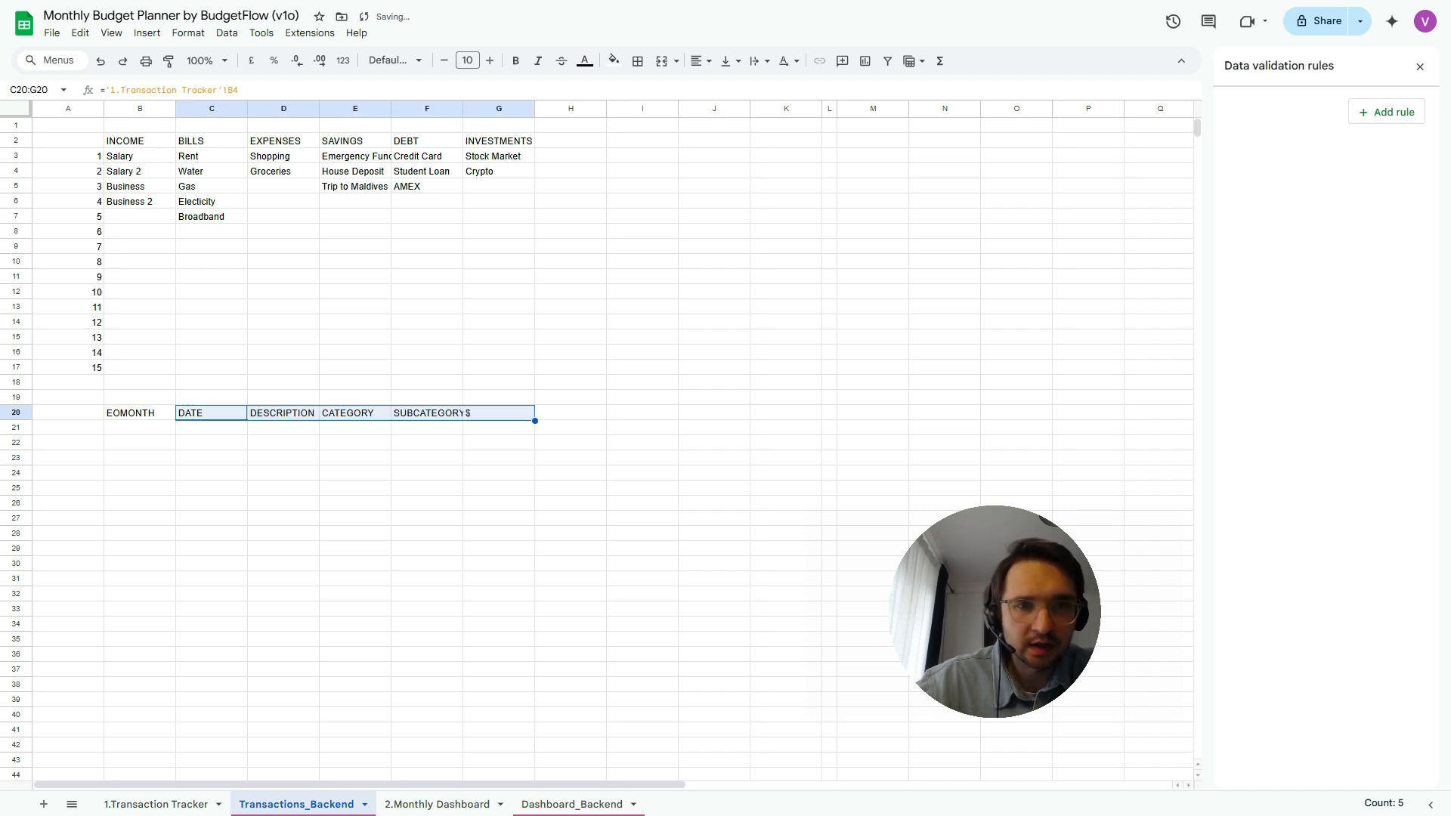
Extend the copied header links from G20 into H20 and I20 for AMOUNT and SUBSCRIPTION
key("Right")
left_click(499, 414)
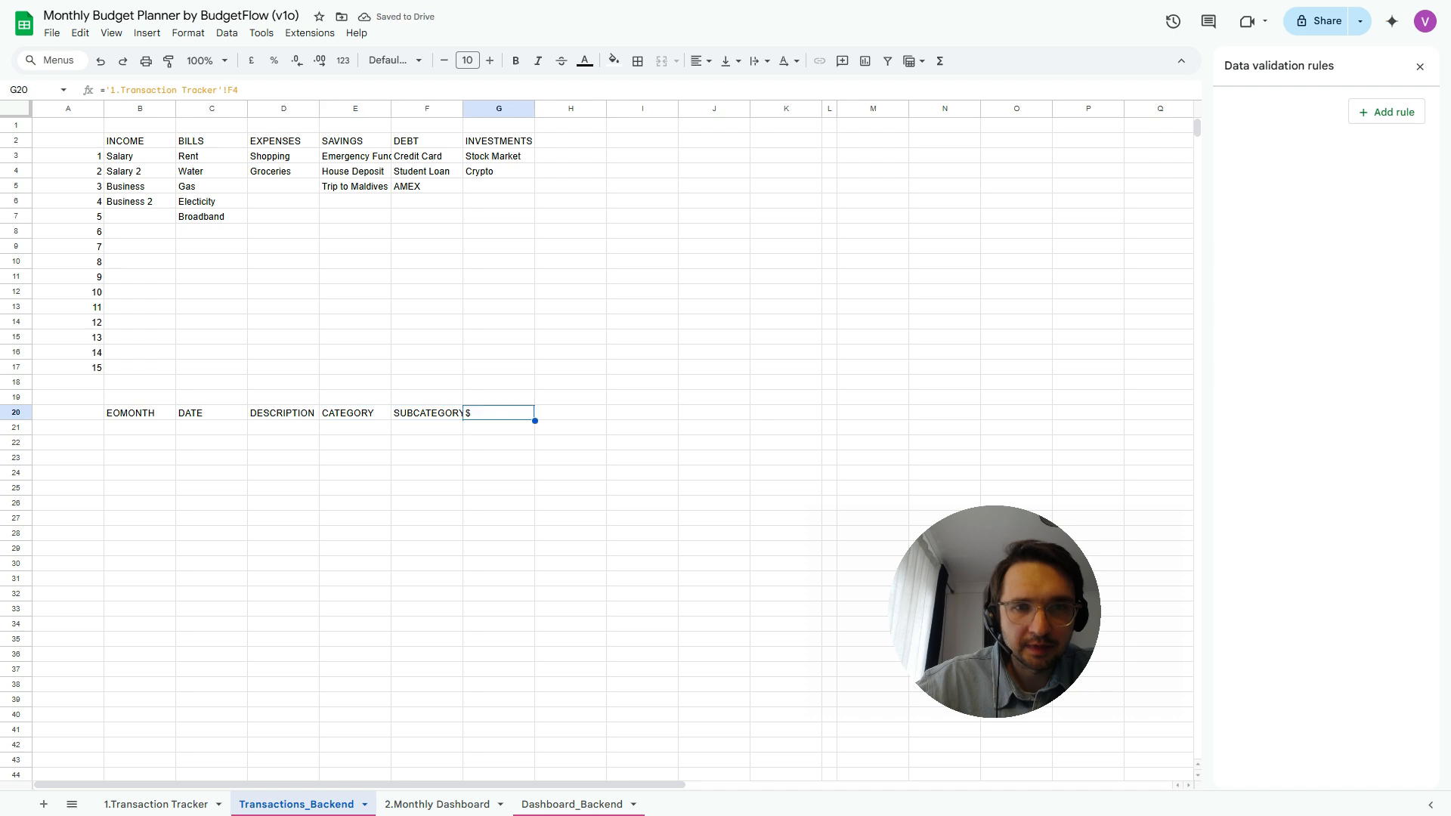
key("ctrl+c")
key("Right")
key("ctrl+v")
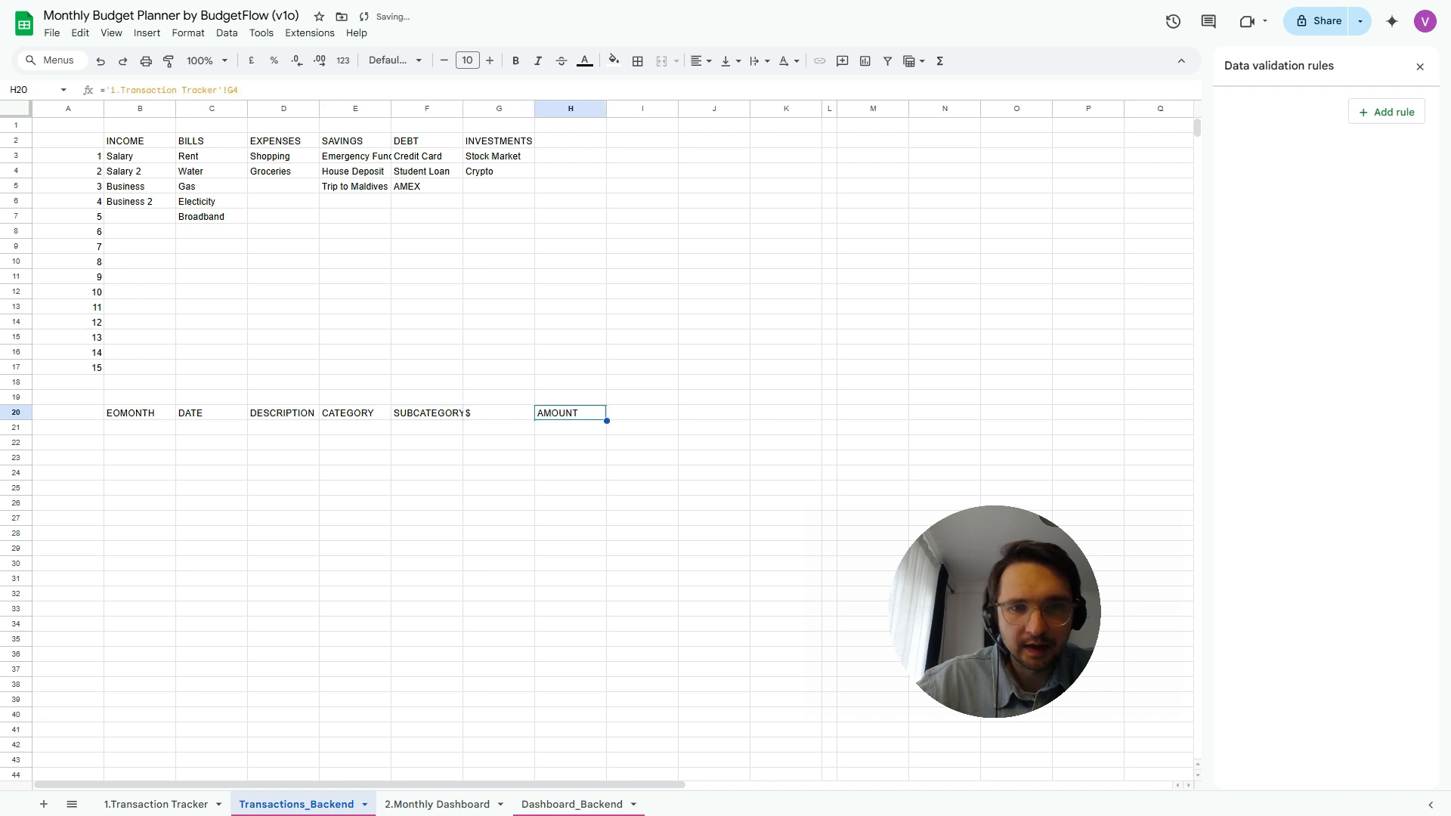
key("ctrl+c")
key("Right")
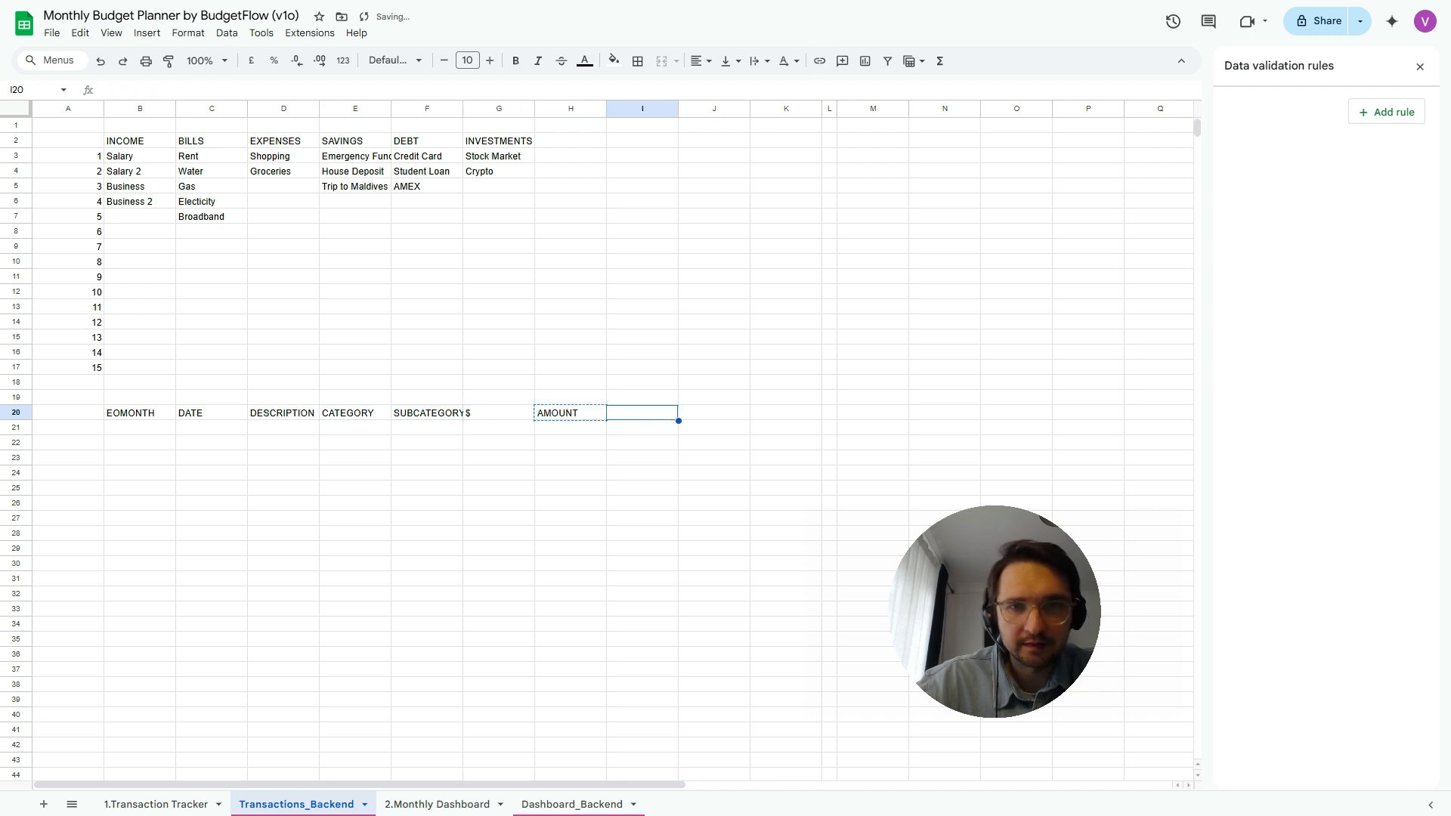
key("ctrl+v")
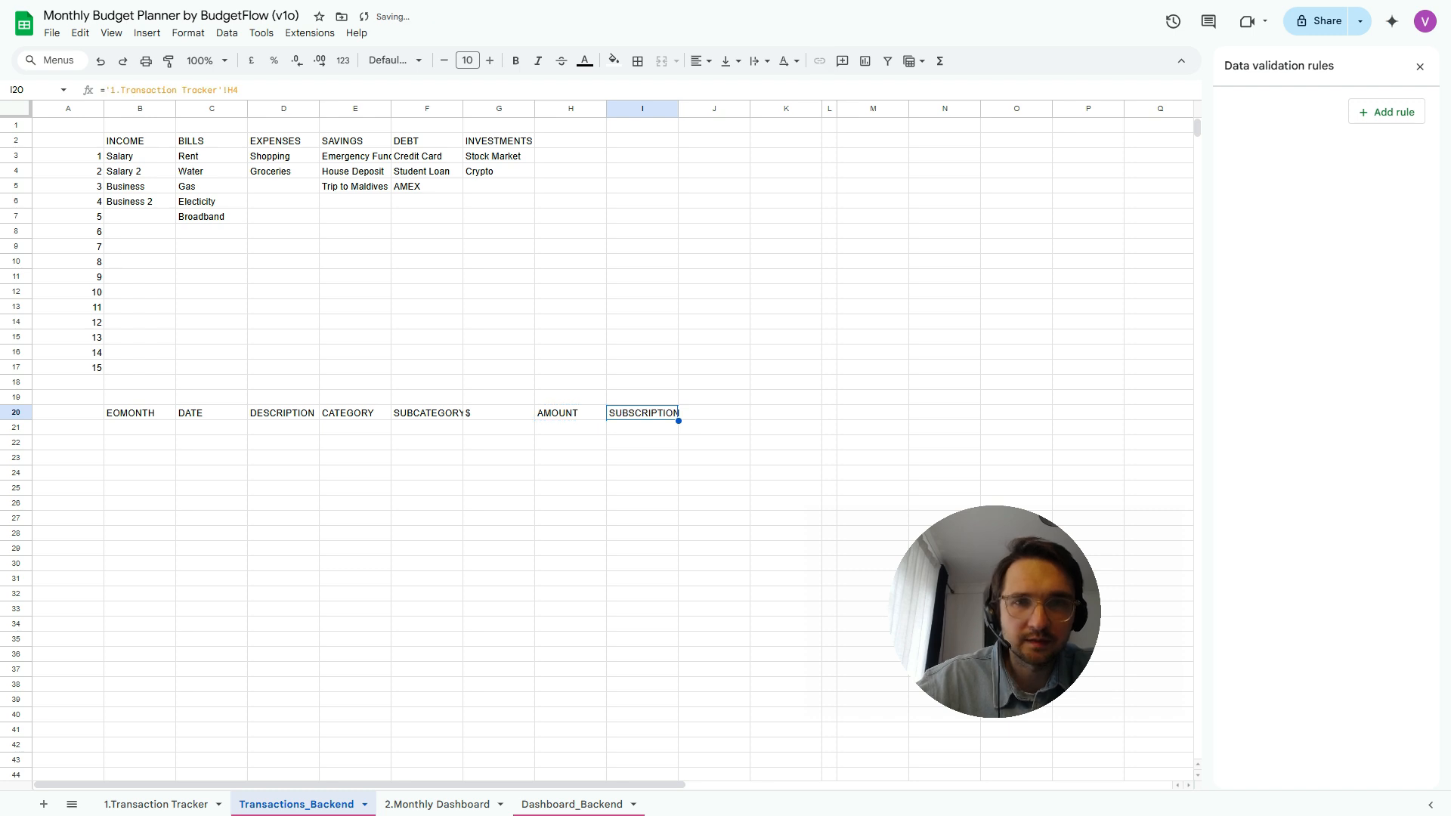
Make the transaction table headers in B20:I20 bold, from EOMONTH to SUBSCRIPTION
left_click(786, 202)
left_click_drag(139, 413, 643, 413)
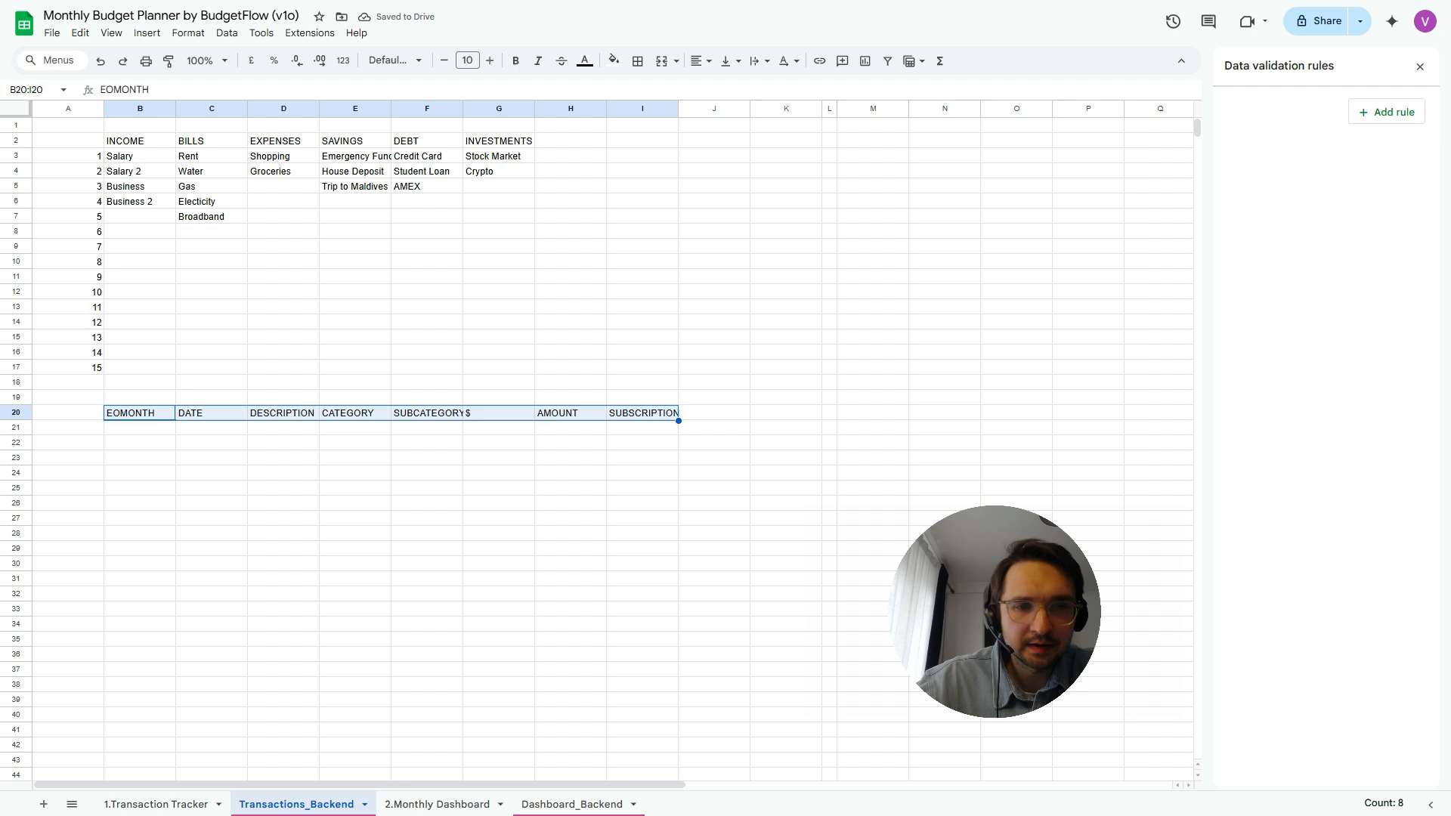
key("ctrl+b")
key("Right")
key("Right")
key("Right")
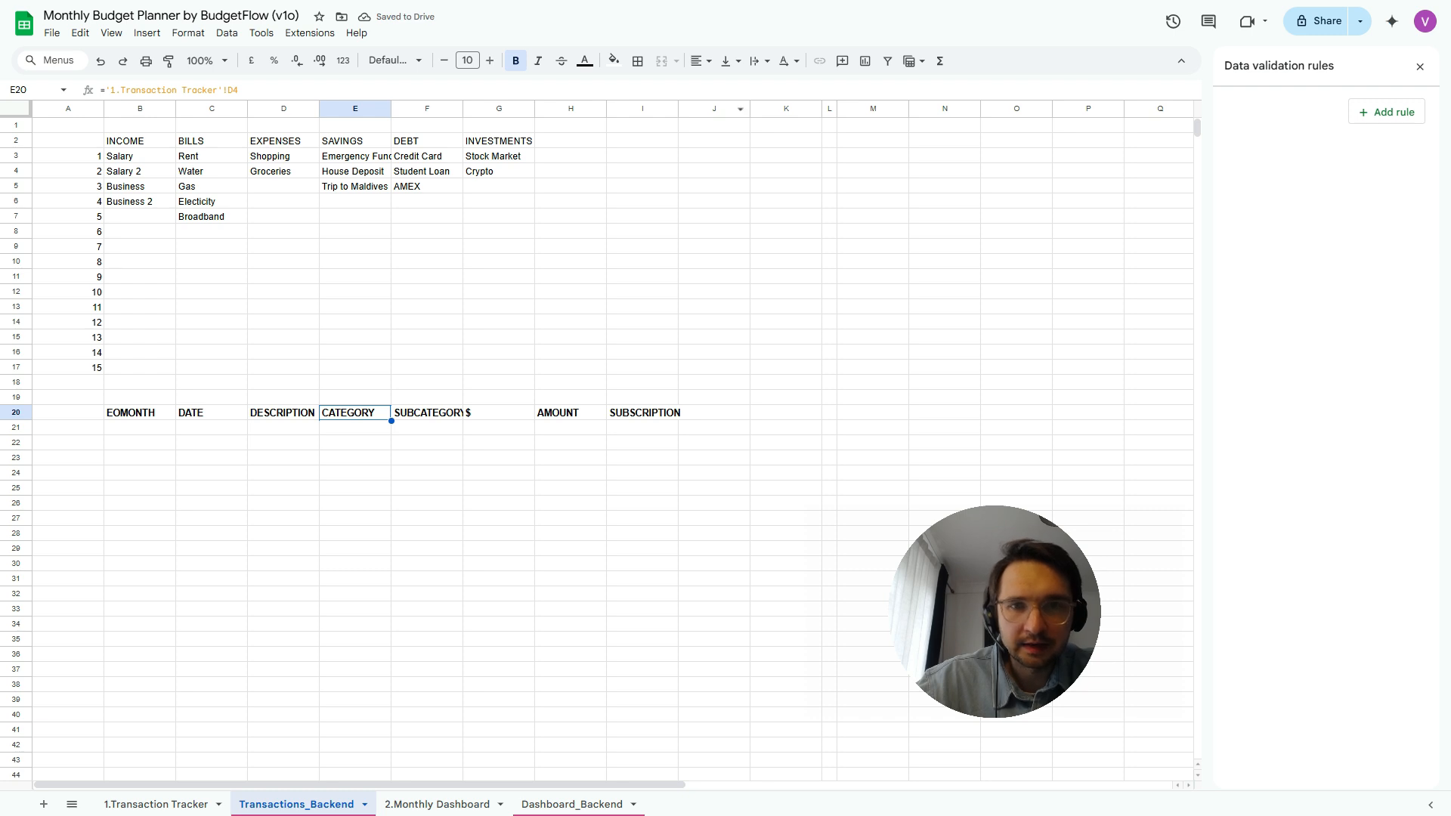
Delete the empty columns J and K beside the SUBSCRIPTION column
left_click_drag(714, 109, 786, 109)
right_click(715, 110)
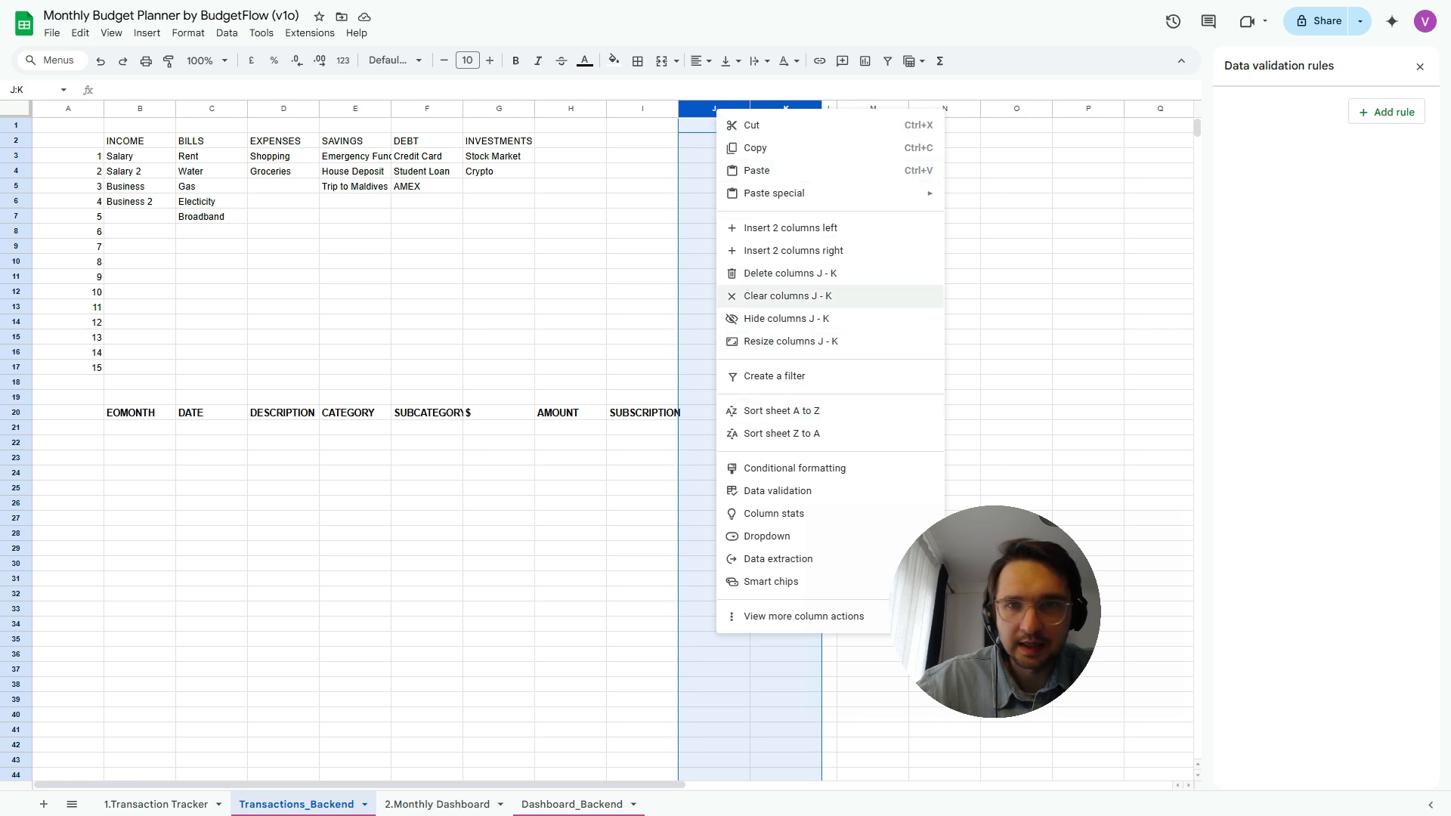
left_click(790, 273)
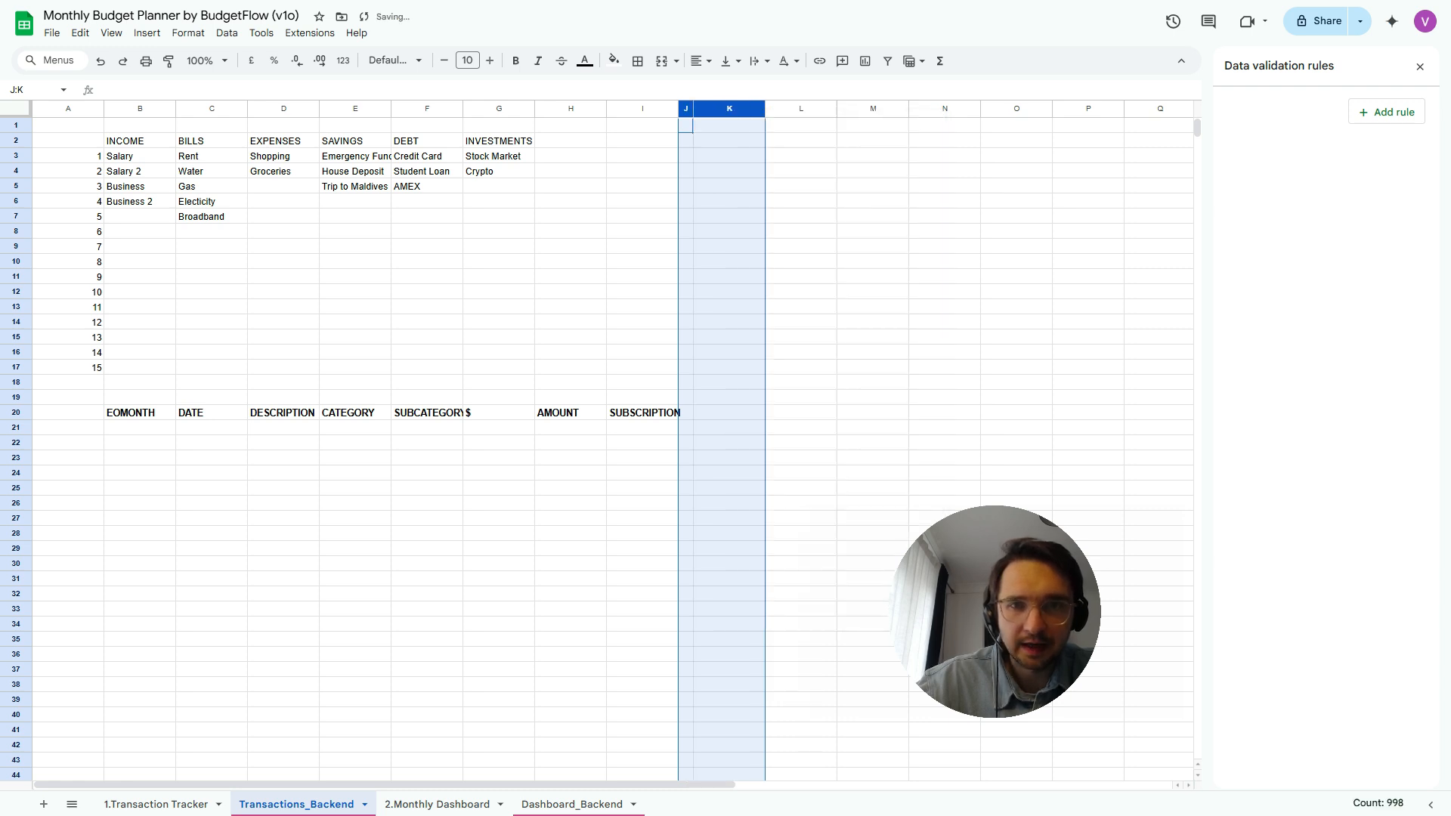
left_click(729, 413)
key("Right")
key("Right")
key("Left")
key("Left")
key("Left")
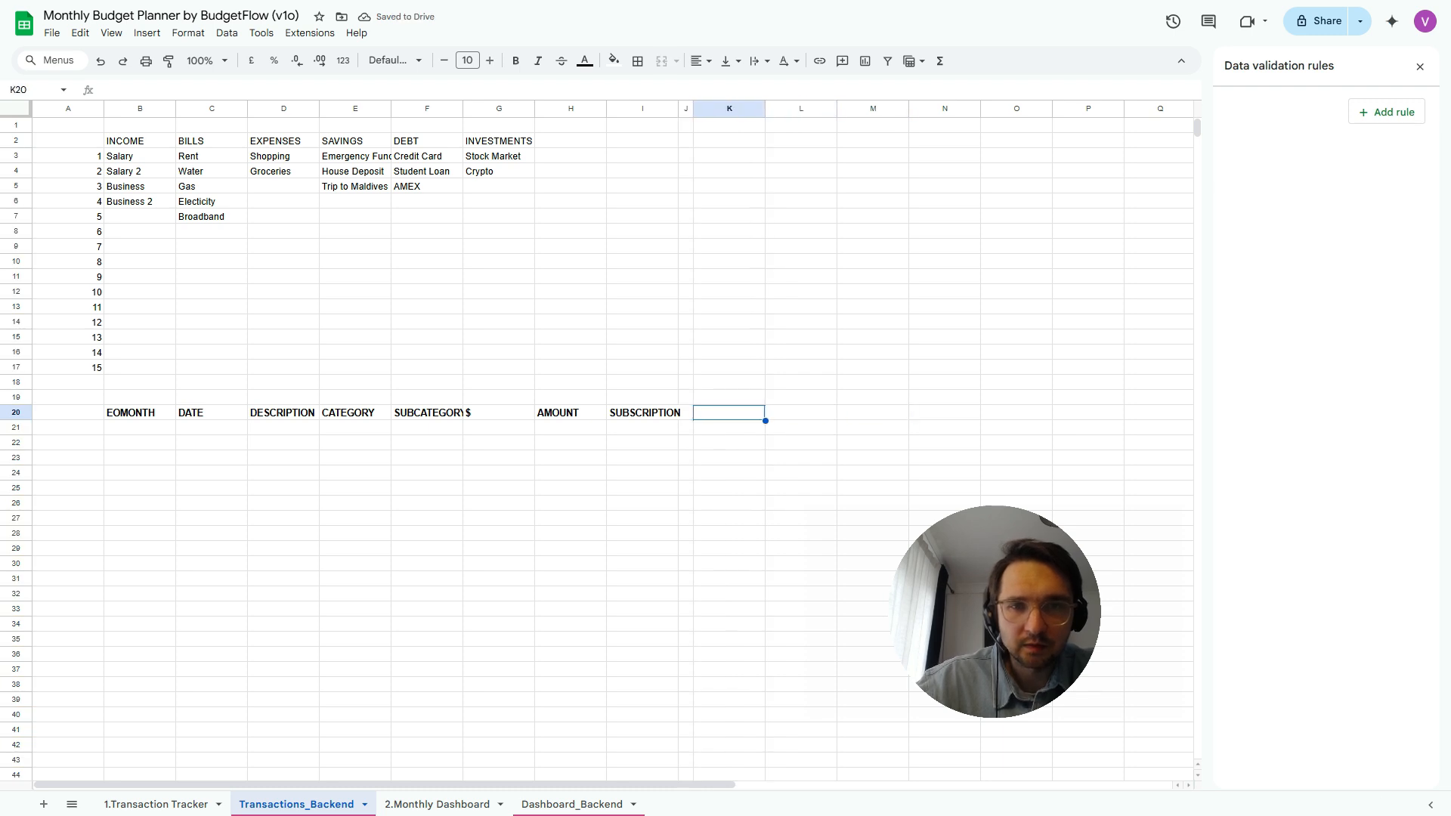
key("Right")
key("Right")
key("Right")
key("Left")
key("Left")
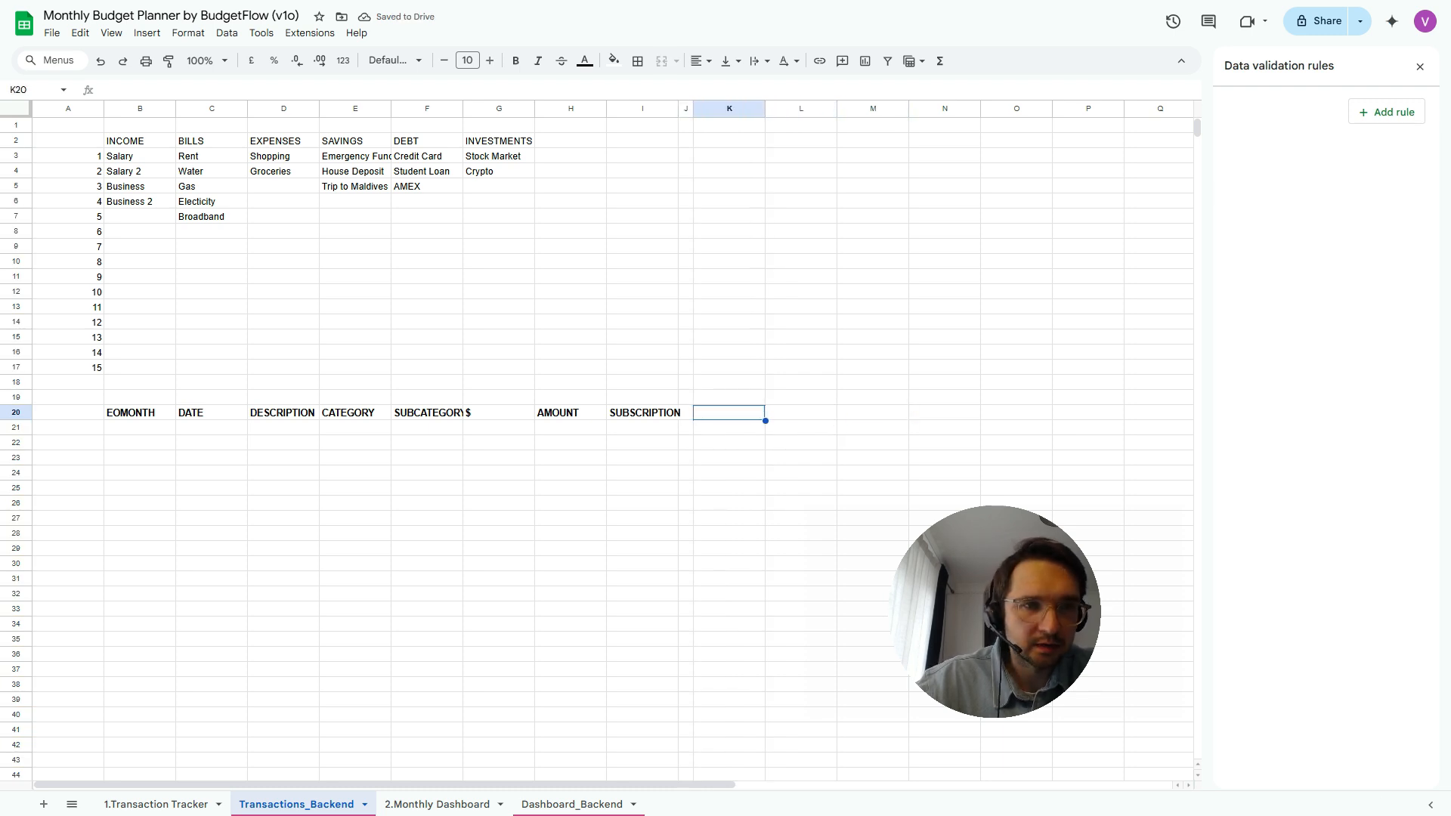
Enter the array formula ={'1.Transaction Tracker'!B5:H} in C21 to pull in all tracker transactions
left_click(212, 428)
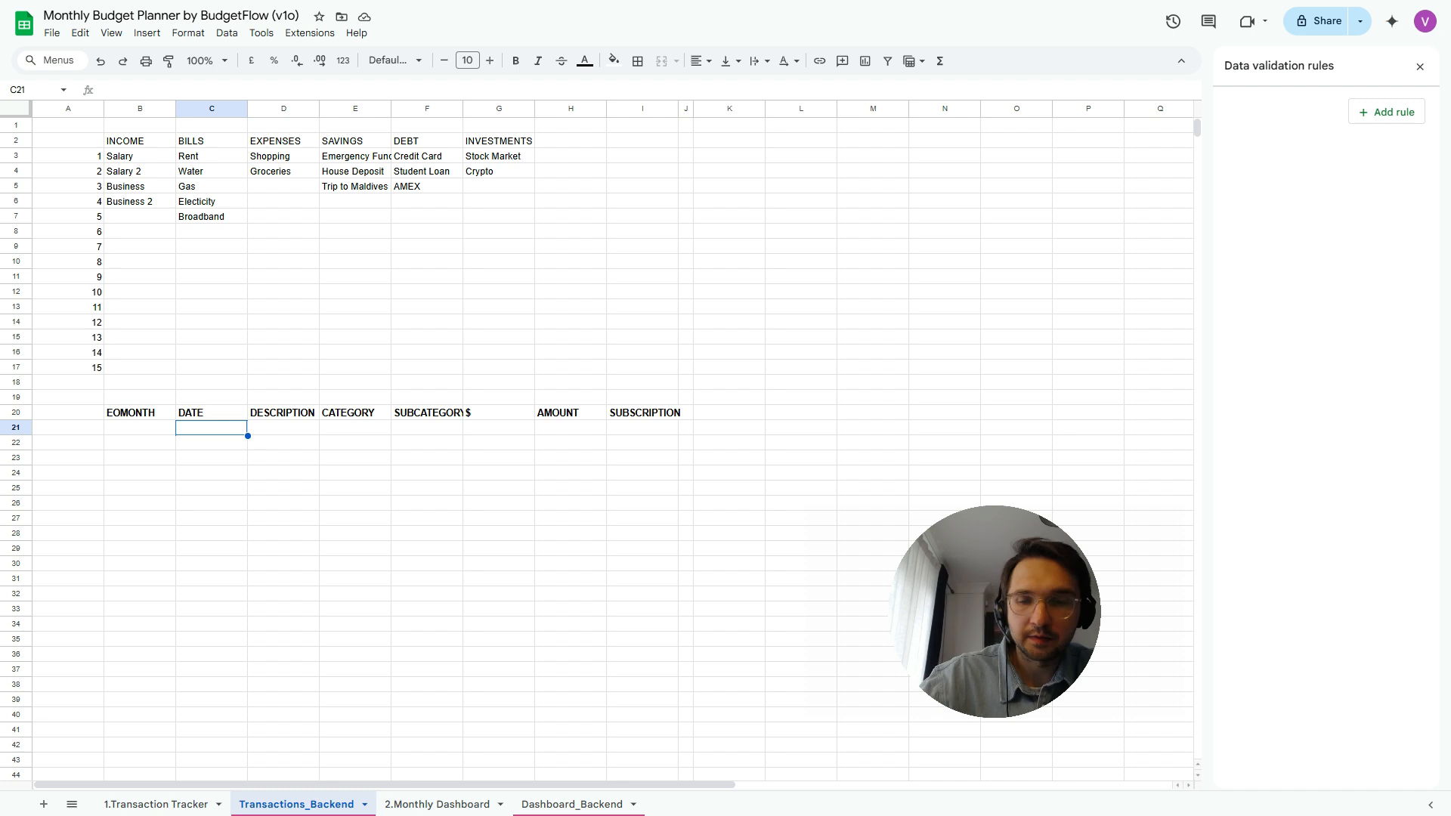
type("={")
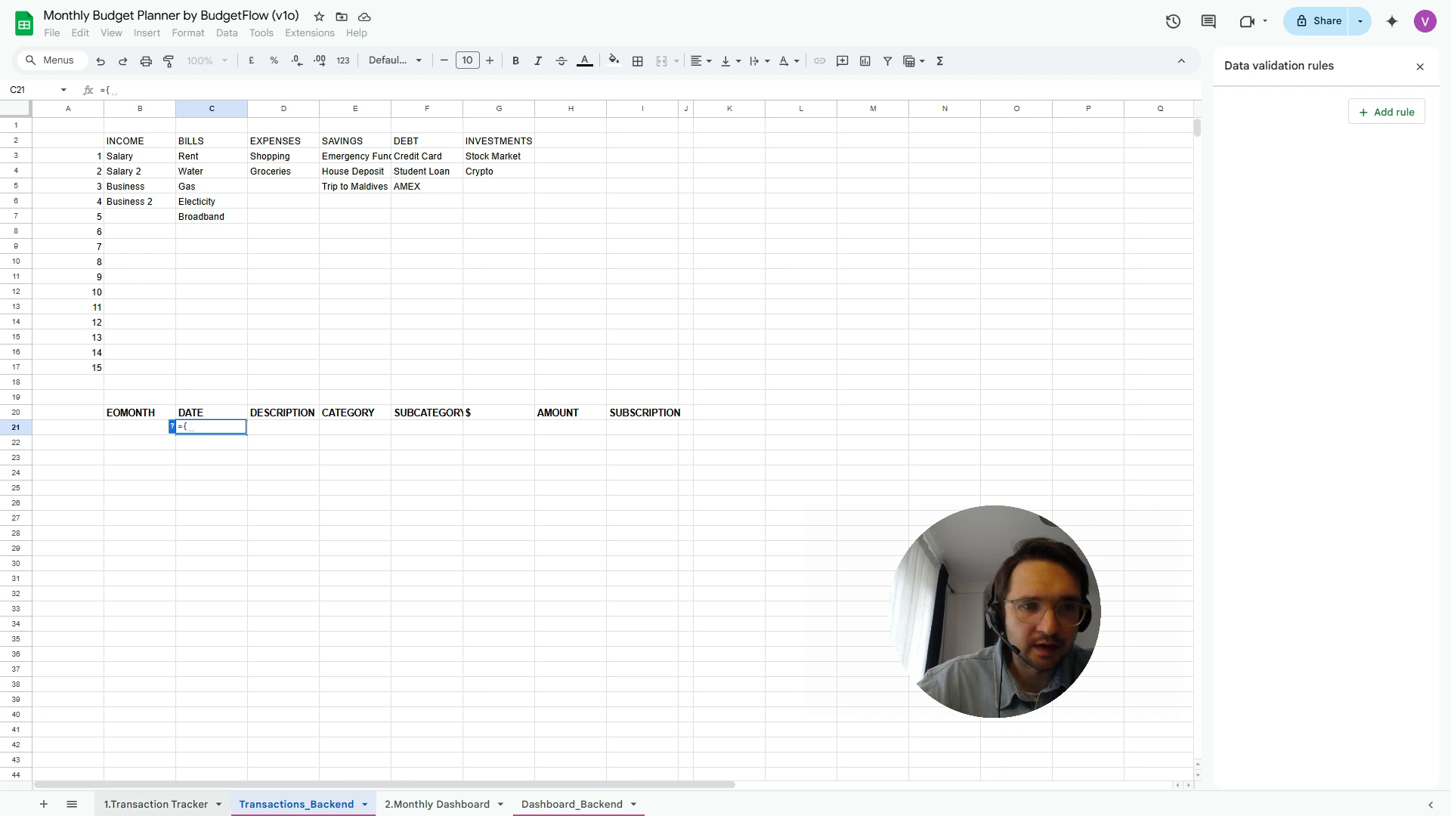
left_click(157, 804)
left_click_drag(366, 278, 931, 278)
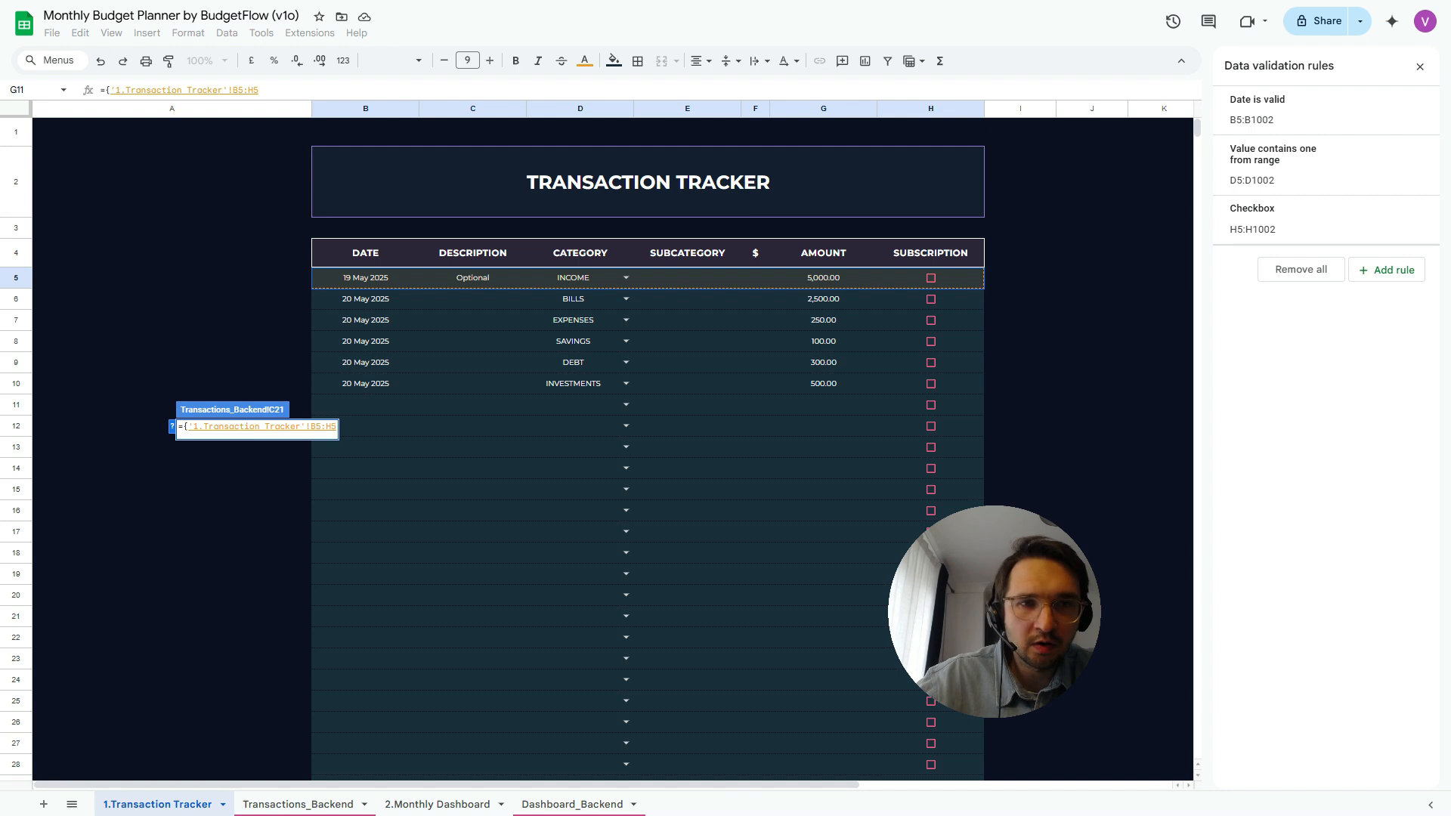
key("BackSpace")
type("}")
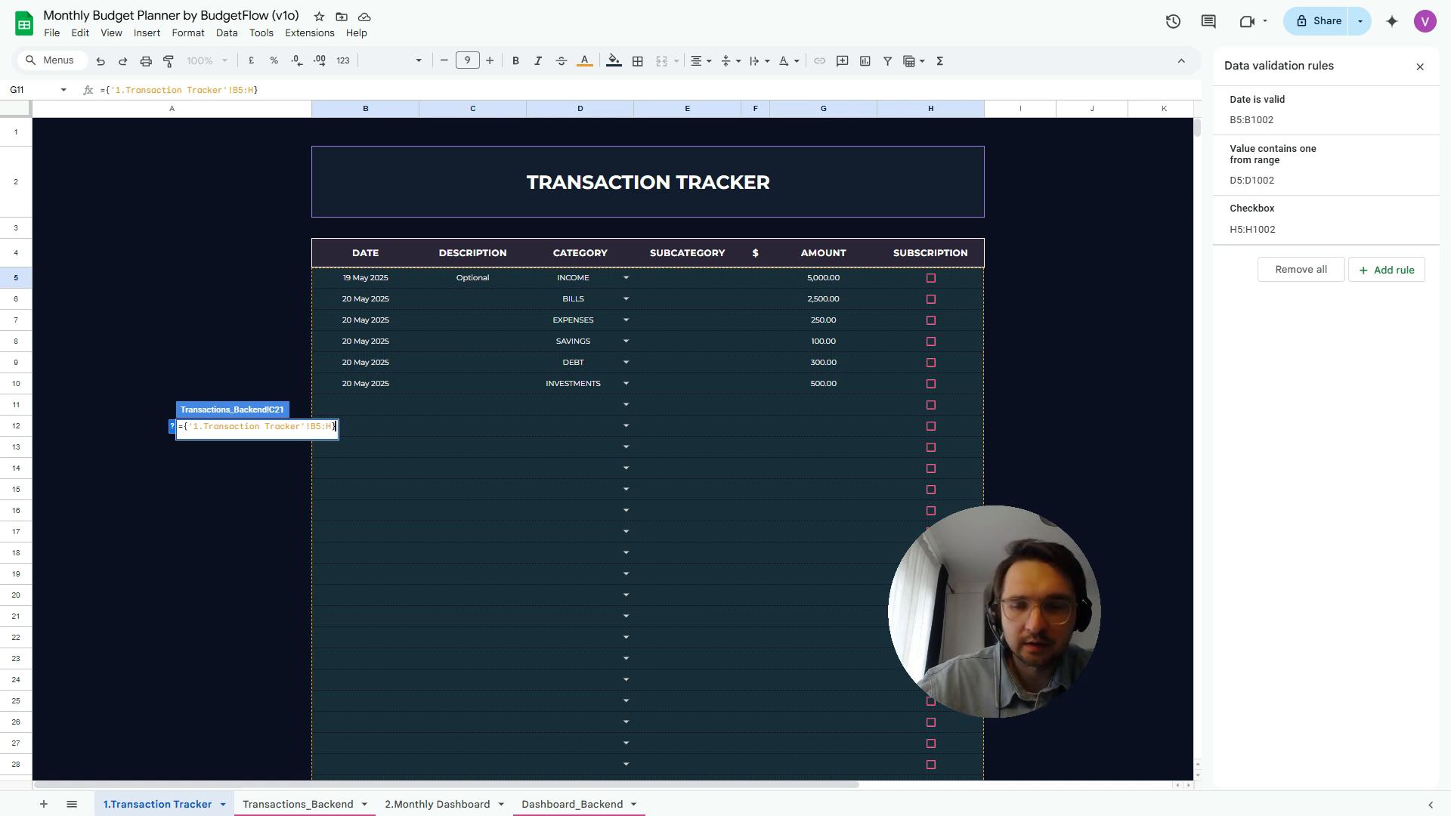
key("Return")
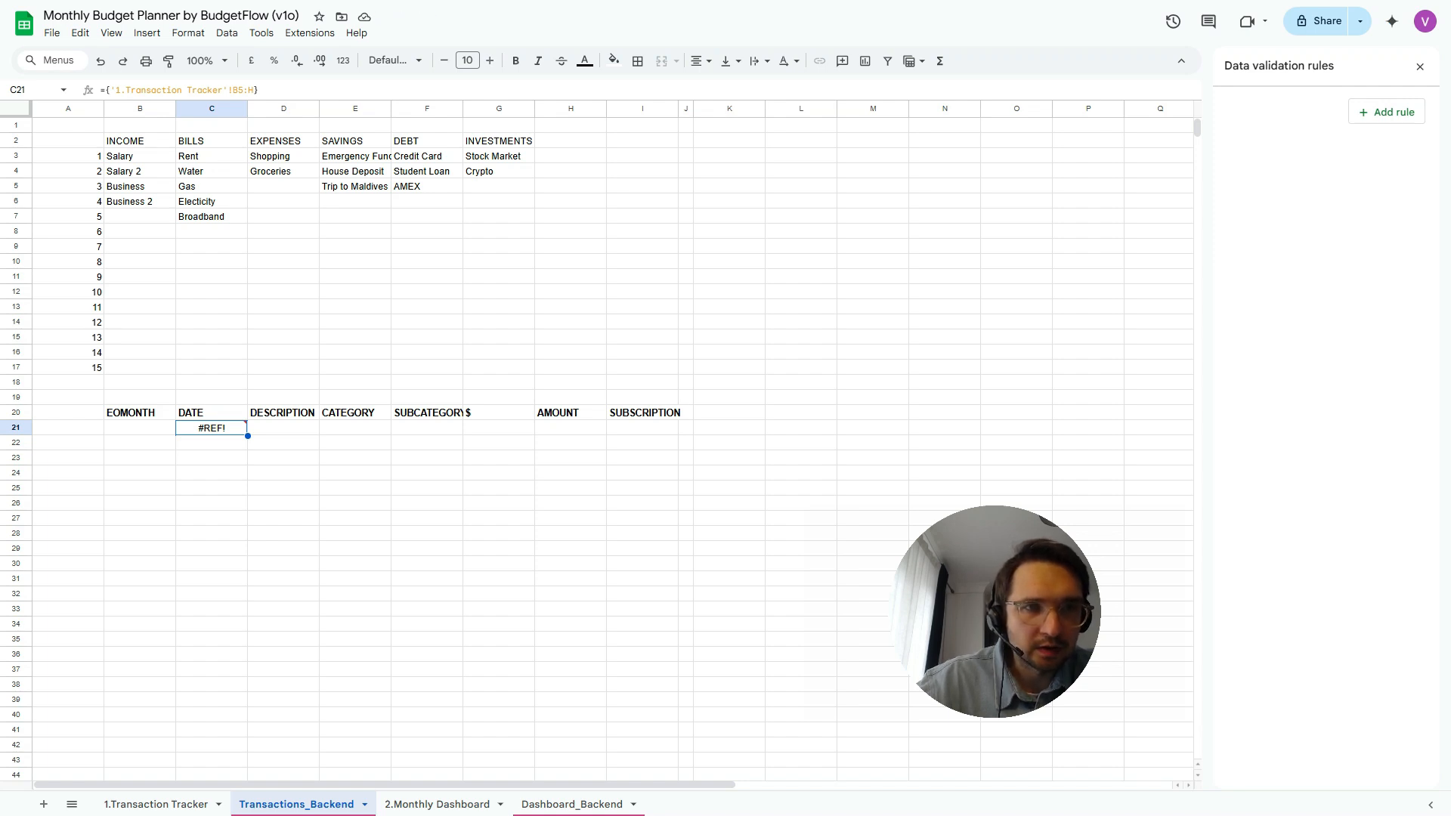
Clear the leftover contents in C22:I1519 that block the array formula from expanding
mouse_move(212, 428)
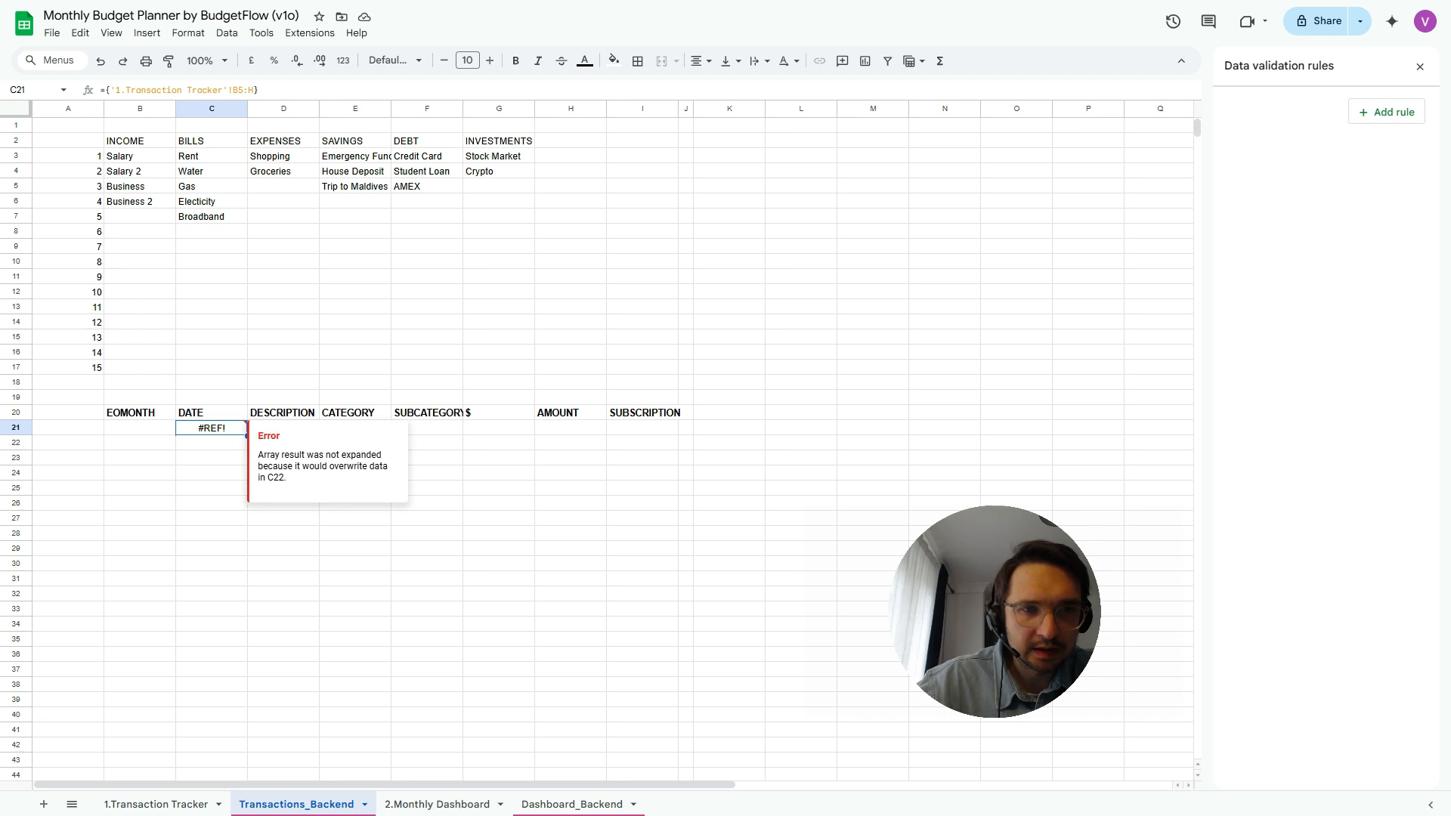
left_click(211, 443)
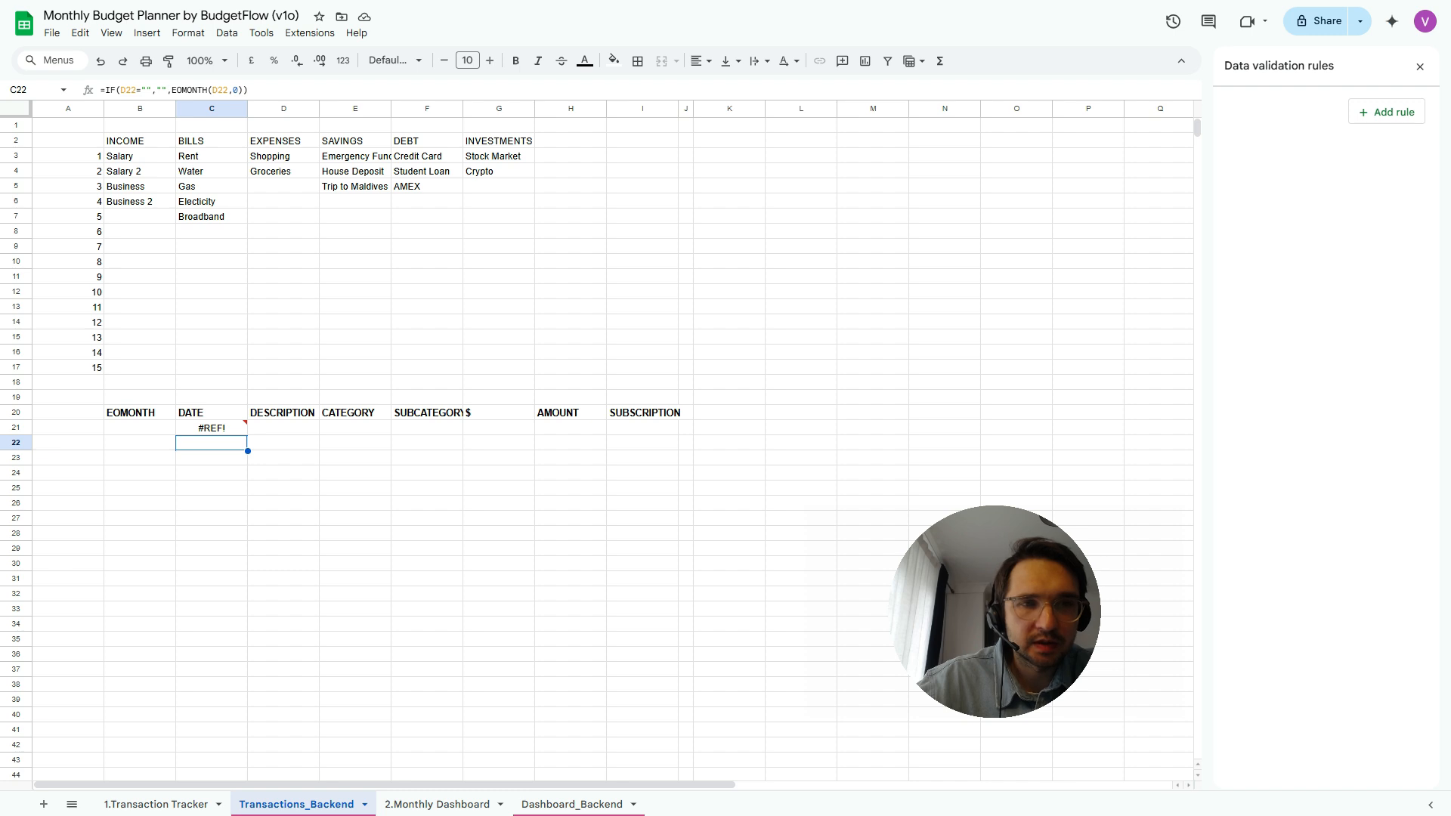
key("shift+Right")
key("shift+Right")
key("shift+Right")
key("shift+Right")
key("shift+Right")
key("shift+Right")
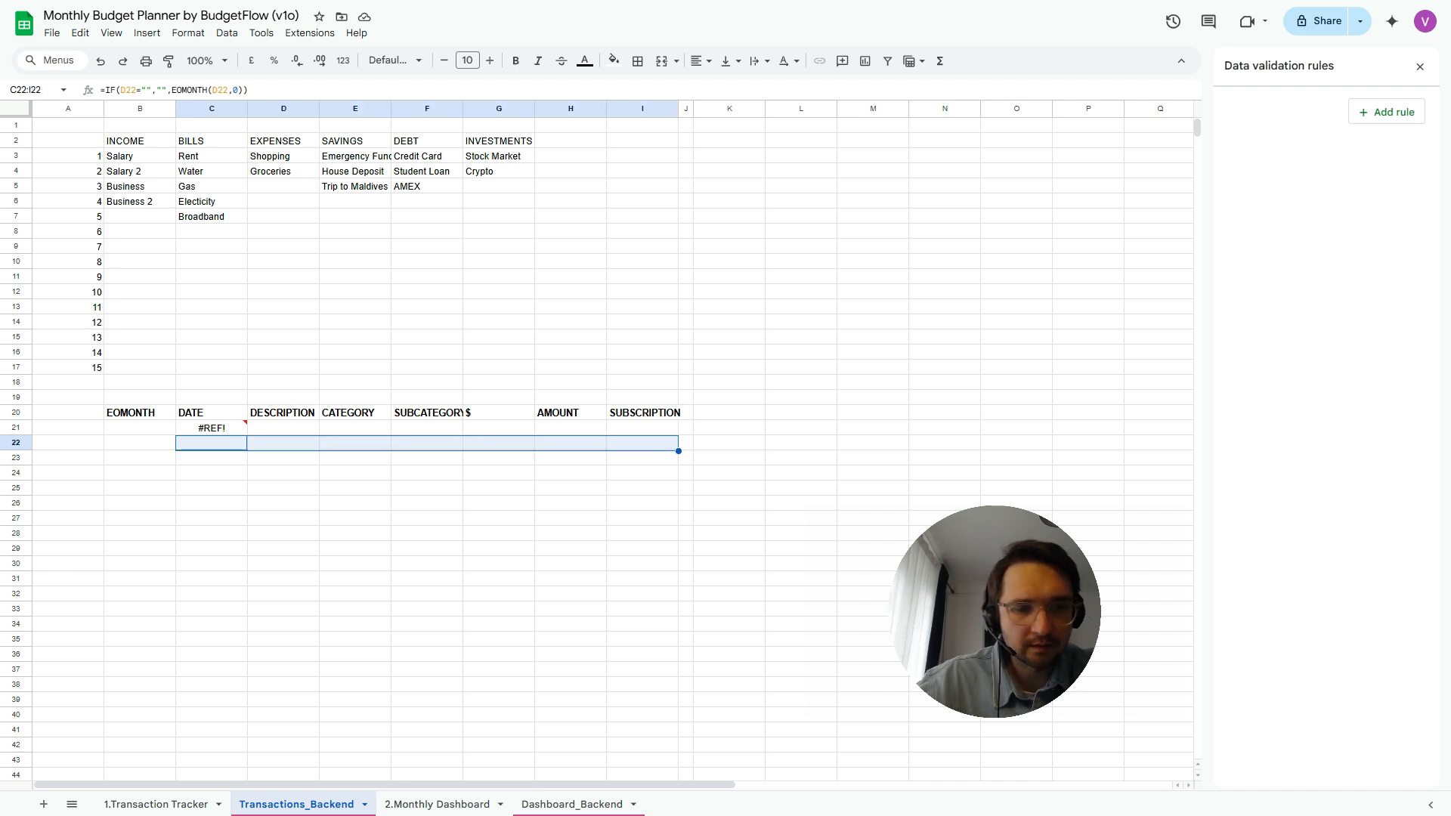
key("ctrl+shift+Down")
key("Delete")
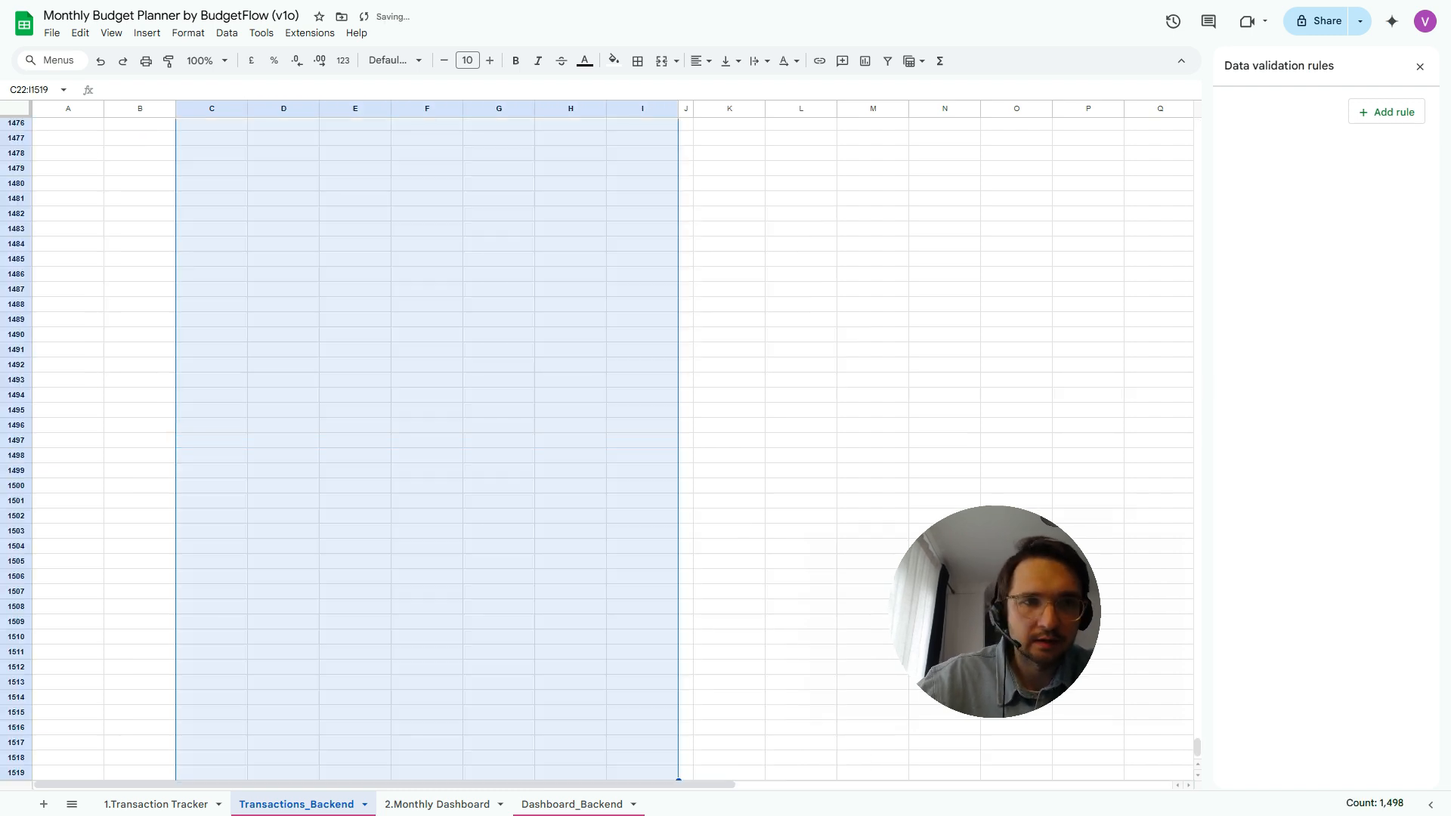
scroll(597, 449, "up", 20)
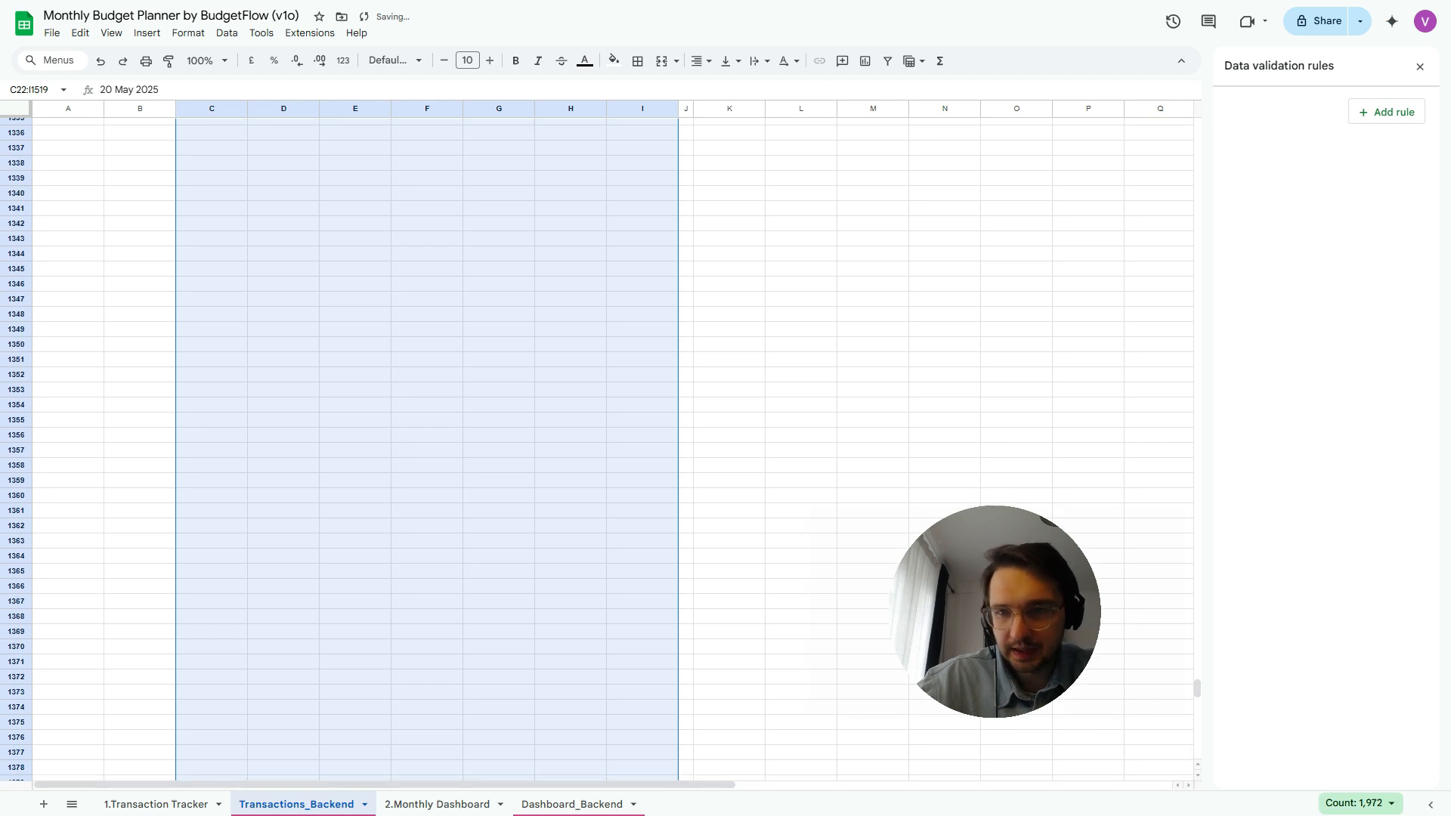
left_click_drag(1197, 688, 1197, 129)
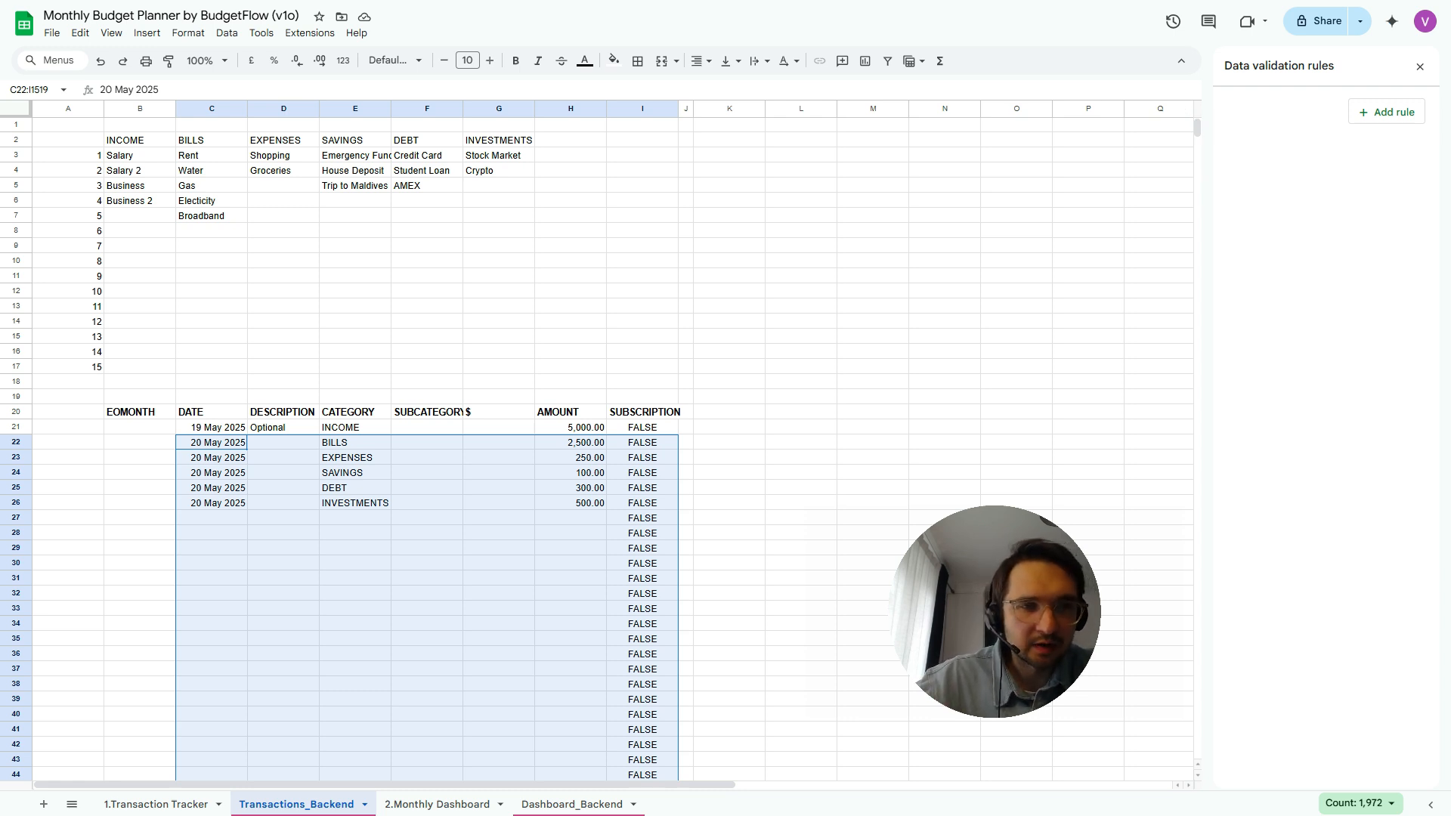
Look over the first imported transaction row, from the EOMONTH column across to SUBSCRIPTION
key("Left")
key("Right")
key("Right")
key("Right")
key("Right")
key("Right")
key("Right")
key("Up")
key("Right")
key("Left")
key("Left")
key("Left")
key("Left")
key("Left")
key("Left")
key("Left")
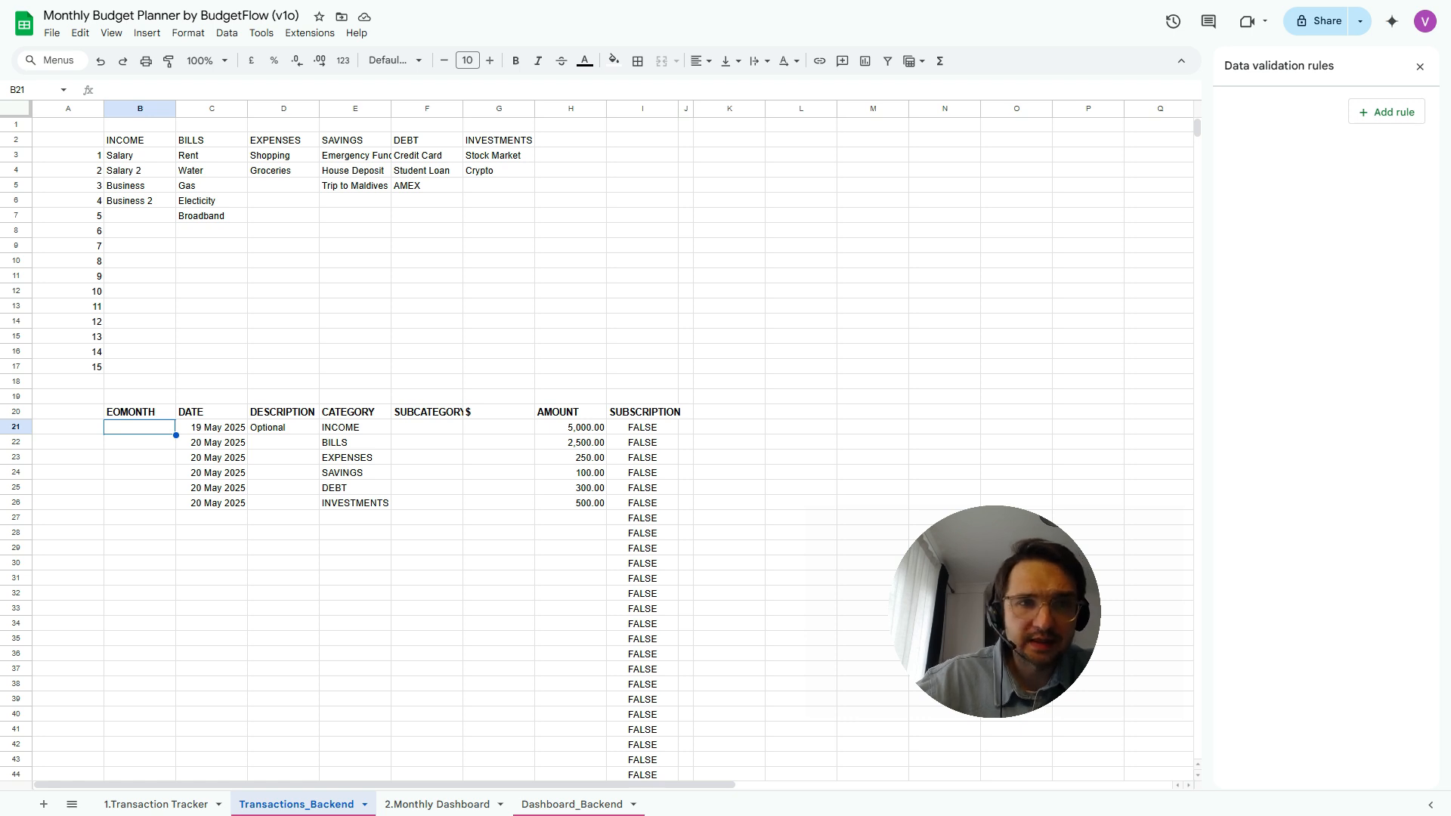
key("Right")
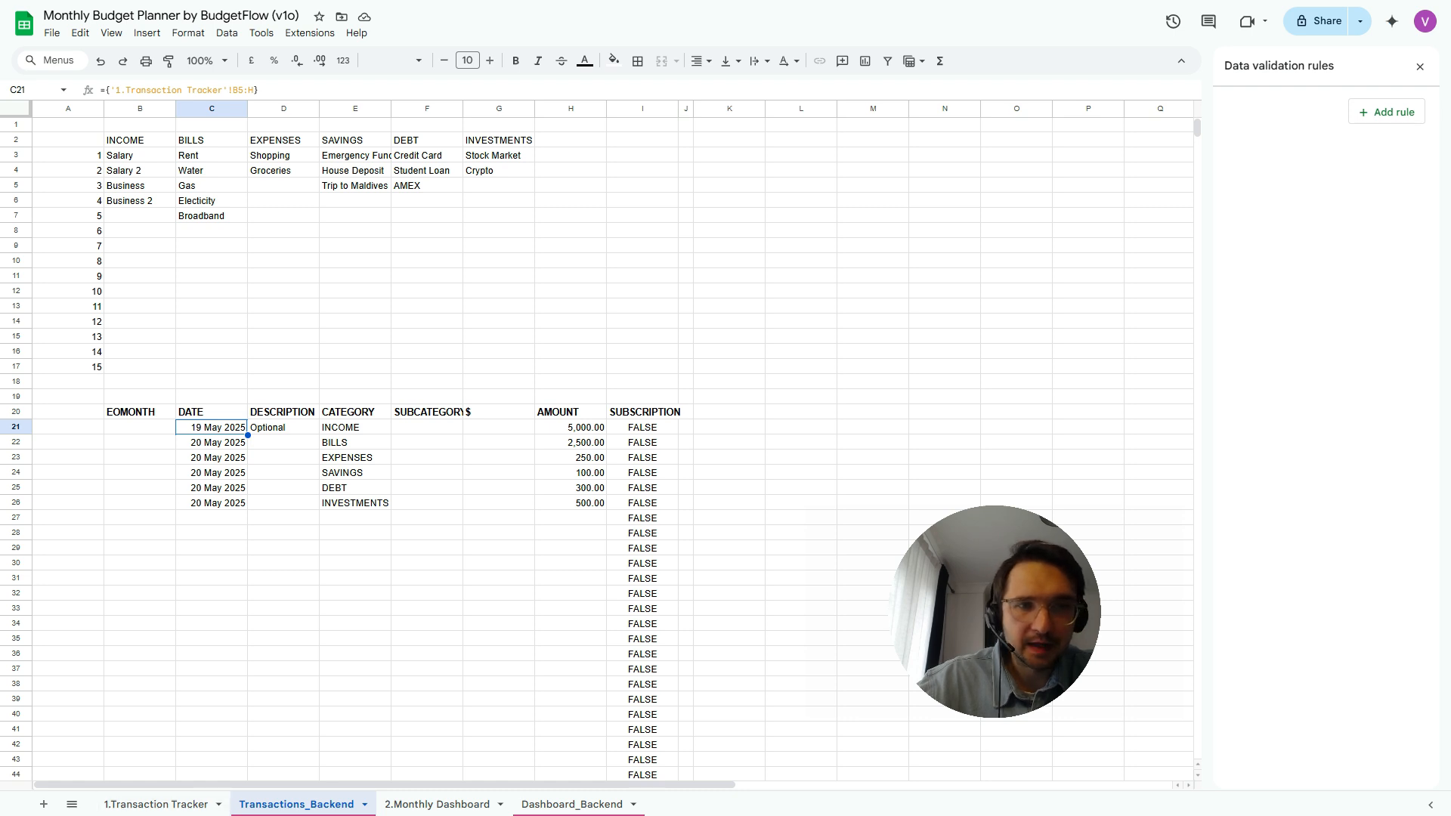
key("Right")
key("Right")
key("Right")
key("Right")
key("Right")
key("Right")
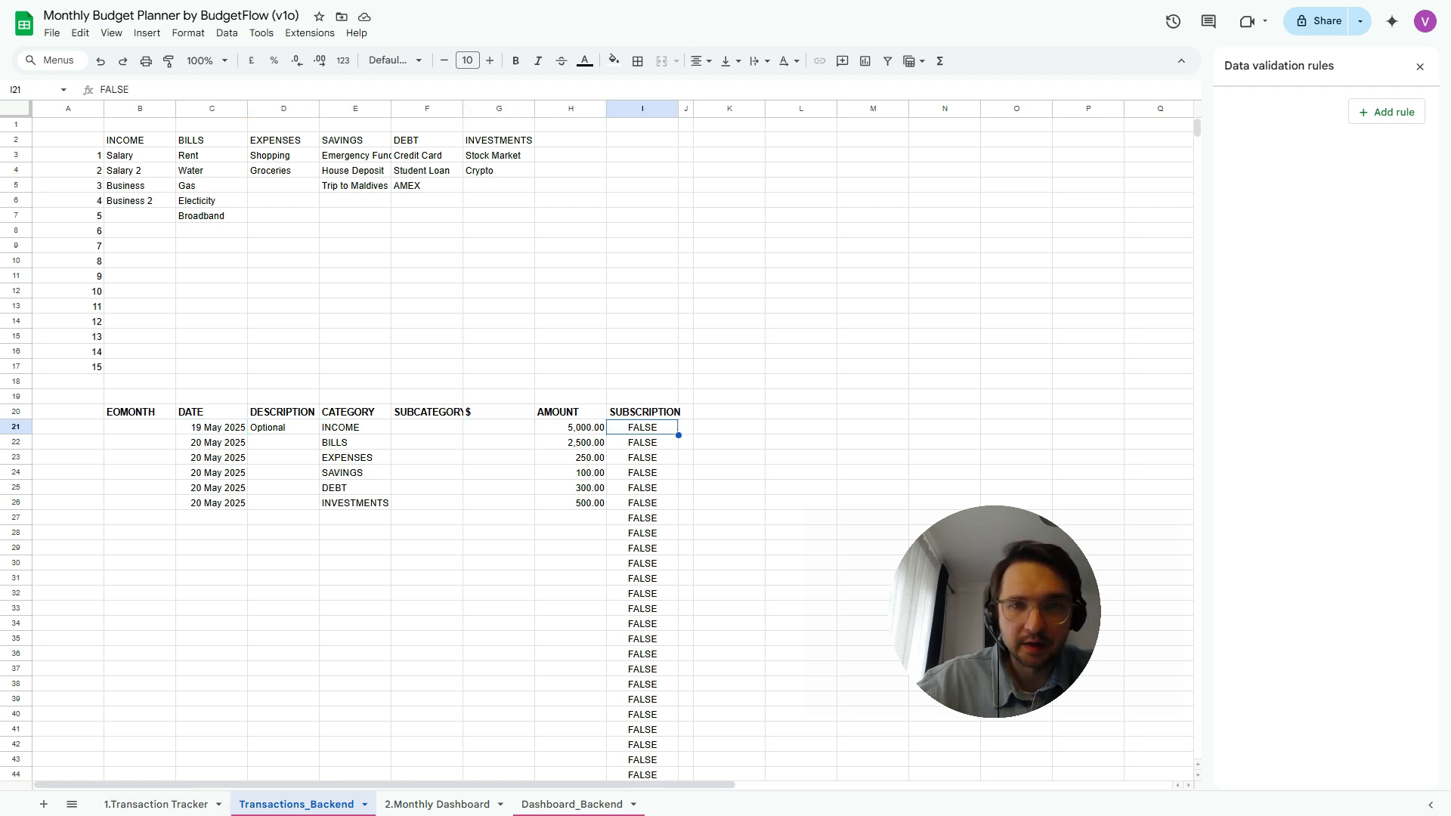
key("Left")
key("Left")
key("Left")
key("Left")
key("Left")
key("Left")
key("Left")
key("Right")
key("Left")
Enter the month-end formula =IF(C21="","",EOMONTH(C21,0)) in cell B21
type("=")
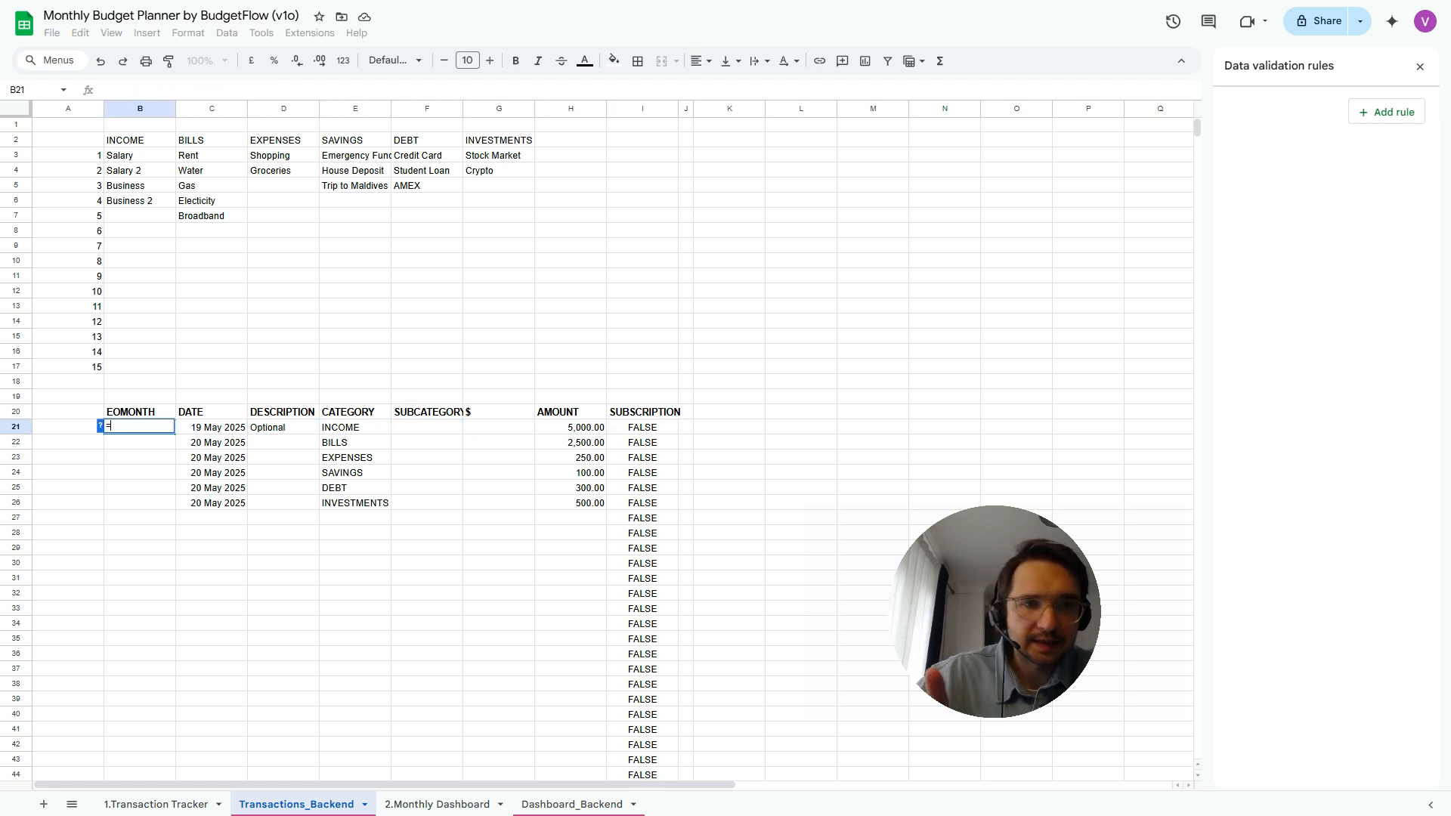
type("IF(")
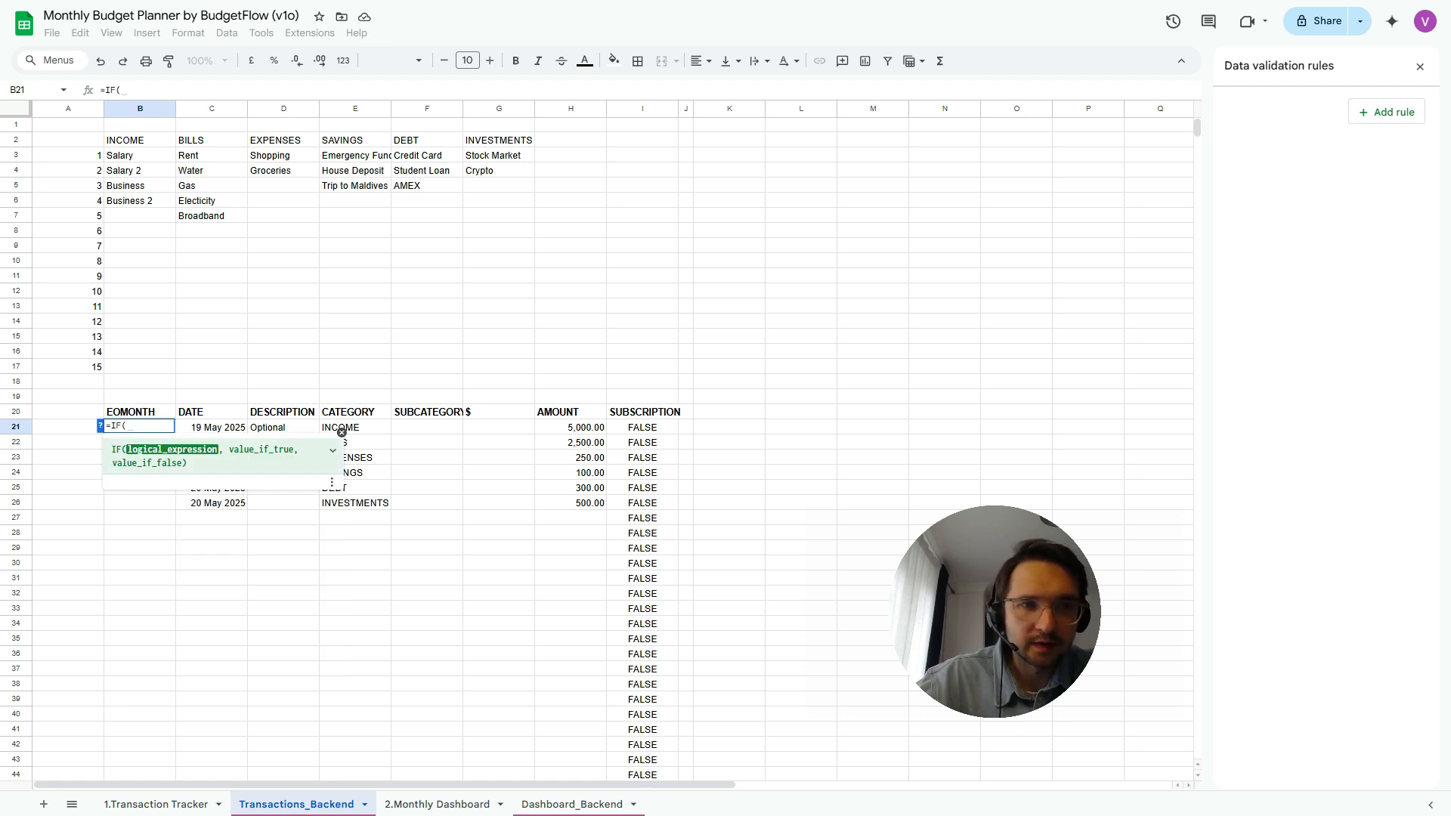
key("Right")
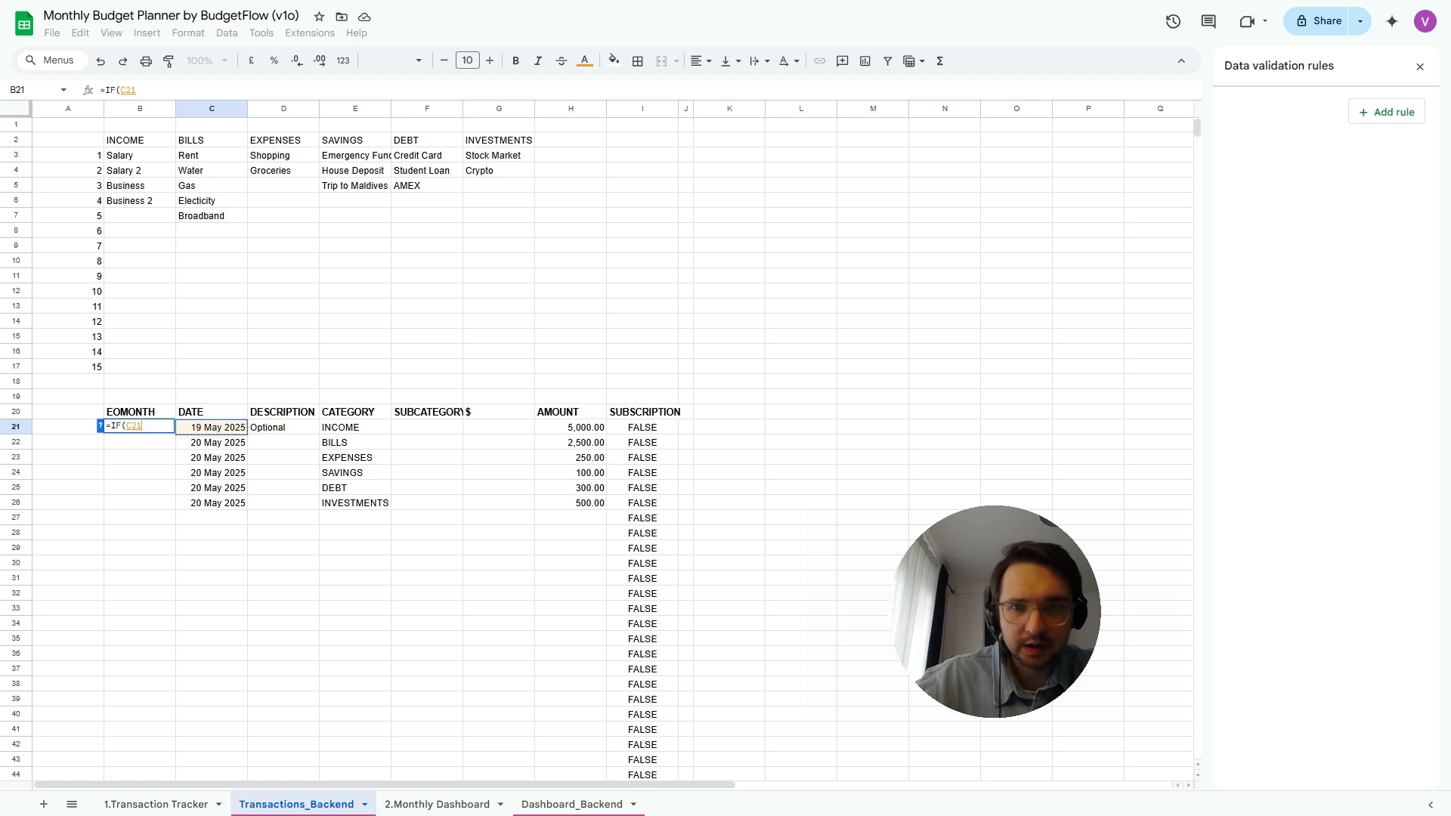
type("=\"\",")
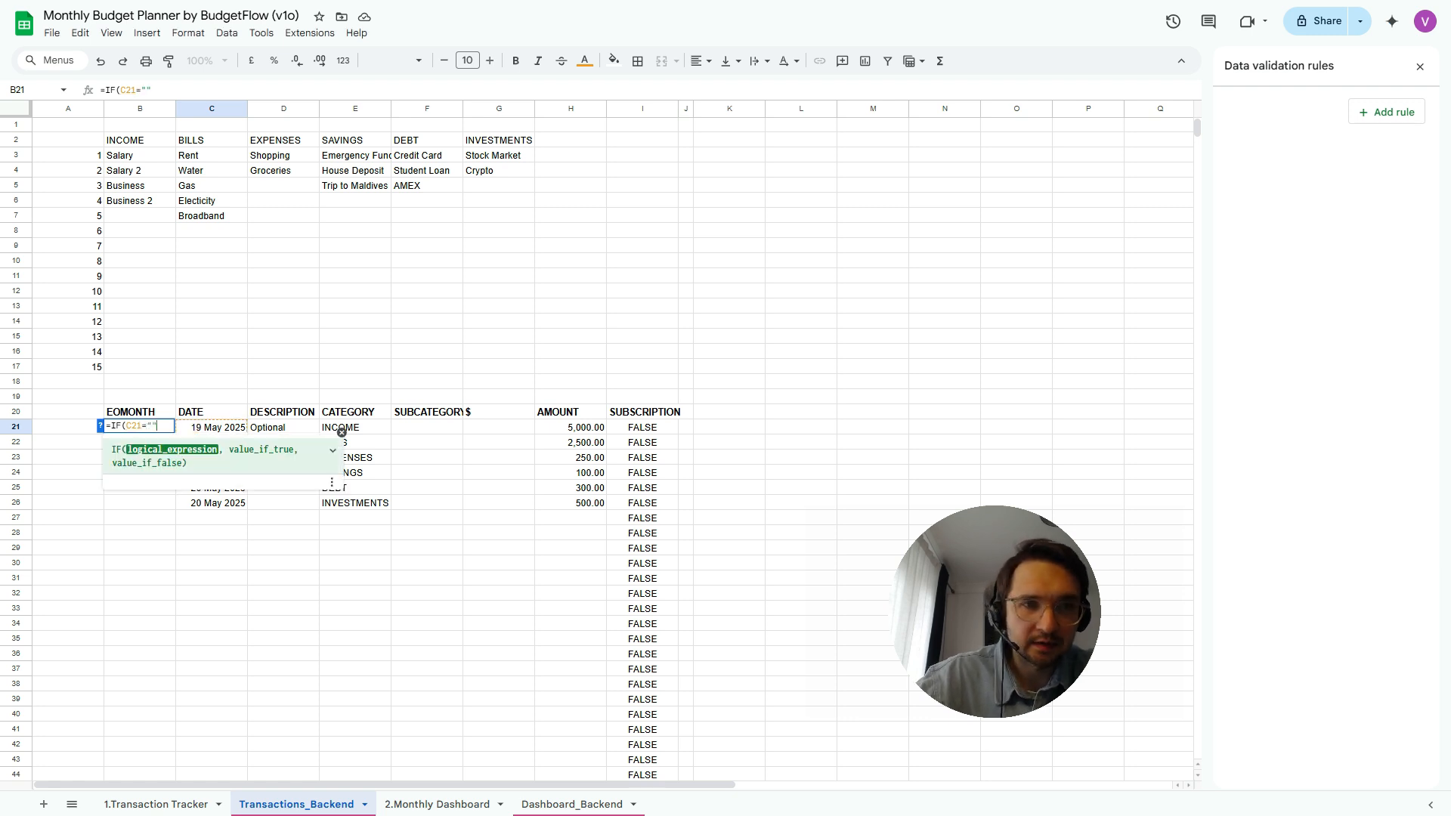
type("\"\",")
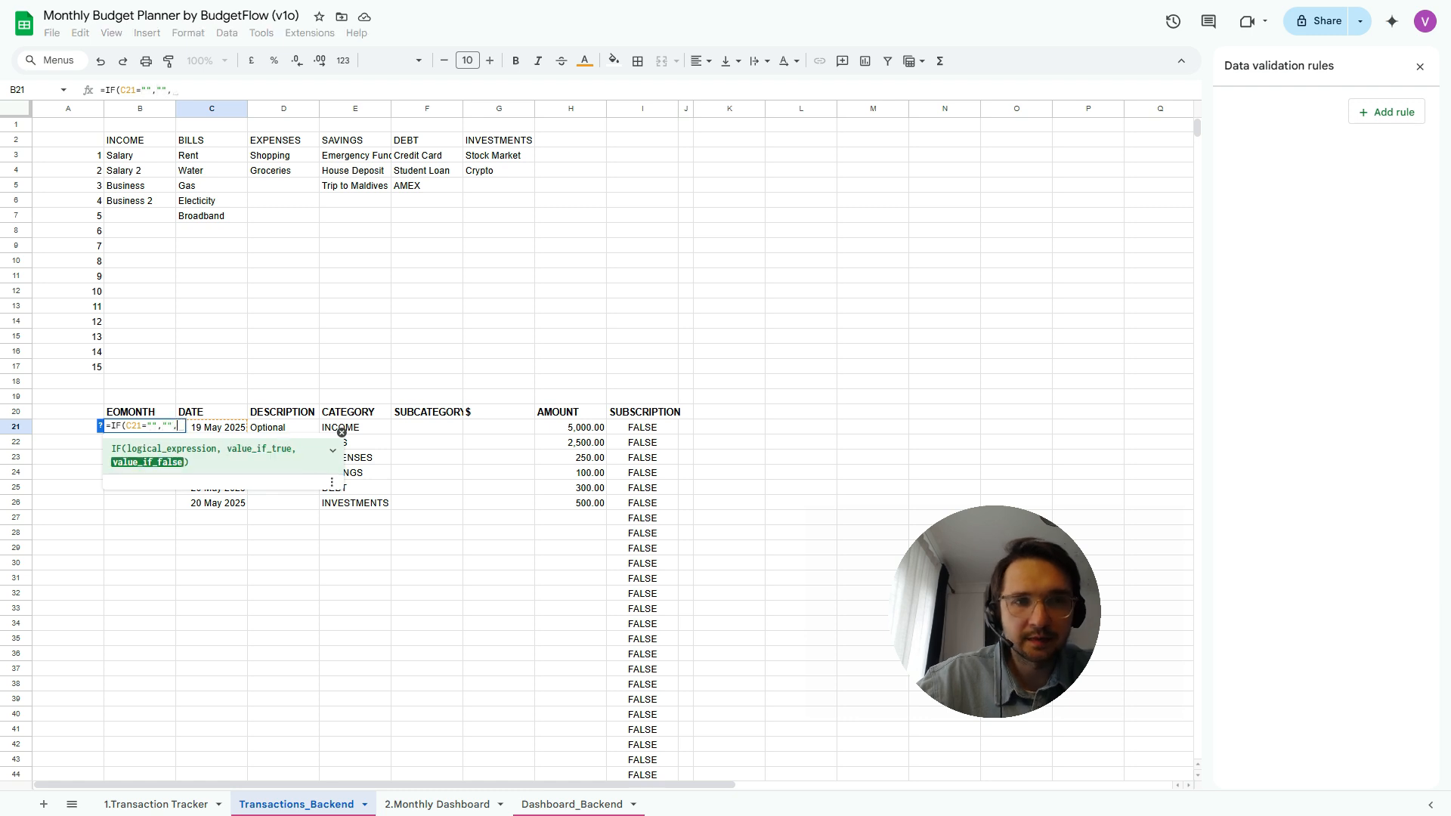
type("eomo")
key("Tab")
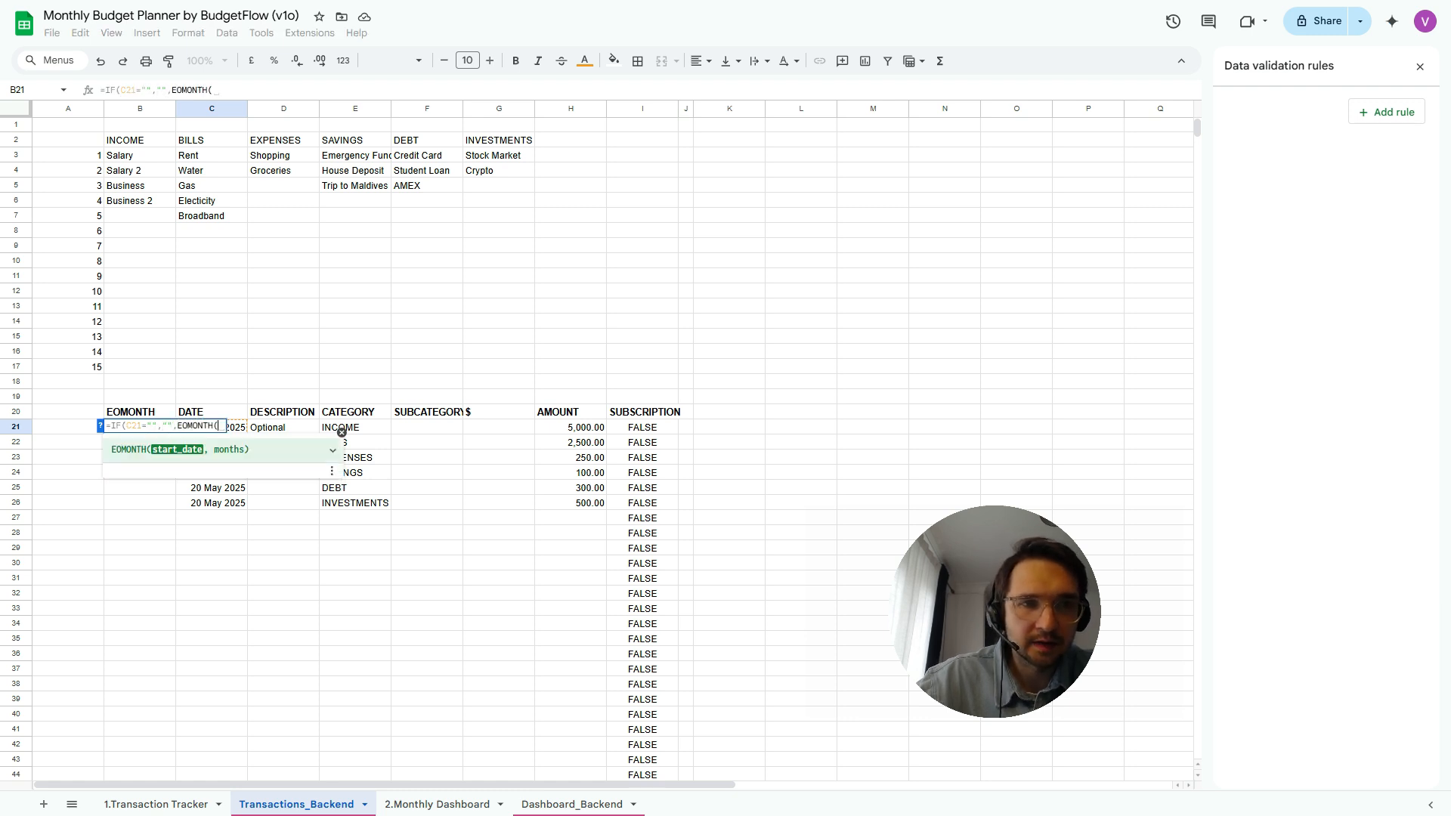
type("C21,0)")
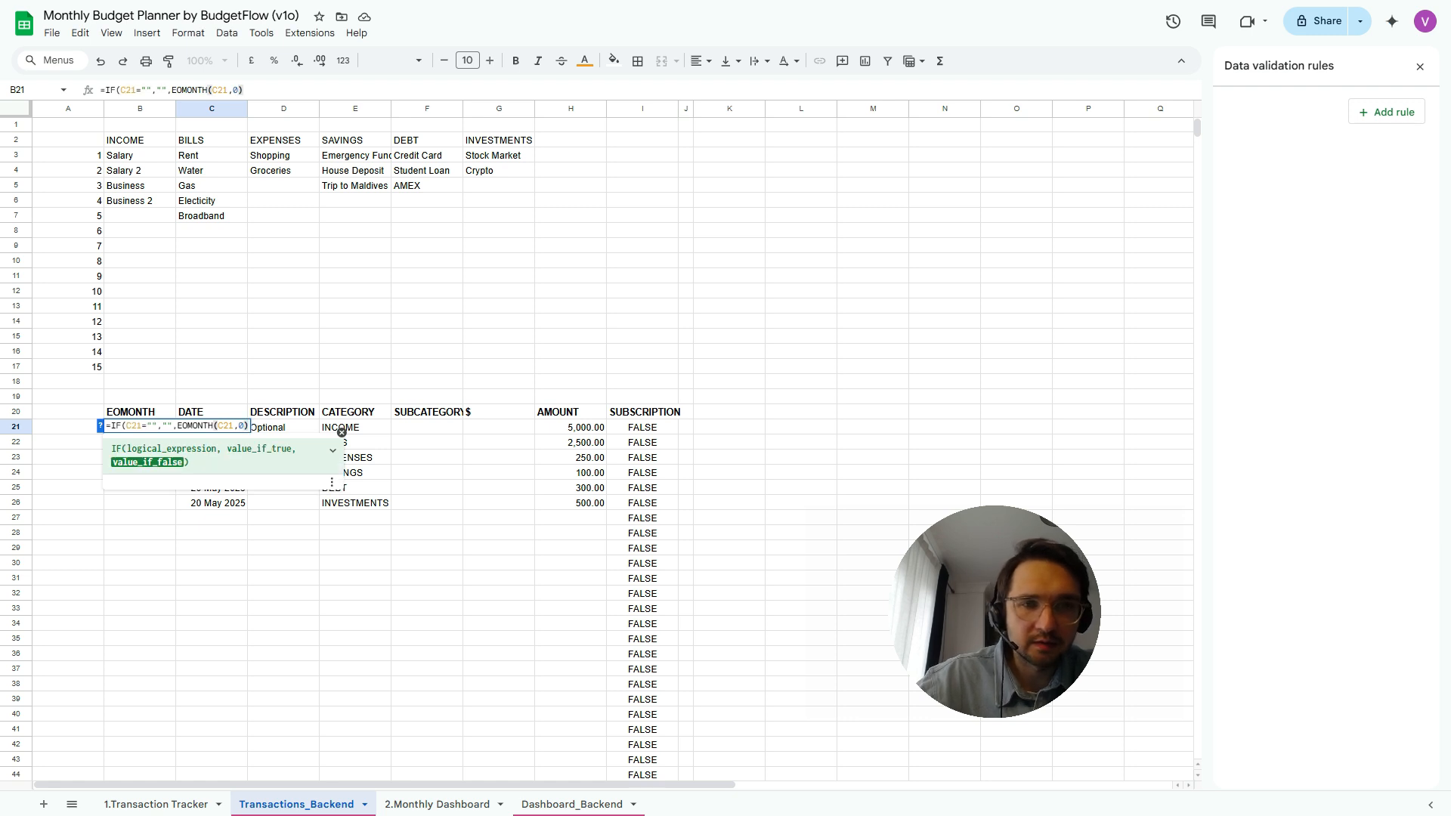
key("Return")
key("Up")
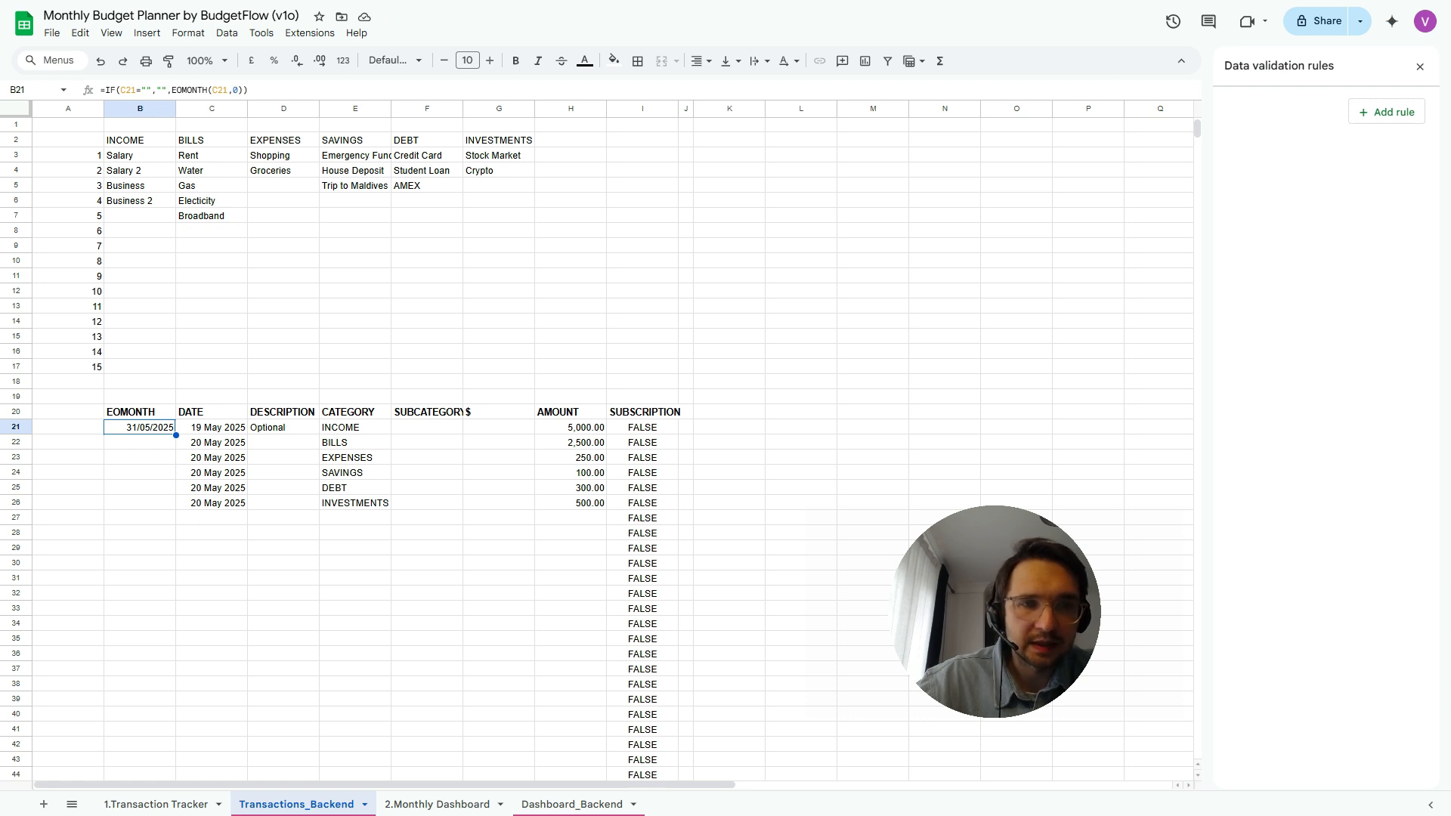
Copy the date format of C21 onto B21 and fill the EOMONTH formula down to B26
key("Right")
left_click(169, 60)
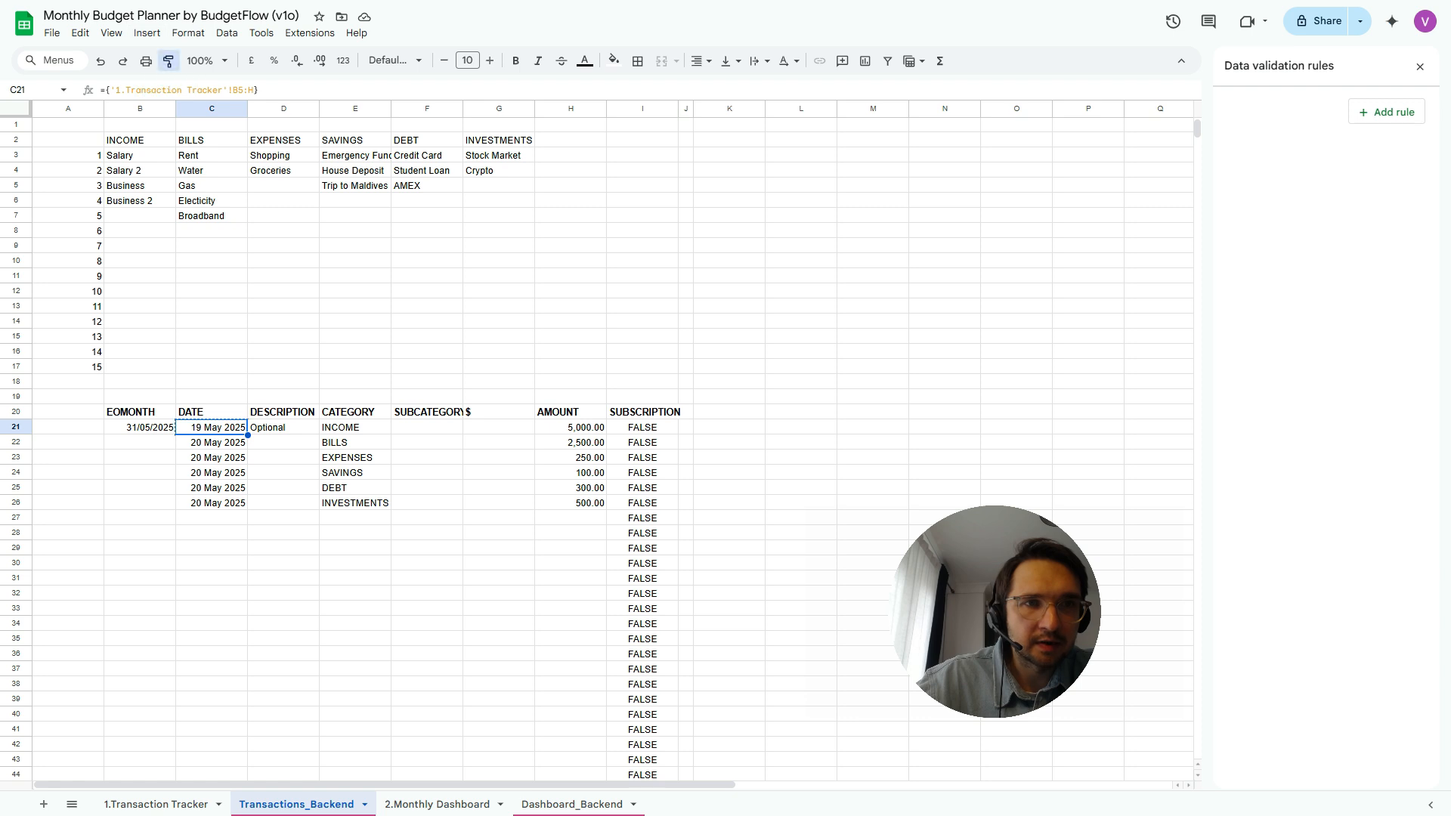
left_click(140, 428)
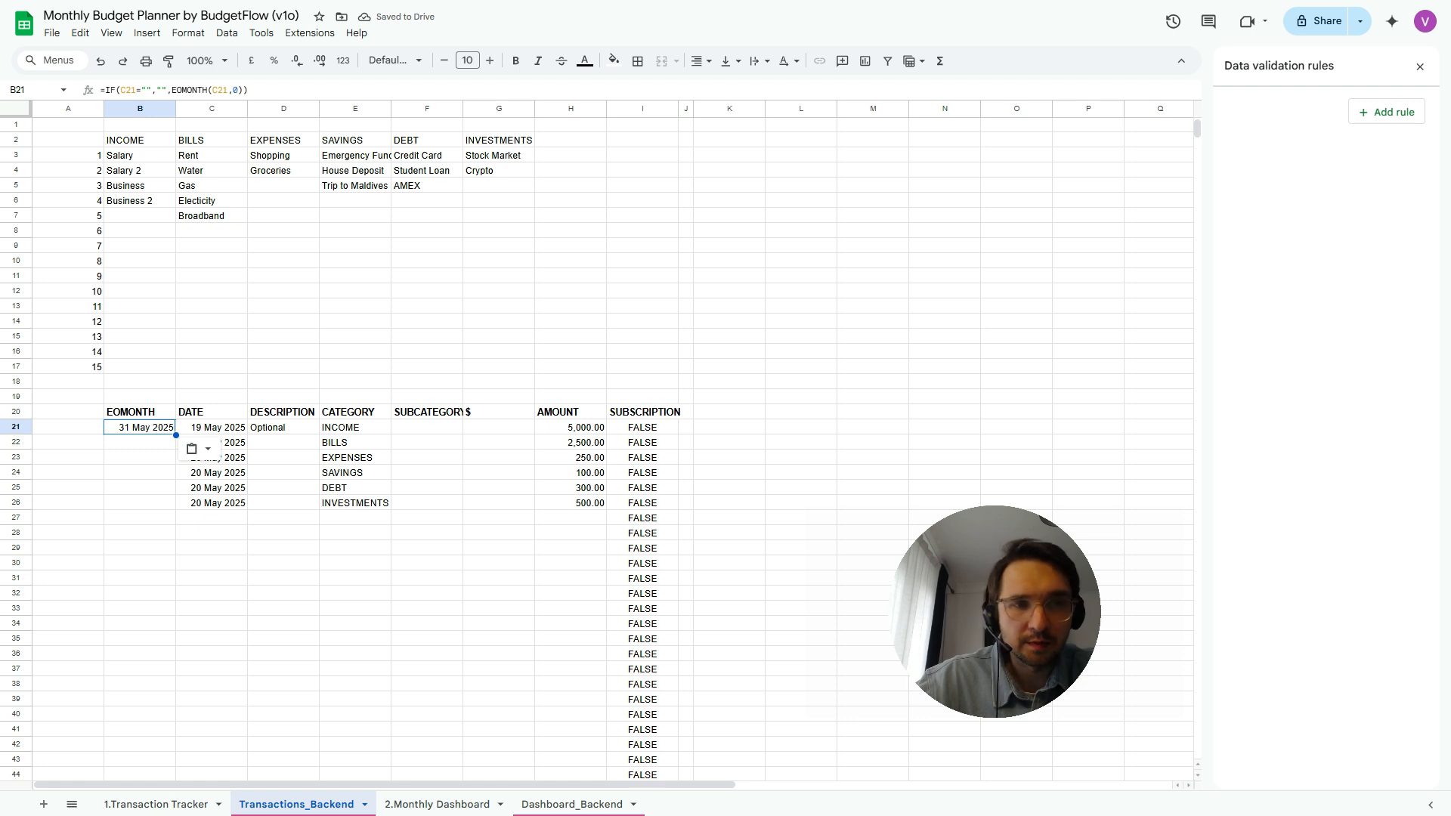
double_click(176, 436)
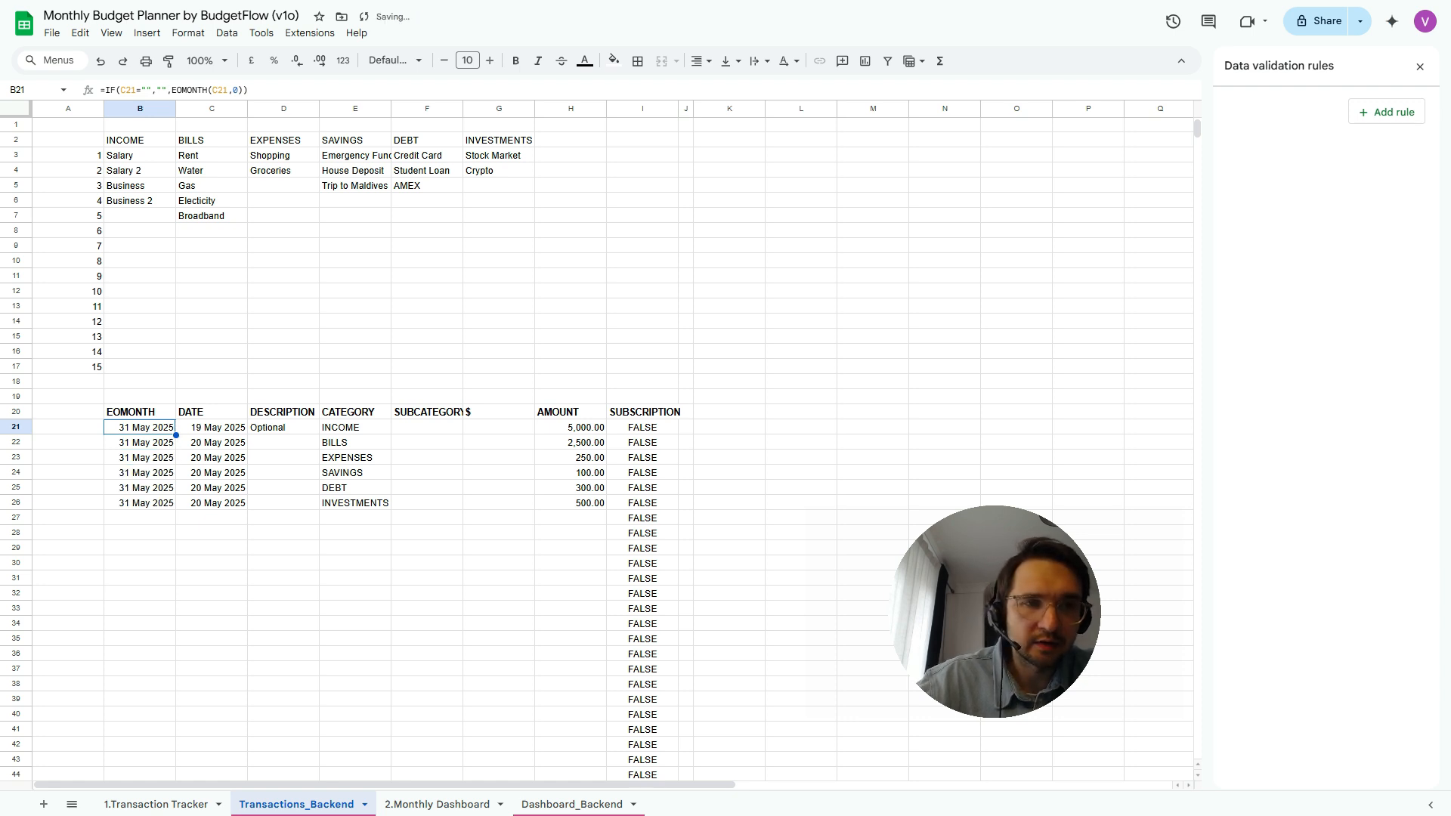
Check how far the EOMONTH formula extends in column B, inspecting B26 and the cells just below
left_click(139, 533)
left_click(140, 548)
left_click(140, 578)
left_click(140, 563)
key("Up")
key("Up")
key("Up")
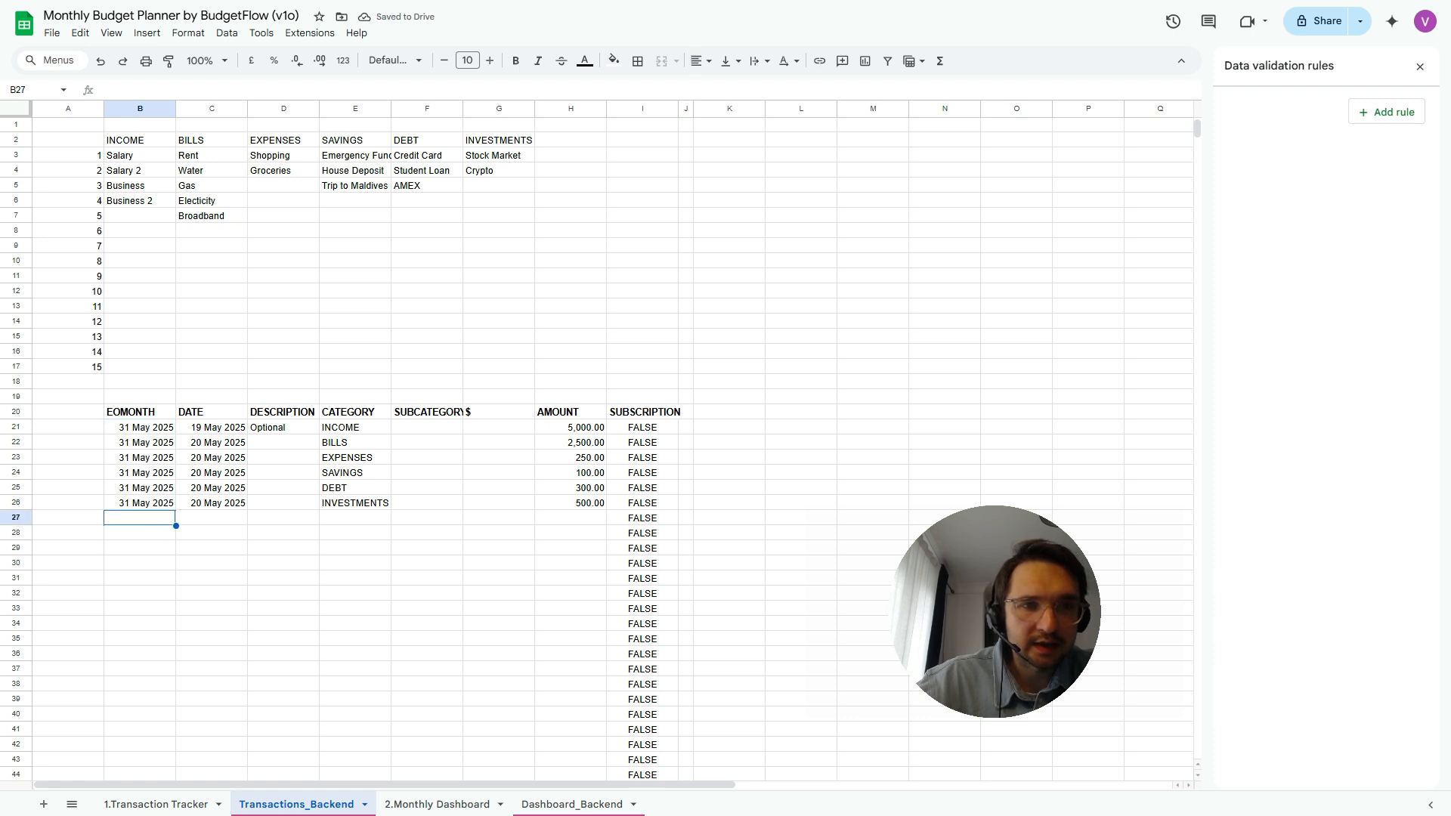
key("Up")
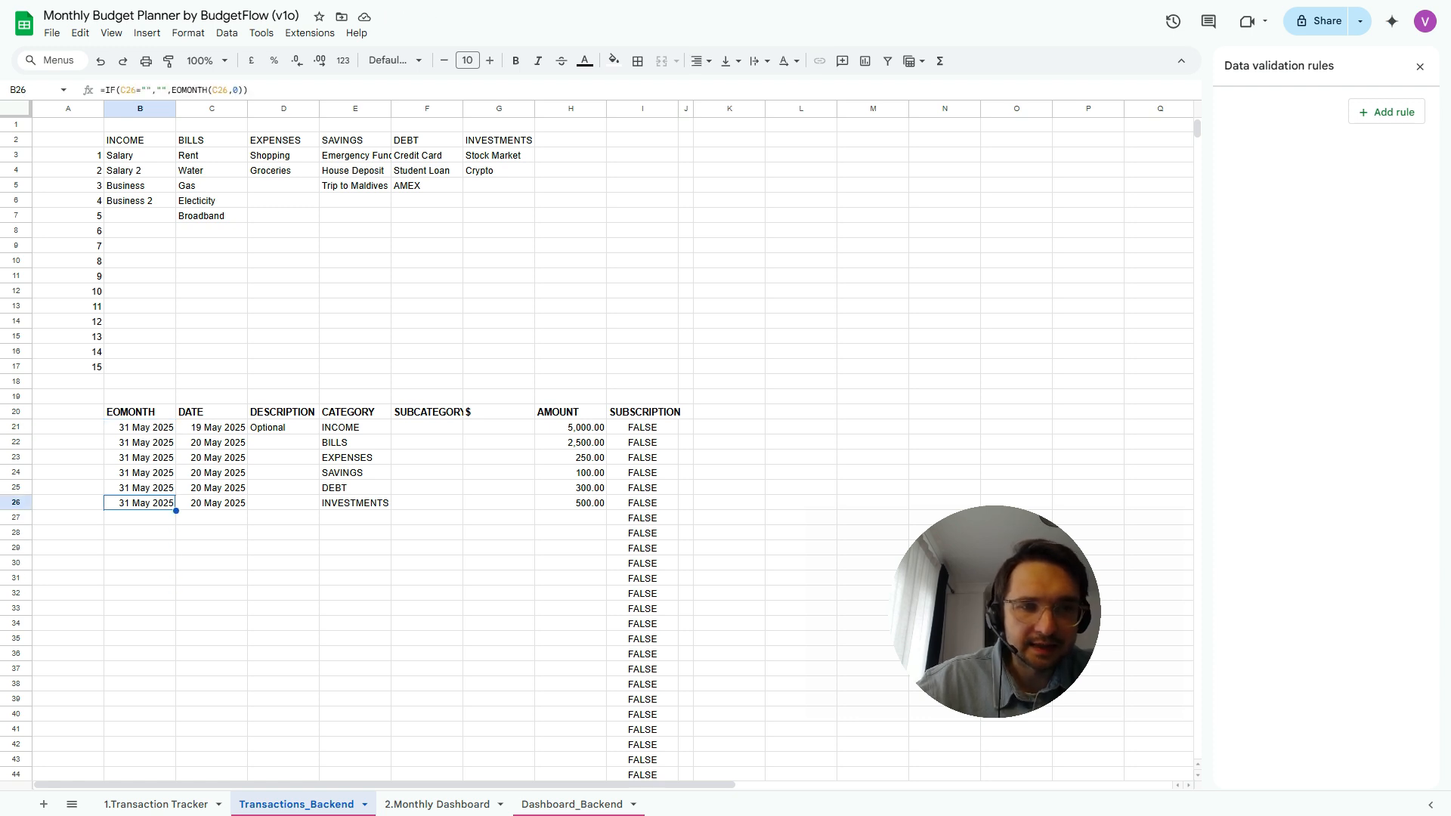
key("Right")
key("Left")
key("Right")
key("Left")
key("Right")
key("Left")
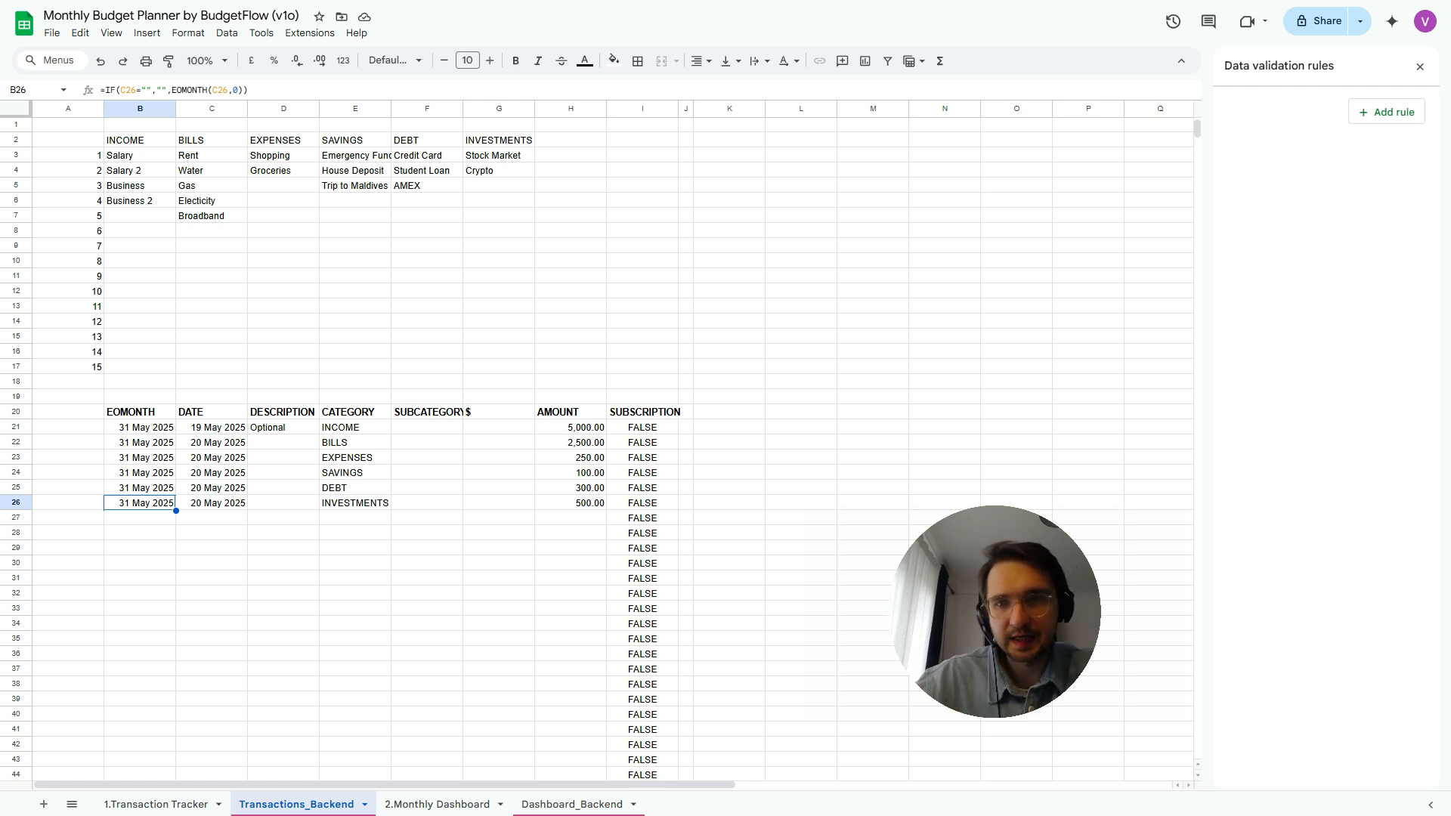
Copy the month-end formula from B26 into B27:B1519 and check the formula in the last row
key("ctrl+c")
key("Down")
key("ctrl+shift+Down")
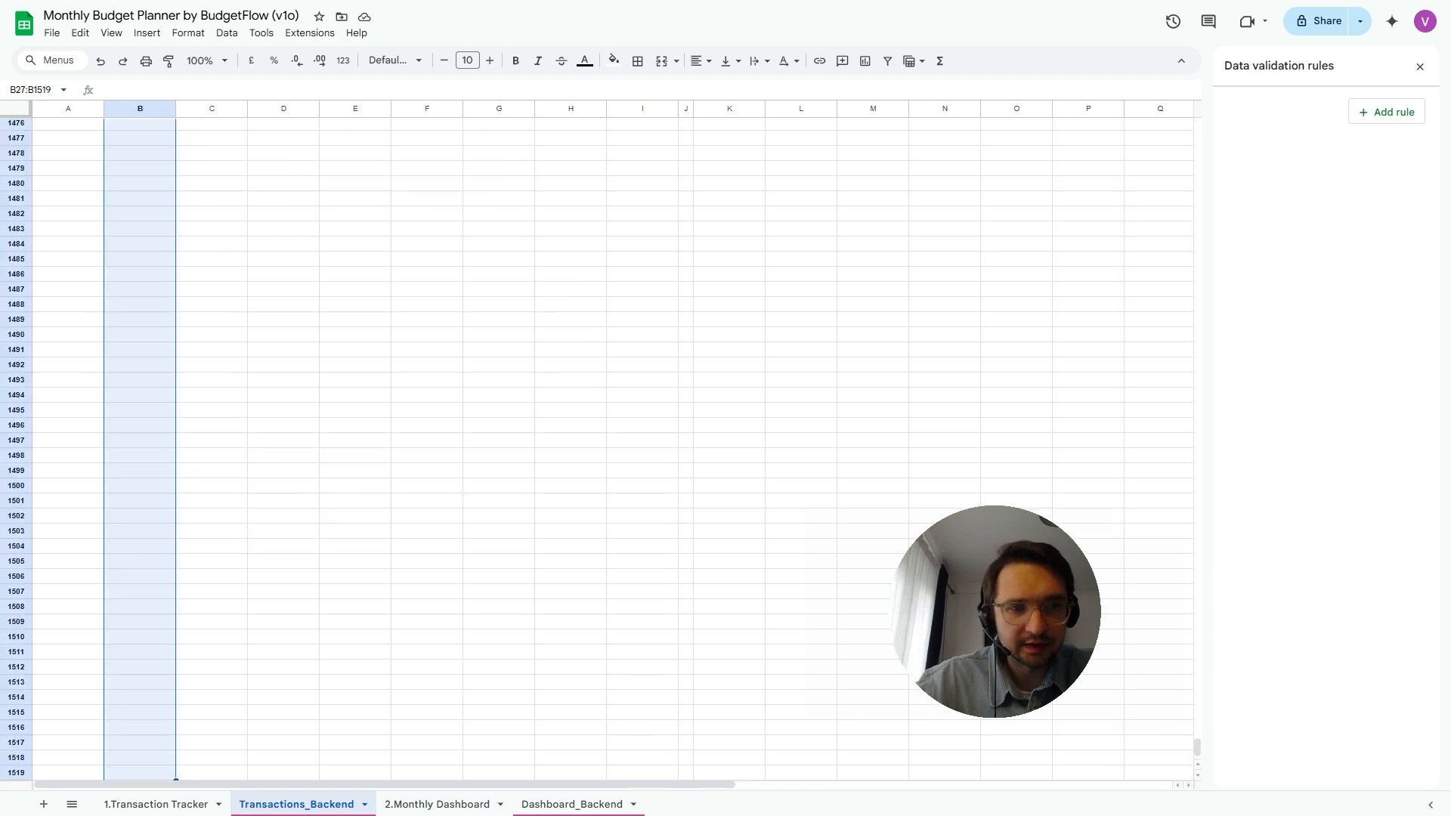
key("ctrl+v")
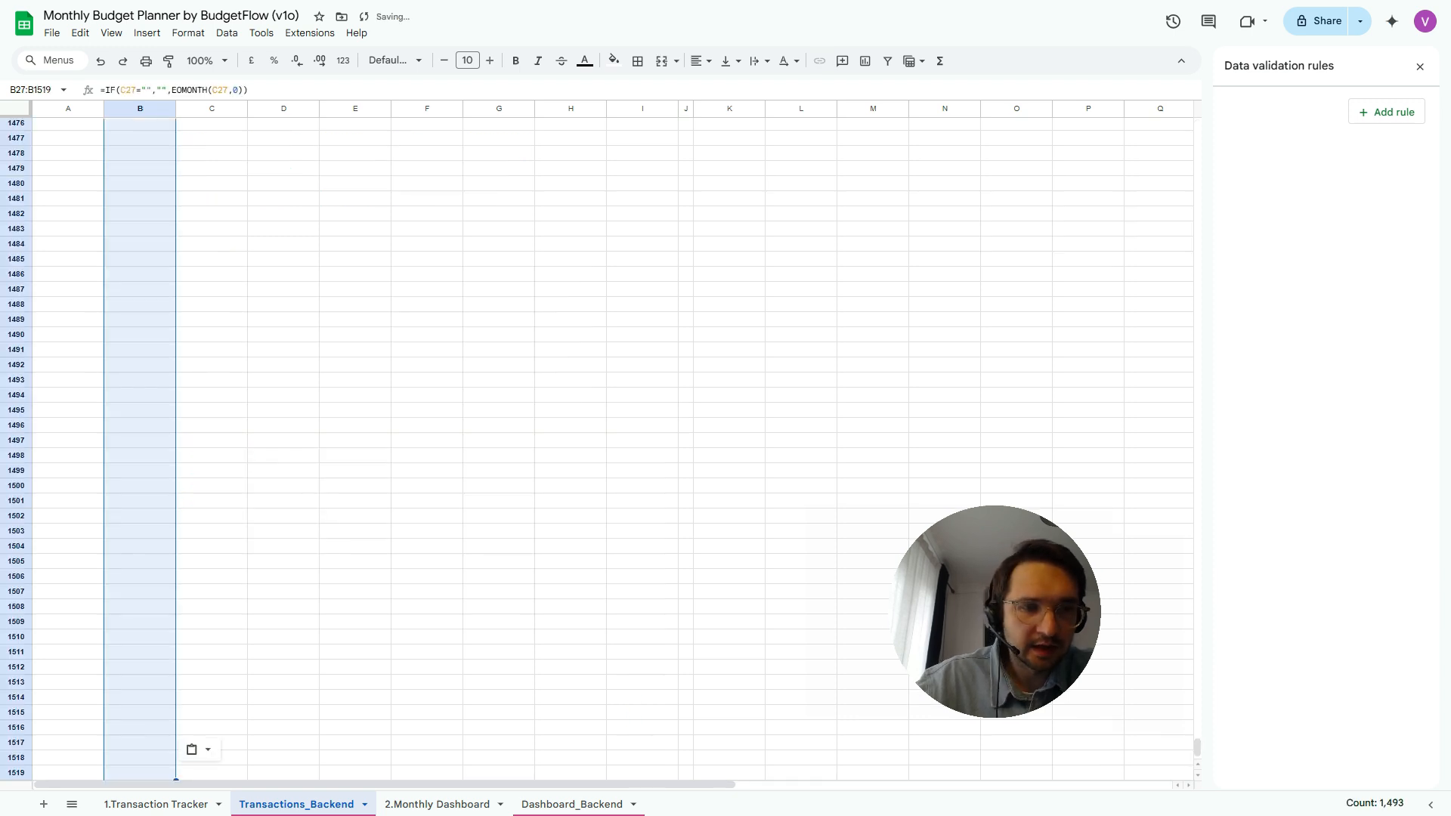
scroll(597, 450, "down", 1)
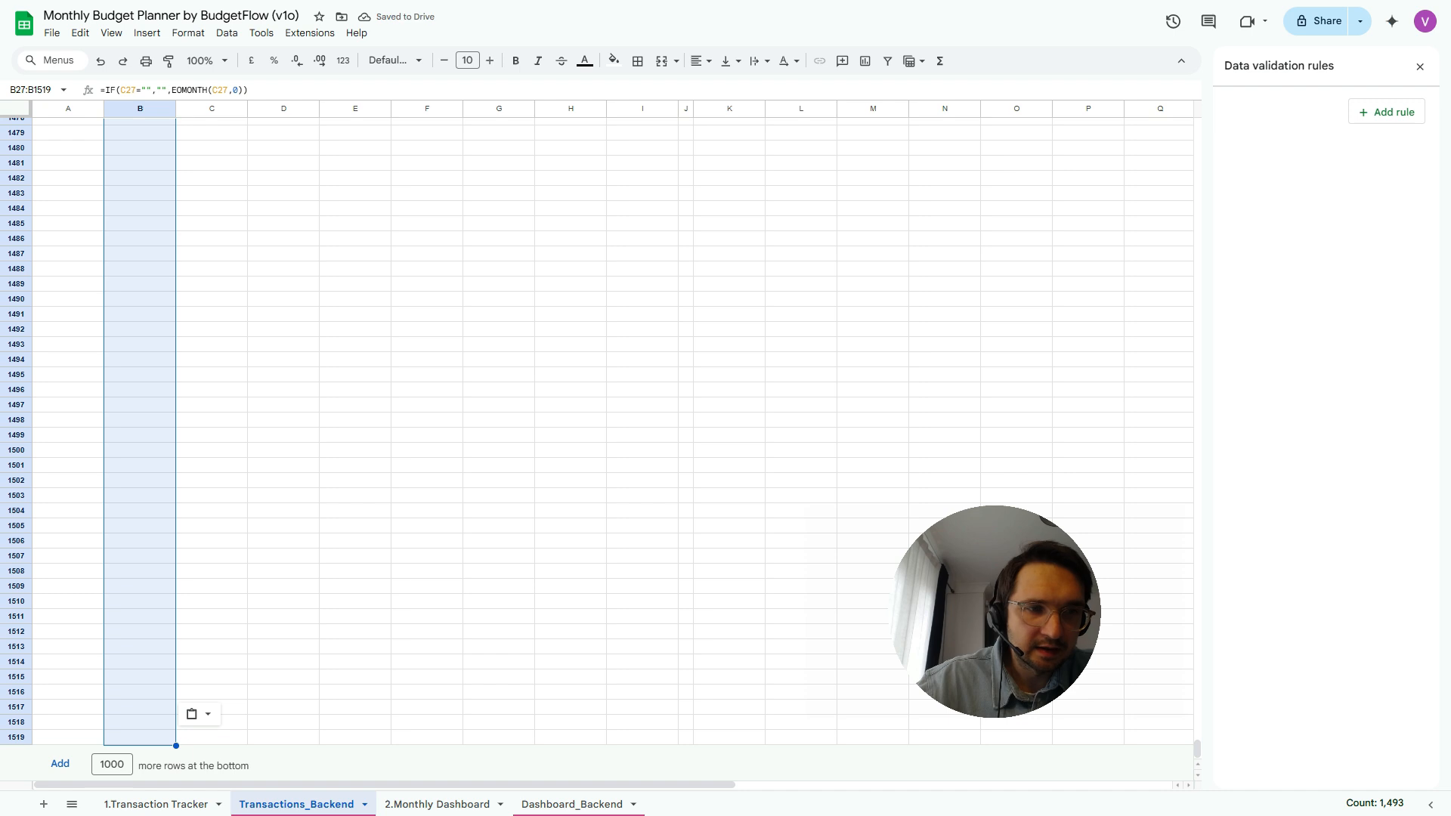
left_click(140, 707)
key("Down")
key("Down")
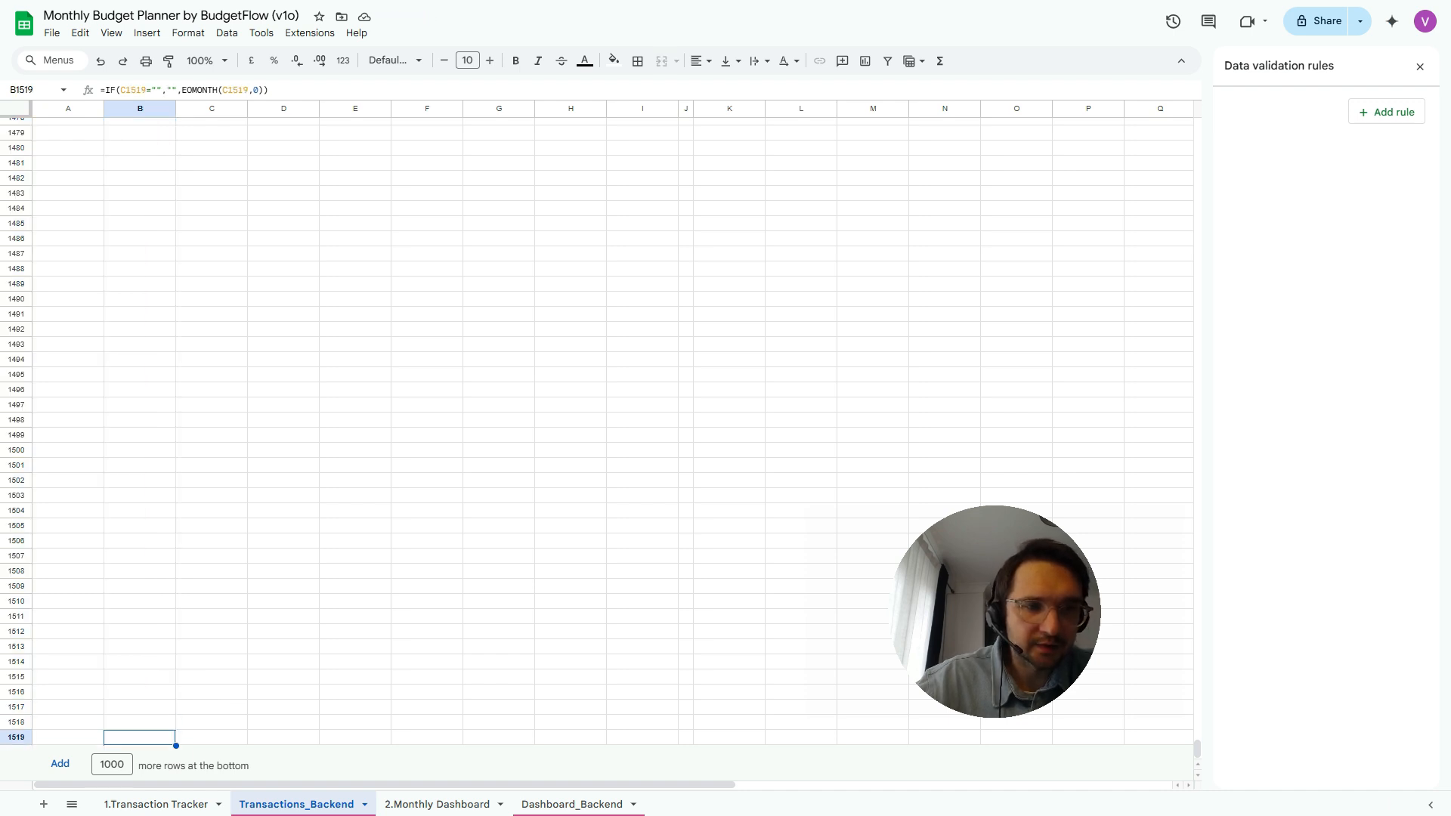
key("Return")
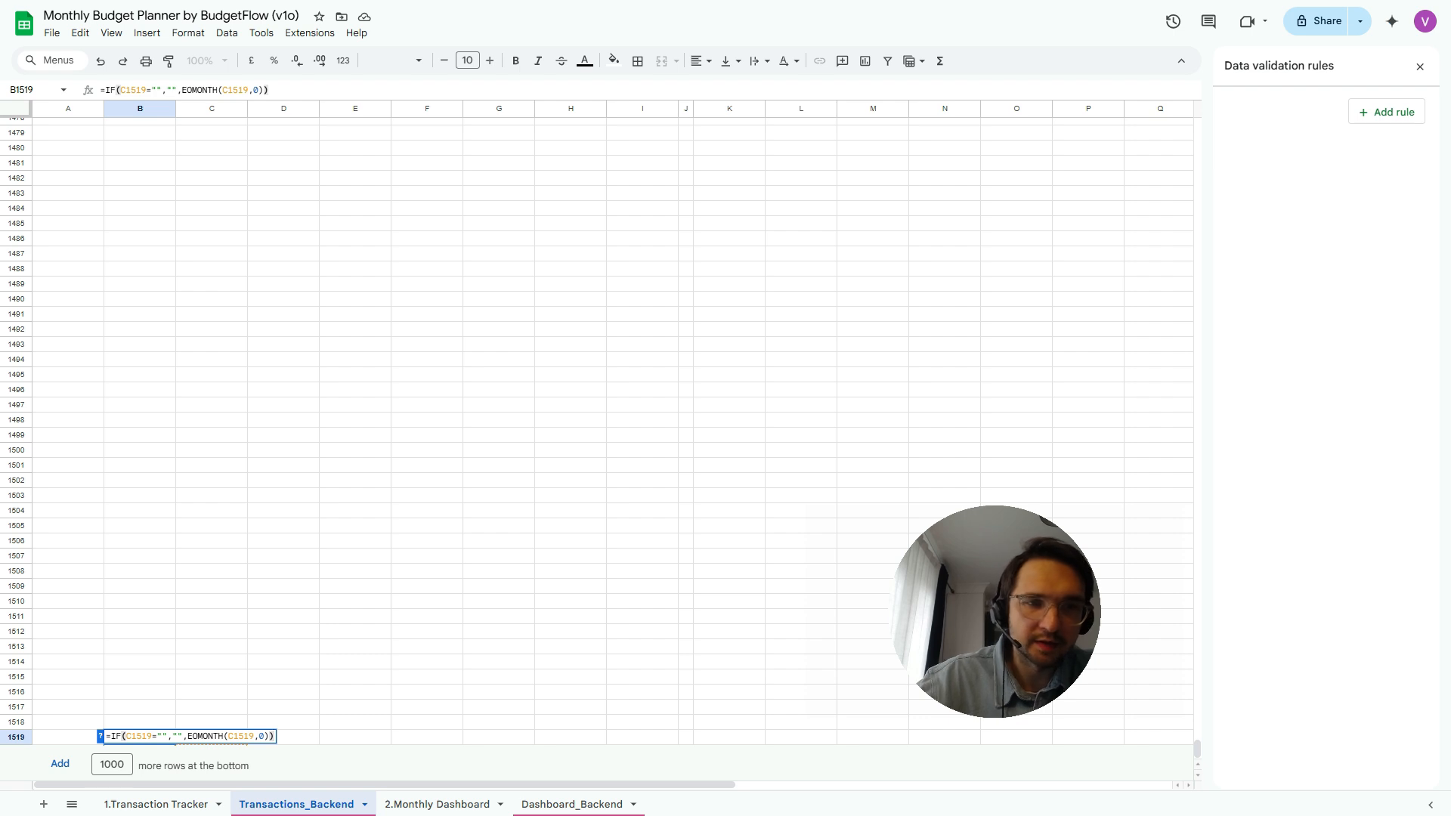
key("Escape")
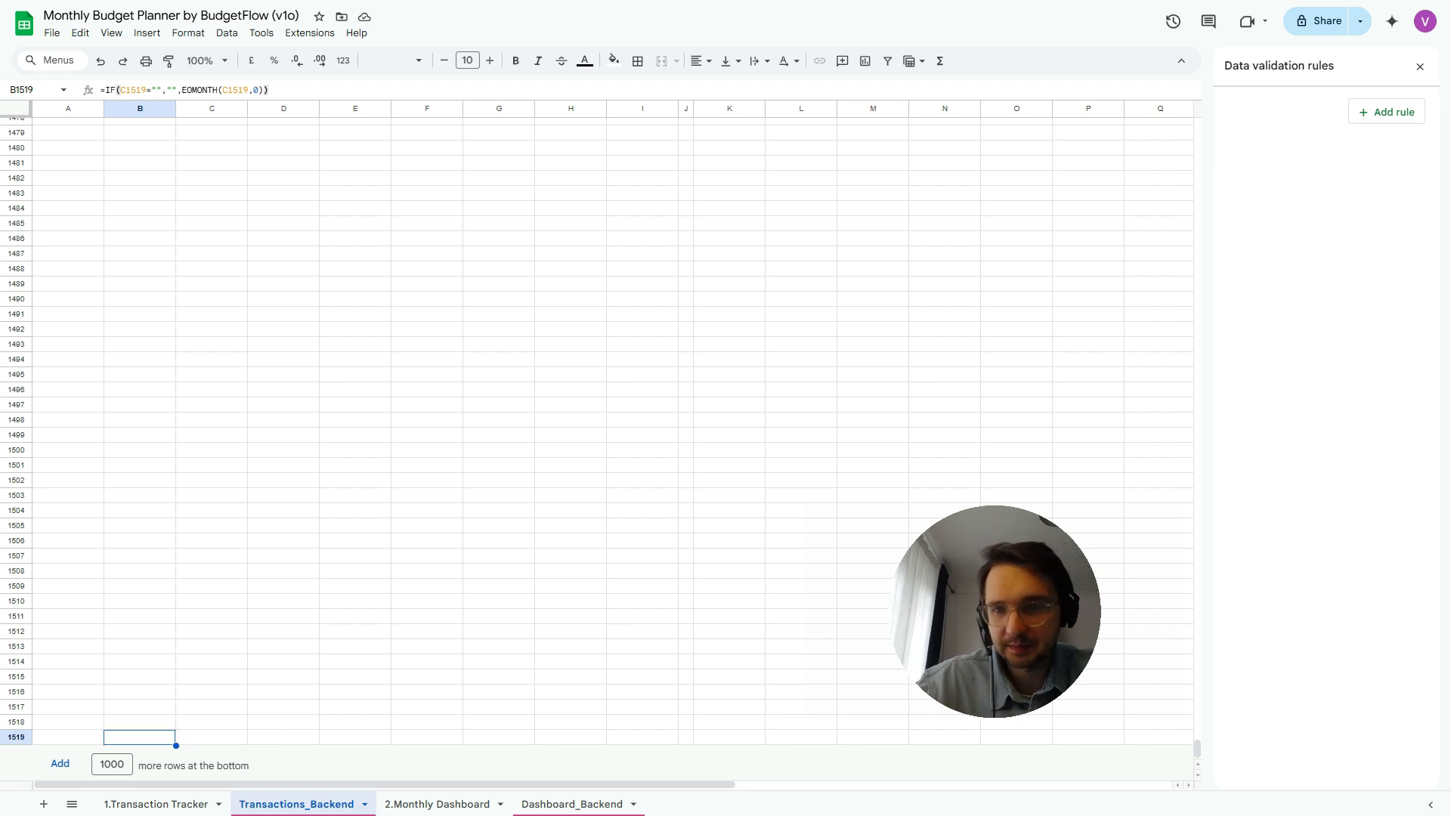
Add the bold header Sub-Categories in K20, beside the SUBSCRIPTION column of the transactions table
left_click_drag(1196, 749, 1197, 123)
left_click(68, 532)
key("Right")
key("Right")
key("Right")
key("Right")
key("Right")
key("Right")
key("Right")
key("Up")
key("Up")
key("Right")
key("Up")
key("Up")
key("Up")
key("Up")
key("Up")
key("Up")
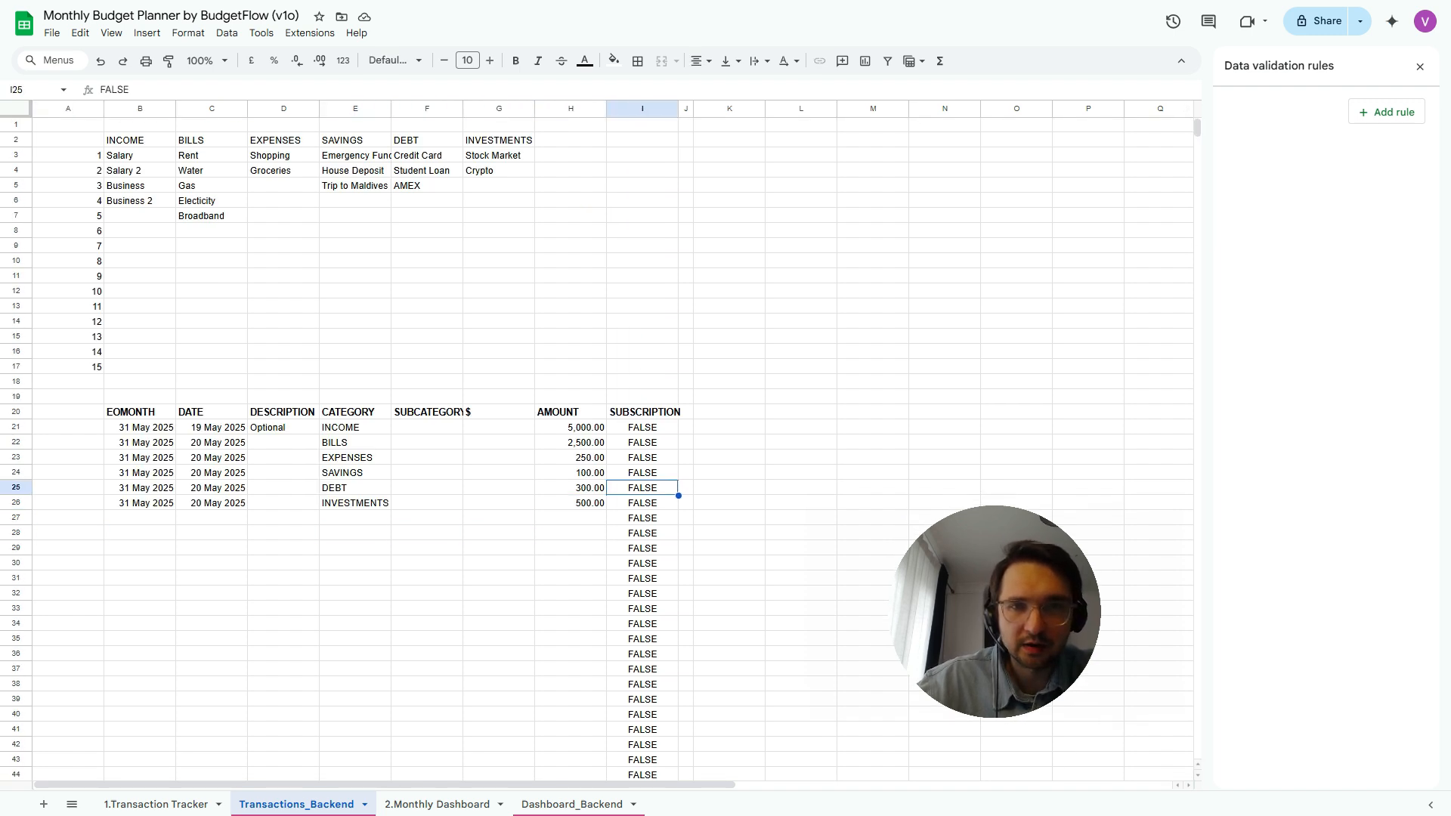
key("Right")
key("Right")
type("Sub-Cateogry")
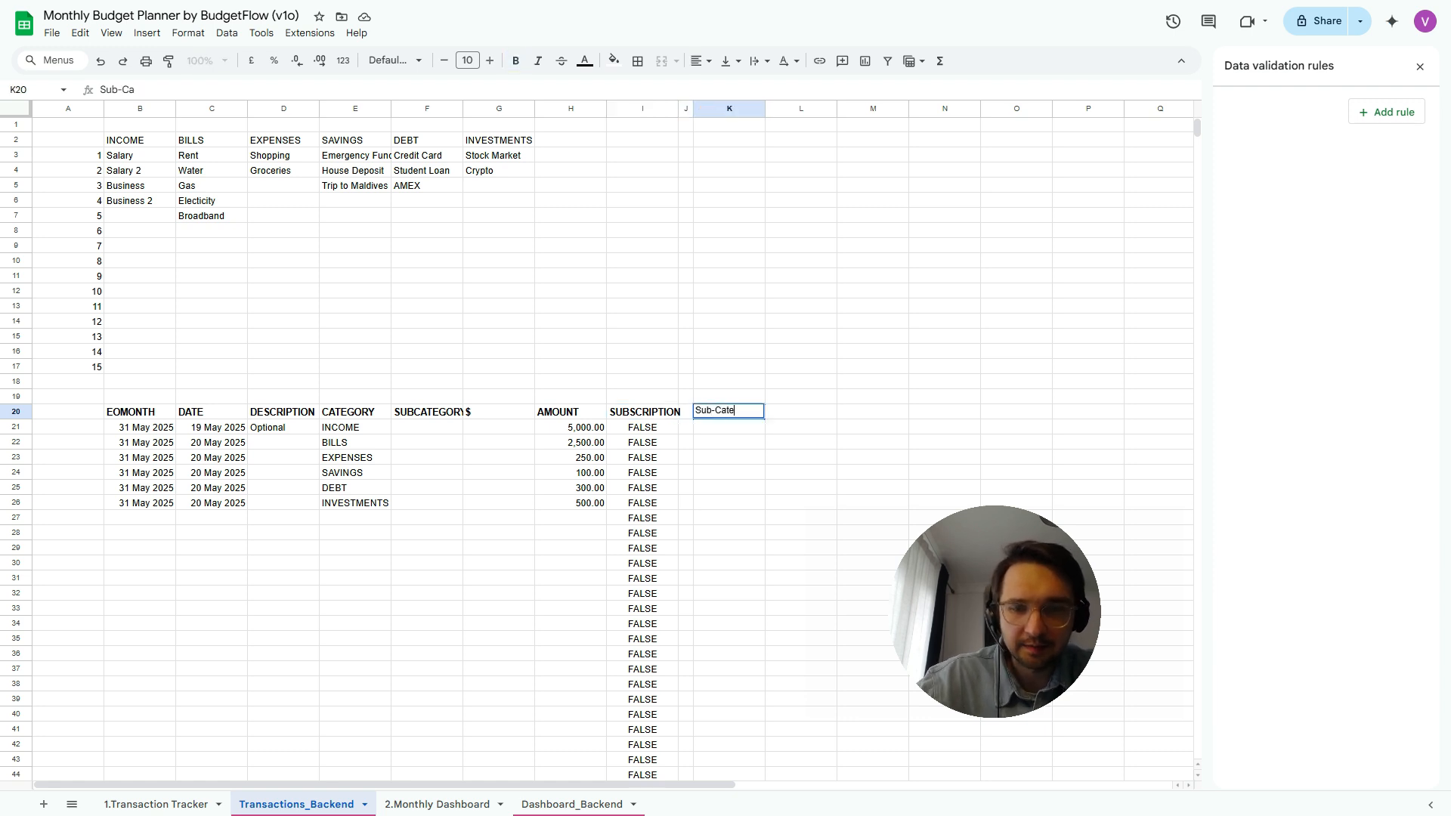
key("BackSpace")
key("BackSpace")
key("BackSpace")
key("BackSpace")
type("gories")
key("Return")
key("Up")
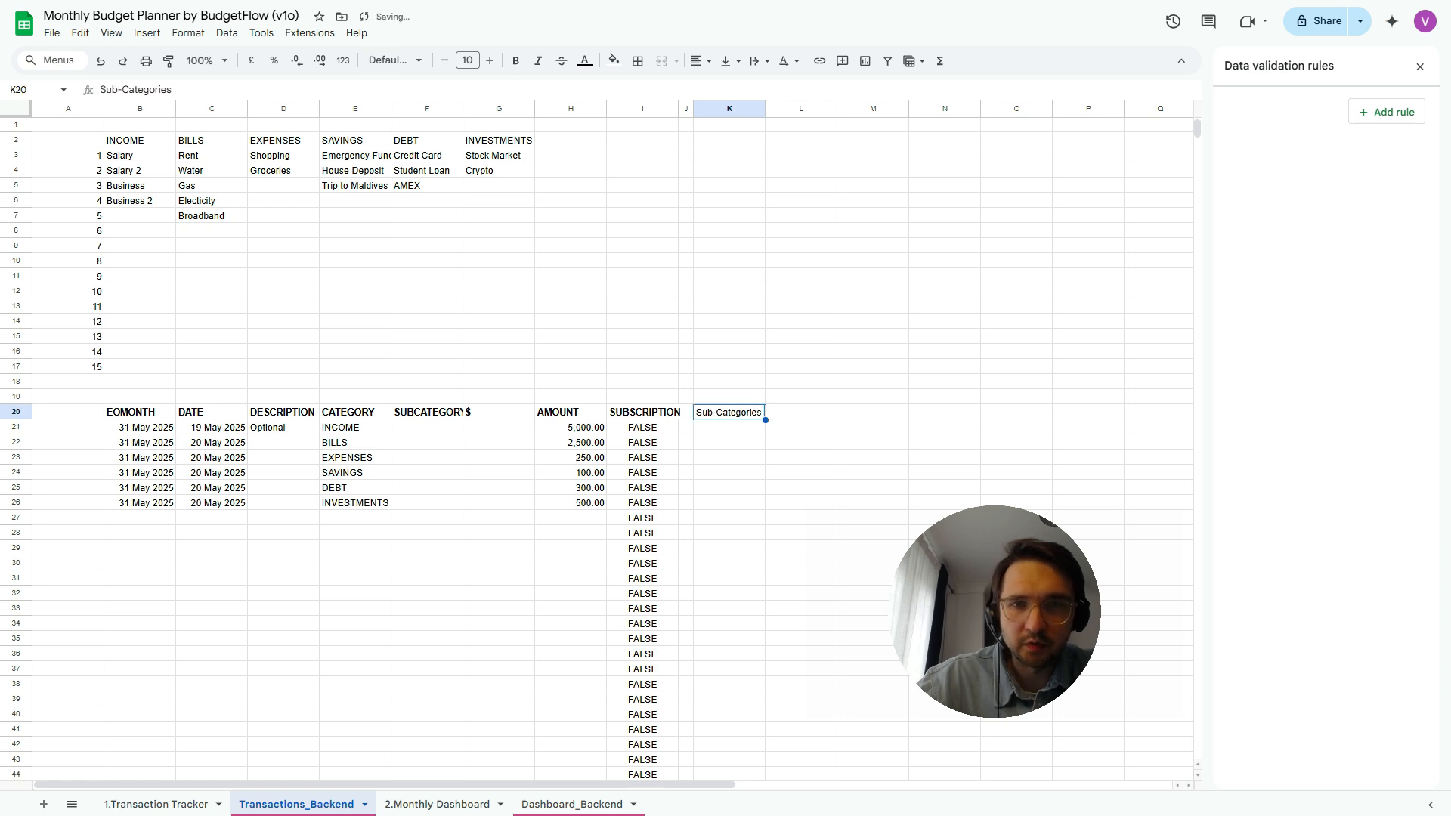
key("ctrl+b")
Start an INDEX formula in K21 over the absolute range $B$3:$G$17, leaving the row argument empty
key("Down")
type("=index")
key("Tab")
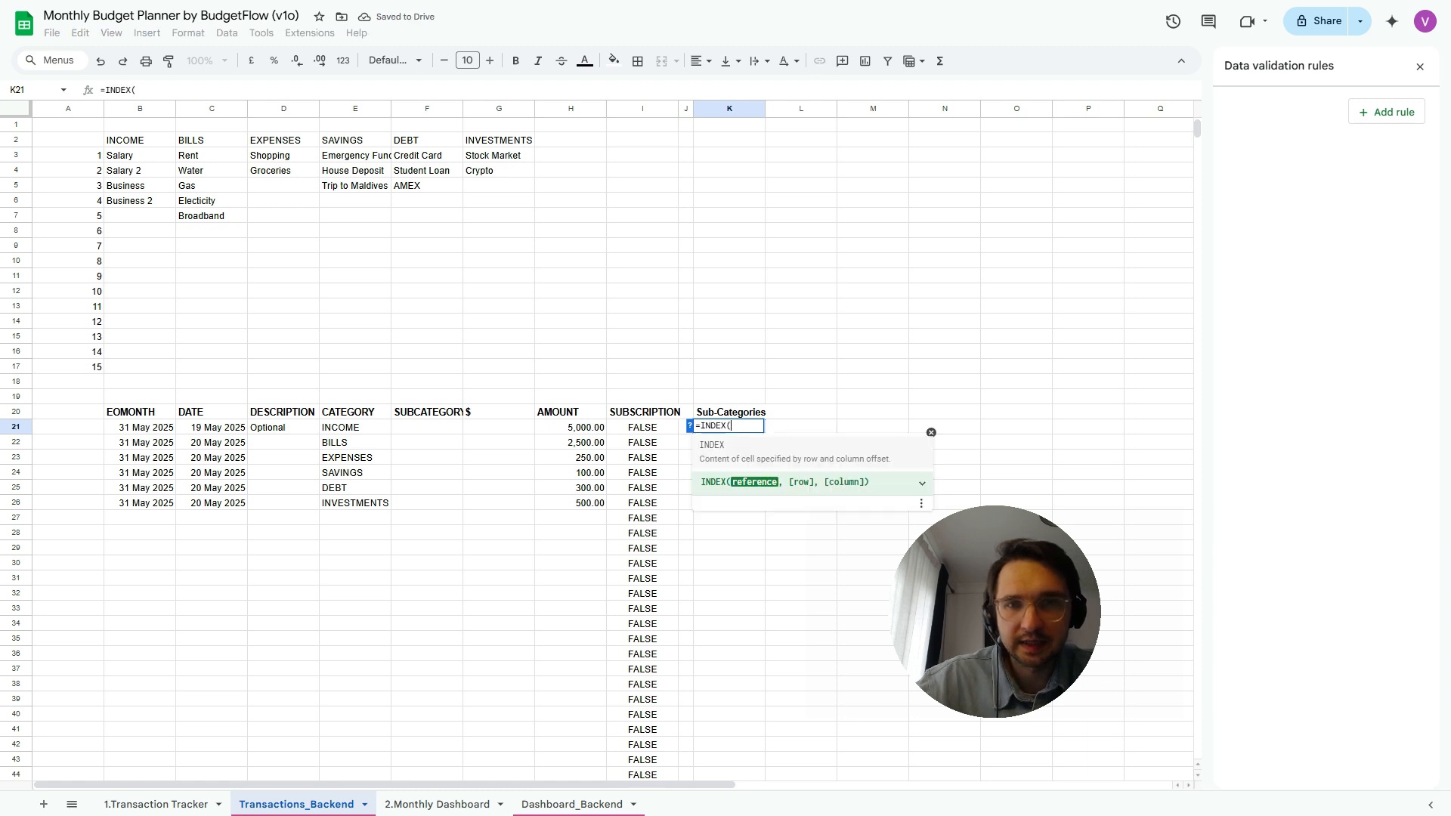
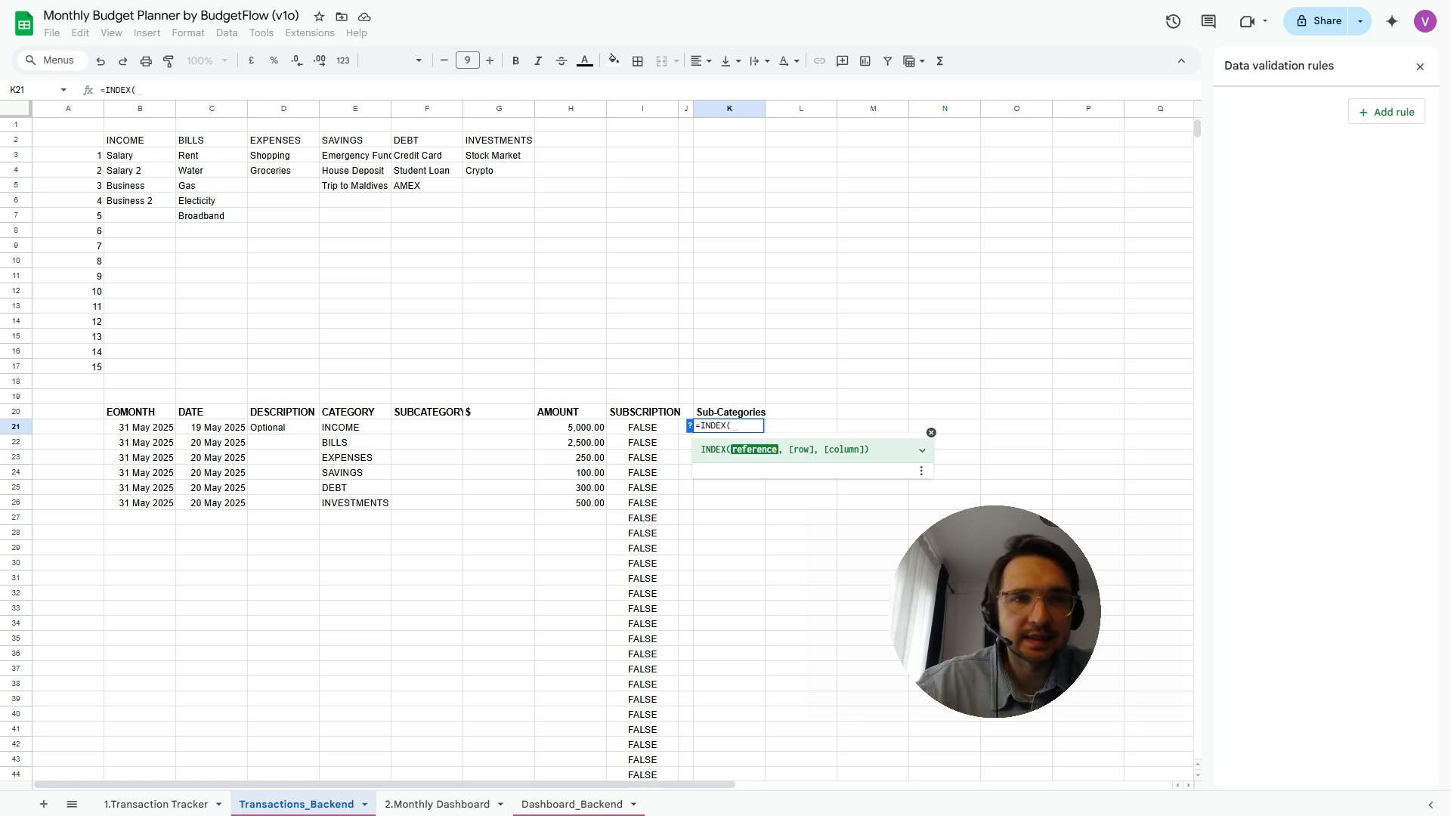
left_click_drag(140, 155, 514, 367)
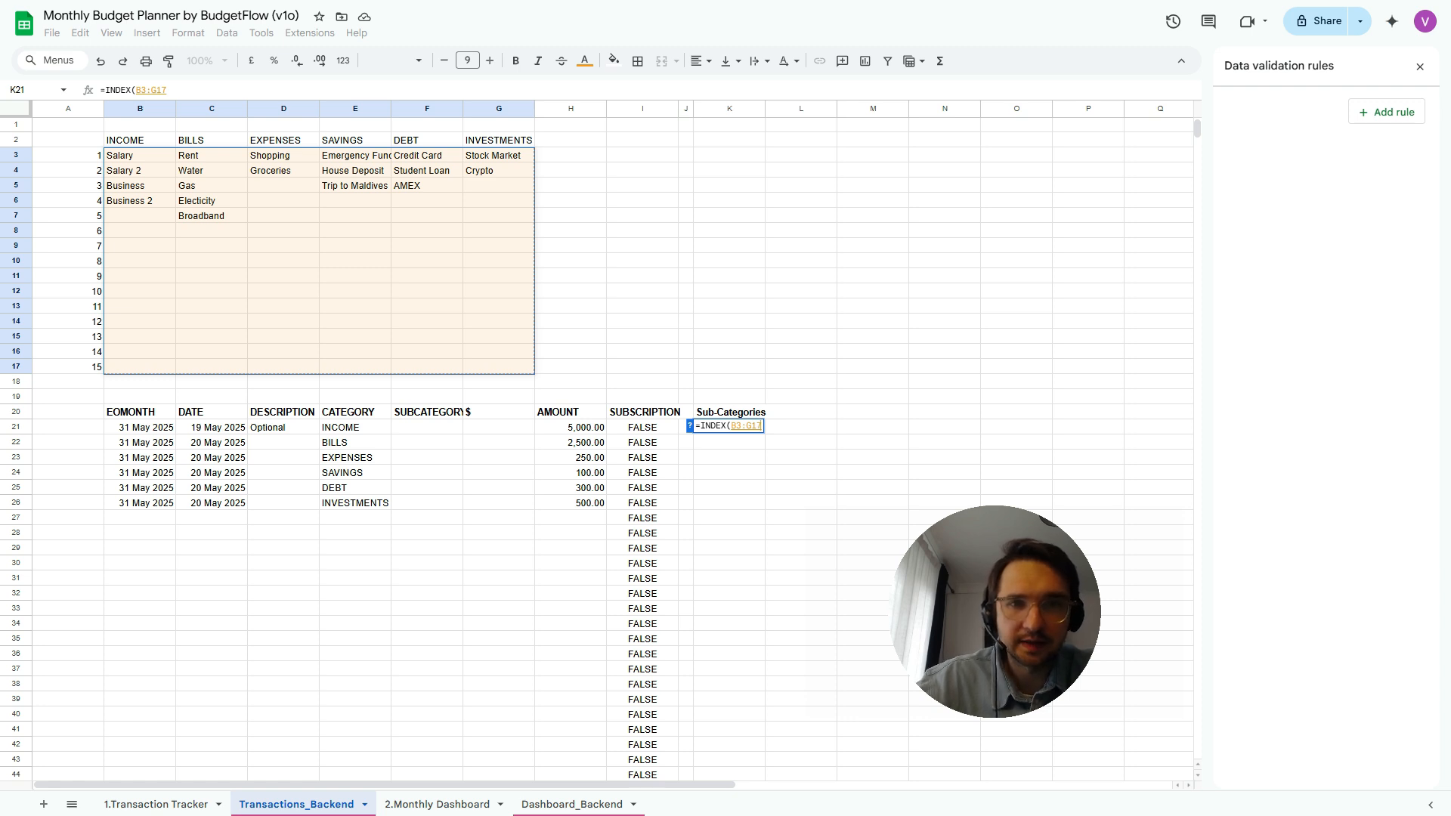
key("F4")
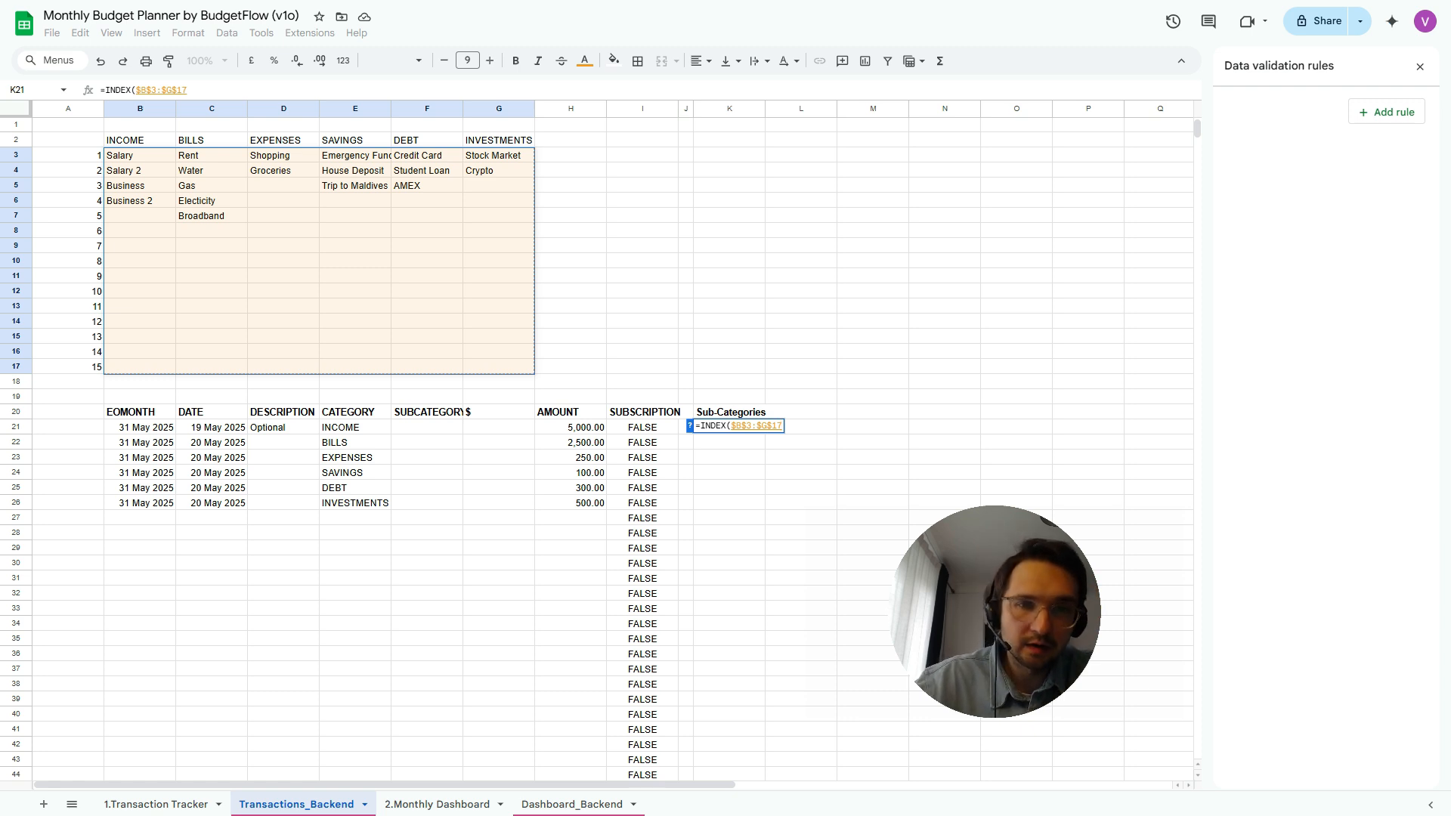
type(",")
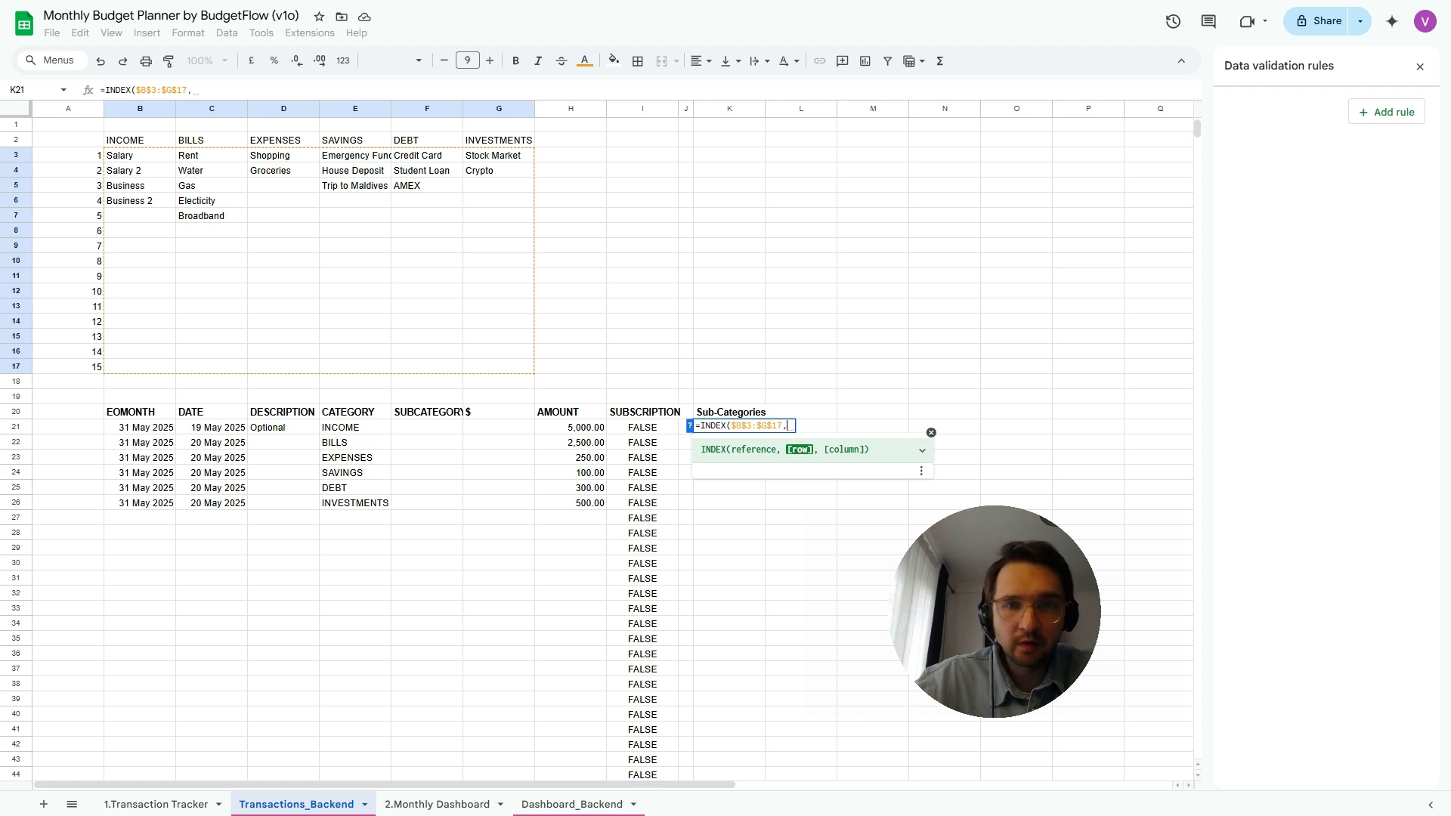
type(",m")
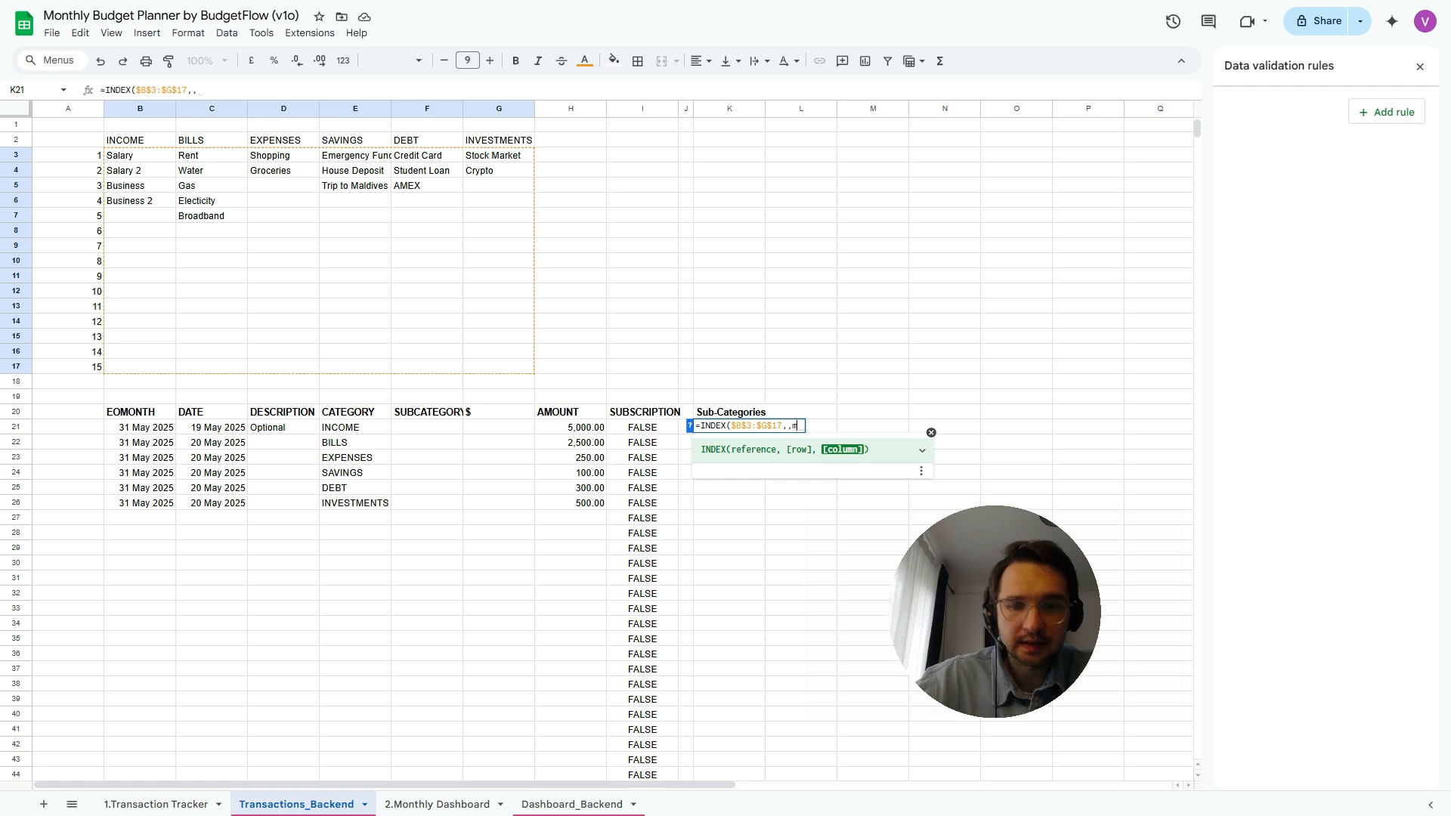
key("Tab")
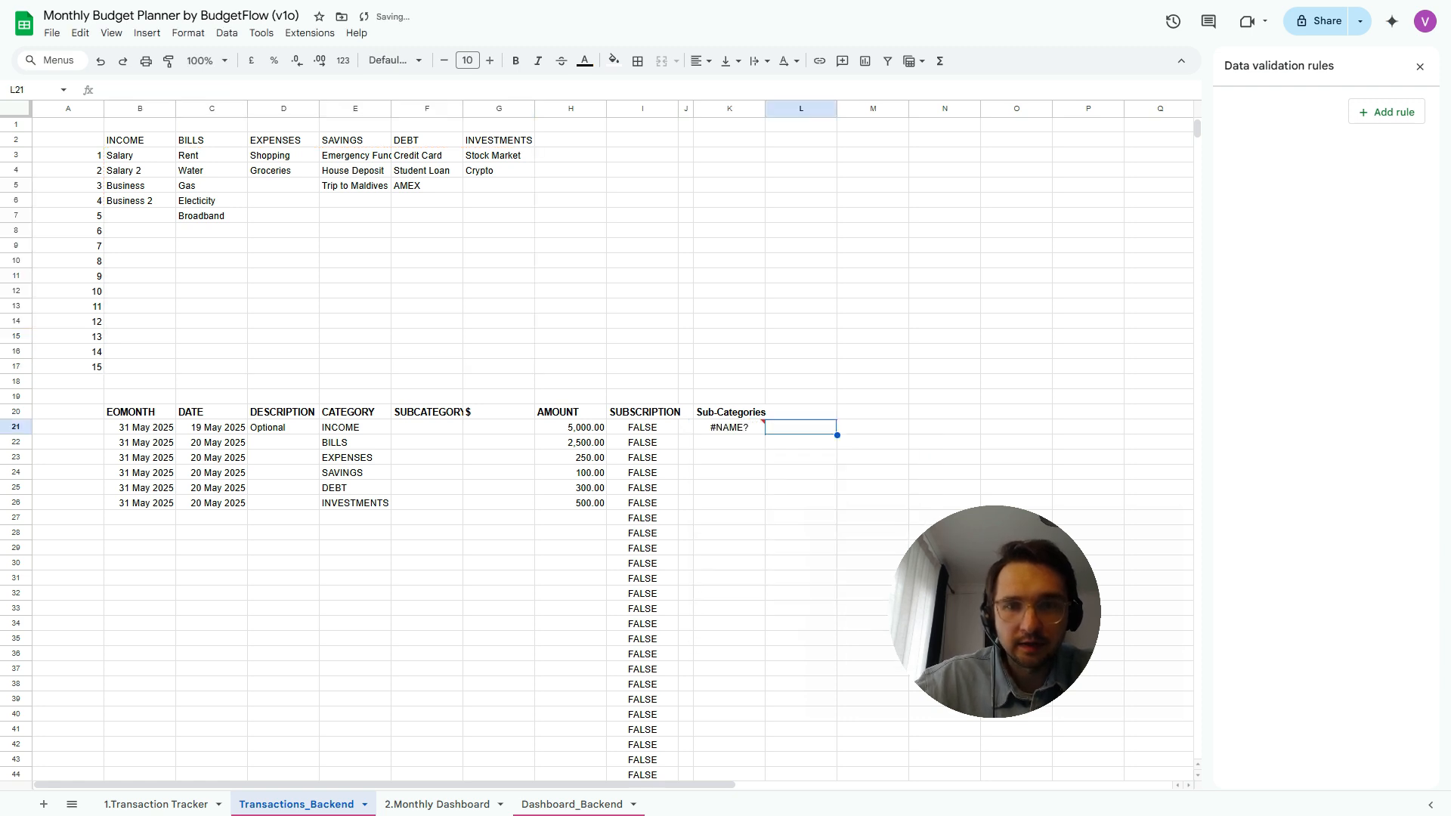
Correct the column argument of K21's INDEX formula to a MATCH function
key("Left")
left_click(227, 90)
key("BackSpace")
key("BackSpace")
key("BackSpace")
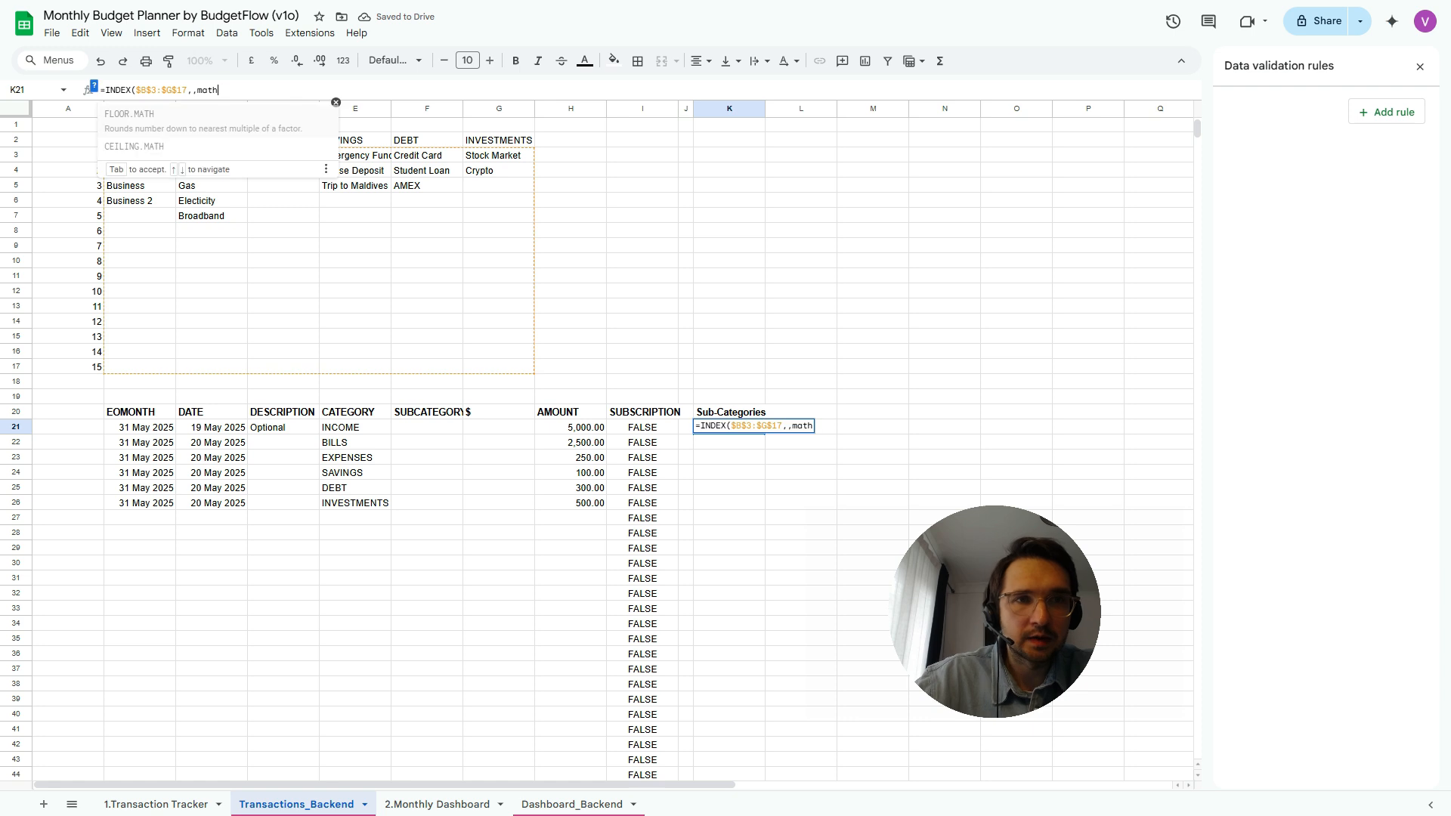
type("ch")
key("Tab")
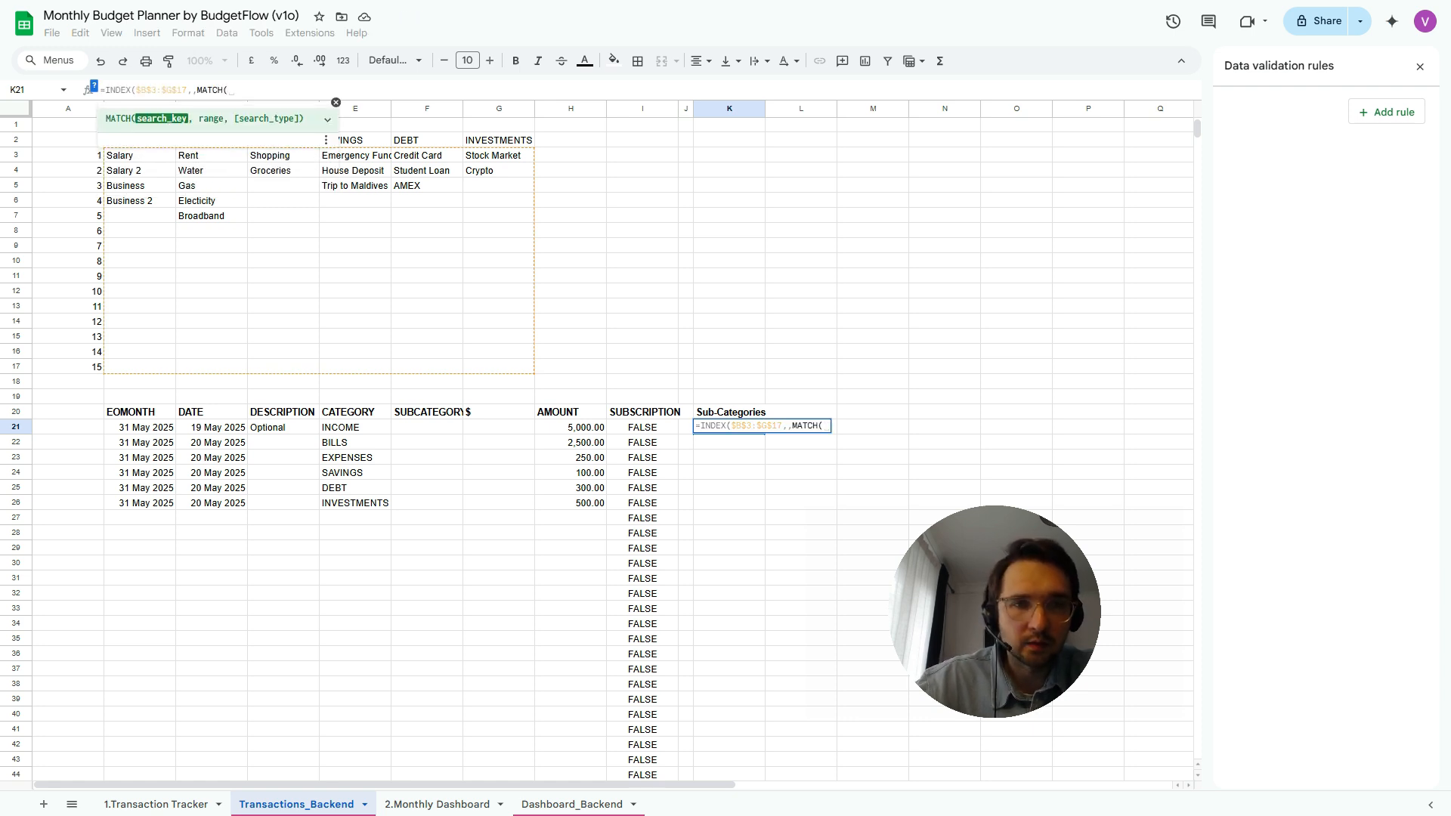
Complete K21's MATCH with search key $E21, header range $B$2:$G$2 and search type 0
left_click(355, 427)
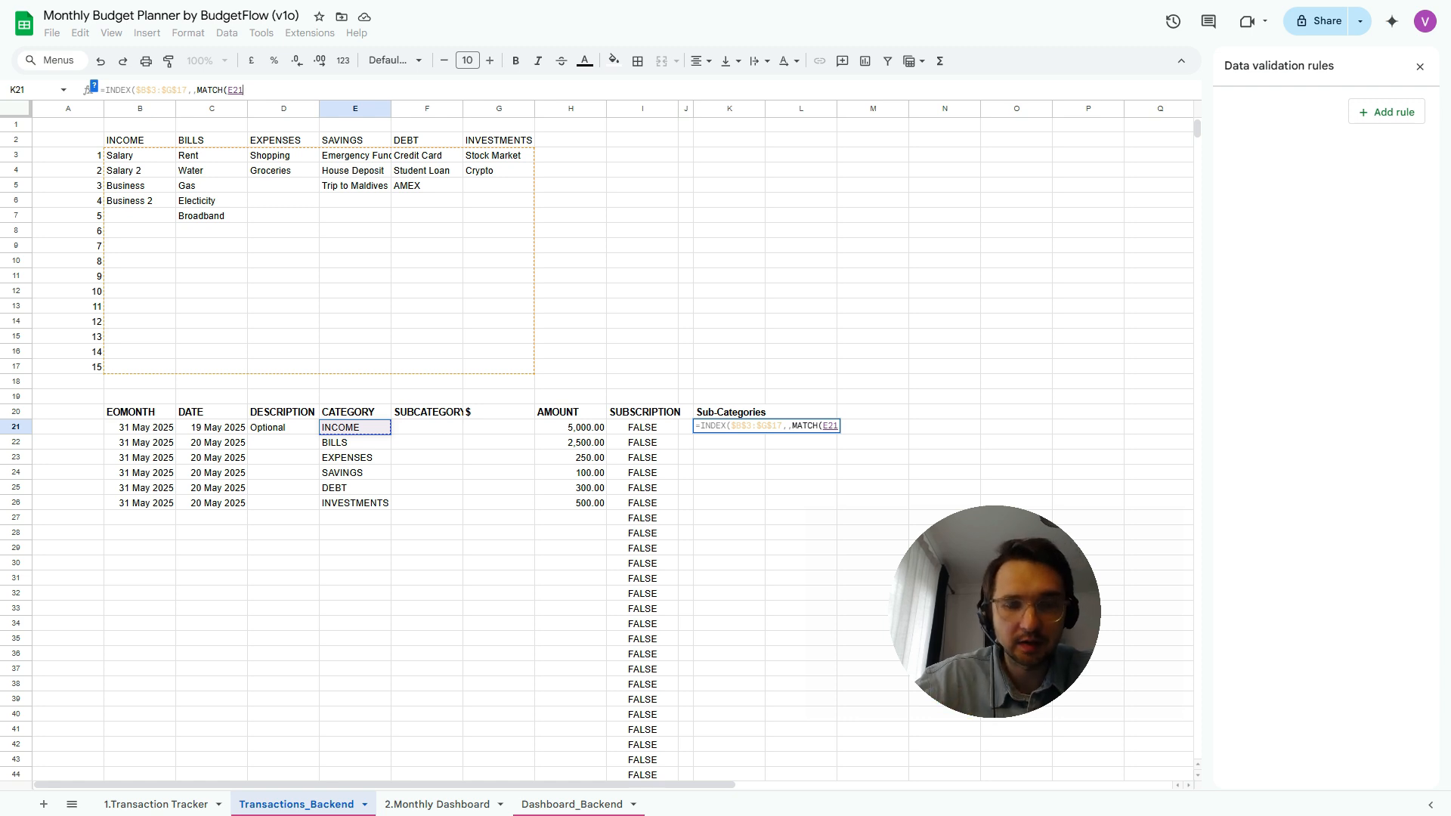
key("F4")
key("F4")
key("F4")
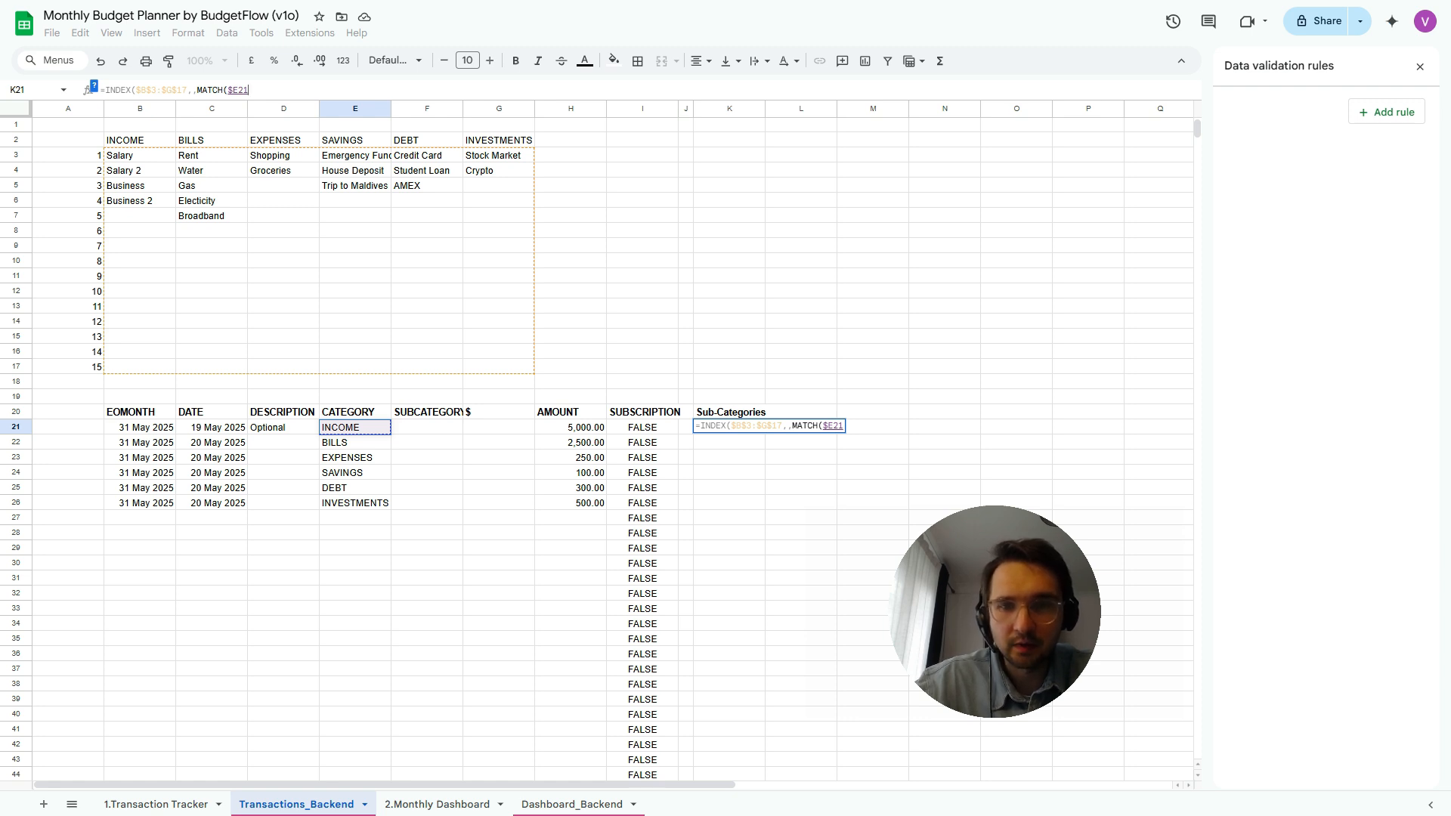
type(",")
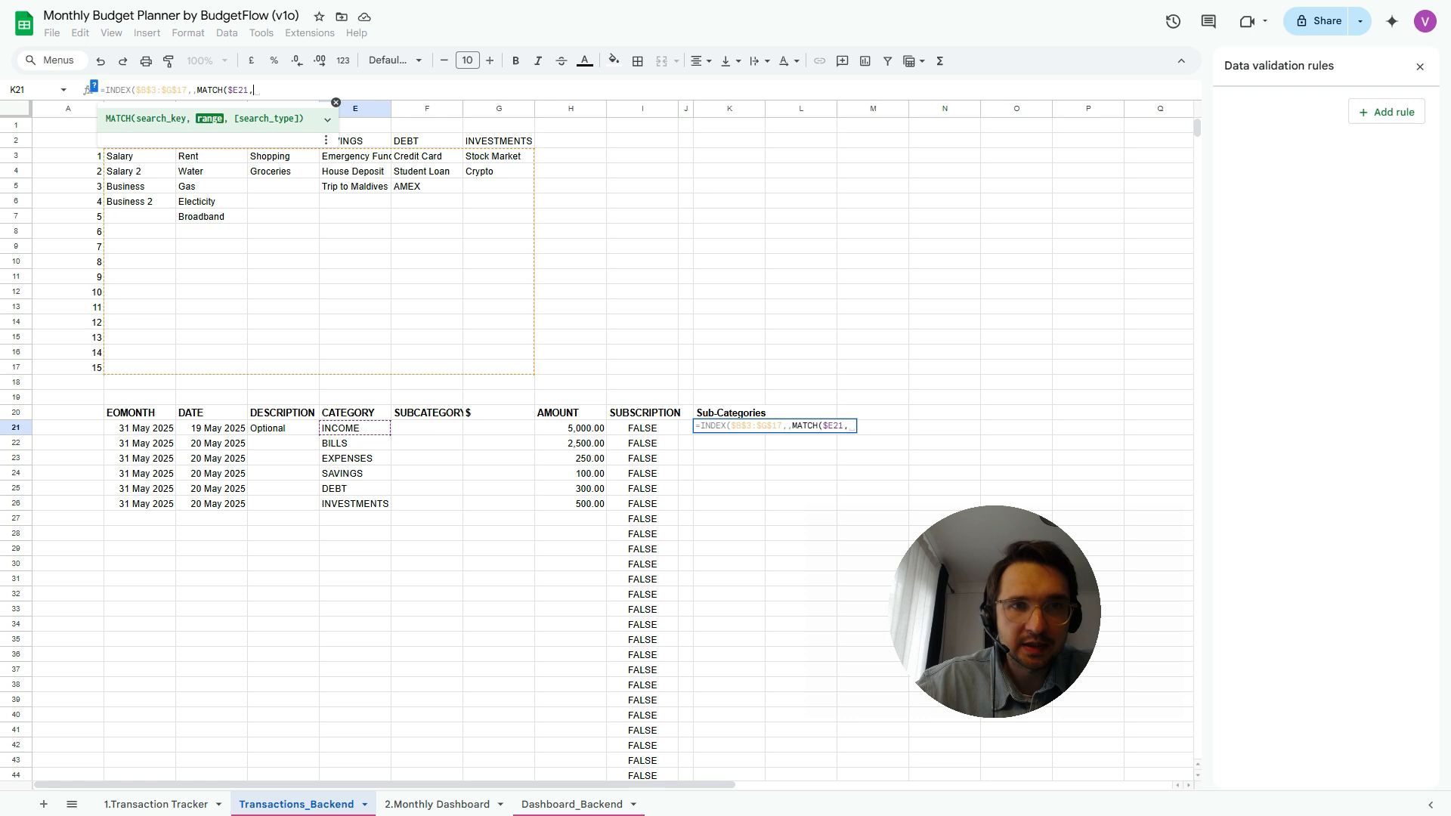
left_click_drag(140, 140, 498, 141)
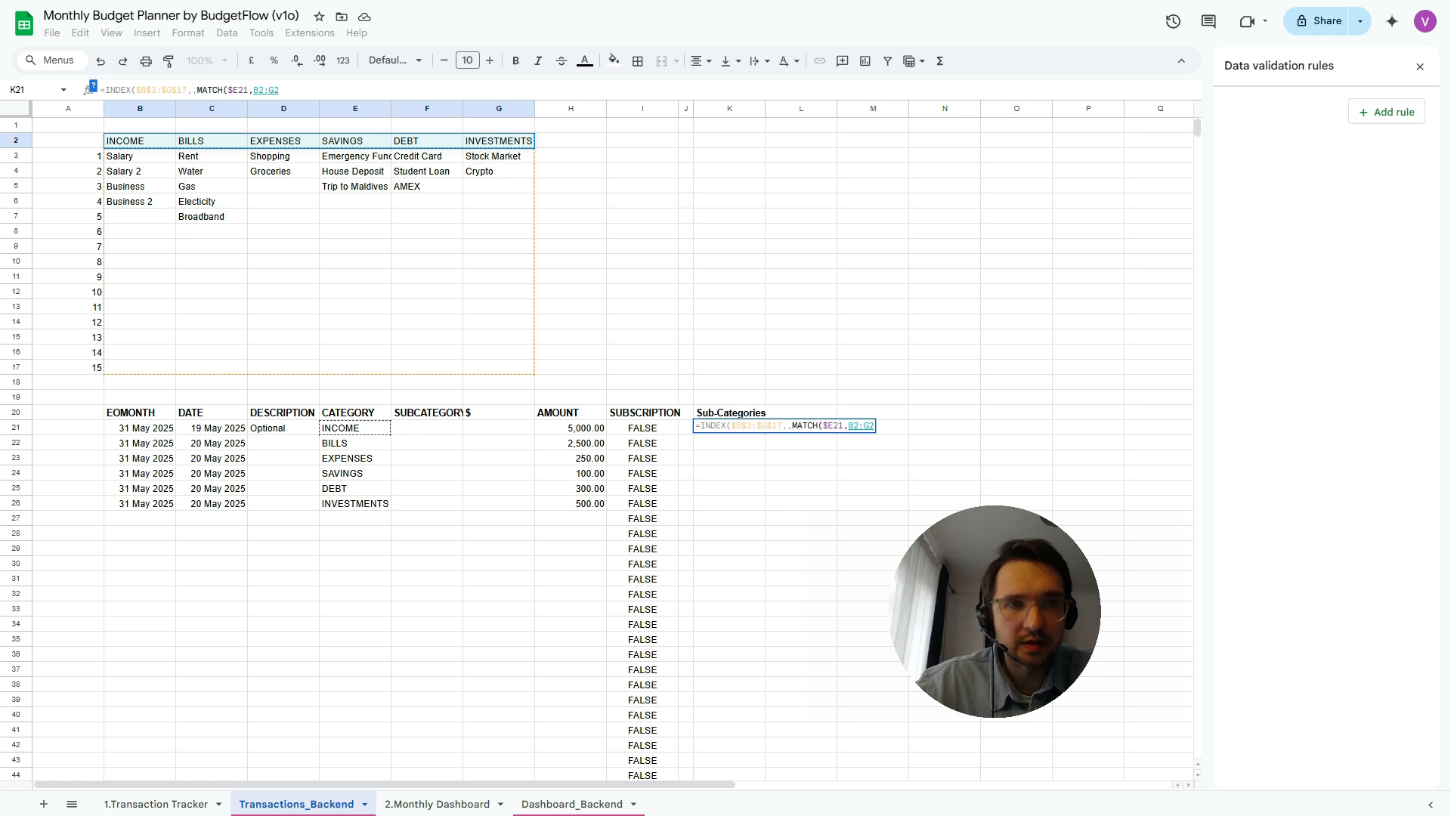
key("F4")
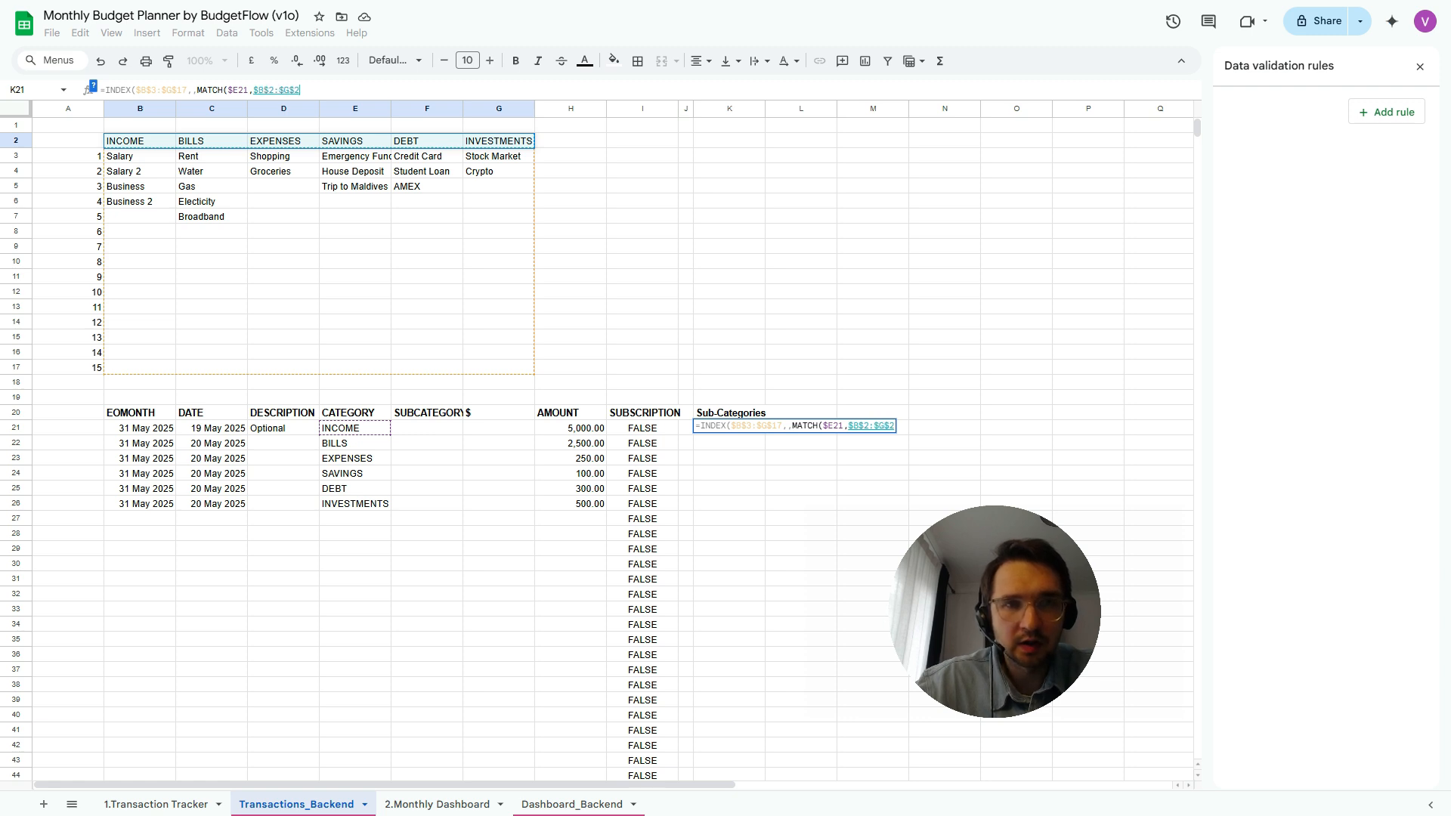
type(",0)")
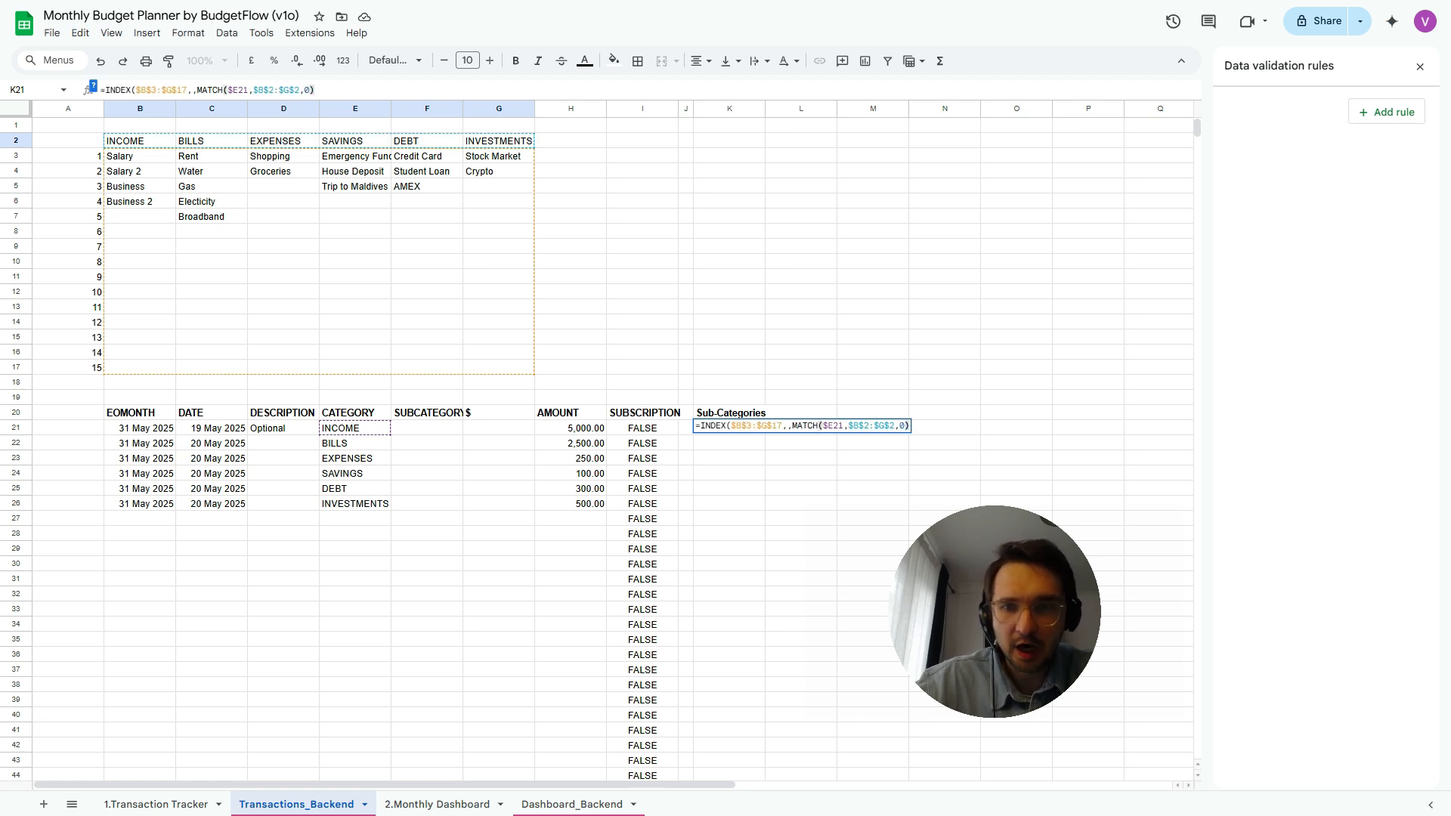
key("Return")
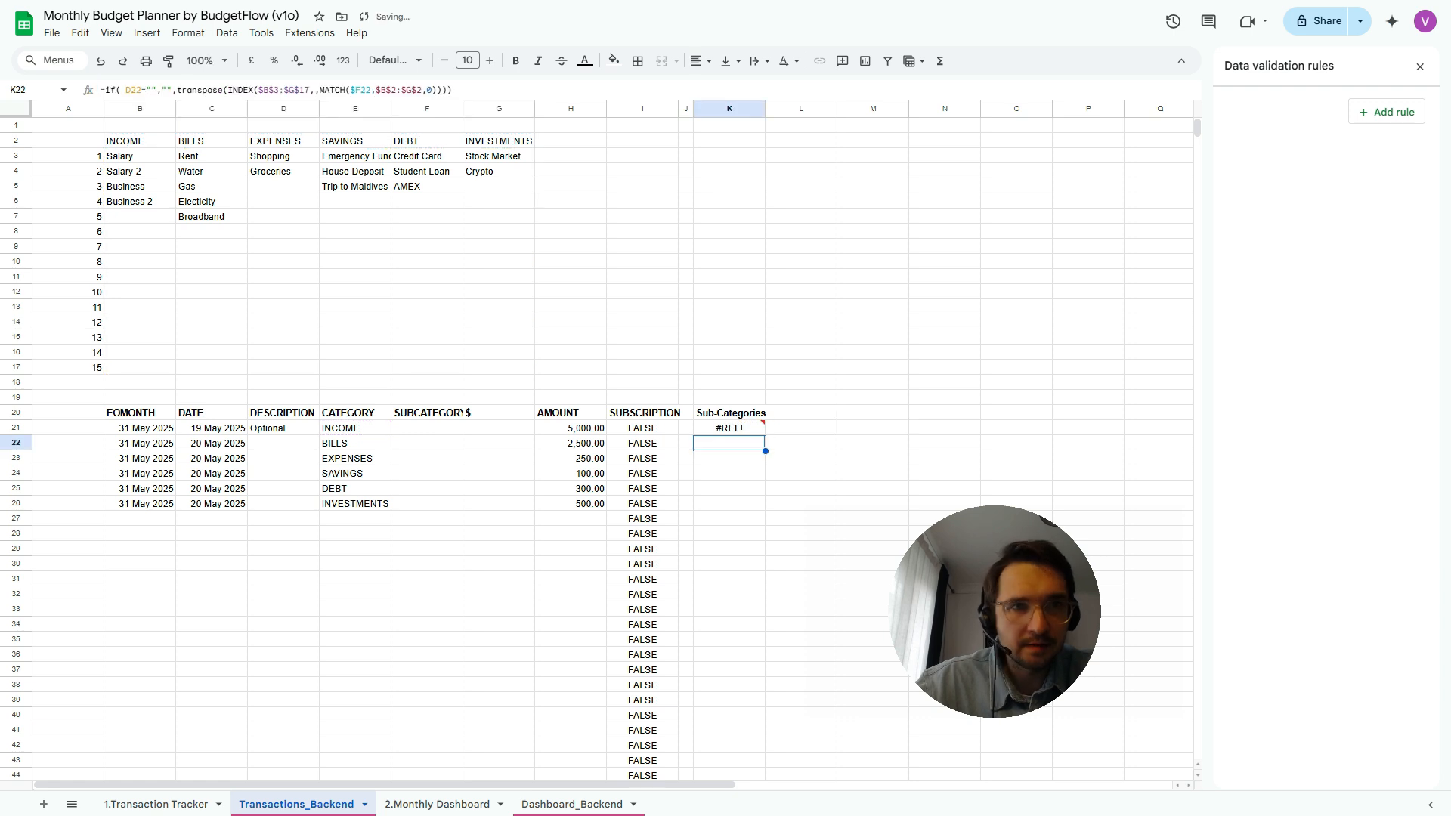
Clear the leftover formulas from K22 across to column AA and down to row 1019, leaving K21 intact
left_click(729, 429)
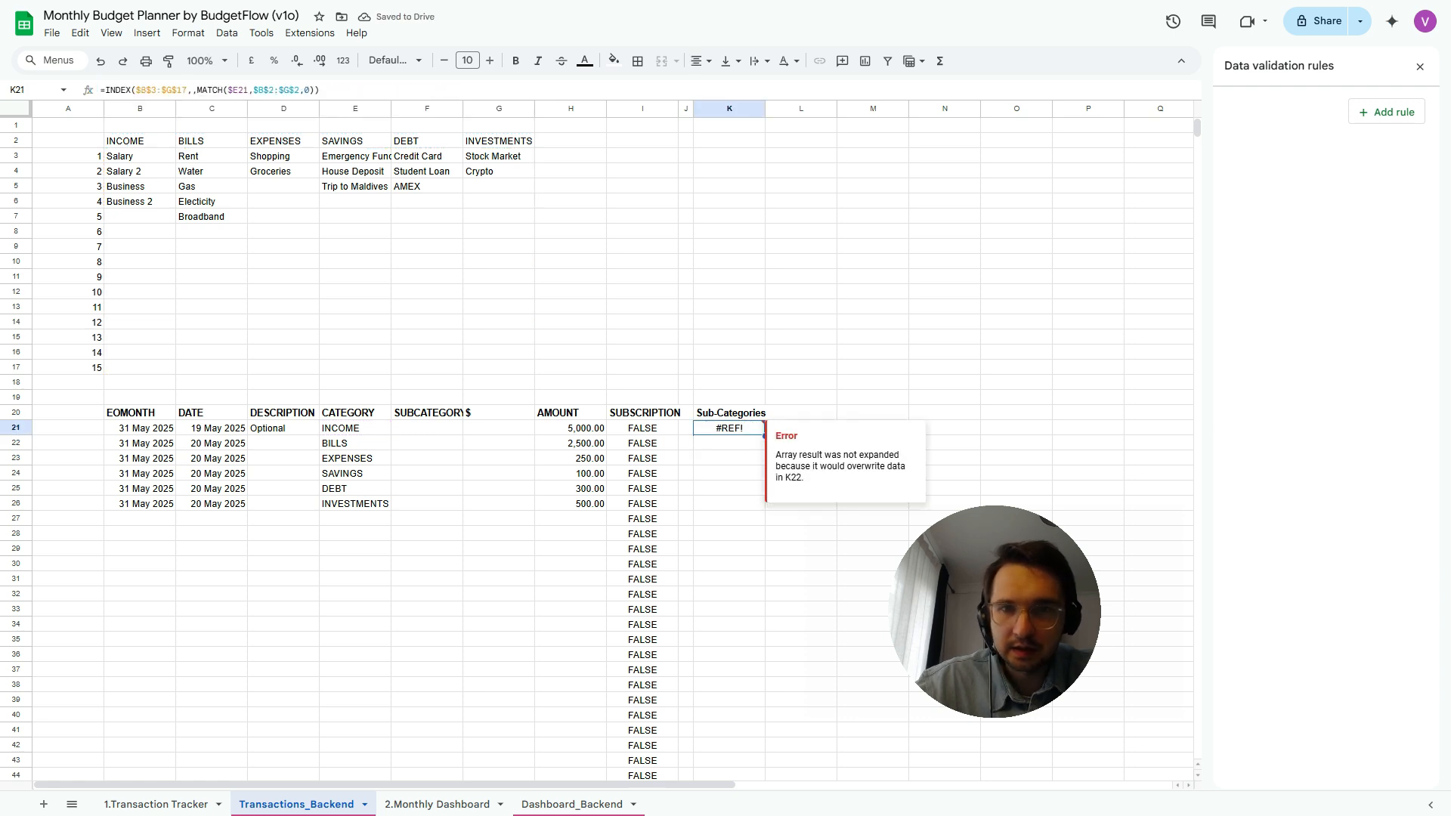
key("Down")
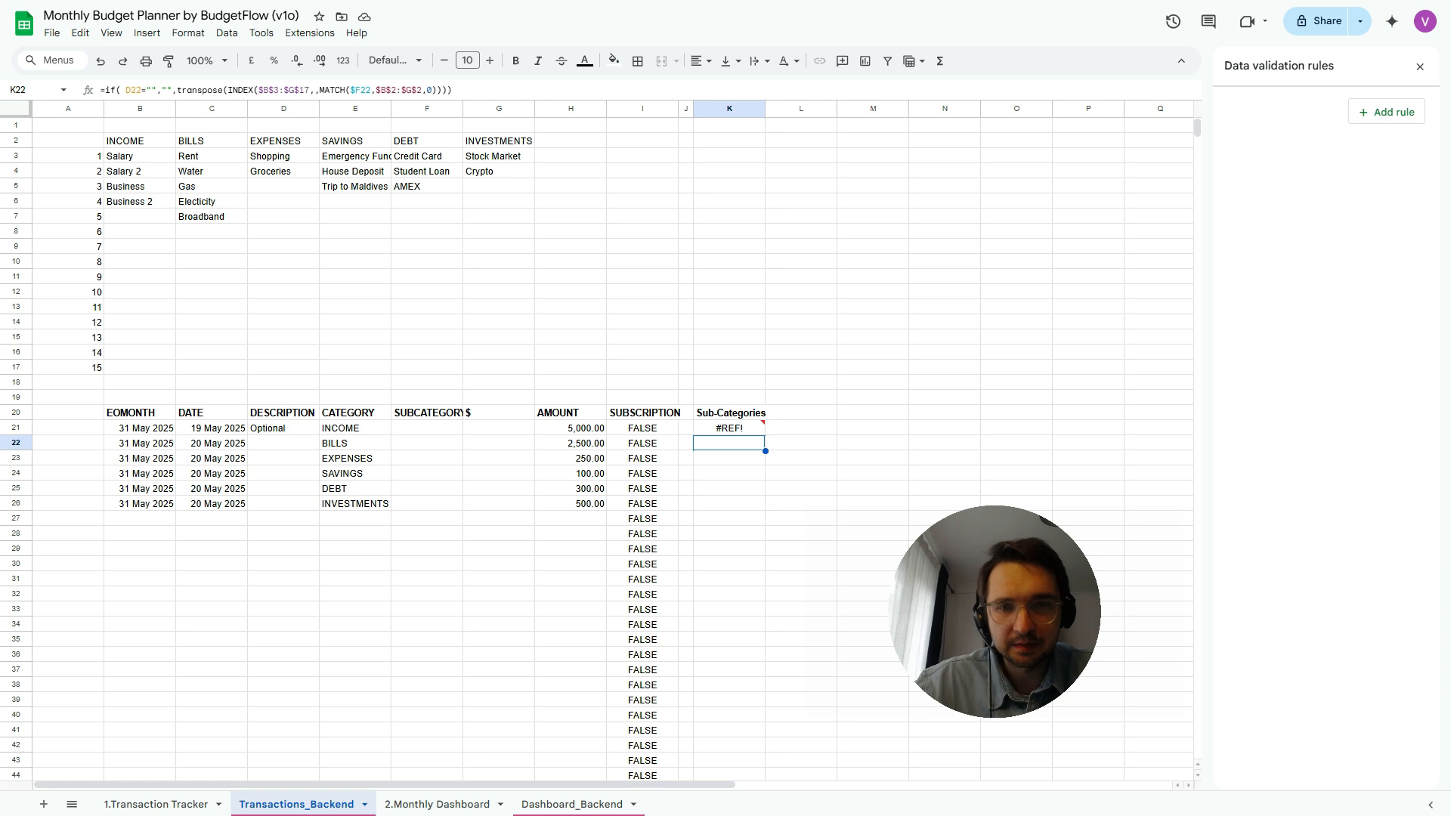
key("ctrl+shift+Right")
key("ctrl+shift+Down")
key("Delete")
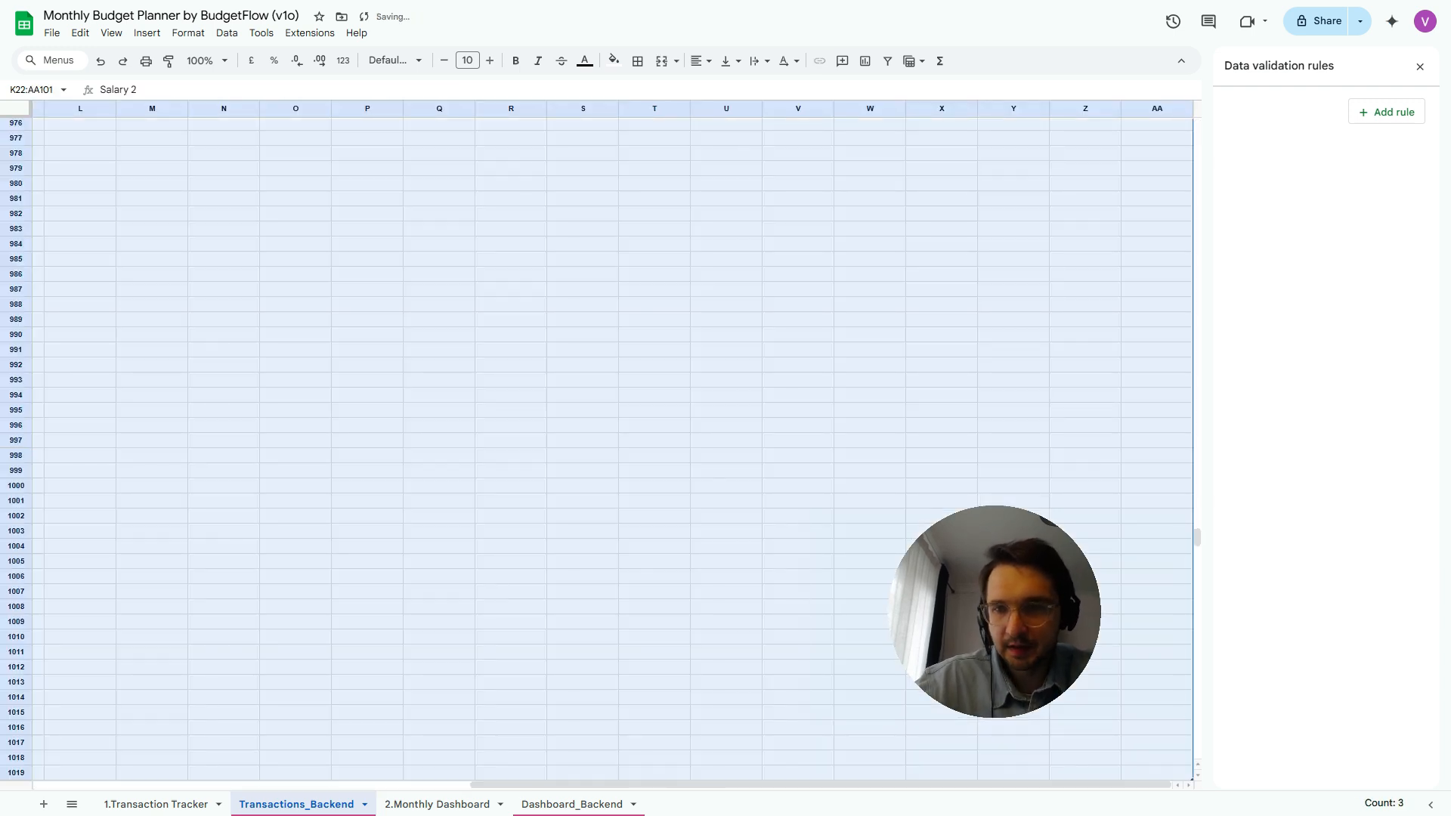
left_click_drag(1197, 537, 1197, 130)
scroll(614, 449, "left", 10)
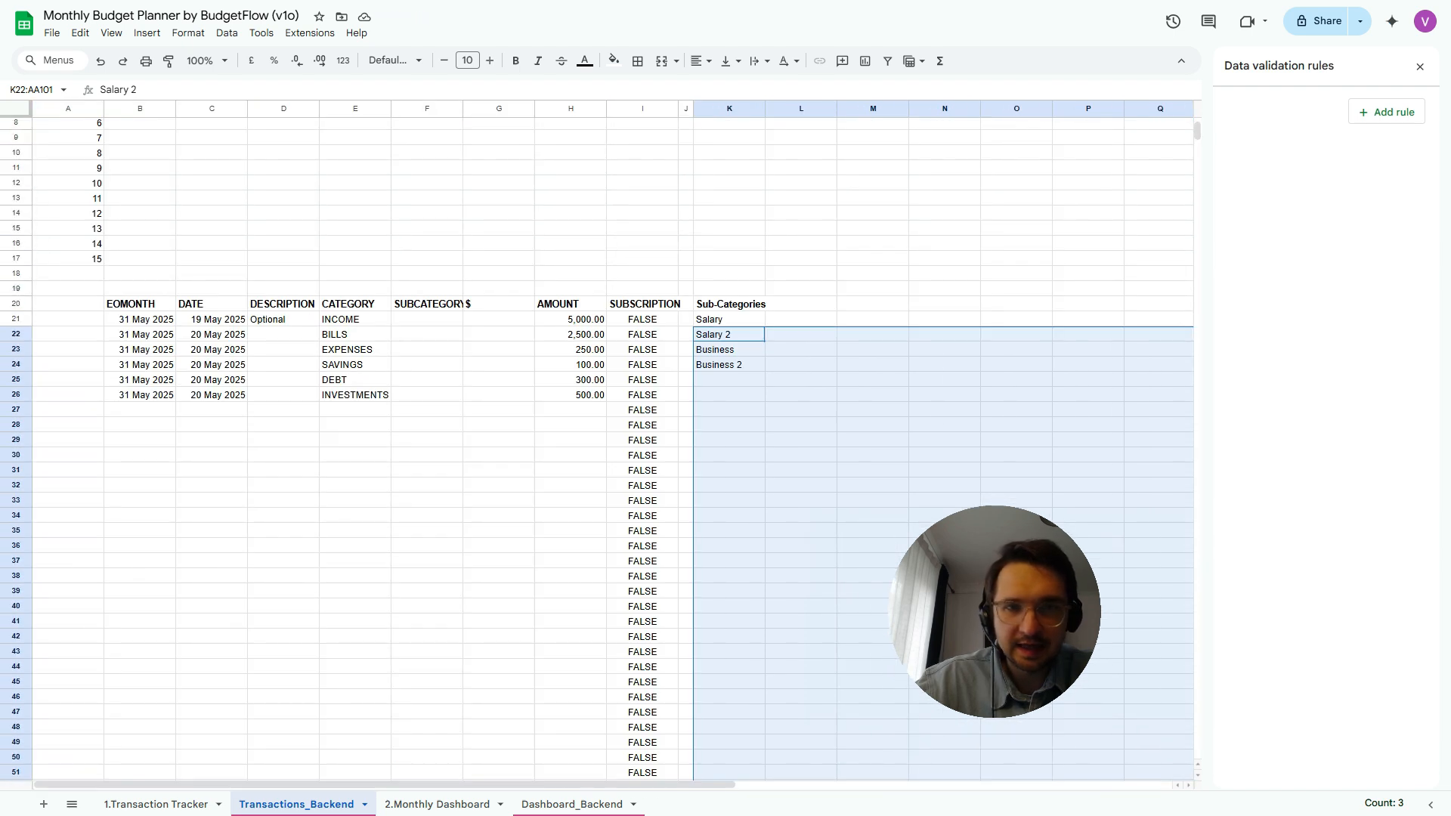
left_click(801, 334)
left_click(729, 320)
scroll(729, 320, "up", 2)
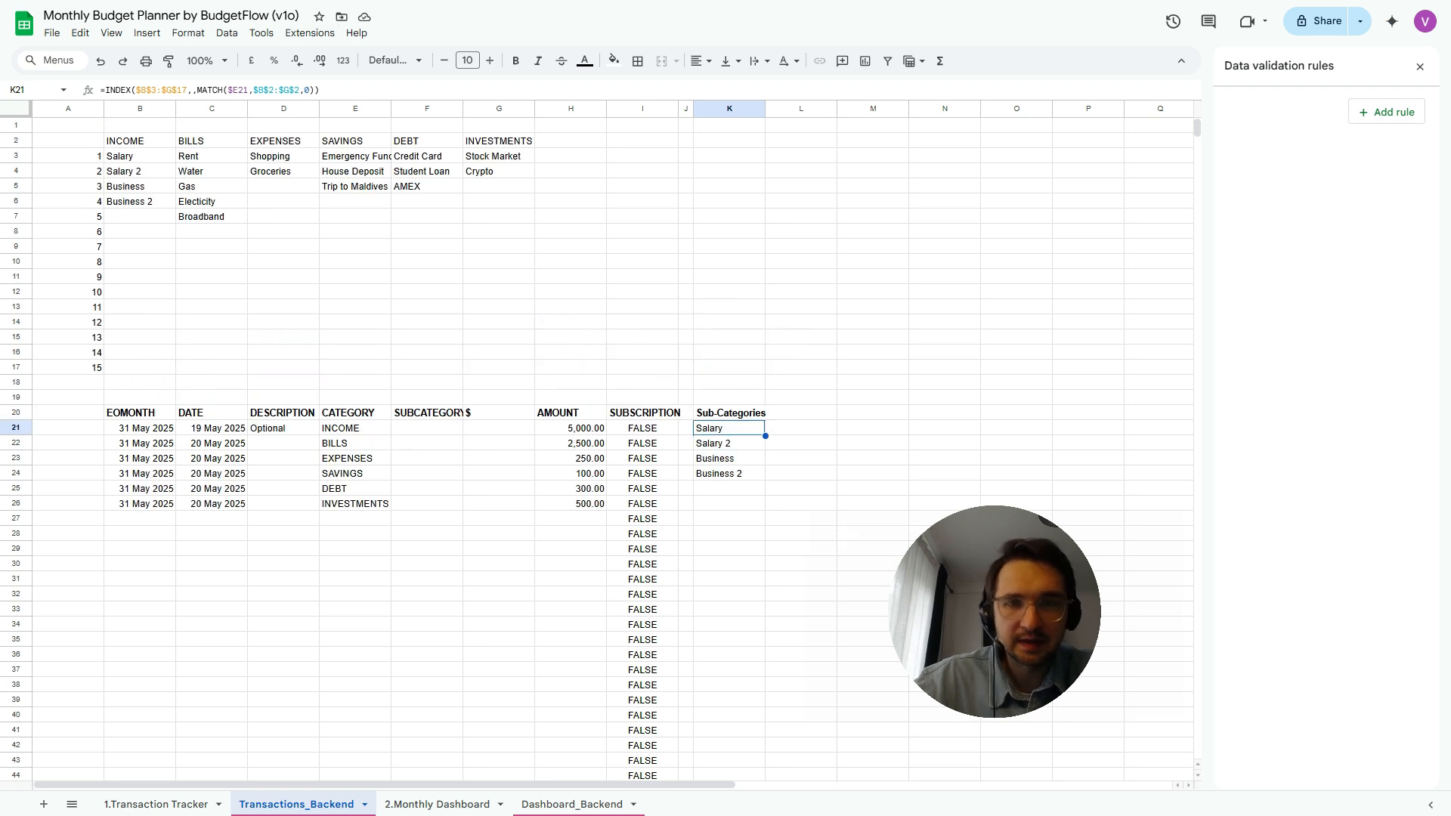
Examine how K21's INDEX/MATCH results are laid out down column K and across row 21
left_click(801, 428)
key("Right")
key("Left")
key("Left")
key("Left")
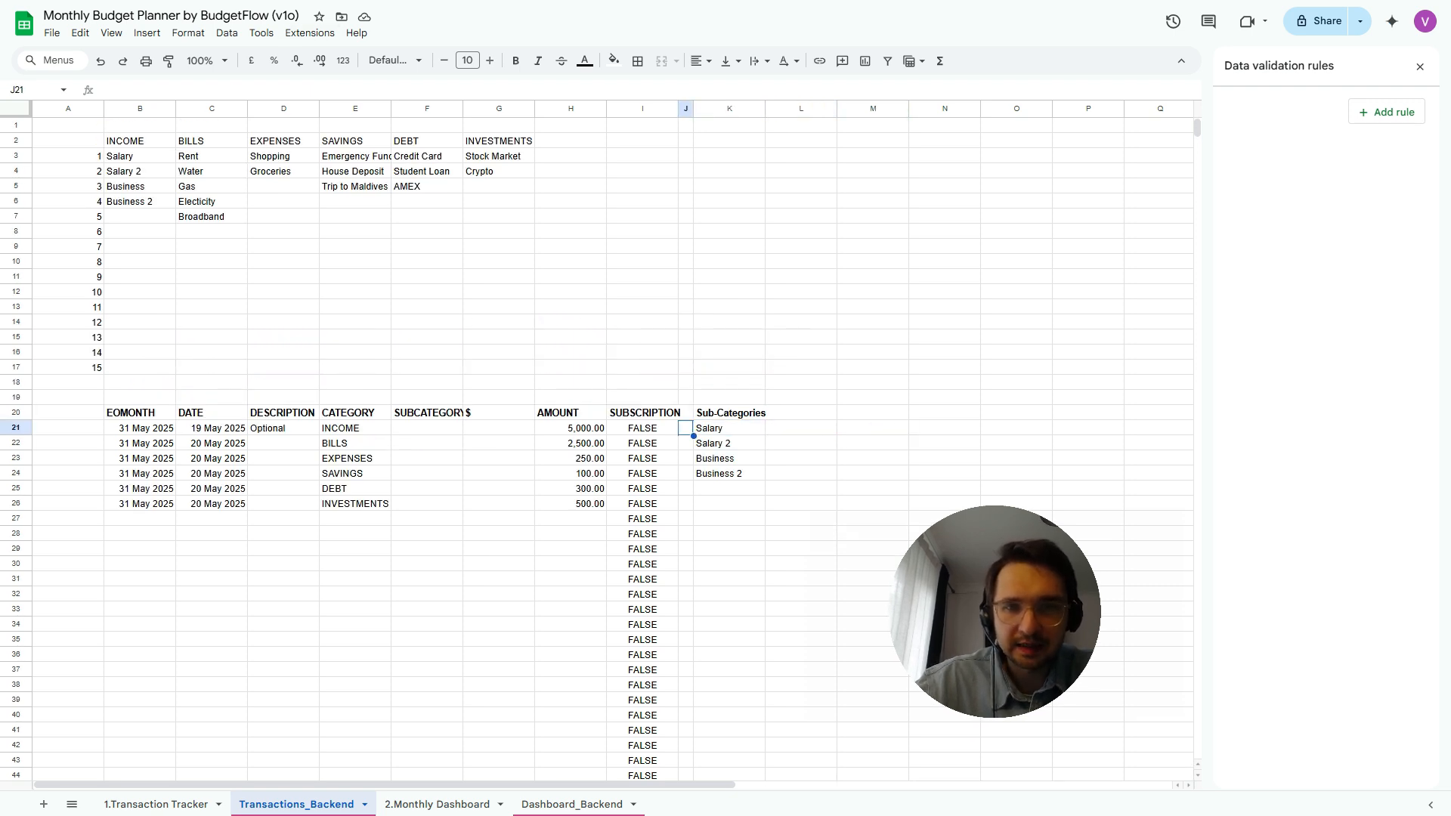
key("Right")
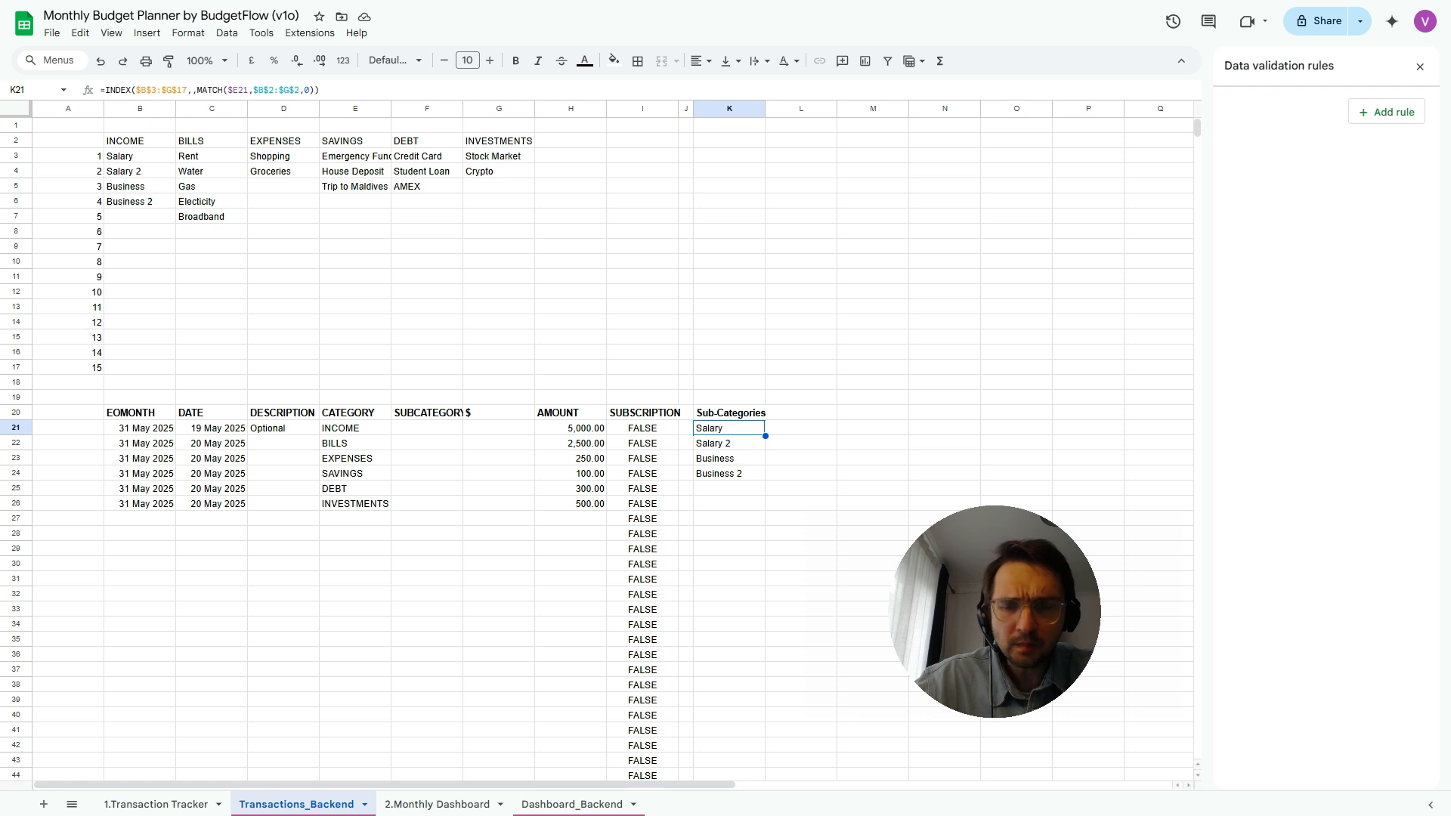
key("Down")
key("Down")
key("Down")
key("Down")
key("Down")
key("Down")
key("Up")
key("Up")
key("Up")
key("Up")
key("Up")
key("Up")
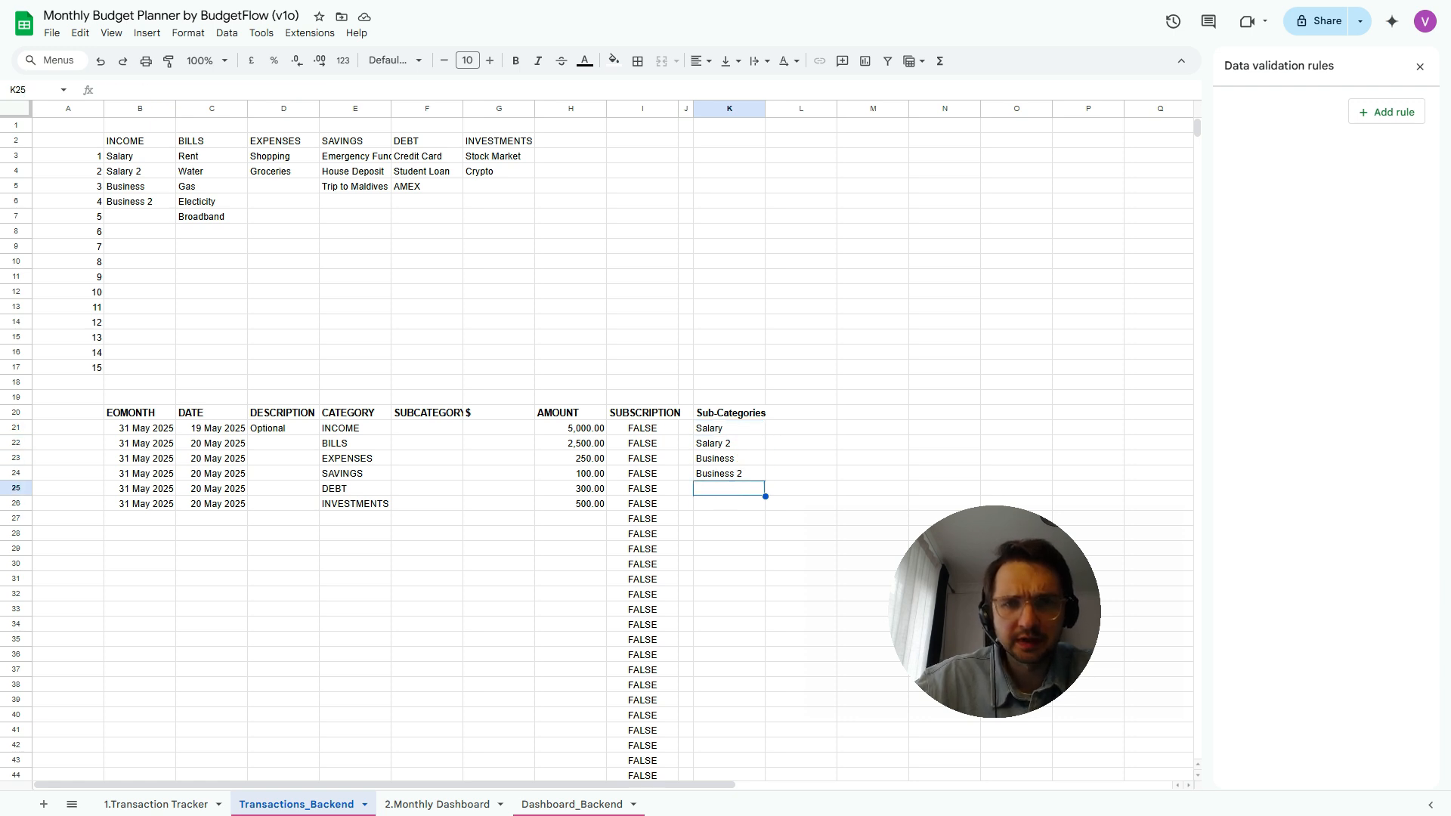
key("Right")
key("Right")
key("Right")
key("Right")
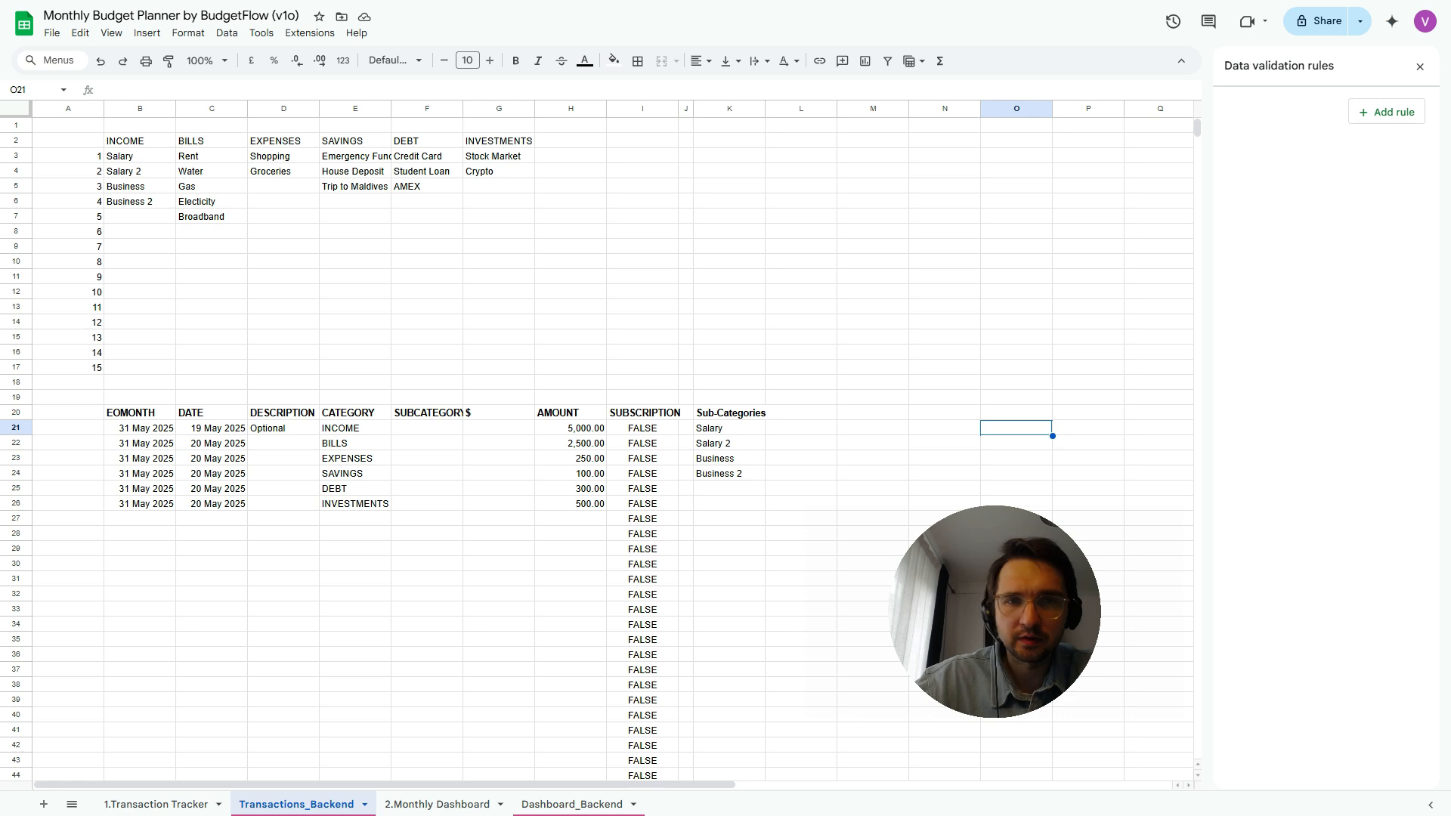
key("Left")
key("Left")
key("Left")
key("Left")
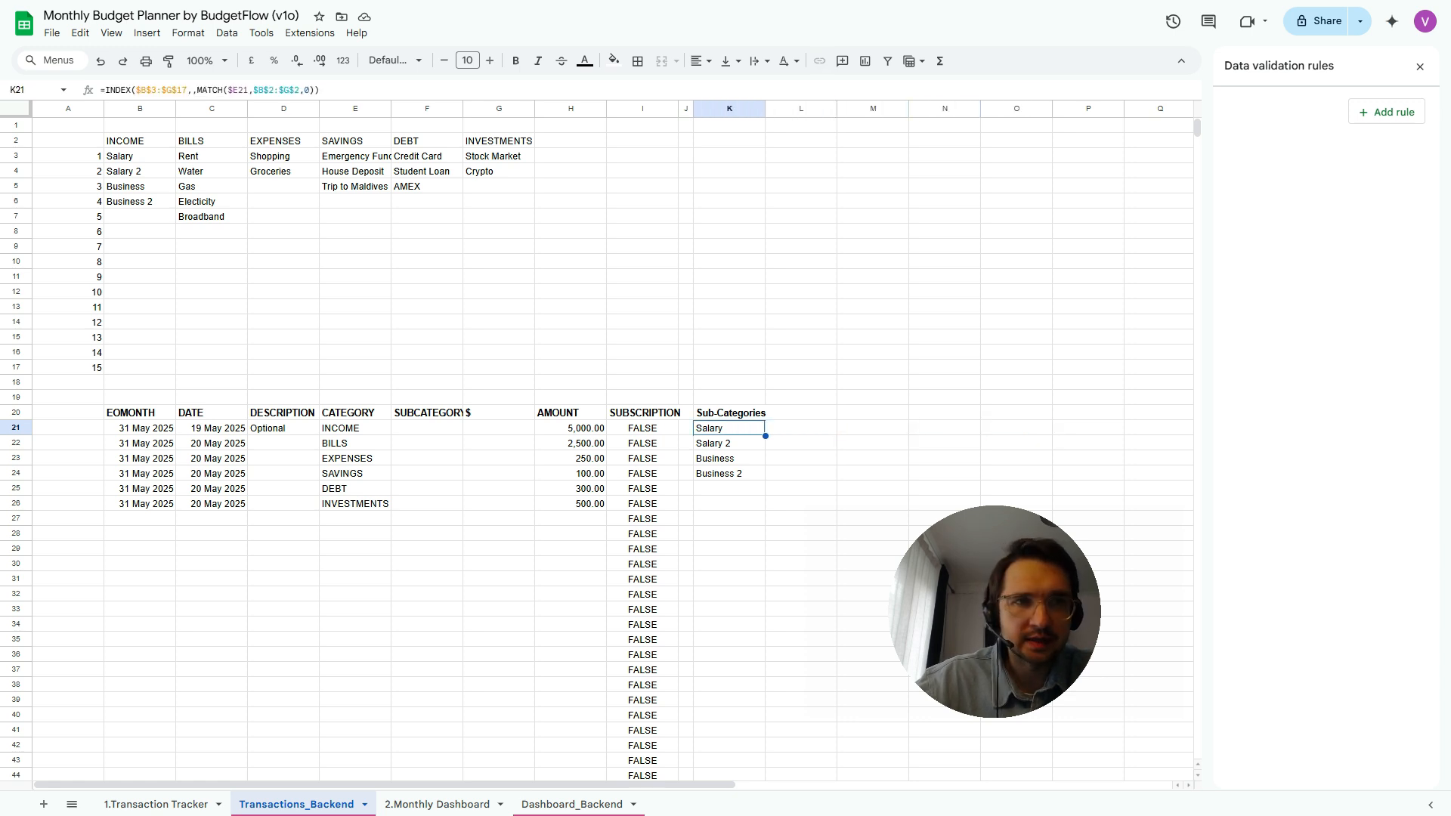
Wrap K21's INDEX formula in TRANSPOSE and fill it down to K26
left_click(105, 90)
type("transpose(")
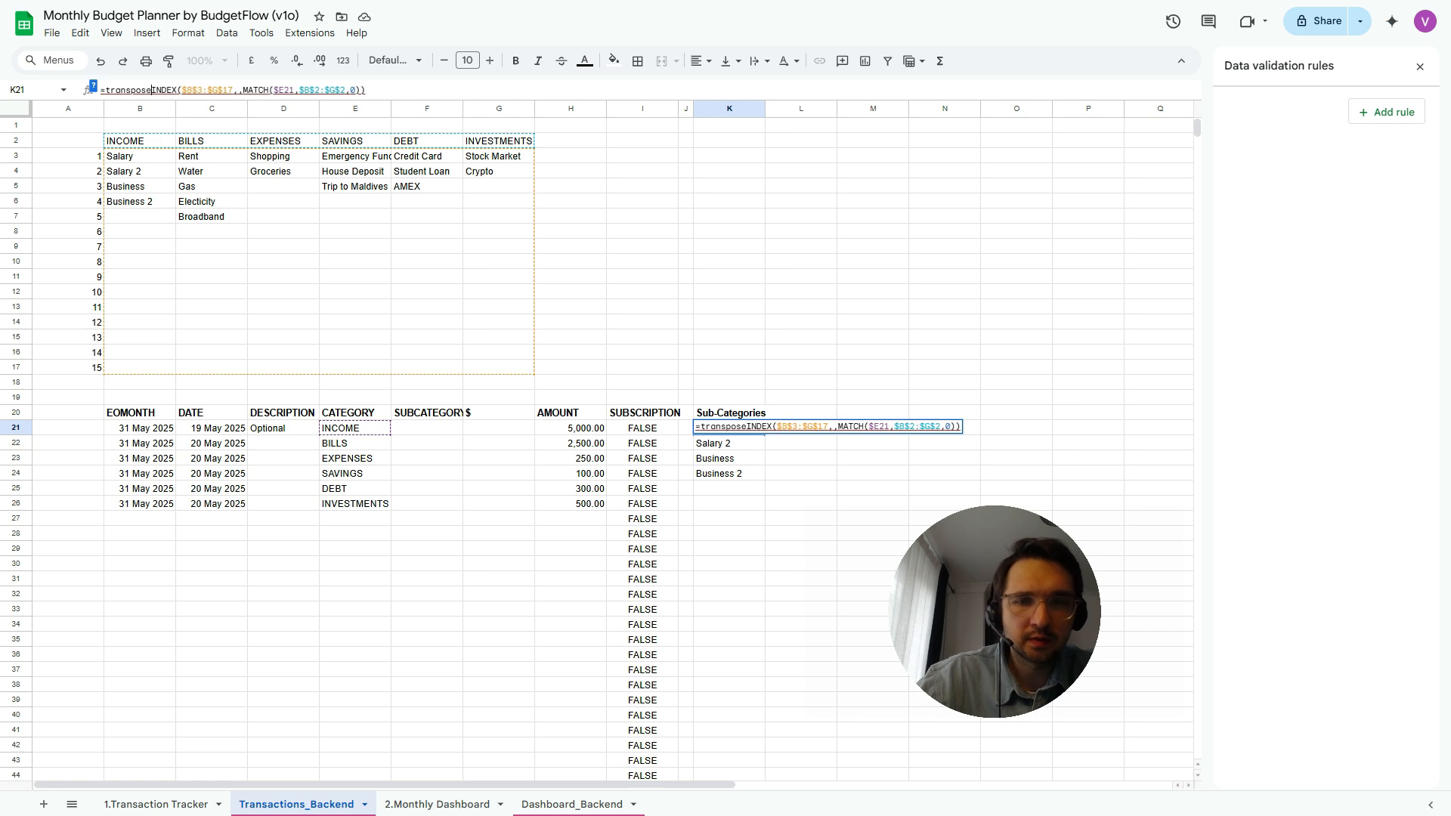
key("Return")
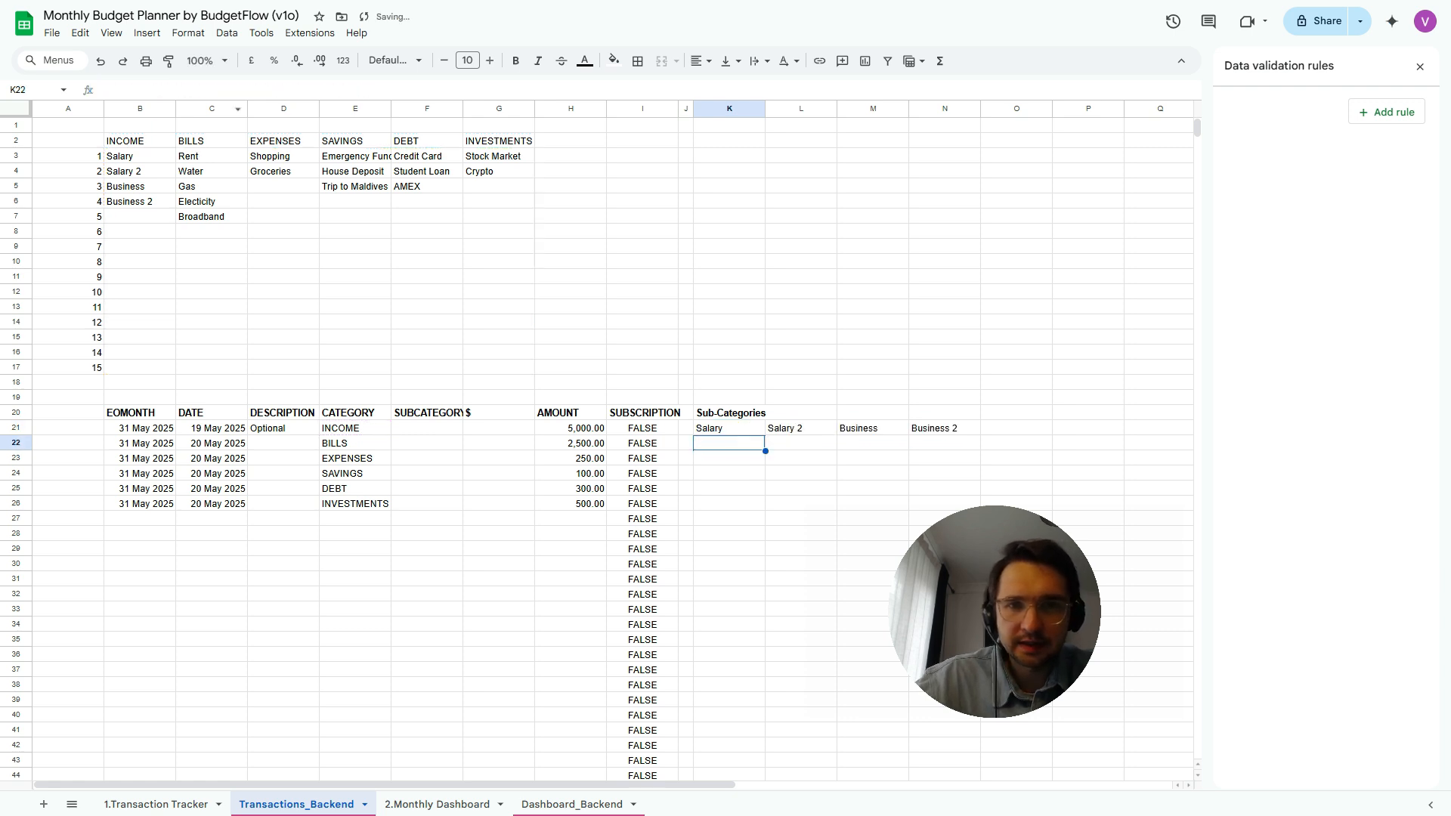
key("Up")
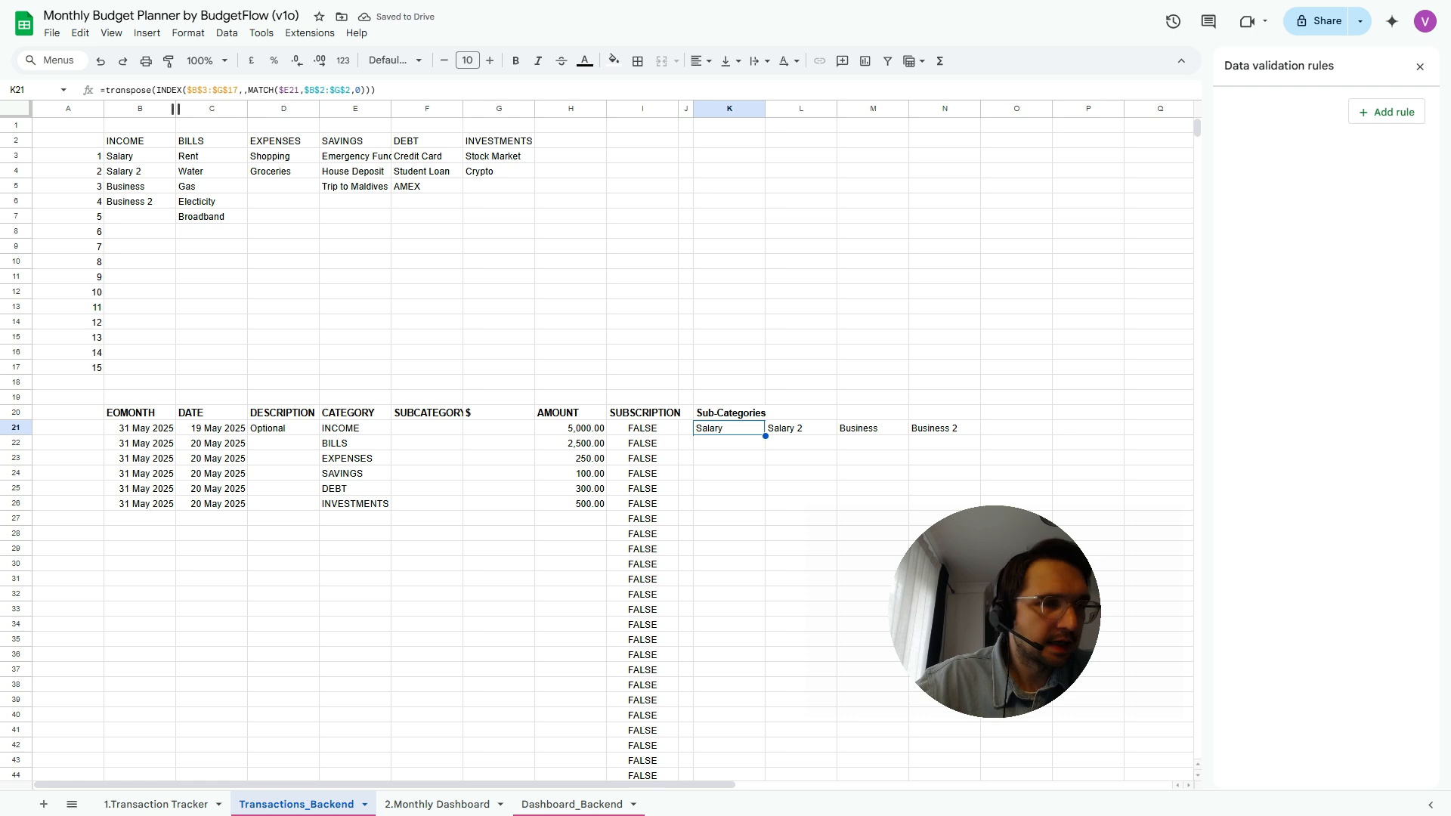
key("Right")
key("Left")
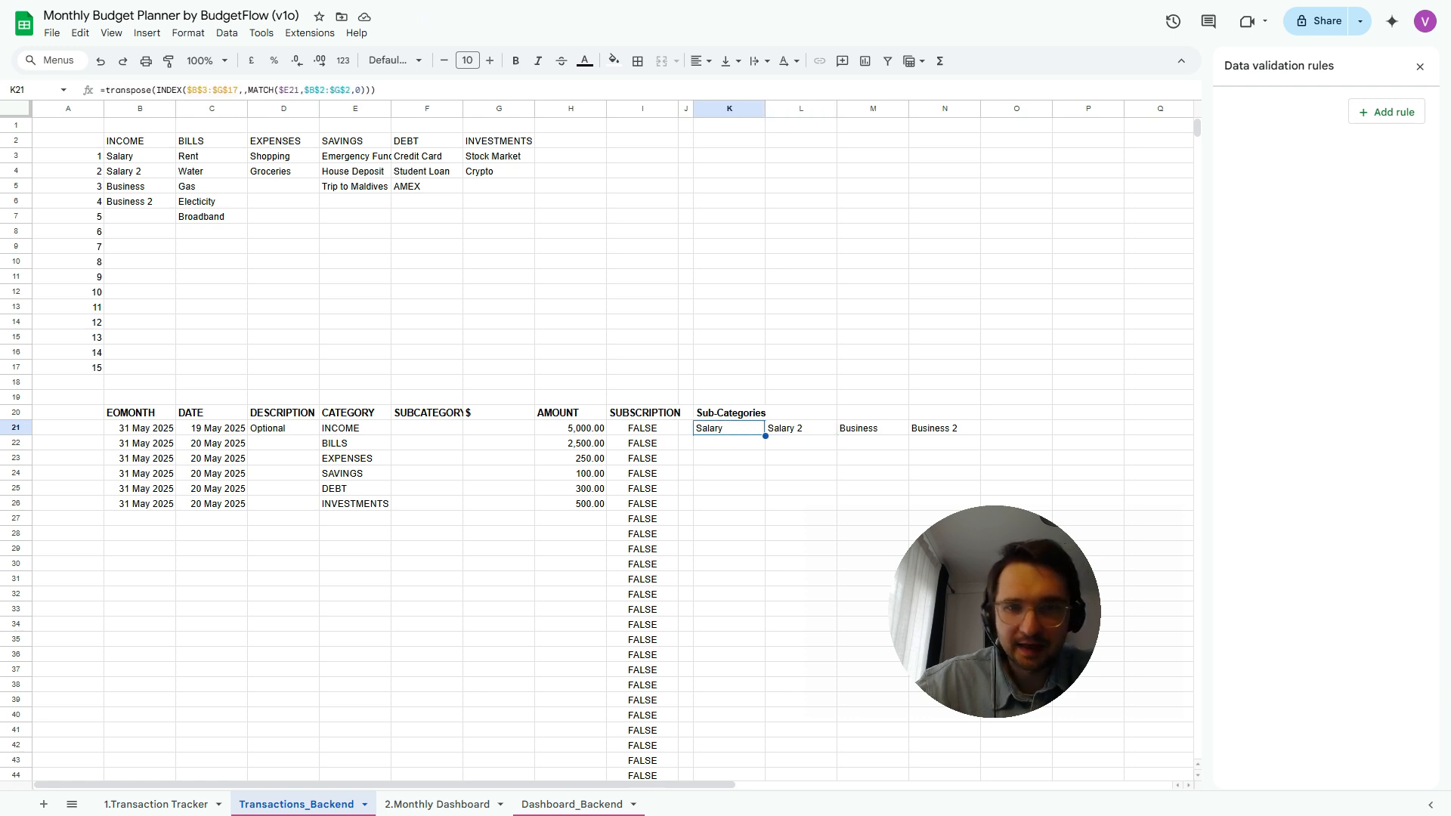
left_click_drag(766, 436, 762, 506)
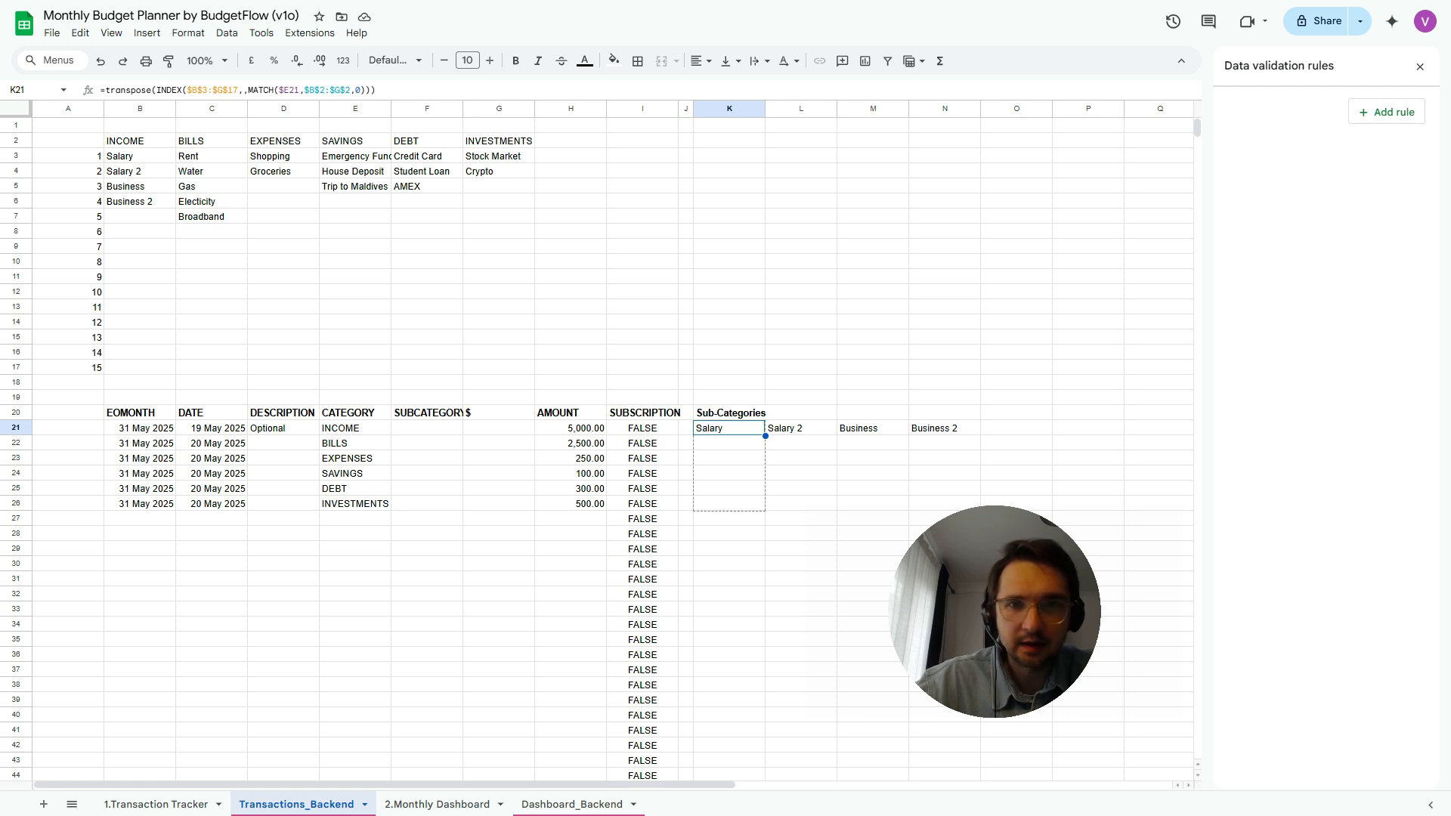
left_click_drag(761, 506, 762, 506)
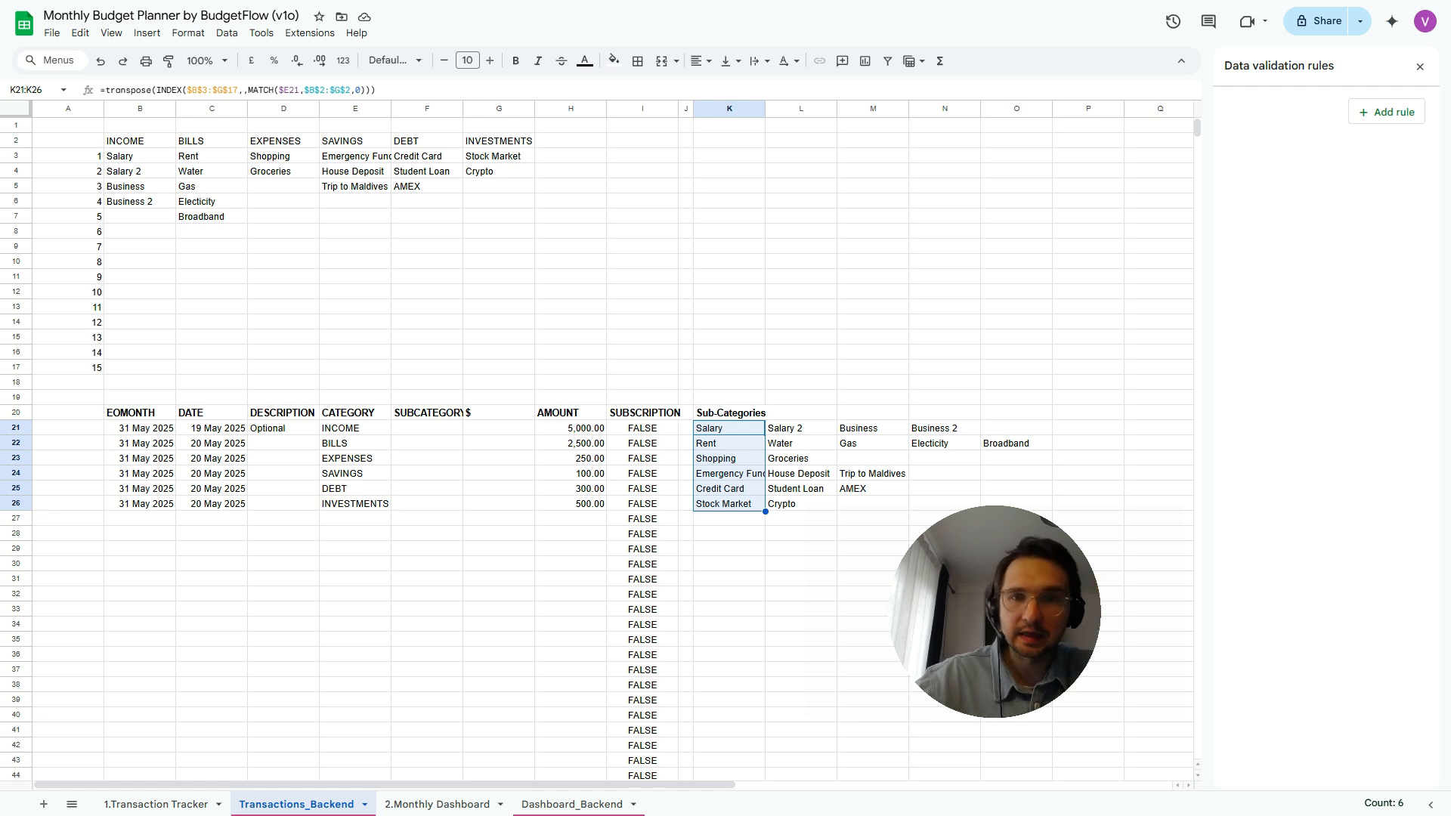
Compare the categories in E22:E26 with the sub-category lists laid out across their rows from column K
left_click(729, 504)
key("Left")
key("Left")
key("Left")
key("Left")
key("Left")
key("Left")
key("Left")
key("Right")
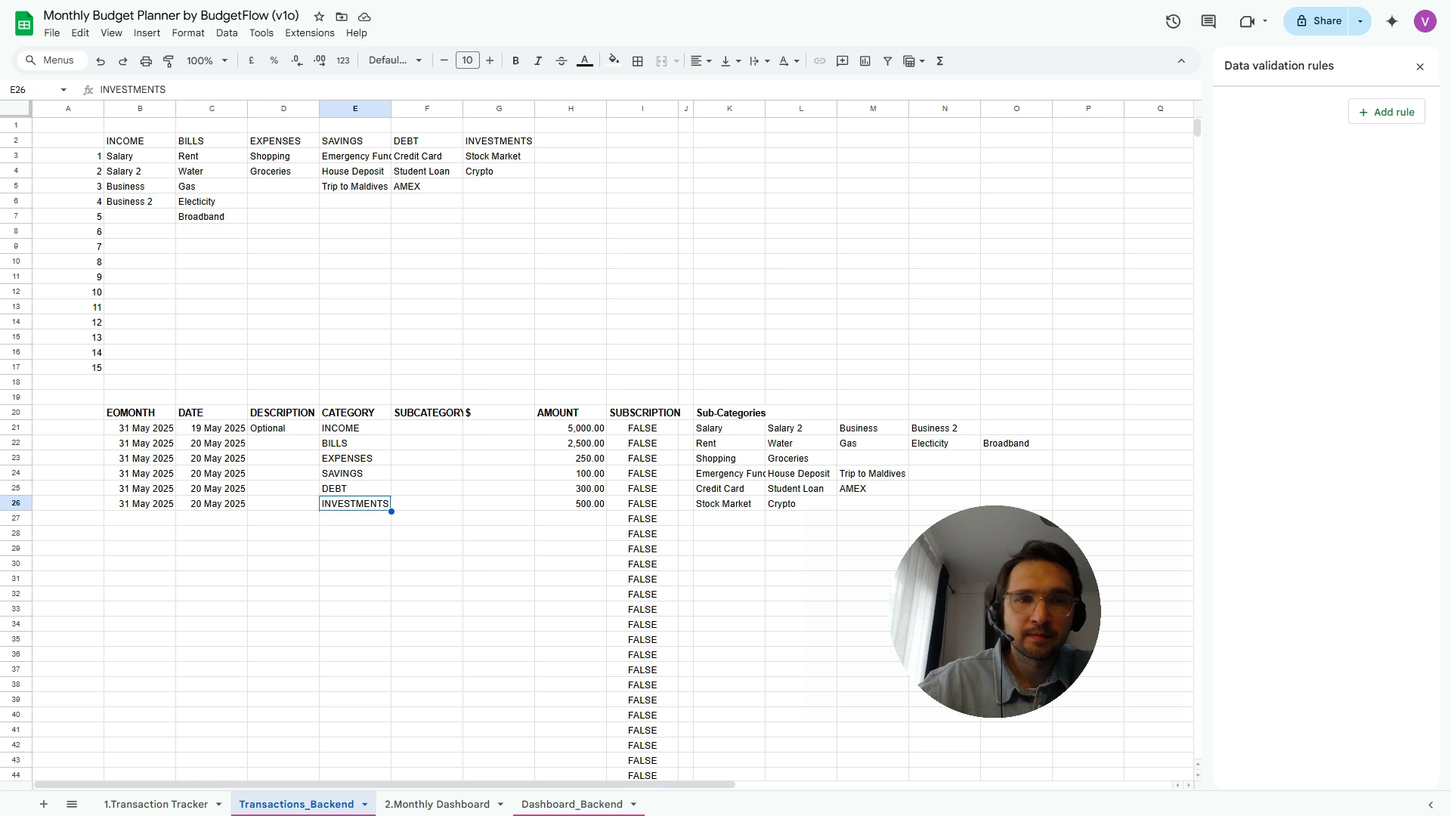
key("Up")
key("Up")
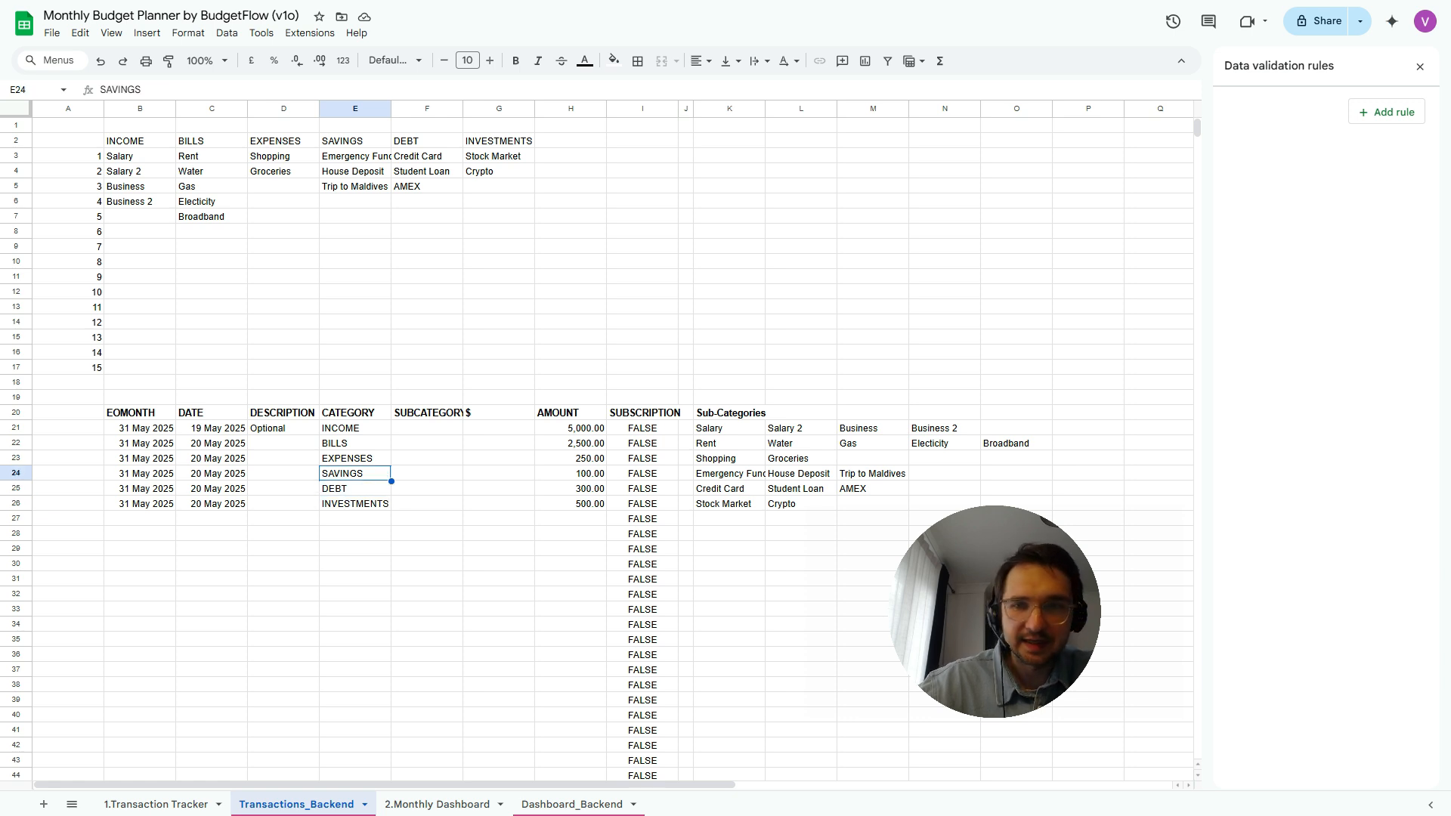
key("Up")
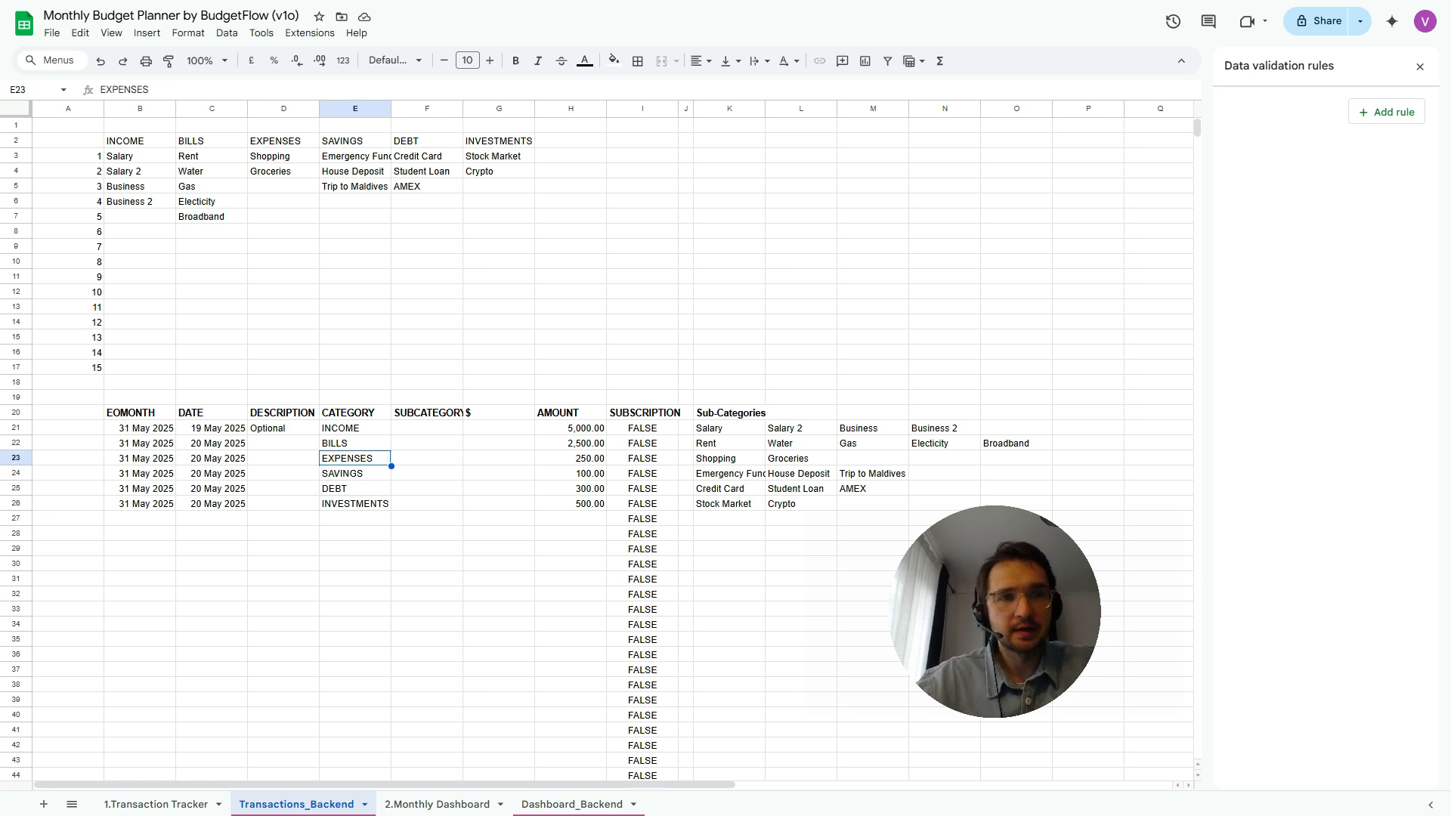
key("Up")
key("Right")
key("Right")
key("Right")
key("Right")
key("Right")
key("Right")
key("Right")
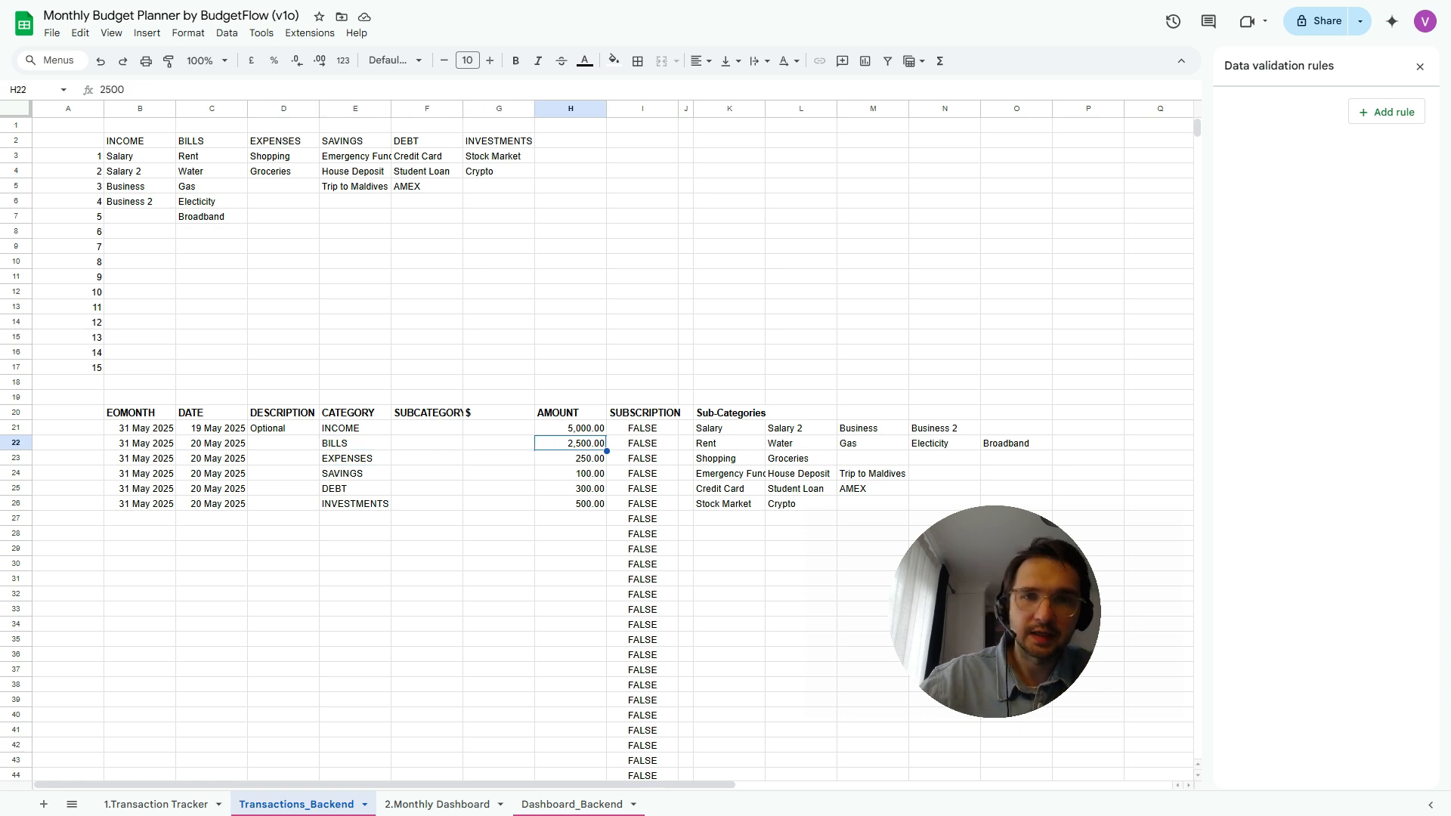
Wrap K21's TRANSPOSE formula in an IF that returns "" when C21 is empty
key("Up")
key("Left")
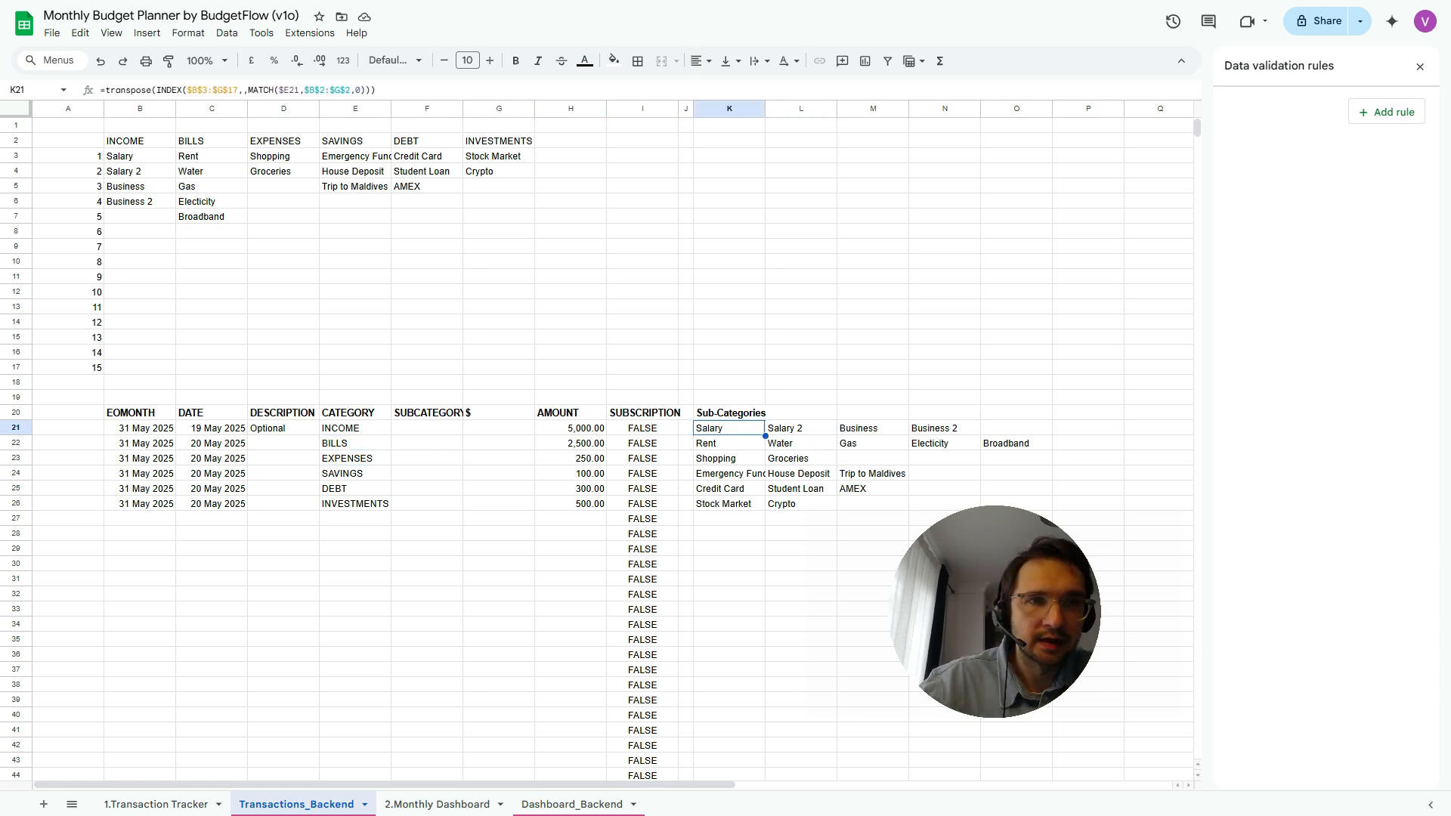
left_click(104, 90)
type("if(")
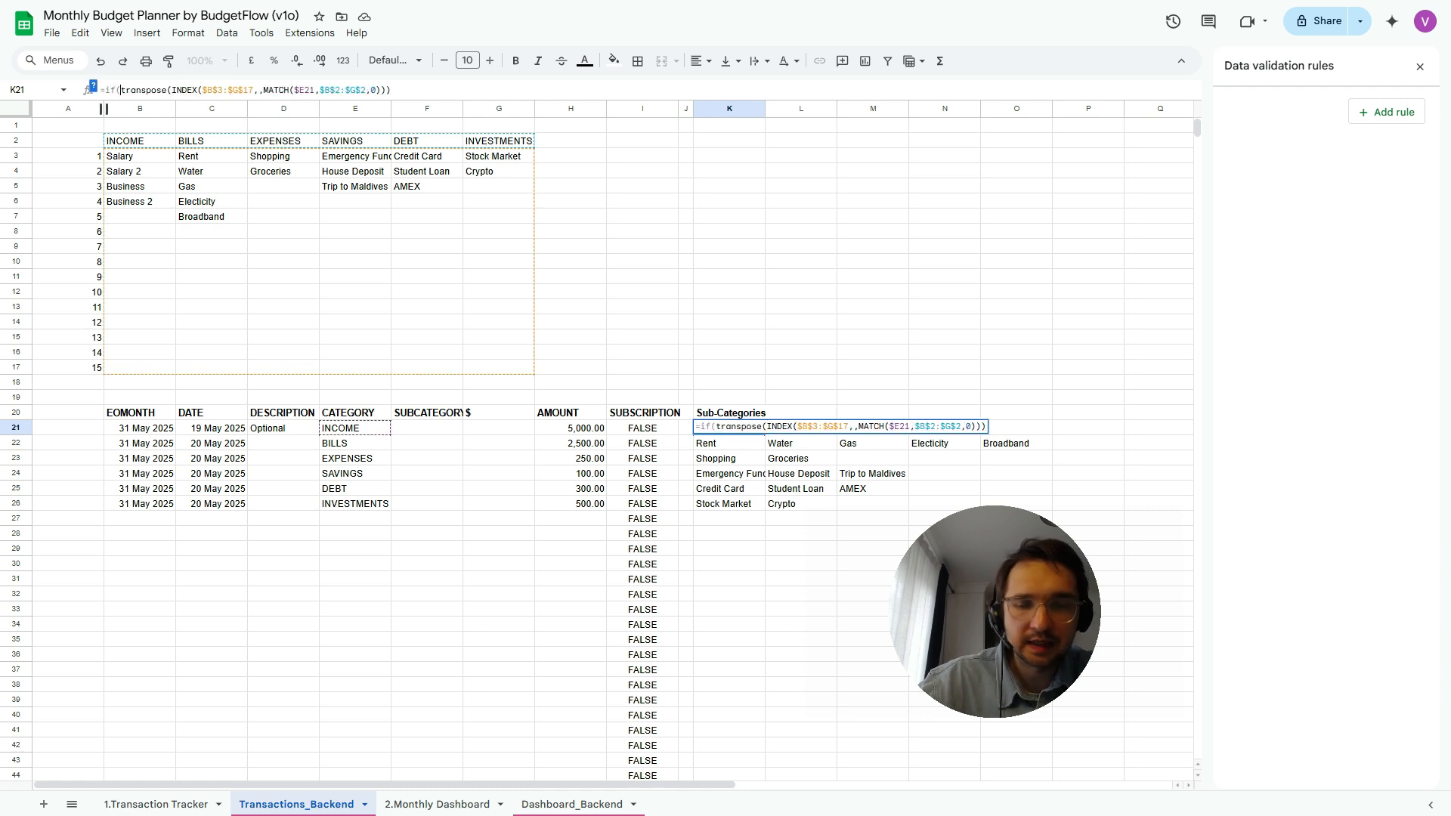
left_click(211, 428)
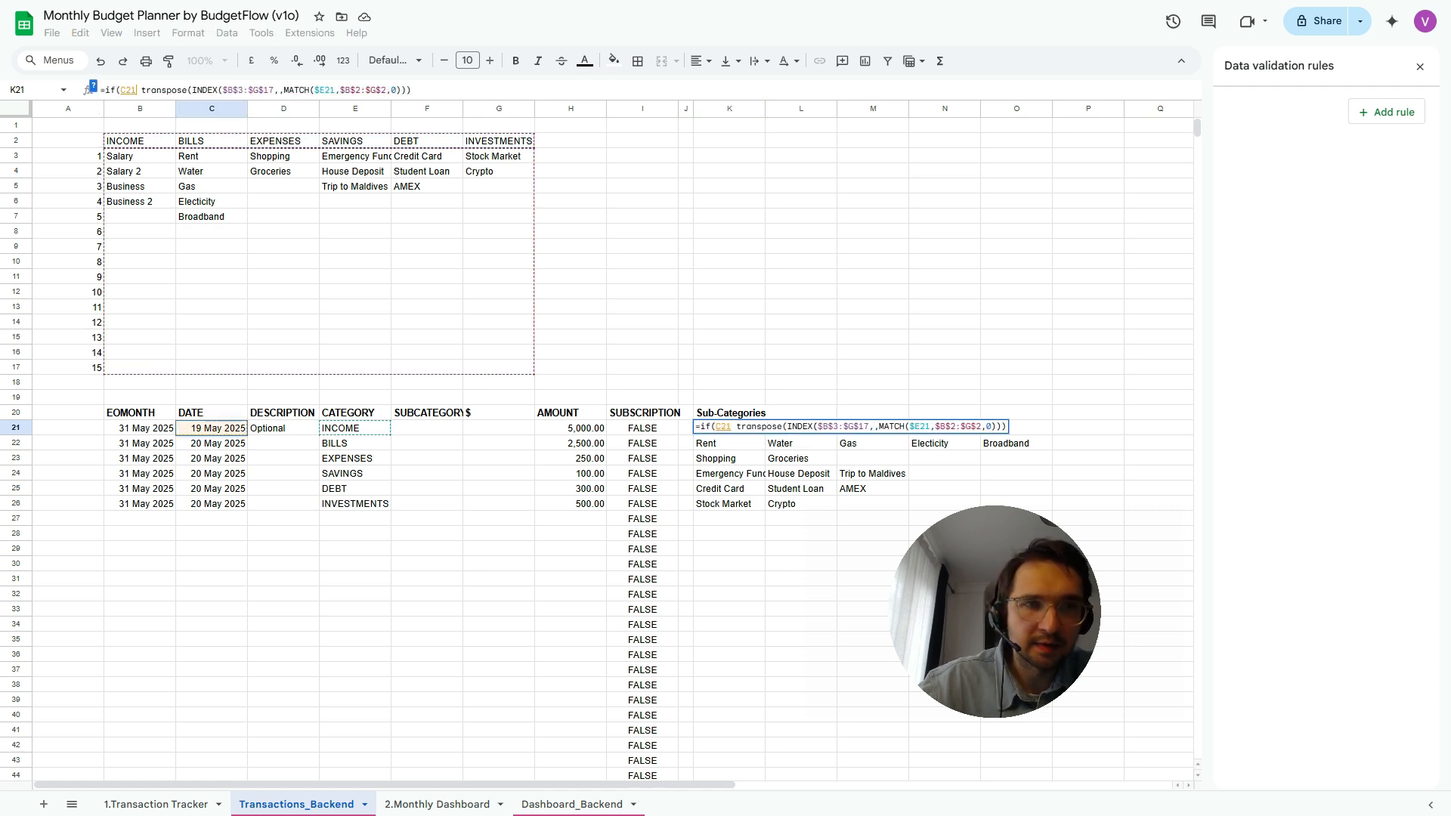
type("=\"\",\"\"")
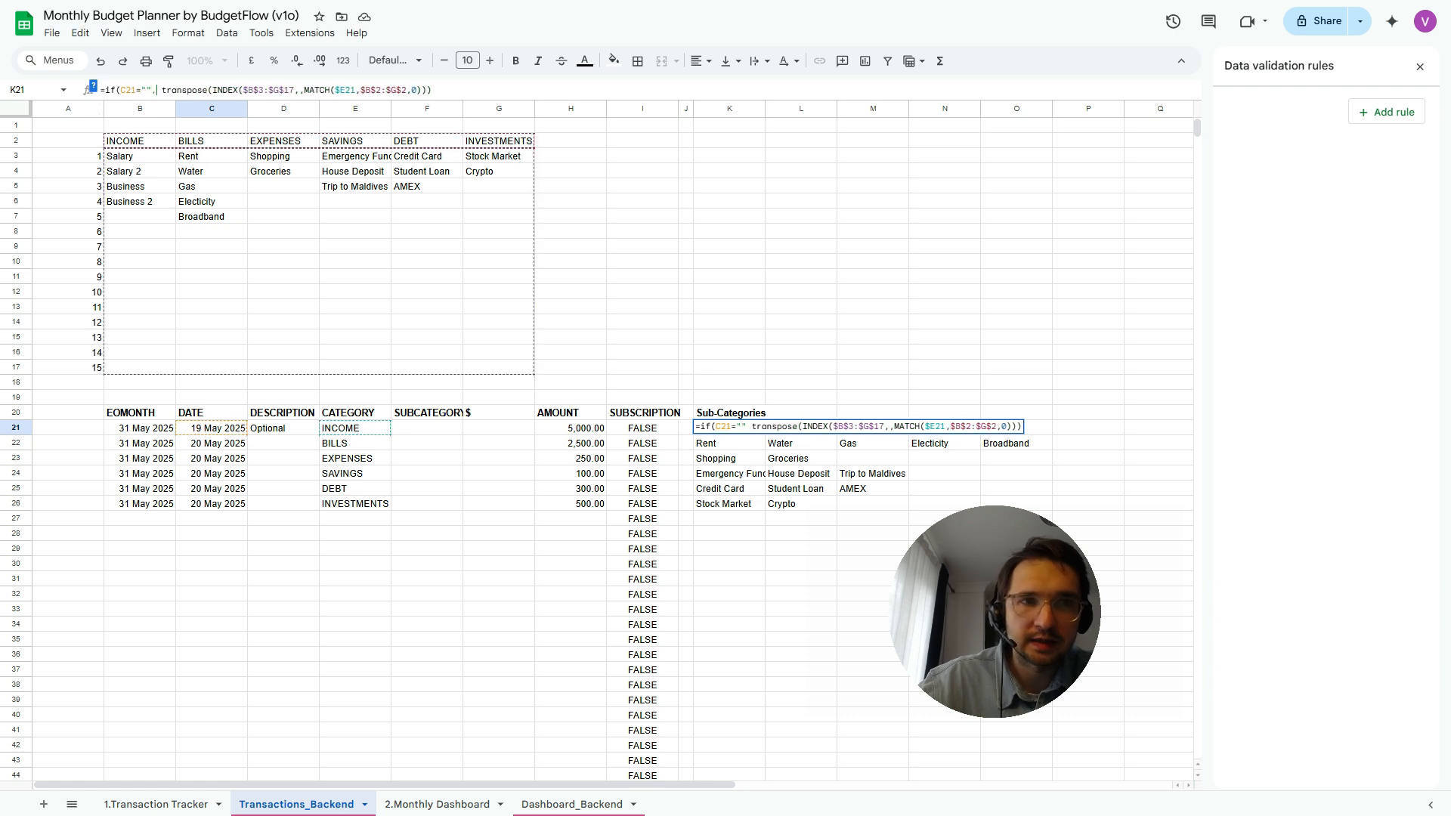
type(",")
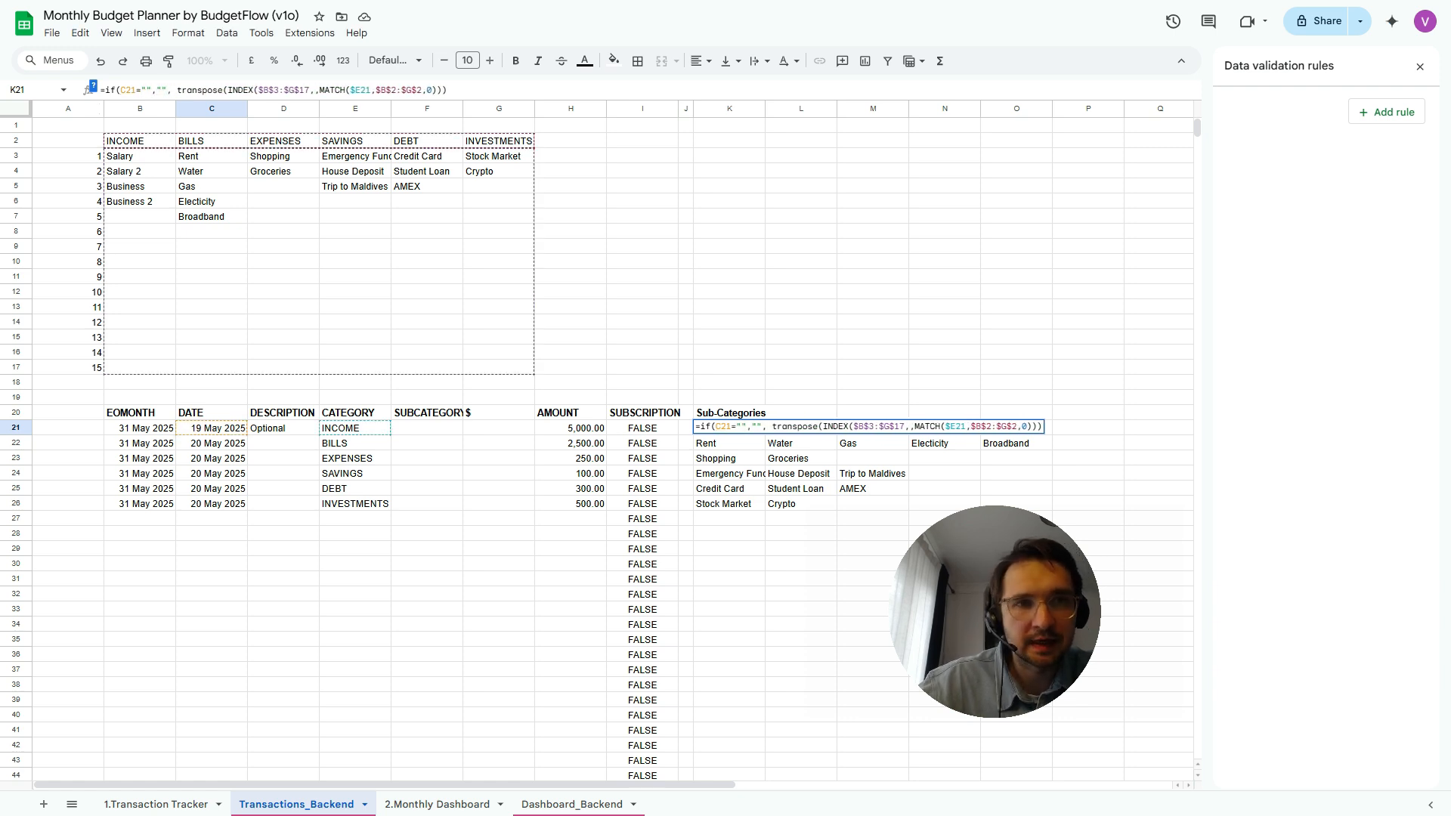
key("Return")
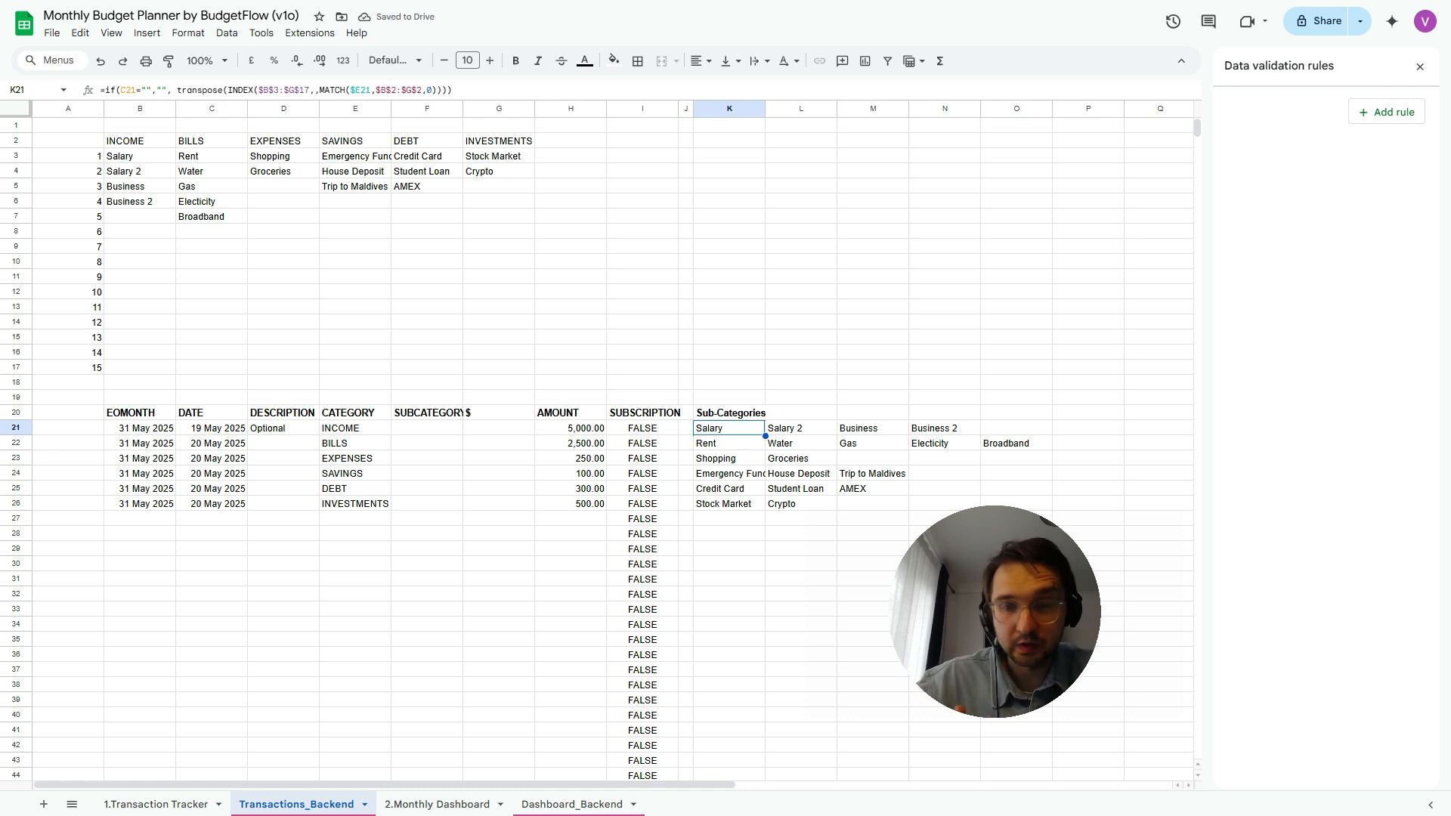
Copy K21's formula down column K to row 1519 and check the cell references in K1519
key("ctrl+c")
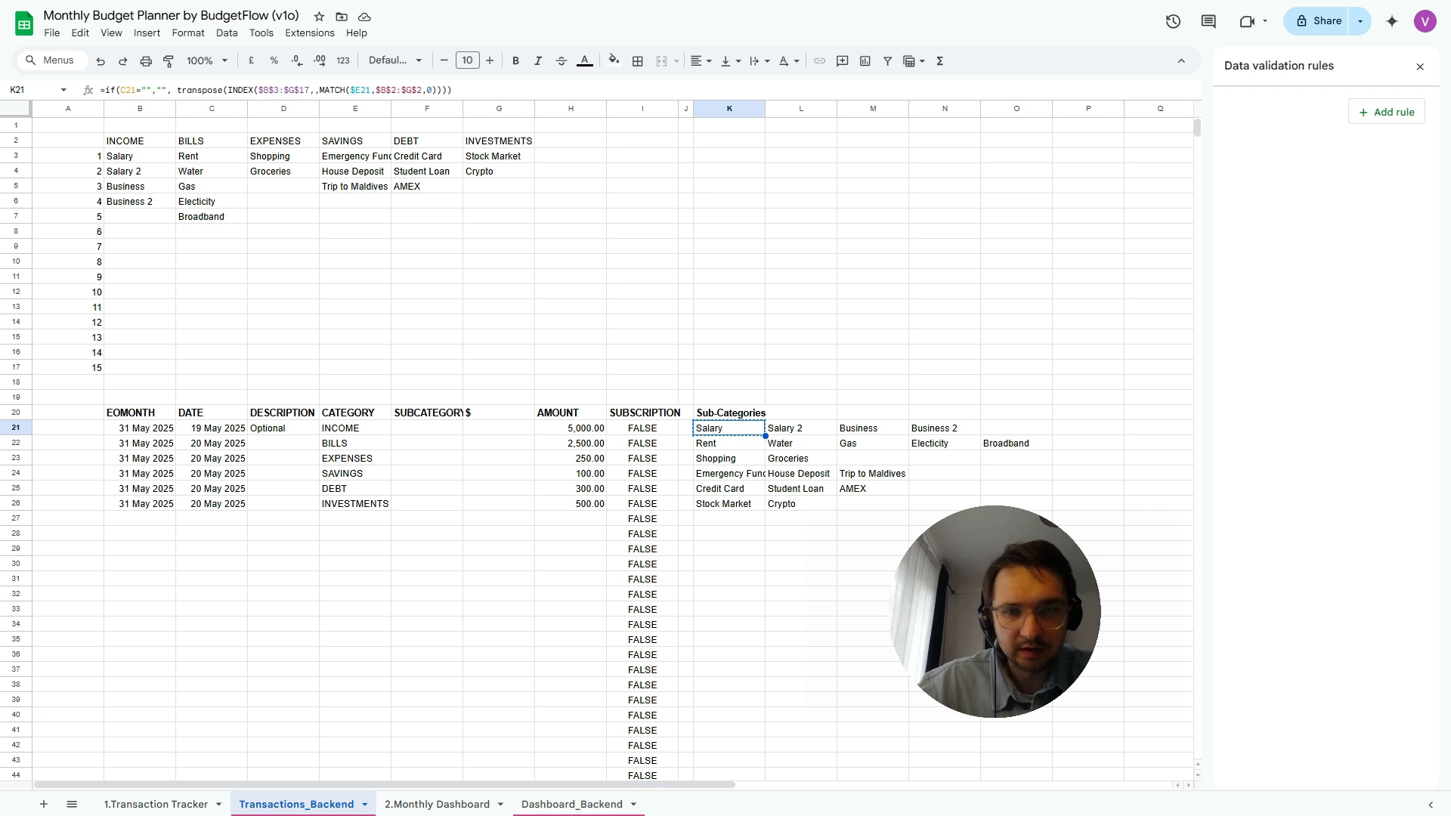
key("ctrl+shift+Down")
key("ctrl+shift+Down")
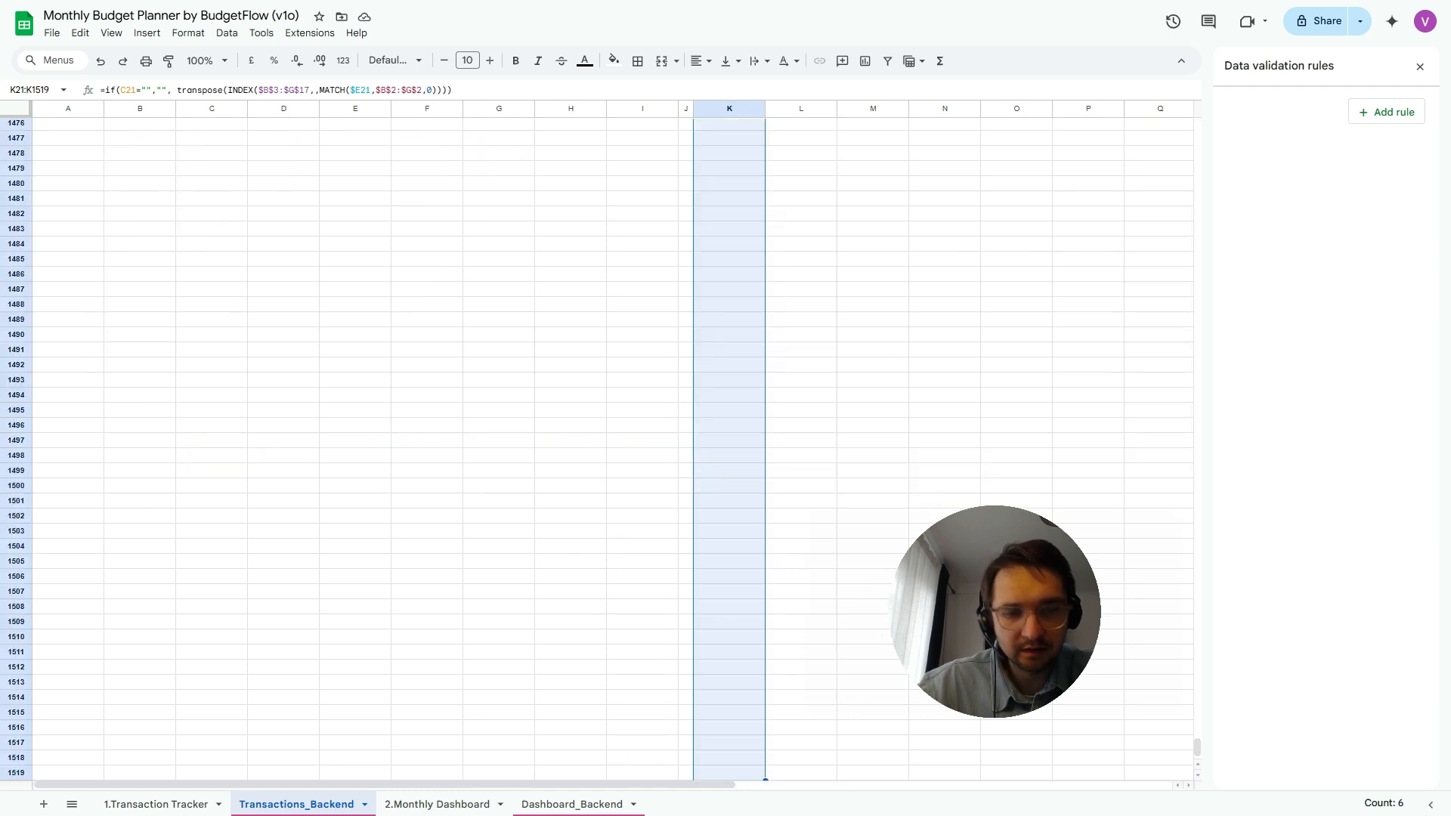
key("ctrl+v")
scroll(612, 448, "down", 1)
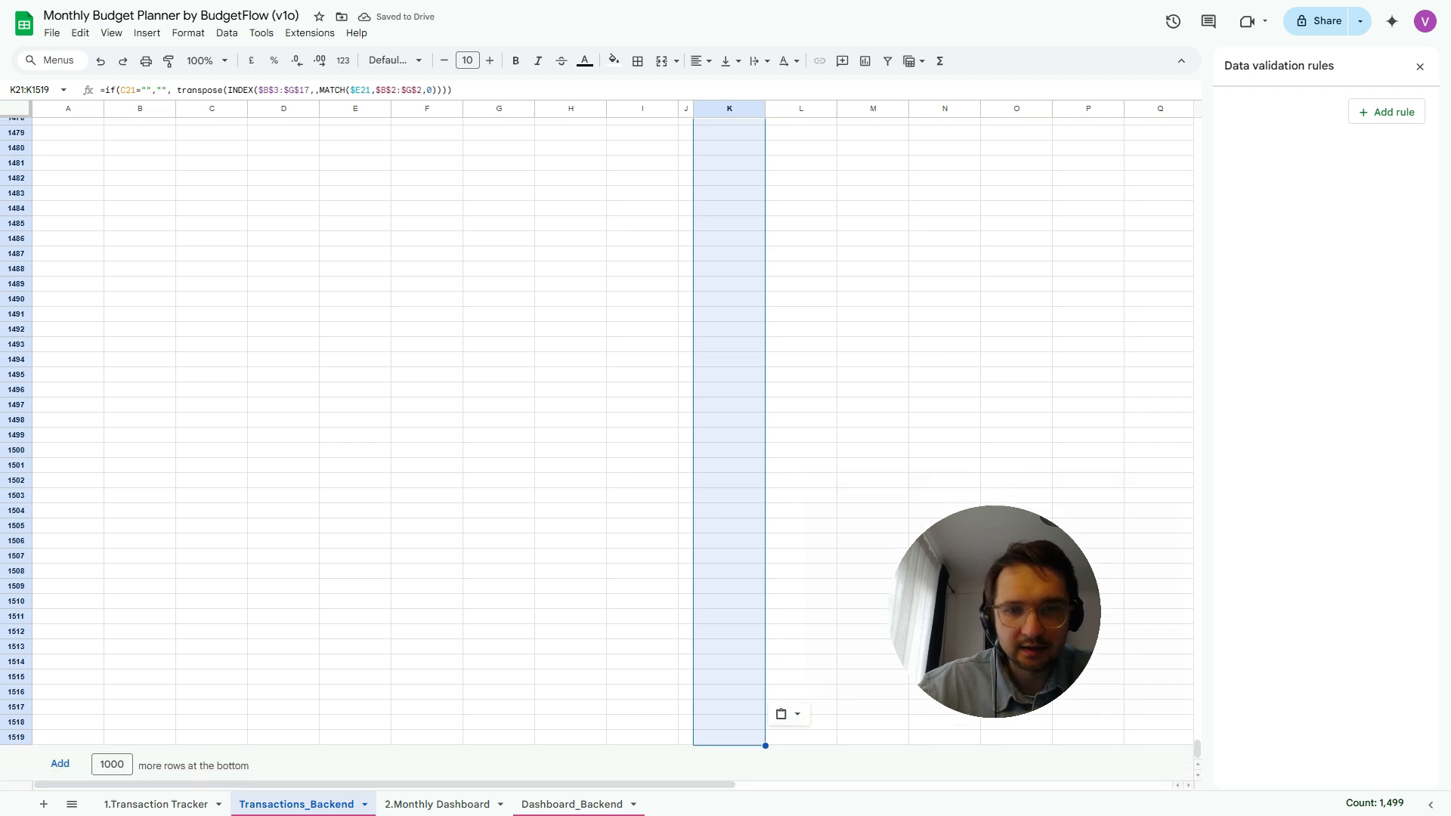
left_click(729, 737)
key("F2")
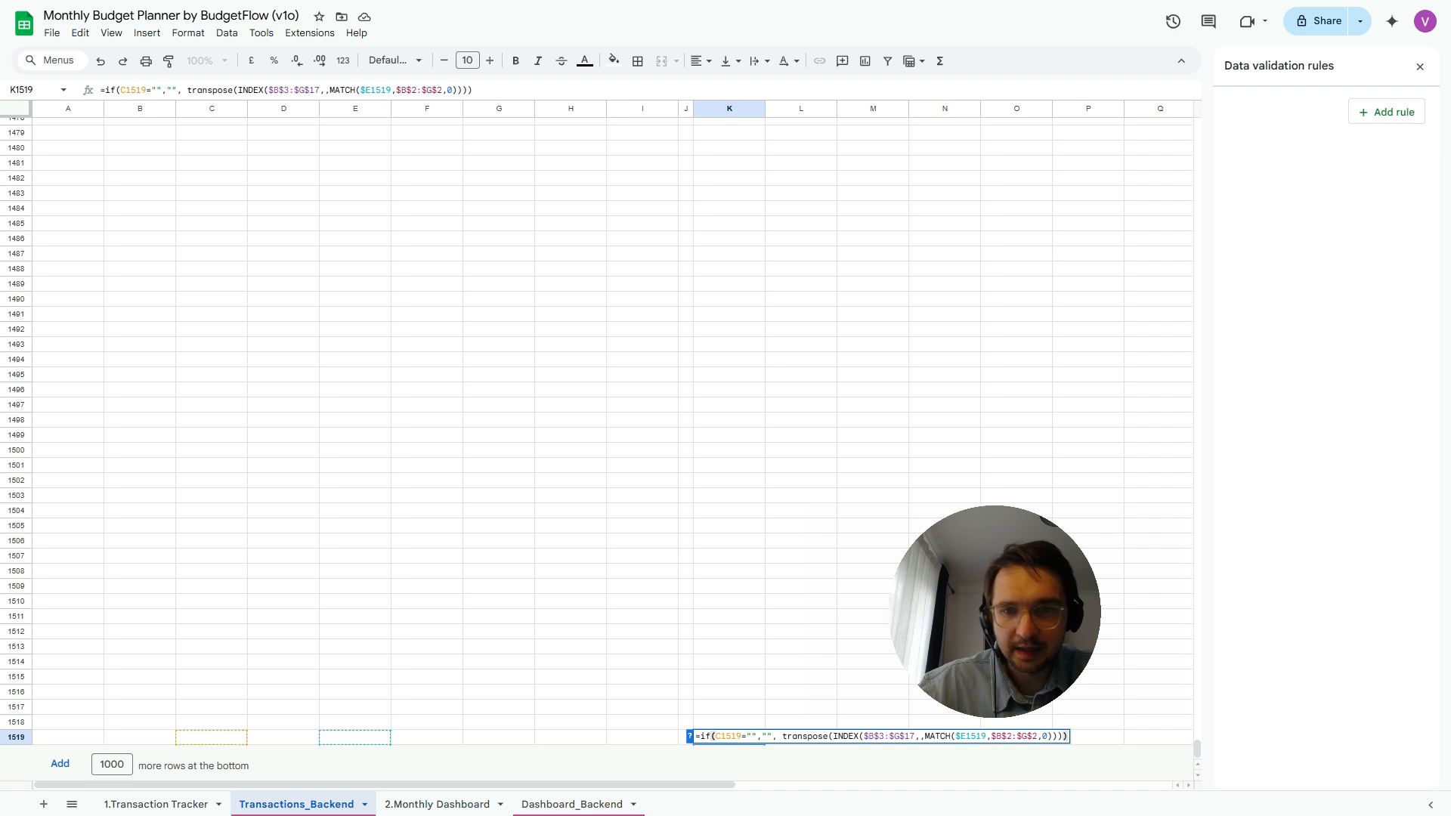
key("Escape")
left_click_drag(1196, 749, 1197, 127)
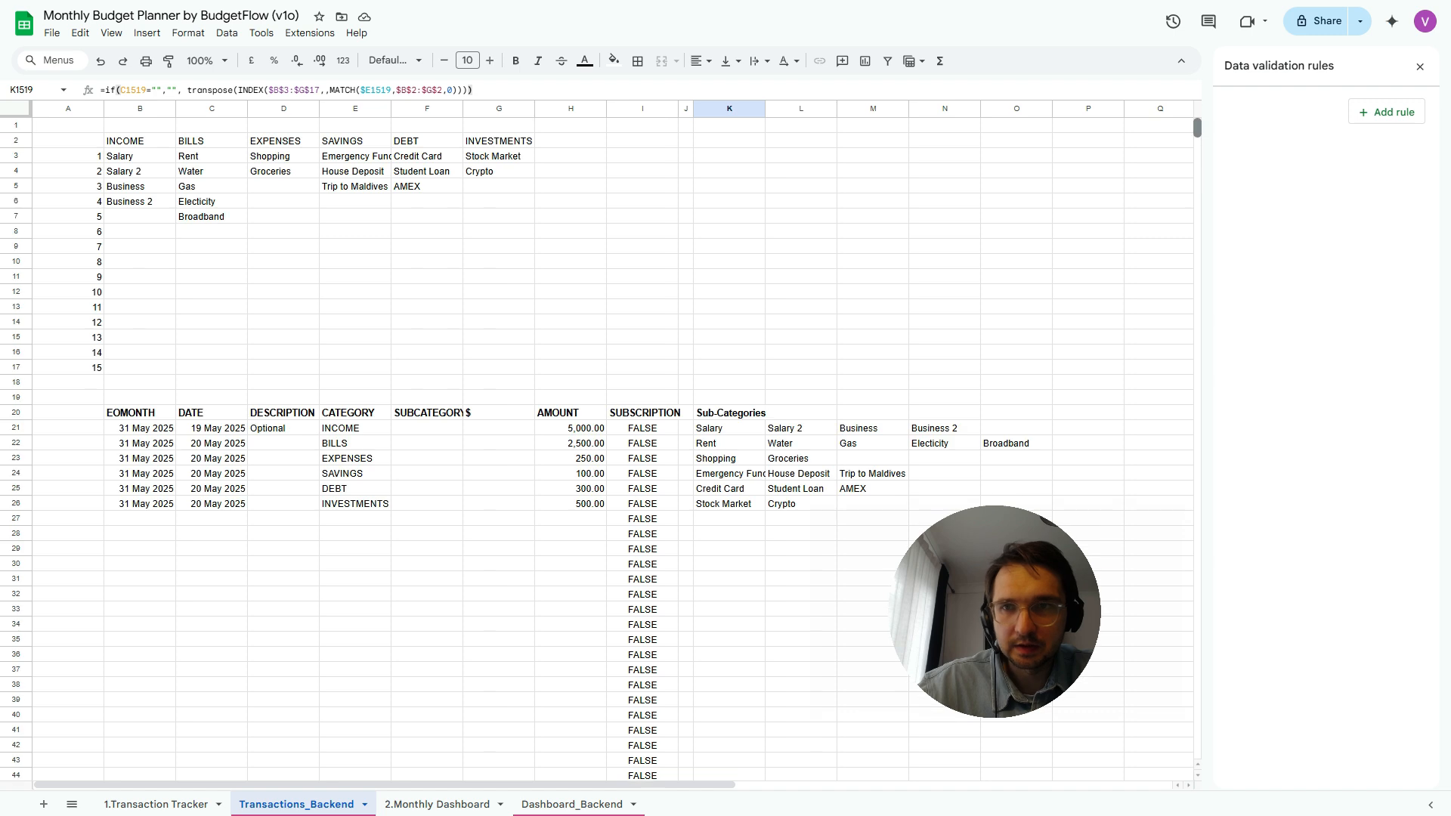
Add a data validation rule to E5:E1002 of 1.Transaction Tracker with the criteria Dropdown (from a range)
left_click(427, 413)
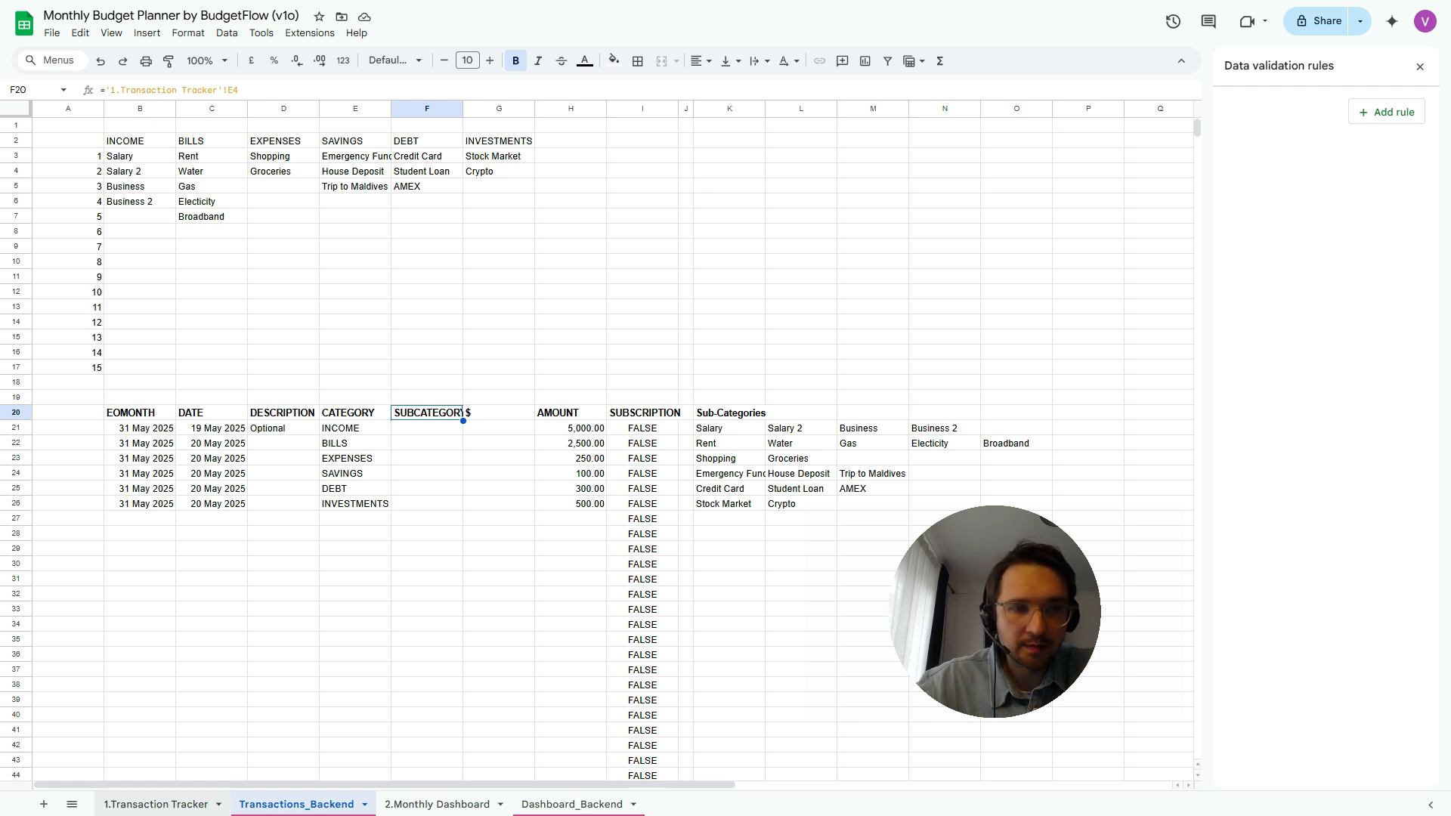
left_click(156, 804)
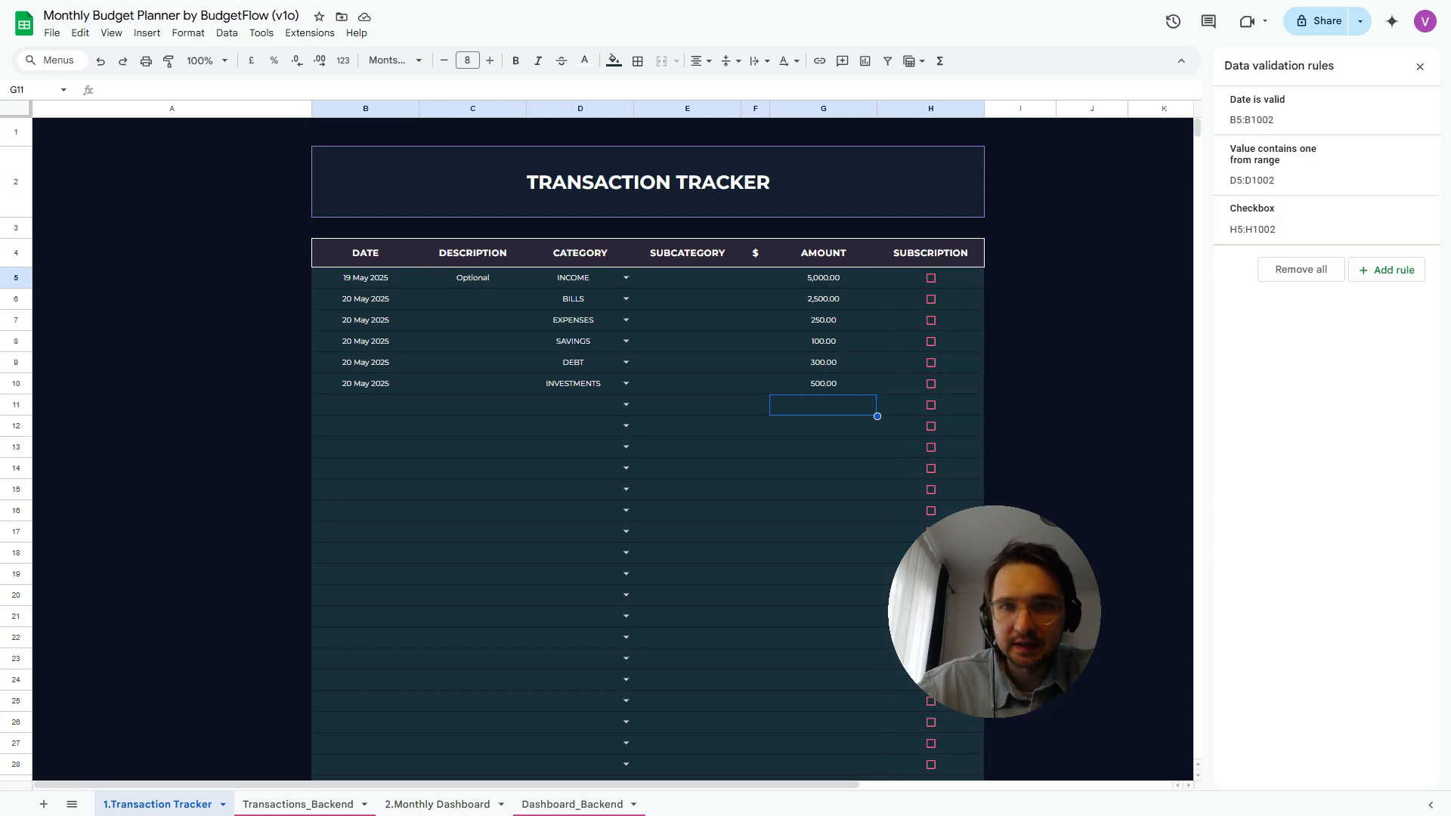
left_click(687, 278)
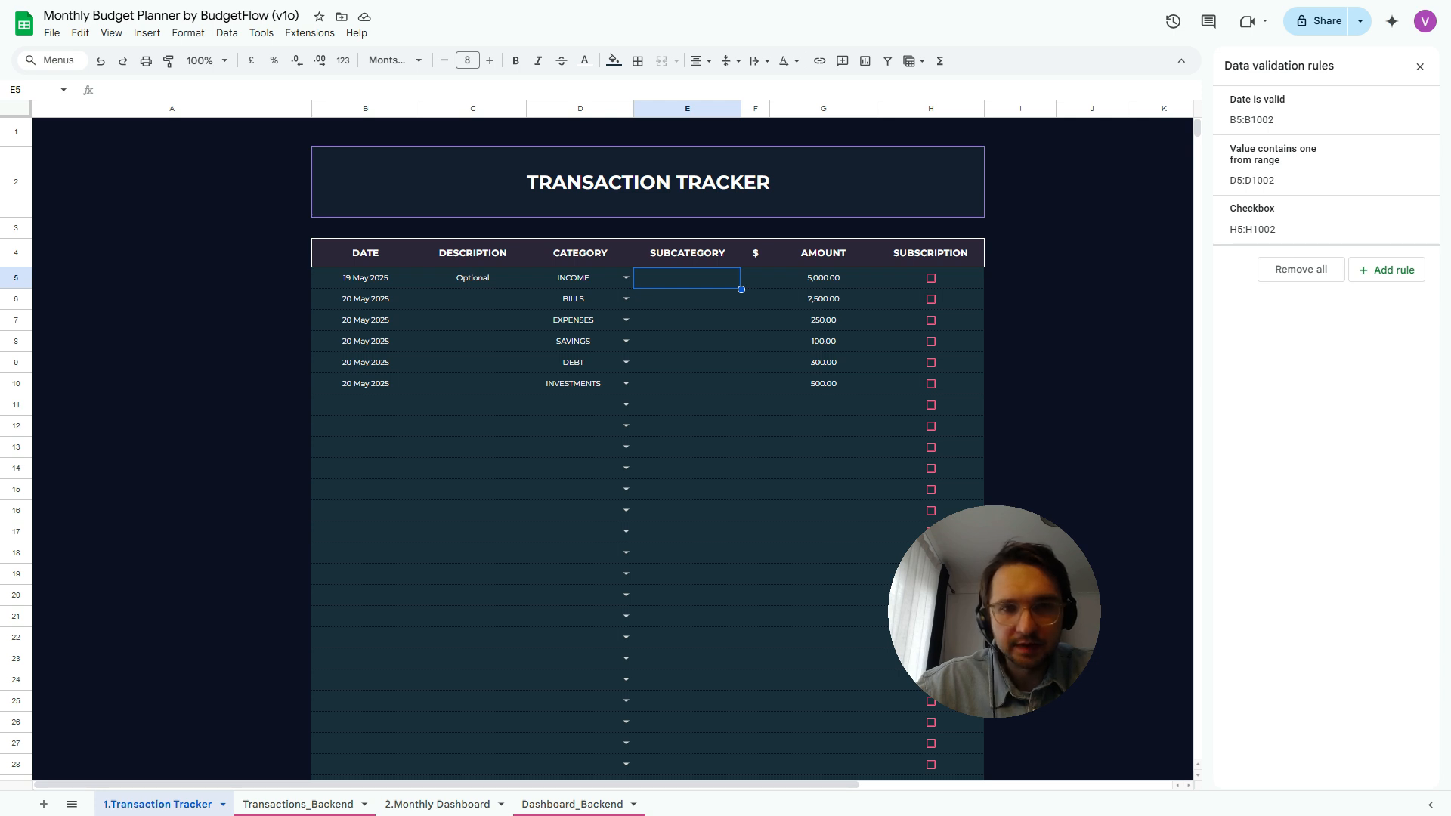
key("ctrl+shift+Down")
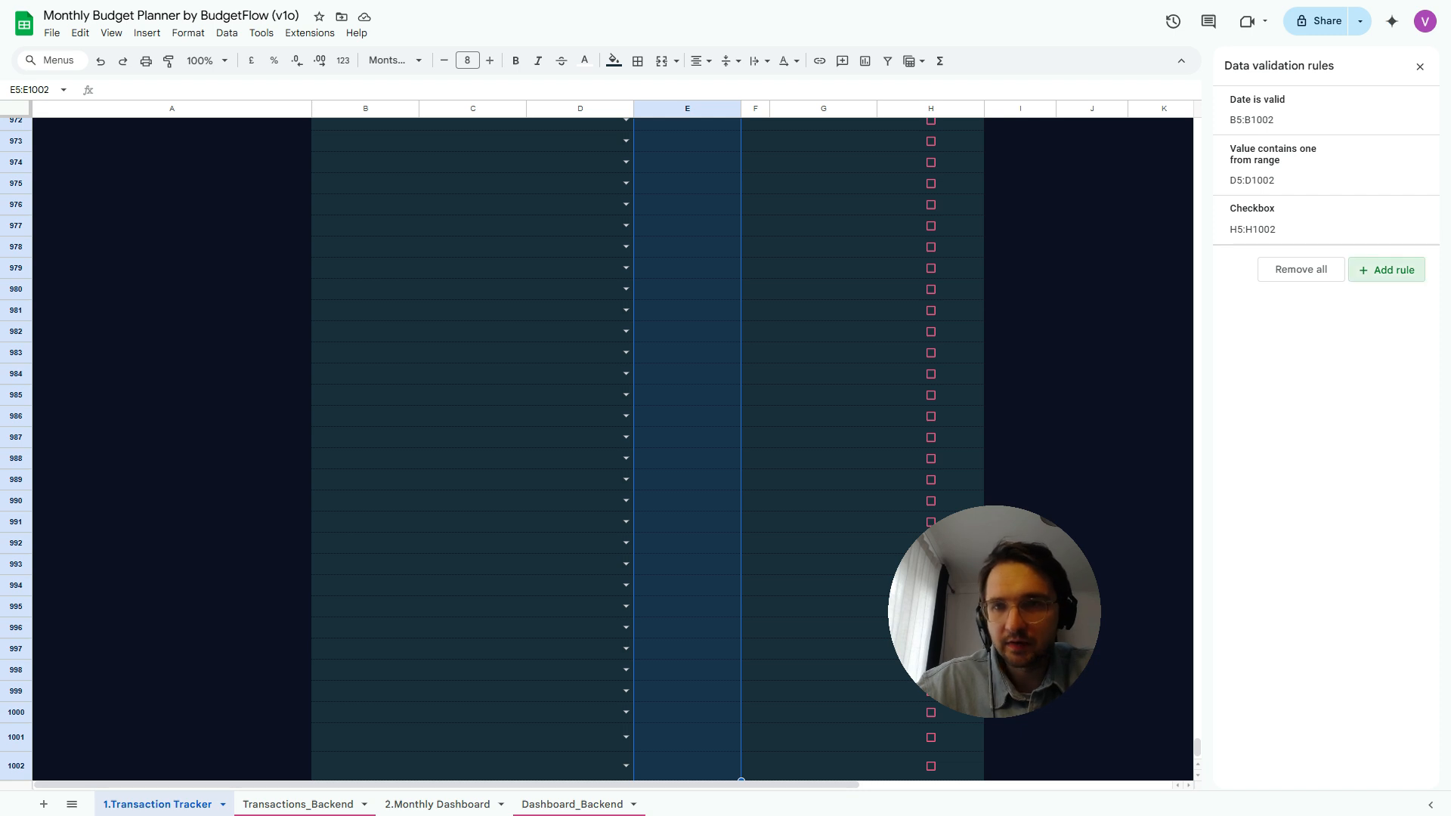
left_click(1386, 270)
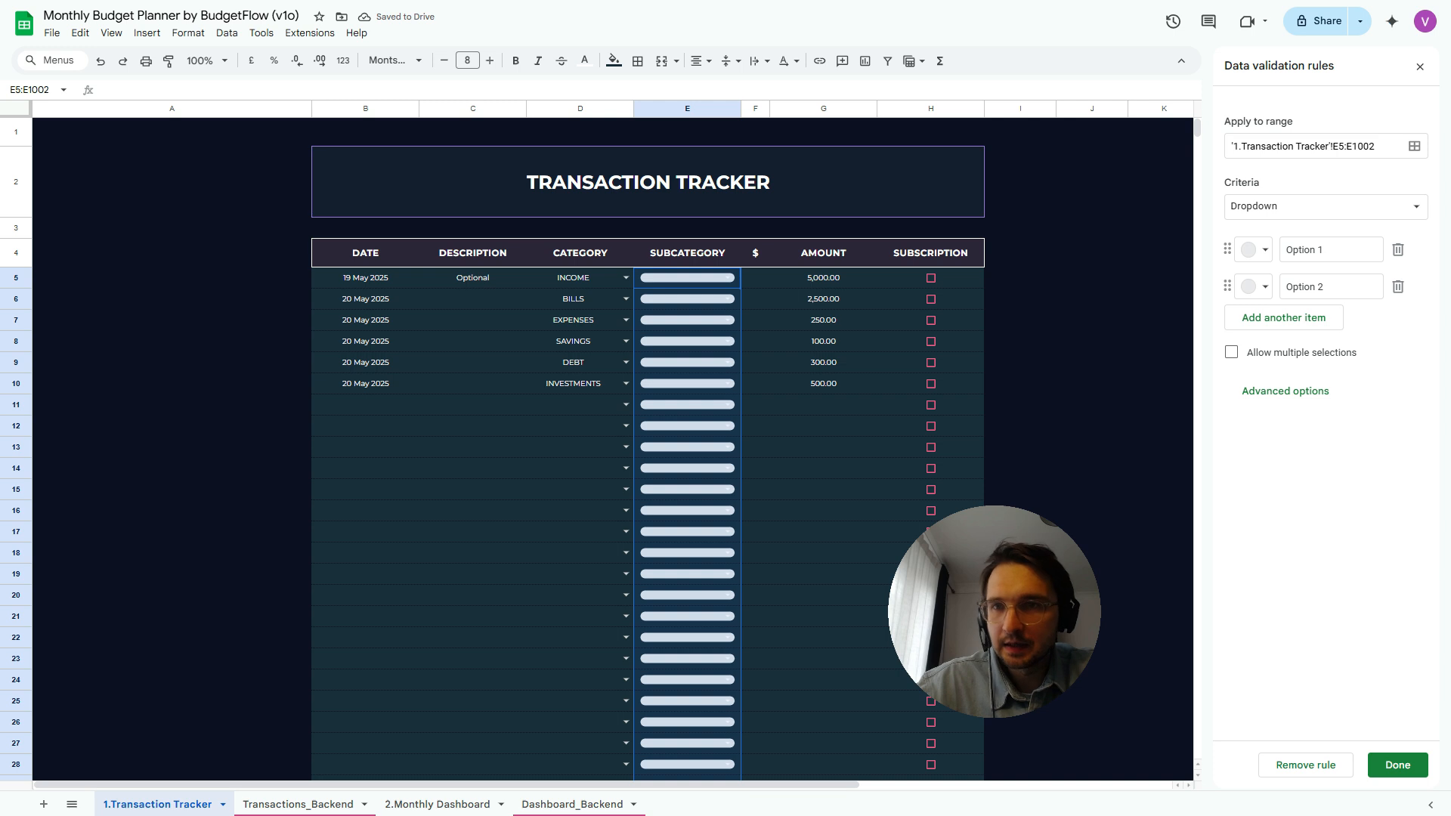
left_click(1325, 206)
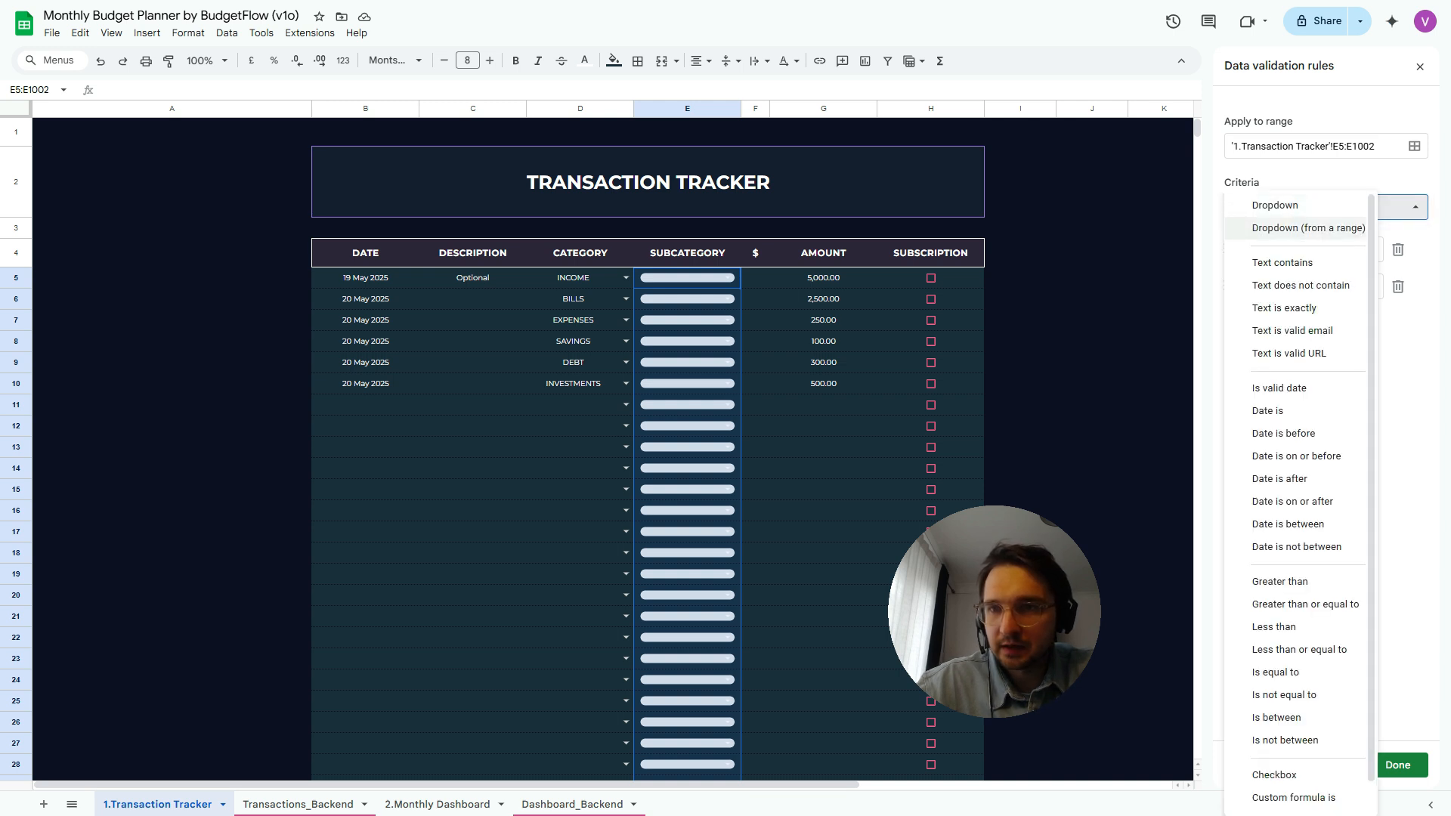
key("Return")
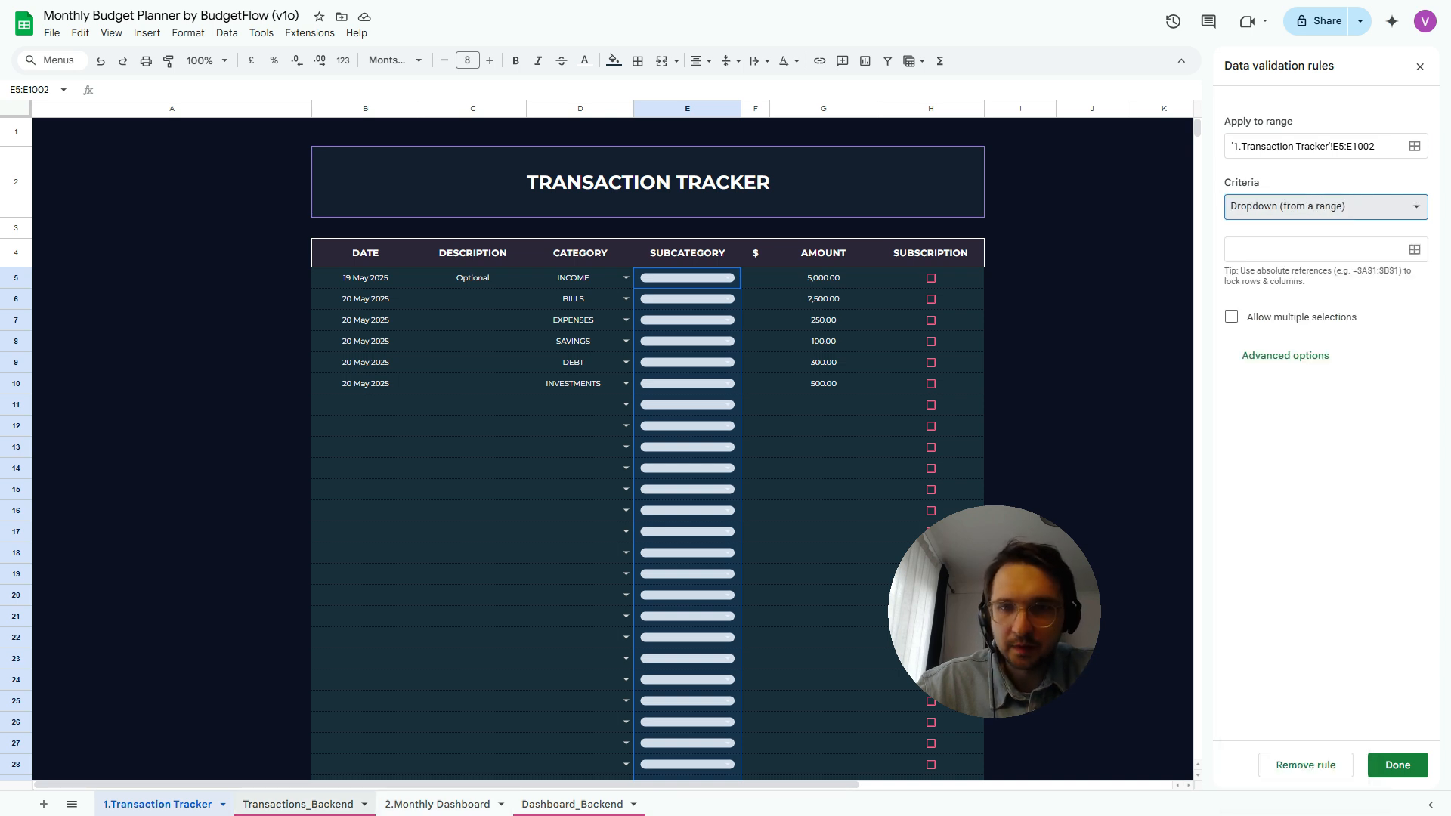
Set the subcategory dropdown's source range to K21:AA21 on Transactions_Backend
left_click(297, 804)
scroll(604, 446, "right", 3)
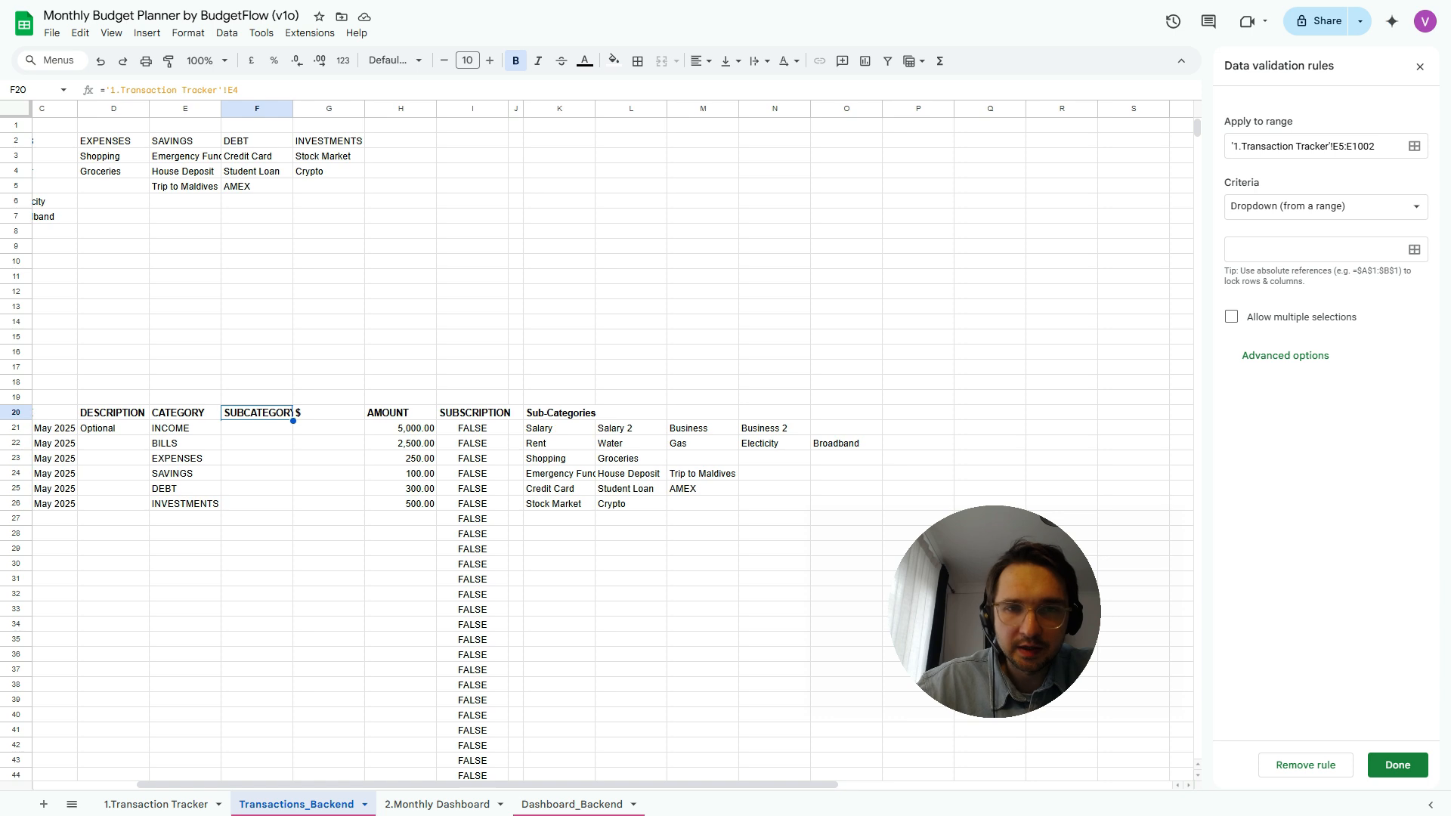
left_click(559, 428)
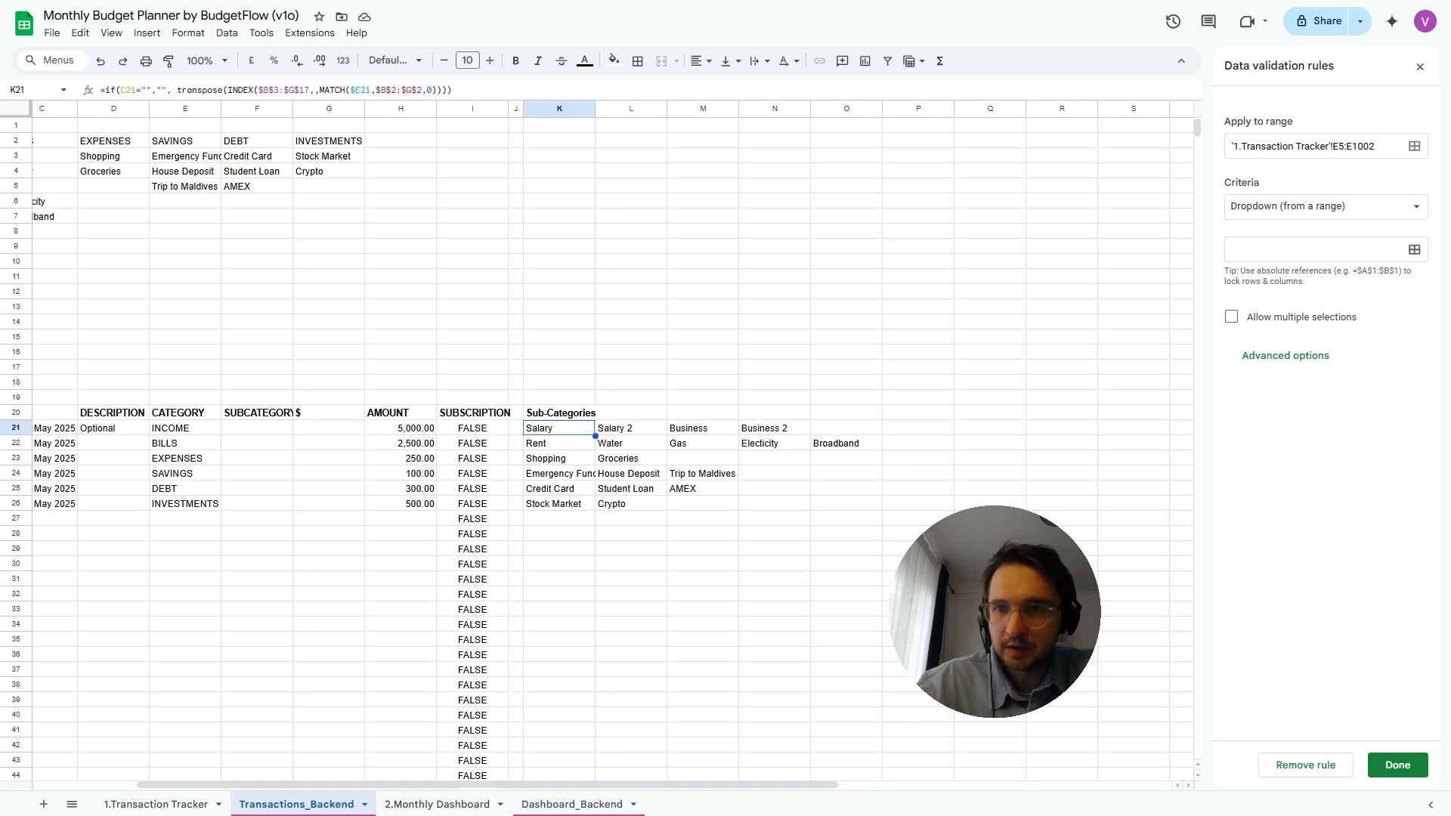
left_click(1413, 249)
left_click_drag(725, 360, 764, 155)
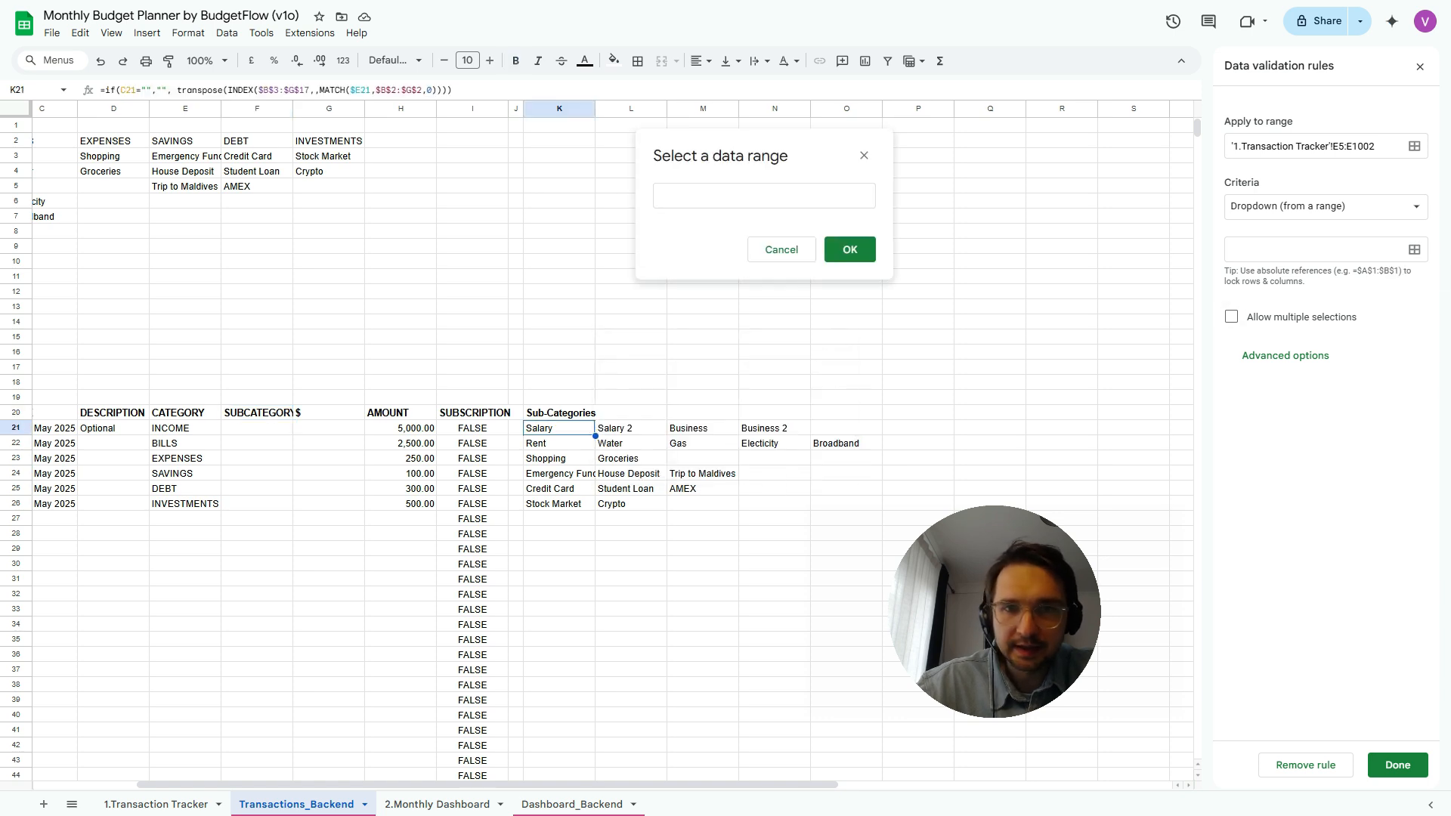
left_click_drag(559, 428, 1190, 428)
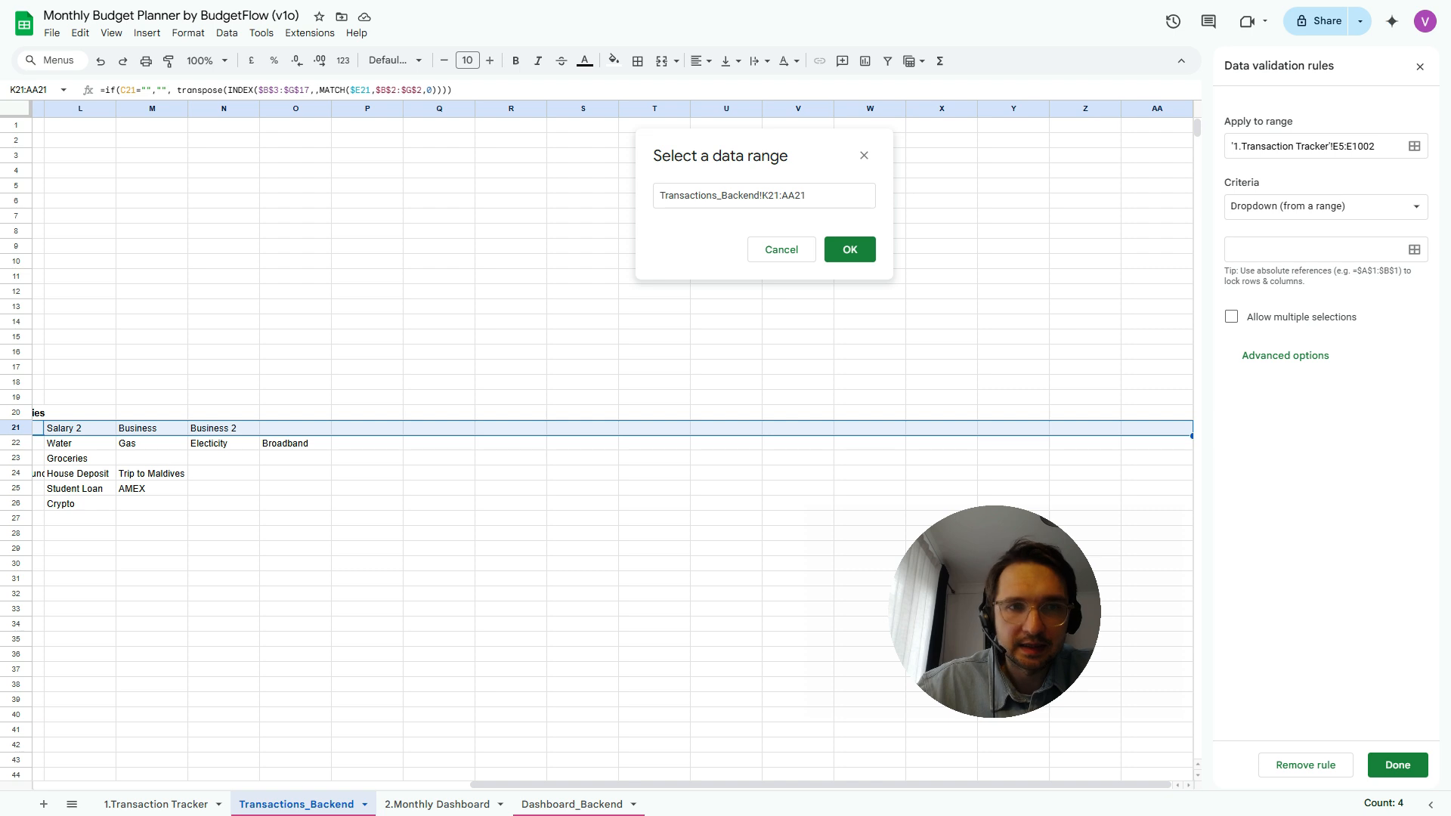
scroll(612, 445, "left", 4)
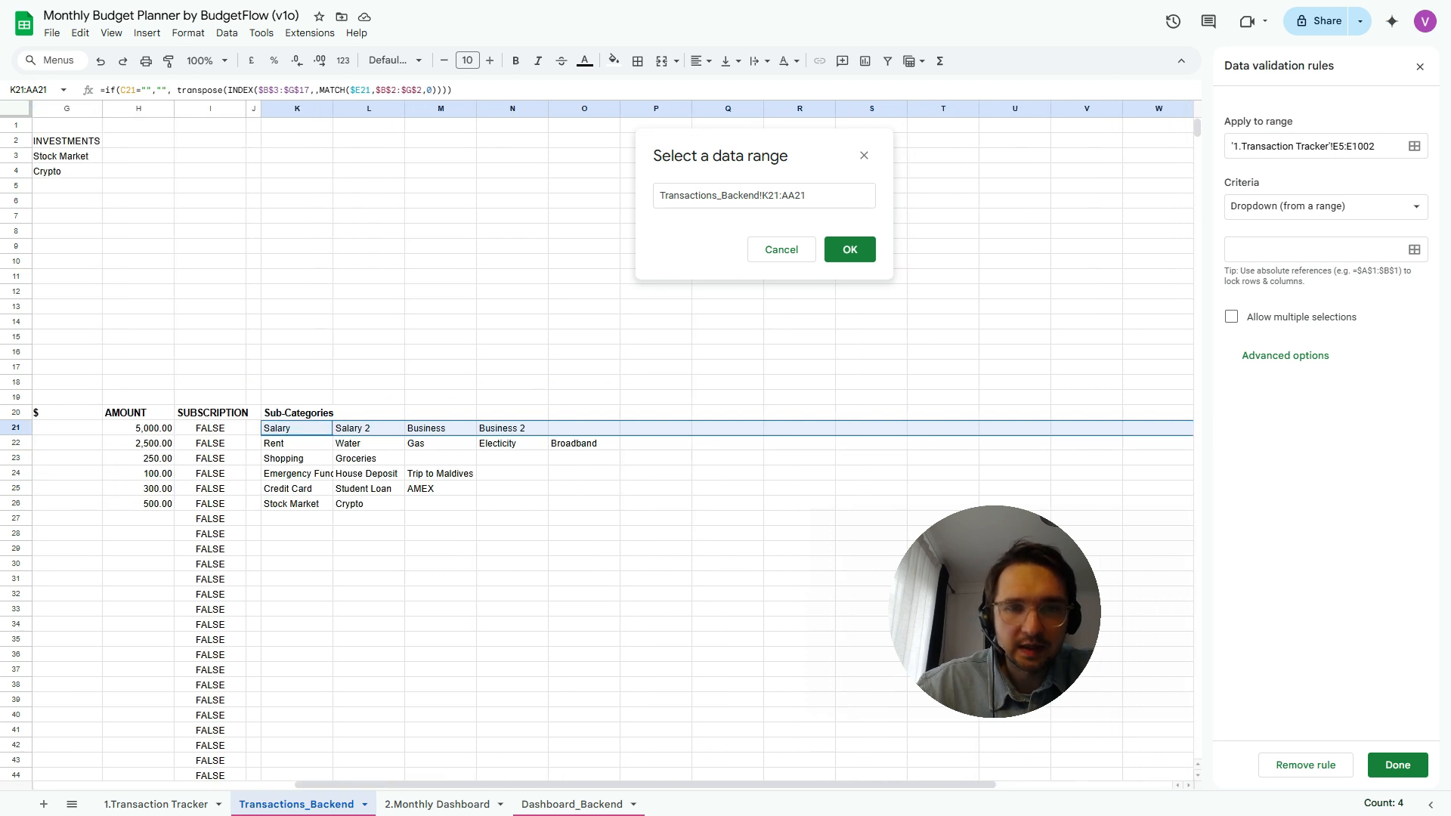
scroll(611, 445, "right", 4)
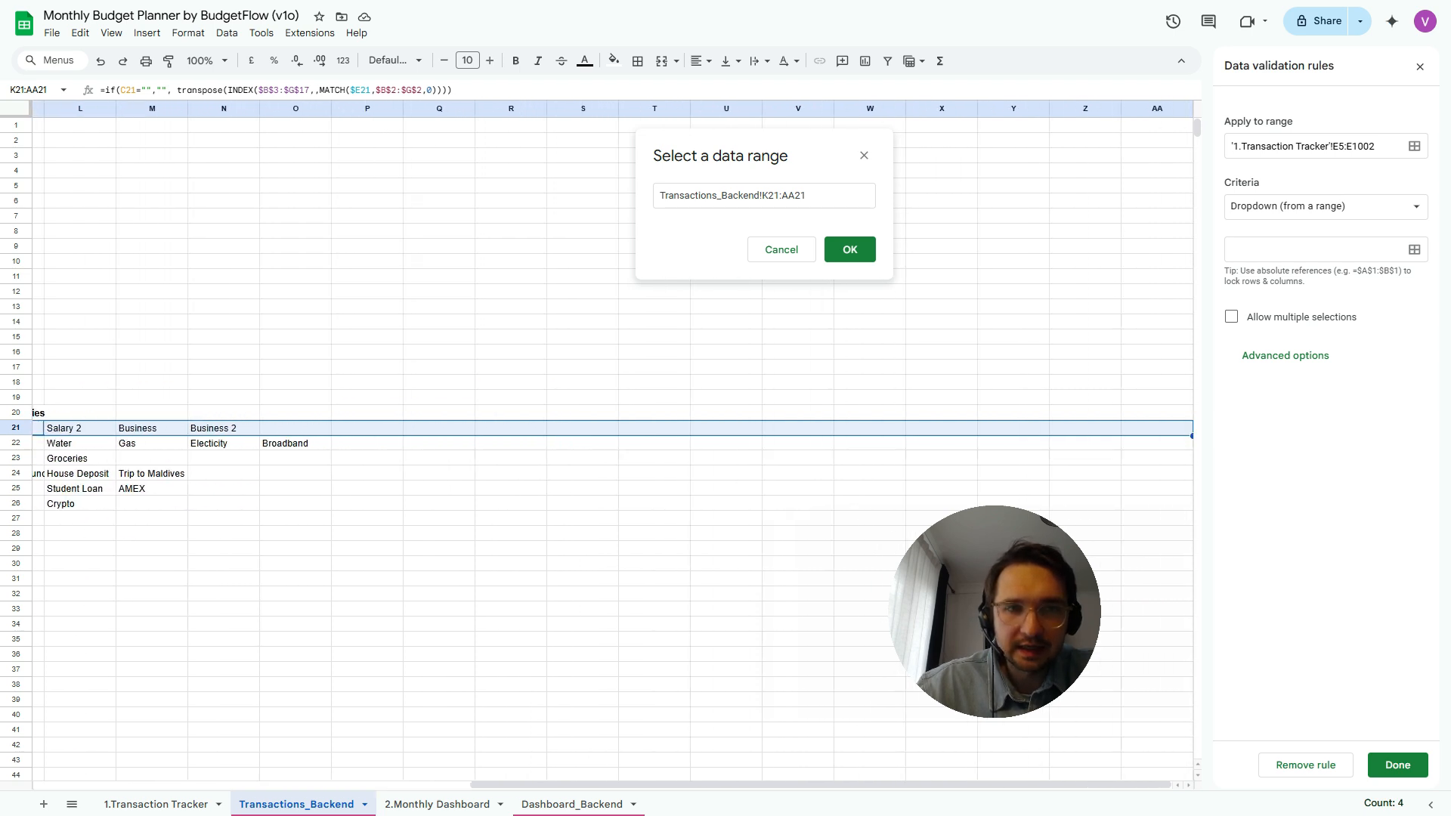
scroll(612, 445, "left", 6)
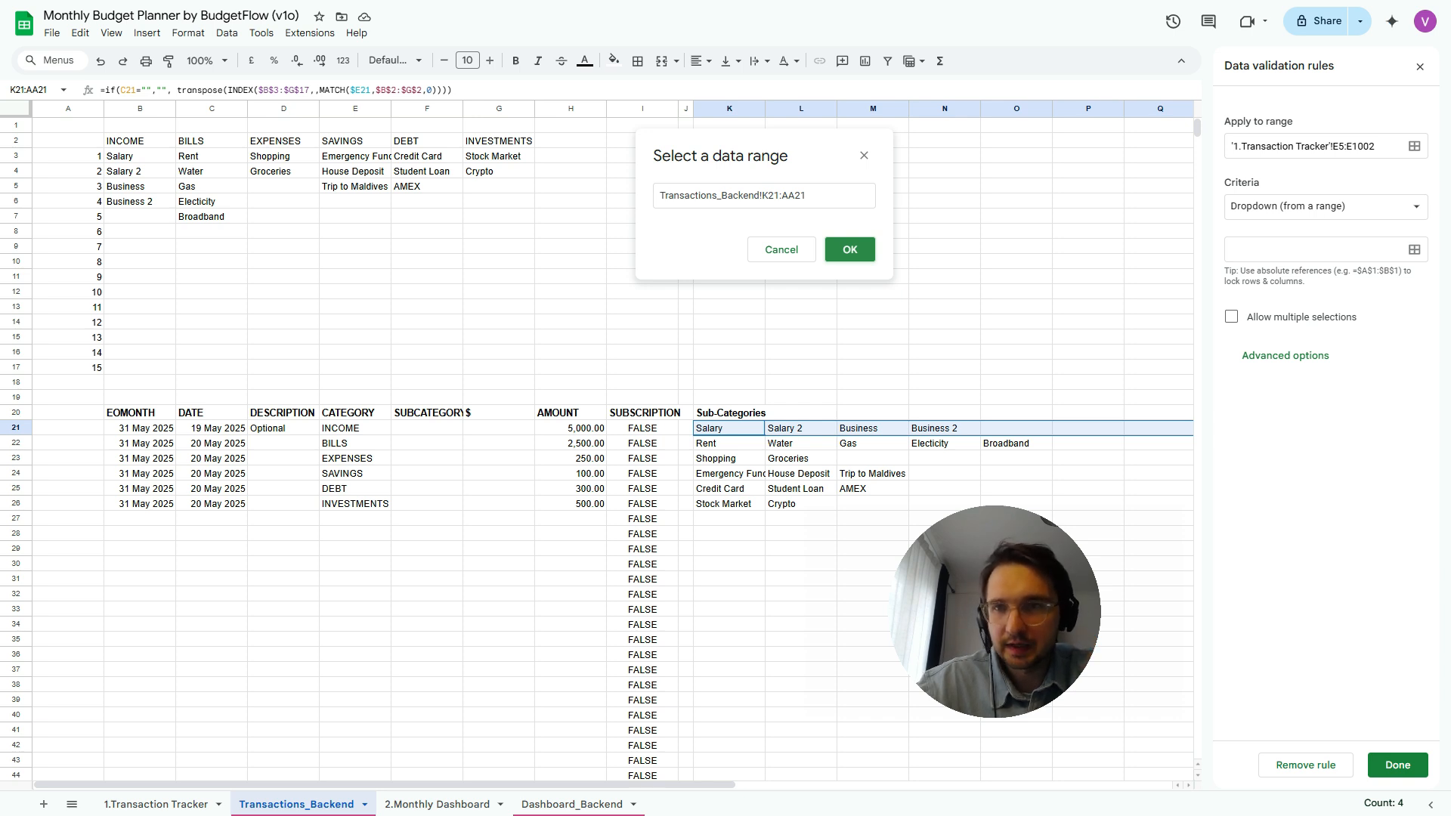
left_click(850, 250)
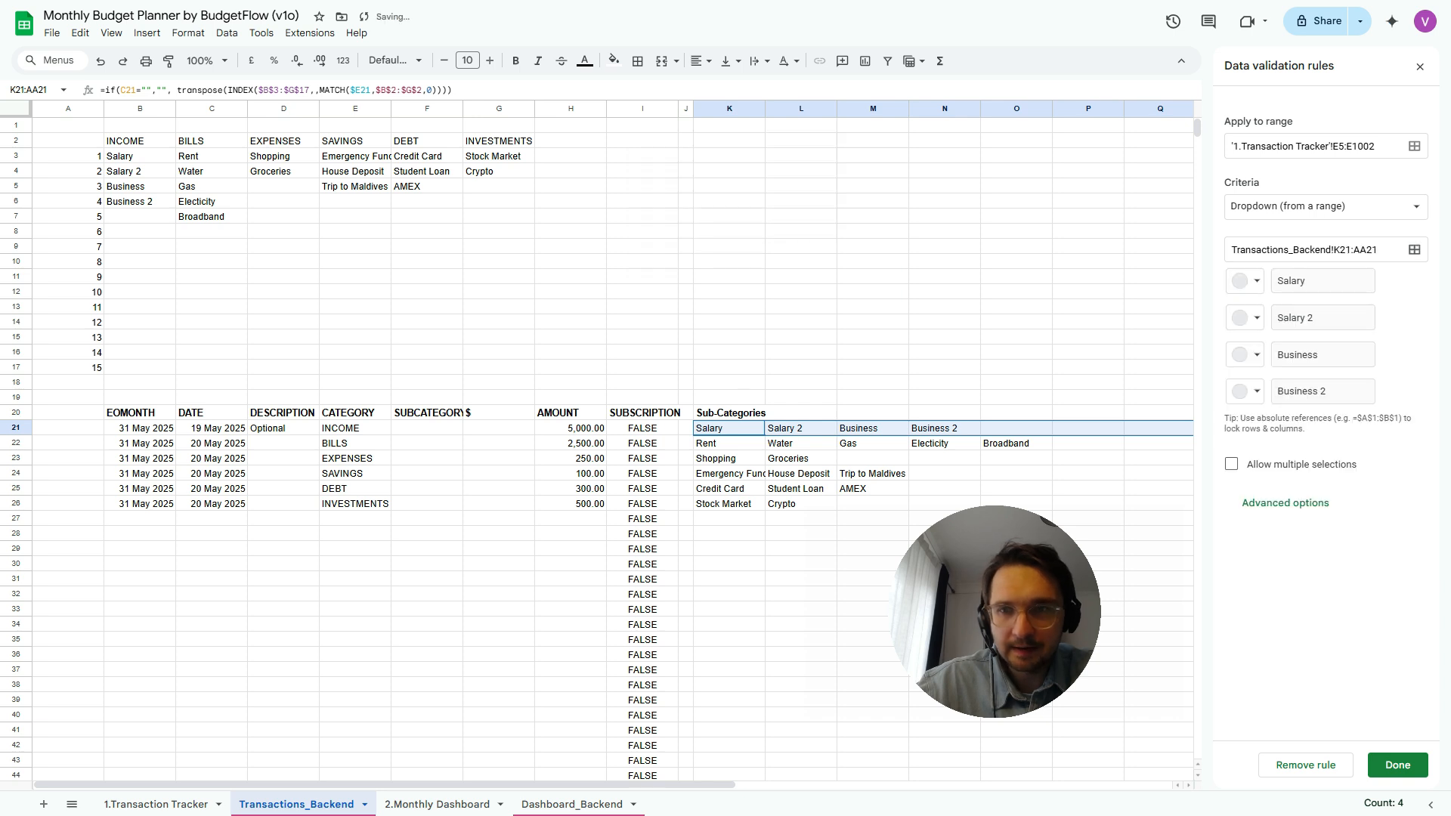
Number the sub-category columns across row 19 by entering =TRANSPOSE(A3:A17) in K19 of Transactions_Backend
scroll(756, 423, "right", 2)
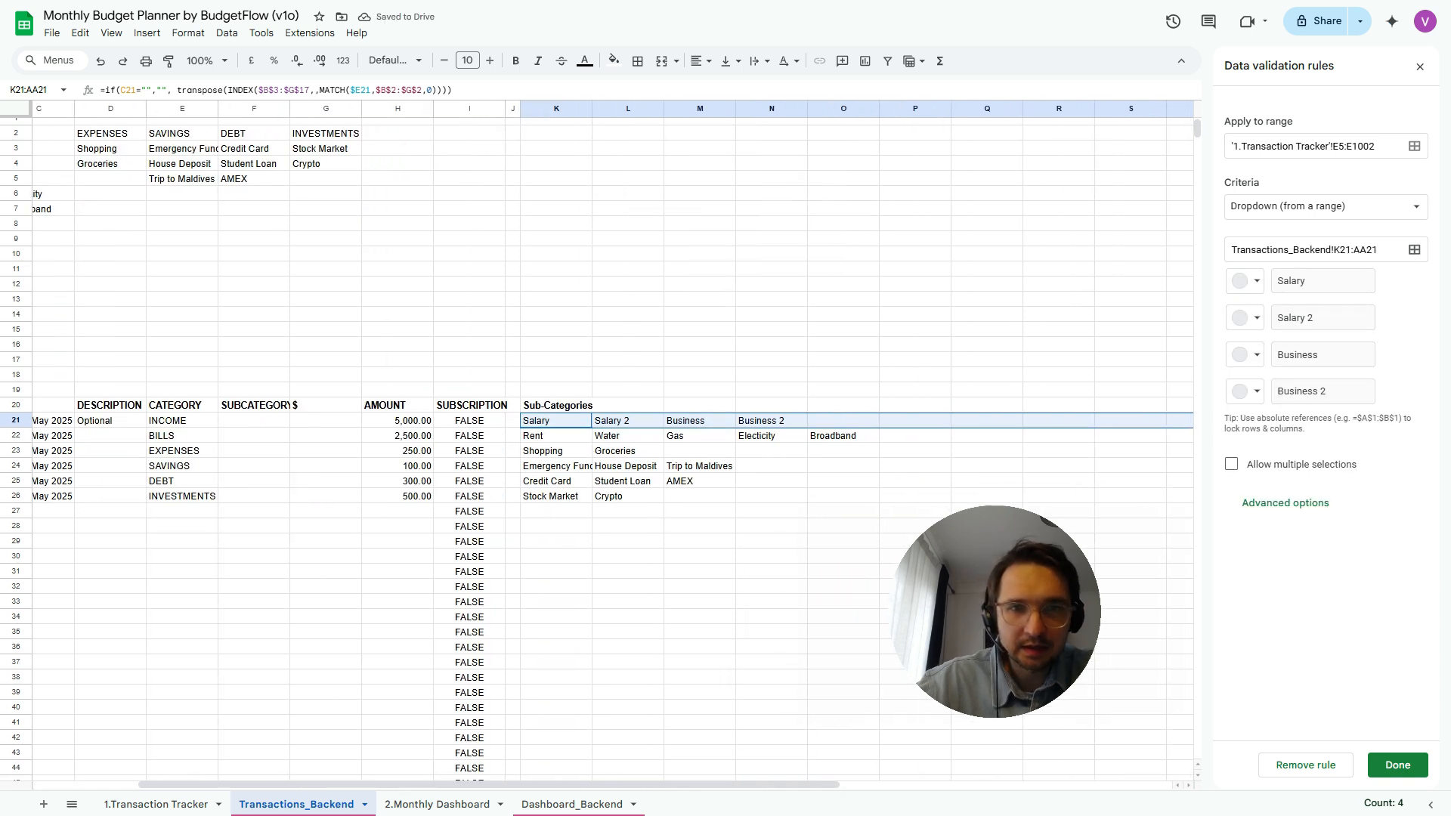
left_click(556, 389)
type("=tnra")
key("BackSpace")
key("BackSpace")
key("BackSpace")
type("RANSPOSE(")
key("Tab")
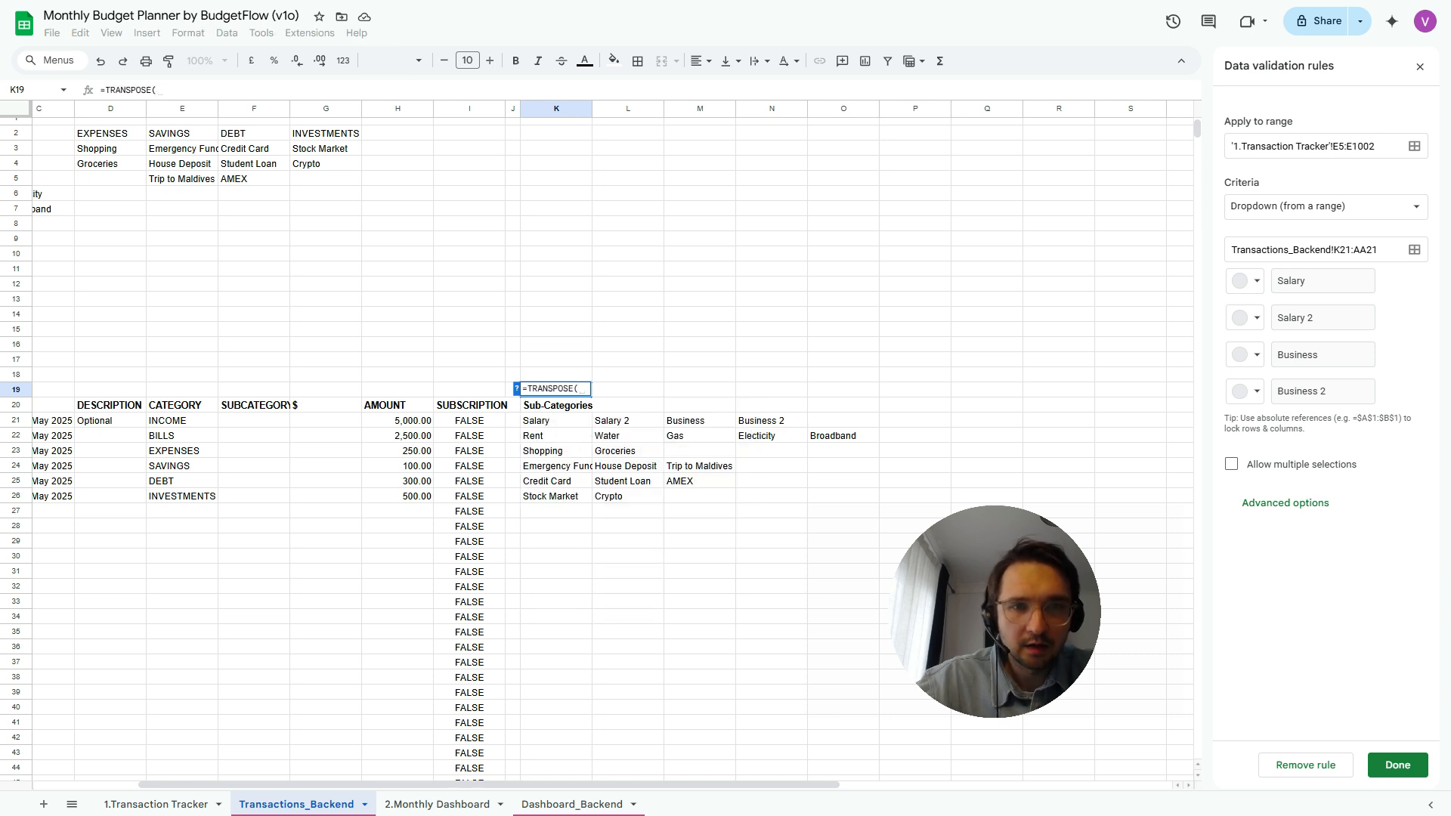
scroll(605, 446, "left", 2)
left_click_drag(68, 148, 68, 360)
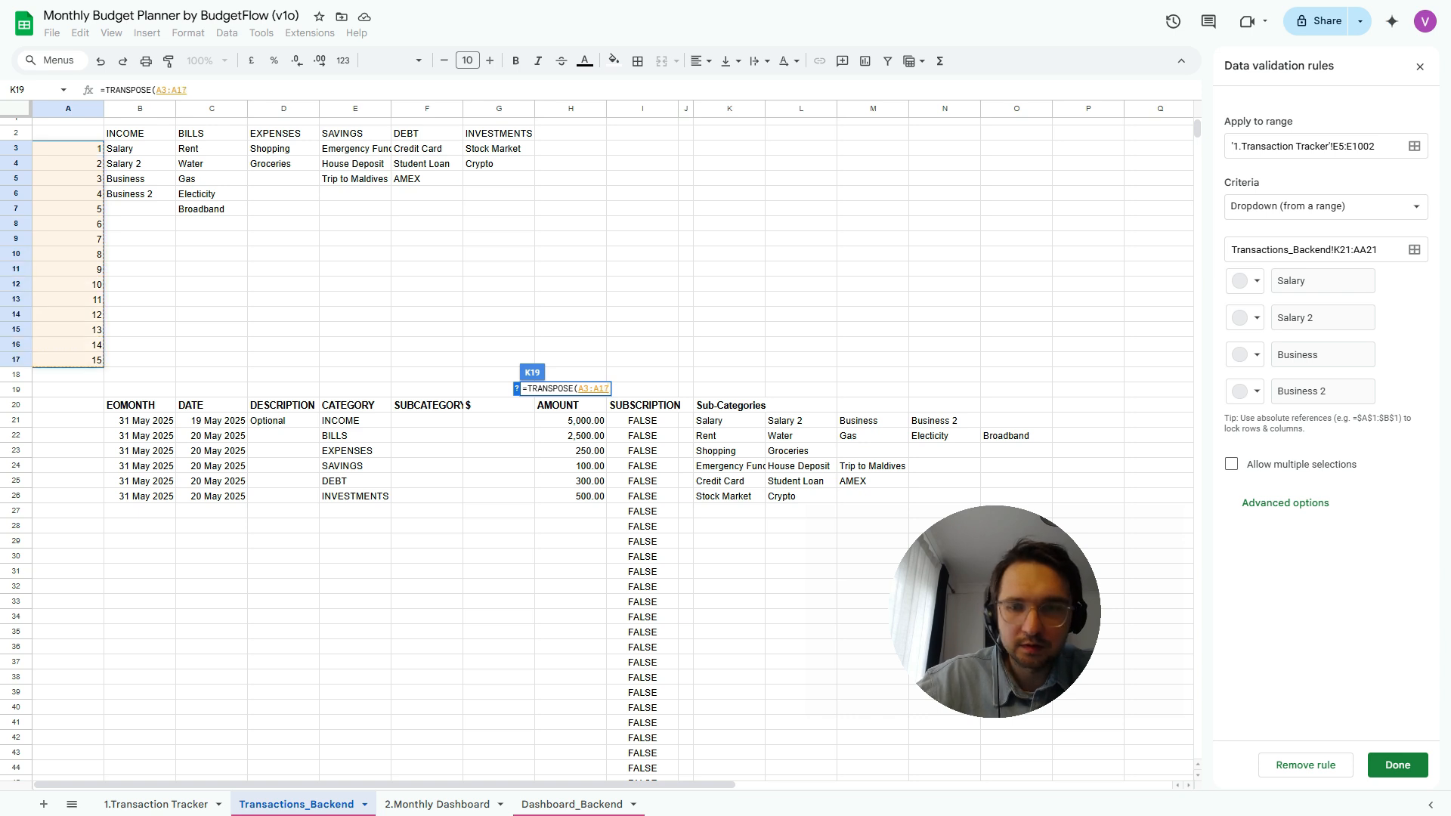
key("Return")
Shorten the dropdown's source range to Transactions_Backend!K21:Y21 to match the 15 numbered columns
scroll(604, 446, "right", 5)
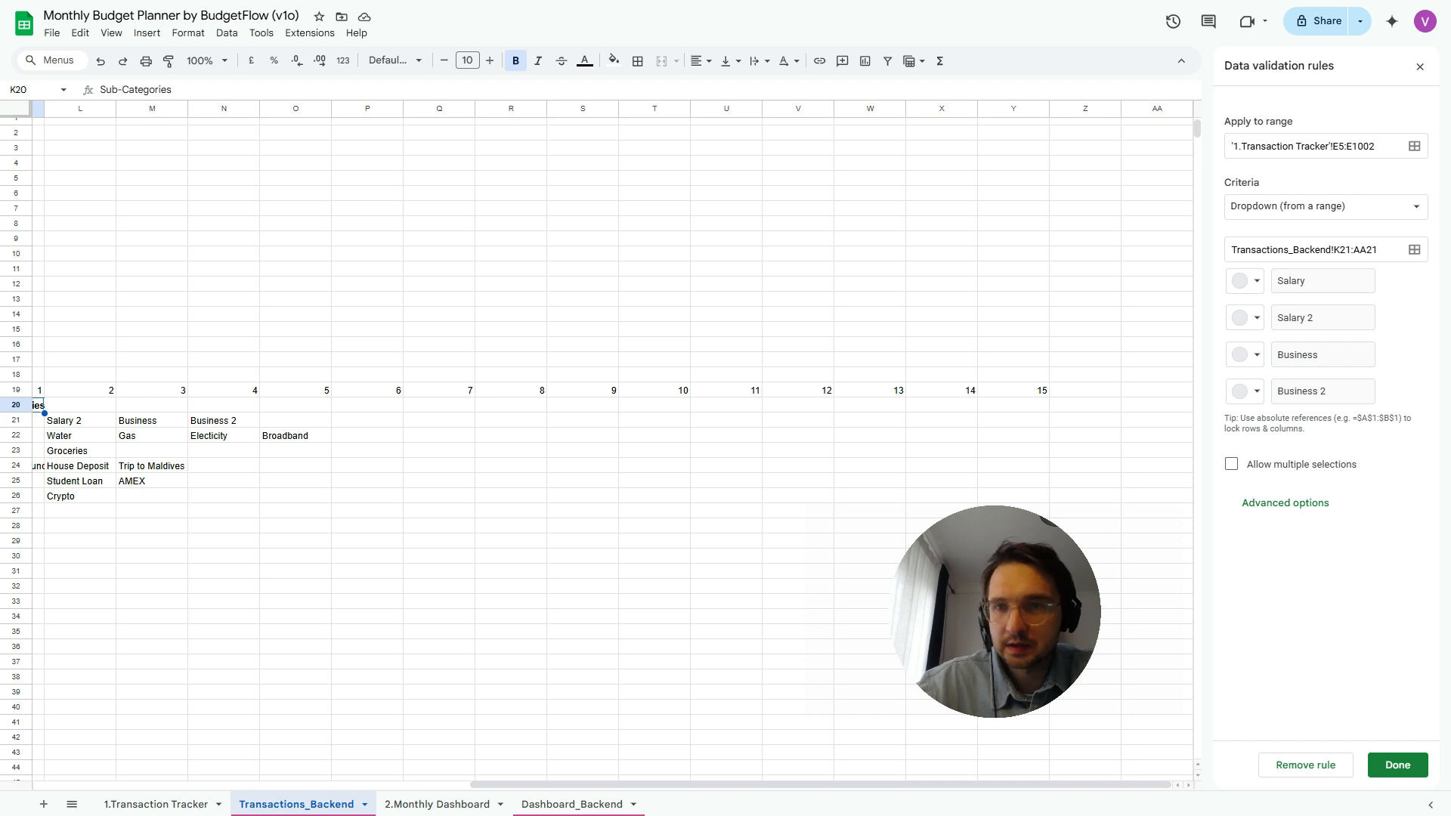
left_click(1365, 249)
key("BackSpace")
key("BackSpace")
type("Y")
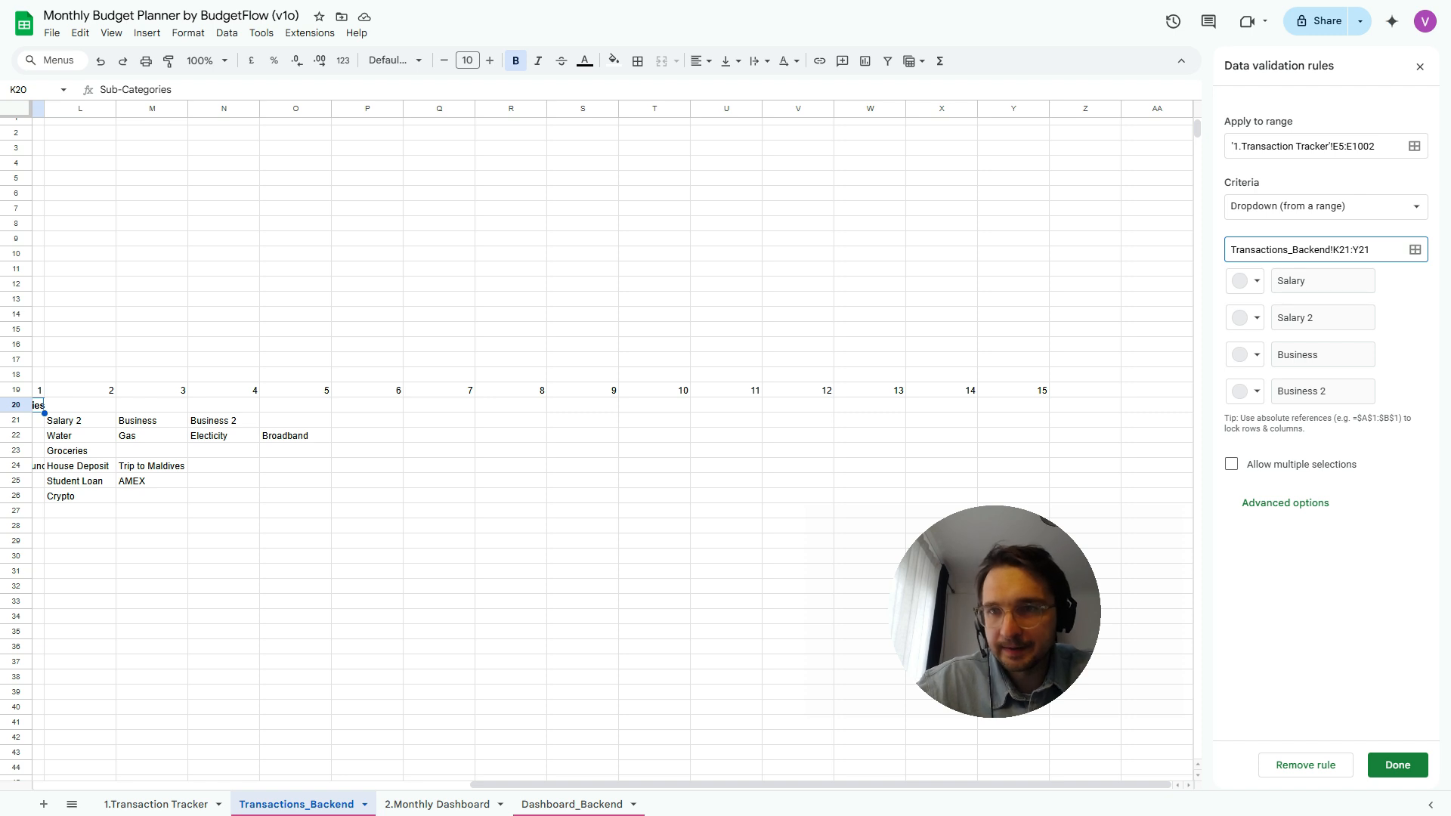
Lock the columns of the dropdown's source range so it reads Transactions_Backend!$K21:$Y21
left_click(1415, 249)
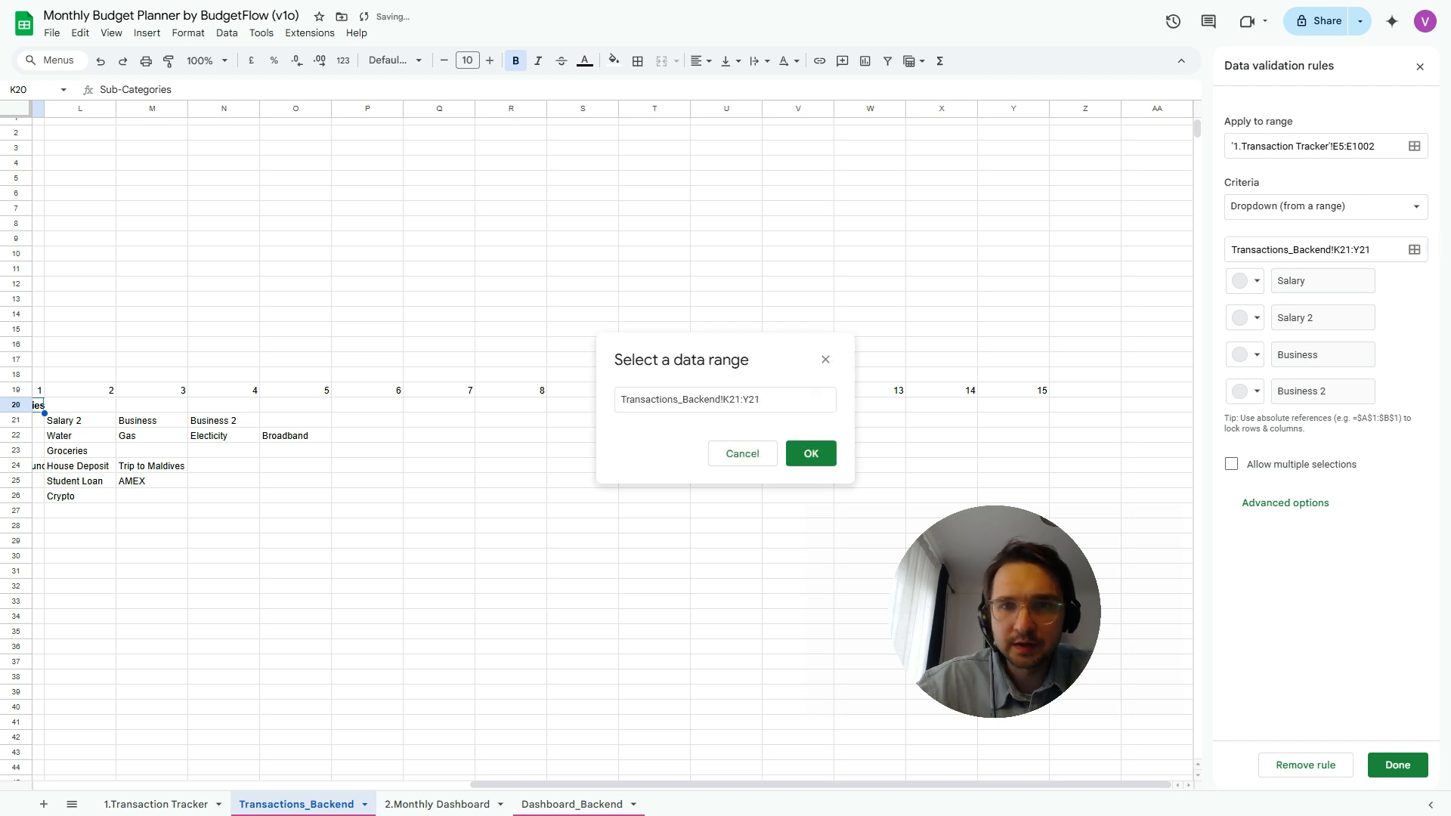
left_click(723, 399)
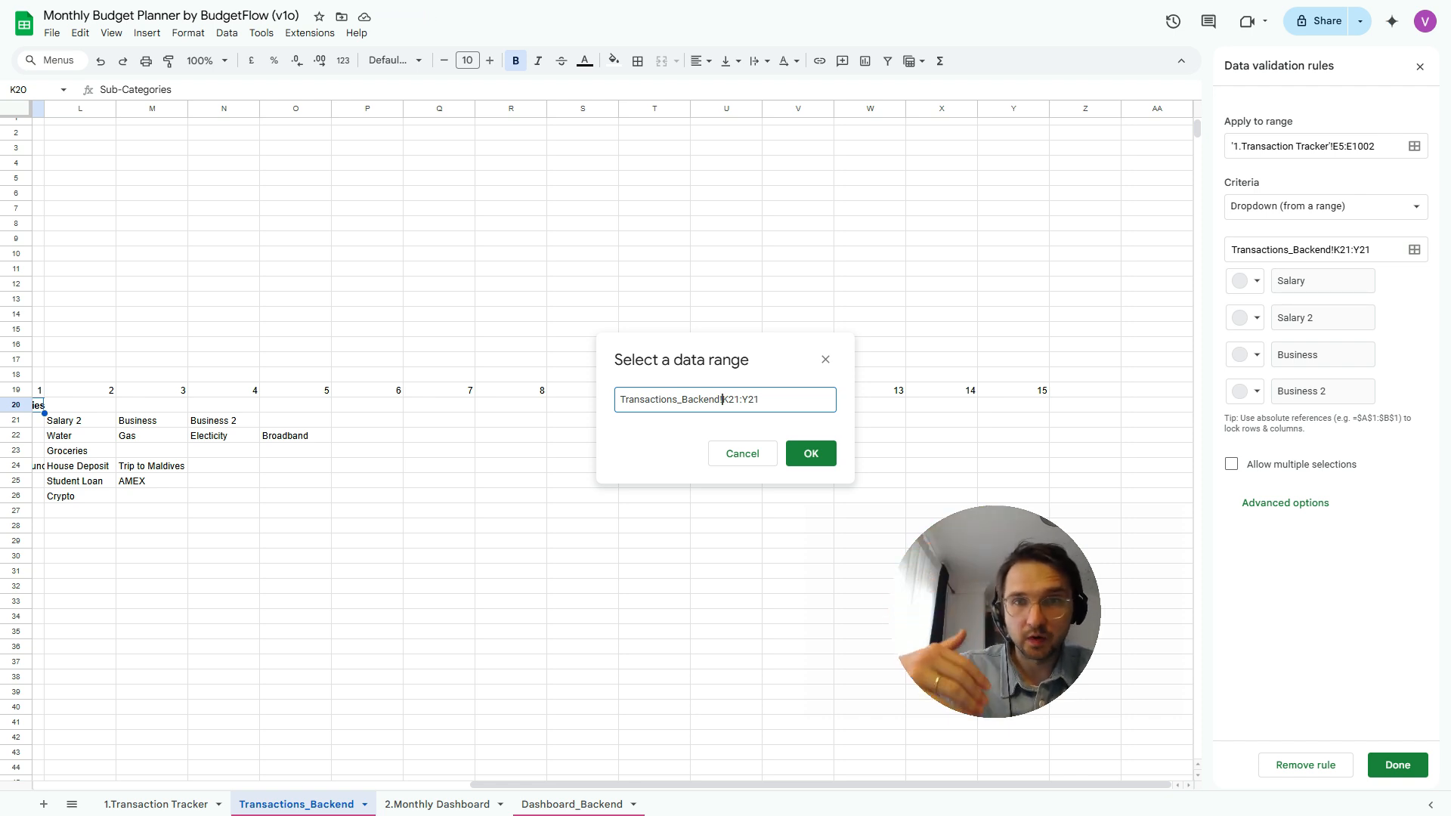
type("$K21:")
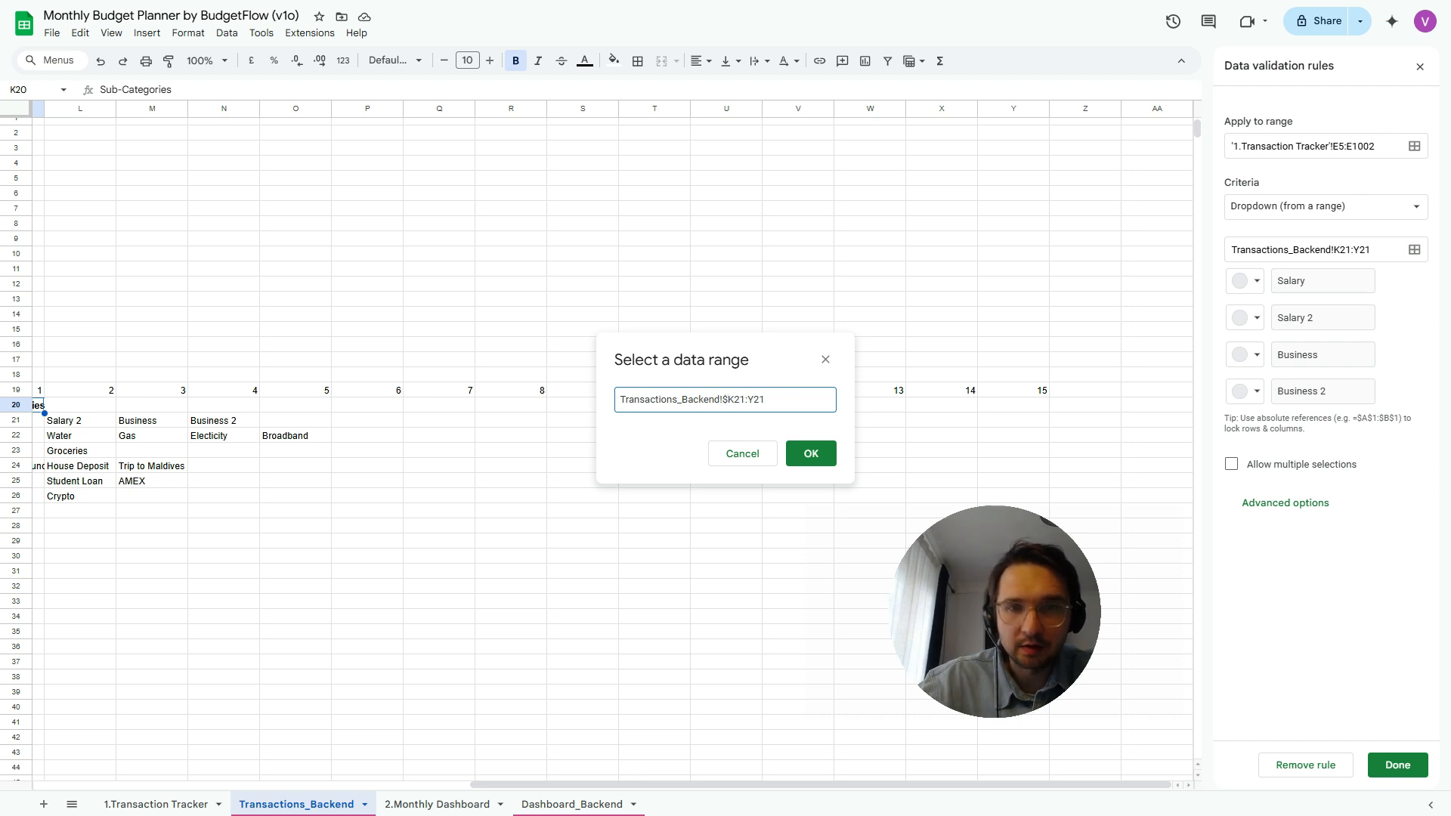
type("$")
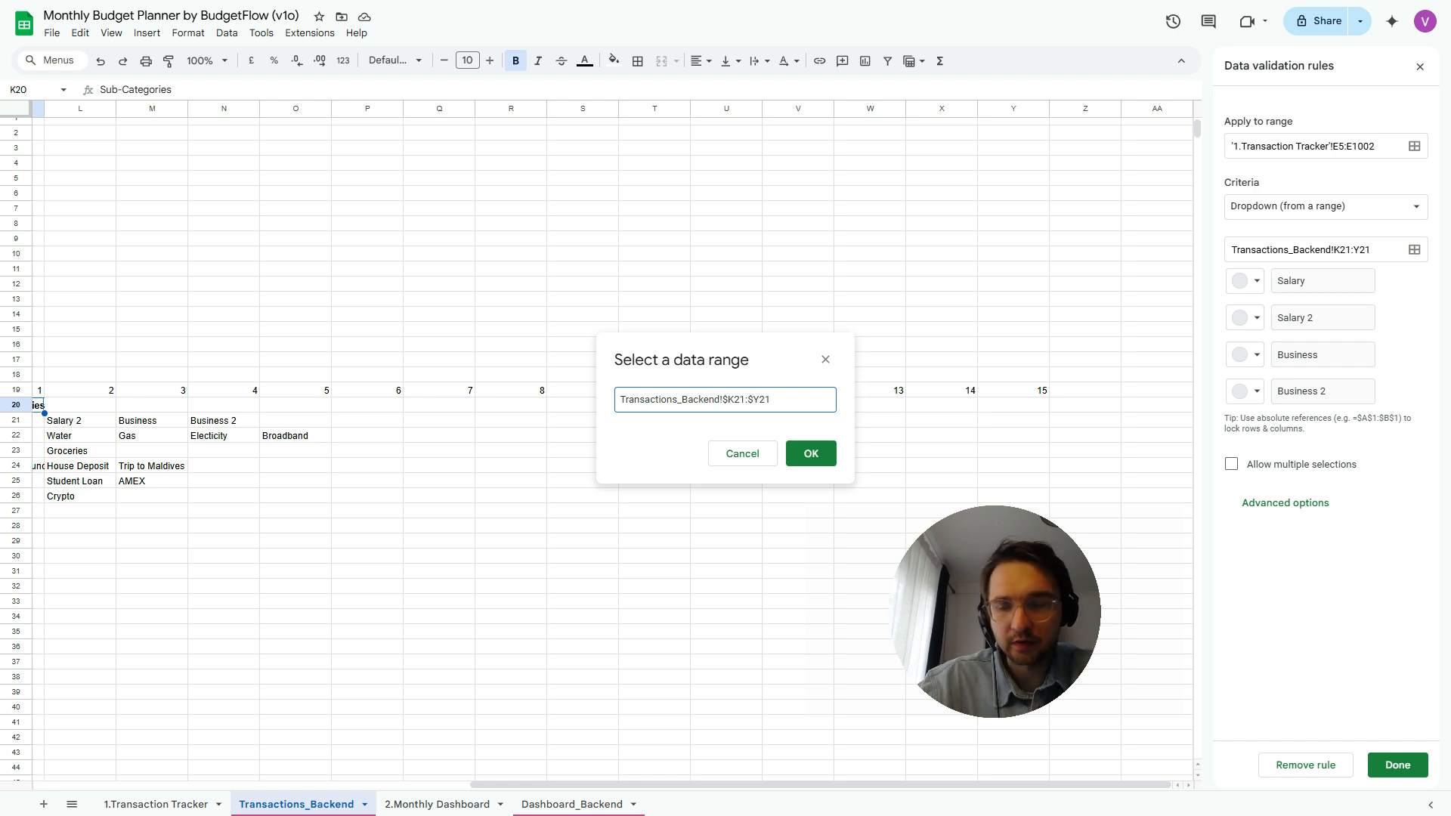
key("Return")
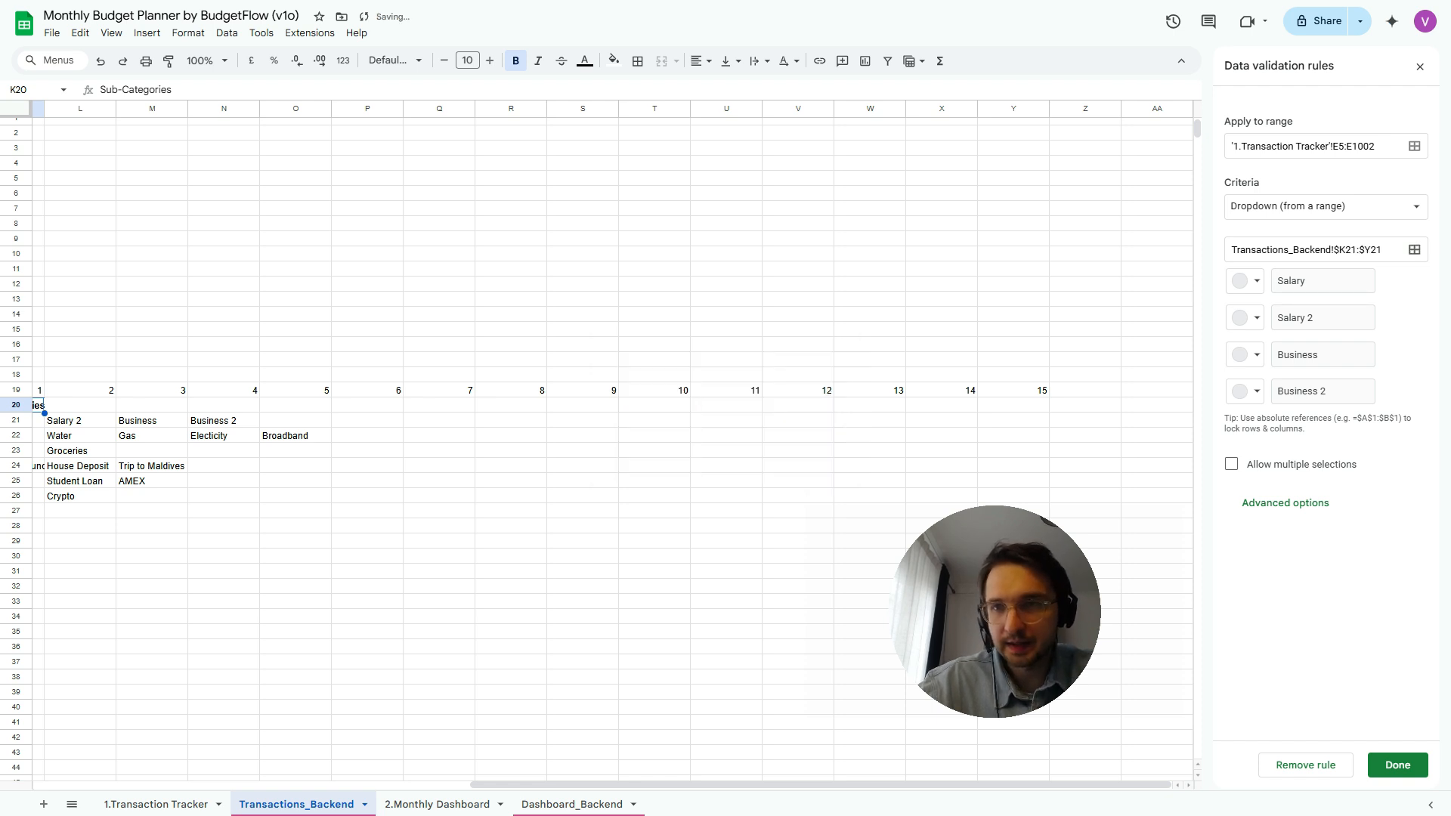
Set the dropdown's display style to Arrow, save the rule and check the Subcategory column on 1.Transaction Tracker
left_click(1285, 502)
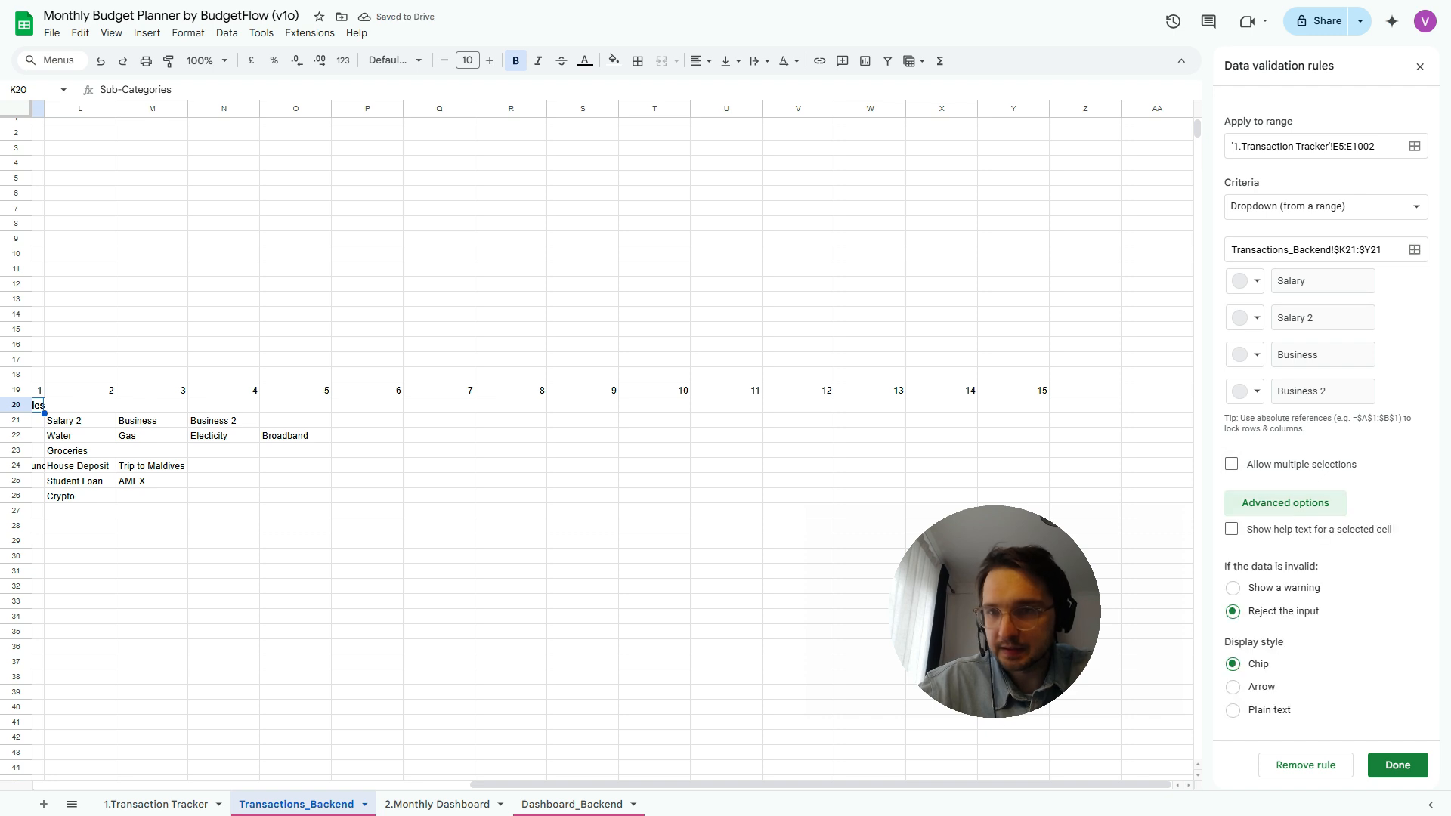
left_click(1232, 687)
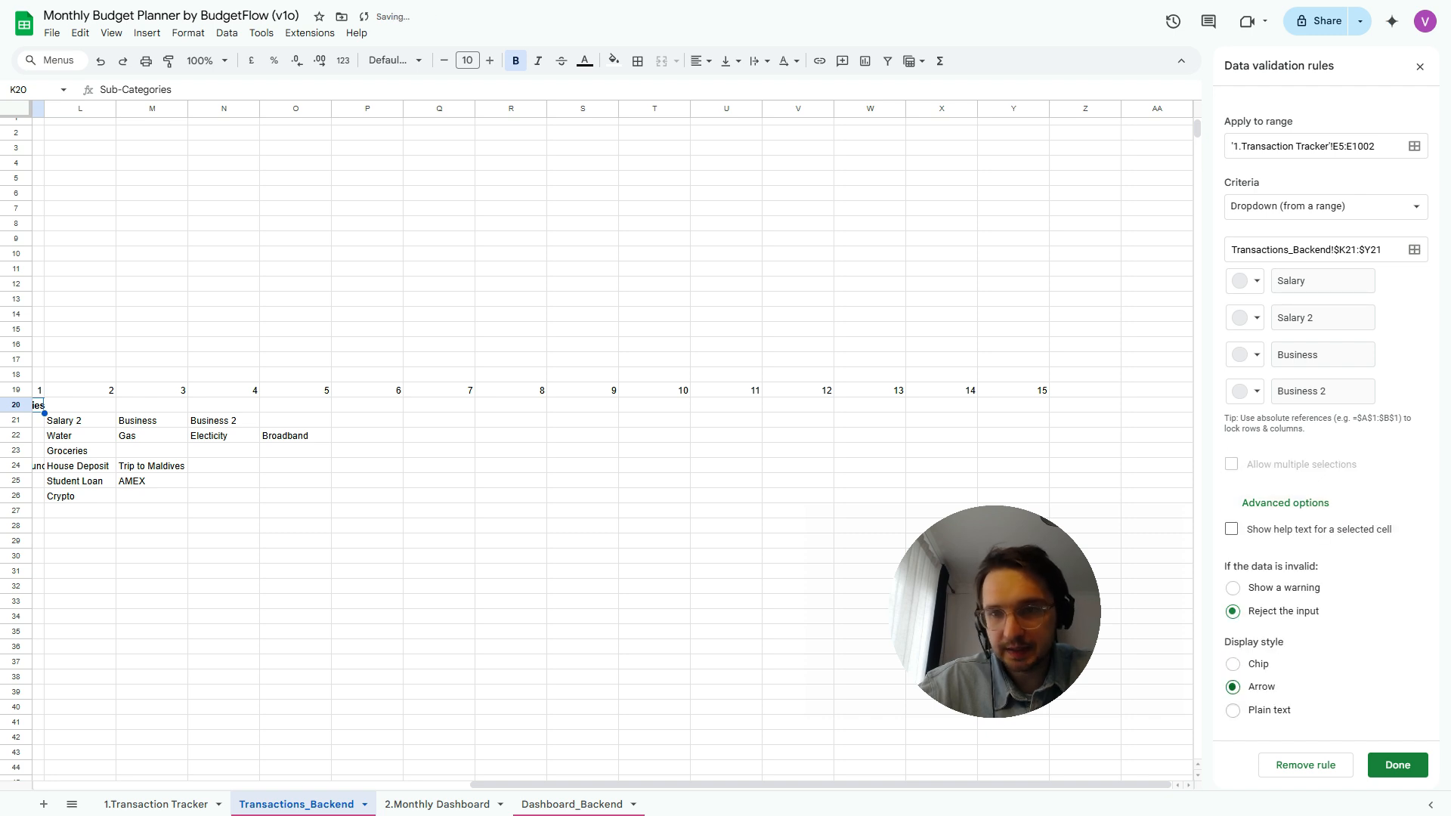
left_click(1397, 765)
scroll(605, 454, "left", 10)
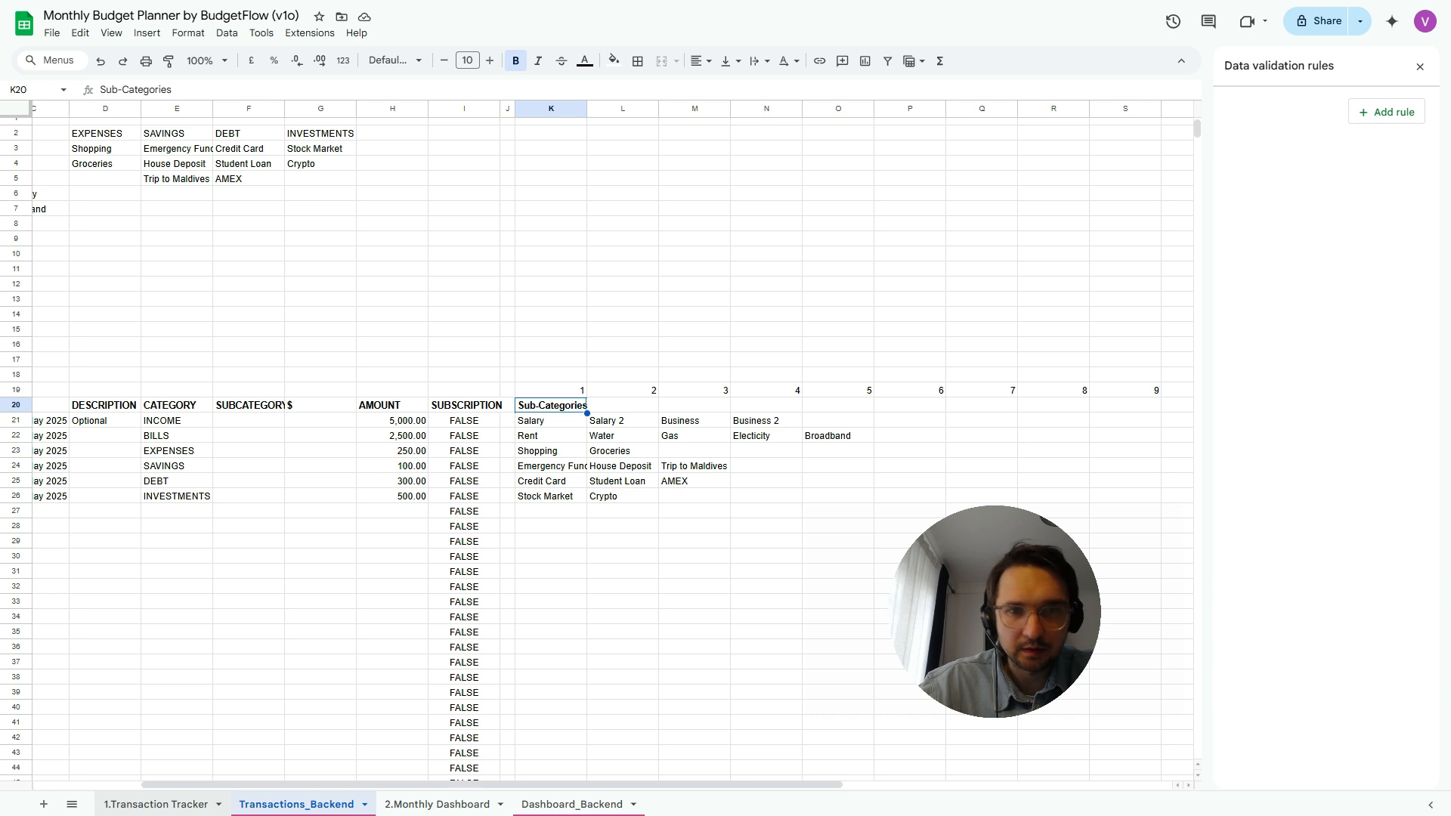
left_click(157, 803)
scroll(650, 453, "down", 5)
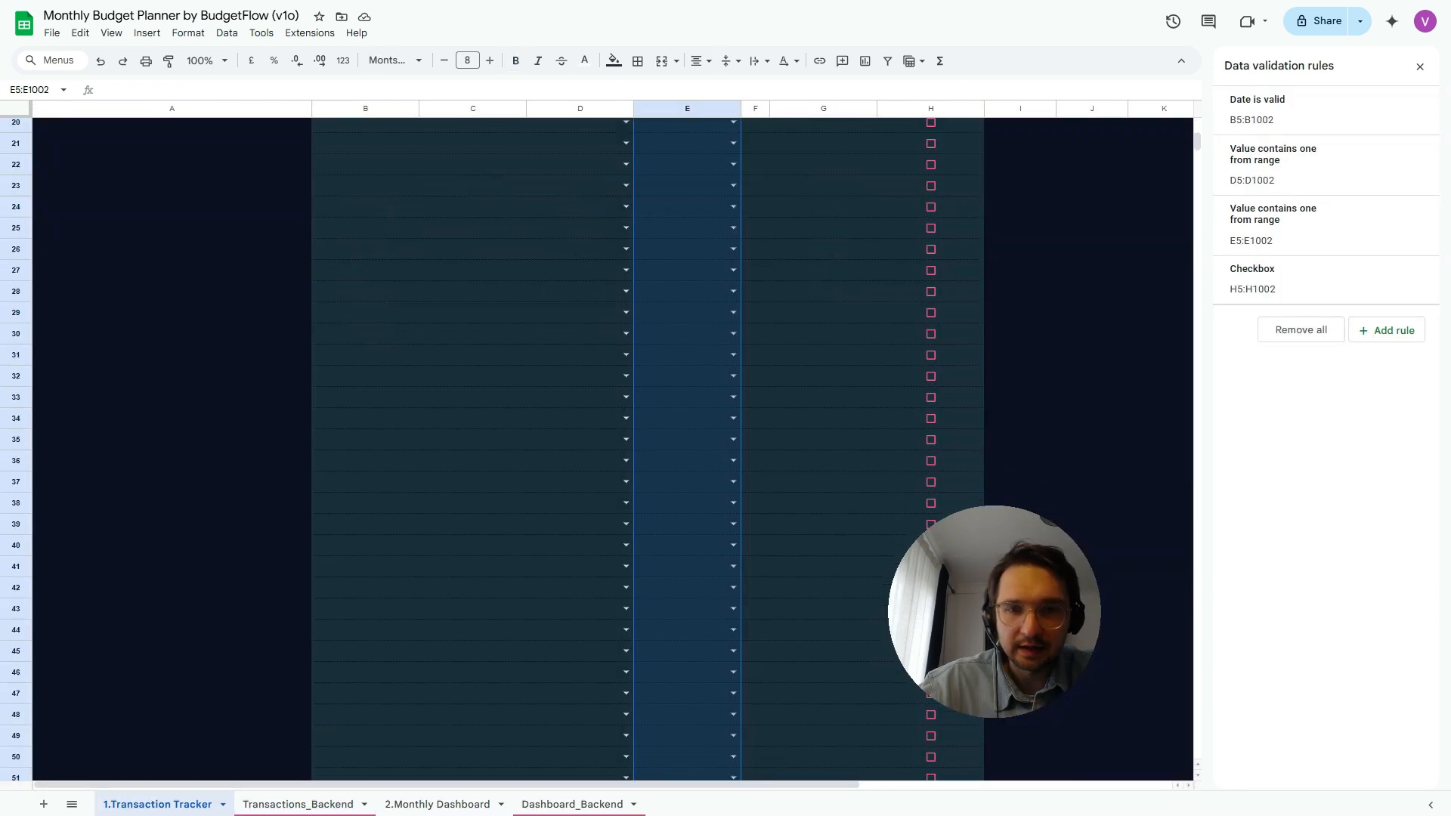
scroll(650, 453, "up", 5)
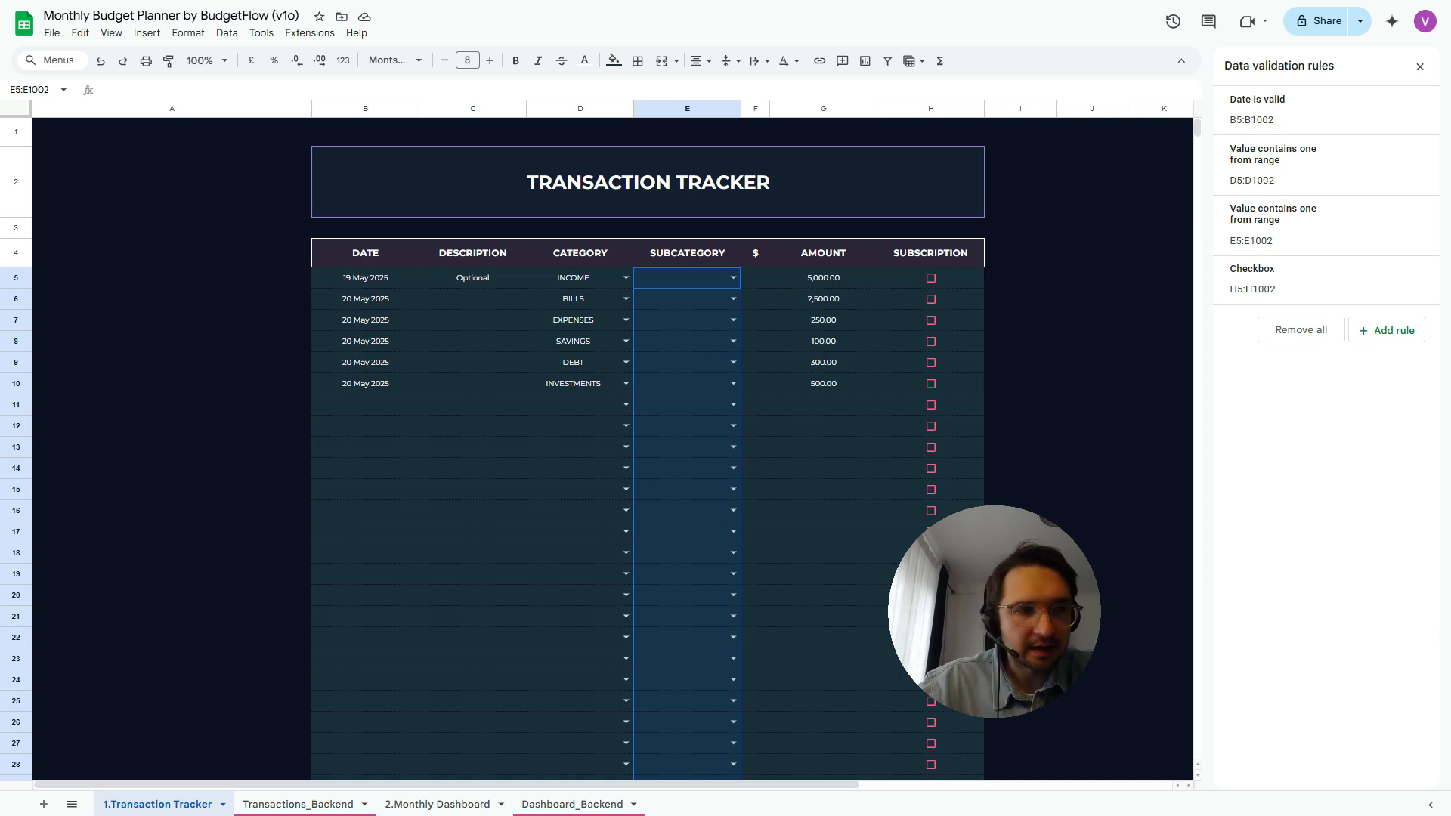
Choose Salary as the subcategory of the INCOME transaction in E5
left_click(823, 383)
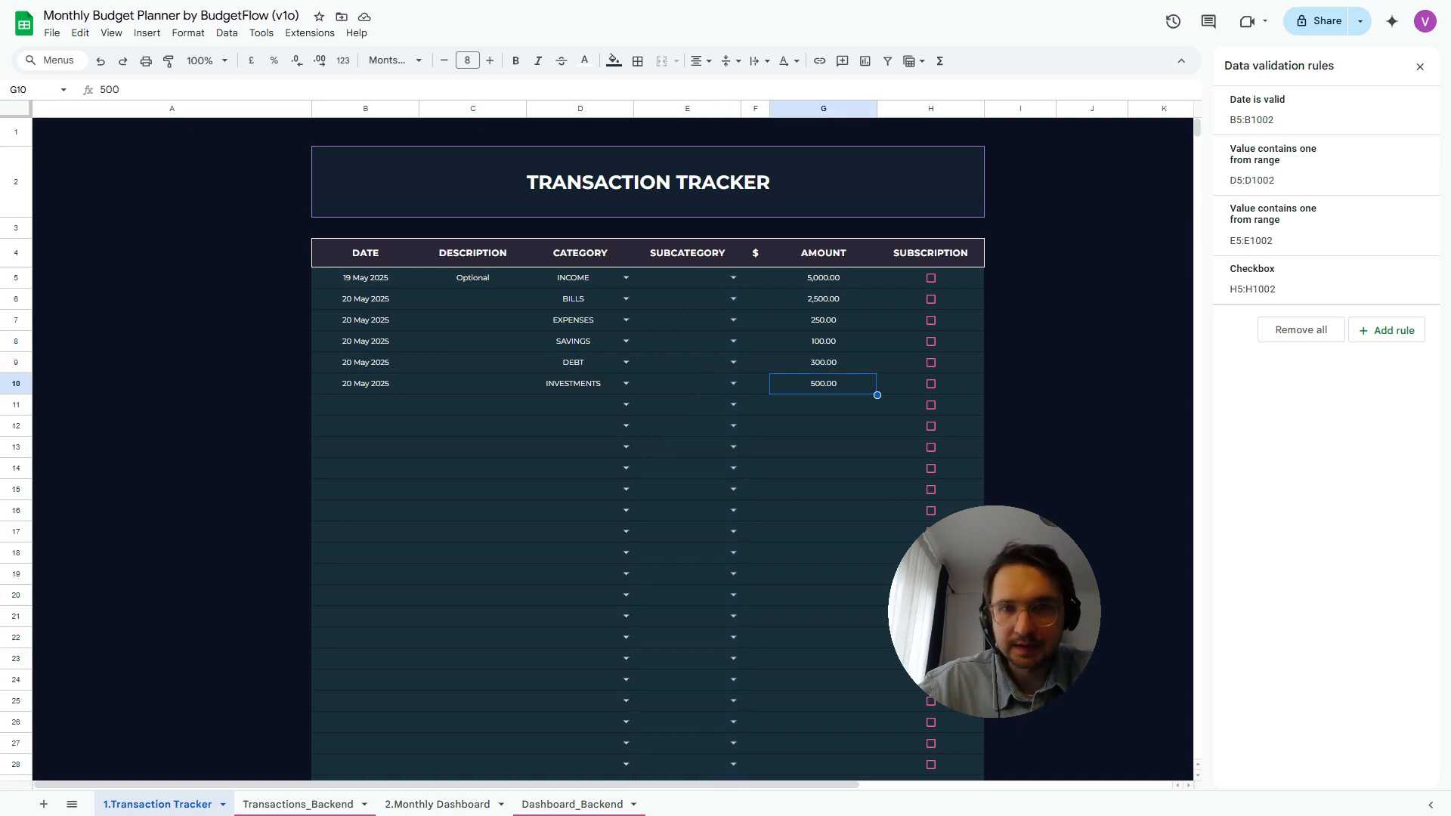
key("Left")
key("Left")
key("Up")
key("Up")
key("Up")
key("Up")
key("Up")
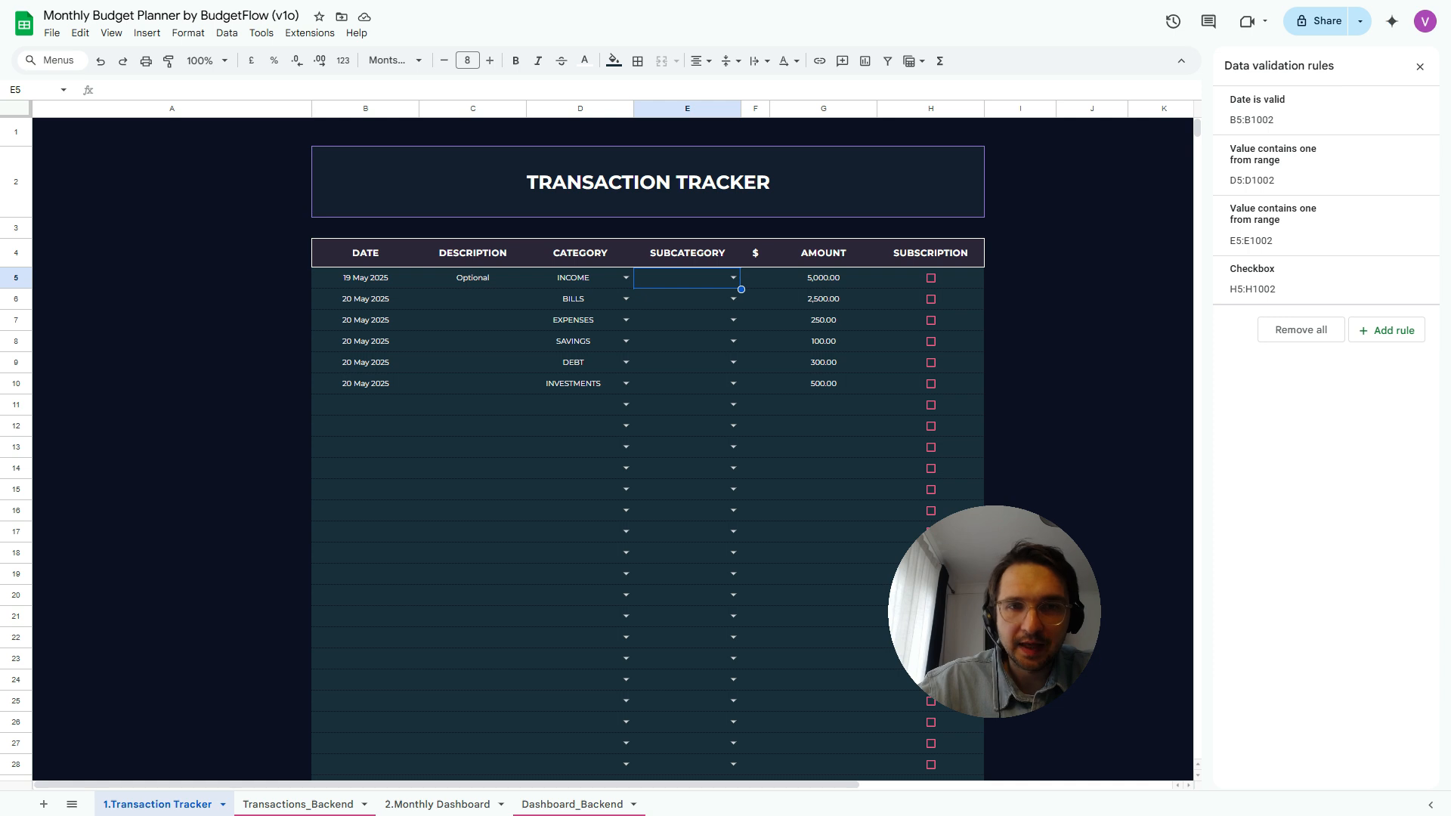
key("Down")
key("Down")
key("Down")
key("Down")
key("Down")
key("Up")
key("Up")
key("Up")
key("Up")
key("Up")
key("Return")
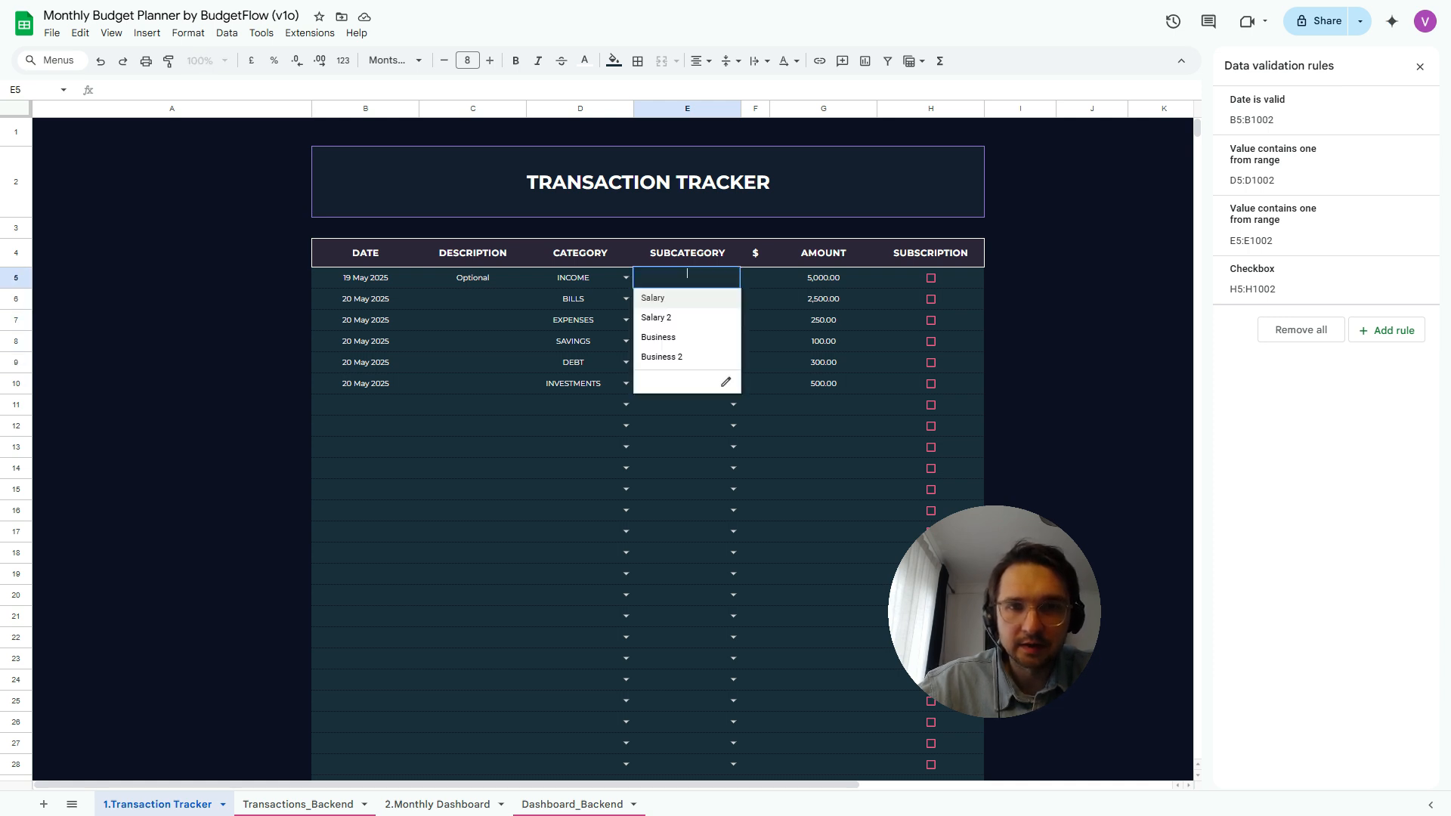
key("Return")
Choose Rent as the BILLS subcategory in E6 and Groceries as the EXPENSES subcategory in E7
key("Down")
key("Return")
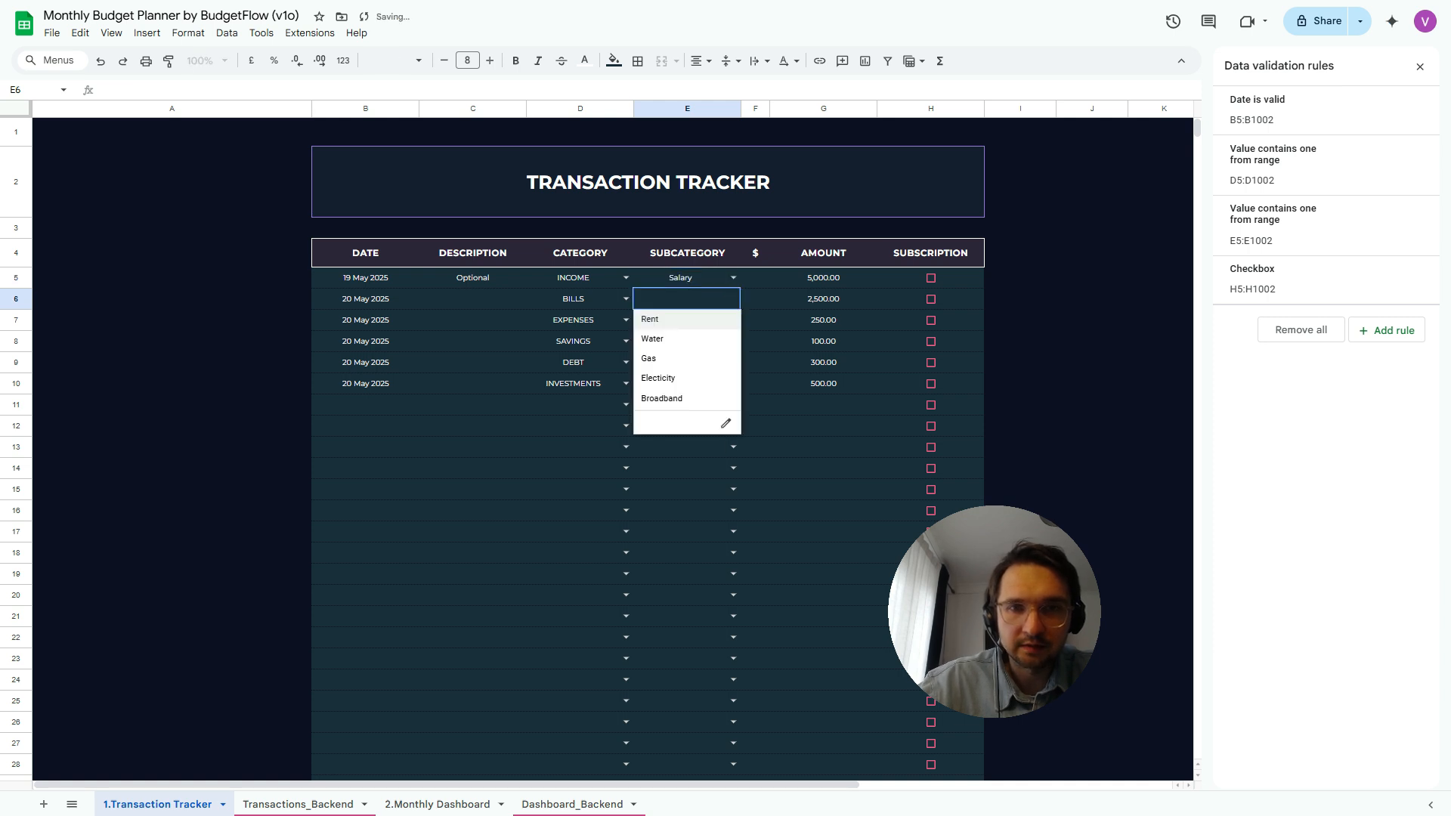
key("Return")
key("Down")
key("Return")
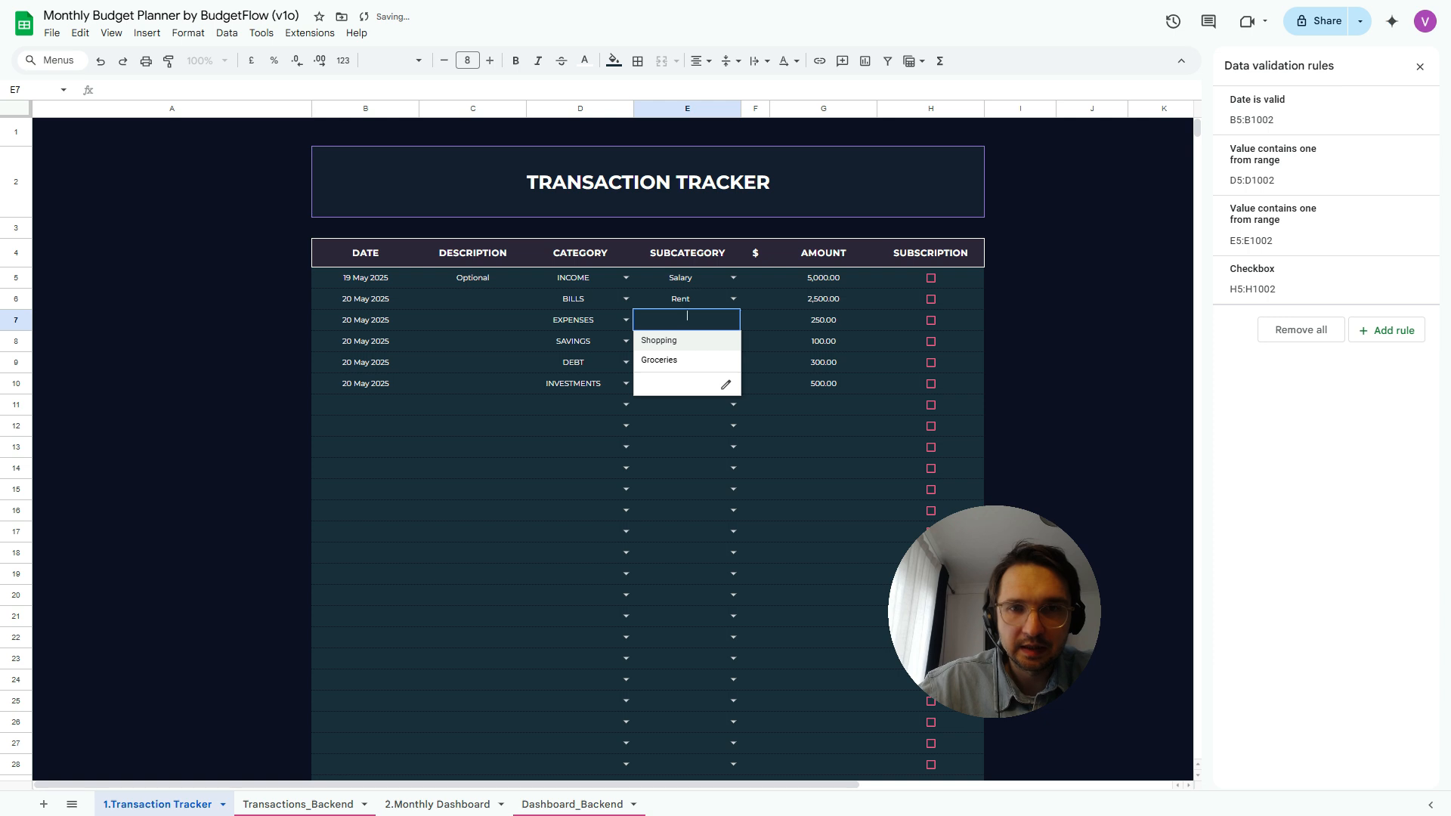
key("Down")
key("Return")
Fill the subcategories in E8:E10 with Emergency Fund, Credit Card and Stock Market
key("Return")
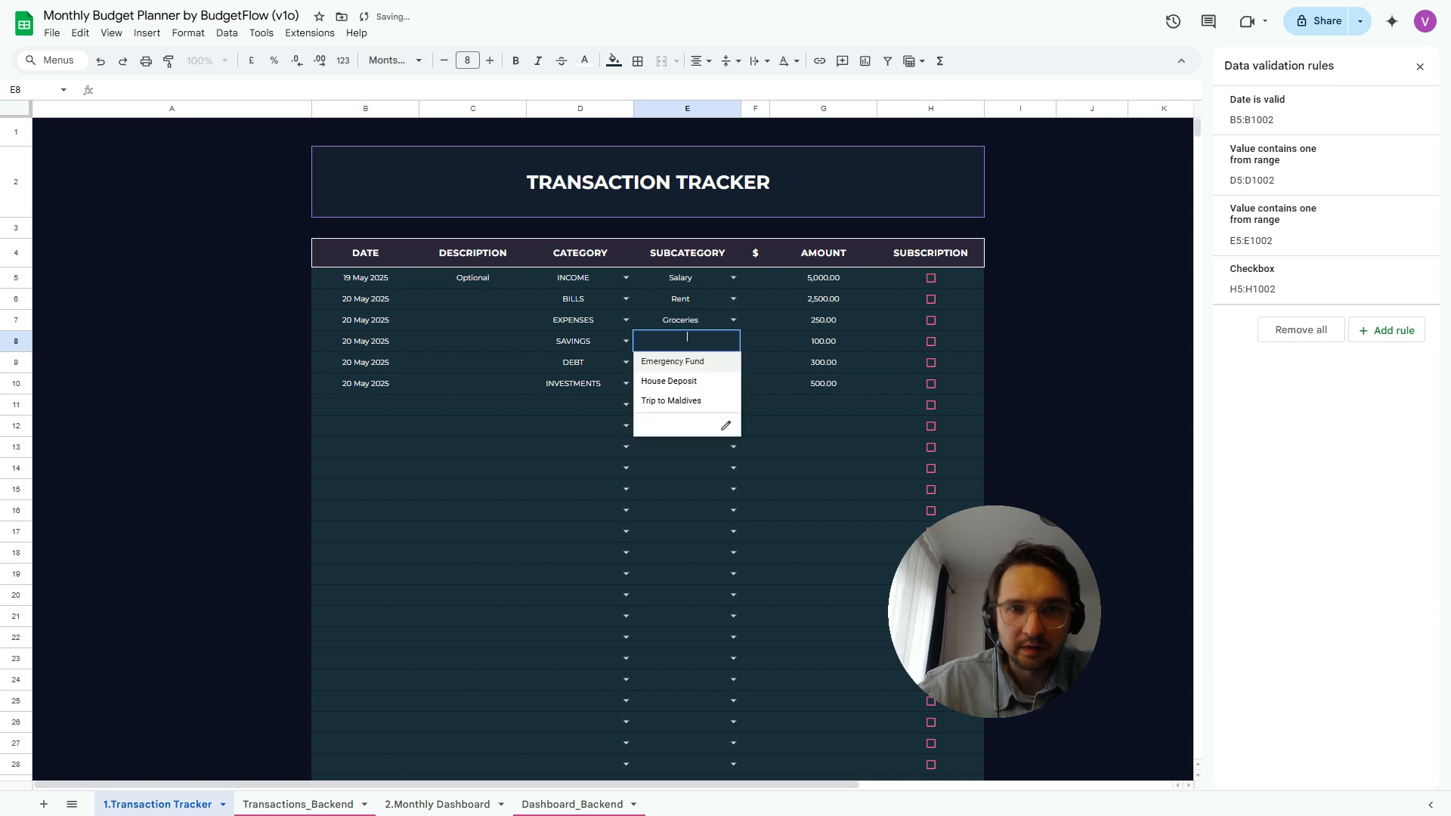
key("Return")
key("Return")
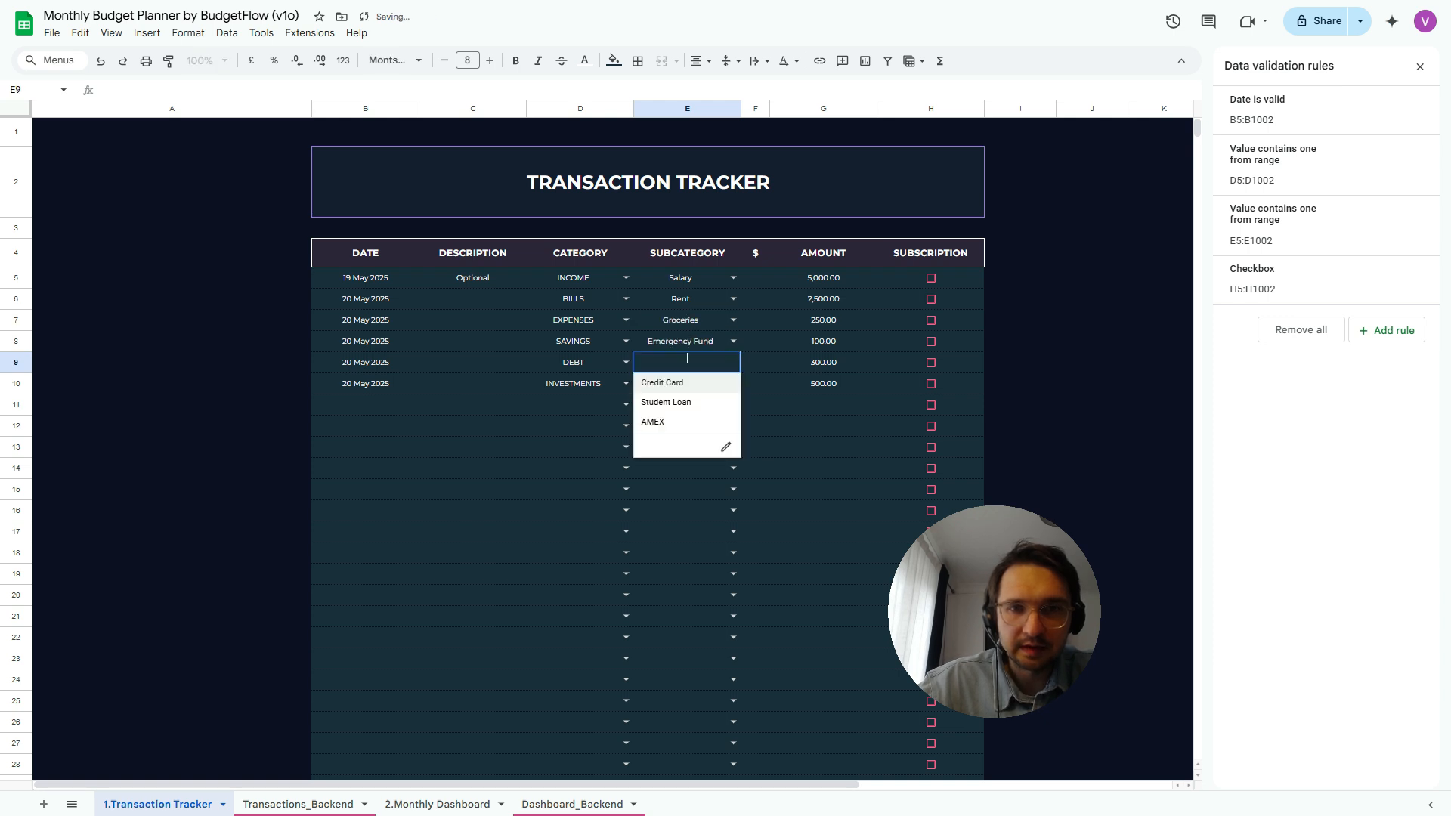
key("Return")
key("Return")
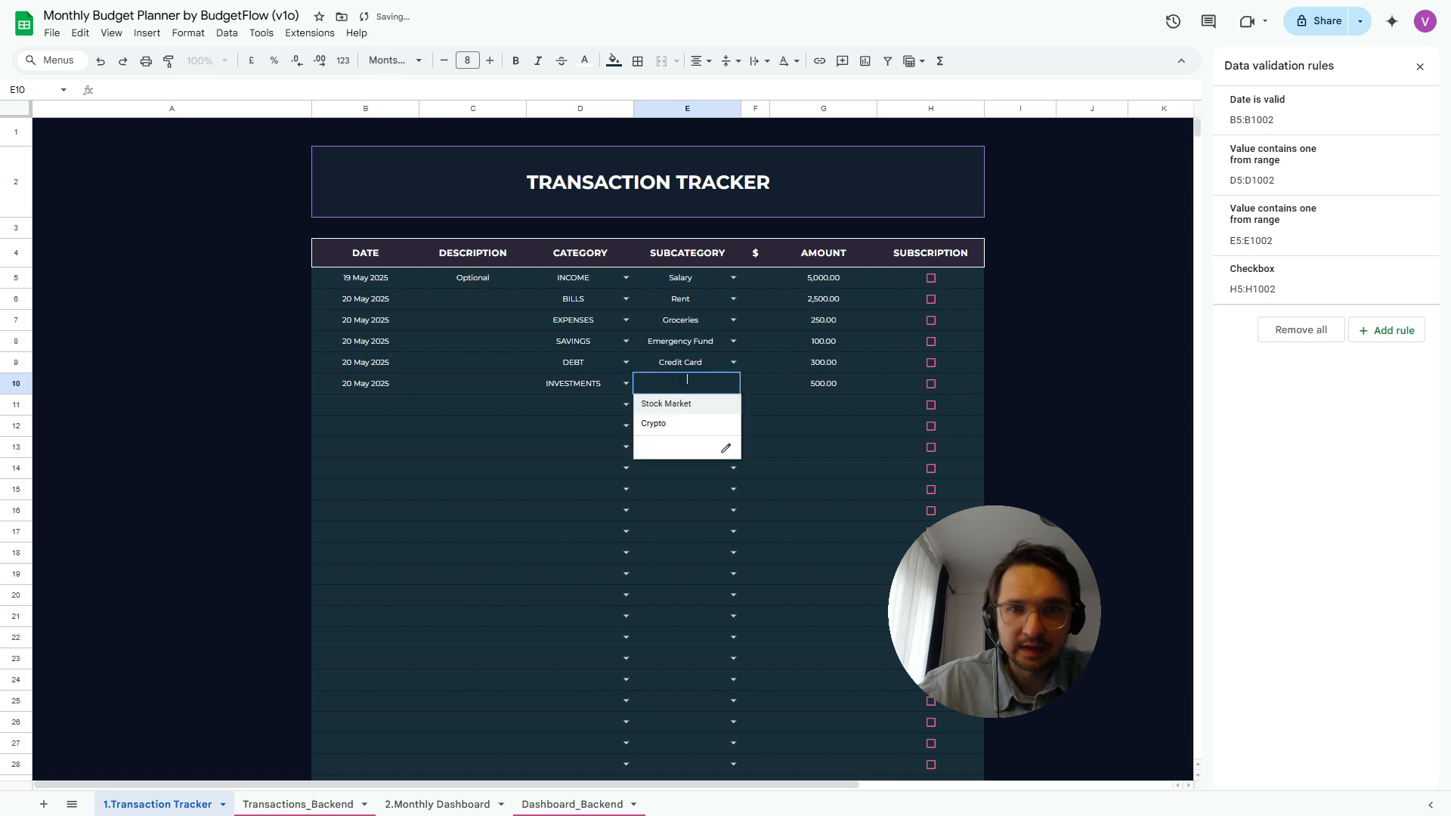
key("Return")
Start a new transaction in row 11 by entering the date 21 May 2025 in B11
key("Left")
key("Left")
key("Left")
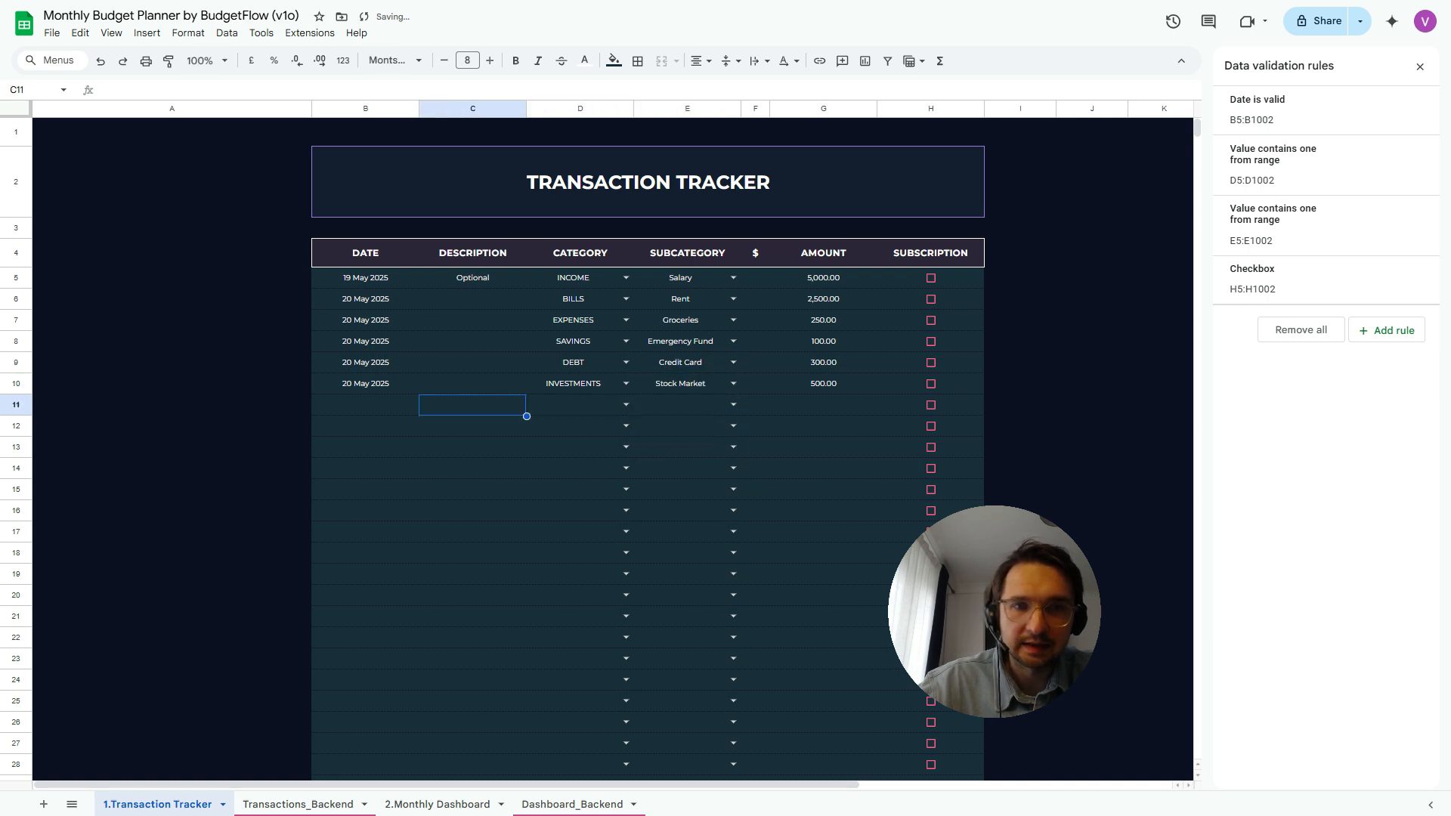
key("Return")
key("Right")
key("Right")
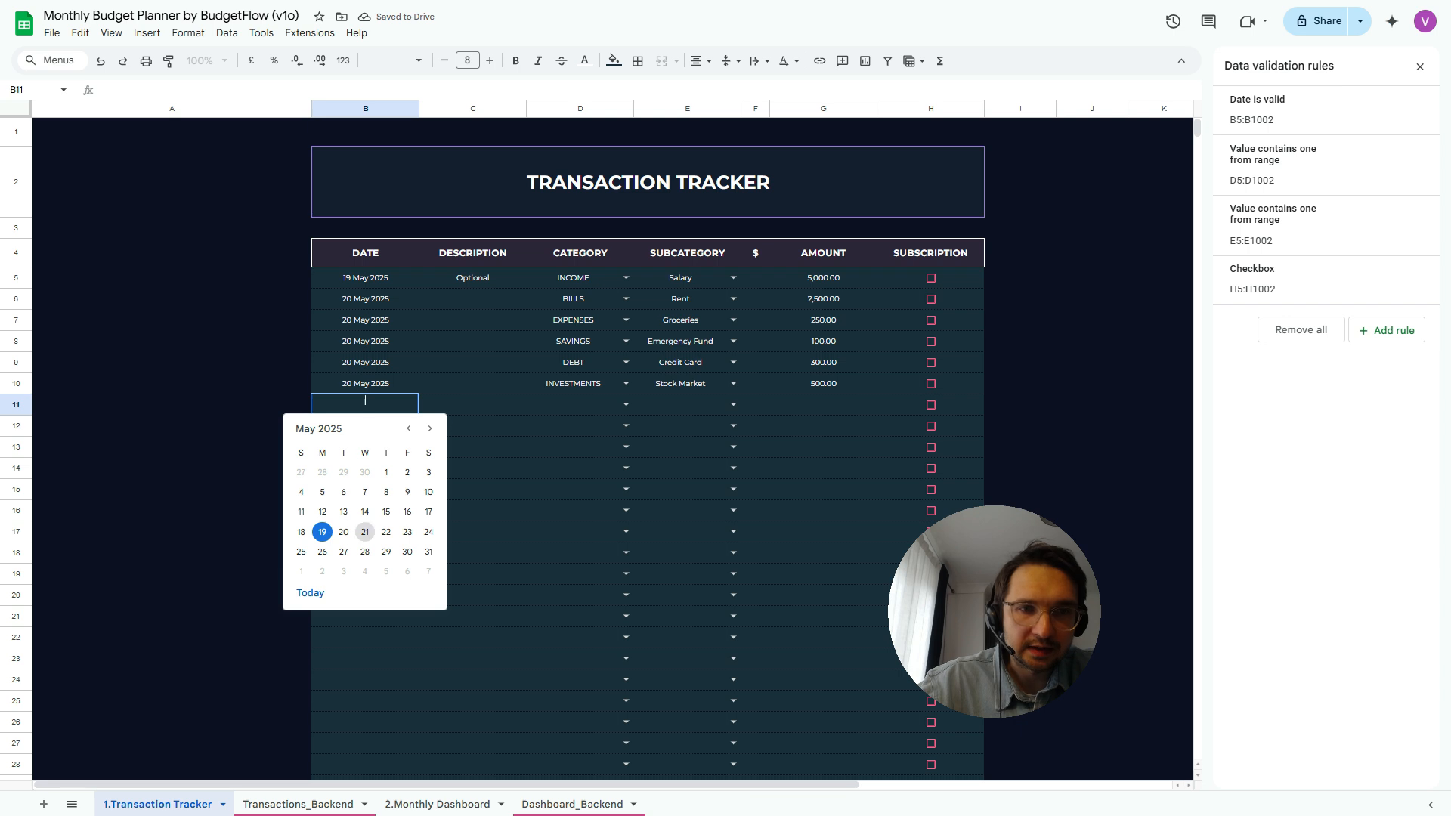
key("Return")
Set the category of the new transaction in D11 to INCOME
key("Right")
key("Right")
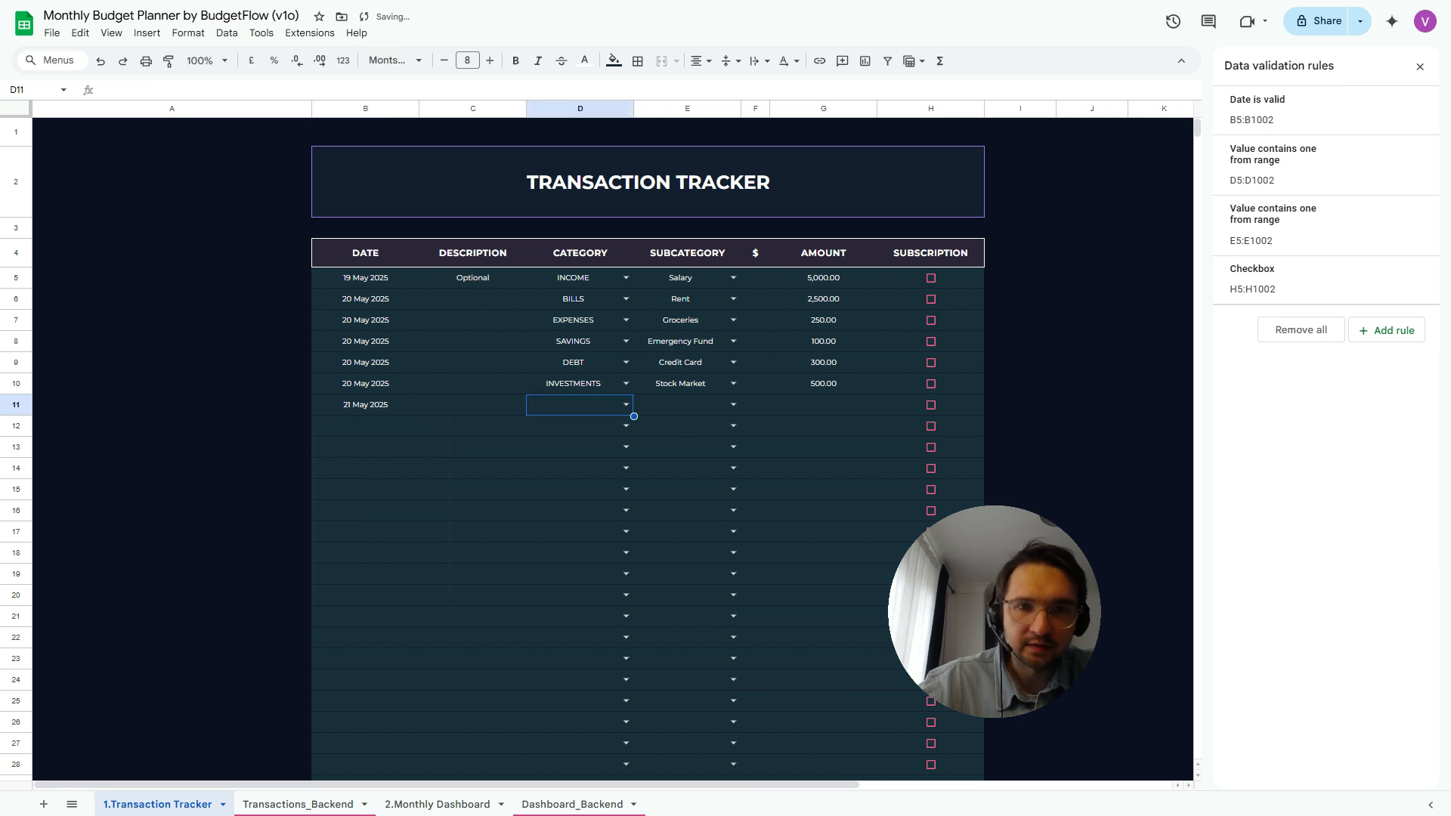
key("Return")
key("Up")
key("Up")
key("Return")
Complete the INCOME transaction in row 11 with the subcategory Salary 2 and an amount of 1000
key("Right")
key("Return")
key("Down")
key("Down")
key("Up")
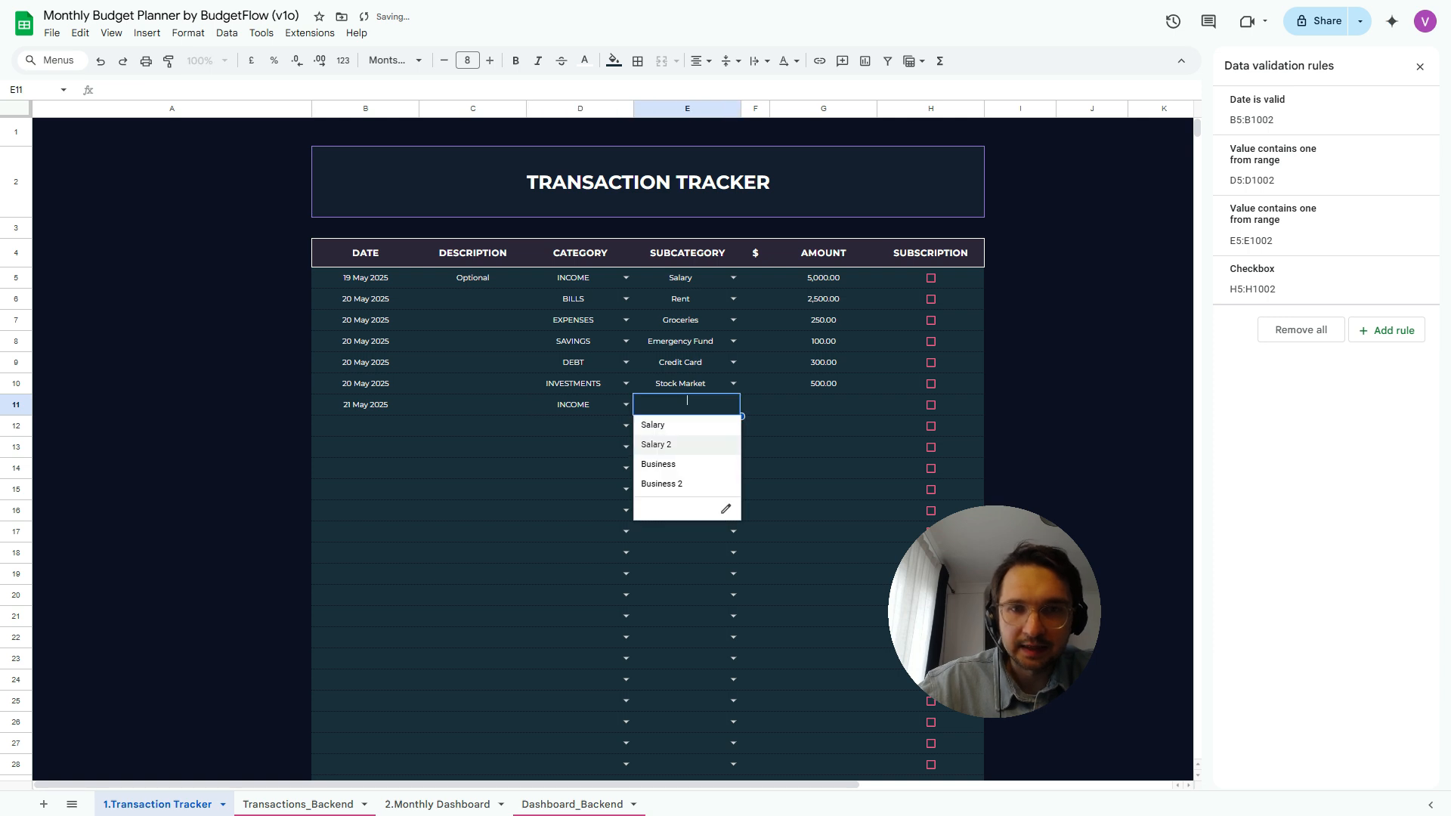
key("Return")
key("Right")
type("1000")
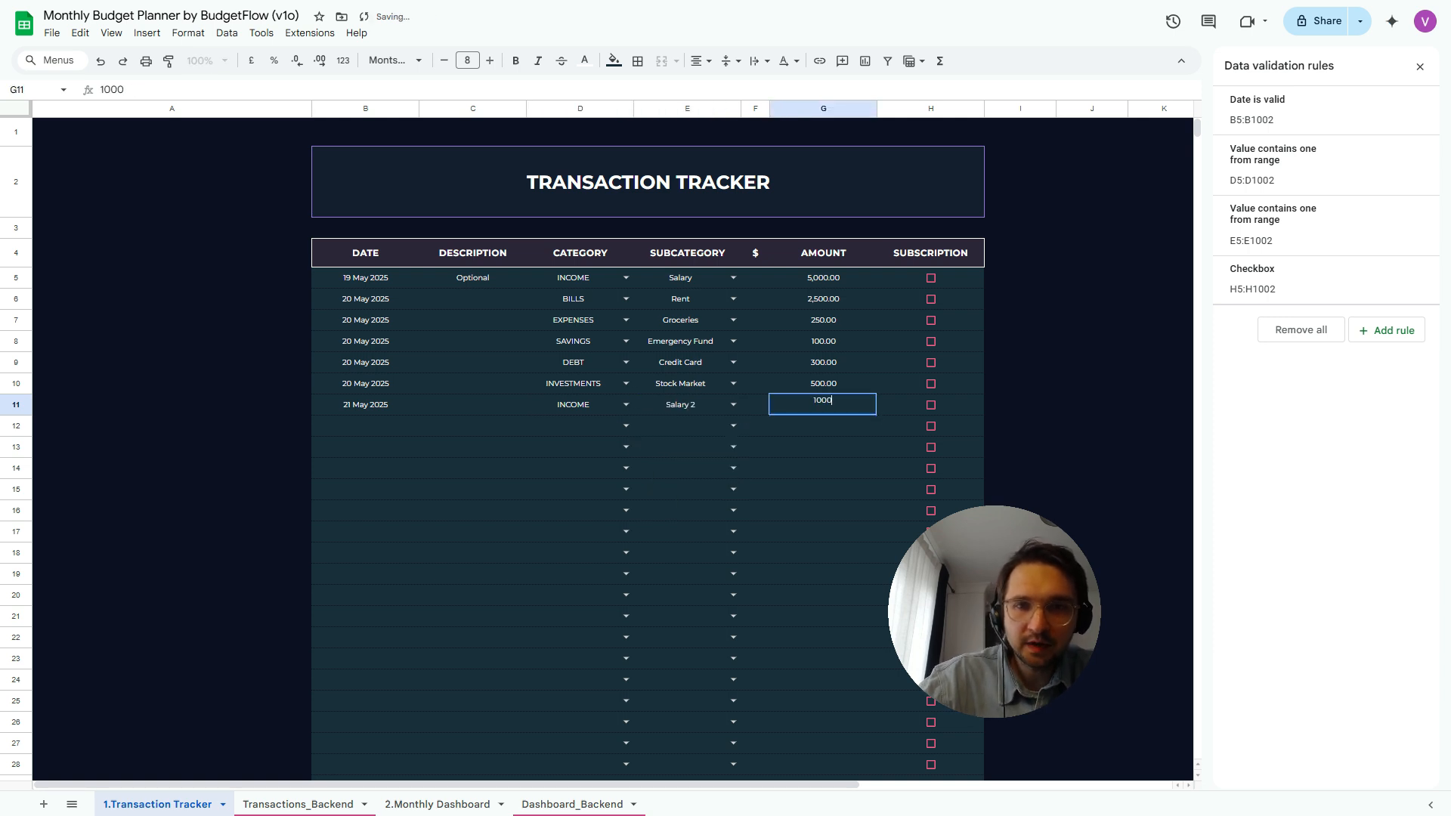
key("Return")
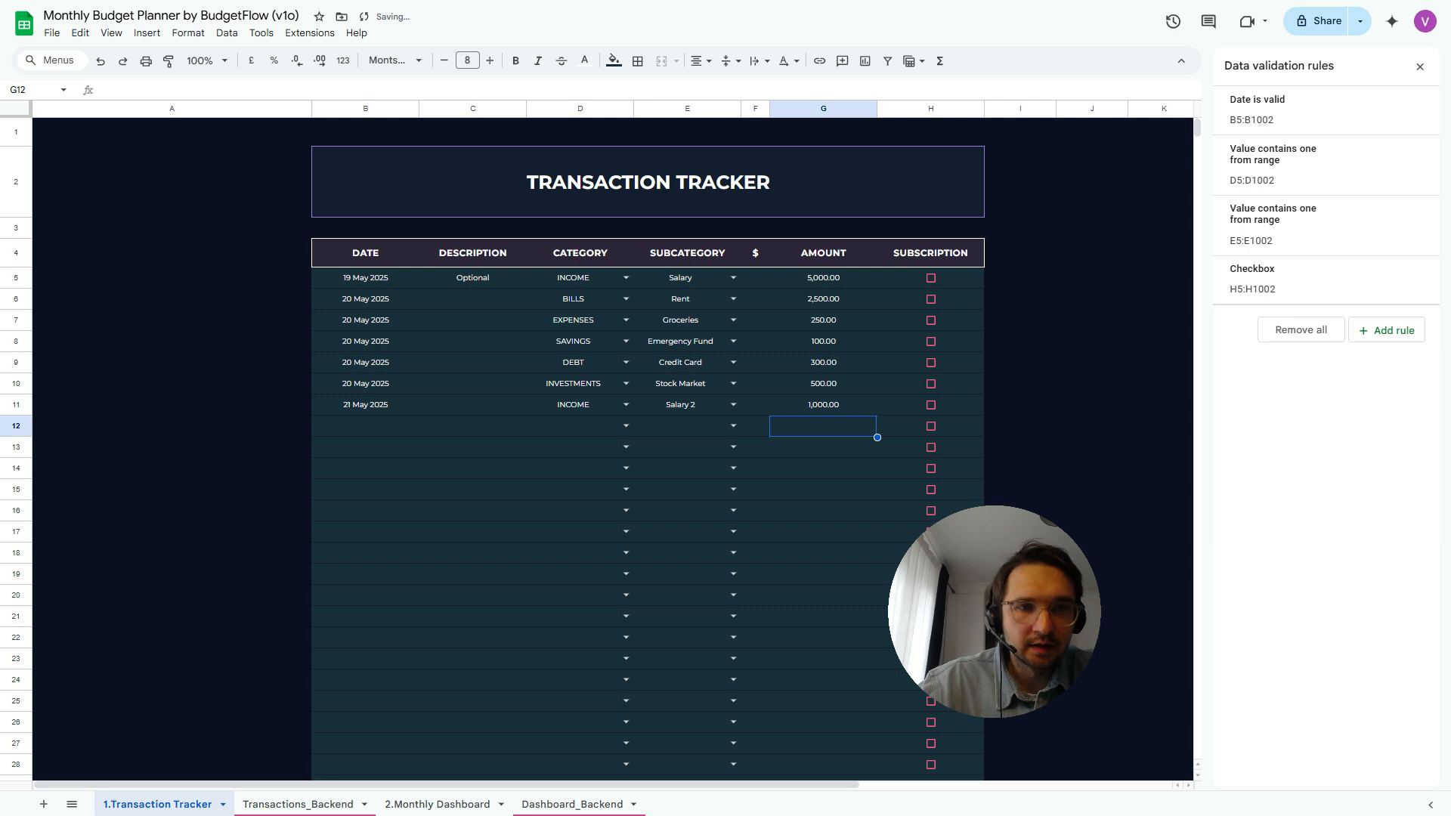
Add a transaction in row 12 dated 23 May 2025, with category INVESTMENTS, subcategory Crypto and amount 300
double_click(366, 426)
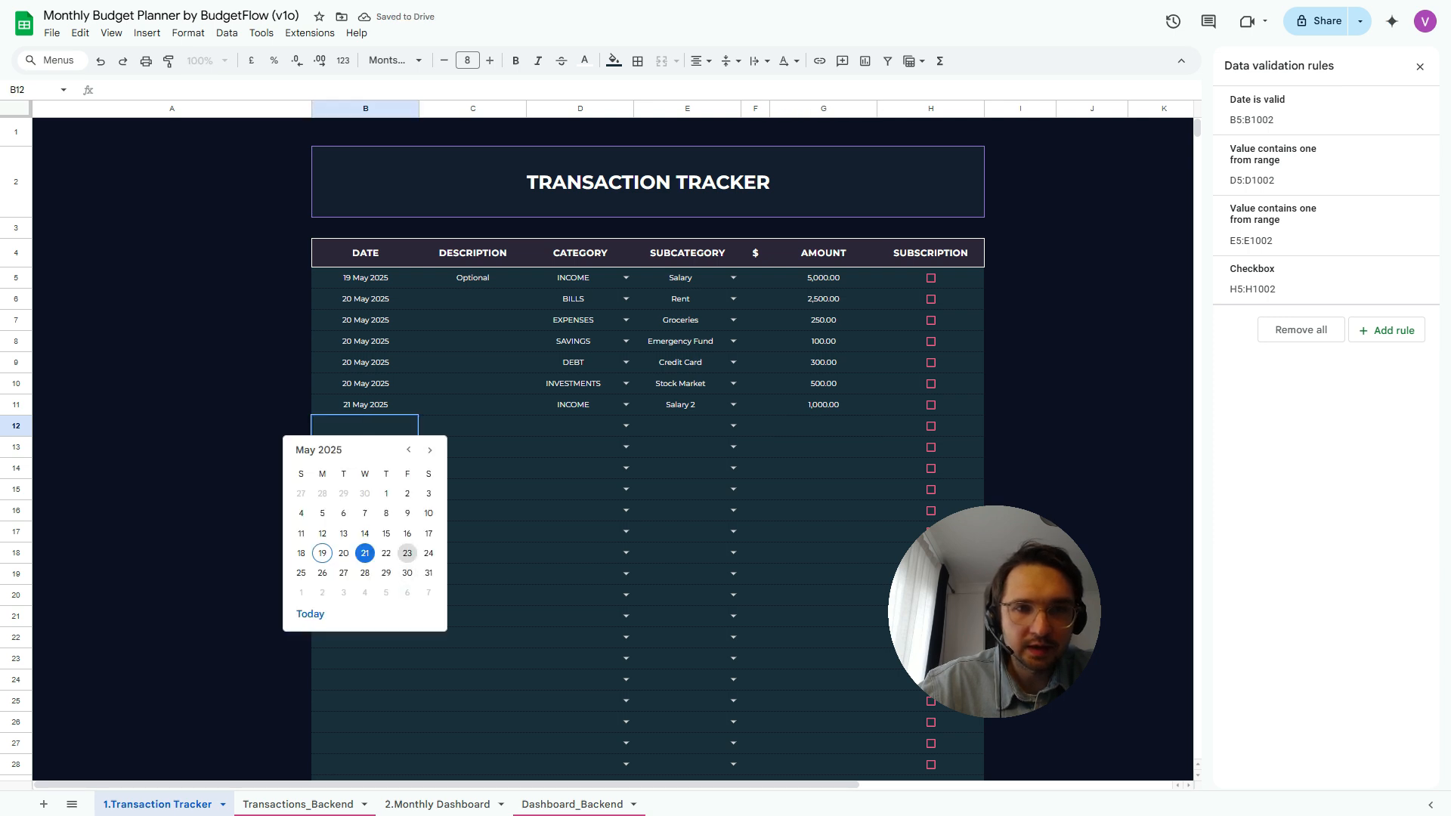
left_click(407, 553)
left_click(626, 425)
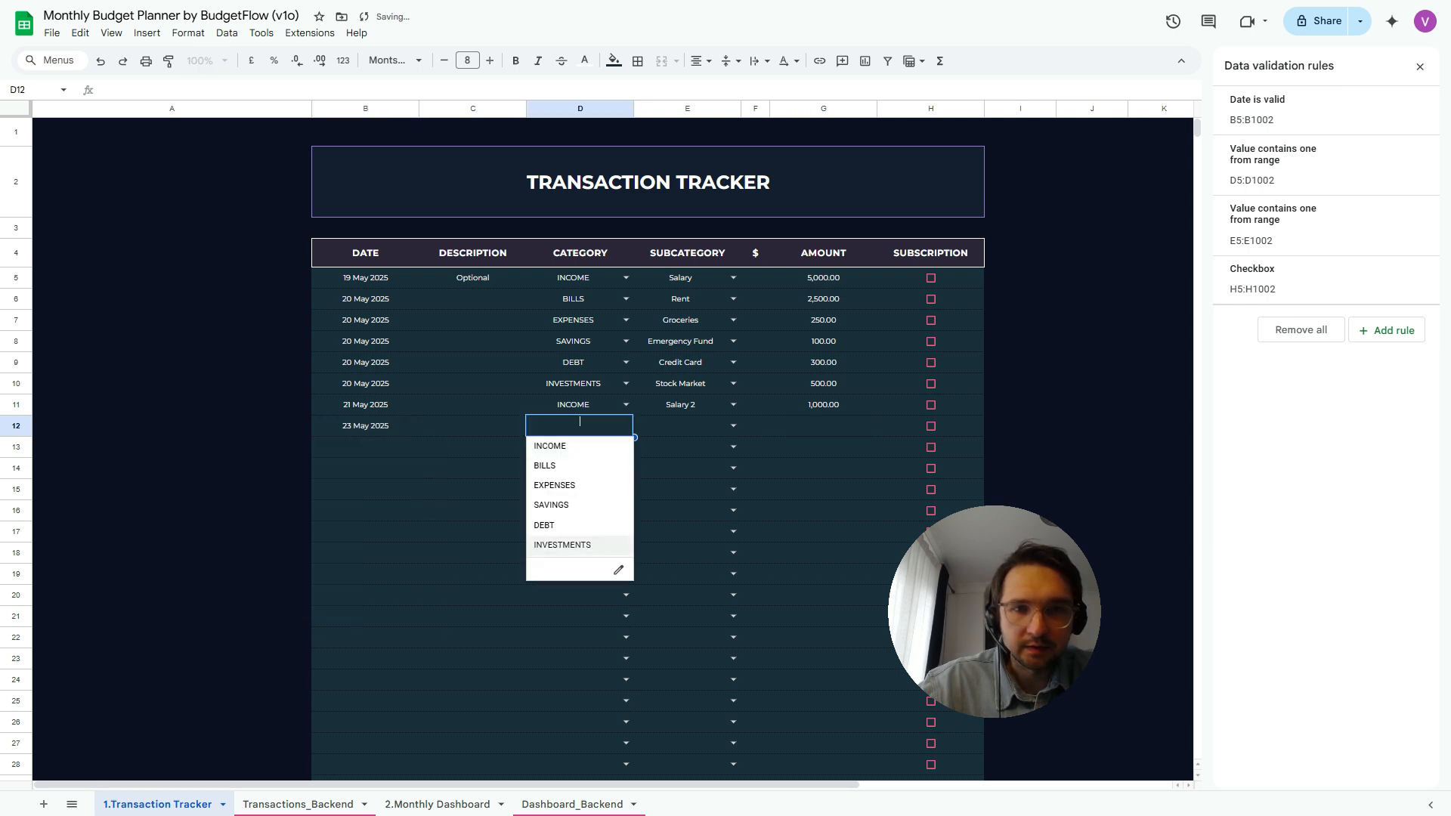
left_click(562, 544)
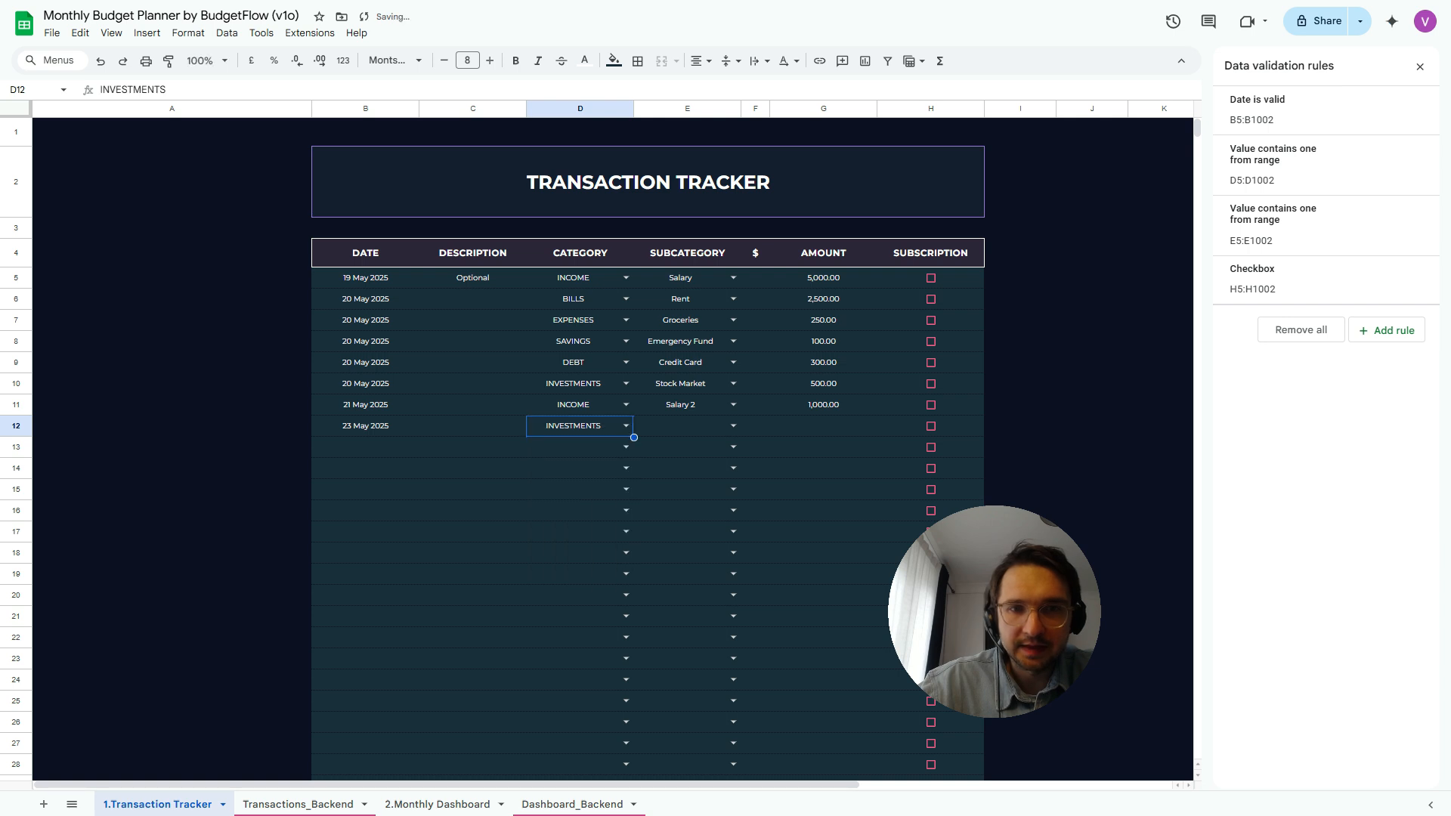
left_click(733, 425)
left_click(655, 467)
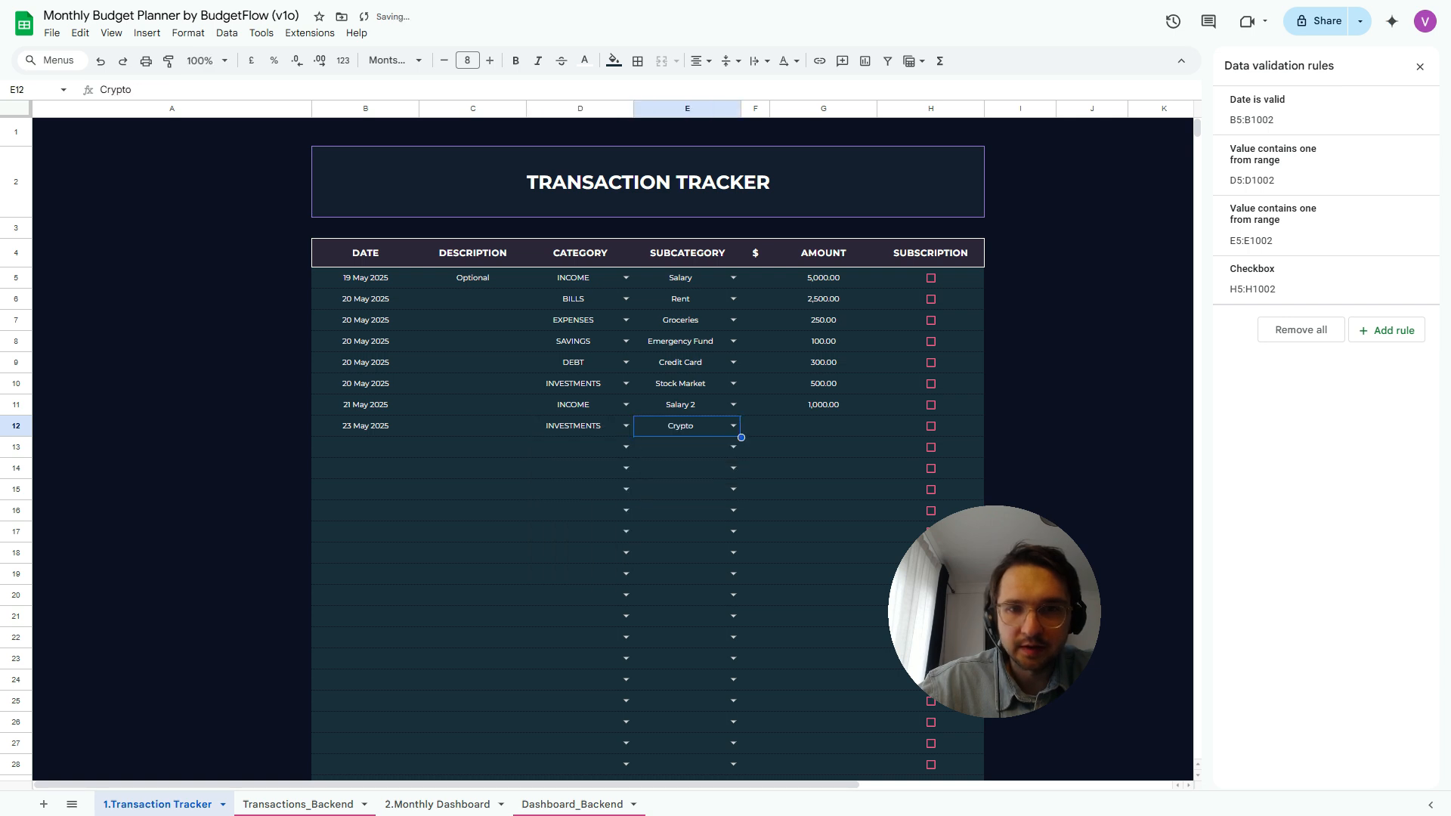
left_click(823, 405)
left_click(823, 424)
type("300")
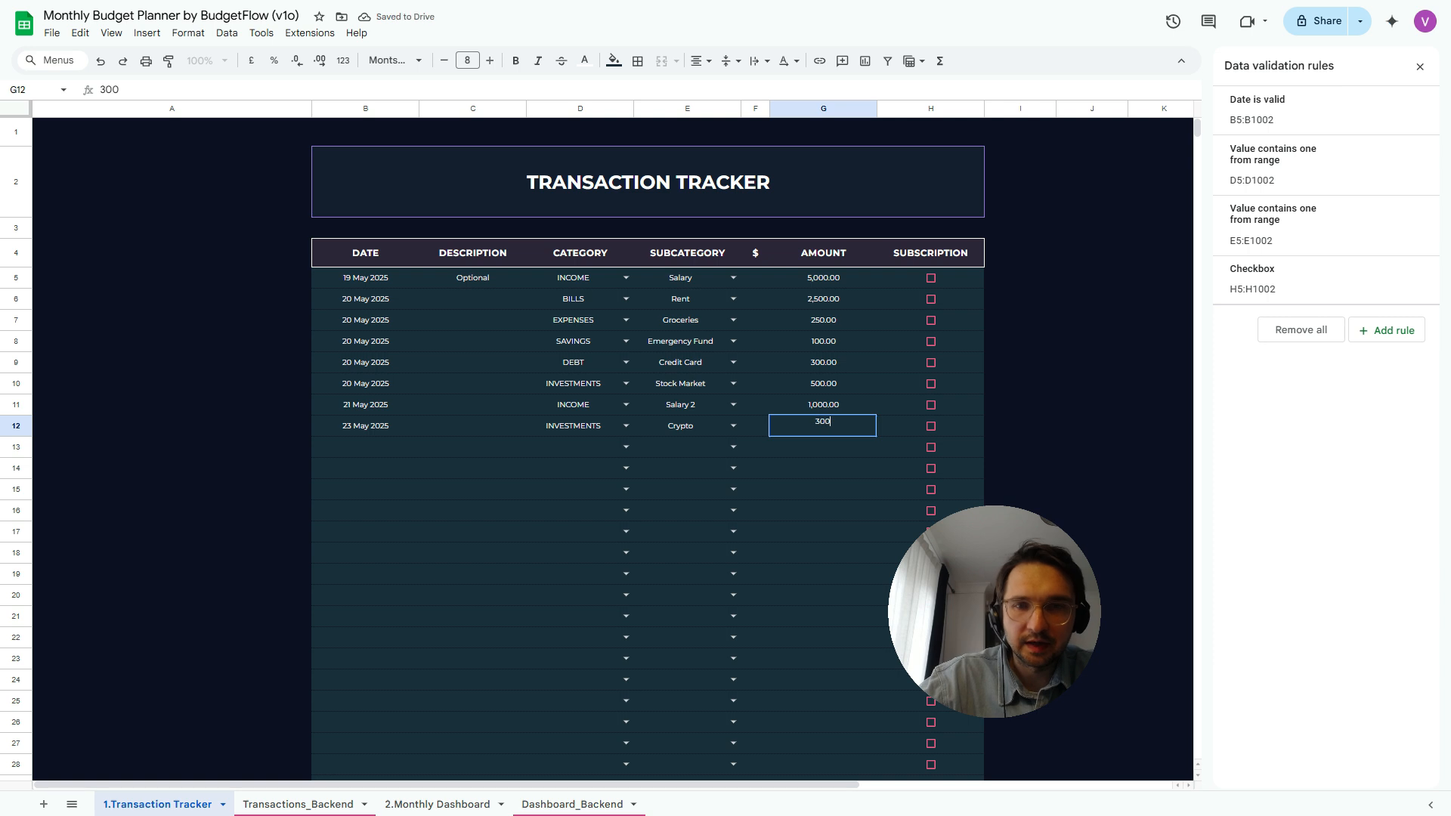
key("Return")
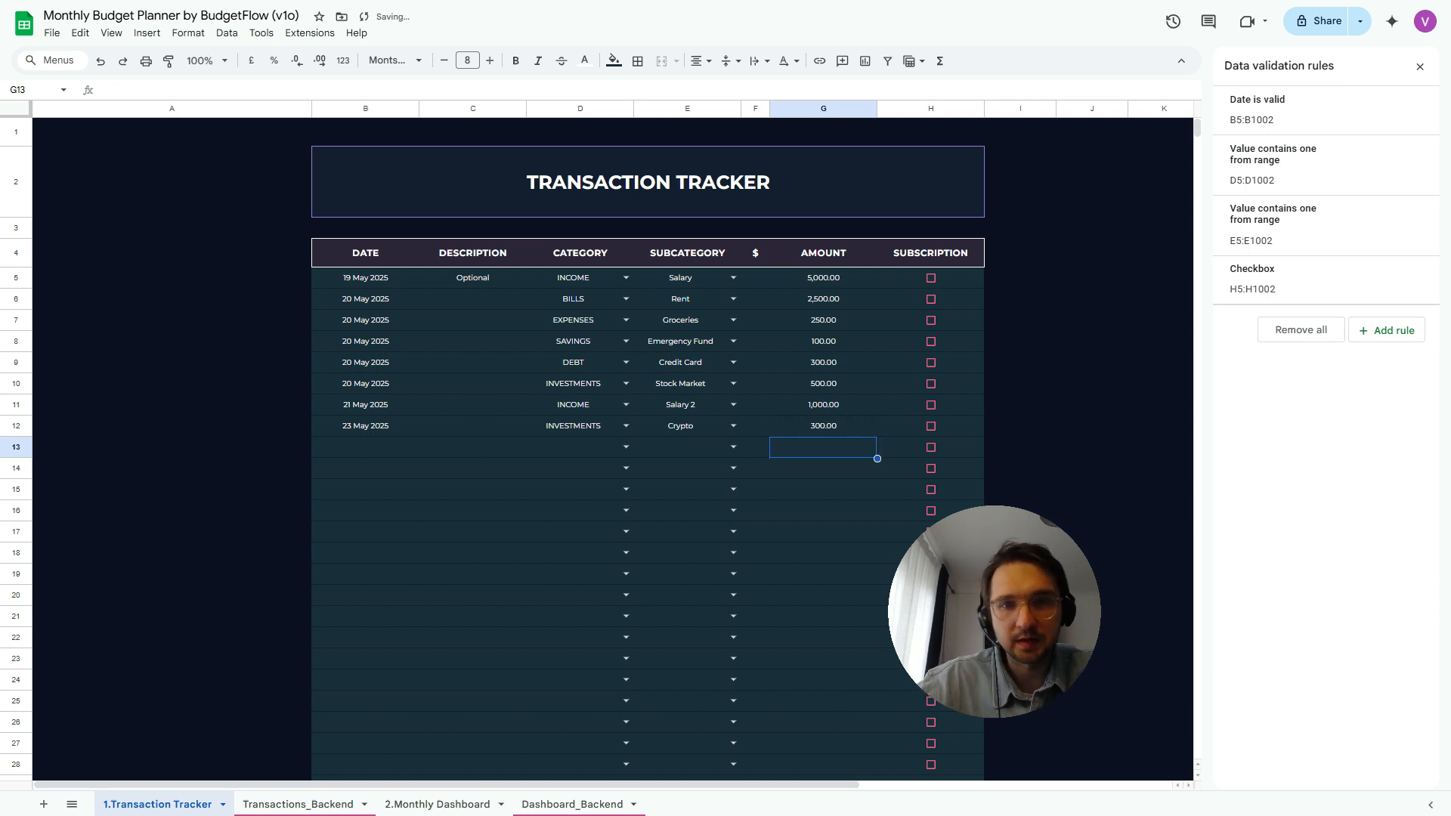
Begin an IF formula in F5 that returns an empty string when the date in B5 is blank: =IF(B5="","",
left_click(755, 278)
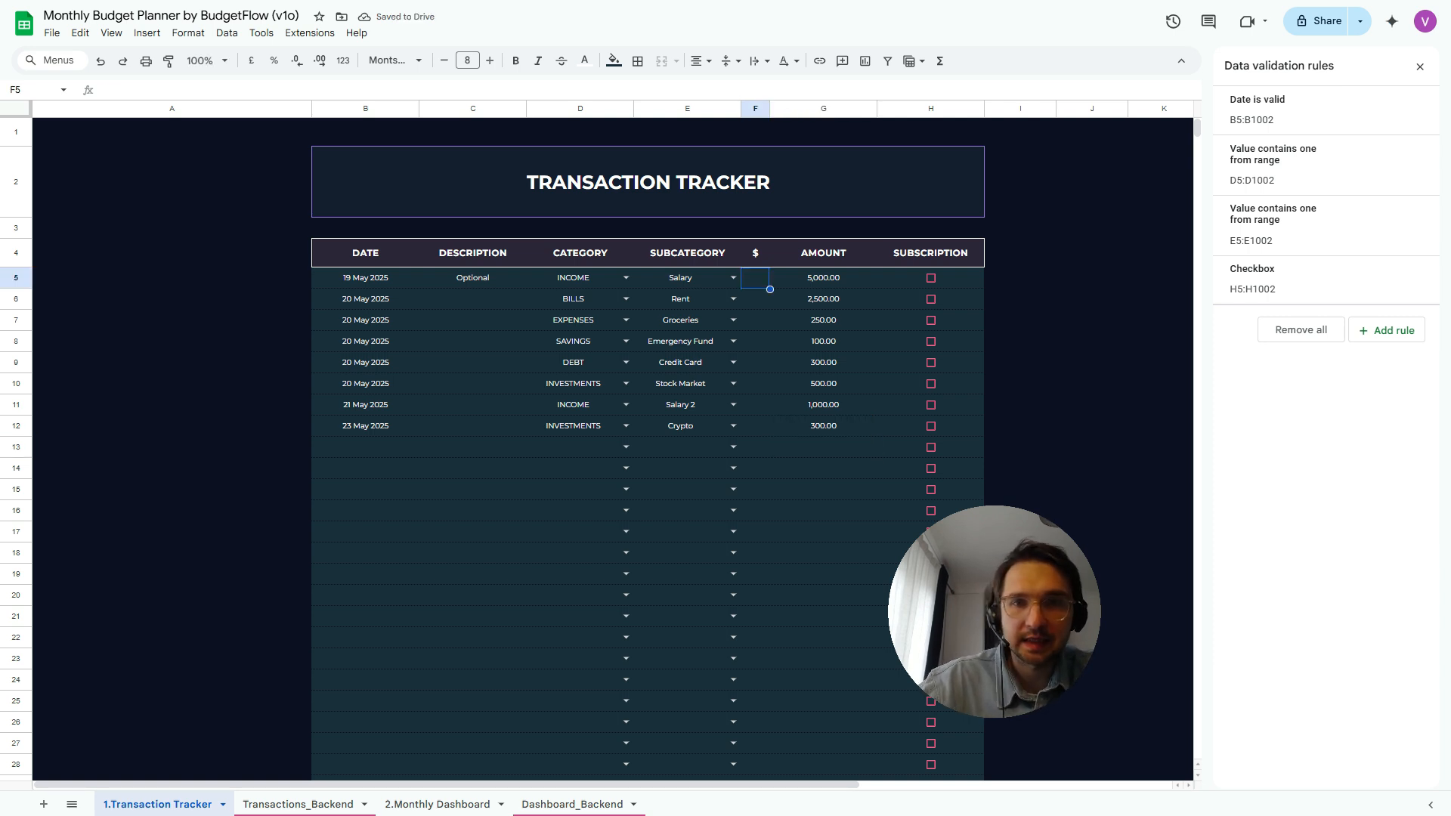
type("=")
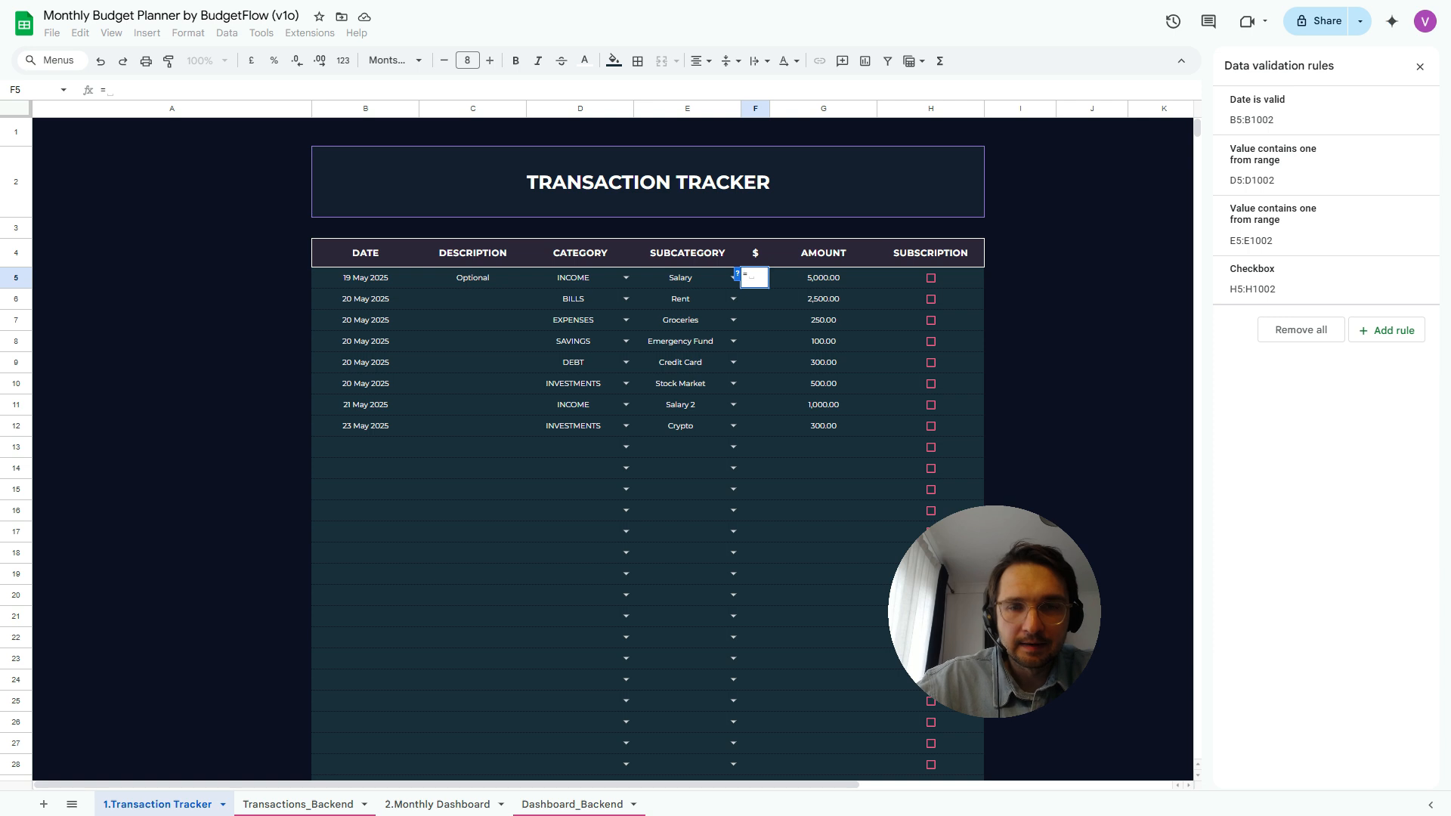
key("Left")
key("Left")
key("Left")
key("Left")
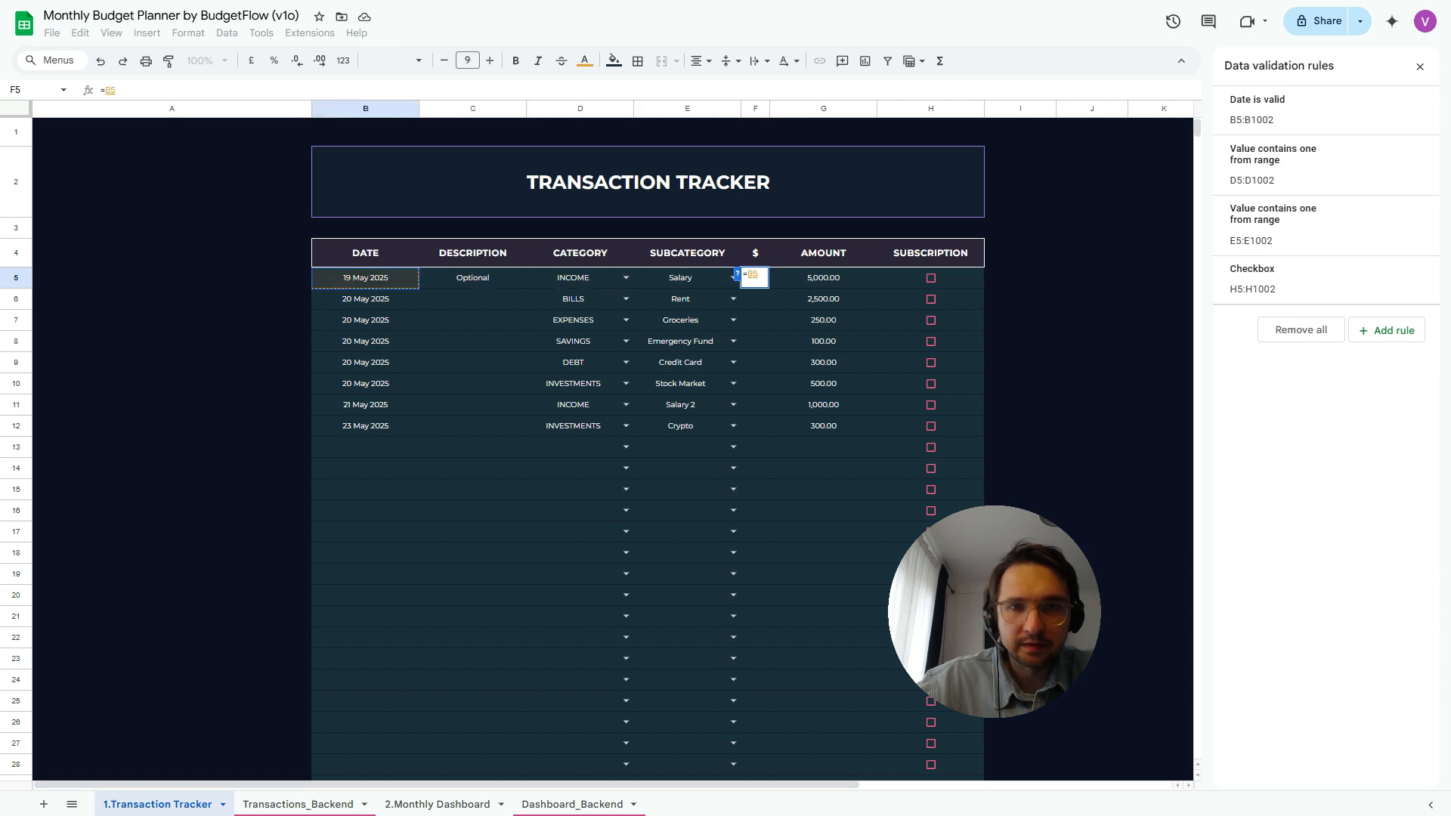
key("BackSpace")
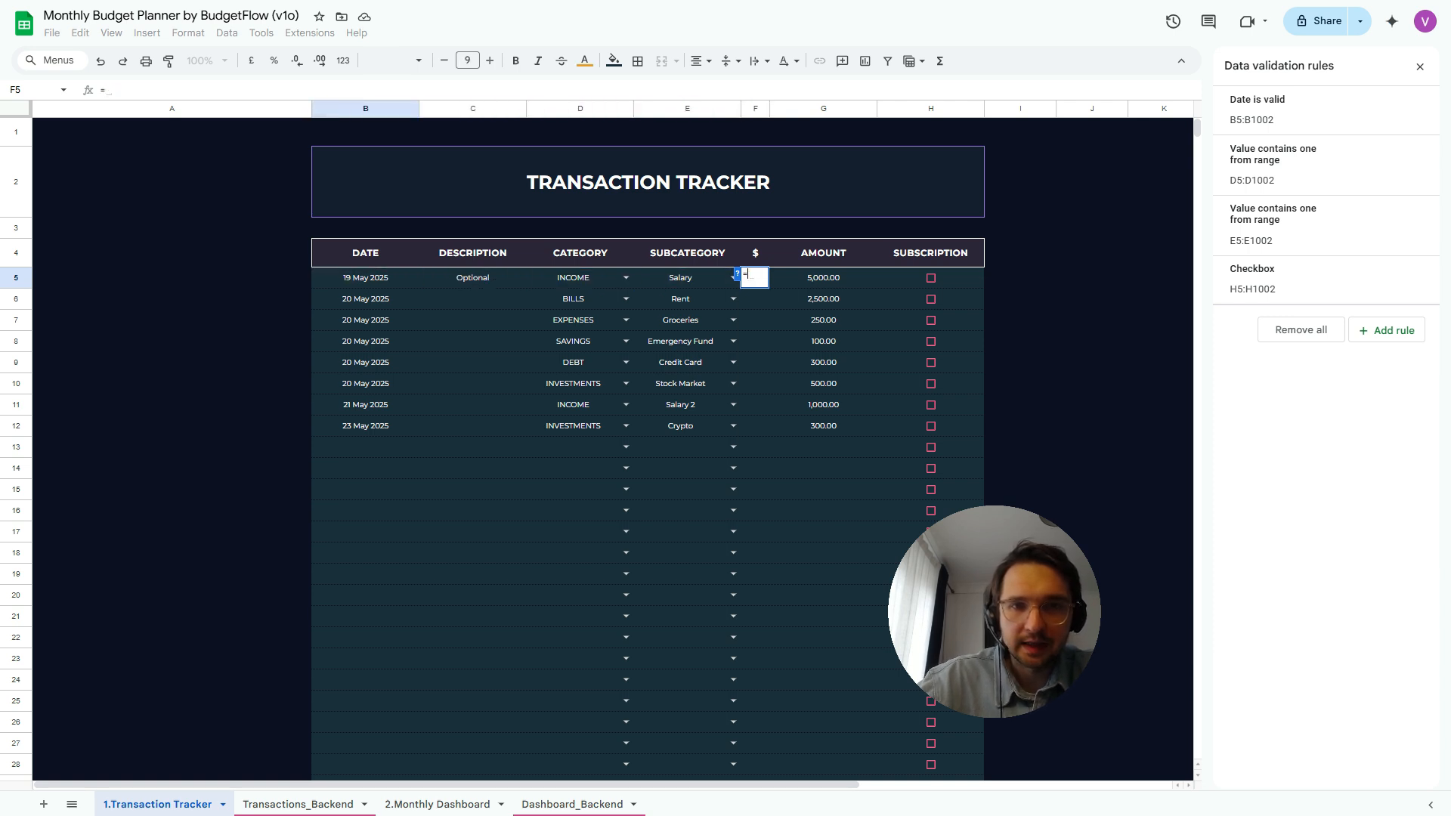
type("IF(")
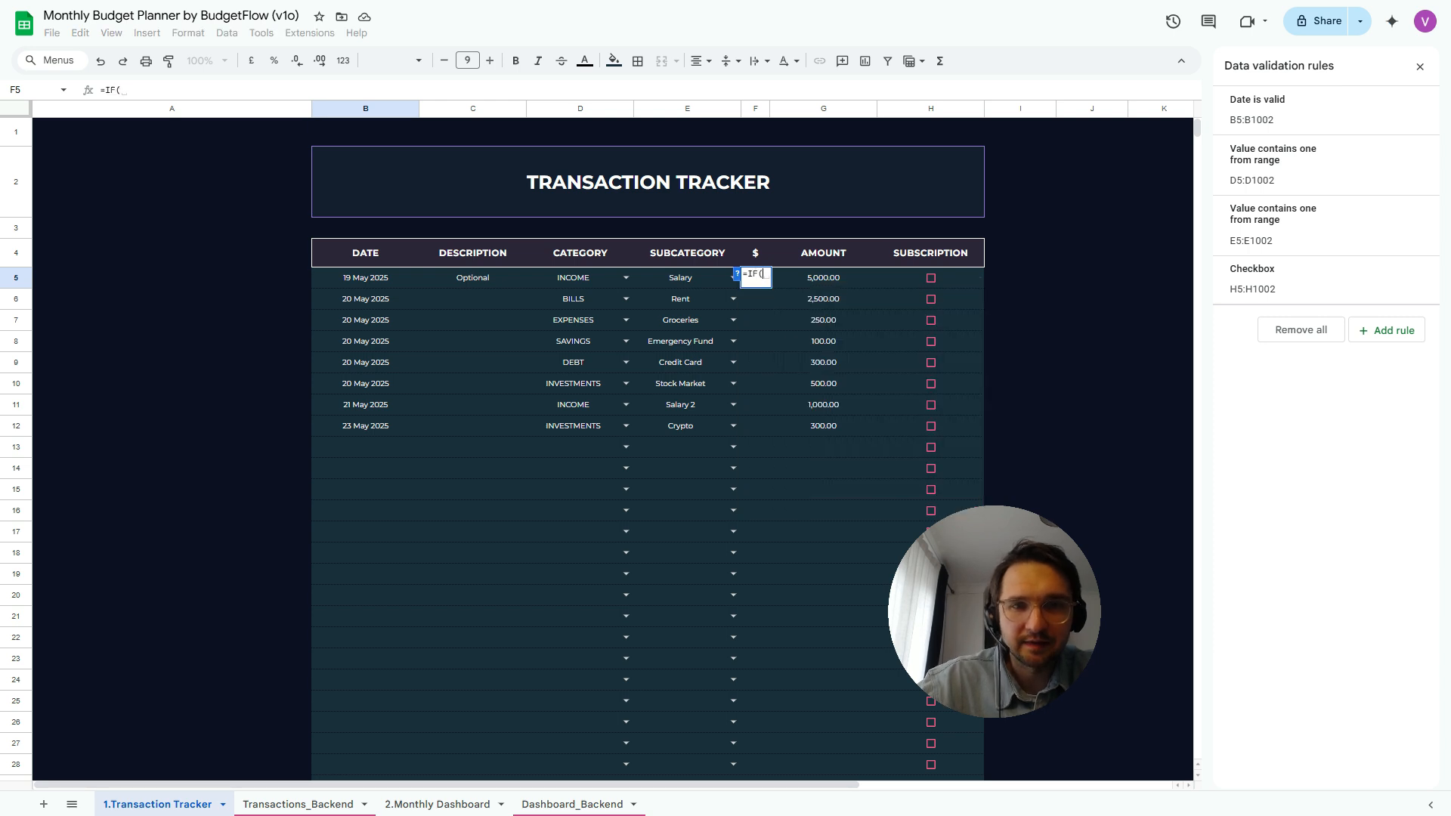
key("Left")
key("Left")
key("Left")
key("Left")
type("=\"\",\"\"")
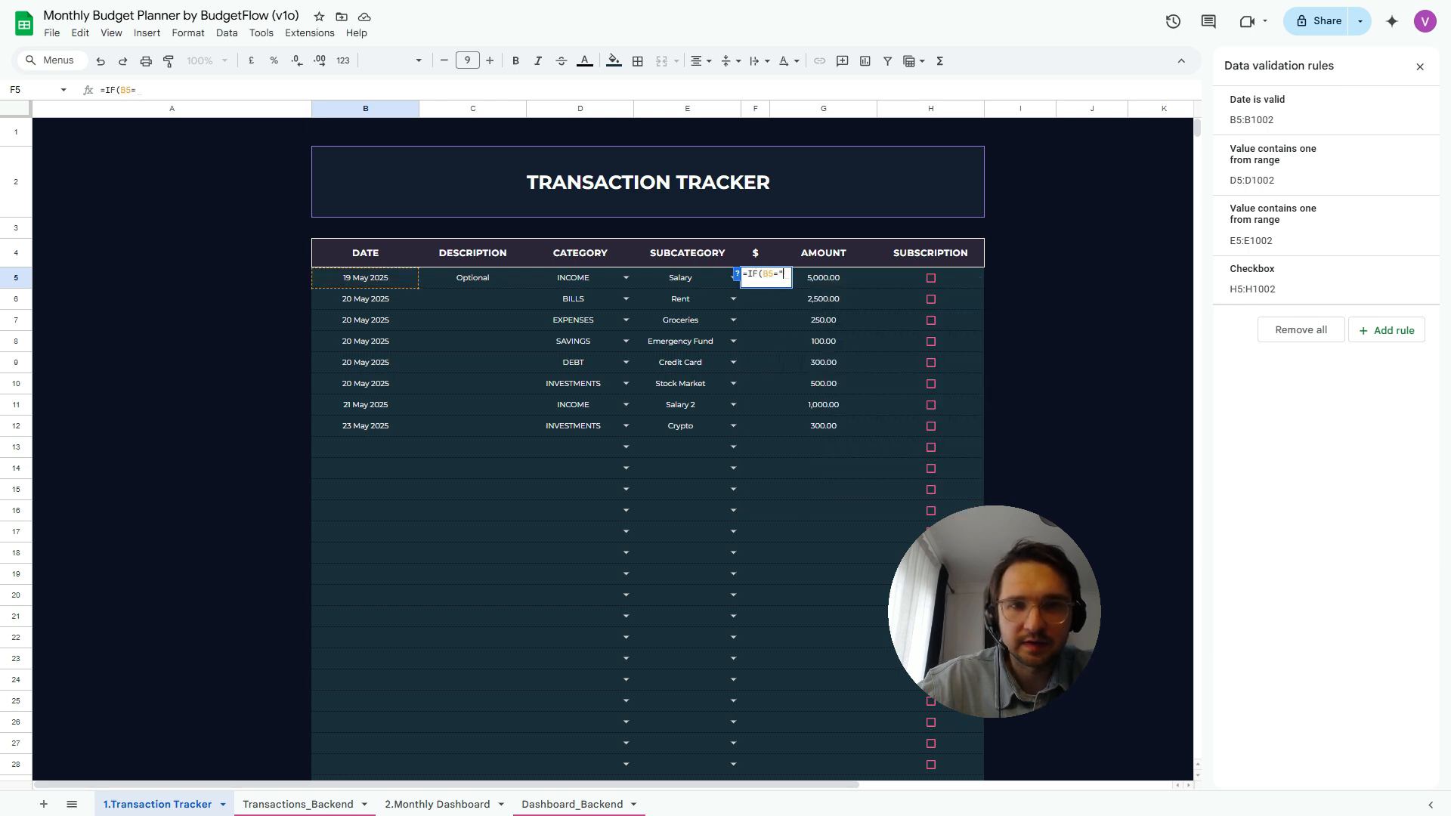
type(",")
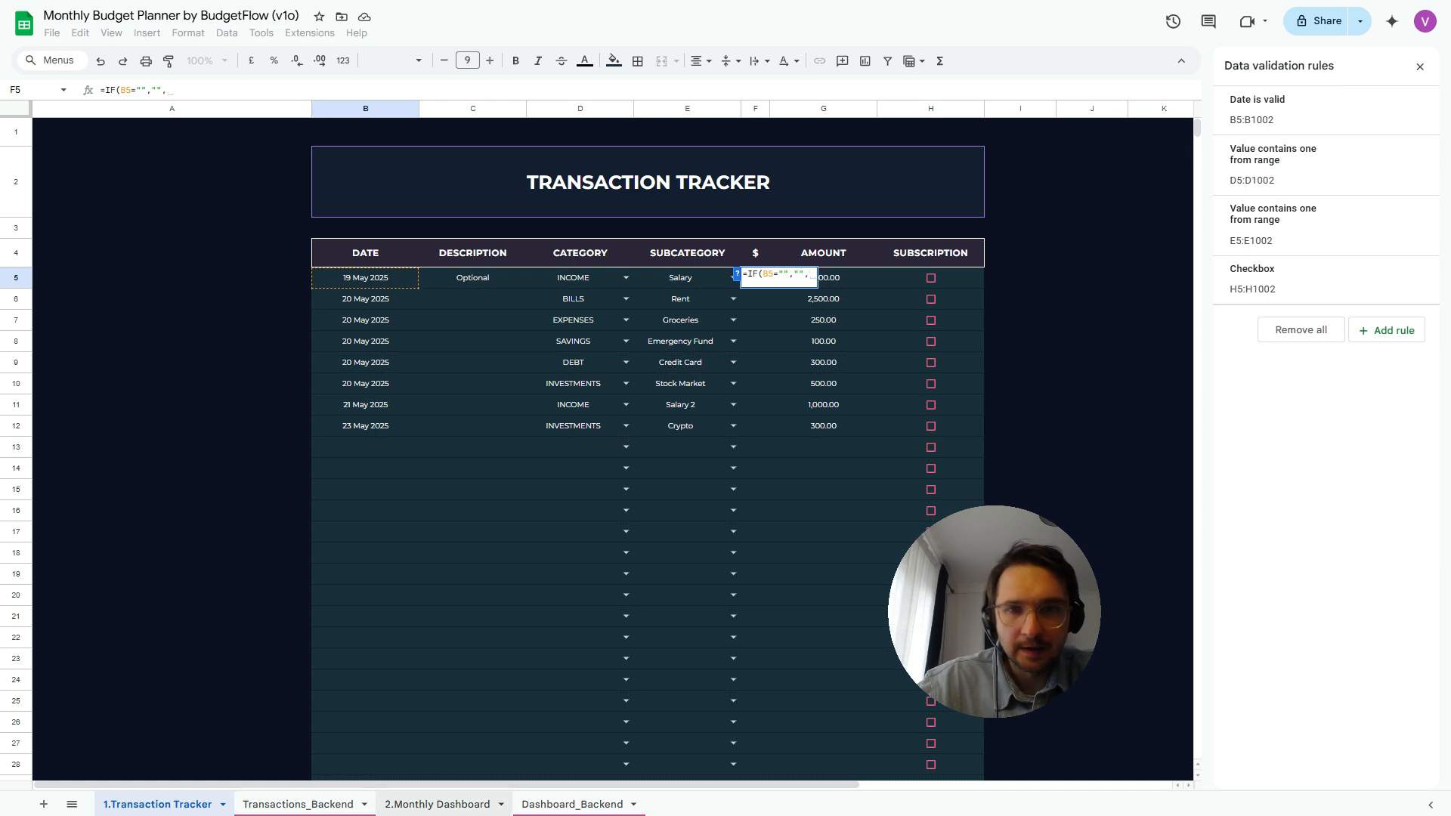
Finish the F5 formula with an absolute reference to the currency cell on the dashboard, '2.Monthly Dashboard'!$AK$4
left_click(436, 804)
scroll(612, 449, "right", 3)
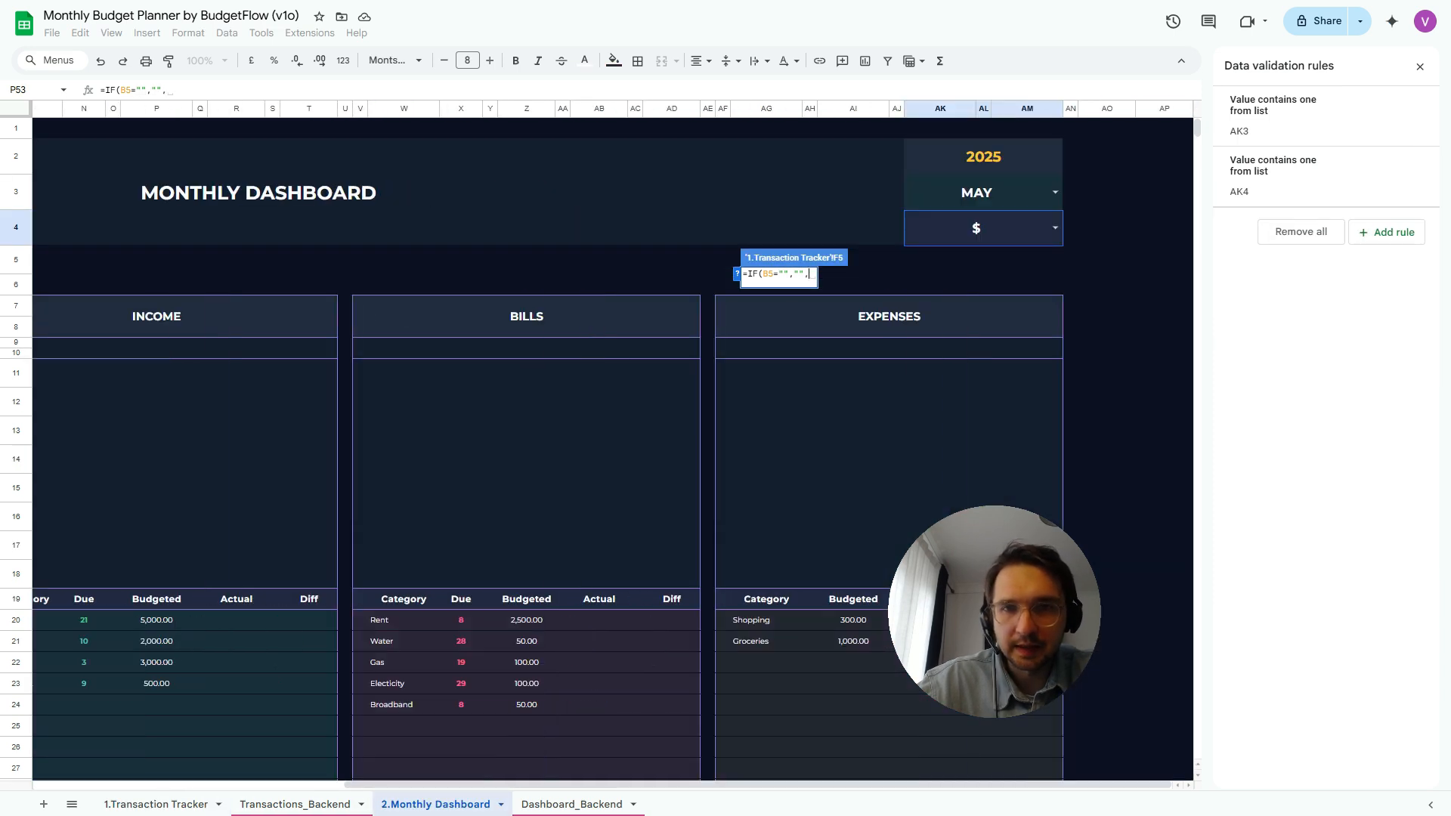
left_click(975, 228)
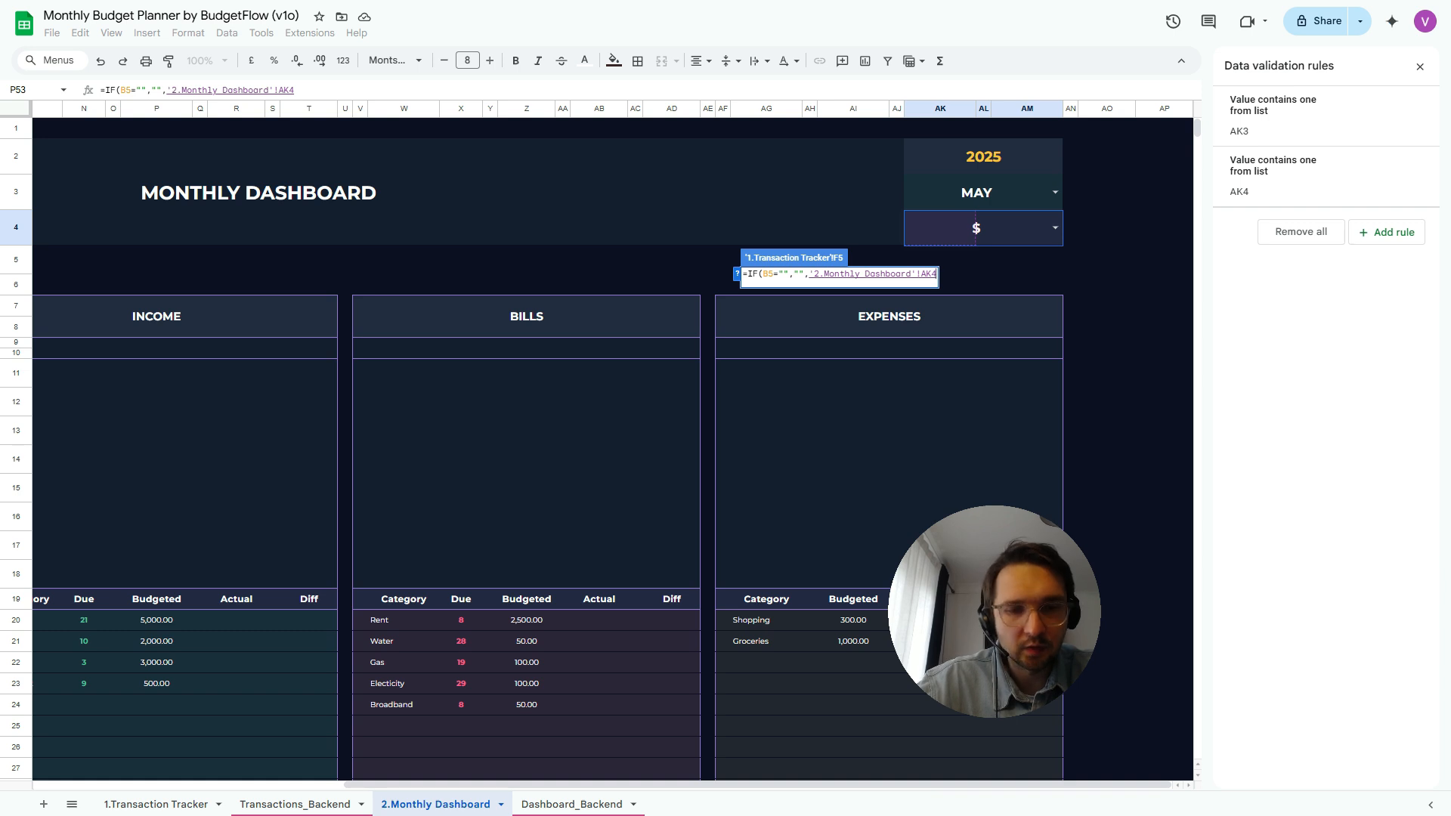
key("F4")
key("Return")
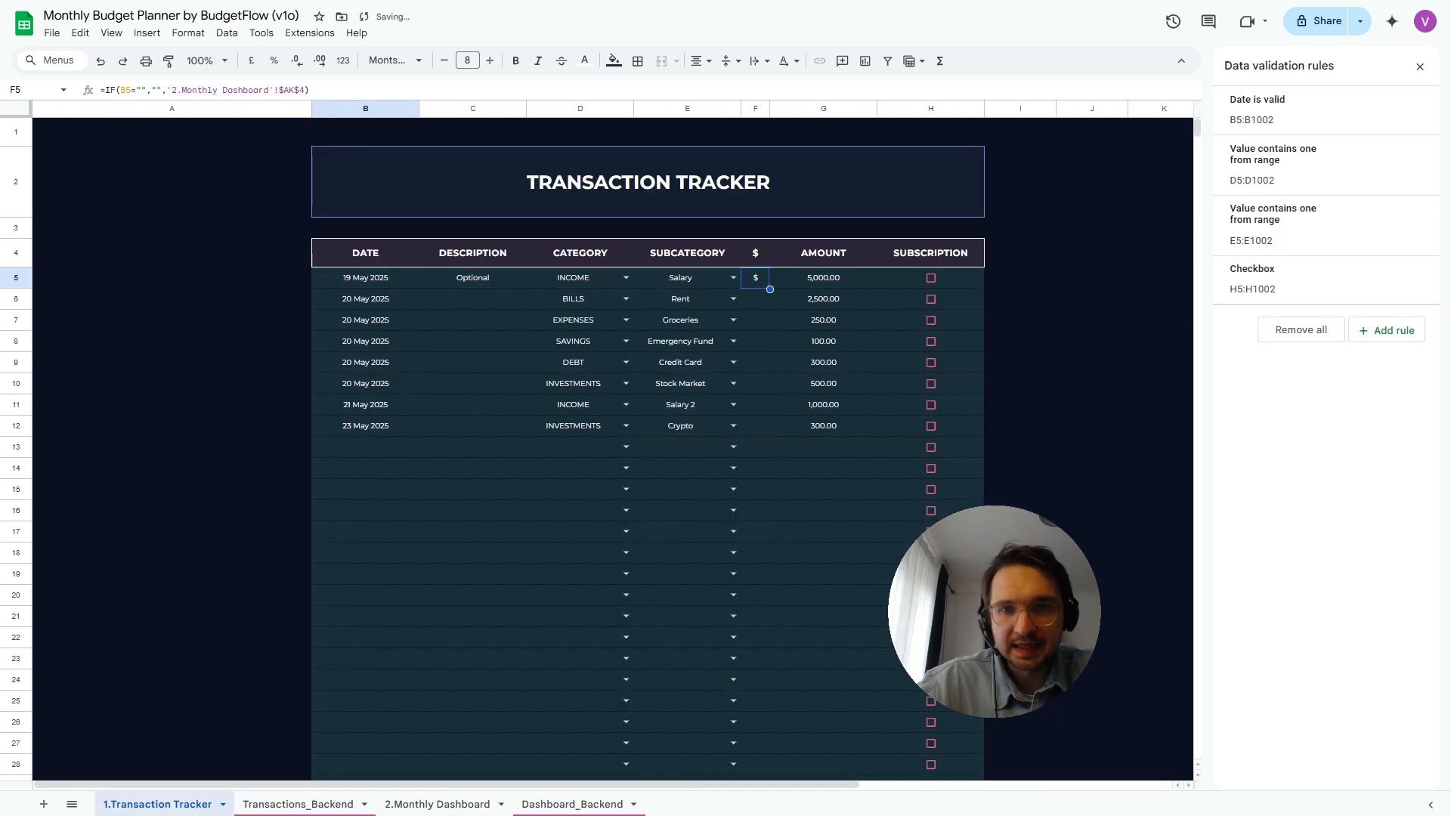
Copy the currency symbol formula from F5 down the $ column through F43
key("ctrl+c")
key("ctrl+shift+Down")
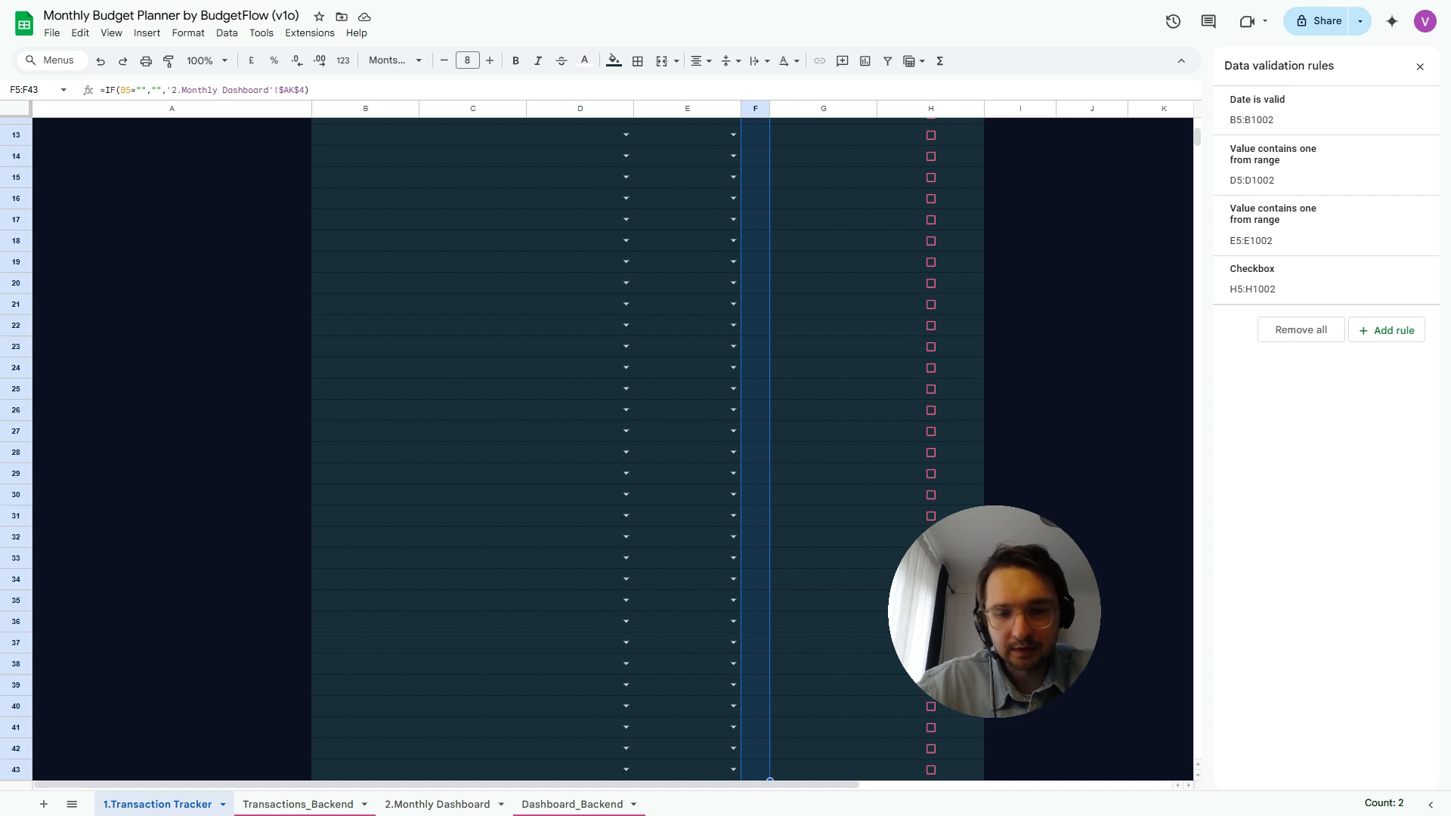
key("ctrl+v")
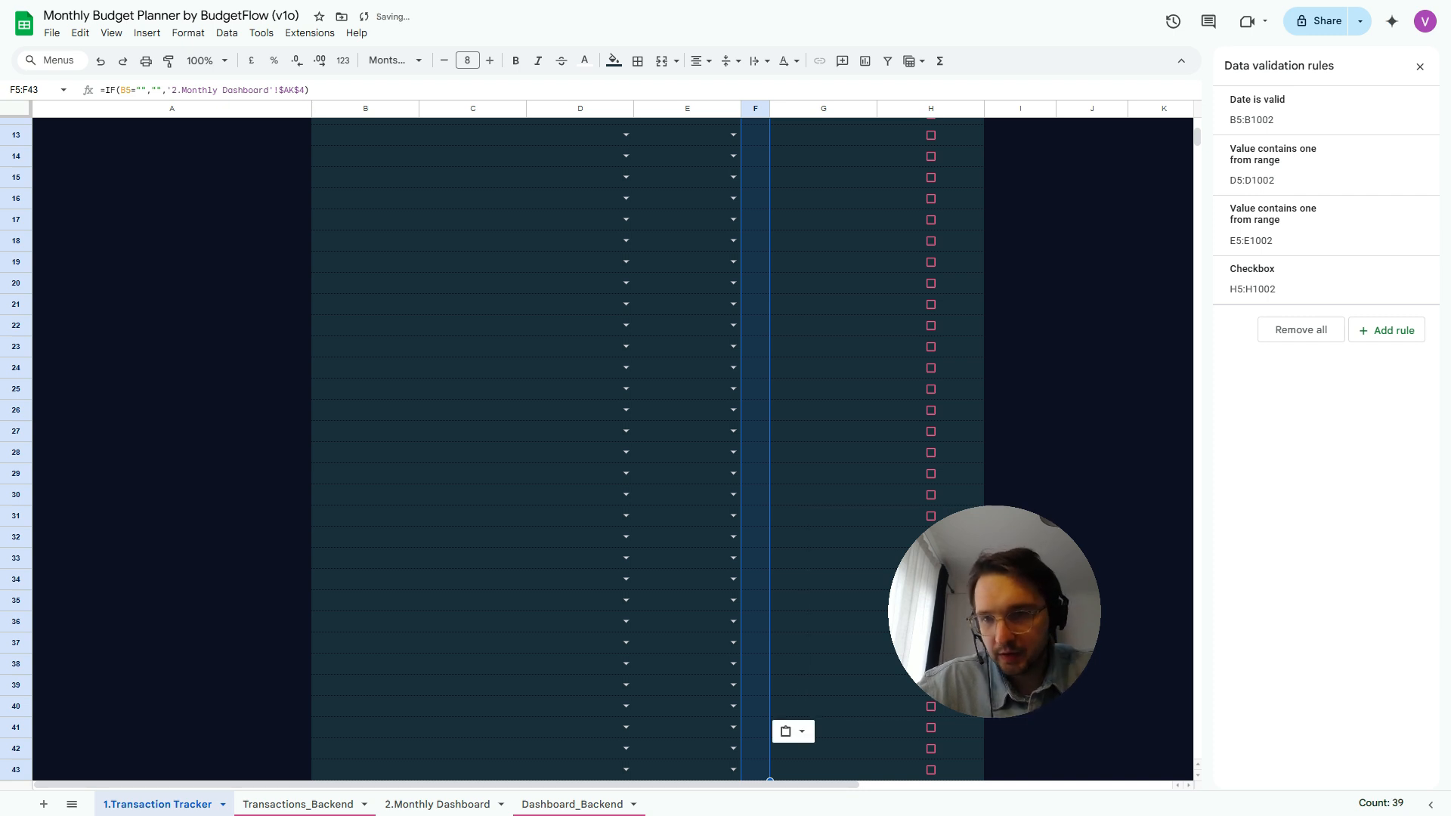
scroll(605, 445, "up", 5)
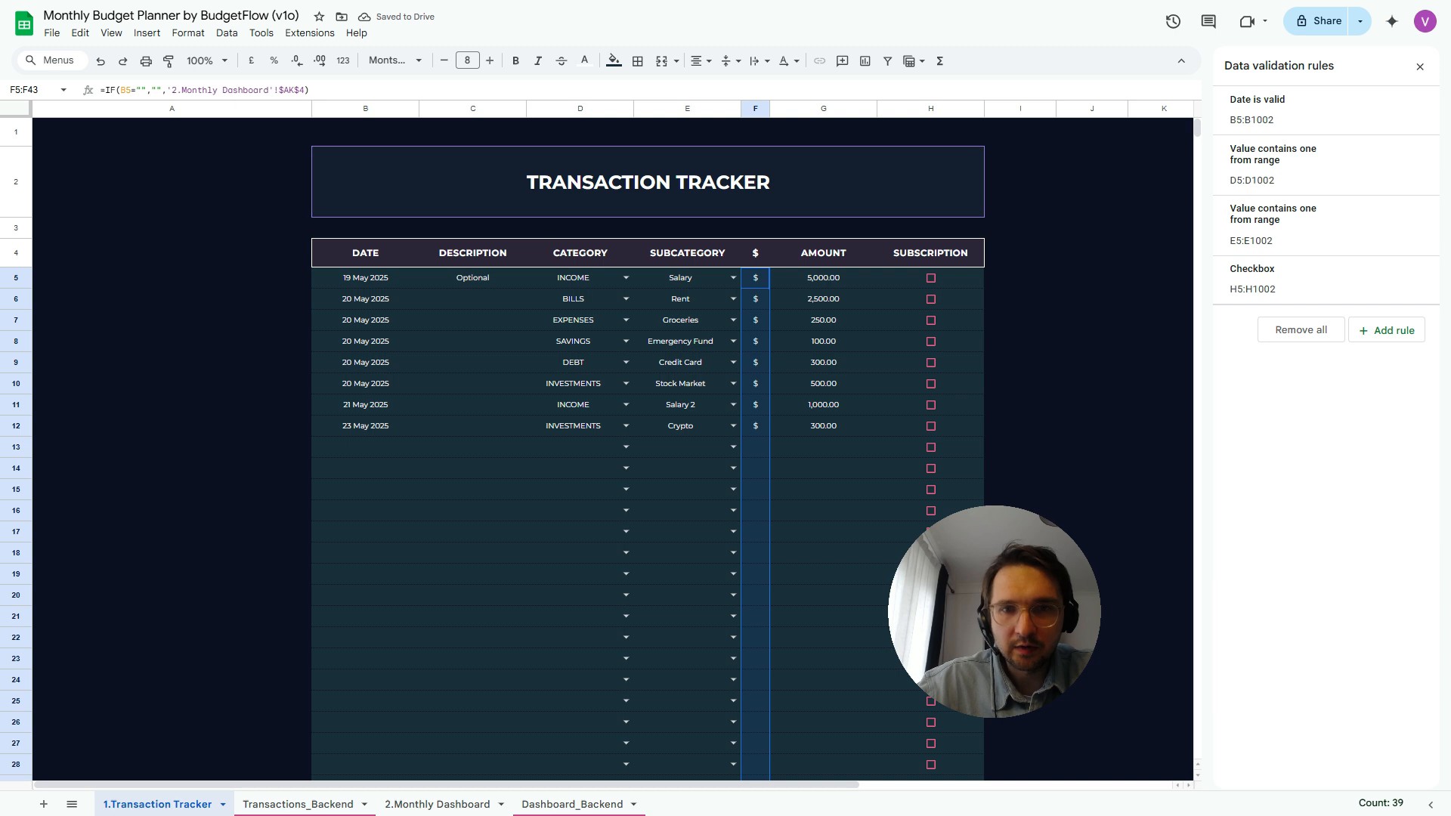
Add a transaction in row 13 dated 25 May 2025, with category EXPENSES, subcategory Groceries and amount 100
double_click(361, 447)
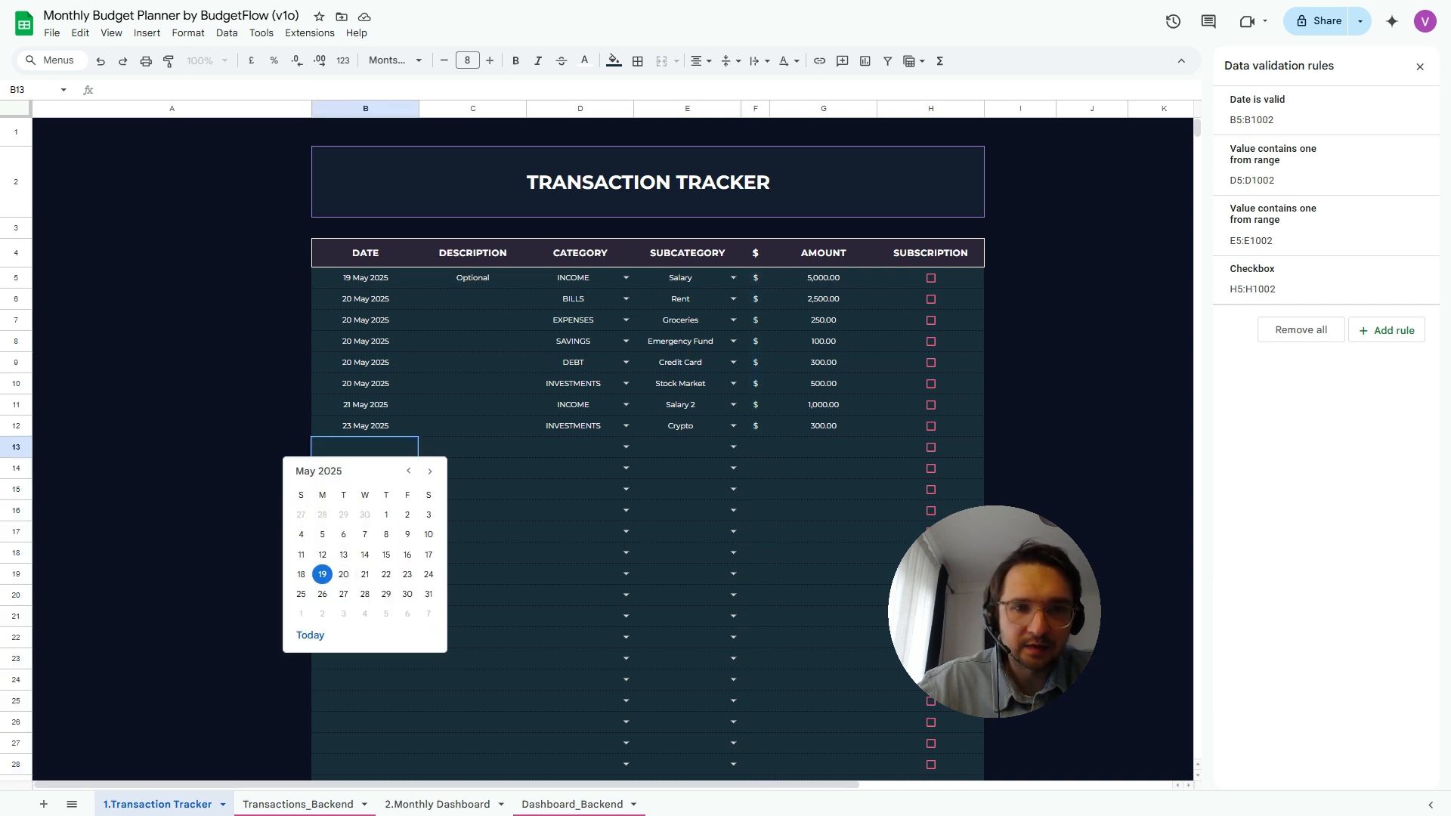
left_click(301, 594)
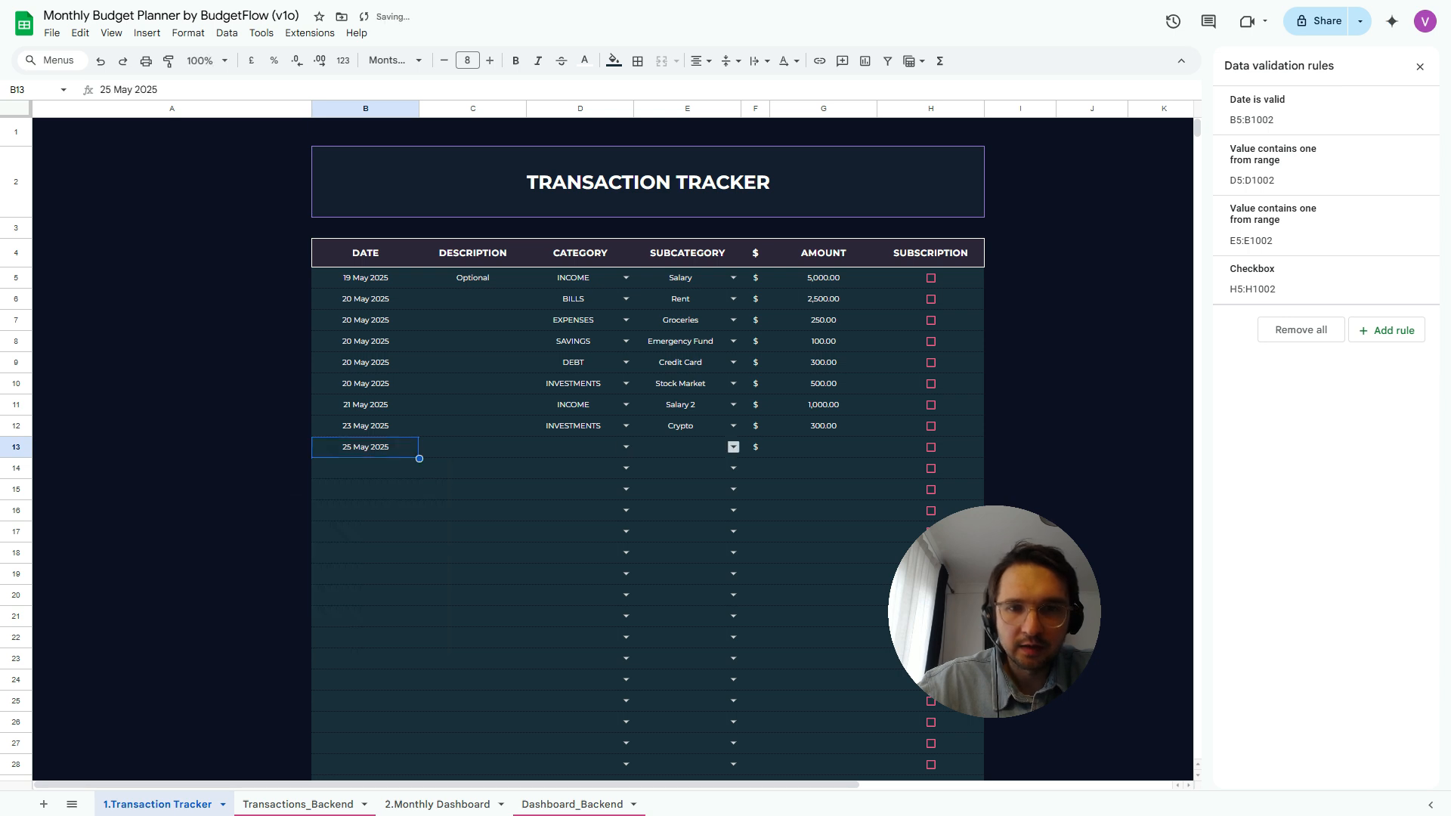
left_click(626, 447)
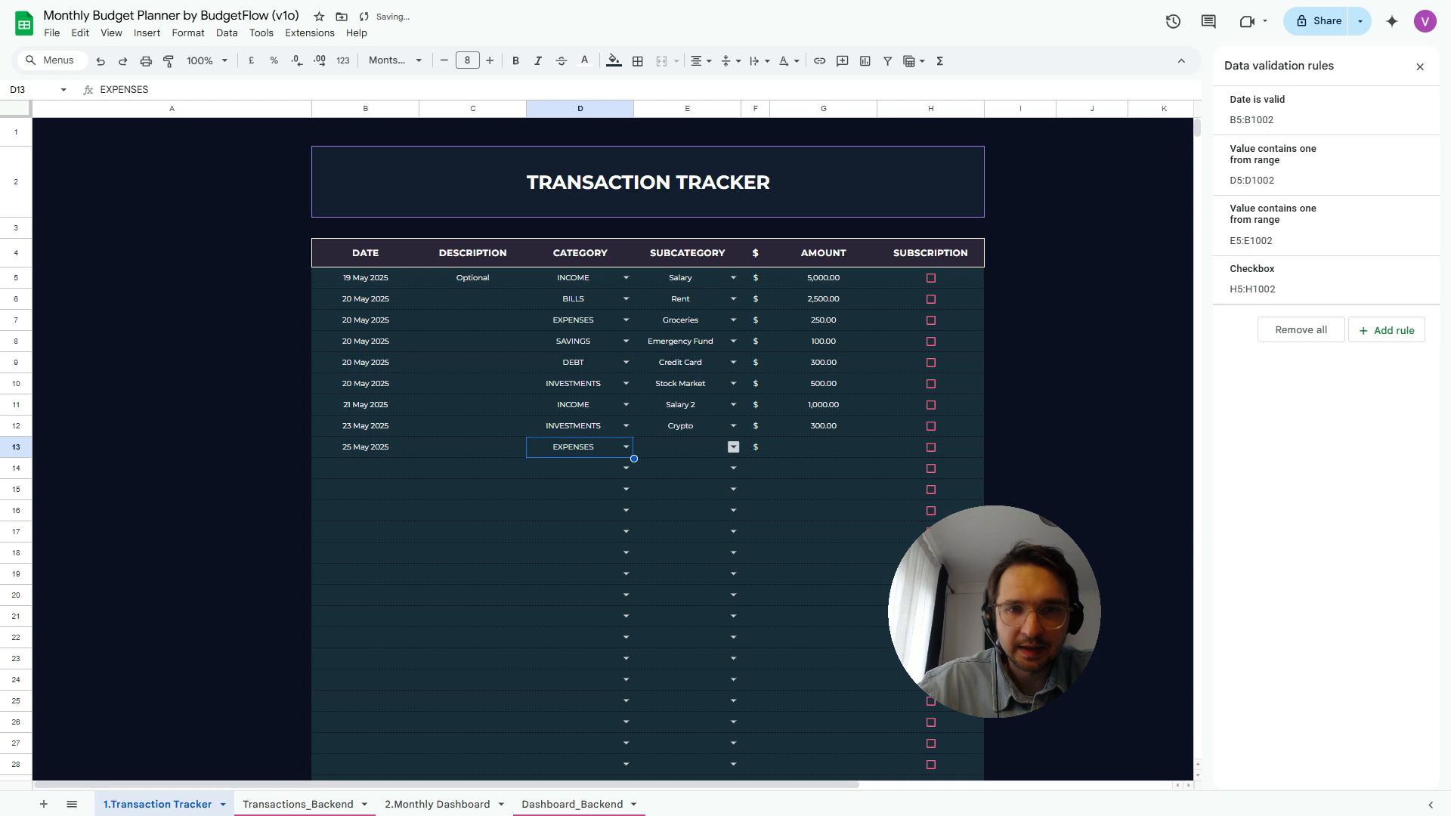
left_click(734, 447)
left_click(687, 487)
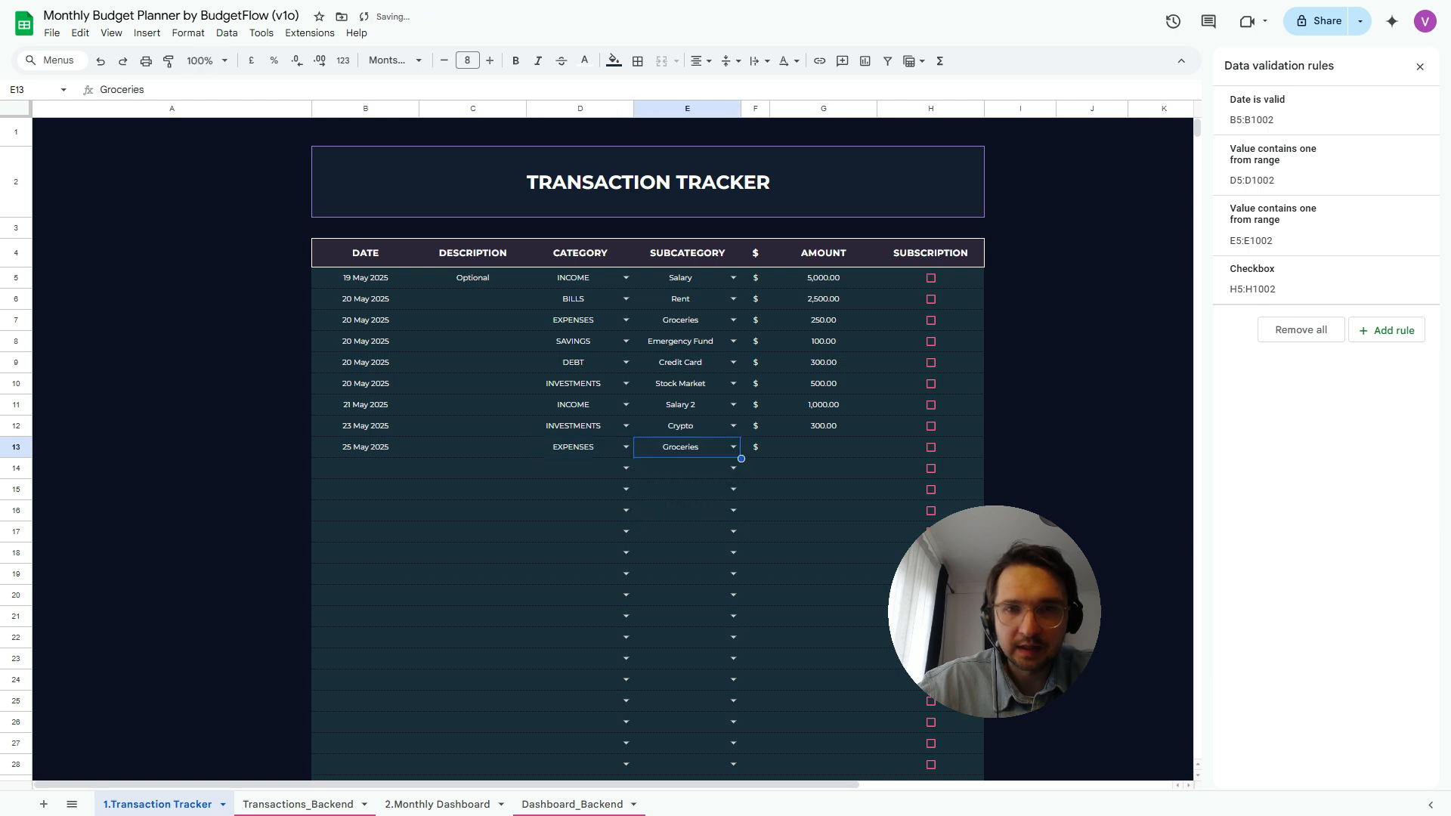
left_click(823, 446)
type("1000")
key("BackSpace")
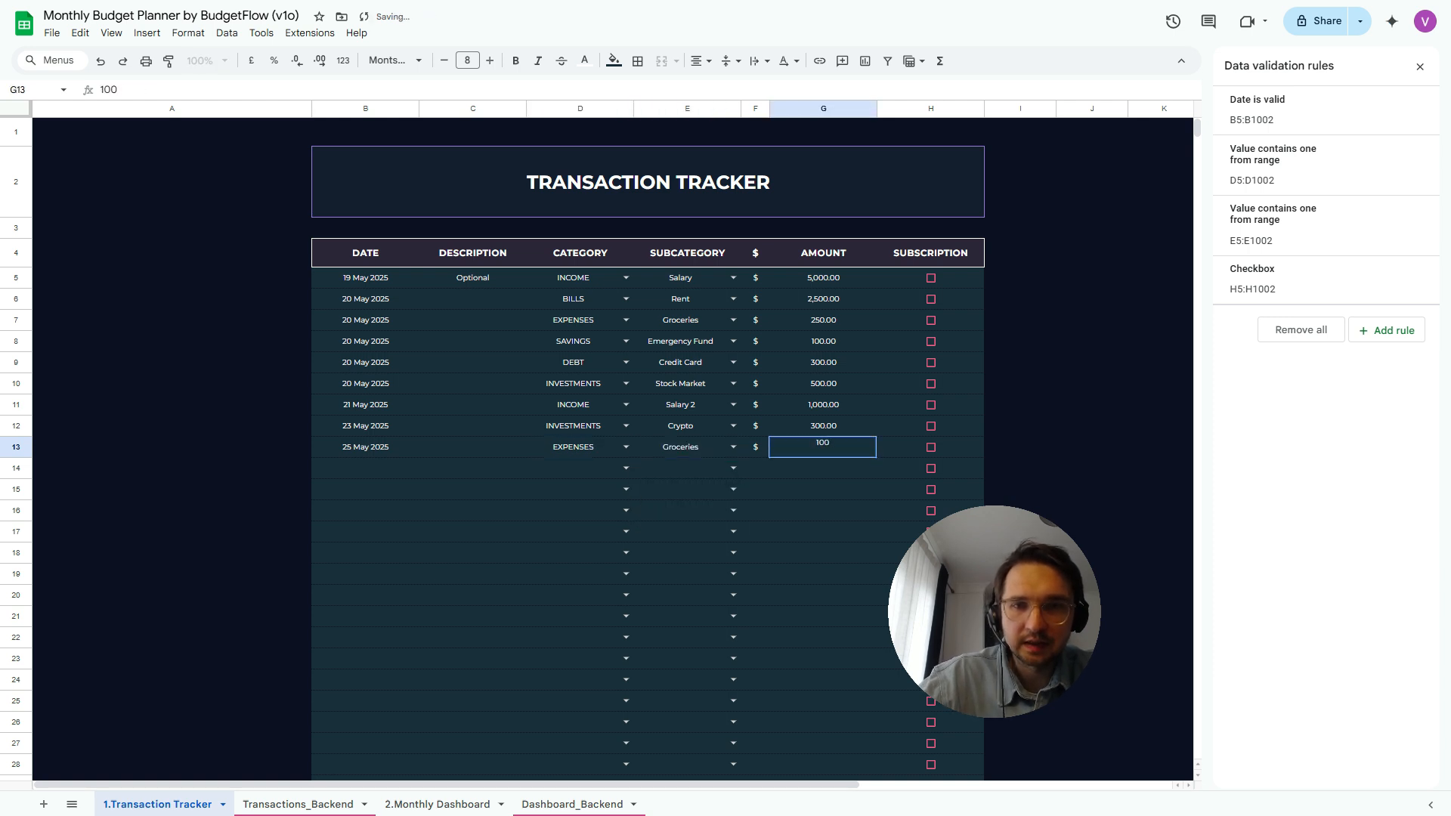
key("Return")
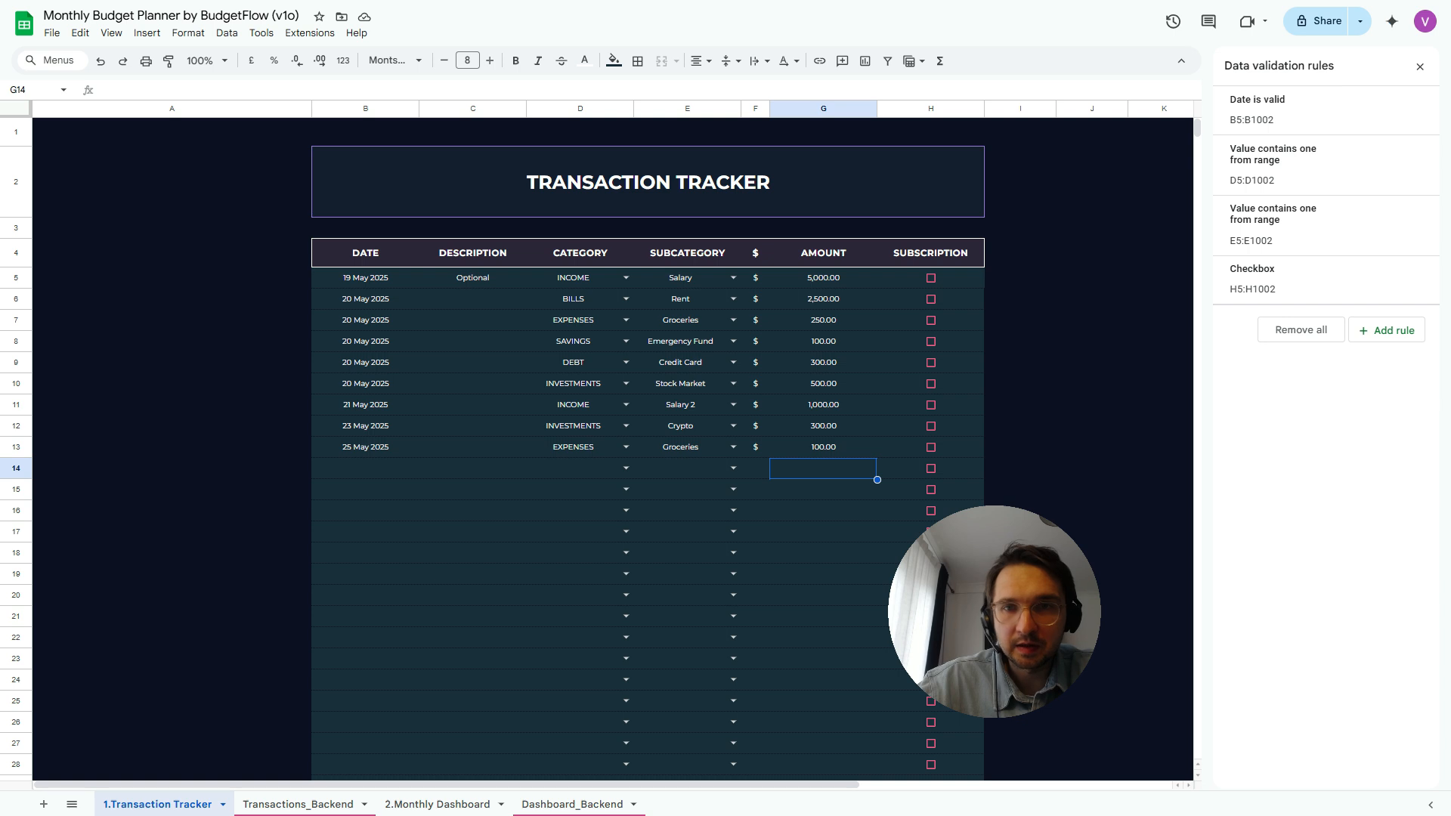
Test the subscription checkboxes in H5, H12 and H10 by ticking and clearing each one
left_click(931, 278)
left_click(931, 278)
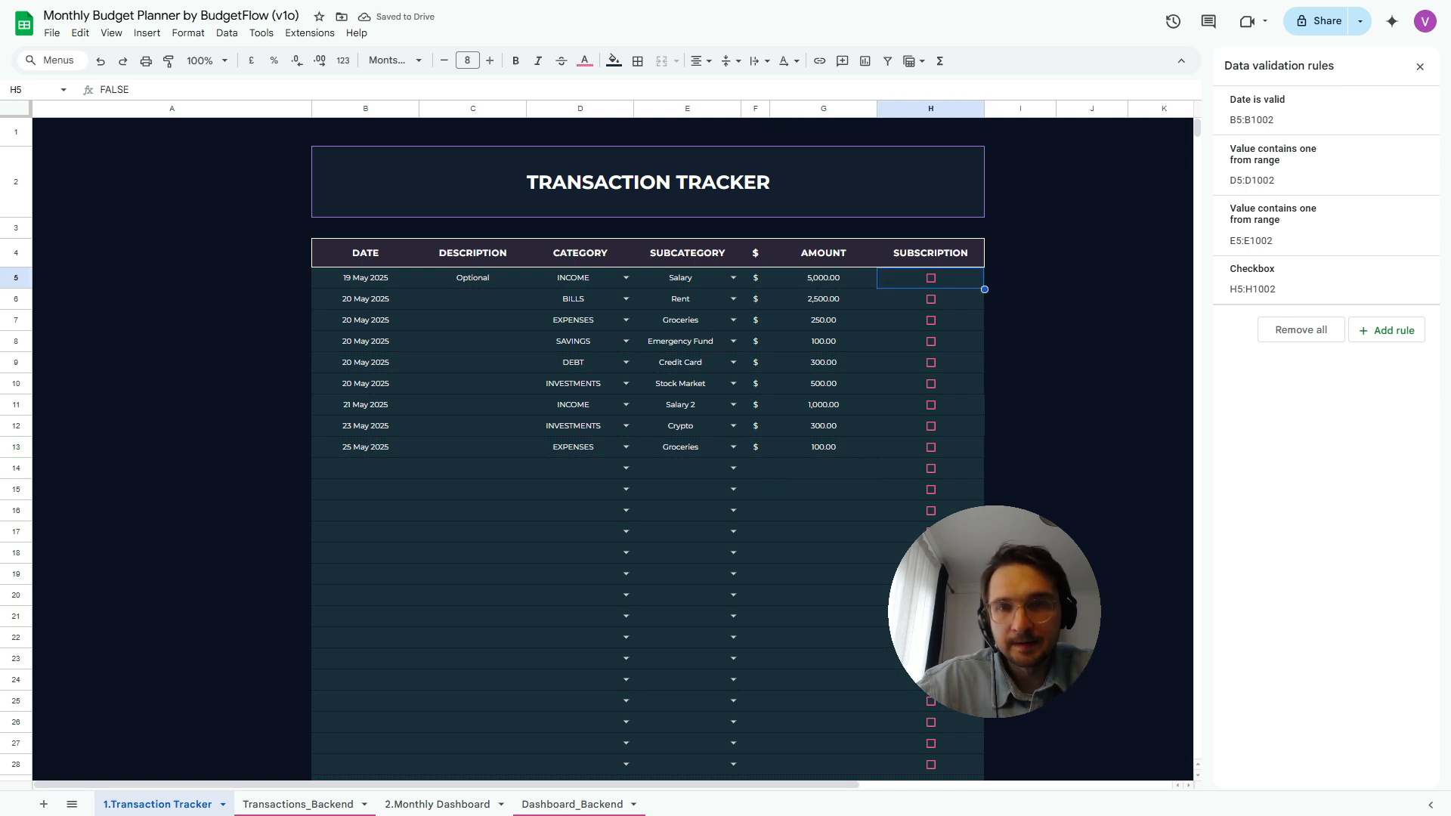
left_click(931, 426)
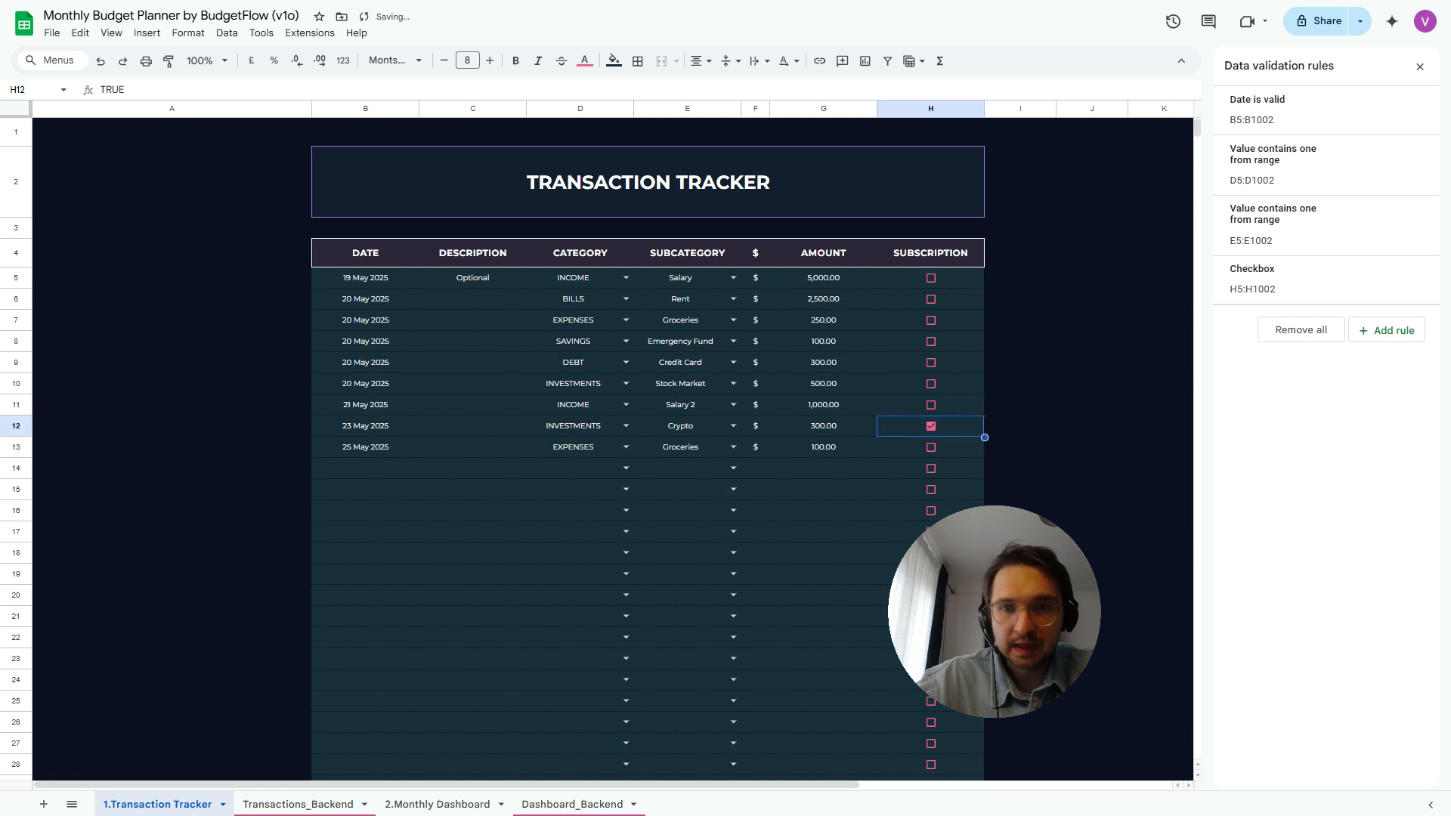
left_click(930, 426)
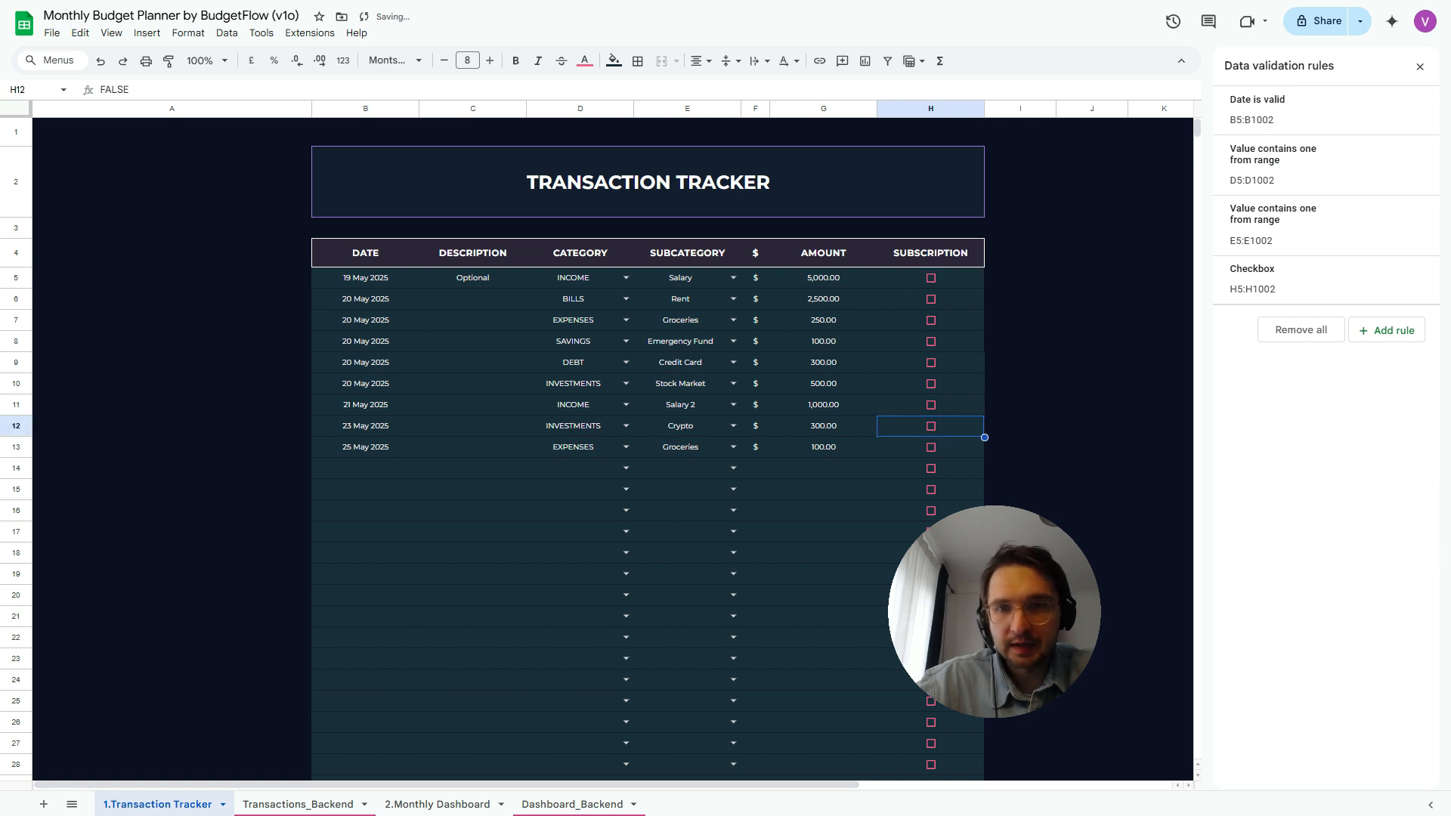
left_click(930, 384)
left_click(930, 384)
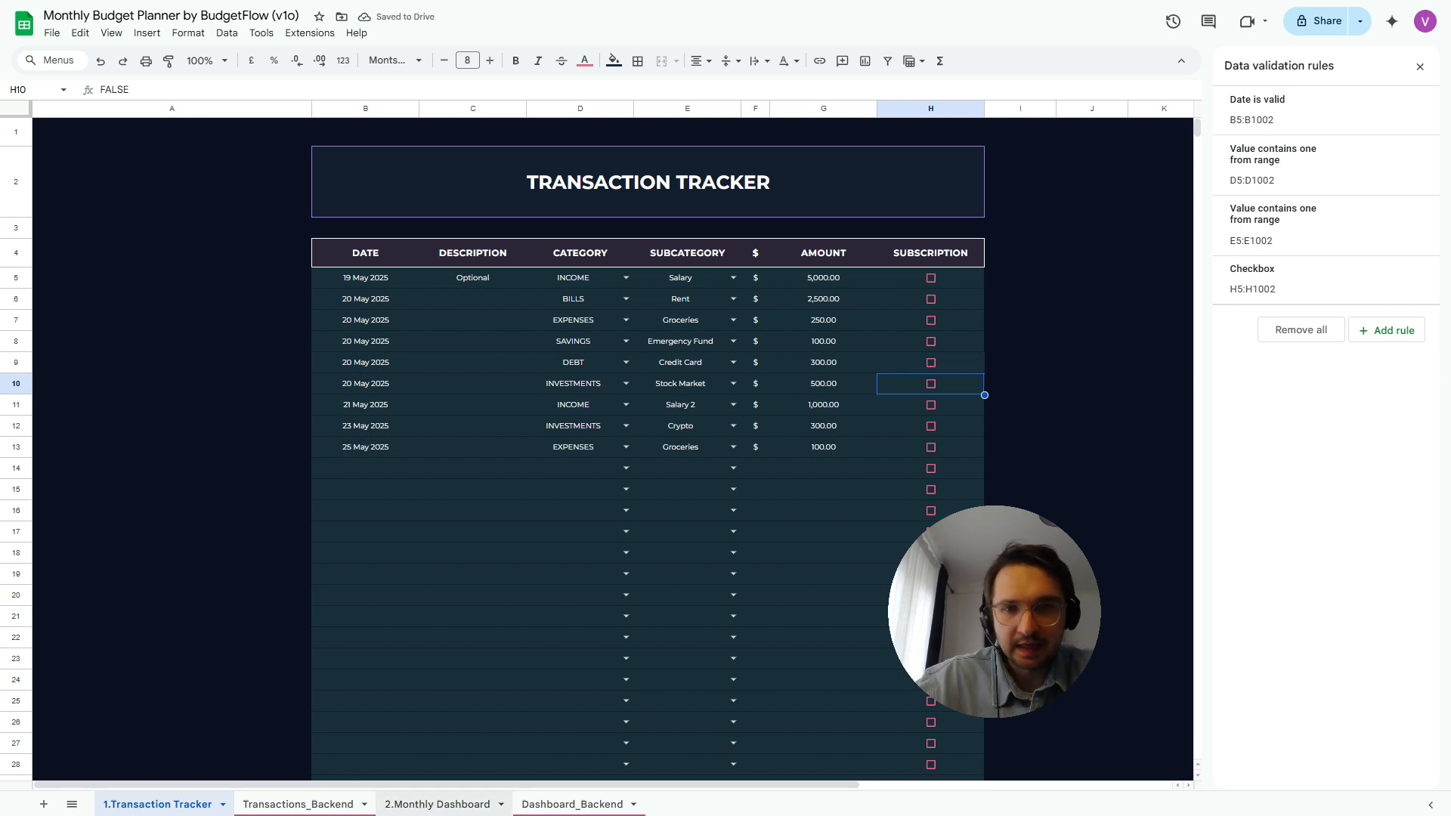
Switch the currency in AK4 of the 2.Monthly Dashboard sheet to £
left_click(438, 804)
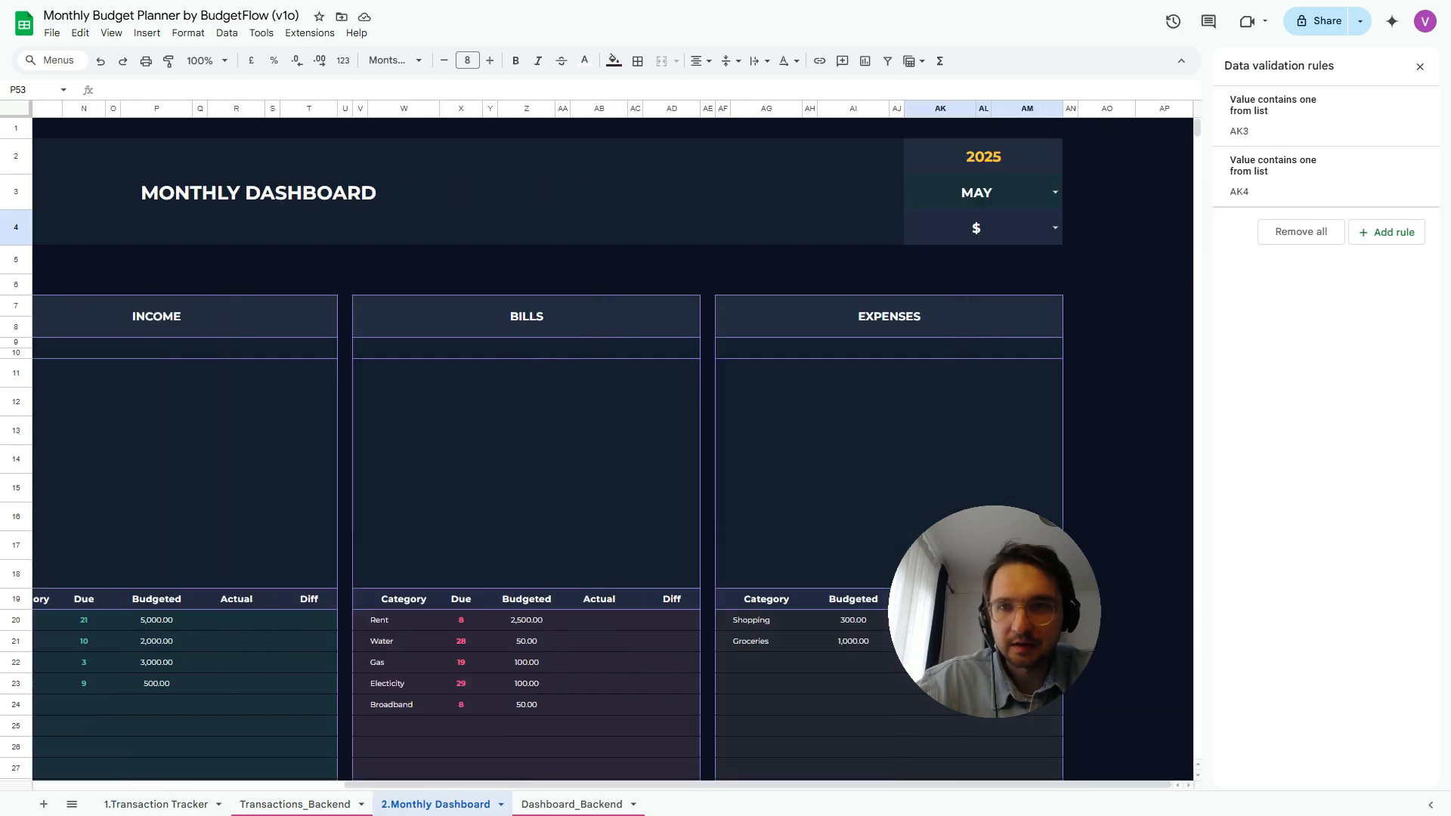
left_click(1055, 228)
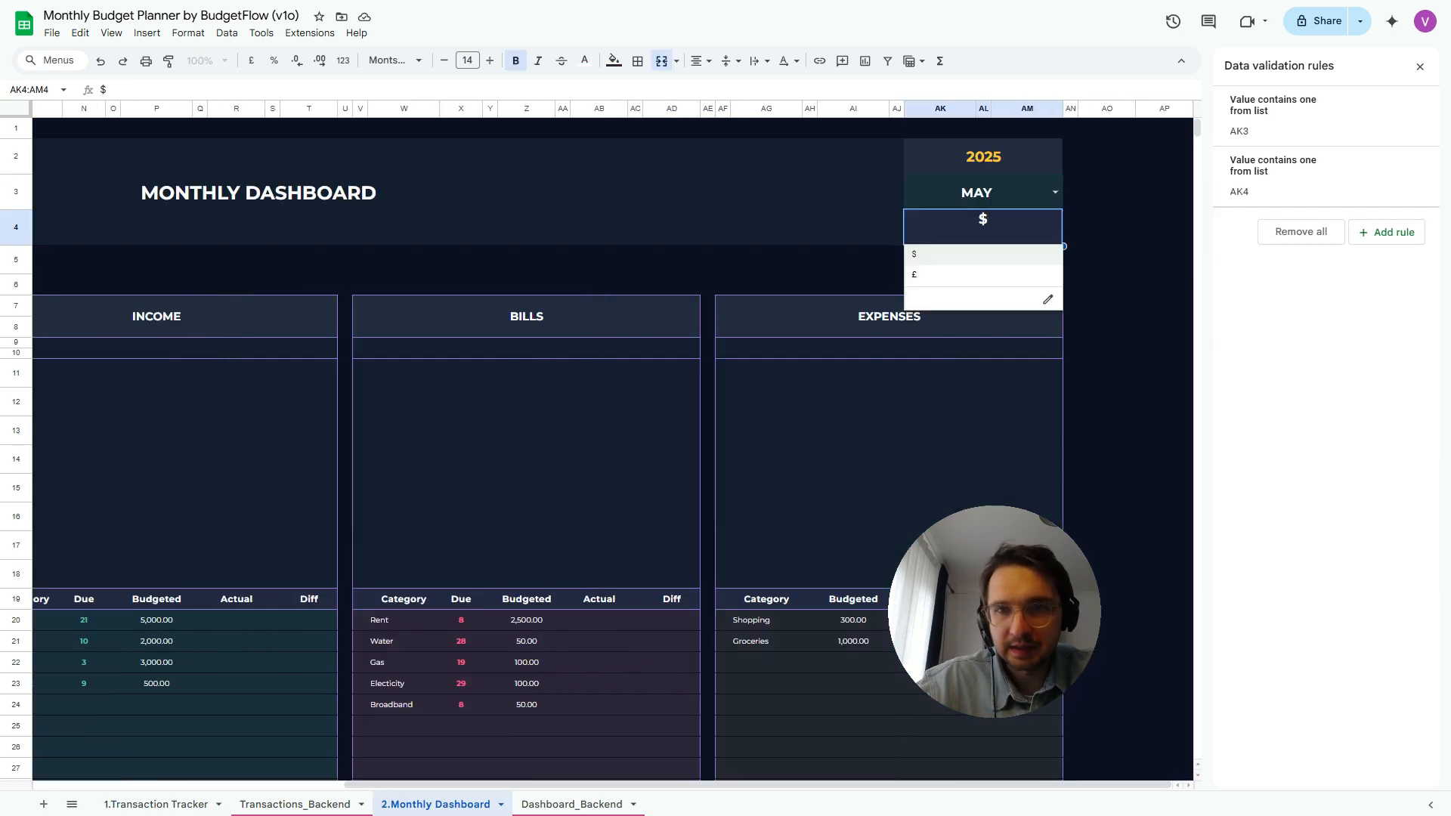
key("Return")
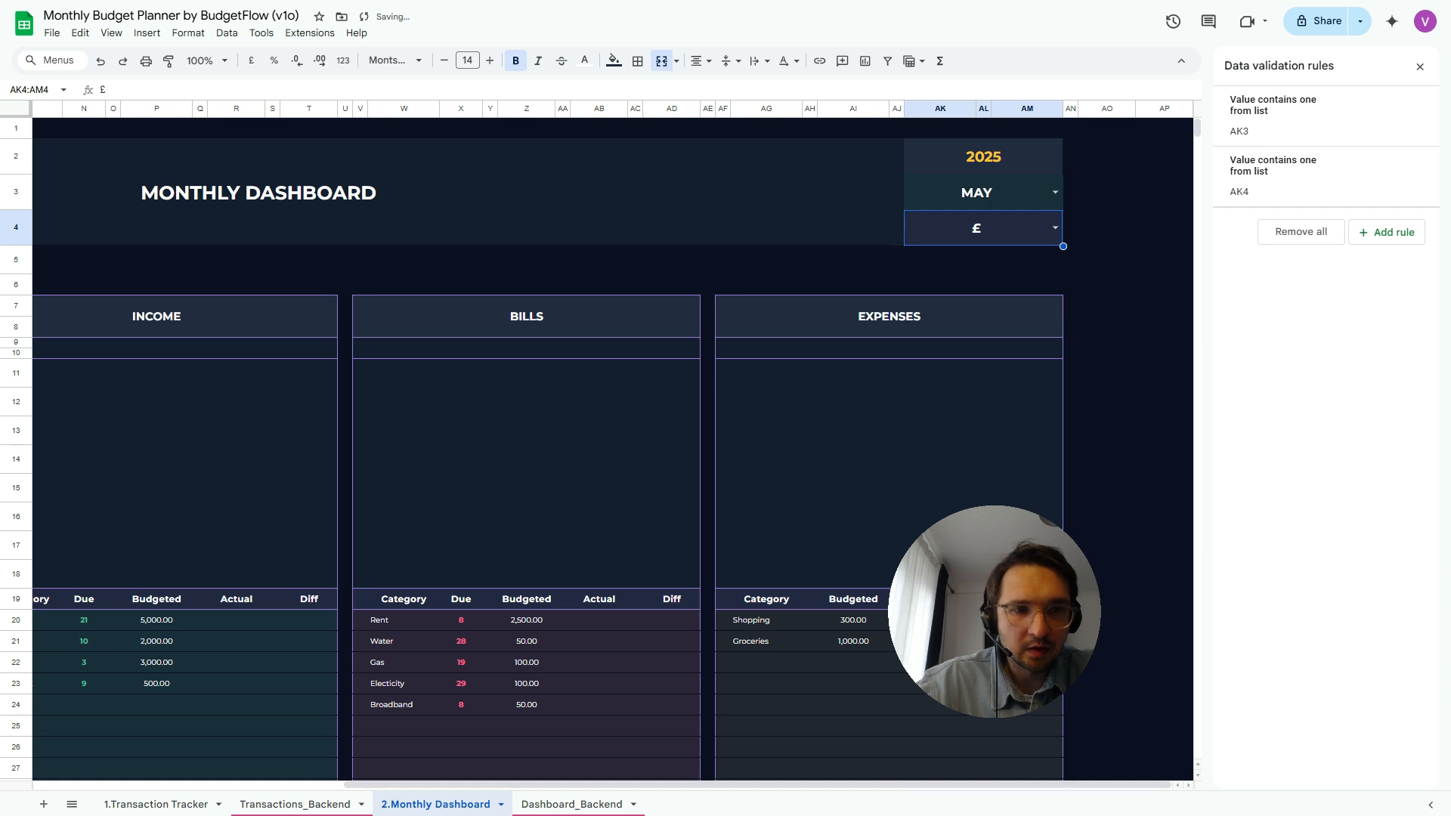
Check the currency symbols in column F of the 1.Transaction Tracker sheet and the formula in F5
left_click(155, 804)
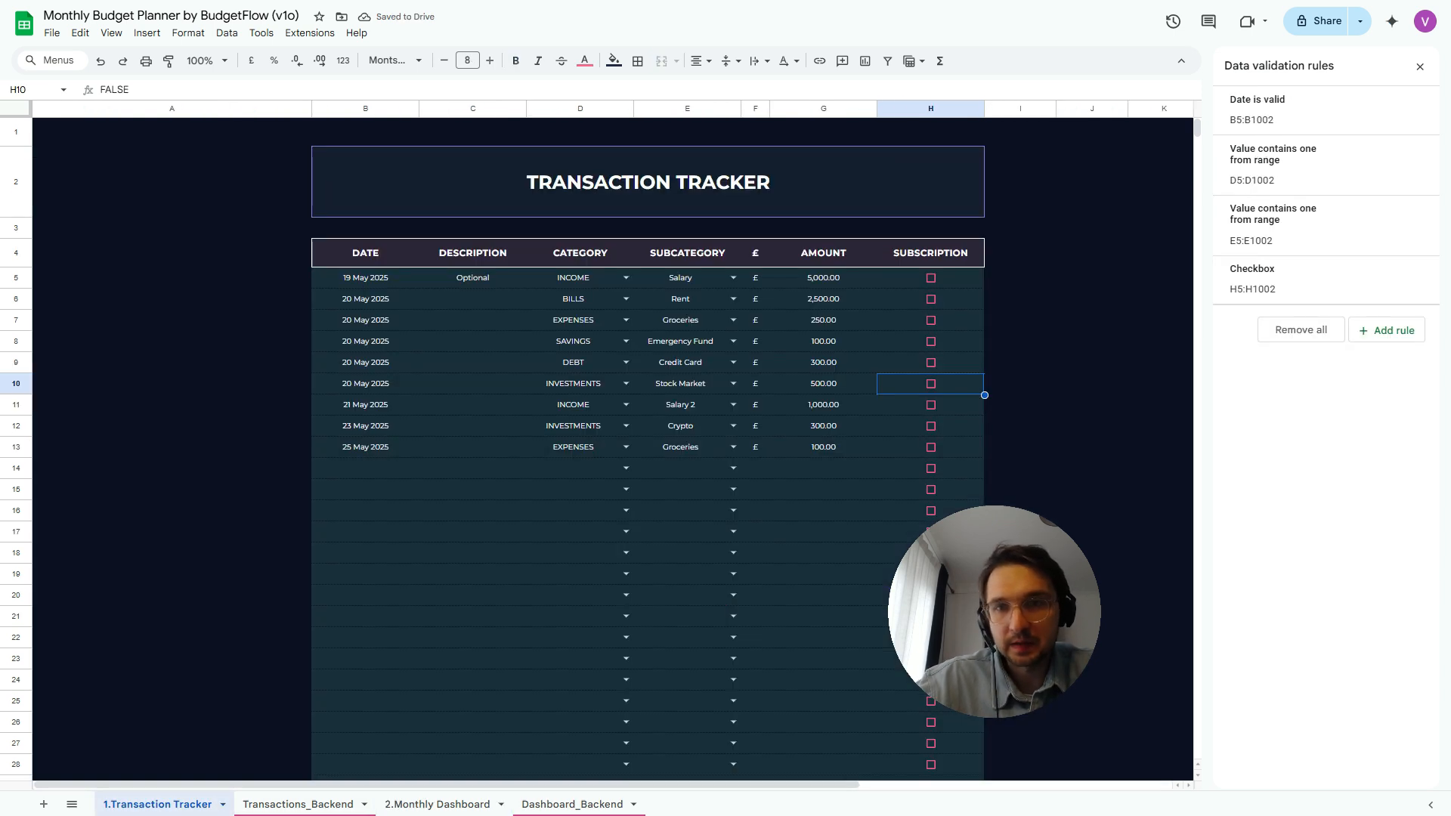
left_click(755, 278)
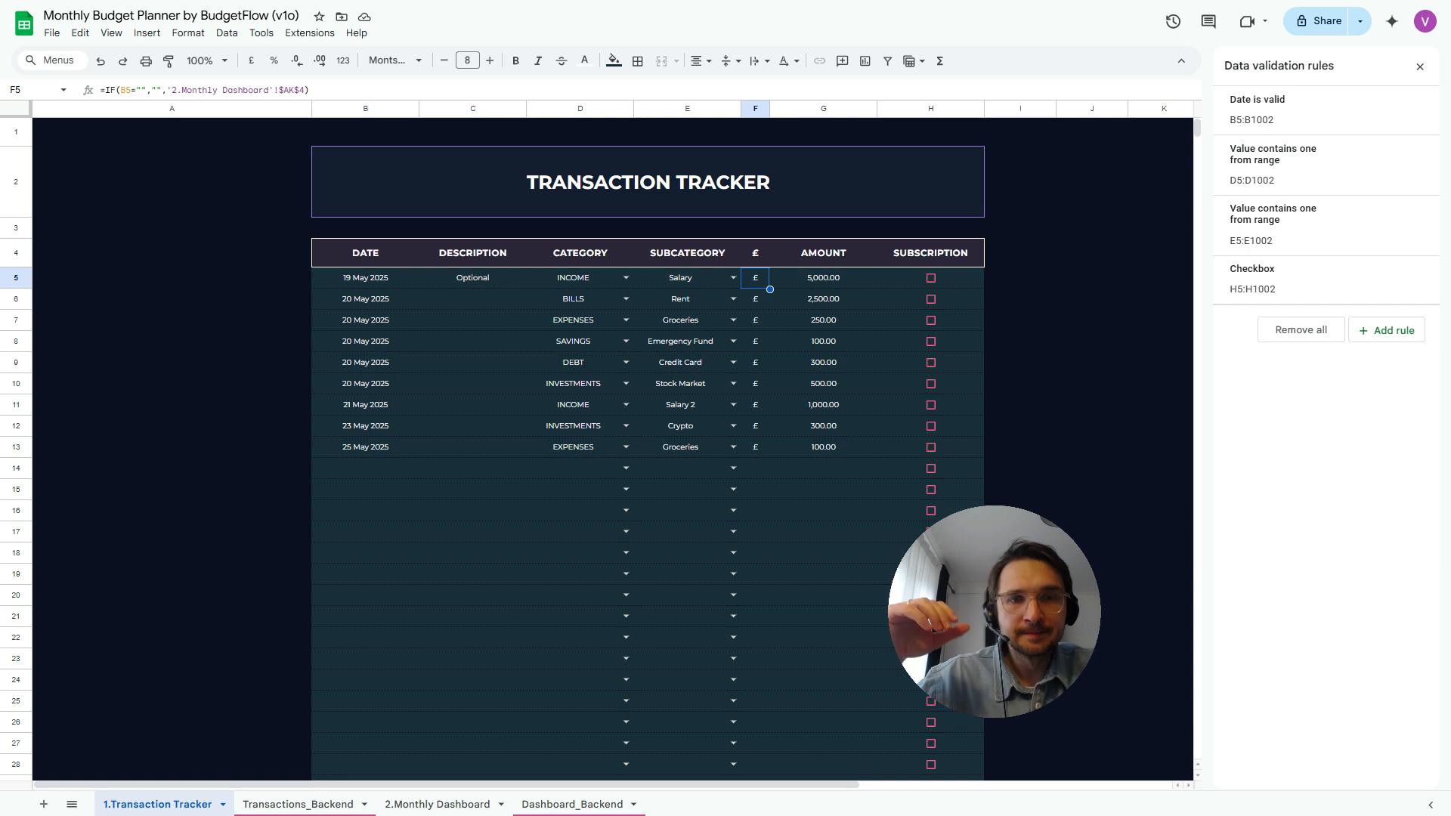
scroll(612, 446, "down", 1)
scroll(612, 445, "up", 1)
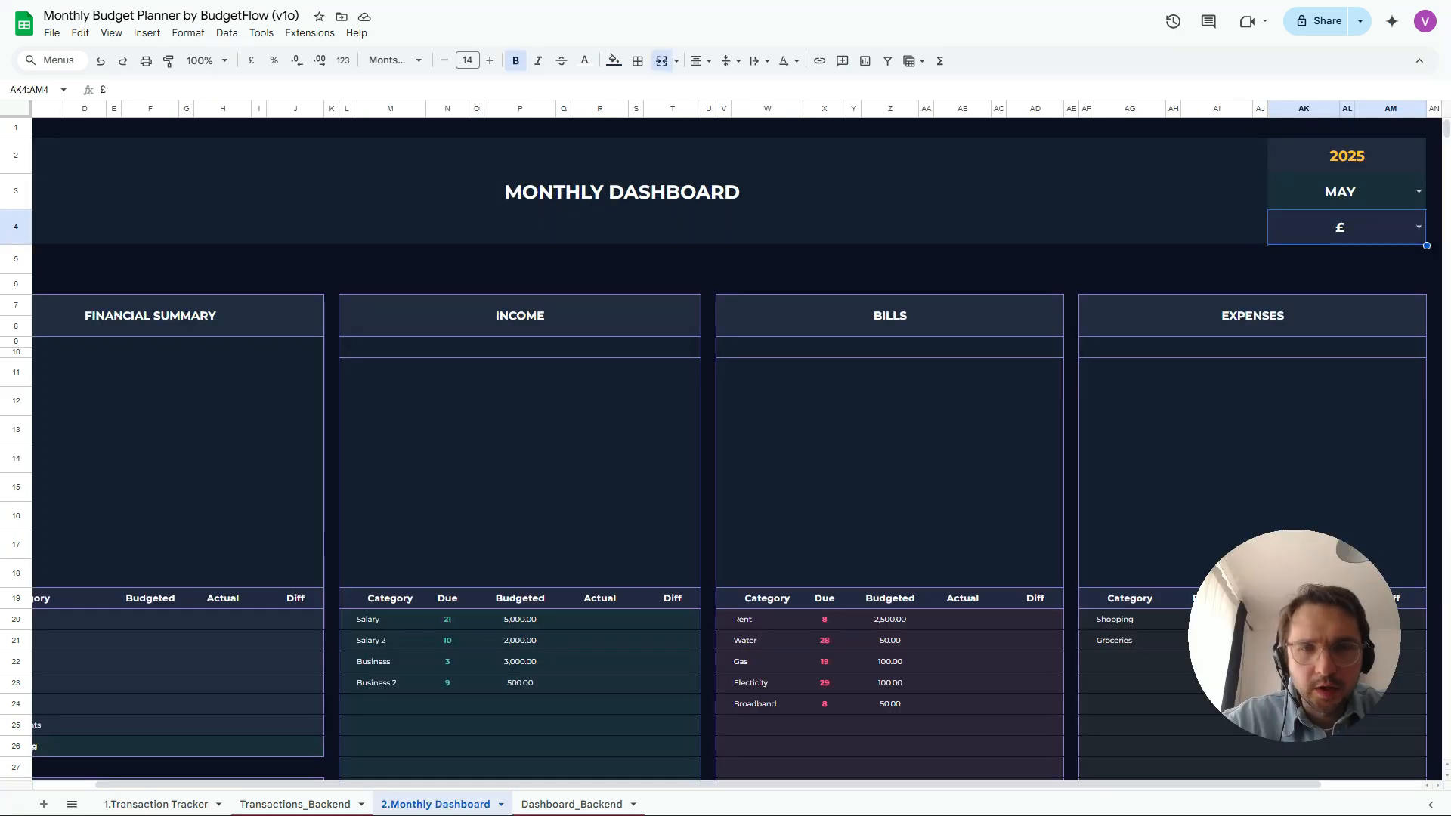
Review the category tables on the 2.Monthly Dashboard sheet and the transactions listed in 1.Transaction Tracker
scroll(737, 444, "left", 1)
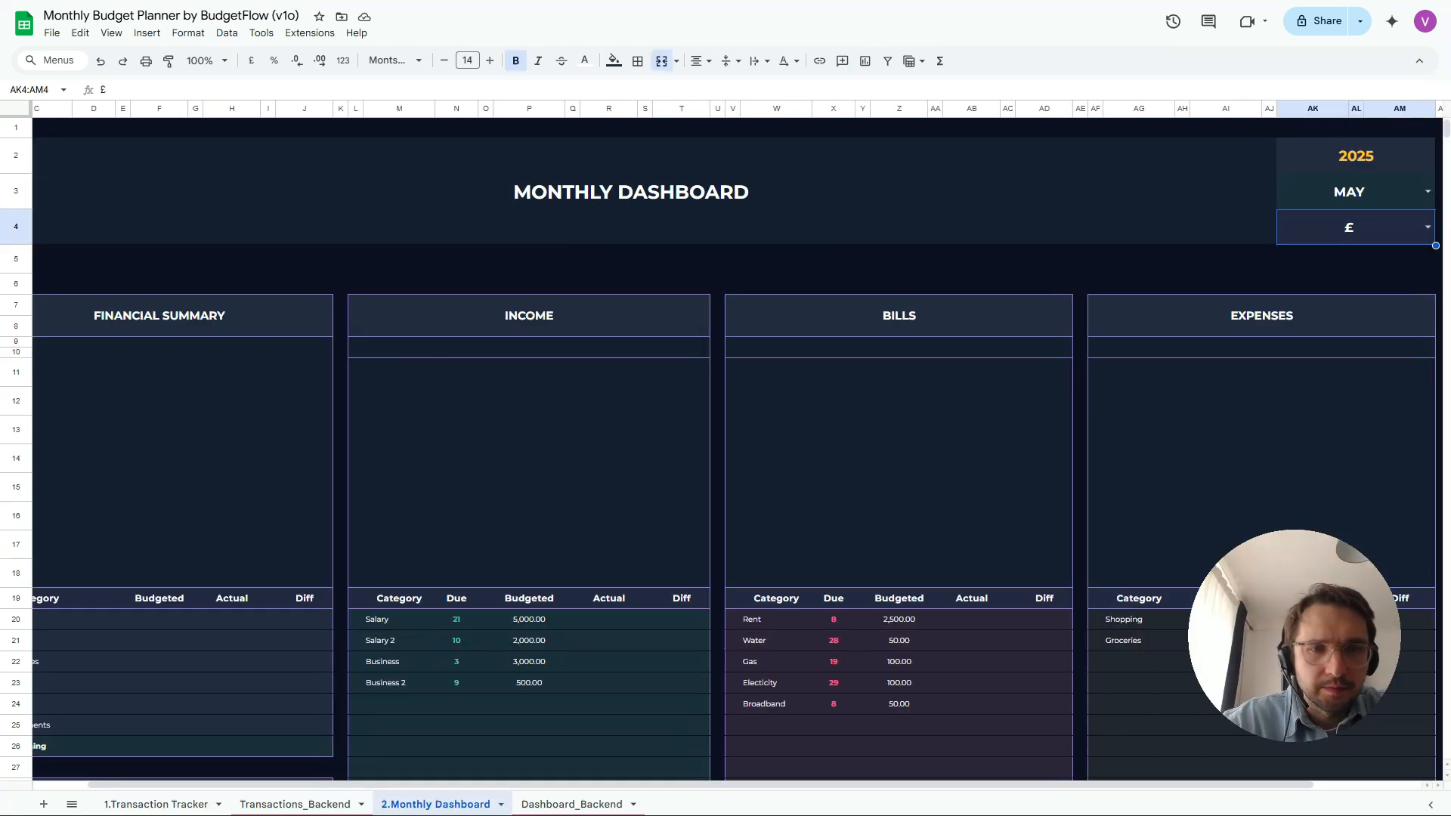
scroll(738, 444, "down", 2)
scroll(737, 449, "down", 1)
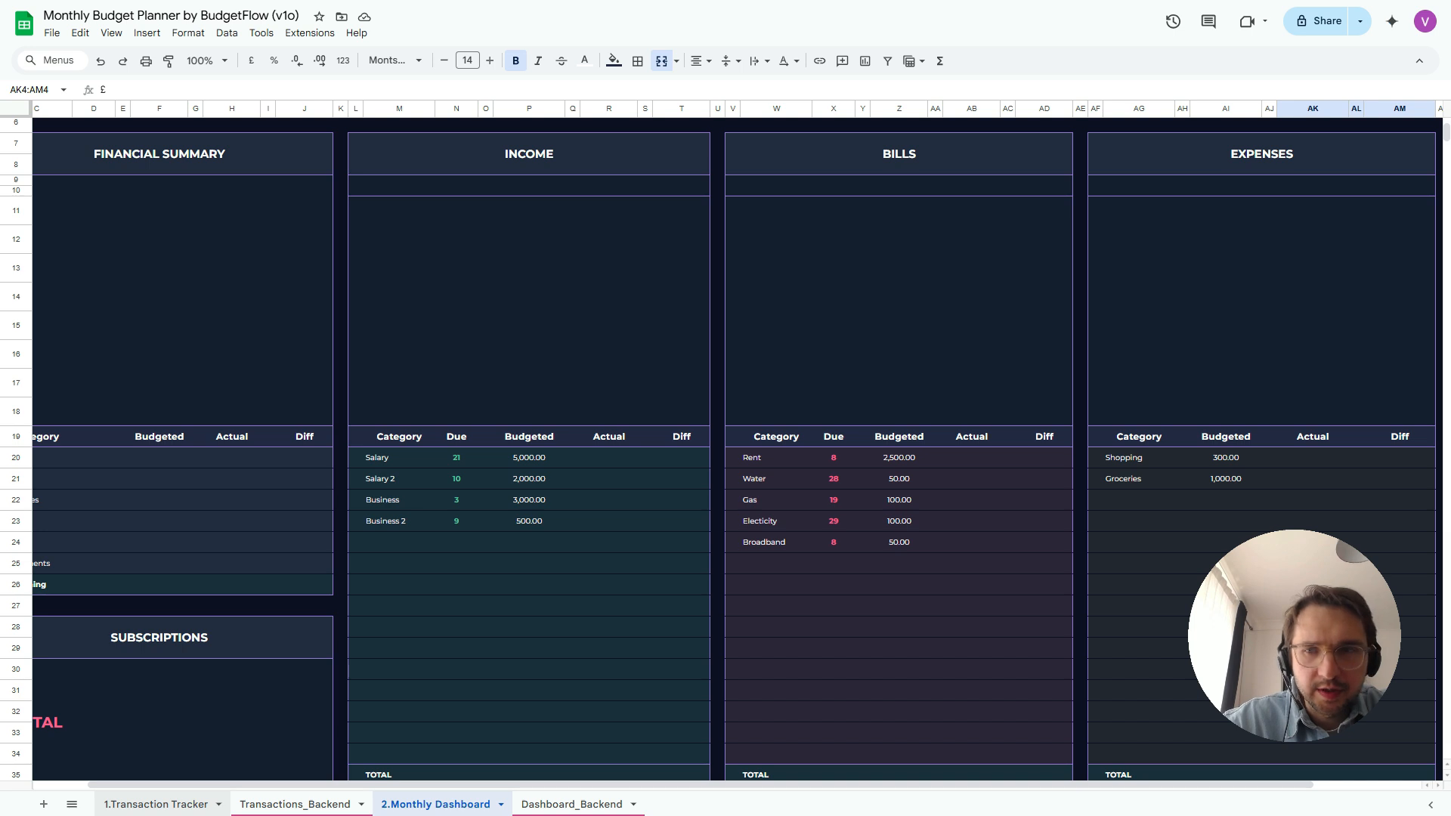
left_click(156, 804)
scroll(647, 449, "down", 1)
scroll(647, 450, "up", 1)
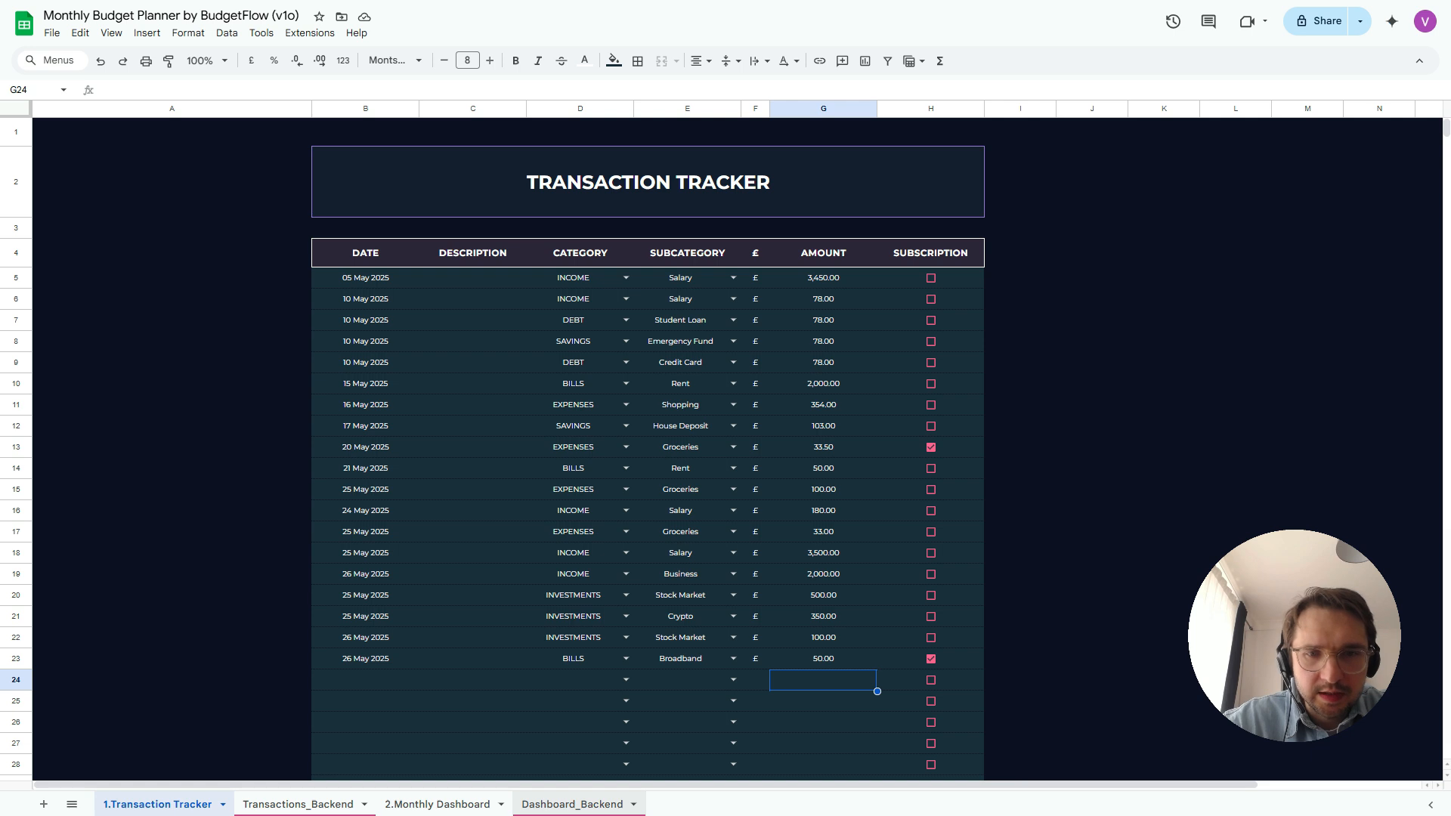
Start a FILTER formula in B19 of the Dashboard_Backend sheet with the open-ended range Transactions_Backend!B21:I
left_click(572, 804)
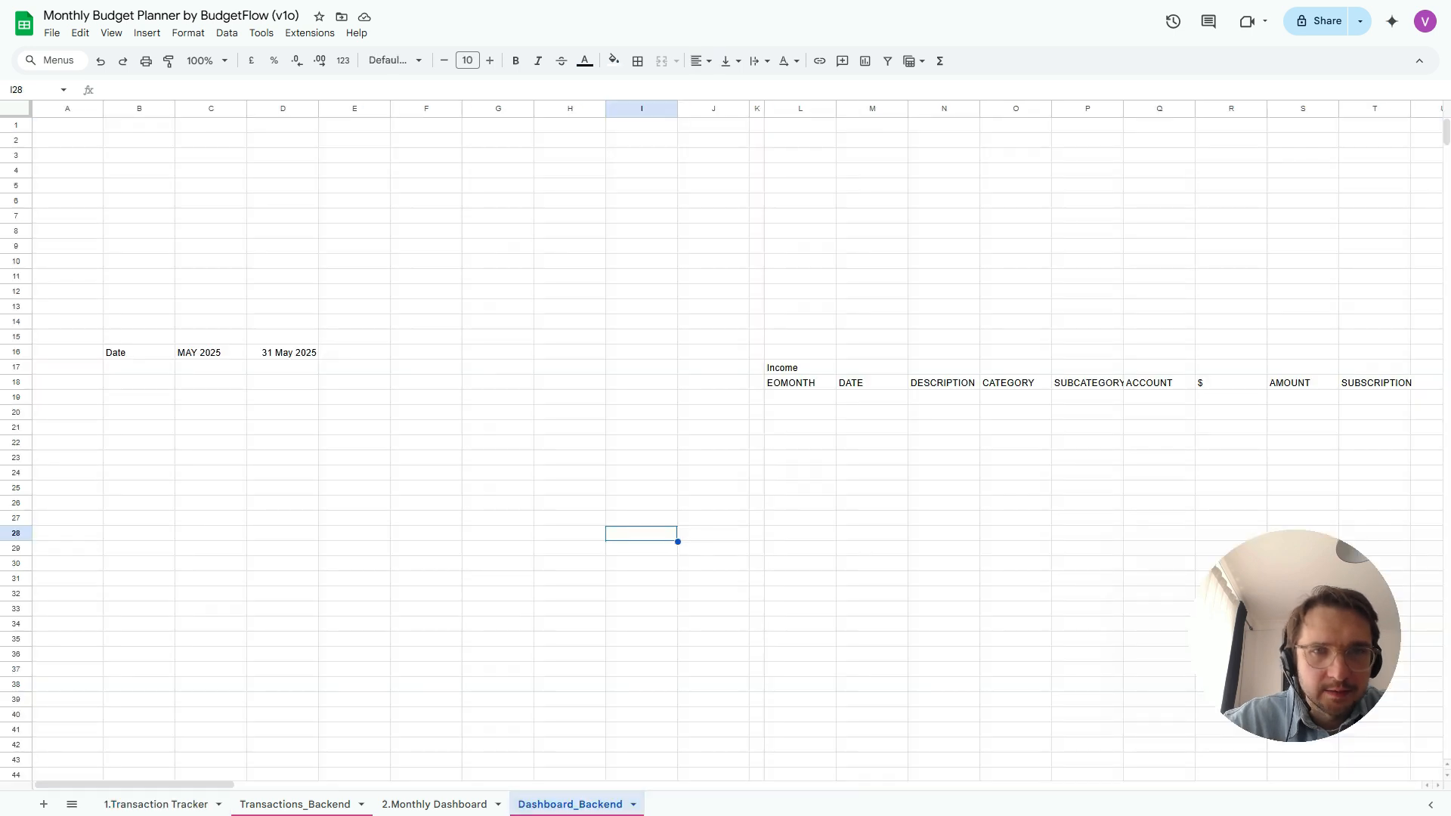
left_click(211, 398)
key("Left")
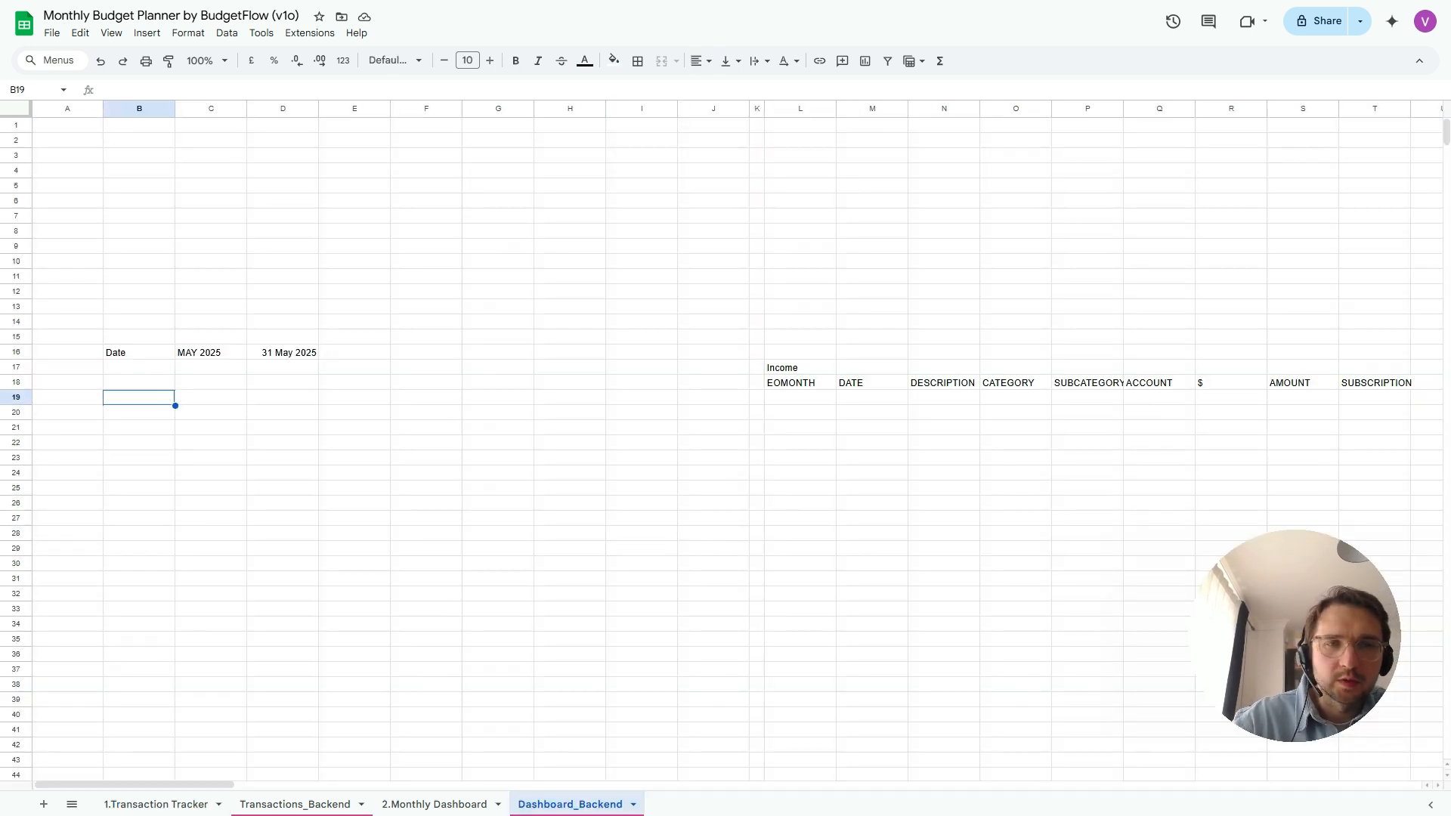
key("Up")
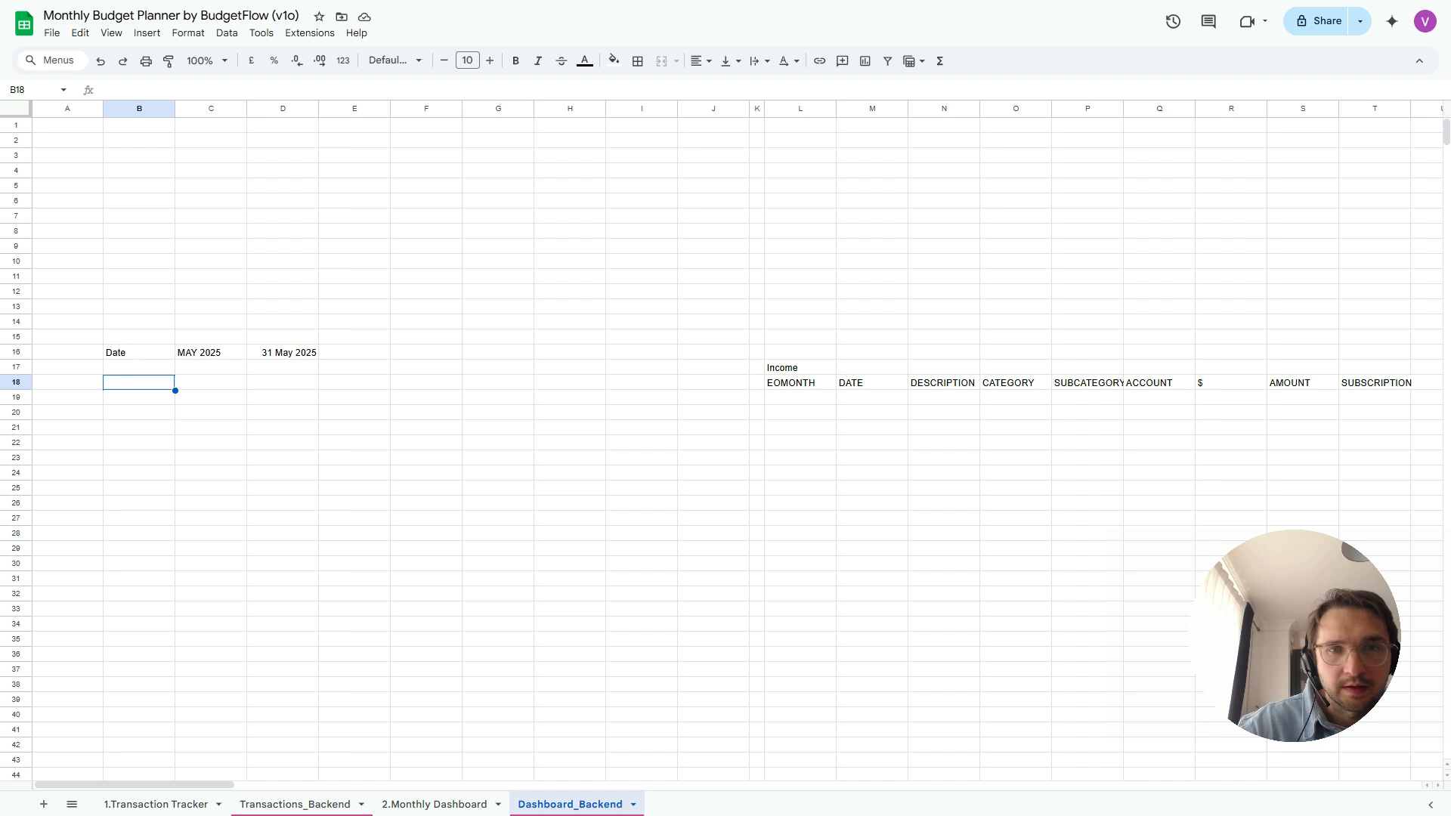
key("Down")
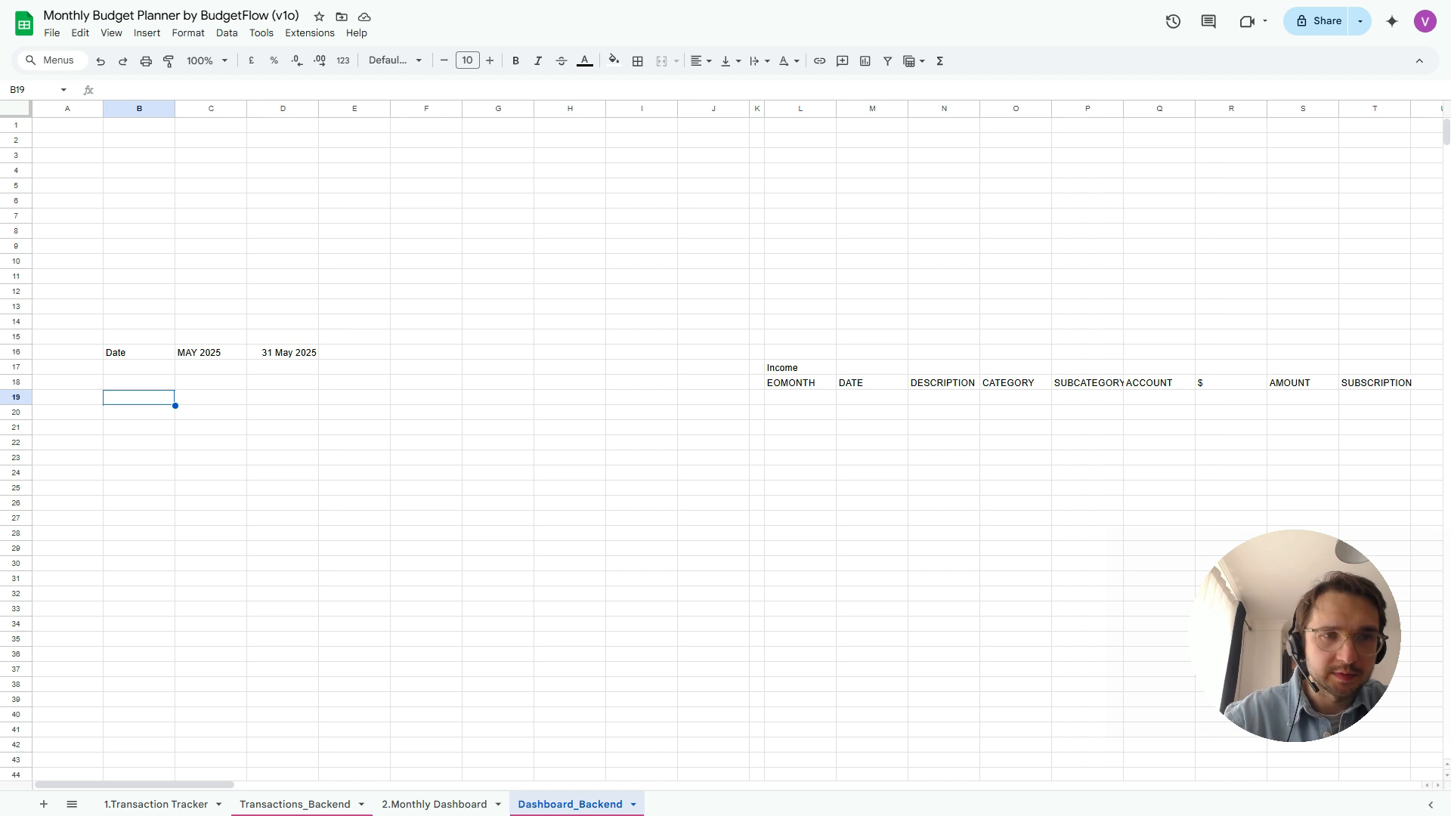
type("=filter")
key("Tab")
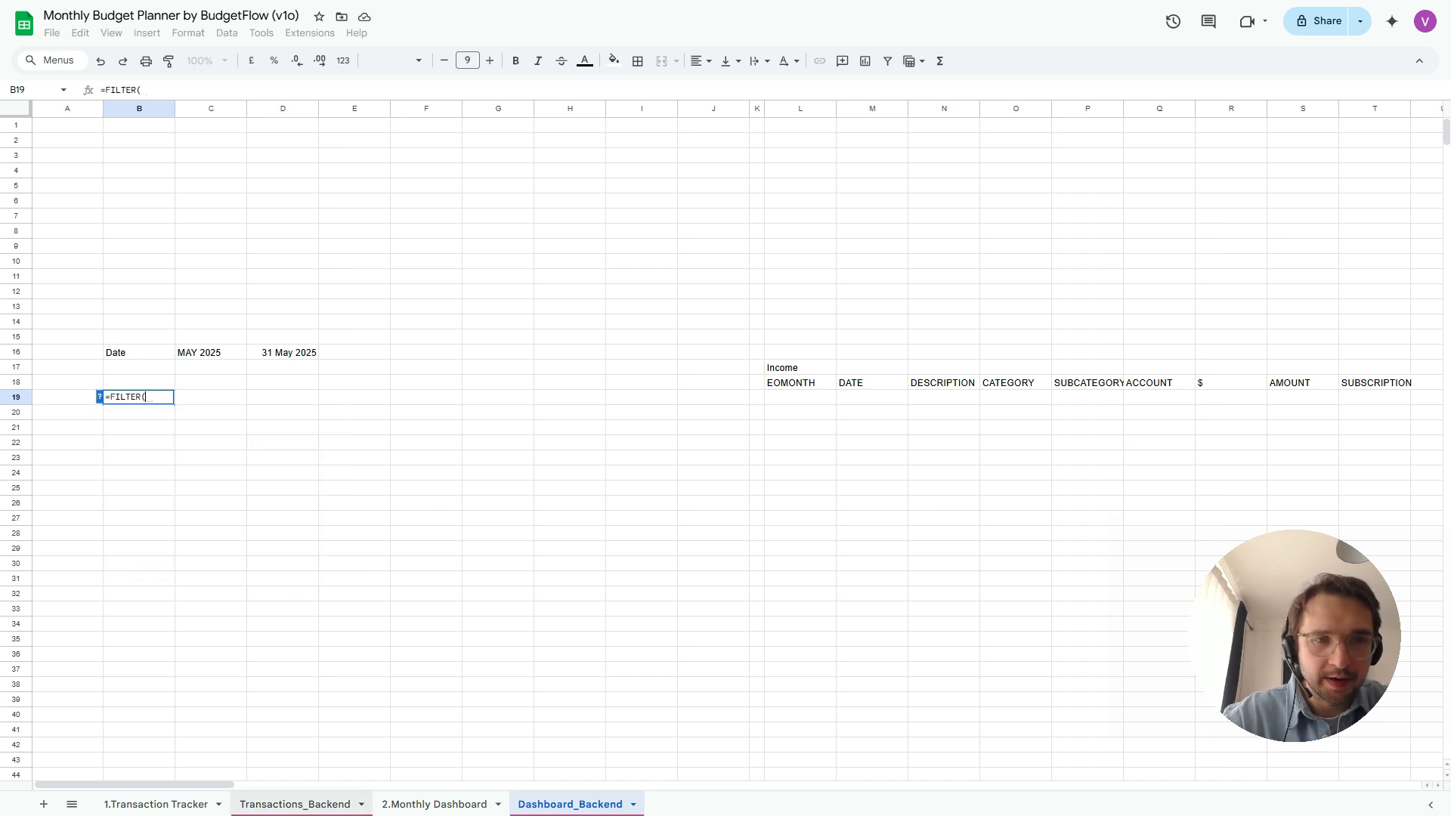
left_click(295, 805)
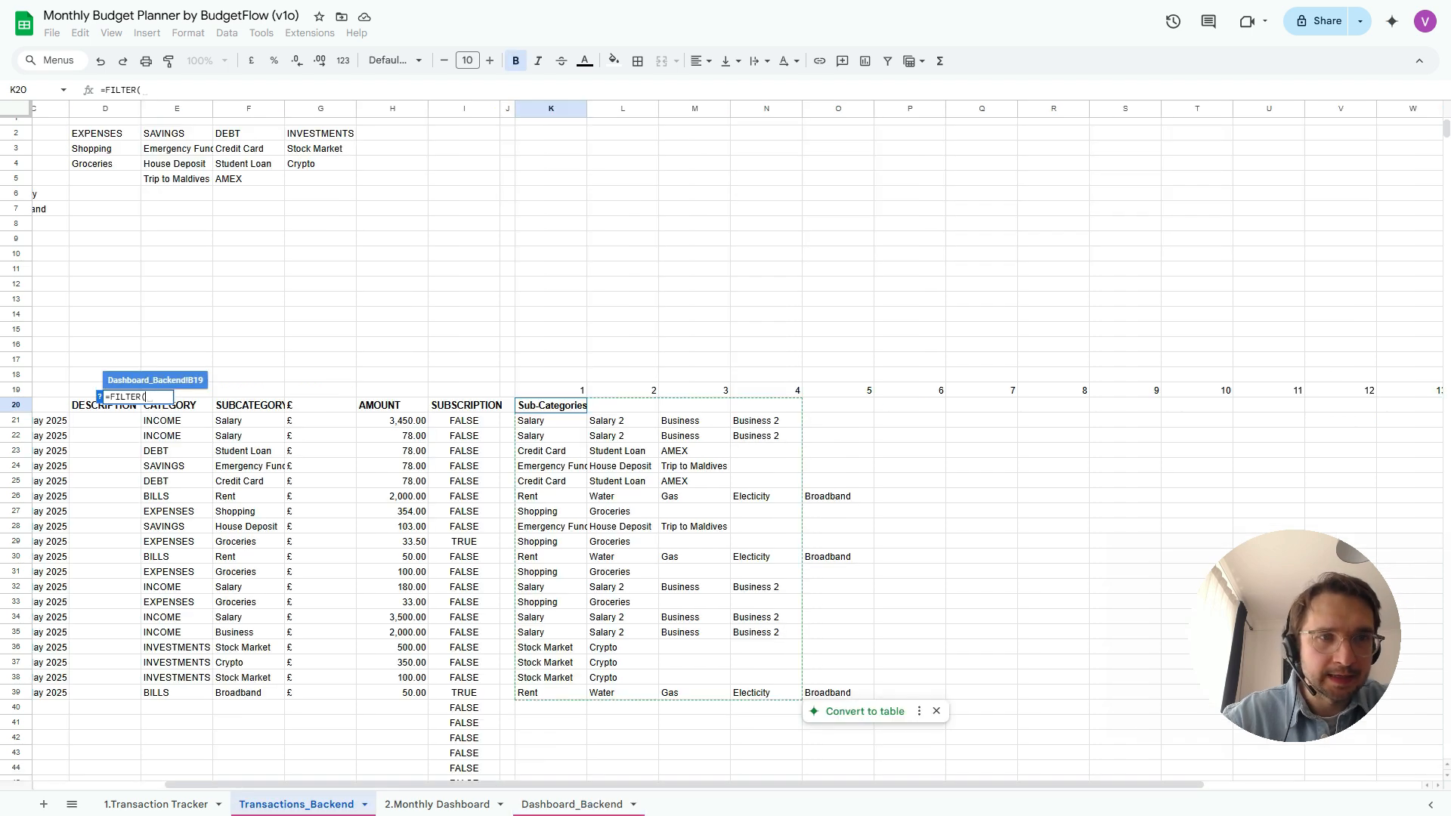
scroll(725, 438, "left", 3)
left_click_drag(140, 420, 642, 420)
key("BackSpace")
key("BackSpace")
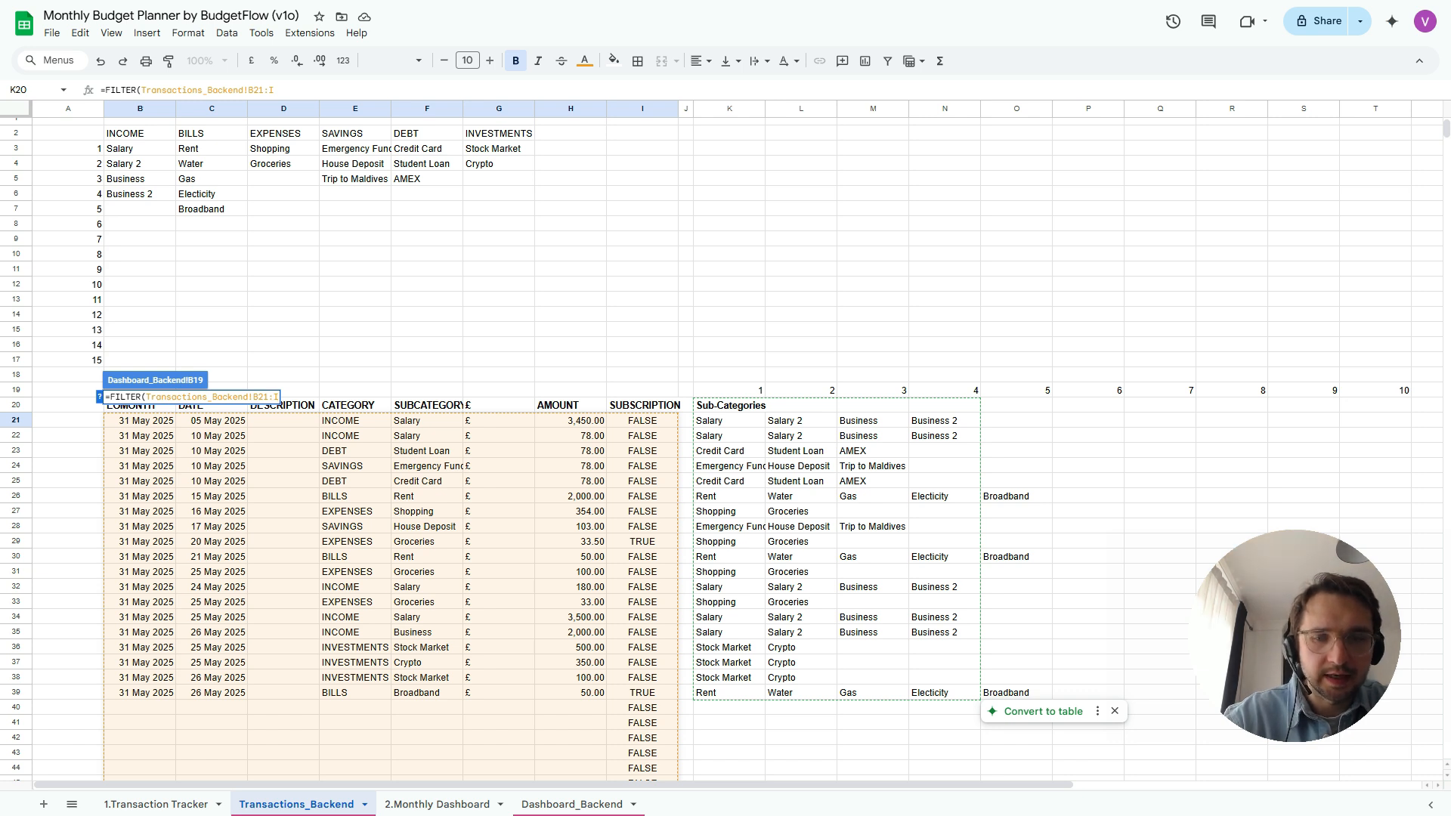
Complete the FILTER formula with the condition Transactions_Backend!B21:B=D16, referencing the month-end date on Dashboard_Backend
type(",")
left_click(140, 421)
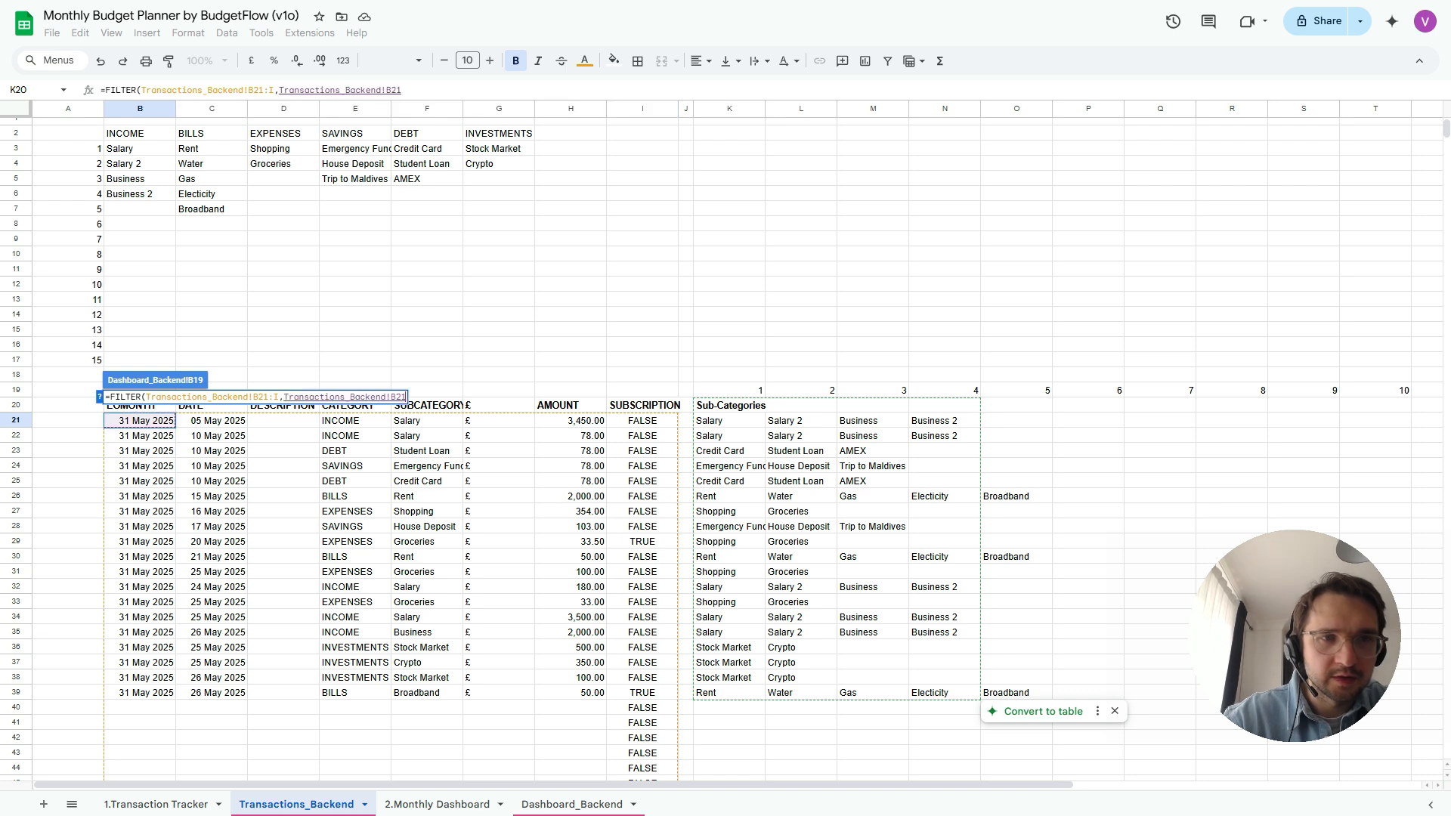
type(":B")
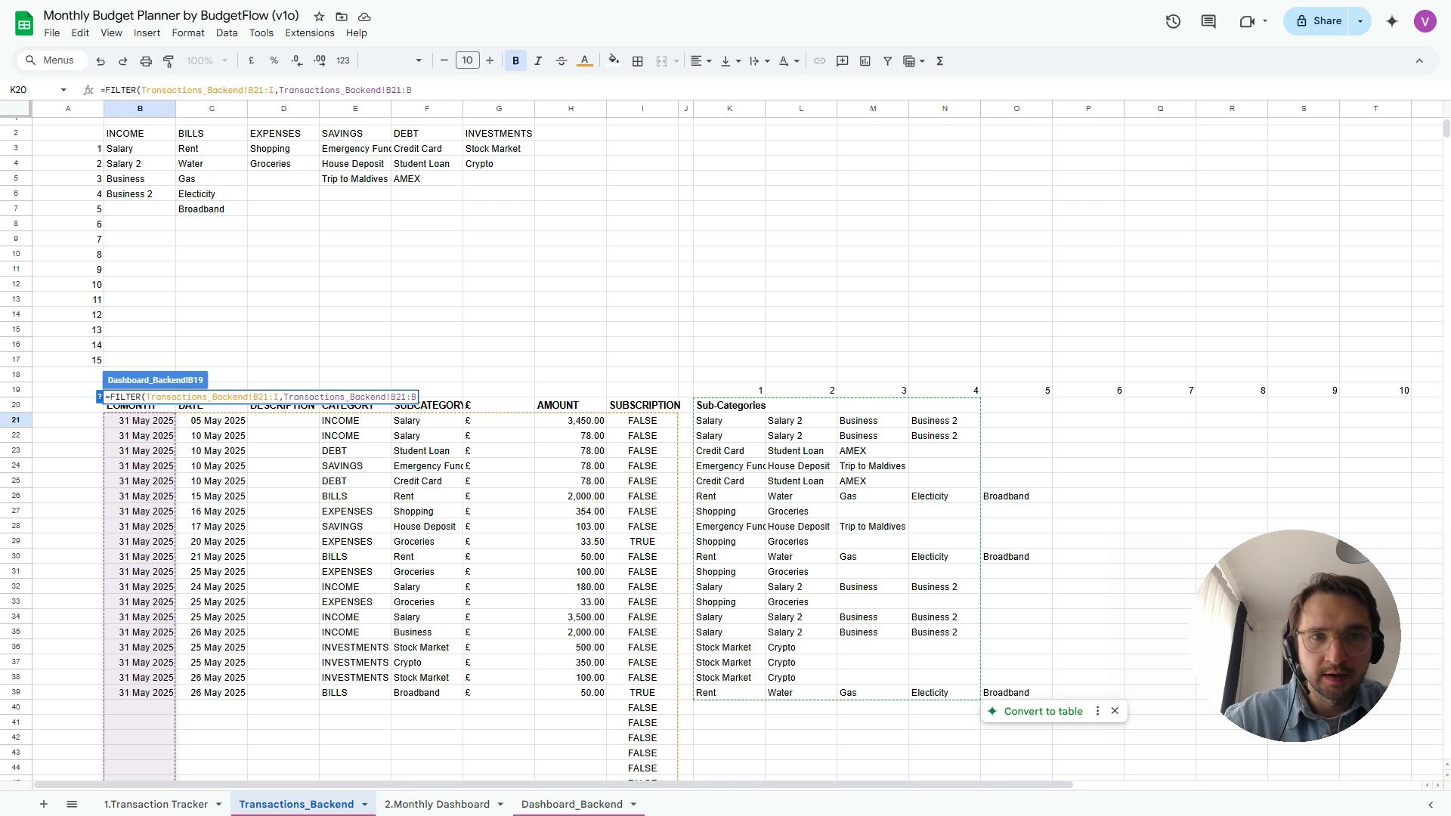
type("=")
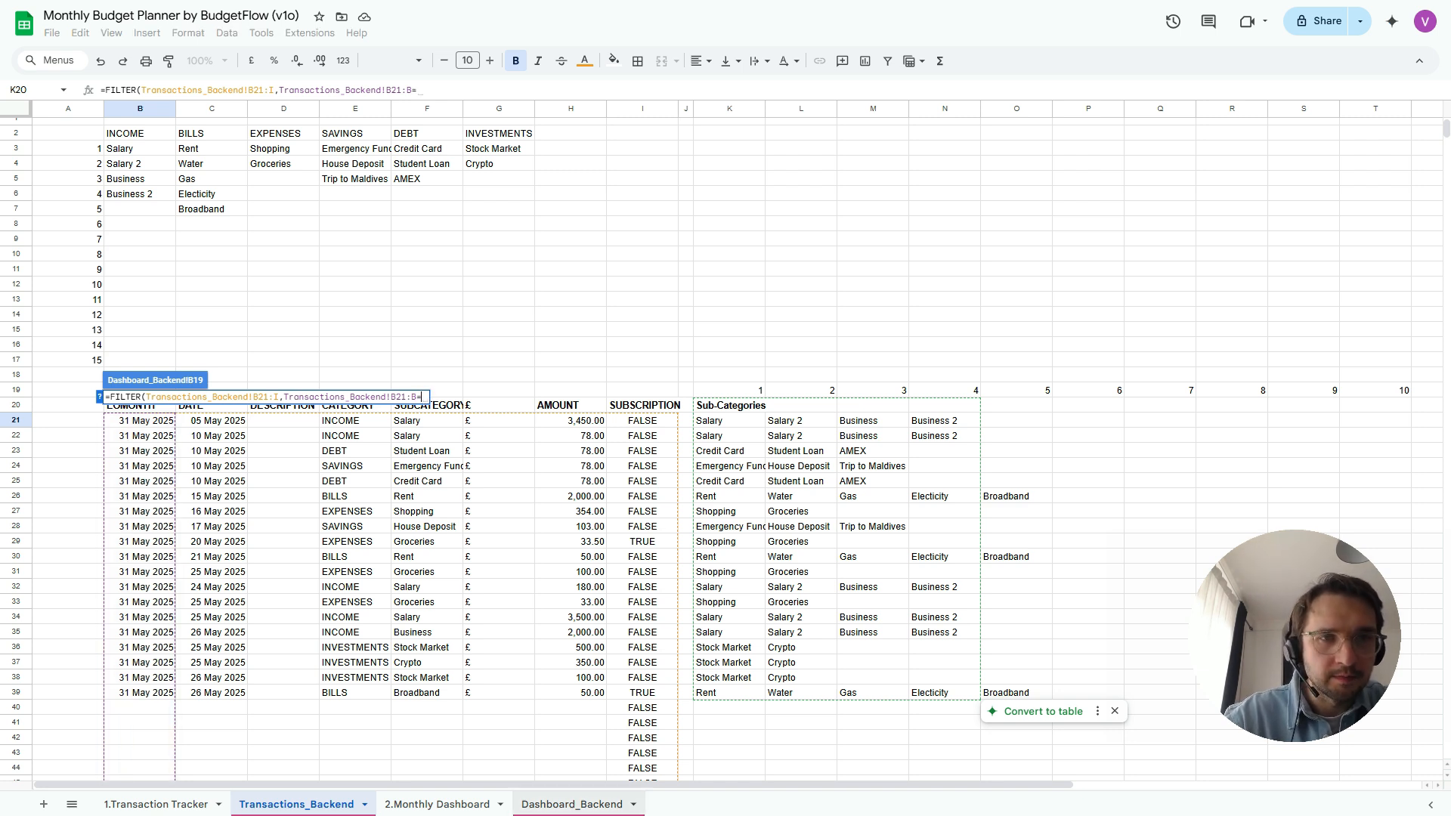
left_click(572, 804)
left_click(283, 353)
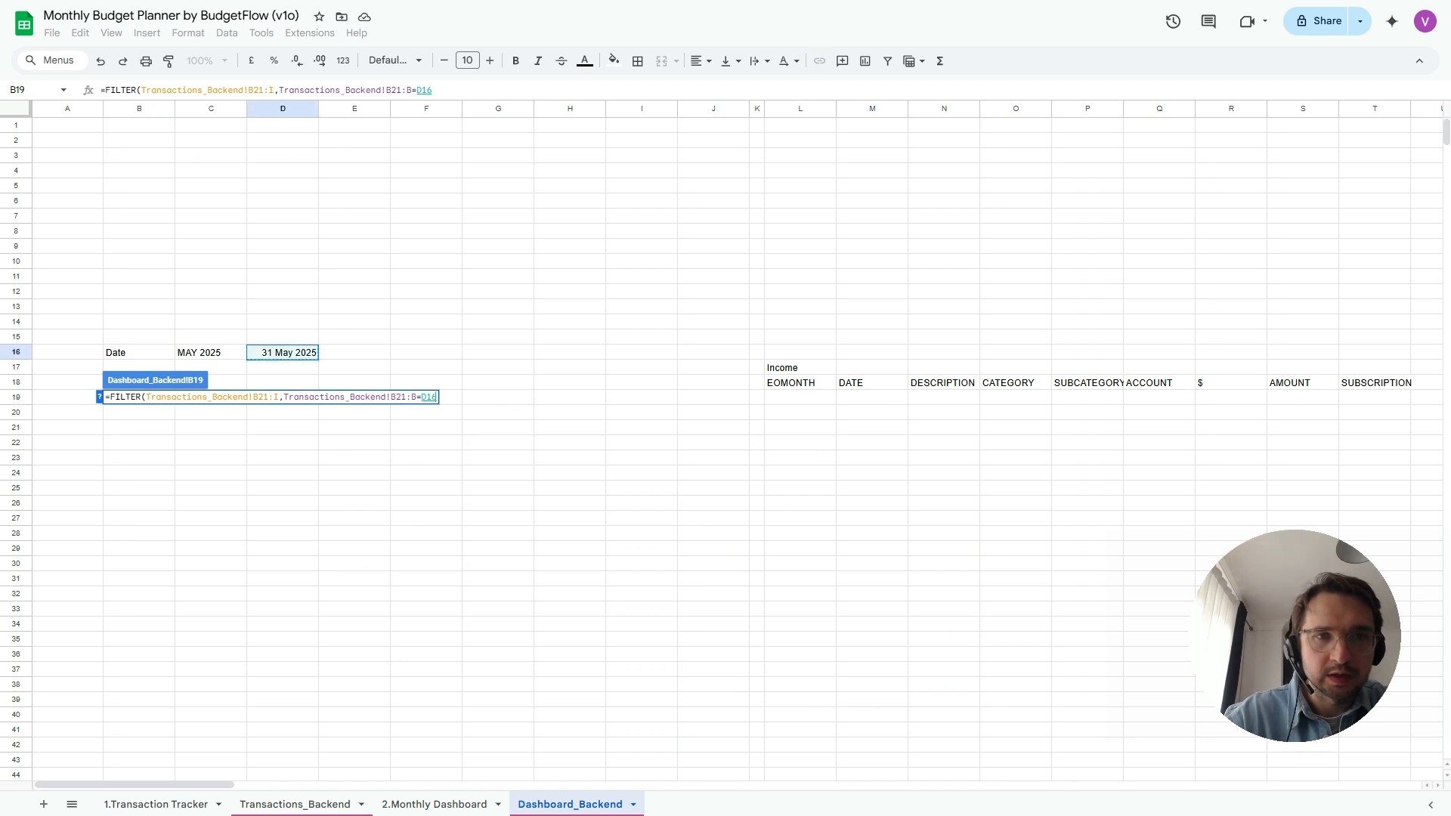
type(")")
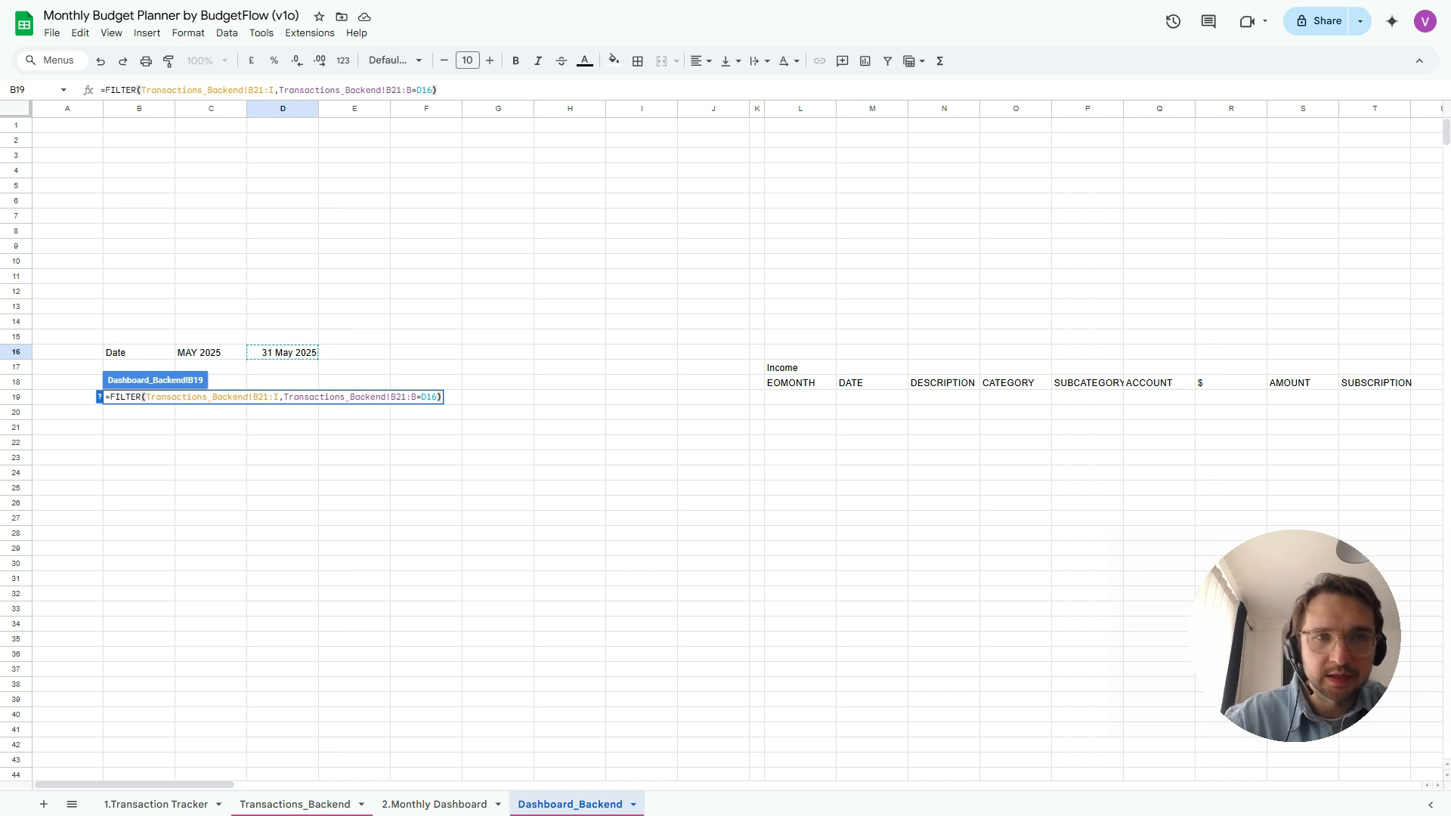
key("Return")
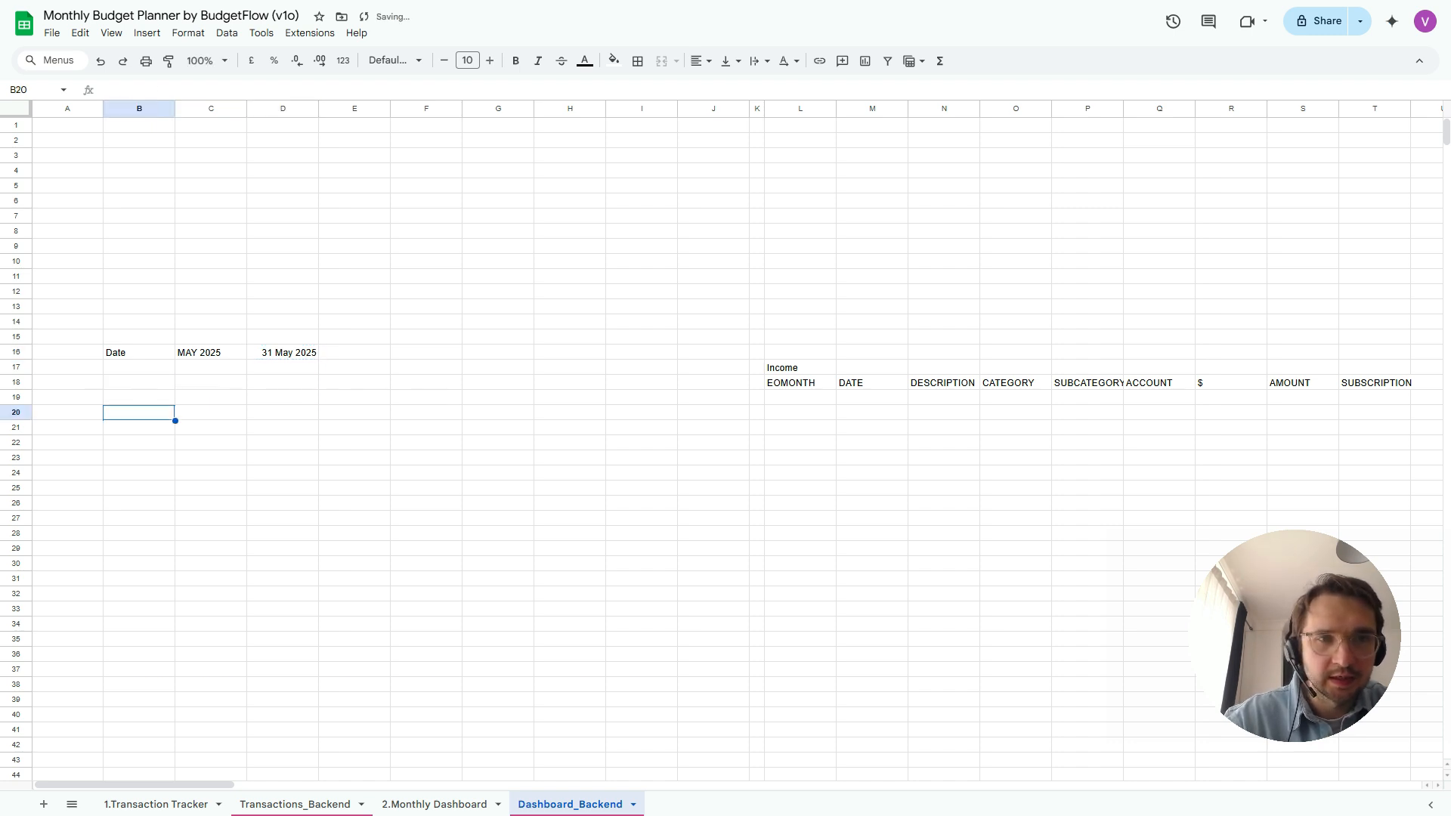
Copy the headers in B20:I20 of Transactions_Backend to the row starting at B18 of Dashboard_Backend using paste special
key("Right")
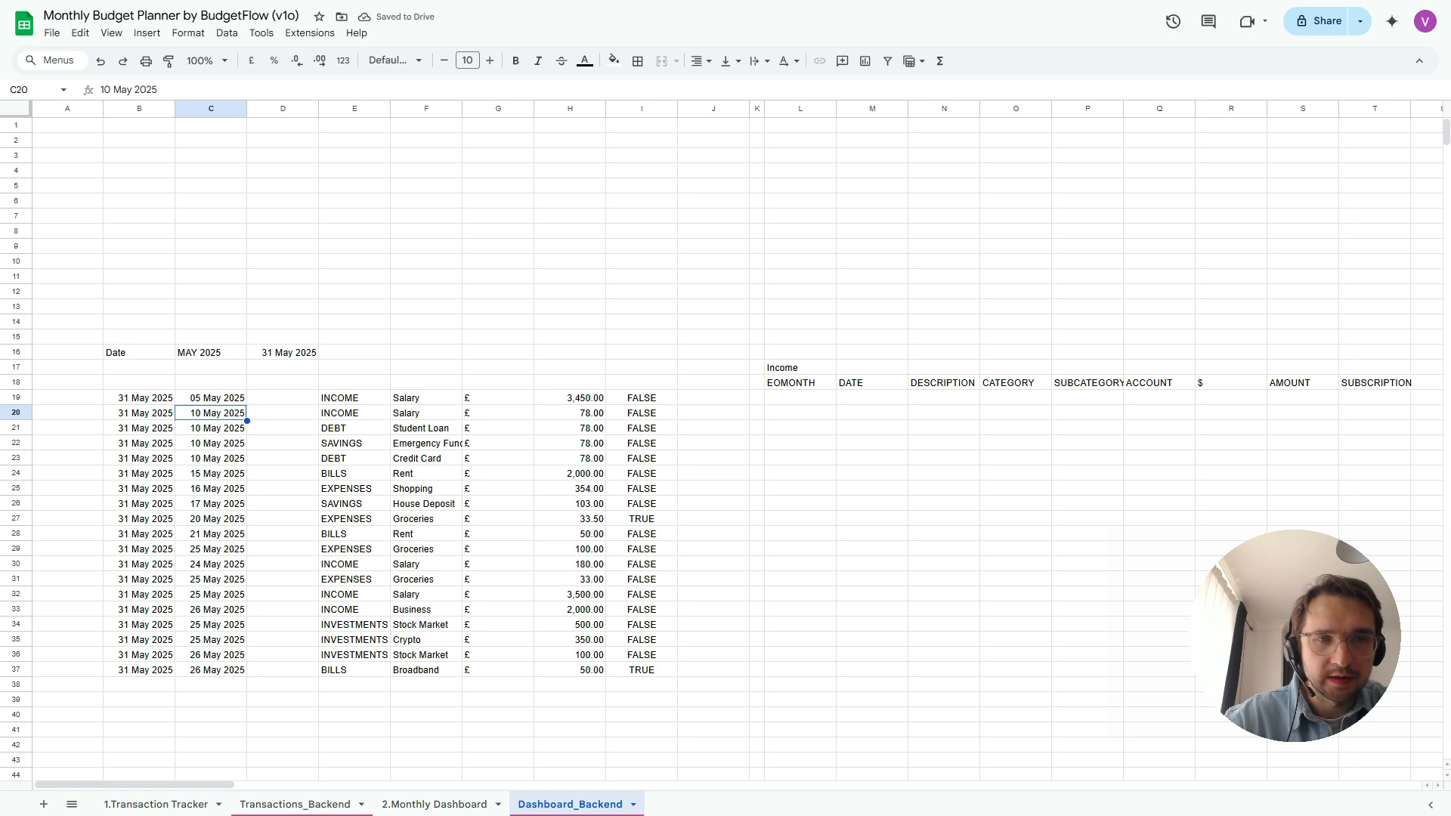
key("Up")
key("Up")
key("Left")
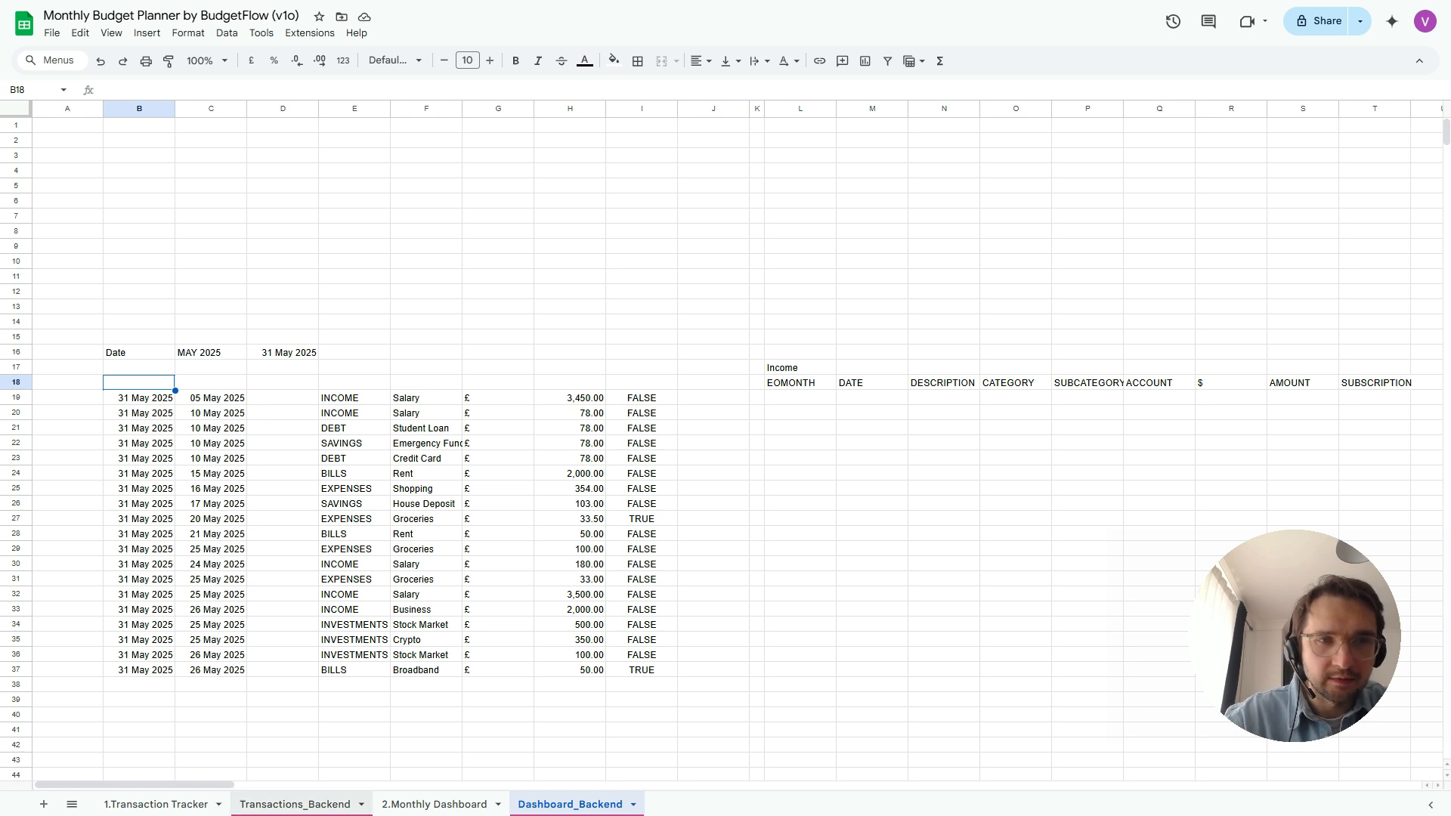
left_click(294, 803)
left_click(139, 405)
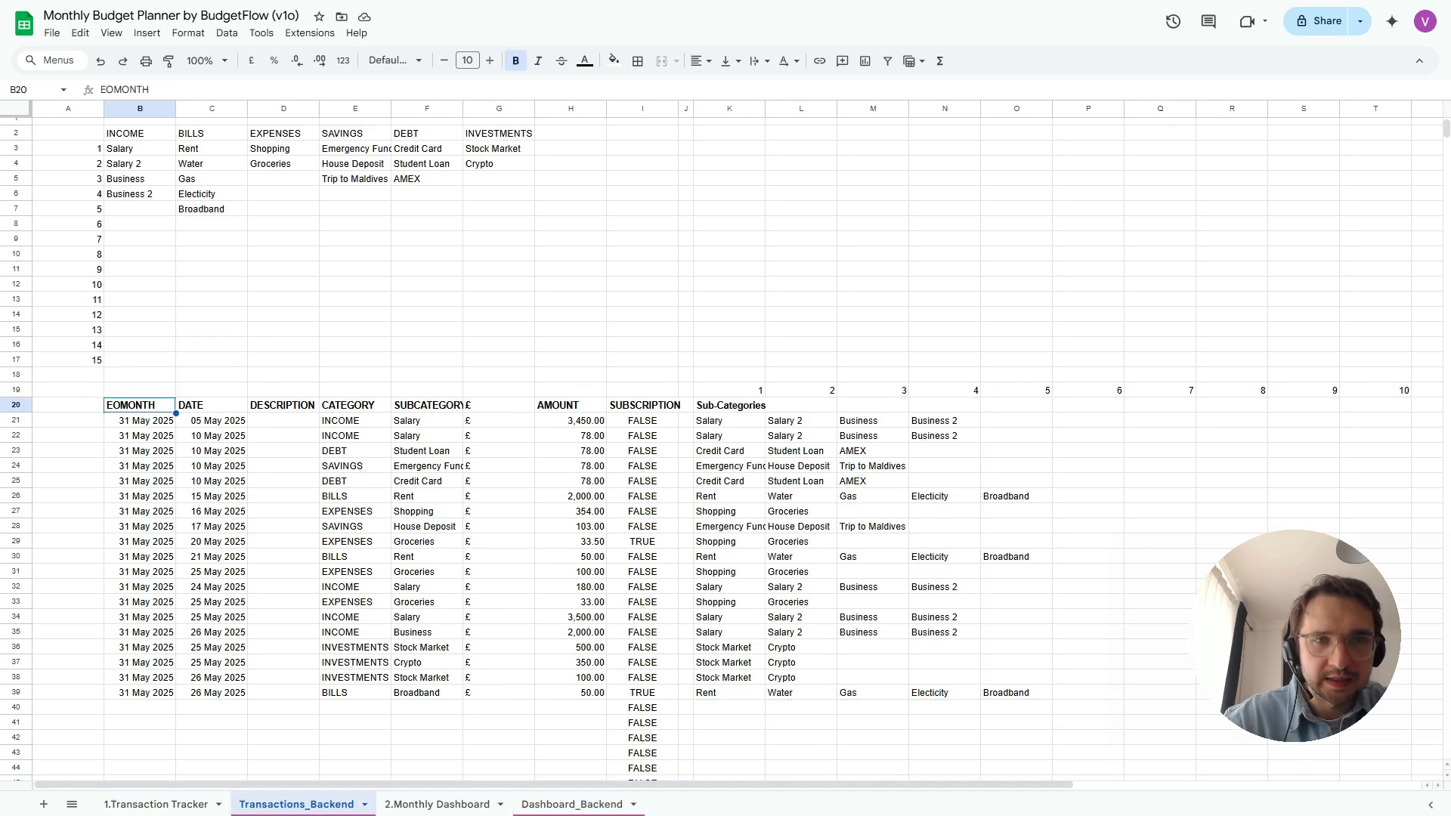
key("shift+Right")
key("shift+Right")
key("shift+Right")
key("shift+Right")
key("shift+Right")
key("shift+Right")
key("shift+Right")
key("ctrl+c")
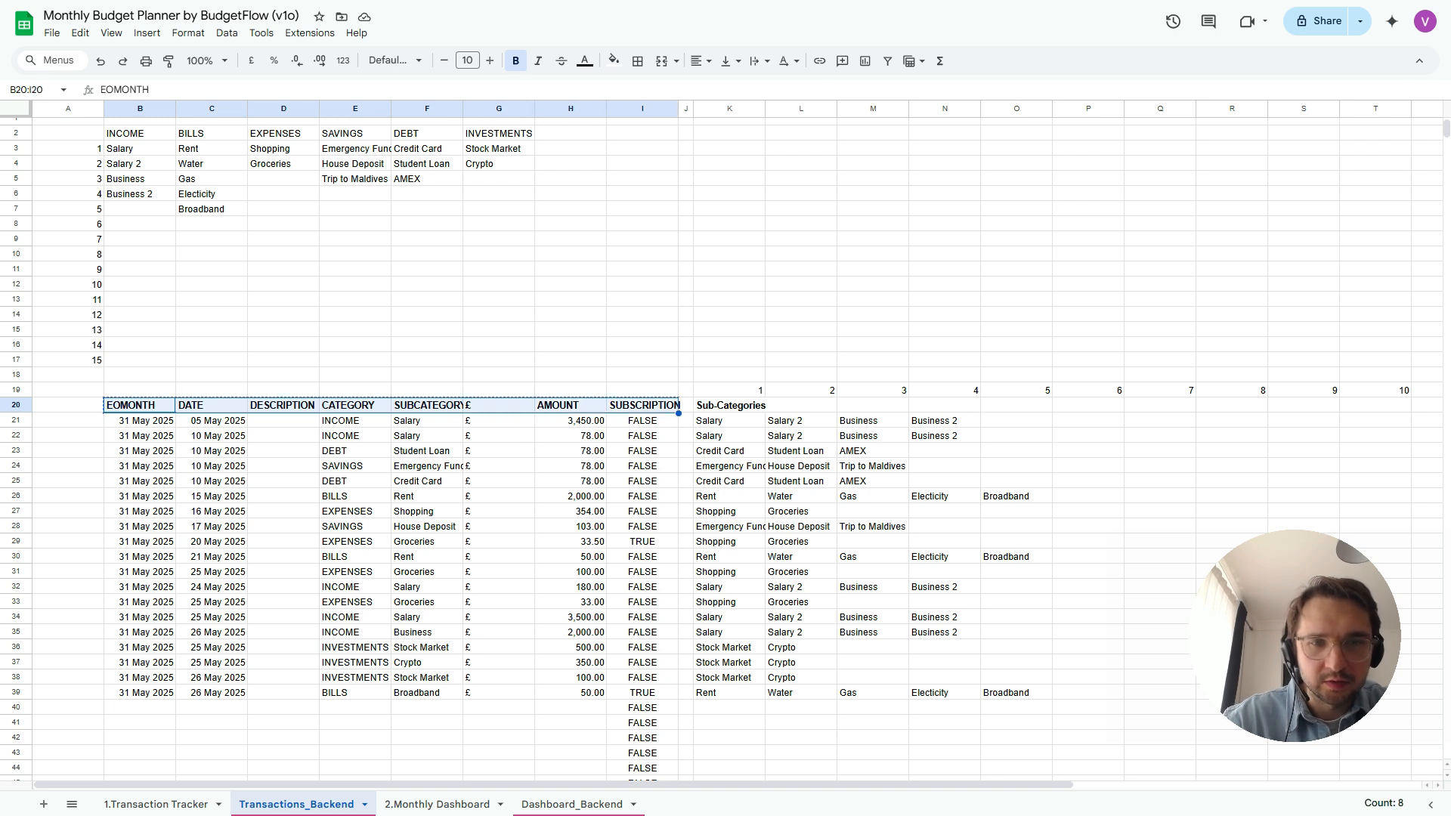
left_click(572, 804)
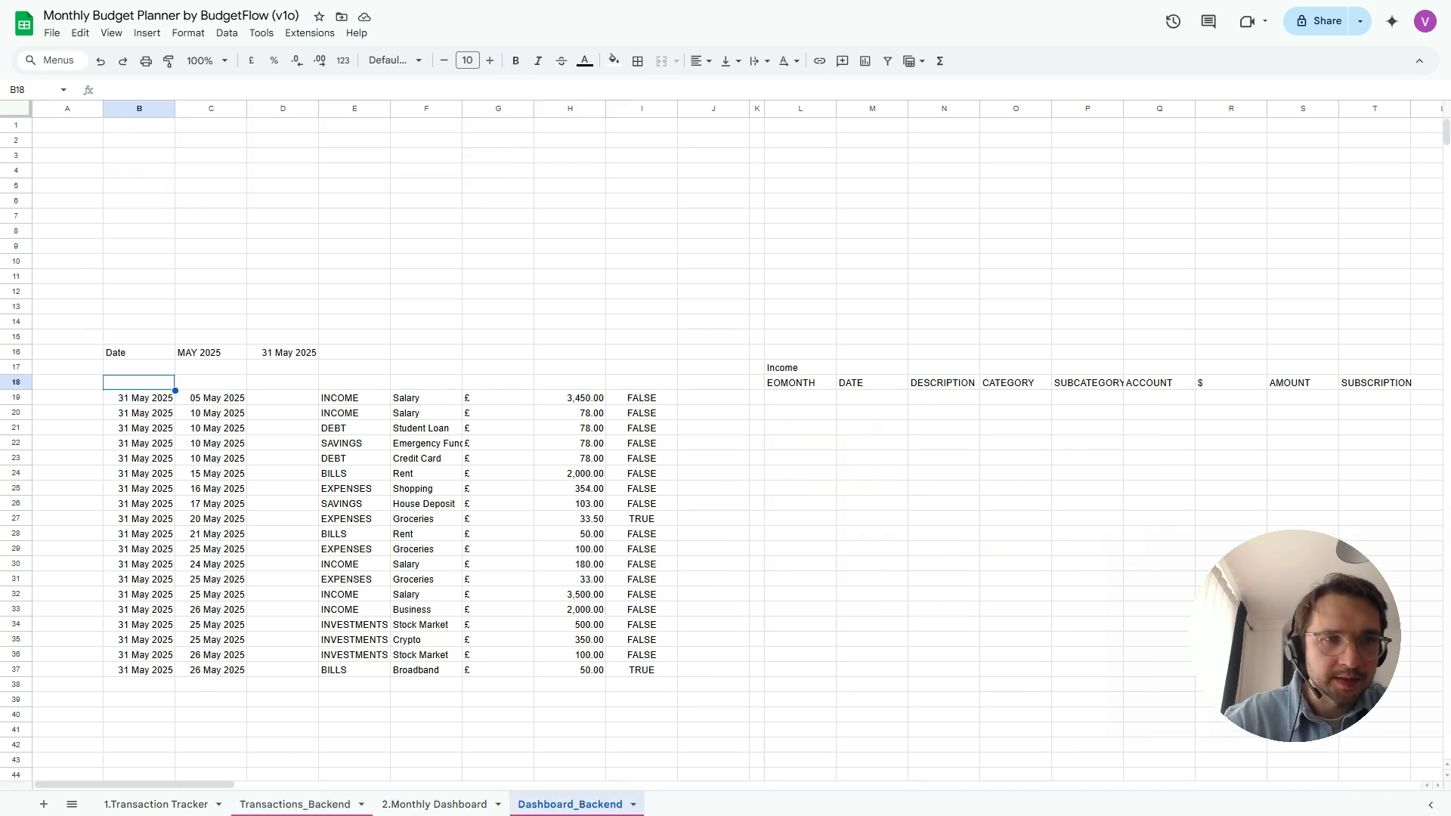
left_click(80, 32)
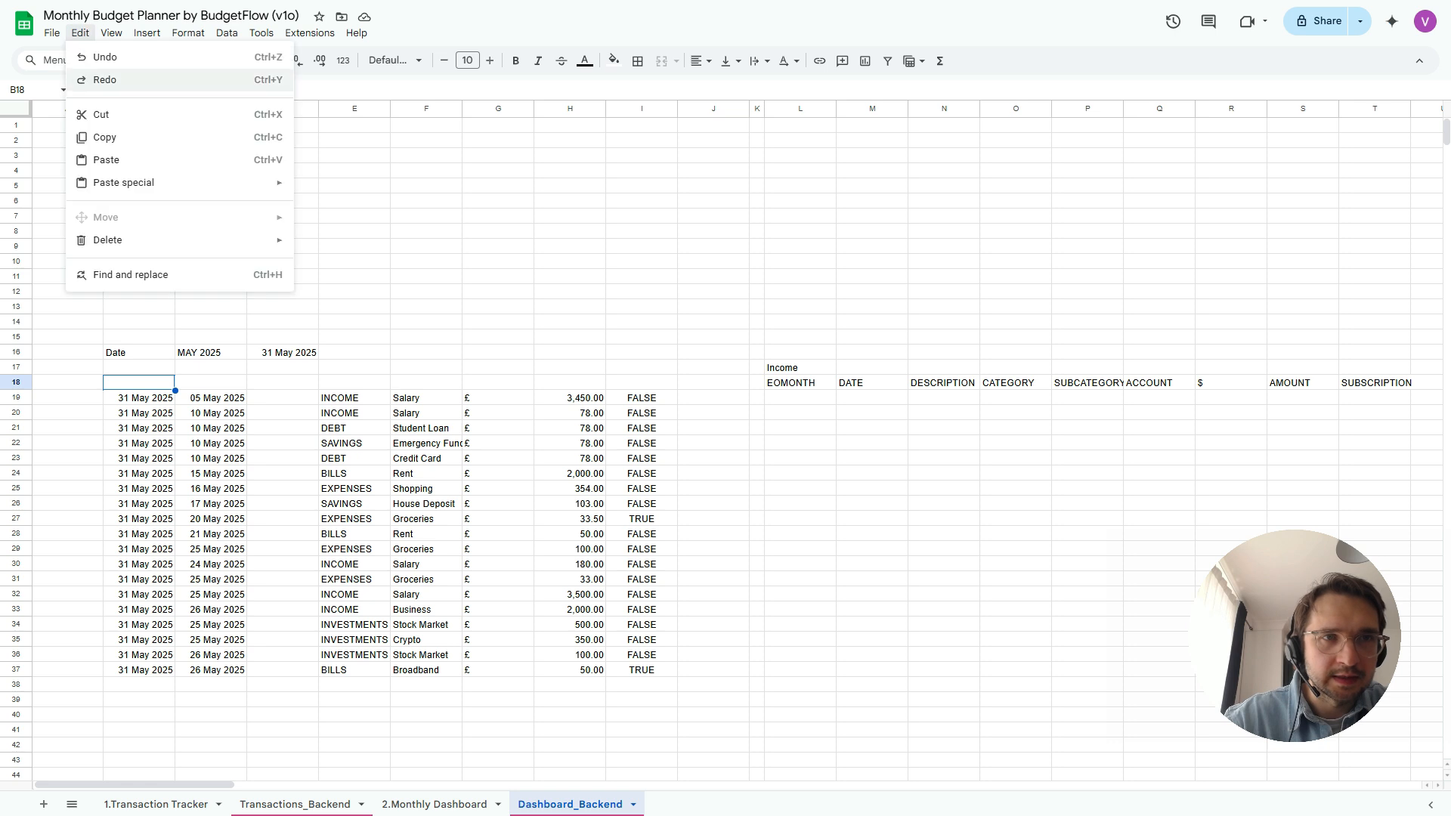
mouse_move(151, 182)
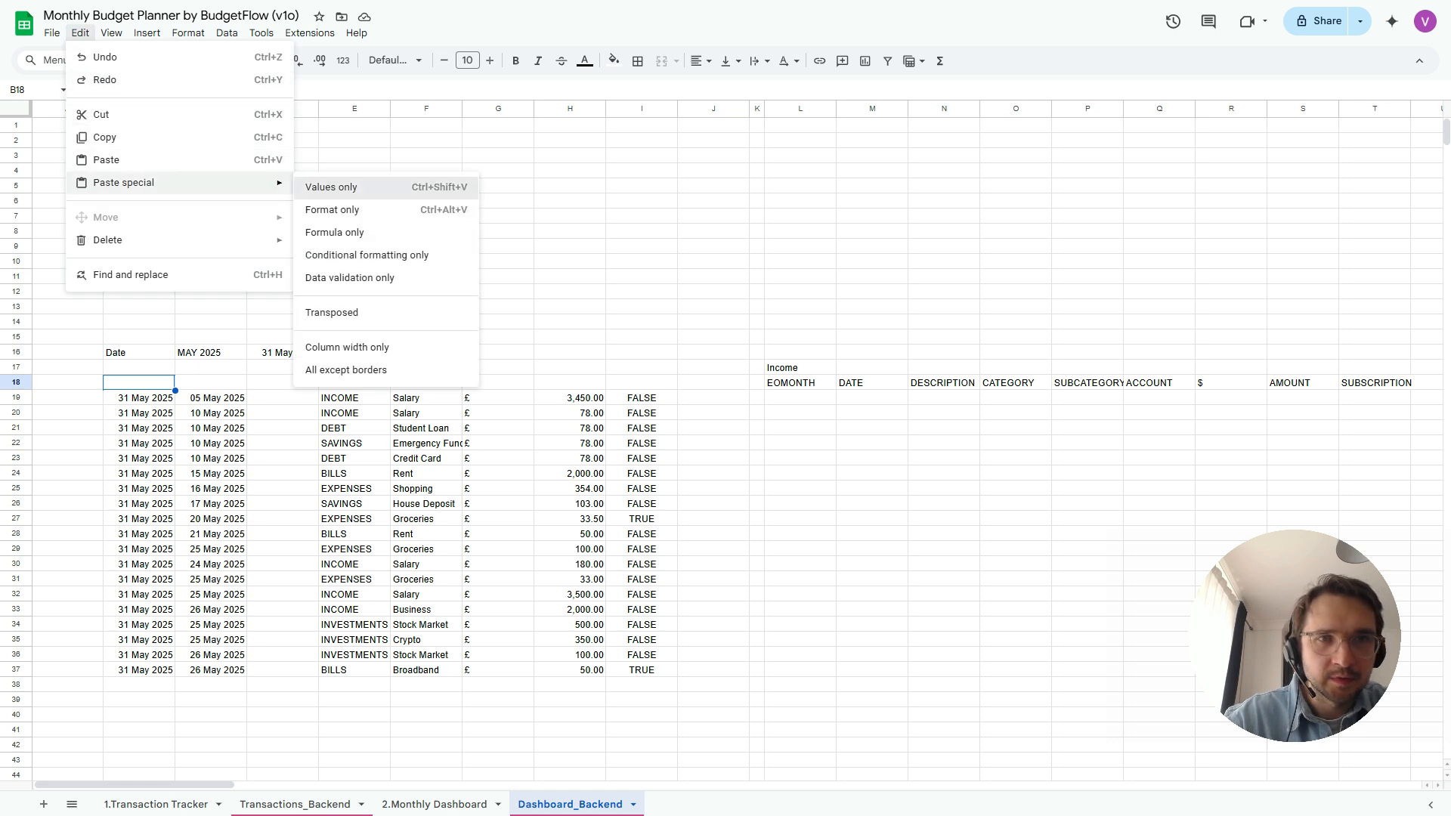
Paste the copied header labels as values only into B18:I18 and make them bold
left_click(331, 187)
key("ctrl+b")
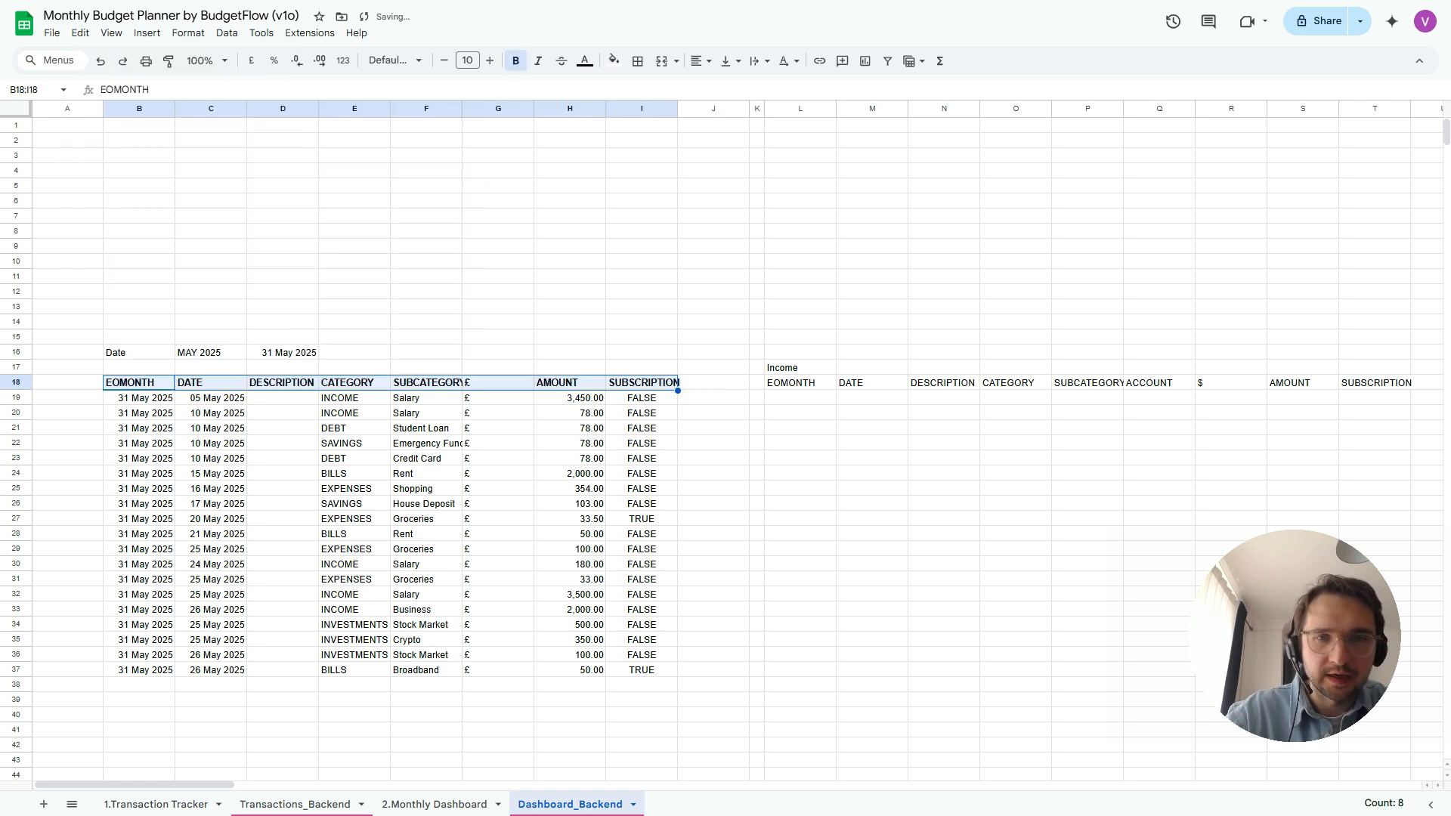
left_click(756, 201)
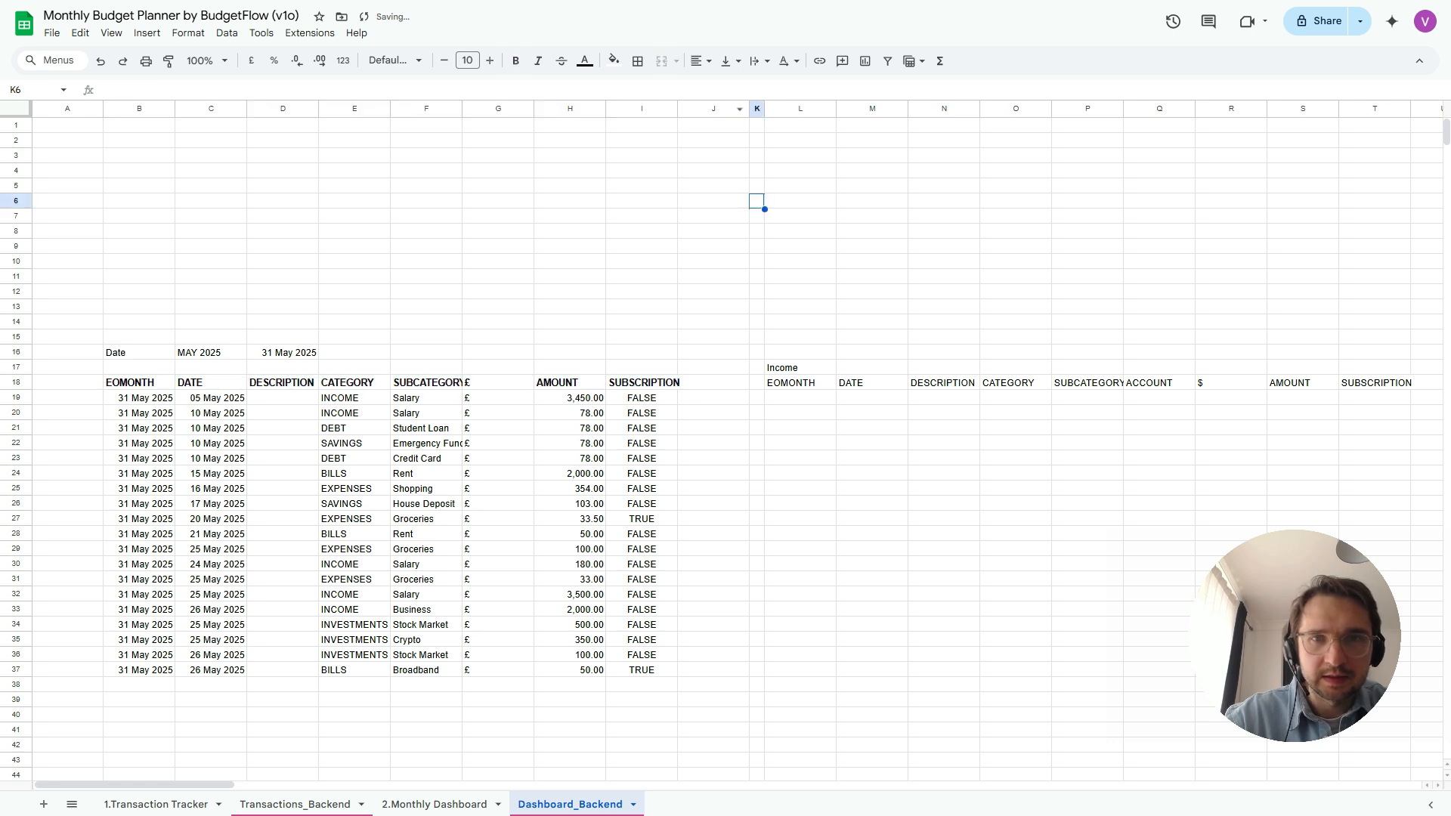
Delete the empty column J between the filtered transactions and the narrow spacer column
left_click(714, 108)
right_click(716, 108)
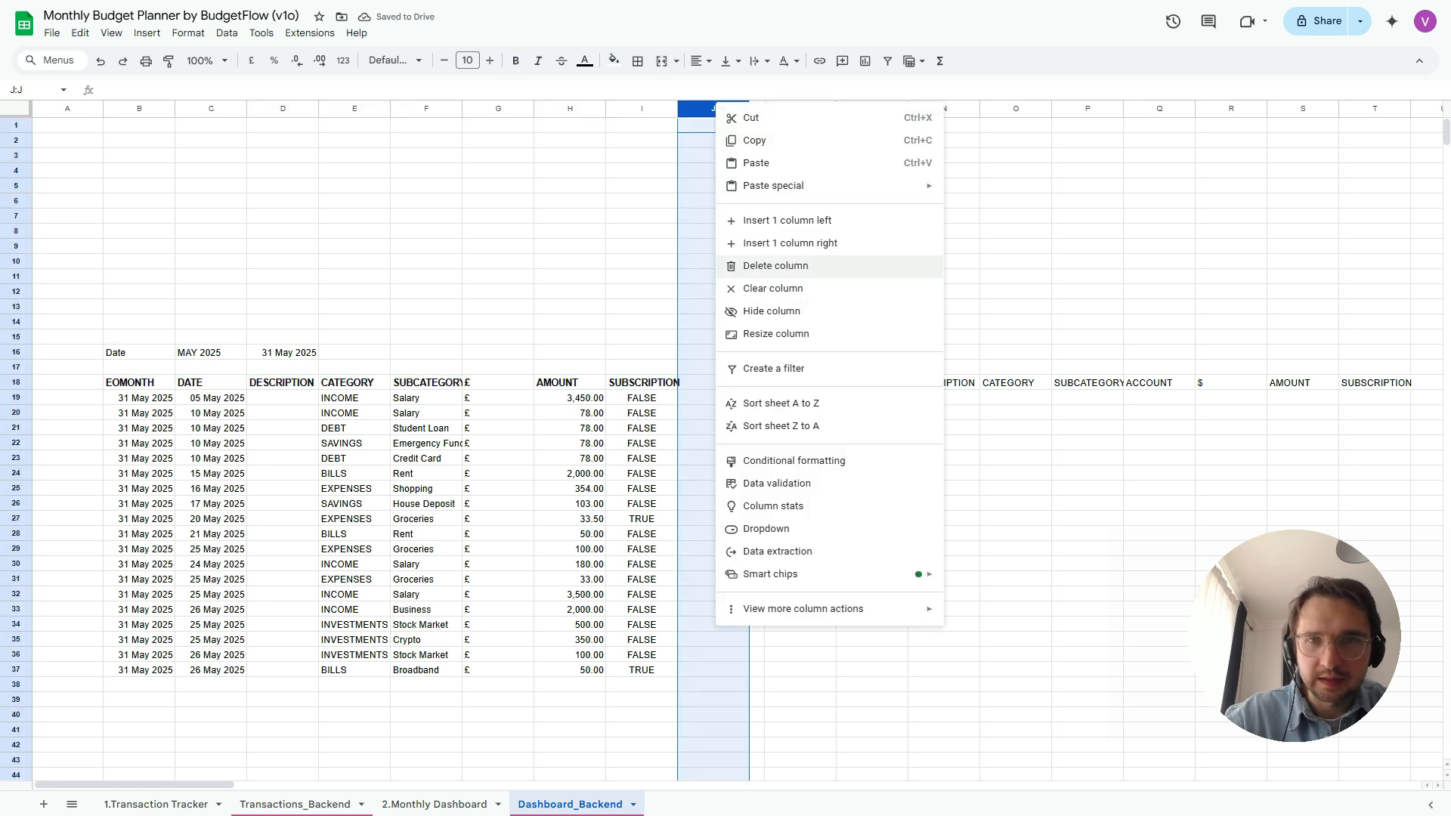
left_click(778, 266)
Examine the filtered transaction rows beneath the new headers, starting from the EOMONTH column
left_click(354, 398)
left_click(211, 399)
left_click(139, 398)
key("Down")
key("Down")
key("Down")
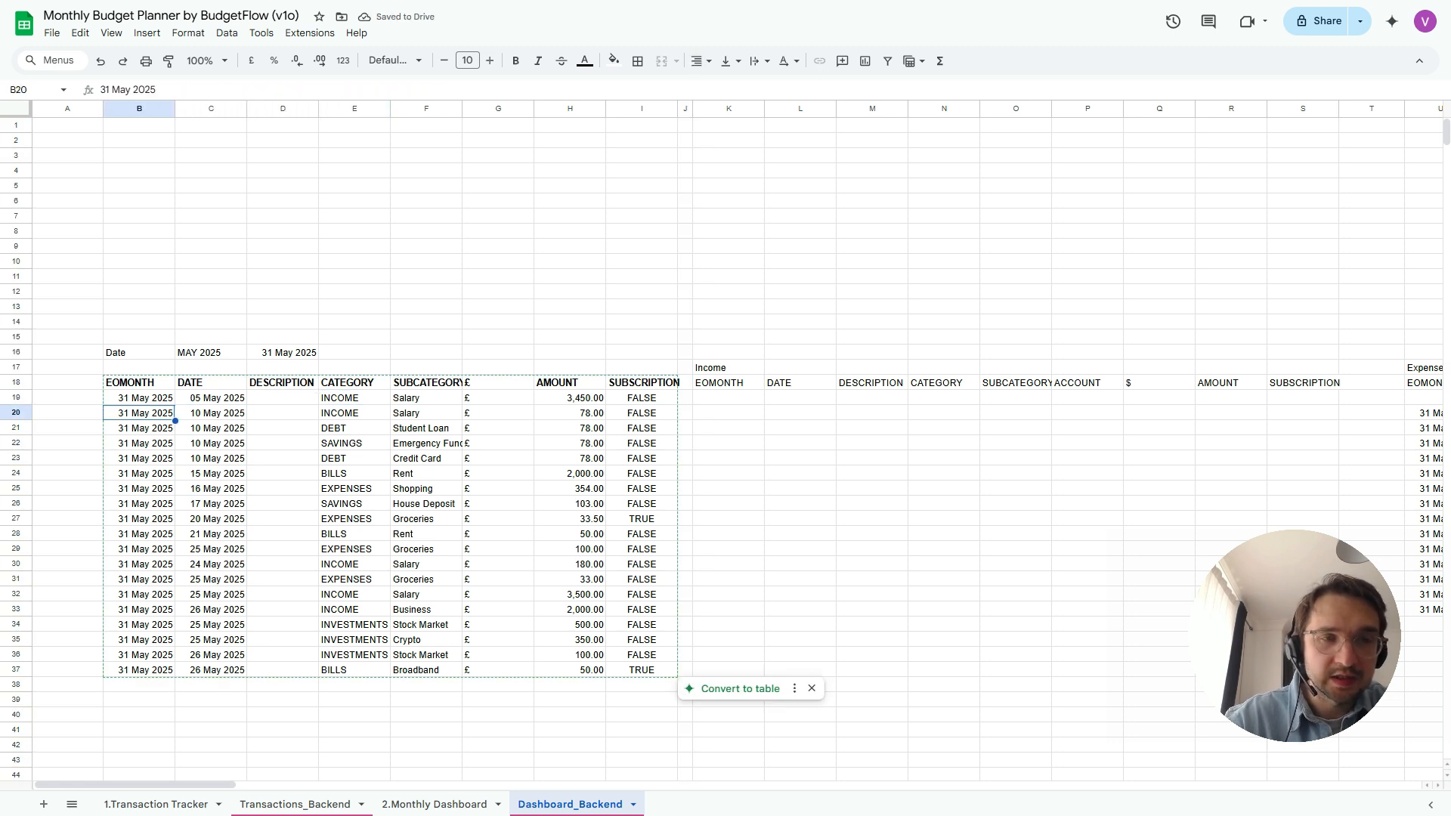
key("Up")
key("Up")
key("Up")
key("Down")
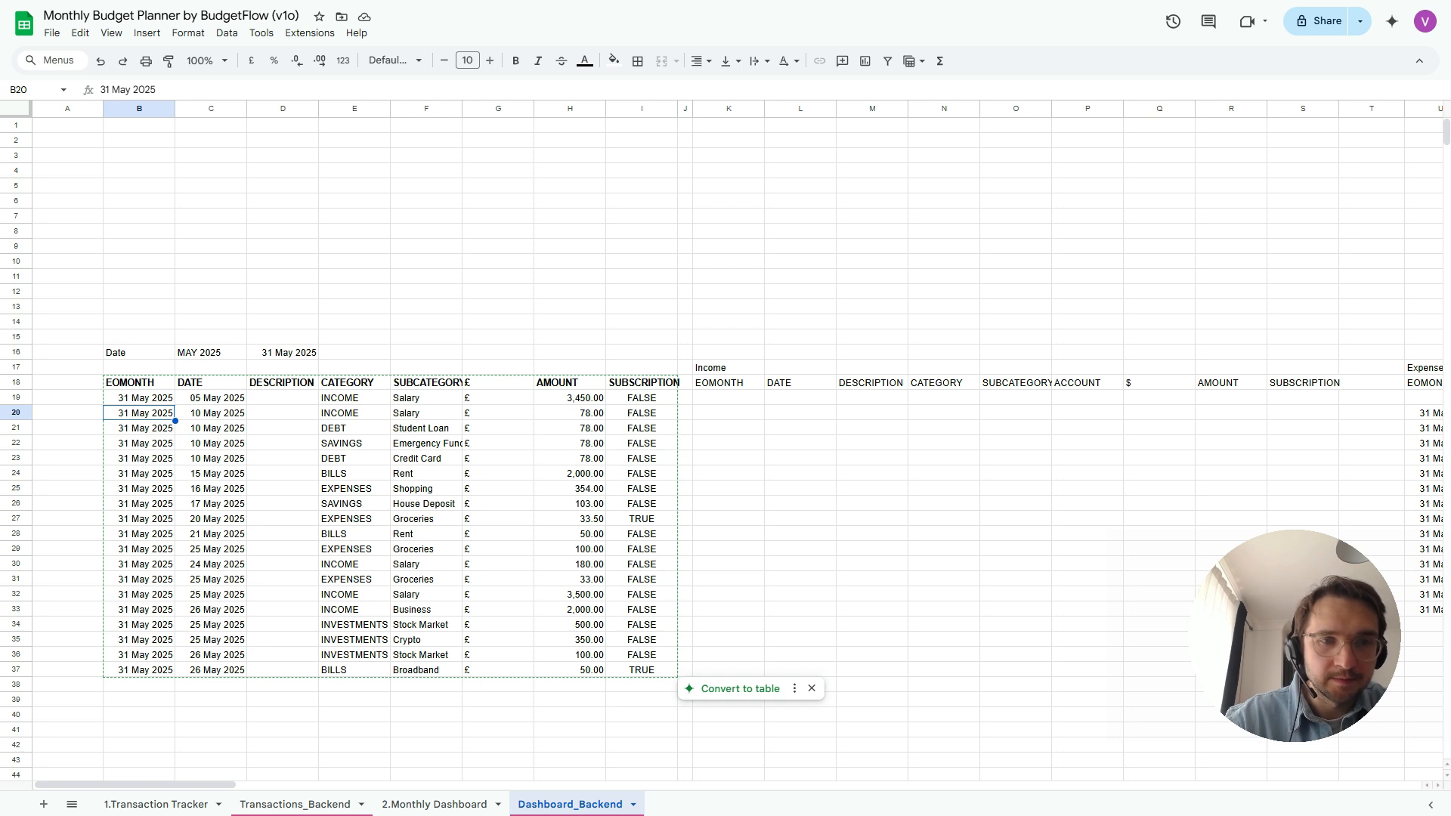
Set the Broadband bill's date in B23 of 1.Transaction Tracker to 01 Jun 2025 and check the filtered table in Dashboard_Backend
left_click(156, 803)
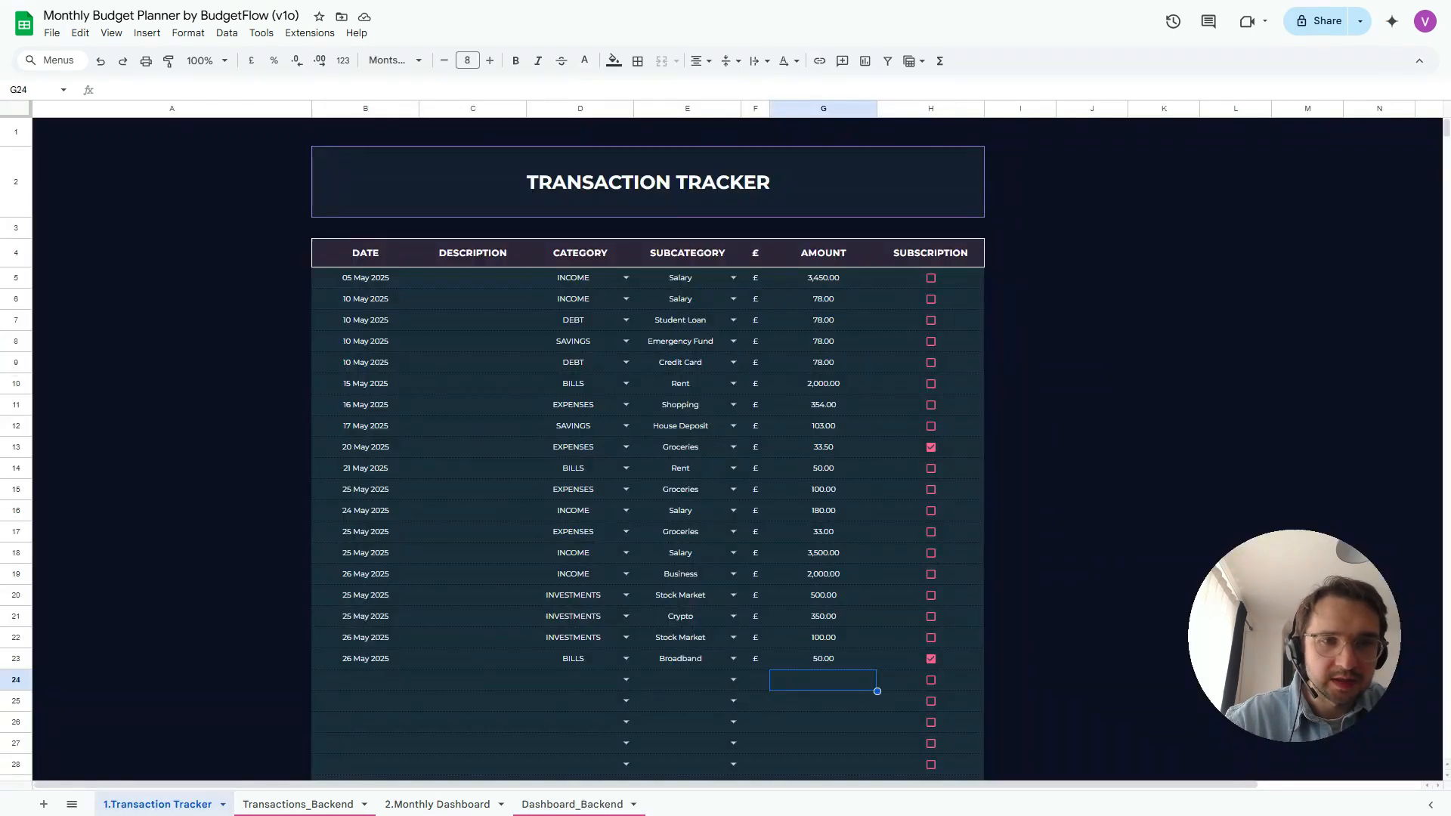
double_click(373, 582)
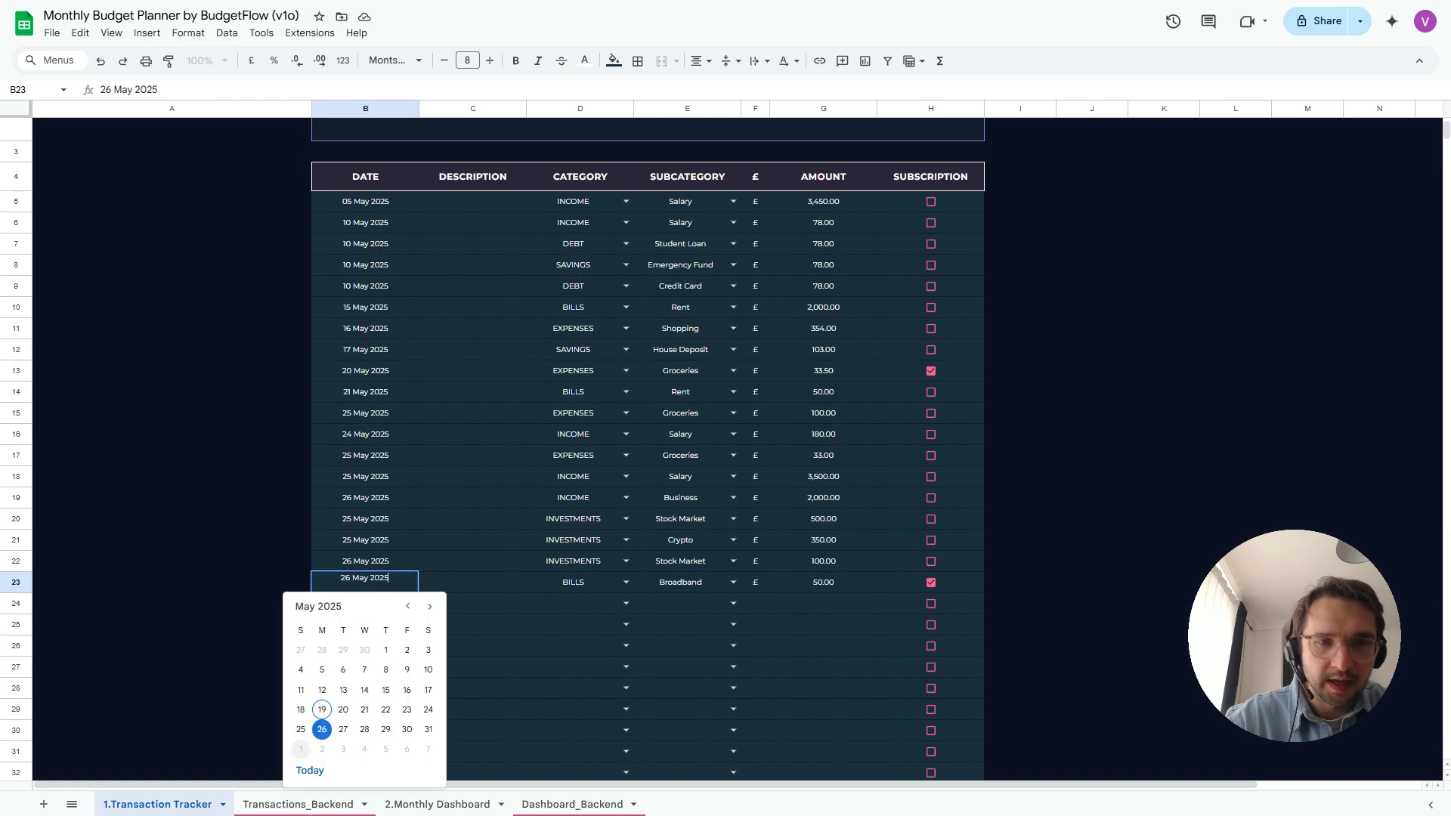
left_click(301, 749)
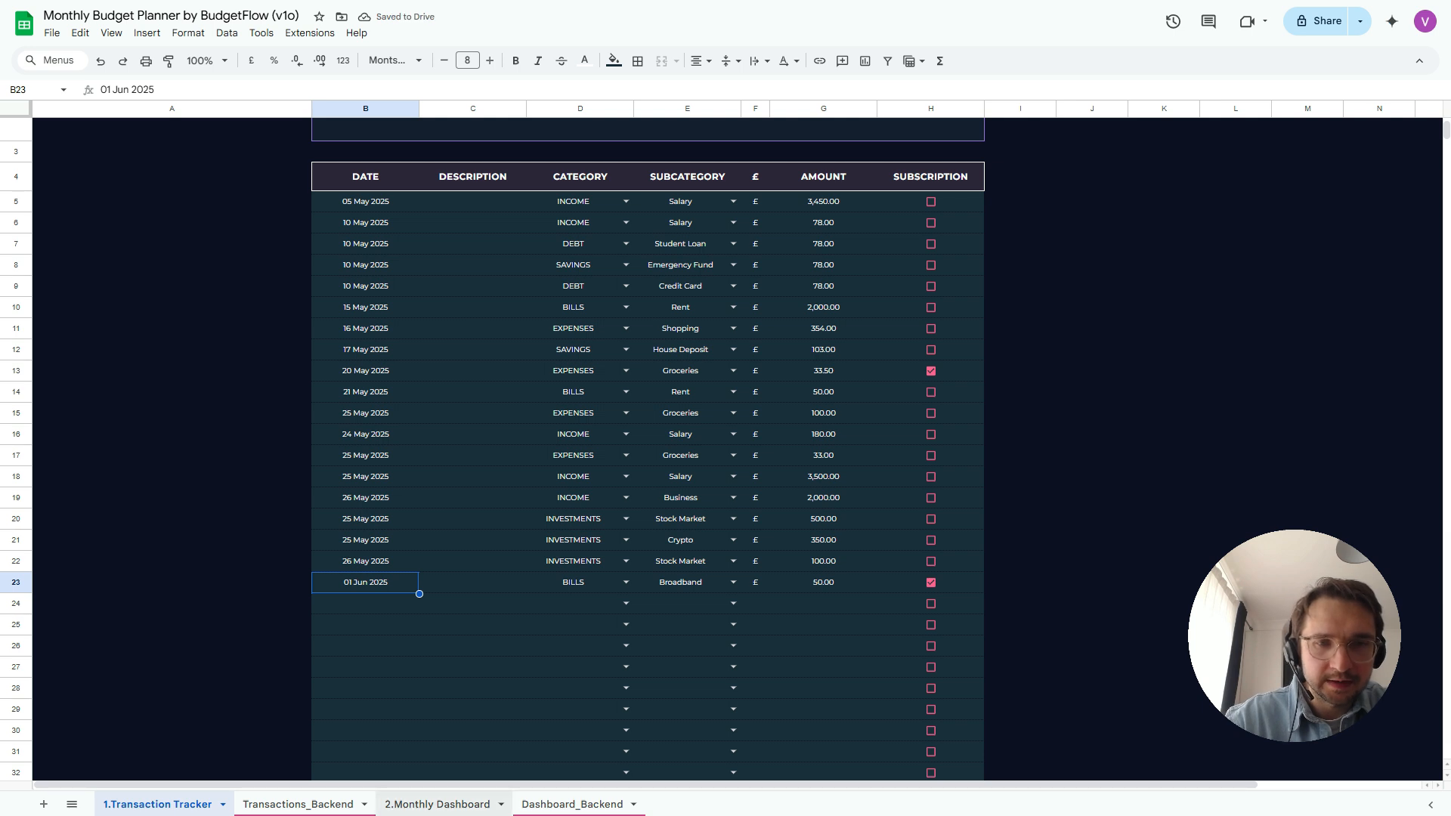
left_click(572, 804)
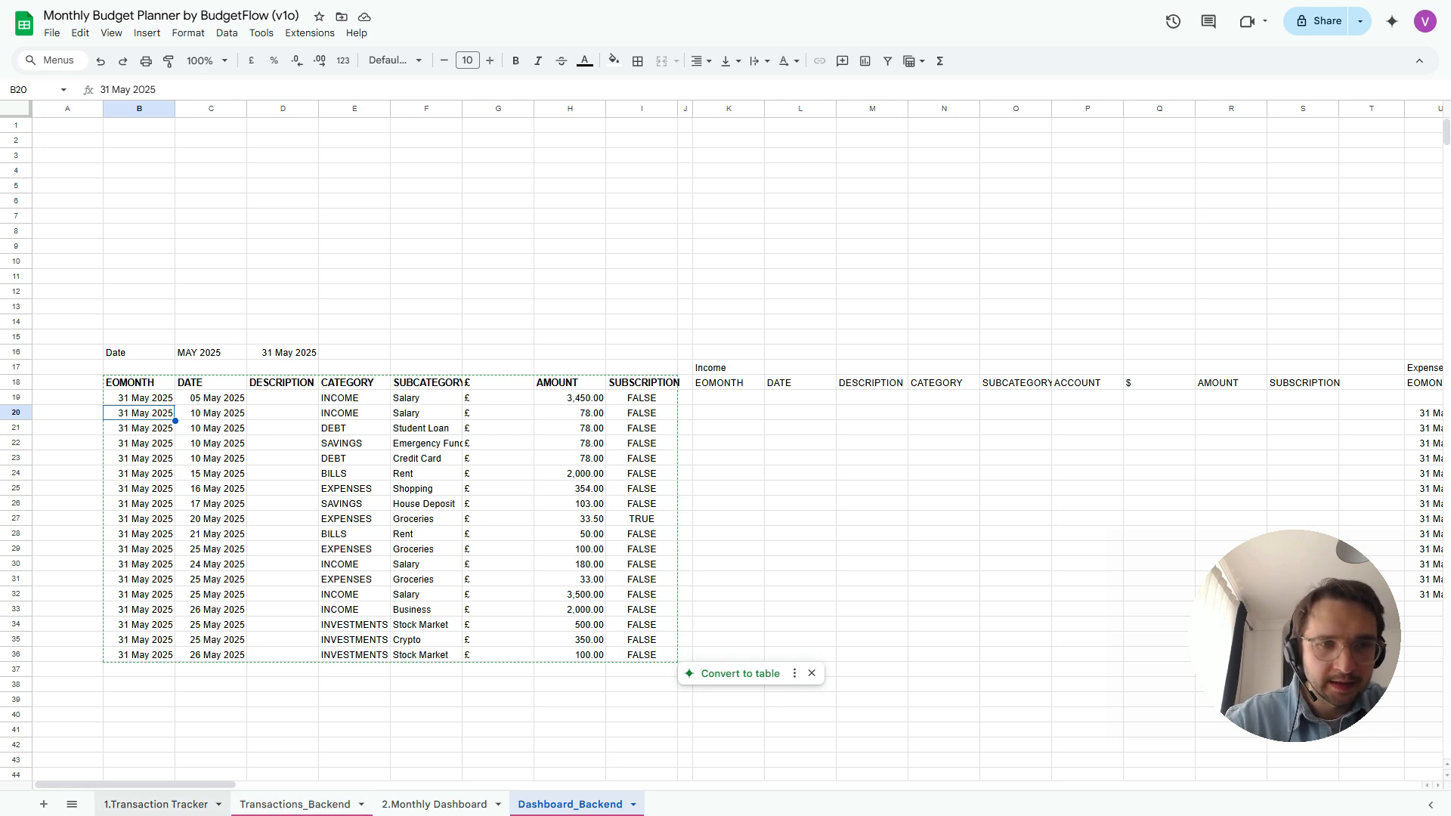
Restore the Broadband bill's date in 1.Transaction Tracker to 26 May 2025 from the row above and return to Dashboard_Backend
left_click(157, 804)
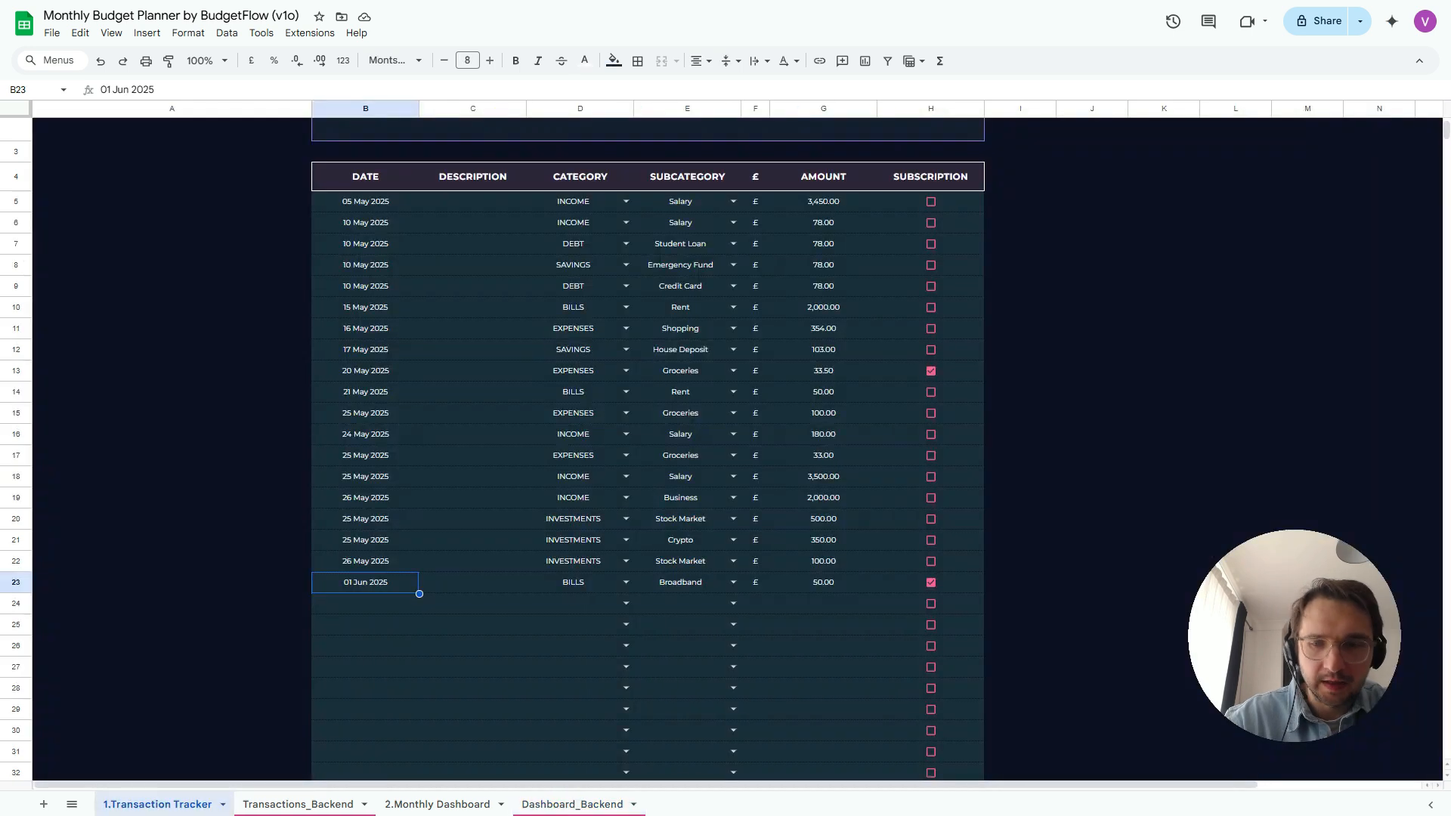
left_click(366, 561)
left_click(365, 583)
key("ctrl+v")
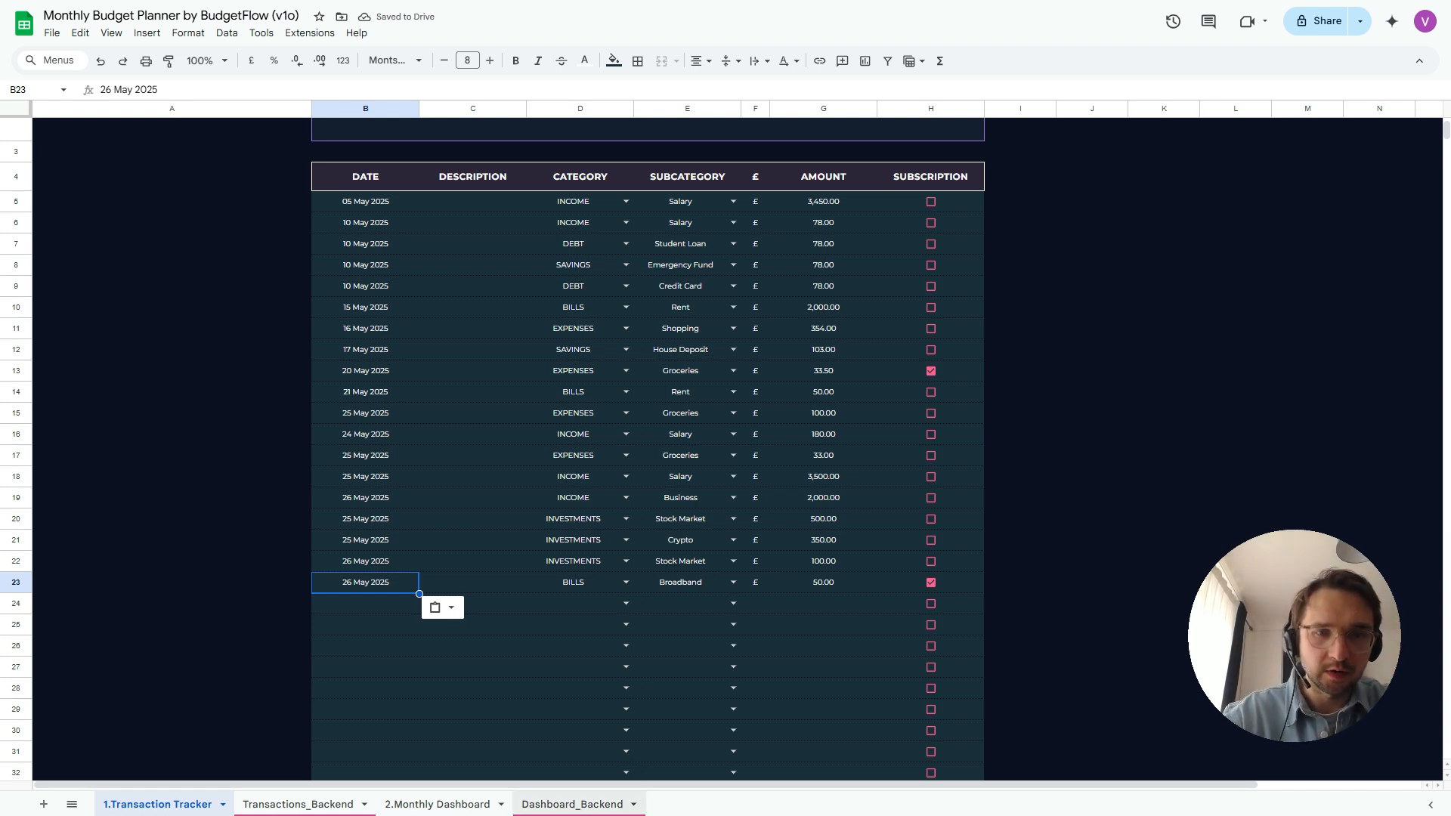
left_click(572, 804)
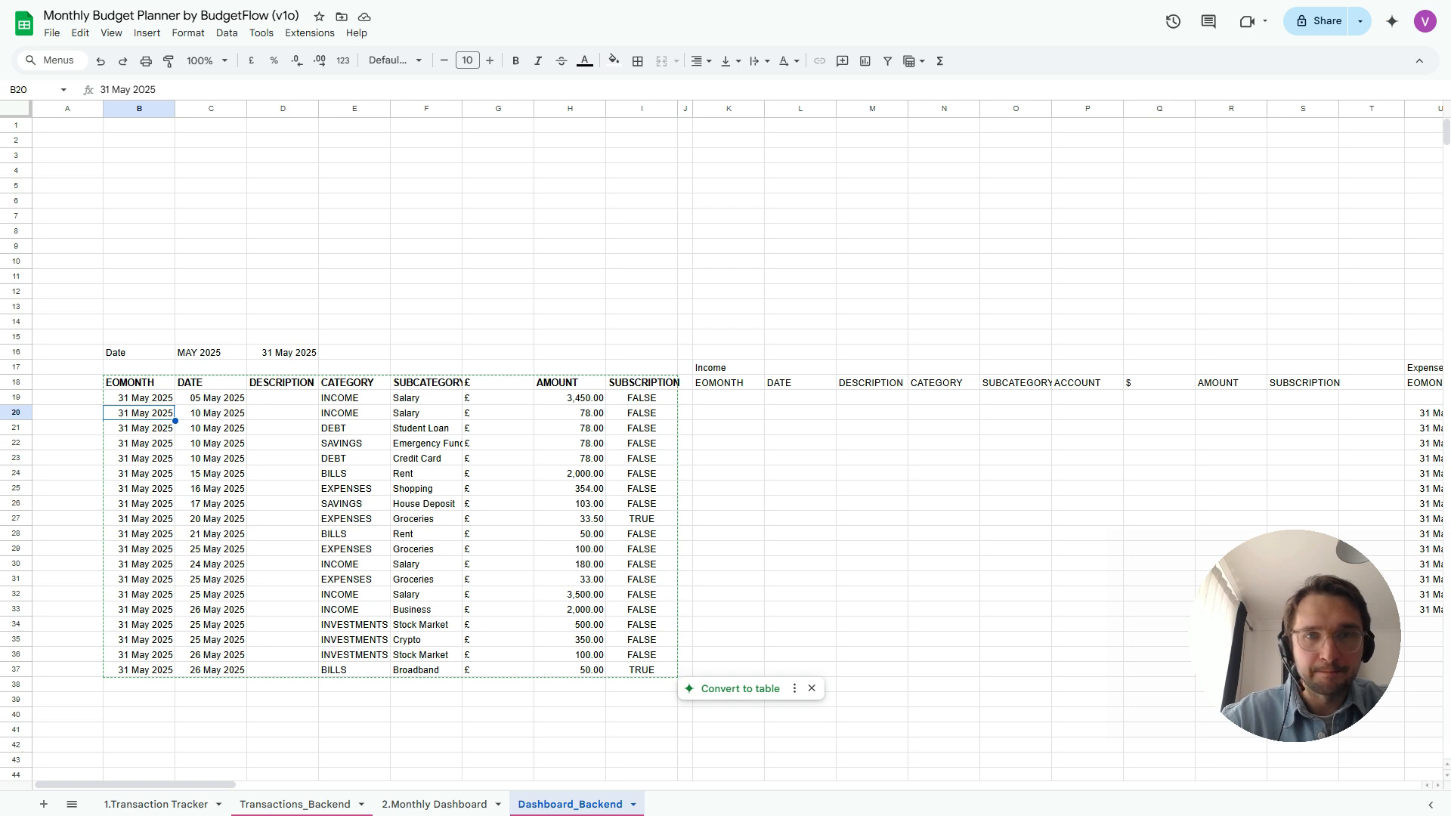
Start a FILTER formula in the Income table's first cell, K19, with the open-ended range B19:I as its source
left_click(728, 399)
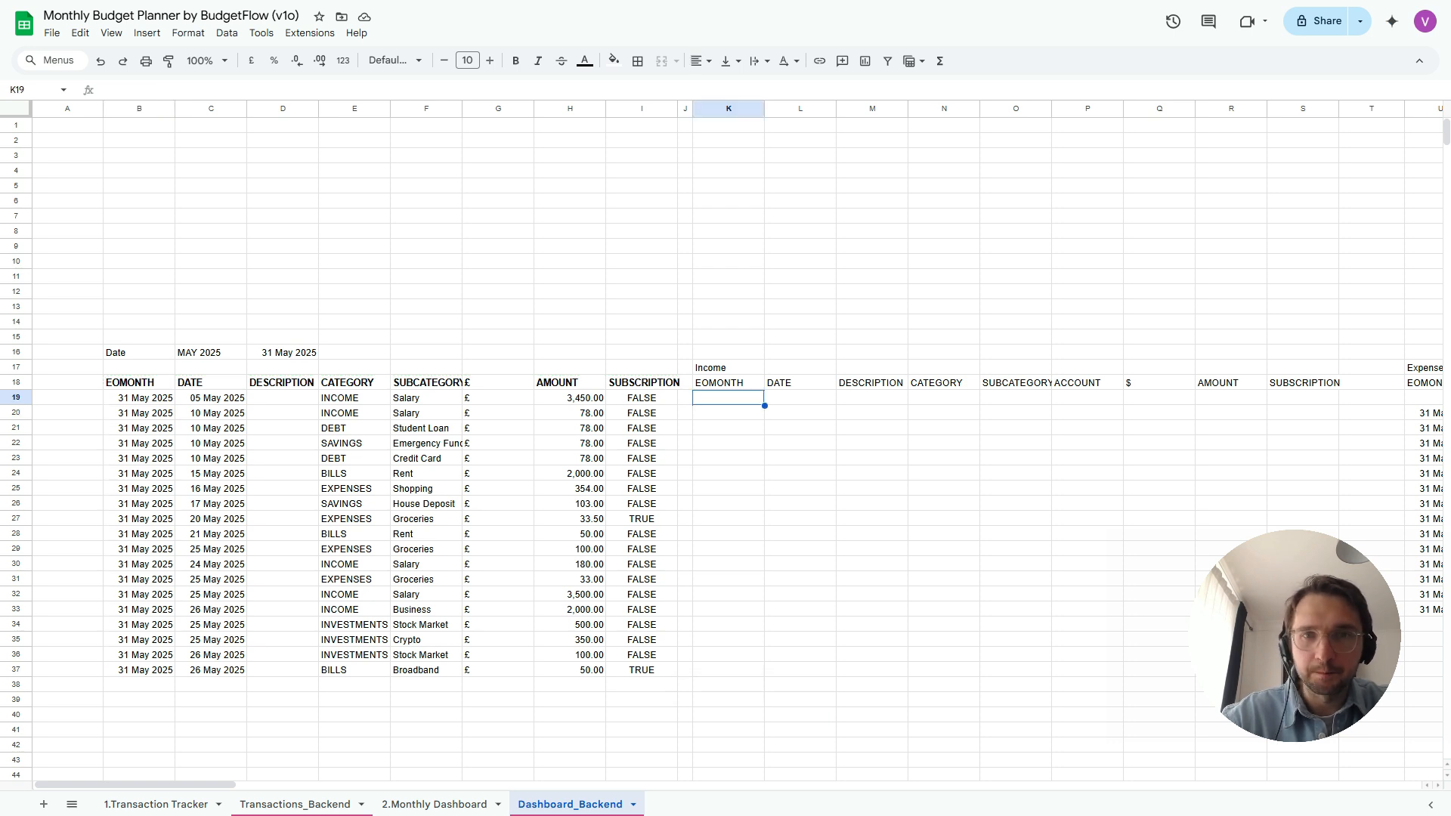
scroll(725, 423, "right", 5)
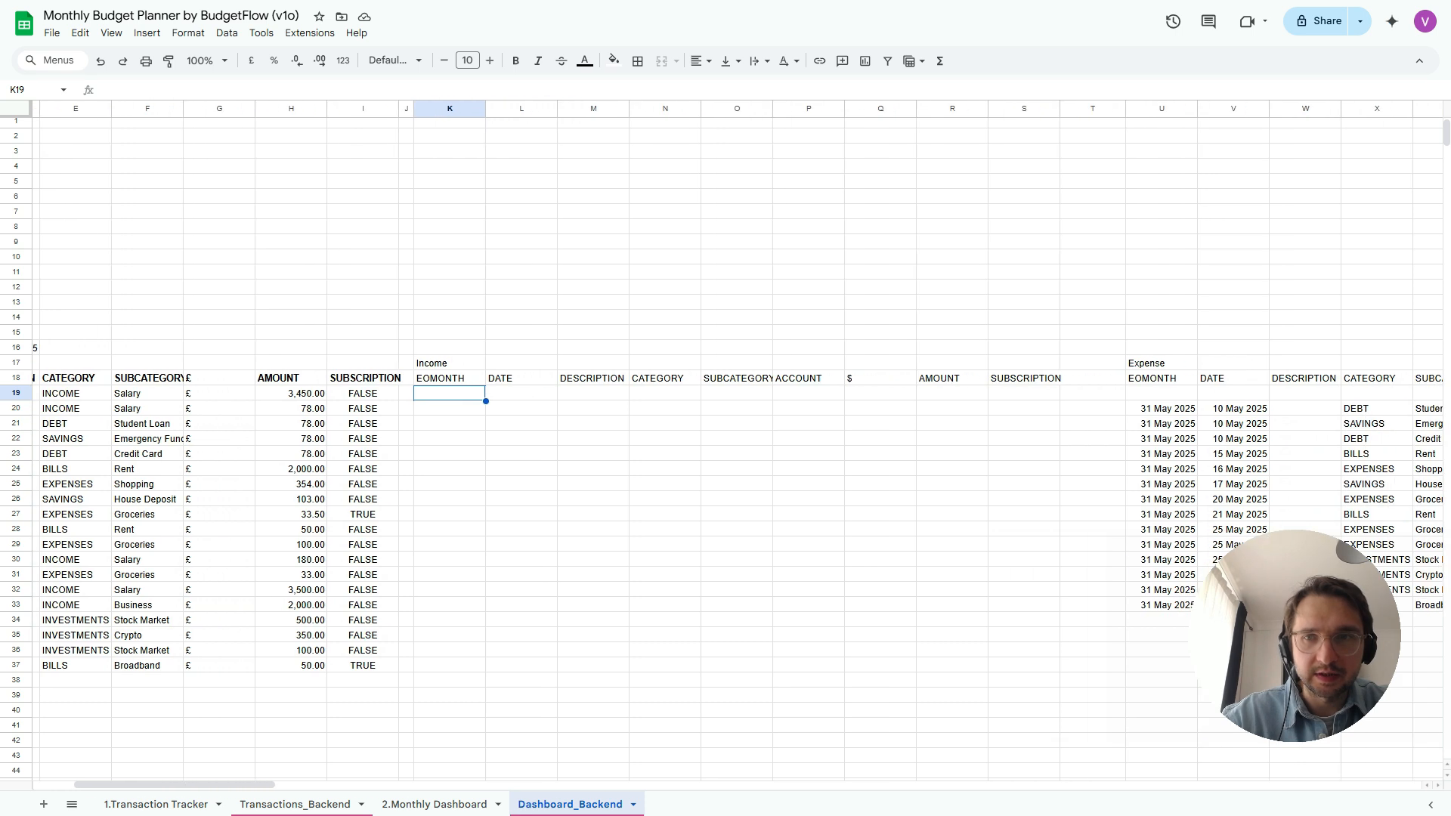
scroll(725, 423, "left", 4)
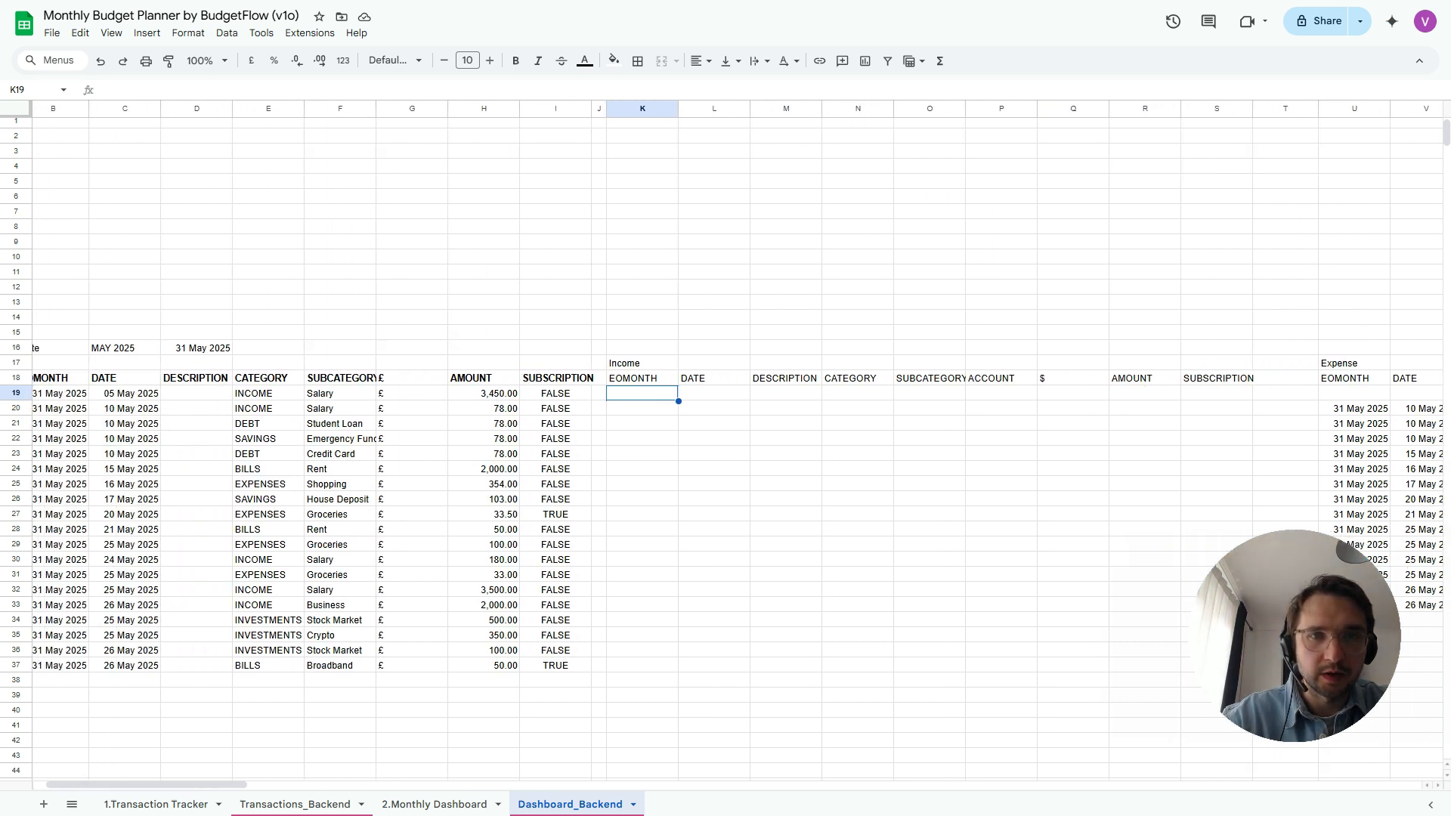
scroll(725, 423, "left", 1)
scroll(725, 423, "left", 1)
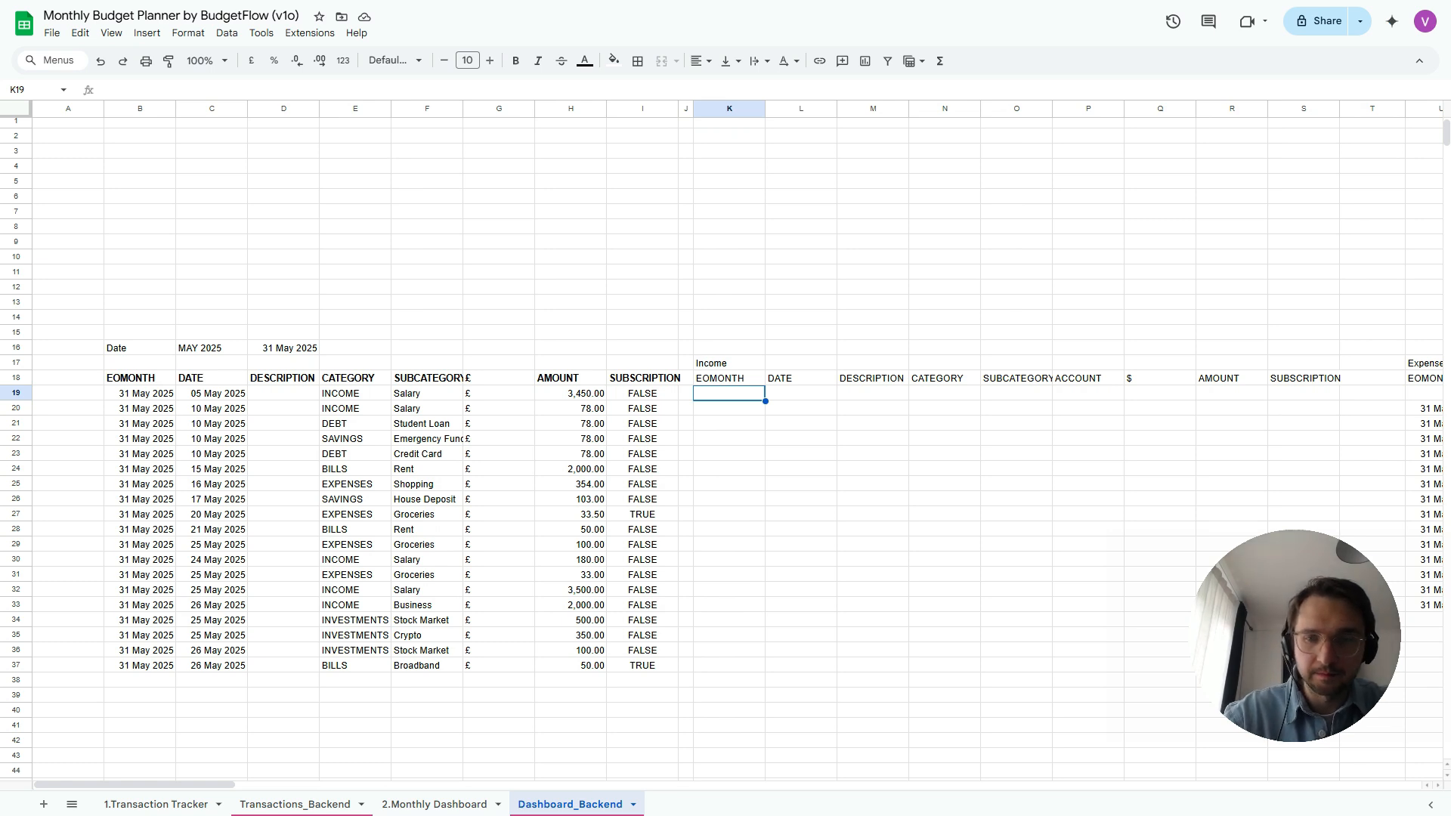
scroll(725, 423, "right", 3)
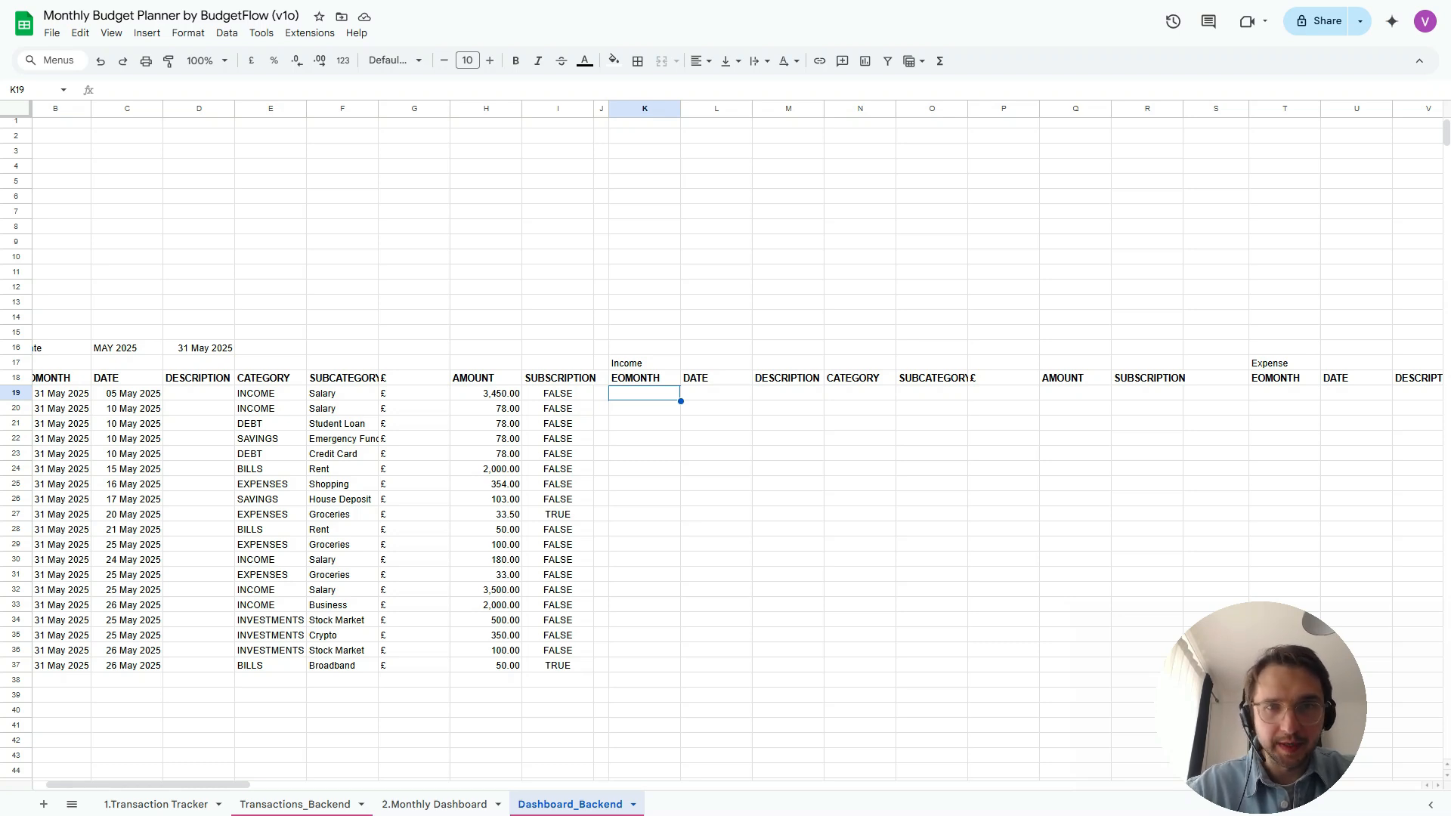
scroll(725, 423, "left", 3)
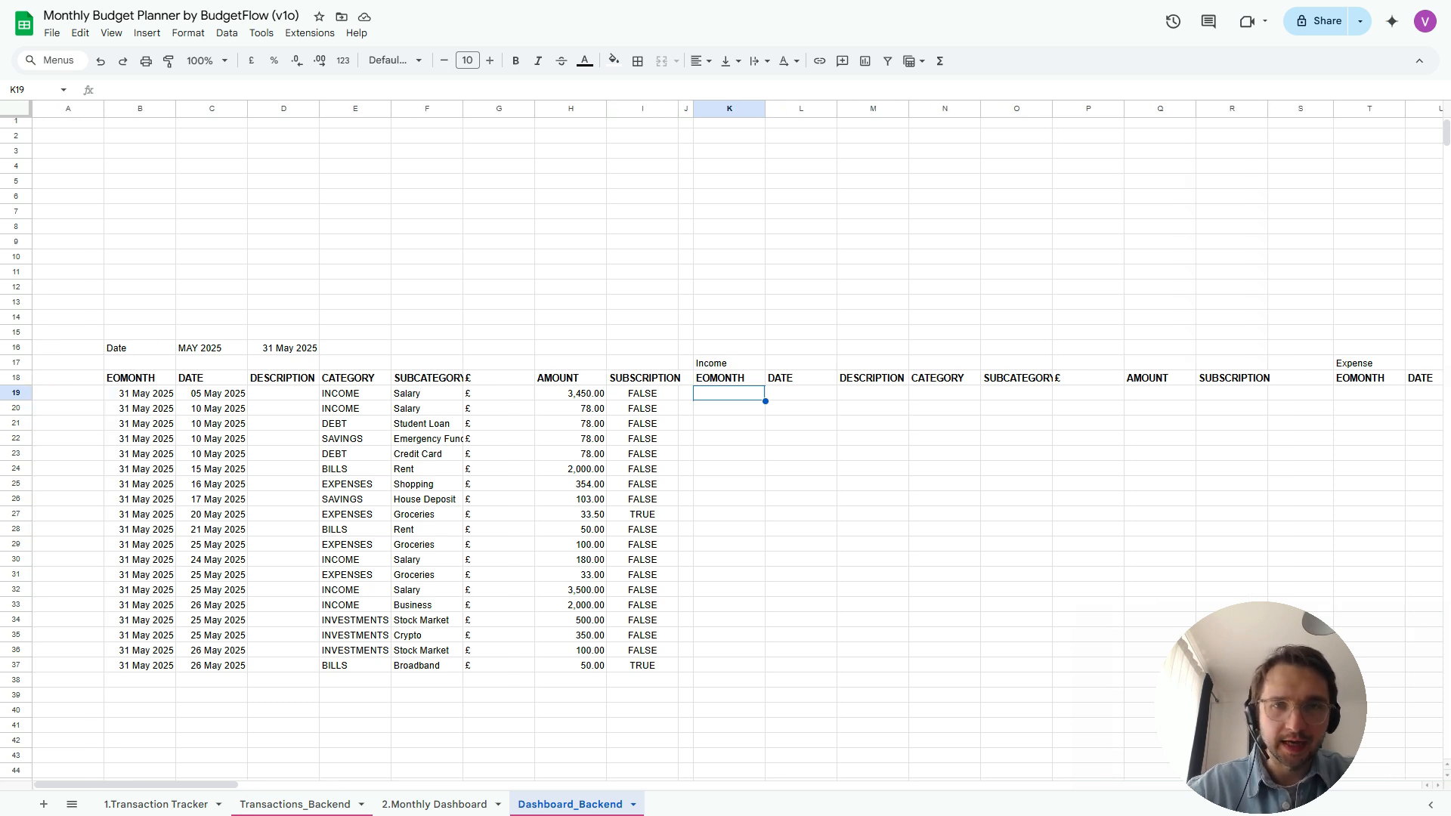
type("=FILTER(")
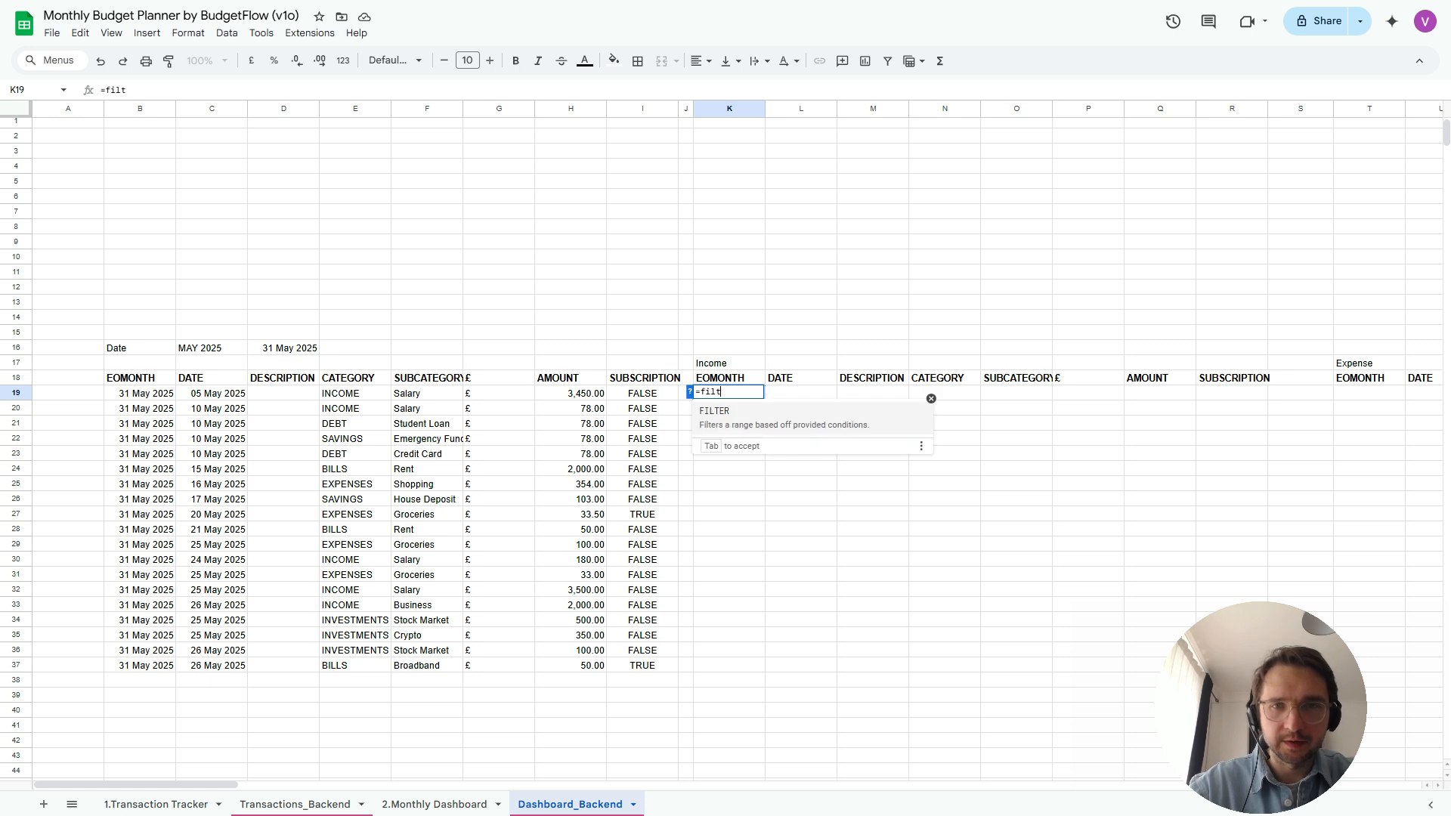
key("Left")
key("Left")
key("Left")
key("Left")
key("Left")
key("Left")
key("Left")
key("Left")
key("Left")
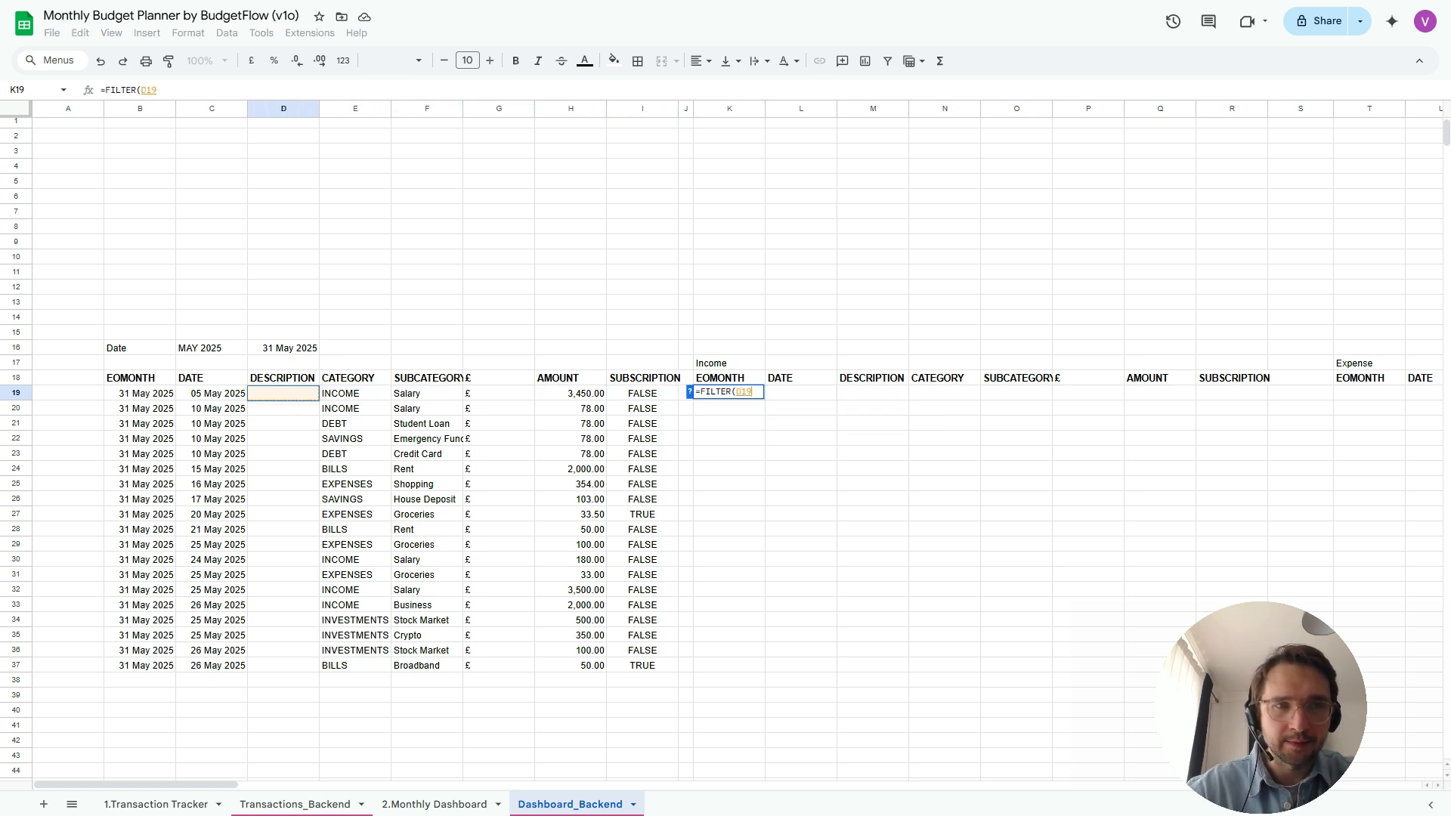
key("shift+Right")
key("shift+Right")
key("shift+Right")
key("shift+Right")
key("shift+Right")
key("shift+Right")
key("shift+Right")
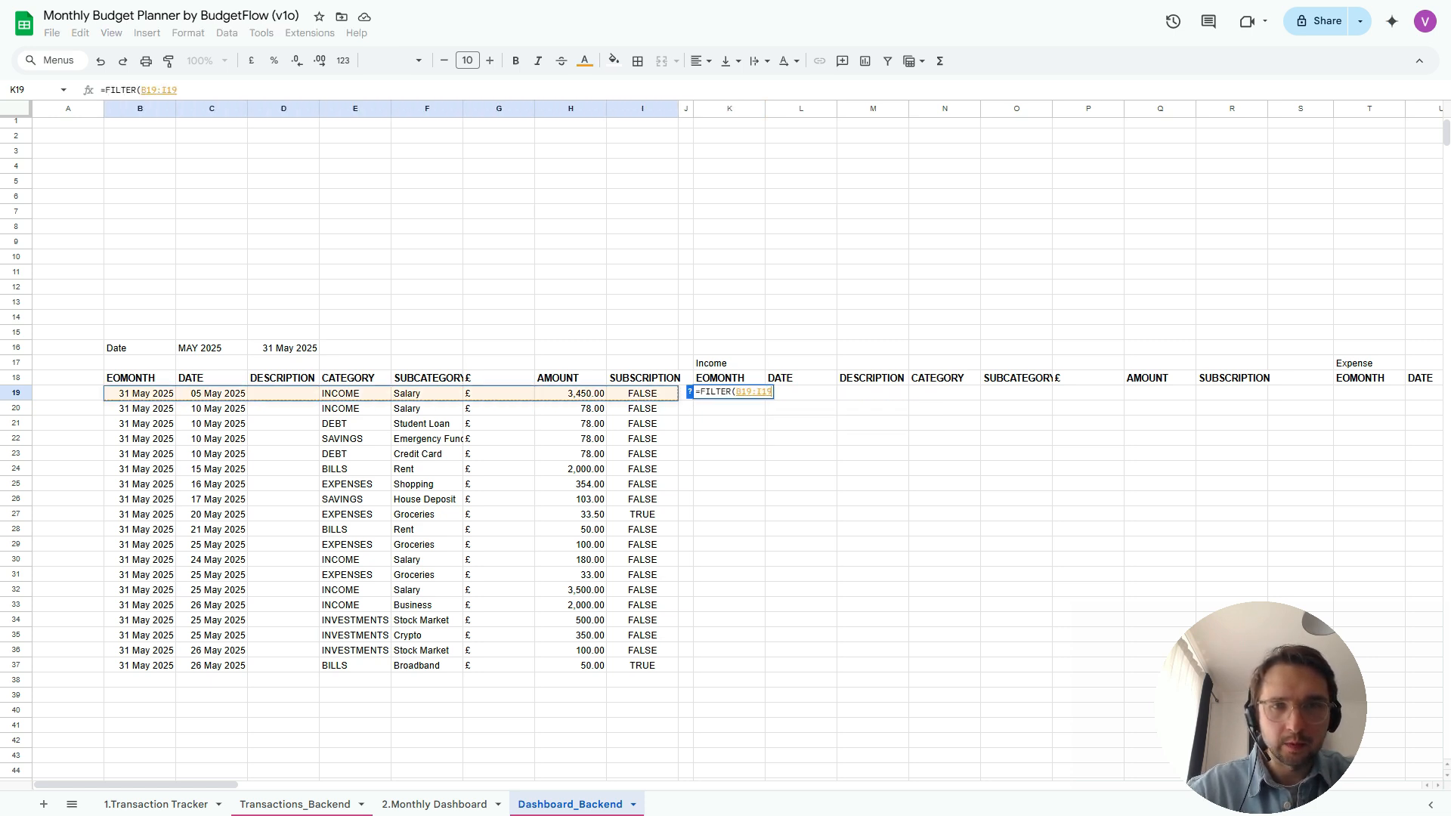
key("ctrl+shift+Up")
key("ctrl+shift+Up")
key("ctrl+shift+Down")
key("ctrl+shift+Down")
key("ctrl+shift+Down")
type(",")
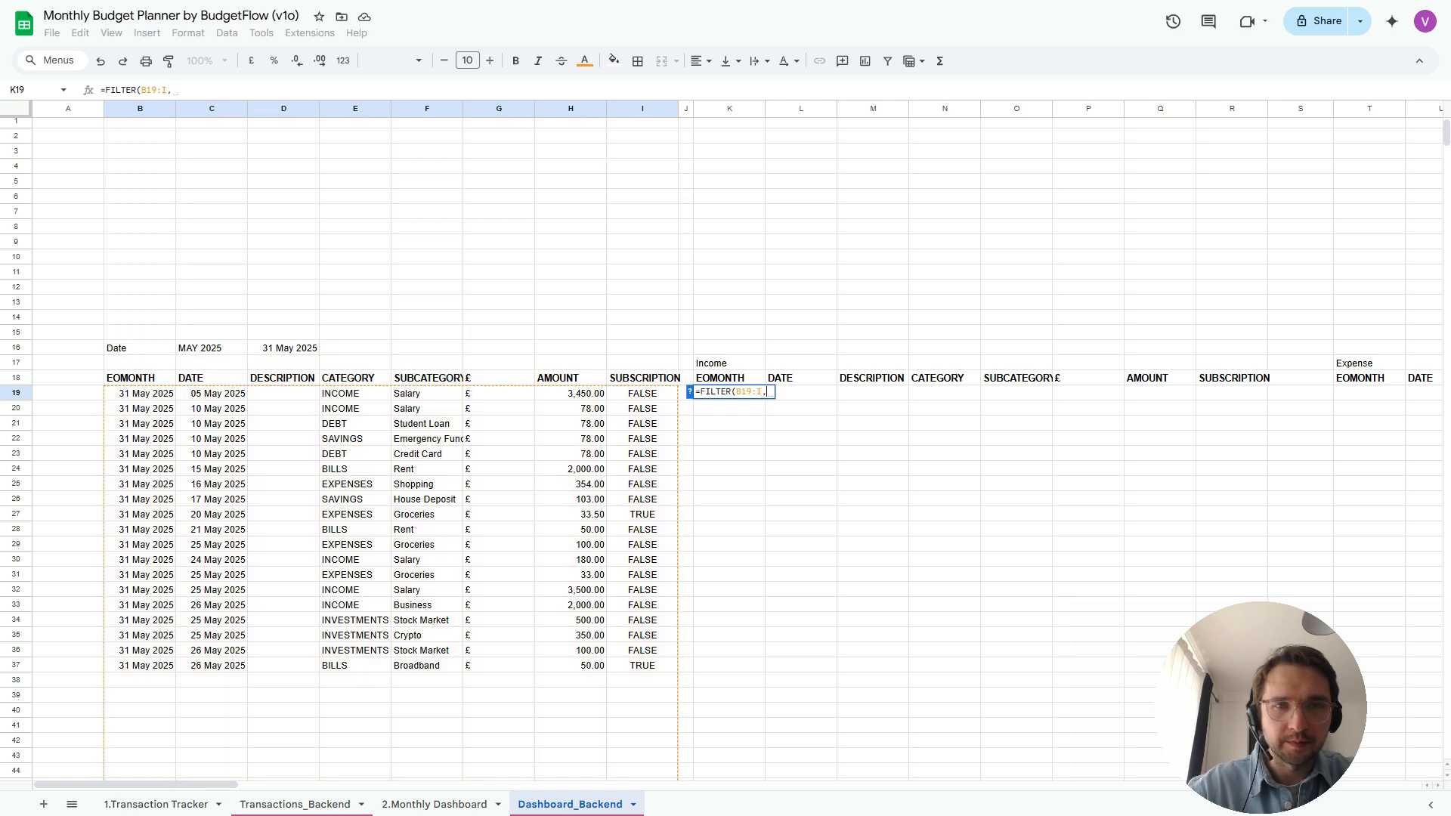
Add the category column E19:E as the condition range and make both ranges absolute, as $B$19:$I and $E$19:$E
key("Left")
key("Left")
key("Left")
key("Left")
key("Left")
key("Left")
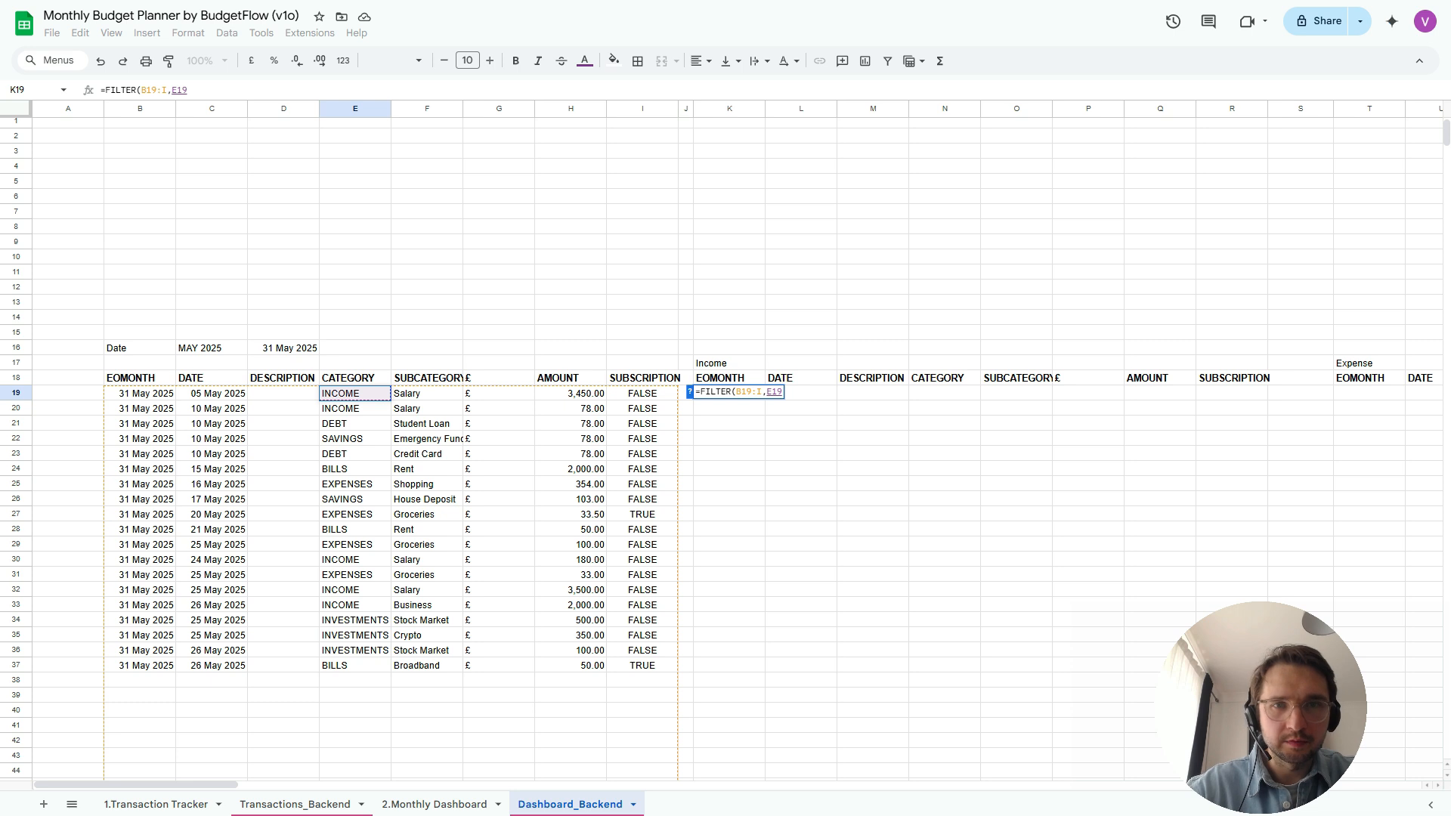
key("ctrl+shift+Down")
key("ctrl+shift+Down")
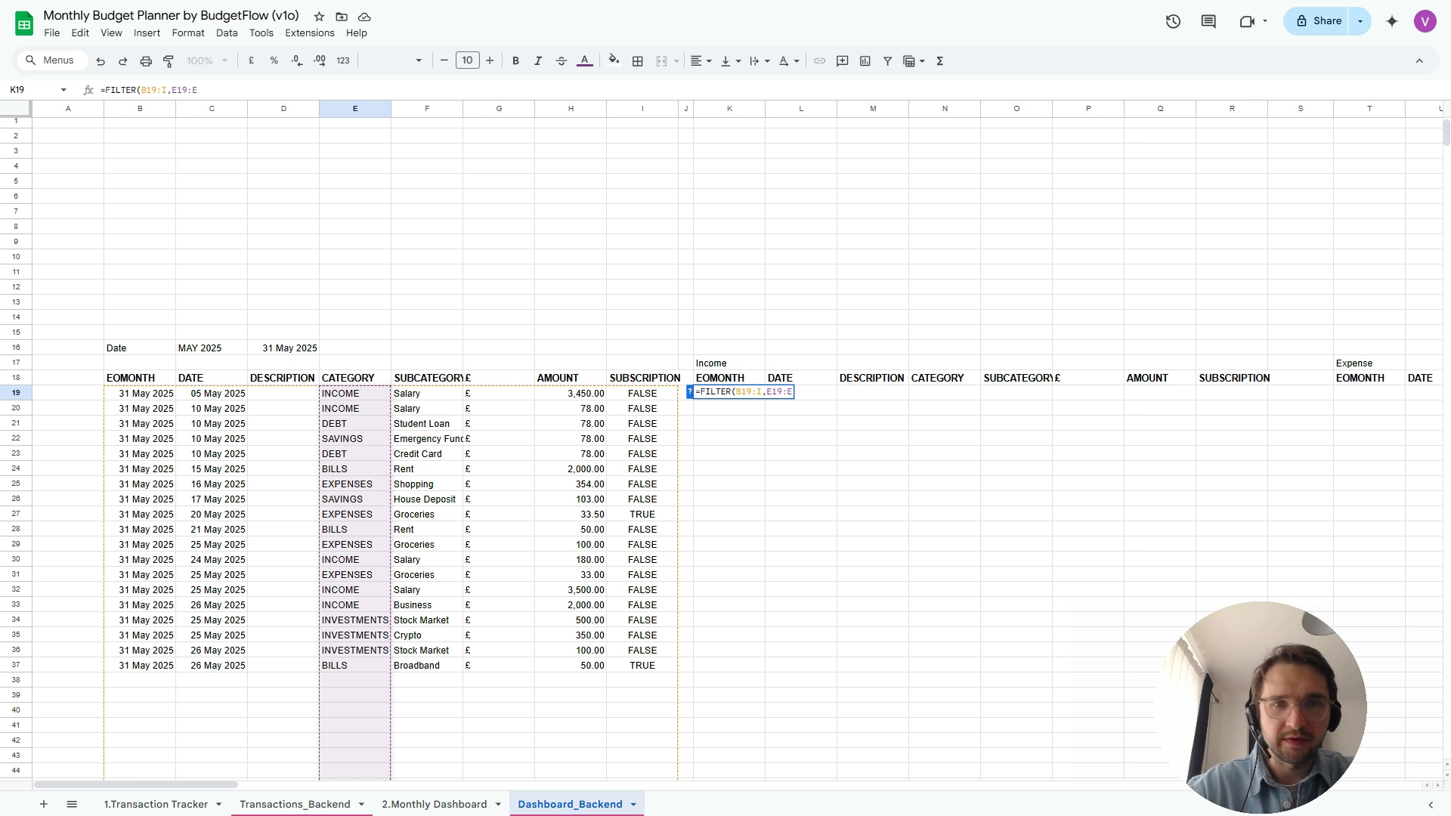
key("F4")
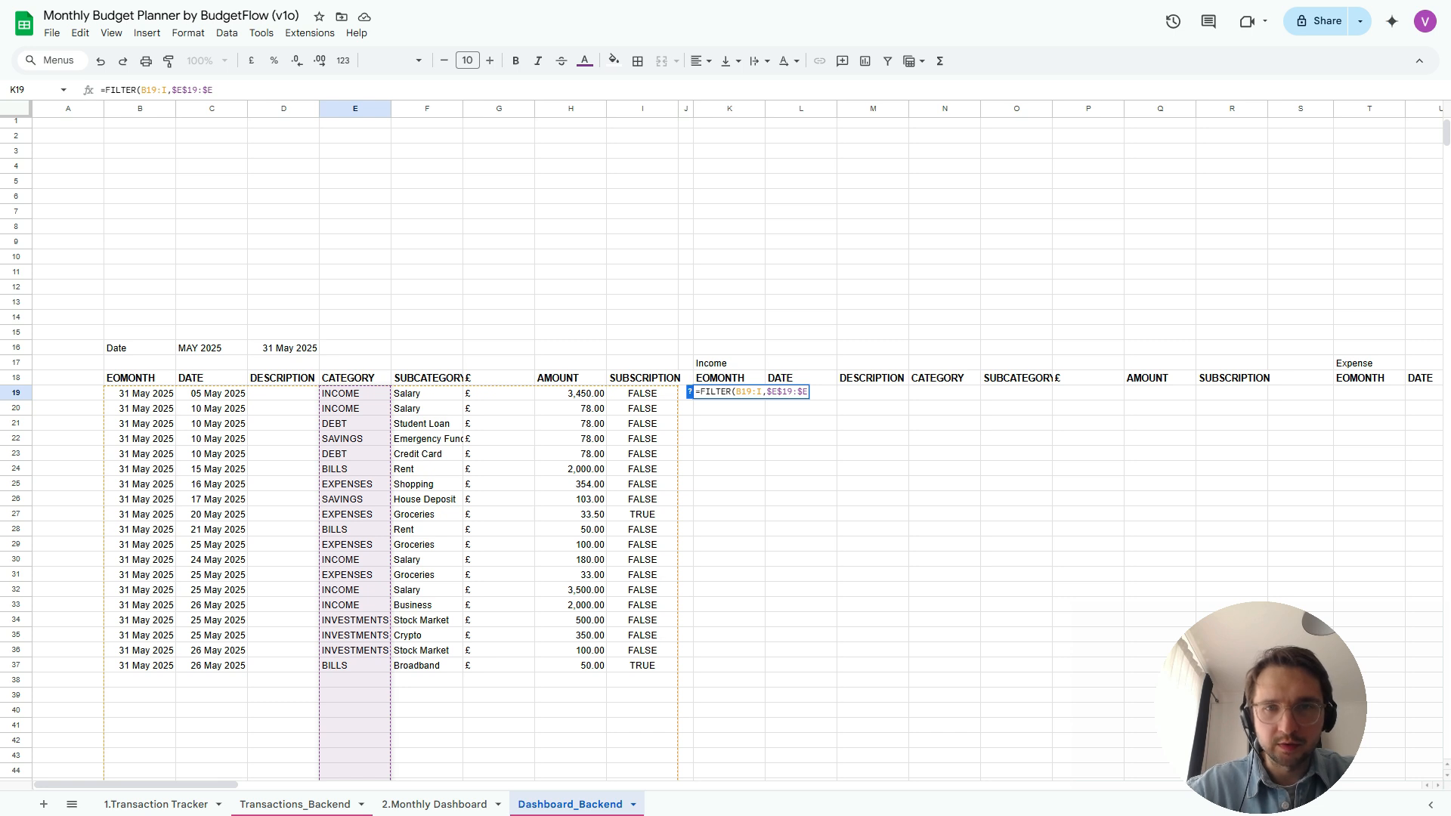
left_click(746, 392)
key("XF86AudioMute")
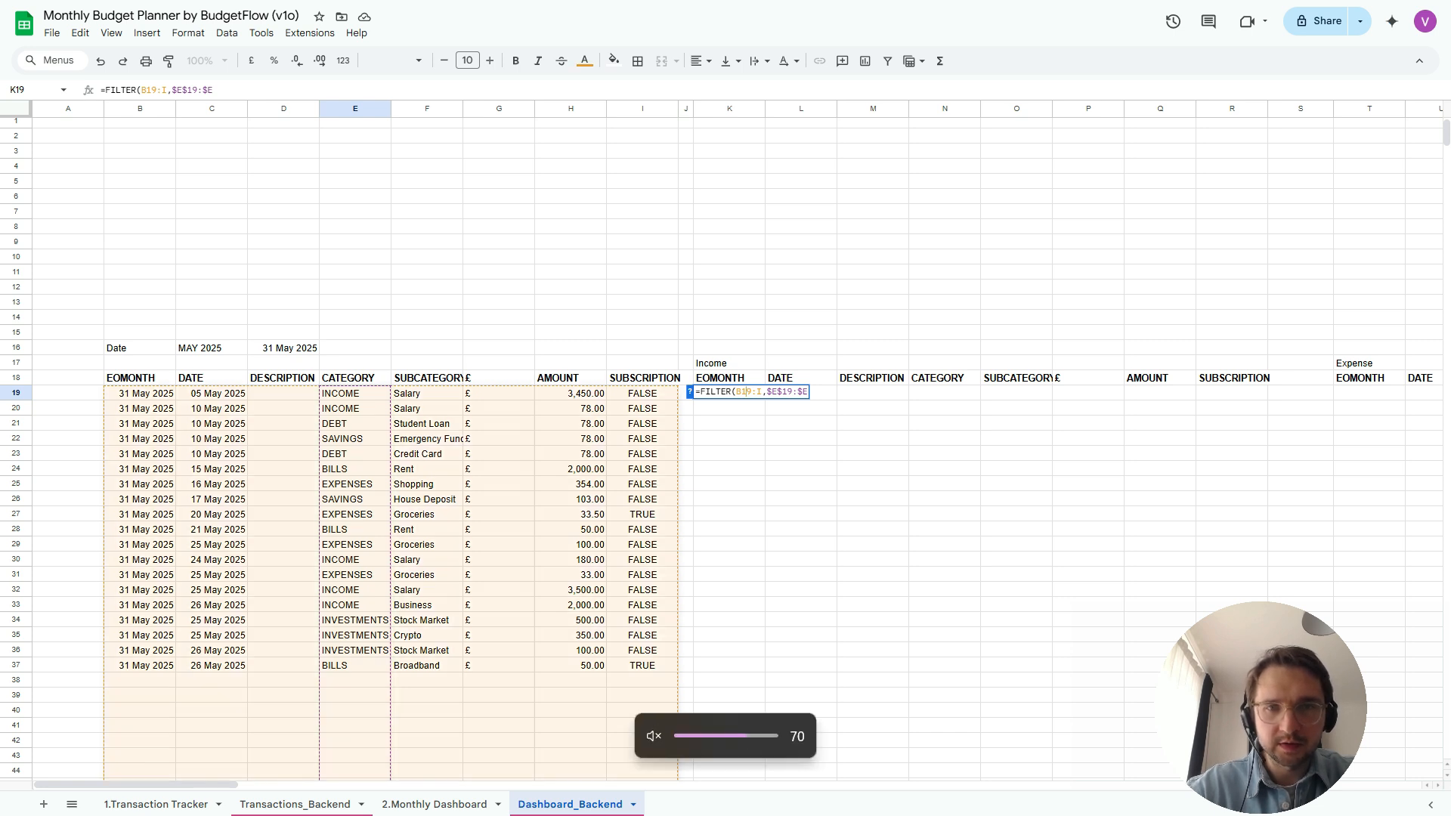
key("F4")
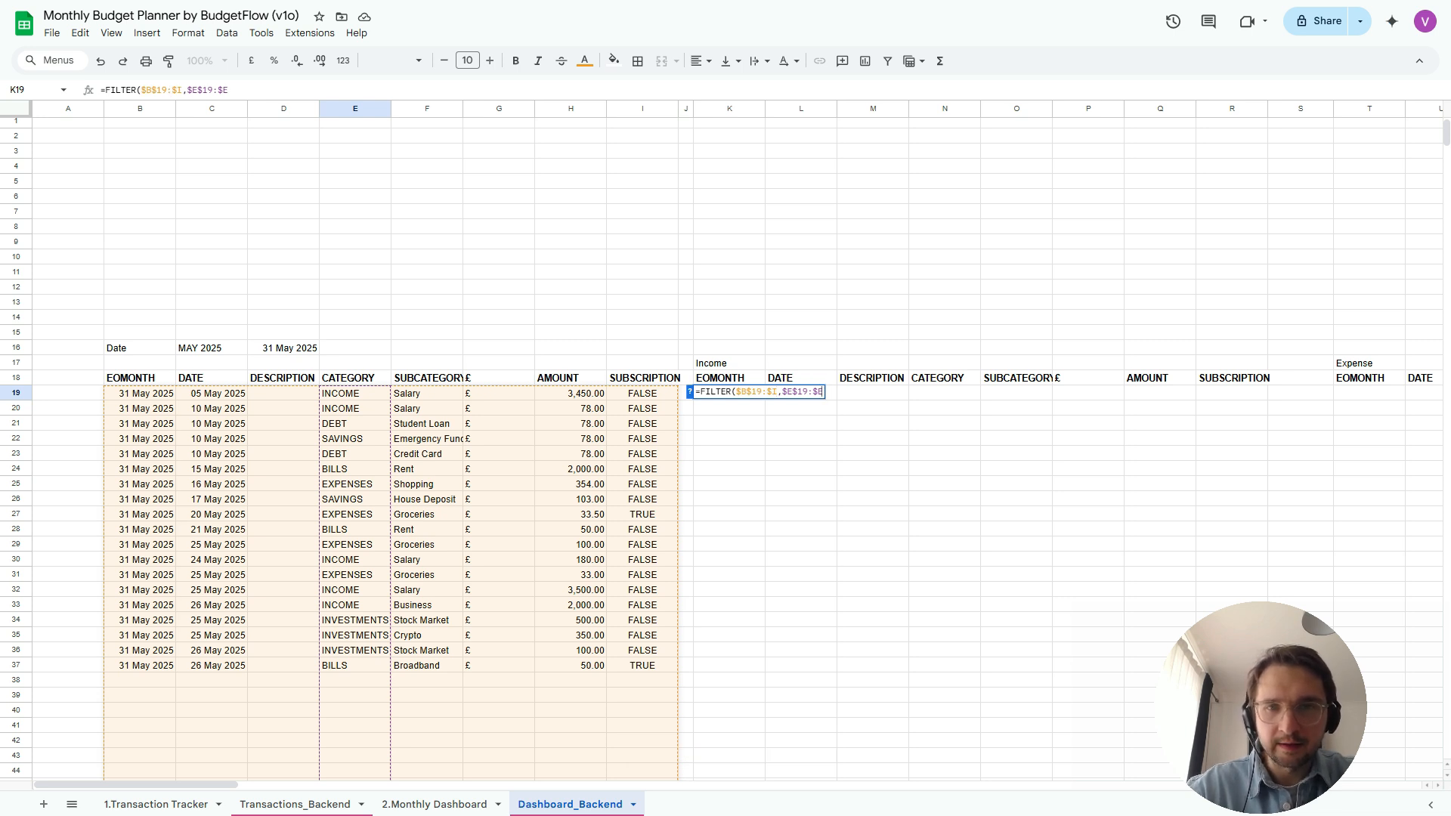
Complete the K19 formula with the condition ="Income" and enter it
type("=")
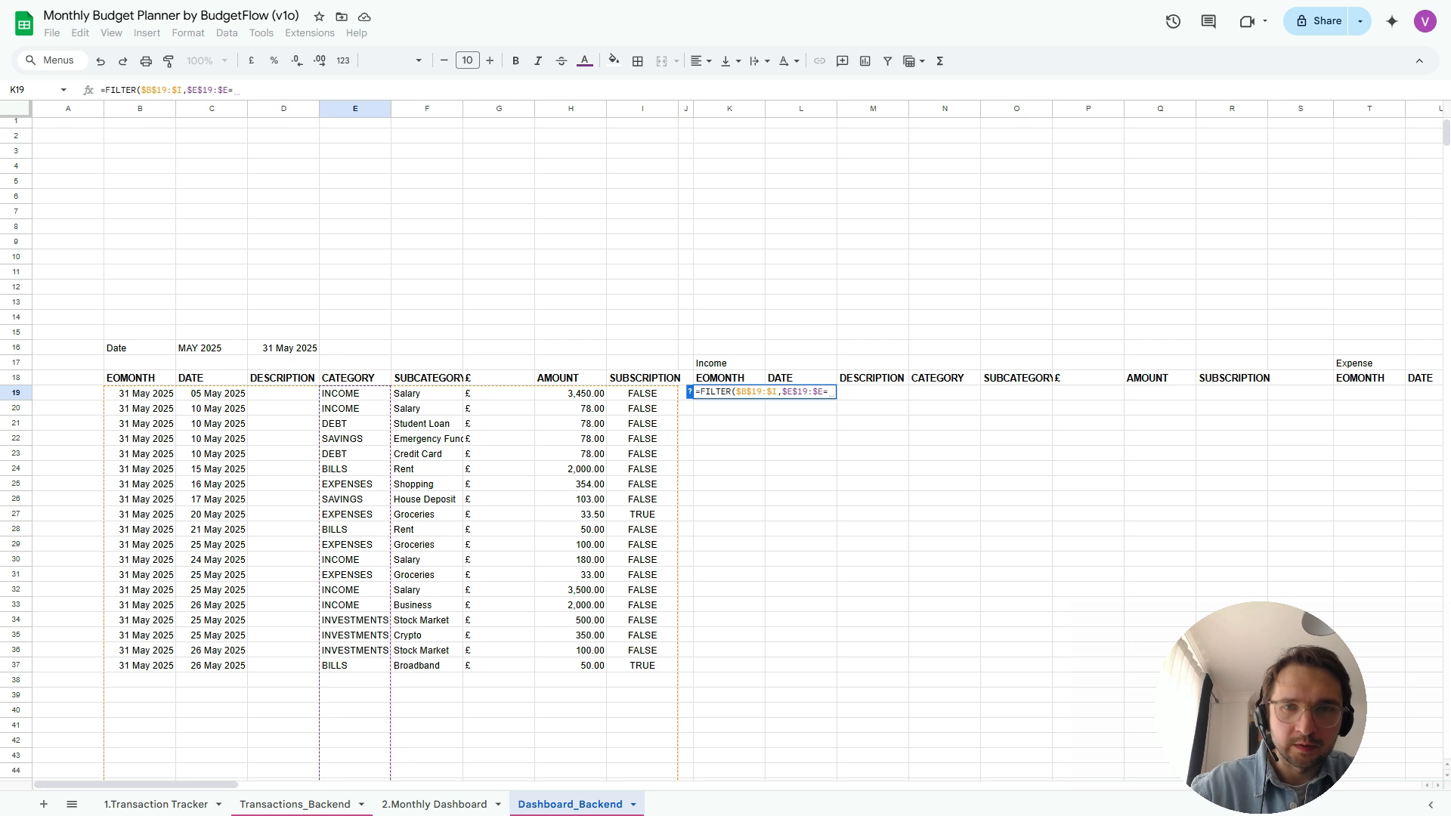
type("\"Income\")")
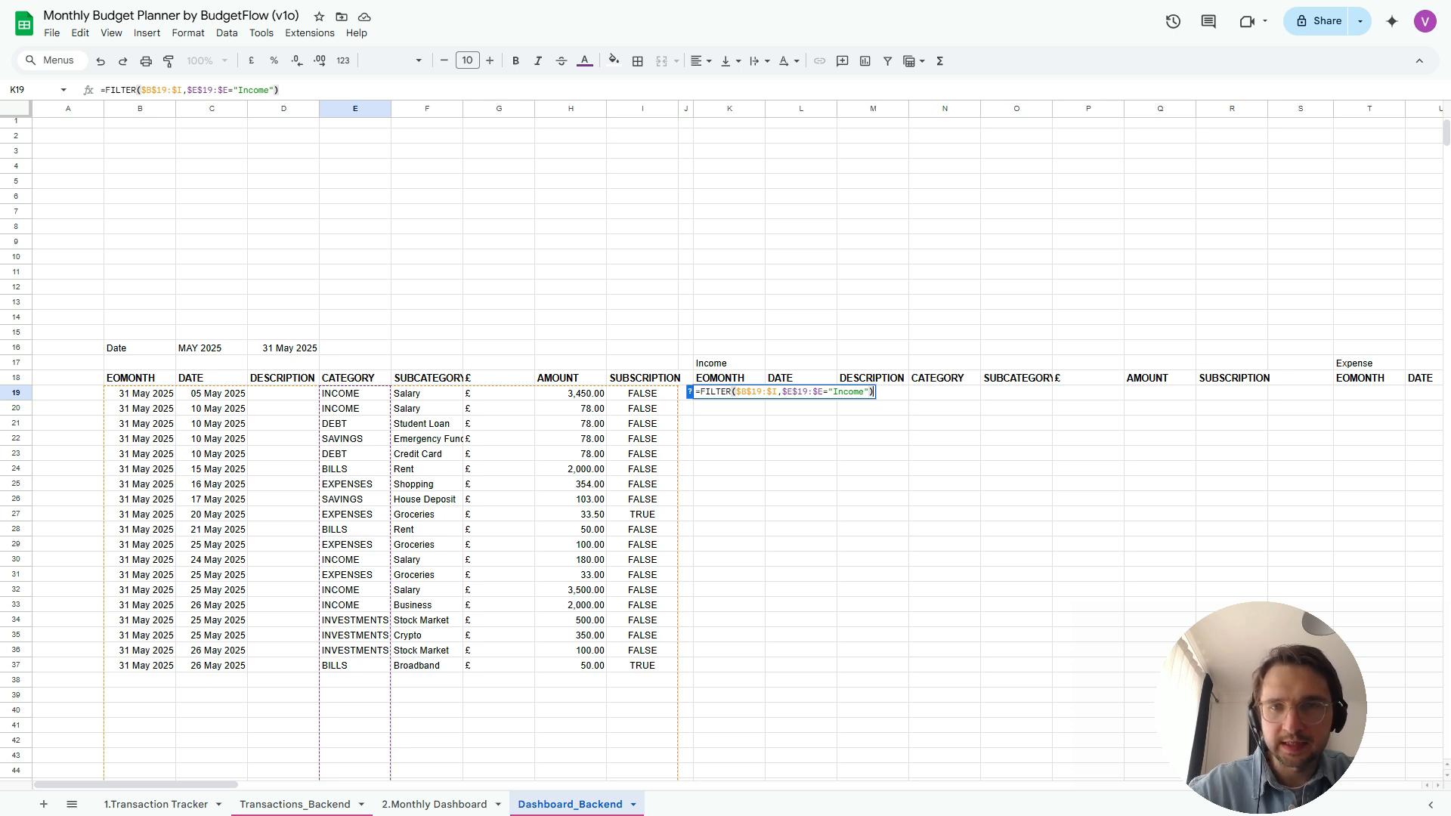
key("Return")
key("Up")
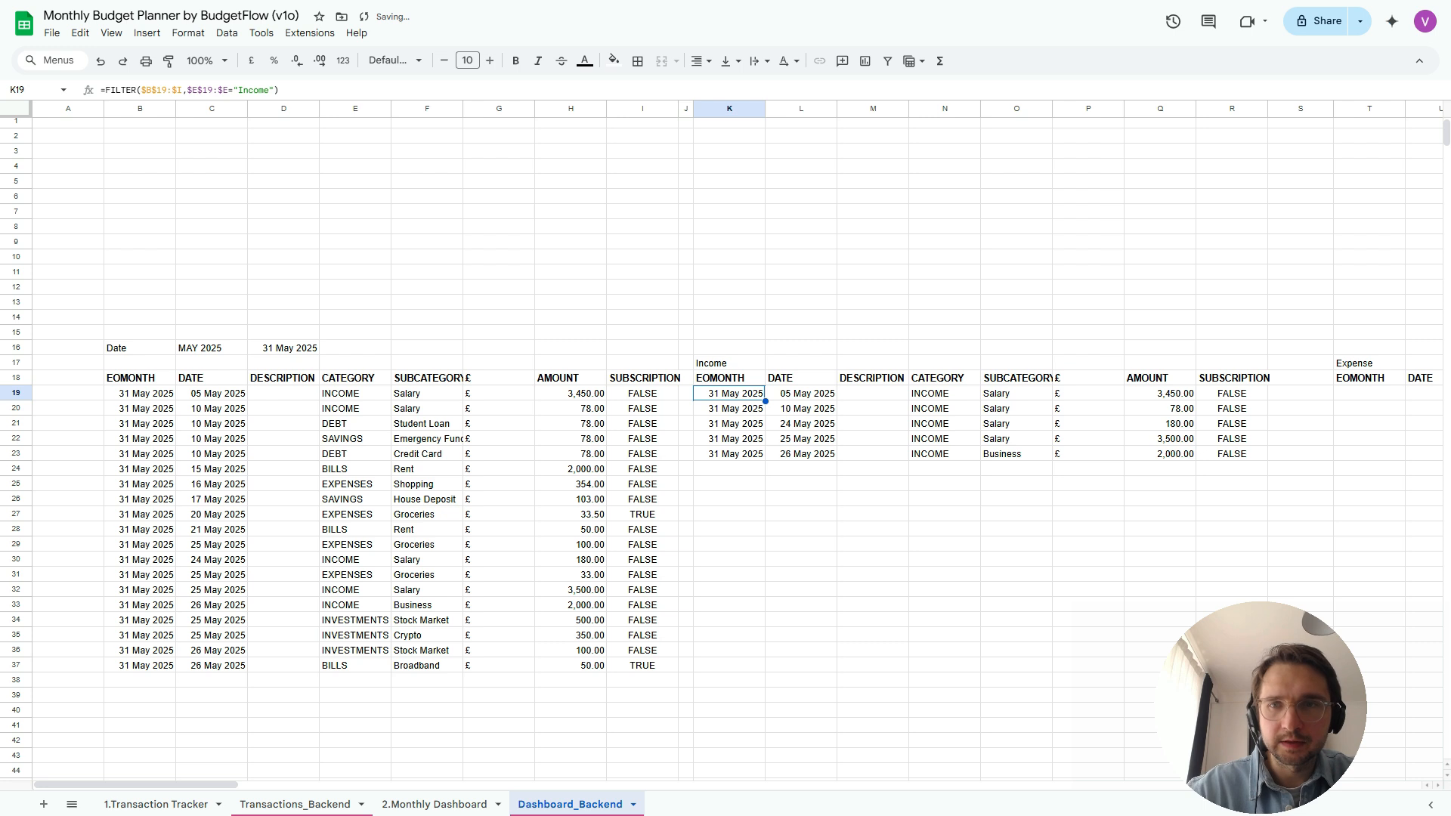
Copy the Income FILTER formula from K19 into the Expense table's first cell, T19
scroll(726, 438, "right", 2)
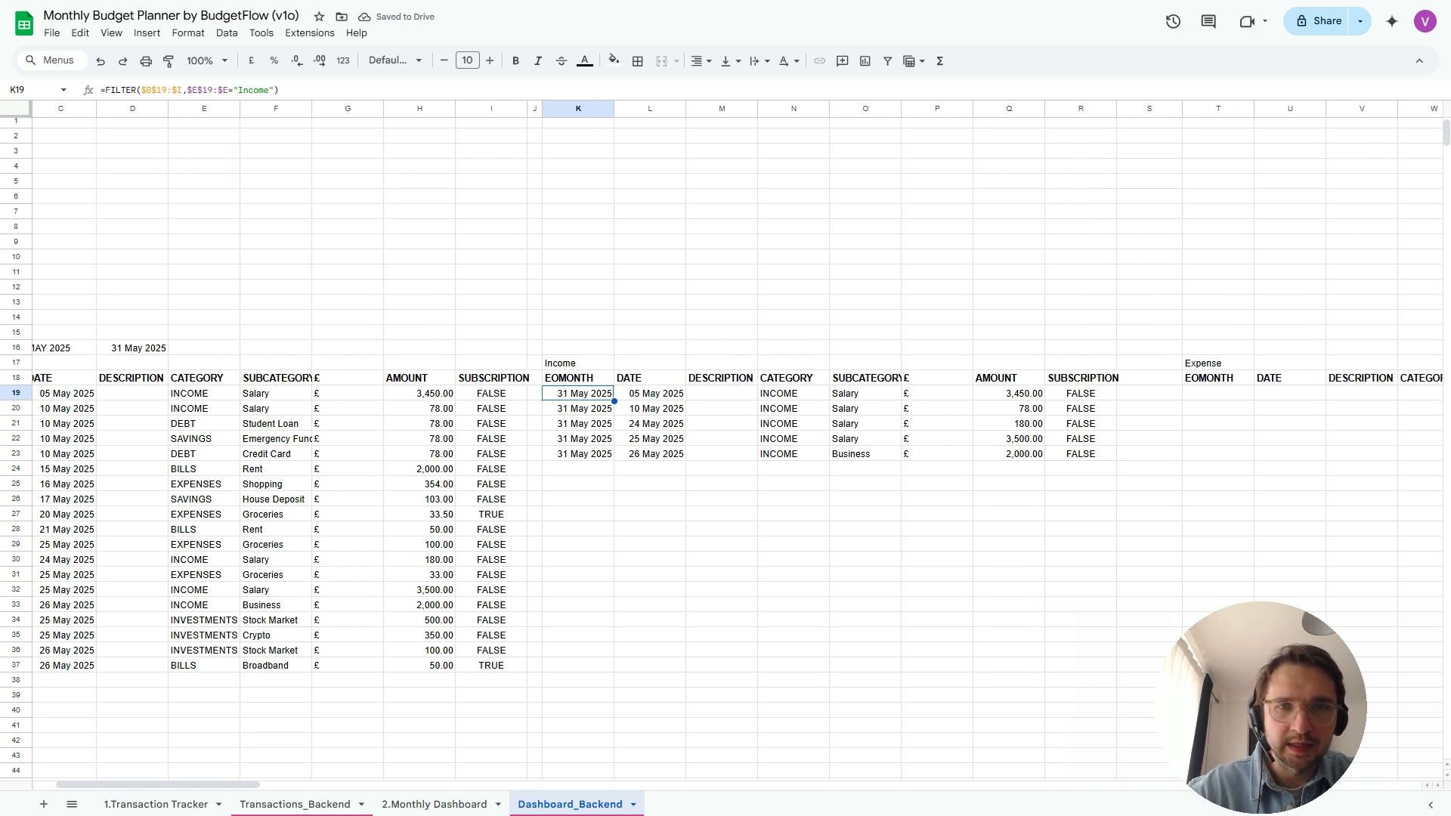
key("Right")
key("Right")
key("Right")
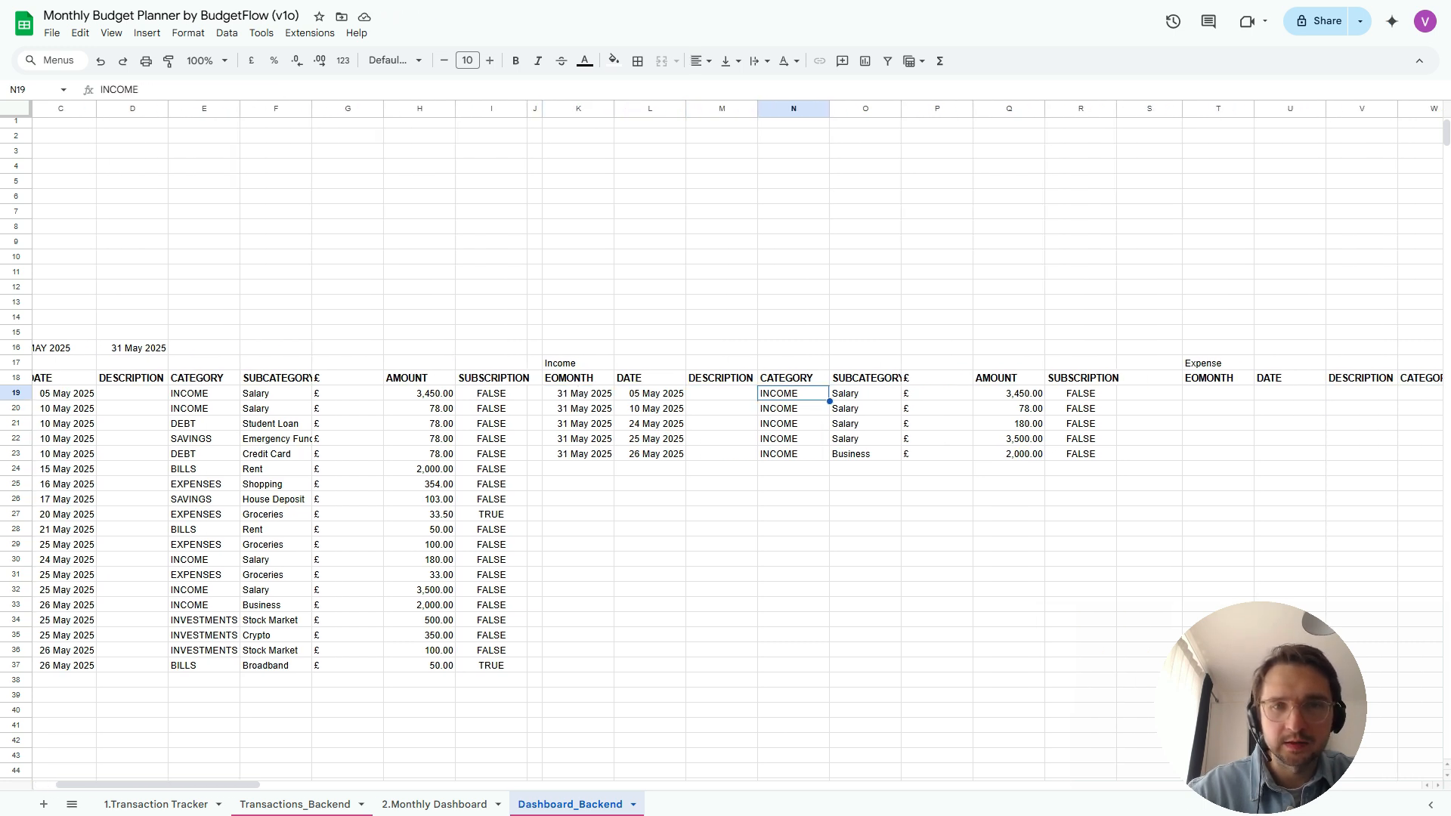
key("Left")
key("Left")
key("Left")
key("ctrl+c")
scroll(725, 439, "right", 5)
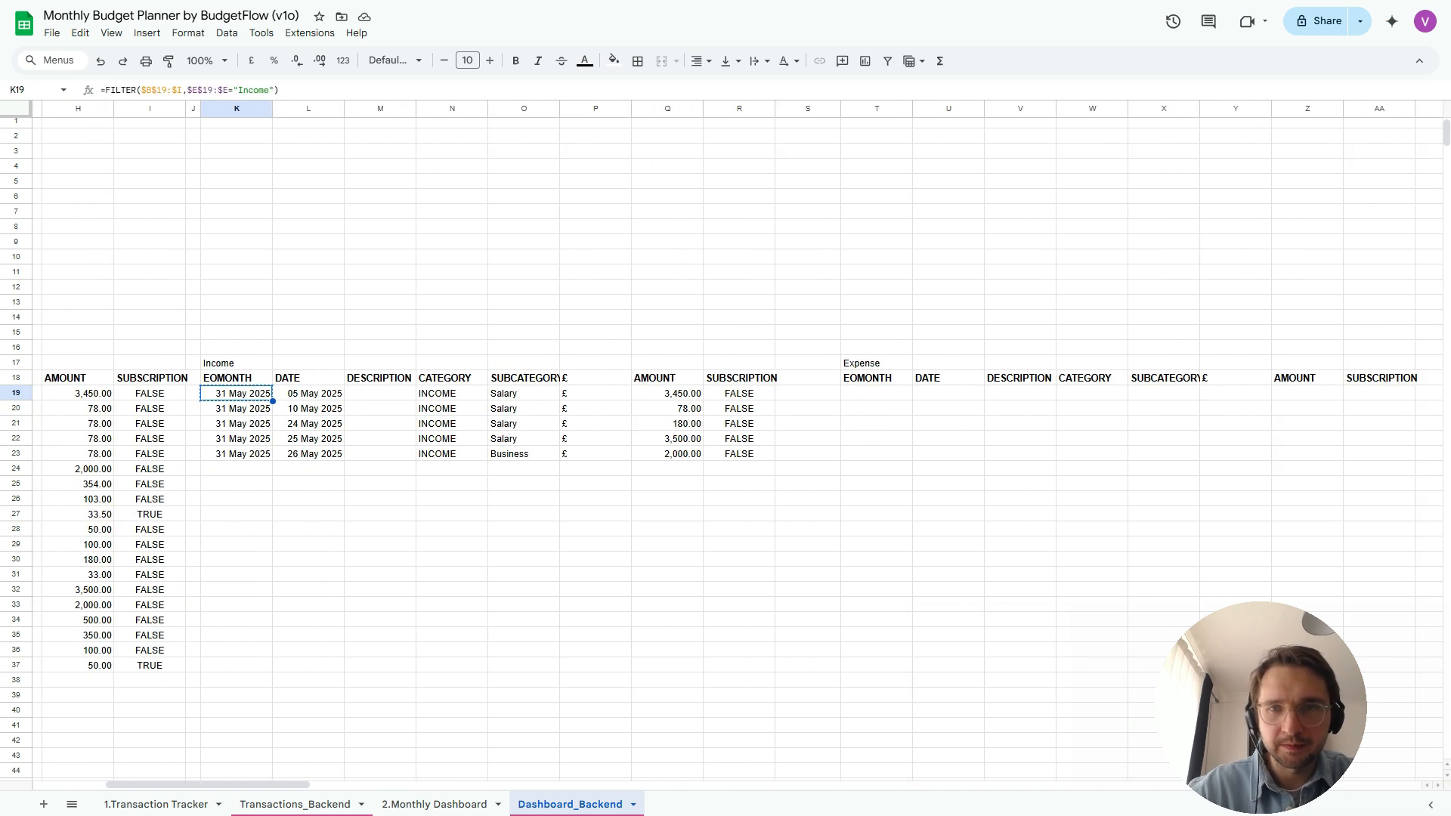
left_click(876, 393)
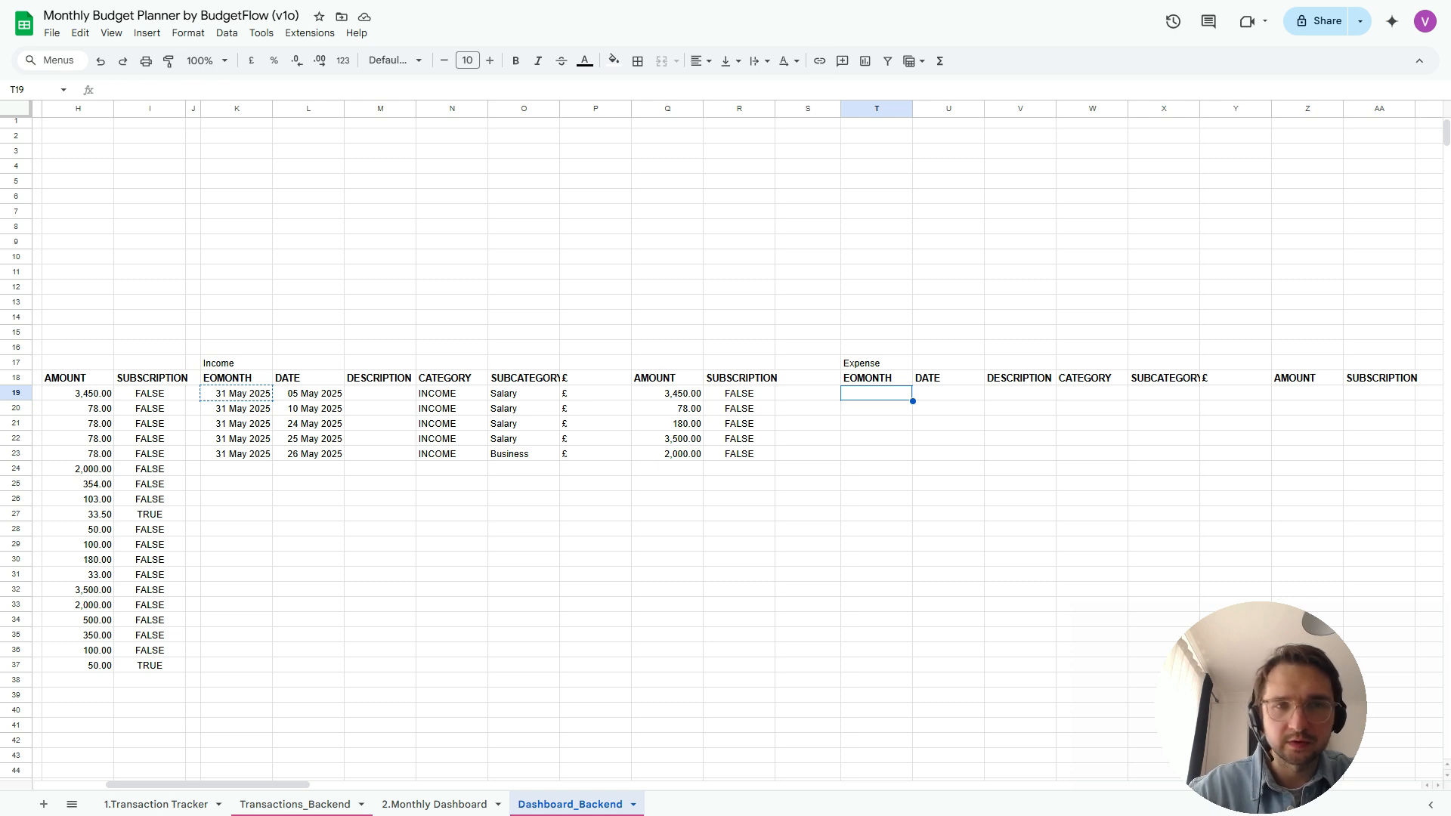
key("ctrl+v")
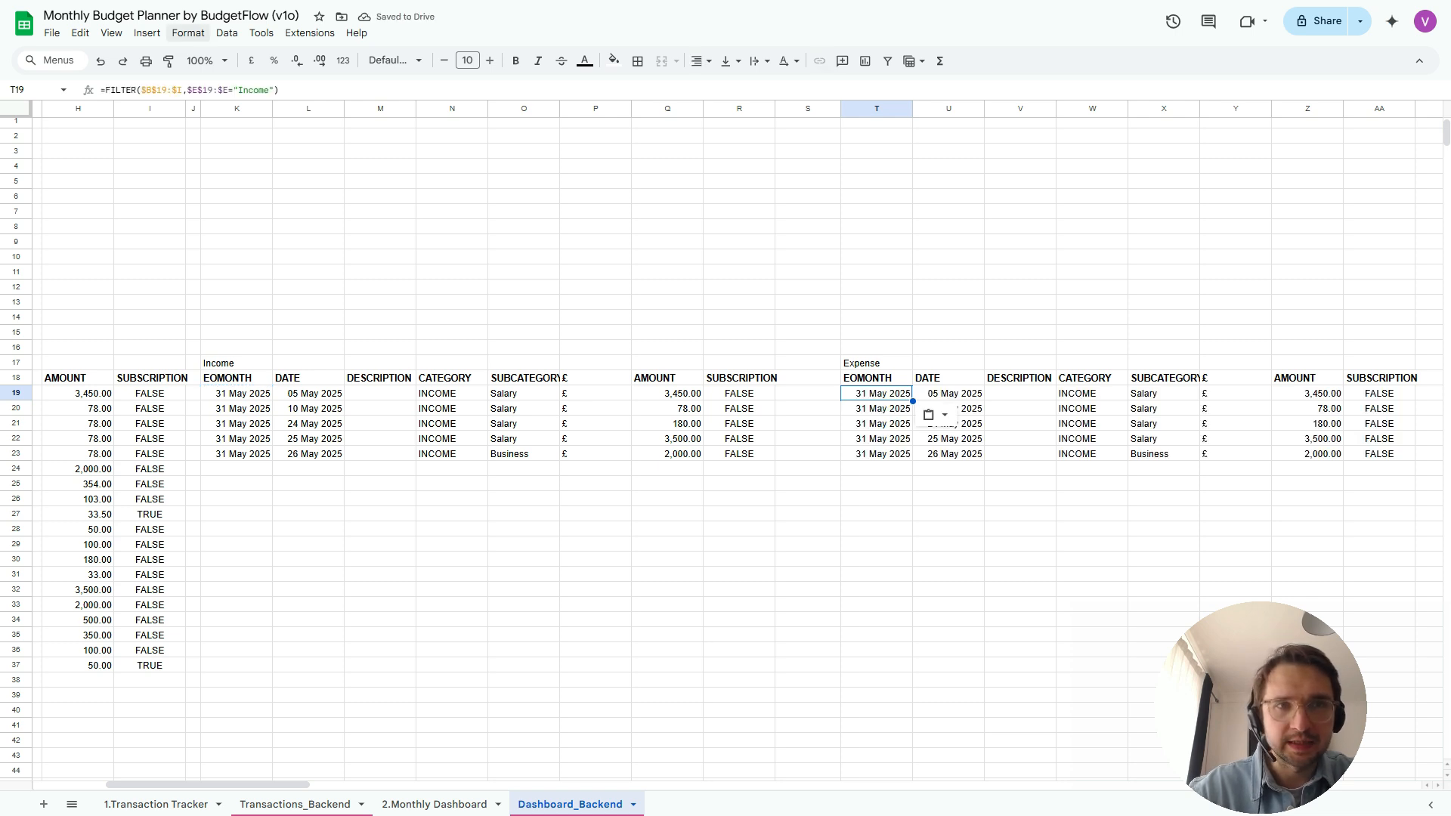
Change the condition of the Expense FILTER formula in T19 to <>"Income"
left_click(232, 90)
key("BackSpace")
type("<>")
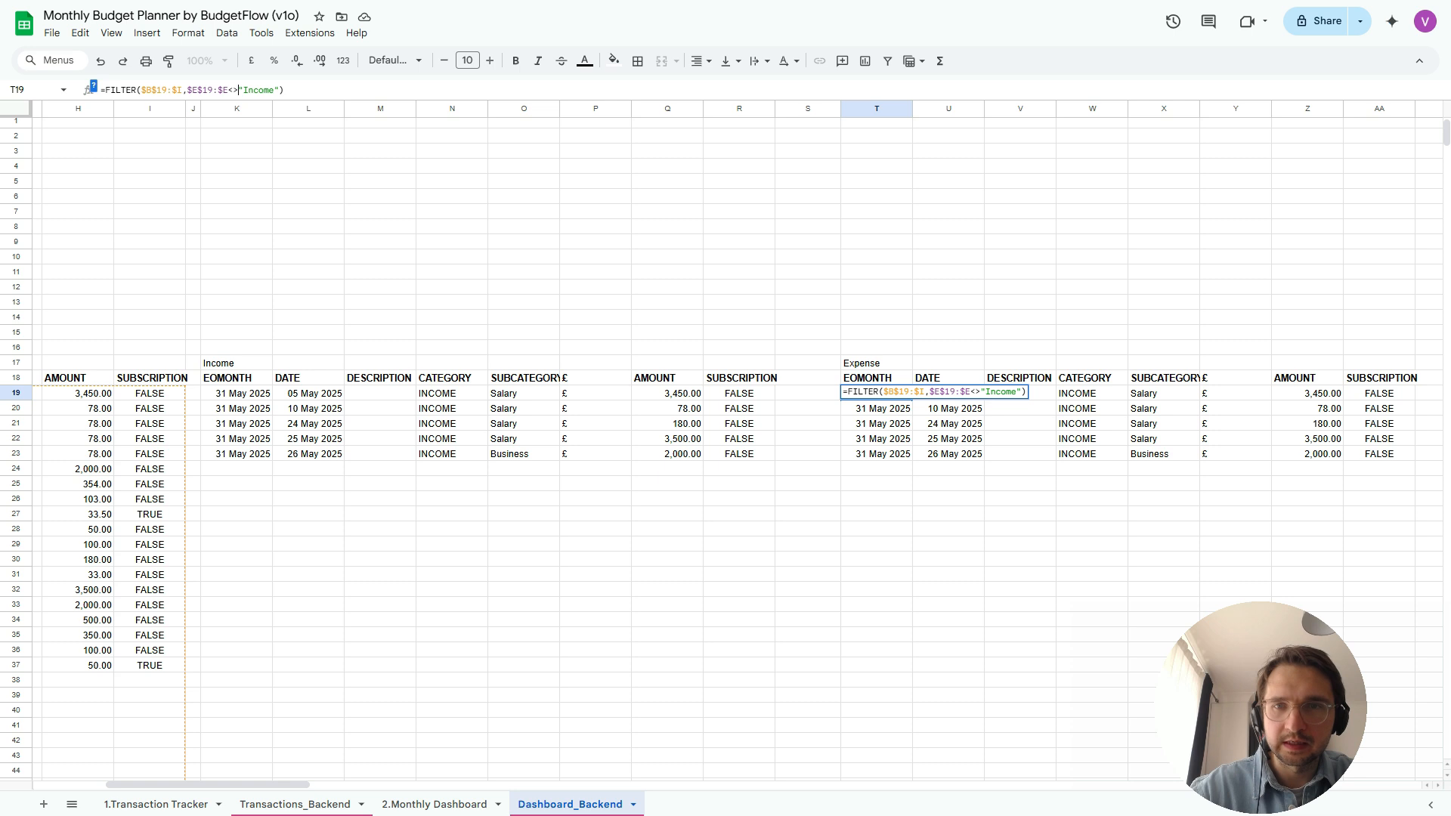
key("Return")
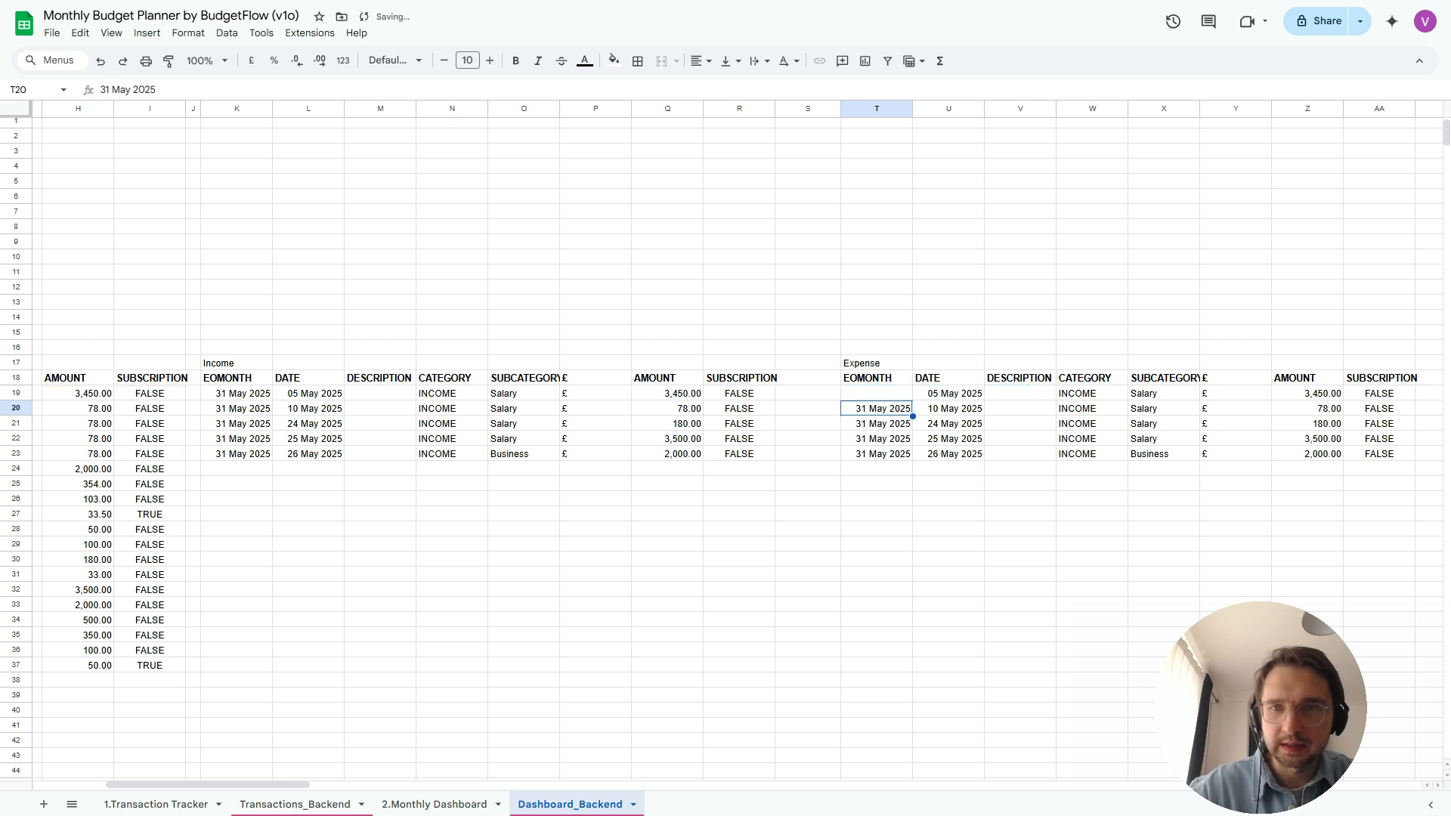
Review the filtered Expense table and the layout of the Income, Bills, Expenses, Debt, Savings and Investments budget tables beside it
scroll(739, 445, "right", 5)
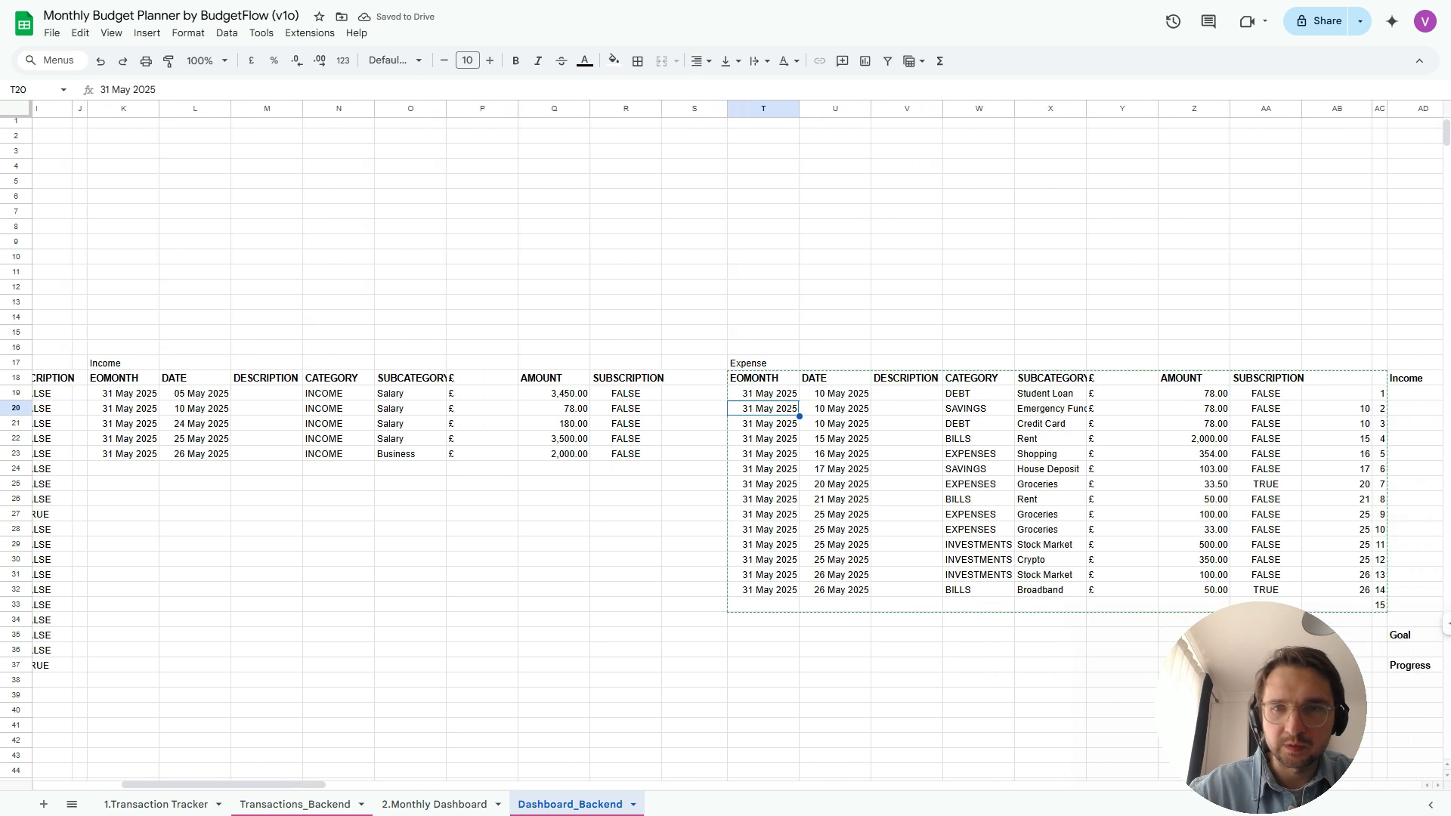
scroll(738, 416, "right", 1)
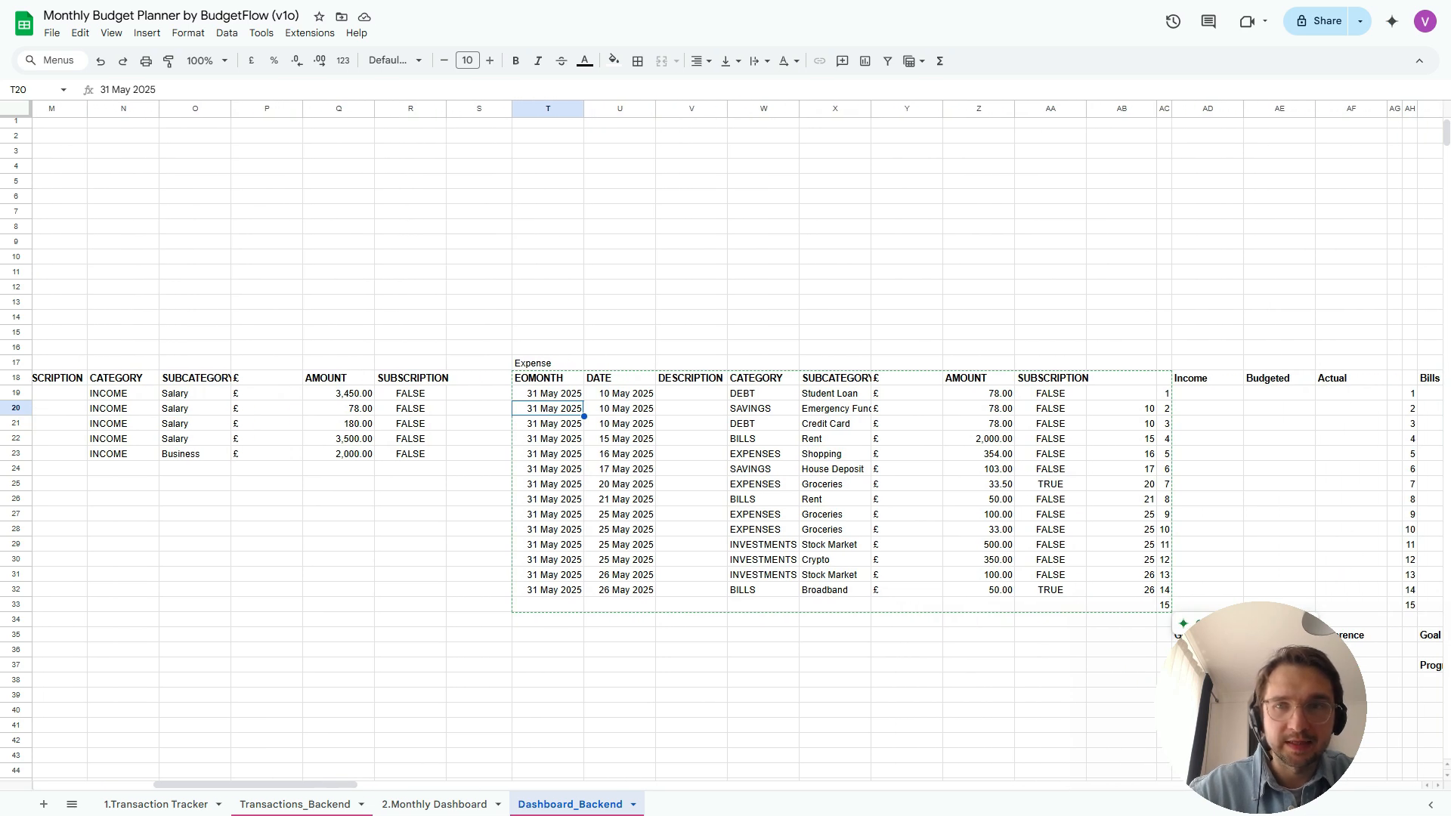
scroll(737, 445, "right", 2)
scroll(737, 444, "left", 1)
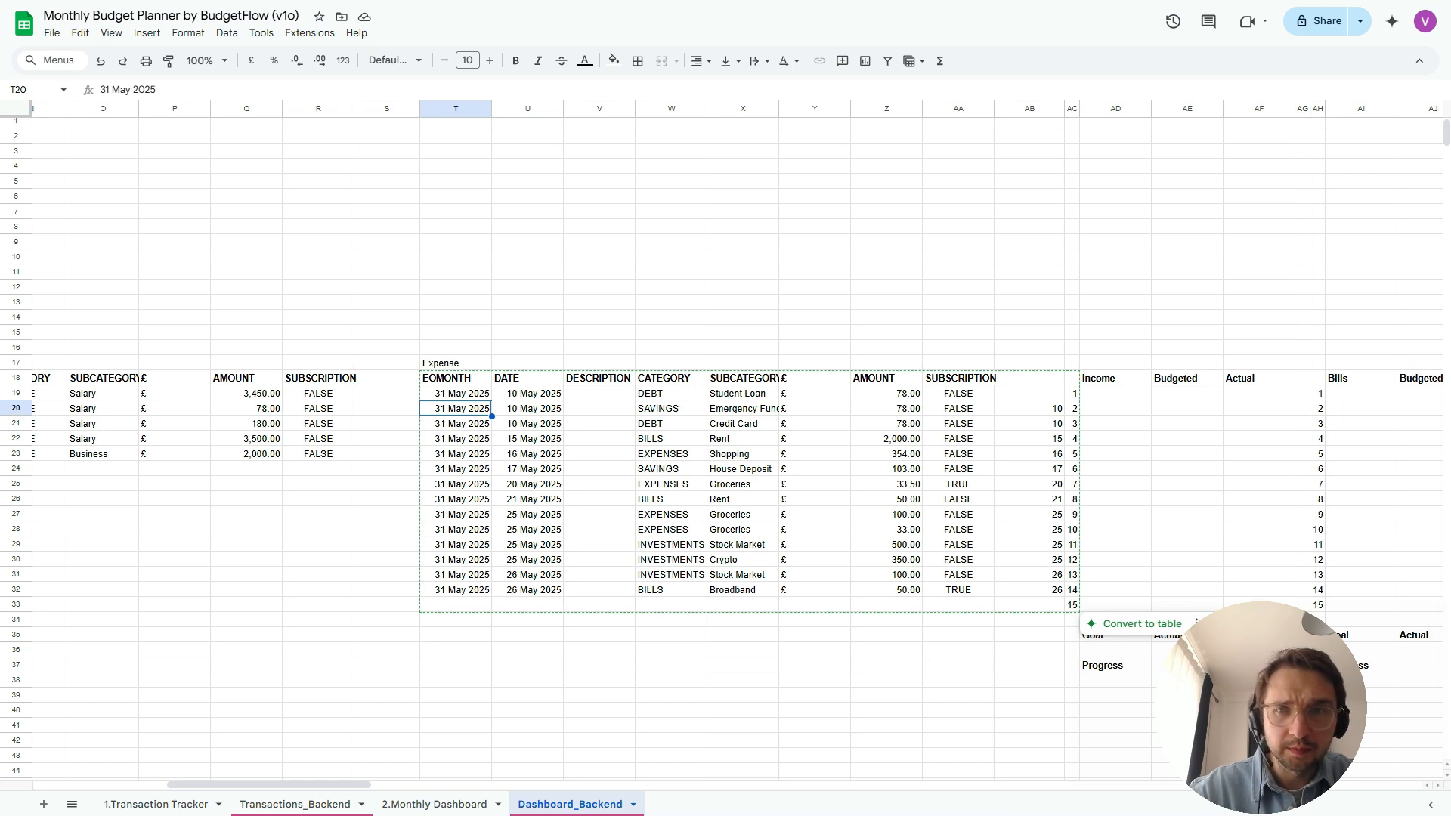
scroll(737, 444, "right", 2)
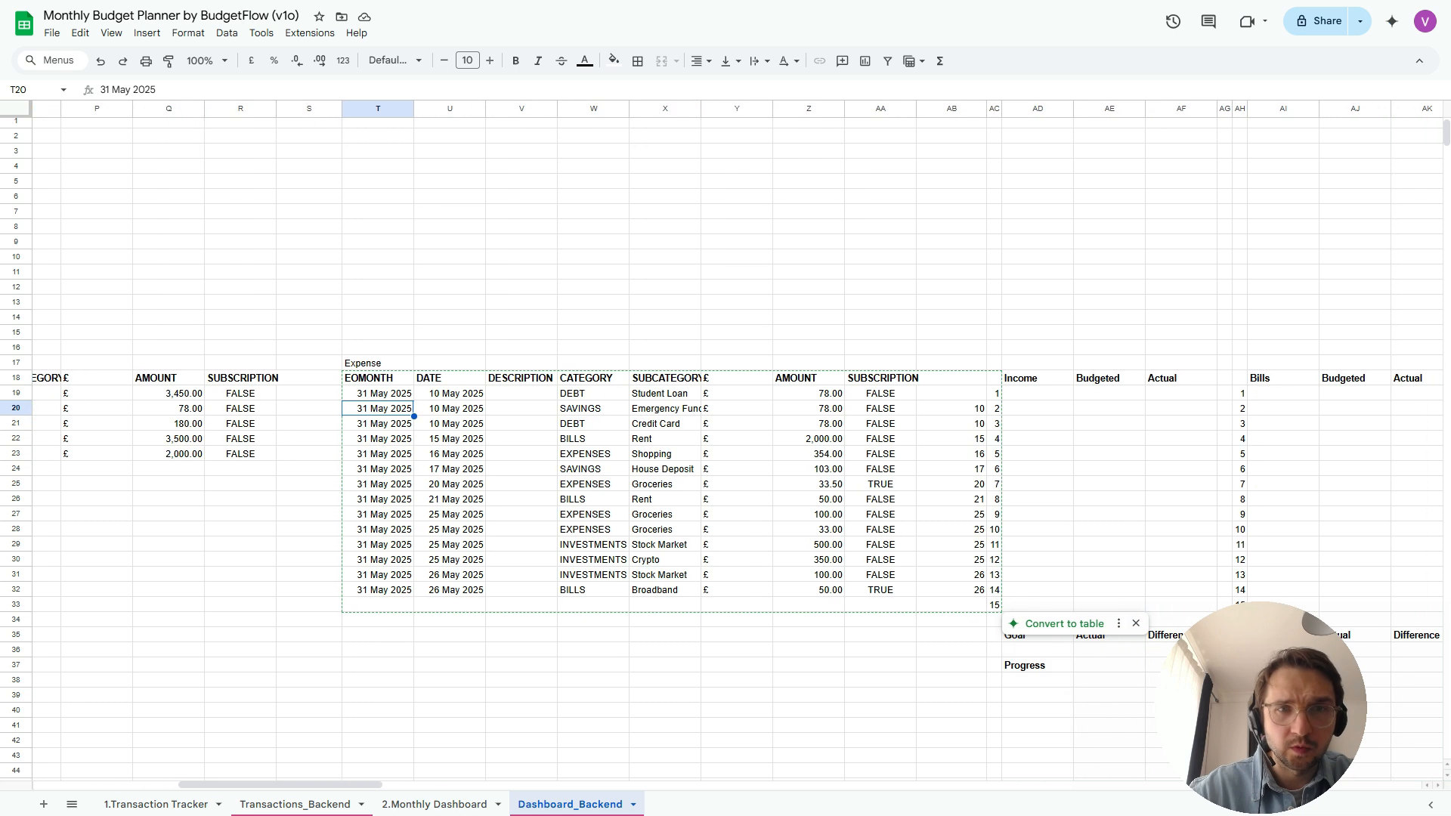
scroll(738, 444, "left", 4)
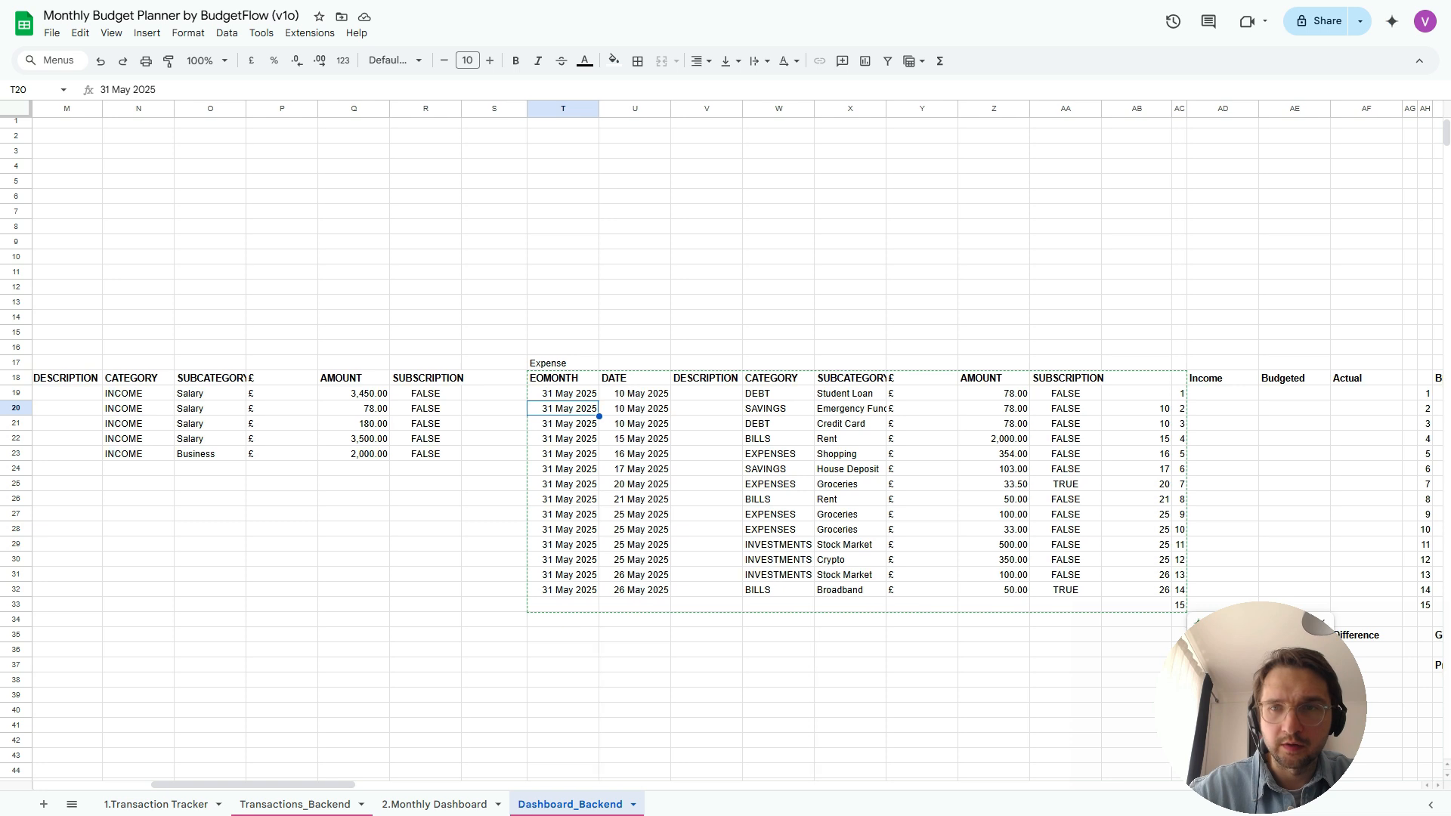
scroll(738, 445, "right", 10)
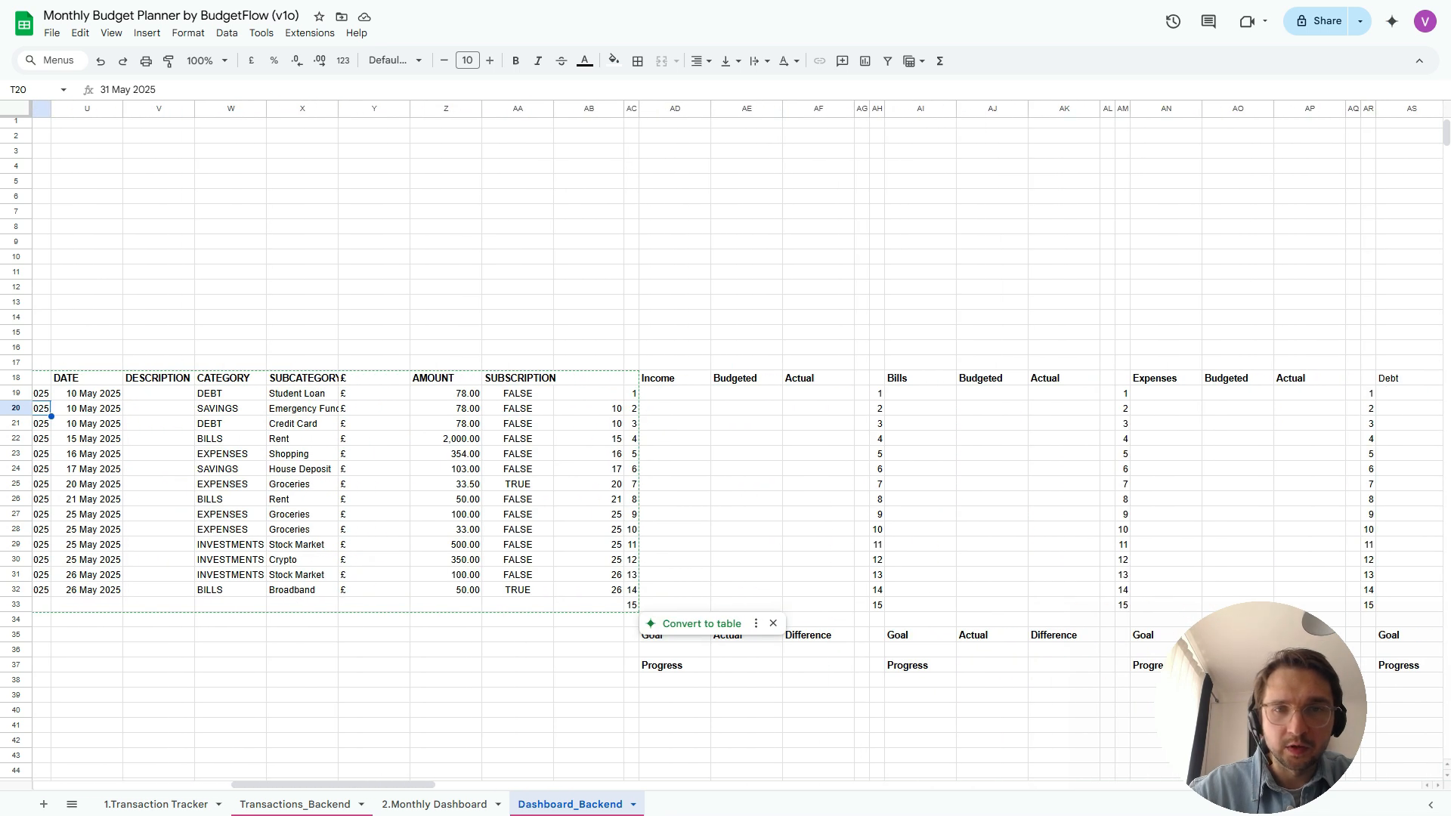
left_click(675, 394)
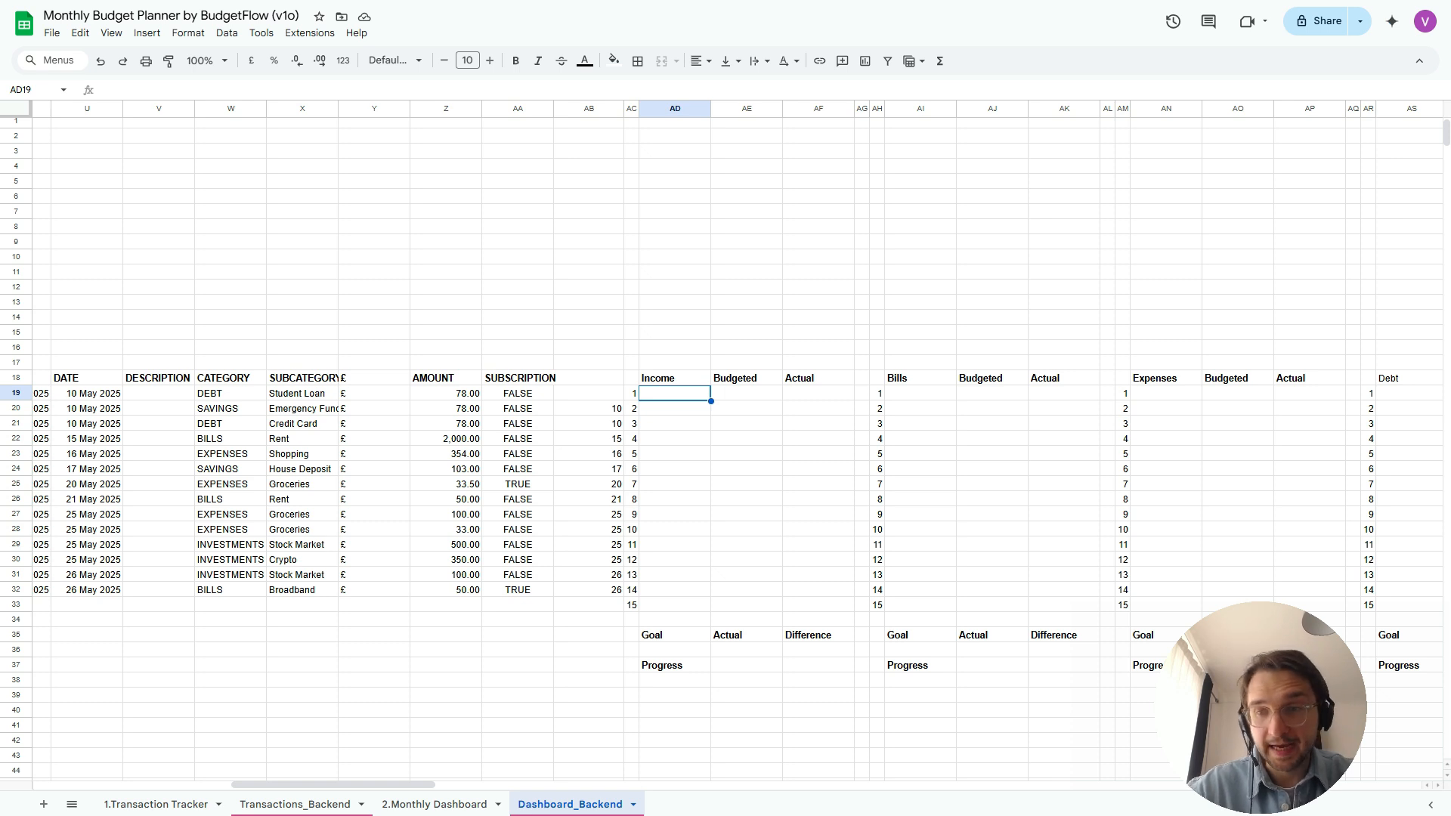
scroll(726, 386, "right", 2)
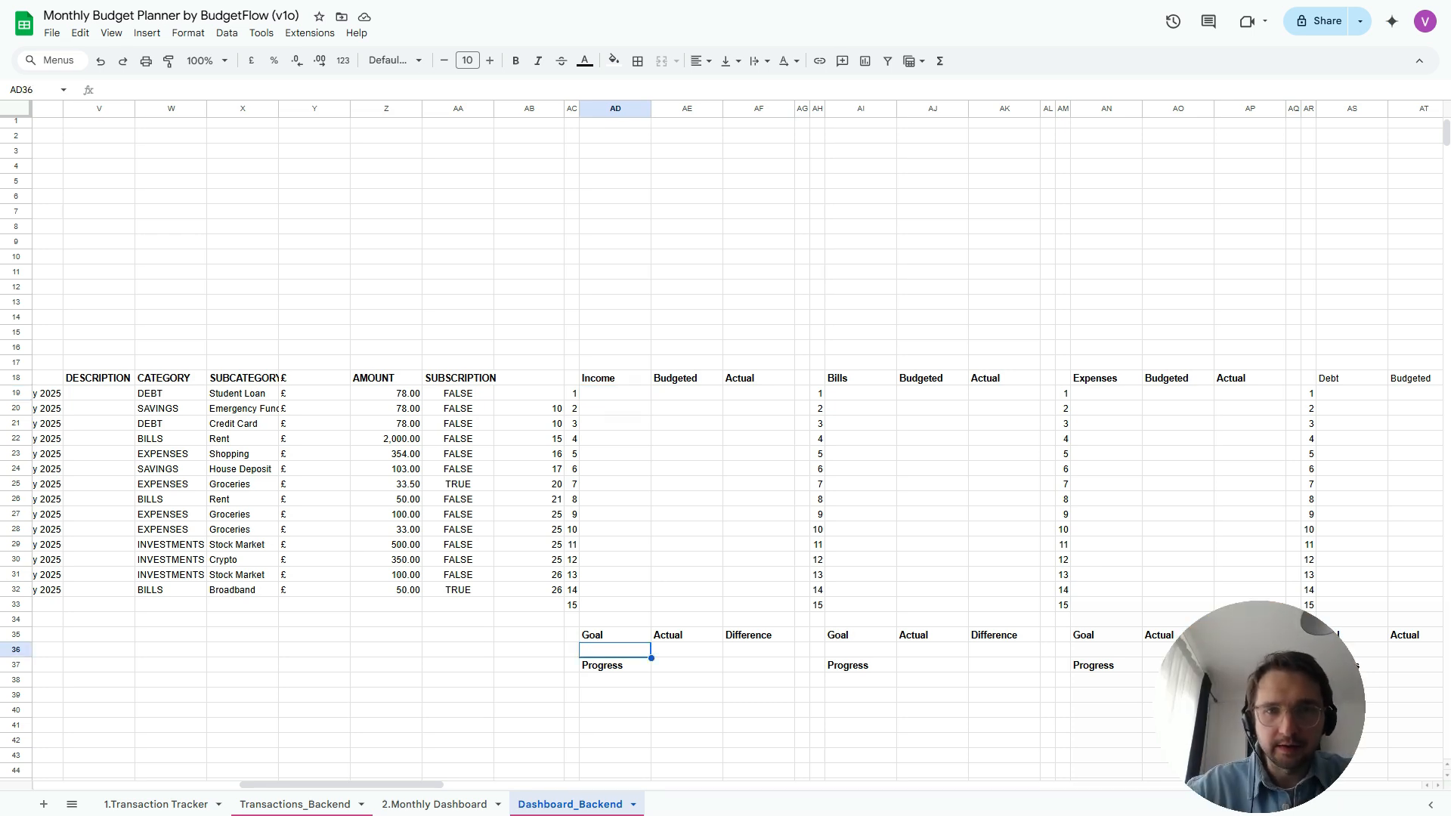
scroll(726, 438, "right", 3)
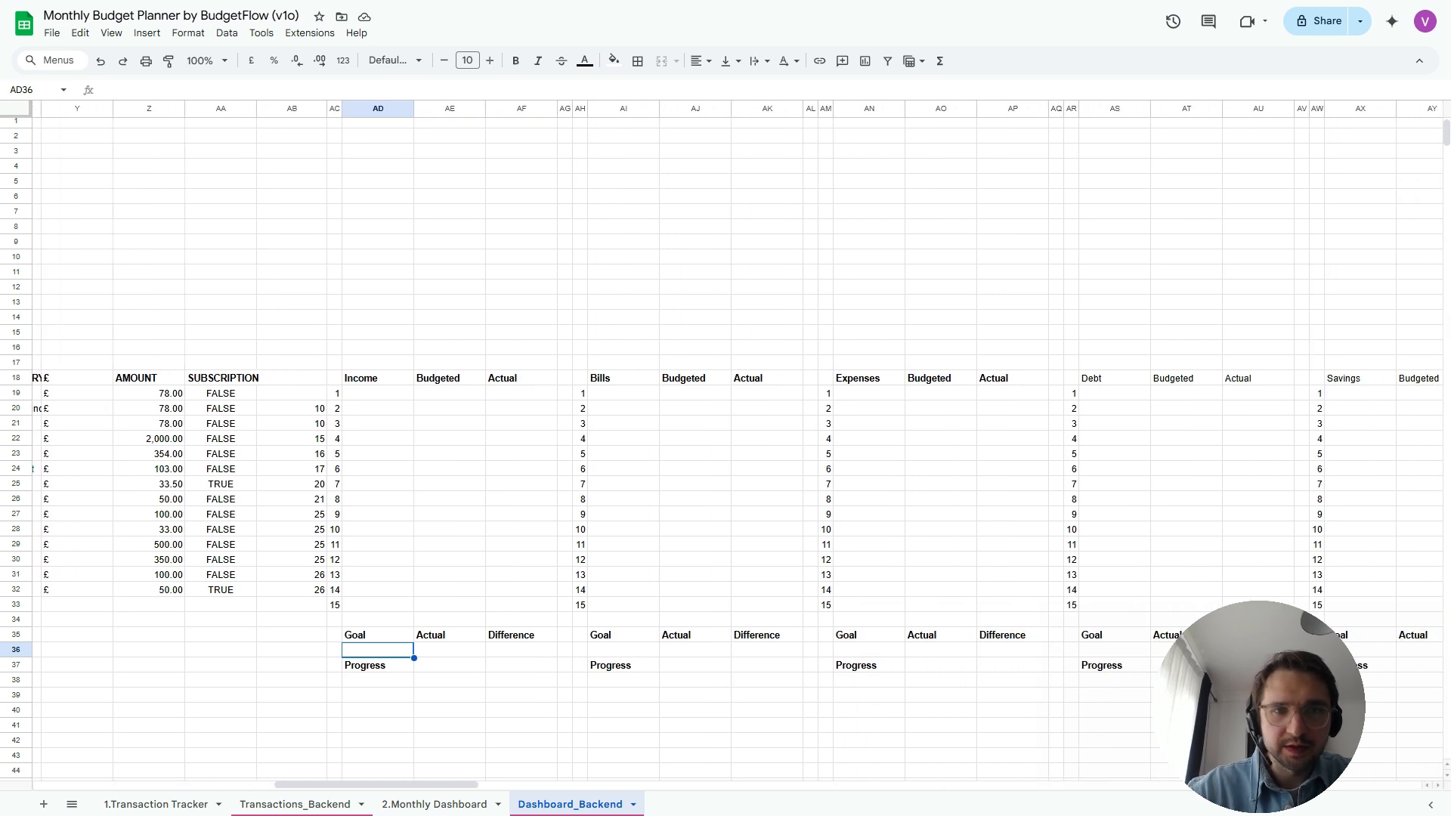
scroll(726, 438, "right", 4)
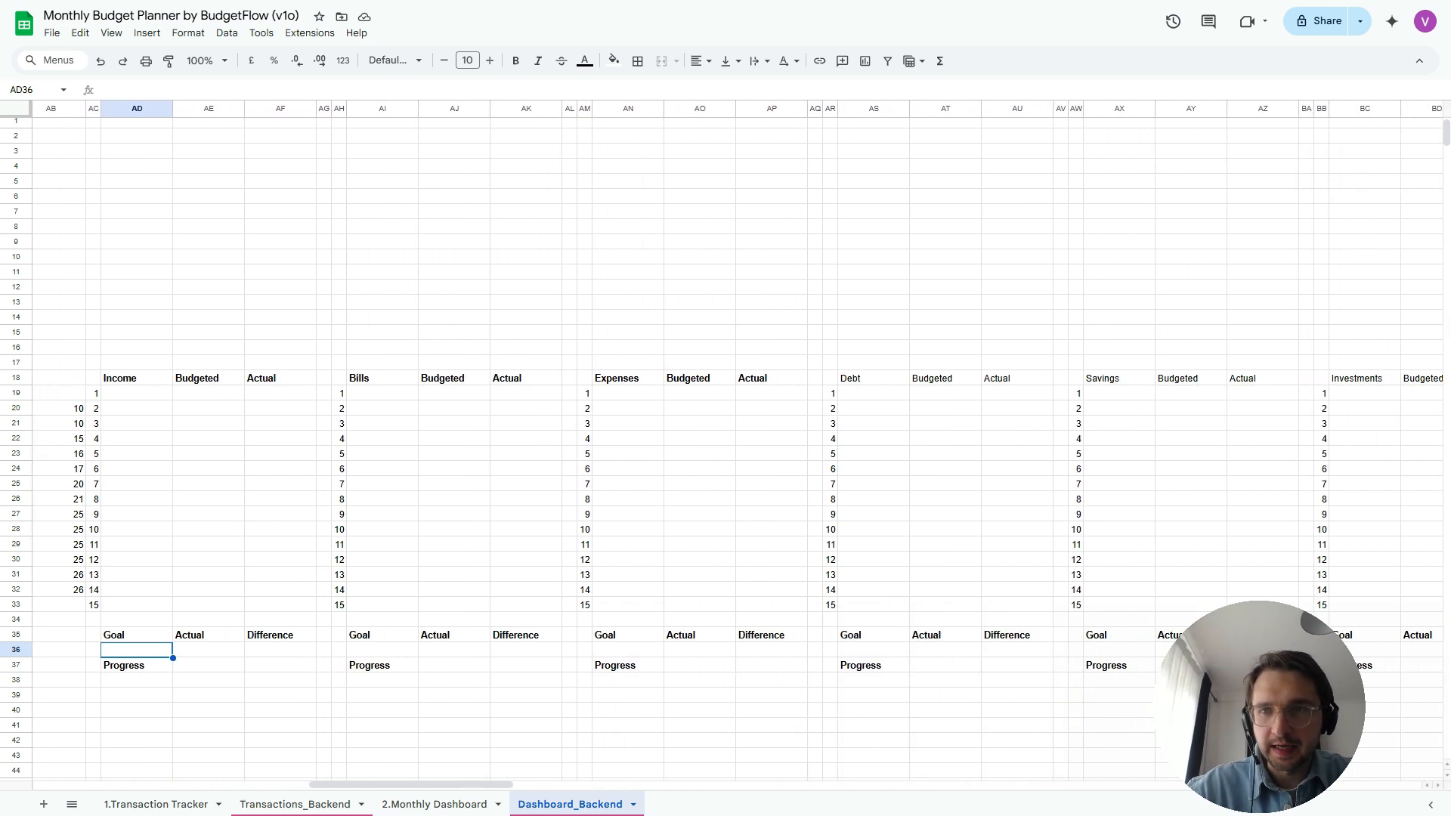
scroll(726, 438, "left", 5)
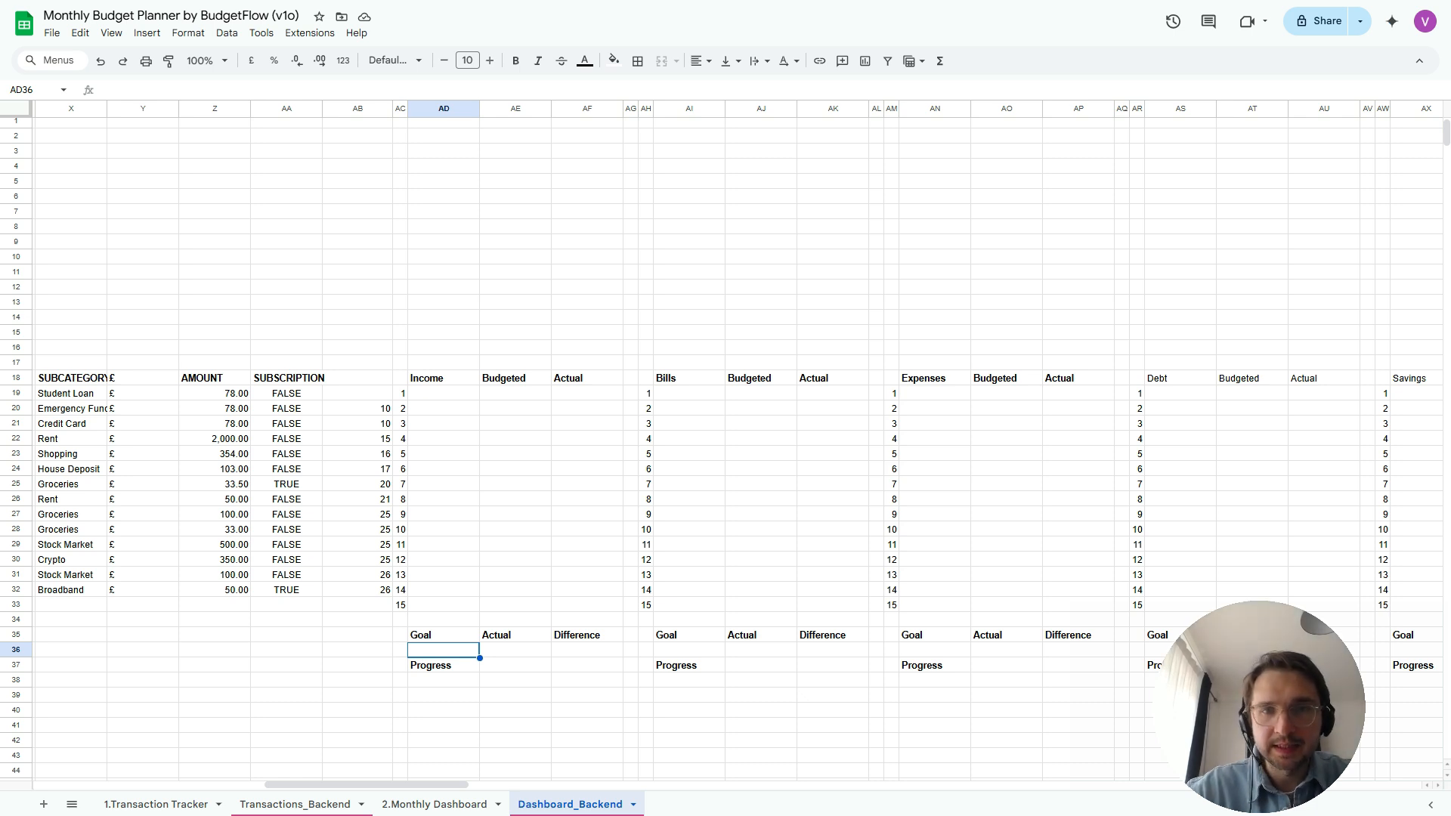
scroll(738, 385, "right", 6)
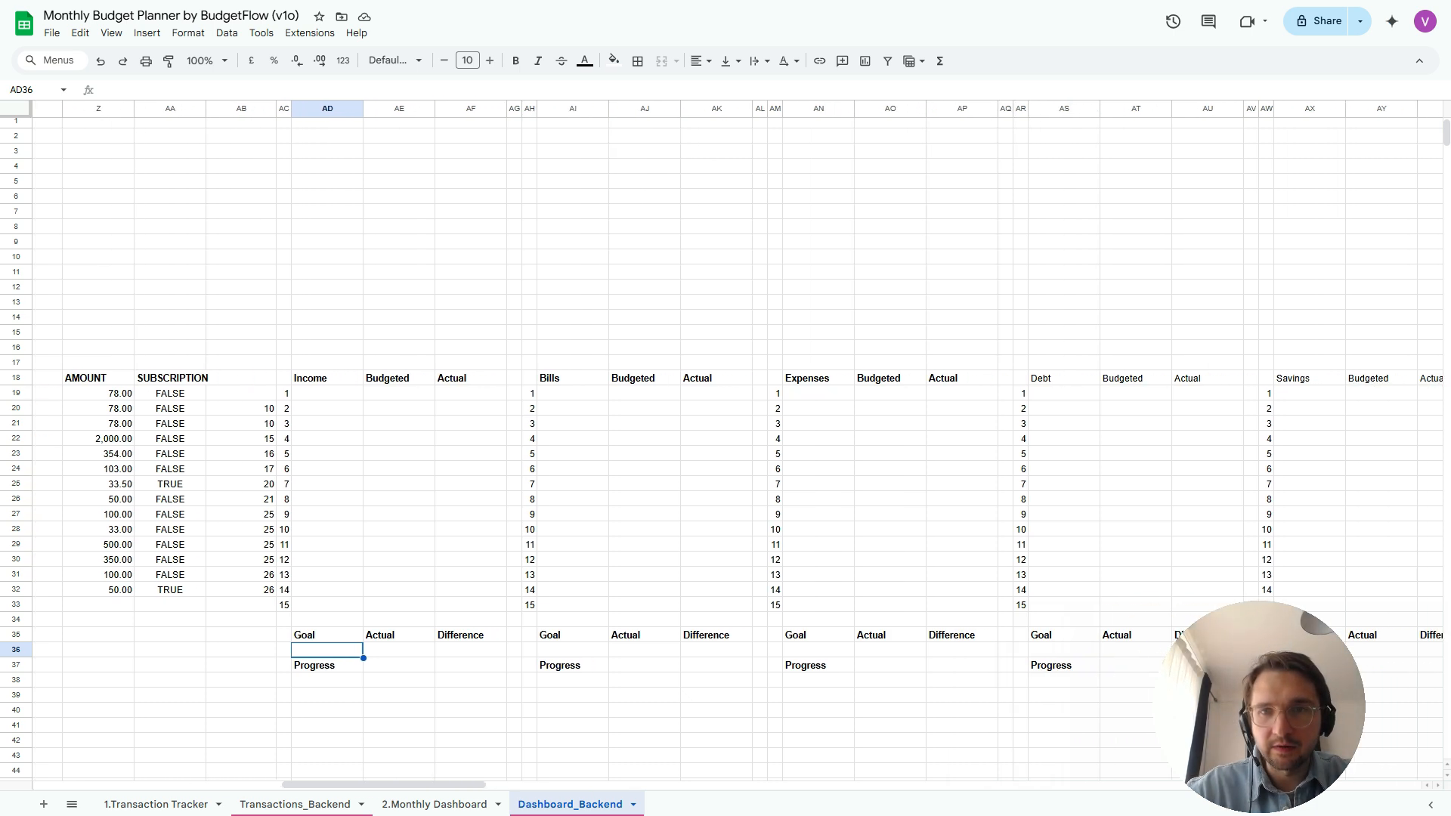
scroll(737, 386, "right", 1)
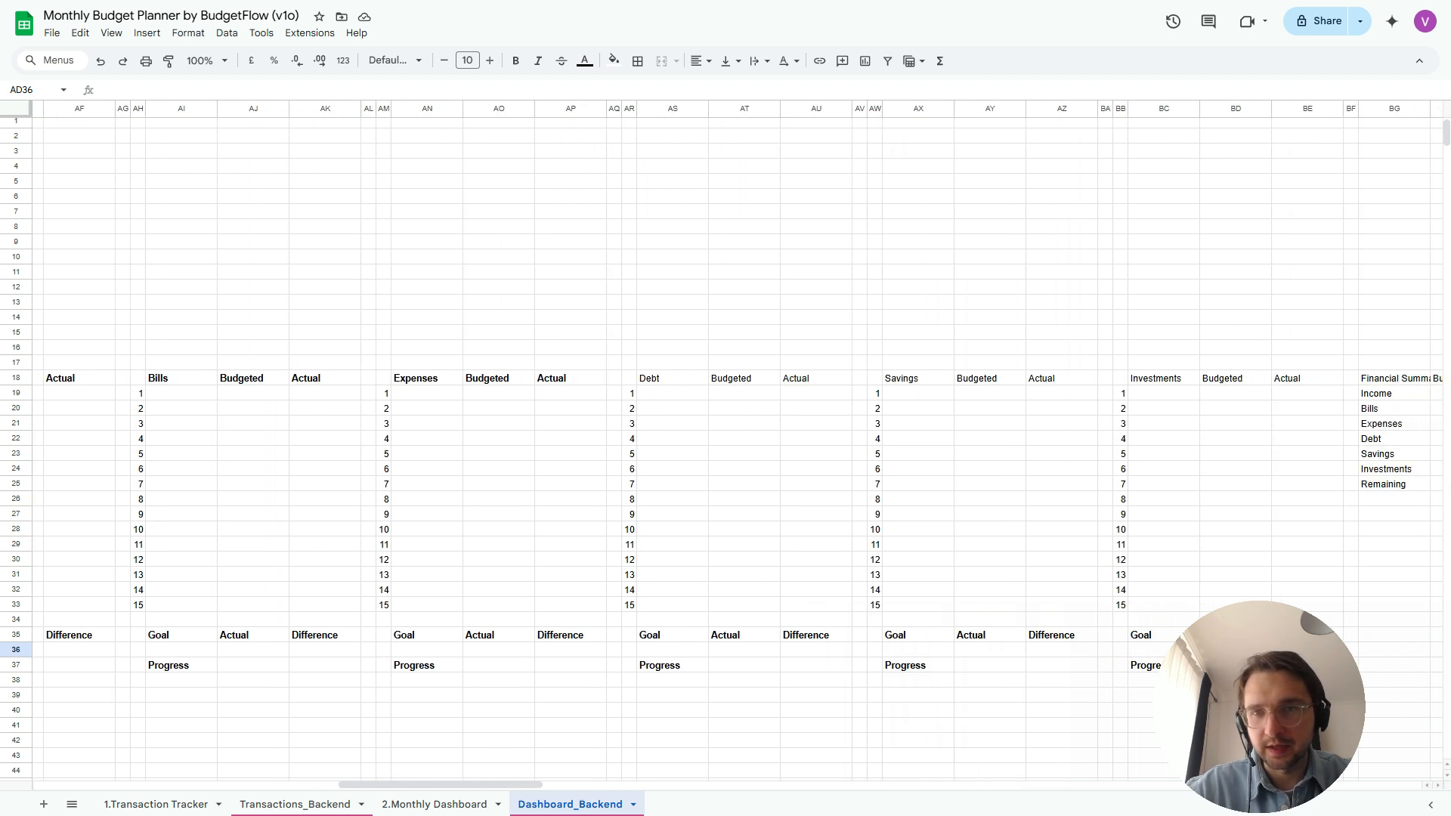
scroll(737, 385, "right", 2)
scroll(738, 385, "left", 8)
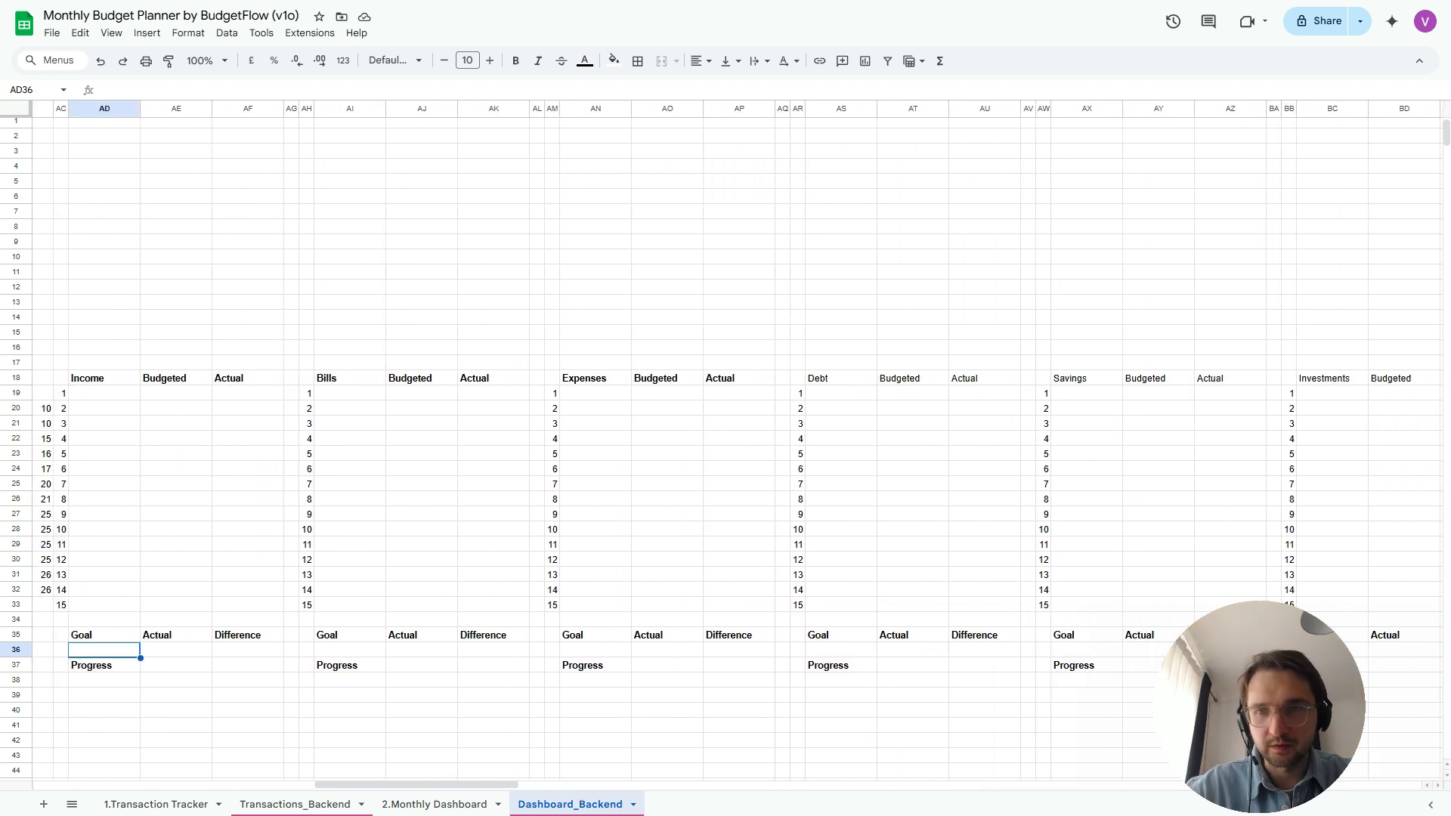
Link AD19, the first category cell of the Income budget table, to M20 on the 2.Monthly Dashboard sheet
scroll(738, 385, "left", 2)
left_click(469, 393)
type("=")
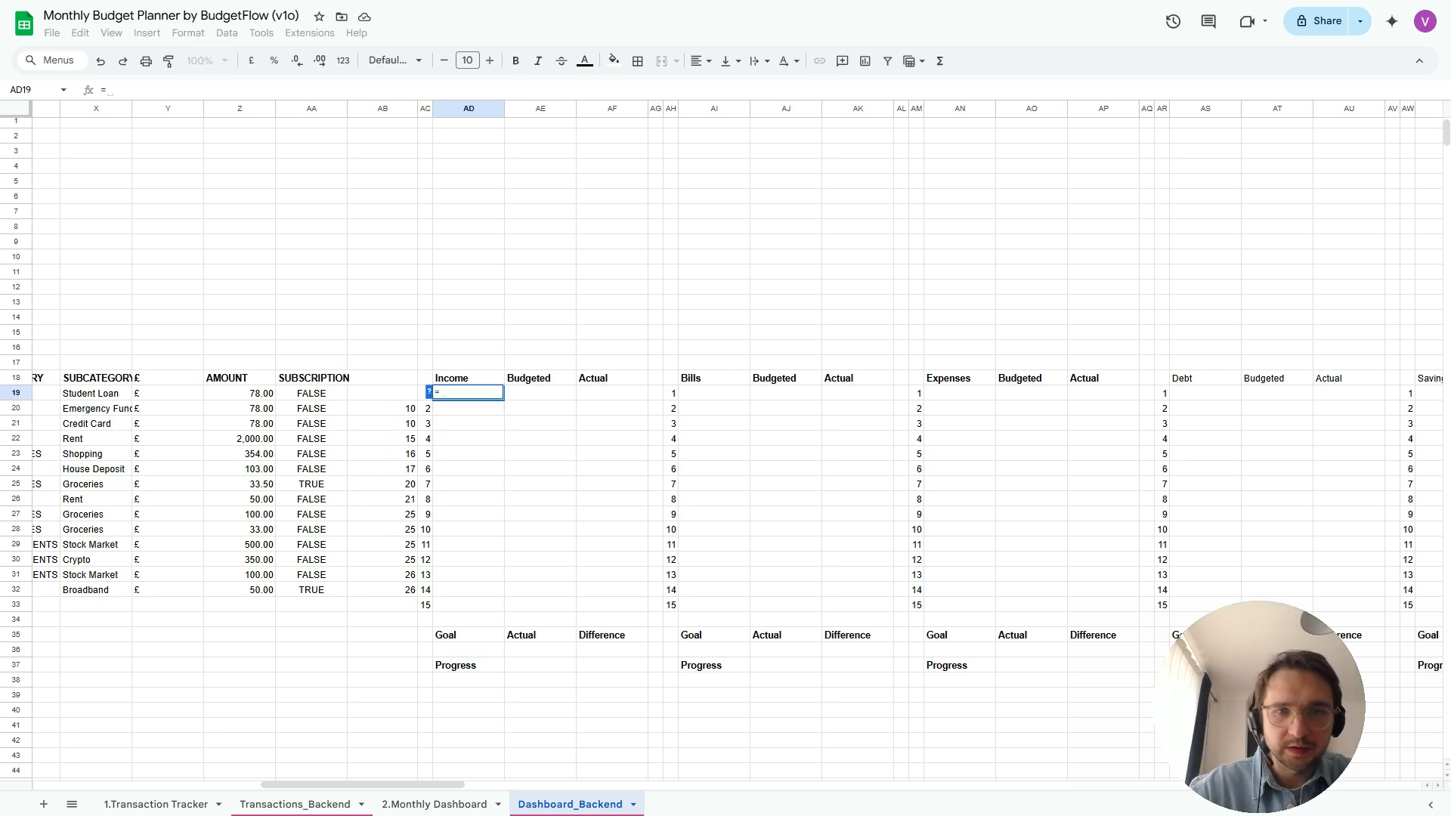
left_click(435, 805)
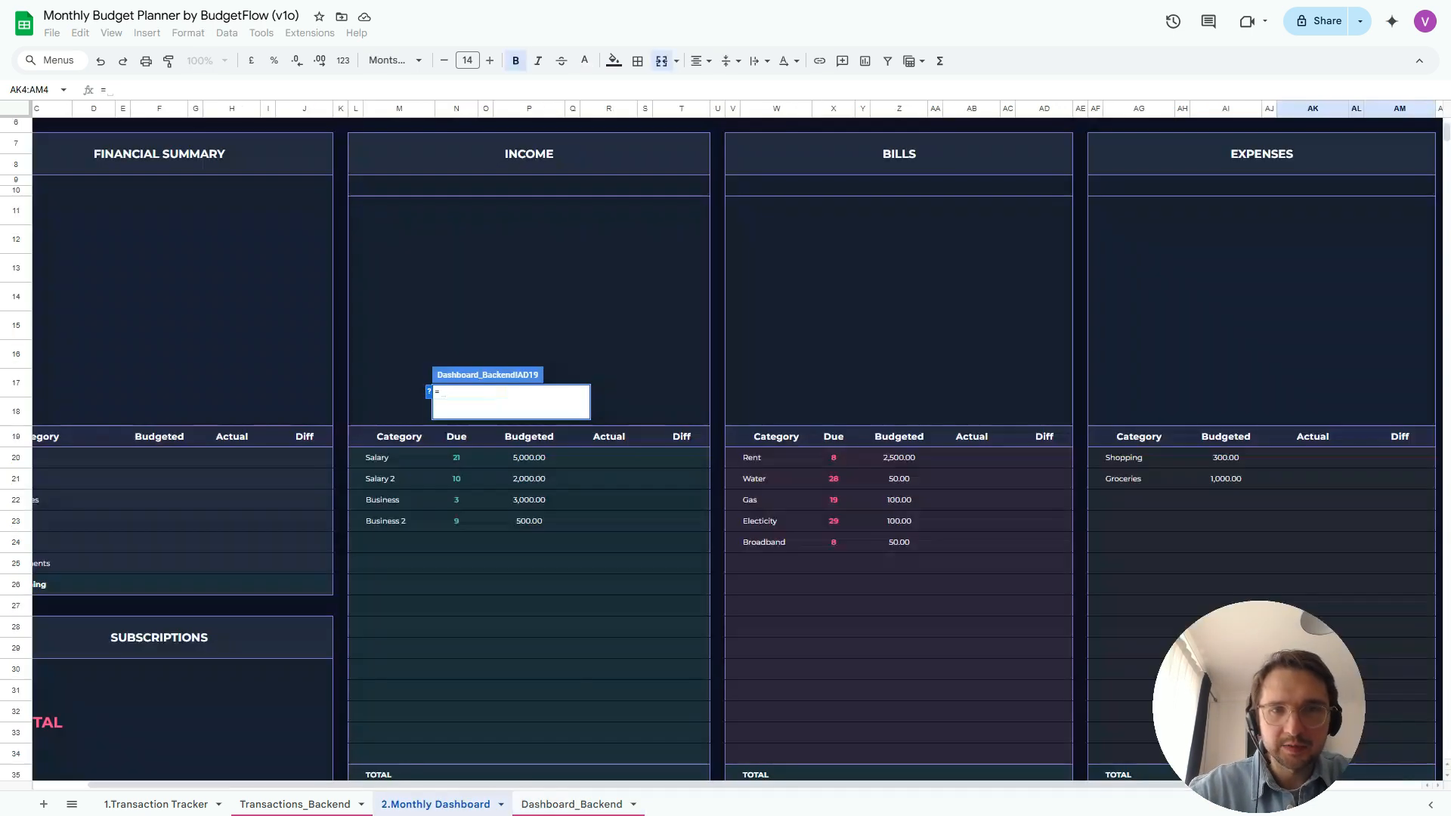
left_click(399, 458)
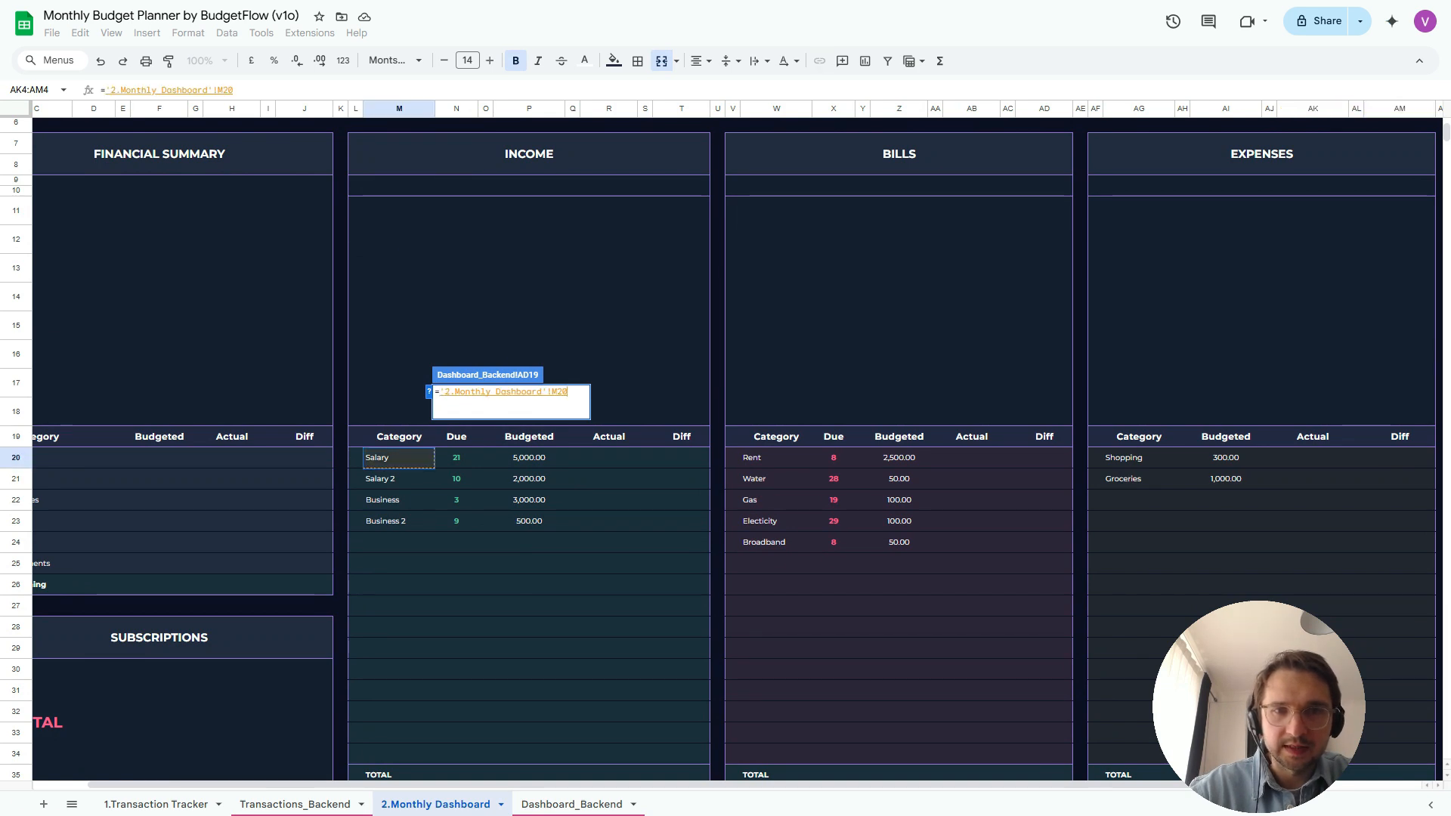
key("Return")
Link the Income table's first Budgeted cell, AE19, to P20 on the 2.Monthly Dashboard sheet
left_click(540, 393)
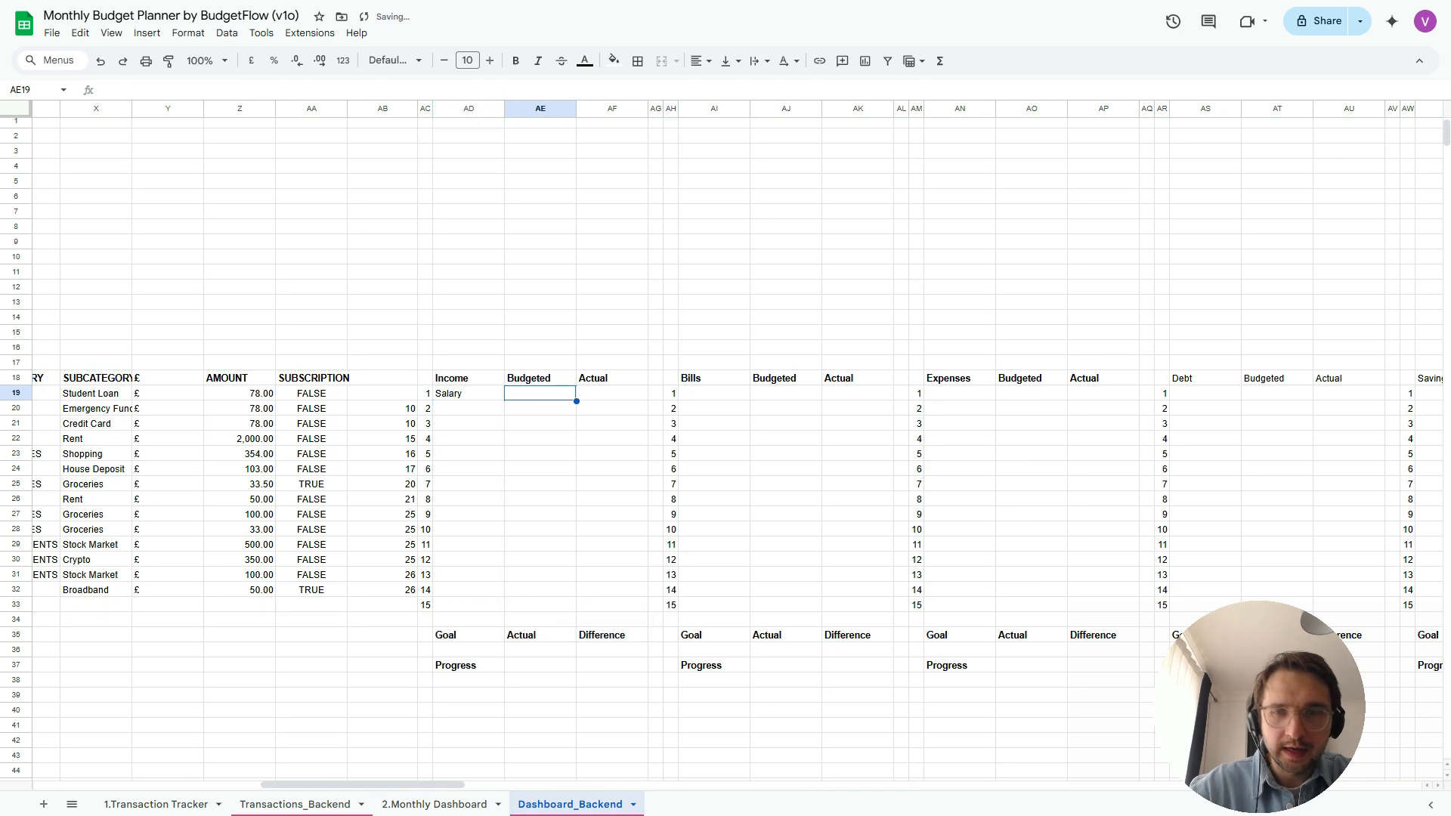
type("=")
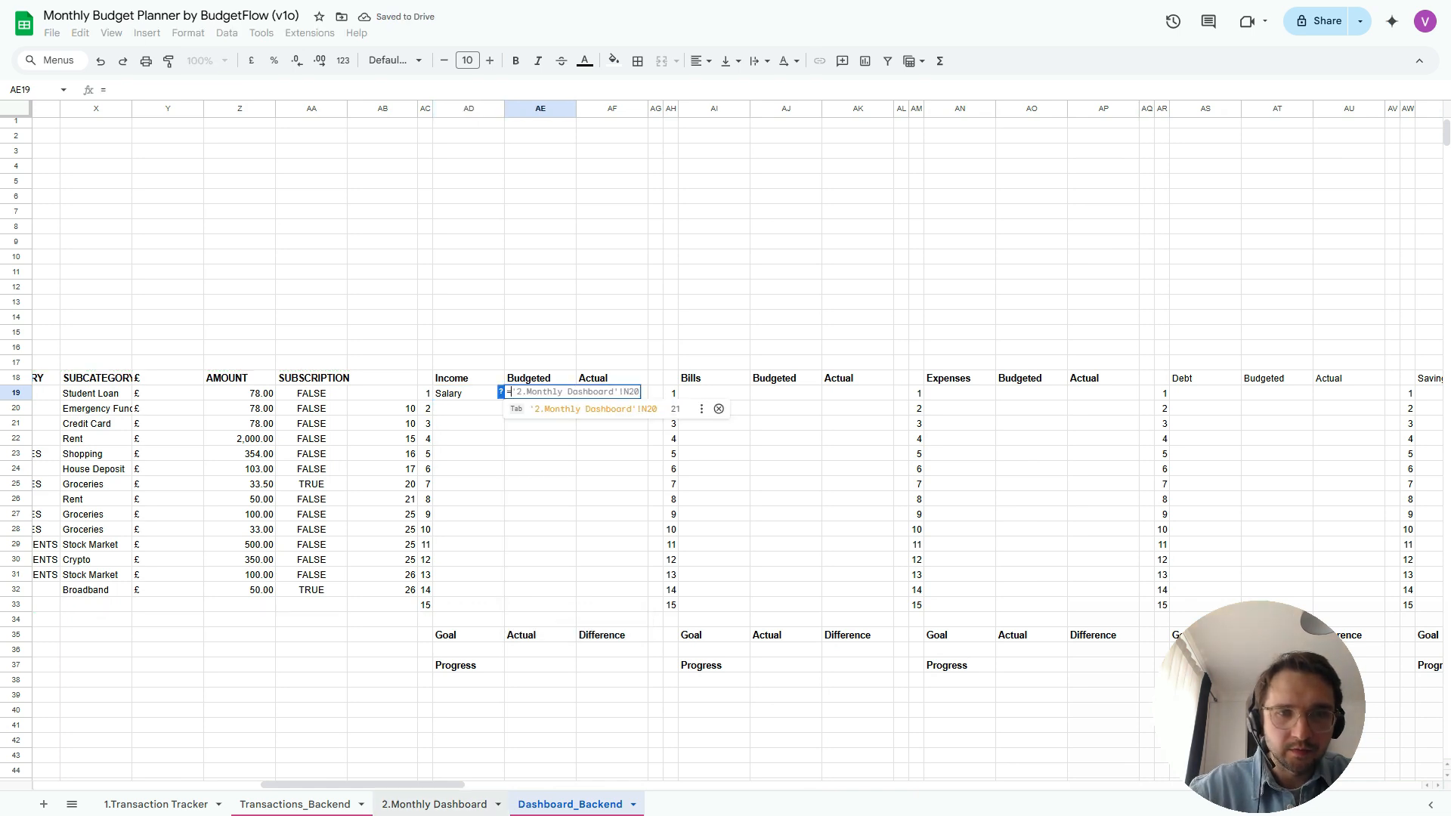
left_click(434, 804)
left_click(529, 457)
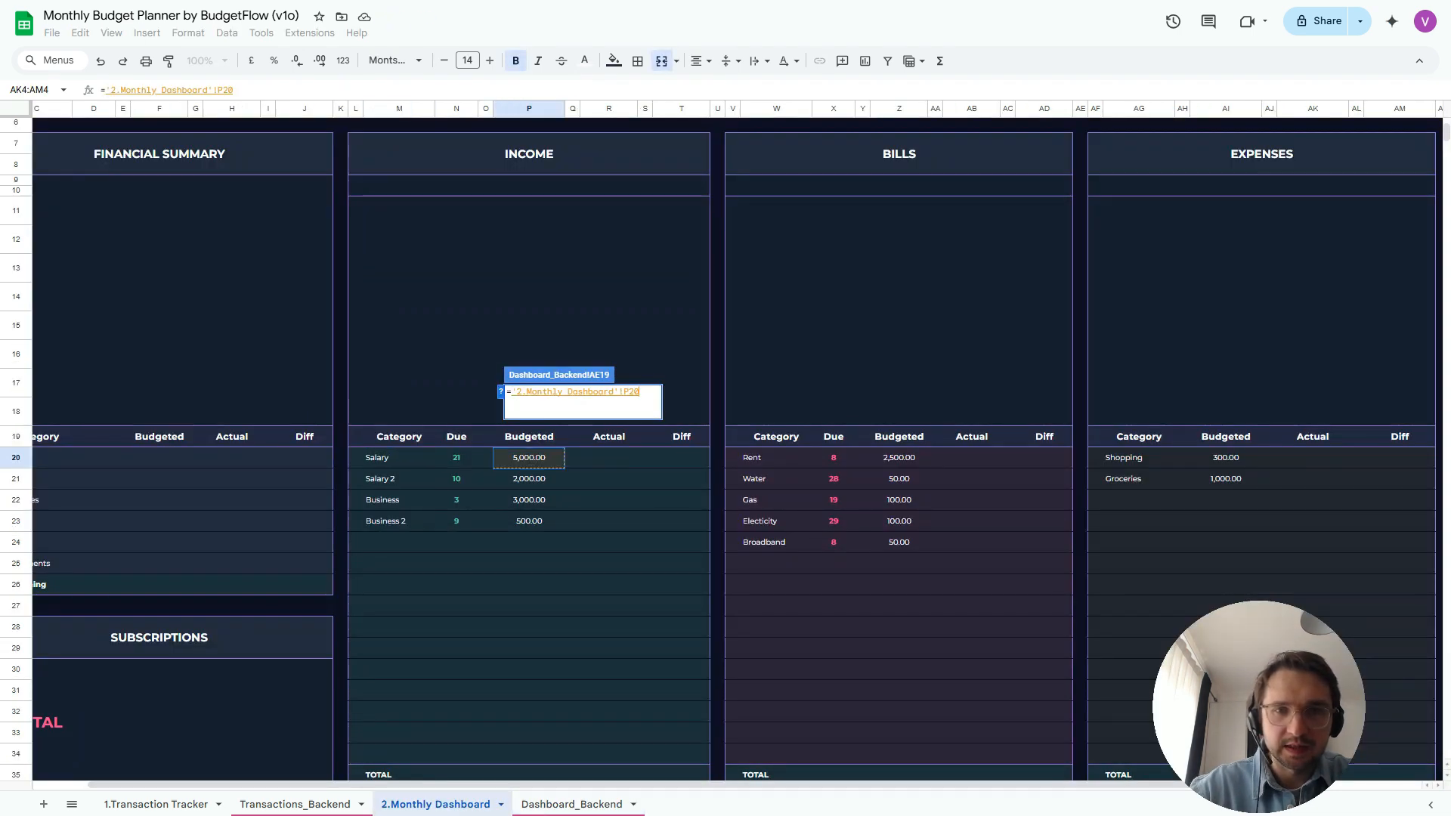
key("Return")
Copy the category and Budgeted links in AD19:AE19 down through row 33 of the Income budget table
left_click(468, 394)
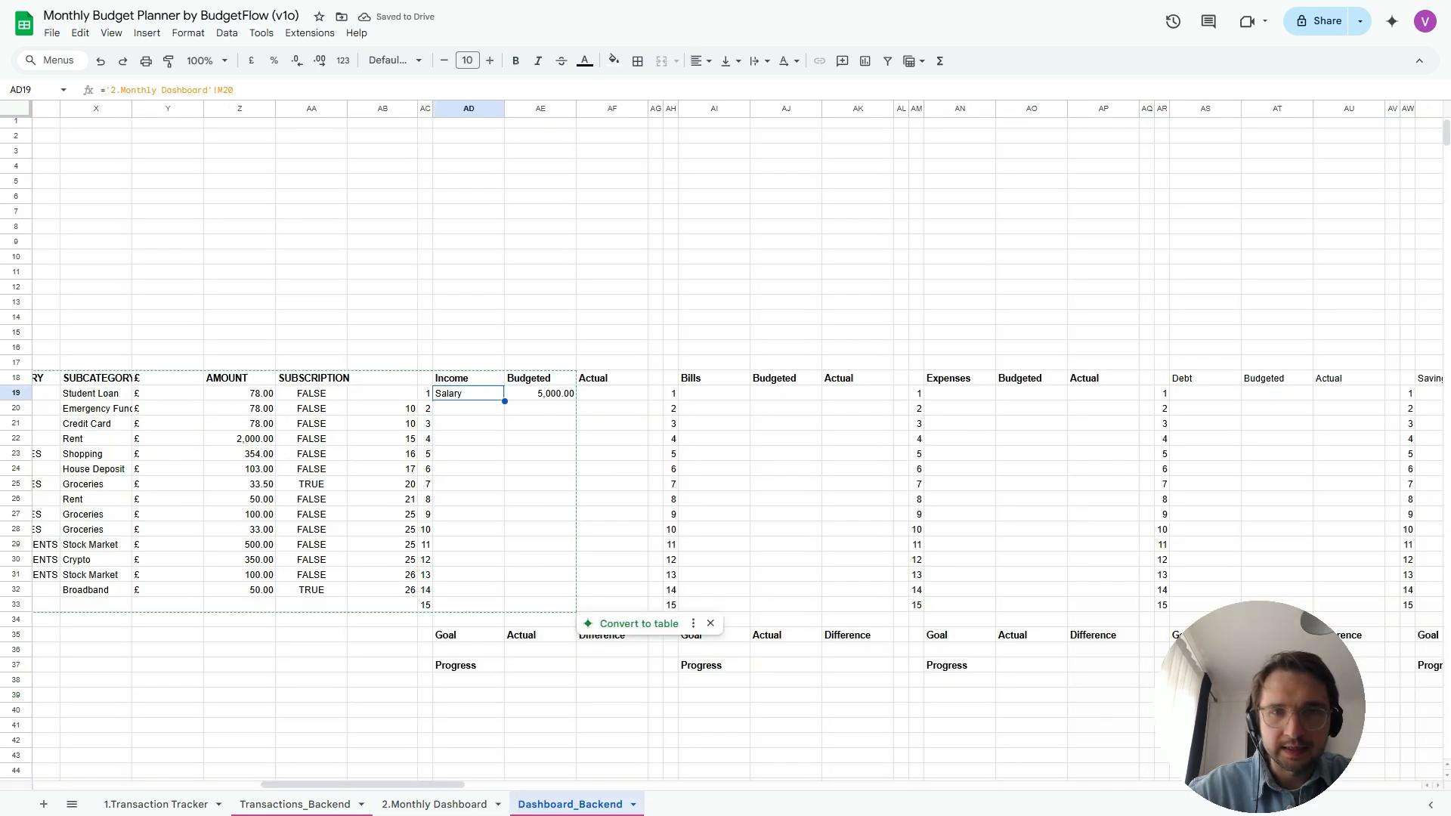
key("shift+Right")
key("shift+Down")
key("shift+Down")
key("shift+Down")
key("shift+Down")
key("shift+Down")
key("shift+Down")
key("shift+Down")
key("shift+Down")
key("shift+Down")
key("shift+Down")
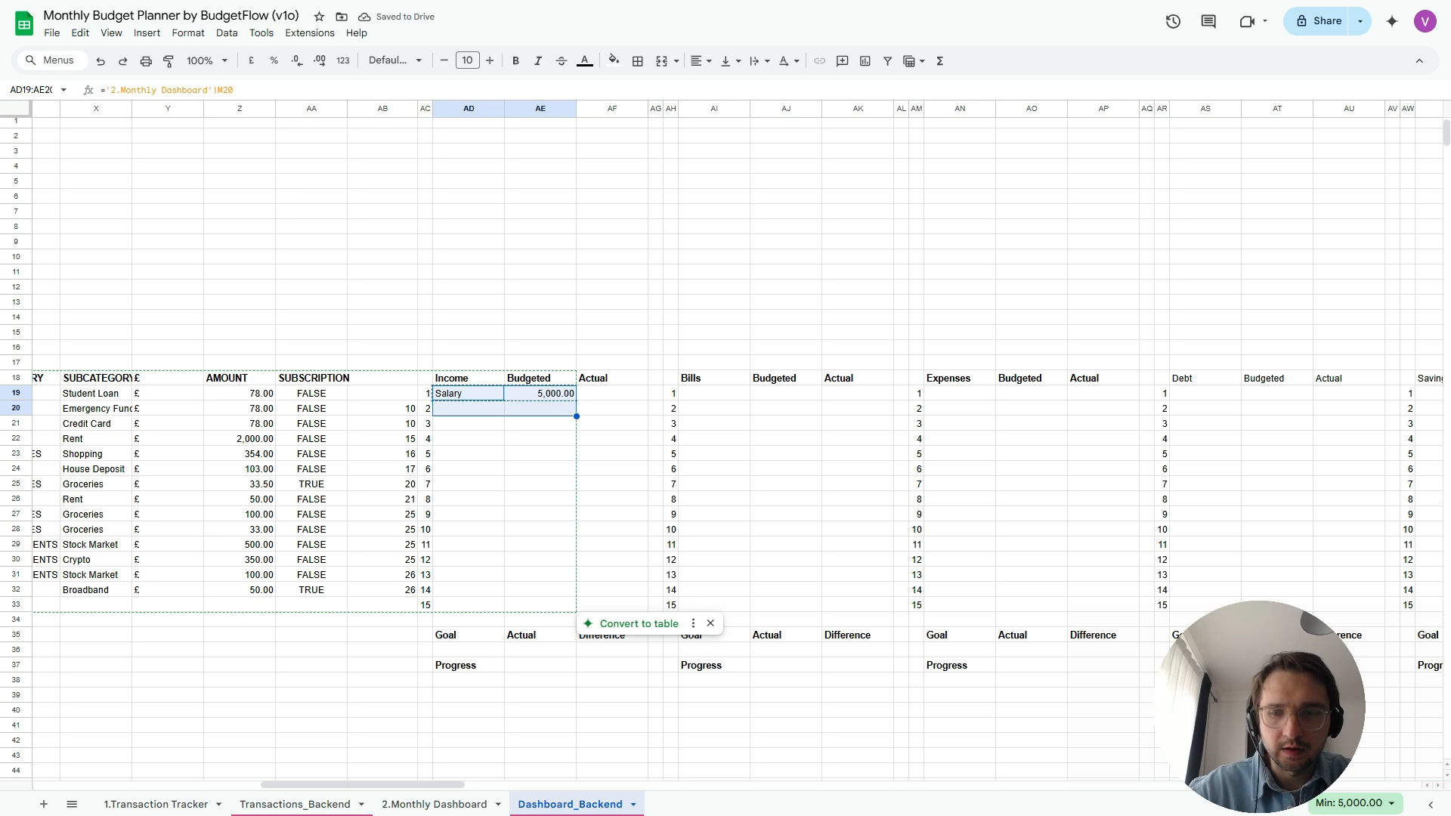
key("shift+Down")
key("shift+Down")
key("shift+Down")
key("shift+Down")
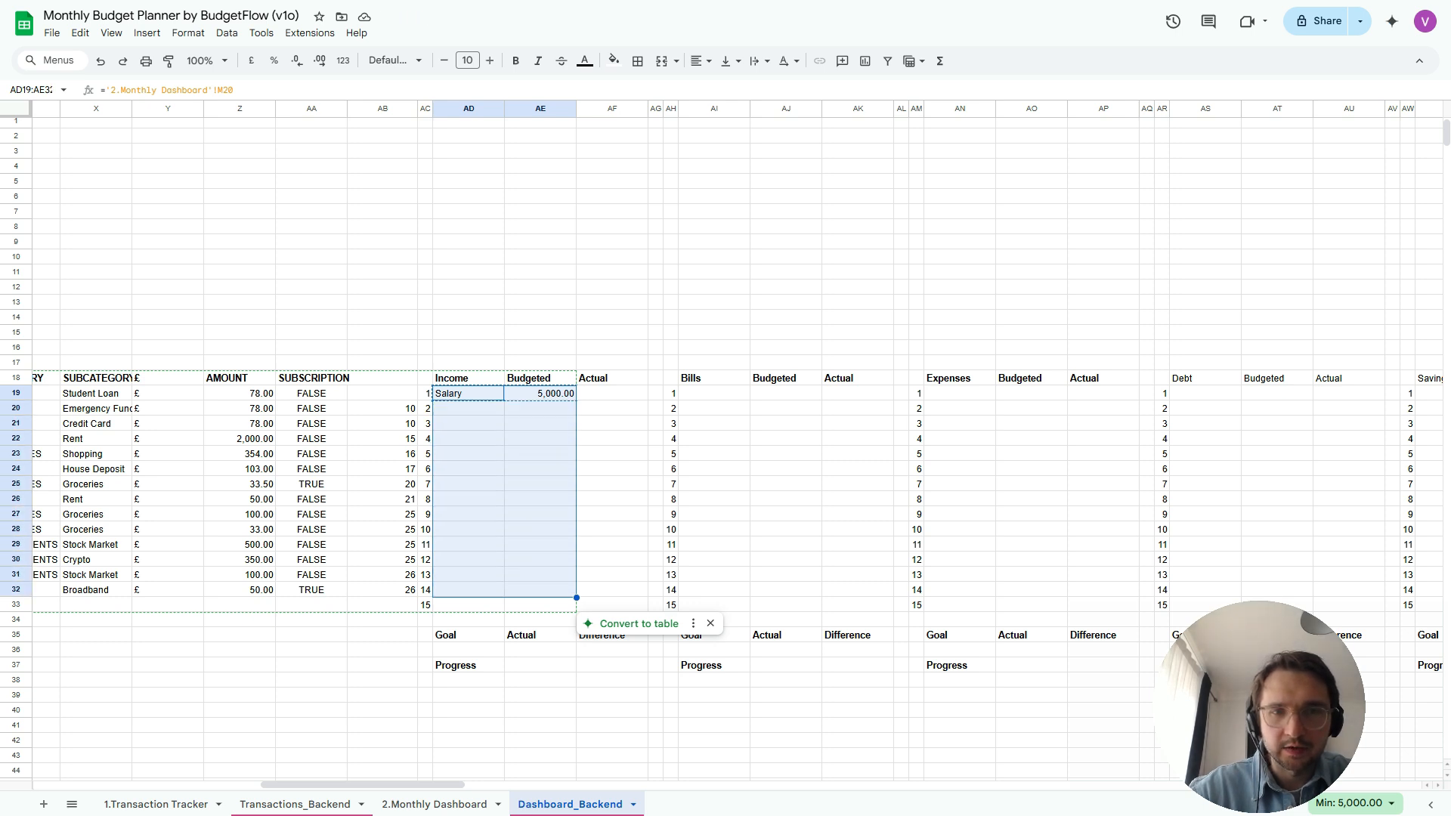
type("Salary\t5,000.00 Salary 2\t2,000.00 Business\t3,000.00 Business 2\t500.00")
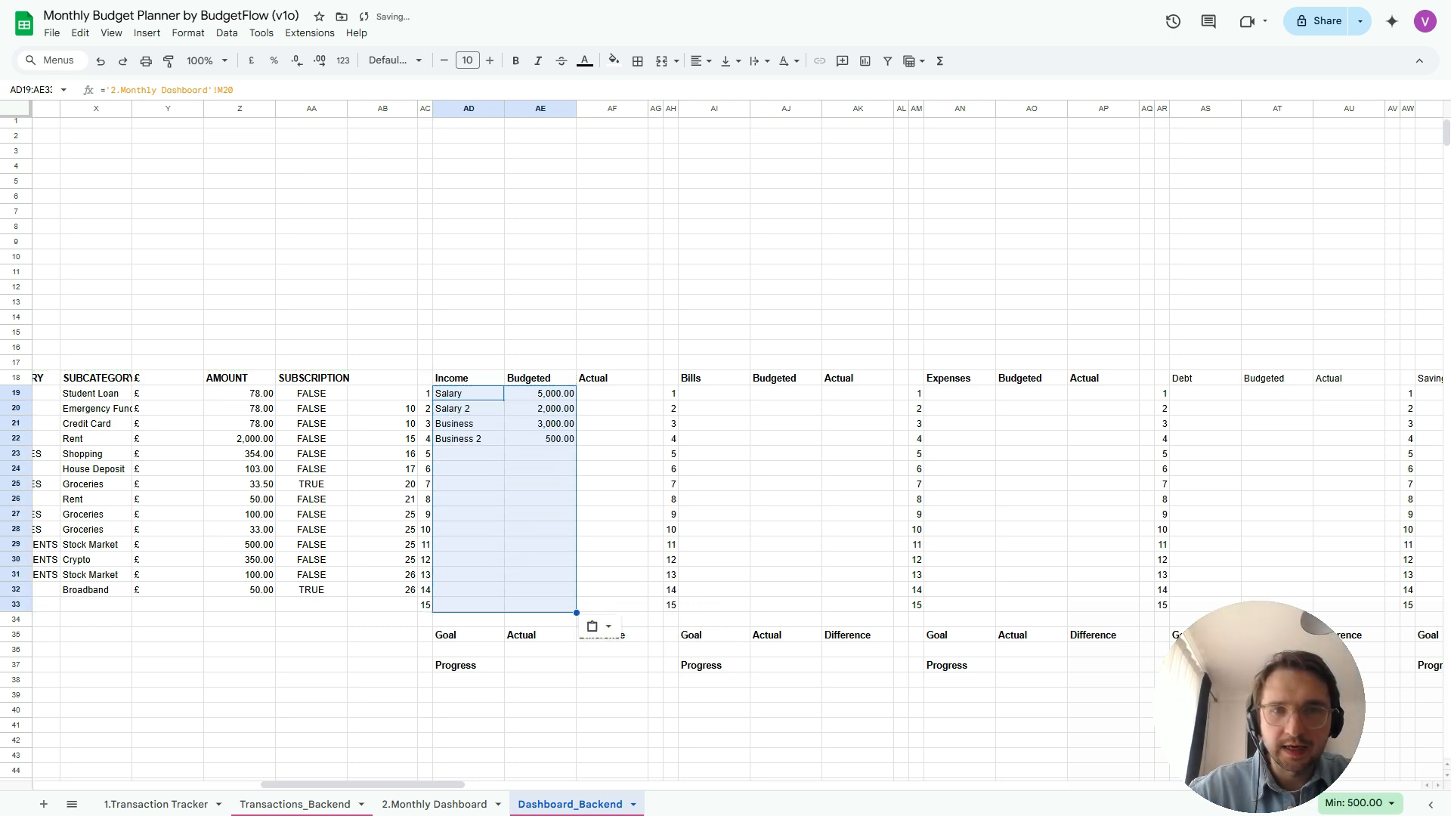
Begin a SUMIFS formula in AF19, the Income table's first Actual cell, with the Income transactions' AMOUNT column $Q$19:$Q as sum range
key("Right")
scroll(738, 445, "left", 2)
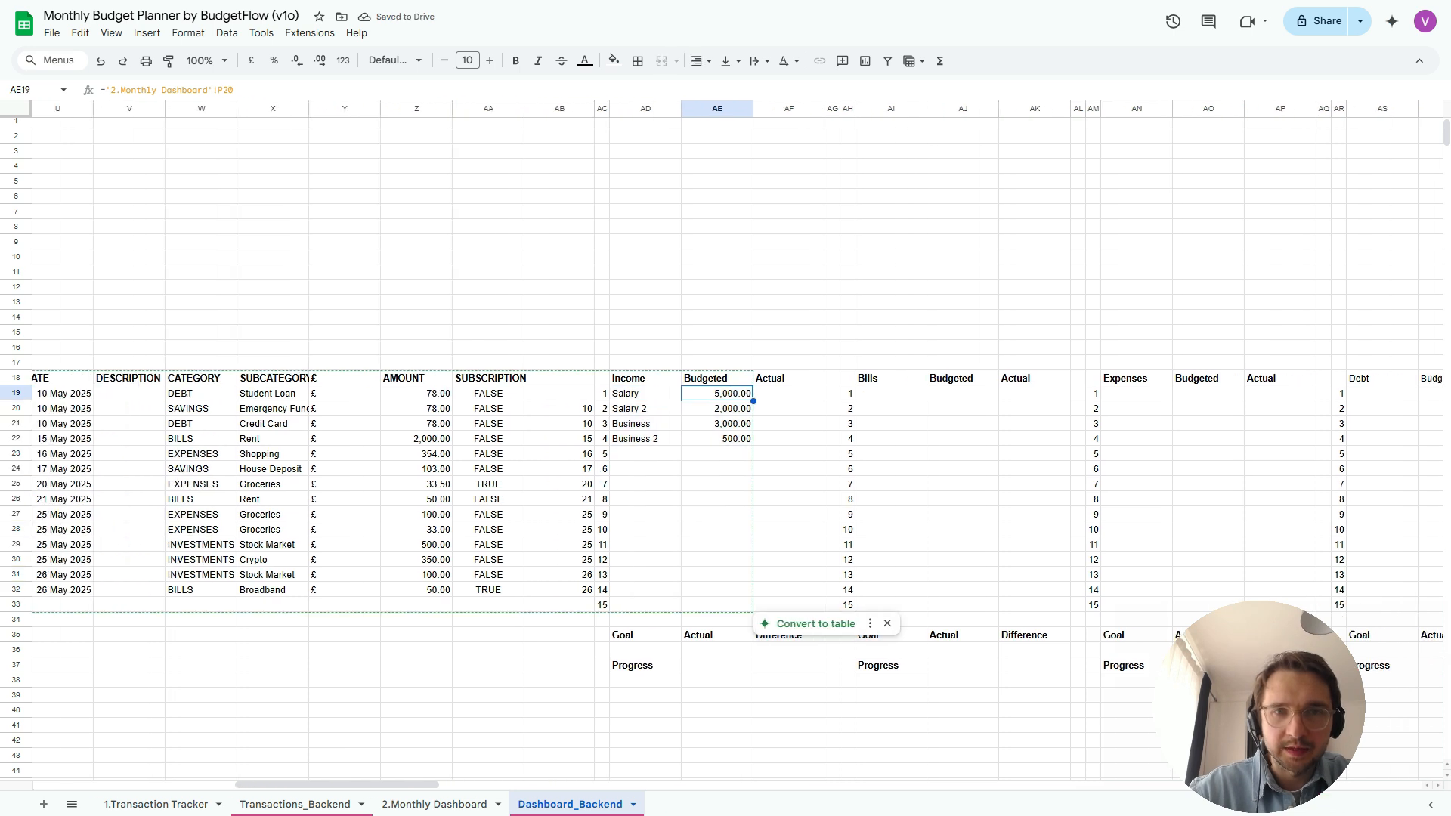
scroll(737, 444, "left", 2)
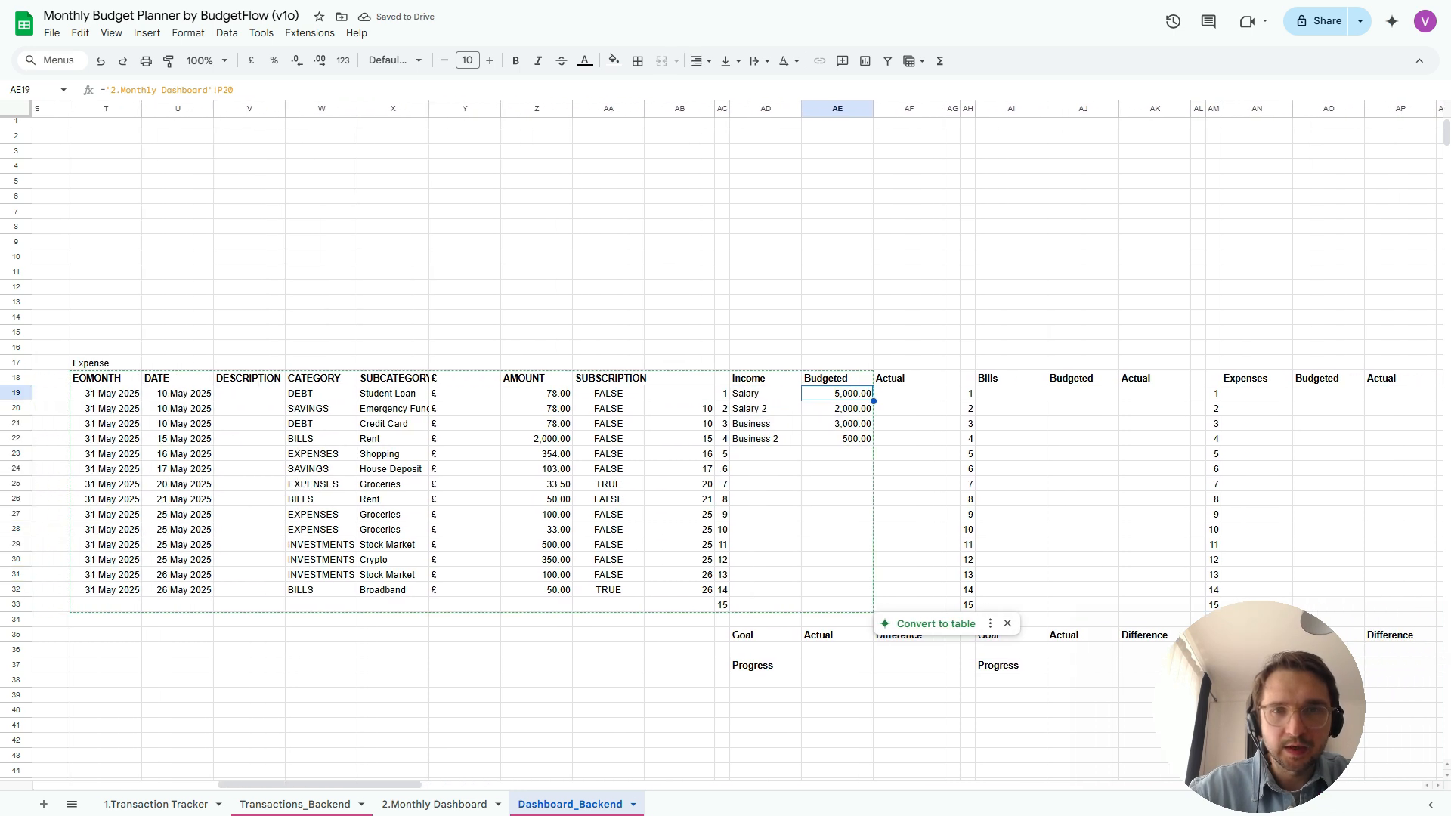
key("Right")
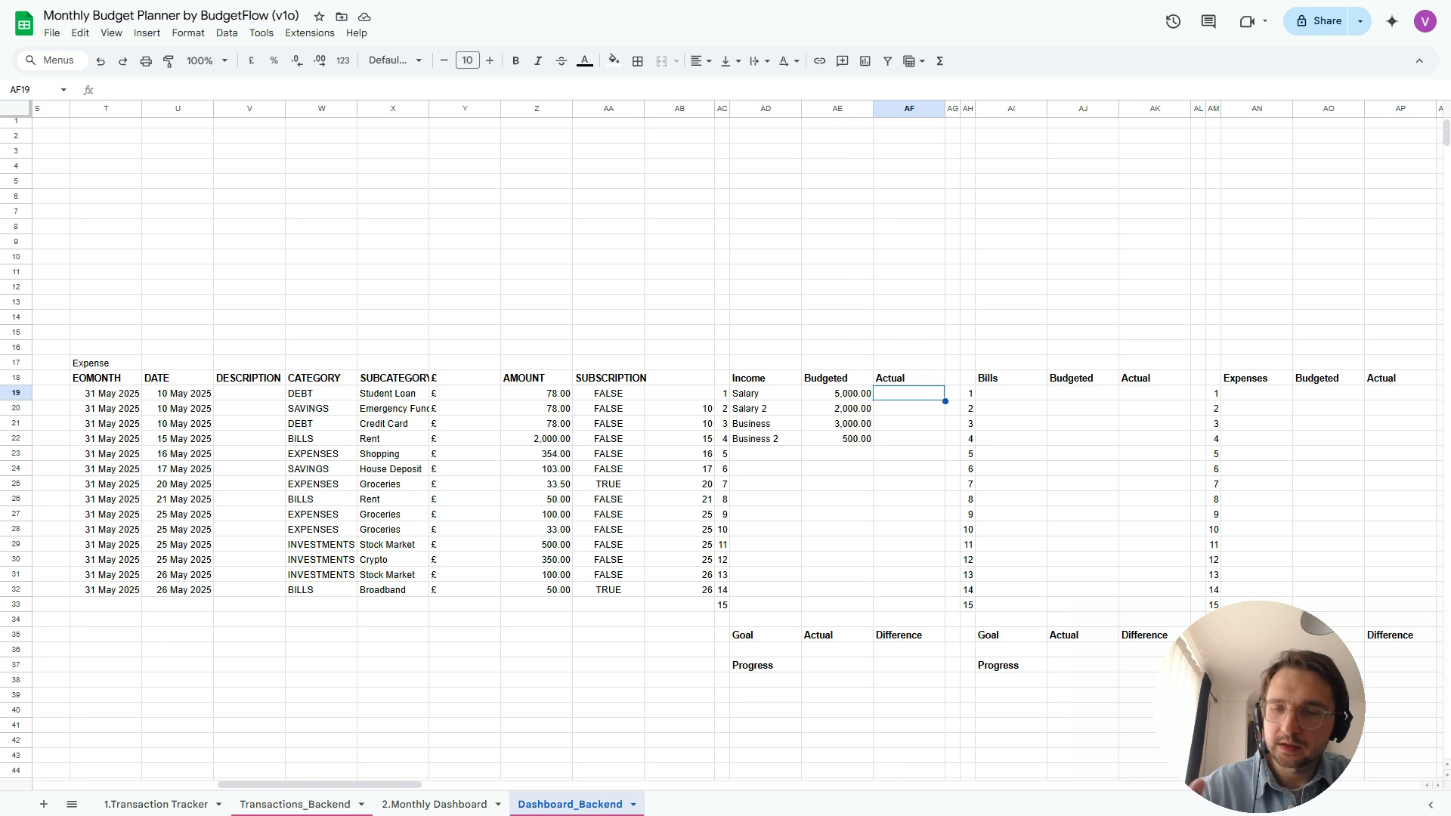
type("=")
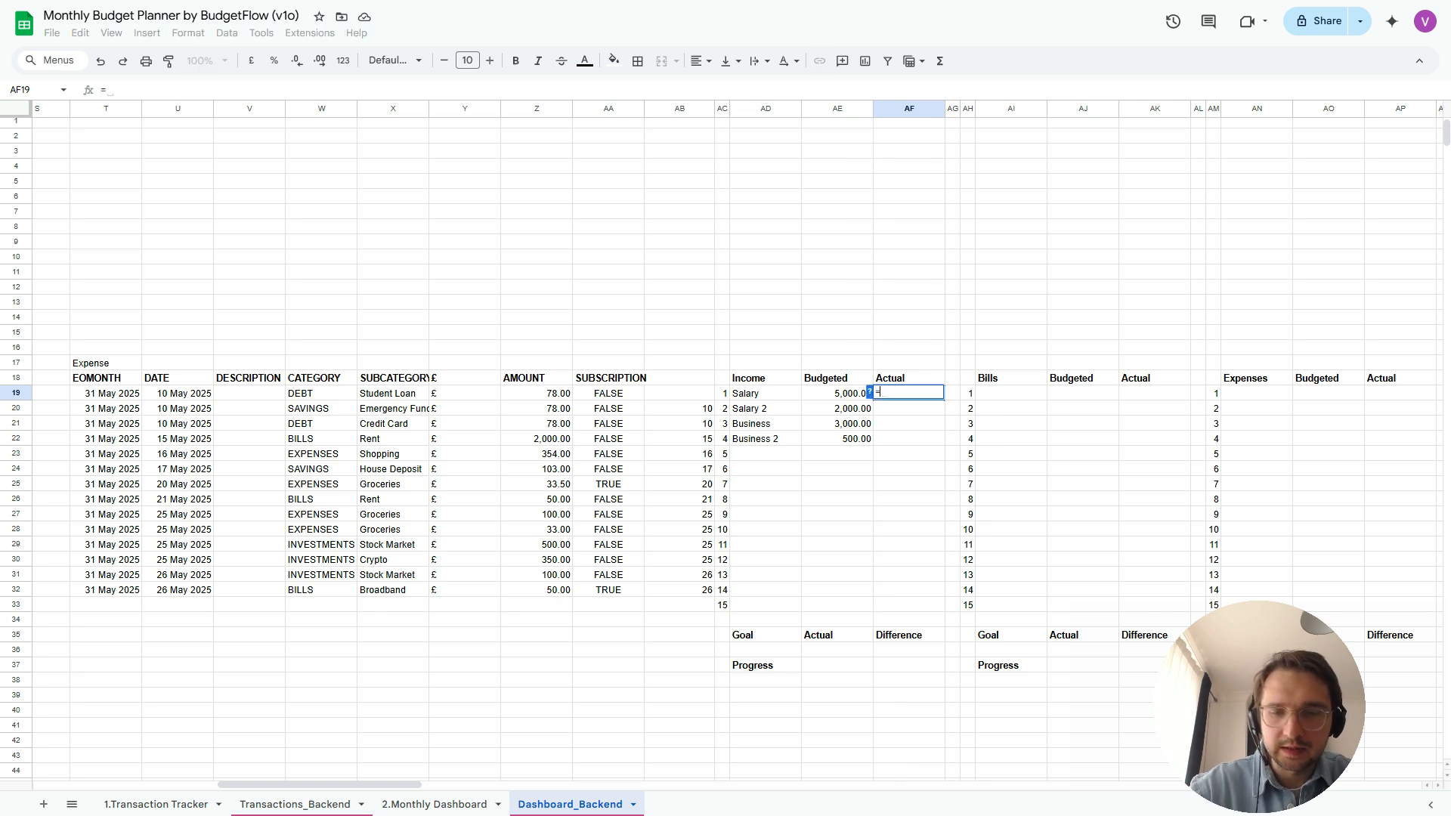
type("SUMIFS(")
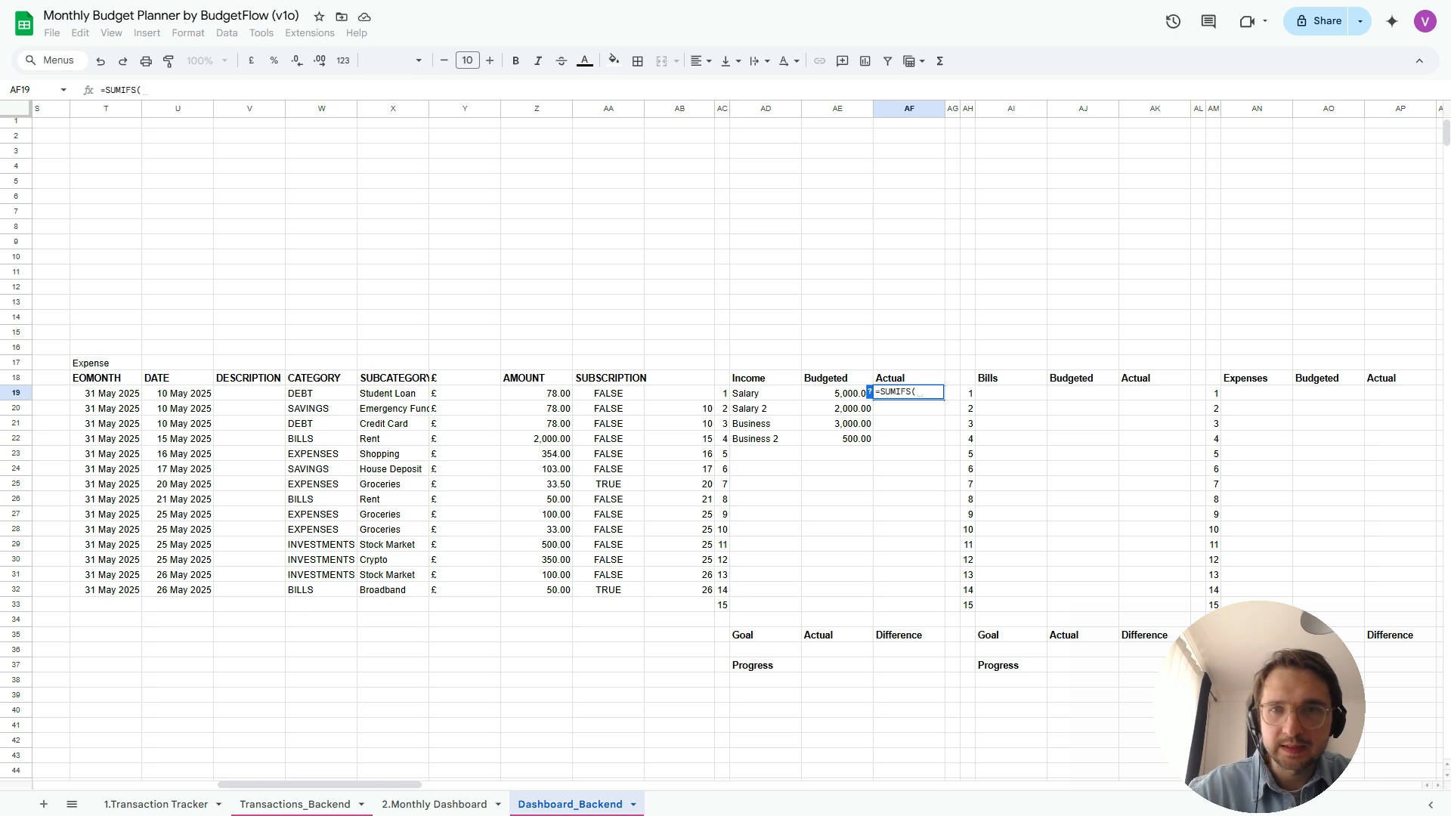
scroll(725, 439, "left", 4)
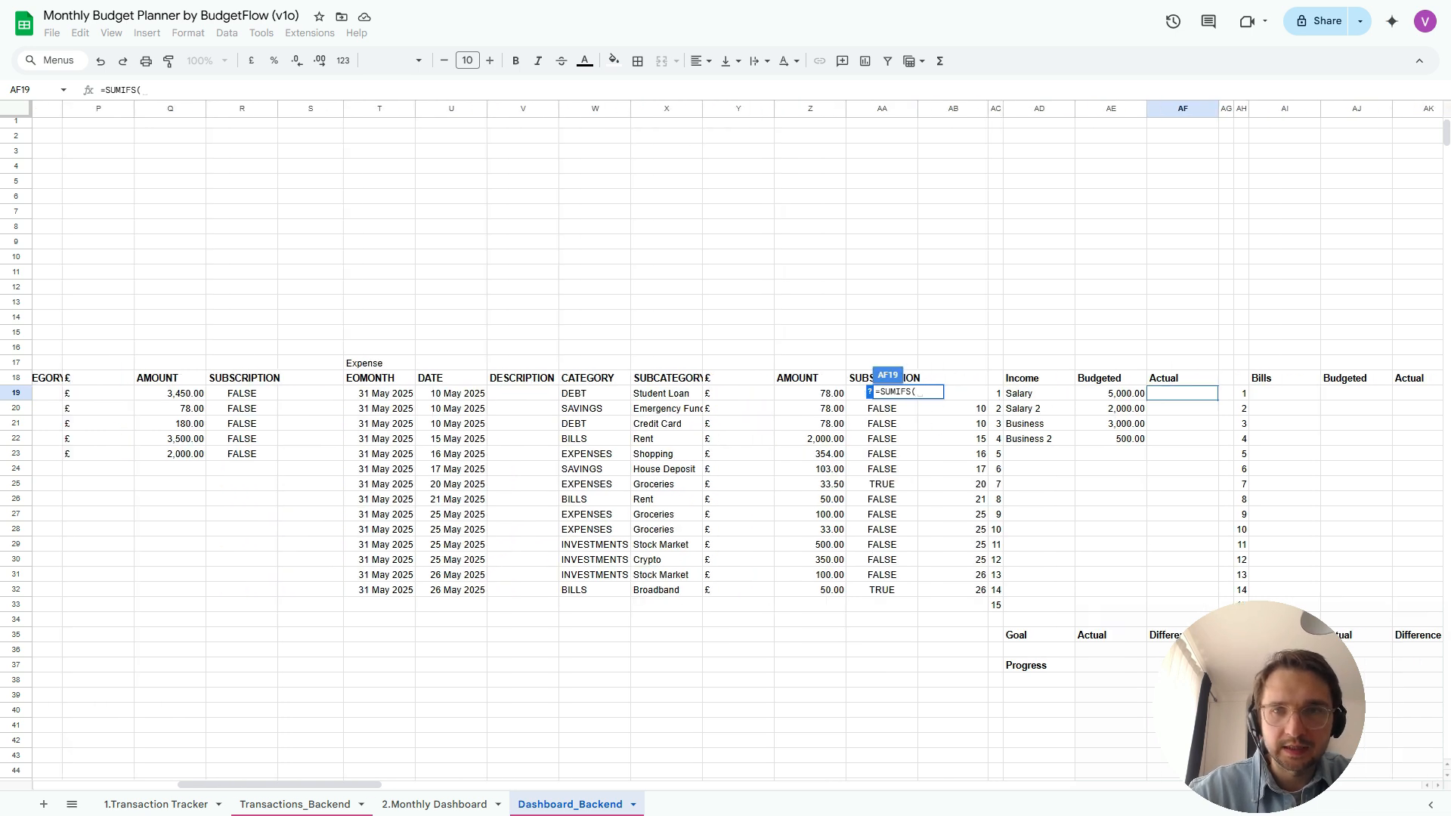
scroll(725, 438, "left", 8)
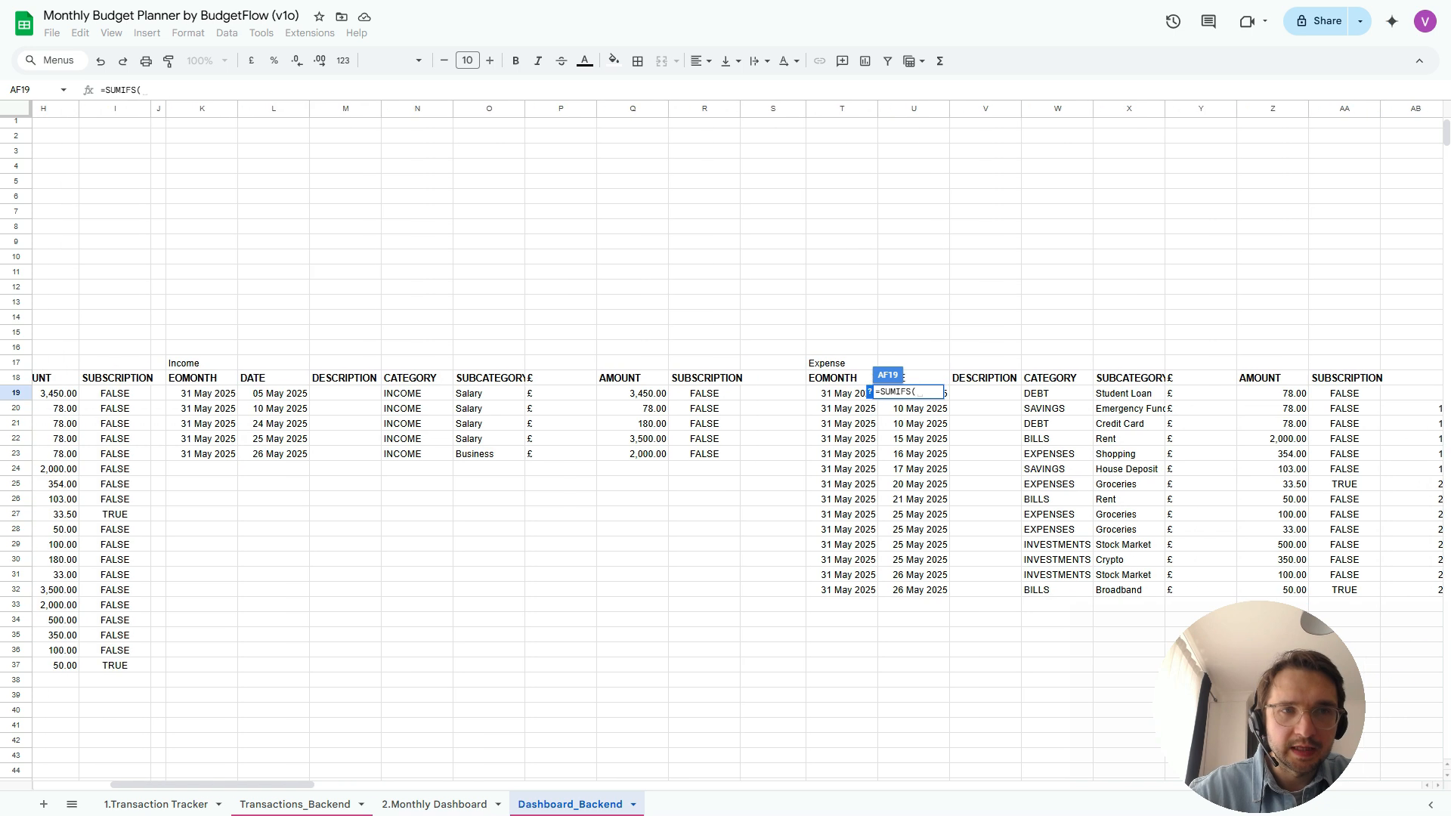
left_click(633, 394)
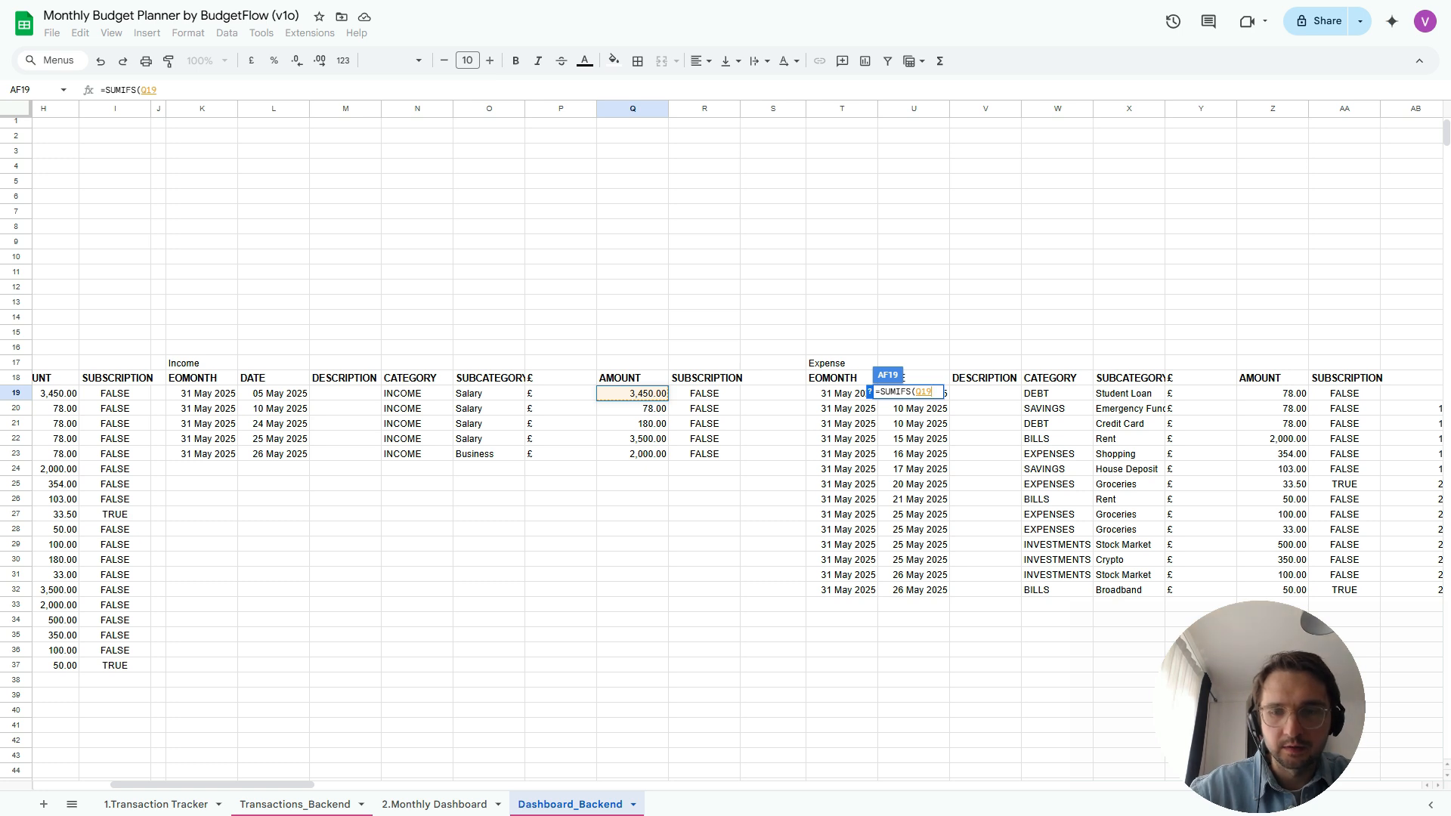
type(":")
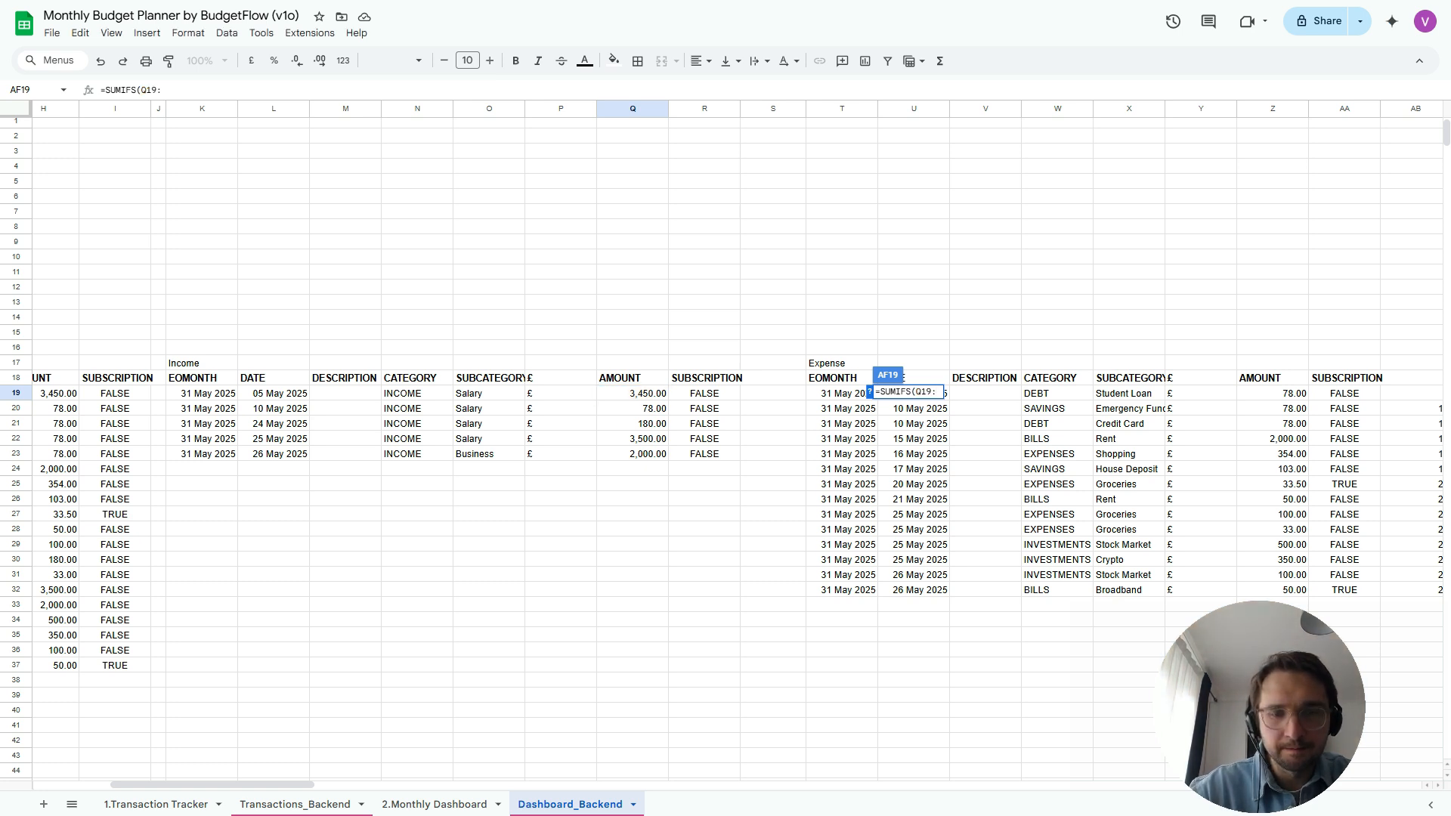
type("Q")
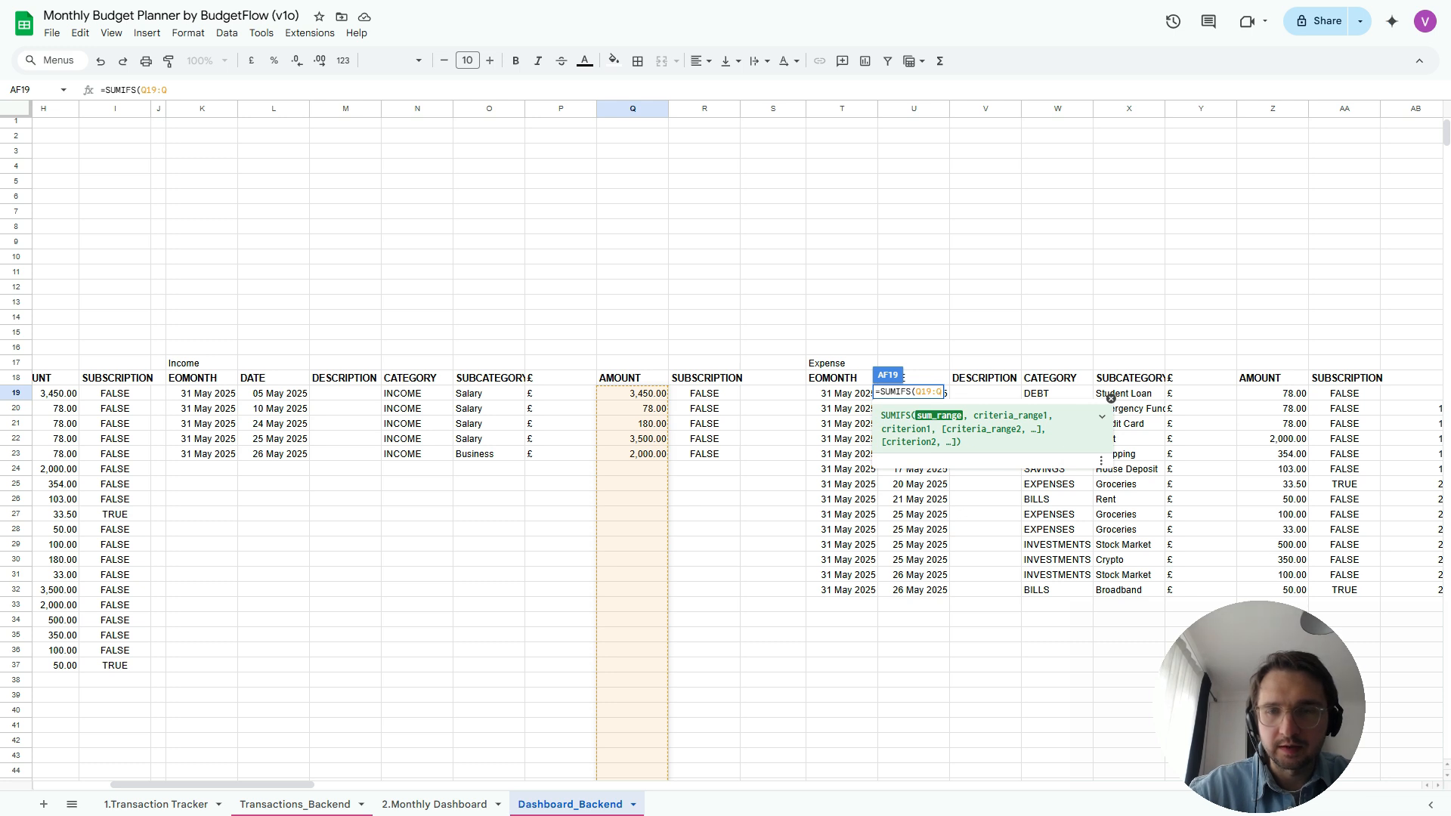
key("F4")
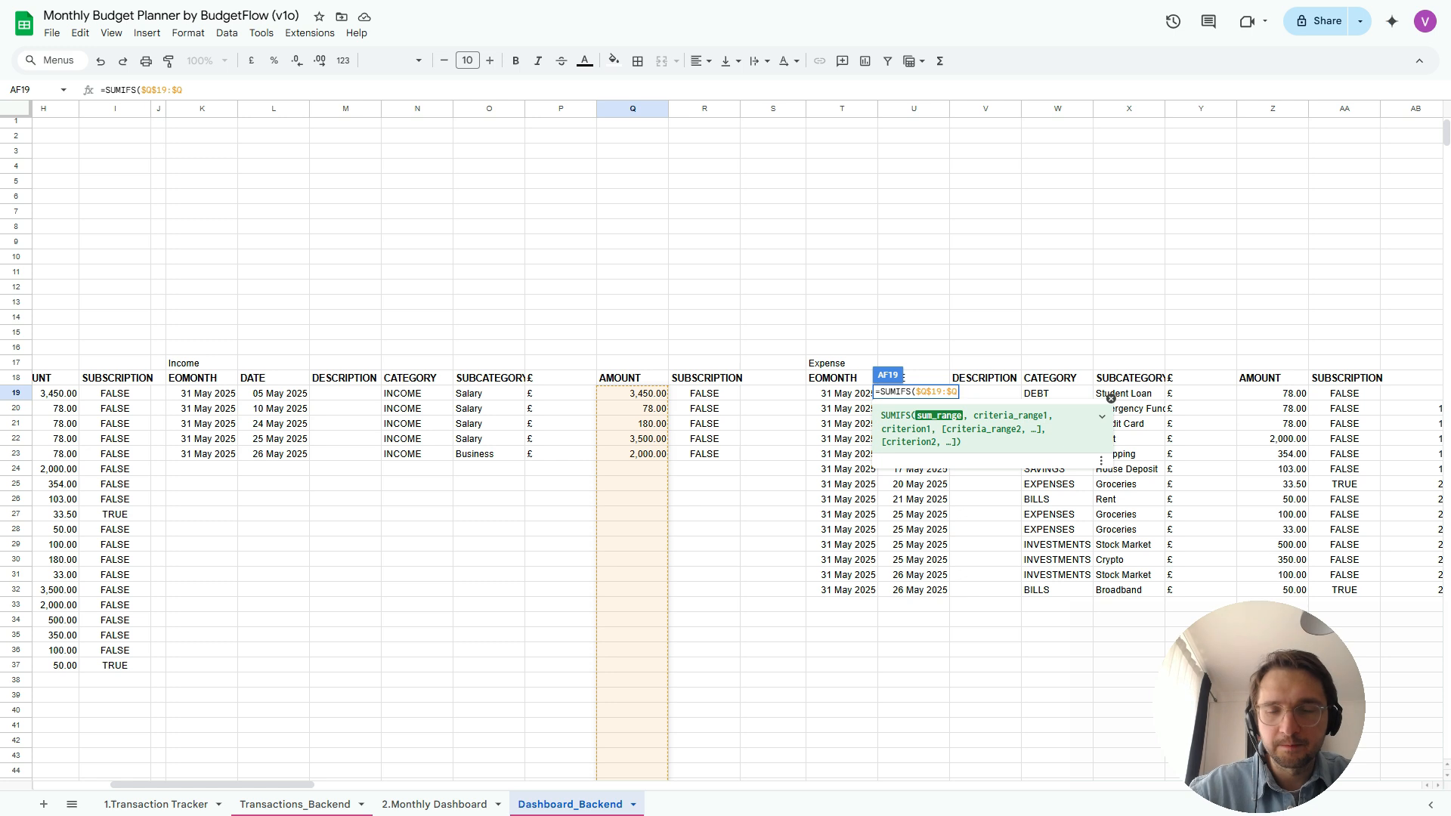
type(",")
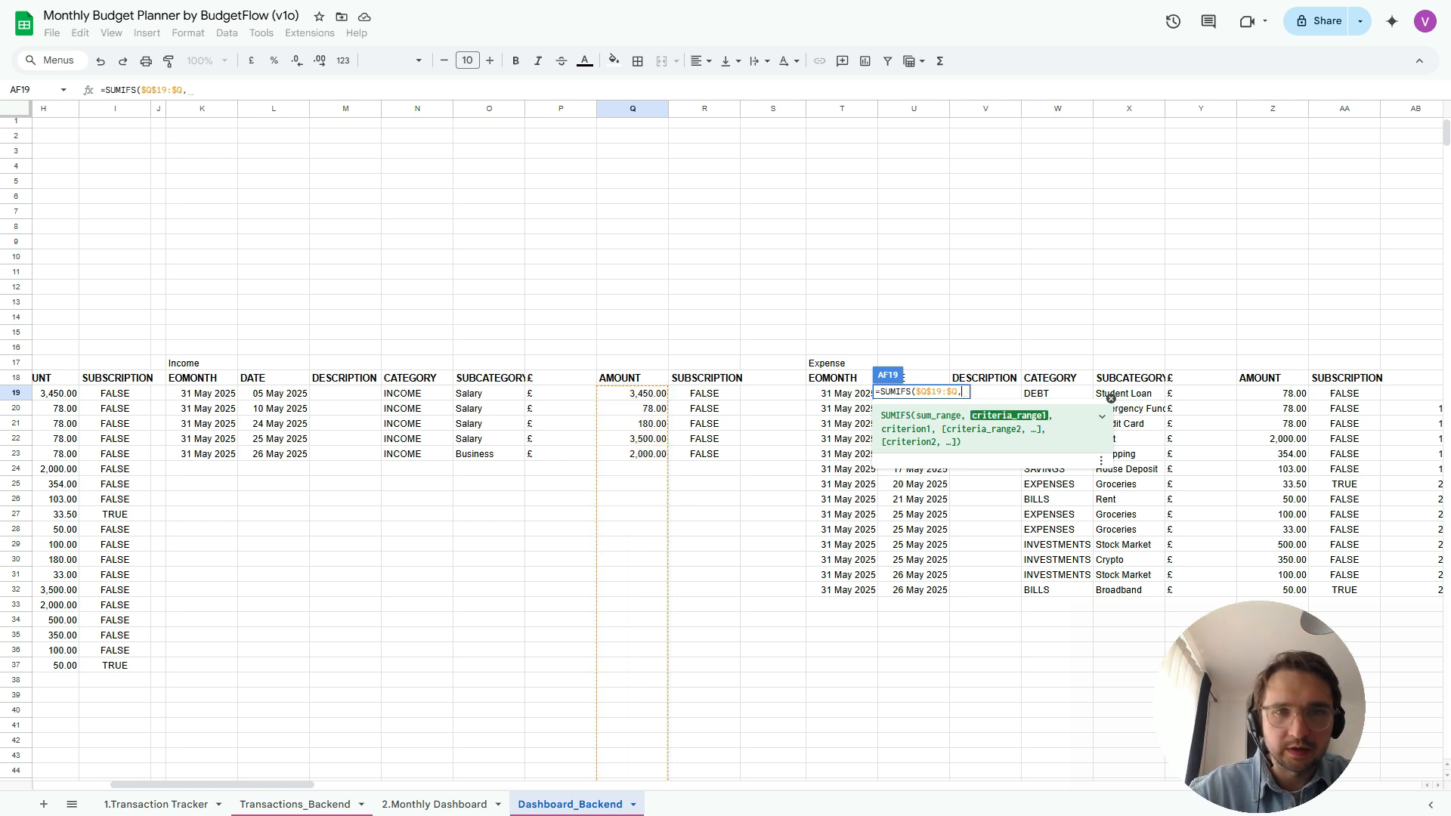
Set the SUMIFS criteria range to the Income transactions' SUBCATEGORY column, $O$19:$O
scroll(483, 394, "right", 1)
left_click(469, 393)
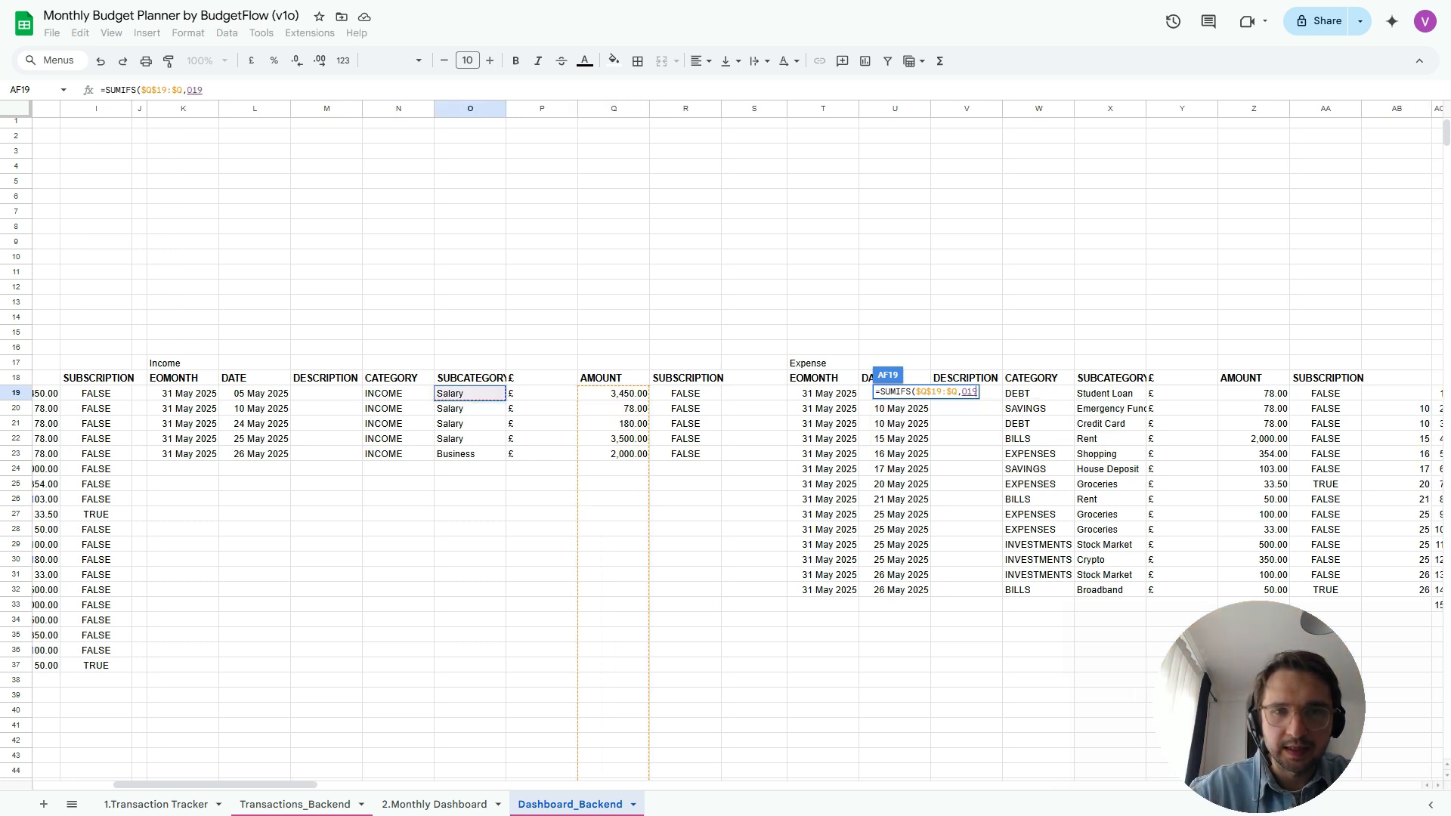
type(":")
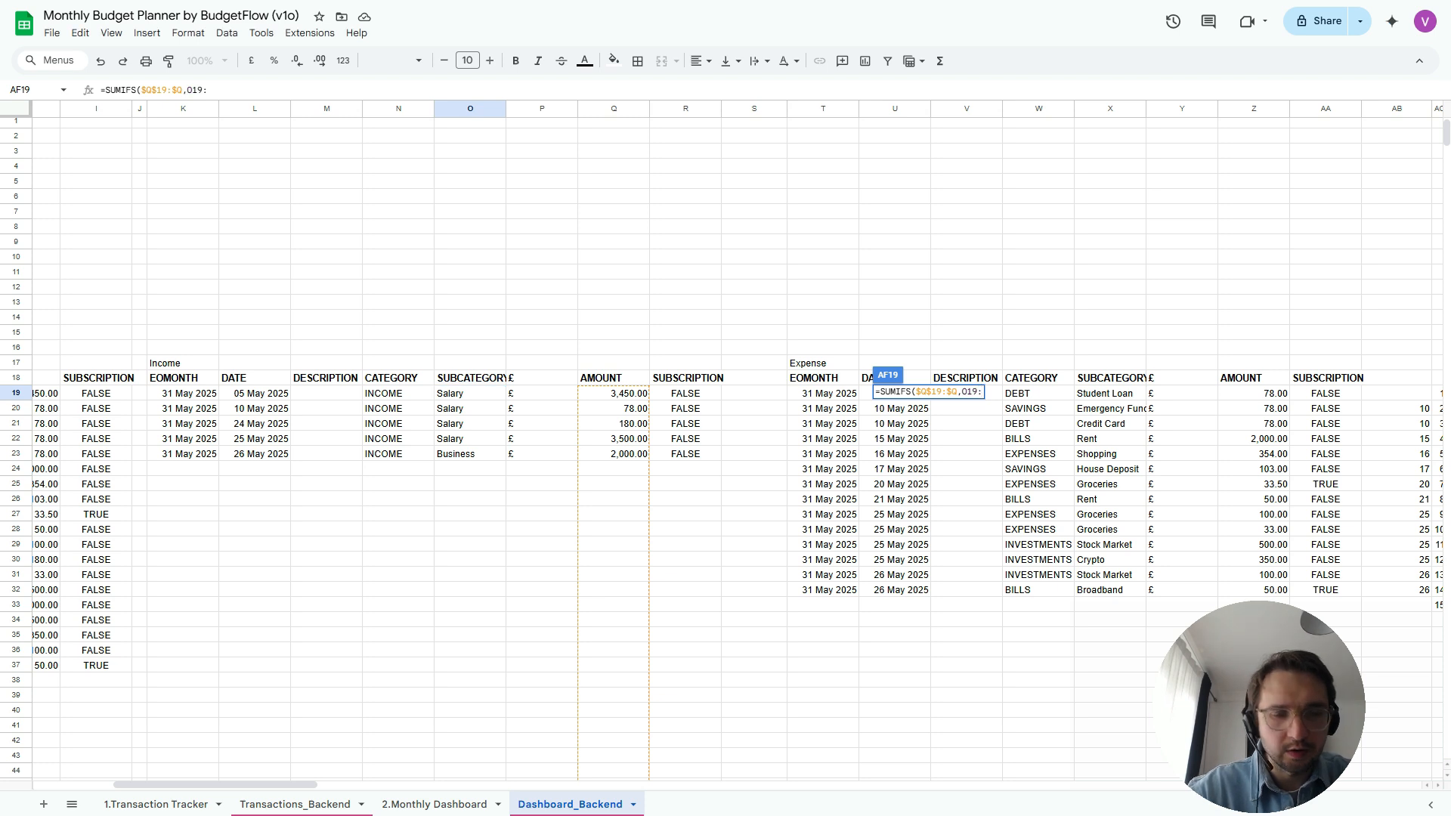
type("O")
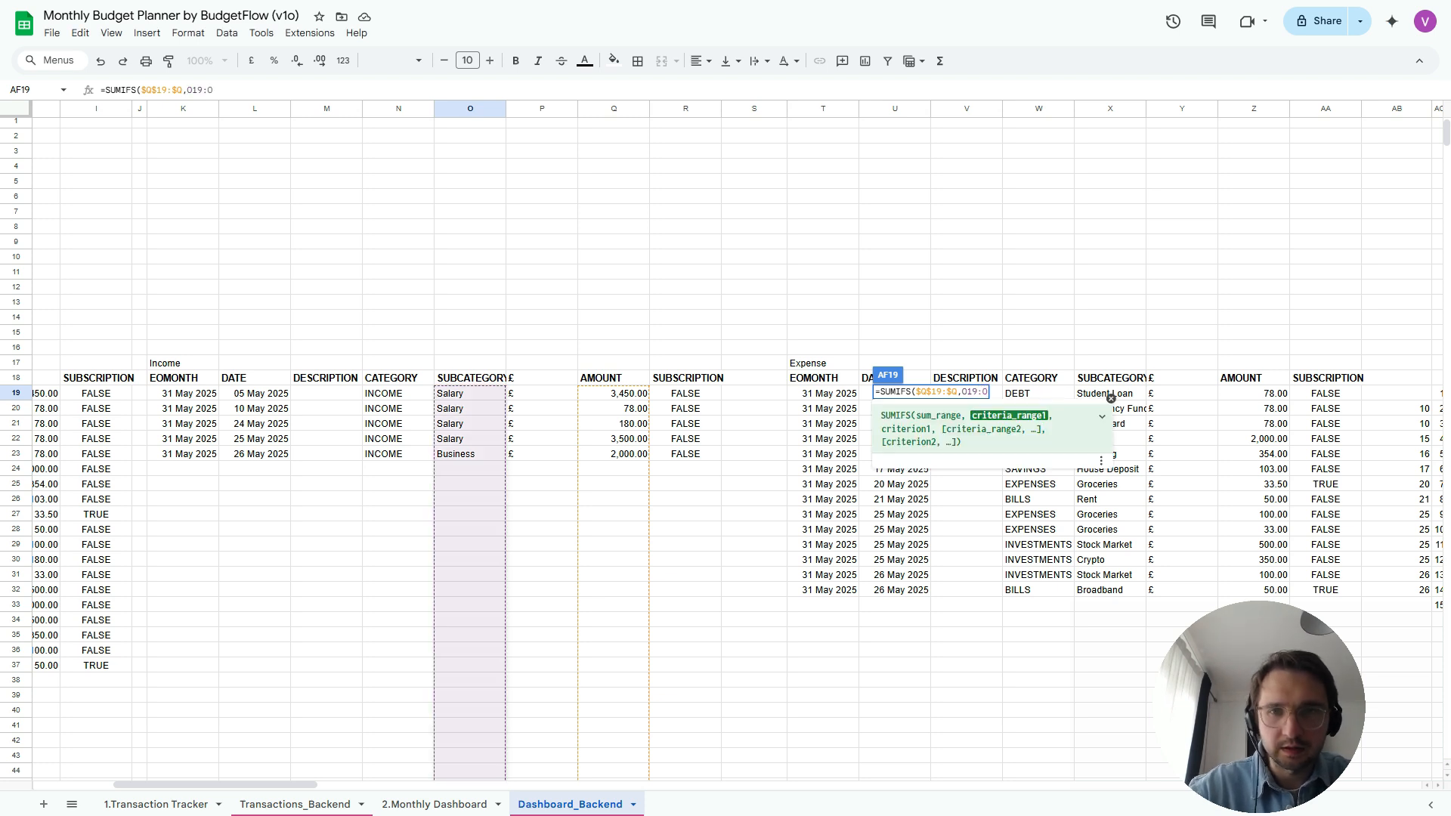
key("XF86AudioRaiseVolume")
key("F4")
type(",")
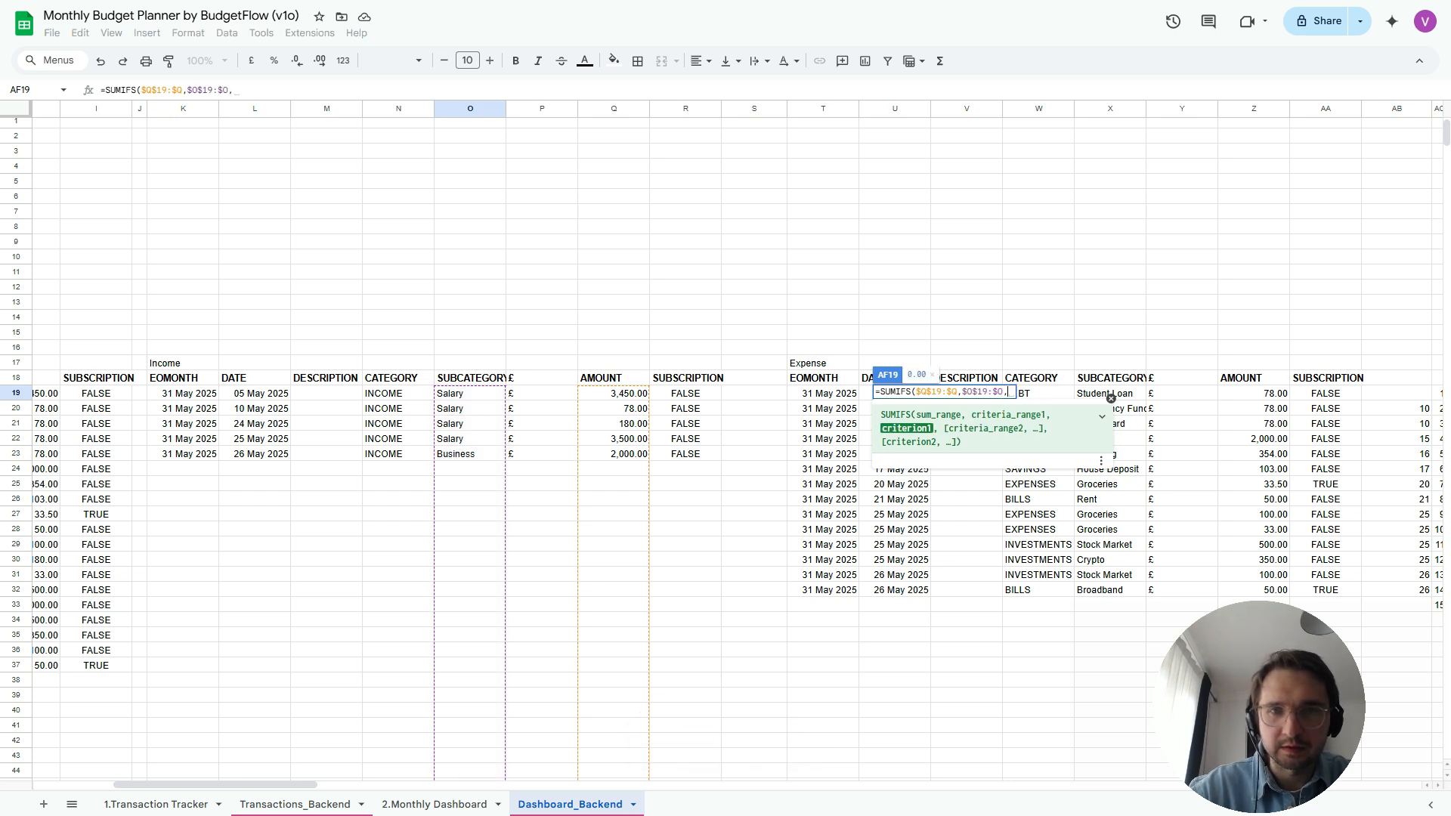
Complete the SUMIFS formula with category cell $AD19 as its criterion, and decline the suggested autofill for the rows below
scroll(737, 438, "right", 10)
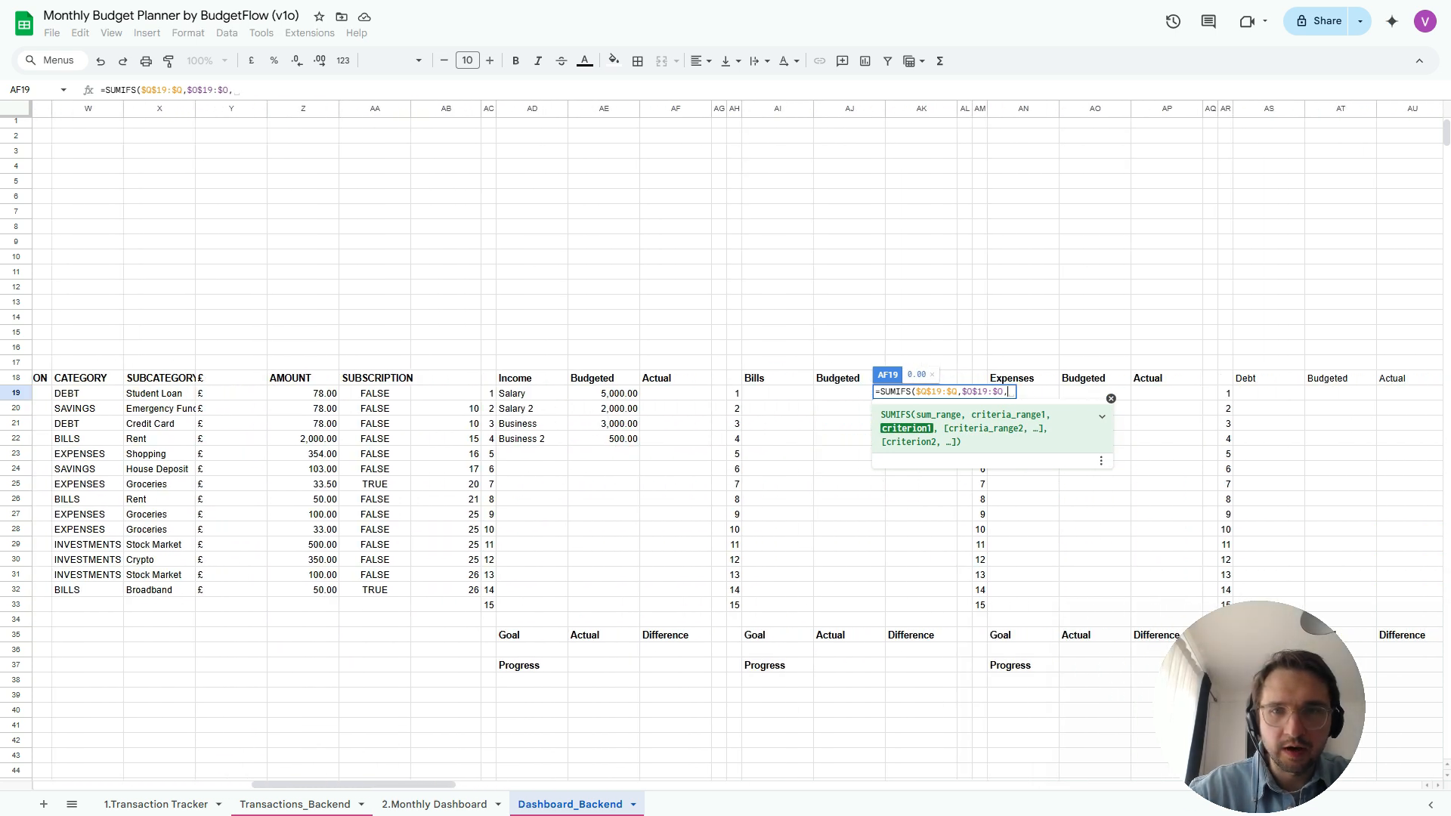
left_click(532, 393)
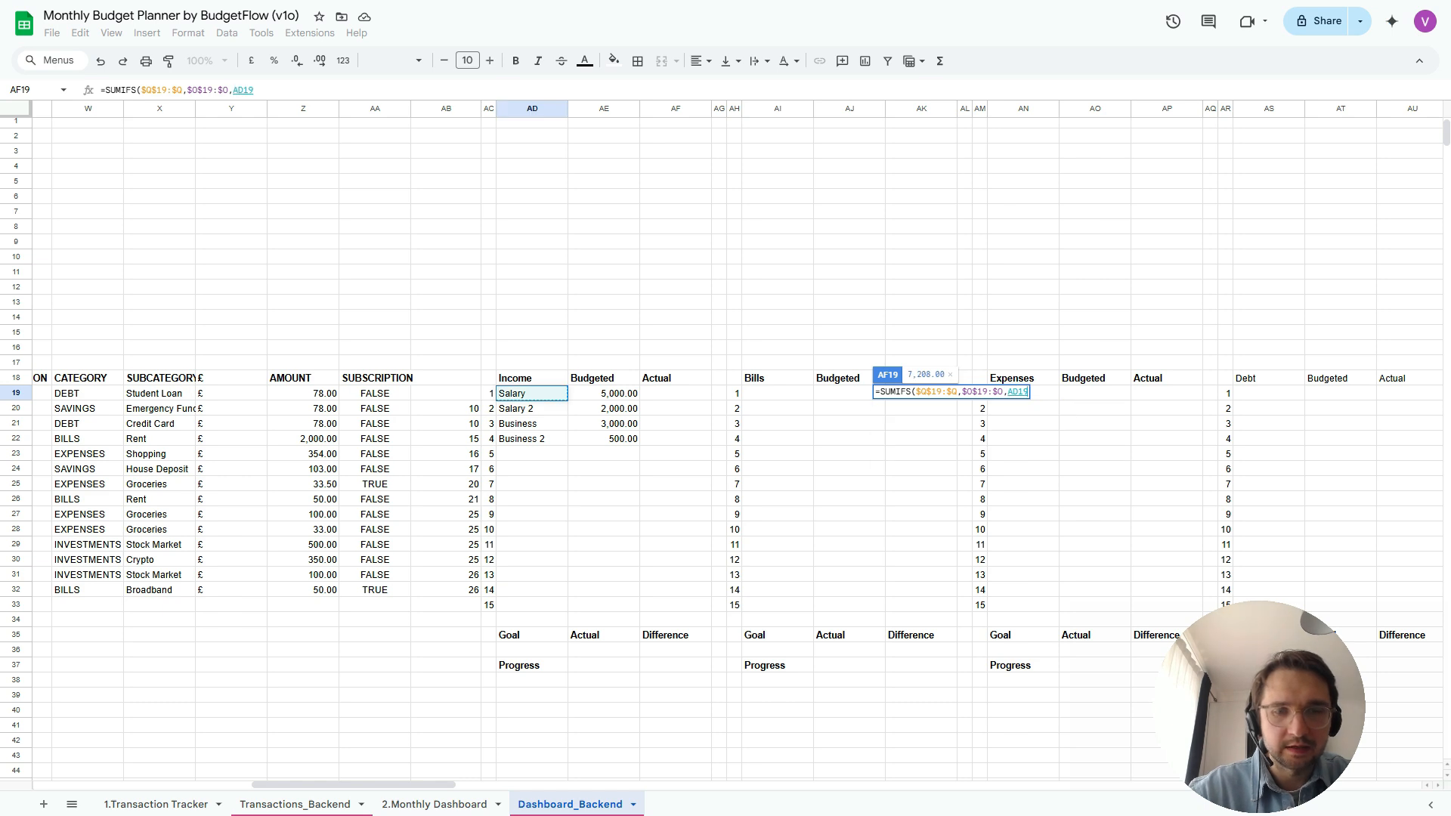
key("F4")
key("F4")
key("F4")
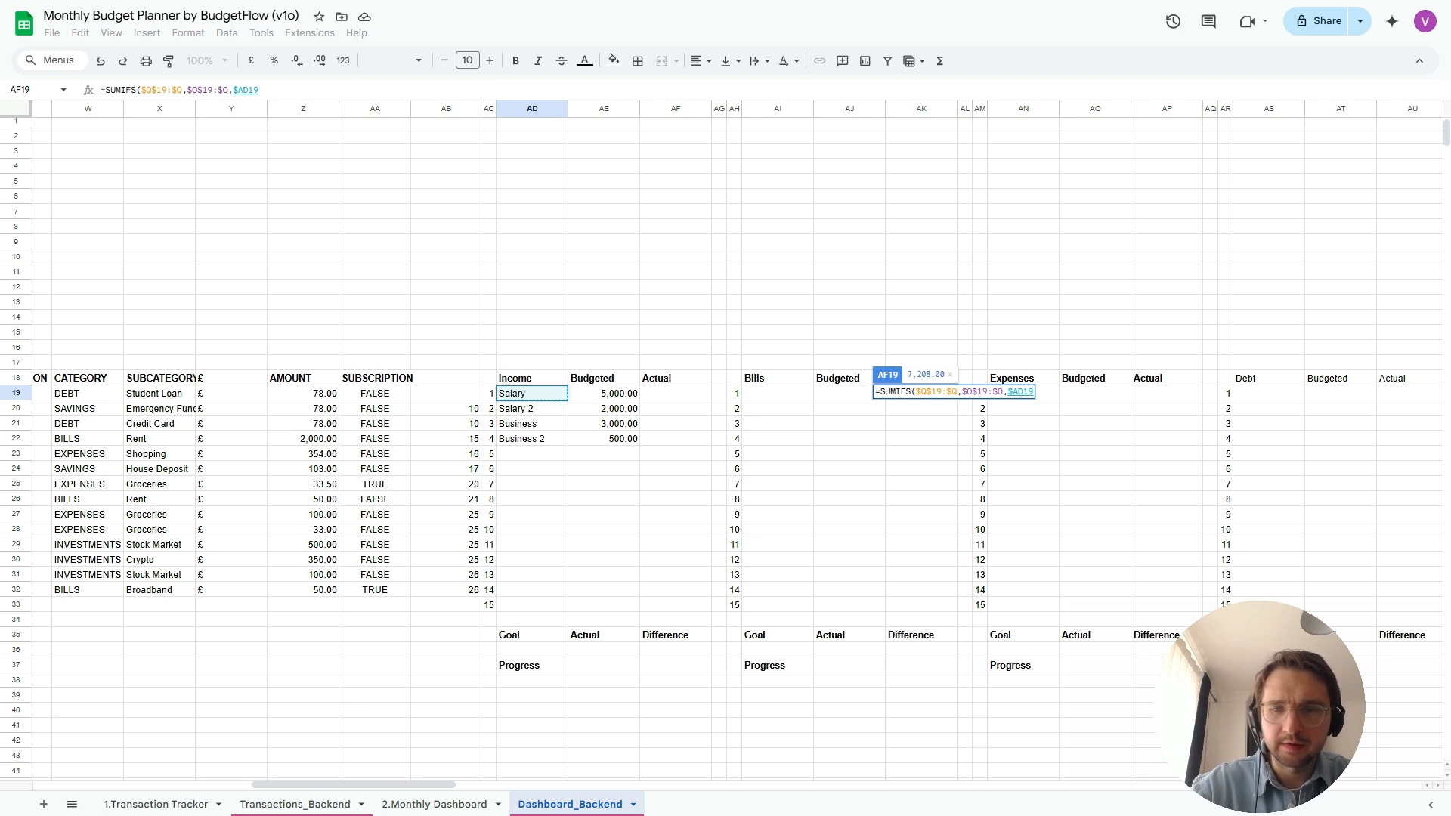
type(")")
key("Return")
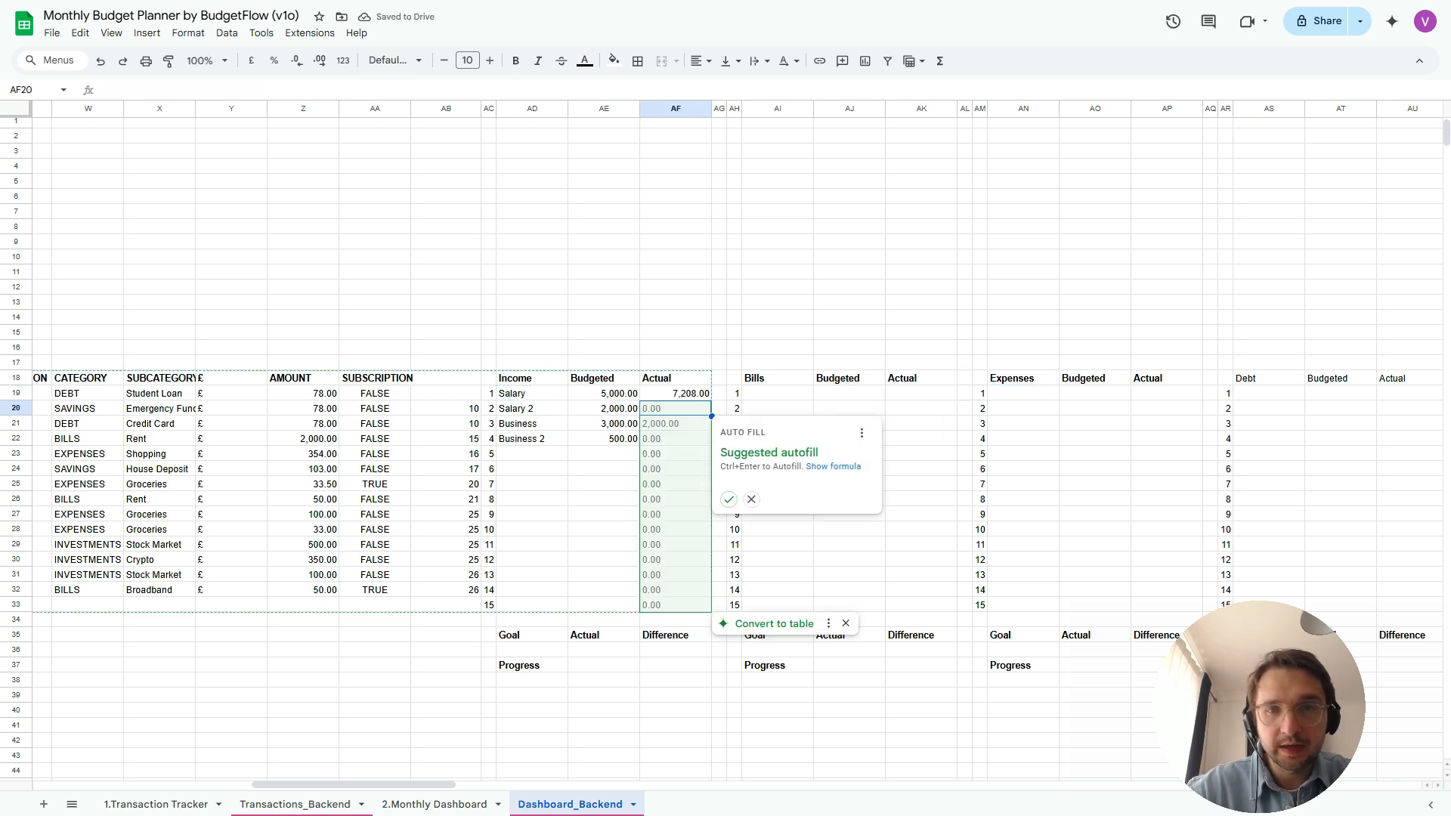
key("Escape")
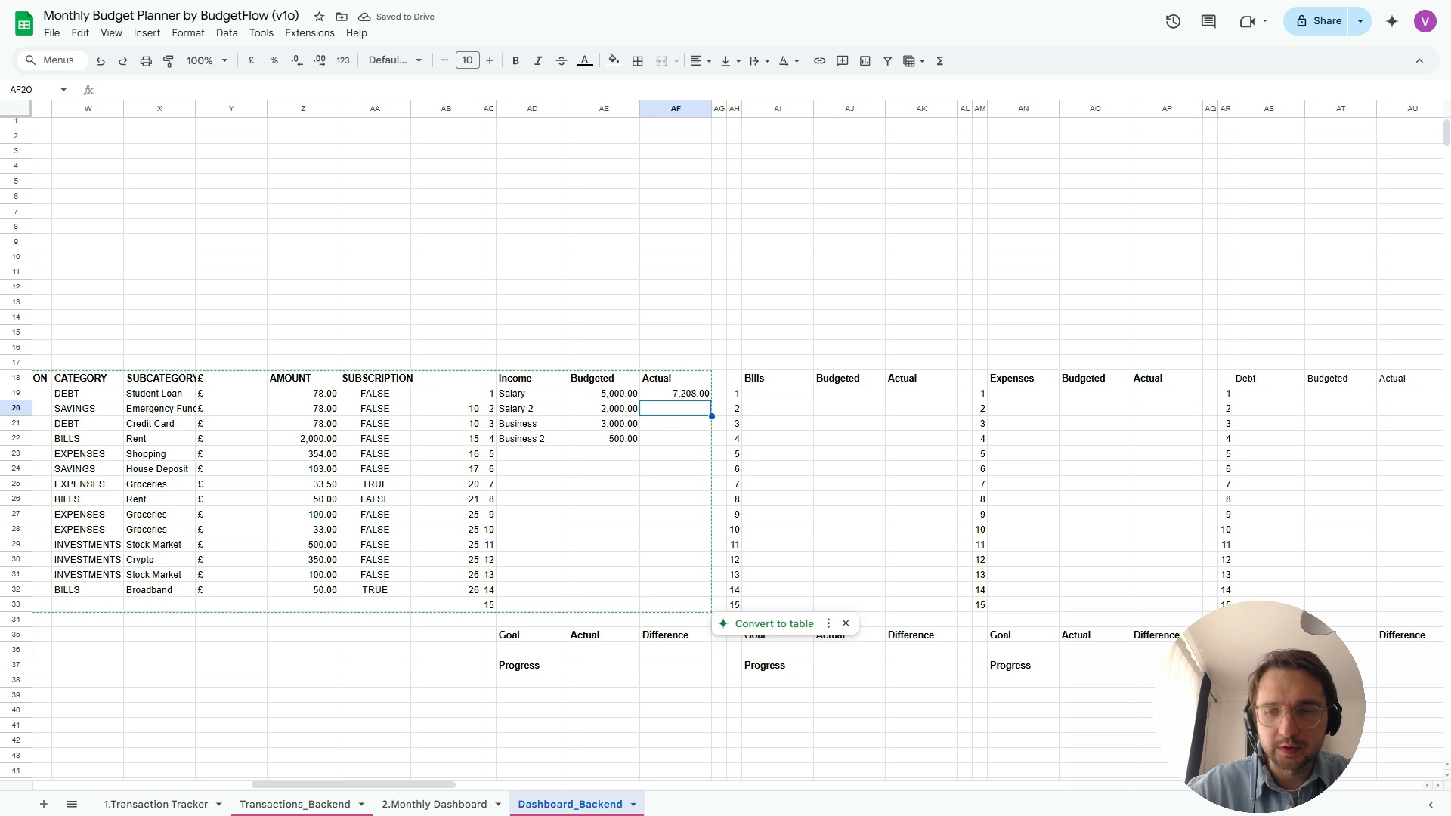
Copy the SUMIFS formula from AF19 down through AF33 and check the category cell in the last row
left_click(676, 394)
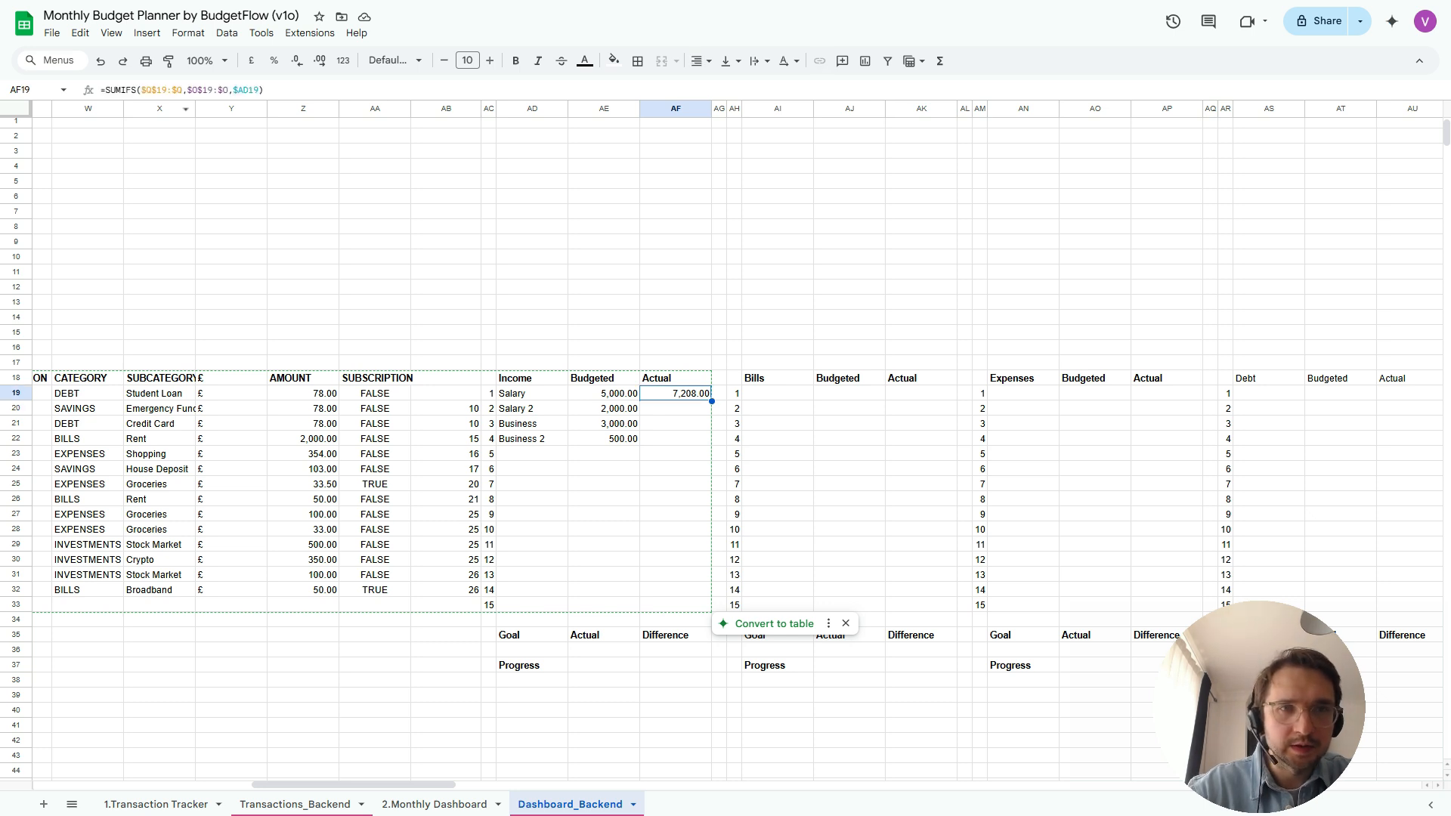
left_click_drag(712, 402, 712, 612)
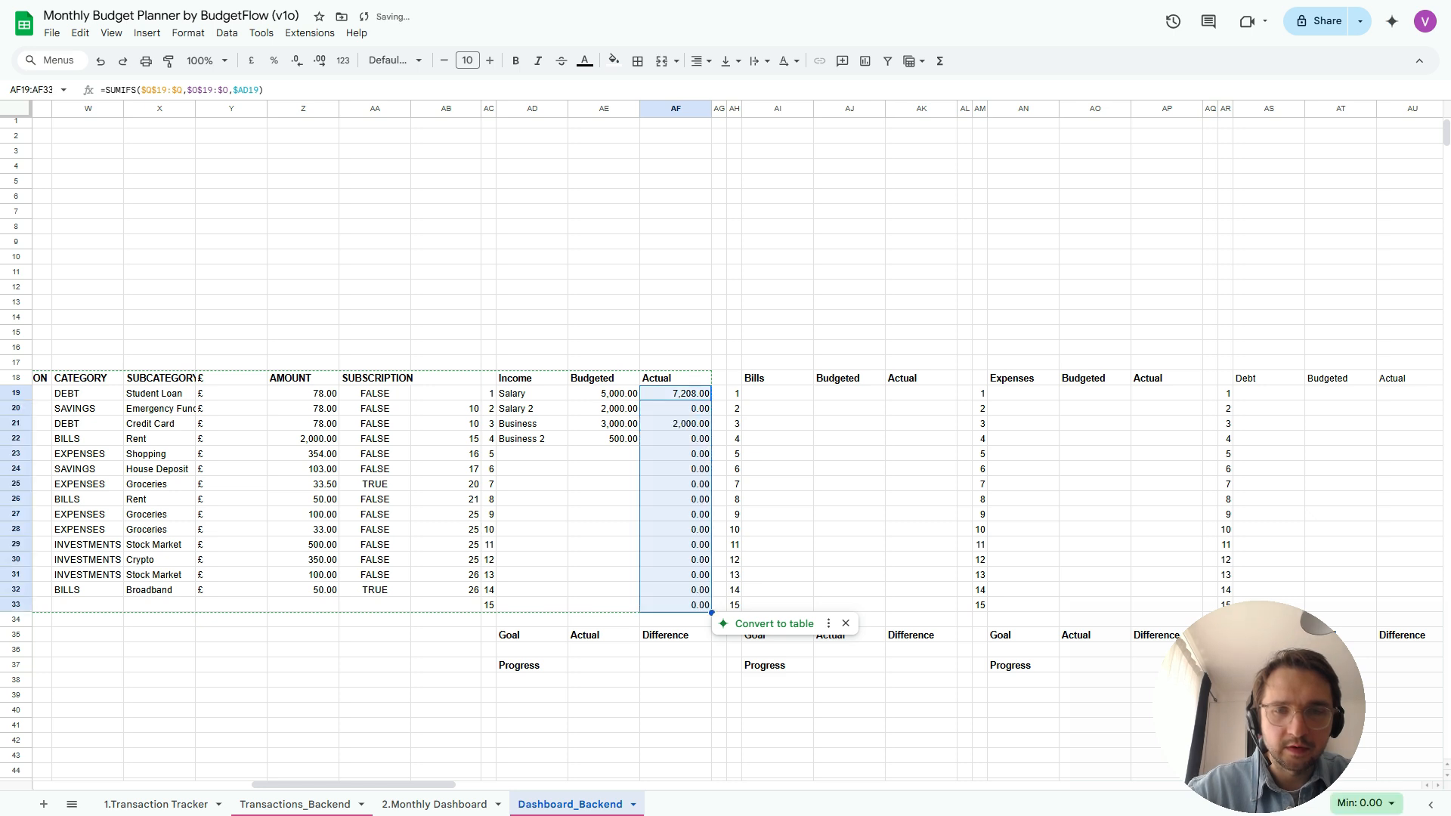
left_click(675, 605)
key("Left")
key("Left")
key("Left")
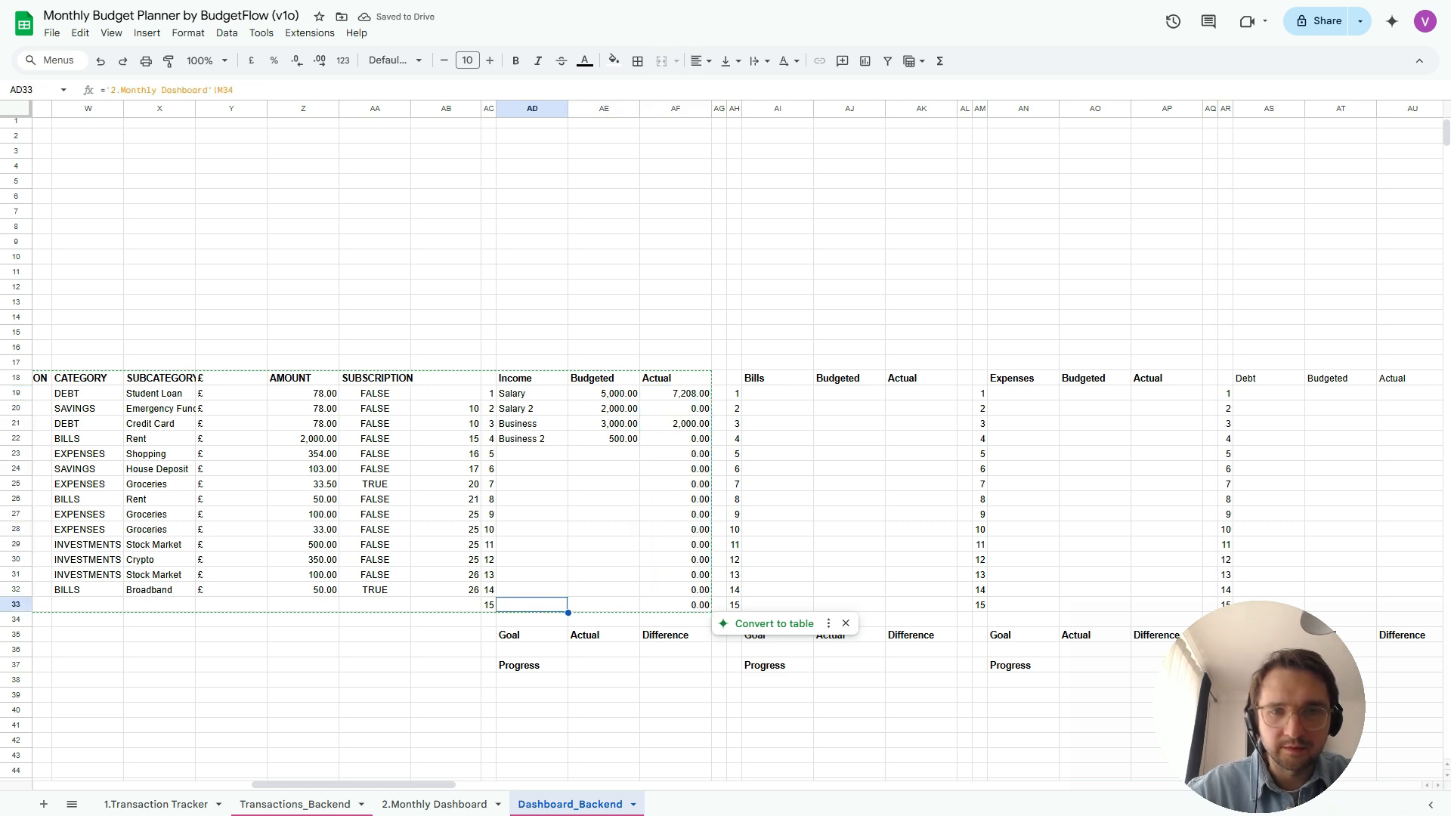
Wrap the SUMIFS formula in AF19 in an IF that returns "" when AD19 is empty
key("Right")
key("Right")
key("Right")
key("Up")
key("Up")
key("Up")
key("Up")
key("Up")
key("Up")
key("Up")
key("Up")
key("Up")
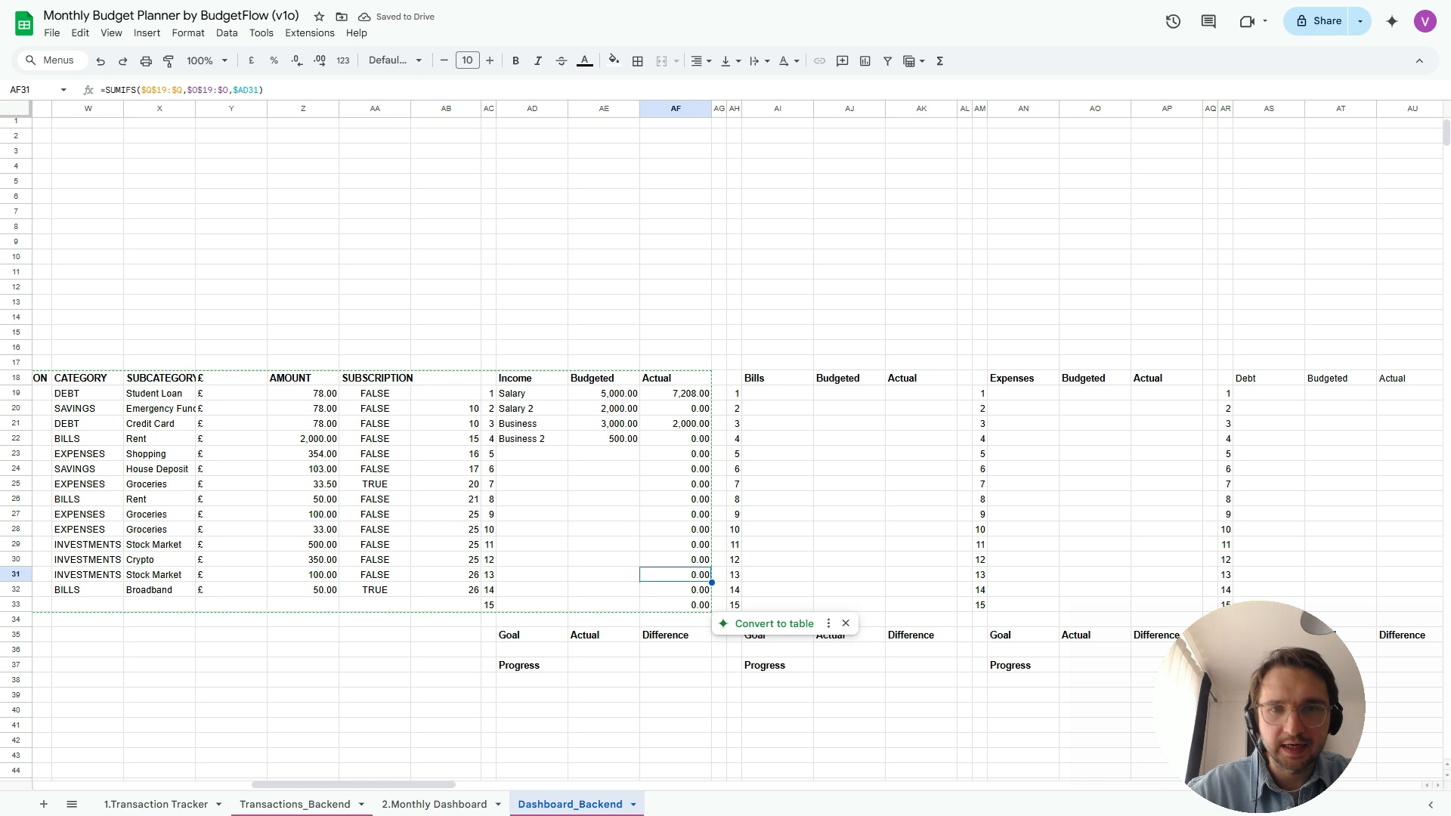
key("Up")
key("Up")
key("Up")
key("Up")
key("Up")
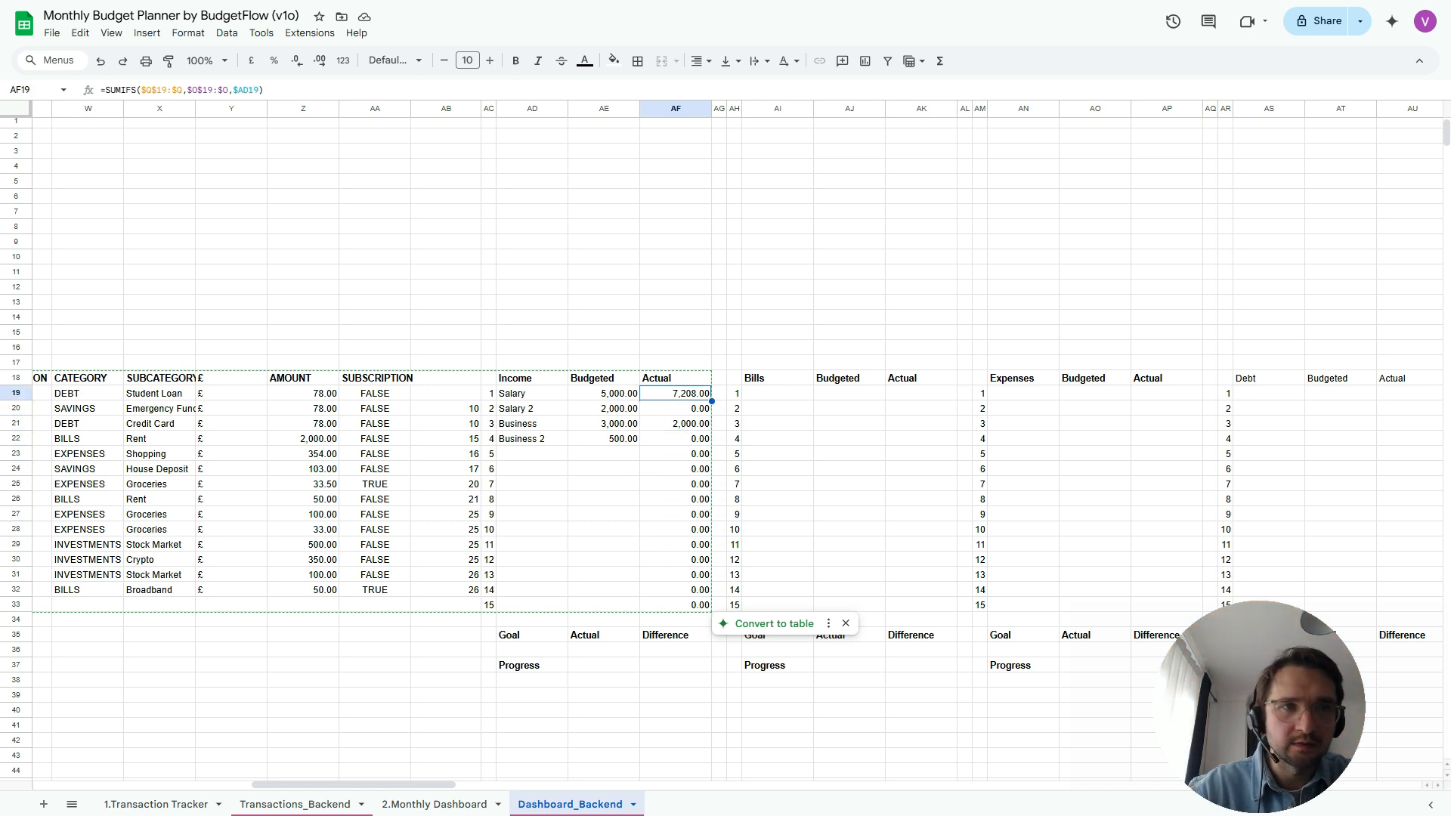
left_click(105, 90)
type("if( ")
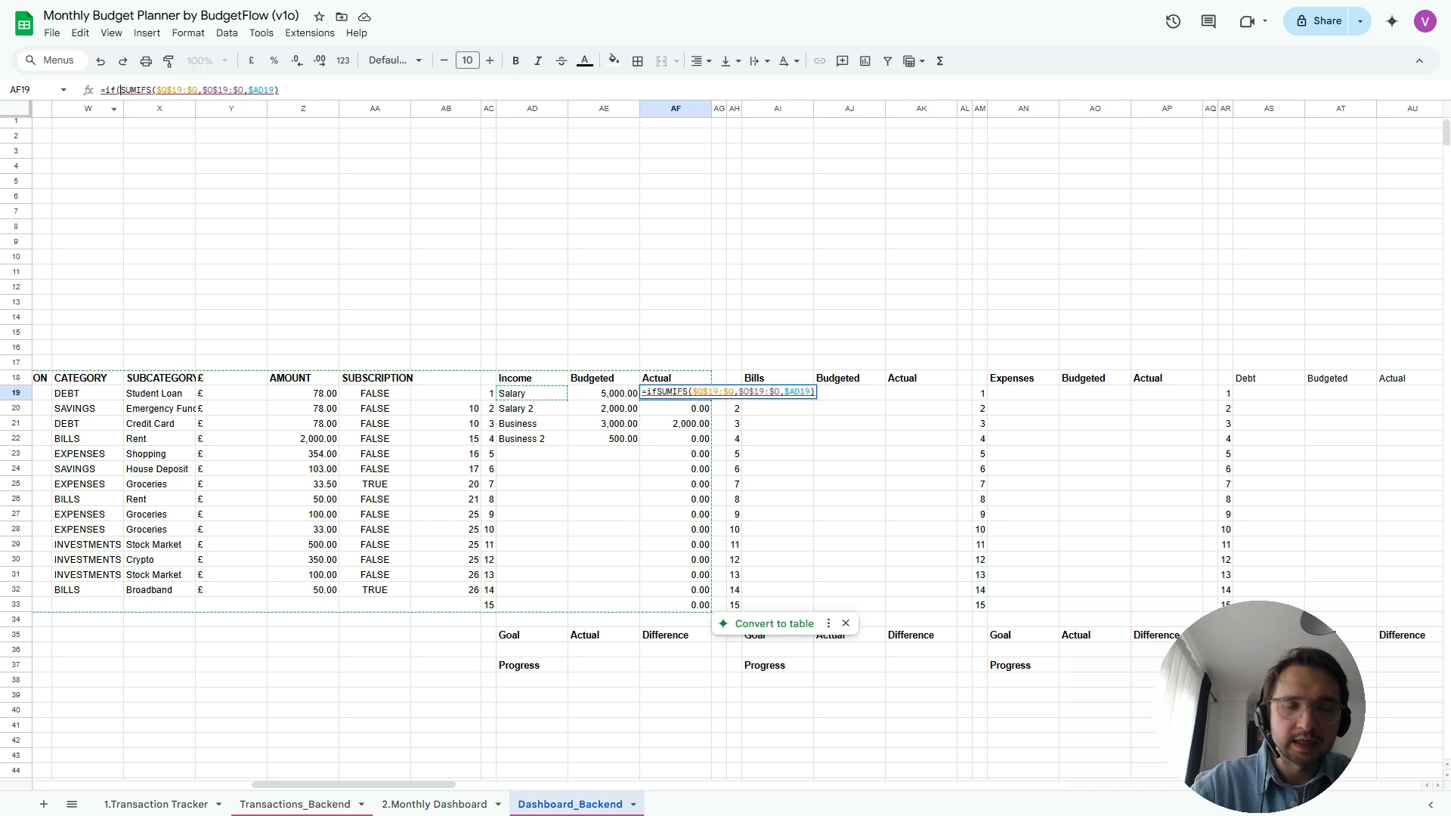
type(",")
key("Left")
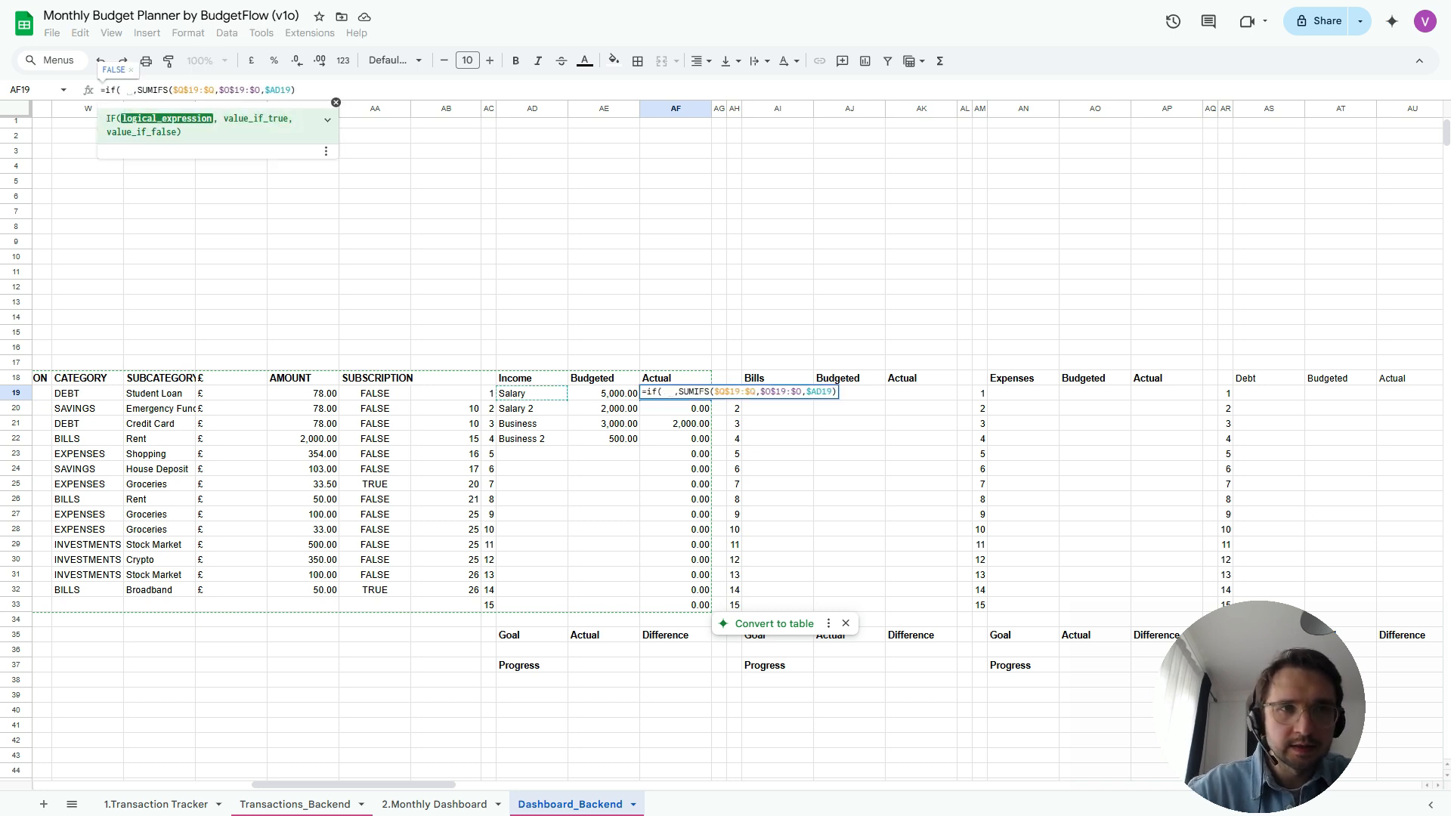
left_click(532, 393)
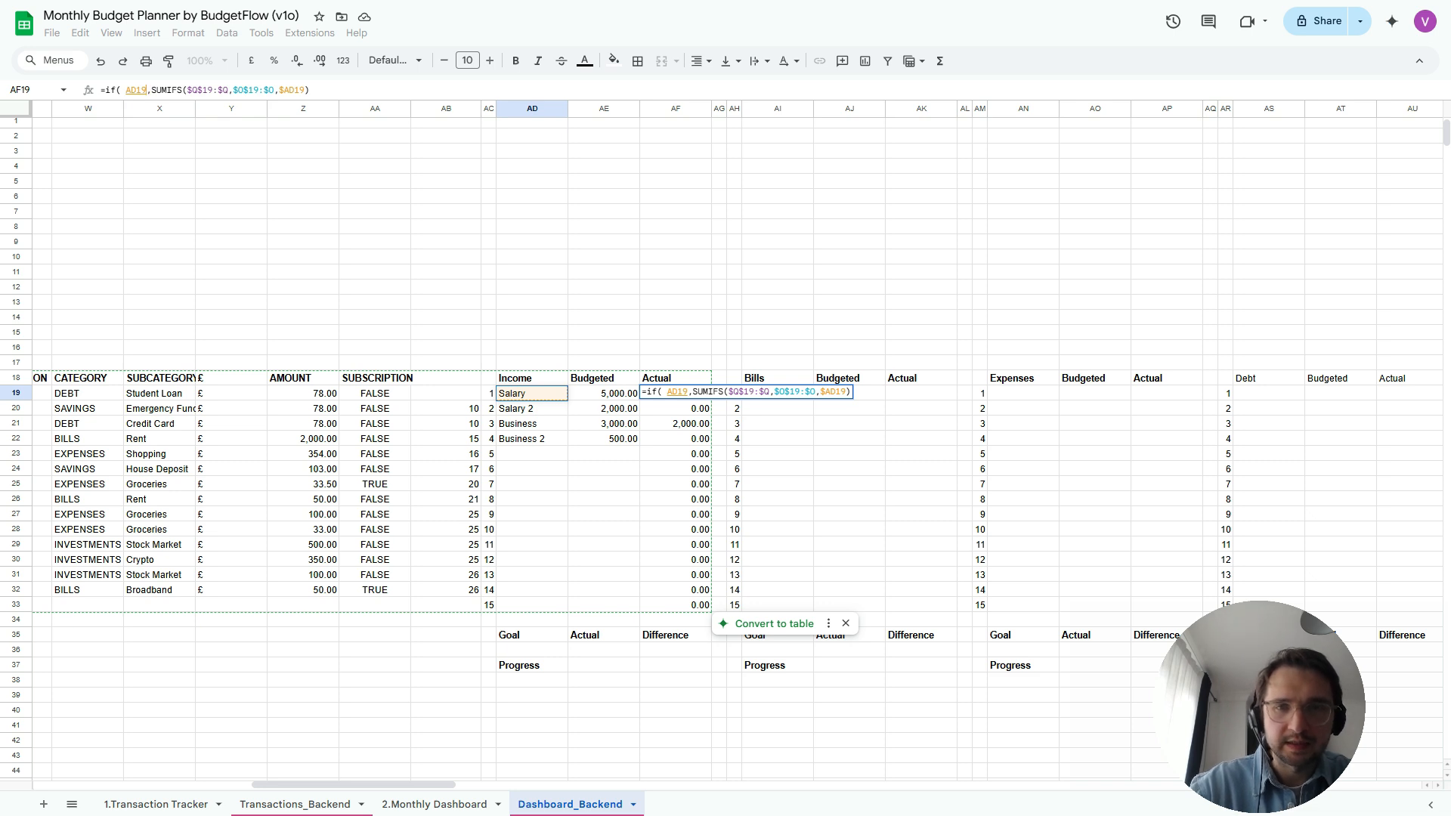
type("=\"\",\"\"")
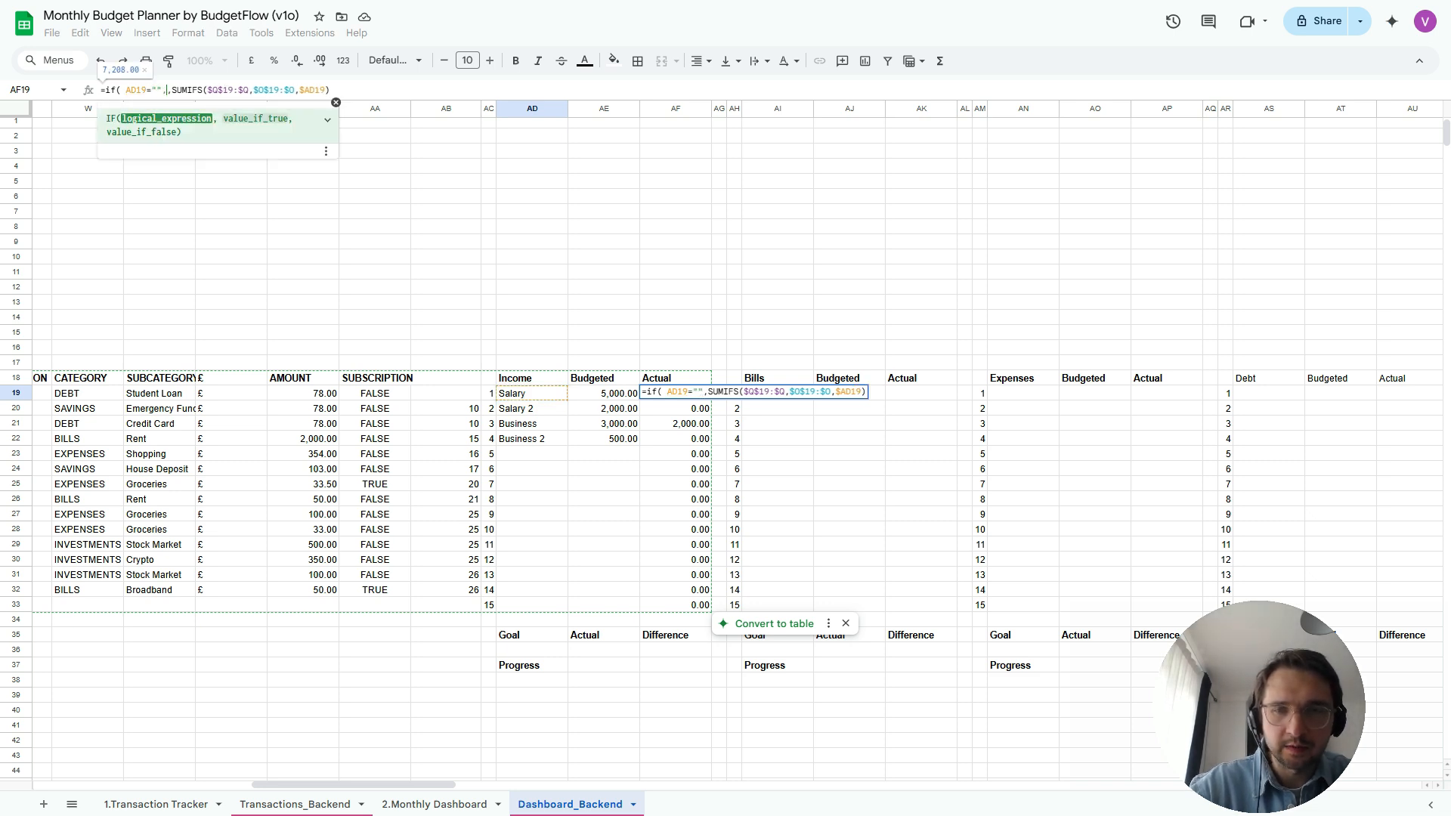
key("Return")
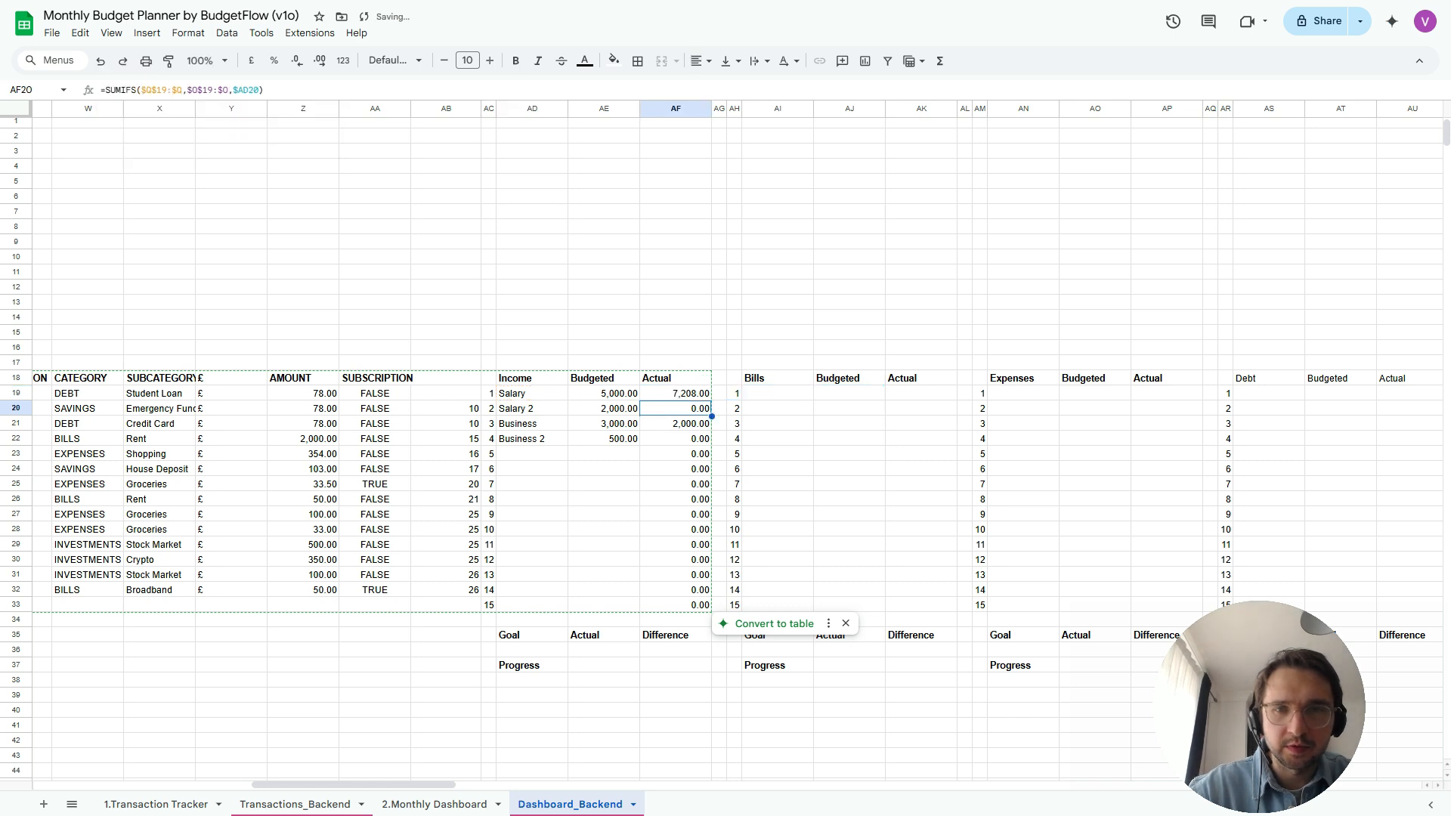
Copy the IF-wrapped Actual formula from AF19 down through AF33 of the Income table
key("Up")
key("shift+Down")
key("shift+Down")
key("shift+Down")
key("shift+Down")
key("shift+Down")
key("shift+Down")
key("shift+Down")
key("shift+Down")
key("shift+Down")
key("shift+Down")
key("shift+Down")
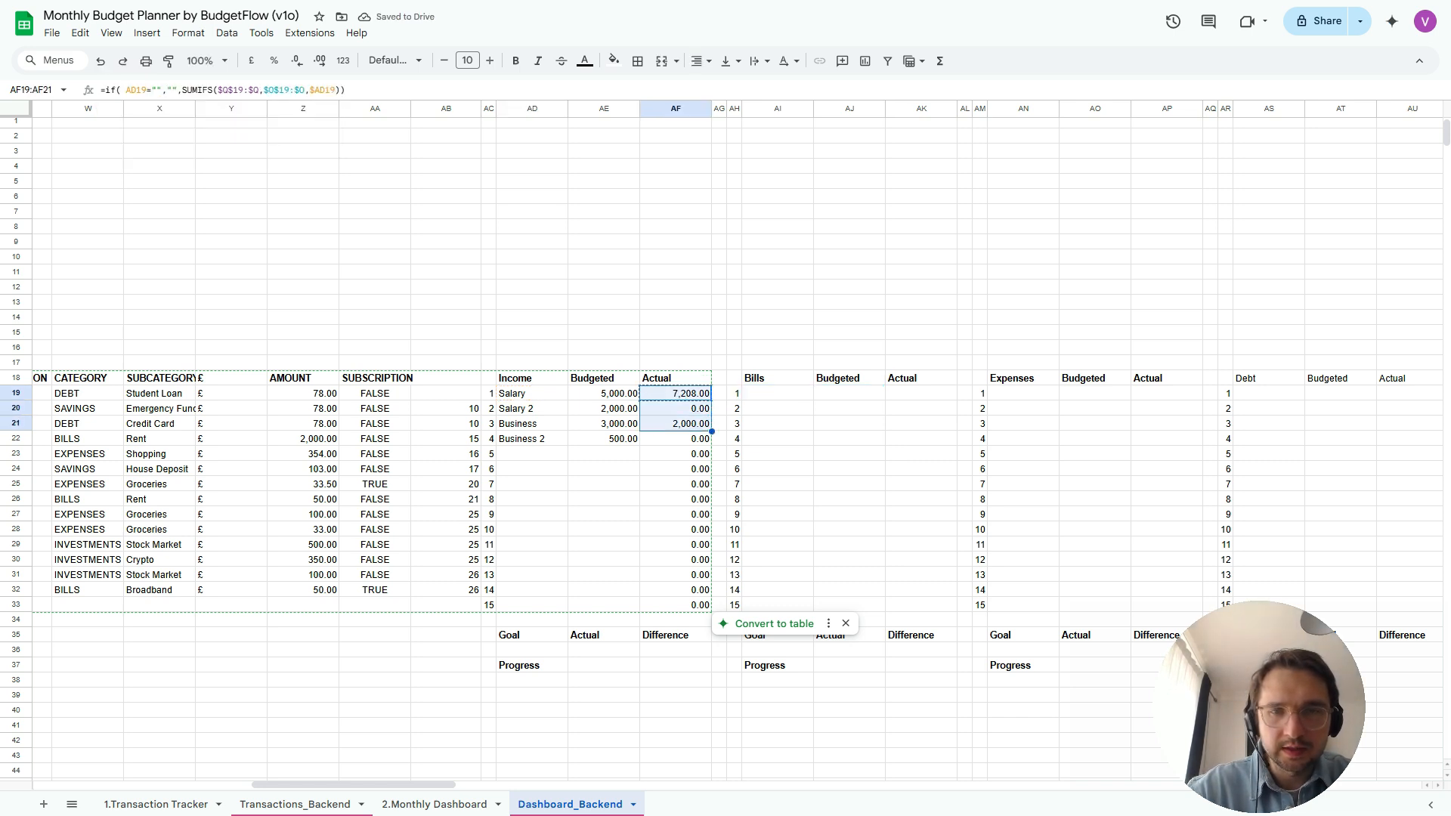
key("shift+Down")
key("shift+Down")
key("shift+Down")
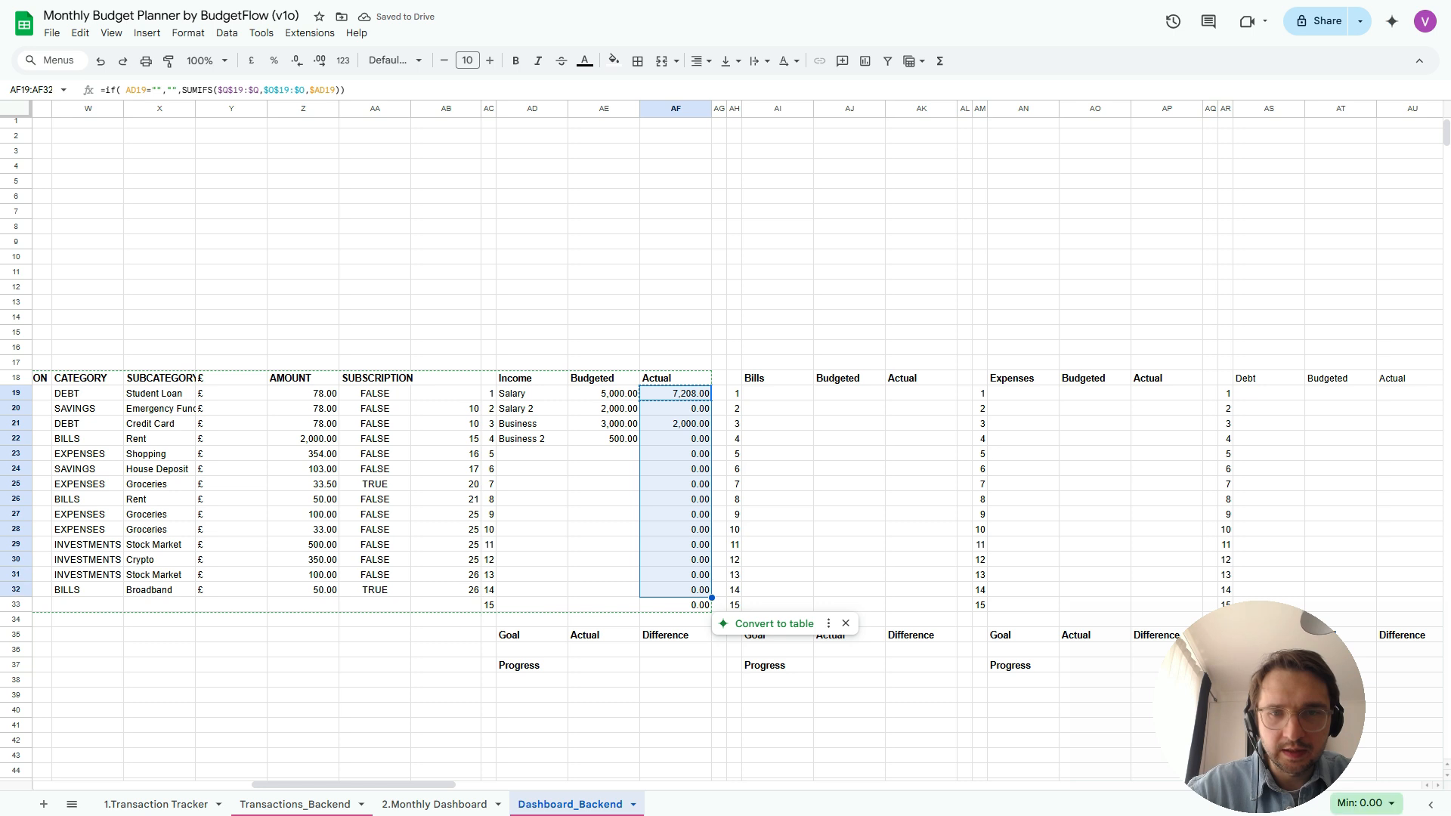
key("ctrl+v")
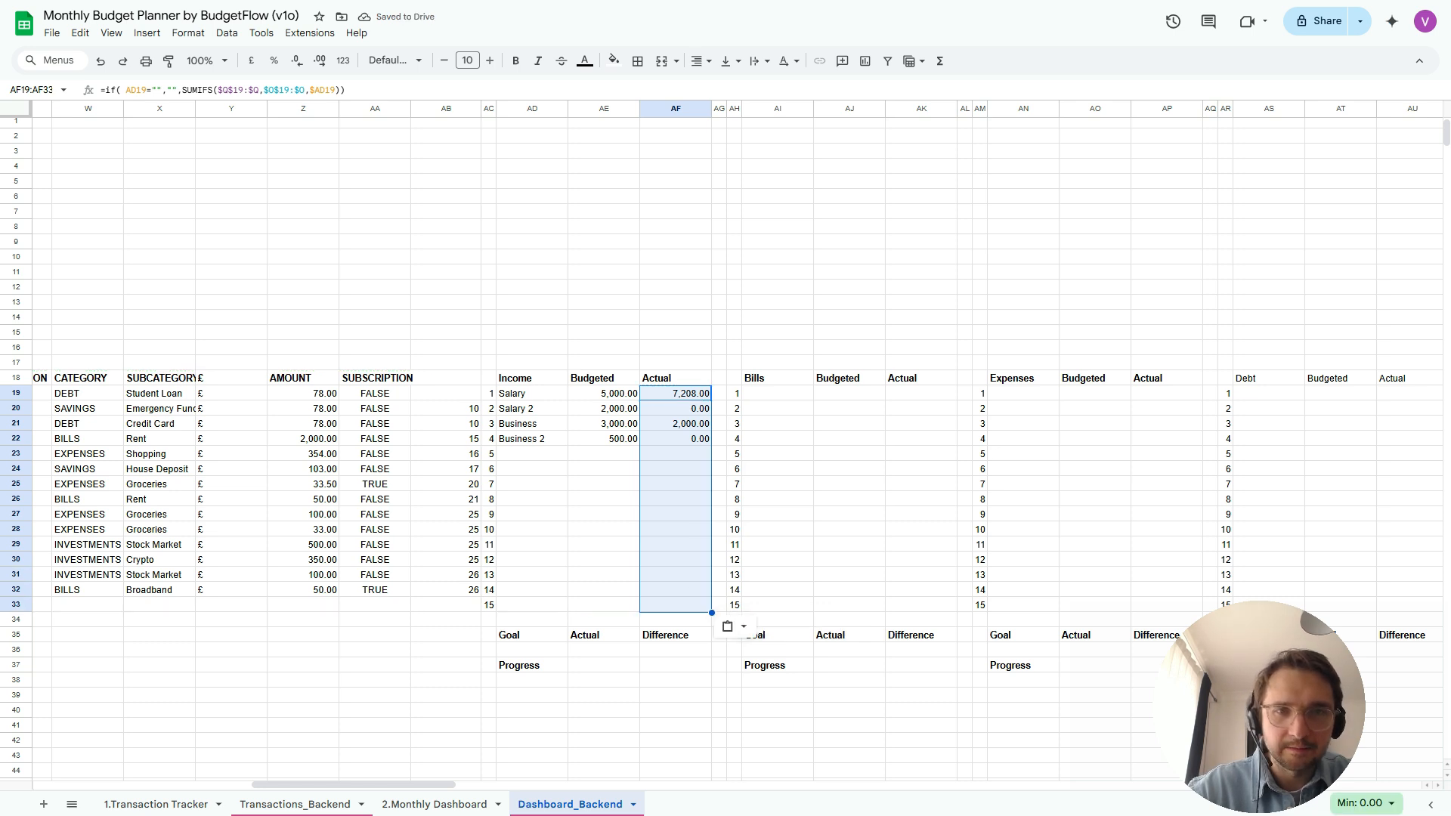
Total the Income table's budgeted amounts in the Goal cell AD36 with =SUM(AE19:AE33)
key("Left")
key("Down")
key("Down")
key("Down")
key("Down")
key("Down")
key("Down")
key("Down")
key("Down")
key("Down")
key("Down")
key("Down")
key("Down")
key("Down")
key("Down")
key("Down")
scroll(721, 449, "down", 3)
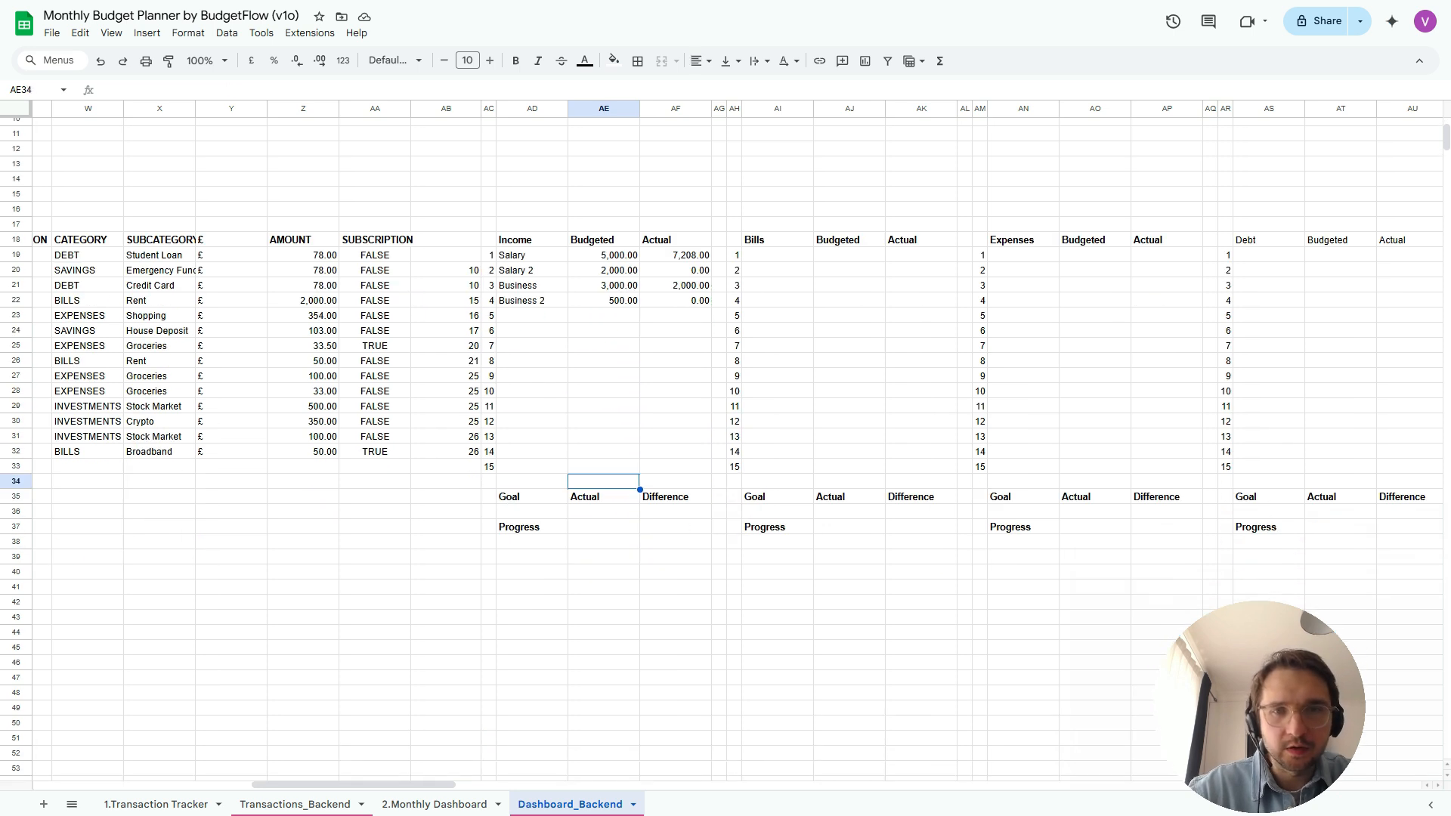
key("Down")
key("Down")
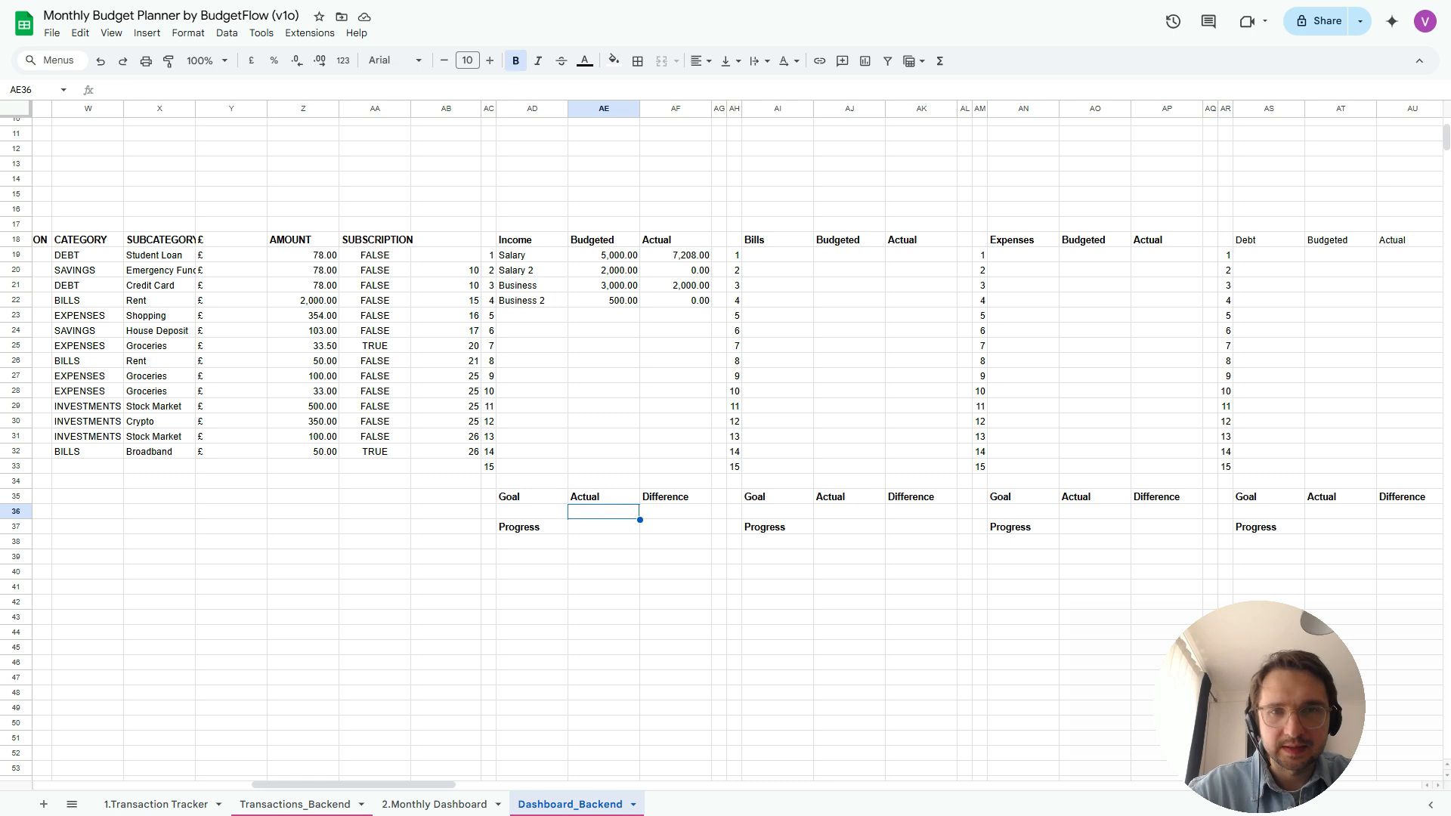
key("Left")
type("=SUM(")
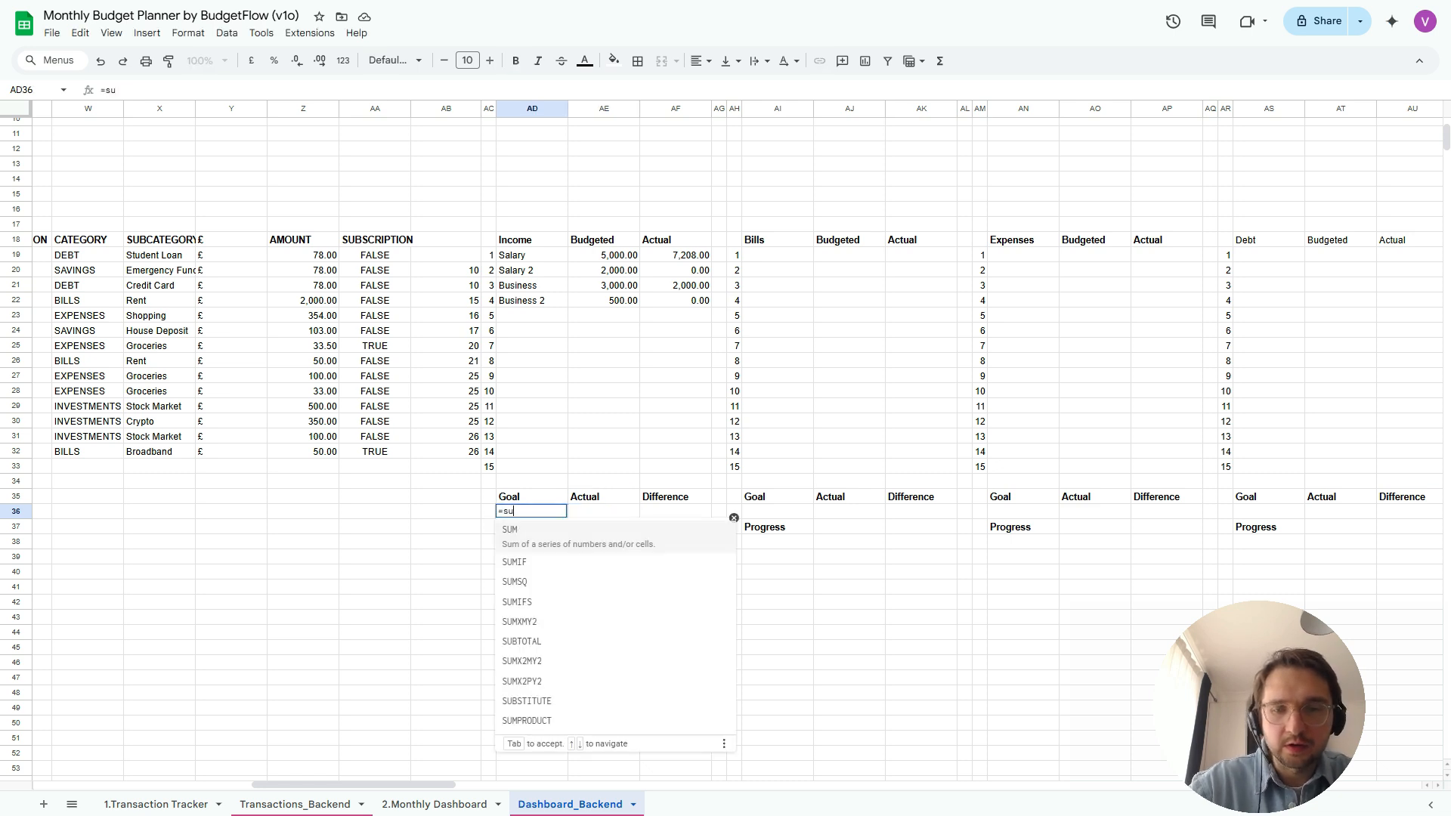
key("Right")
key("Up")
key("Up")
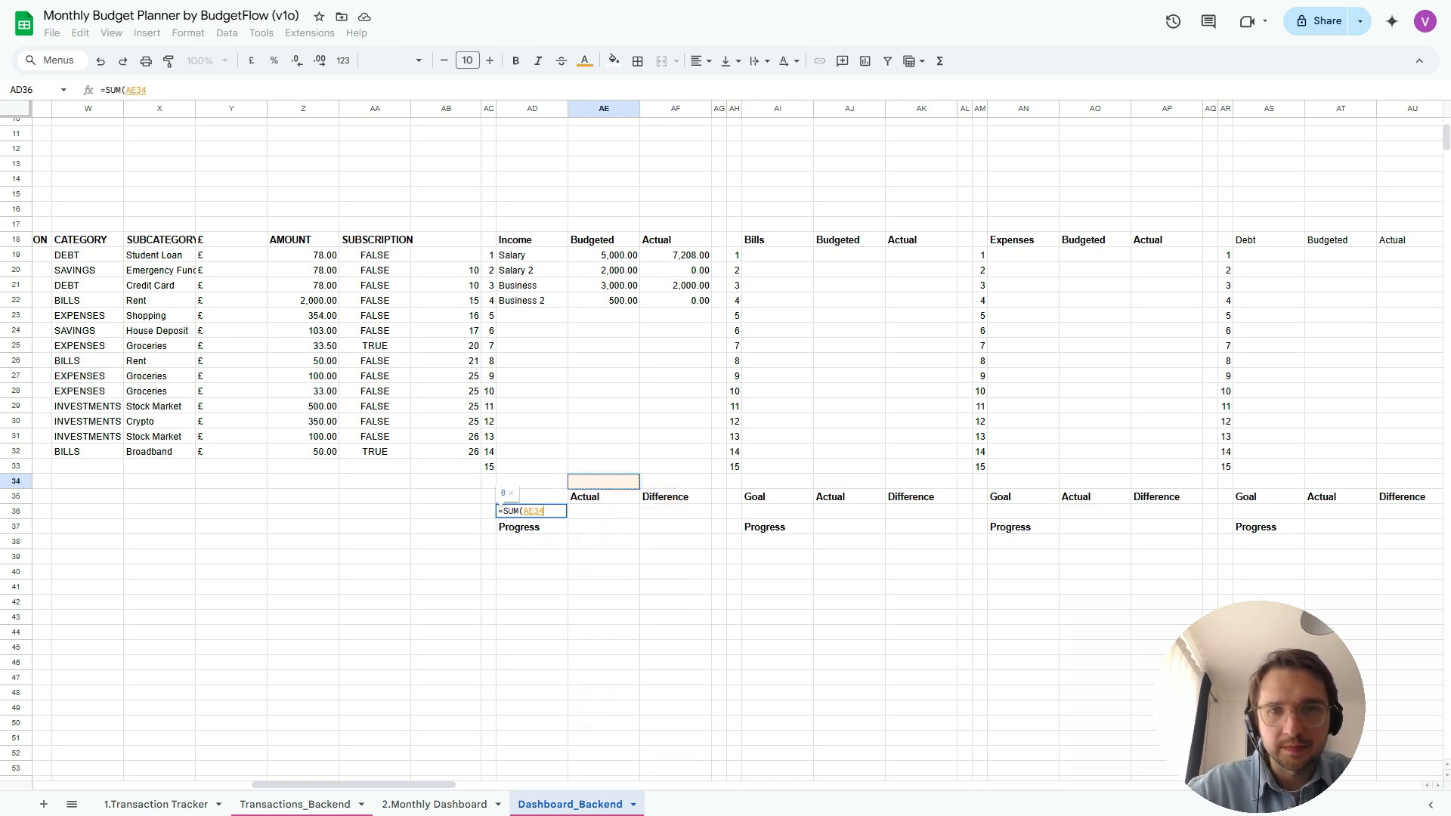
key("shift+Up")
key("shift+Up")
key("shift+Up")
key("shift+Up")
key("shift+Up")
key("shift+Up")
key("Up")
key("Up")
key("Up")
key("Down")
key("Down")
key("shift+Up")
key("shift+Up")
key("shift+Up")
key("shift+Up")
key("shift+Up")
key("shift+Up")
key("shift+Up")
key("shift+Up")
key("shift+Up")
key("shift+Up")
key("shift+Up")
key("shift+Up")
key("shift+Up")
key("shift+Up")
key("shift+Up")
key("shift+Up")
key("shift+Down")
key("shift+Down")
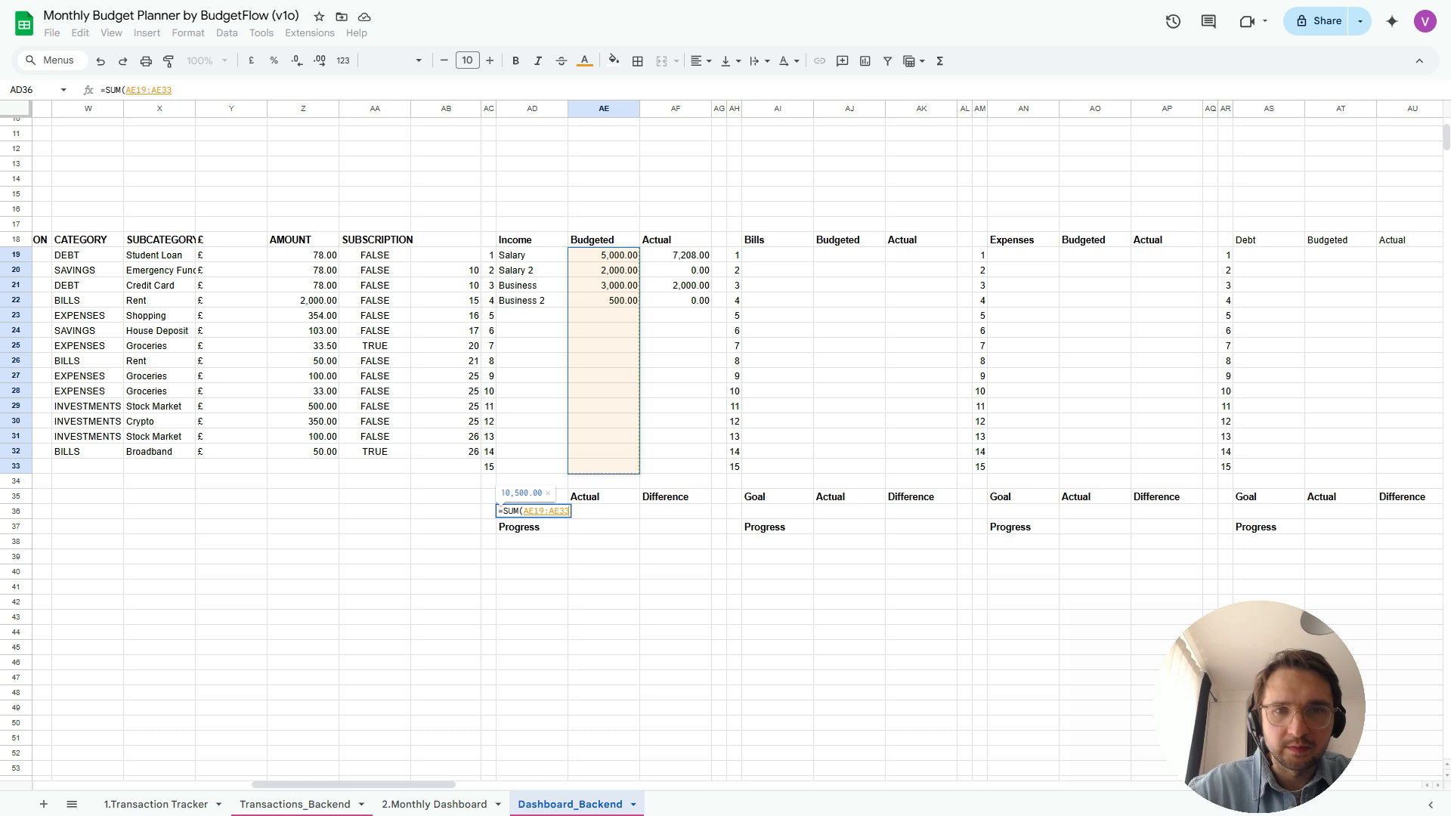
type(")")
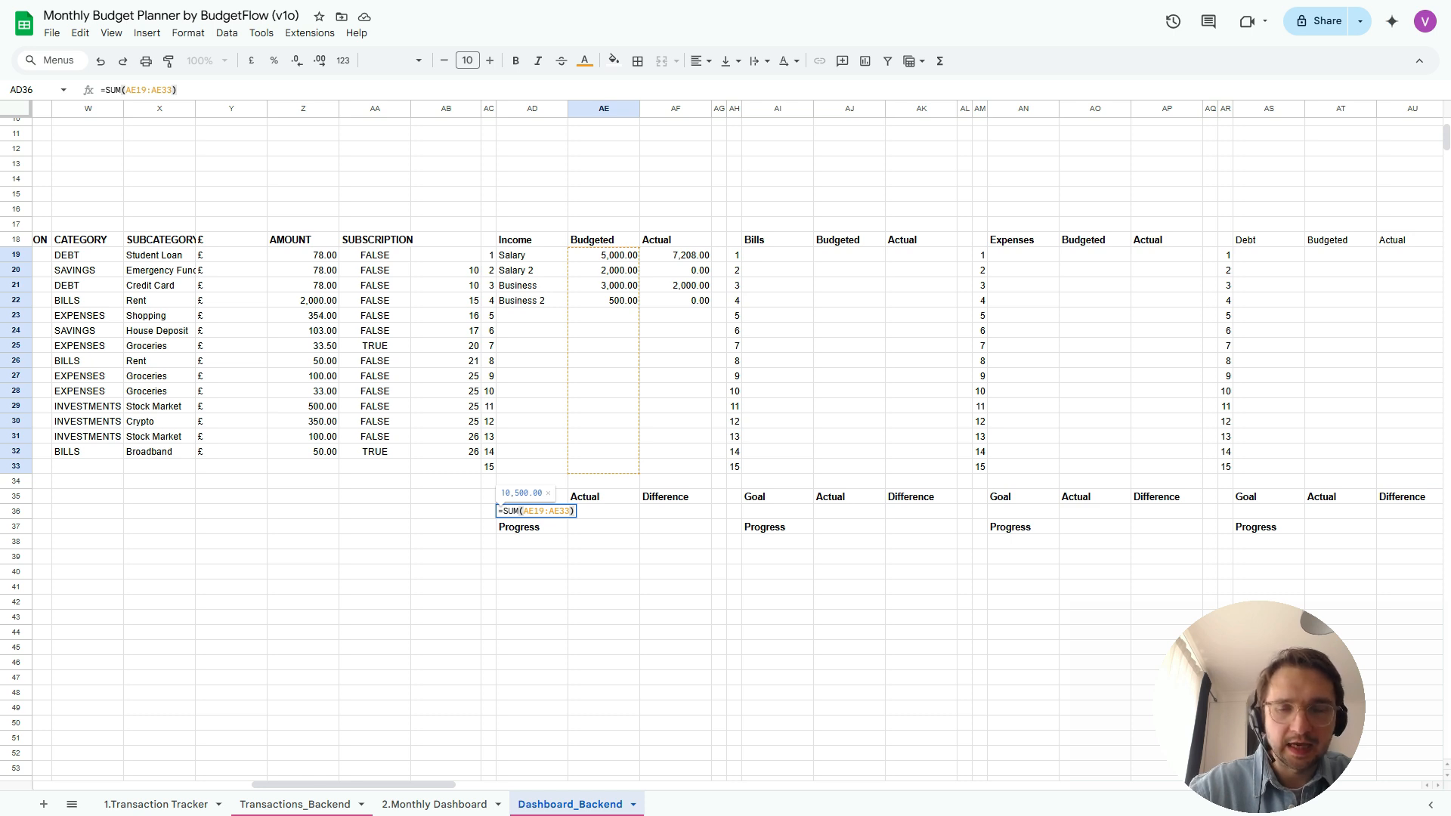
key("Return")
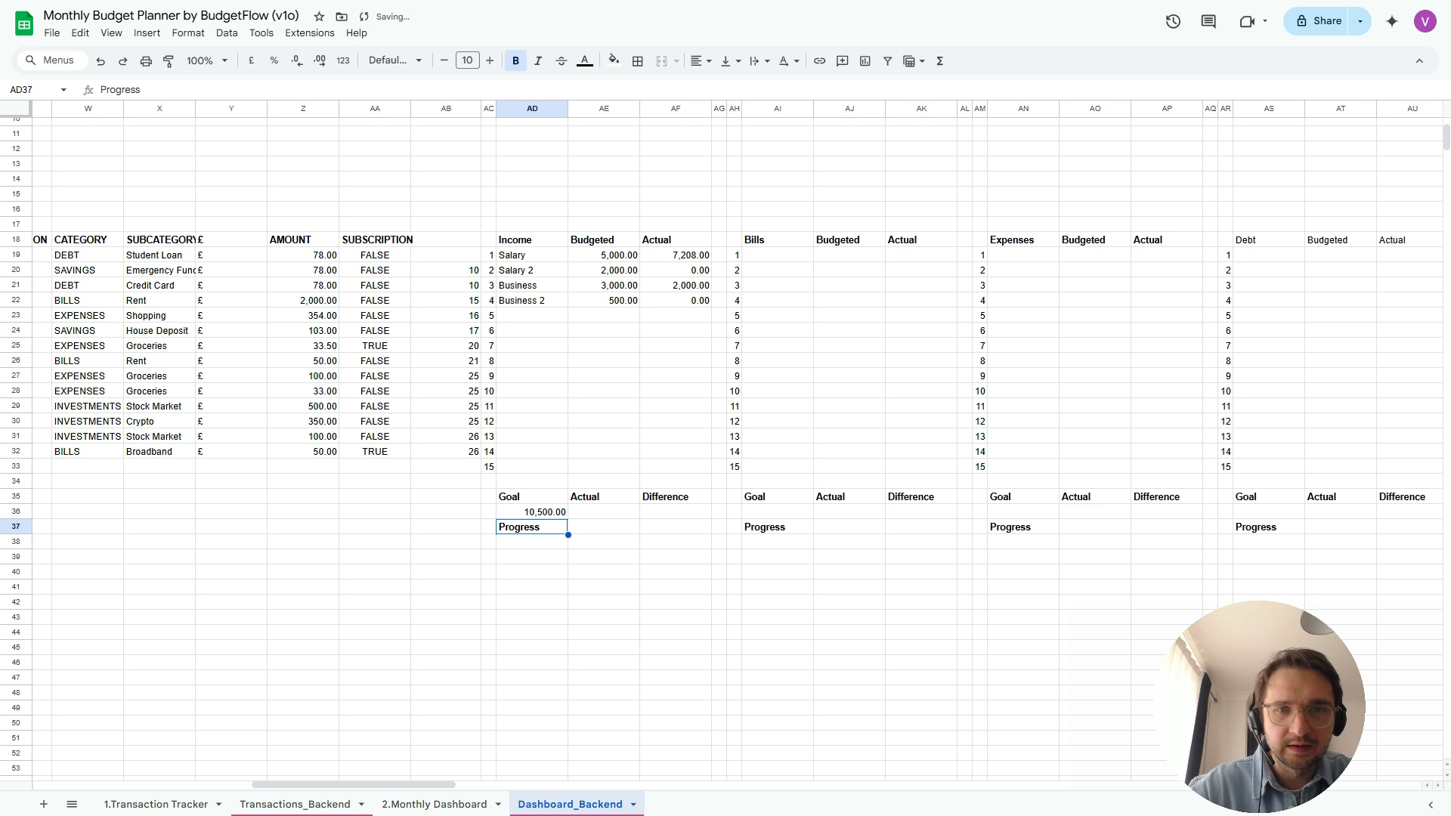
Copy the Goal SUM formula into the Income Actual cell AE36 and check that it references AF19:AF33
key("Up")
key("ctrl+c")
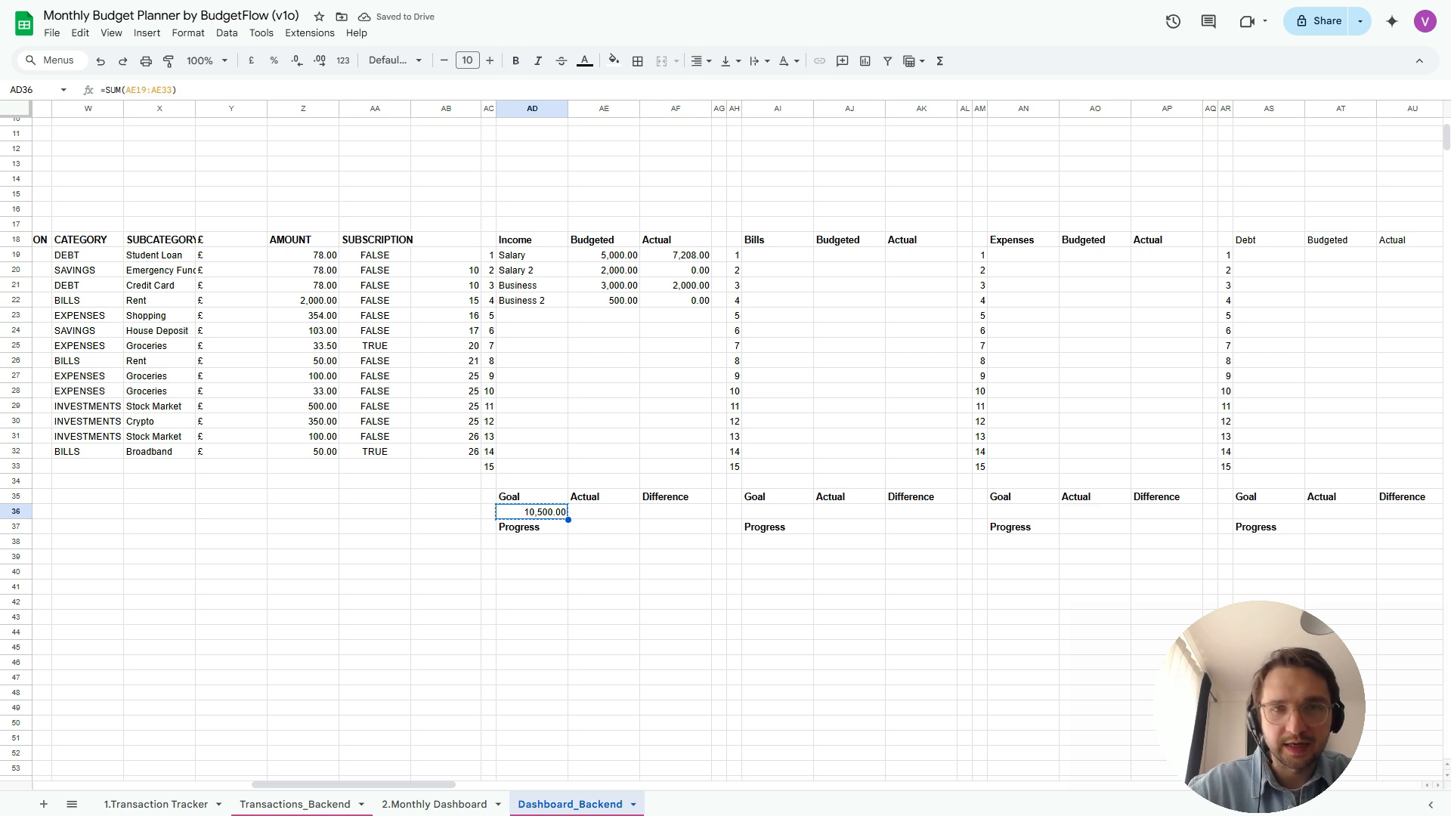
key("Right")
key("ctrl+v")
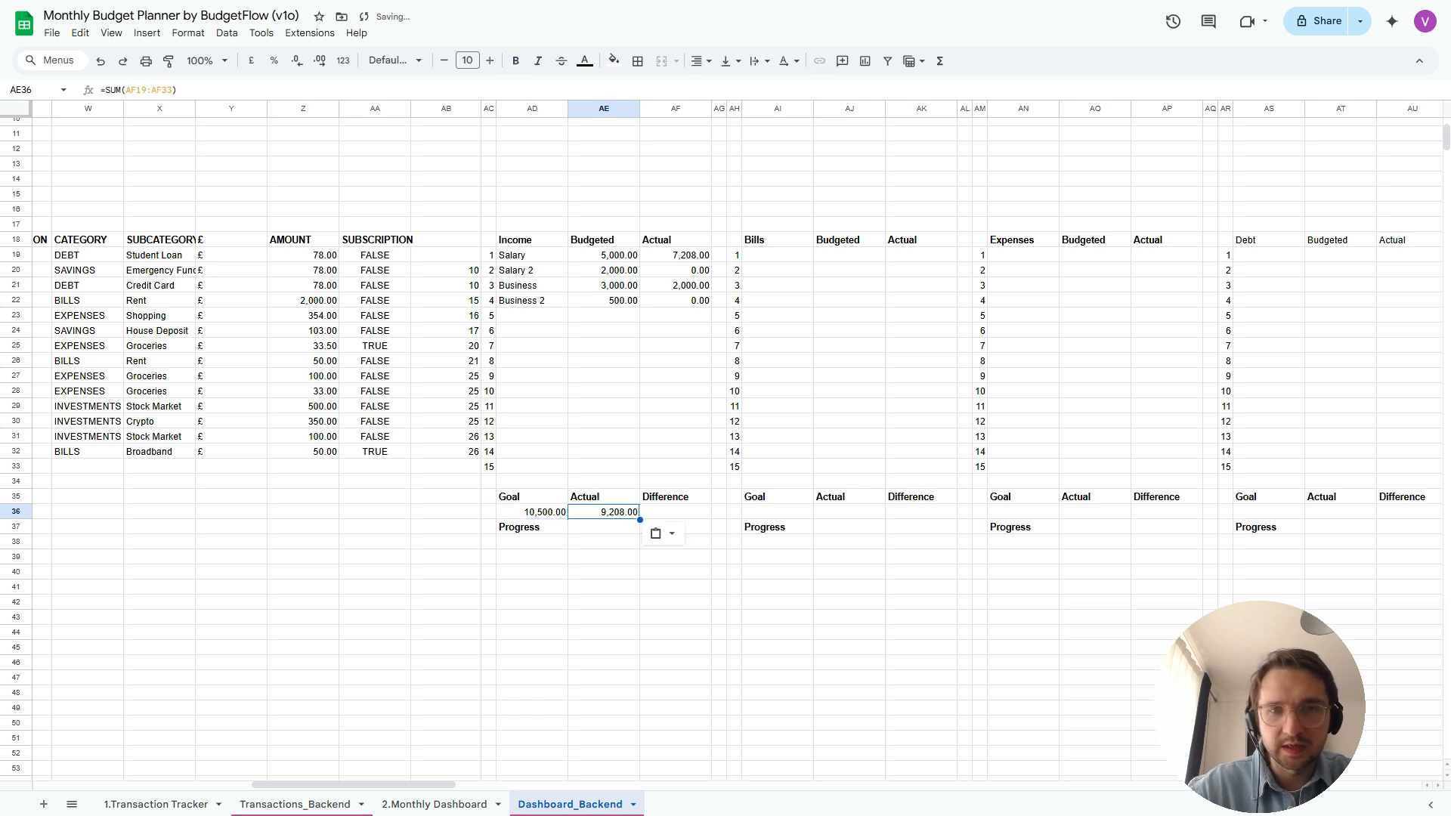
key("F2")
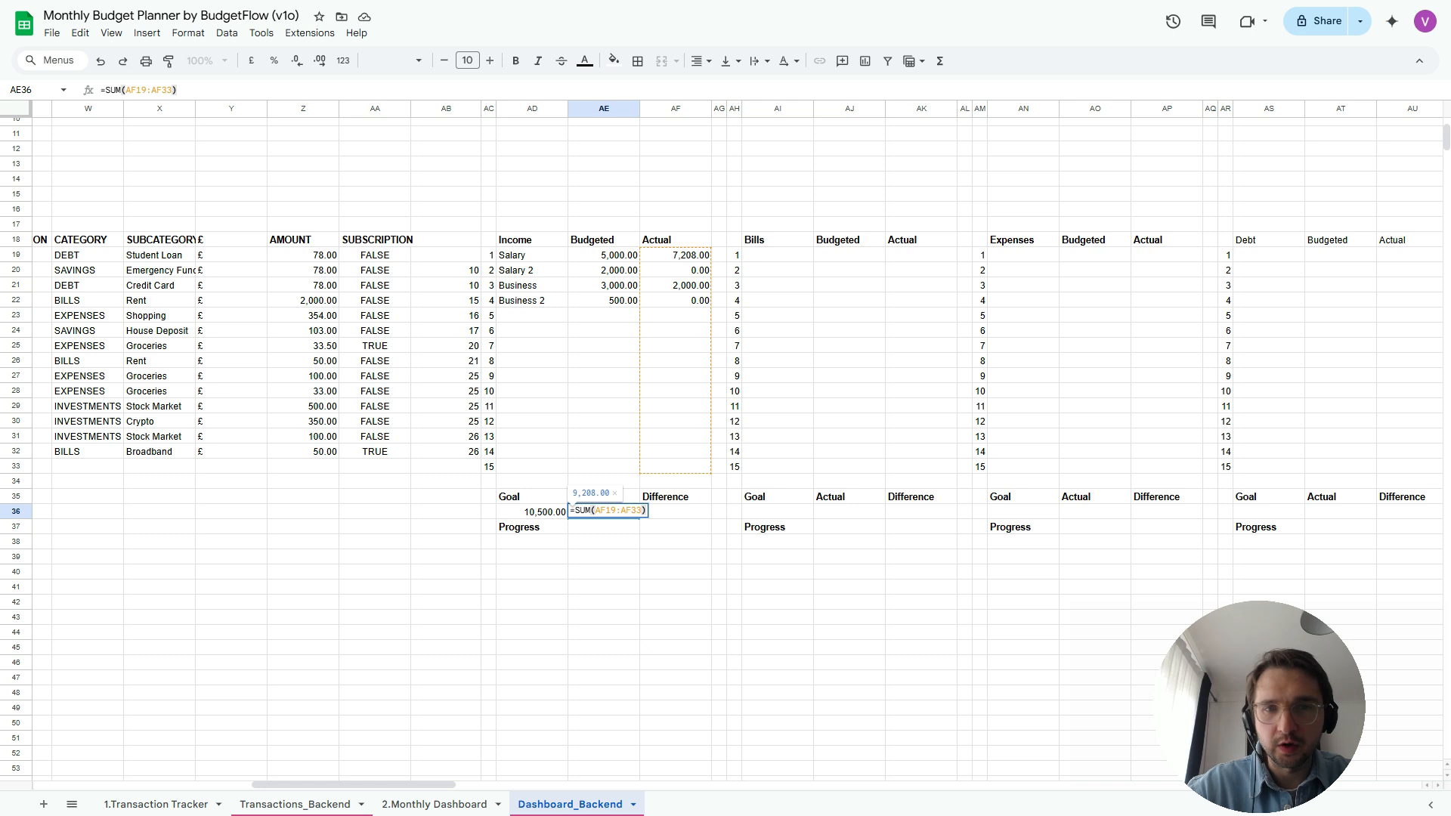
key("Return")
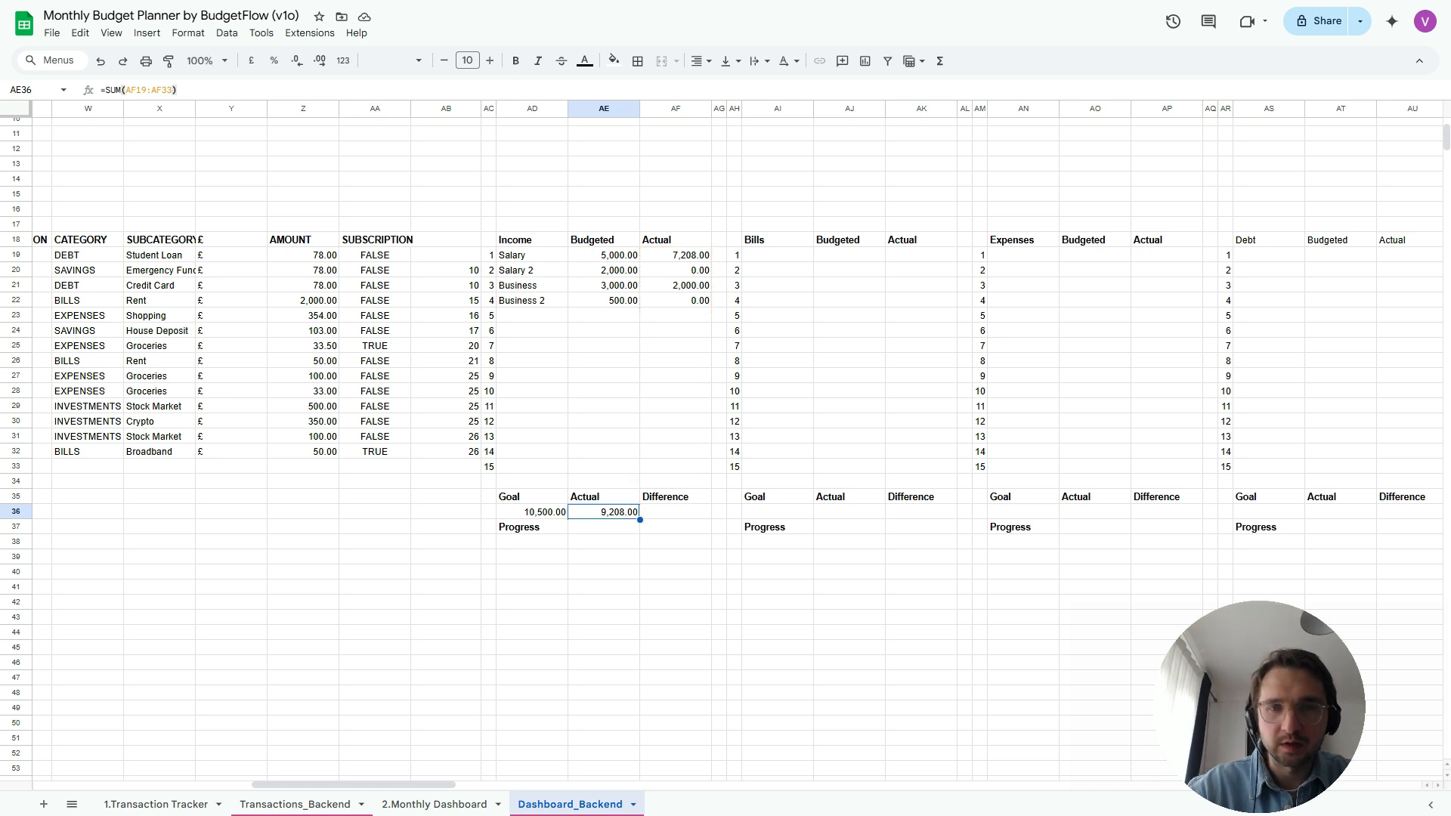
Calculate the Income Difference in AF36 as =AE36-AD36 and select the empty cell AD38 under Progress
key("Right")
type("=")
key("Left")
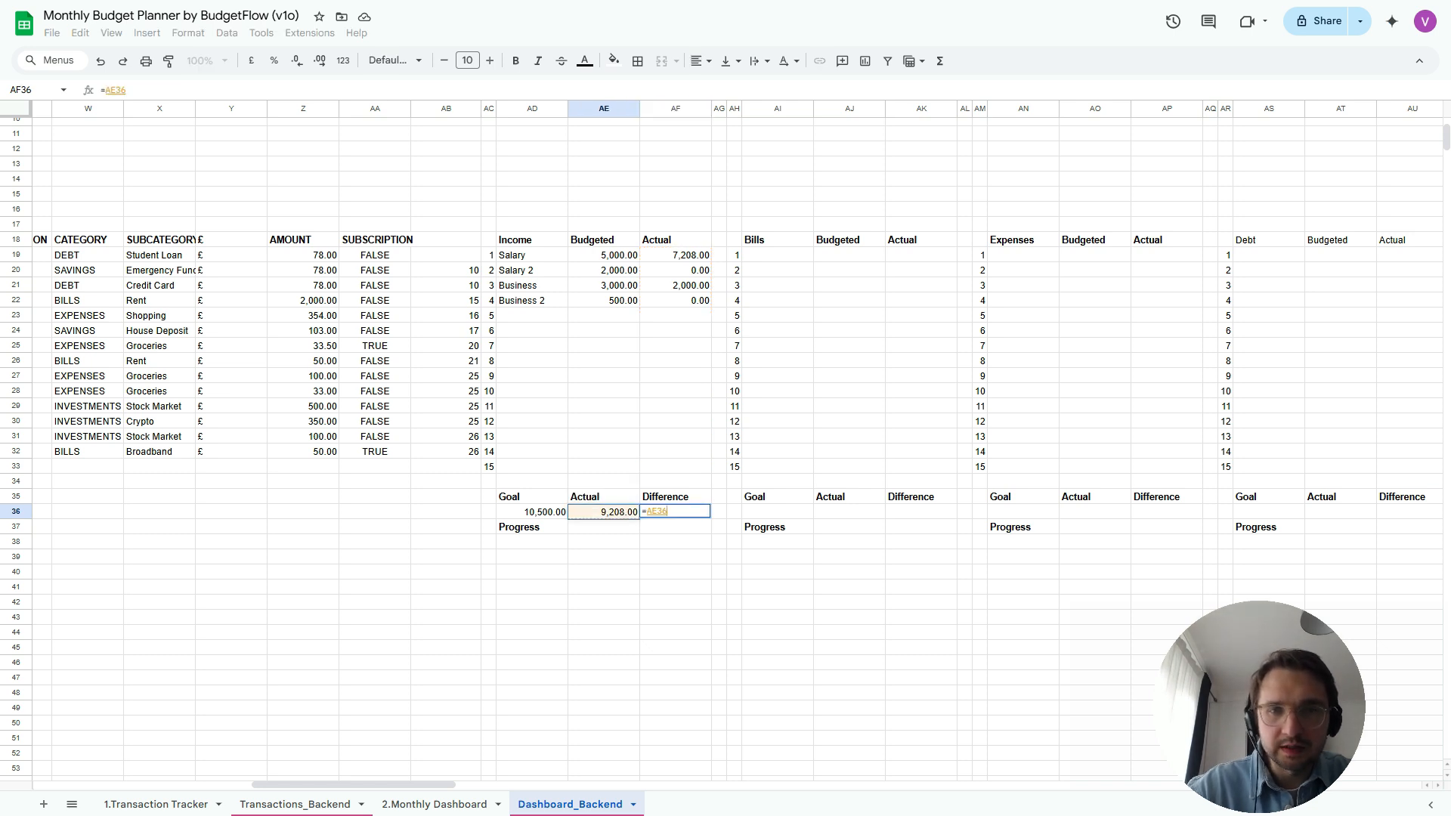
type("-")
key("Left")
key("Left")
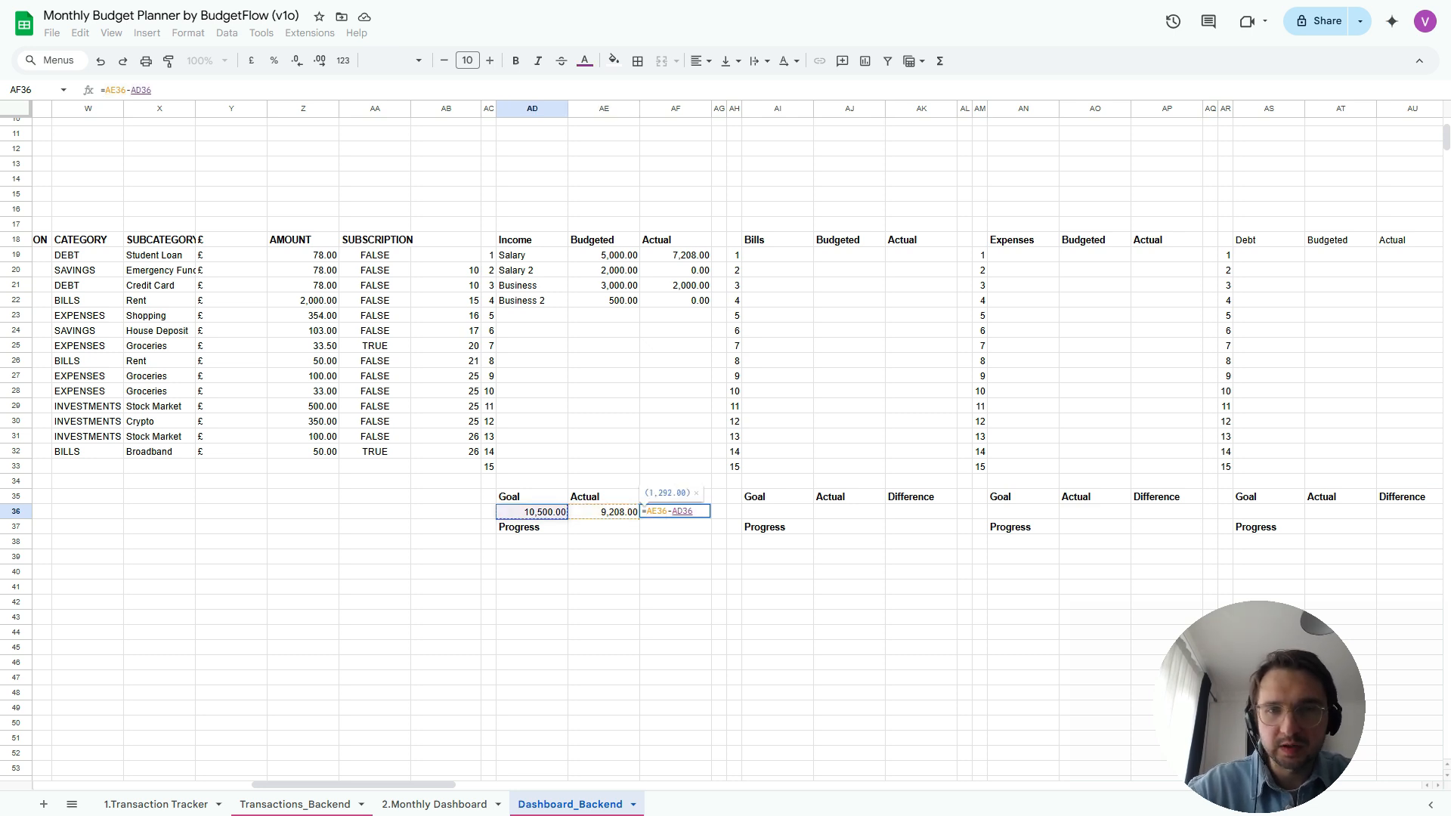
key("Return")
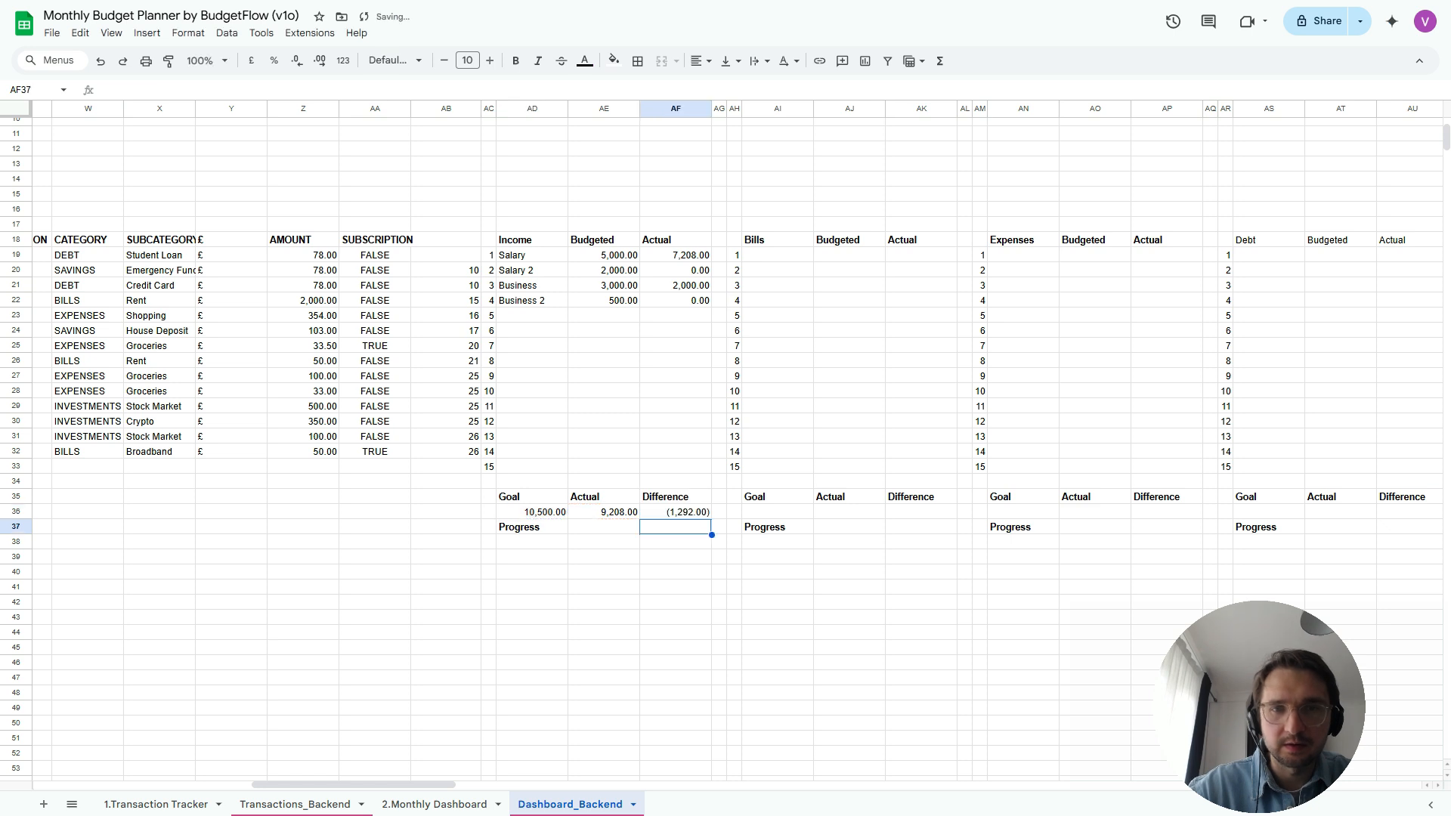
key("Up")
key("Down")
key("Down")
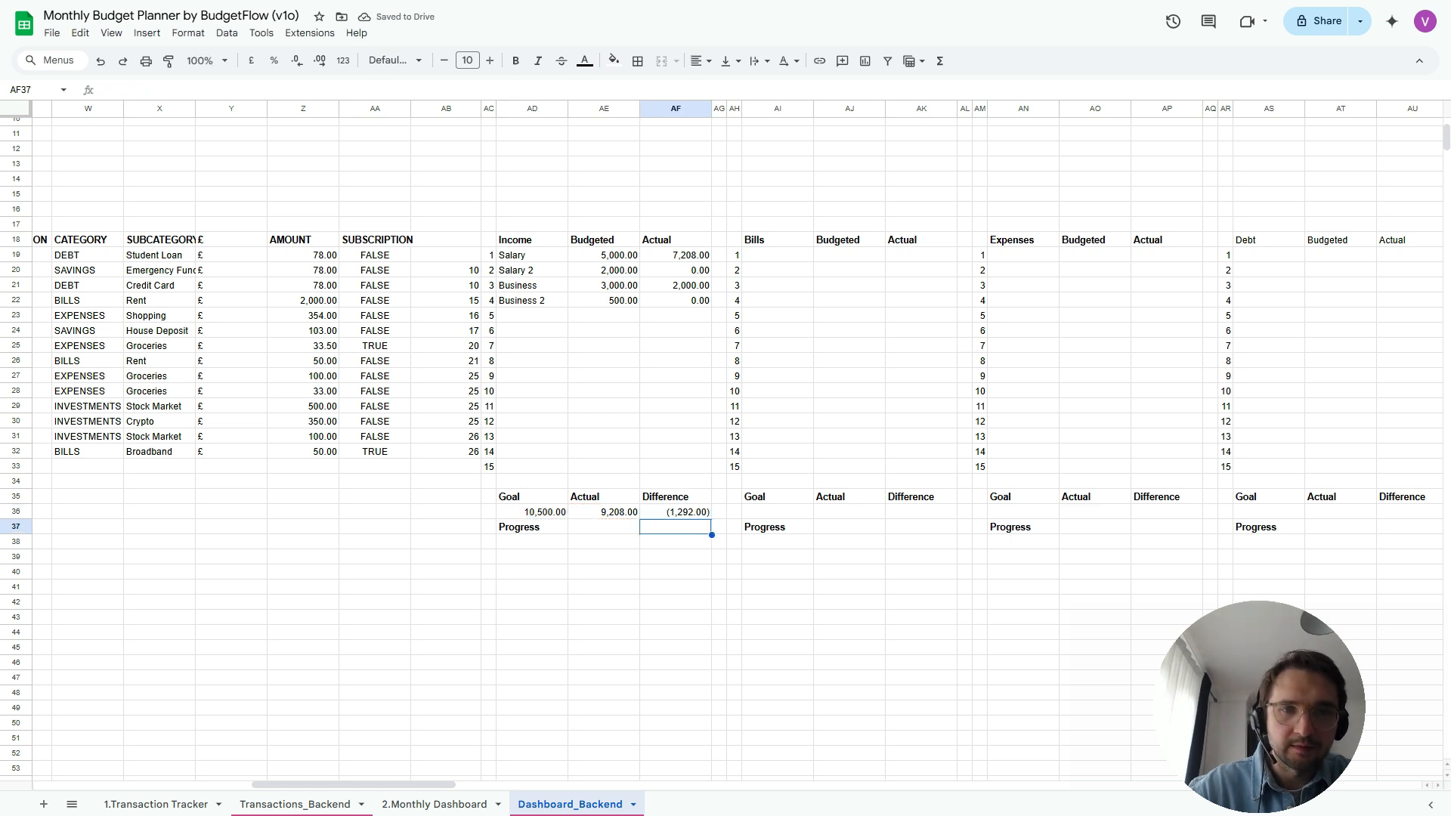
key("Left")
key("Left")
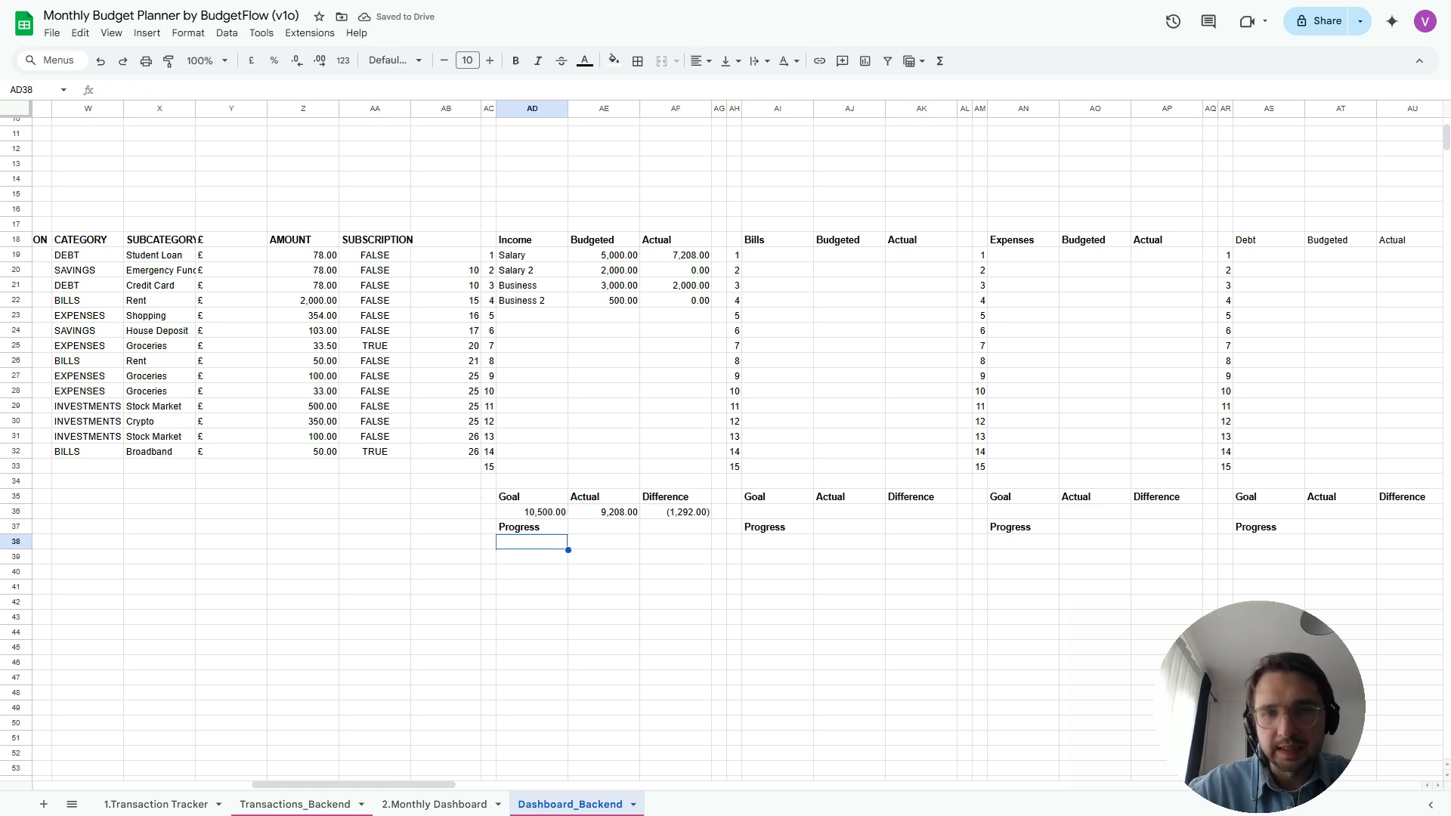
key("Up")
key("Down")
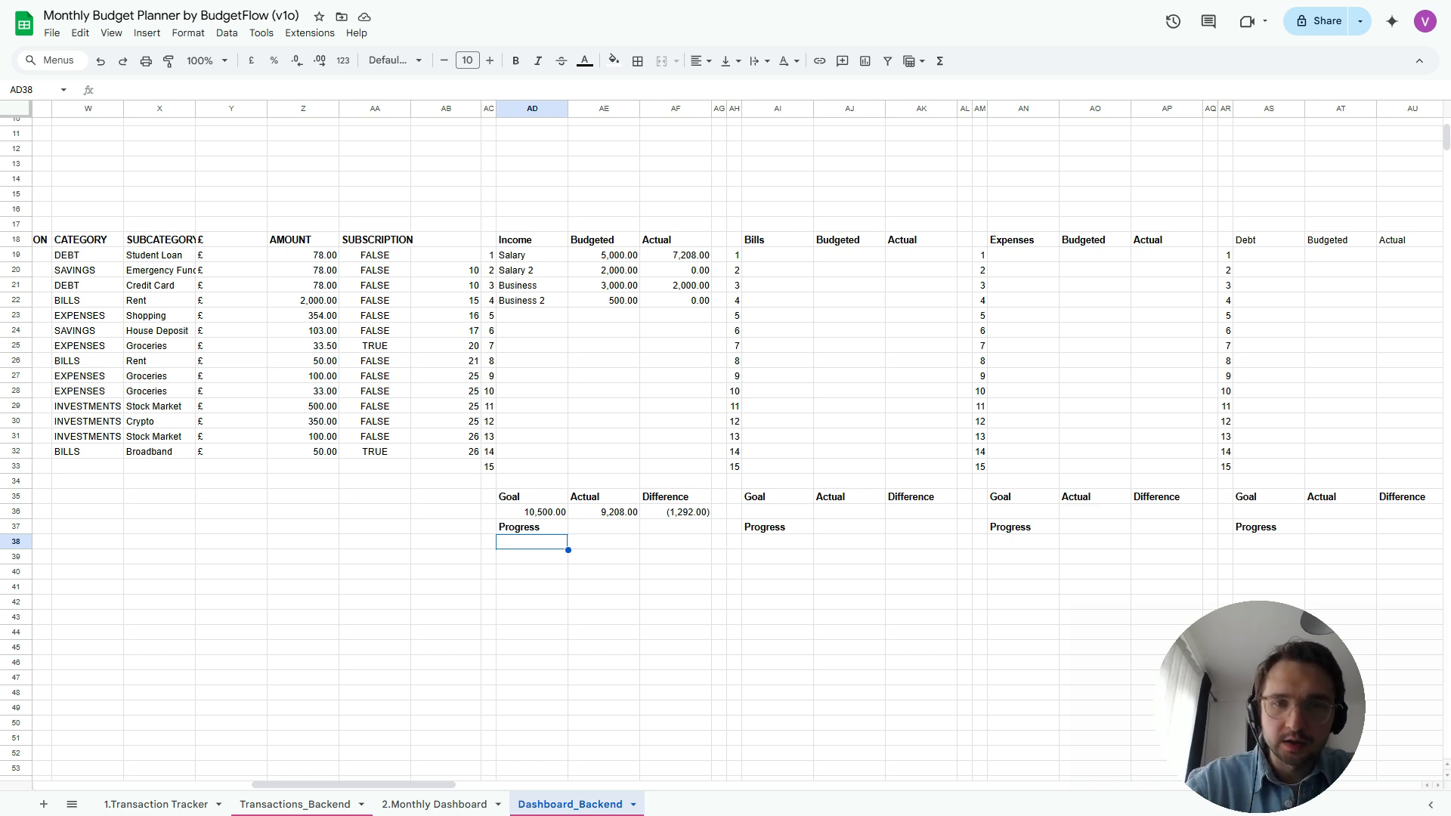
type("=if")
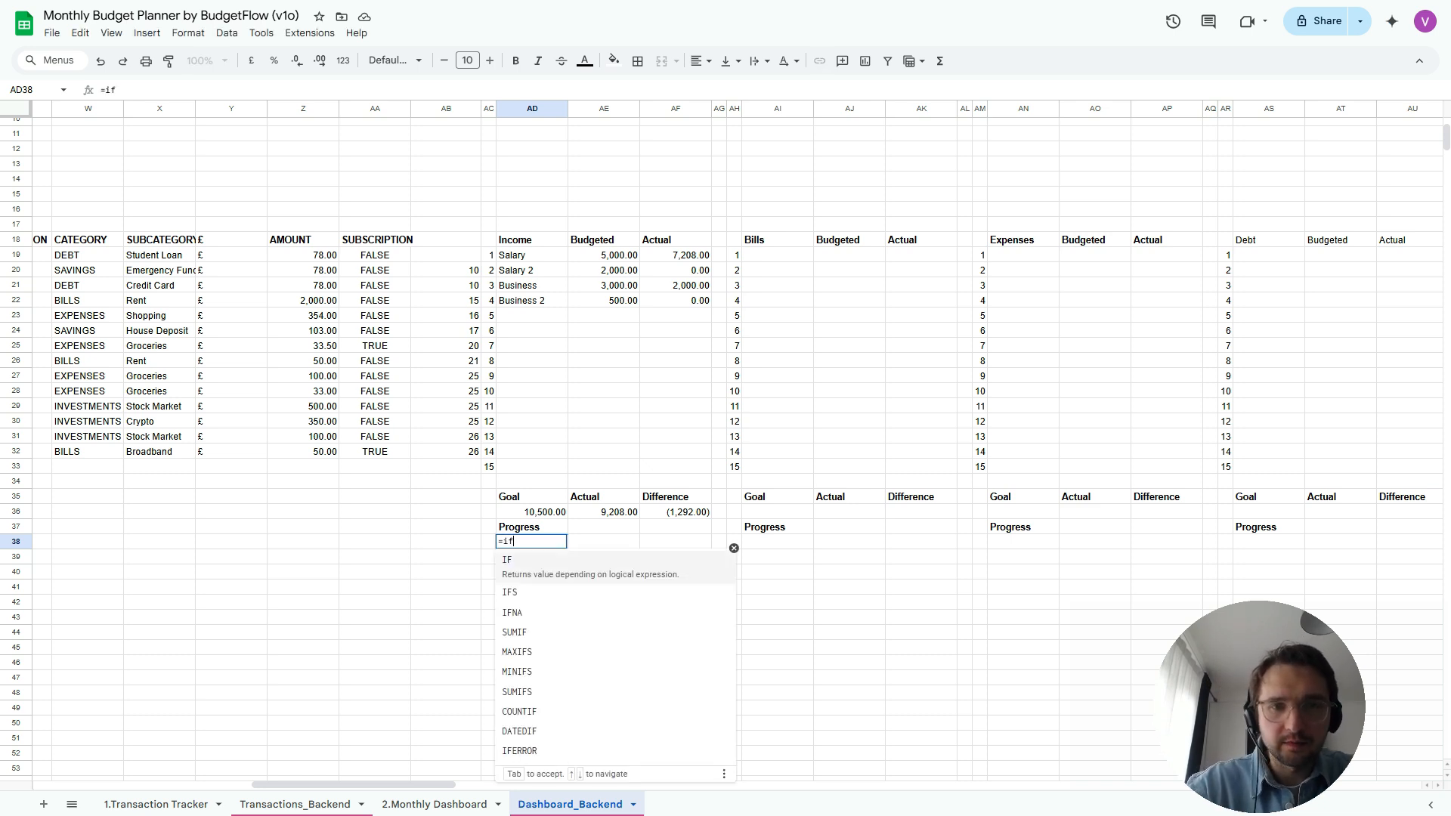
type("AD38")
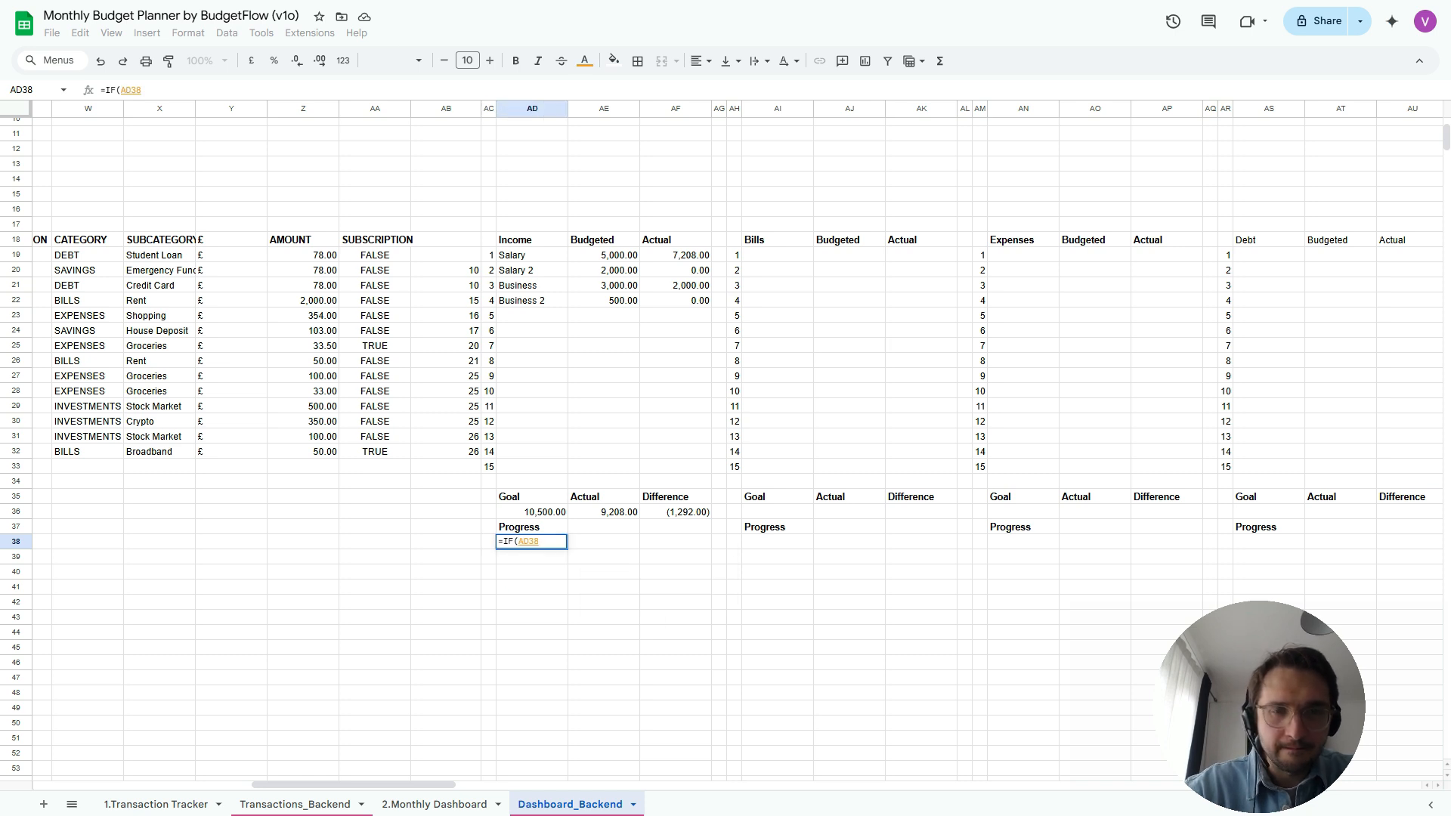
key("Escape")
Calculate the Income Progress in AD38 by dividing the actual total by the goal, =AE36/AD36
type("=")
key("Right")
key("Up")
key("Right")
key("Up")
key("Left")
type("/")
key("Up")
key("Up")
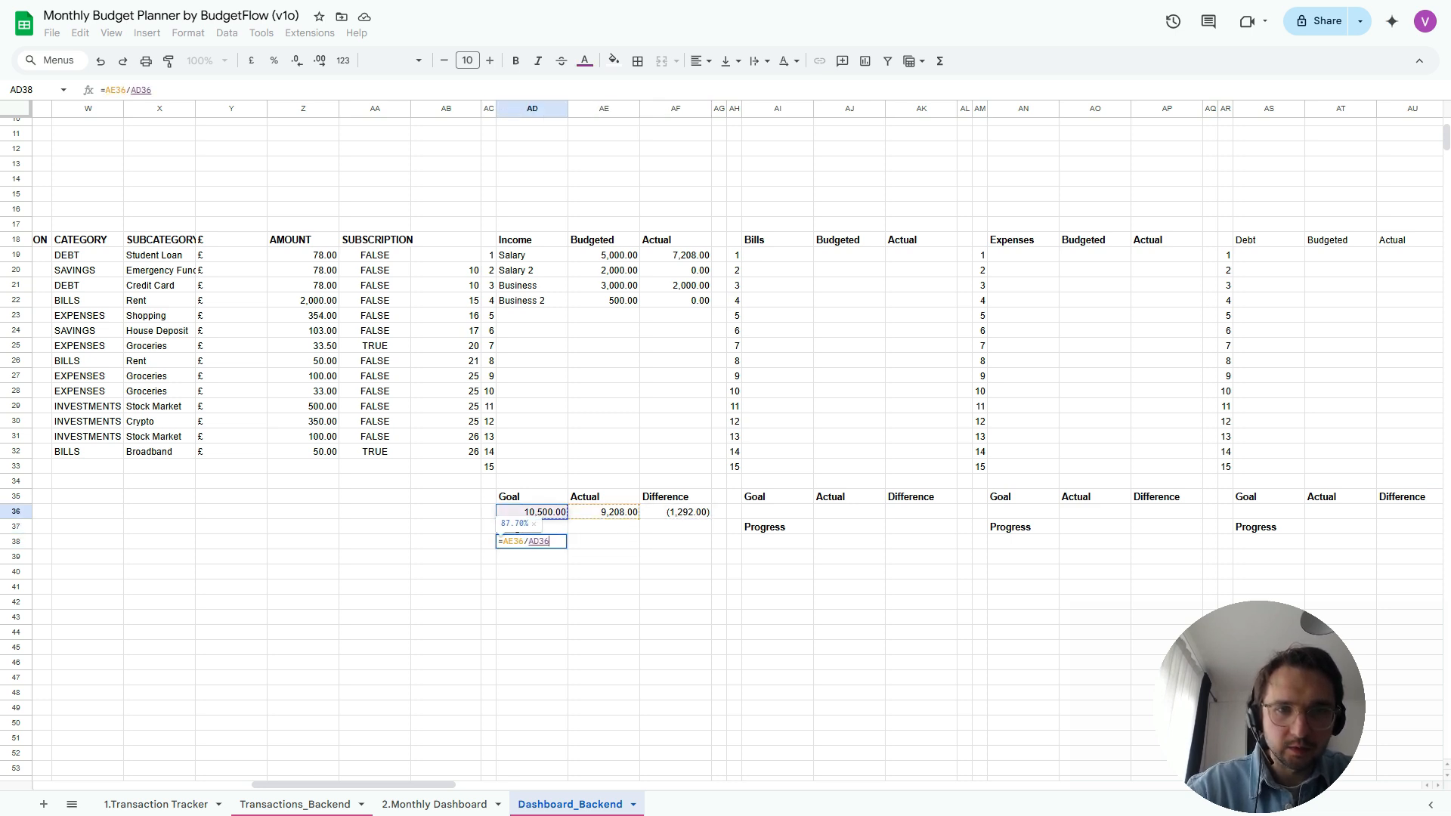
key("Return")
key("Up")
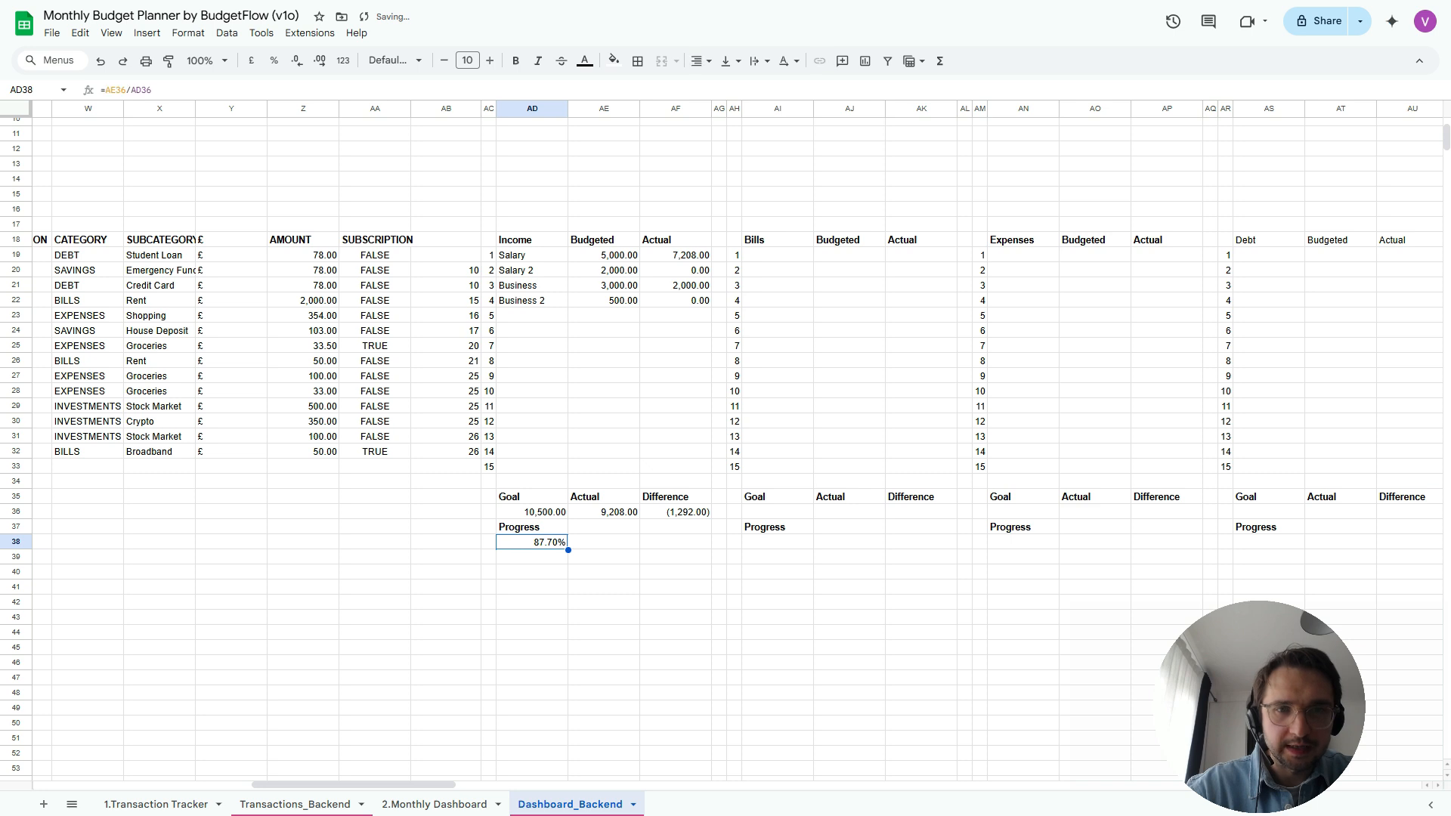
Cap the progress at 100% in AD40 with the formula =IF(AD38>100%,100%,AD38)
key("Down")
key("Down")
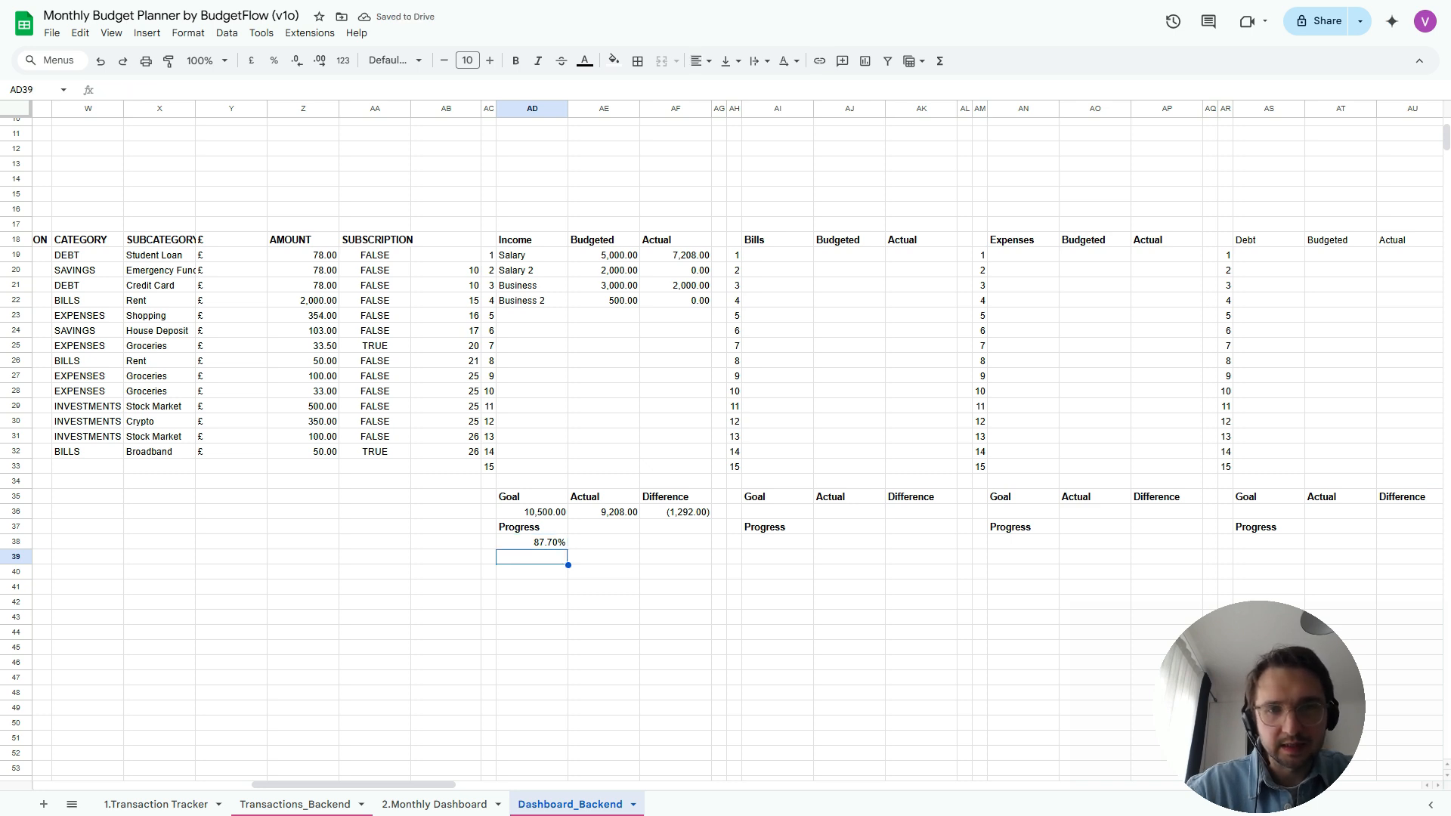
type("=IF(")
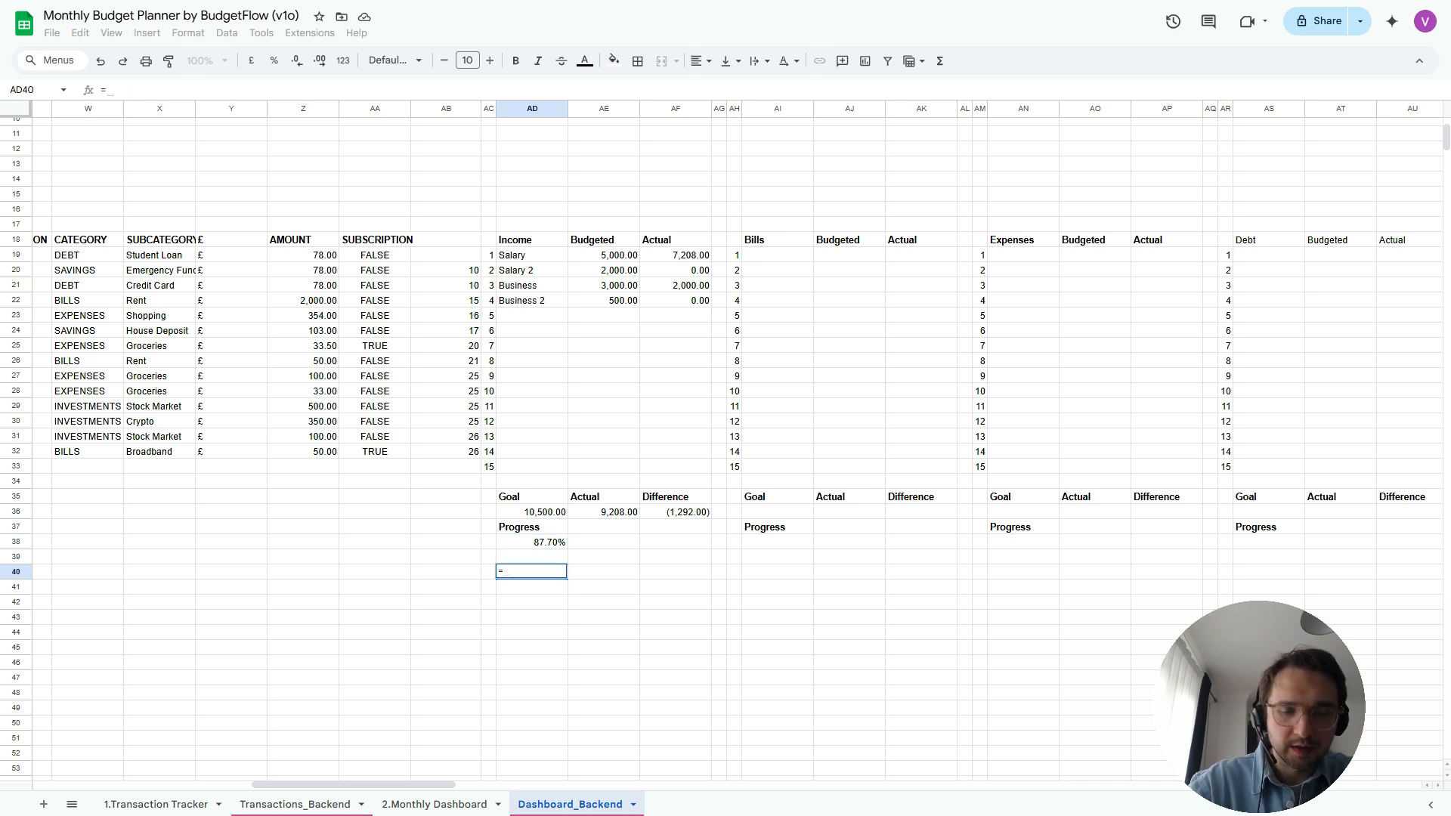
key("Up")
key("Up")
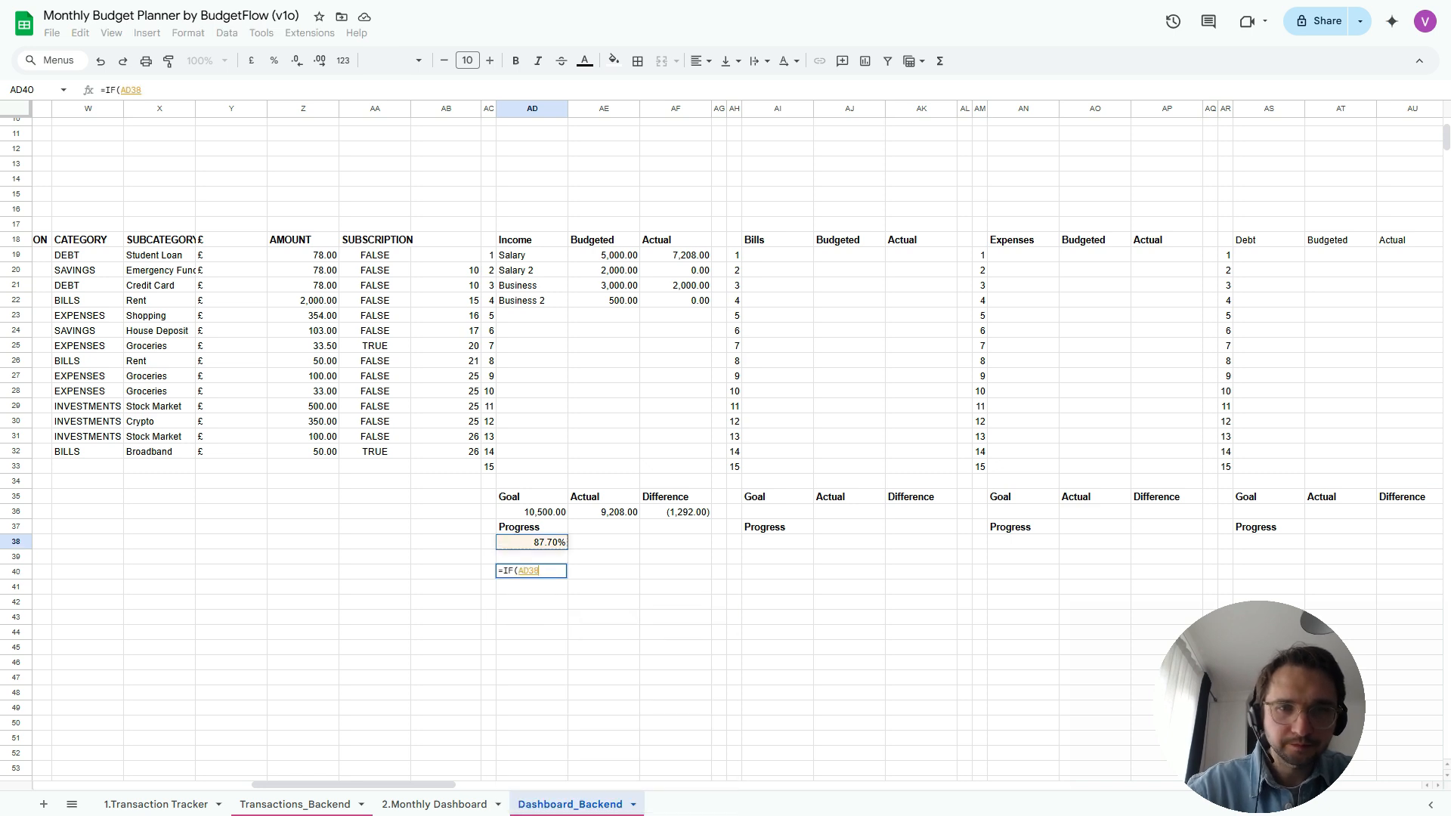
type(">100")
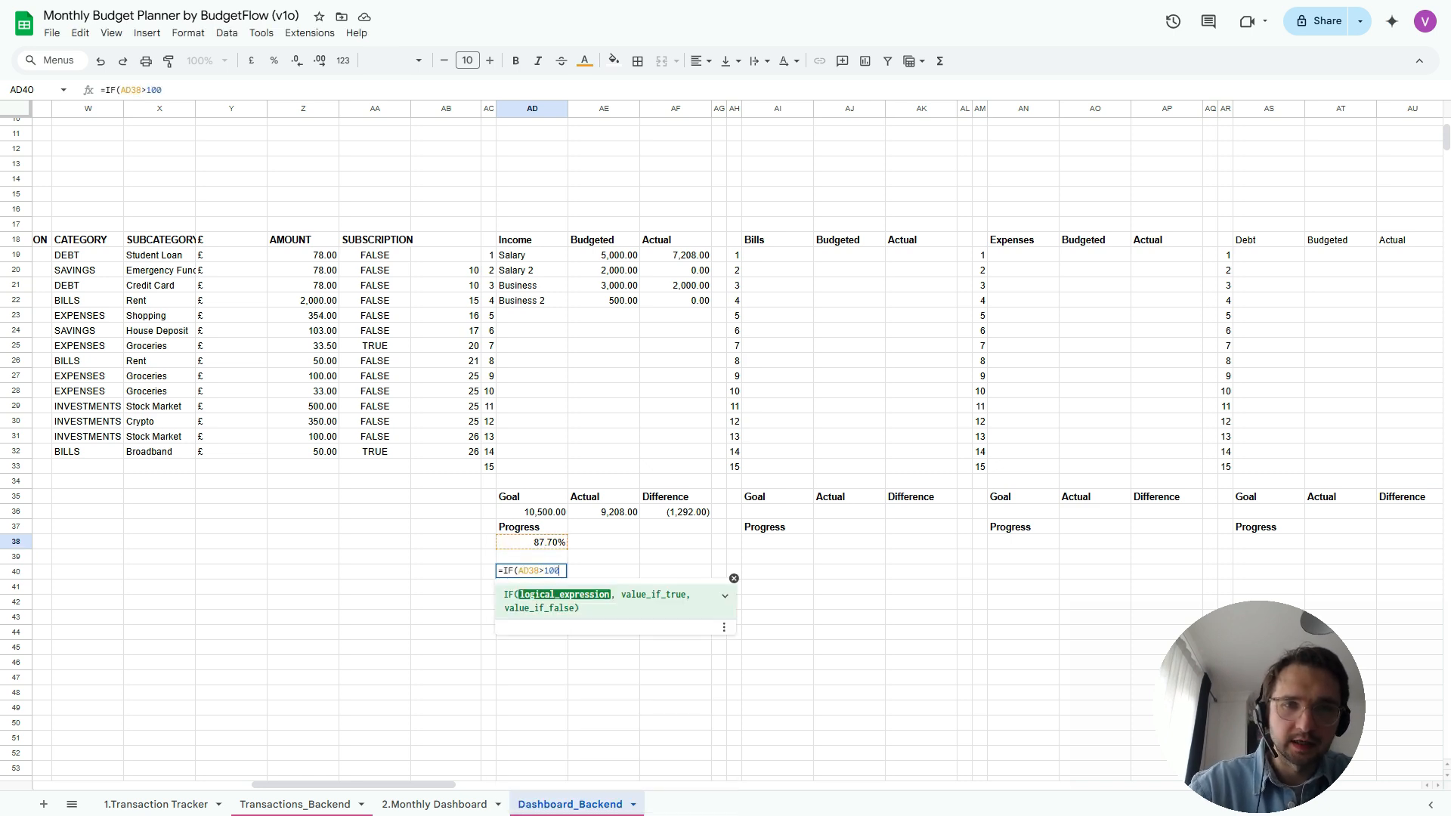
type("%,1")
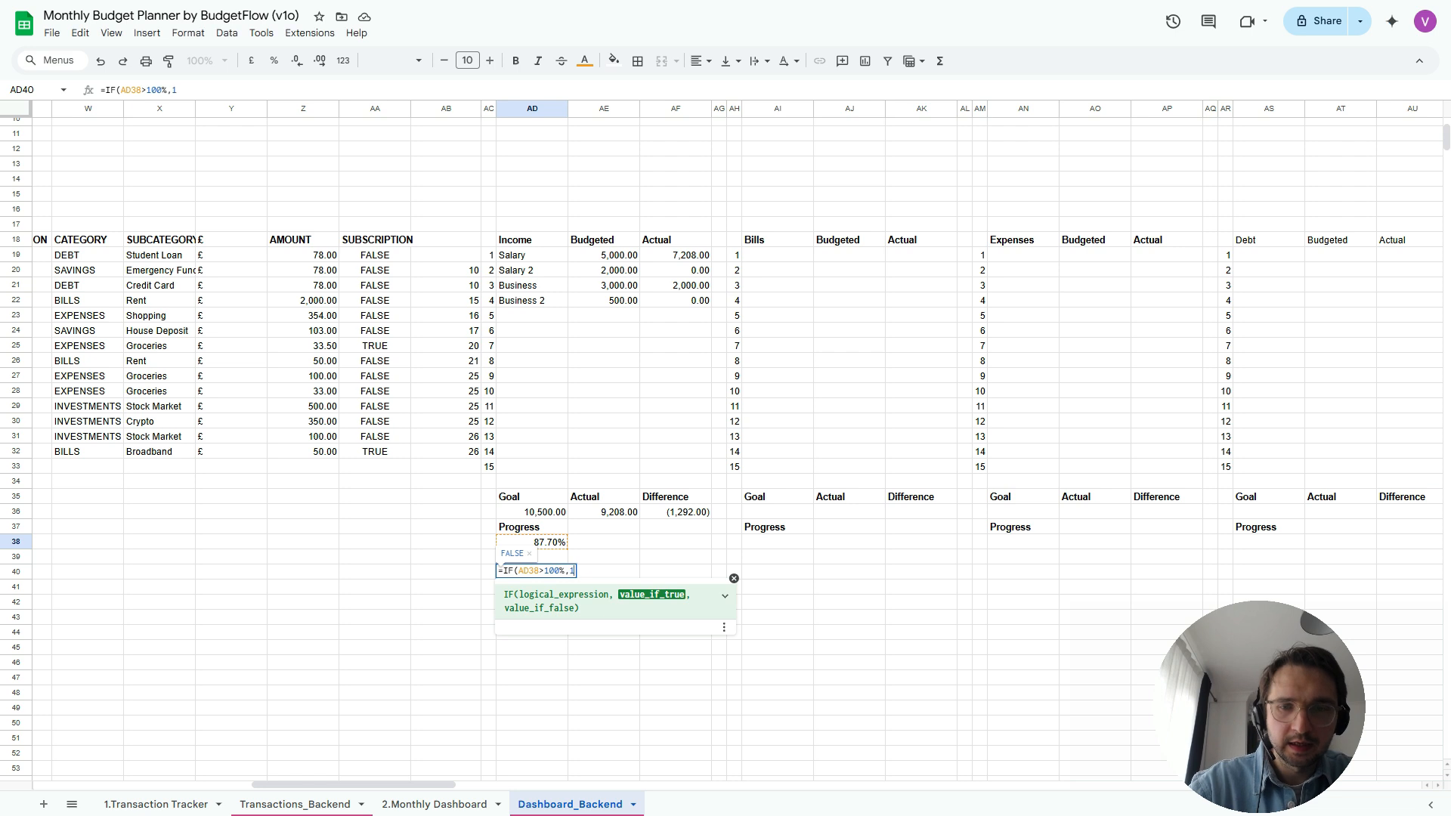
type("00%,")
key("Up")
key("Up")
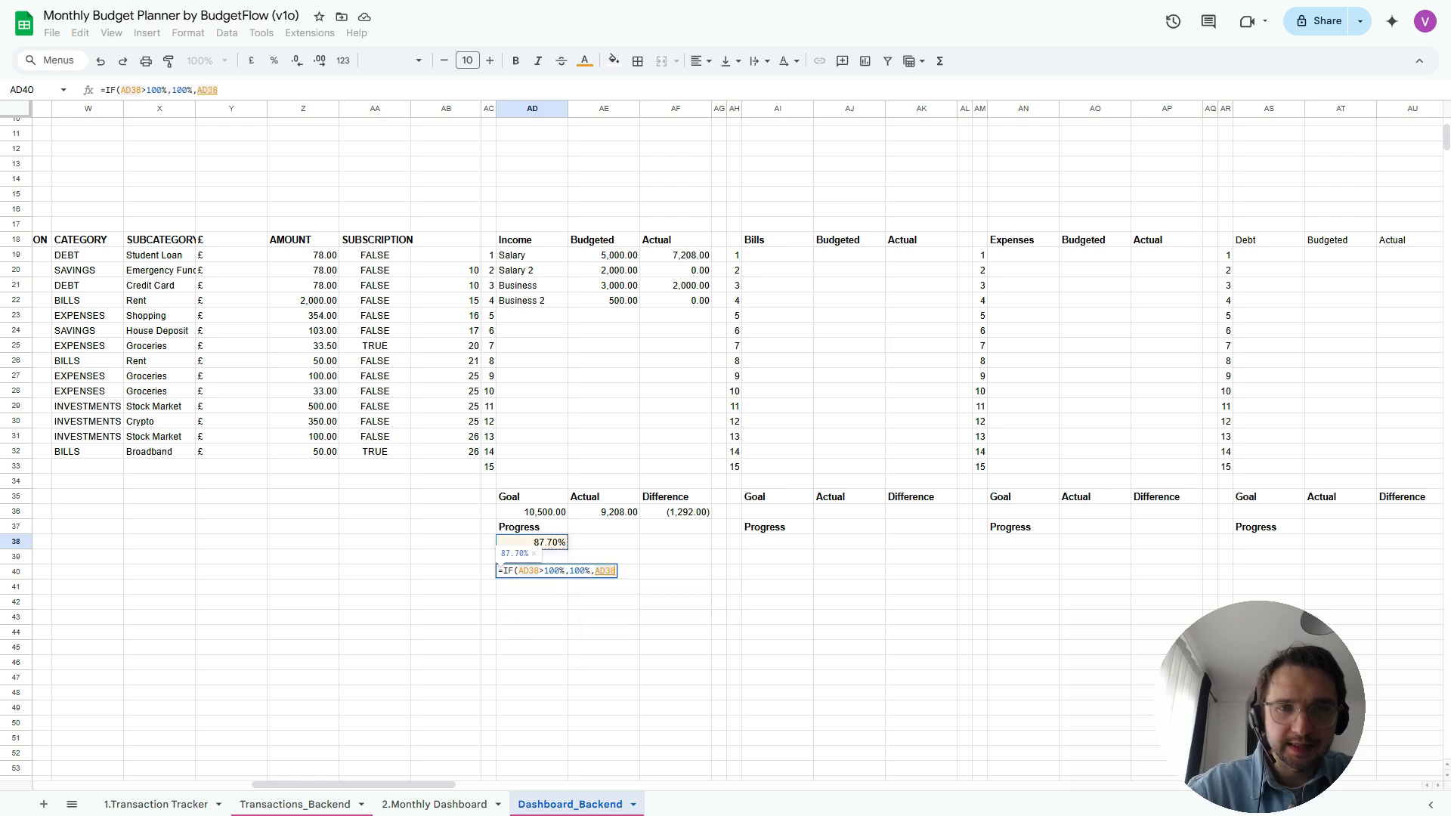
type(")")
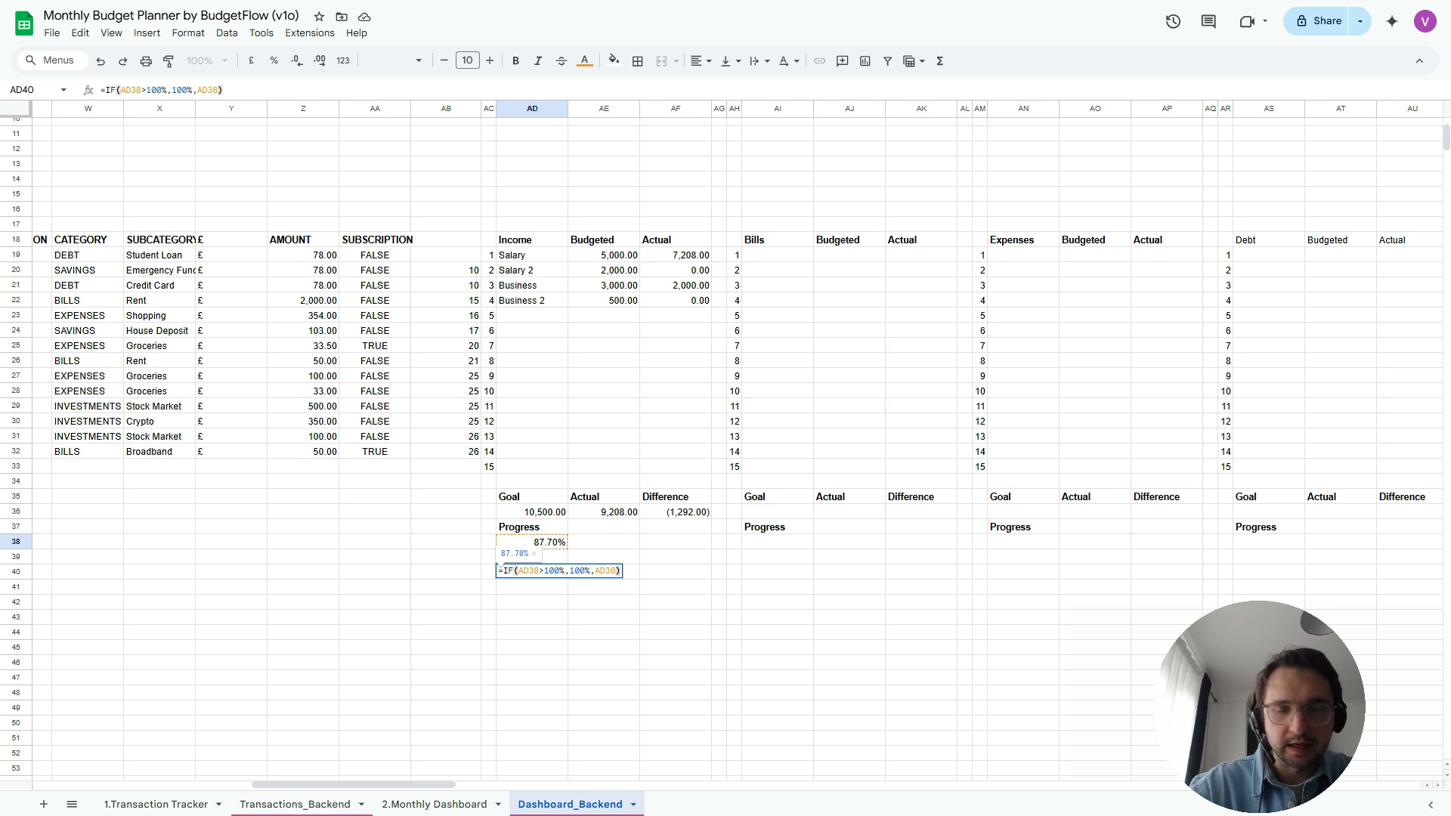
key("Return")
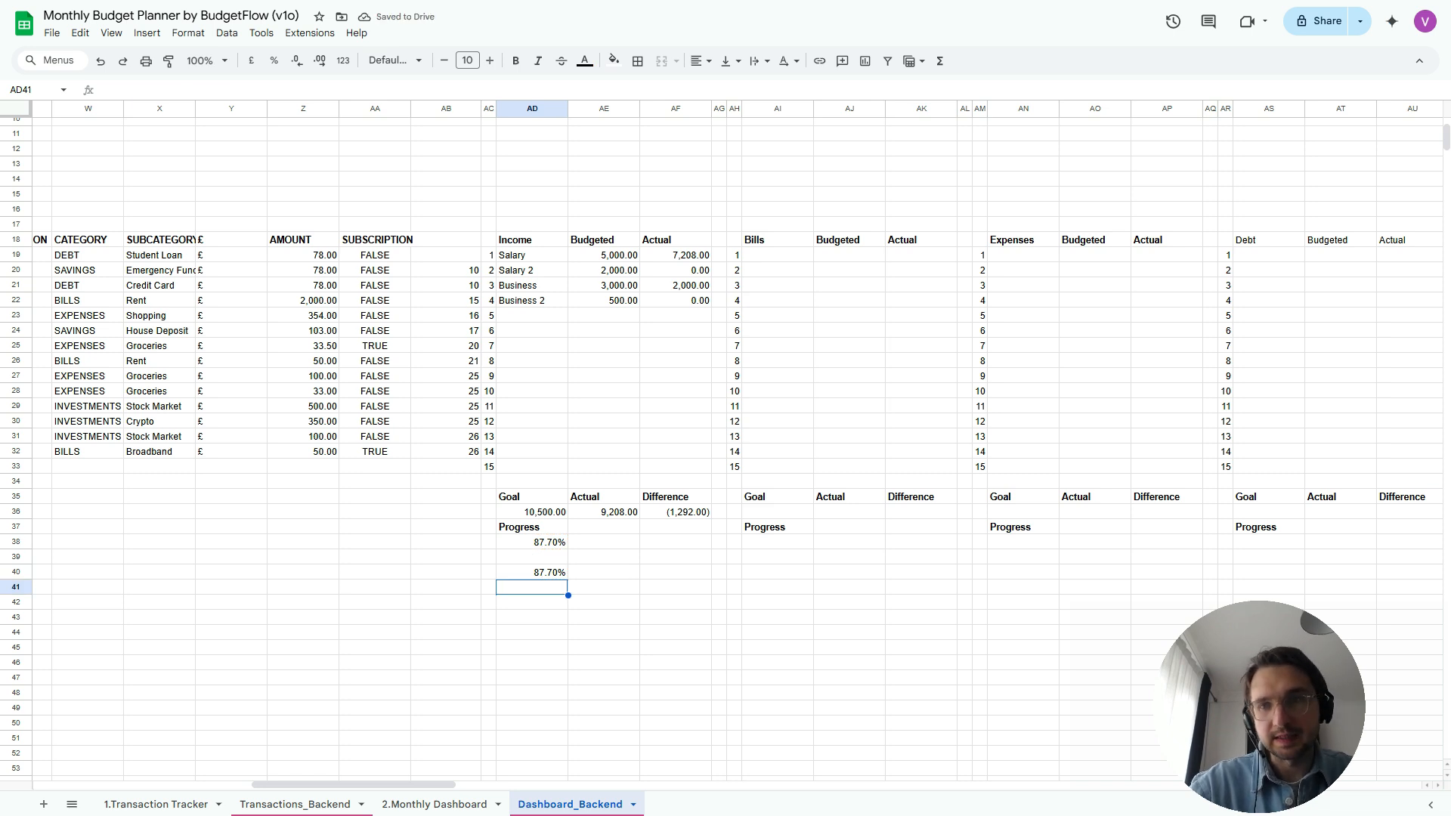
Calculate the remaining progress share in AD41 with =100%-AD40
type("=")
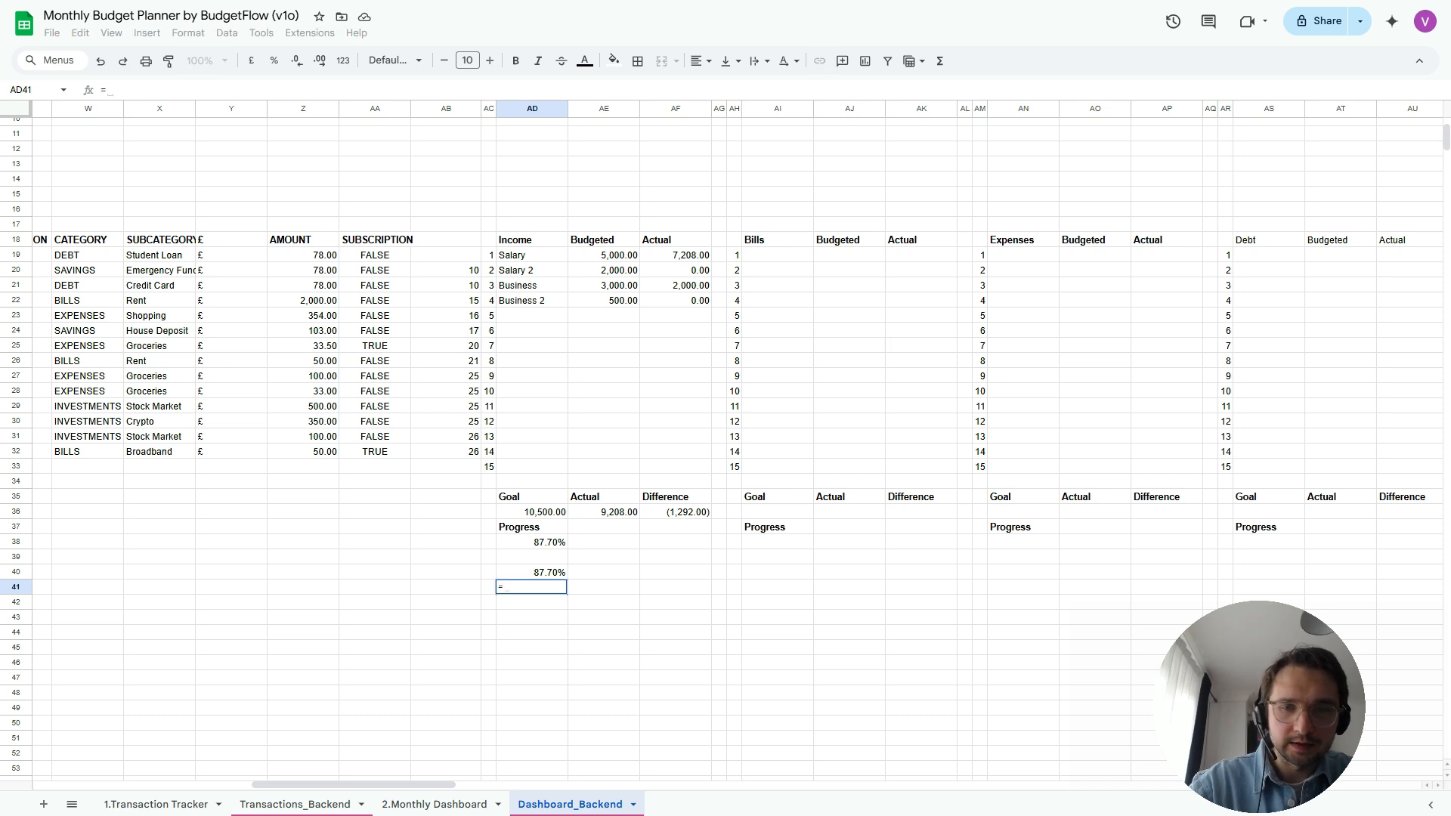
type("100%-")
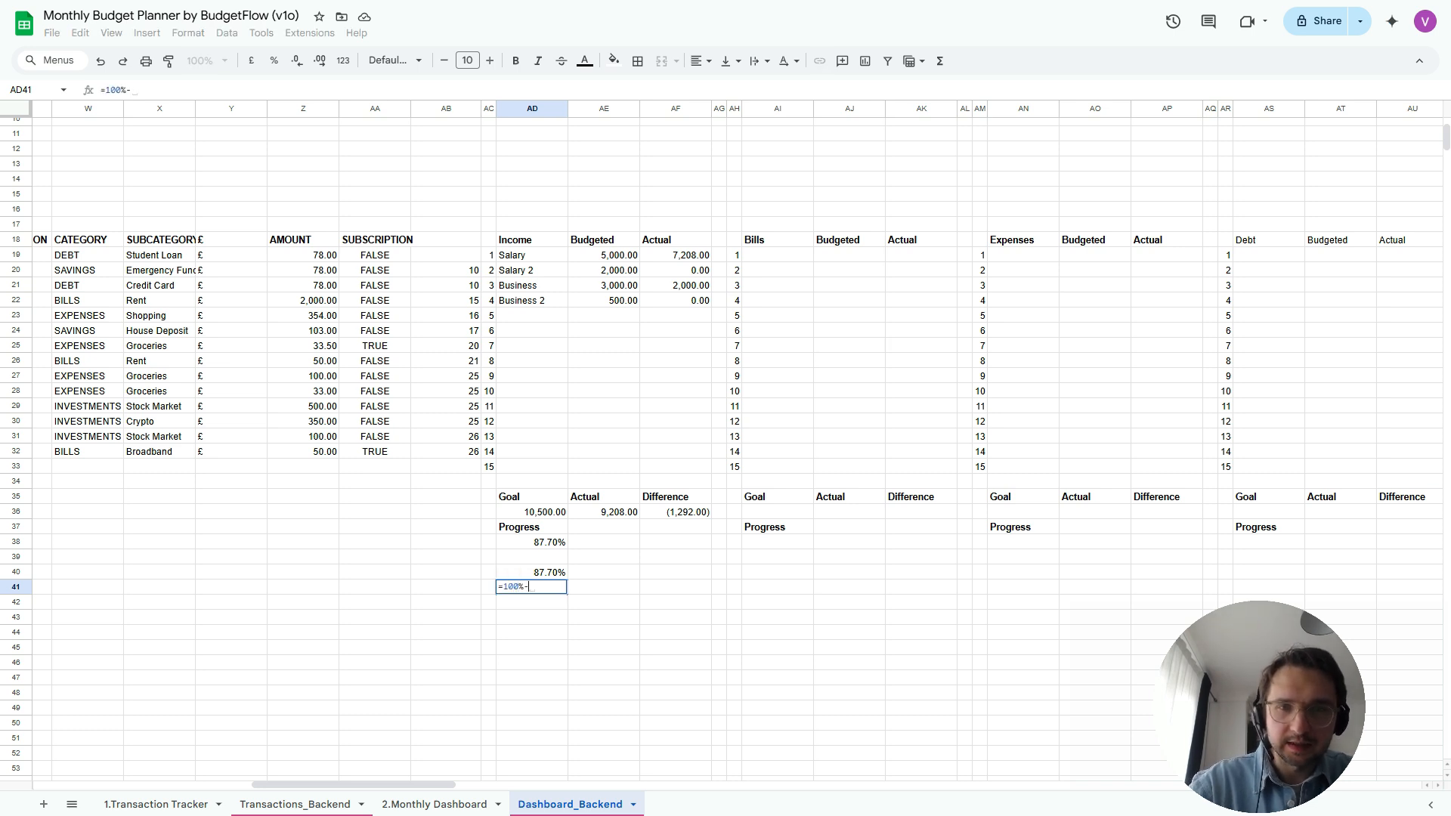
key("Up")
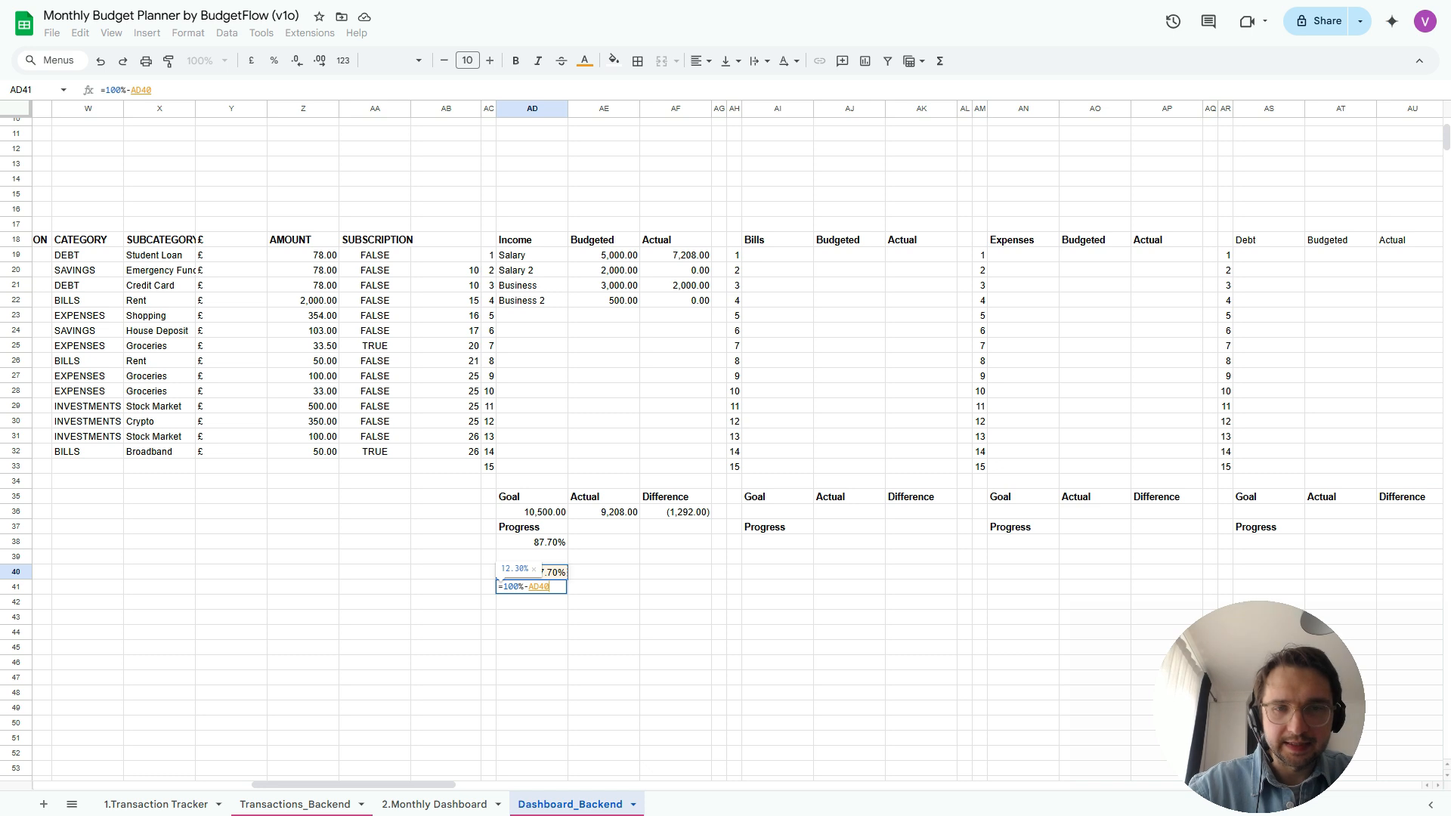
key("Return")
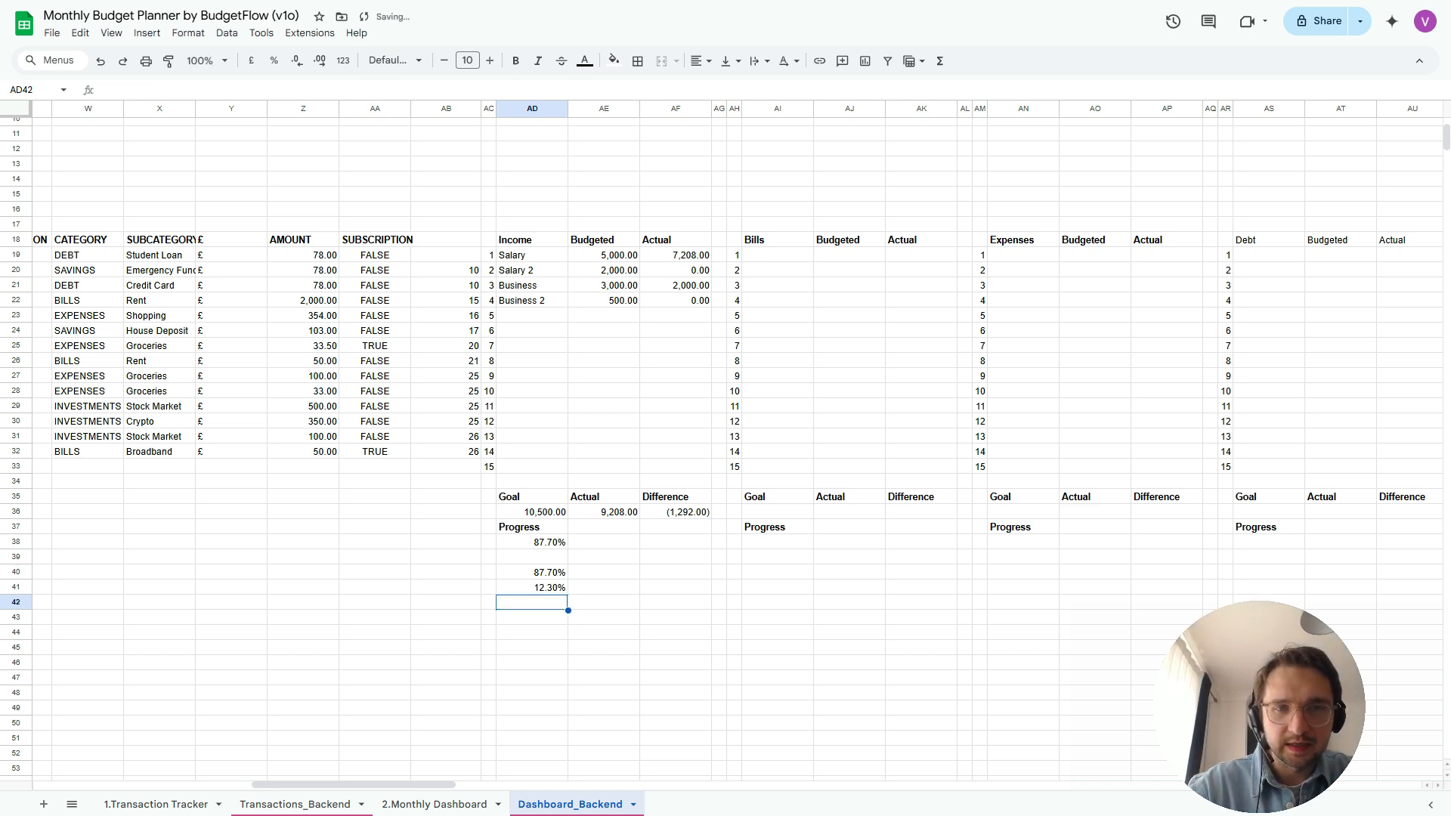
Review the Income progress formulas in cells AD38, AD40 and AD41
key("Up")
key("Up")
key("Down")
key("Down")
key("Up")
key("Up")
key("Down")
key("Up")
key("Down")
key("Up")
key("Up")
key("Up")
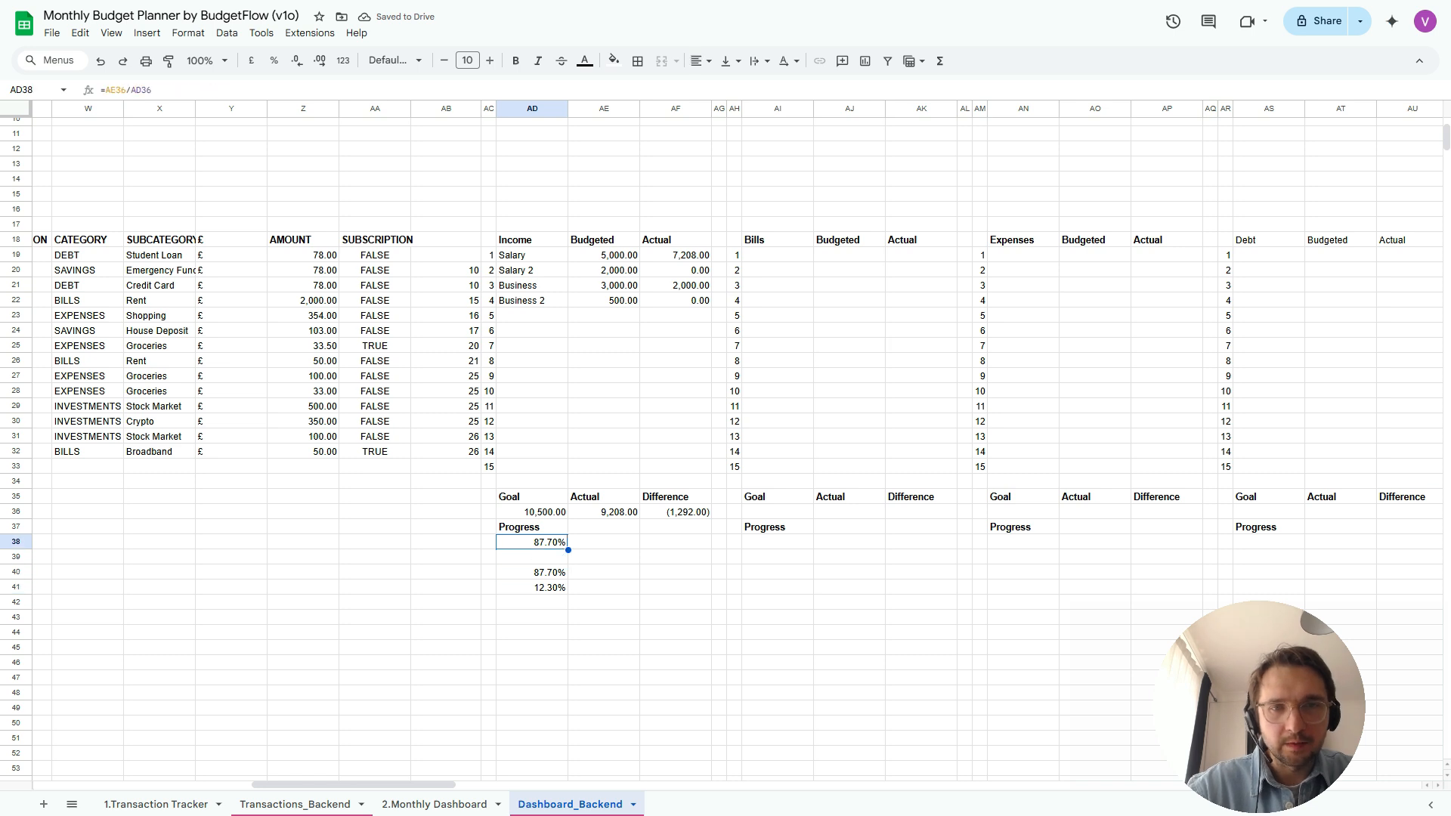
key("Down")
key("Down")
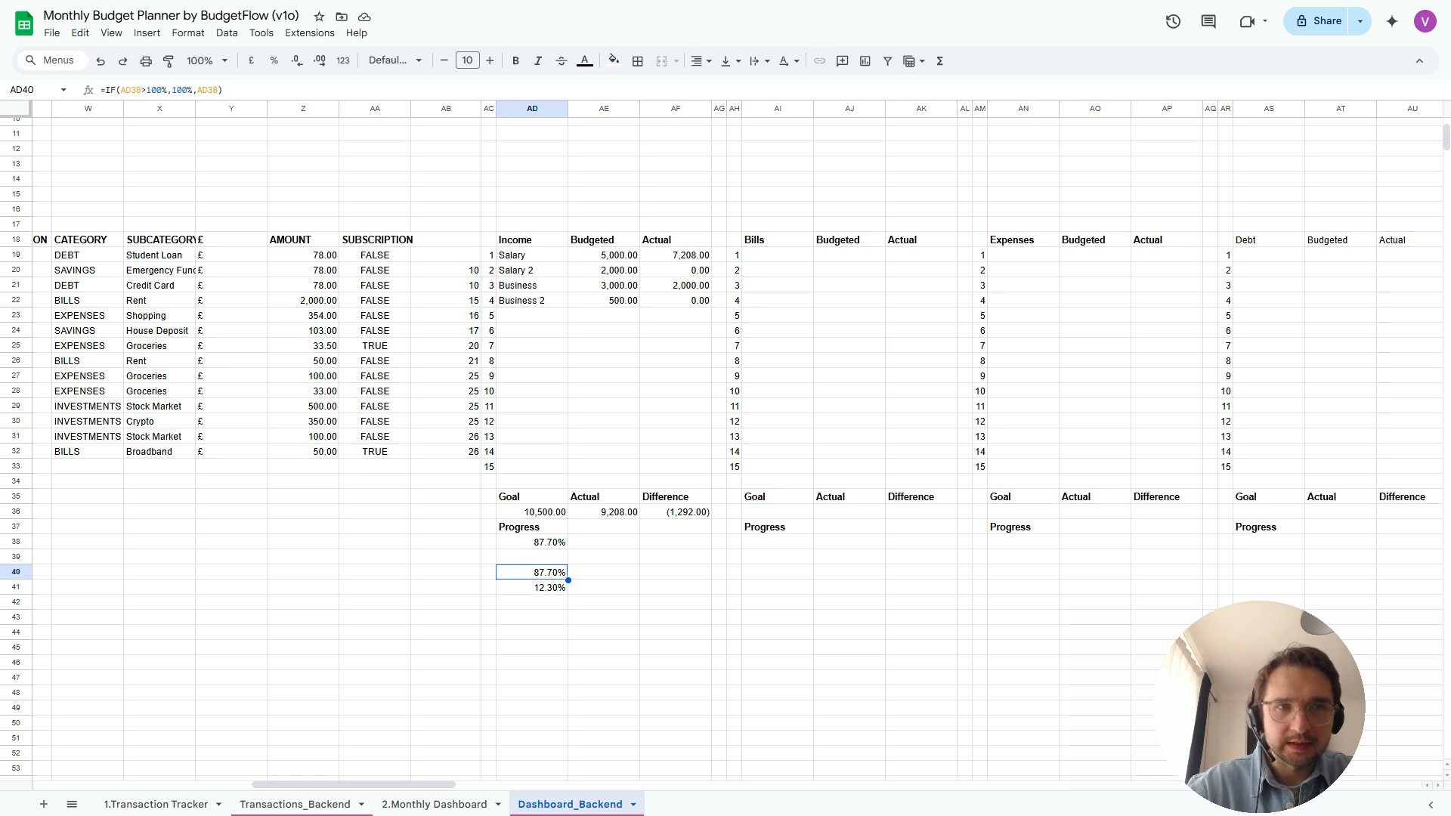
Examine the Income summary formulas from the remaining share in AD41 up through AD40 and AD38 to the goal total in AD36
key("Up")
key("Up")
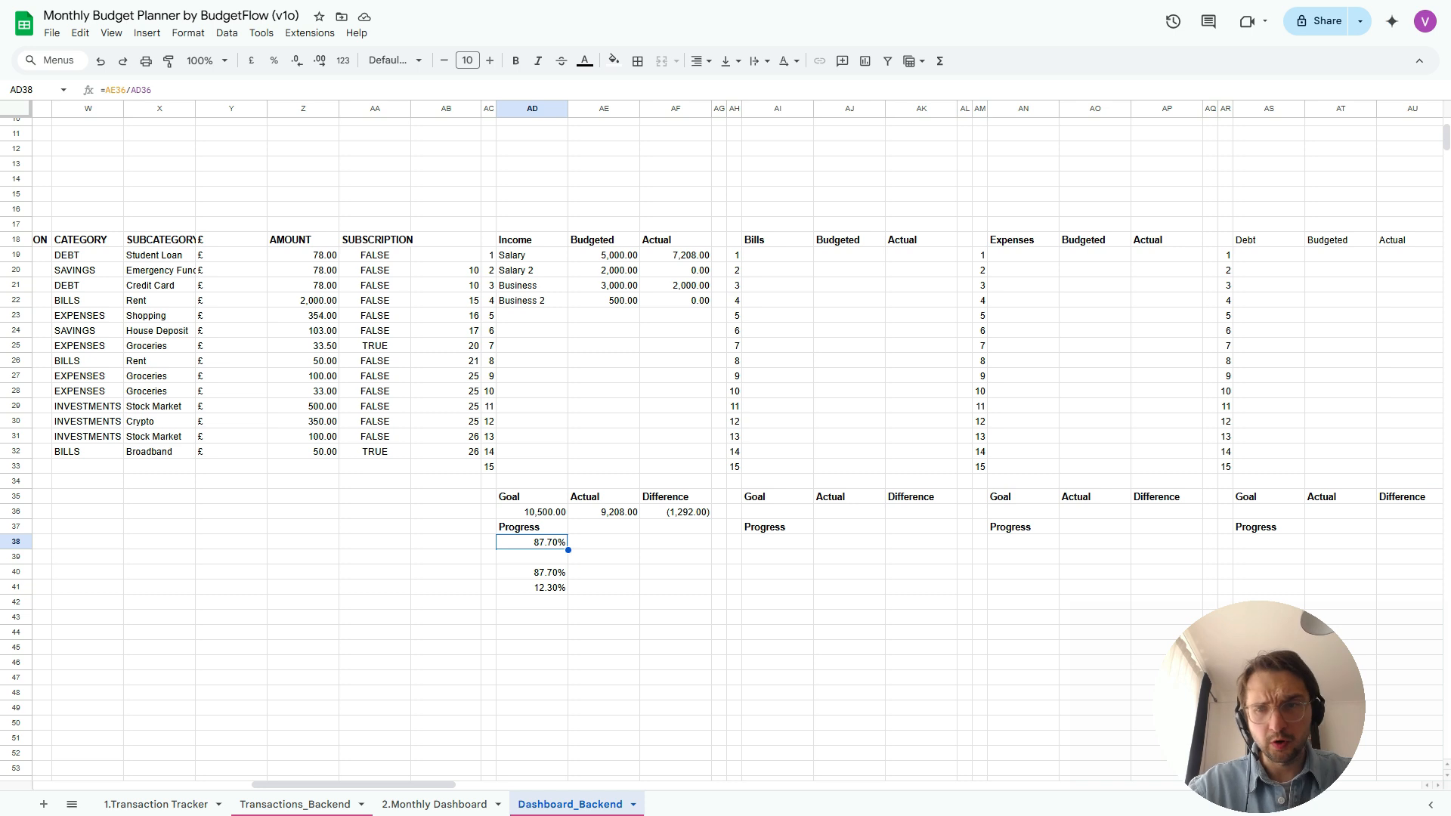
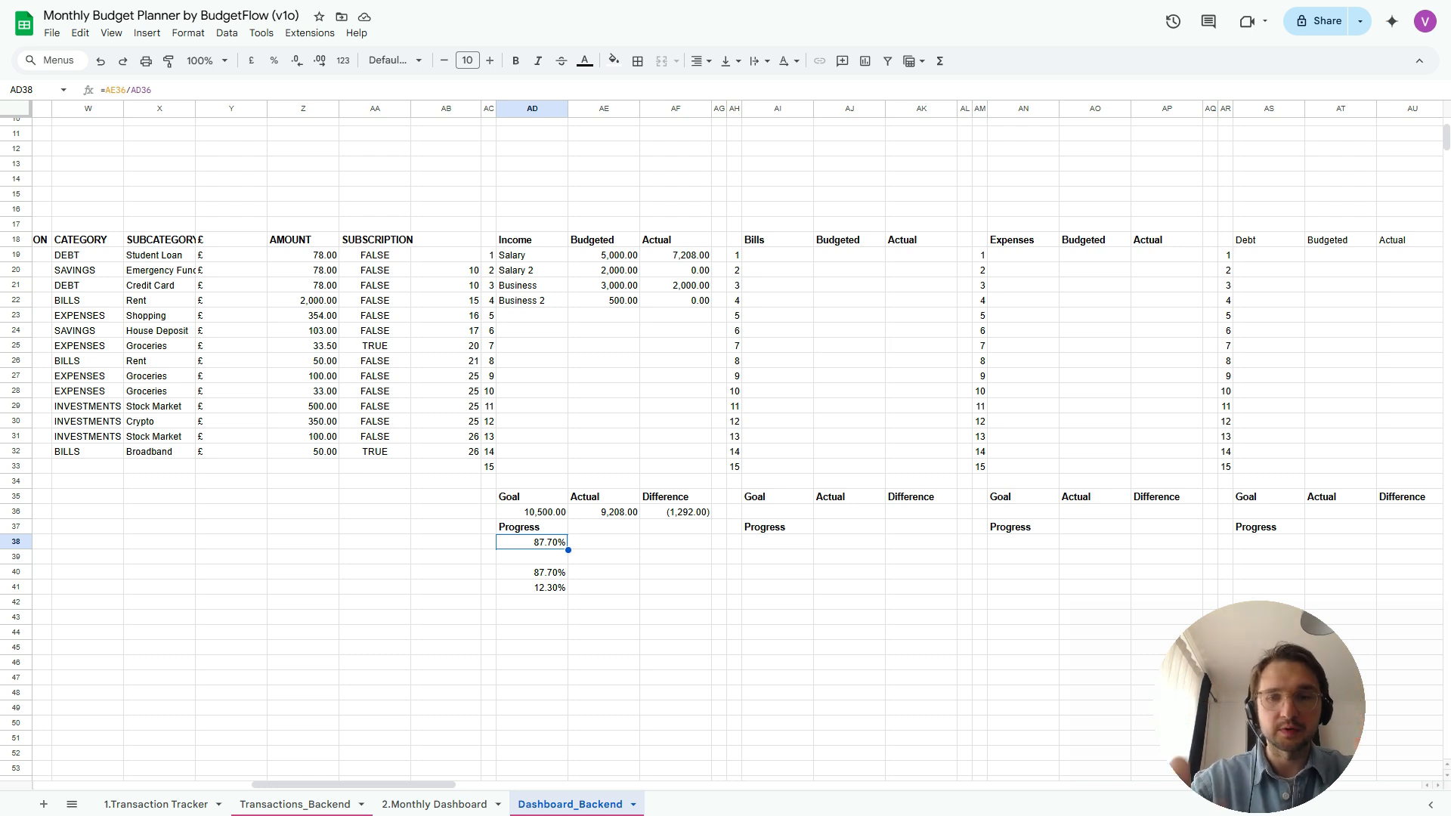
left_click(532, 573)
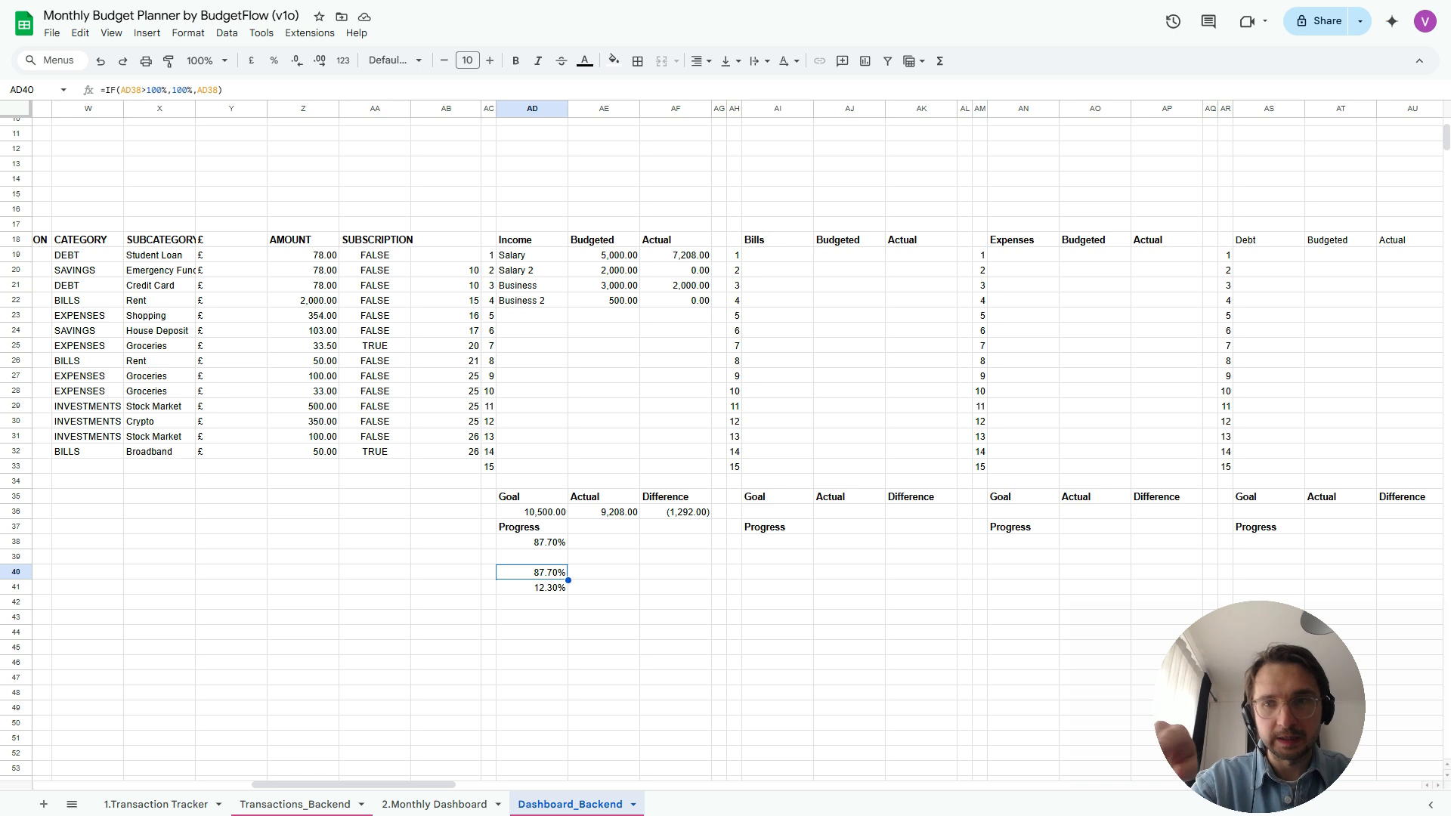
left_click(532, 602)
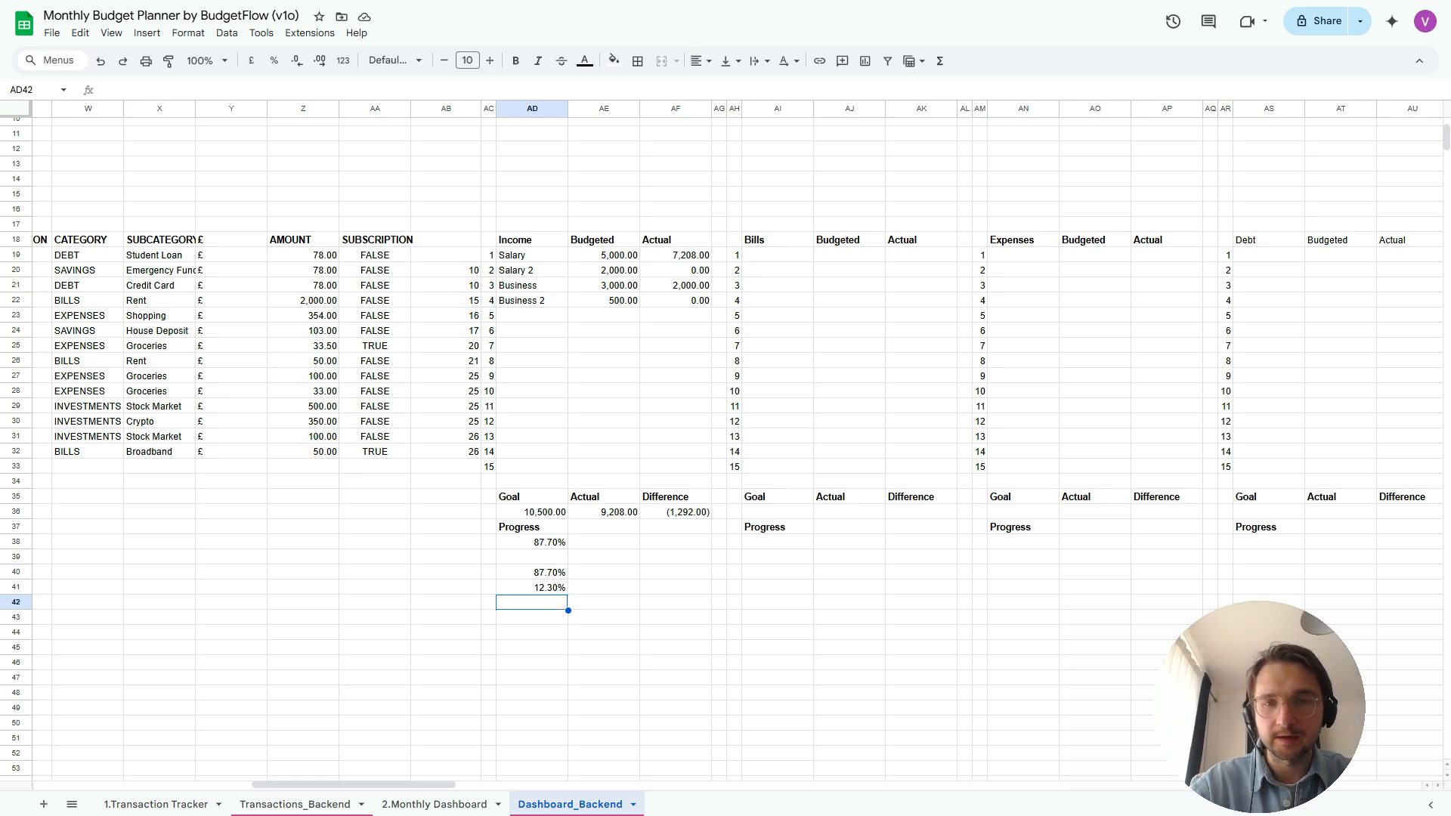
left_click(532, 587)
key("Up")
key("Up")
key("Down")
key("Down")
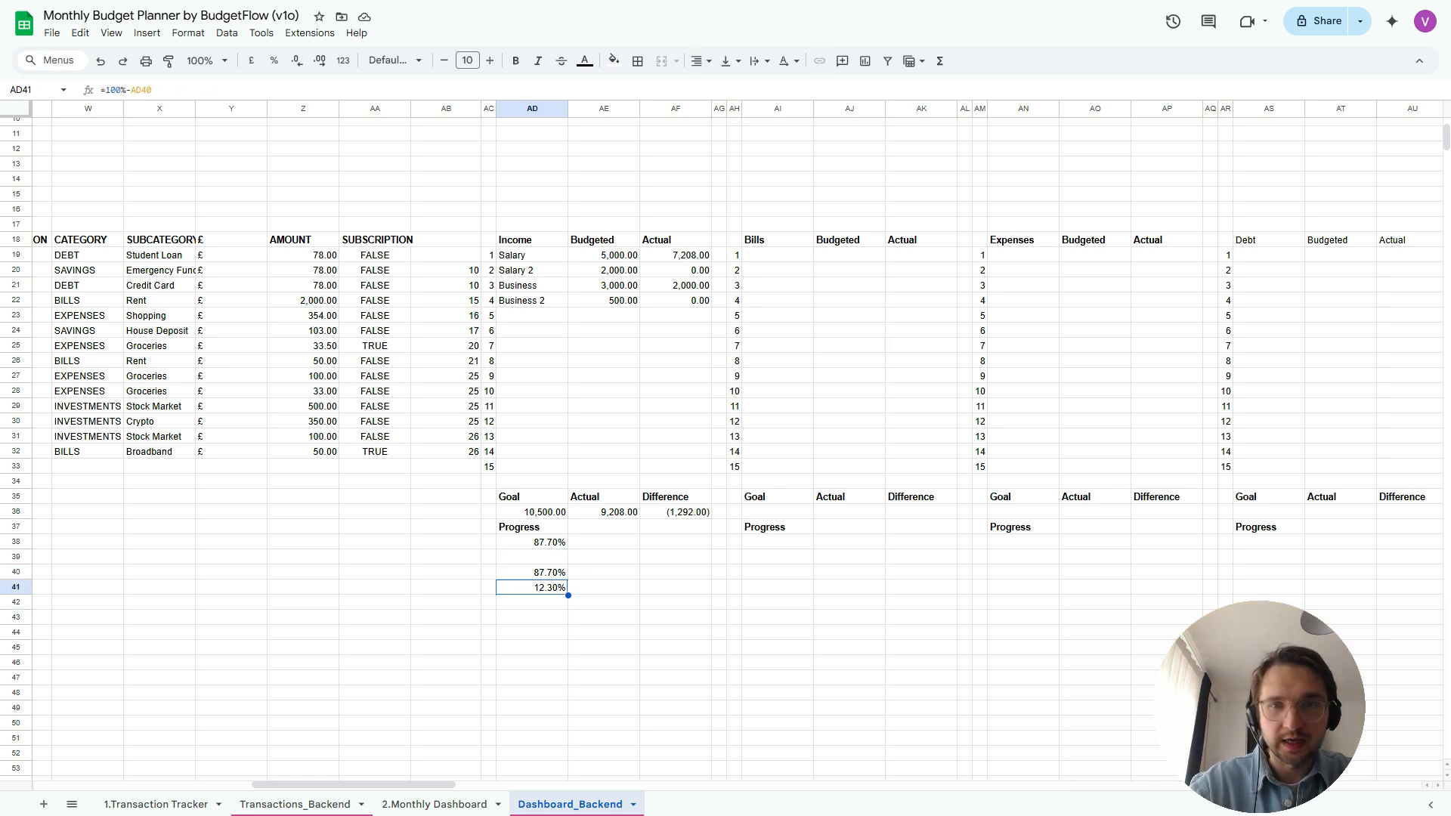
key("Up")
key("Up")
key("Up")
key("Up")
key("Up")
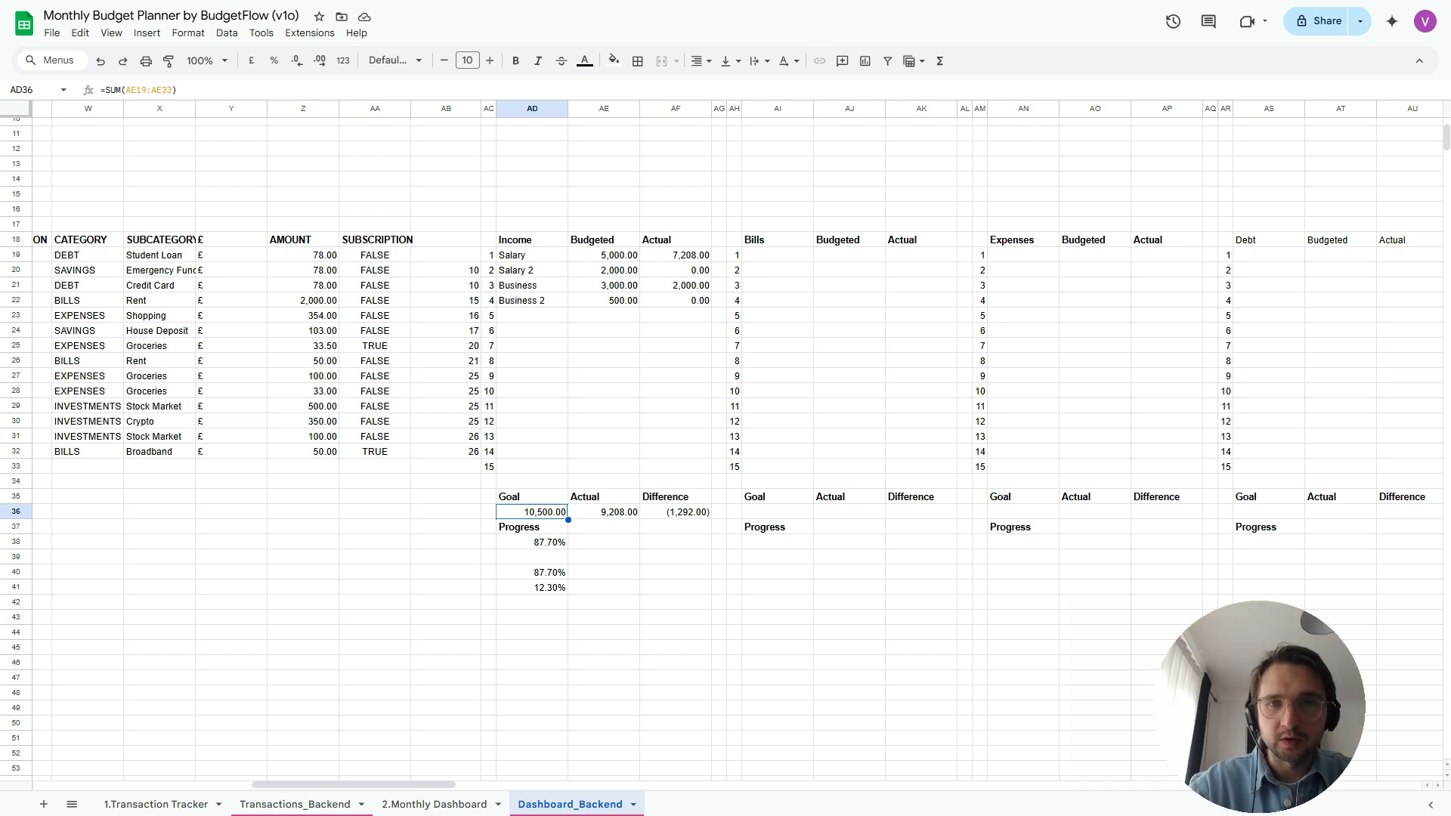
Link the first Bills category in AI19 to the Rent cell W20 on the 2.Monthly Dashboard sheet
left_click(777, 256)
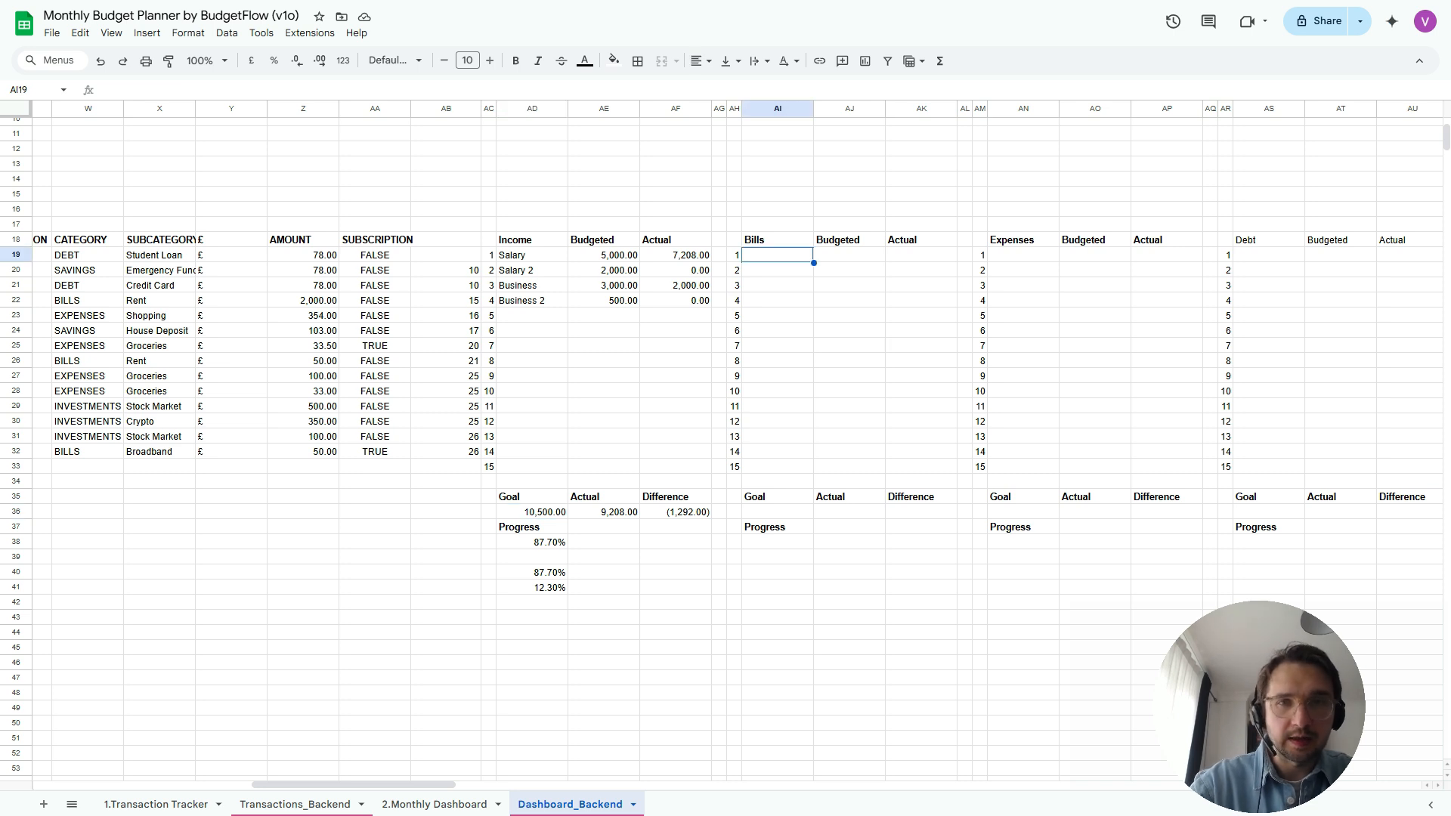
type("=")
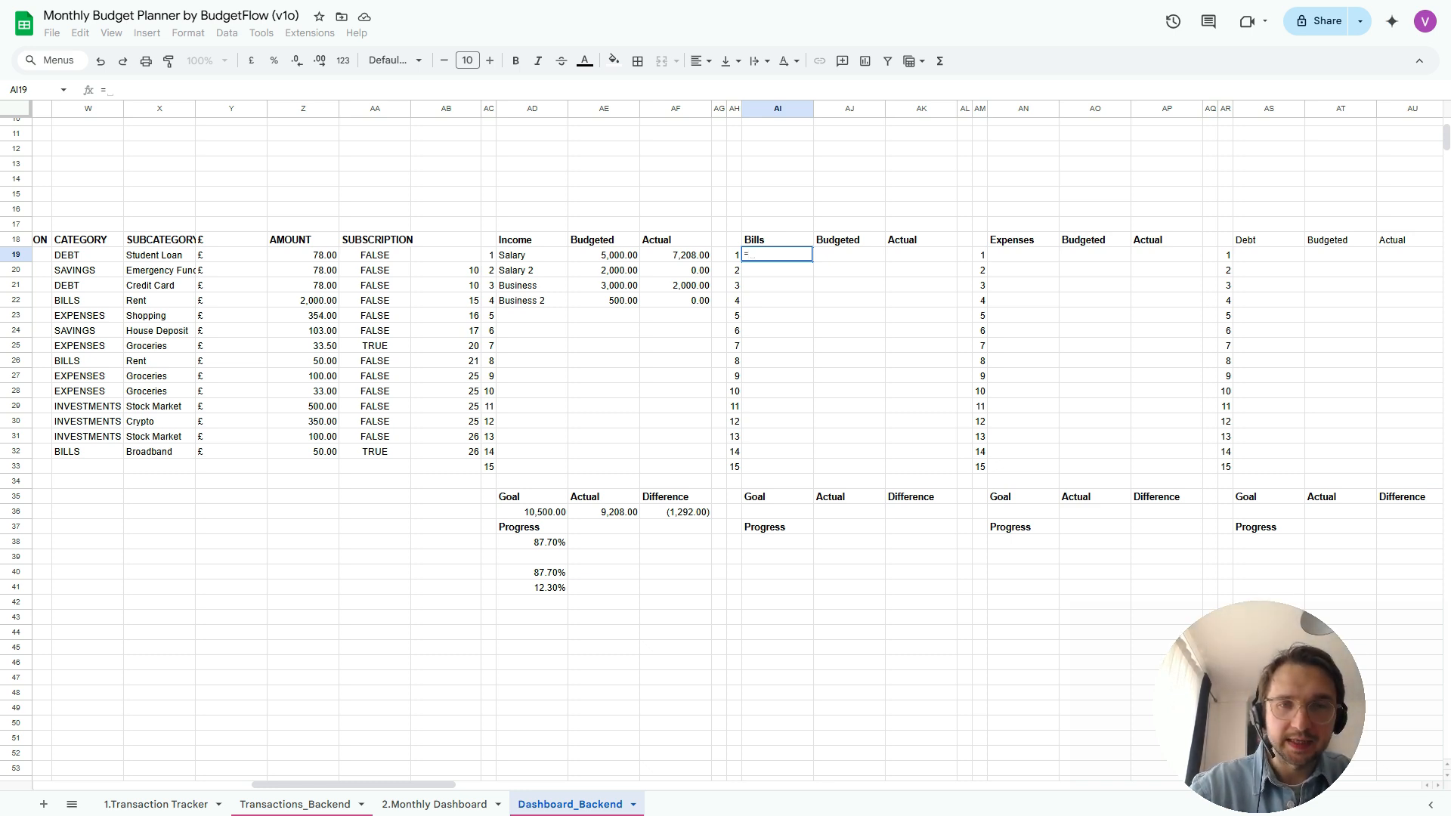
scroll(737, 438, "left", 5)
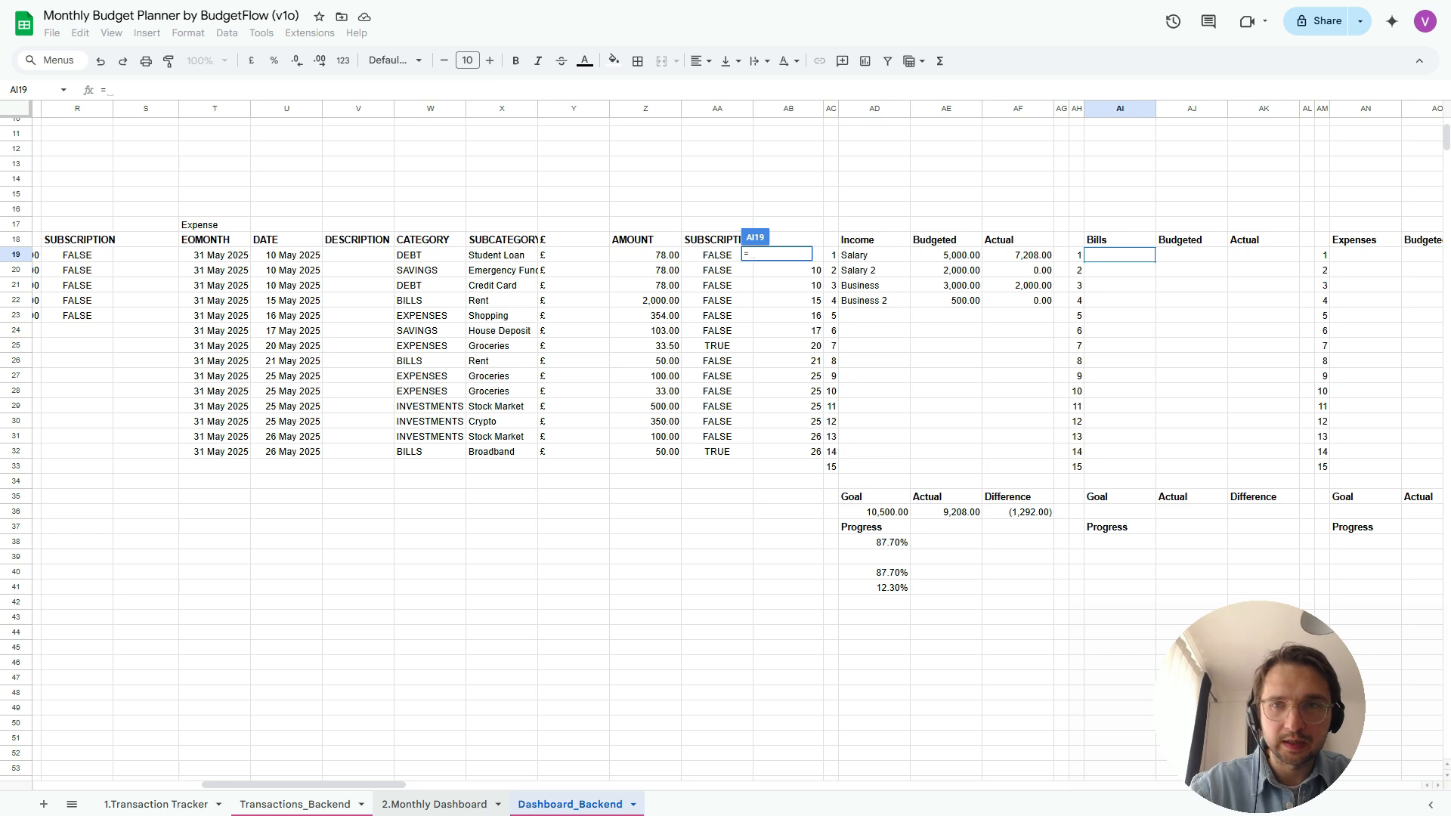
left_click(434, 803)
scroll(725, 453, "right", 2)
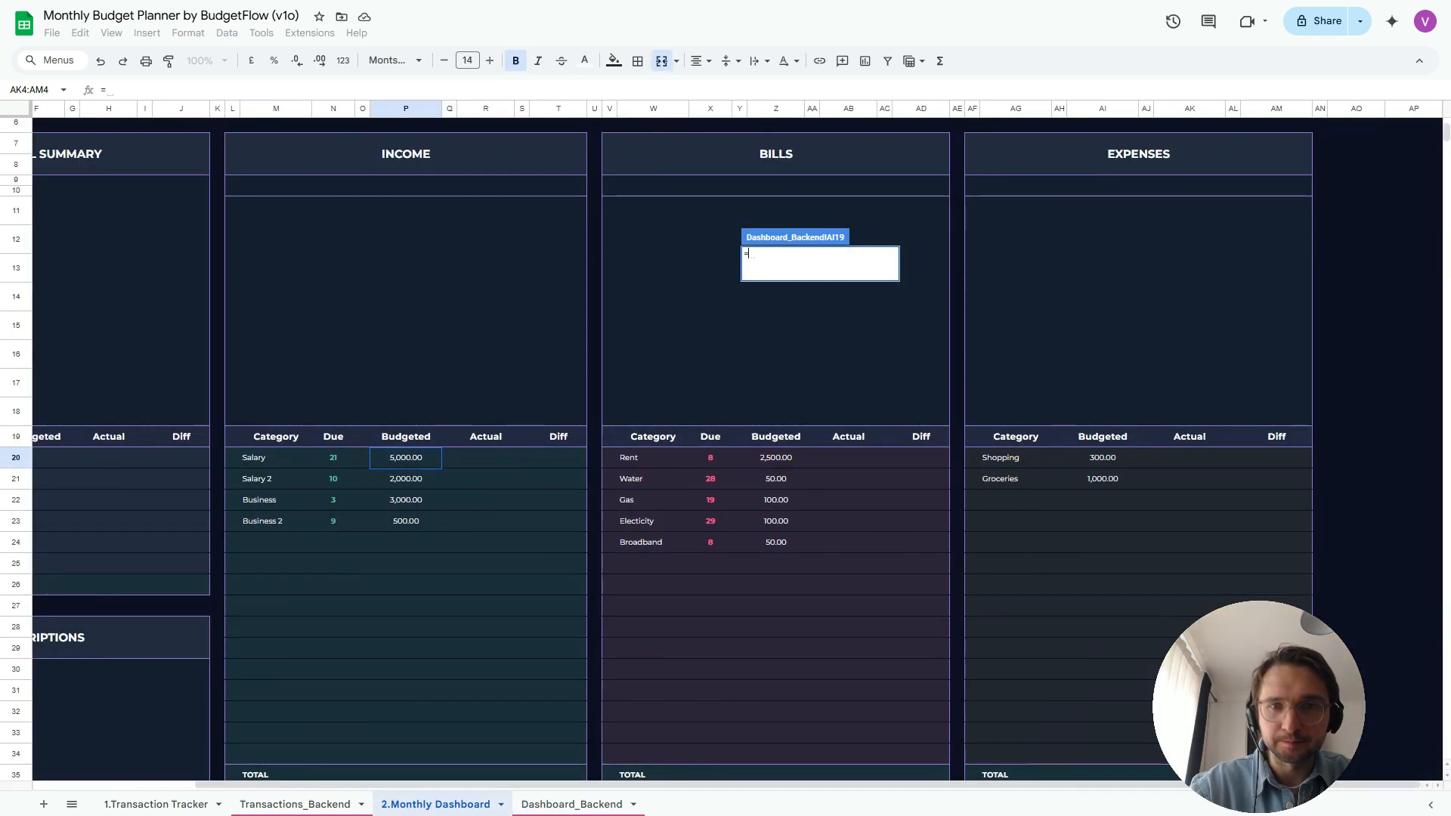
left_click(653, 458)
key("Return")
Link the Bills budget in AJ19 to '2.Monthly Dashboard'!Z20 and fill AI19:AJ19 down to row 33
key("Right")
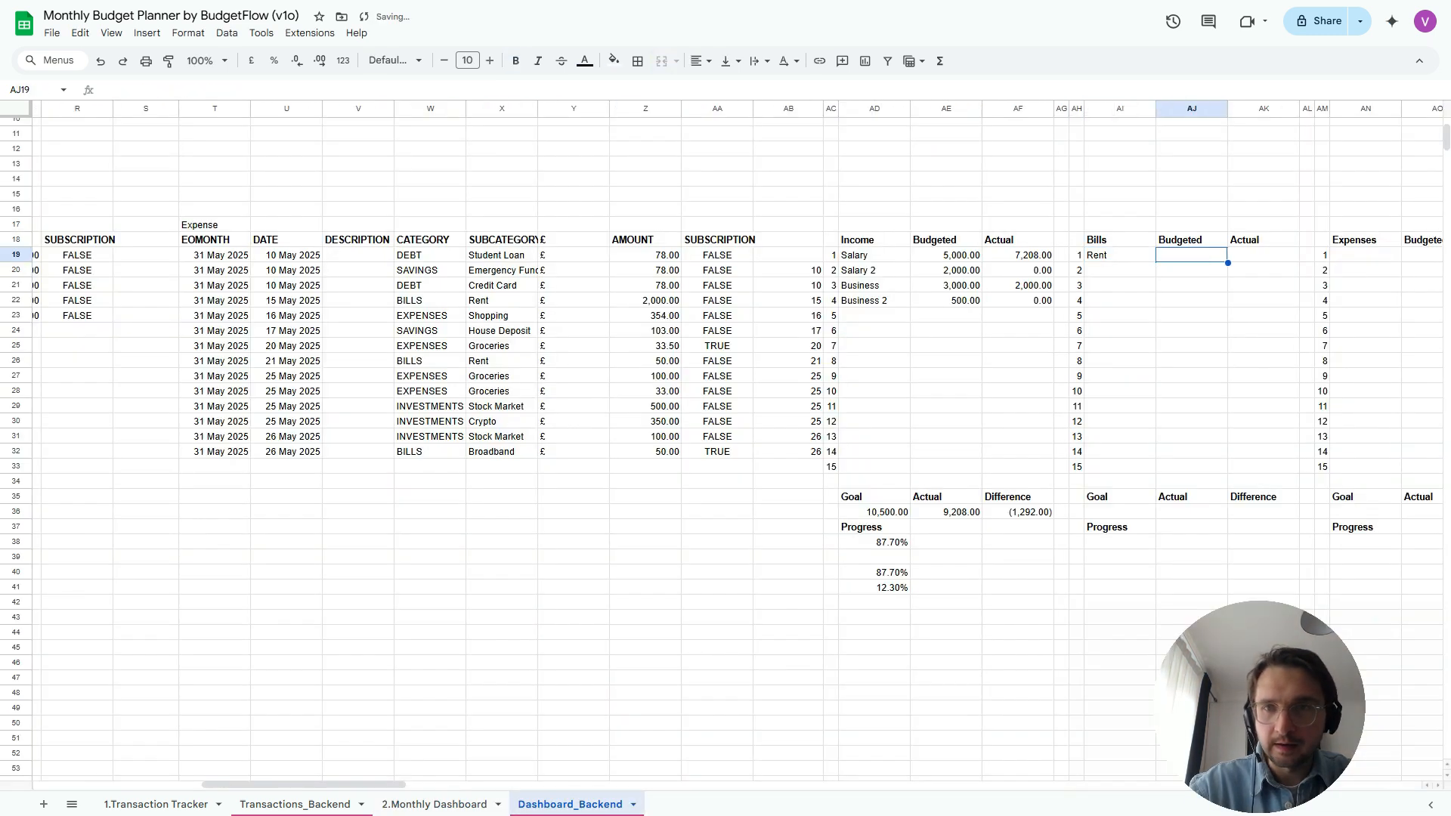
type("=")
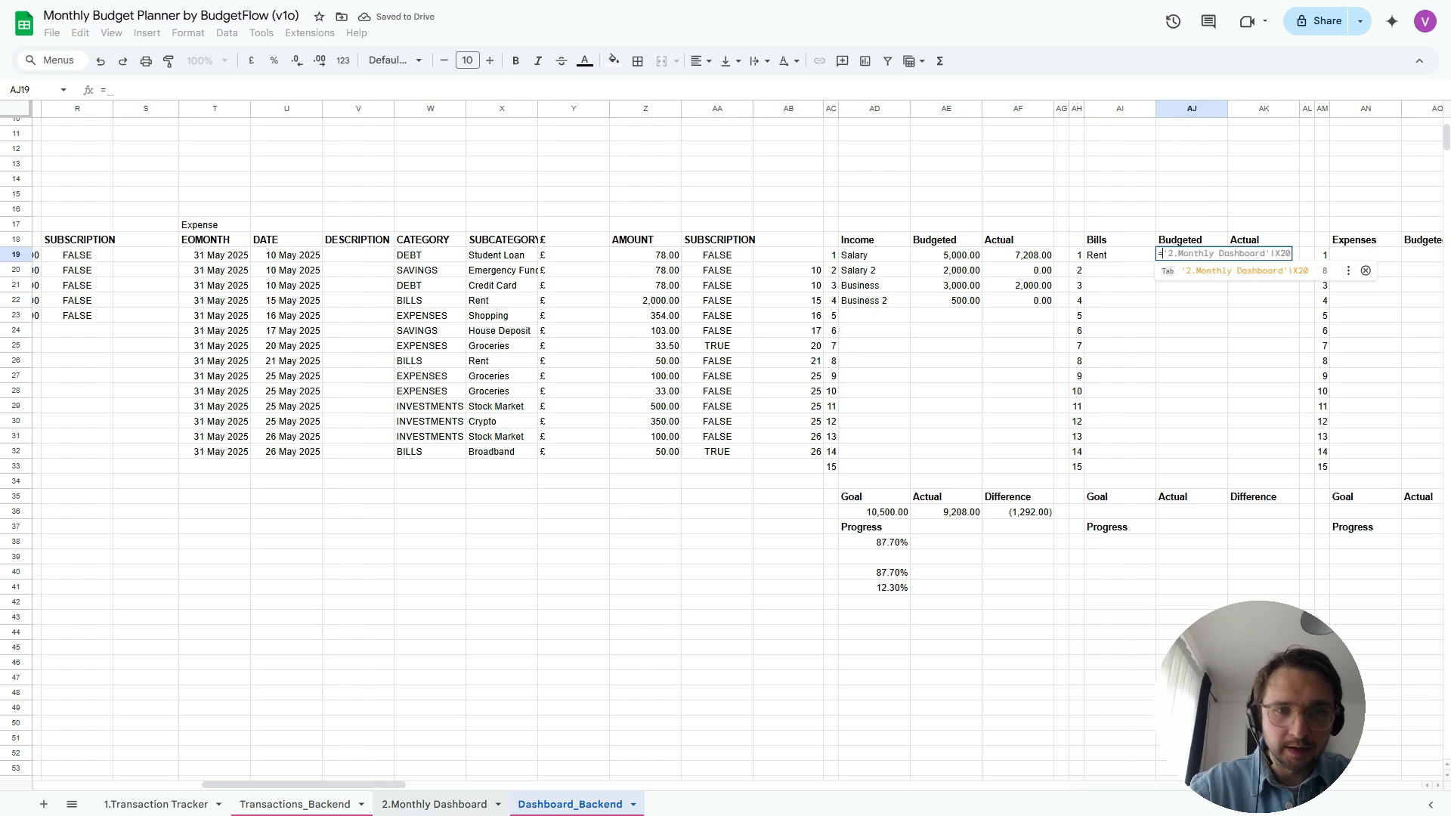
left_click(435, 804)
left_click(776, 457)
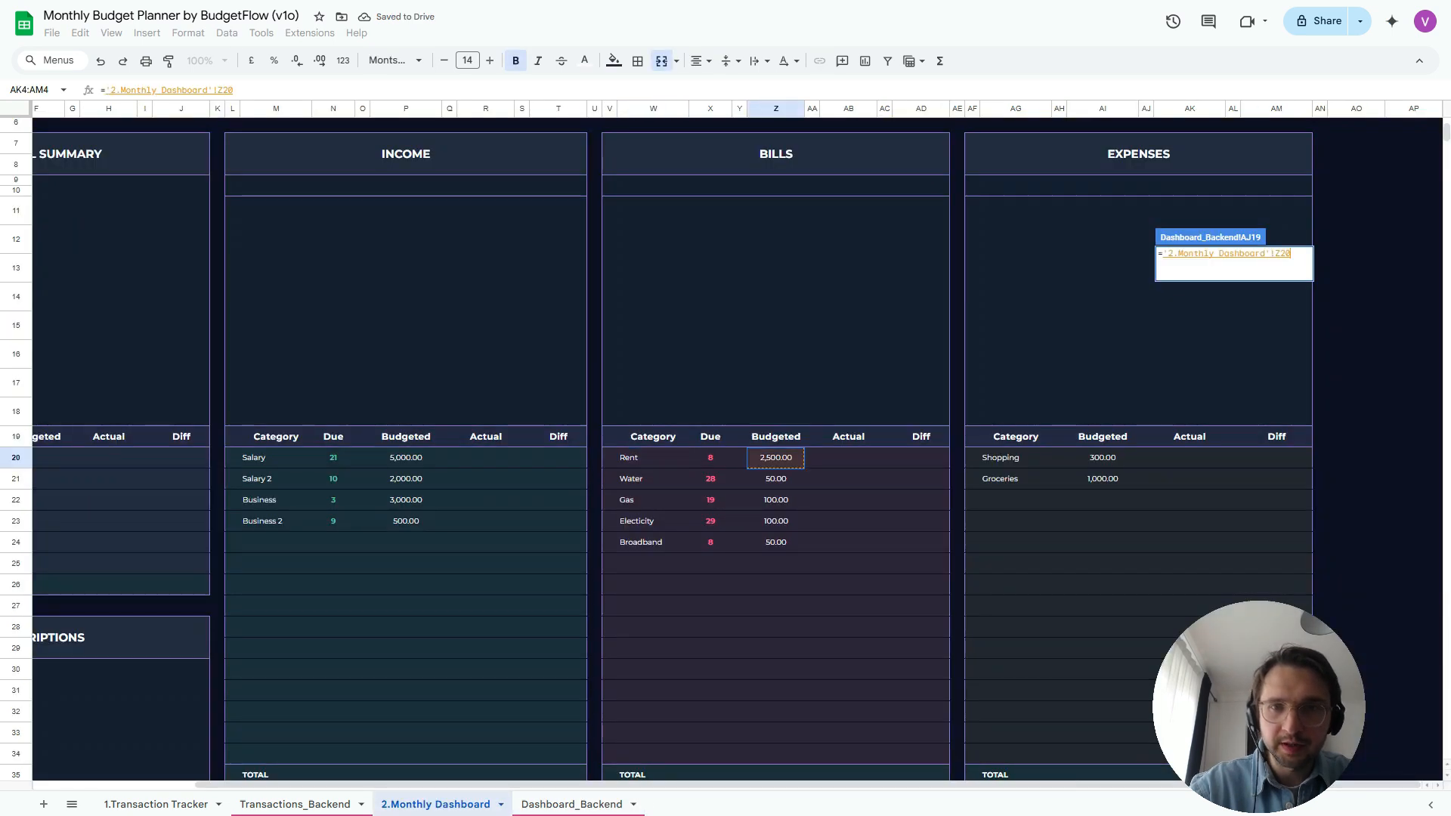
key("Return")
scroll(776, 457, "right", 5)
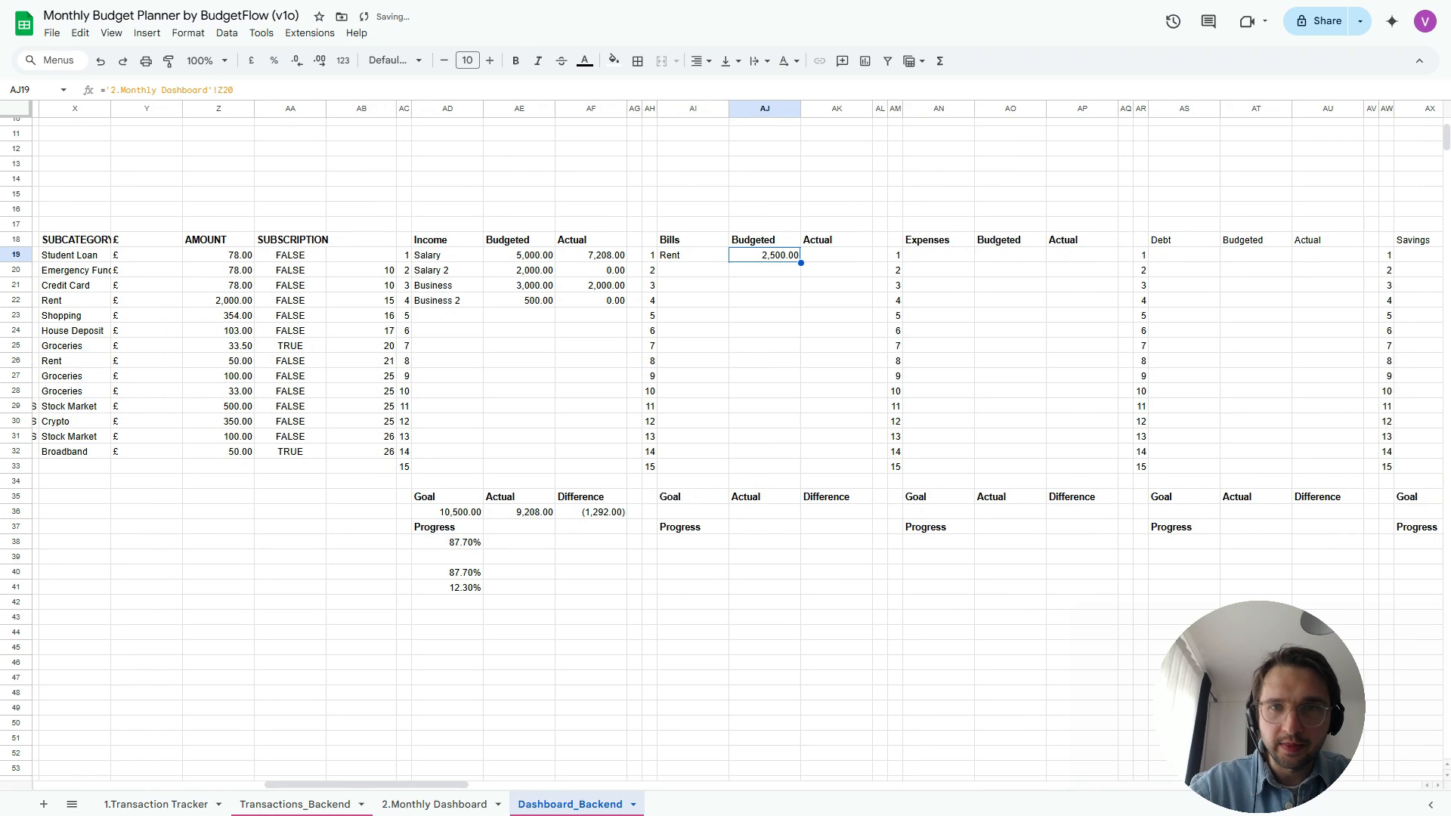
left_click_drag(693, 256, 800, 472)
Link the first Expenses category in AN19 to the Shopping cell with ='2.Monthly Dashboard'!AG20
left_click(937, 256)
type("=")
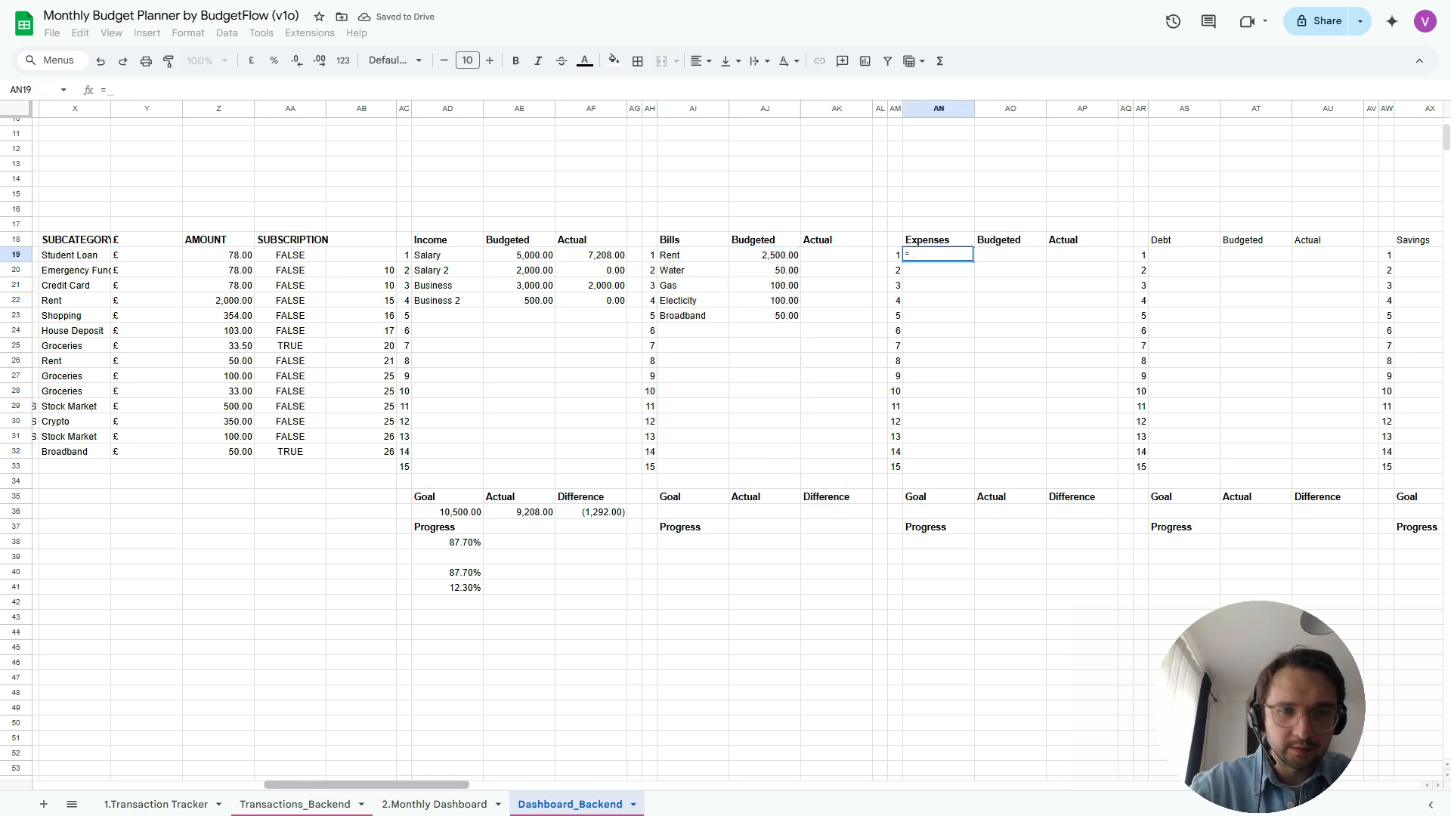
left_click(435, 805)
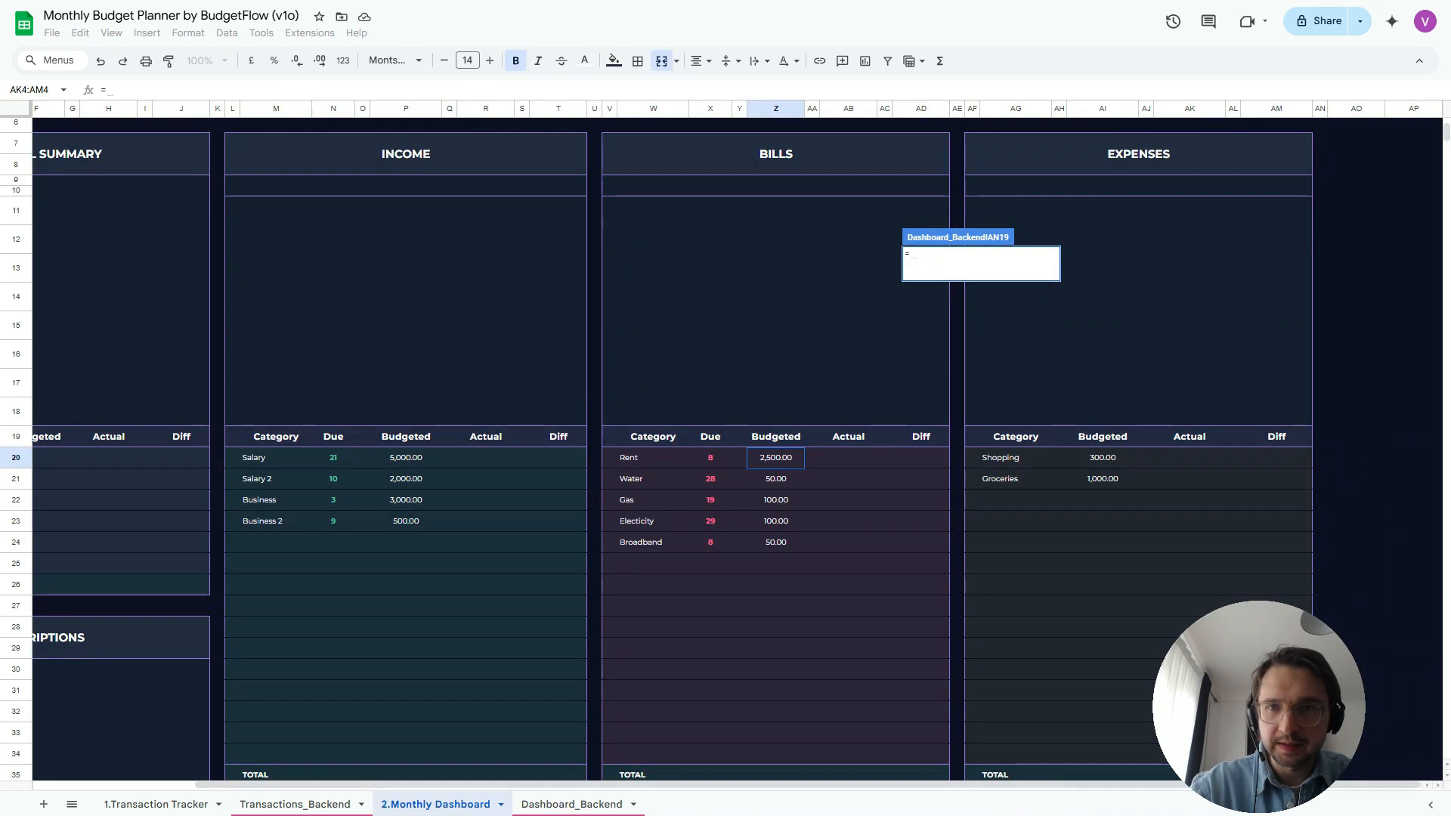
left_click(1014, 458)
key("Return")
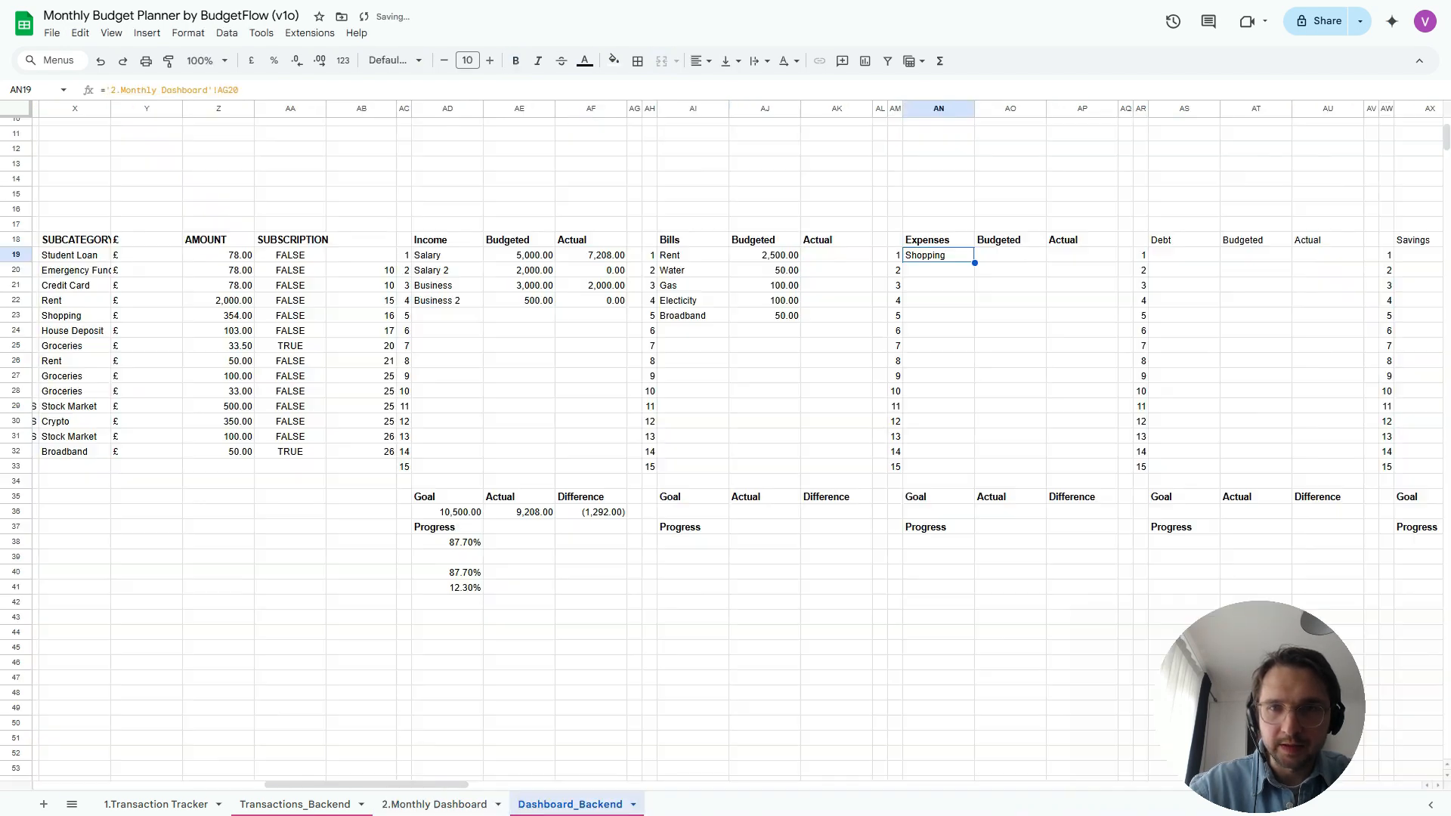
Link the first Expenses budget in AO19 to the Shopping budget with ='2.Monthly Dashboard'!AI20
key("Right")
type("=")
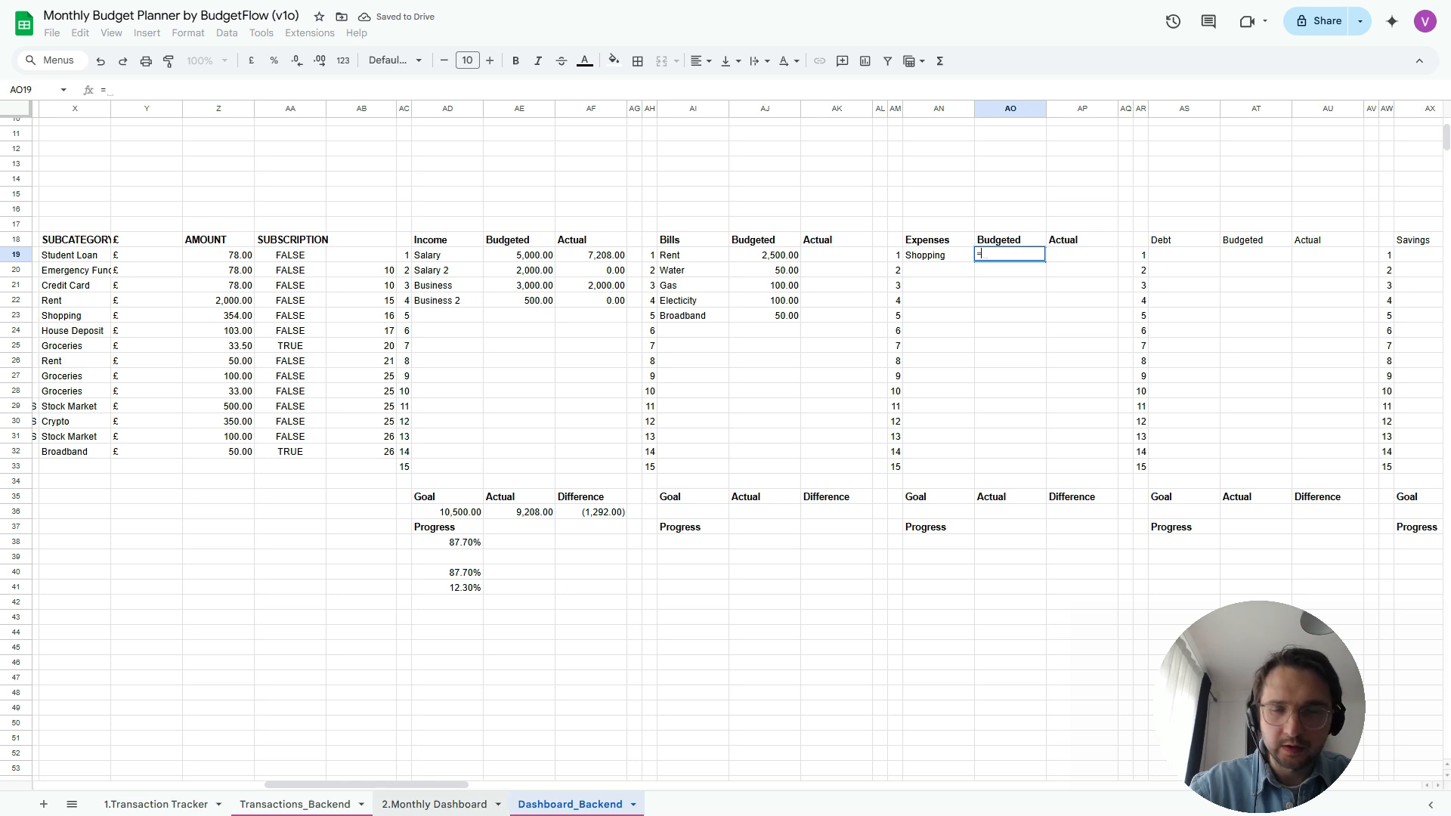
left_click(434, 804)
left_click(1102, 457)
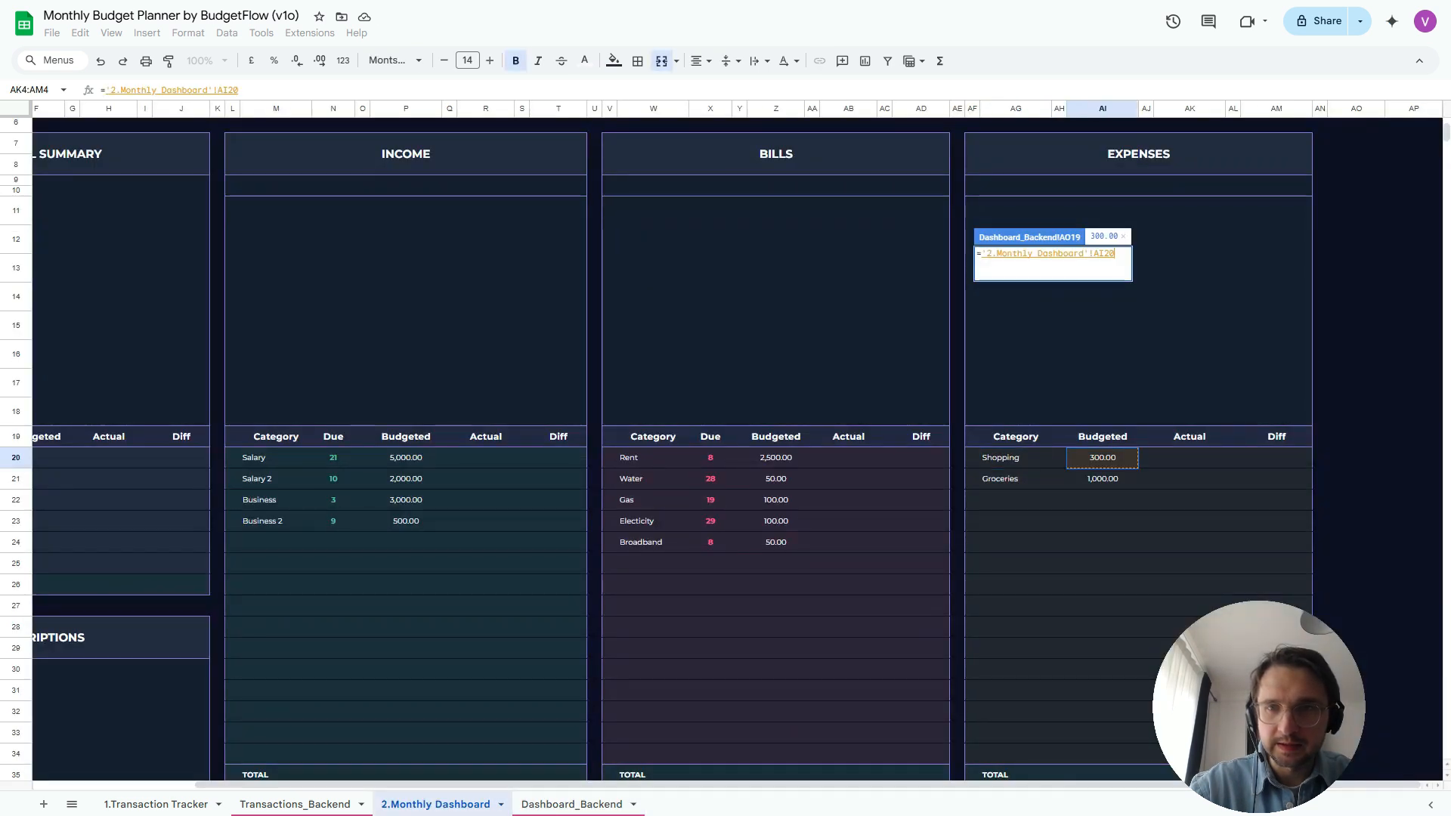
key("Return")
Copy the Expenses category and budget links in AN19:AO19 down through row 33
left_click_drag(939, 255, 1010, 255)
key("ctrl+c")
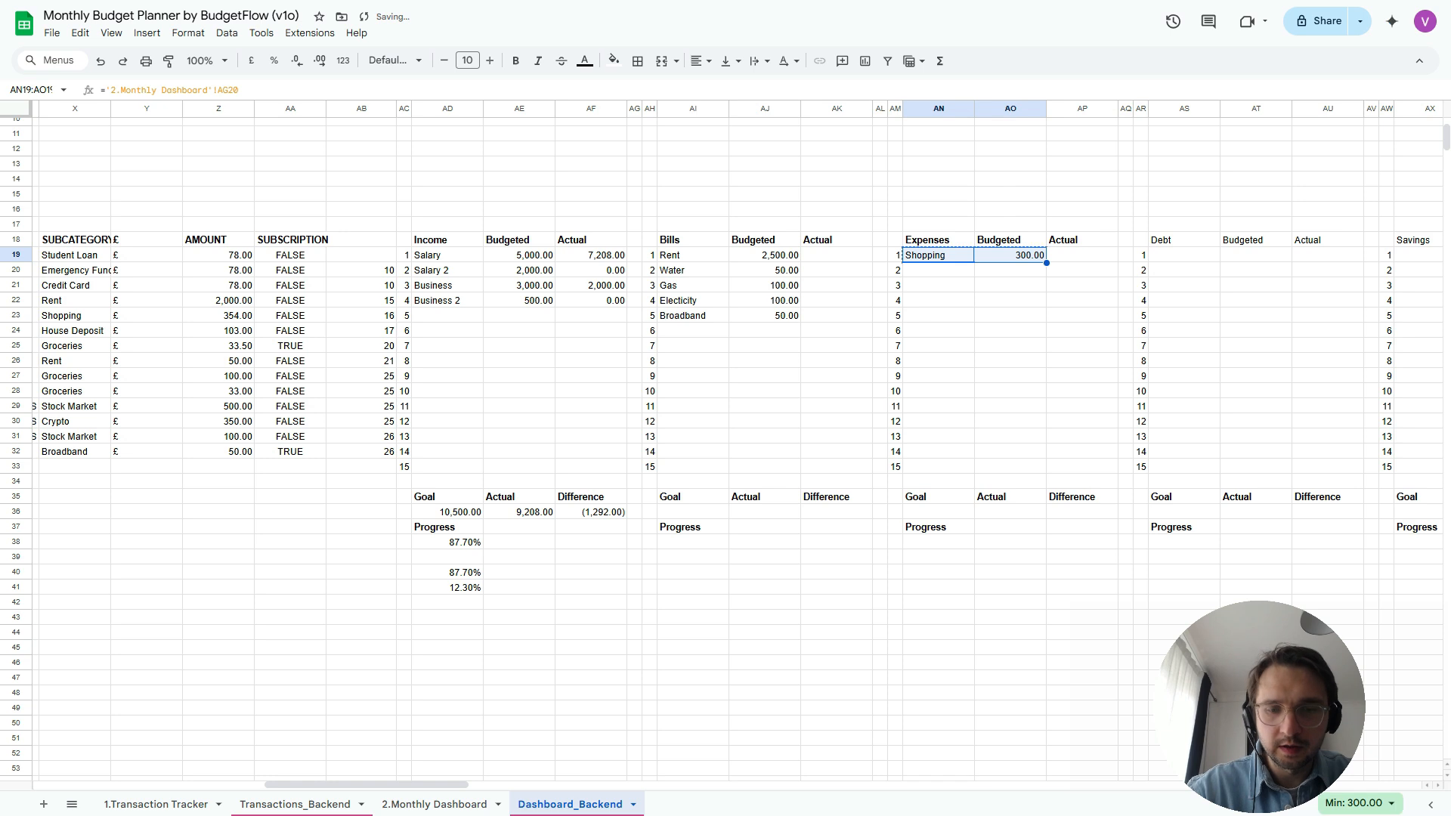
key("shift+Down")
key("shift+Down")
key("shift+Down")
key("shift+Down")
key("shift+Down")
key("shift+Down")
key("shift+Down")
key("shift+Down")
key("shift+Down")
key("shift+Down")
key("shift+Down")
key("shift+Down")
key("shift+Down")
key("shift+Down")
key("ctrl+v")
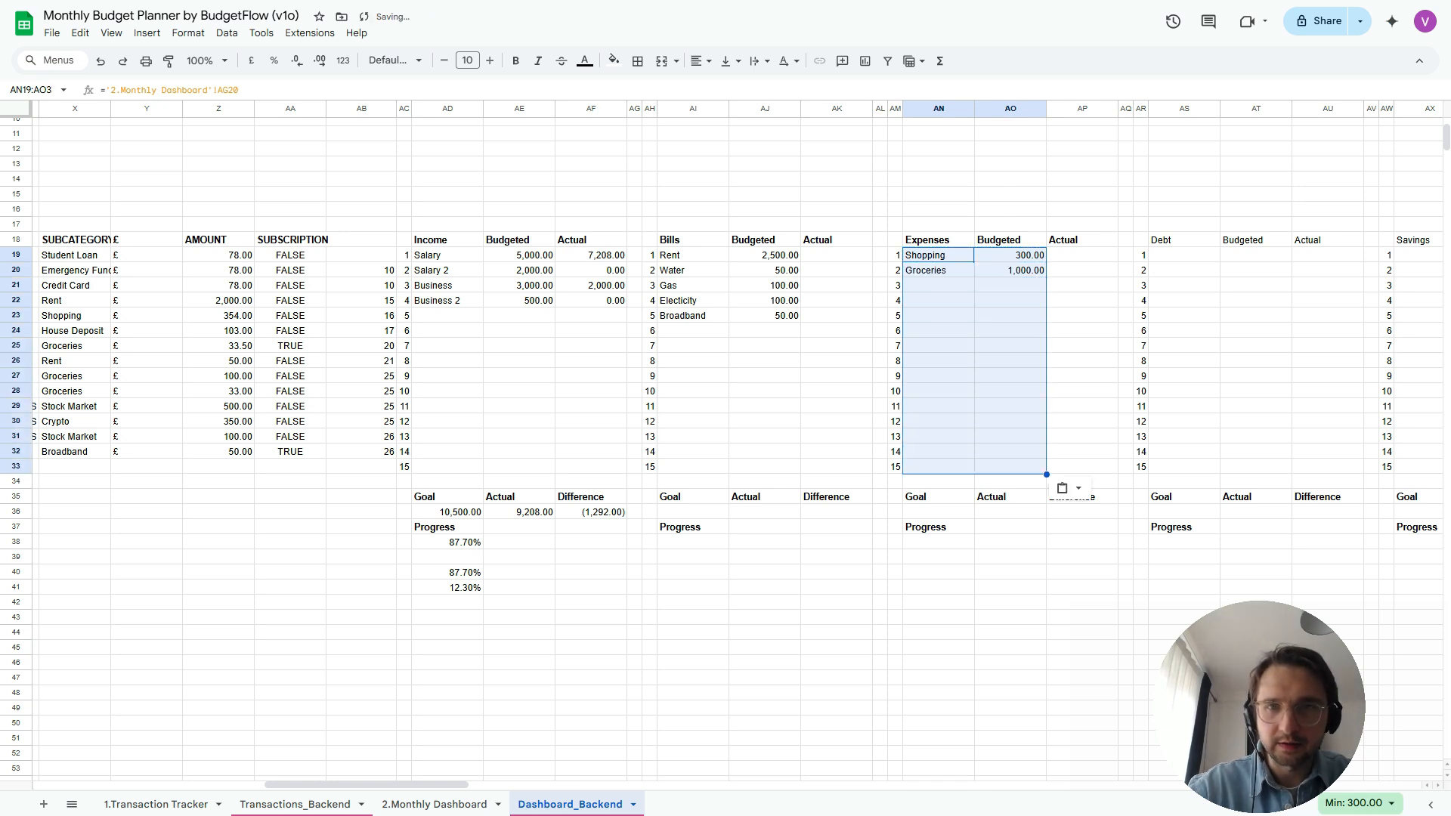
Enter =SUMIFS($Z$19:$Z,$X$19:$X,AD19) in AK19 as the first Bills actual amount
left_click(836, 255)
type("=SUMIFS(")
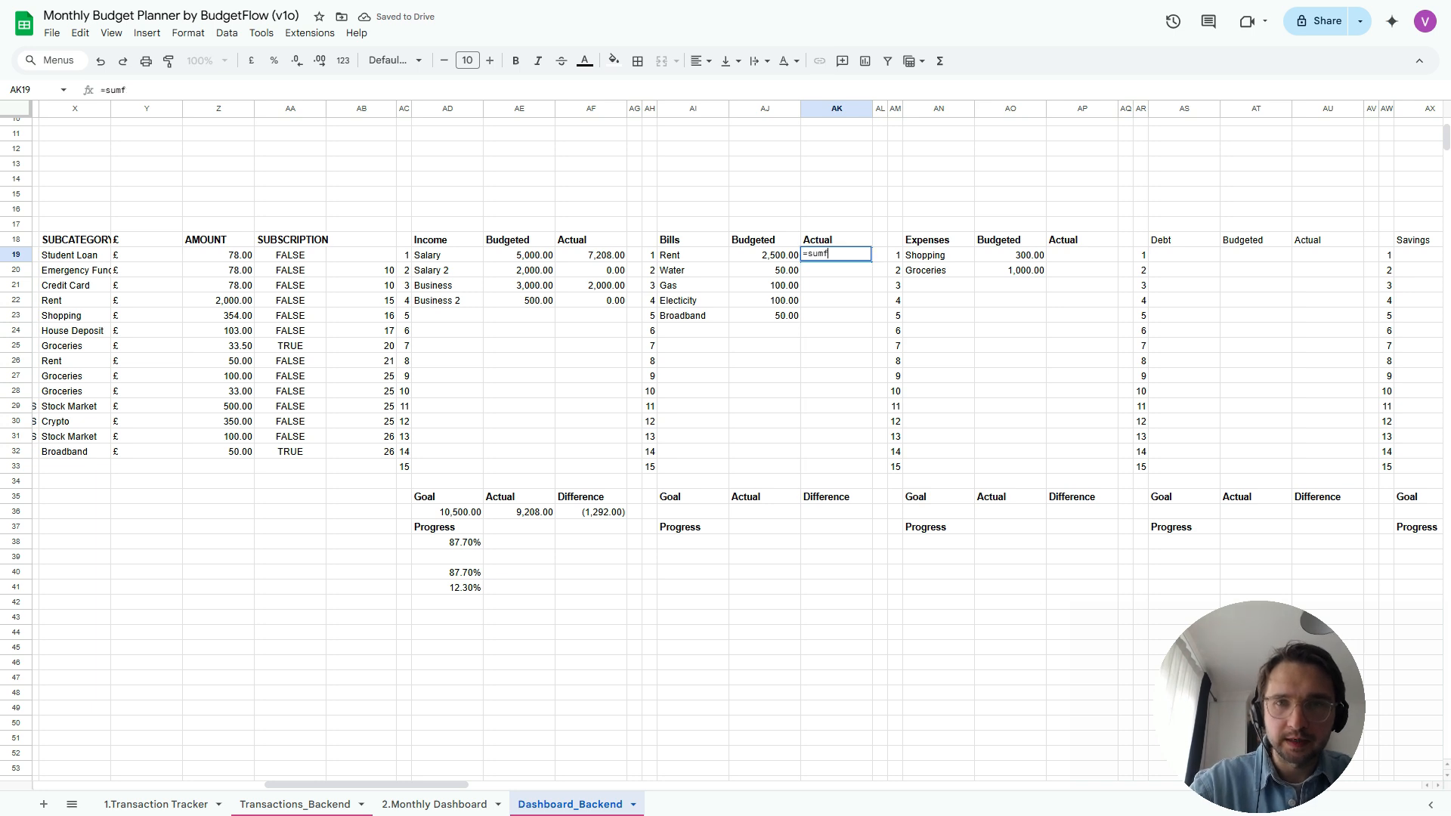
scroll(436, 302, "left", 3)
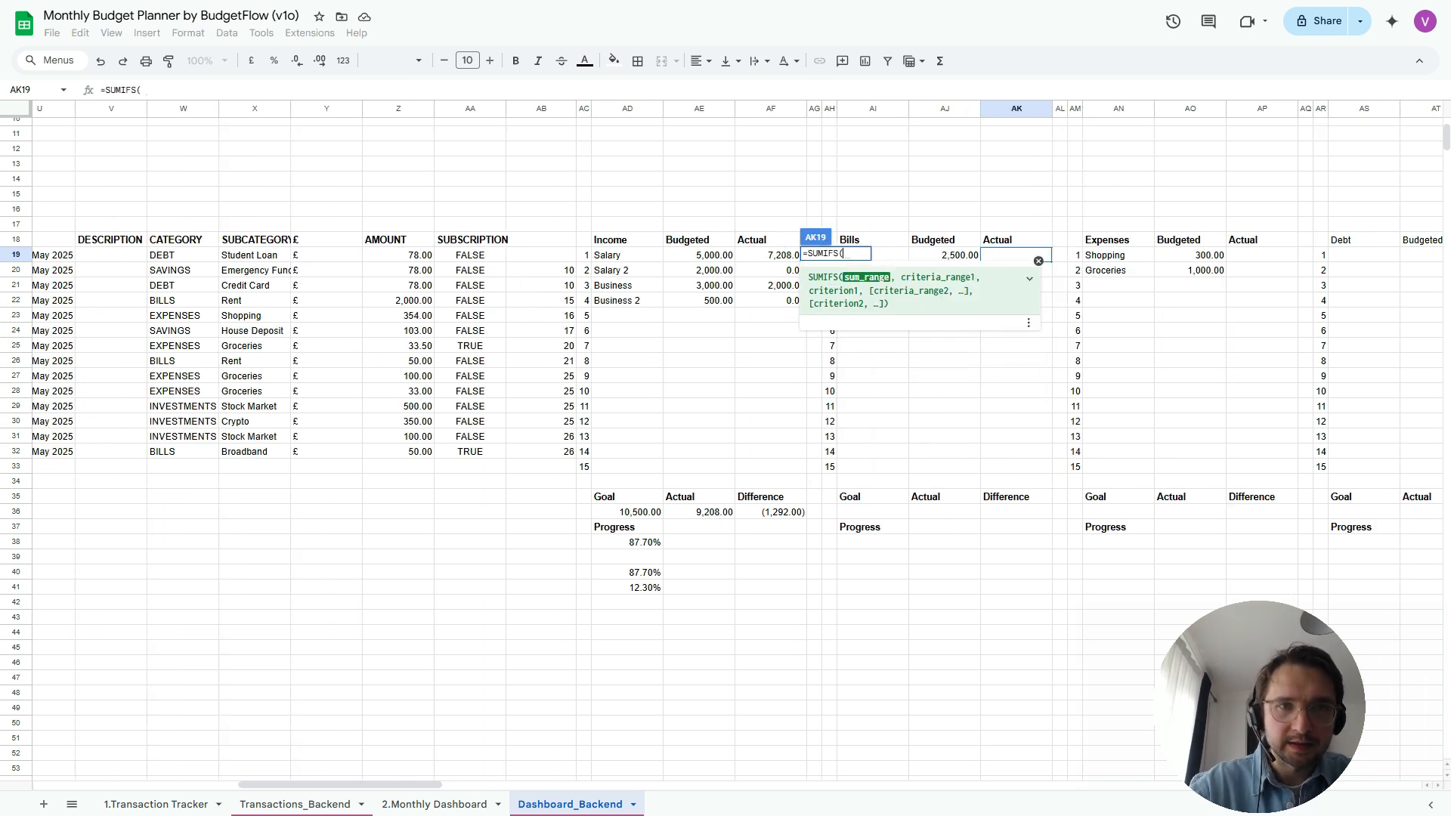
left_click(436, 255)
type(":")
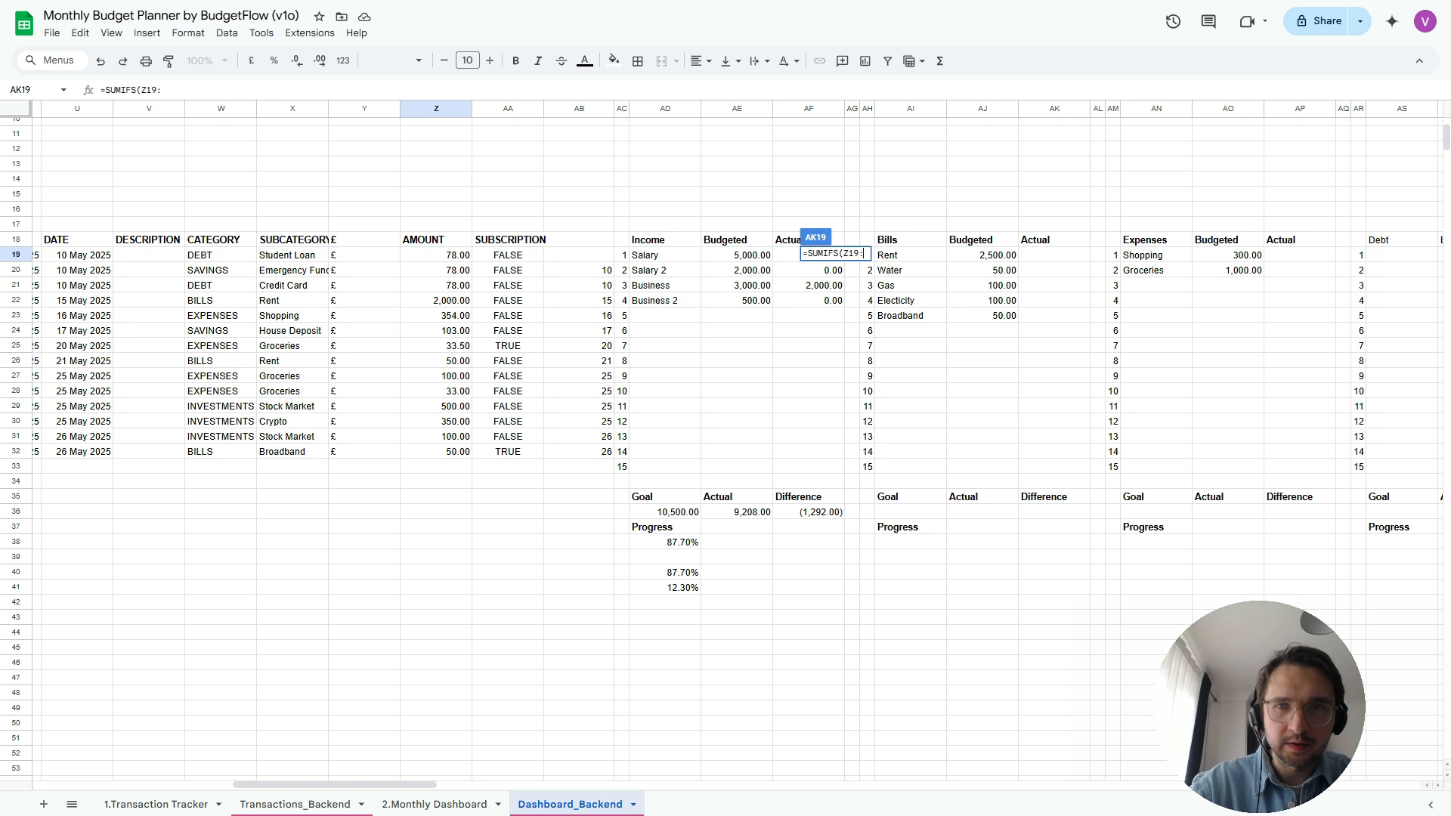
type("Z")
key("F4")
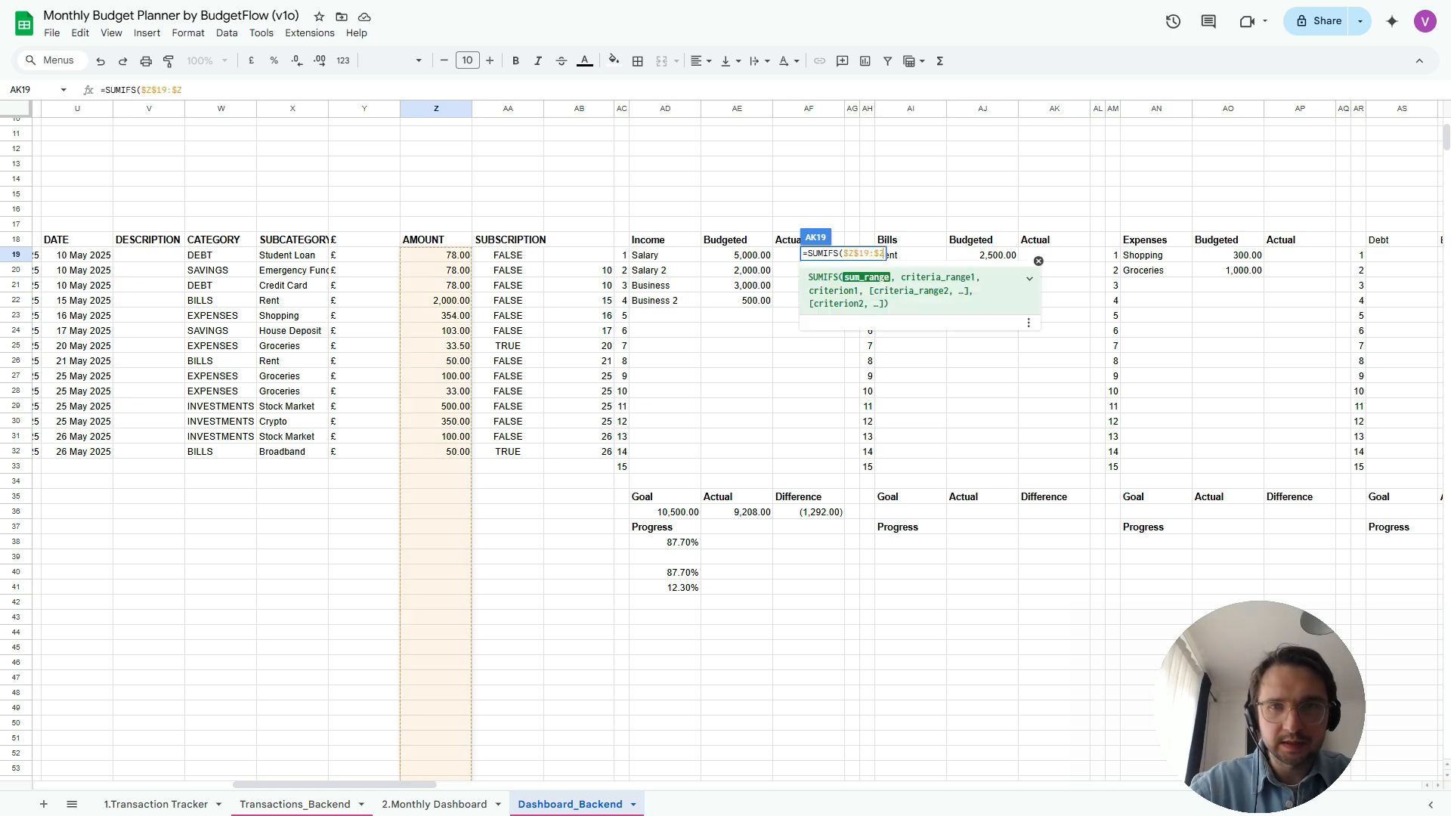
type(",")
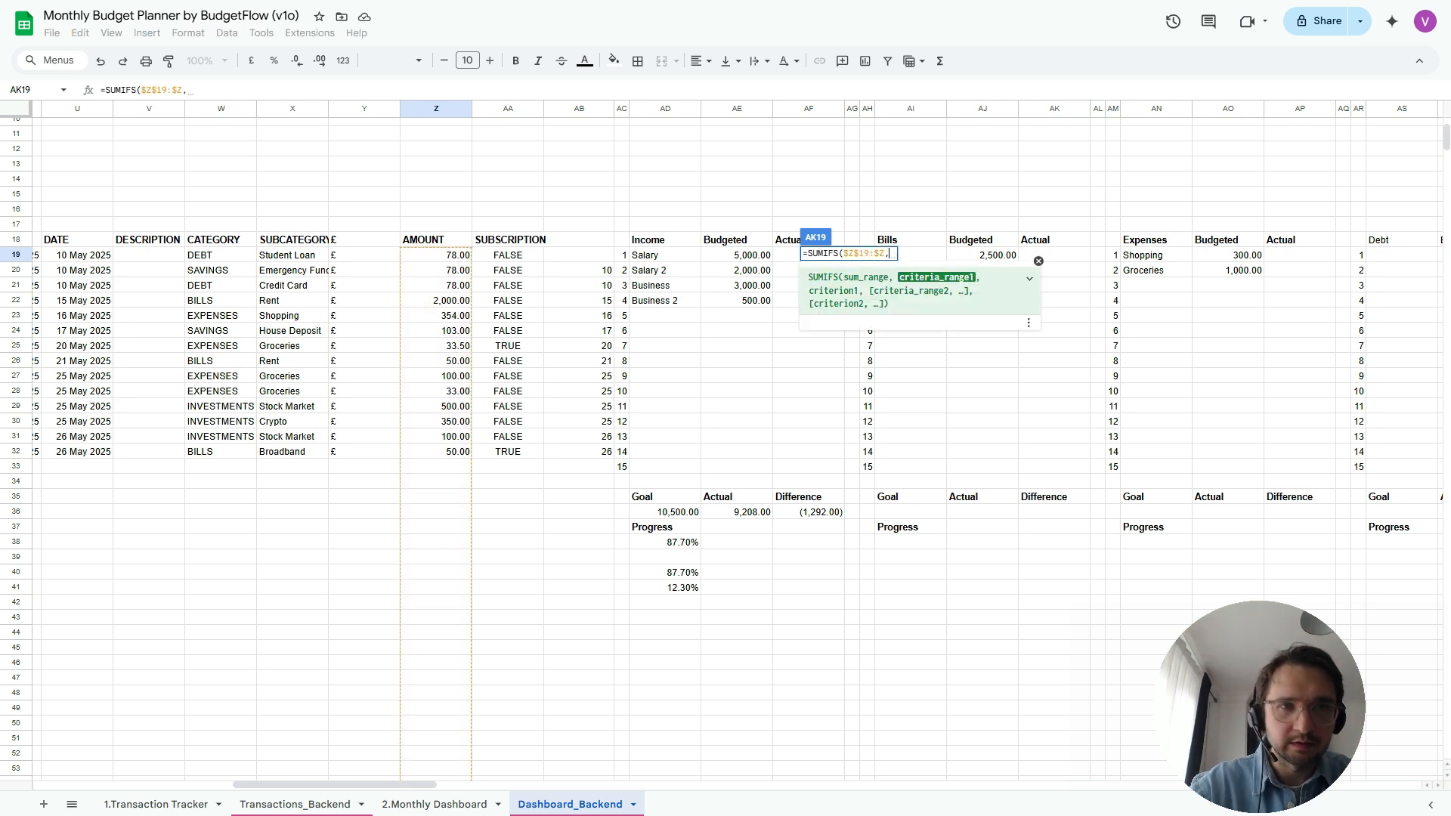
left_click(292, 255)
type(":X")
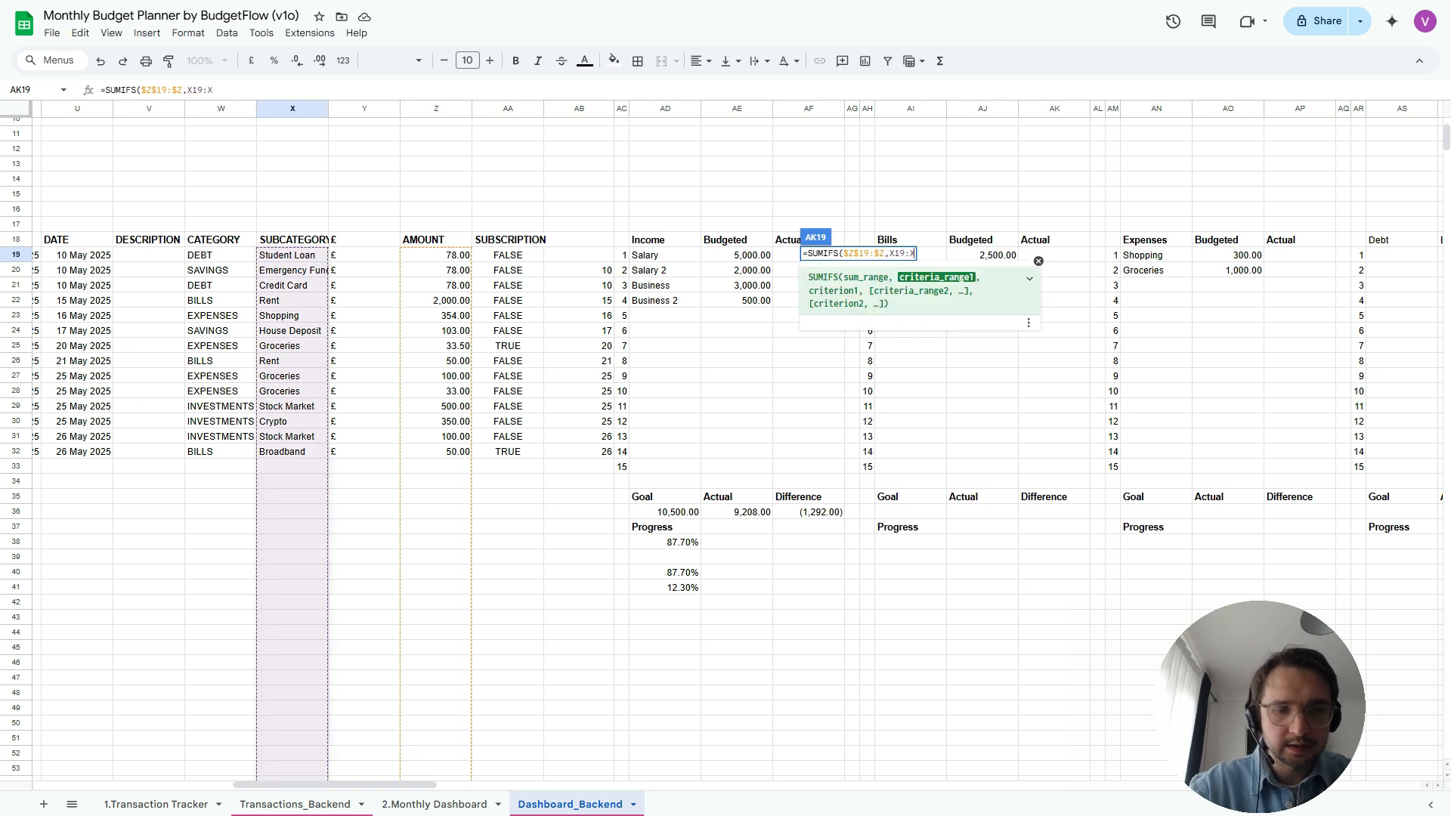
key("F4")
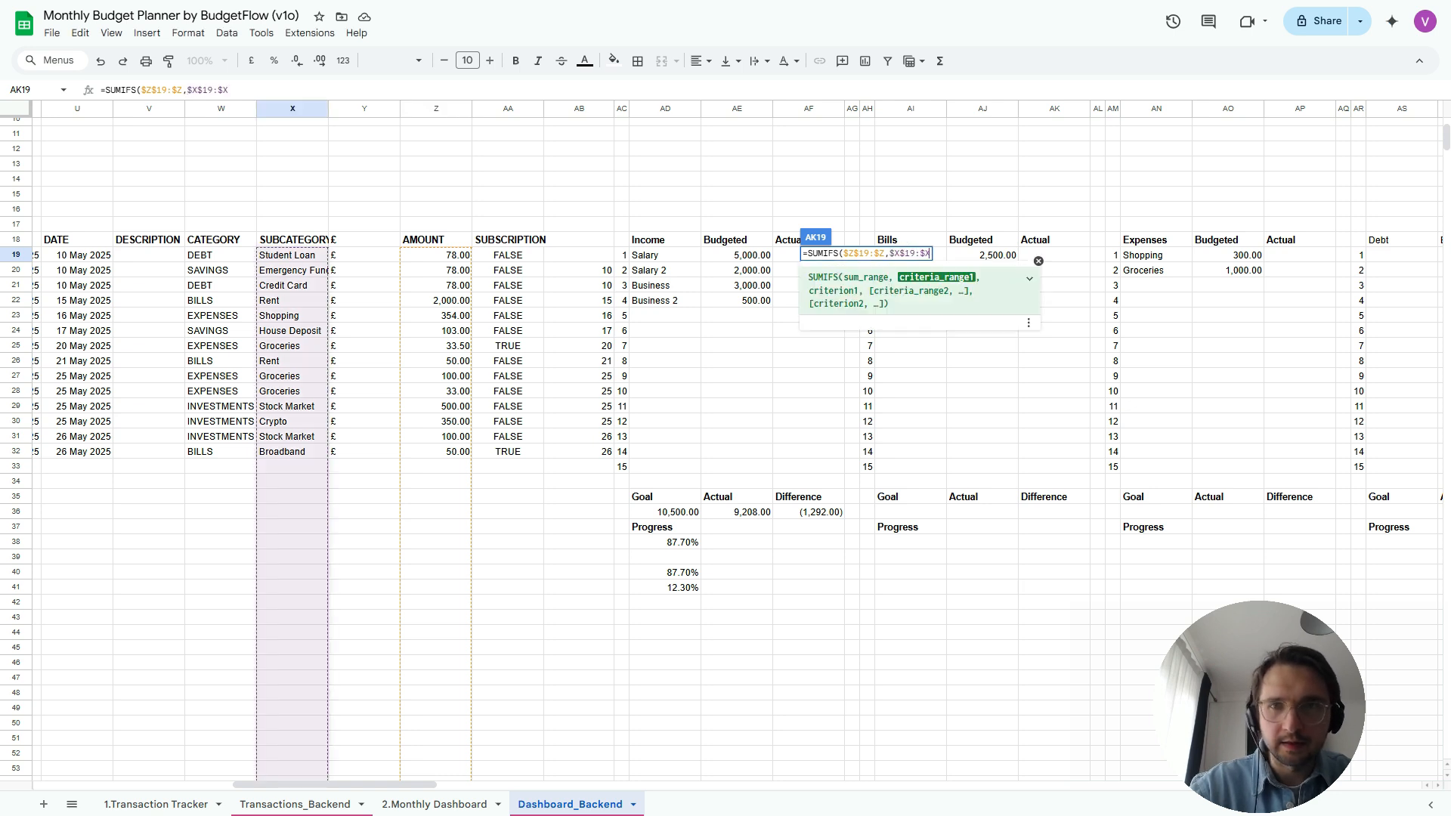
type(",")
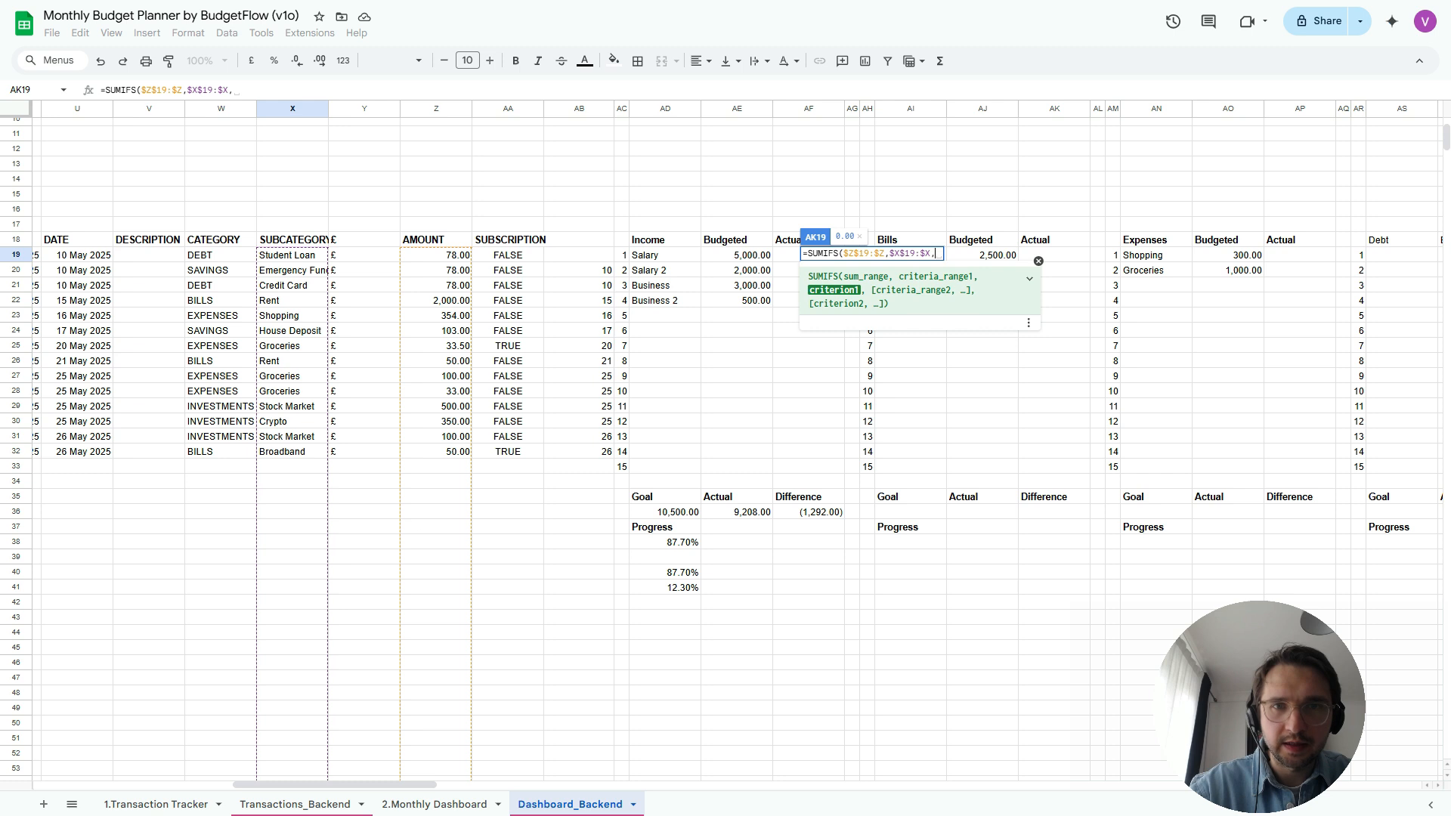
left_click(665, 255)
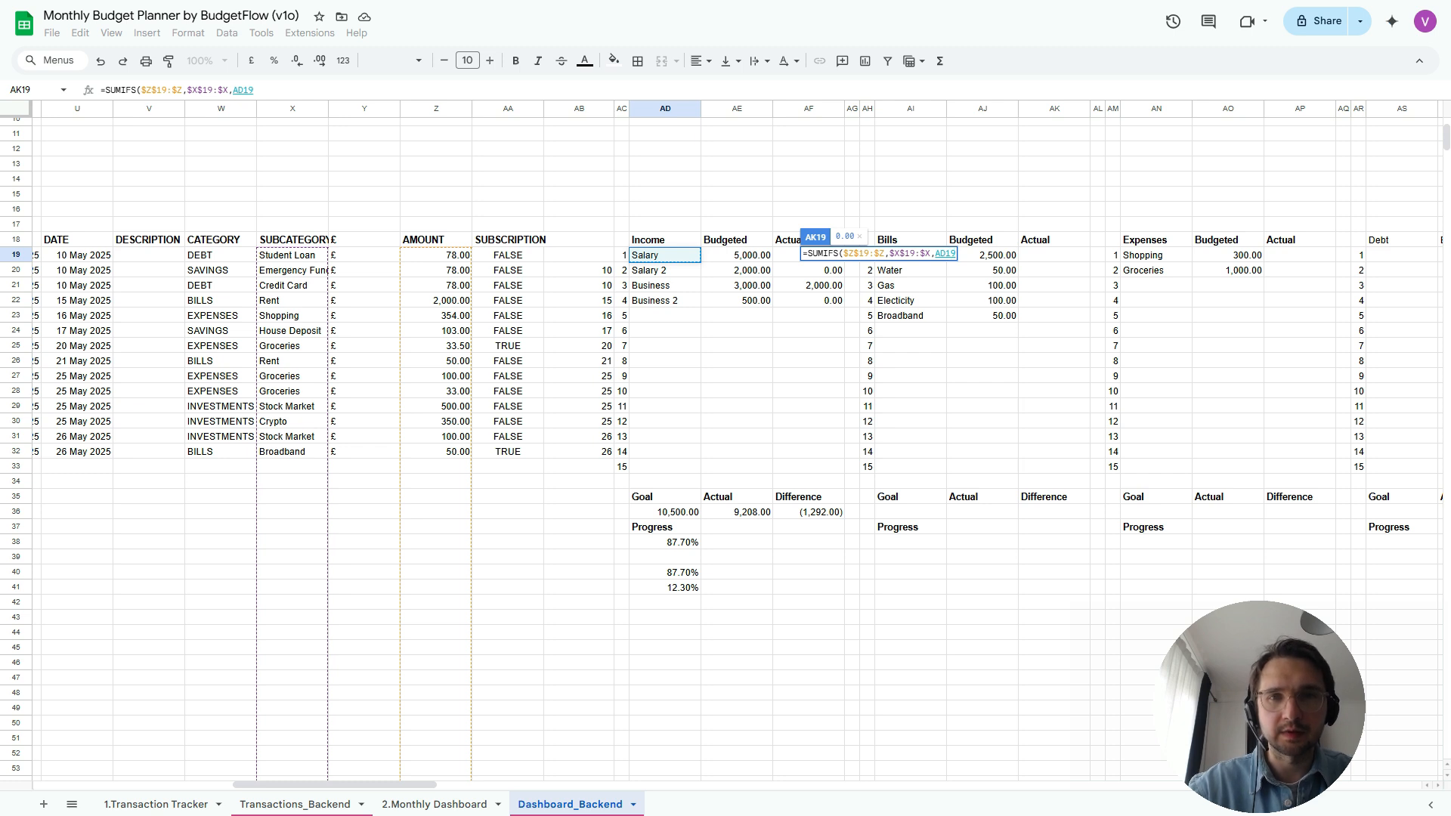
key("Return")
Wrap the Bills actual in AK19 as =IF(AI19="","",SUMIFS($Z$19:$Z,$X$19:$X,AD19)) and copy it down through AK33
scroll(725, 438, "right", 5)
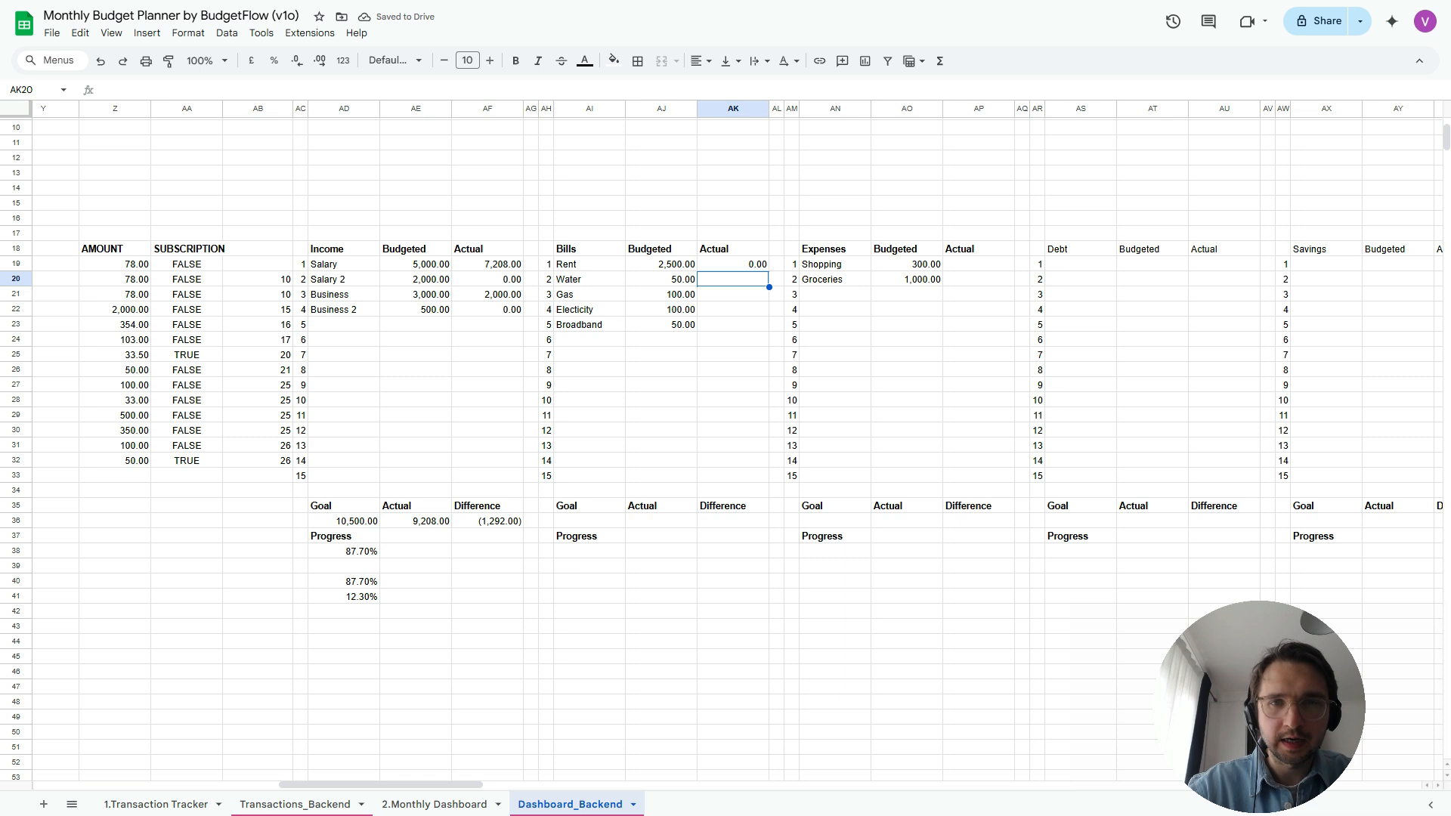
left_click(732, 264)
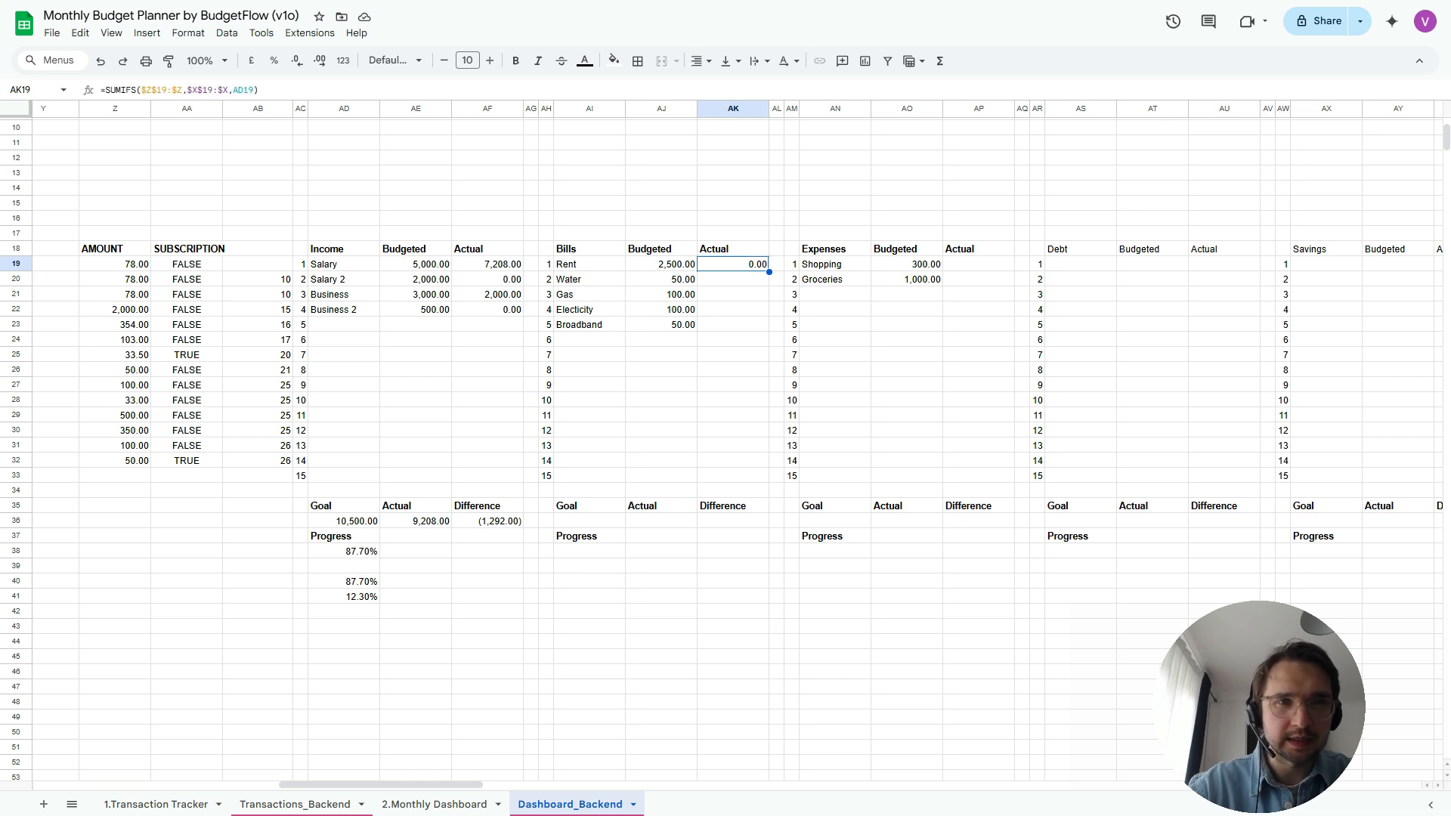
left_click(248, 90)
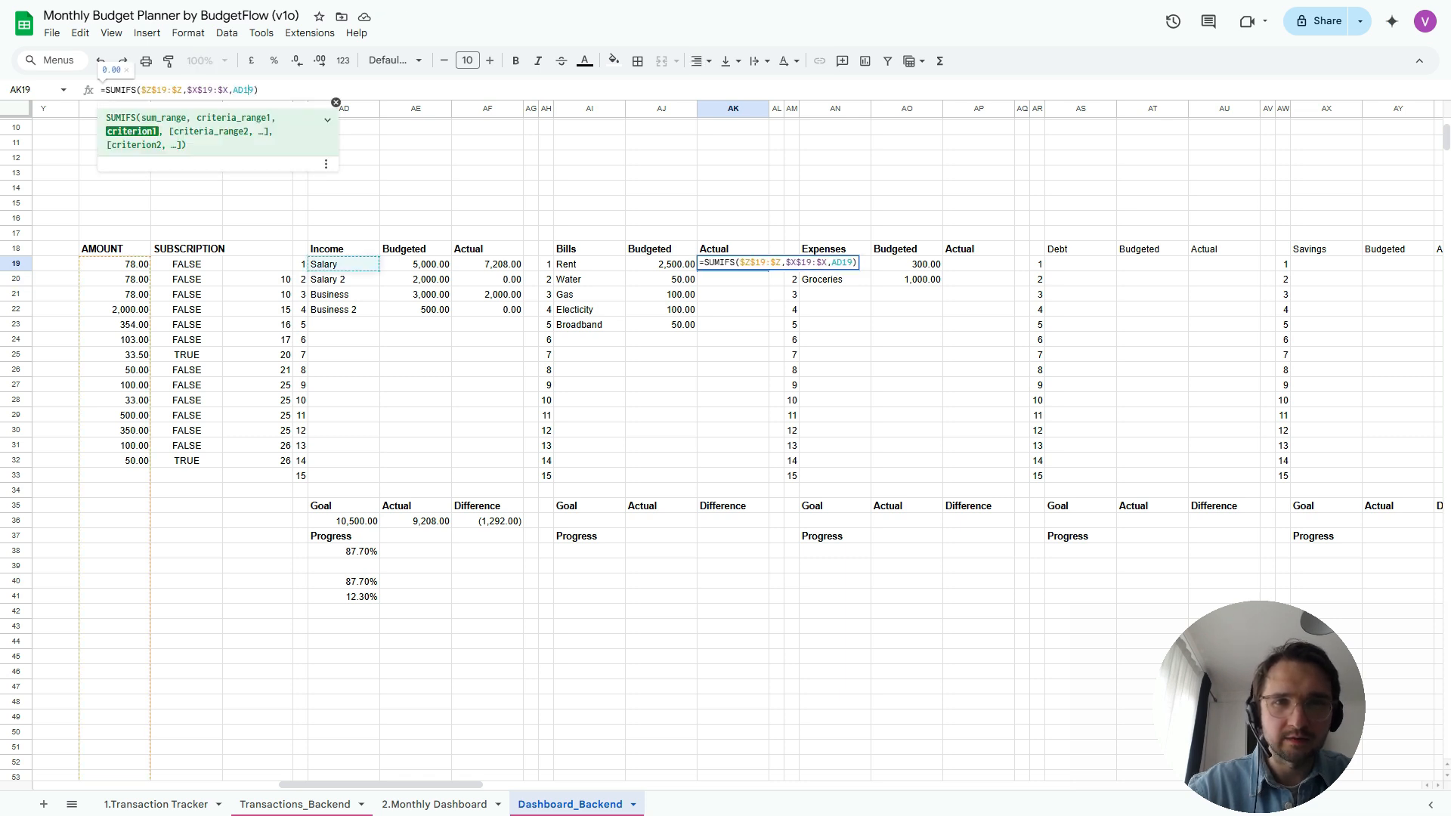
left_click(705, 263)
type("if(,")
key("Left")
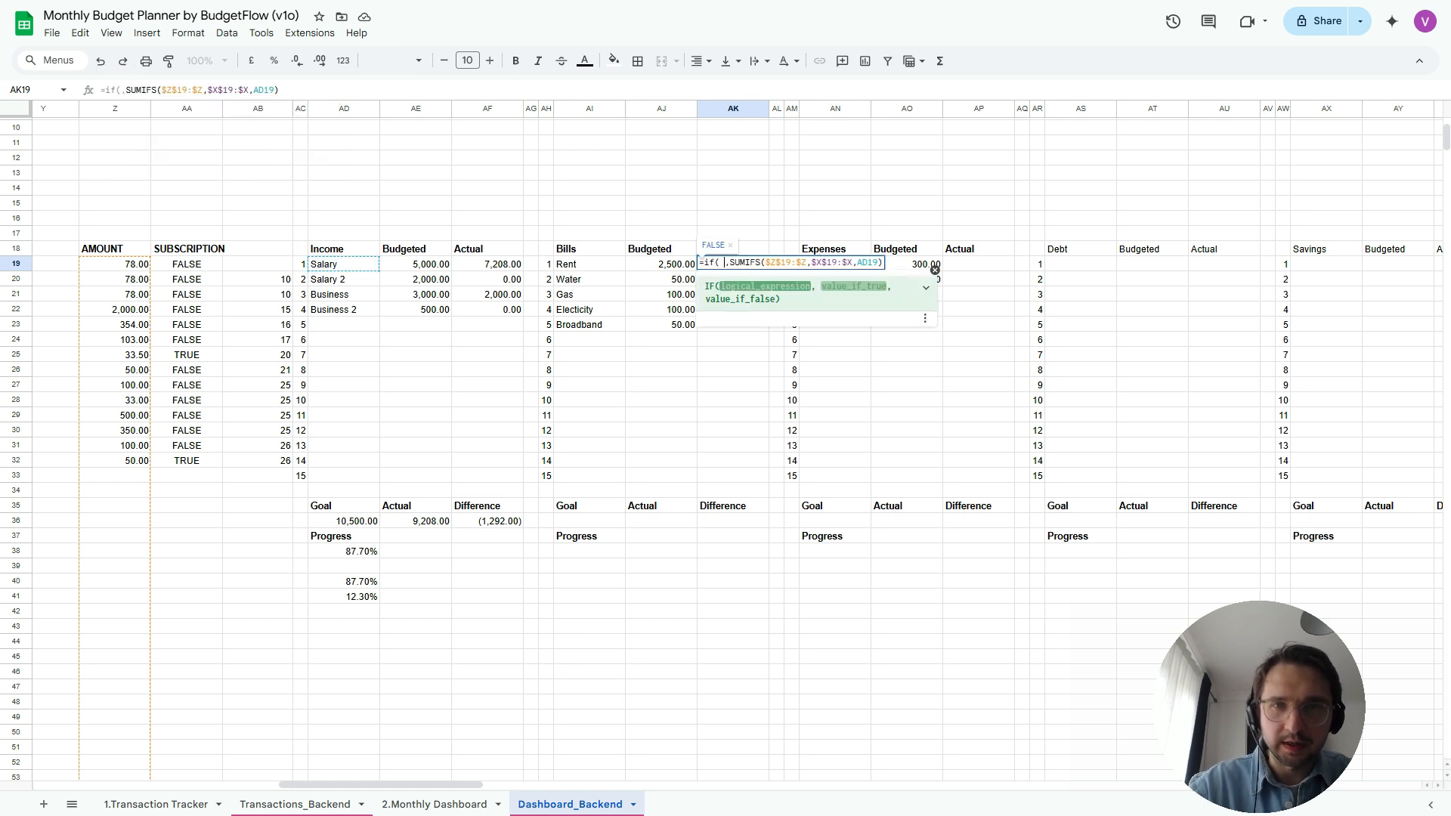
left_click(589, 265)
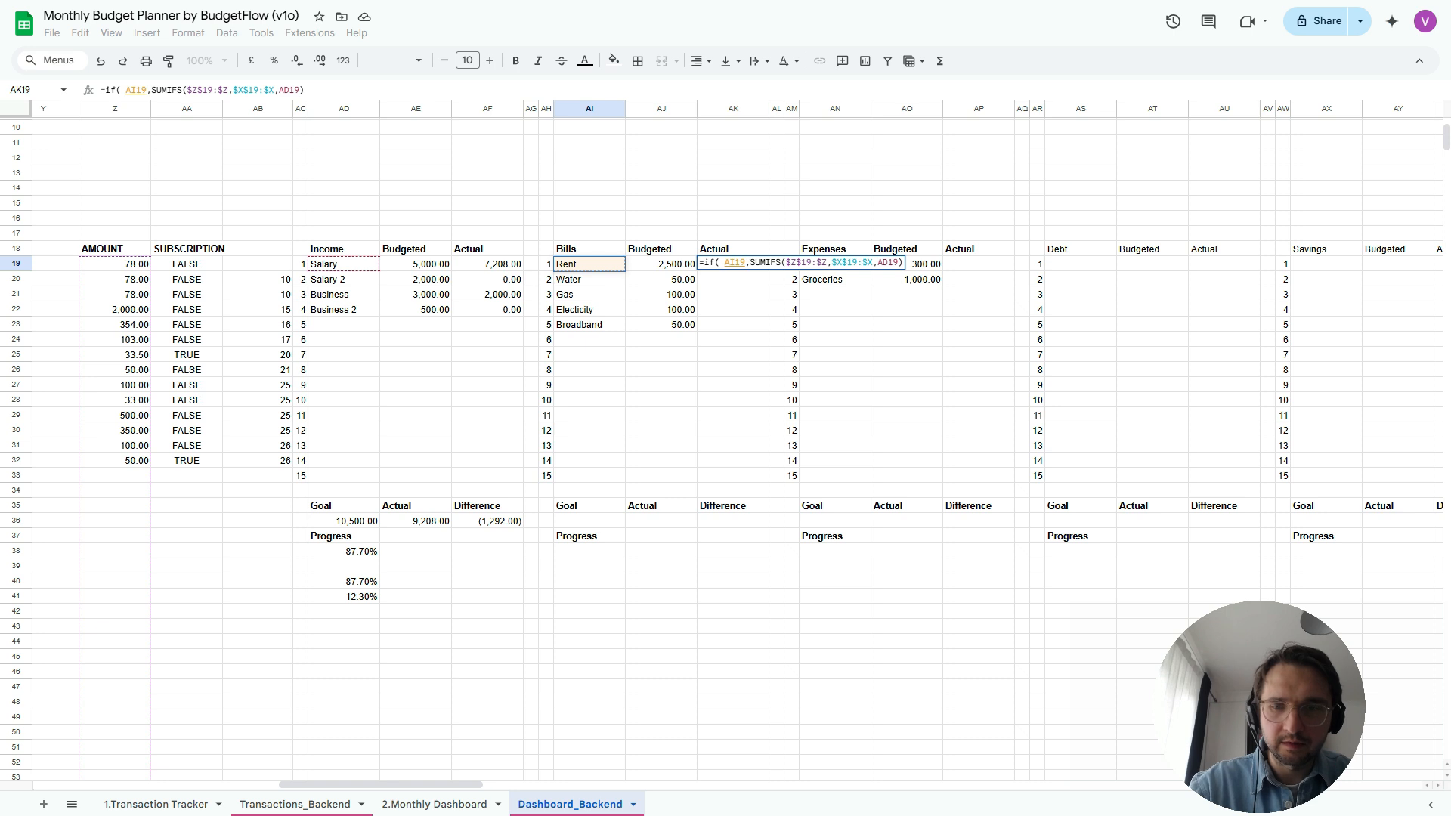
type("=\"\",\"\"")
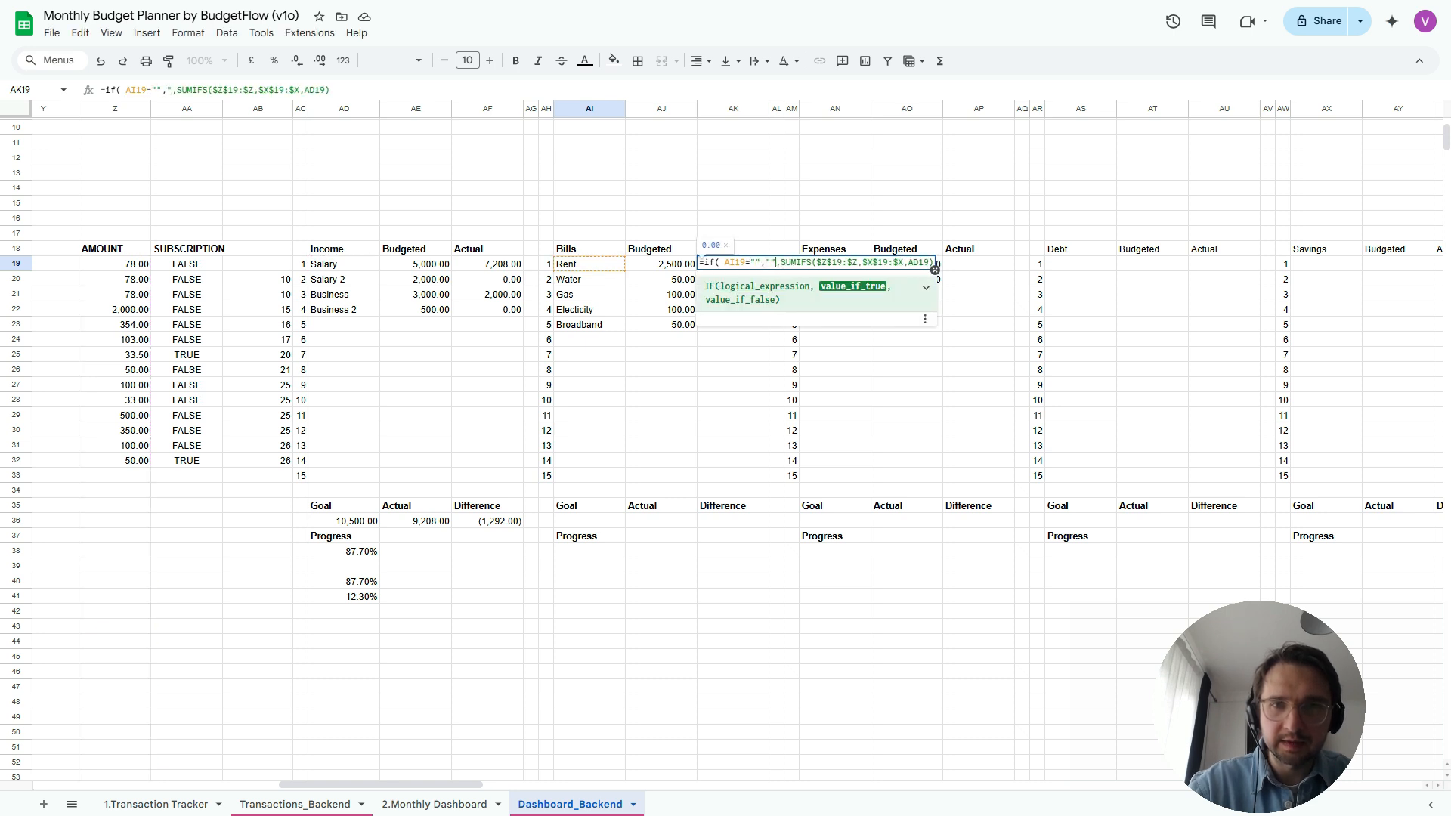
key("Return")
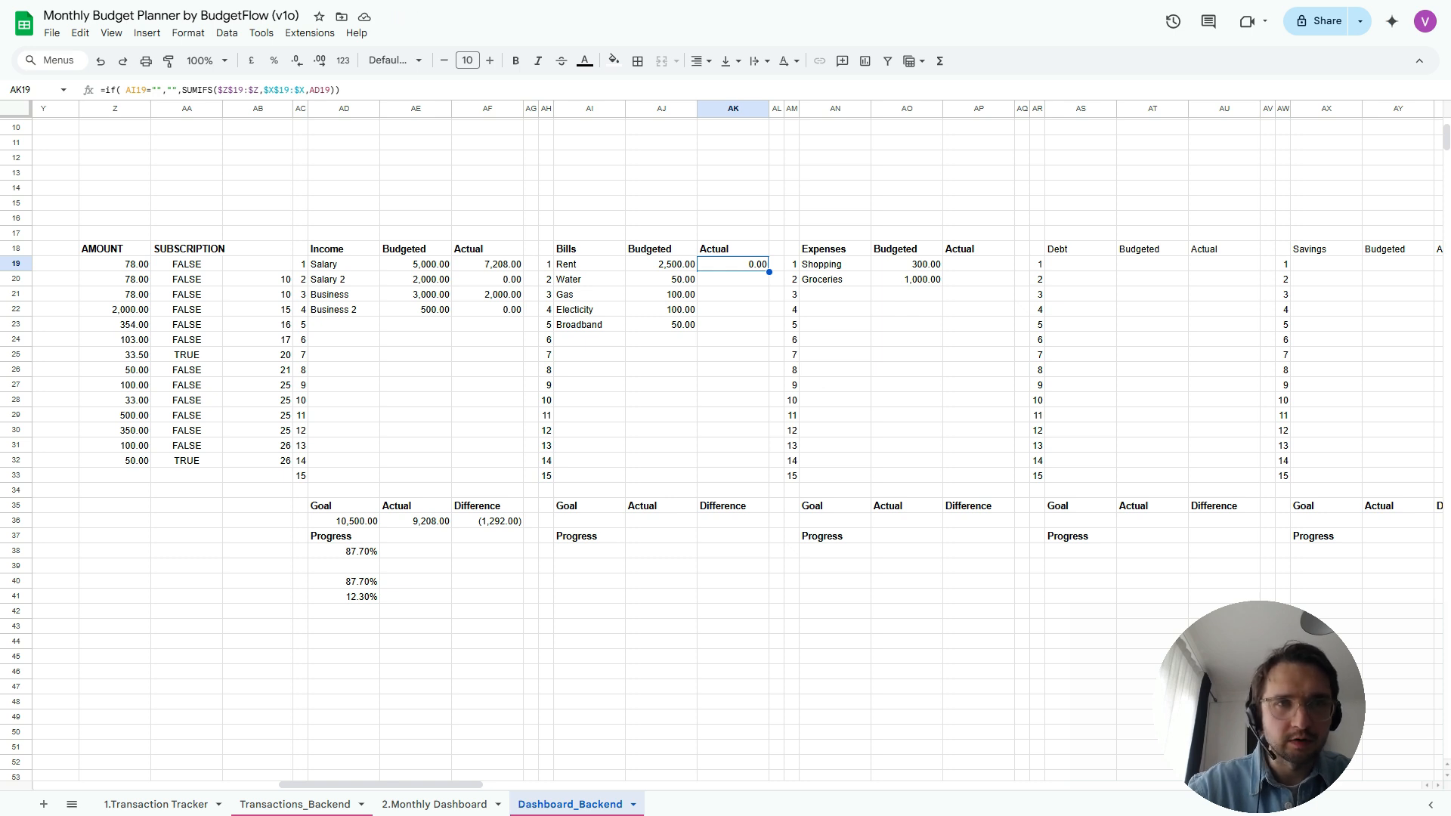
left_click_drag(768, 271, 759, 476)
left_click(733, 325)
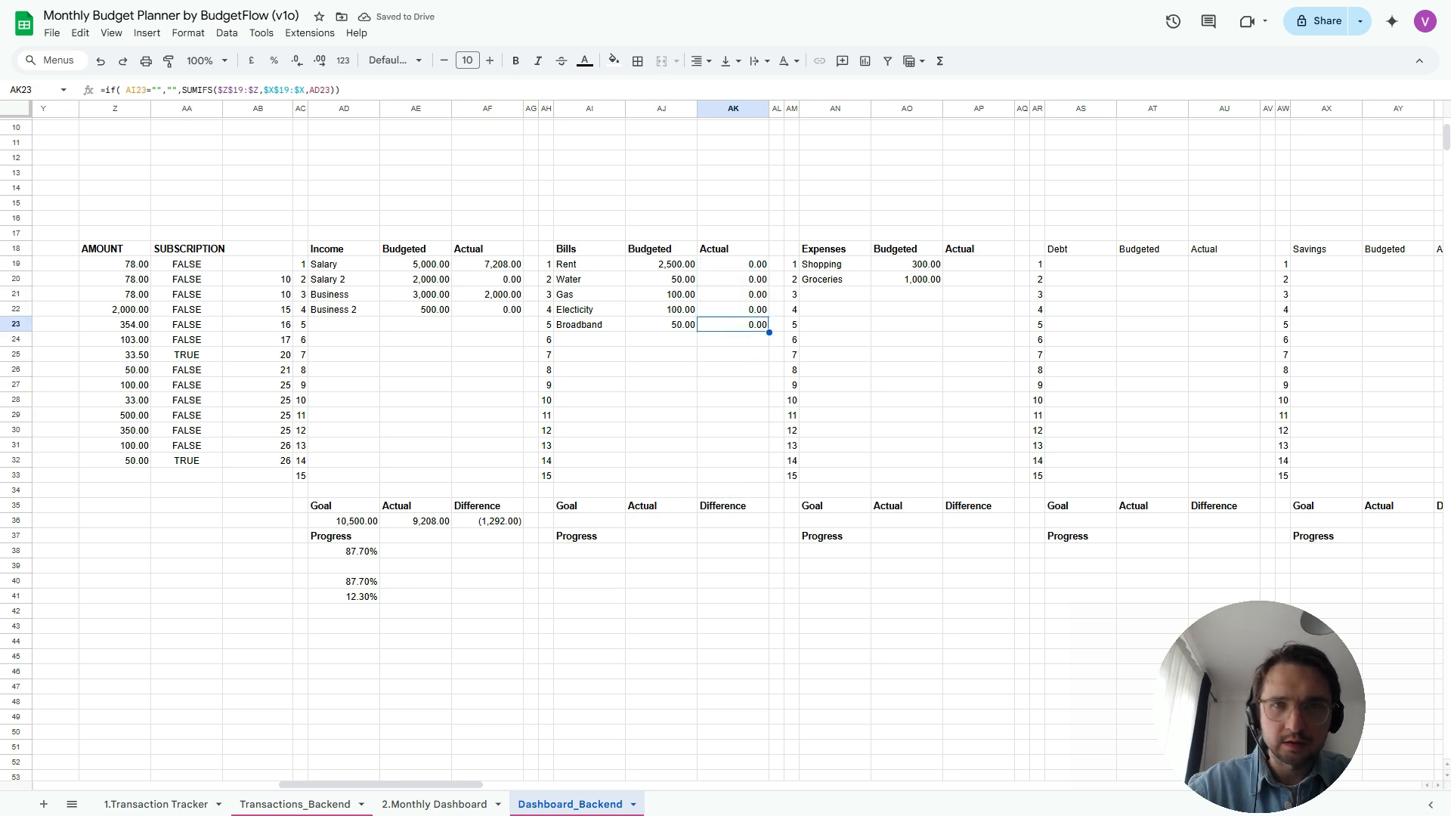
Change the SUMIFS criterion in AK19 to AI19 and copy the formula down through AK33
double_click(733, 265)
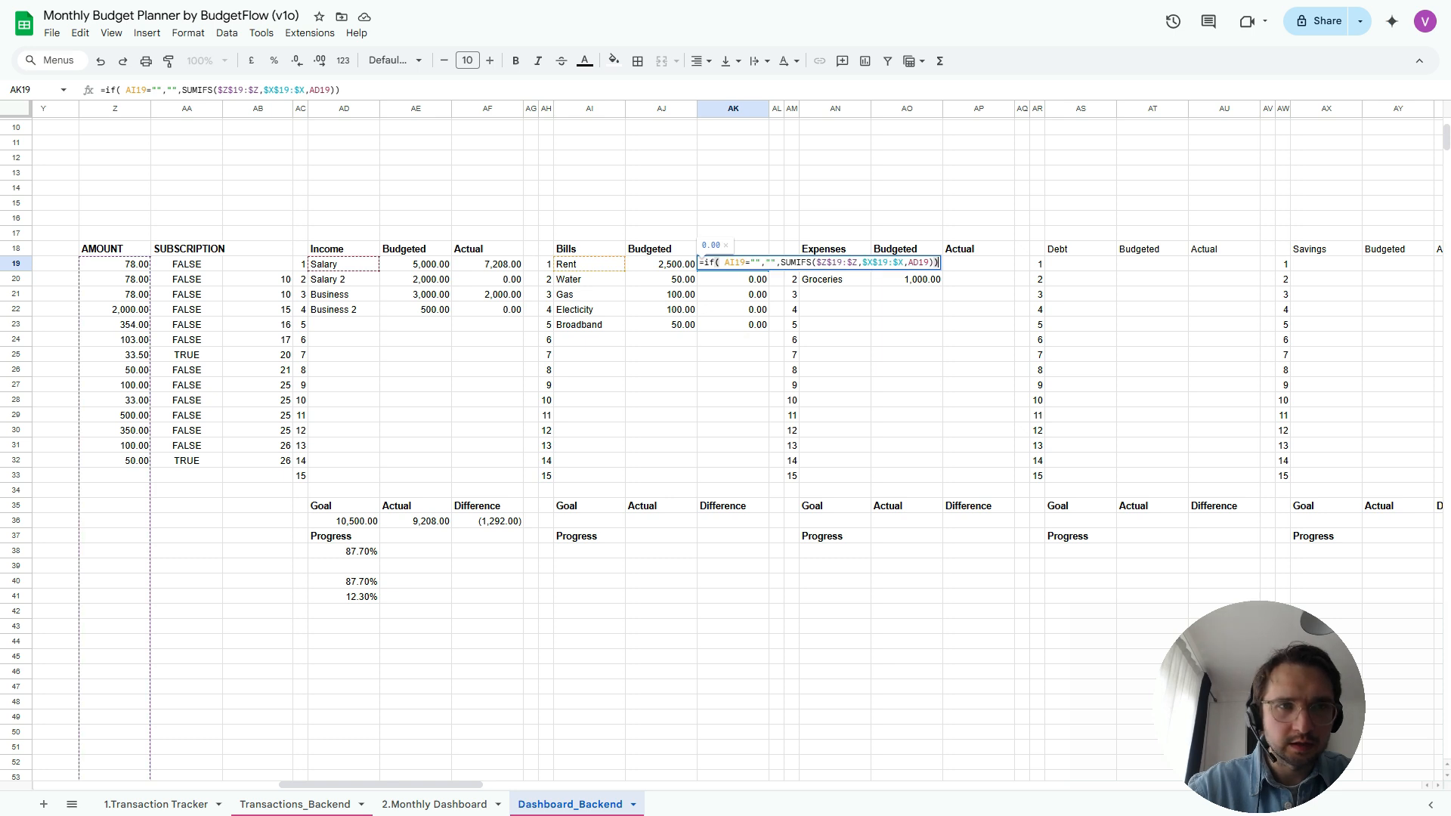
scroll(737, 444, "left", 3)
scroll(737, 444, "left", 1)
key("Escape")
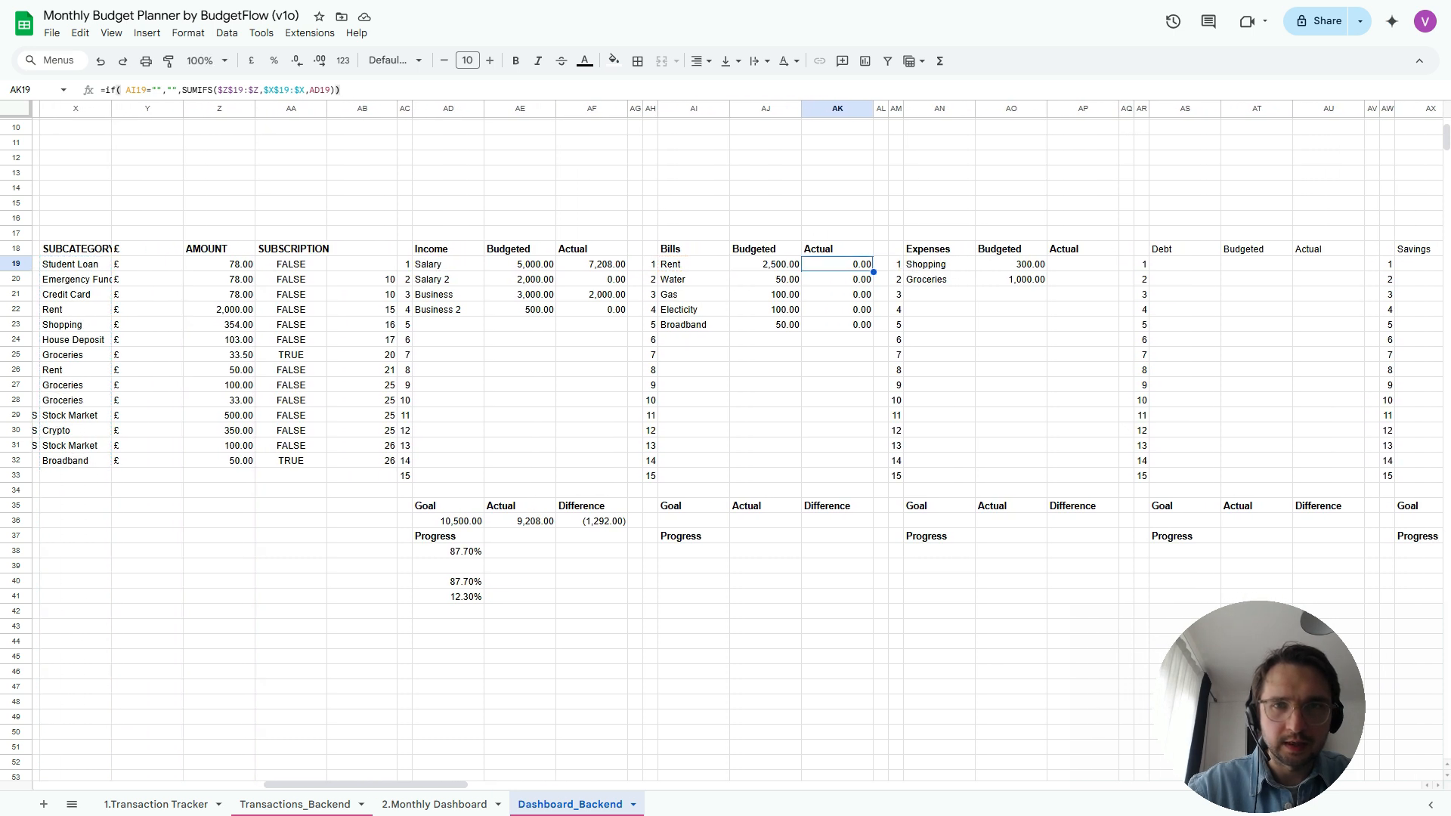
key("Return")
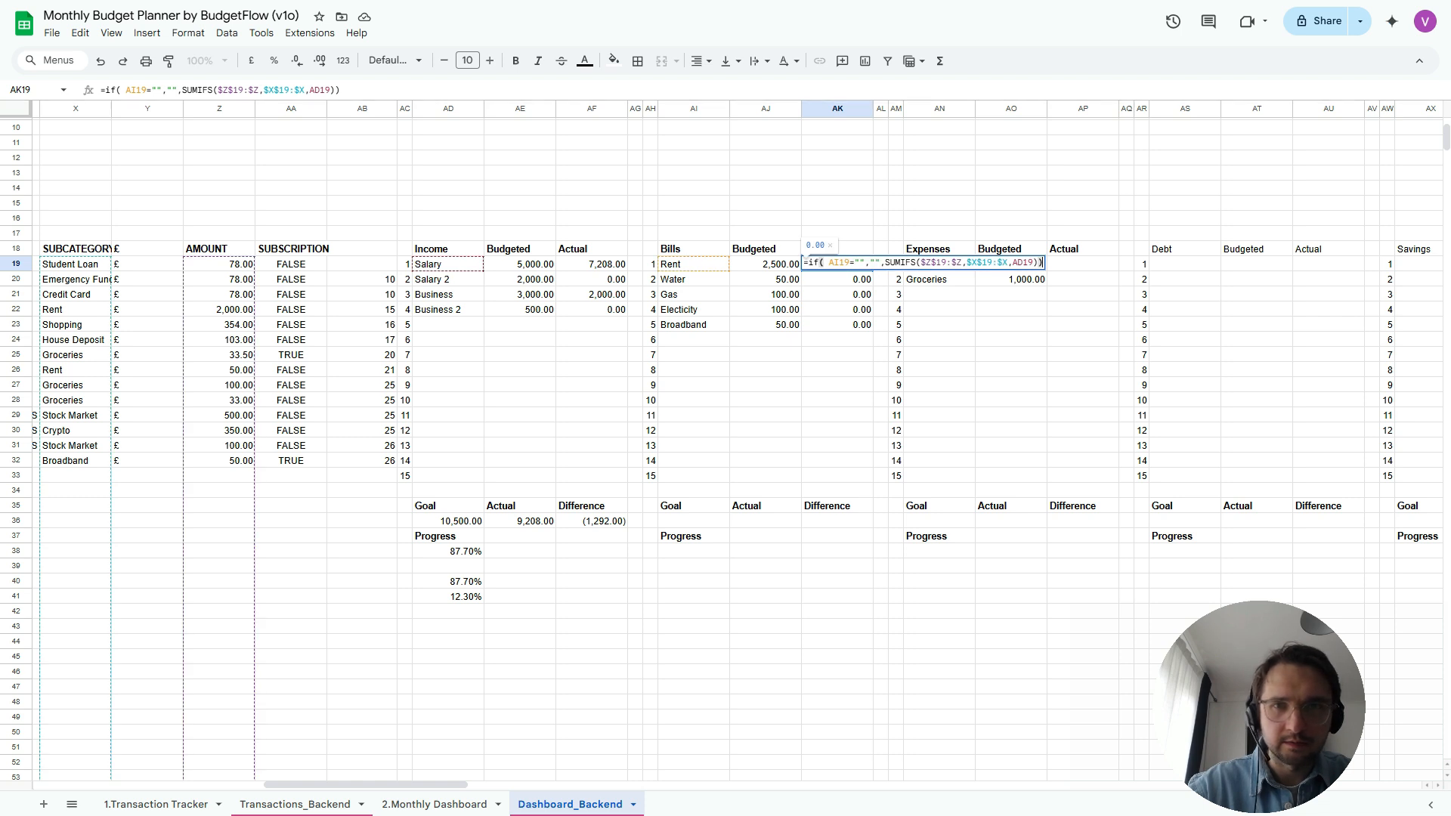
left_click(840, 263)
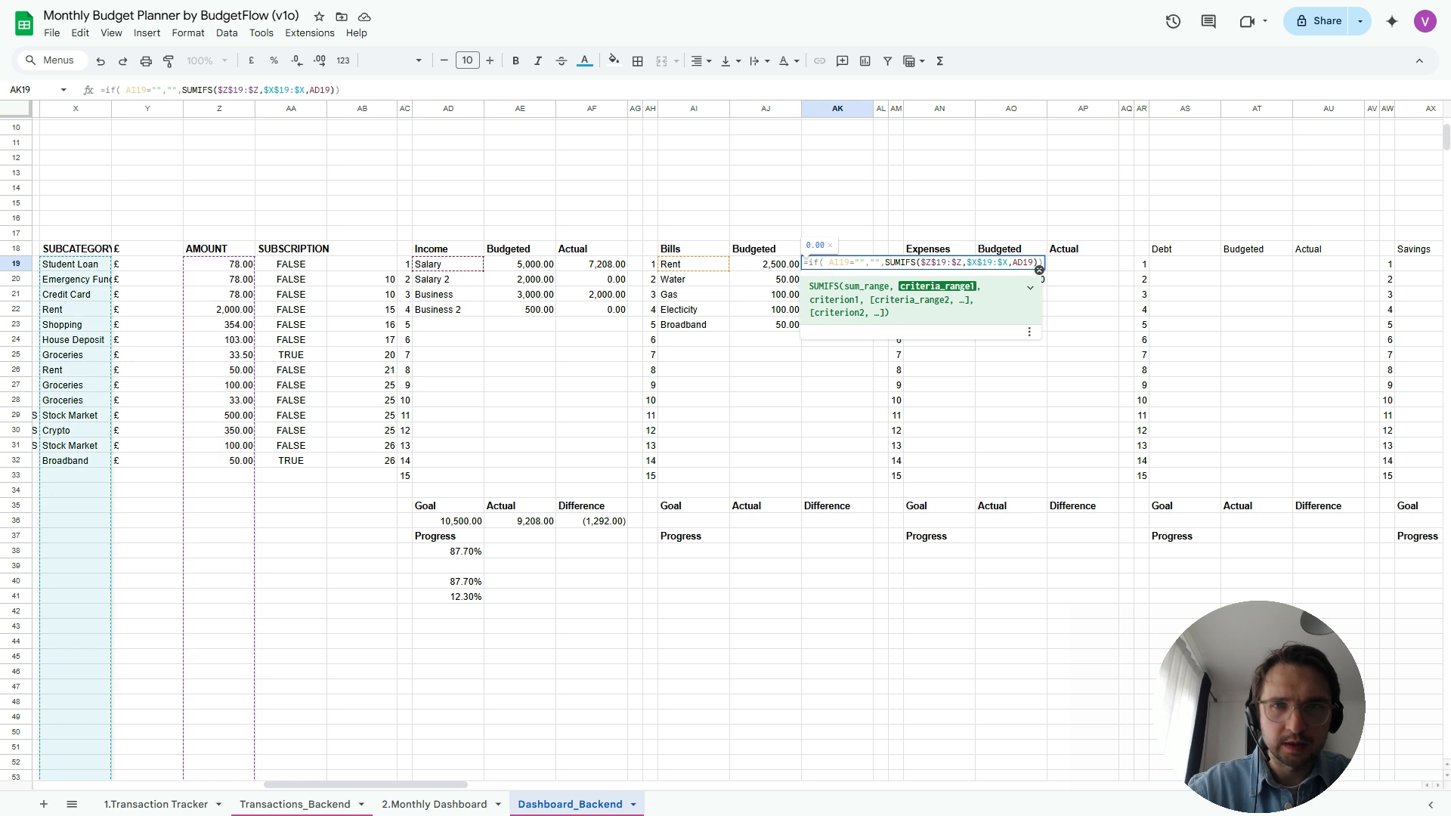
key("BackSpace")
key("BackSpace")
key("BackSpace")
key("BackSpace")
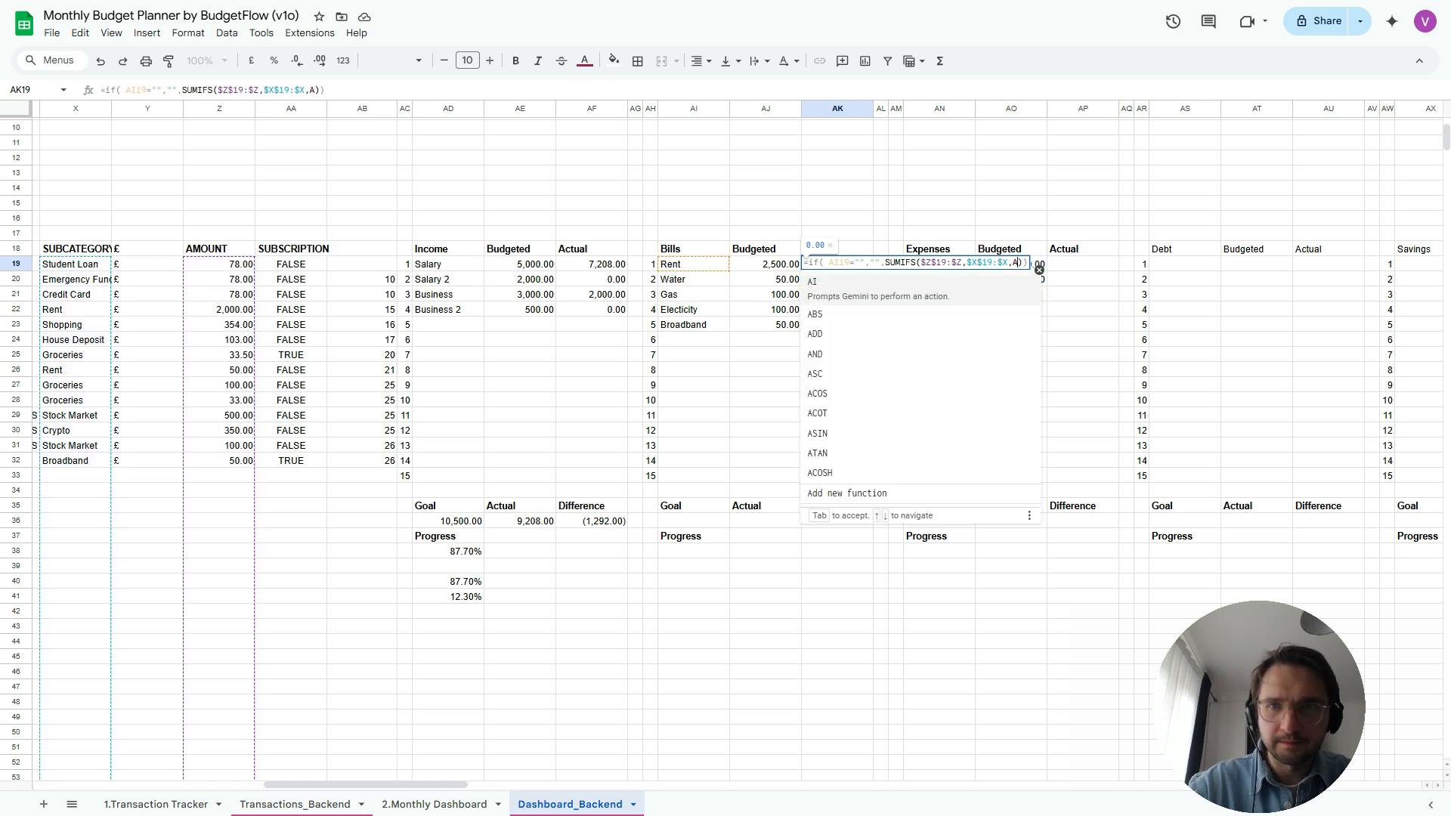
left_click(693, 265)
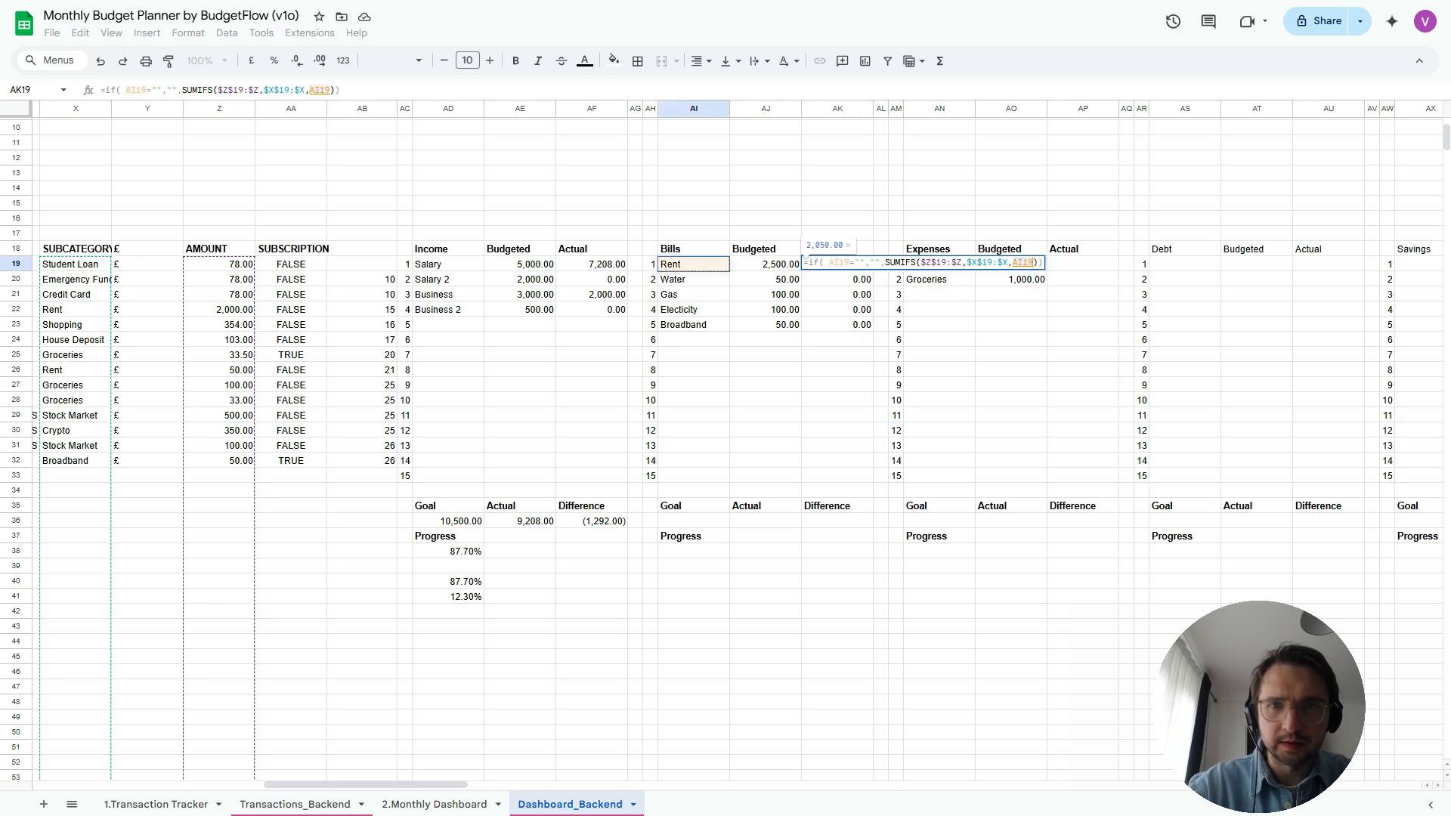
key("Return")
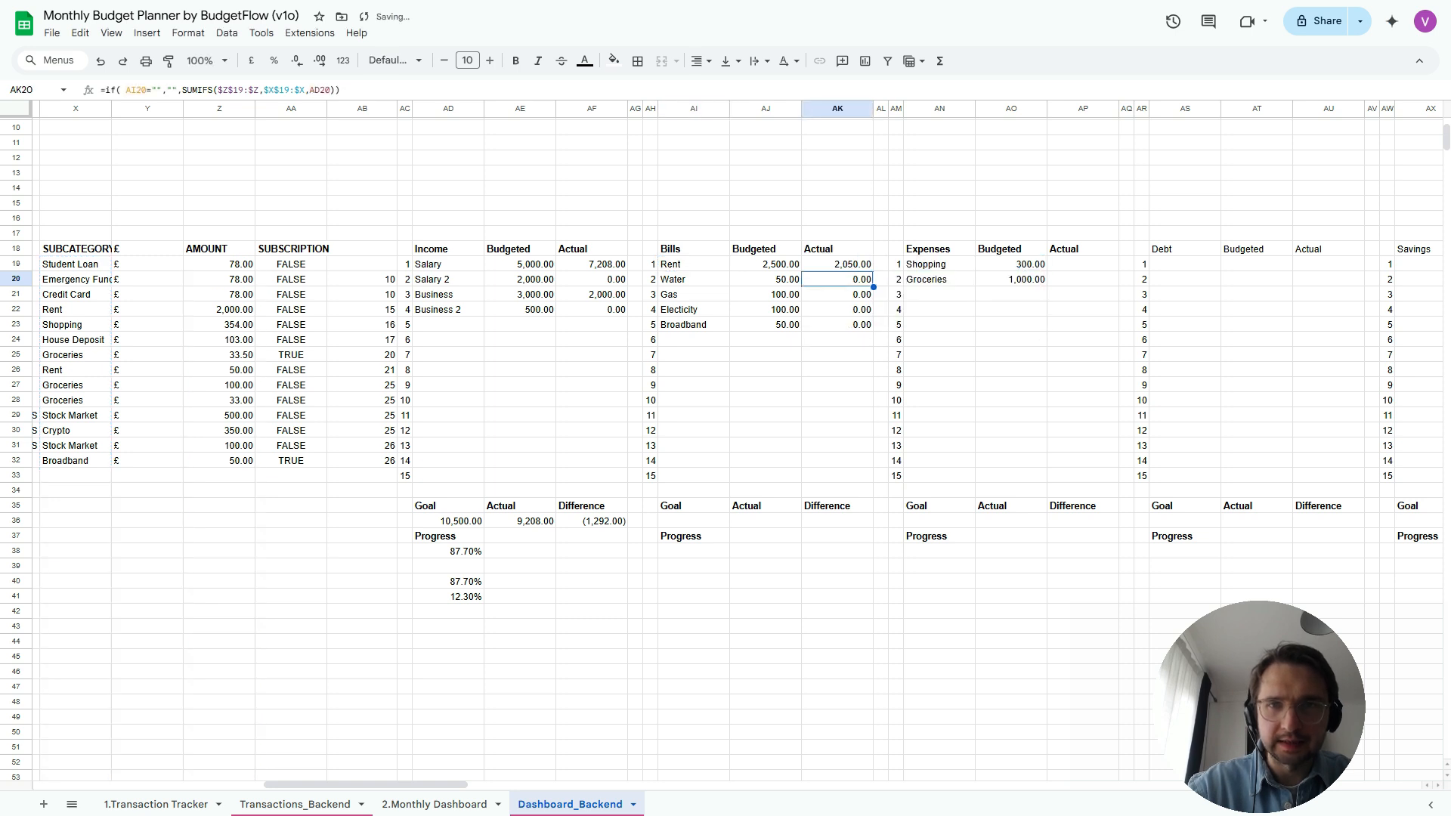
left_click(699, 265)
left_click_drag(735, 272, 729, 477)
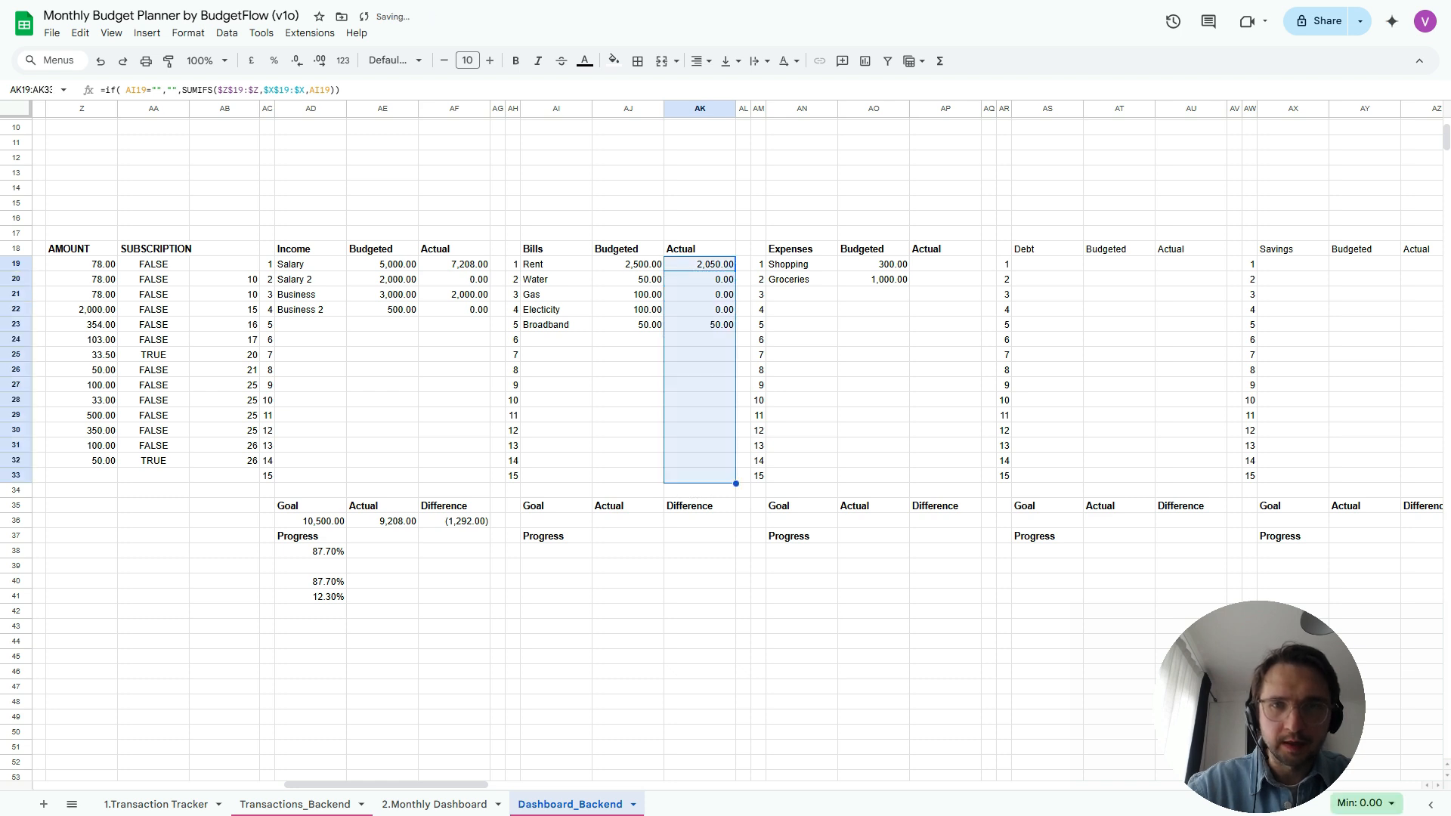
Review the Bills categories, budget links and actual amounts in AI19:AK23
left_click(700, 324)
left_click(556, 325)
left_click(628, 325)
key("Right")
key("Up")
key("Up")
key("Up")
key("Left")
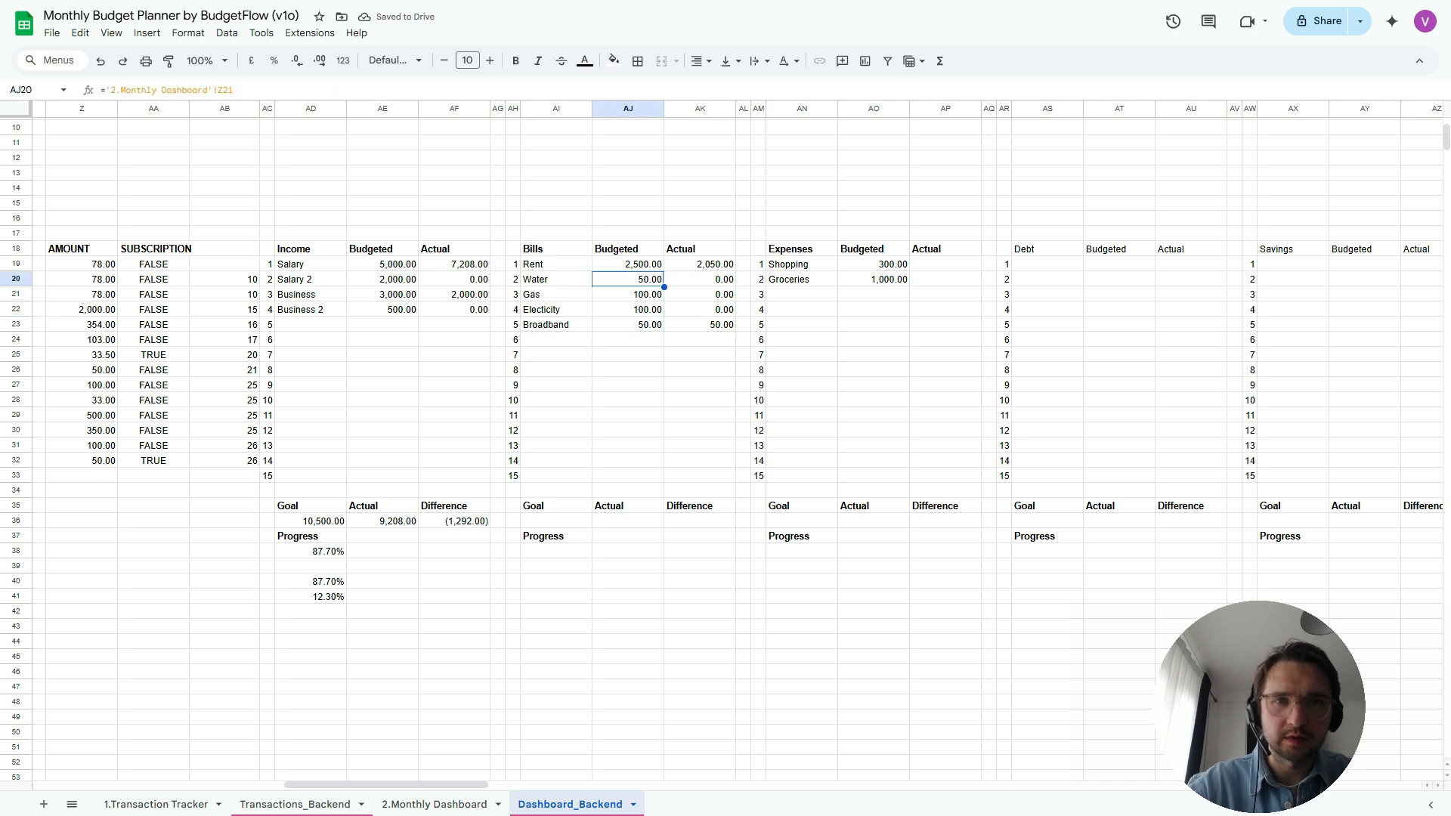
key("Left")
key("Down")
key("Up")
key("Right")
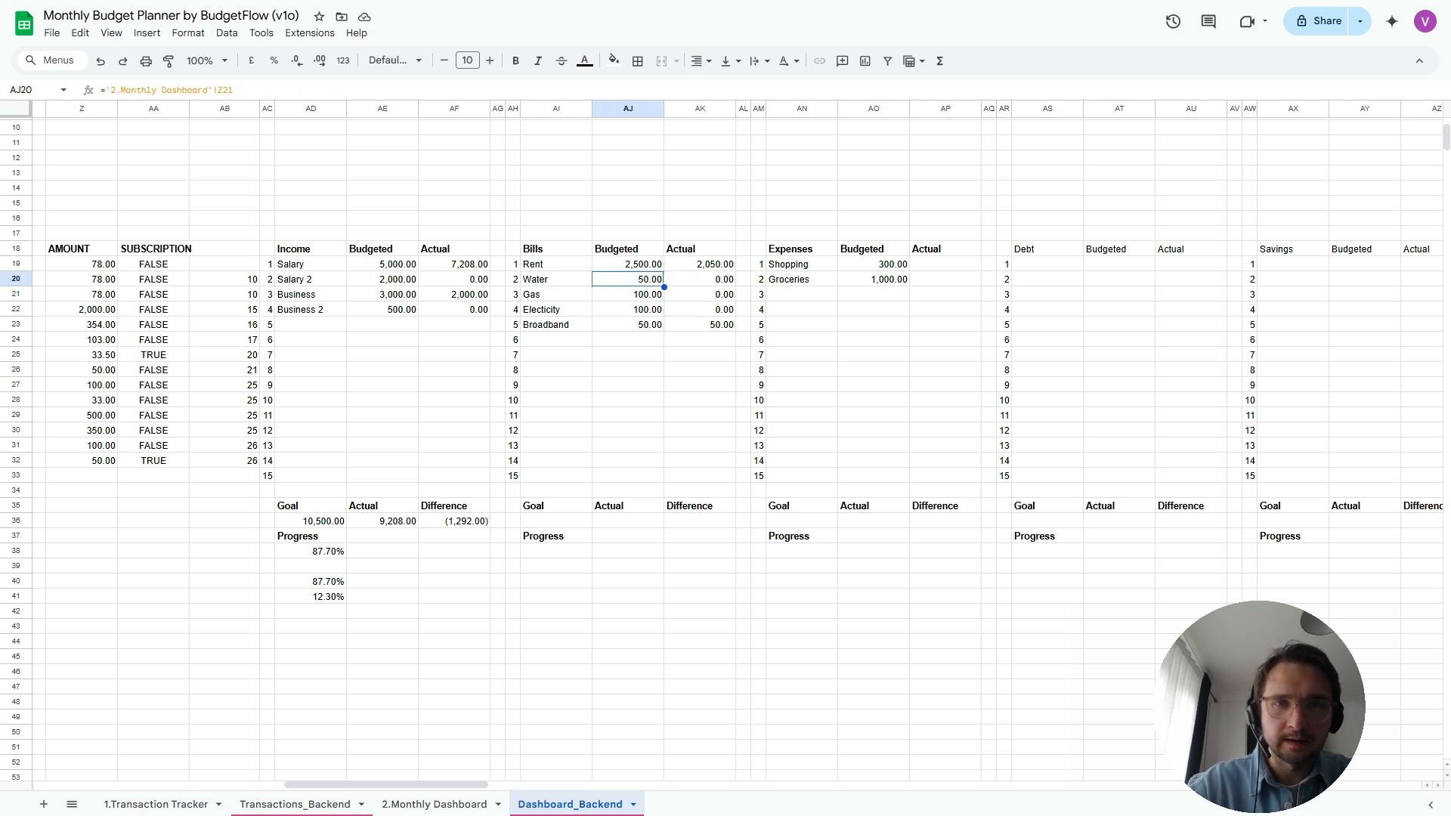
key("Down")
key("Down")
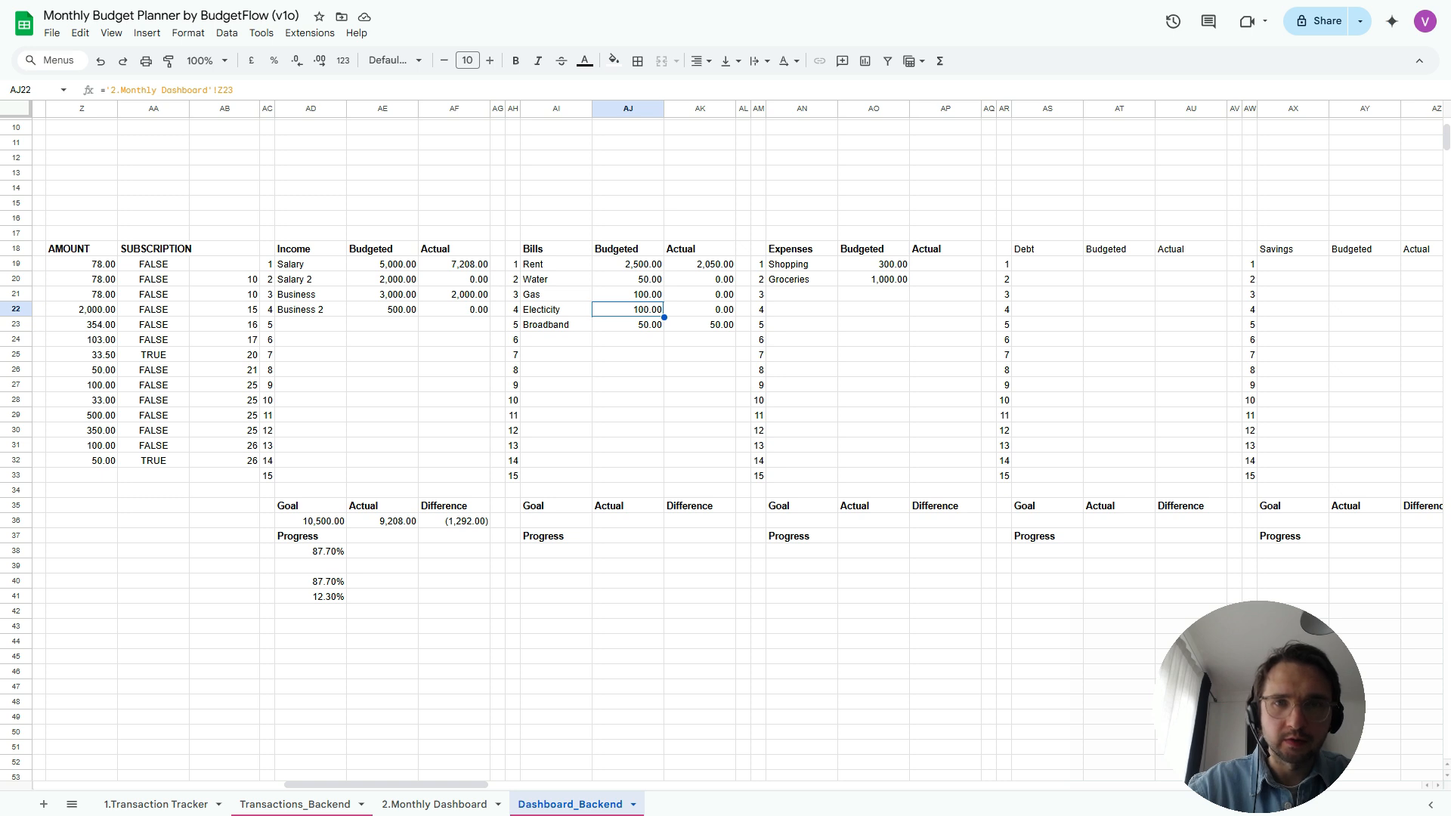
left_click(700, 325)
left_click(700, 265)
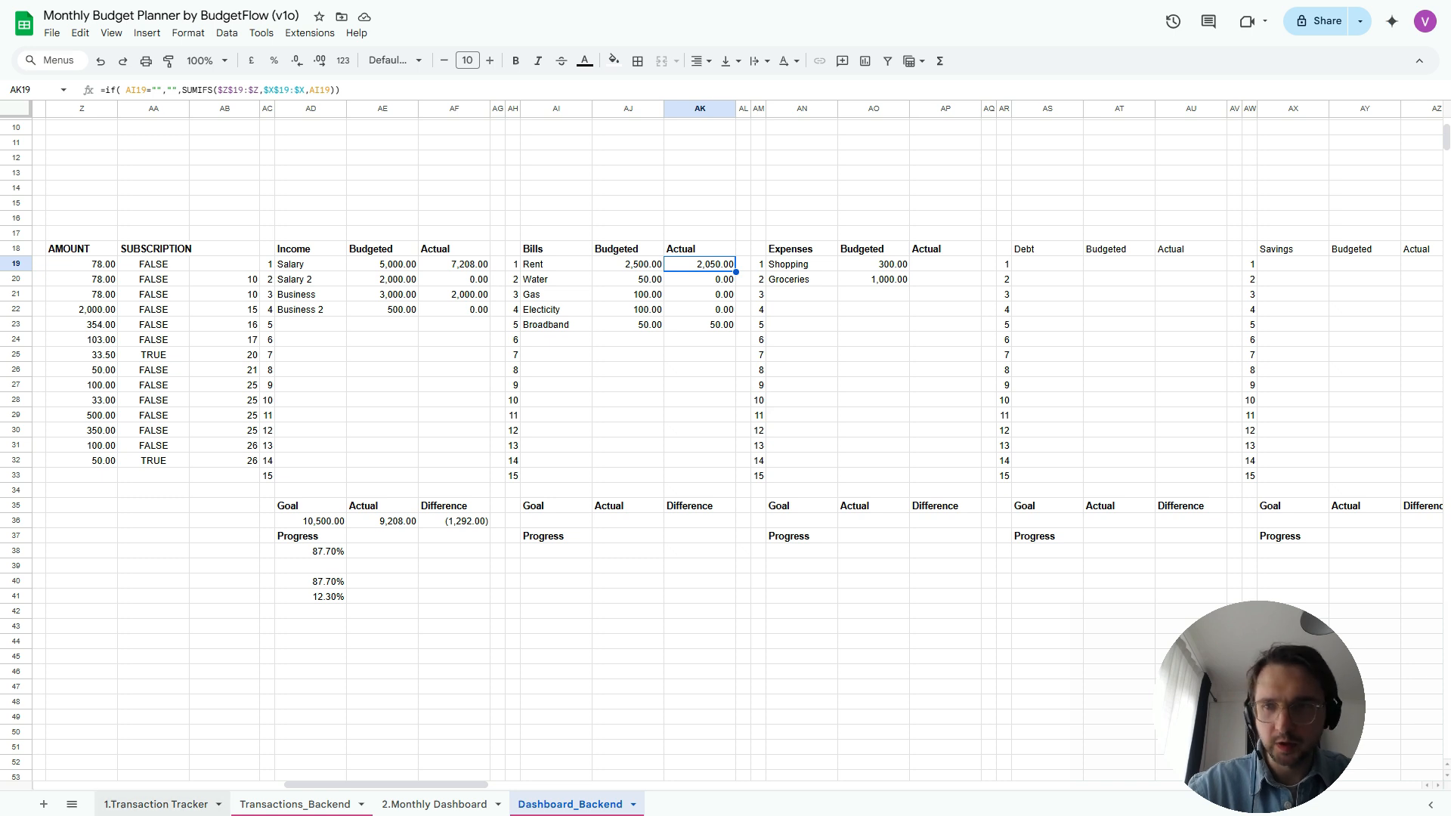
On the 1.Transaction Tracker sheet, set the amount of the 15 May 2025 Rent transaction in G10 to 2500
left_click(156, 804)
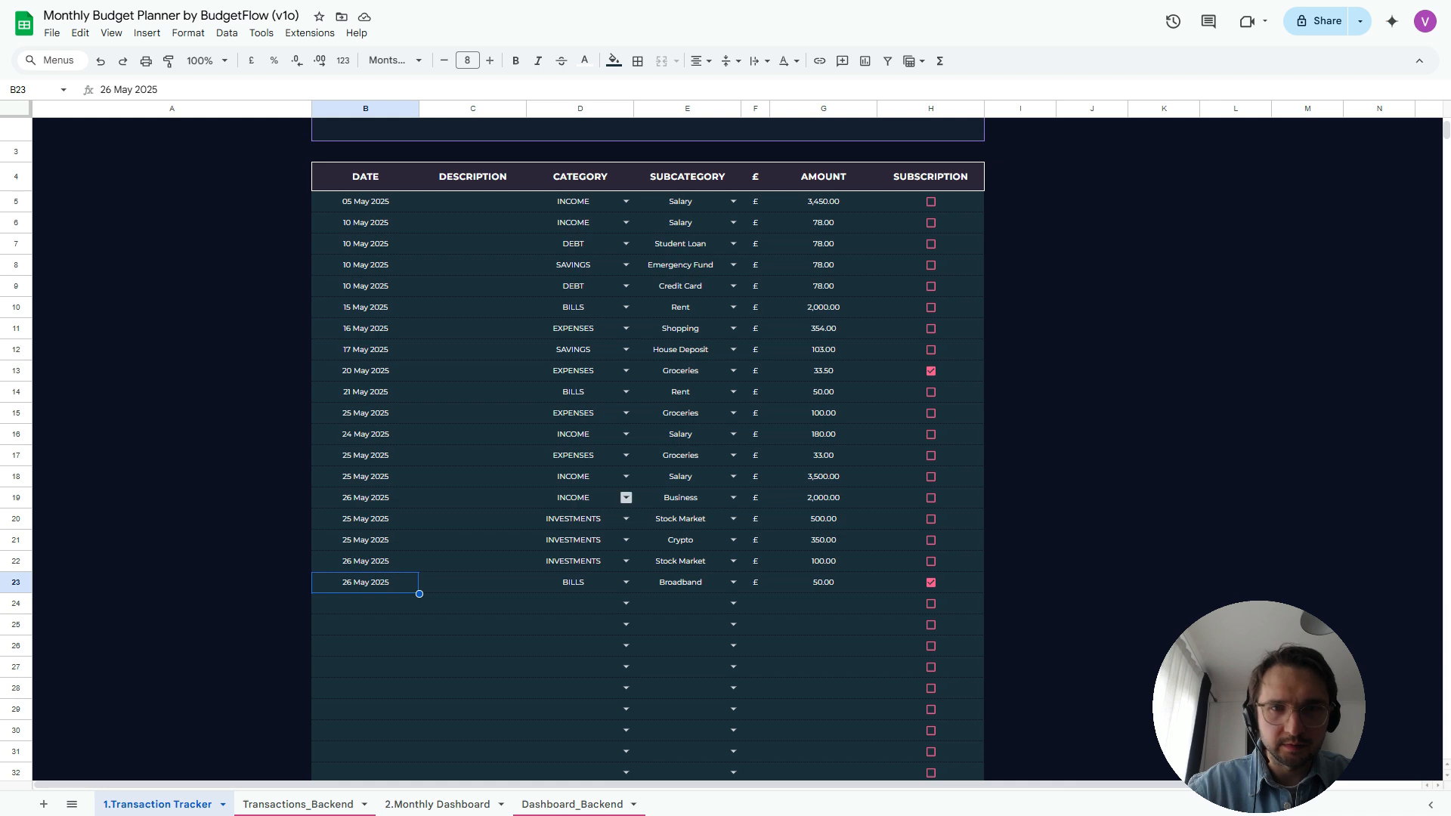
left_click(579, 223)
key("Down")
key("Down")
key("Down")
key("Down")
key("Right")
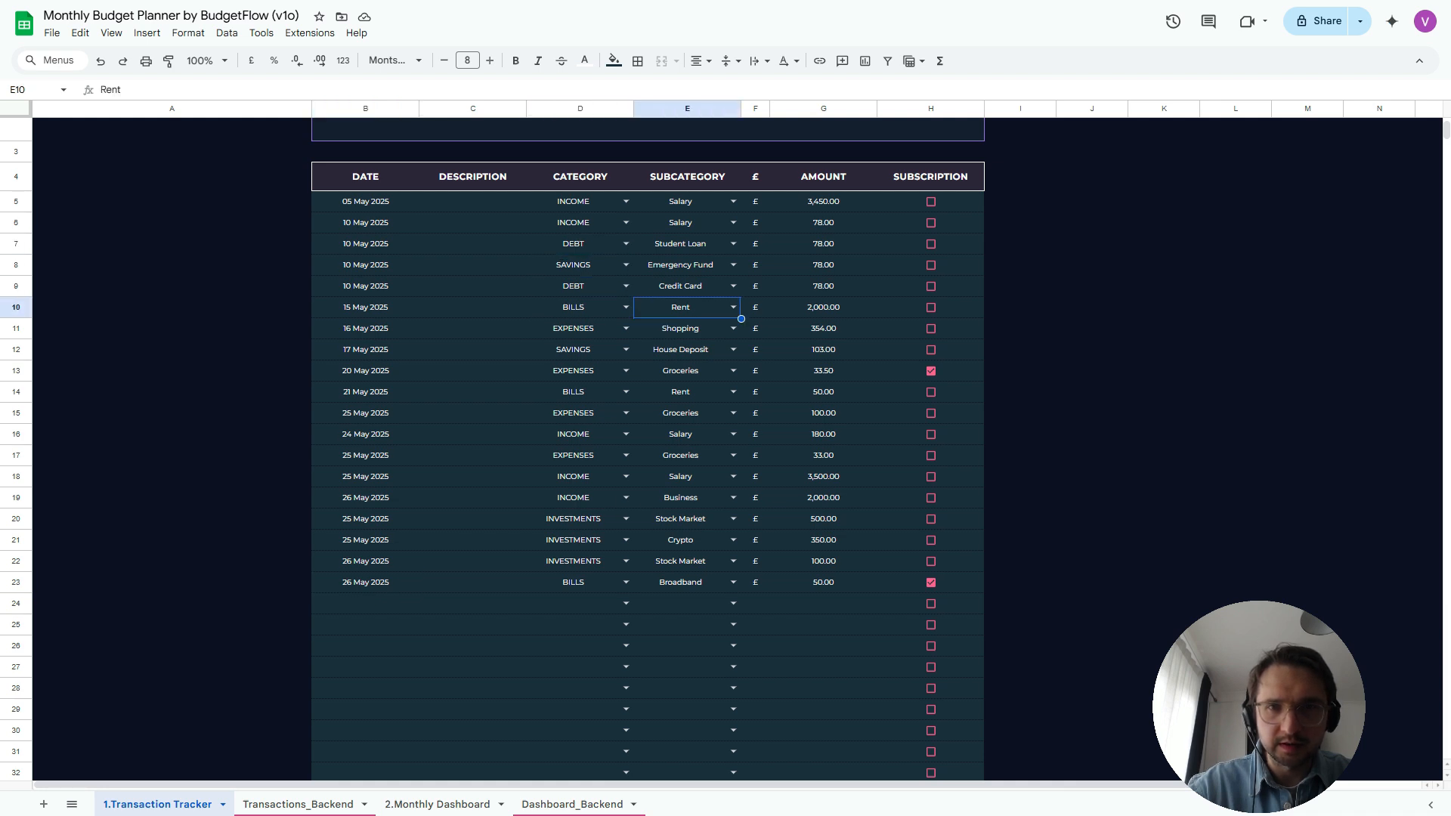
key("Right")
key("Right")
type("2500")
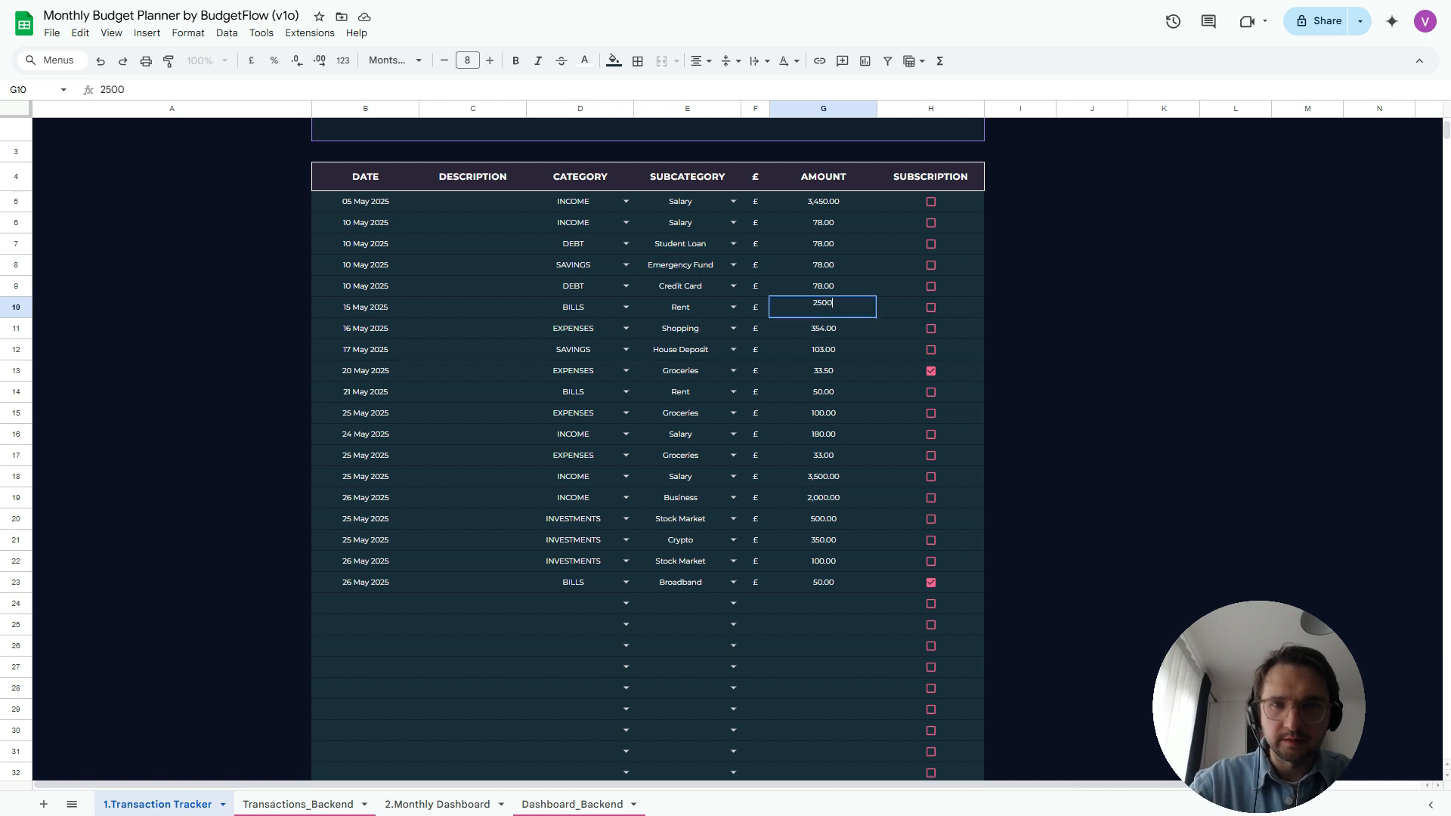
key("Return")
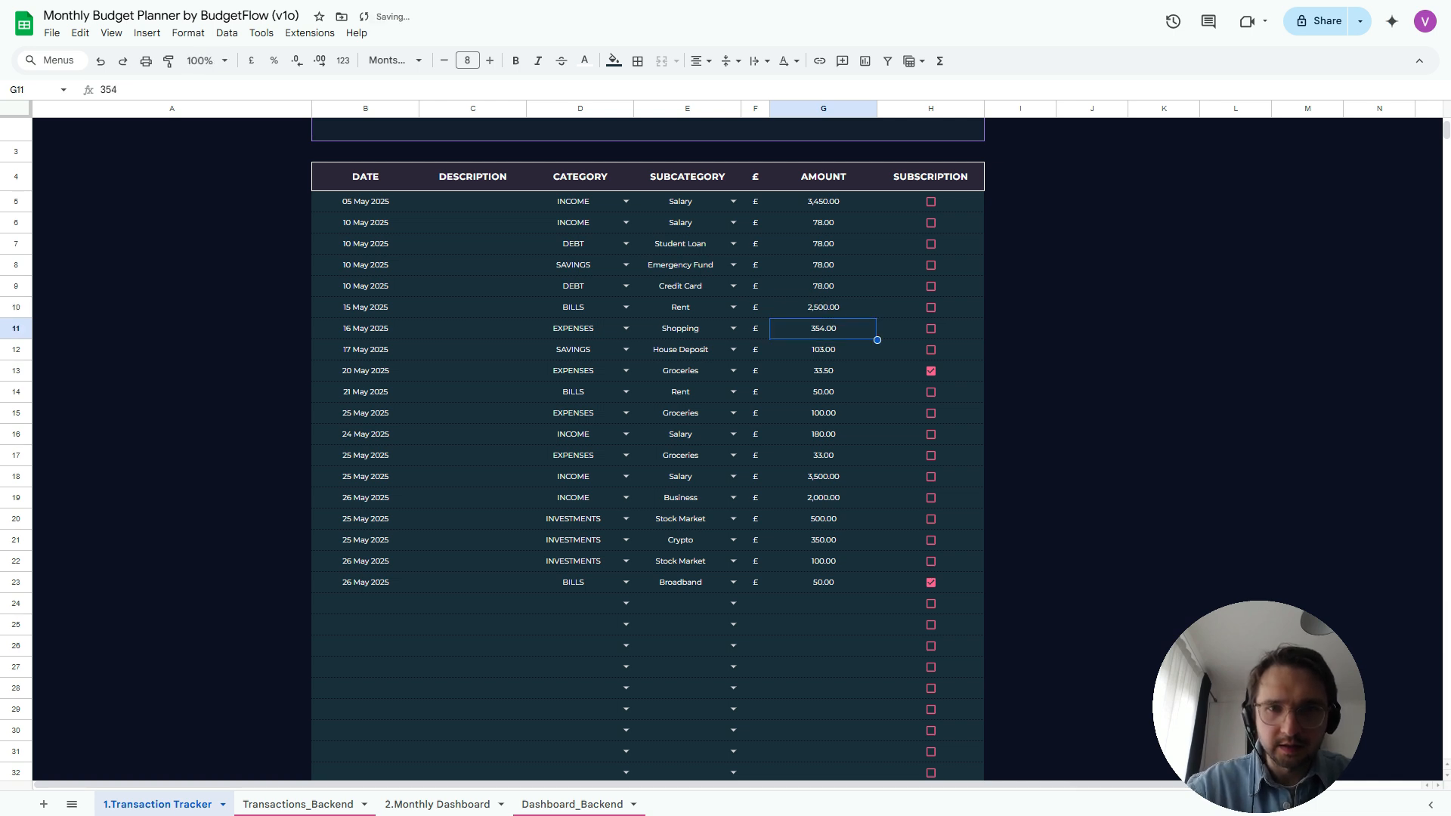
Try recategorising the 21 May 2025 Rent transaction in row 14 as EXPENSES and restore its category to BILLS
key("Down")
key("Down")
key("Down")
key("Left")
key("Left")
key("Left")
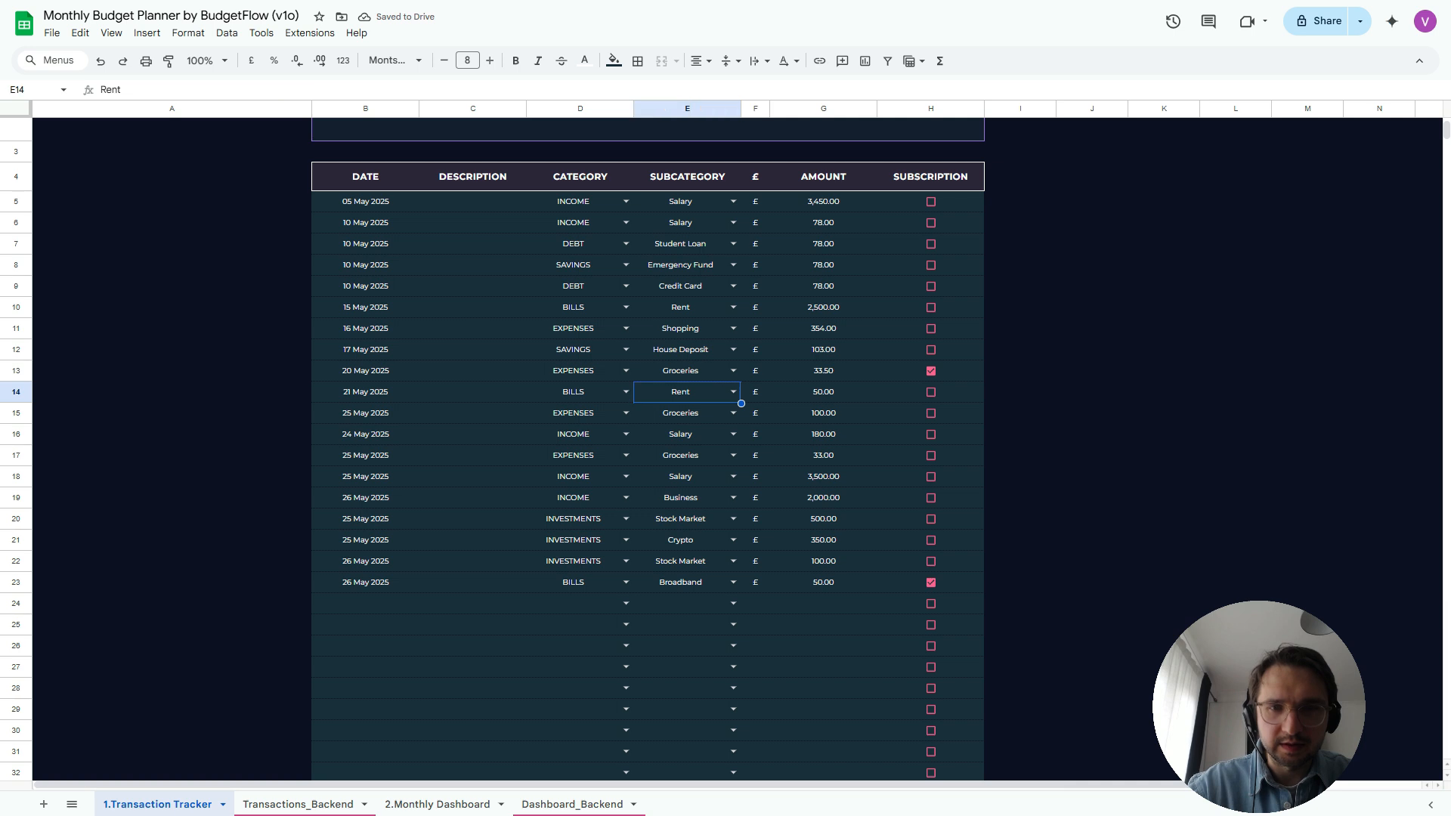
key("Return")
key("Down")
key("Down")
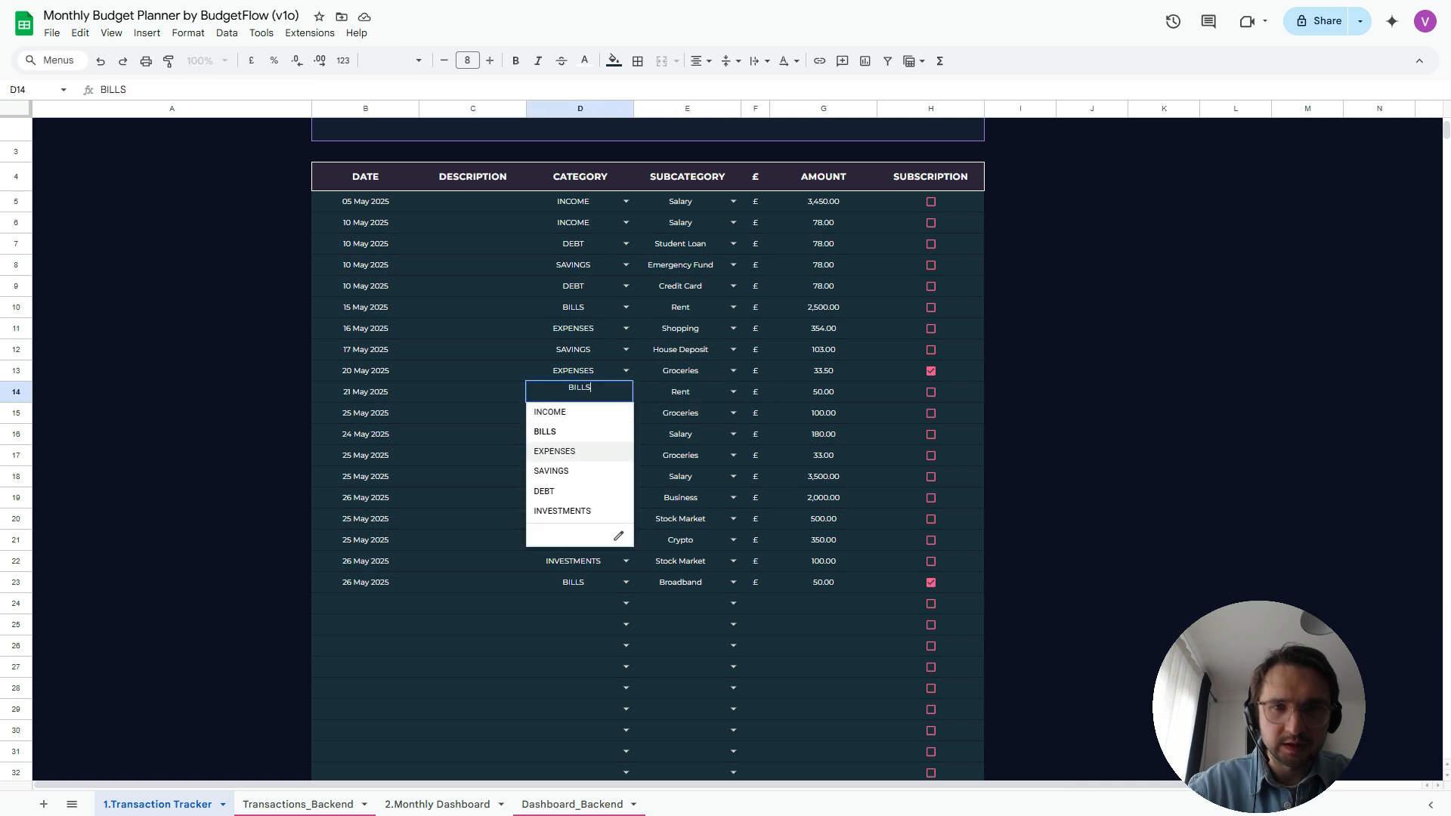
key("Return")
key("Right")
key("Return")
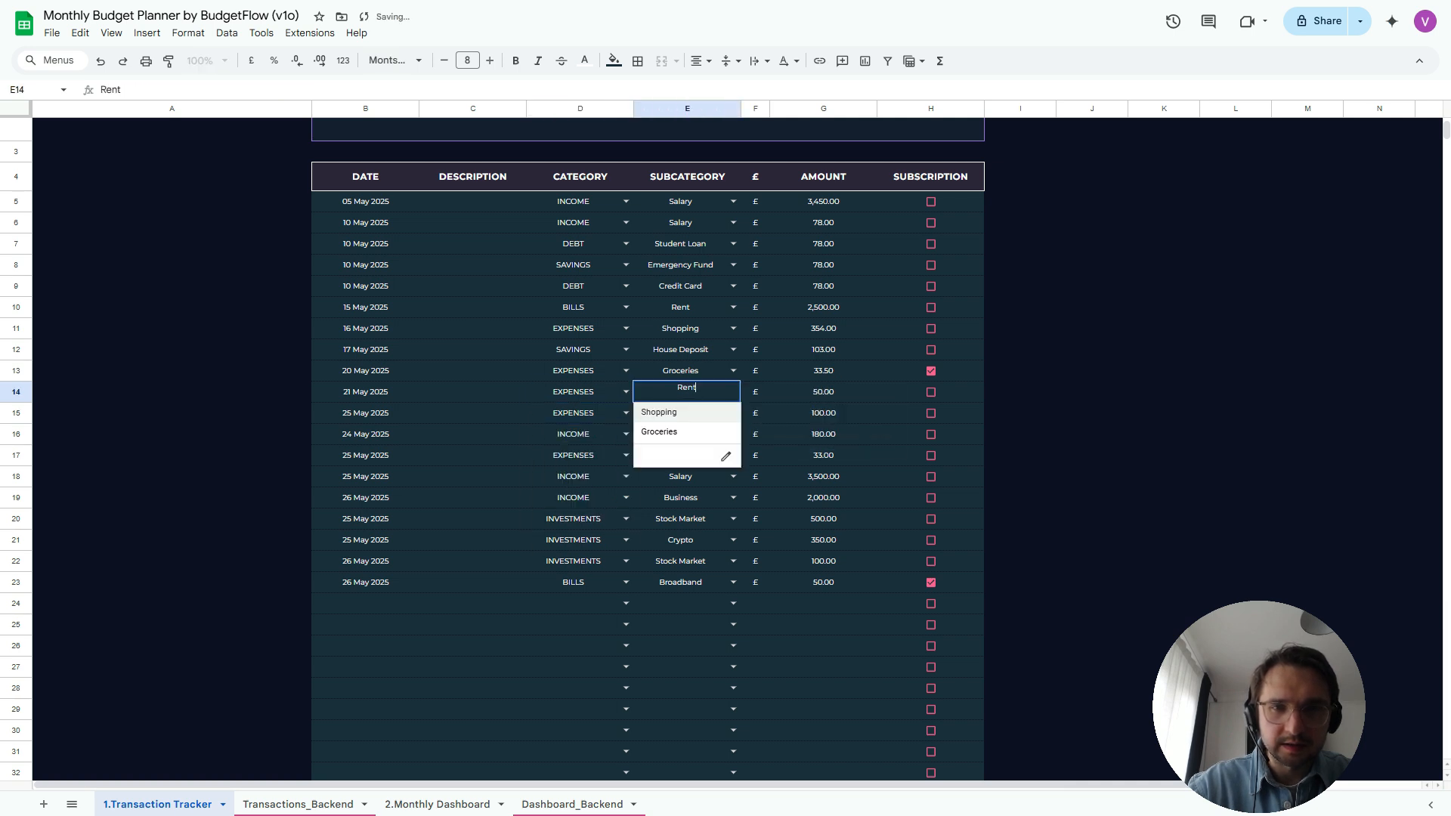
key("Escape")
key("Left")
key("Return")
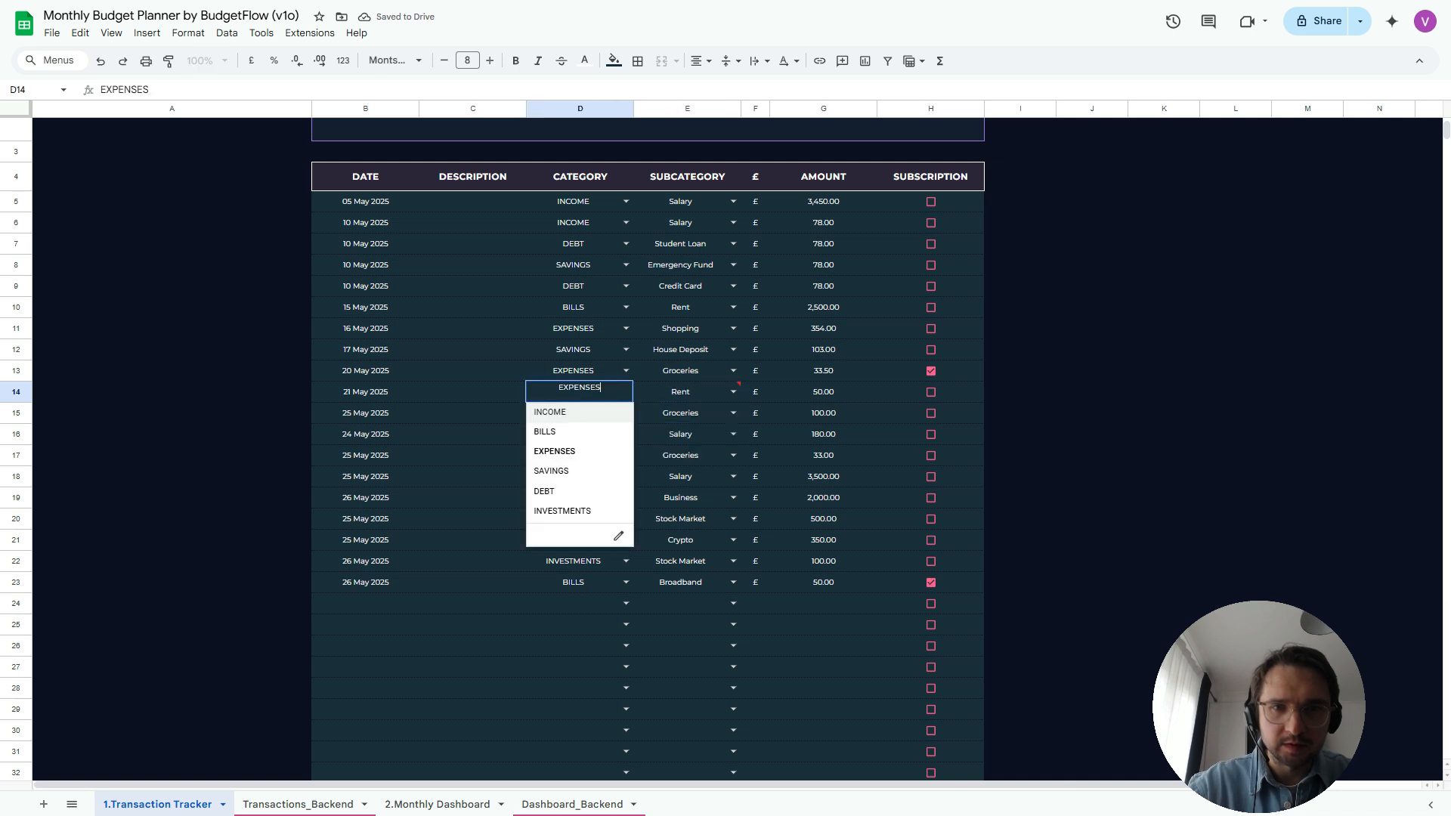
key("Down")
key("Return")
Set the subcategory of the 21 May 2025 transaction in E14 to Gas and check the Bills actuals on Dashboard_Backend
key("Down")
key("Right")
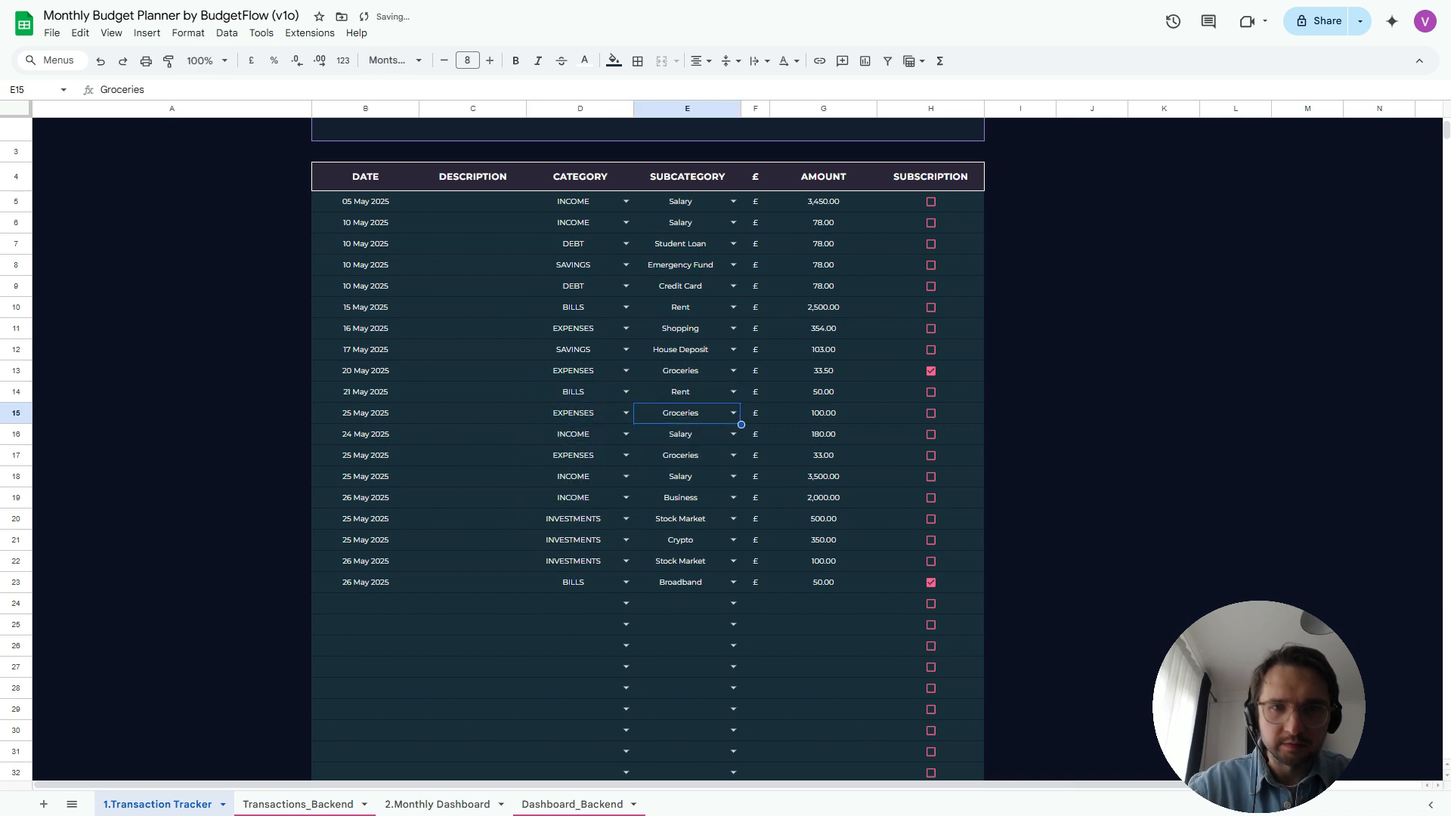
key("Up")
key("Return")
key("Down")
key("Down")
key("Return")
key("Down")
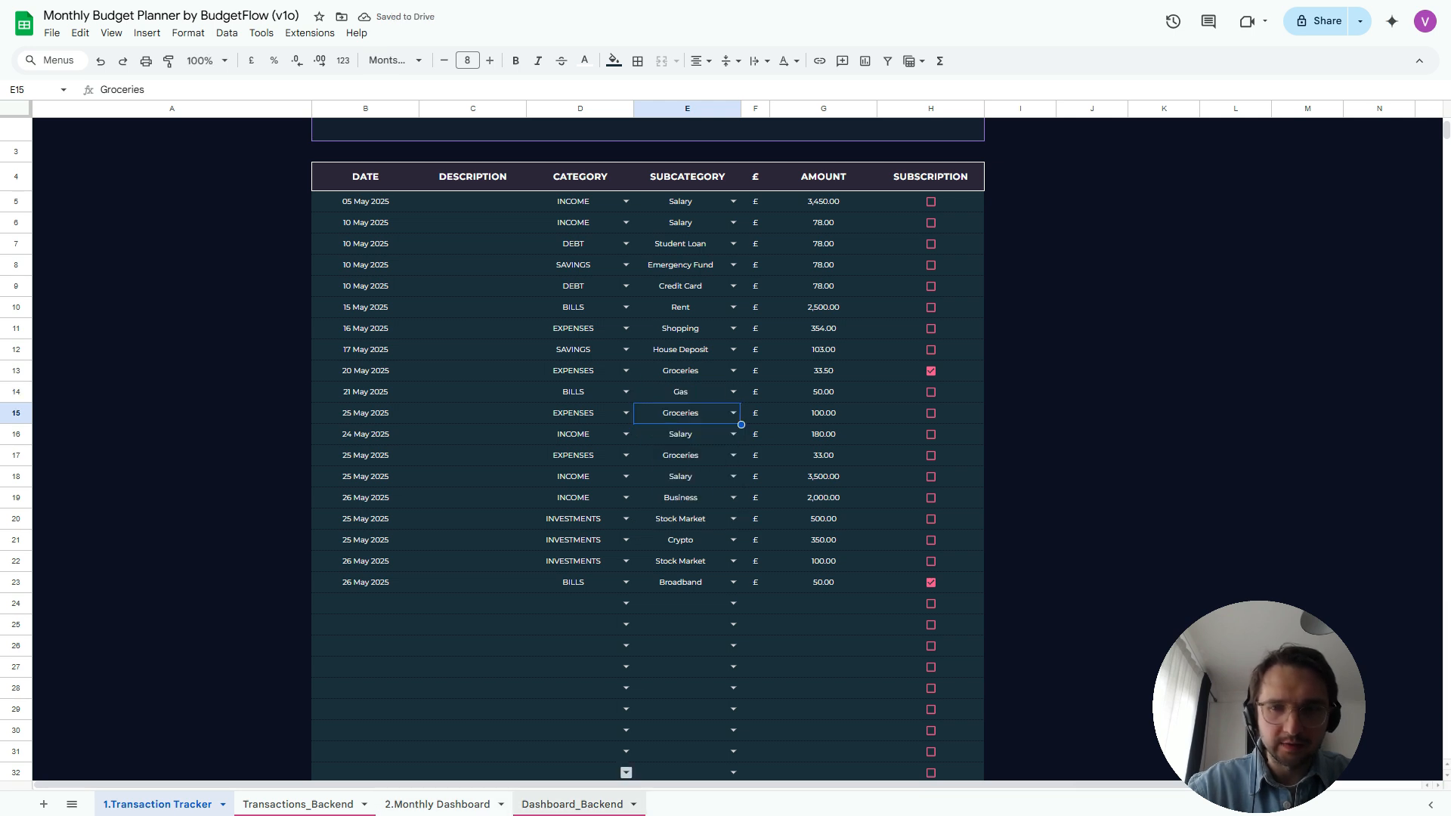
left_click(572, 804)
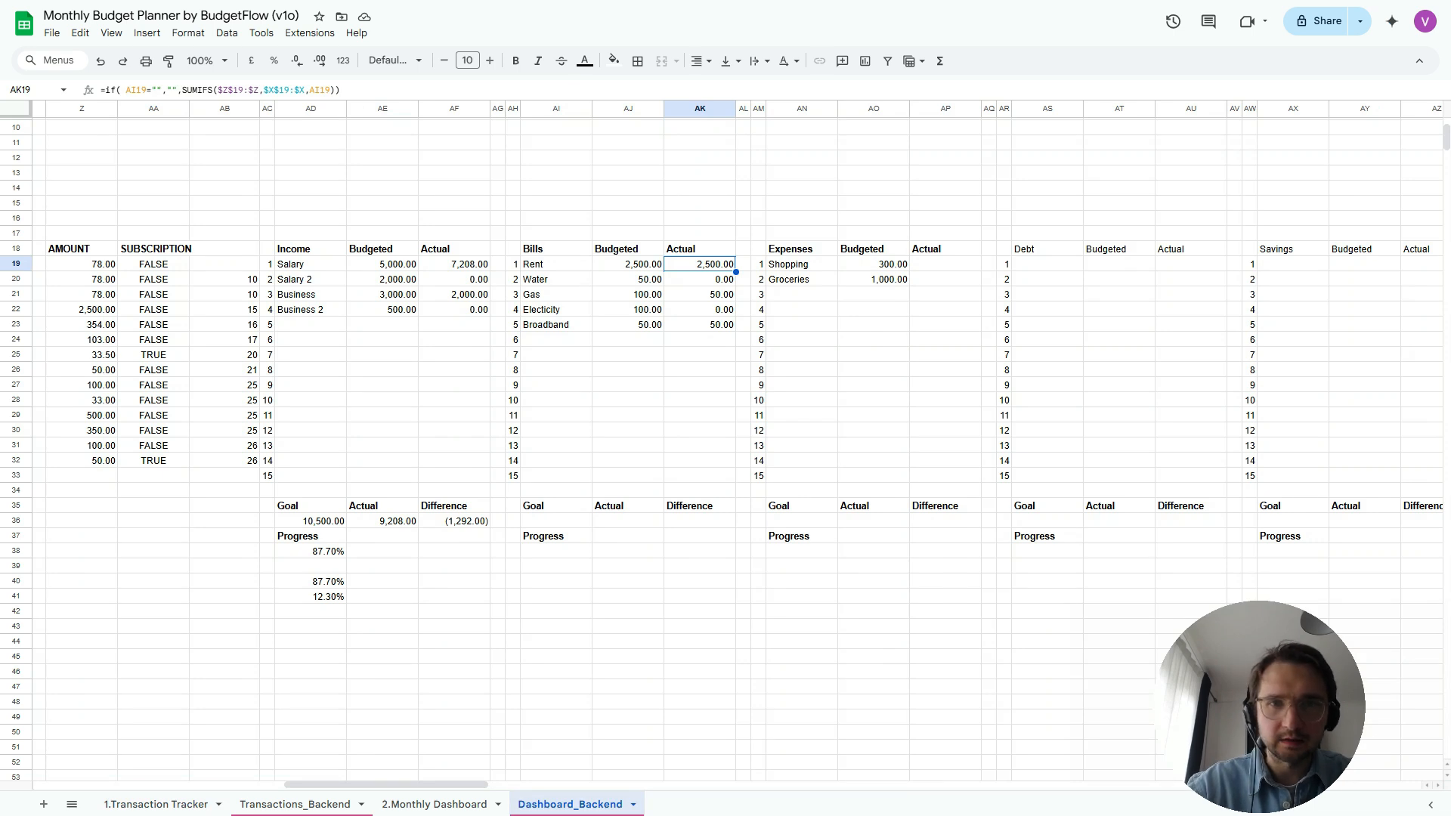
left_click(700, 325)
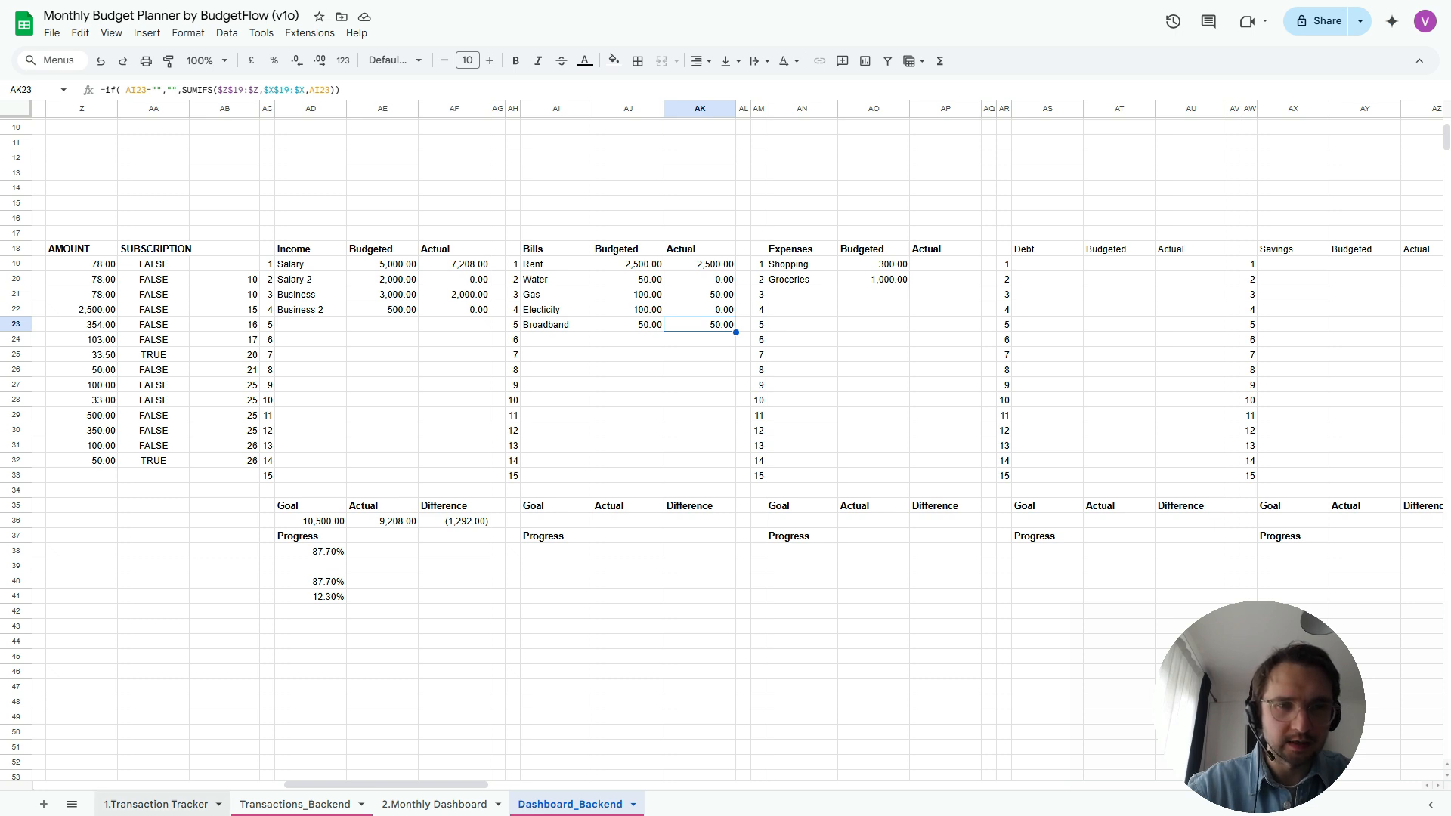
On the 1.Transaction Tracker sheet, copy the Broadband transaction's date, category and subcategory from B23:E23 into rows 24 and 25
left_click(156, 804)
left_click_drag(365, 583, 725, 583)
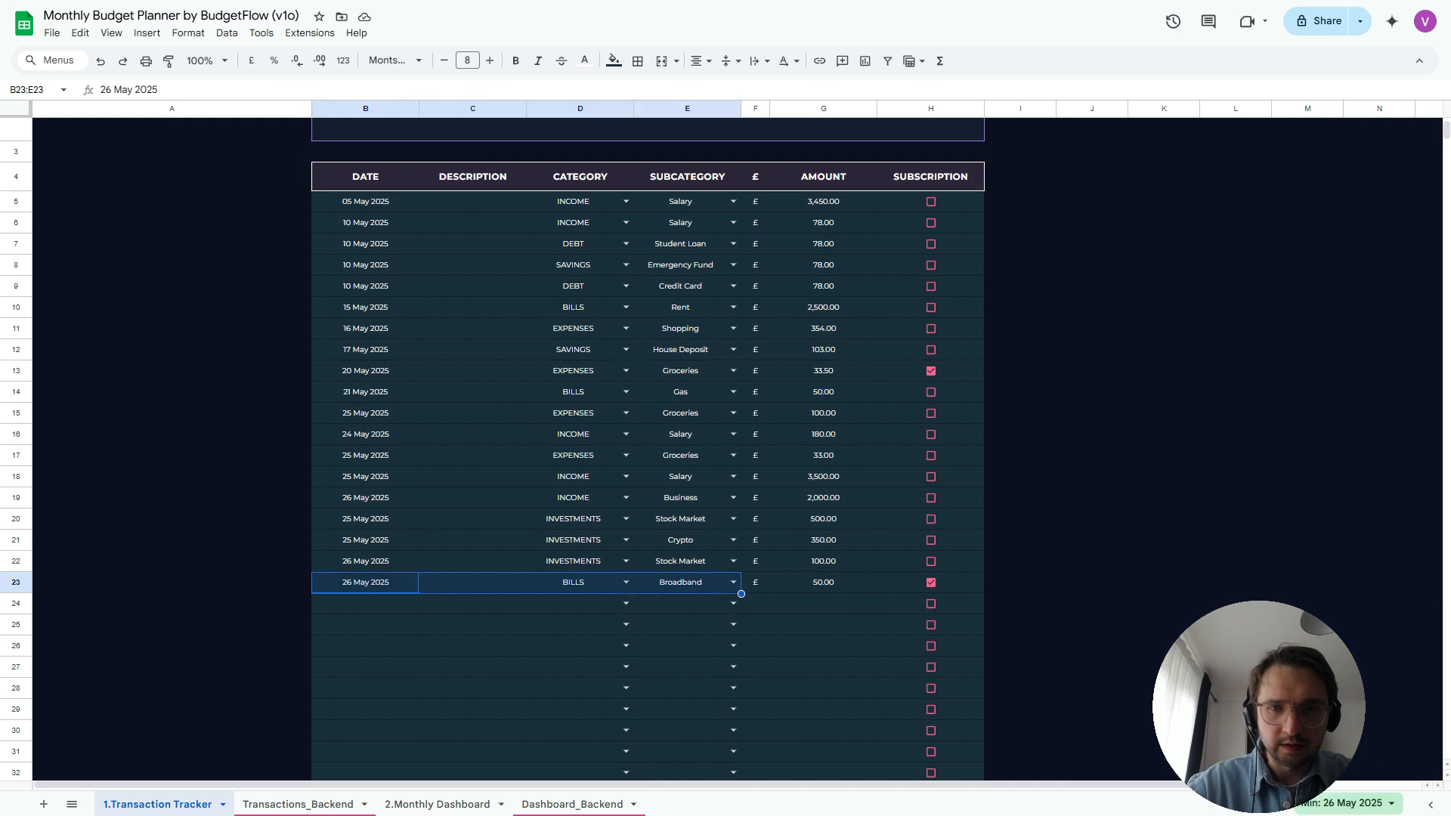
key("ctrl+c")
left_click(366, 603)
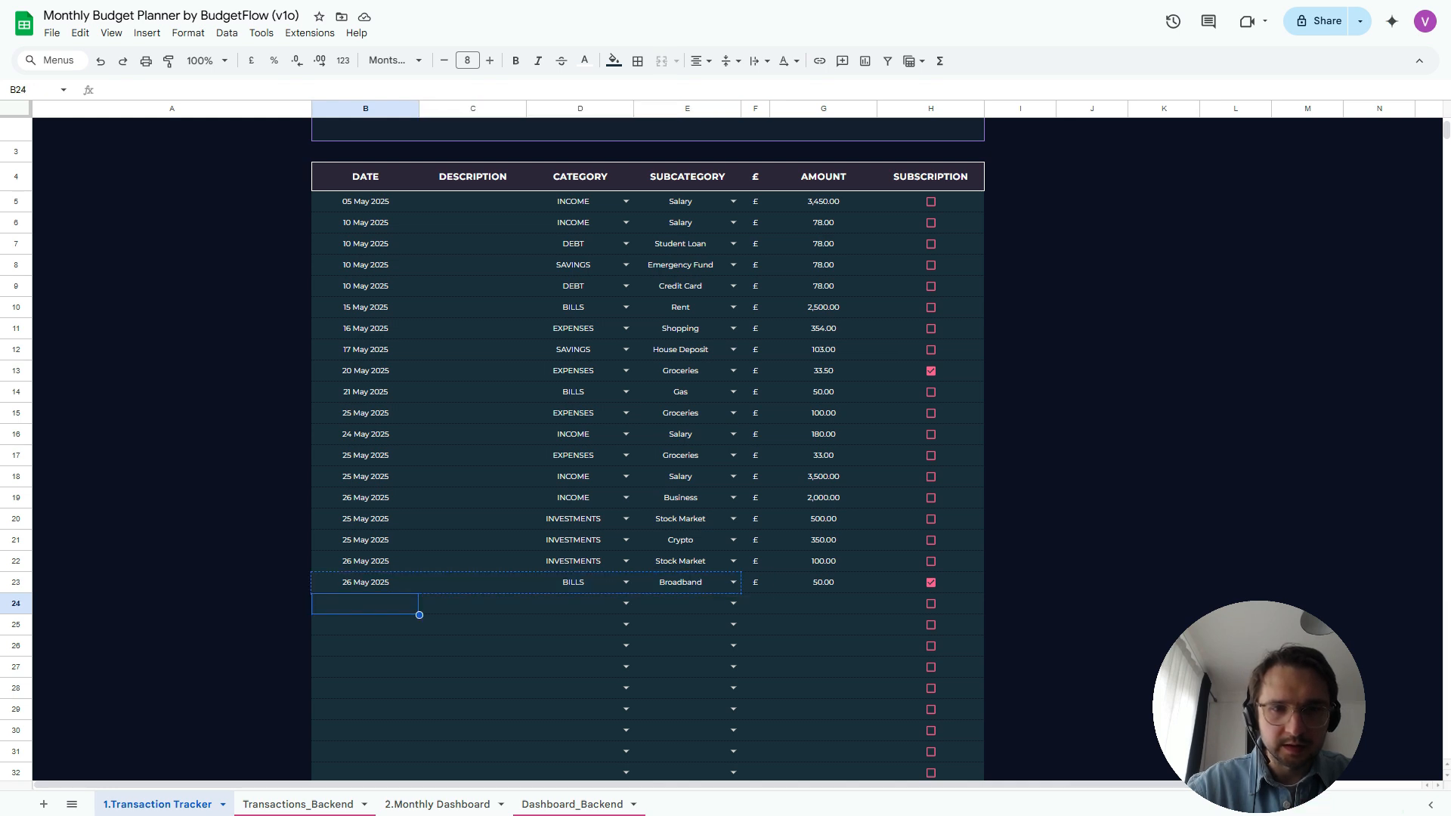
left_click_drag(365, 604, 687, 625)
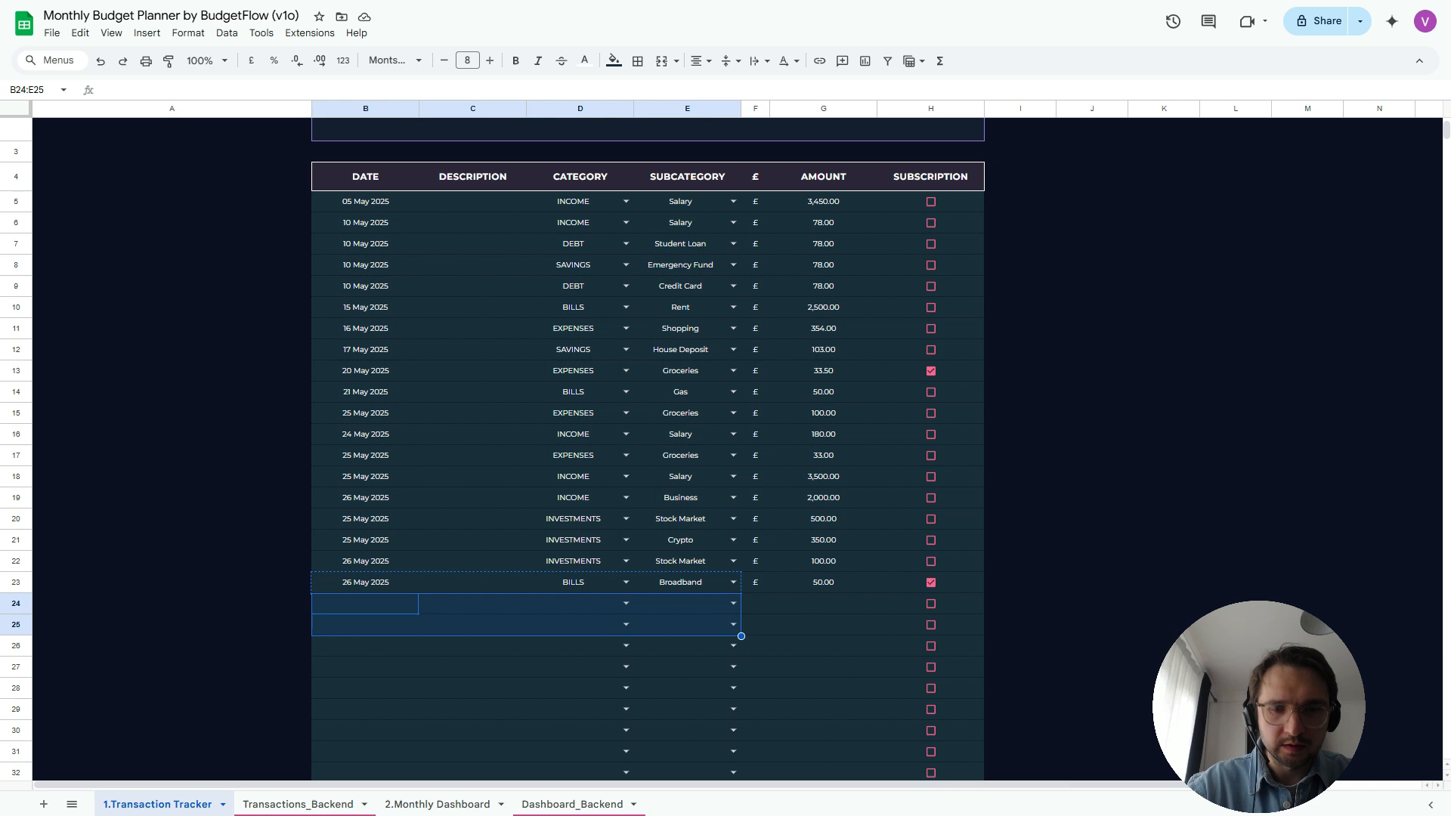
key("ctrl+v")
Set the subcategory of the two new Bills transactions to Water in E24 and Electicity in E25
left_click(687, 603)
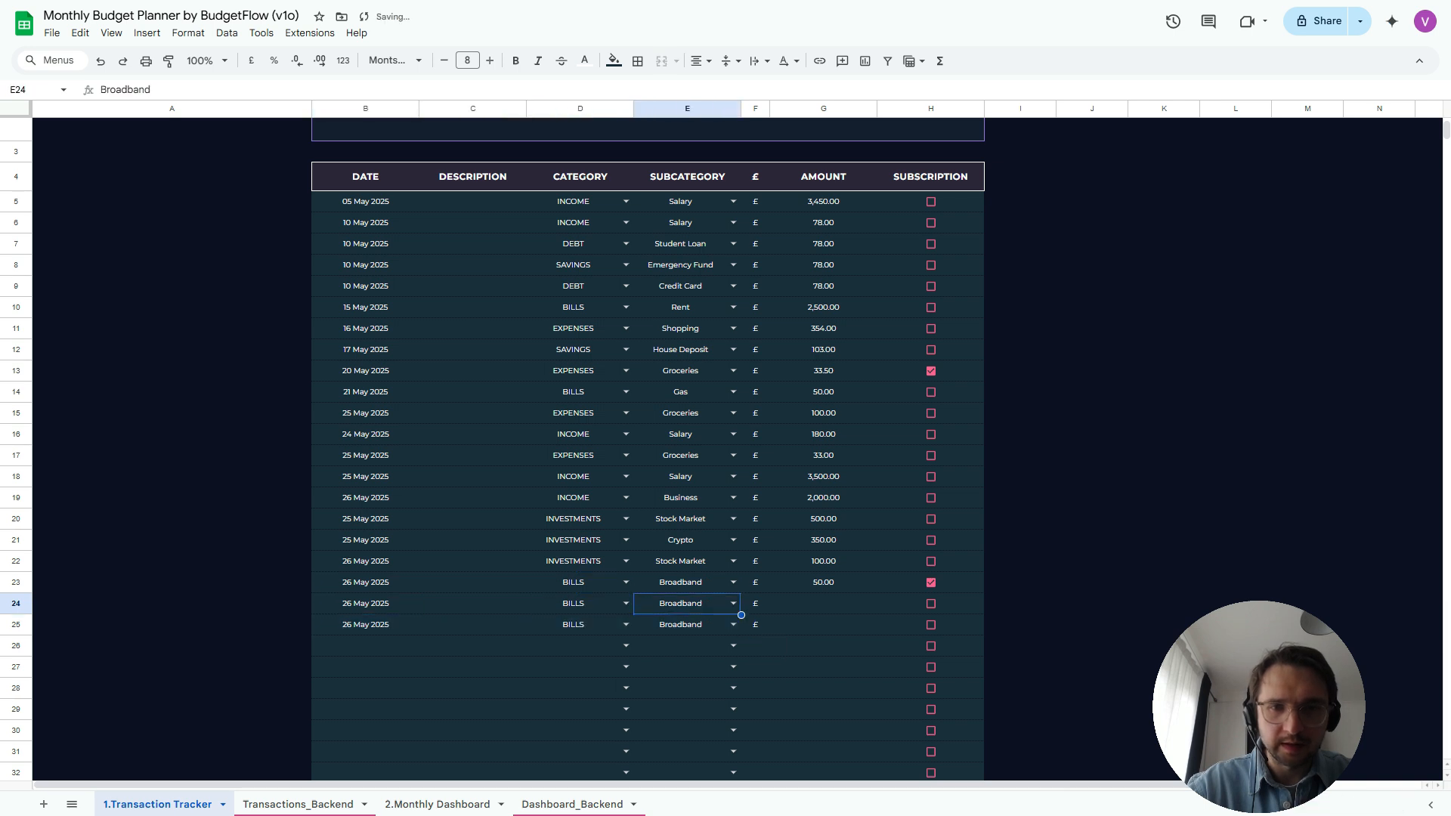
left_click(733, 604)
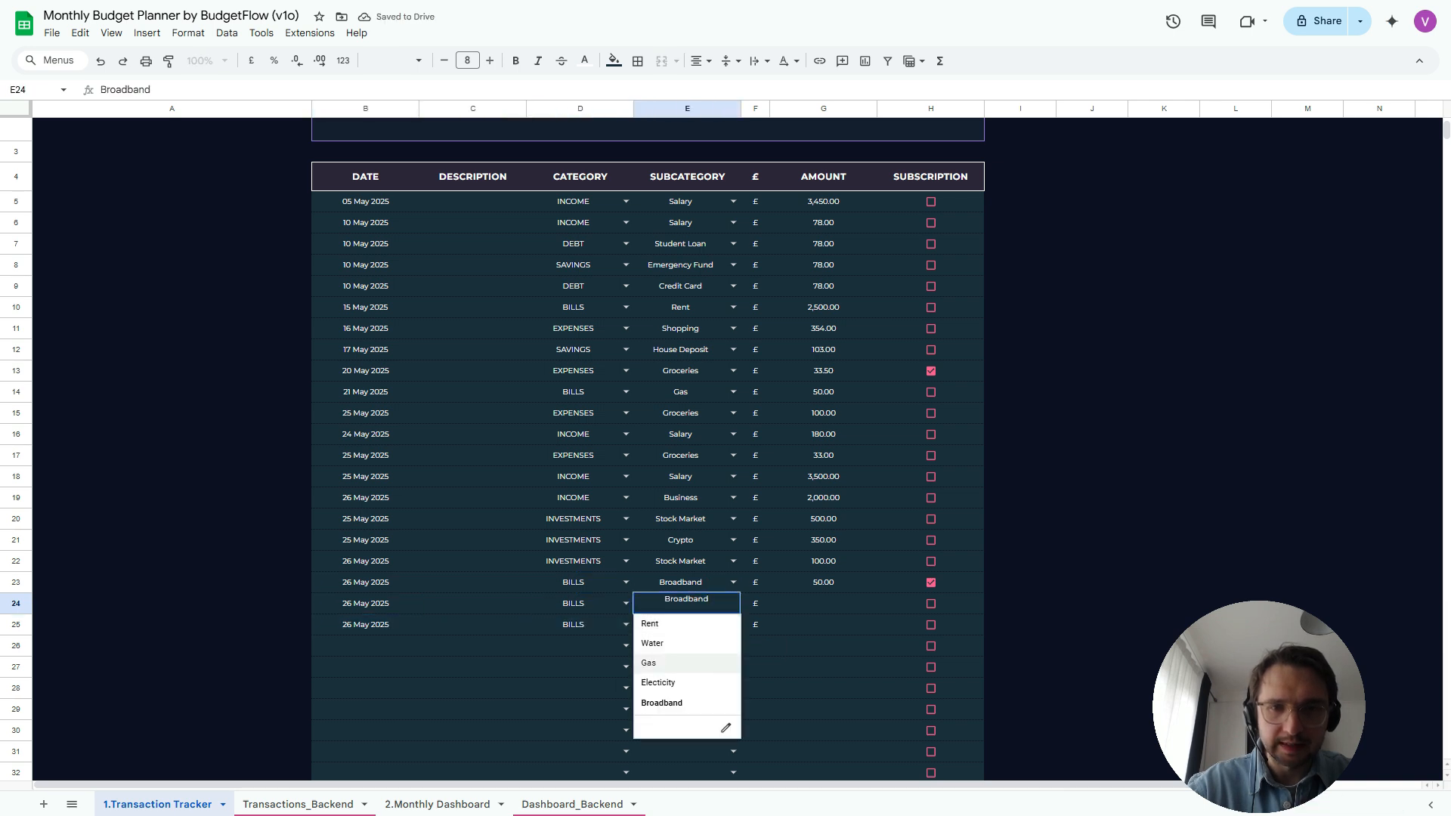
key("Up")
key("Return")
key("Return")
key("Down")
key("Down")
key("Down")
key("Return")
Enter amounts of 50 in G24 and 100 in G25, and check the Bills actuals on Dashboard_Backend
key("Right")
key("Right")
key("Up")
type("50")
key("Return")
type("100")
key("Return")
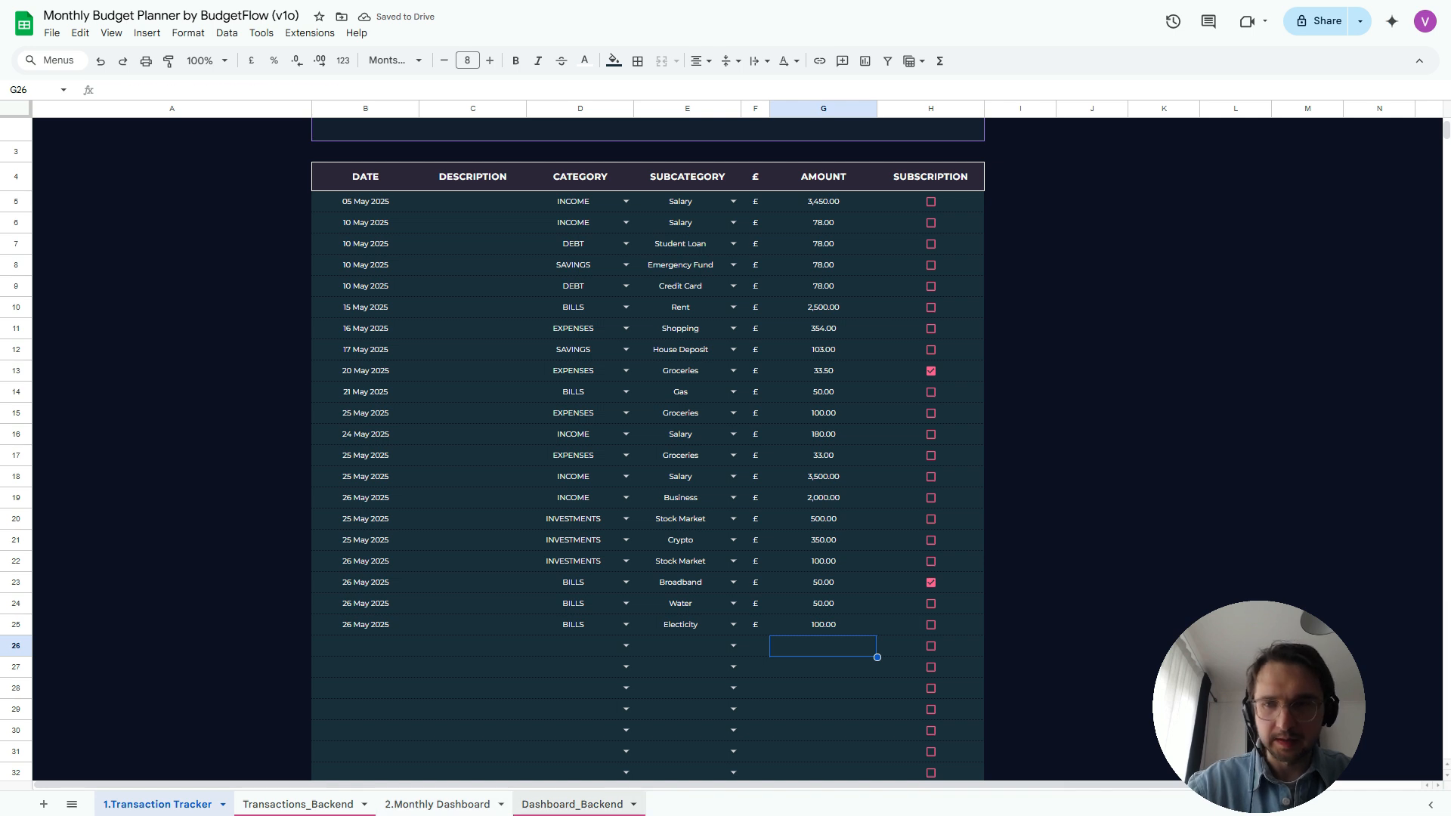
left_click(572, 804)
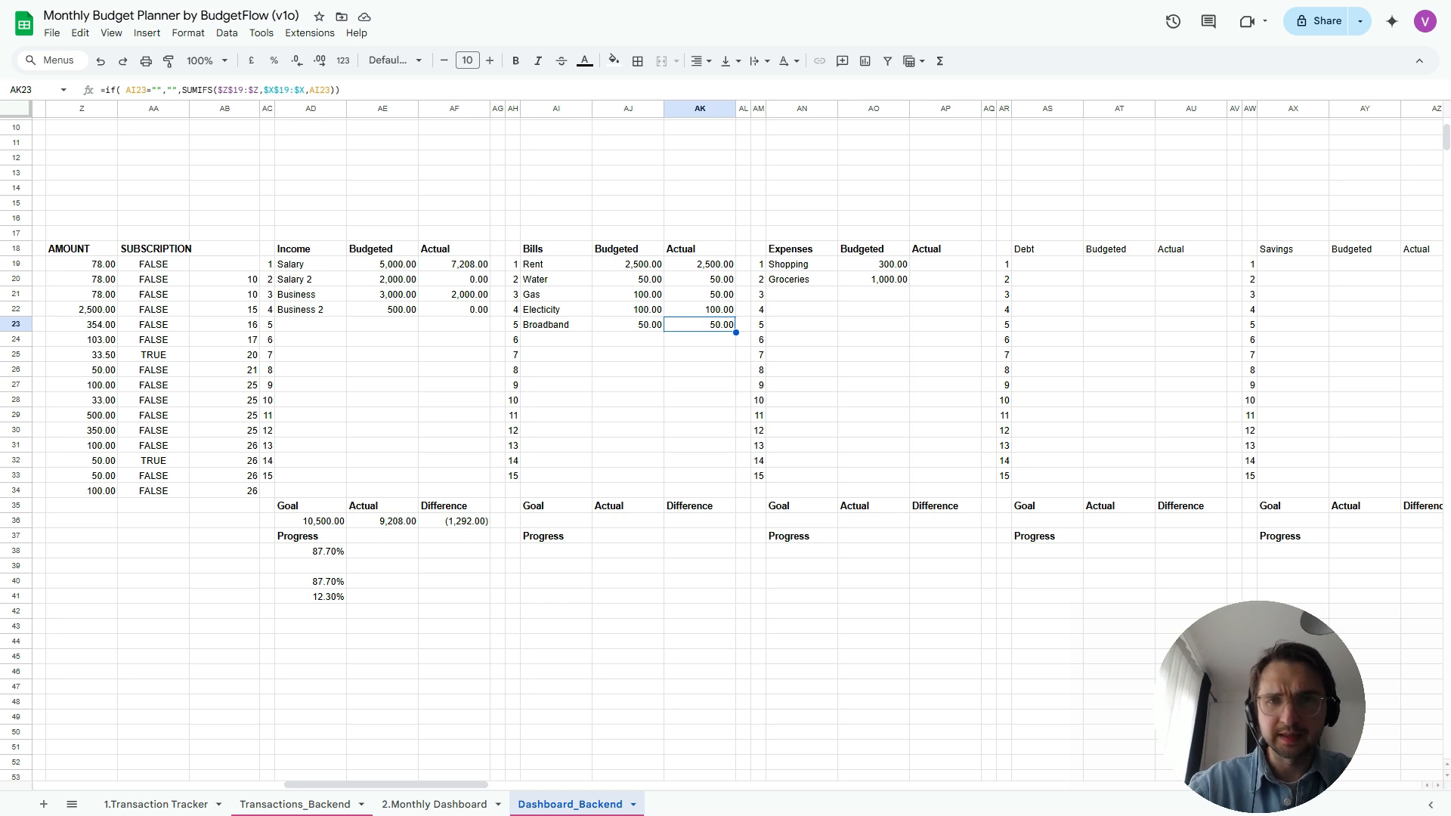
Copy the Bills actual formulas from AK19:AK33 into the Expenses Actual column starting at AP19
left_click(700, 264)
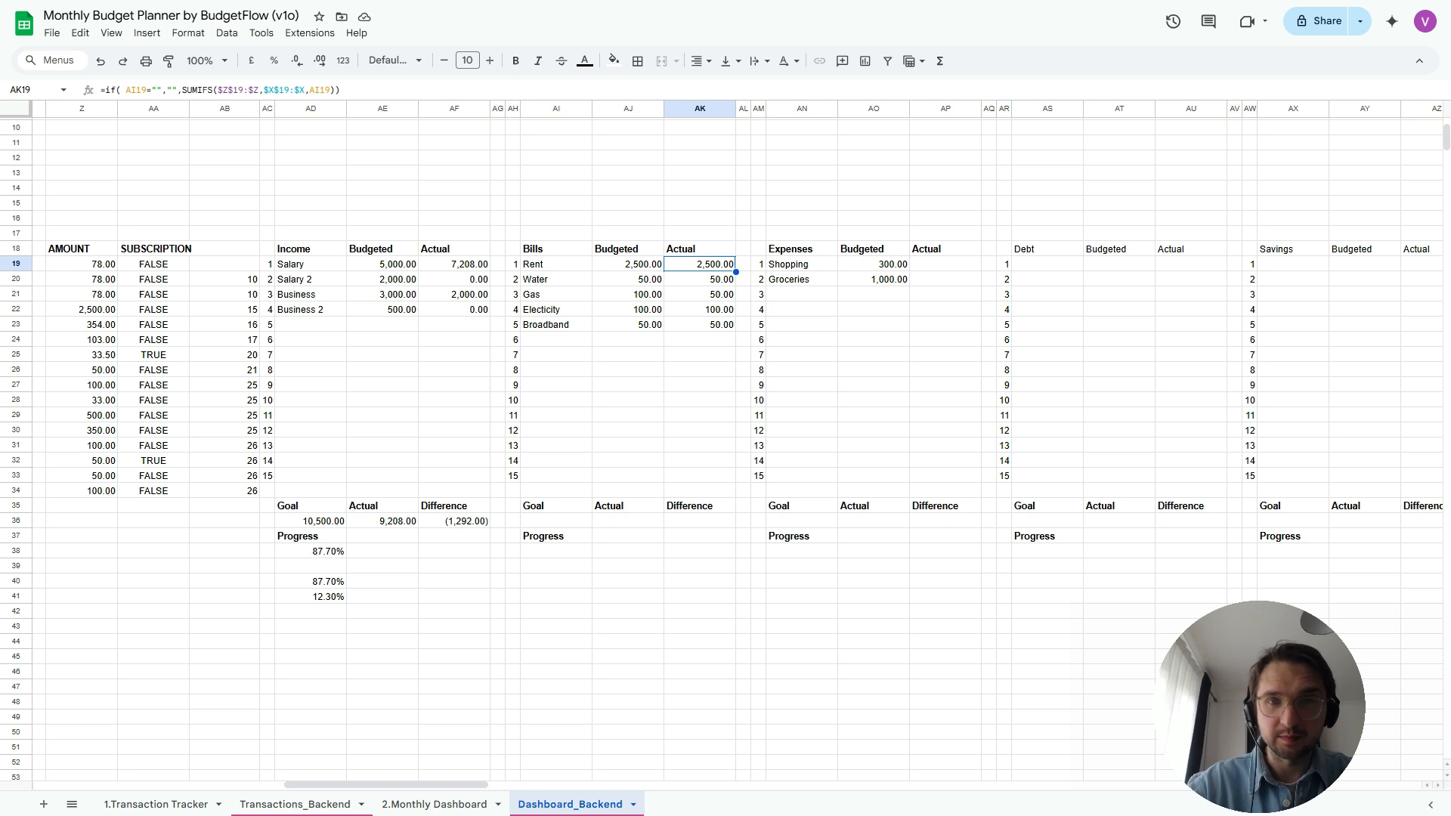
key("shift+Down")
key("shift+Down")
key("shift+Down")
key("shift+Down")
key("shift+Down")
key("shift+Down")
key("shift+Down")
key("shift+Down")
key("shift+Down")
key("shift+Down")
key("shift+Down")
key("shift+Down")
key("shift+Down")
key("shift+Down")
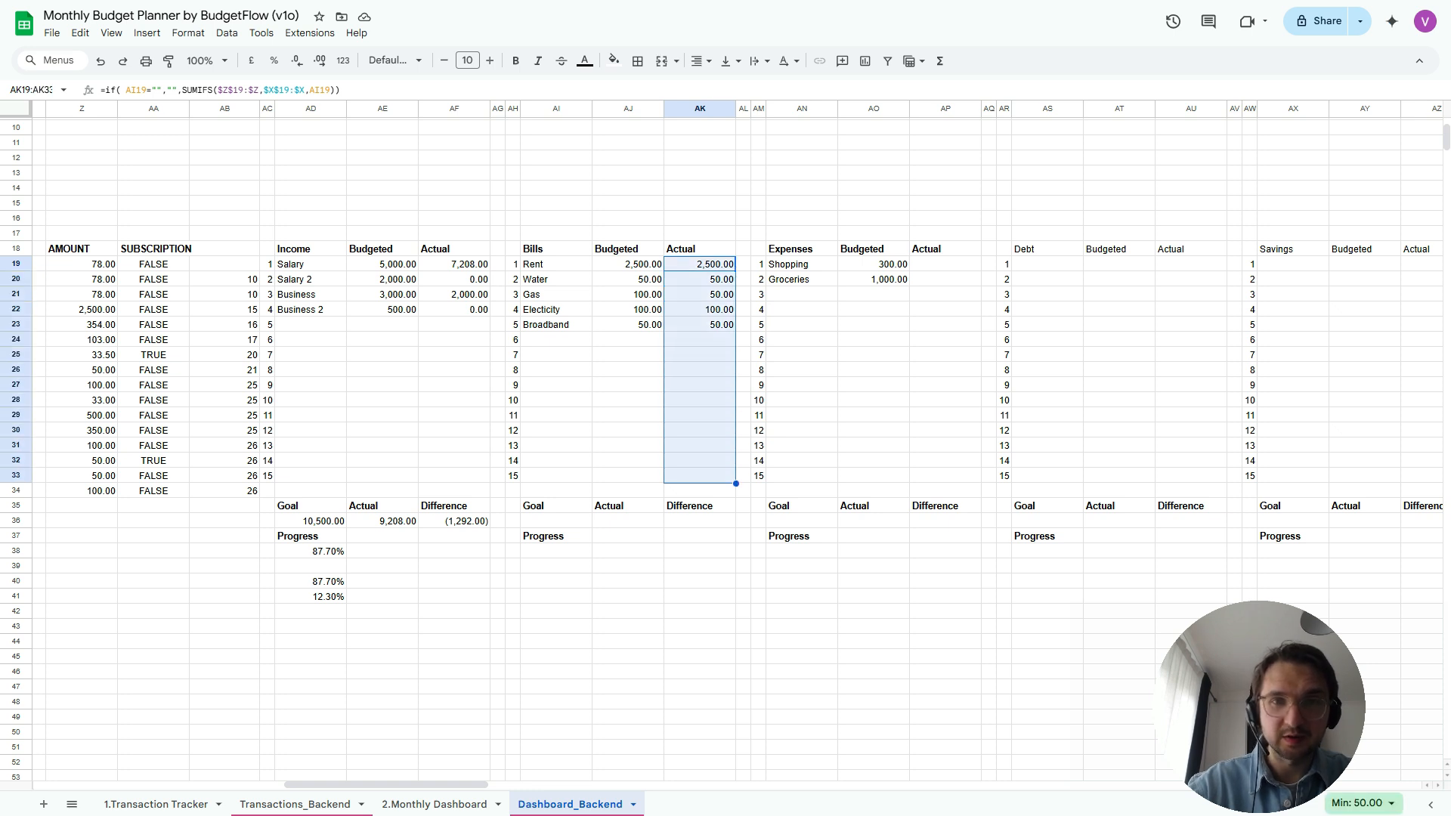
key("ctrl+c")
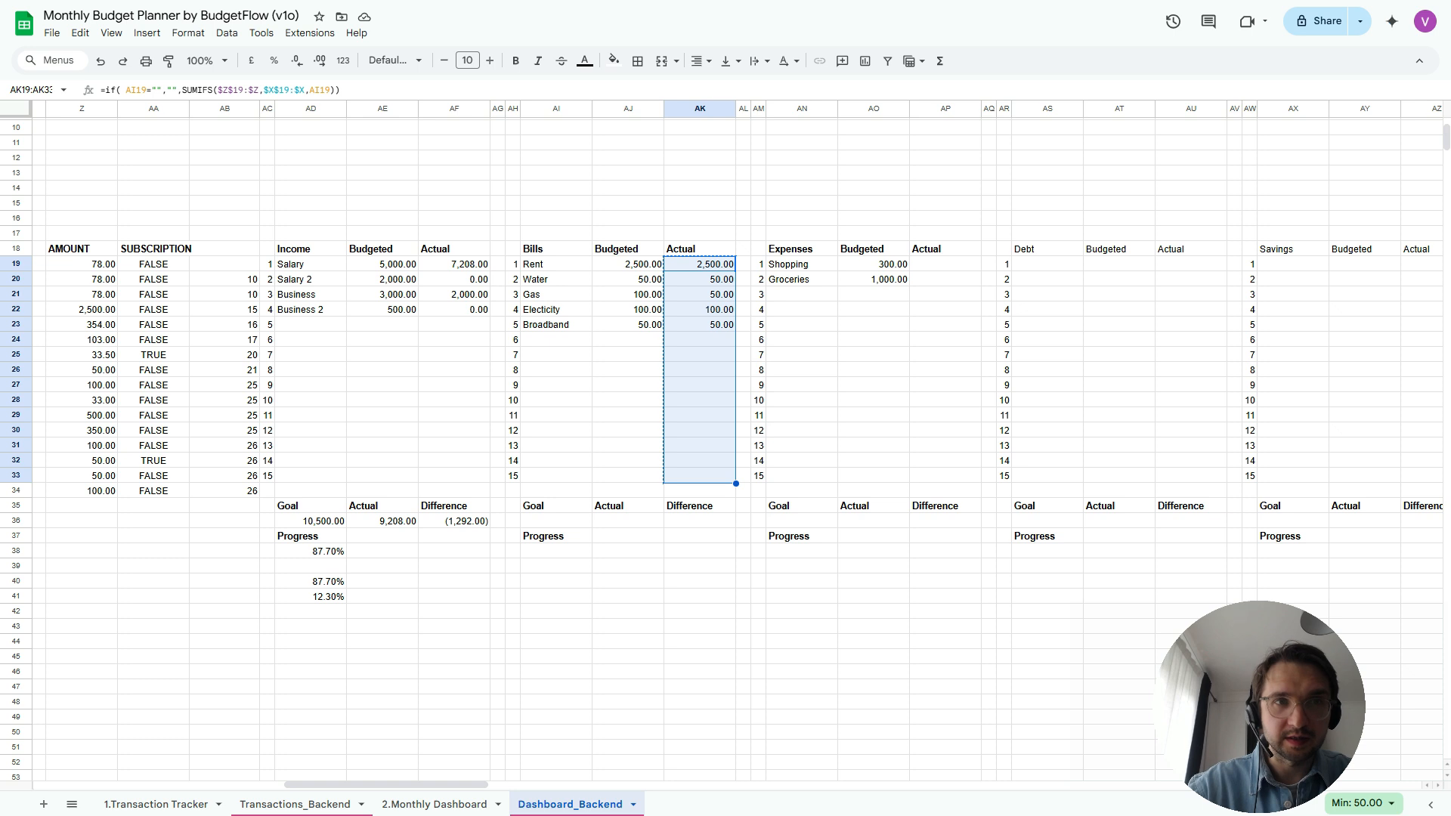
key("Right")
key("Right")
key("Right")
key("Right")
key("Right")
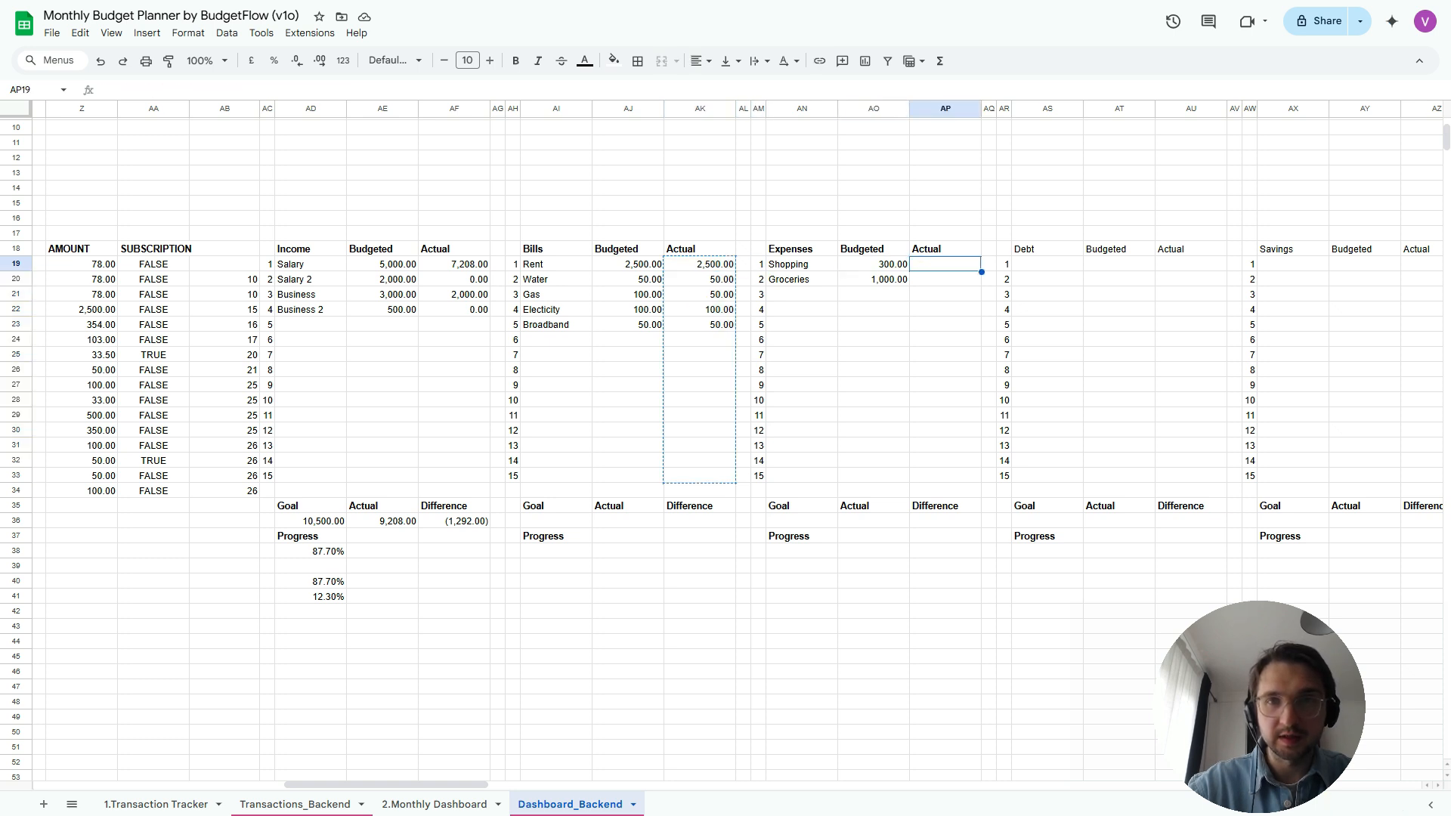
key("ctrl+v")
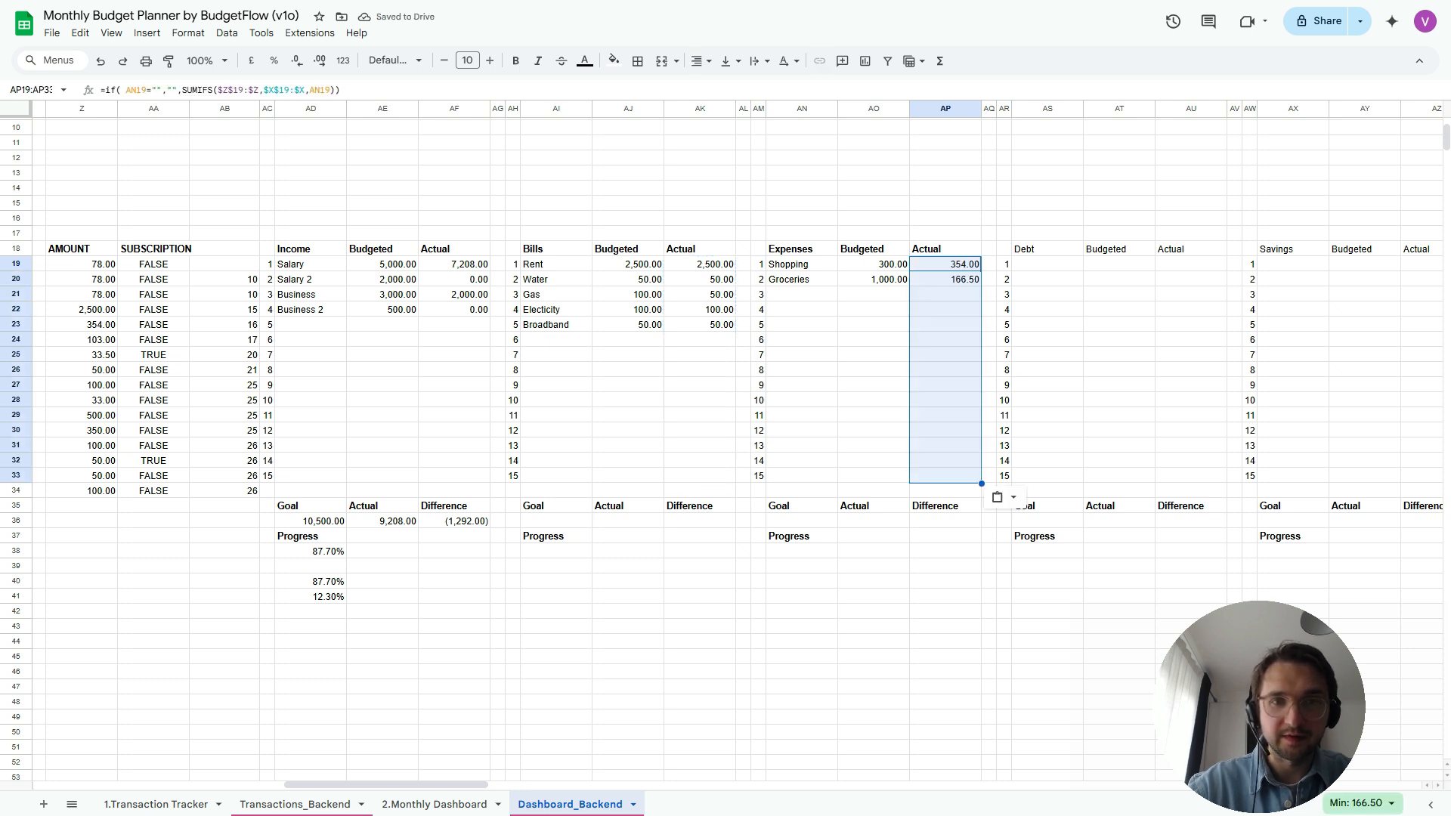
Copy the Income goal, actual and difference formulas from AD36:AF36 to the Bills summary at AI36 and the Expenses summary at AN36
left_click(310, 521)
key("shift+Right")
key("shift+Right")
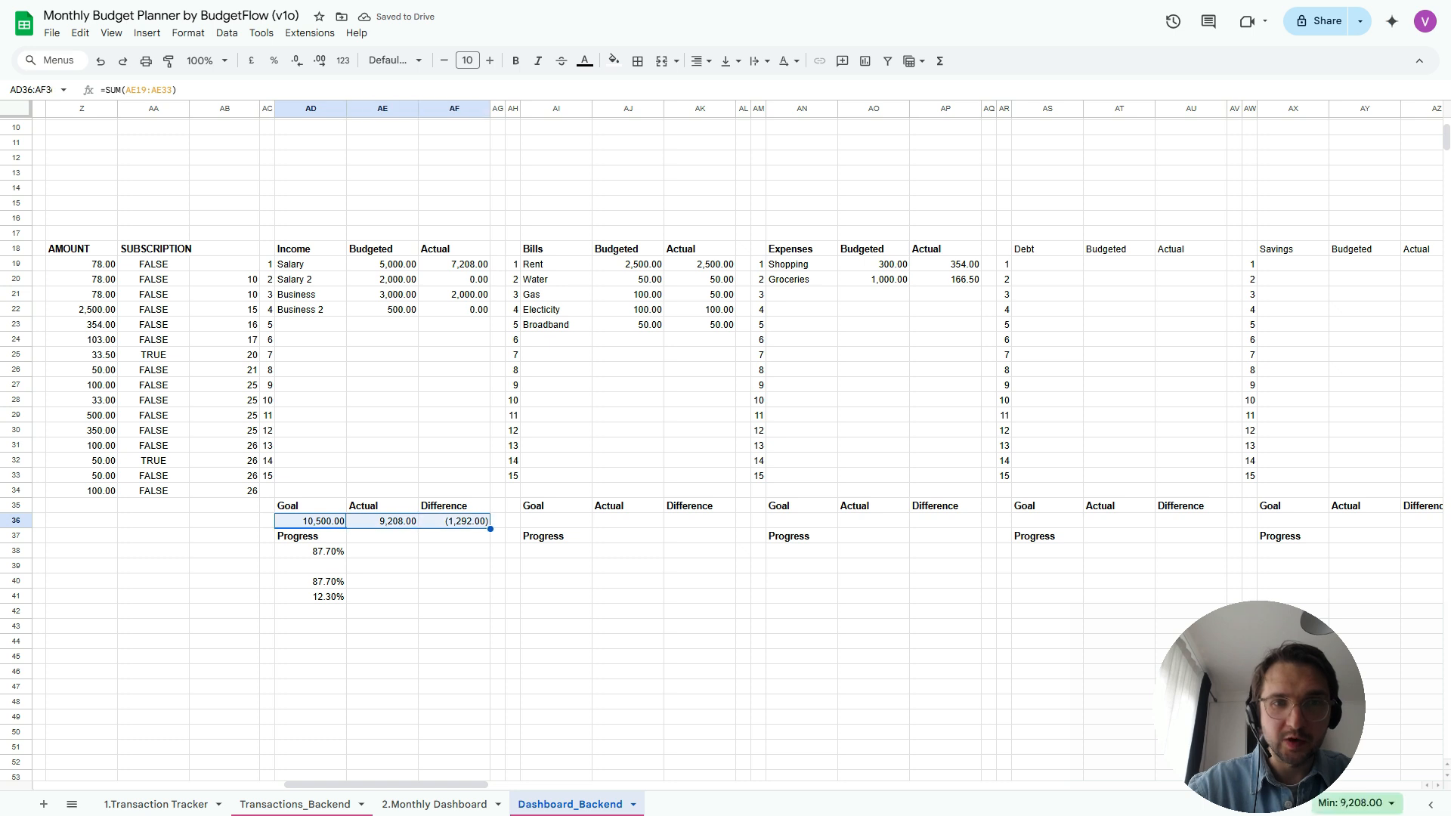
key("ctrl+c")
key("Right")
key("Right")
key("Right")
key("Right")
key("Right")
key("ctrl+v")
key("Right")
key("Right")
key("Right")
key("Right")
key("Right")
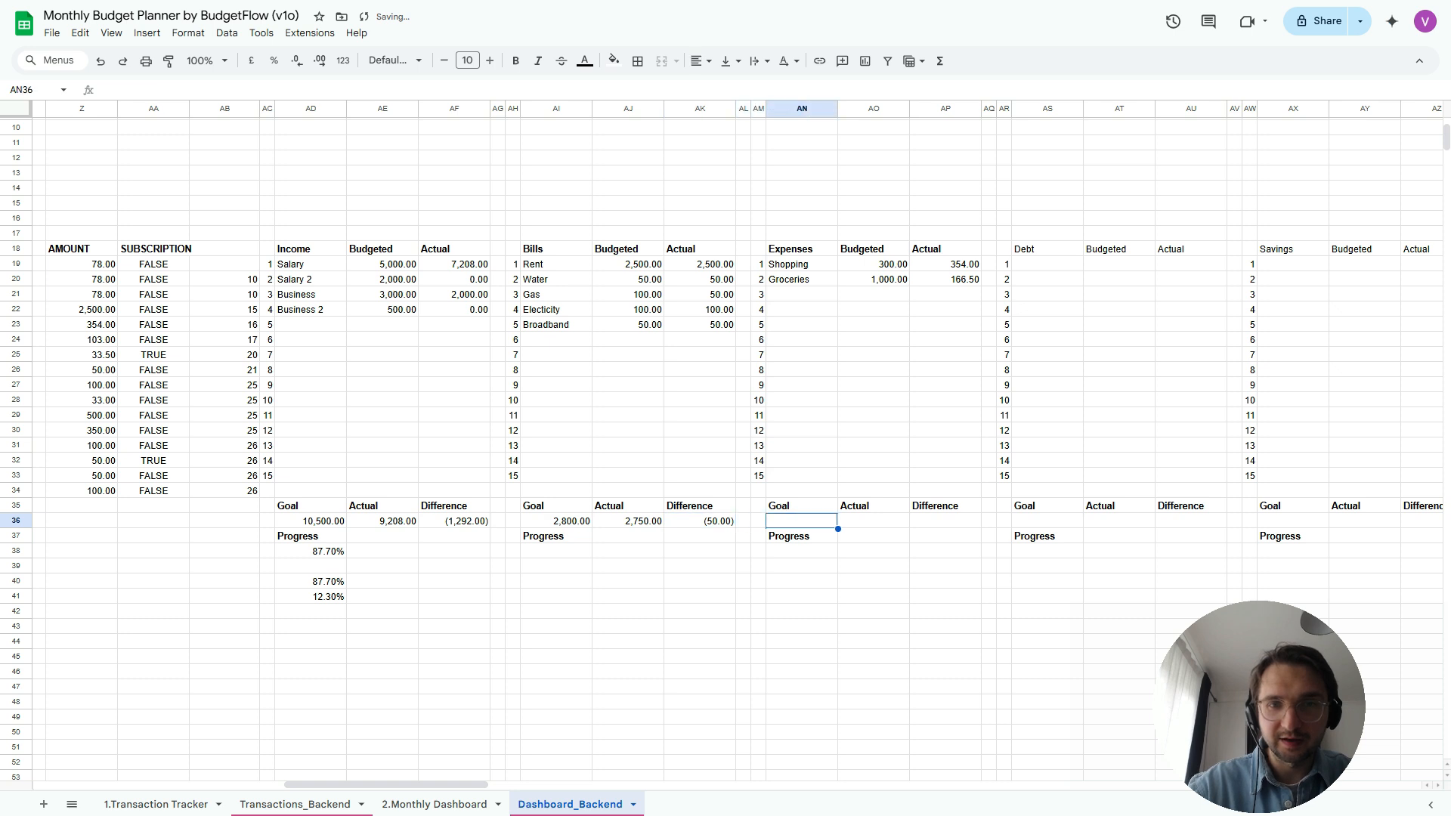
key("ctrl+v")
Copy the Income progress formulas from AD38:AD41 to the Bills section at AI38 and the Expenses section at AN38
left_click_drag(311, 551, 310, 598)
key("ctrl+c")
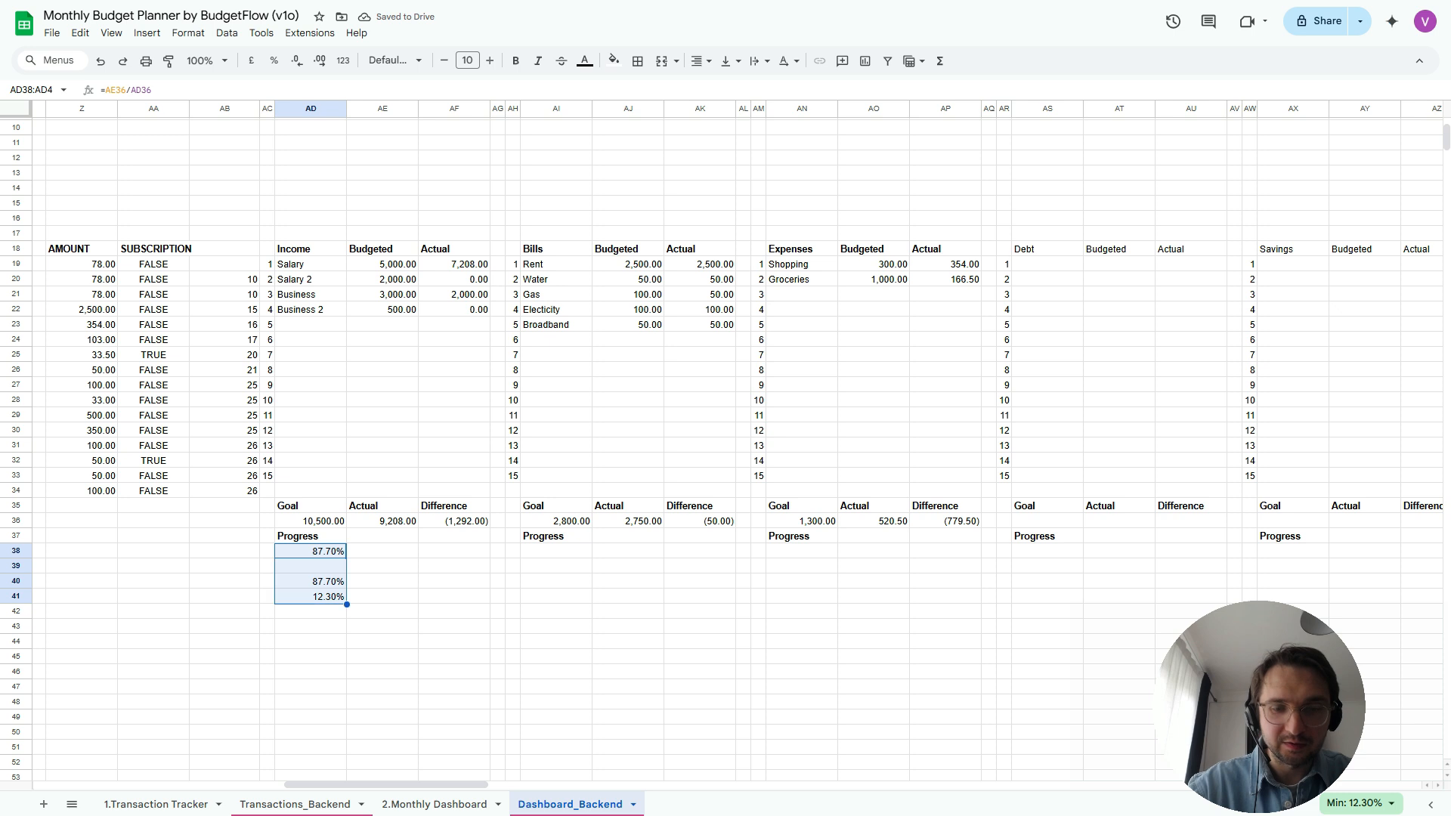
key("Right")
key("Right")
key("Right")
key("Right")
key("Right")
key("ctrl+v")
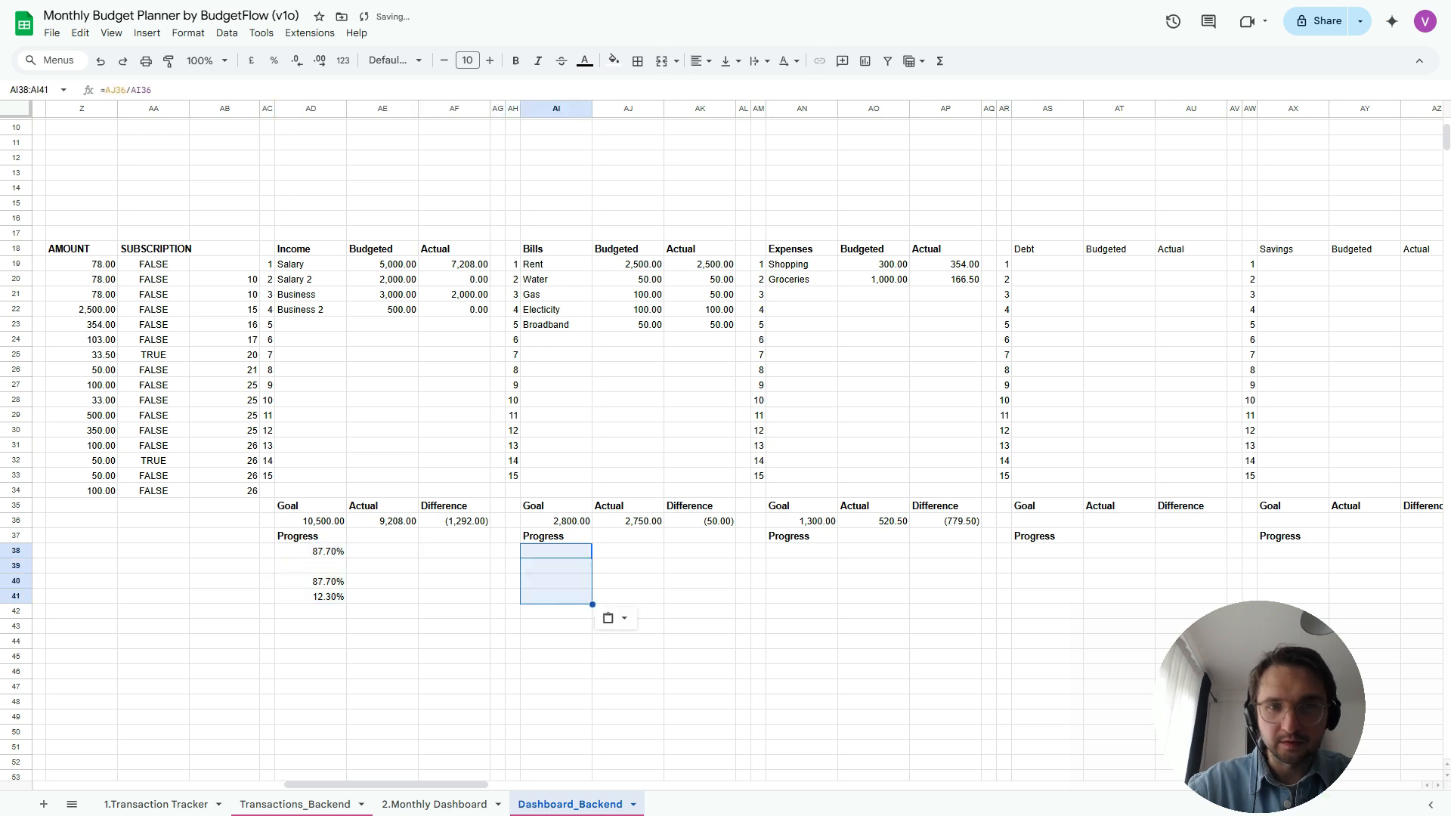
key("Right")
key("Right")
key("Right")
key("Right")
key("Right")
key("Right")
key("Left")
key("ctrl+v")
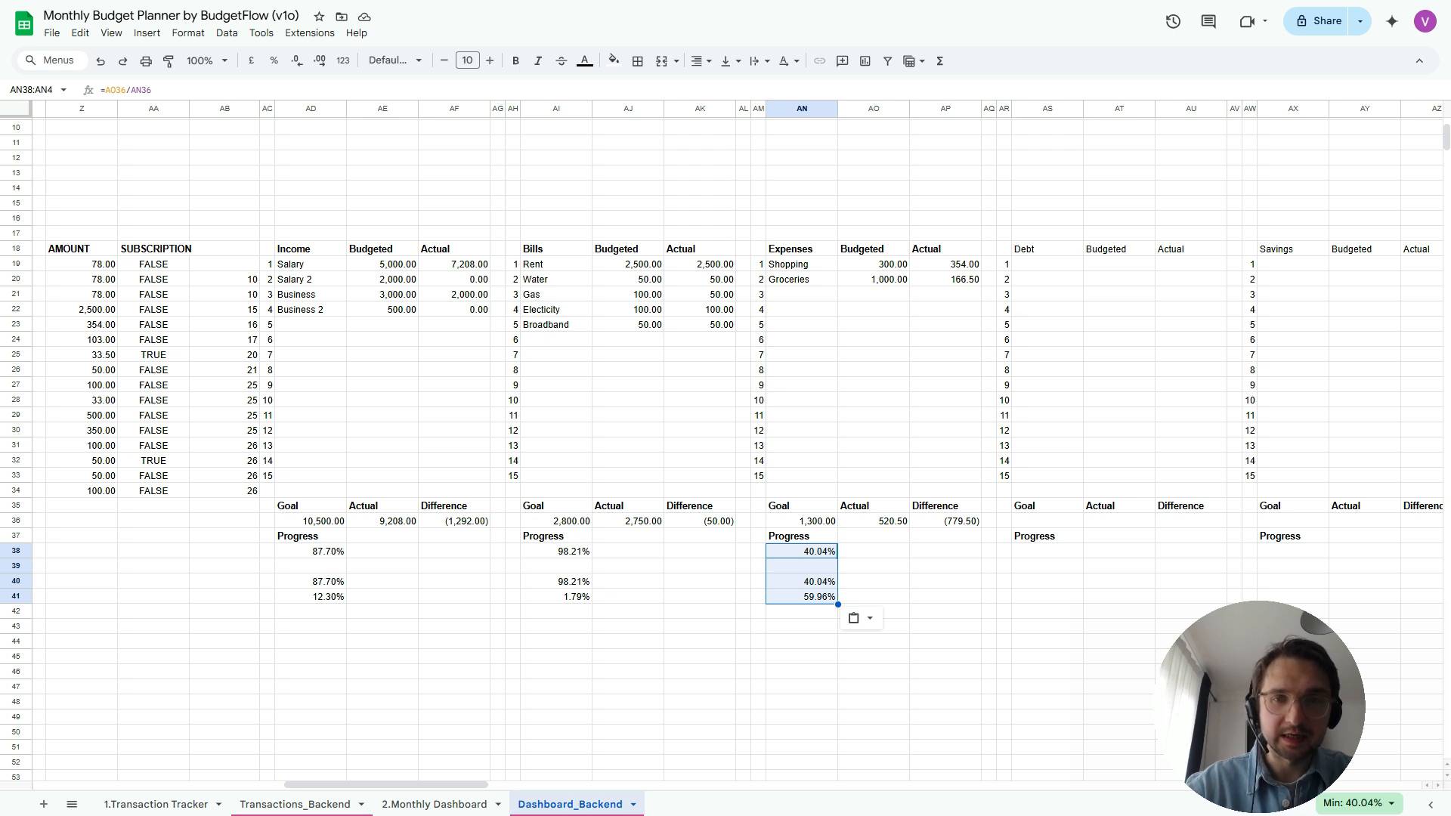
Review the progress cells of the Income, Bills and Expenses sections in rows 38 to 41
key("Left")
key("Left")
key("Left")
key("Left")
key("Left")
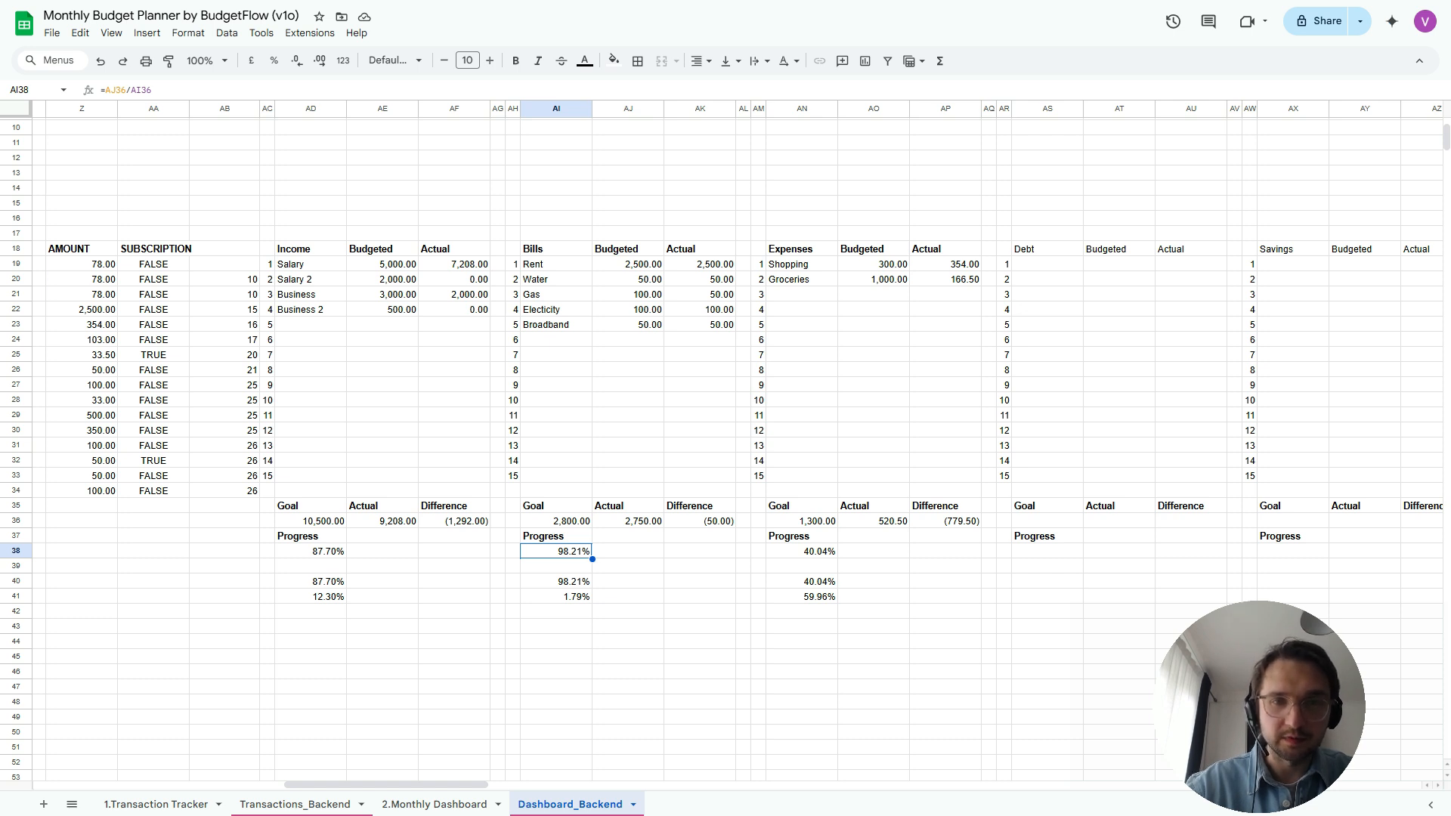
key("Left")
key("Left")
key("Left")
key("Left")
key("Left")
key("Down")
key("Down")
key("Down")
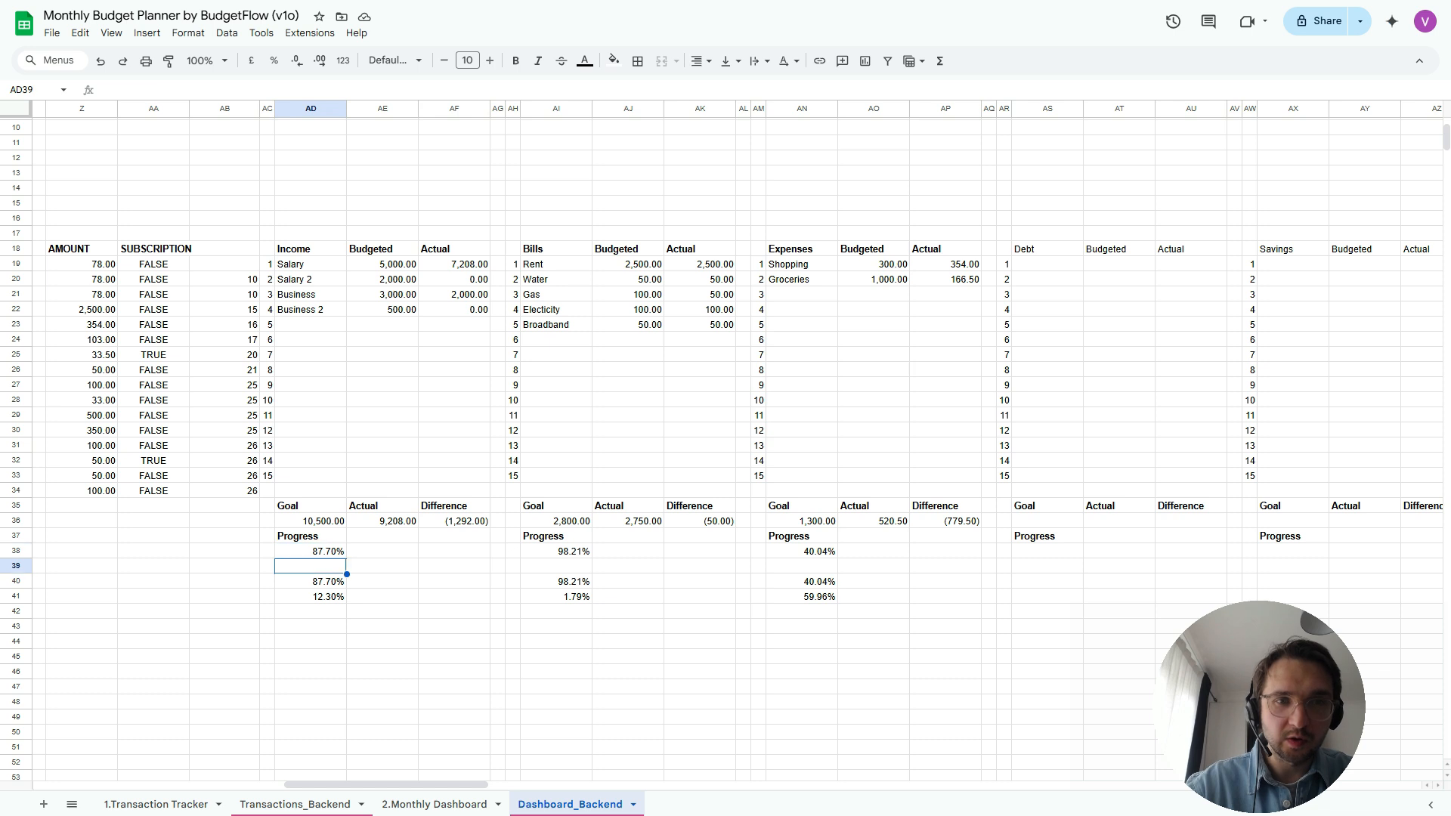
key("Right")
key("Right")
key("Right")
key("Up")
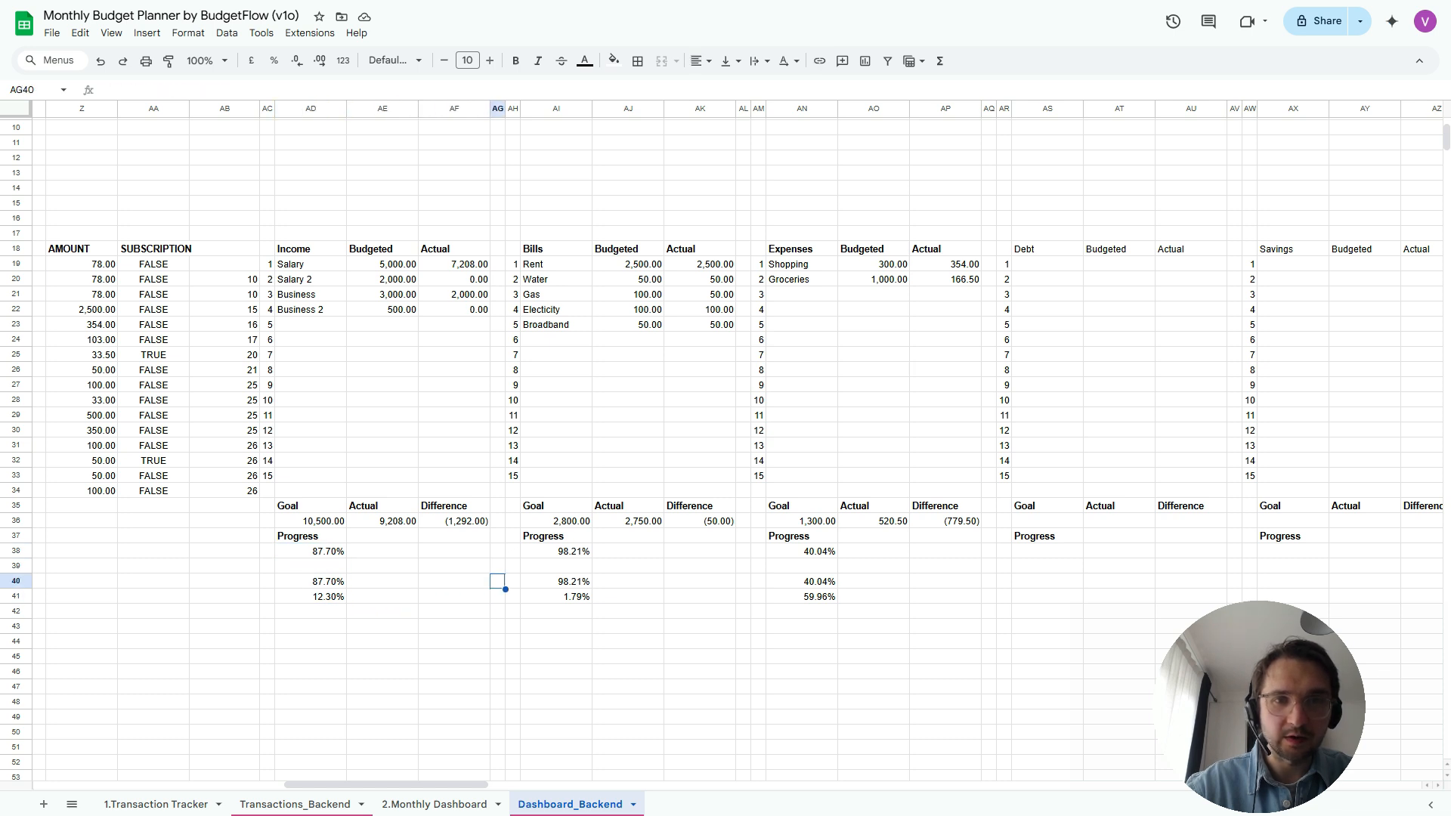
key("Up")
key("Right")
key("Right")
key("Up")
key("Right")
key("Right")
key("Right")
key("Right")
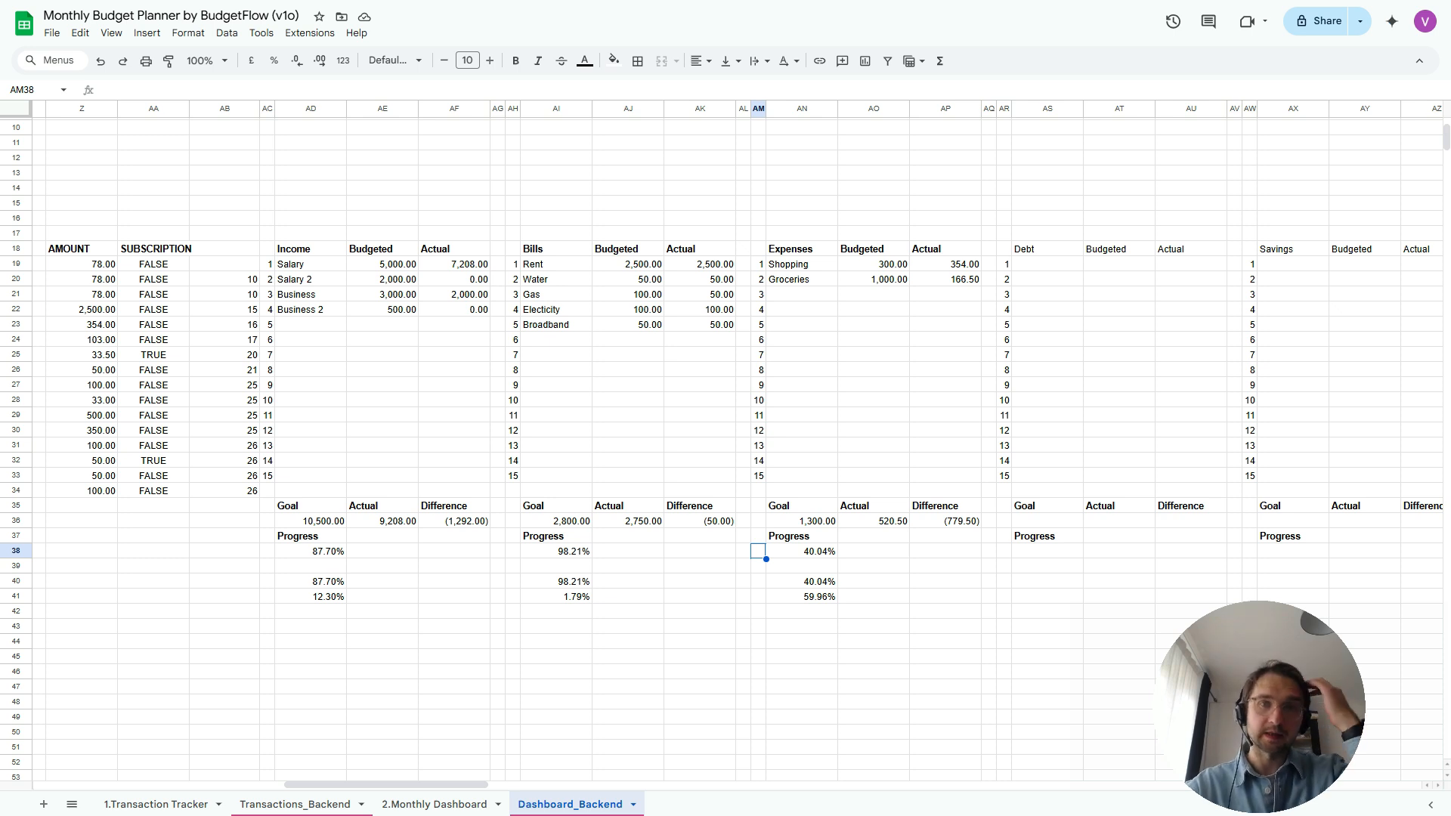
key("Left")
key("Left")
key("Left")
key("Left")
key("Left")
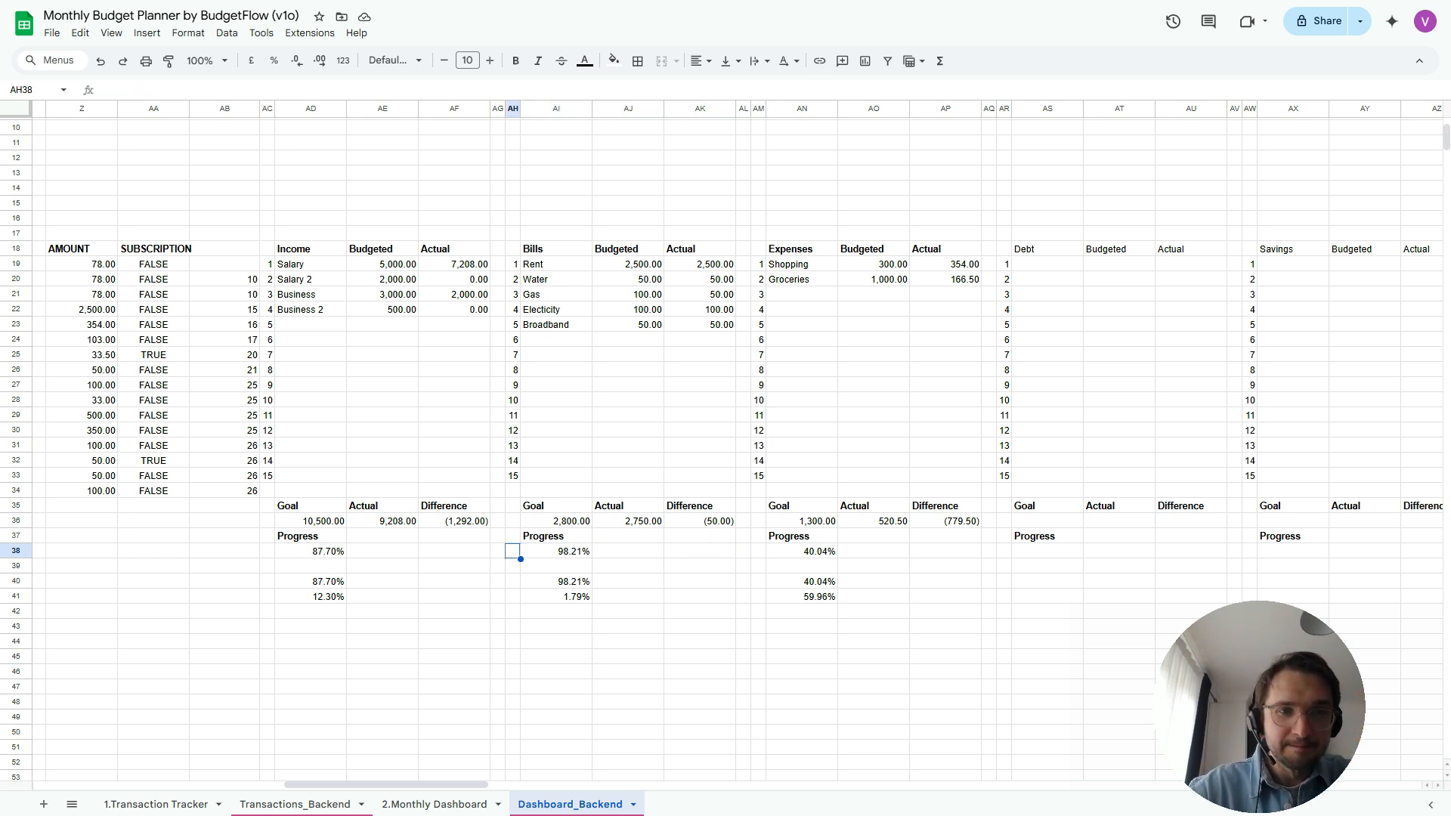
Wrap the Income progress formula in AD38 in an error check, making it =iferror(AE36/AD36,0)
key("Left")
key("Left")
key("Left")
key("Left")
key("Left")
key("Right")
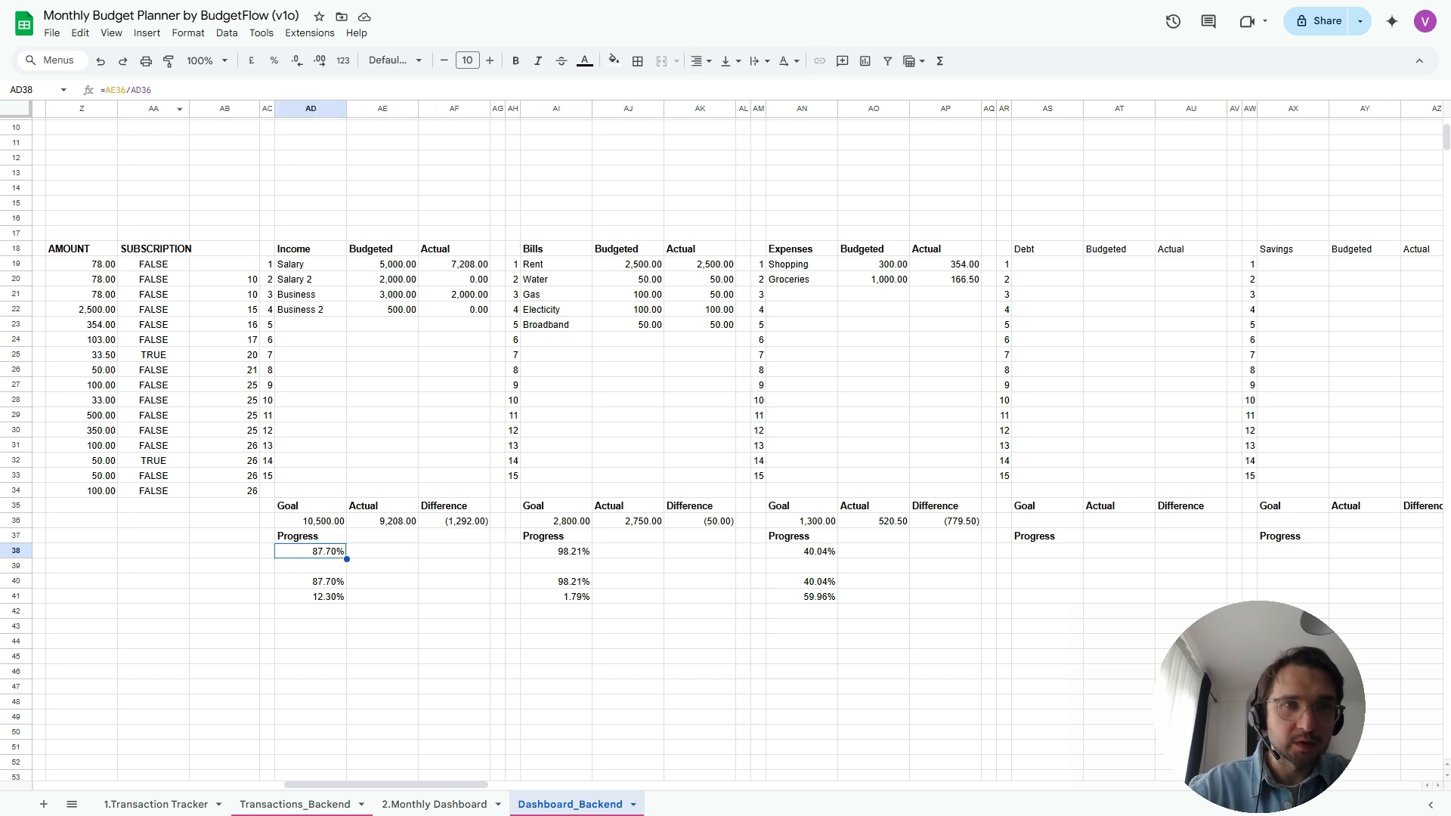
key("F2")
key("Home")
key("Right")
type("iferror")
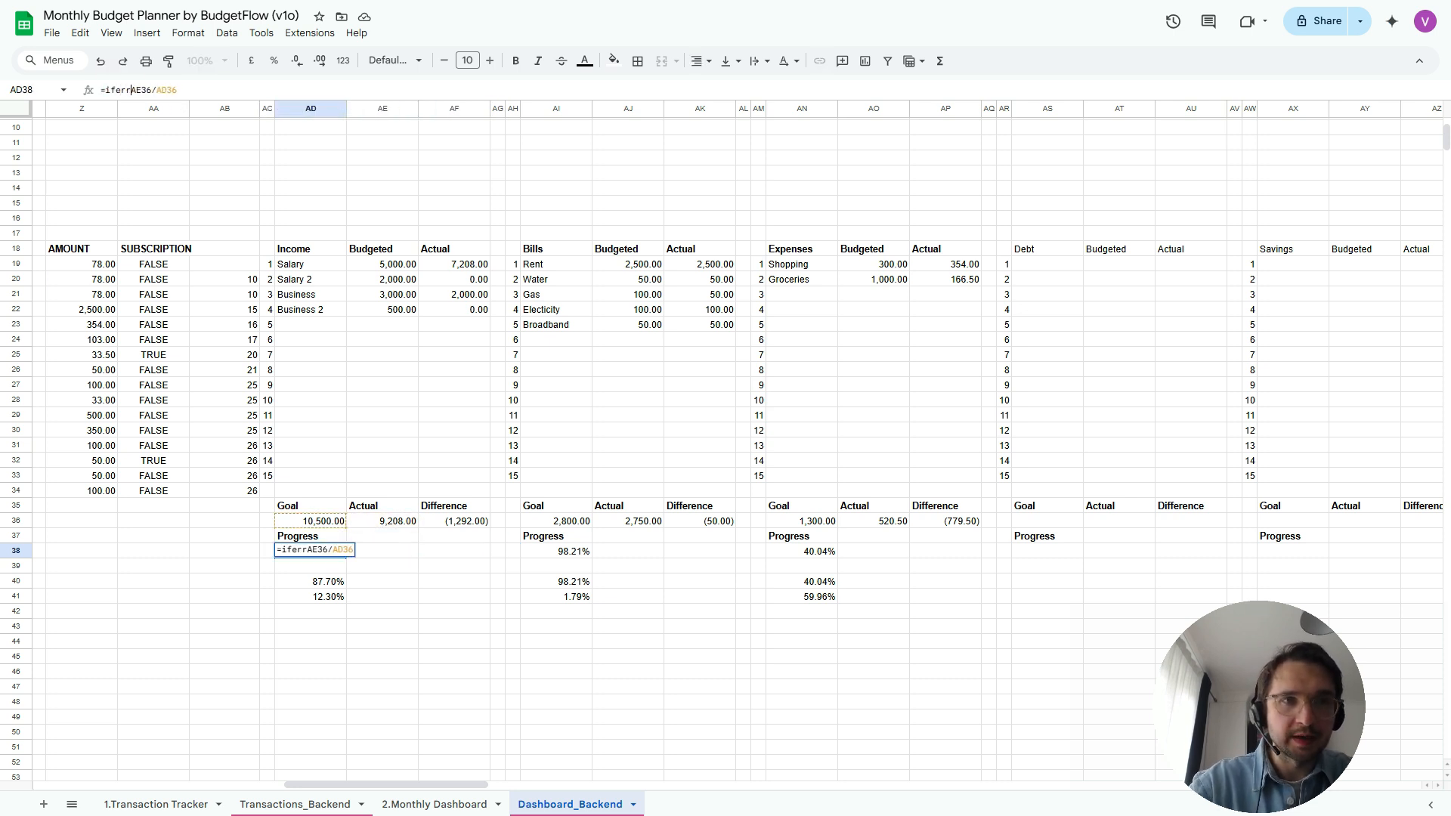
type("(")
key("Right")
key("Right")
key("Right")
key("Right")
type(",0)")
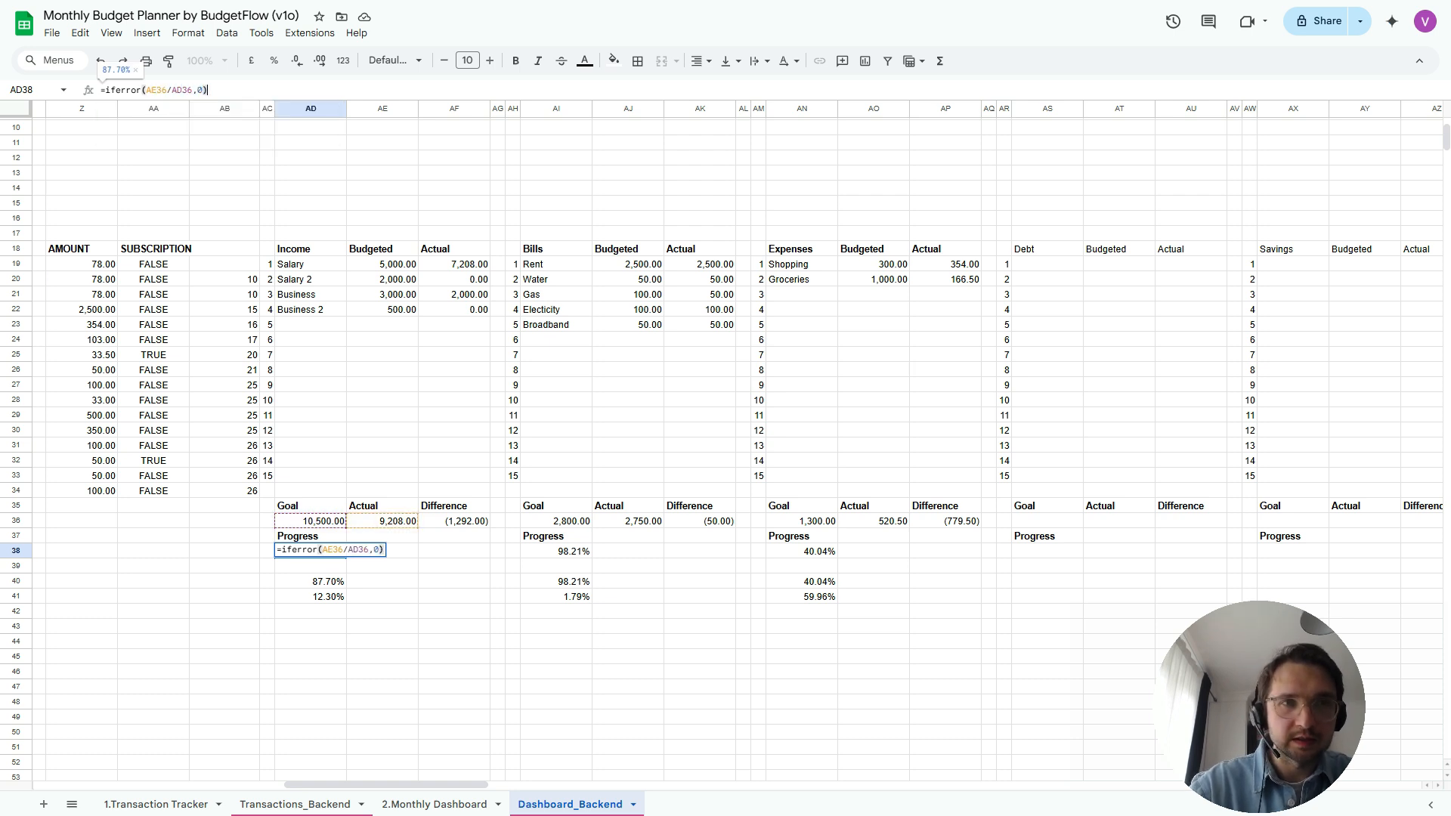
key("Return")
Copy the IFERROR progress formula from AD38 to the Bills progress cell AI38
key("Up")
key("ctrl+c")
key("Right")
key("Right")
key("Right")
key("Right")
key("Right")
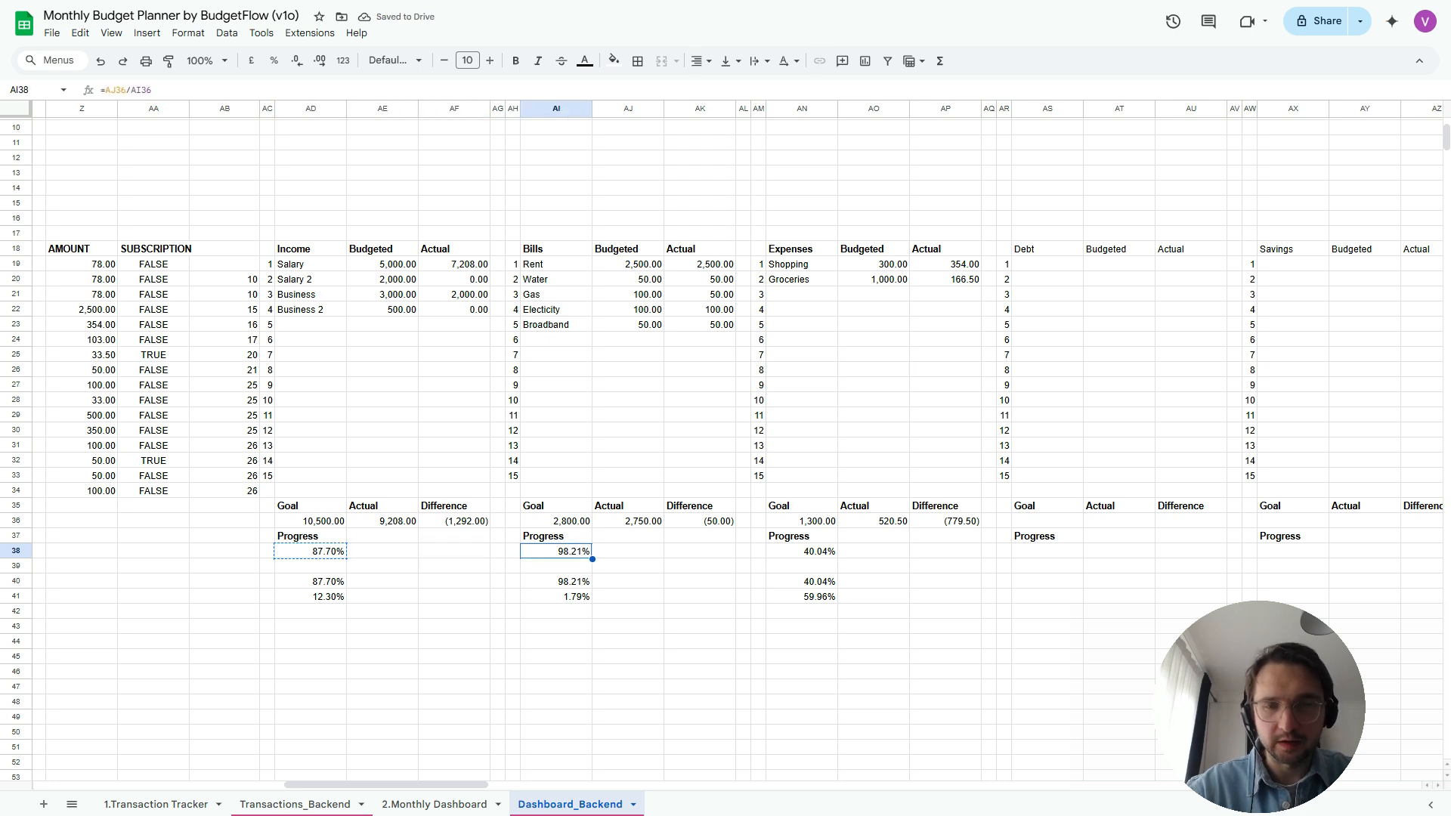
key("ctrl+v")
key("Right")
key("Right")
key("Right")
key("Right")
key("Right")
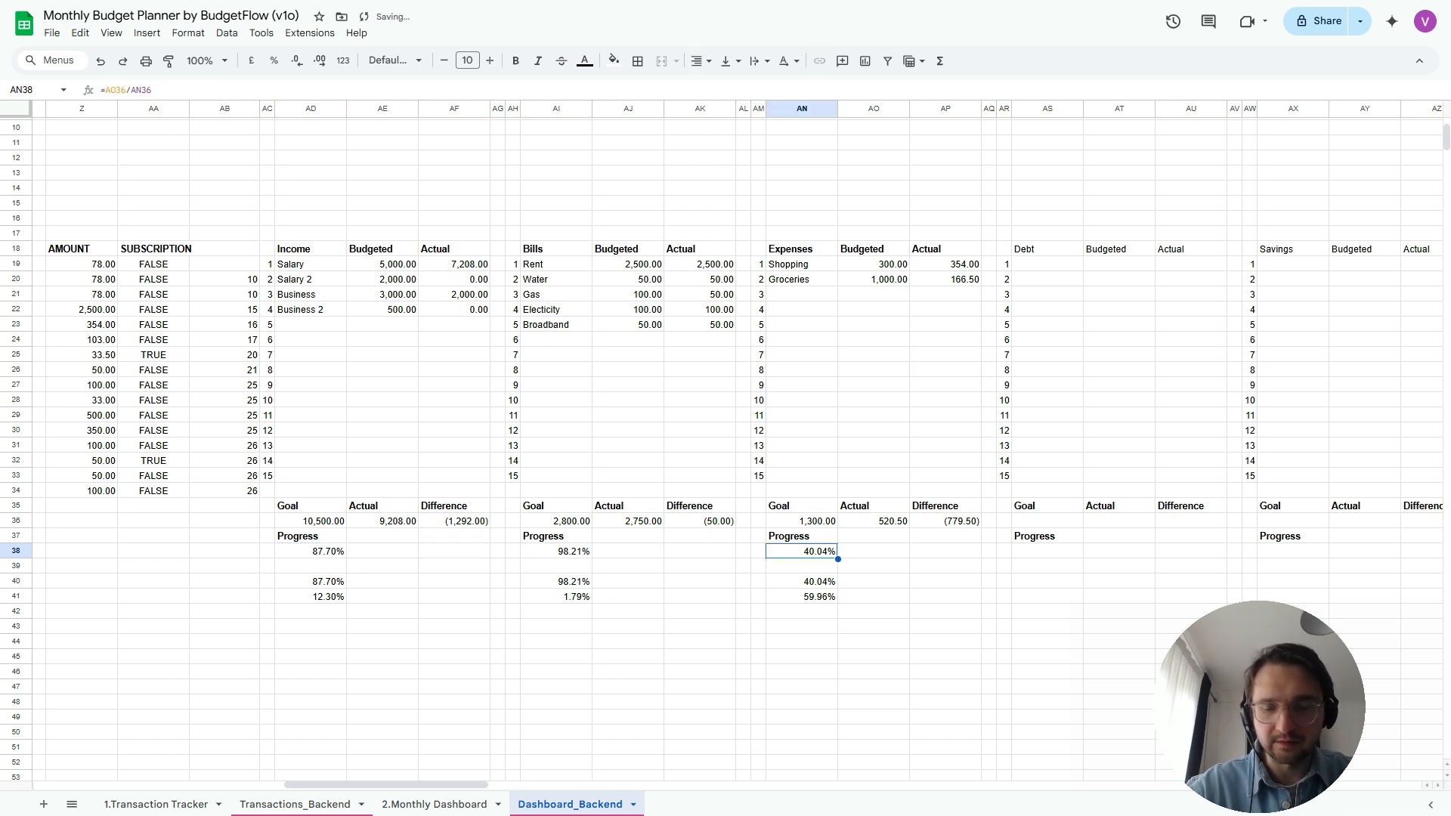
key("Left")
key("Left")
key("Left")
key("Left")
key("Right")
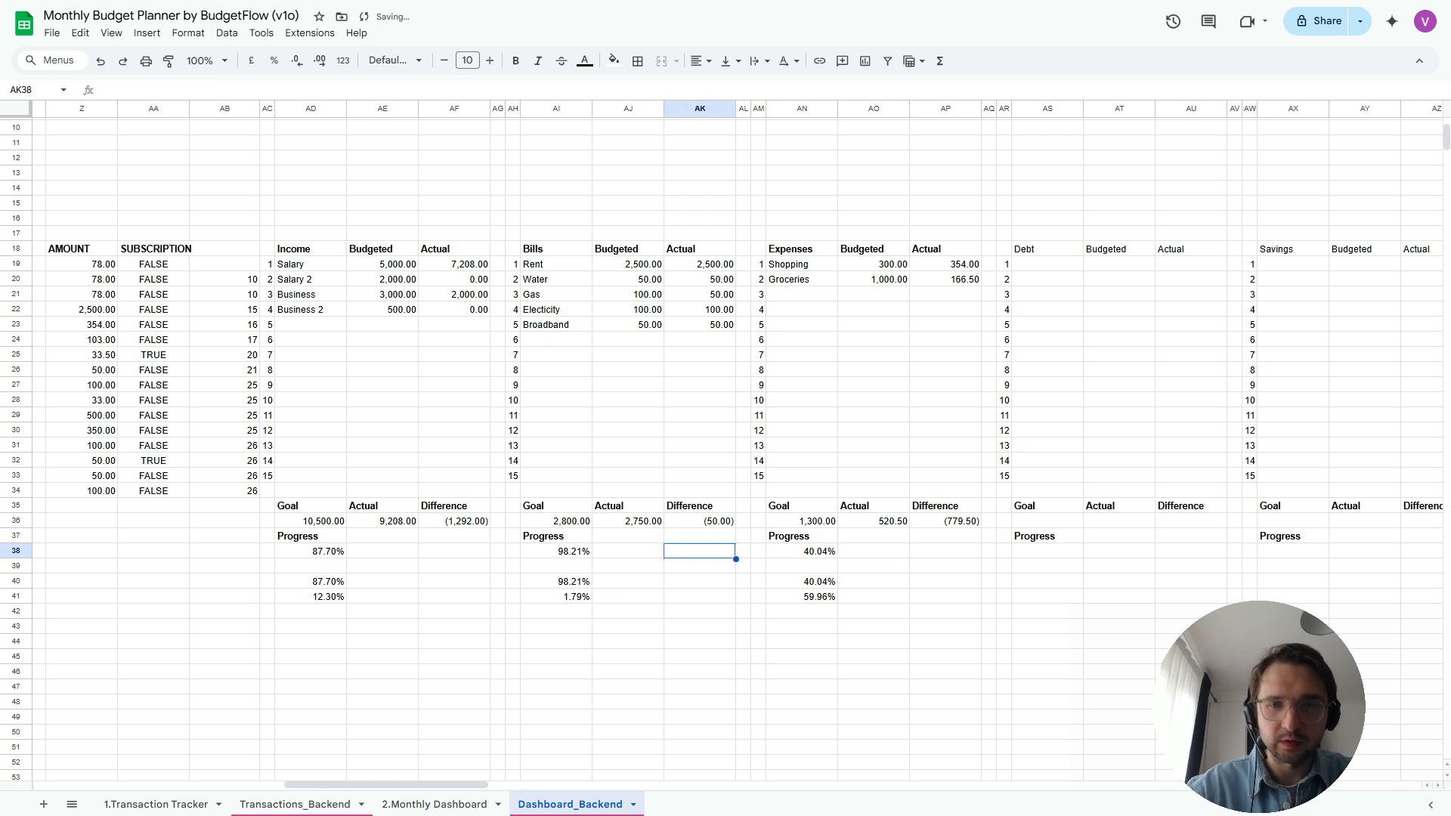
key("Right")
key("Right")
key("Right")
key("Right")
key("Left")
key("Left")
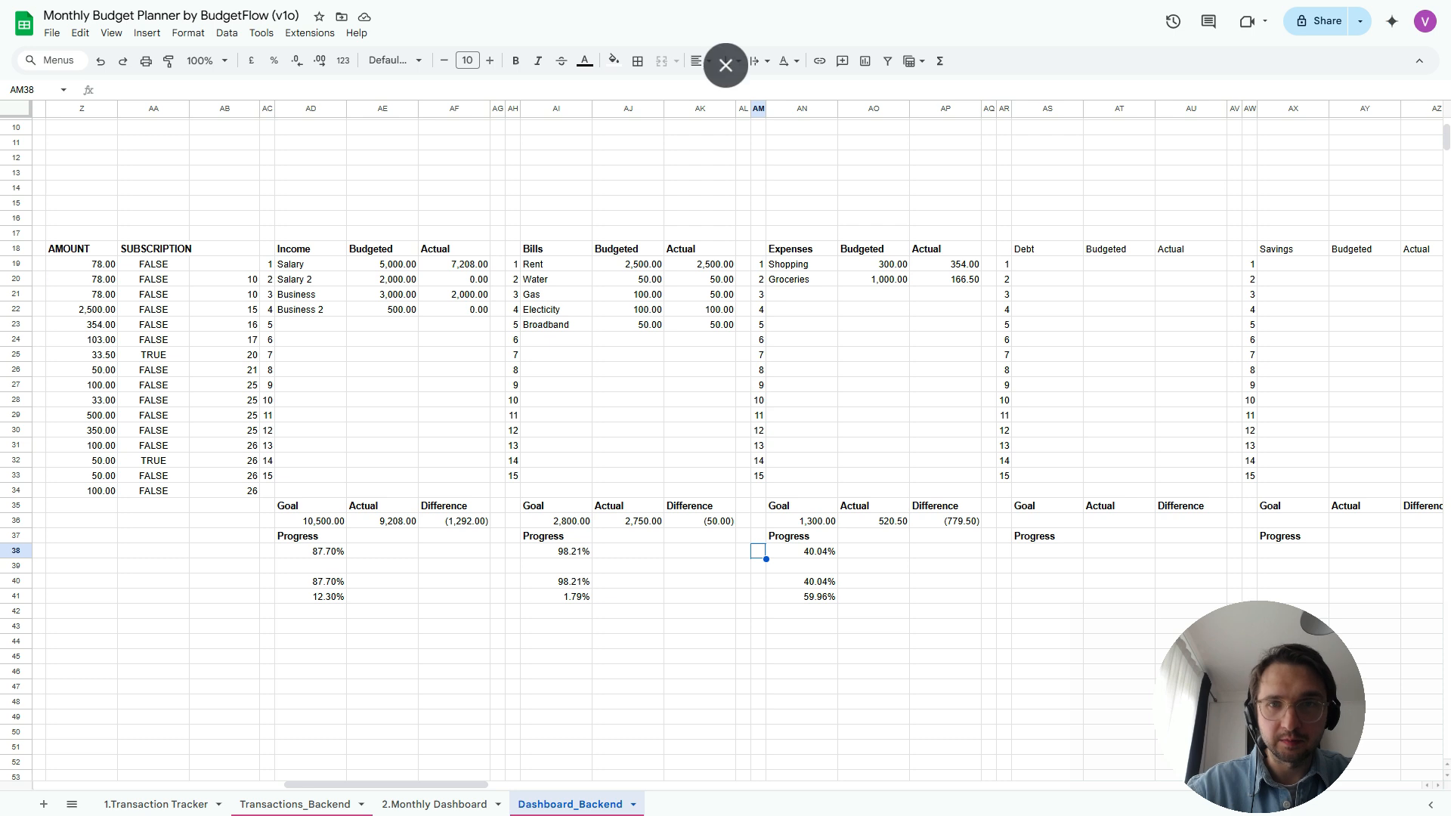
Review the Debt, Savings and Investments sections and select the Financial Summary's Income budget cell BH19
scroll(738, 444, "right", 5)
scroll(737, 444, "right", 2)
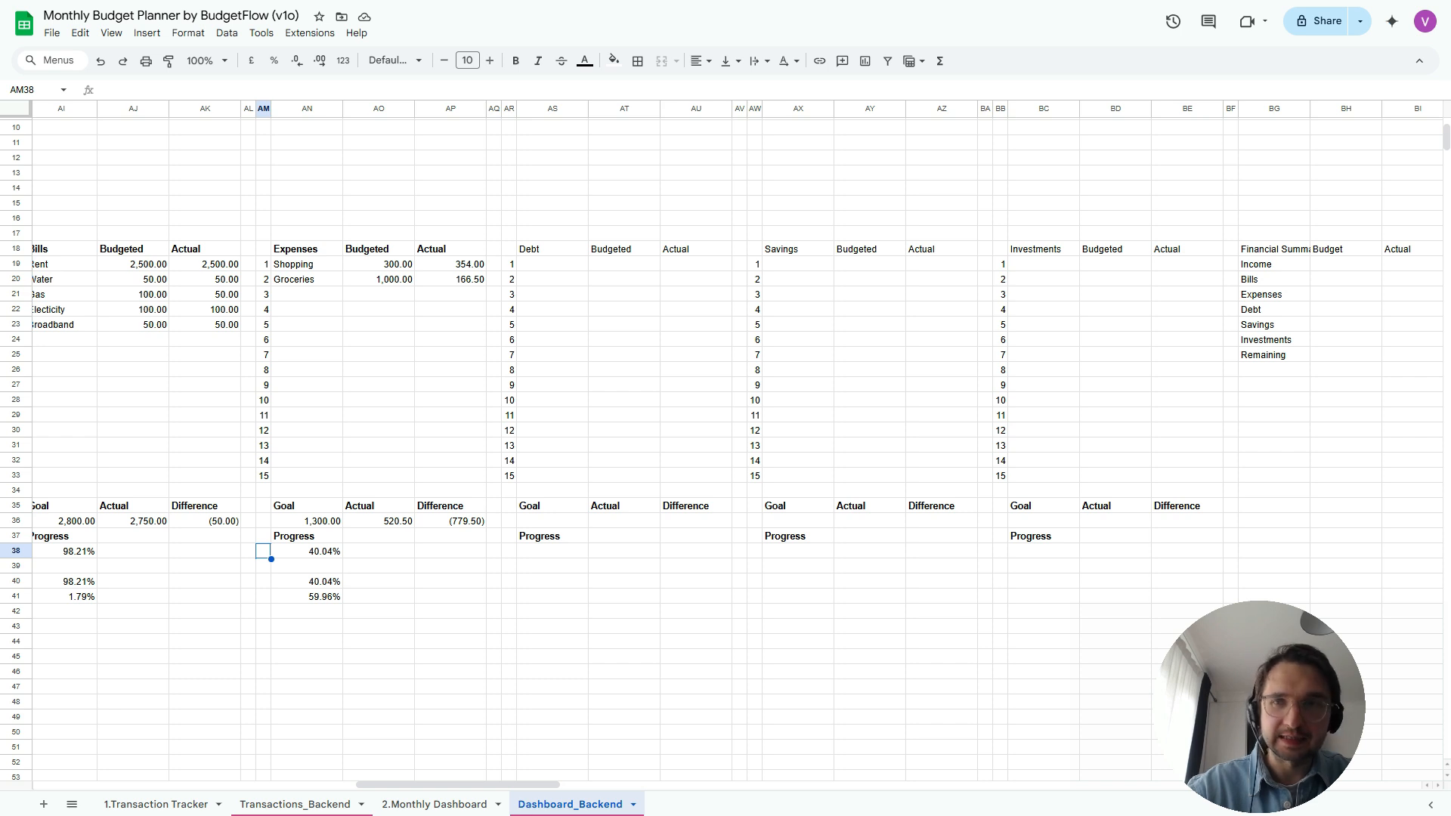
scroll(737, 444, "left", 1)
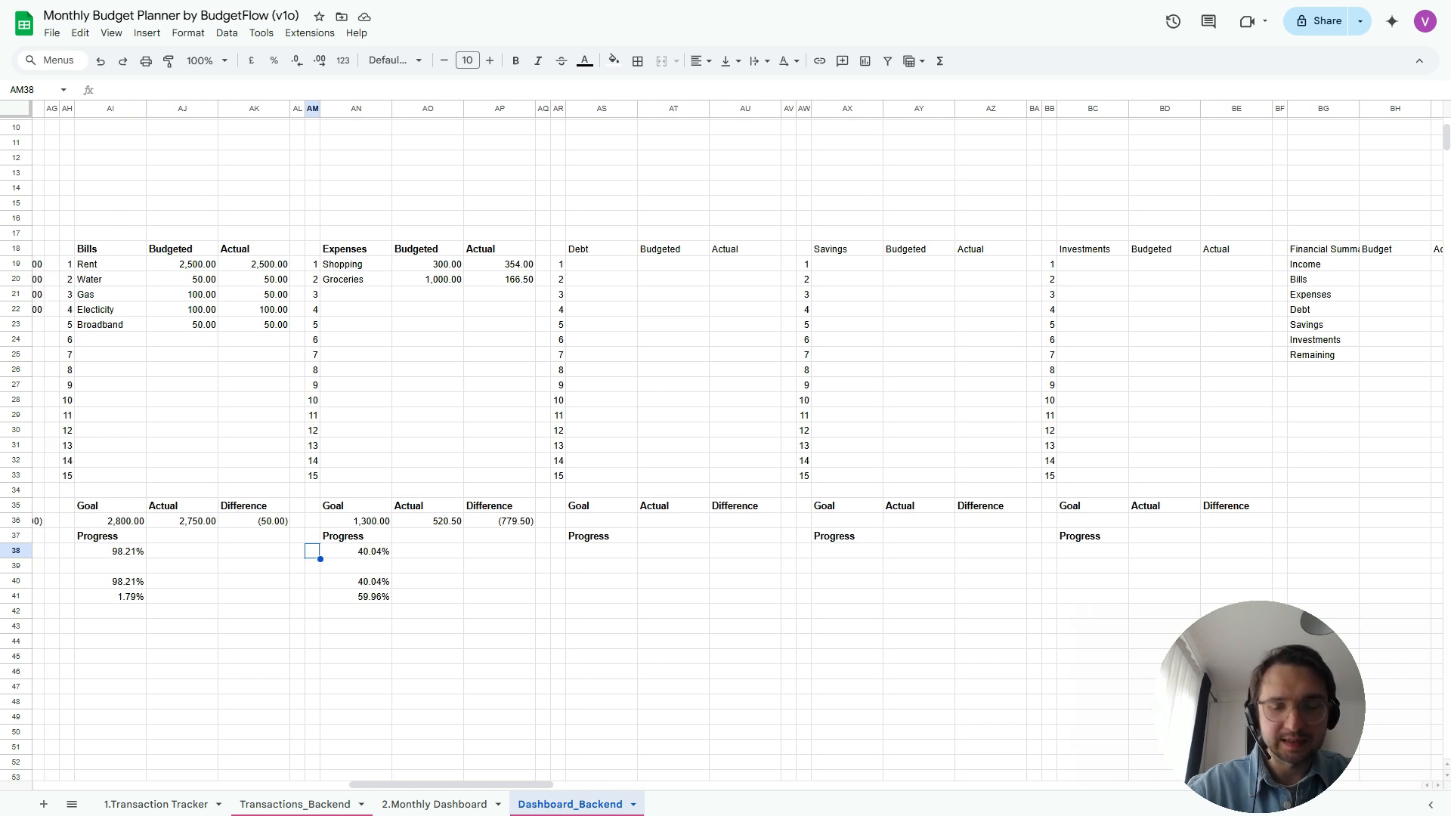
scroll(738, 445, "right", 2)
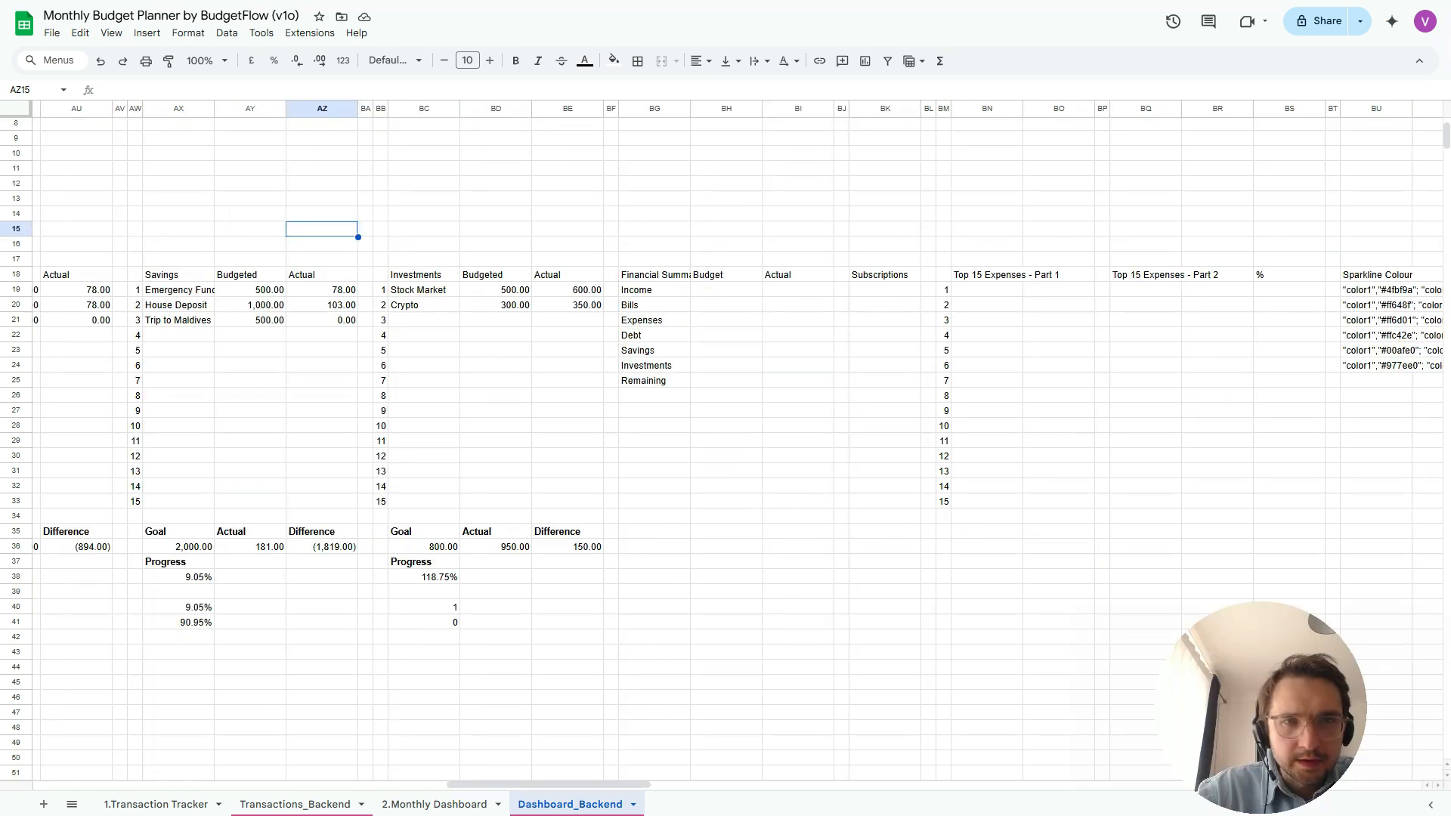
scroll(738, 445, "left", 6)
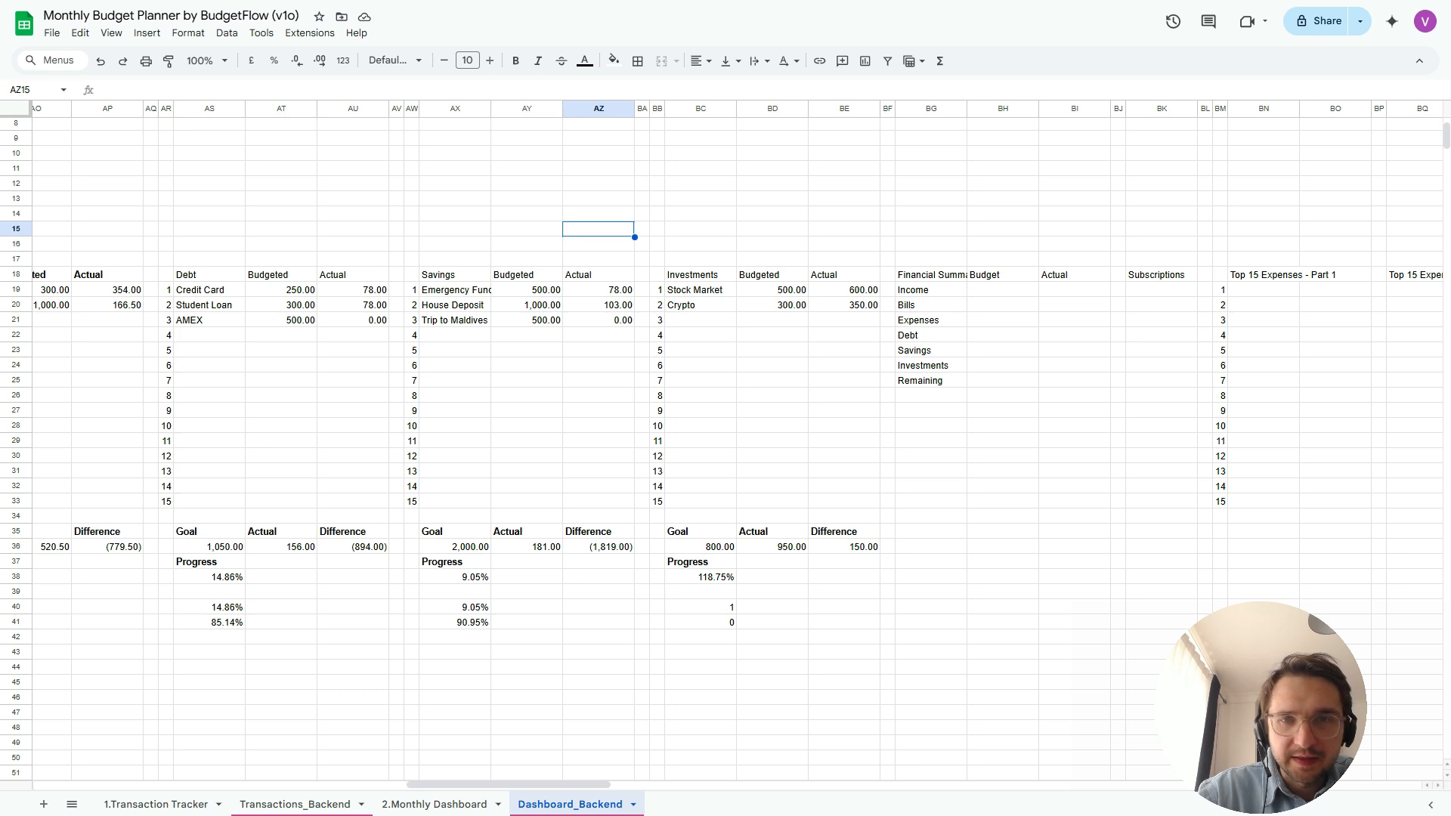
scroll(737, 445, "right", 5)
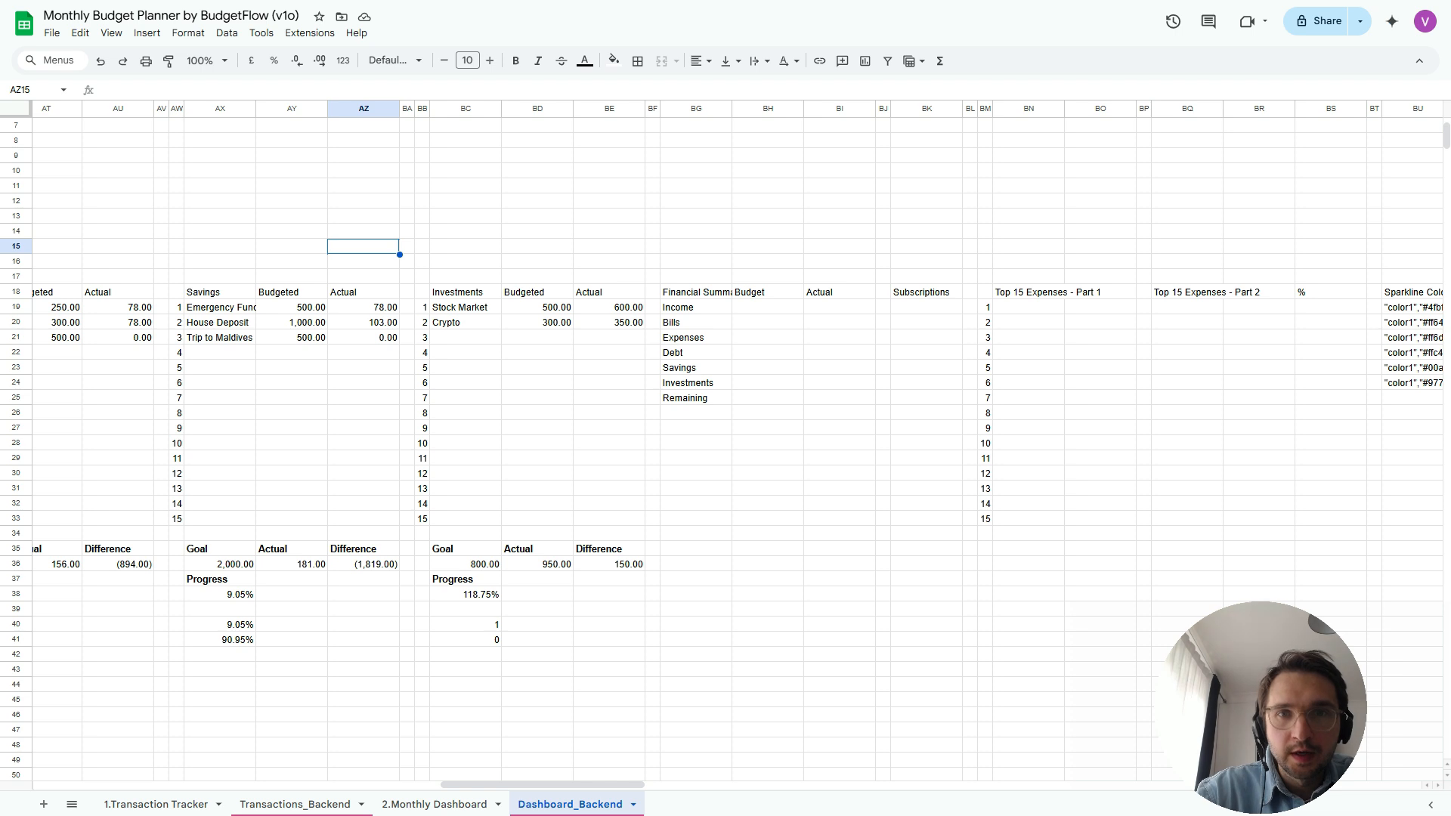
left_click(768, 307)
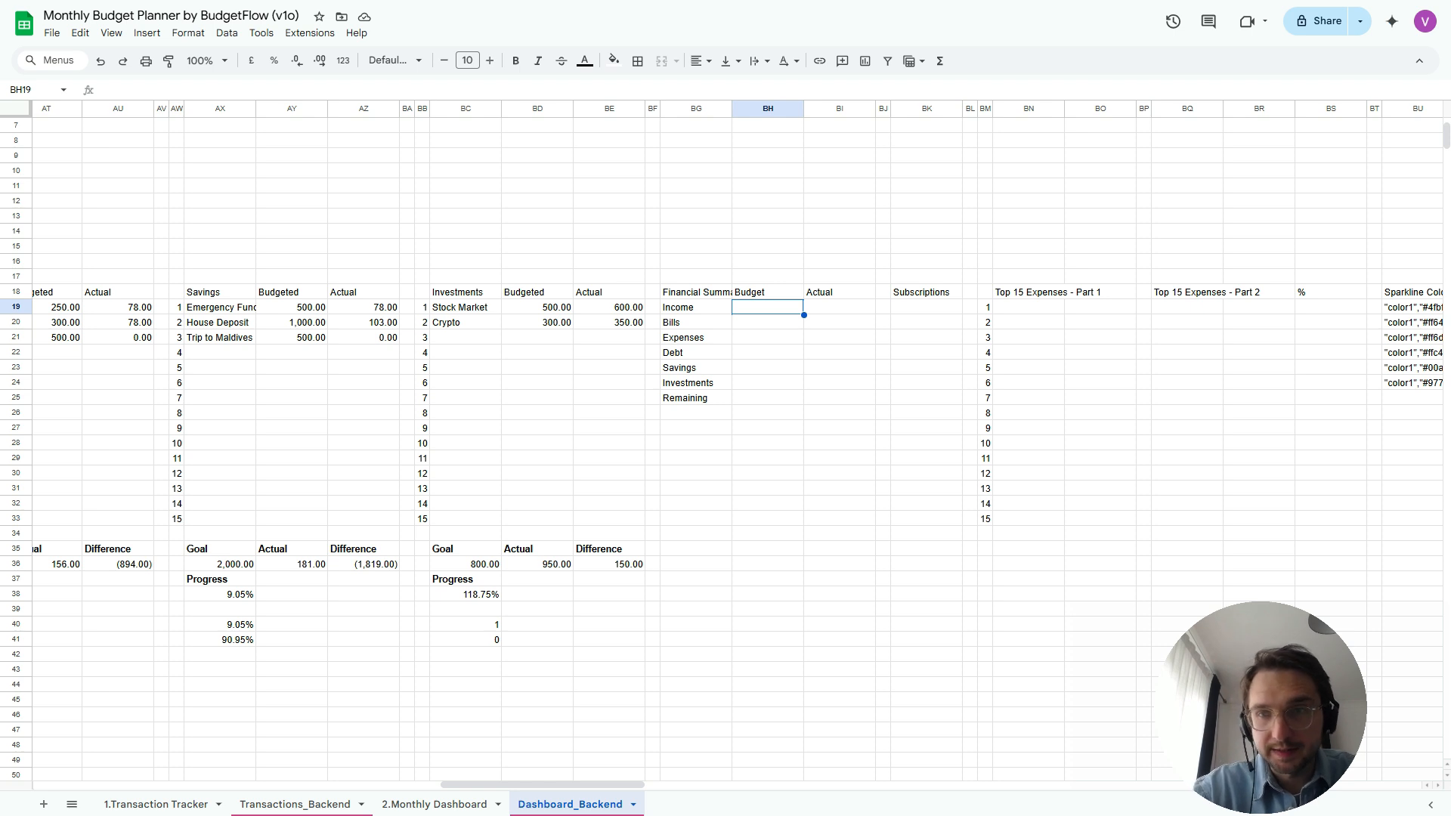
Link the Financial Summary's Income budget cell BH19 to the Income goal with =AD36
type("=")
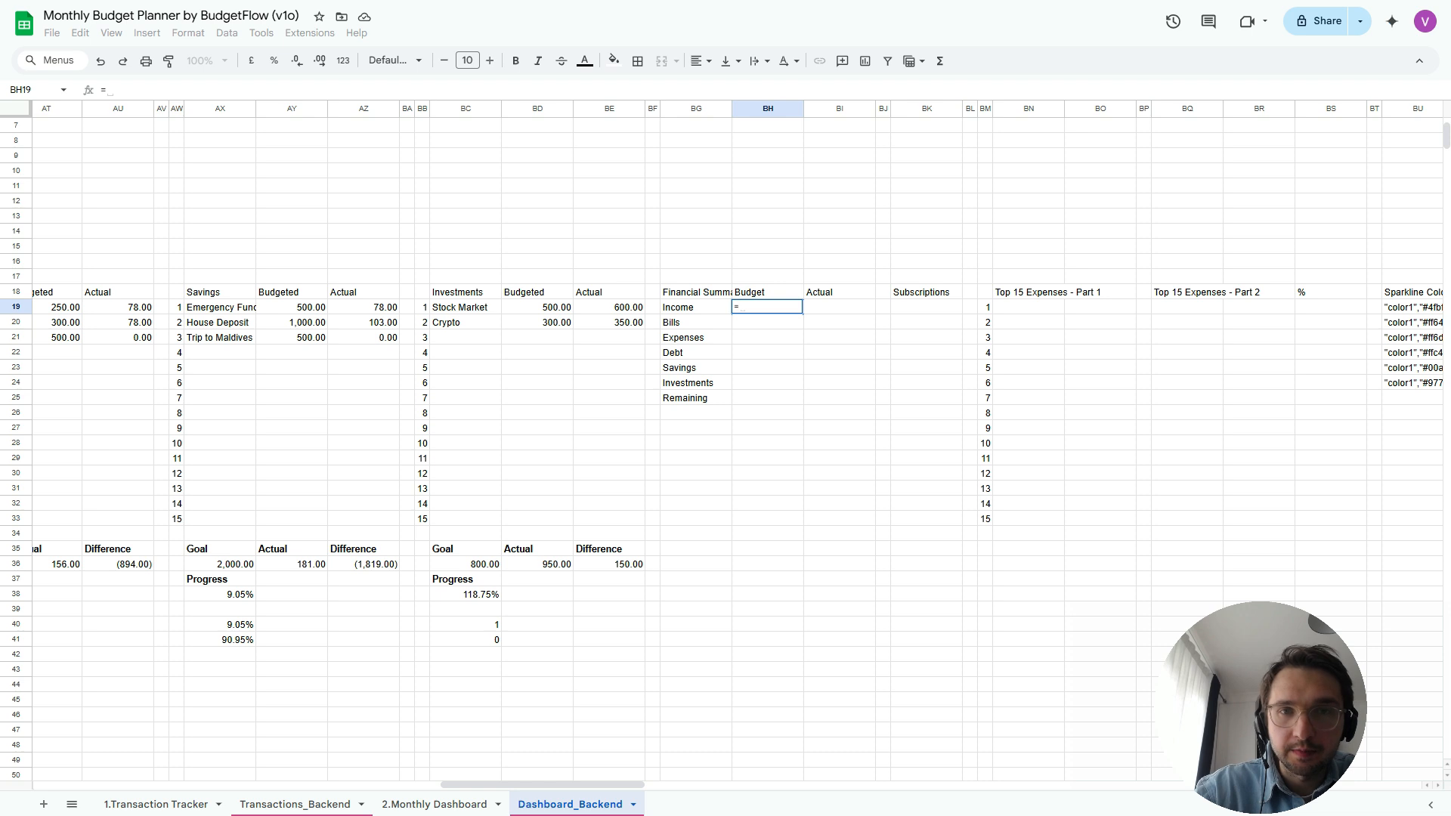
scroll(737, 444, "left", 15)
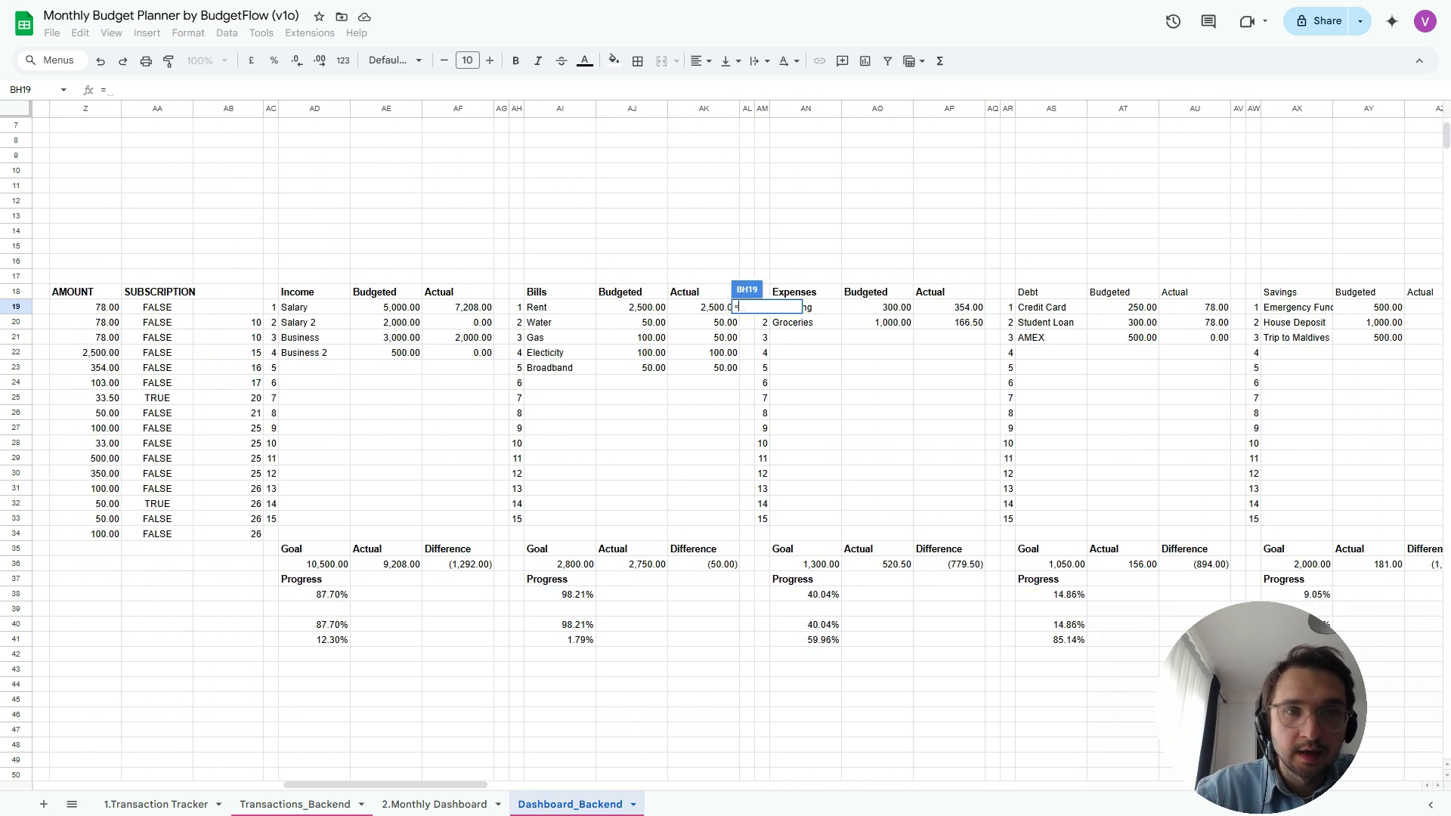
left_click(315, 564)
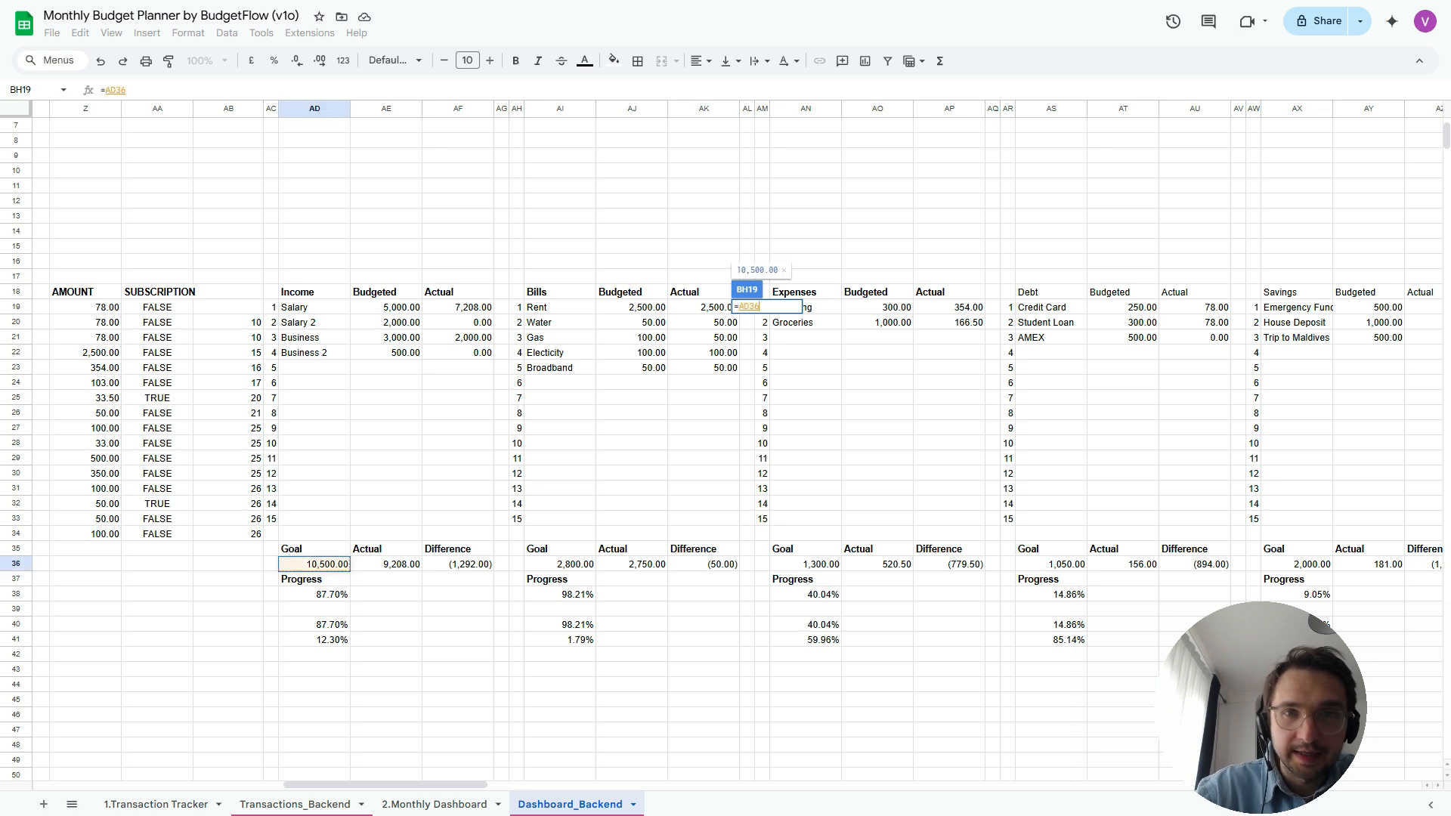
key("Return")
Copy the Income budget formula from BH19 to the Income actual cell BI19
scroll(725, 445, "right", 5)
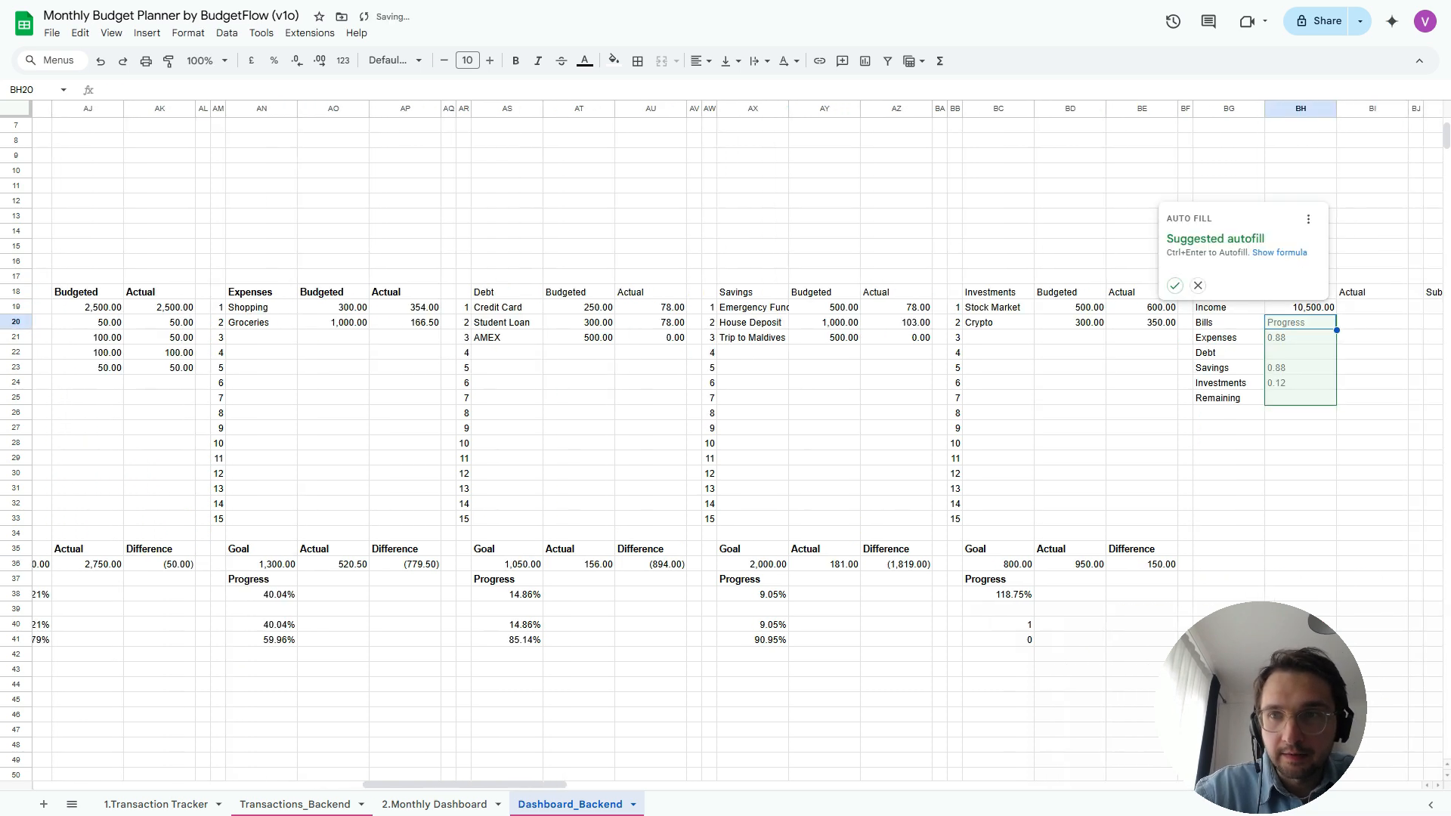
key("Up")
key("ctrl+c")
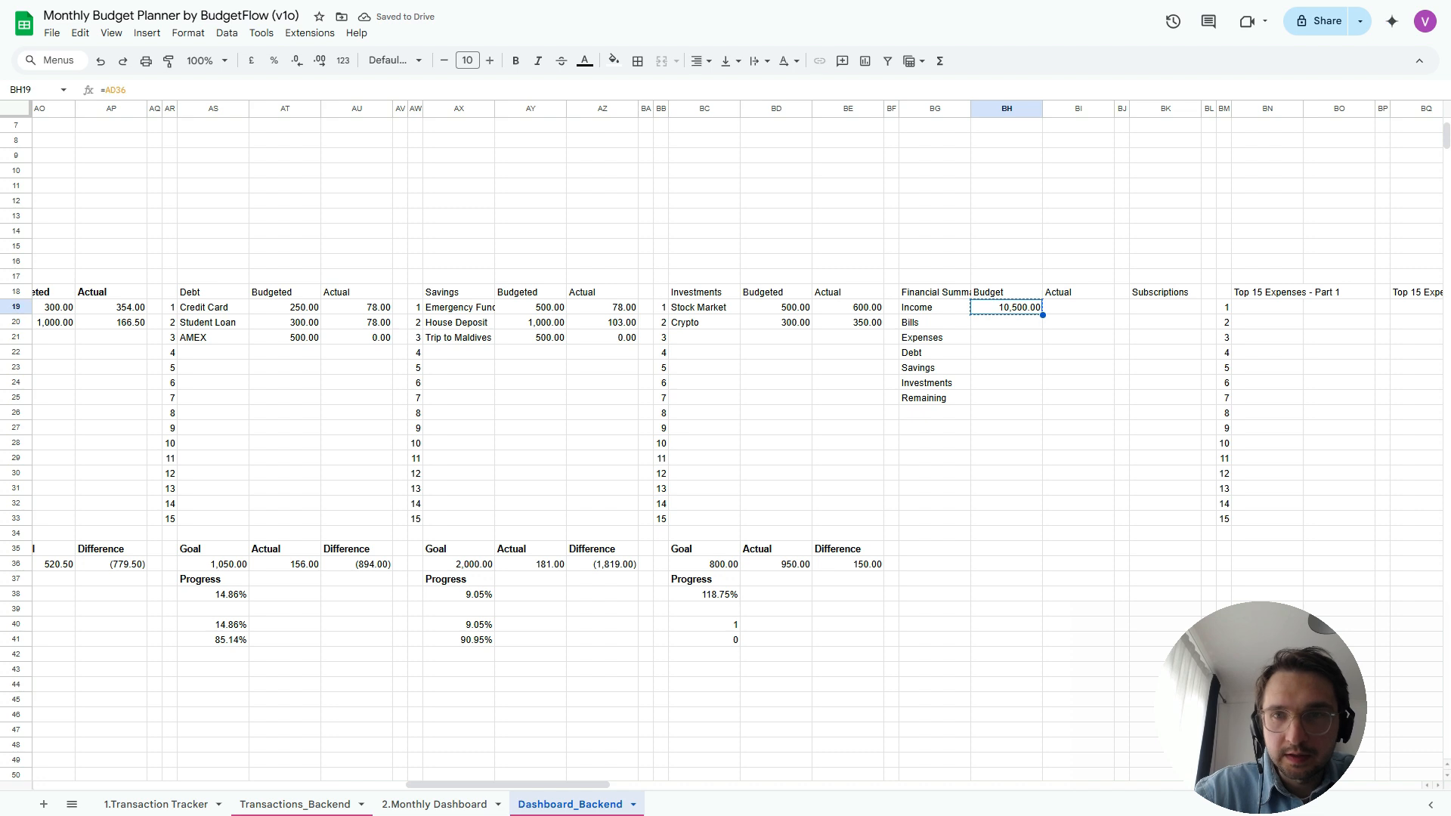
key("Right")
key("ctrl+v")
Link the Financial Summary's Bills budget cell BH20 to the Bills goal with =AI36
key("Left")
key("Down")
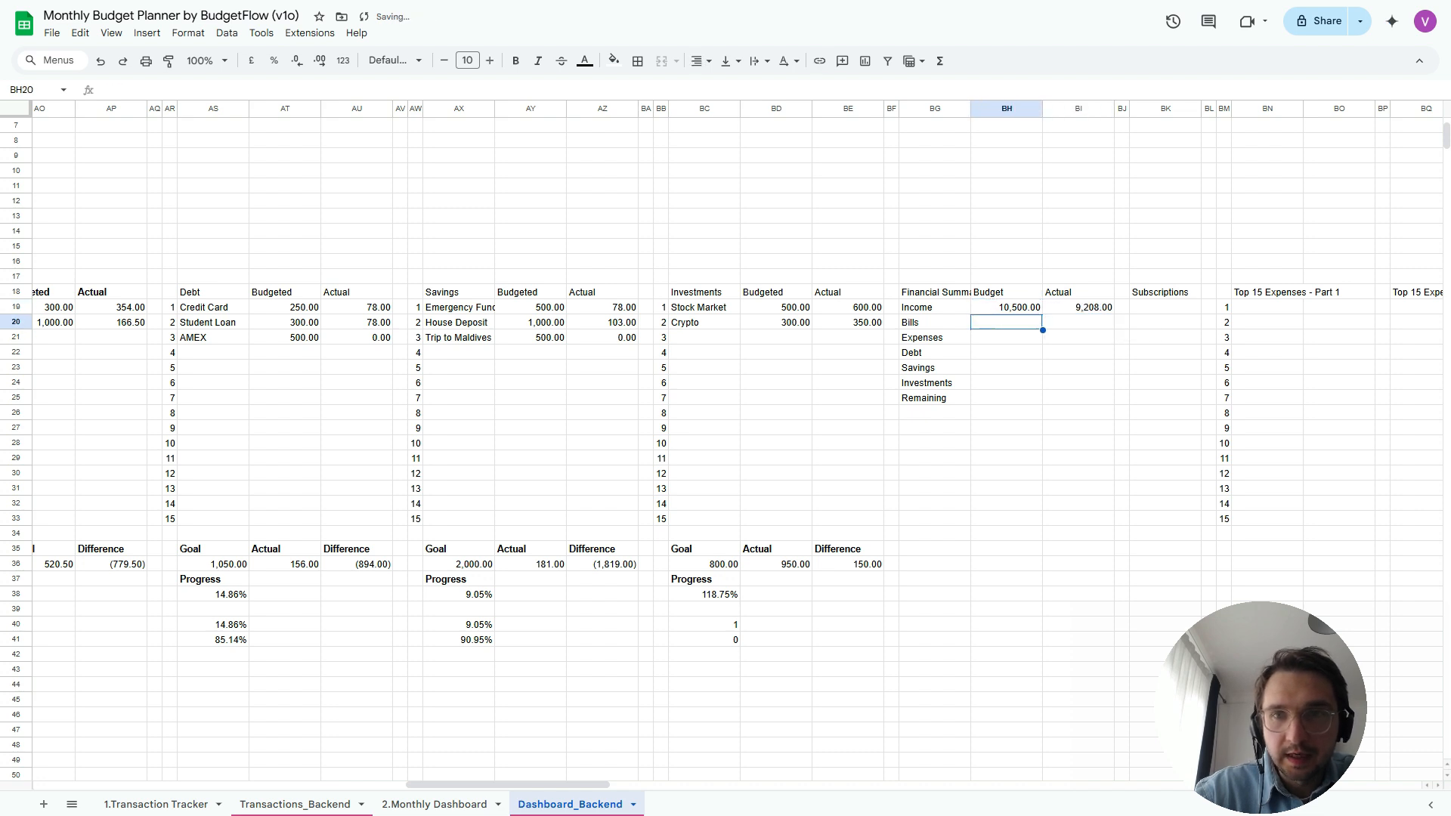
type("=")
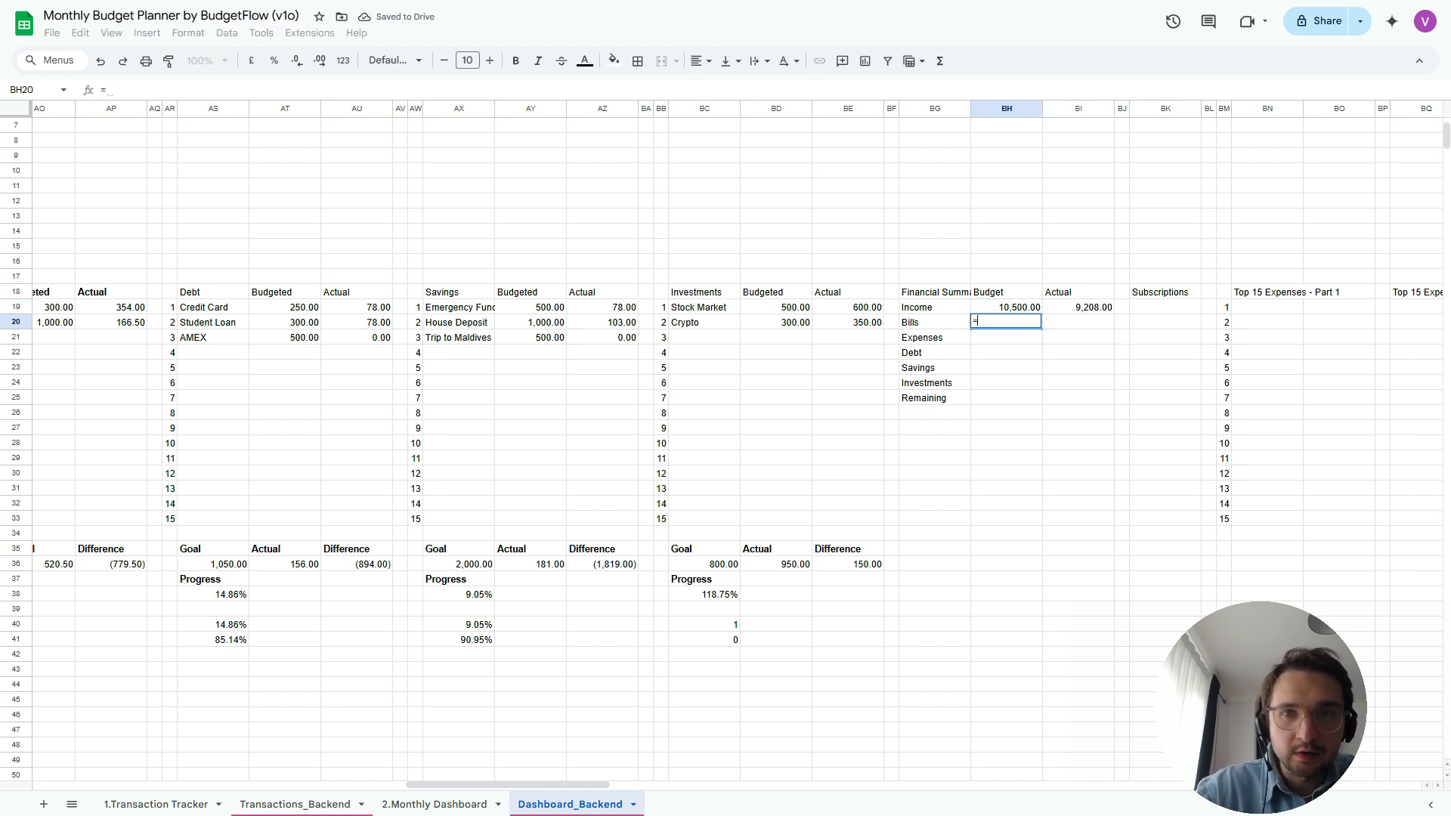
scroll(726, 446, "left", 10)
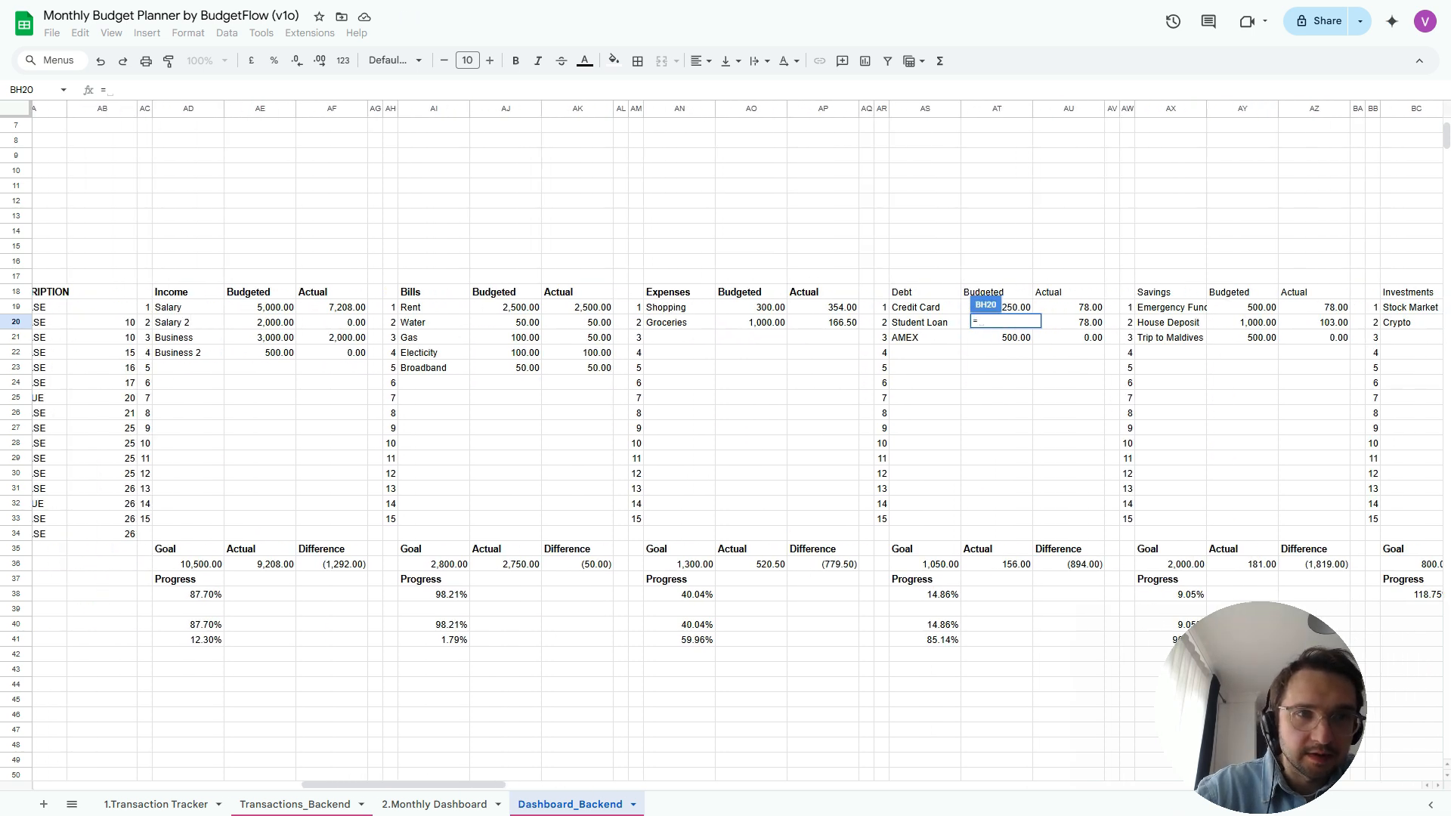
left_click(434, 564)
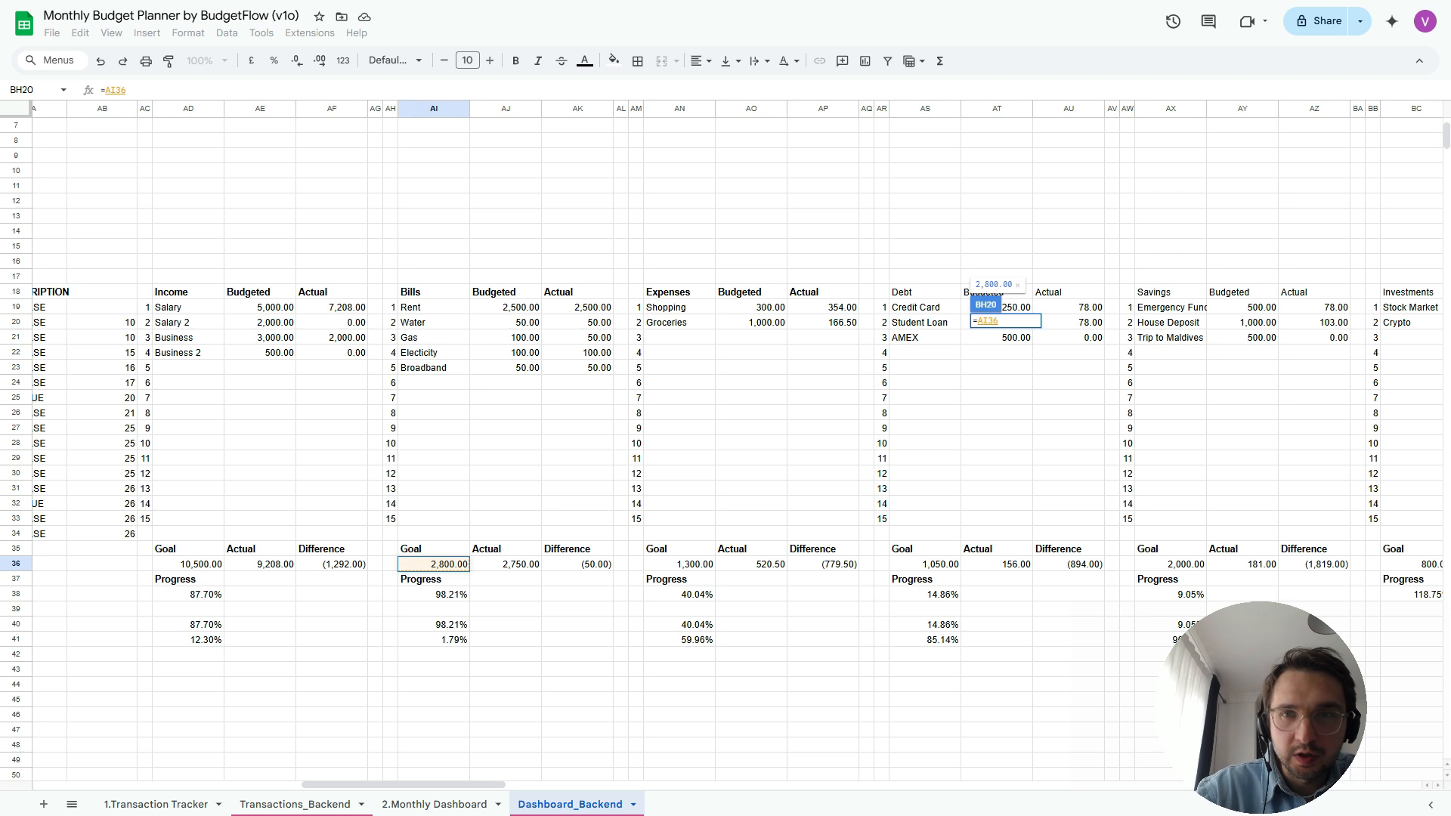
key("Return")
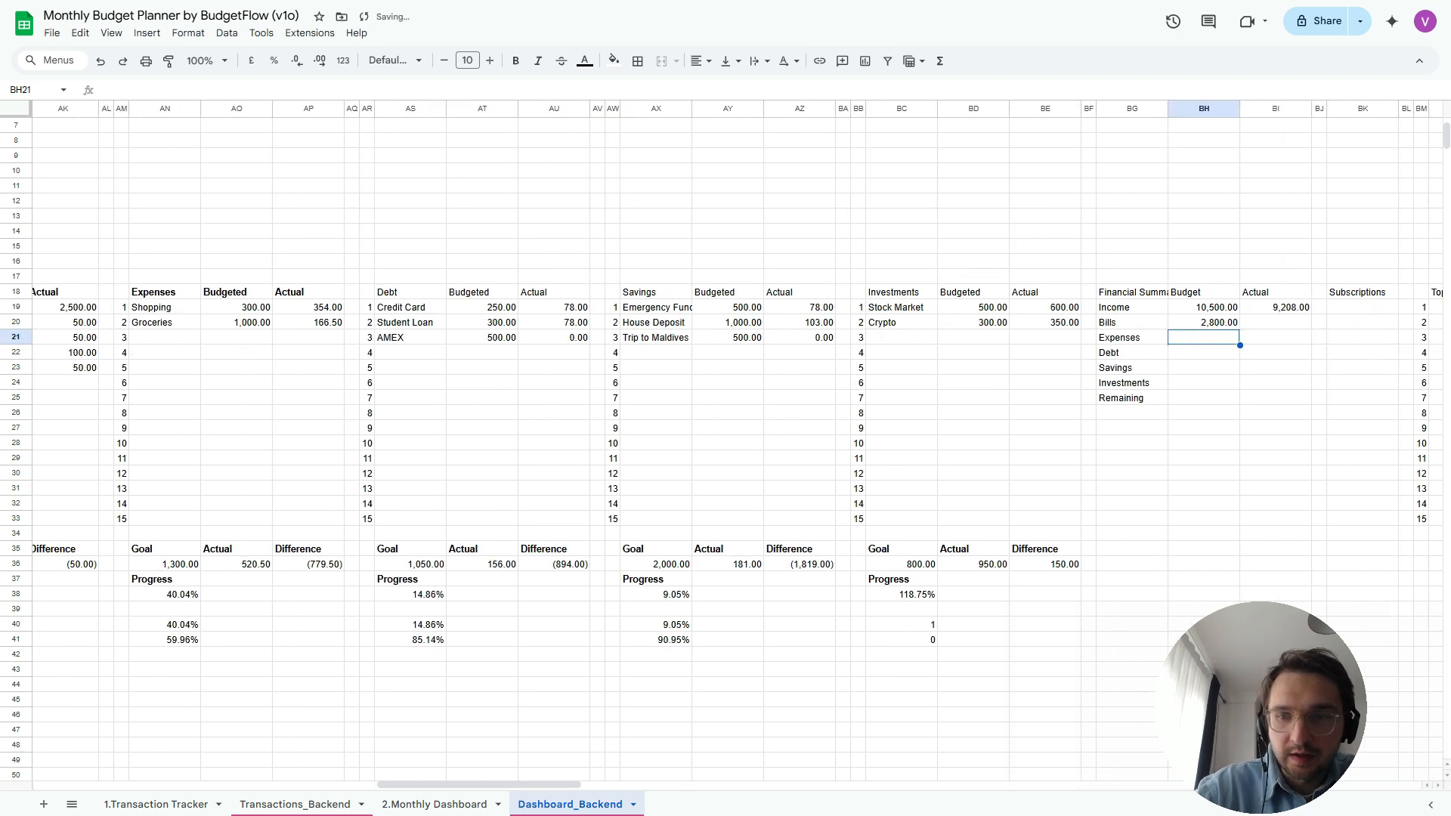
Link the Expenses budget cell BH21 to its goal with =AN36 and the Debt budget cell BH22 with =AS36
type("=")
left_click(164, 565)
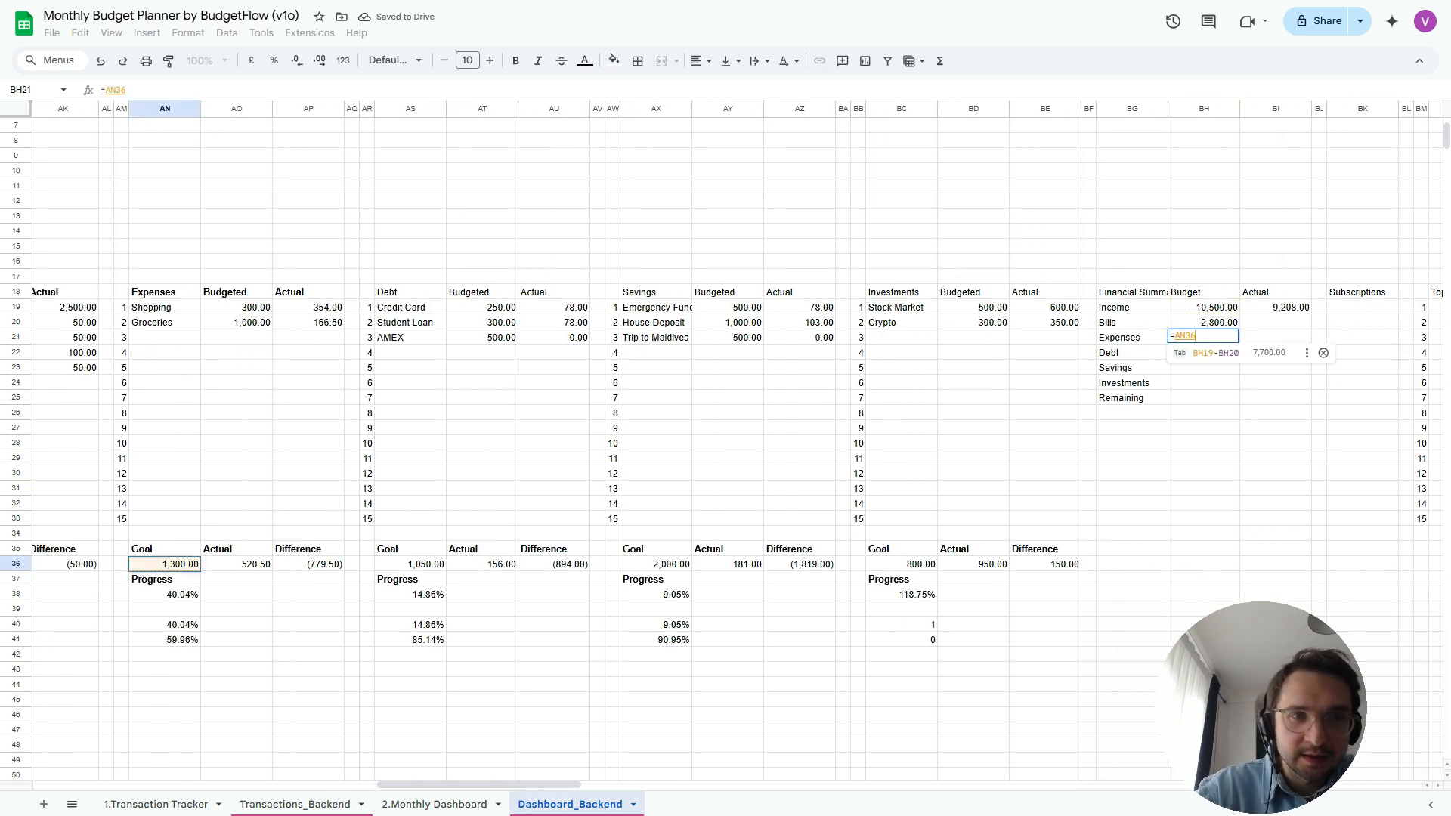
key("Return")
type("=")
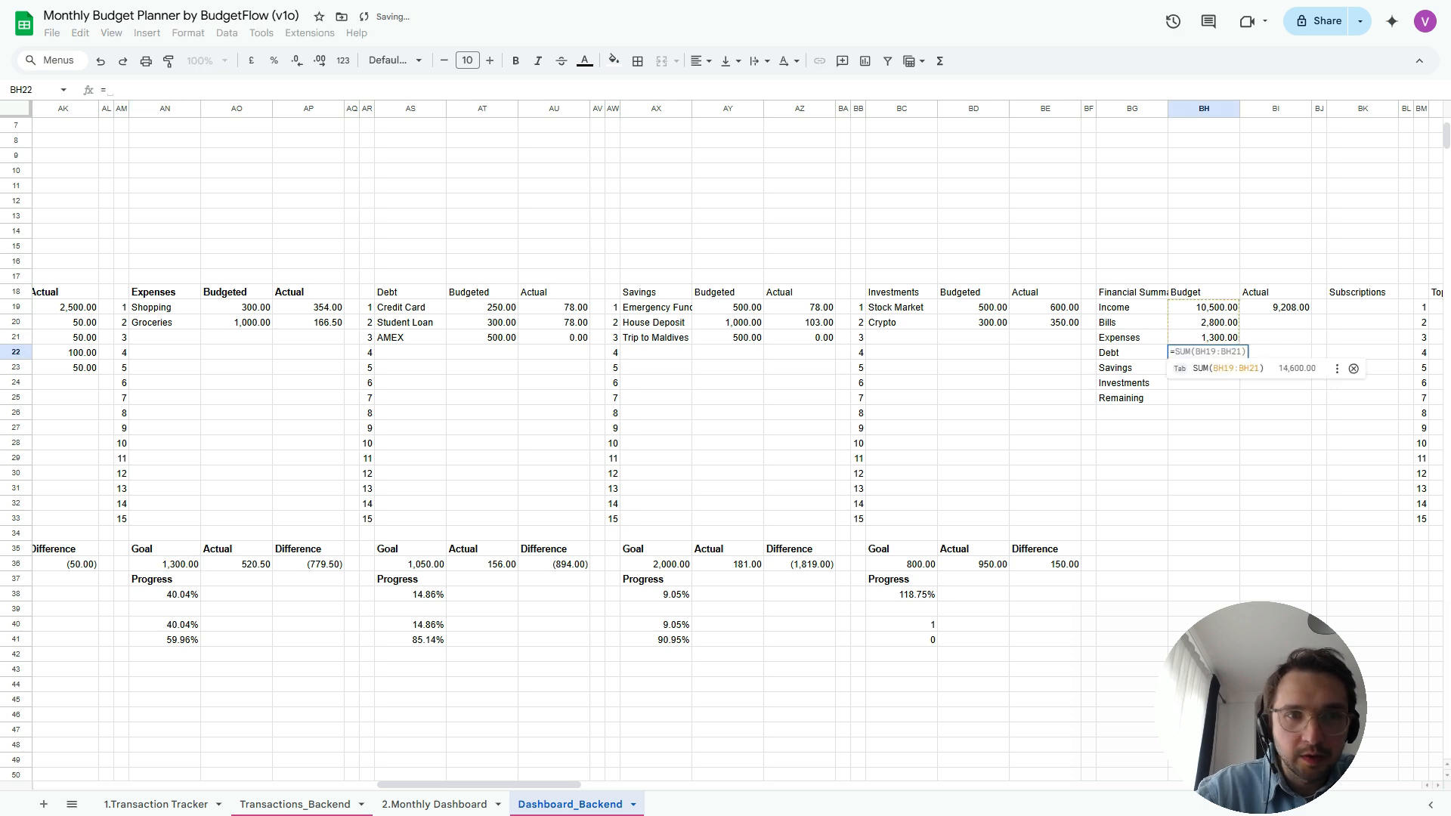
left_click(411, 564)
key("Return")
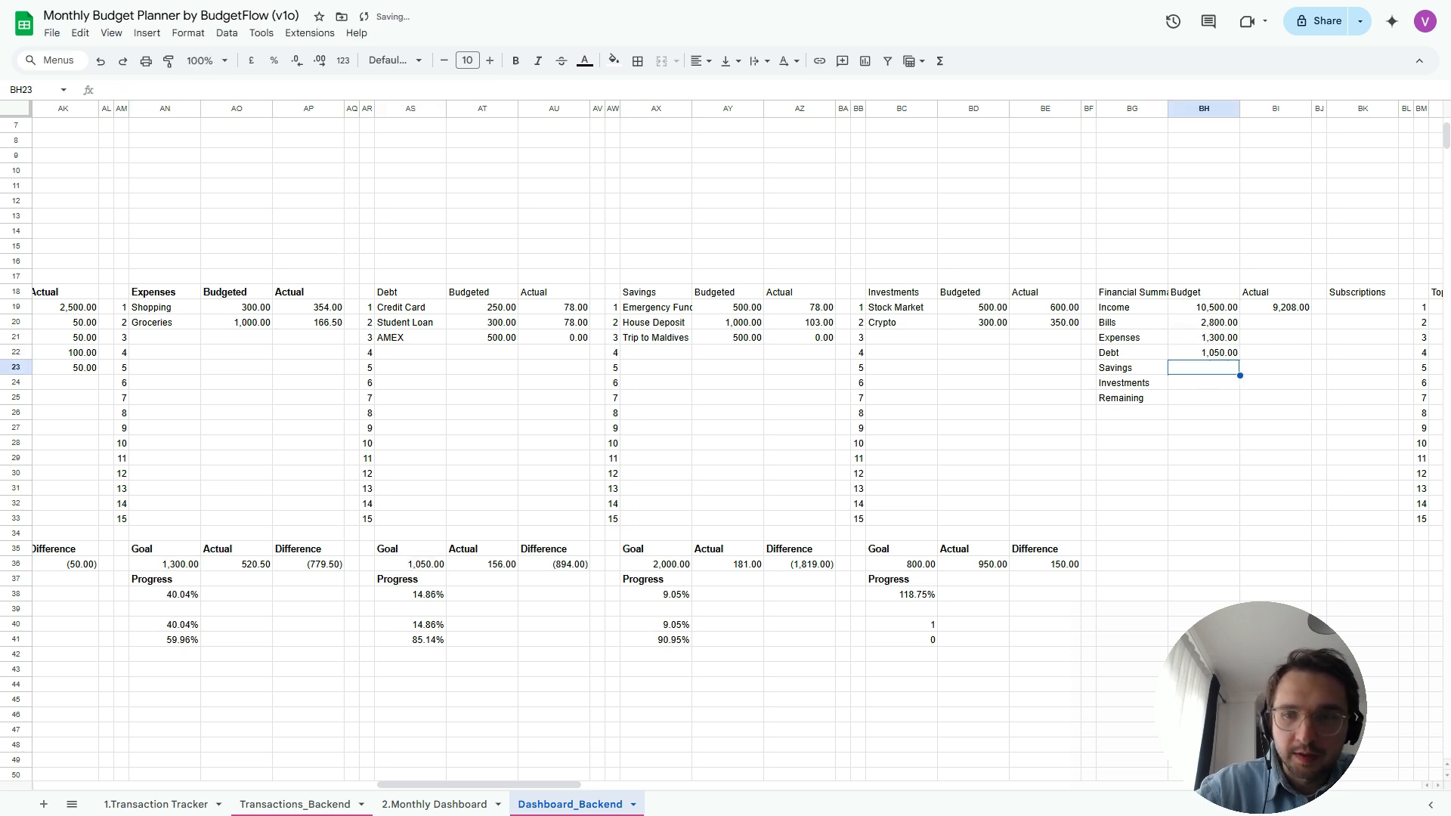
Link the Savings budget cell BH23 to its goal with =AX36 and the Investments budget cell BH24 with =BC36
type("=")
left_click(655, 564)
key("Return")
type("=")
left_click(902, 564)
key("Return")
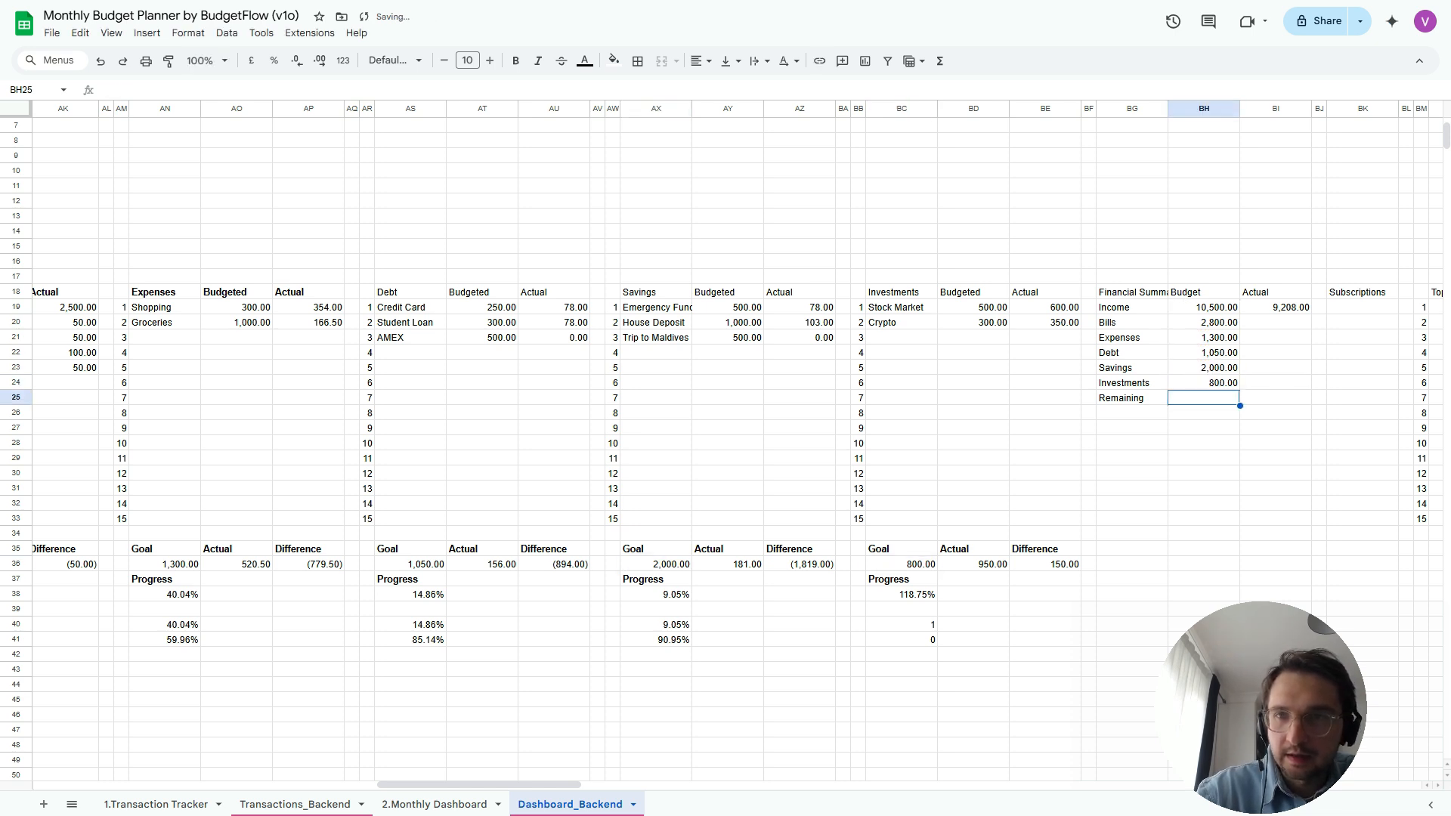
Copy the Bills to Investments budget formulas in BH20:BH24 across to the Actual column, BI20:BI24
key("Up")
key("Up")
key("Up")
key("Up")
key("Up")
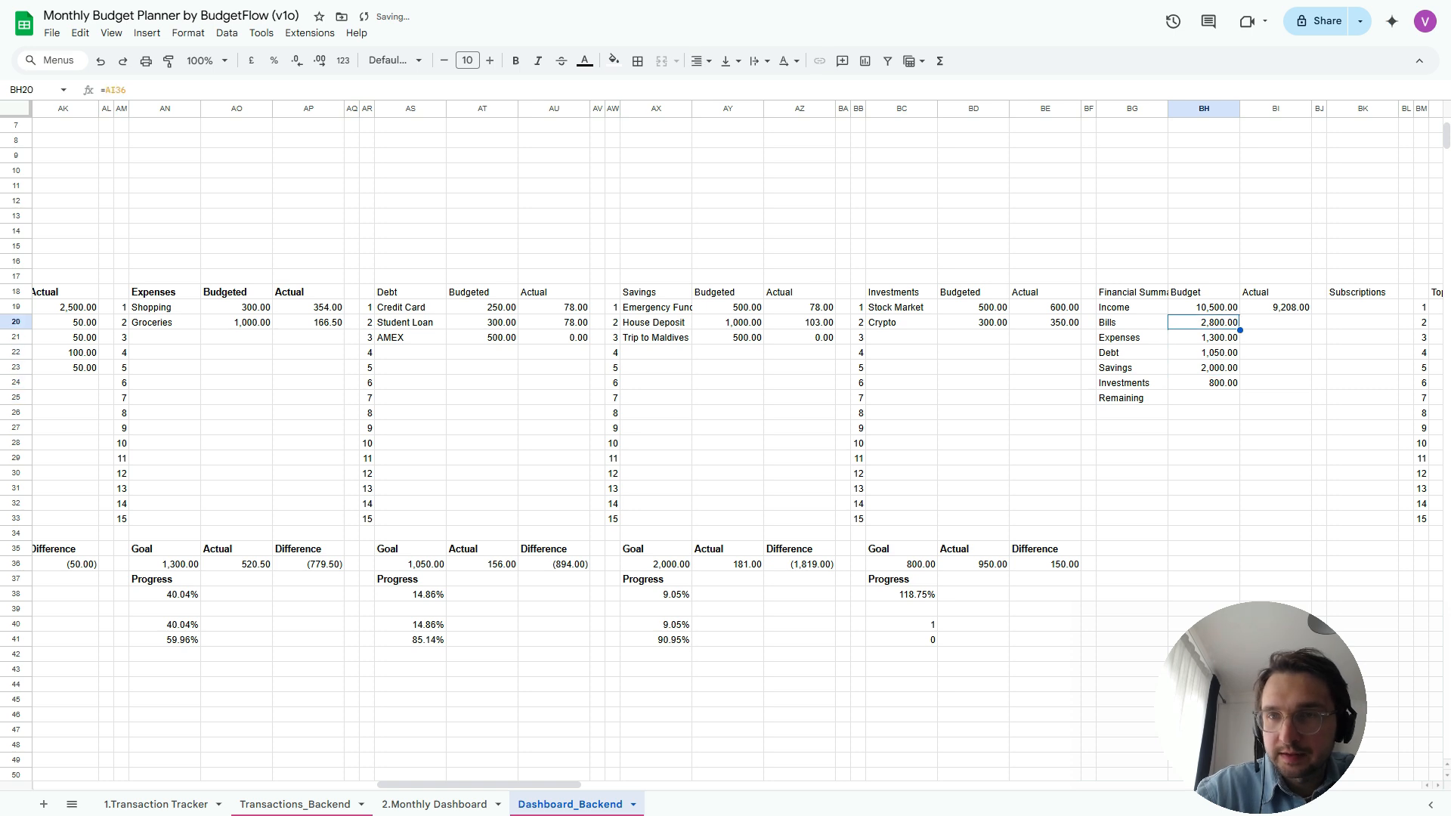
key("shift+Down")
key("shift+Down")
key("shift+Down")
key("shift+Down")
key("ctrl+c")
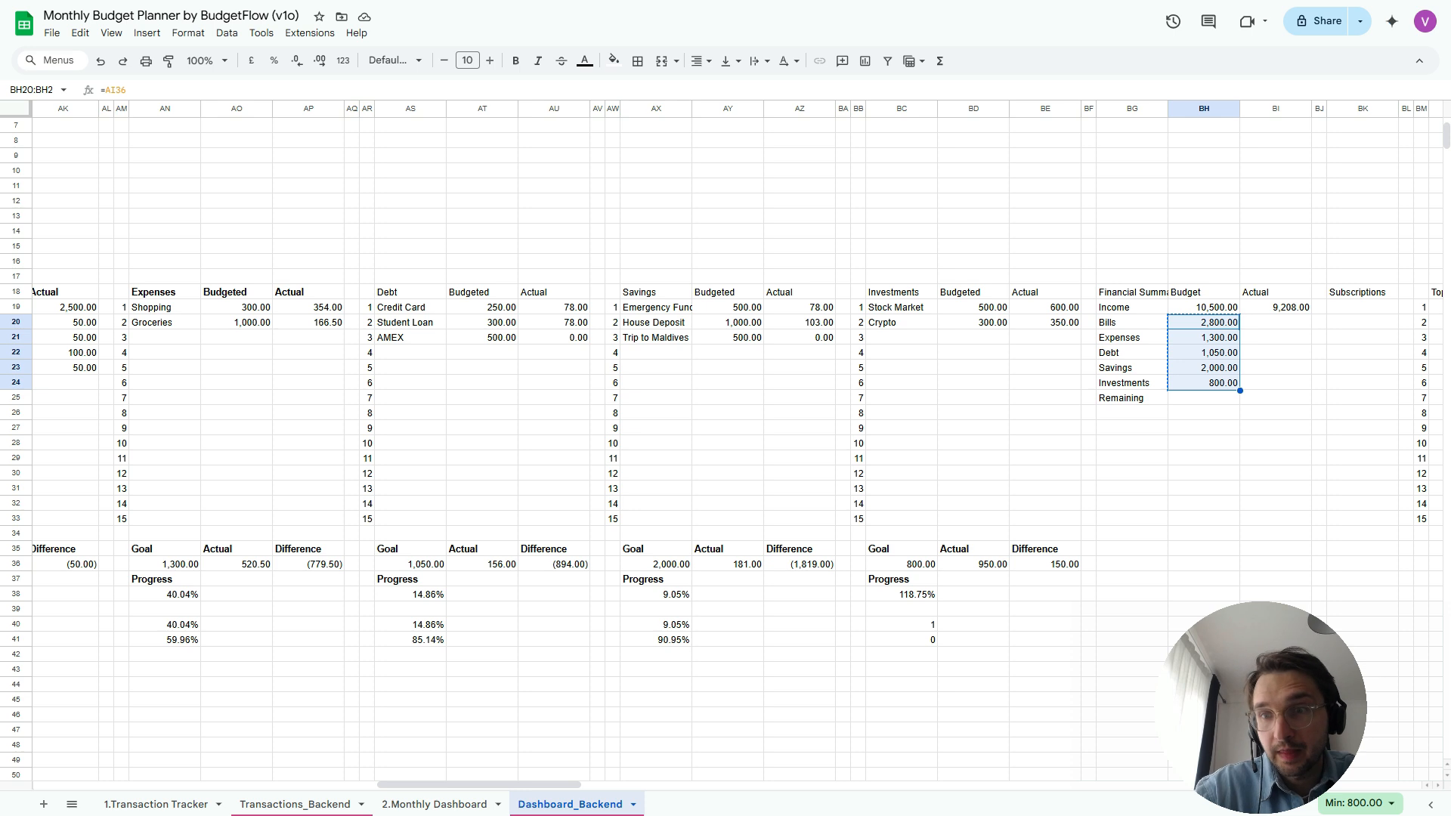
key("shift+Right")
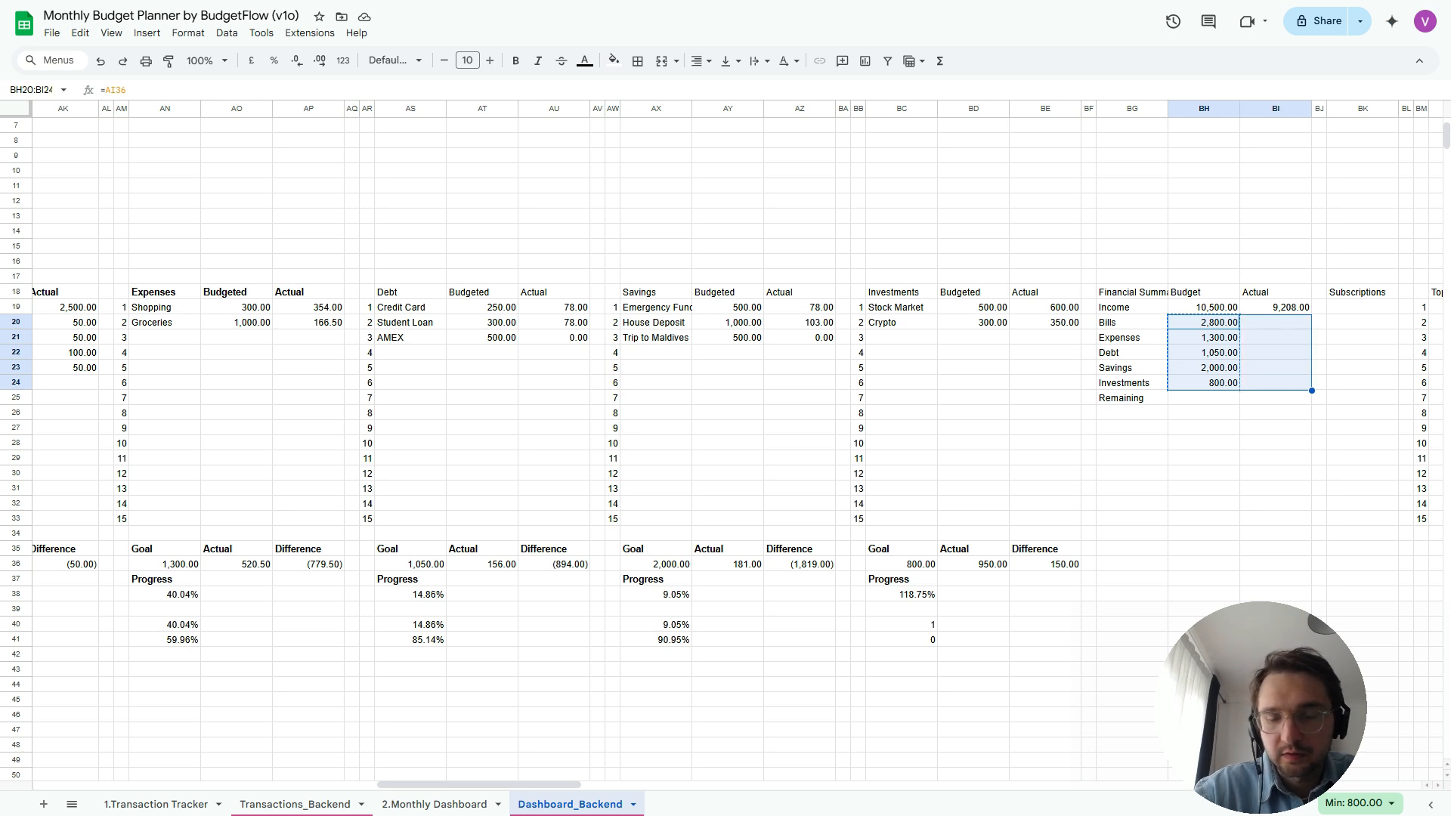
key("ctrl+v")
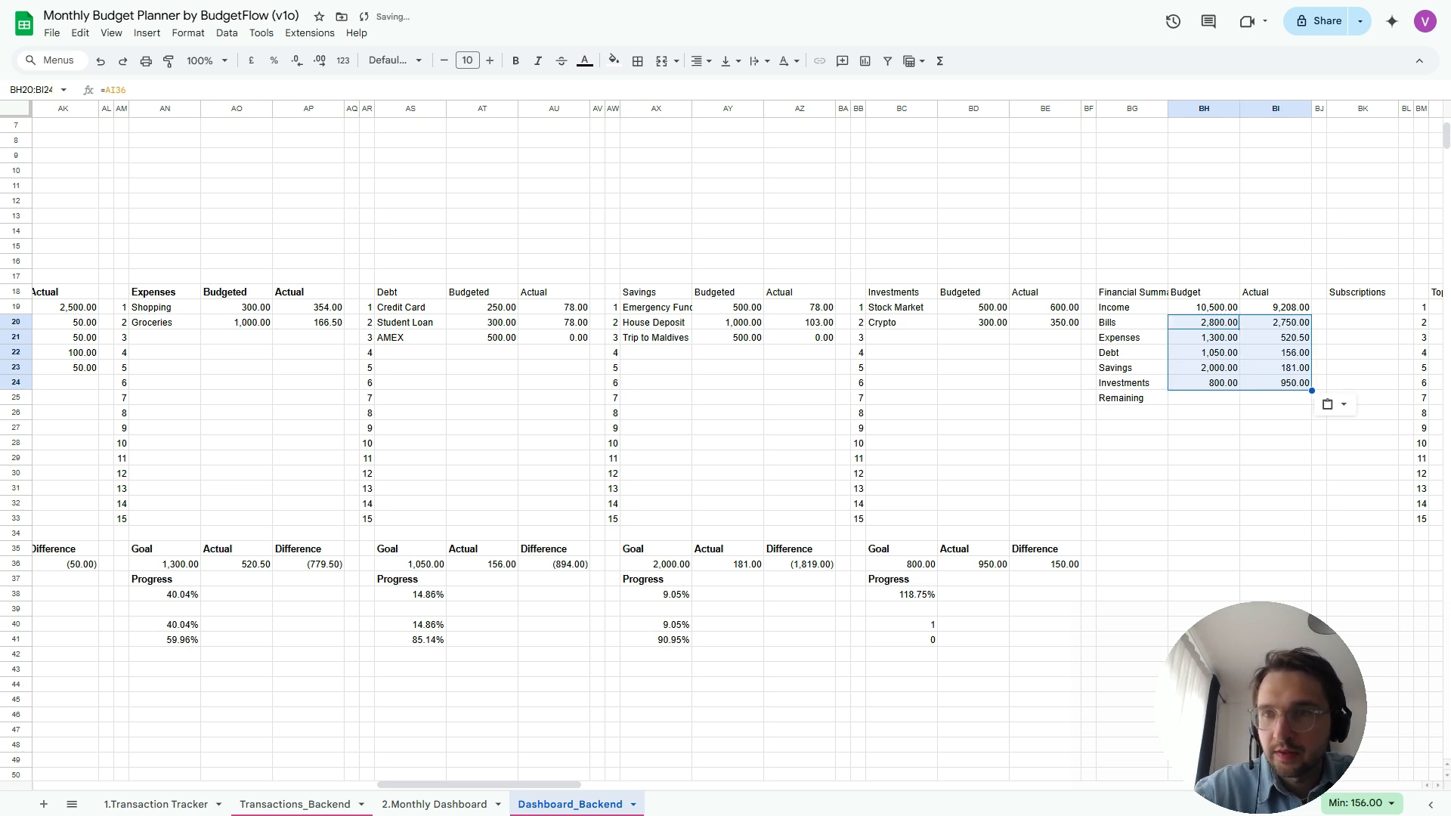
Calculate the remaining budget in BH25 as income minus all other categories with =BH19-sum(BH20:BH24)
key("Down")
key("Down")
key("Down")
key("Right")
key("Down")
key("Left")
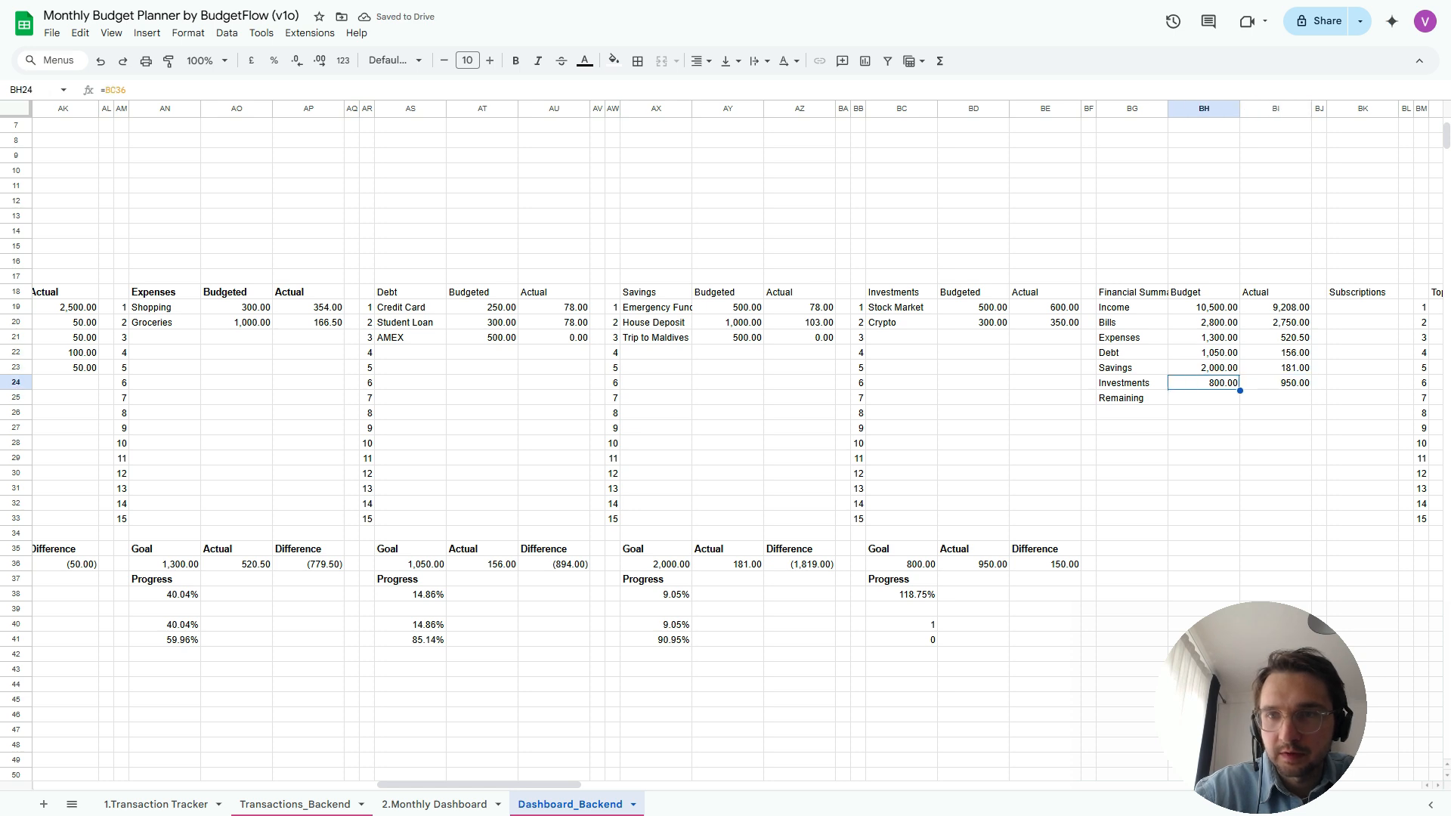
key("Down")
type("=")
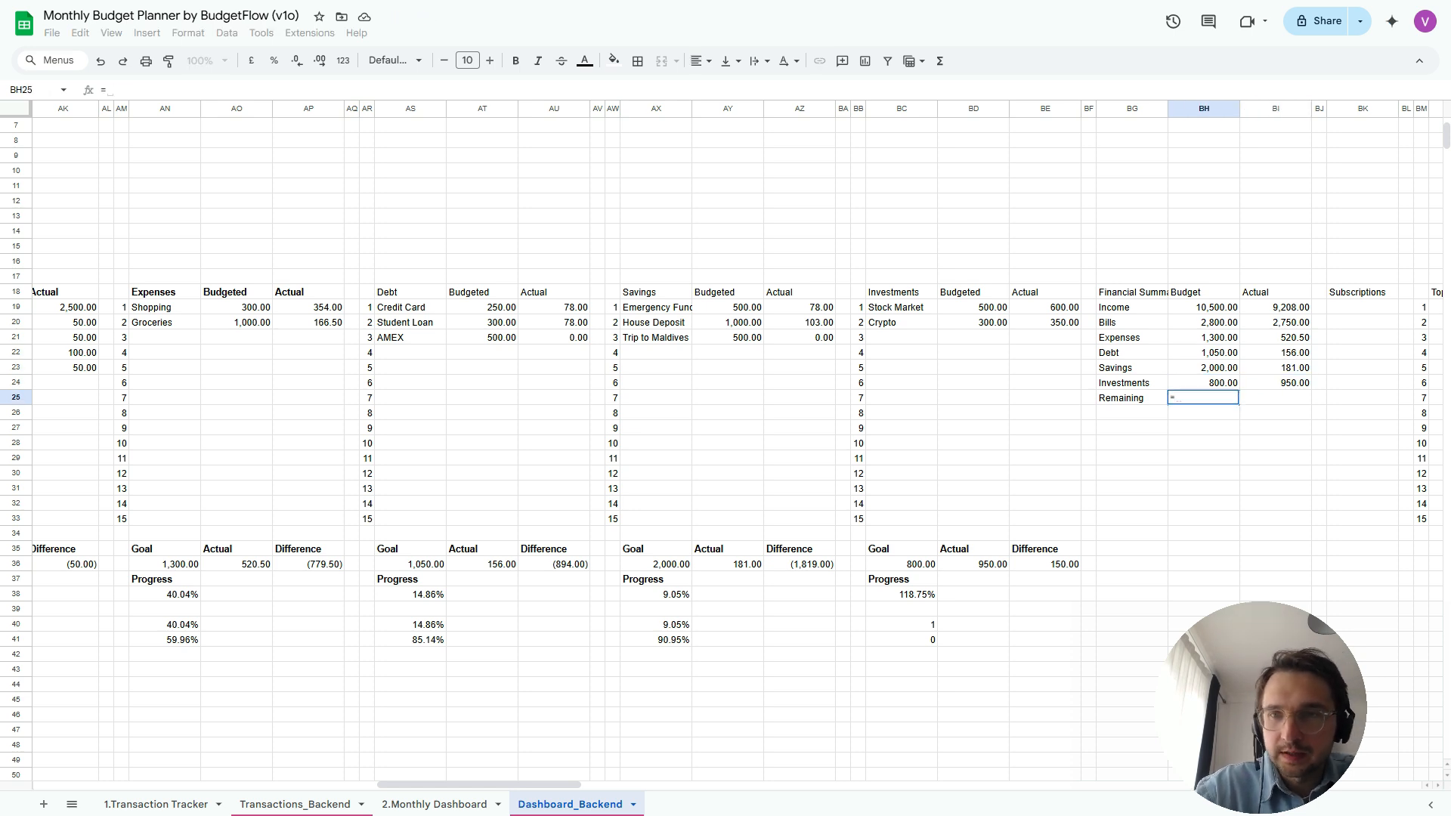
key("Up")
key("Up")
key("Up")
key("Up")
key("Up")
key("Up")
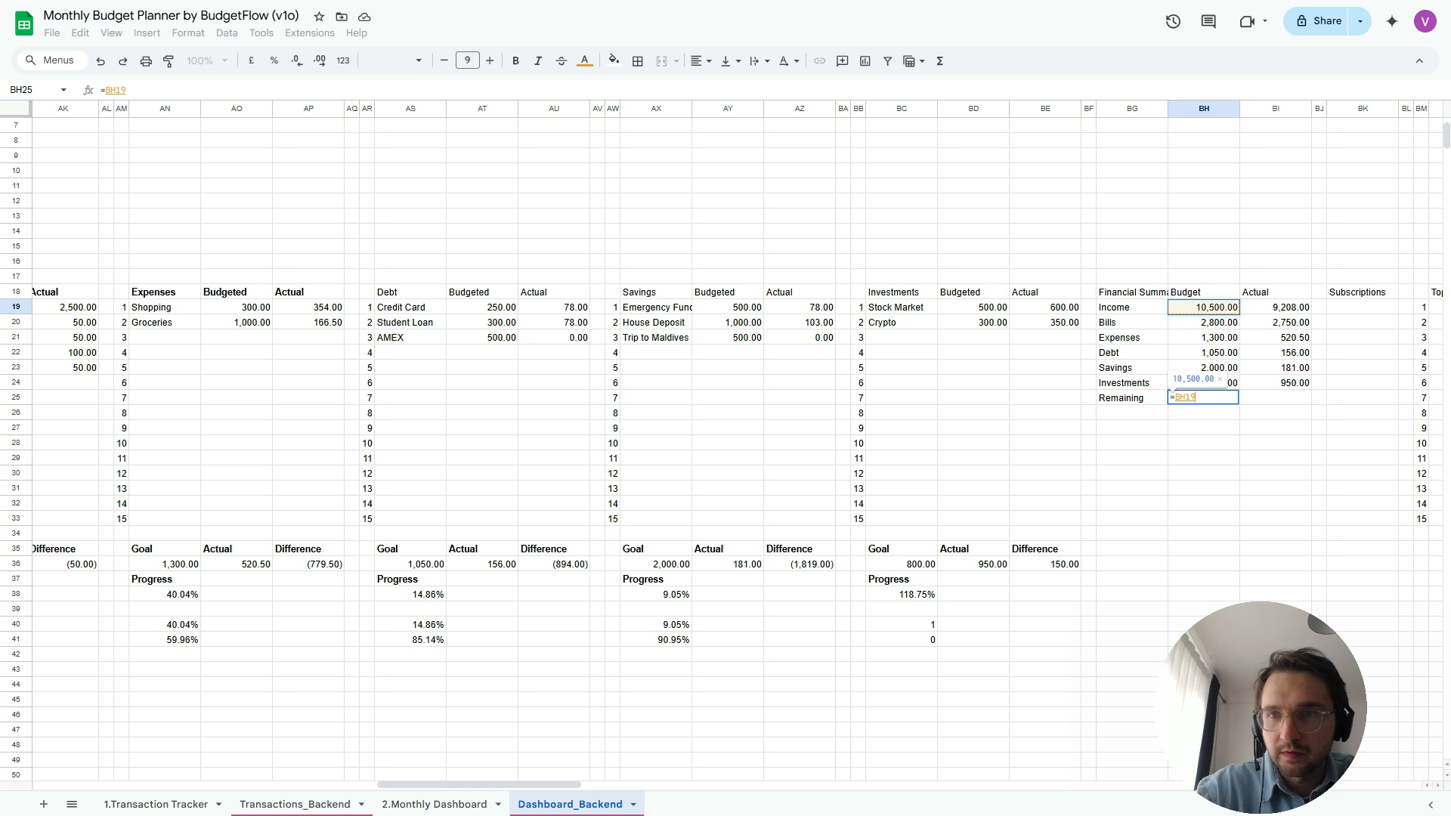
type("-sum(")
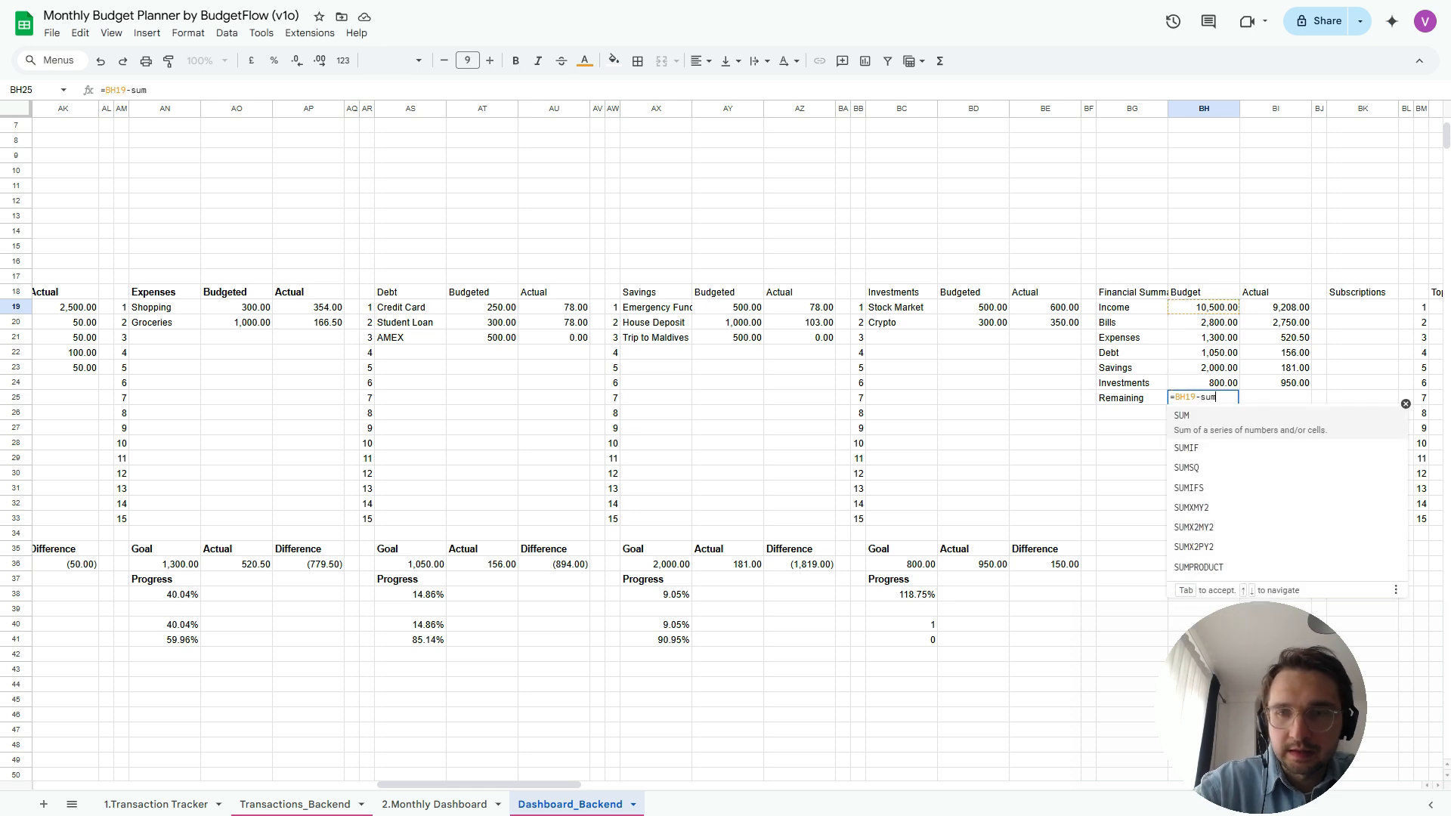
key("Up")
key("shift+Up")
key("shift+Up")
key("shift+Up")
key("shift+Up")
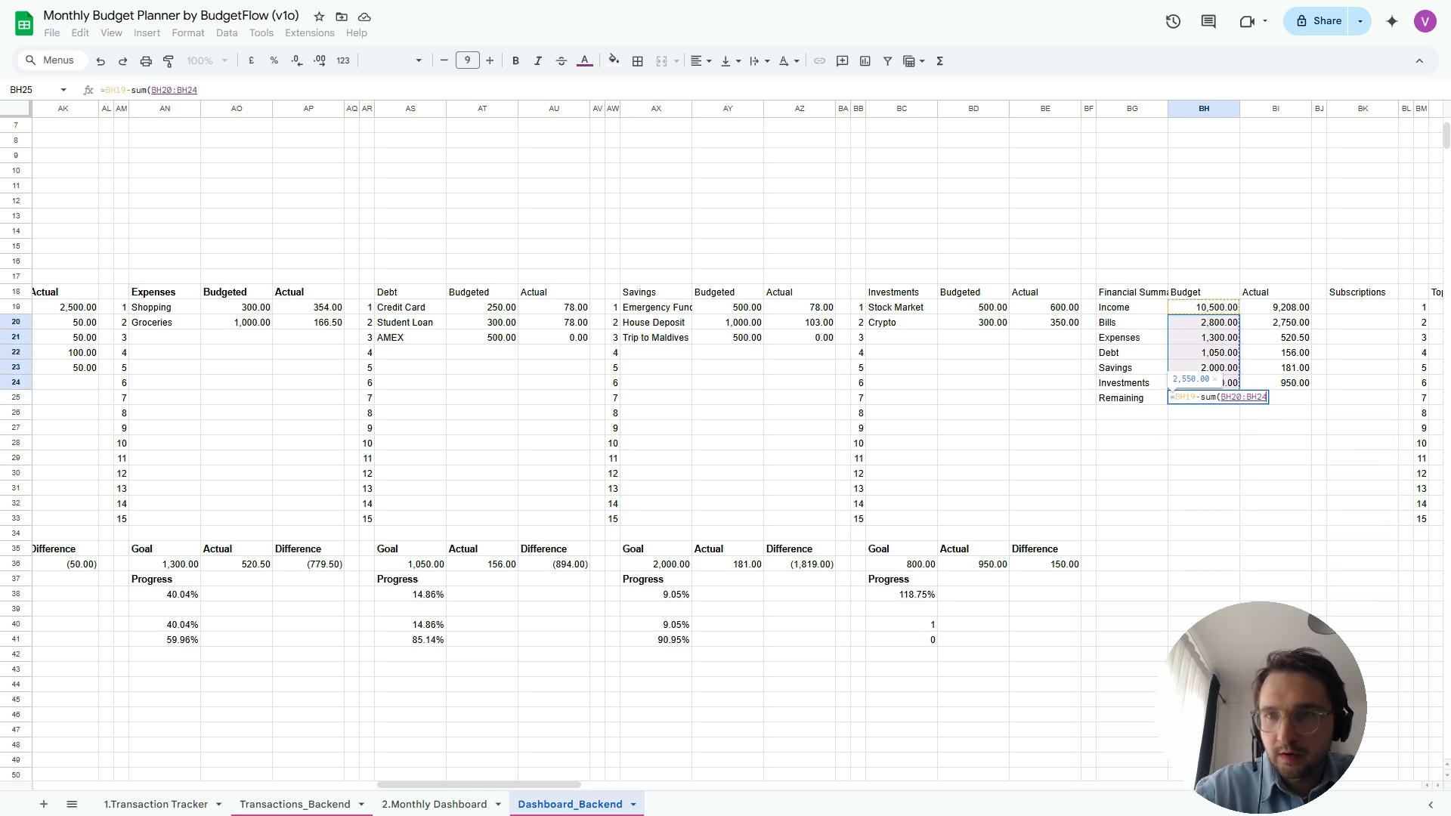
key("Return")
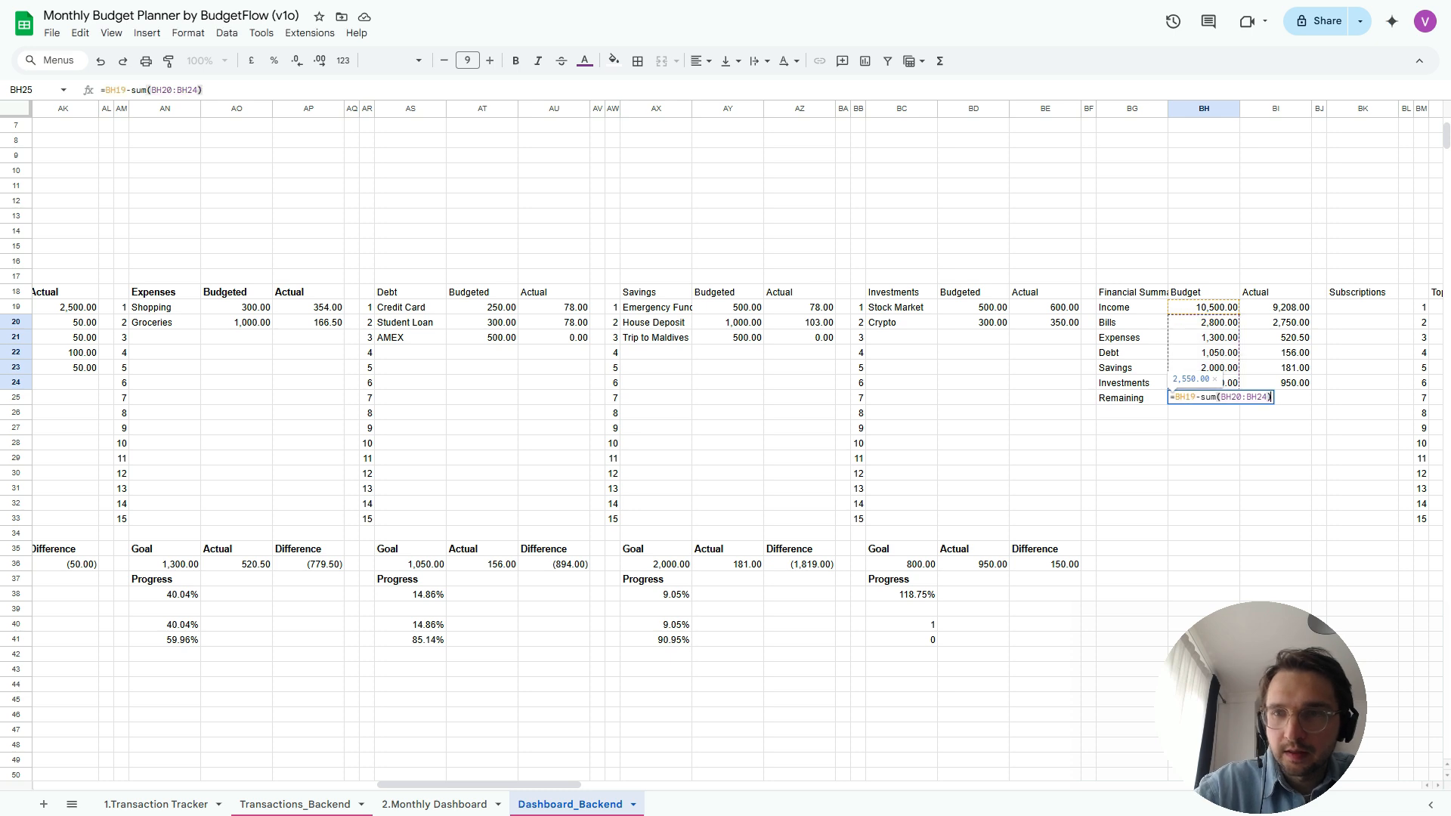
Copy the Remaining formula from BH25 to the Actual cell BI25
key("Up")
key("ctrl+c")
key("Right")
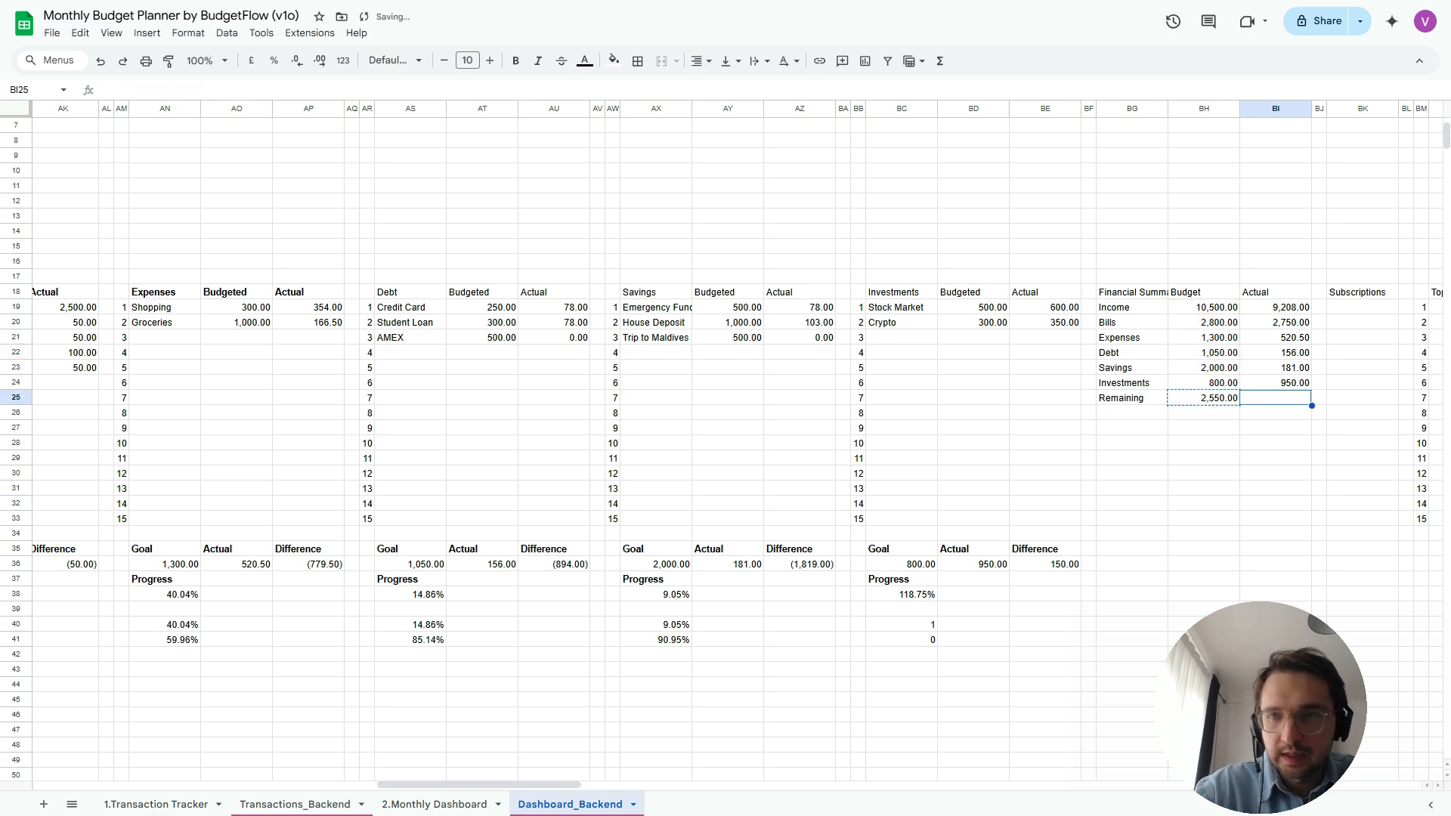
key("ctrl+v")
Total the subscription expenses in BK19 with =SUMIFS(Z19:Z,AA19:AA,True)
scroll(726, 446, "right", 2)
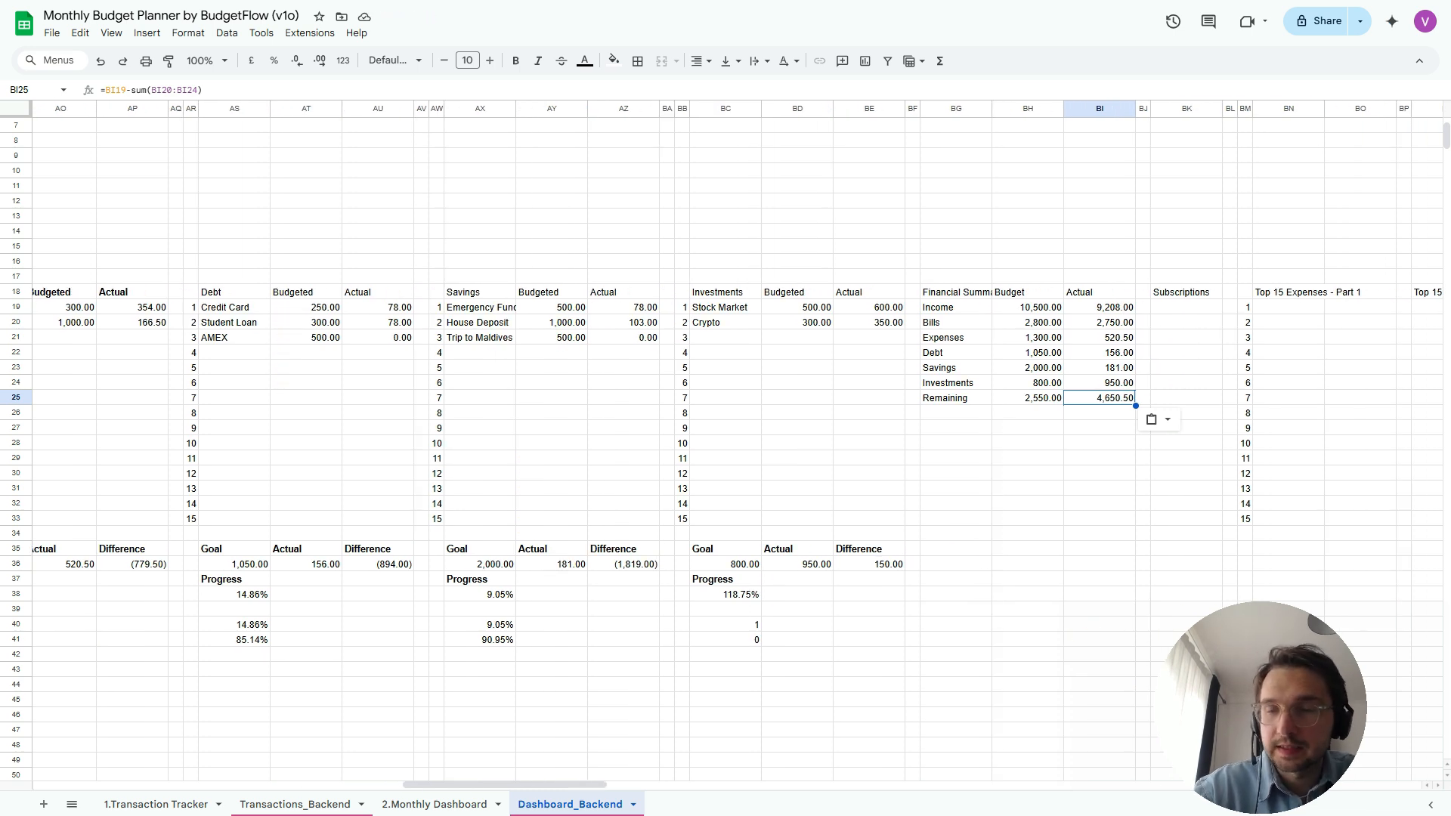
key("Right")
left_click(1186, 307)
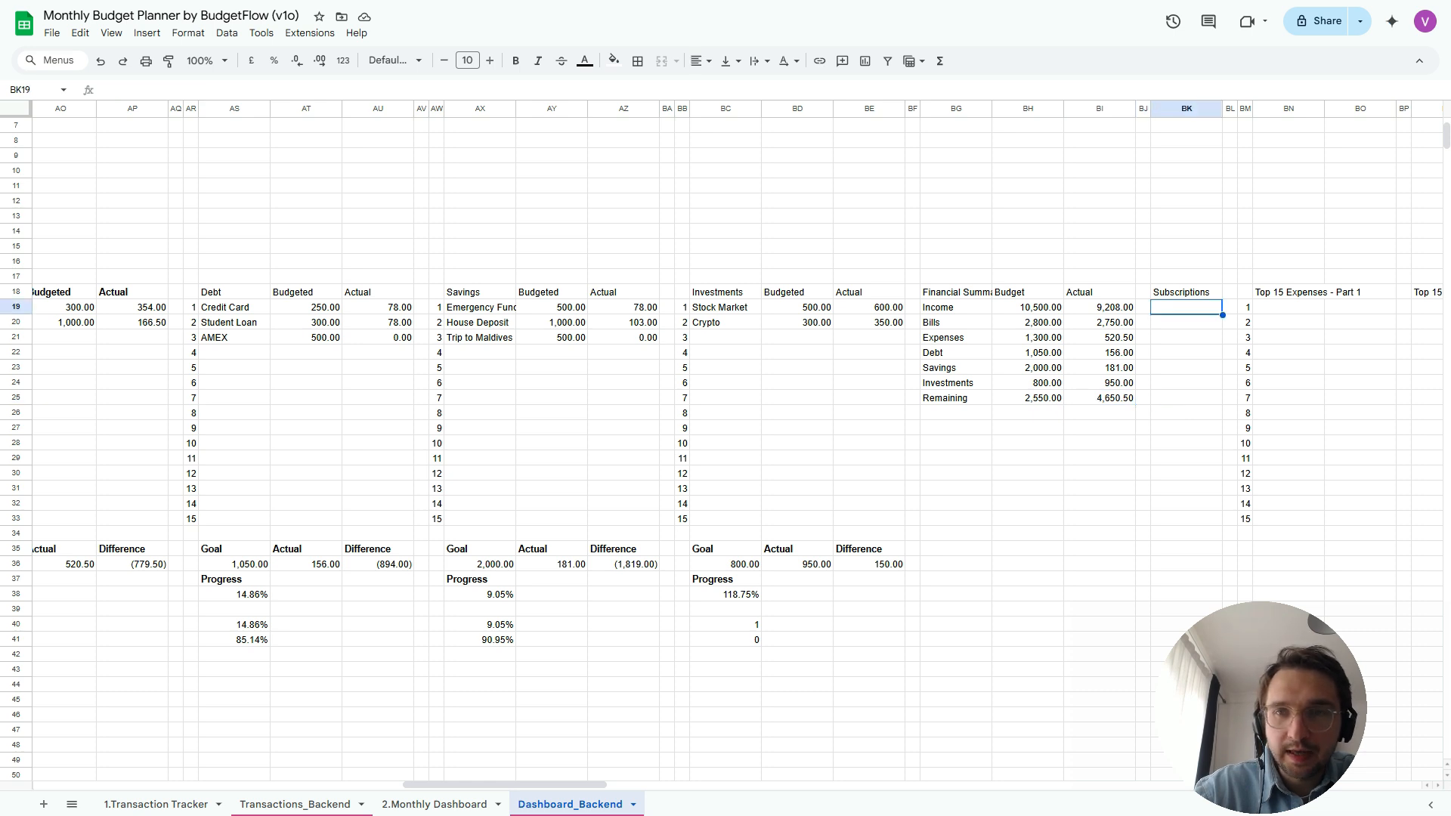
key("Down")
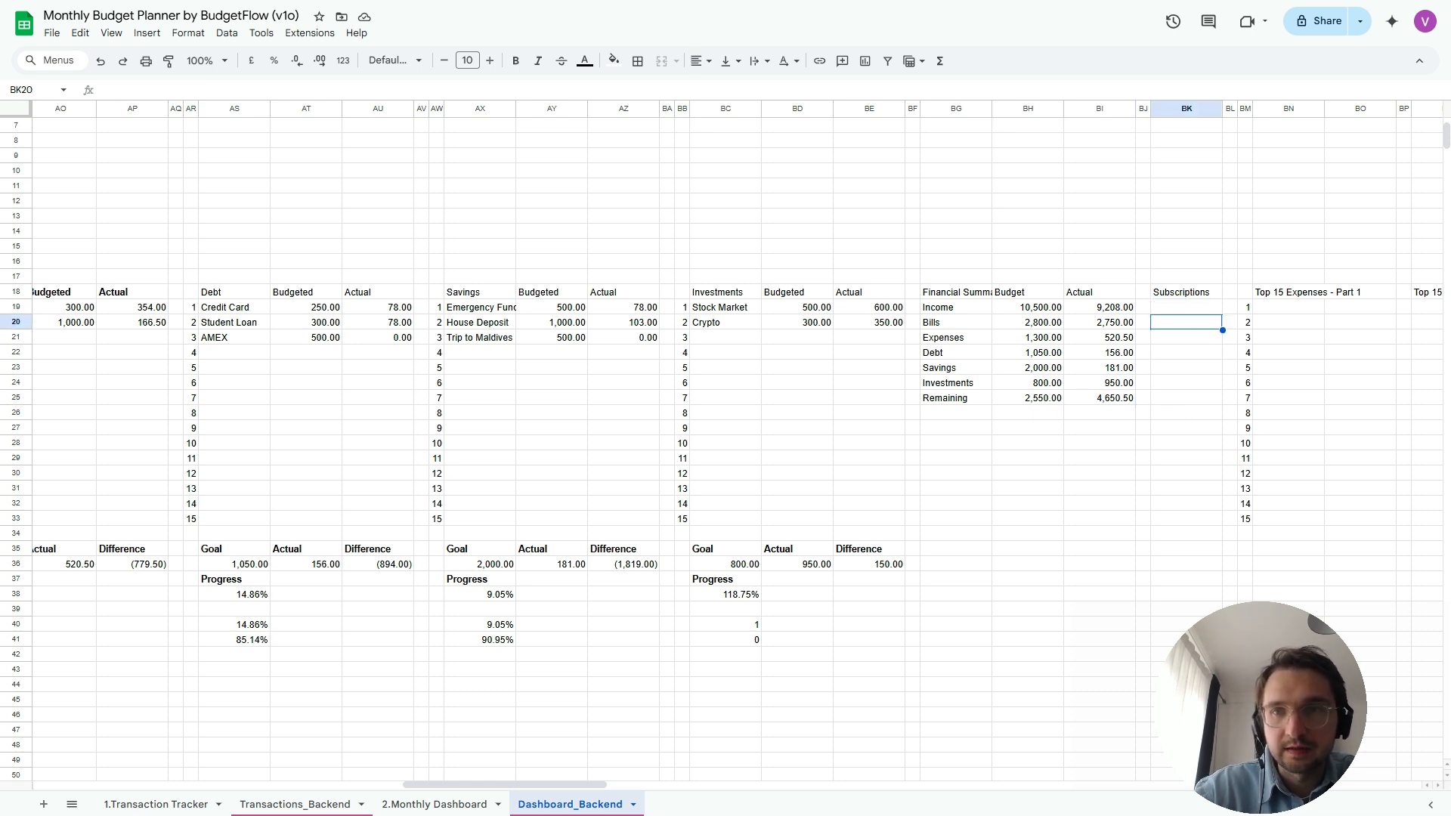
key("Up")
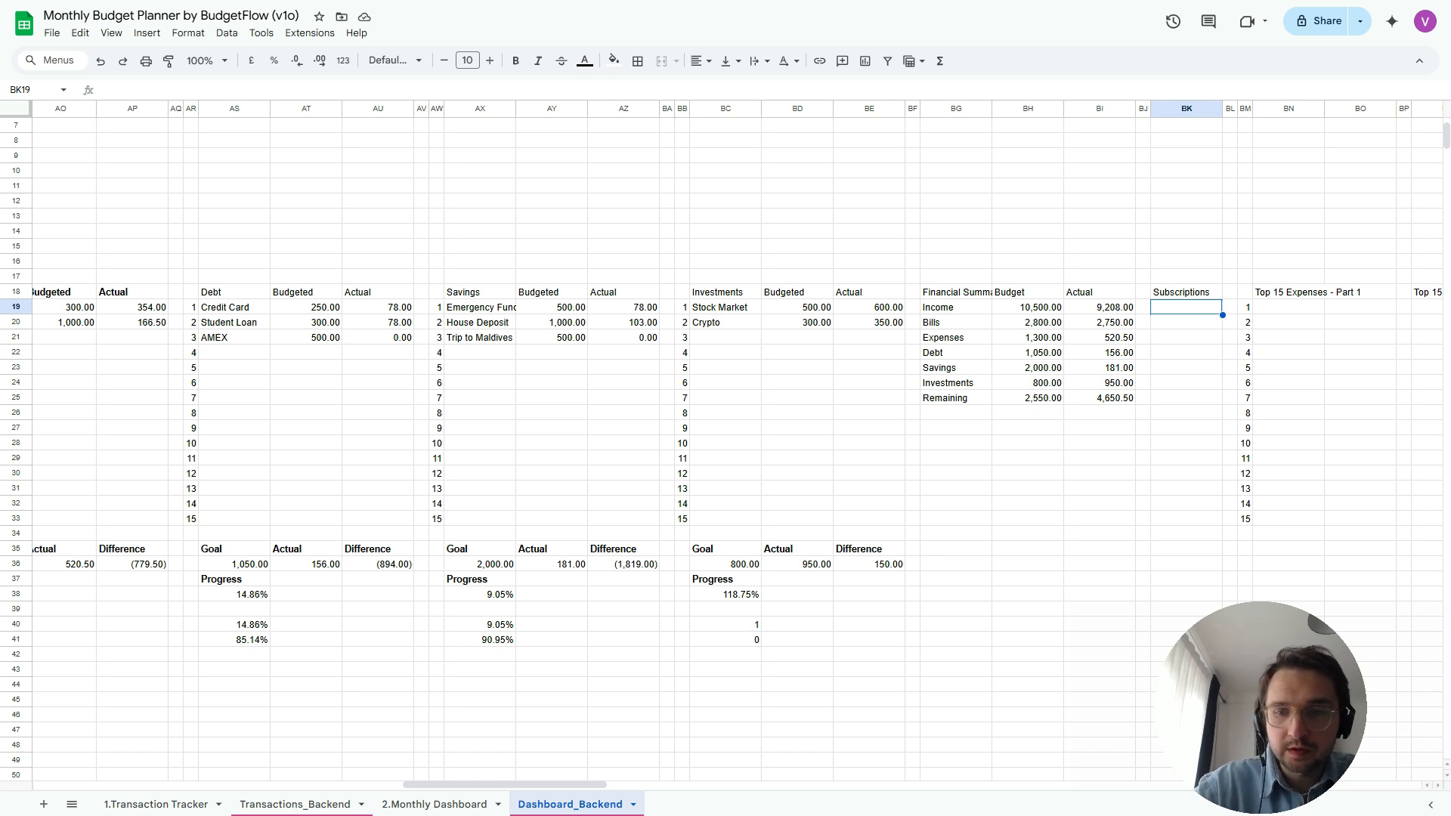
type("=")
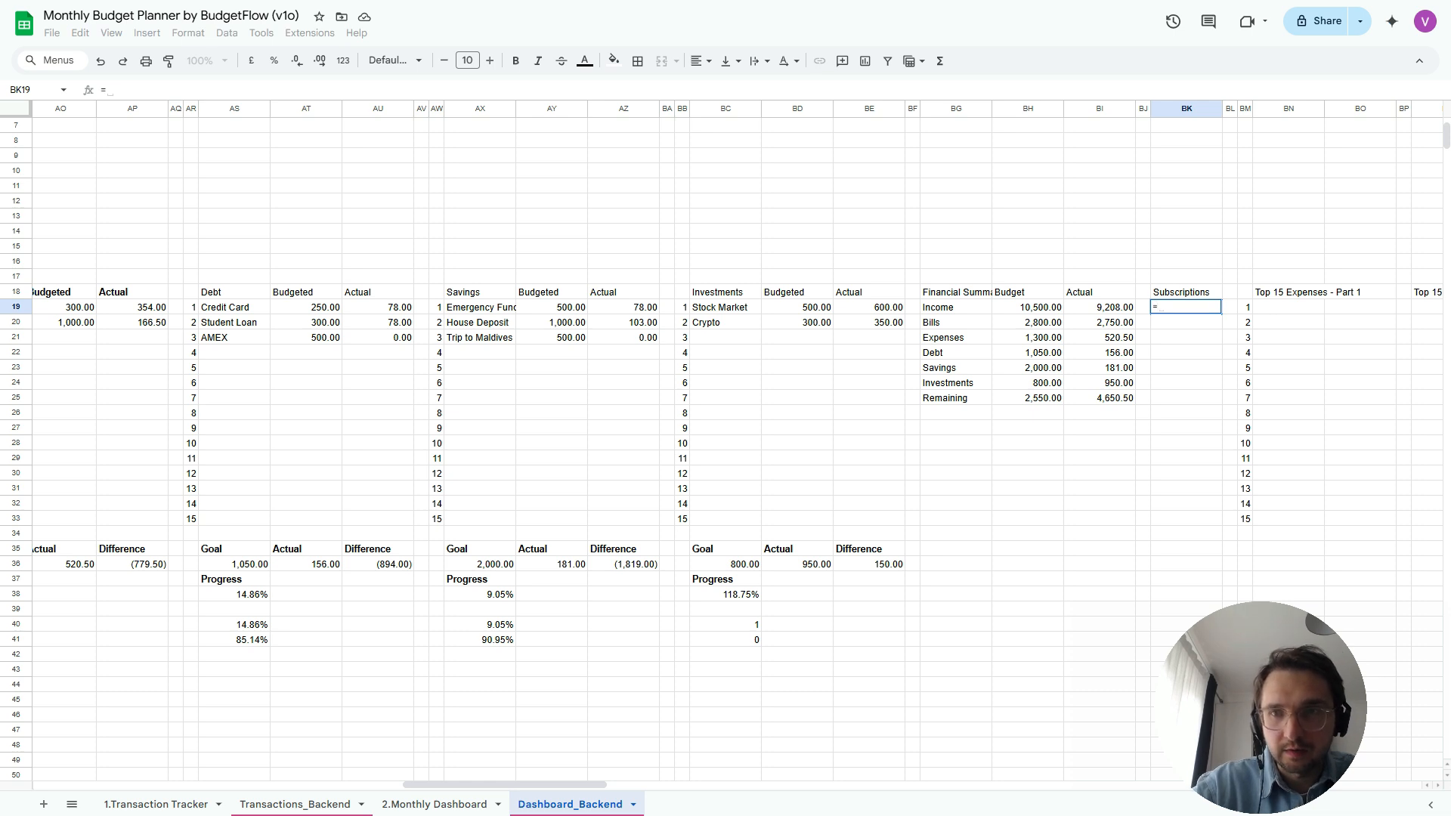
type("SUMIFS(")
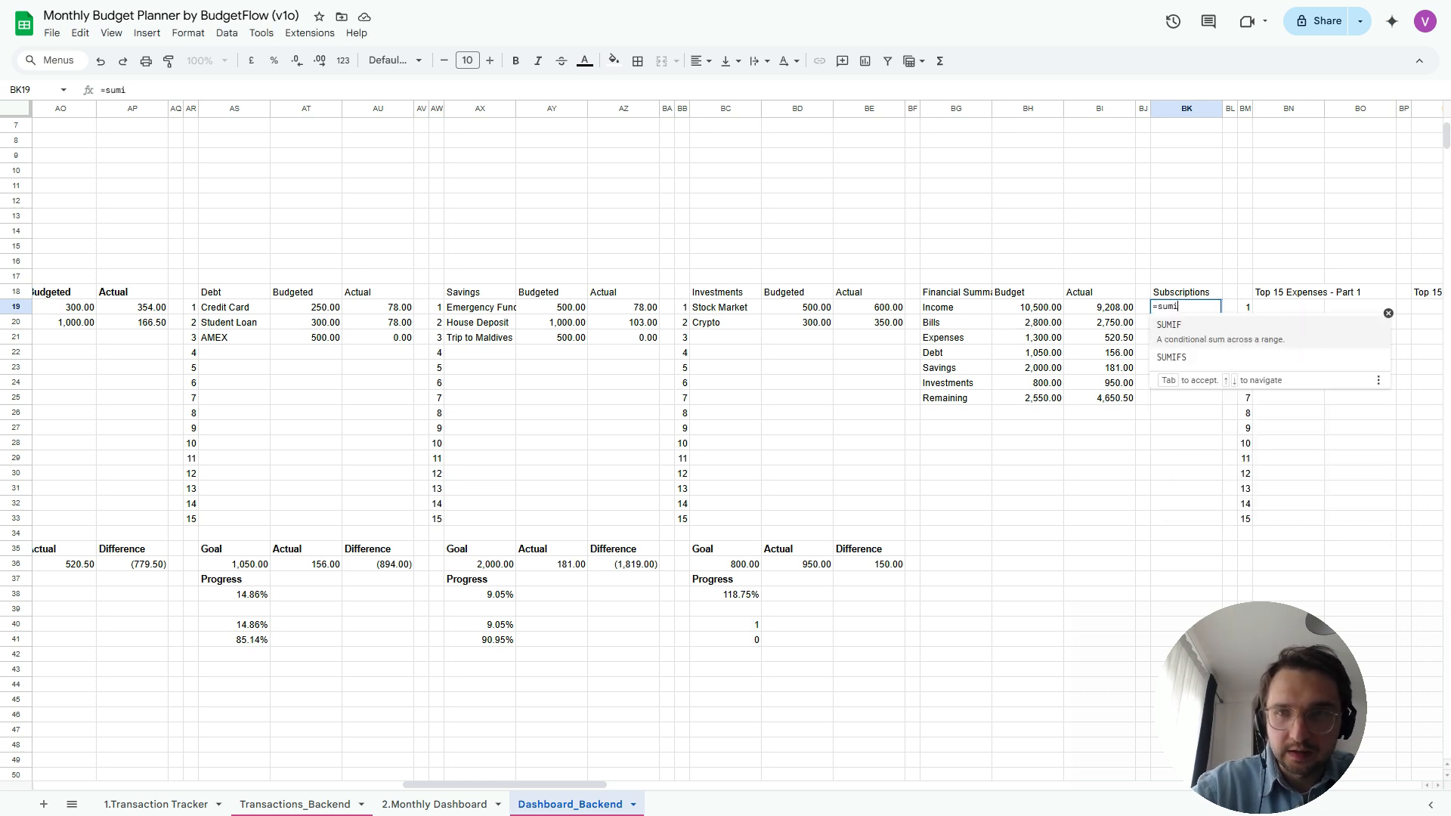
scroll(737, 444, "left", 20)
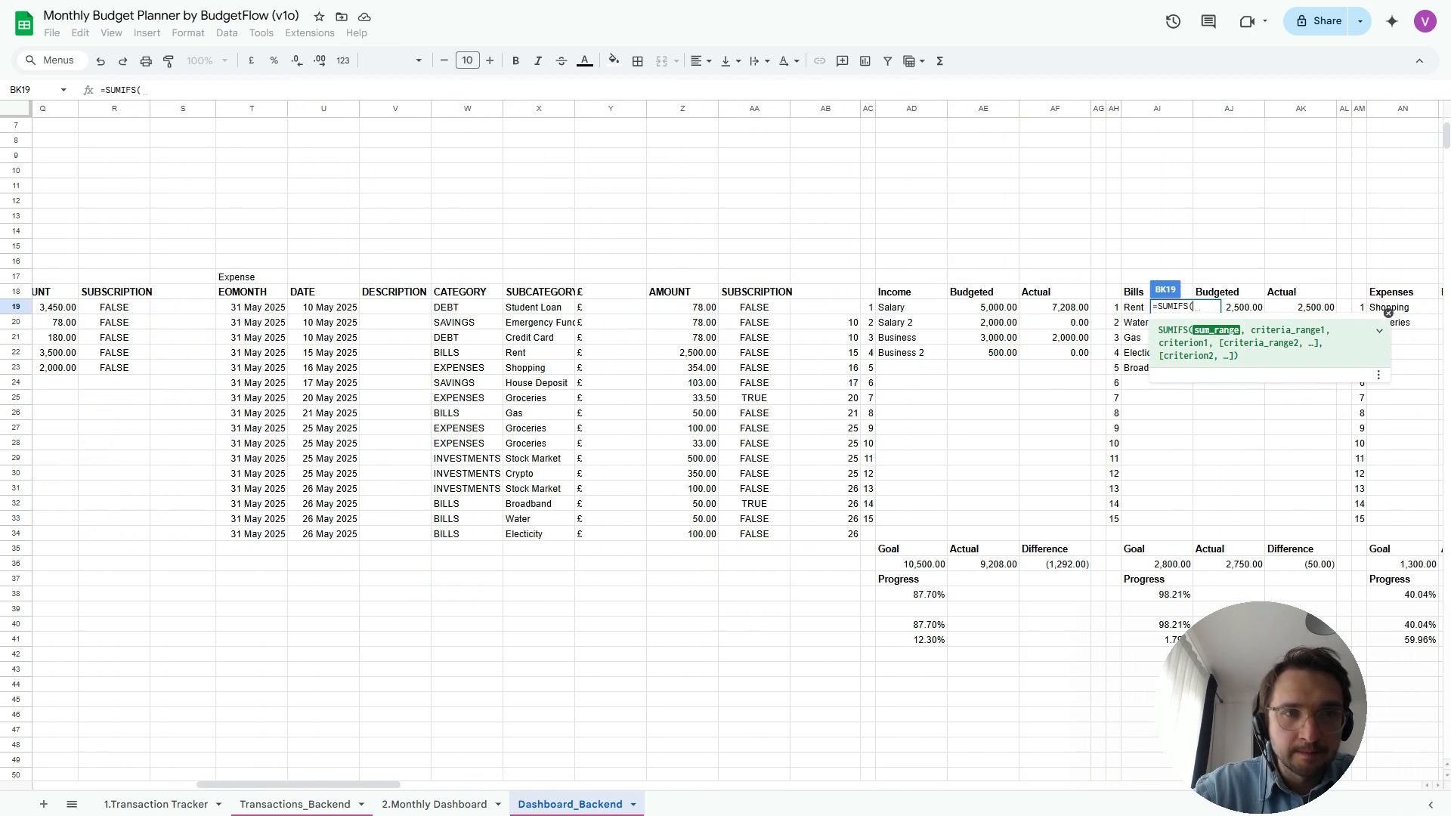
scroll(737, 444, "right", 3)
left_click(577, 307)
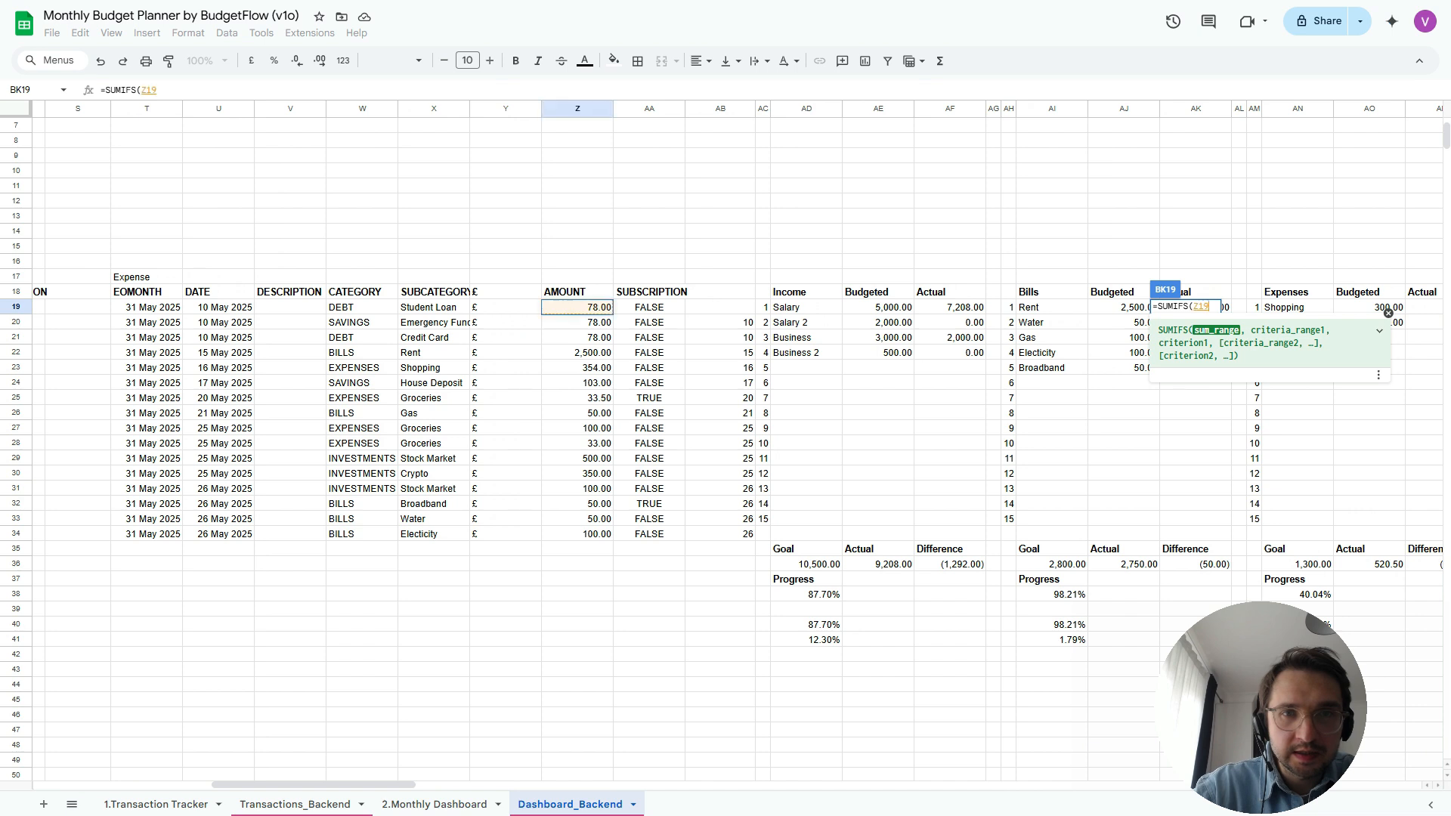
type(":Z,")
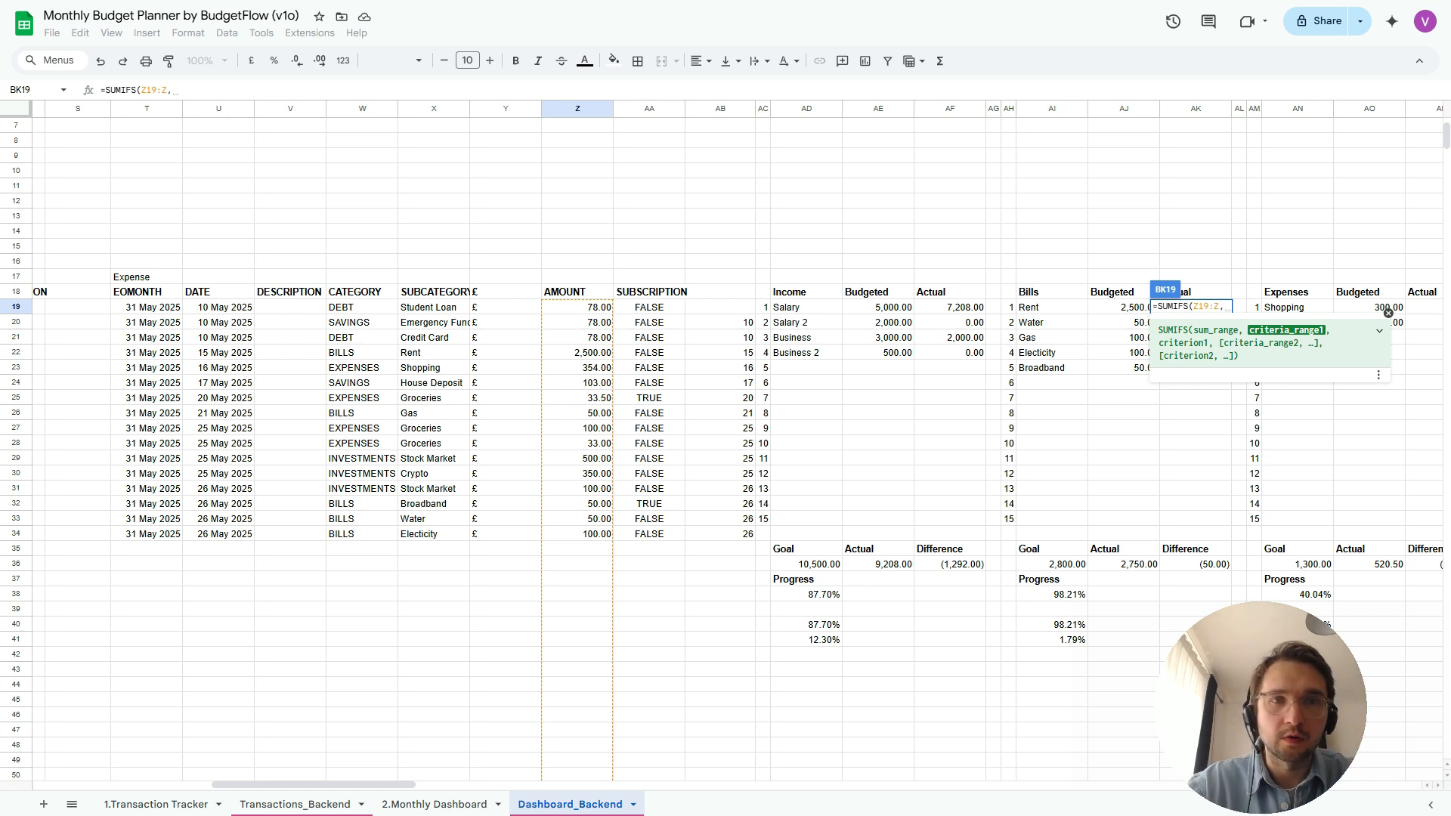
key("Right")
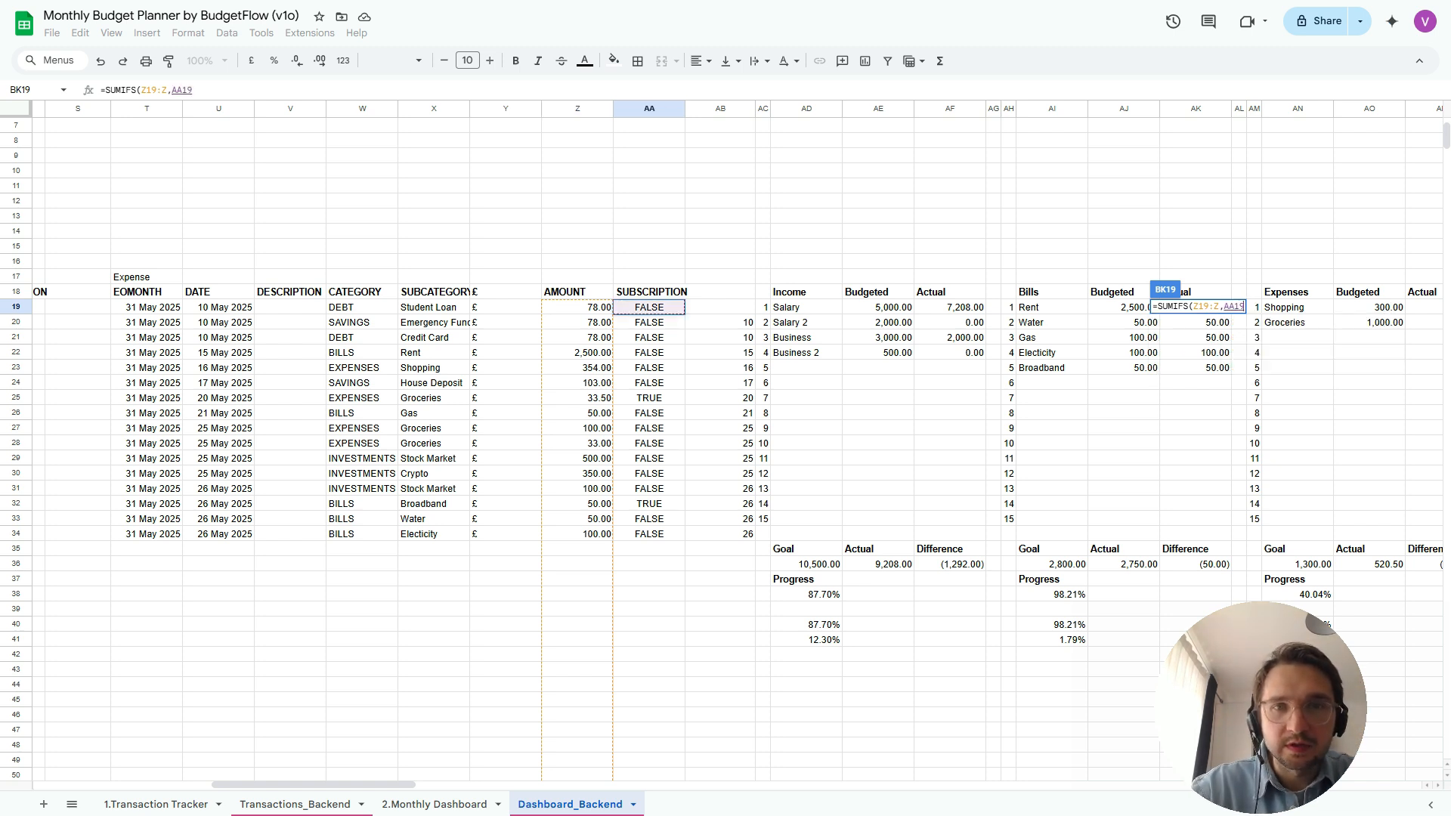
type(":AA")
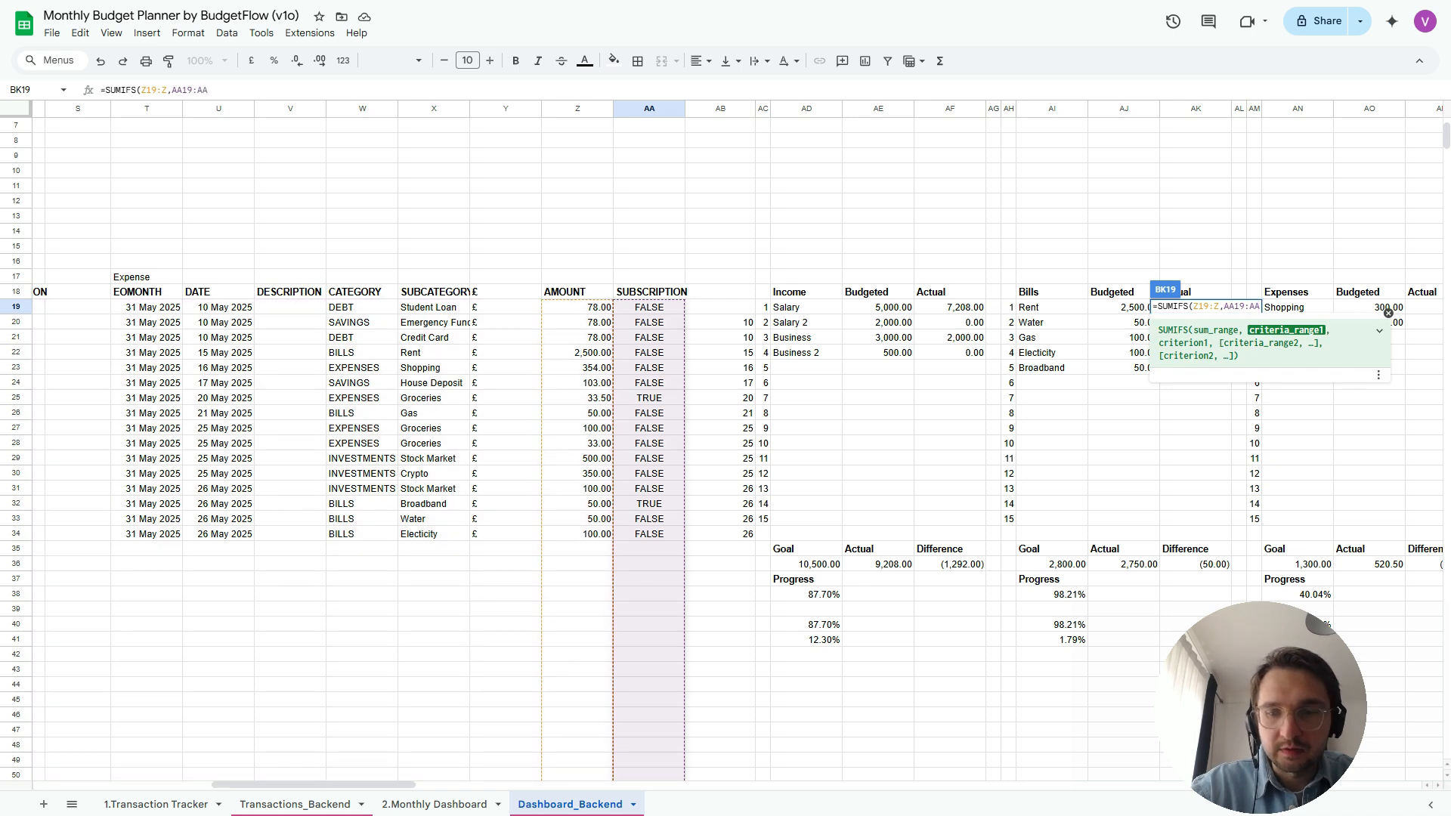
type(",")
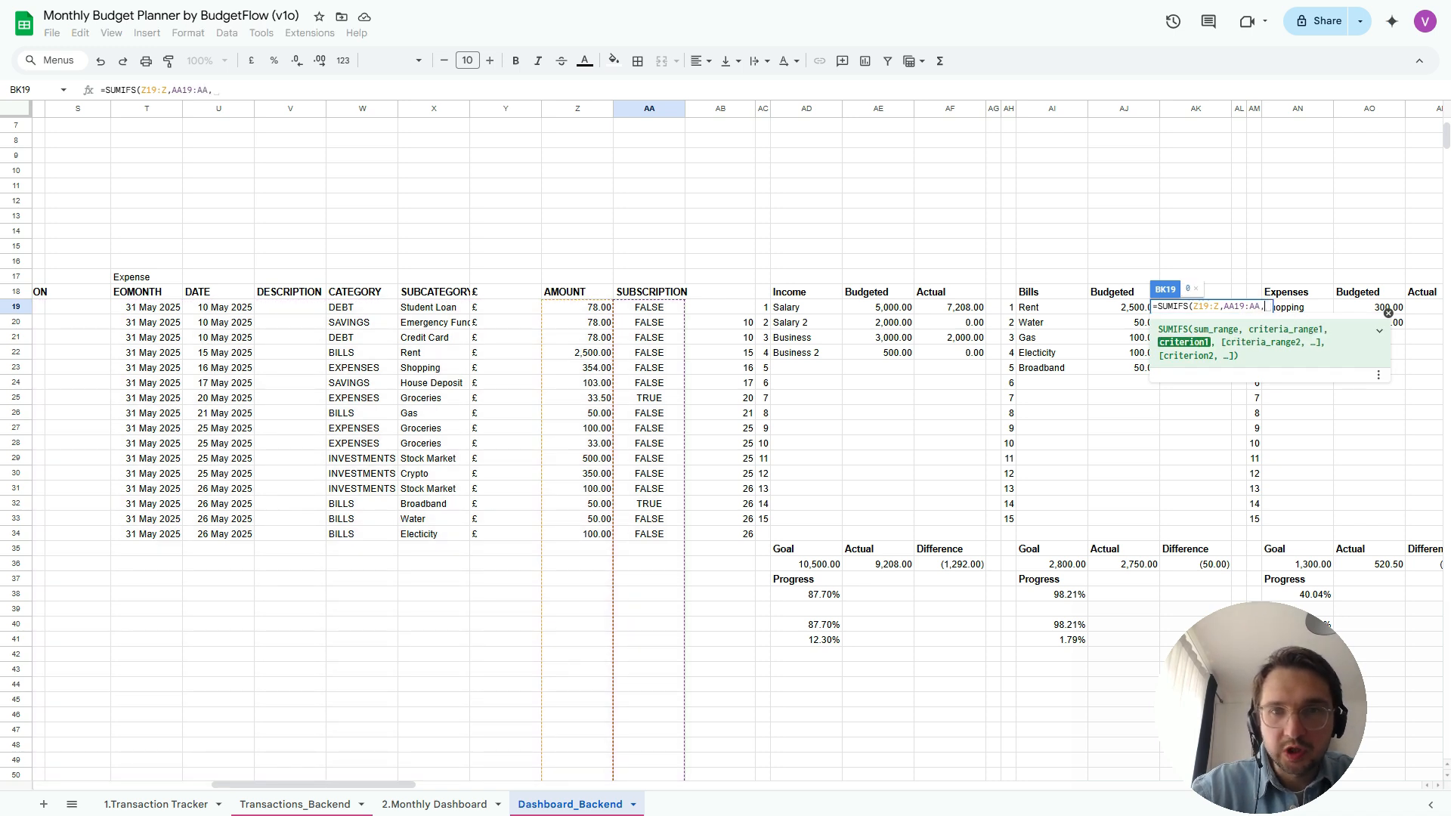
type("True")
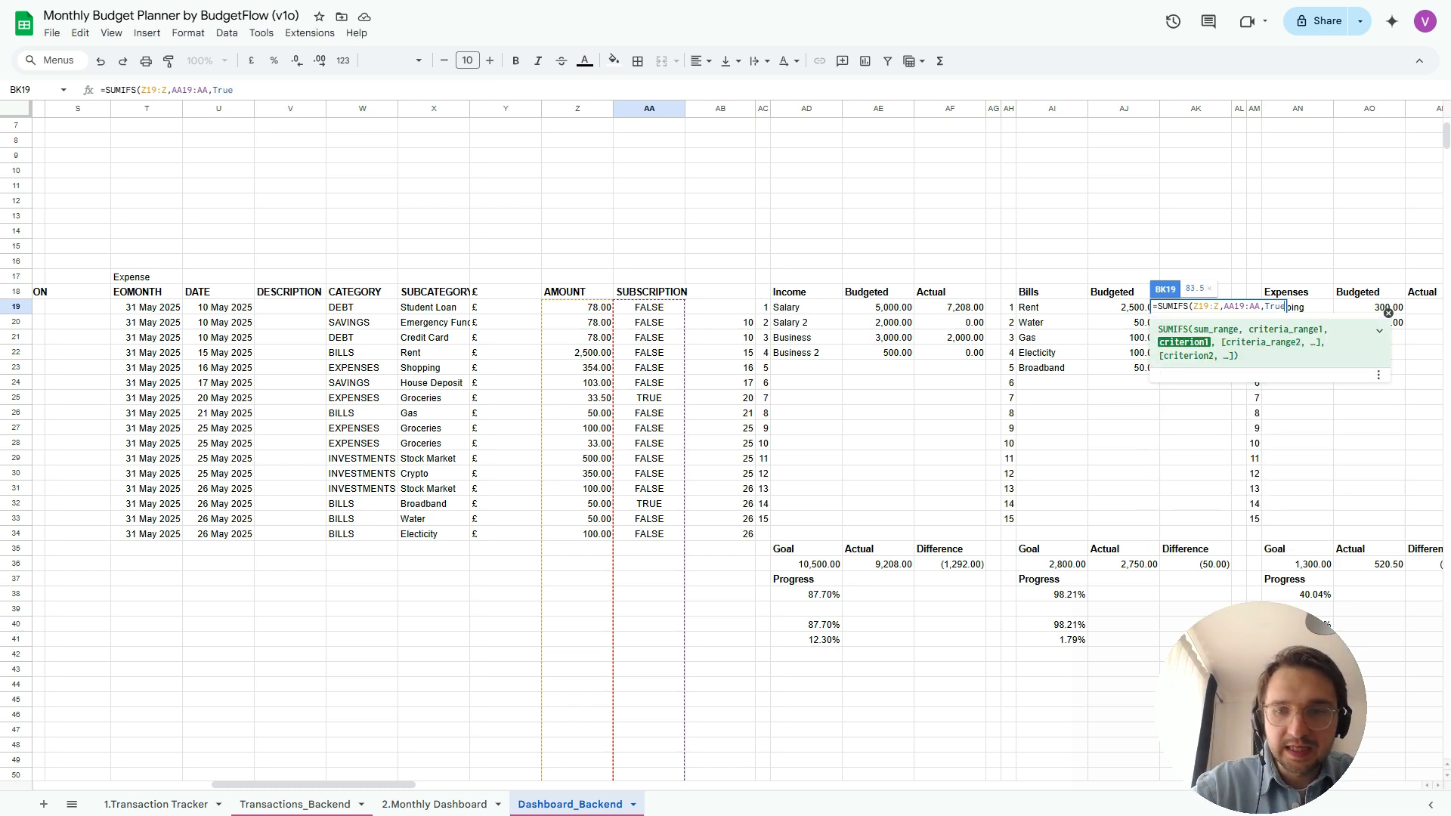
type(")")
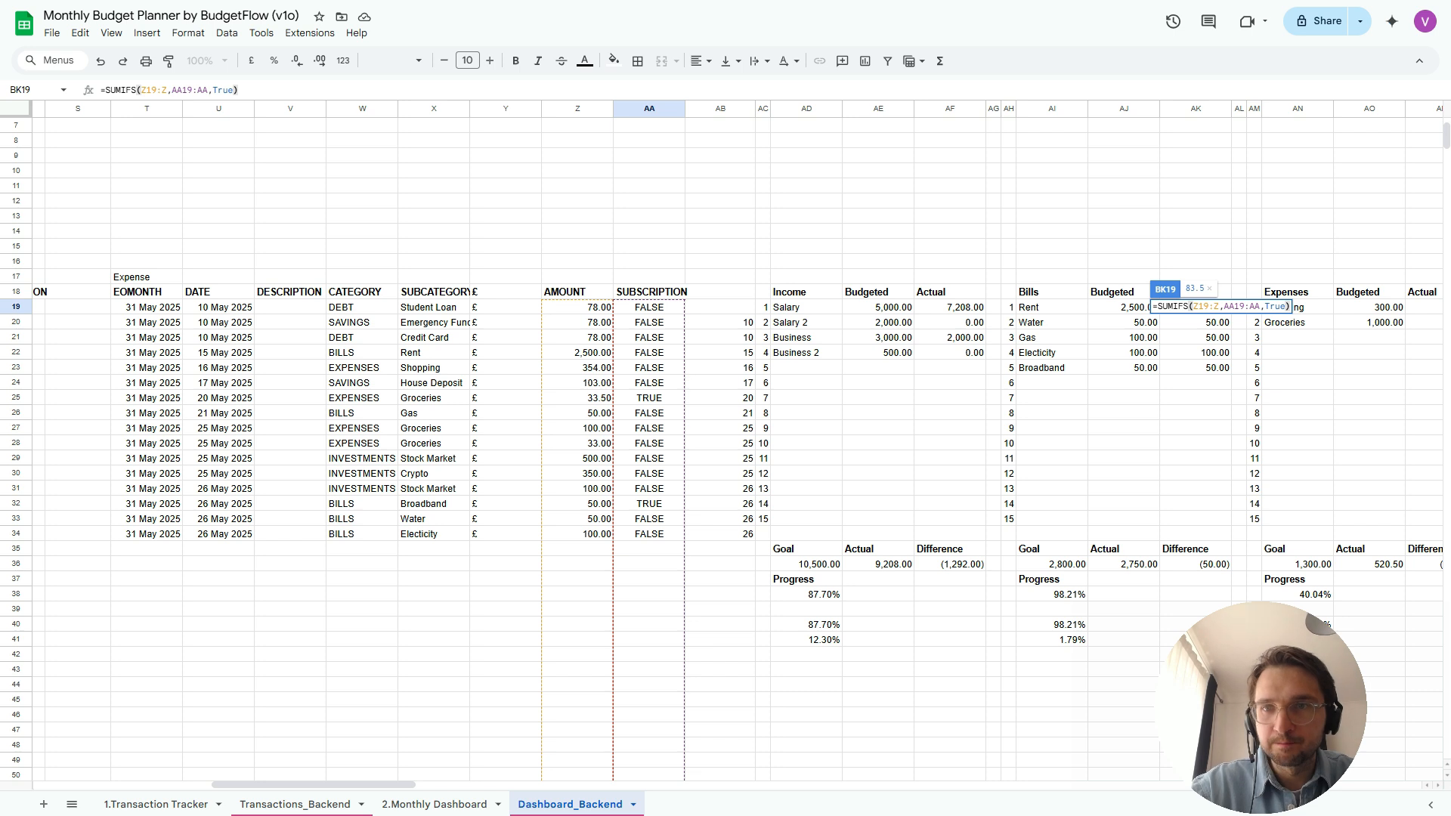
key("Return")
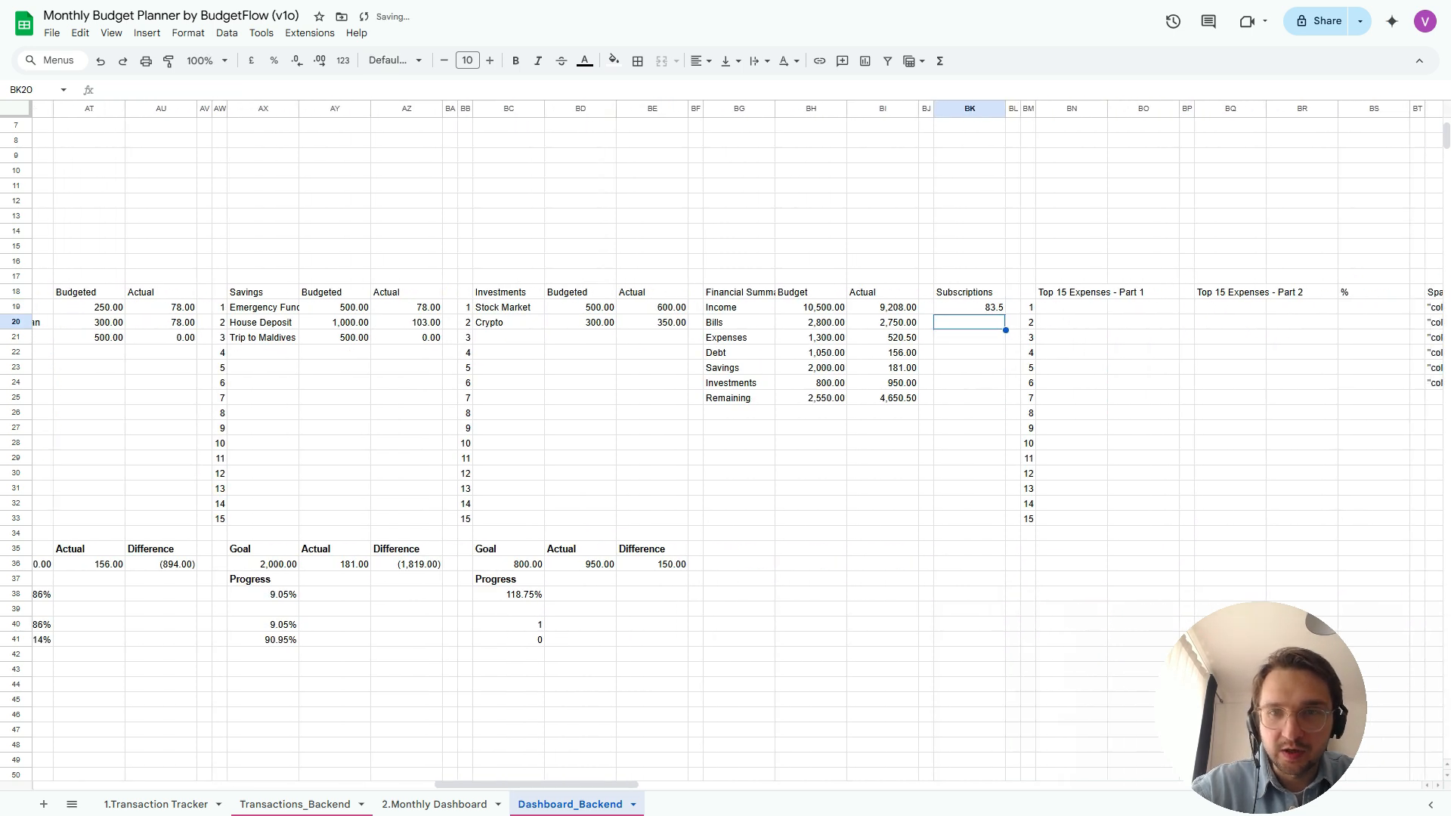
Calculate the subscriptions' share of actual outgoings in BK21 with =BK19/sum(BI20:BI24) and format it as a percentage
key("Down")
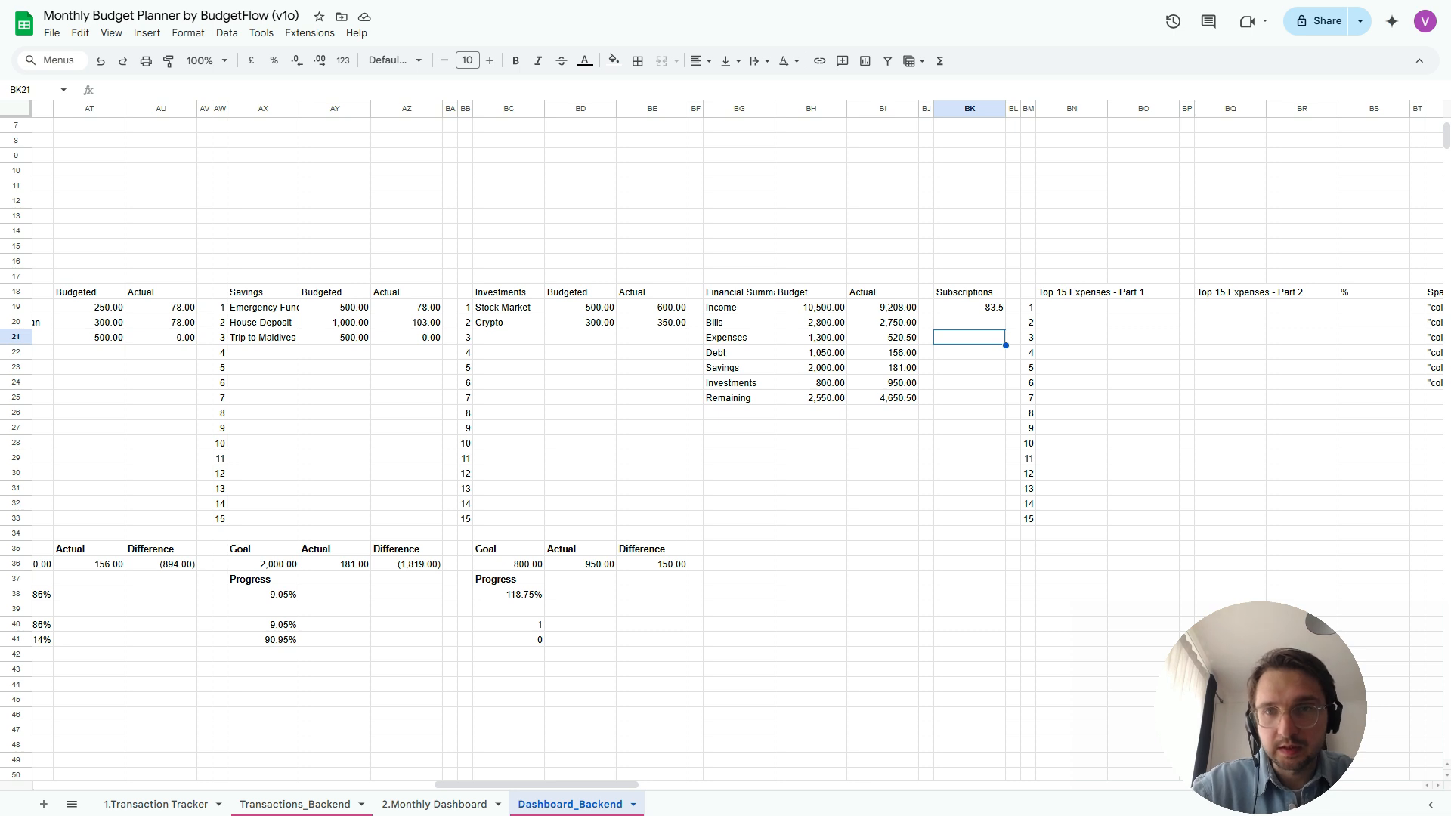
type("=")
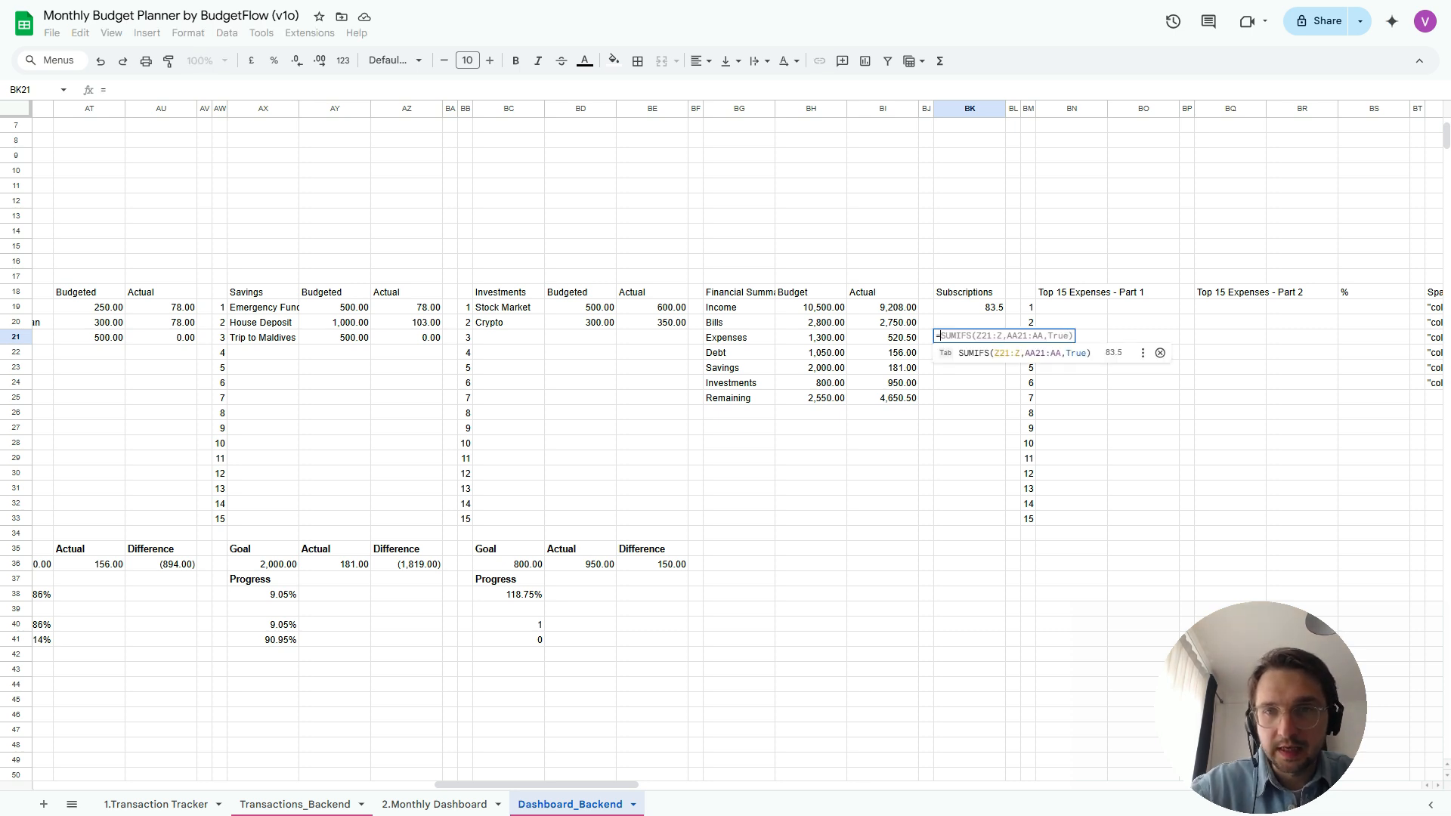
key("Up")
key("Up")
type("/BK")
key("BackSpace")
key("BackSpace")
type("sum(")
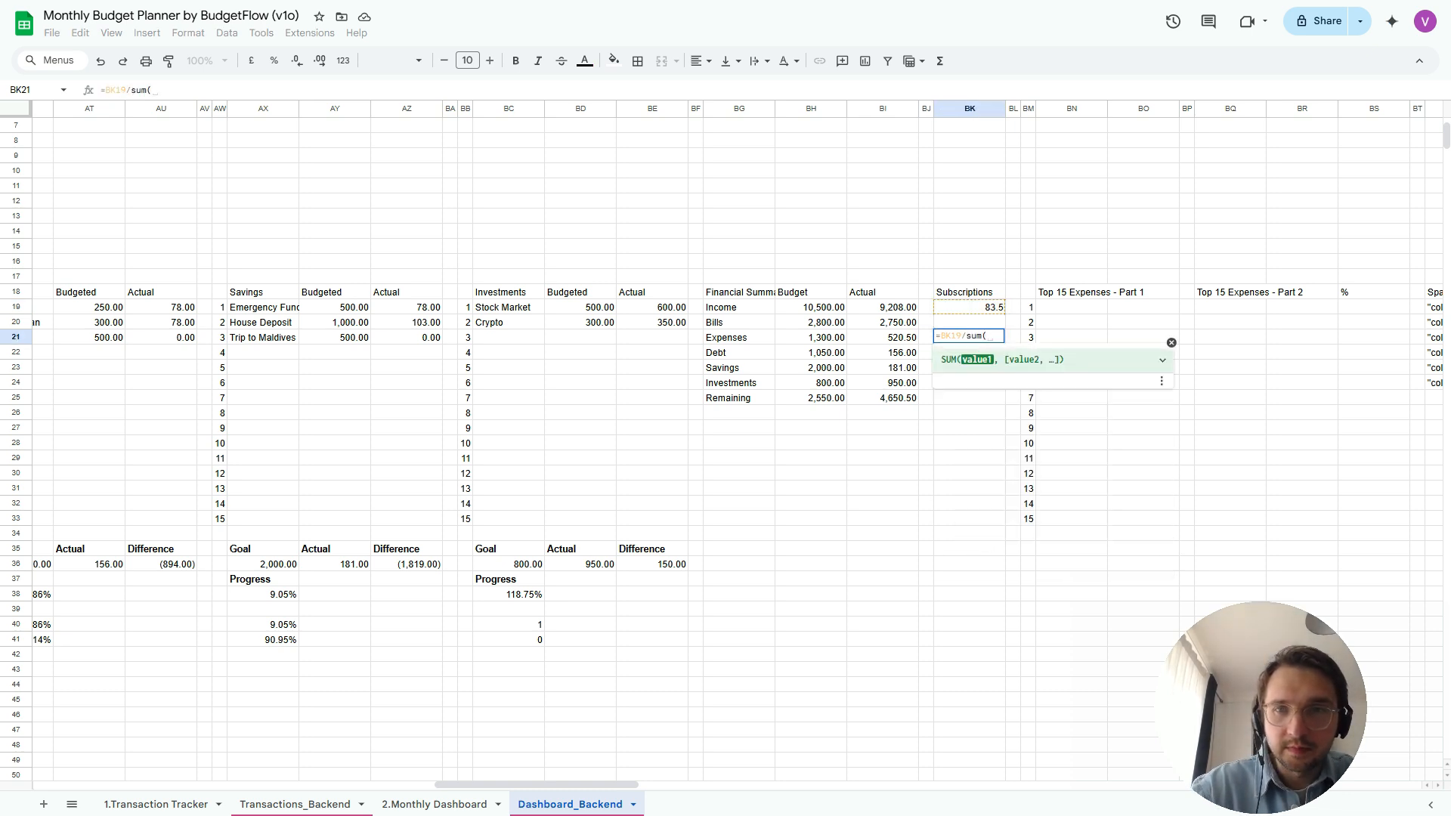
key("Left")
key("Left")
key("Up")
key("shift+Down")
key("shift+Down")
key("shift+Down")
key("shift+Down")
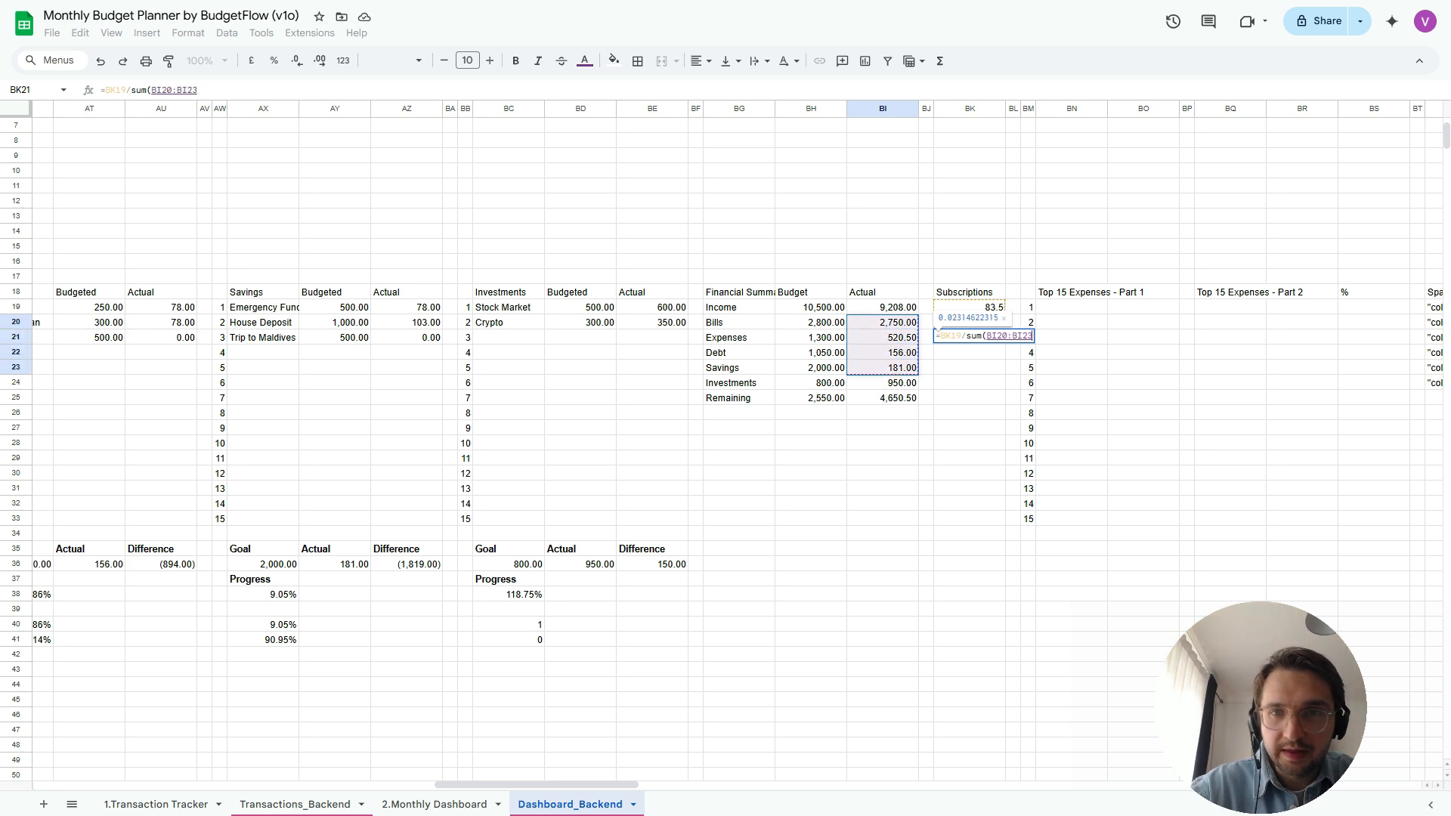
type(")")
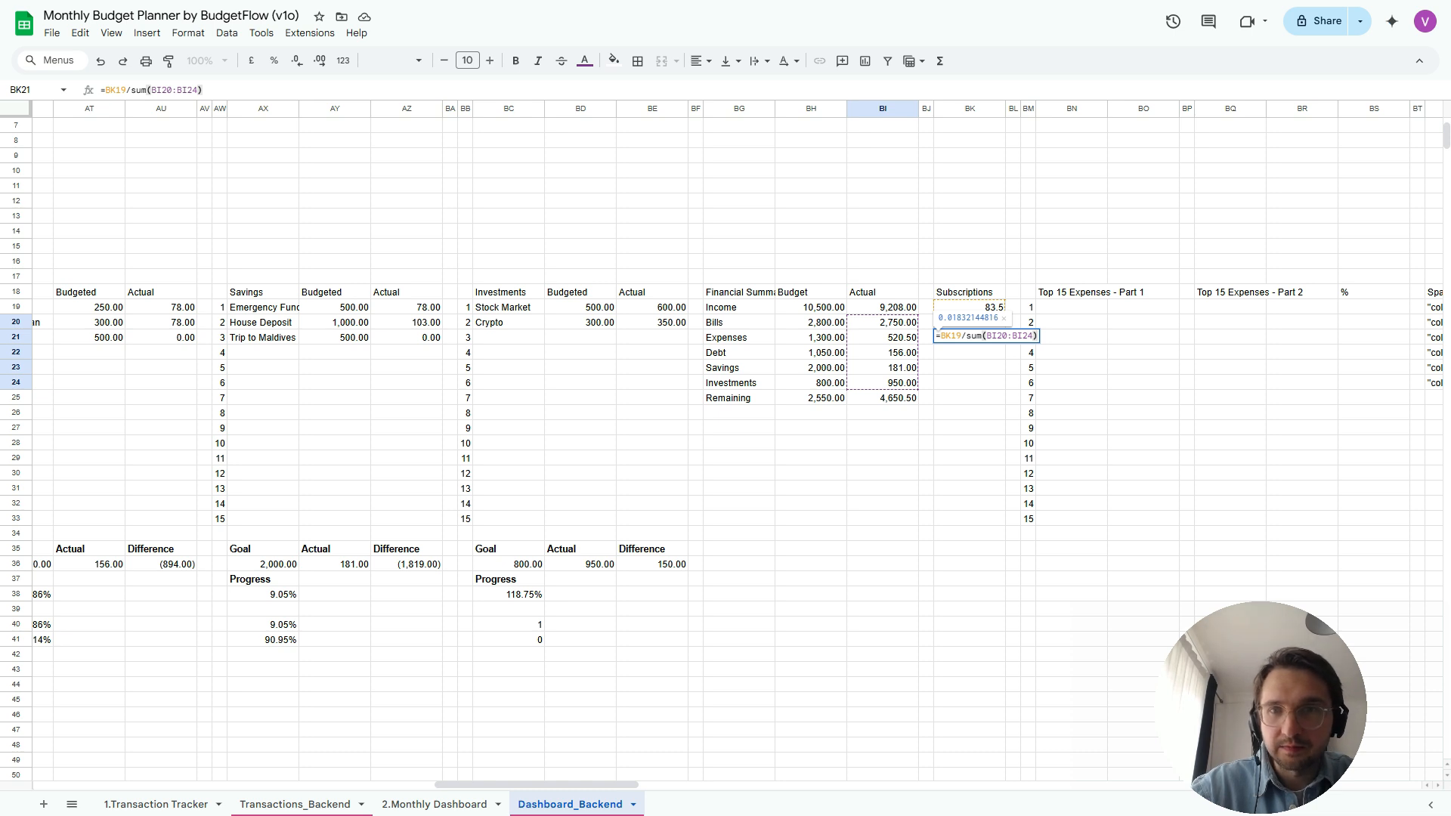
key("Return")
key("Up")
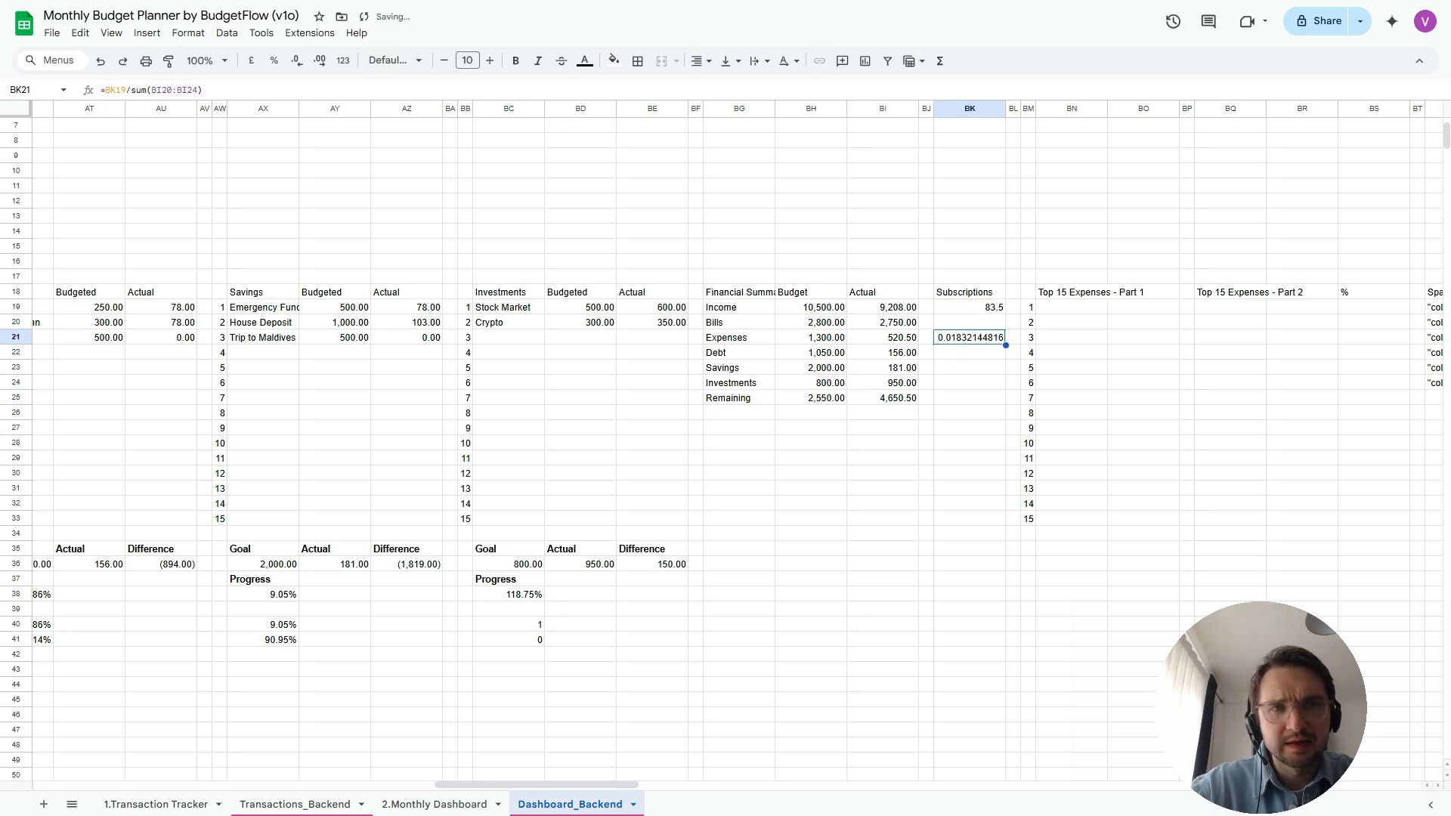
left_click(273, 60)
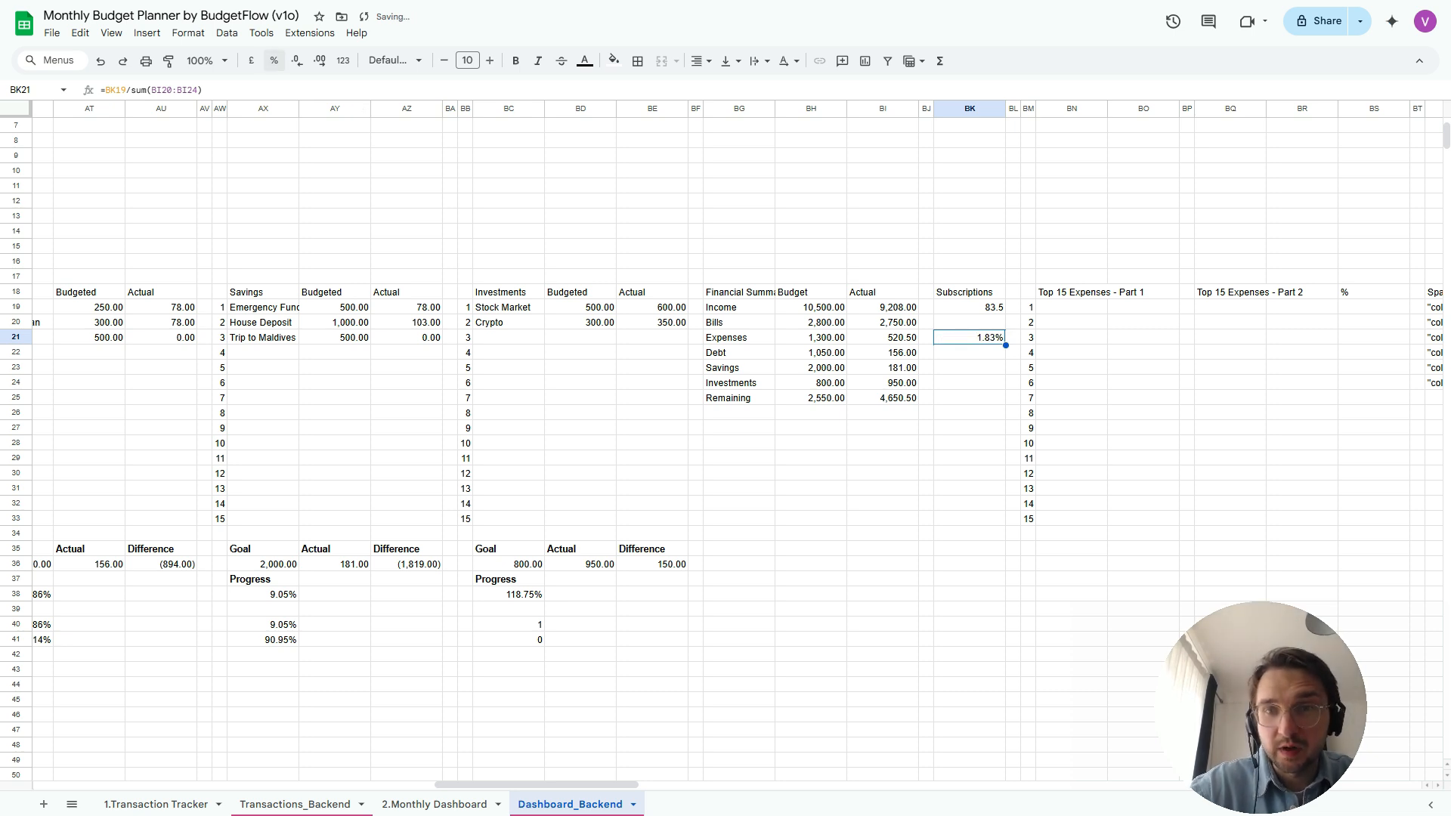
Cap the subscriptions percentage at 100% in BK23 with =IF(BK21>100%,100%,BK21)
key("Down")
key("Down")
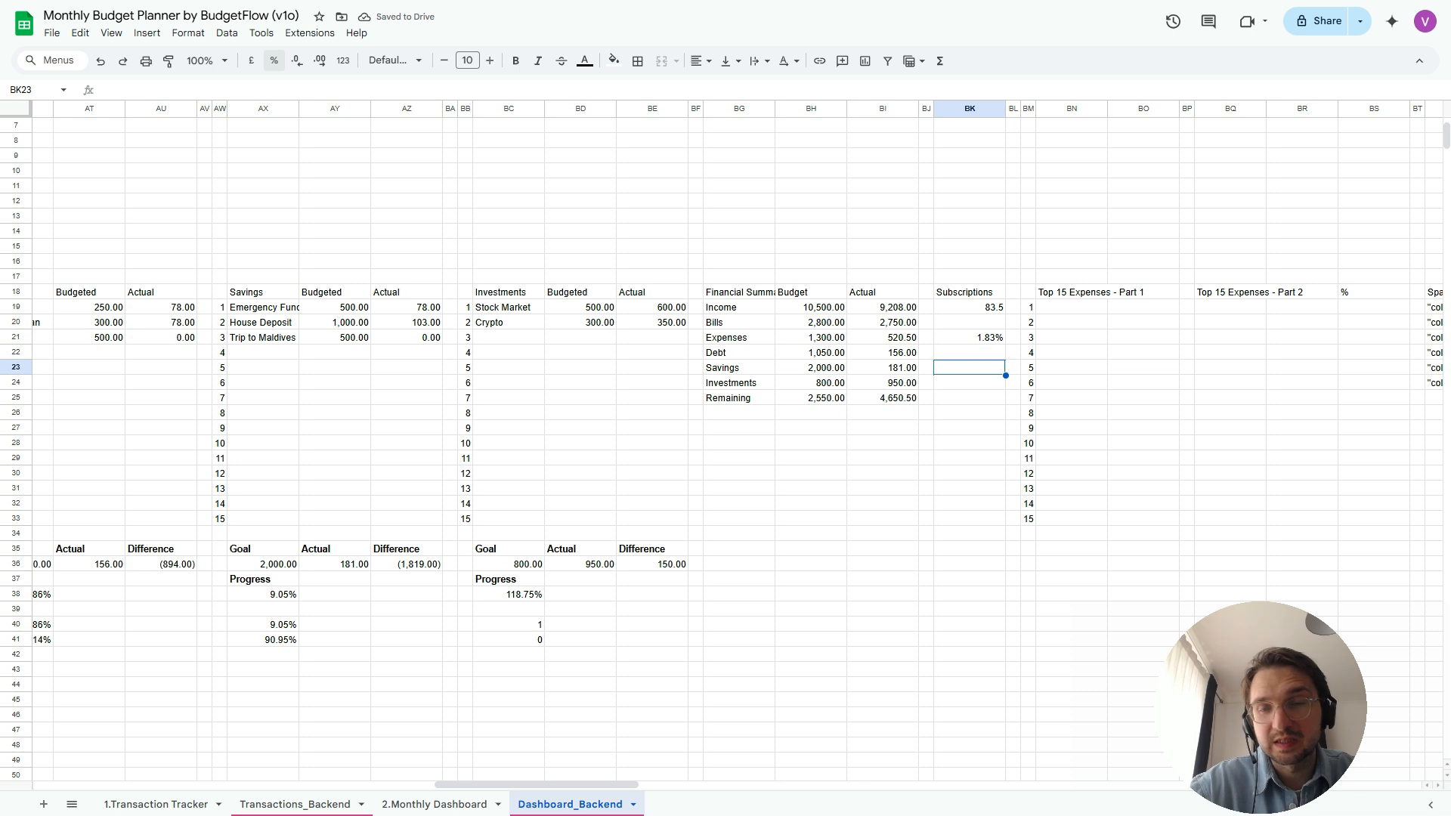
type("=")
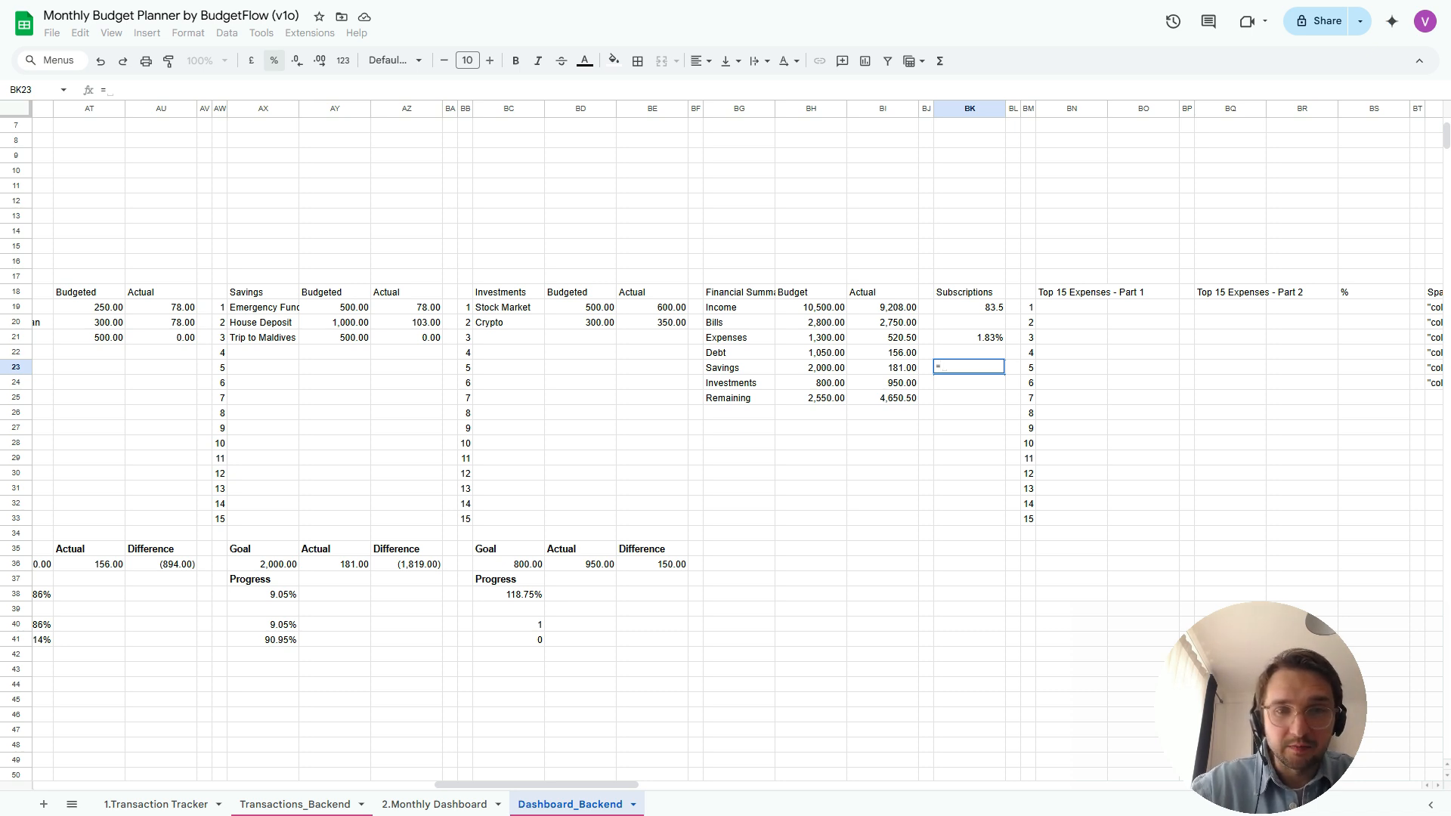
type("if")
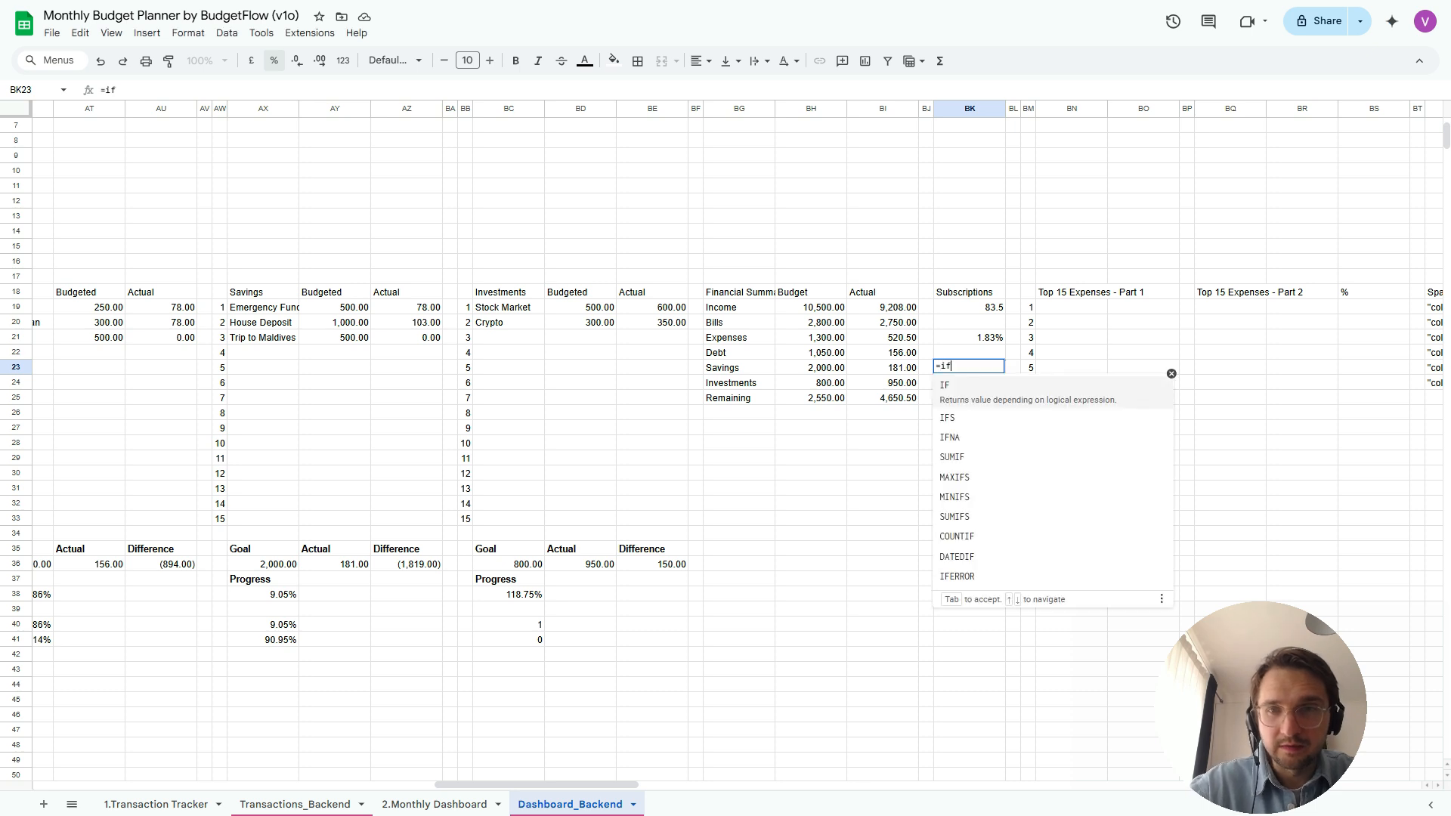
key("Tab")
key("Up")
key("Up")
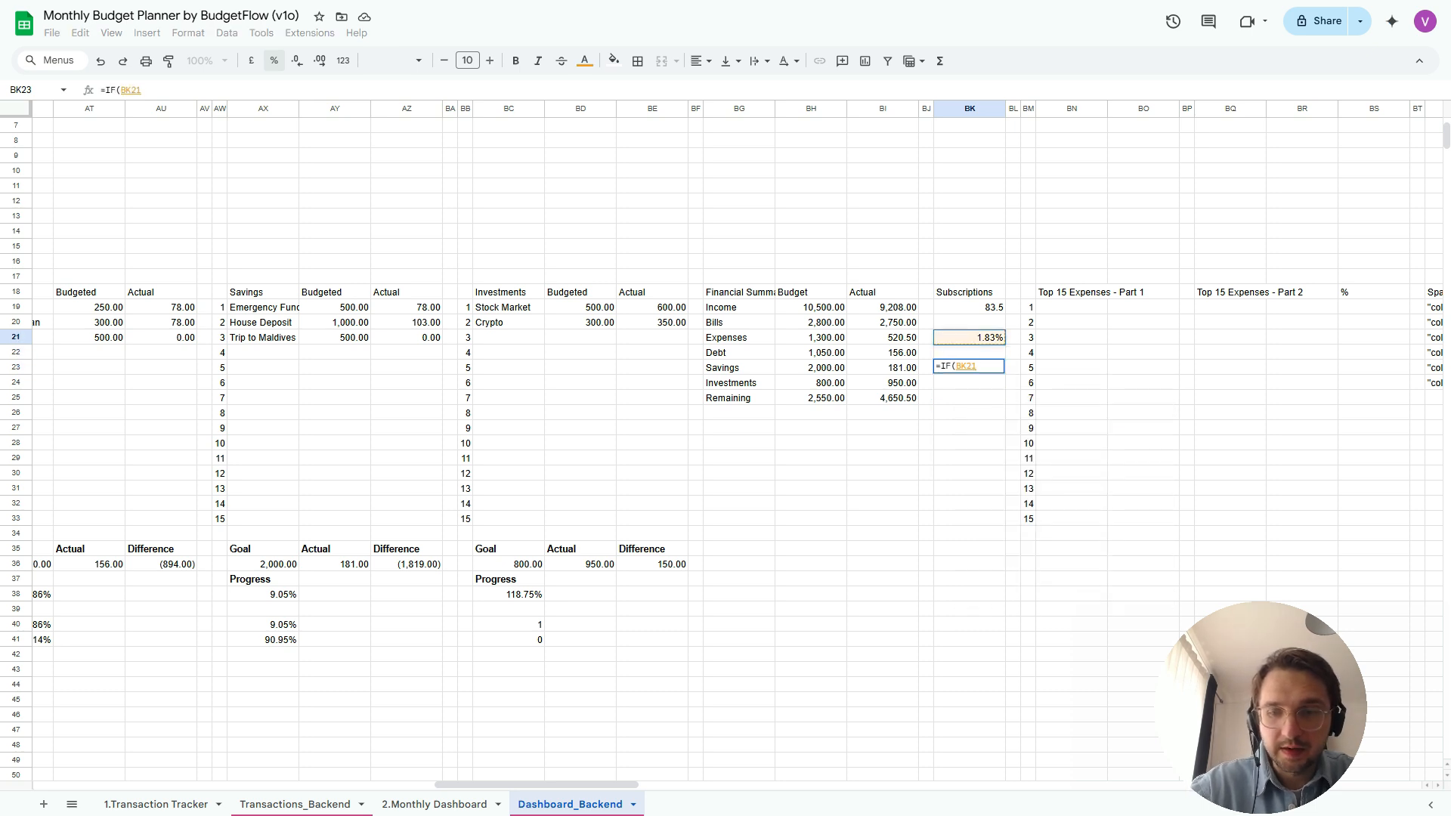
type(">100%,")
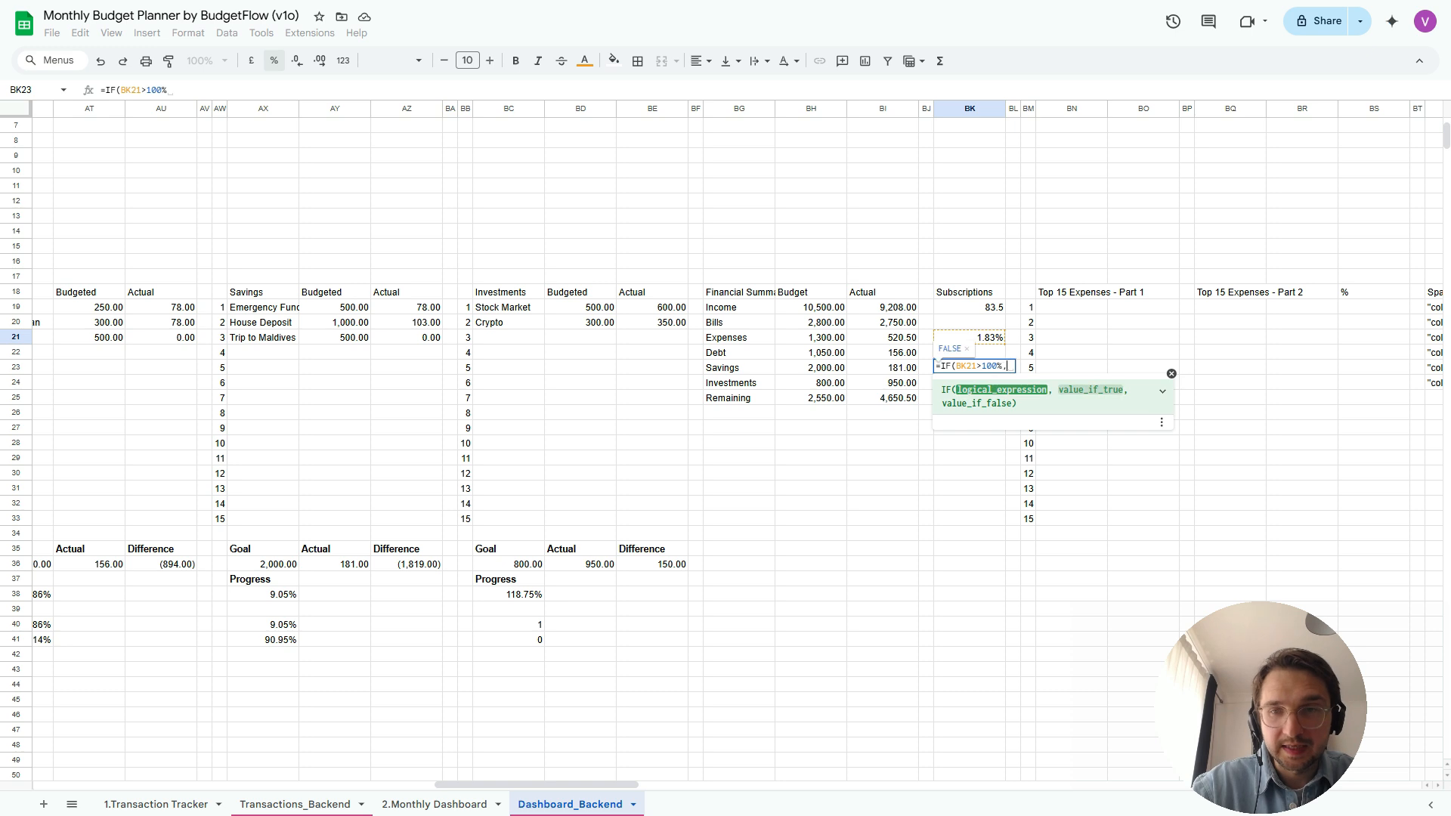
type("100%,")
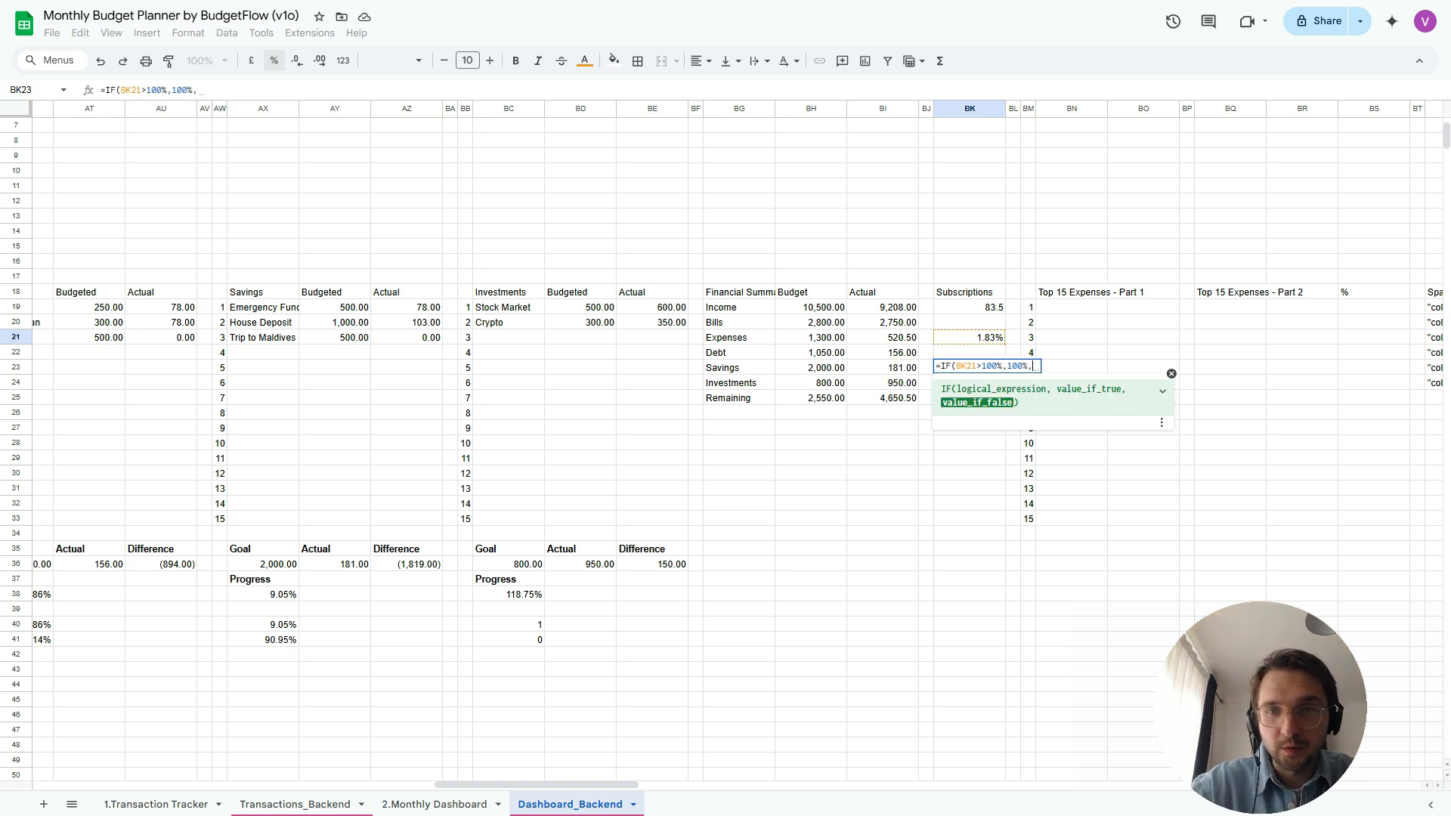
type("BK21")
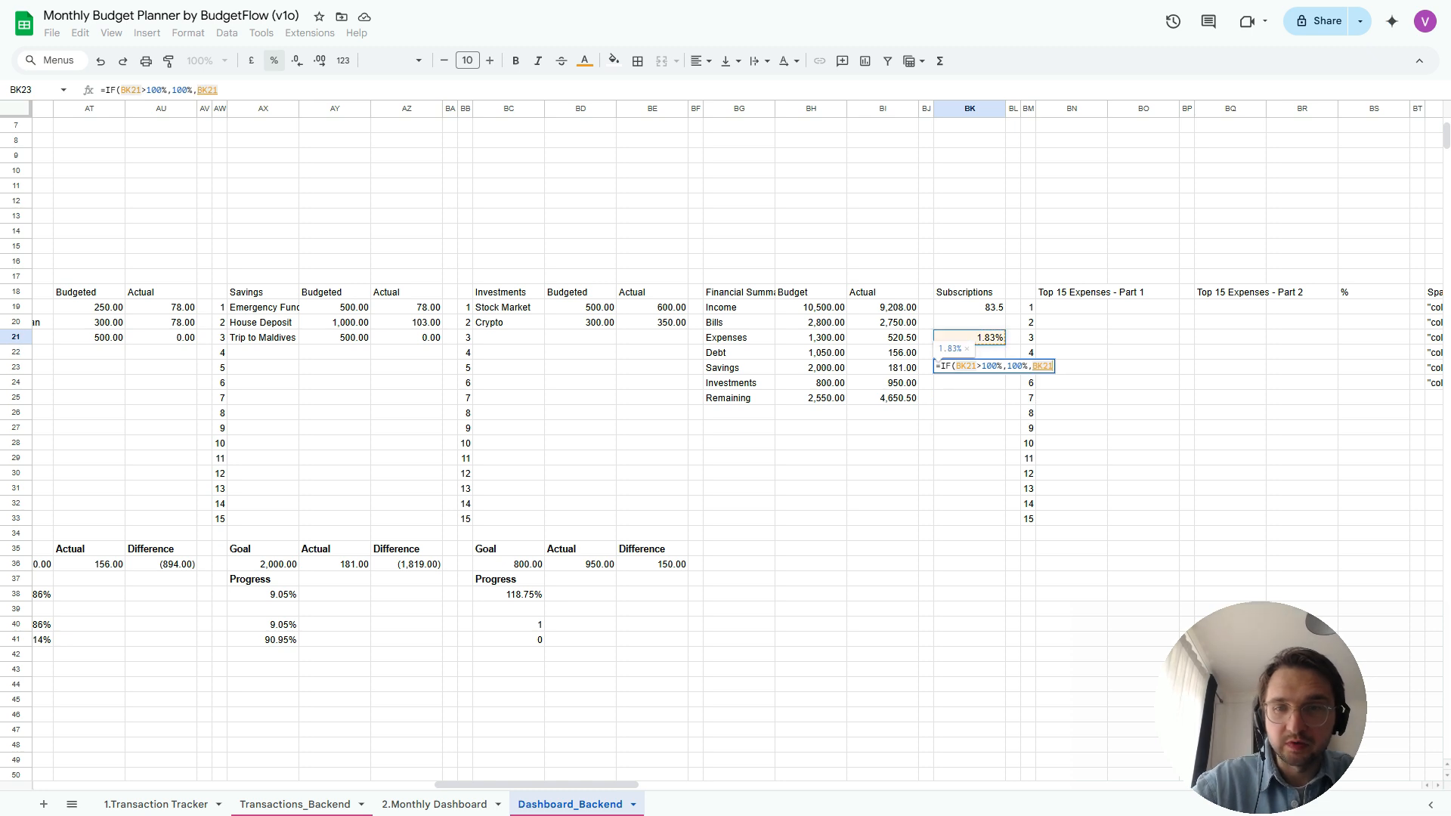
type(")")
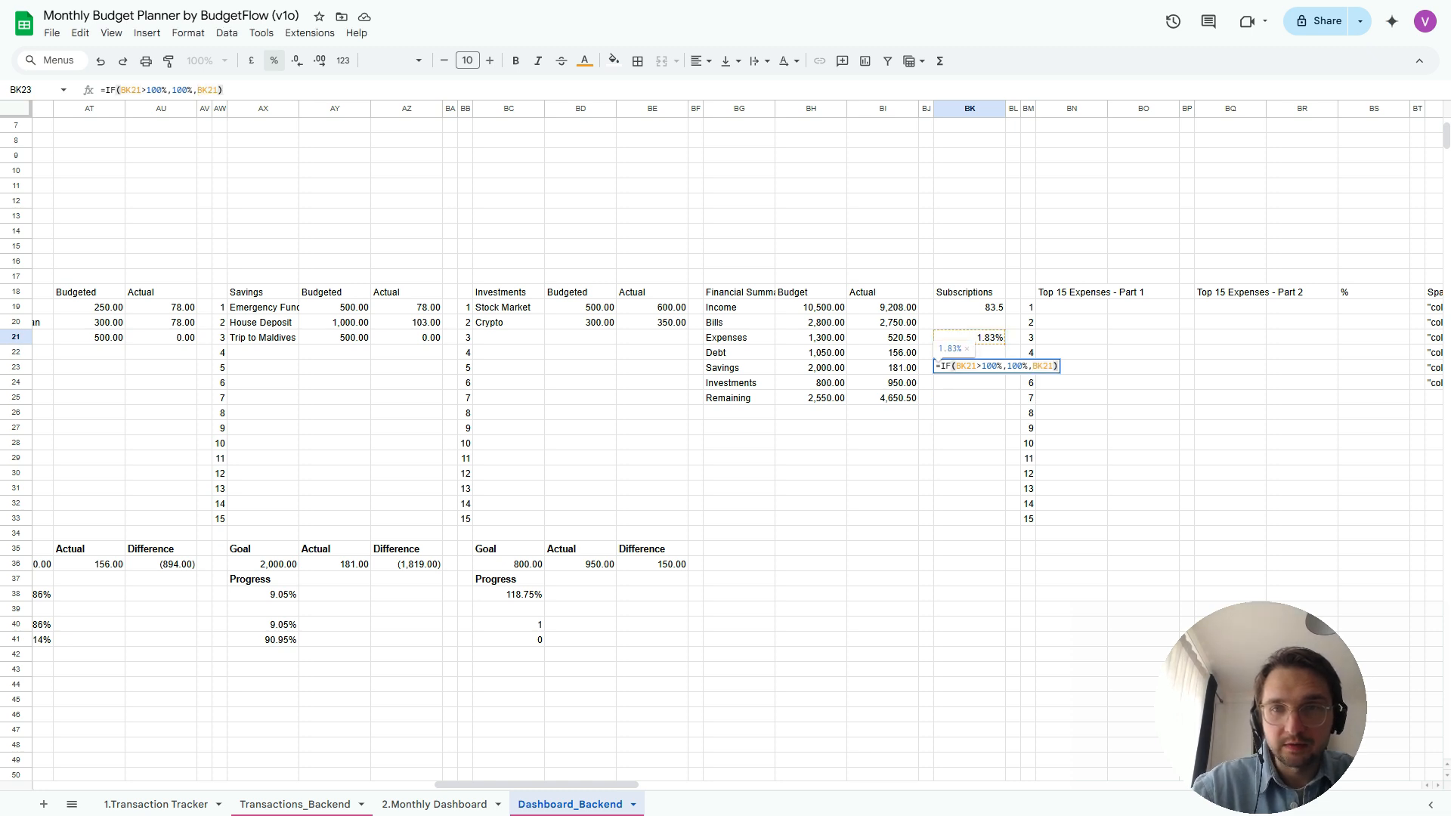
key("Return")
Calculate the remainder of the capped subscriptions percentage in BK24 with =100%-BK23
type("=1")
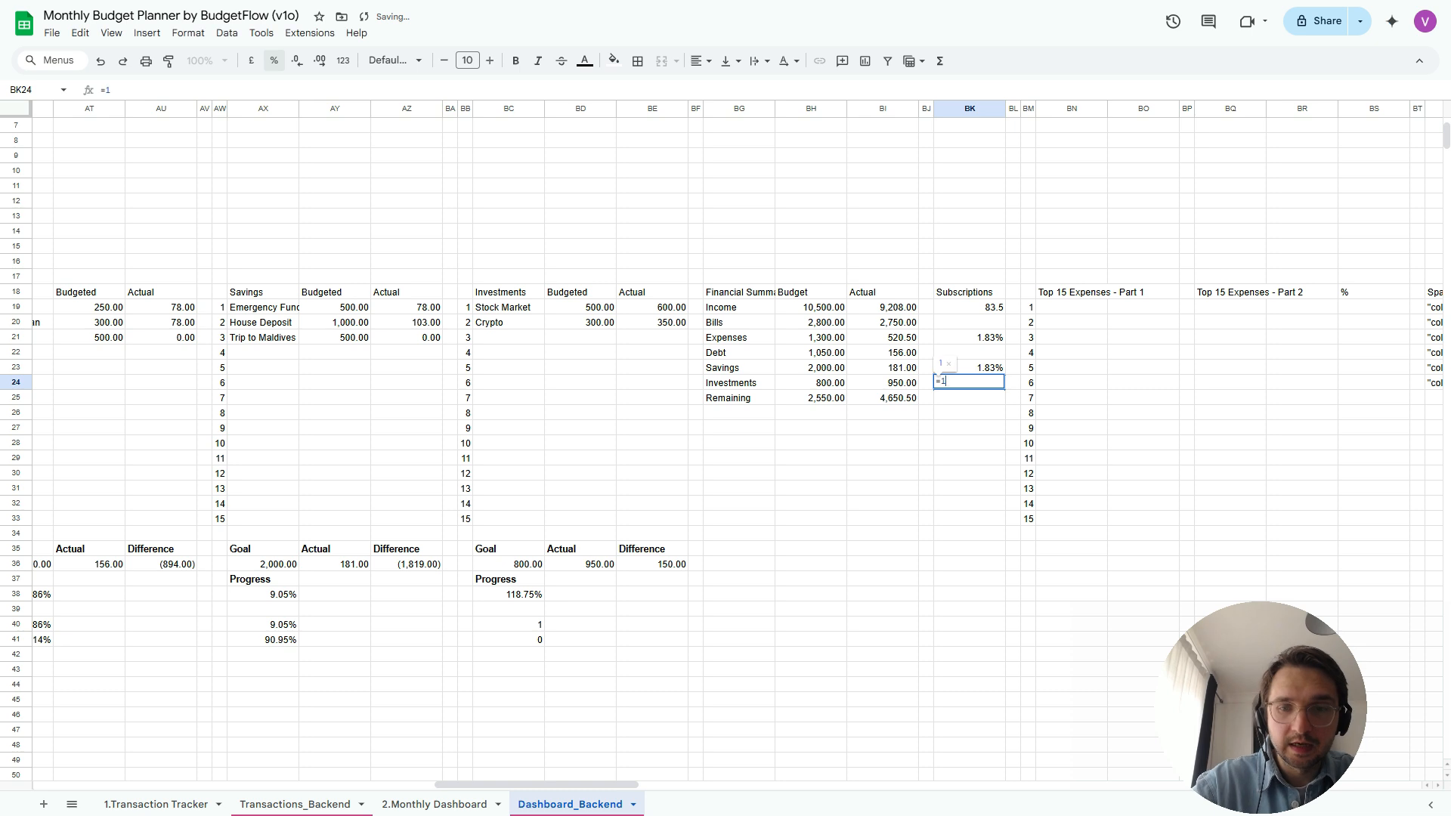
type("00%-")
key("Up")
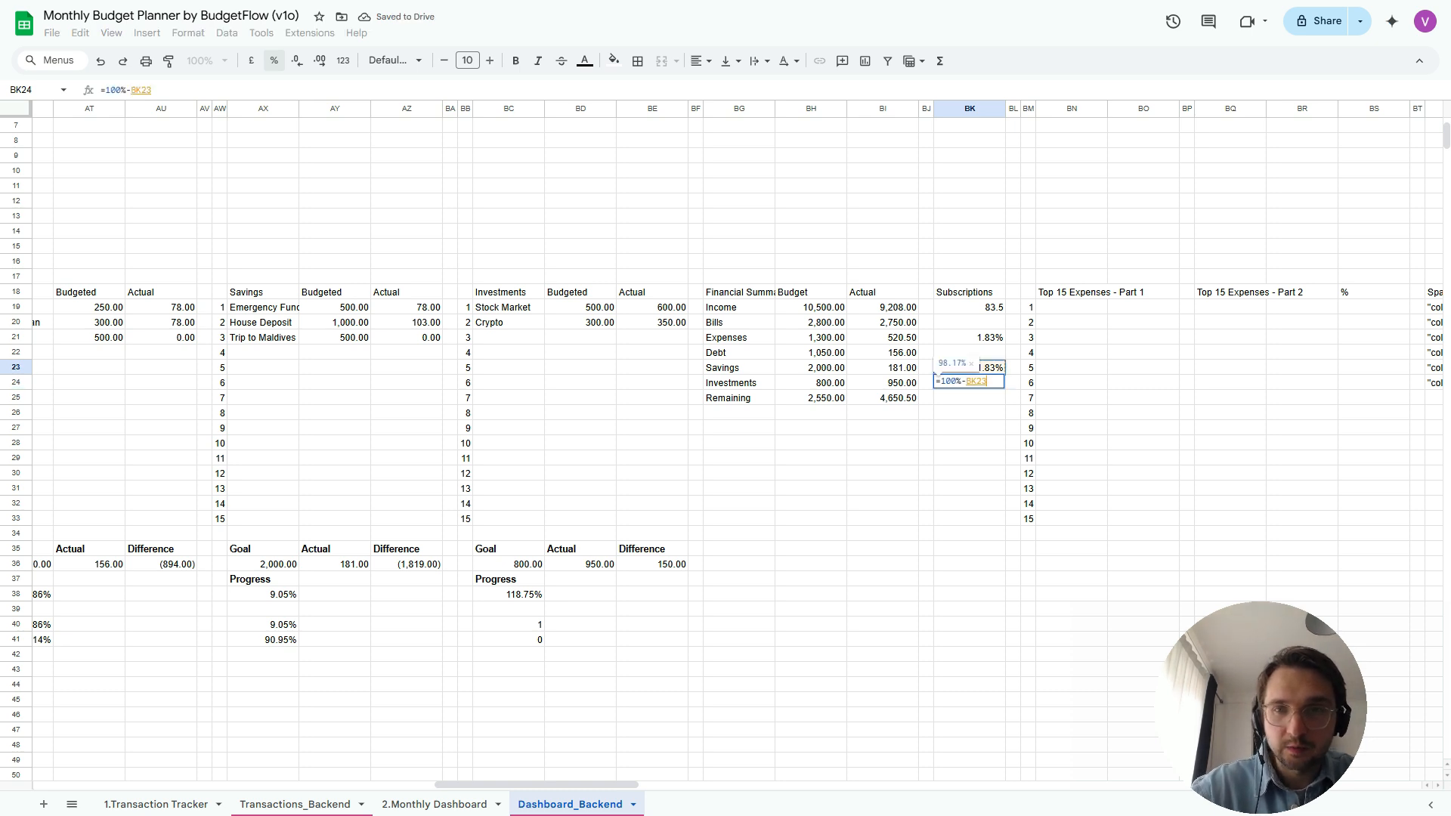
key("Return")
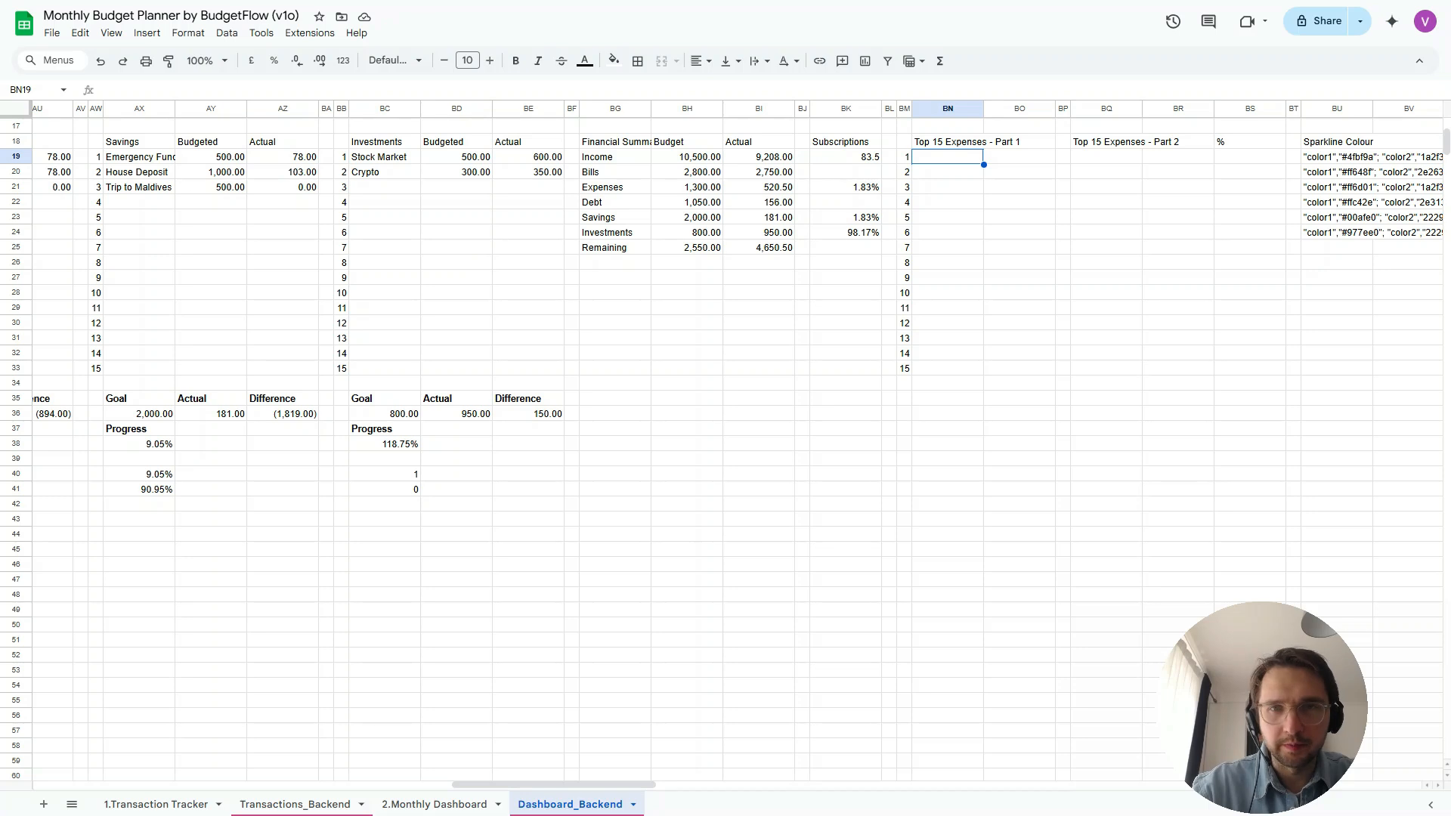
List all non-empty expense subcategories from BN19 downward with =FILTER(X19:X,X19:X<>"")
scroll(725, 438, "up", 3)
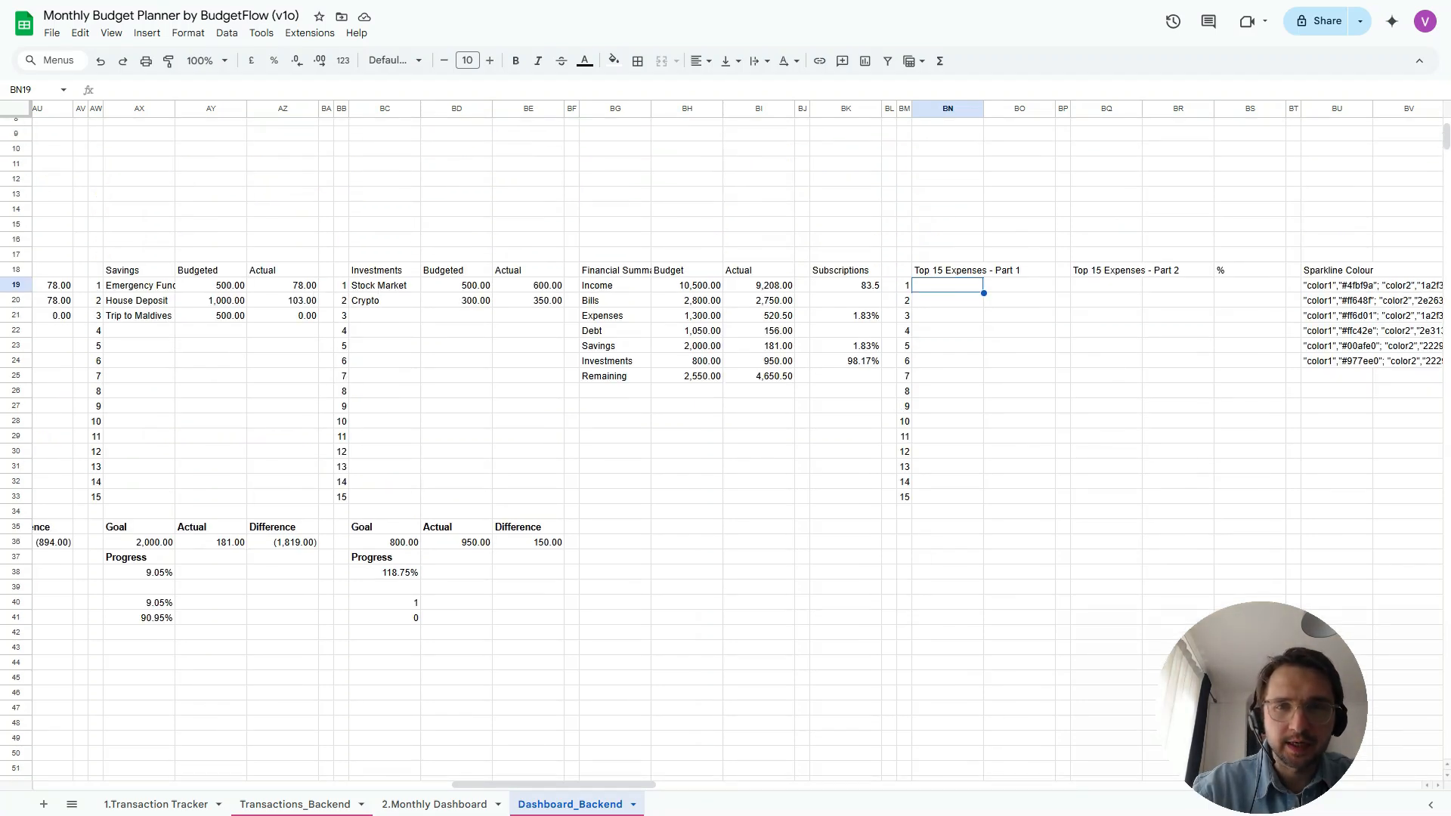
type("=FILTER(")
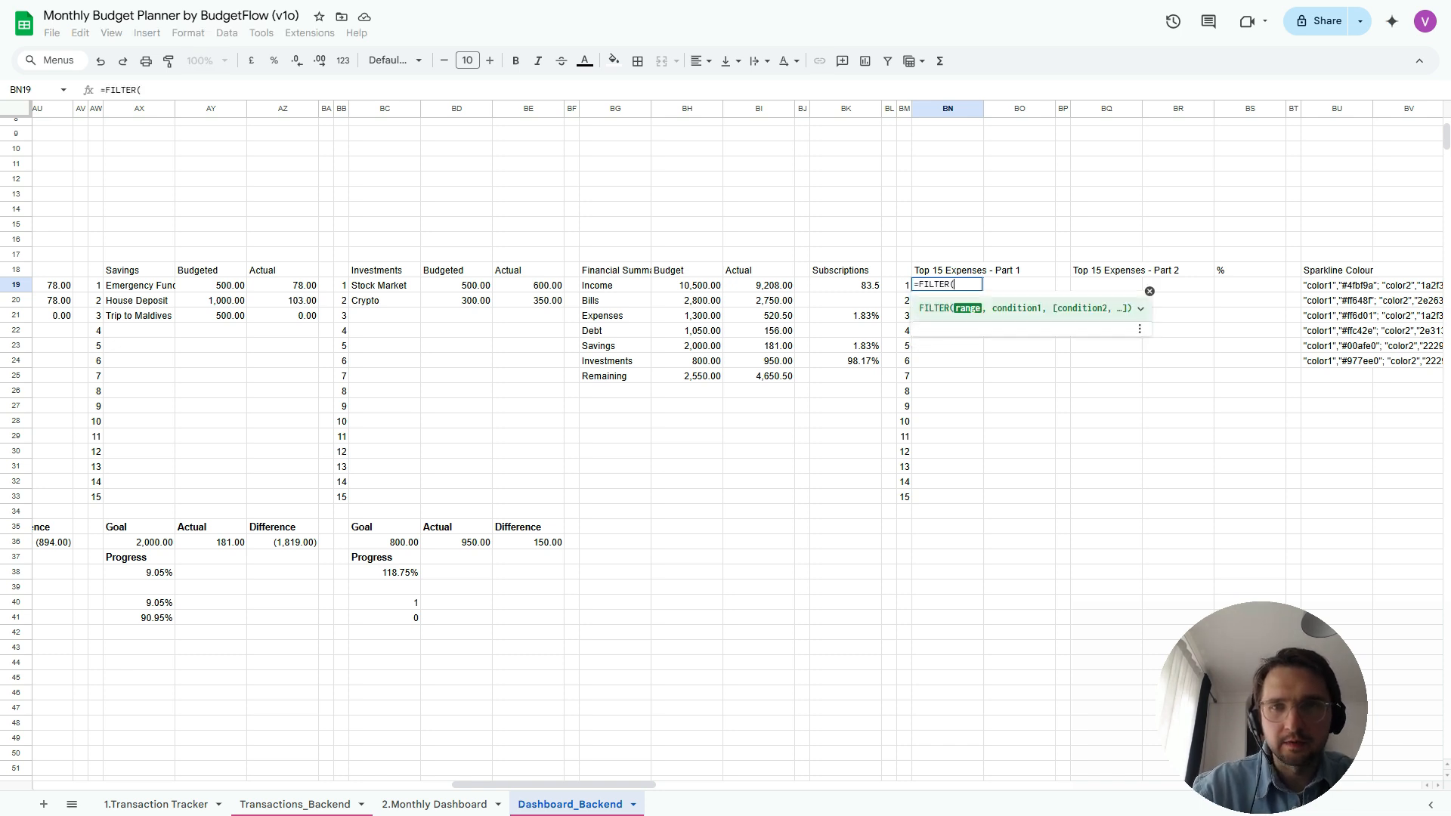
scroll(725, 446, "left", 6)
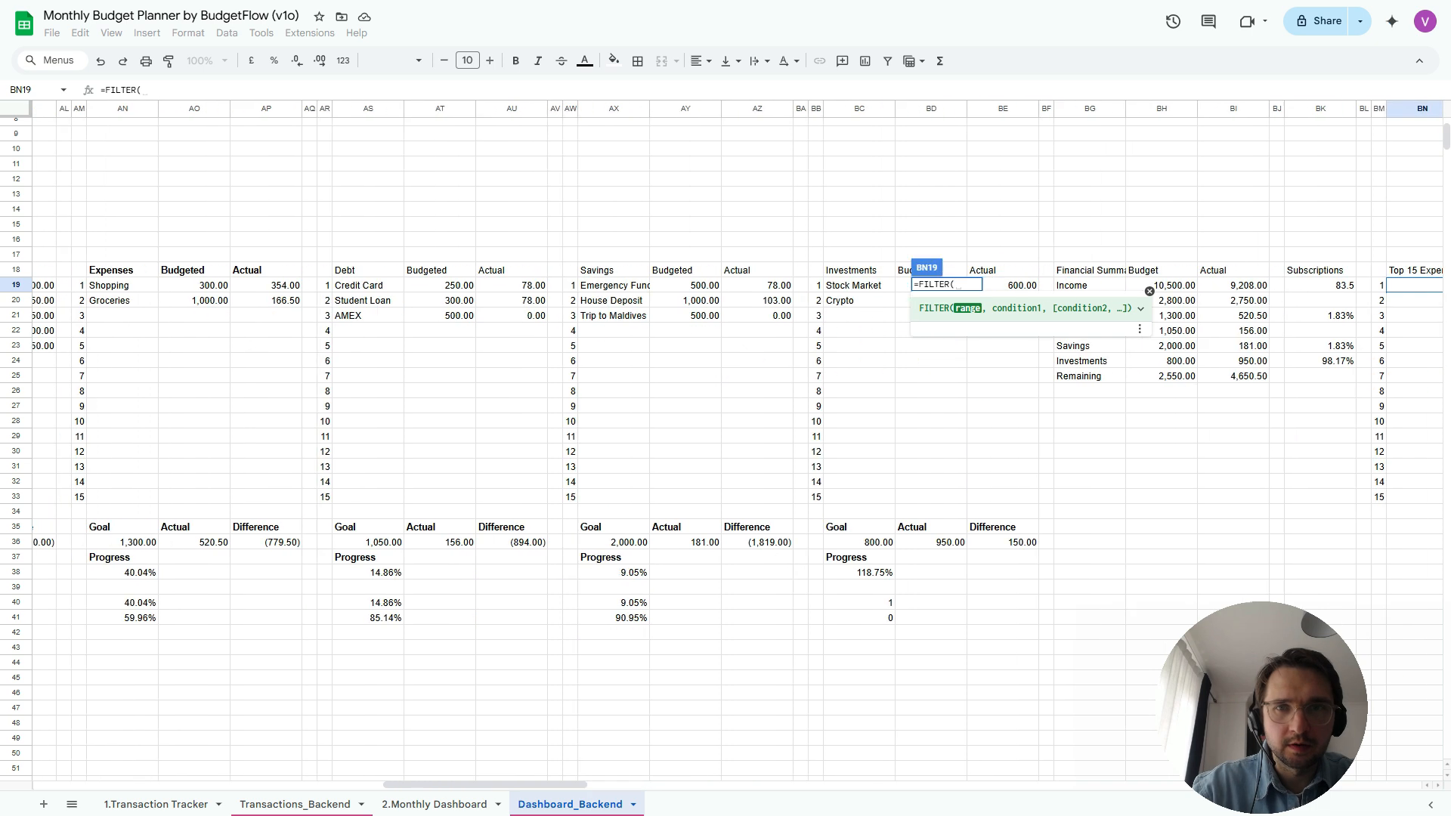
scroll(725, 445, "left", 12)
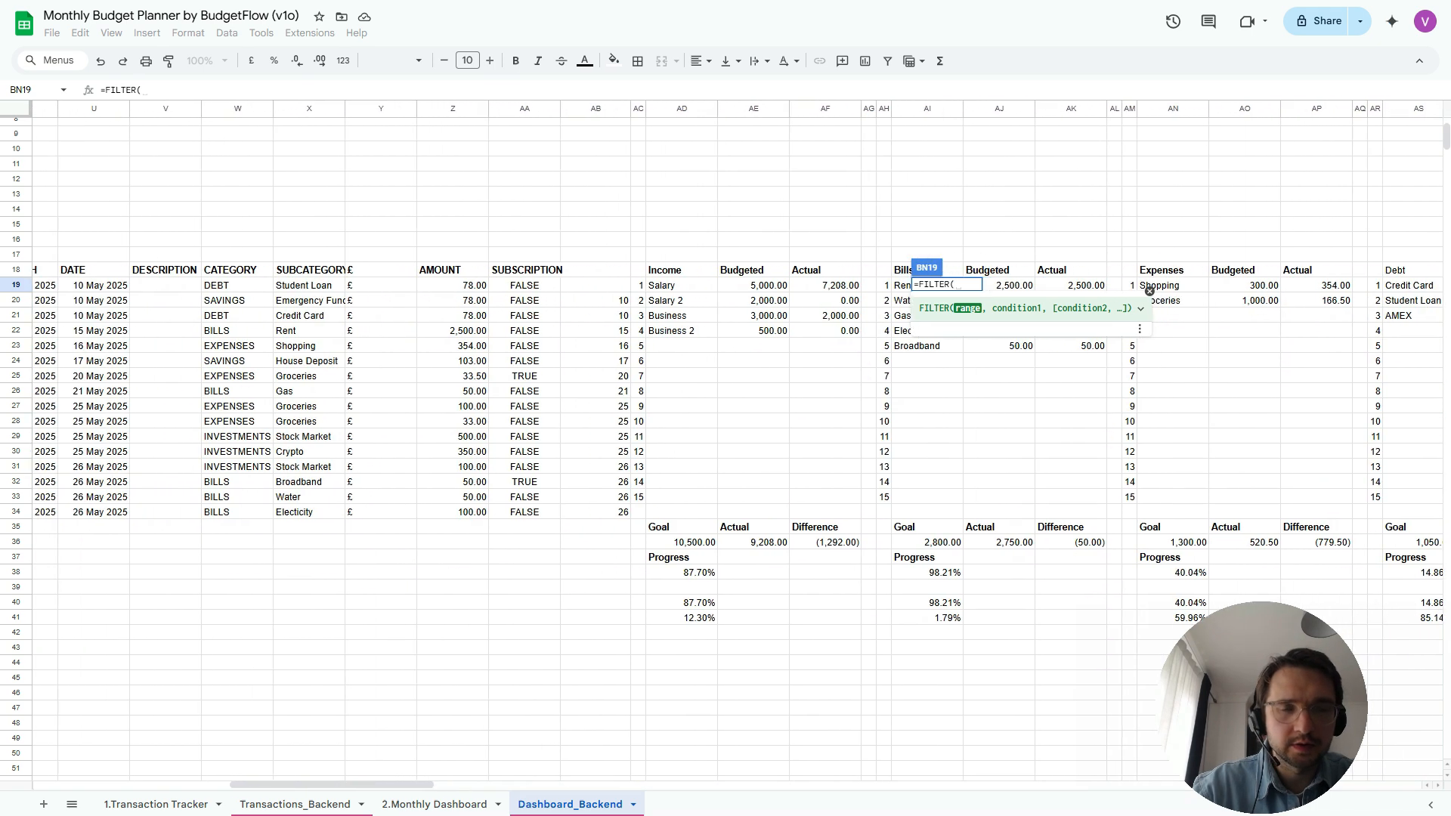
scroll(725, 446, "left", 2)
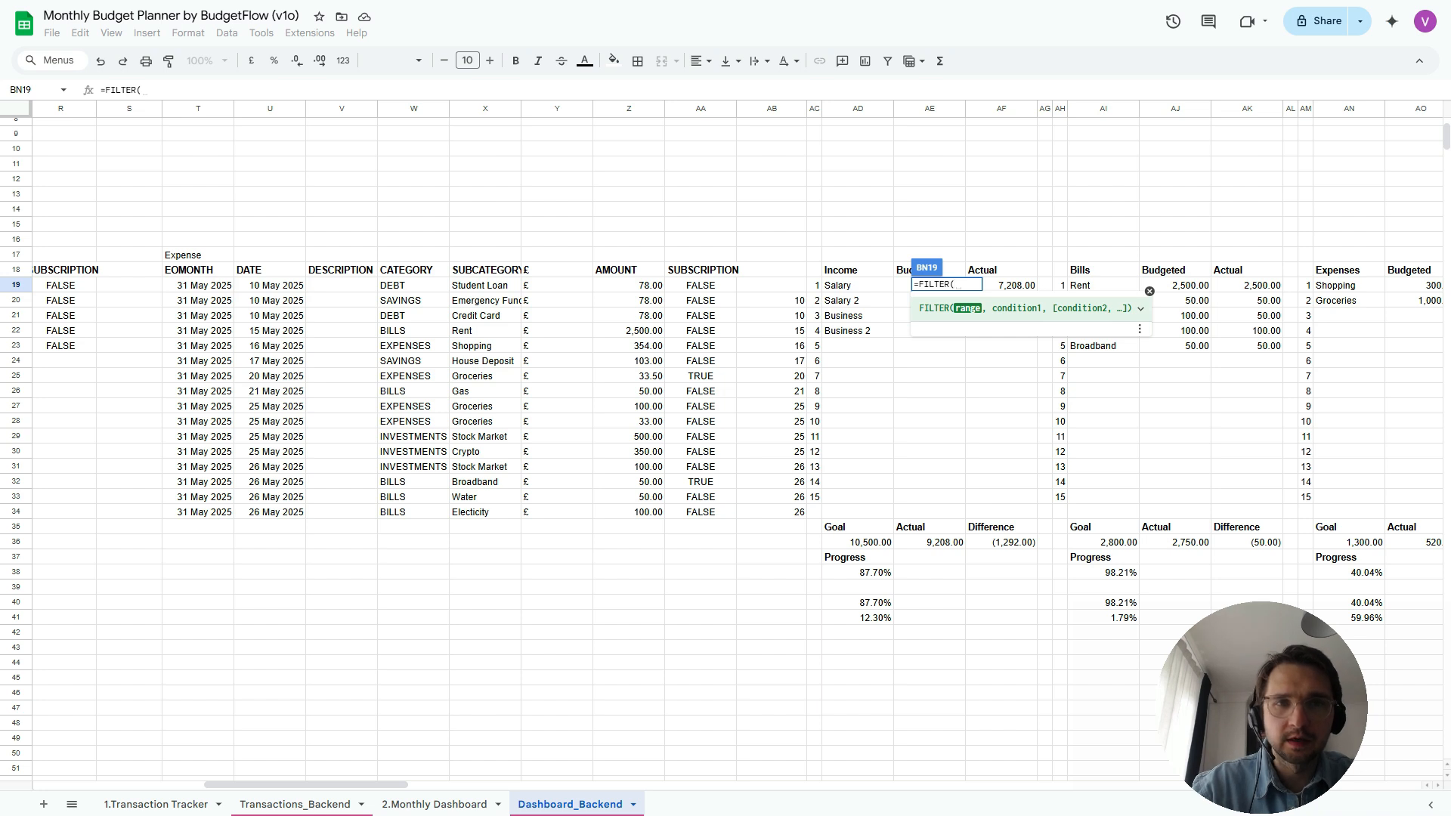
left_click(485, 286)
type(":X")
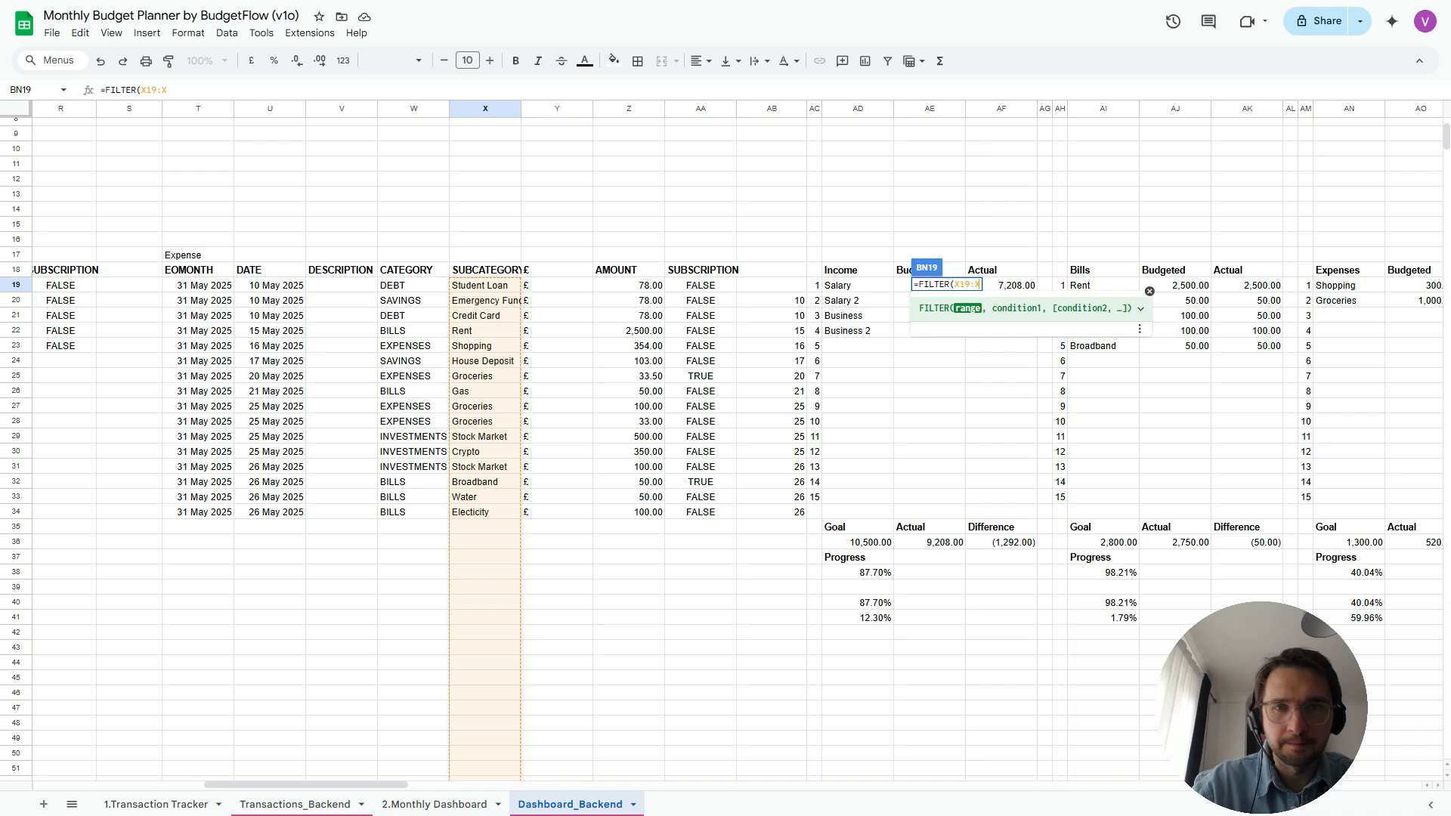
type(",")
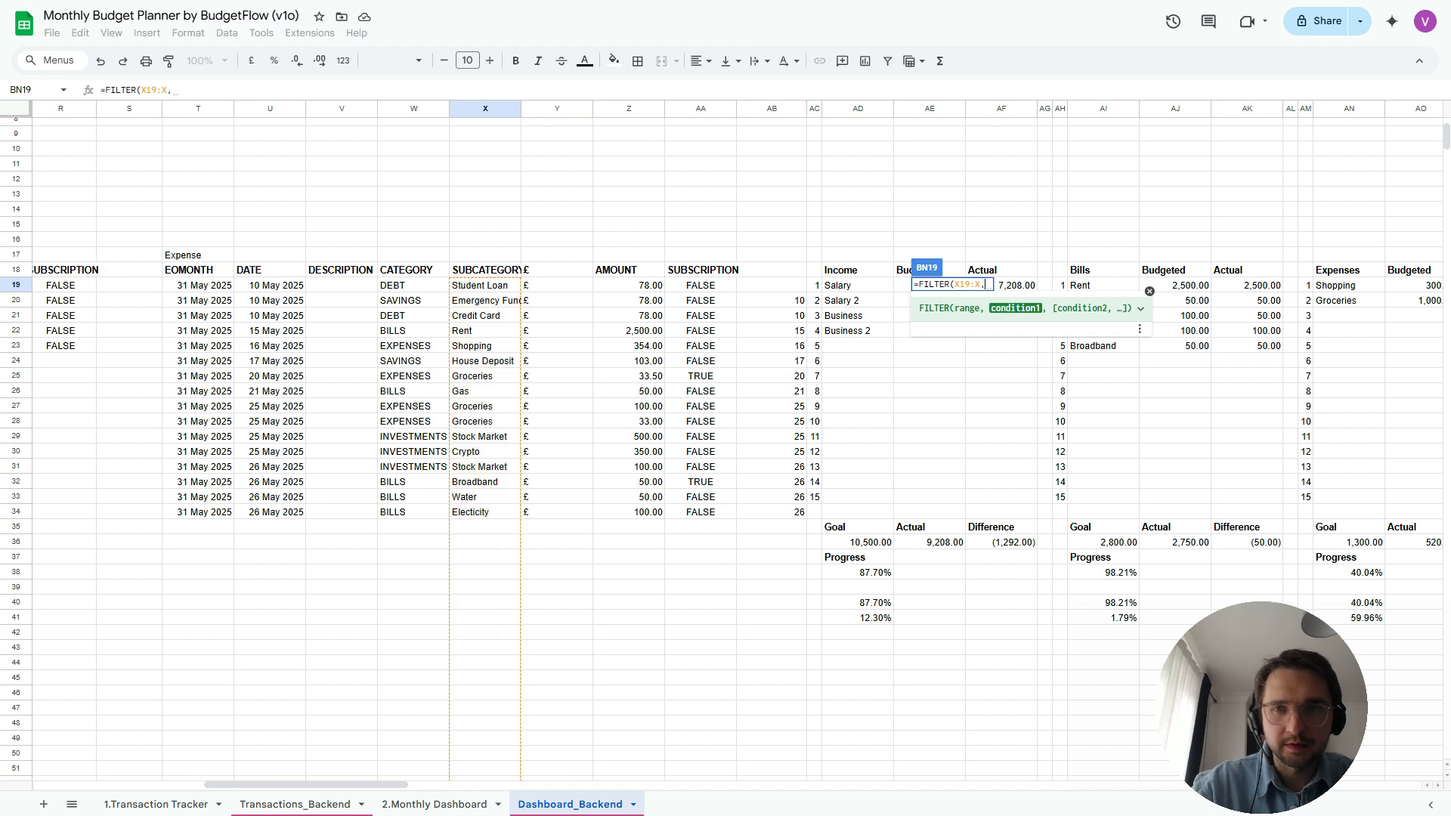
left_click(485, 285)
type(":X")
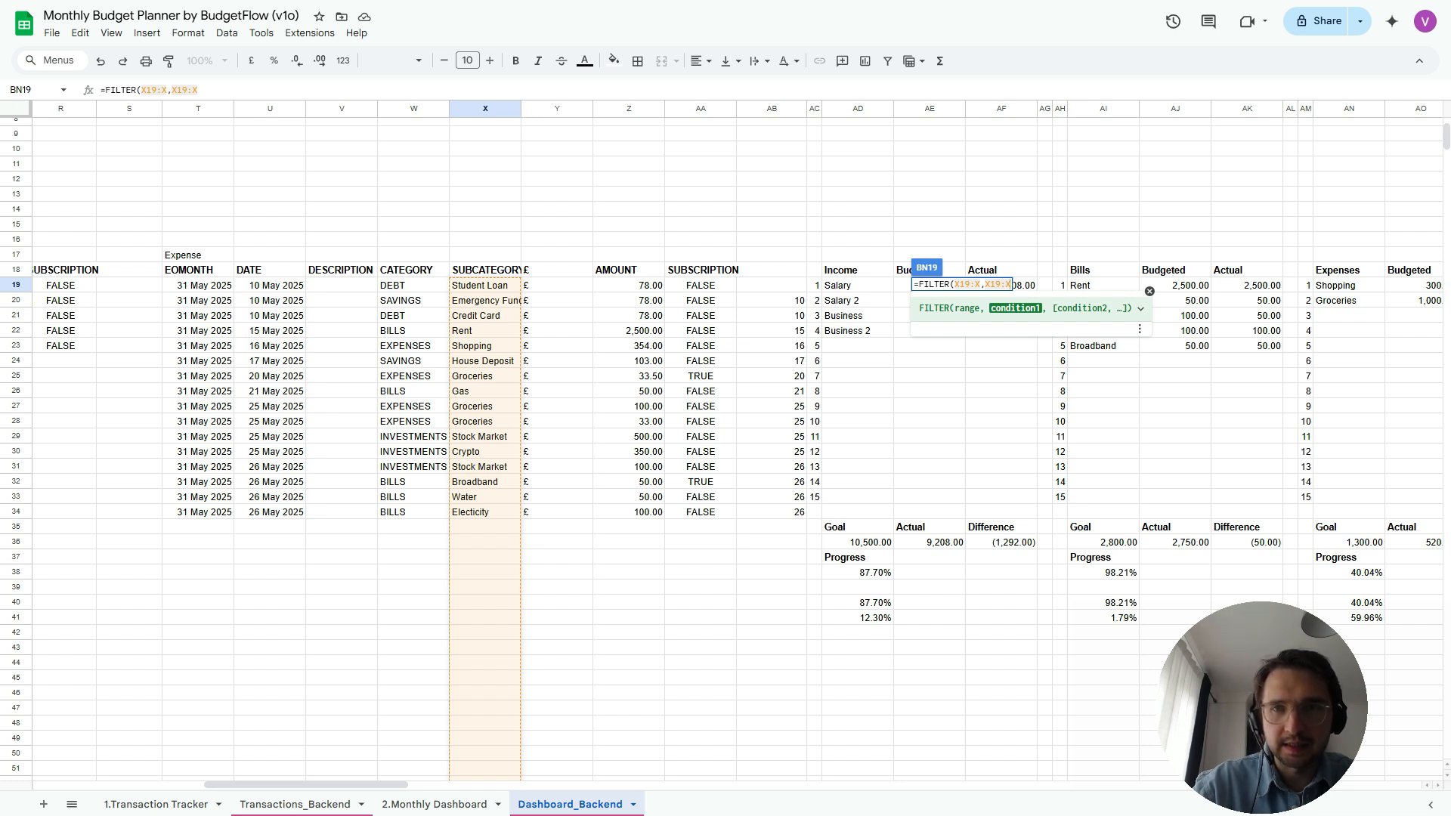
type("<>\"\"")
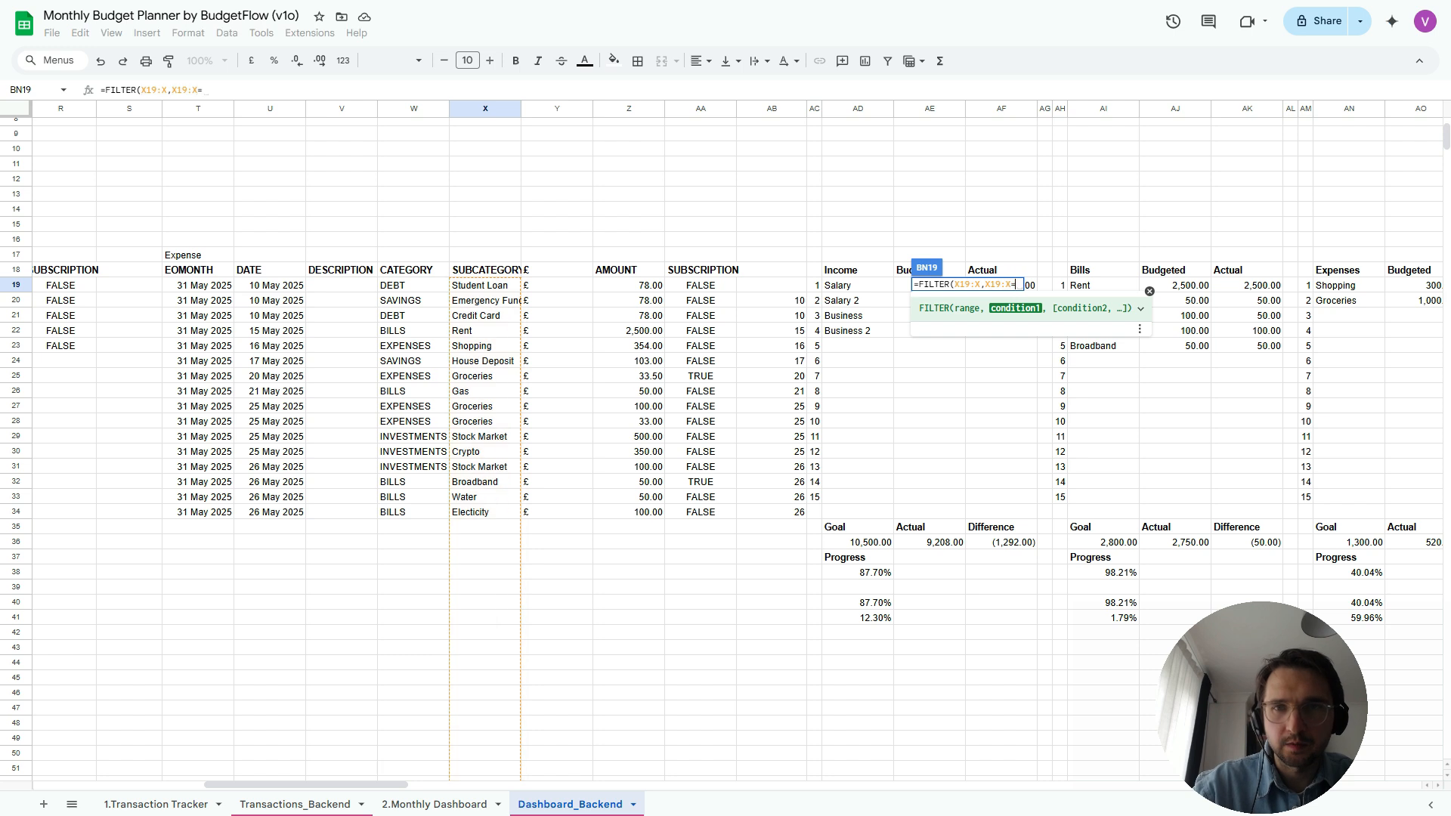
type(")")
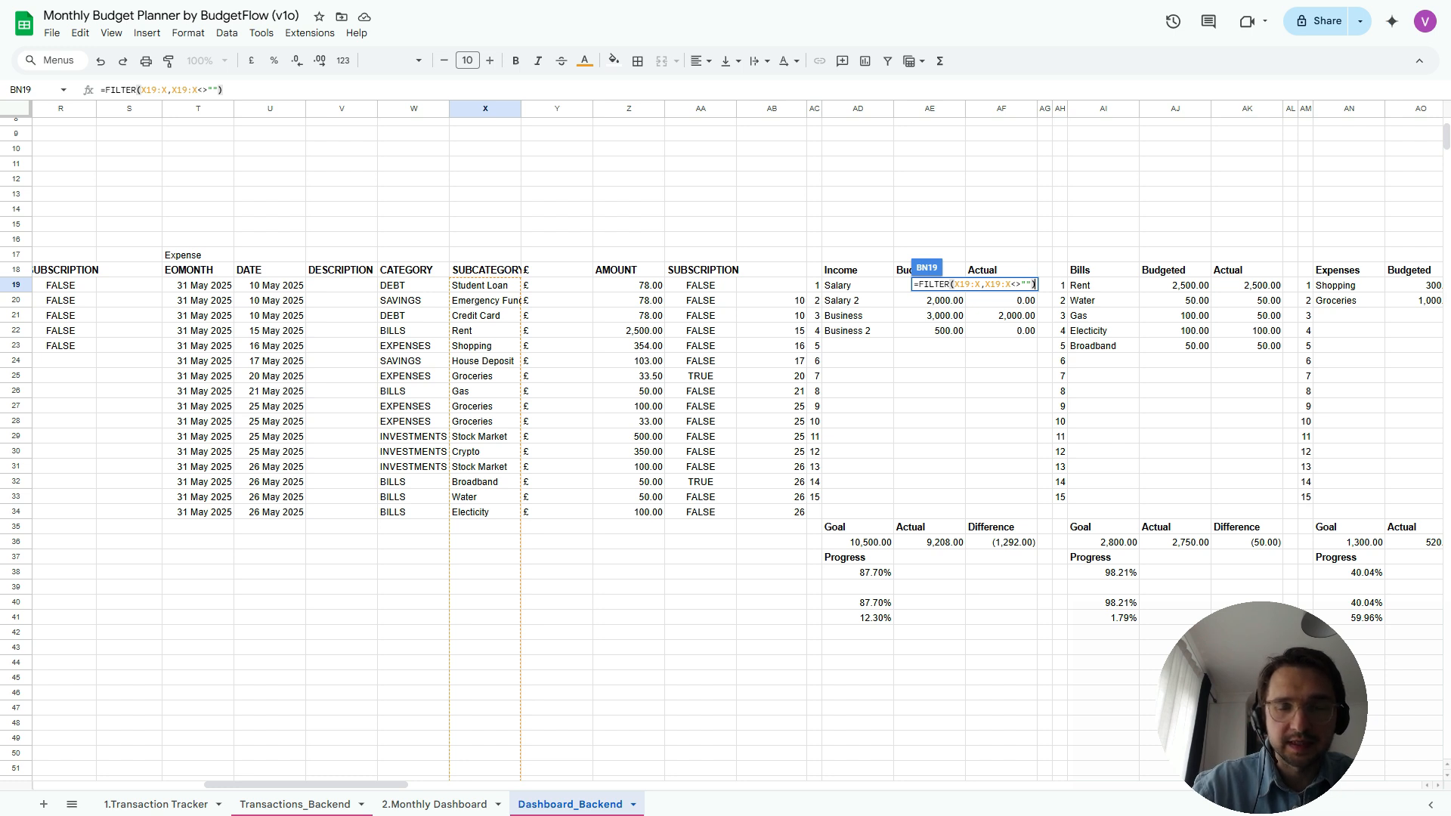
key("Return")
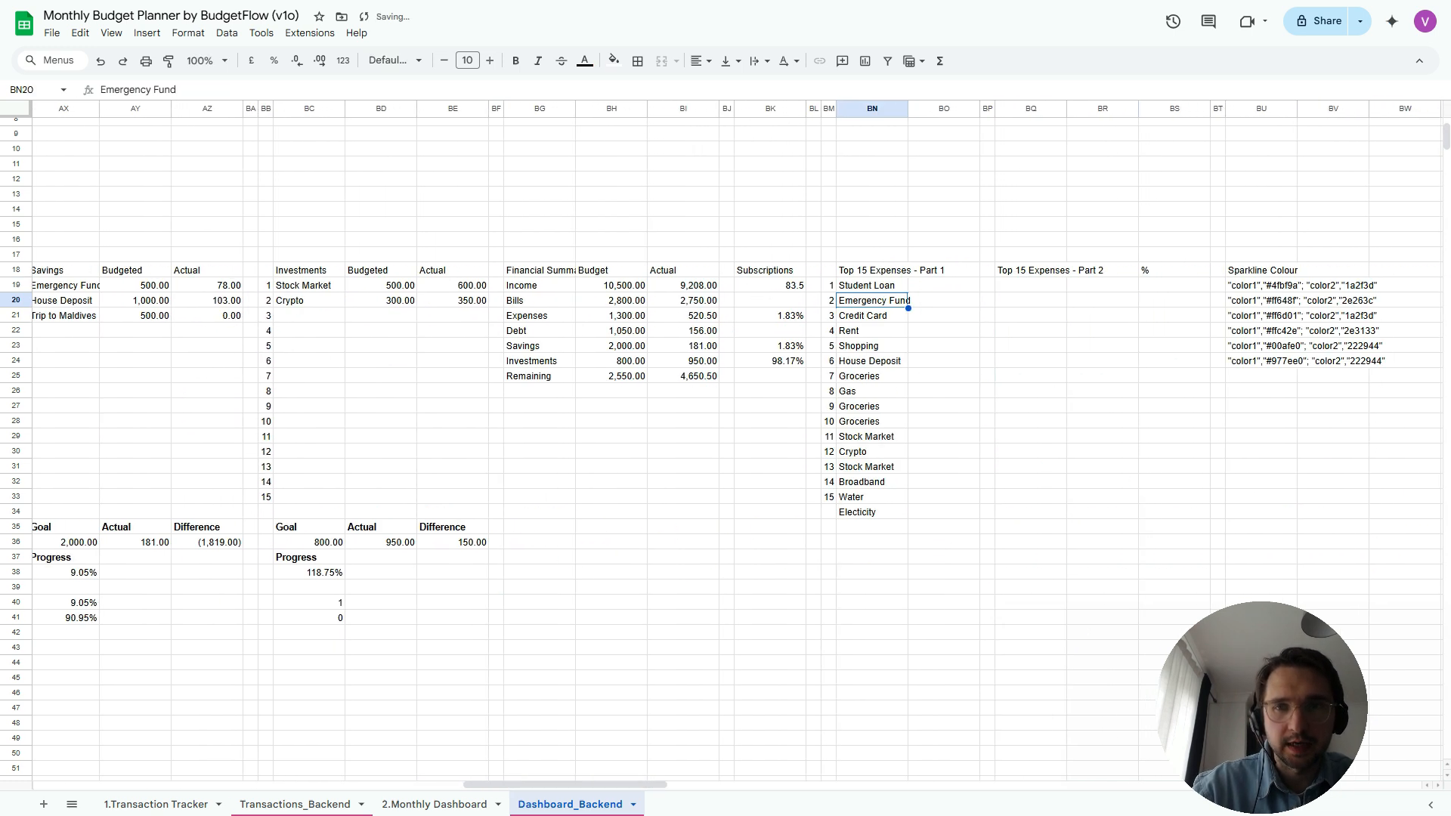
Check the filtered subcategory list in column BN for repeated entries, comparing it with the expense transactions table
key("Up")
key("Down")
key("Down")
key("Down")
key("Down")
key("Down")
key("Down")
key("Down")
key("Down")
key("Down")
key("Down")
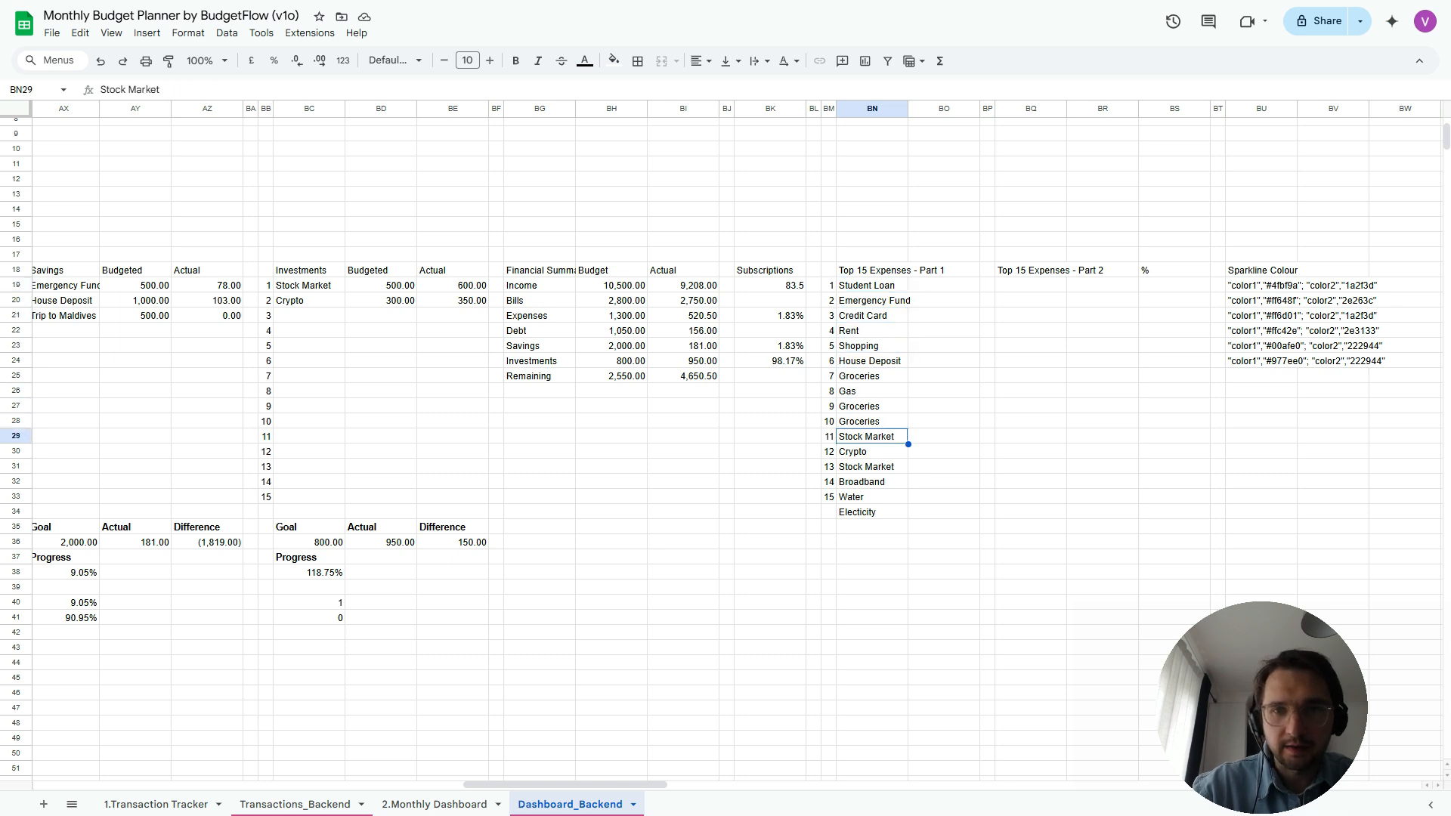
key("Down")
key("Down")
key("Down")
key("Down")
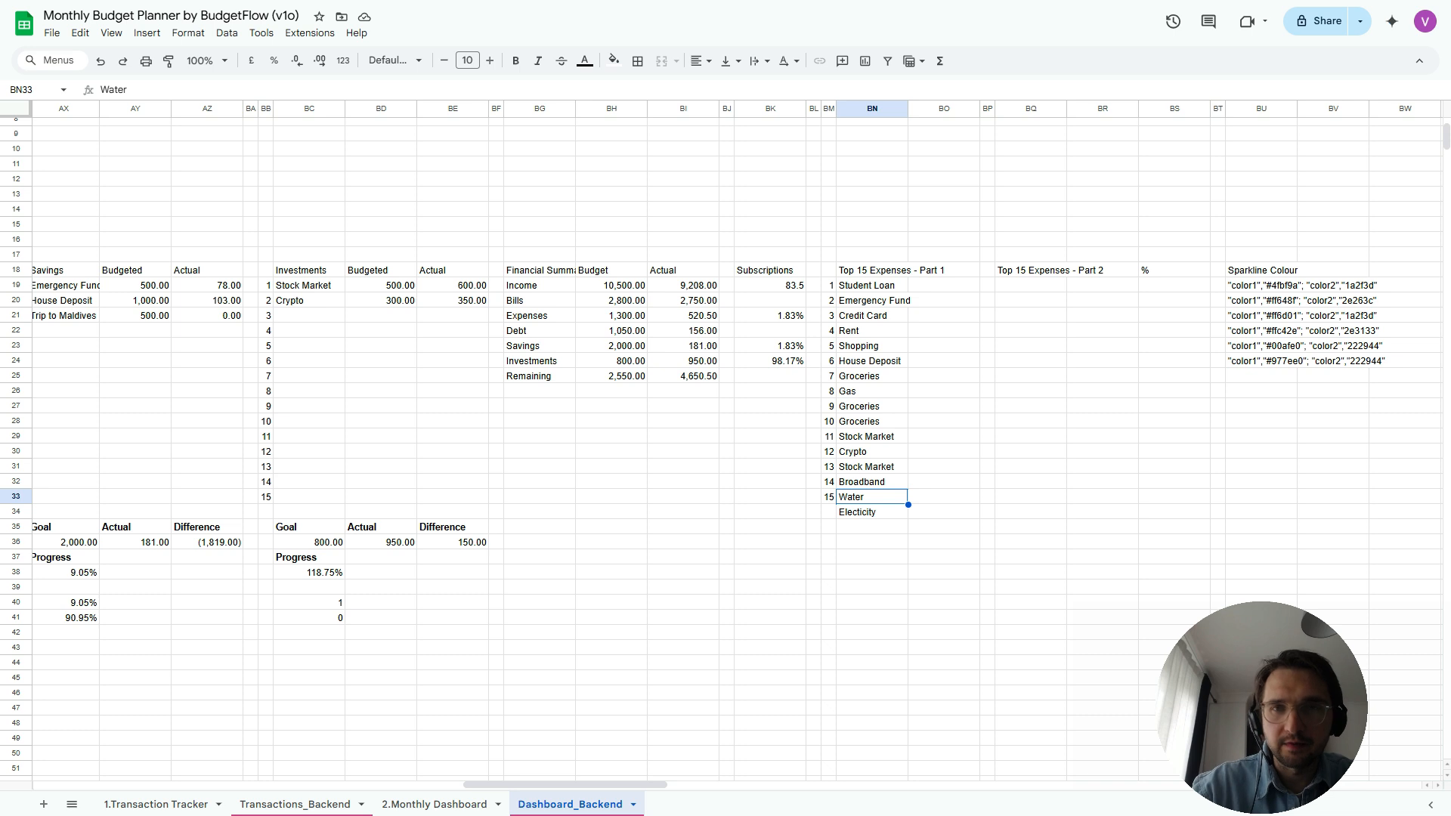
scroll(738, 444, "left", 15)
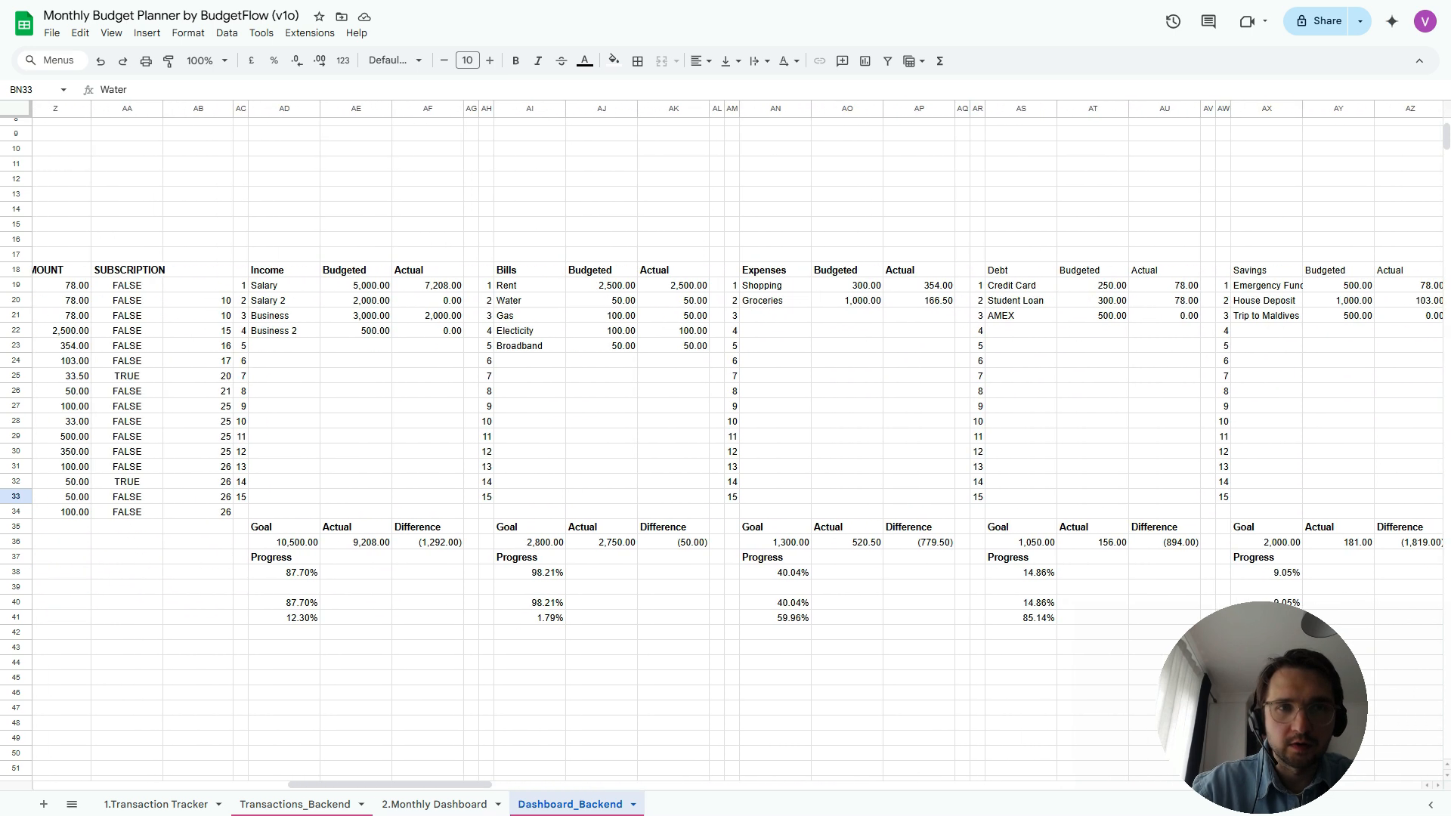
scroll(737, 445, "left", 3)
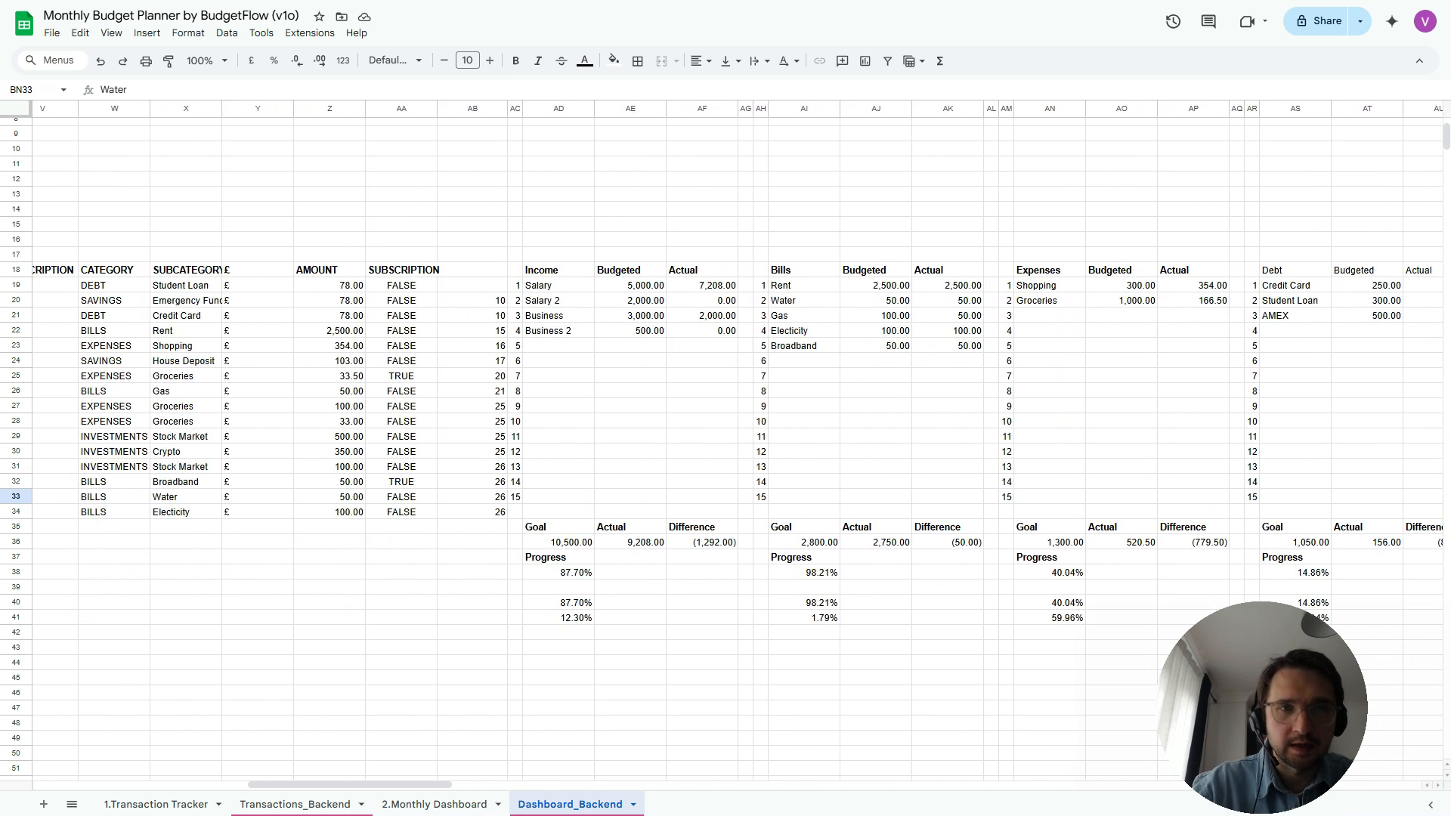
scroll(738, 444, "right", 18)
left_click(799, 300)
key("Down")
key("Down")
key("Down")
key("Down")
key("Down")
key("Down")
key("Down")
key("Down")
key("Up")
key("Up")
key("Up")
key("Down")
key("Down")
key("Down")
key("Down")
key("Down")
key("Down")
key("Down")
key("Down")
key("Up")
key("Up")
key("Up")
key("Down")
key("Up")
key("Up")
Wrap the BN19 formula in UNIQUE so it reads =unique(FILTER(X19:X,X19:X<>""))
left_click(798, 286)
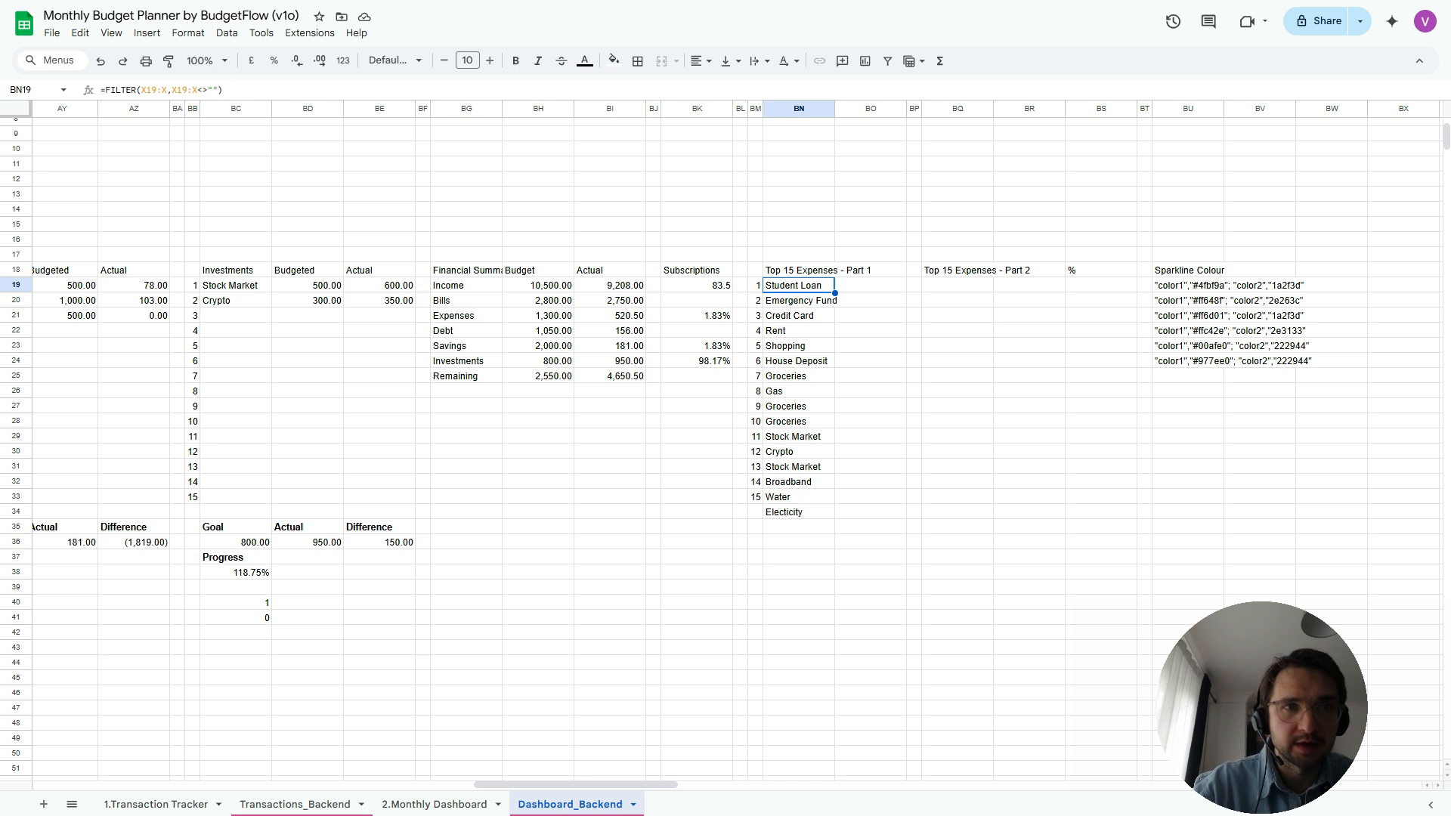
left_click(110, 89)
type("unique(")
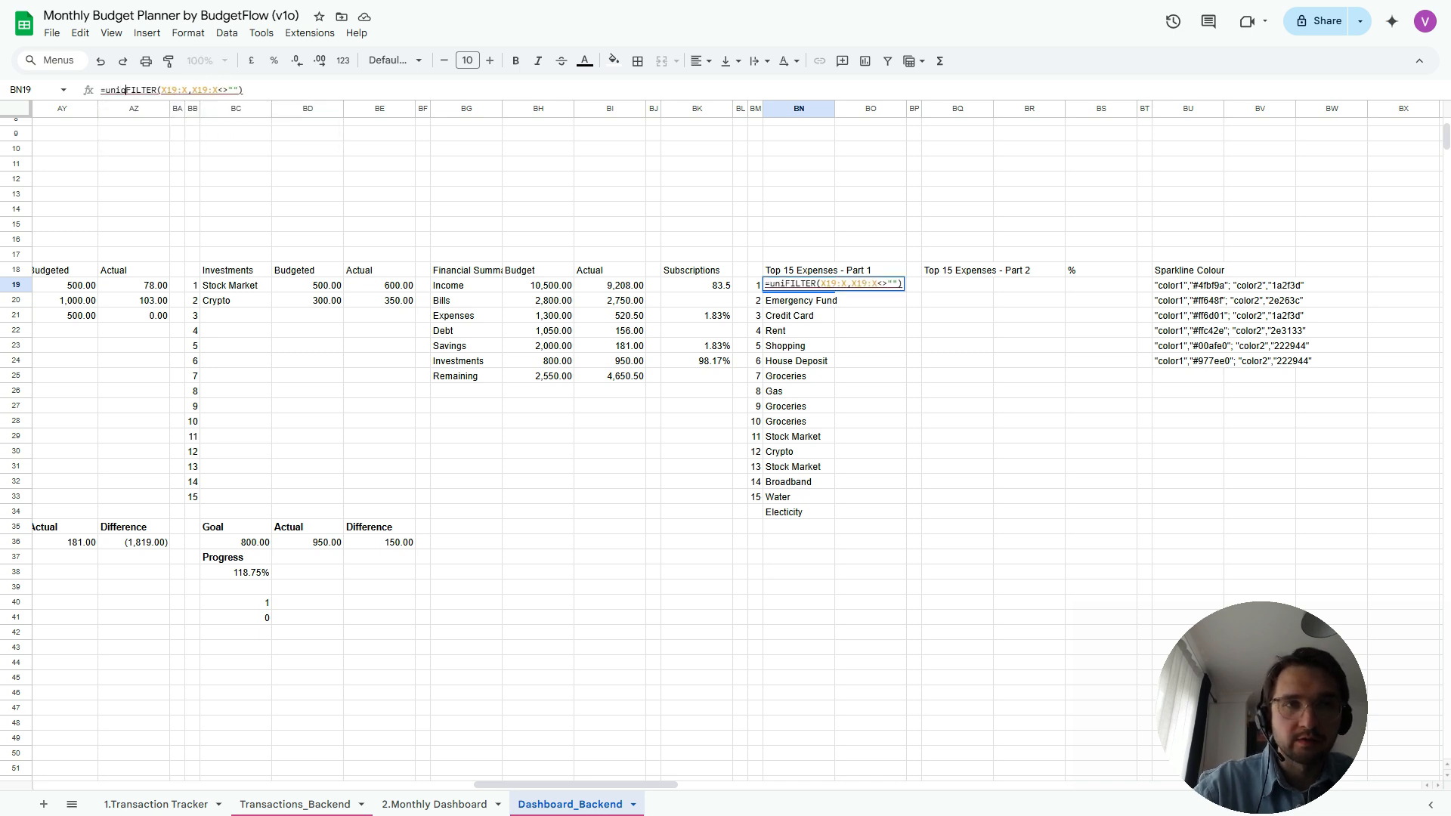
key("Right")
key("Right")
key("Right")
key("Right")
key("Right")
key("Right")
key("Right")
key("Right")
key("Right")
key("Right")
key("Right")
key("Right")
key("Right")
key("Right")
key("Right")
key("Right")
key("Right")
key("Right")
key("Right")
key("Right")
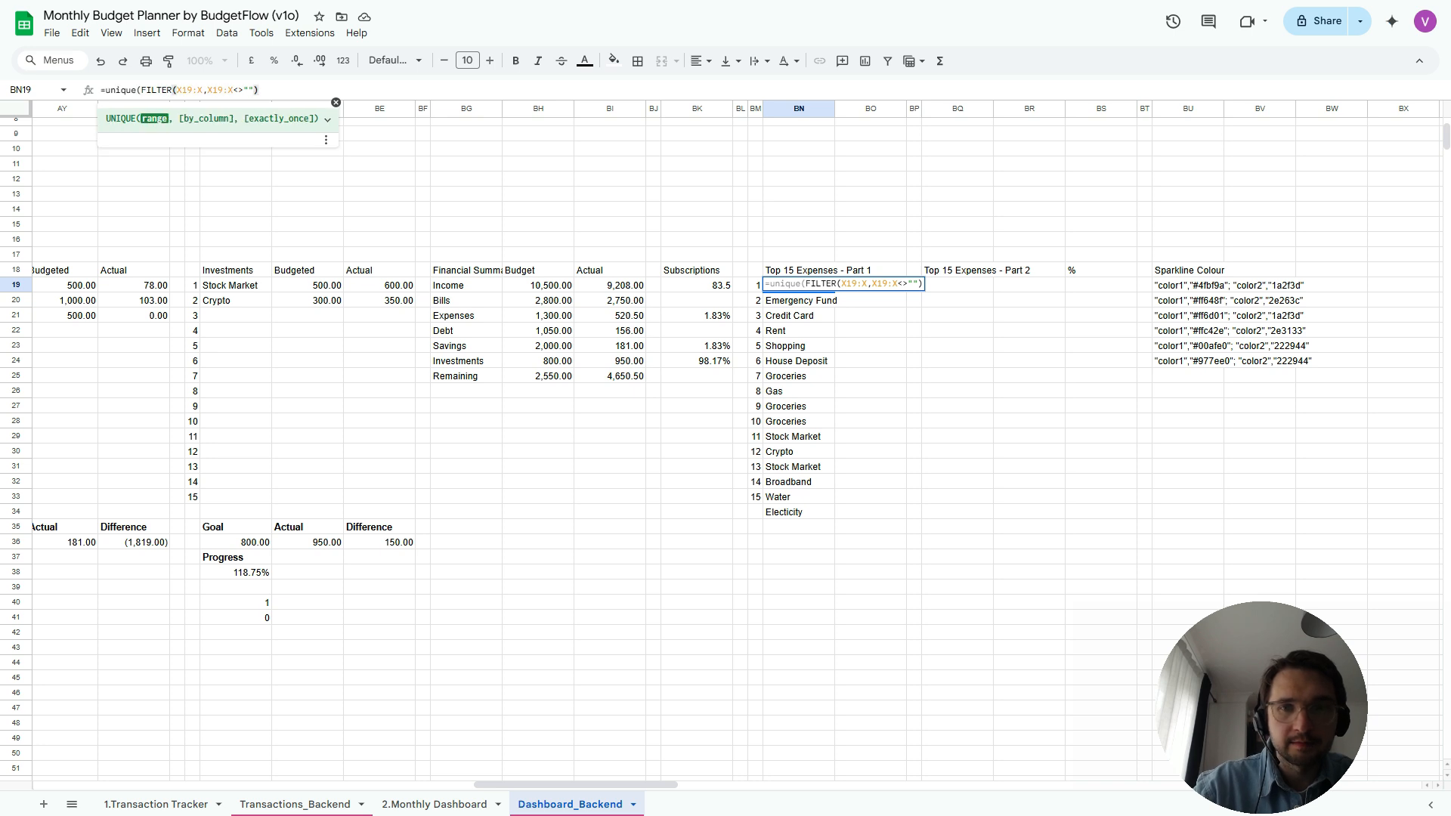
key("Return")
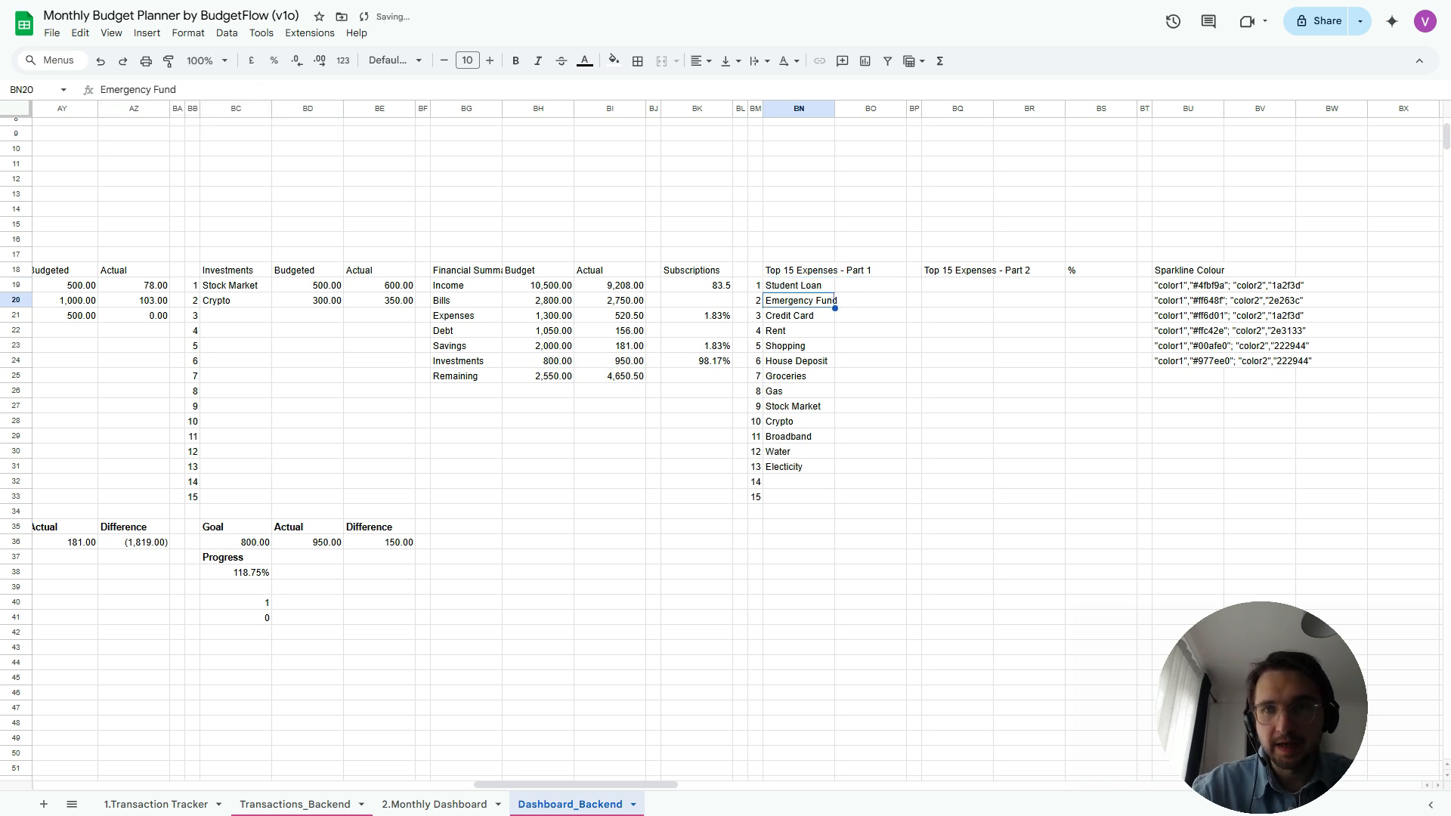
Review the unique subcategory list in BN19:BN33 against the 15 numbered rows
key("Up")
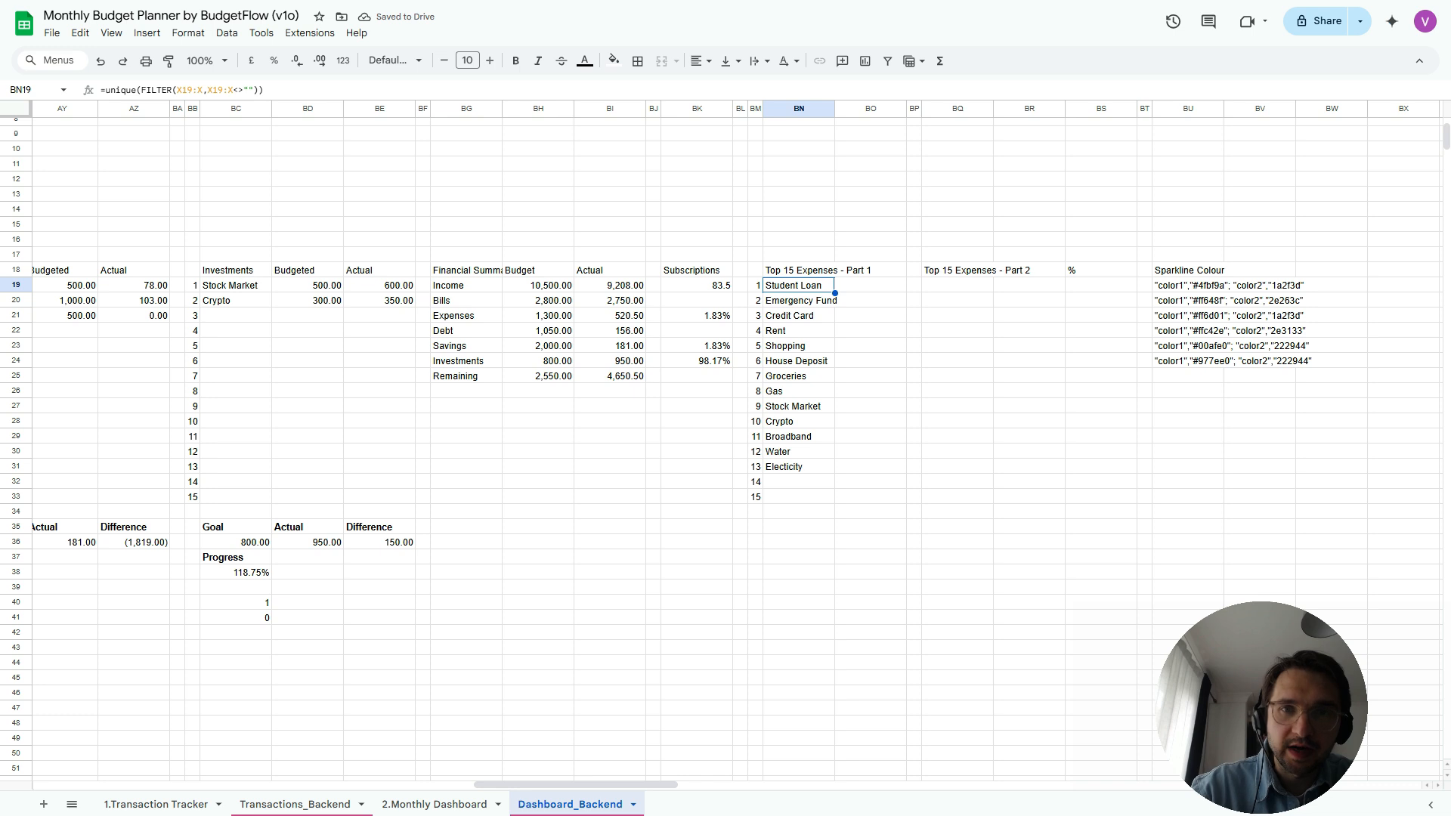
key("shift+Down")
key("shift+Down")
key("shift+Down")
key("shift+Down")
key("shift+Down")
key("shift+Down")
key("shift+Down")
key("shift+Down")
key("shift+Down")
key("shift+Down")
key("shift+Down")
key("shift+Down")
key("shift+Down")
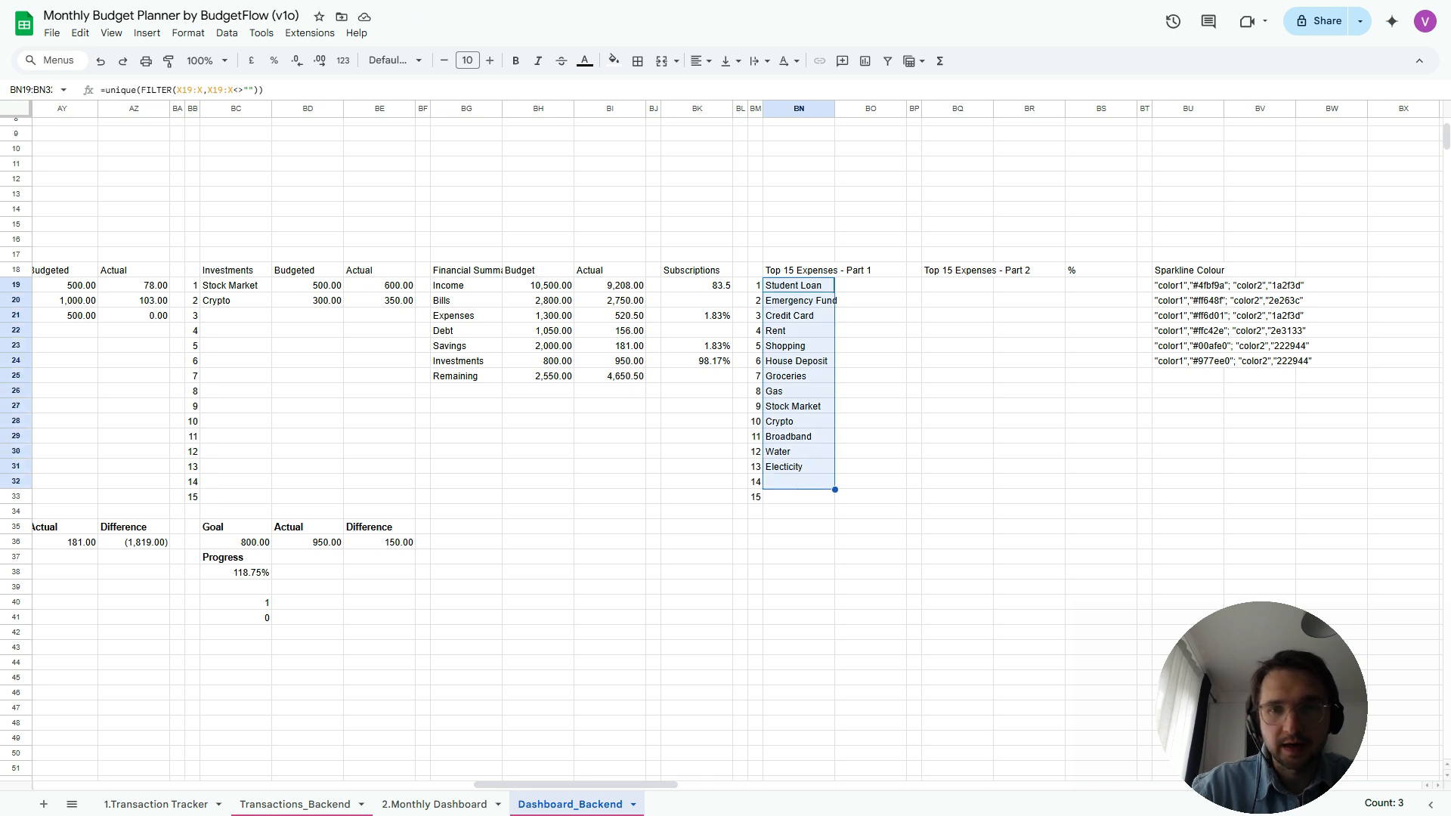
key("shift+Down")
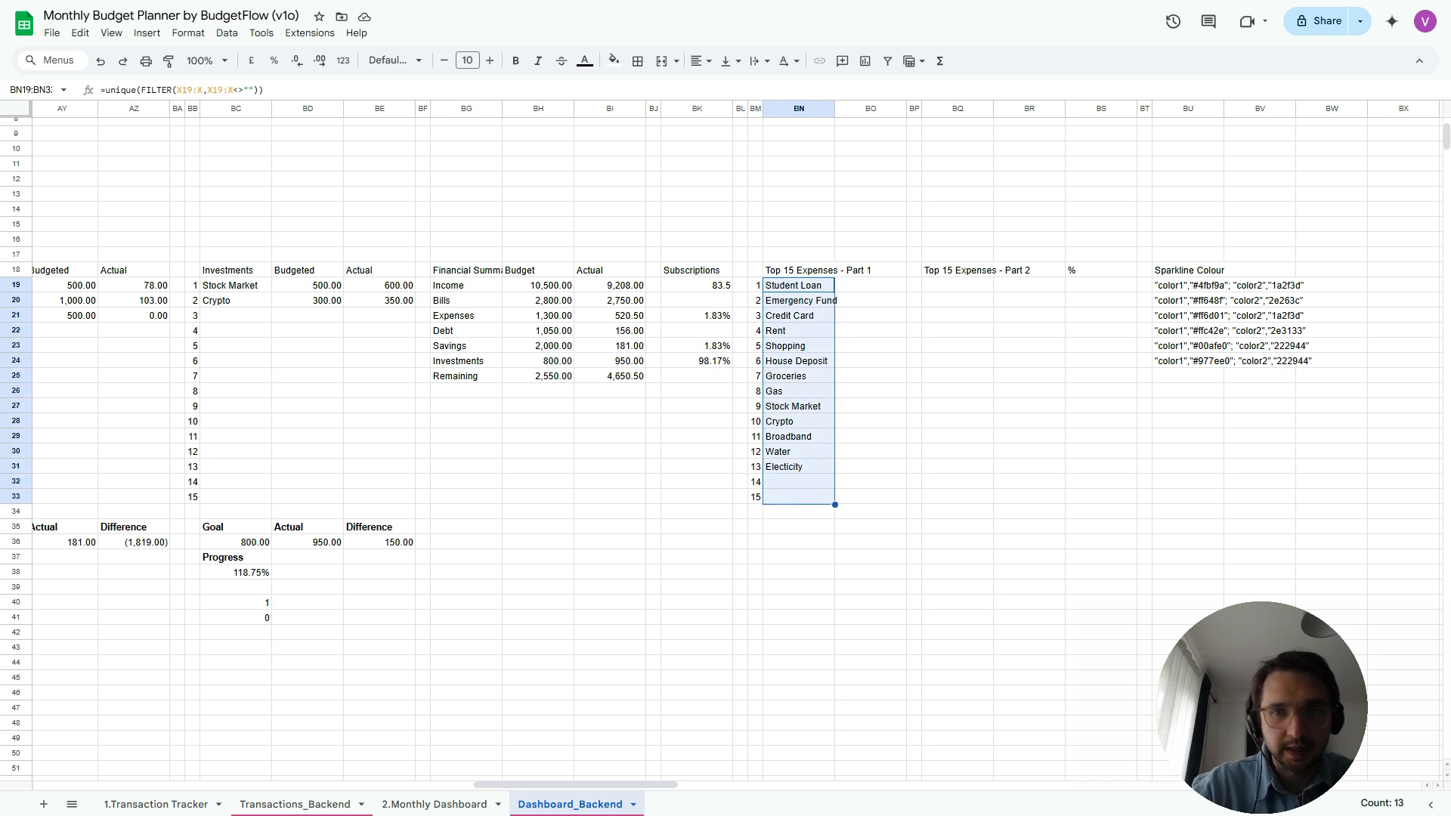
key("Right")
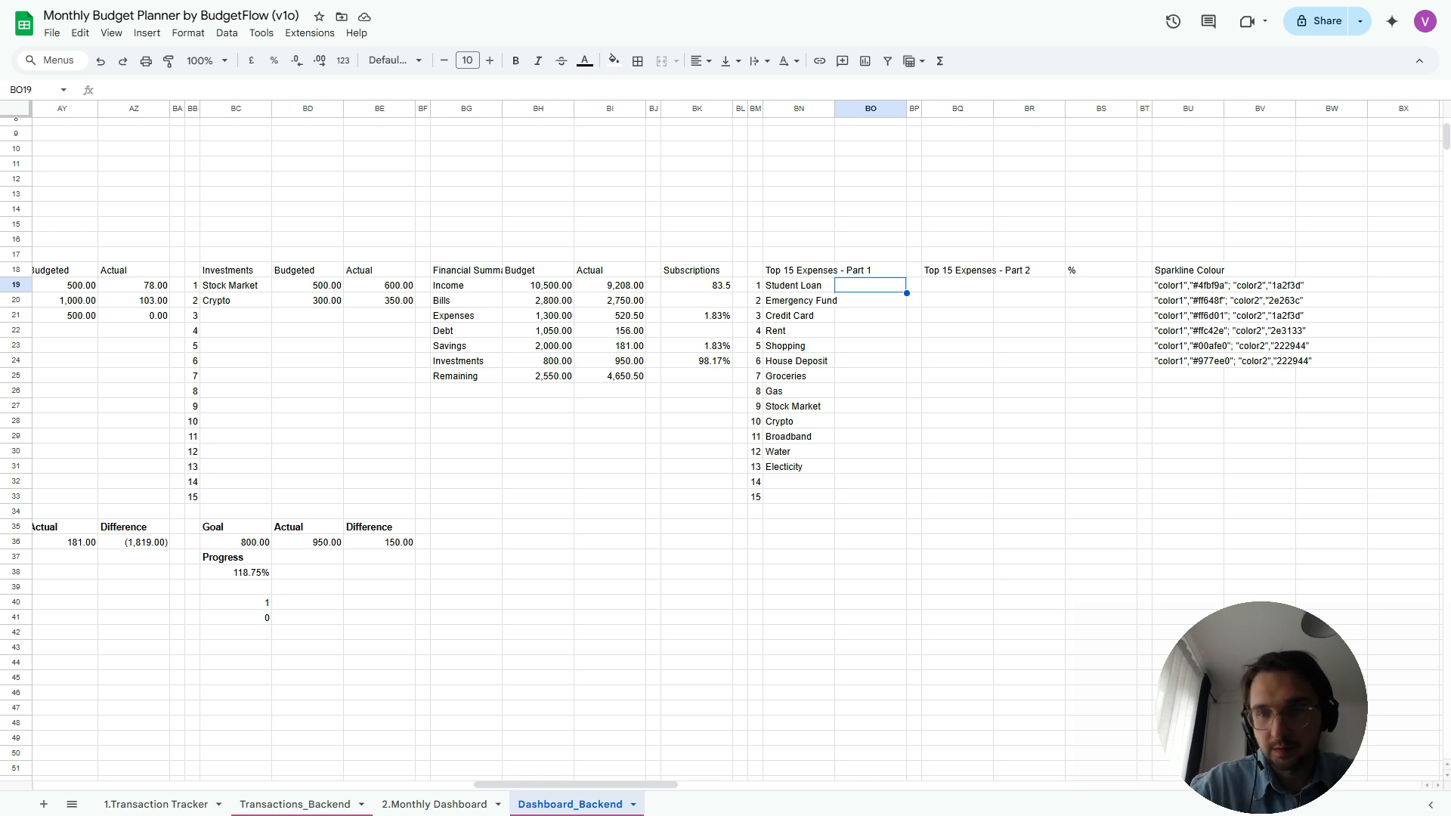
left_click(799, 285)
left_click(870, 286)
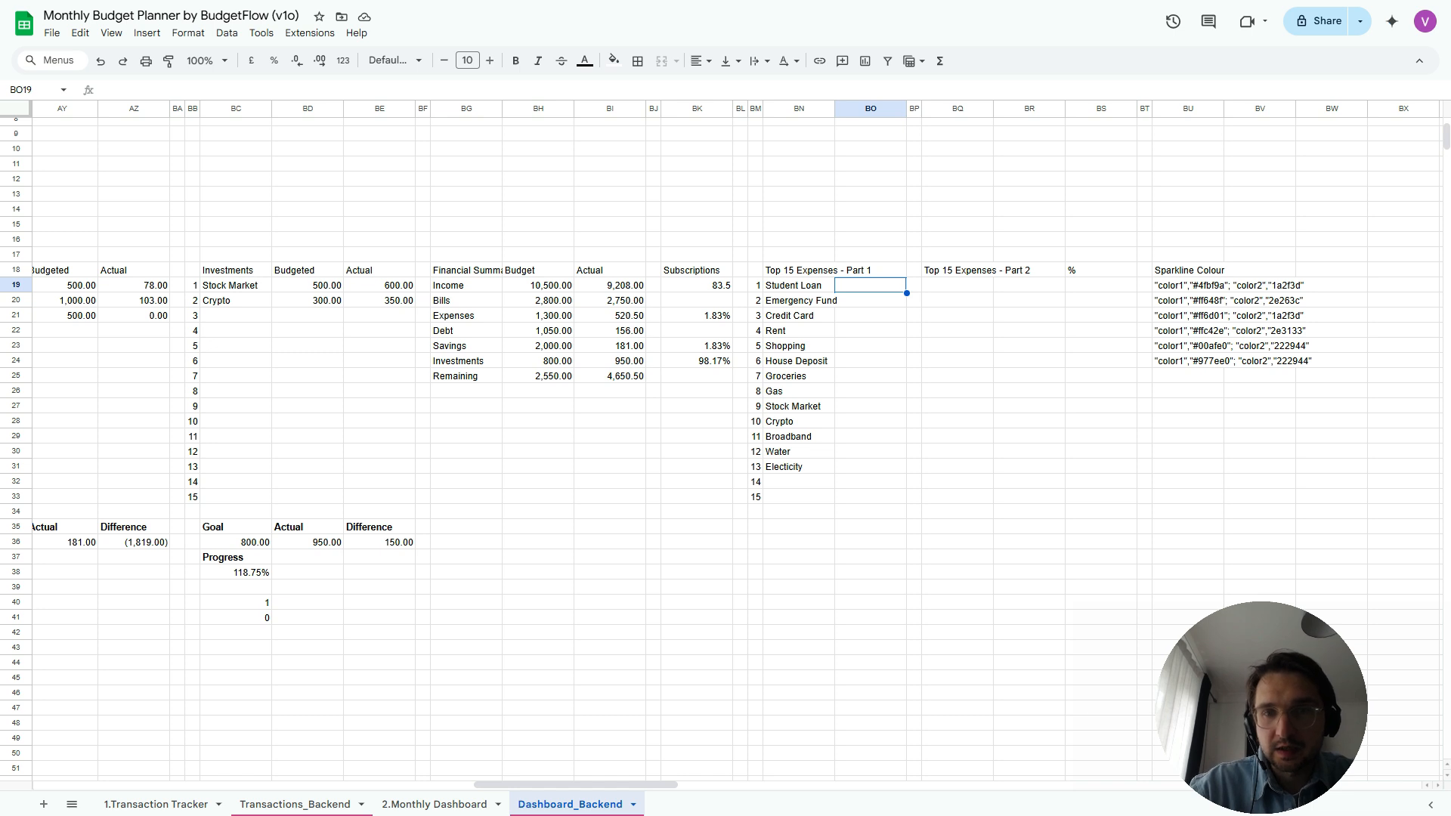
left_click(799, 497)
Start a SUMIFS formula in BO19 with the absolute amount range $Z$19:$Z as its sum range
left_click(870, 285)
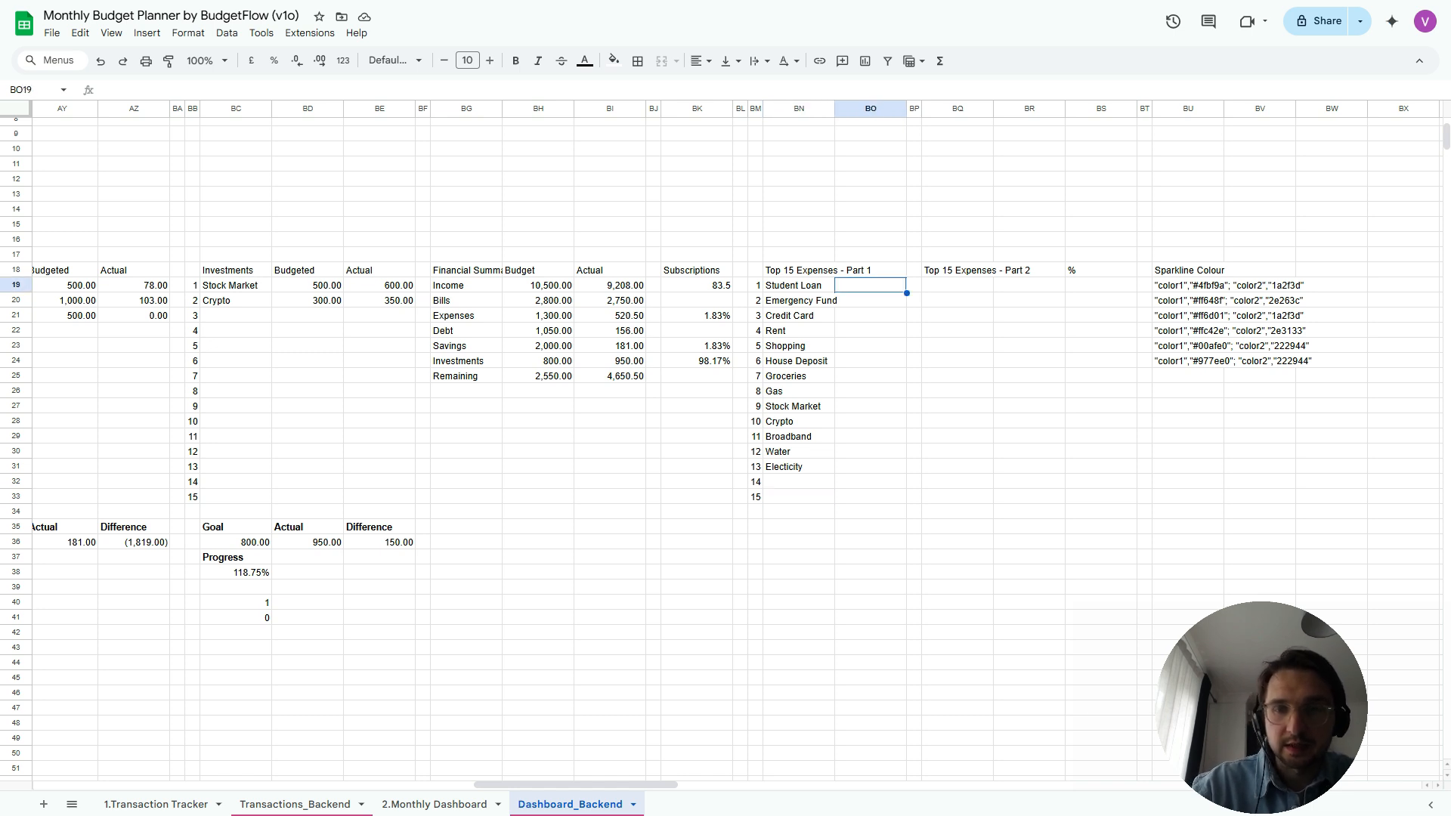
type("=")
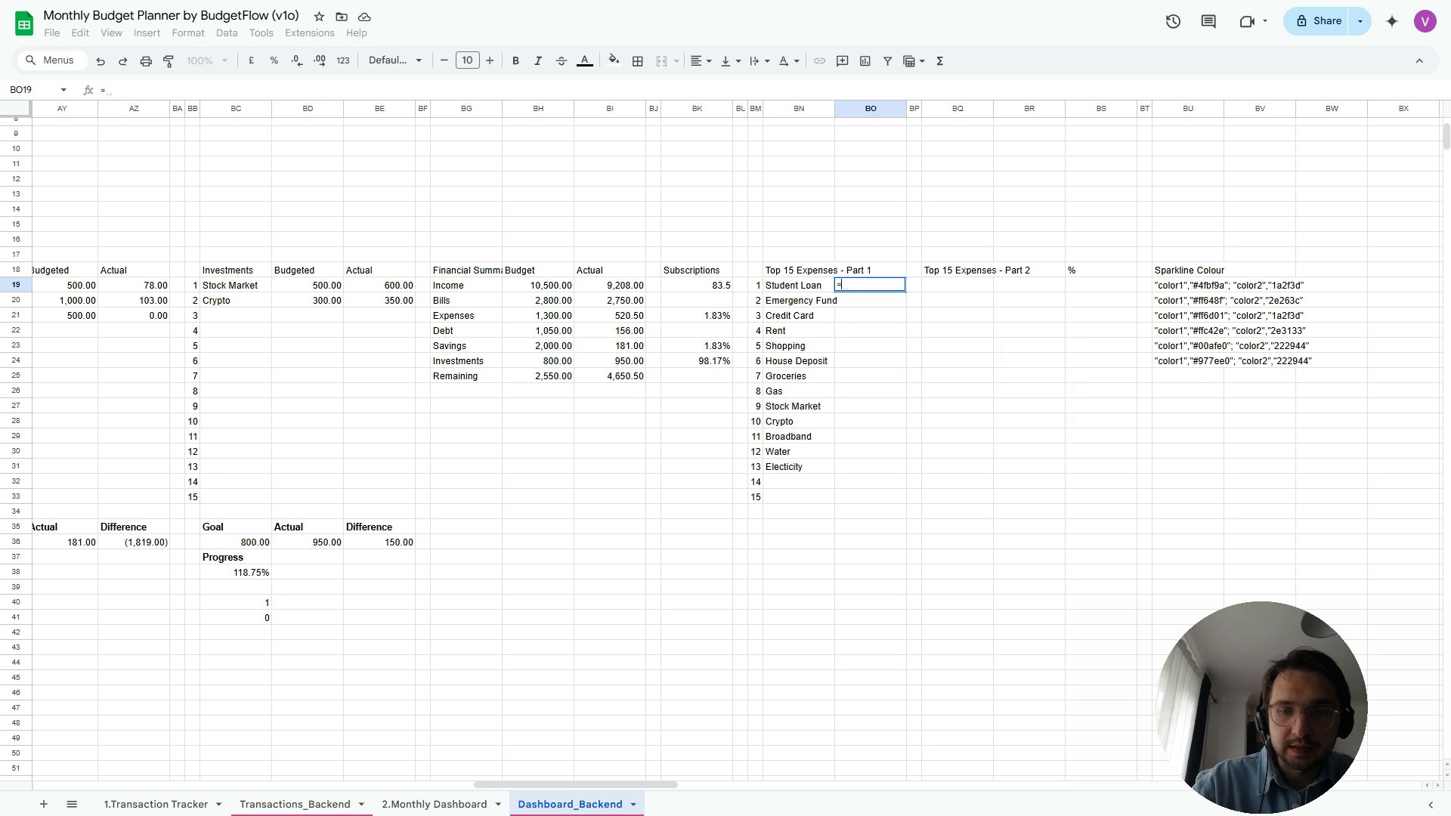
type("sumifs")
key("Tab")
key("Left")
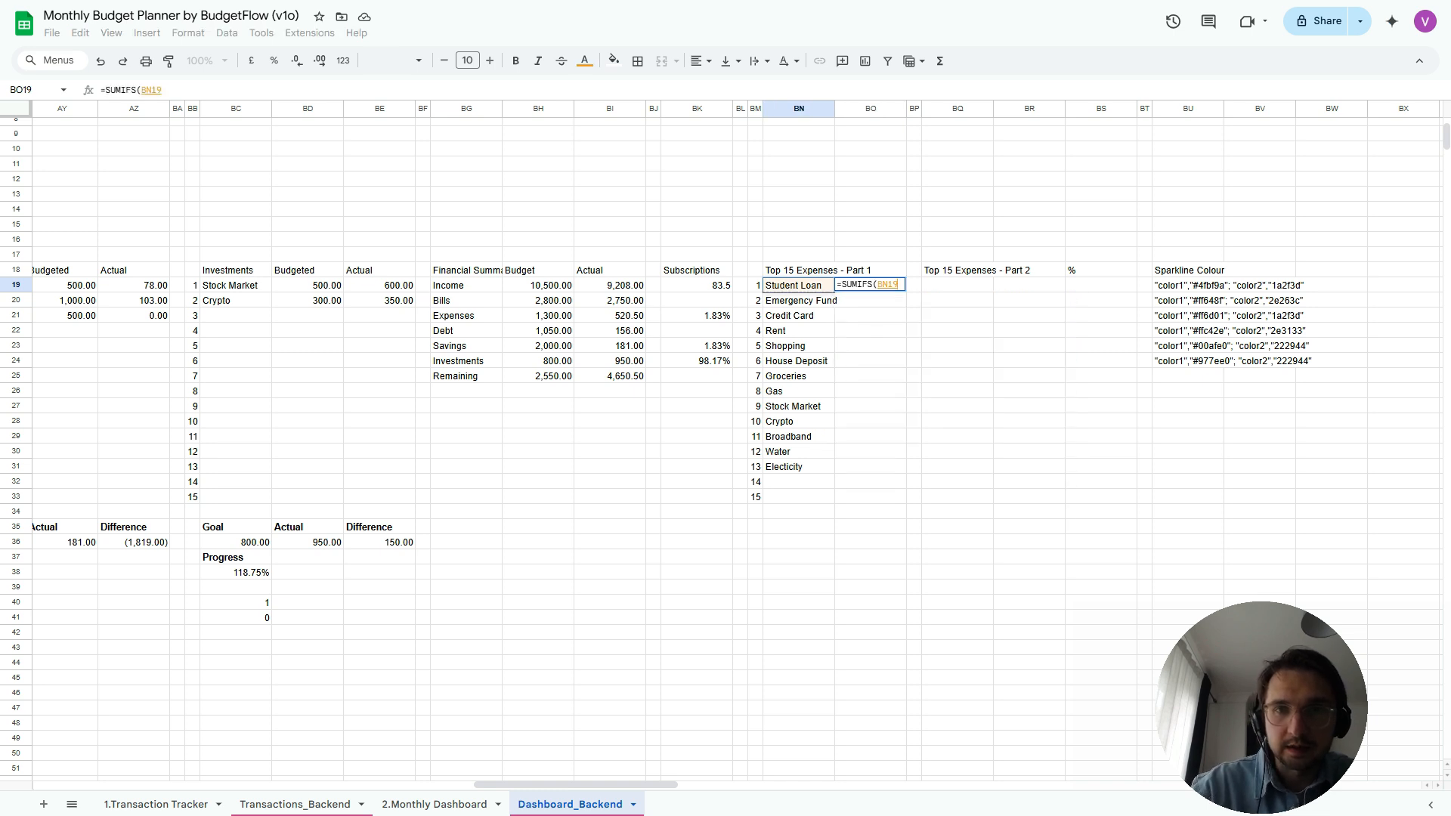
key("BackSpace")
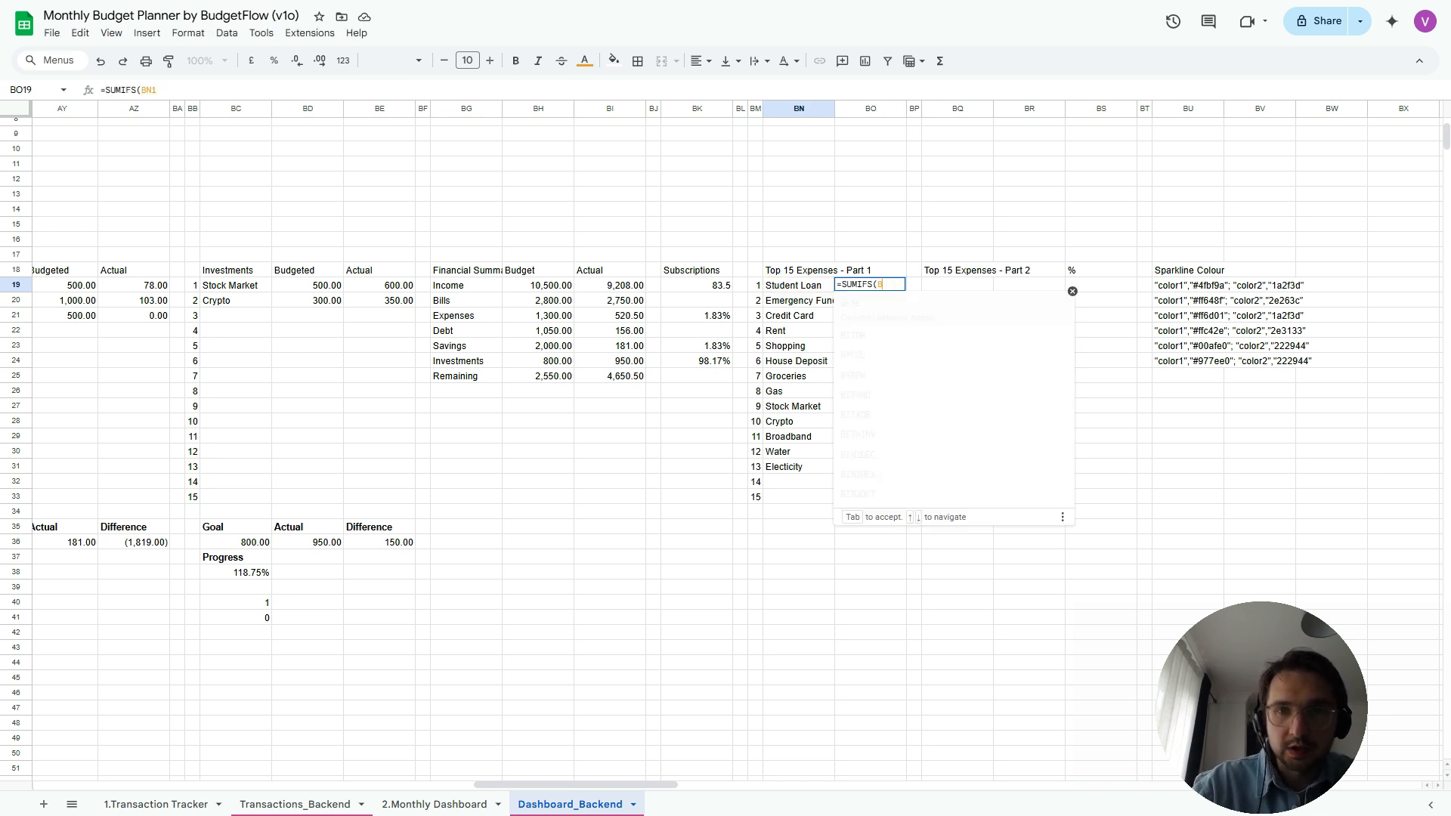
scroll(738, 444, "left", 15)
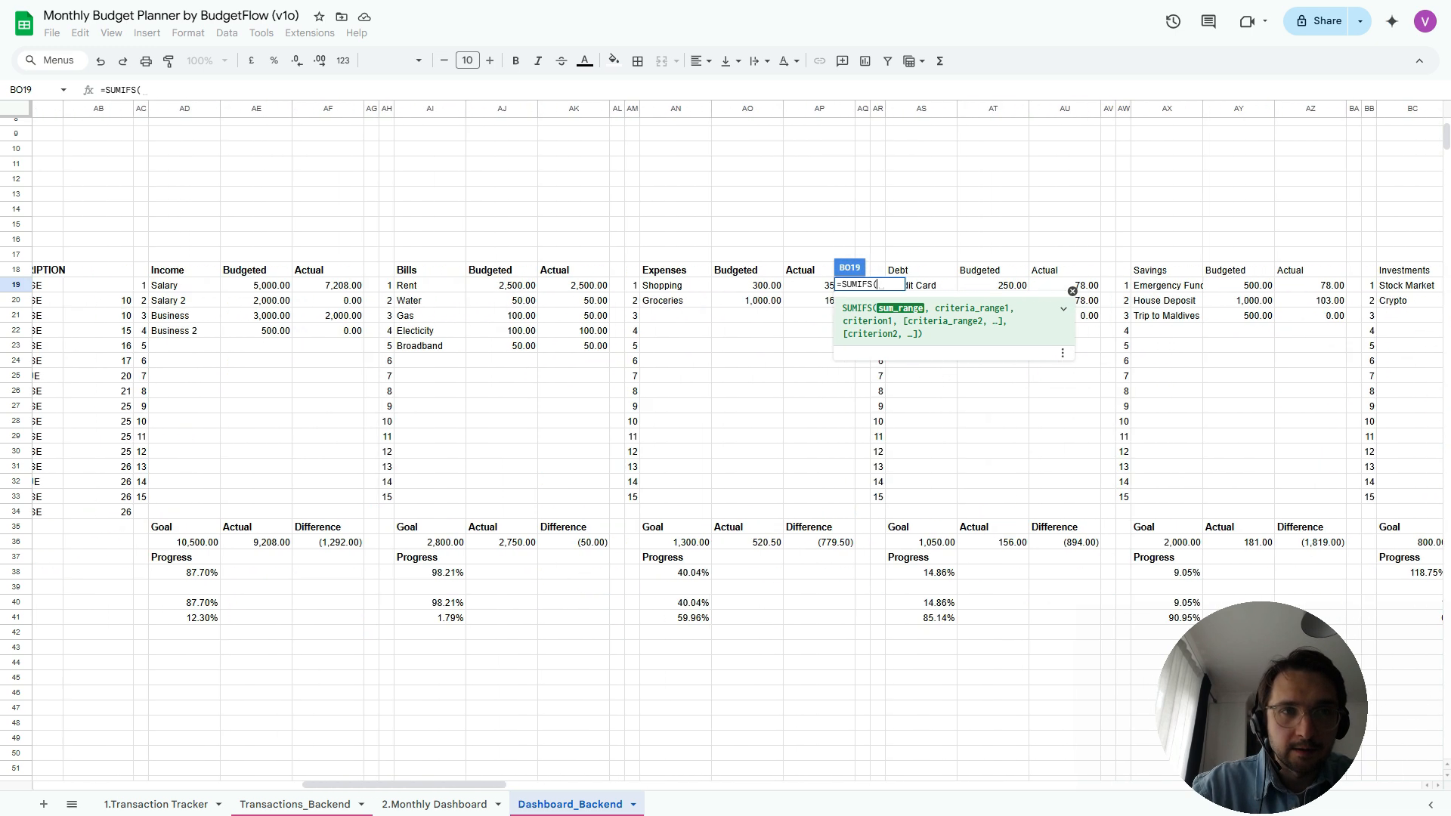
left_click(413, 286)
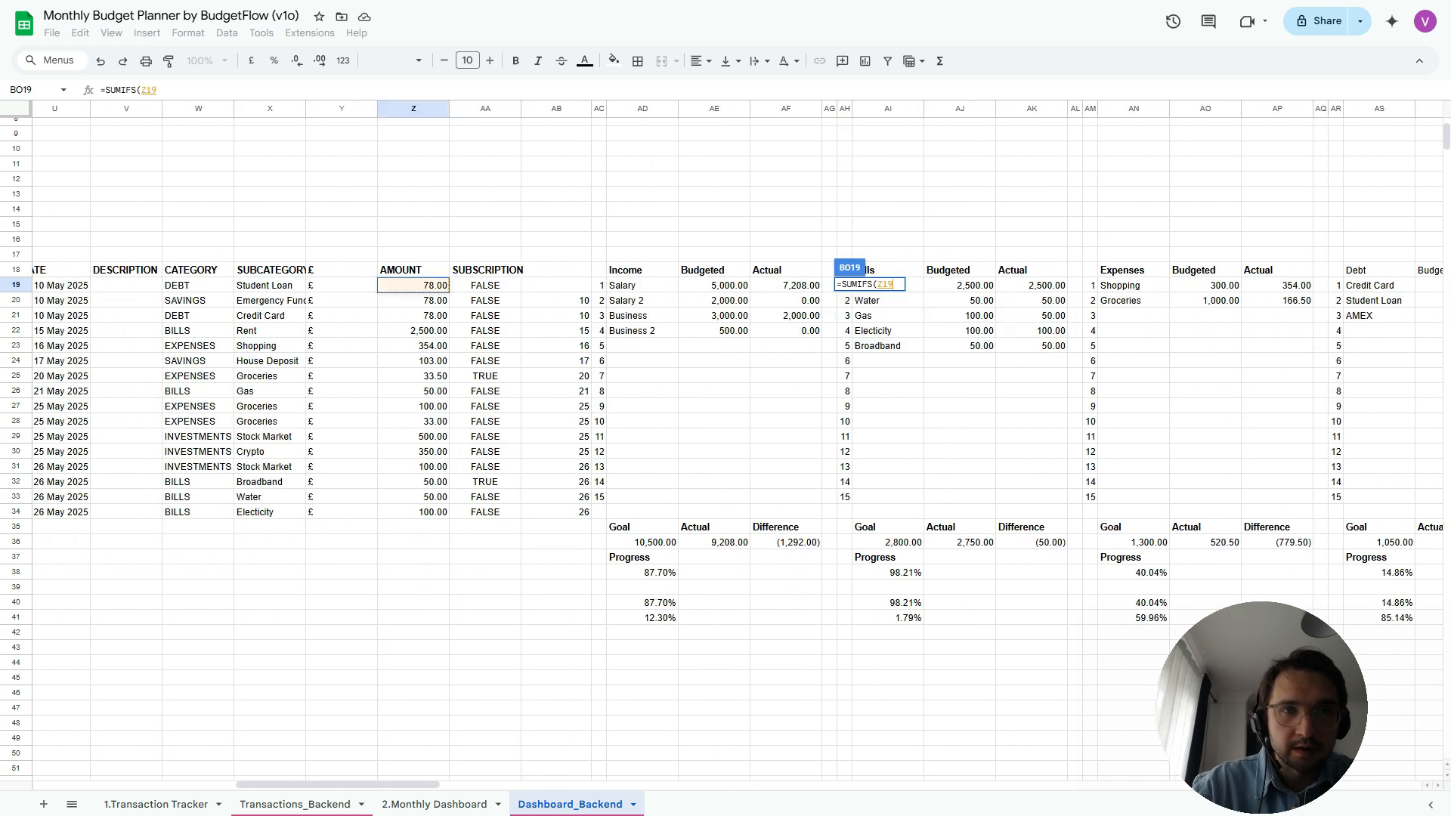
type(":Z")
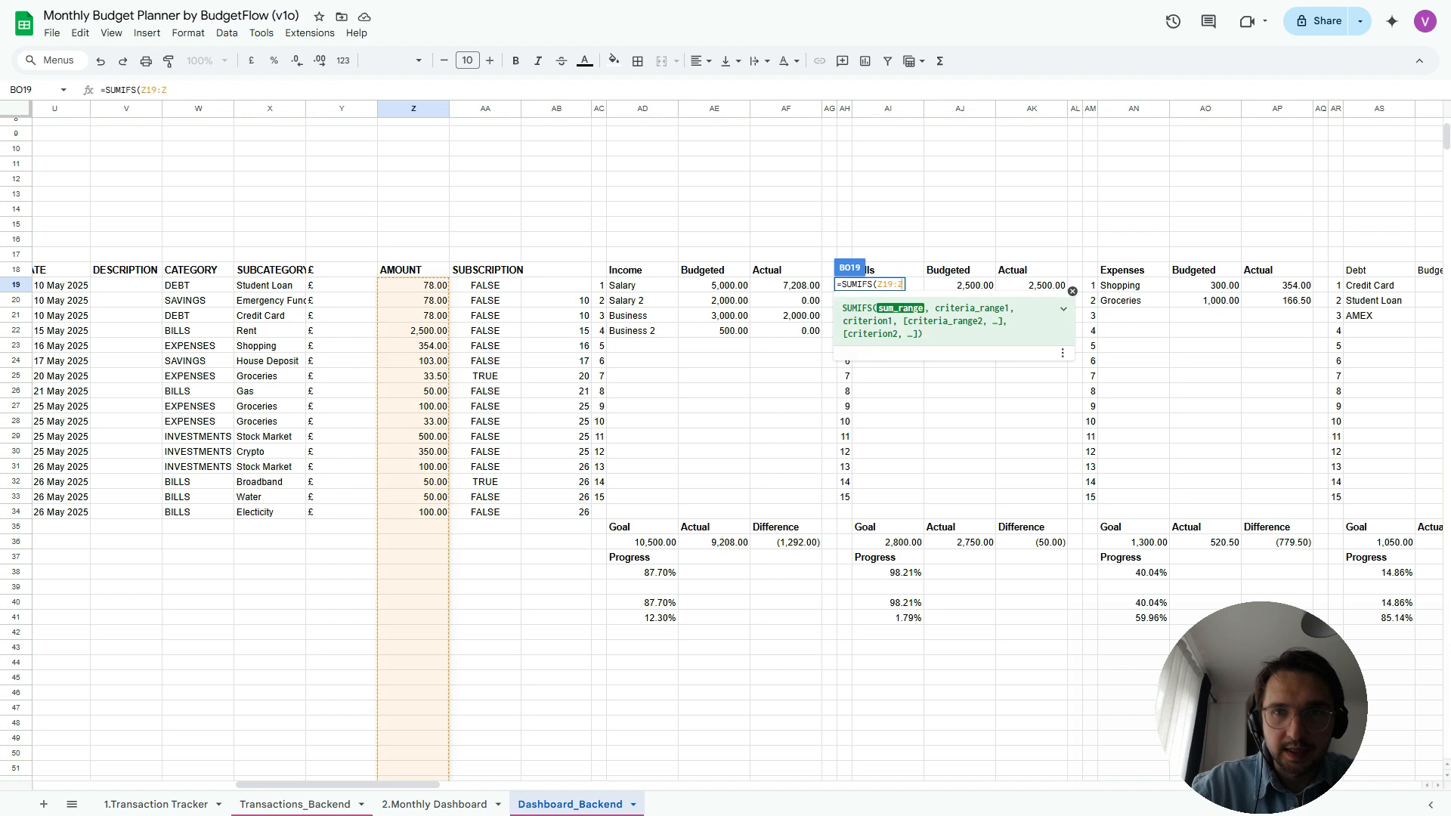
key("F4")
type(",")
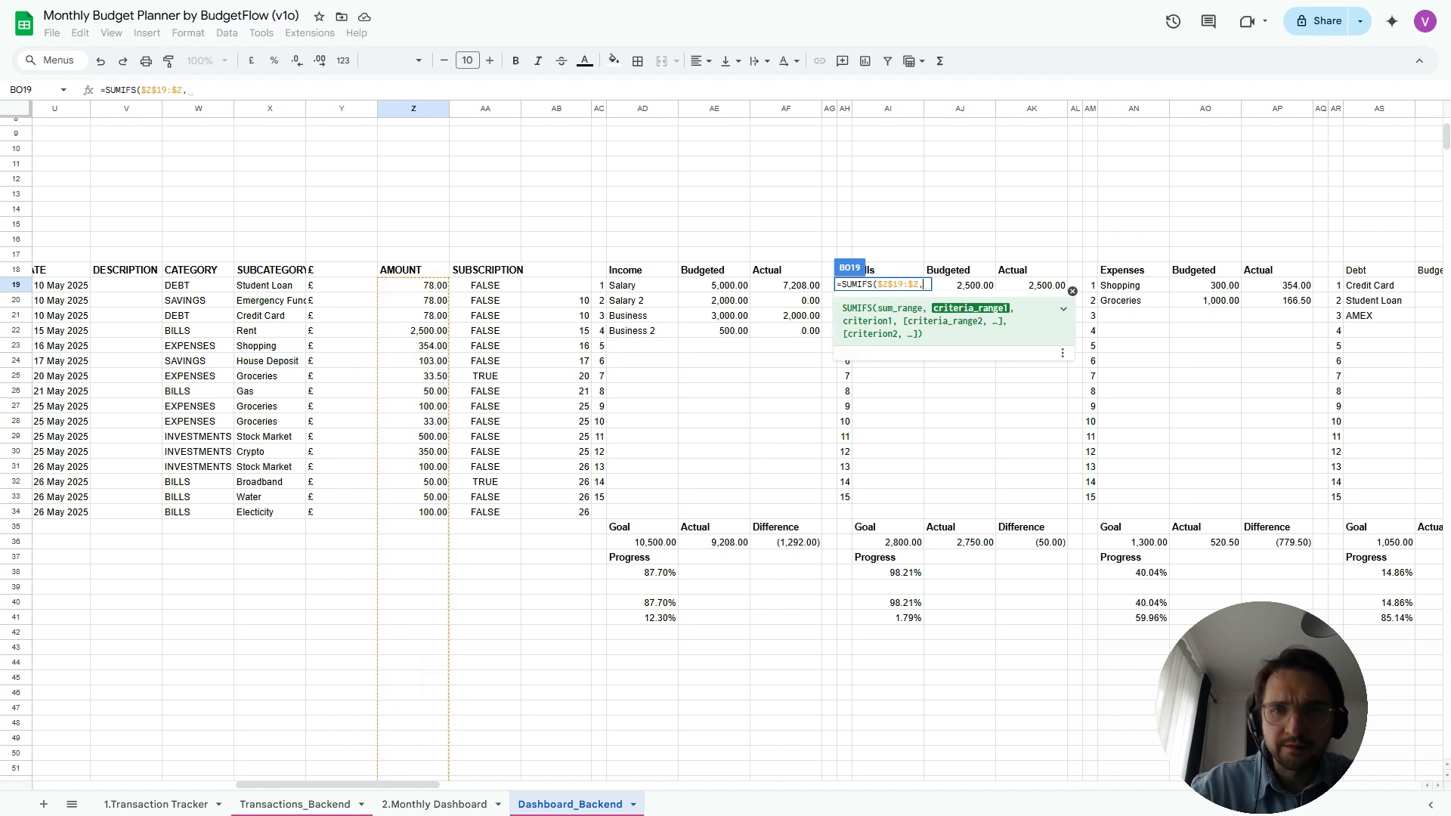
Complete the BO19 formula as =SUMIFS($Z$19:$Z,$X$19:$X,BN19) to total the amounts for the subcategory
left_click(269, 285)
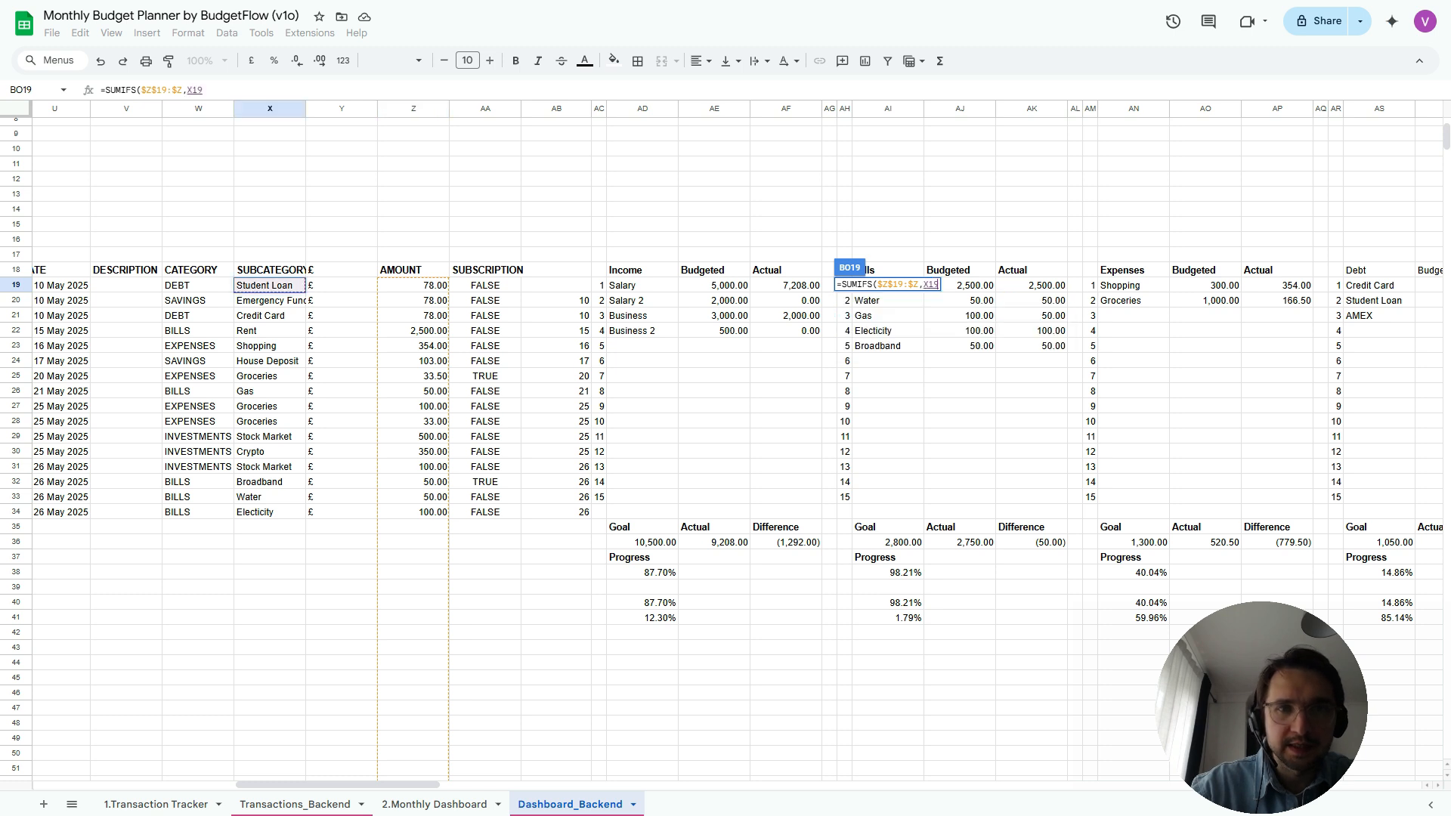
type(":")
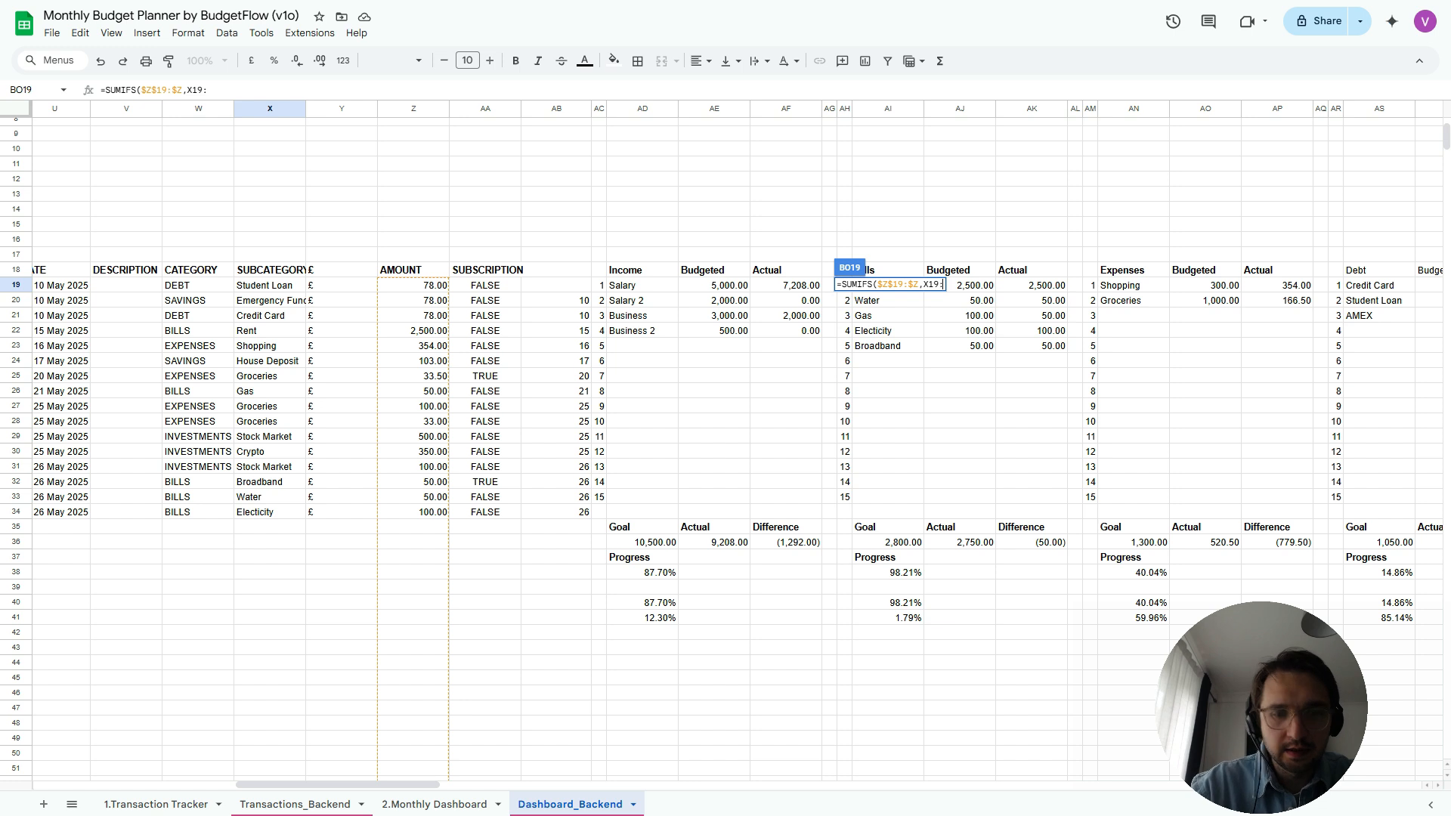
type("X")
key("F4")
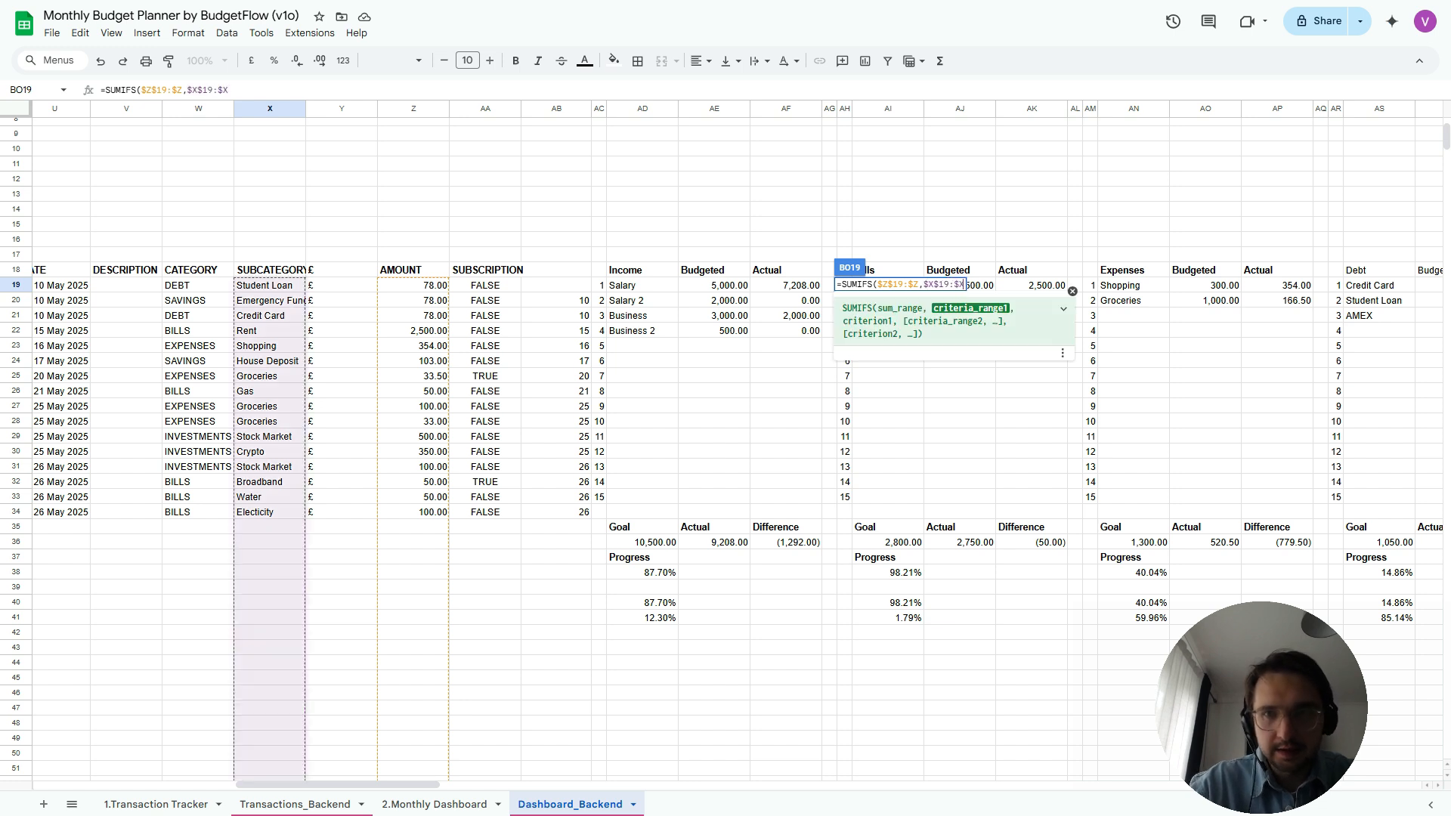
type(",")
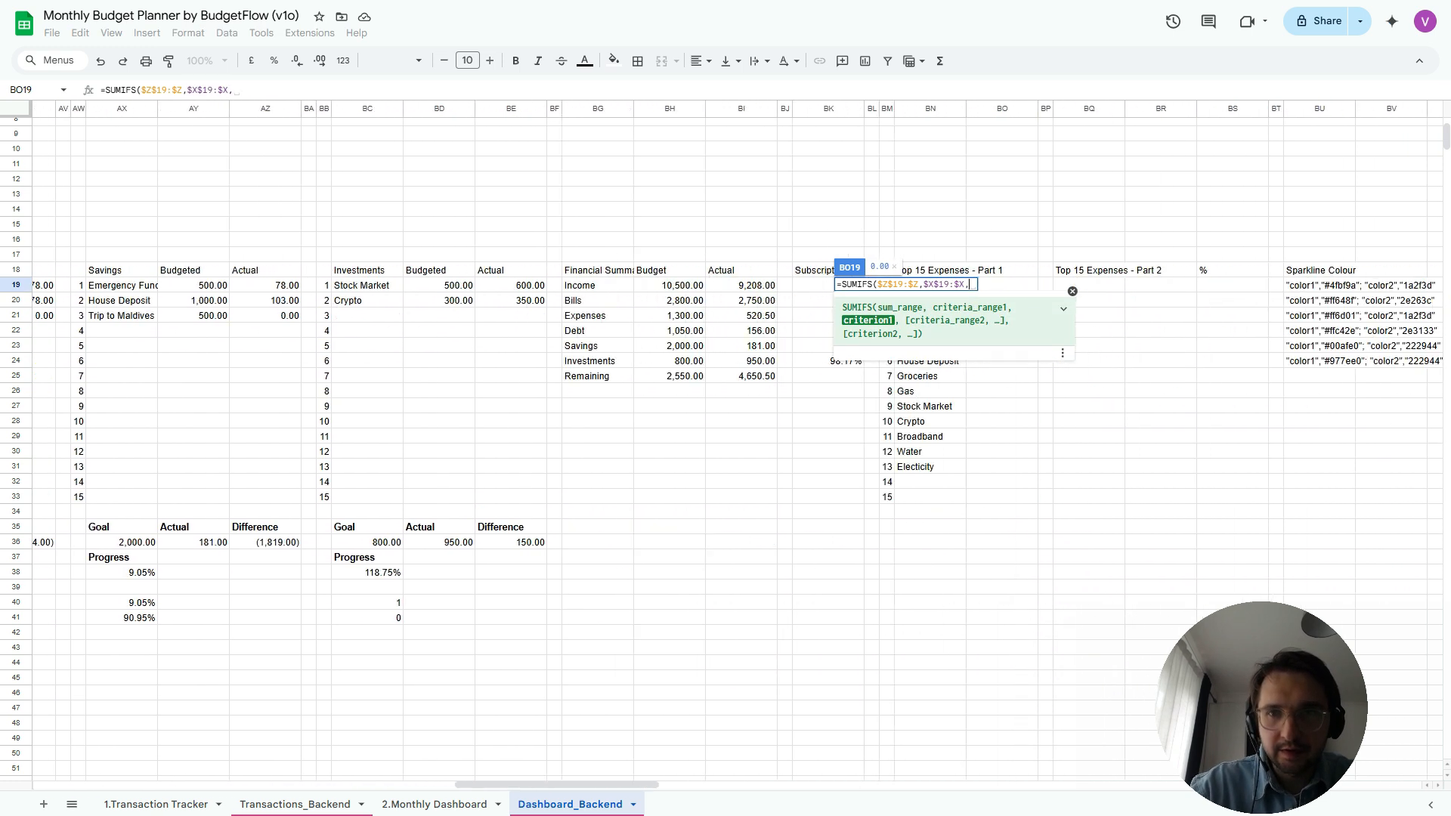
key("Left")
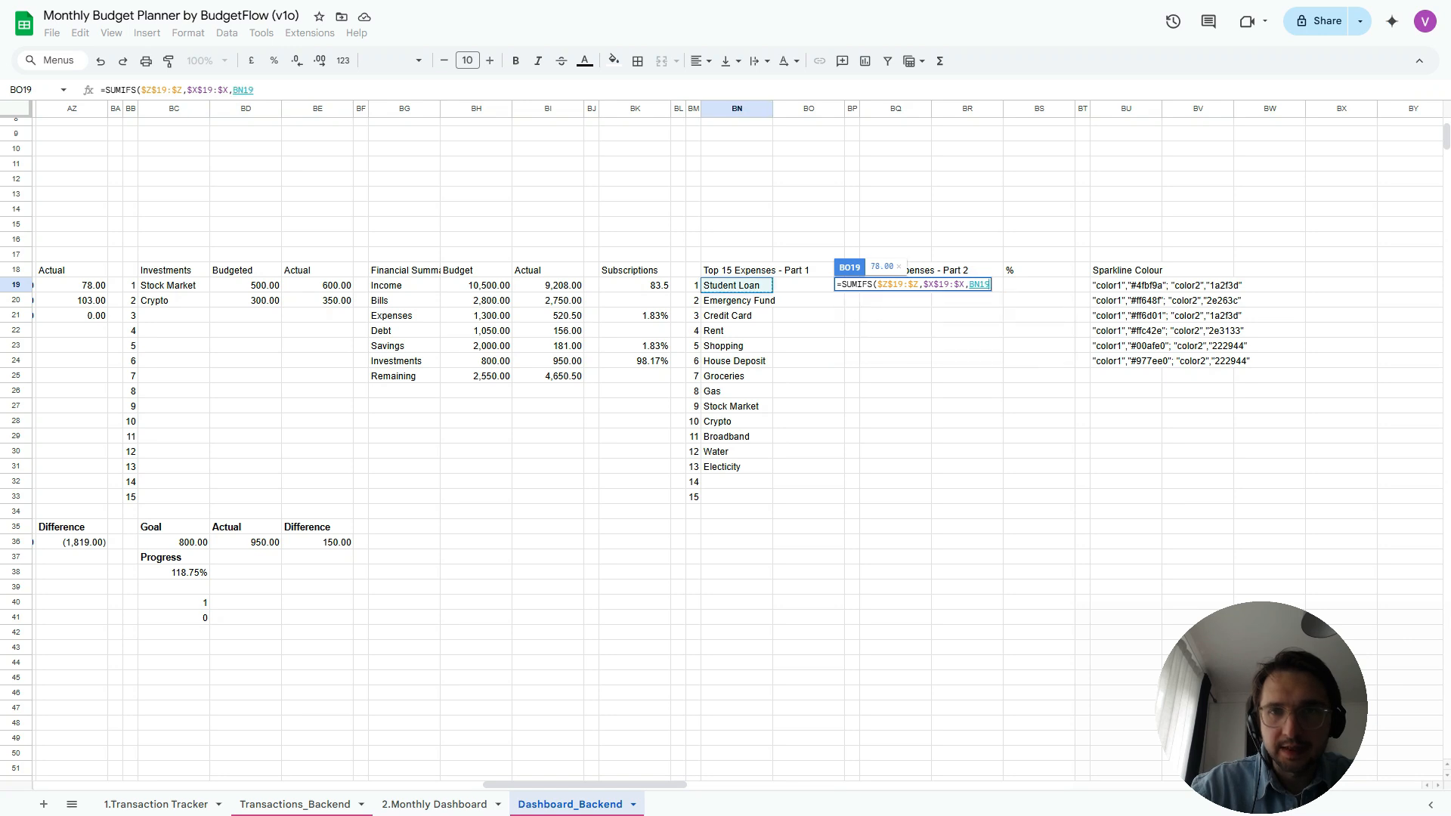
type(")")
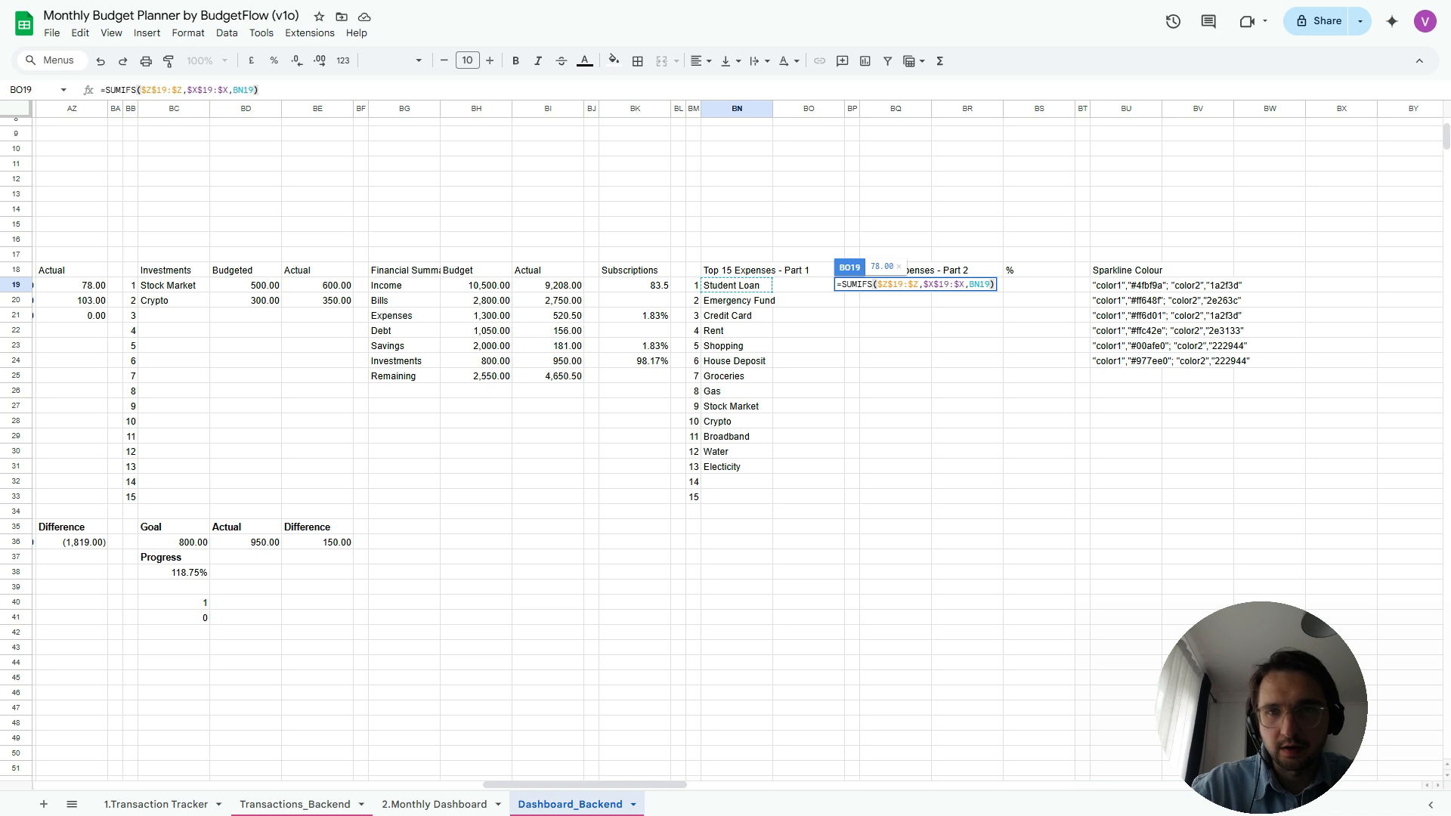
key("Return")
key("Up")
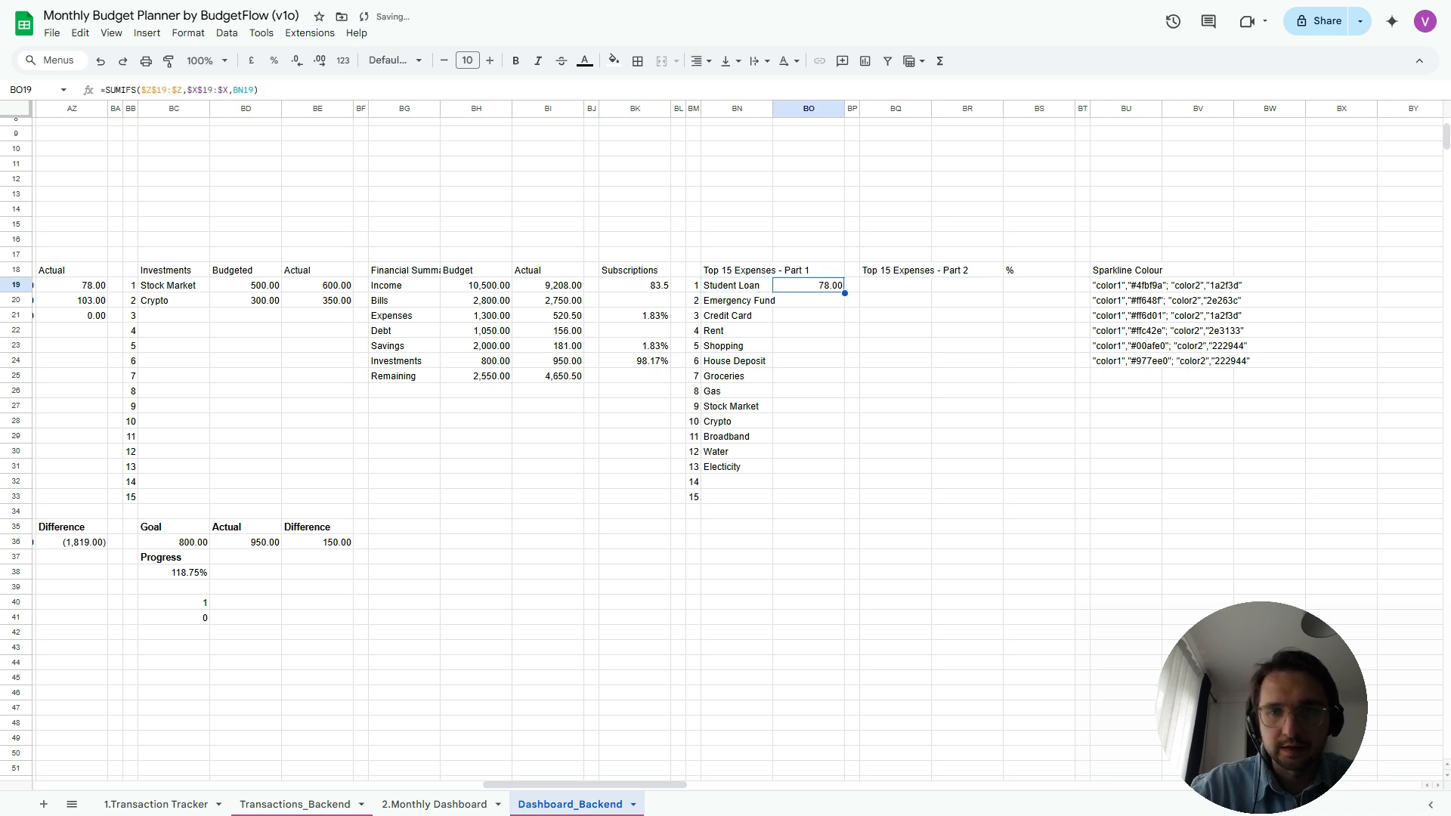
Wrap the BO19 formula in an IF that returns an empty string when BN19 is blank
key("F2")
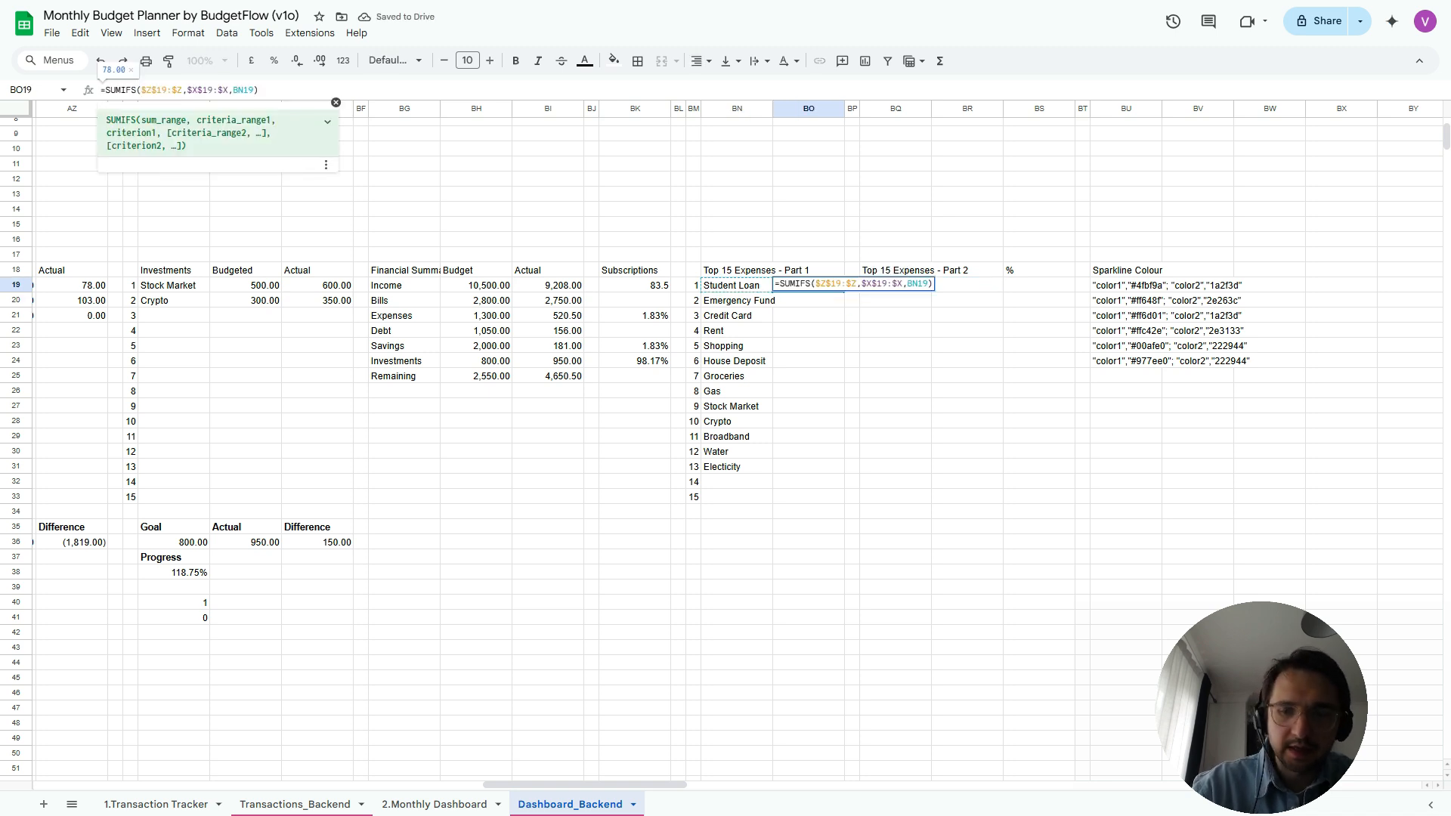
type("if(,")
key("Left")
key("Left")
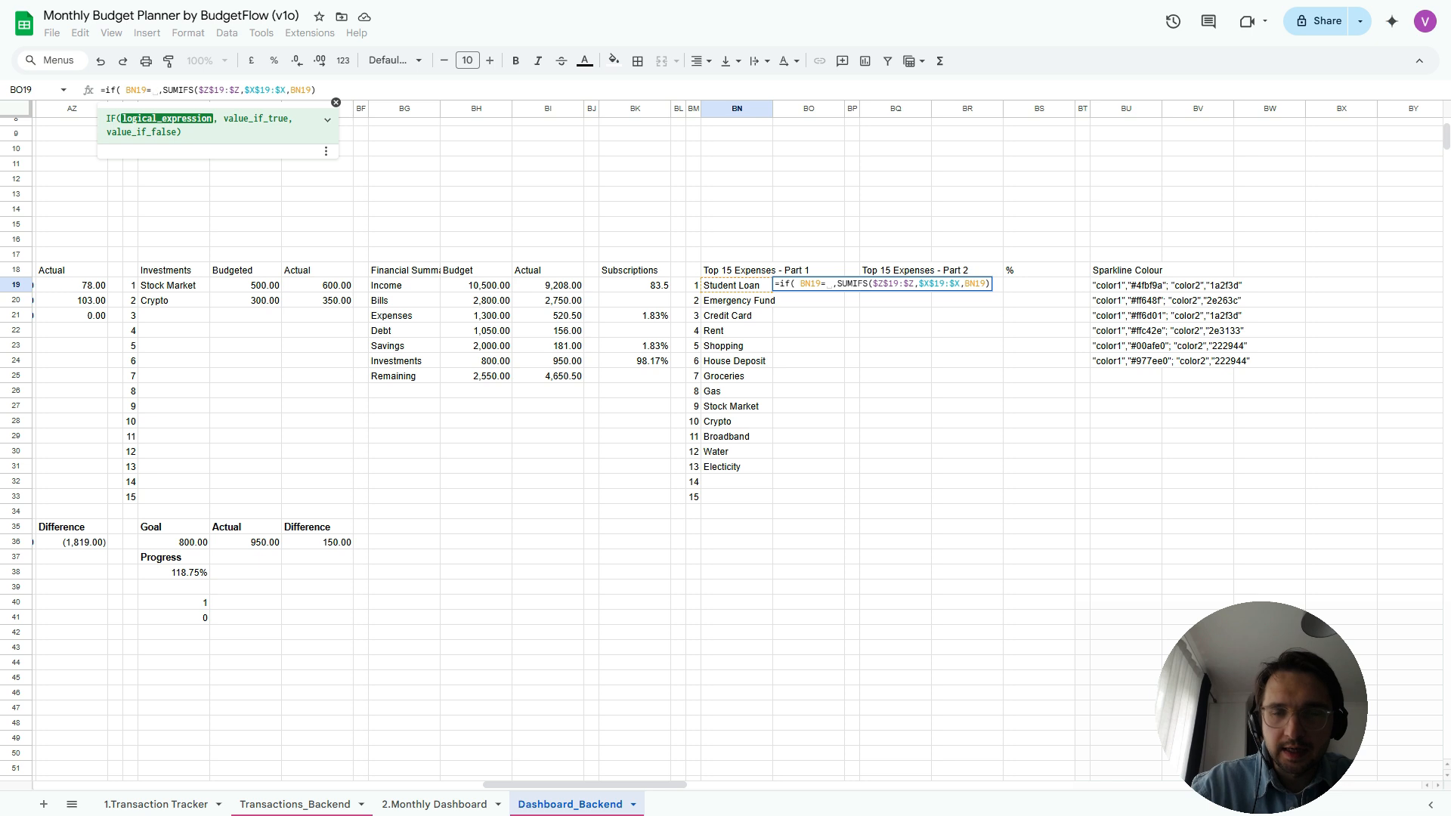
type("\"\",\"\"")
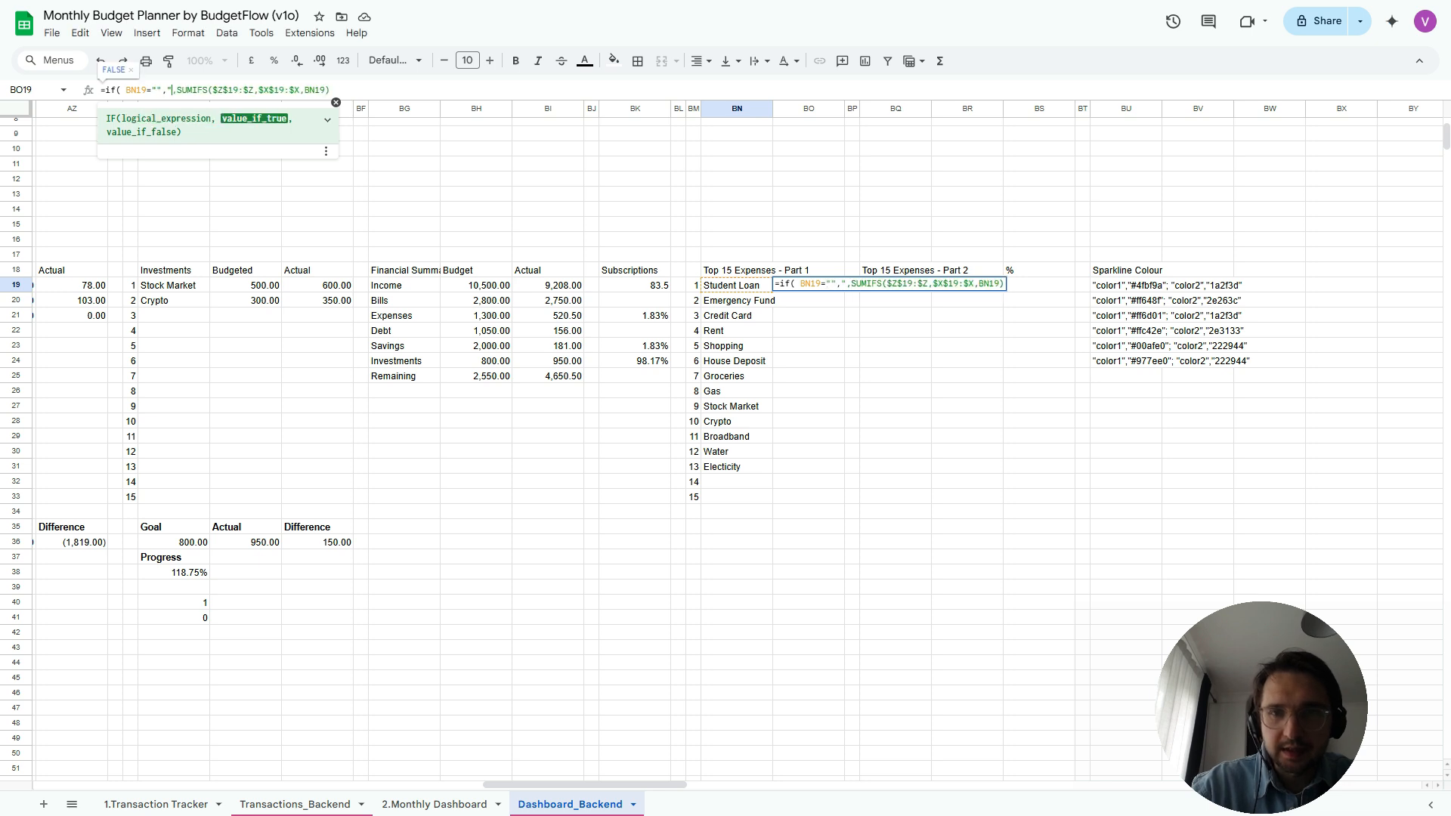
key("Return")
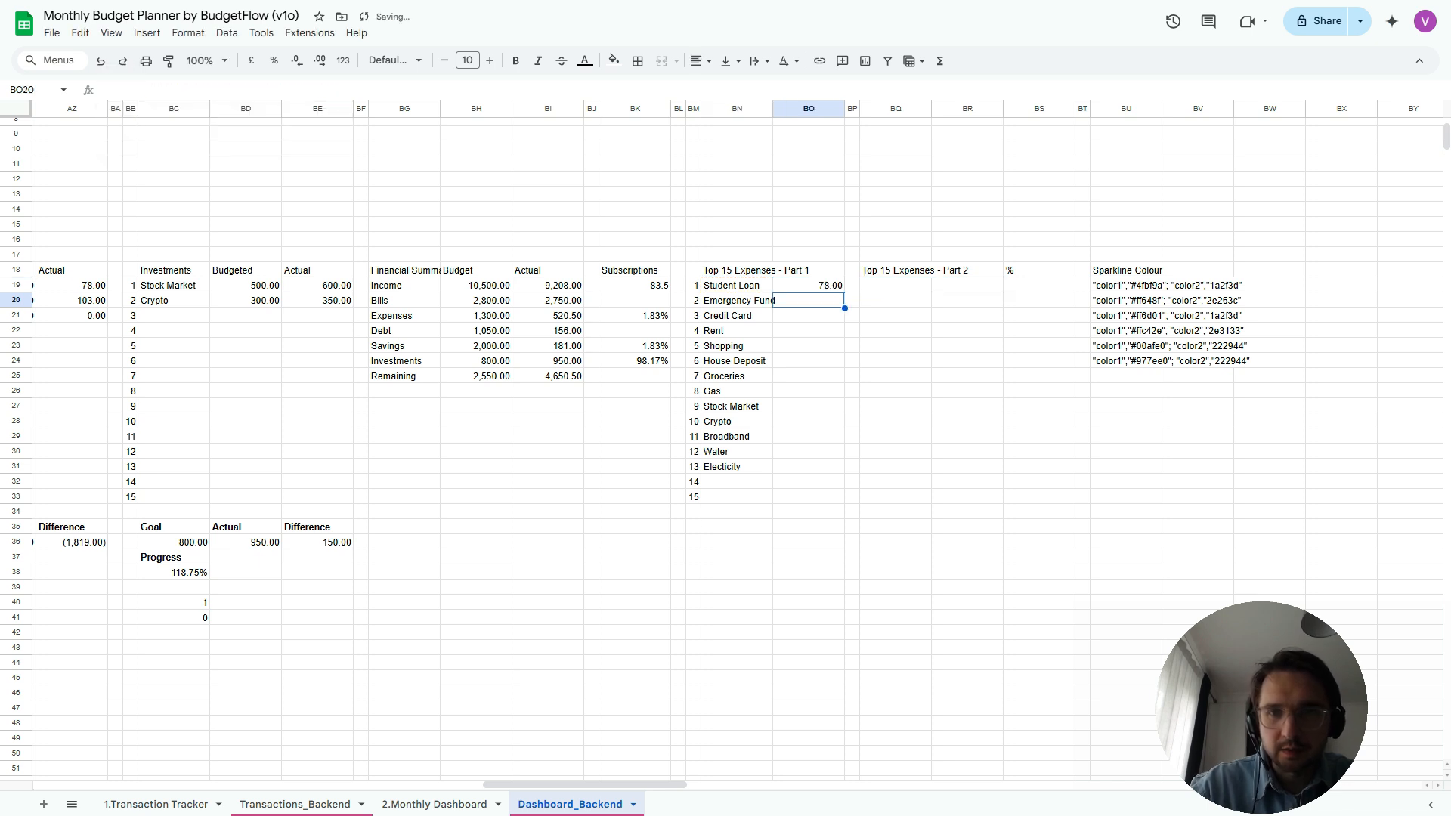
Copy the BO19 formula down through BO33 to cover all 15 expense rows
key("Up")
key("ctrl+c")
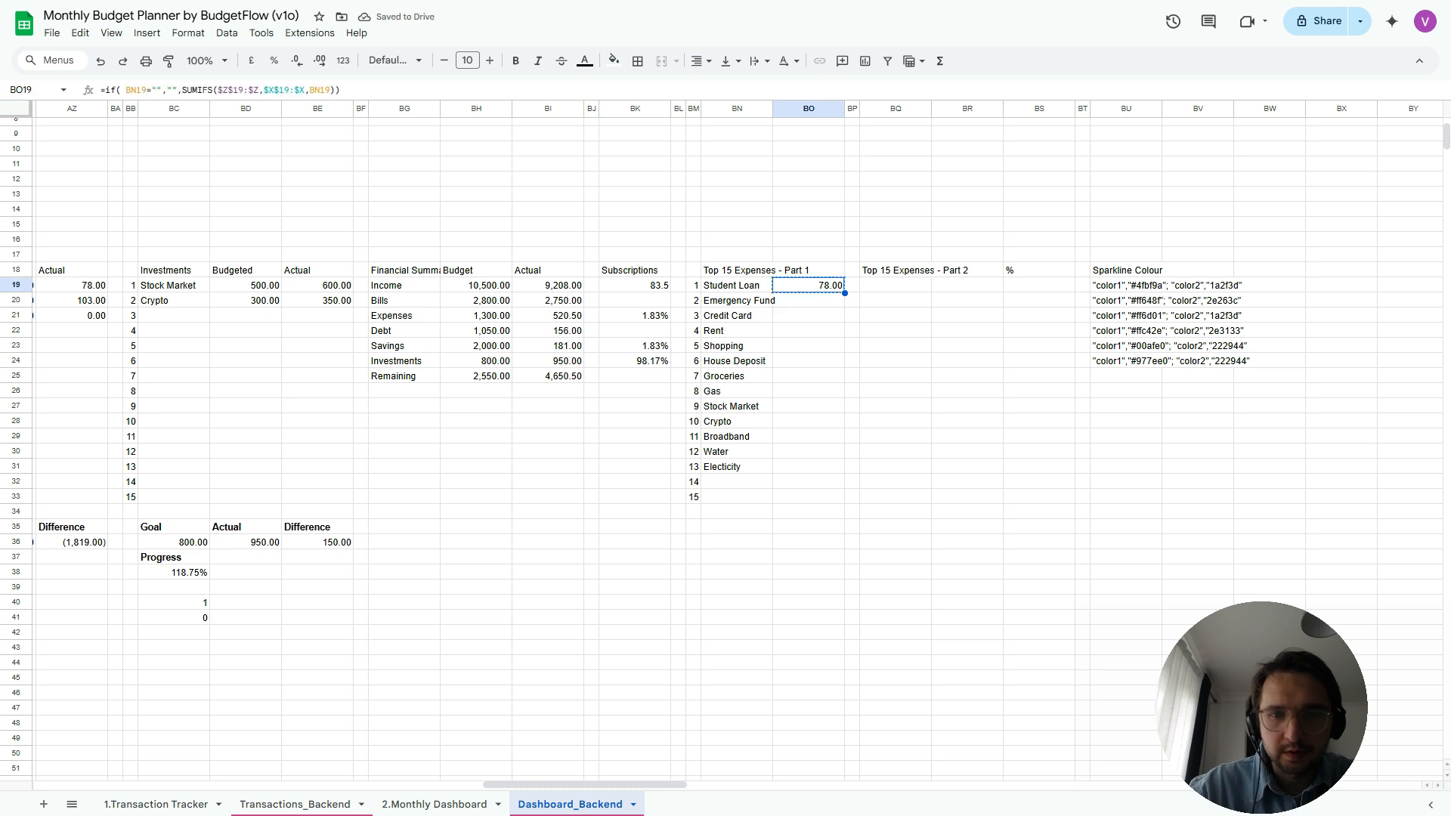
key("shift+Down")
key("shift+Down")
key("shift+Down")
key("shift+Down")
key("shift+Down")
key("shift+Down")
key("shift+Down")
key("shift+Down")
key("shift+Down")
key("shift+Down")
key("shift+Down")
key("shift+Down")
key("shift+Down")
key("shift+Down")
key("shift+Down")
key("shift+Up")
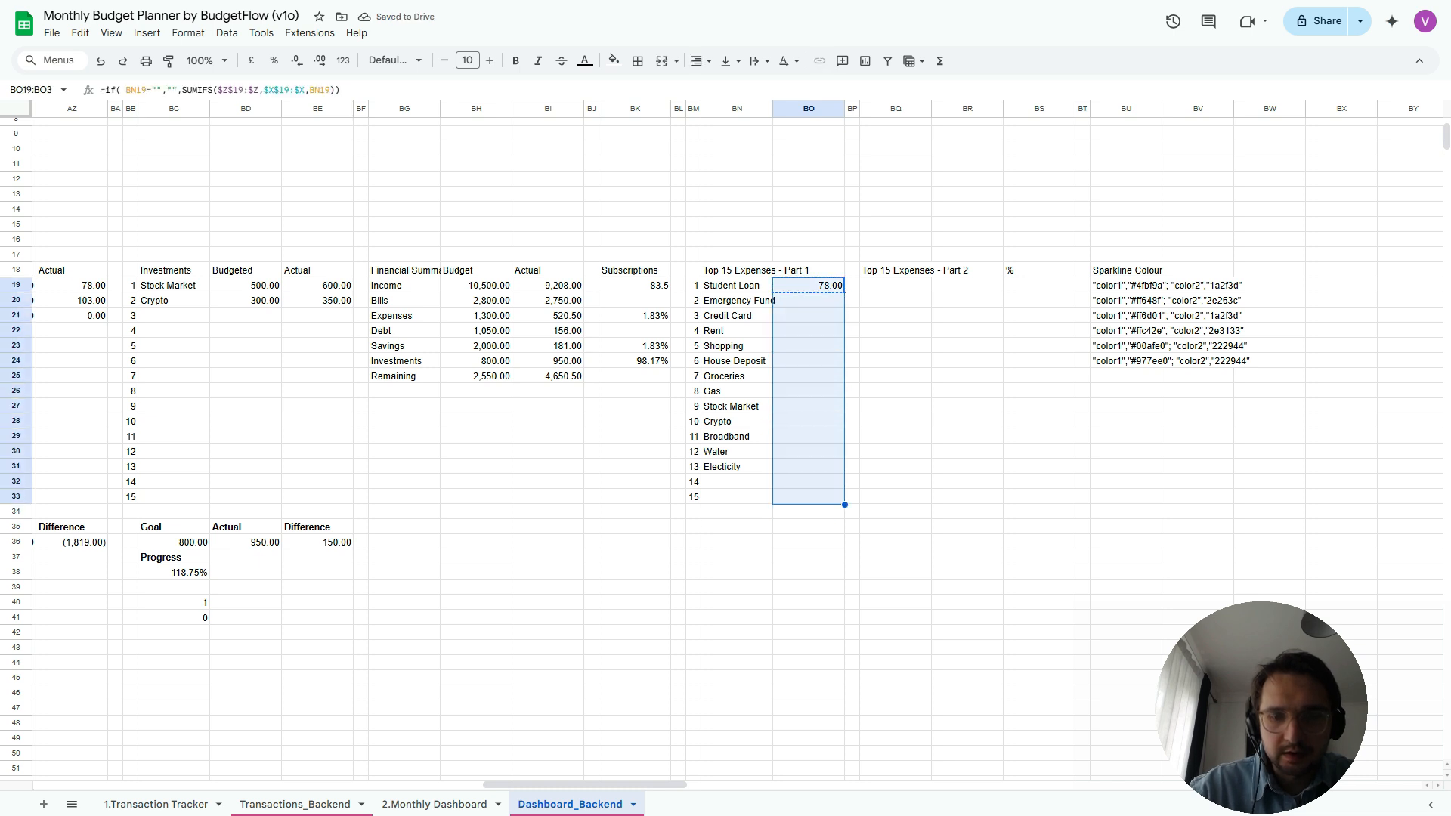
key("ctrl+v")
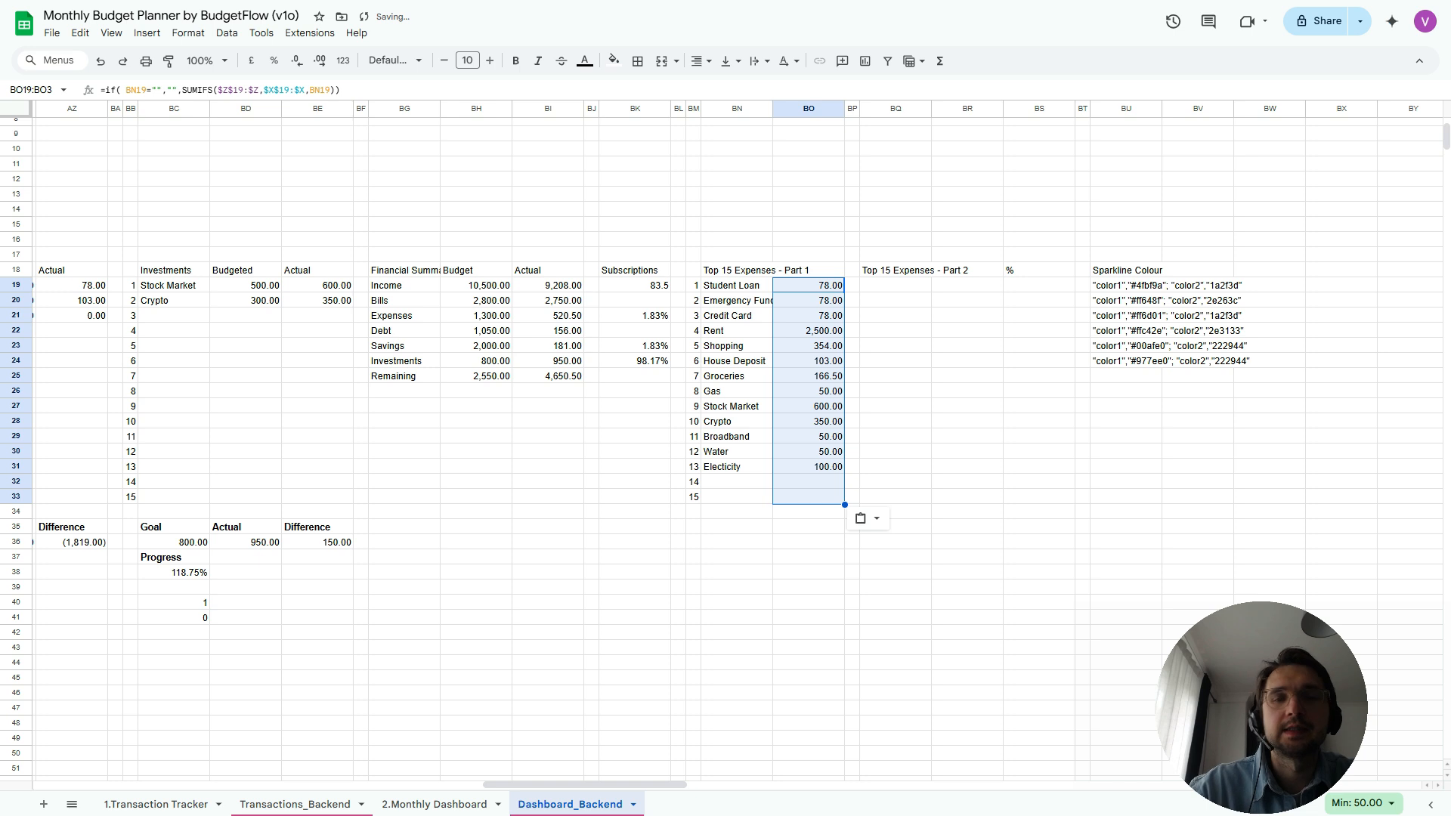
Review the subcategory names and summed amounts in the Top 15 Expenses - Part 1 list
key("Left")
key("Right")
key("Down")
key("Down")
key("Down")
key("Down")
key("Down")
key("Down")
key("Down")
key("Down")
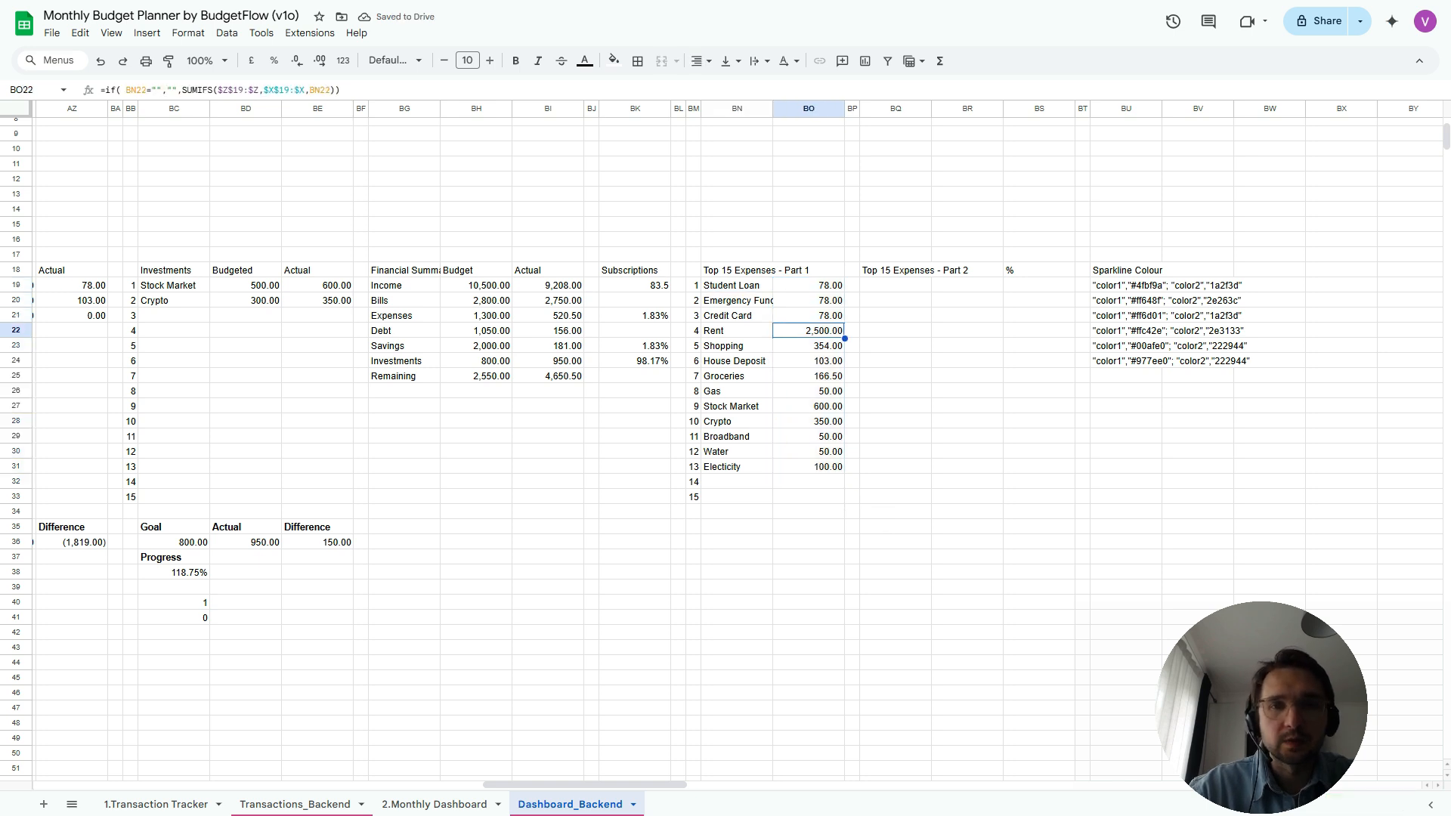
key("Left")
key("Up")
key("Up")
key("Up")
key("Up")
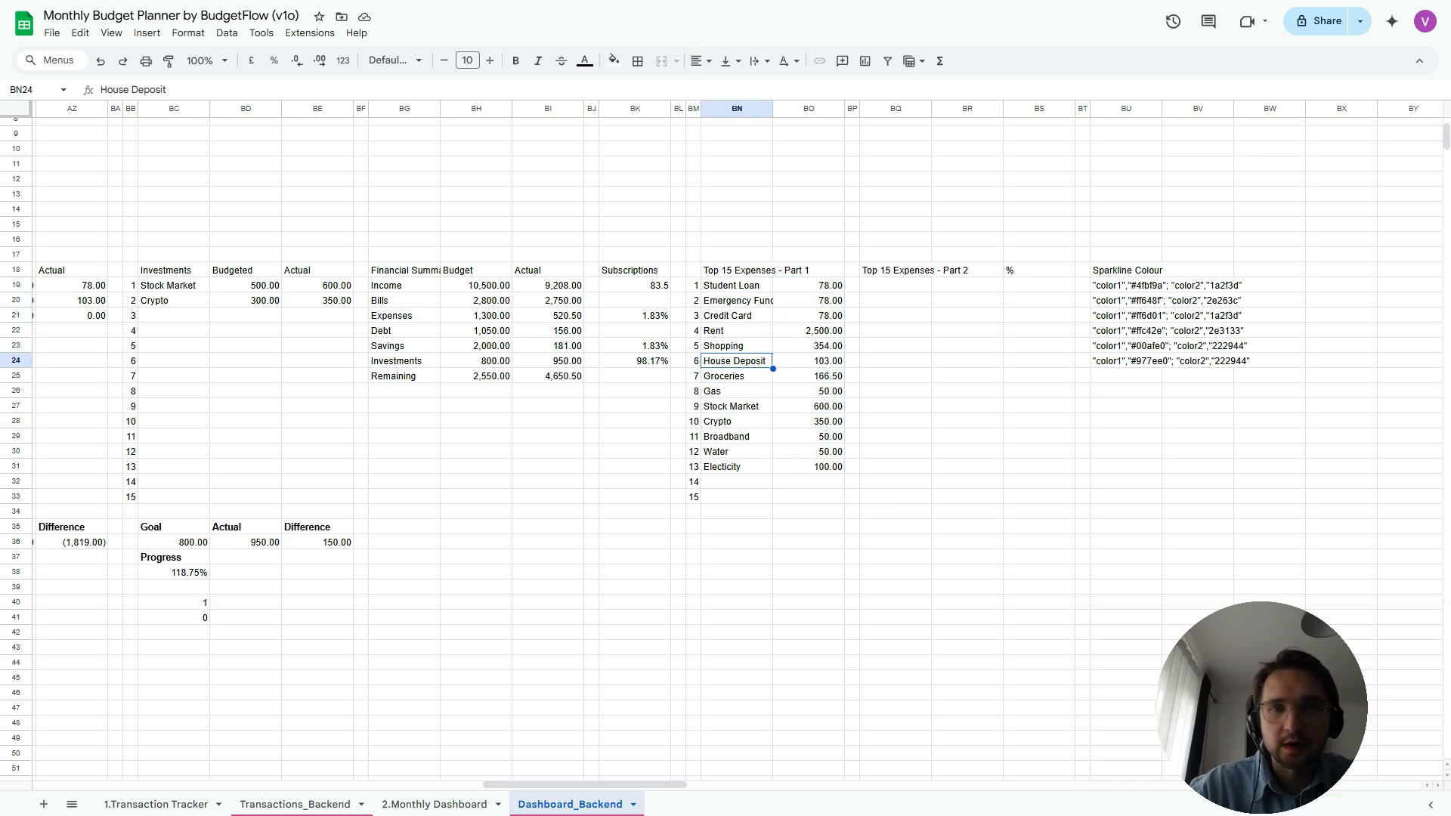
key("Right")
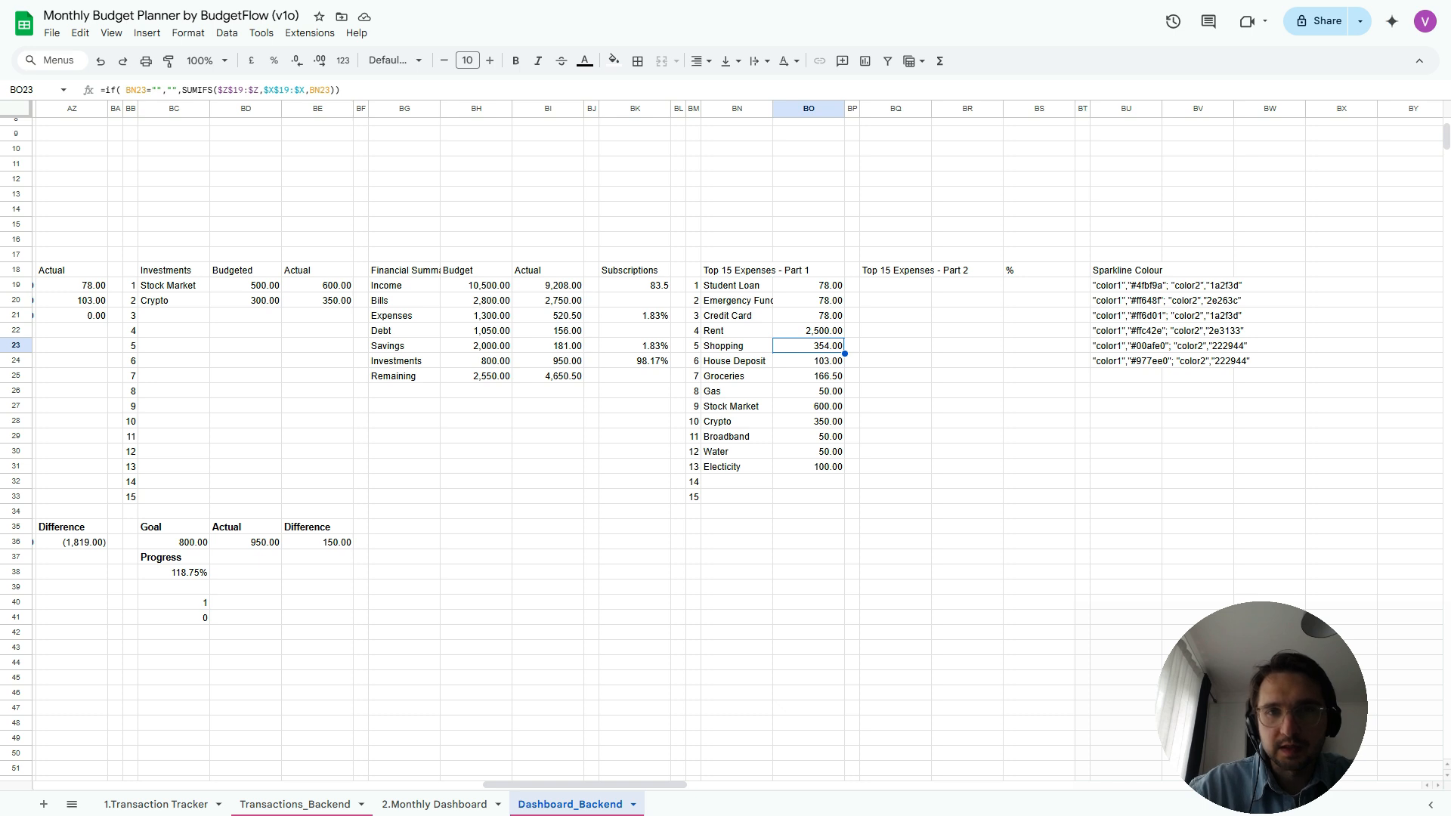
key("Left")
key("Right")
Enter =SORT(BN19:BO33,2,False) in BQ19 to list the Part 2 expenses by amount in descending order
key("Right")
key("Up")
key("Up")
key("Up")
key("Right")
key("Right")
key("Up")
key("Left")
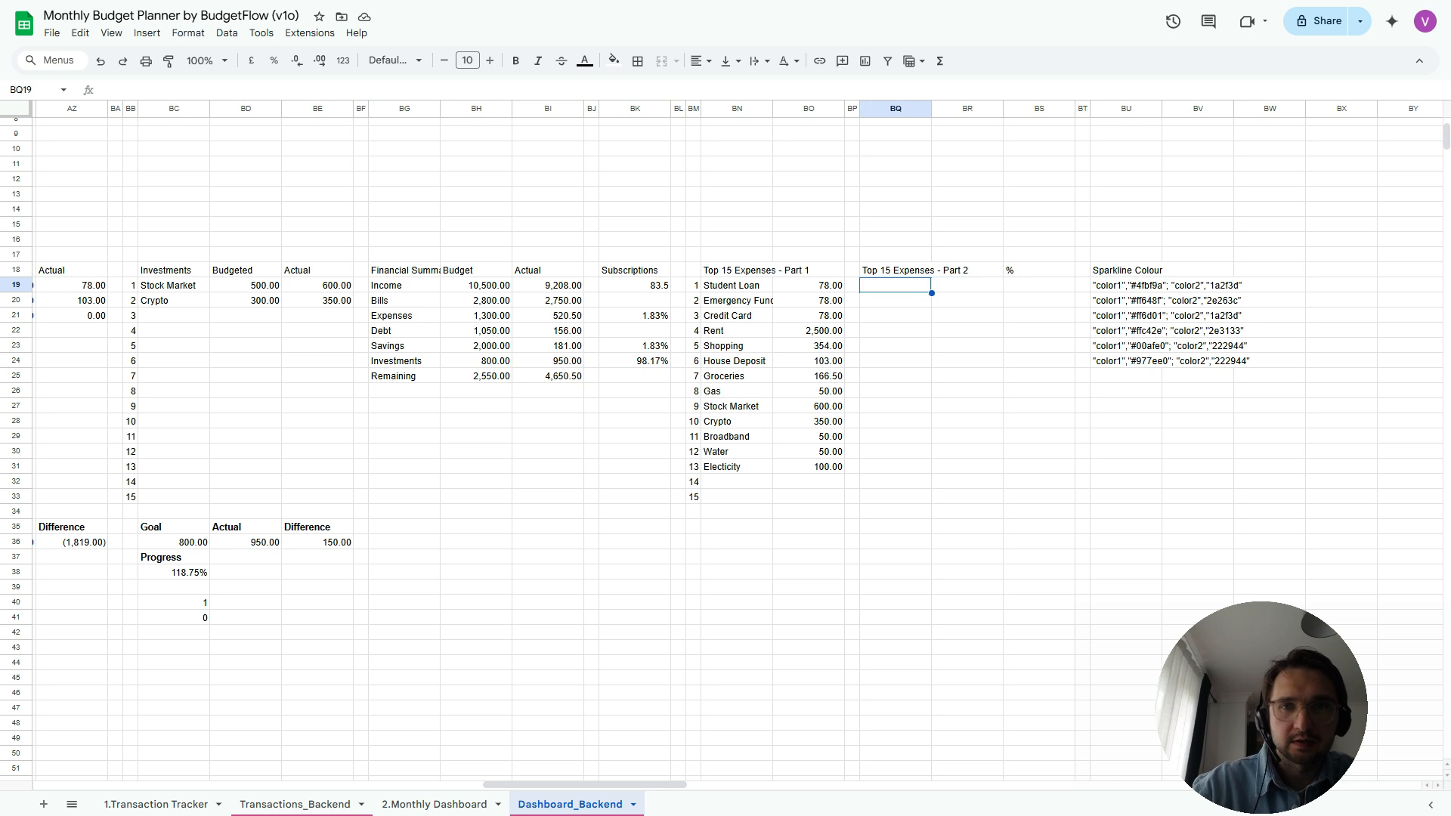
type("=s")
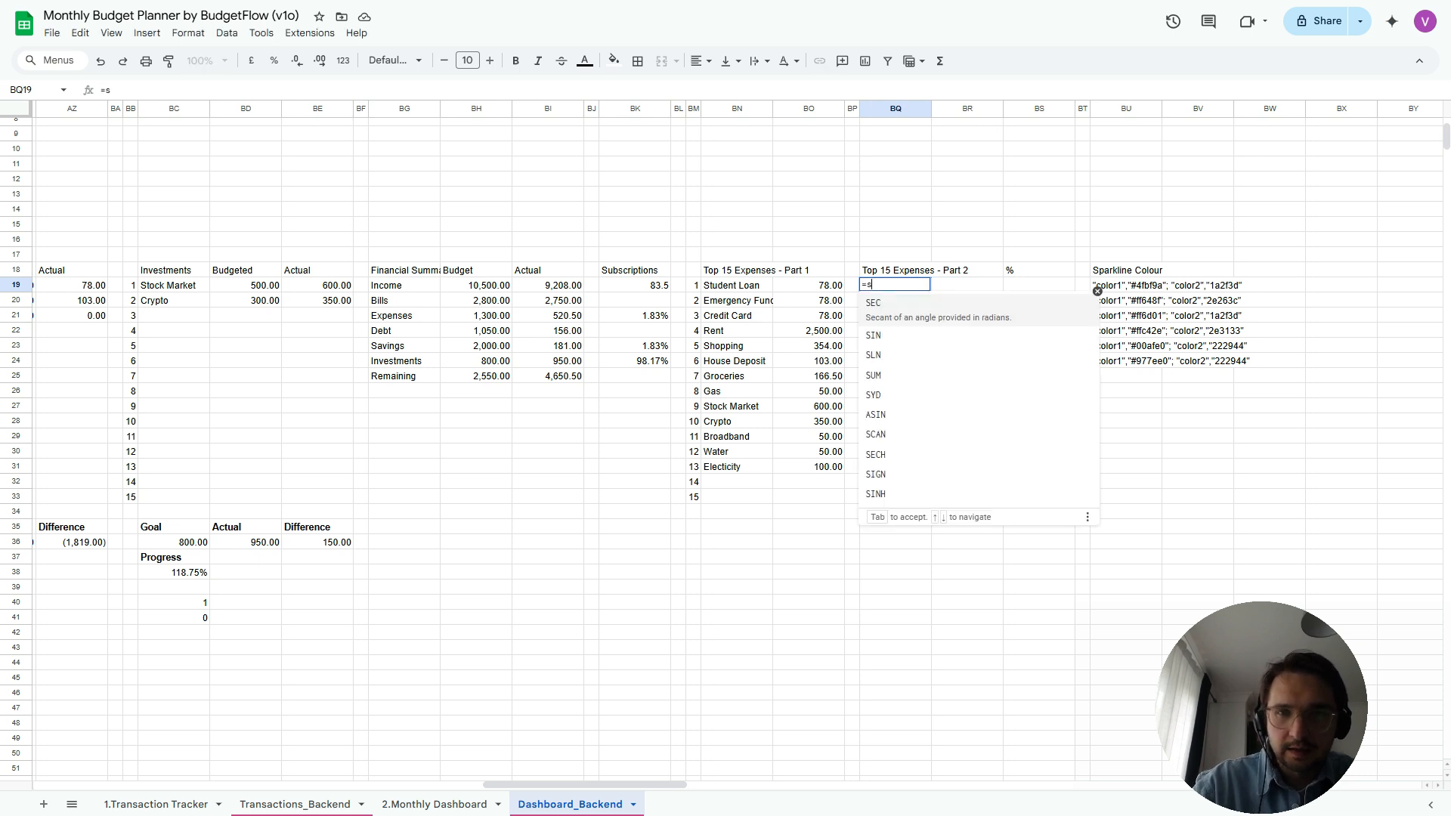
type("or")
key("Tab")
key("Left")
key("Left")
key("Left")
key("shift+Right")
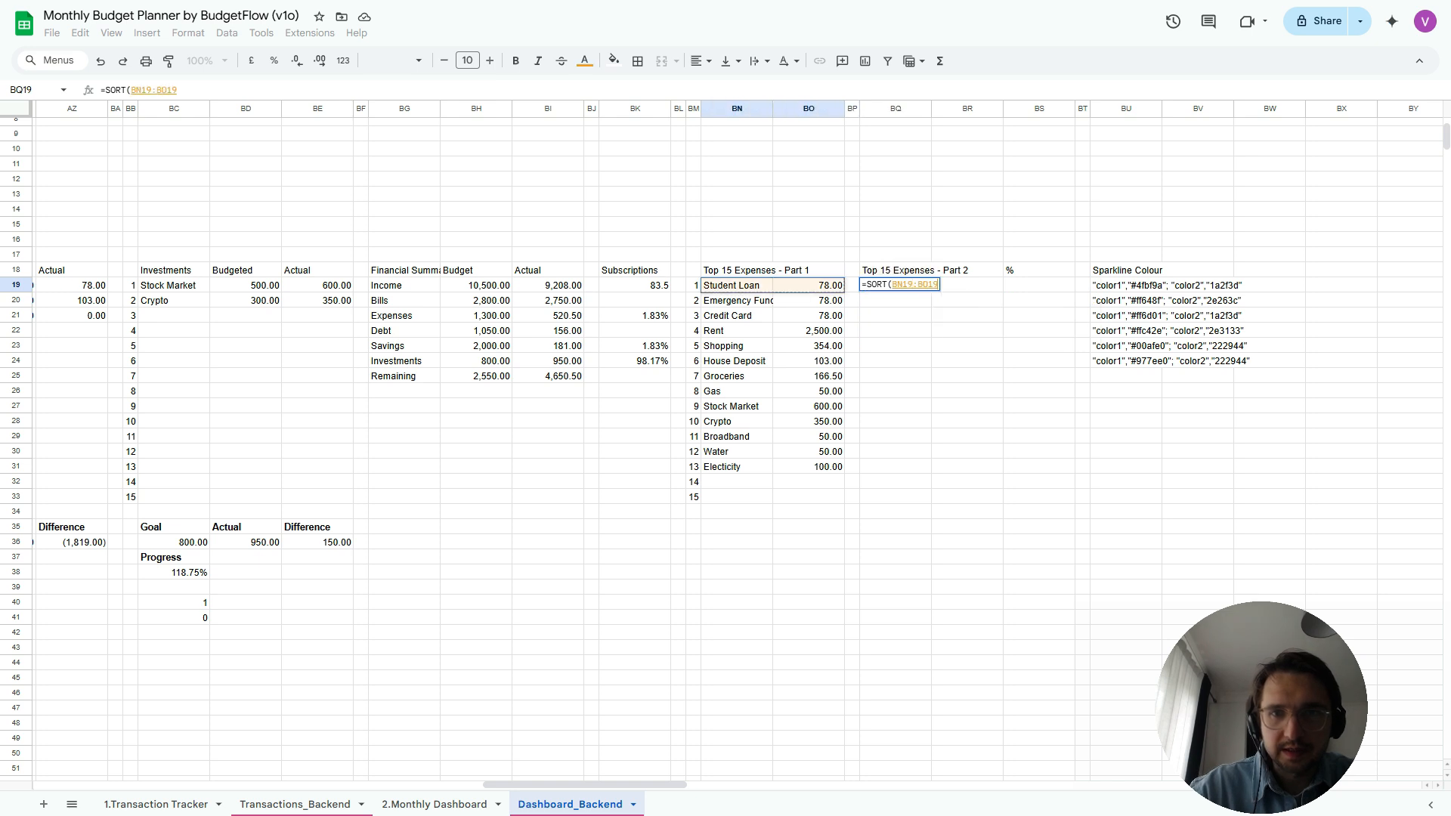
key("shift+Down")
key("shift+Down")
key("shift+Down")
key("shift+Down")
key("shift+Down")
key("shift+Down")
key("shift+Down")
key("shift+Down")
key("shift+Down")
key("shift+Down")
key("shift+Down")
key("shift+Down")
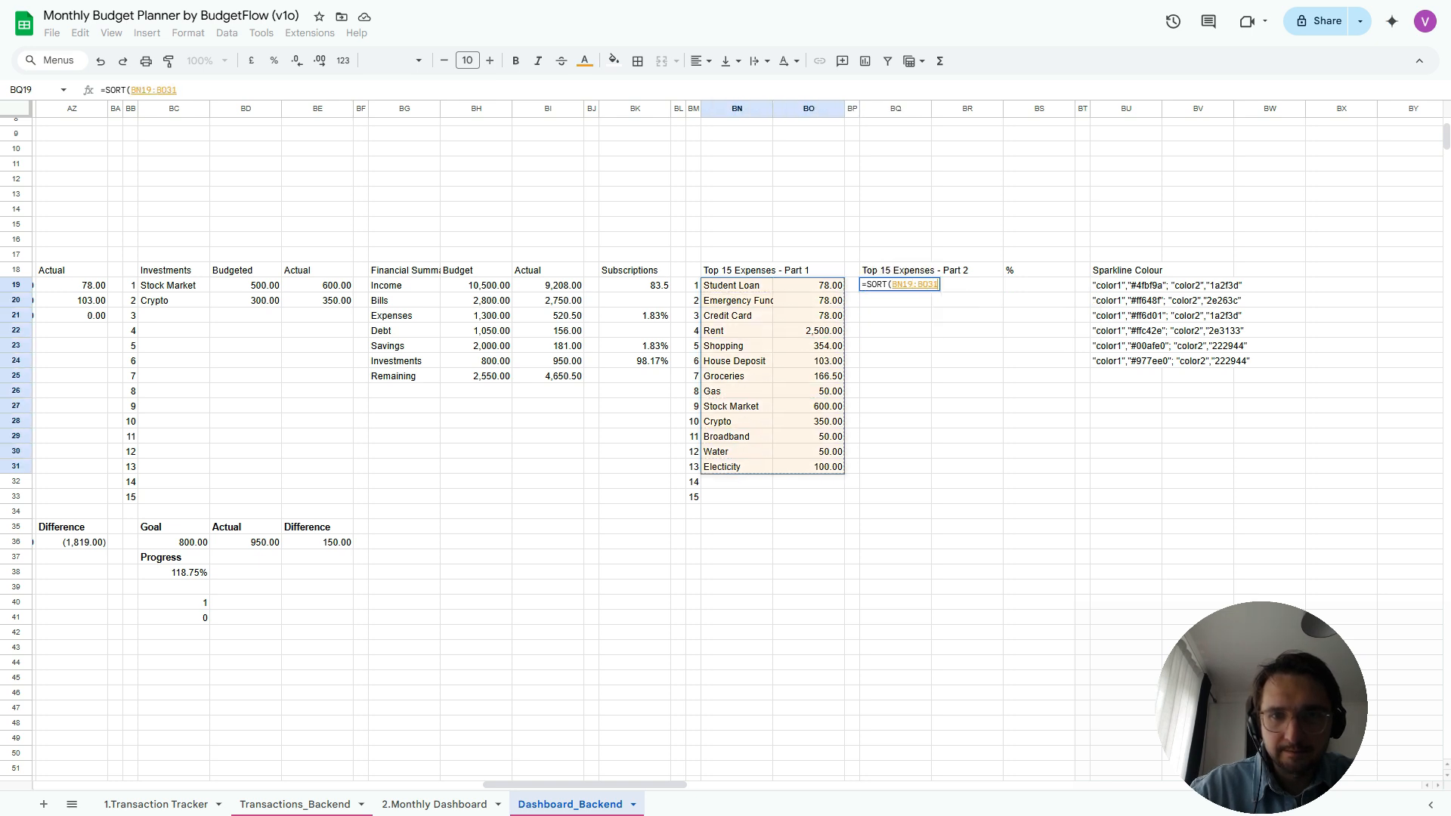
key("shift+Down")
key("shift+Down")
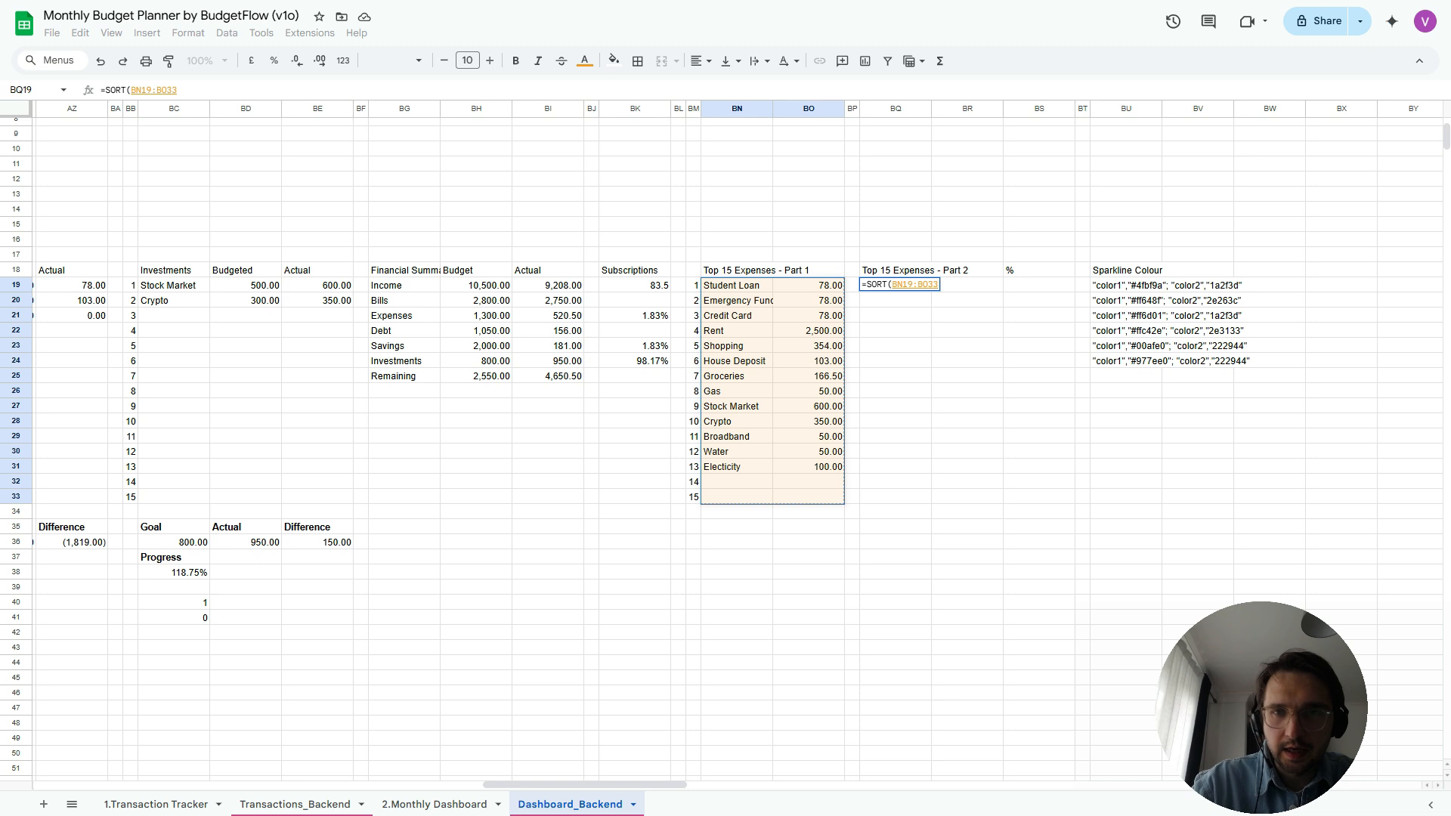
type(",2,False")
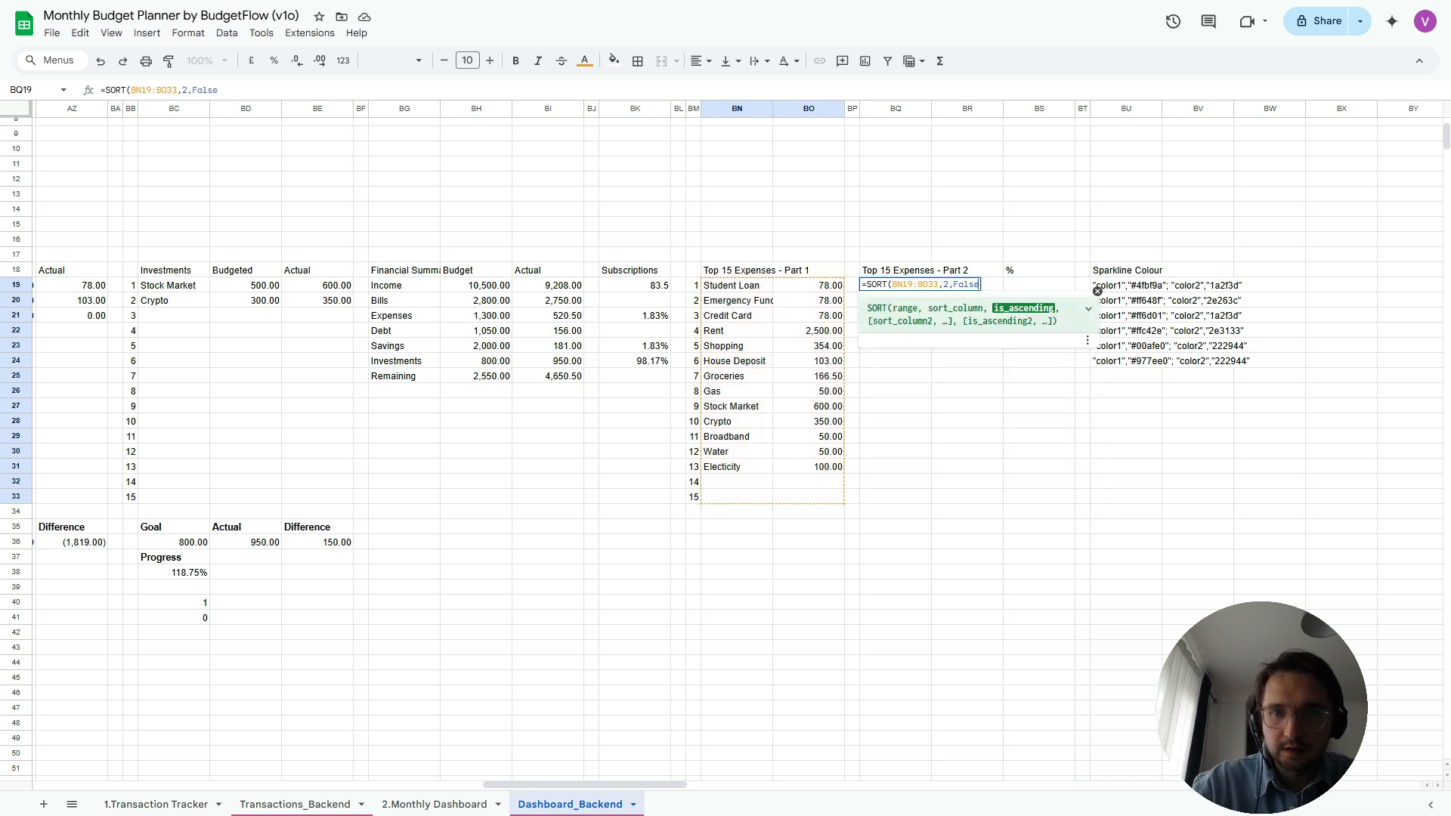
type(")")
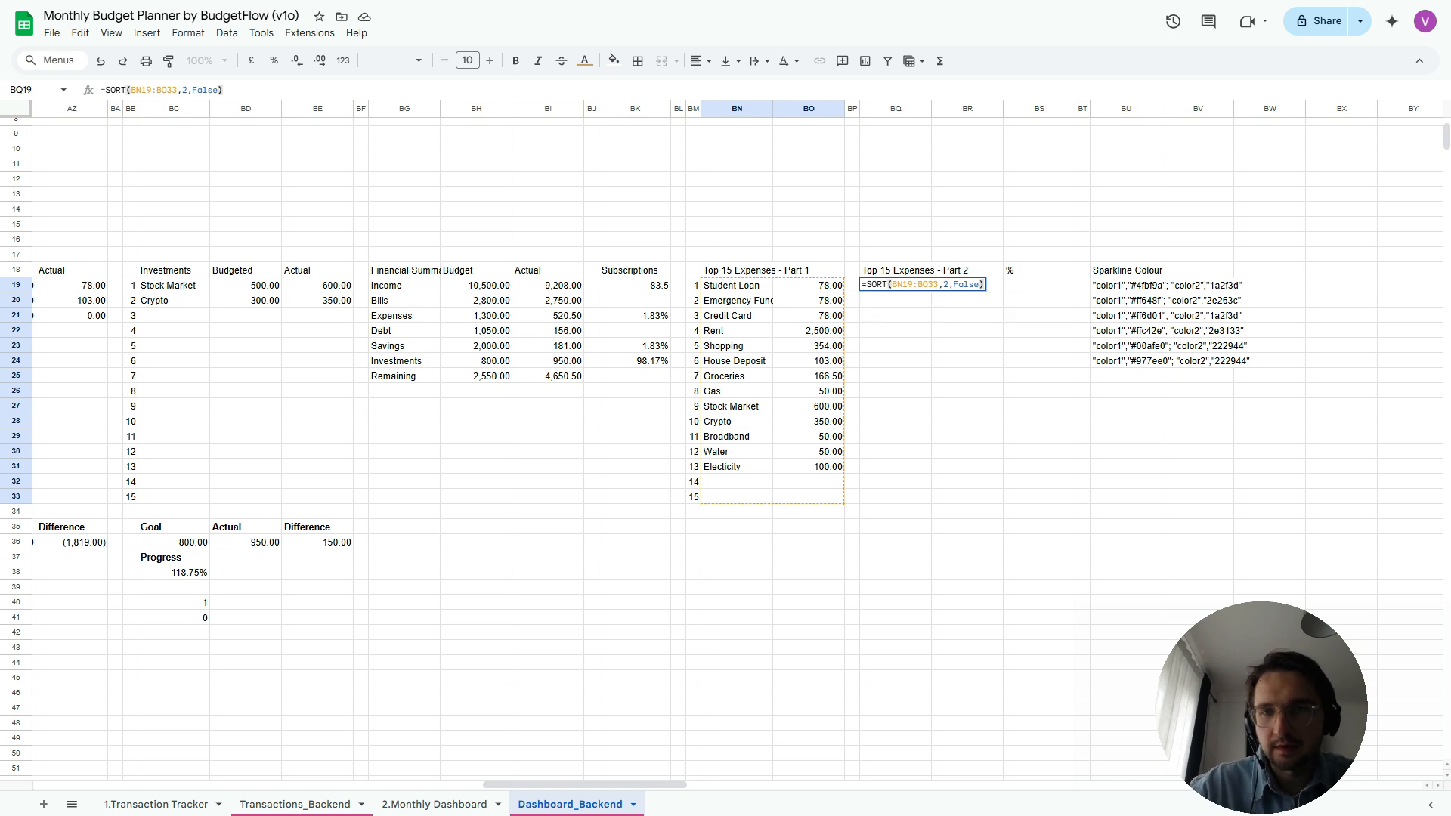
key("Return")
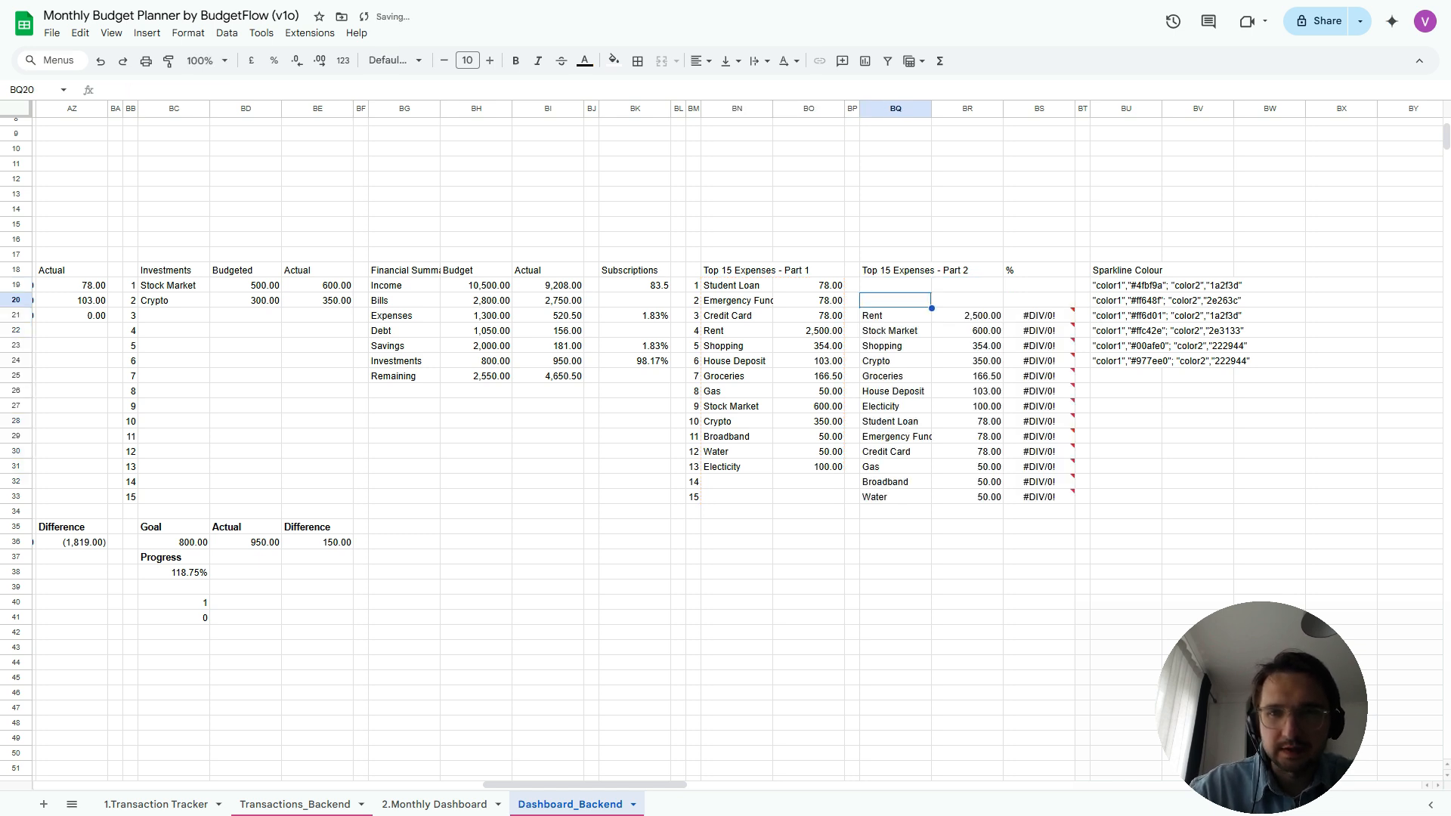
Clear the leftover percentage formulas from BS19:BS33 and return to the SORT formula in BQ19
key("Up")
key("Right")
key("Right")
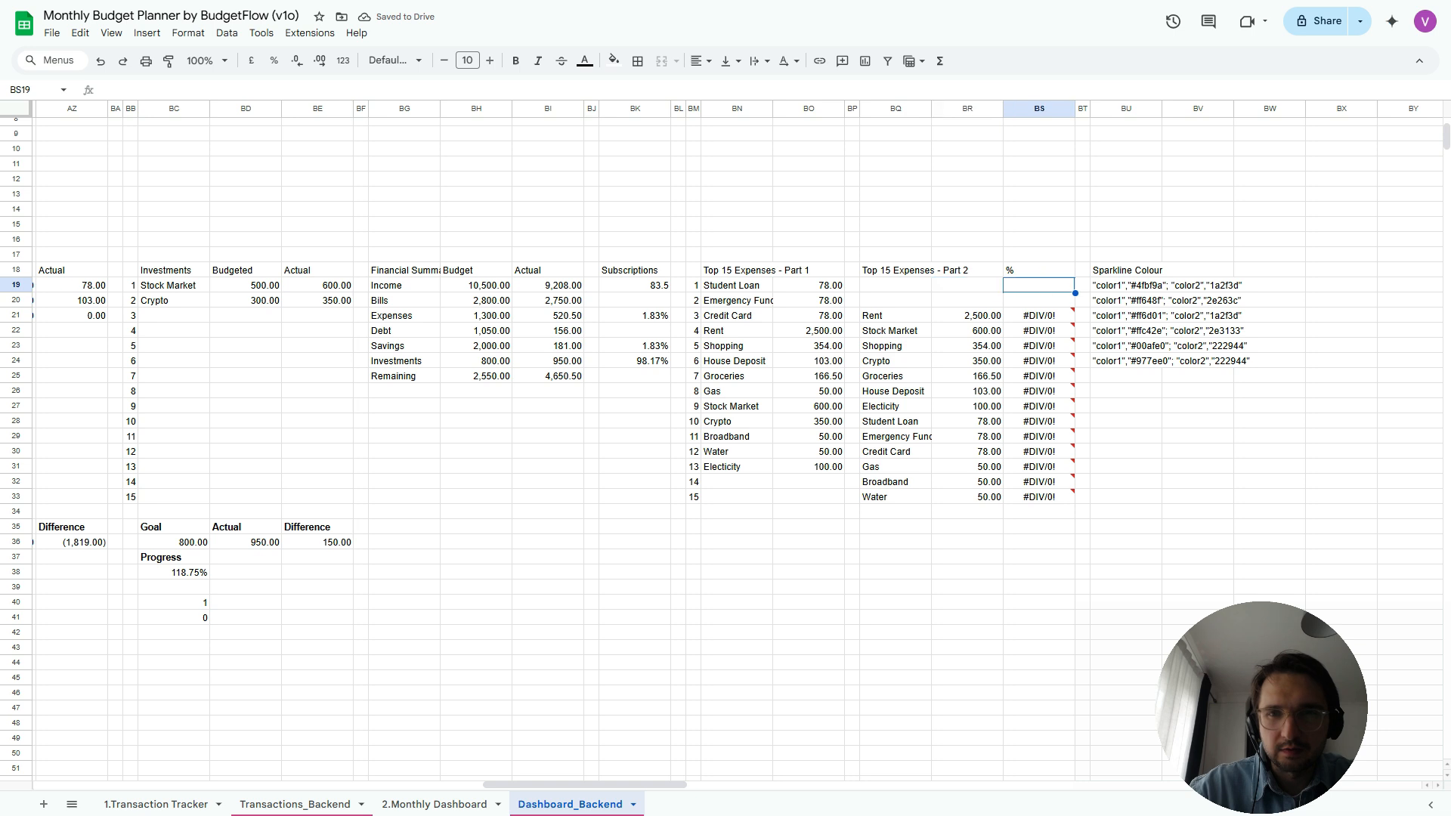
key("shift+Down")
key("shift+Down")
key("shift+Down")
key("shift+Down")
key("shift+Down")
key("shift+Down")
key("shift+Down")
key("shift+Down")
key("shift+Down")
key("shift+Down")
key("shift+Down")
key("shift+Down")
key("shift+Down")
key("shift+Down")
key("Delete")
key("Left")
key("Left")
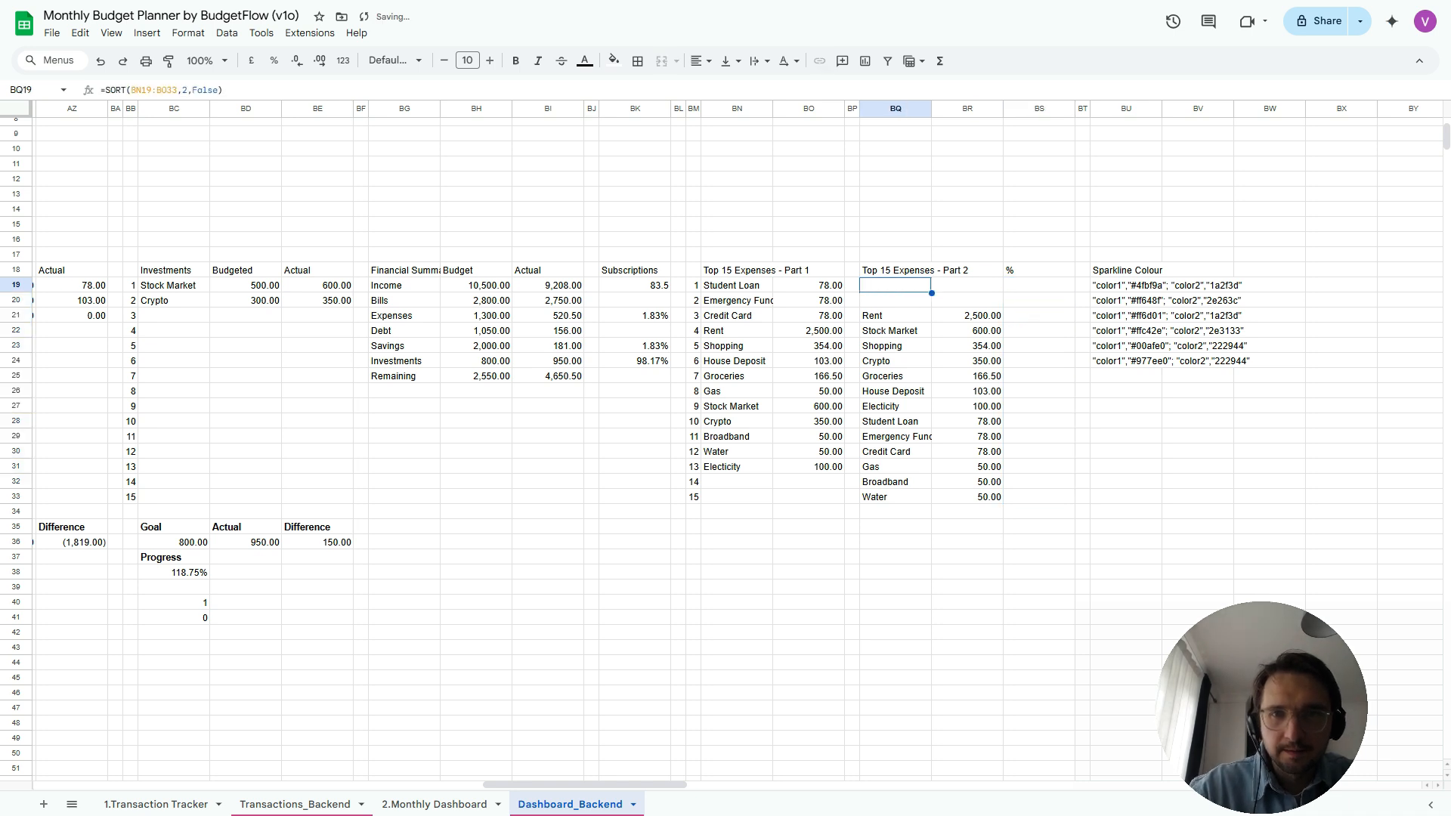
Compare the first rows of the sorted Part 2 list, BQ19:BR20, with the last rows of Part 1, BN31:BO33
key("Left")
key("Left")
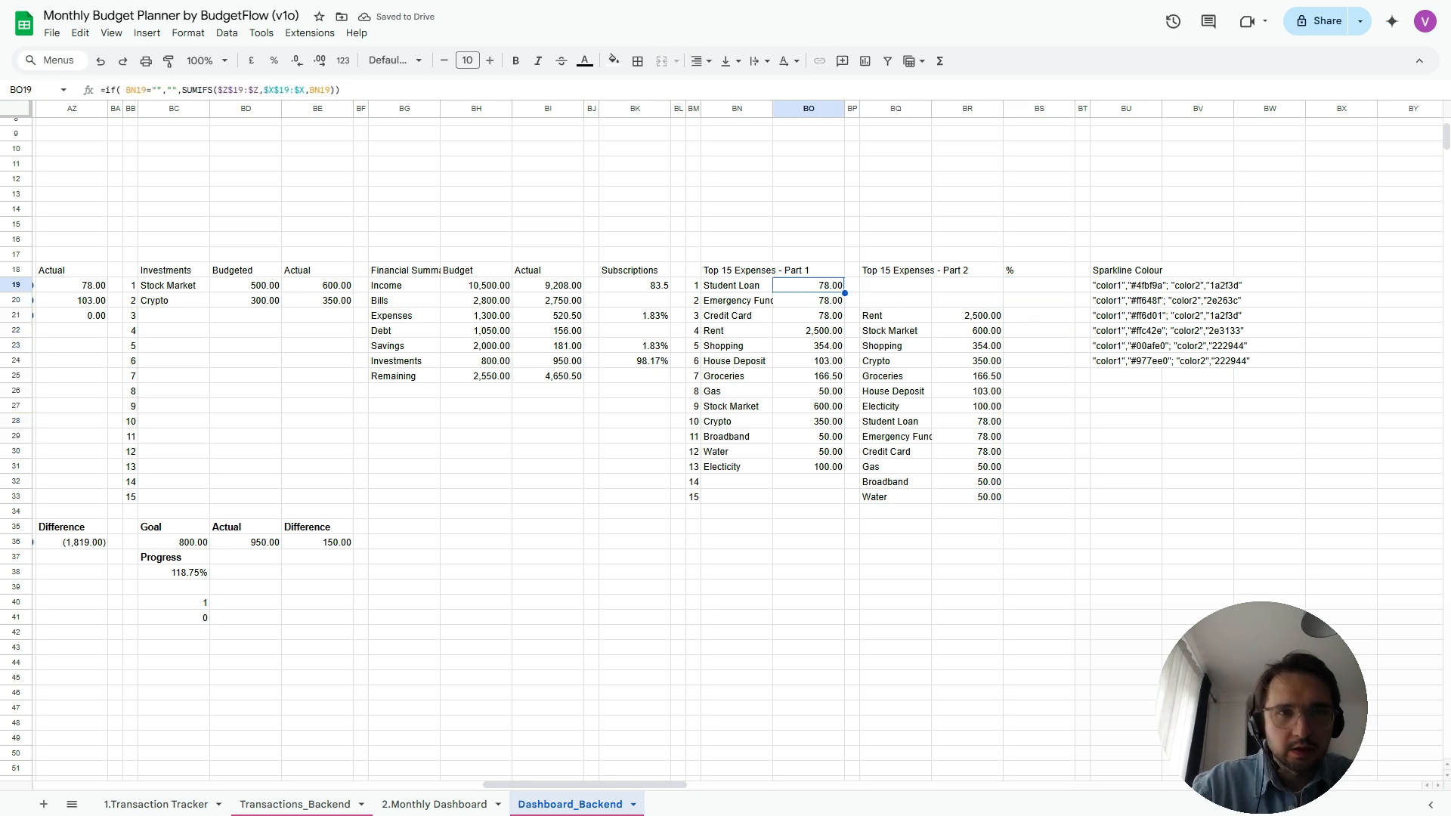
key("Right")
key("Right")
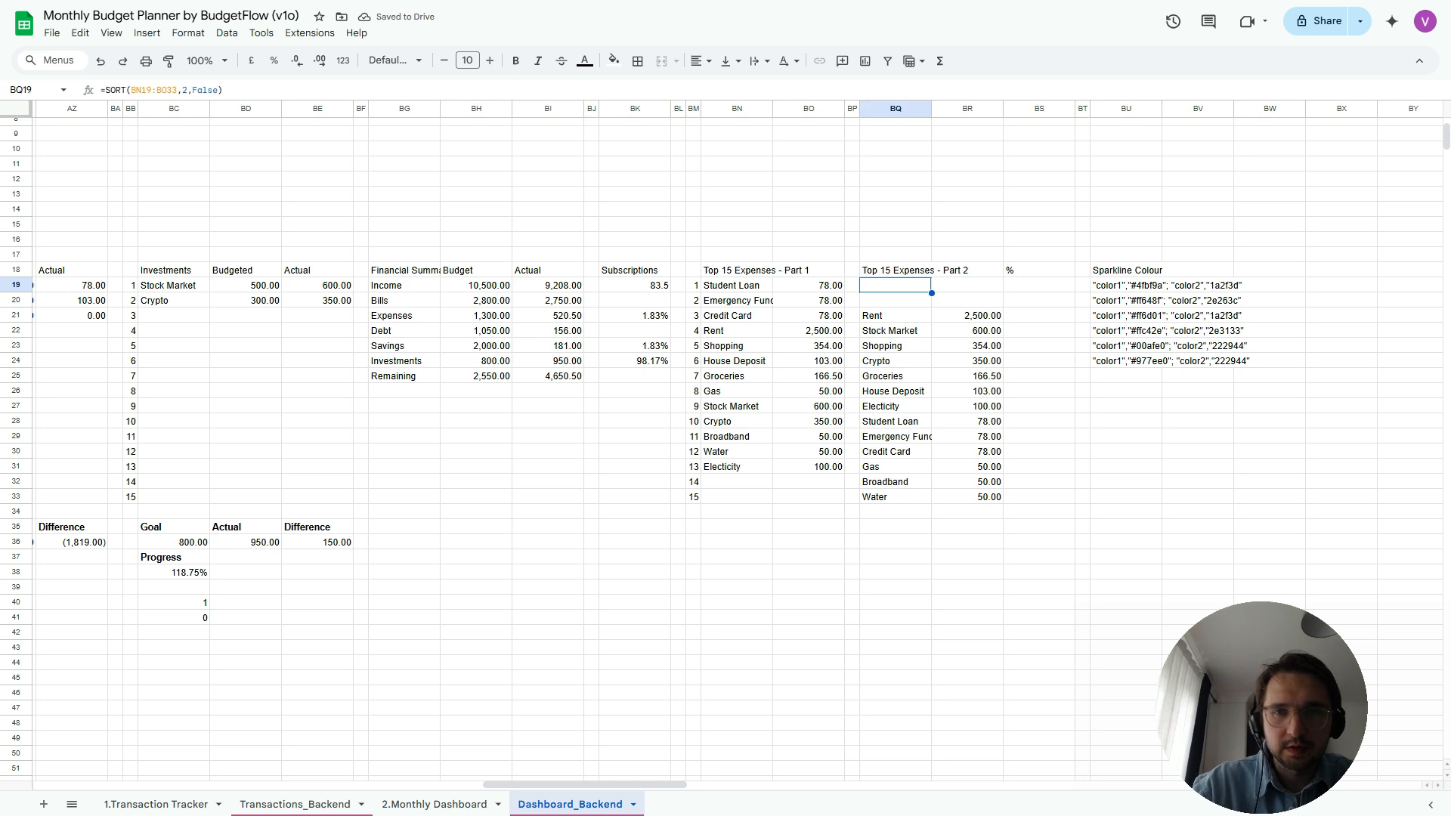
key("Down")
key("Up")
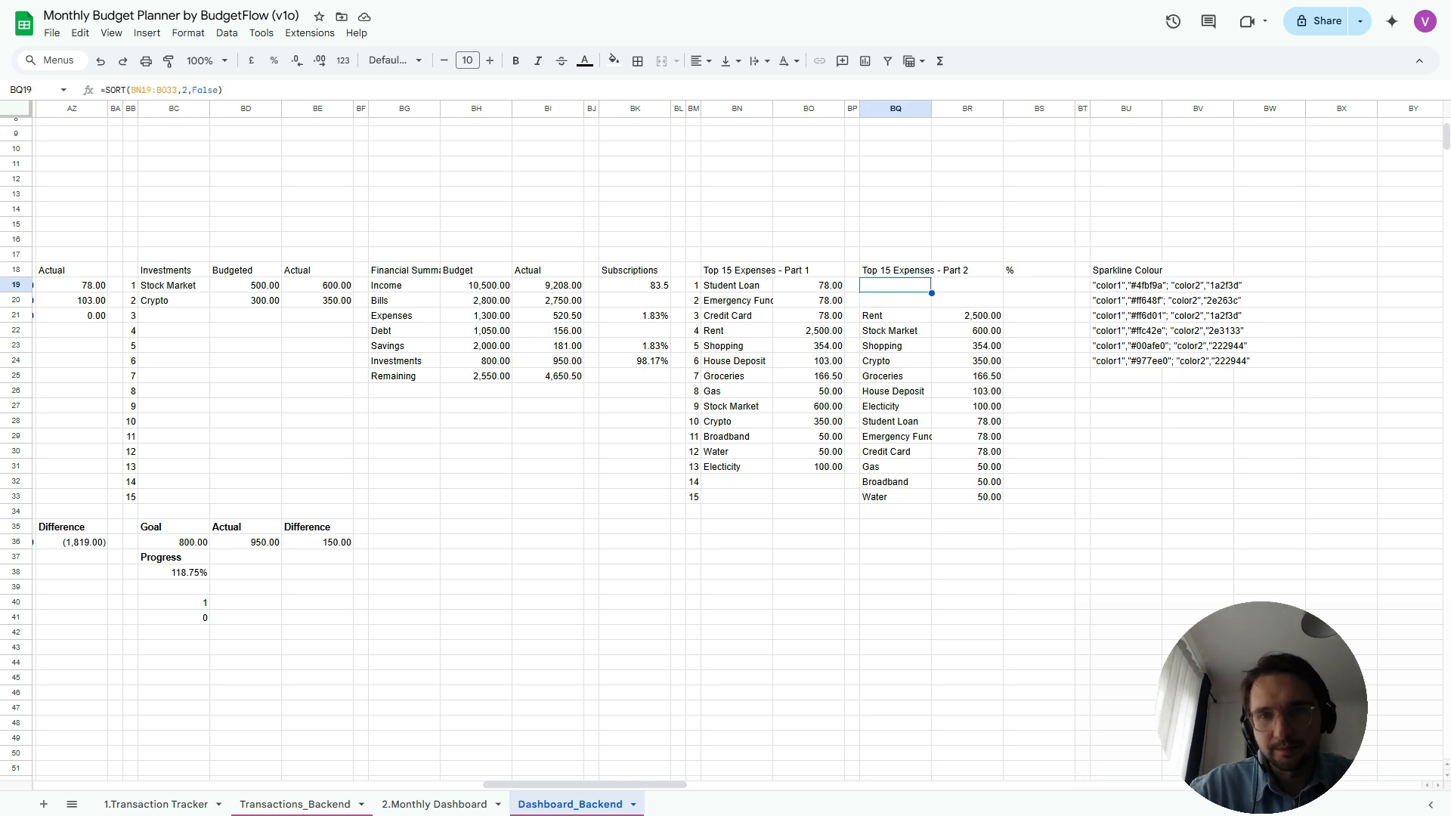
key("shift+Down")
key("shift+Right")
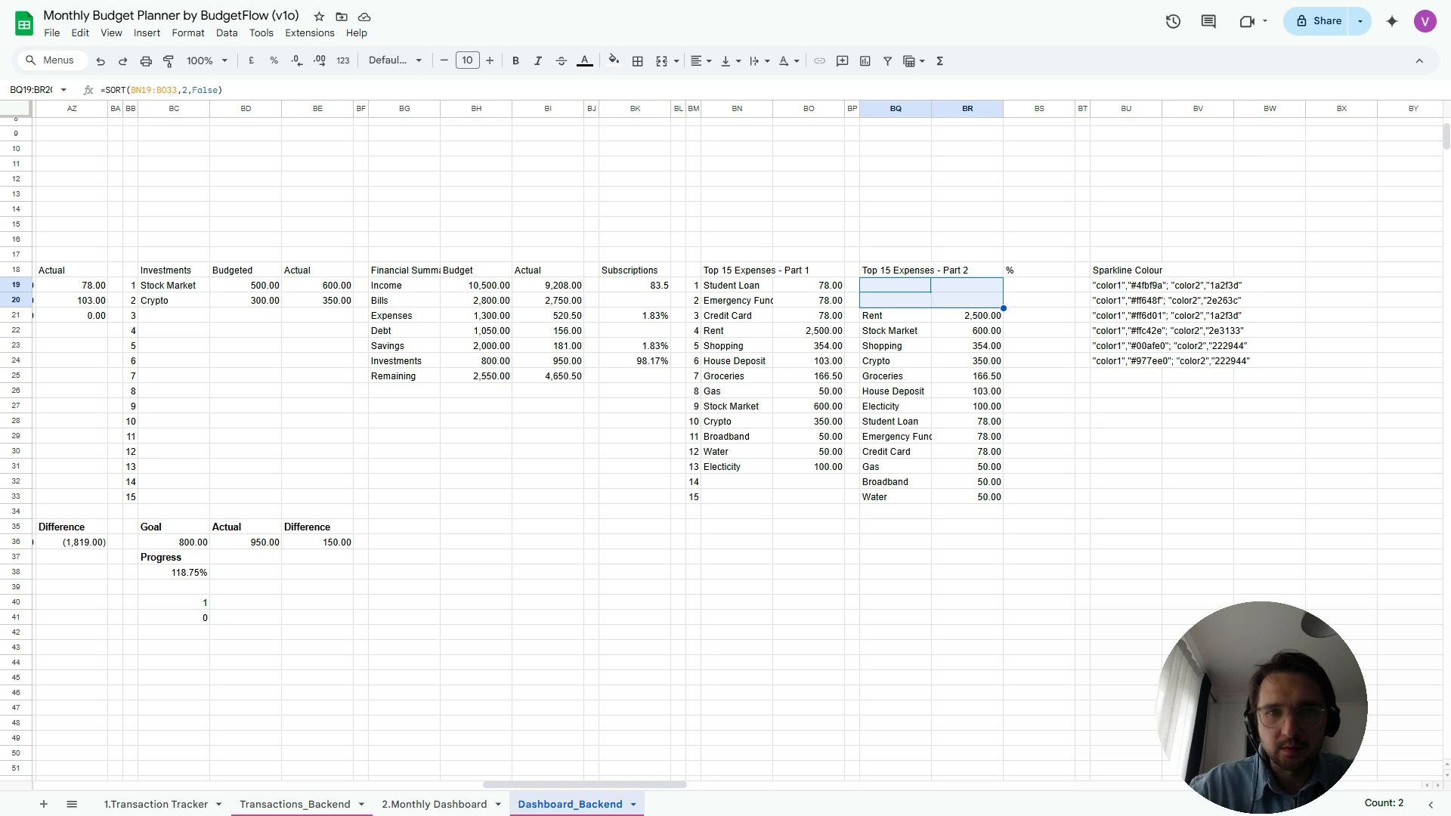
left_click_drag(737, 467, 808, 497)
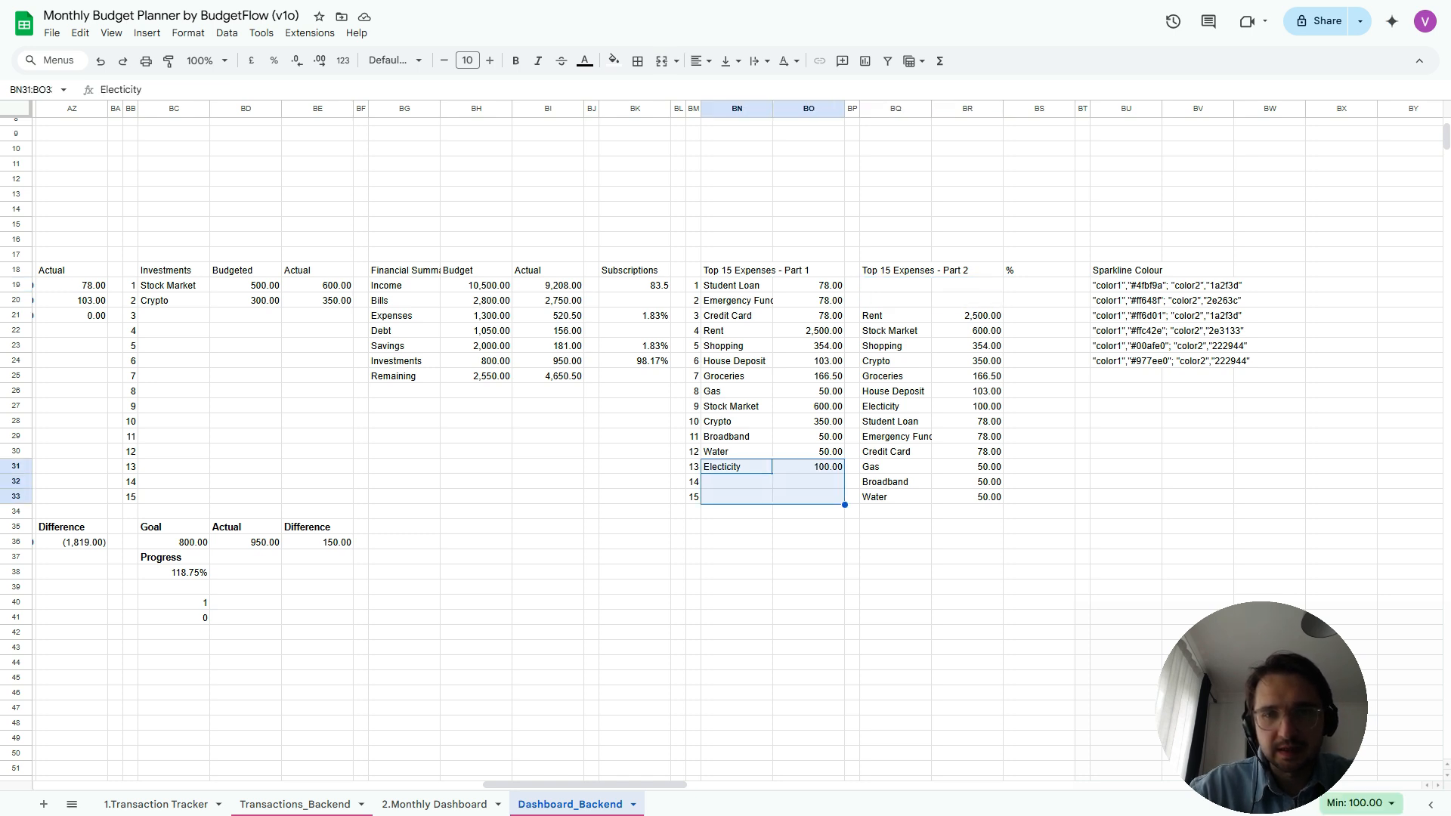
Delete the SORT formula from BQ19 in the Top 15 Expenses - Part 2 list
left_click(808, 497)
key("Right")
key("Up")
key("Up")
key("Up")
key("Up")
key("Right")
key("Up")
key("Up")
key("Up")
key("Up")
key("Up")
key("Up")
key("Up")
key("Up")
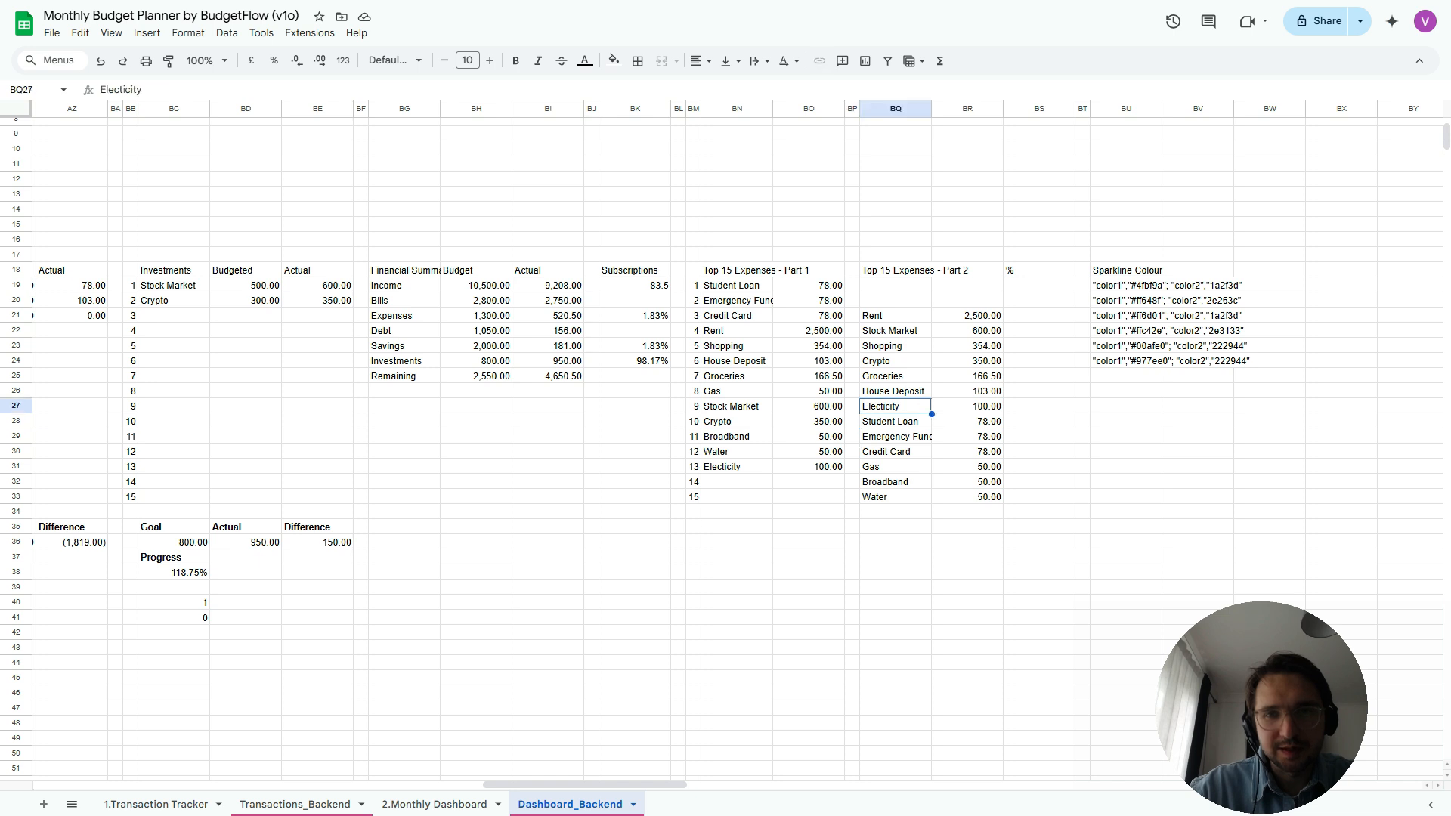
key("Up")
key("Up")
key("Delete")
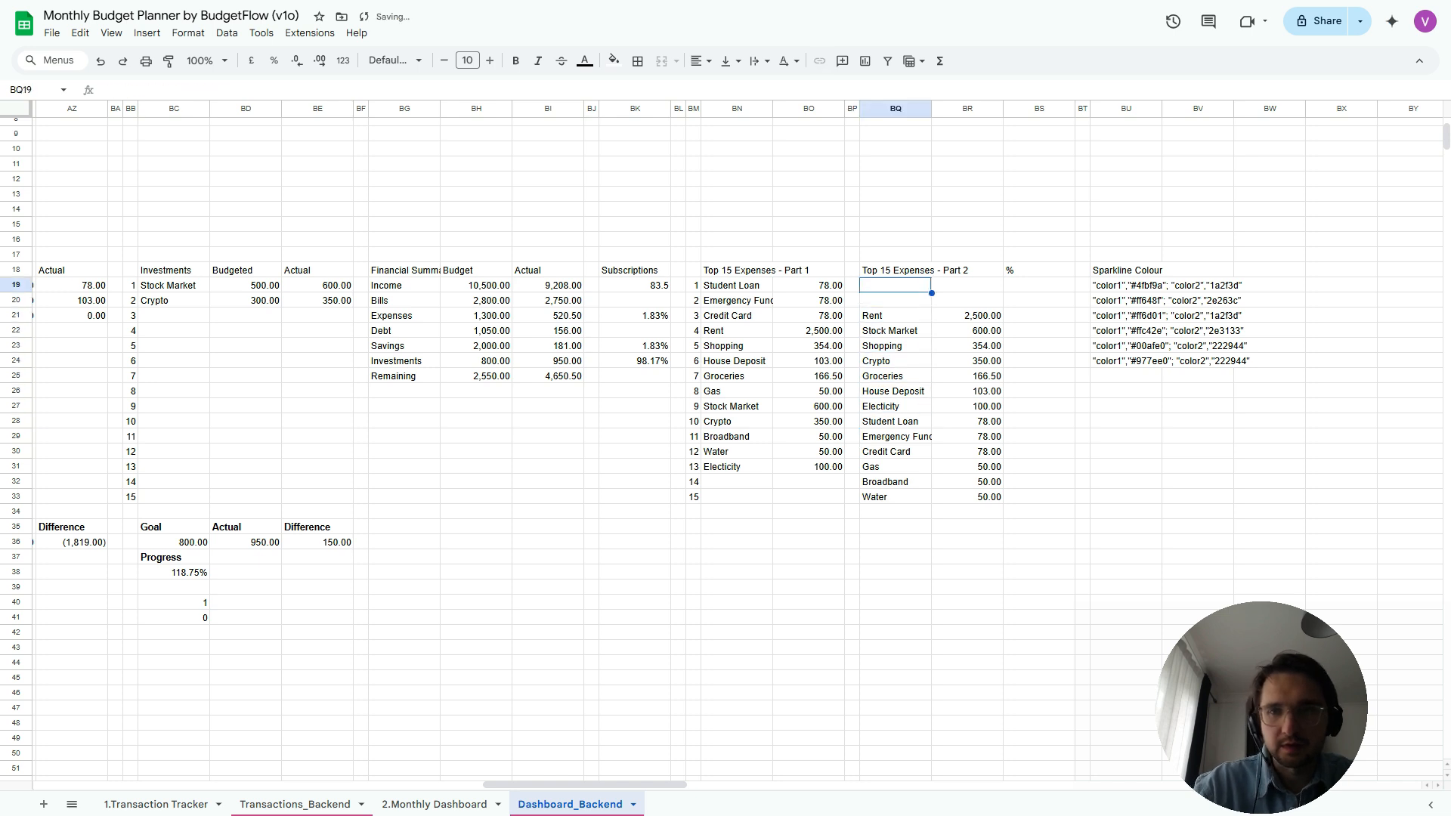
Enter =FILTER(BN19:BO33,BN19:BN33<>"") in BQ19 to list only the Part 1 expenses that have a name
type("=FILTER(")
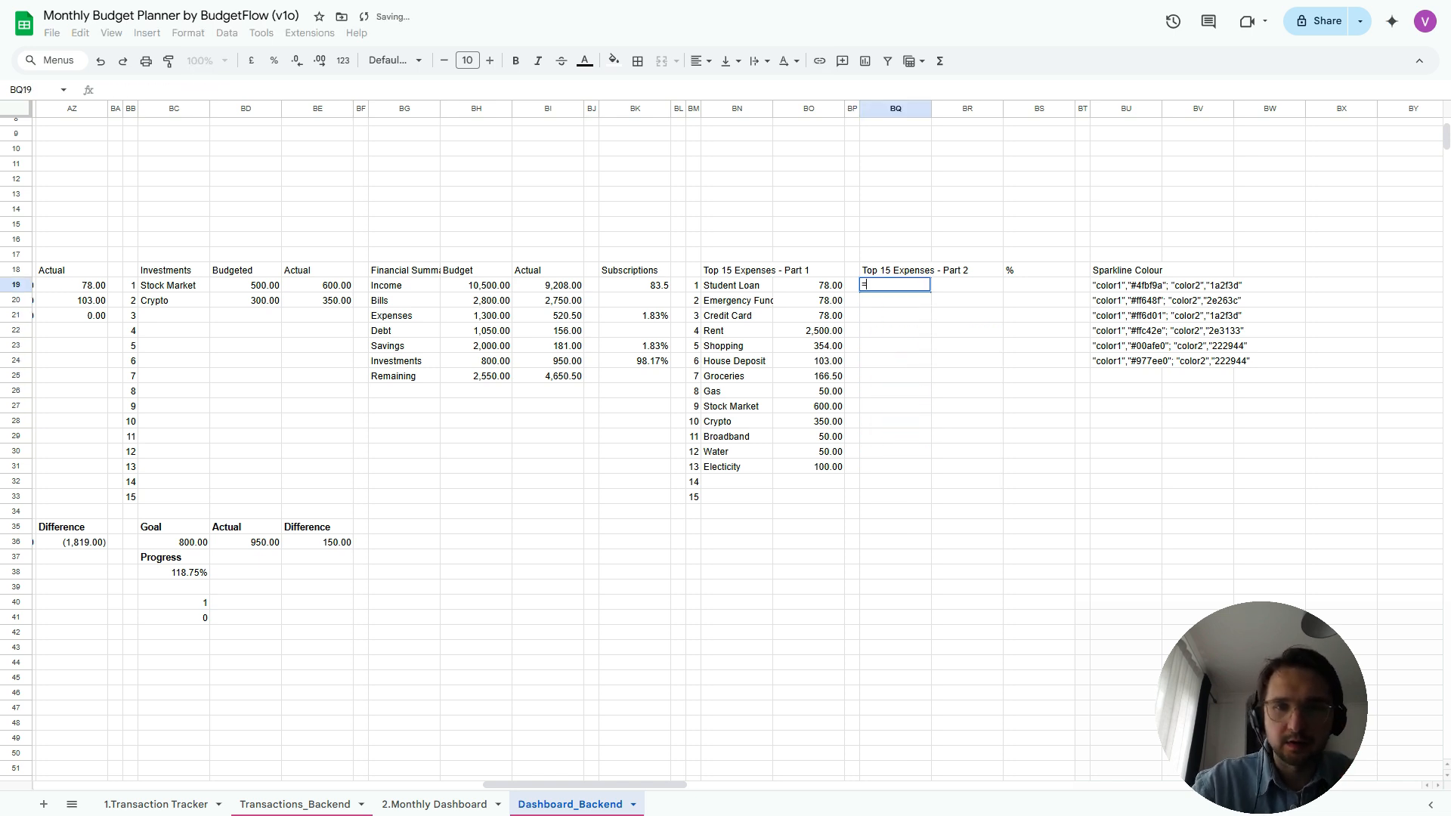
key("Left")
key("Left")
key("Left")
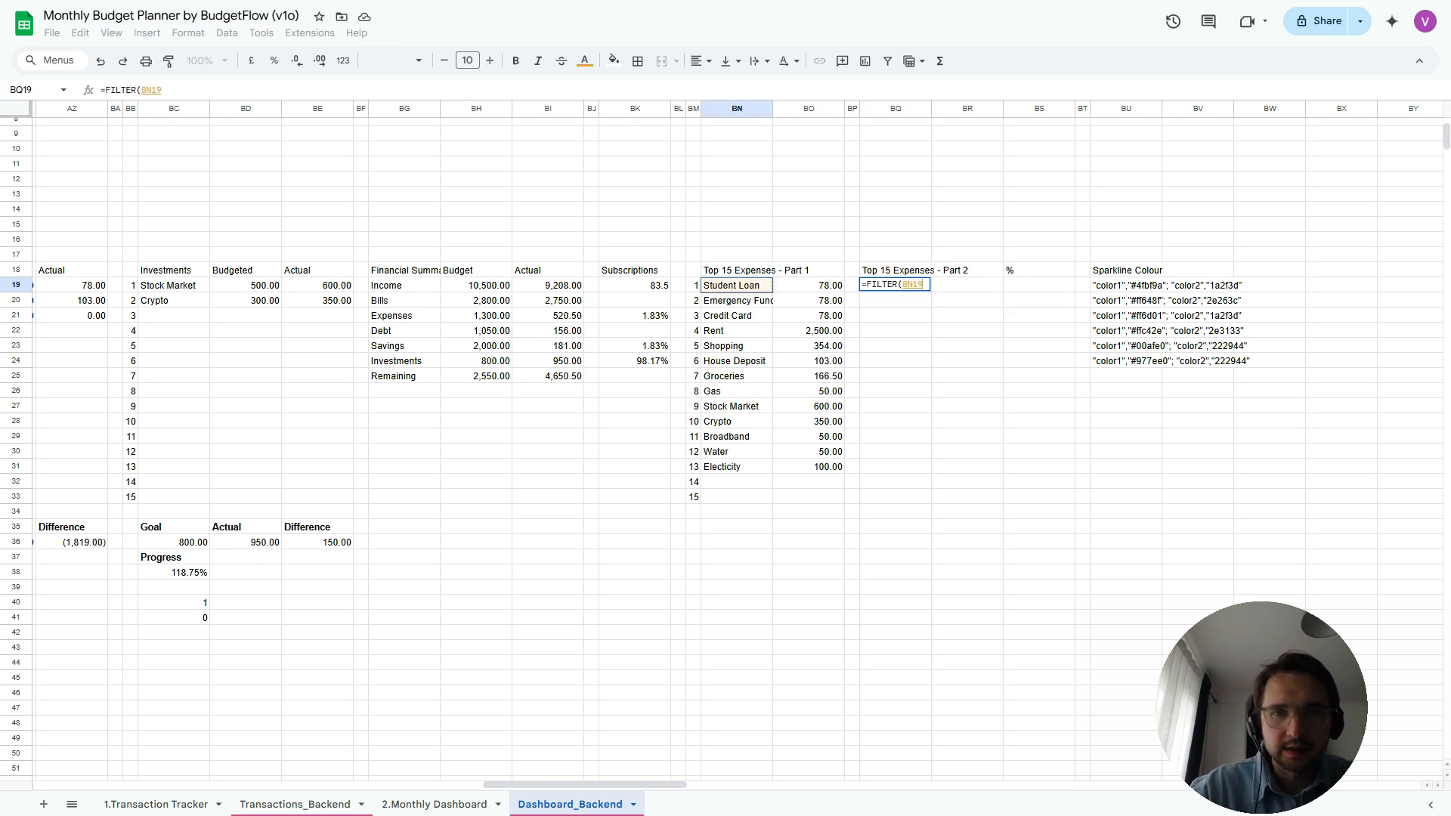
key("shift+Down")
key("shift+Down")
key("shift+Down")
key("shift+Down")
key("shift+Down")
key("shift+Down")
key("shift+Down")
key("shift+Down")
key("shift+Down")
key("shift+Down")
key("shift+Down")
key("shift+Down")
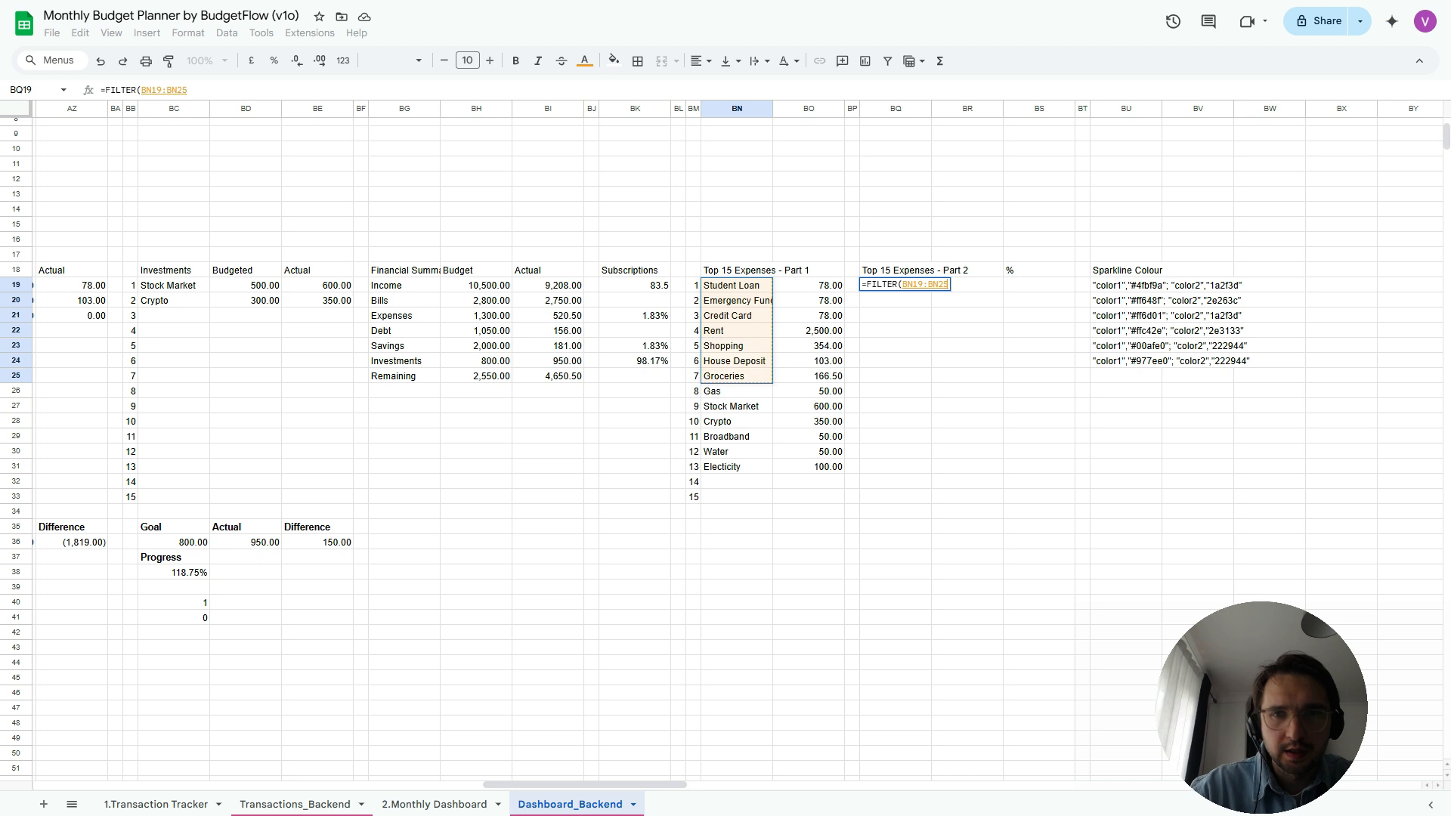
key("shift+Down")
key("shift+Down")
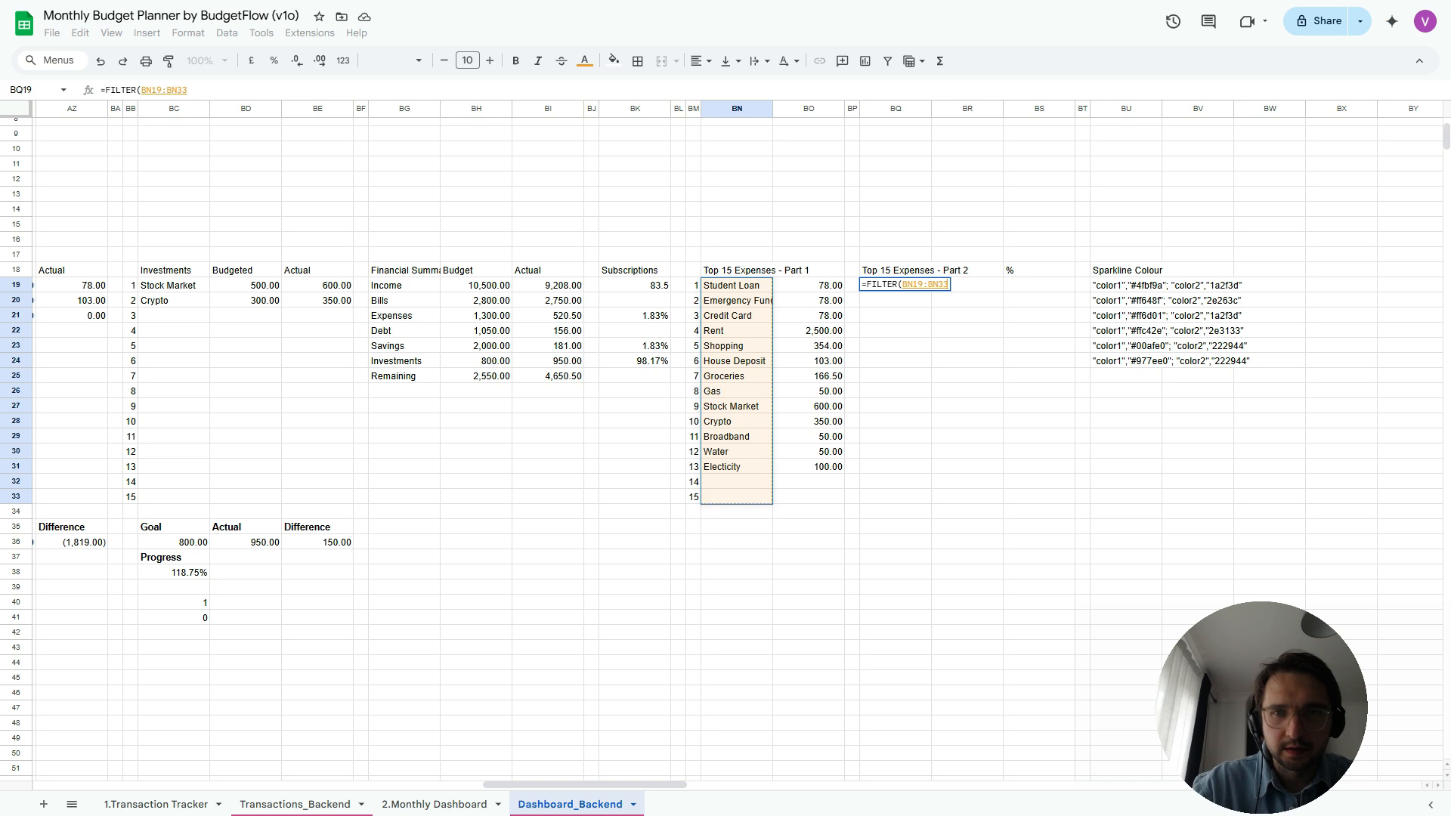
key("shift+Right")
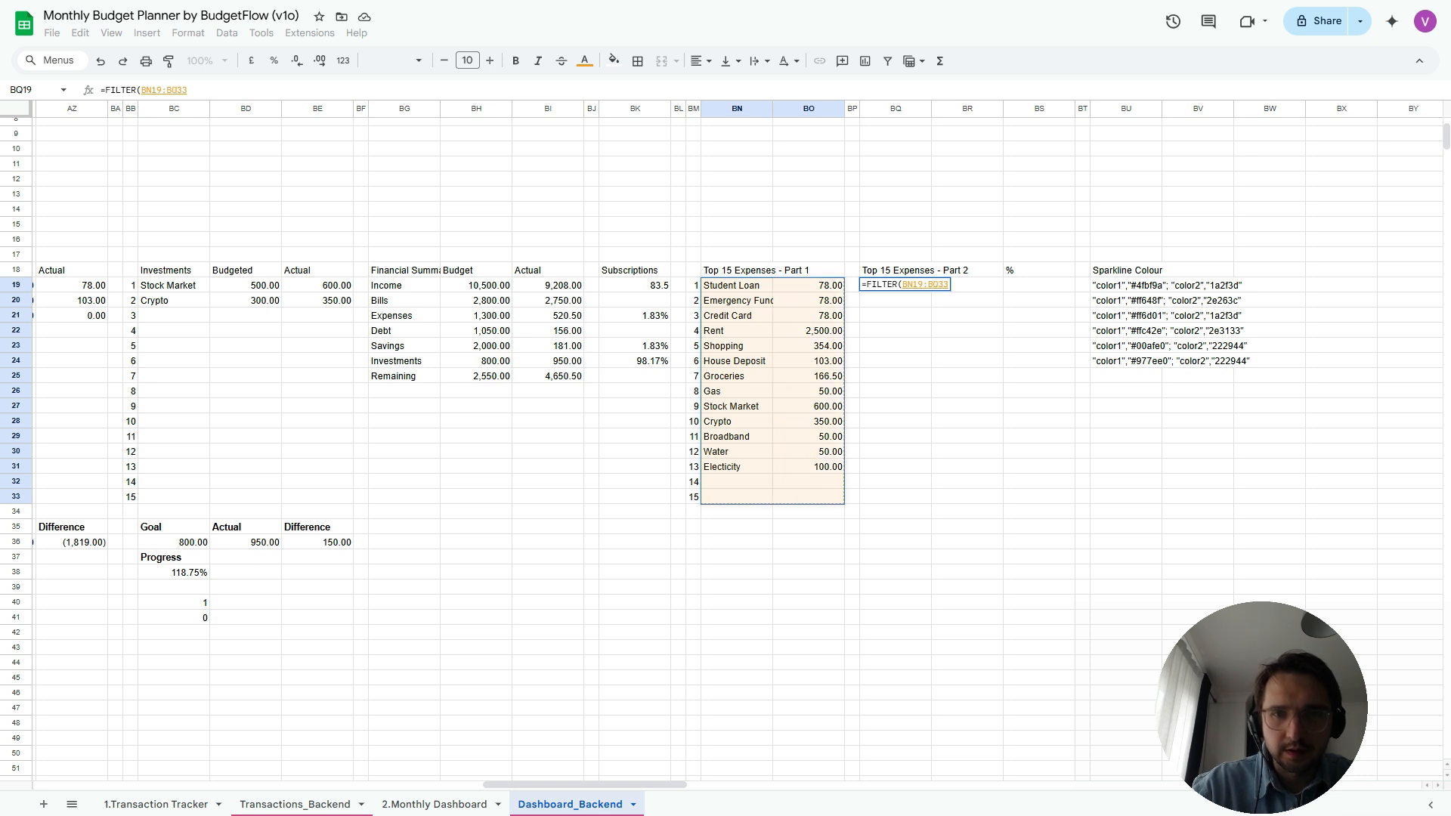
type(",")
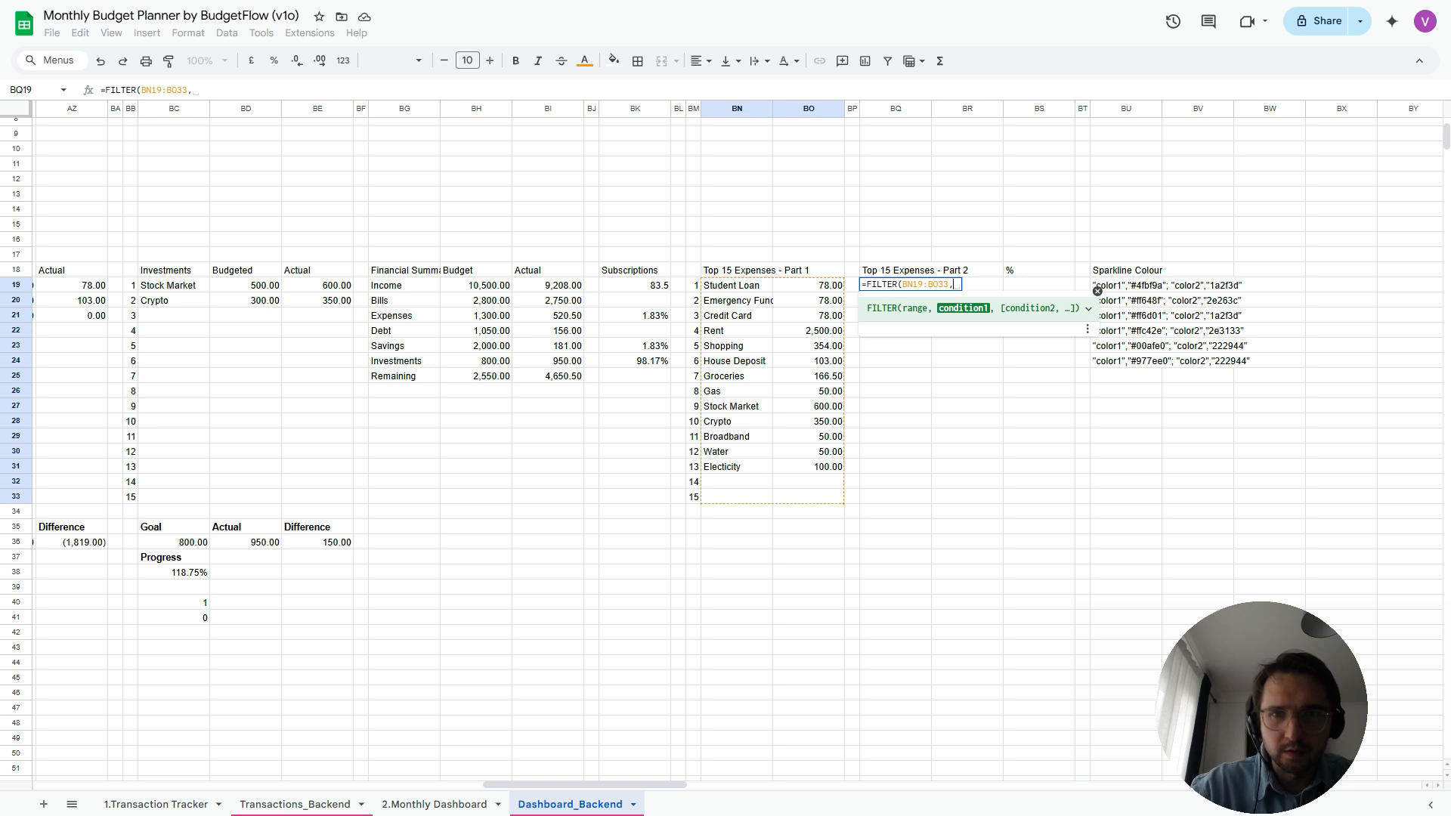
left_click_drag(736, 285, 737, 496)
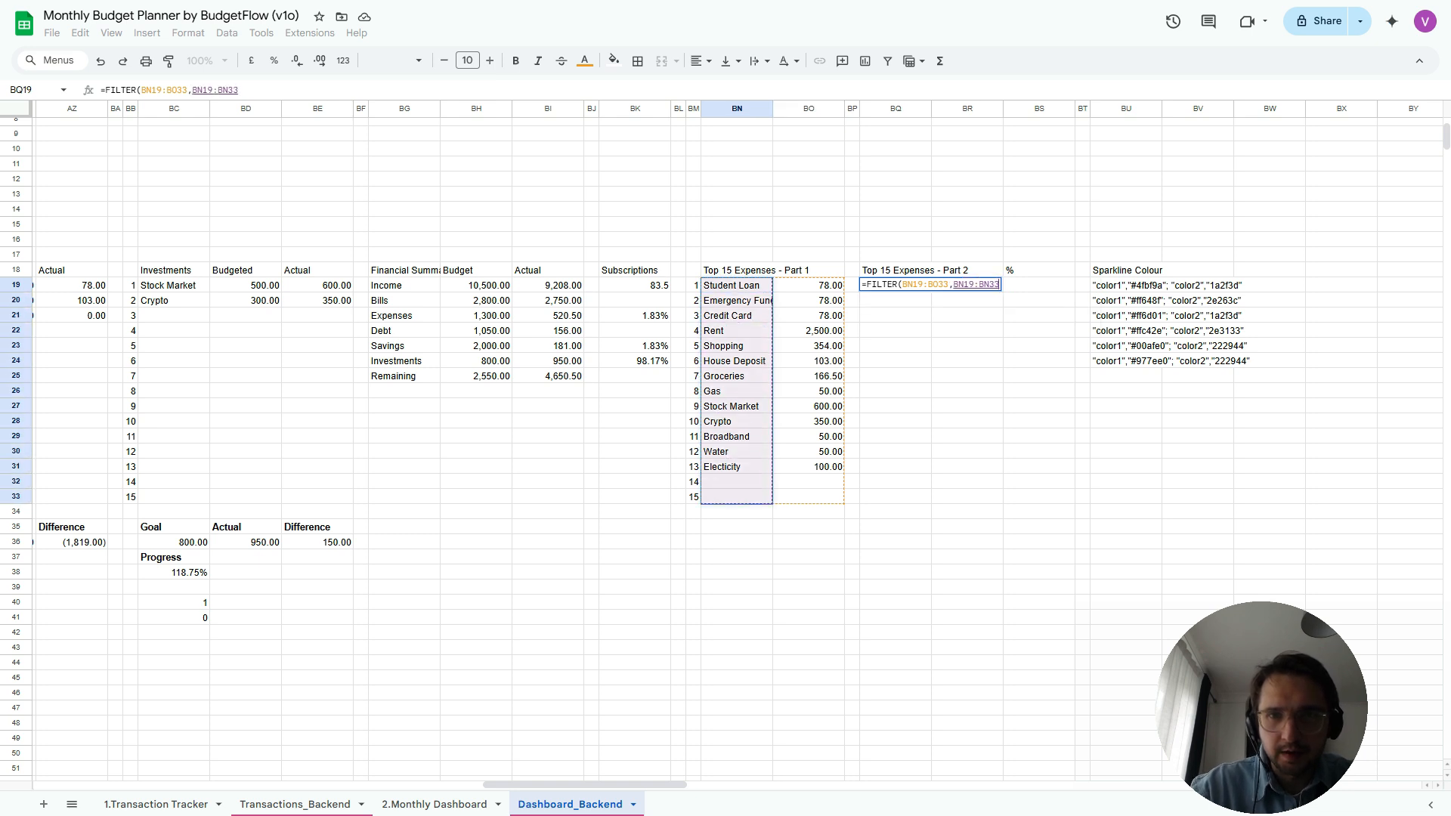
type("<>\"\"")
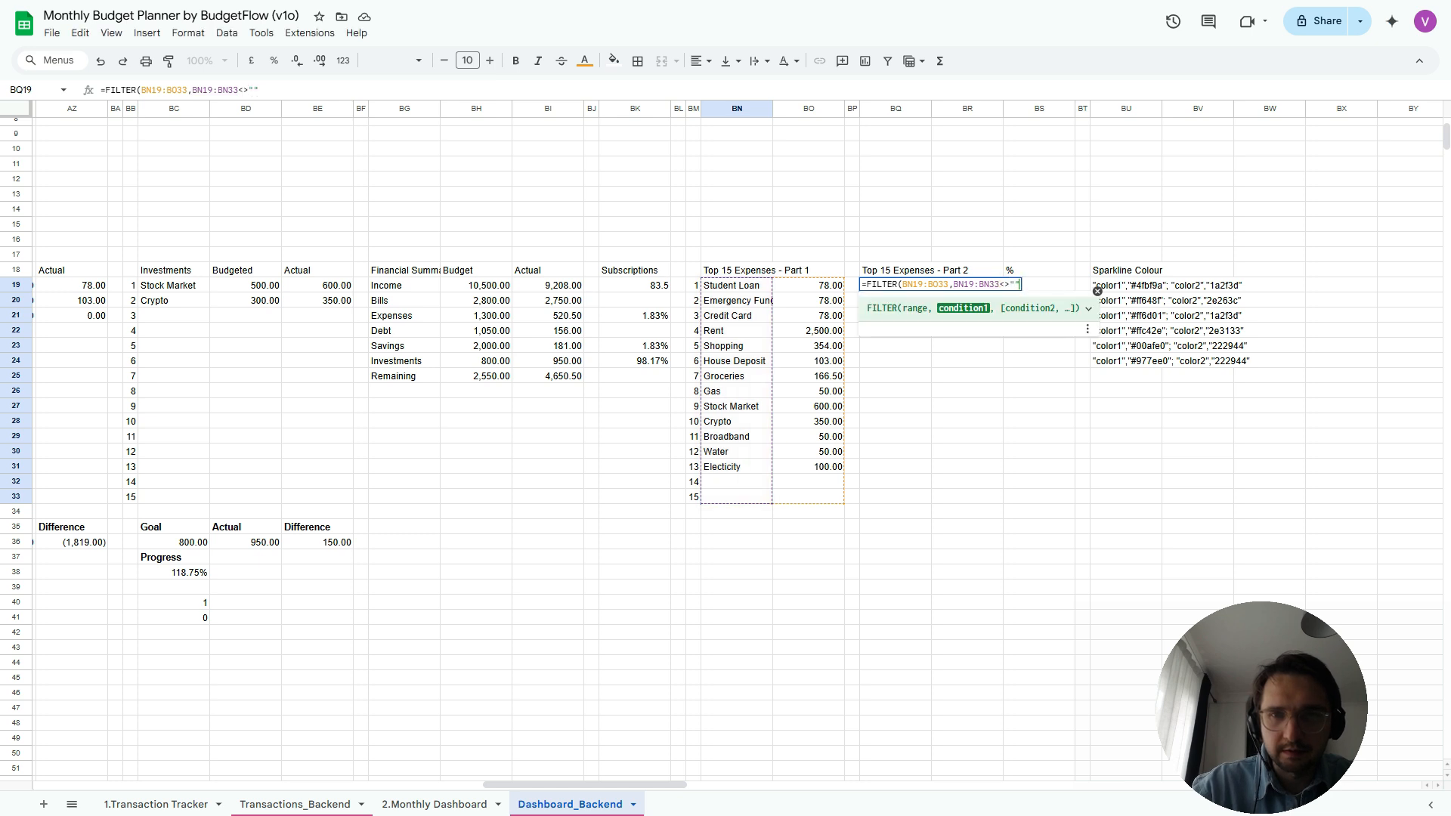
type(")")
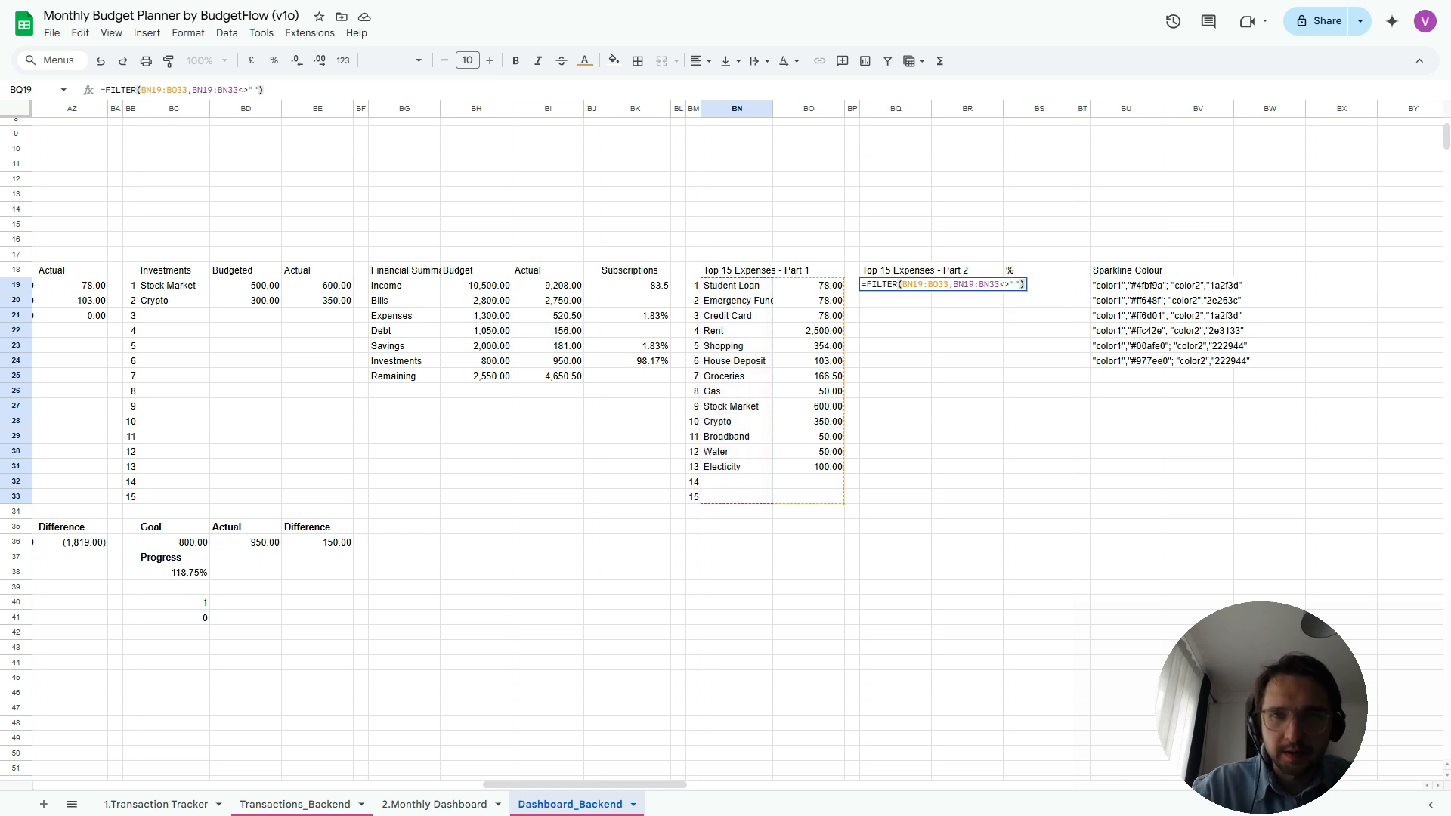
key("Return")
key("Up")
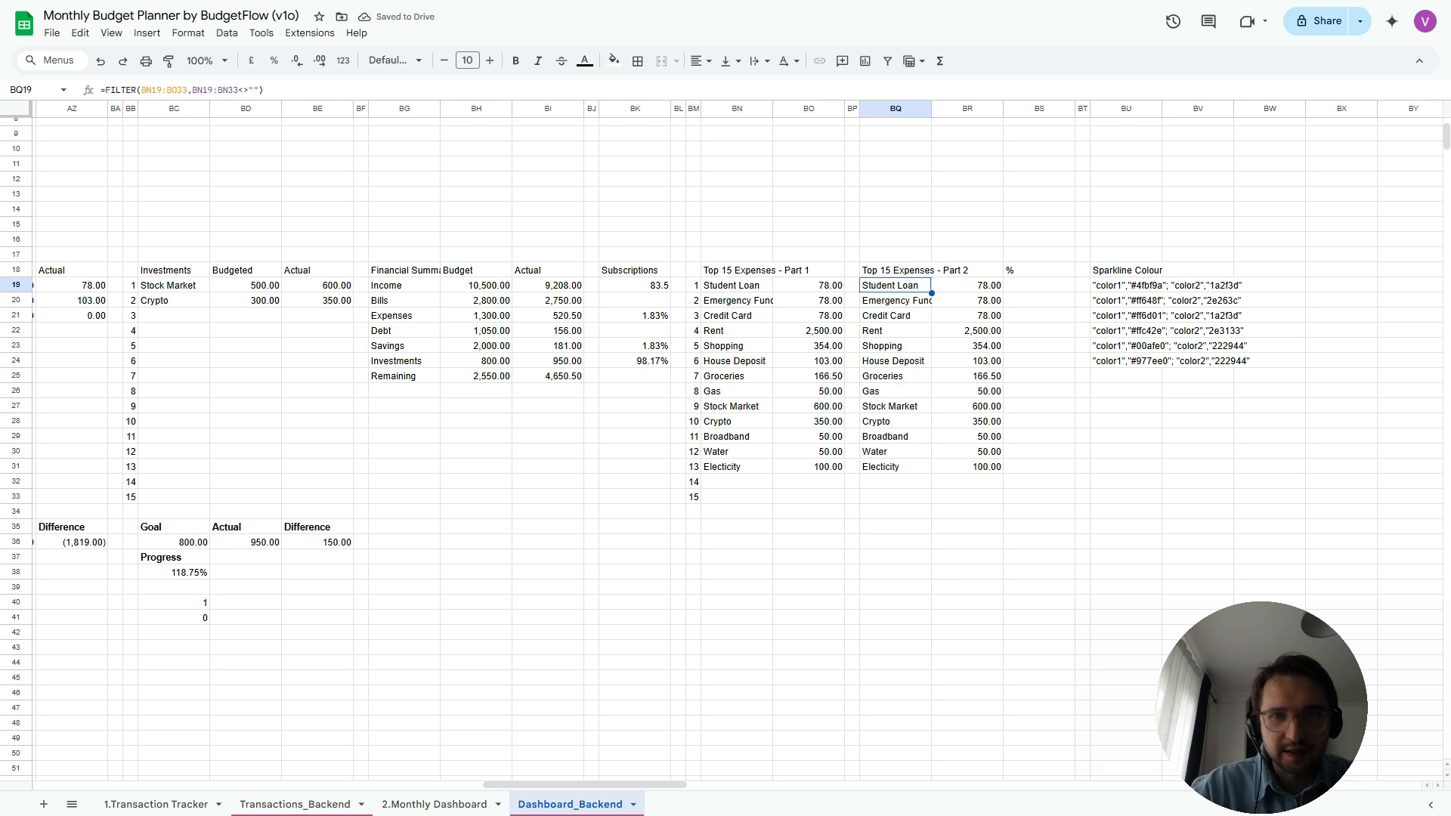
Review the filtered expense names in the Top 15 Expenses - Part 2 list, starting from BQ19
key("Down")
key("Down")
key("Down")
key("Down")
key("Down")
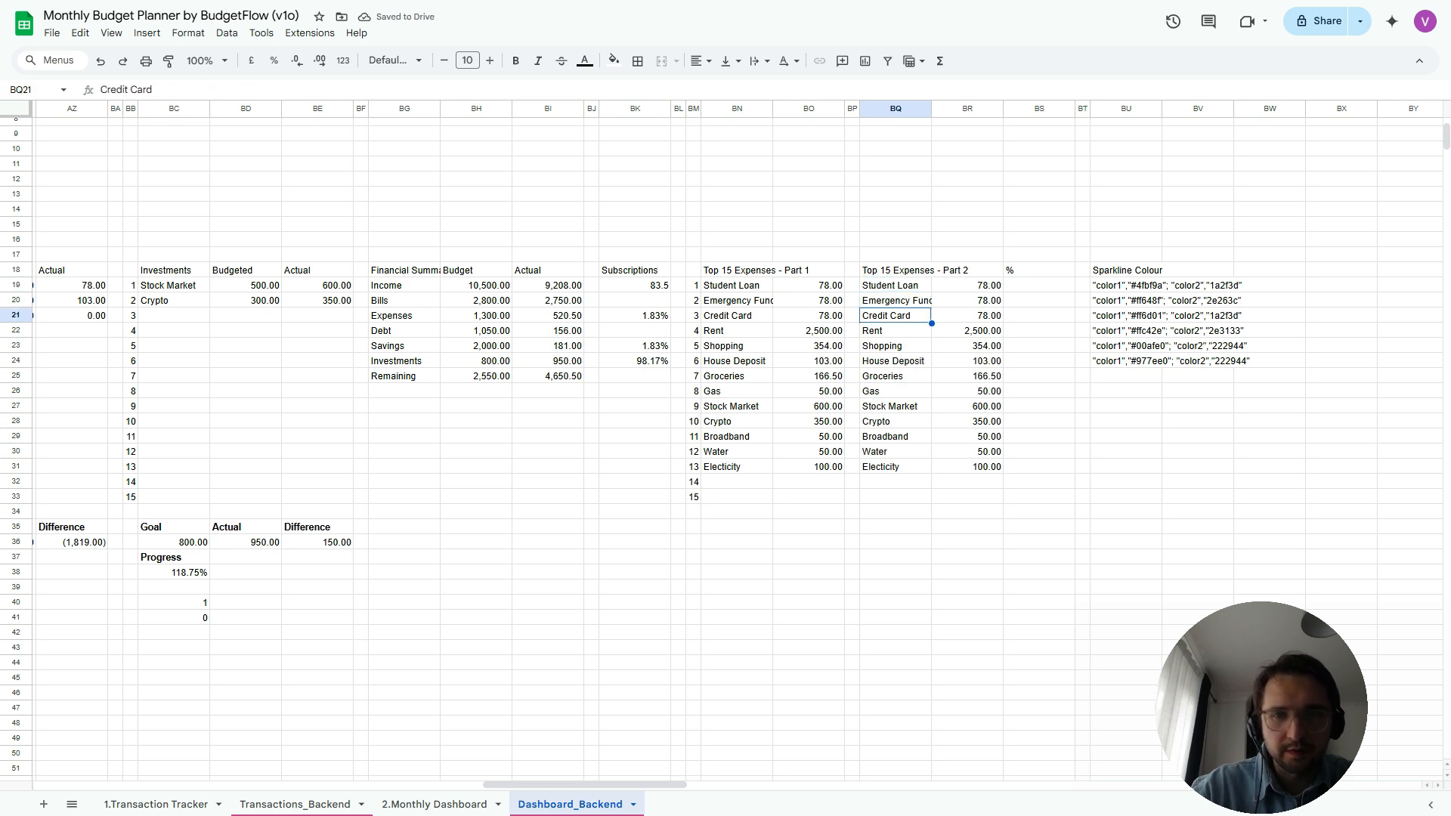
key("Up")
key("Up")
key("Up")
key("Up")
key("Up")
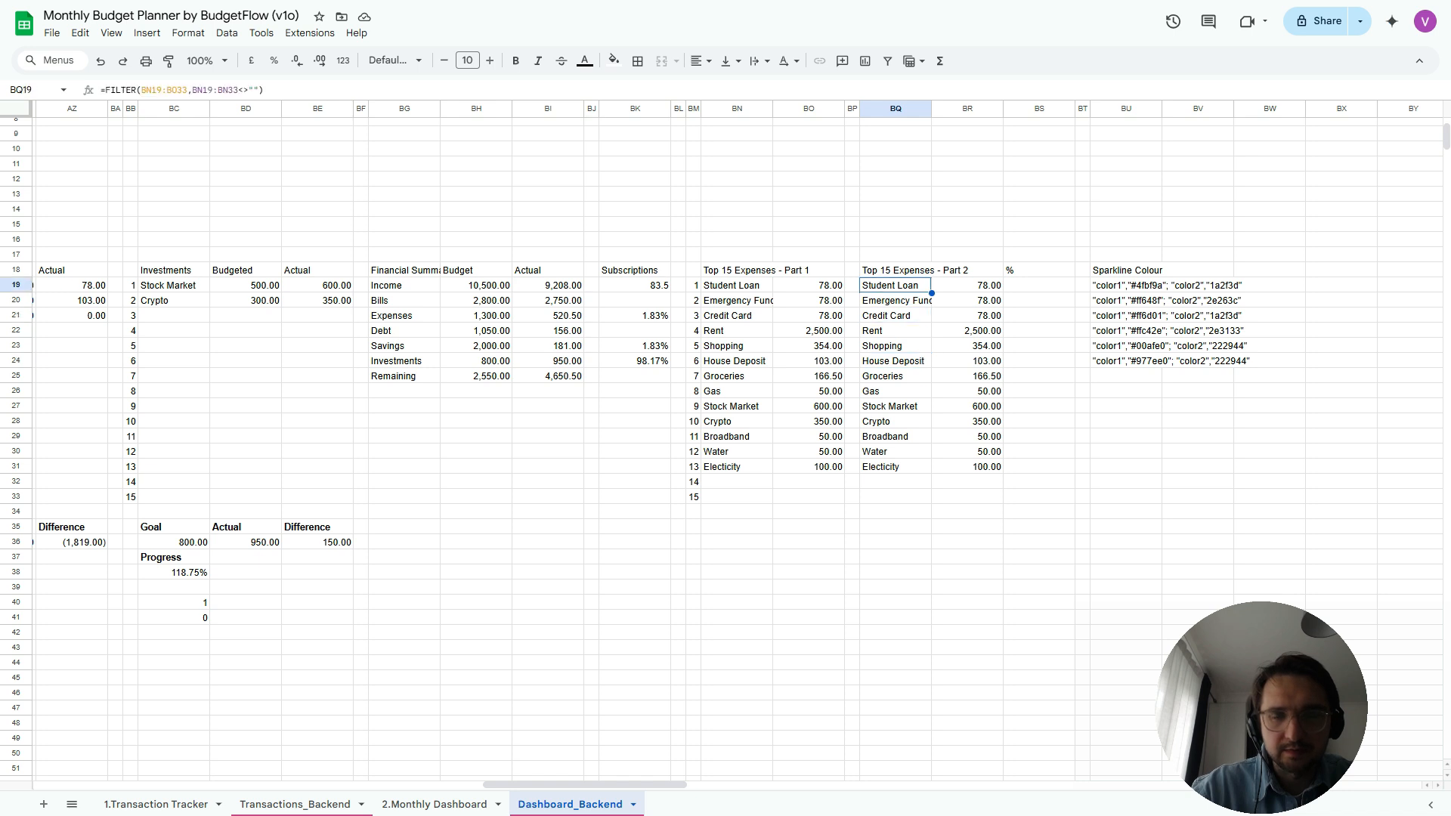
Wrap the BQ19 filter in a descending sort by amount: =sort(FILTER(BN19:BO33,BN19:BN33<>""),2,False)
key("Return")
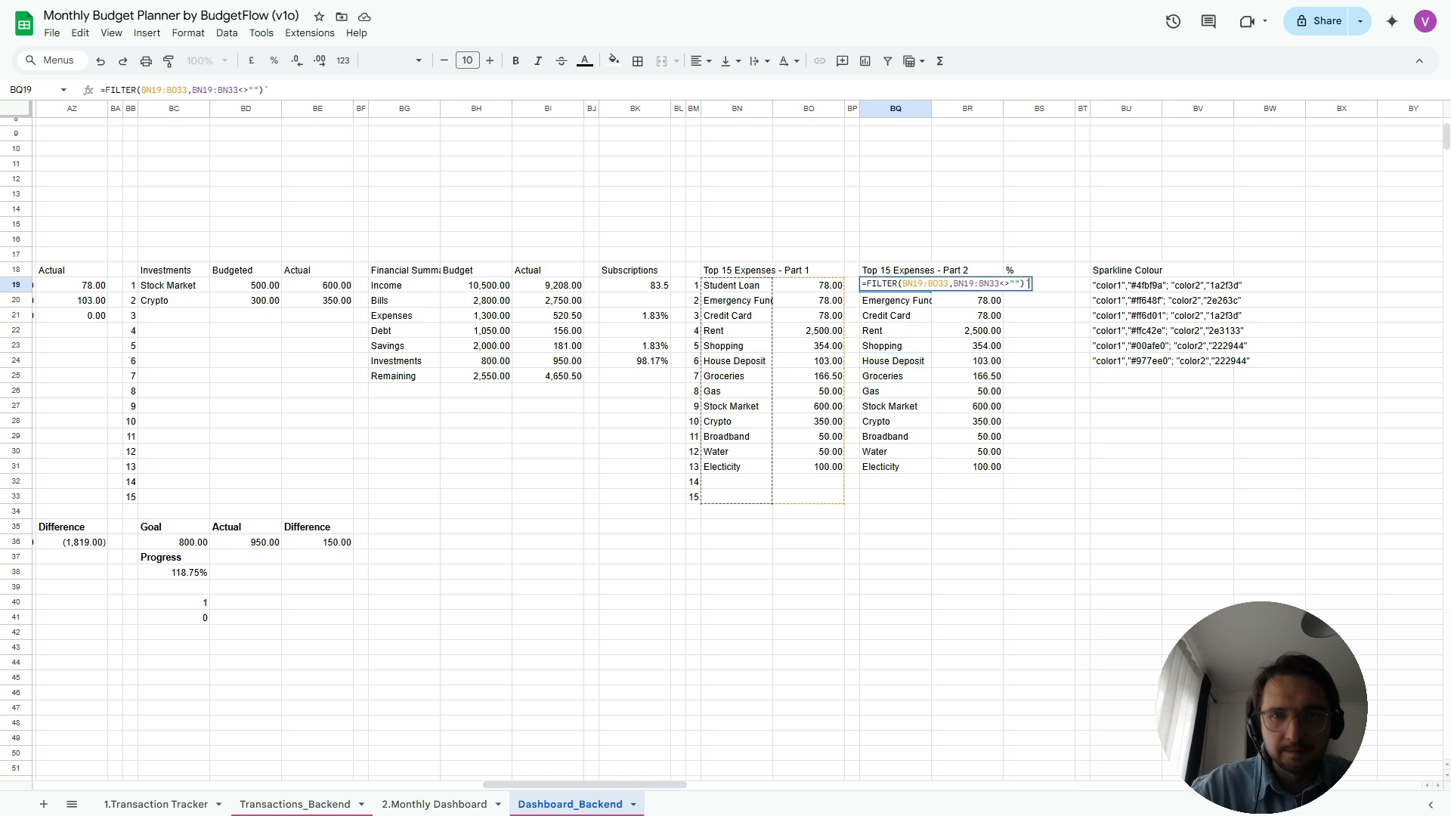
key("Return")
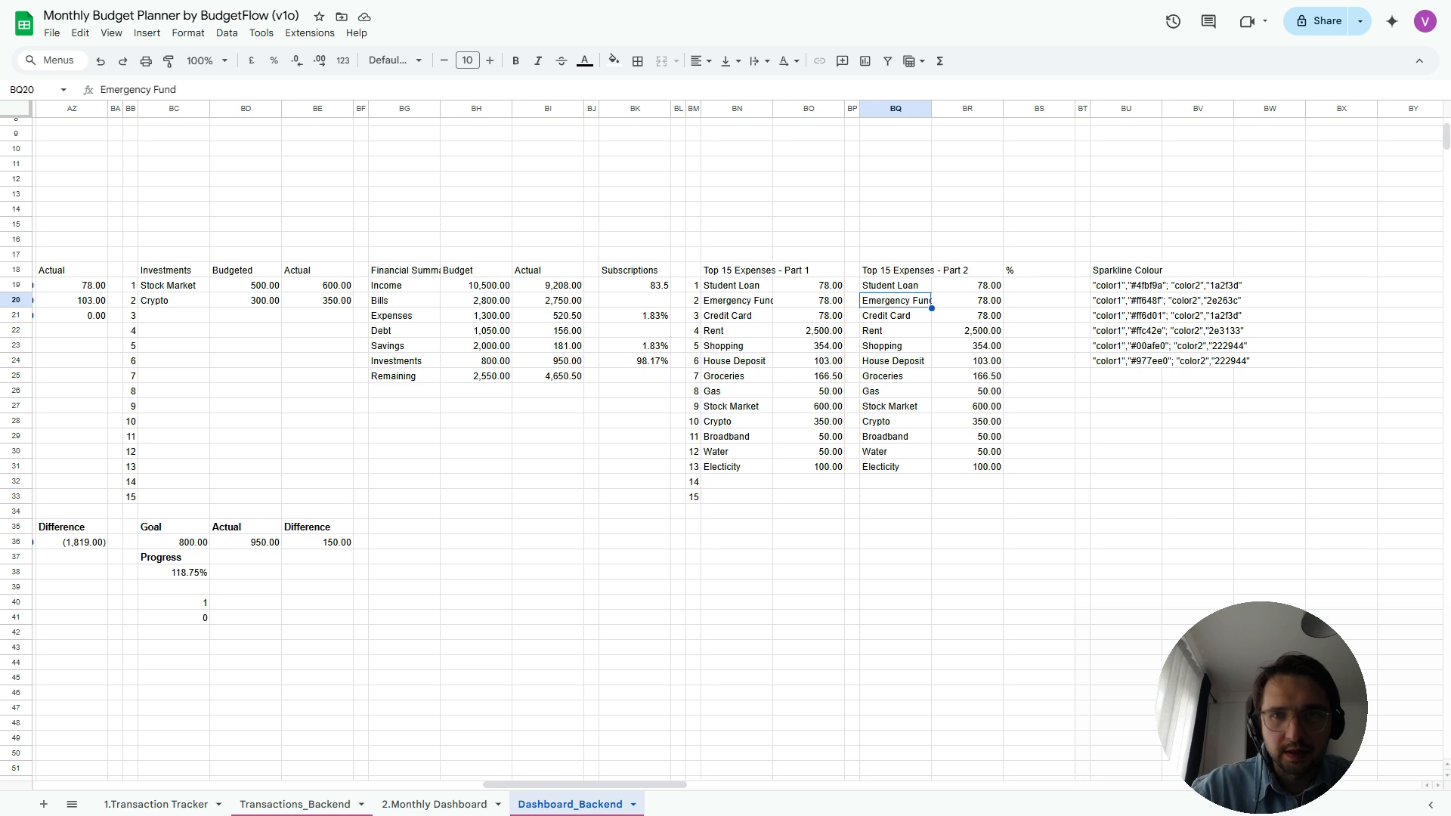
key("Up")
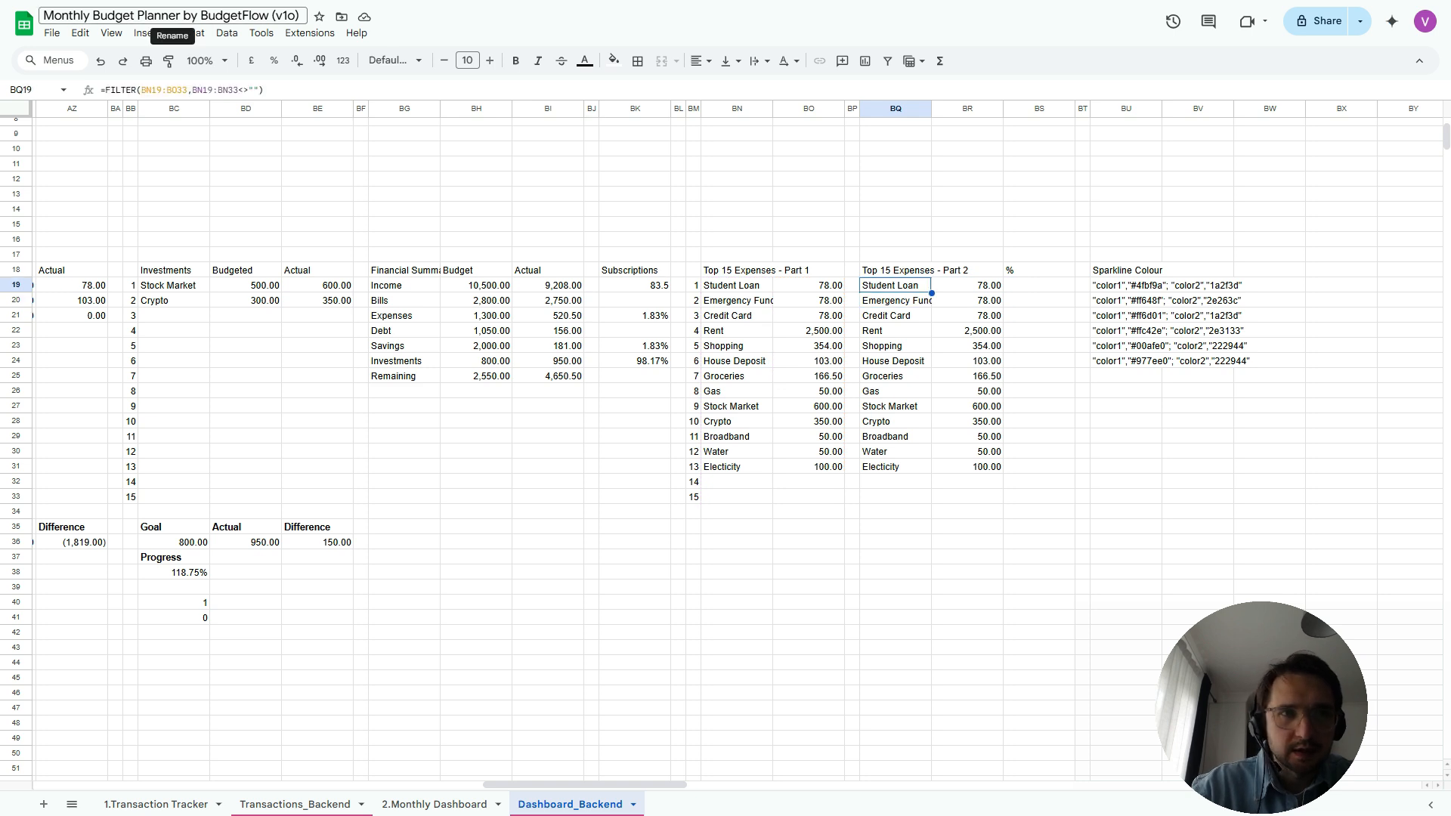
left_click(106, 89)
type("sort(")
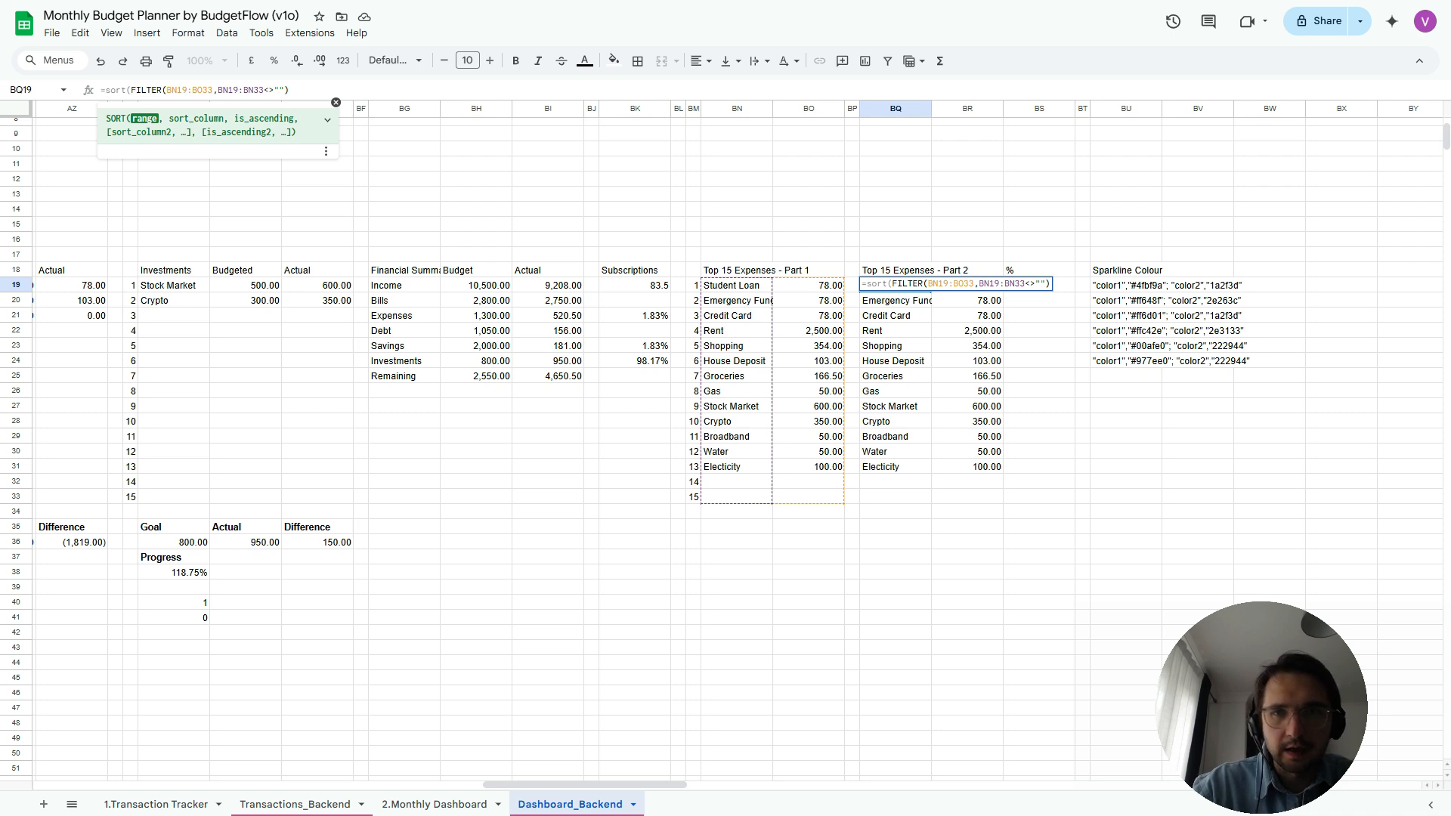
left_click(913, 285)
key("End")
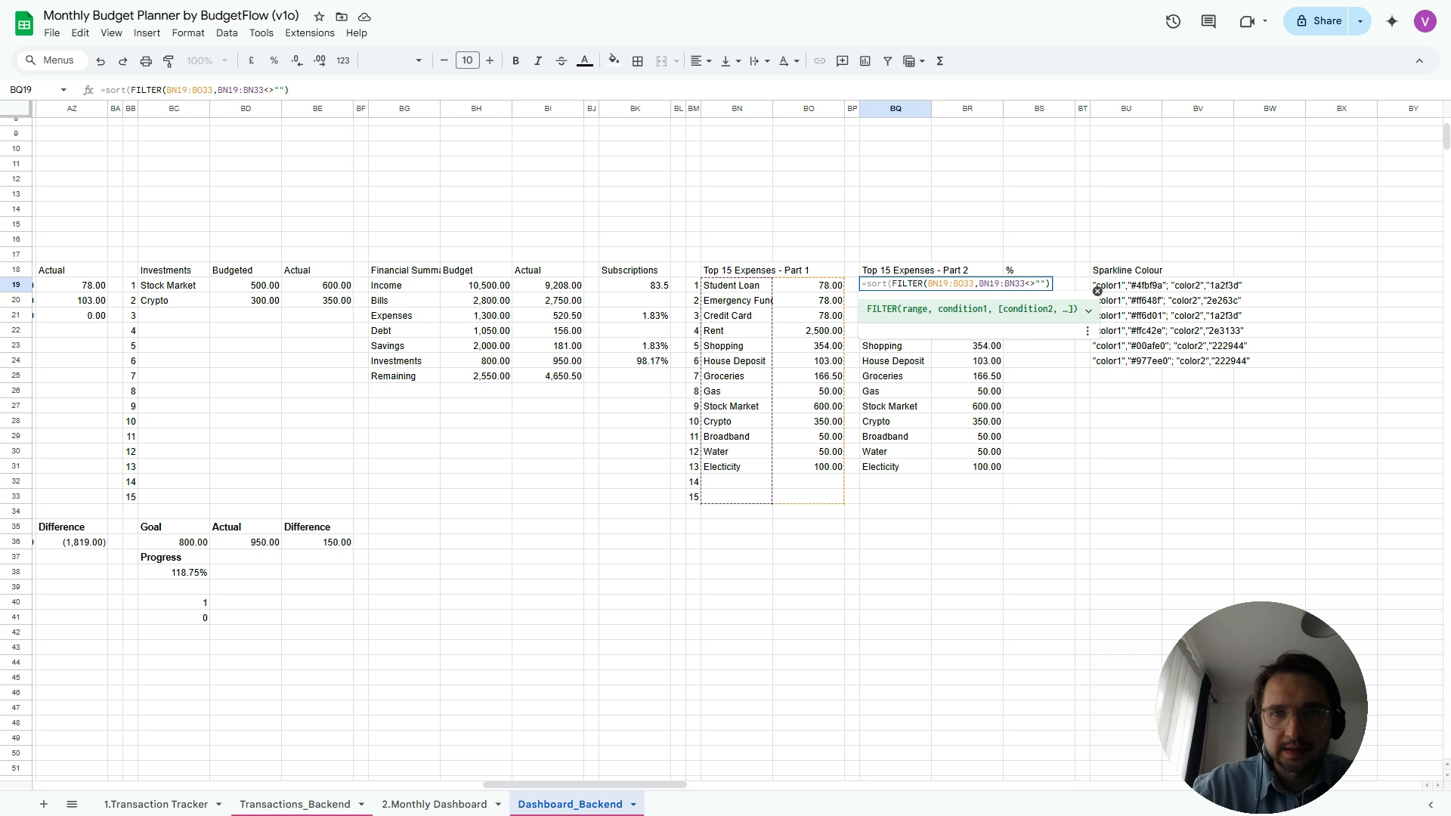
left_click(872, 284)
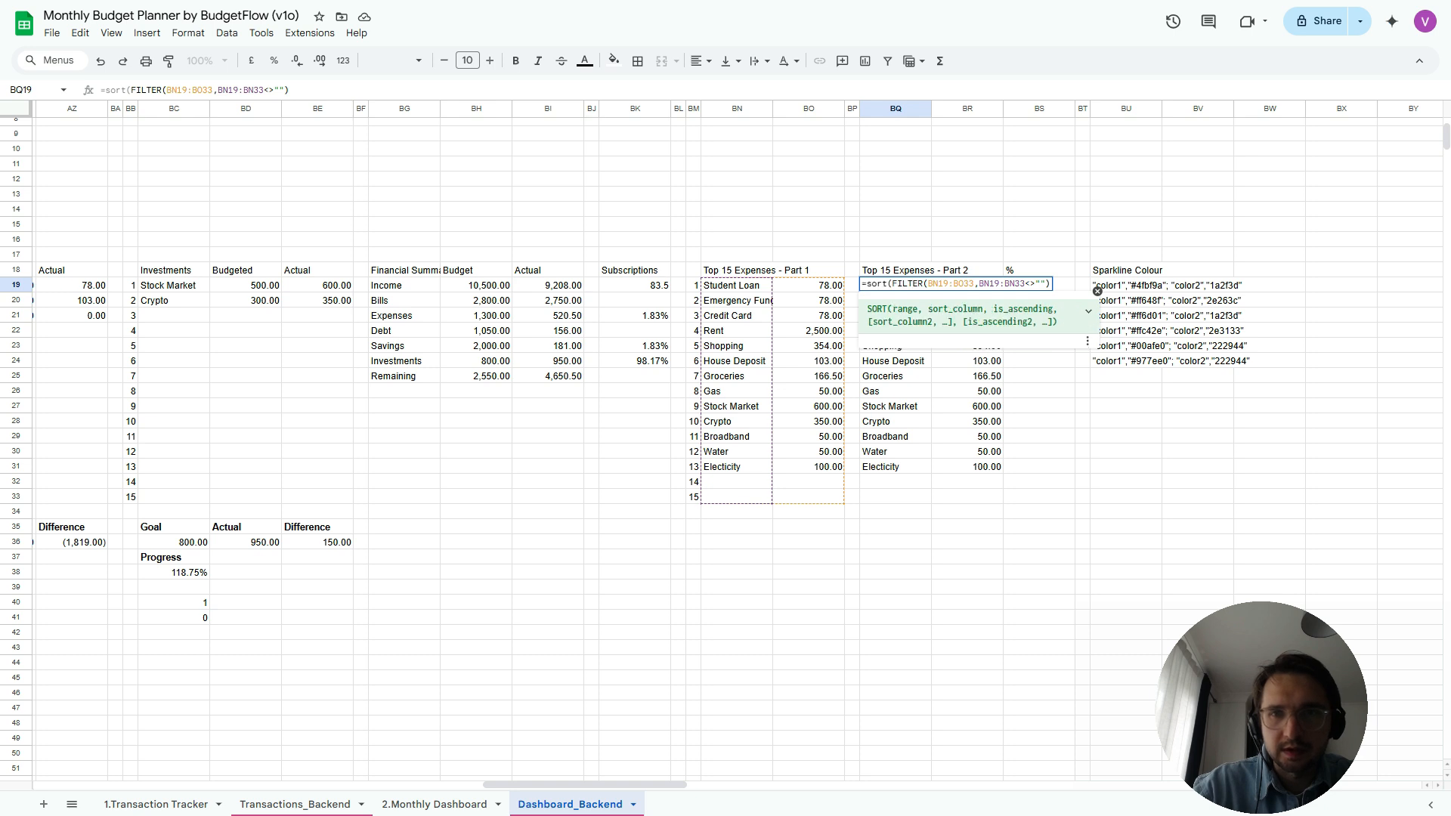
left_click_drag(892, 284, 1050, 284)
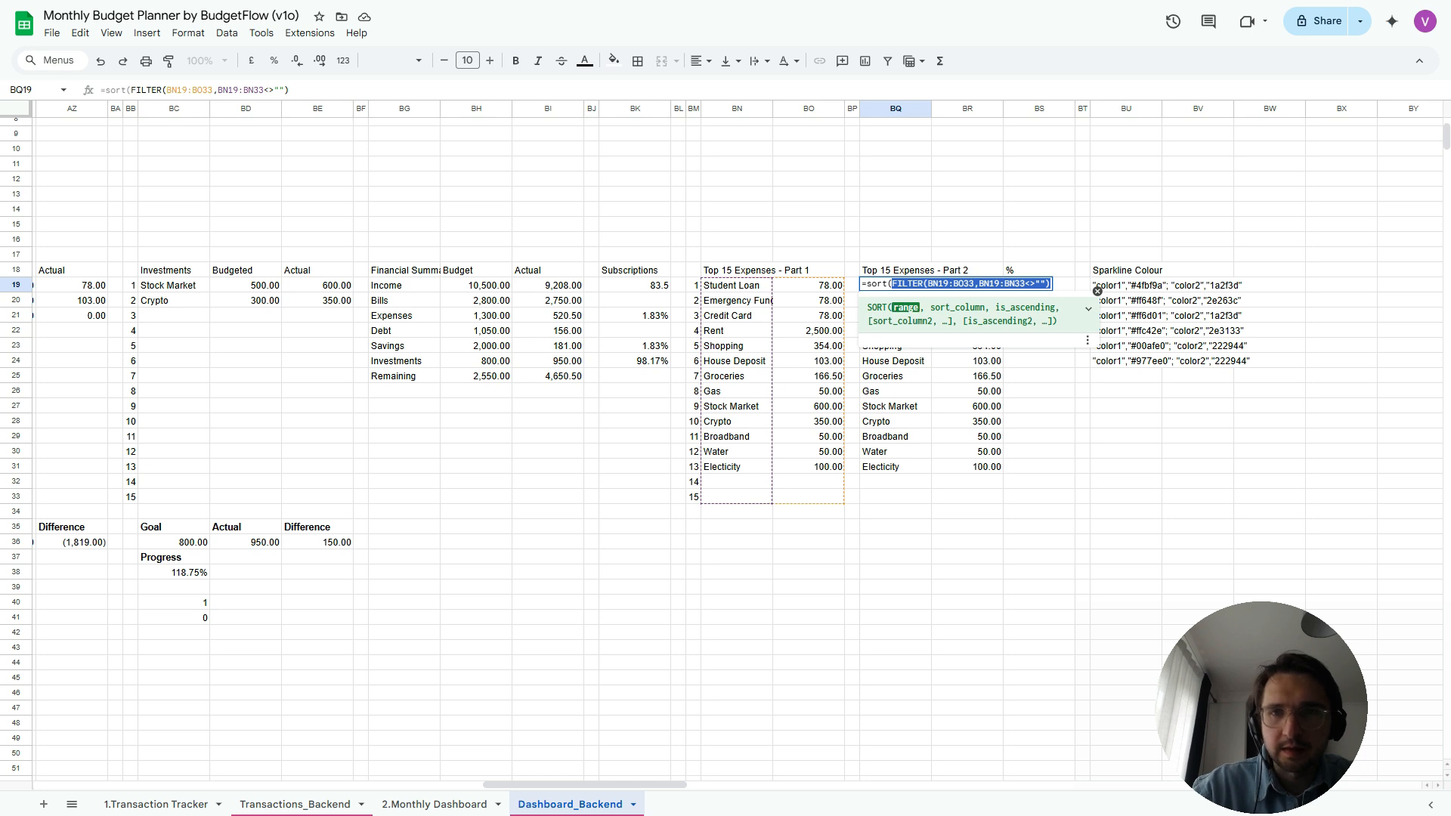
left_click(1051, 284)
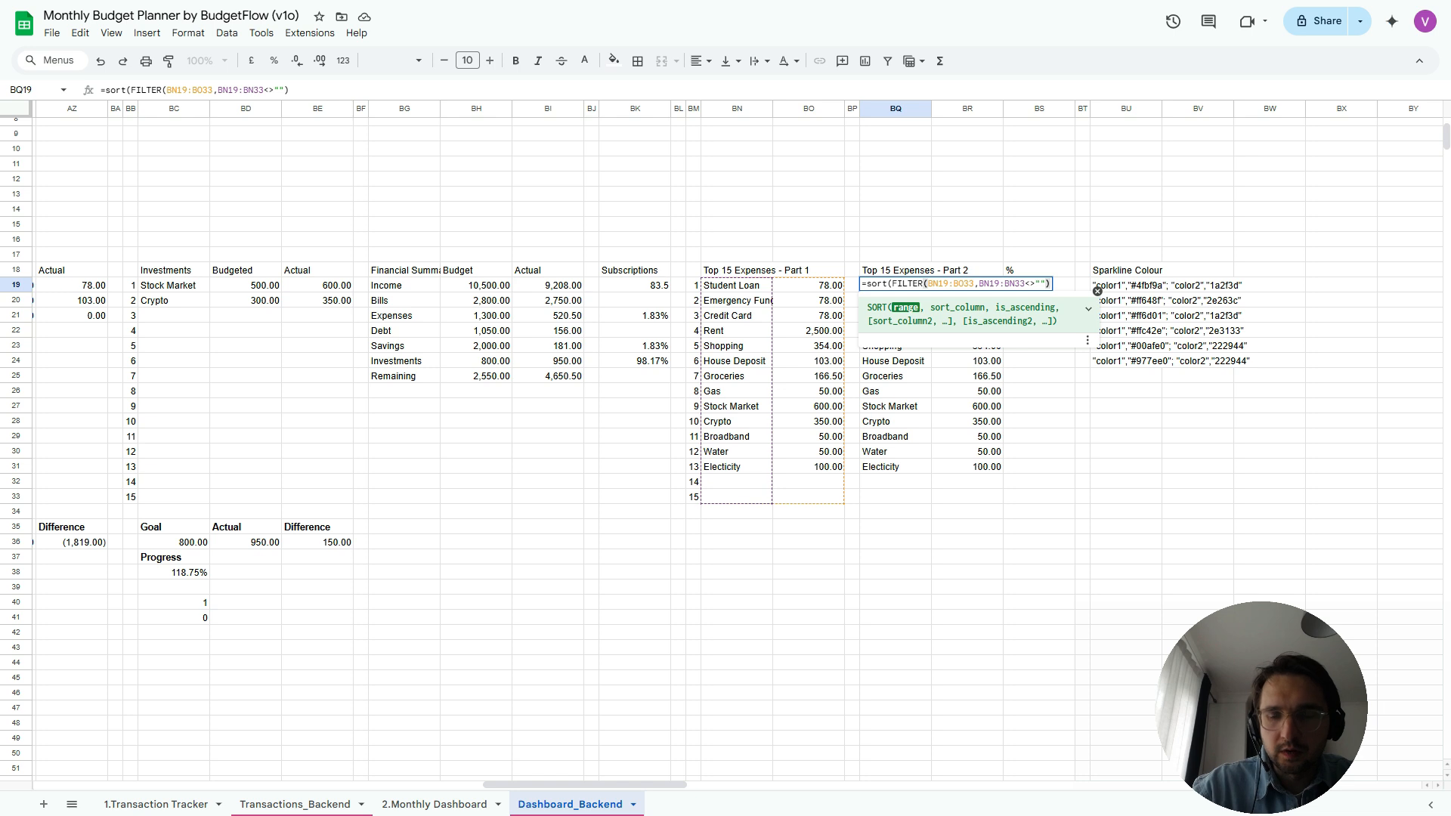
type(",")
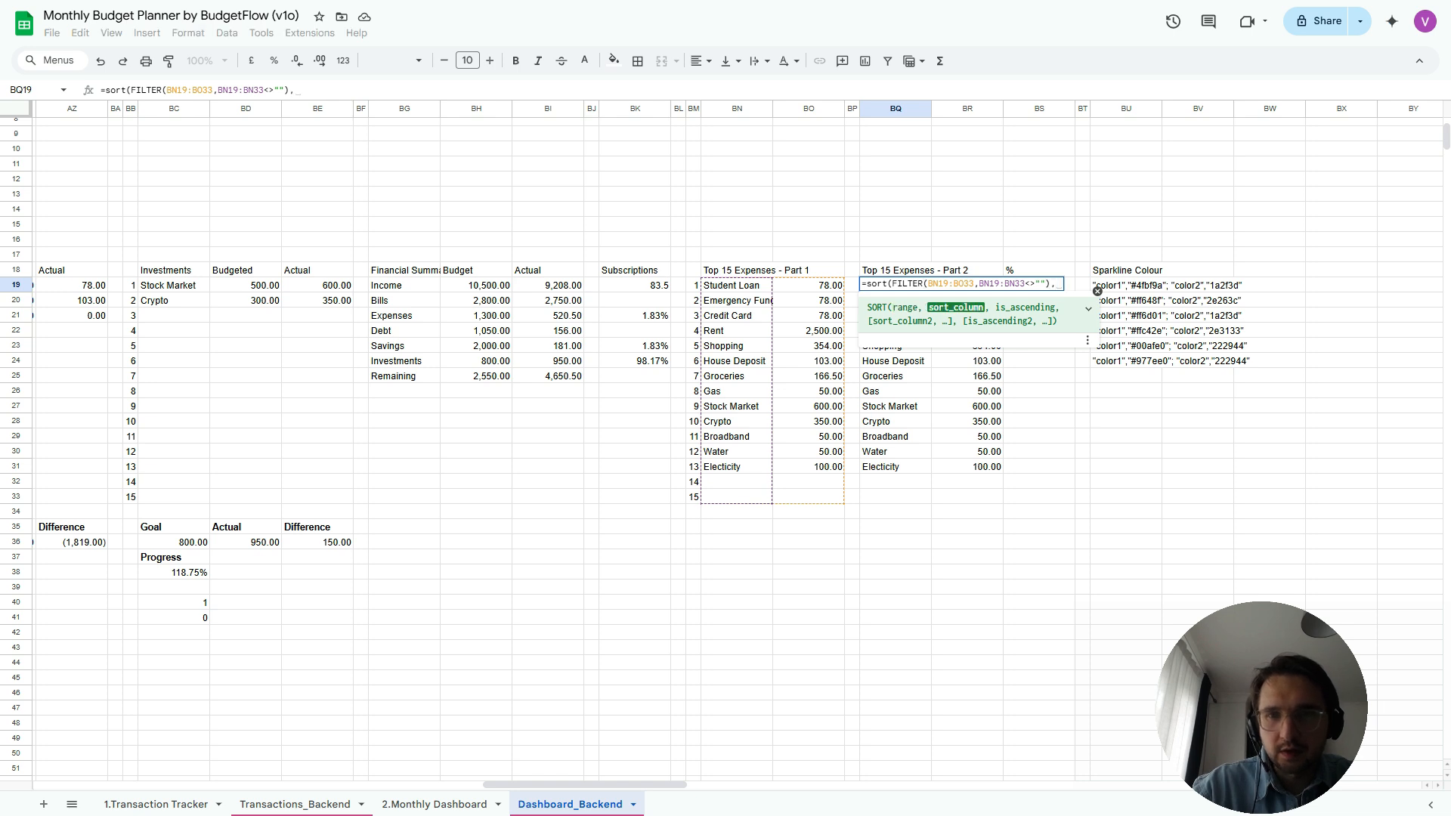
type("2")
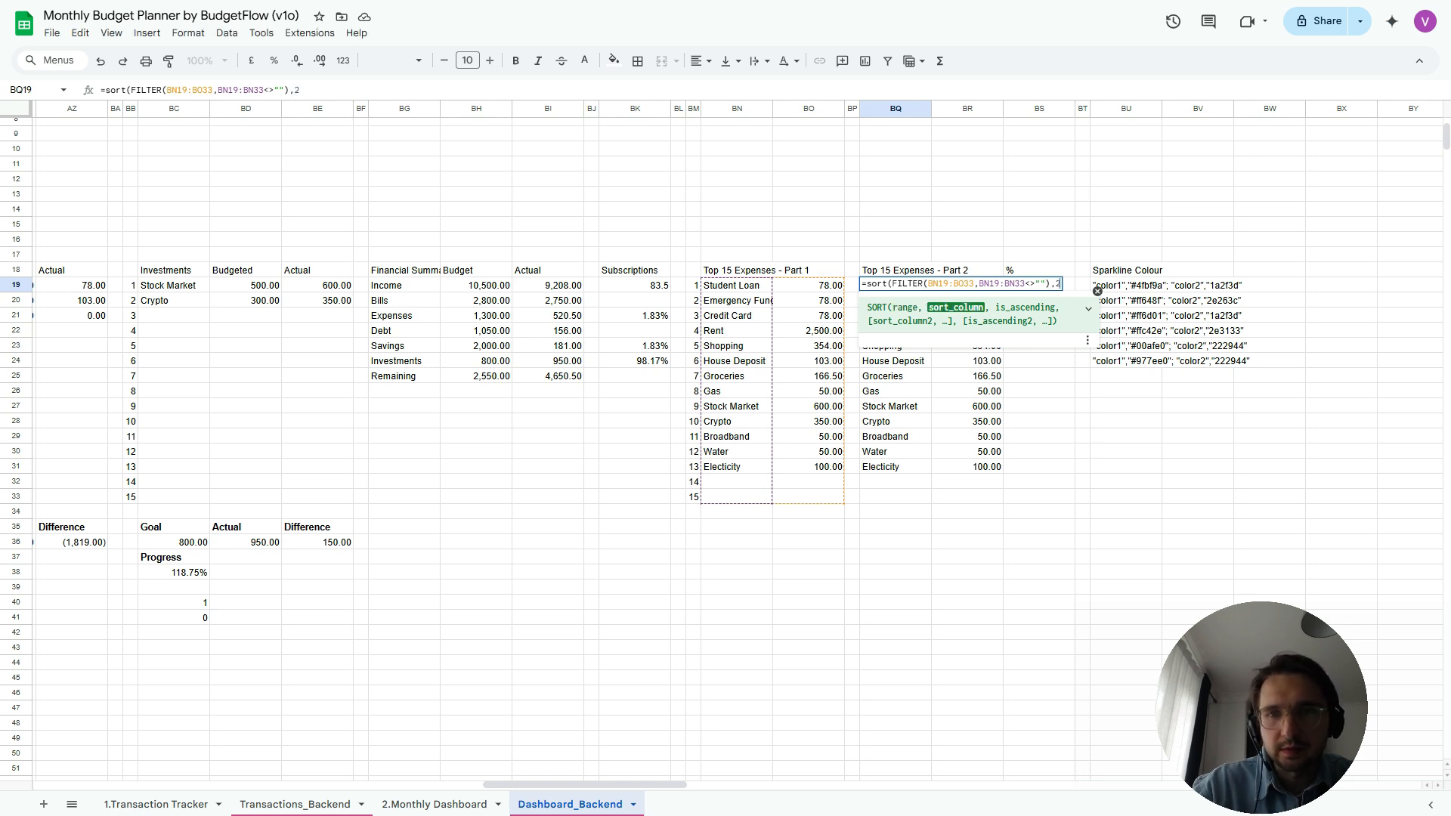
type(",Fal")
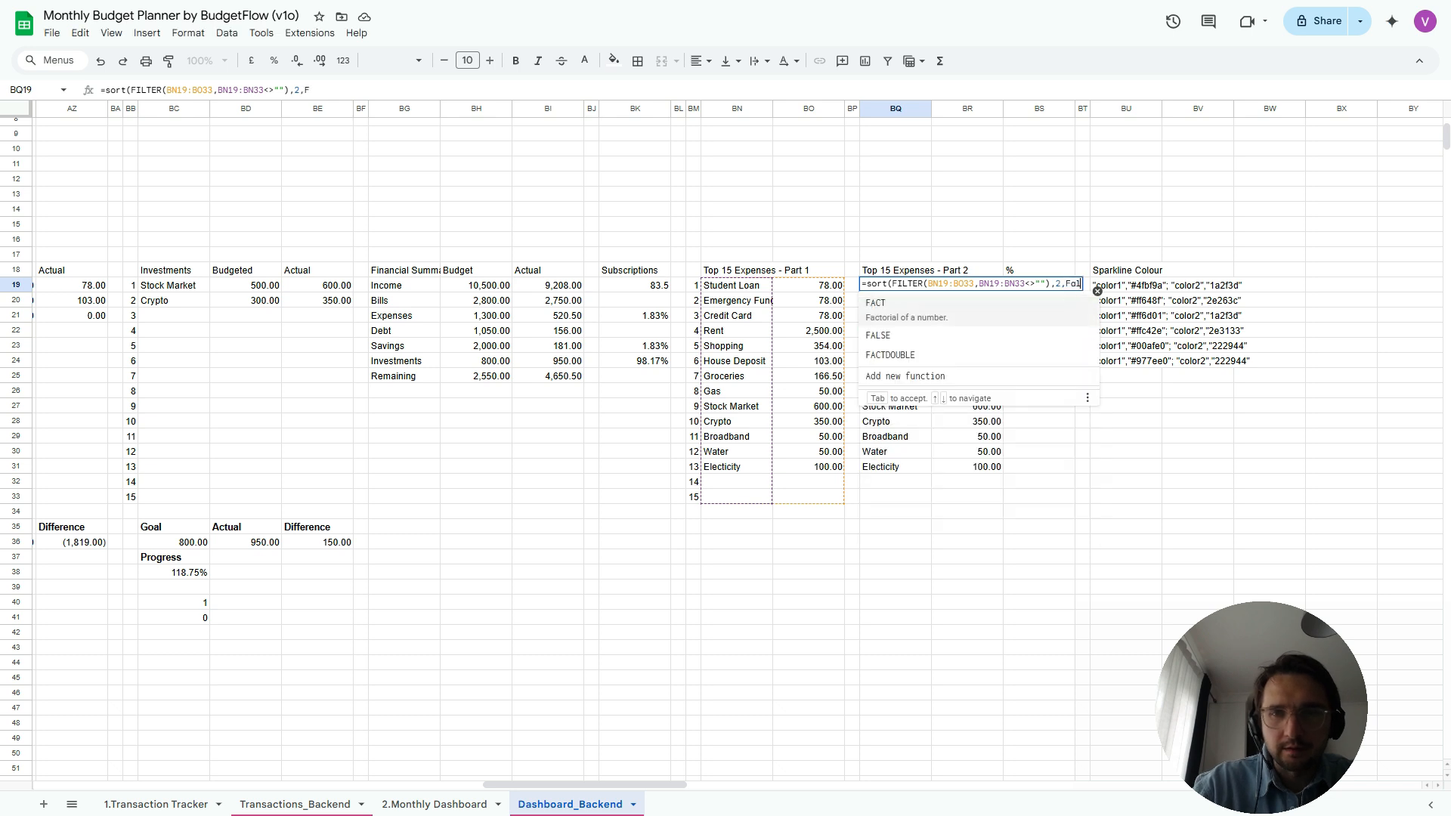
type("se)")
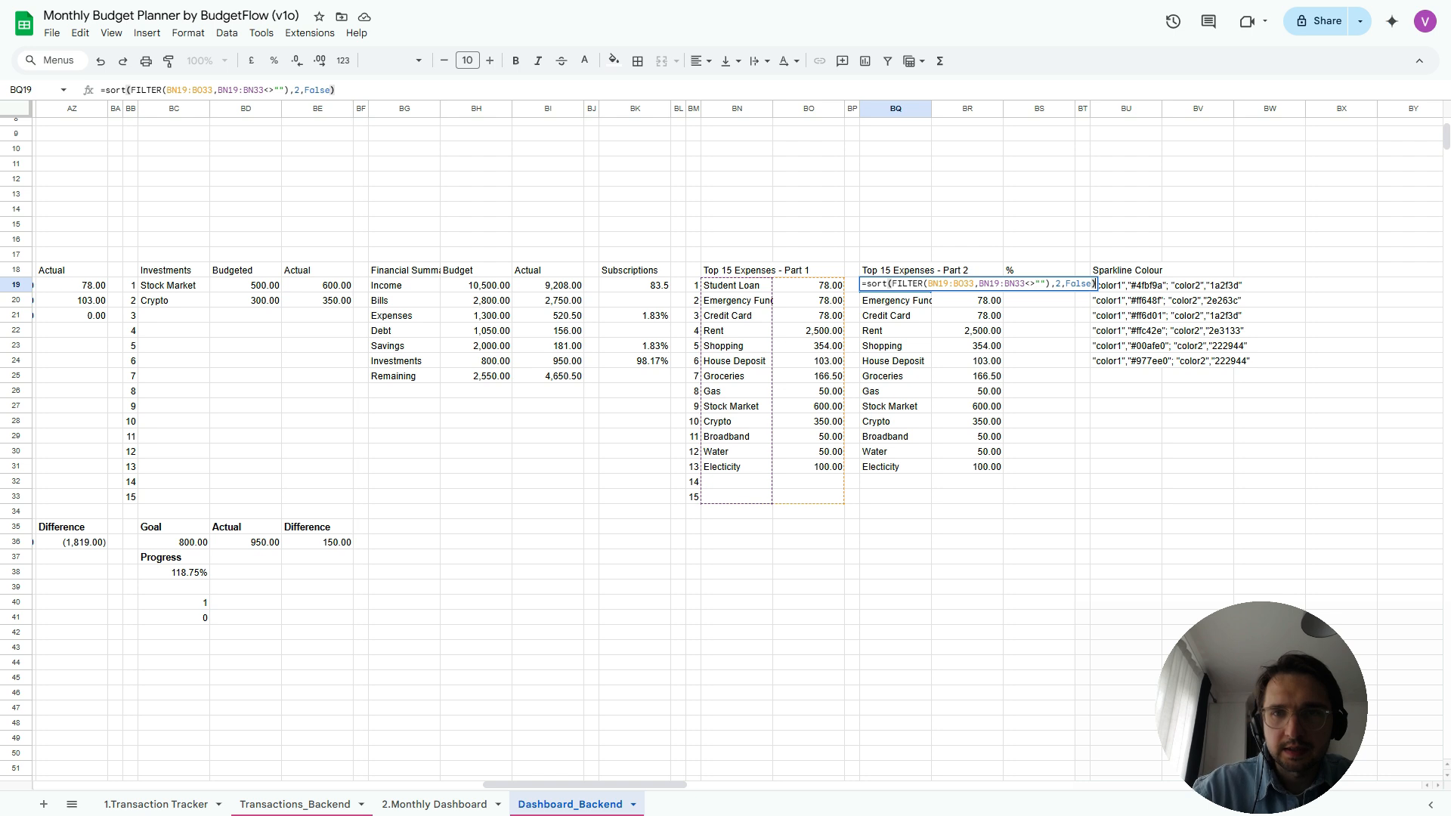
key("Return")
key("Up")
Check the order of names and amounts in the sorted Part 2 list from BQ19 to BR27
key("shift+Right")
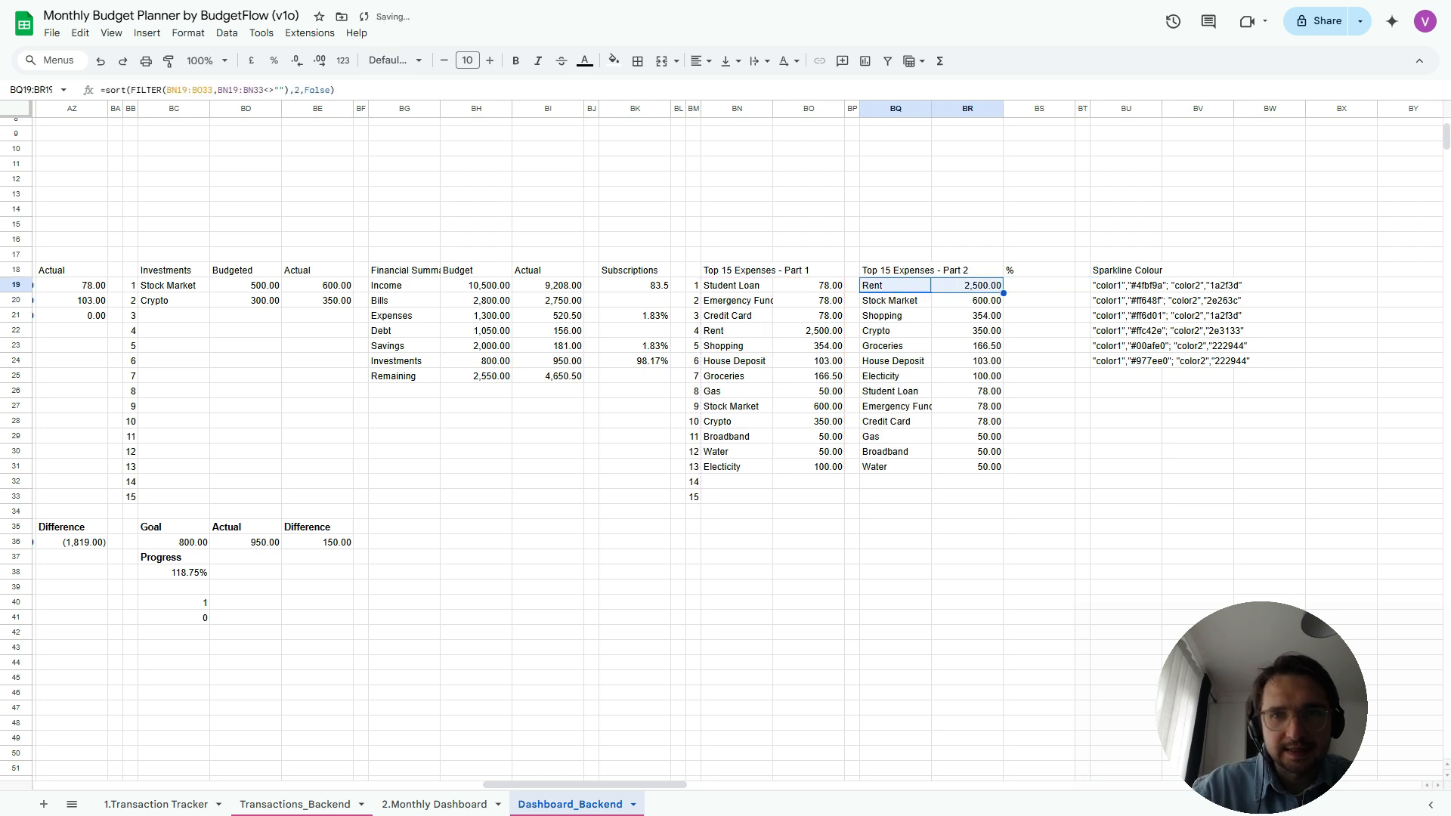
key("shift+Down")
key("shift+Down")
key("shift+Down")
key("shift+Down")
key("shift+Down")
key("shift+Down")
key("shift+Down")
key("shift+Down")
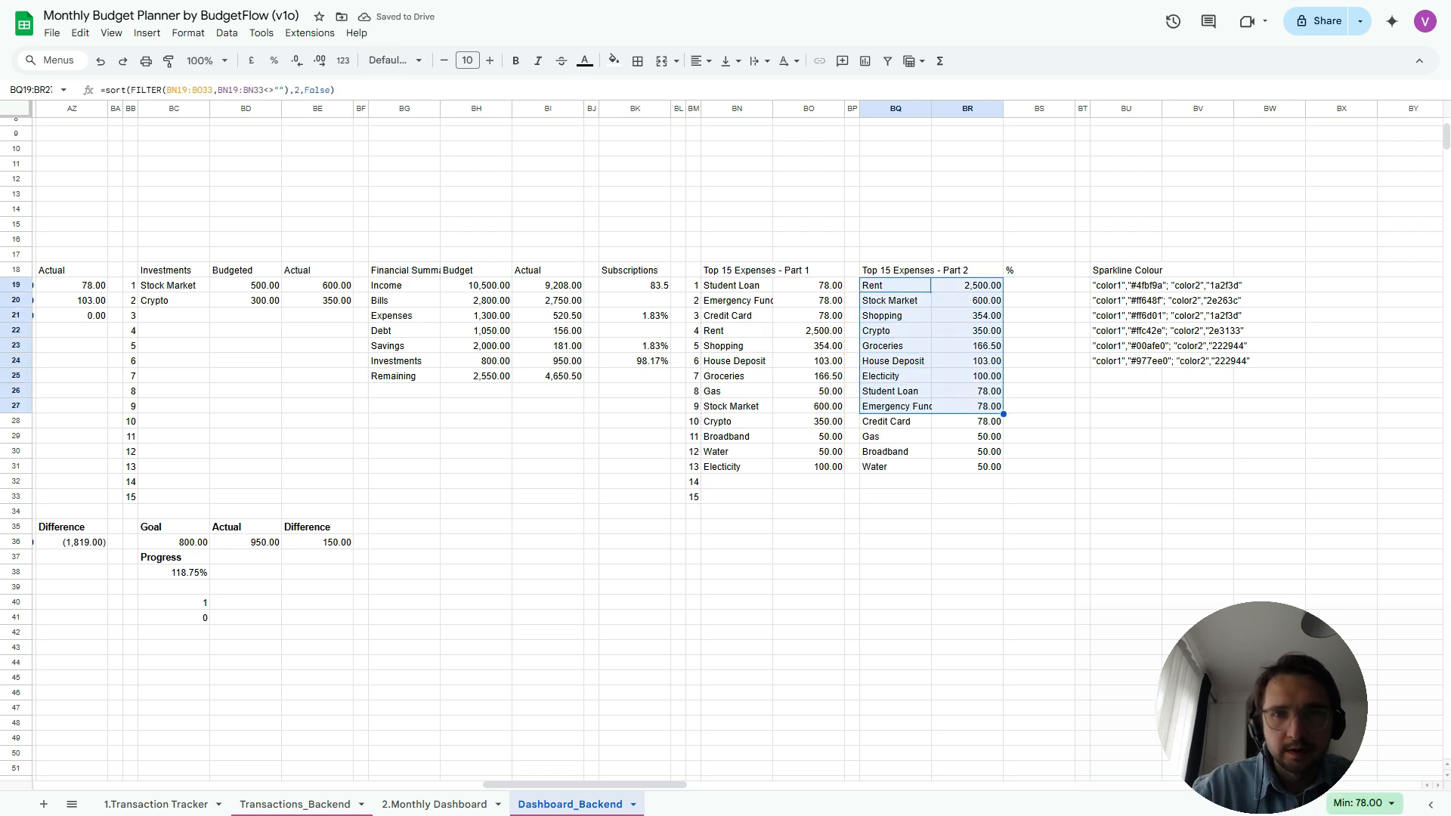
Enter =BR19/SUM($BI$20:$BI$24) in BS19 to calculate the first Part 2 expense's share of total actual spending
key("Right")
key("Right")
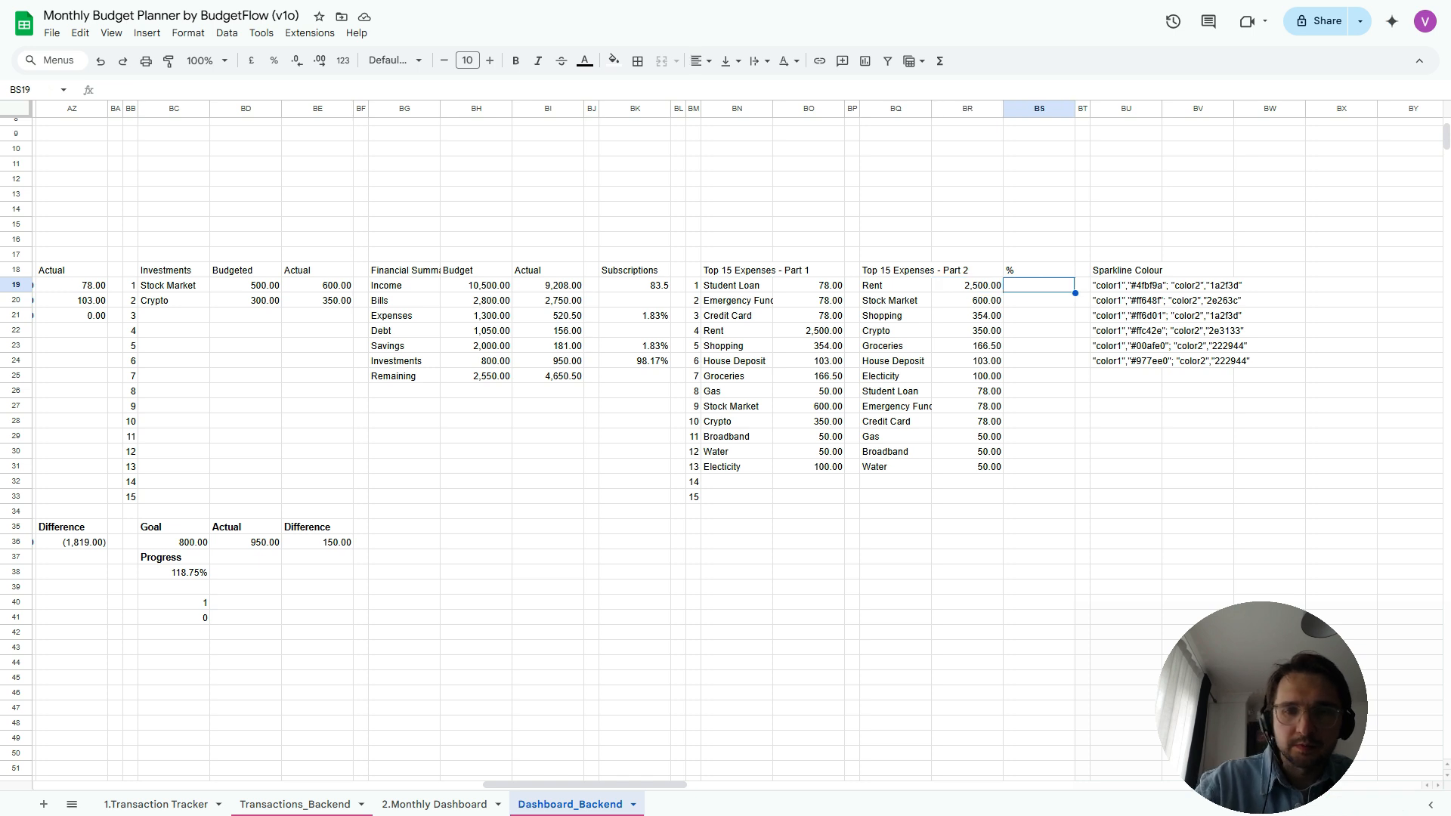
type("=")
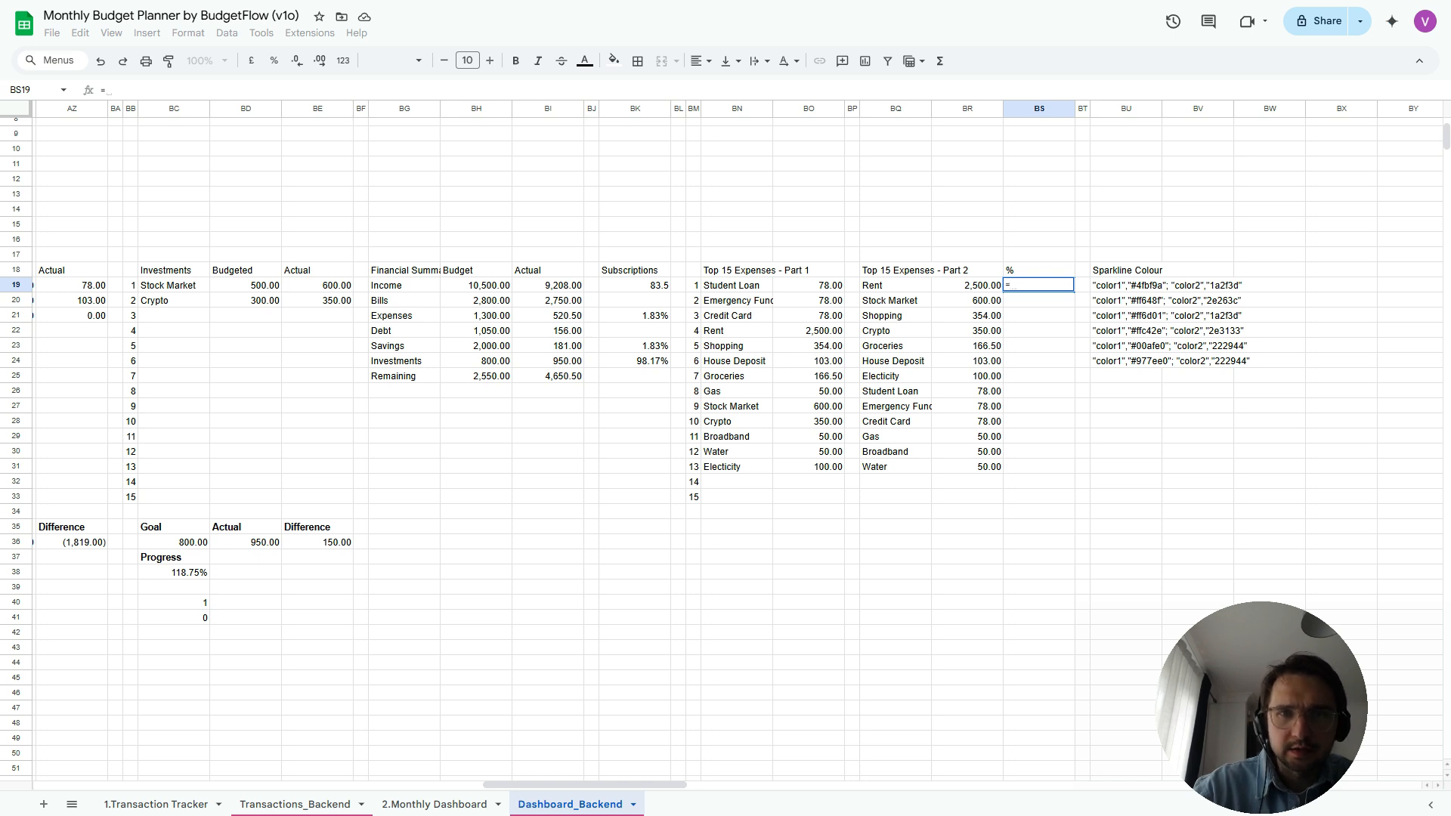
key("Left")
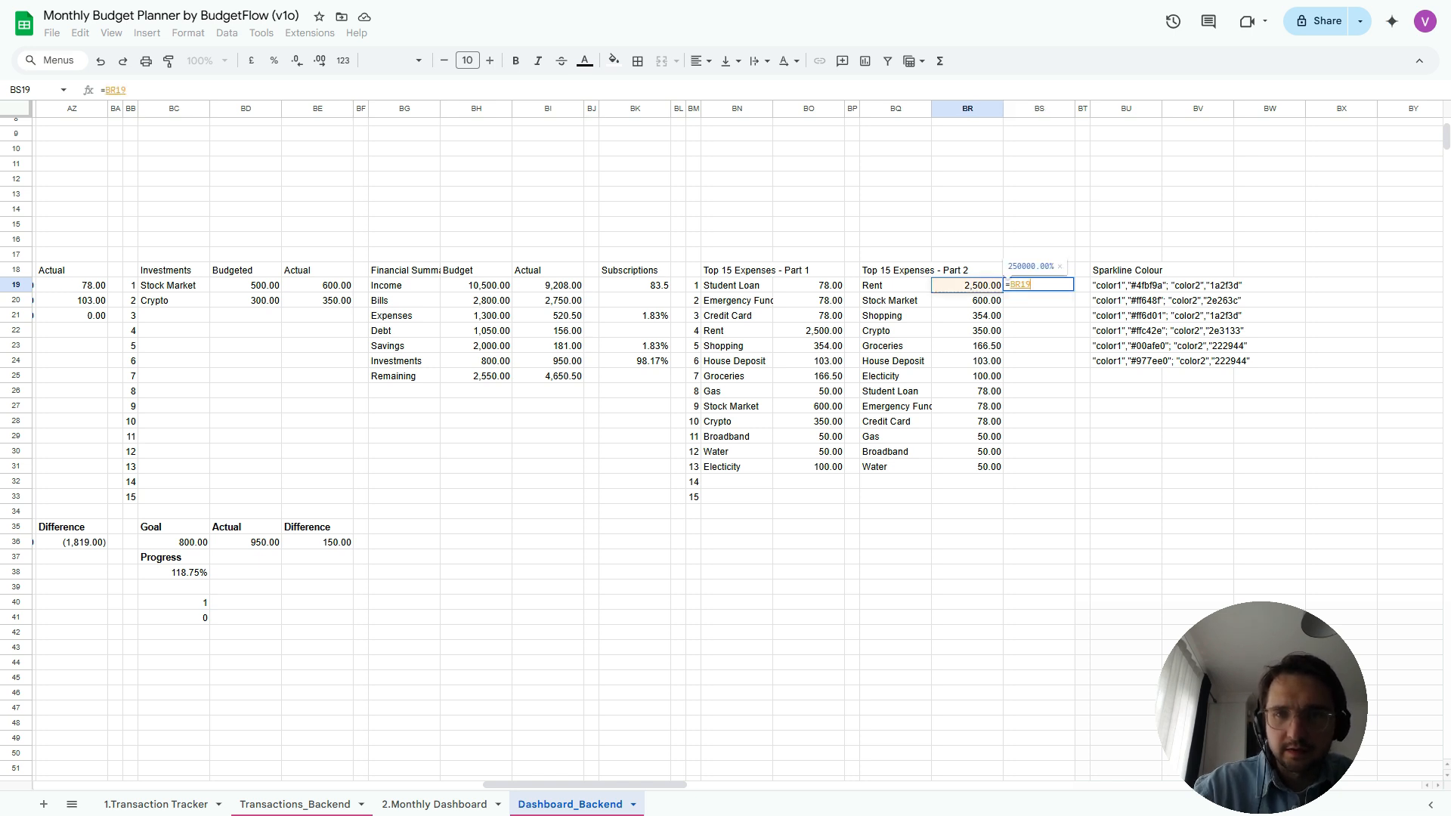
type("/")
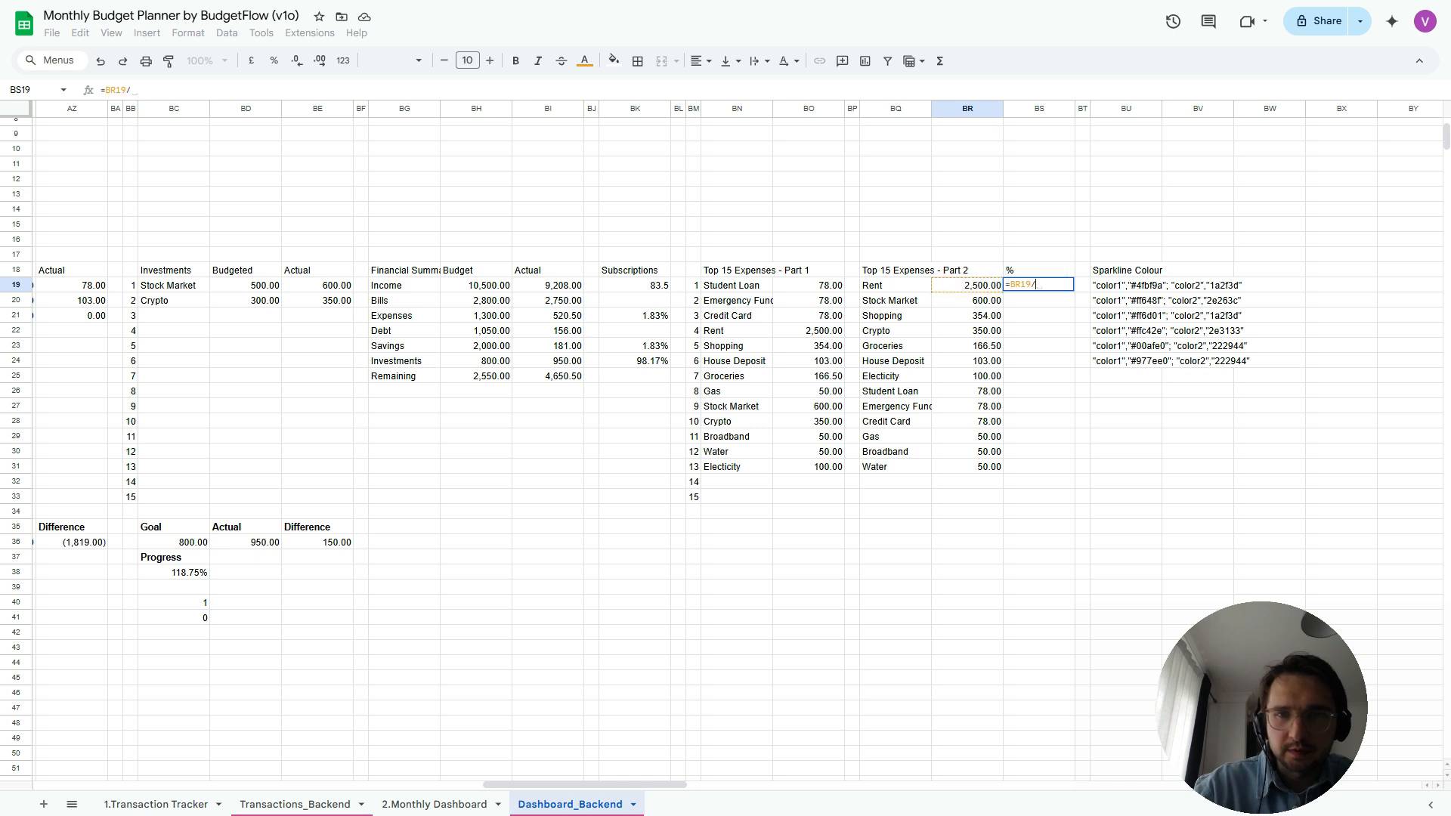
type("SUM(")
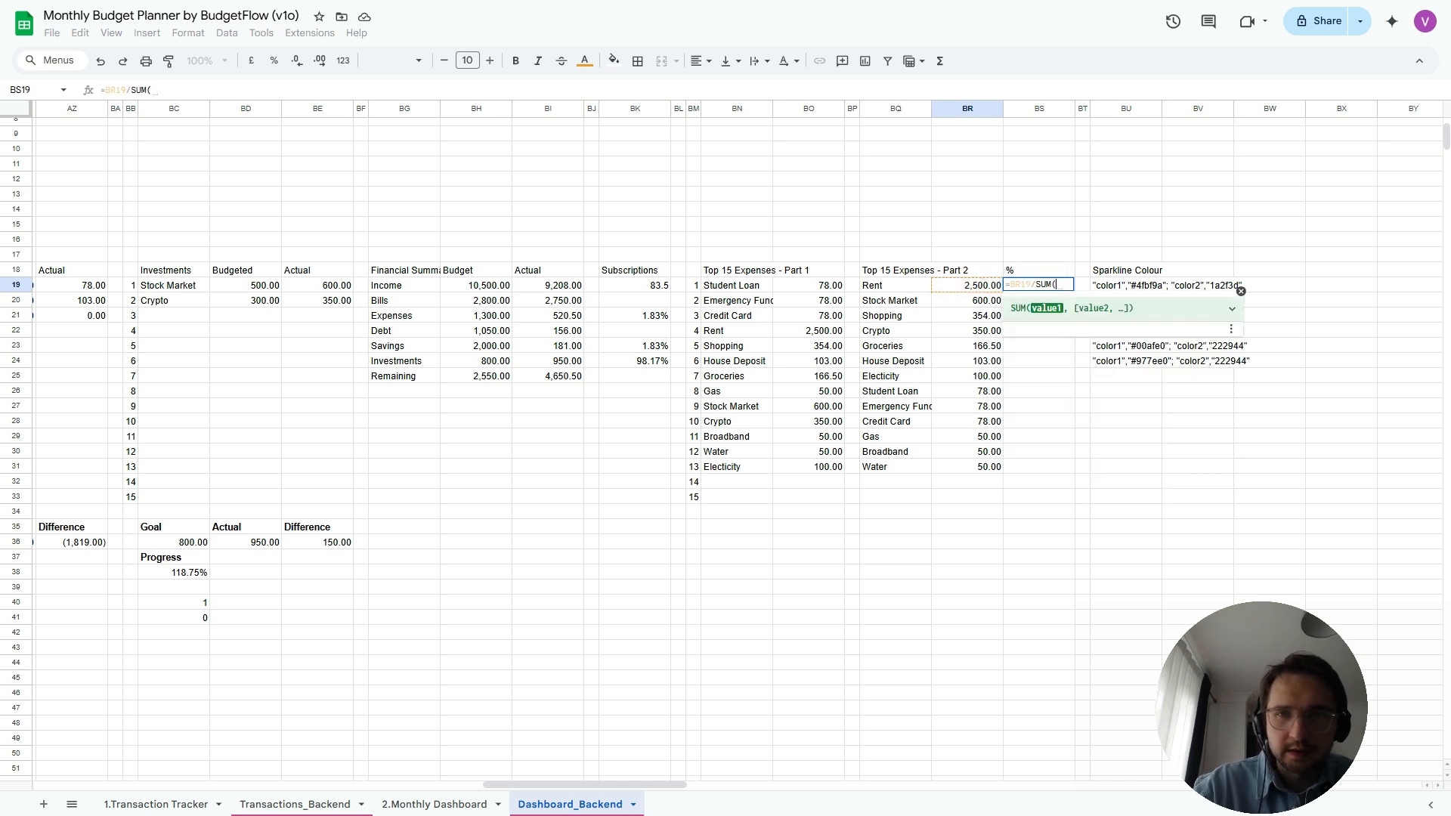
left_click_drag(548, 300, 548, 360)
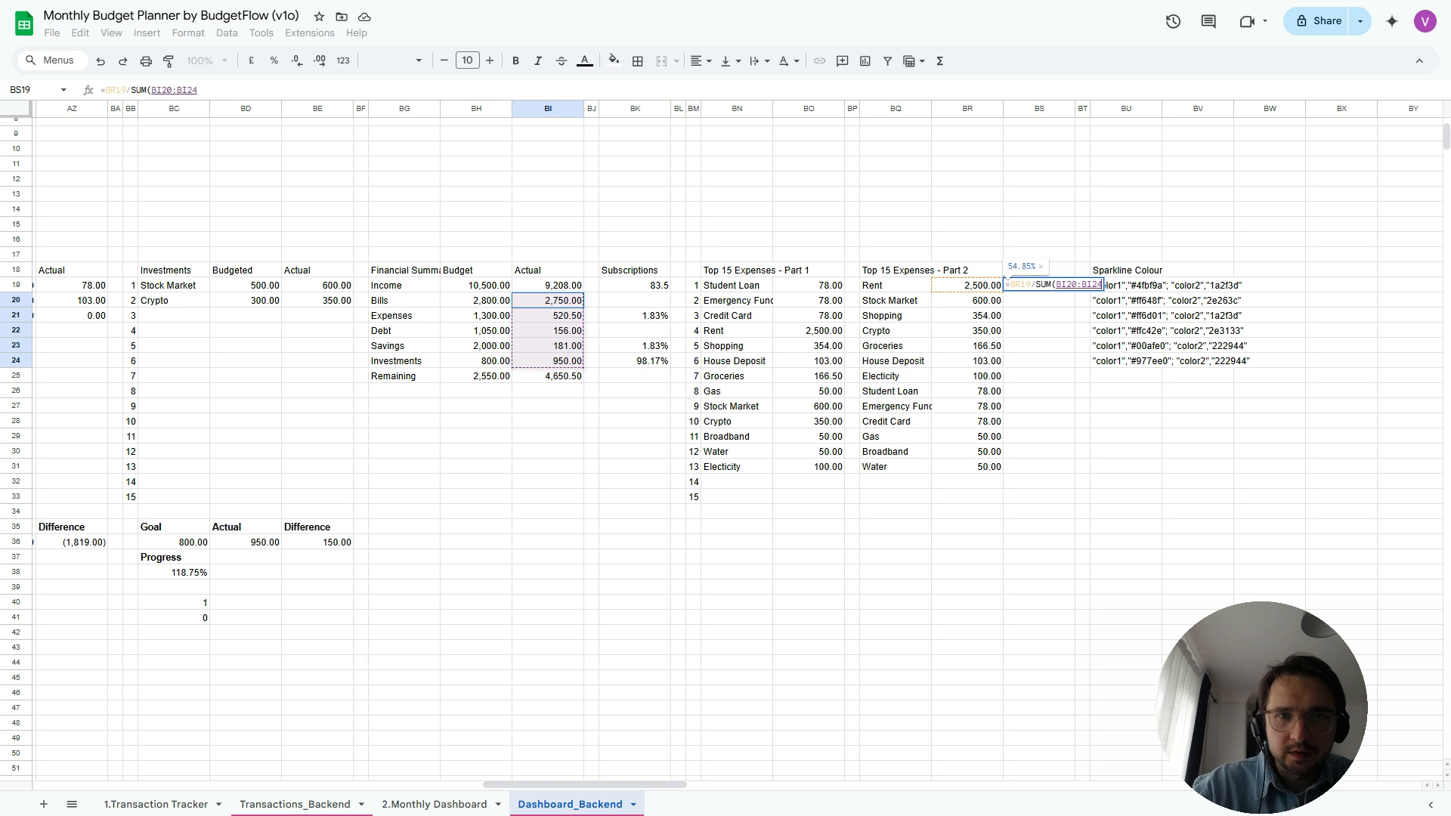
type(")")
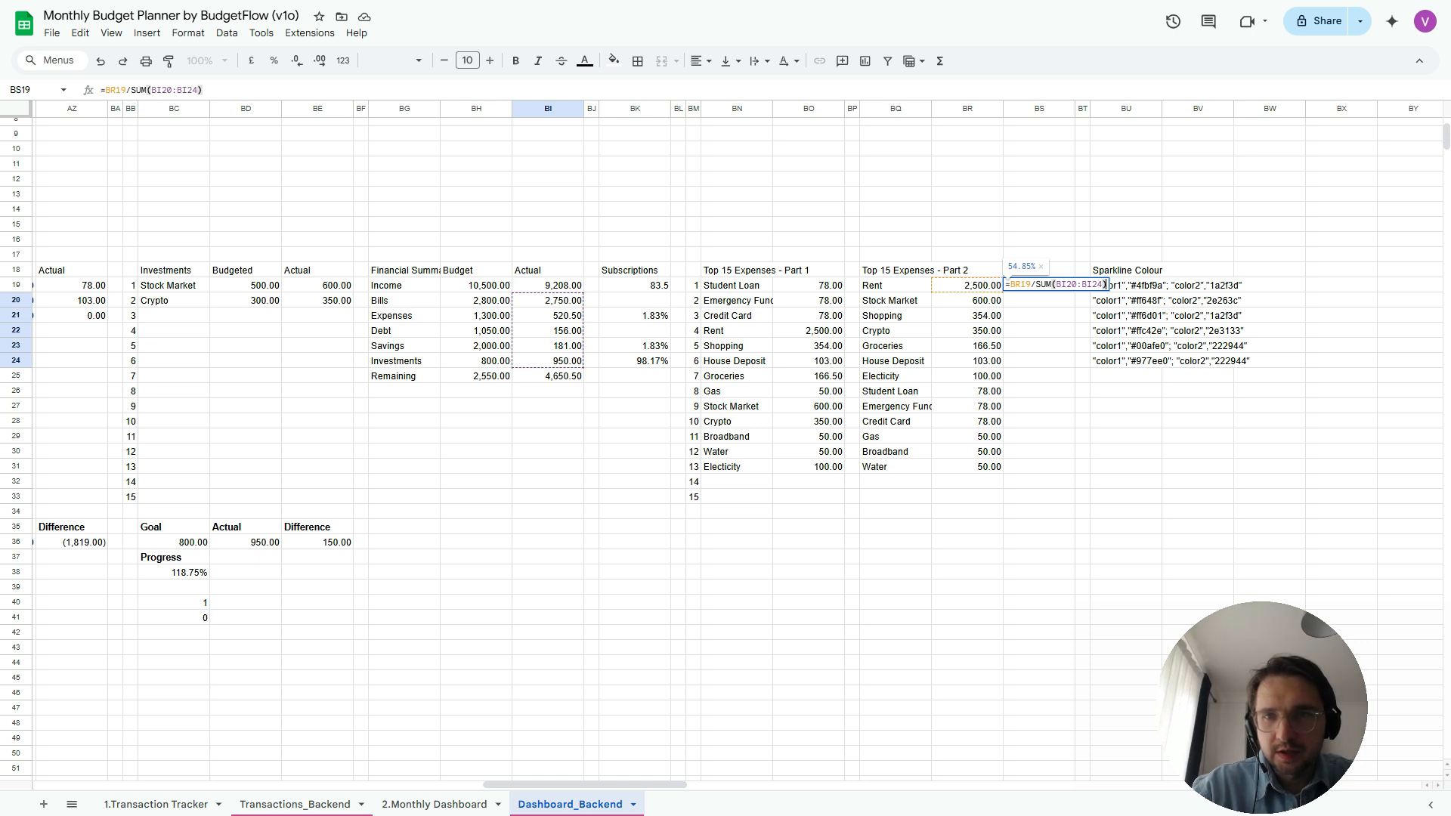
key("F4")
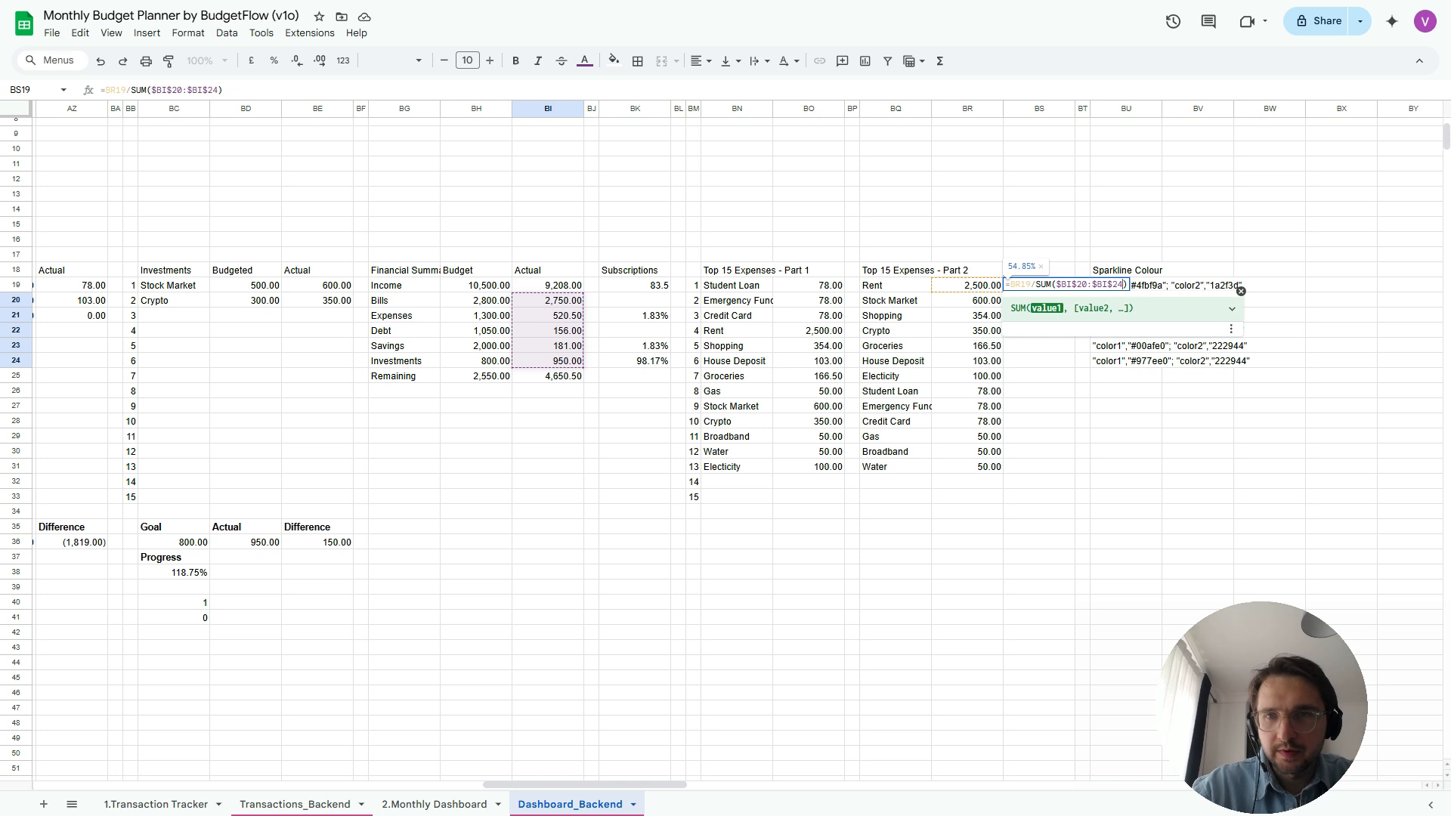
key("Return")
Wrap the BS19 percentage in a blank check on the expense name: =if( BQ19="","",BR19/SUM($BI$20:$BI$24))
key("Up")
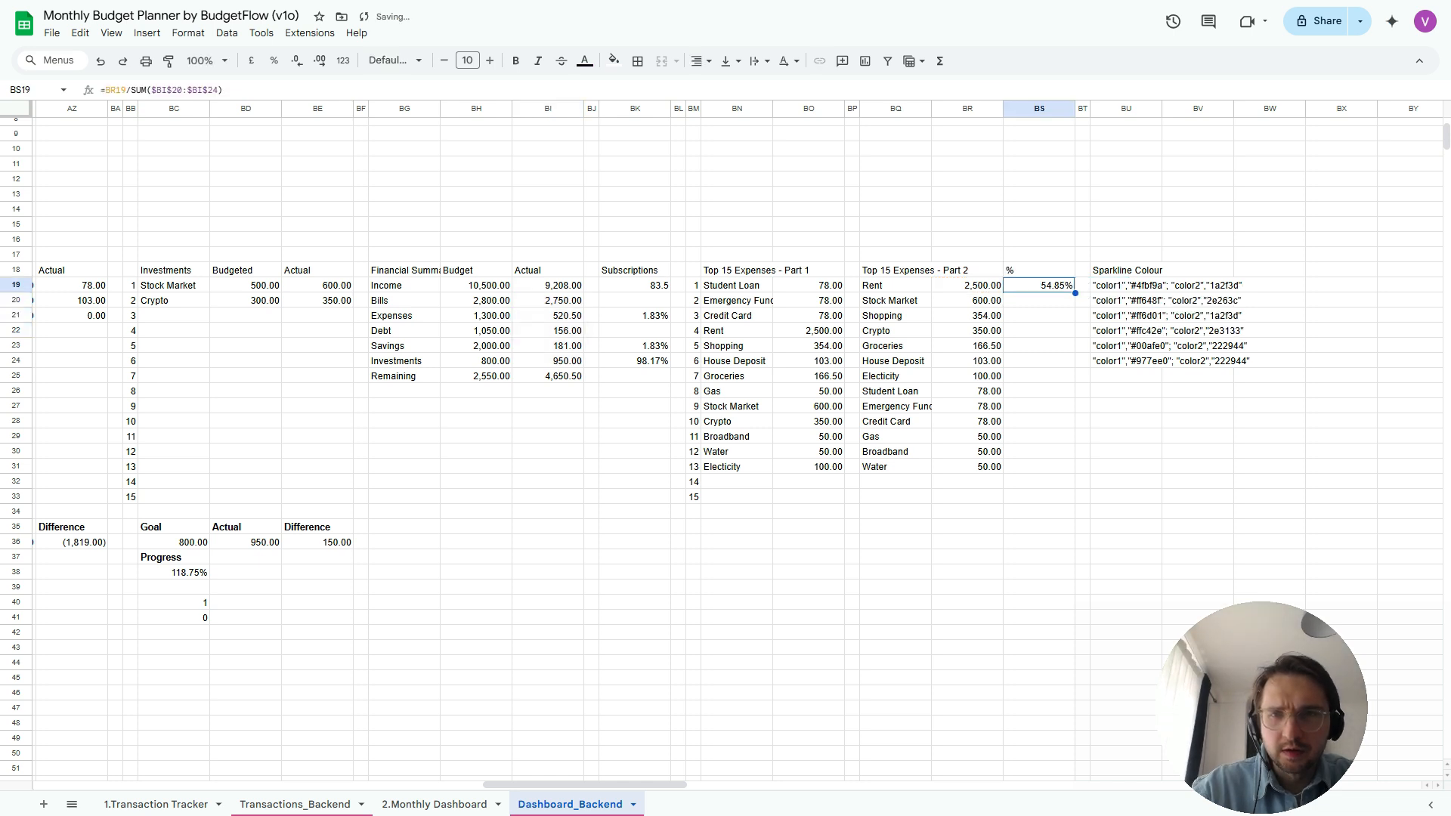
left_click(105, 90)
type("if(,")
key("Left")
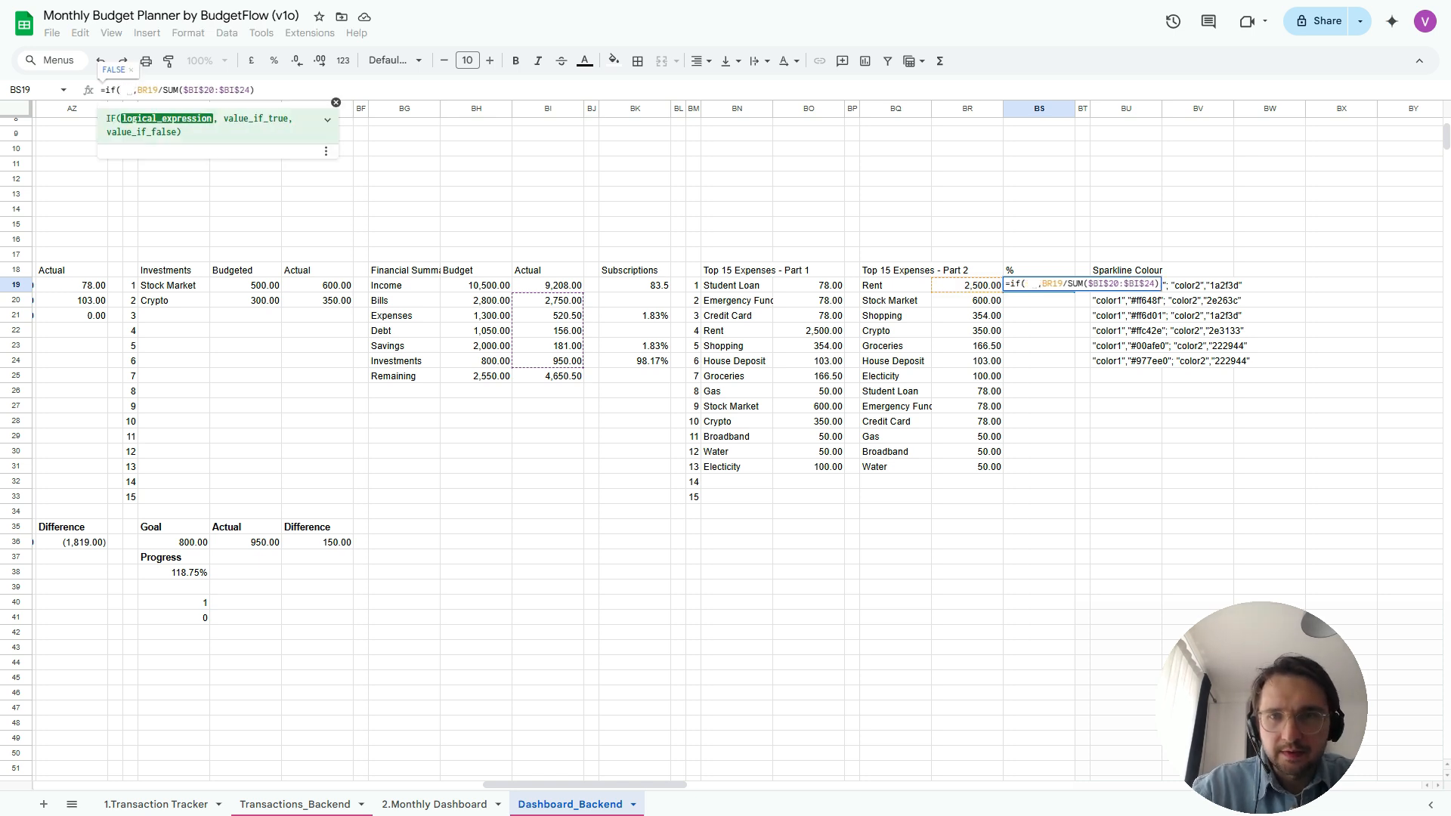
key("Left")
key("Left")
type("=\"\"")
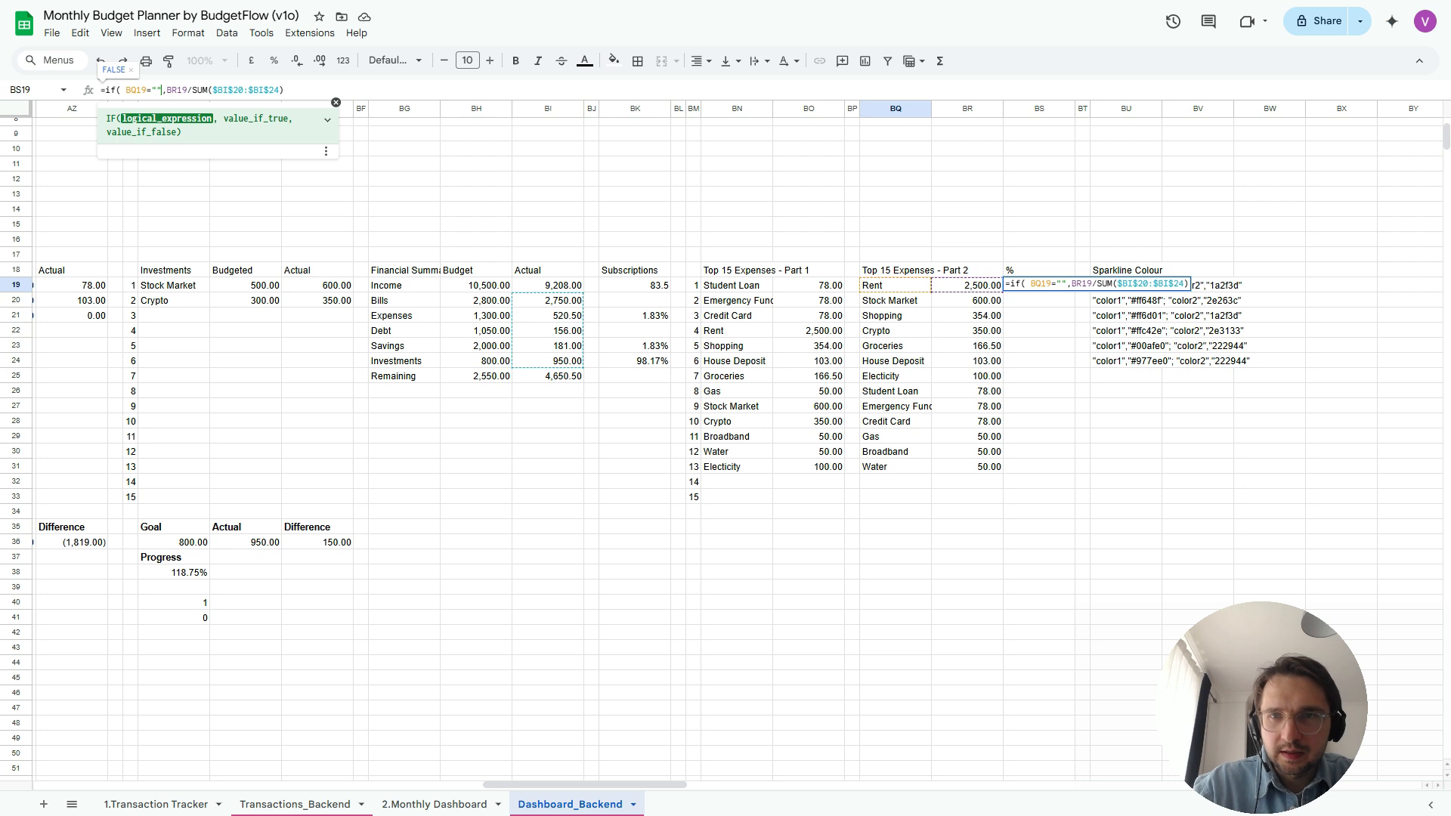
type(",\"\"")
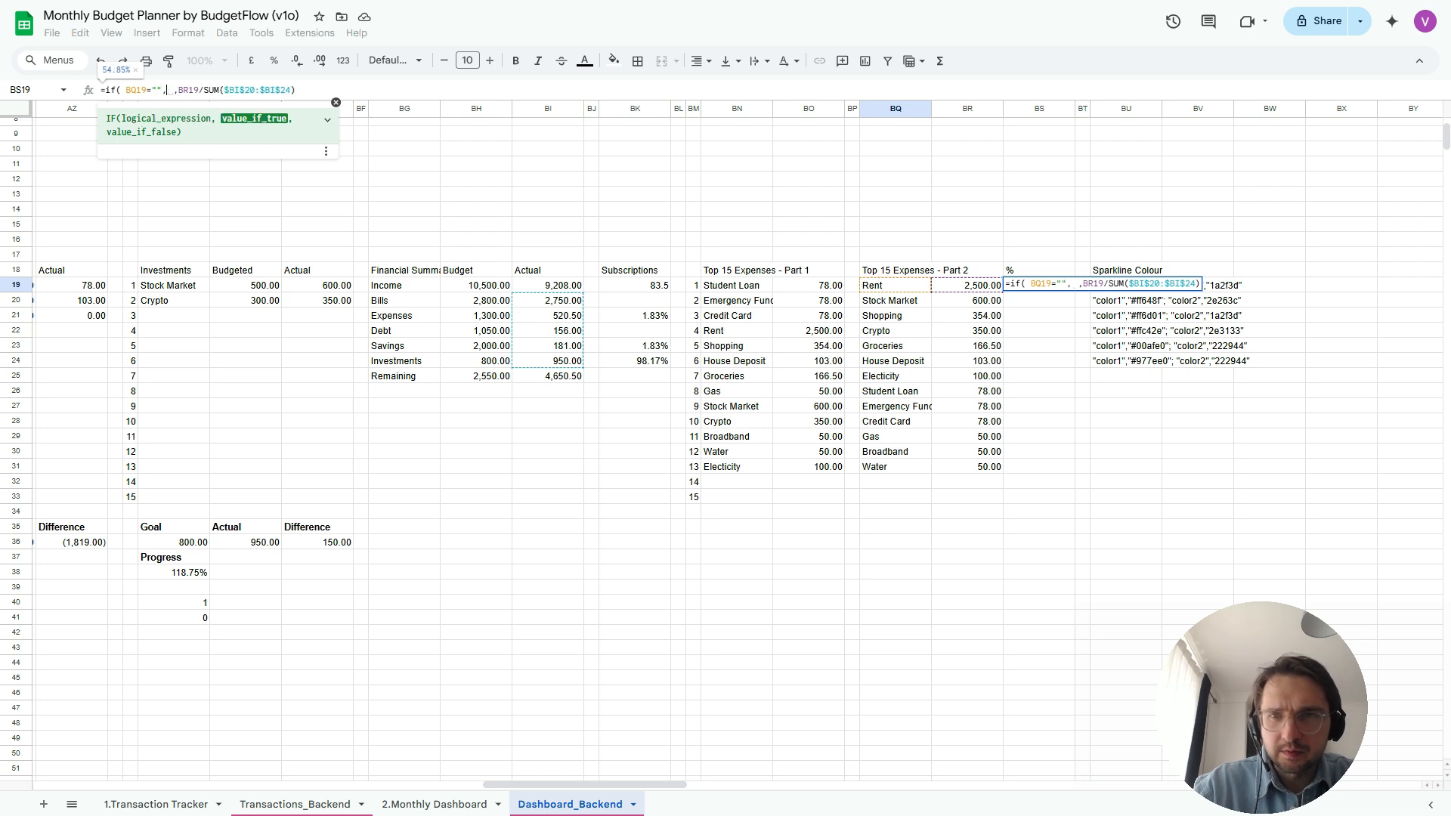
key("Return")
Copy the BS19 percentage formula down the % column through BS33
key("Up")
key("shift+Down")
key("shift+Down")
key("shift+Down")
key("shift+Down")
key("shift+Down")
key("shift+Down")
key("shift+Down")
key("shift+Down")
key("shift+Down")
key("shift+Down")
key("shift+Down")
key("shift+Down")
key("shift+Down")
key("shift+Down")
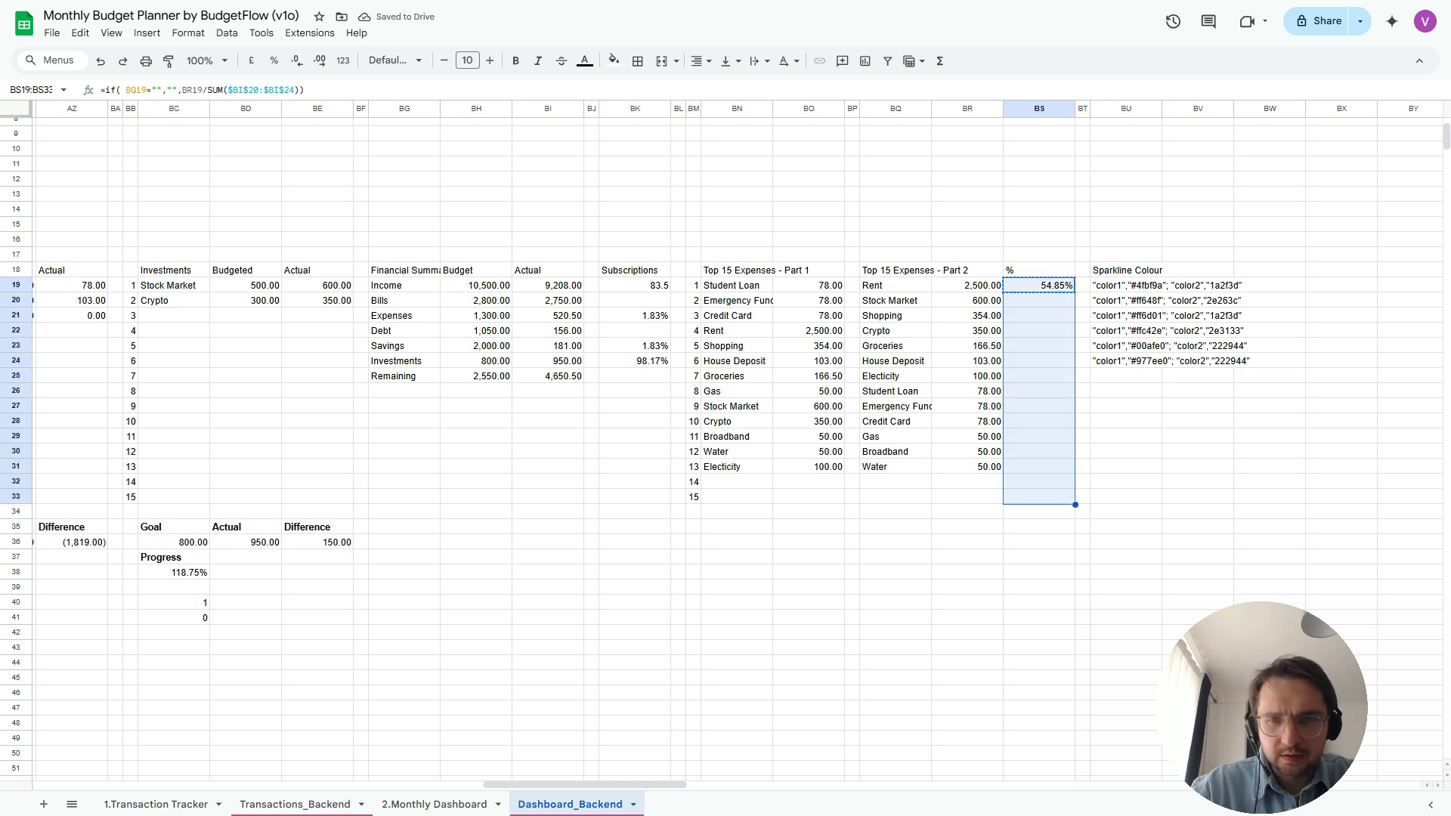
Paste the expense percentage formula from BS19 through BS19:BS33 in the Top 15 Expenses - Part 2 table
key("ctrl+v")
key("Down")
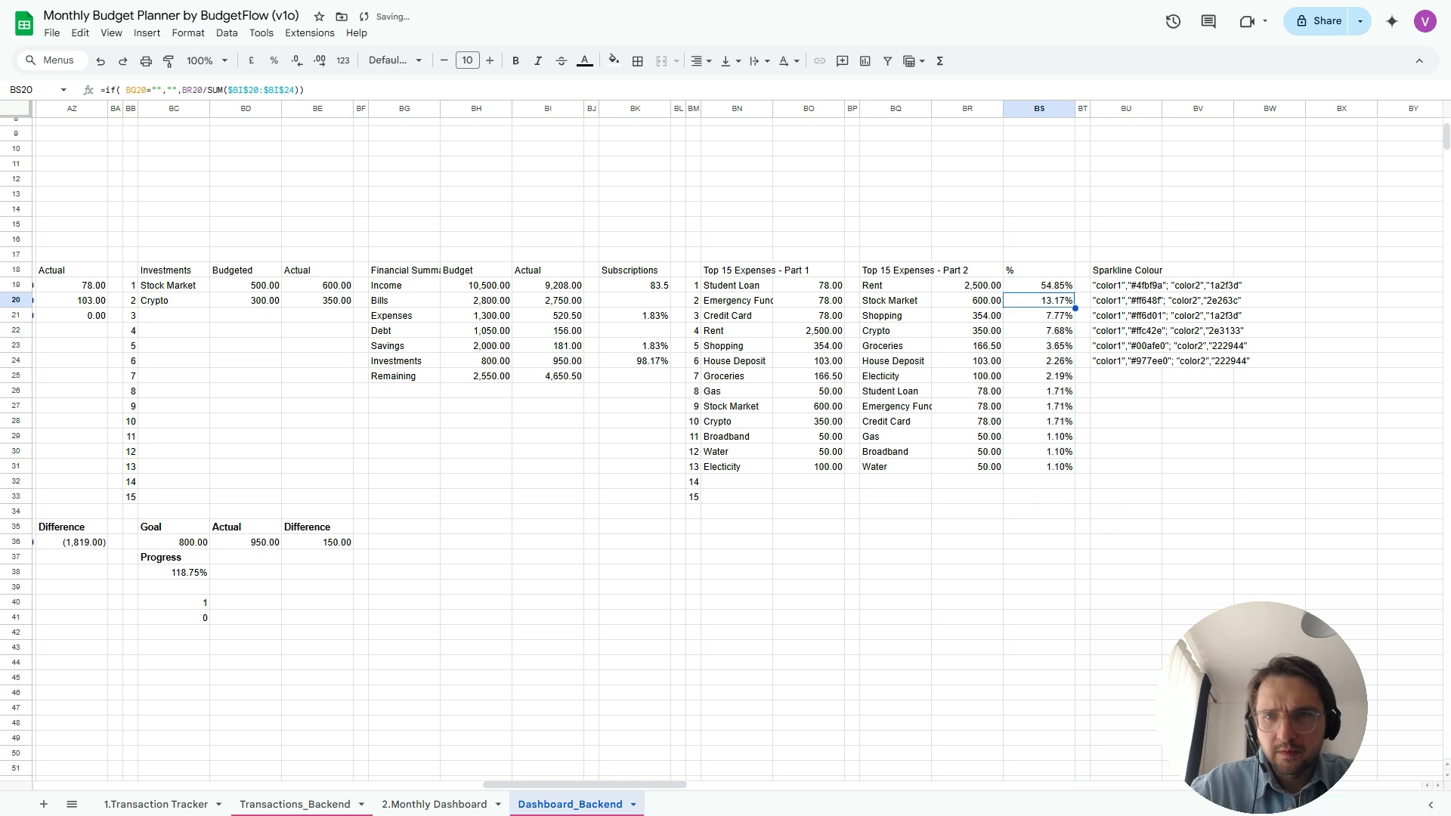
Select the sorted Top 15 Expenses - Part 2 list with its amounts and percentages, BQ19:BS31, to review it
key("Left")
key("Left")
key("Up")
key("Right")
key("Left")
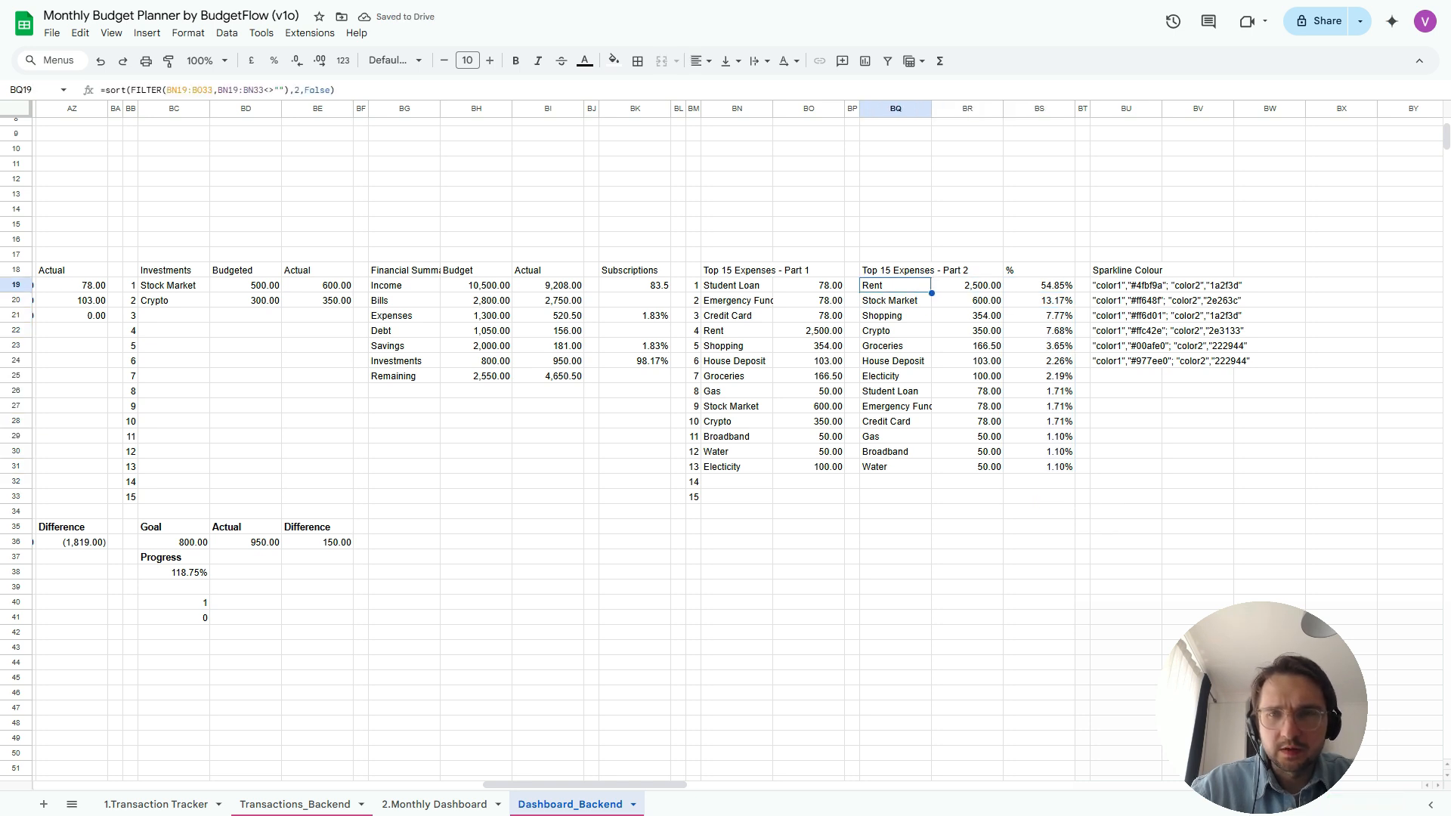
key("shift+Right")
key("shift+Right")
key("shift+Down")
key("shift+Down")
key("shift+Down")
key("shift+Down")
key("shift+Down")
key("shift+Down")
key("shift+Down")
key("shift+Down")
key("shift+Down")
key("shift+Down")
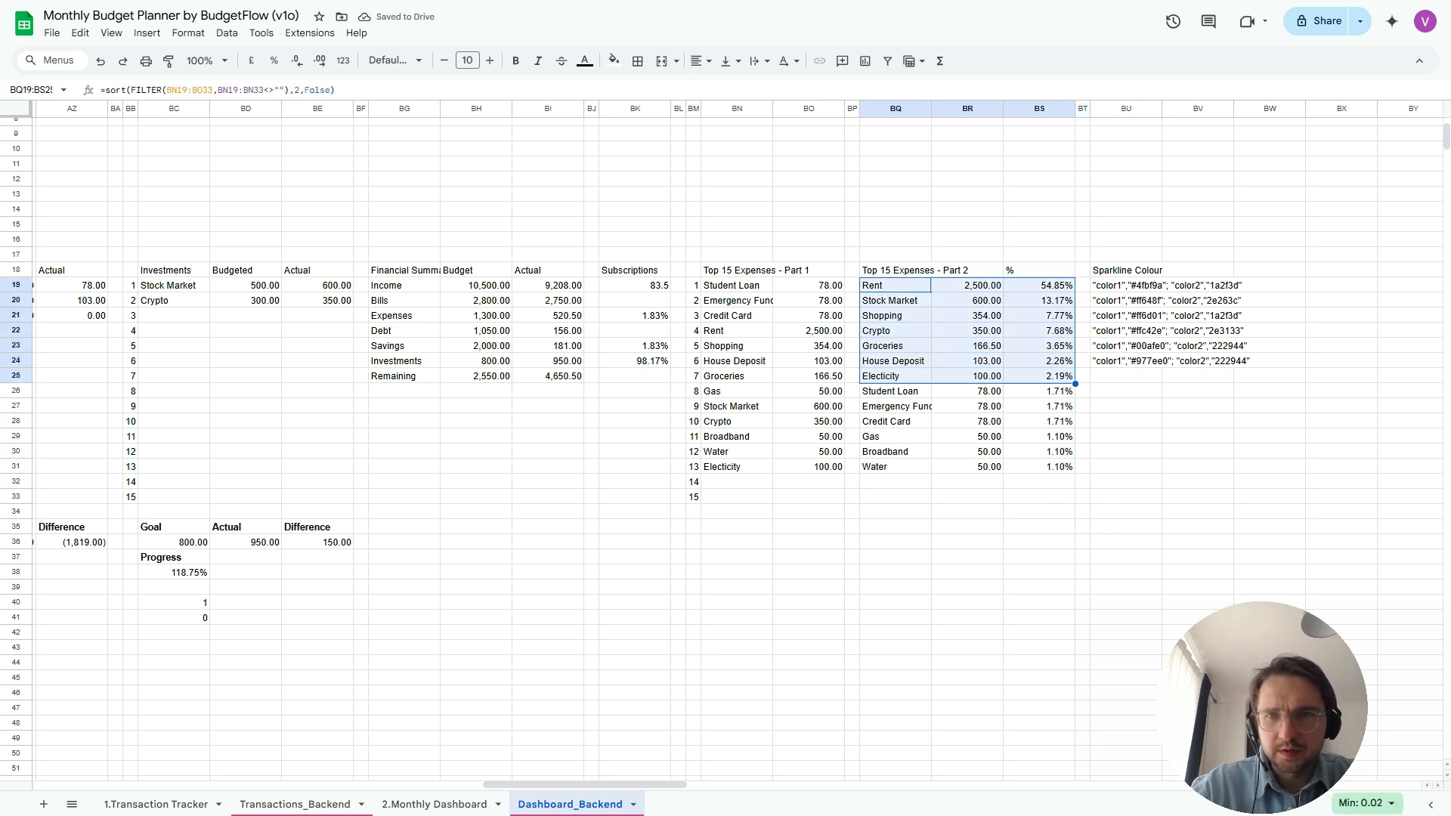
key("shift+Down")
key("shift+Down")
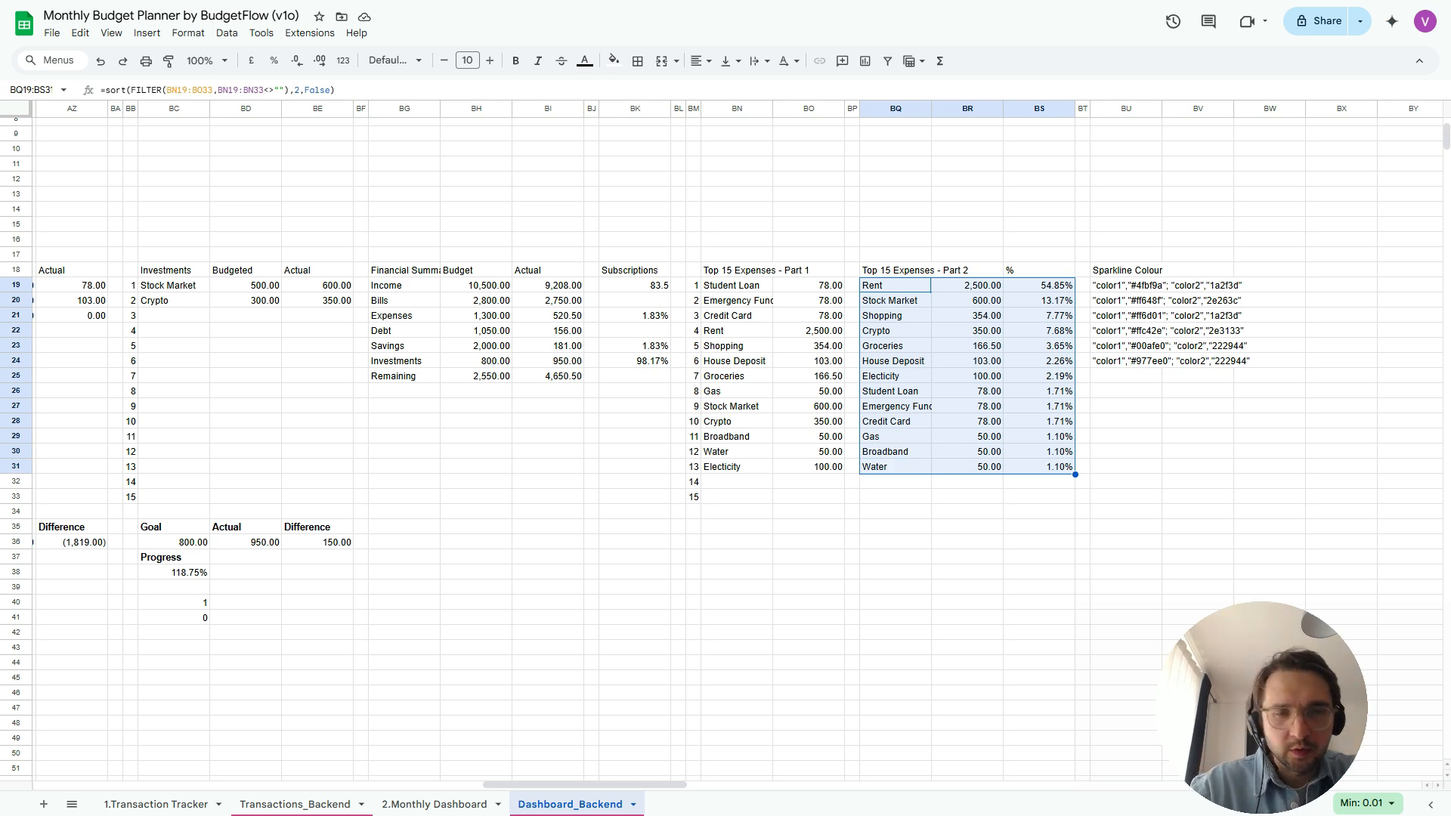
Examine the backend tables across the sheet, from the filtered income and expense transactions to the category and summary tables
scroll(737, 444, "left", 20)
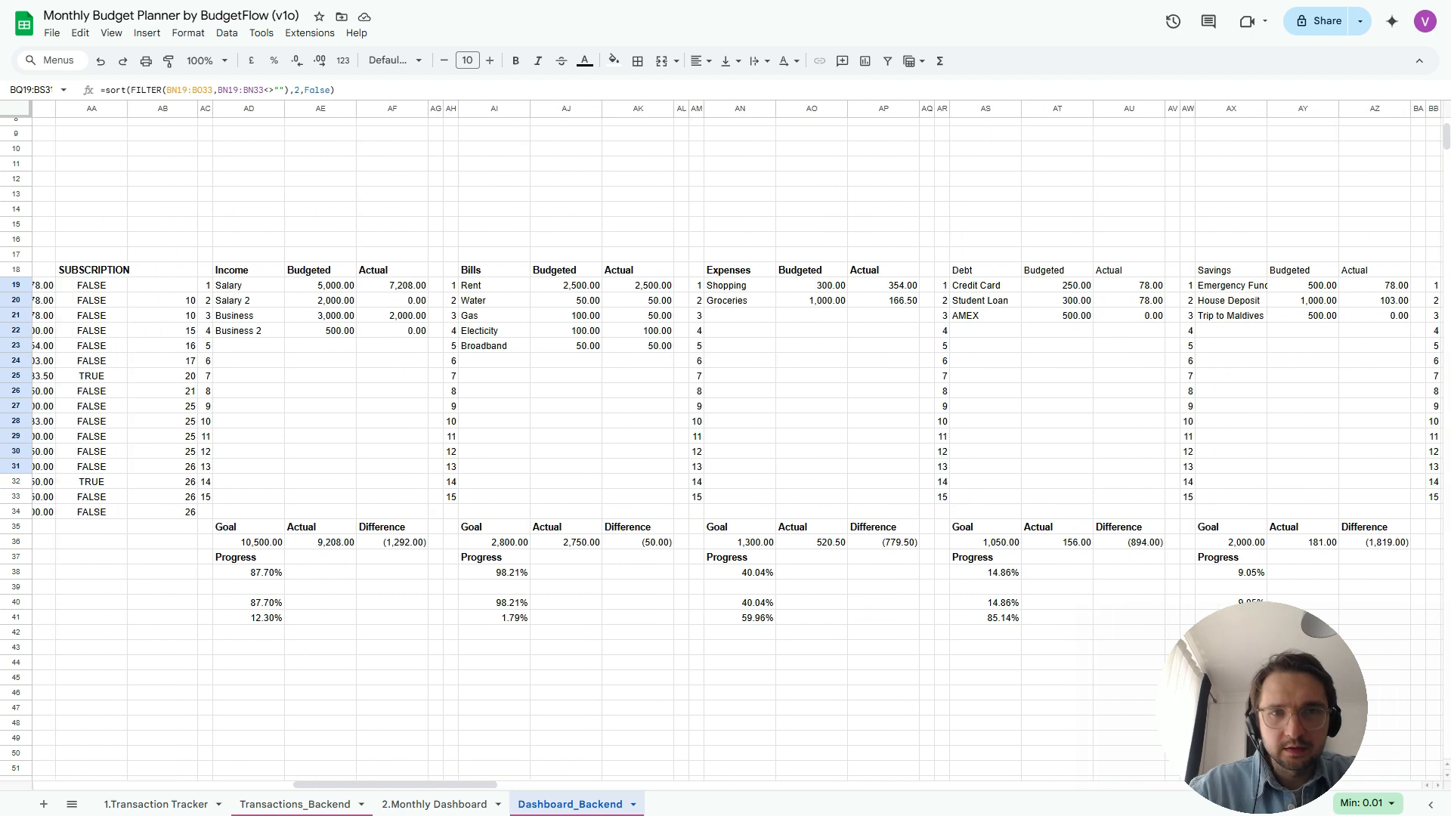
scroll(738, 445, "right", 20)
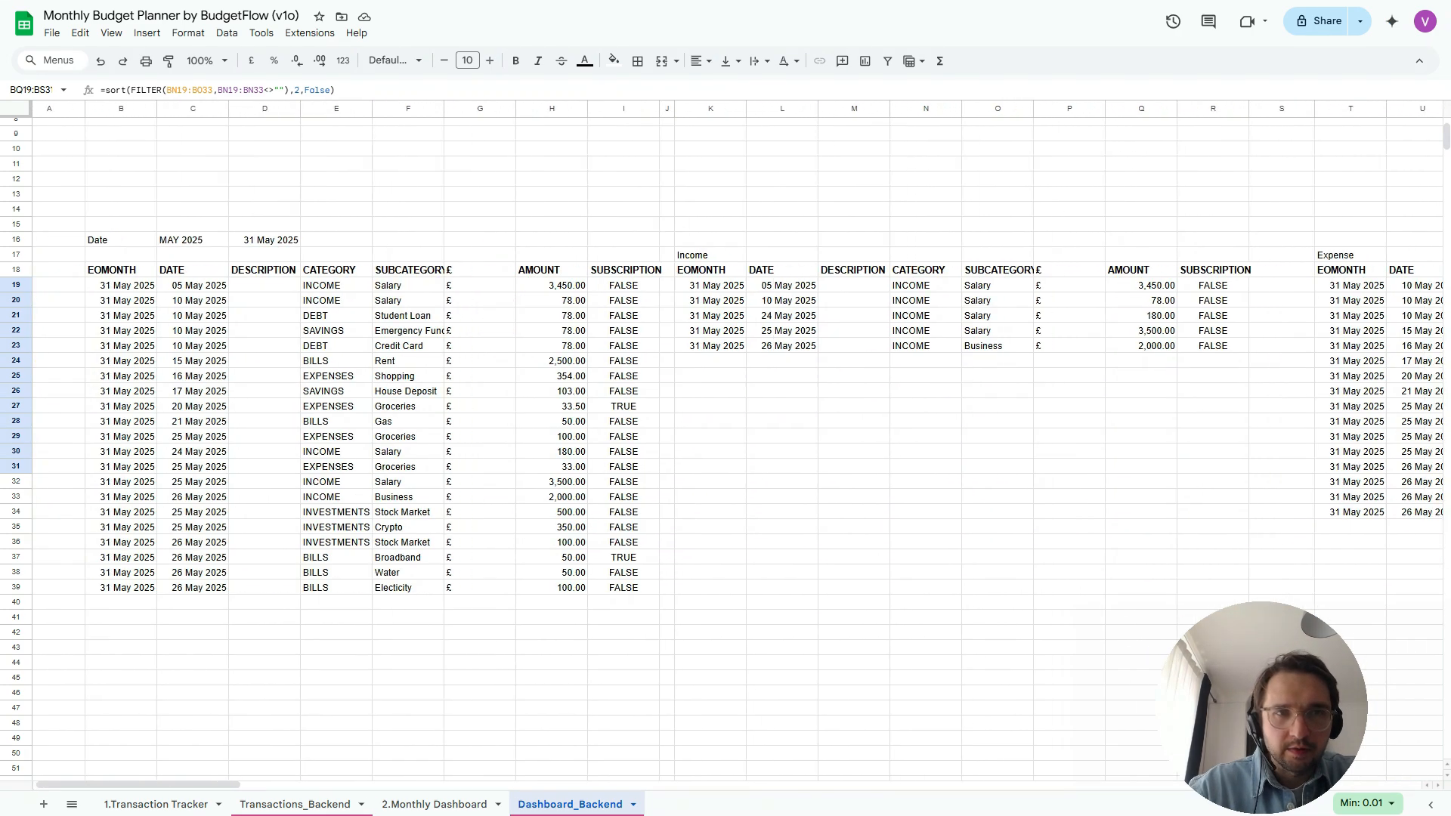
scroll(737, 444, "left", 20)
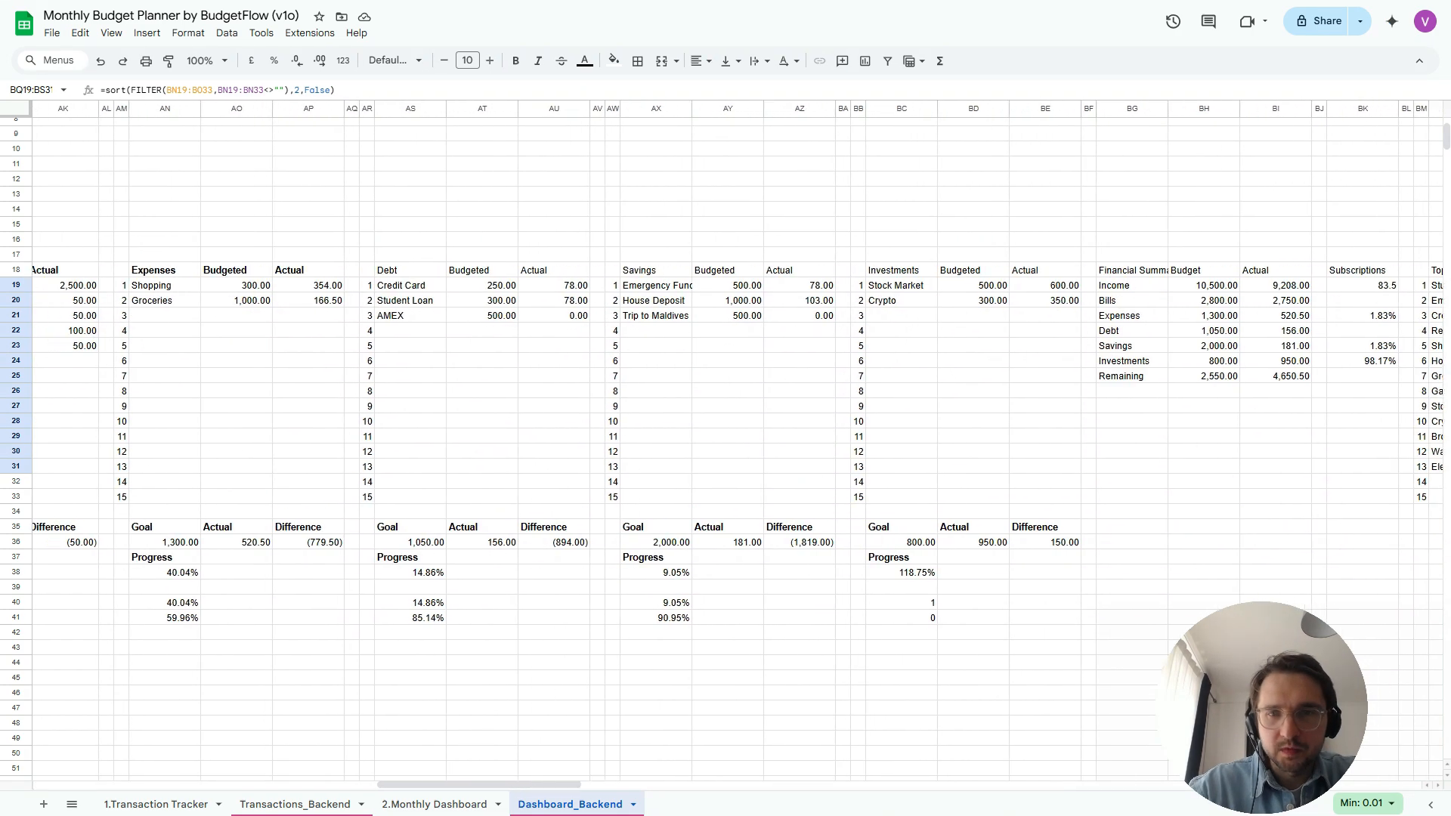
scroll(738, 445, "left", 3)
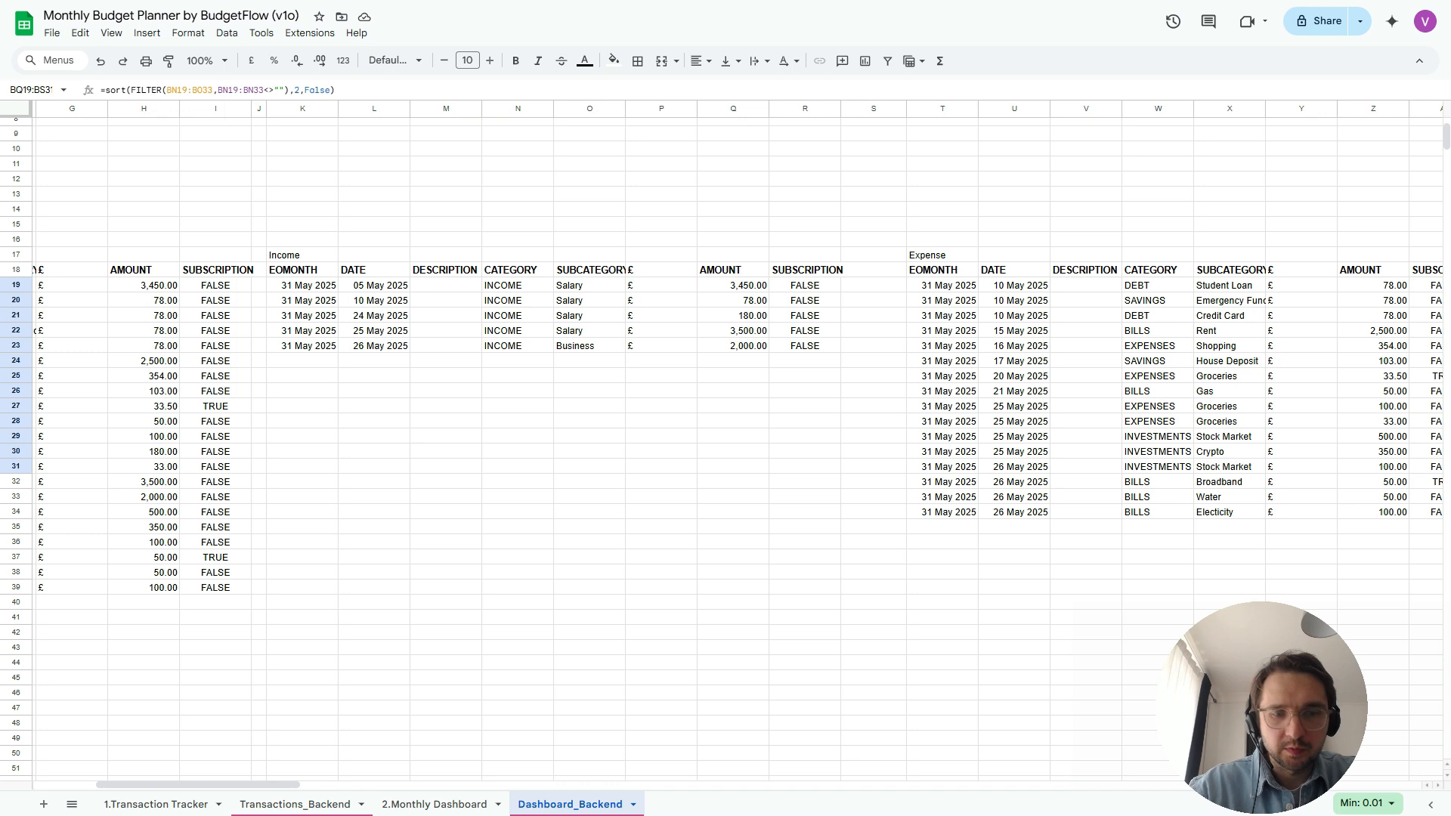
left_click(942, 422)
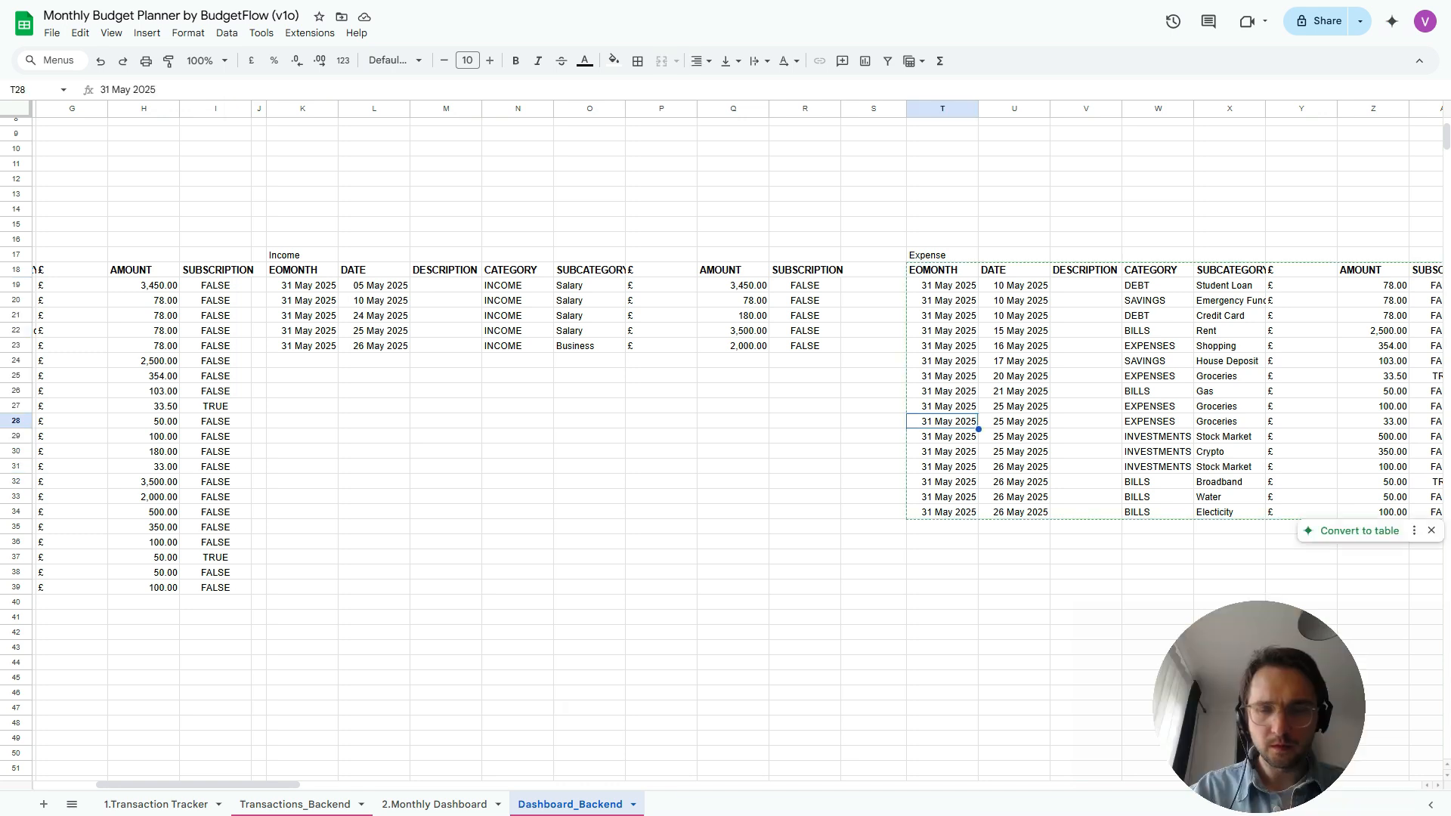
scroll(725, 438, "right", 4)
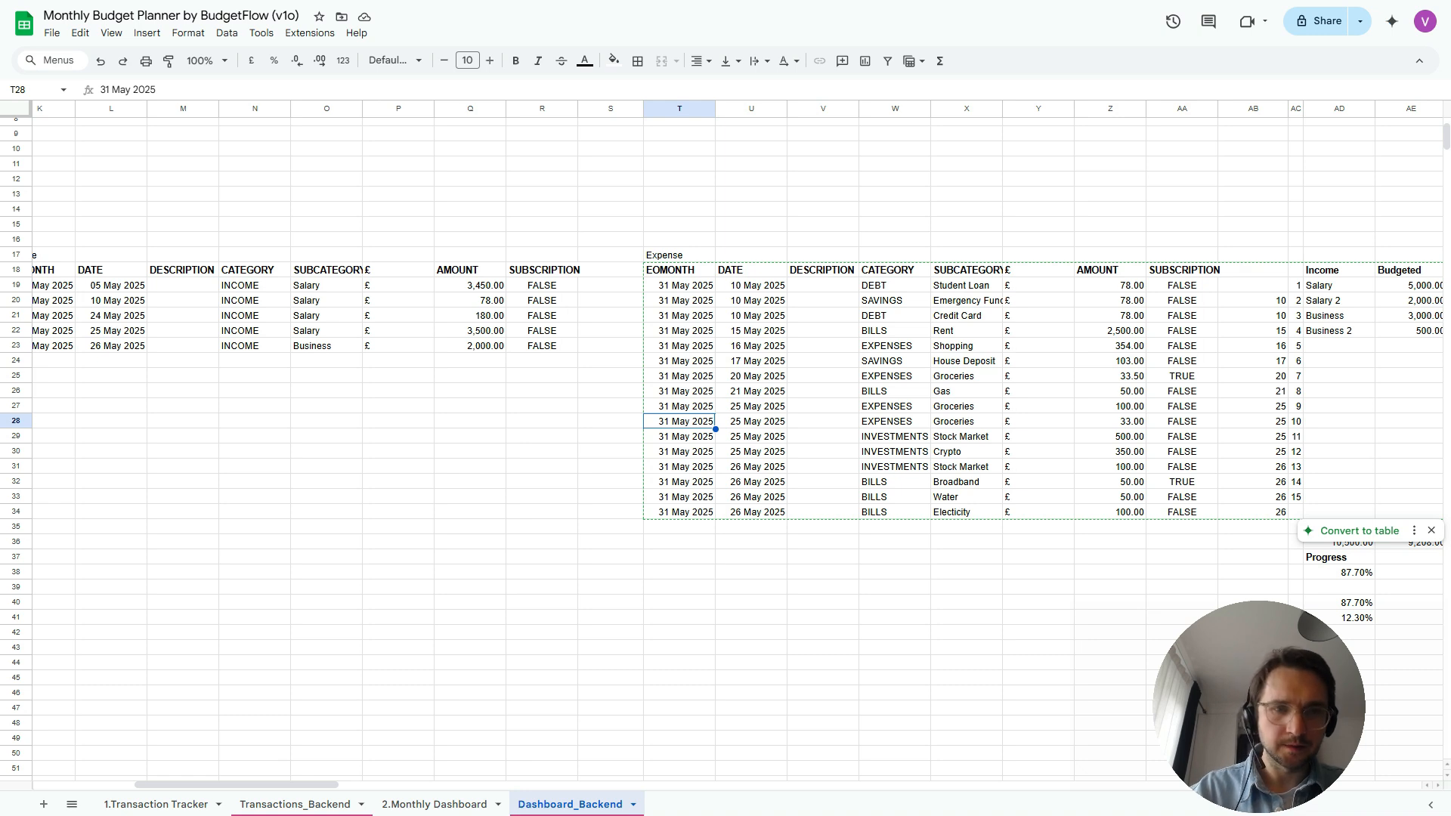
scroll(725, 438, "right", 12)
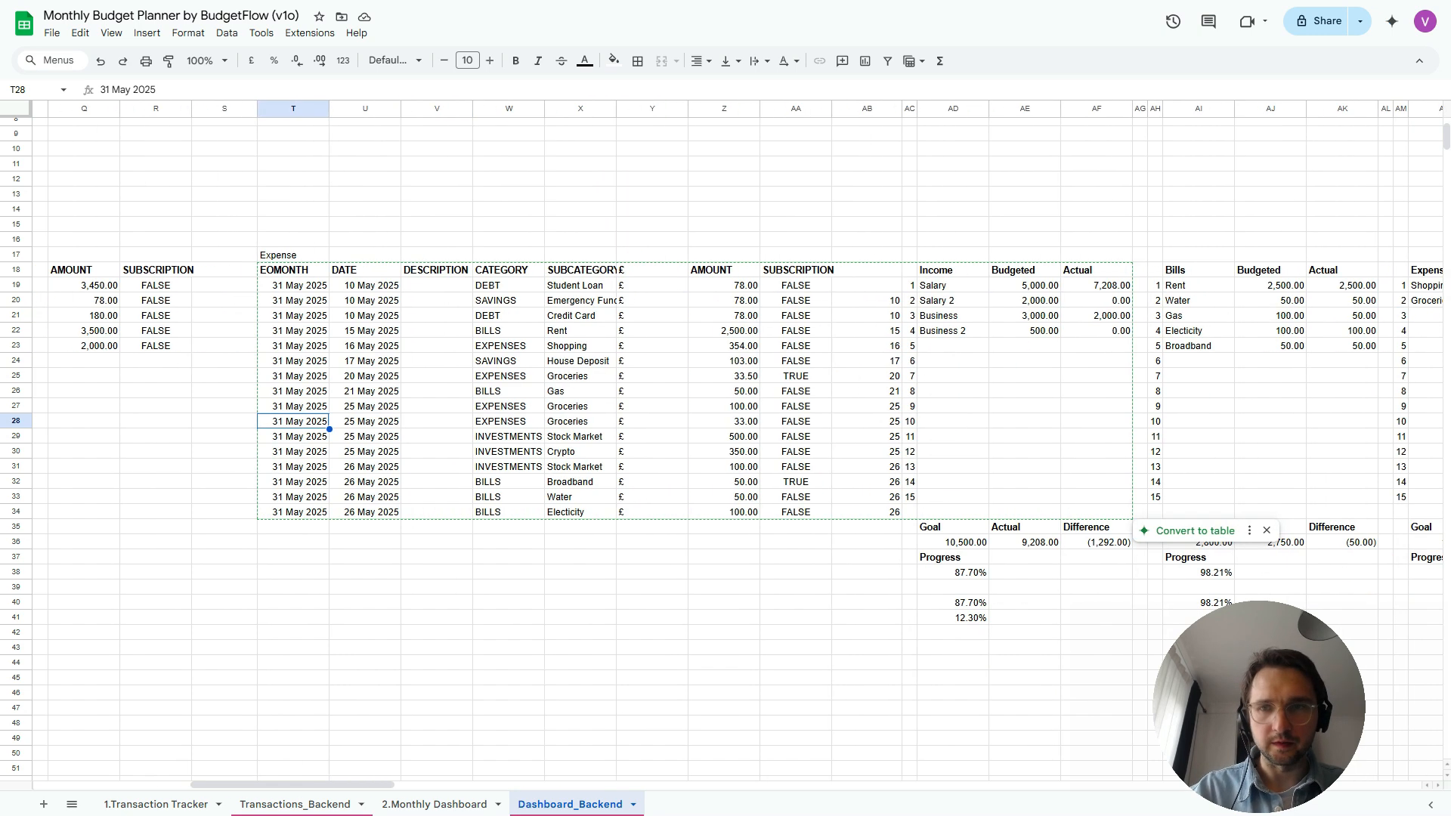
scroll(726, 438, "right", 3)
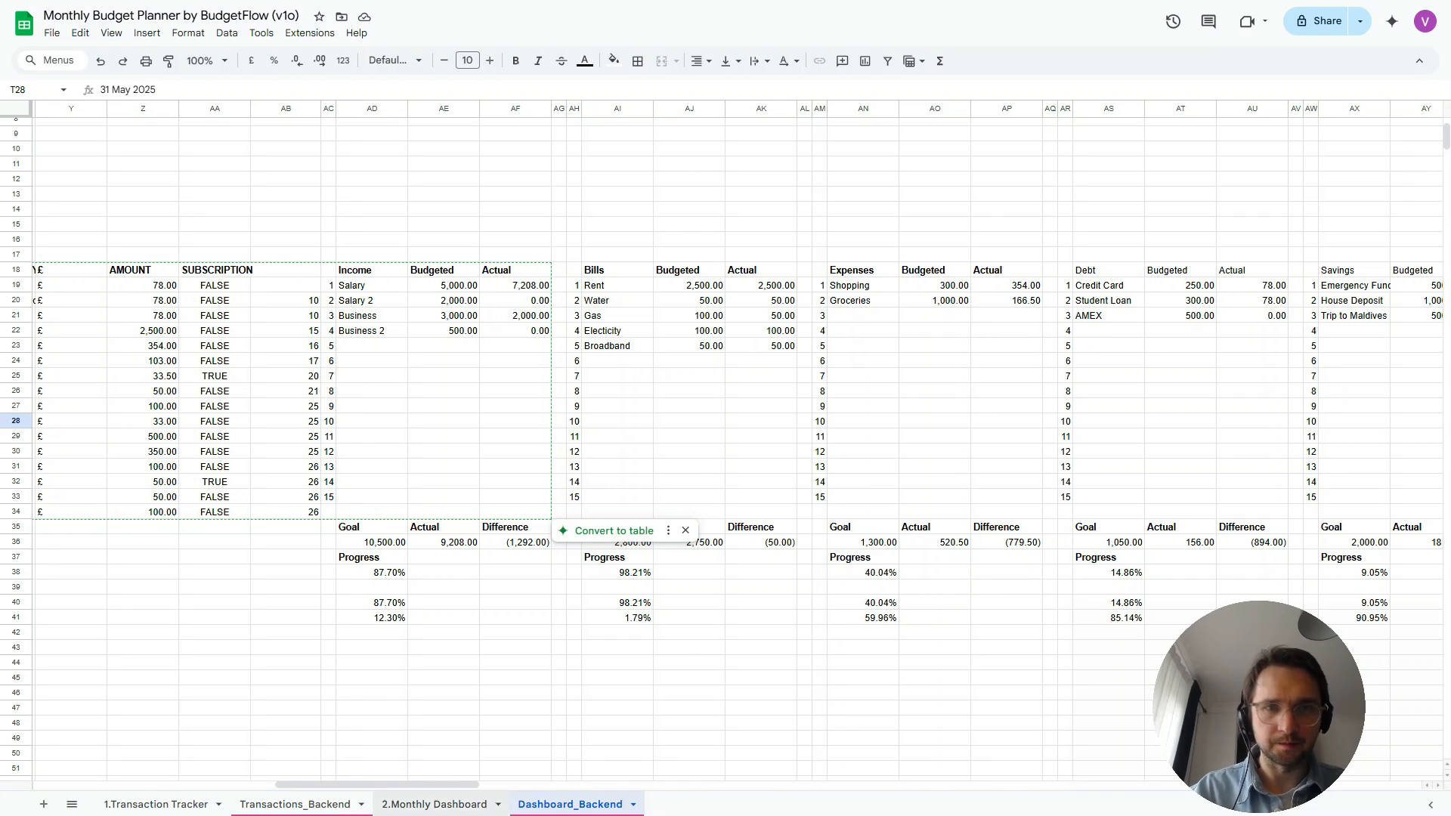
In the Monthly Dashboard's Income table, enter ={Dashboard_Backend!AF19:AF34} in R20 to pull in the Actual amounts
left_click(434, 804)
scroll(725, 438, "up", 10)
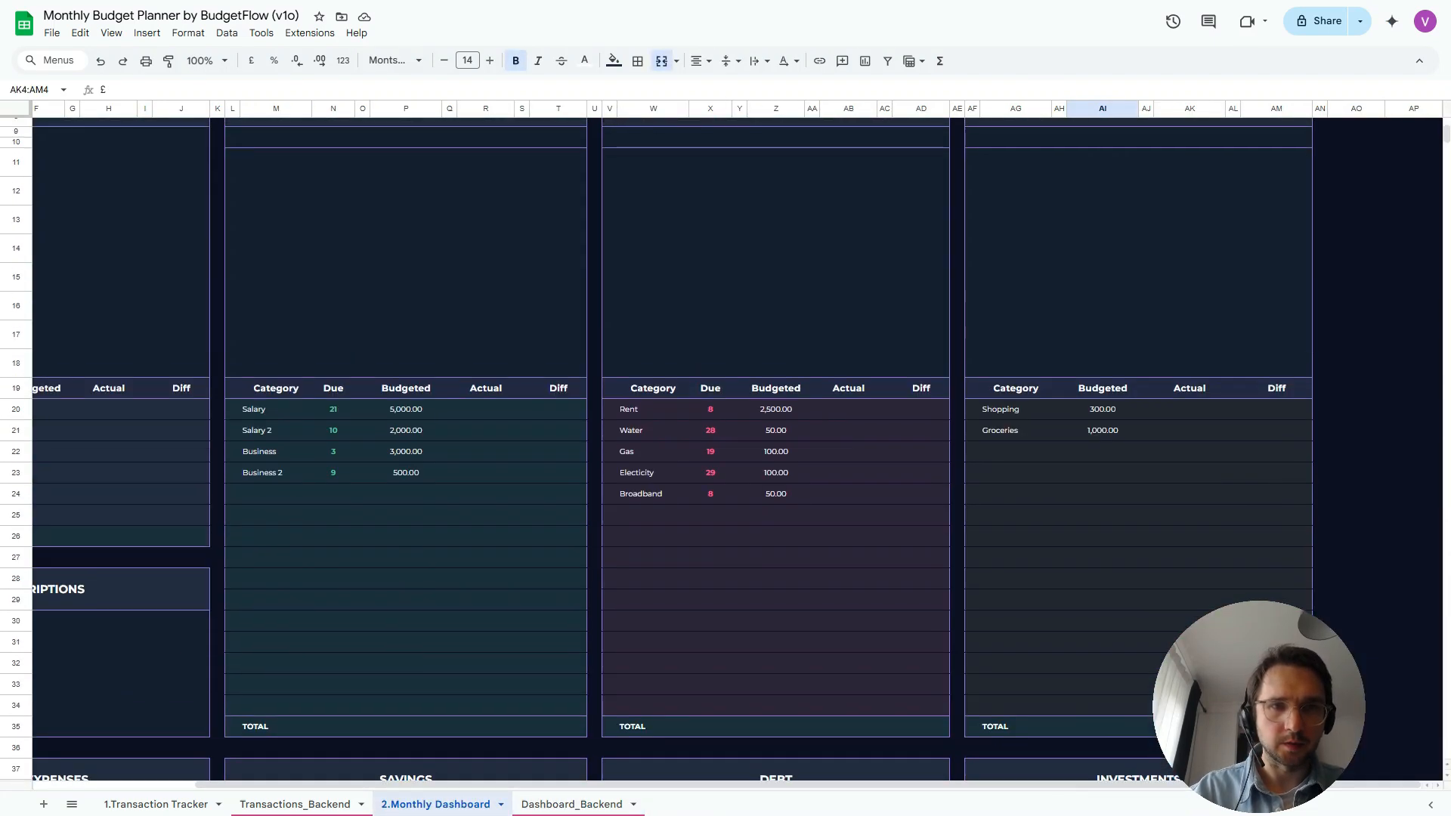
left_click(485, 414)
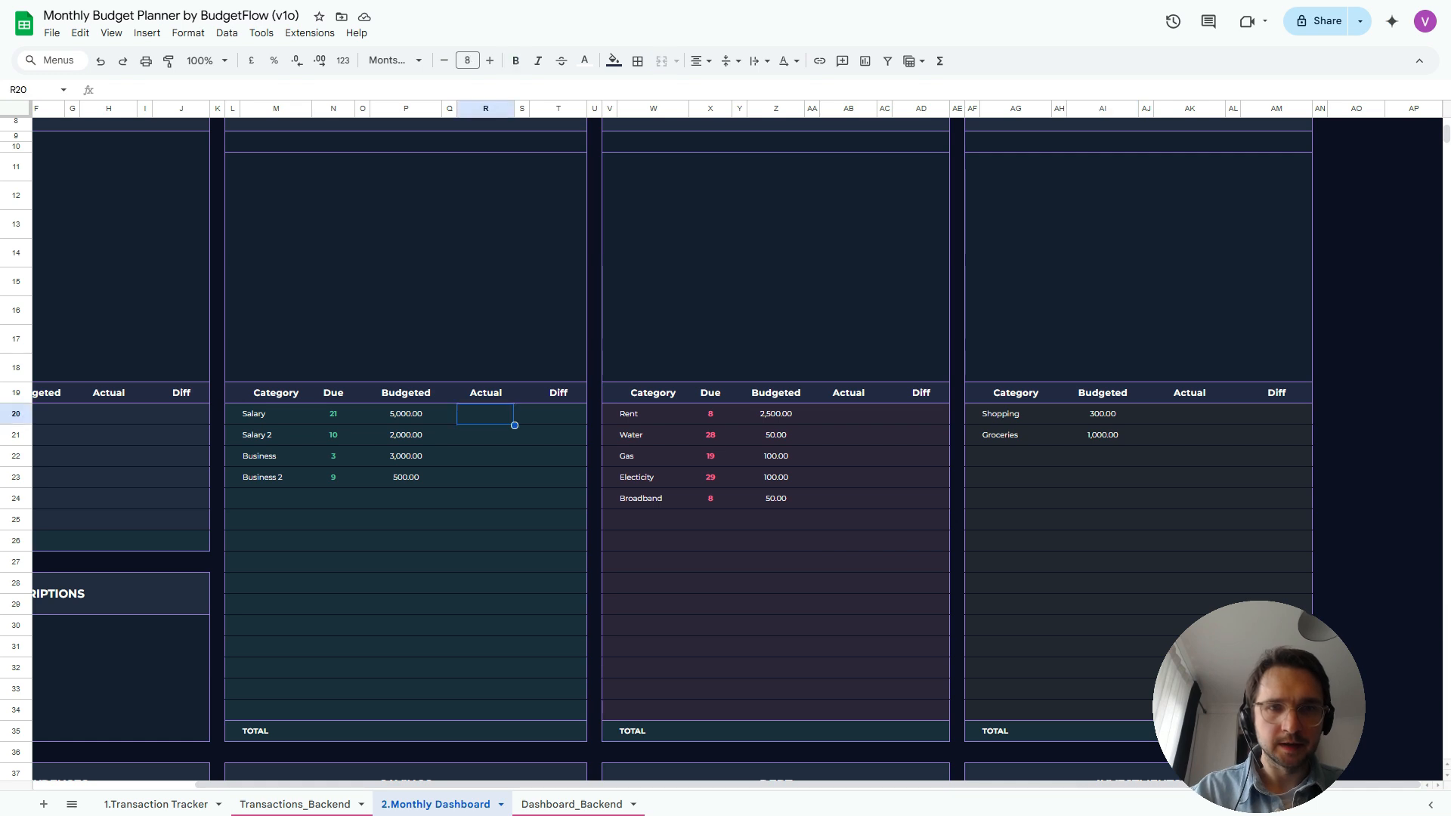
type("=")
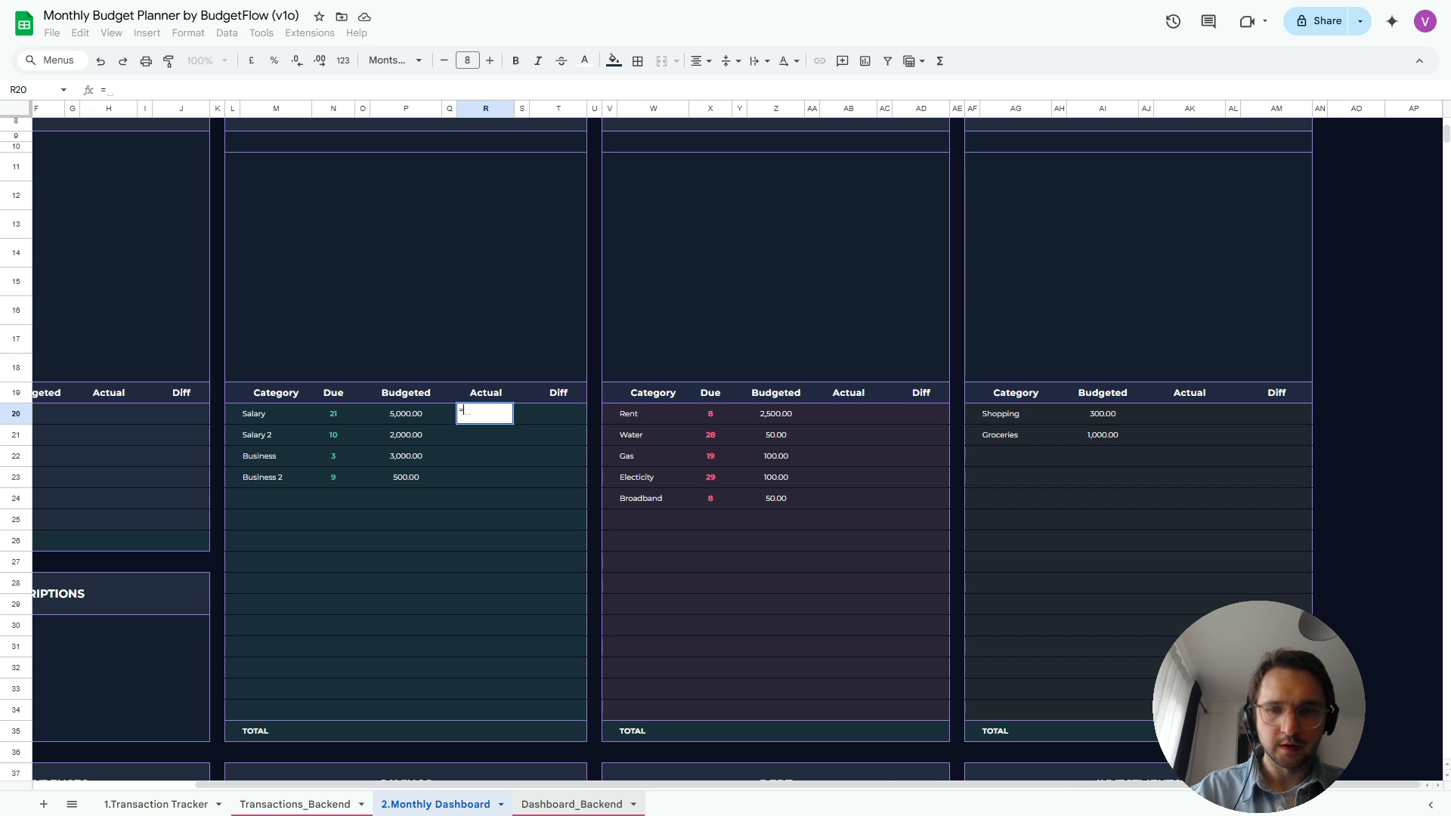
type("{")
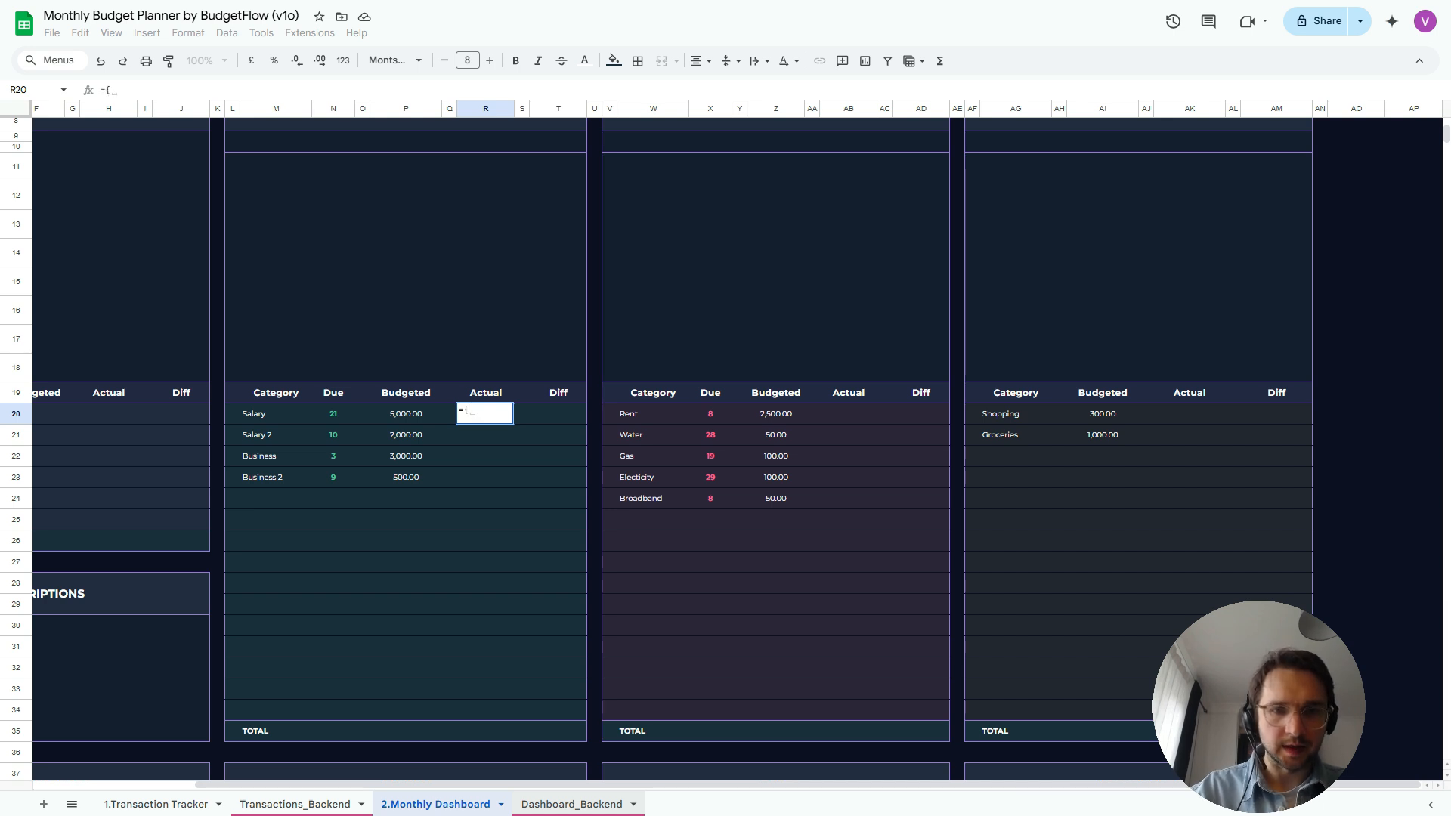
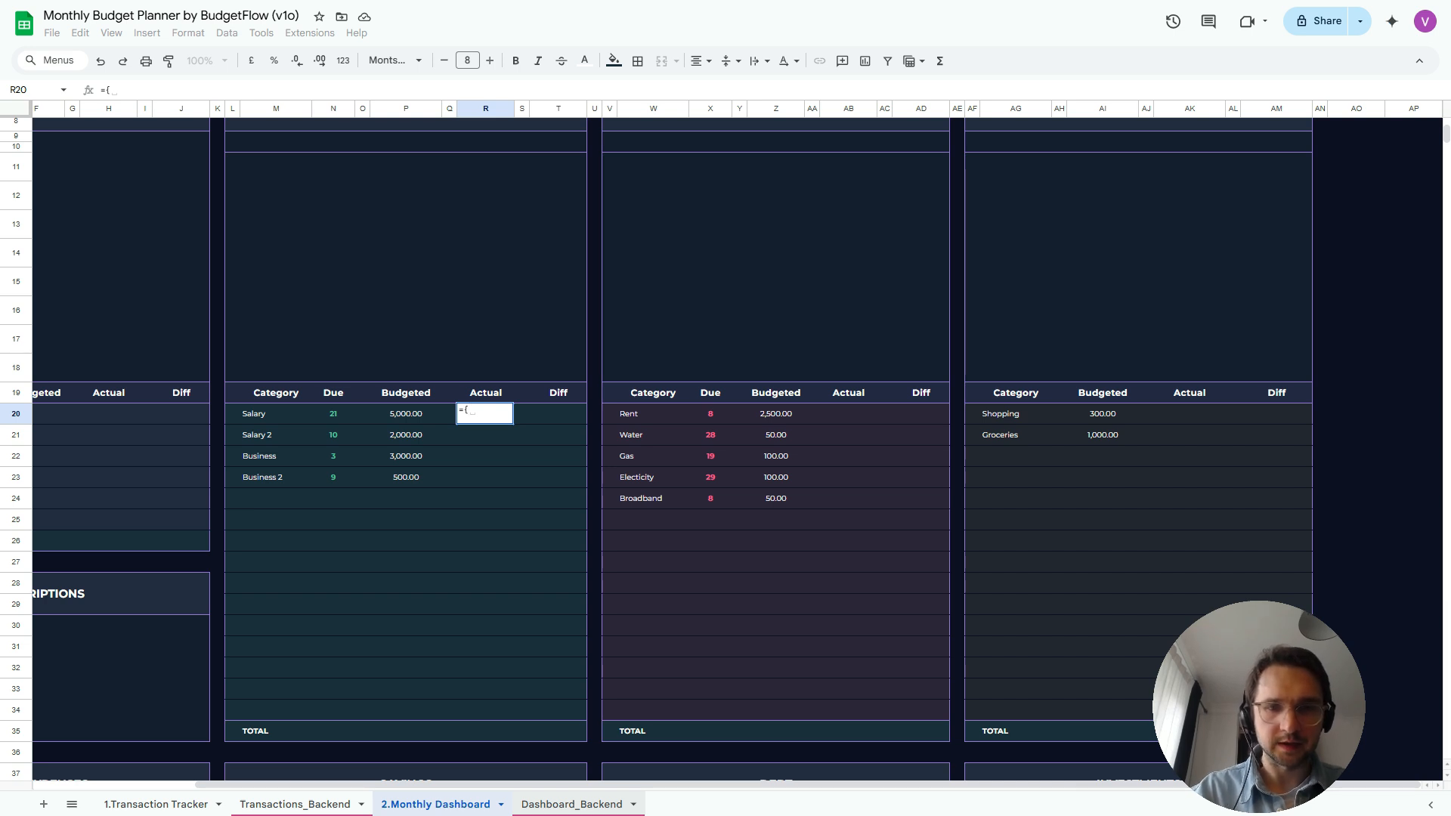
left_click(572, 805)
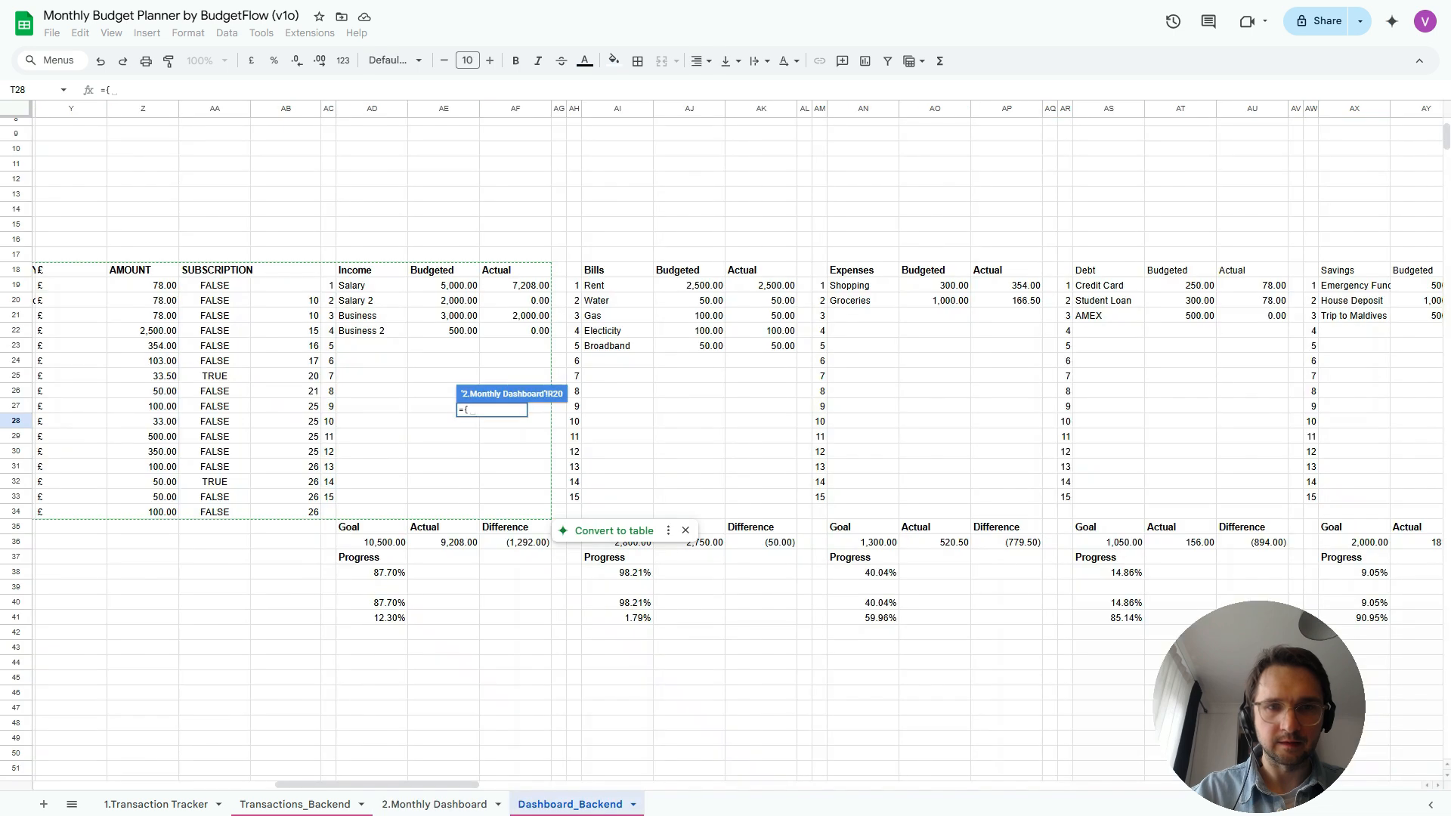
left_click_drag(515, 285, 515, 511)
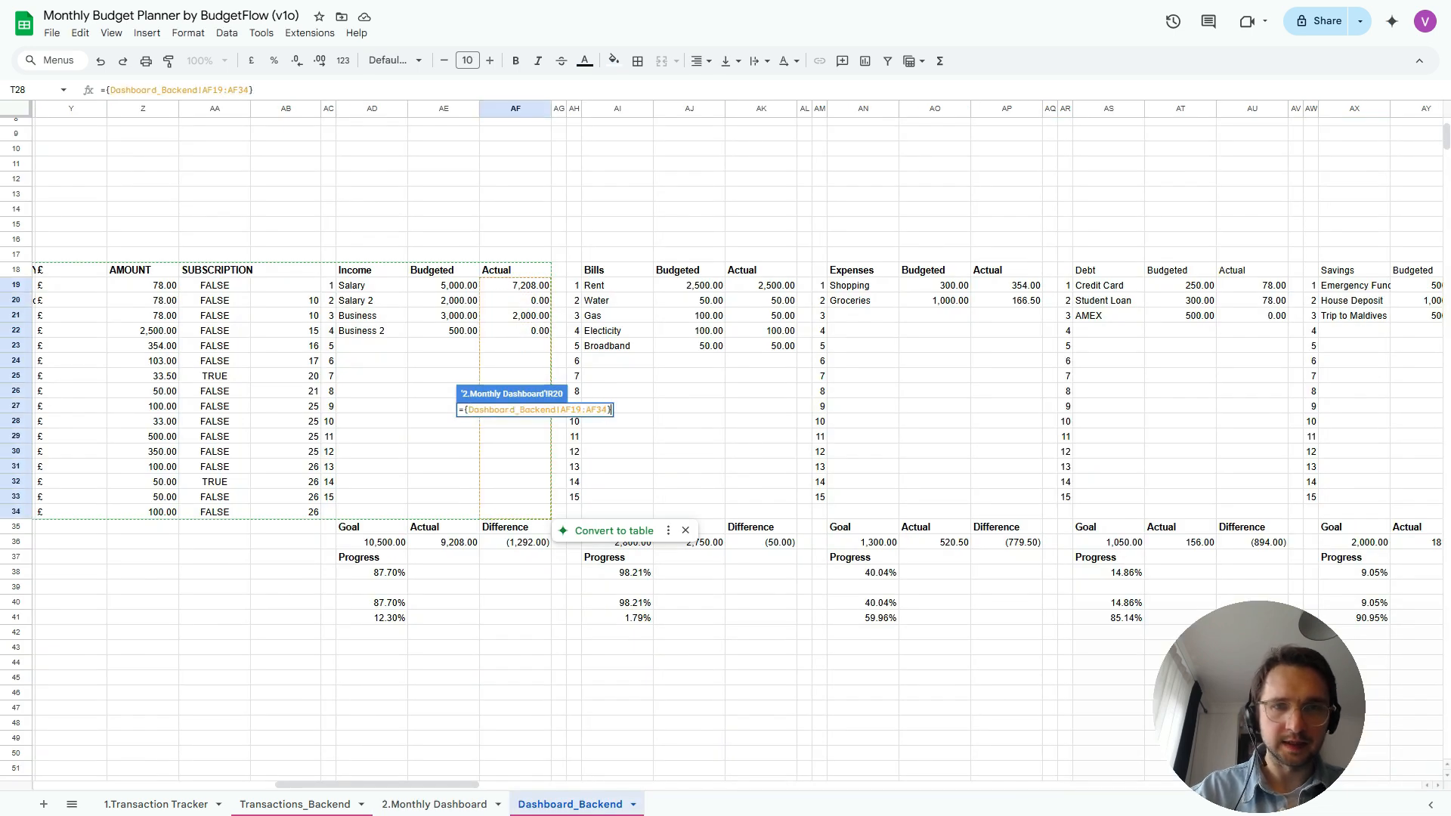
key("Tab")
Pull the bills' Actual amounts into the dashboard by entering ={Dashboard_Backend!AK19:AK34} in AB20
key("Right")
key("Right")
key("Right")
key("Right")
key("Right")
key("Right")
key("Right")
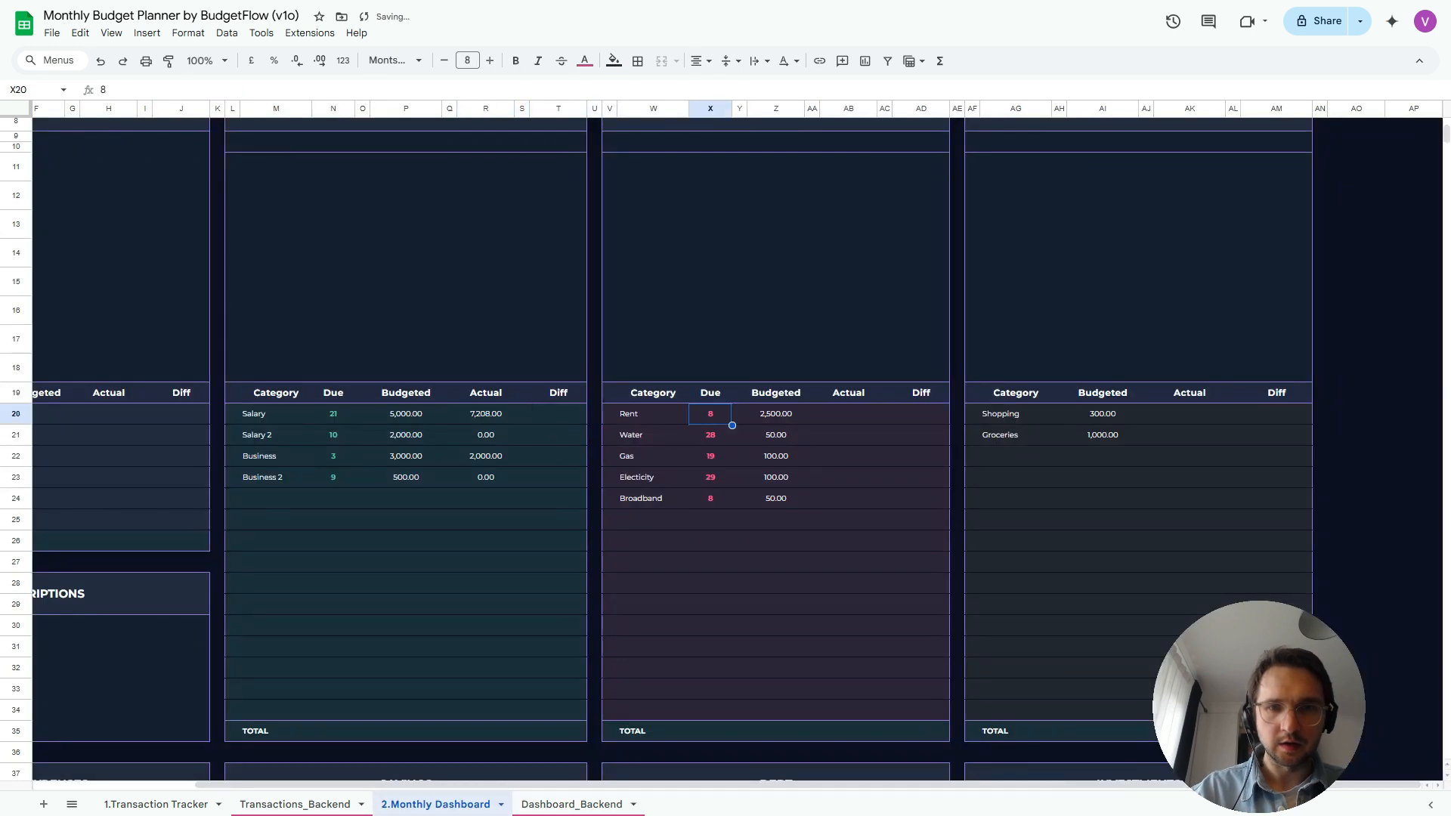
type("={")
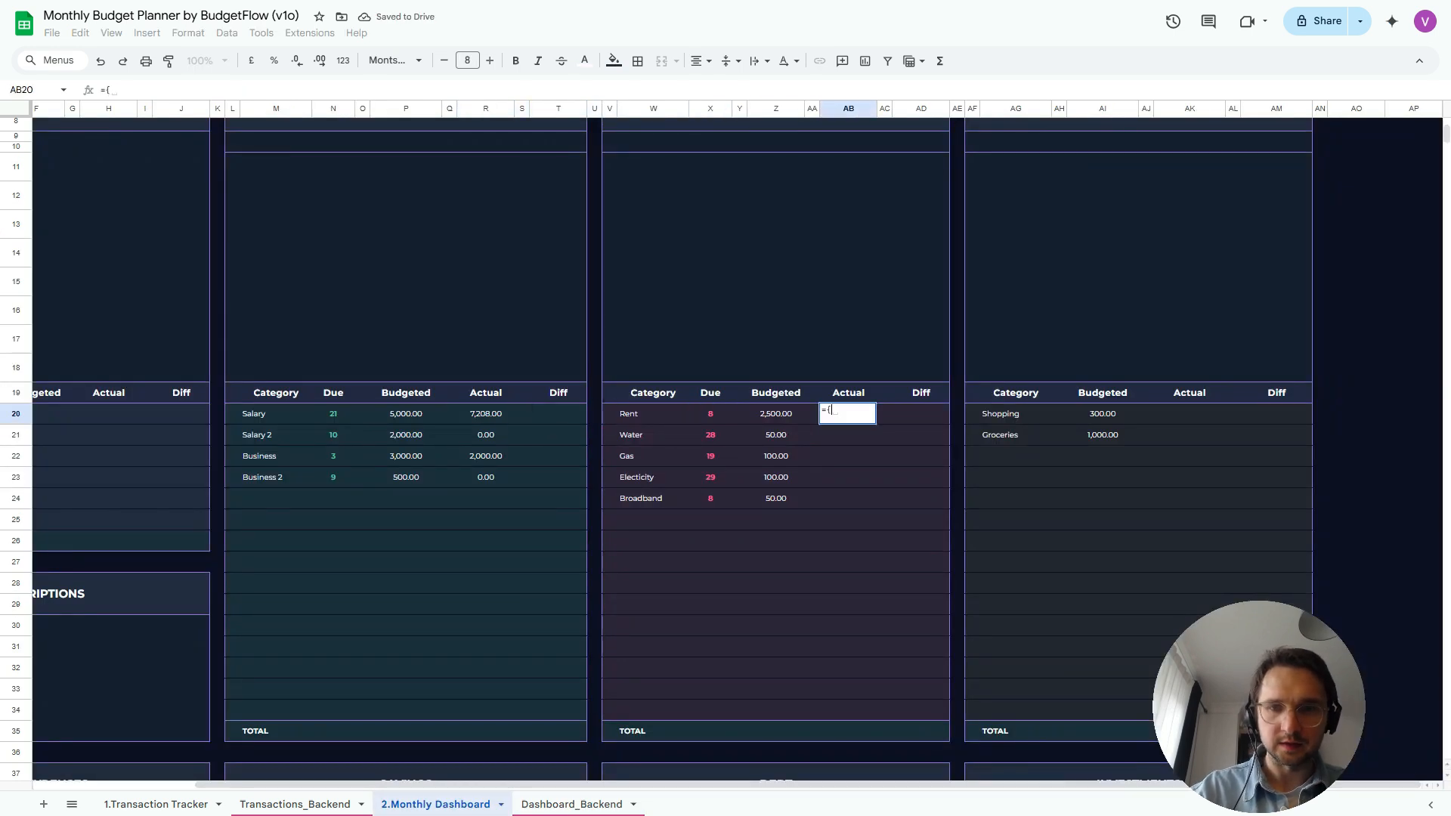
left_click(571, 804)
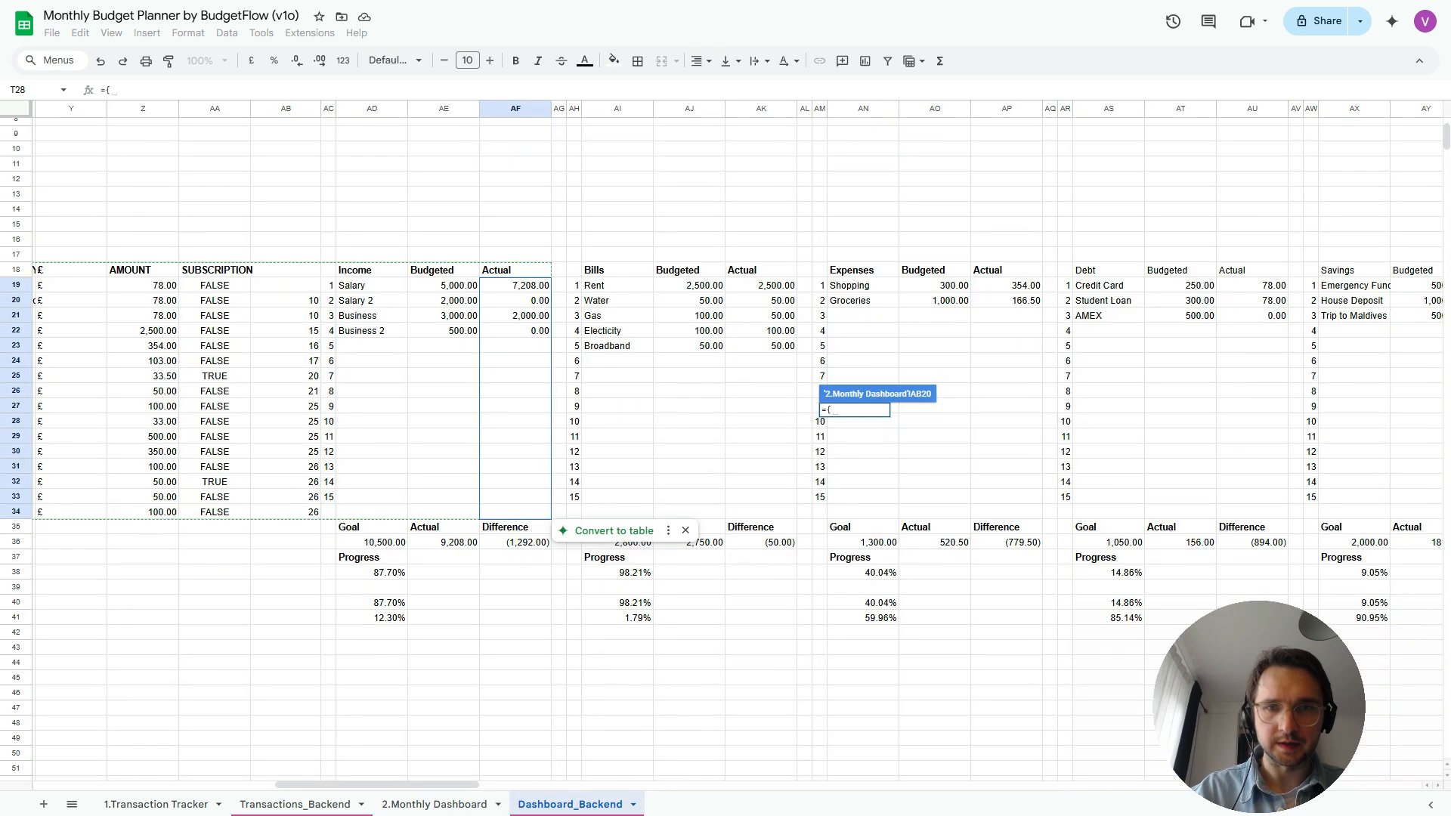
left_click_drag(761, 285, 760, 512)
type("}")
key("Tab")
Pull the Actual amounts for Shopping and Groceries into the dashboard by entering ={Dashboard_Backend!AP19:AP33} in AK20
key("Tab")
key("Tab")
key("Tab")
key("Tab")
key("Tab")
key("Tab")
key("Tab")
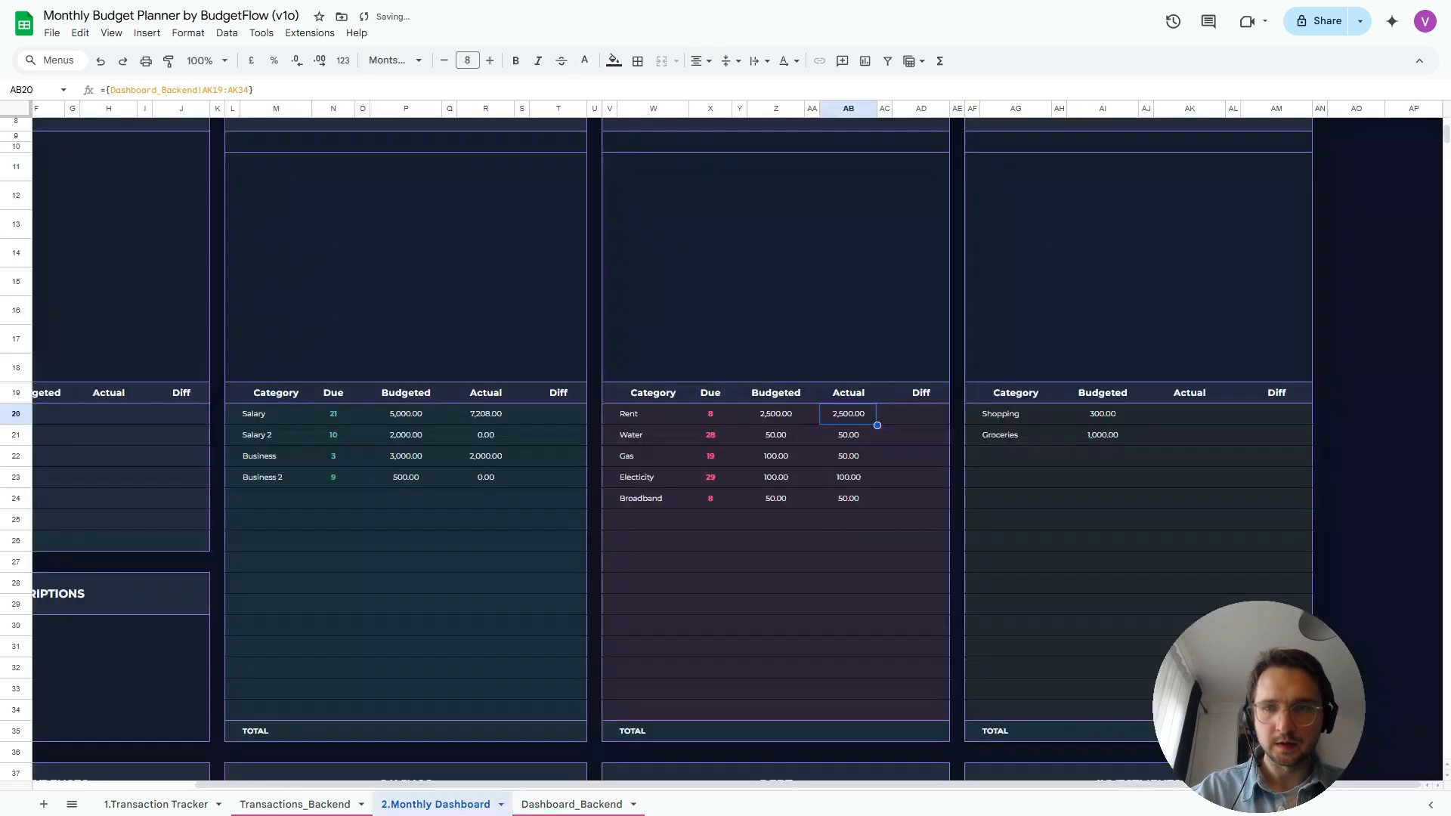
key("Tab")
type("={")
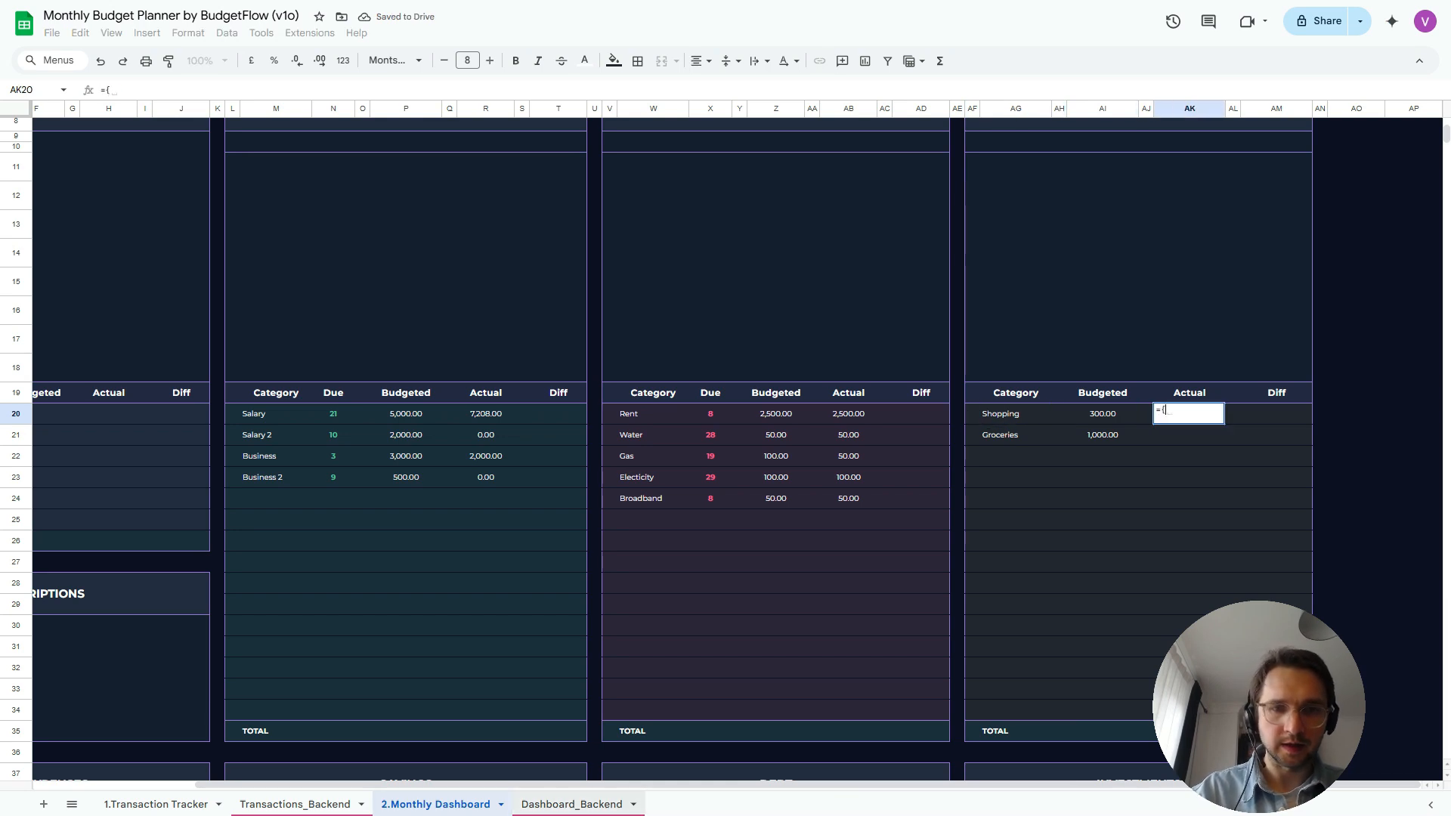
left_click(571, 803)
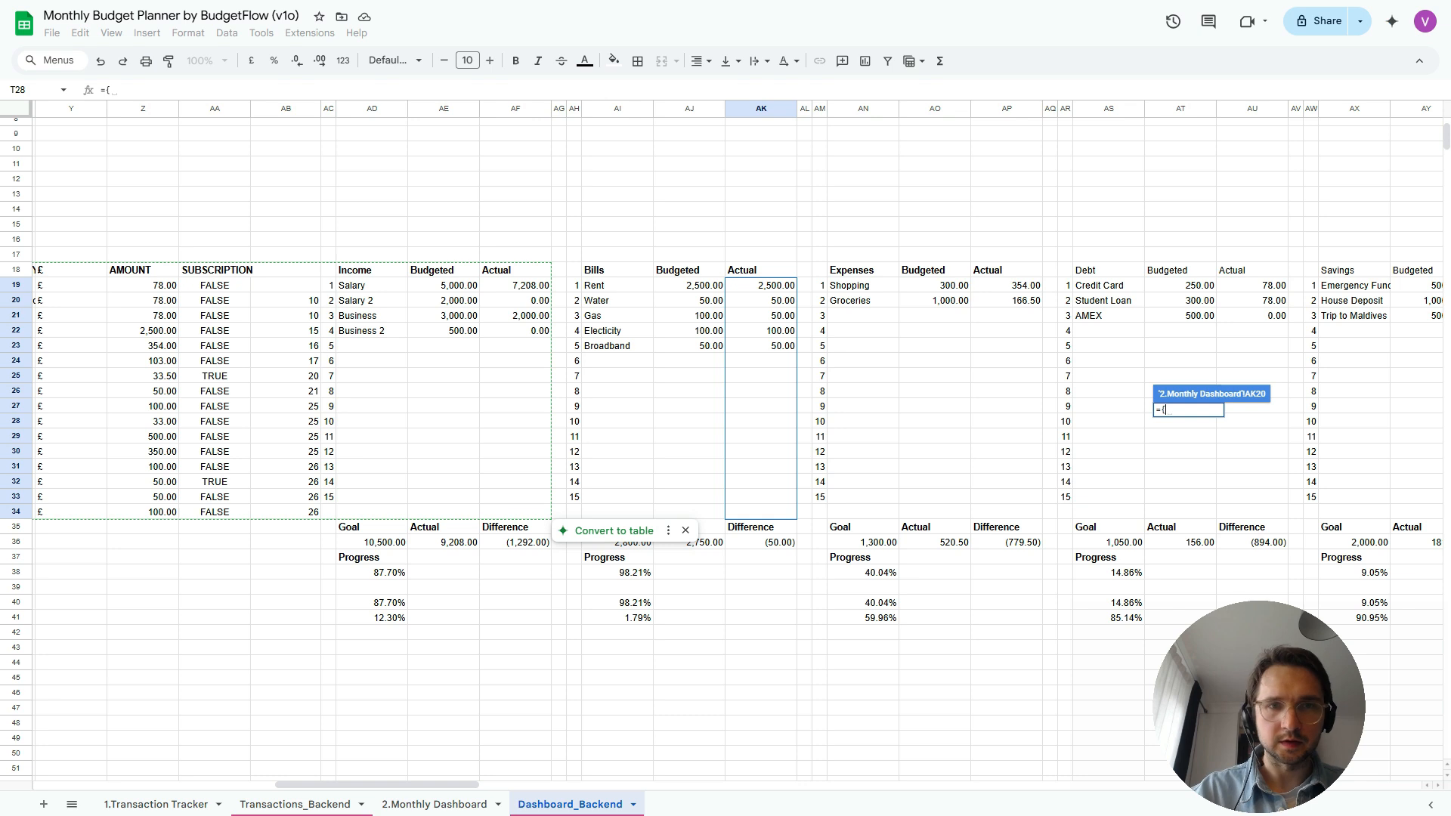
left_click_drag(1005, 285, 1006, 496)
type("}")
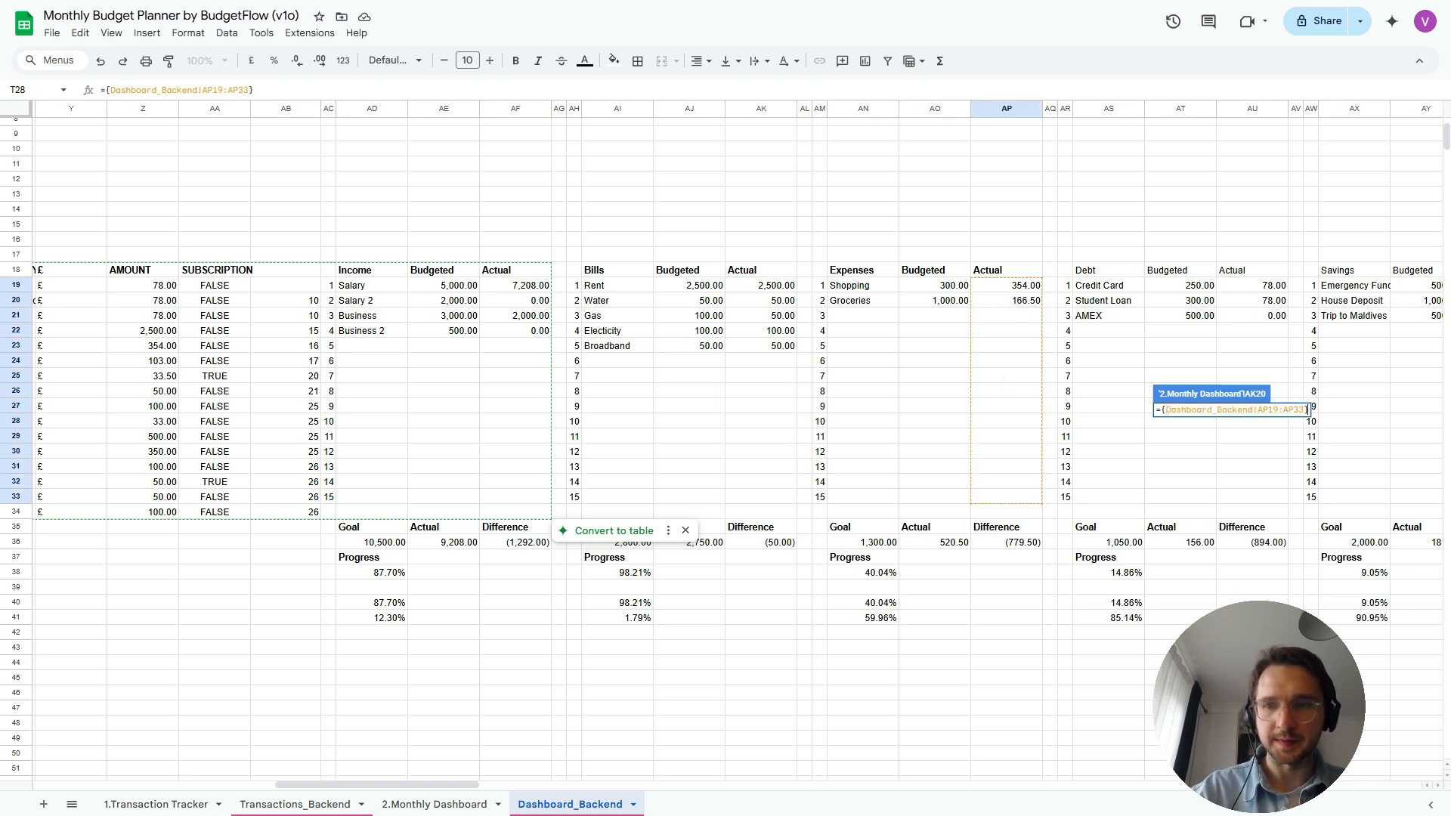
key("Return")
Total the Income table's Budgeted column in P35 with =SUM(P20:P34)
key("Left")
key("Left")
key("Left")
key("Left")
key("Left")
key("Left")
key("Left")
key("Left")
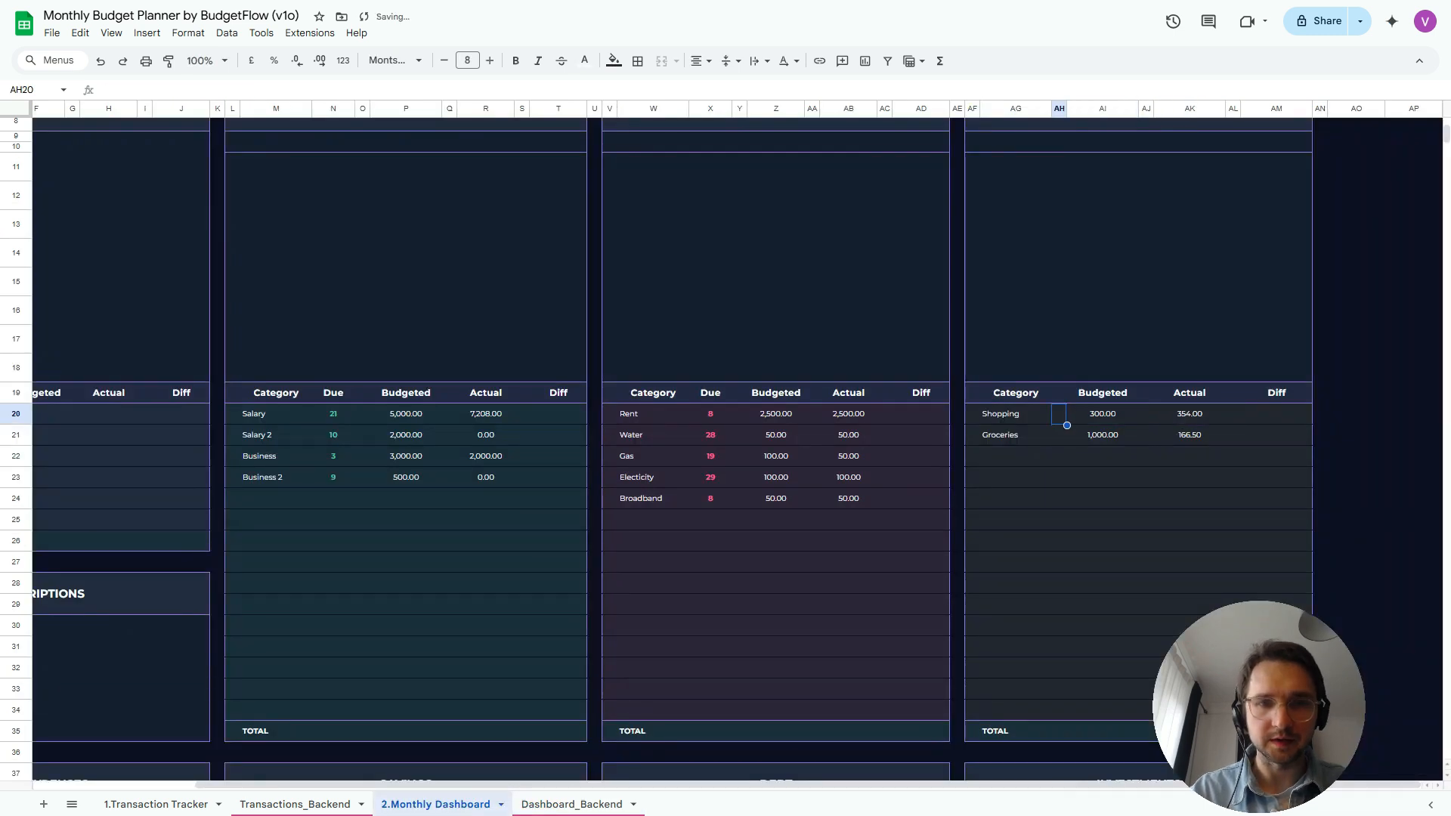
key("Left")
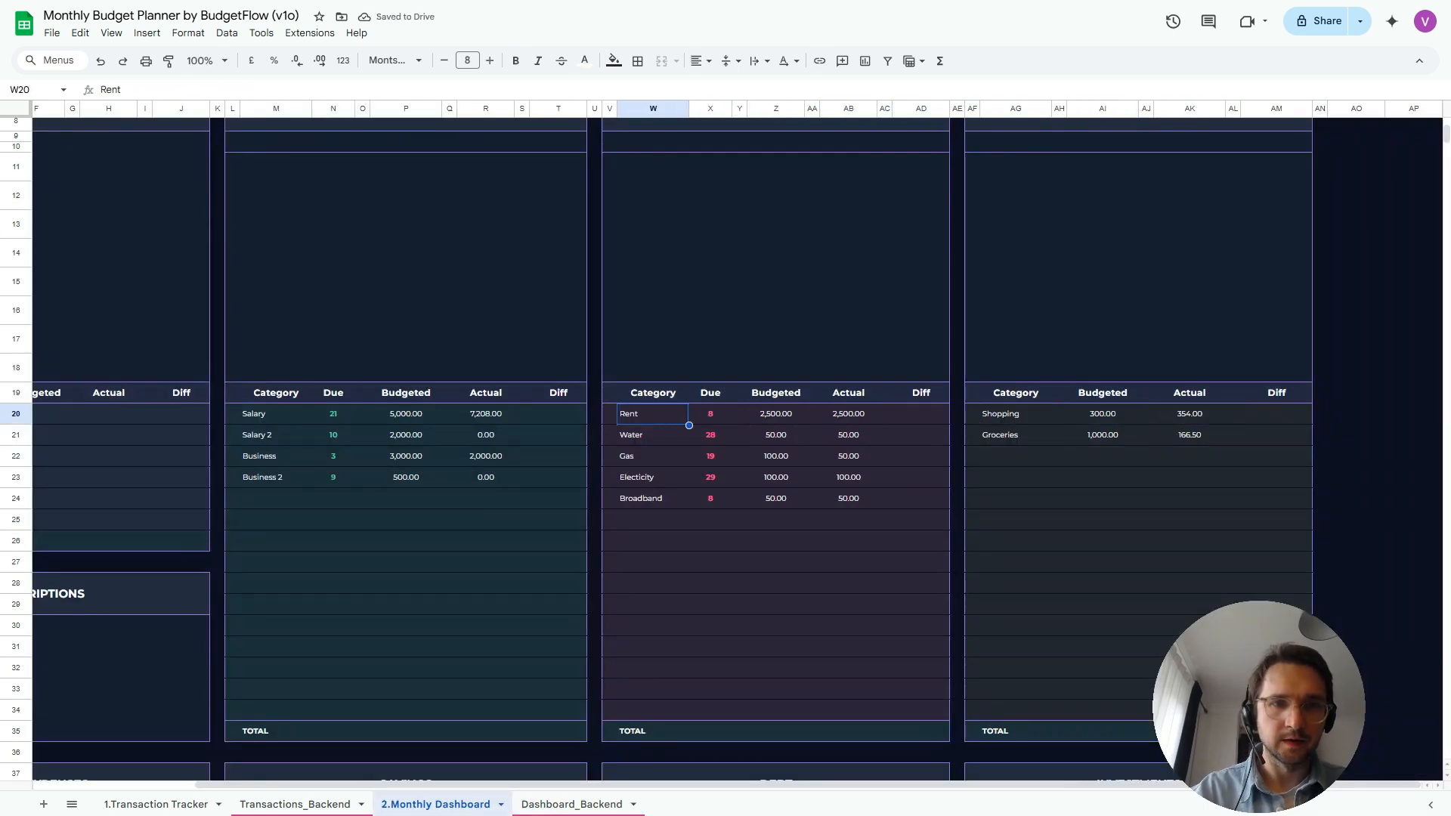
left_click(406, 753)
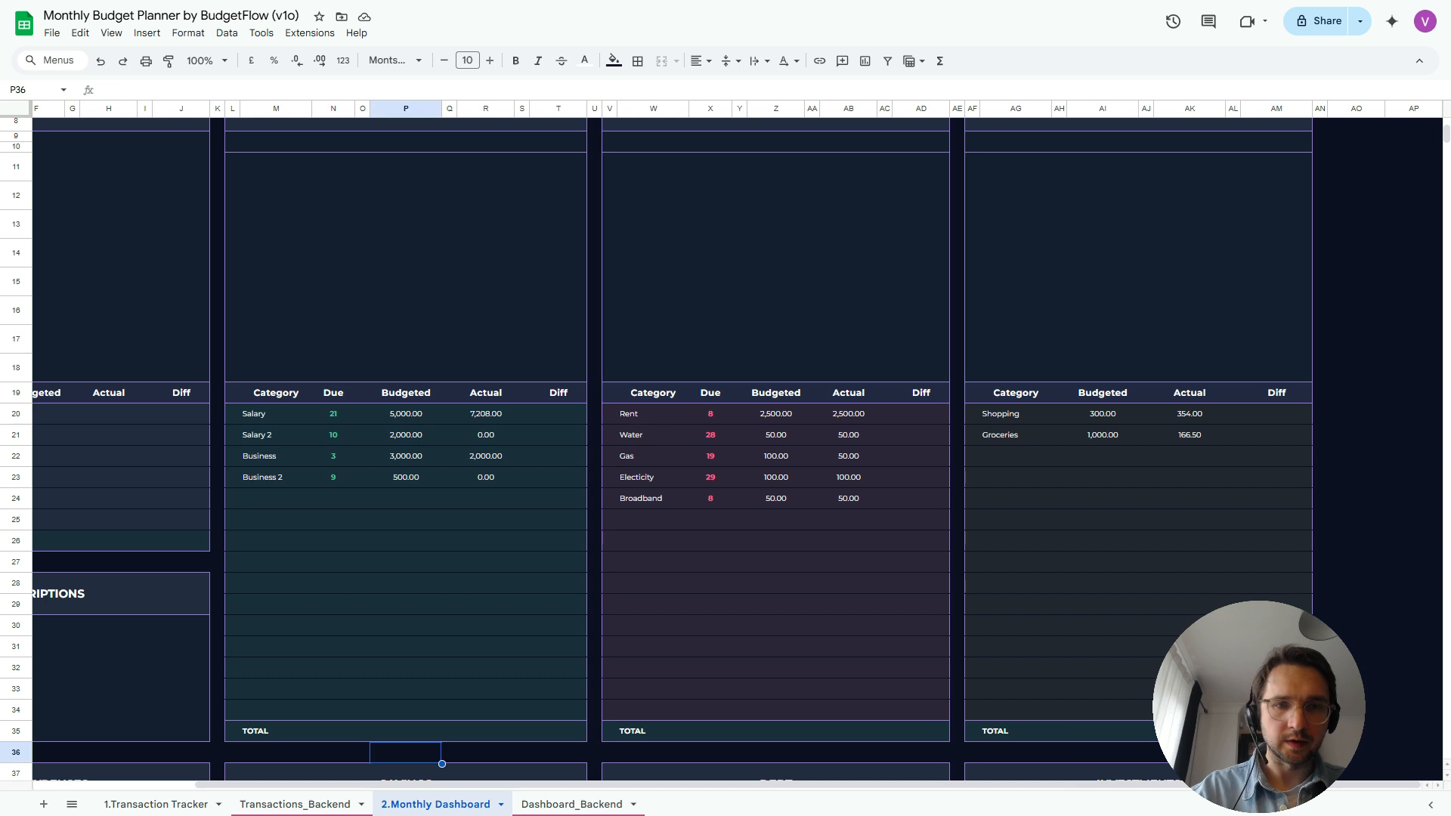
key("Up")
type("=SUM(")
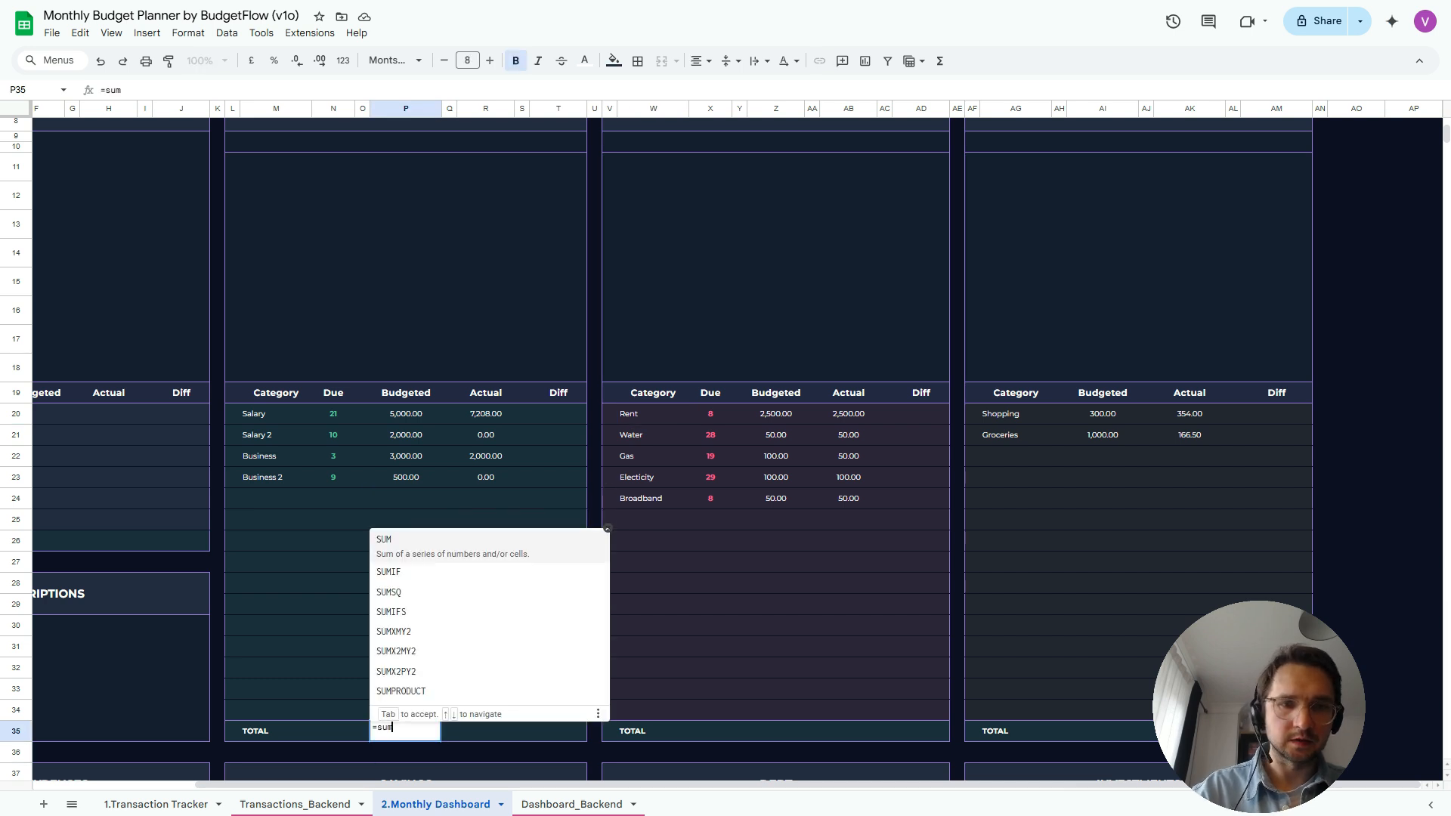
key("Up")
key("shift+Up")
key("shift+Up")
key("shift+Up")
key("shift+Up")
key("shift+Up")
key("shift+Up")
key("shift+Up")
key("shift+Up")
key("shift+Up")
key("shift+Up")
key("shift+Up")
key("shift+Up")
key("shift+Up")
key("shift+Up")
key("shift+Up")
key("shift+Up")
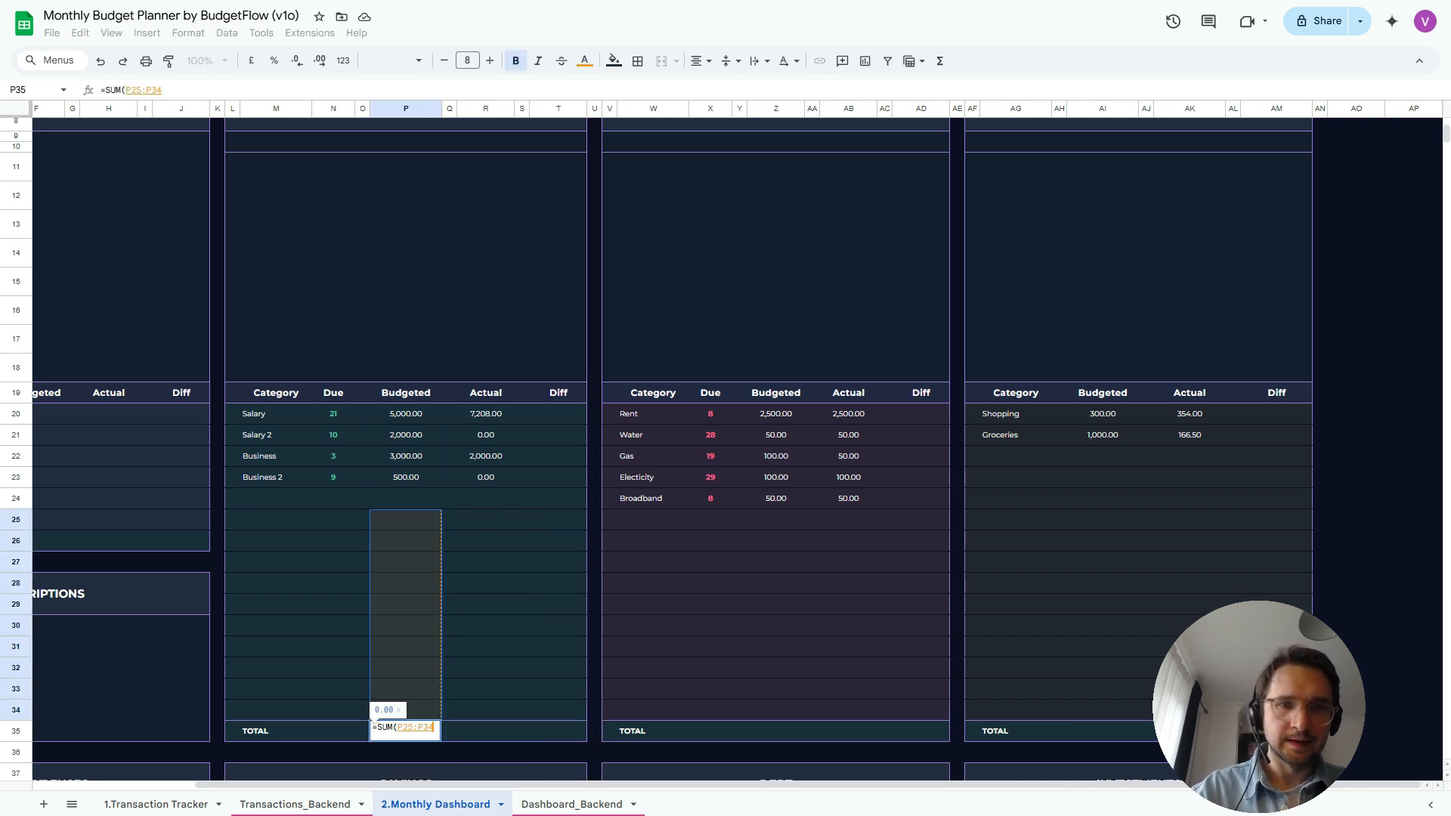
key("shift+Down")
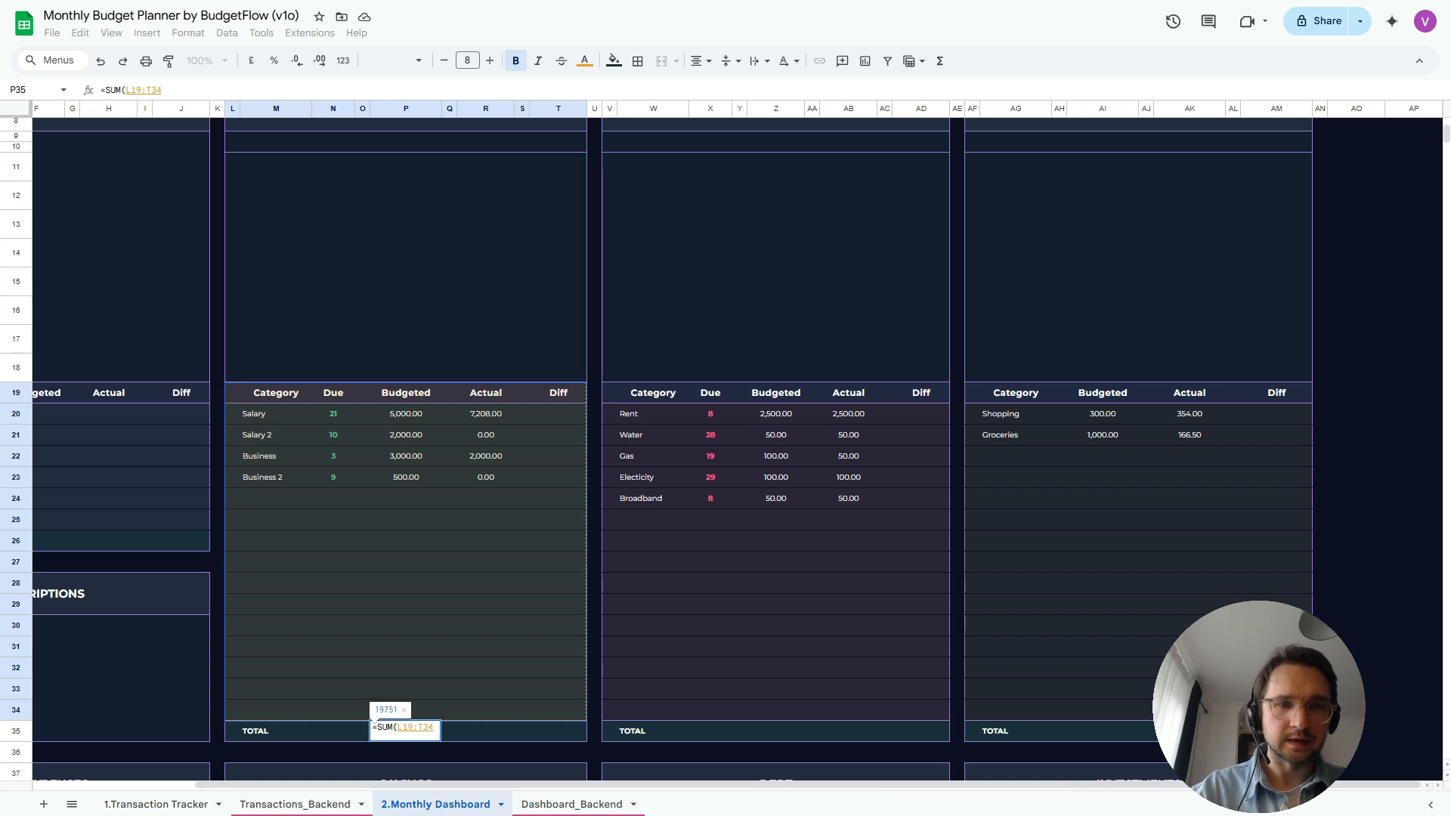
left_click_drag(405, 414, 405, 710)
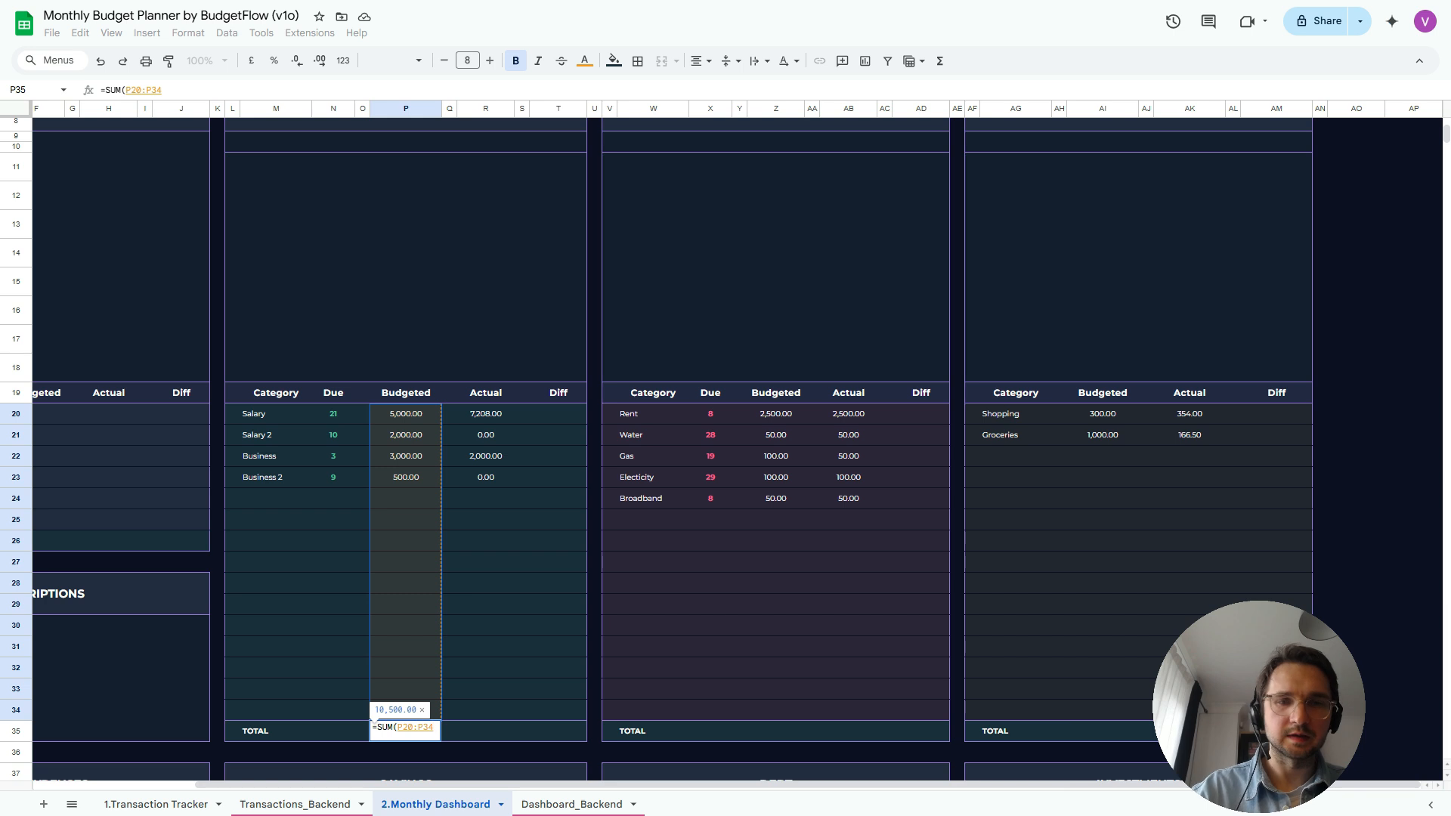
key("Return")
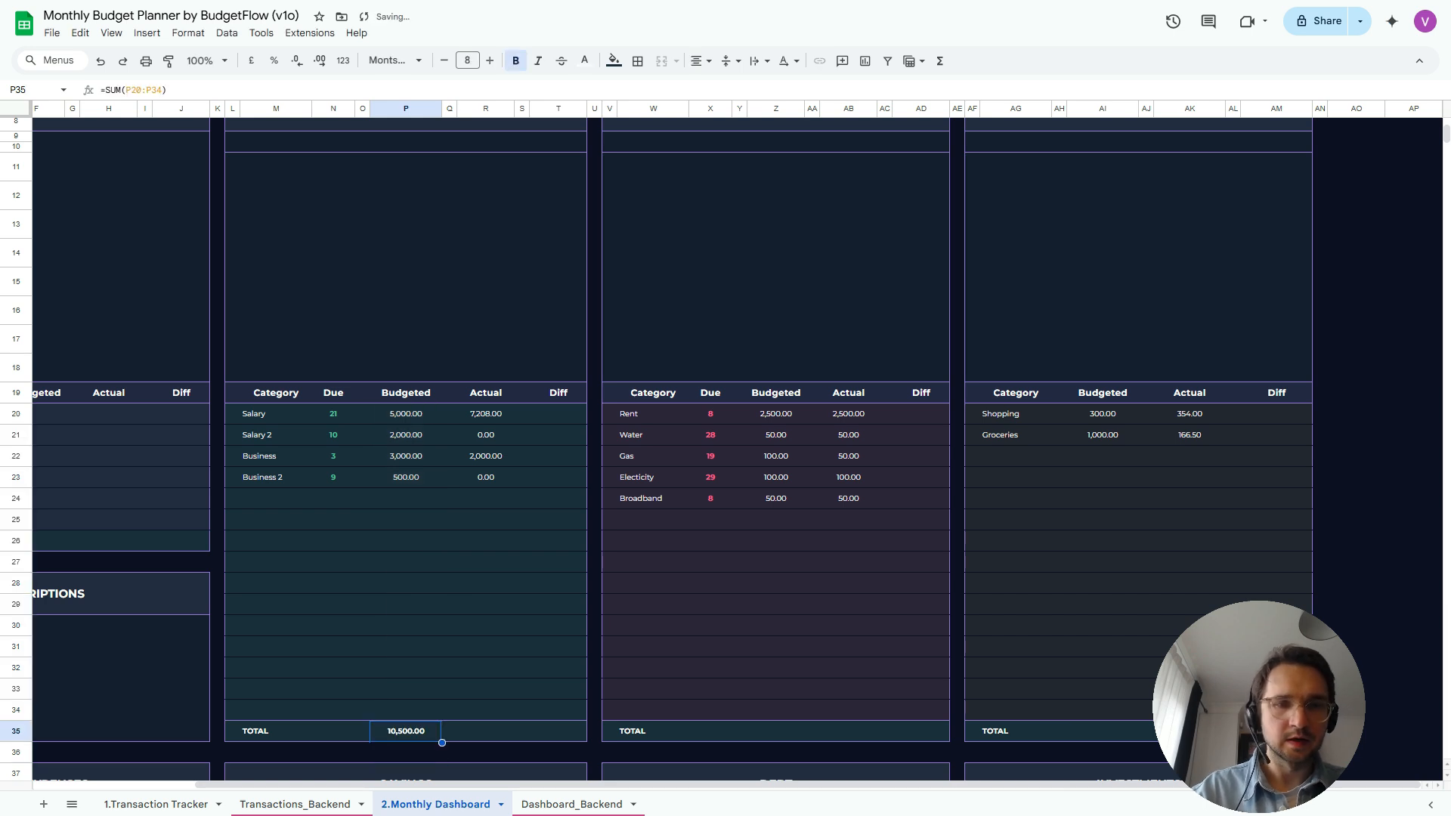
Copy the Budgeted total formula from P35 to the Income table's Actual total in R35
key("ctrl+c")
left_click(485, 731)
key("ctrl+v")
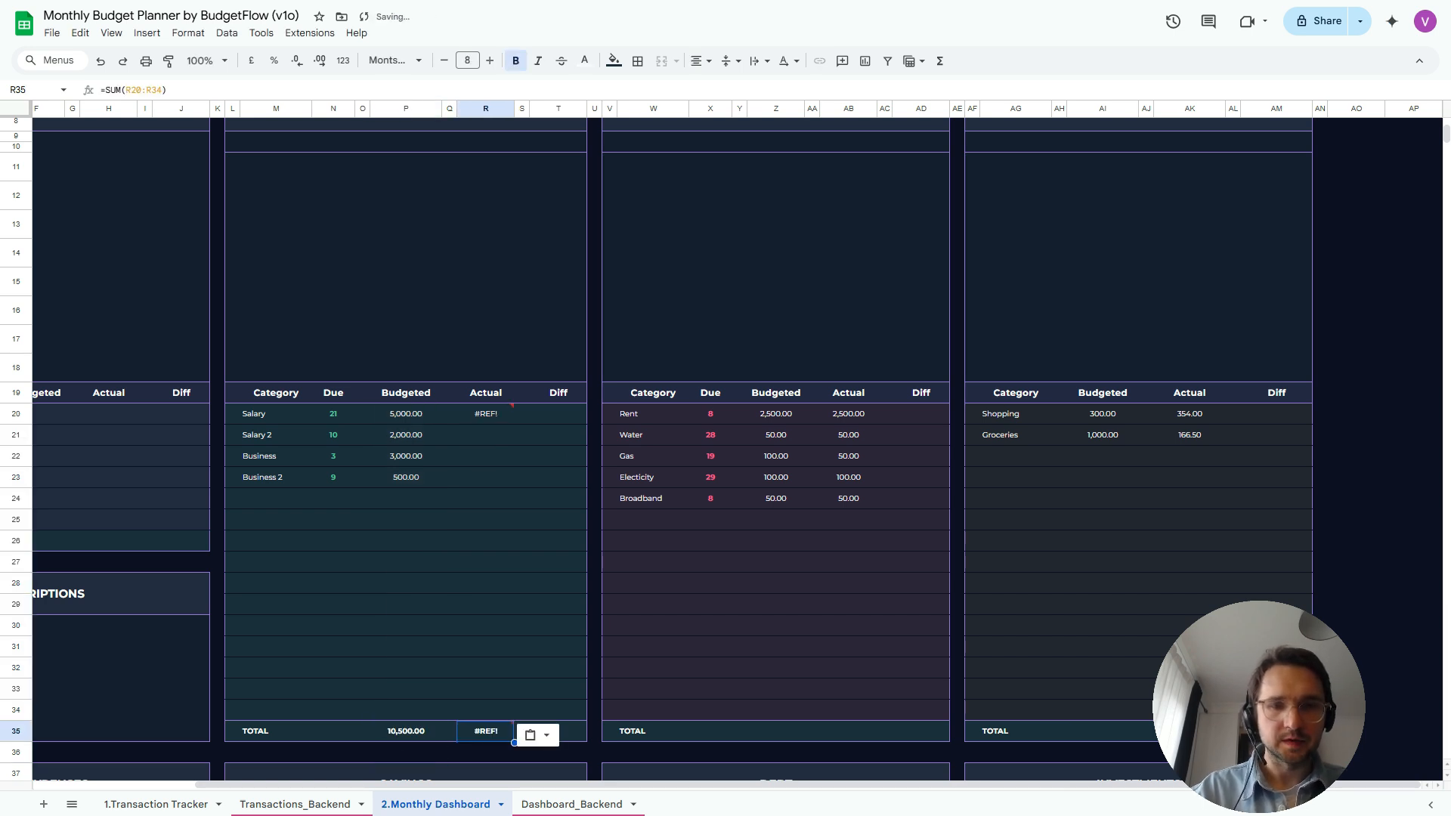
Clear the Income Actual total in R35 and change the formula in R20 to ={Dashboard_Backend!AF19:AF33}
key("Delete")
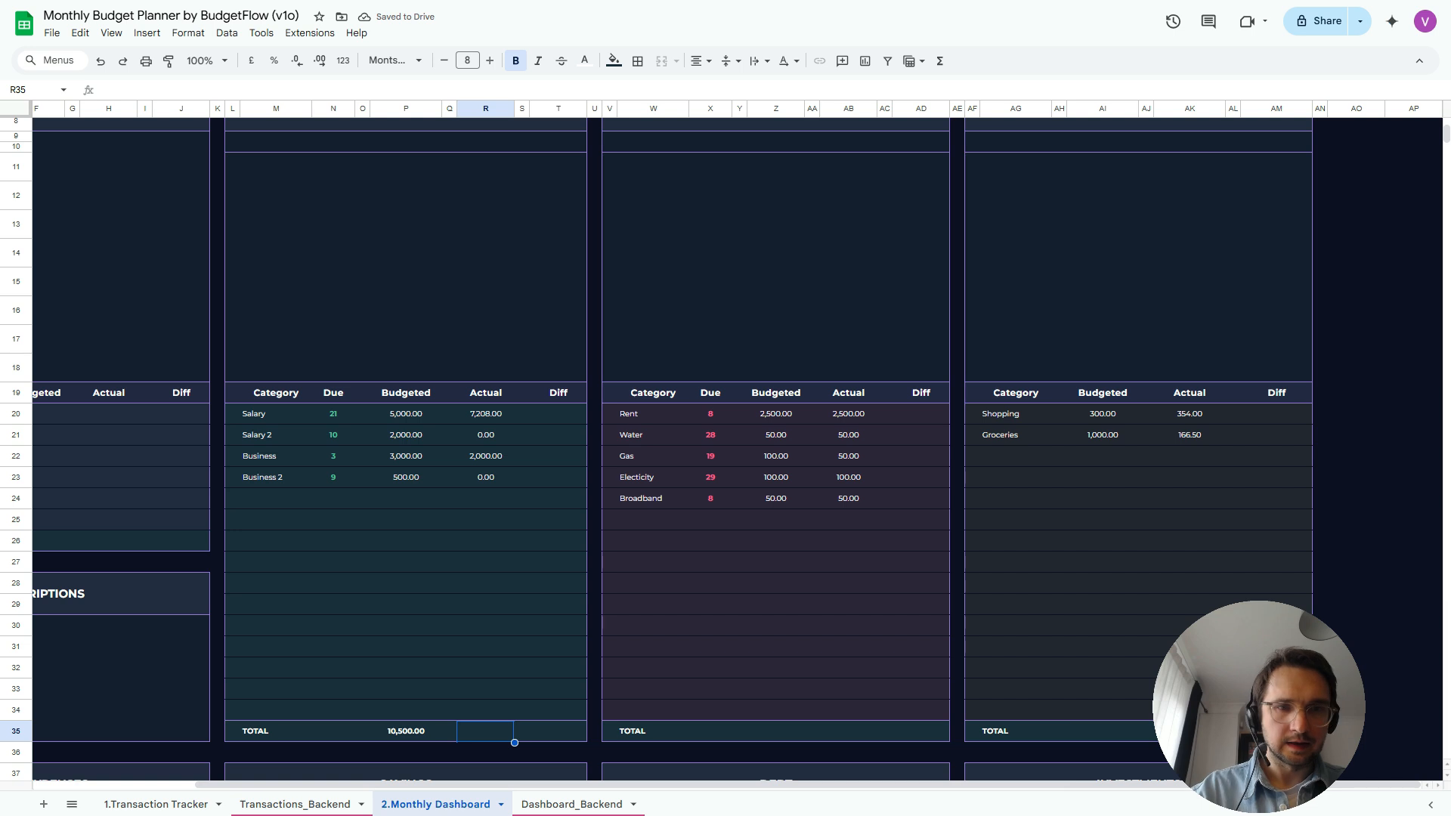
double_click(485, 414)
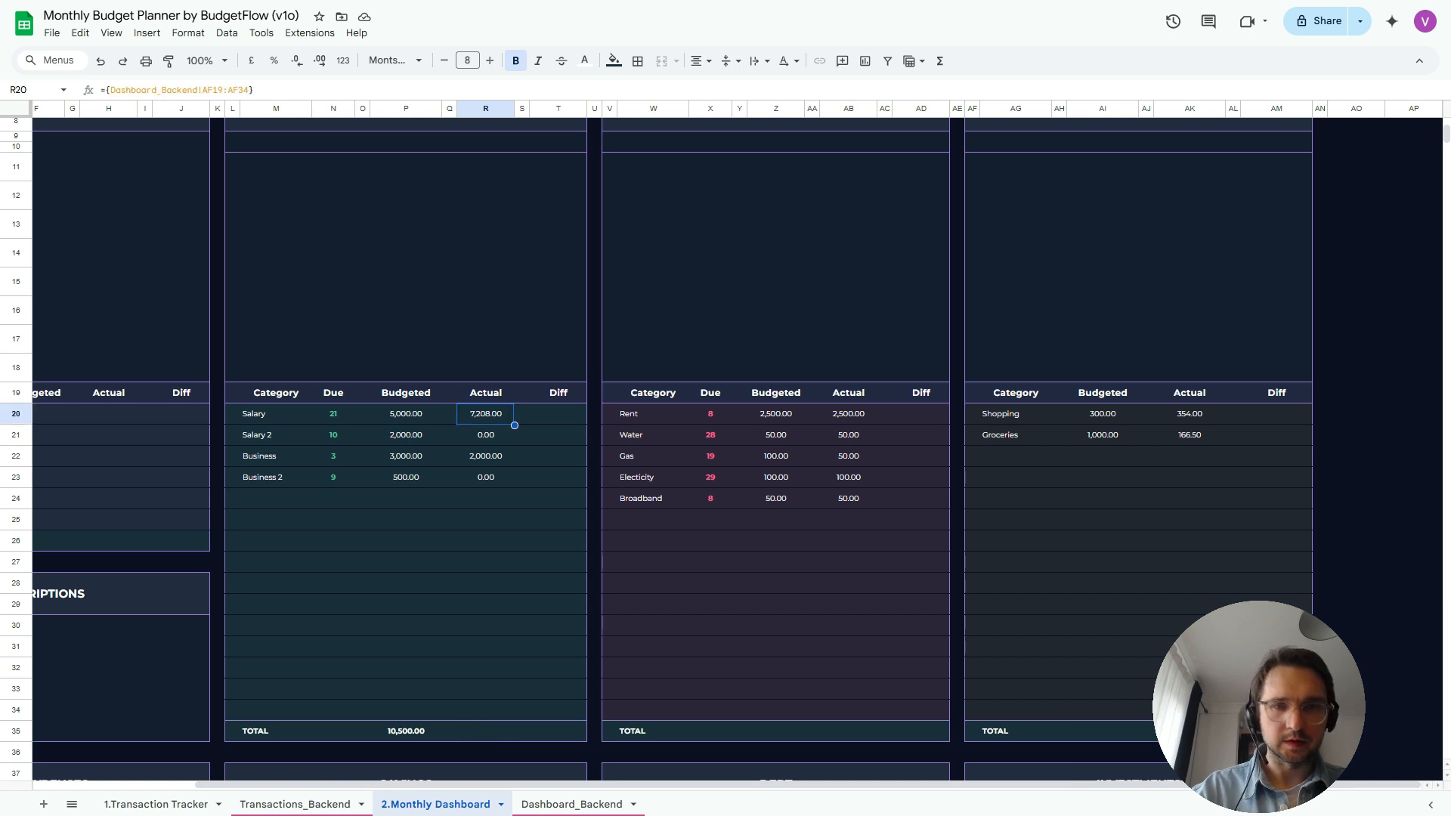
left_click(510, 410)
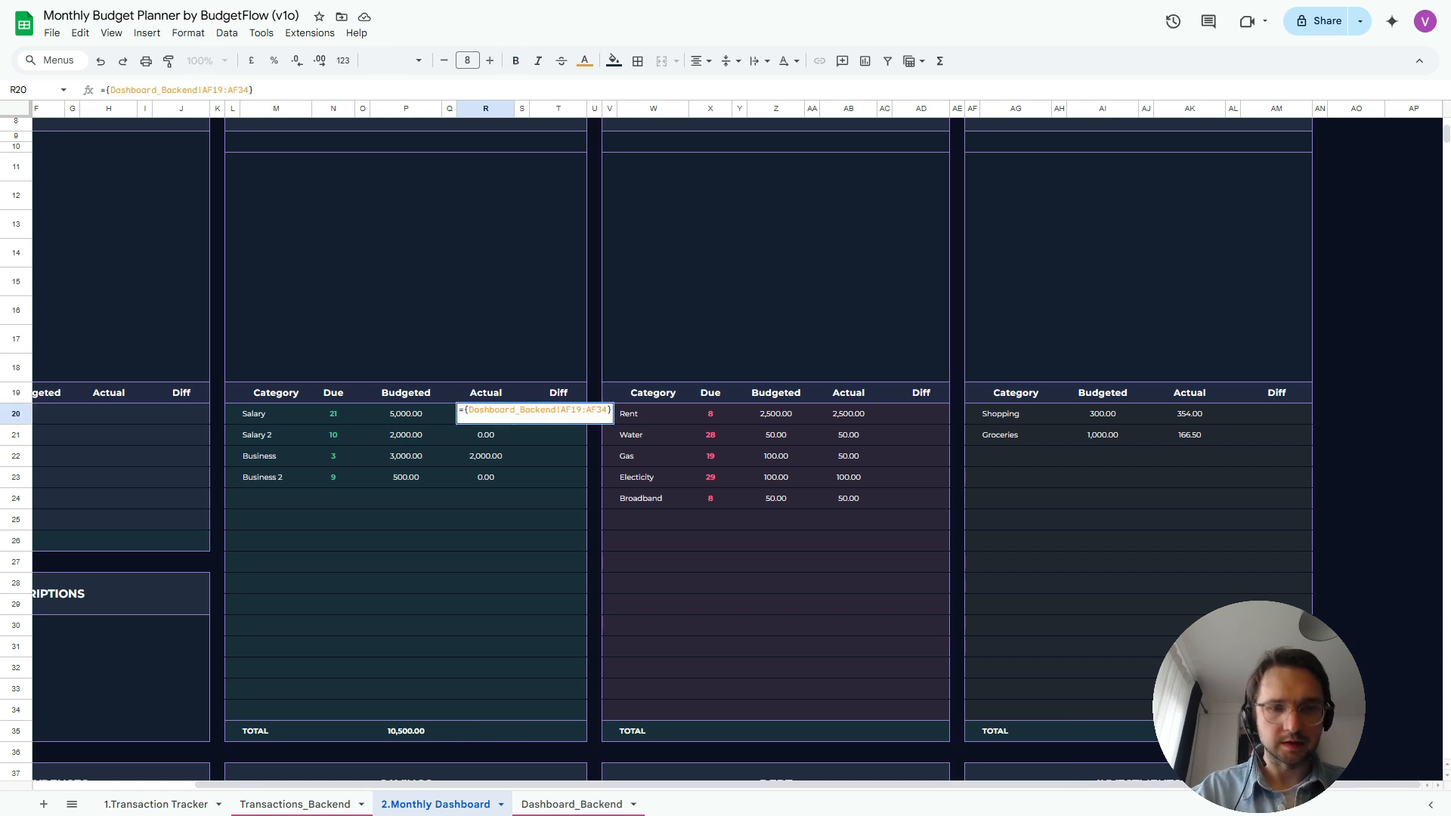
key("F2")
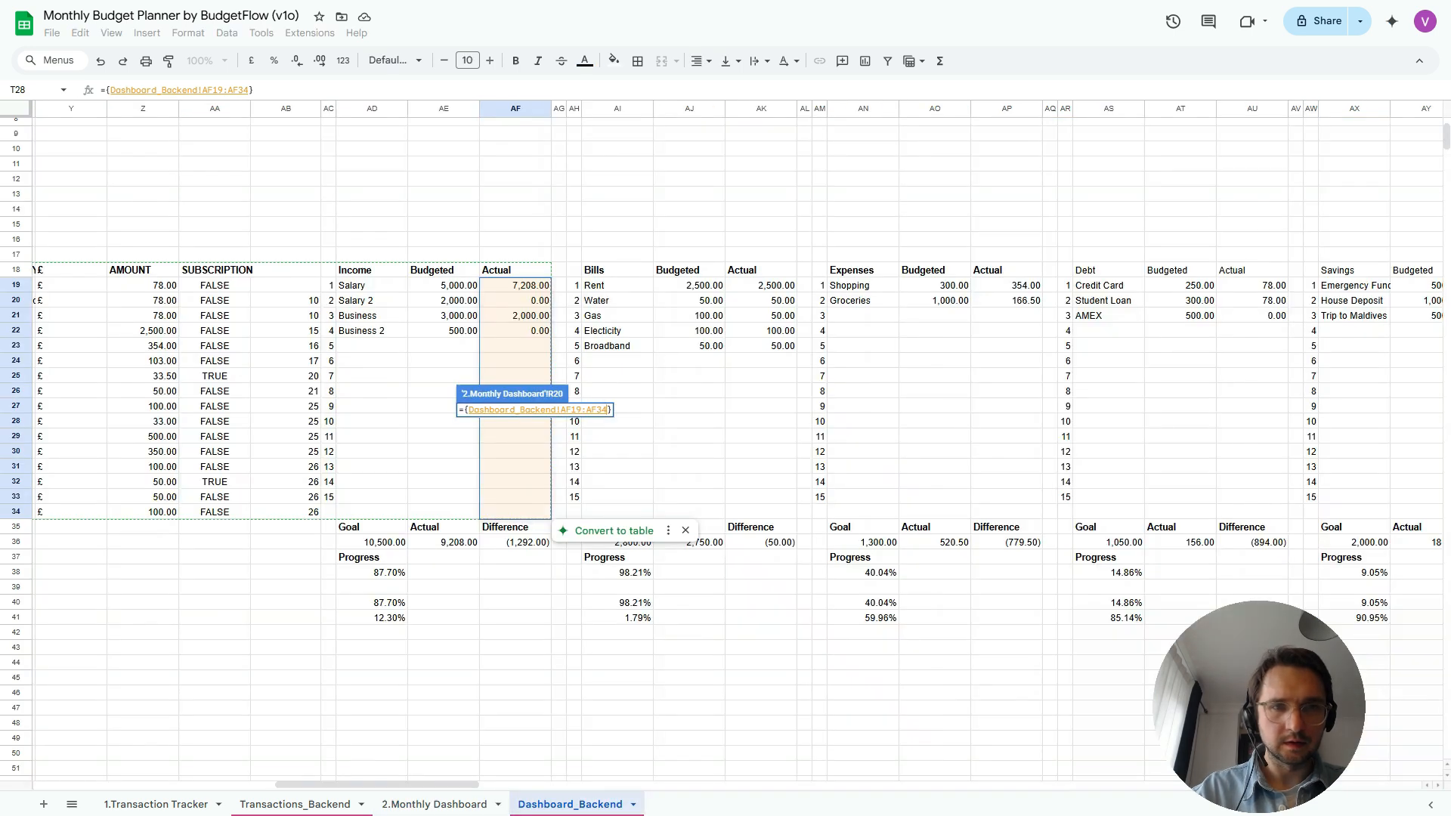
key("shift+Up")
key("Return")
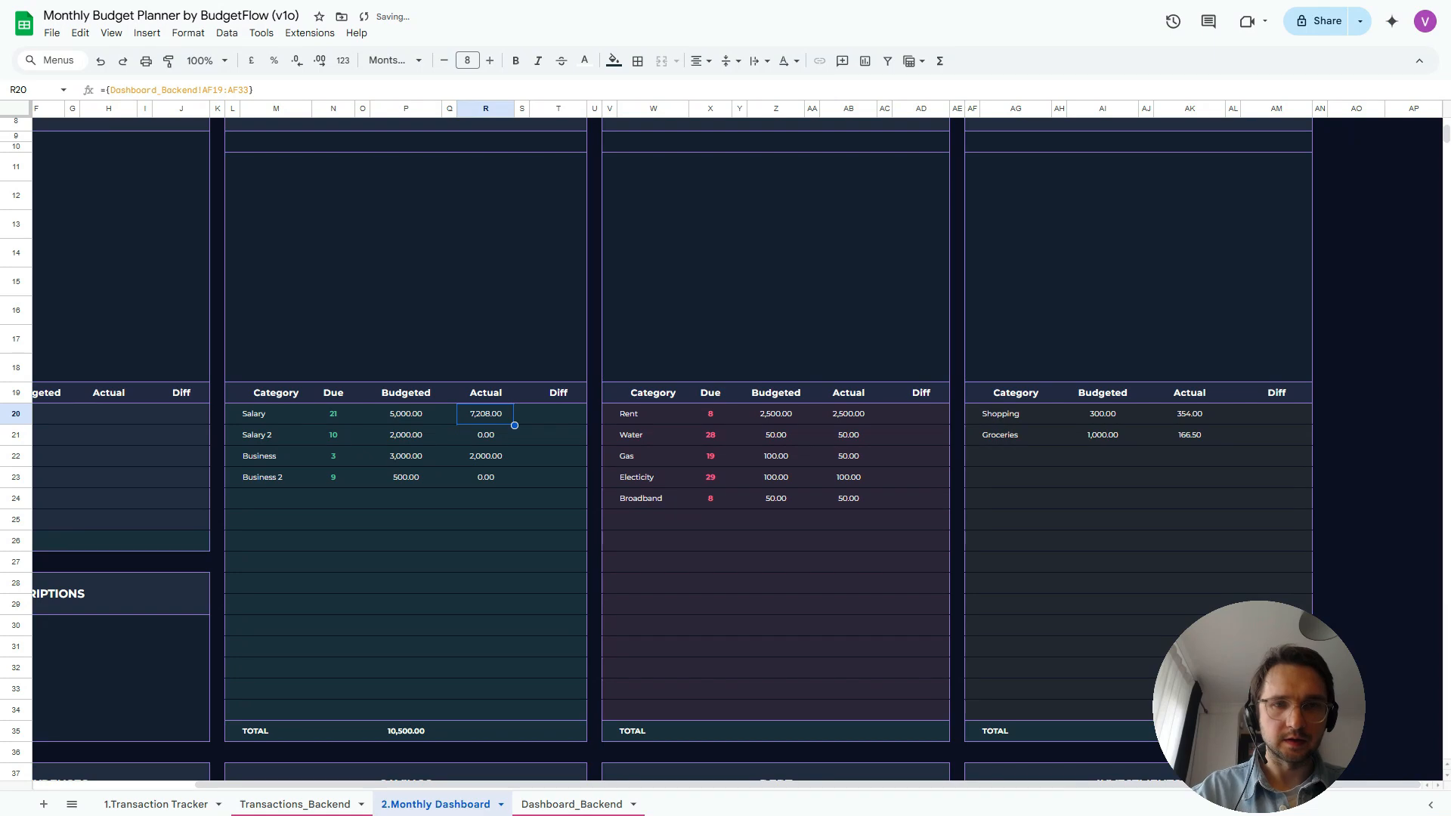
Copy the Income table's Budgeted total formula from P35 into the Actual total in R35
left_click(406, 731)
key("ctrl+c")
left_click(485, 732)
key("ctrl+v")
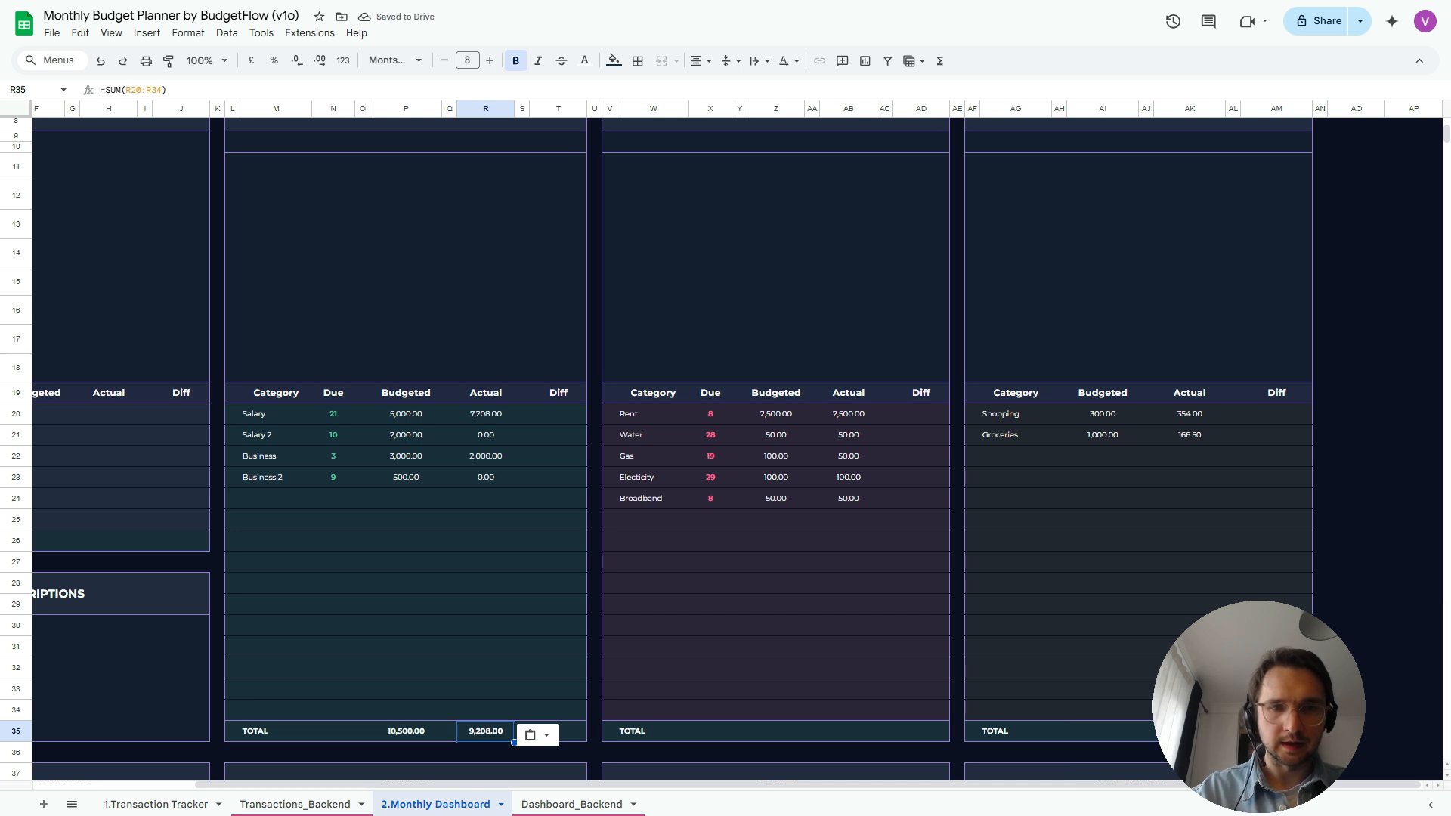
left_click(405, 732)
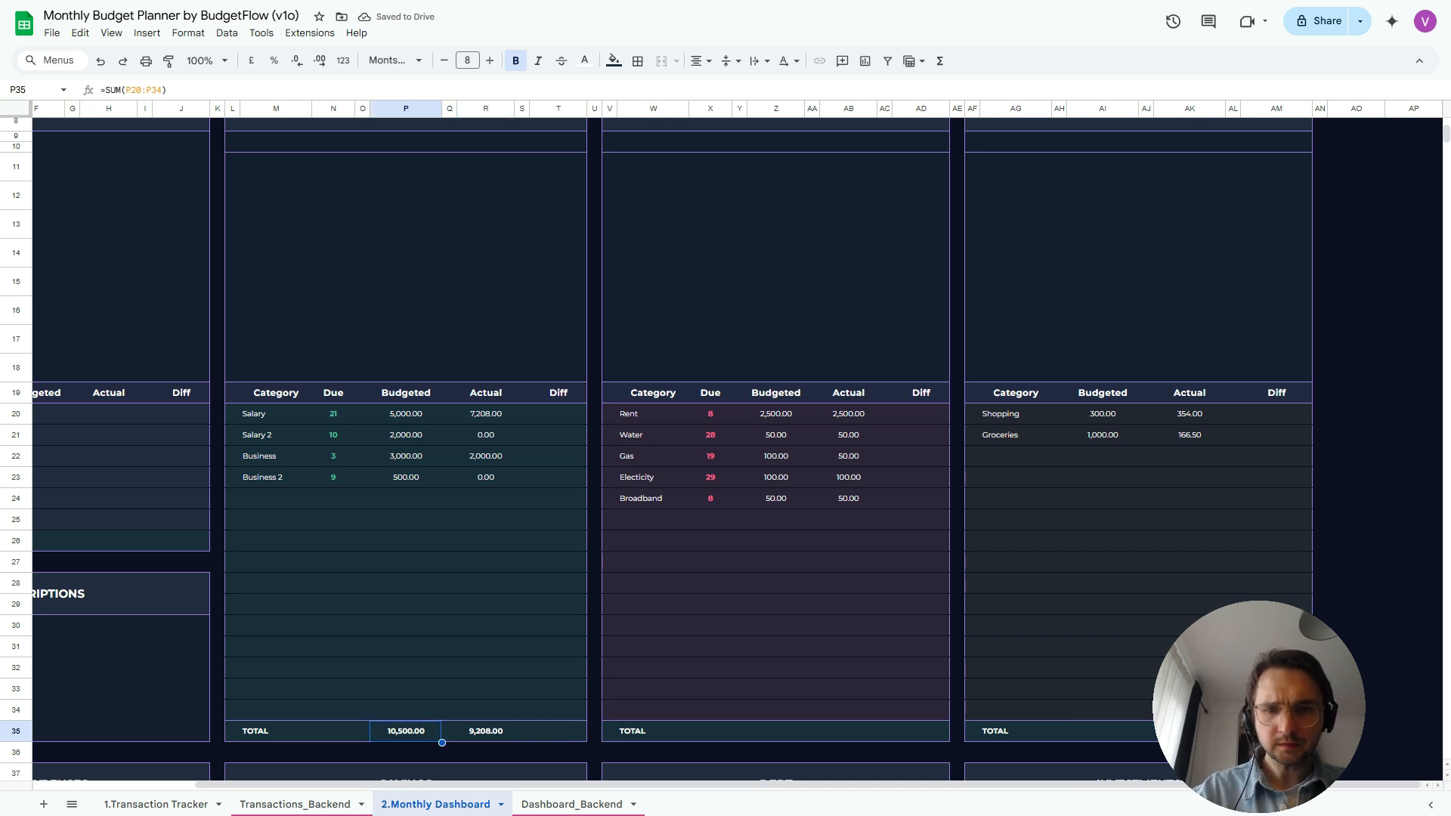
Total the bills' Budgeted column in Z35 with =SUM(Z20:Z34)
left_click(776, 731)
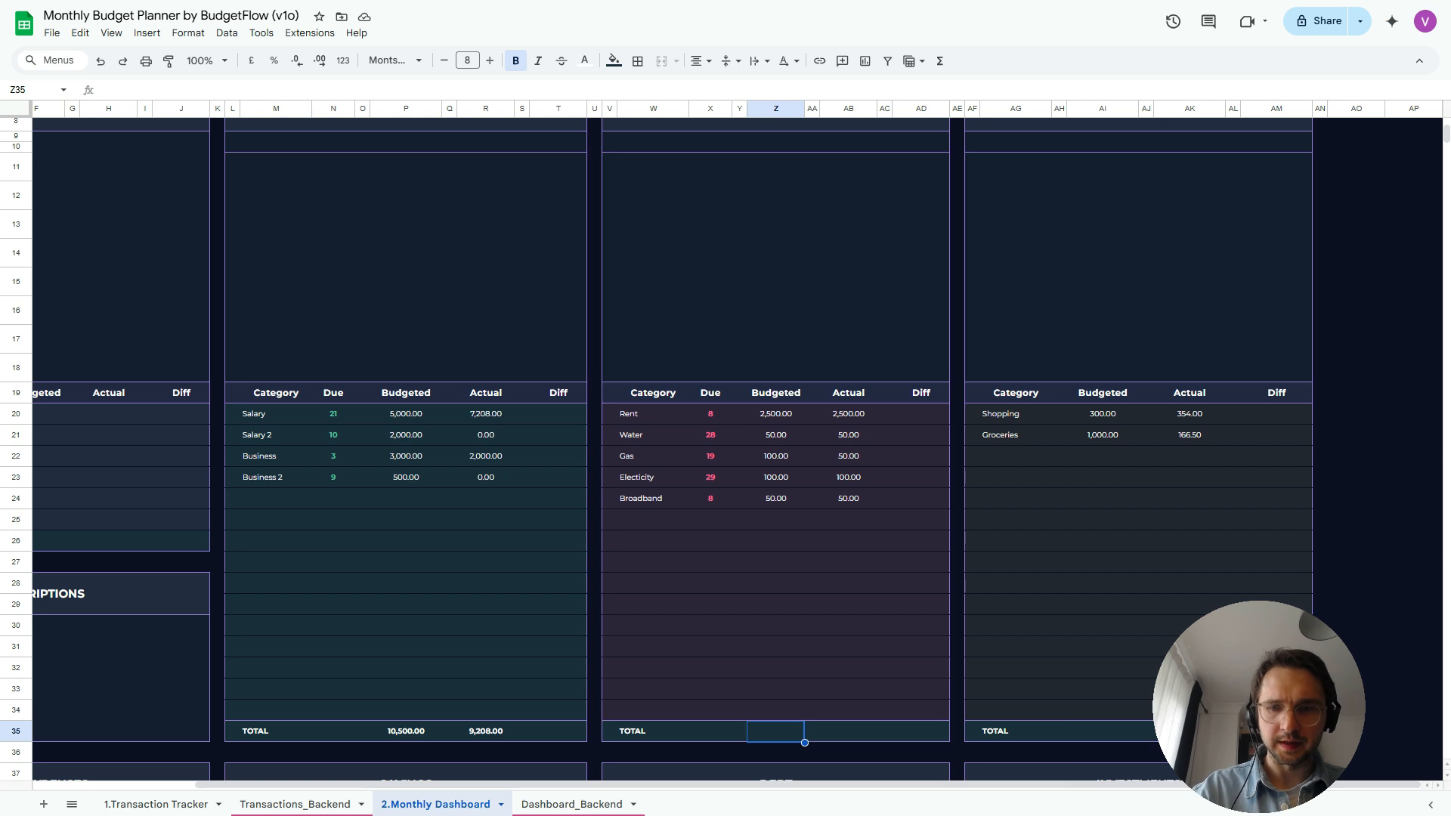
type("=SUM(")
key("Up")
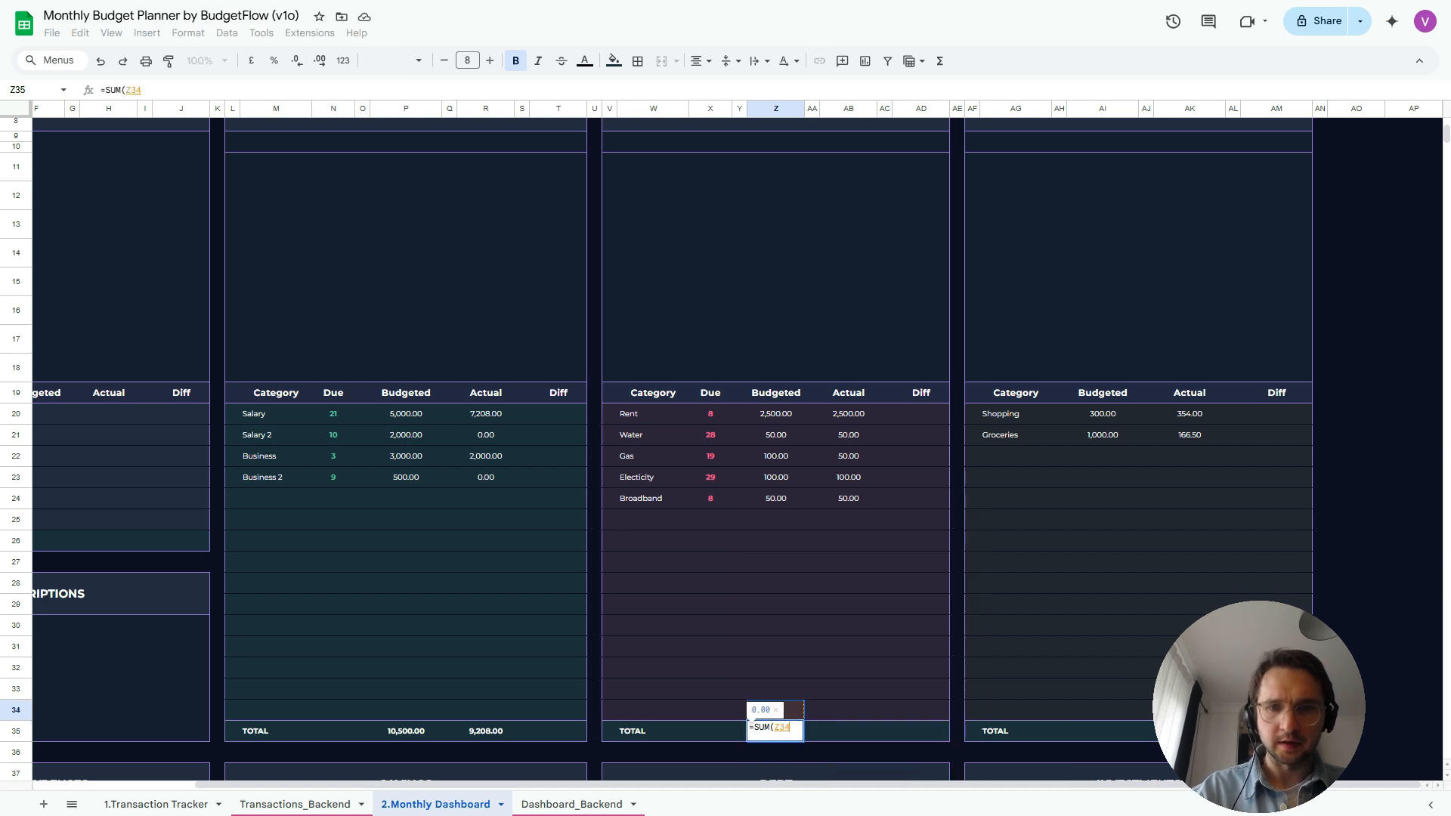
key("shift+Up")
key("shift+Up")
key("shift+Up")
key("shift+Up")
key("shift+Up")
key("shift+Up")
key("shift+Up")
key("shift+Up")
key("shift+Up")
key("shift+Up")
key("shift+Up")
key("shift+Up")
key("shift+Up")
key("shift+Up")
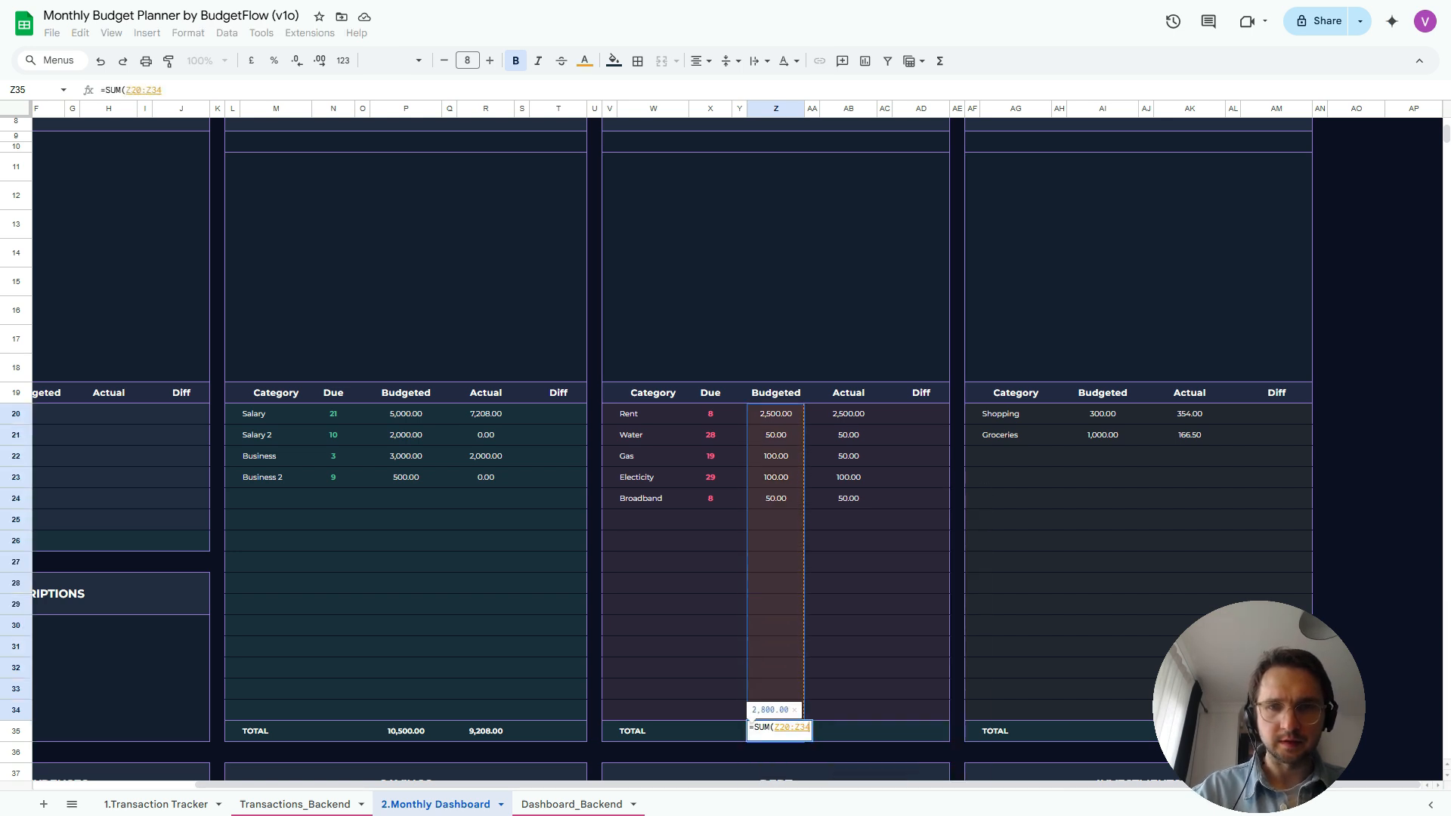
key("Return")
Copy the bills' Budgeted total formula from Z35 to the Actual total in AB35
key("Up")
key("ctrl+c")
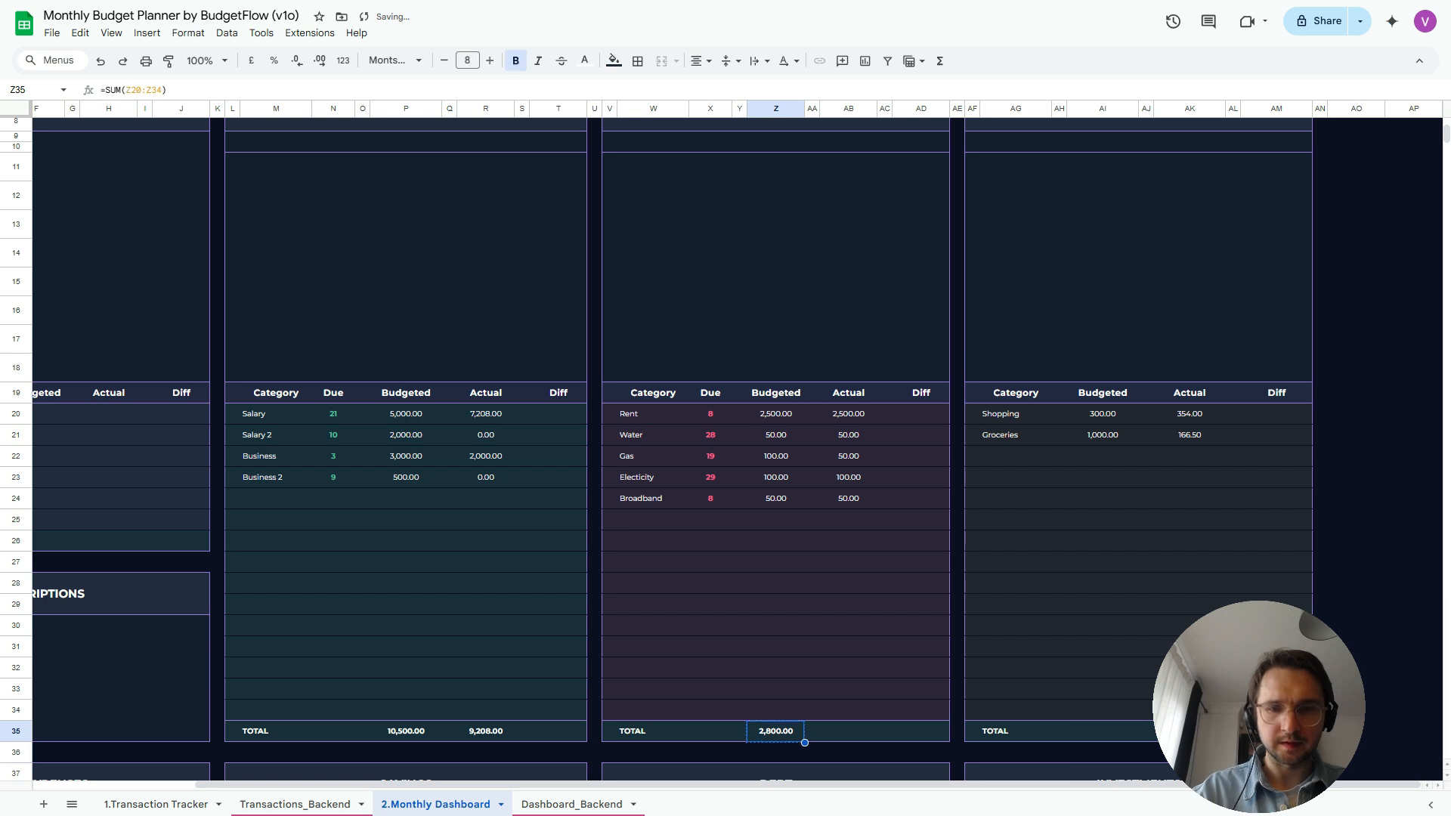
key("Right")
key("Right")
key("ctrl+v")
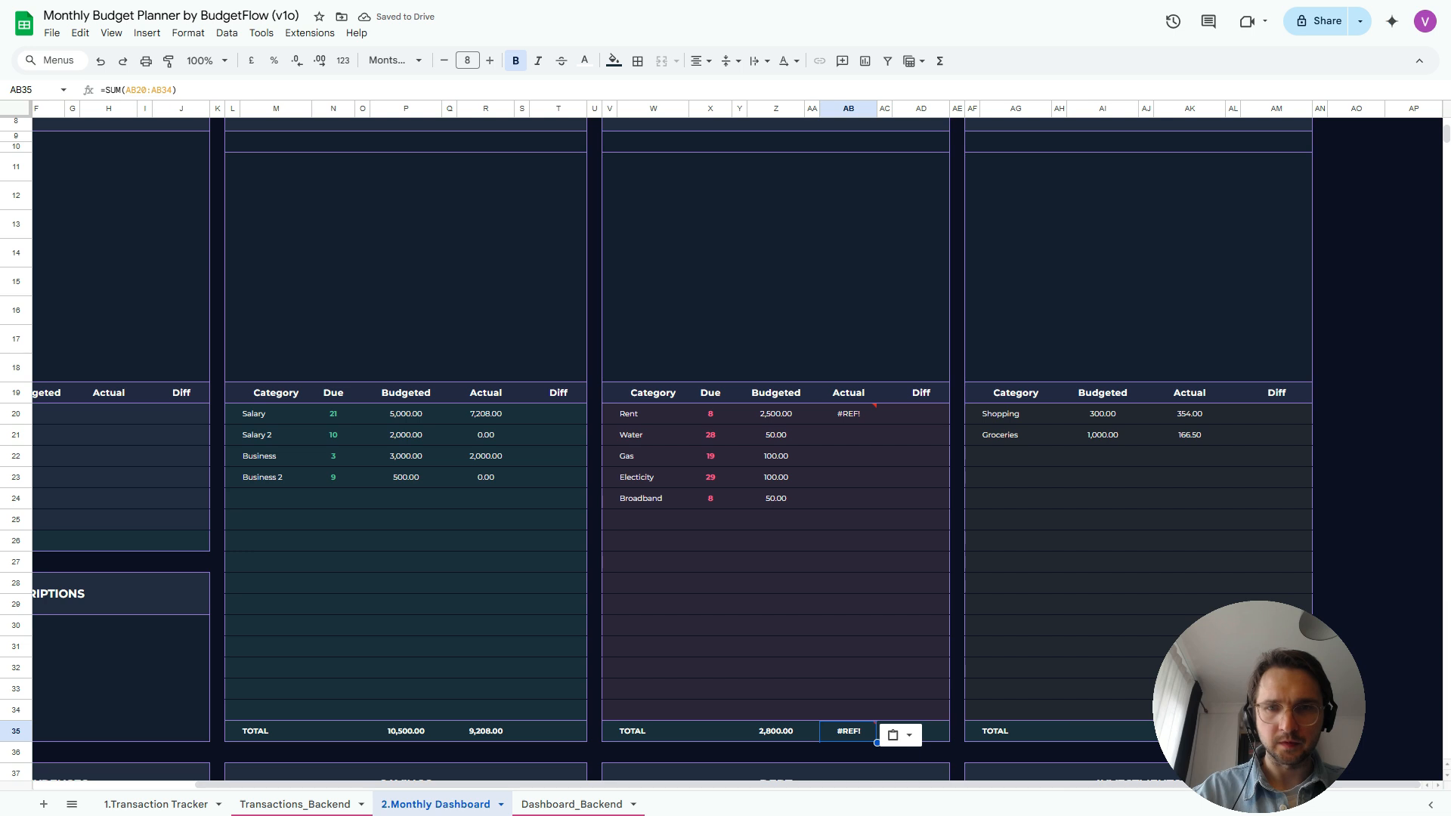
Shorten the backend range in the bills' Actual formula in AB20 so it stops above the total row
left_click(848, 414)
left_click(249, 90)
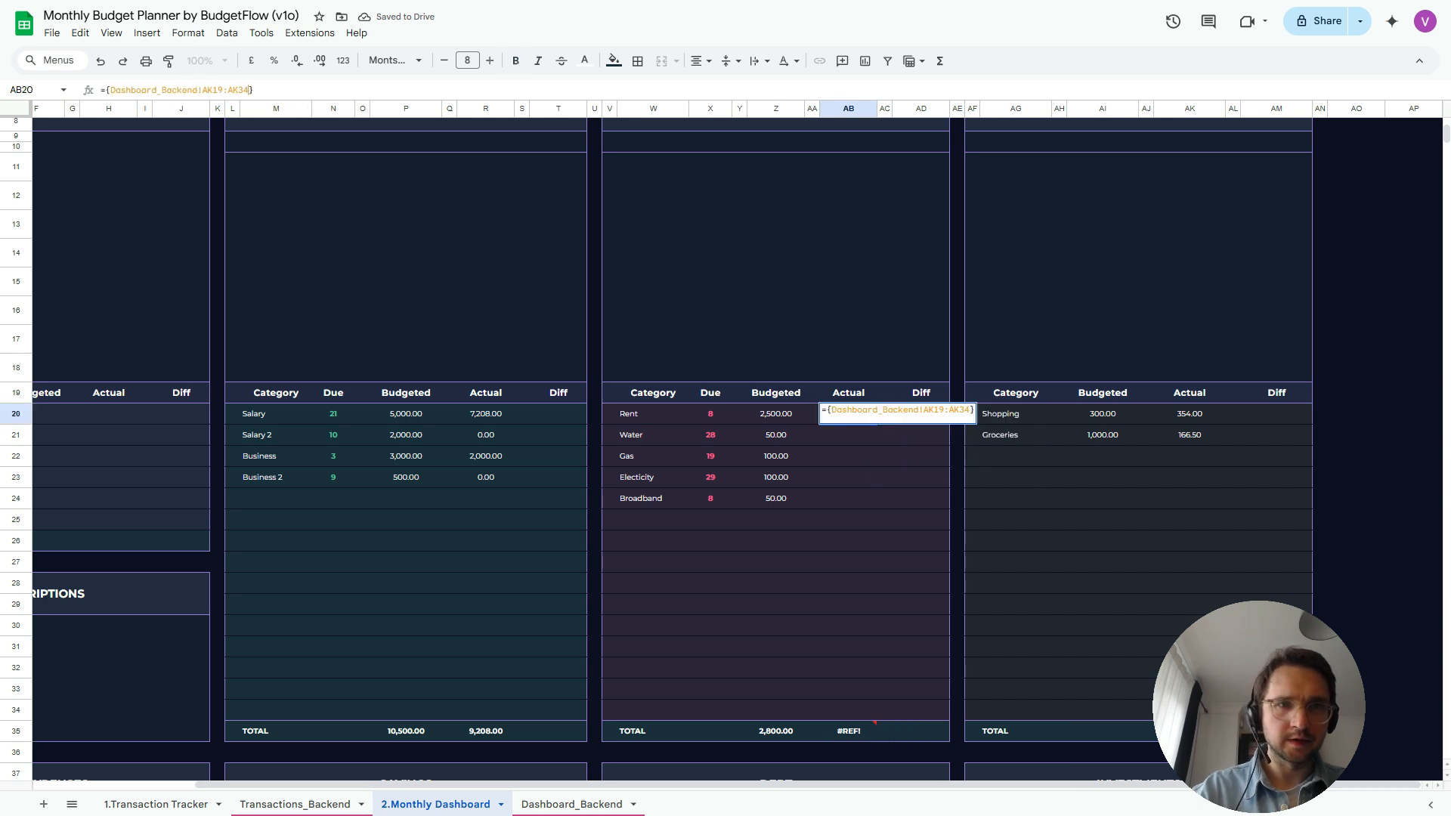
key("Return")
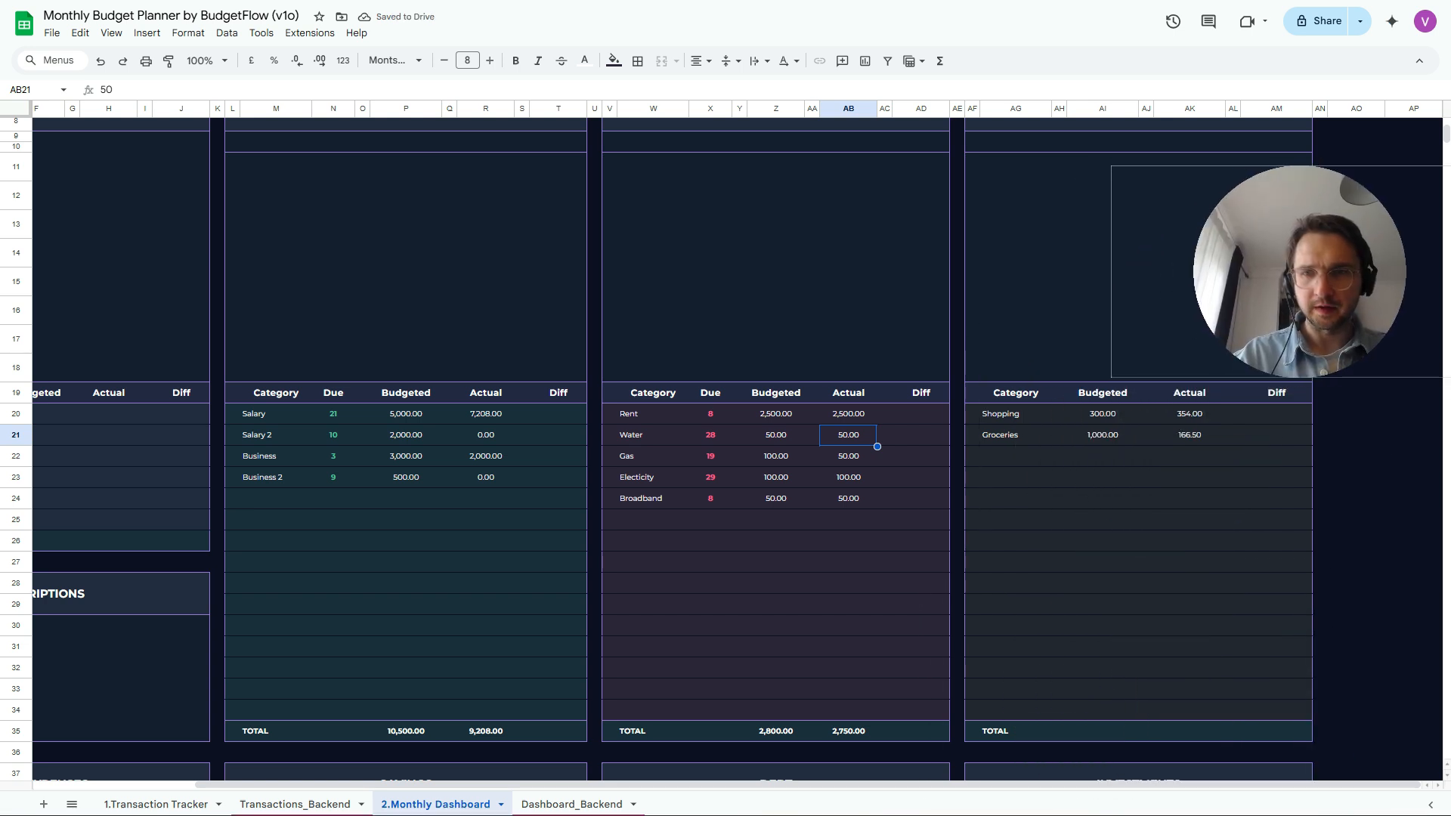
Total the Budgeted column of the Shopping and Groceries table in AI35 with =SUM(AI20:AI34)
left_click(1102, 731)
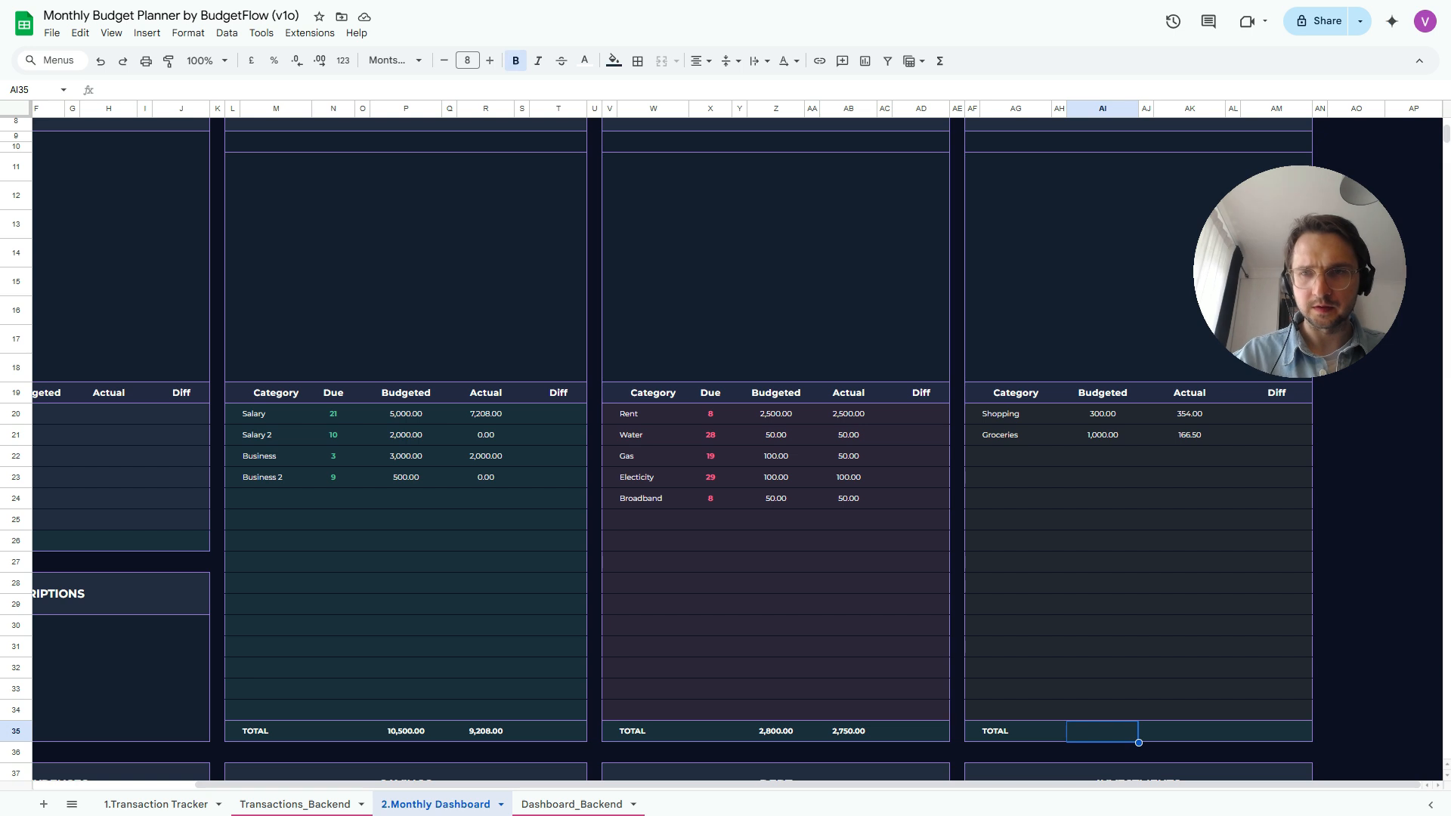
left_click(1190, 414)
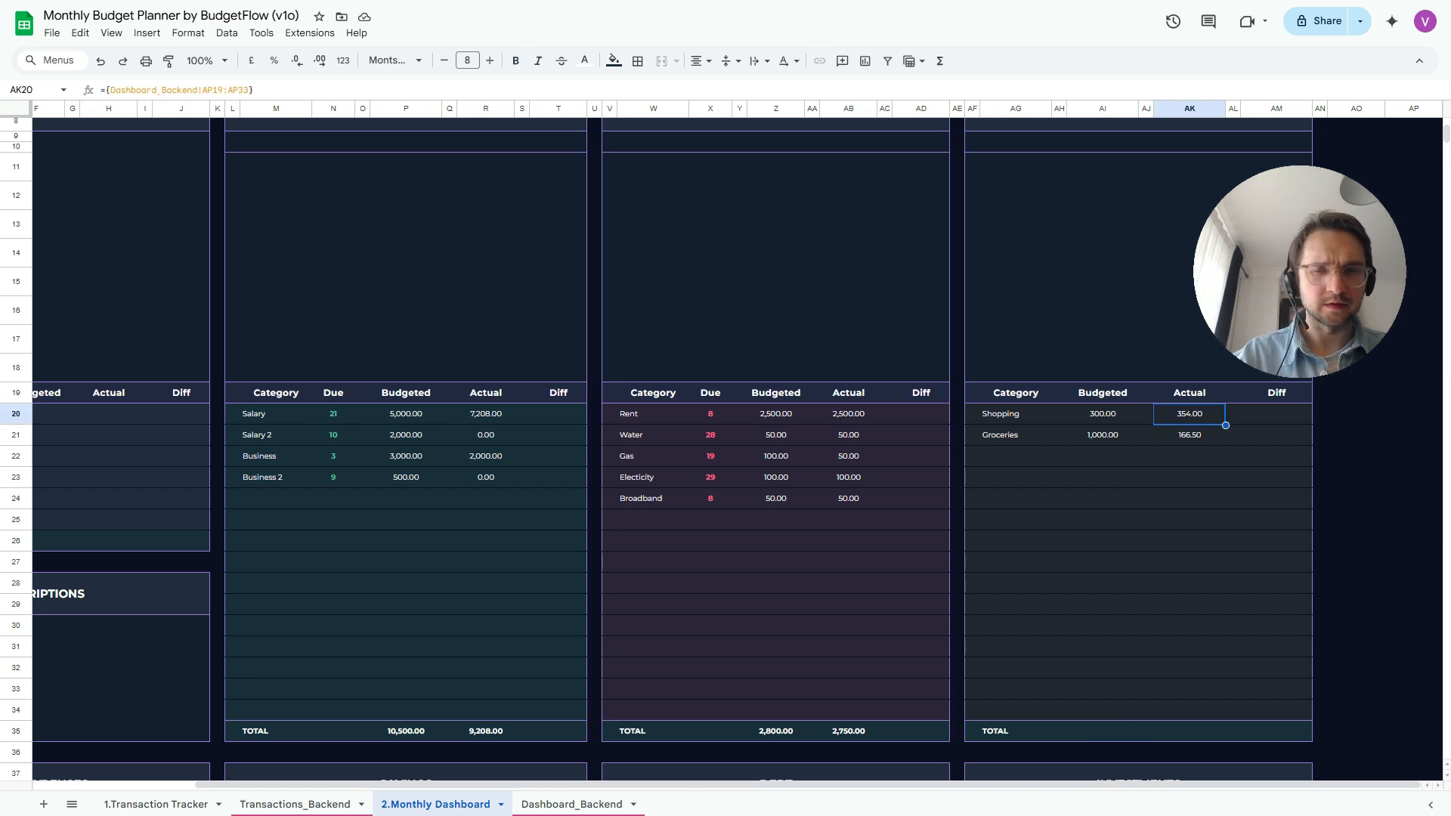
left_click(1102, 732)
type("=sum")
key("Tab")
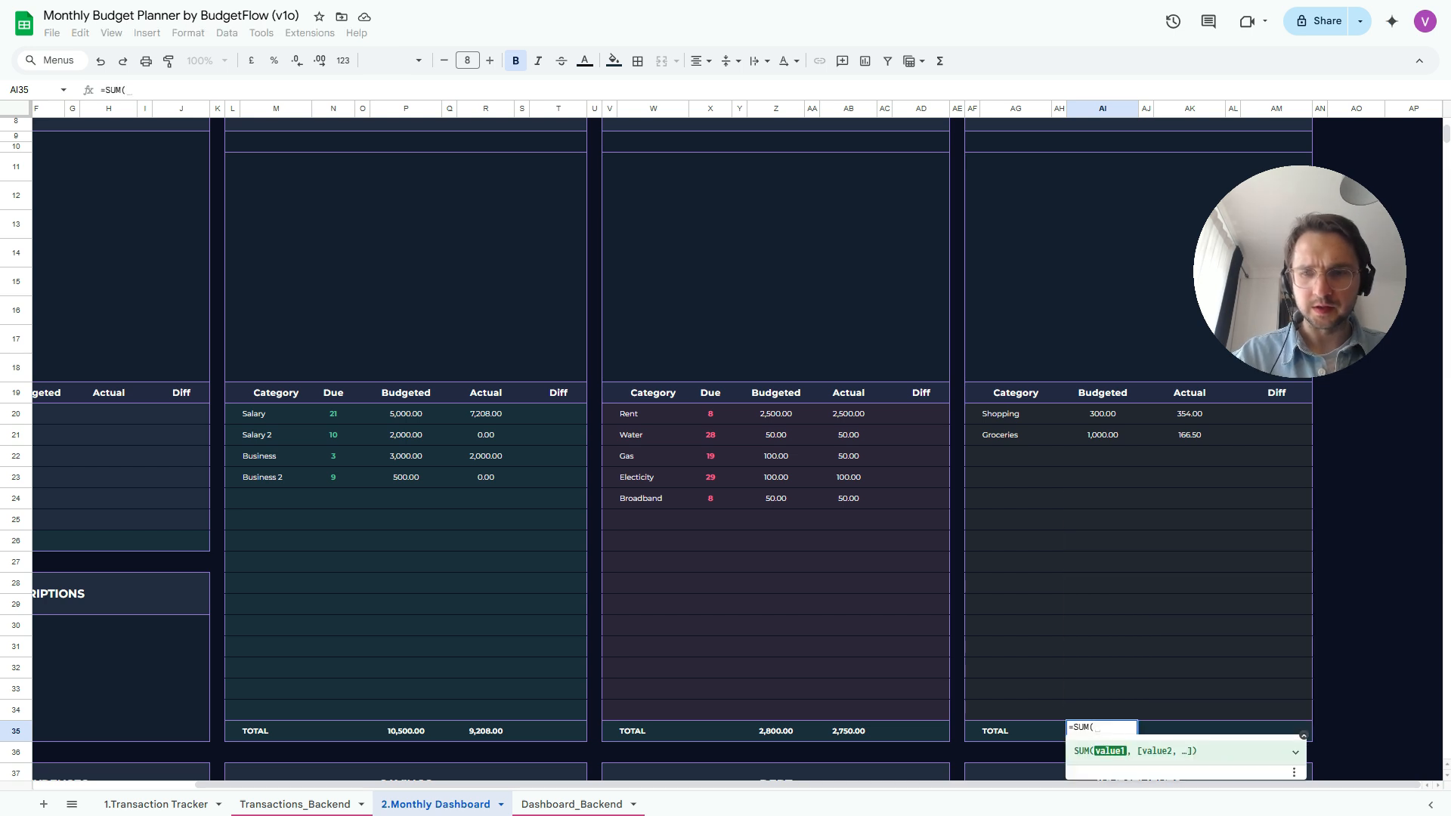
key("Up")
key("shift+Up")
key("shift+Up")
key("shift+Up")
key("shift+Up")
key("shift+Up")
key("shift+Up")
key("shift+Up")
key("shift+Up")
key("shift+Up")
key("shift+Up")
key("shift+Up")
key("shift+Up")
key("shift+Up")
key("shift+Up")
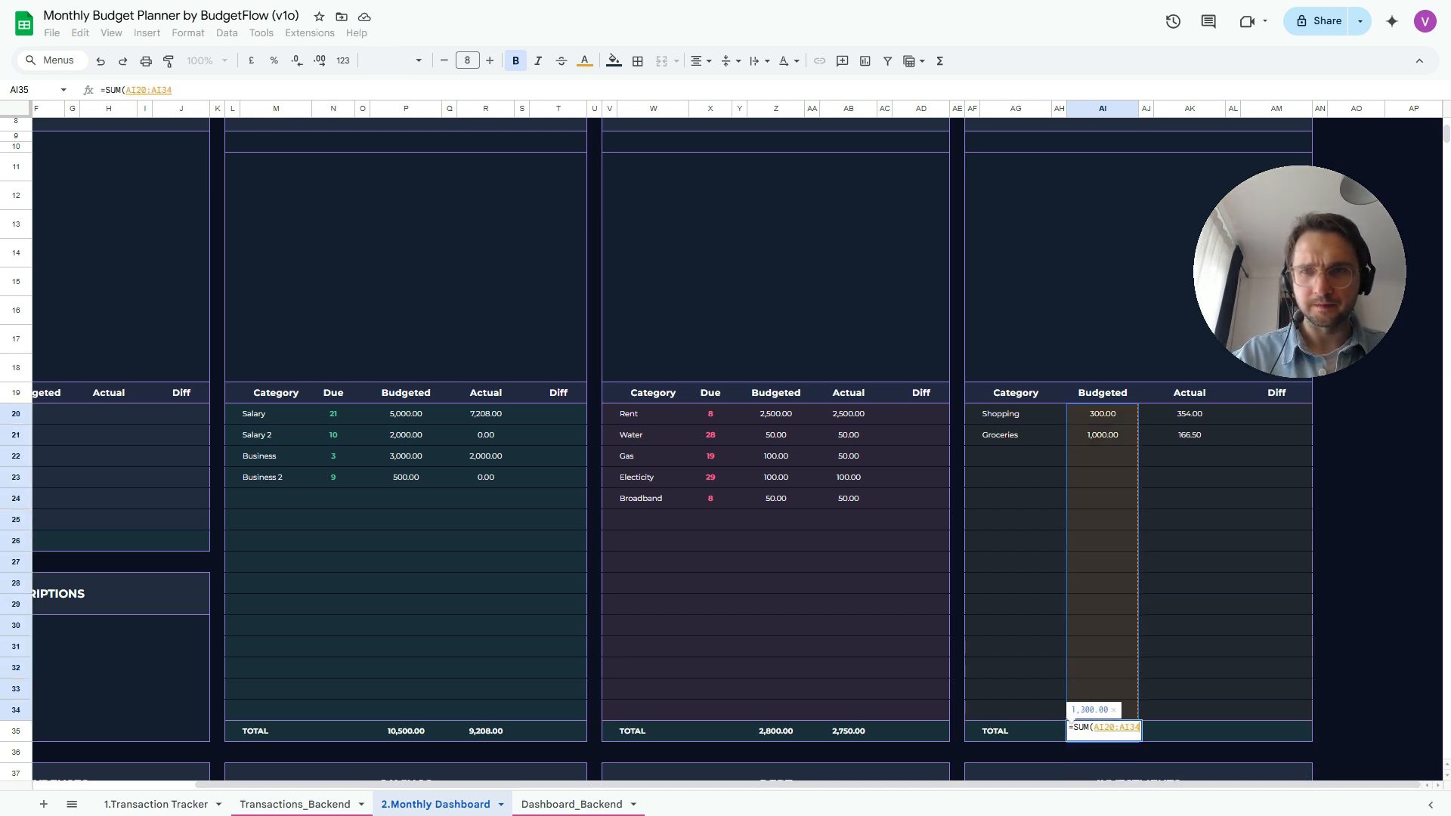
key("Return")
Copy the Budgeted total formula from AI35 to the Actual total in AK35
key("Up")
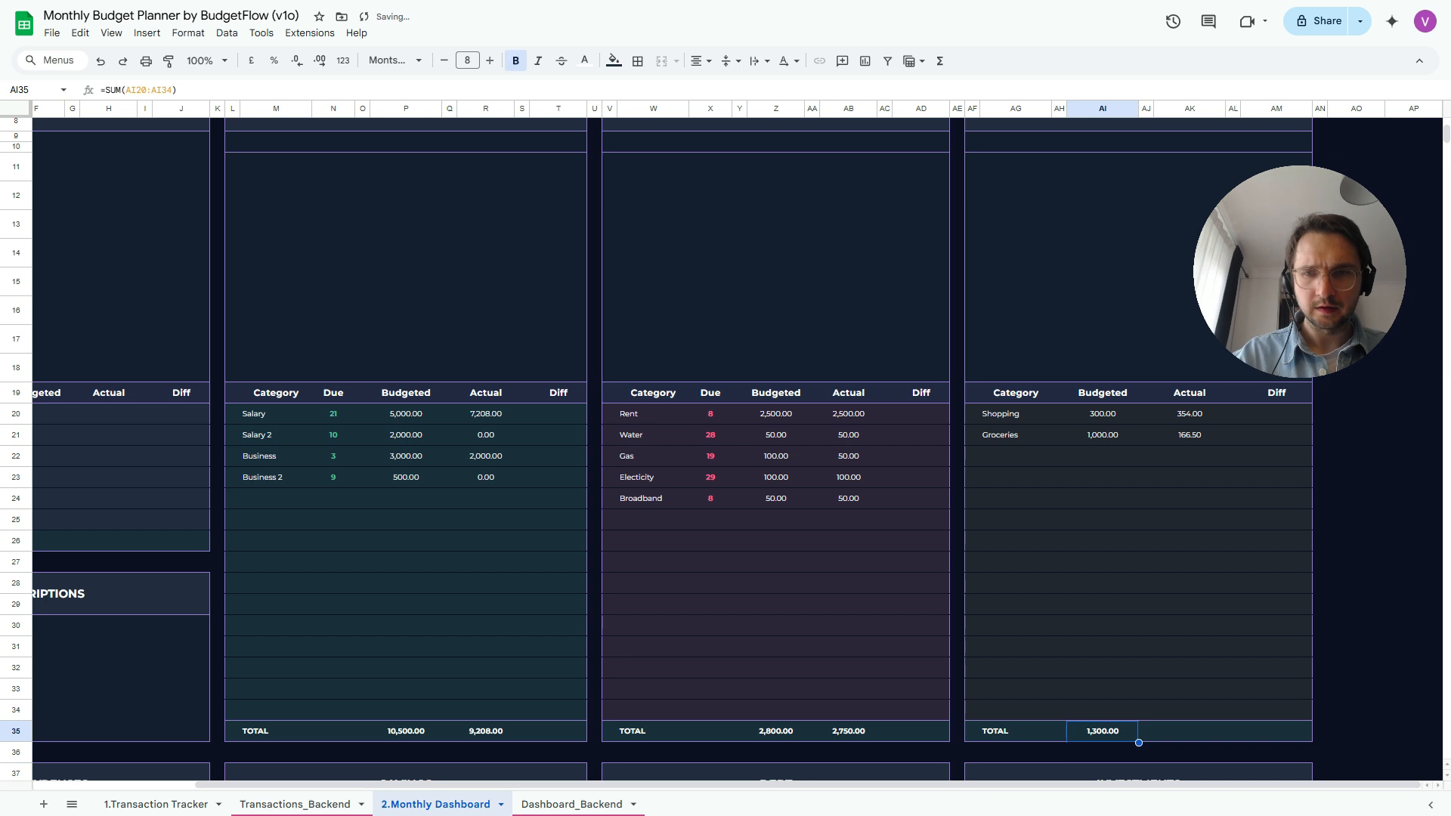
key("ctrl+c")
key("Right")
key("Right")
key("ctrl+v")
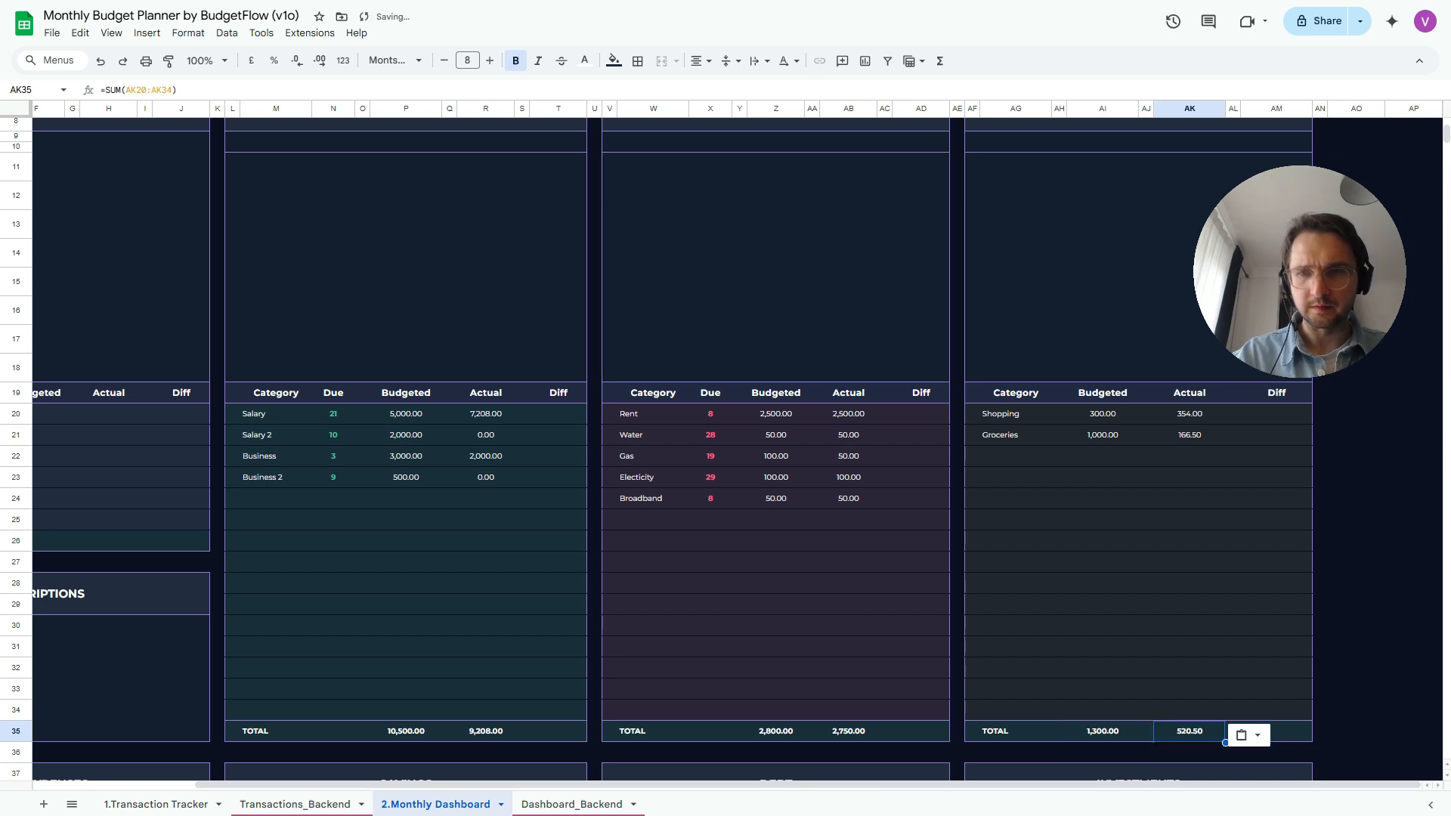
left_click(1103, 584)
scroll(725, 439, "left", 3)
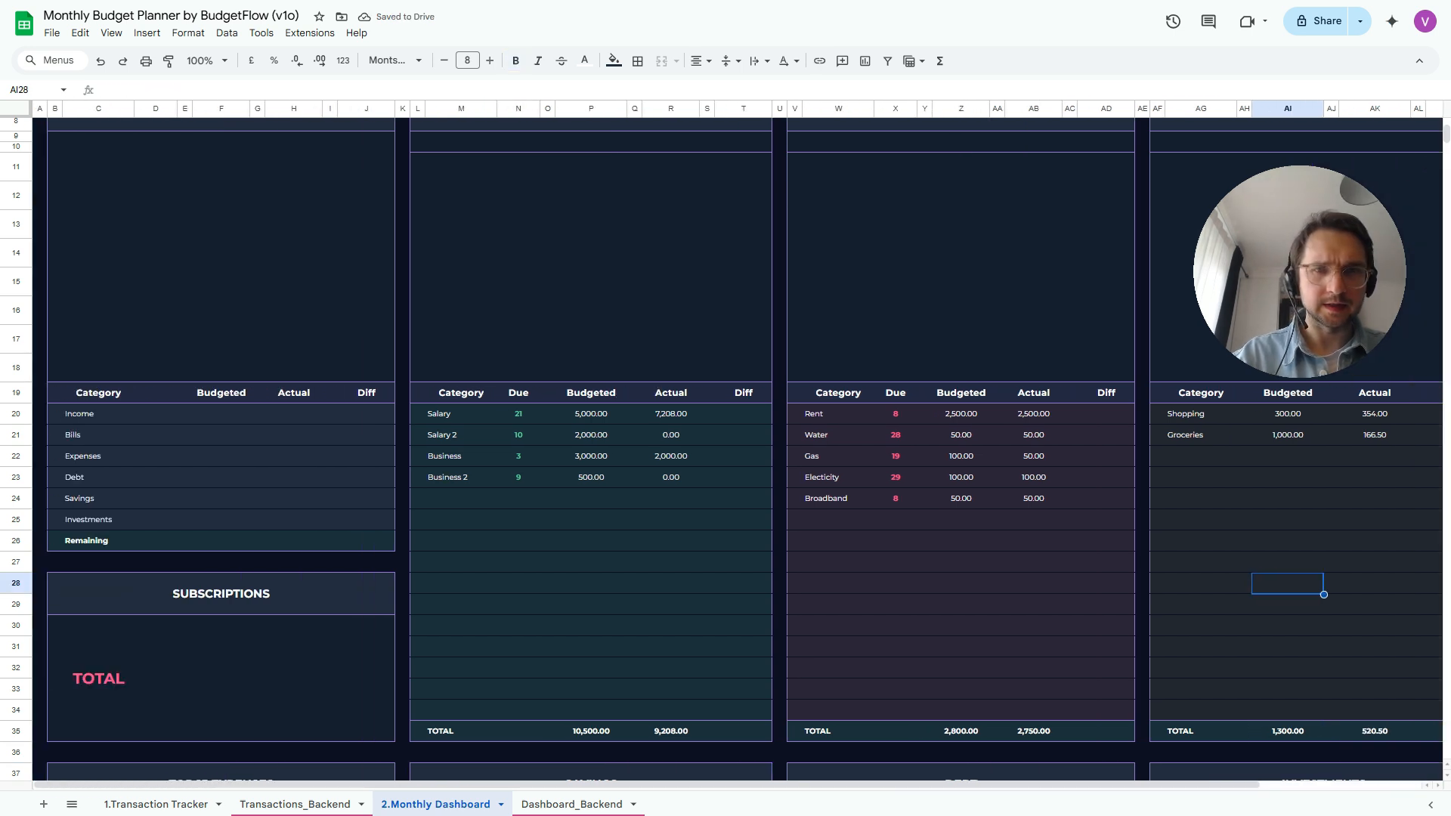
left_click(744, 414)
type("=")
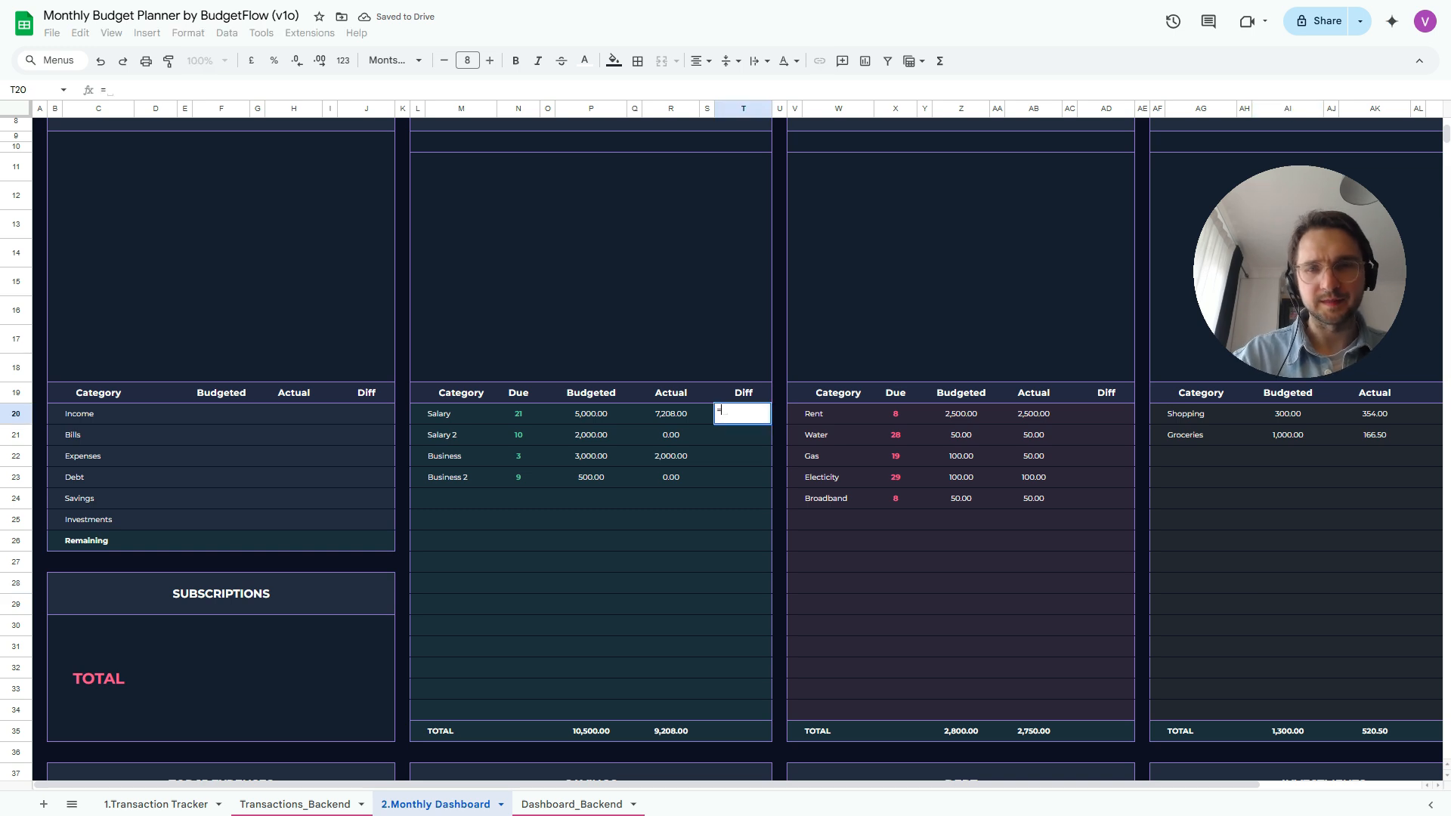
key("Left")
key("Left")
type("-")
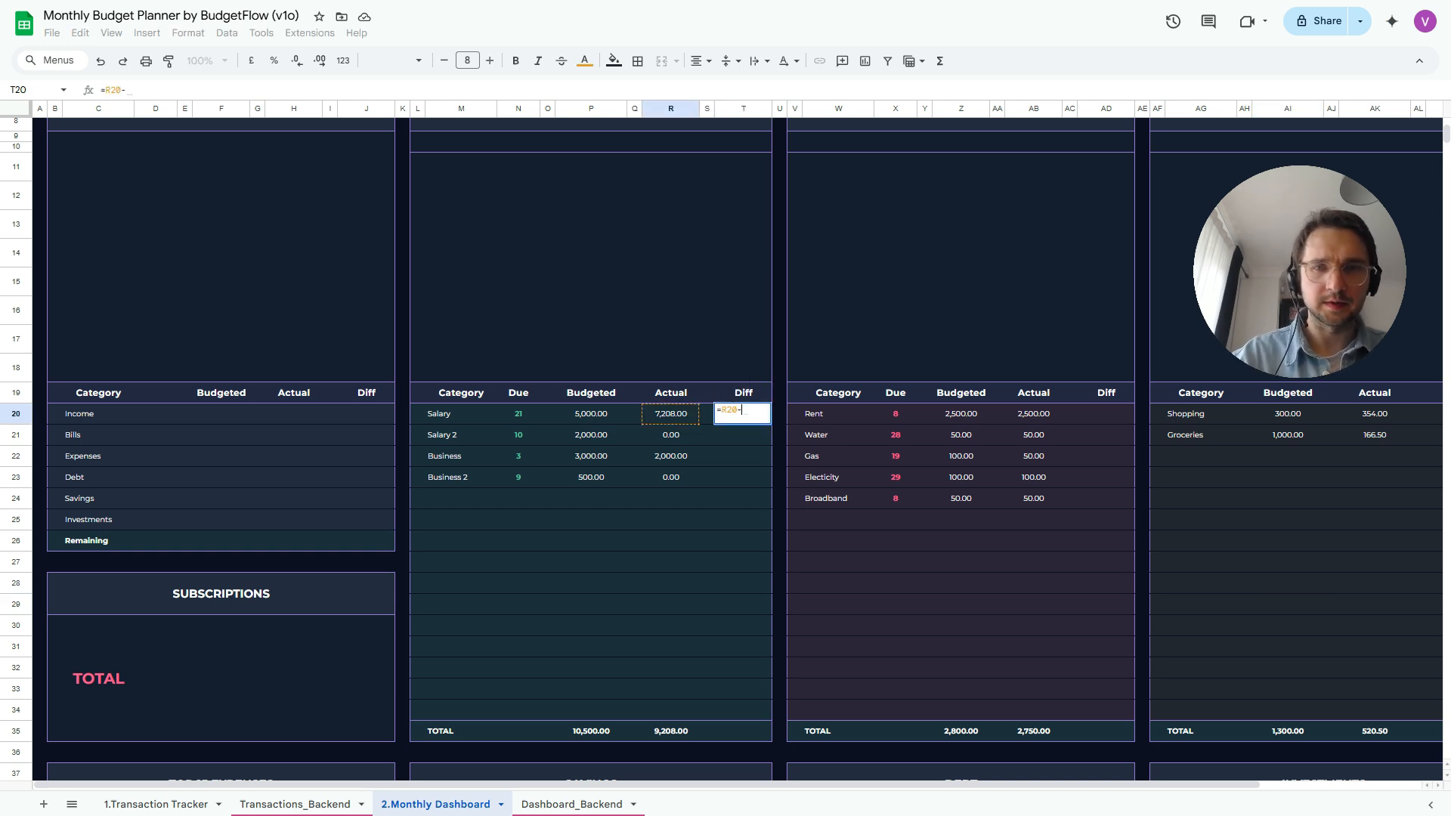
key("BackSpace")
key("BackSpace")
key("BackSpace")
key("BackSpace")
Calculate the Salary row's Diff in T20 with =IF(M20="","",R20-P20)
type("if(")
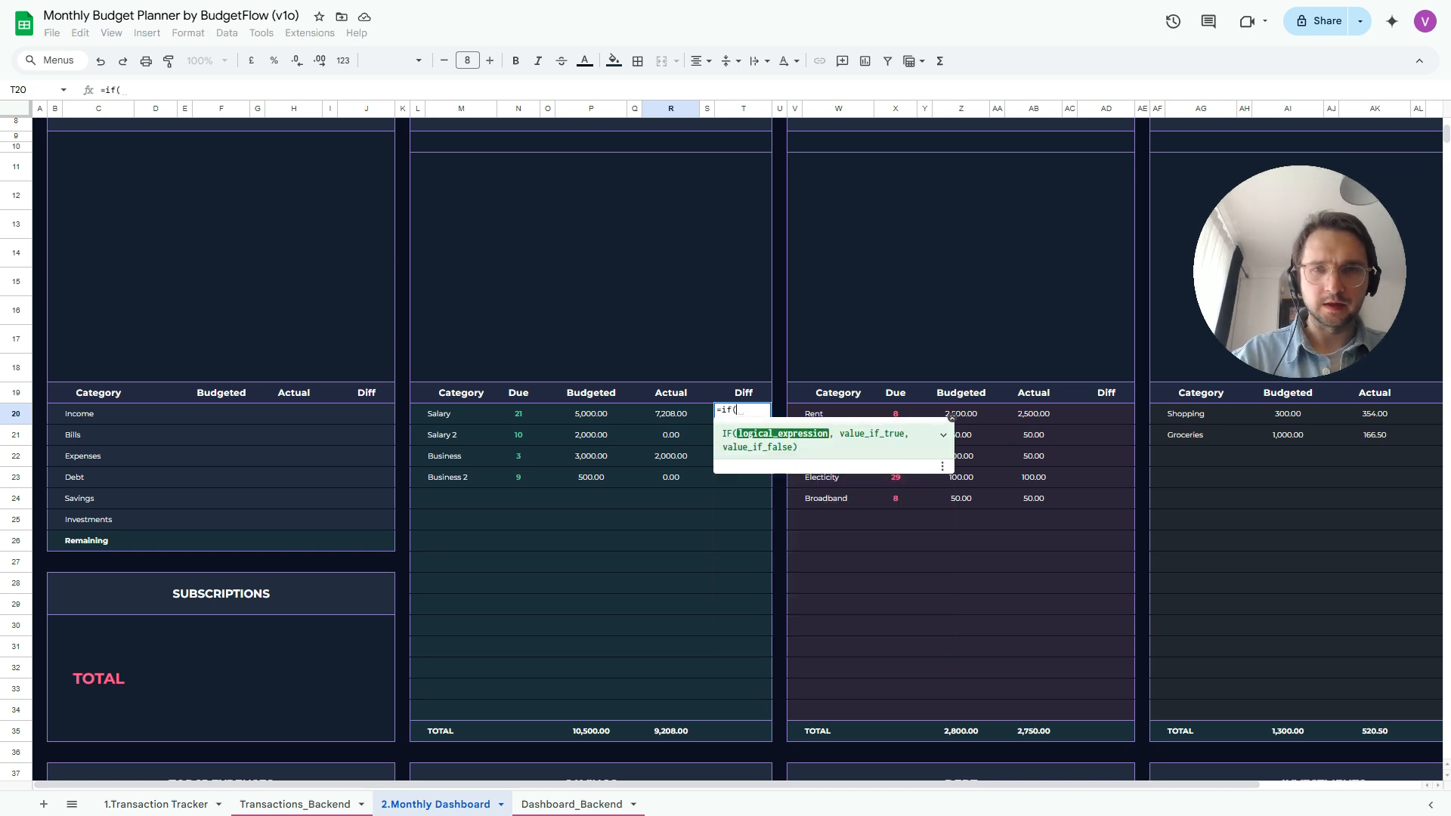
key("Left")
key("Left")
key("Left")
key("Left")
key("Left")
key("Left")
key("Left")
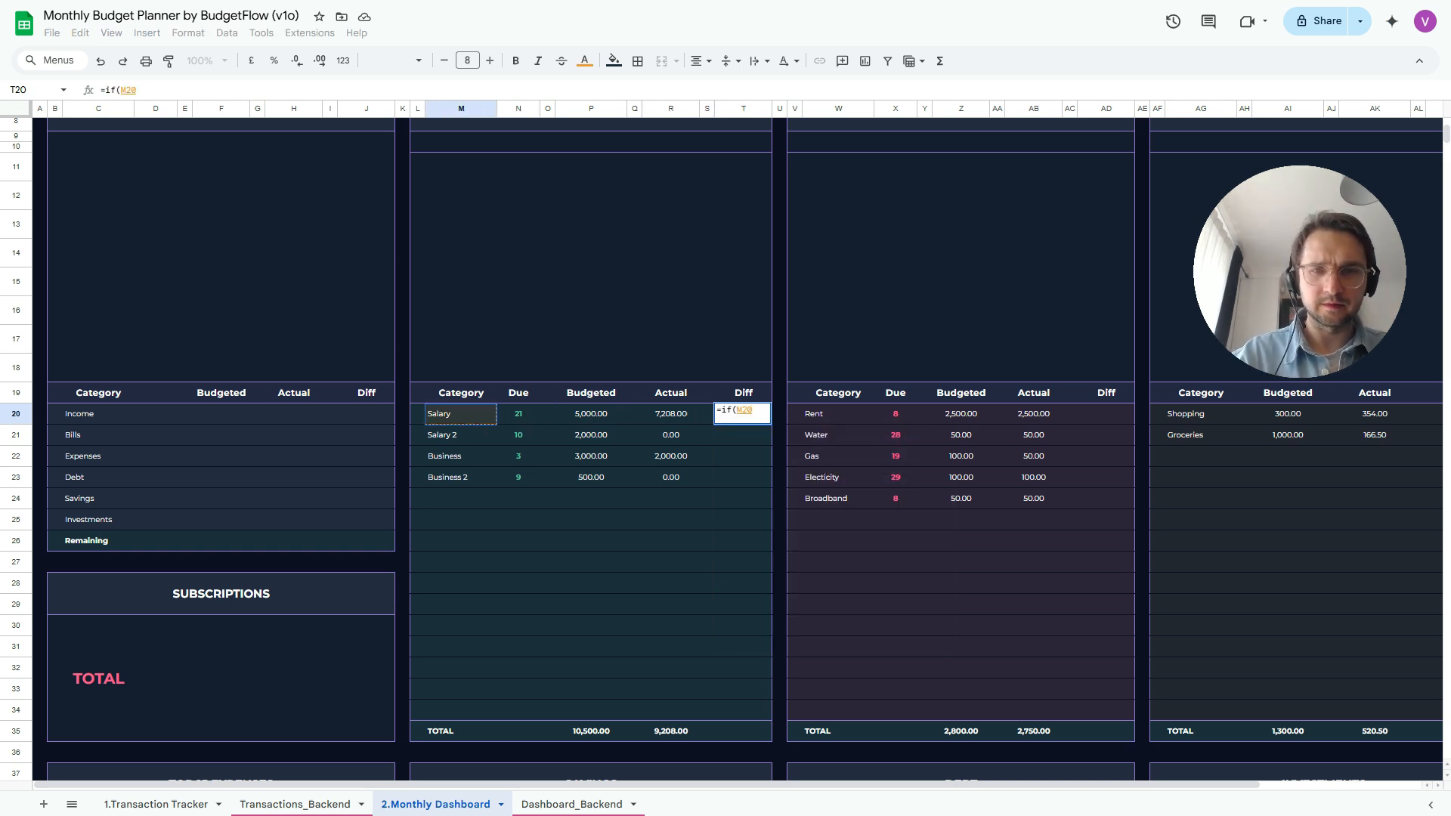
type("=\"\",\"\"")
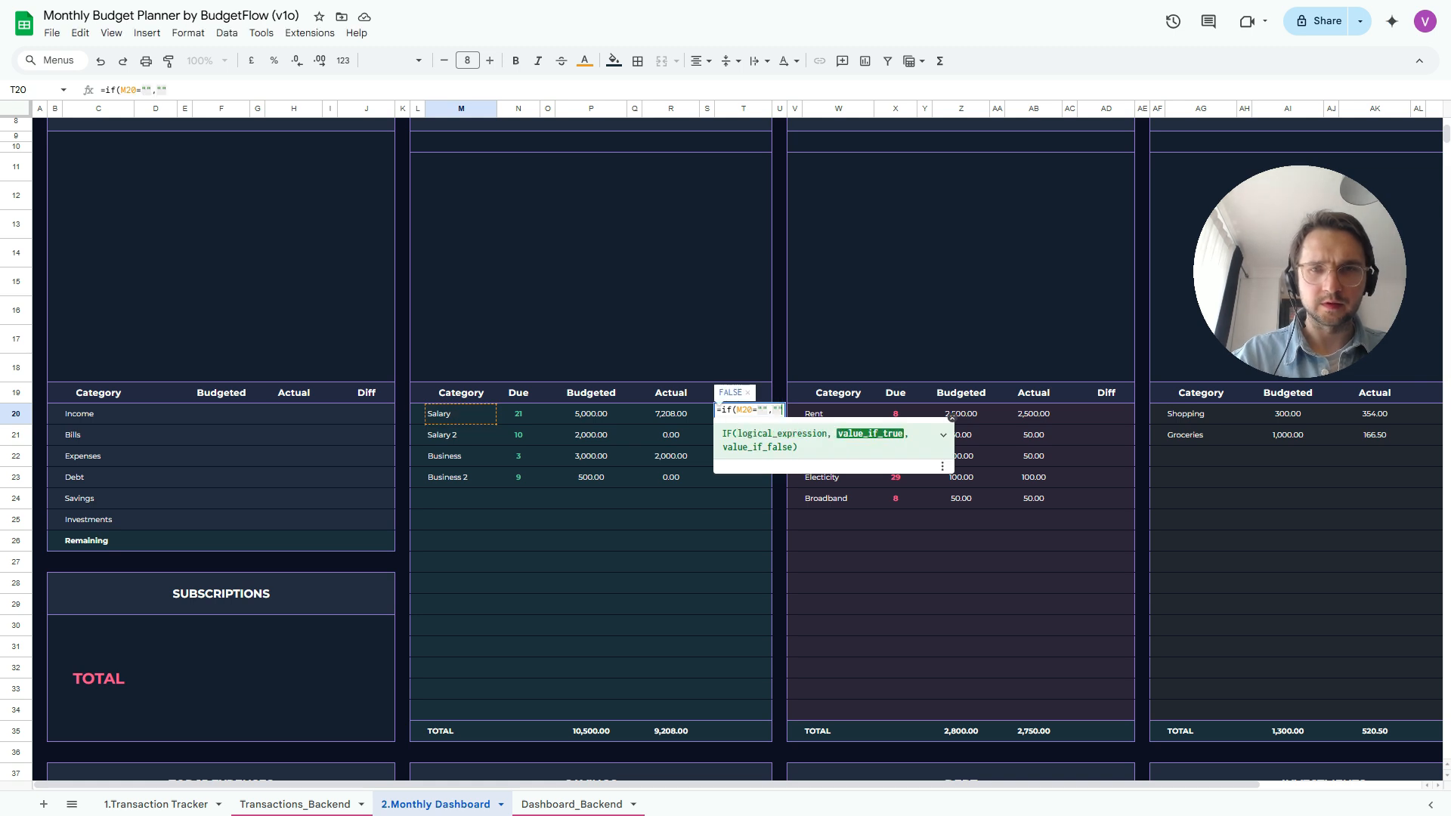
type(",")
key("Left")
key("Left")
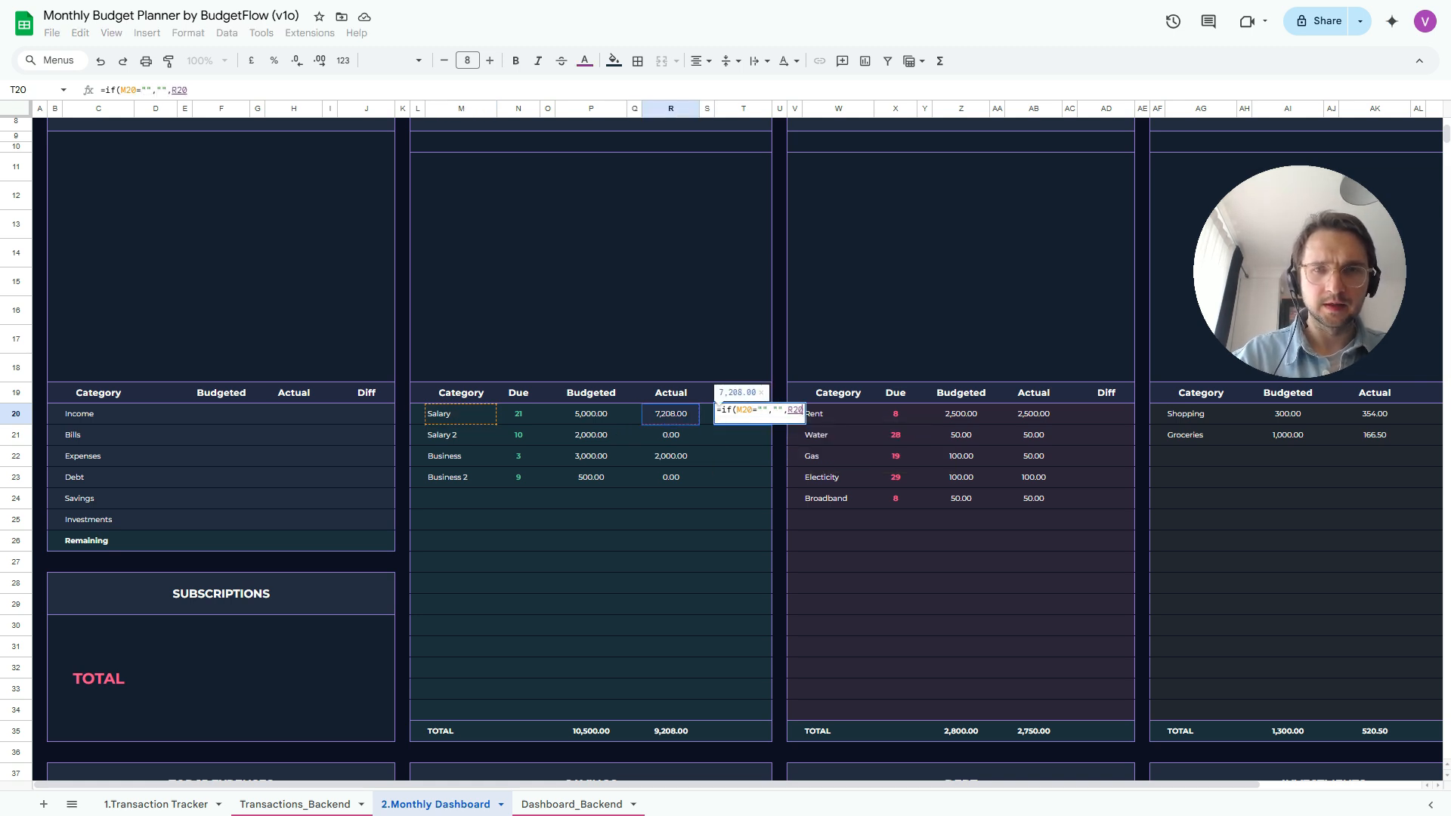
type("-")
key("Left")
key("Left")
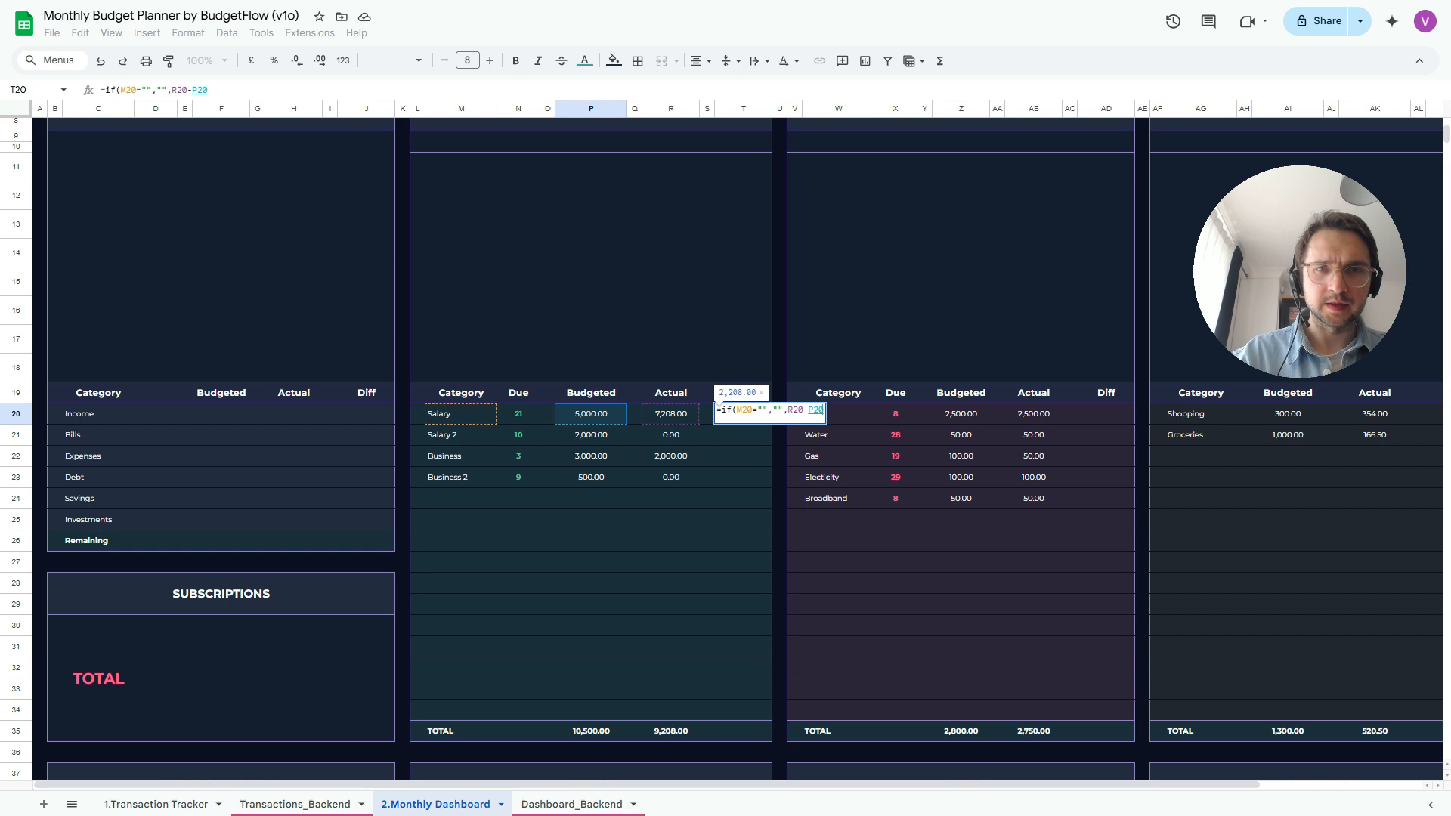
key("Return")
key("Up")
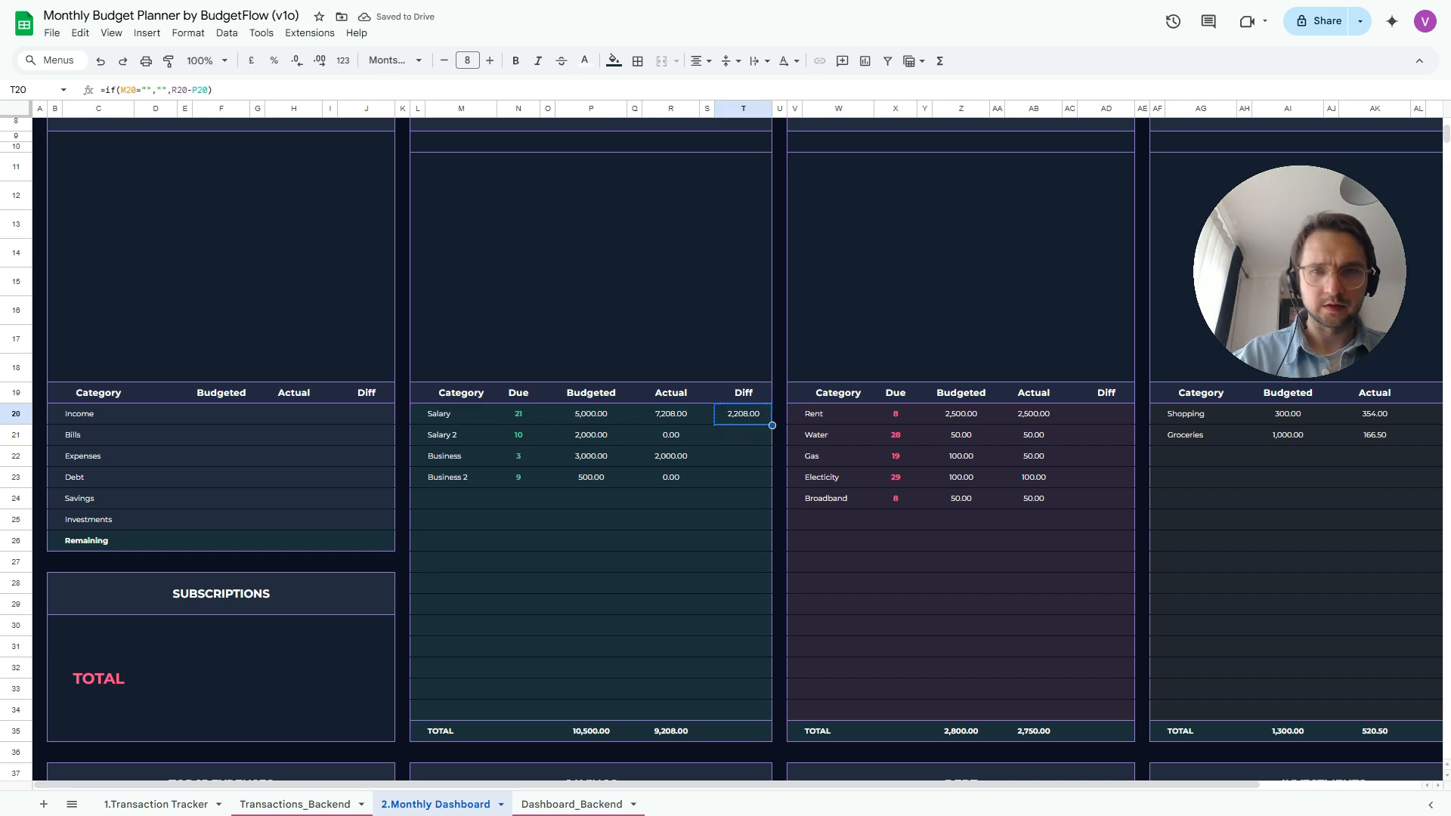
Copy the Diff formula from T20 and paste it as formula only over T20:T35, including the total row
key("ctrl+c")
key("shift+Down")
key("shift+Down")
key("shift+Down")
key("shift+Down")
key("shift+Down")
key("shift+Down")
key("shift+Down")
key("shift+Down")
key("shift+Down")
key("shift+Down")
key("shift+Down")
key("shift+Down")
key("shift+Down")
key("shift+Down")
key("shift+Down")
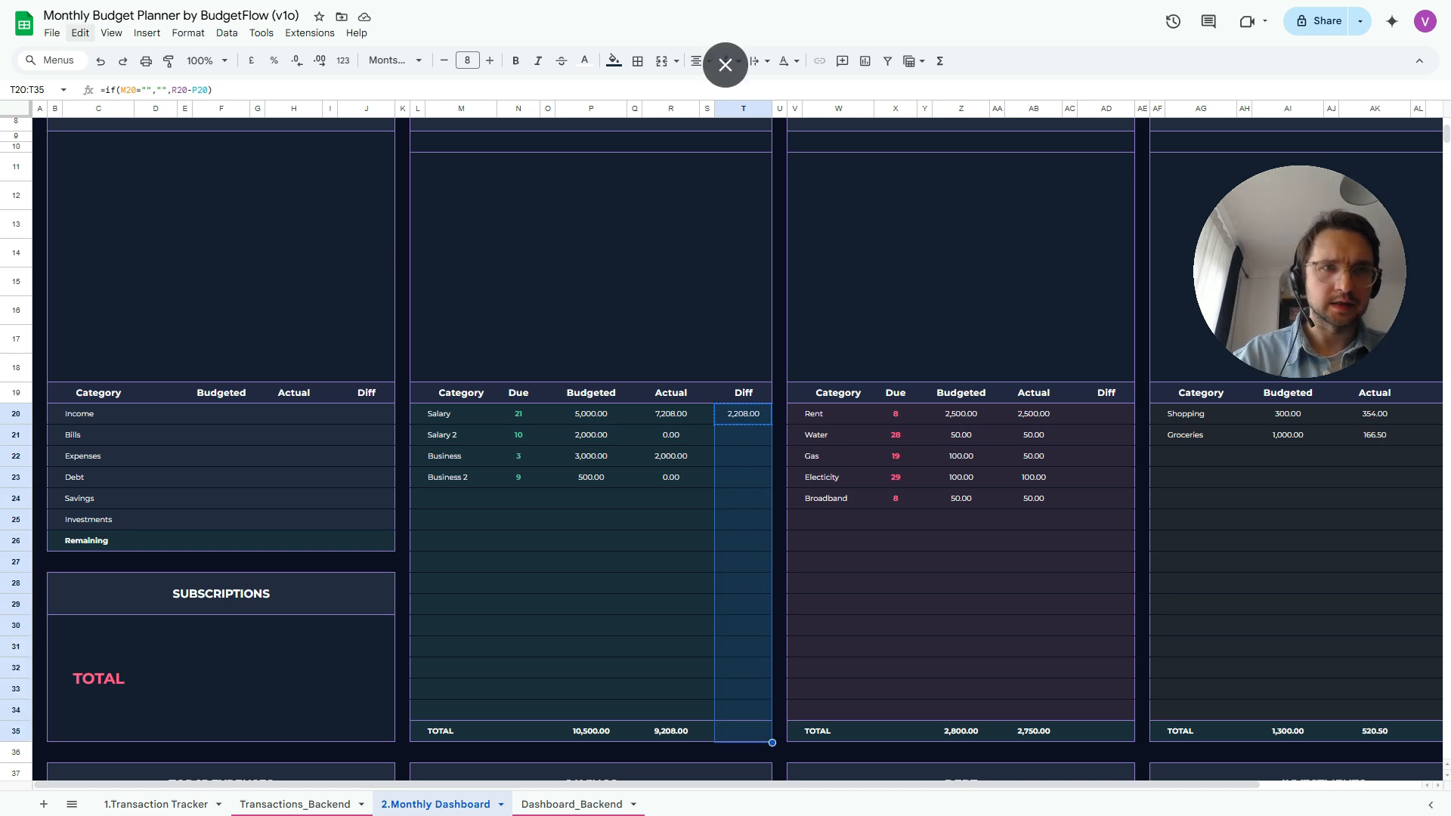
left_click(80, 33)
mouse_move(189, 182)
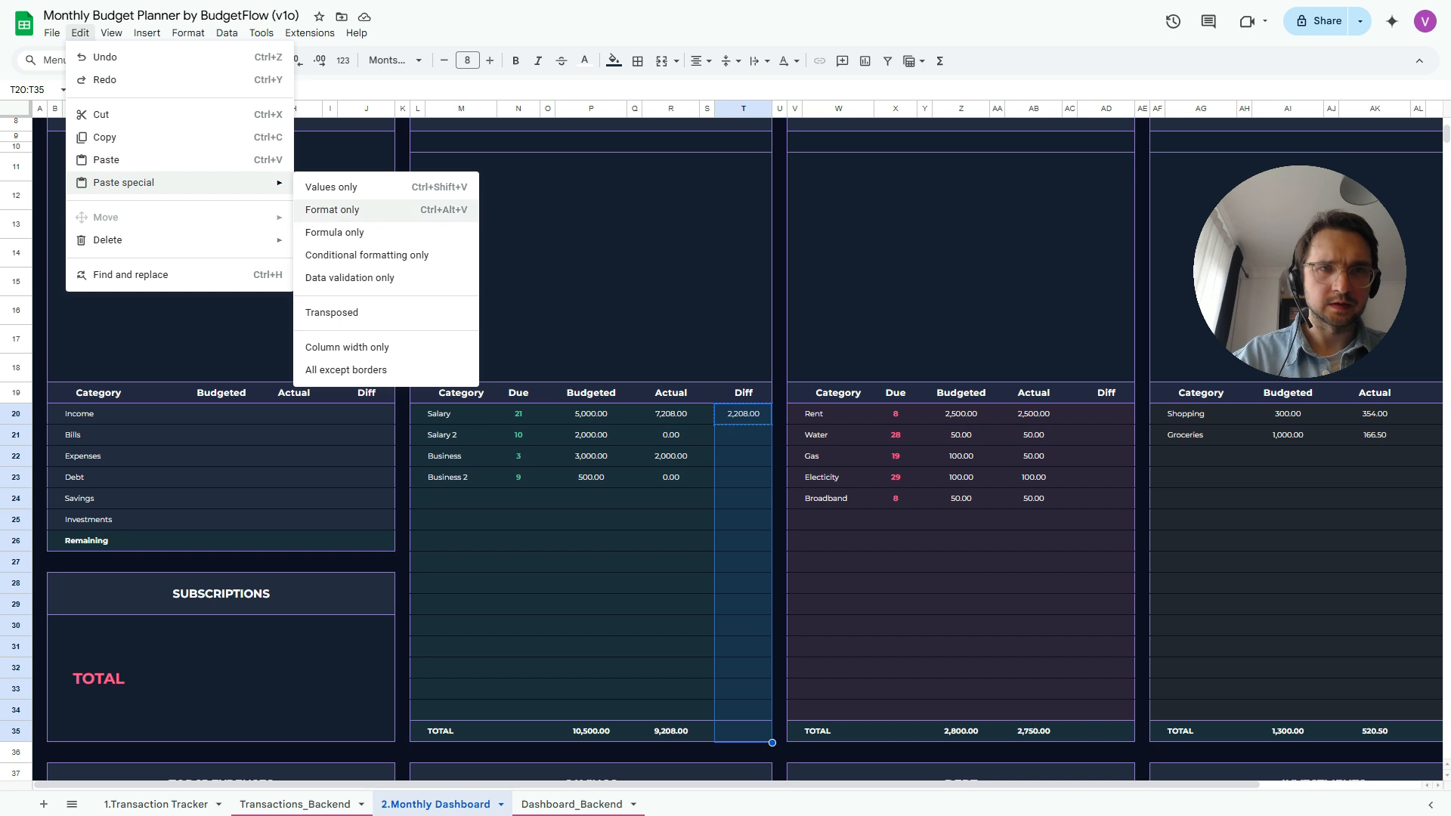
left_click(334, 232)
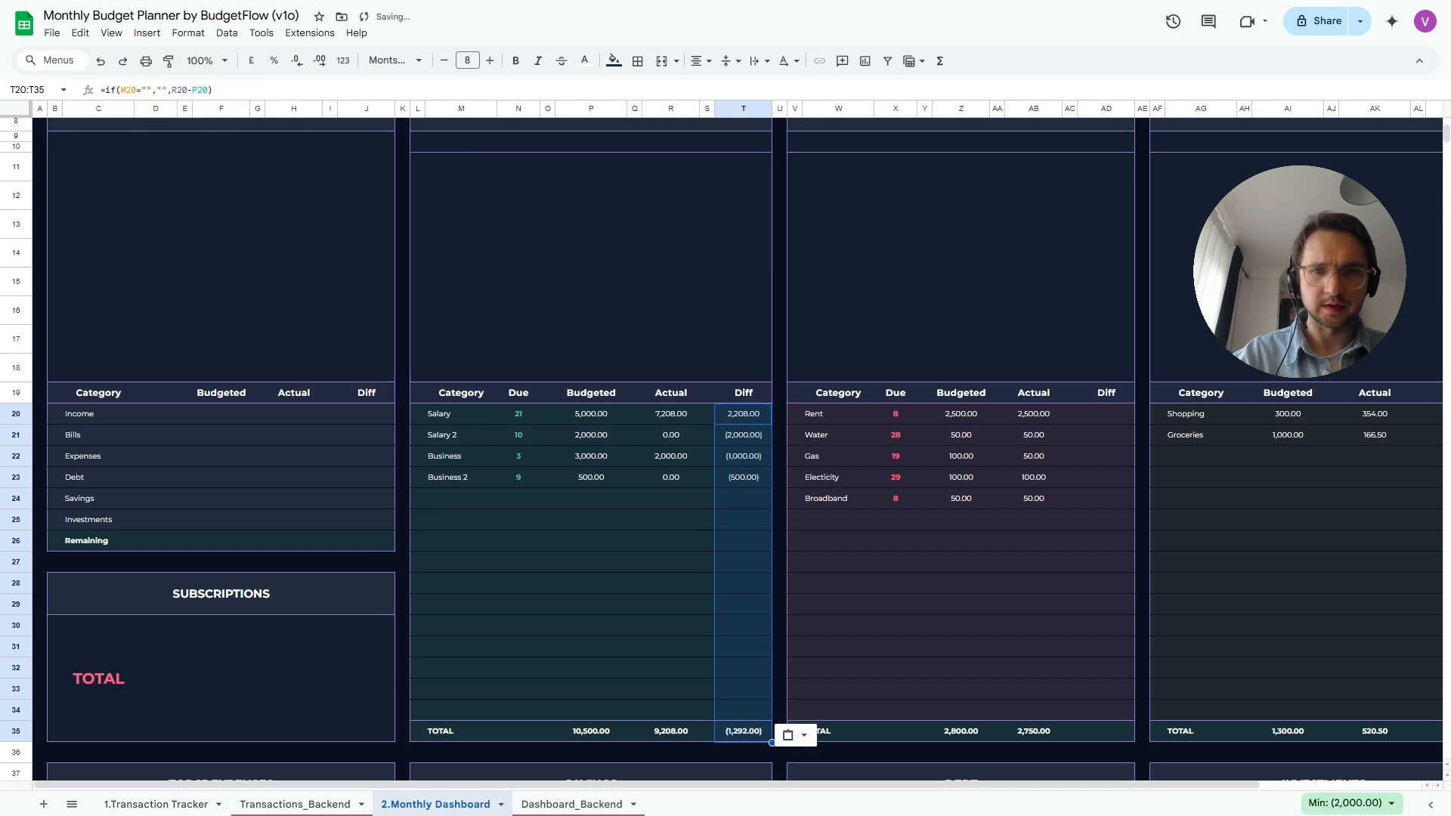
left_click(743, 520)
Calculate the Rent row's Diff in AD20 of the Bills table with =IF(W20="","",AB20-Z20)
scroll(744, 520, "right", 2)
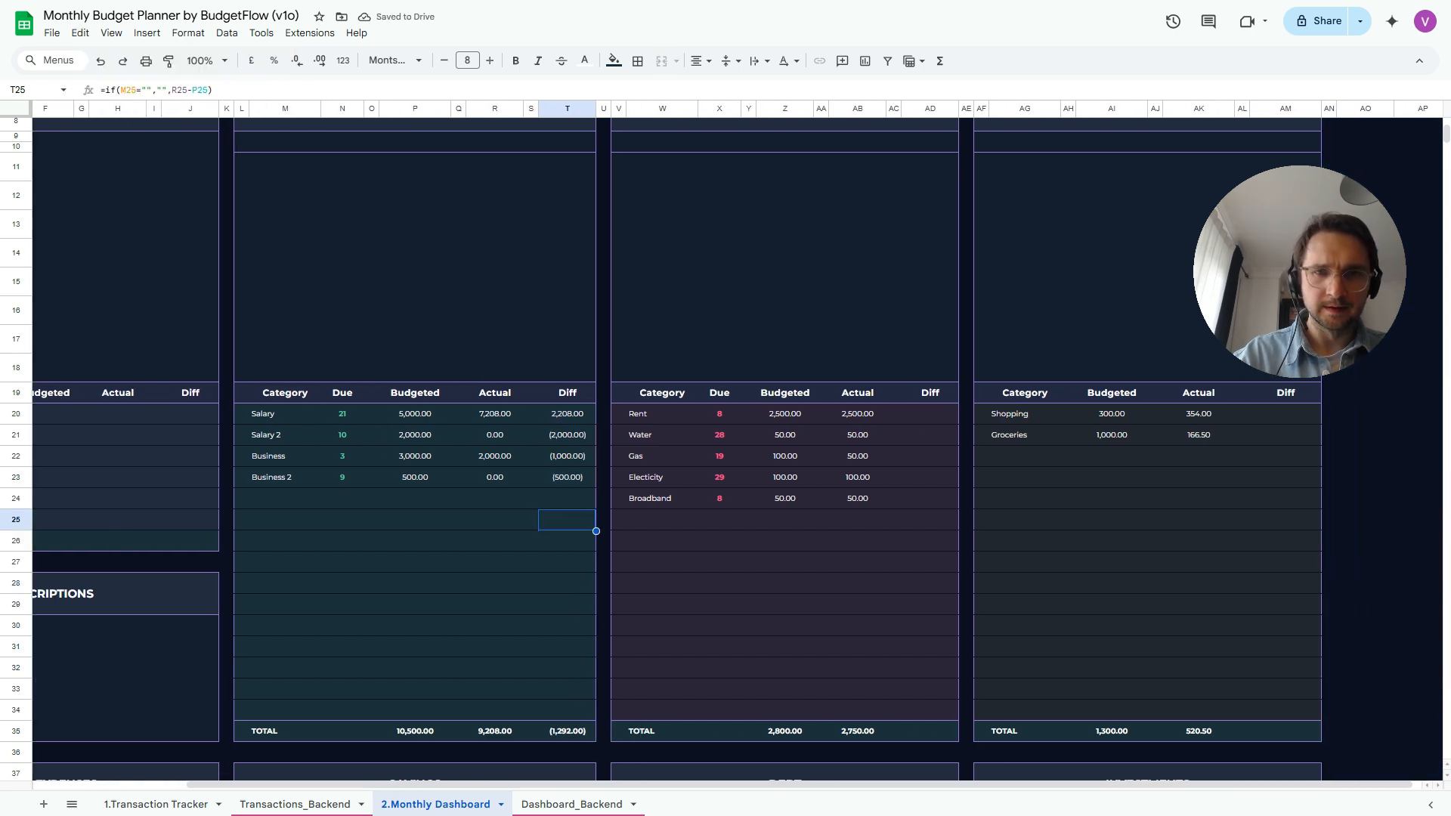
left_click(929, 414)
type("=IF(")
key("Left")
key("Left")
key("Left")
key("Left")
key("Left")
key("Left")
key("Left")
type("=\"\",\"\",")
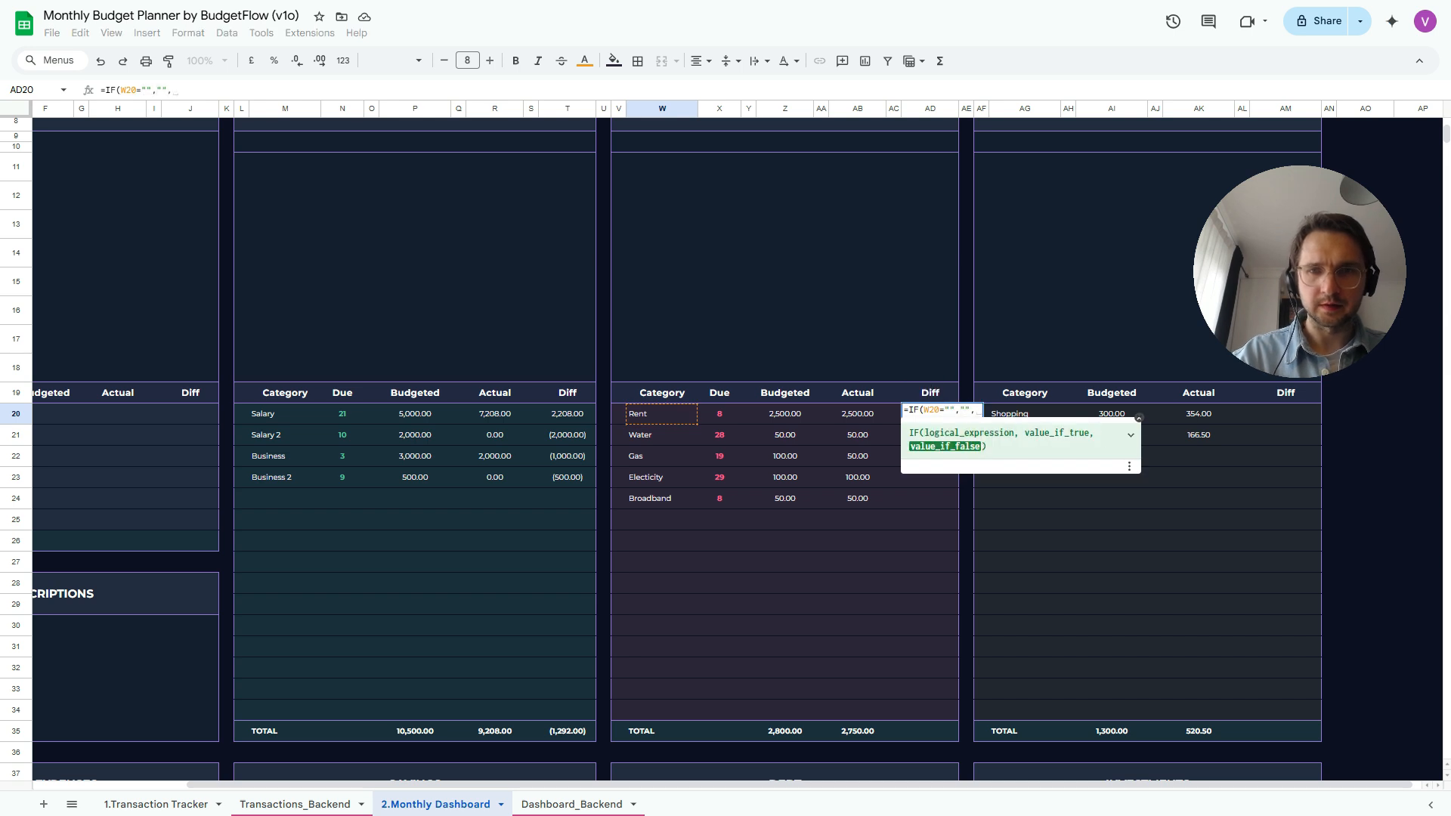
key("Left")
key("Left")
type("-")
key("Left")
key("Left")
key("Left")
key("Left")
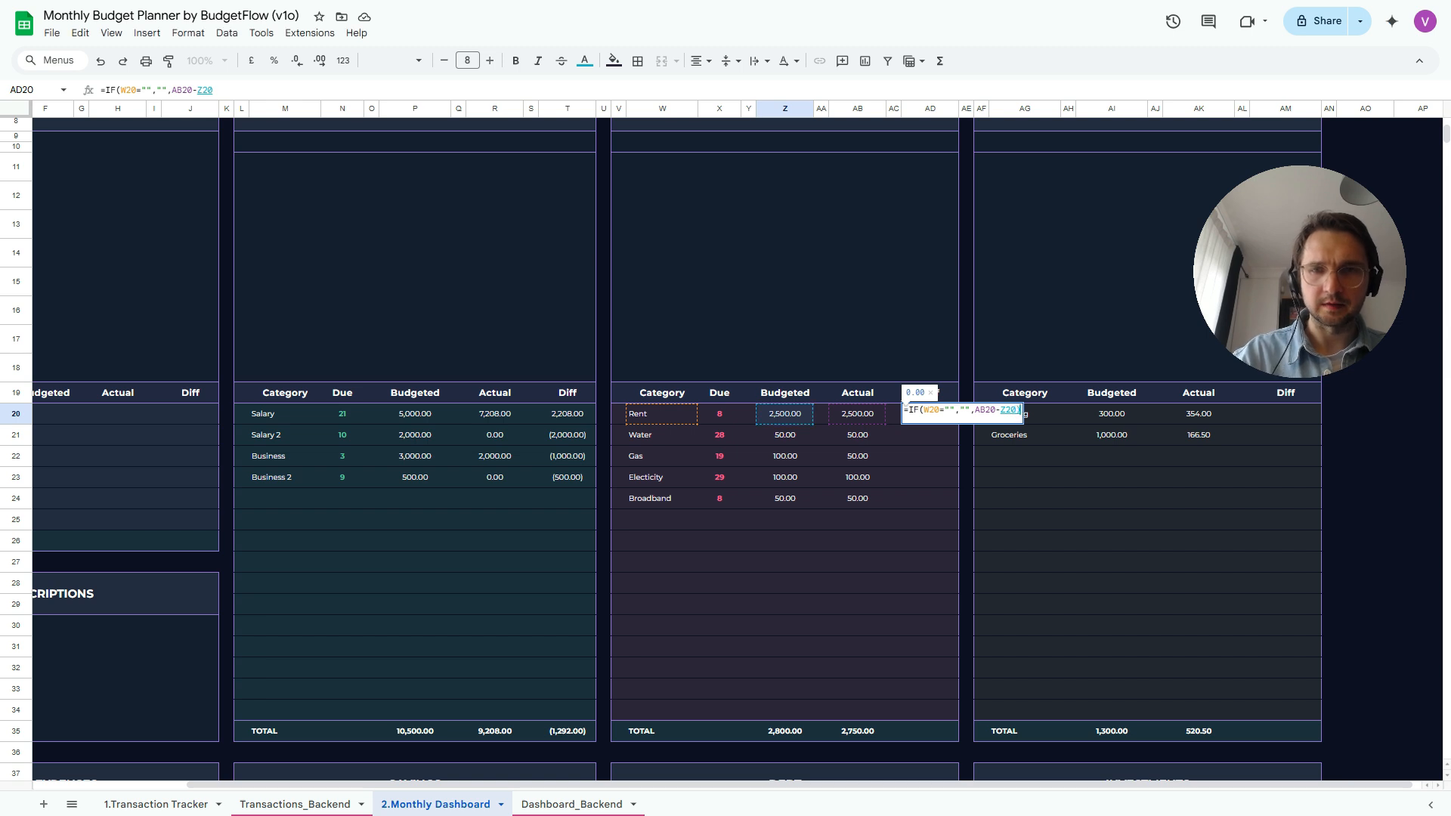
key("Return")
Copy the Bills Diff formula from AD20 and paste it as formula only over AD20:AD35, including the total row
left_click_drag(959, 425, 959, 762)
key("shift+Up")
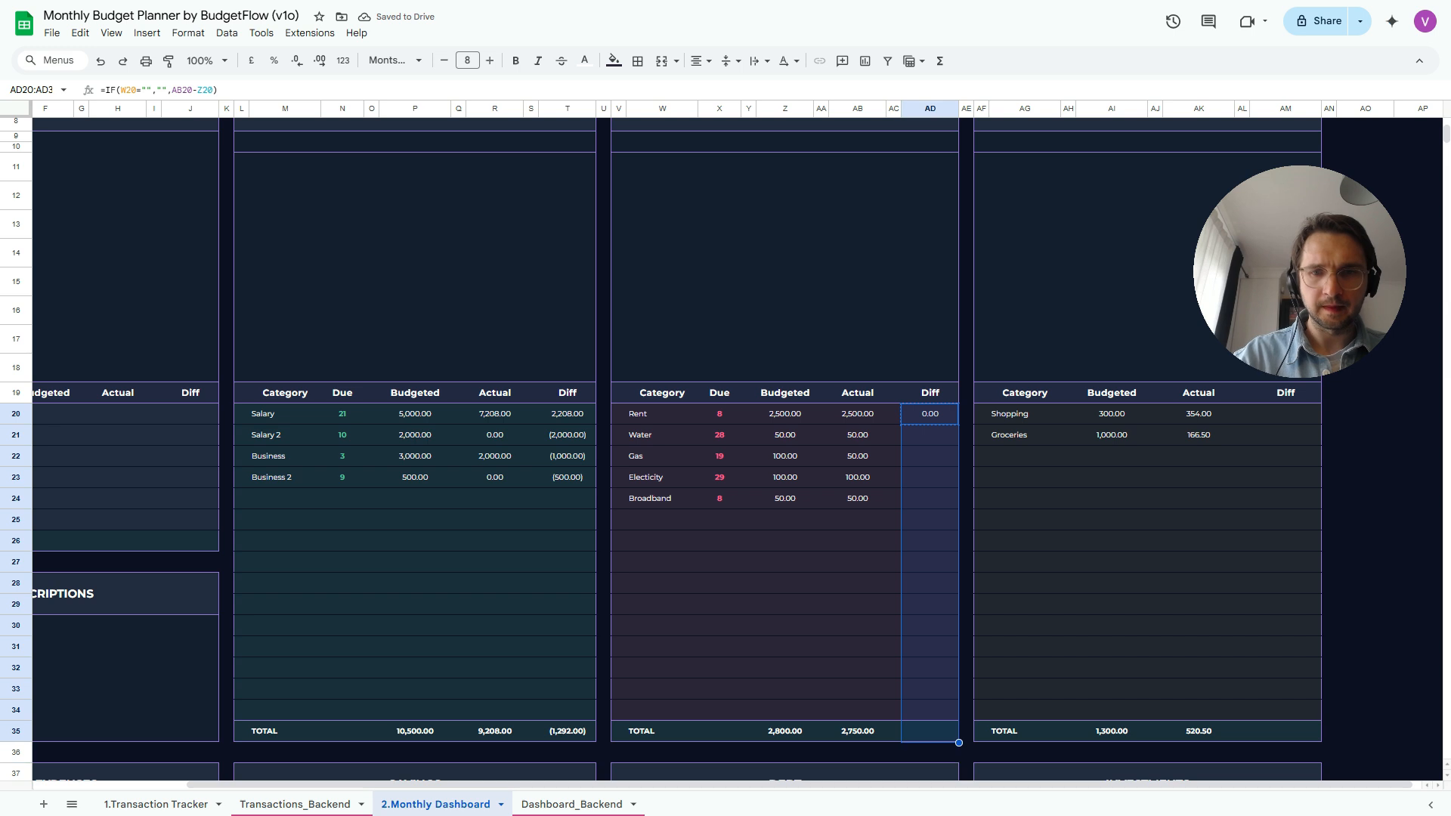
left_click(80, 33)
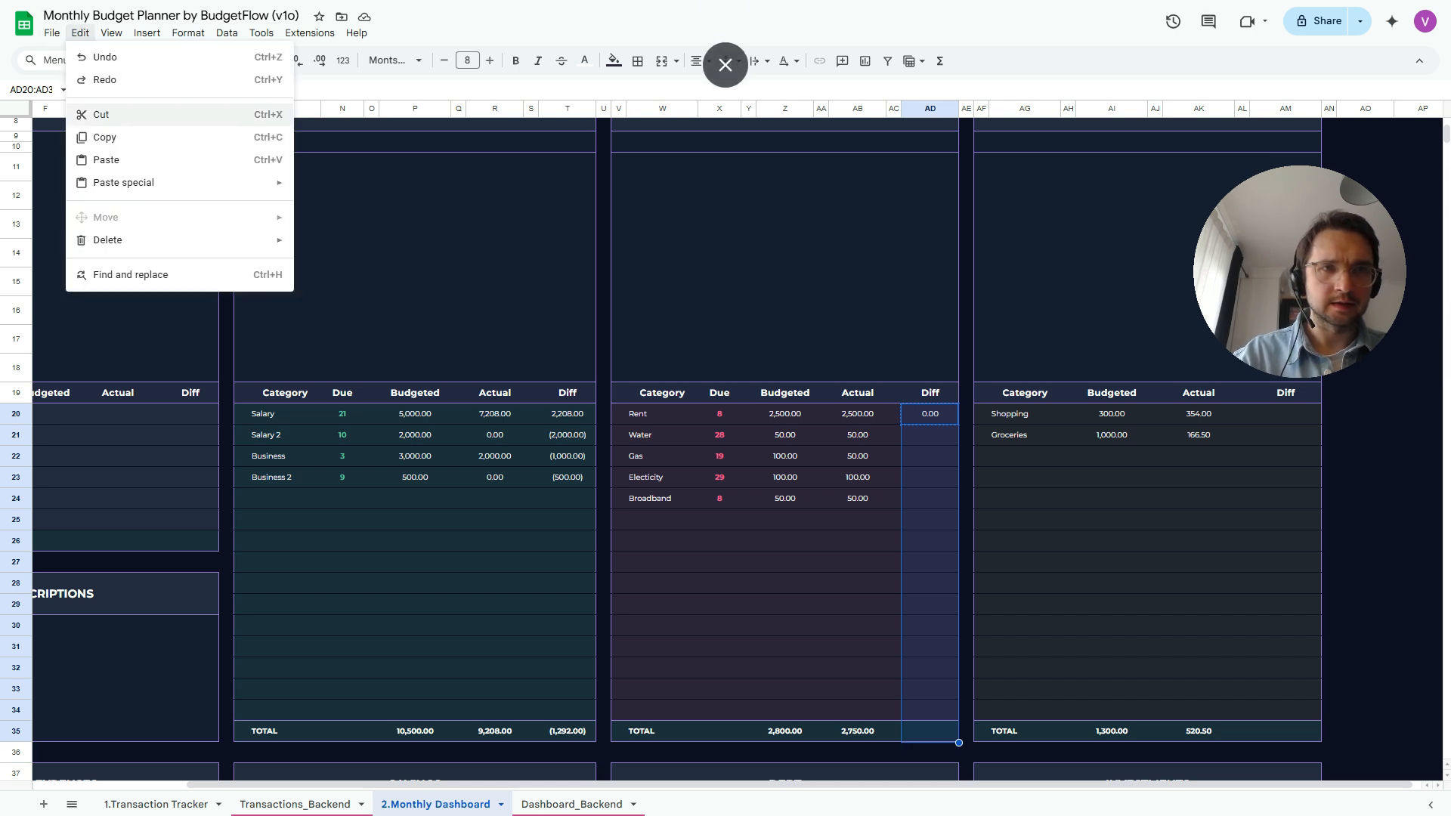
mouse_move(124, 182)
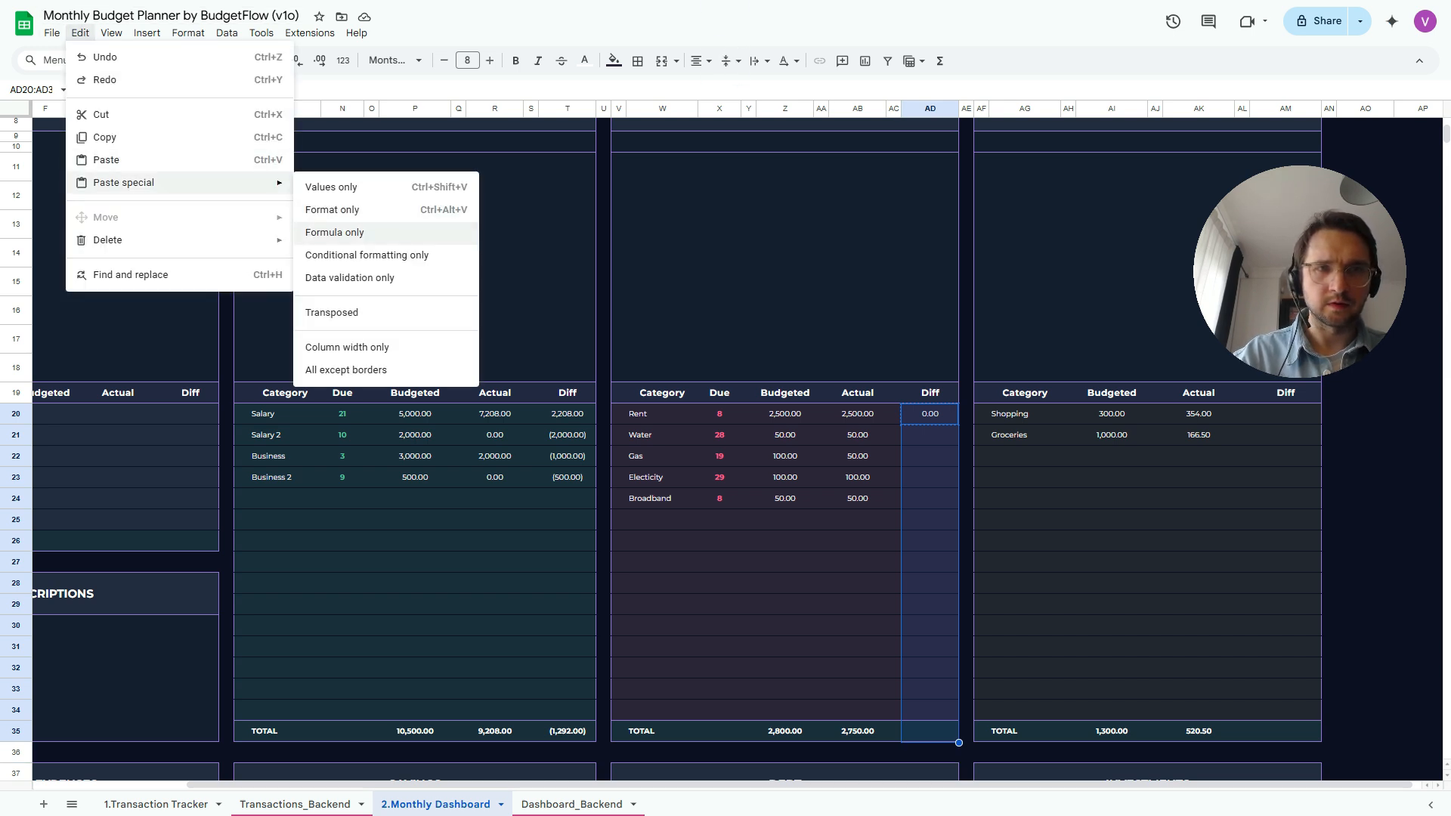
left_click(334, 232)
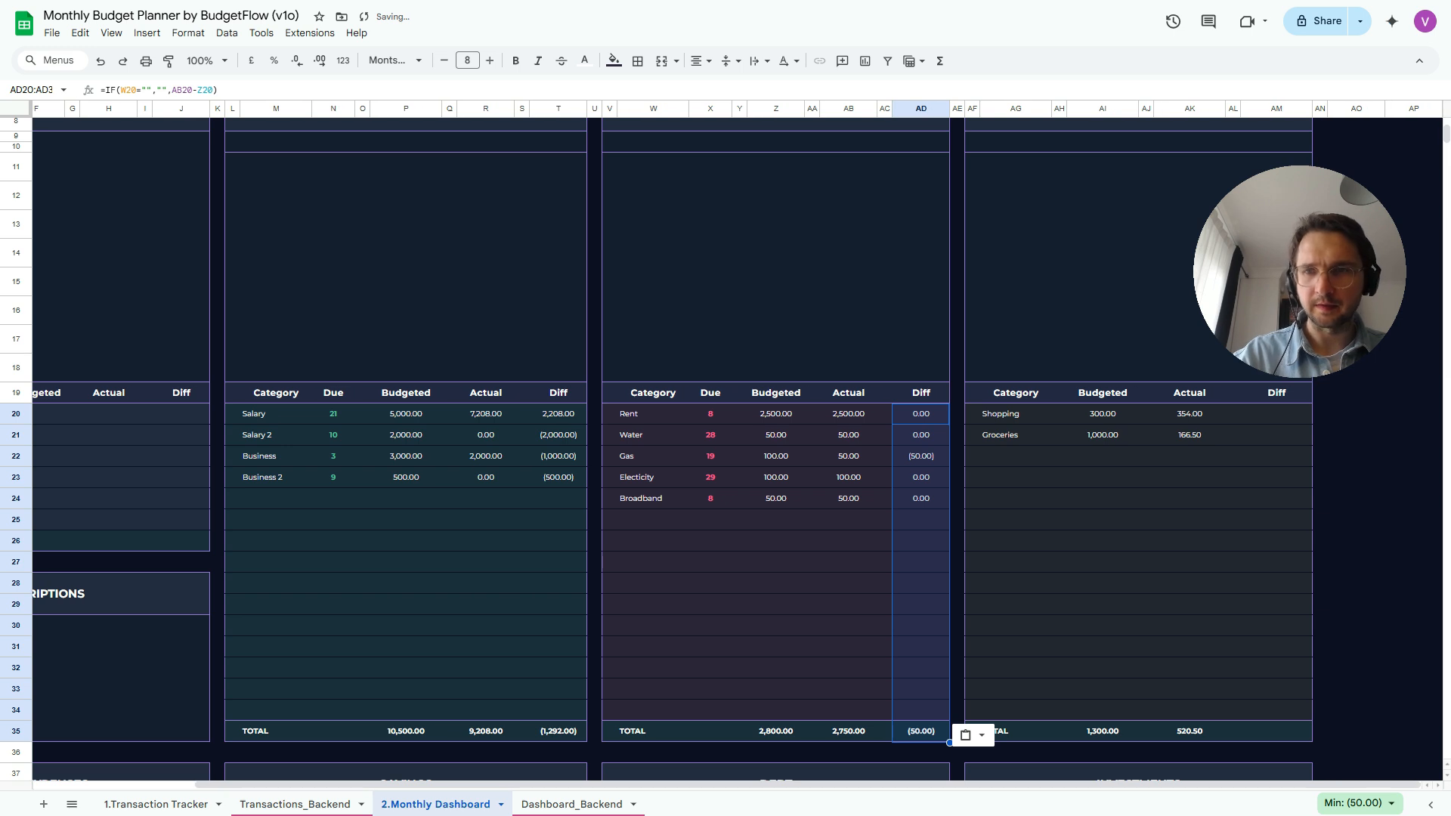
Calculate the Shopping row's Diff in AM20 with =IF(AG20="","",AK20-AI20)
left_click(1276, 414)
type("=u")
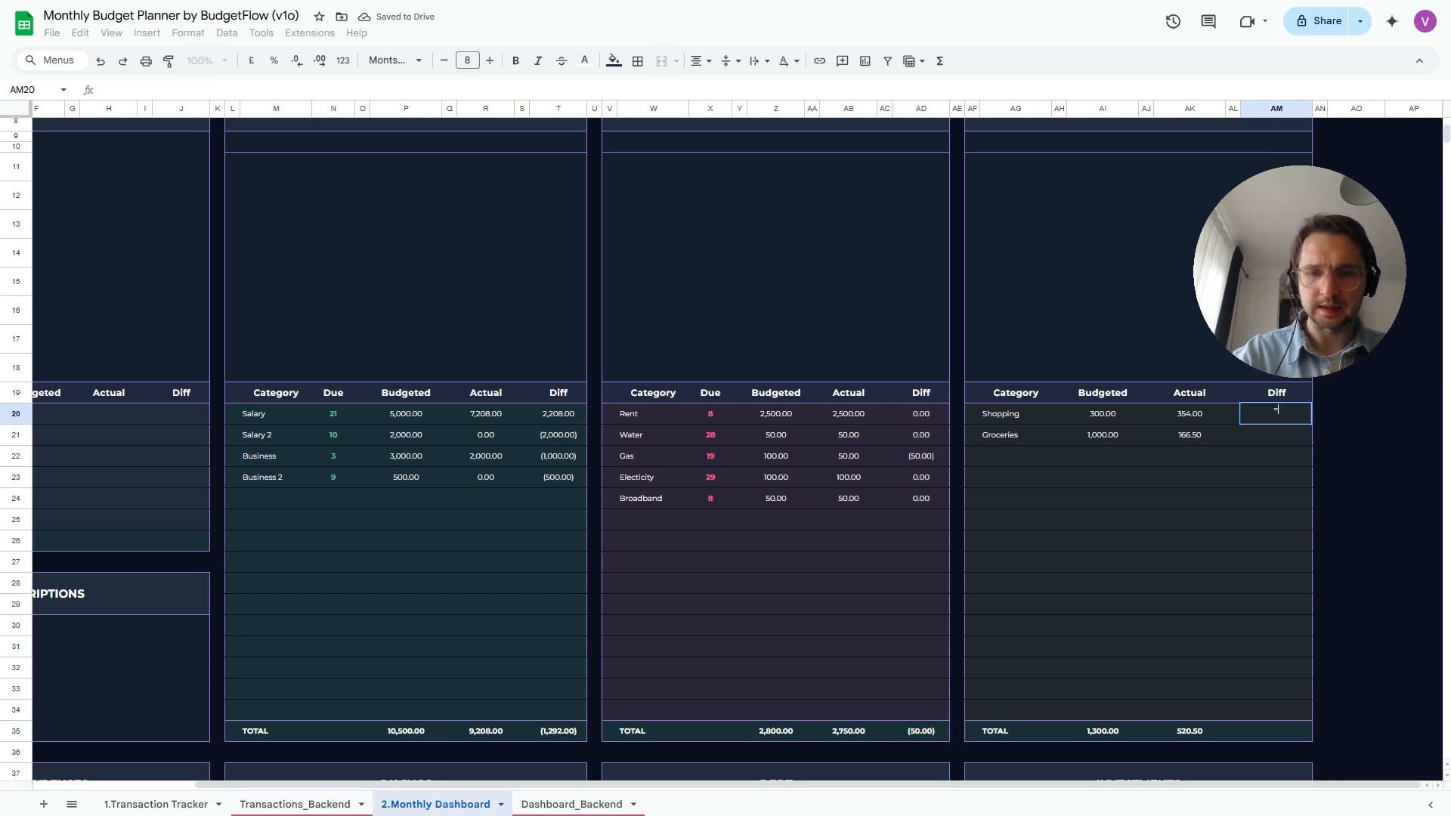
key("BackSpace")
type("IF(")
key("Left")
key("Left")
key("Left")
key("Left")
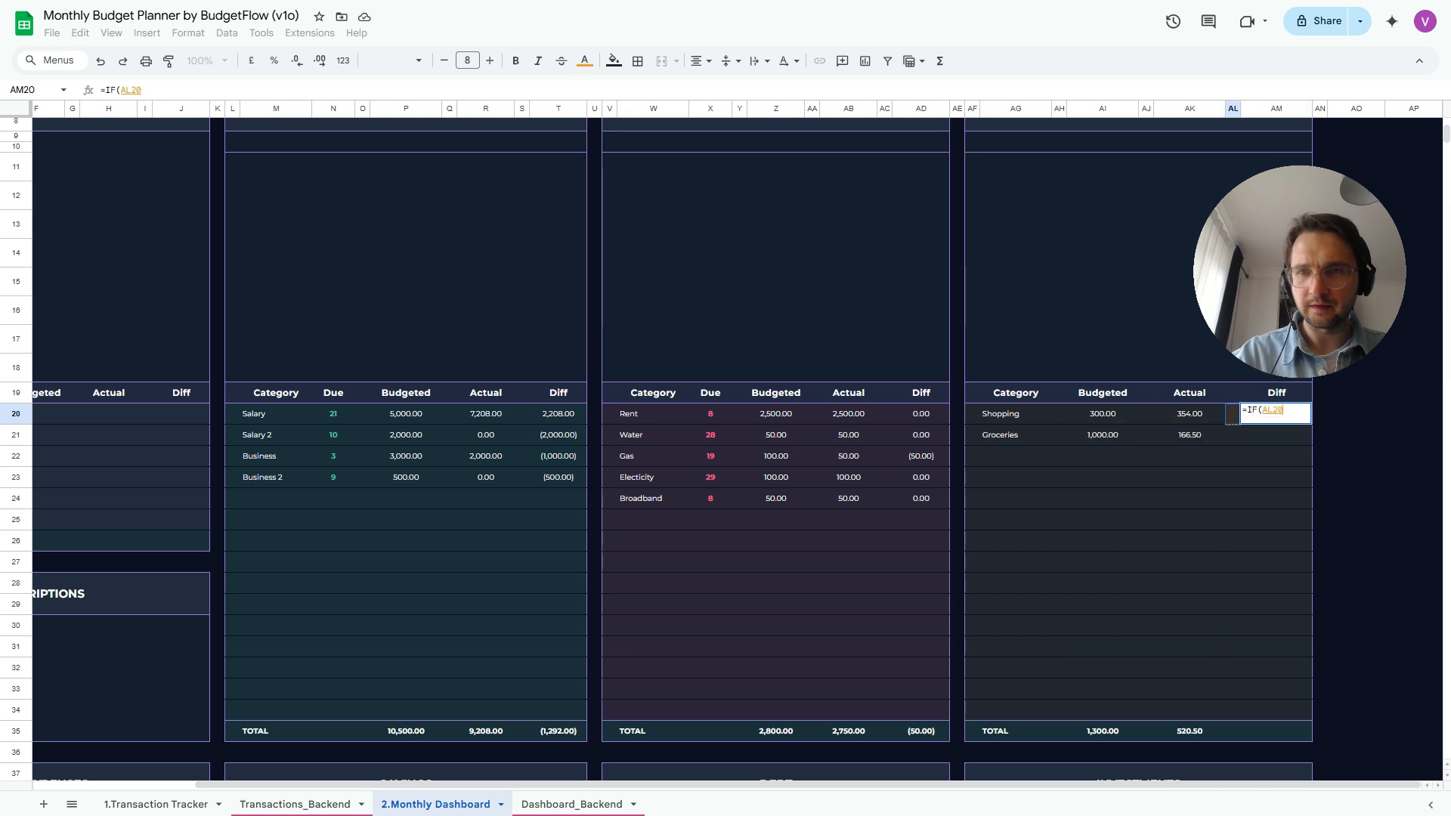
key("Left")
key("Left")
type("=\"\",")
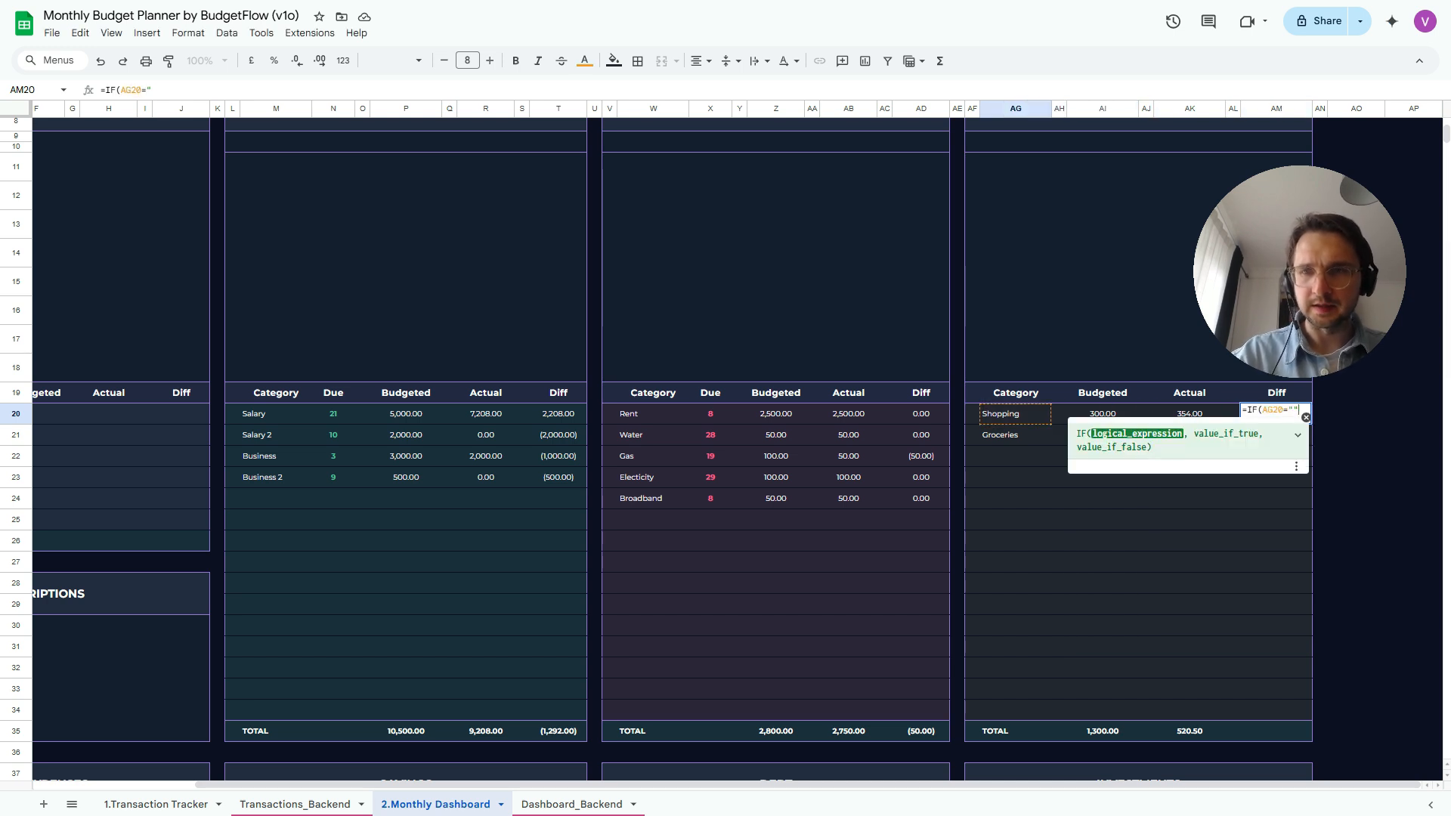
type("\"\",")
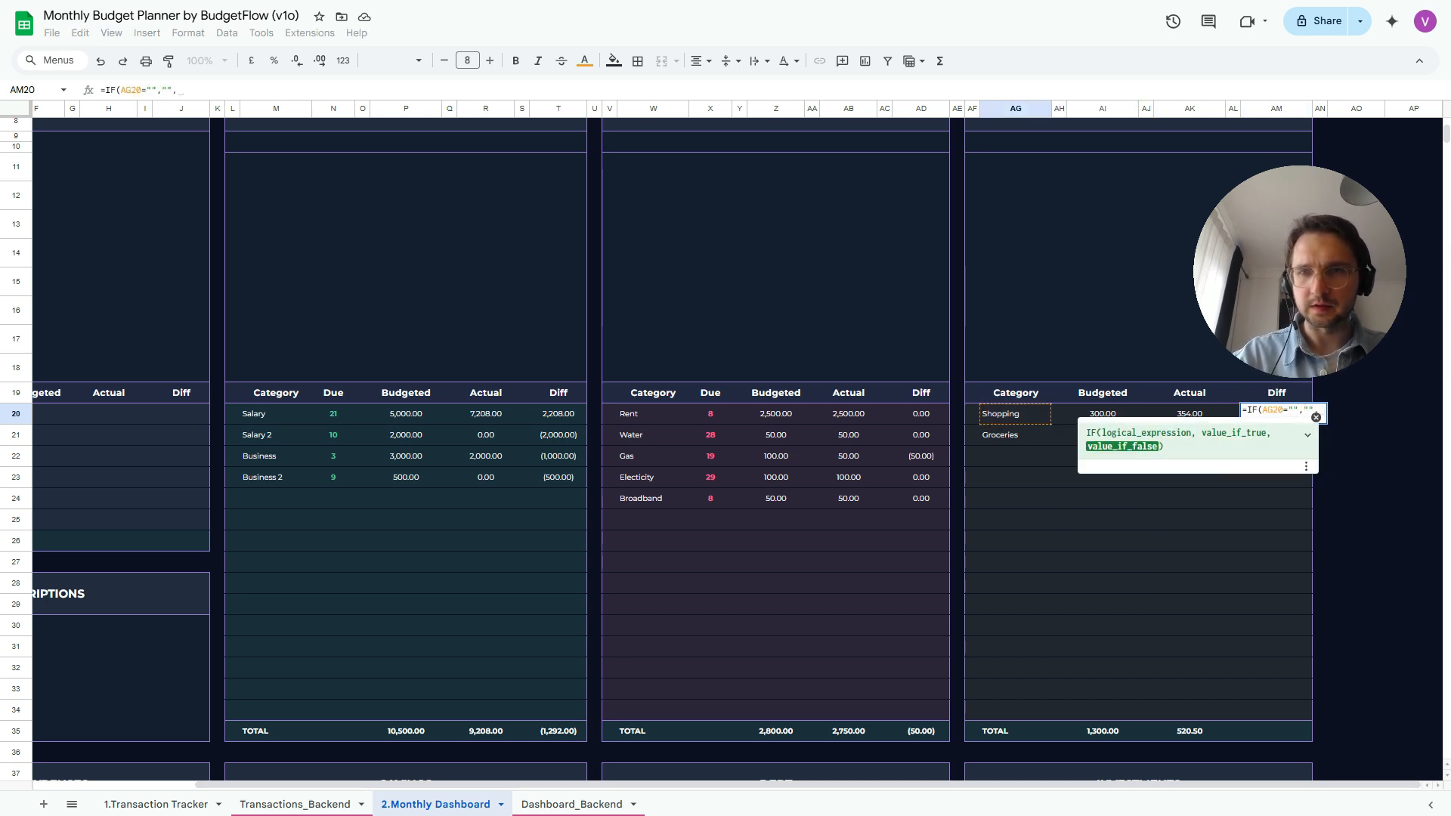
key("Left")
key("Left")
type("-")
key("Left")
key("Left")
key("Left")
key("Left")
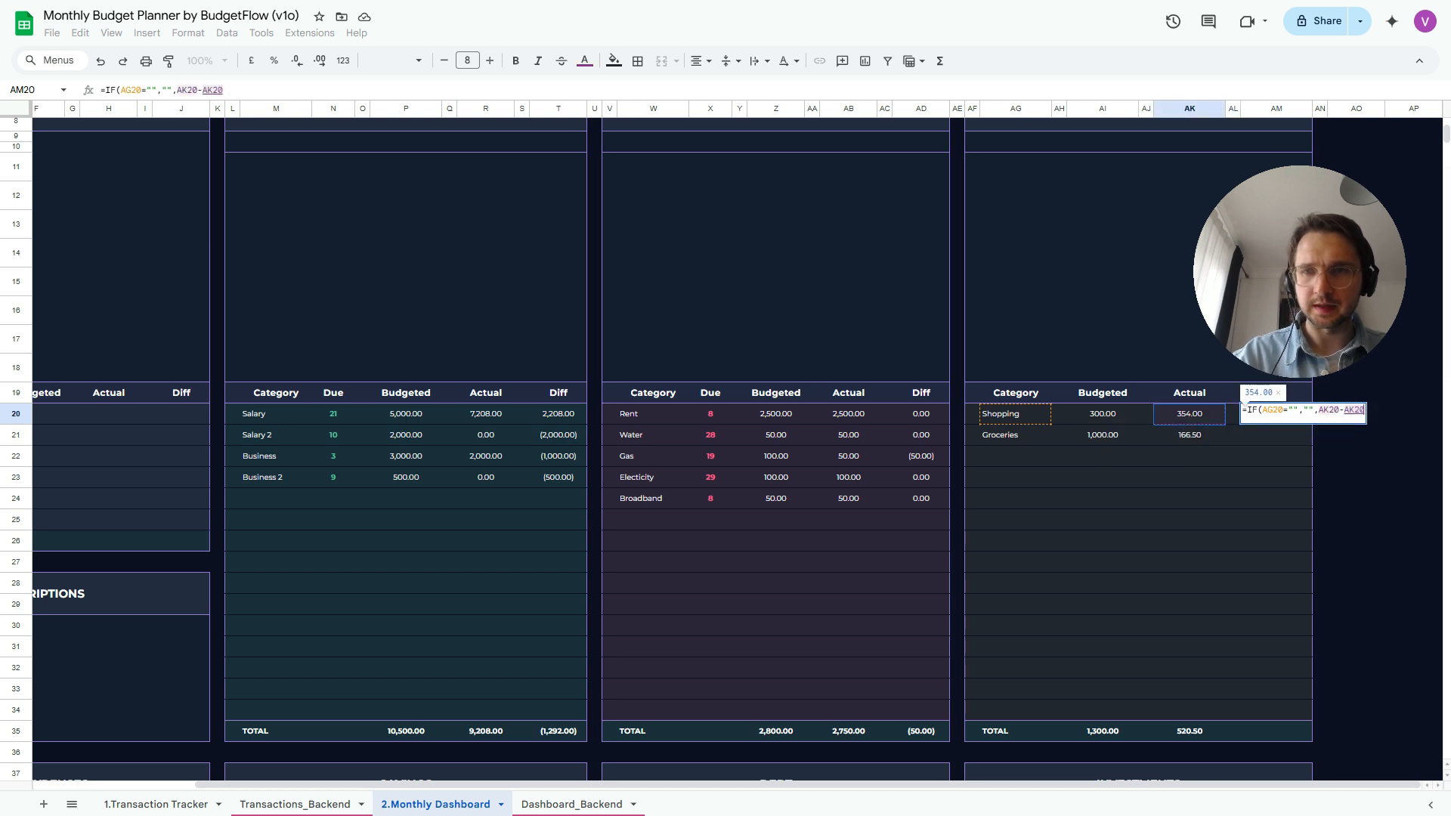
key("Return")
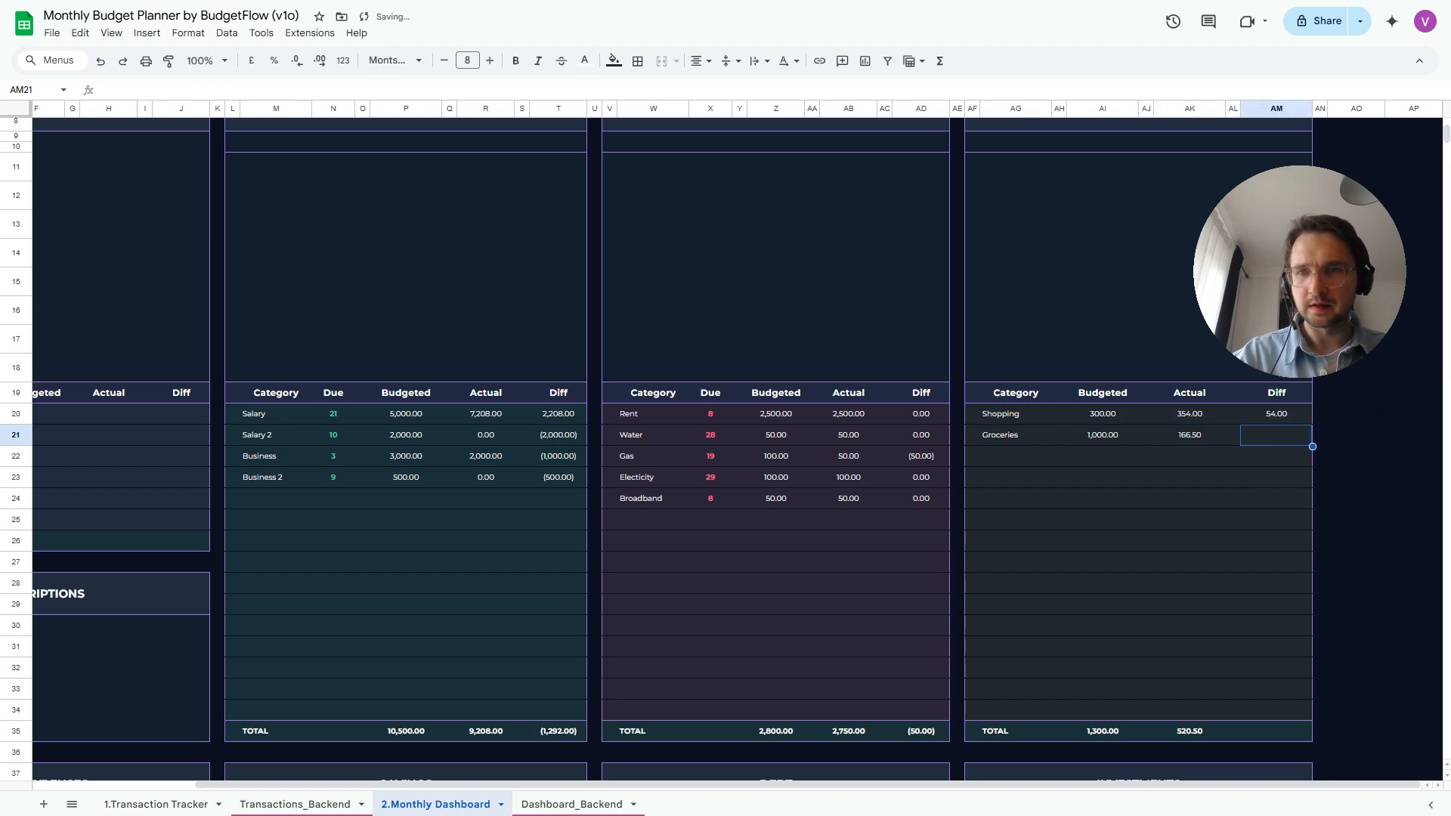
Copy the Diff formula from AM20 and paste it as formula only over AM20:AM35, including the total row
key("Up")
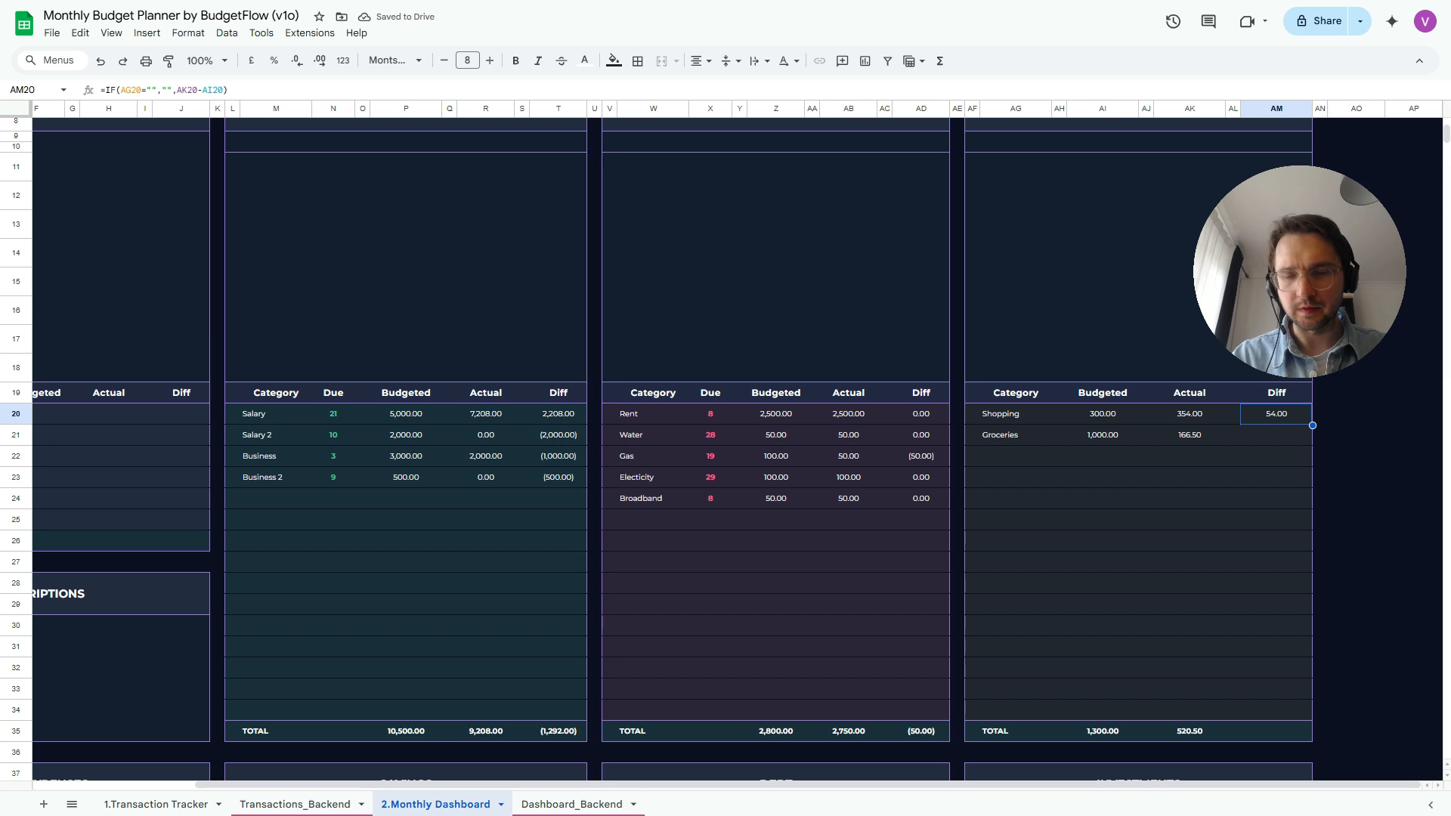
key("shift+Down")
key("shift+Down")
key("shift+Down")
key("shift+Down")
key("shift+Down")
key("shift+Down")
key("shift+Down")
key("shift+Down")
key("shift+Down")
key("shift+Down")
key("shift+Down")
key("shift+Down")
key("shift+Down")
key("shift+Down")
key("shift+Down")
key("shift+Down")
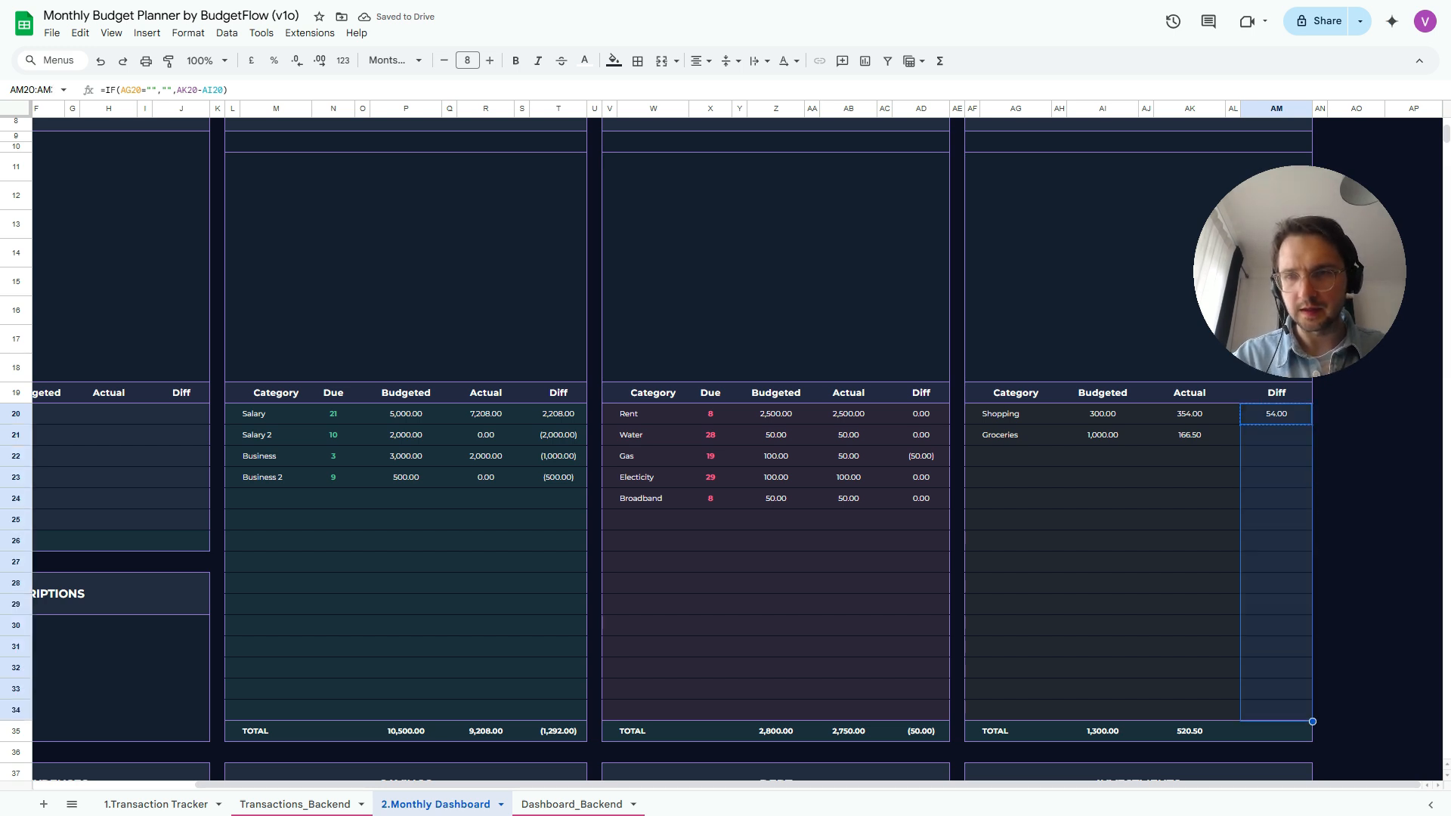
key("shift+Up")
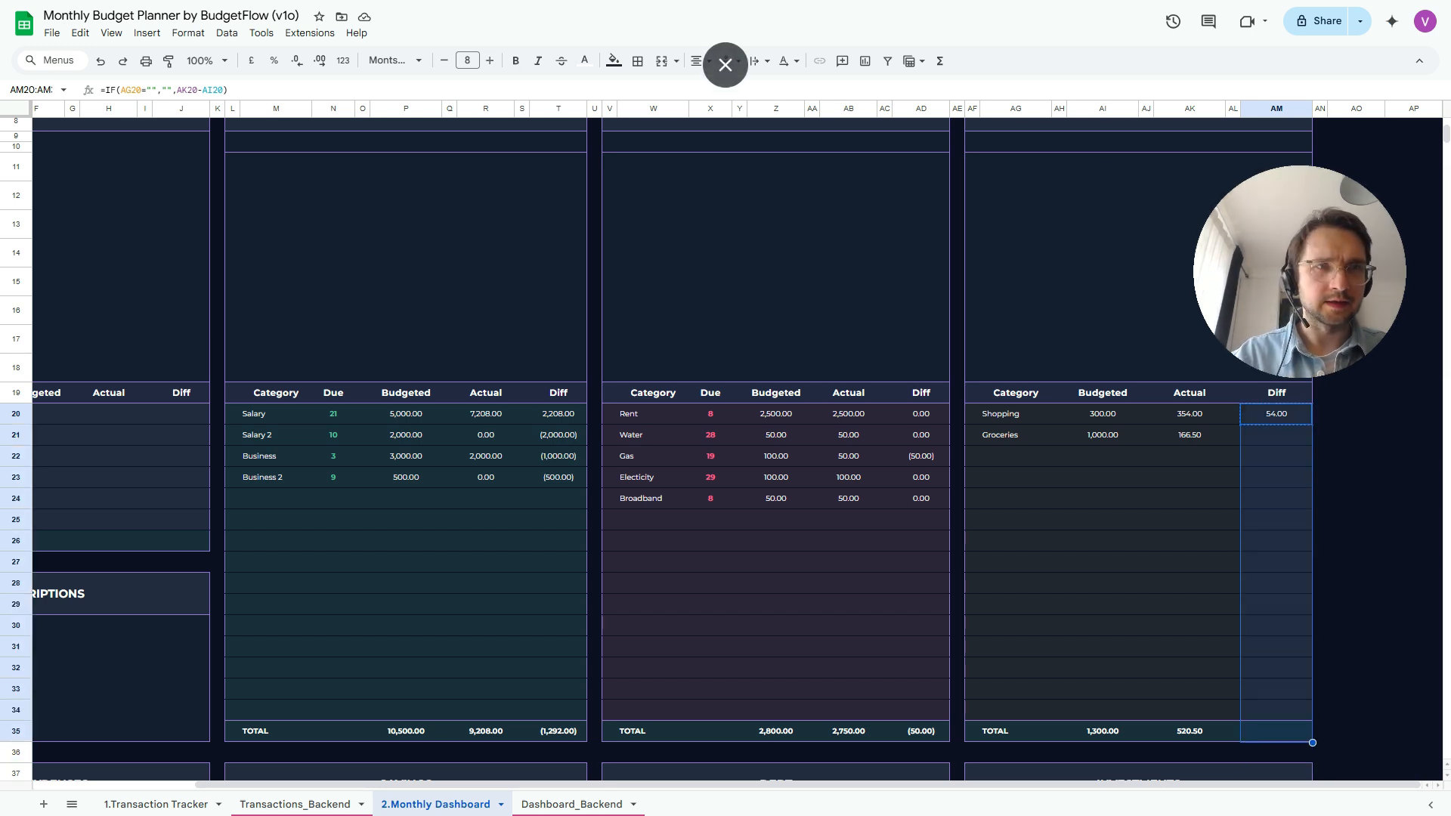
left_click(111, 34)
mouse_move(81, 33)
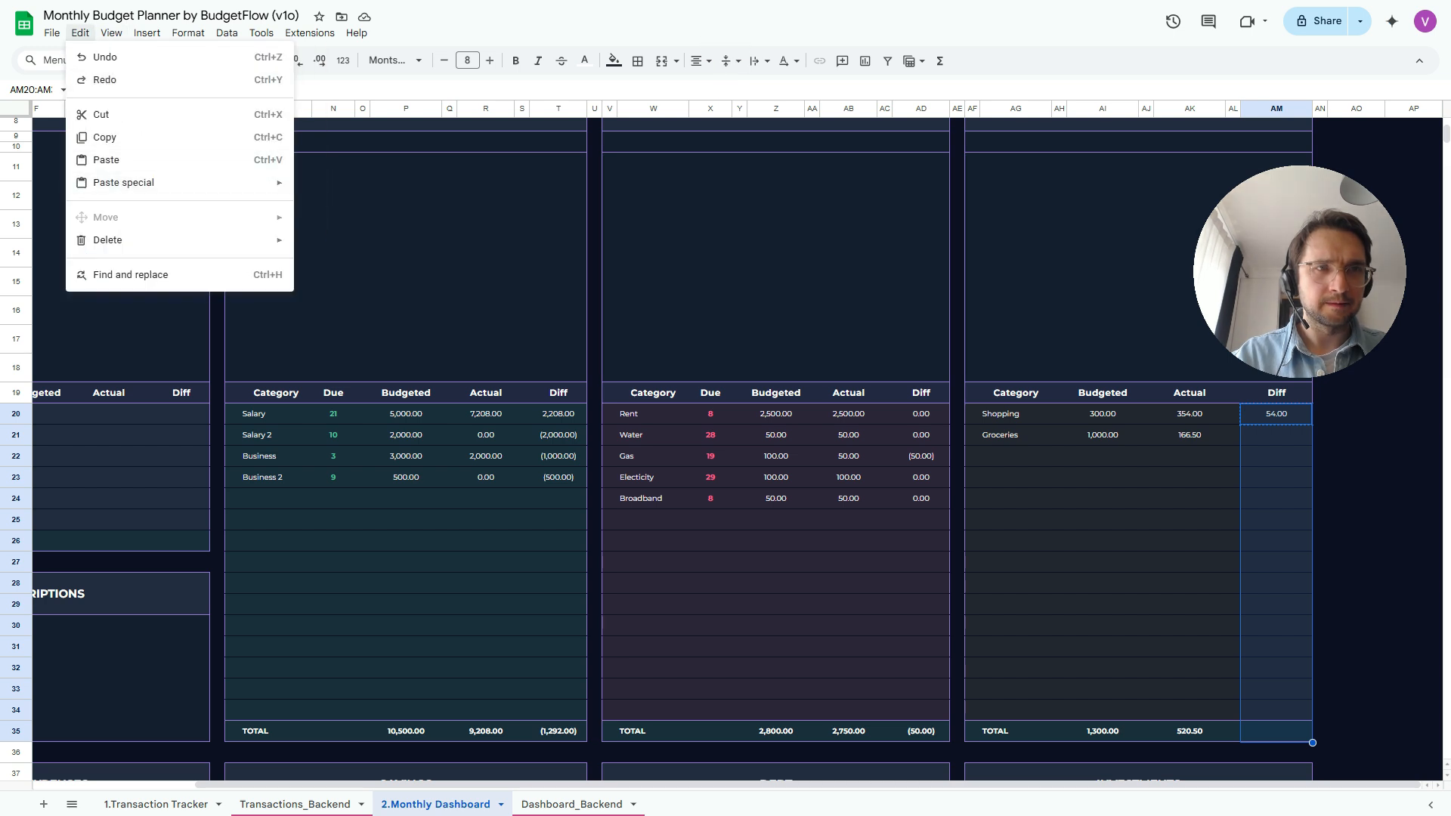
mouse_move(151, 183)
left_click(334, 232)
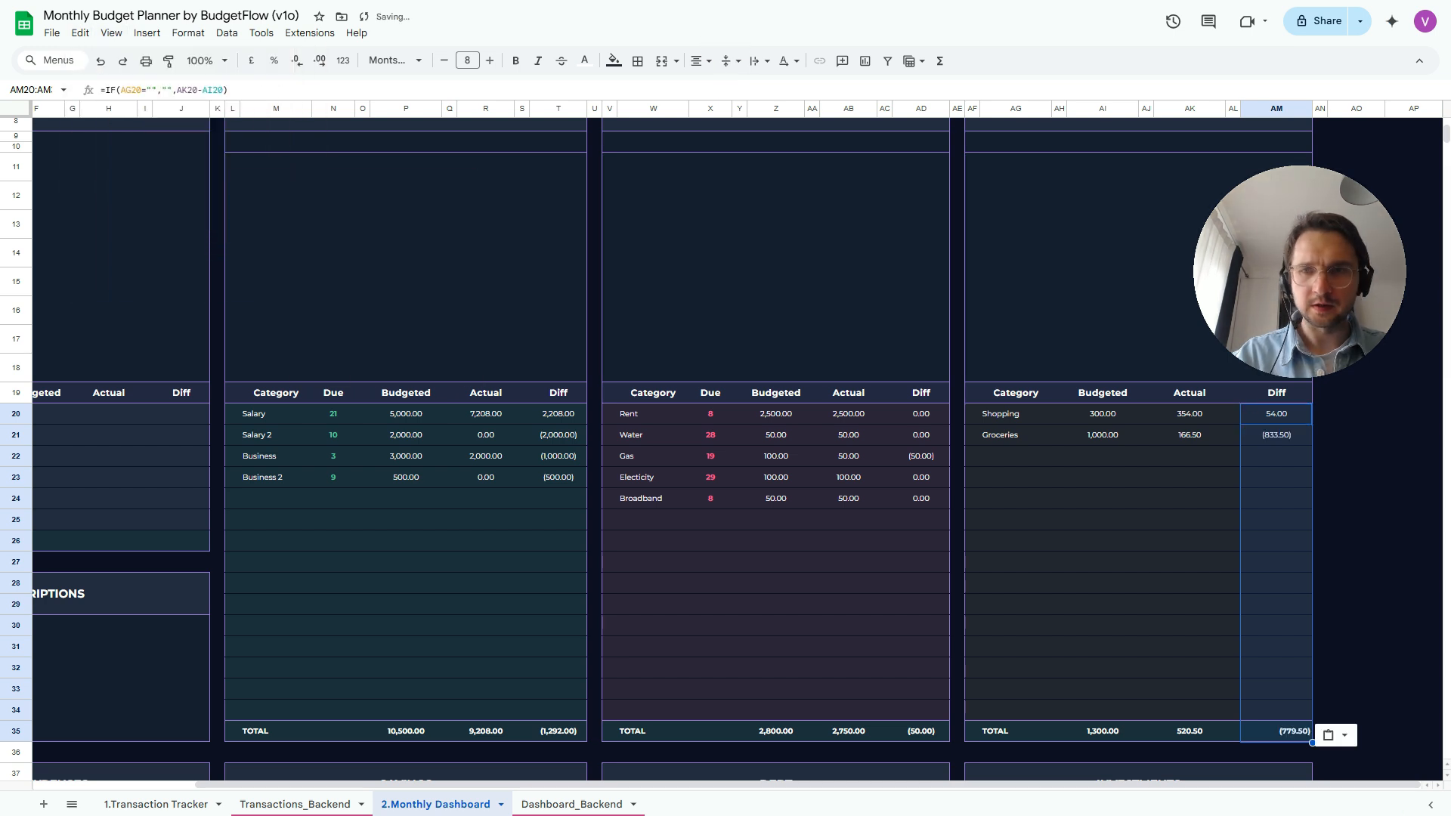
Link the Financial Summary's Income budget in F20 to the single backend cell with =Dashboard_Backend!BH19
scroll(756, 453, "up", 2)
scroll(755, 454, "left", 3)
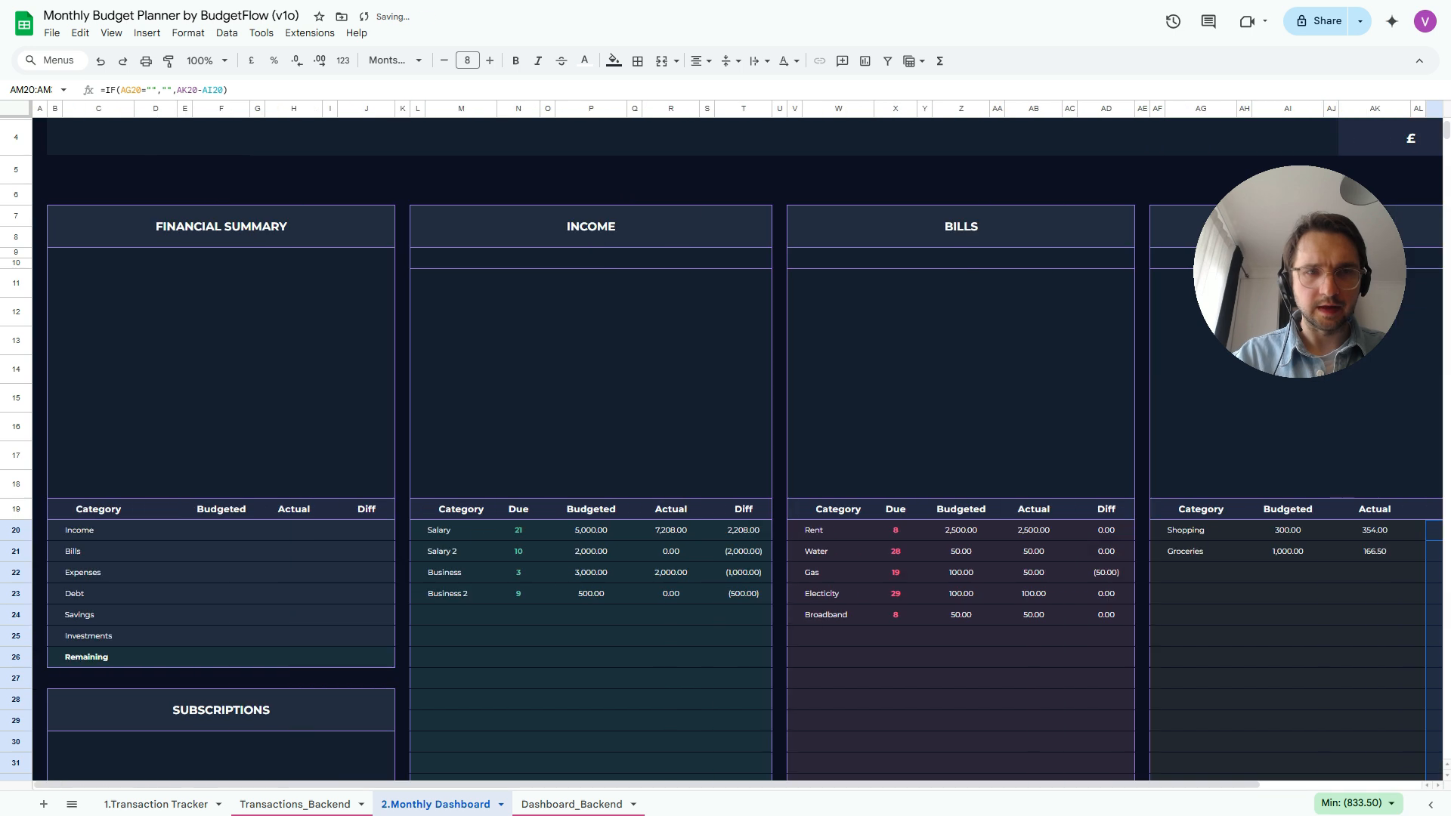
left_click(221, 530)
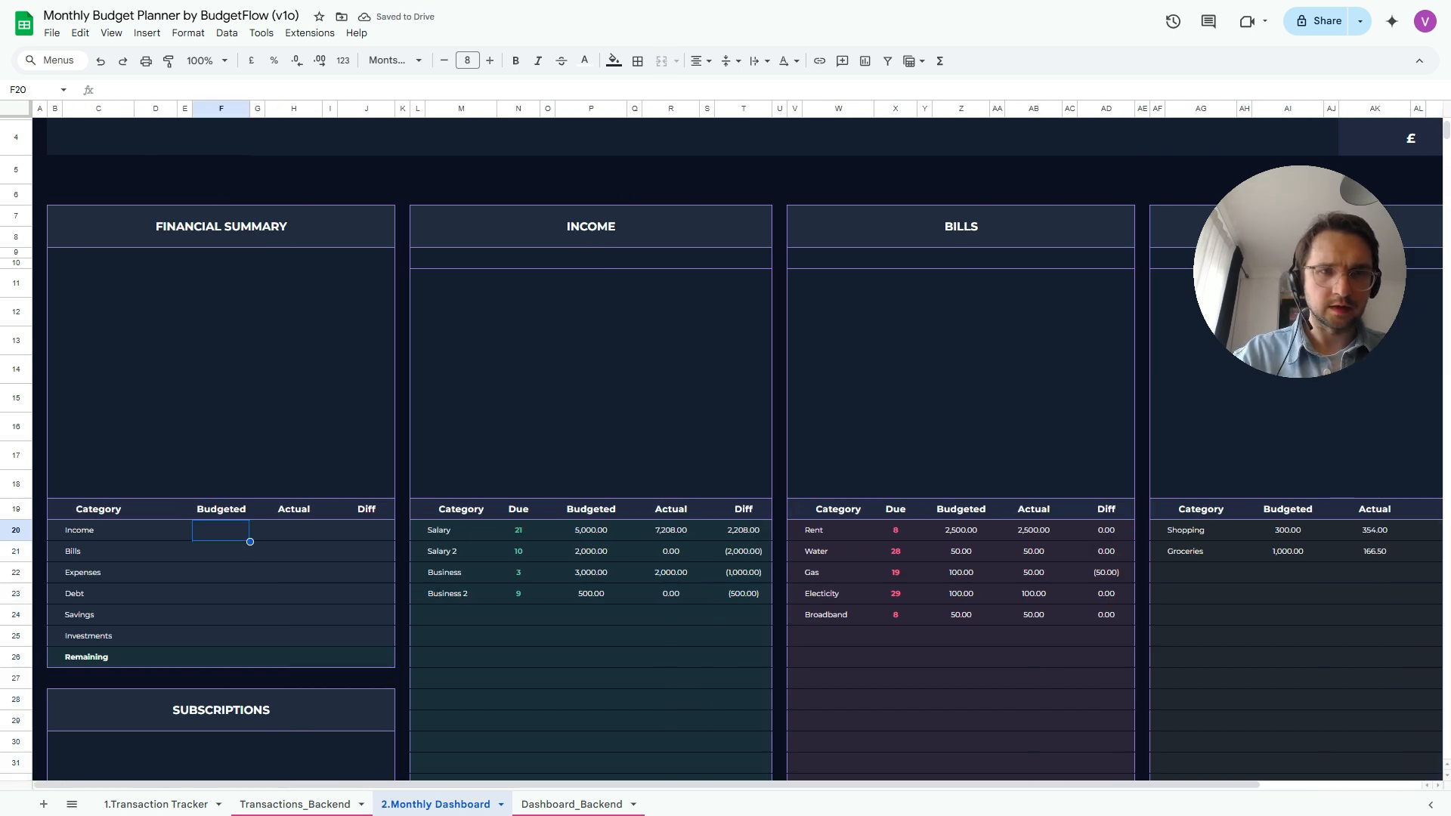
type("=")
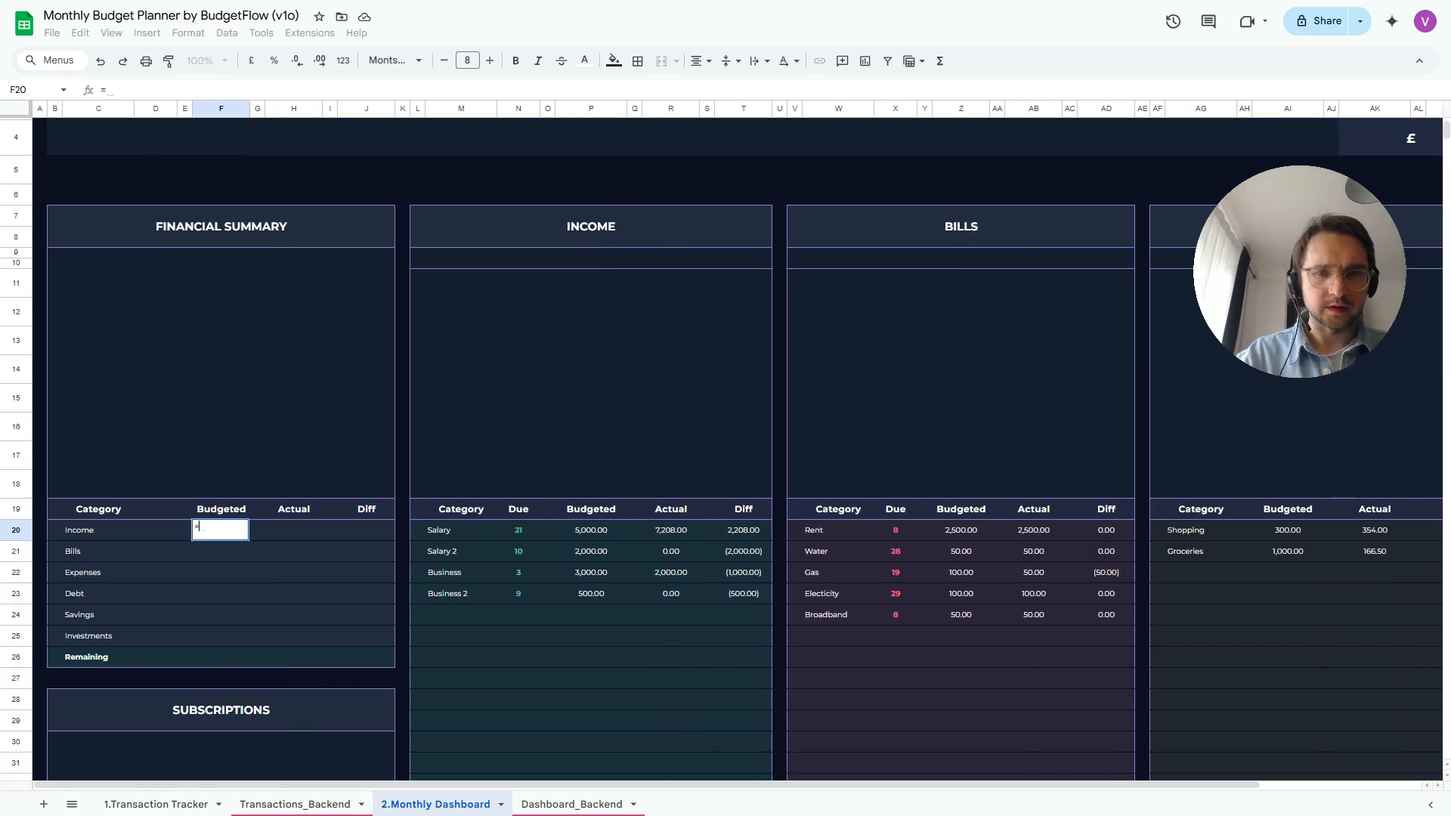
left_click(571, 804)
scroll(737, 444, "right", 15)
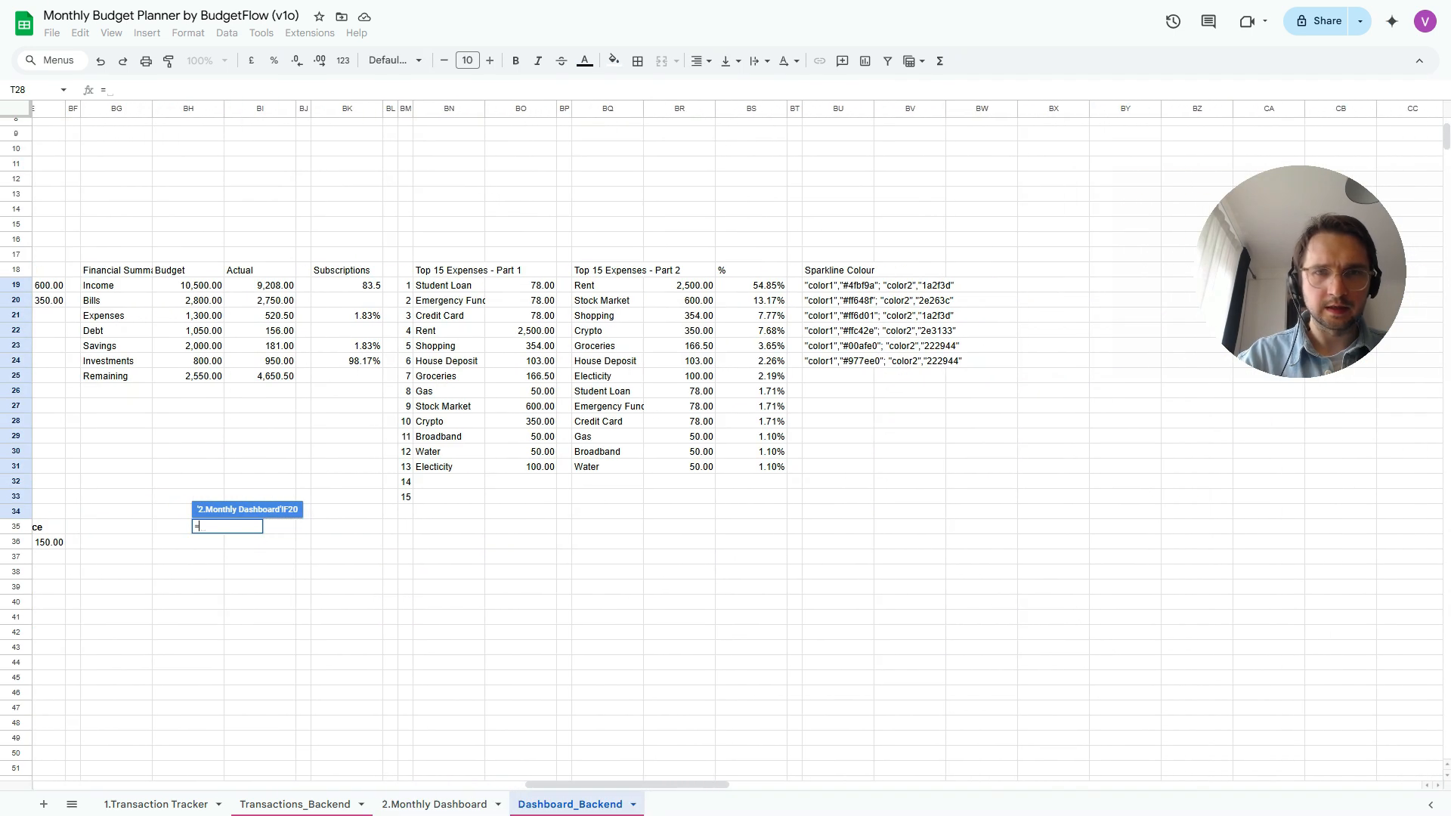
scroll(738, 444, "left", 5)
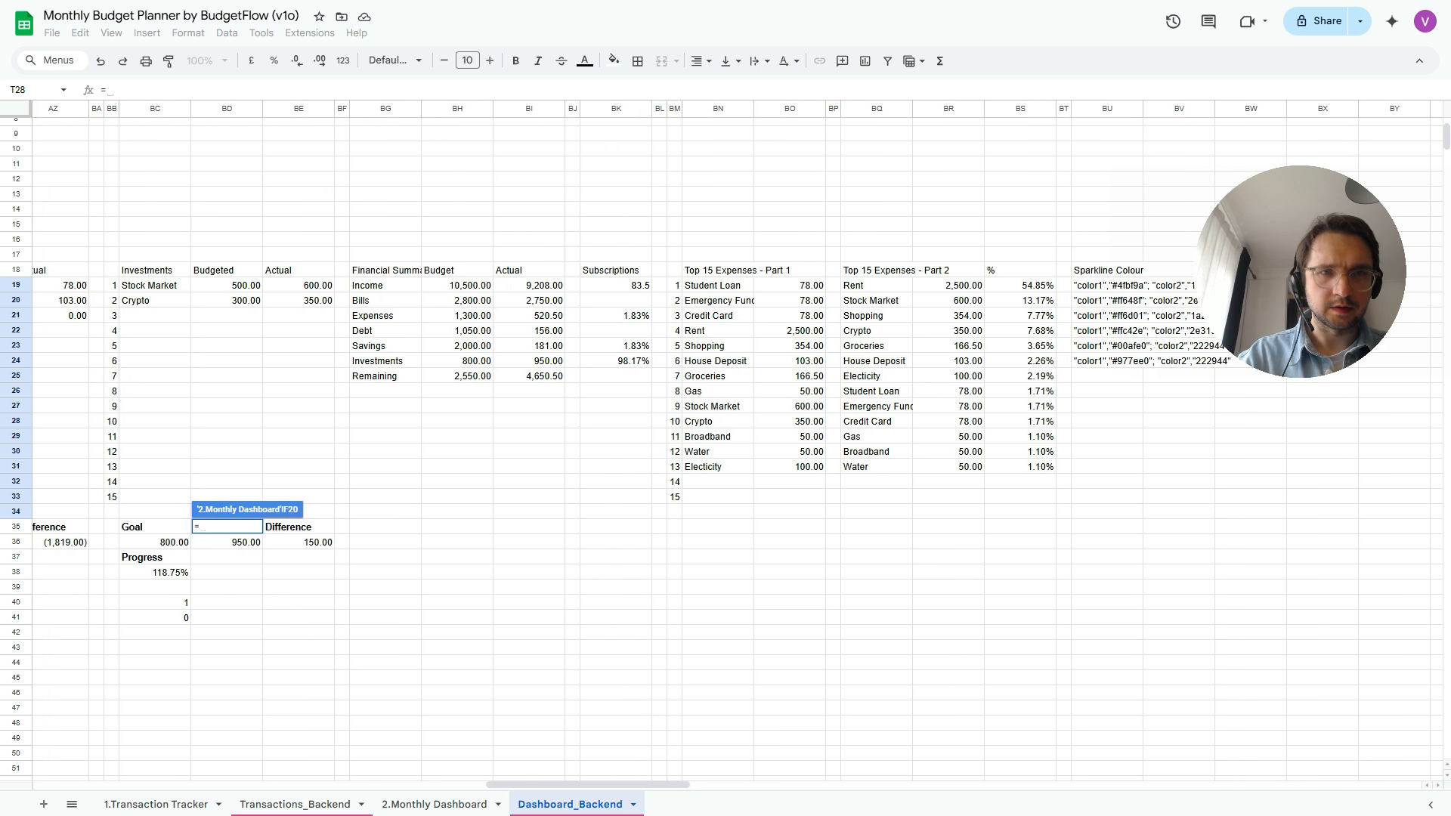
left_click(457, 285)
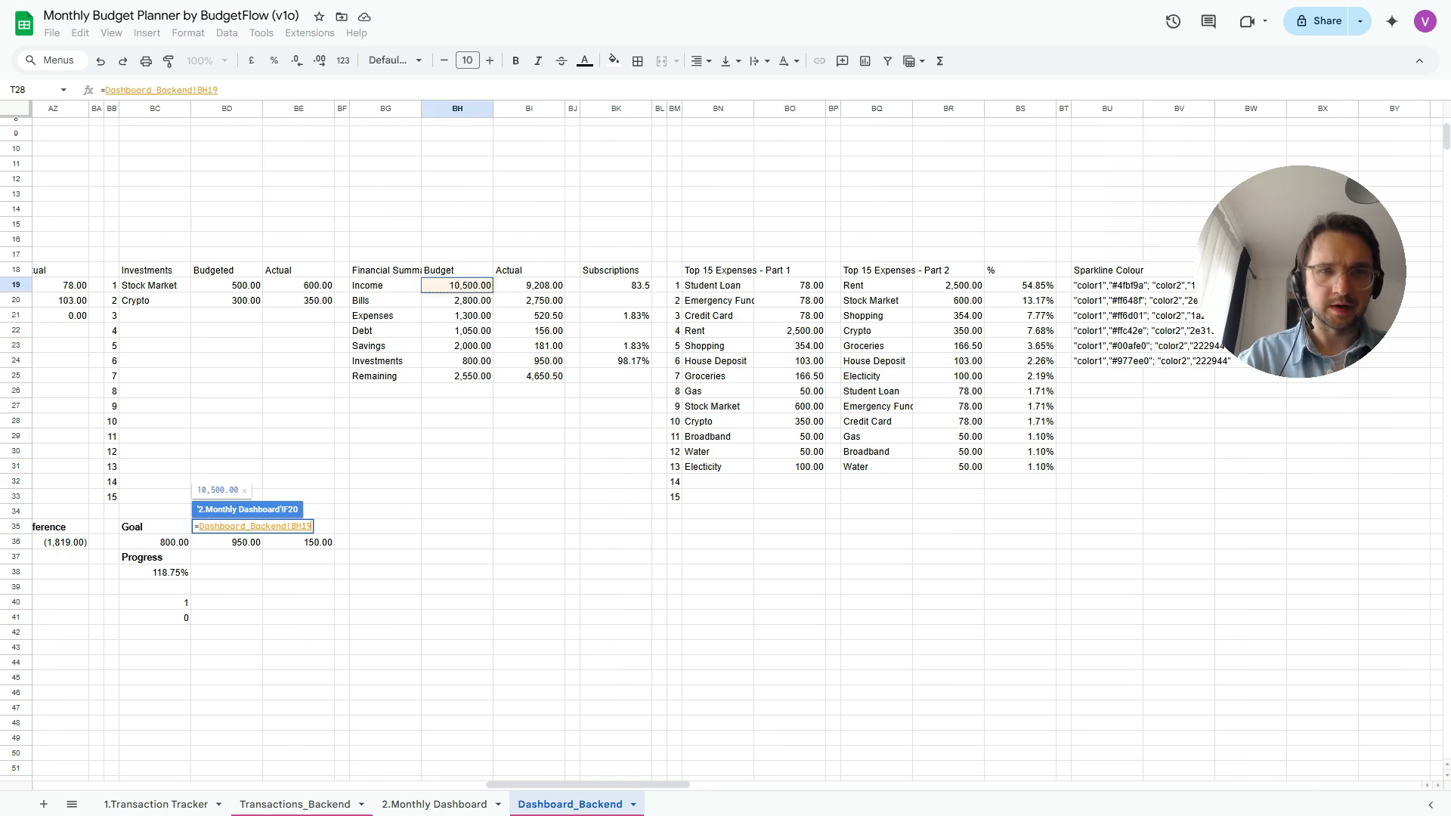
key("Return")
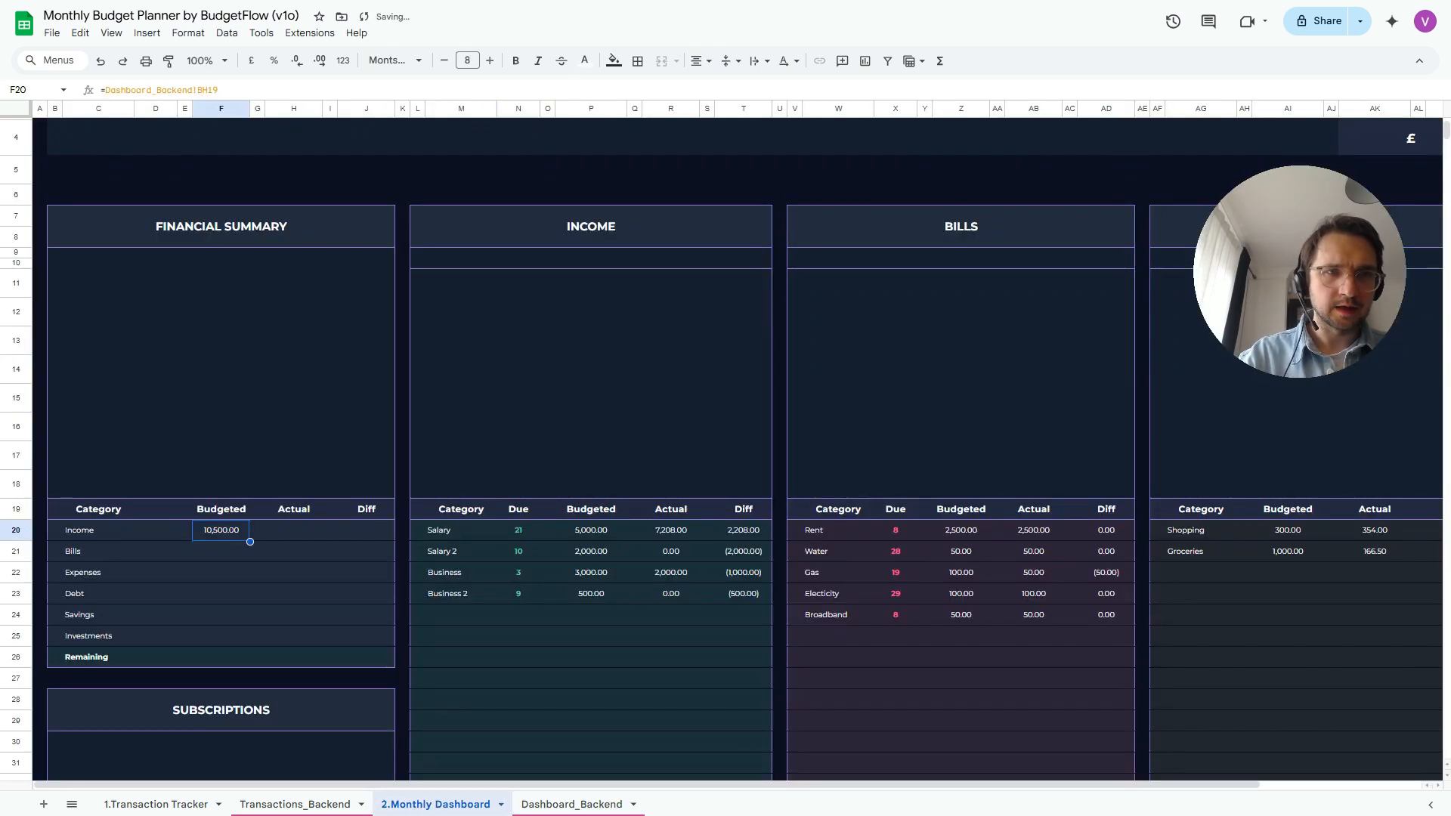
Replace the F20 formula with ={Dashboard_Backend!BH19:BH25} to fill the Financial Summary's whole Budgeted column
left_click_drag(220, 90, 106, 89)
key("BackSpace")
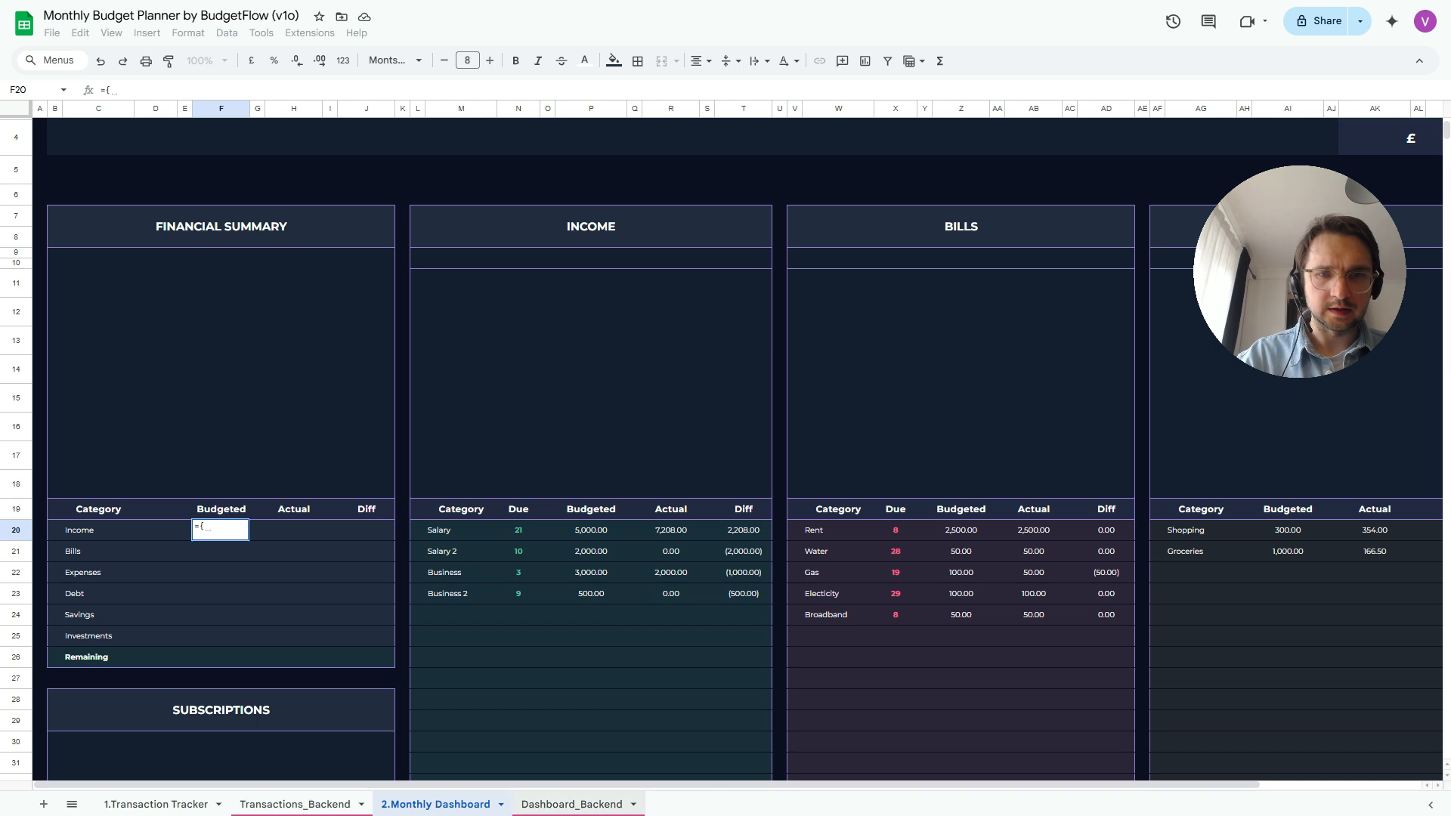
left_click(571, 805)
left_click_drag(457, 285, 457, 376)
type("}")
key("Return")
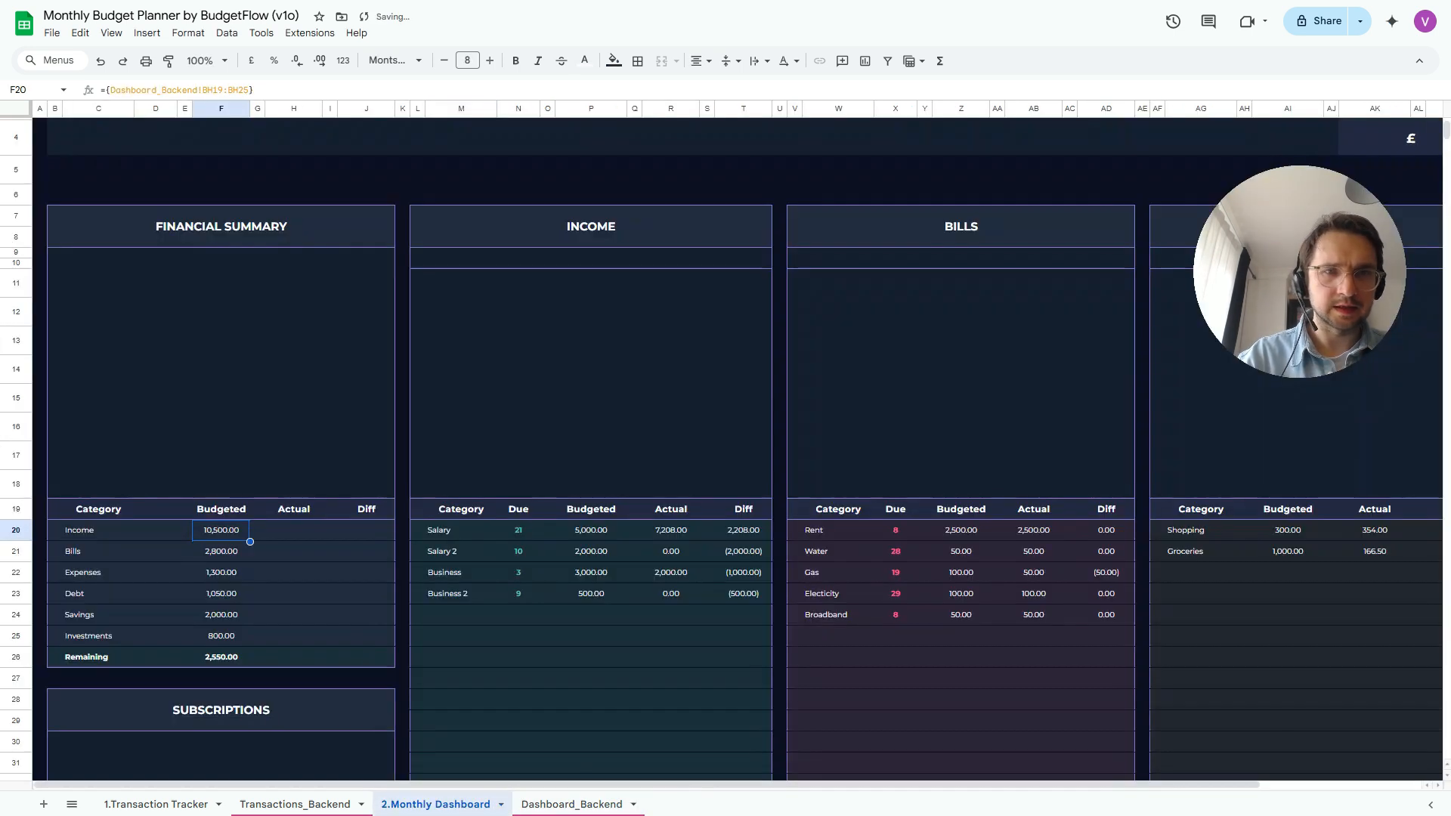
Fill the Financial Summary's Actual column from H20 with the array ={Dashboard_Backend!BI19:BI25}
key("Right")
type("=")
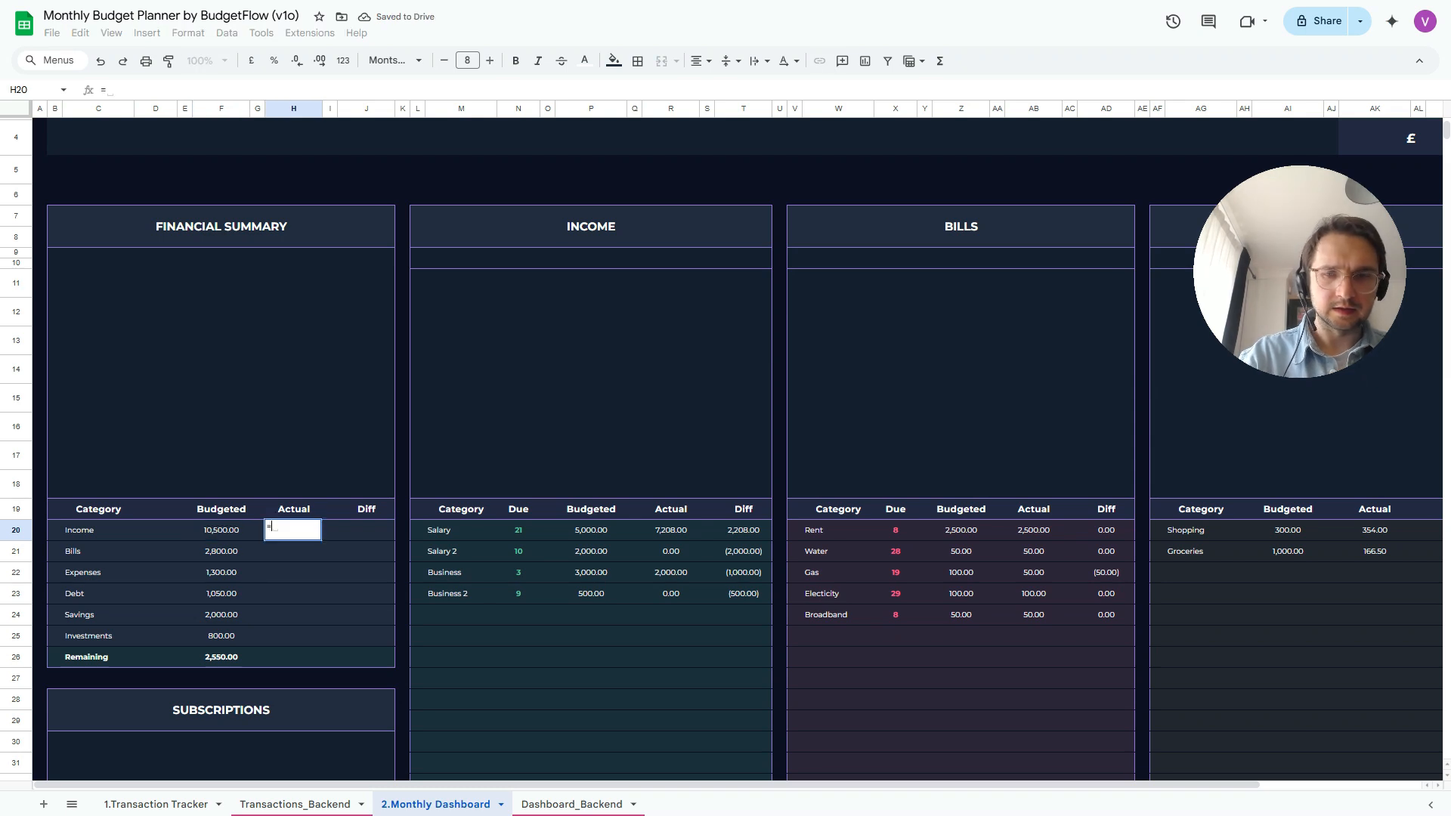
type("{")
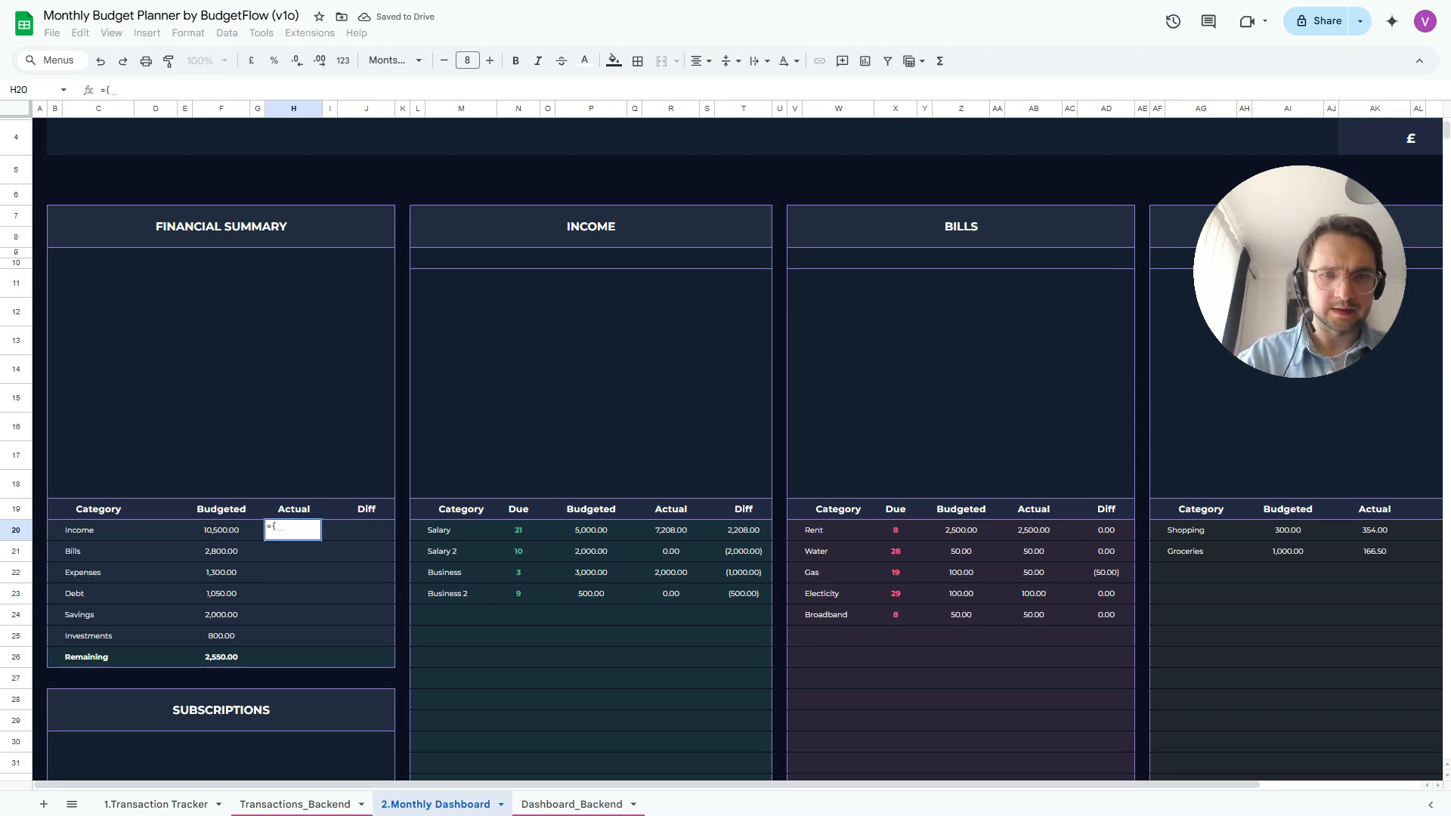
left_click(571, 804)
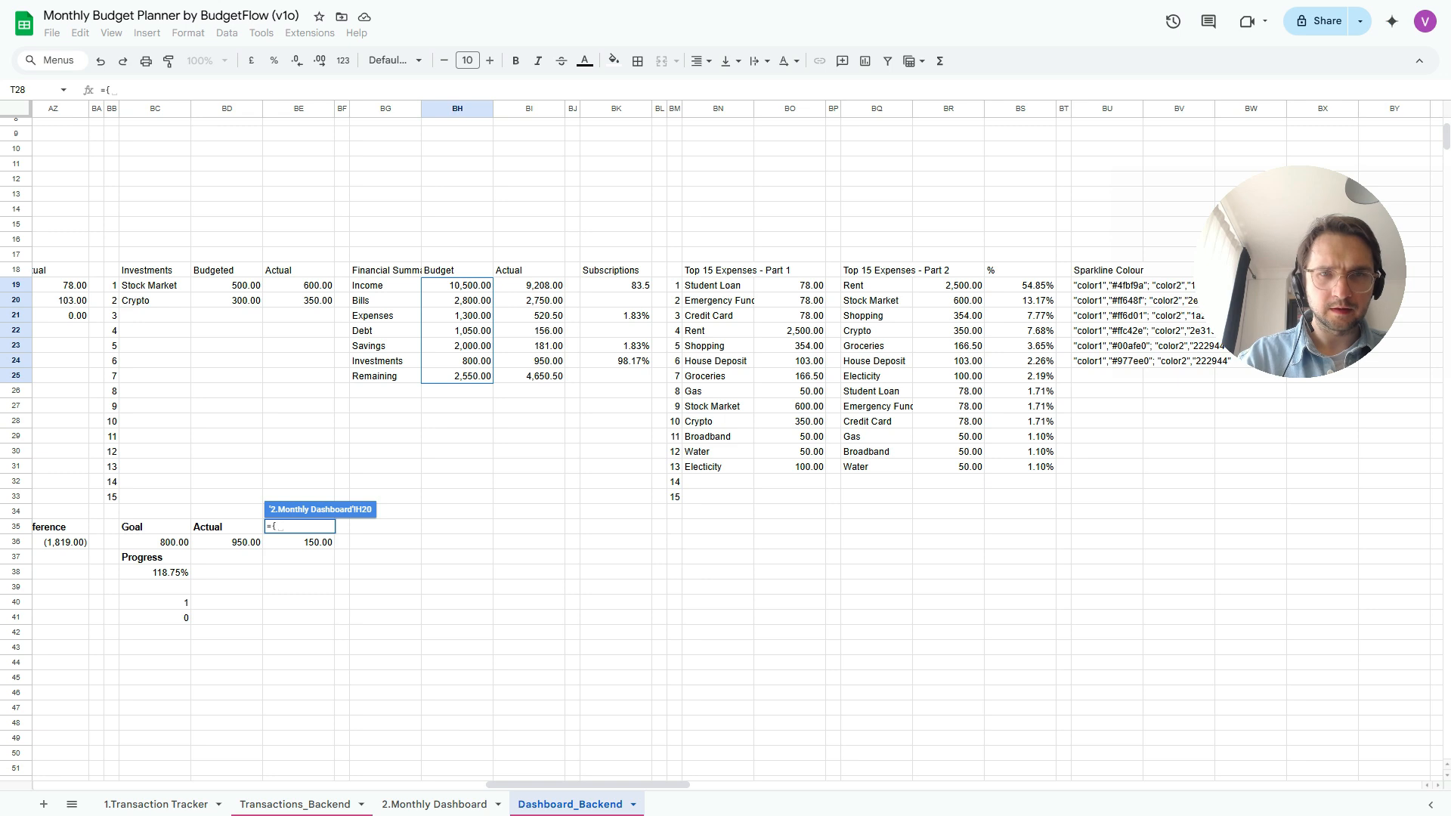
left_click_drag(529, 285, 529, 375)
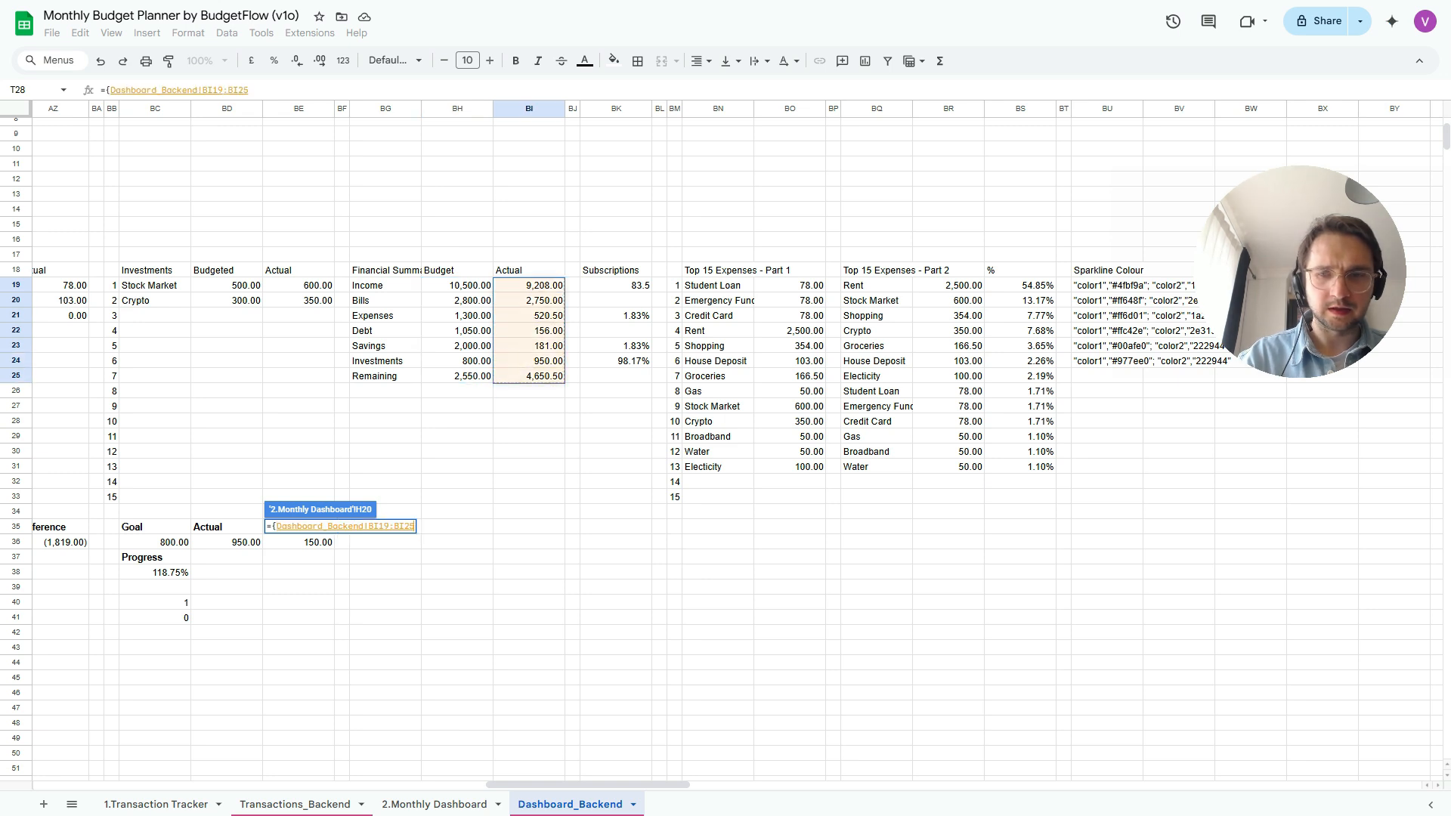
key("Return")
Calculate the Income row's Diff in J20 of the Financial Summary with =H20-F20
key("Right")
key("Right")
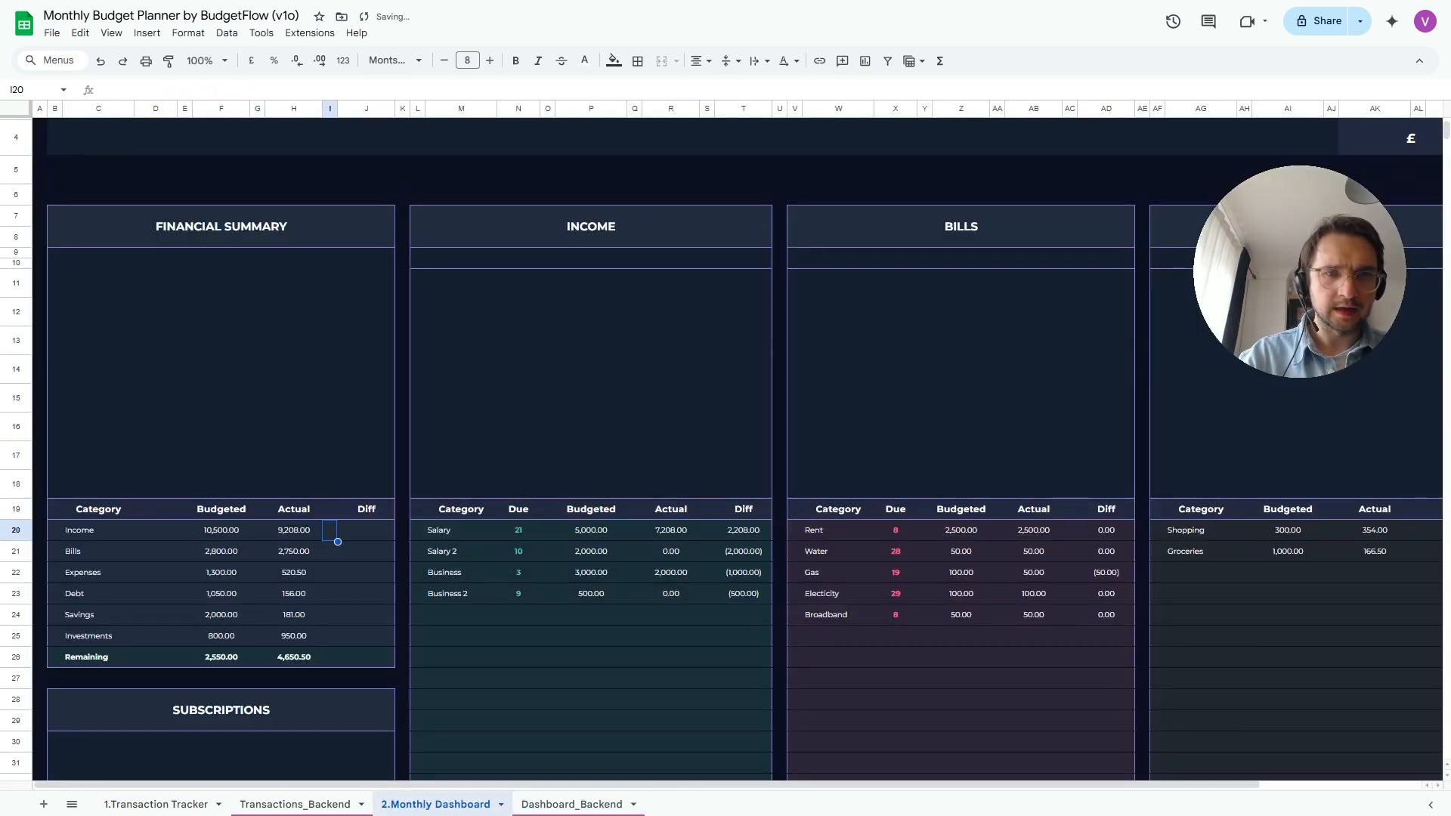
type("=")
key("Left")
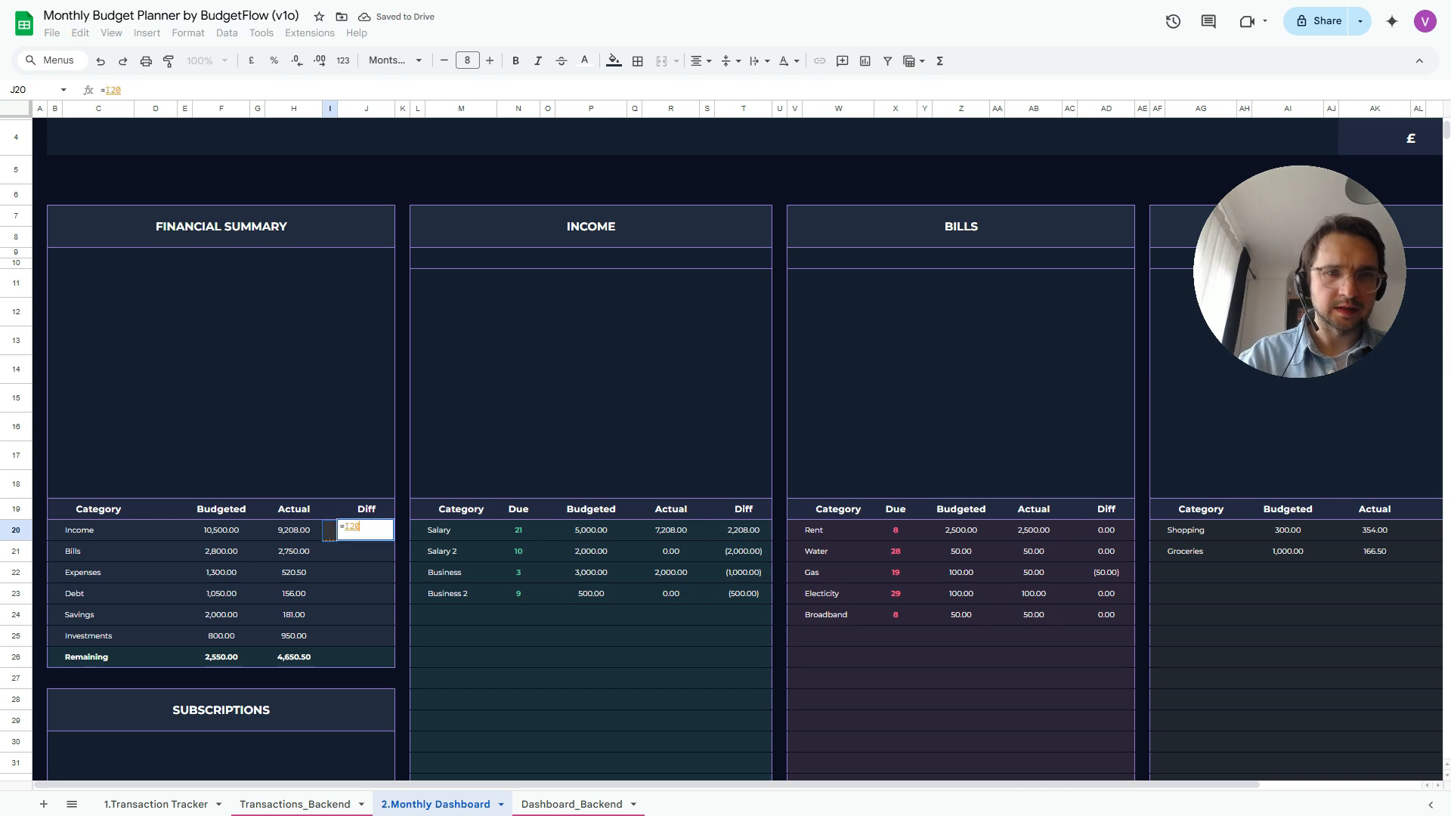
key("Left")
type("-")
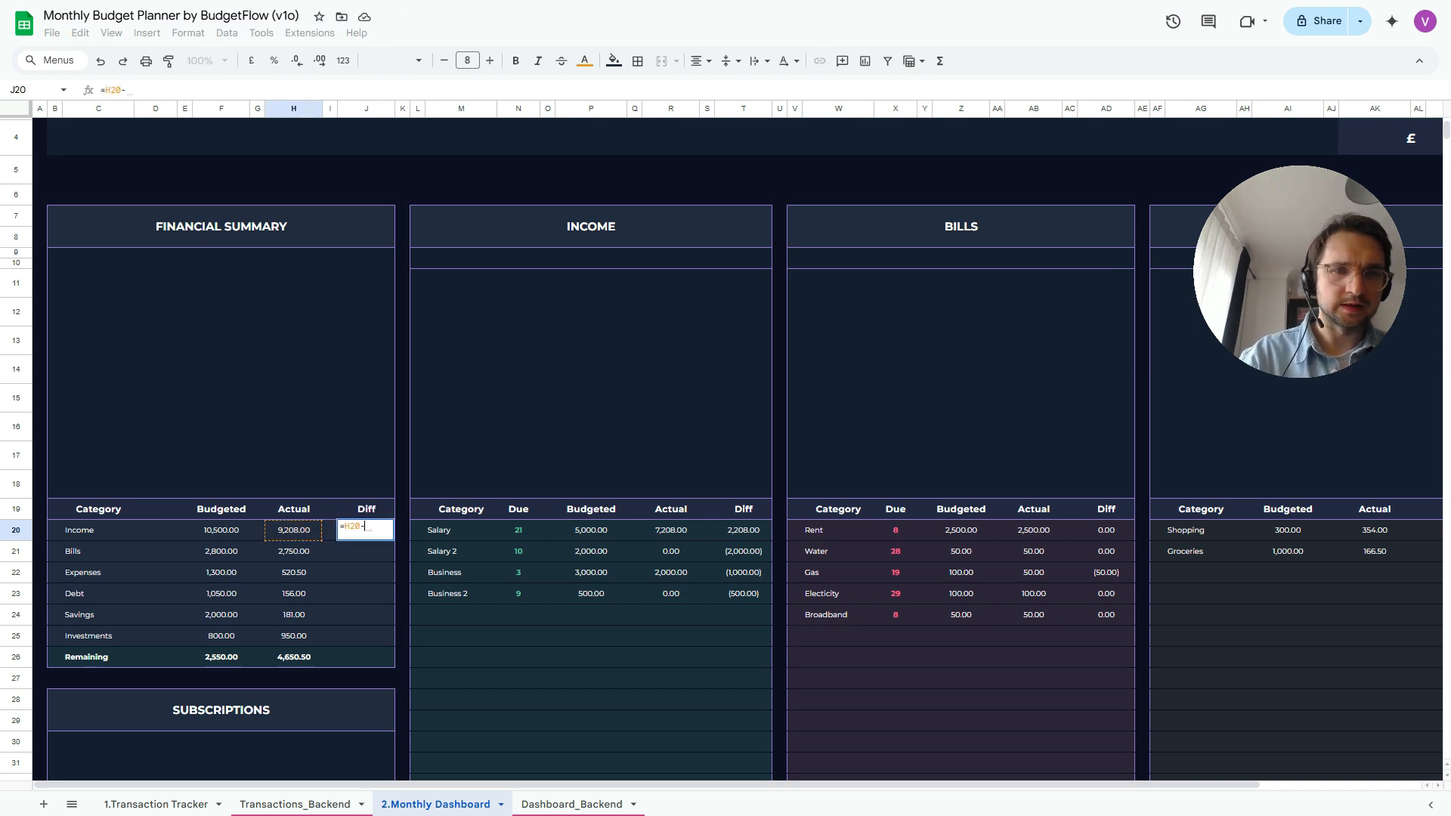
key("Left")
key("Left")
key("Left")
key("Left")
key("Return")
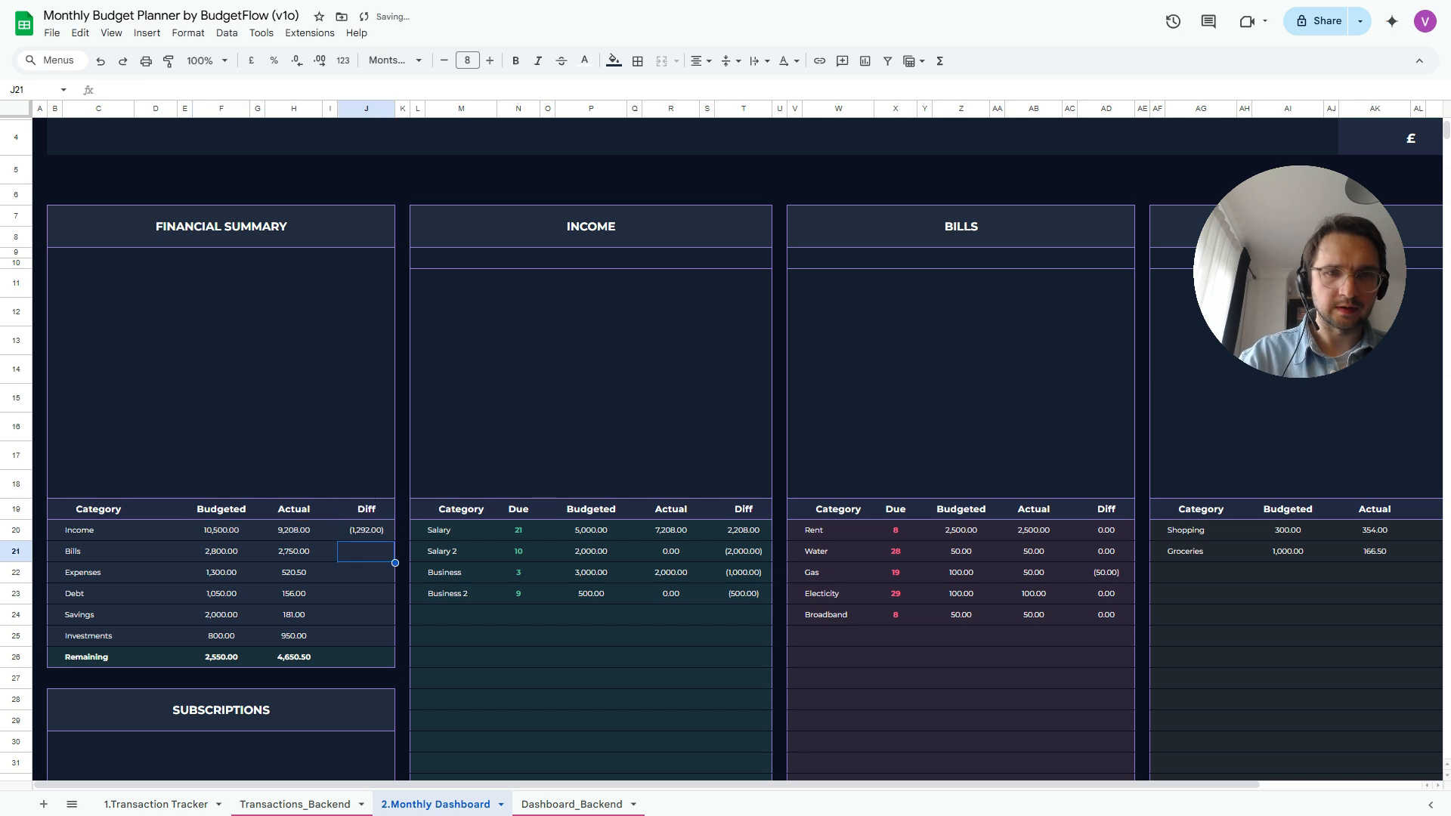
Copy the Income row's Diff formula from J20 to J20:J26 of the Financial Summary, pasting the formula only
key("Up")
key("ctrl+c")
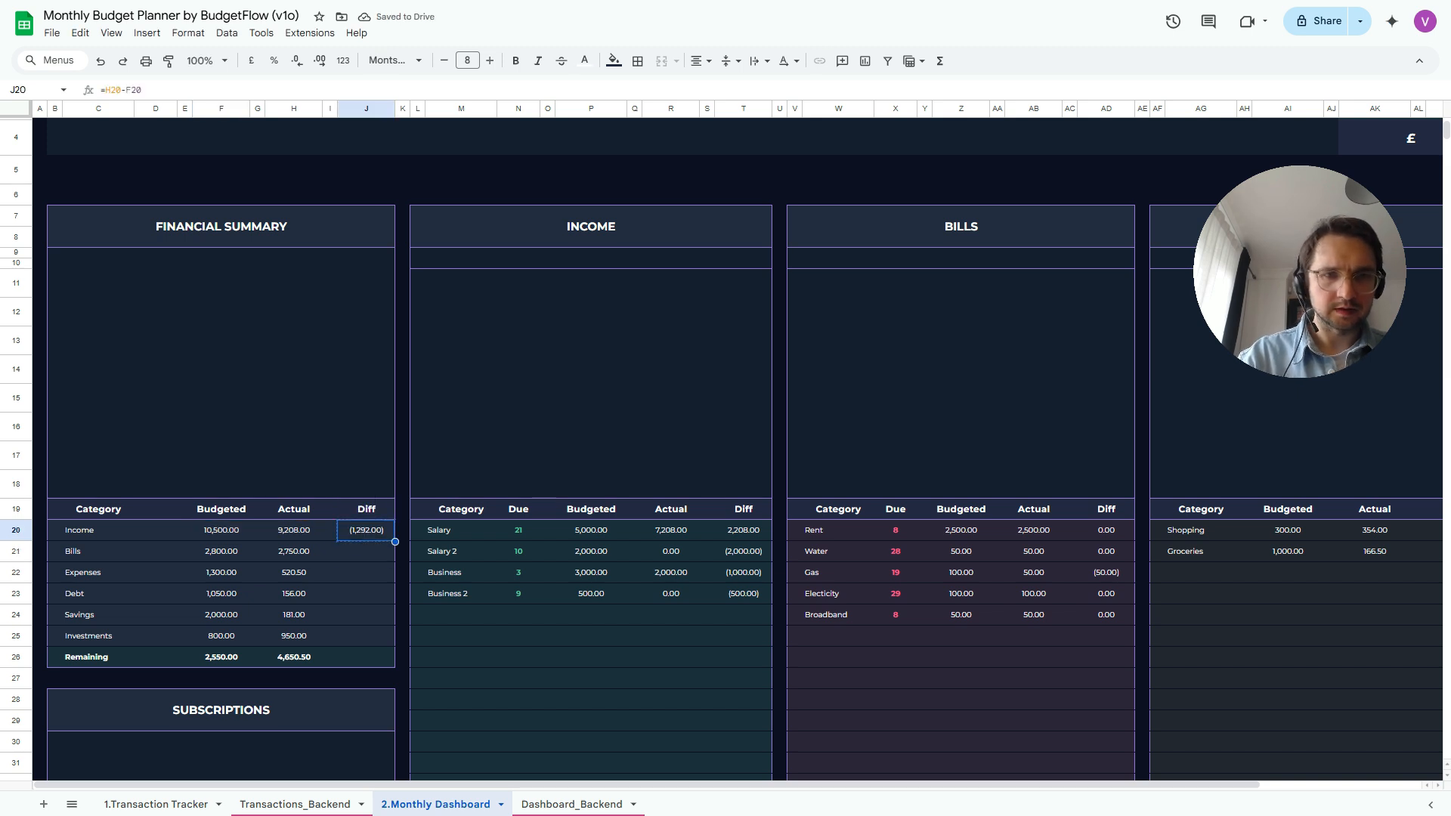
key("shift+Down")
key("shift+Down")
key("shift+Down")
key("shift+Down")
key("shift+Down")
key("shift+Down")
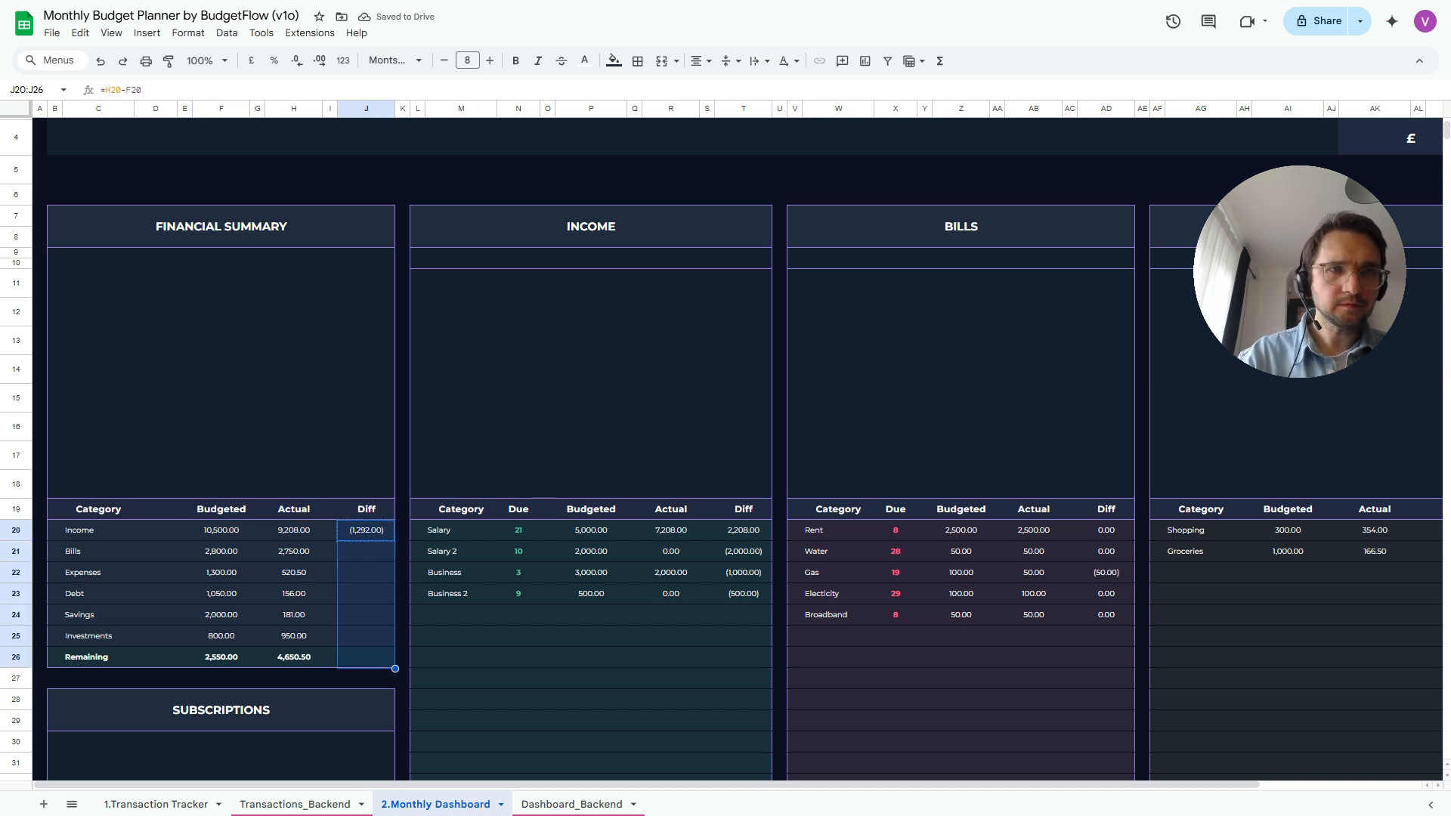
left_click(80, 33)
mouse_move(151, 182)
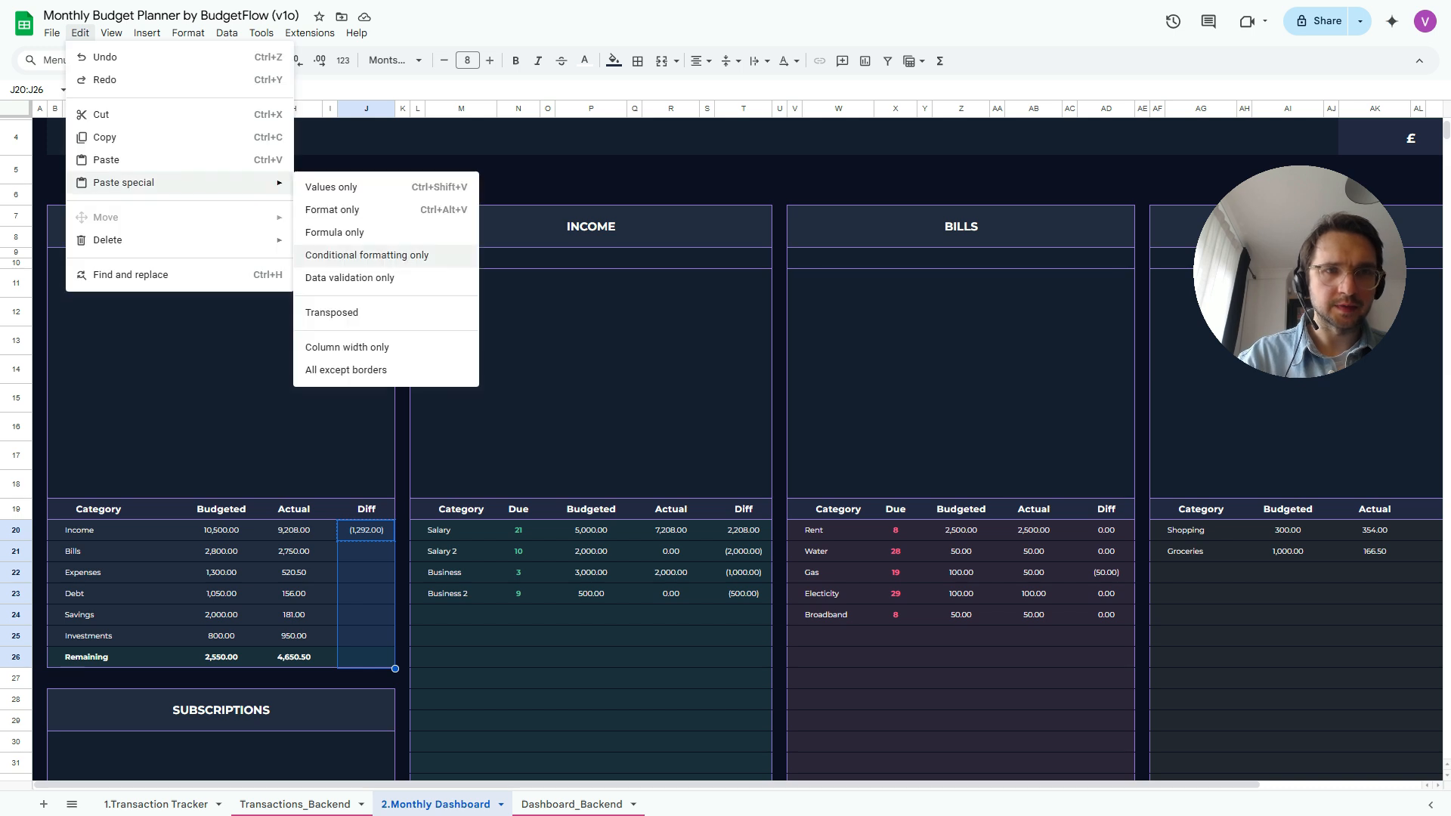
left_click(334, 232)
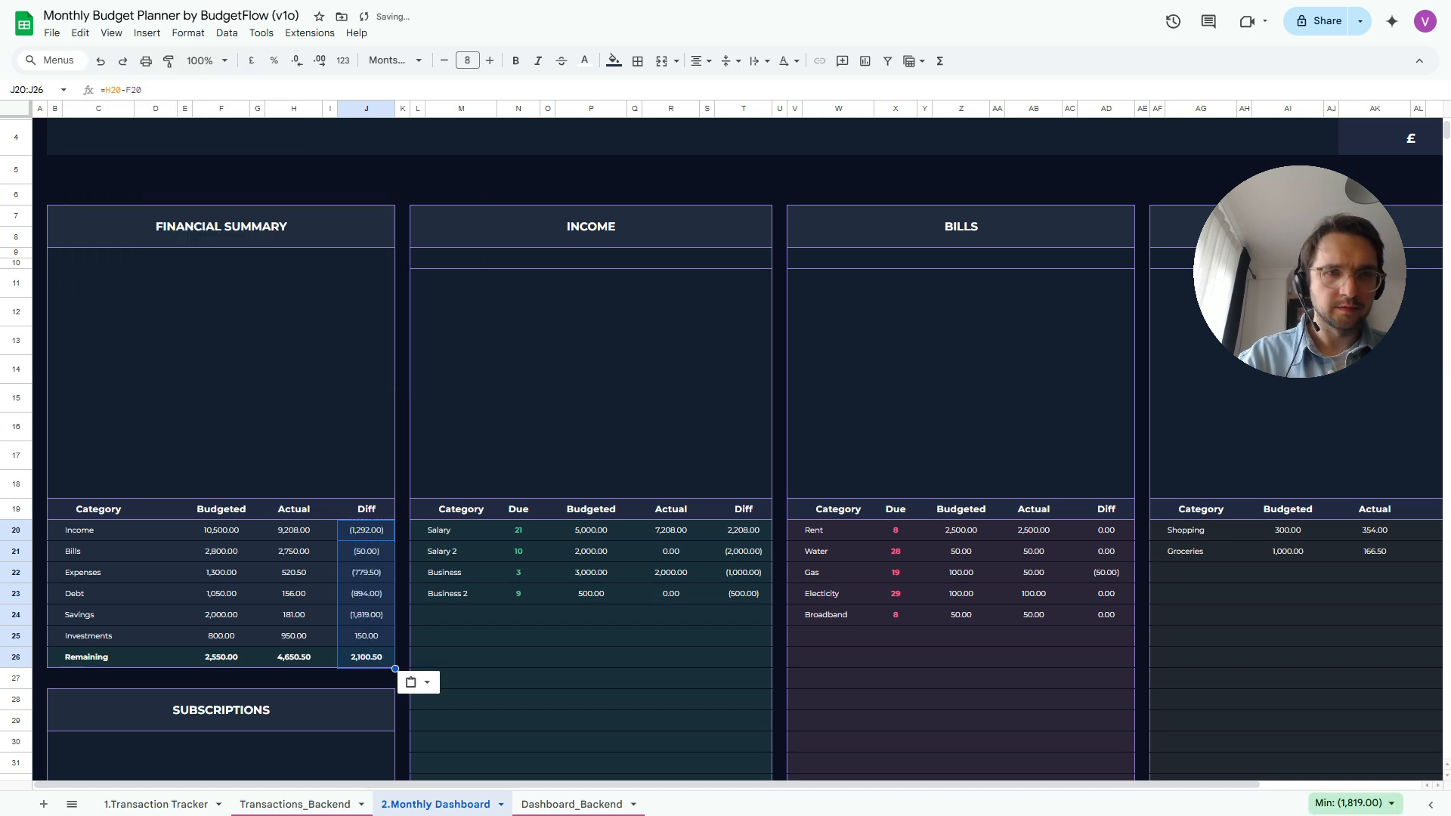
Link the Subscriptions total in D31 to the backend subscriptions amount with =Dashboard_Backend!BK19
scroll(737, 449, "up", 1)
scroll(737, 449, "down", 3)
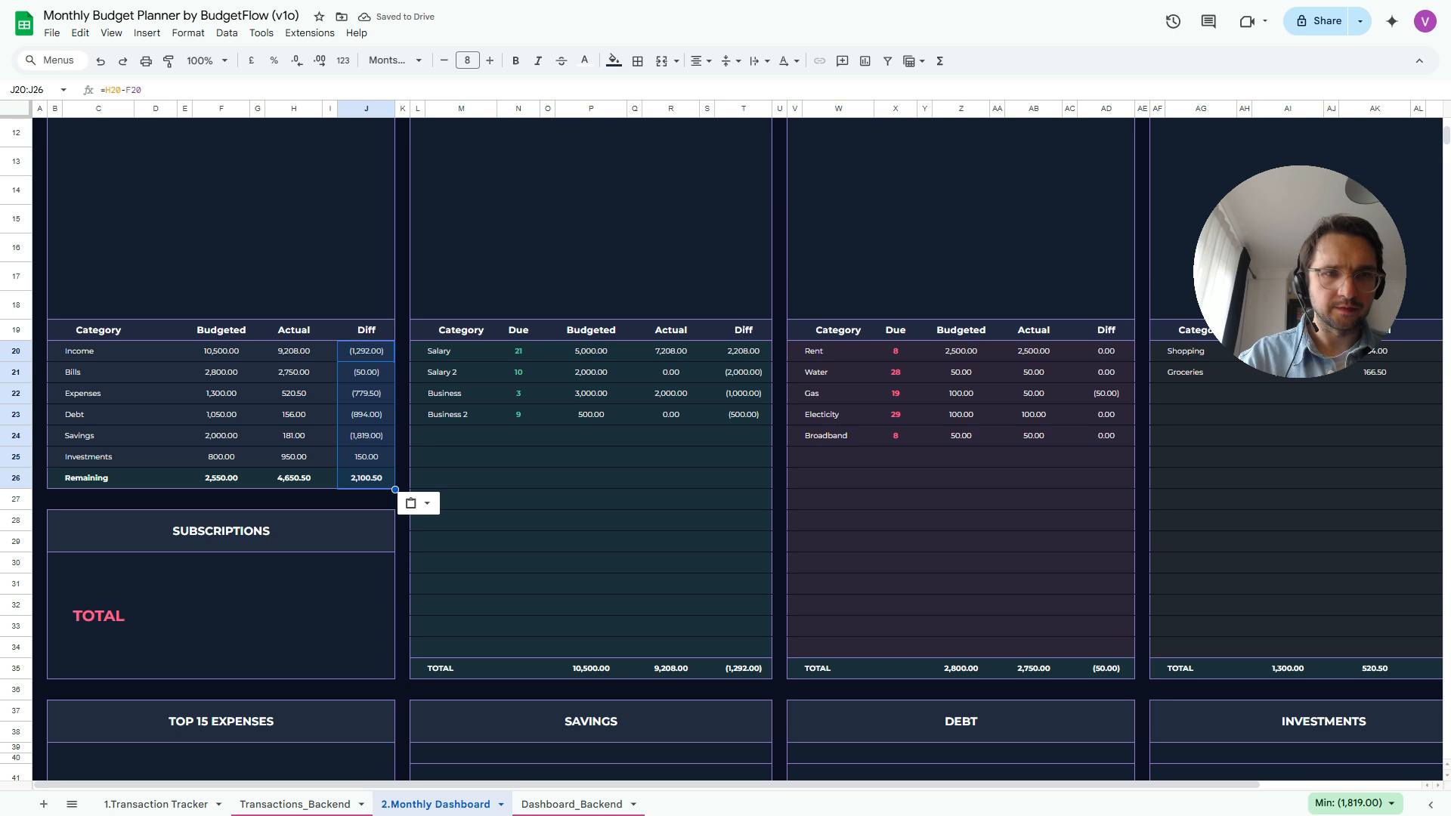
left_click(191, 590)
type("=")
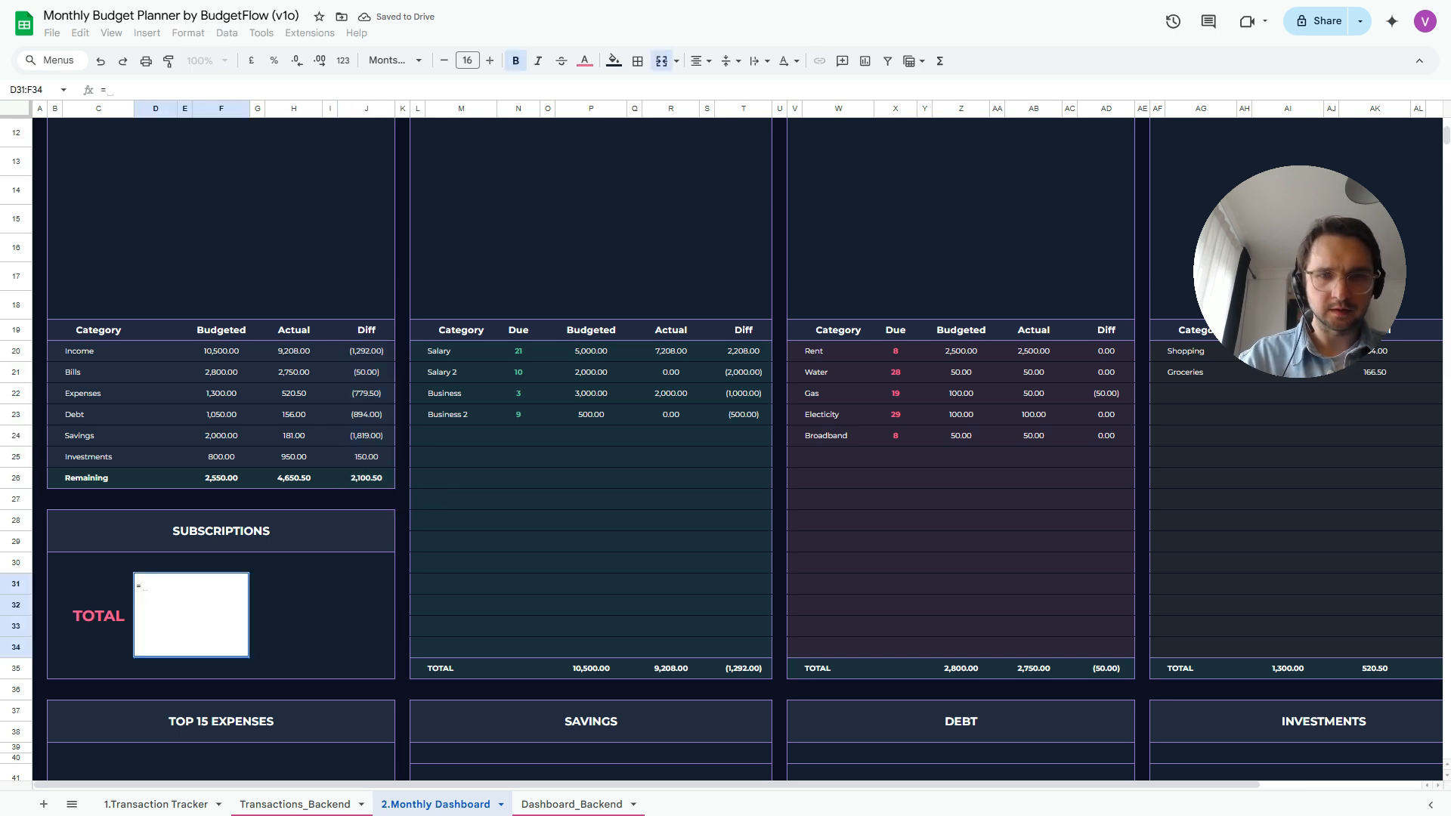
left_click(572, 804)
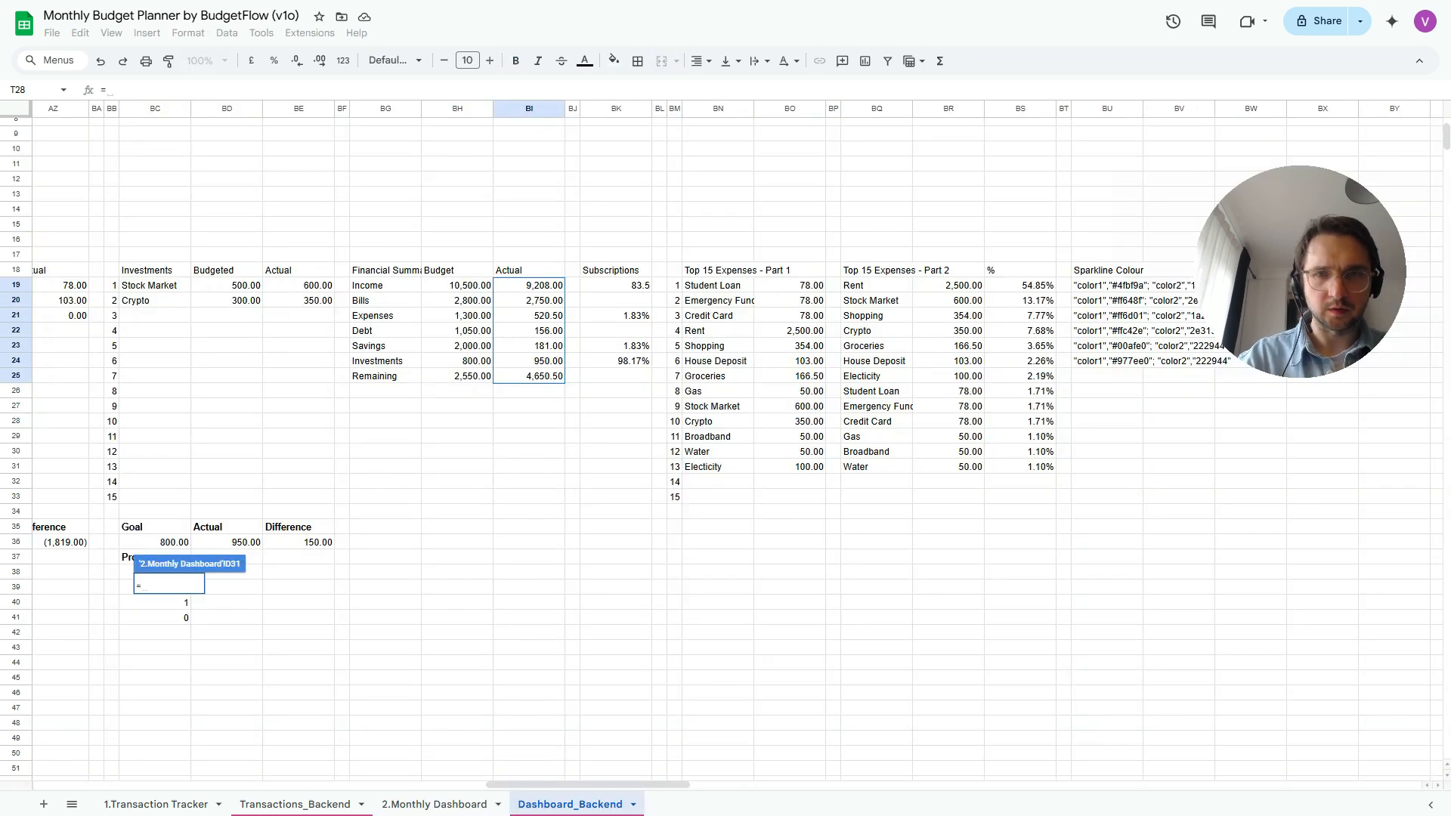
scroll(737, 444, "right", 1)
left_click(572, 286)
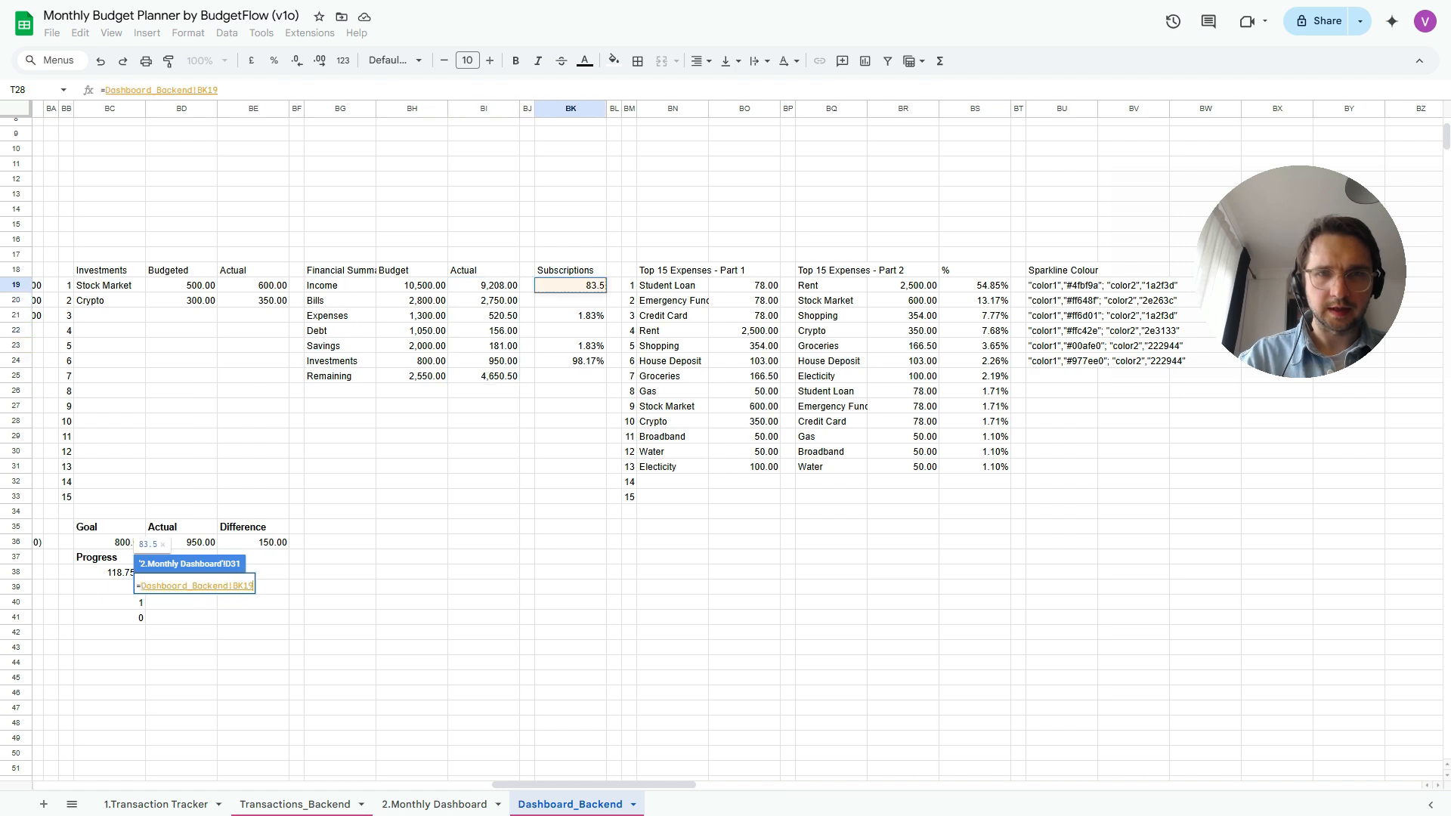
key("Return")
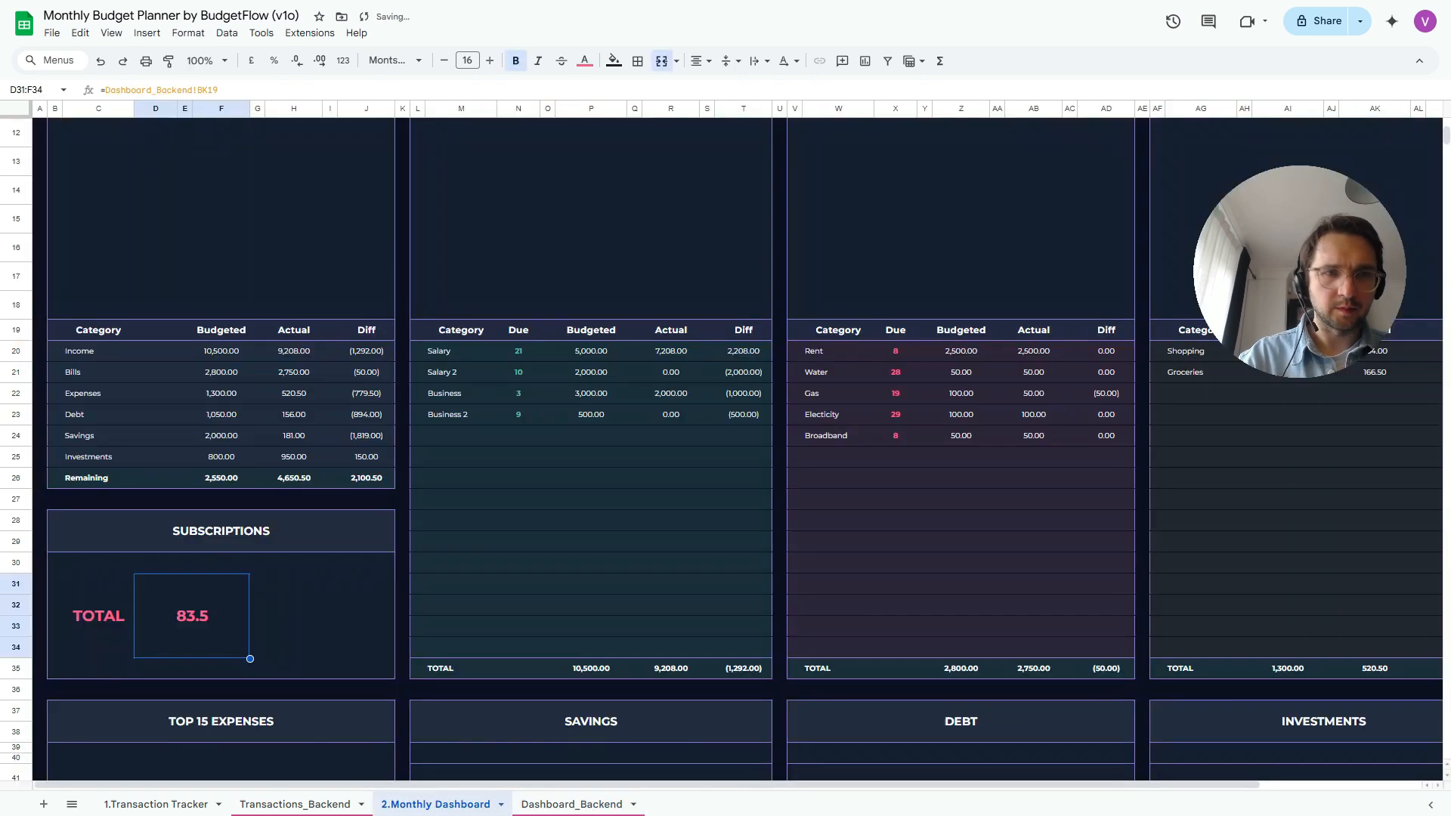
Link the Subscriptions percentage in the merged cell G30:J35 to the backend with =Dashboard_Backend!BK21
left_click(320, 560)
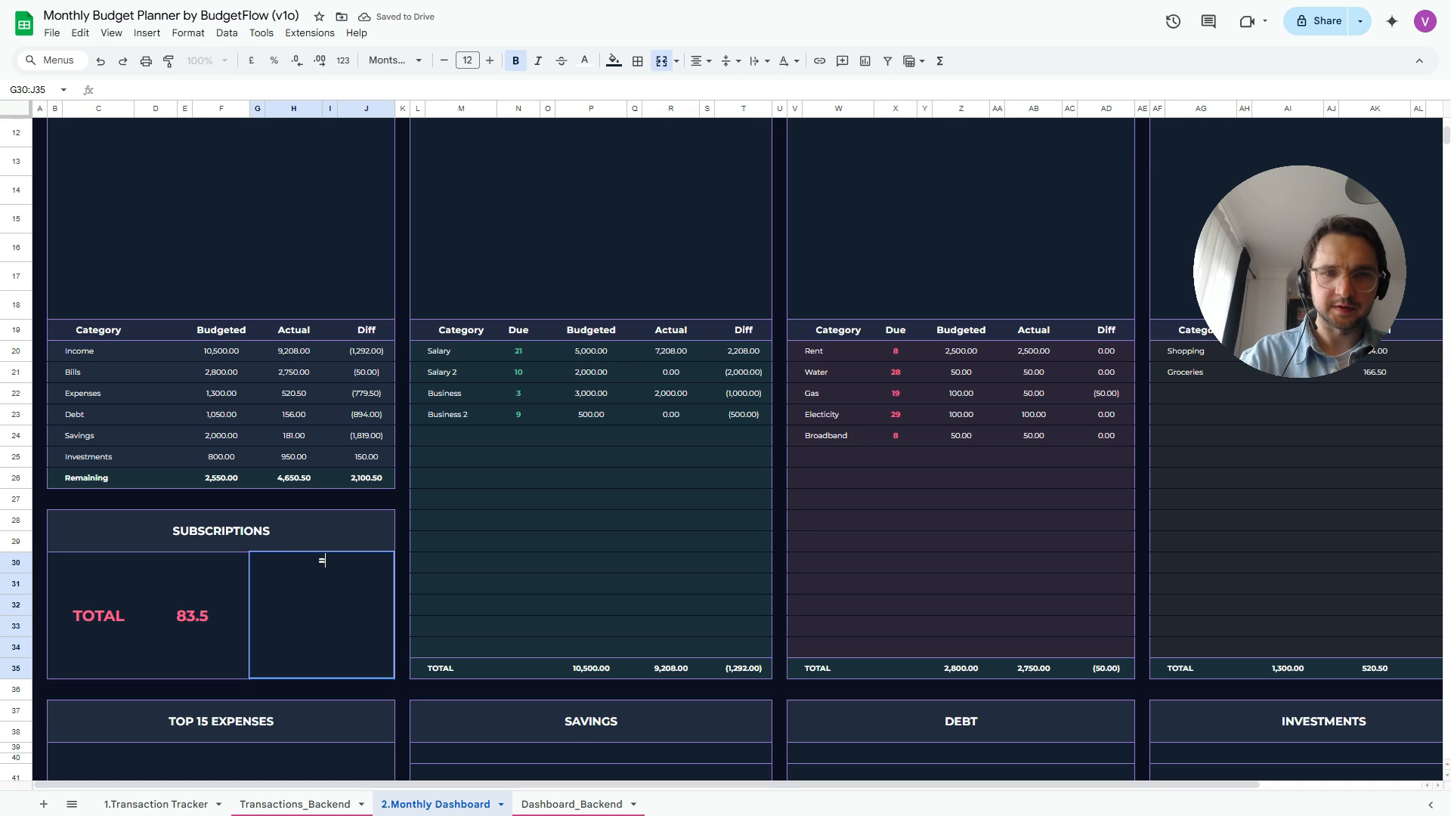
type("=")
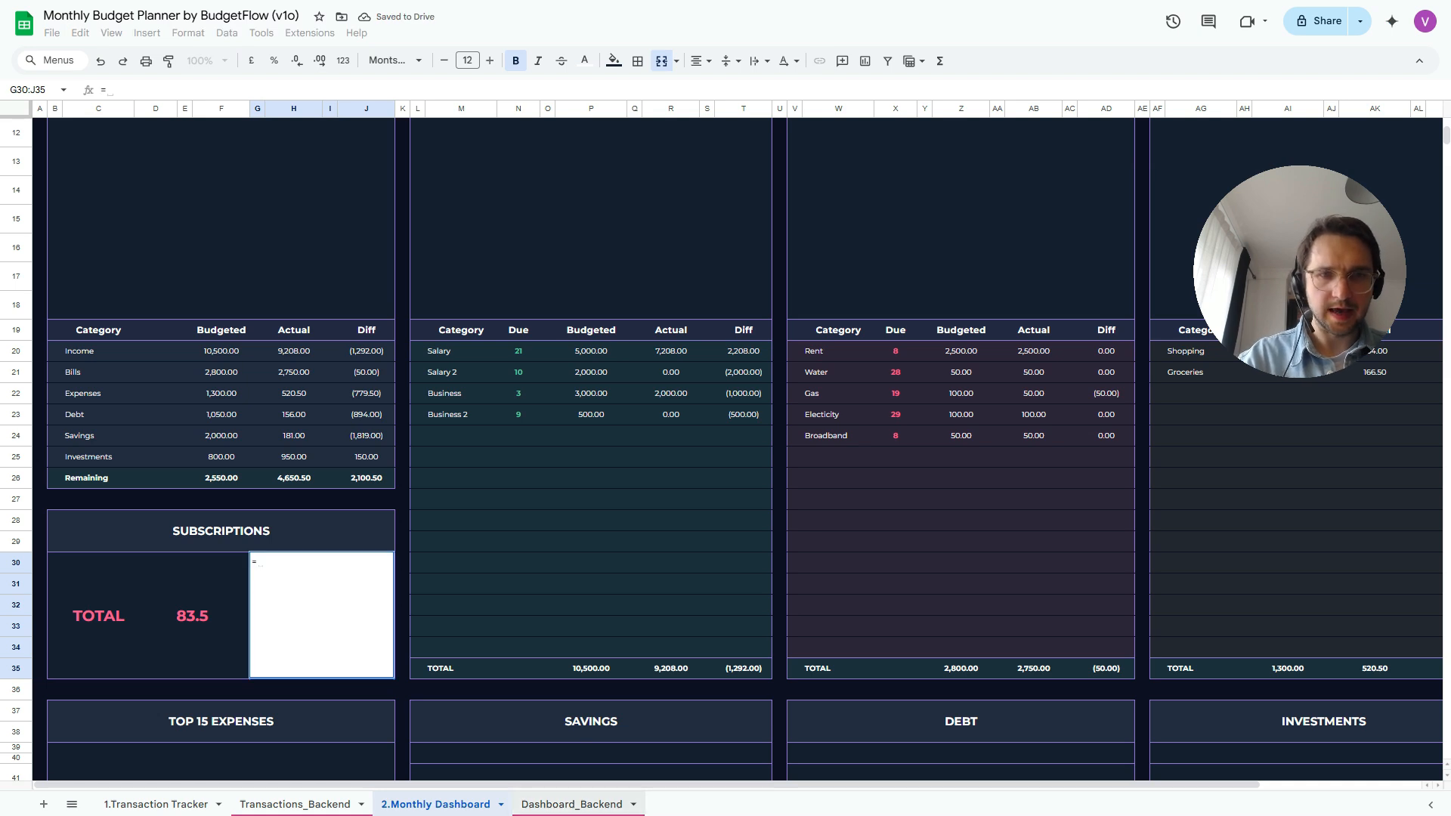
left_click(571, 804)
left_click(570, 315)
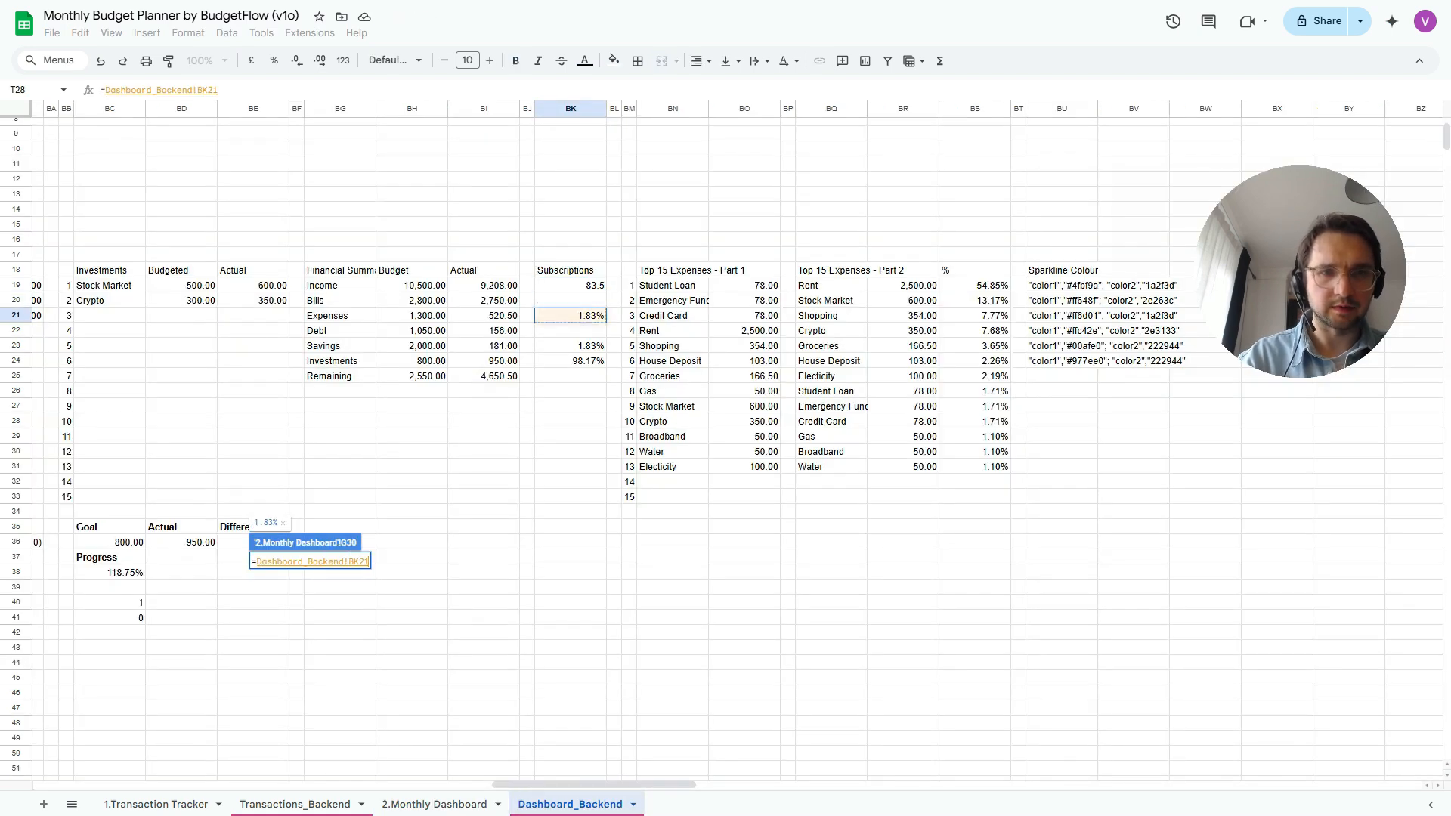
key("Return")
scroll(725, 453, "up", 3)
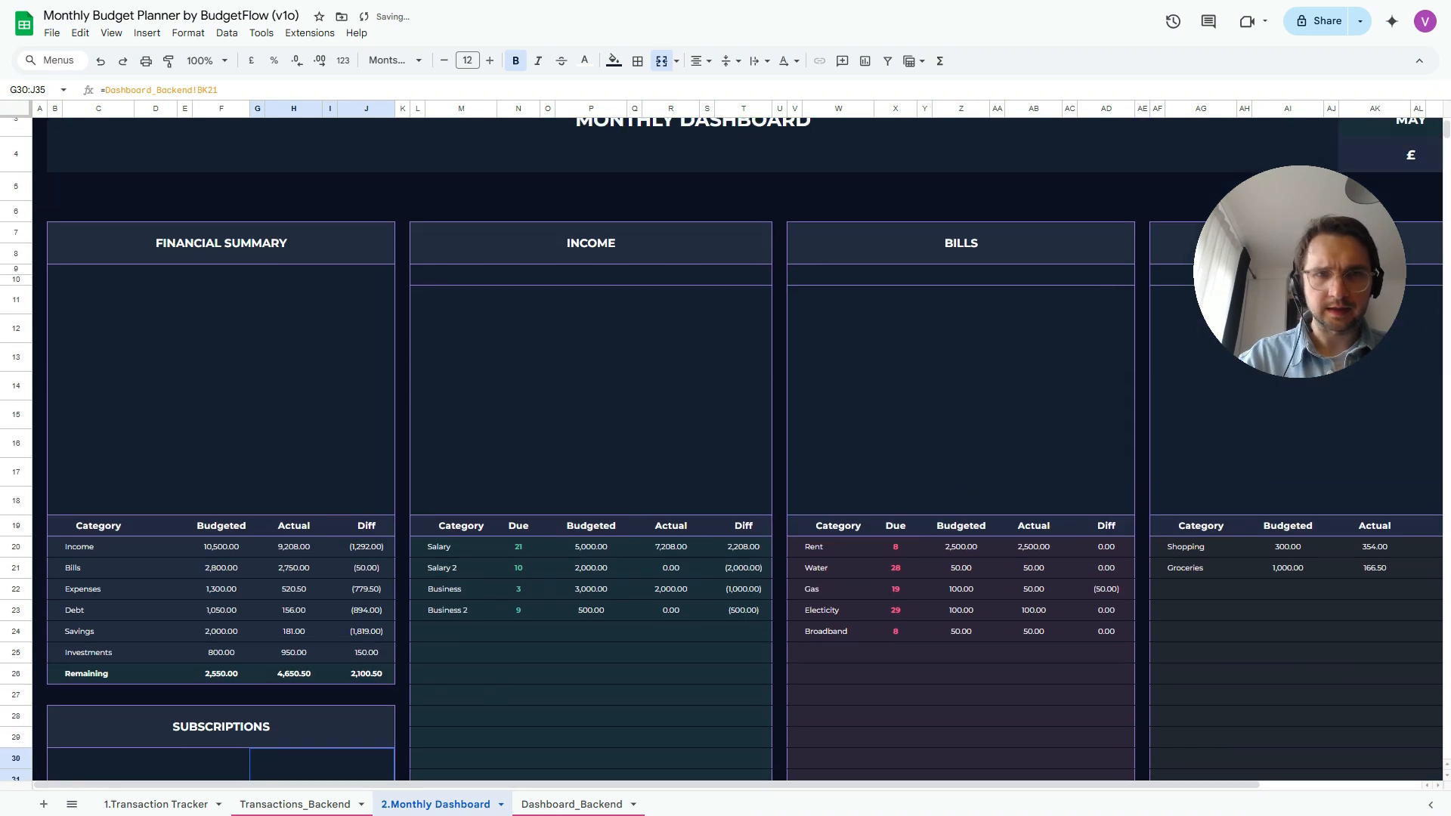
scroll(725, 453, "down", 1)
scroll(725, 453, "up", 1)
scroll(725, 454, "down", 2)
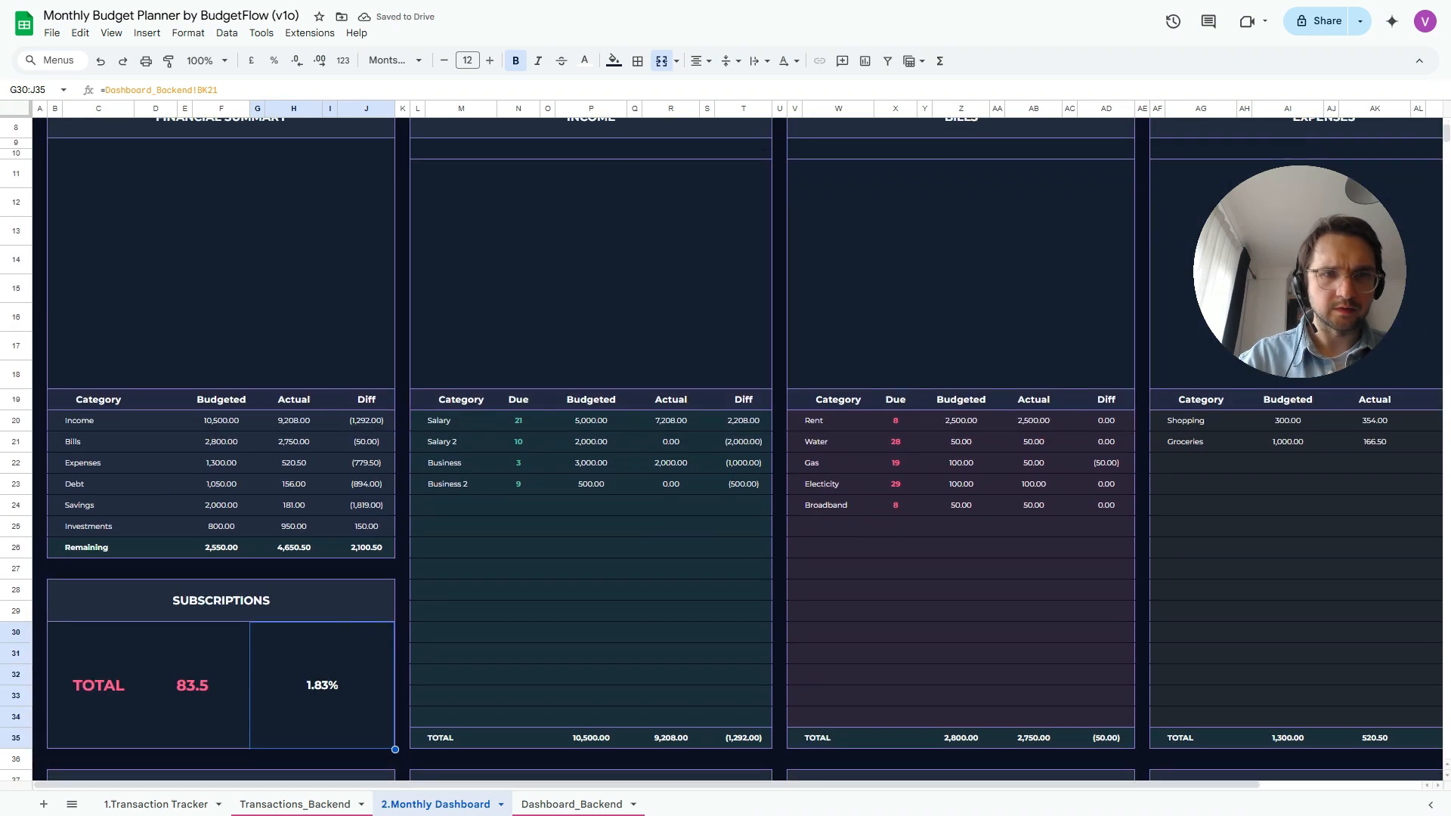
Clear the existing array formula from E50 in the Amount column of the Top 15 Expenses table
scroll(725, 453, "down", 7)
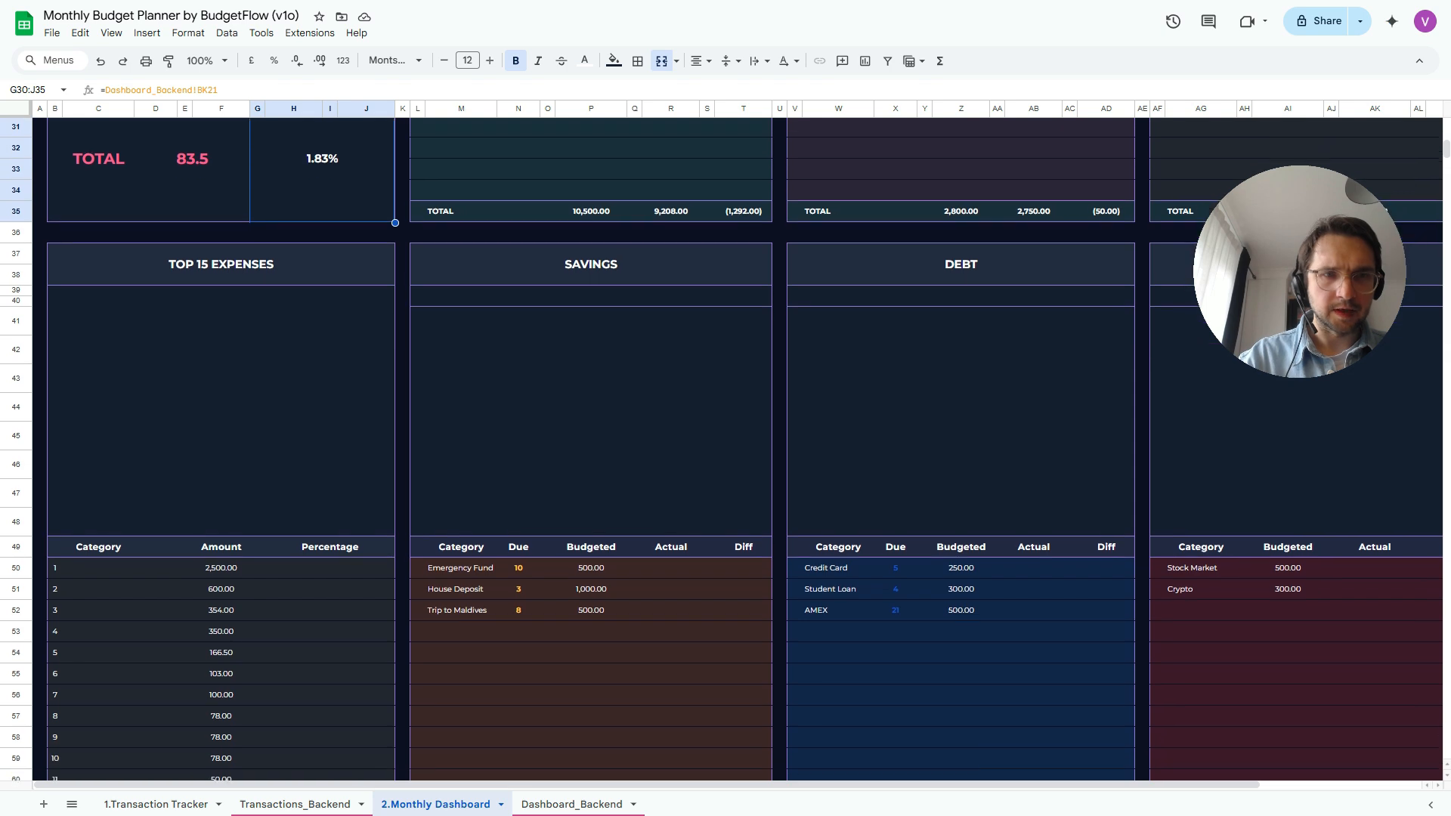
left_click(221, 568)
scroll(221, 568, "down", 2)
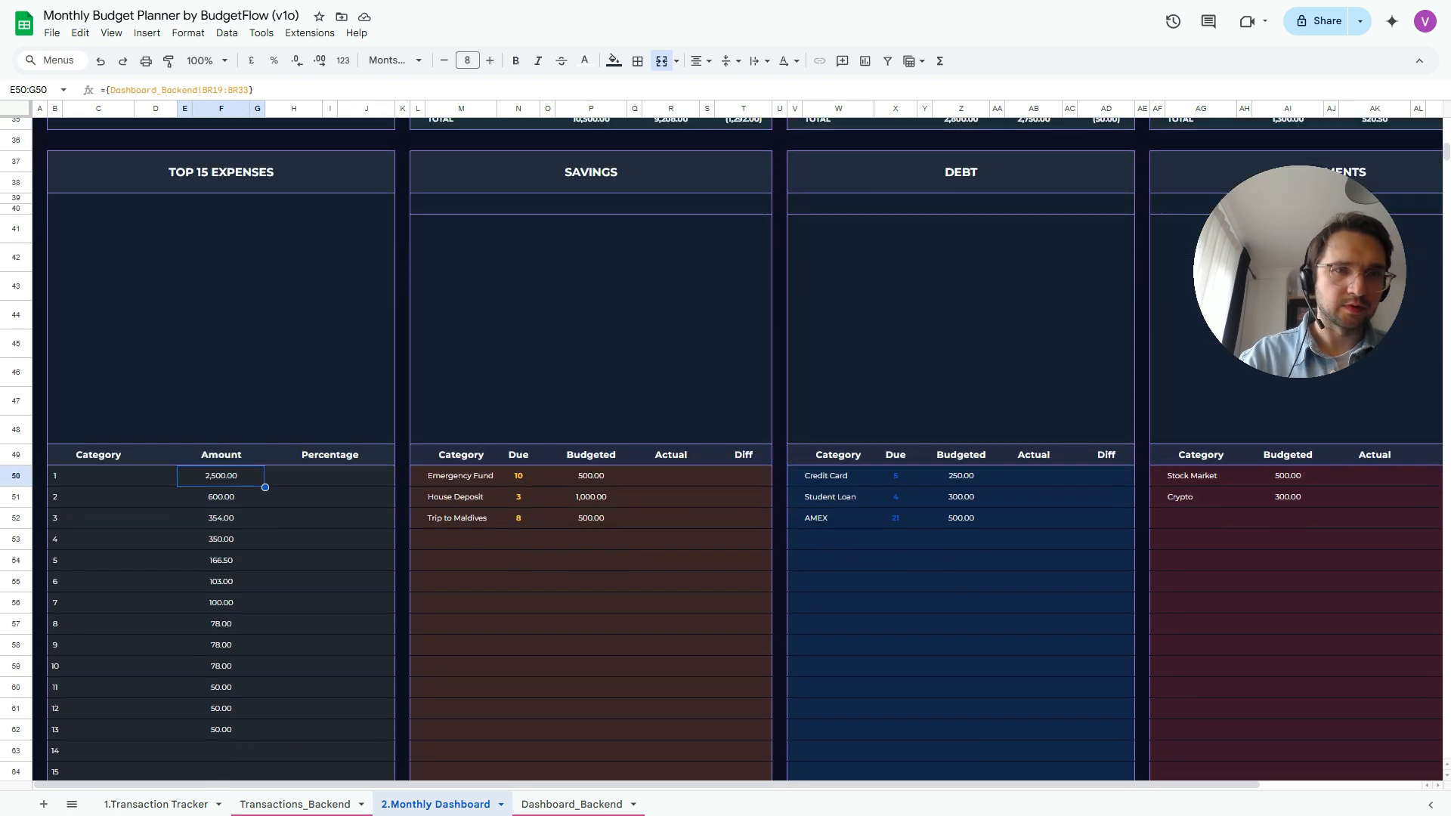
key("Delete")
Fill the Top 15 Expenses Category column from C50 with the array ={Dashboard_Backend!BQ19:BQ33}
left_click(120, 443)
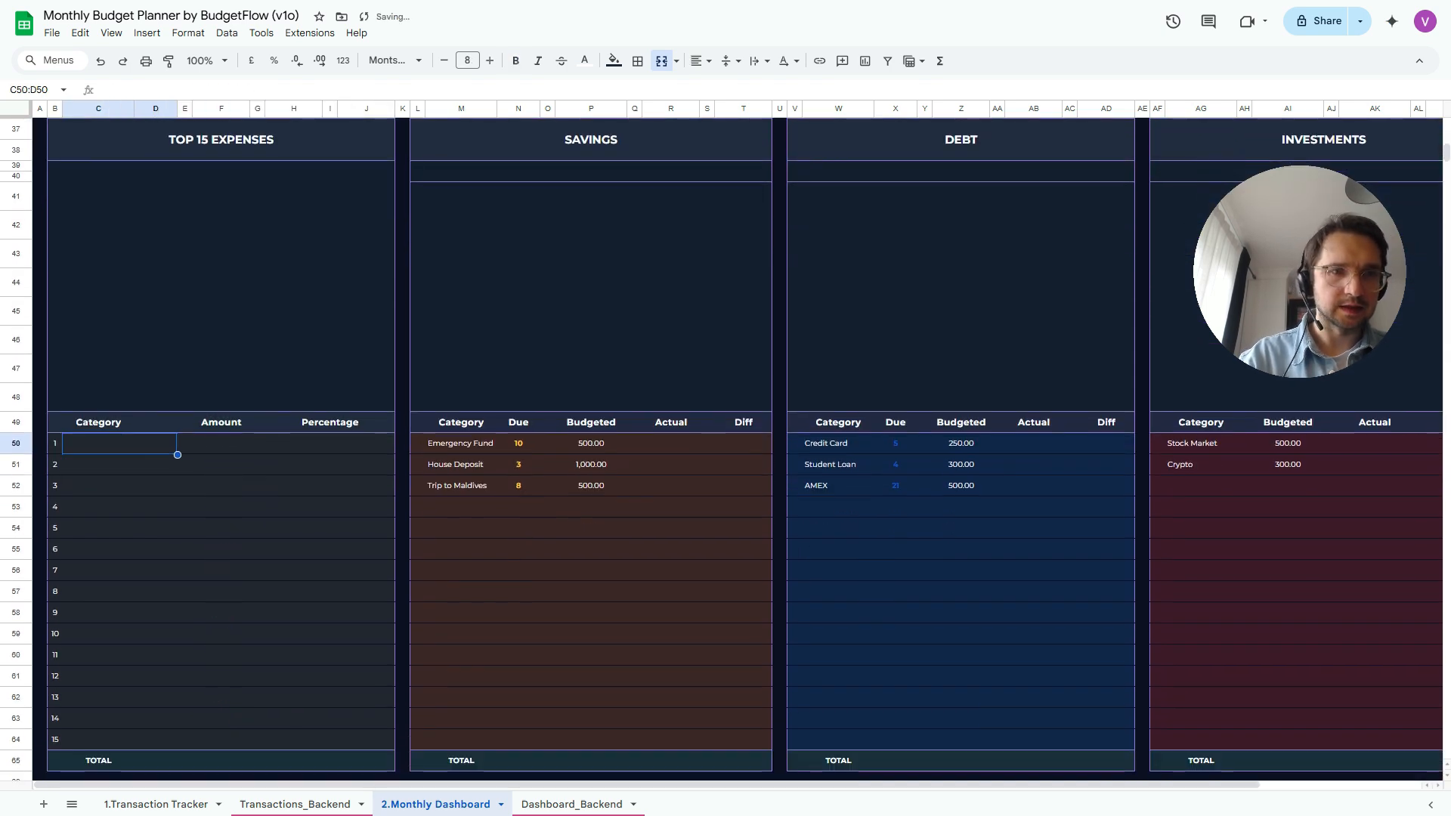
type("={")
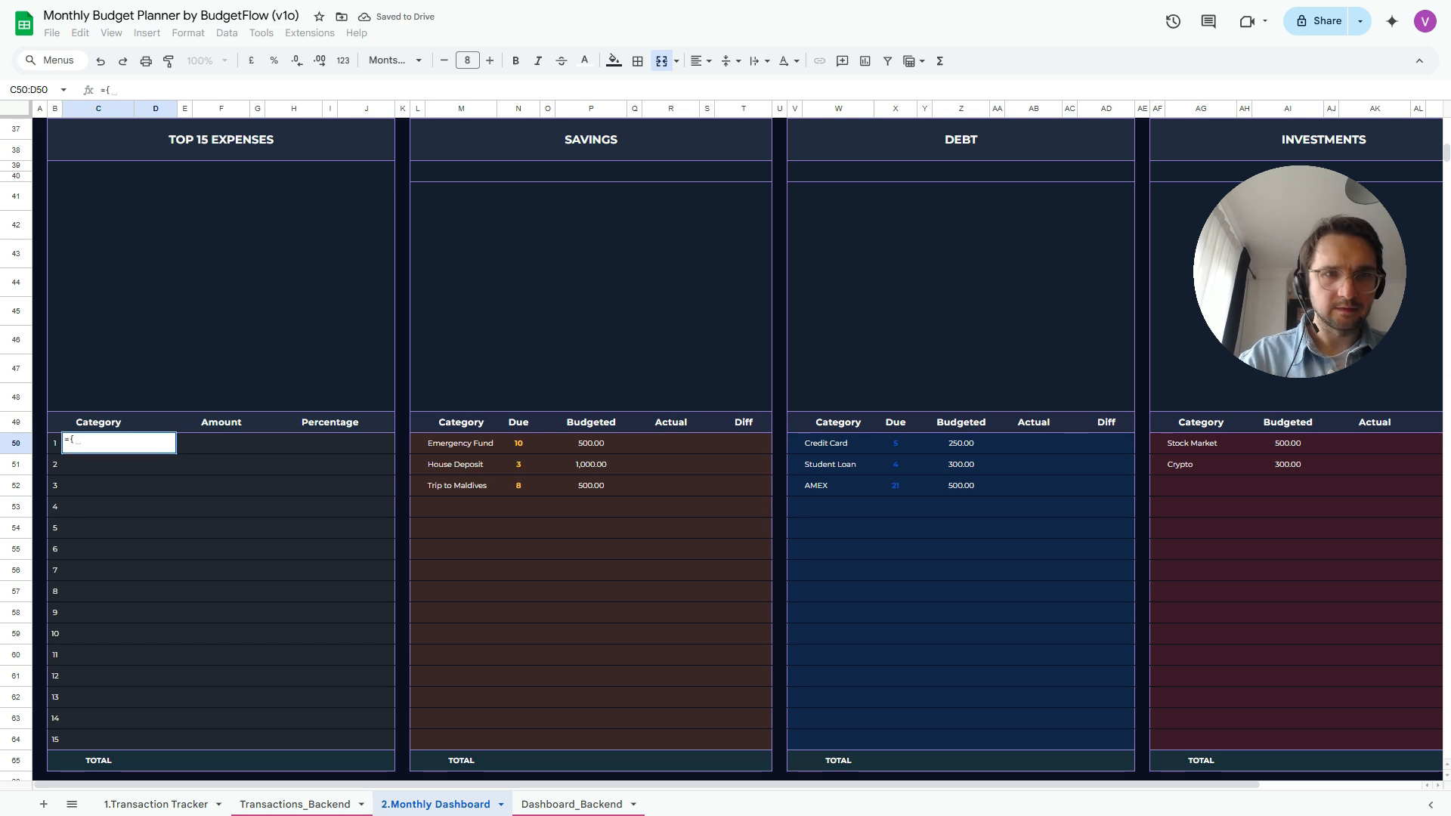
left_click(571, 803)
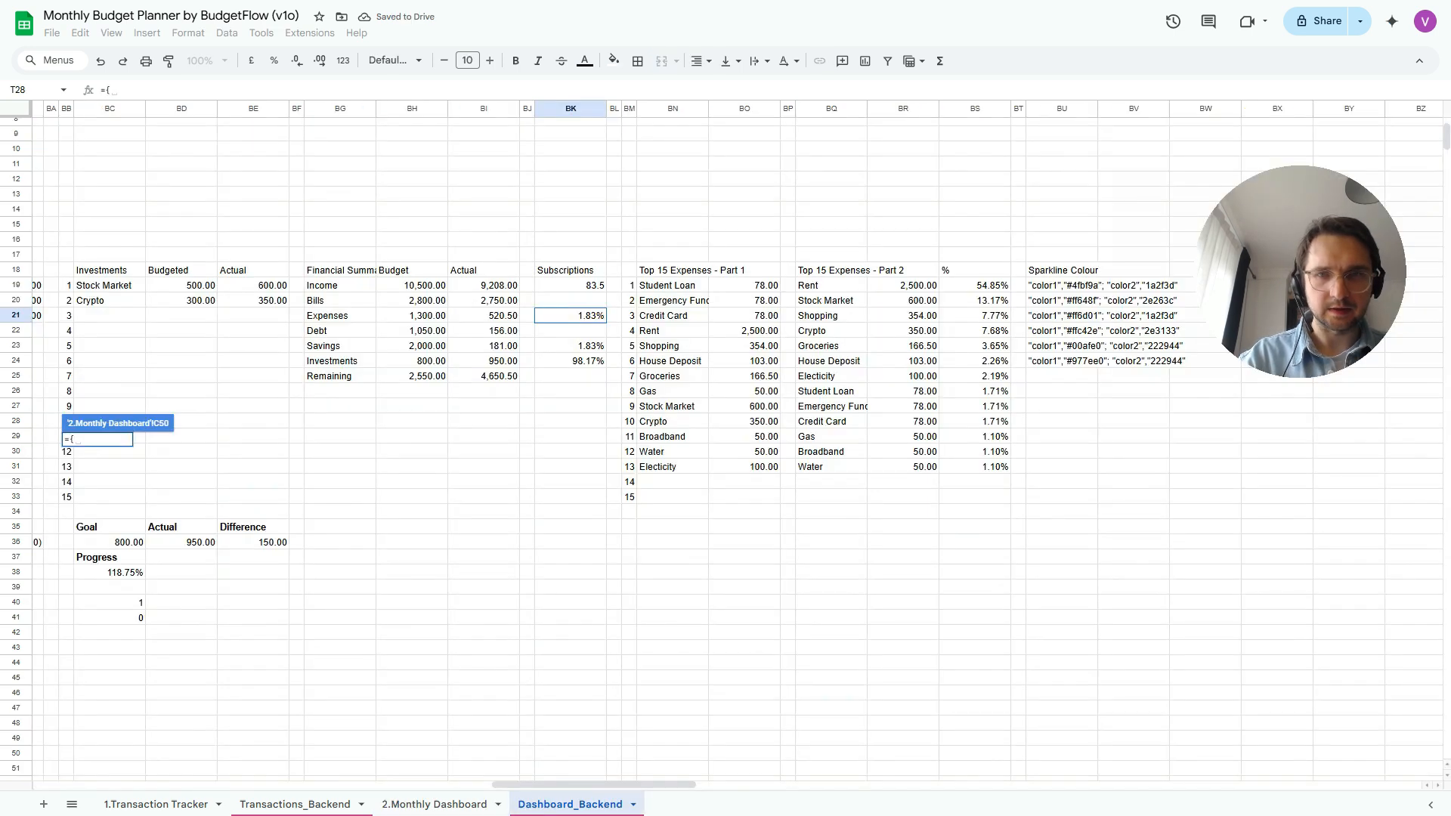
left_click_drag(621, 285, 620, 497)
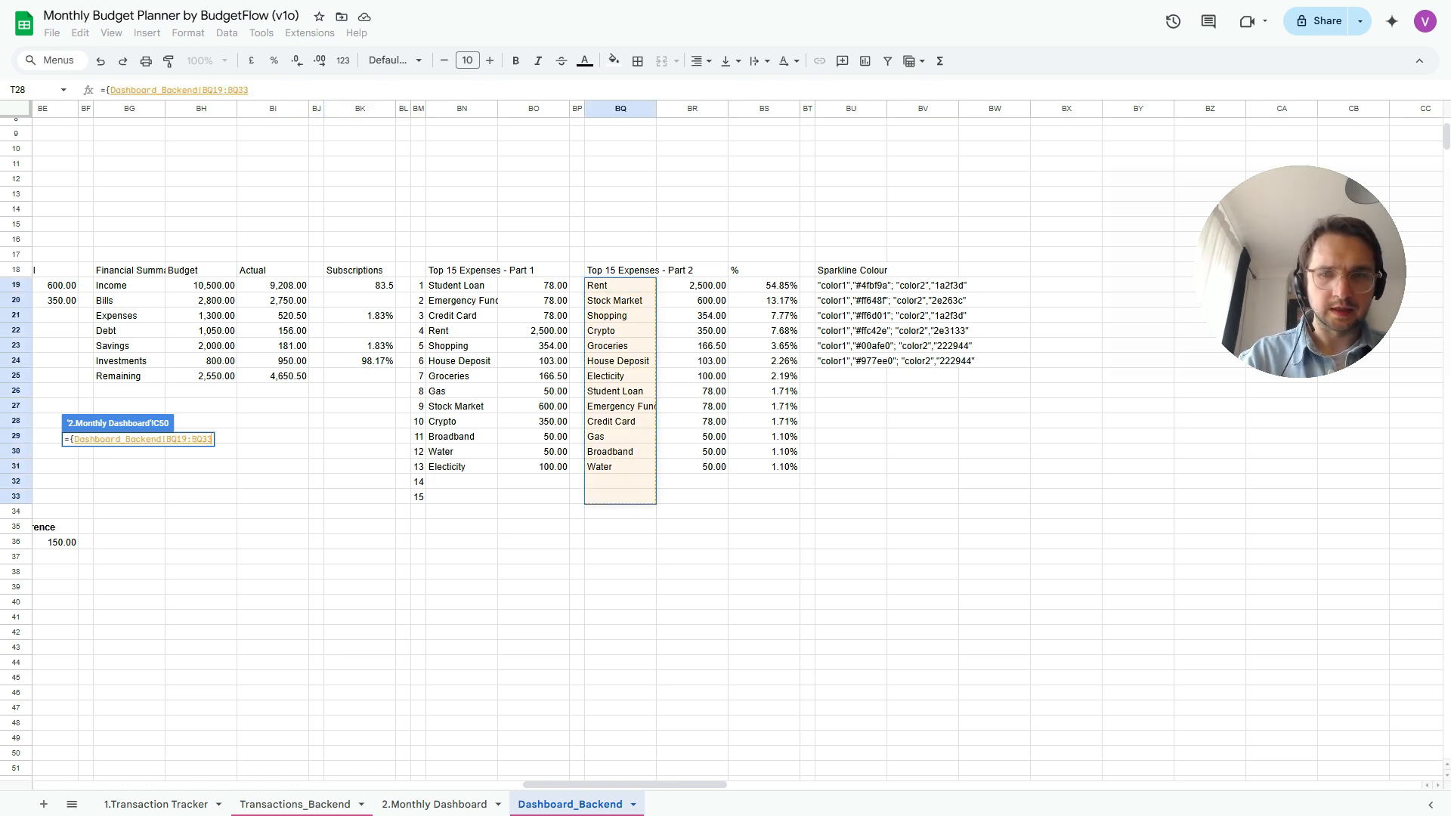
key("Return")
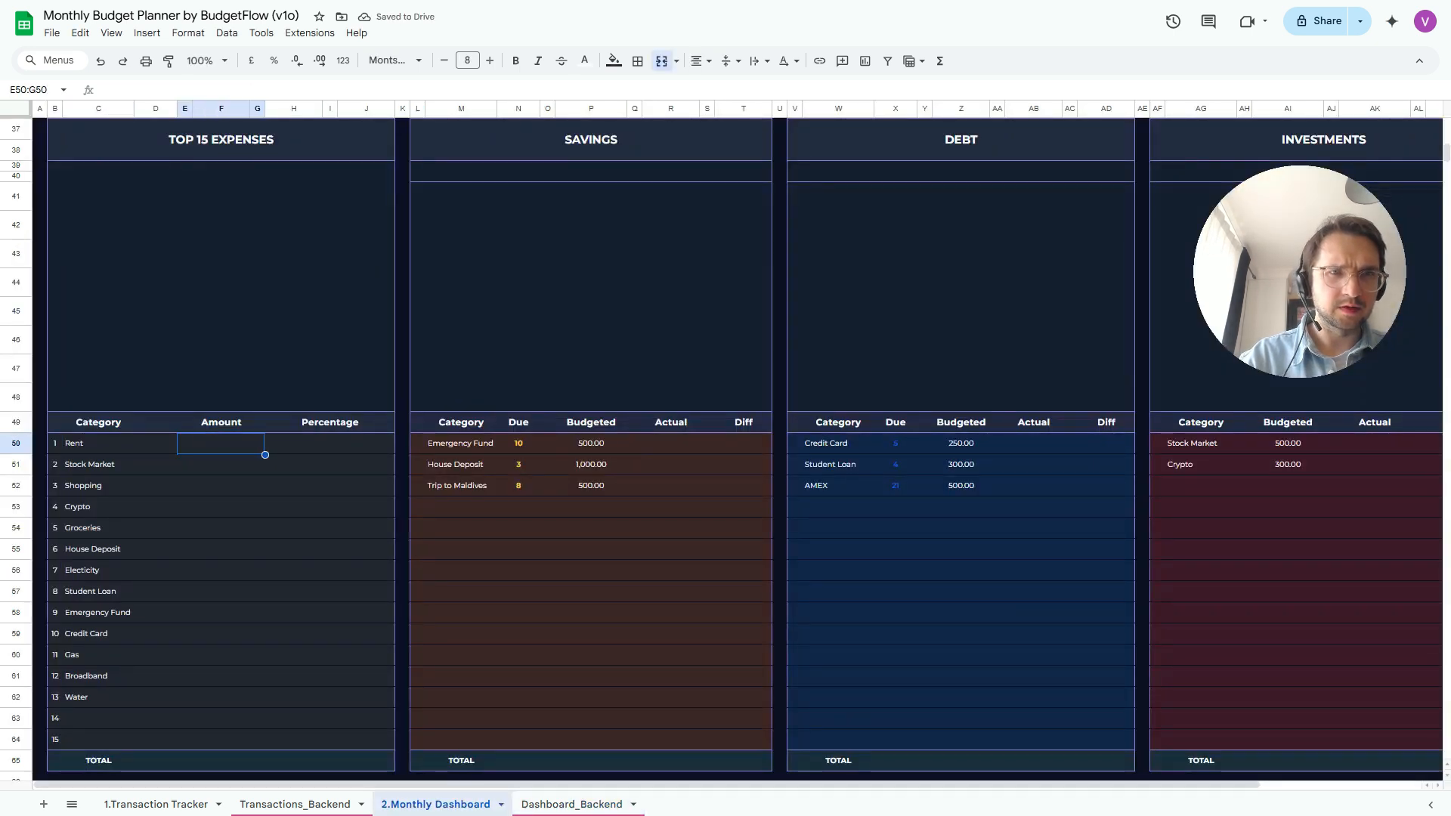
Try to fill all Top 15 Expenses columns at once by extending the C50 array to ={Dashboard_Backend!BQ19:BS33}, and check the Amount cells
type("=")
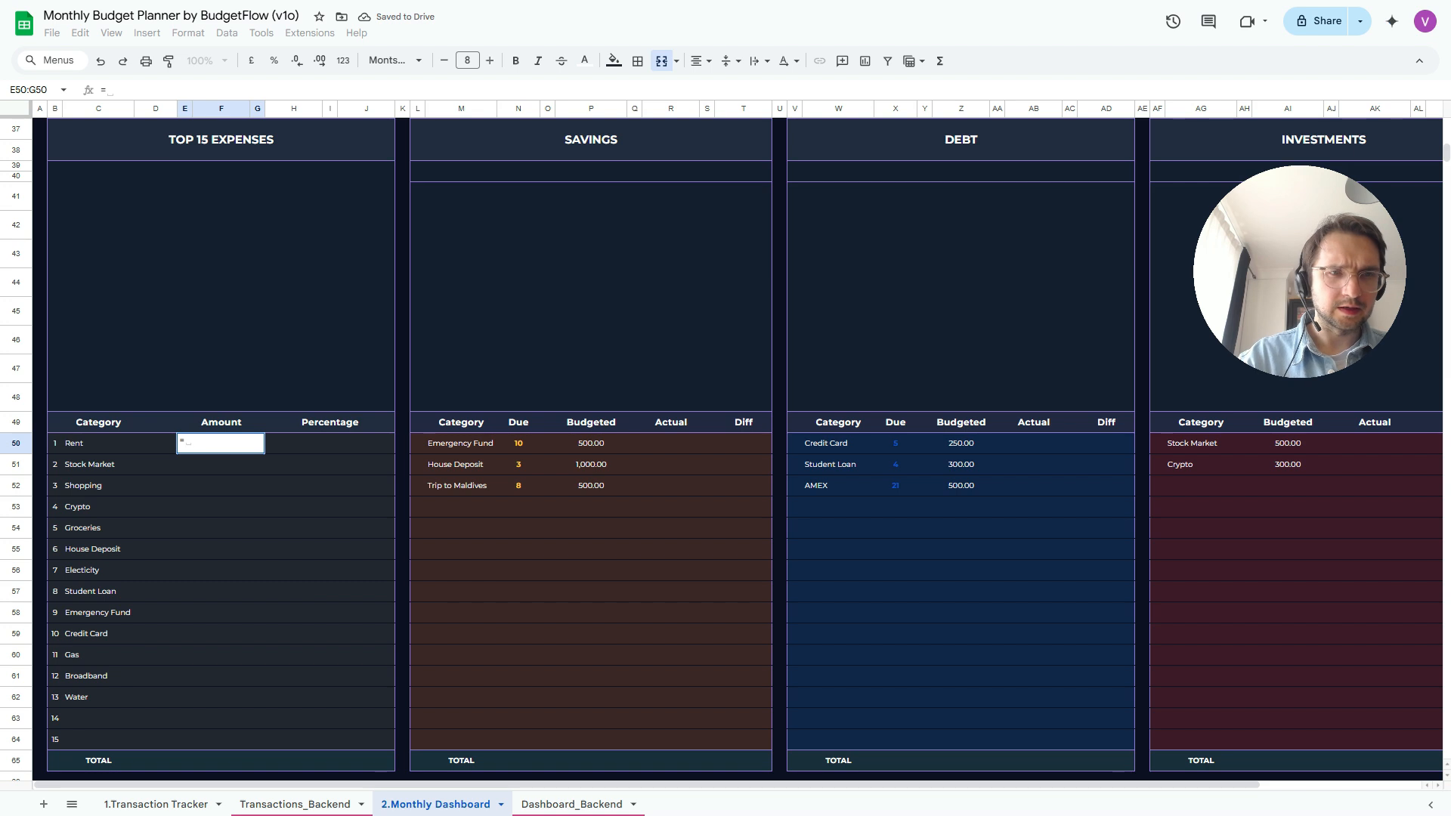
key("Escape")
key("Left")
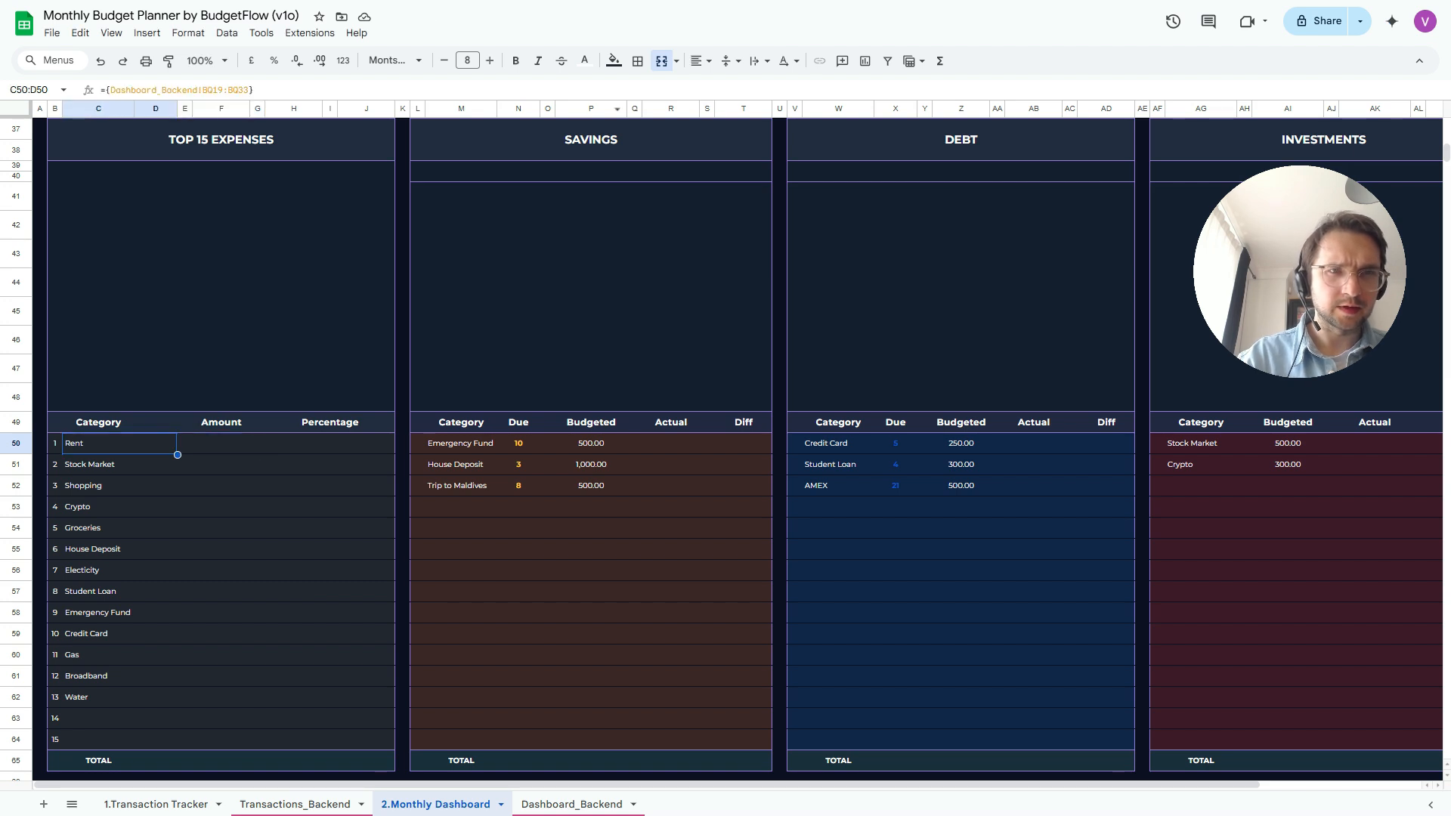
key("Return")
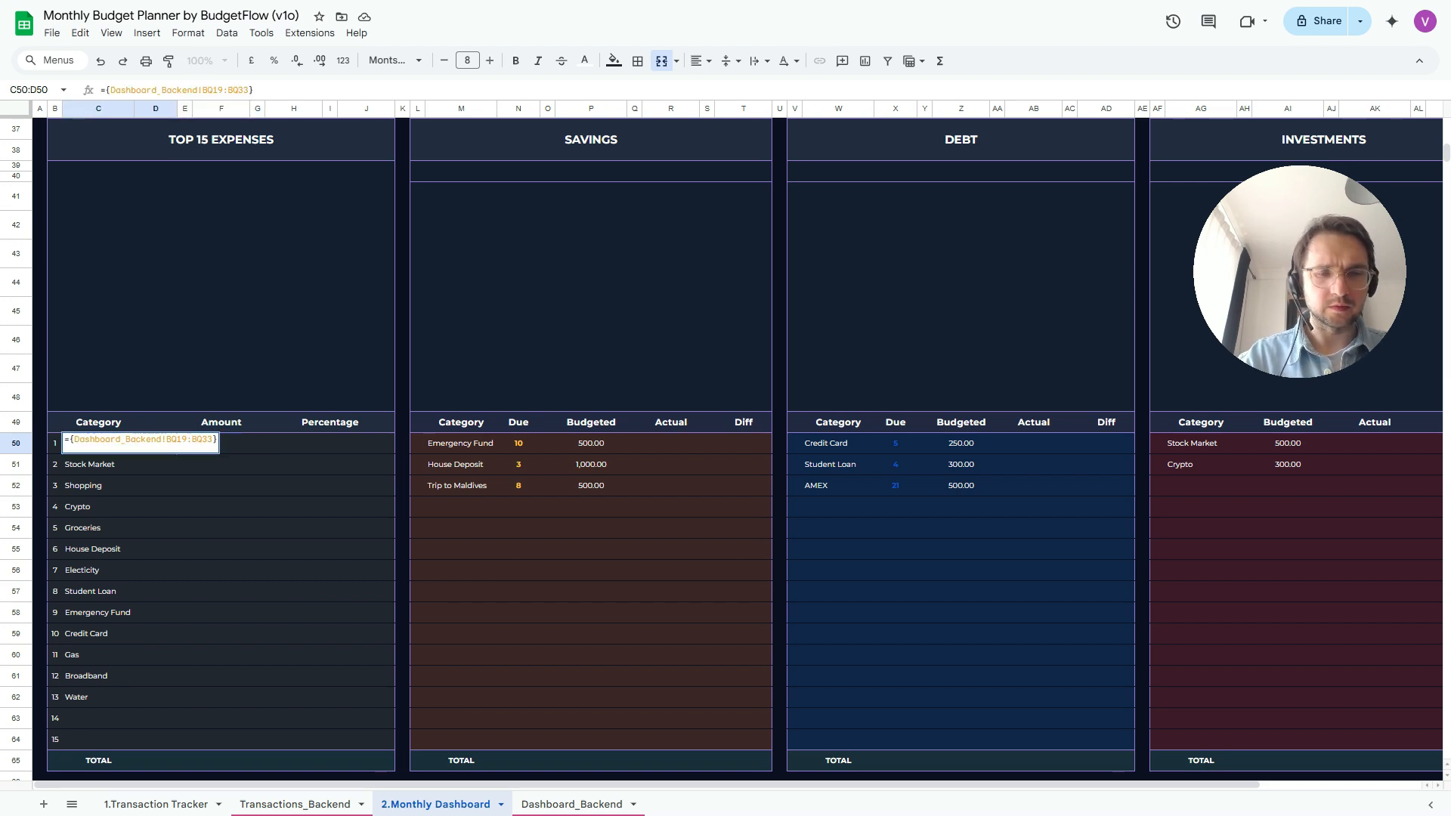
left_click(239, 90)
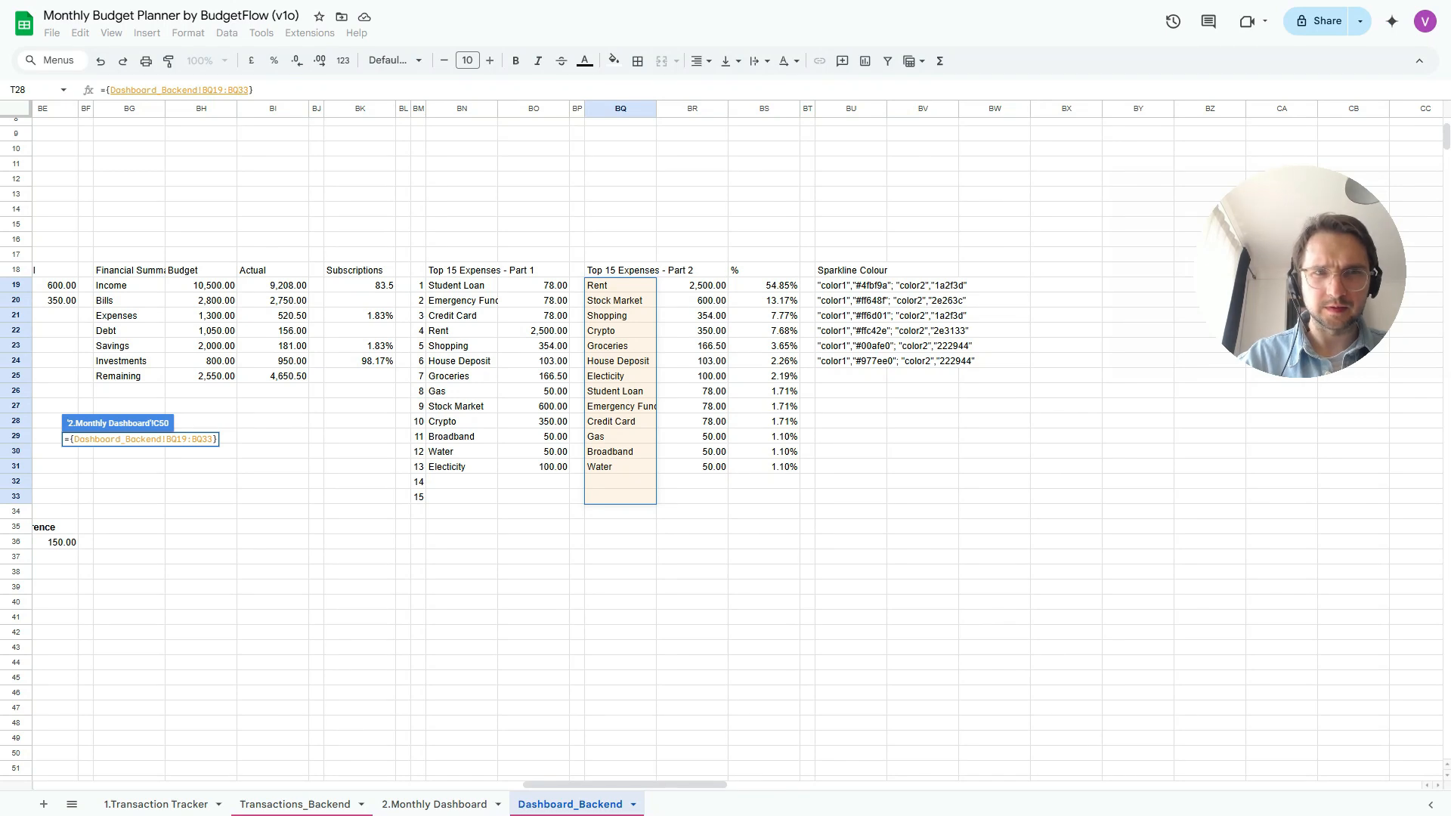
key("BackSpace")
type("S")
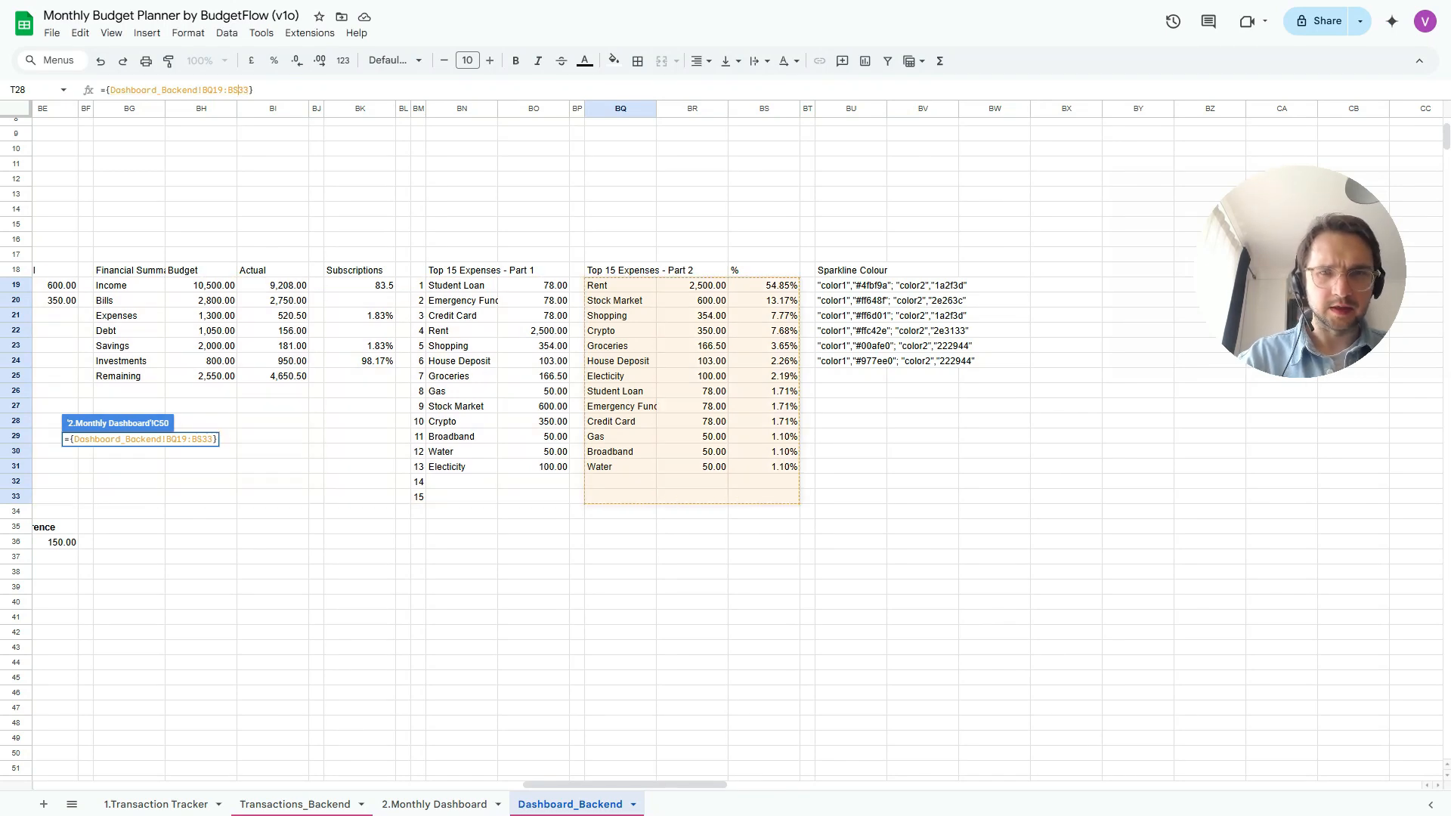
key("Return")
key("Right")
key("Right")
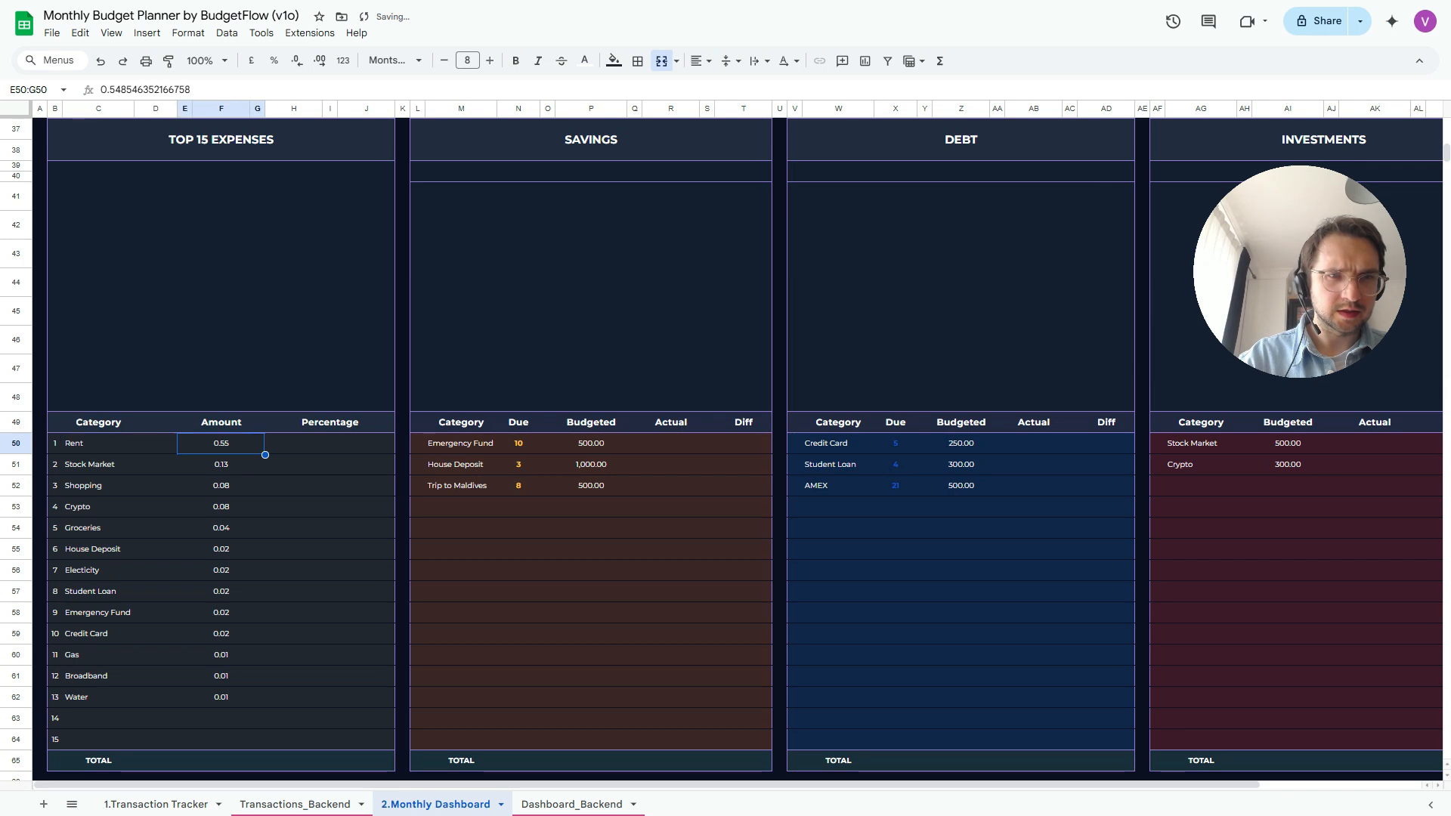
key("Left")
key("Left")
key("Left")
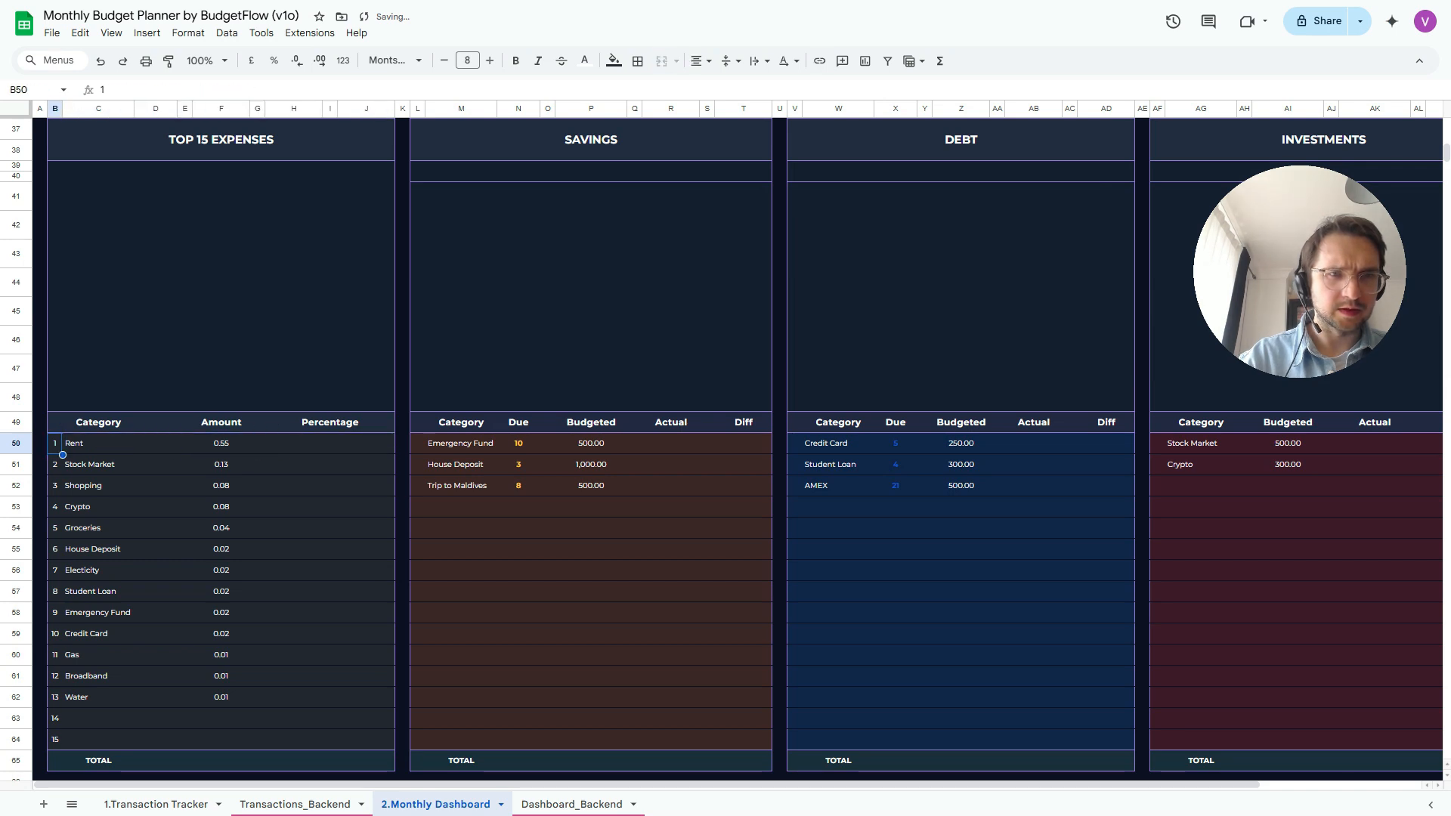
key("Right")
key("Right")
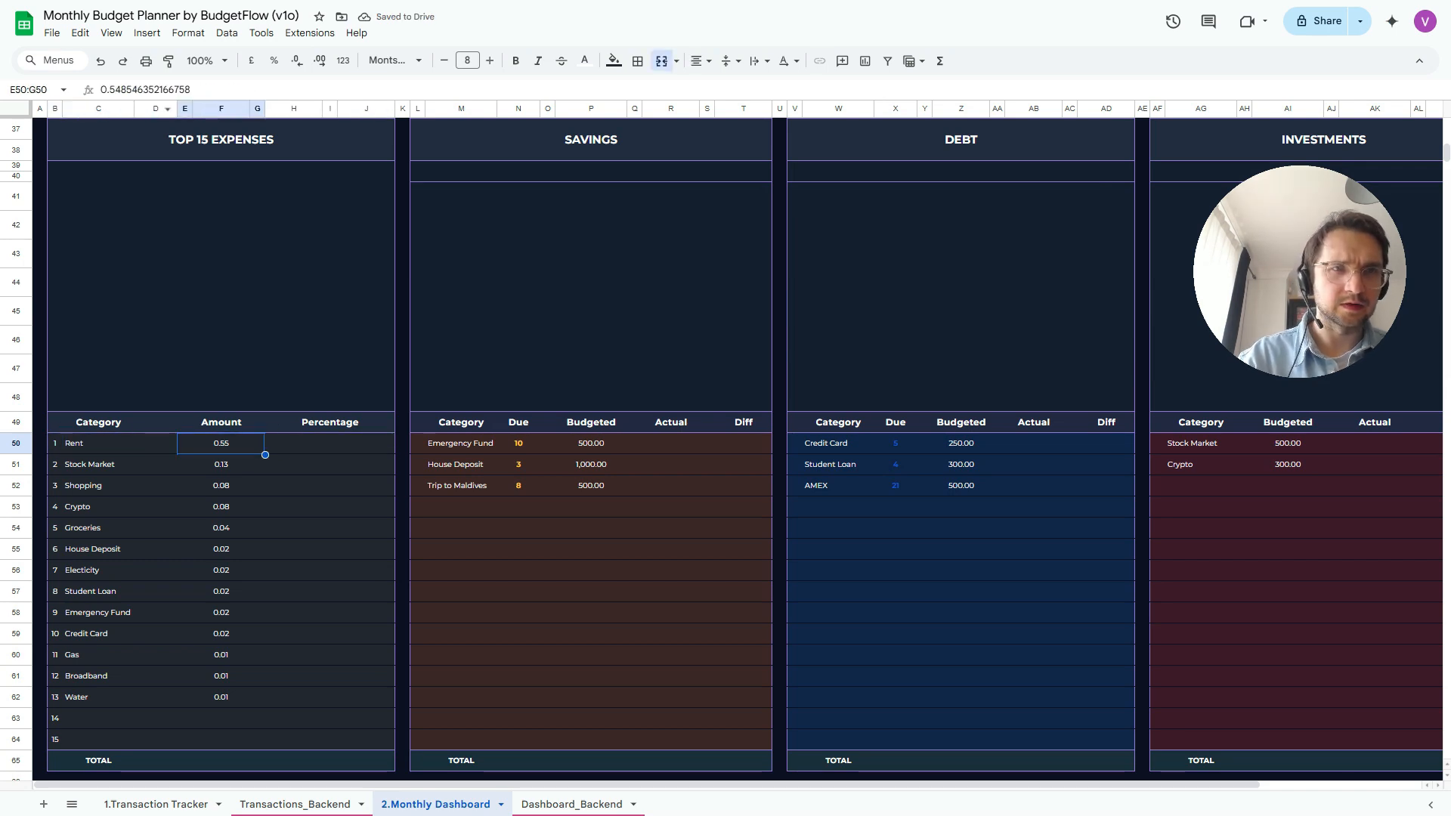
key("Left")
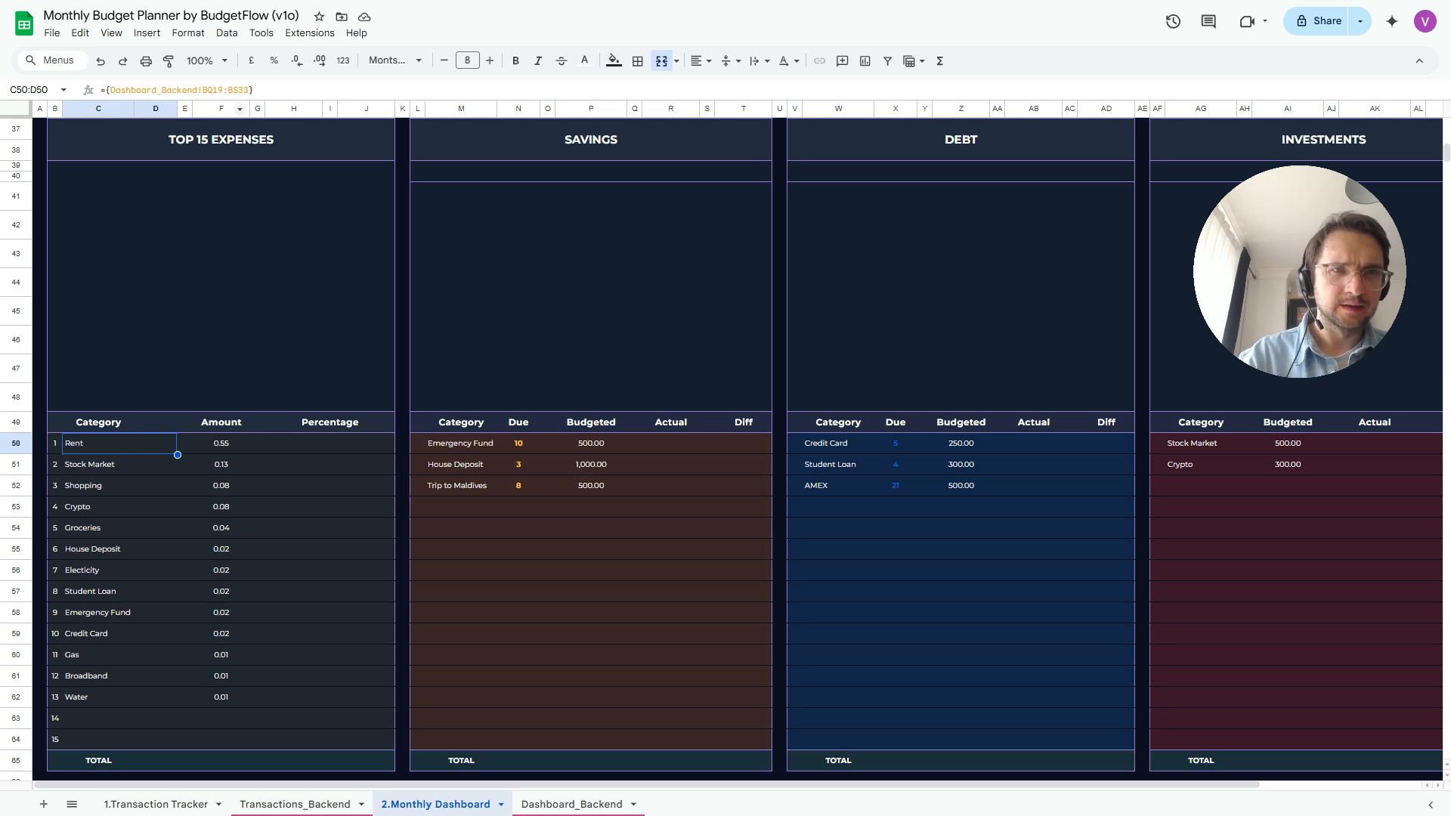
Restore the C50 array to the category range only, ={Dashboard_Backend!BQ19:BQ33}
key("Return")
key("Left")
key("Left")
key("Left")
key("BackSpace")
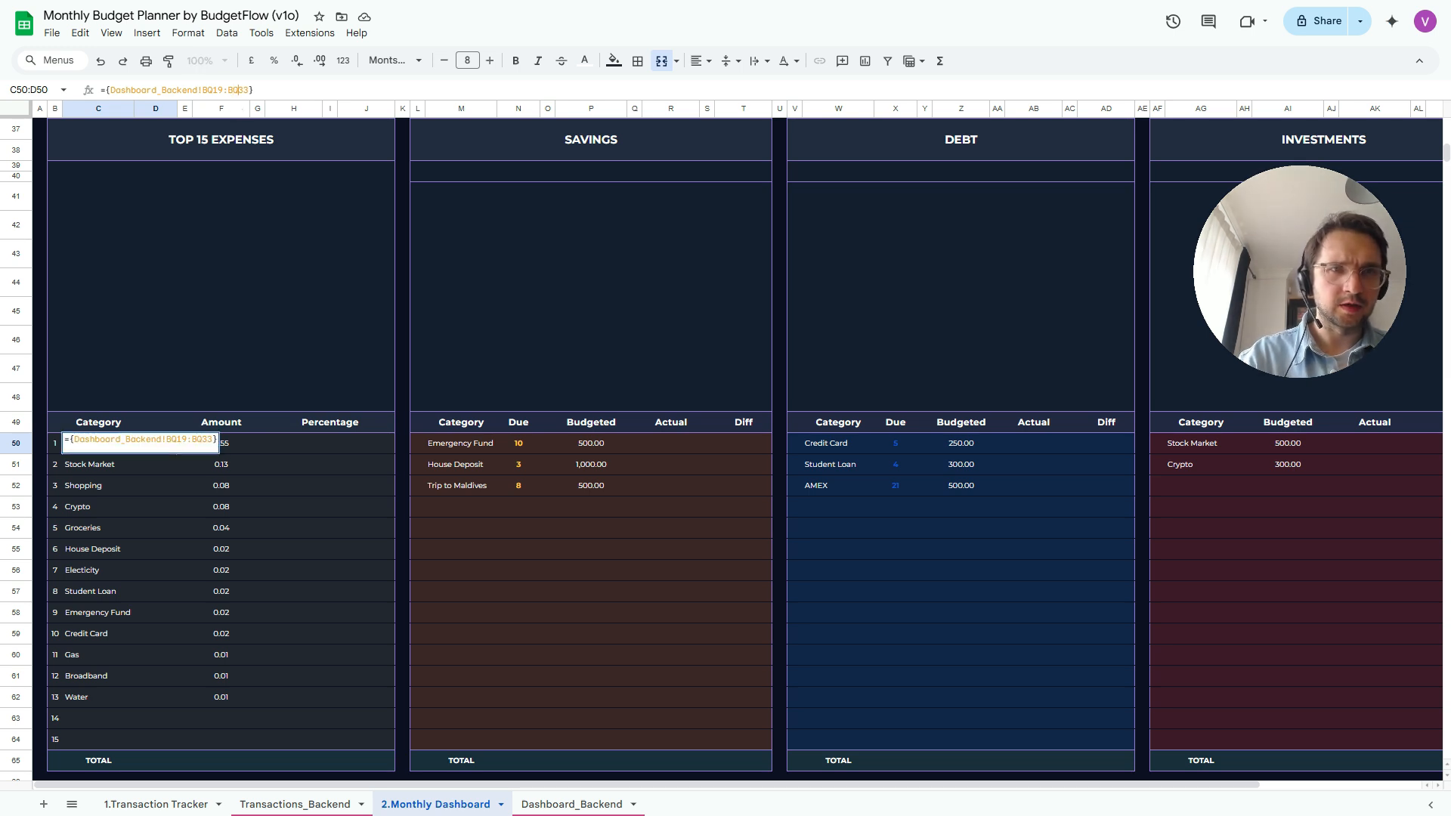
key("Return")
Fill the Top 15 Expenses Amount column from E50 with the array ={Dashboard_Backend!BR19:BR33}
key("Up")
key("Right")
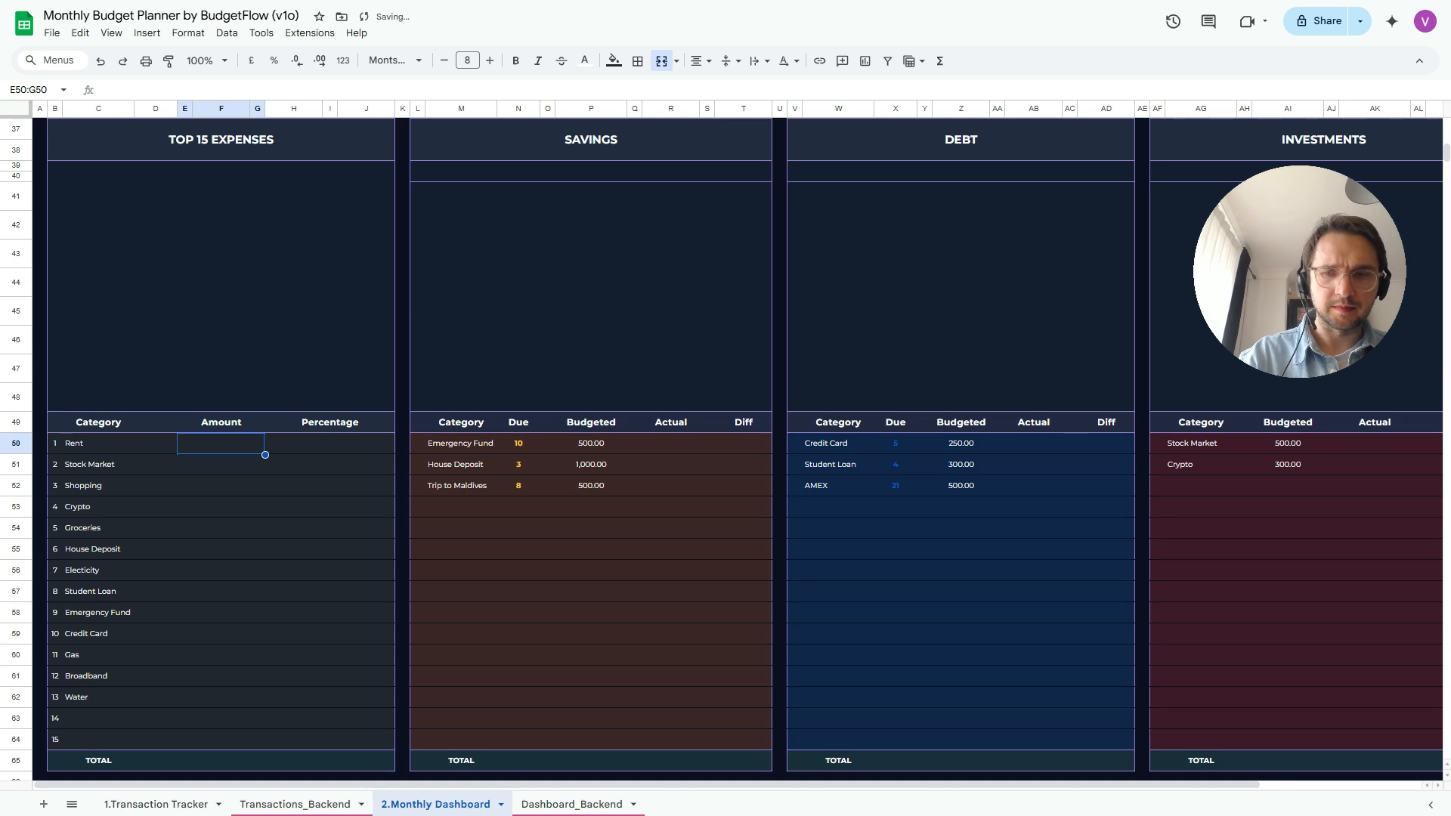
type("={")
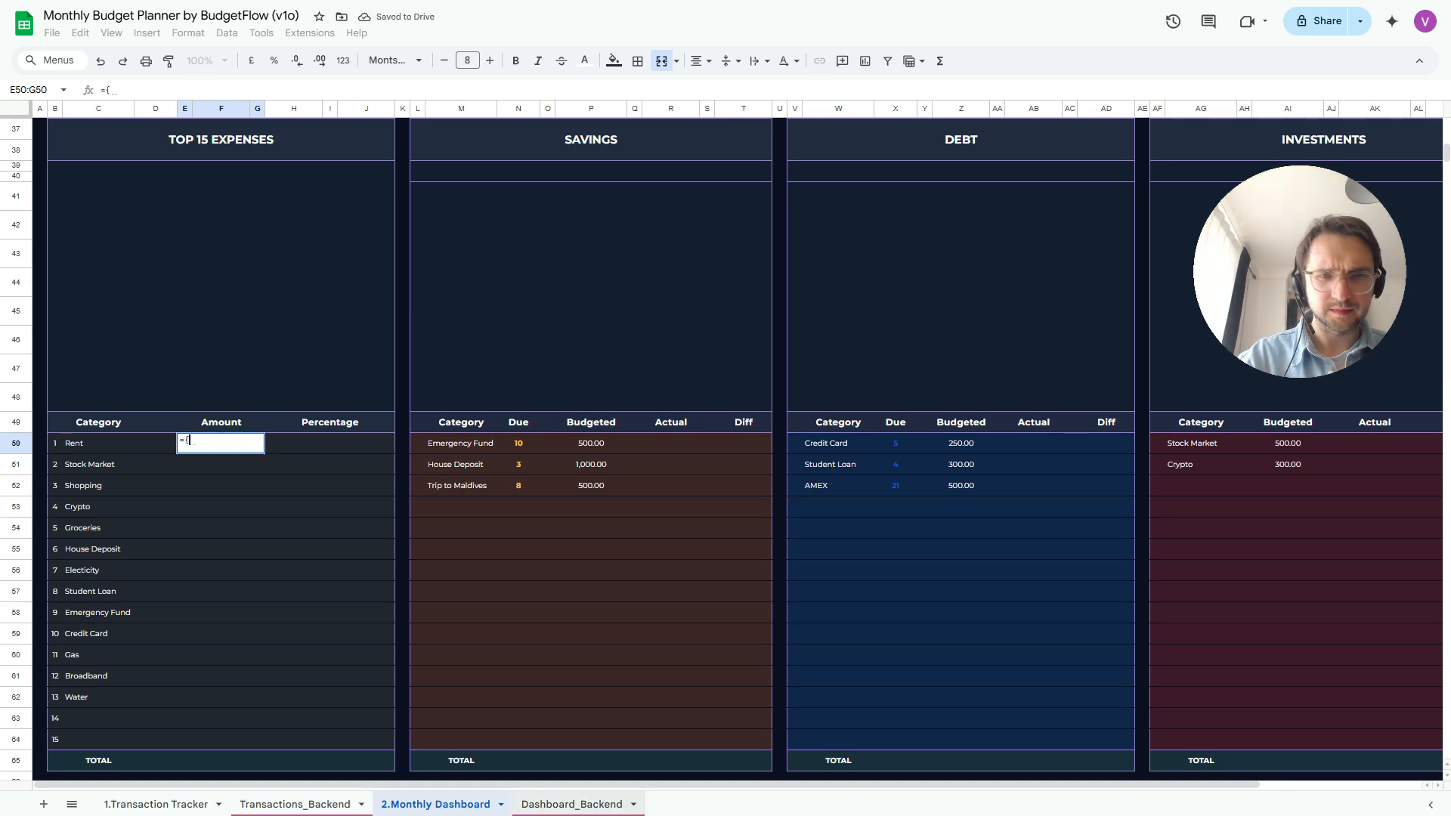
left_click(572, 804)
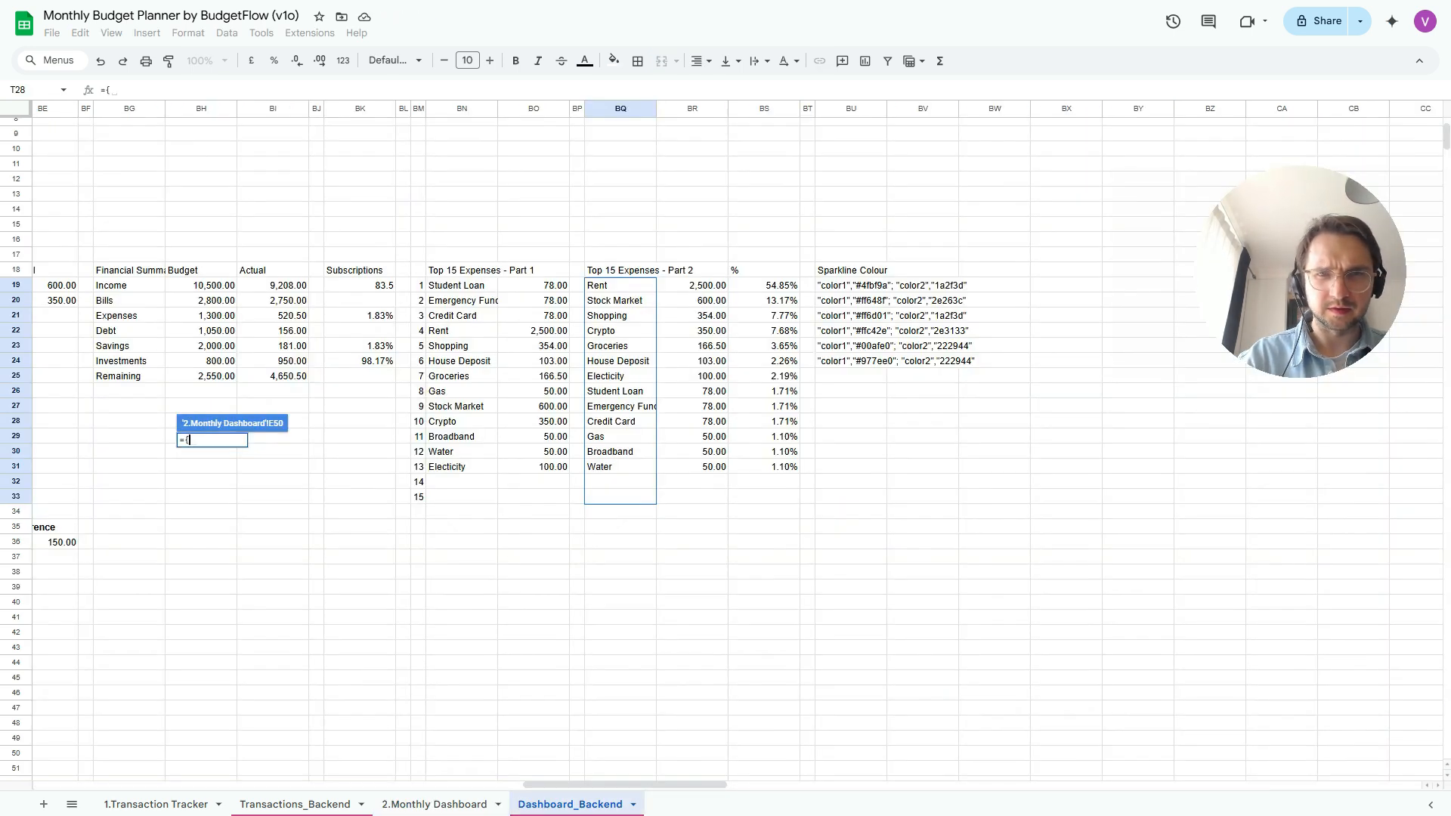
left_click_drag(692, 284, 692, 496)
type("}")
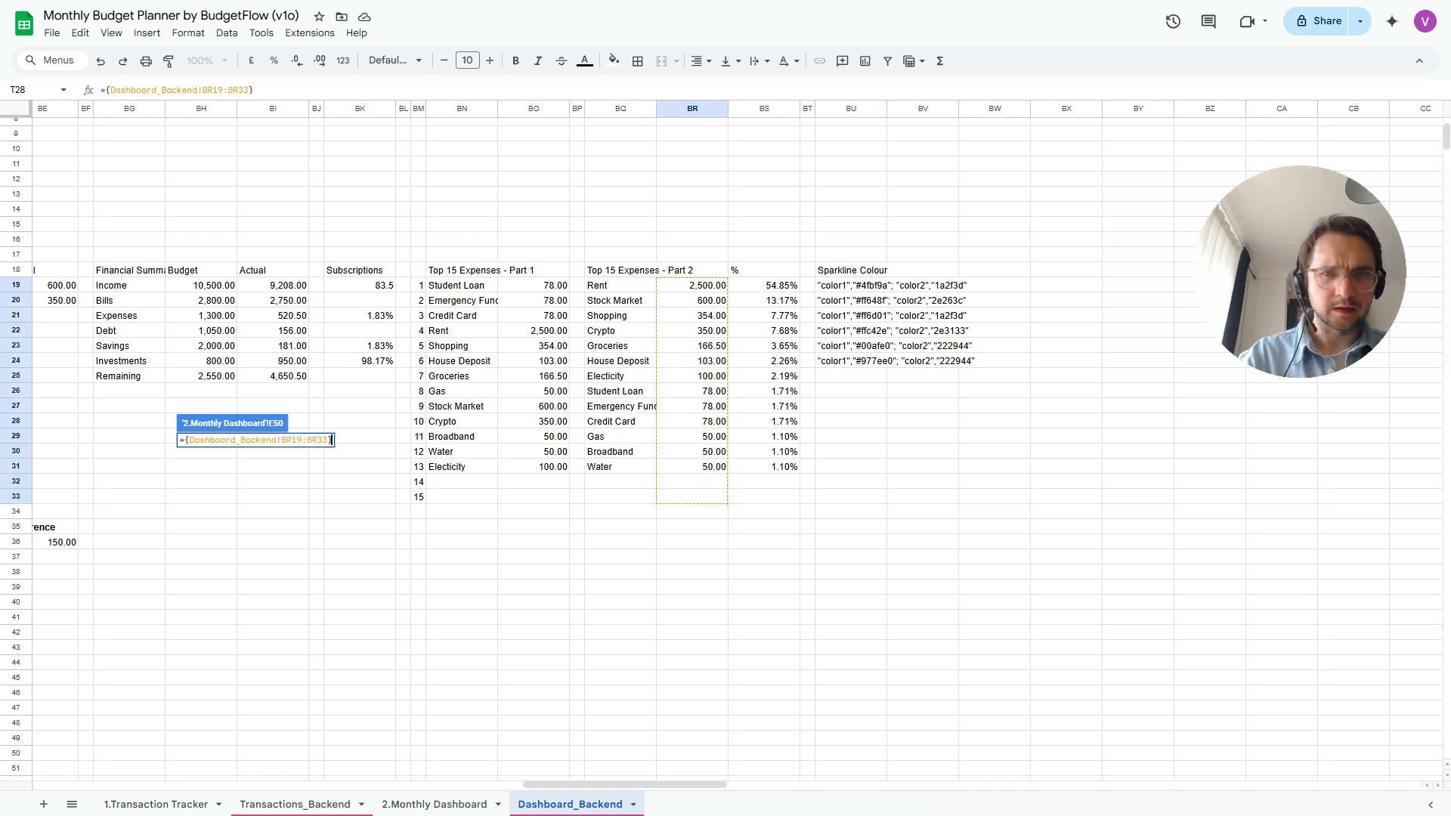
key("Return")
Fill the Top 15 Expenses Percentage column from H50 with the array ={Dashboard_Backend!BS19:BS33}
type("=")
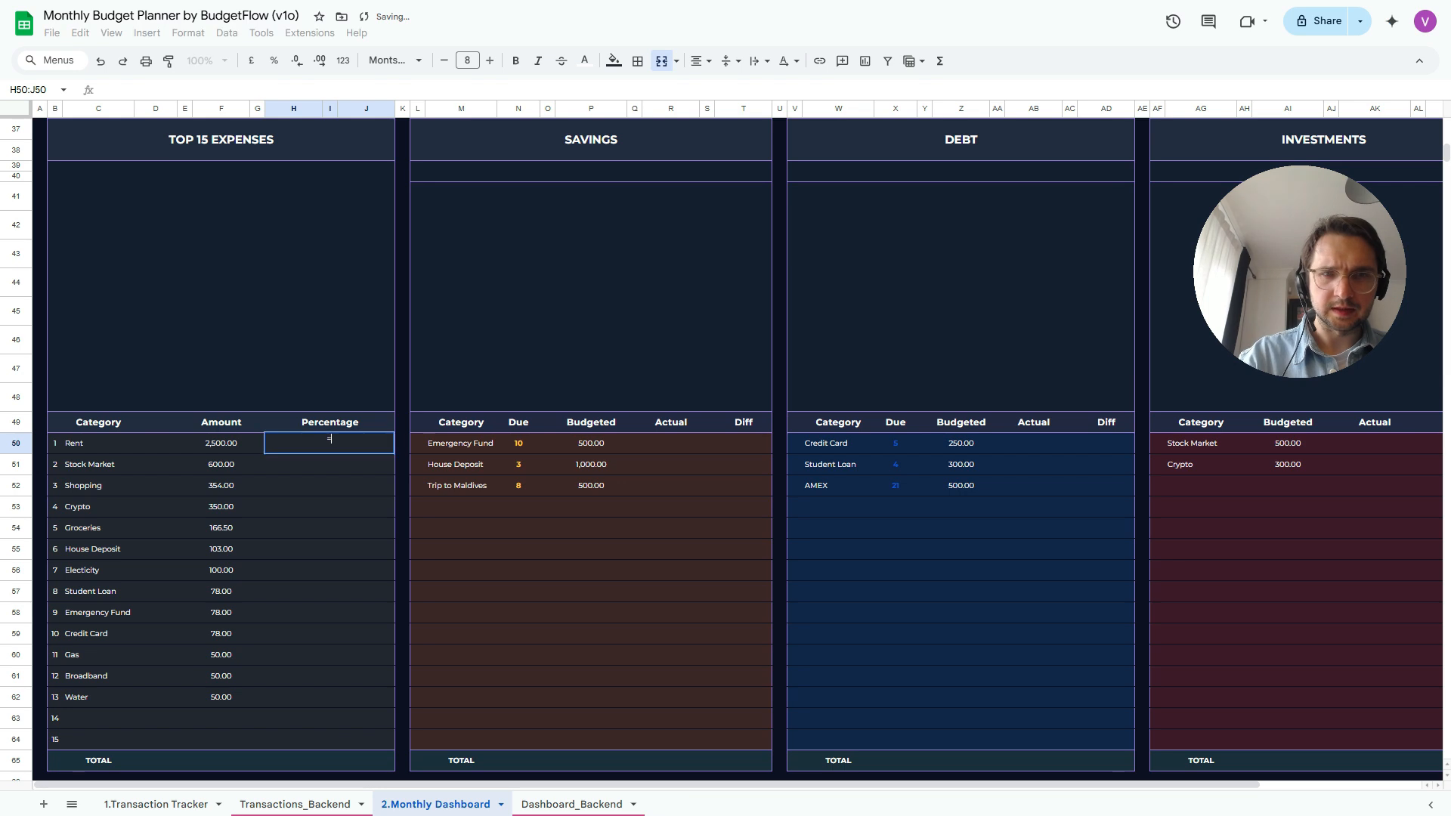
type("{")
left_click(571, 805)
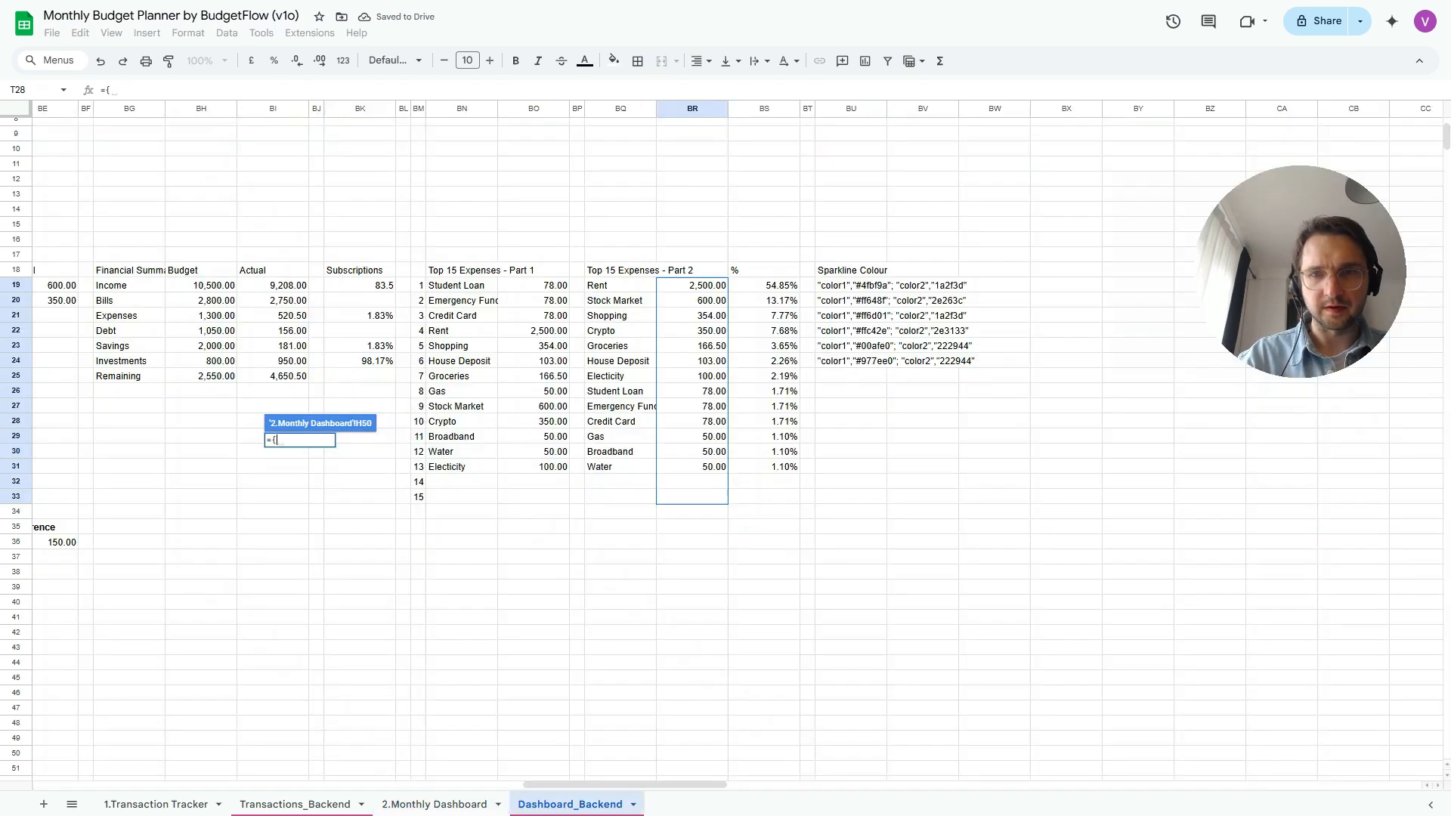
left_click_drag(763, 285, 763, 496)
type("}")
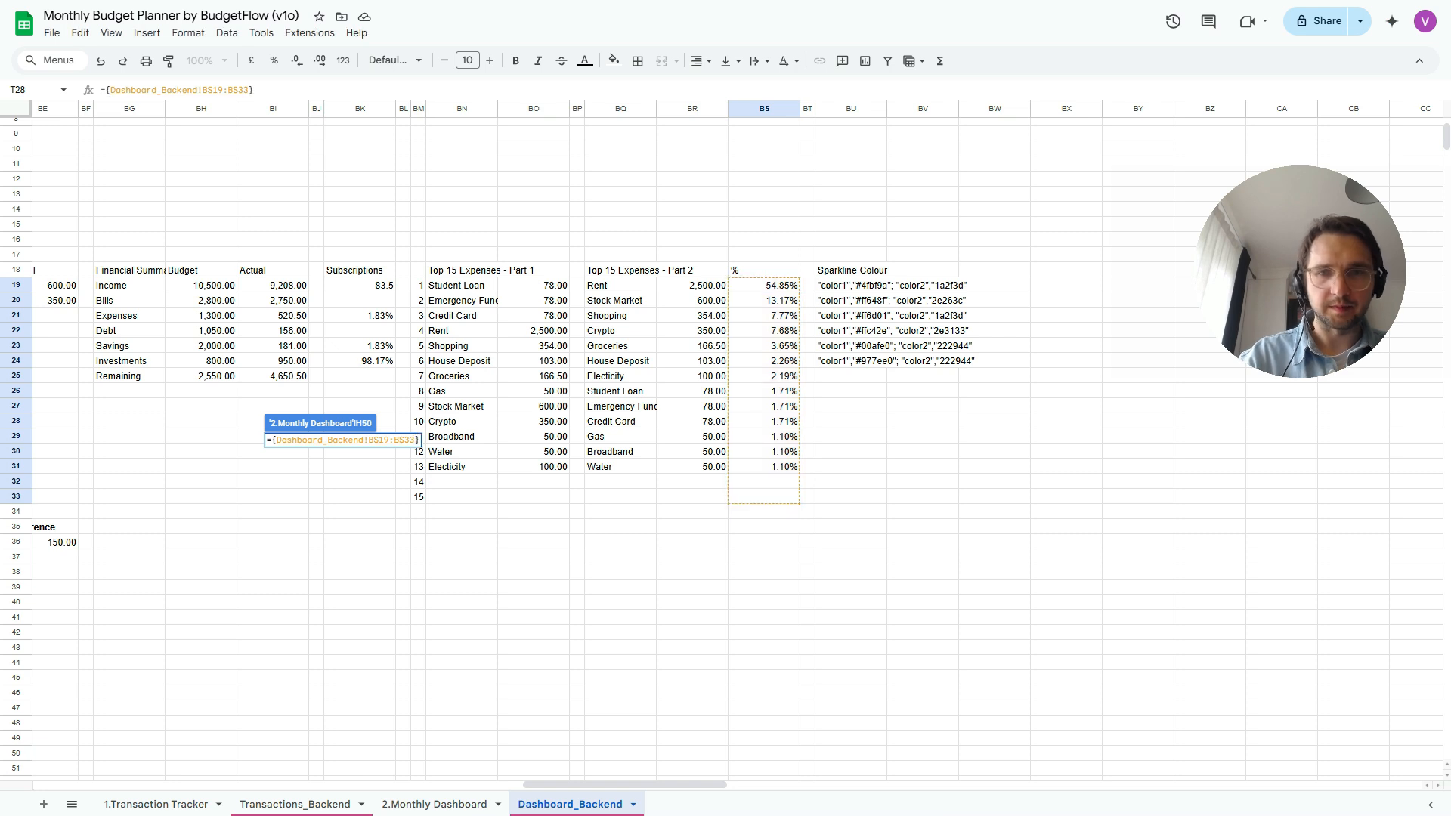
key("Return")
Link the large merged cell L11 under the Income heading to the backend's actual income total, =Dashboard_Backend!AE36
scroll(726, 449, "up", 5)
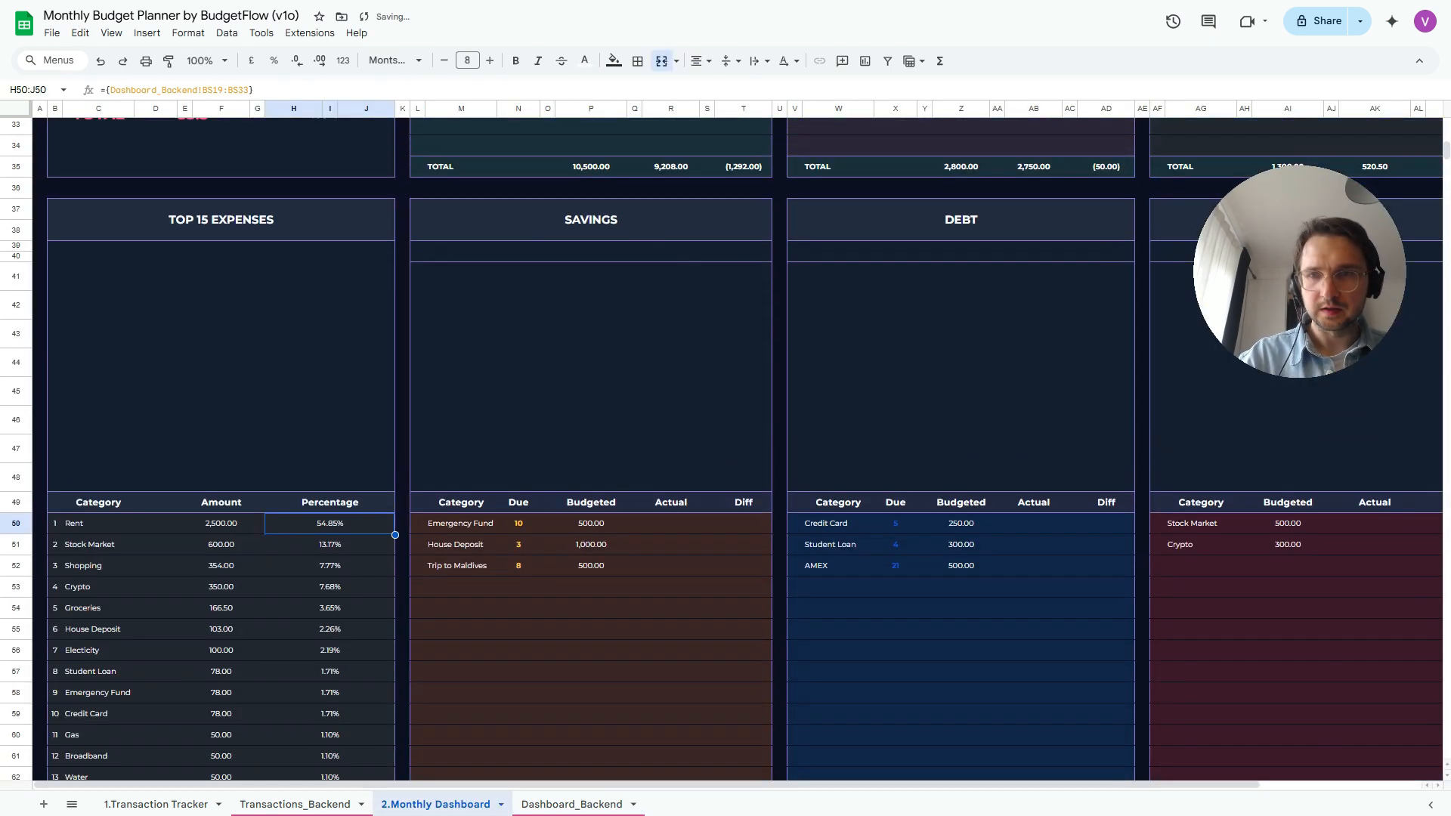
scroll(725, 449, "right", 3)
scroll(725, 449, "up", 5)
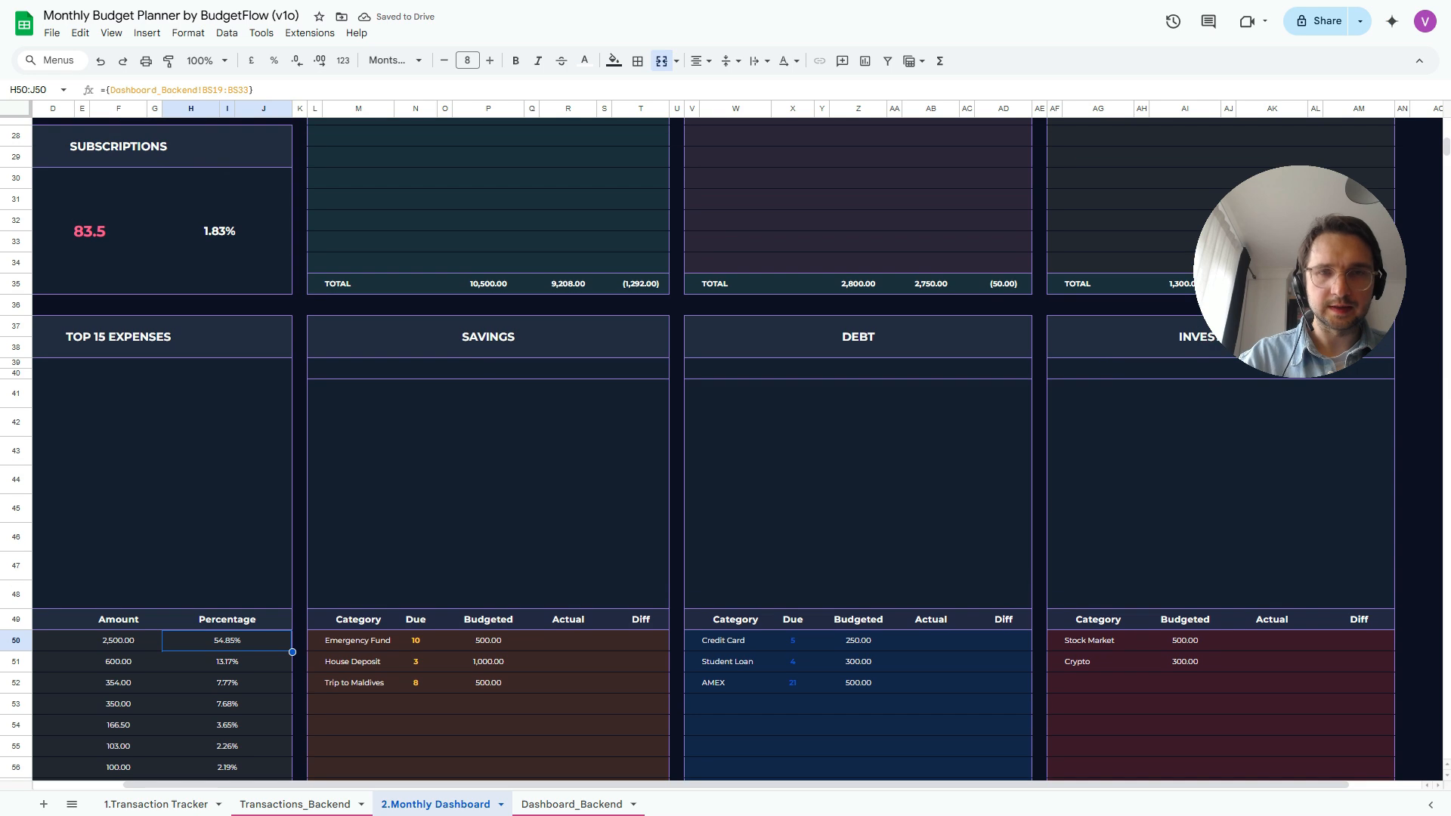
scroll(726, 449, "left", 3)
scroll(725, 449, "up", 3)
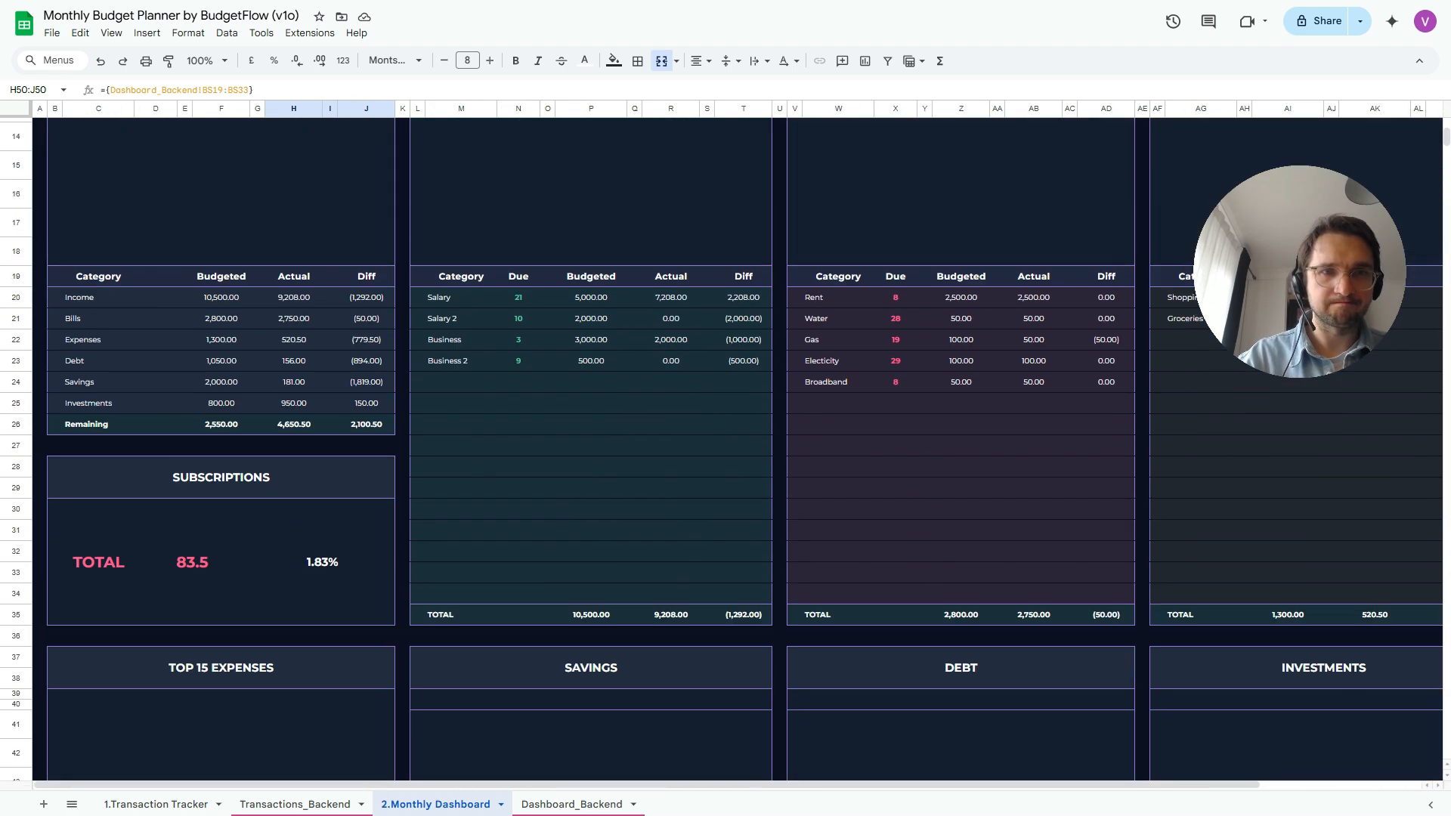
scroll(725, 449, "up", 5)
scroll(725, 449, "right", 5)
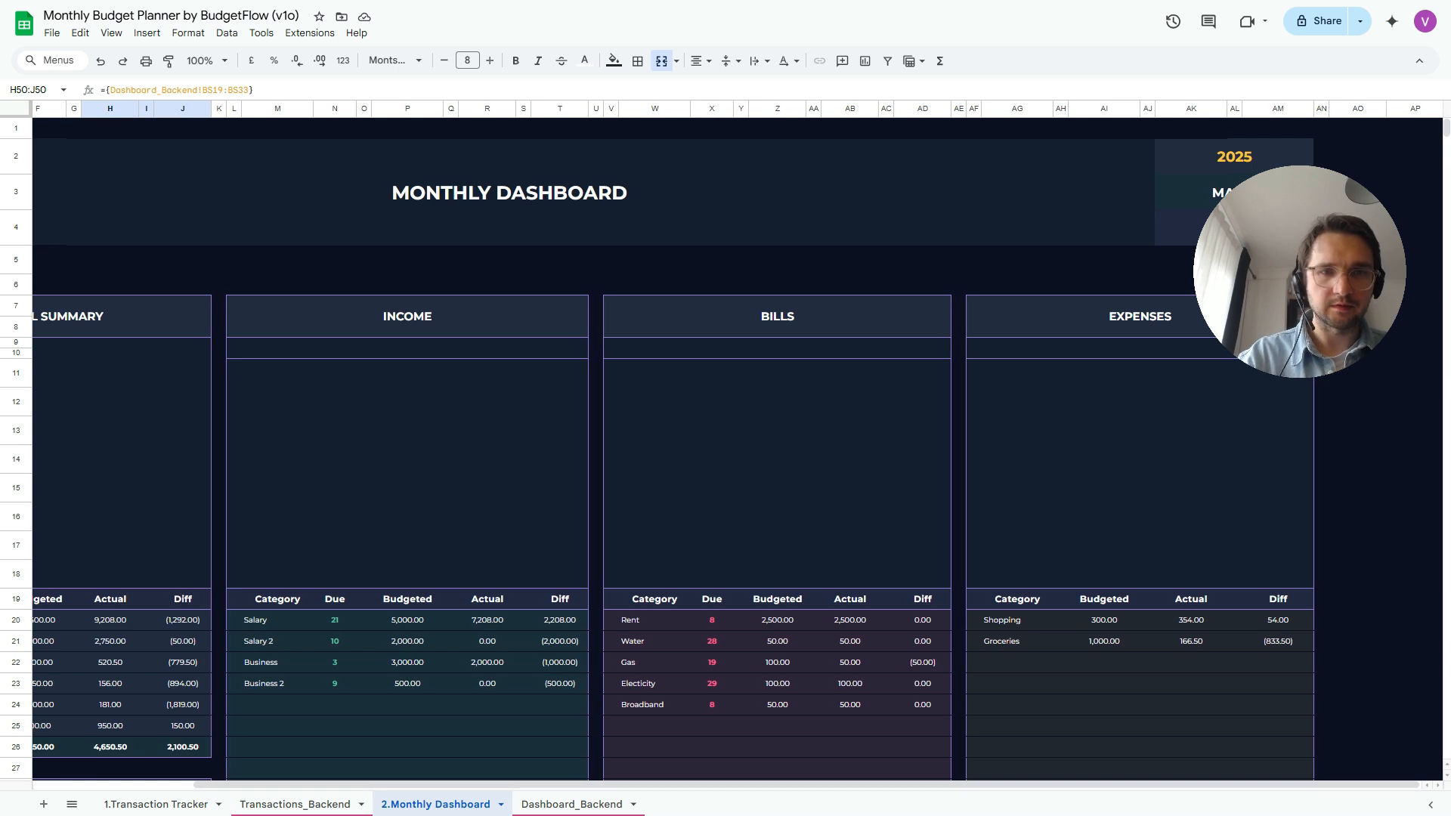
left_click(407, 474)
type("=")
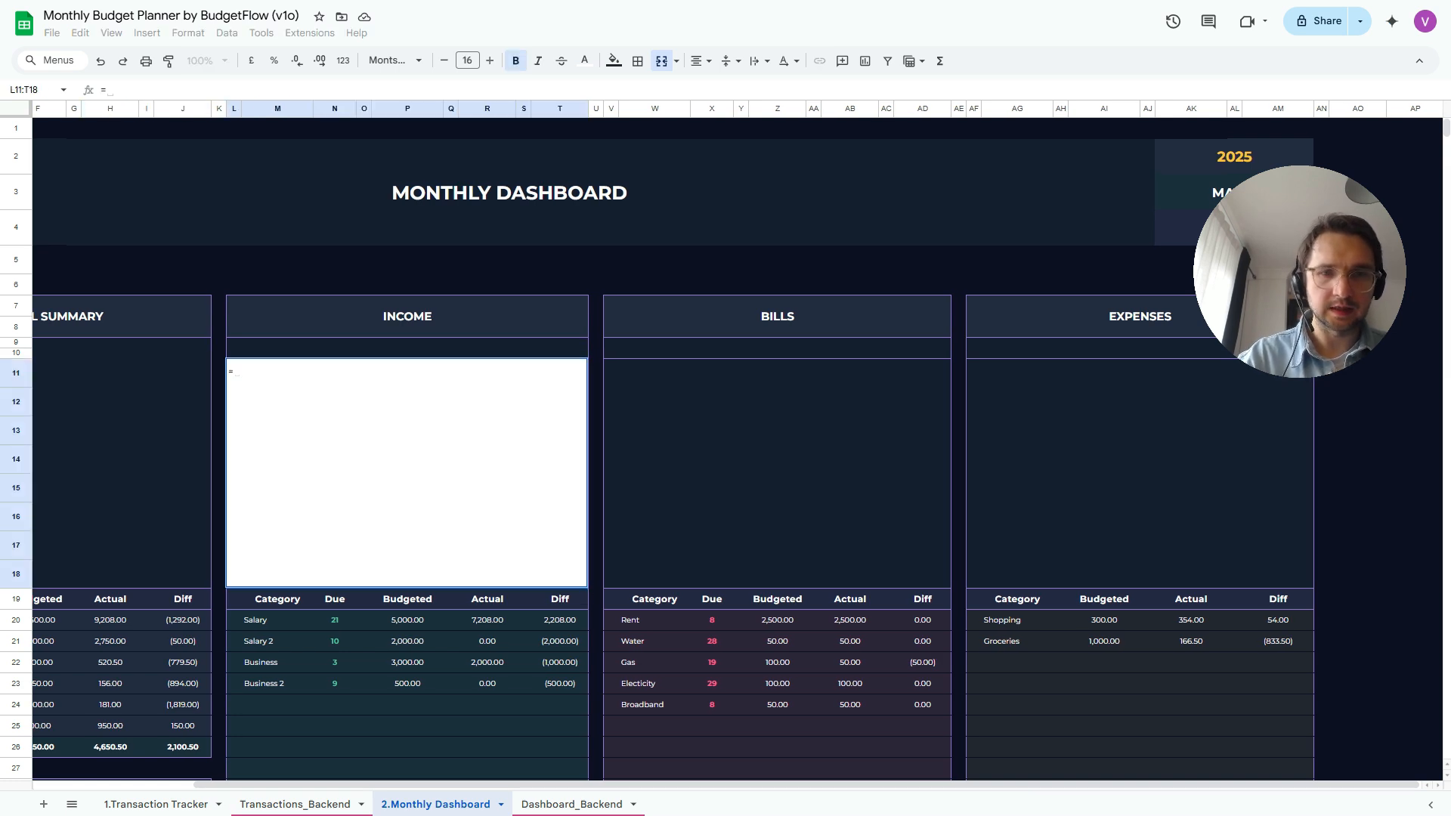
left_click(572, 804)
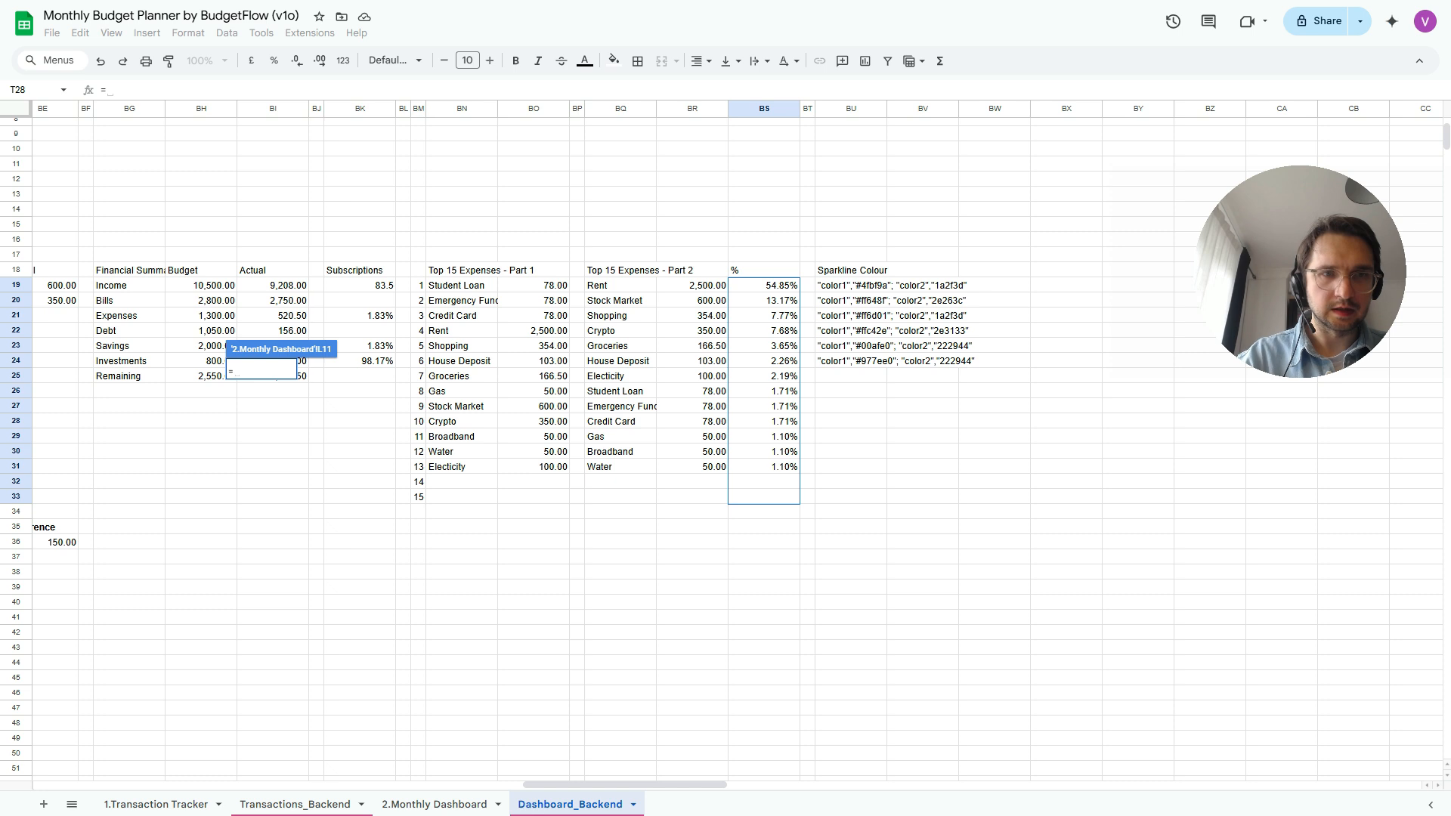
scroll(738, 444, "left", 20)
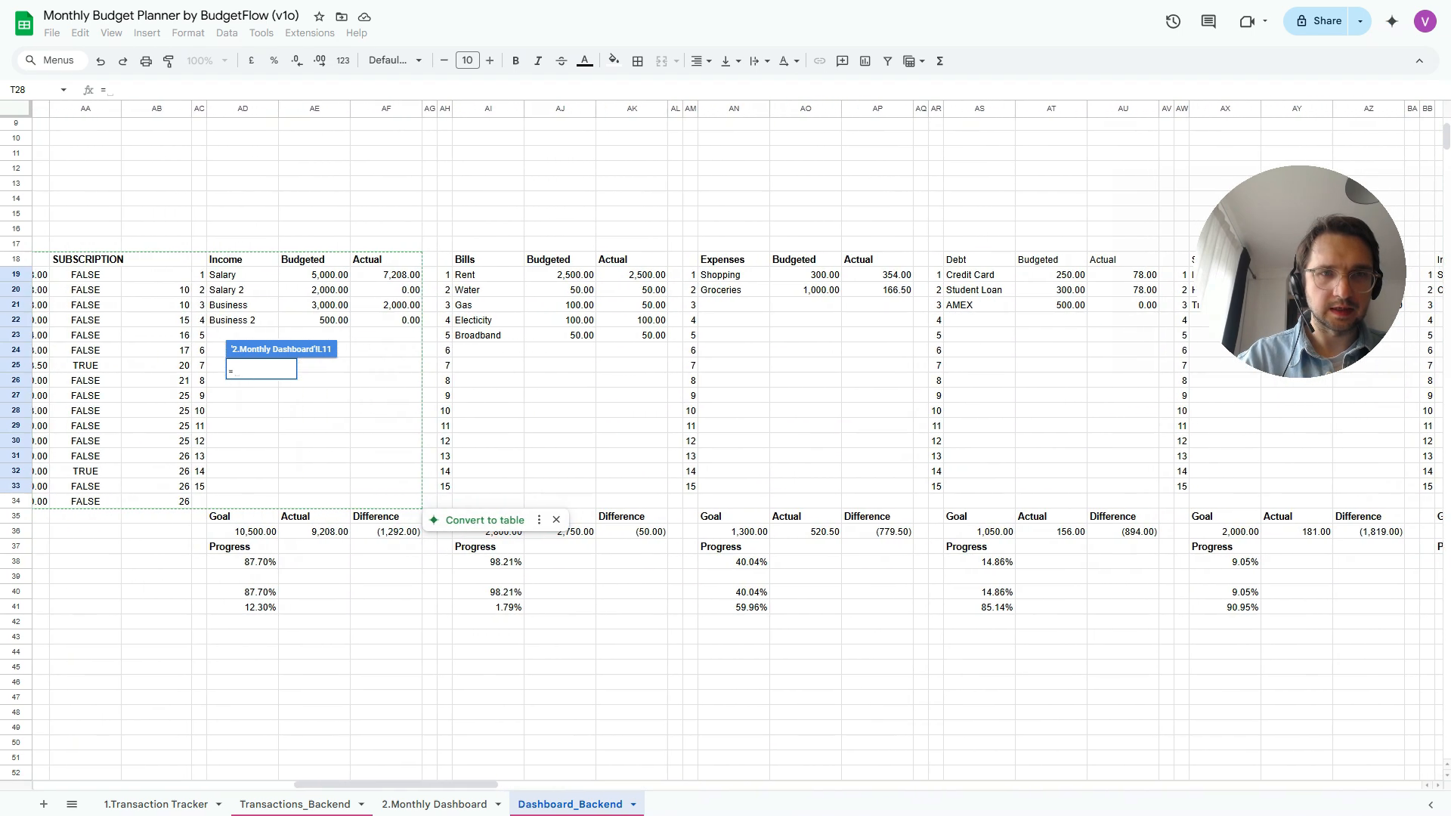
scroll(737, 444, "left", 1)
left_click(365, 531)
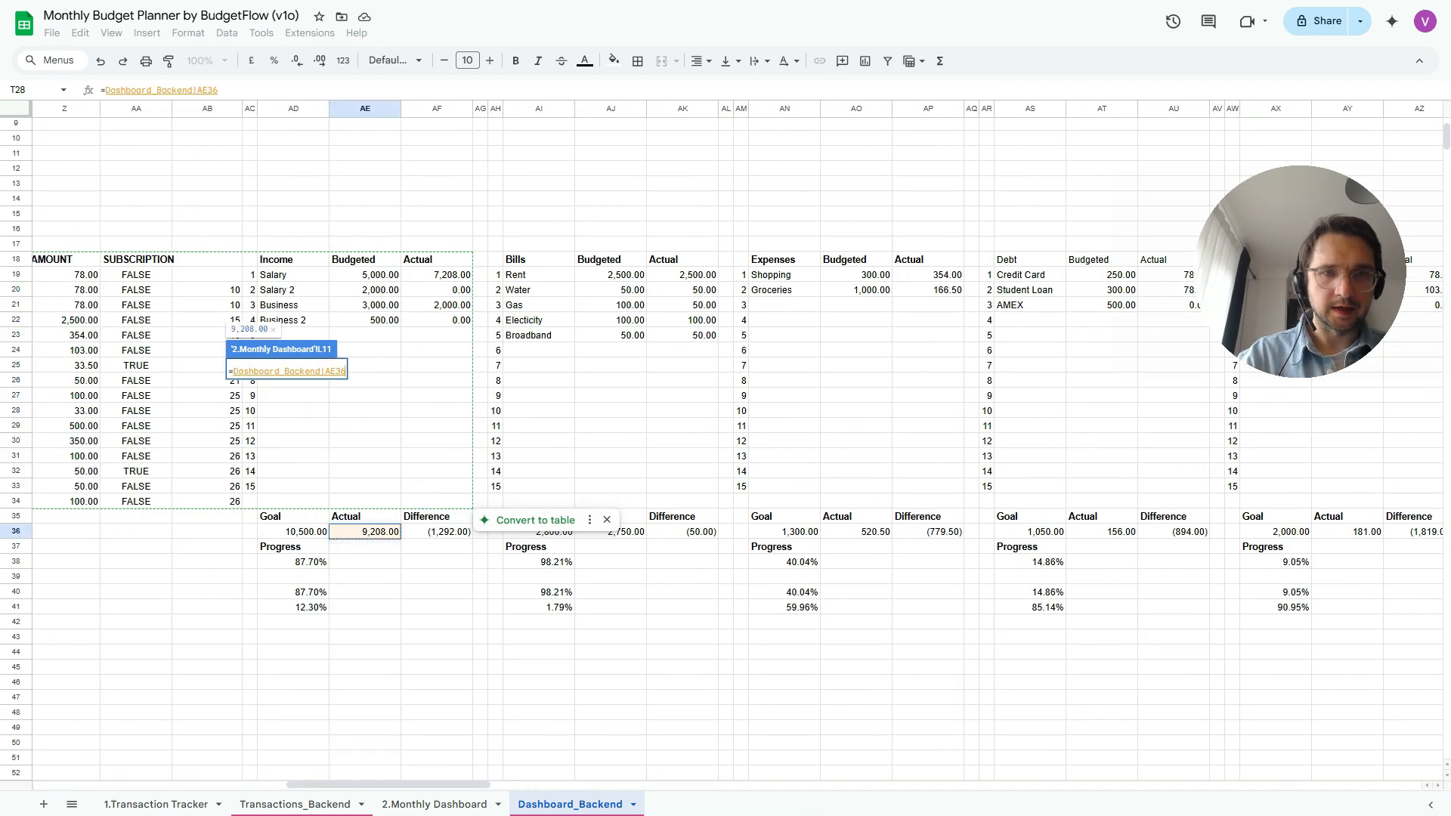
key("Return")
Link the large merged cell V11 under the Bills heading to the backend's actual bills total, =Dashboard_Backend!AJ36
key("Right")
key("Right")
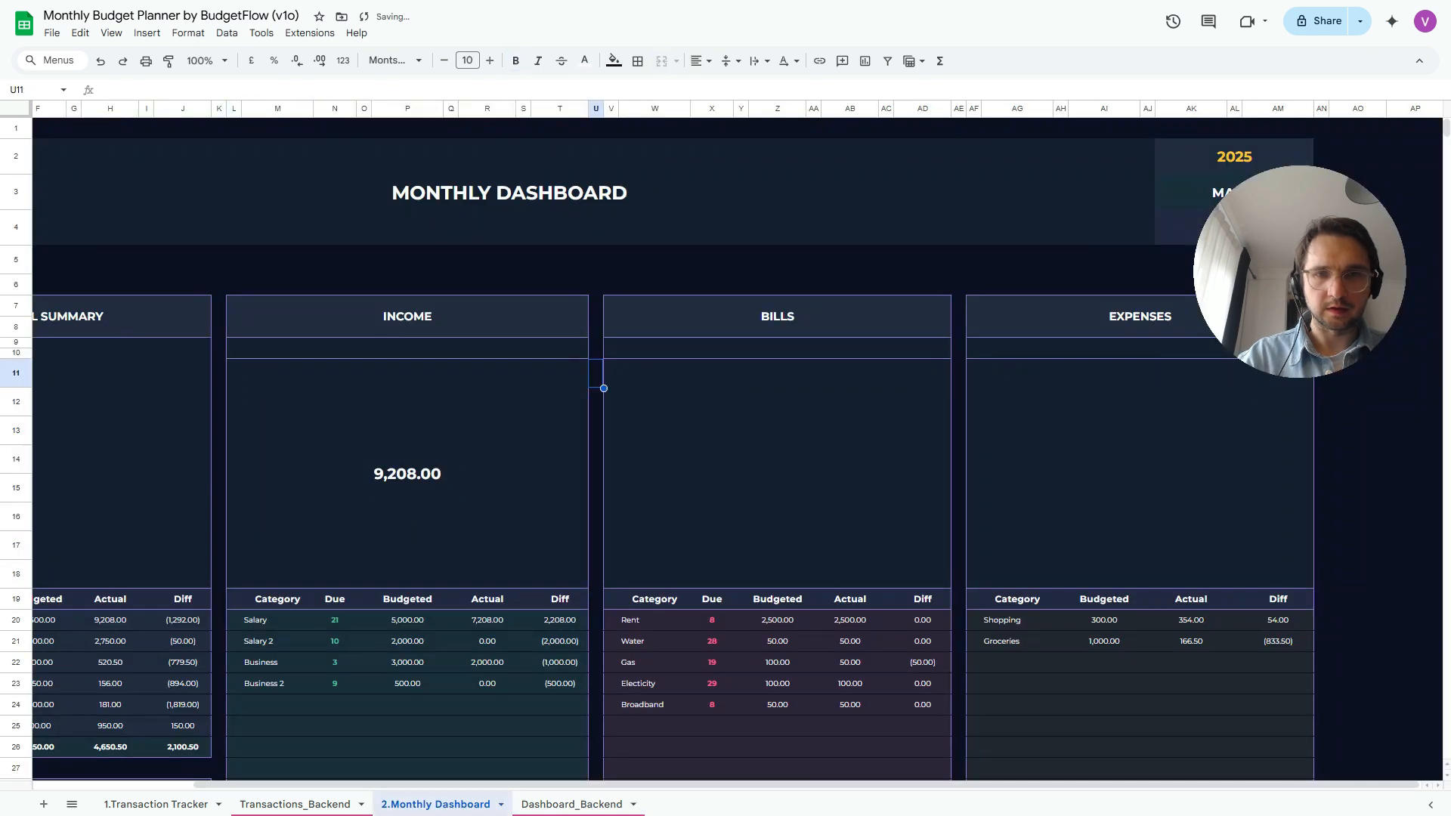
type("=")
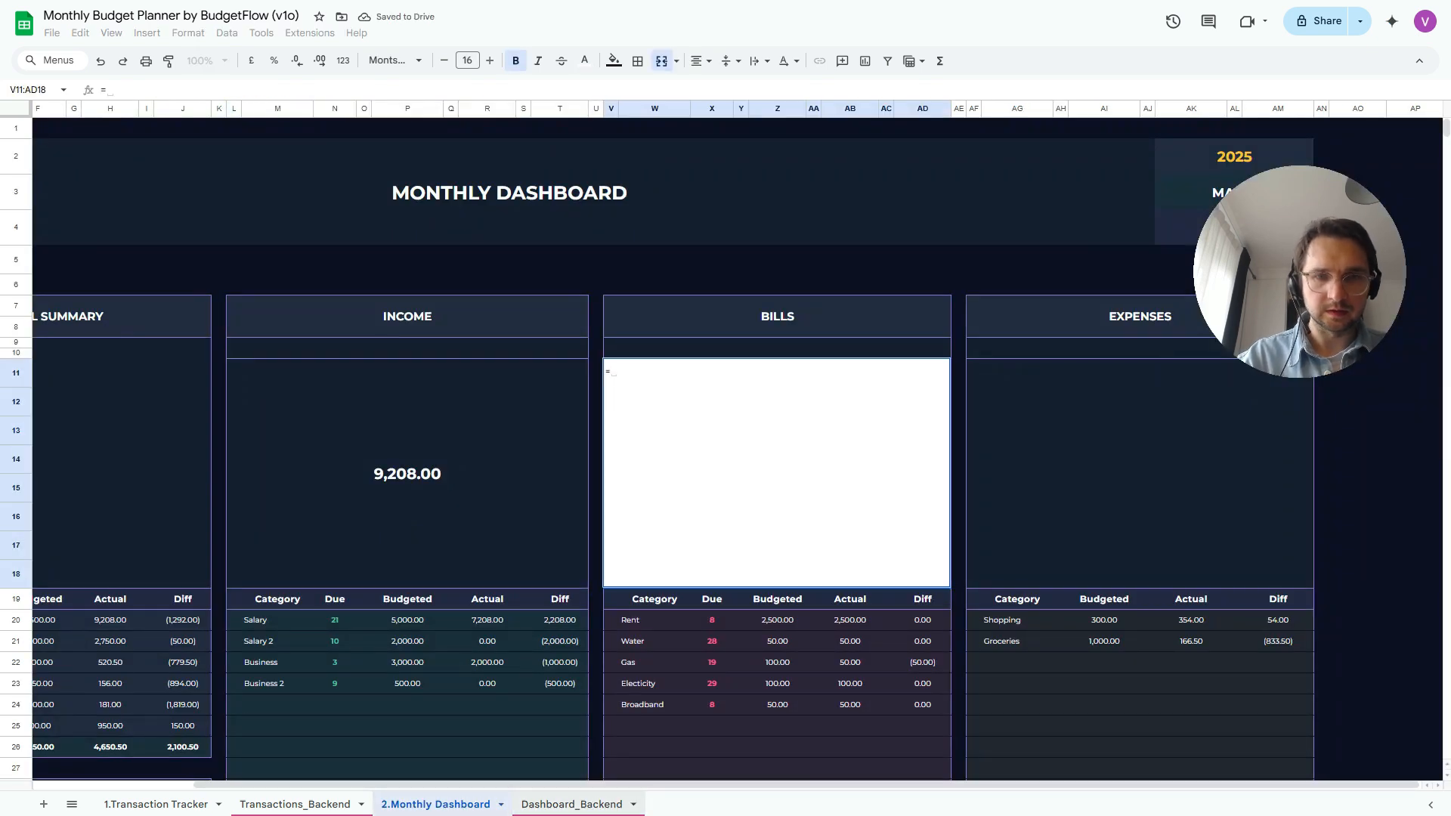
left_click(572, 805)
left_click(624, 532)
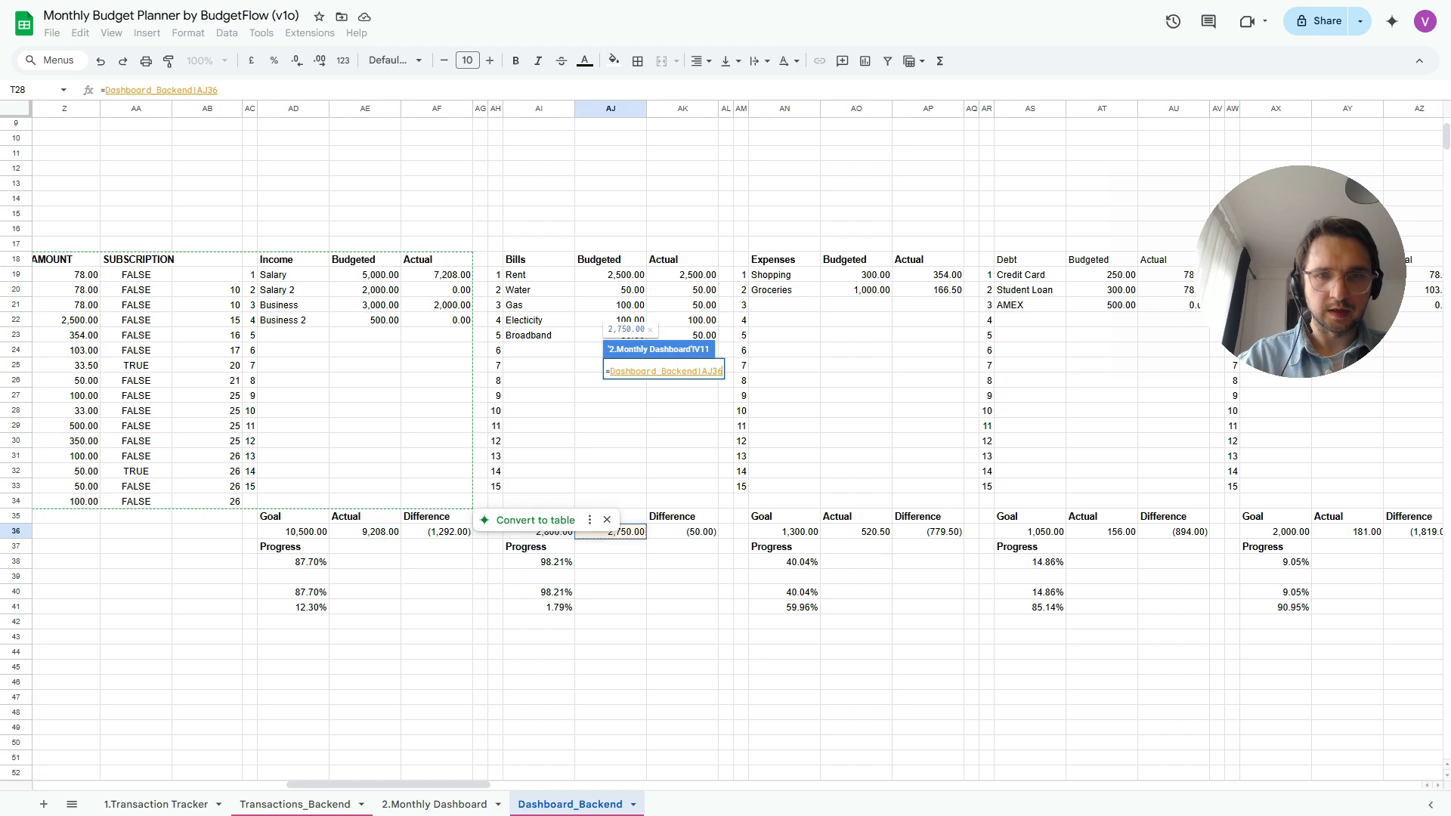
key("Return")
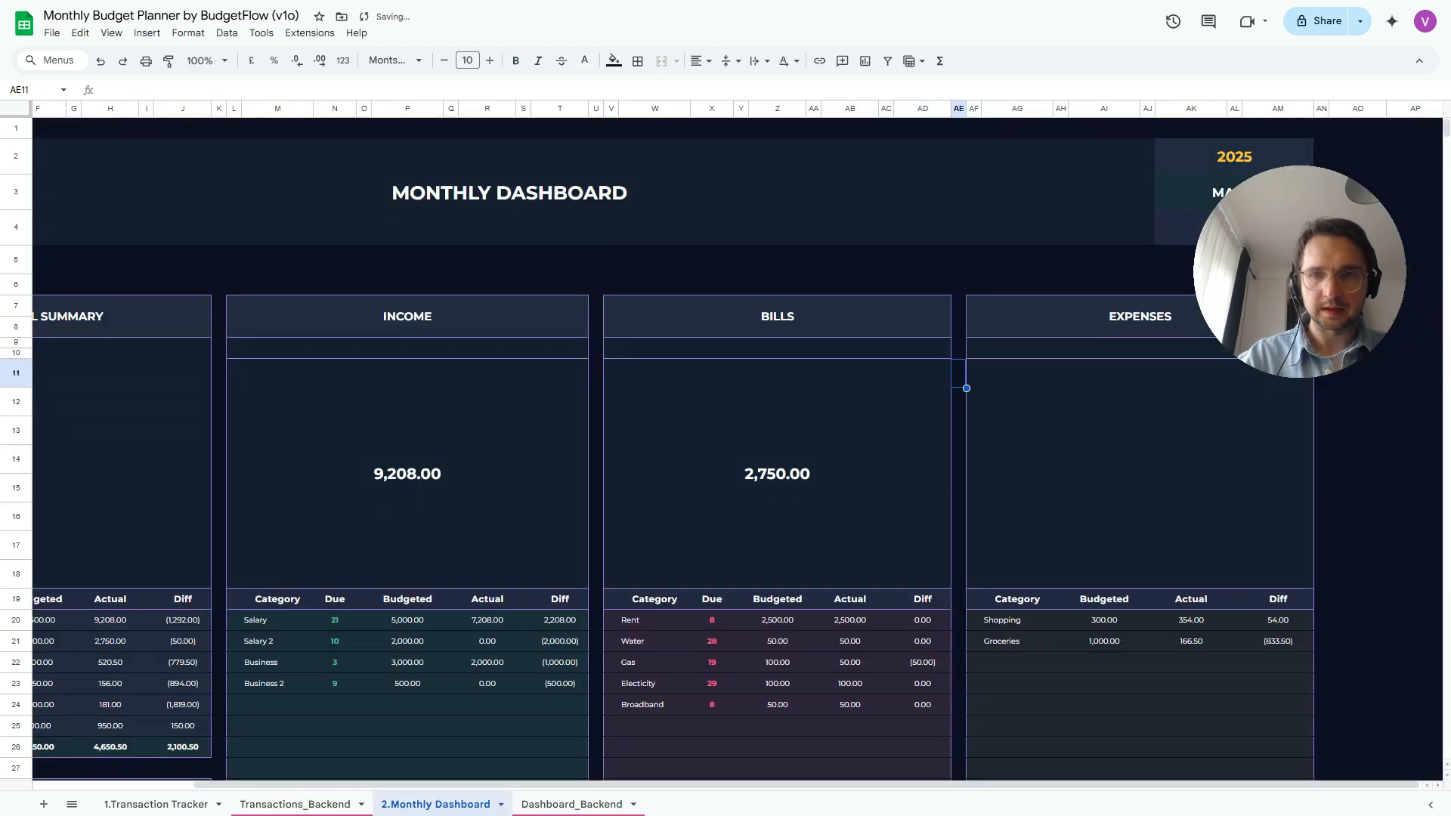
Link the large merged cell AF11 under the Expenses heading to the backend's actual expenses total, =Dashboard_Backend!AO36
left_click(970, 381)
type("=")
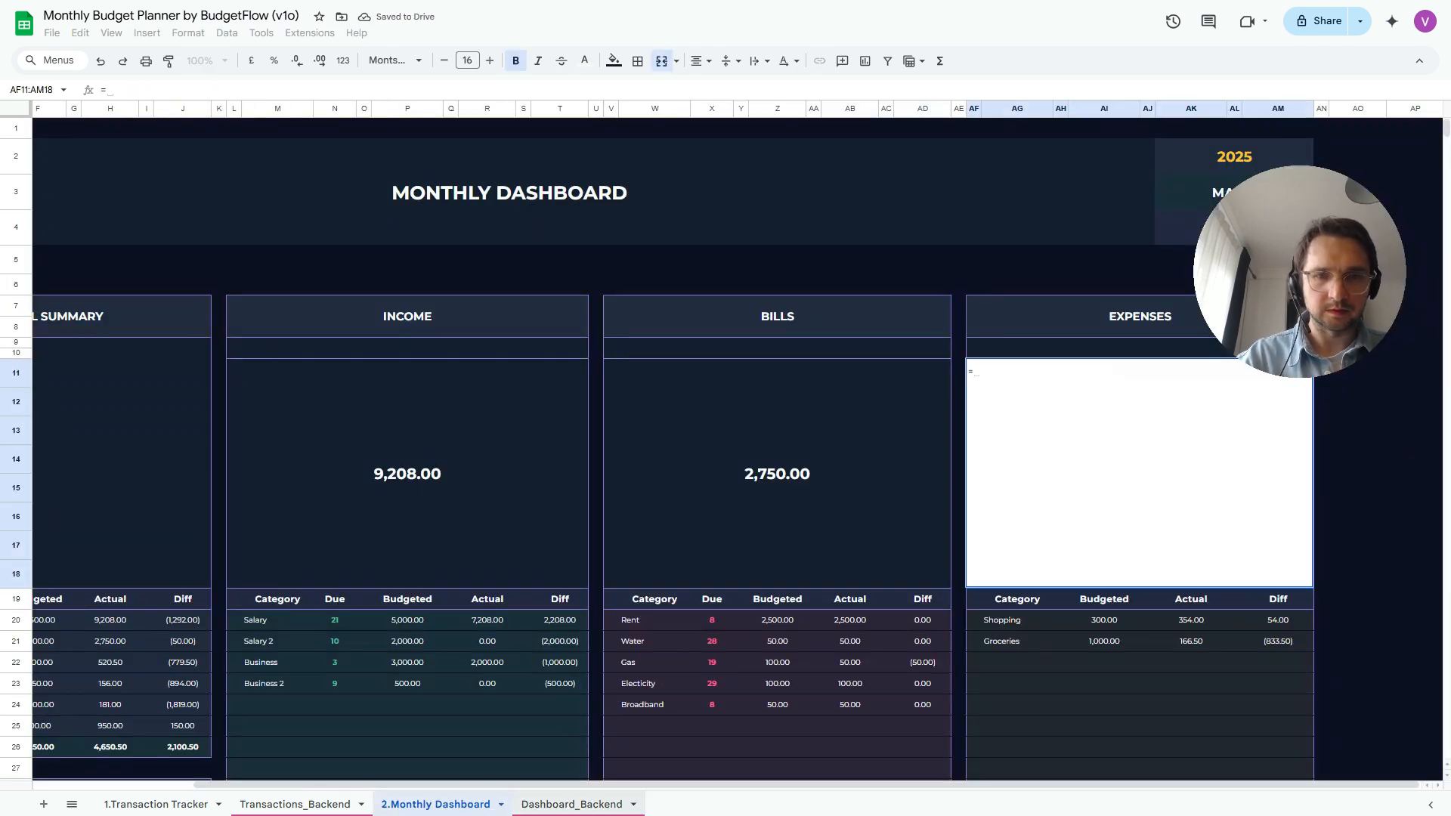
left_click(571, 804)
left_click(856, 531)
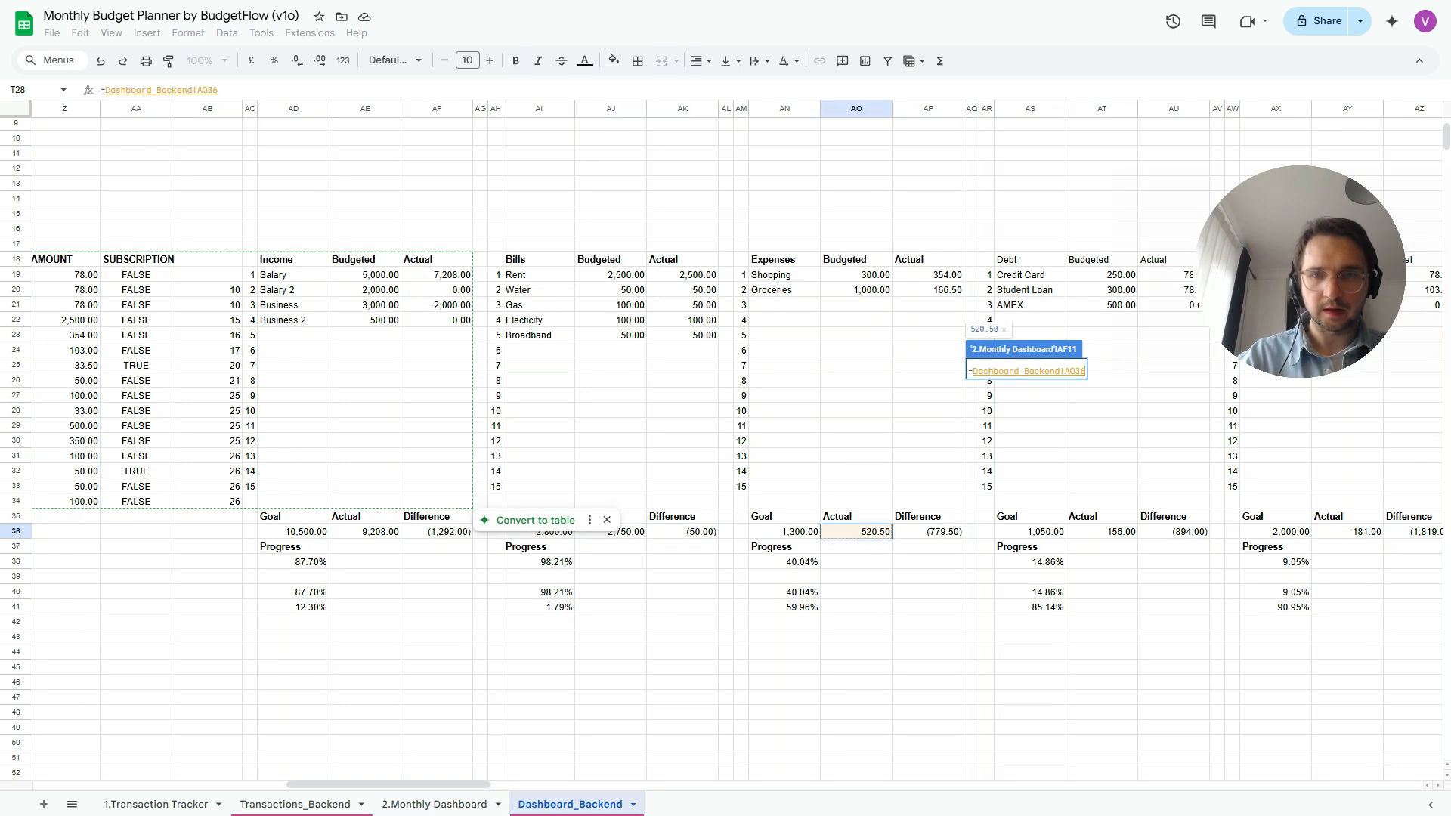
key("Return")
Look over the Savings, Debt, Investments and Top 15 Expenses sections, and examine the narrow rows beneath the Income heading
scroll(658, 448, "down", 3)
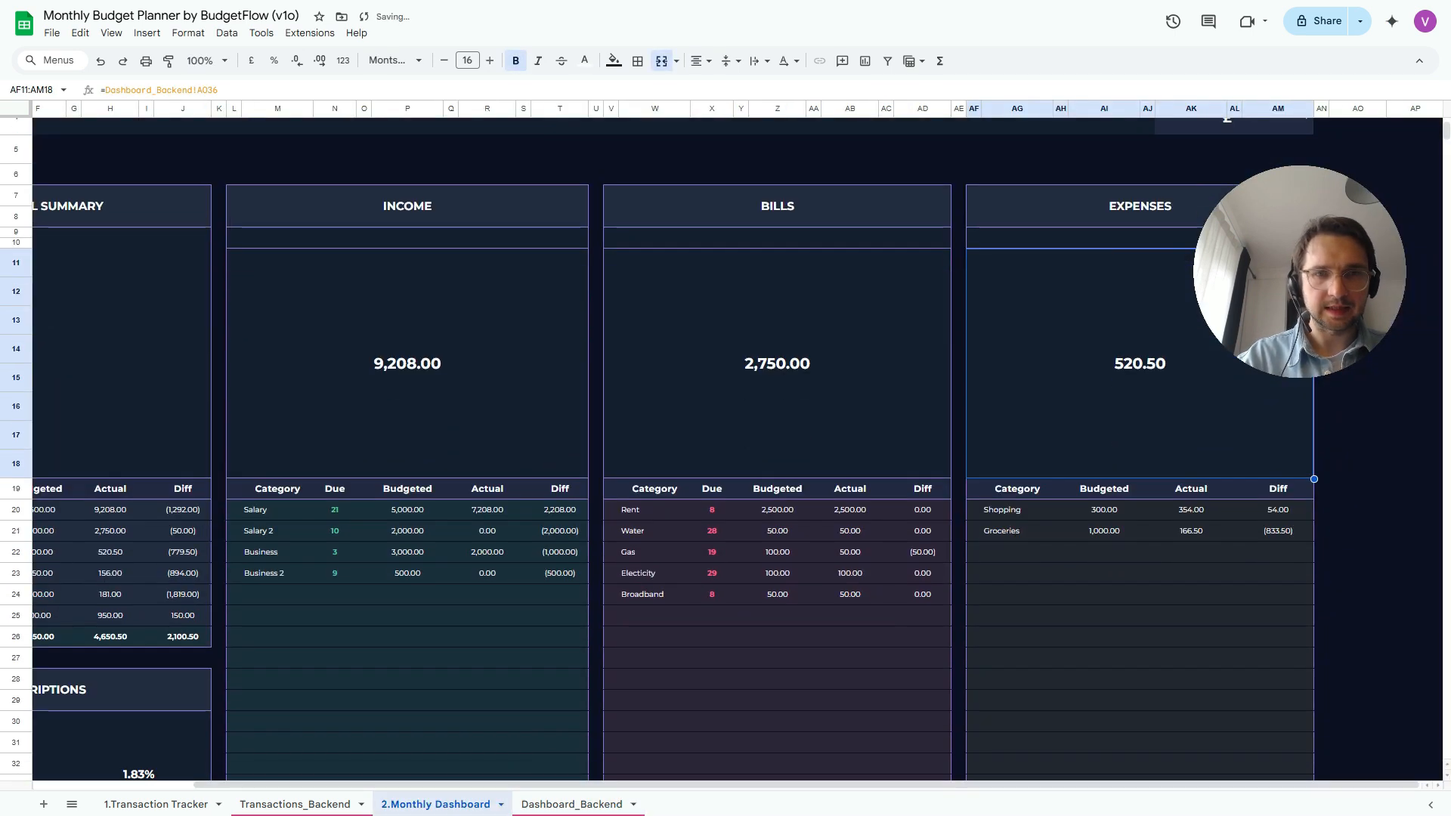
scroll(658, 448, "down", 5)
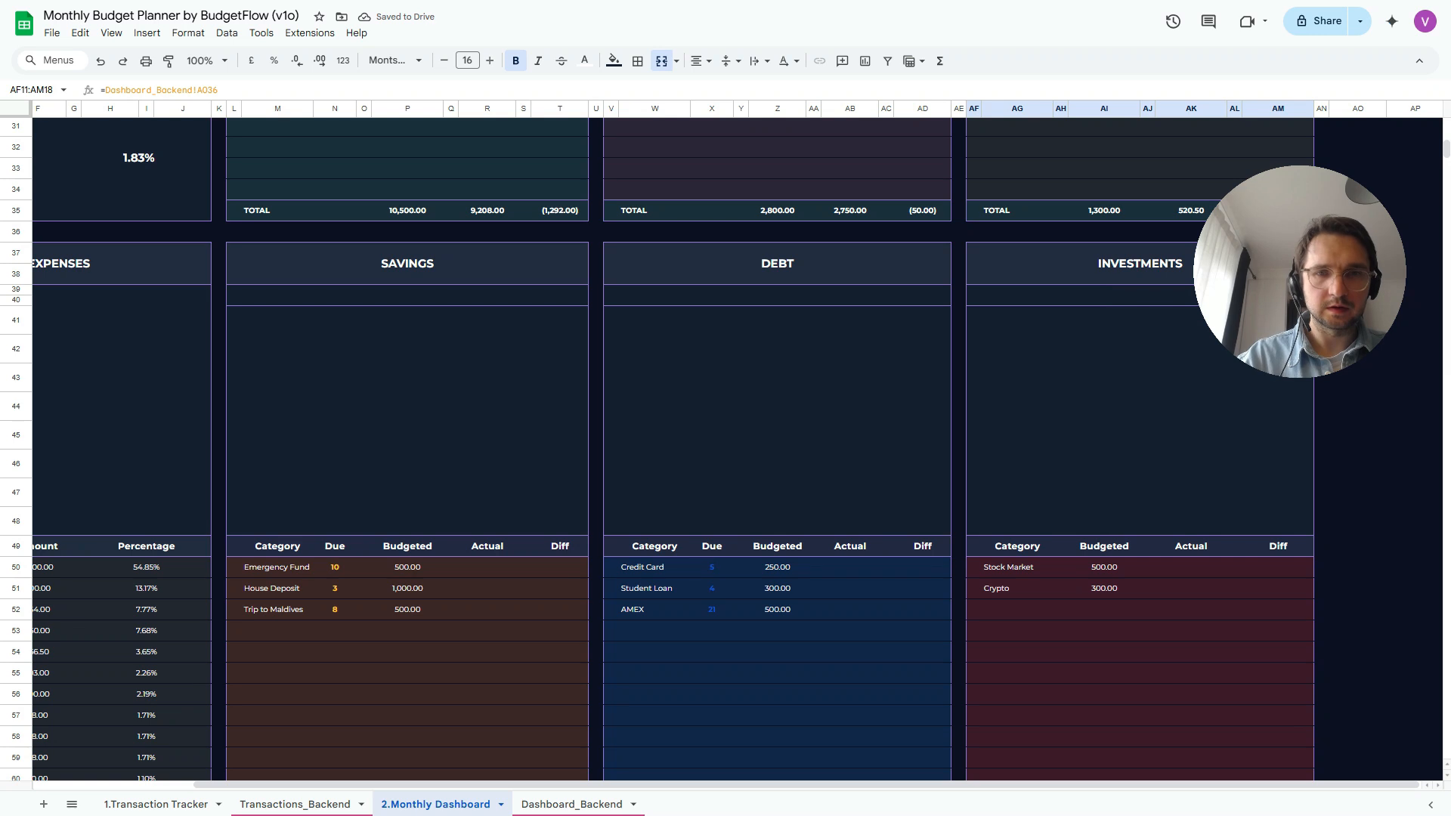
scroll(657, 449, "up", 7)
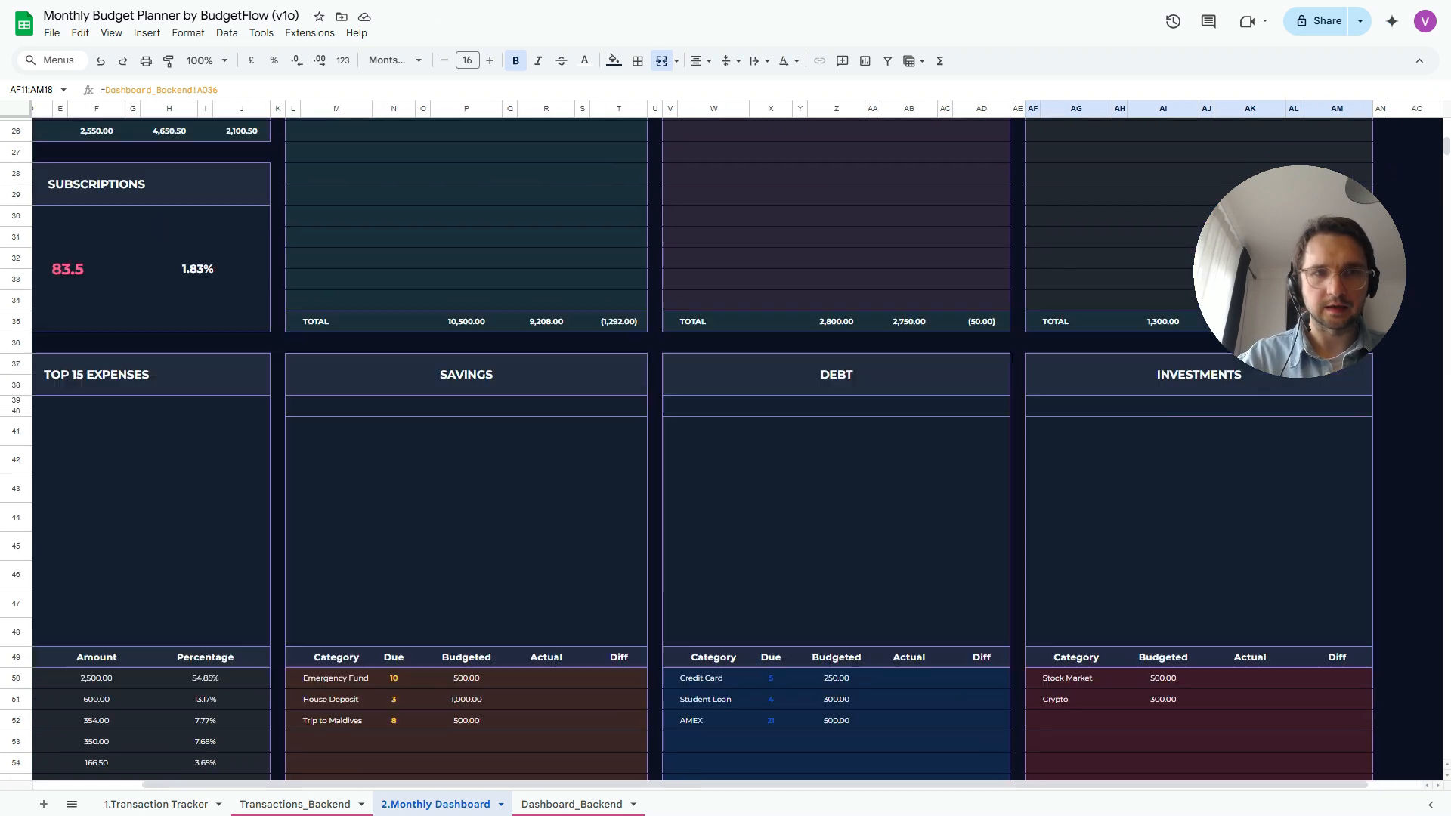
scroll(657, 449, "up", 1)
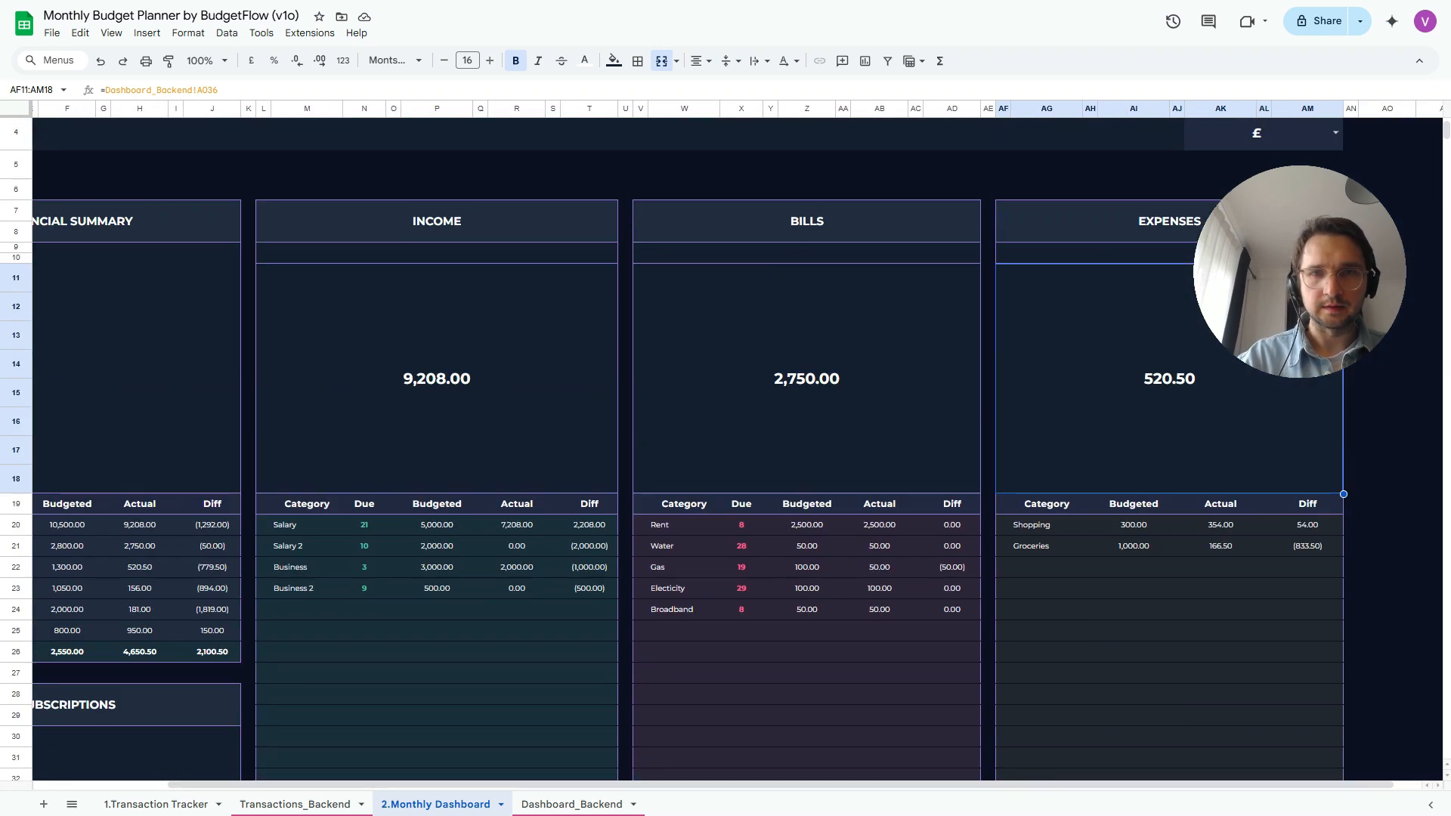
scroll(658, 448, "down", 6)
scroll(657, 449, "down", 3)
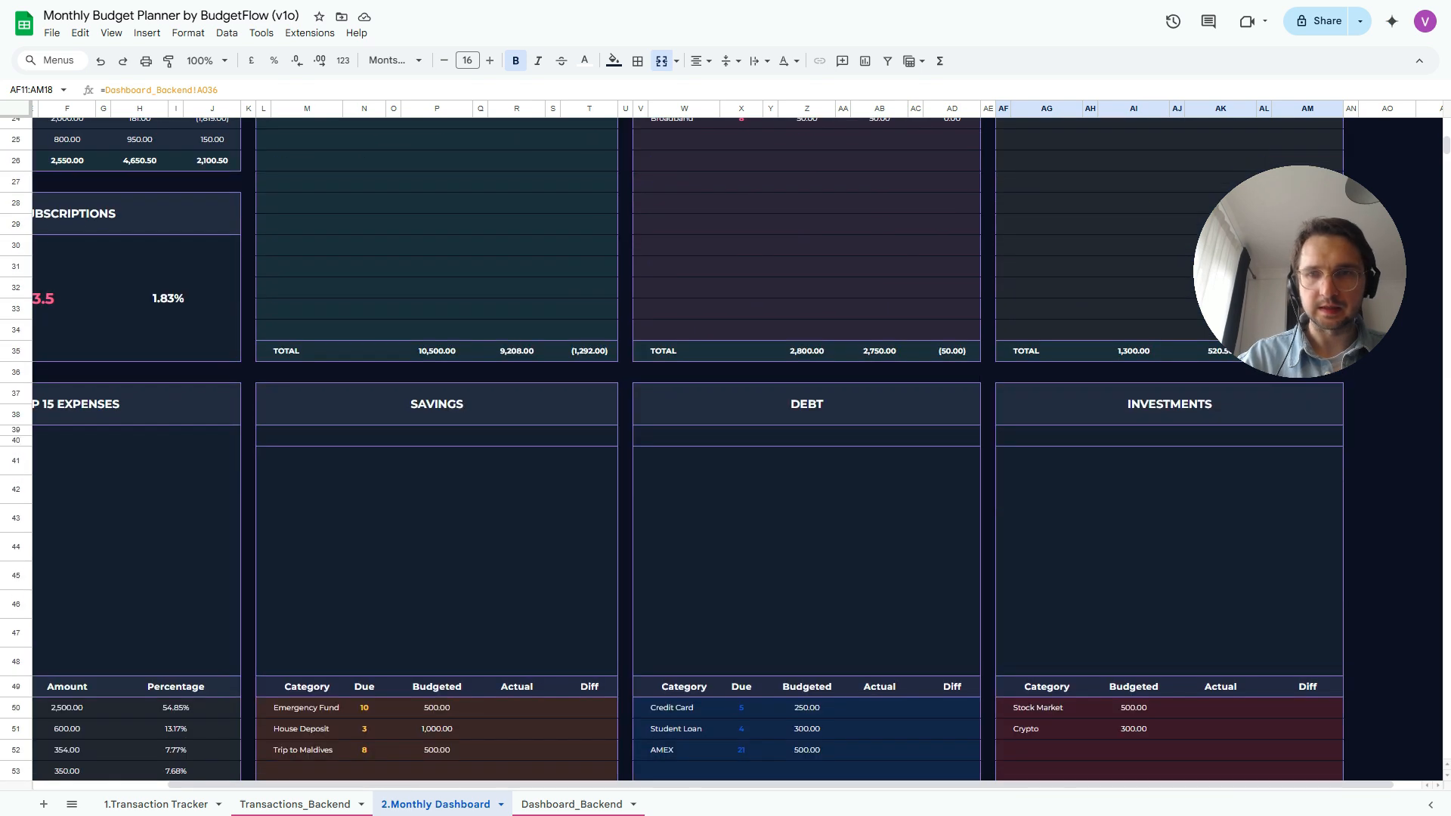
scroll(657, 449, "left", 2)
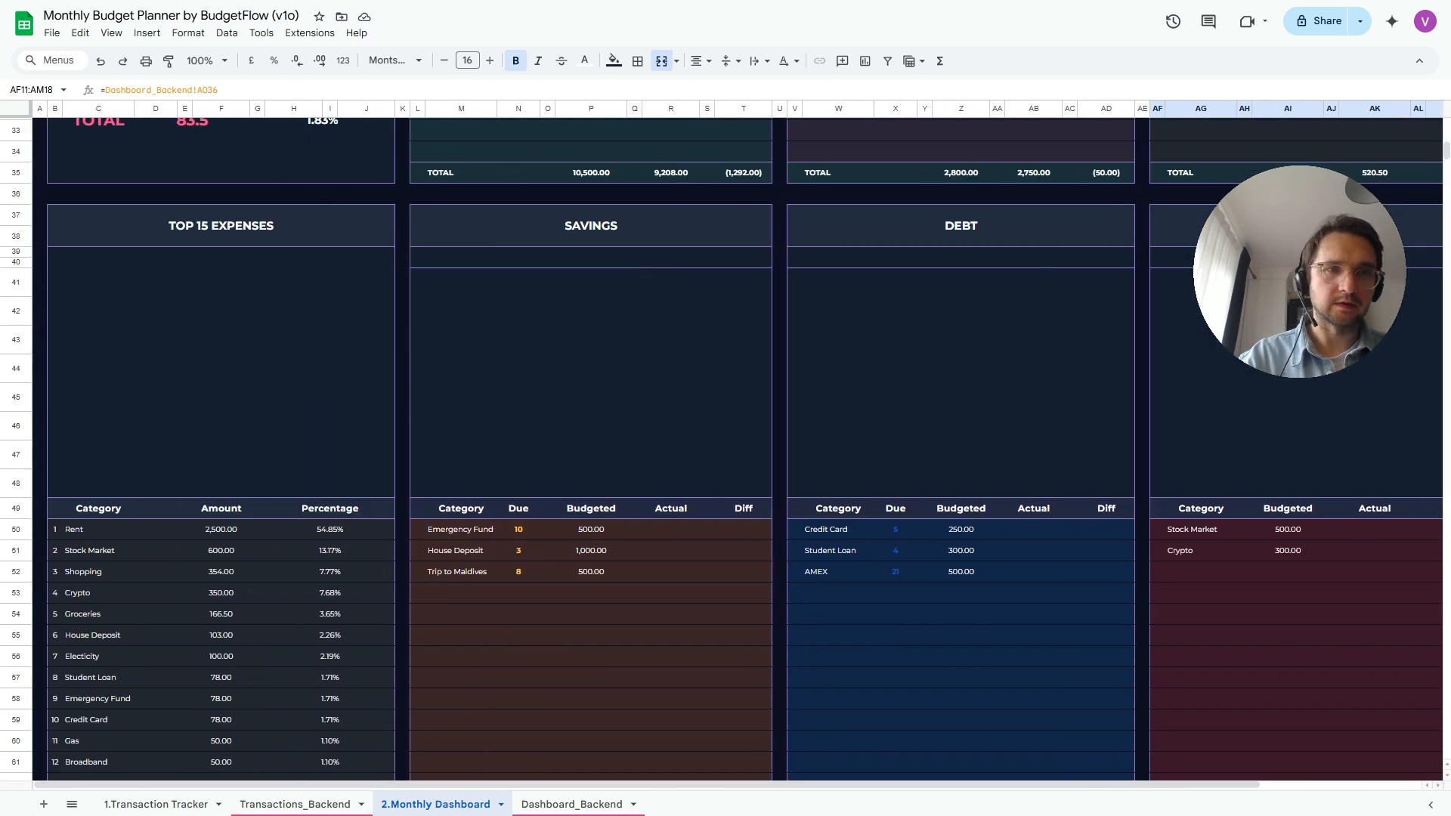
scroll(657, 449, "up", 9)
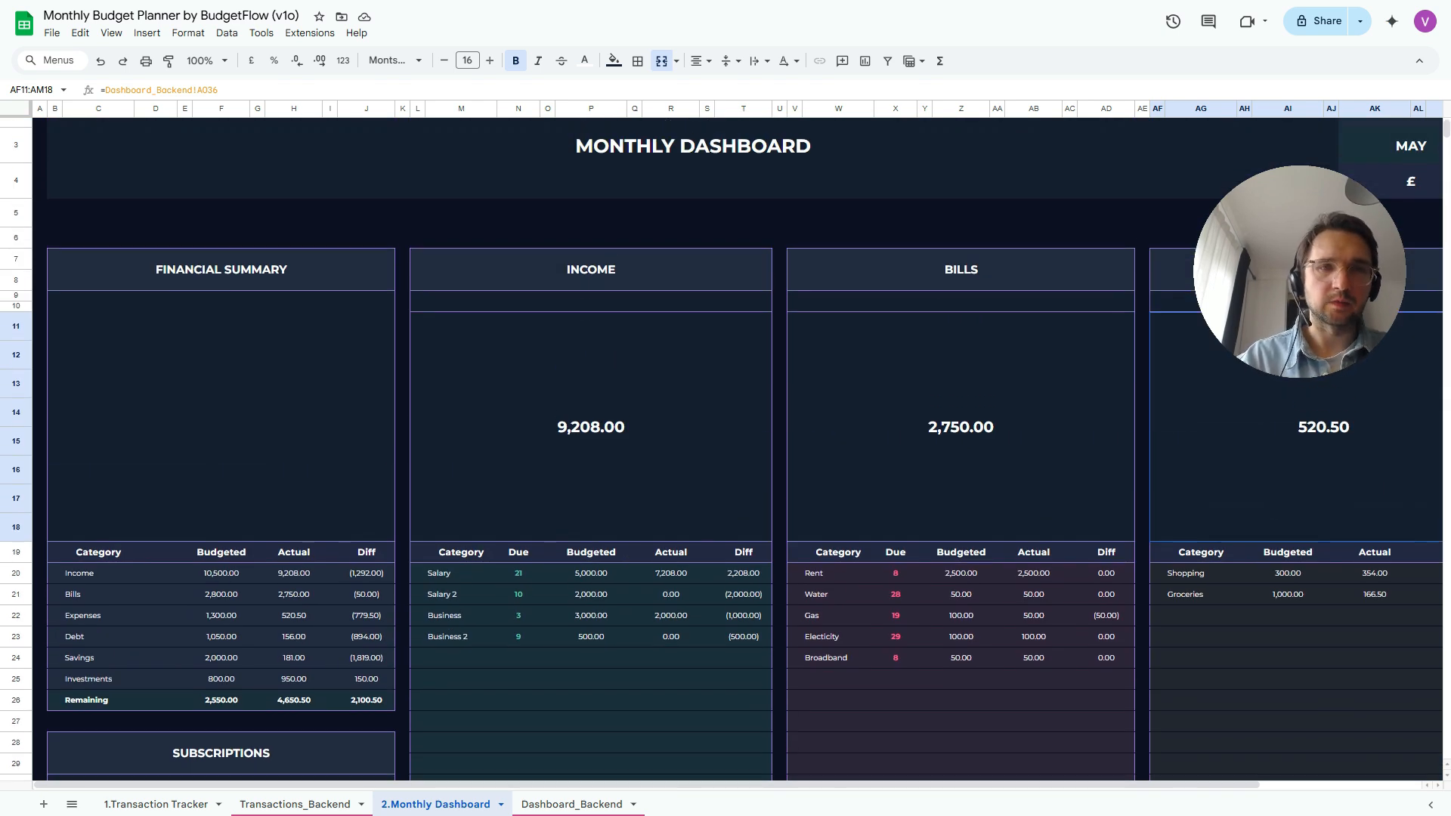
left_click(591, 306)
left_click(590, 296)
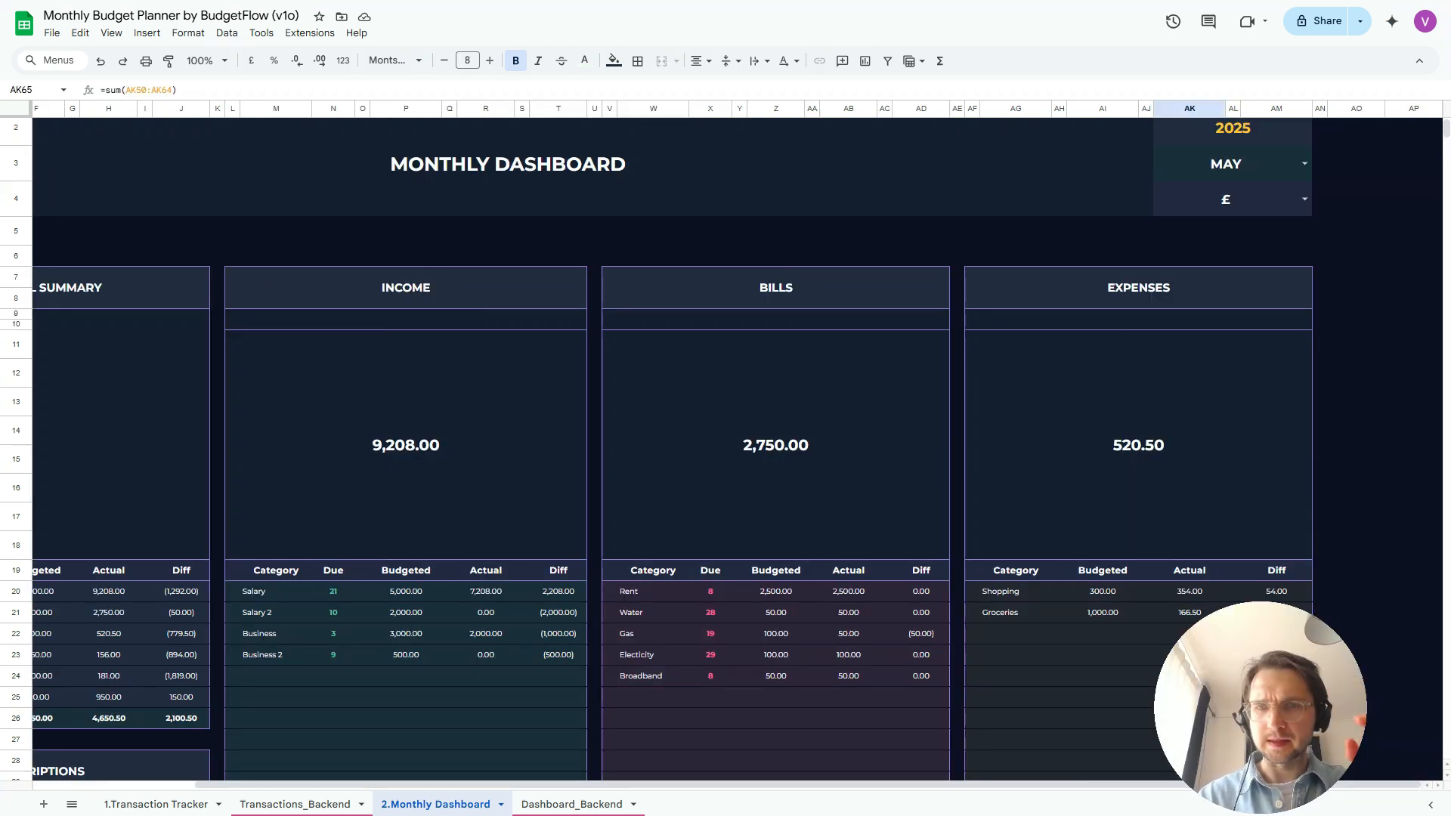
Review the large total figures and the Actual and Diff columns across all upper and lower dashboard sections
scroll(680, 454, "down", 3)
scroll(680, 453, "up", 4)
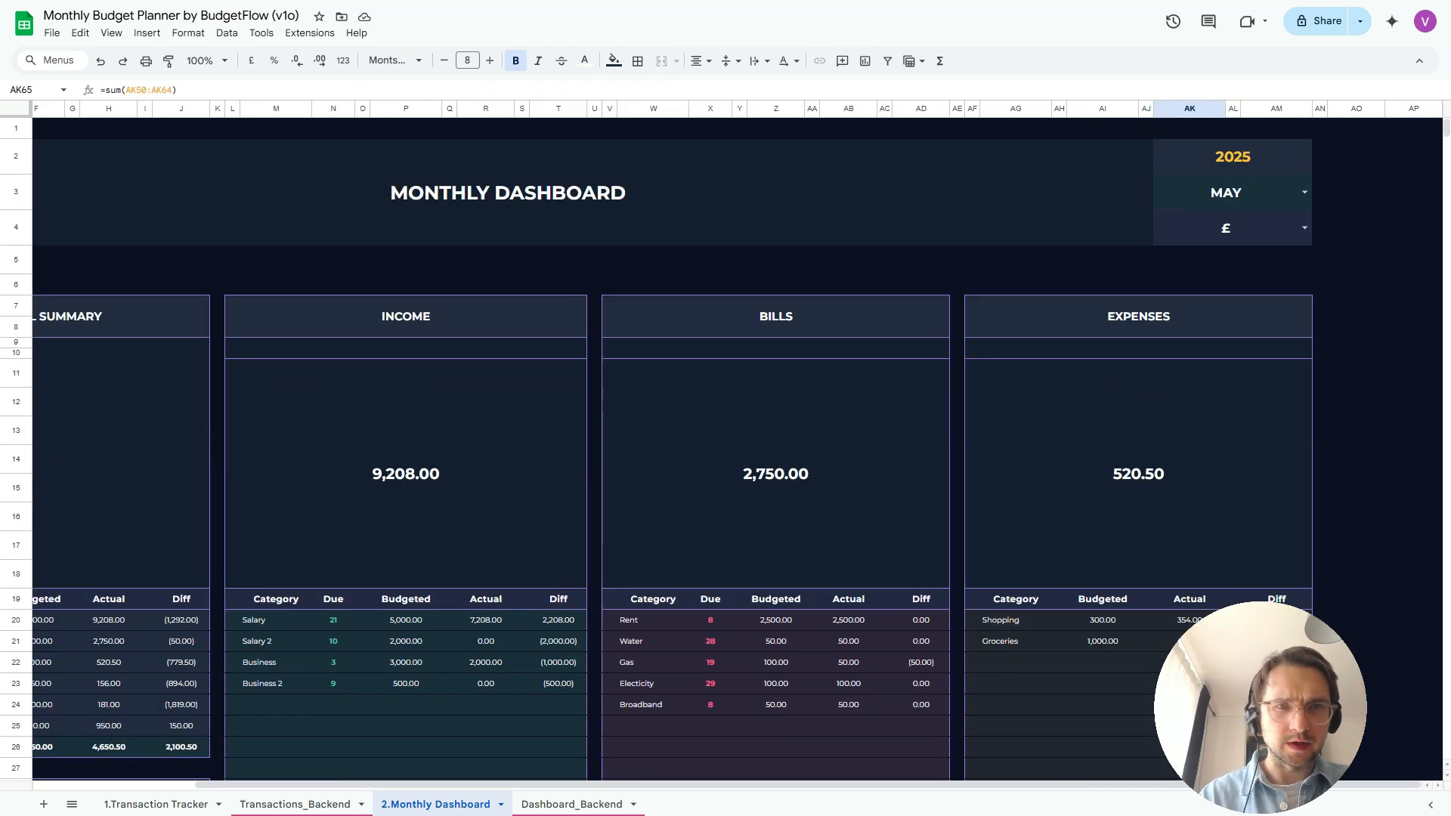
scroll(737, 451, "left", 3)
scroll(737, 451, "right", 1)
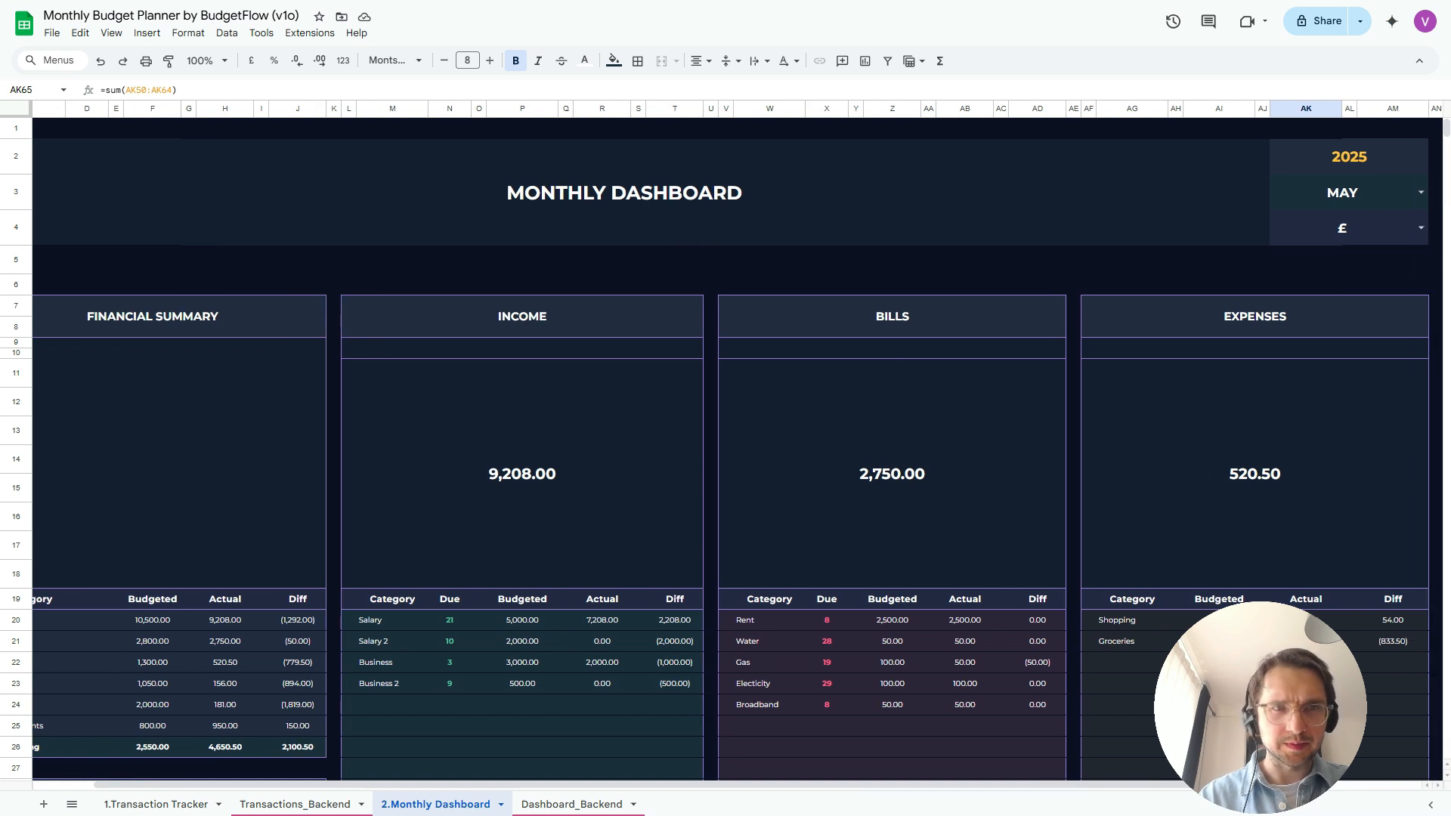
scroll(725, 453, "down", 5)
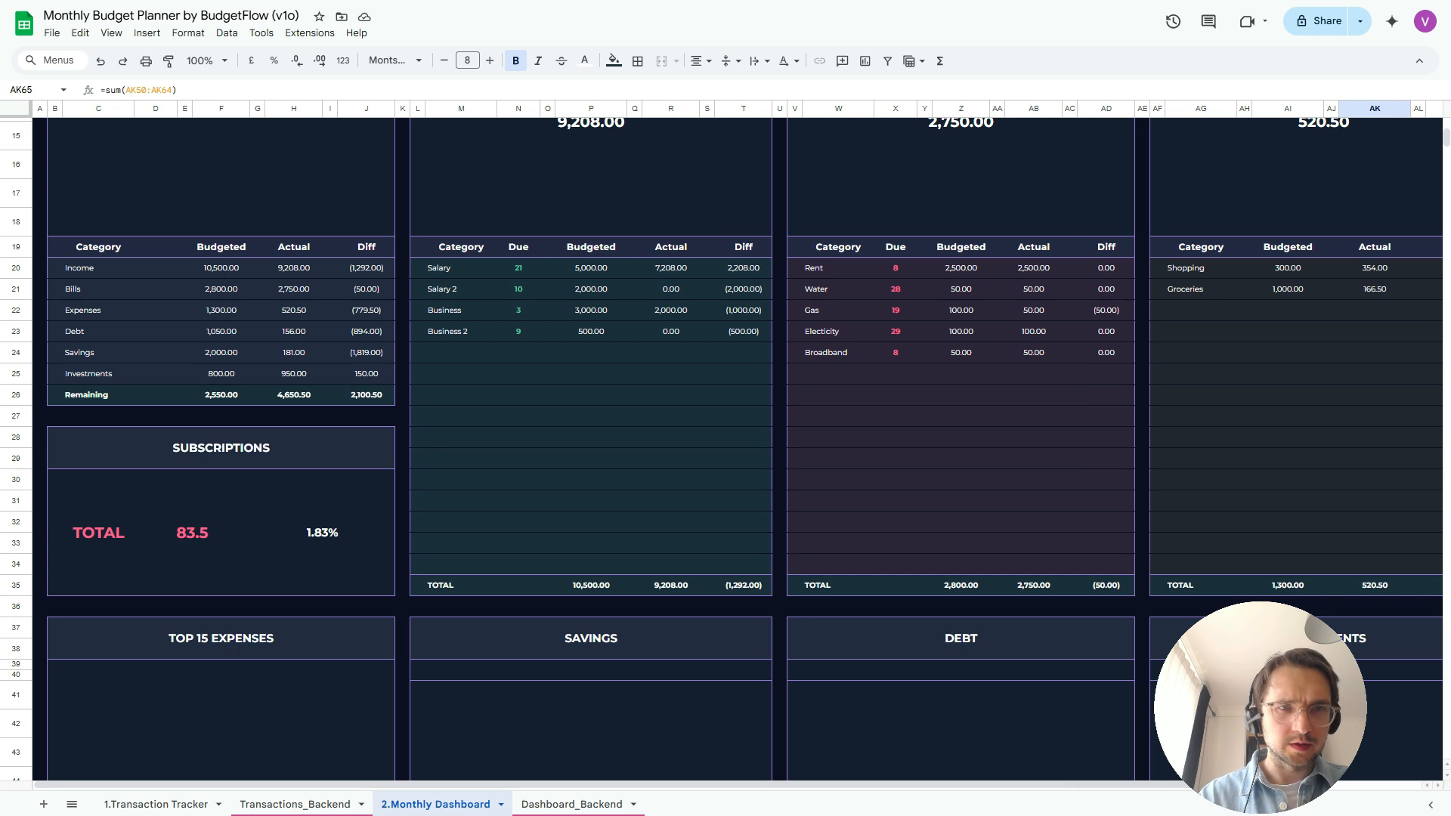
scroll(721, 449, "down", 3)
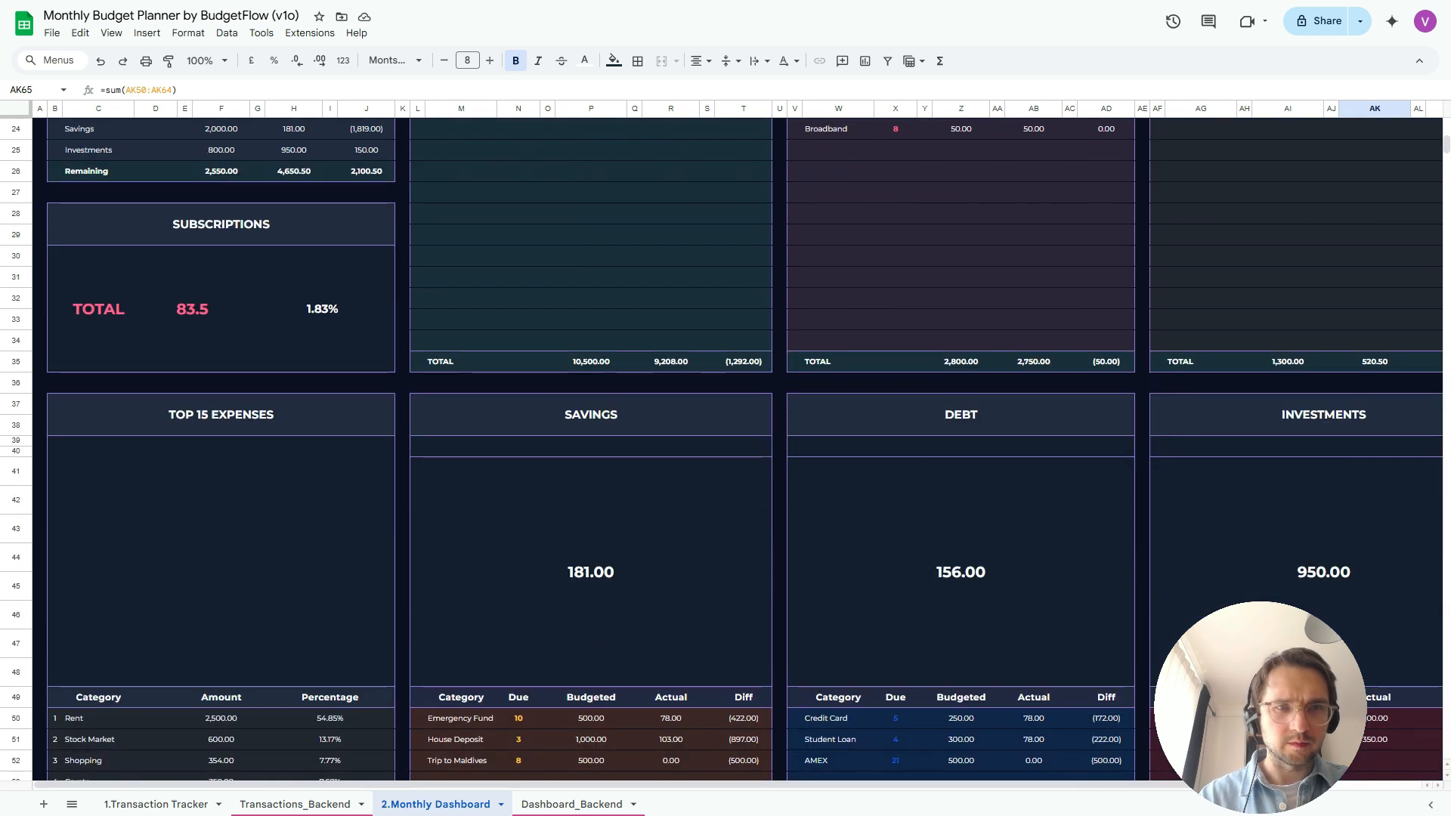
scroll(721, 450, "right", 5)
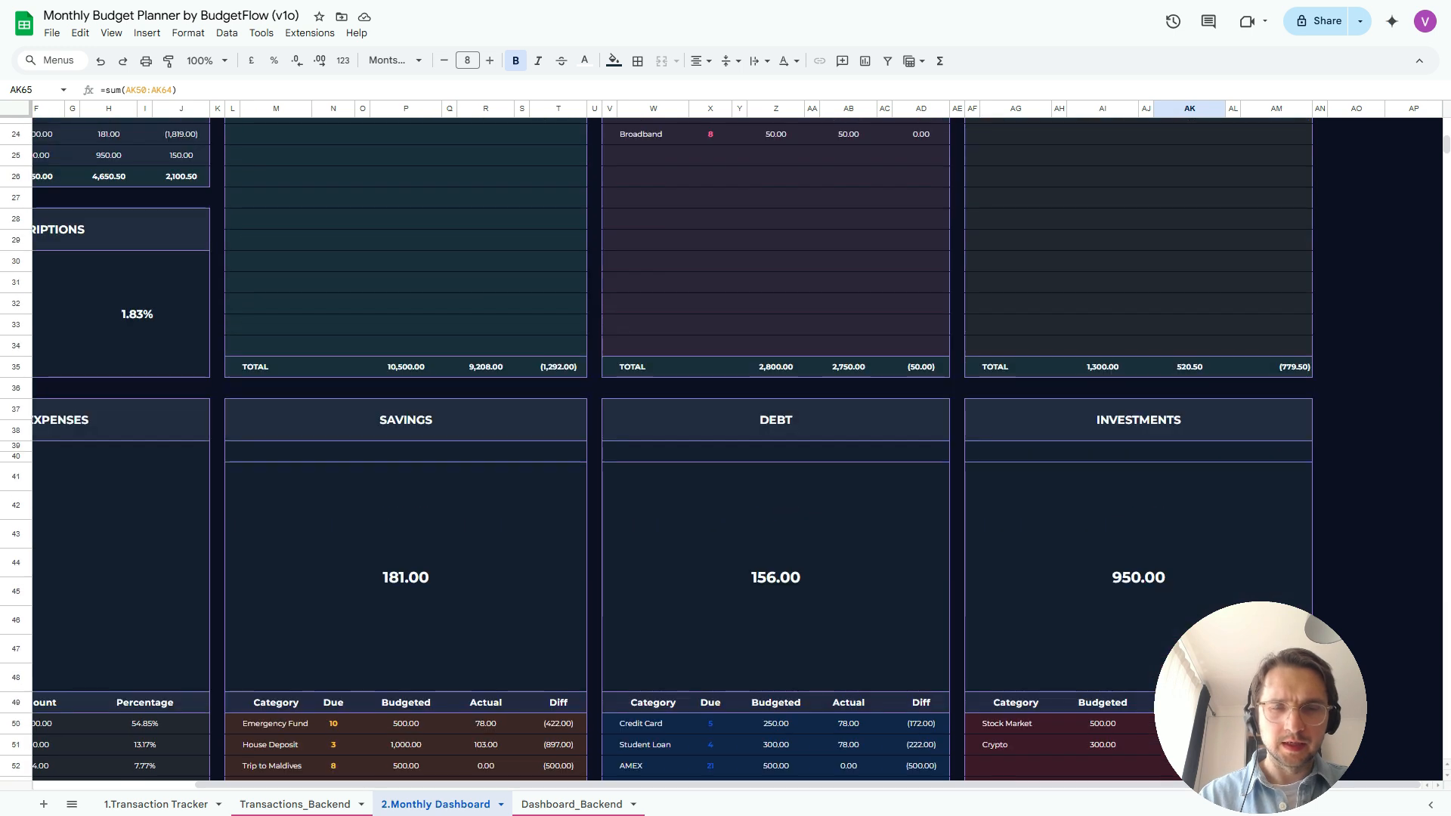
scroll(721, 449, "up", 8)
scroll(721, 449, "left", 3)
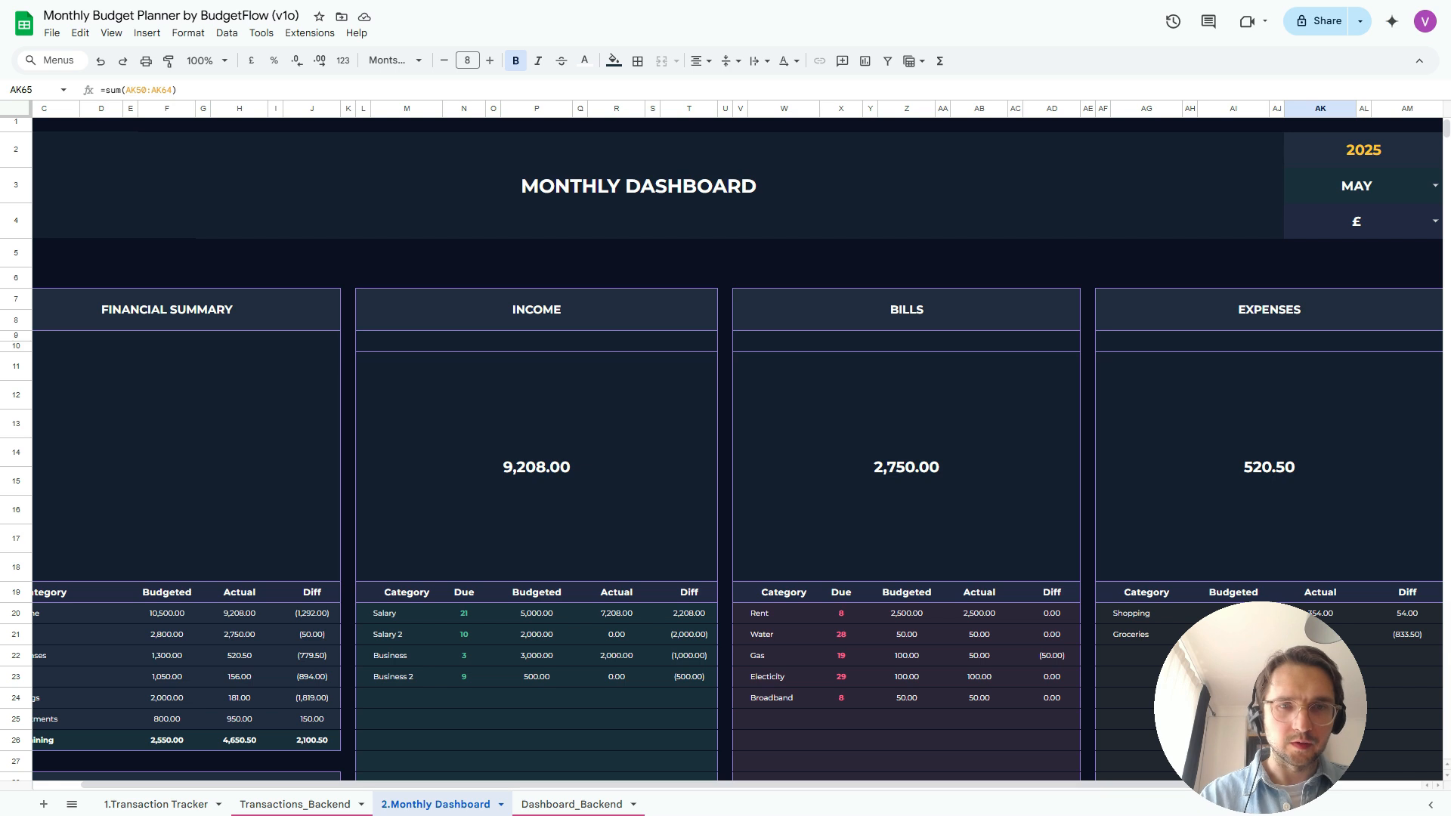
Insert a chart based on the Income table's category cells M20:M34
scroll(722, 449, "down", 3)
left_click_drag(406, 391, 406, 687)
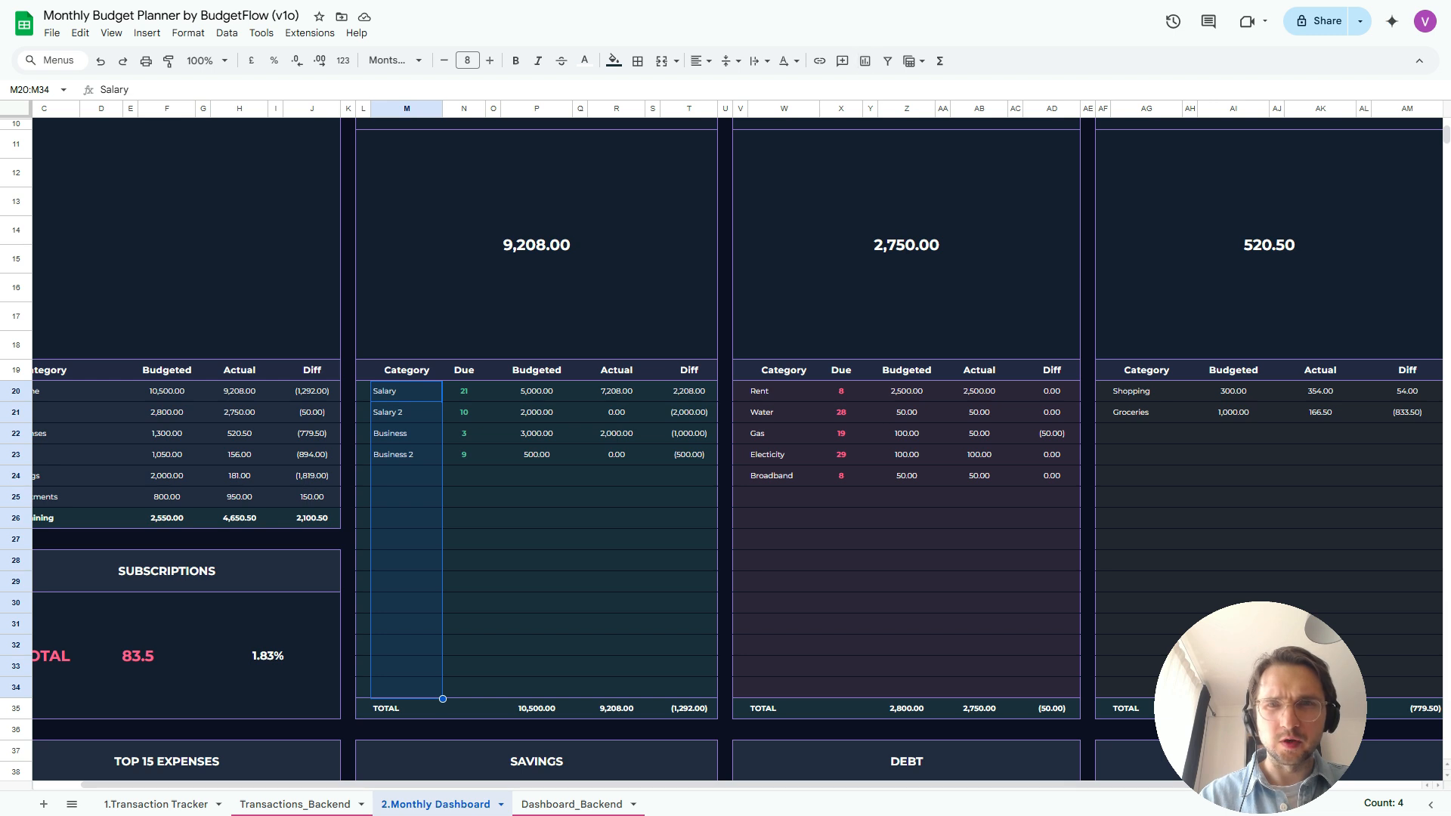
left_click(865, 61)
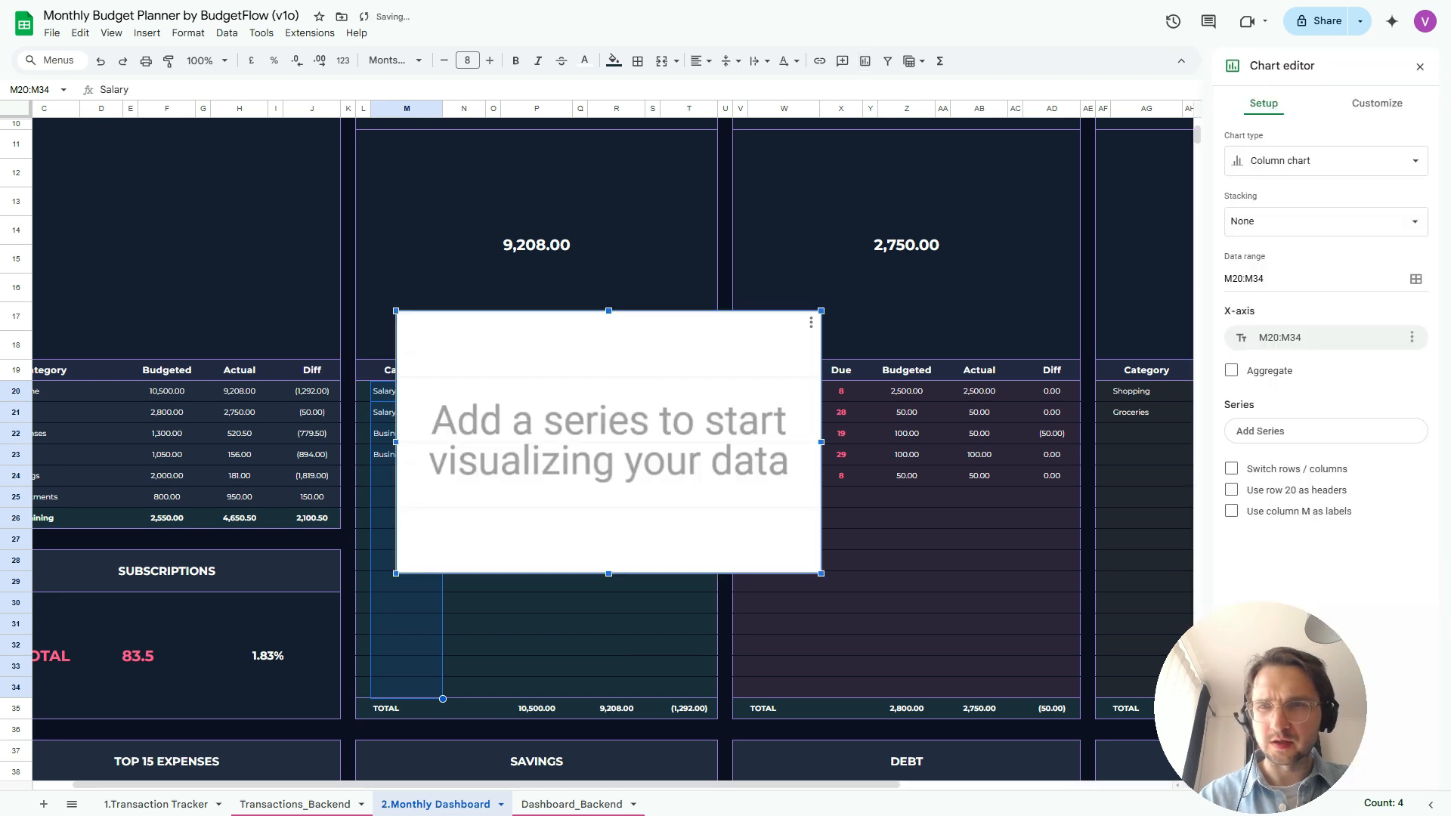
Add the Income table's actual amounts R20:R34 to the chart's data range and use them as its series
left_click(1415, 279)
key("ctrl+a")
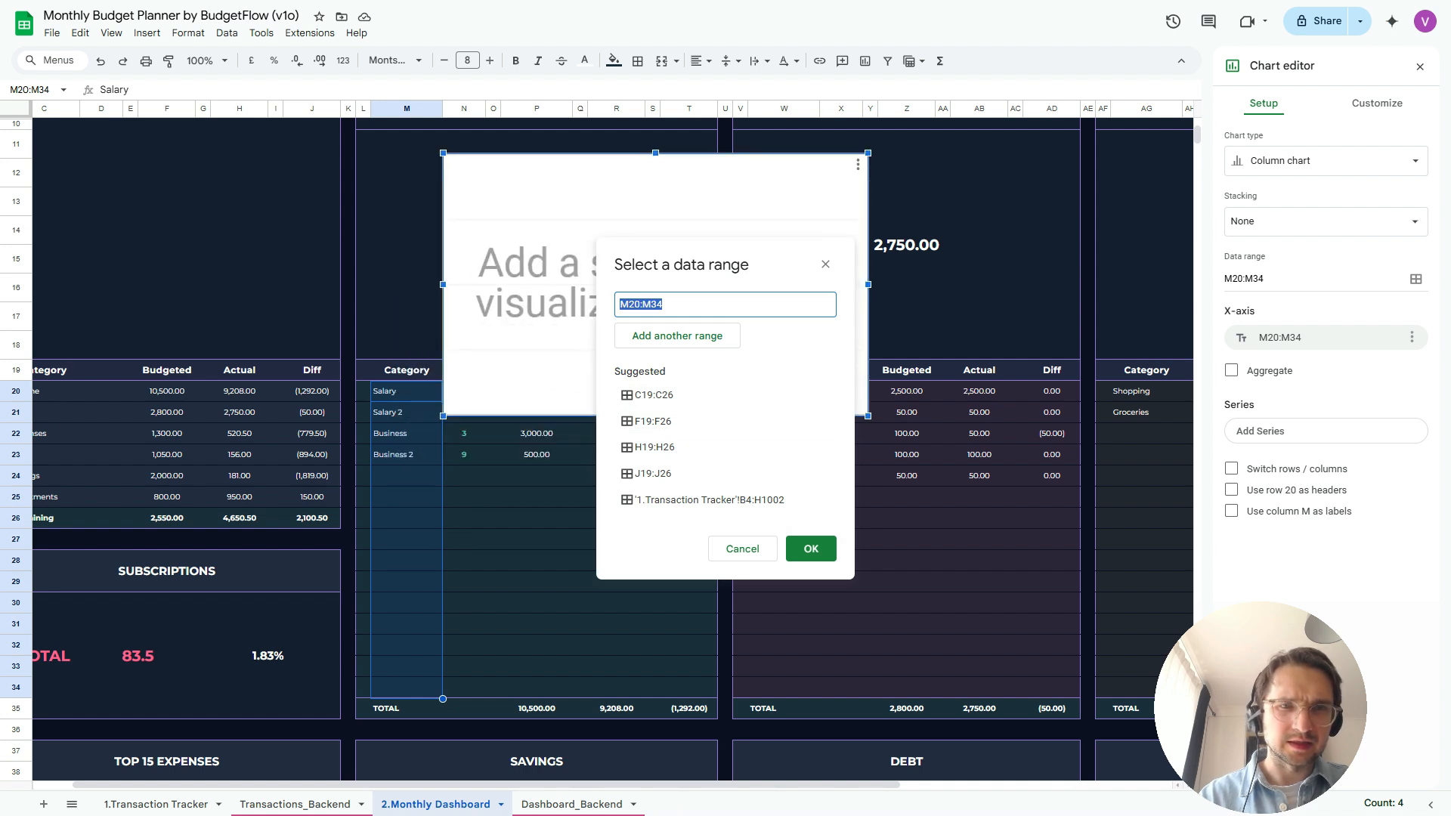
left_click(677, 336)
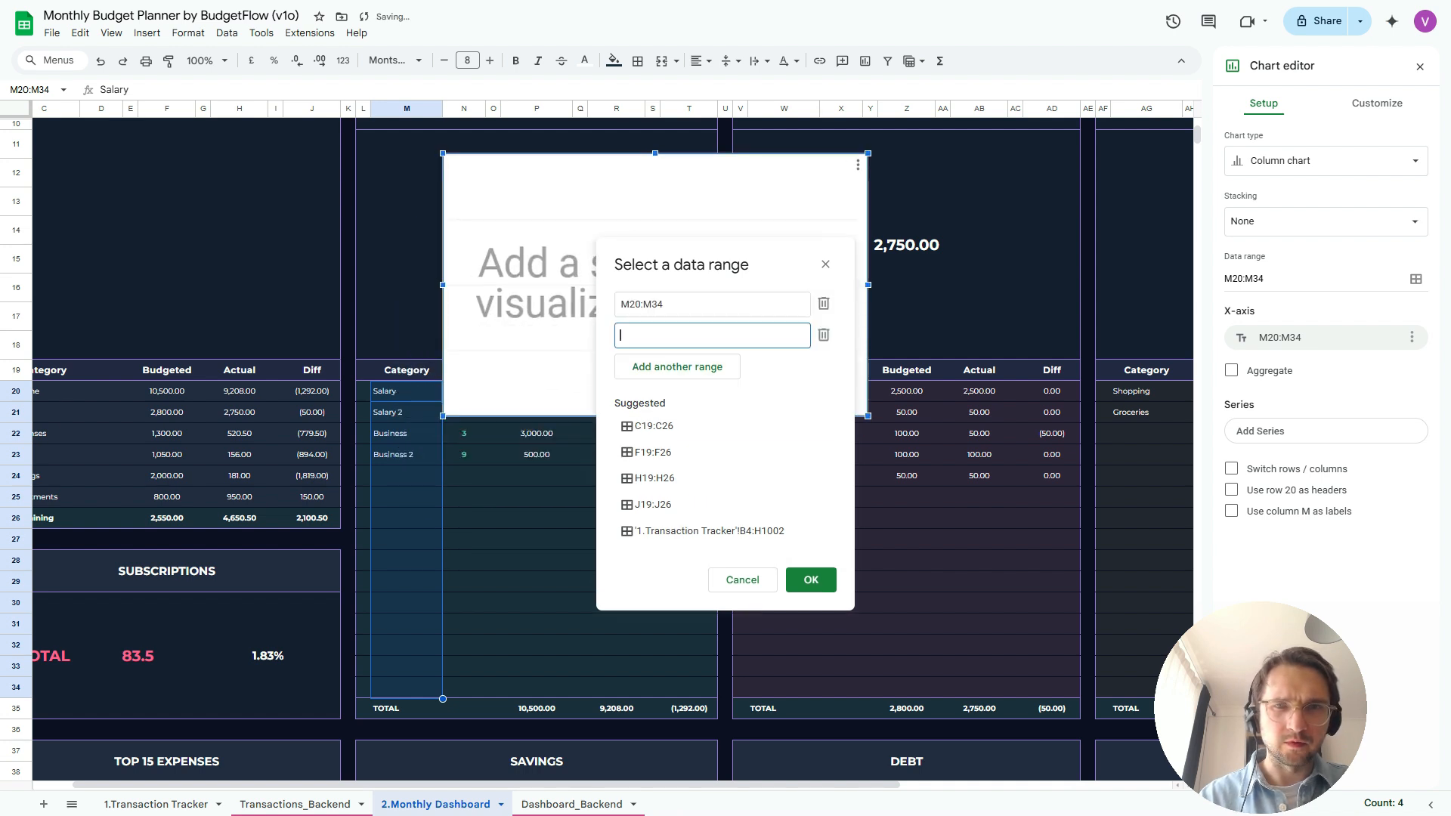
left_click_drag(529, 325, 160, 358)
left_click_drag(711, 263, 998, 277)
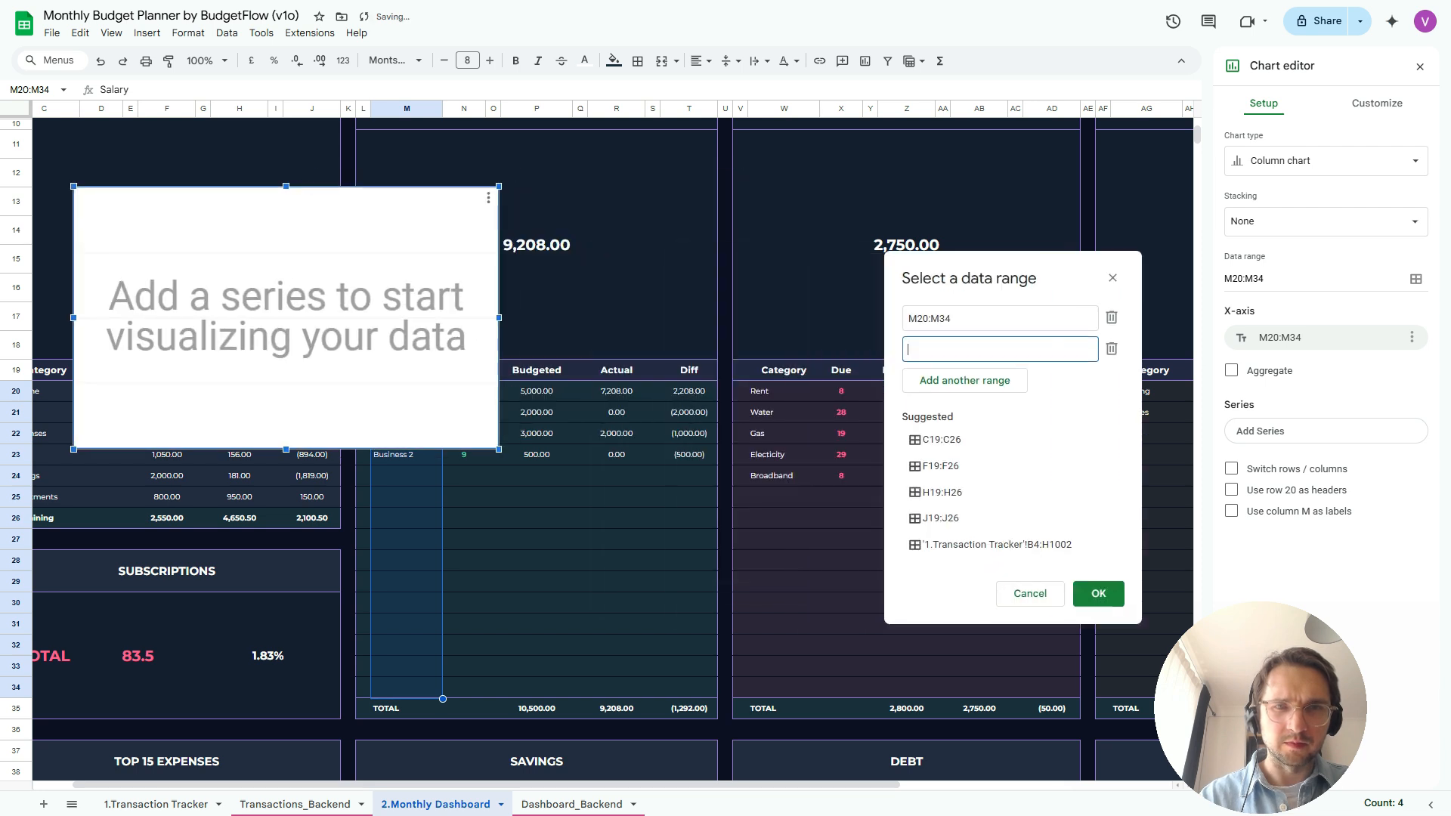
left_click_drag(616, 391, 616, 689)
left_click(1097, 593)
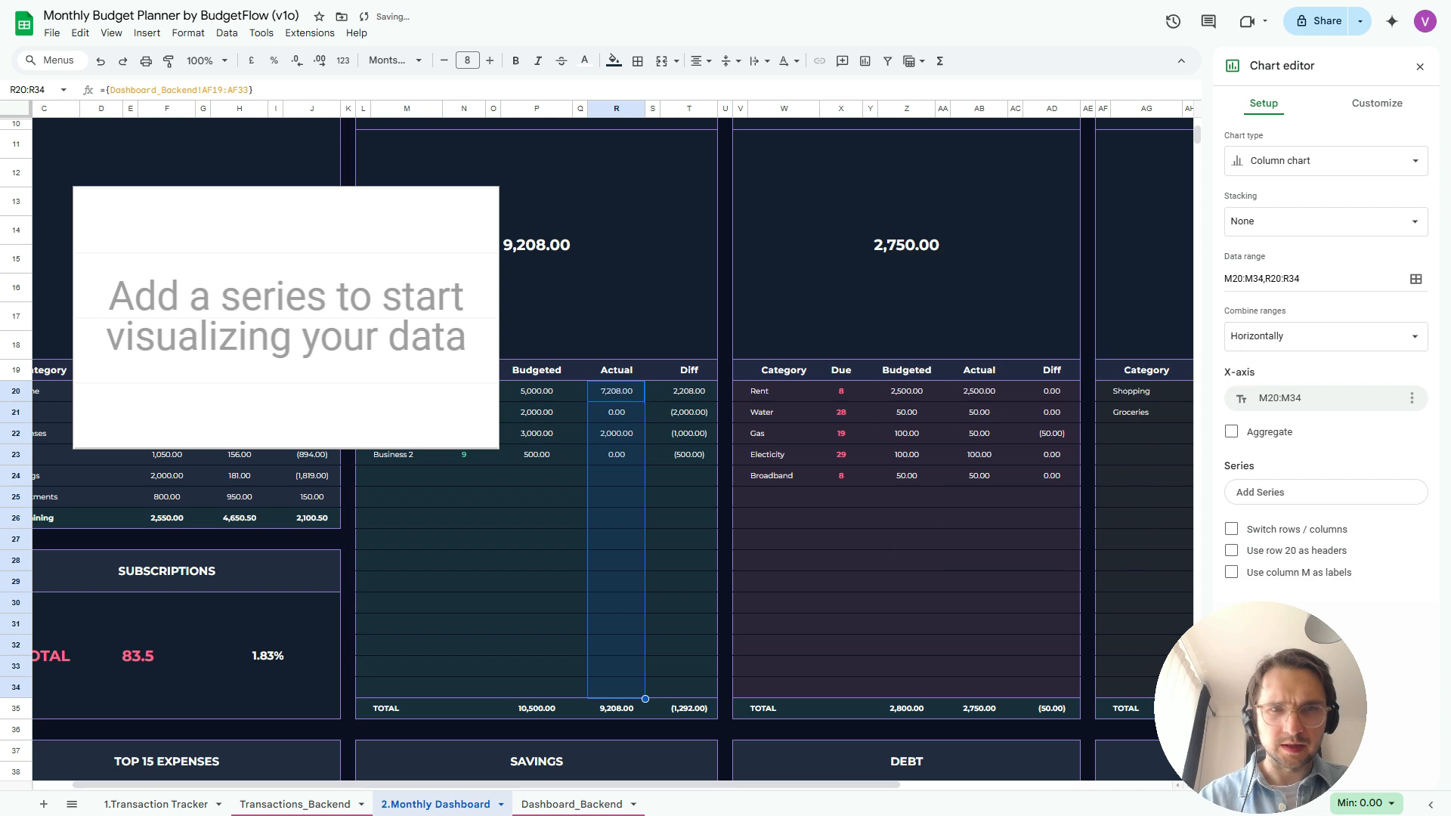
left_click(1325, 492)
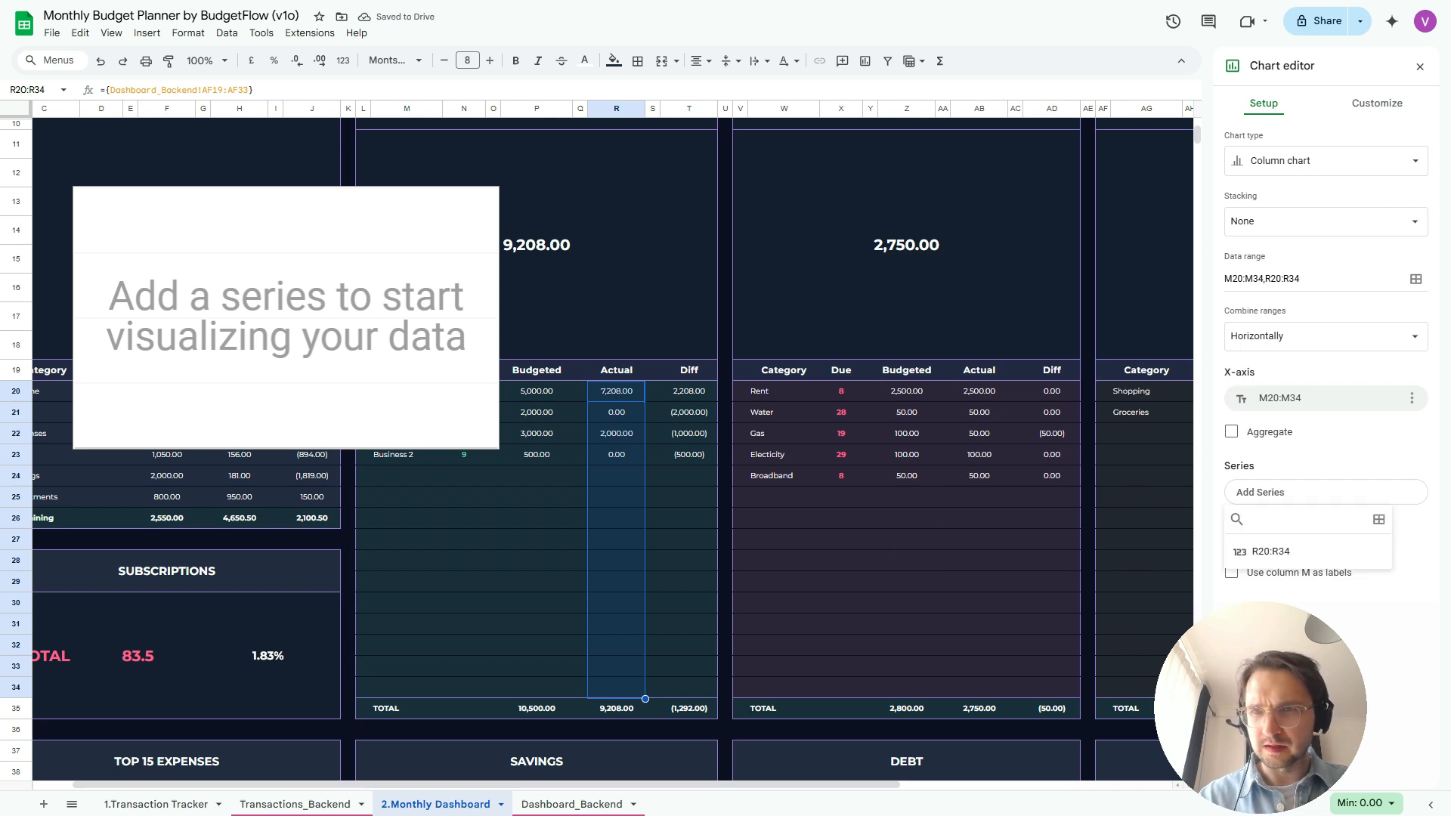
left_click(1277, 547)
Change the income chart's type from column to doughnut
scroll(597, 446, "up", 3)
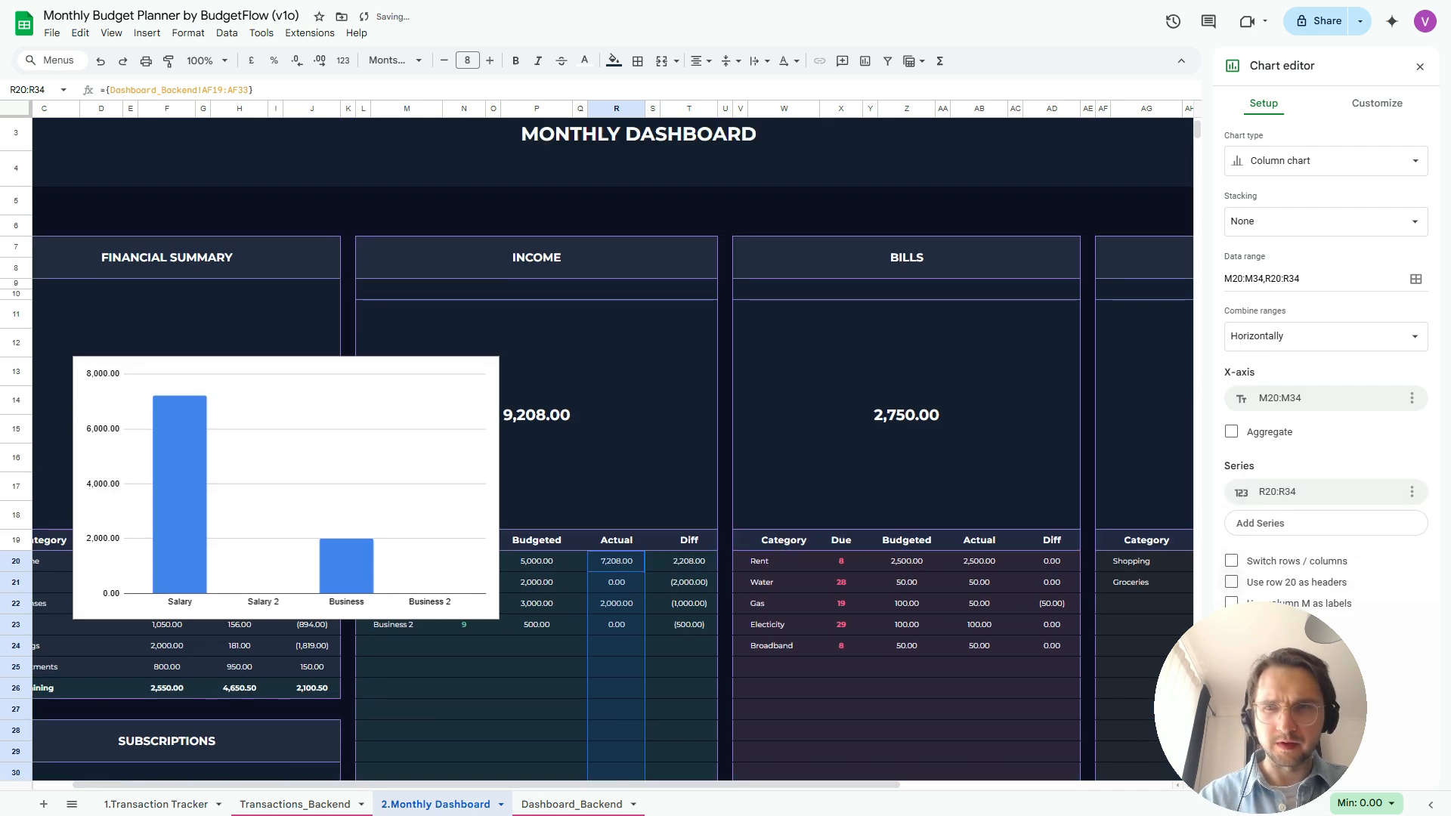
left_click(1326, 160)
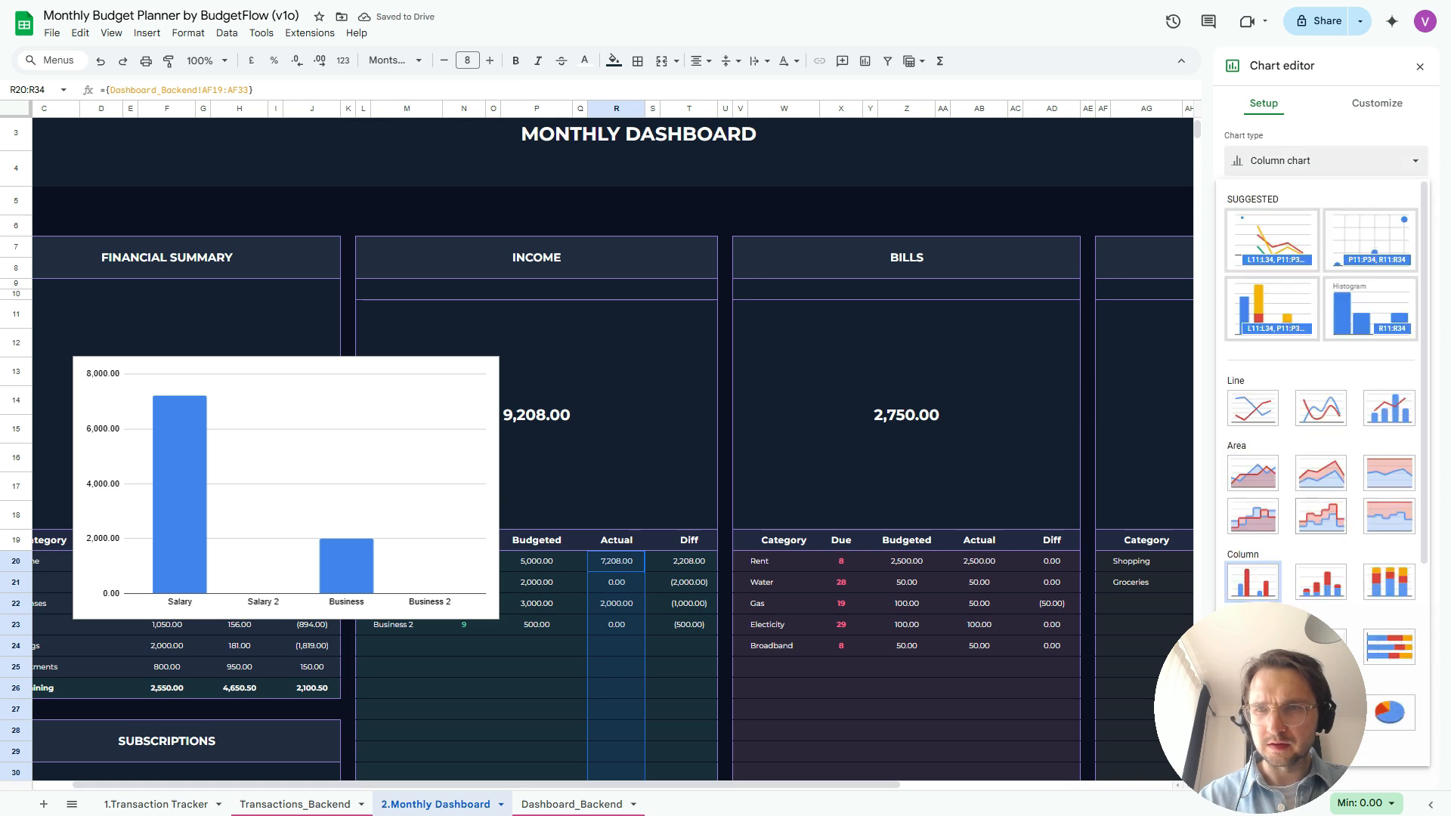
scroll(1320, 463, "down", 3)
left_click(1320, 452)
Position the doughnut chart over the large merged cell under the Income heading and resize it to fit that area
left_click_drag(286, 487, 568, 436)
left_click_drag(782, 435, 715, 435)
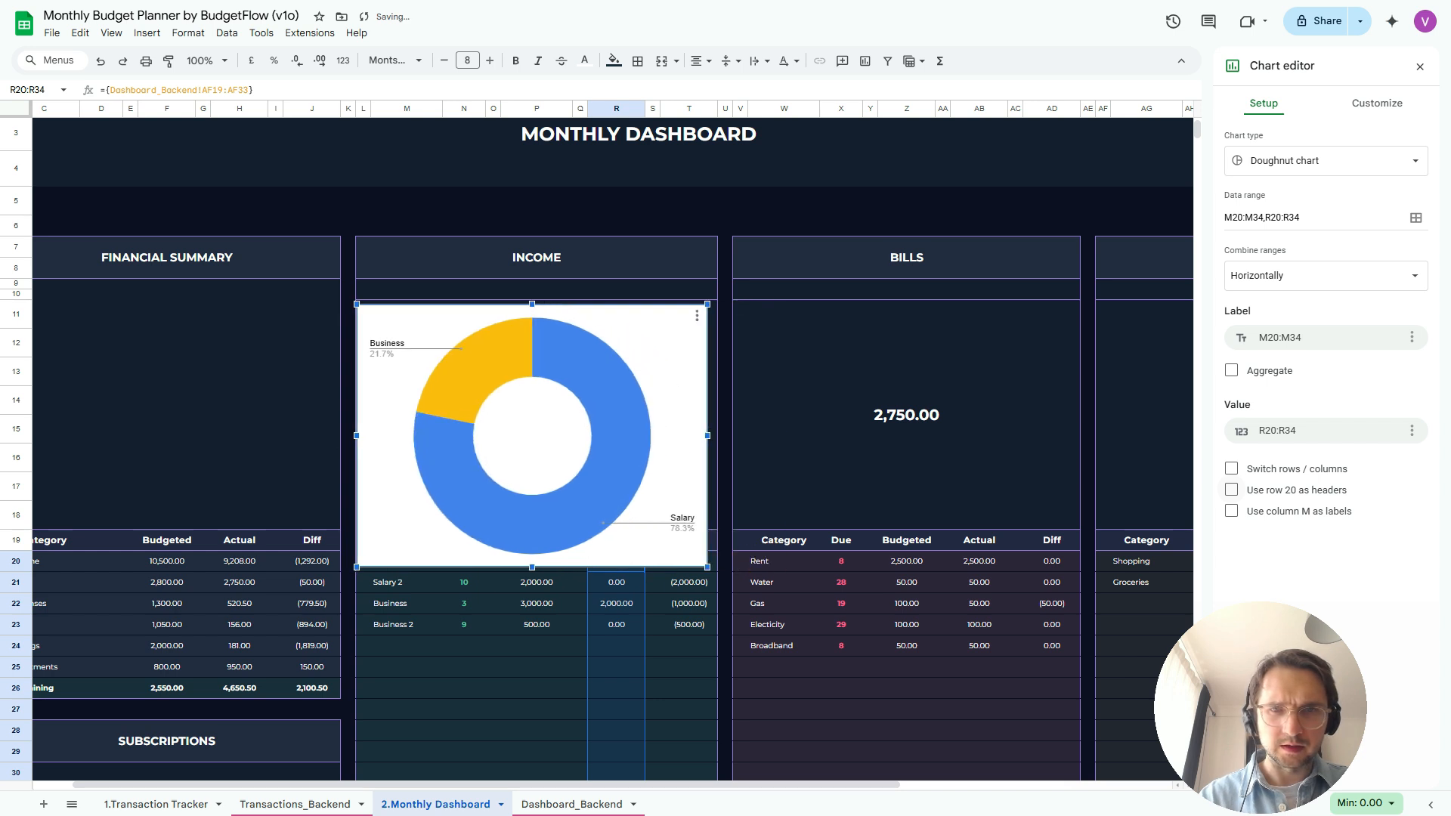
left_click_drag(536, 566, 536, 526)
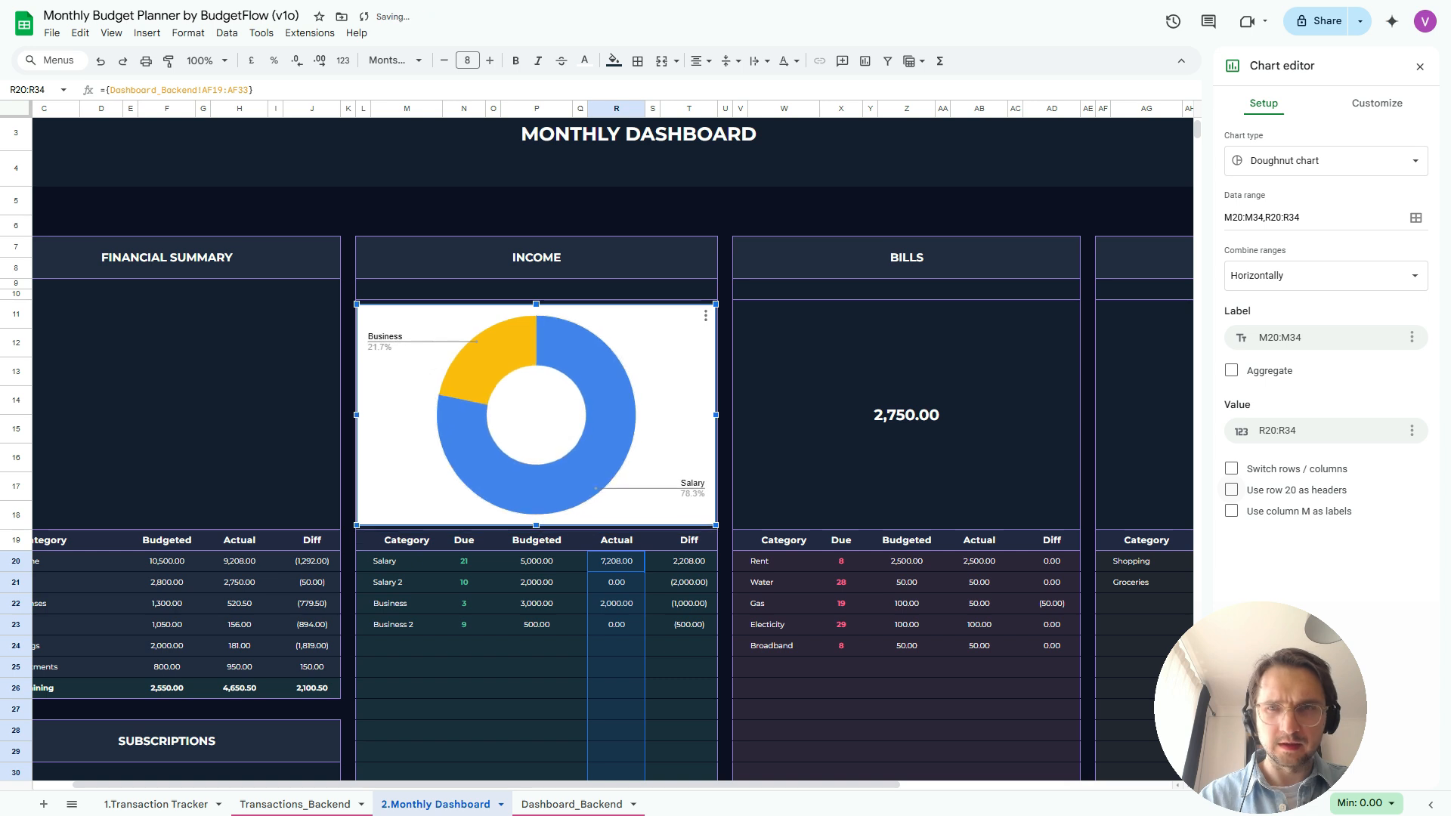
Set both the background color and the border color of the income doughnut chart to None
left_click(1377, 103)
left_click(1275, 138)
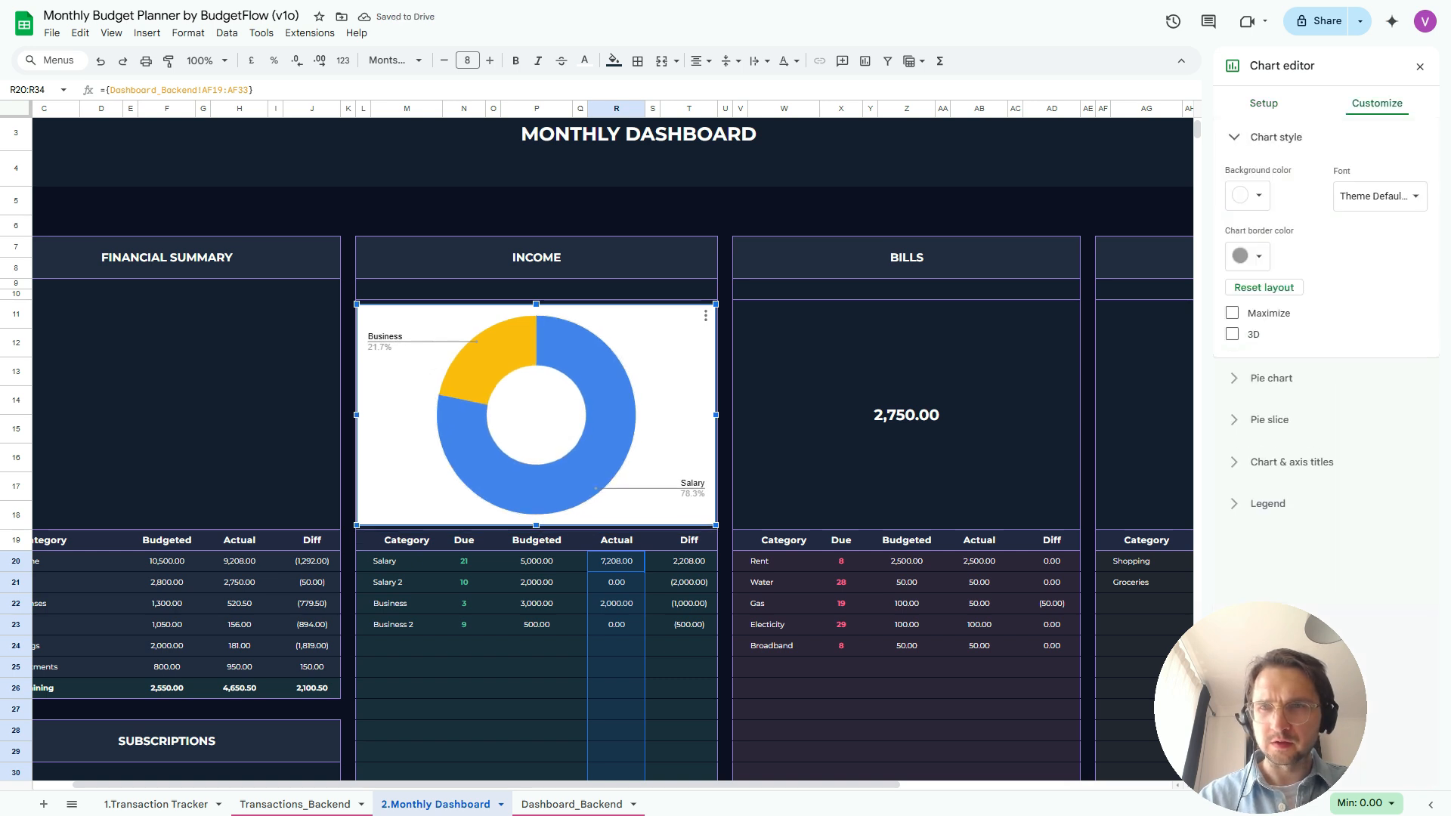
left_click(1247, 196)
left_click(1271, 230)
left_click(1247, 256)
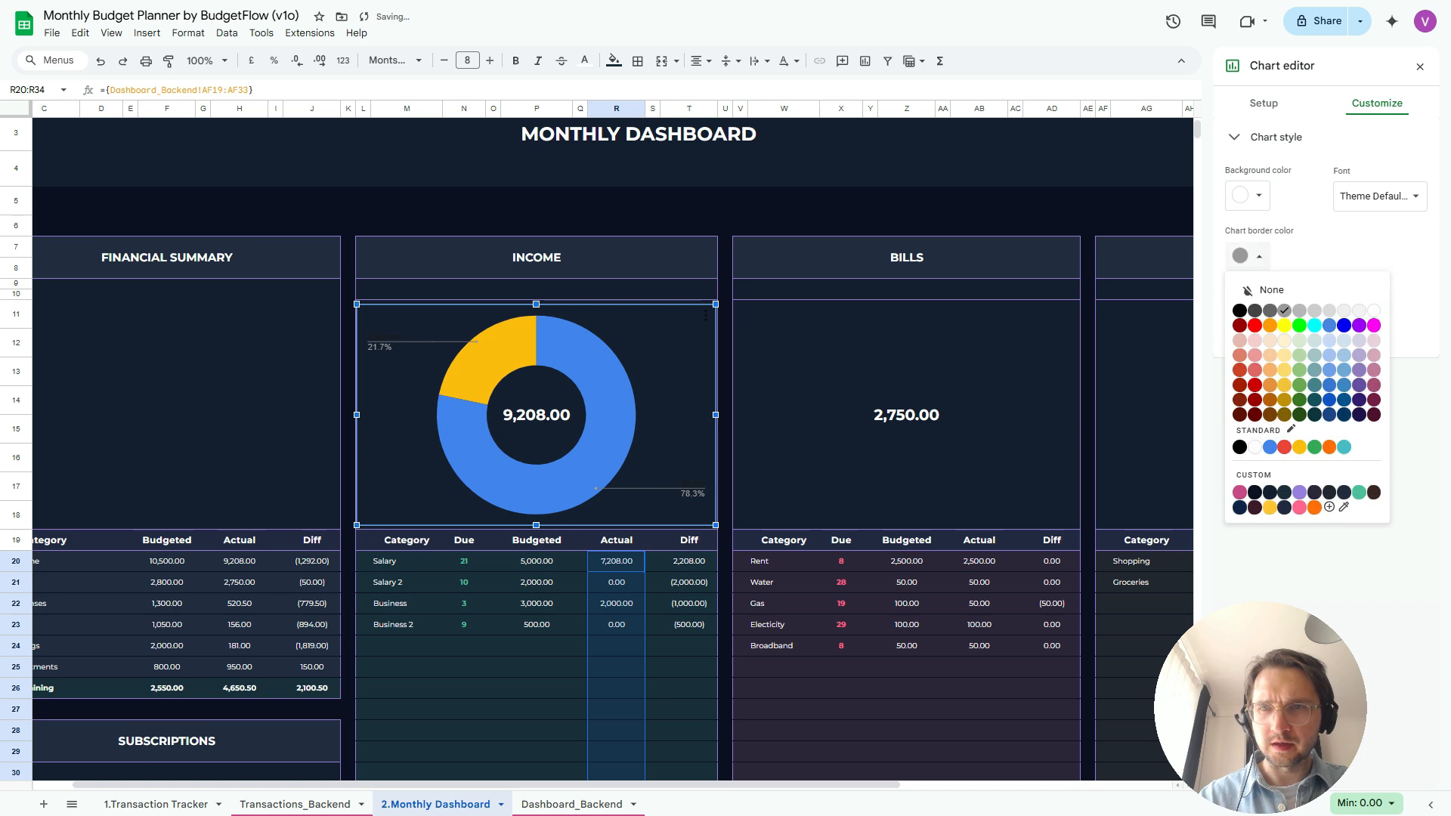
left_click(1272, 290)
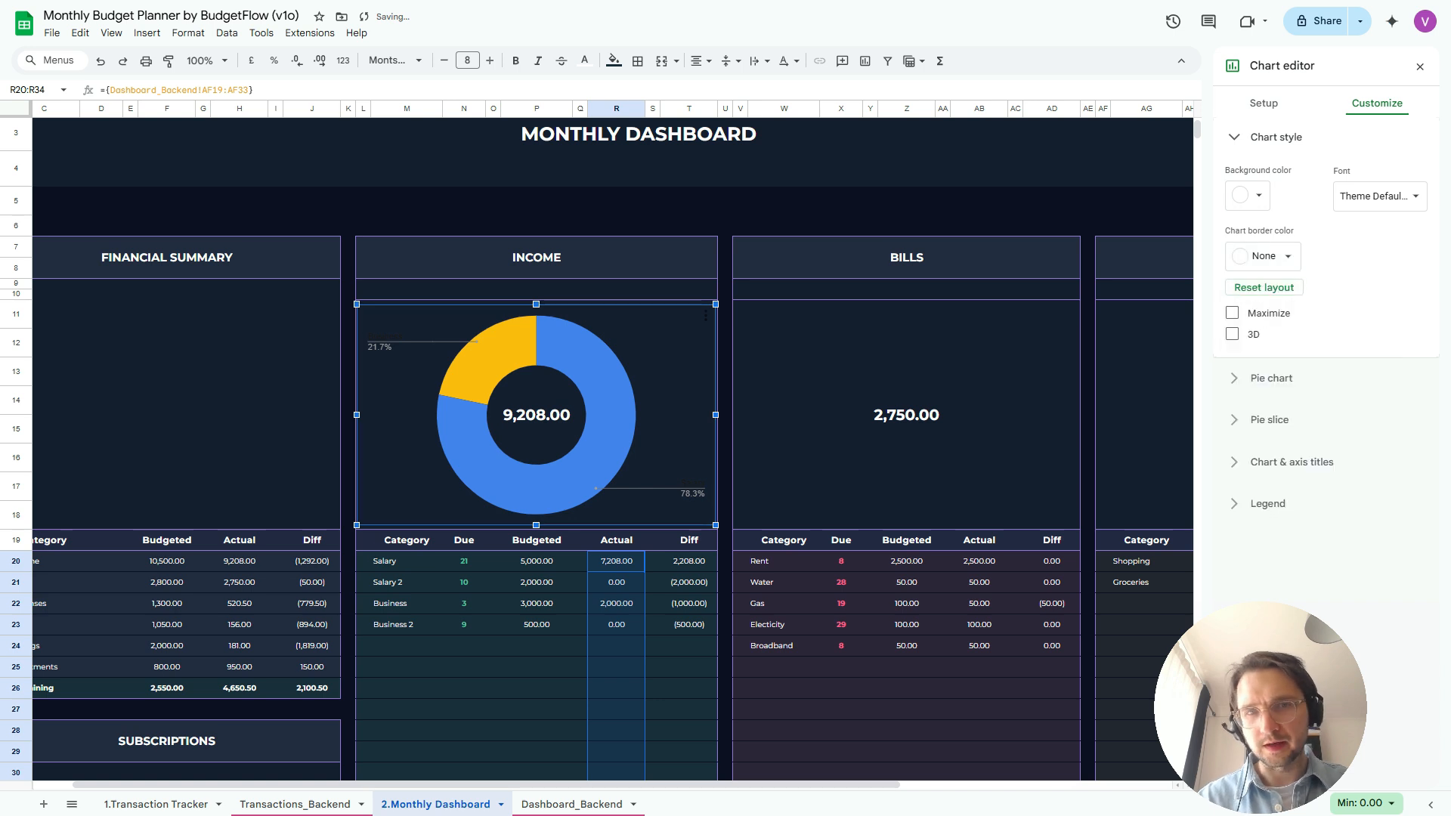
Set the income chart's donut hole to 75% and make its legend text white
left_click(1271, 378)
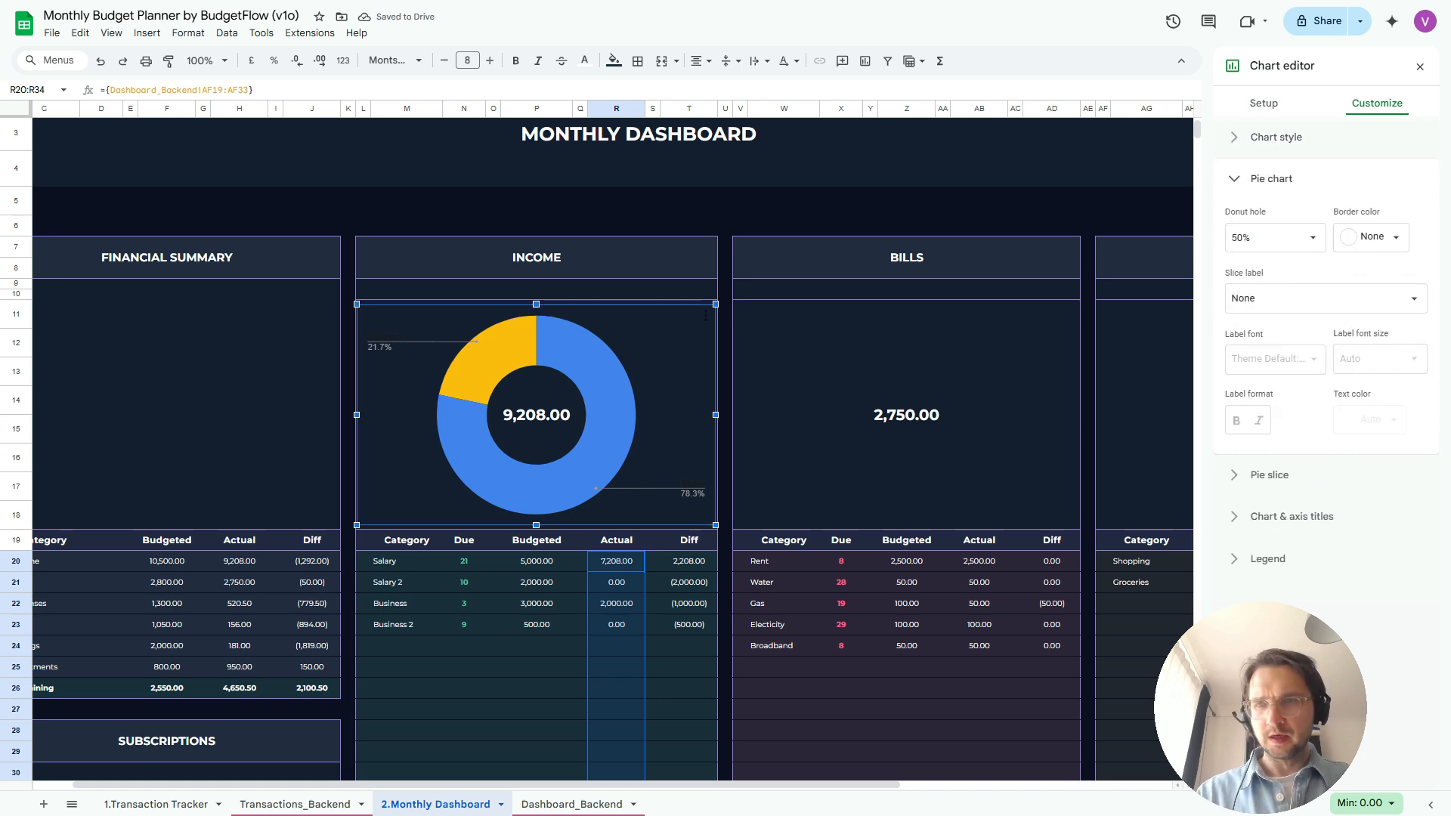
left_click(1270, 237)
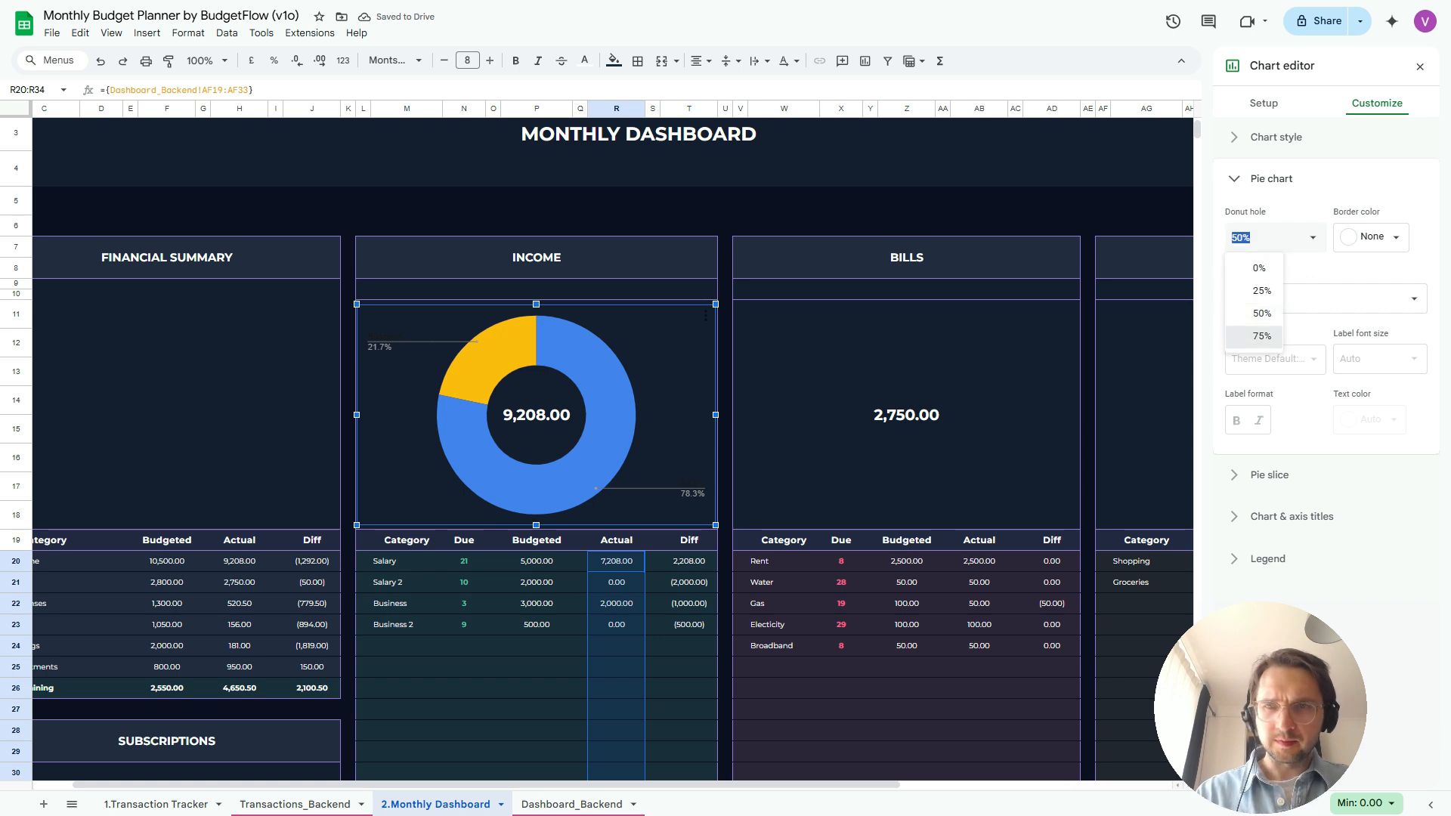
left_click(1261, 336)
left_click(1268, 558)
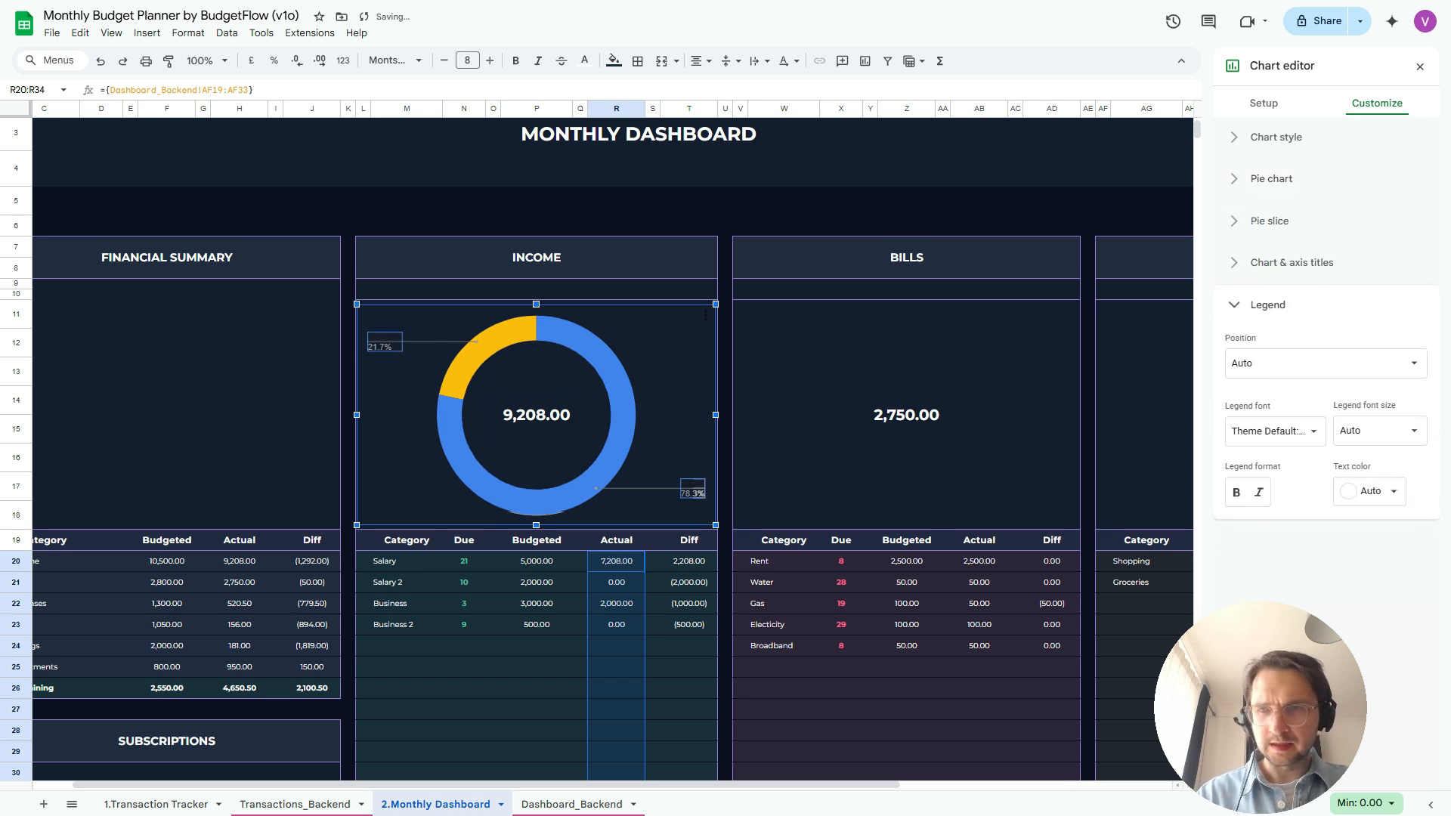
left_click(1369, 491)
left_click(1390, 545)
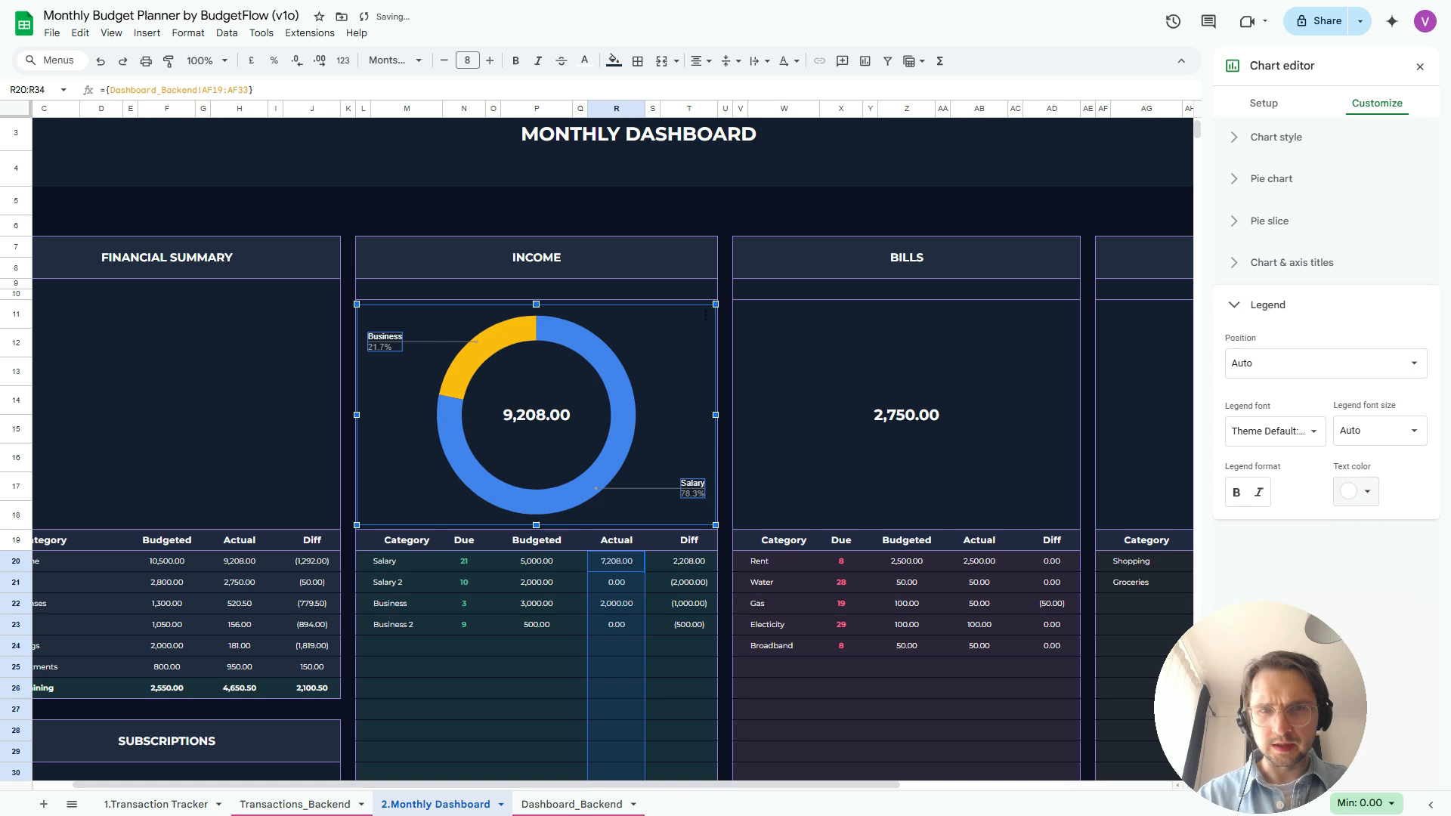
Color the income chart's Salary slice with the custom teal green and its Business slice white
left_click(1269, 222)
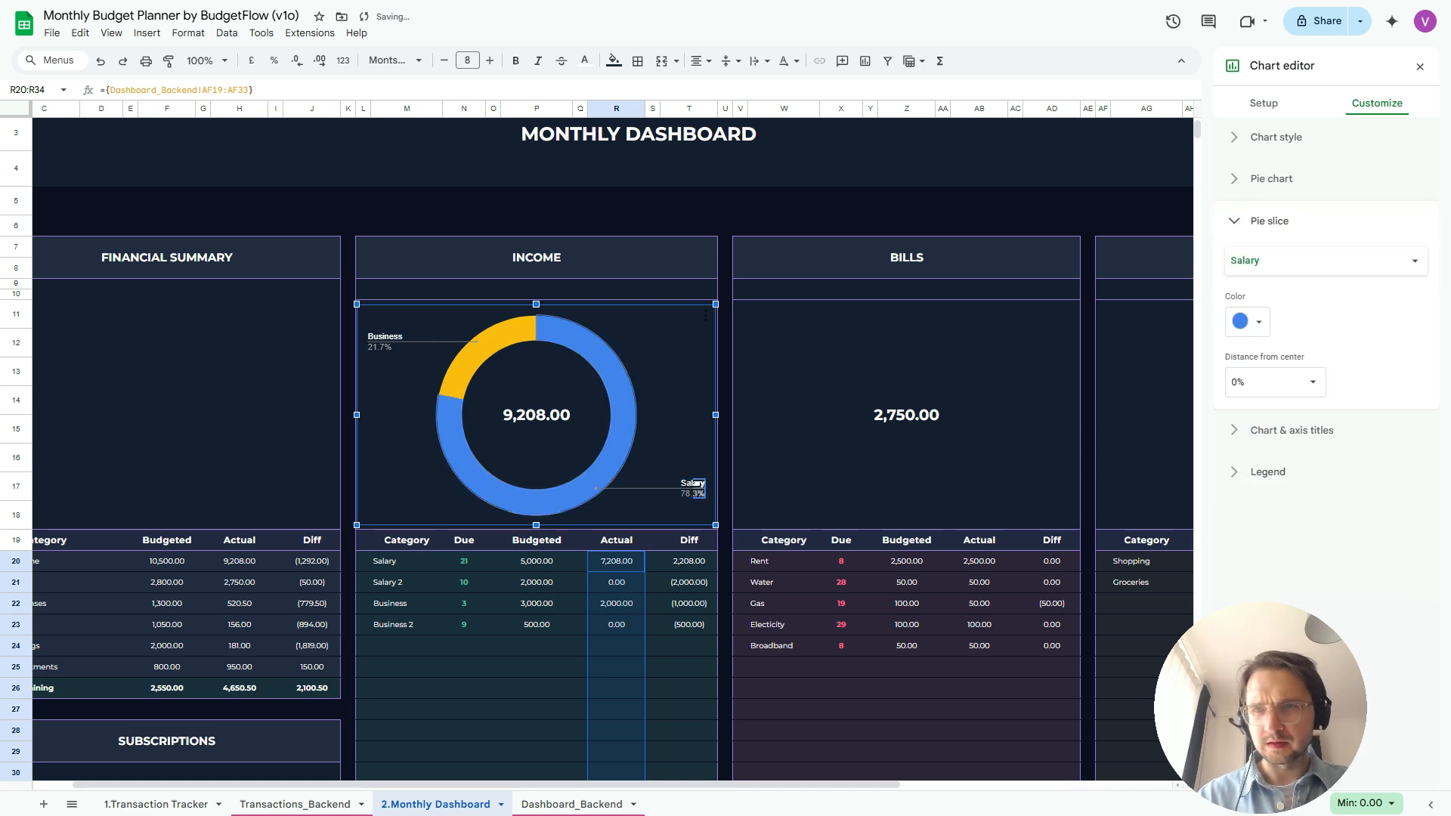
left_click(1248, 321)
left_click(1243, 540)
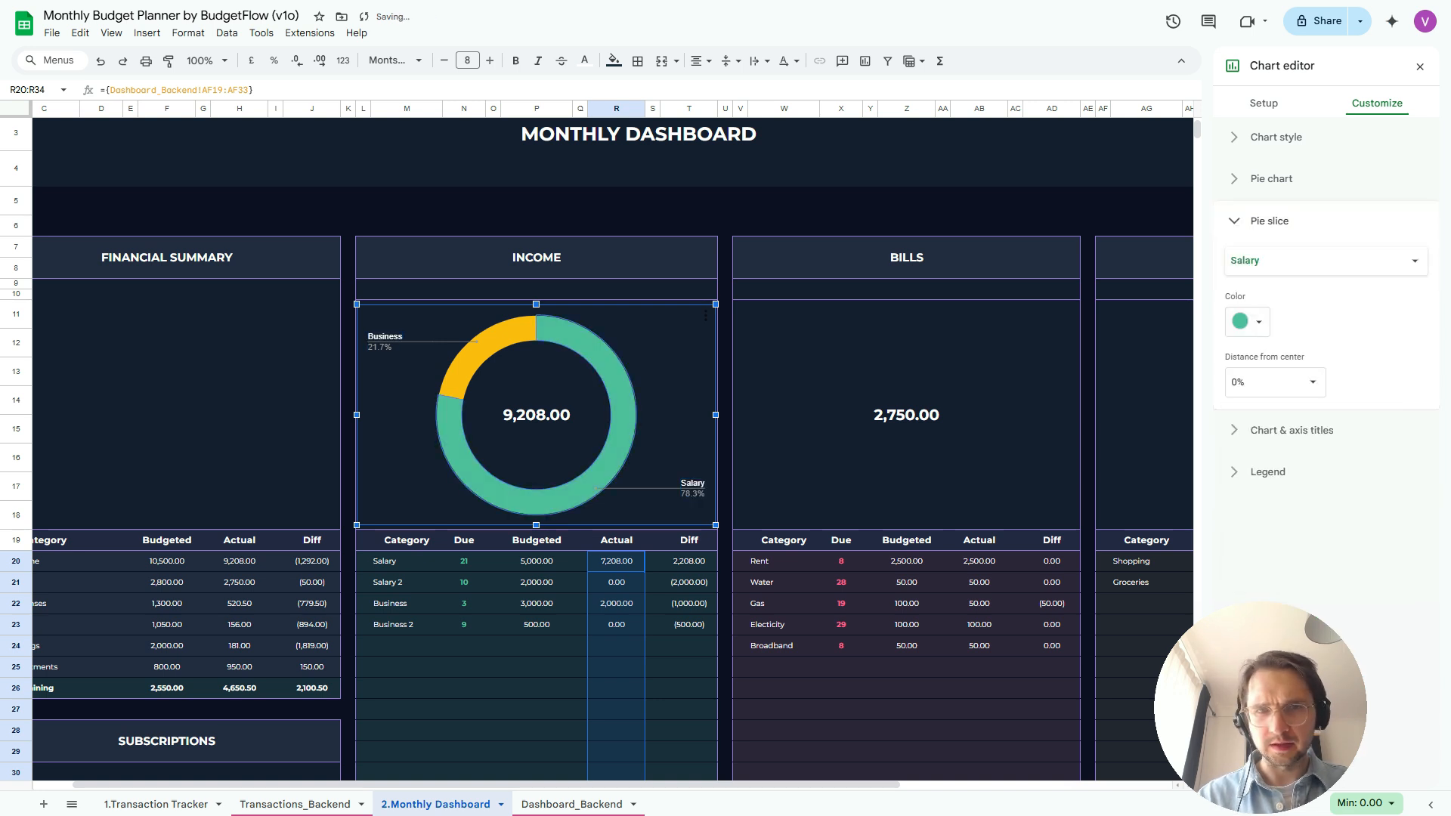
left_click(480, 352)
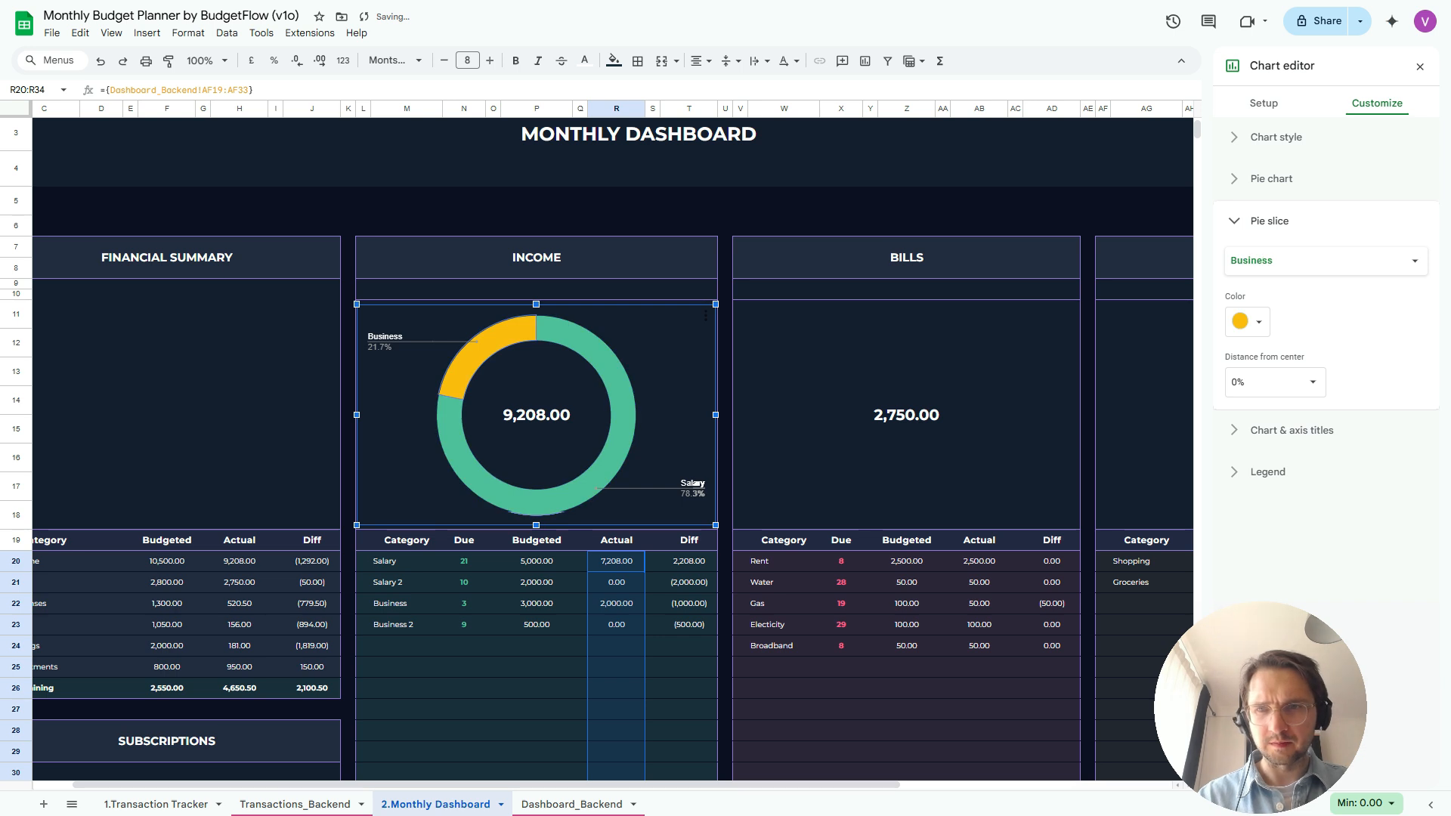
left_click(1247, 321)
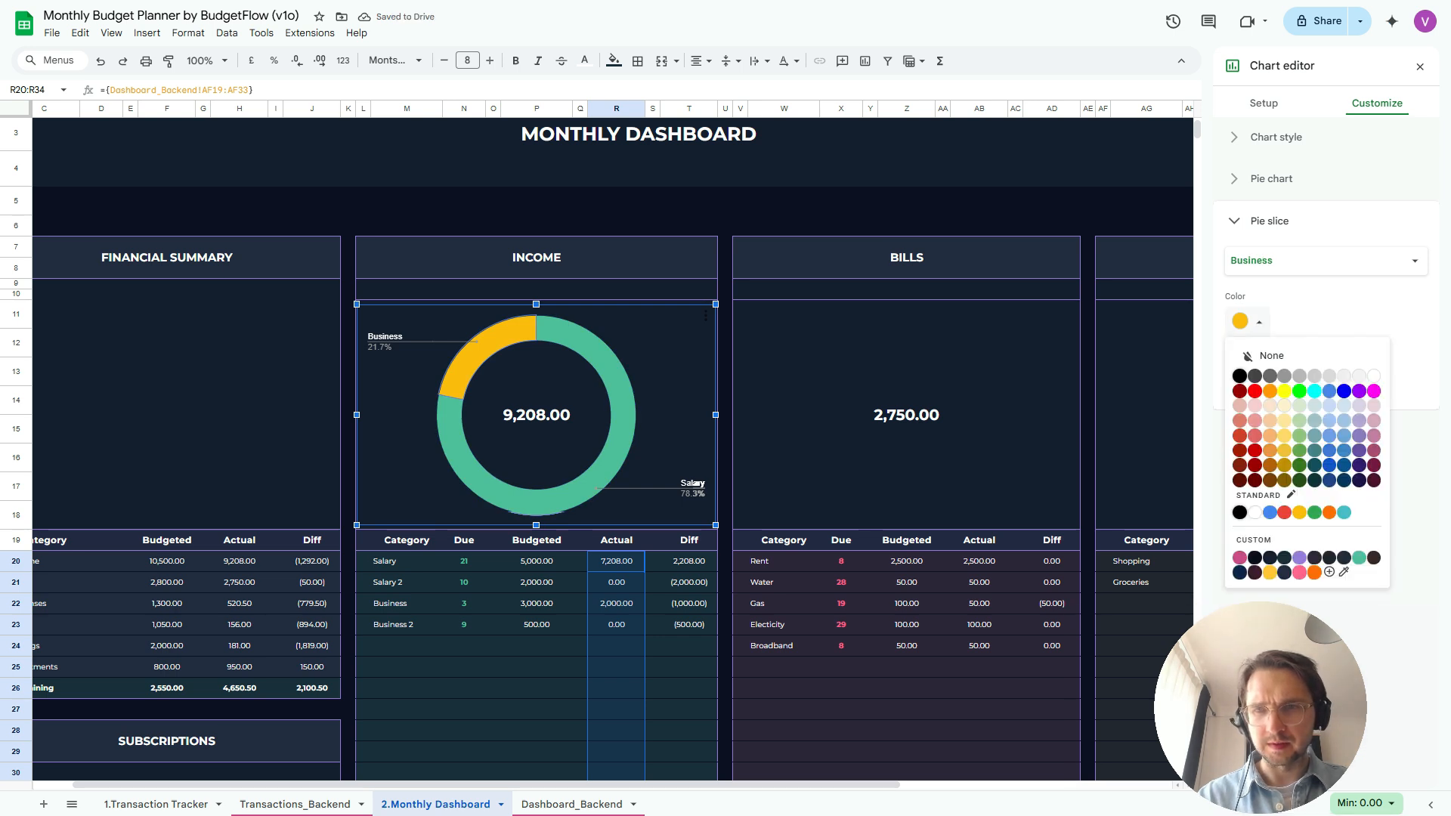
left_click(1255, 513)
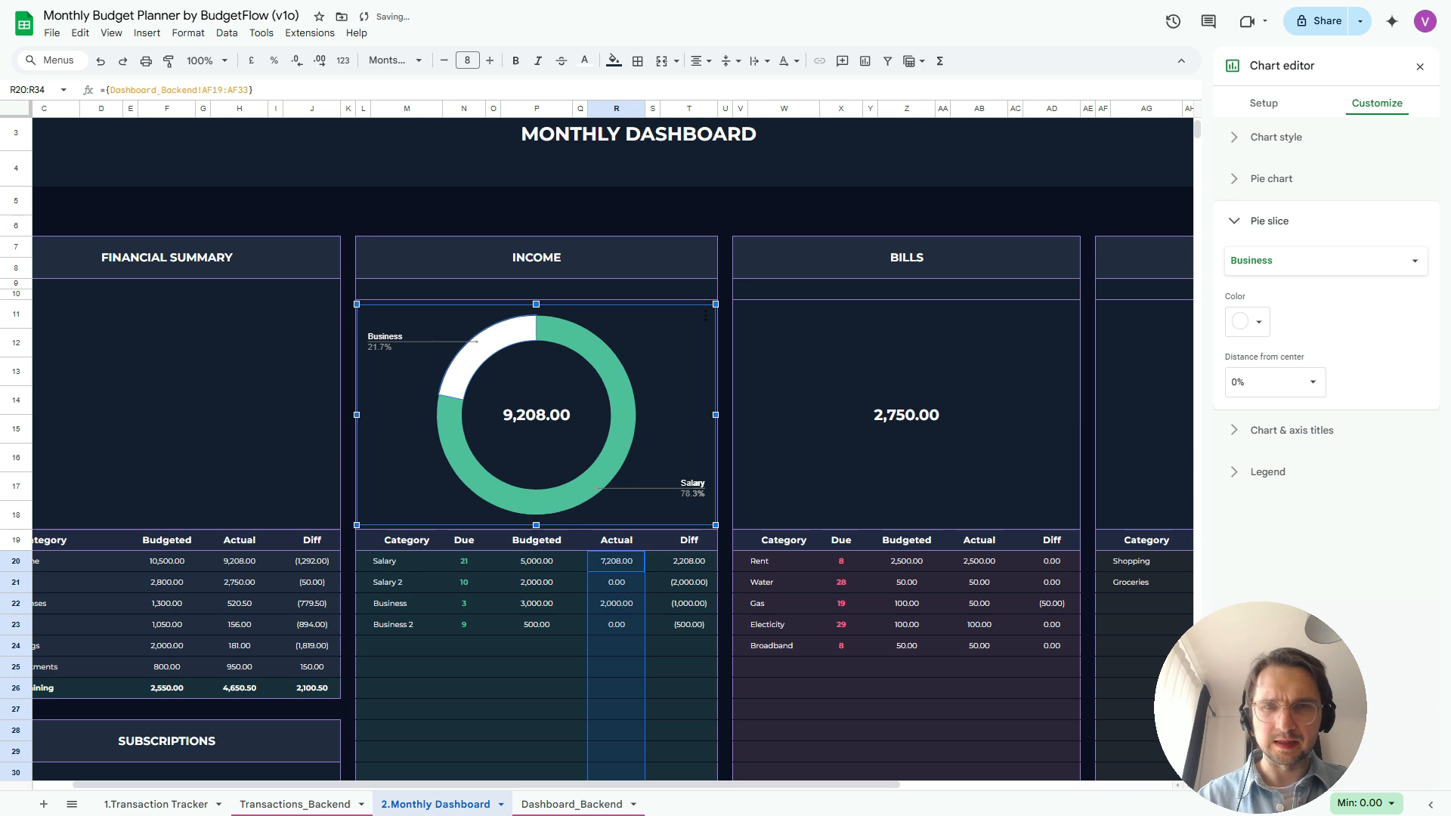
Duplicate the income doughnut chart into the large merged cell V11 under the Bills heading and fit it to that area
left_click(869, 393)
left_click(665, 362)
left_click(869, 393)
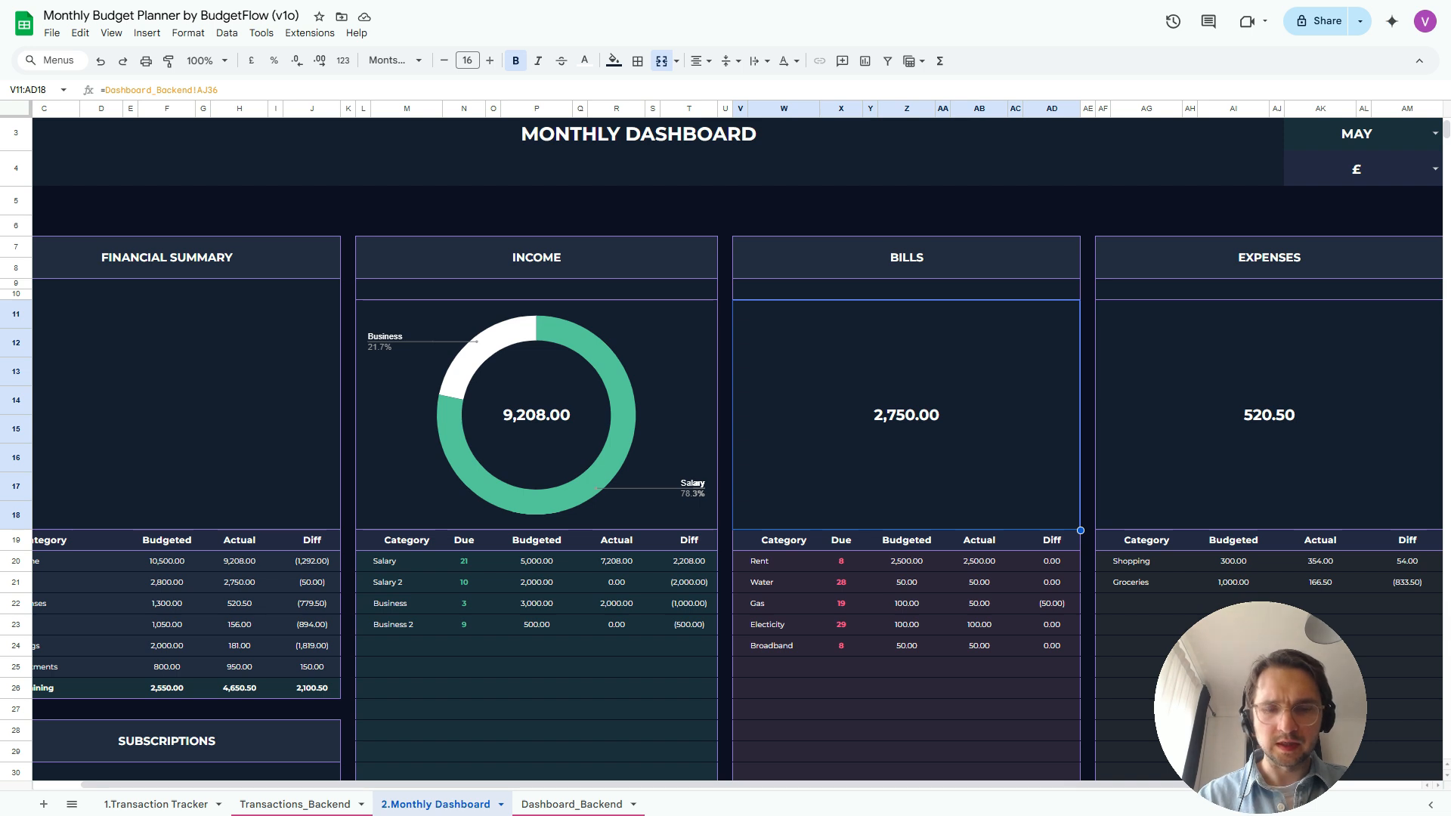
key("ctrl+v")
left_click_drag(869, 393, 855, 393)
left_click_drag(1093, 414, 1077, 415)
Replace the Bills chart's data ranges with the bill categories W20:W34 and the actual amounts AB20:AB34
double_click(1041, 408)
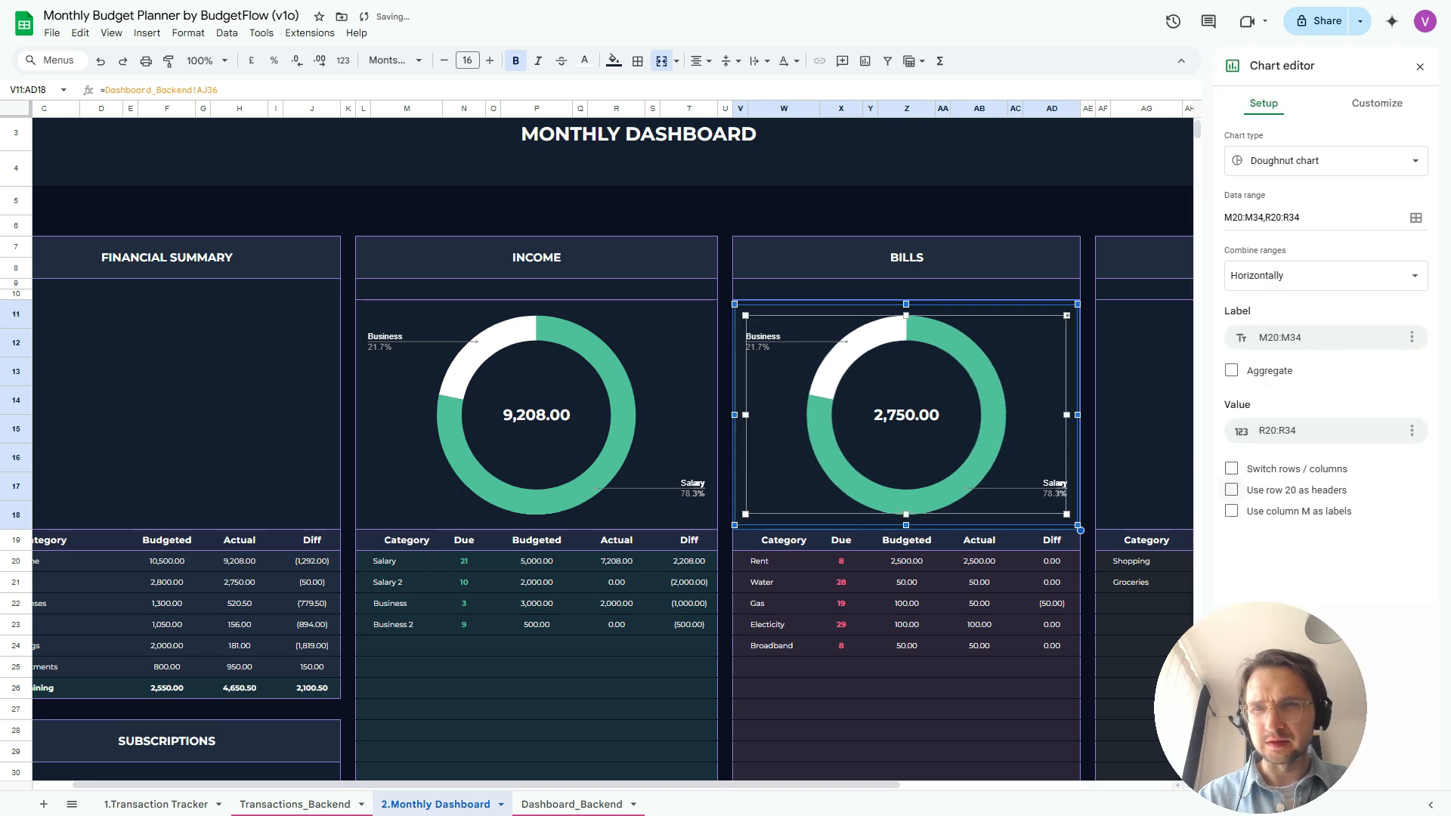
left_click(1416, 218)
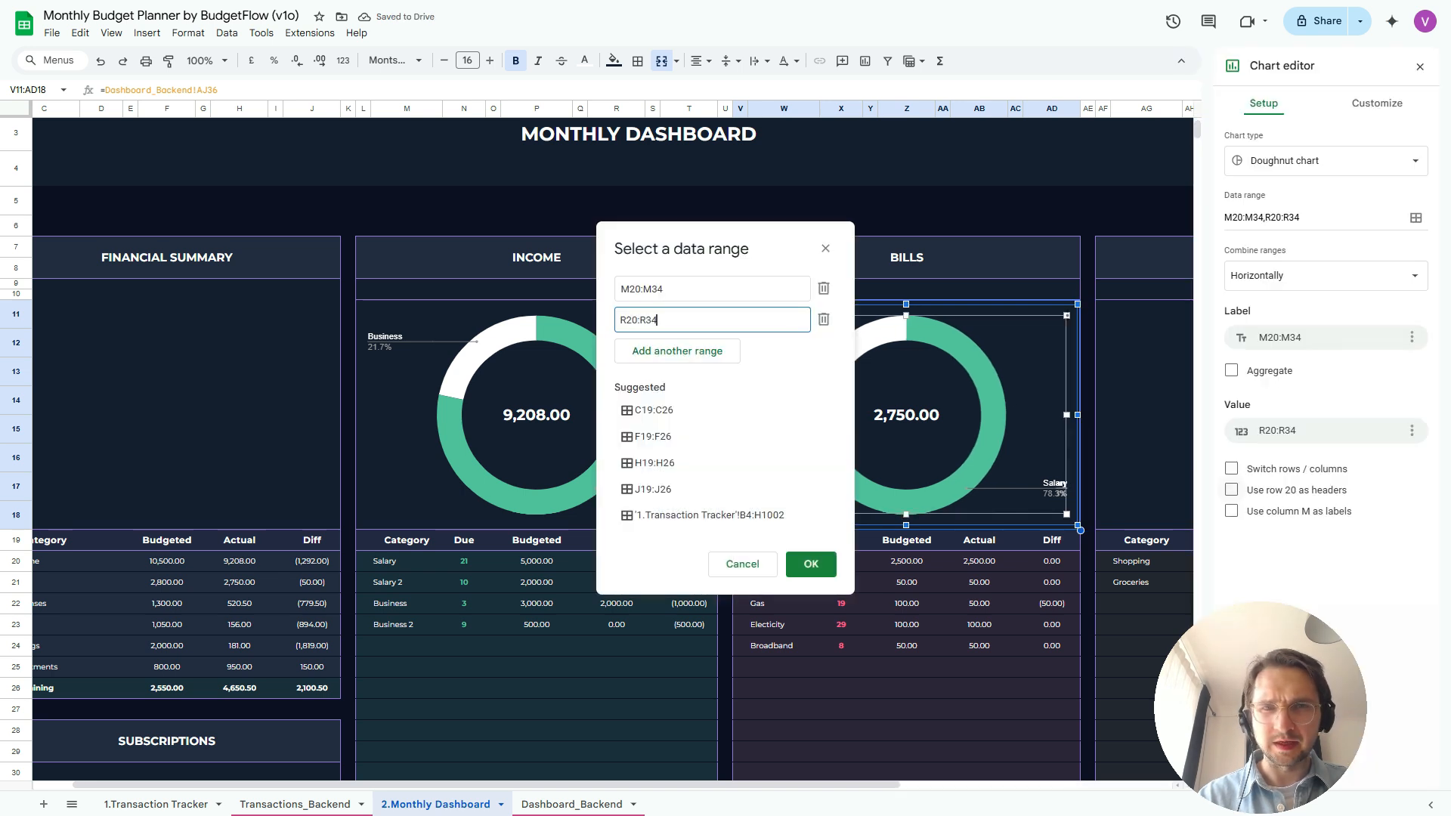
left_click(823, 319)
left_click_drag(763, 245, 469, 215)
key("BackSpace")
scroll(597, 453, "down", 3)
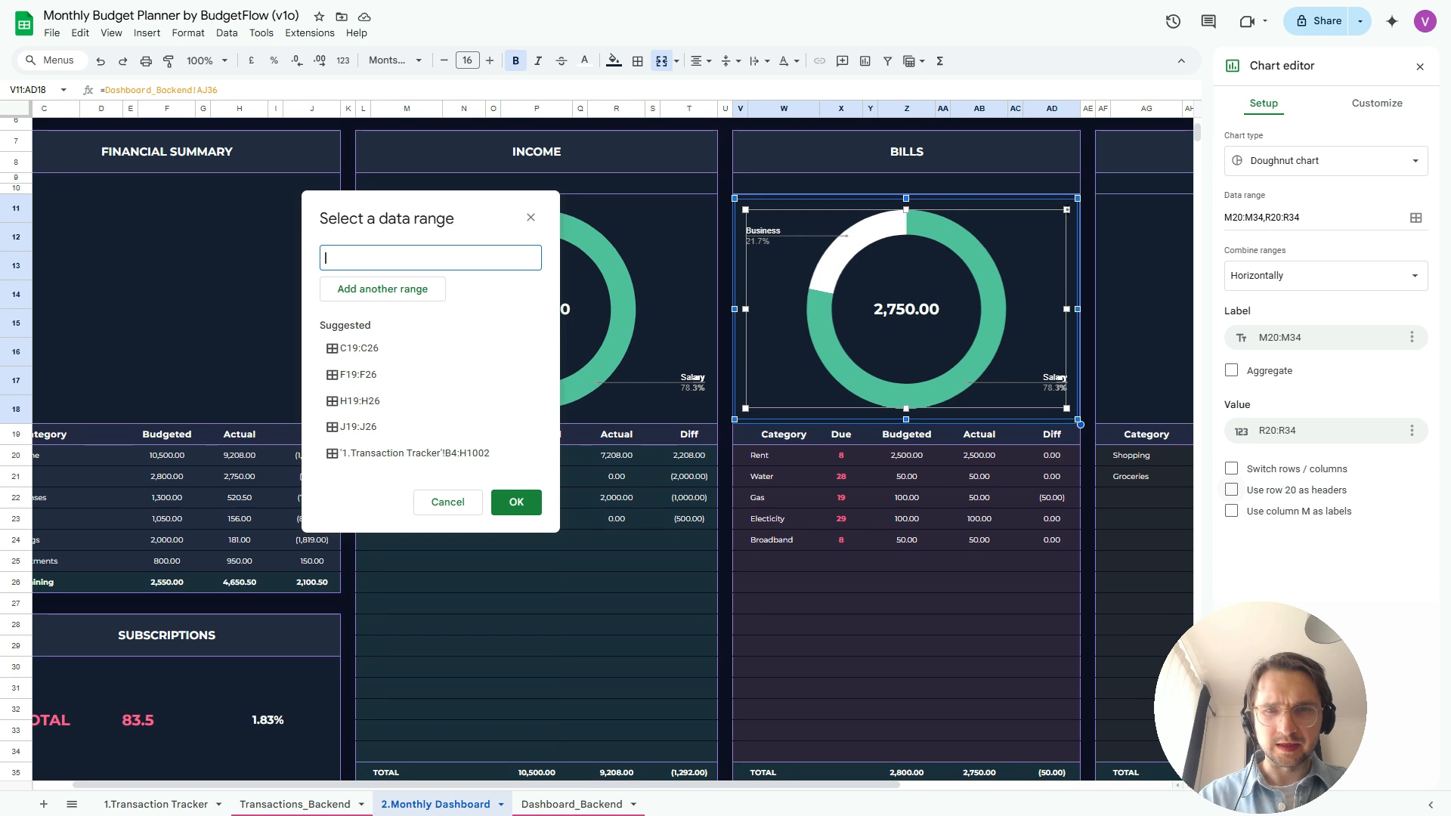
left_click_drag(688, 454, 786, 539)
left_click_drag(783, 454, 783, 753)
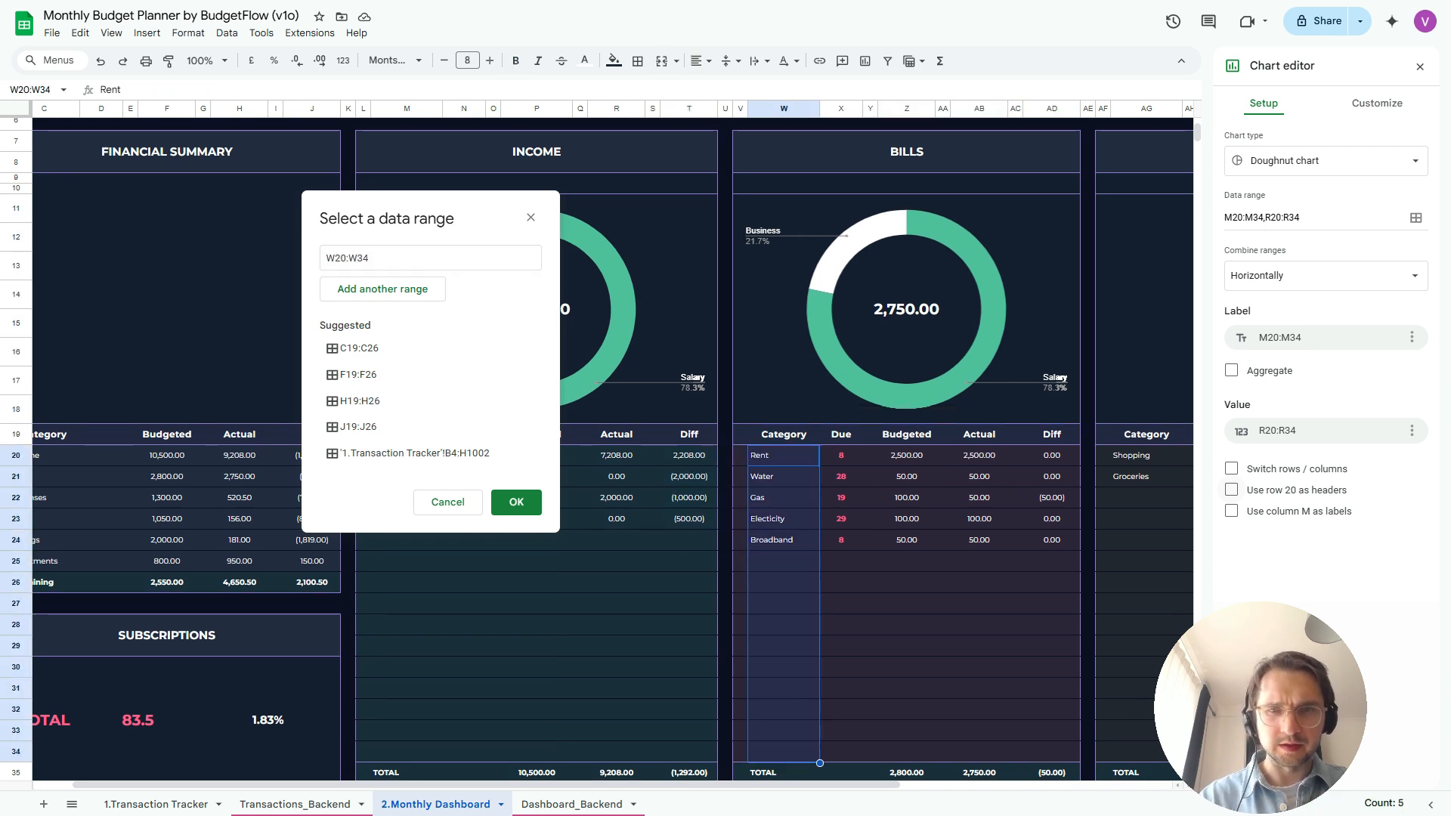
left_click(383, 288)
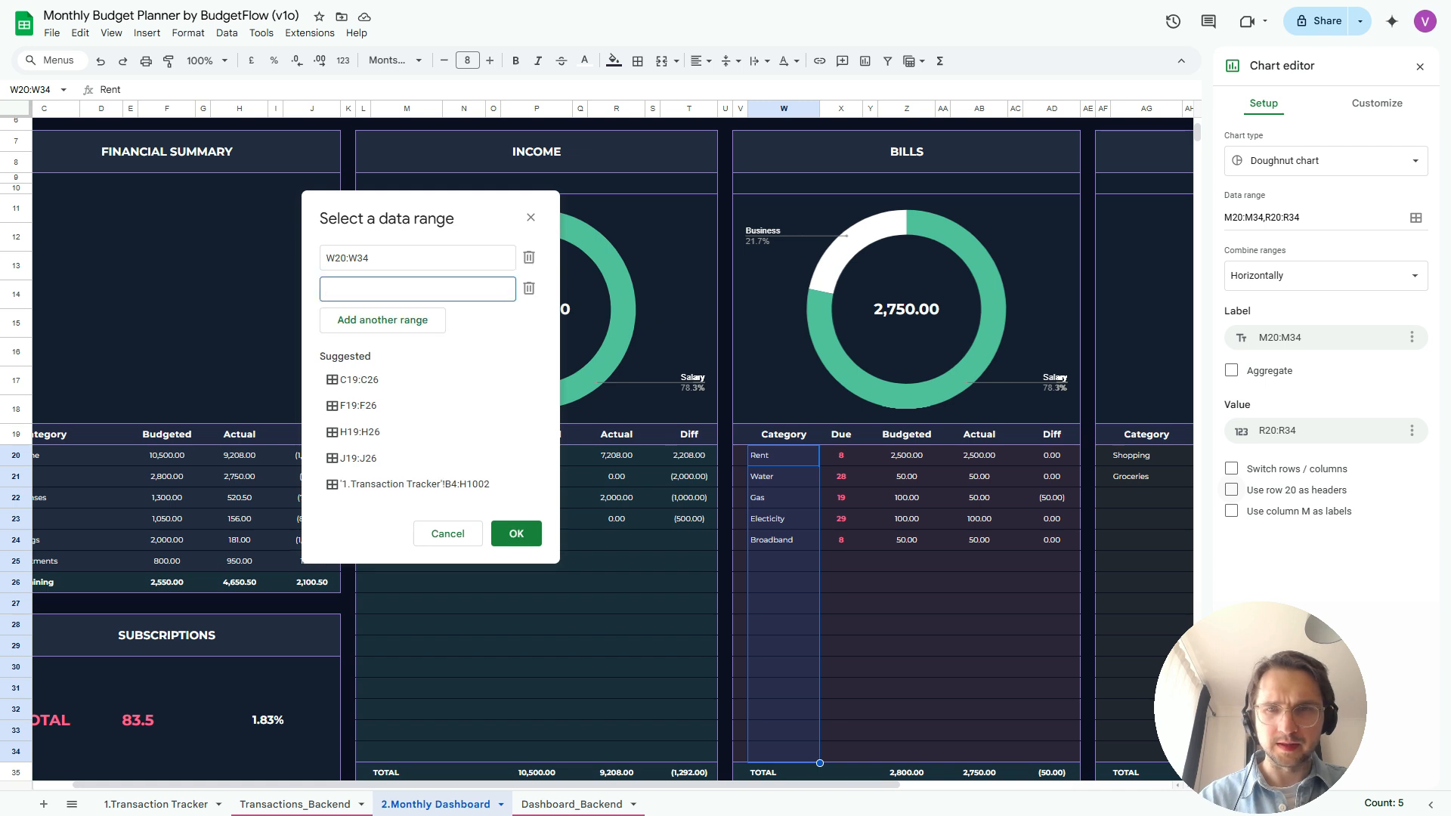
left_click_drag(979, 454, 979, 752)
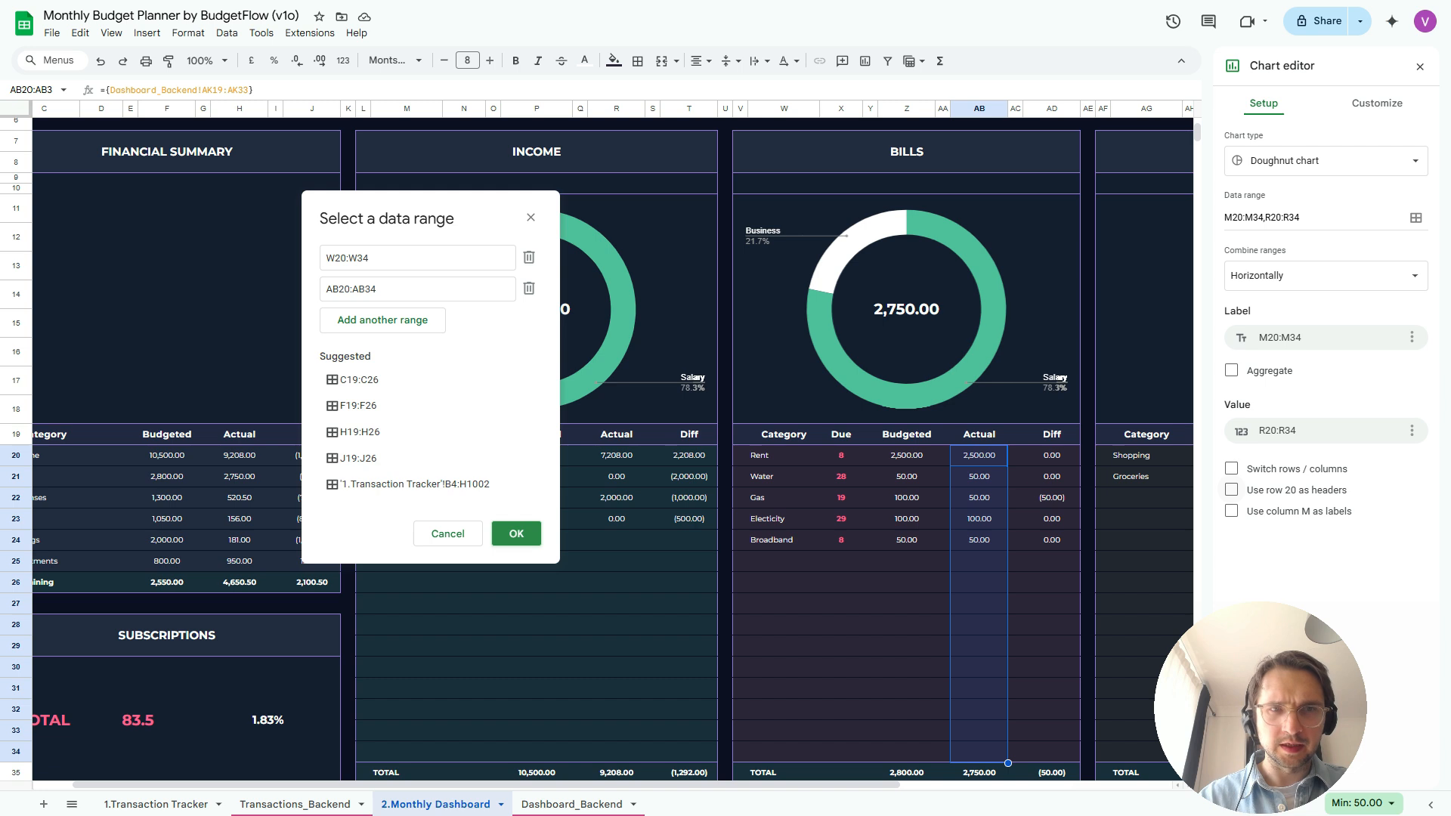
left_click(516, 533)
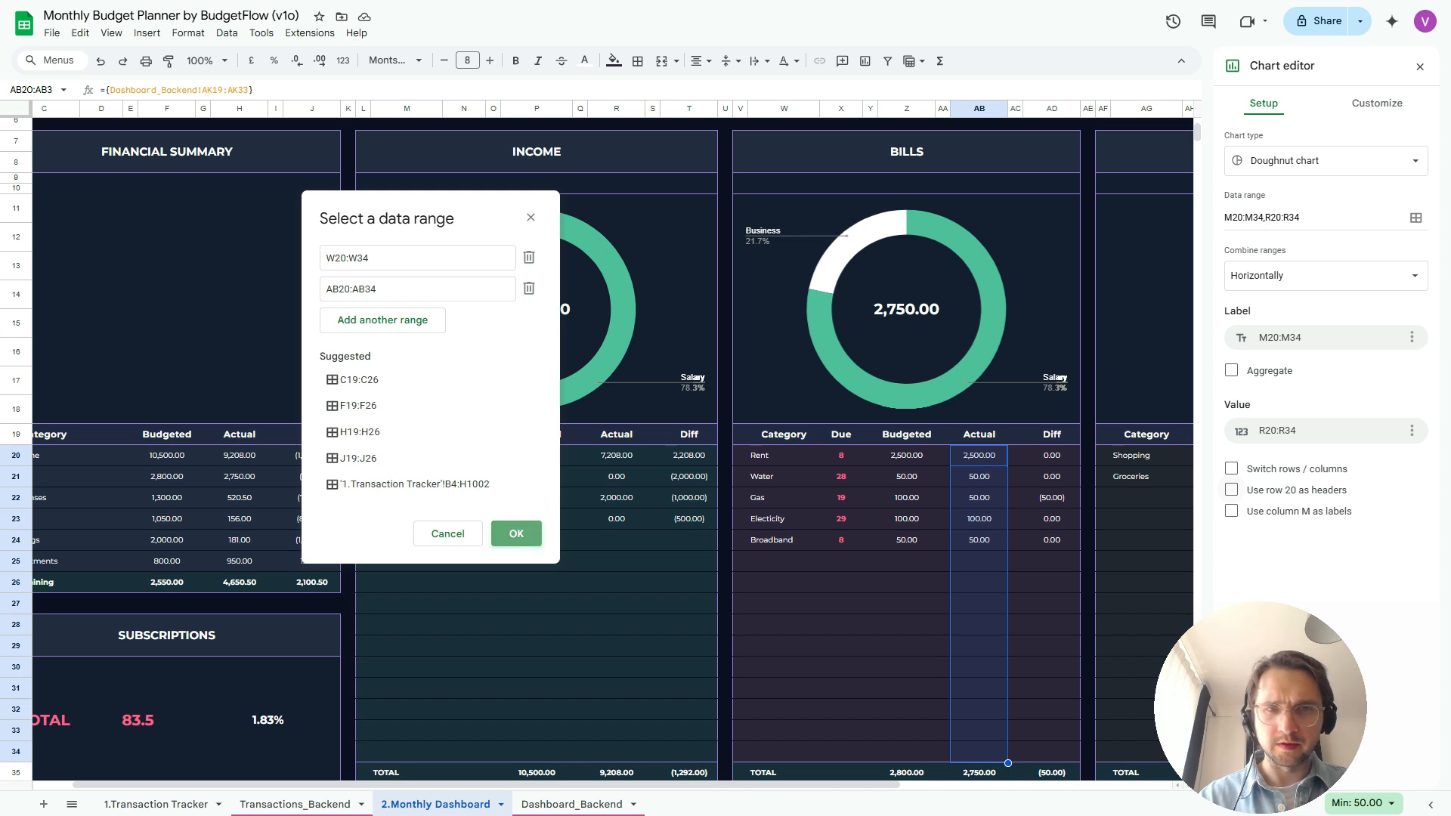
Color the Rent slice of the Bills doughnut chart with the custom pink
scroll(605, 453, "right", 3)
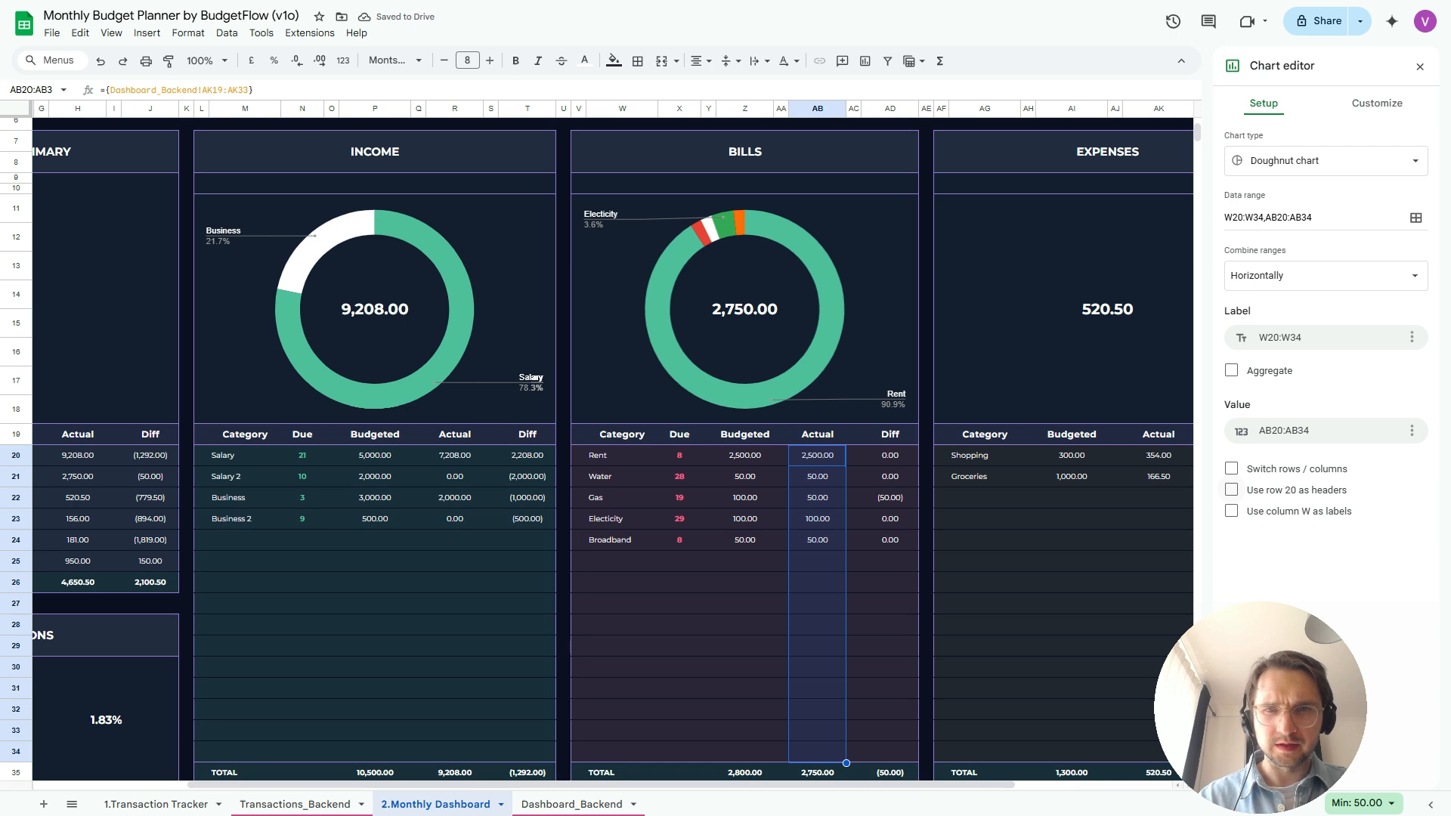
double_click(831, 325)
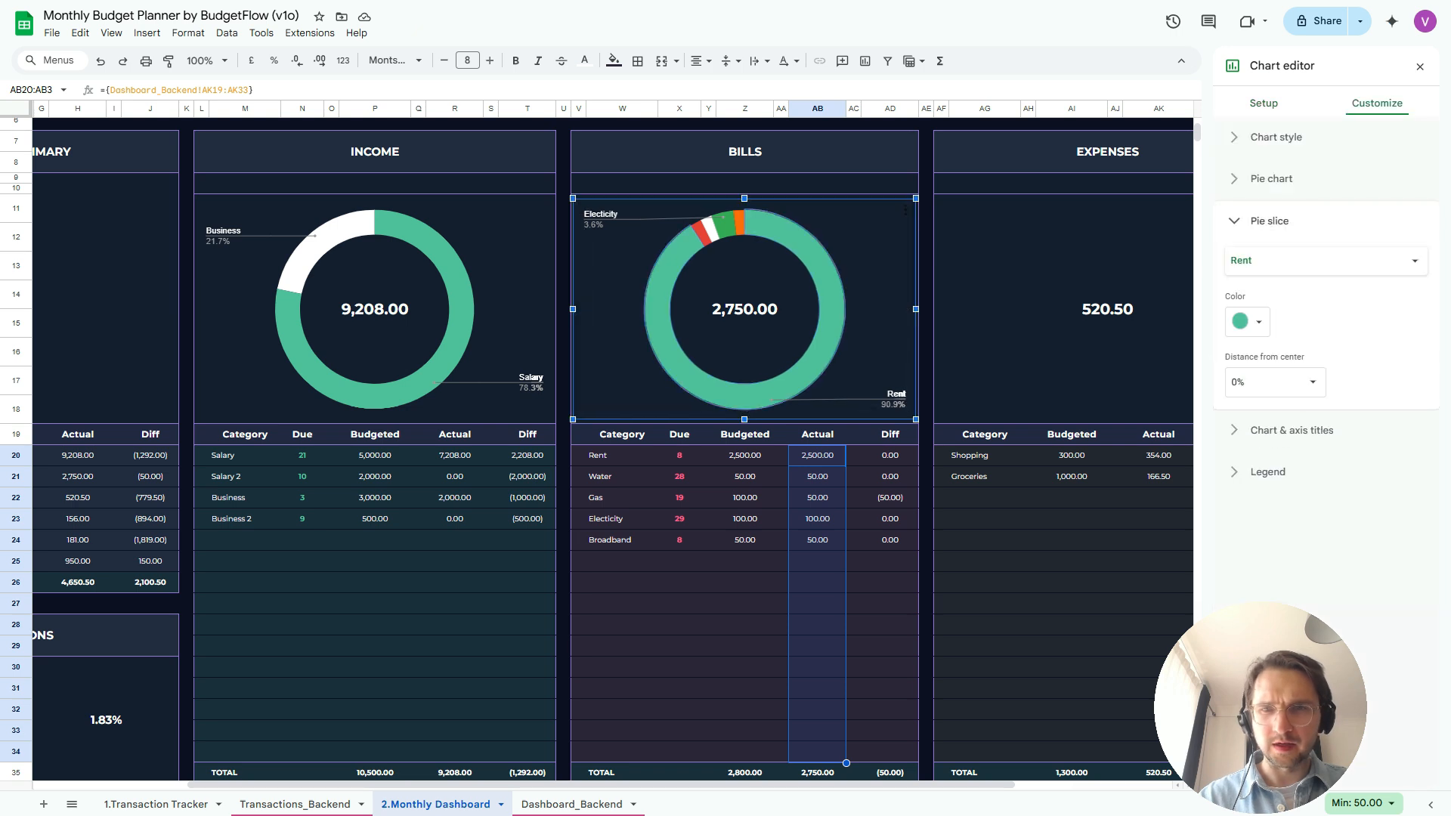
left_click(1247, 321)
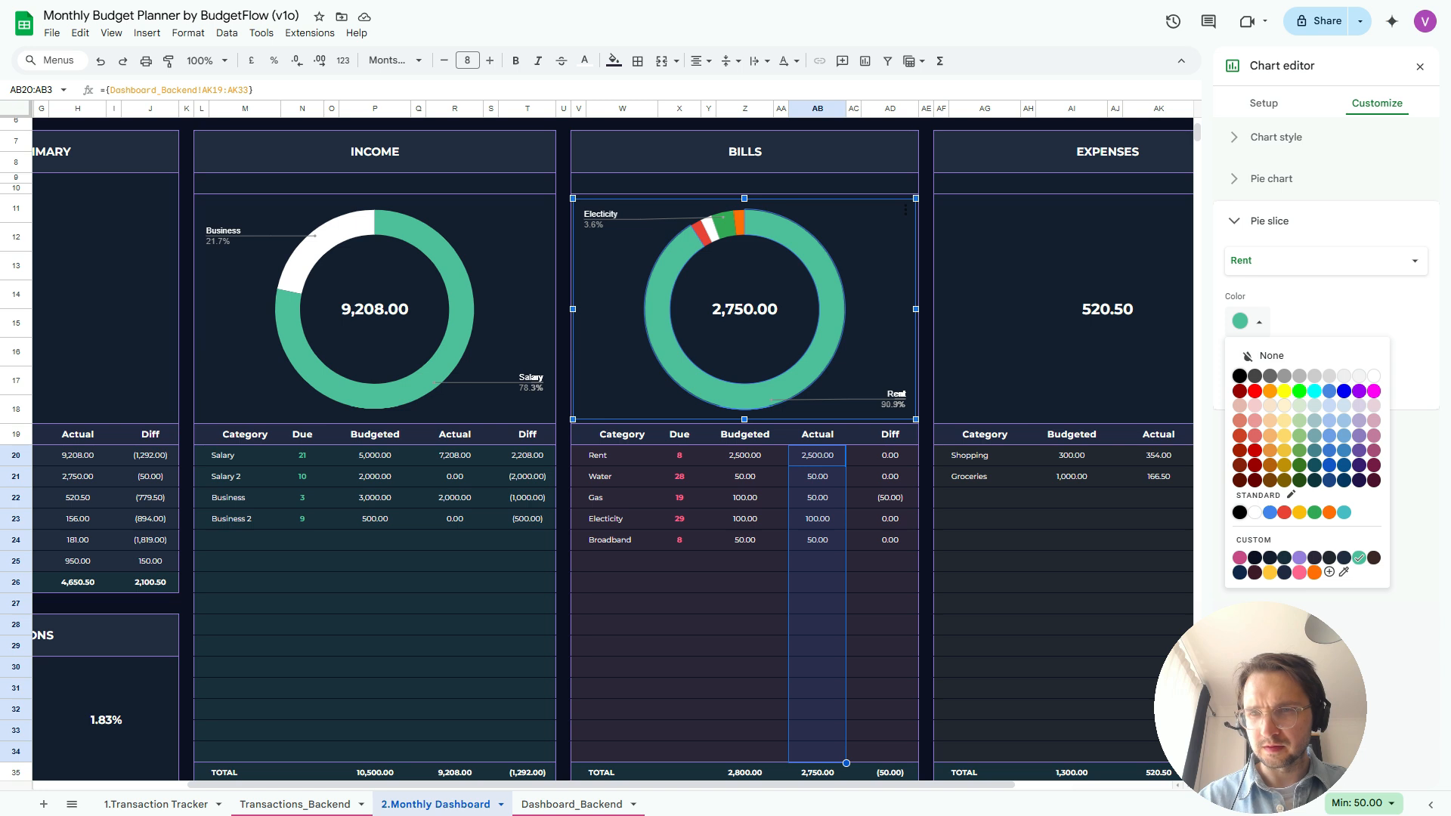
left_click(1299, 572)
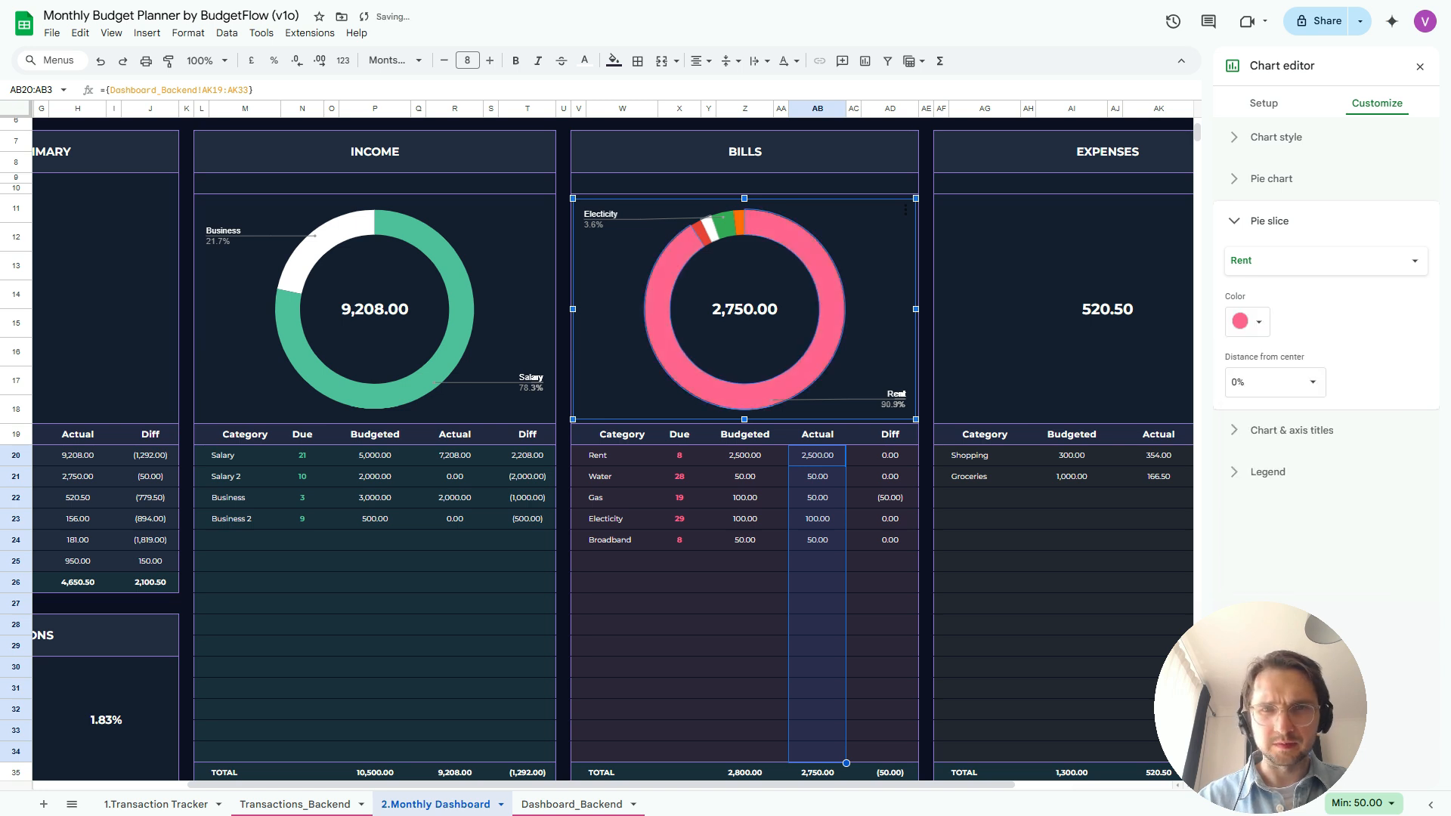
Color the Bills doughnut chart's Water slice custom dark pink, its Electicity slice custom lavender and its Broadband slice custom yellow
left_click(702, 233)
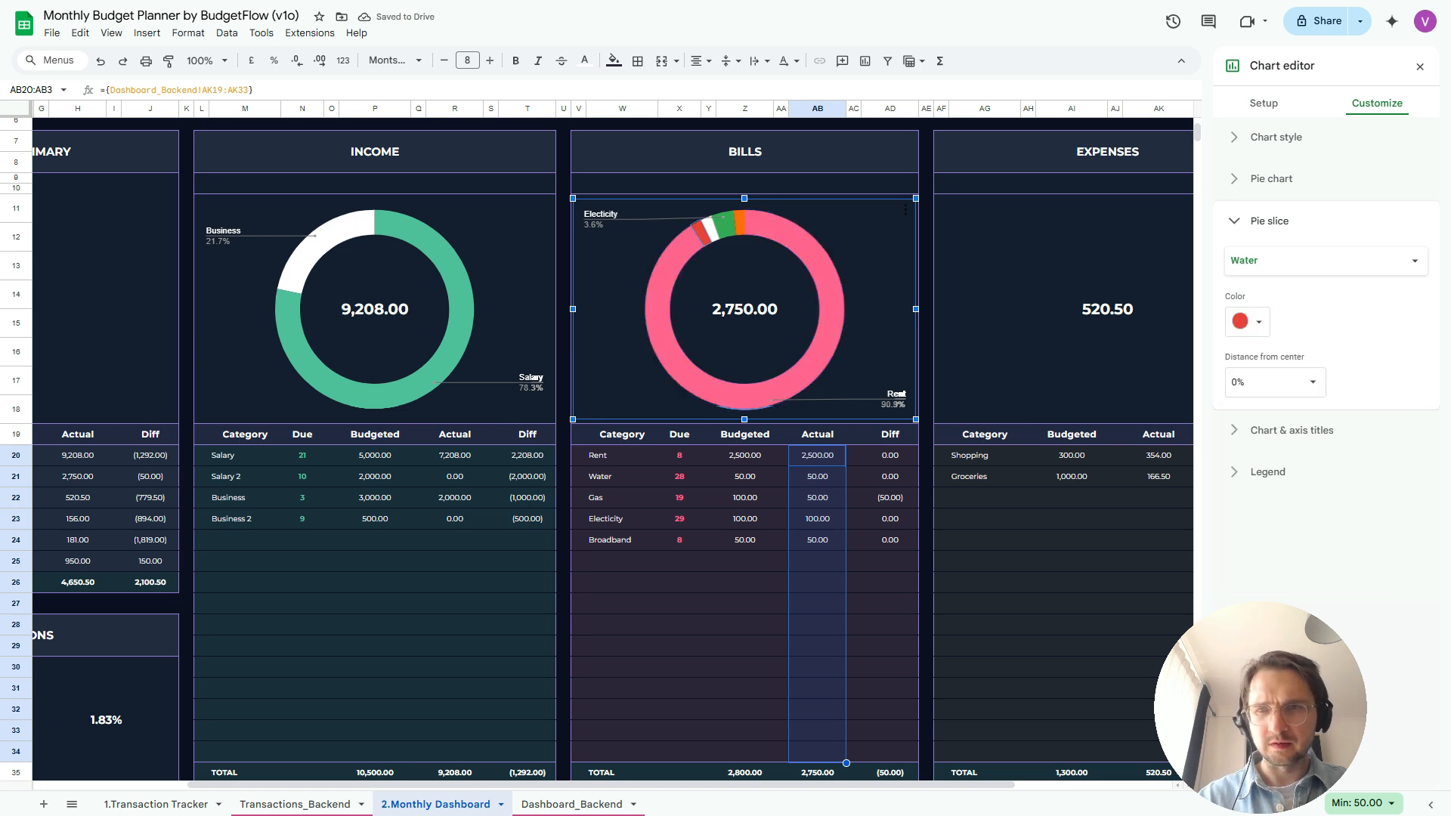
left_click(1248, 322)
left_click(1239, 557)
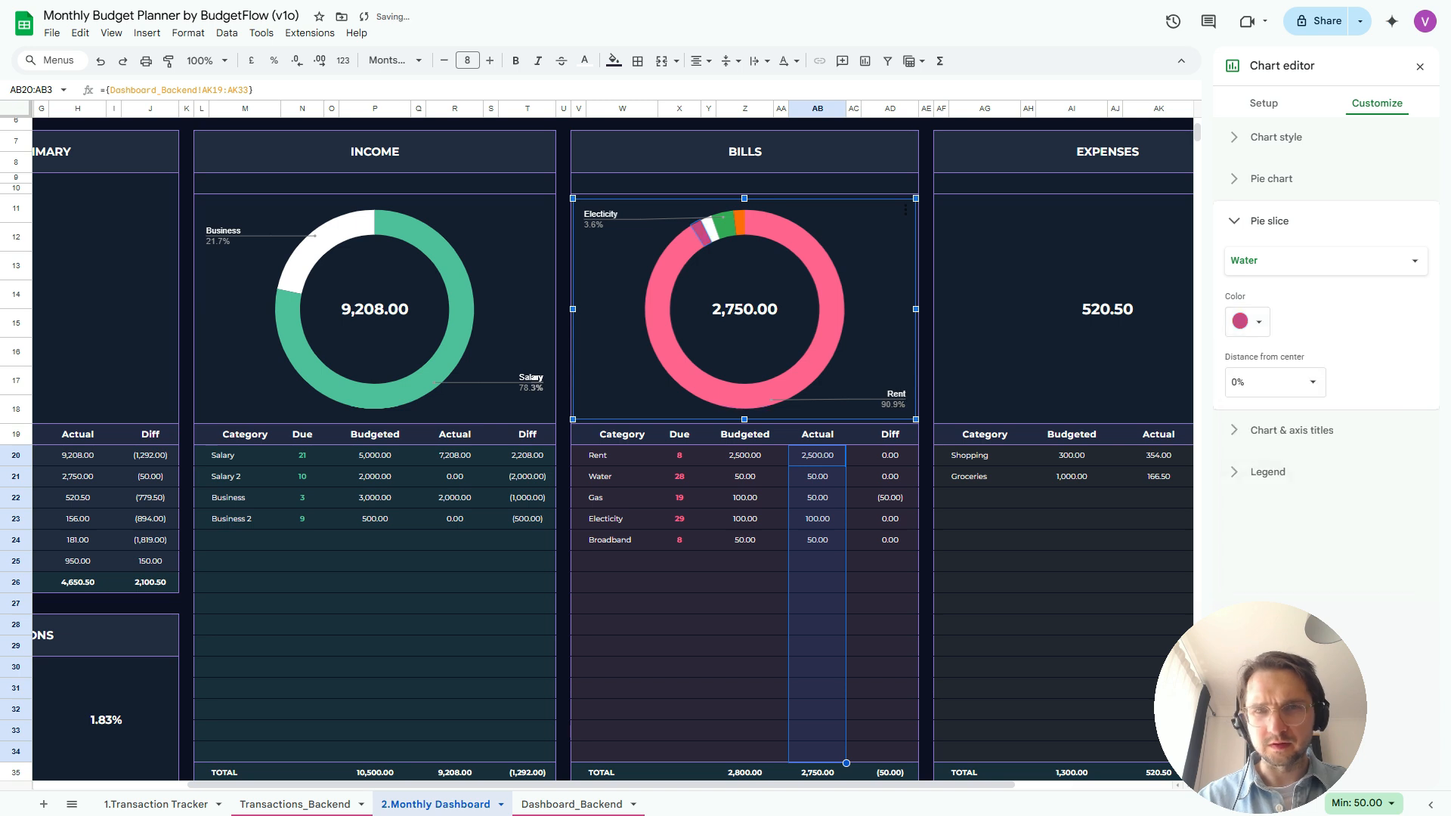
left_click(724, 226)
left_click(1250, 324)
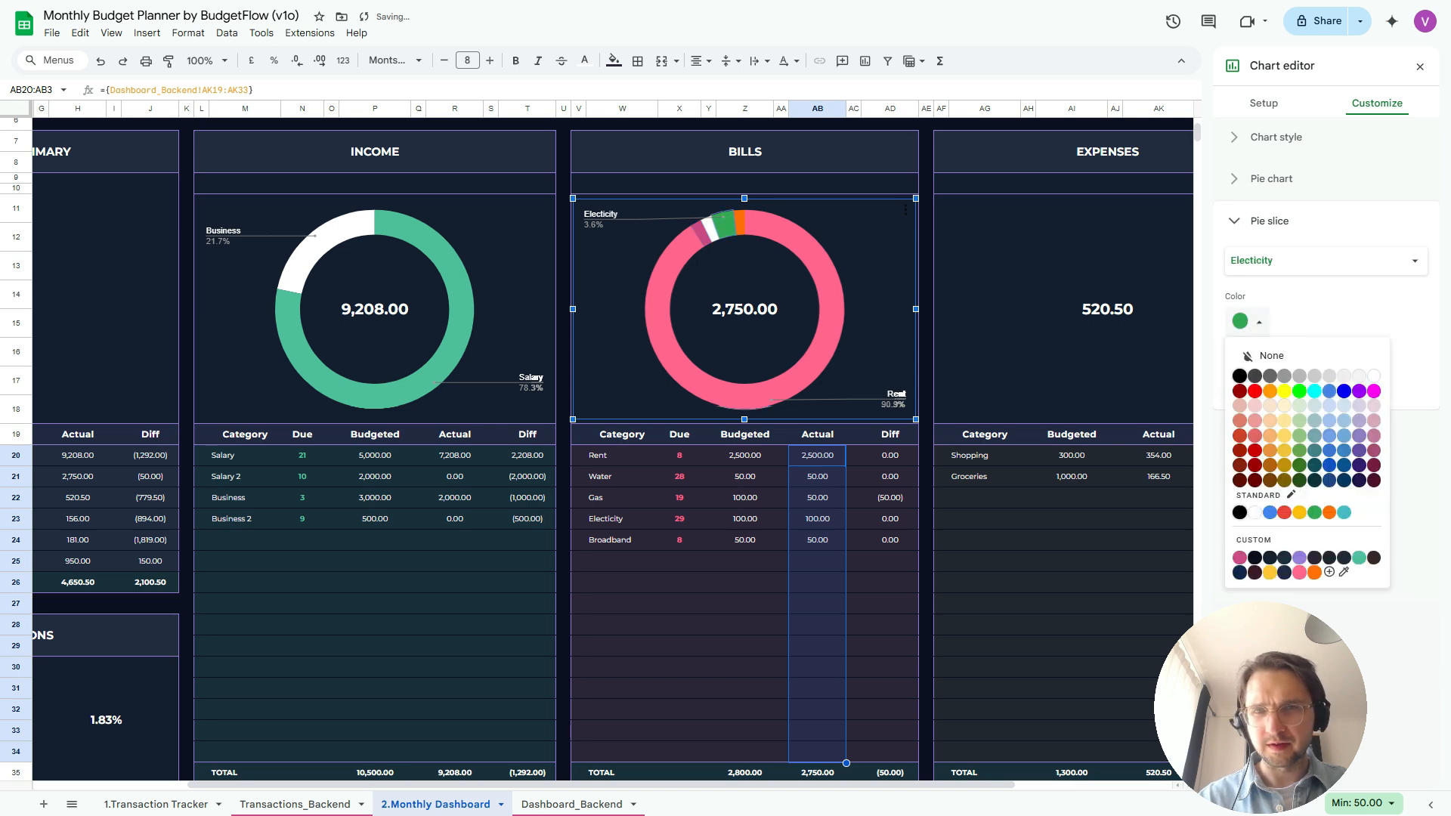
left_click(1298, 557)
left_click(738, 222)
left_click(1250, 322)
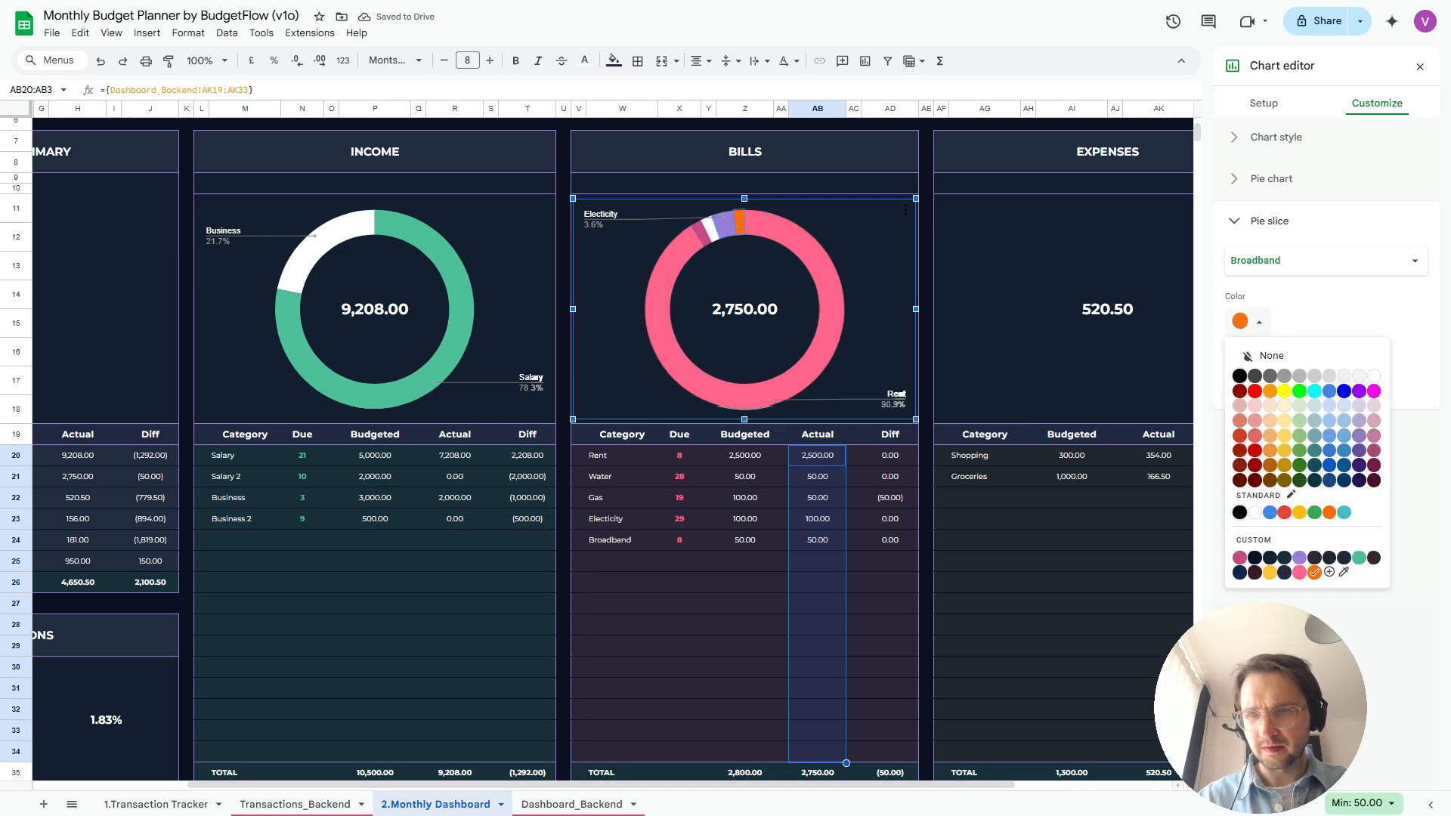
left_click(1270, 573)
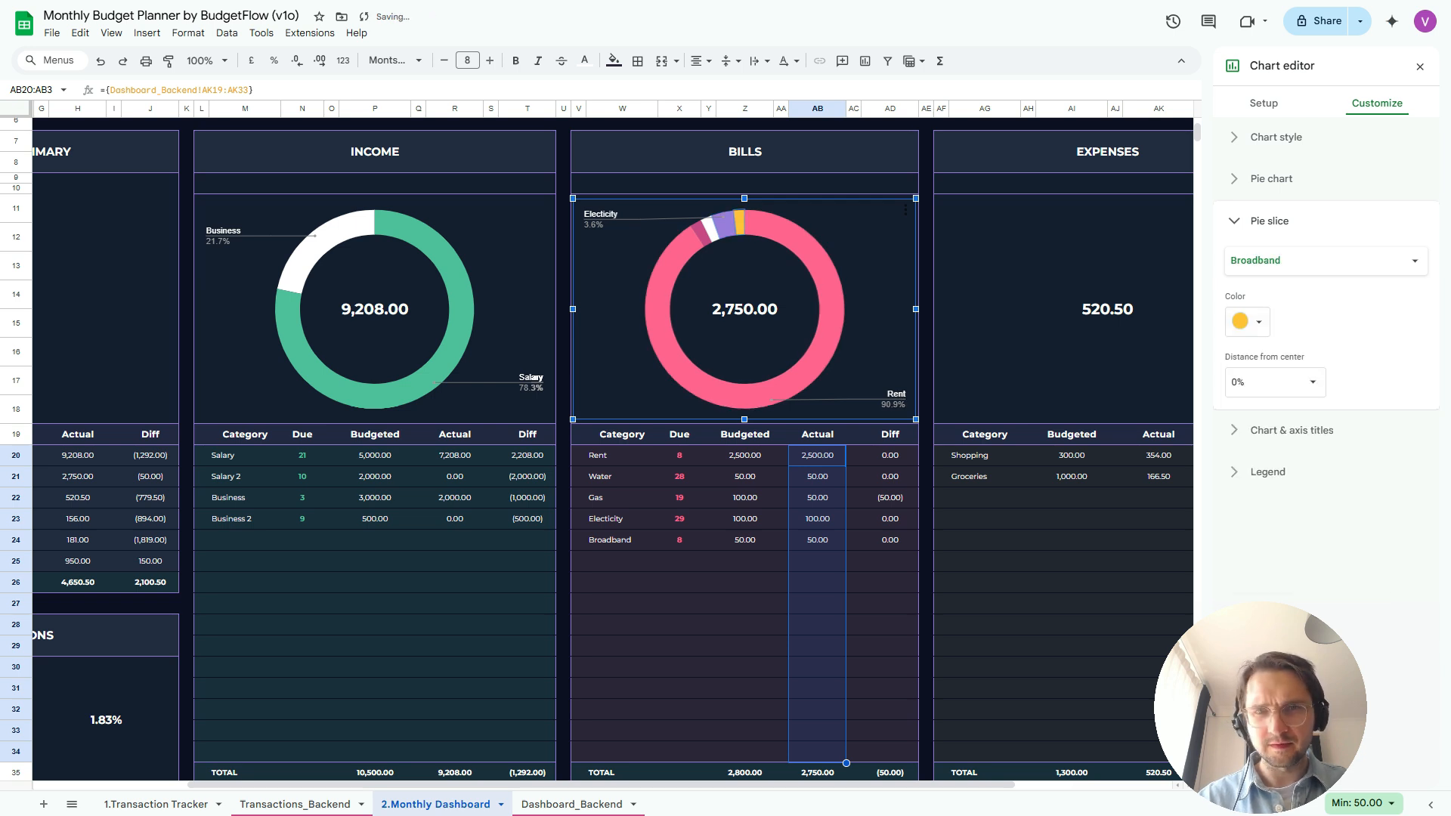
Duplicate the Bills doughnut chart into the large merged cell AF11:AM18 under the Expenses heading
left_click(1088, 309)
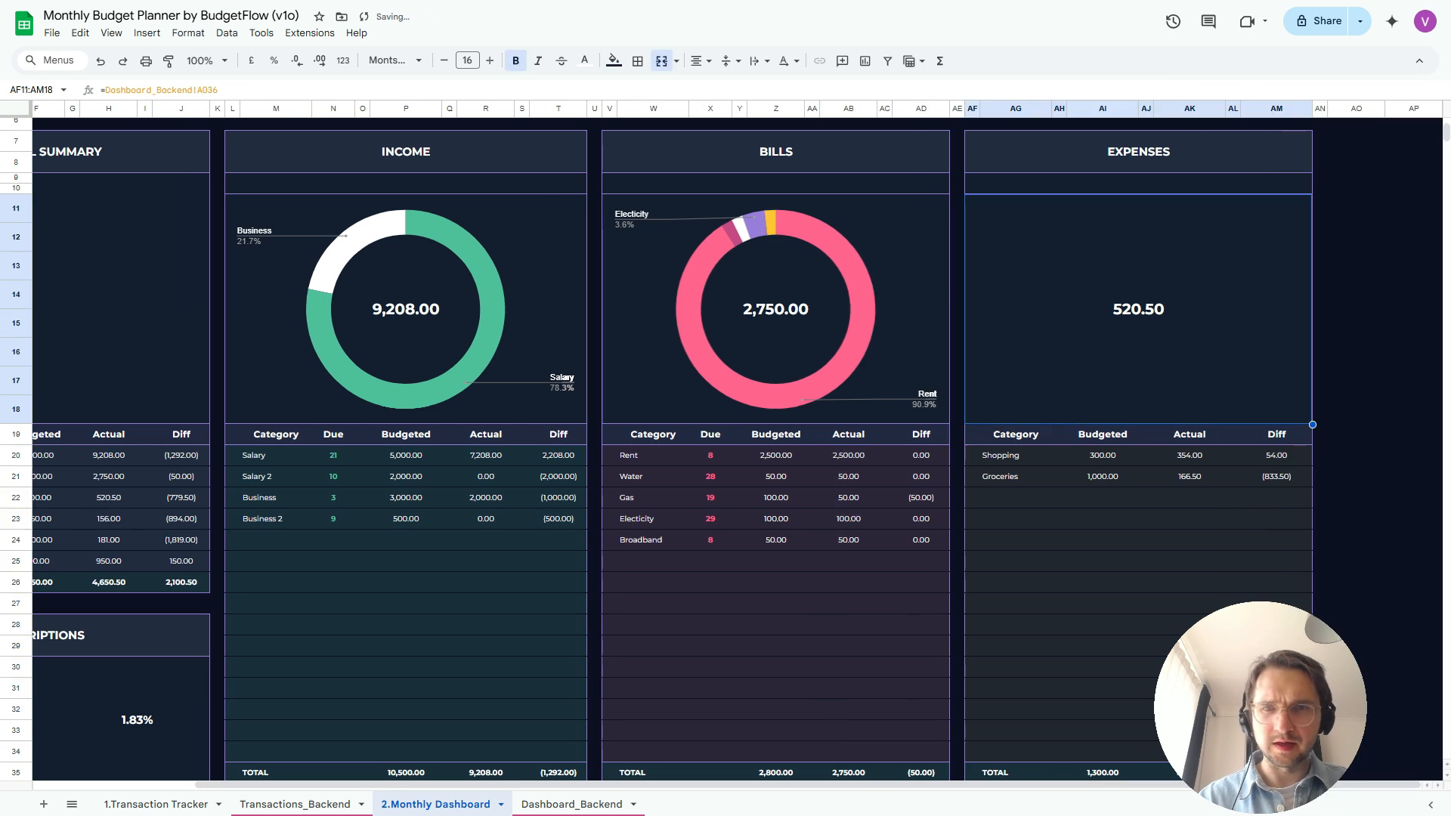
left_click(891, 309)
left_click(1088, 309)
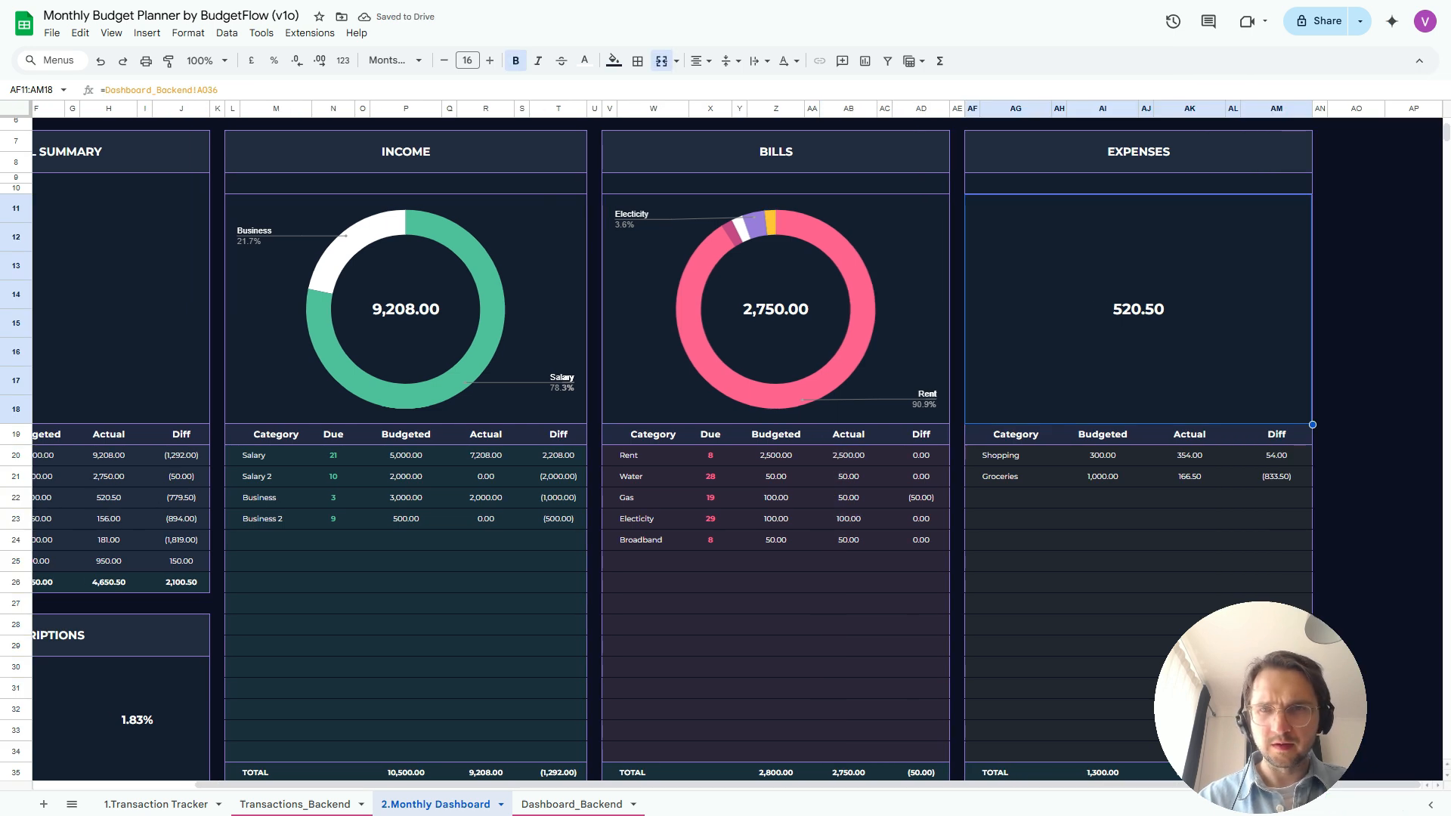
key("ctrl+v")
Open the Expenses chart's data range selection and clear both inherited bill ranges
double_click(1226, 309)
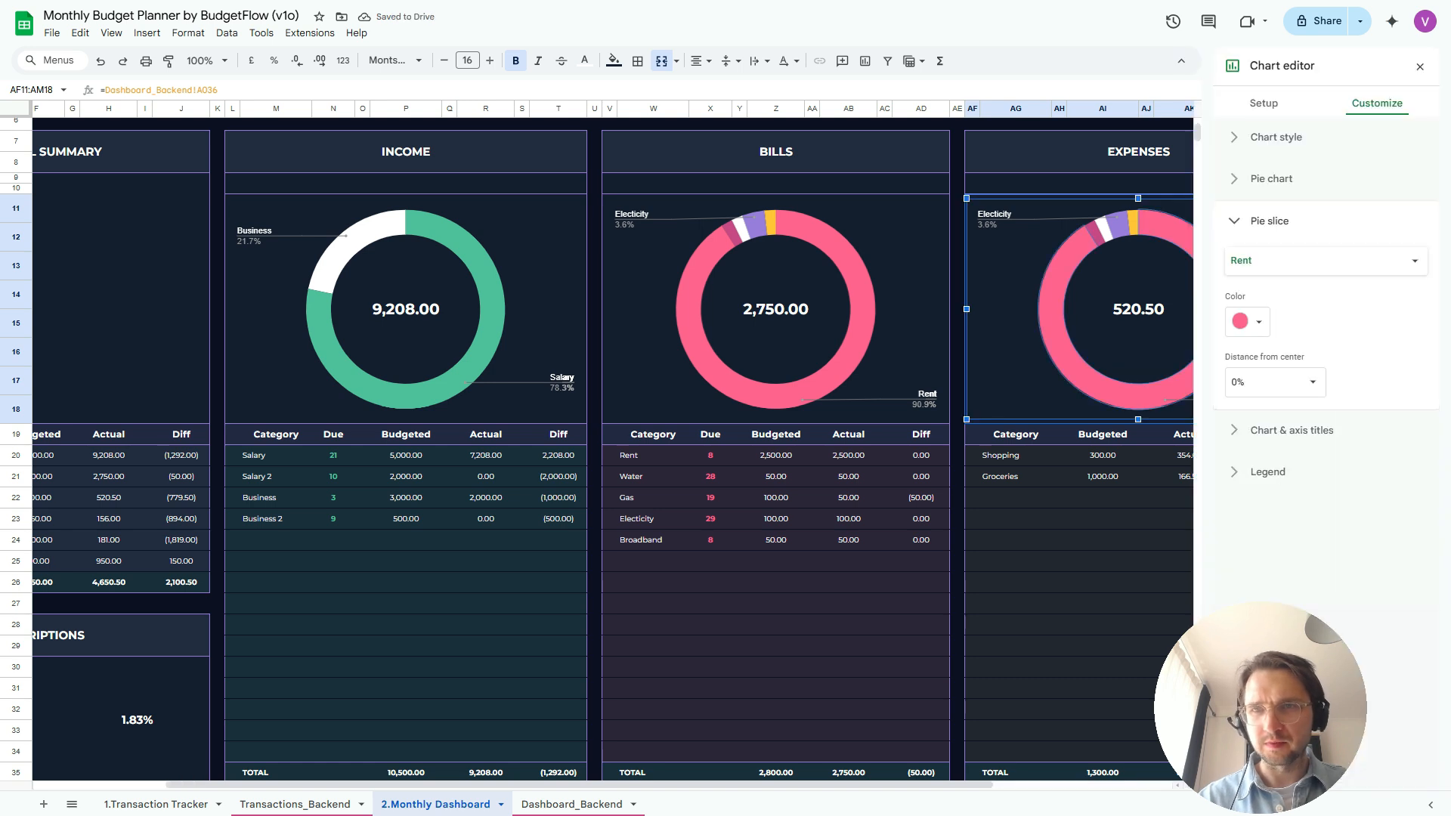
left_click(1263, 103)
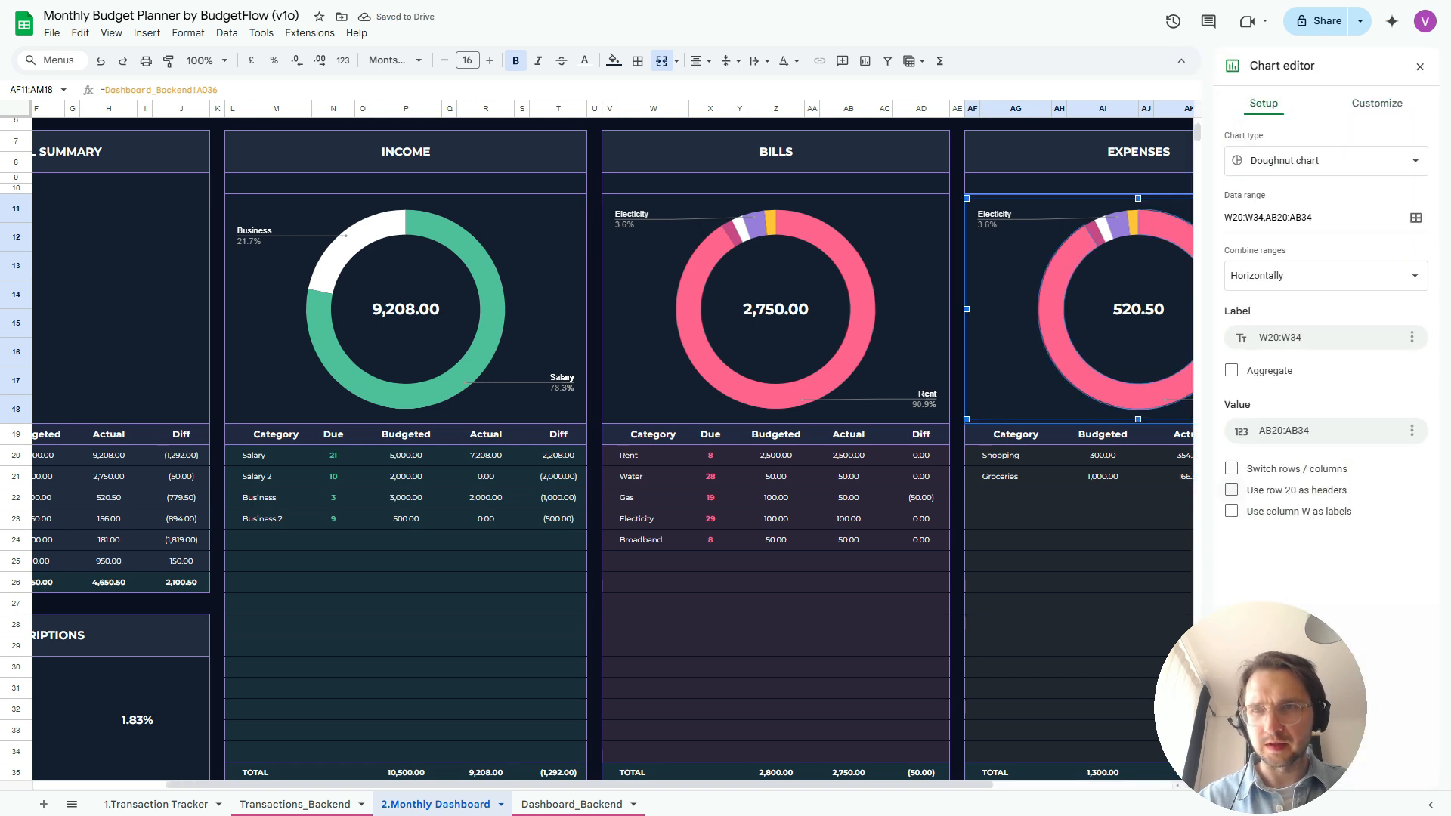
left_click(1415, 217)
triple_click(642, 289)
key("BackSpace")
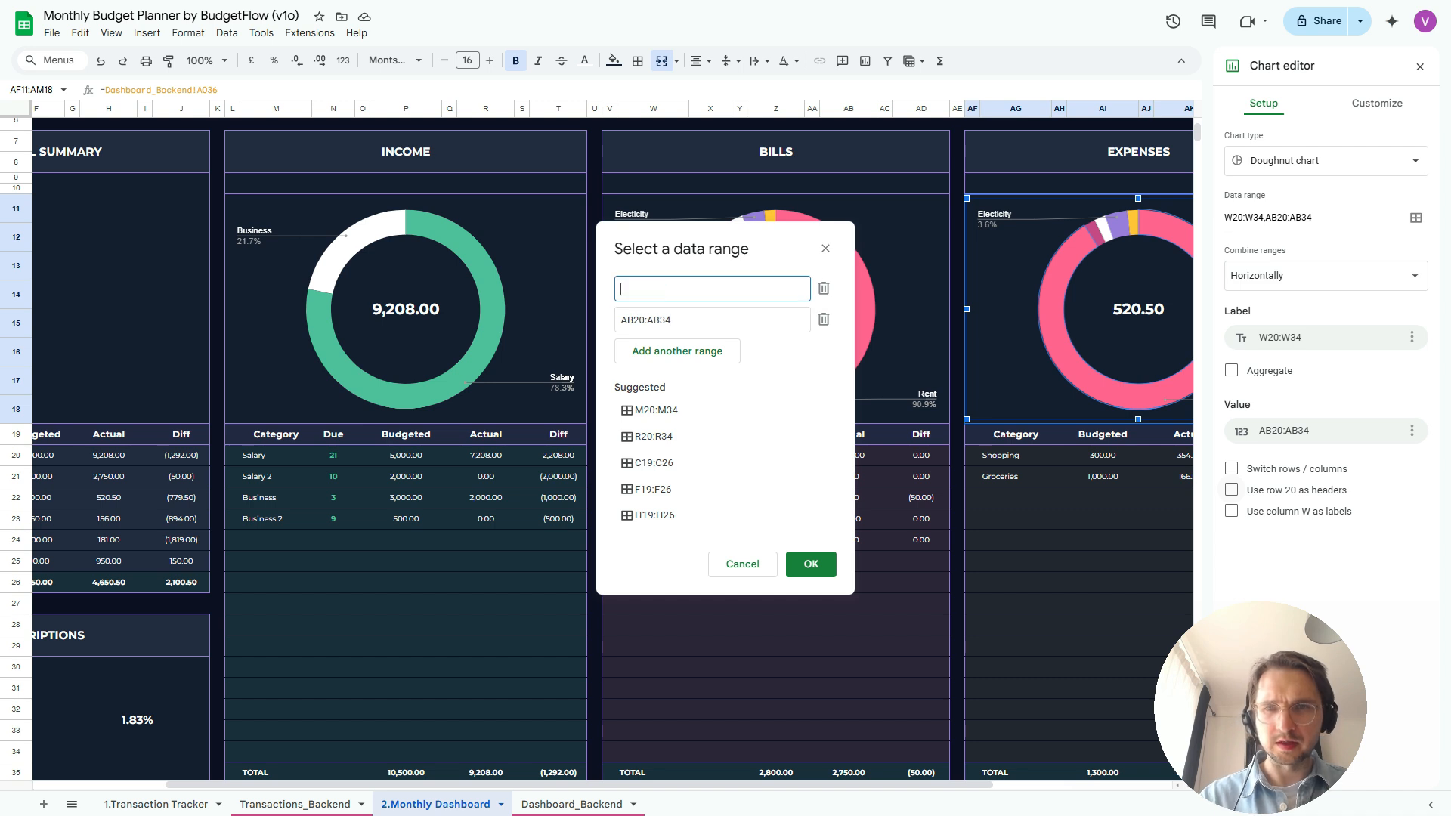
left_click(691, 320)
key("ctrl+a")
key("BackSpace")
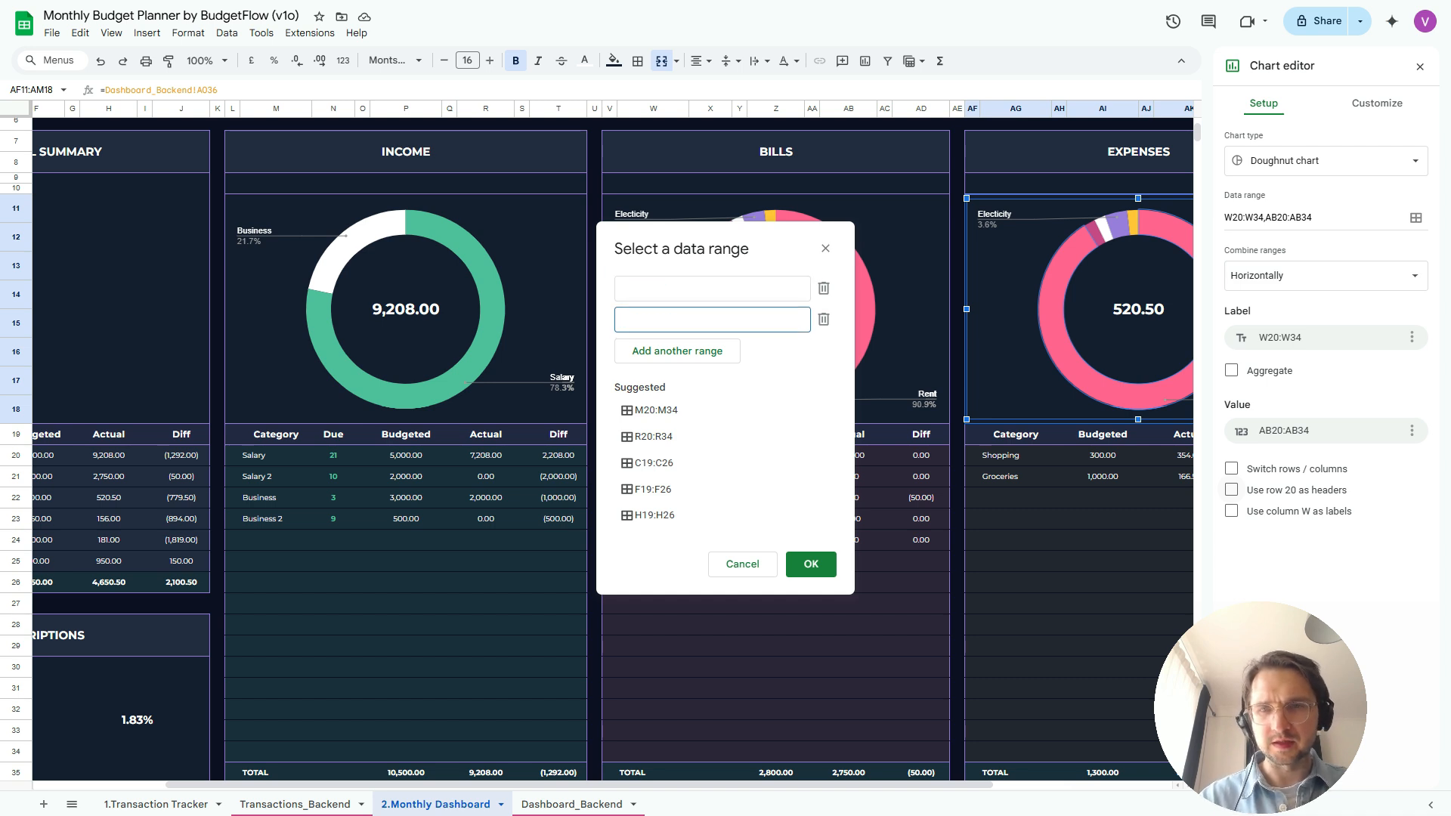
Set the Expenses chart's data ranges to the expense categories AG20:AG34 and the actual amounts AK20:AK34
scroll(612, 446, "right", 3)
left_click(919, 455)
left_click_drag(918, 455, 919, 754)
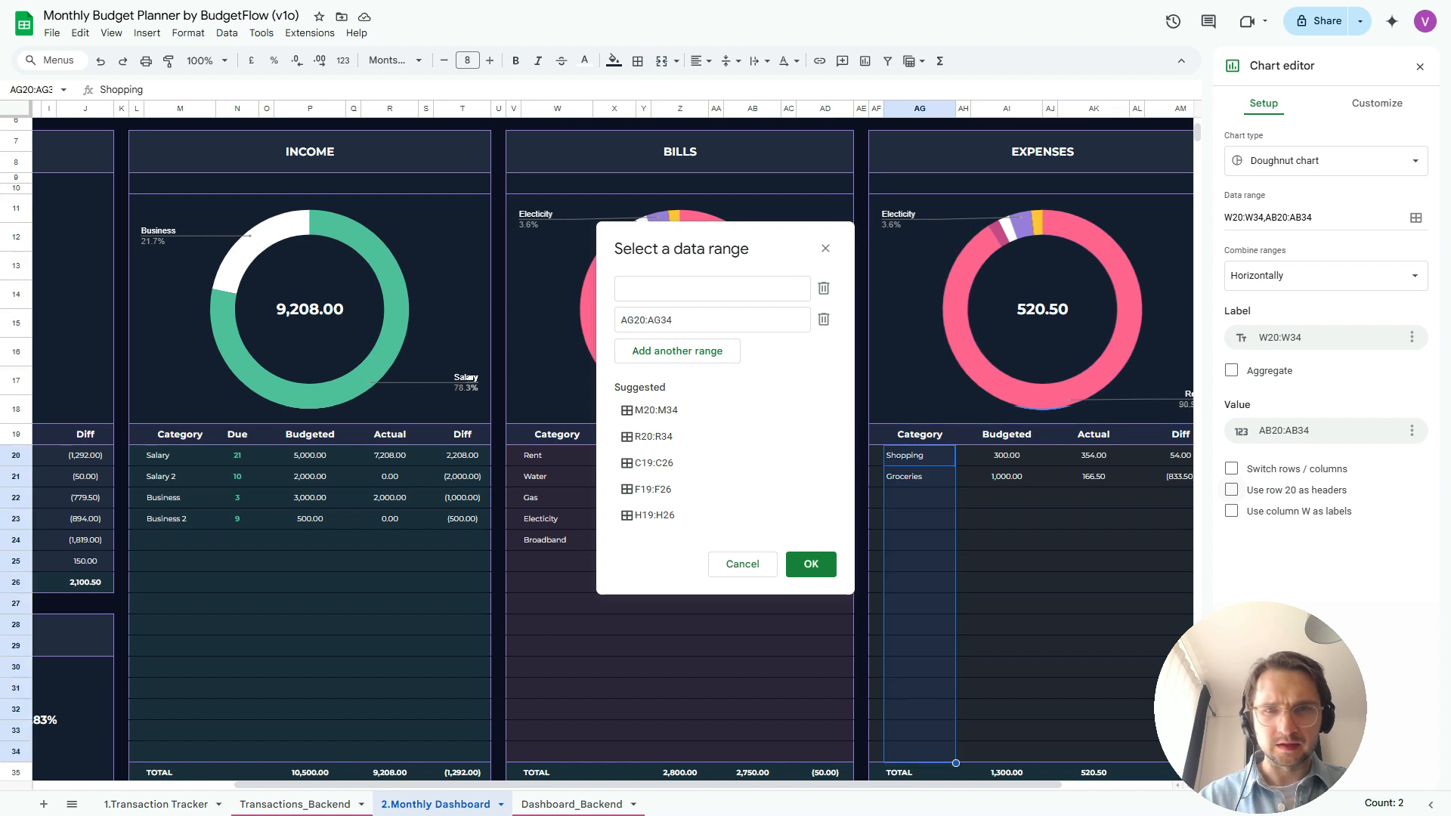
left_click(824, 319)
left_click_drag(919, 454, 919, 752)
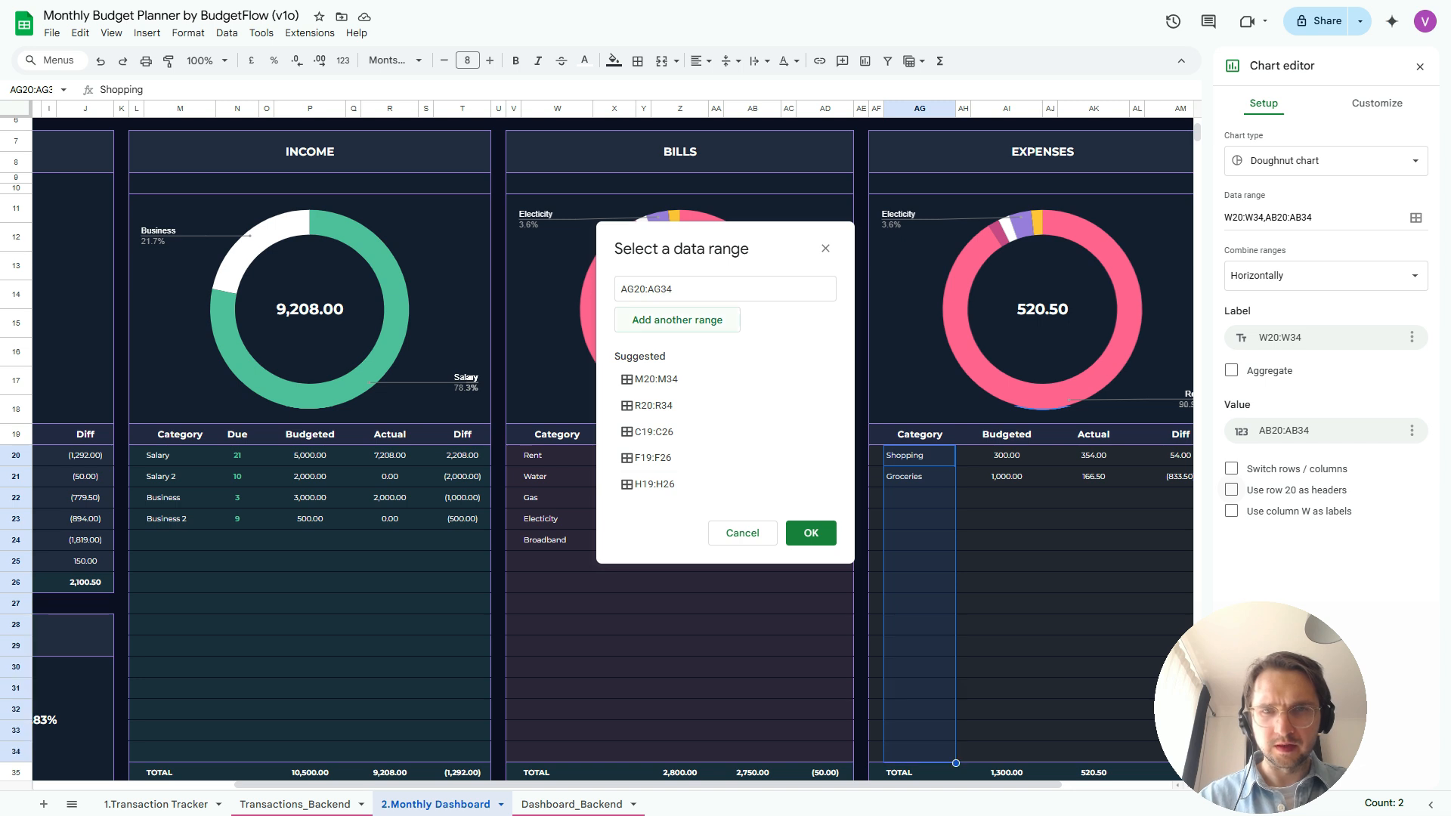
left_click(677, 320)
left_click_drag(970, 454, 969, 752)
left_click(811, 563)
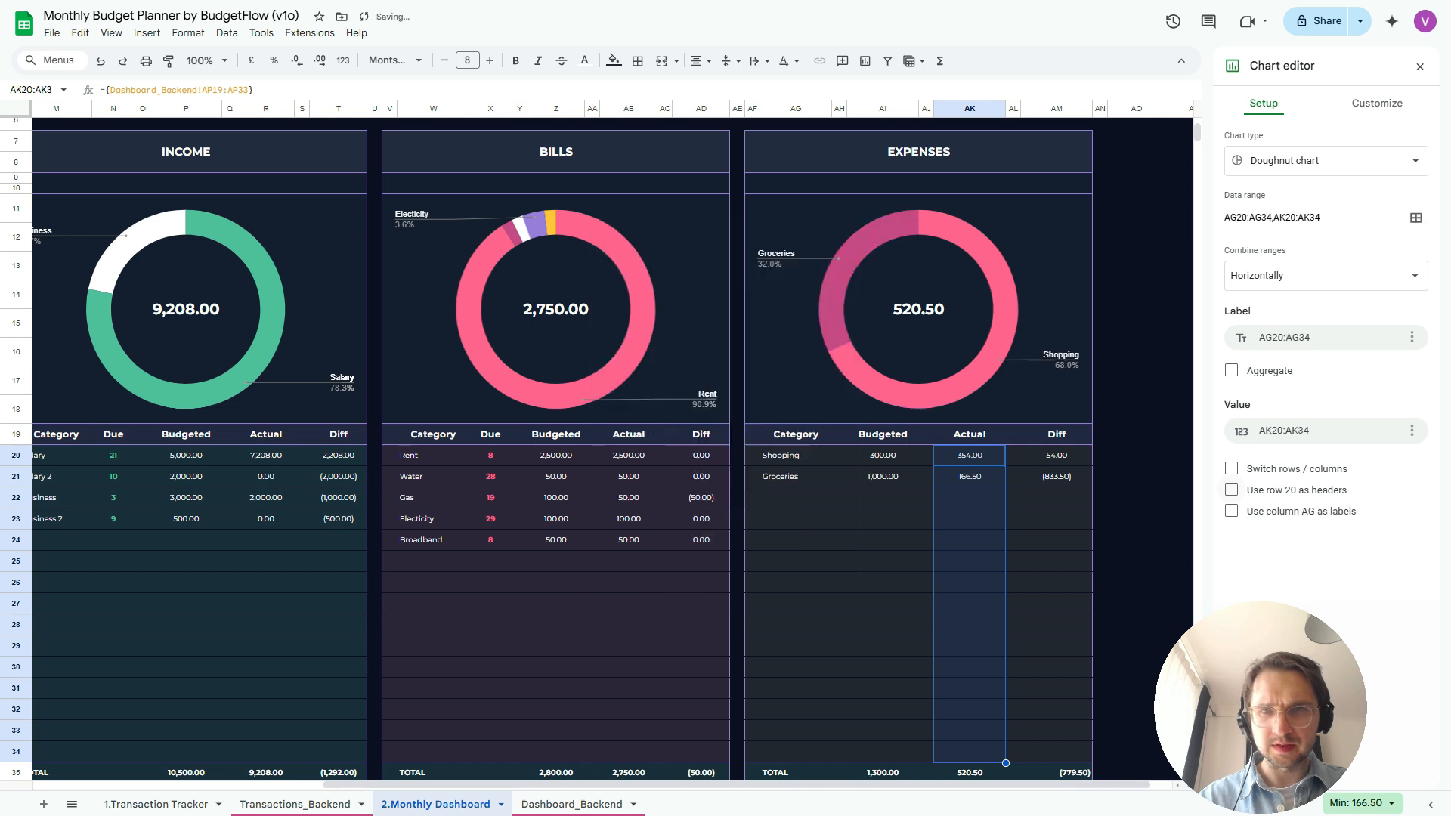
Color the Groceries slice of the Expenses doughnut chart white
left_click(834, 295)
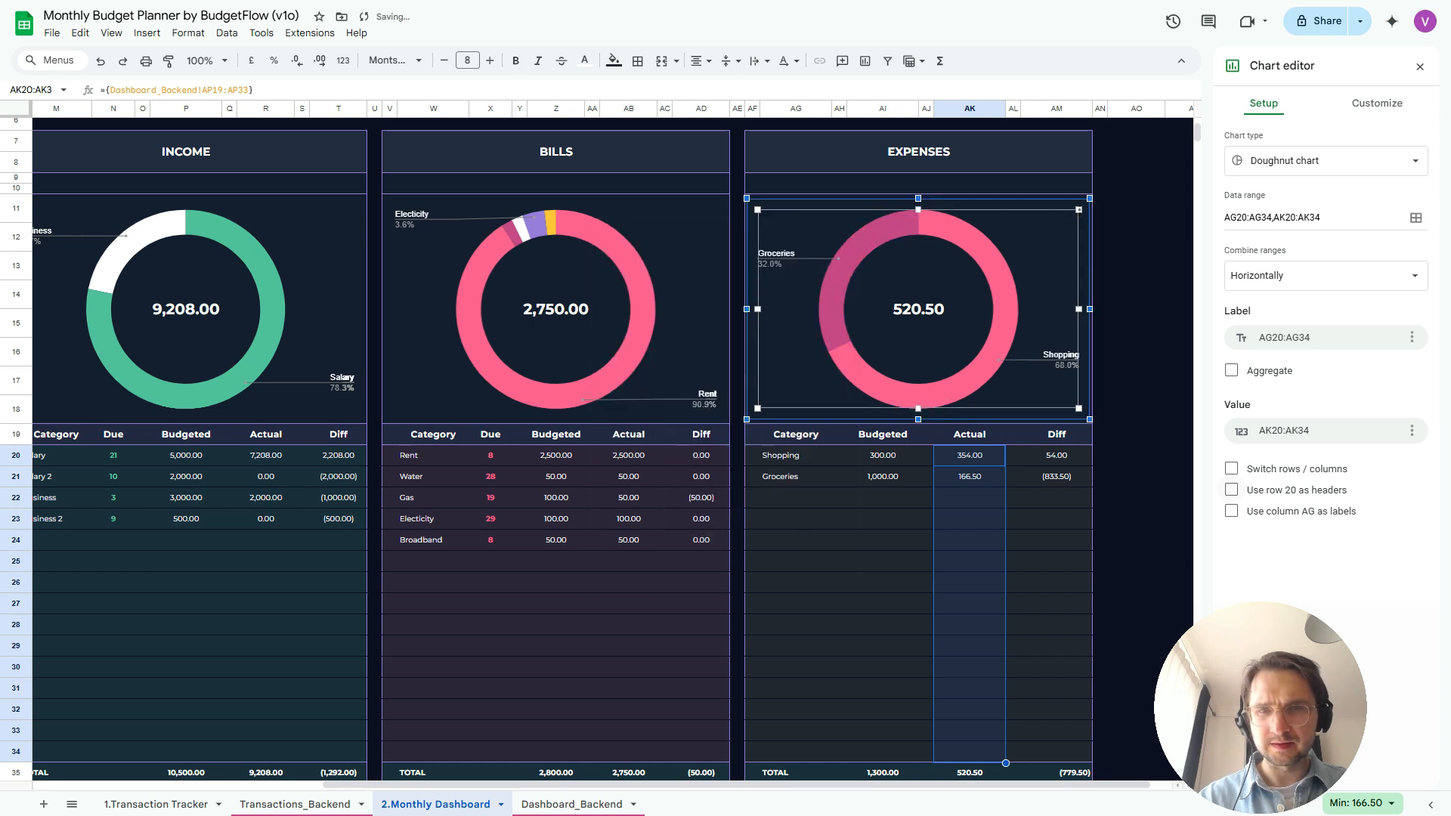
left_click(834, 294)
left_click(1246, 321)
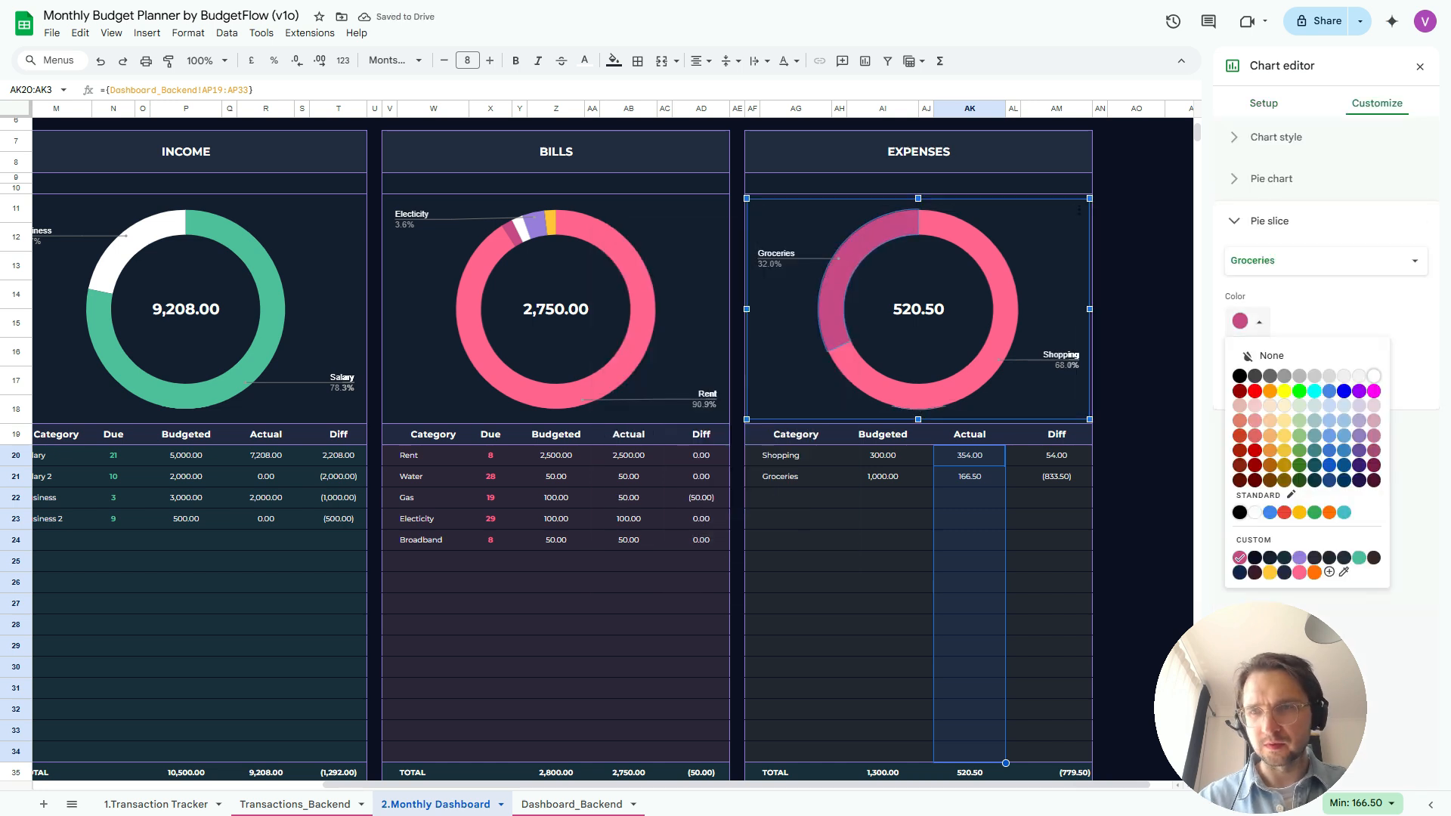
left_click(1373, 376)
scroll(831, 317, "left", 4)
left_click(826, 309)
scroll(826, 309, "right", 4)
scroll(605, 454, "left", 5)
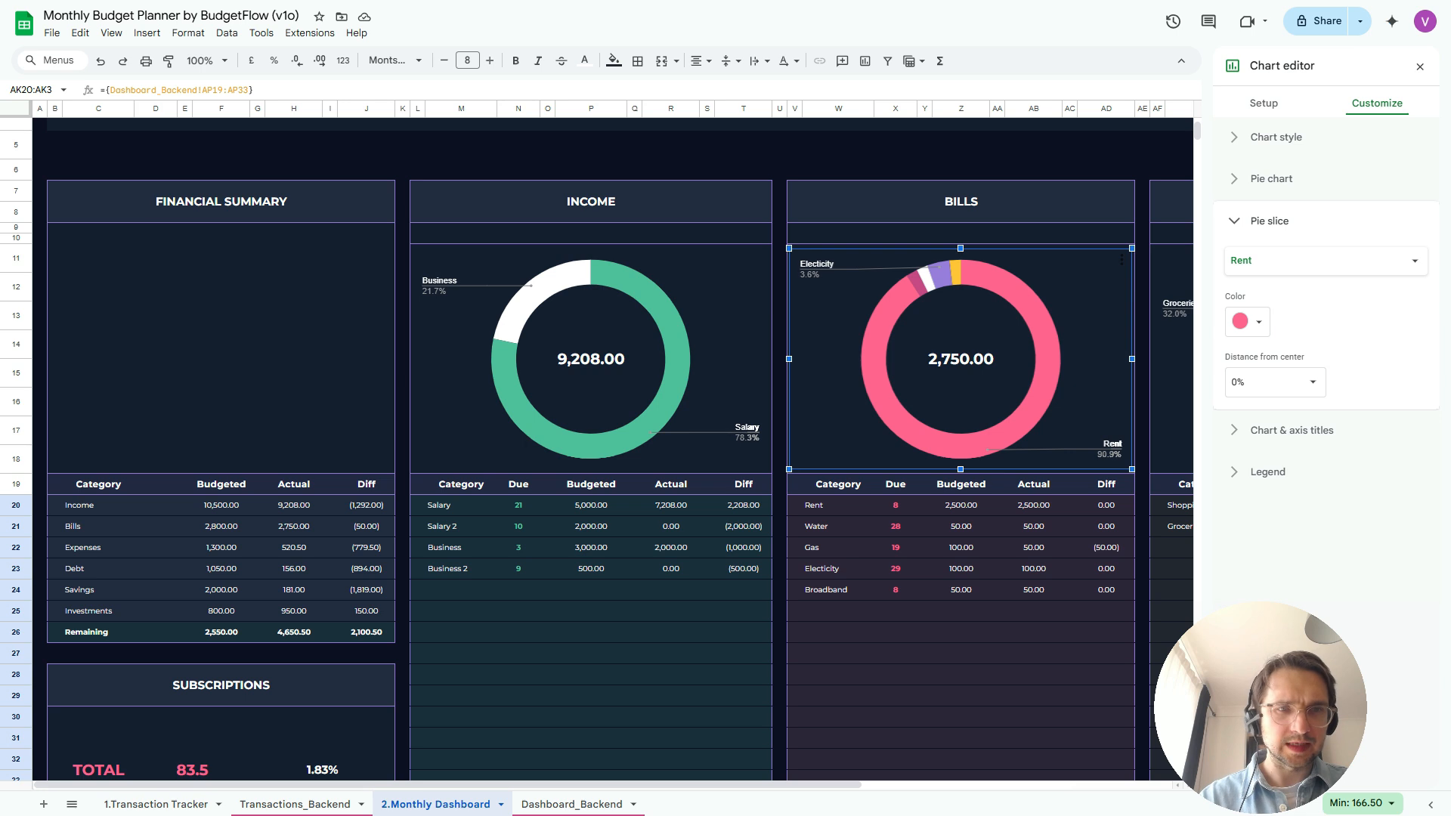
left_click(634, 590)
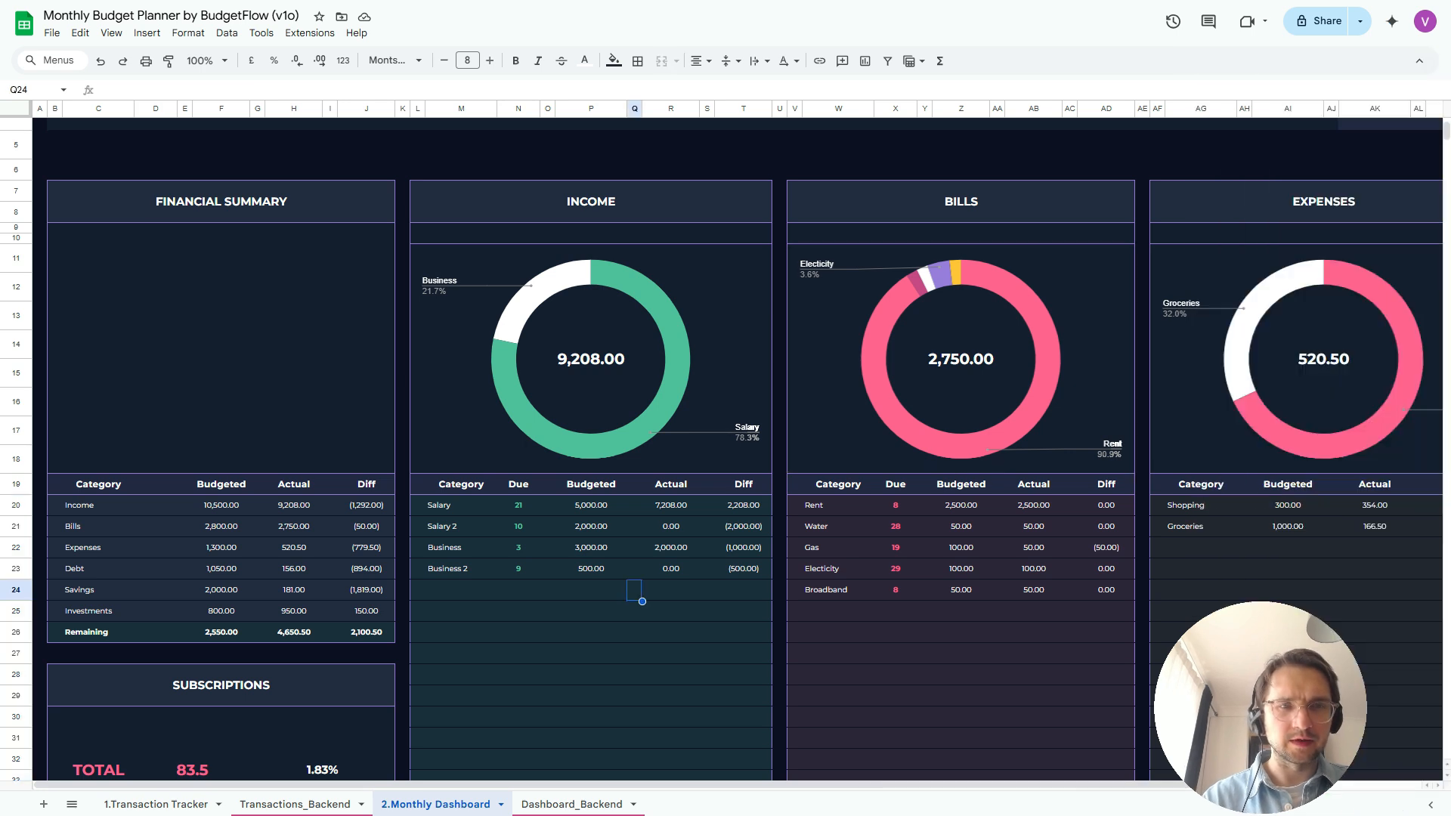
Insert a new chart and fit it into the empty area between the Financial Summary heading and its table
left_click(155, 287)
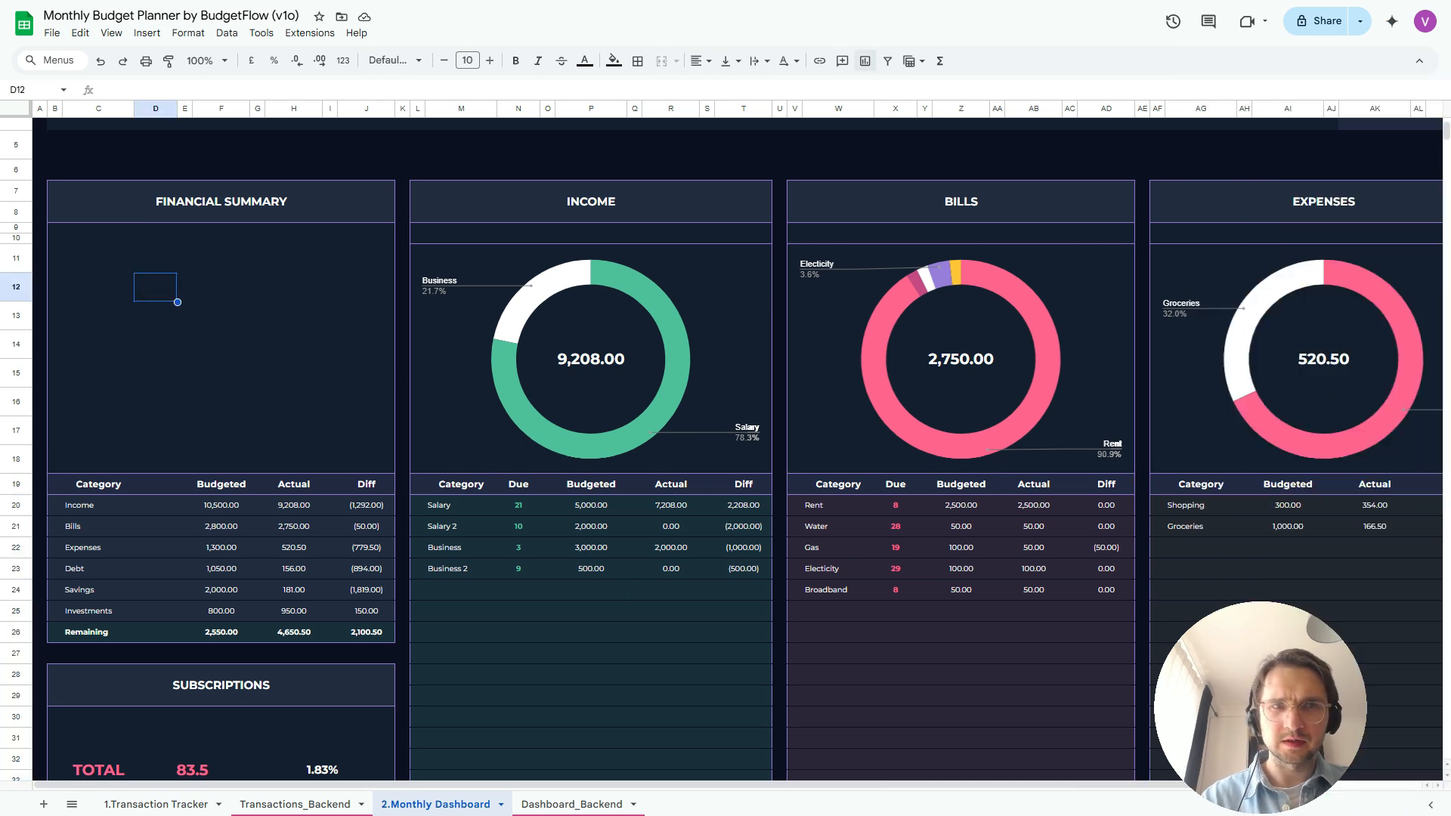
left_click(98, 228)
left_click(865, 60)
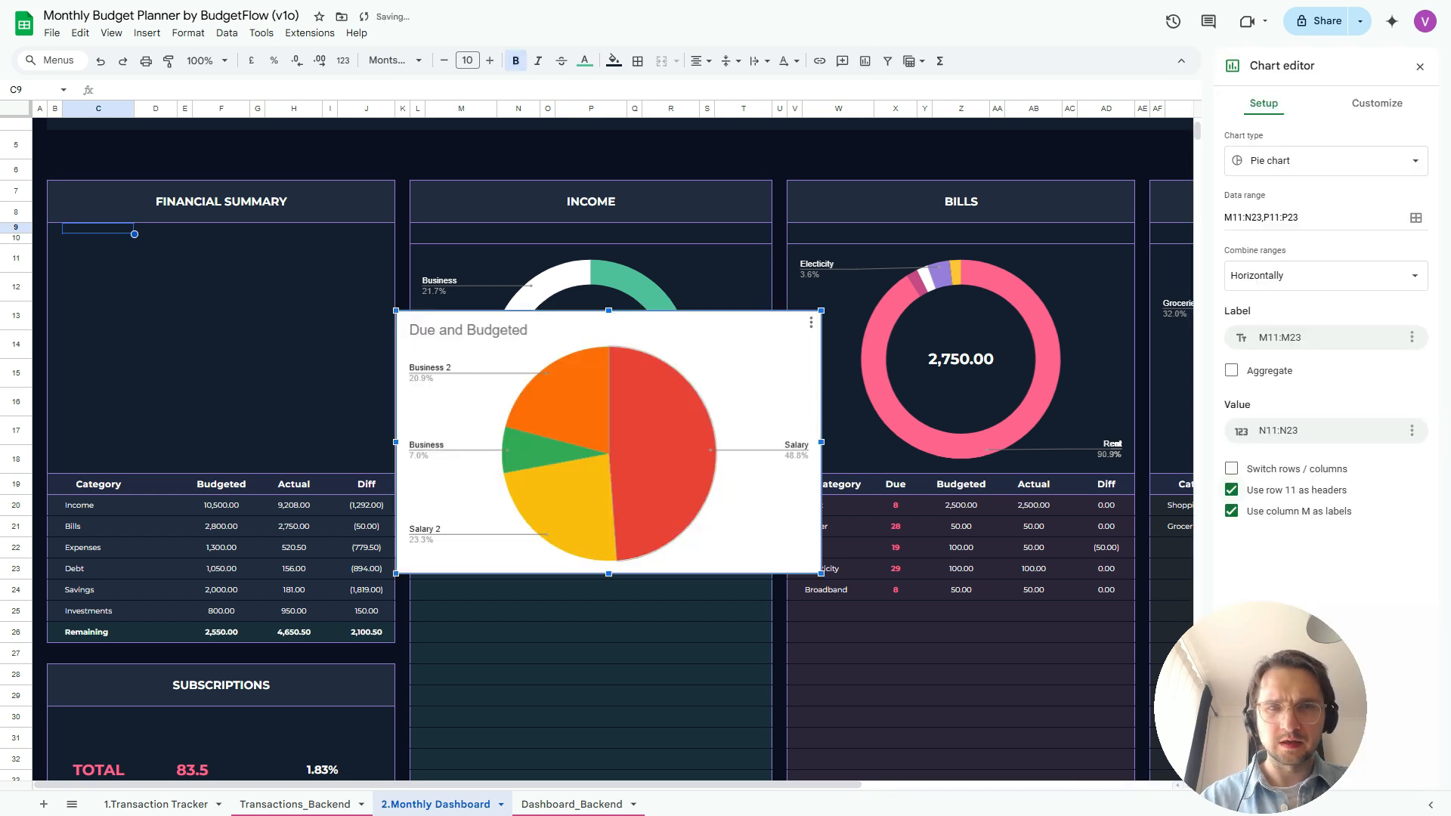
left_click_drag(469, 330, 123, 247)
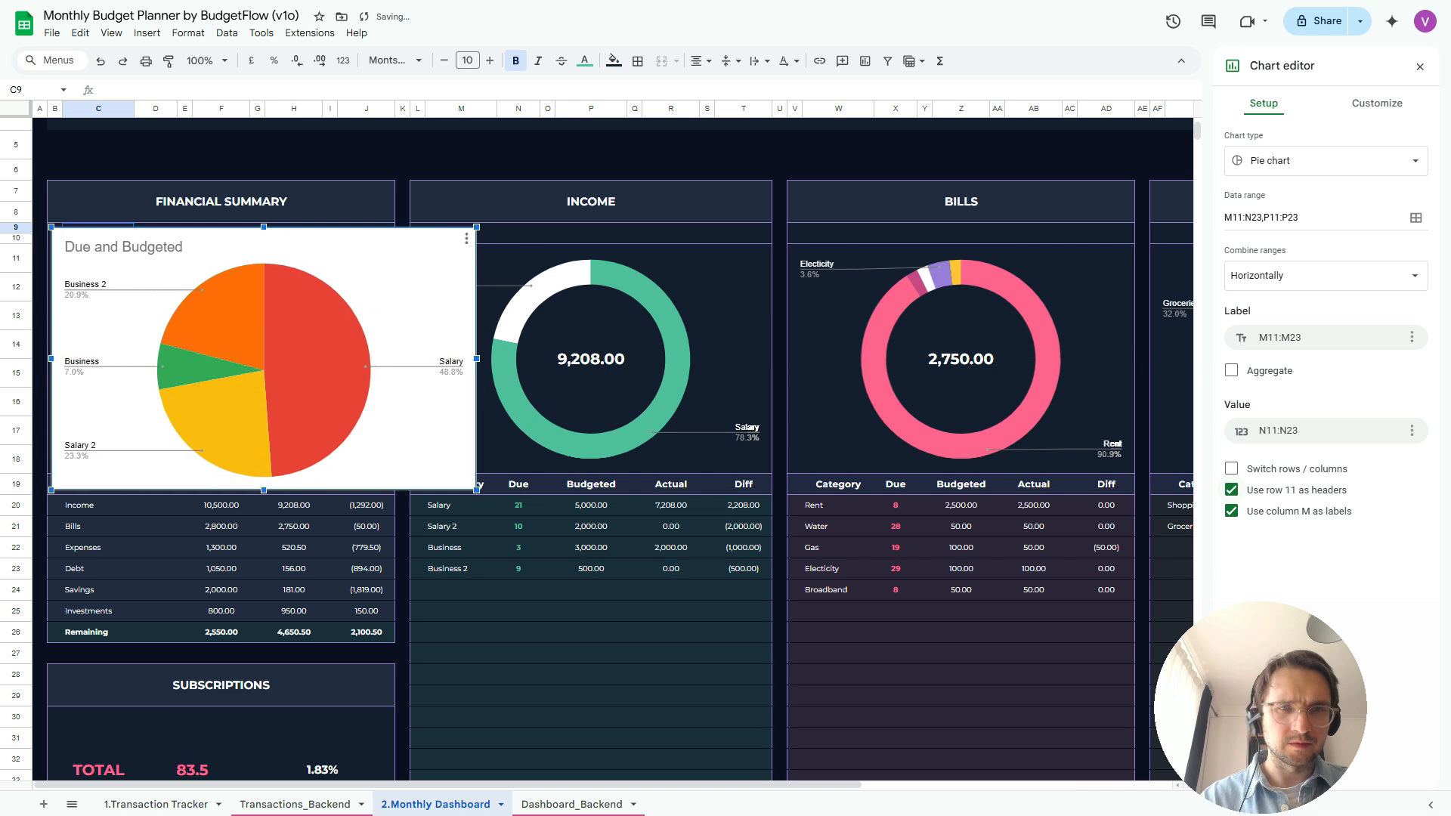
left_click_drag(476, 359, 393, 358)
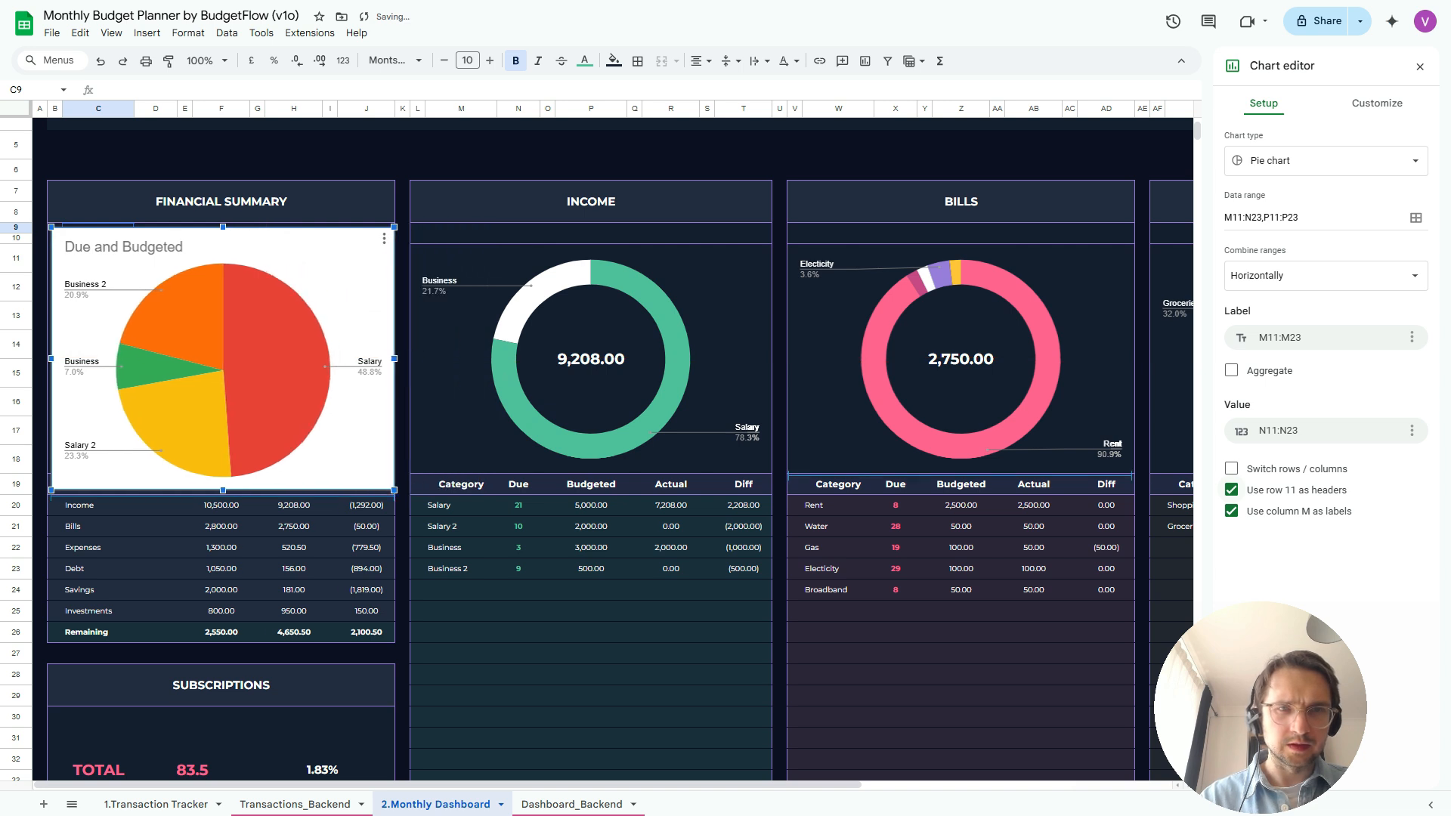
left_click_drag(222, 490, 222, 475)
Change the Financial Summary chart to a column chart and delete its chart title
left_click(1326, 160)
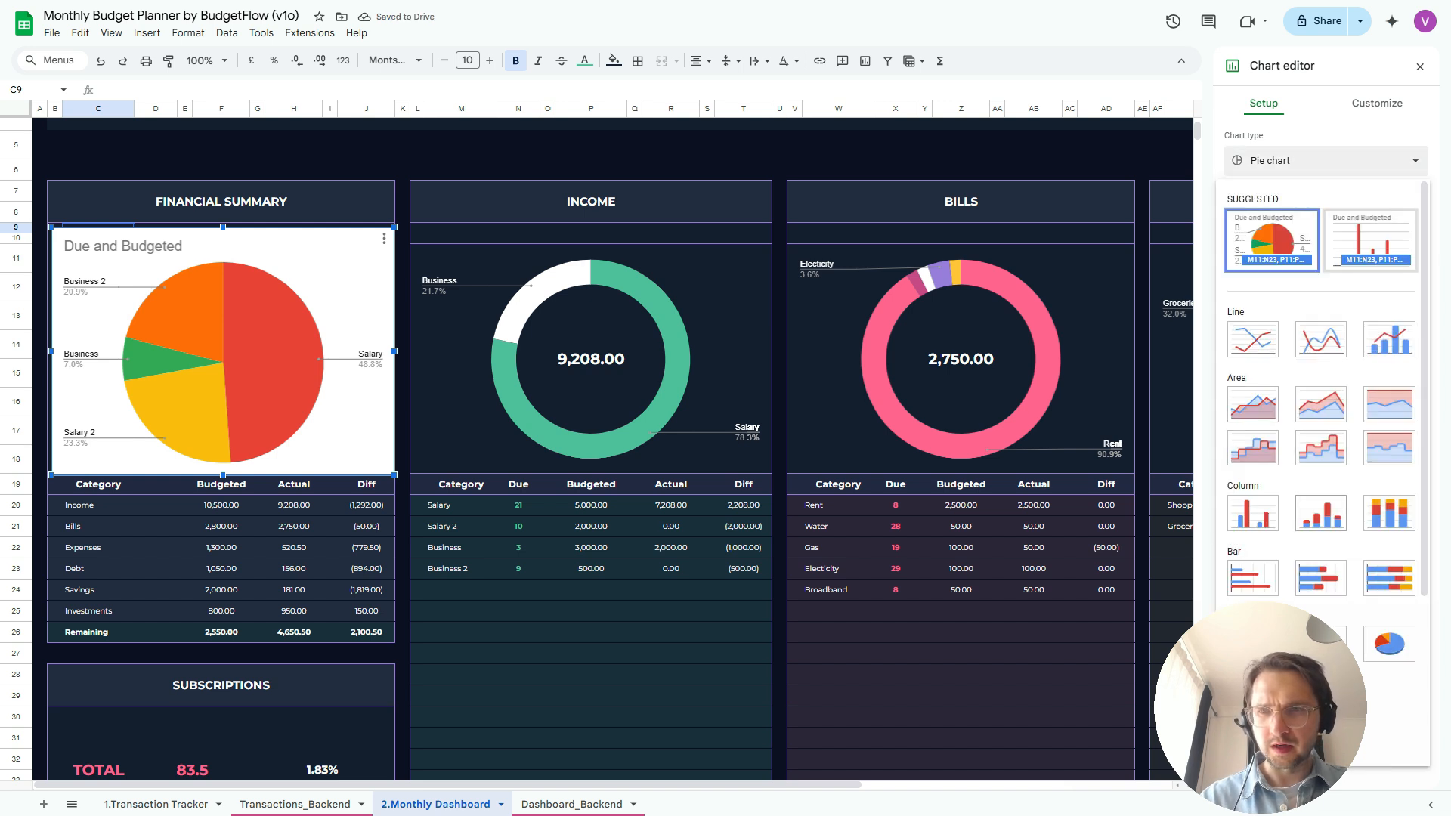
left_click(1252, 512)
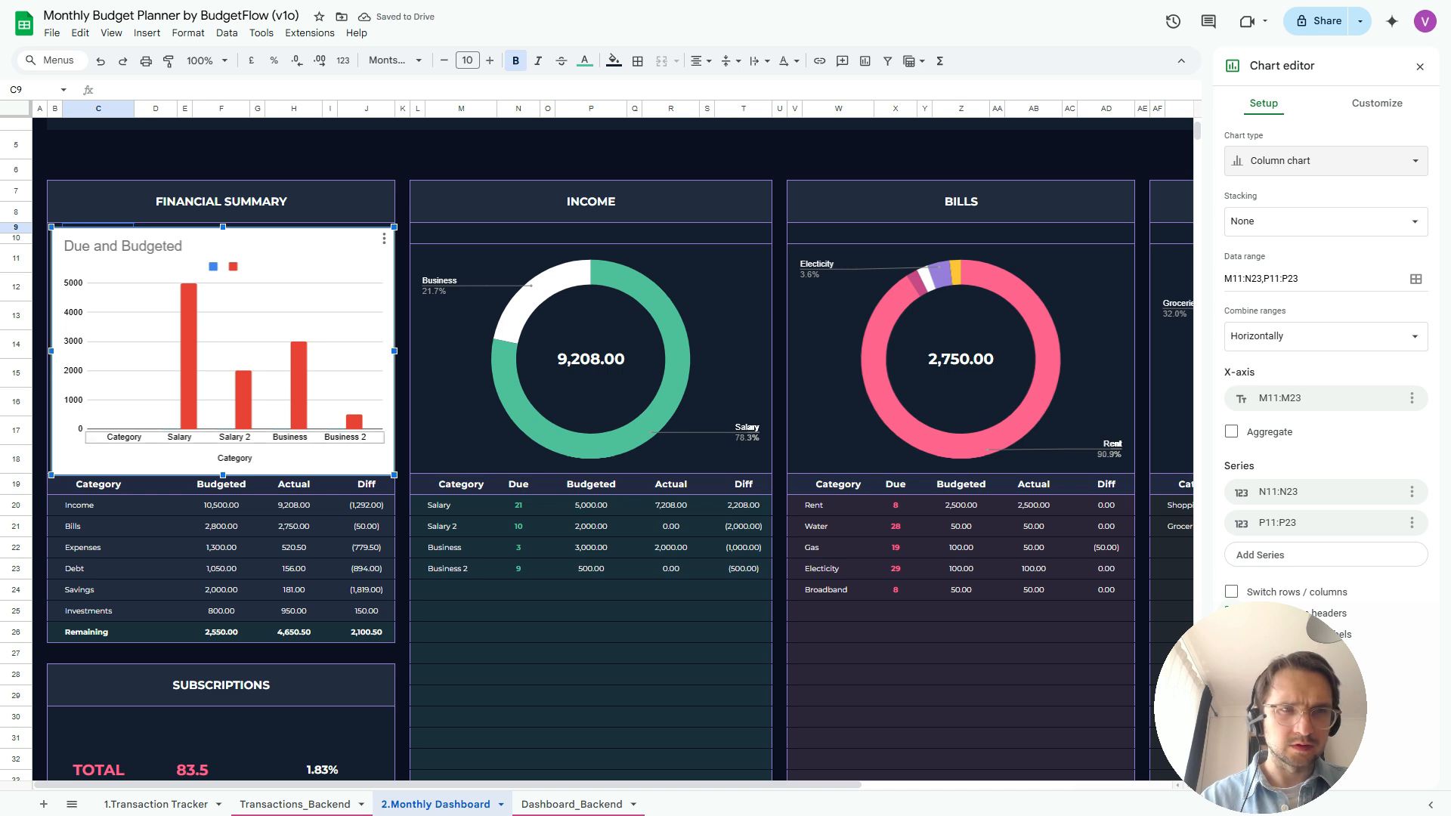
left_click(151, 246)
key("Delete")
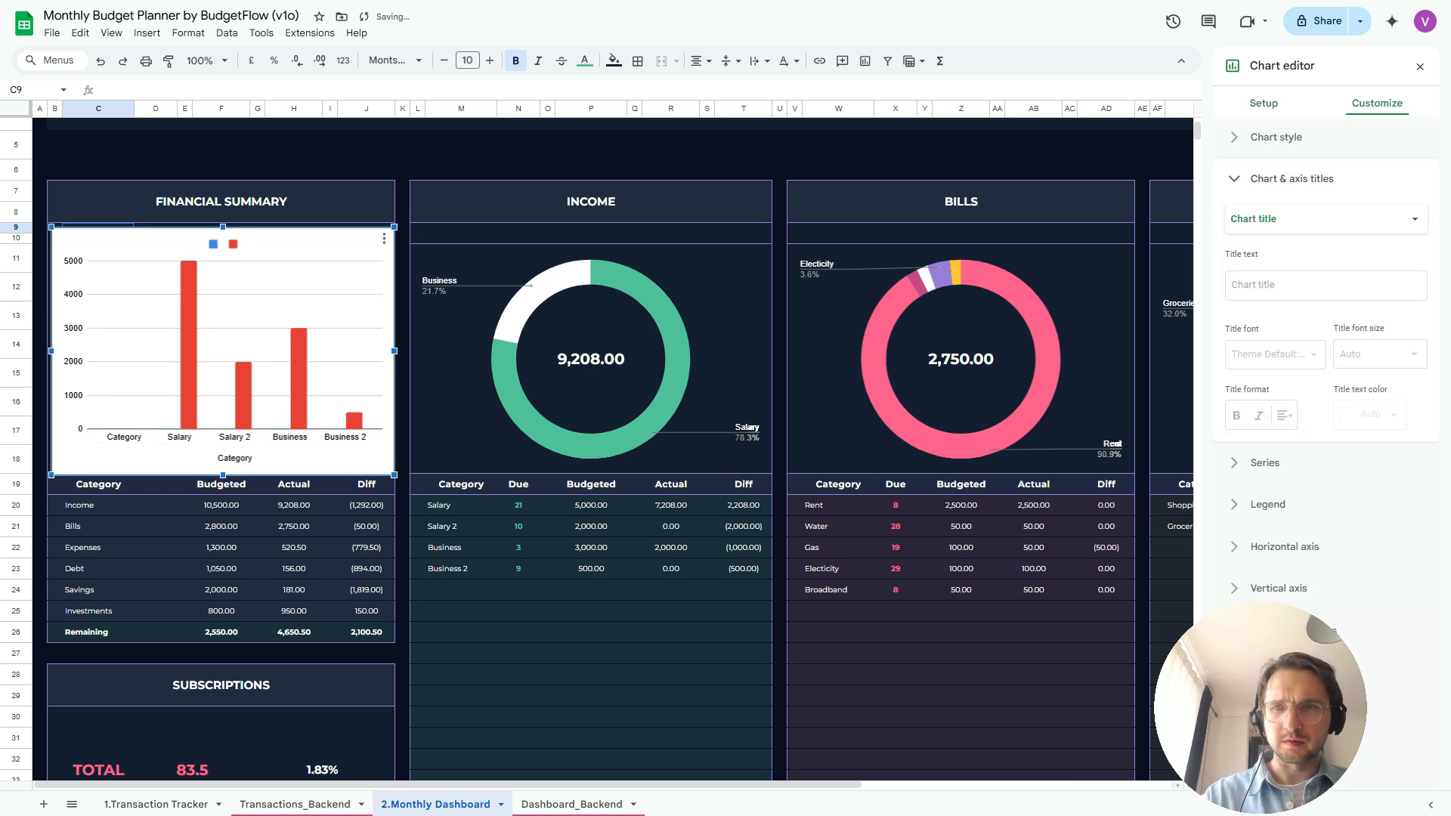
Replace the column chart's data ranges with the categories C19:C25, budgeted amounts F19:F25 and actual amounts H19:H25
left_click(1263, 102)
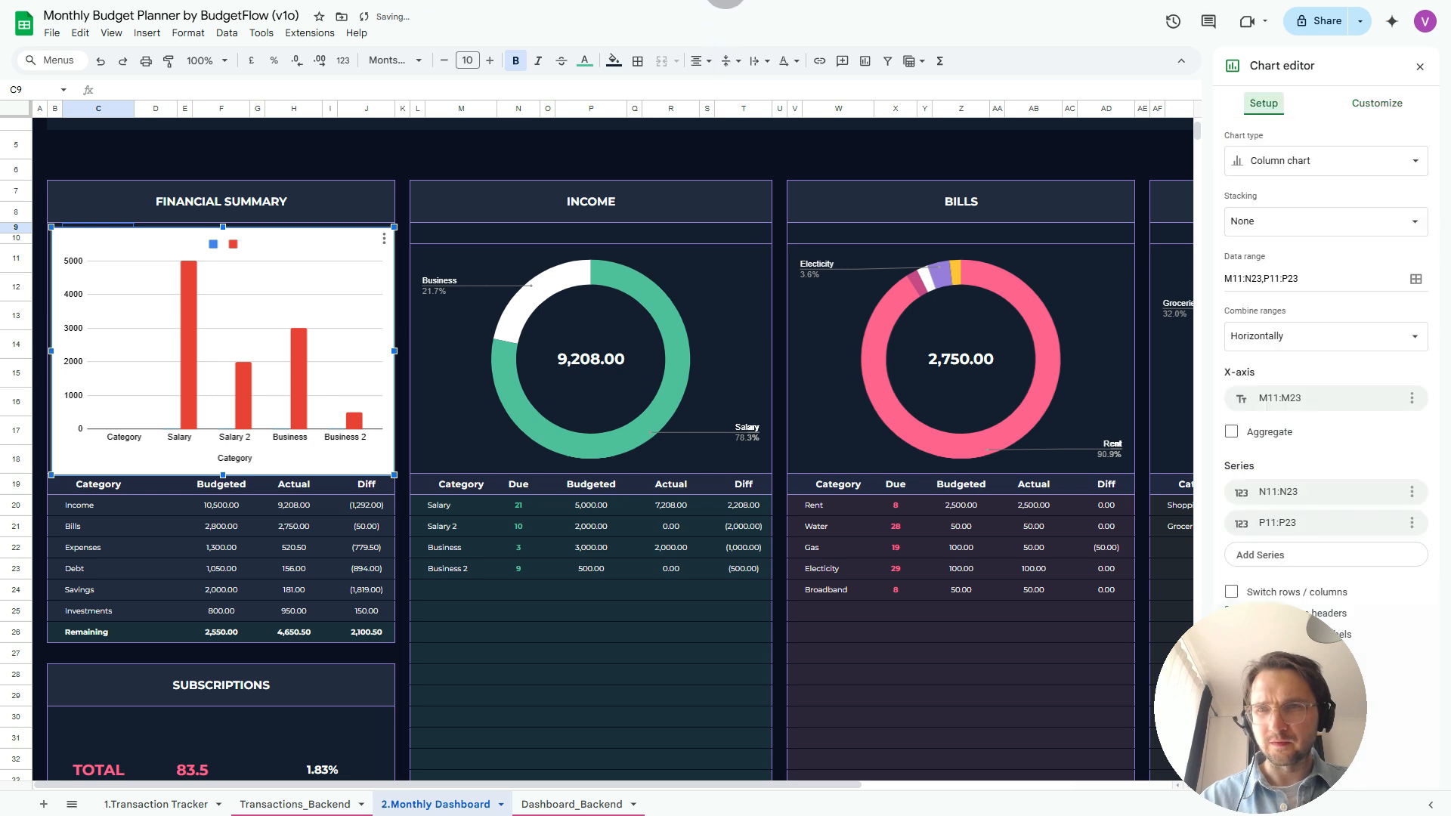
left_click(1415, 279)
left_click(711, 289)
key("BackSpace")
left_click_drag(99, 484, 98, 611)
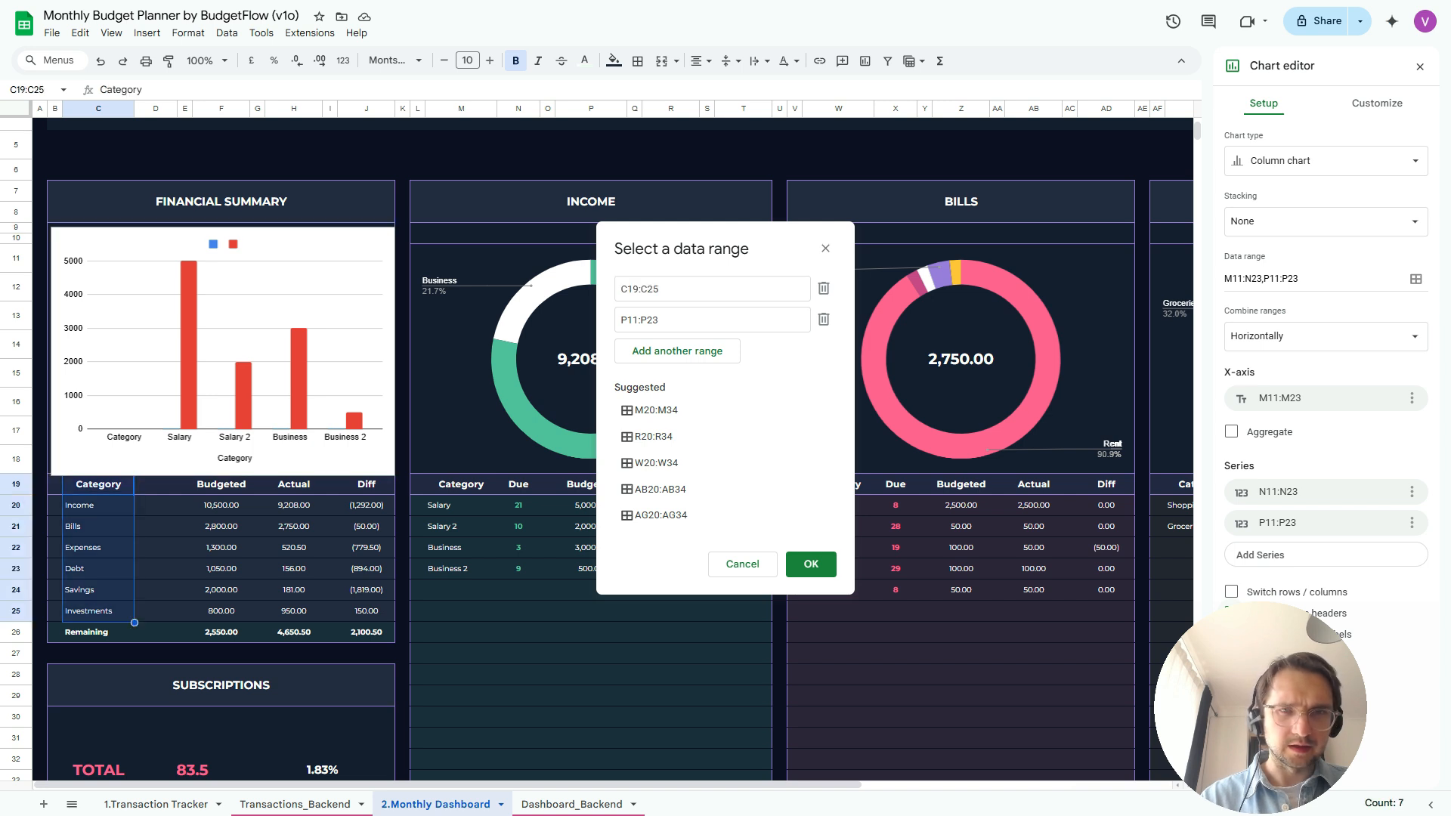
left_click(712, 319)
key("BackSpace")
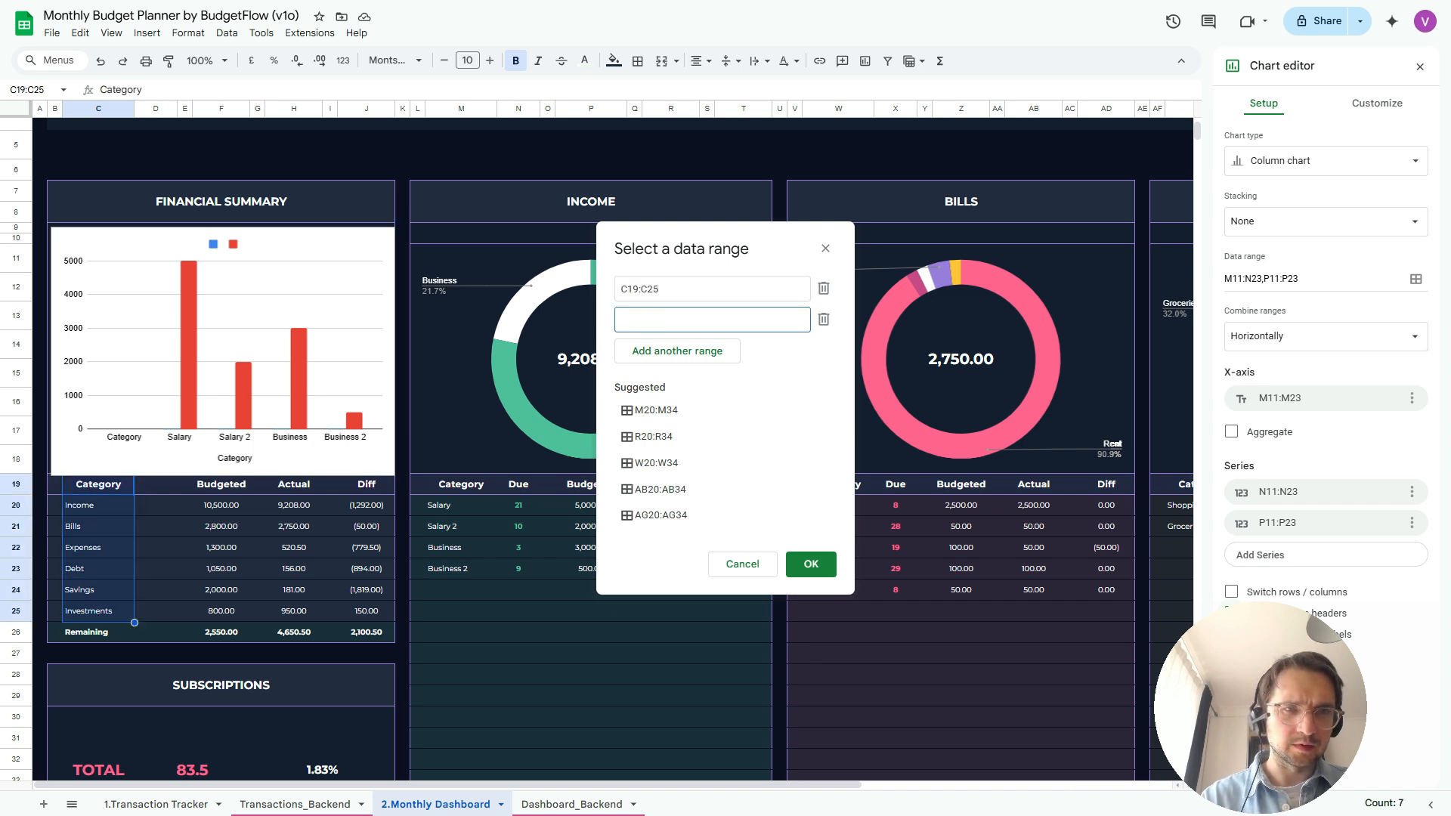
left_click_drag(221, 484, 221, 610)
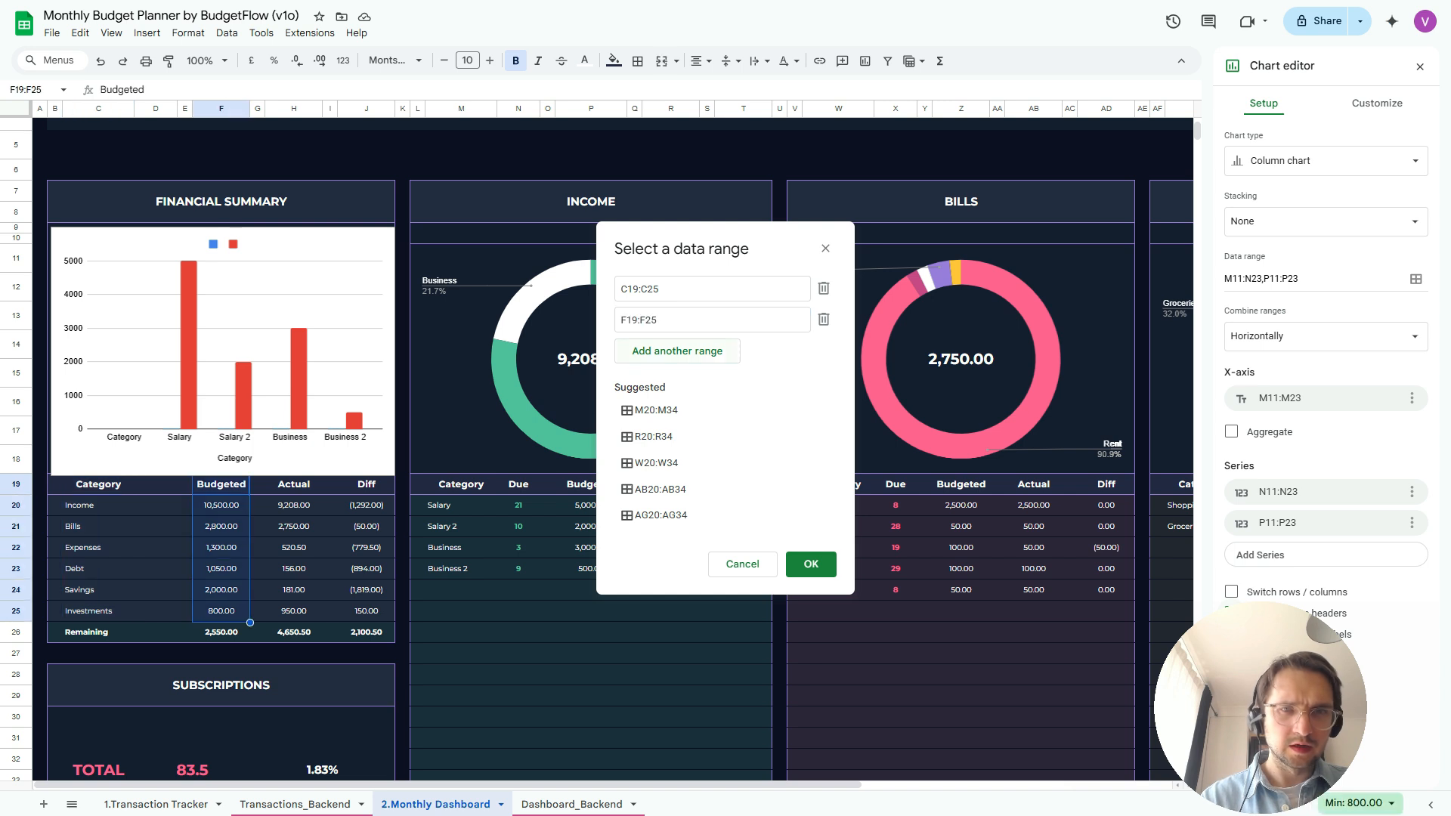
left_click(677, 350)
left_click_drag(293, 483, 294, 611)
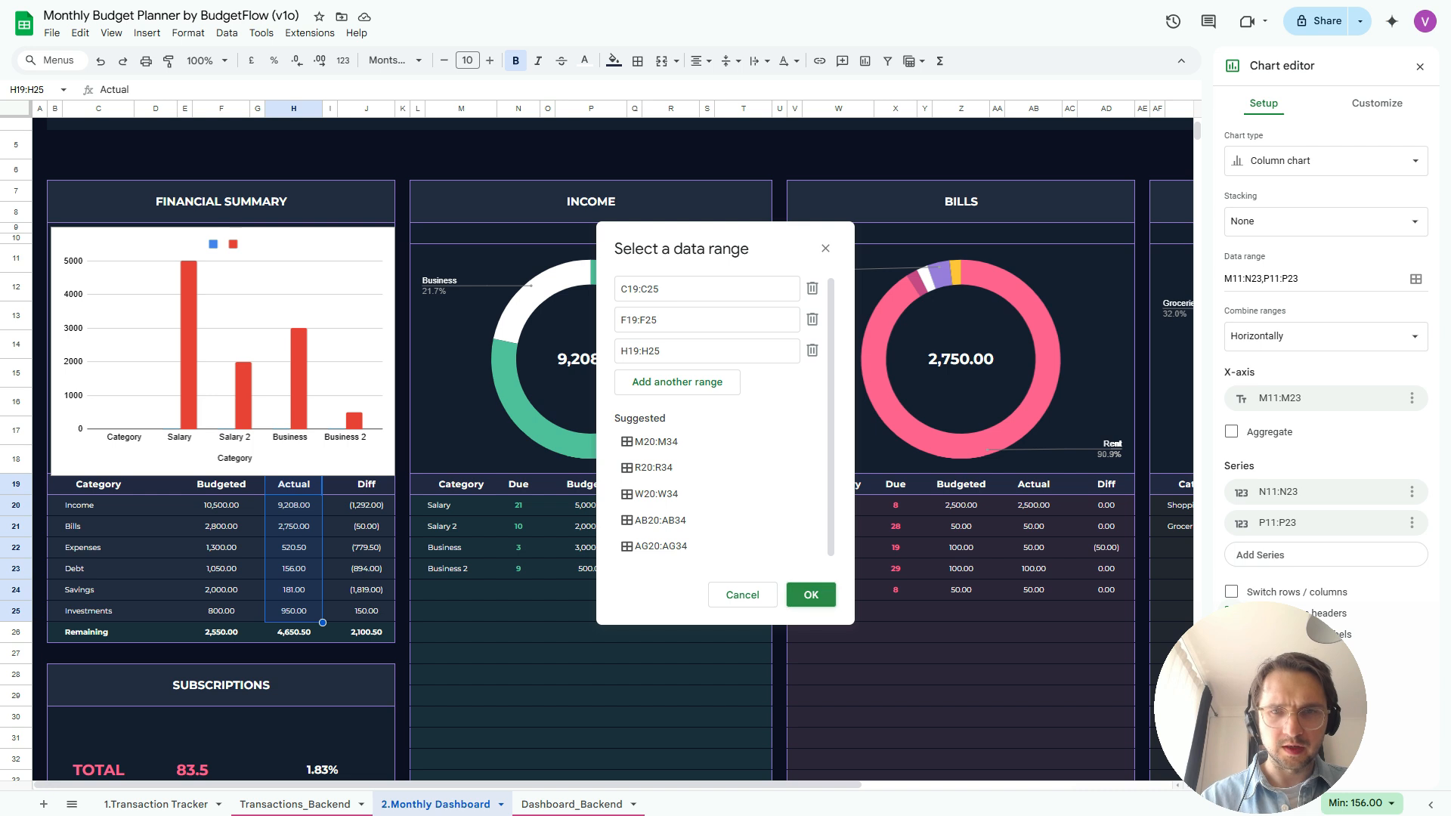
left_click(811, 595)
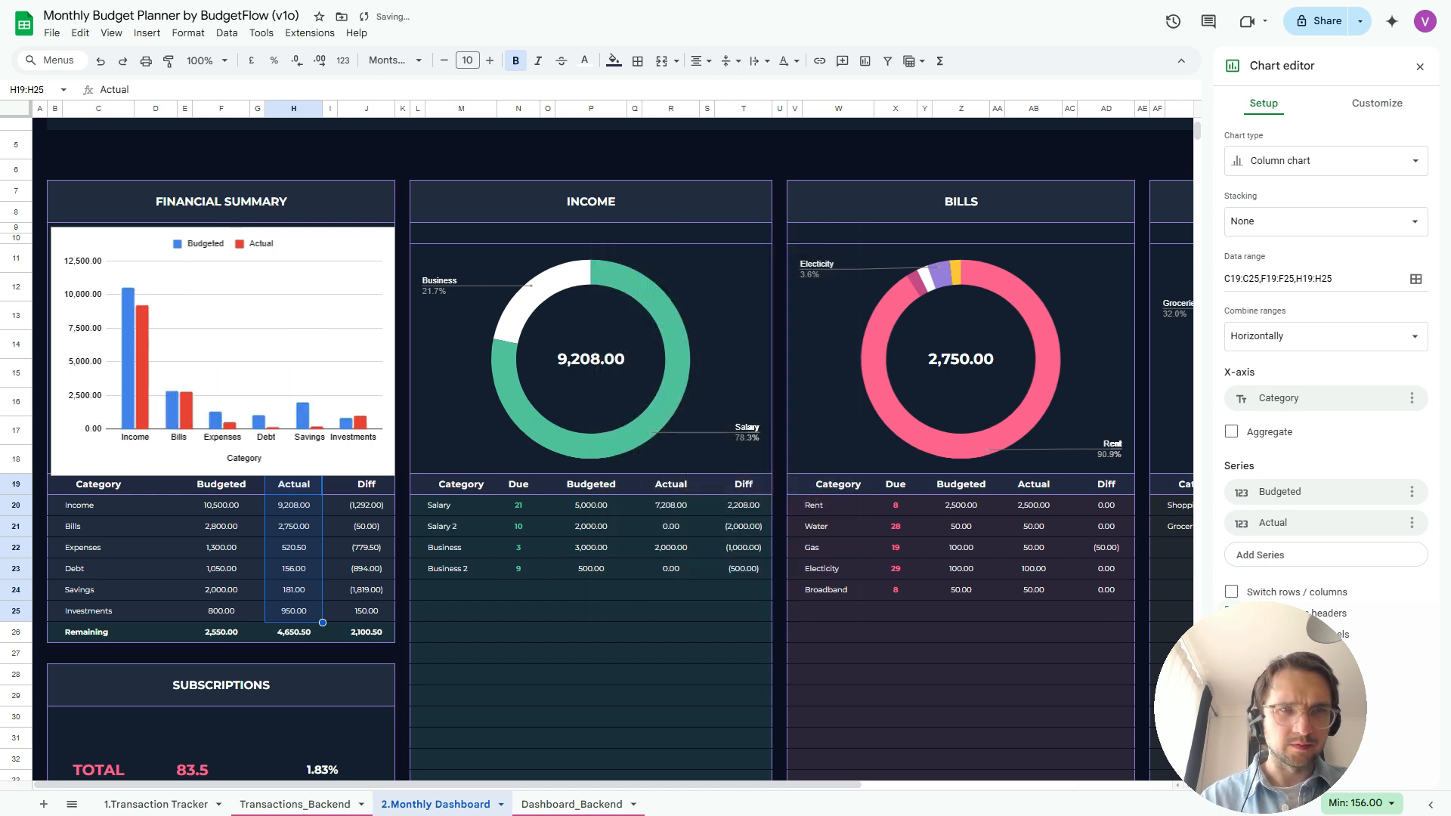
Delete the column chart's horizontal axis title and narrow the chart slightly to stay inside the section border
left_click(244, 458)
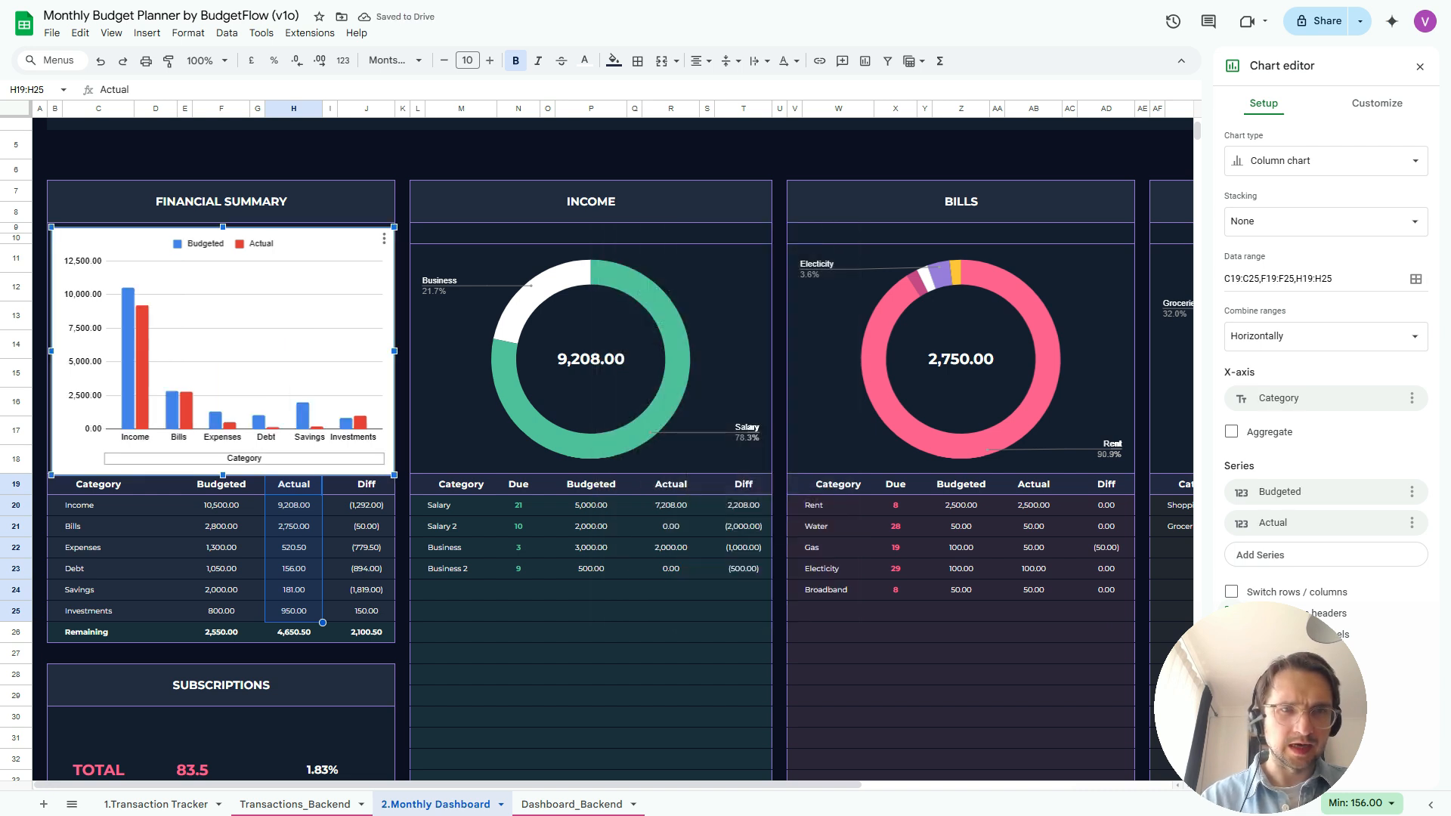
left_click(244, 457)
key("Delete")
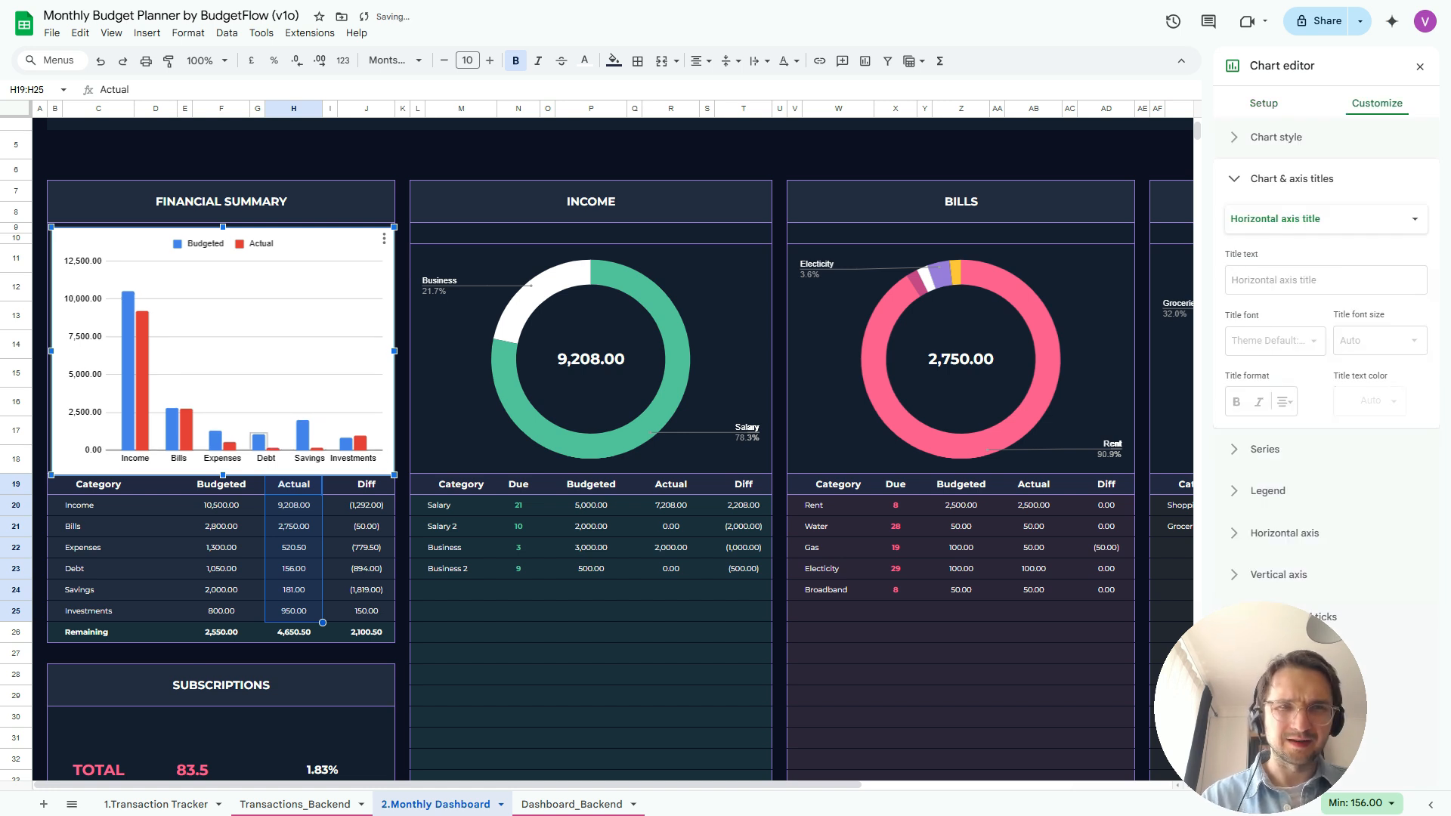
left_click_drag(394, 351, 387, 351)
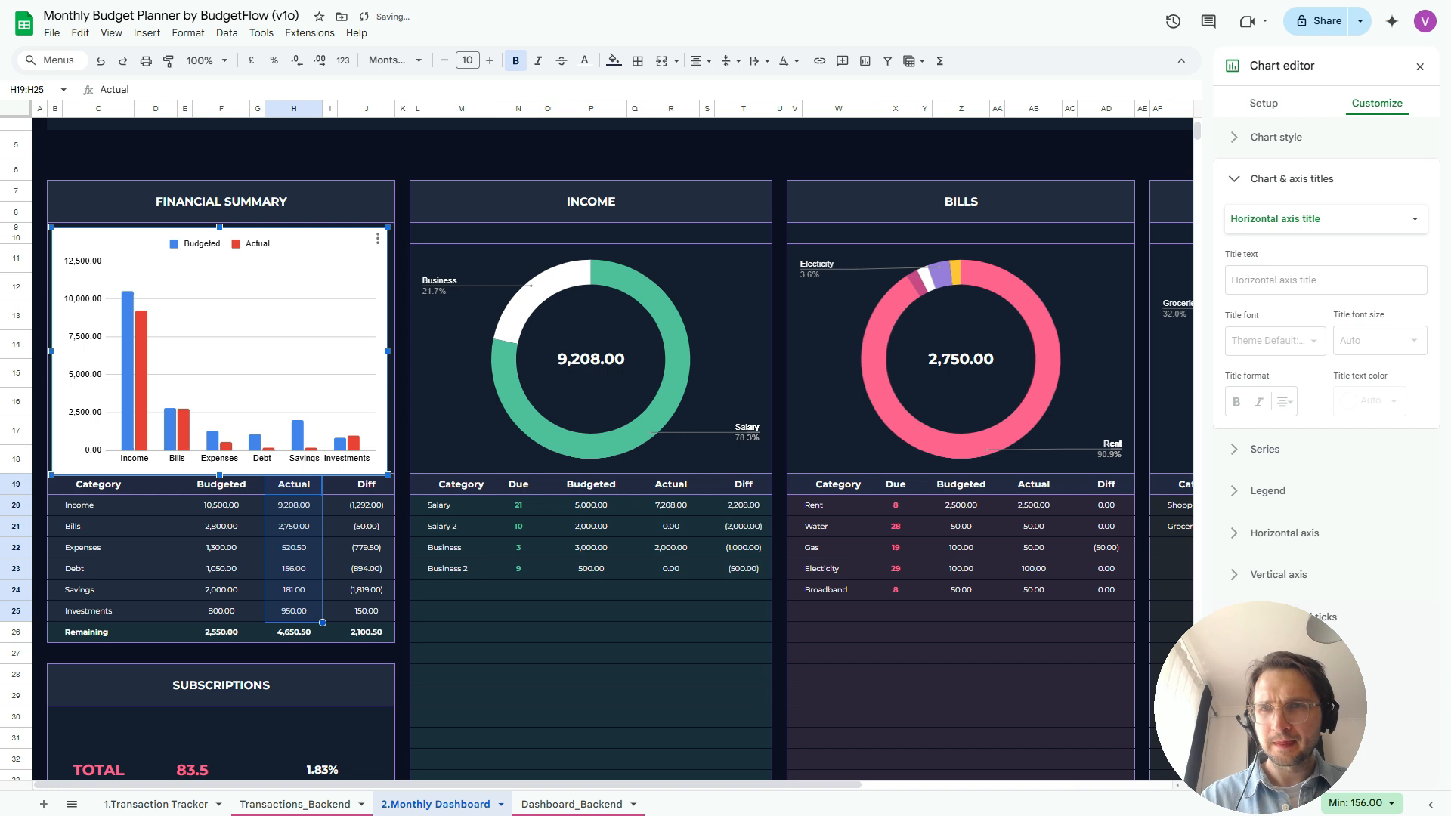
Set the background color of the Financial Summary column chart to None
left_click(1275, 137)
left_click(1247, 196)
left_click(1263, 229)
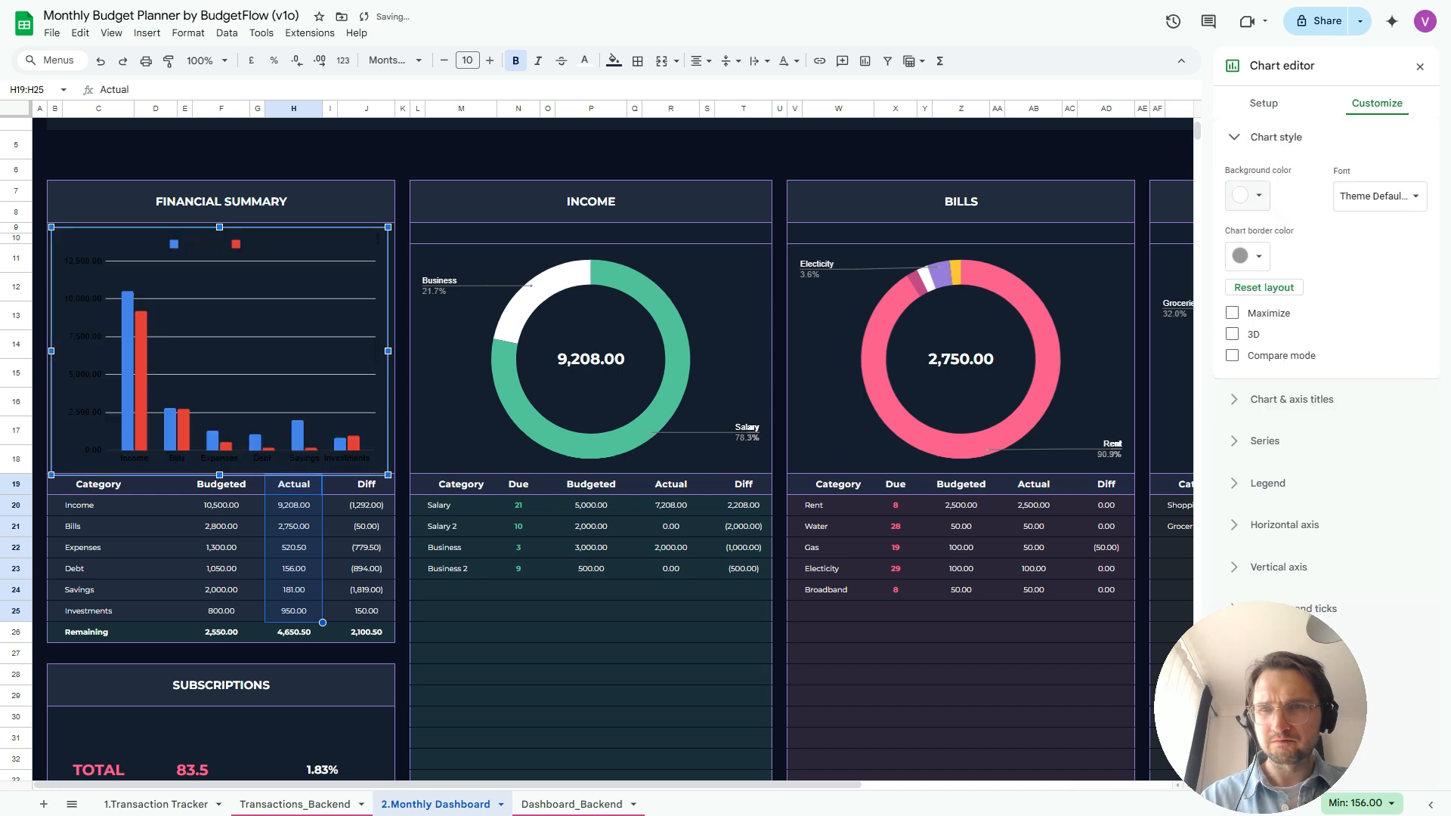
Set the Financial Summary column chart's border color to None and its vertical axis labels to white
left_click(1247, 255)
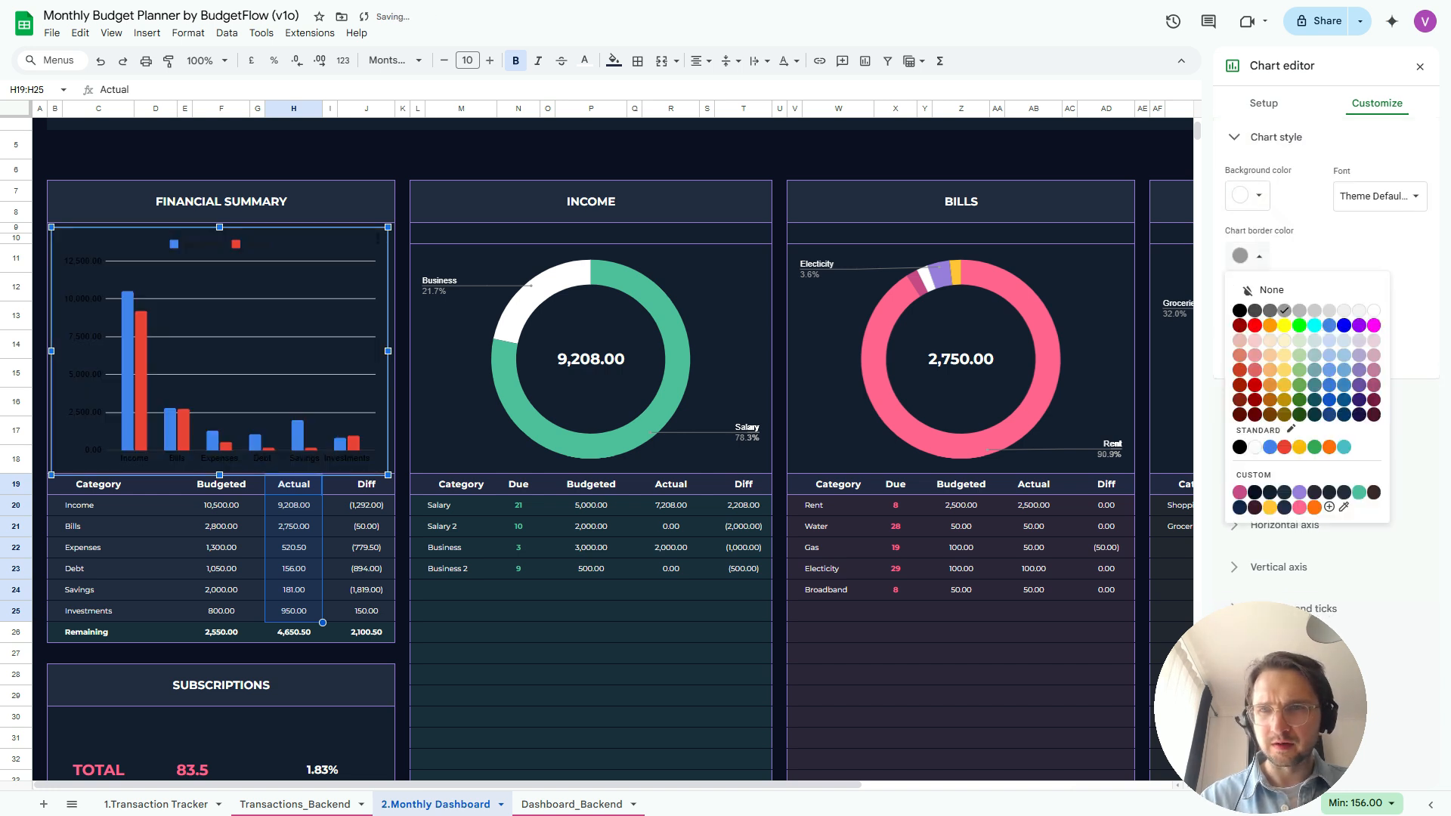
left_click(1262, 290)
left_click(82, 355)
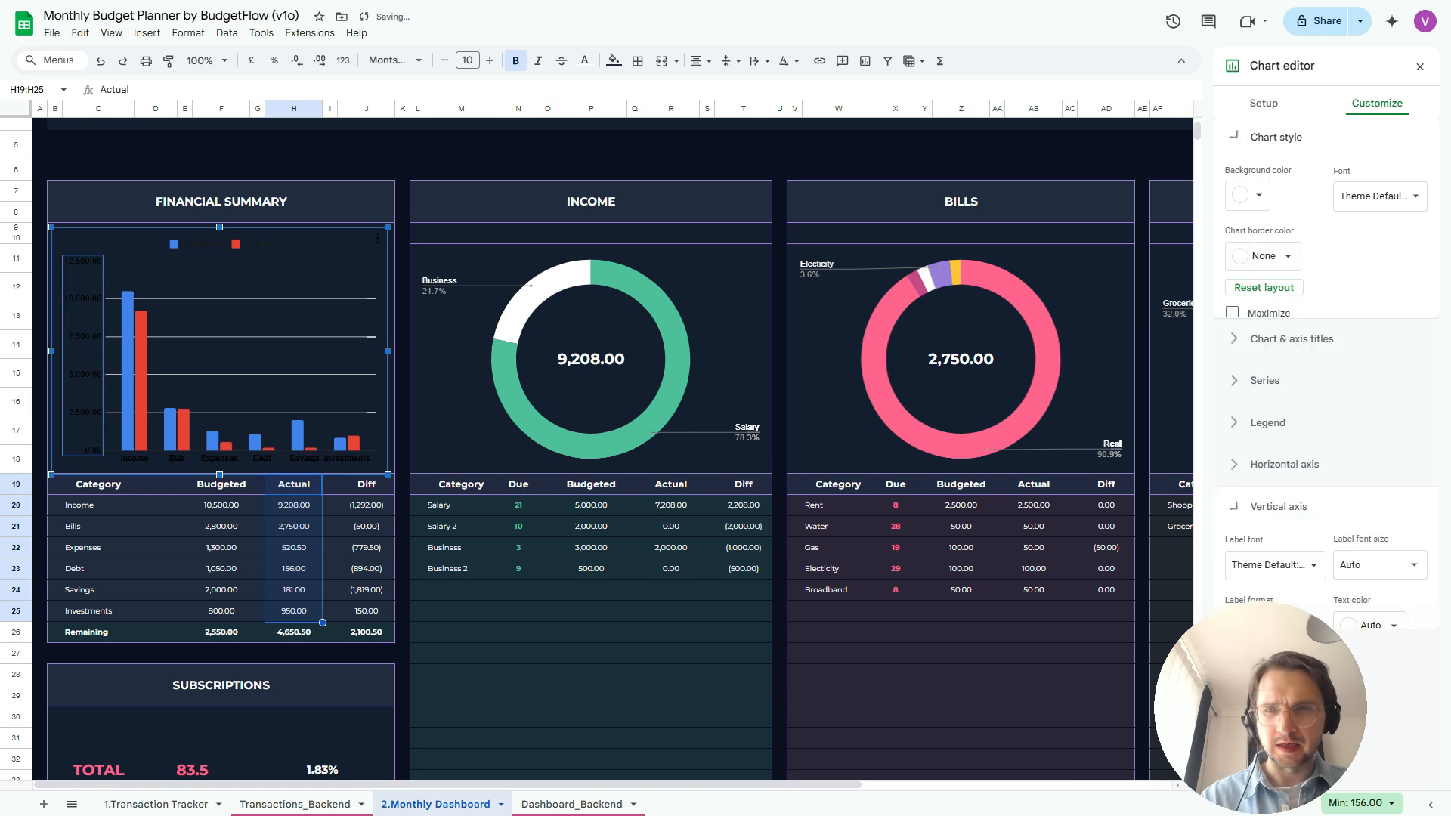
left_click(1364, 465)
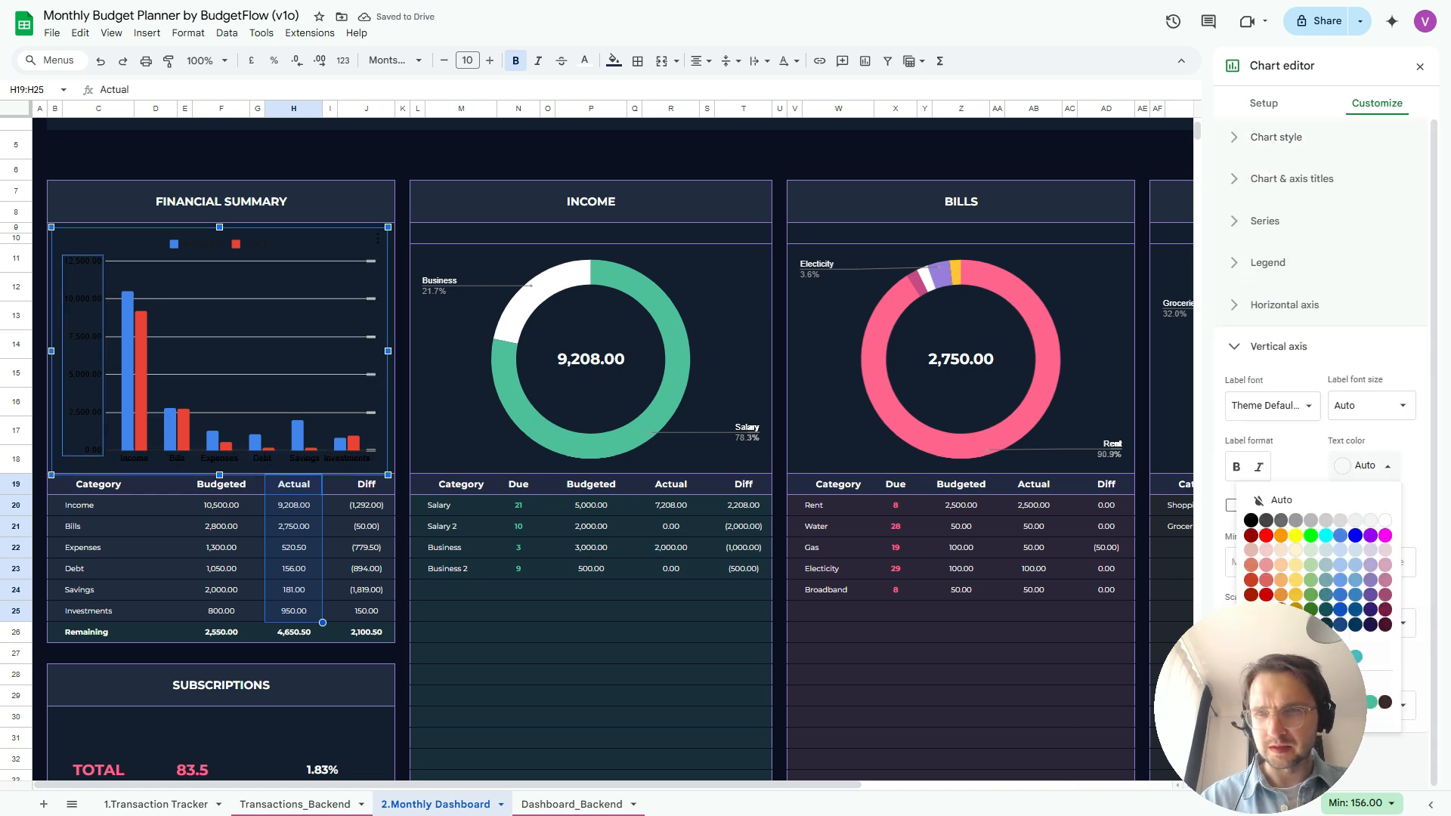
left_click(1385, 520)
Set the text color of the Financial Summary chart's horizontal axis labels and legend to white
left_click(226, 457)
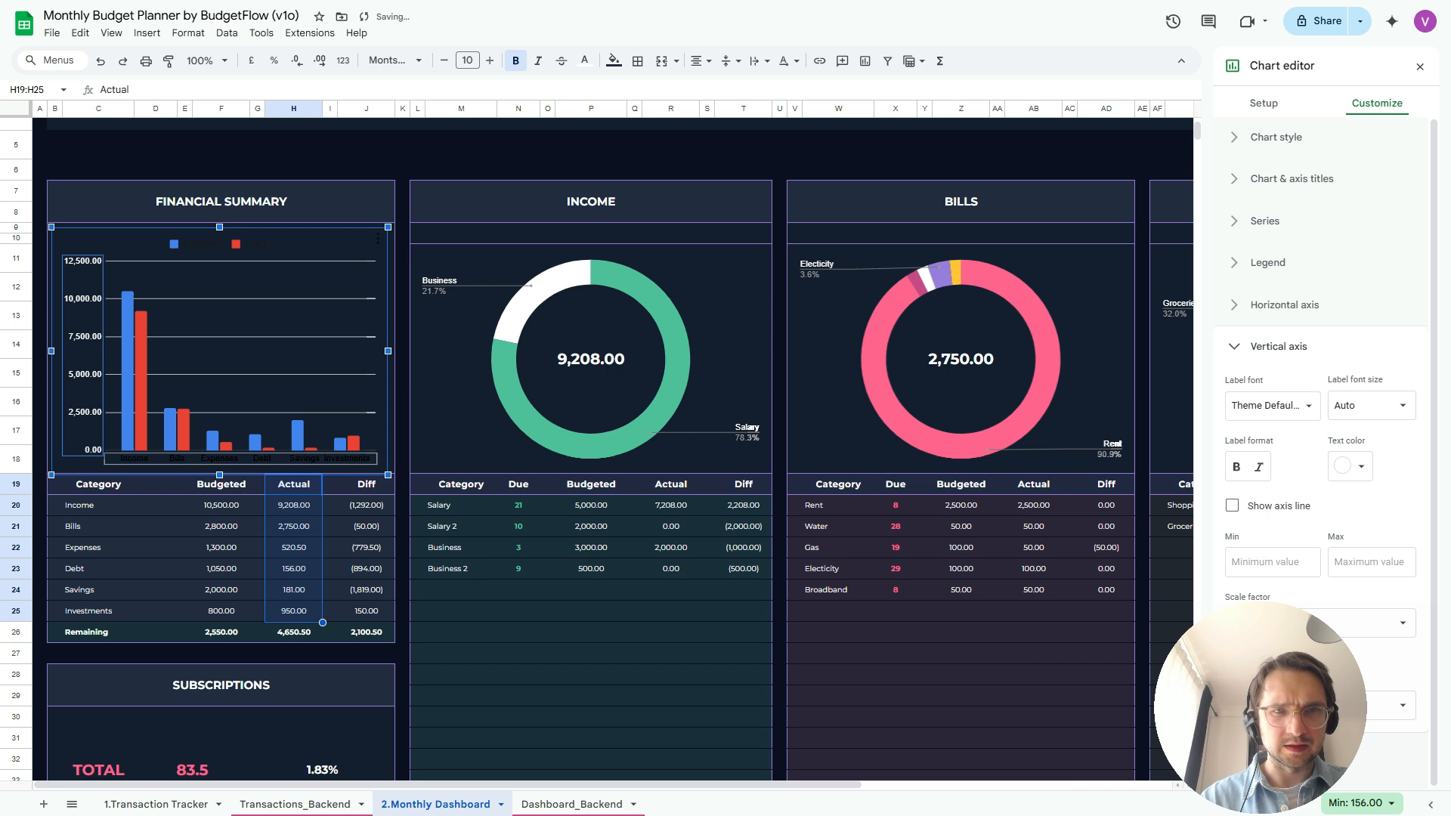
left_click(1369, 424)
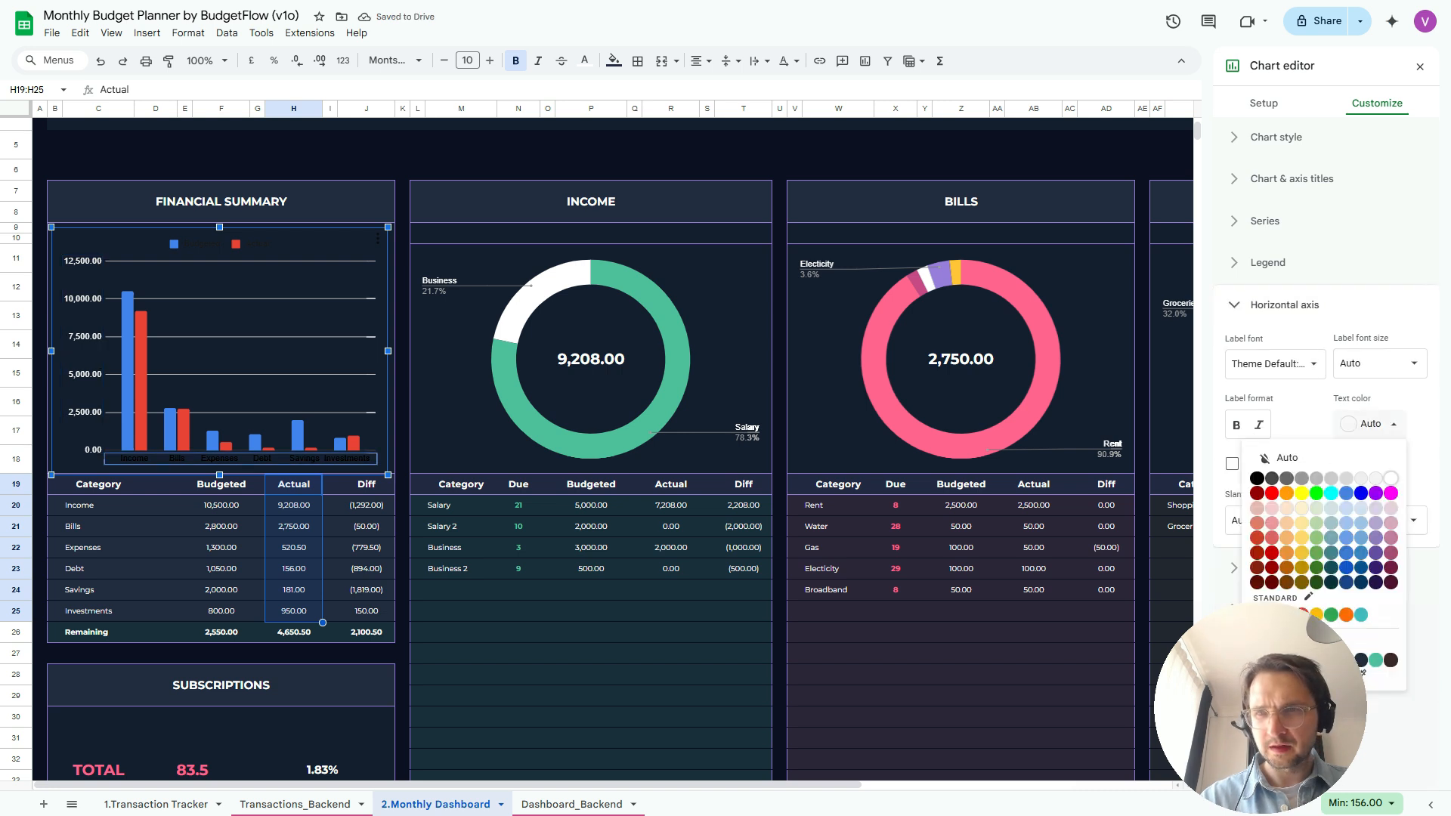
left_click(1390, 479)
left_click(219, 244)
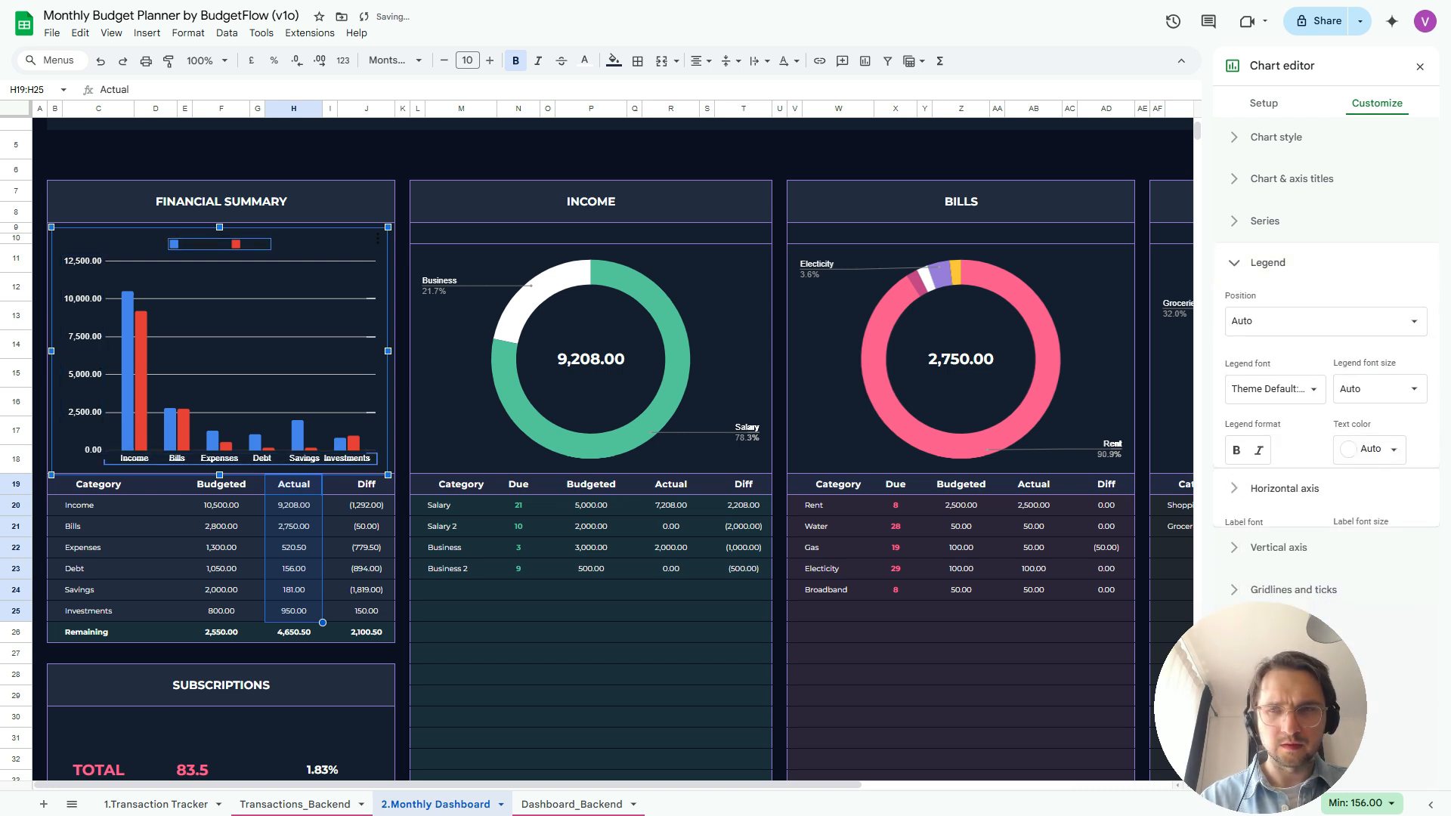
left_click(1369, 448)
left_click(1390, 503)
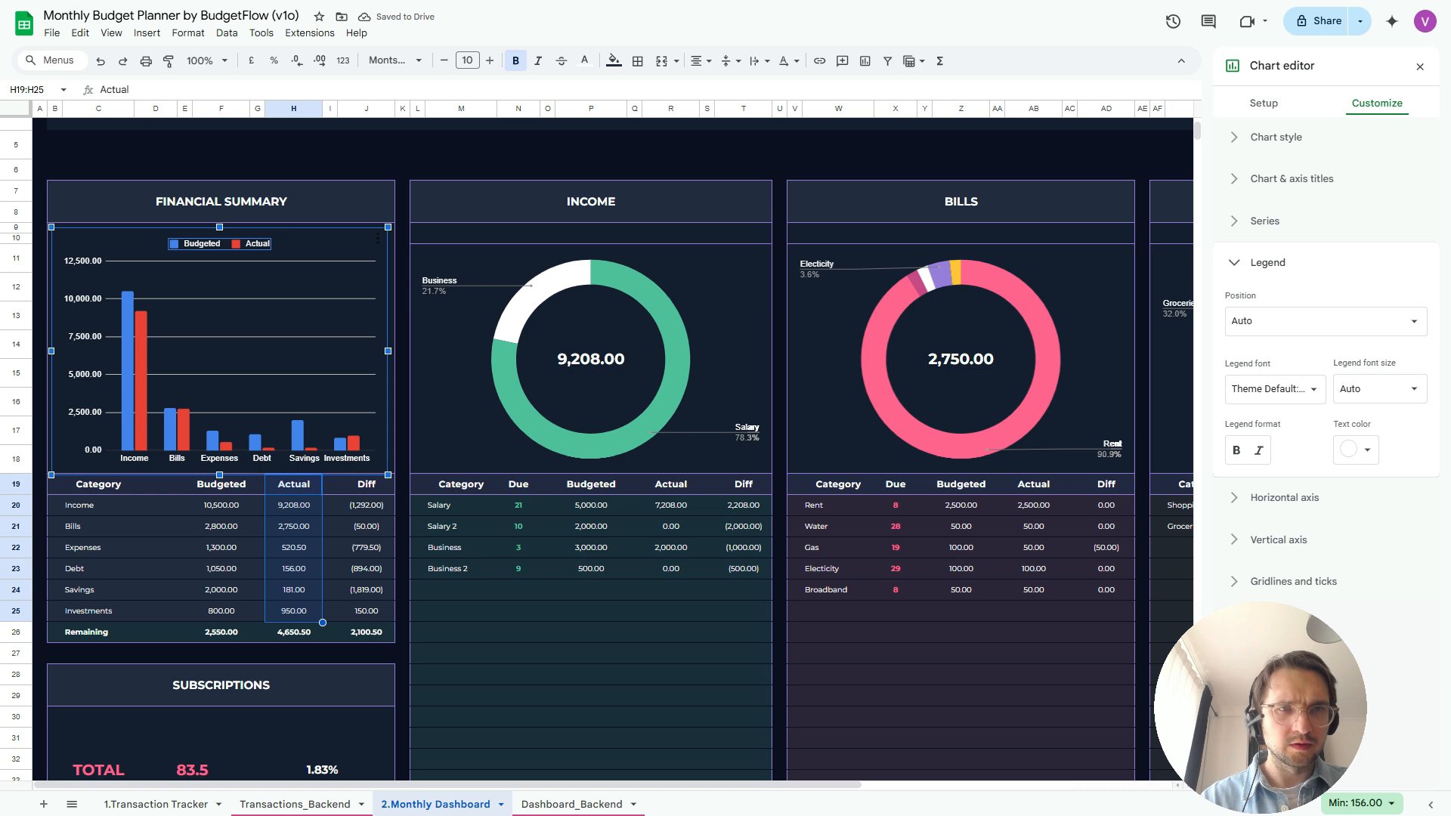
Fill the Financial Summary chart's Budgeted series with the custom yellow and its Actual series with the custom green
scroll(596, 446, "down", 1)
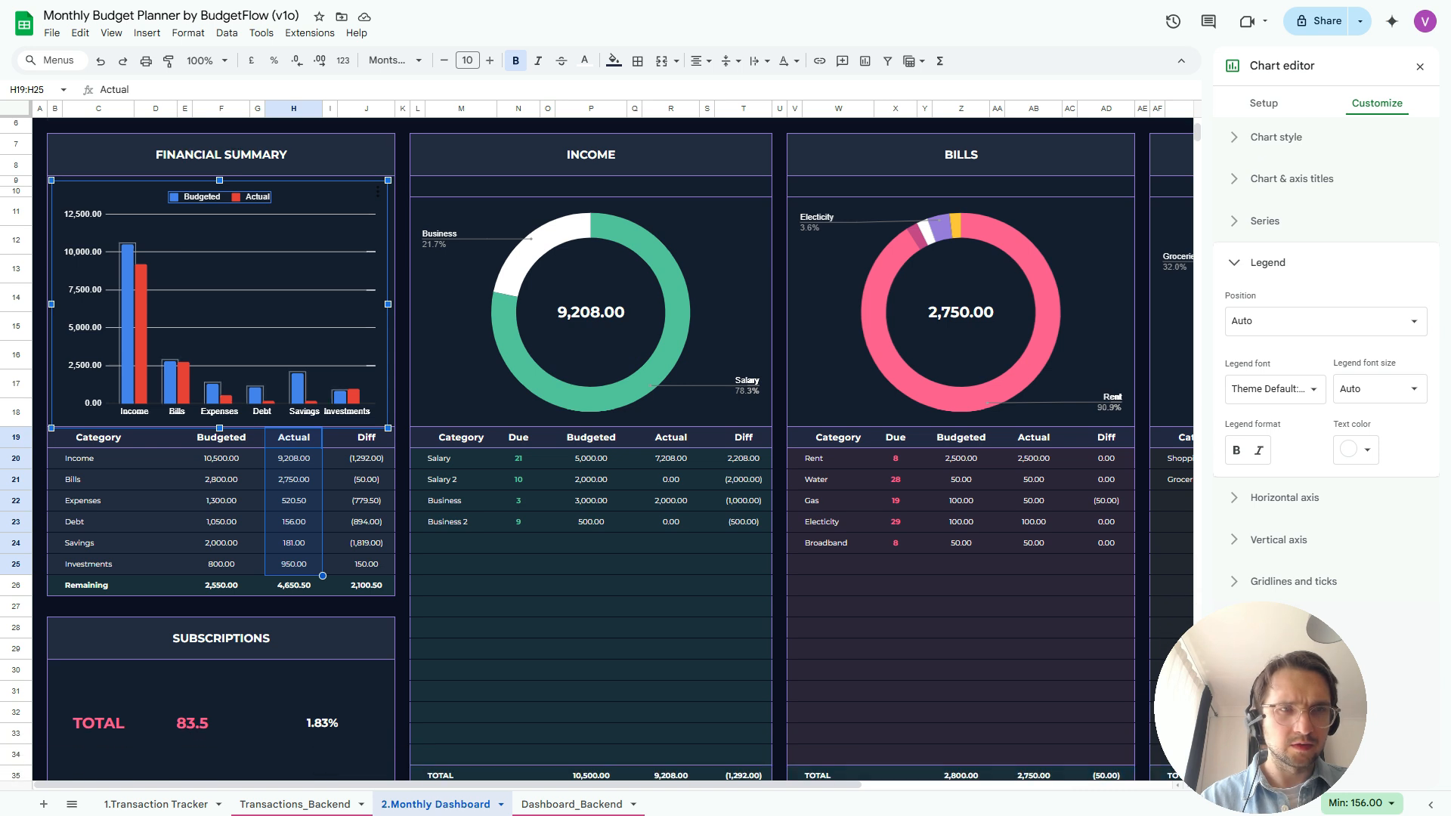
left_click(1265, 221)
left_click(1272, 352)
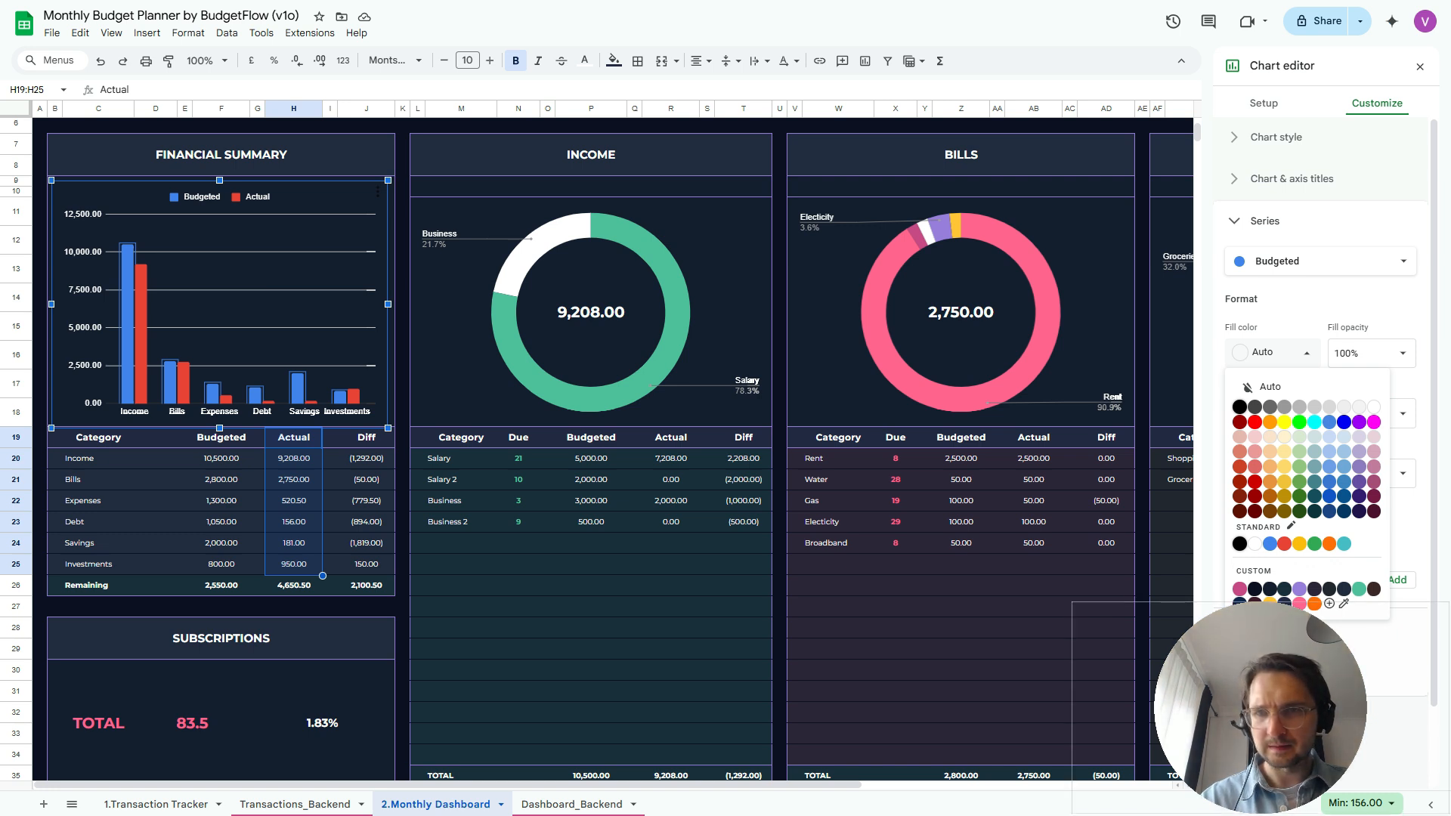
left_click_drag(1260, 708, 944, 701)
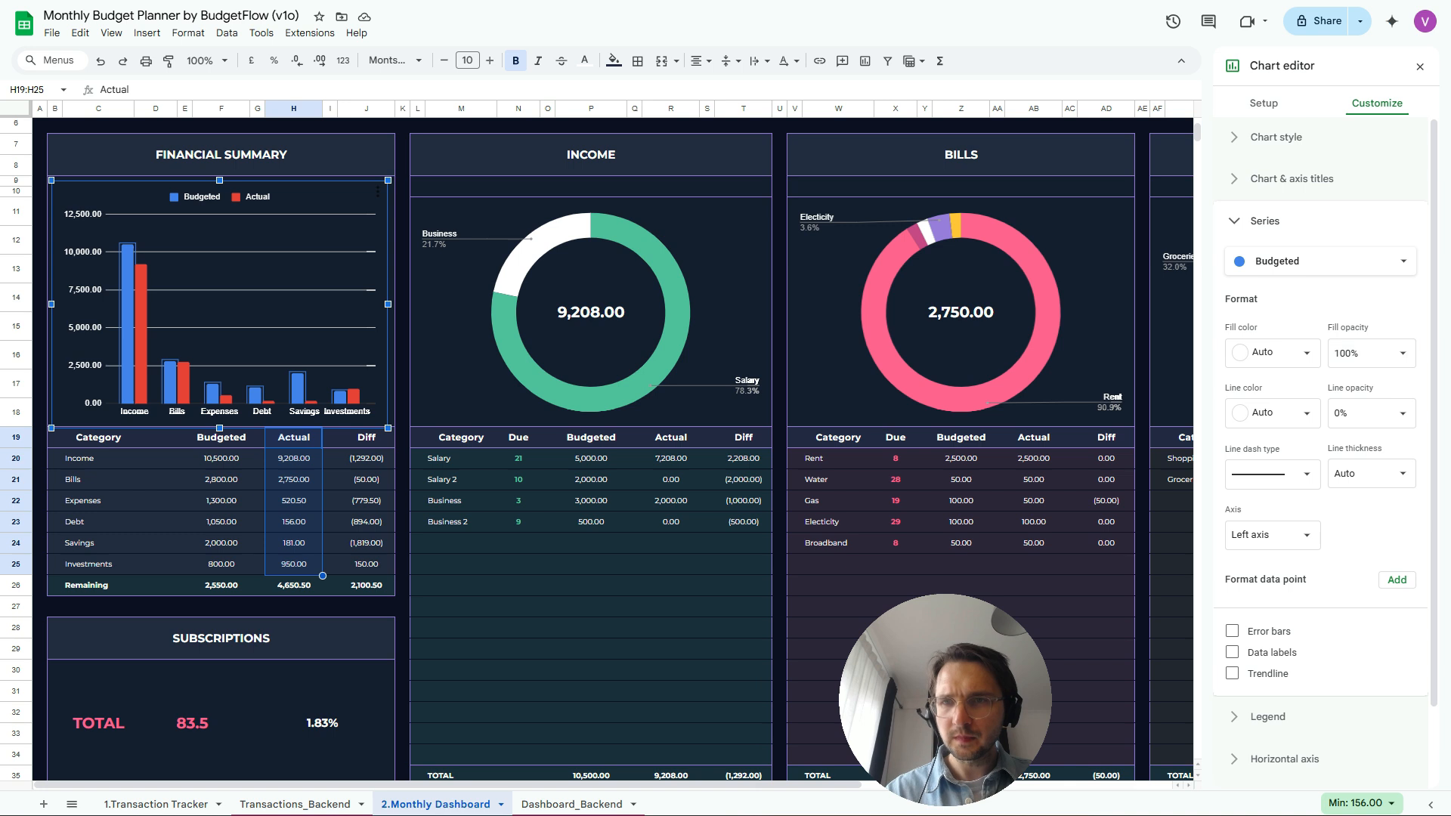
left_click(1282, 352)
left_click(1269, 604)
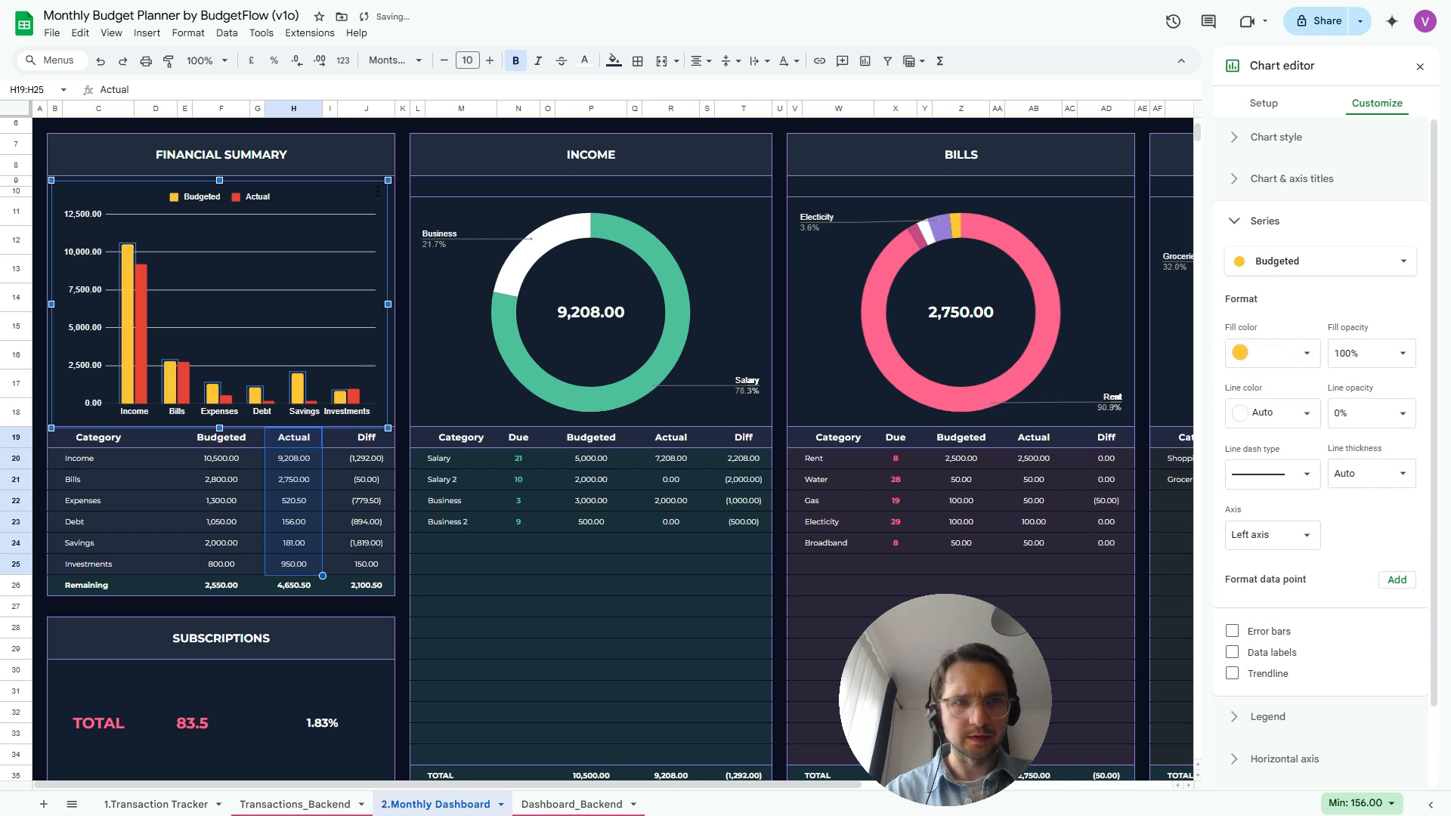
left_click(141, 332)
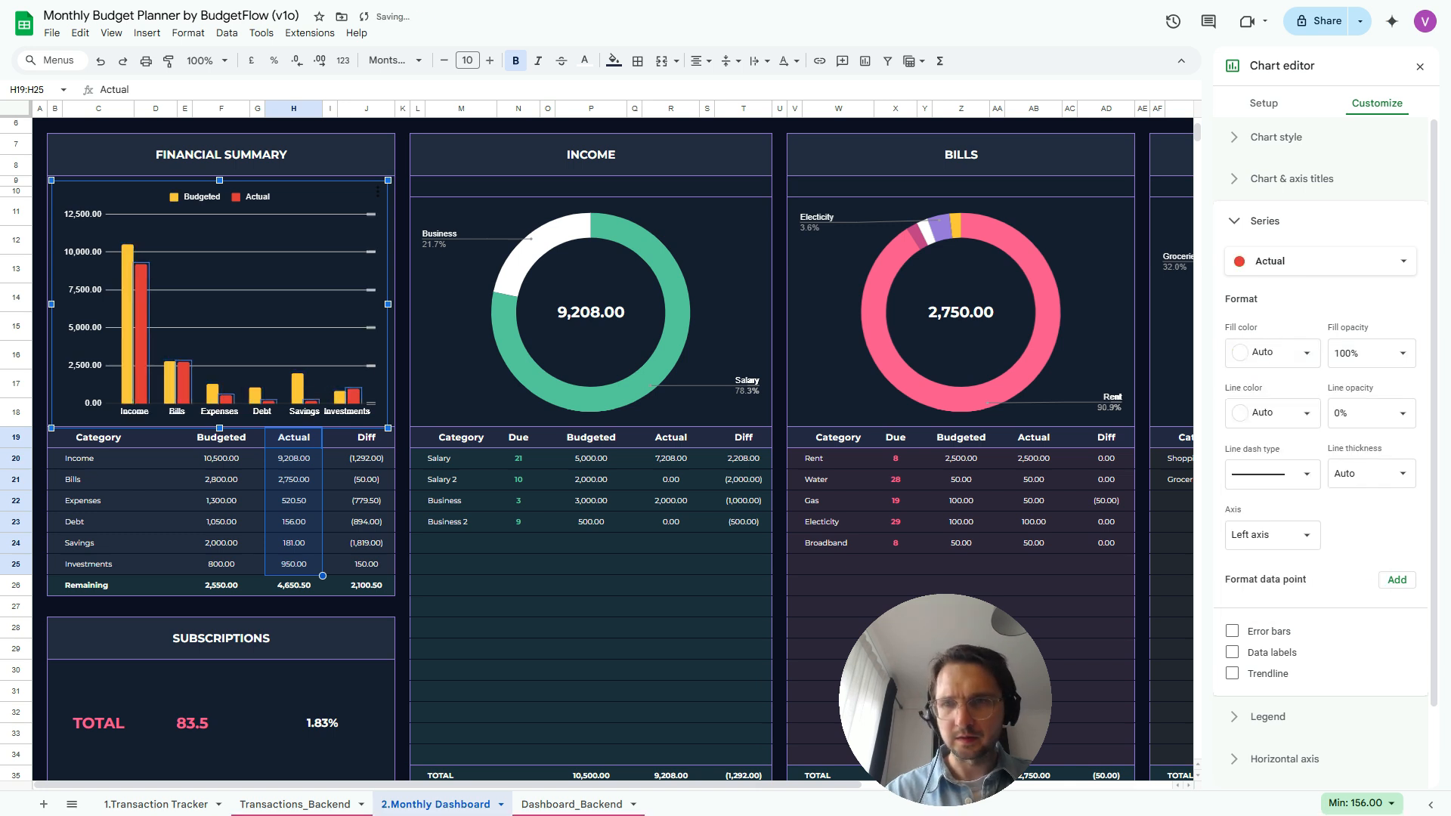
left_click(1277, 353)
left_click(1344, 603)
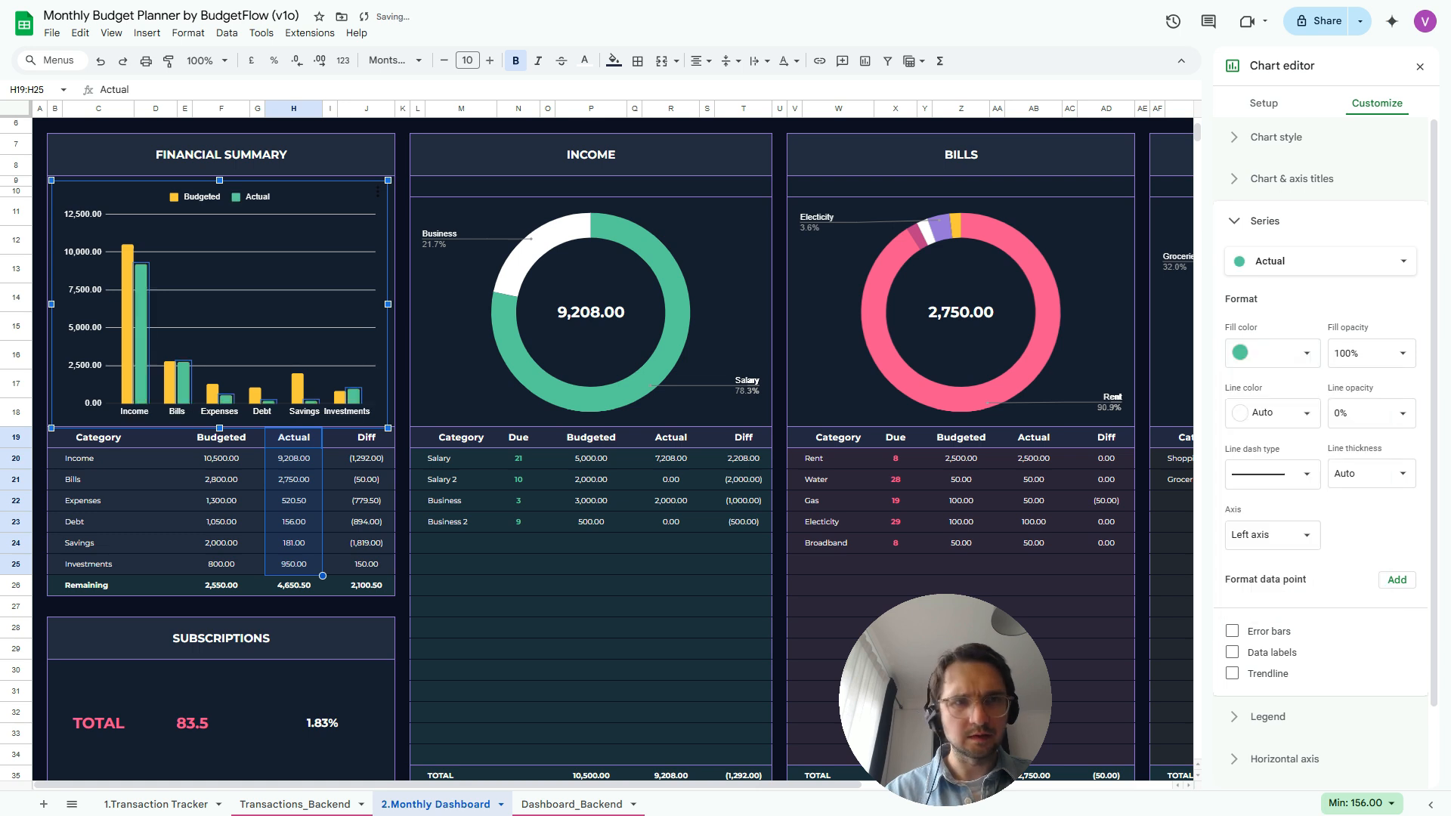
Review the Monthly Dashboard's charts and section tables, including the Subscriptions percentage formula
left_click(590, 312)
scroll(590, 312, "right", 5)
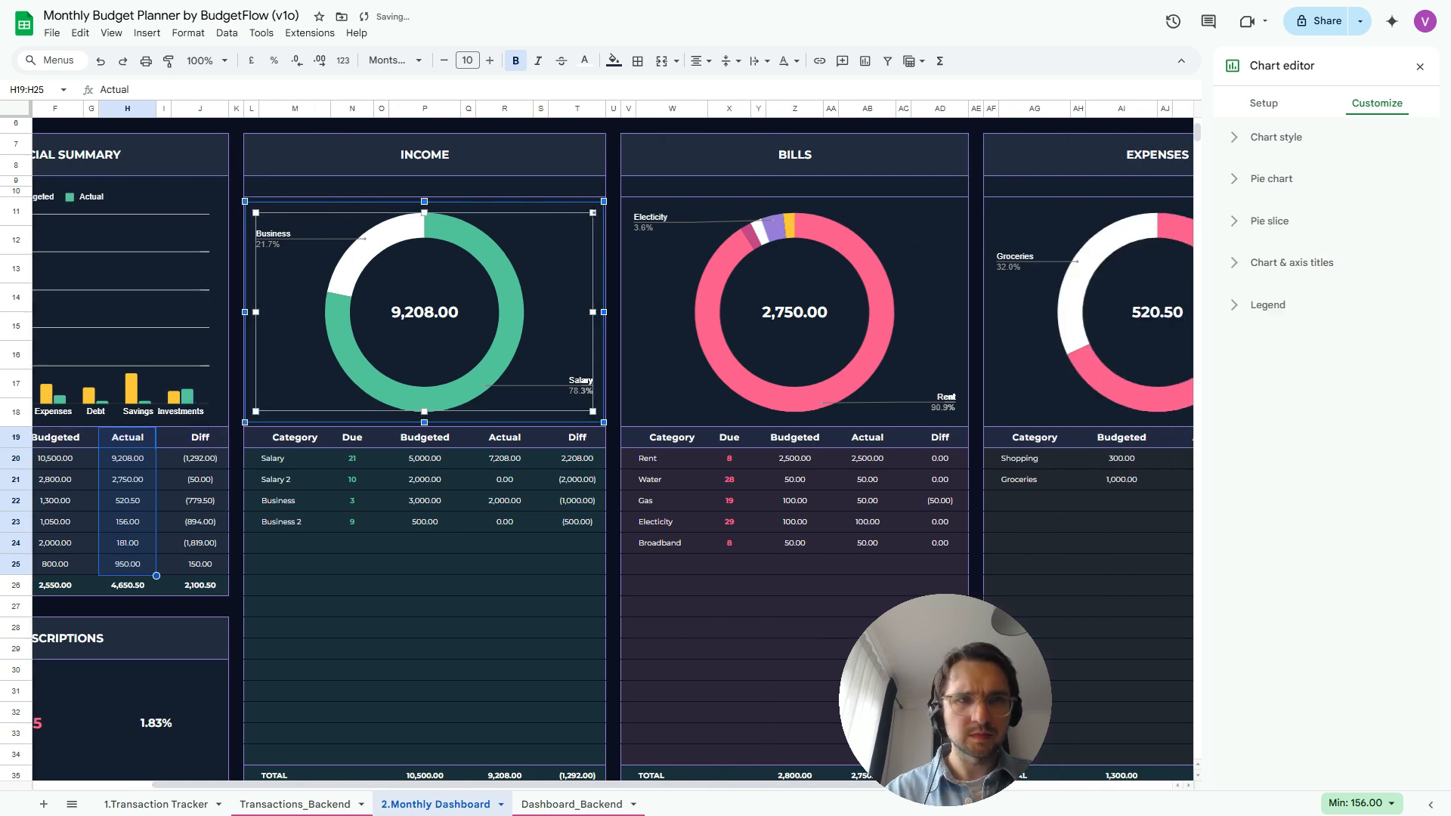
scroll(590, 313, "left", 5)
scroll(590, 312, "down", 1)
scroll(590, 312, "down", 4)
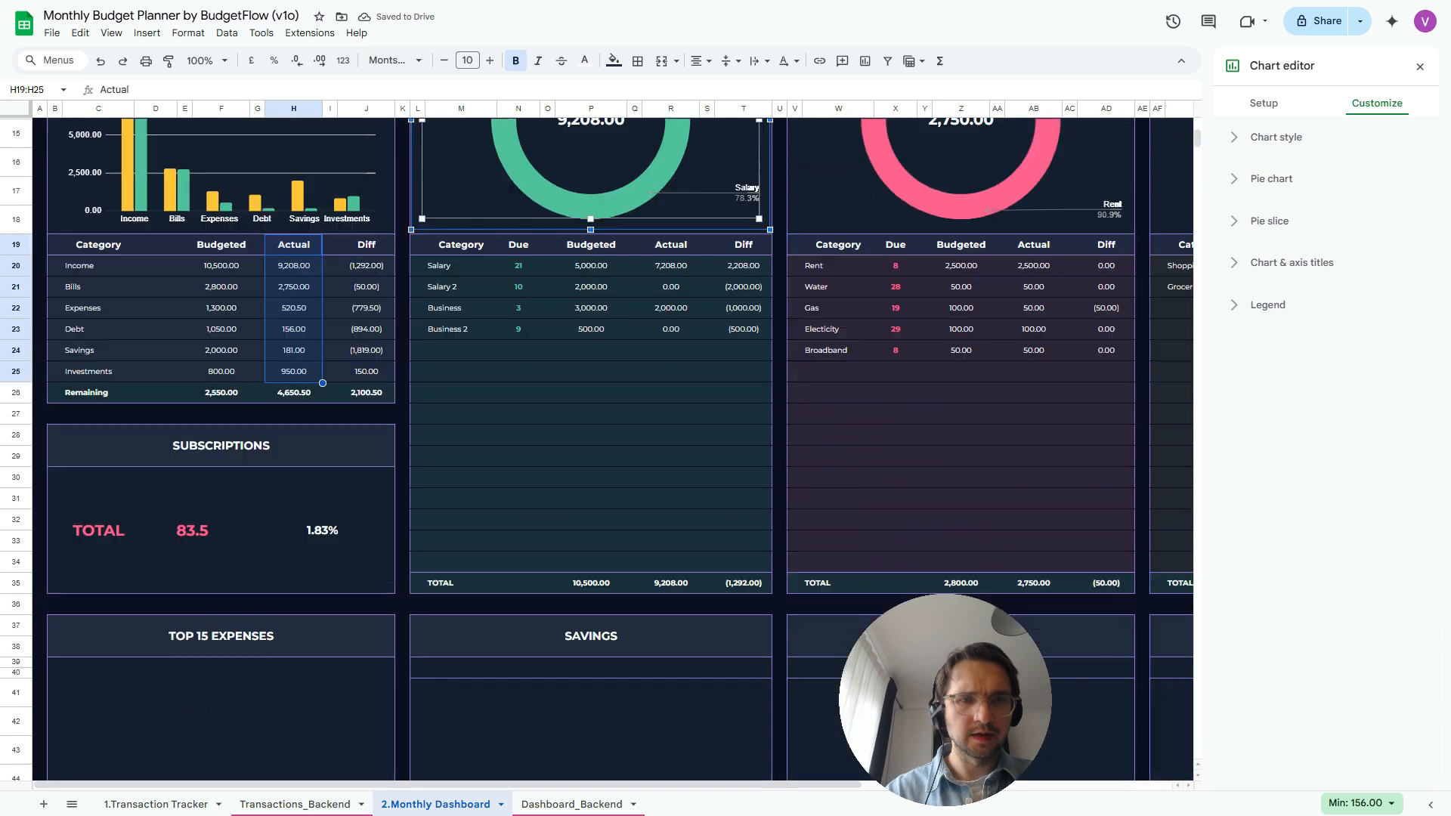
scroll(590, 312, "up", 6)
scroll(590, 312, "down", 6)
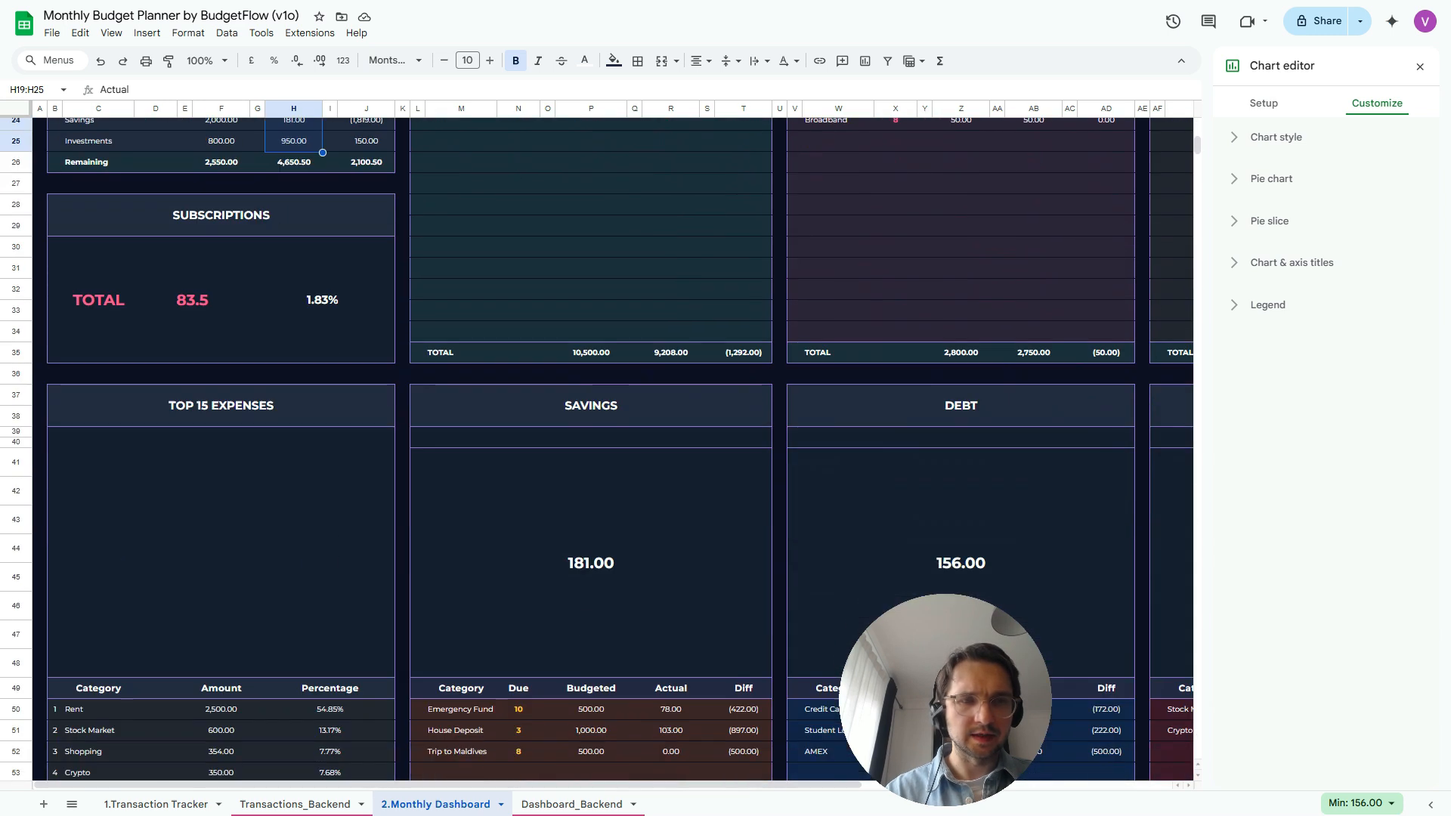
left_click(322, 300)
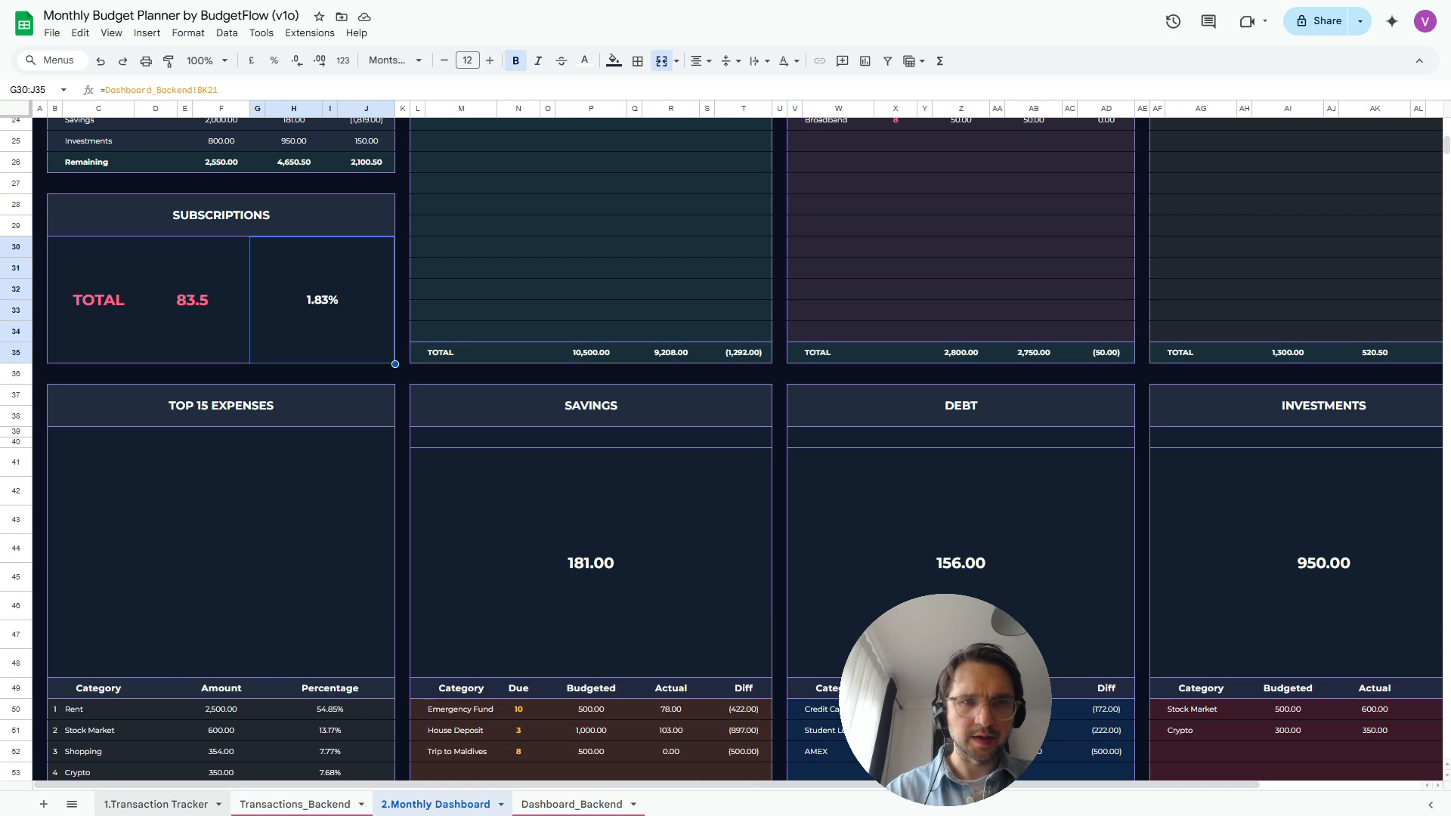
Mark the 25 May 2025 Groceries transactions of 33.00 and 100.00 as subscriptions in the Transaction Tracker and check the dashboard's Subscriptions total
left_click(157, 804)
scroll(648, 445, "down", 2)
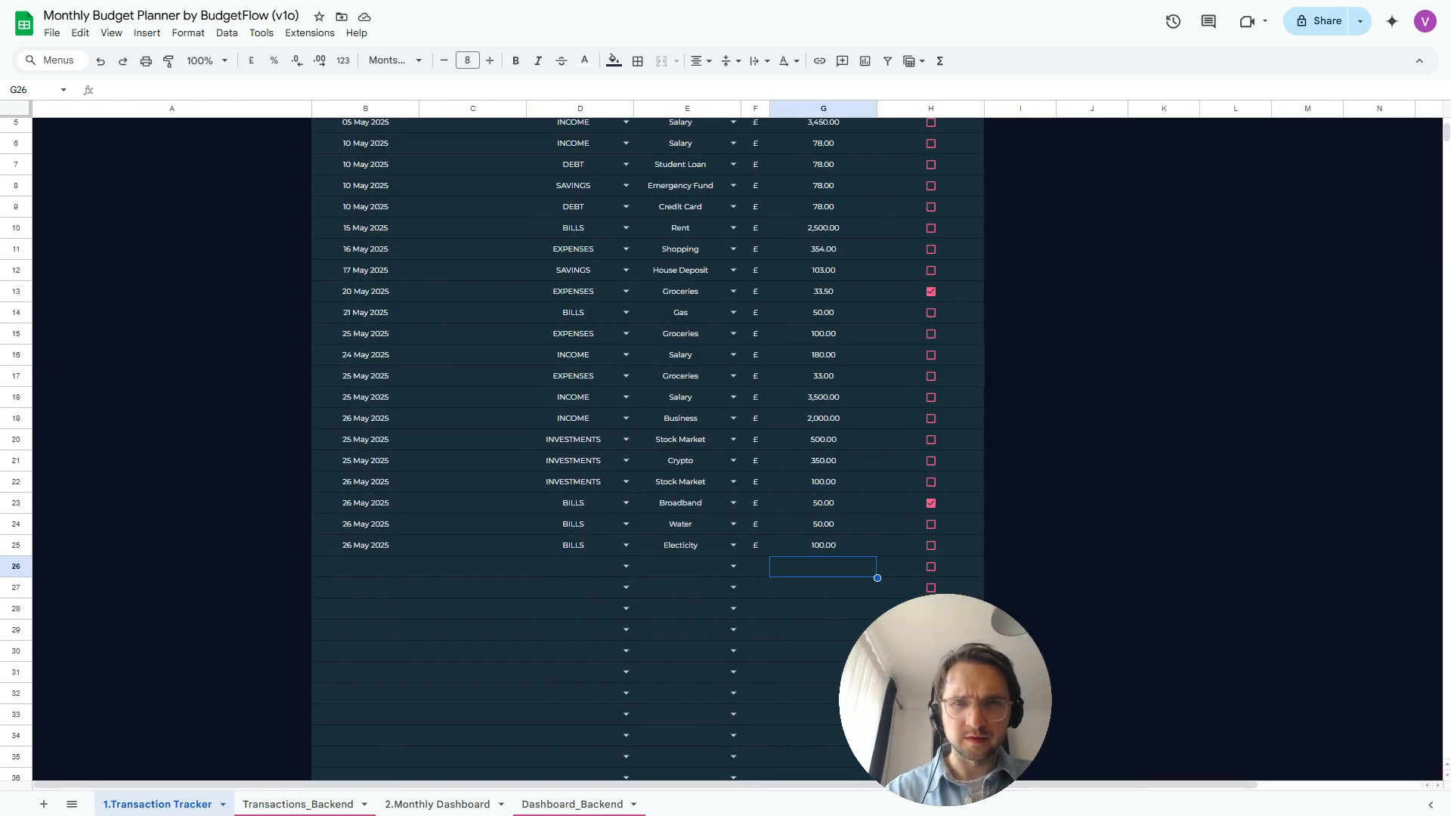
left_click(930, 375)
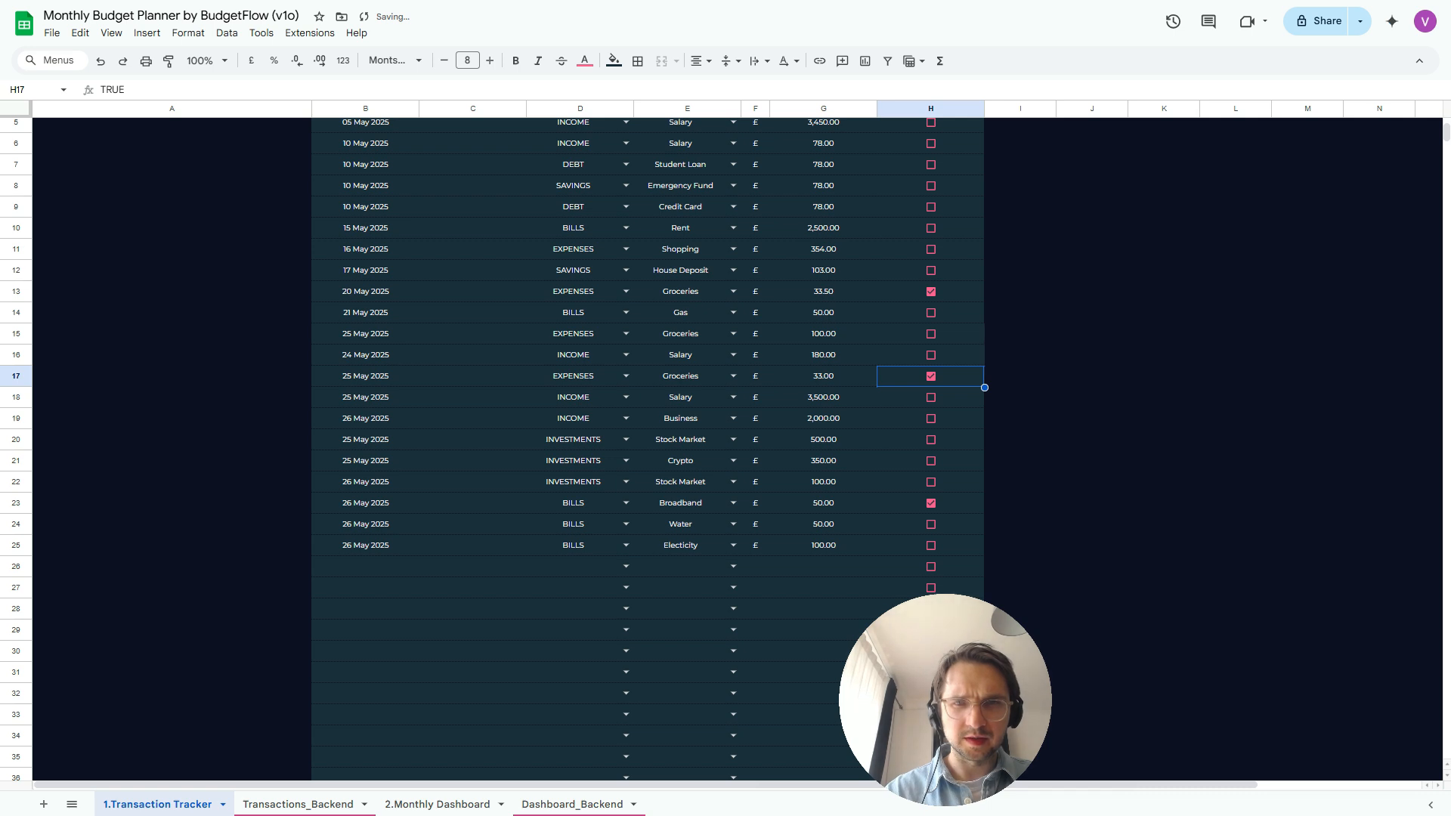
left_click(930, 334)
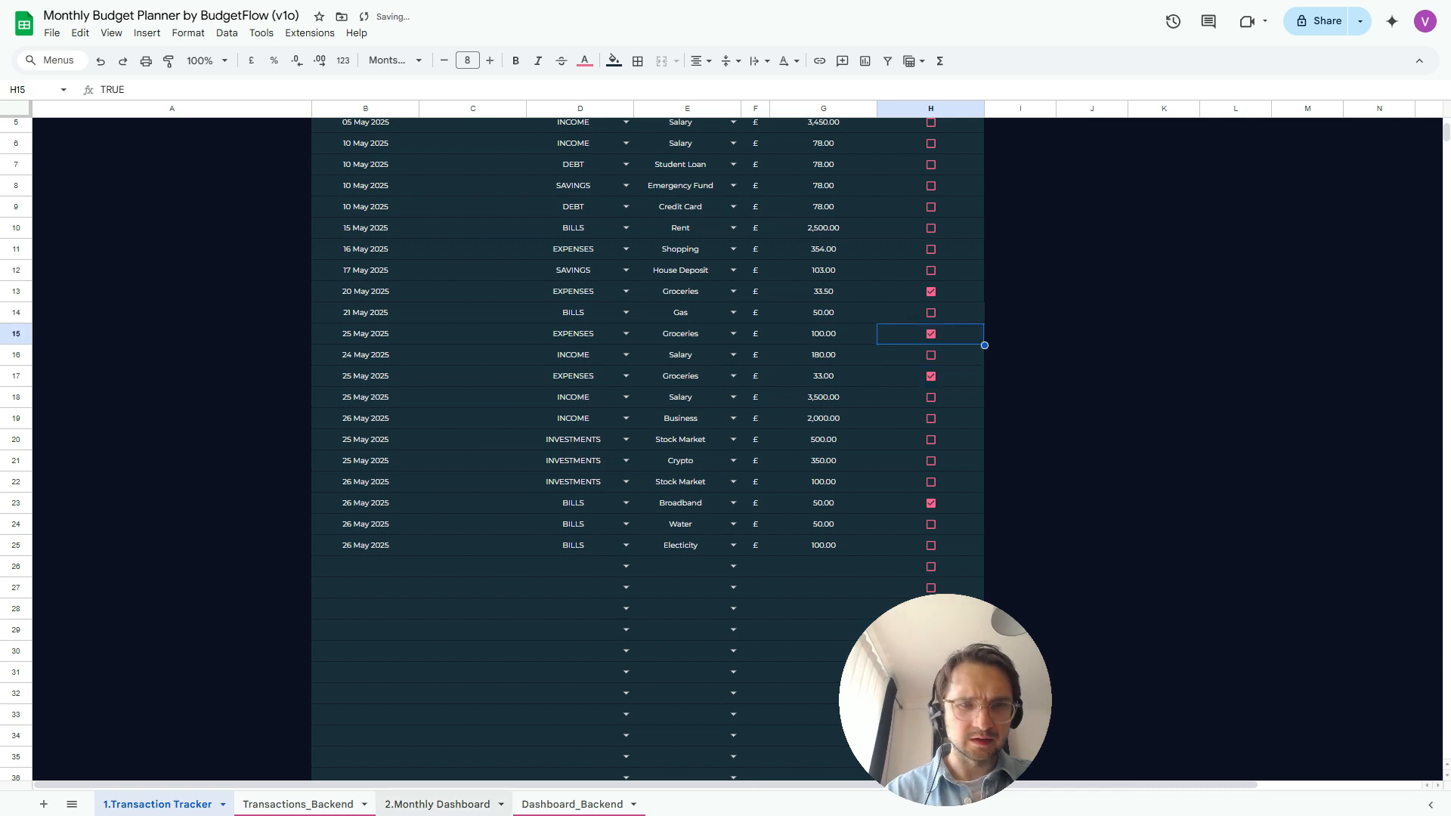
left_click(436, 804)
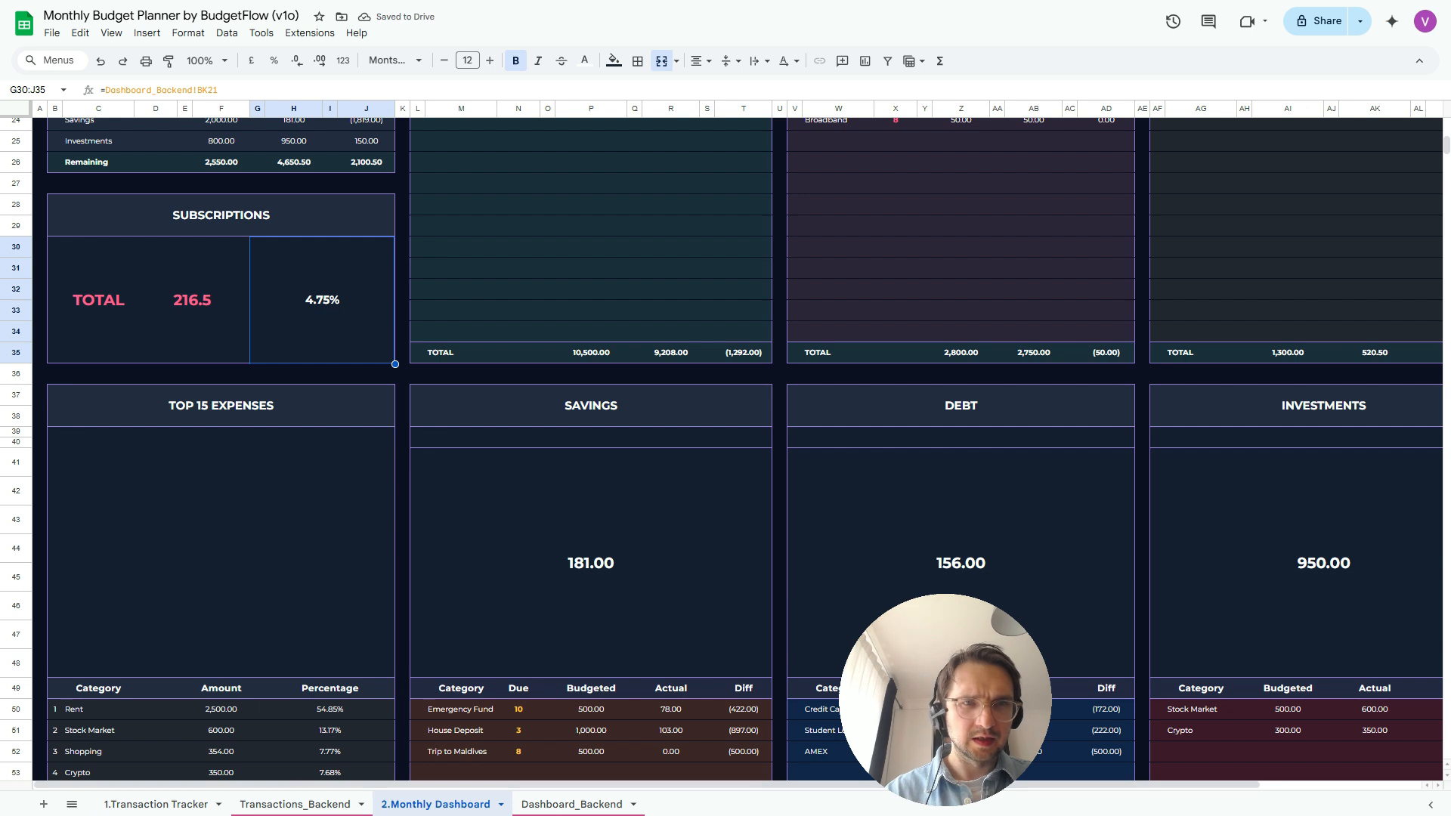
left_click(192, 300)
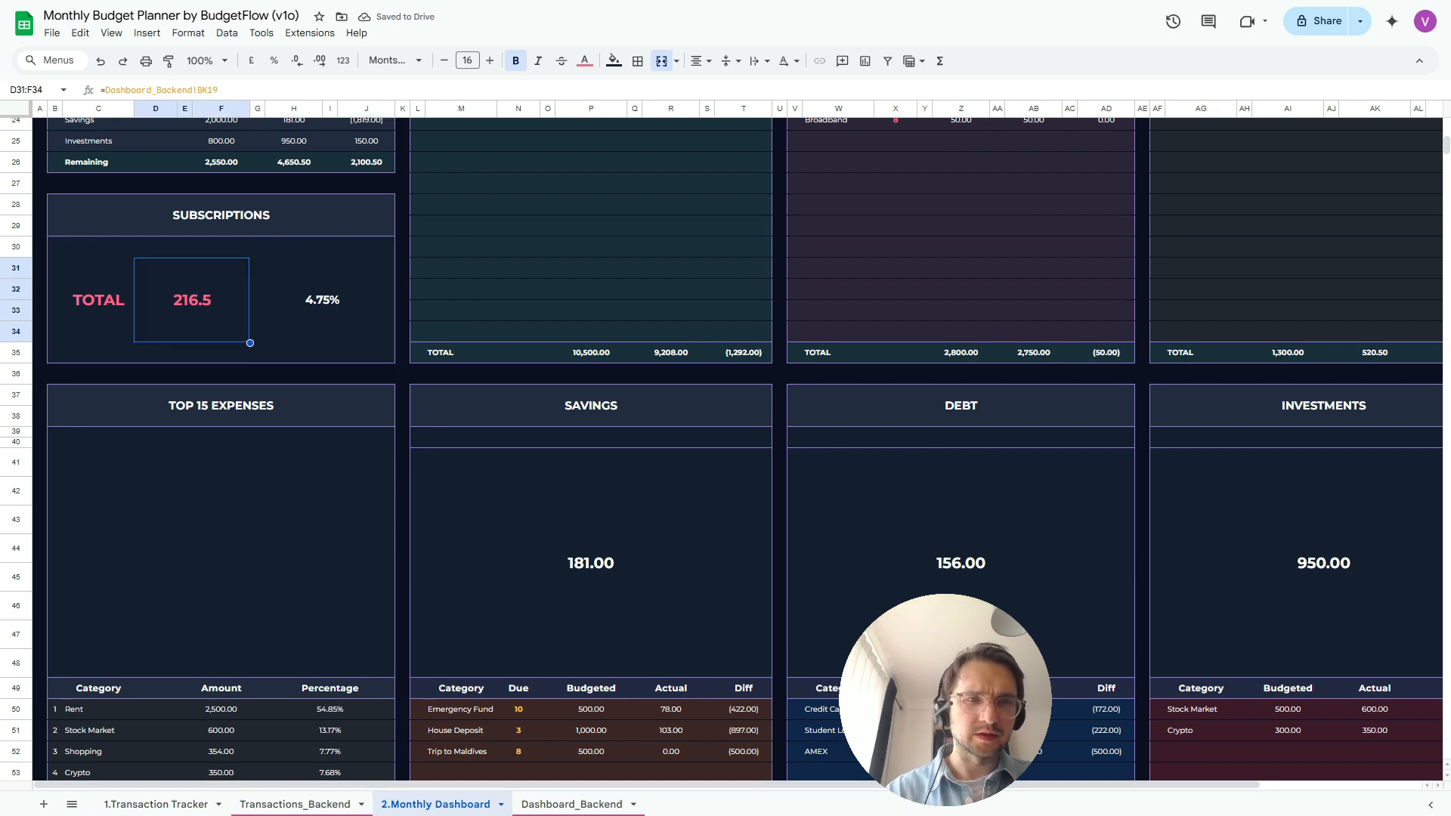
Insert a doughnut chart based on the Subscriptions percentage range G30:J35
left_click(322, 300)
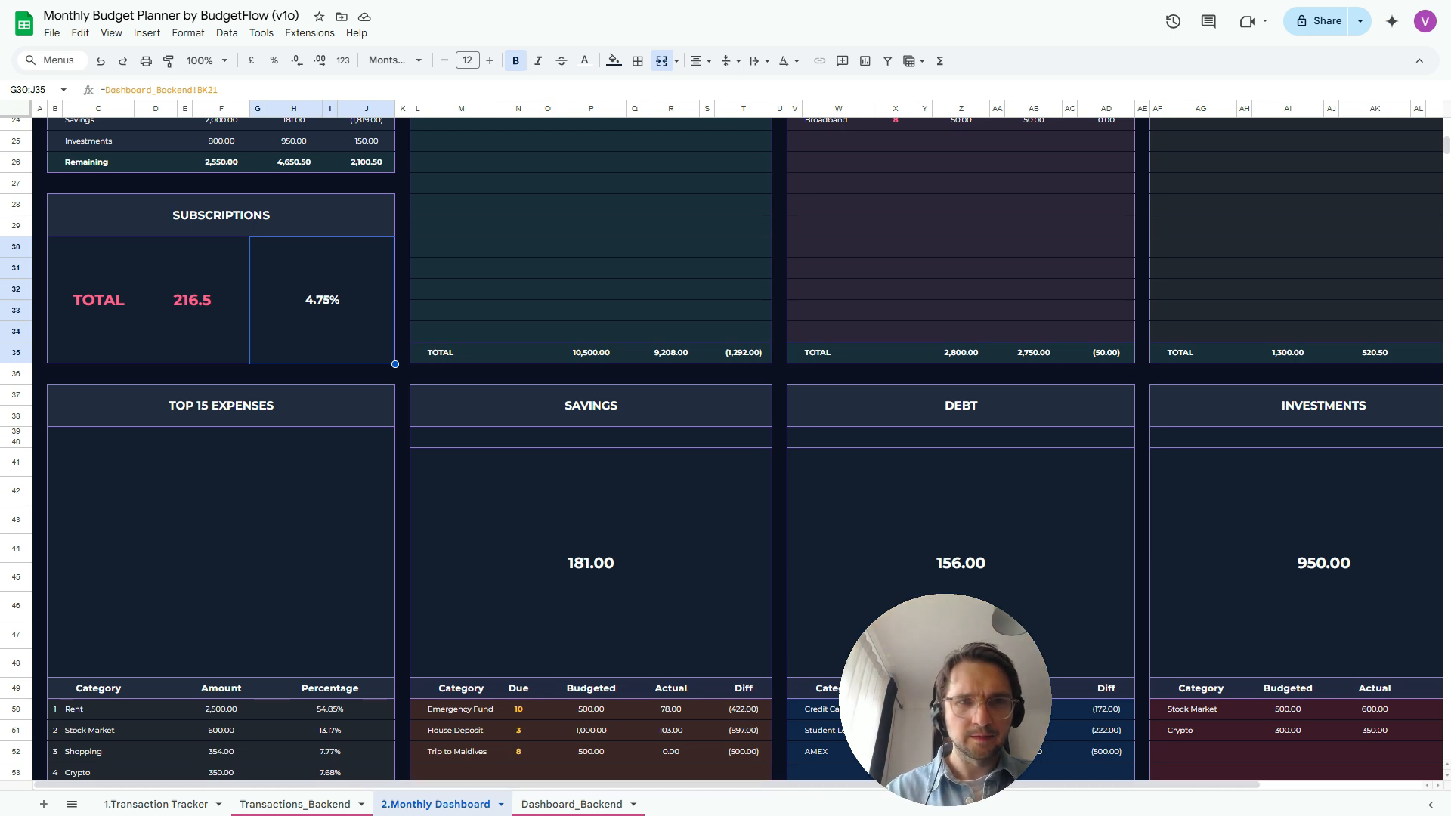
scroll(725, 446, "up", 4)
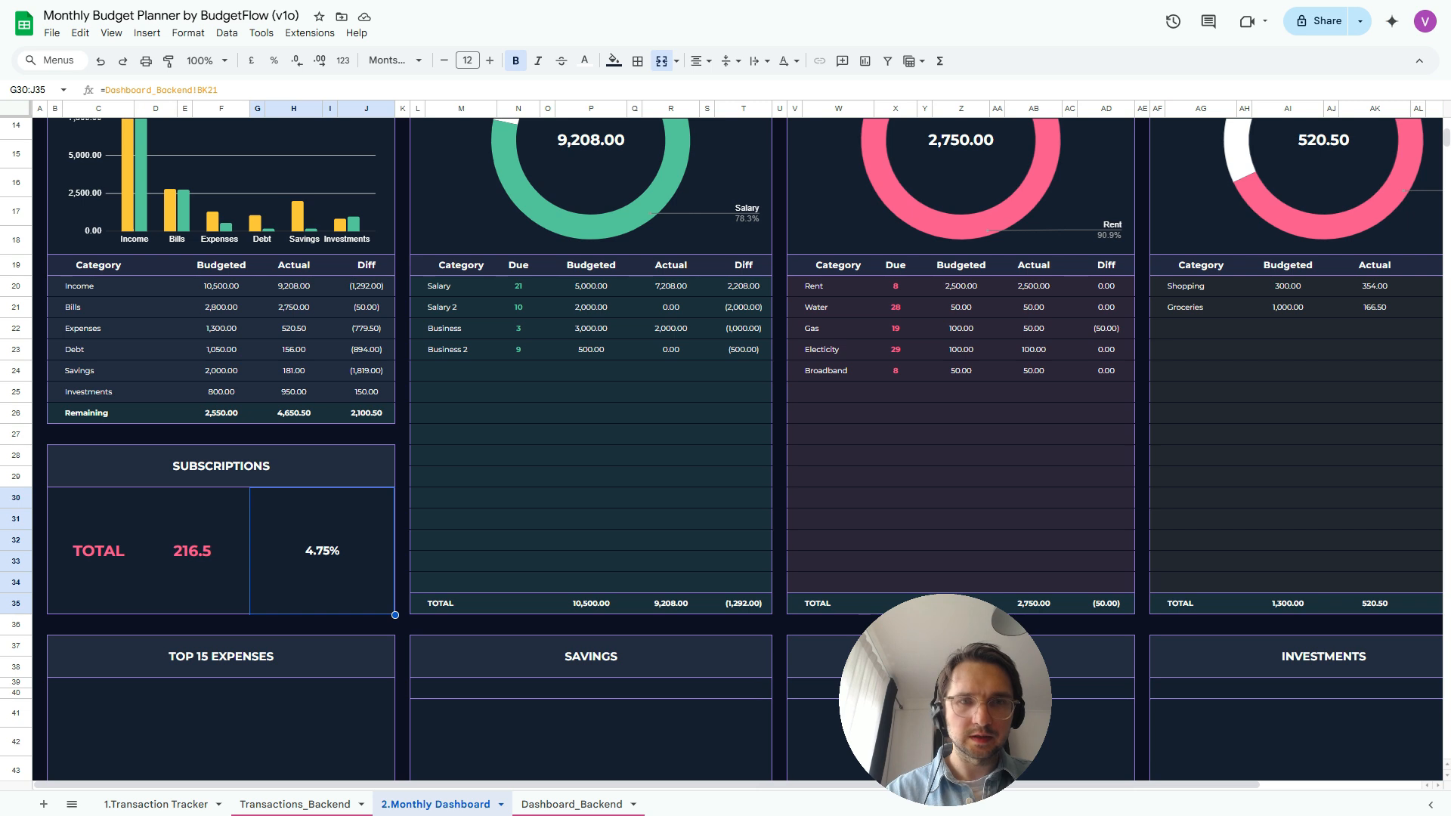
left_click(865, 61)
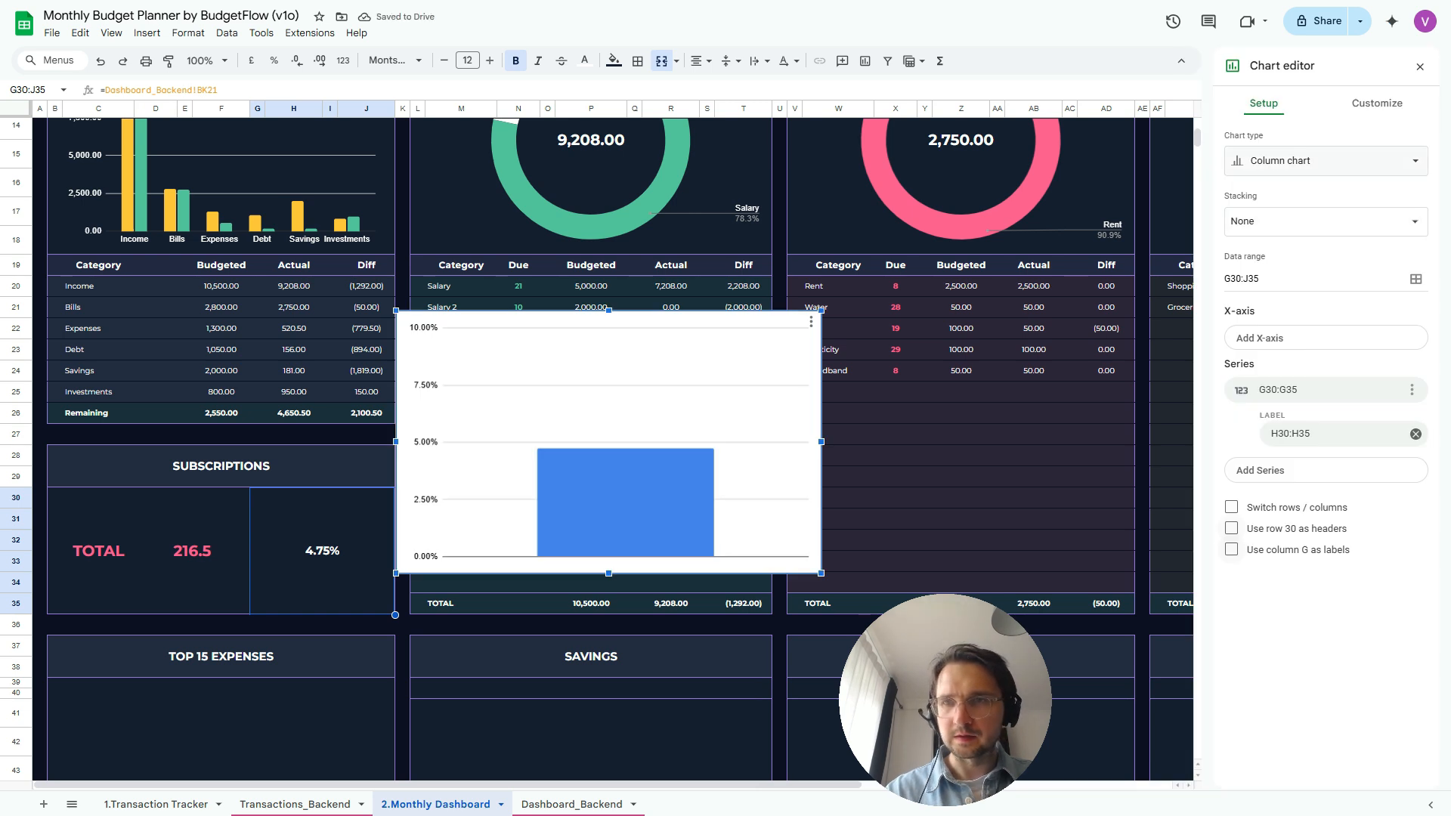
left_click(1325, 161)
left_click(1321, 528)
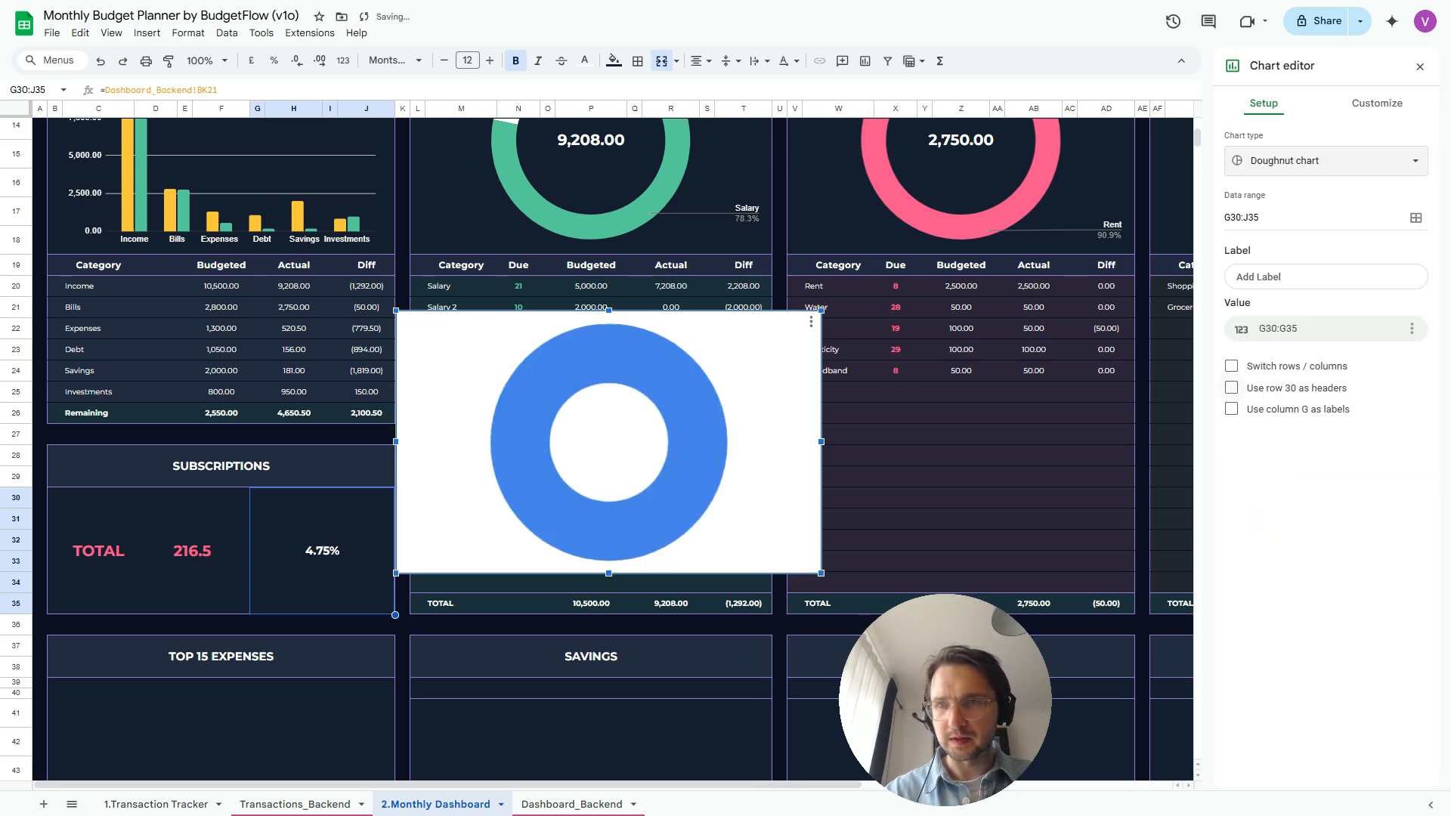
Move and shrink the new doughnut chart to fit over the percentage cell in the Subscriptions section
left_click_drag(609, 441, 462, 624)
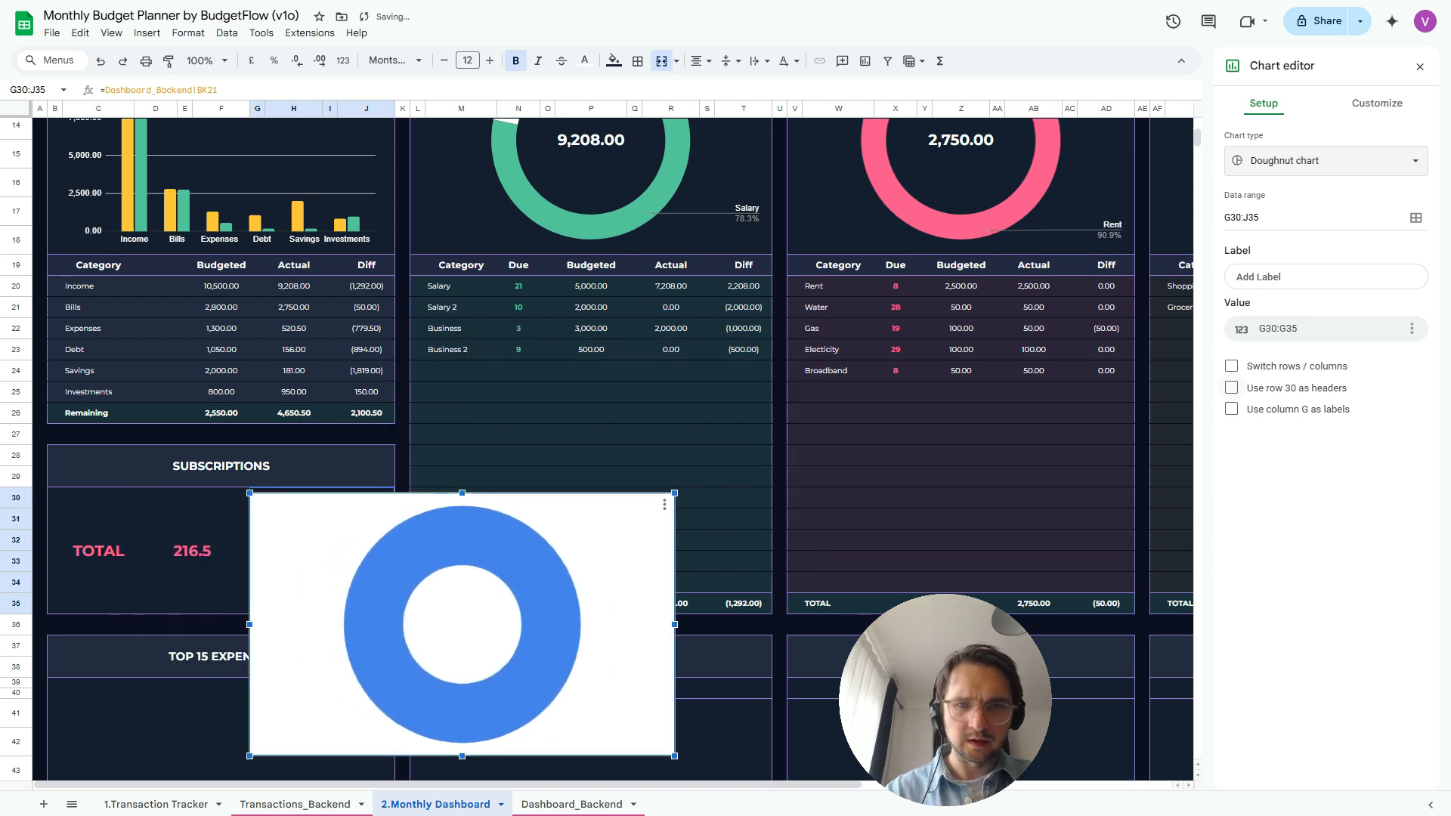
left_click_drag(675, 624, 392, 624)
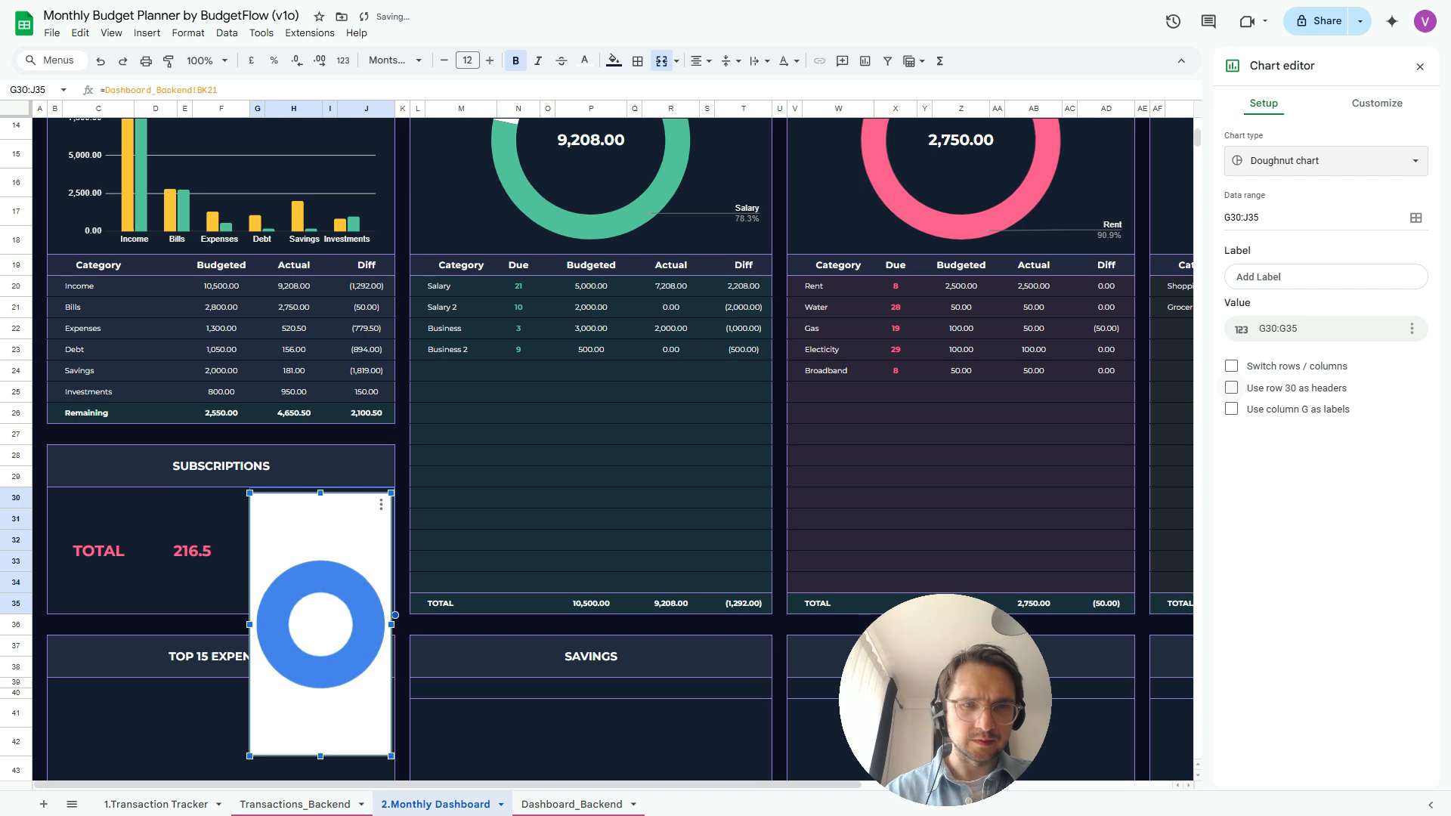
left_click_drag(320, 755, 321, 610)
Set the Subscriptions doughnut chart's background color and border color to None
left_click(1376, 104)
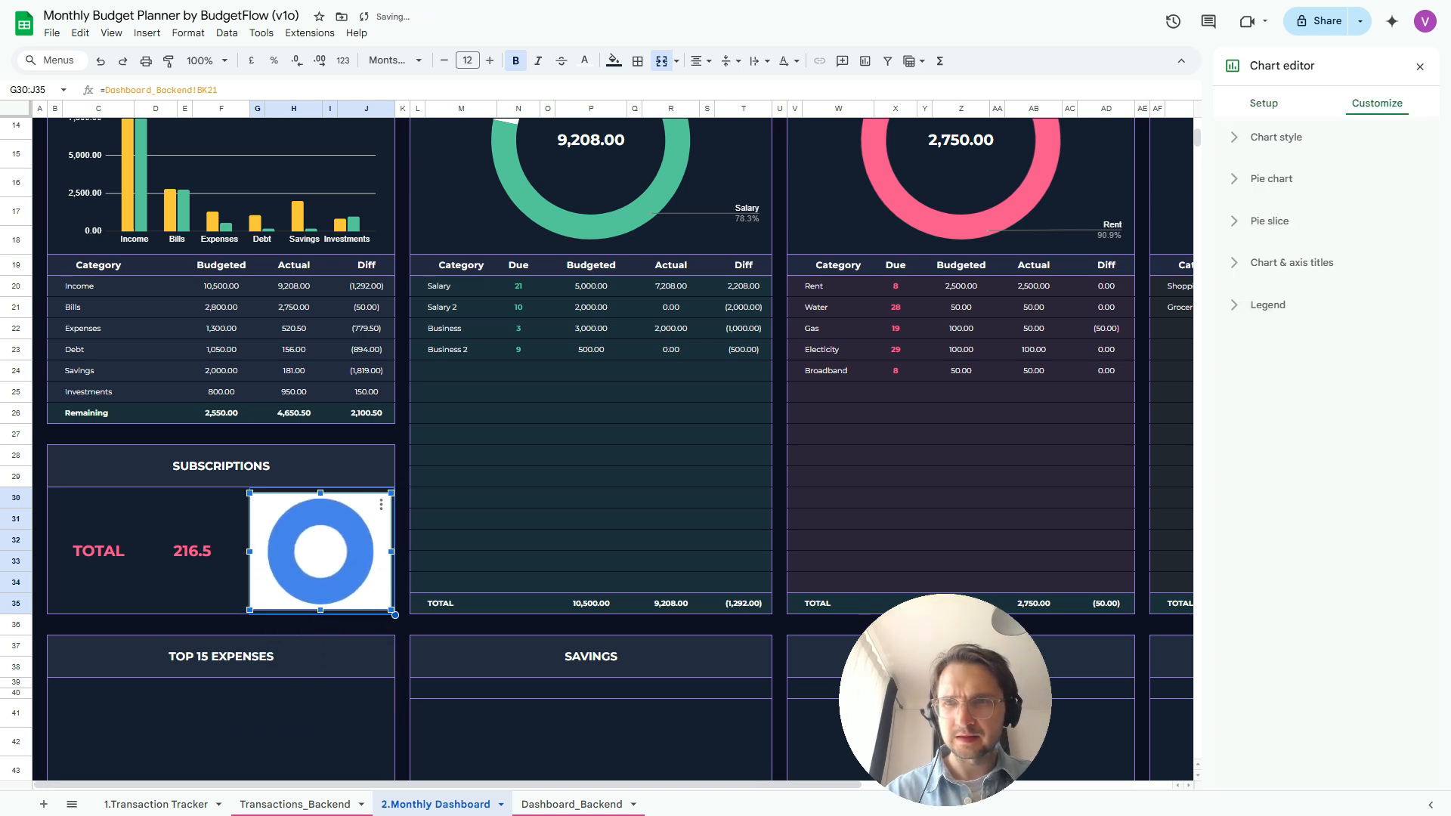
left_click(1276, 138)
left_click(1248, 196)
left_click(1271, 230)
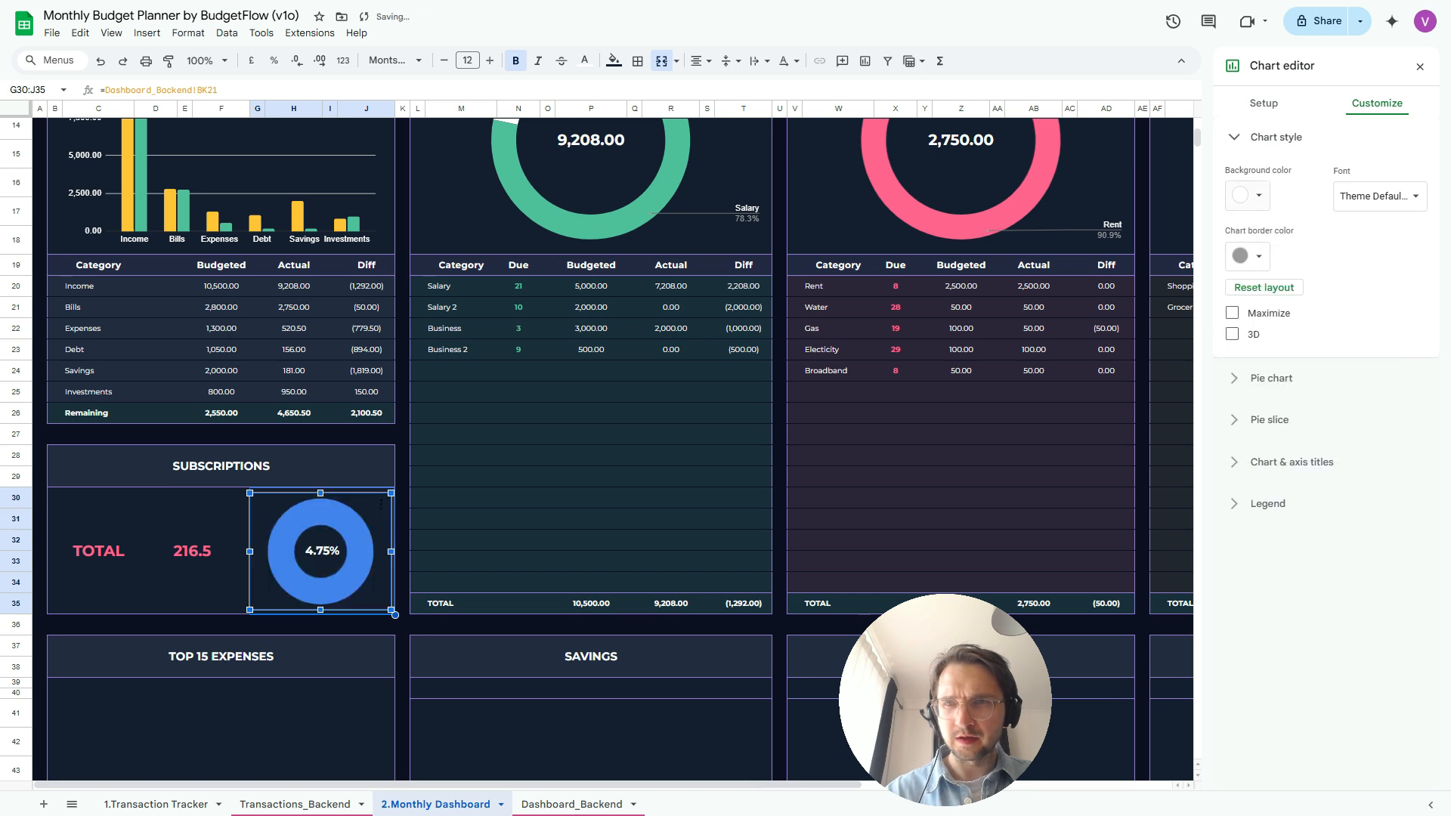
left_click(1248, 256)
left_click(1271, 290)
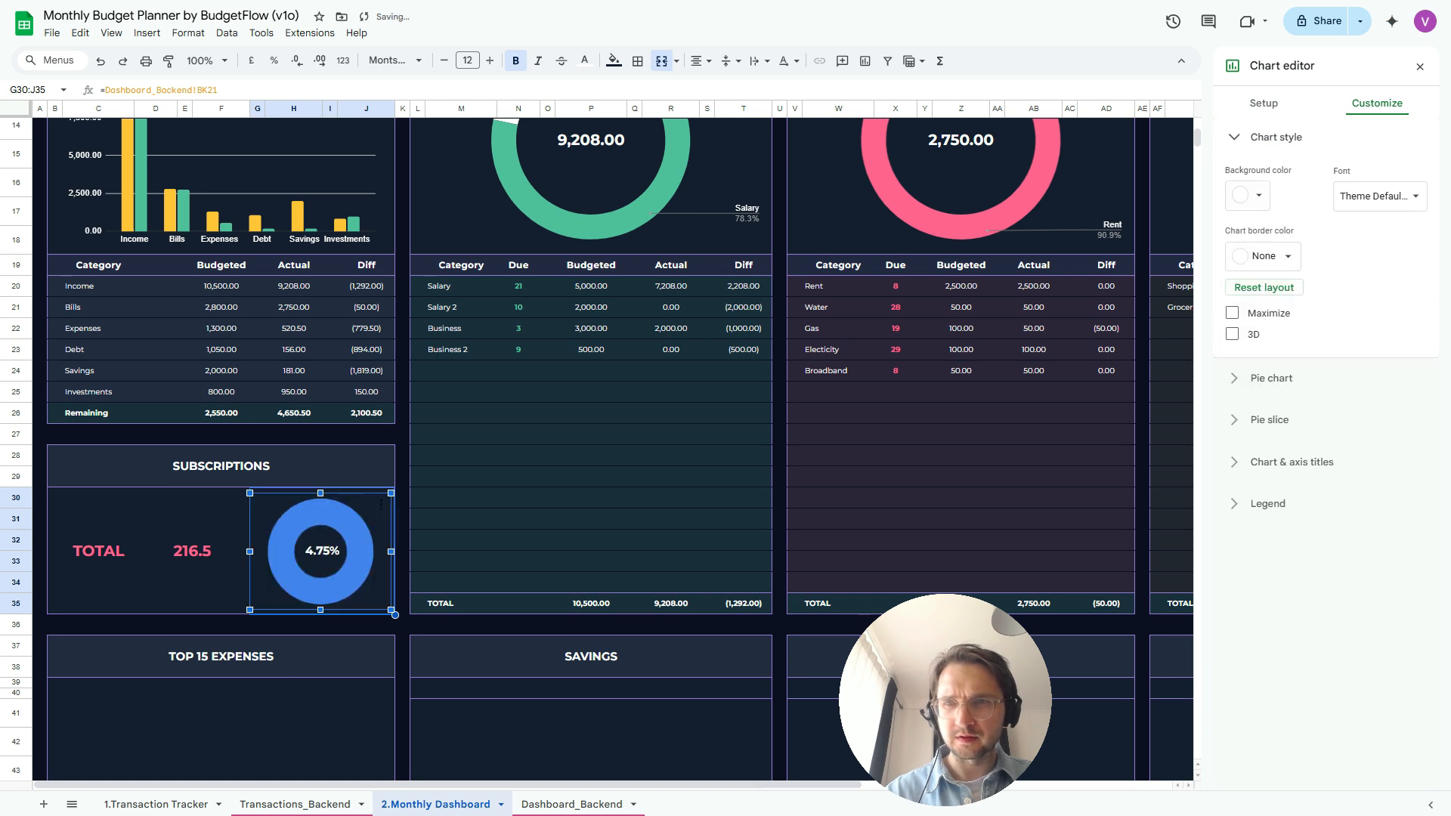
Enlarge the doughnut hole of the Subscriptions chart to make its ring thinner
left_click(1269, 418)
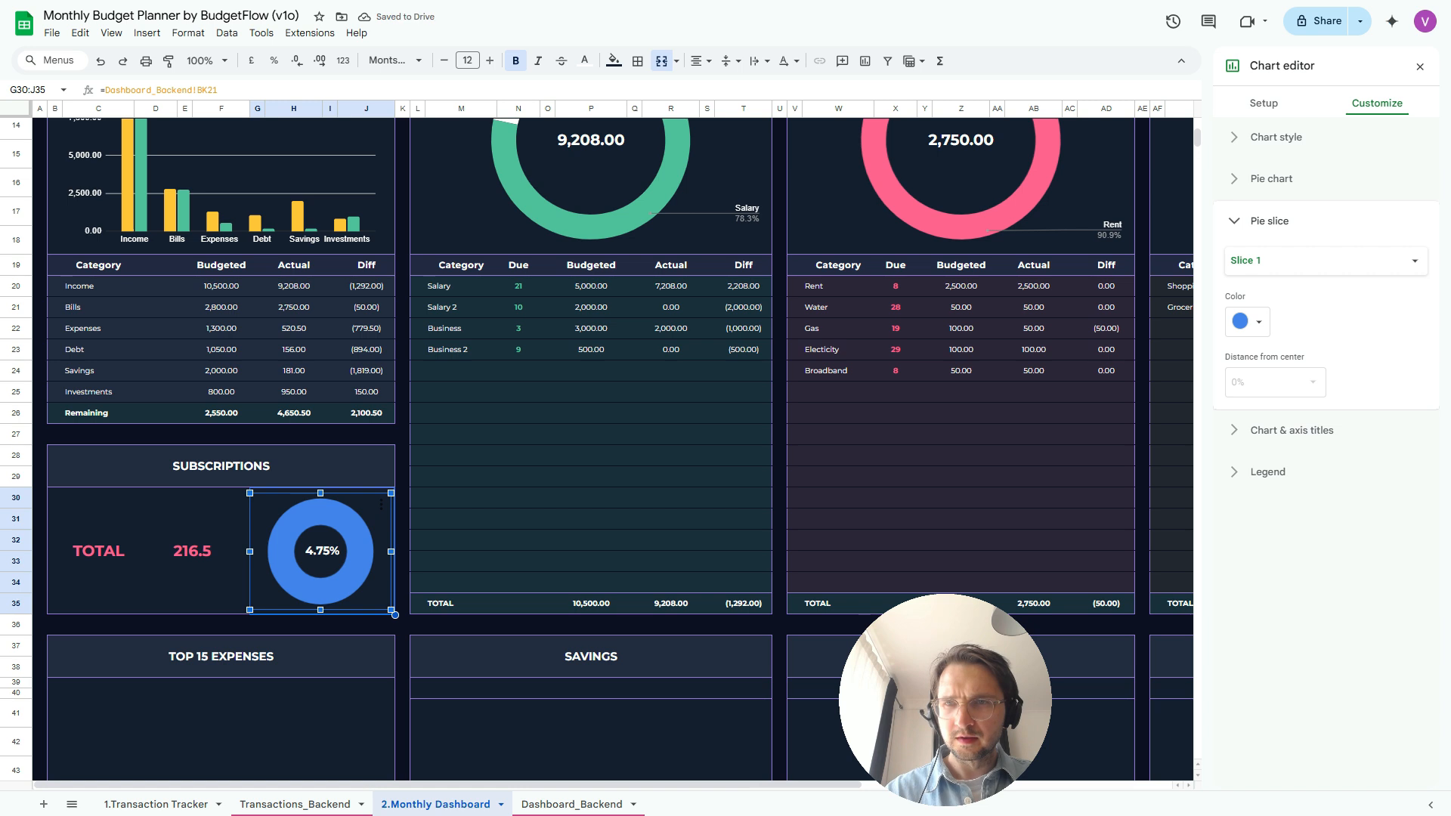
left_click(1271, 178)
left_click(1271, 238)
left_click(1262, 335)
Change the Subscriptions doughnut chart's data range to Dashboard_Backend!BK23:BK24
left_click(1263, 102)
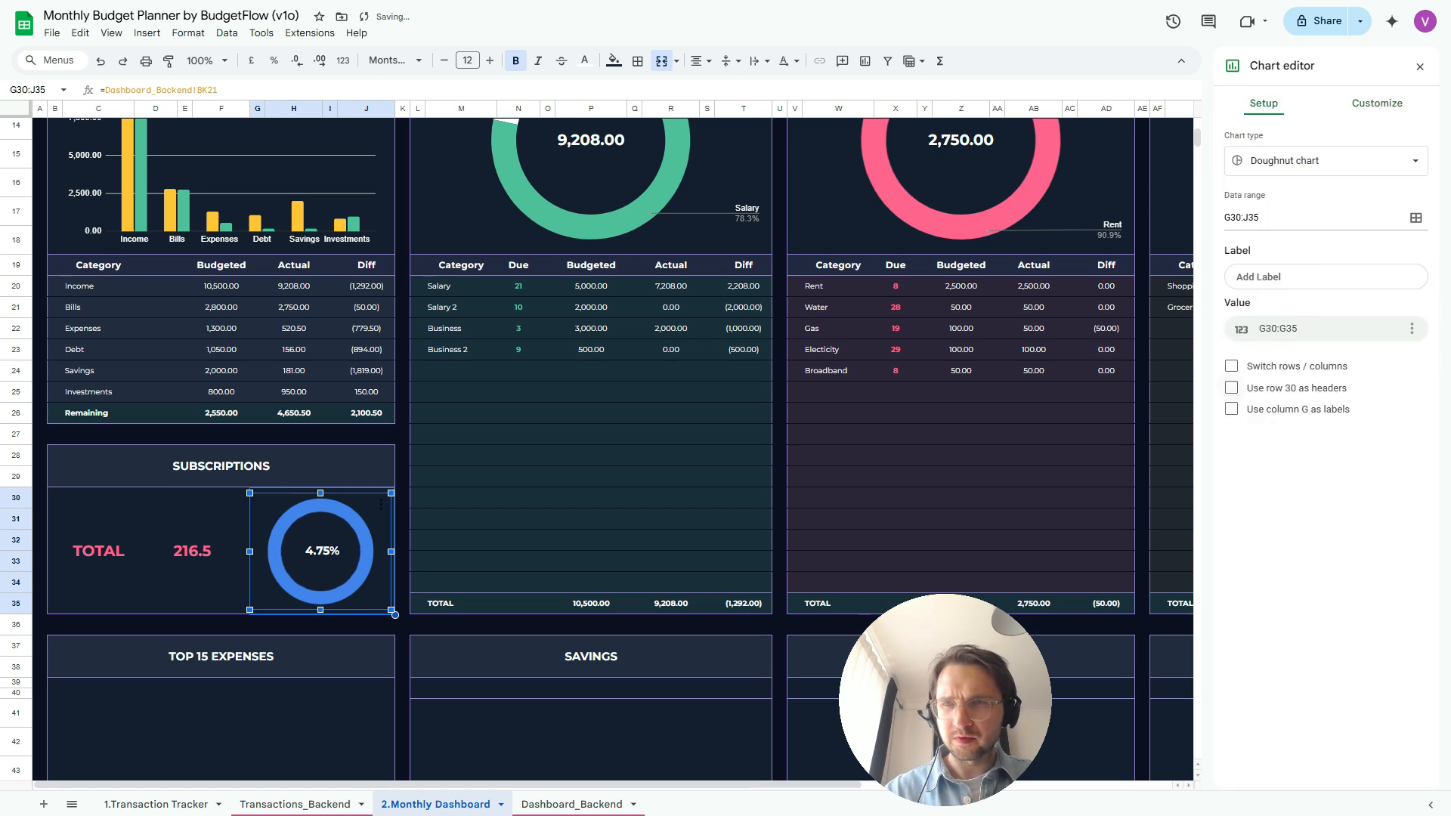
left_click(1415, 218)
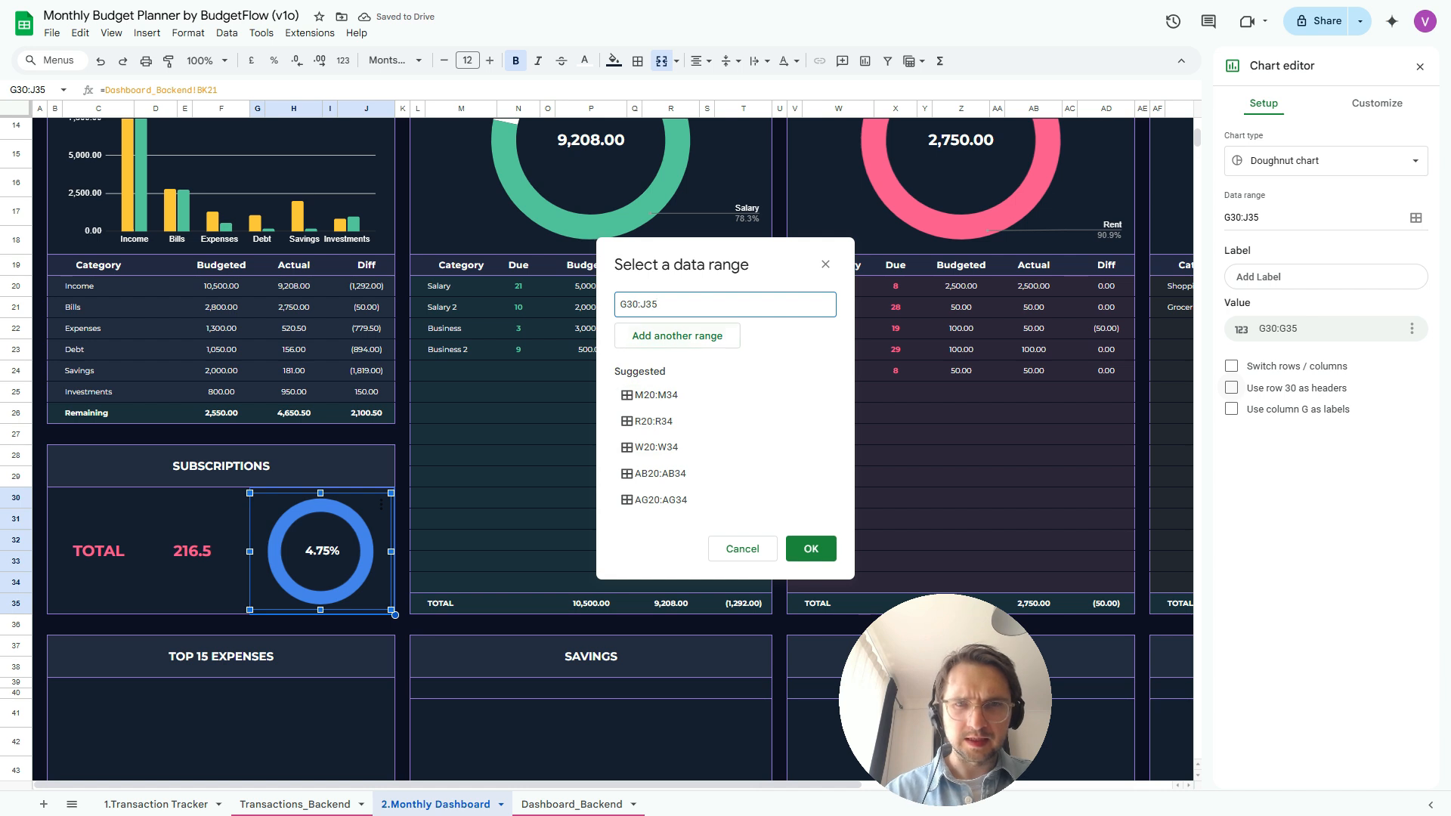
key("ctrl+a")
key("BackSpace")
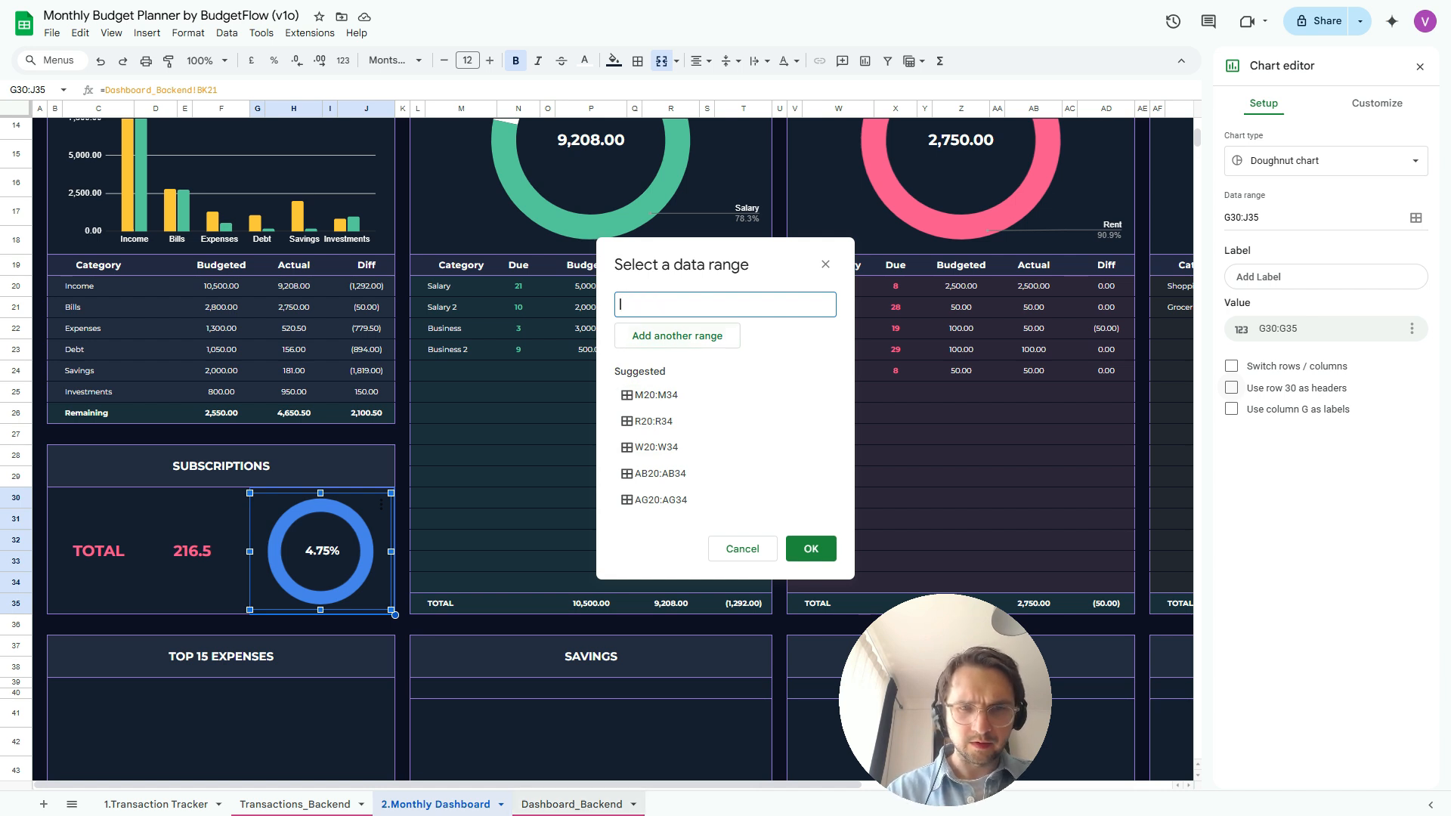
left_click(572, 804)
scroll(612, 430, "right", 10)
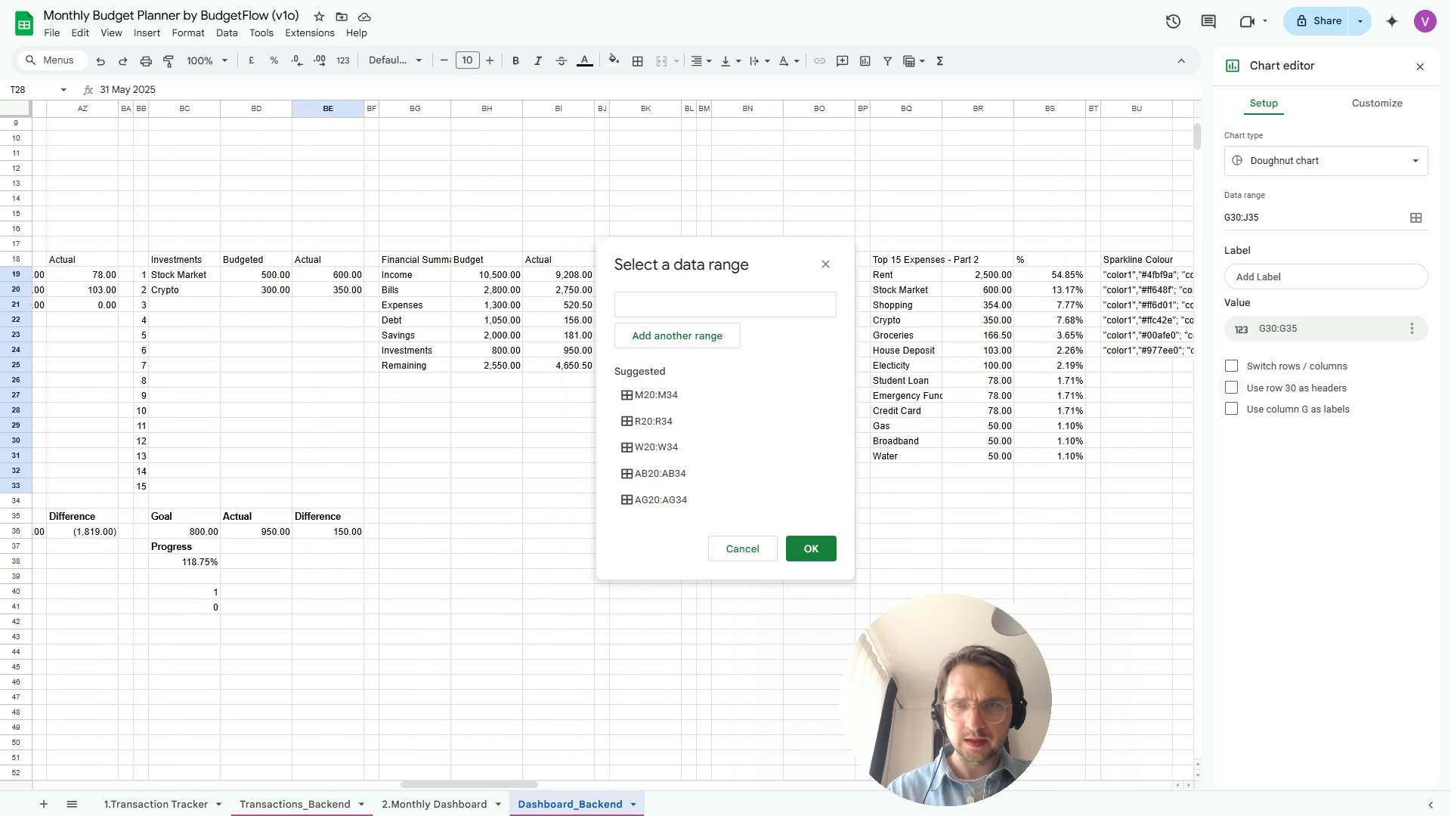
scroll(612, 430, "left", 1)
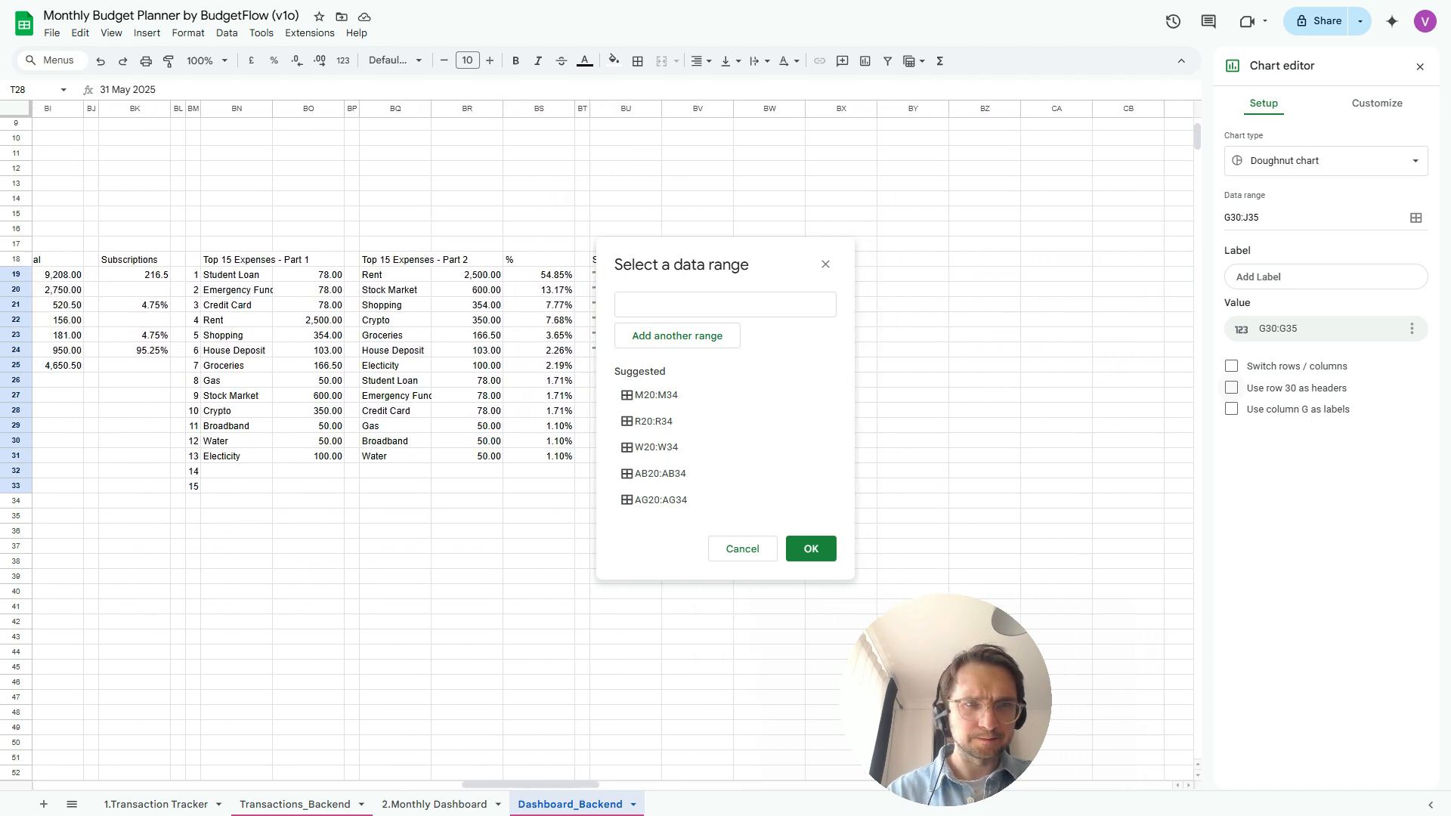
left_click(135, 334)
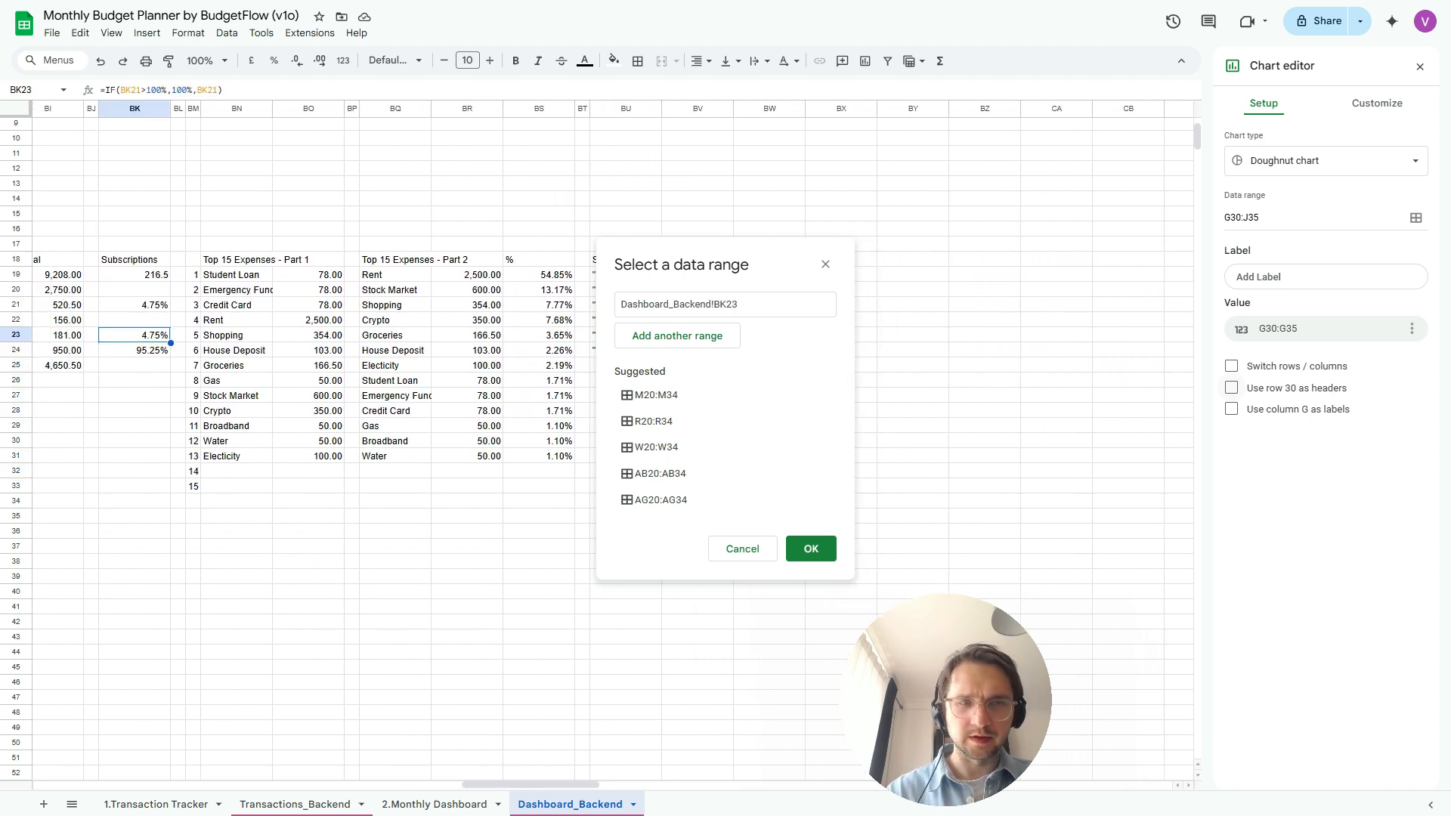
left_click_drag(134, 335, 135, 350)
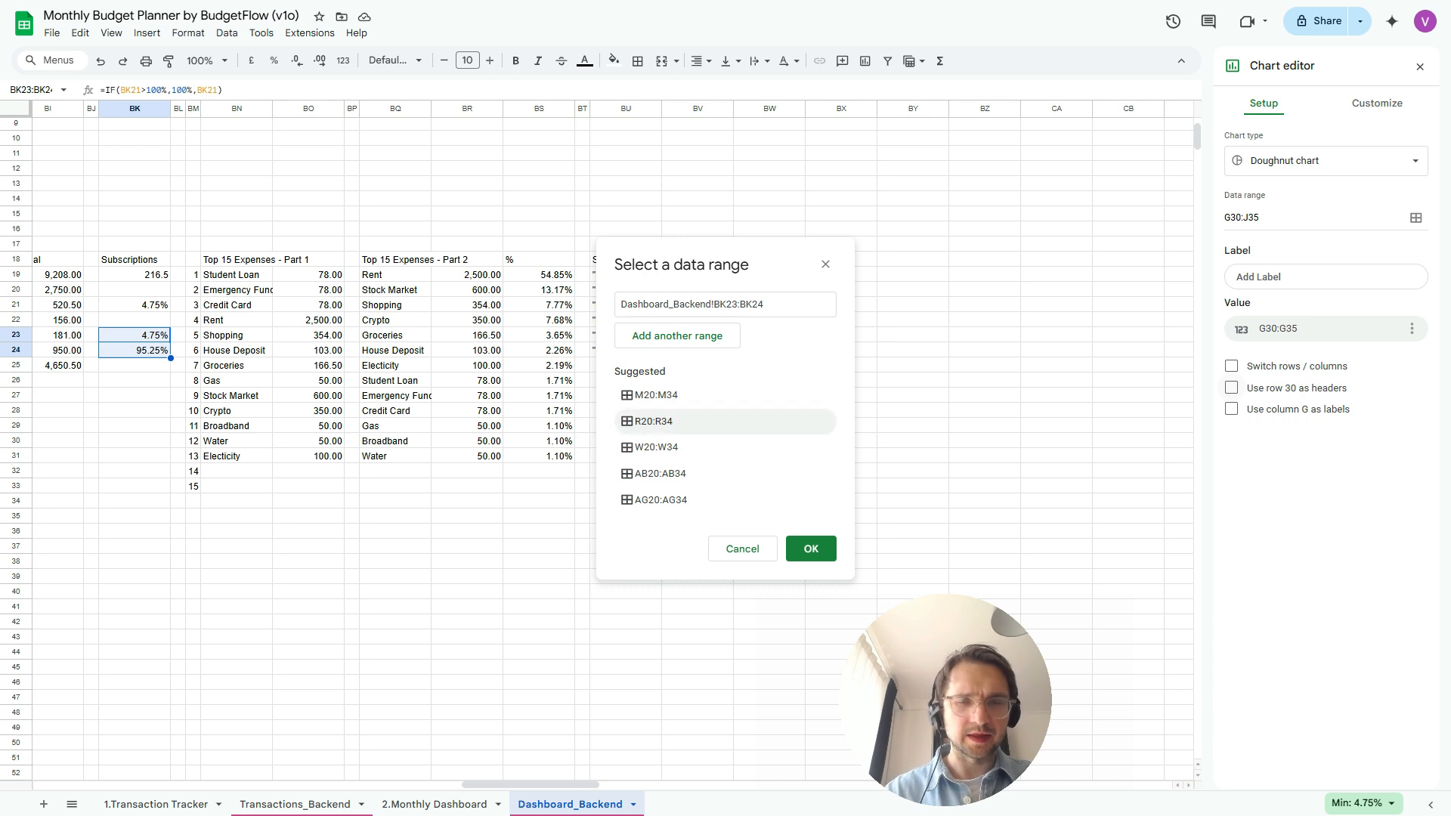
scroll(302, 438, "left", 5)
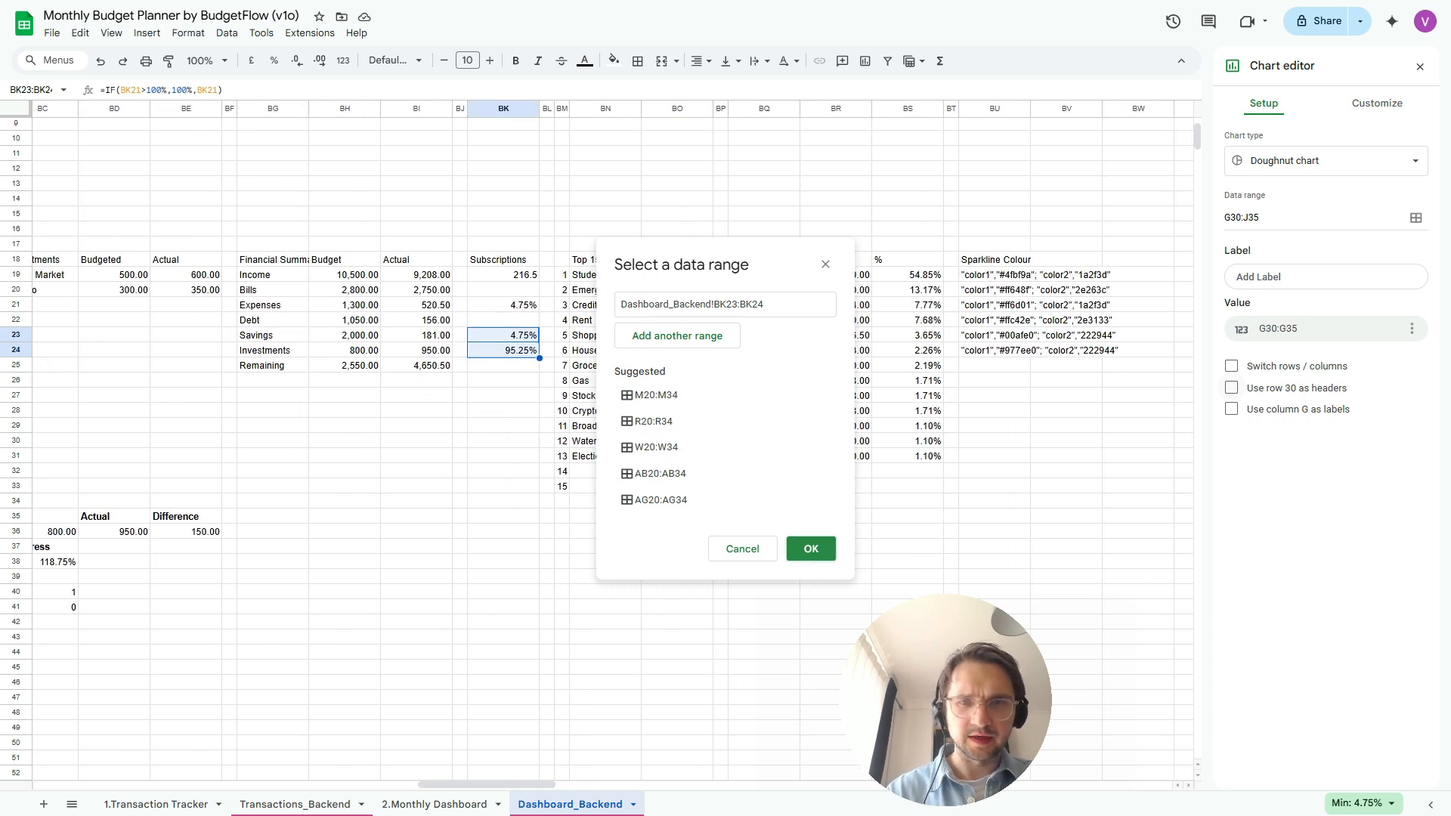
left_click(810, 548)
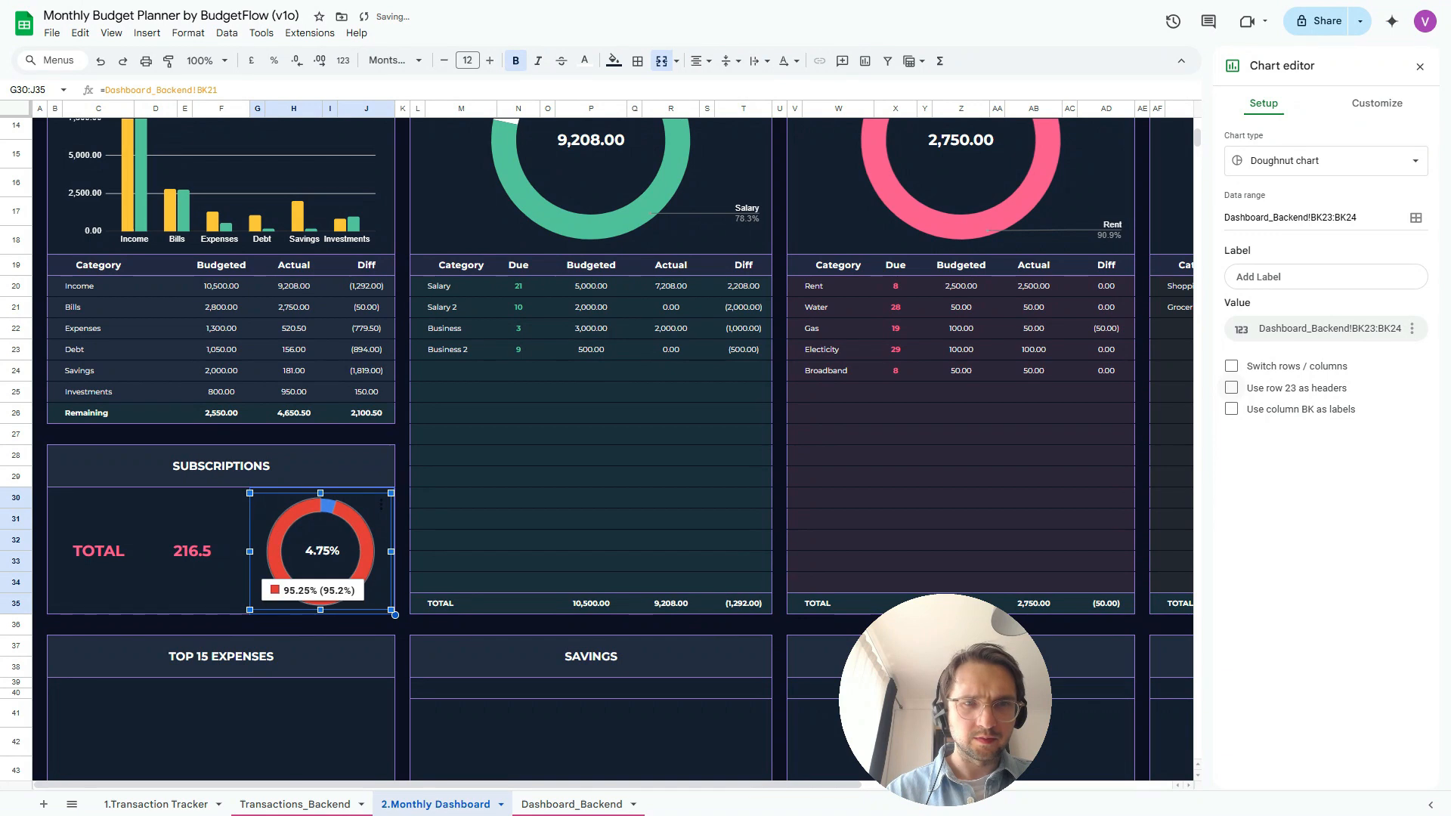
mouse_move(349, 516)
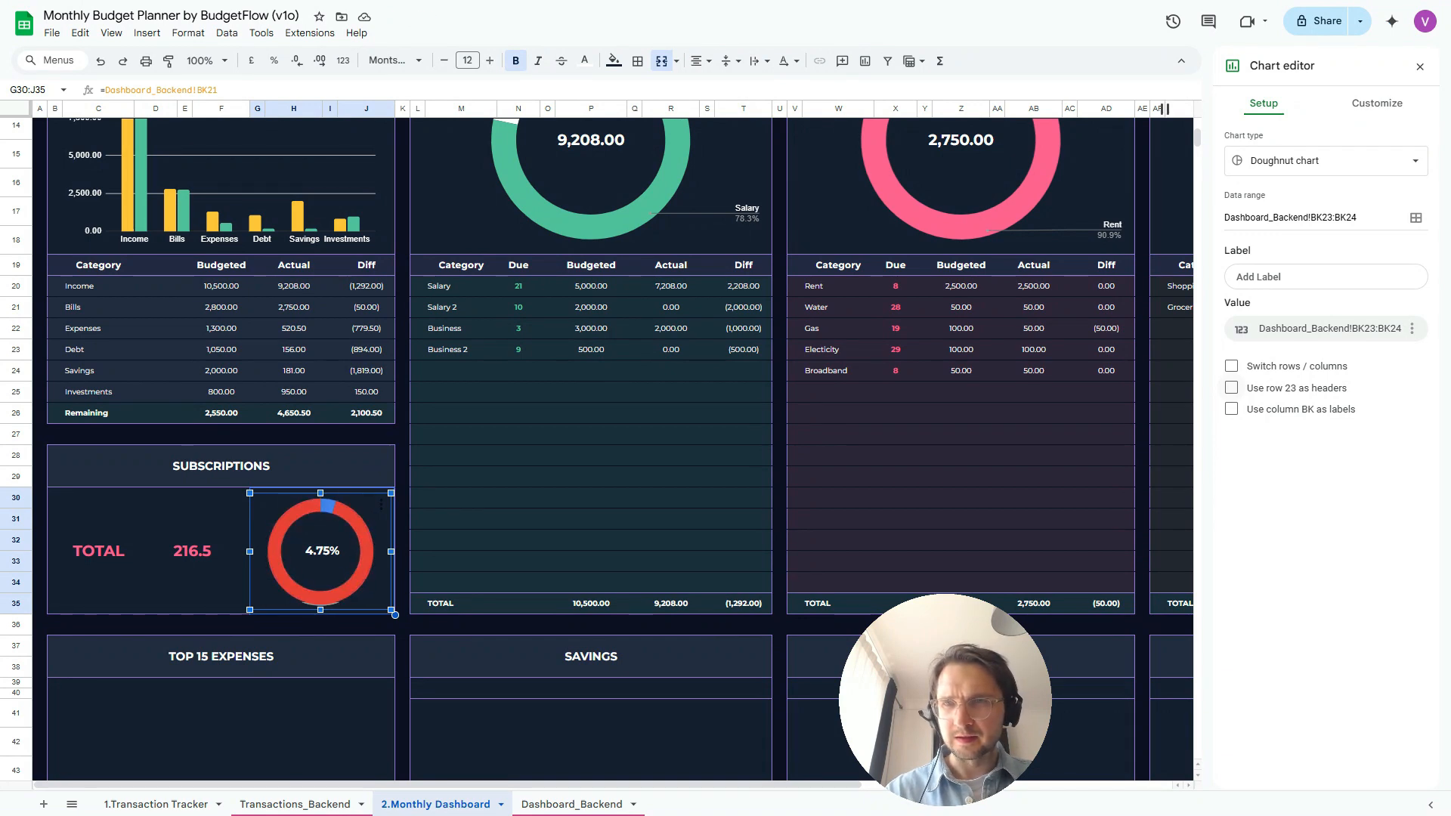
Color slice 1 of the Subscriptions doughnut chart pink and slice 2 white
left_click(1376, 102)
left_click(1269, 475)
left_click(1247, 321)
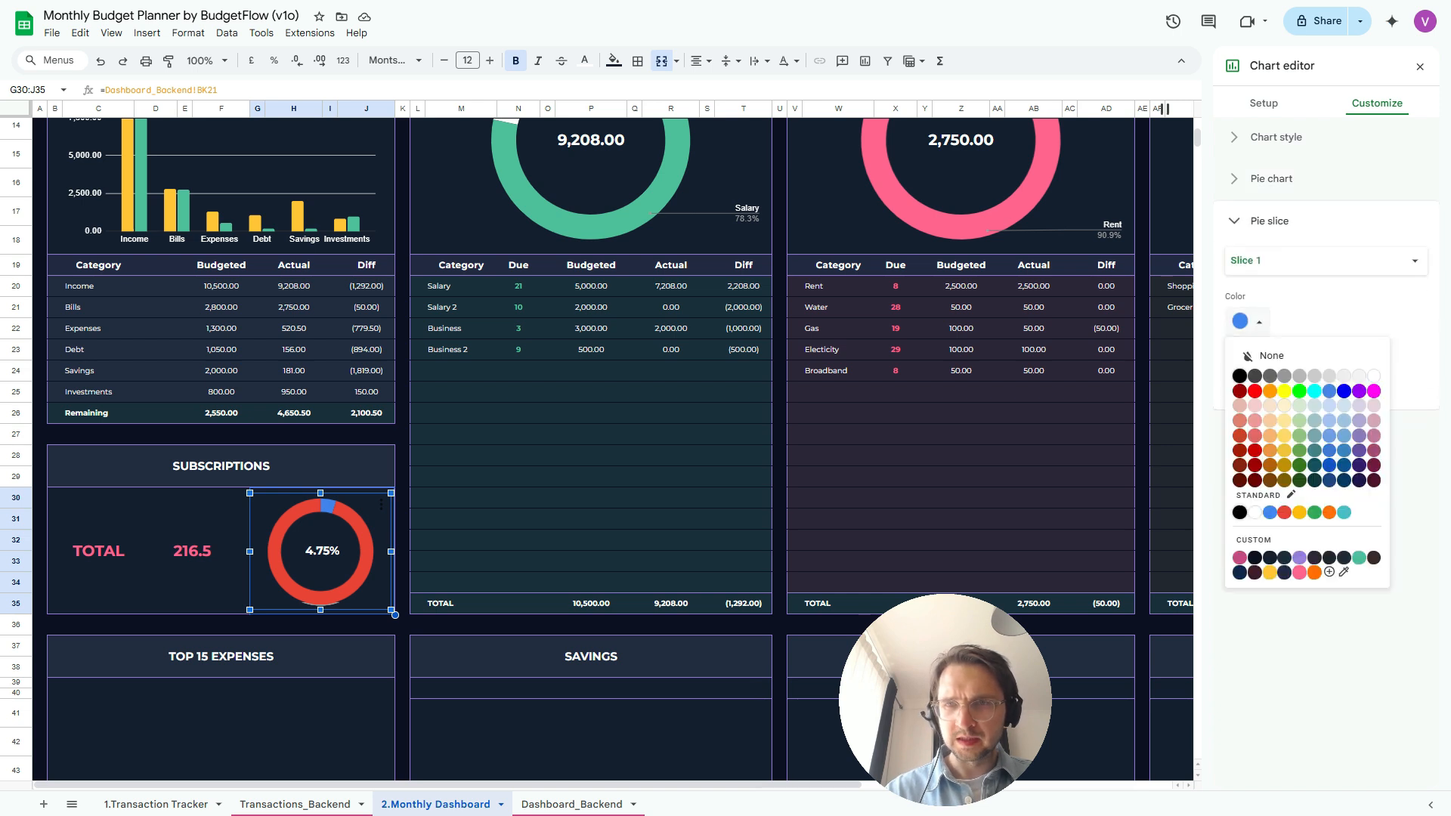
left_click(1299, 572)
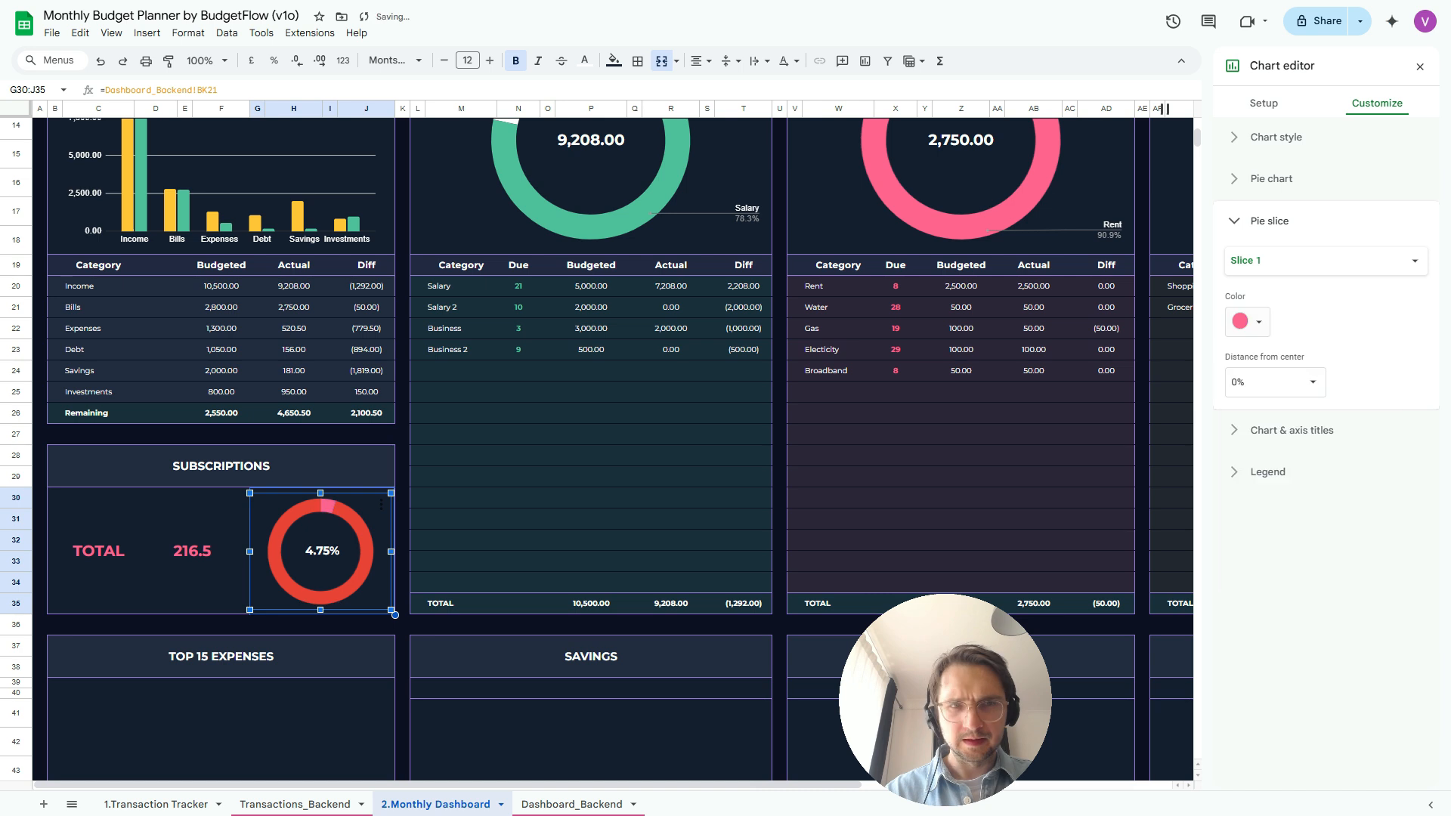
left_click(1325, 260)
left_click(1254, 280)
left_click(1247, 322)
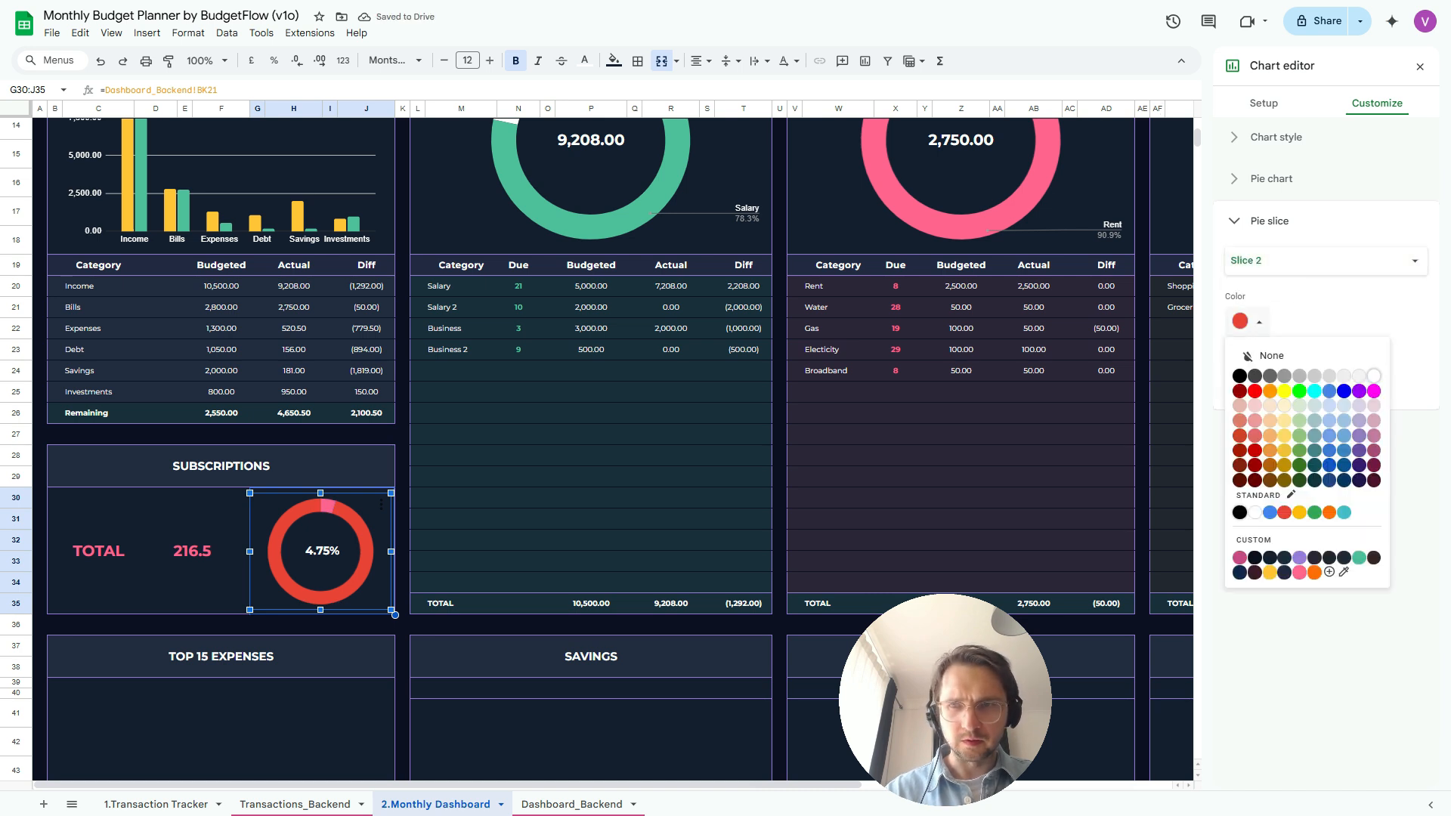
left_click(1373, 375)
left_click(590, 413)
Paste the copied Income doughnut chart into the Top 15 Expenses section and resize it to fit the empty area
scroll(591, 412, "down", 3)
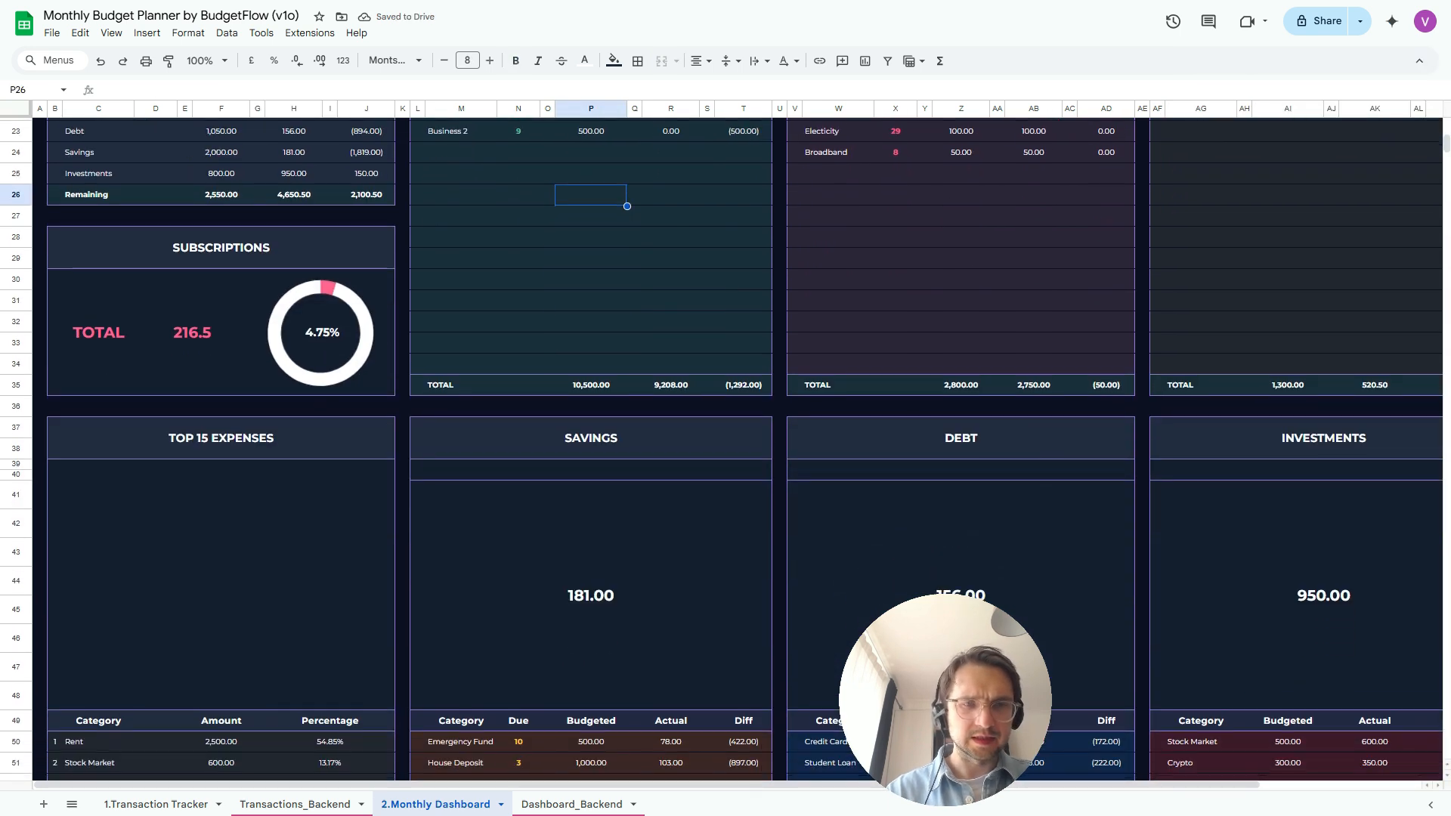
scroll(725, 445, "down", 5)
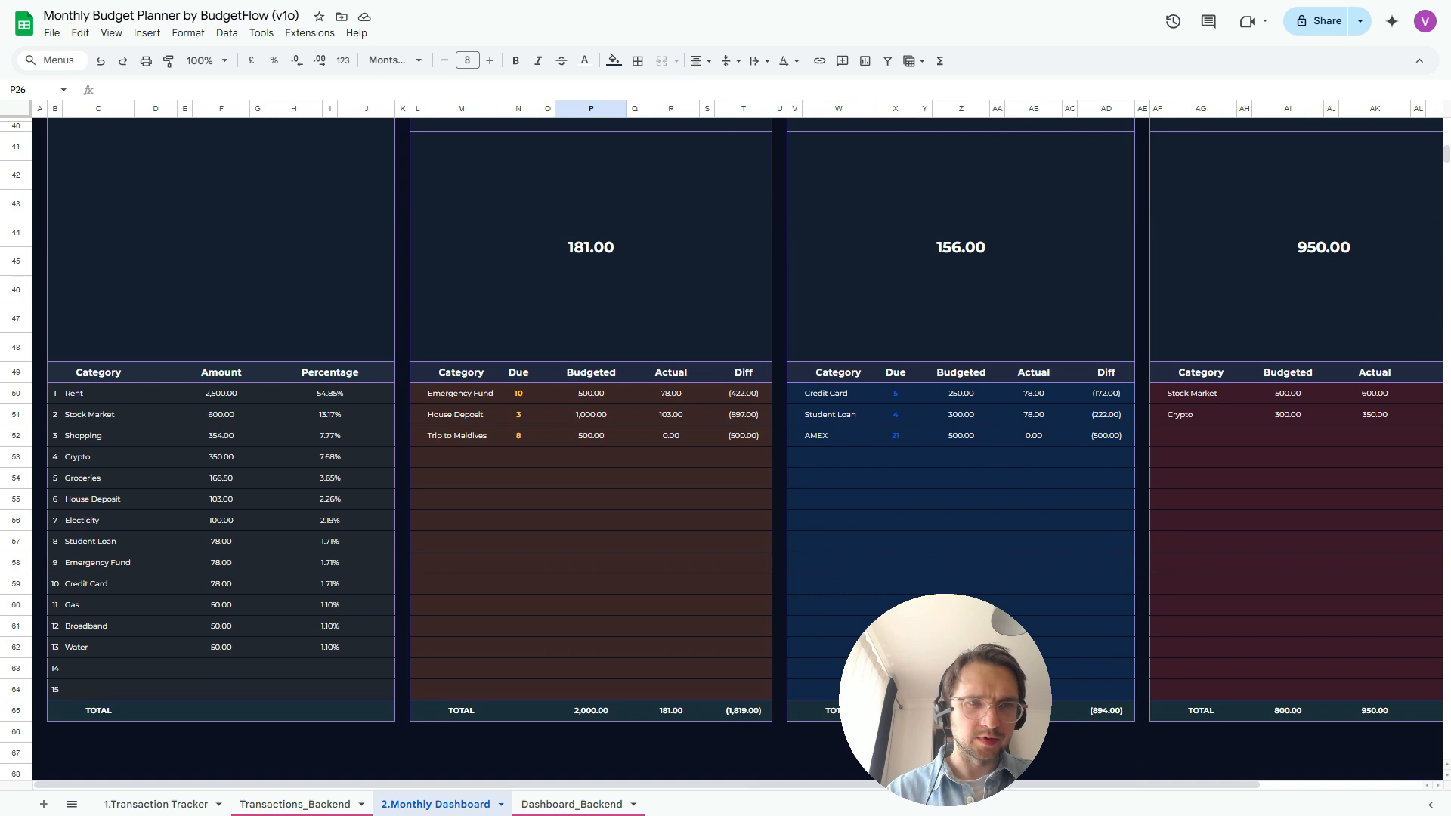
scroll(725, 445, "up", 8)
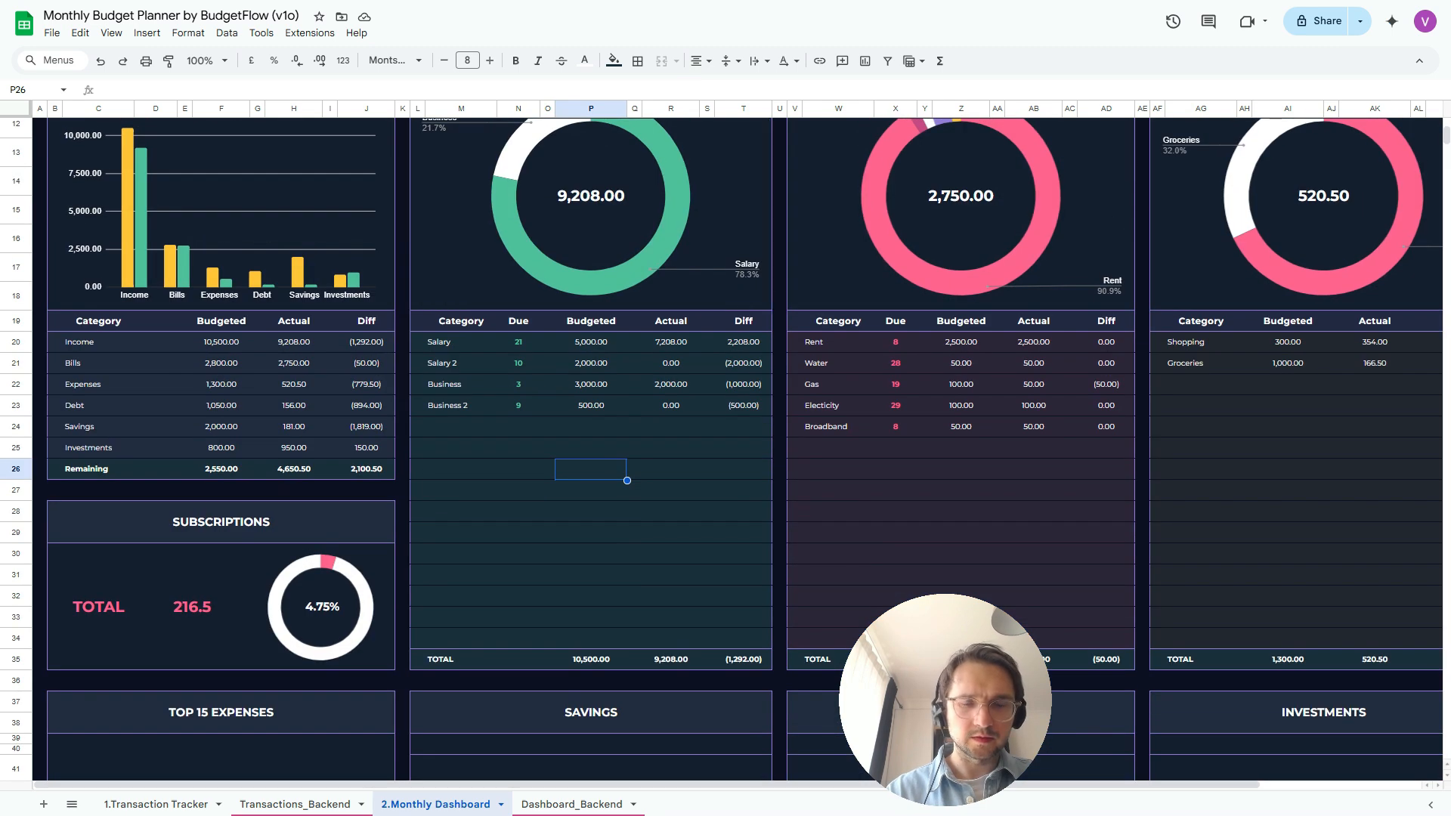
scroll(725, 446, "down", 5)
left_click(220, 461)
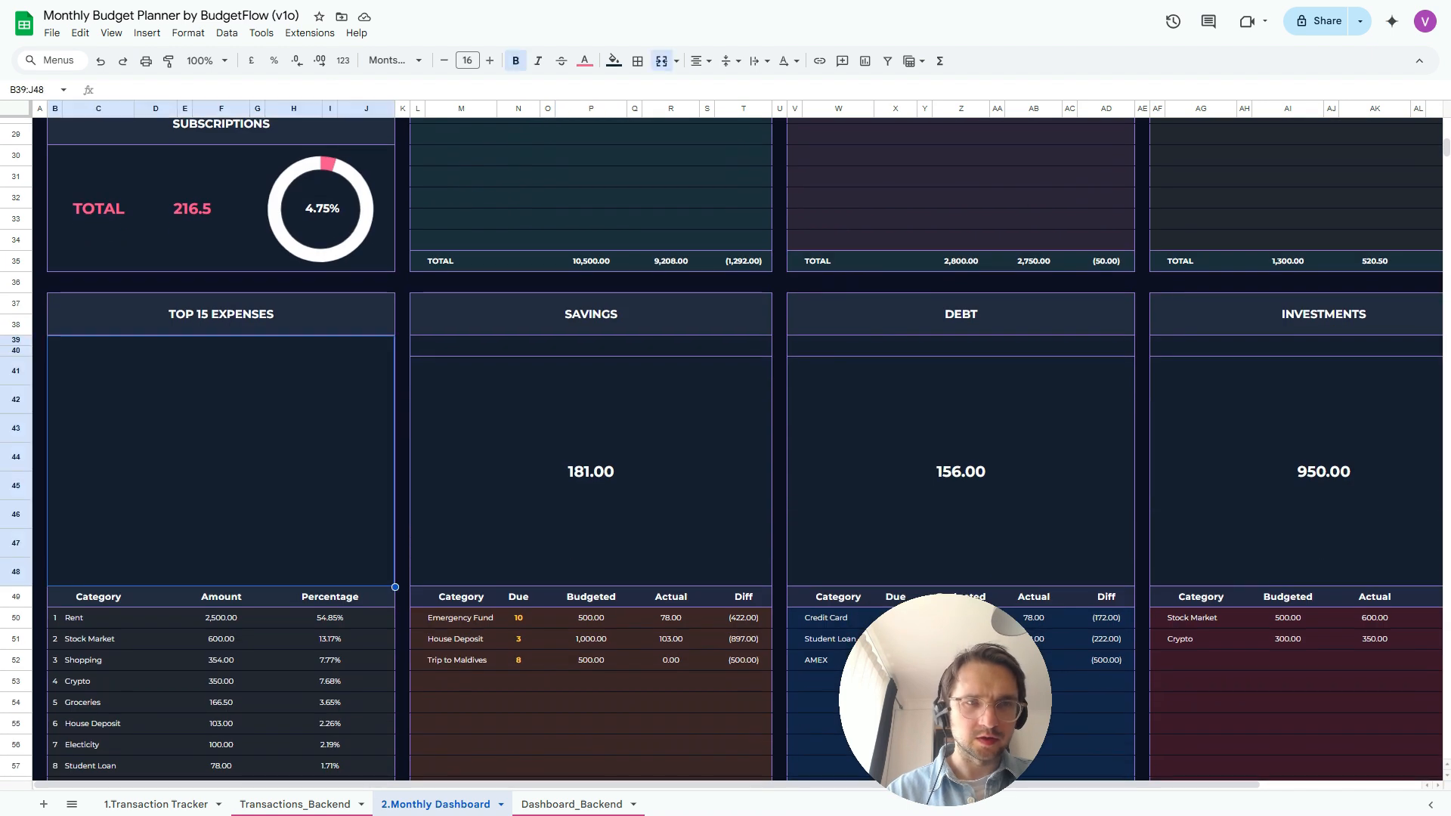
key("ctrl+v")
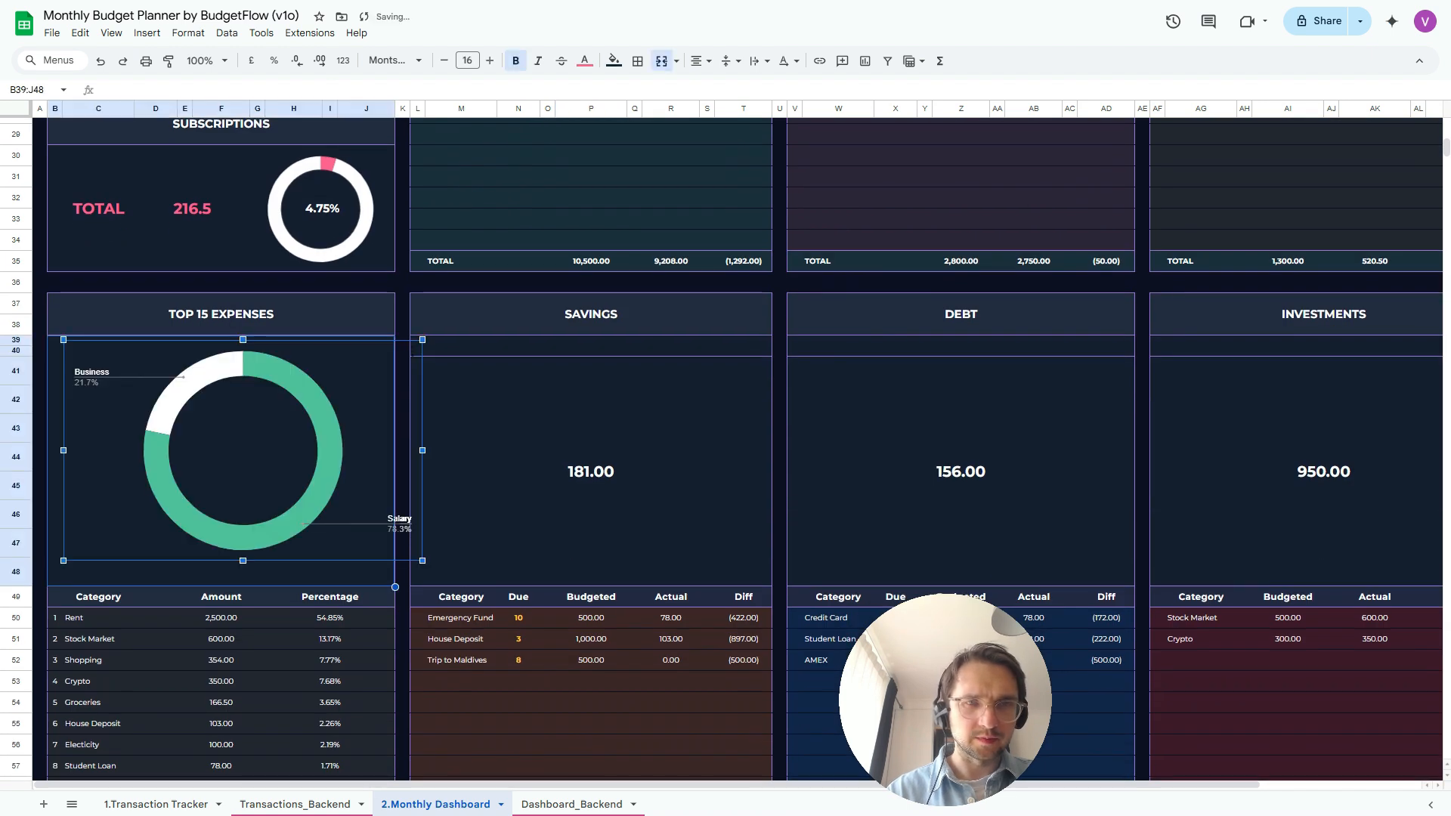
left_click_drag(422, 450, 381, 450)
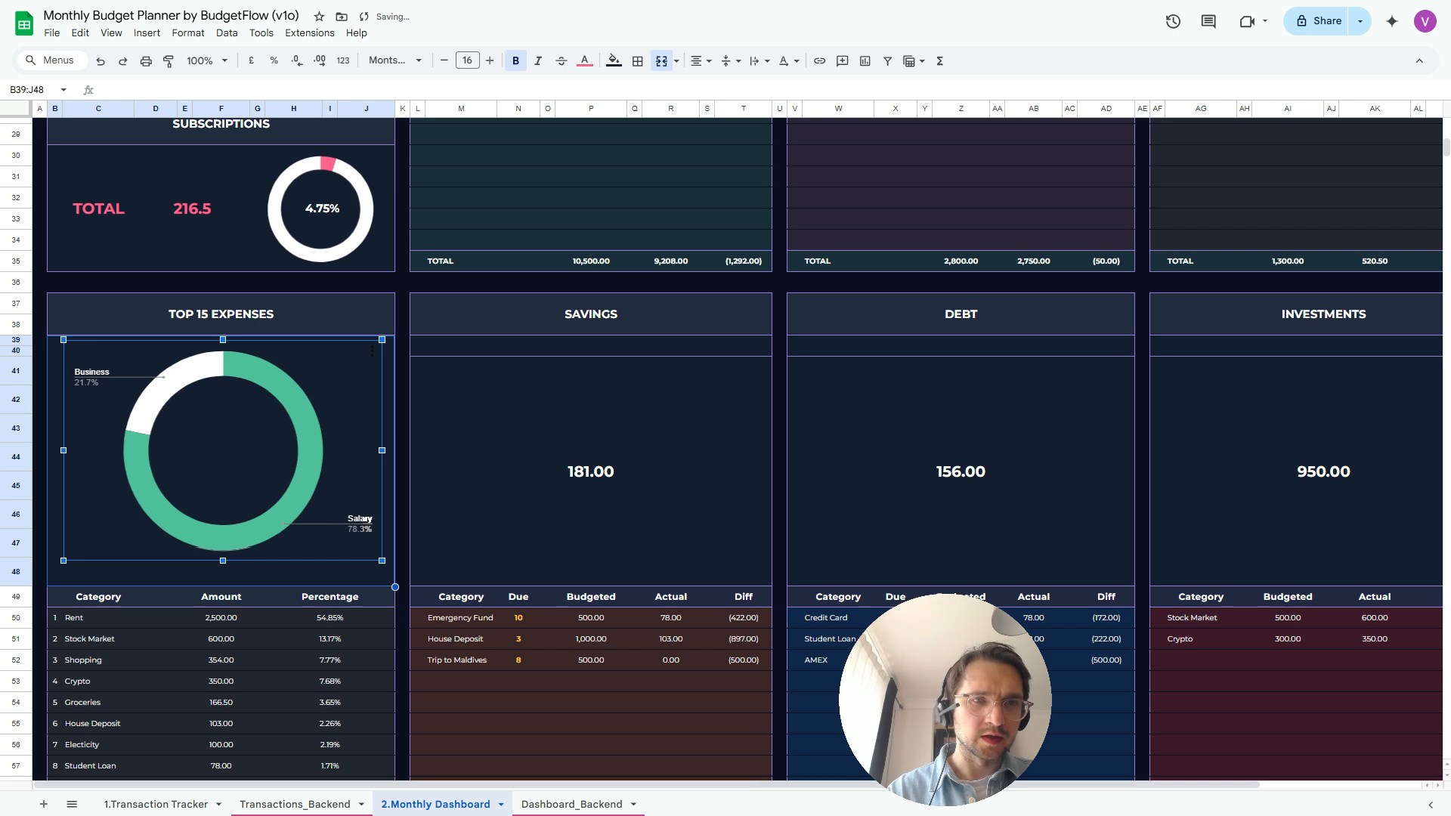
left_click_drag(222, 560, 223, 583)
left_click_drag(63, 461, 52, 461)
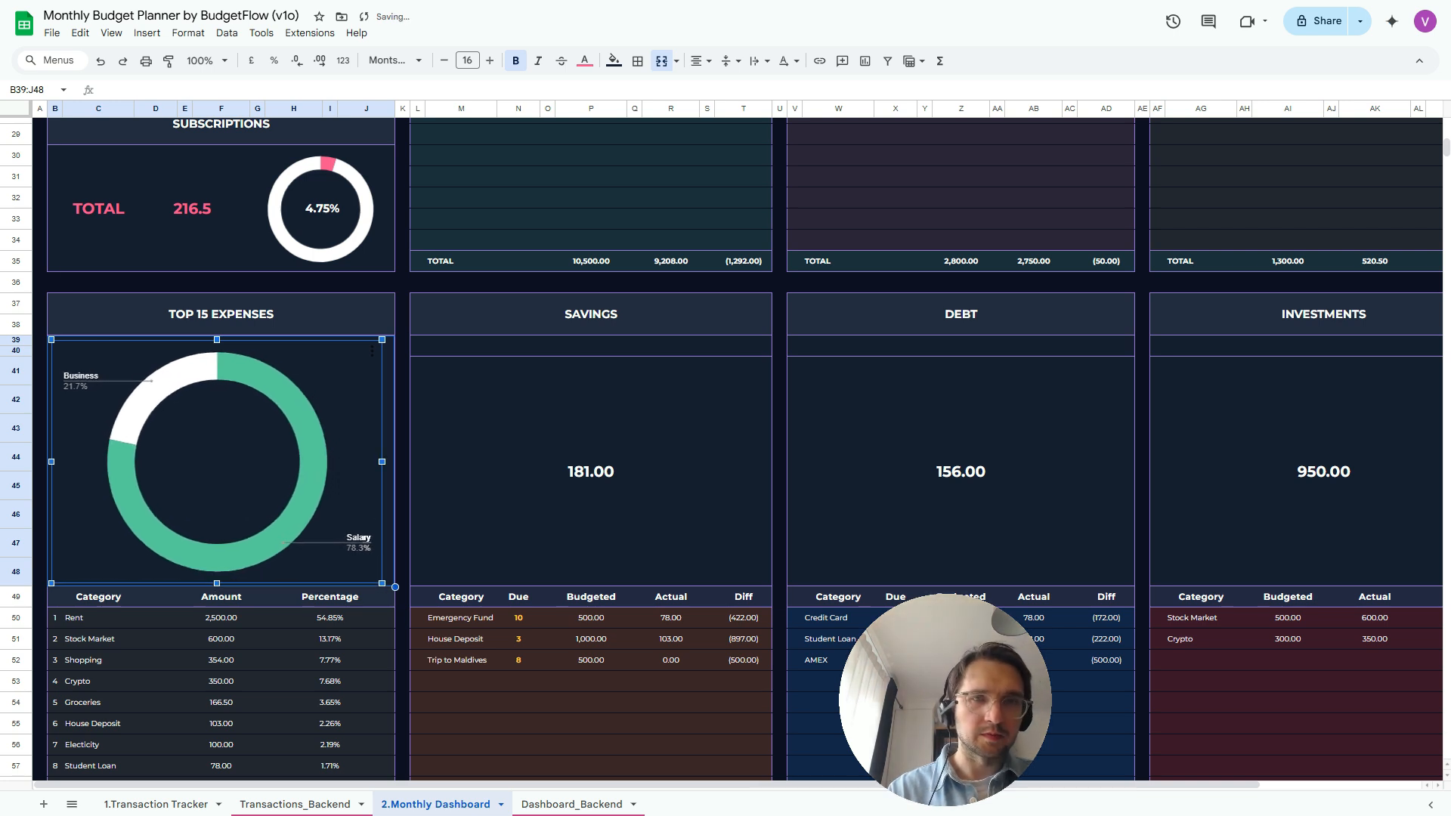
scroll(725, 449, "up", 2)
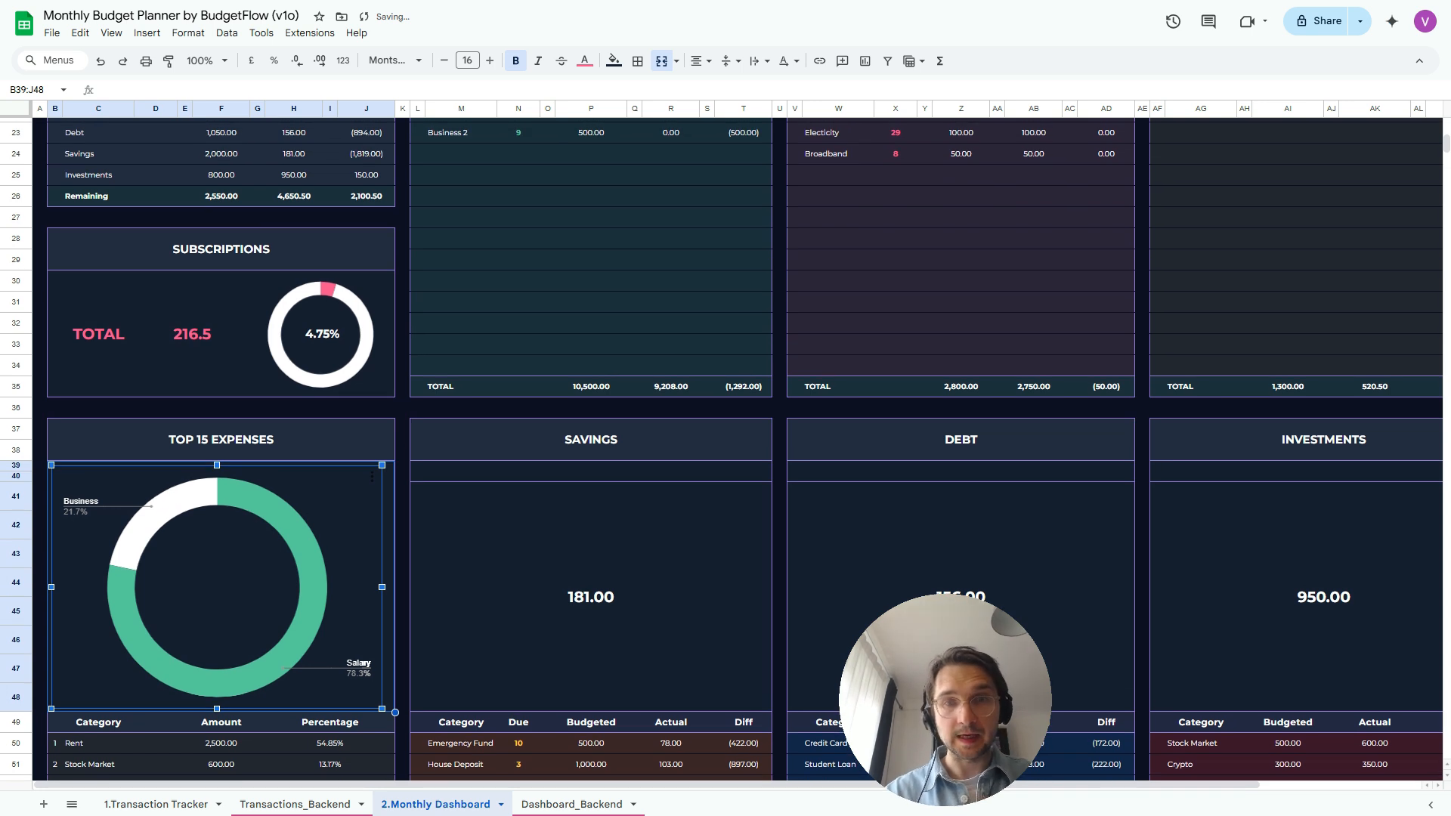
Delete the pasted Income doughnut chart from the Top 15 Expenses section
left_click(591, 387)
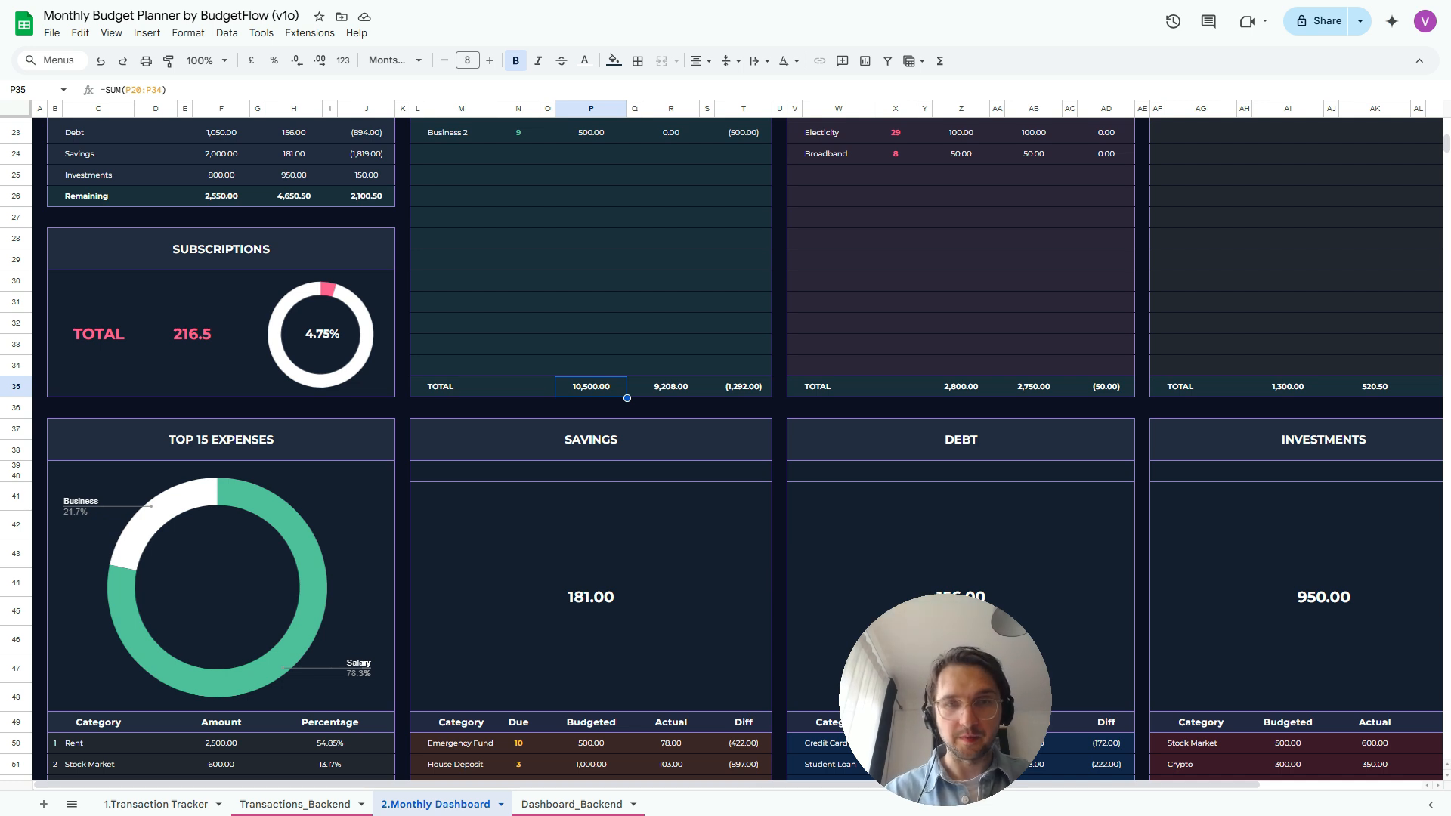
scroll(217, 470, "down", 2)
left_click(217, 469)
double_click(368, 546)
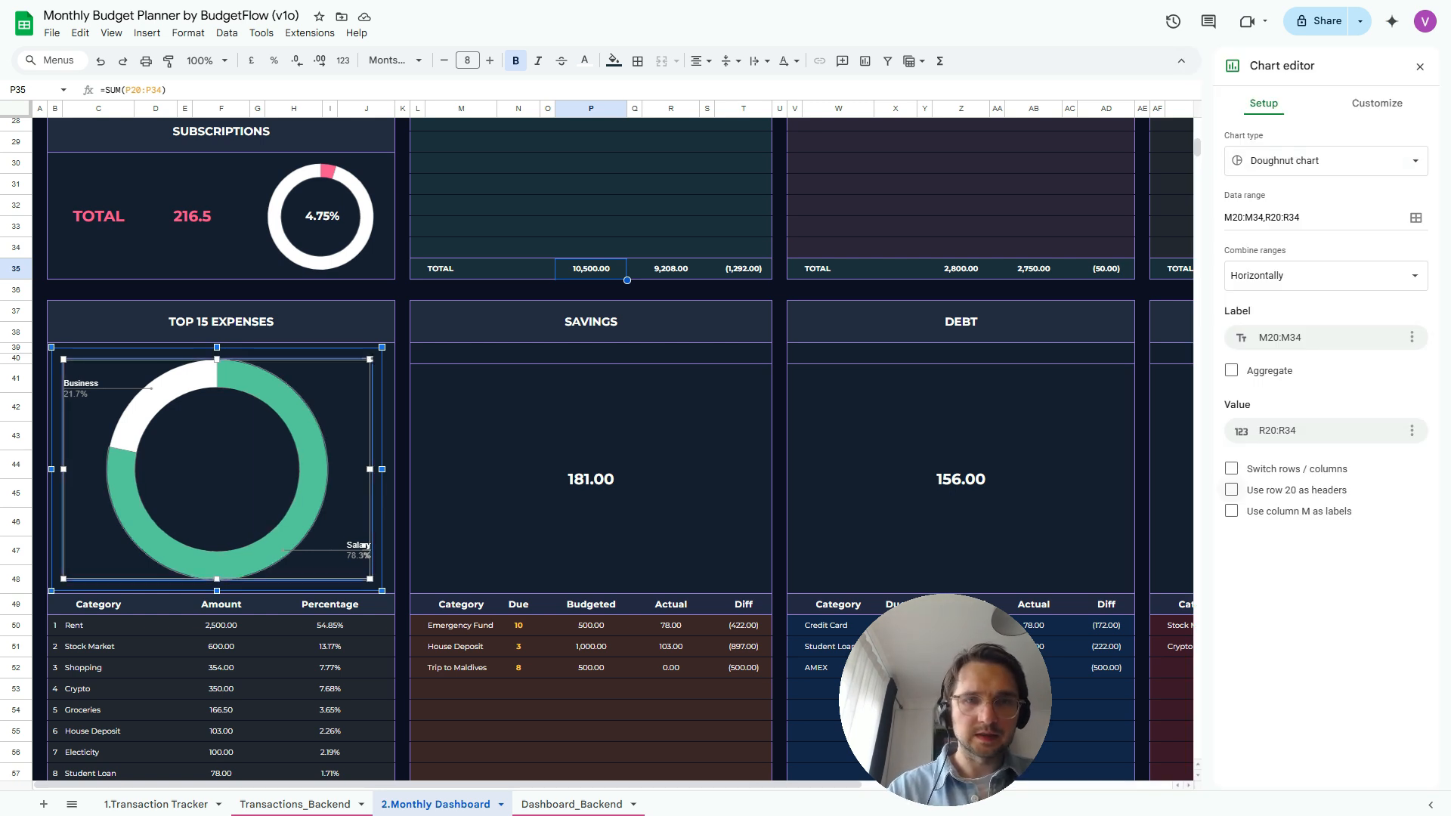
left_click(367, 546)
key("Delete")
left_click(574, 479)
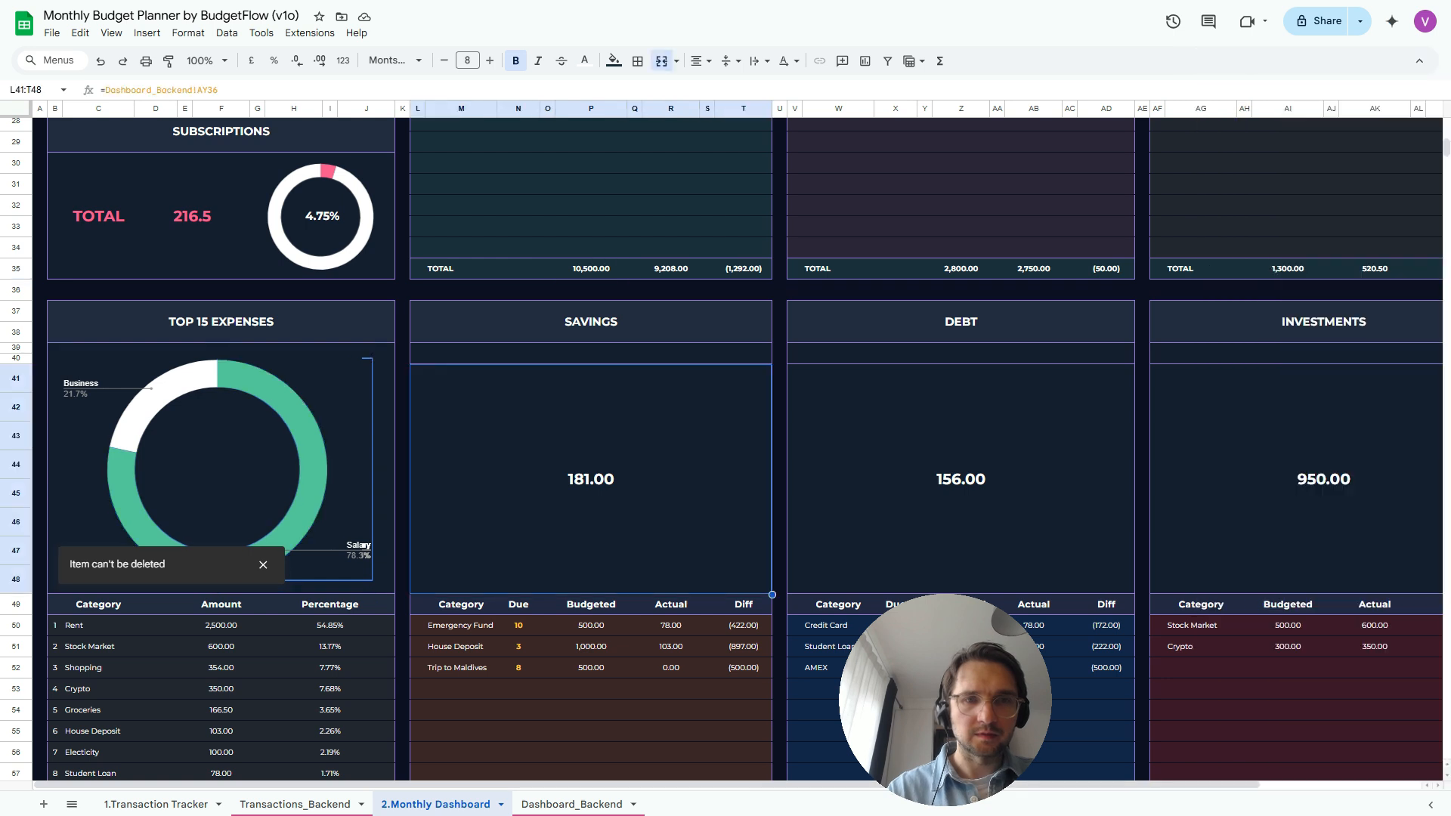
Place a copy of the Bills doughnut chart in the empty area of the Top 15 Expenses section
scroll(726, 454, "up", 6)
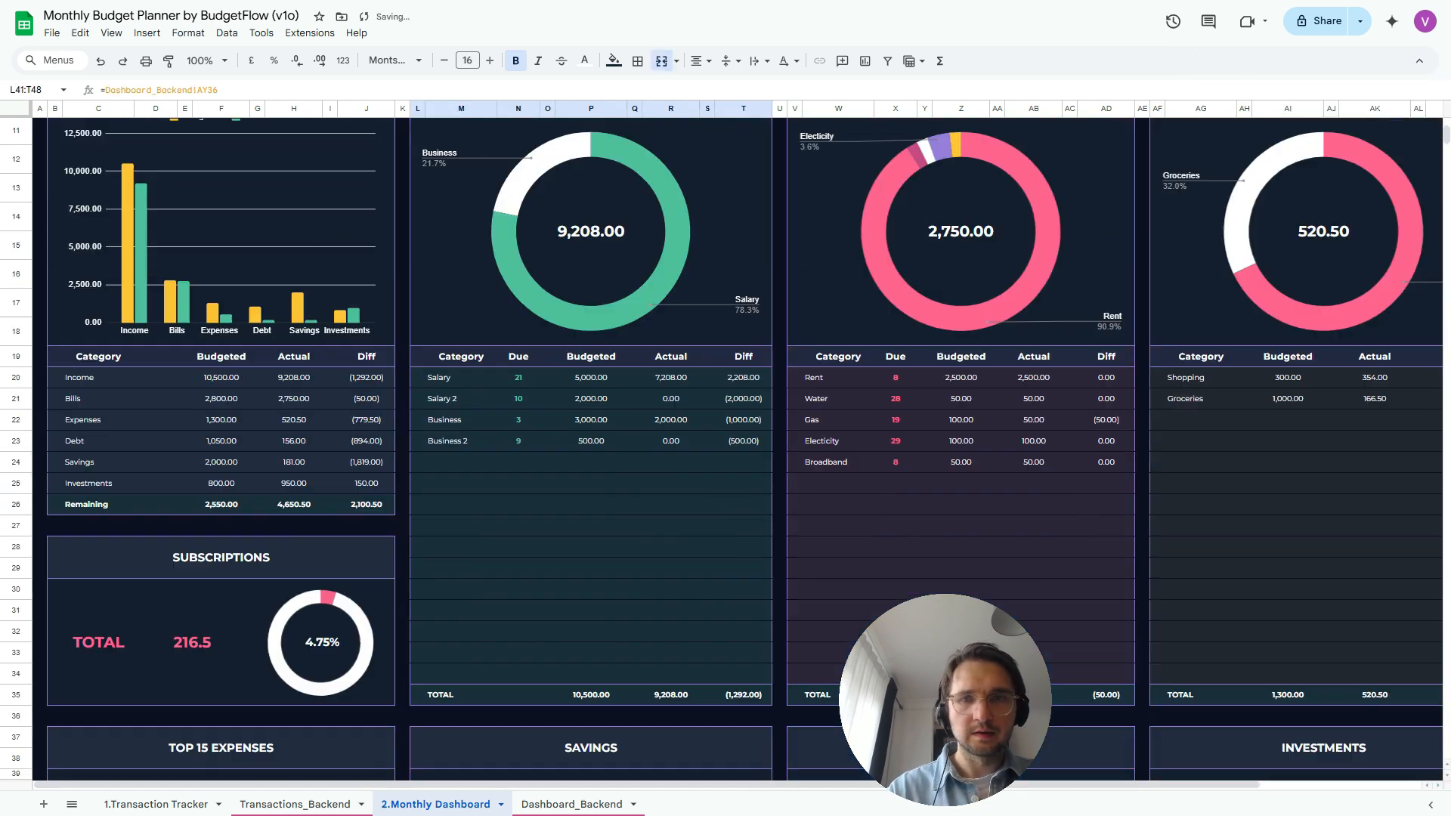
scroll(726, 453, "down", 5)
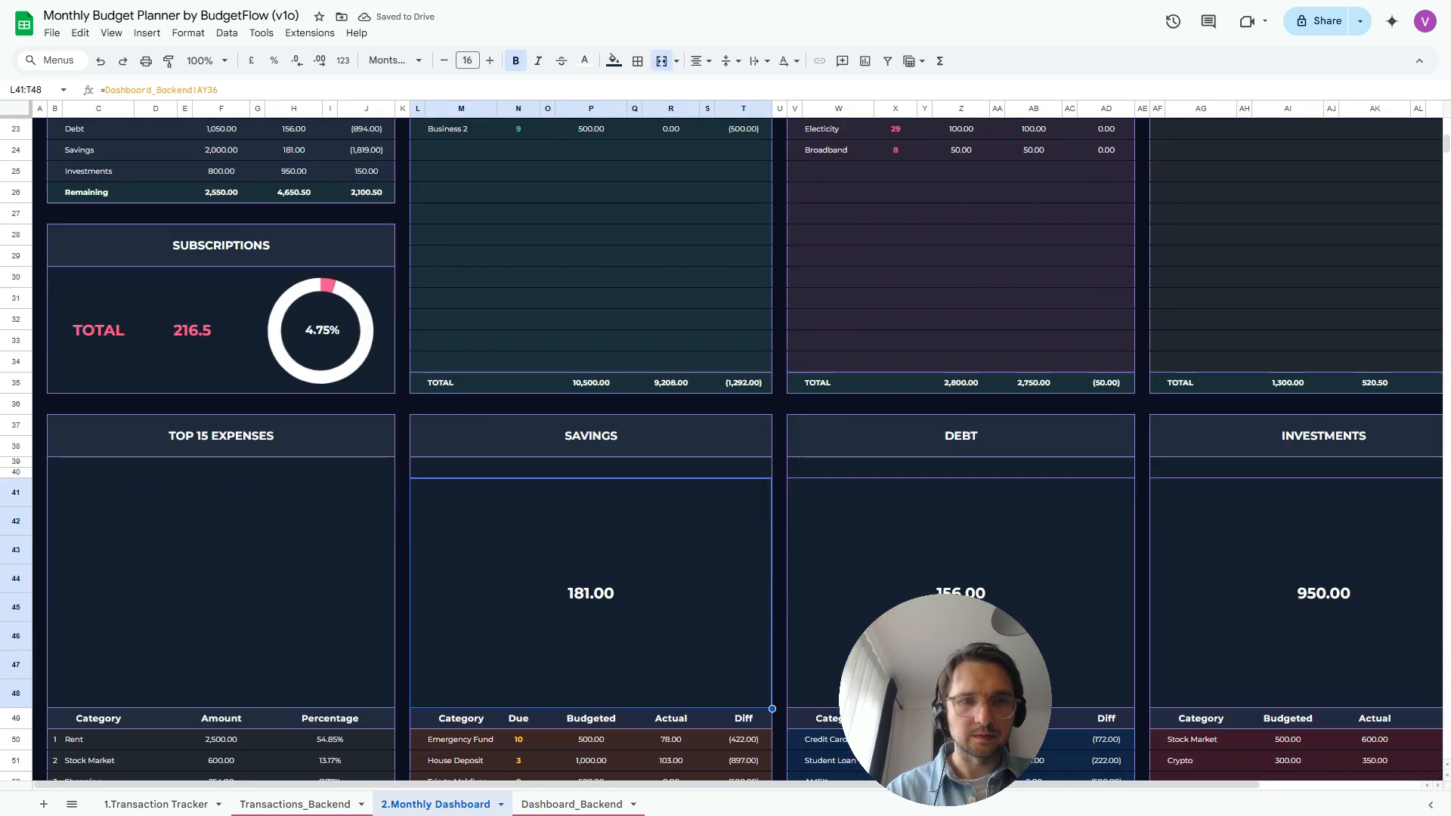
left_click(221, 424)
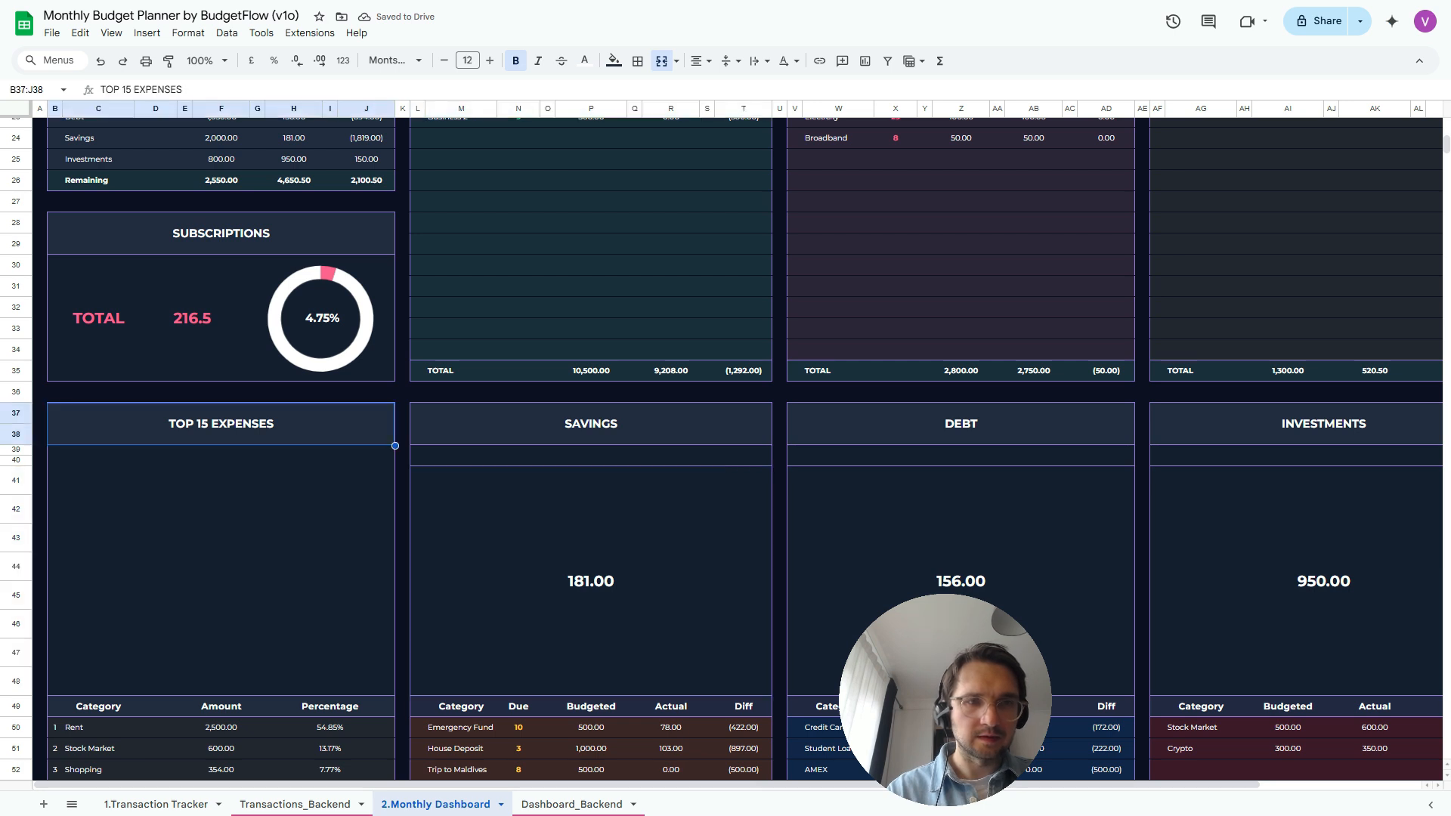
left_click(221, 560)
key("ctrl+v")
left_click(221, 560)
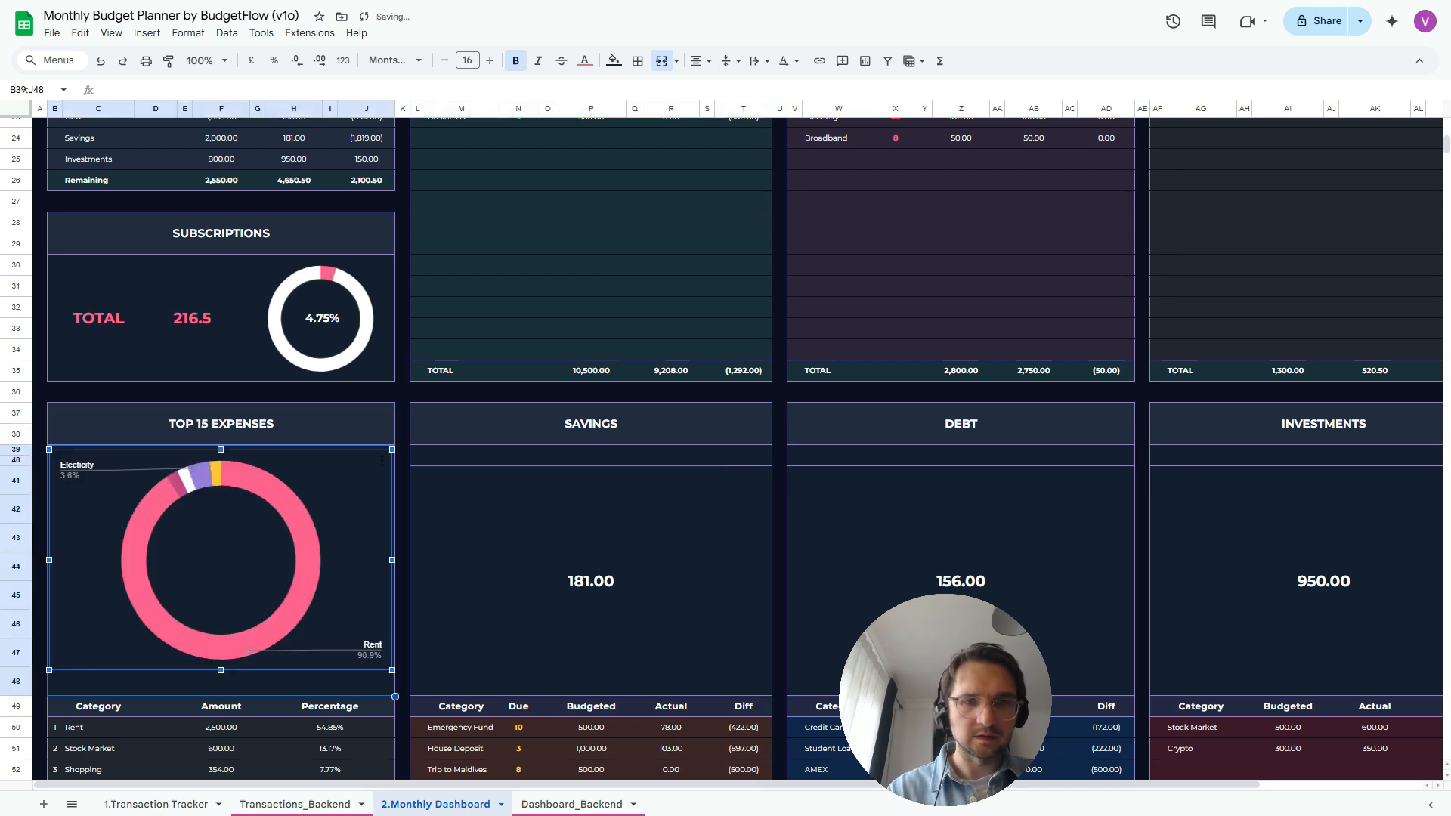
Open the data range selection of the Top 15 Expenses chart and clear both existing ranges
double_click(376, 646)
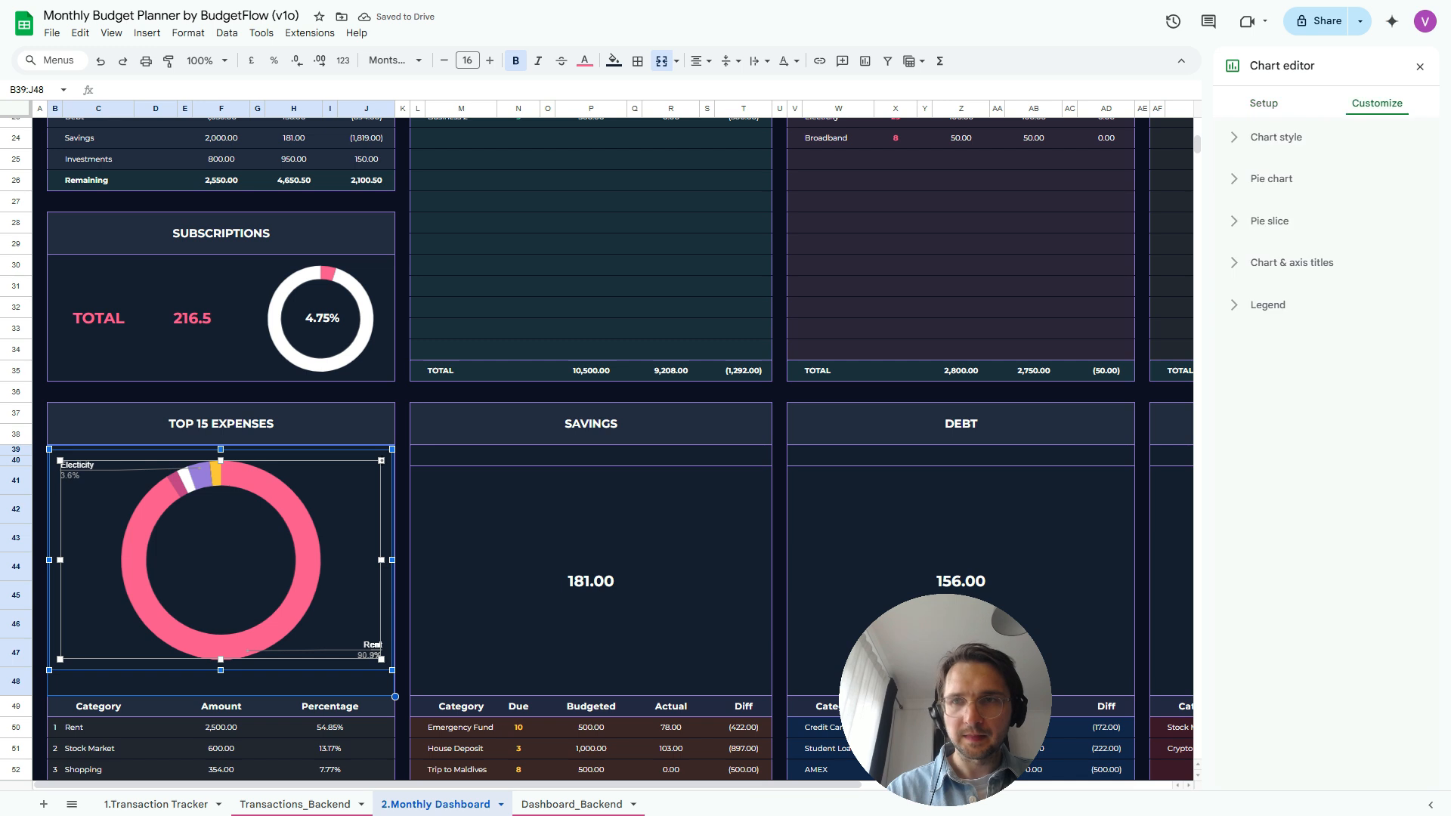
left_click(1263, 102)
left_click(1415, 218)
triple_click(642, 289)
key("BackSpace")
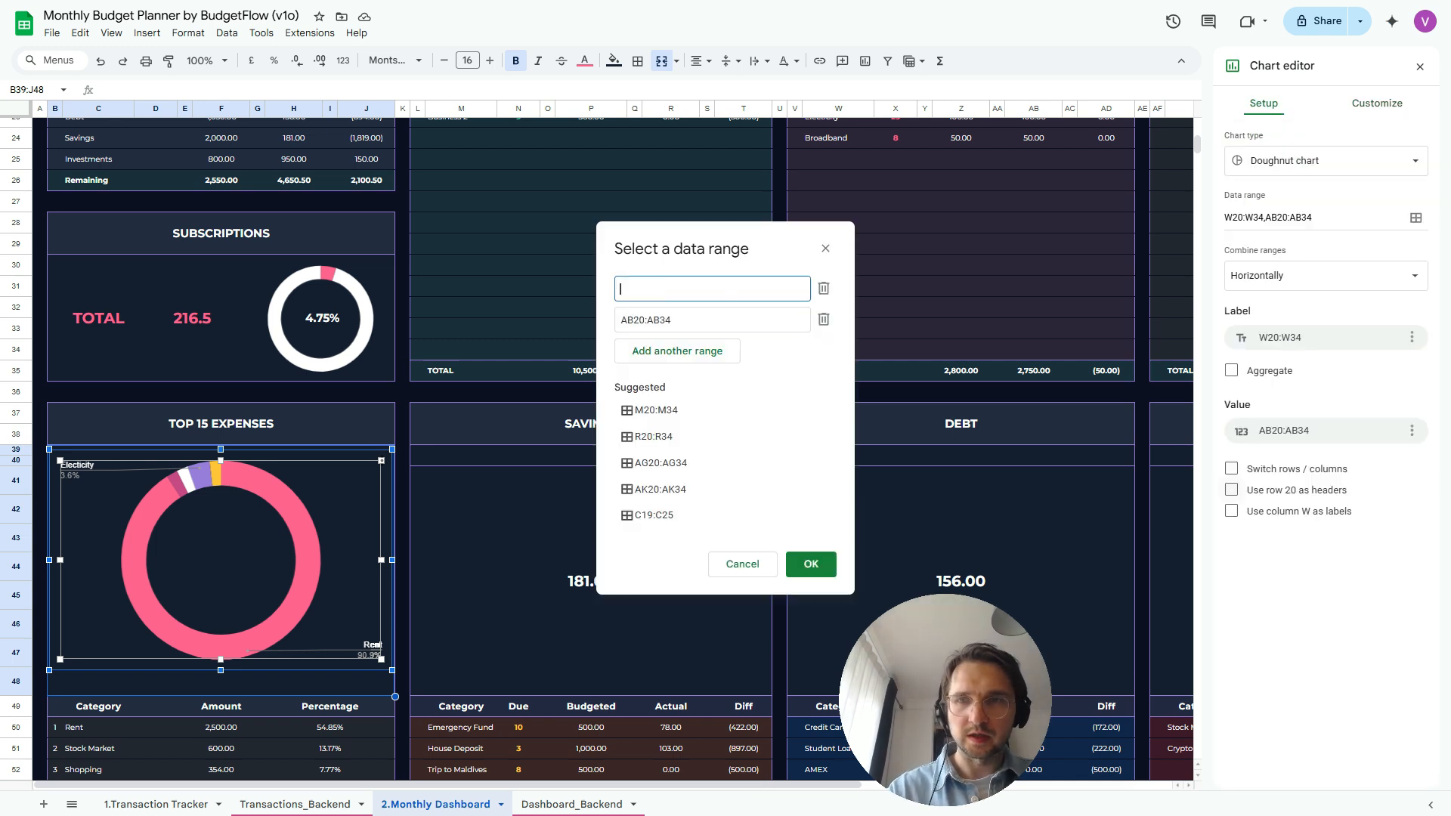
left_click_drag(674, 320, 626, 320)
key("BackSpace")
key("BackSpace")
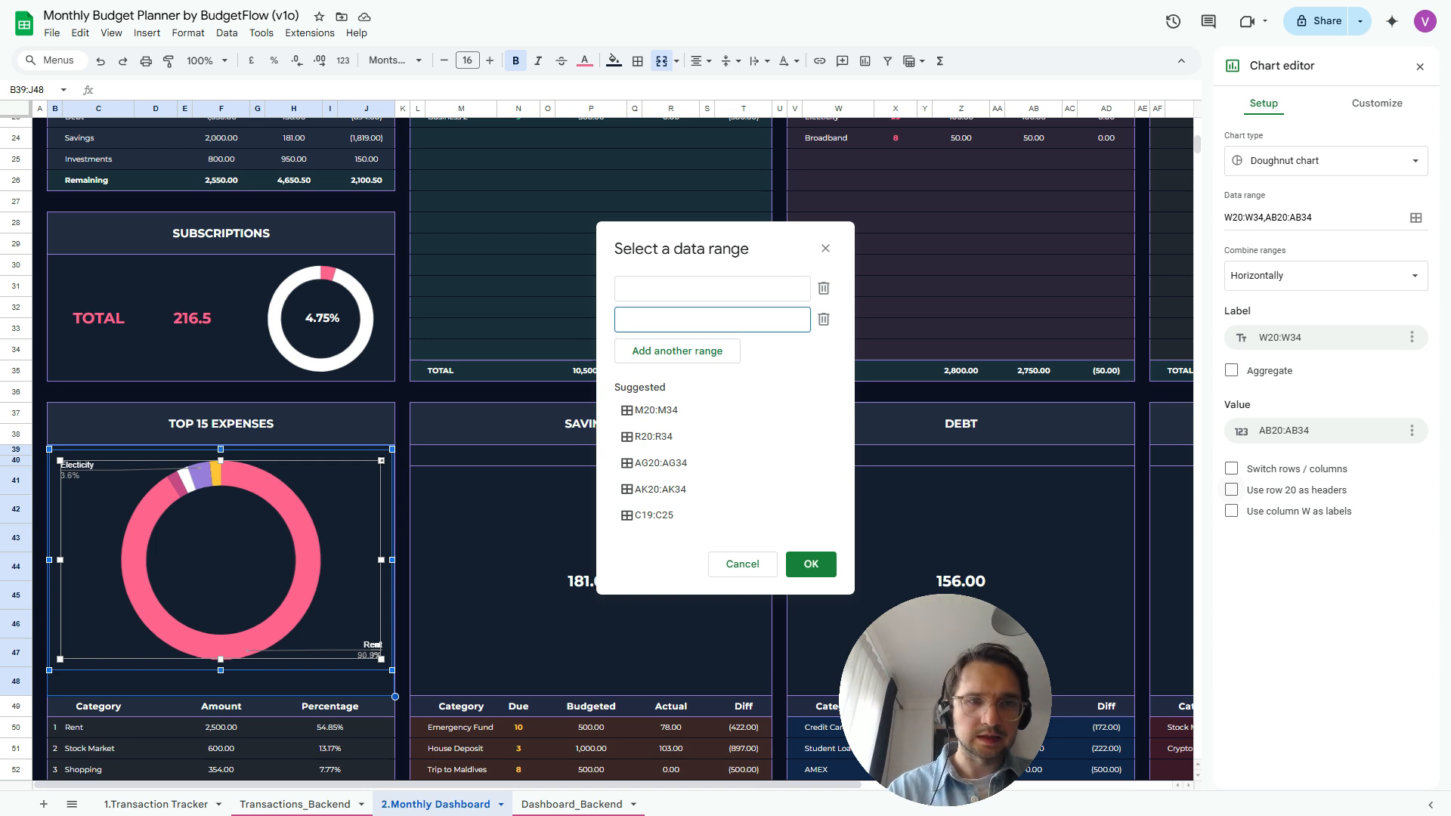
Set the Top 15 Expenses chart's data ranges to C50:D64 for categories and E50:G64 for amounts
scroll(499, 454, "down", 3)
left_click(680, 289)
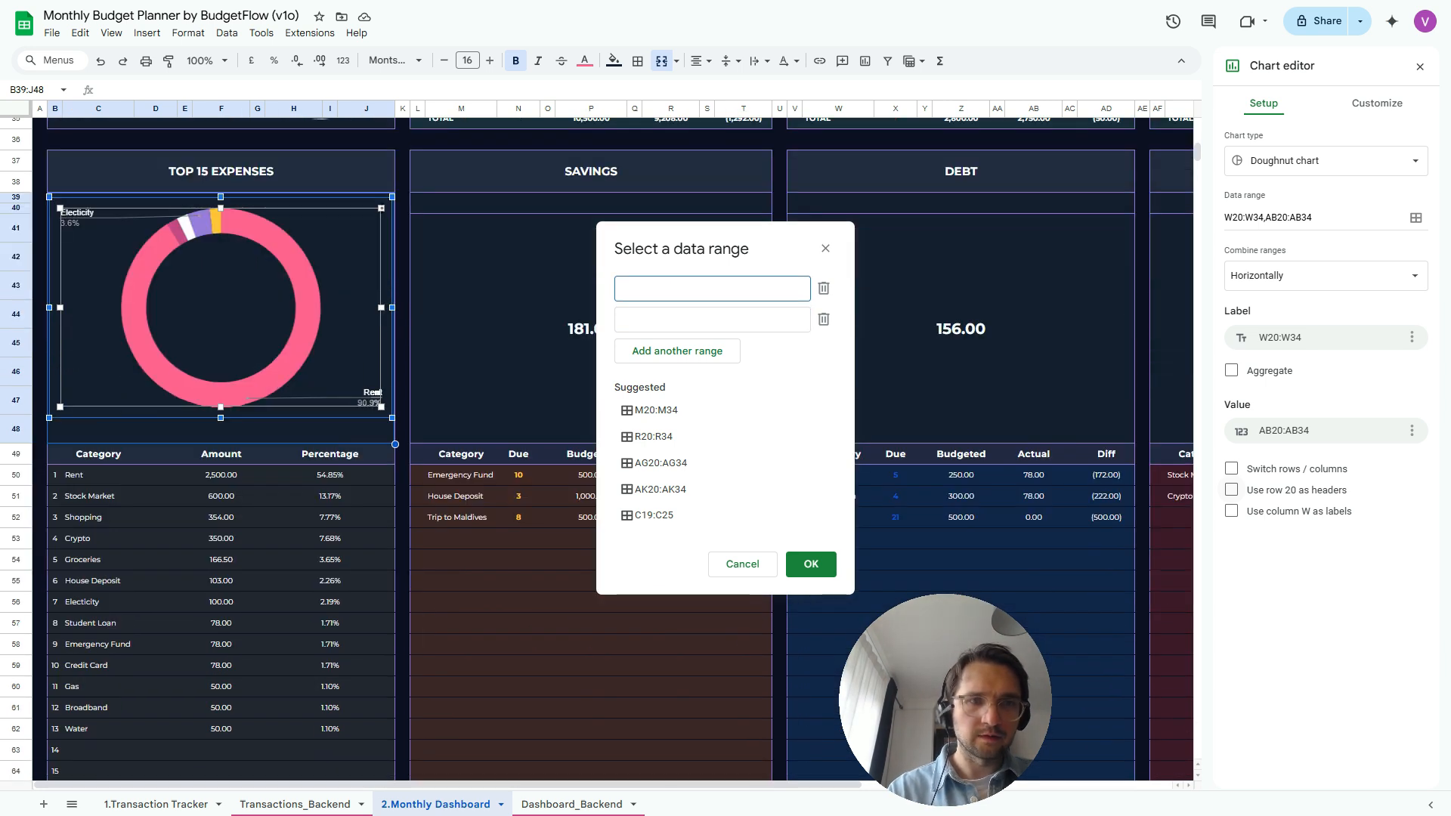
scroll(597, 450, "down", 1)
left_click_drag(98, 440, 159, 737)
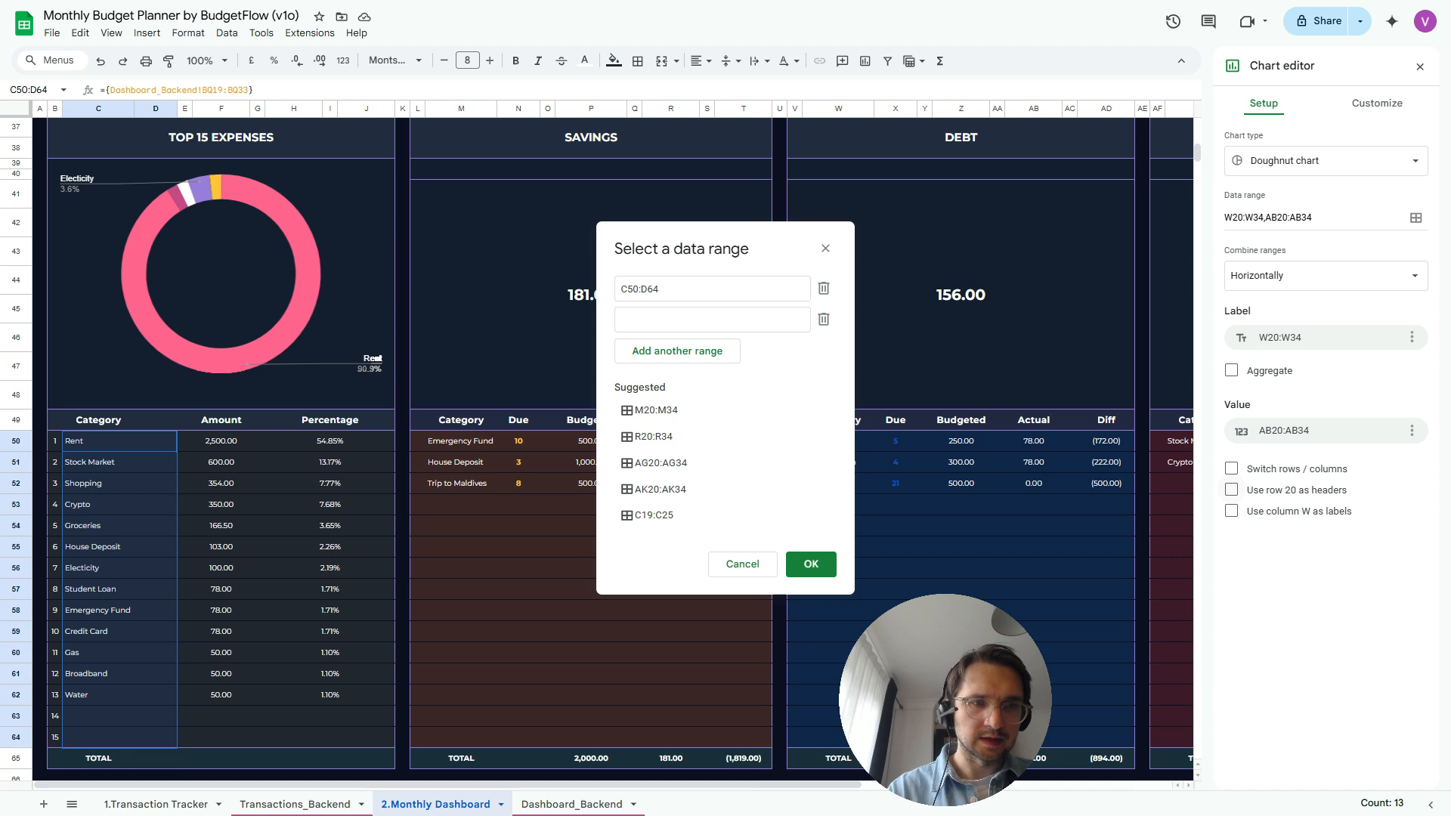
left_click(680, 320)
left_click_drag(221, 440, 225, 737)
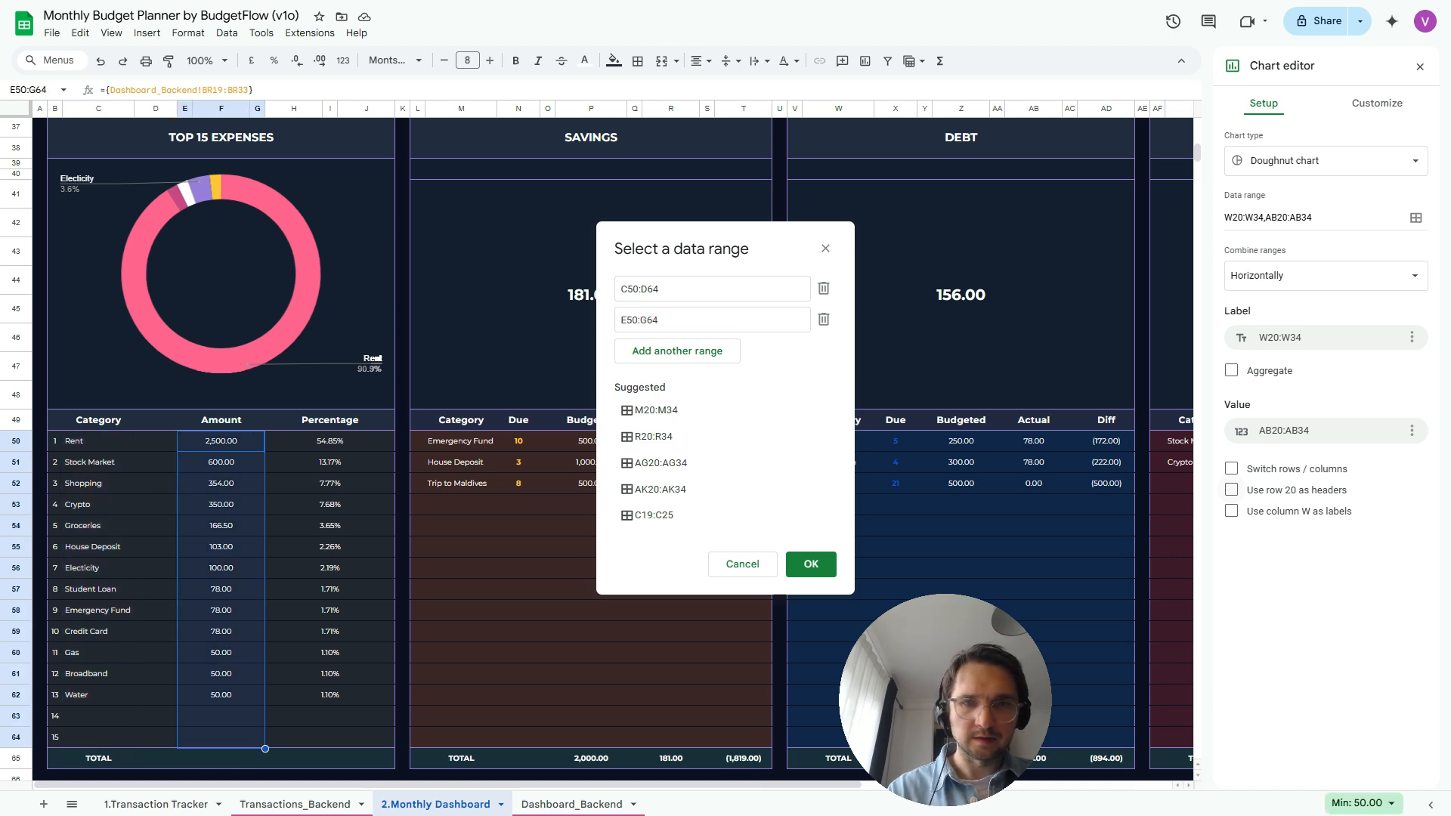
left_click(811, 564)
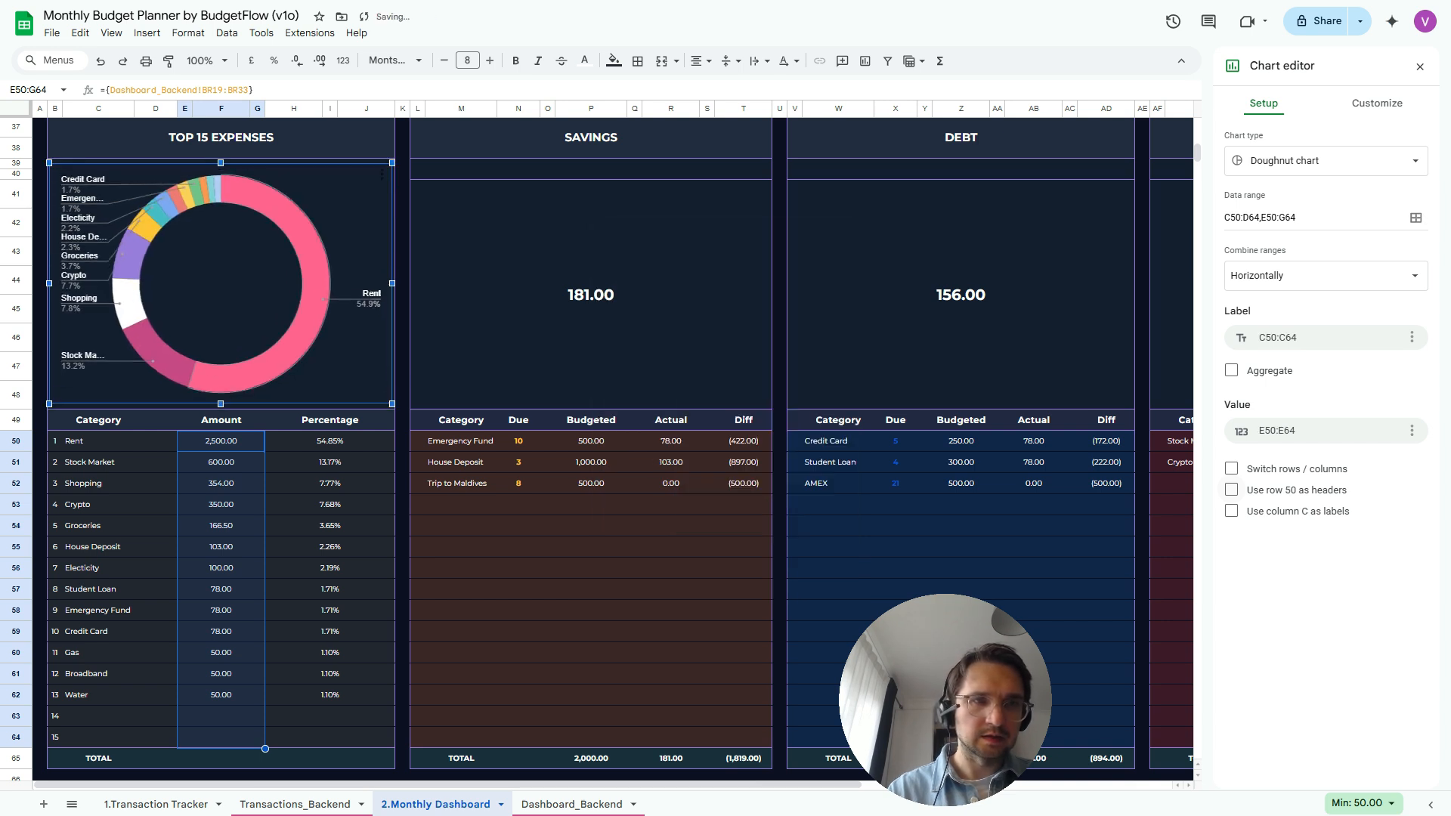
Look over the whole Monthly Dashboard, checking the charts and tables of every section and the empty rows under the section headers
left_click(591, 295)
scroll(738, 448, "up", 5)
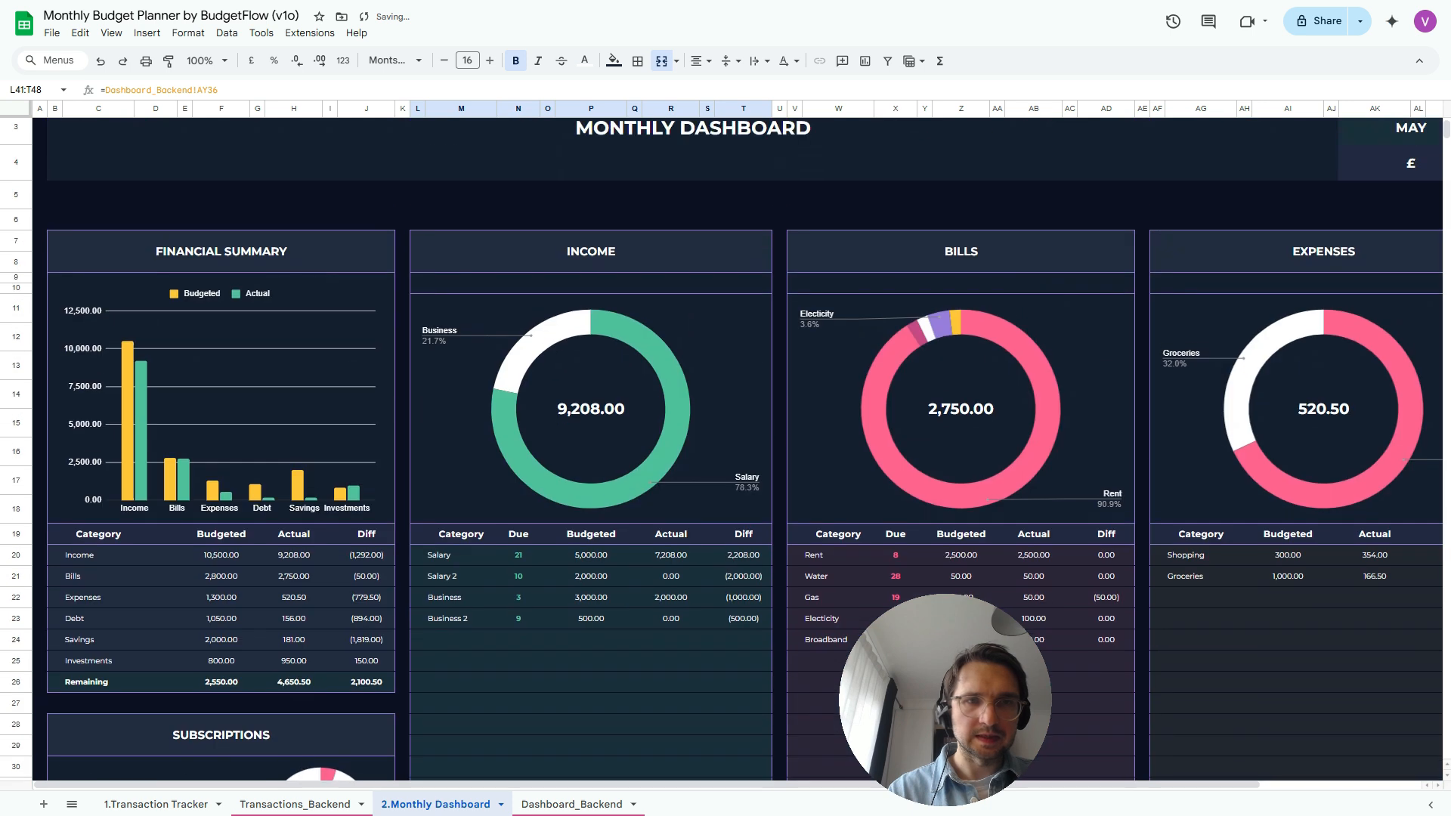
scroll(738, 449, "down", 2)
scroll(738, 449, "up", 1)
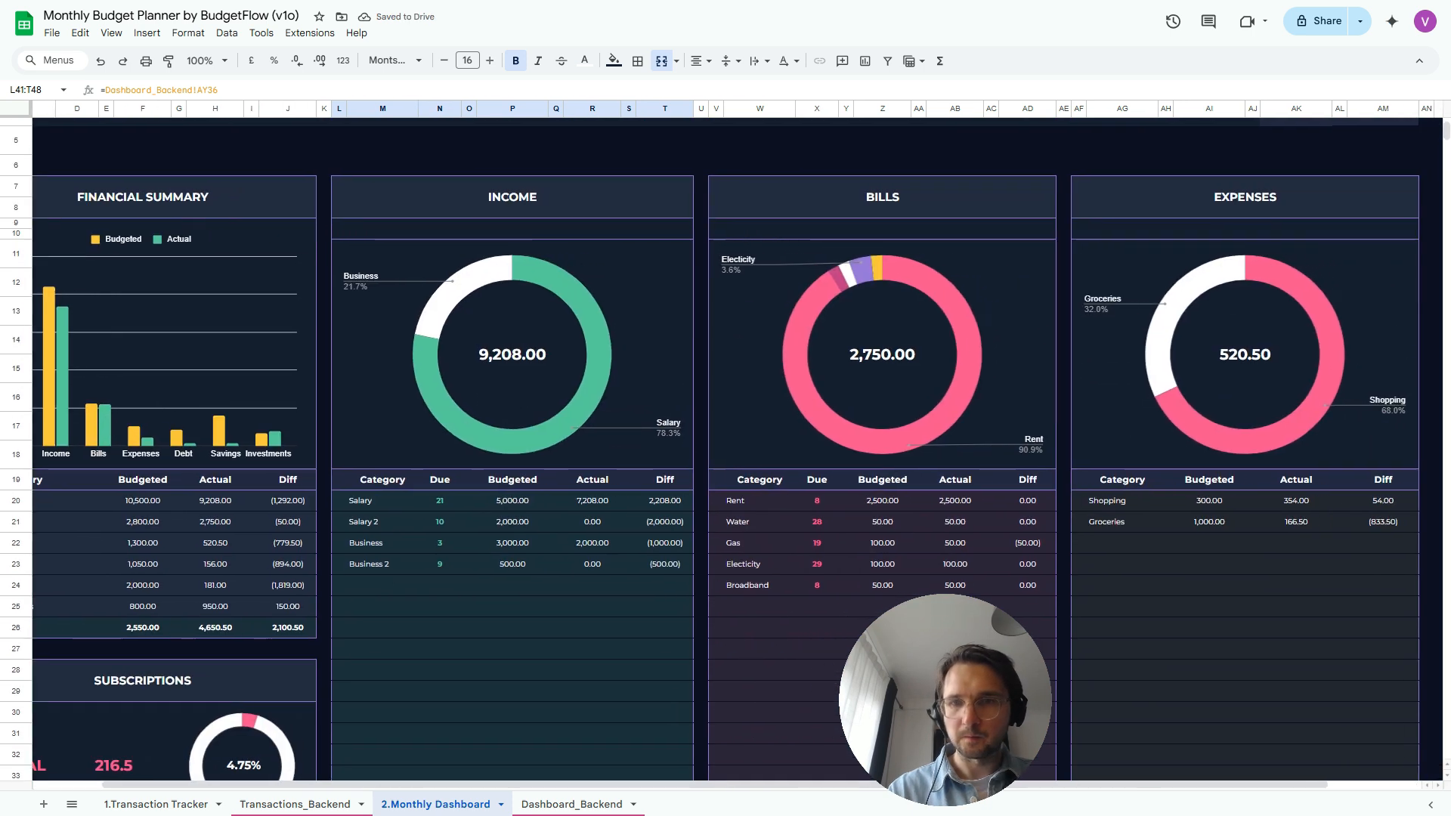
scroll(737, 449, "right", 2)
scroll(737, 449, "left", 2)
scroll(738, 448, "down", 9)
scroll(738, 449, "up", 2)
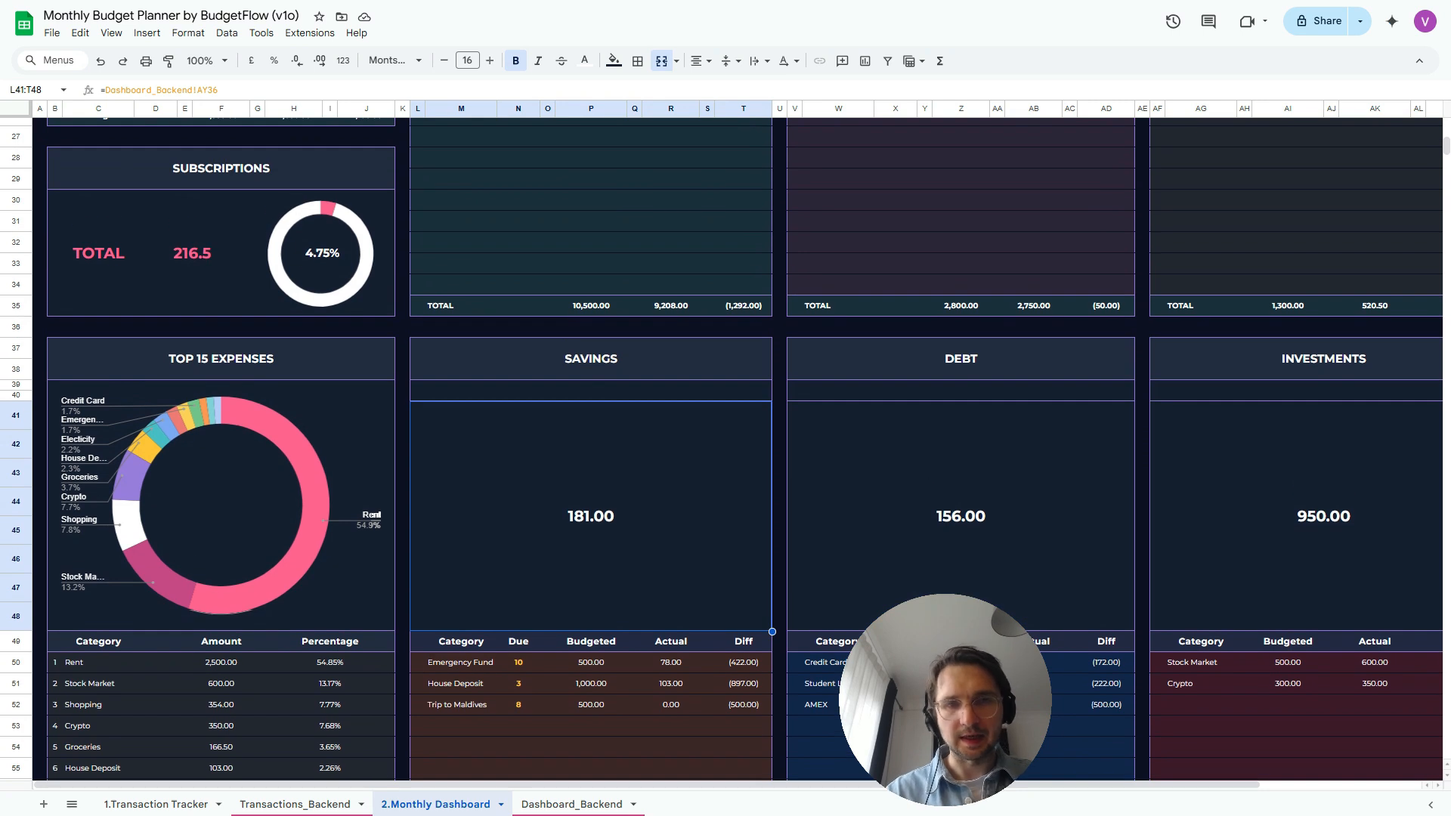
scroll(737, 448, "up", 3)
scroll(737, 449, "down", 3)
scroll(737, 449, "right", 2)
scroll(737, 449, "left", 2)
scroll(737, 449, "up", 5)
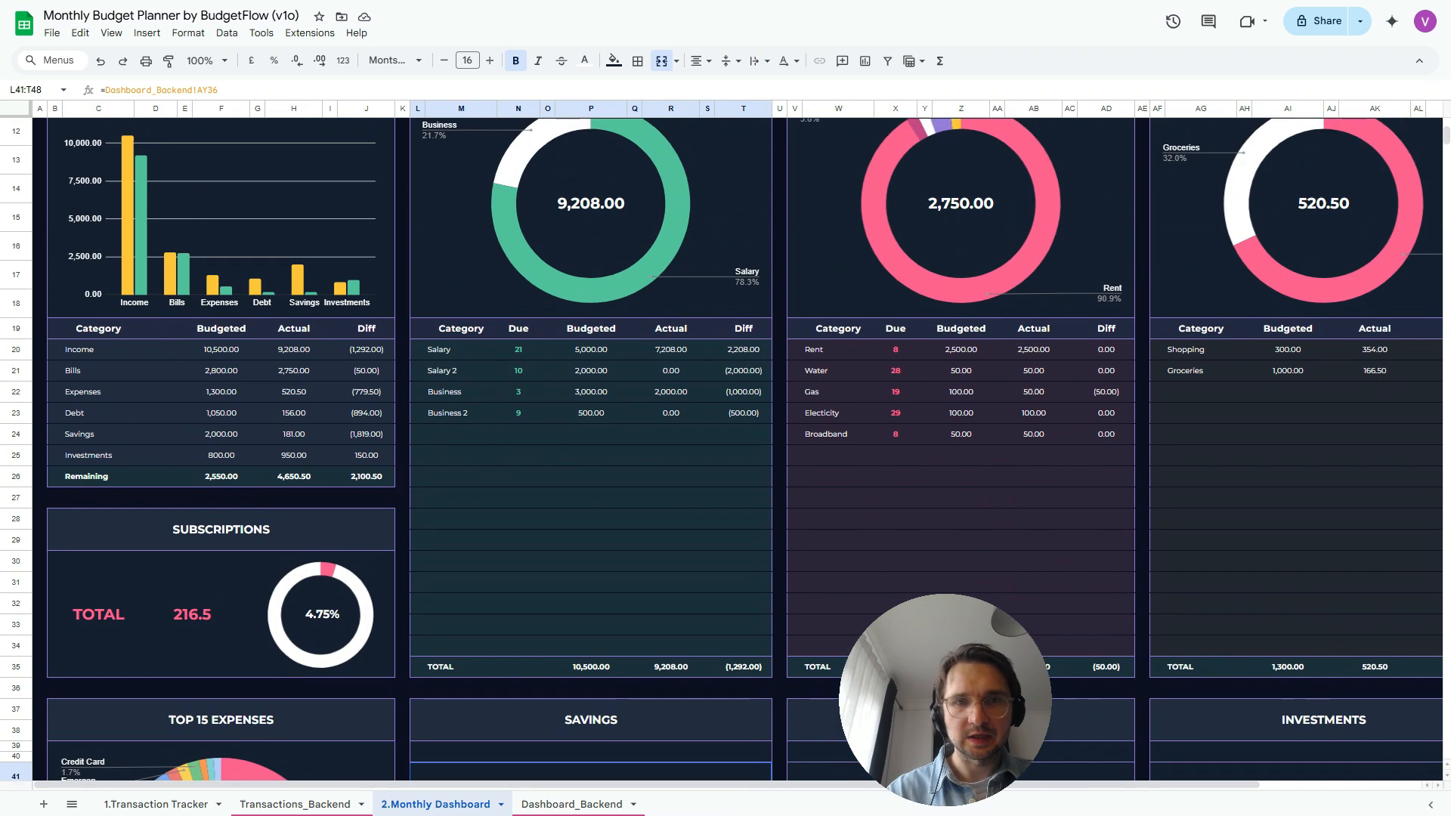
scroll(738, 448, "up", 3)
left_click(591, 308)
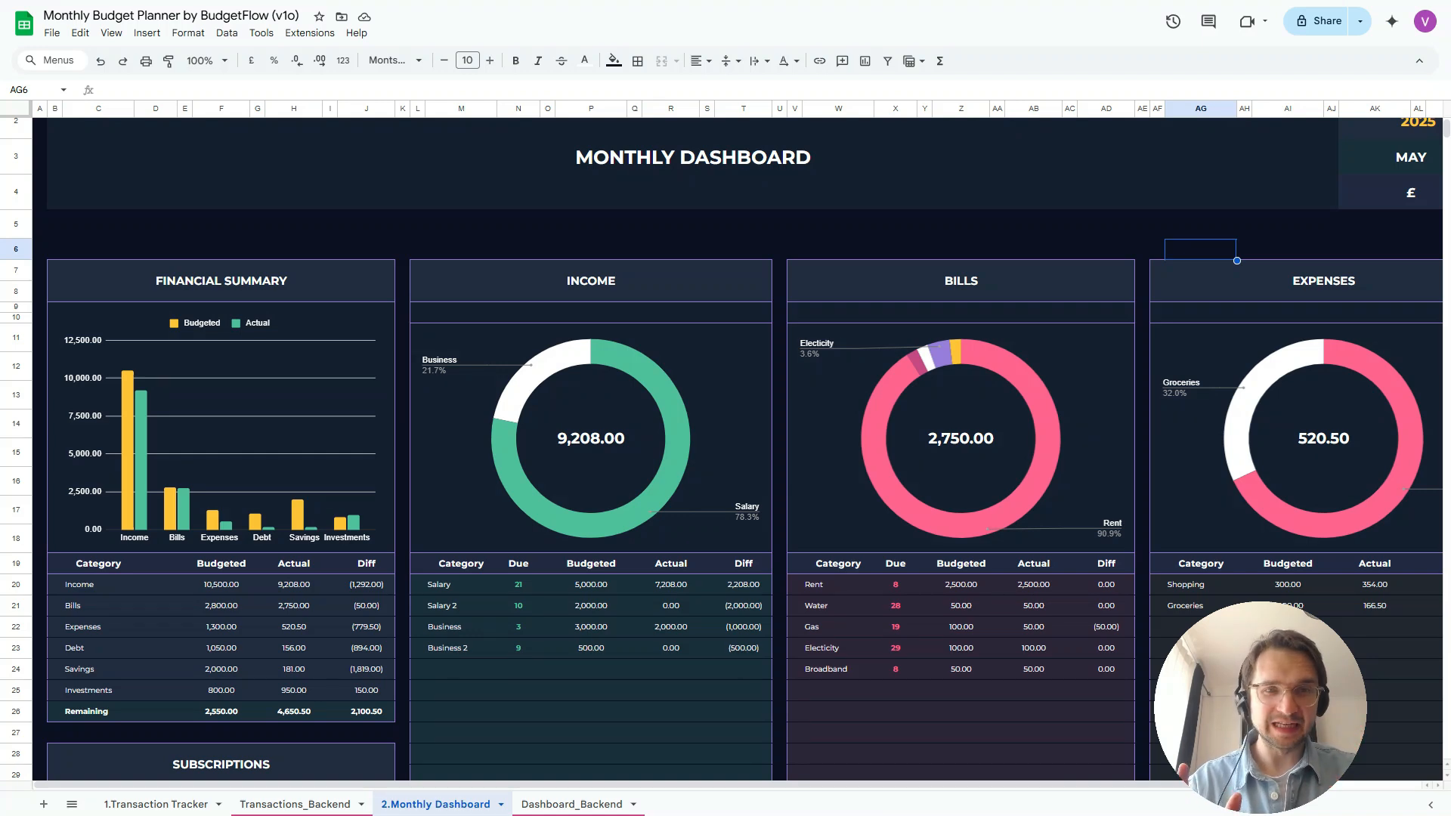
scroll(737, 448, "down", 1)
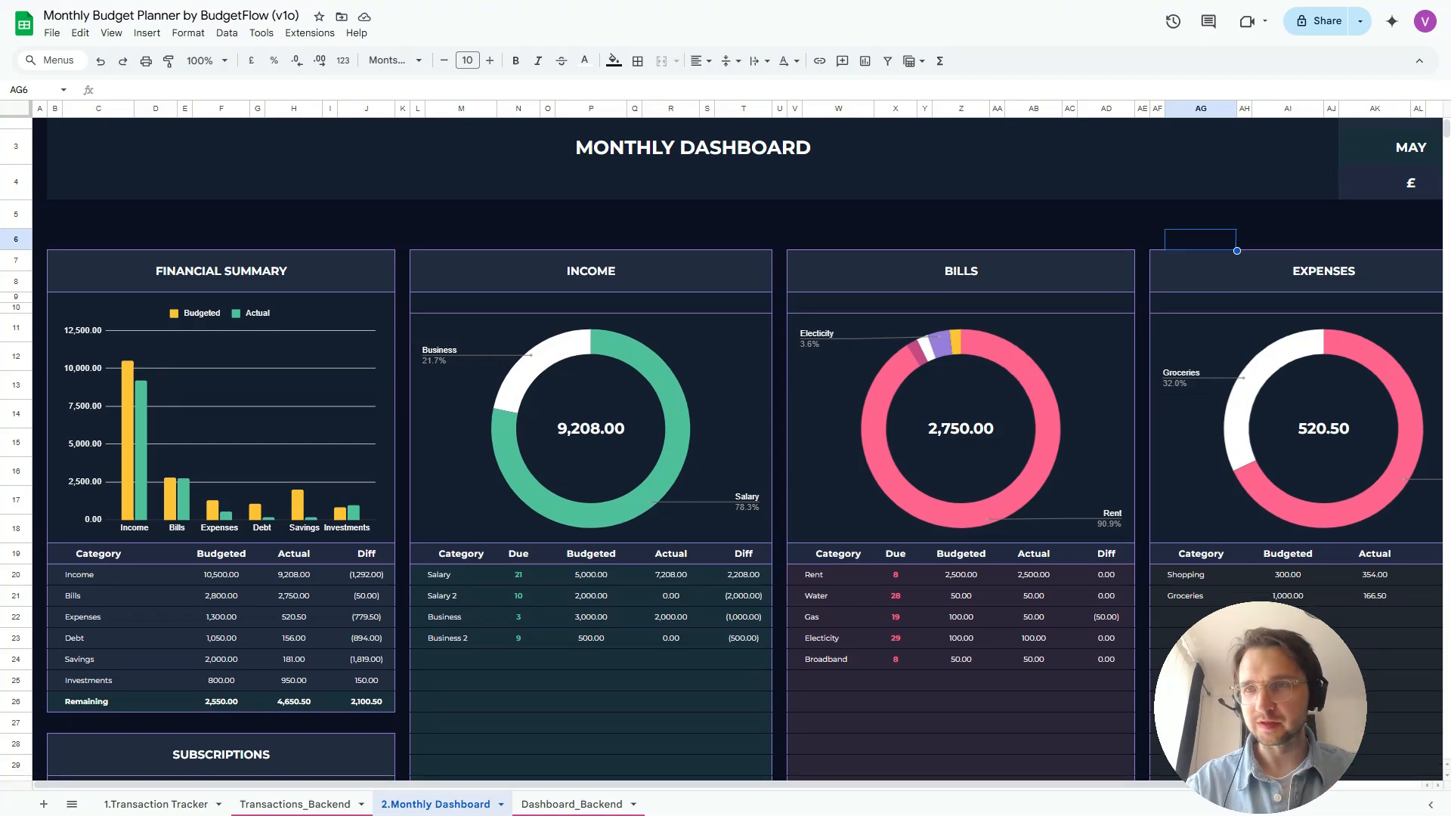
scroll(737, 448, "right", 3)
scroll(738, 449, "up", 1)
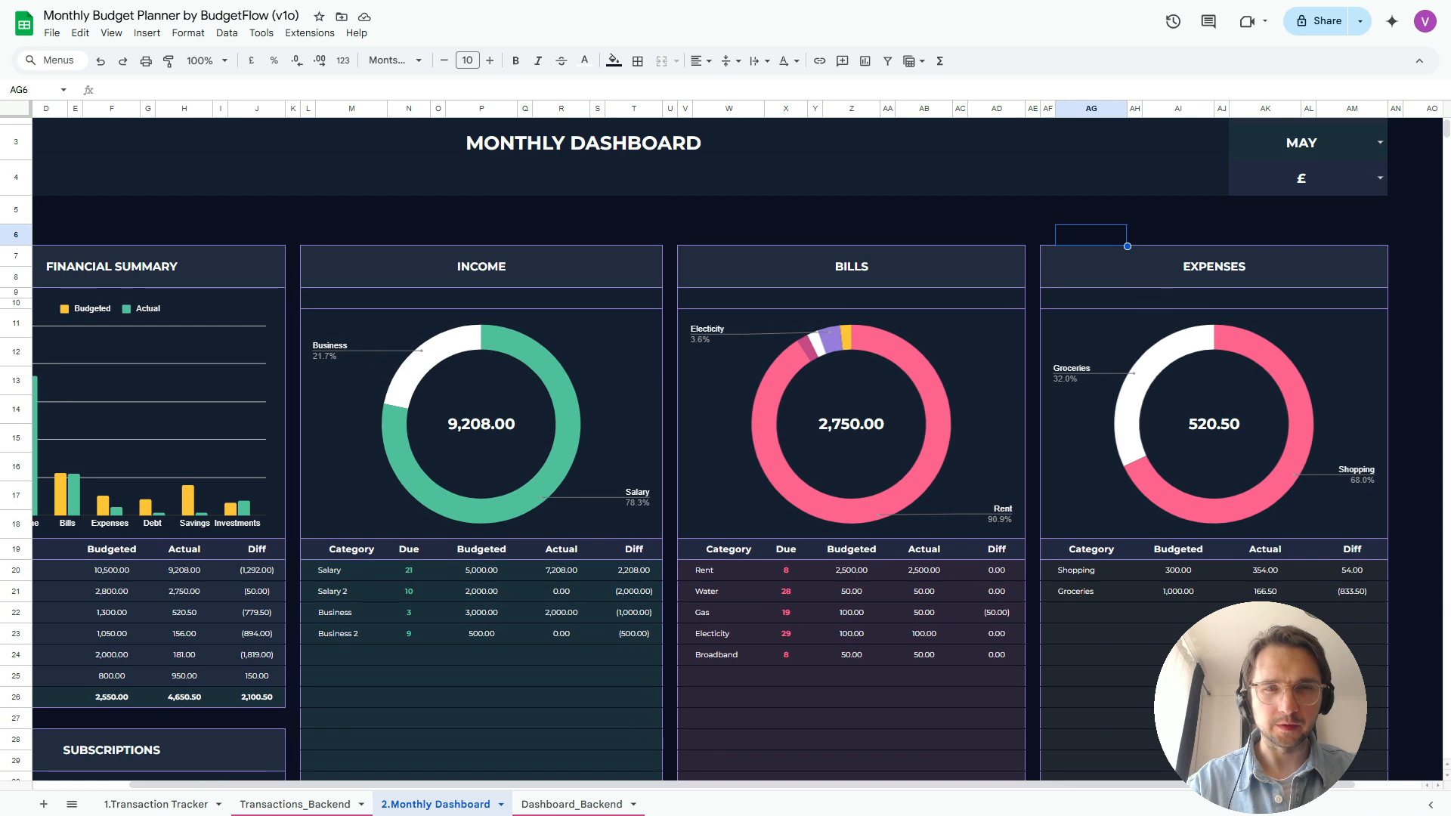
Start a SPARKLINE formula in merged cell L9:T9 under the Income header, using Dashboard_Backend!AD40:AD41 as its data
left_click(481, 423)
key("Up")
key("Down")
left_click(481, 303)
left_click(482, 293)
type("=spark")
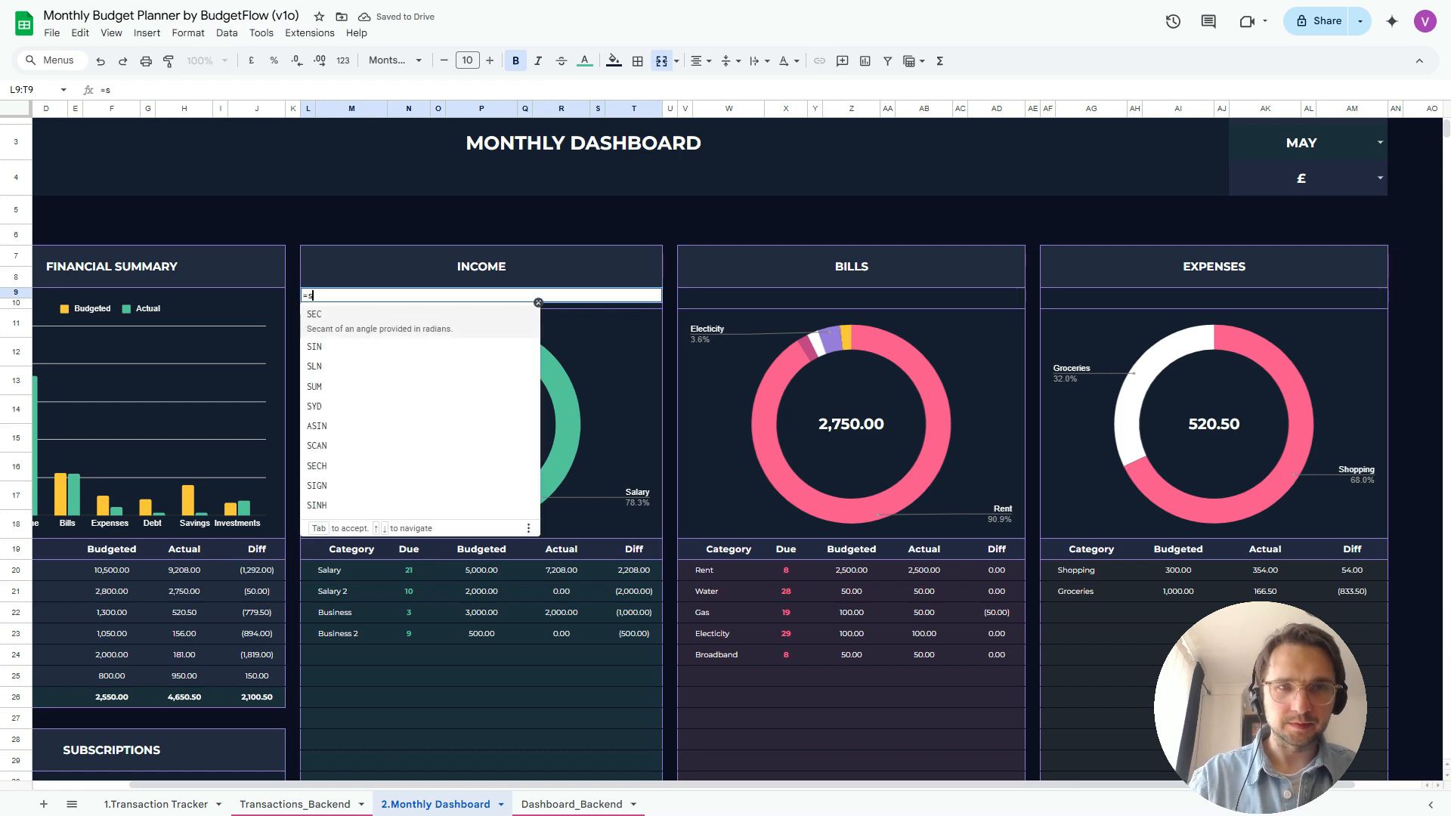
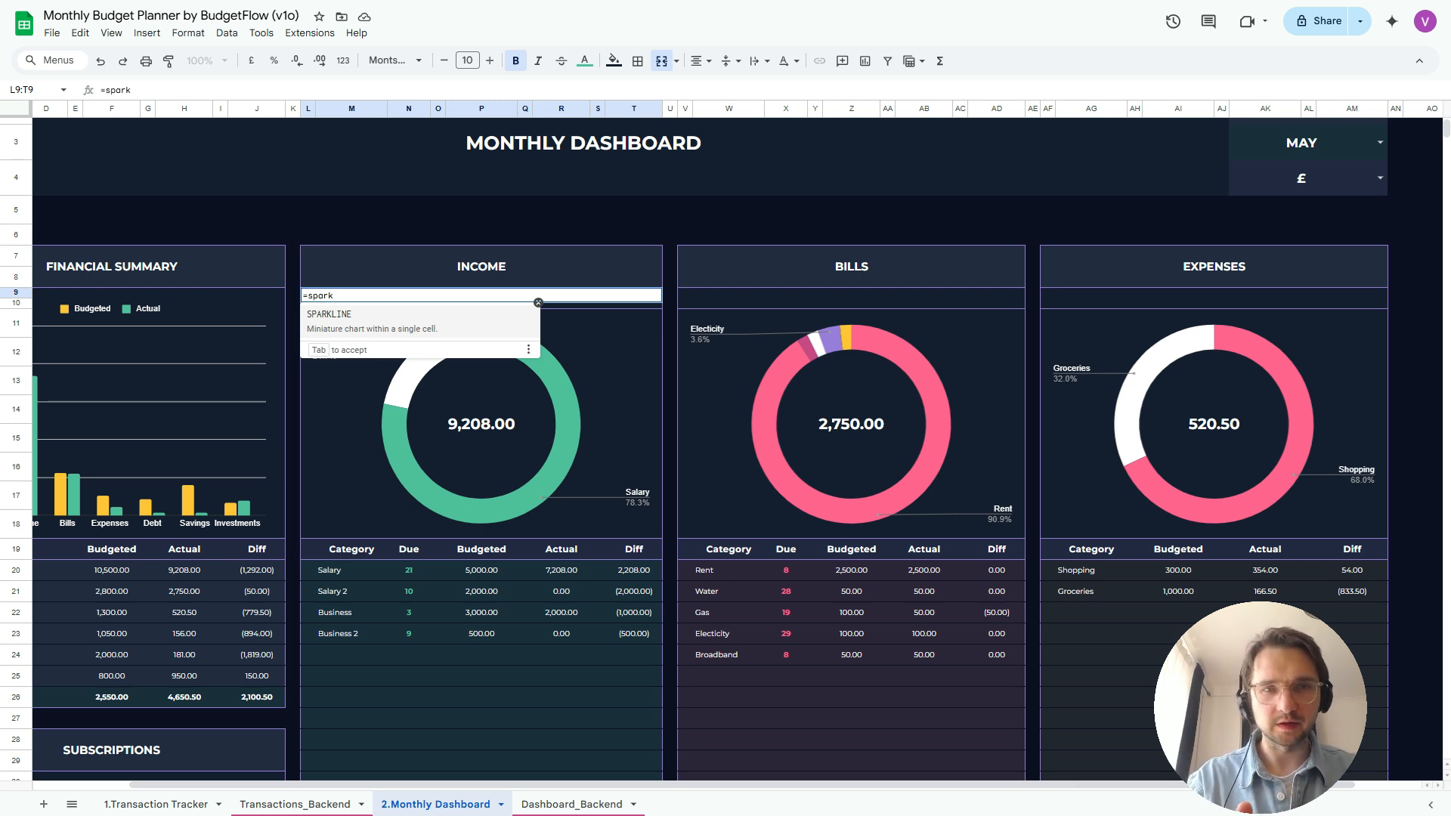
key("Tab")
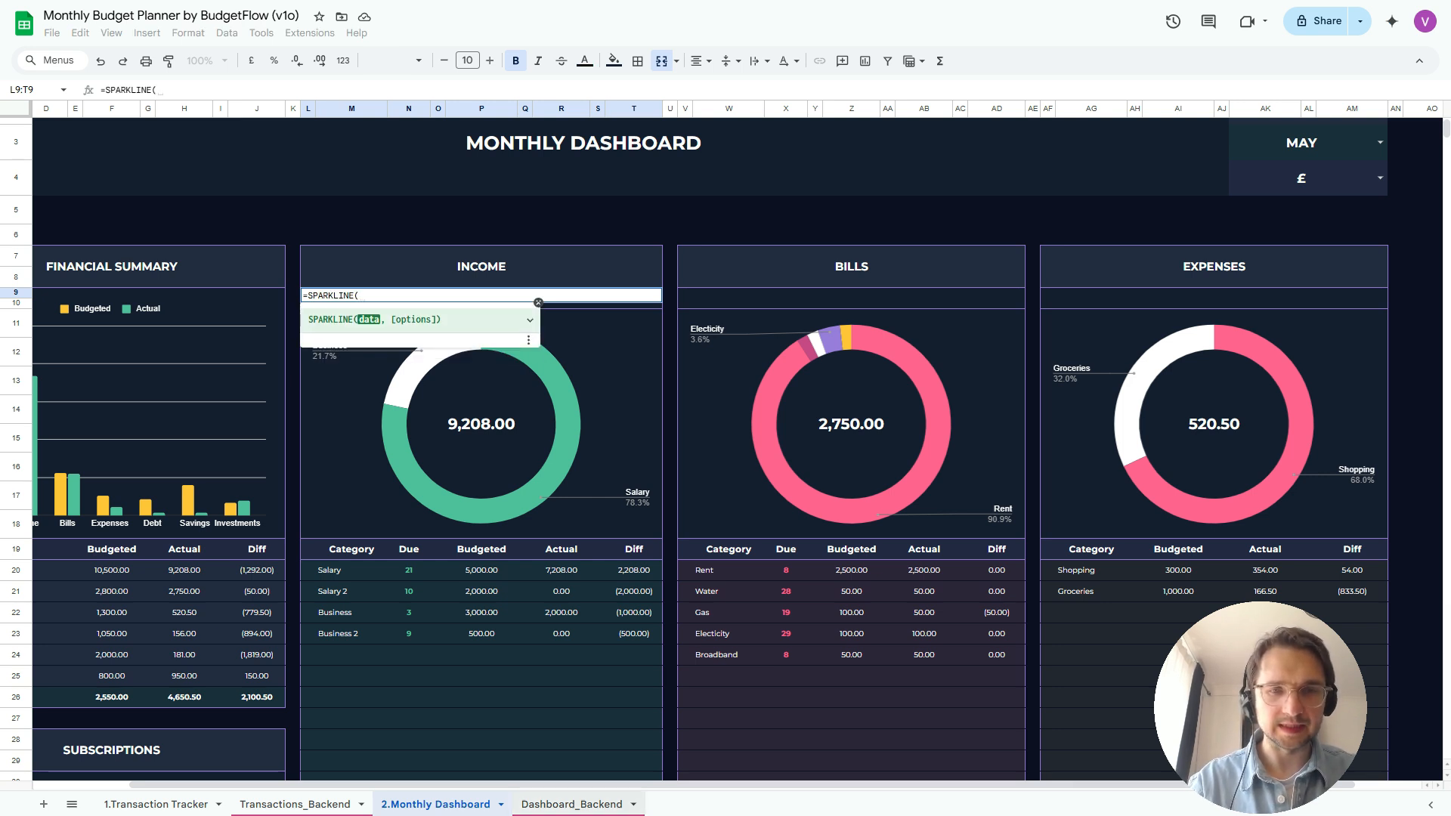
left_click(572, 804)
scroll(725, 453, "left", 20)
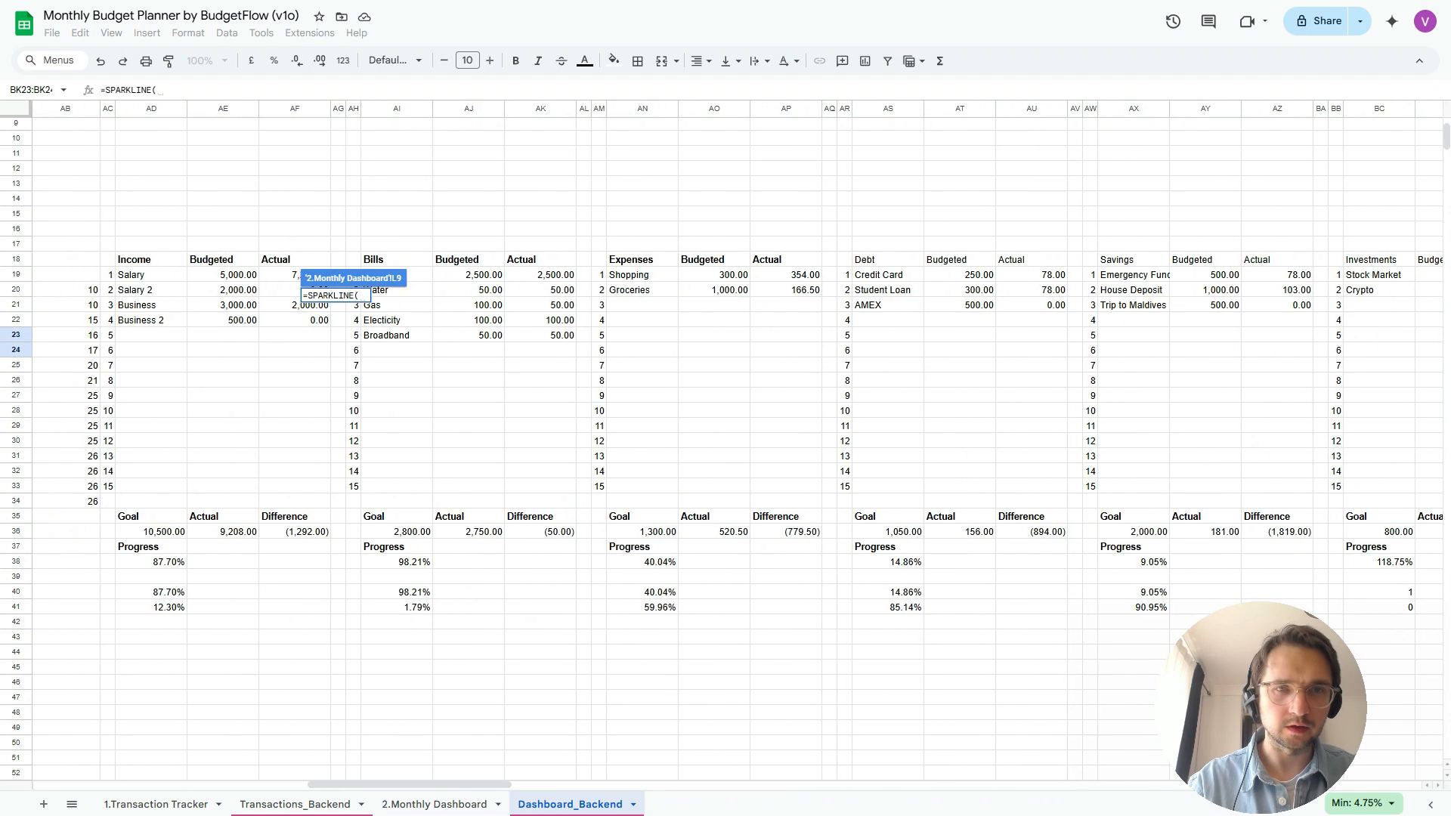
scroll(726, 453, "left", 3)
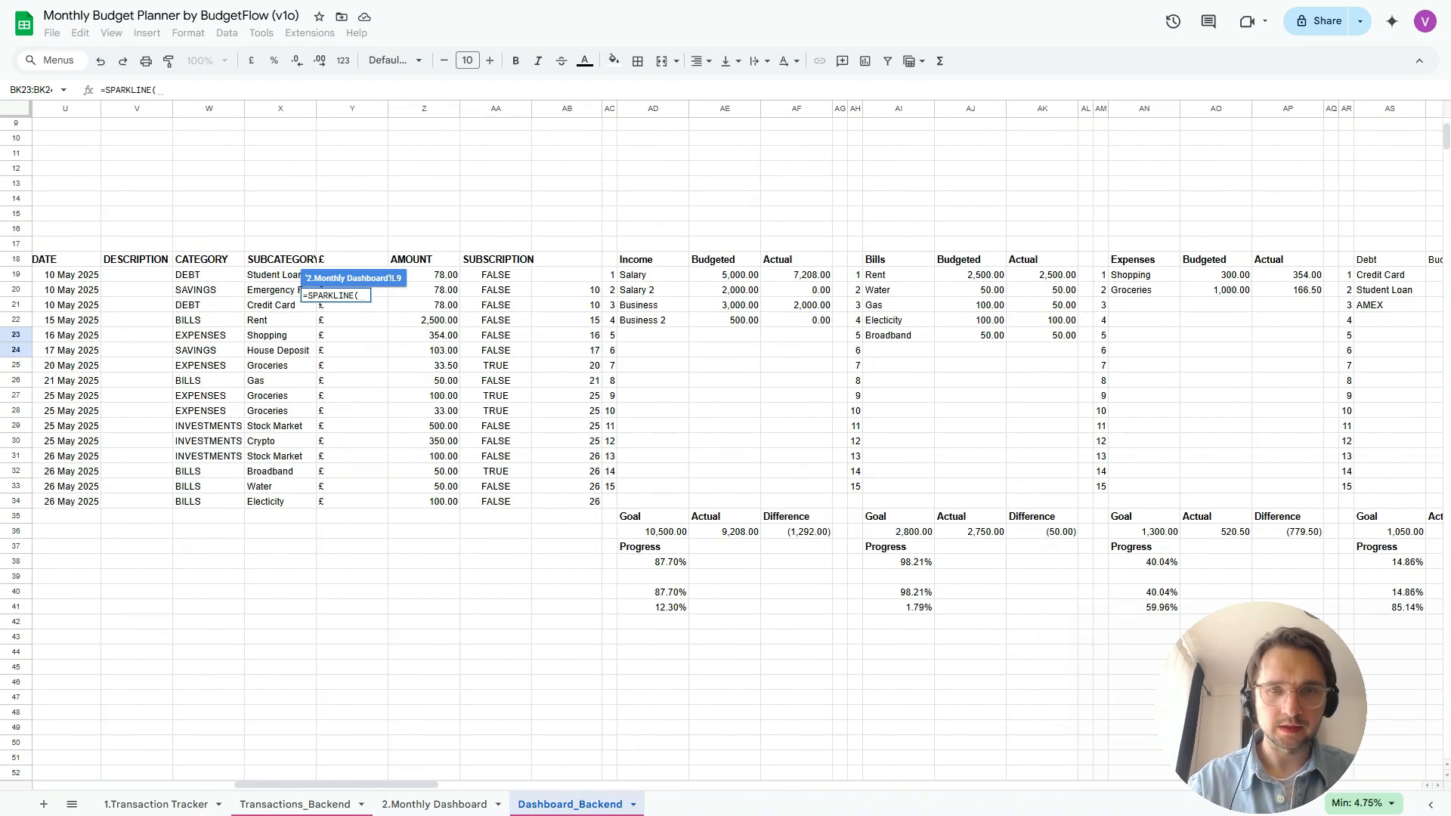
scroll(725, 454, "down", 5)
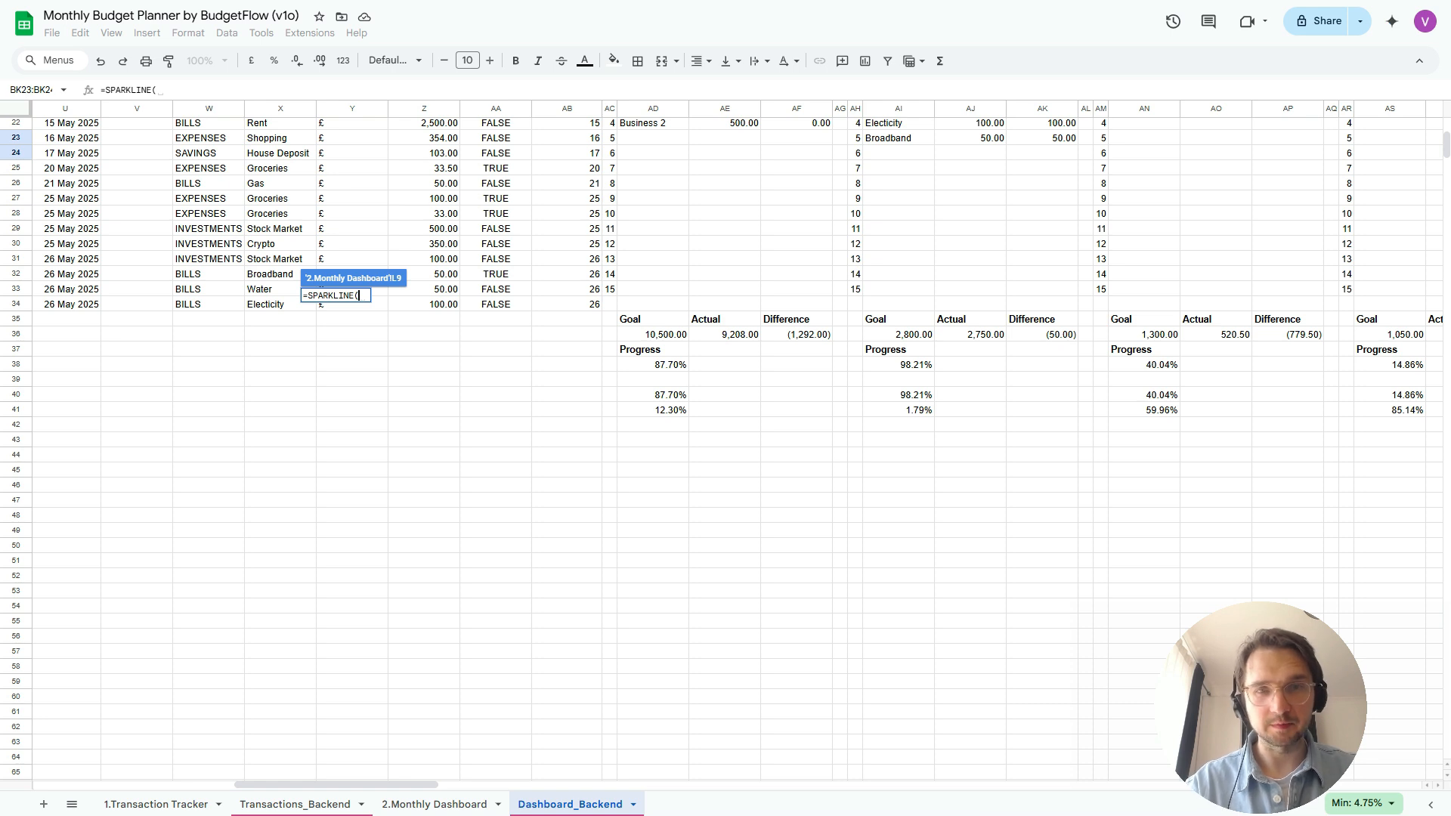
left_click(653, 394)
key("shift+Down")
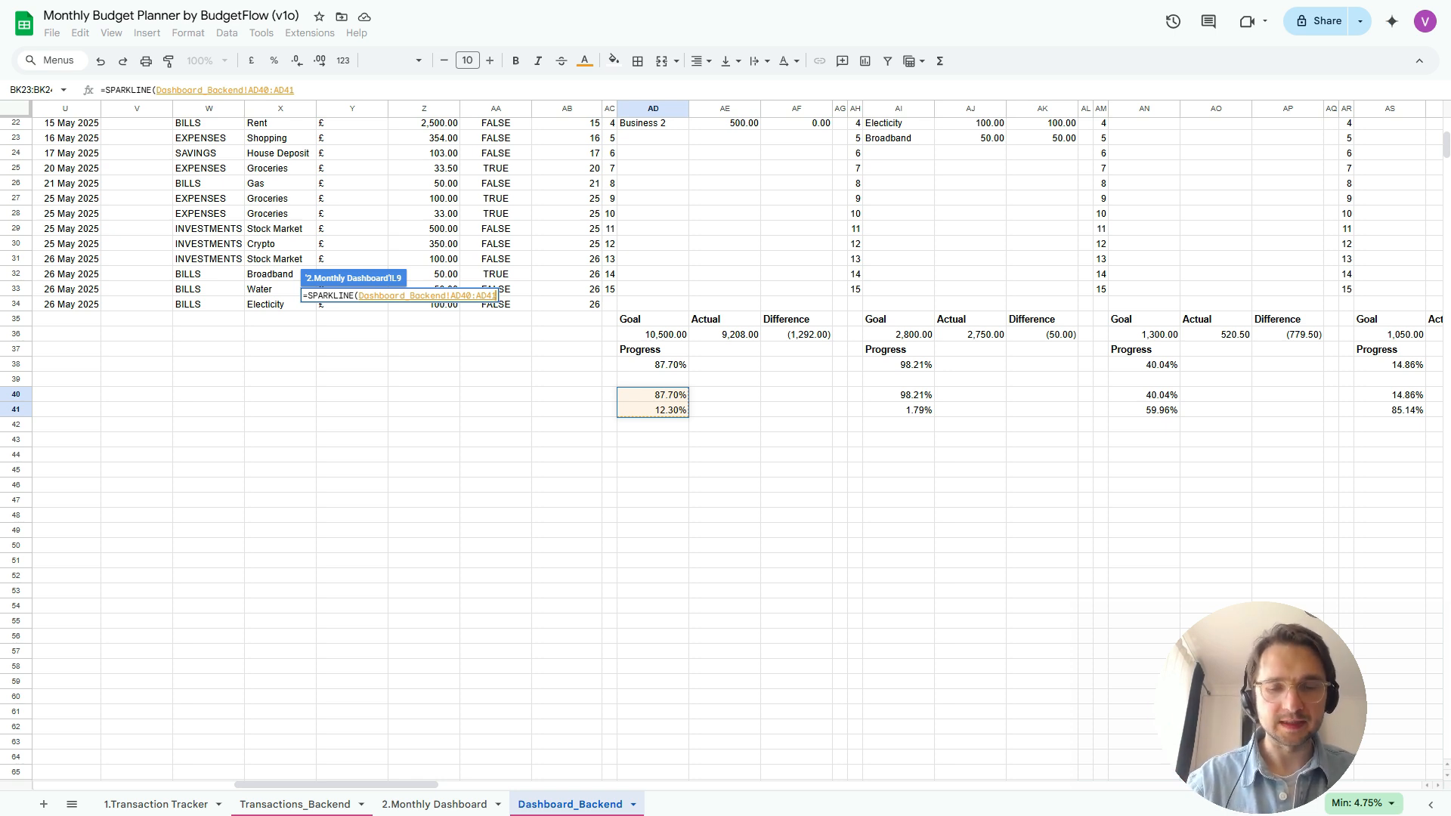
Complete the Income sparkline formula with the options {"charttype","bar"} to make it a bar chart
type(",{")
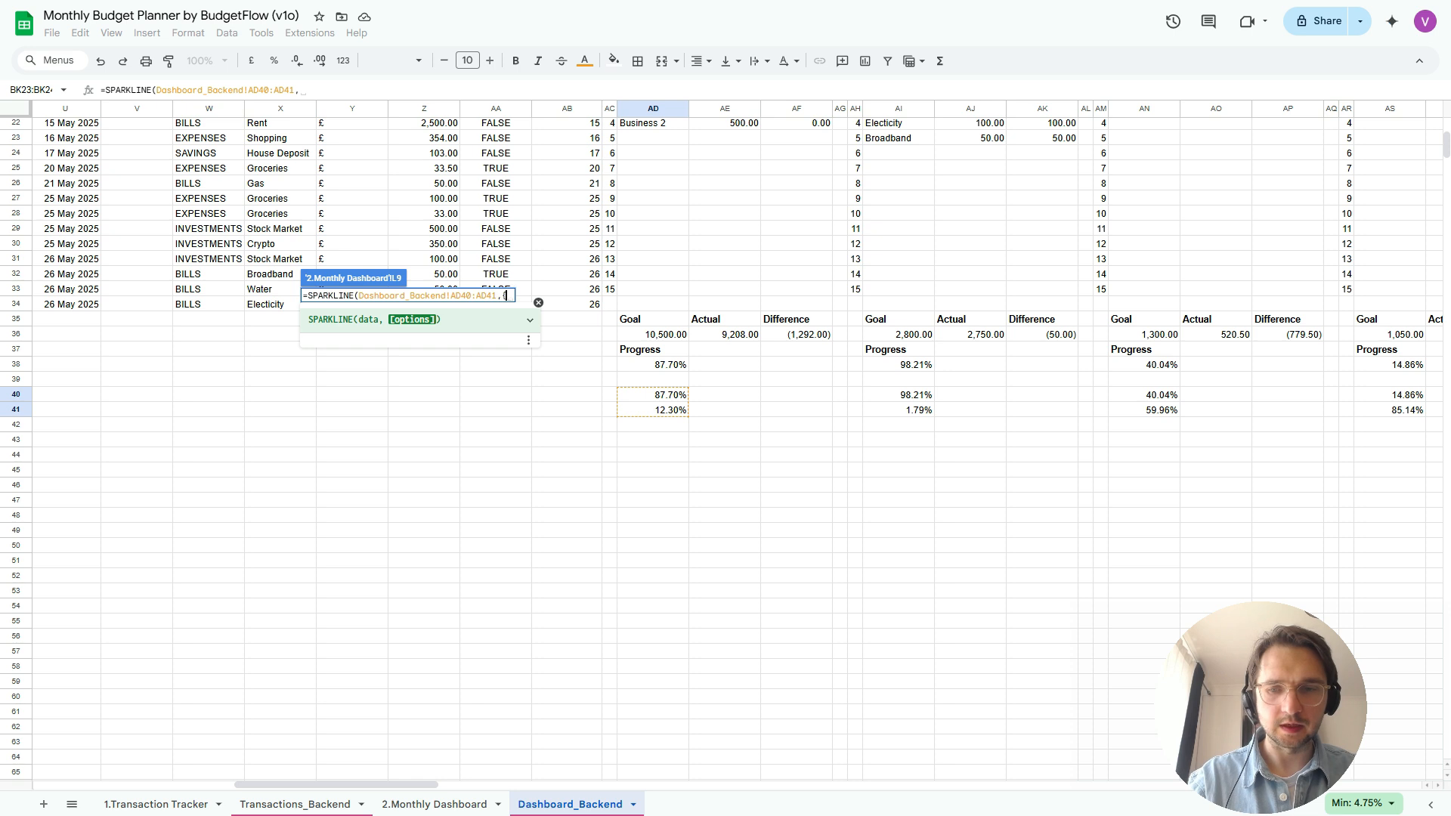
type("\"chartt")
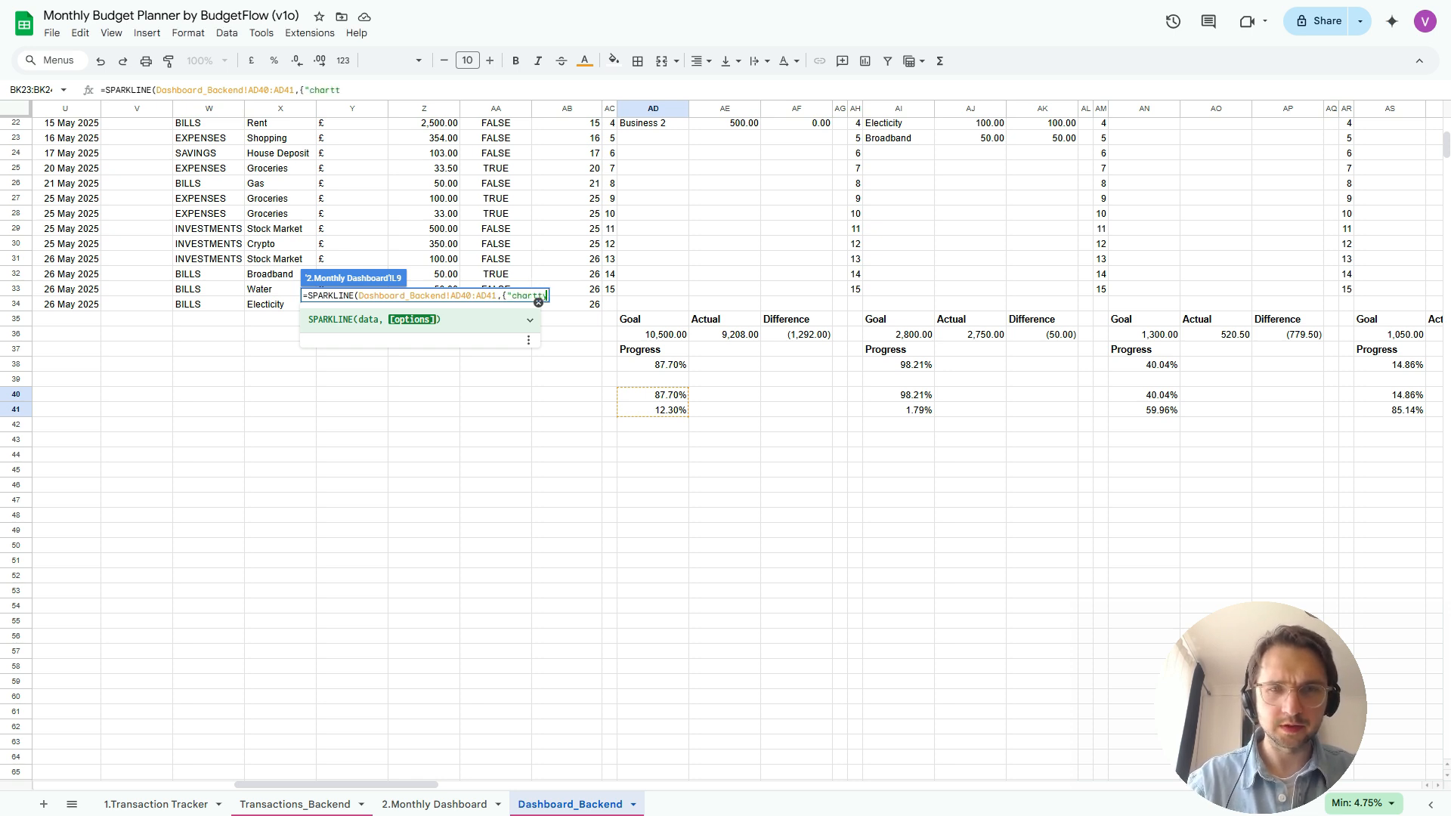
type("ype\"")
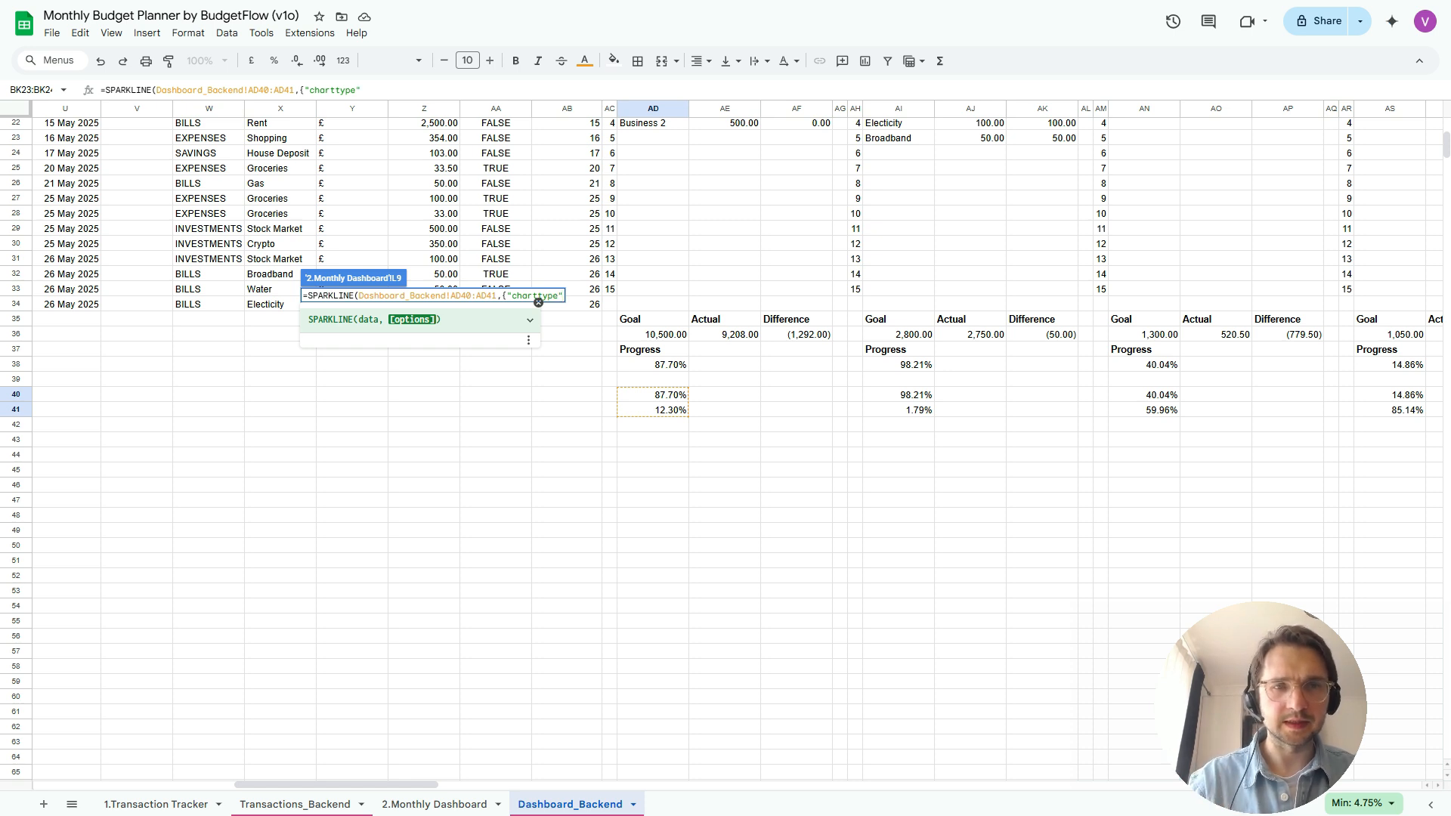
left_click(530, 321)
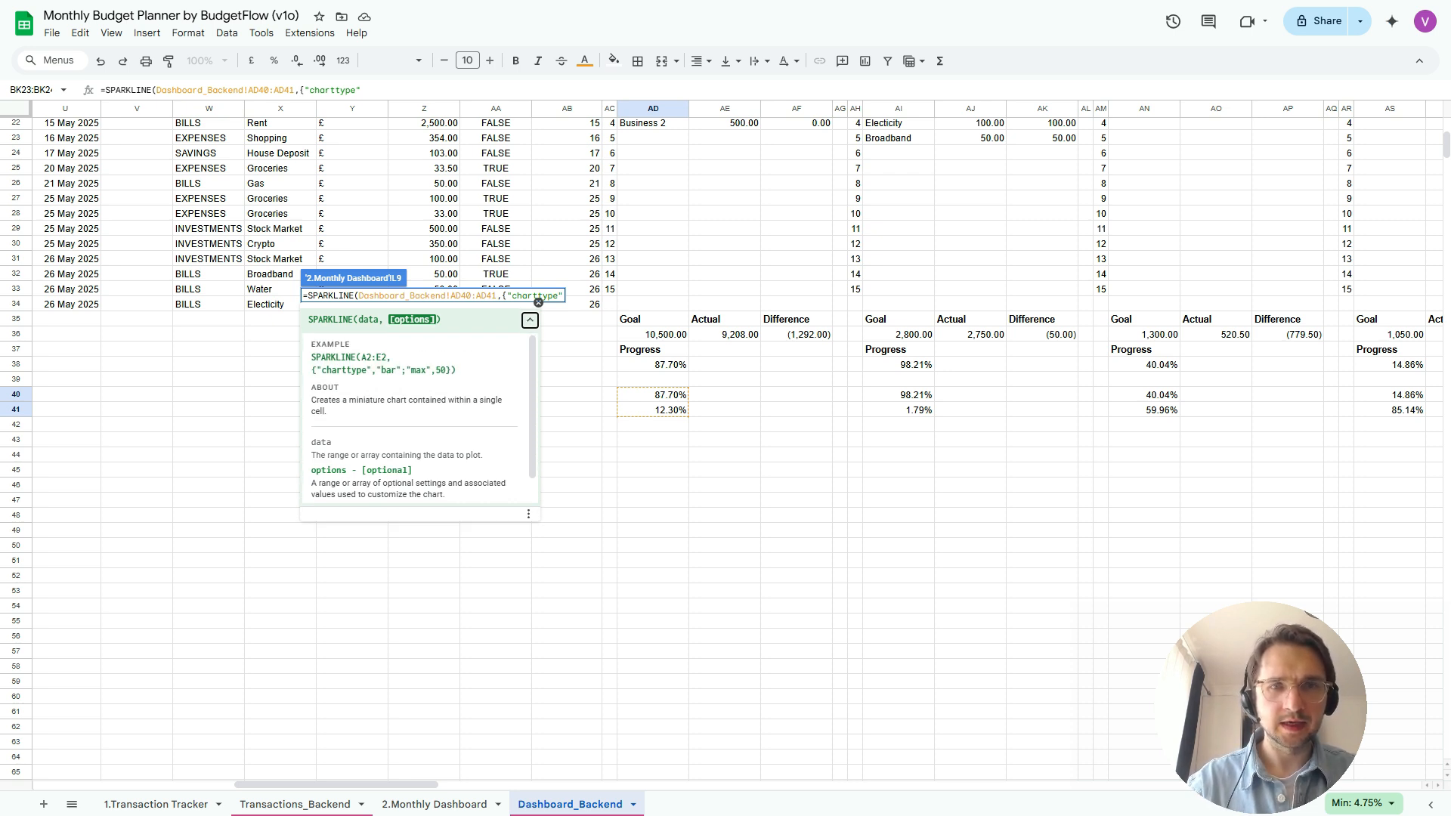
type(",")
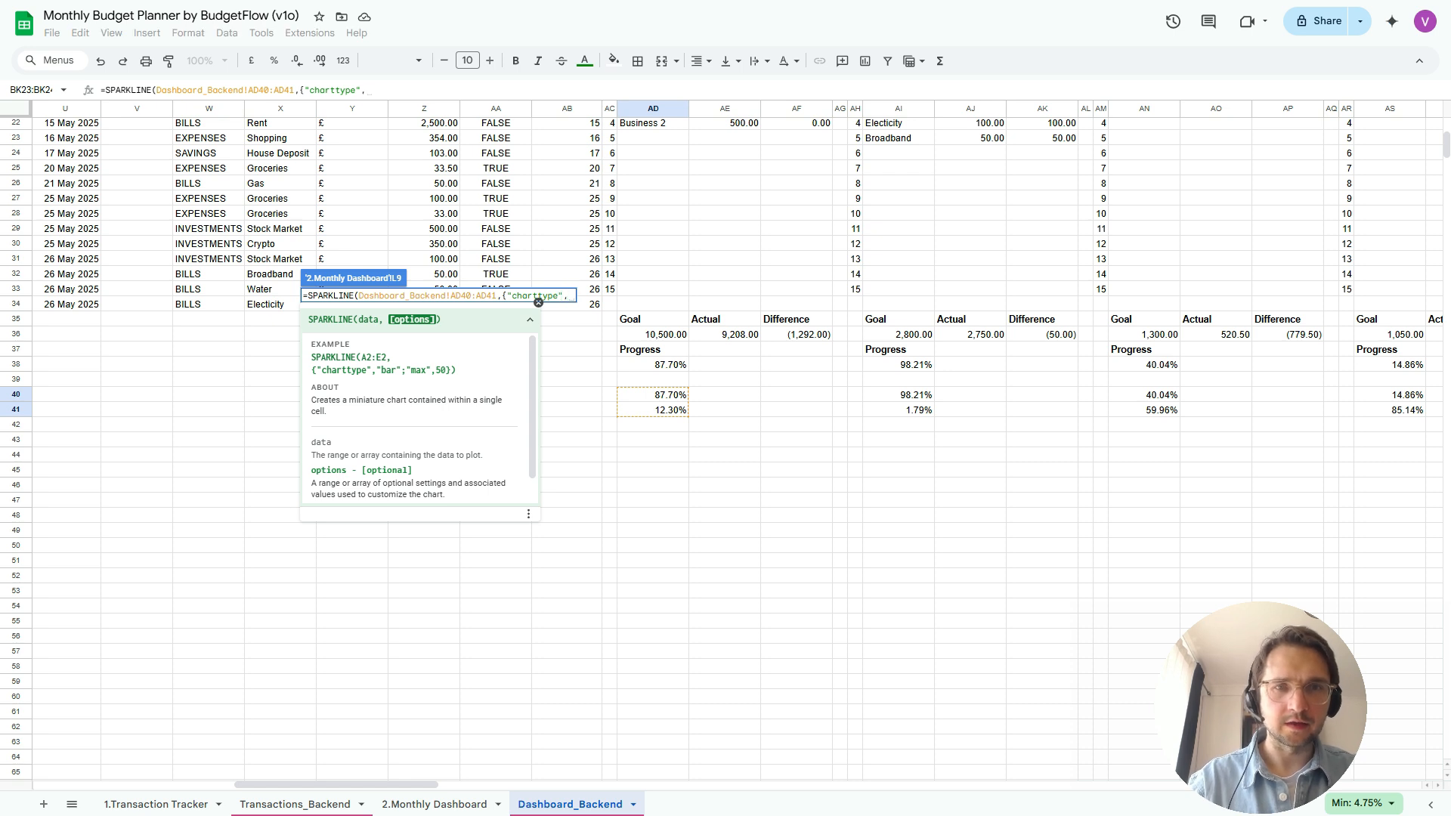
type("\"bar\"")
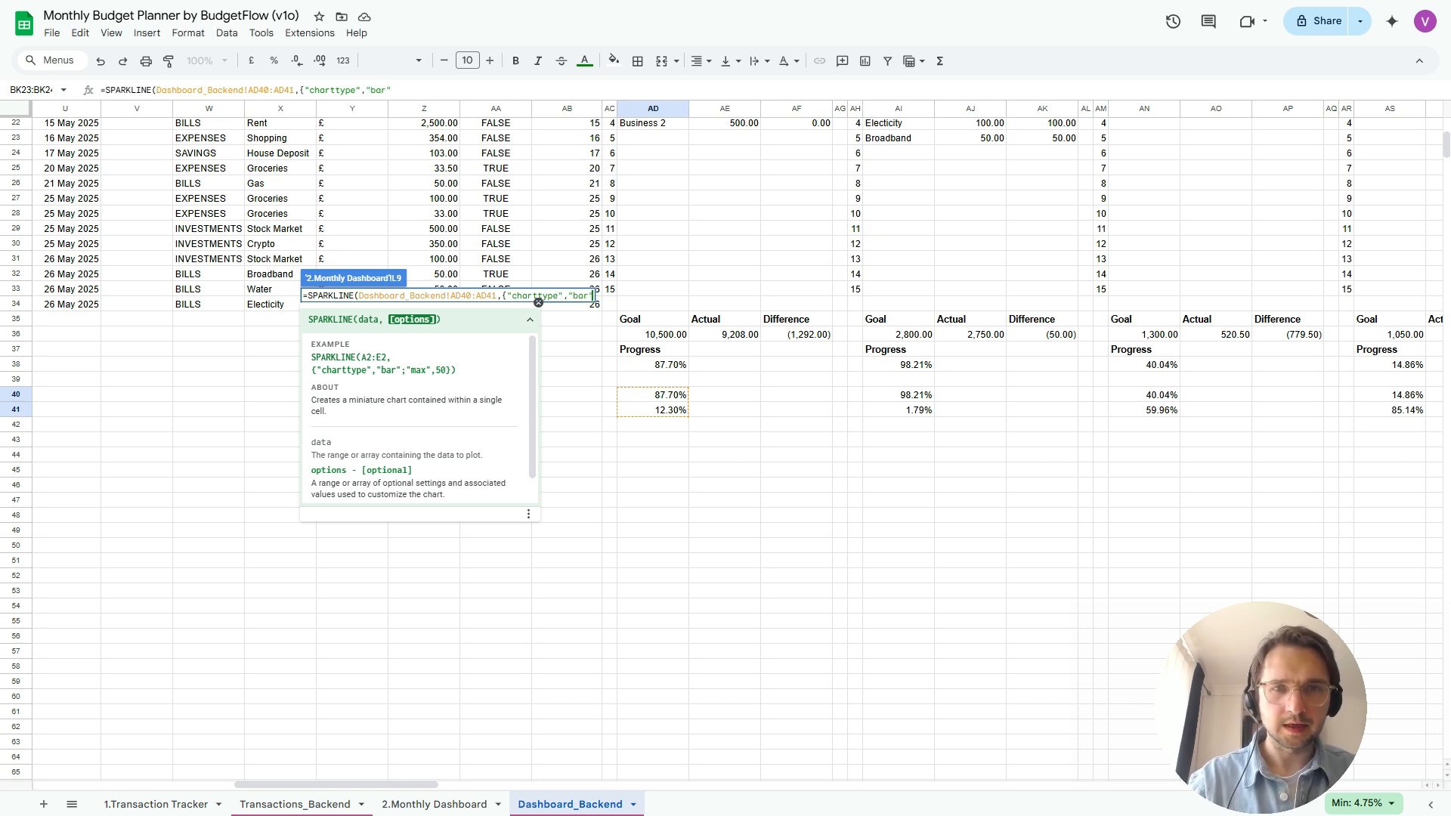
type("})")
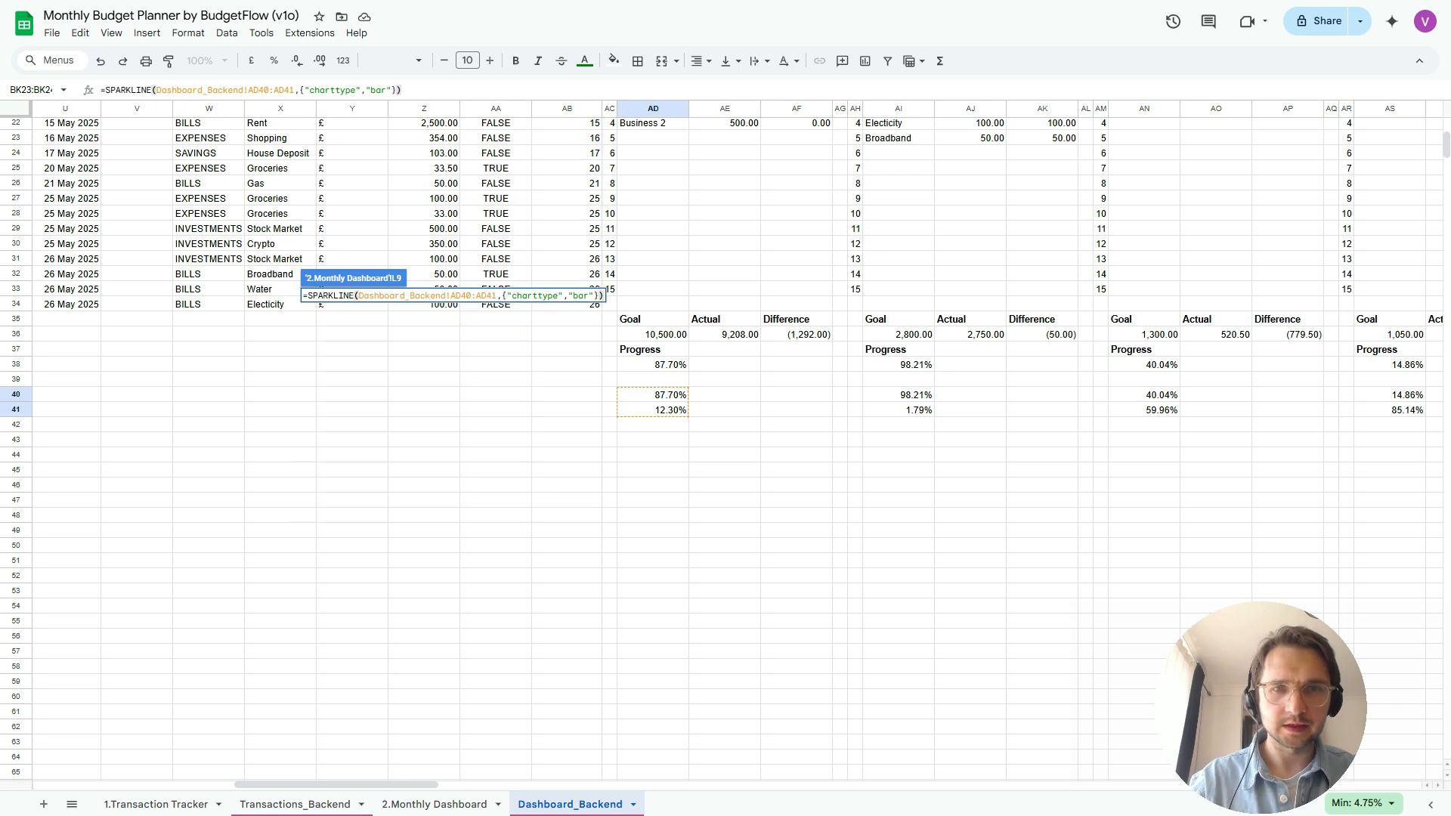
key("Return")
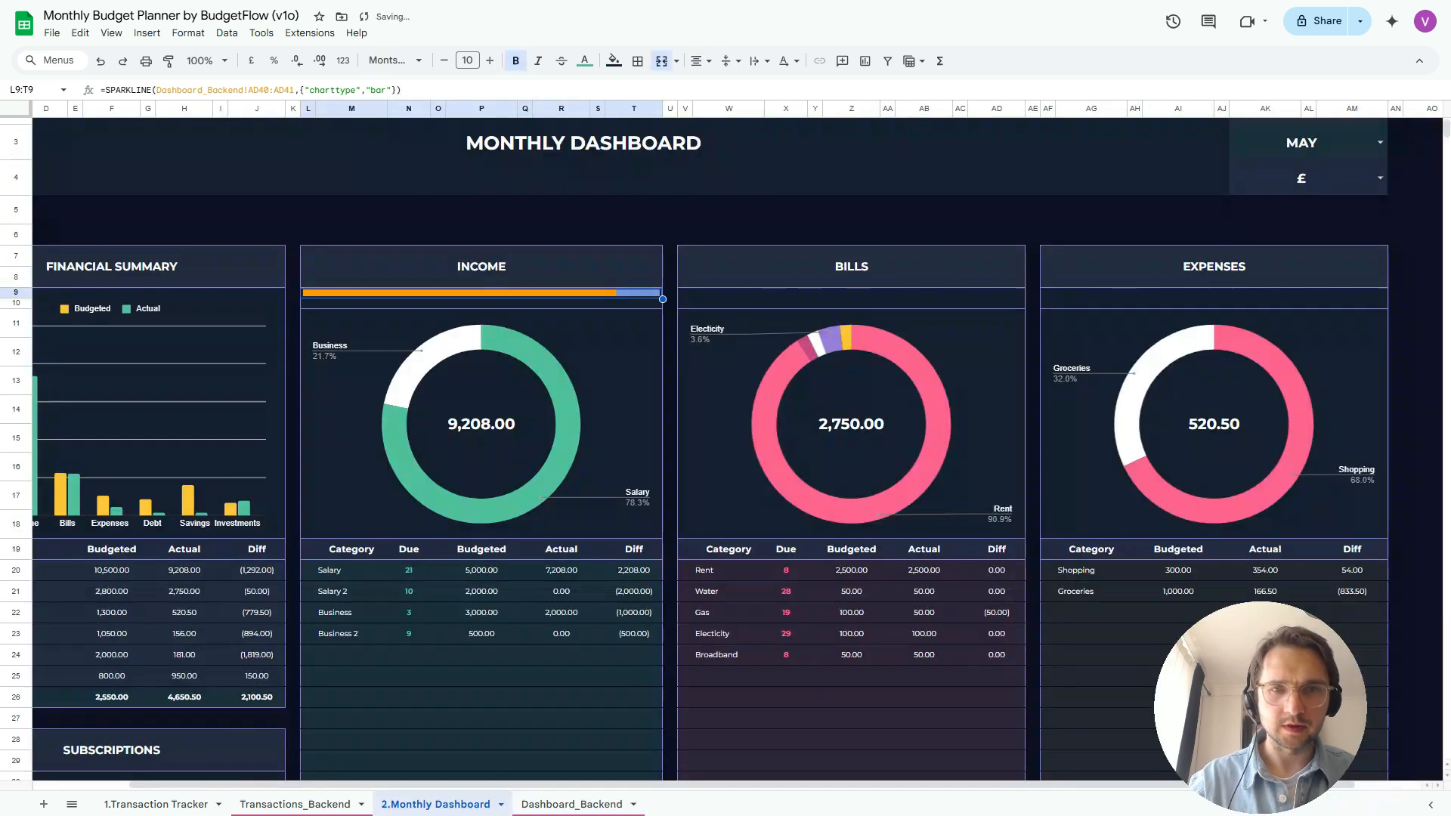
key("Down")
key("Up")
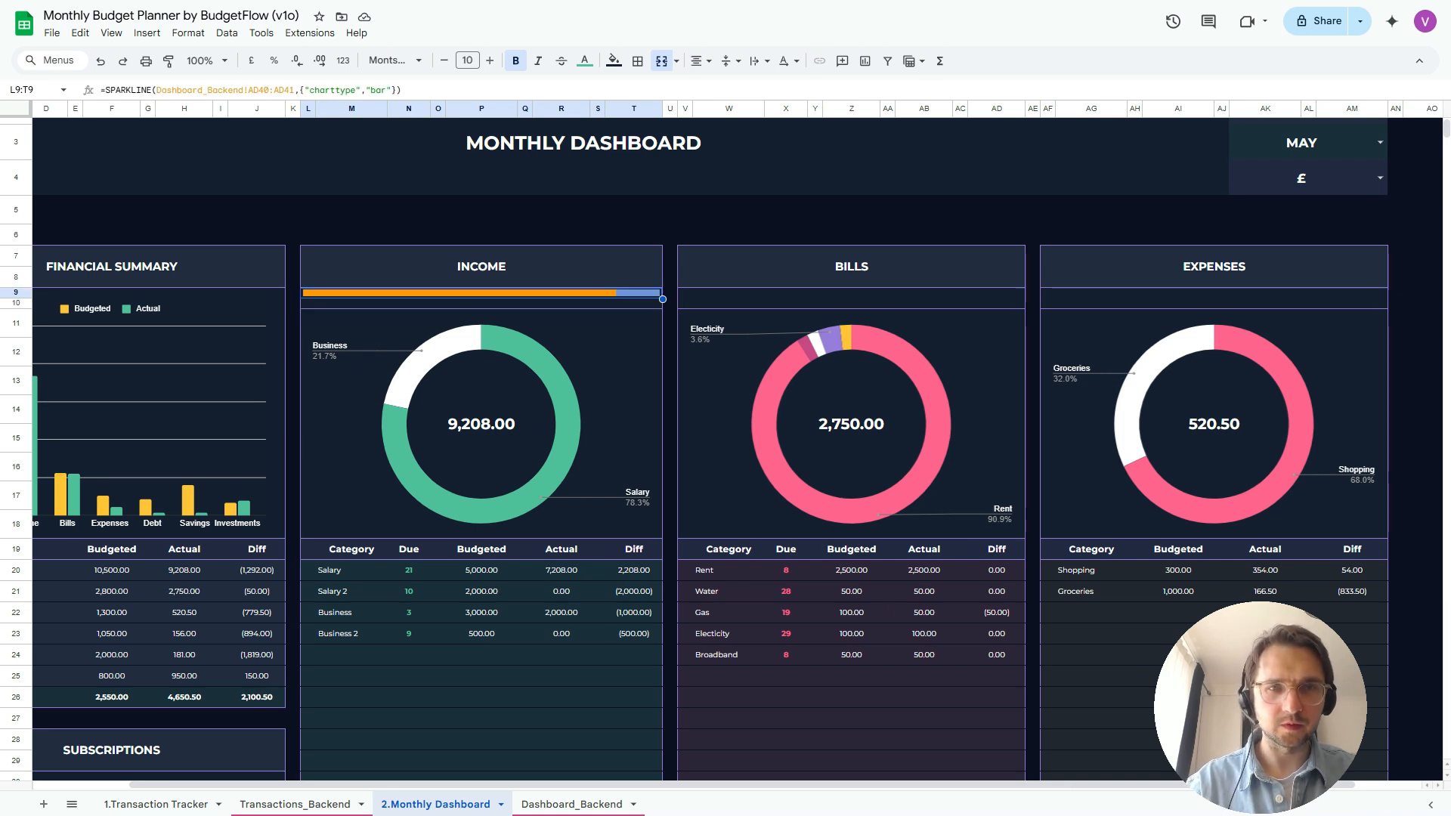
Copy the Income sparkline colour options text from cell BU19 of the Dashboard_Backend sheet
left_click(385, 90)
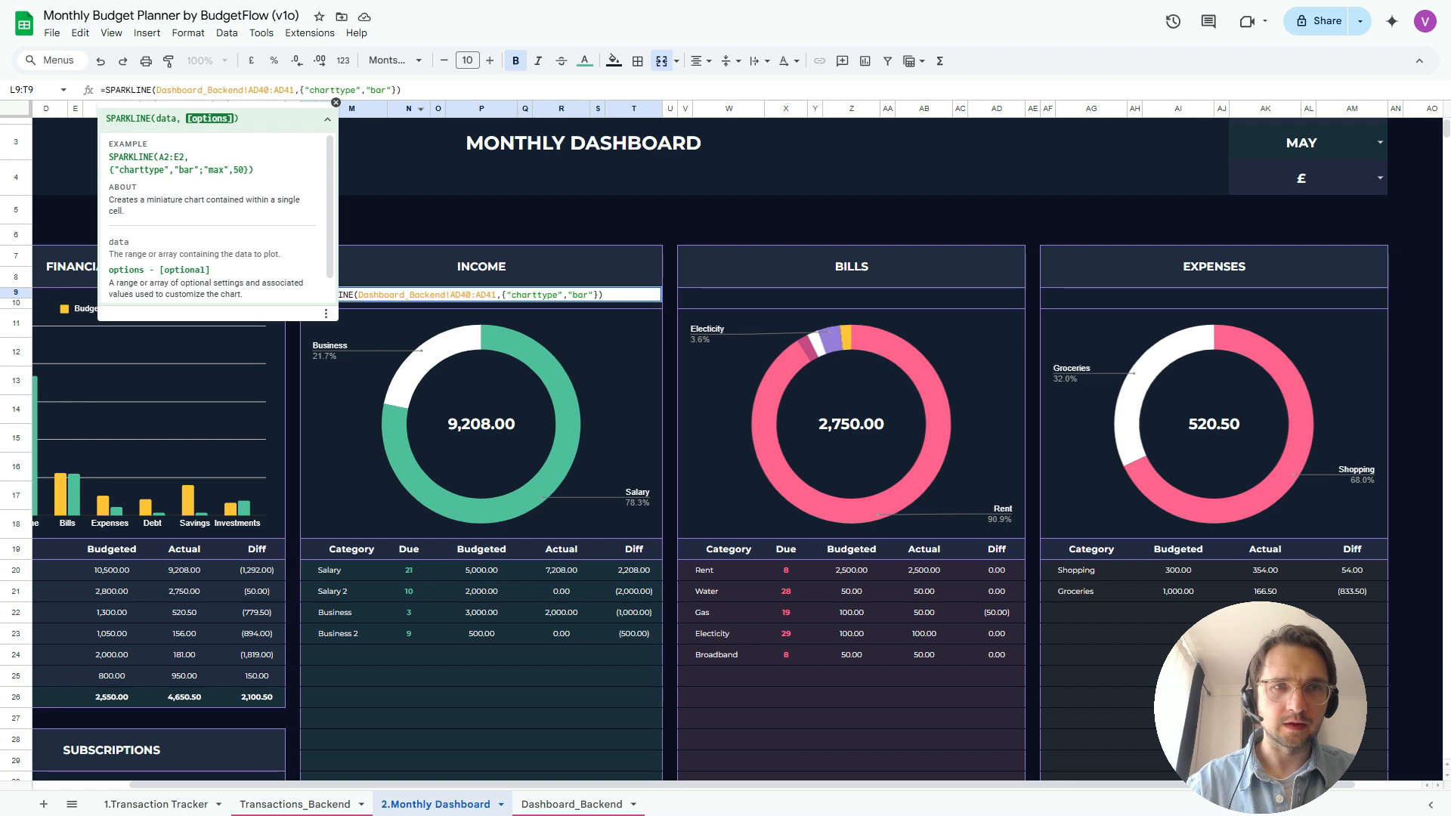
scroll(217, 227, "down", 1)
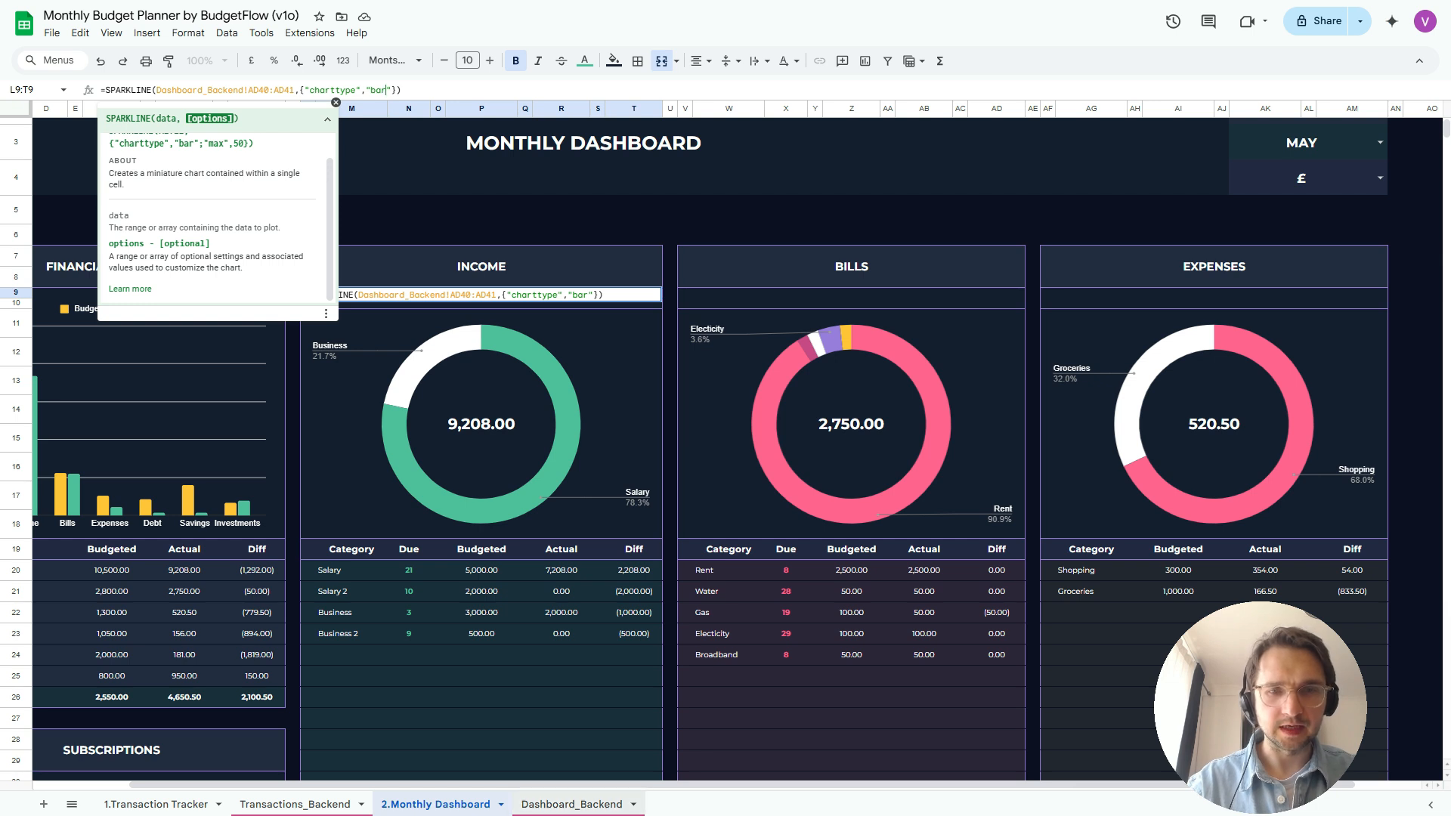
left_click(572, 805)
scroll(737, 444, "right", 15)
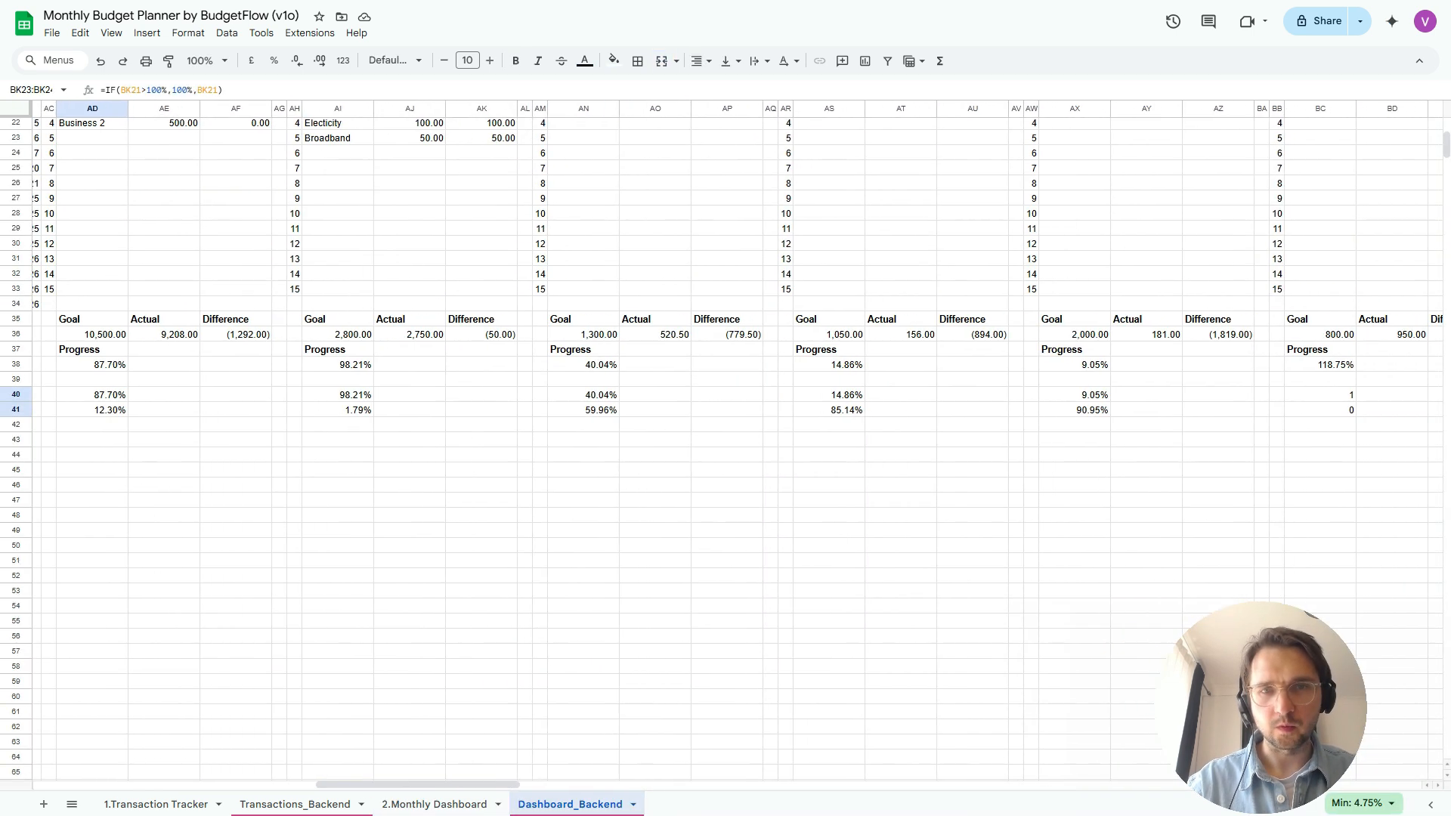
scroll(738, 445, "up", 3)
scroll(738, 445, "right", 6)
scroll(738, 444, "right", 4)
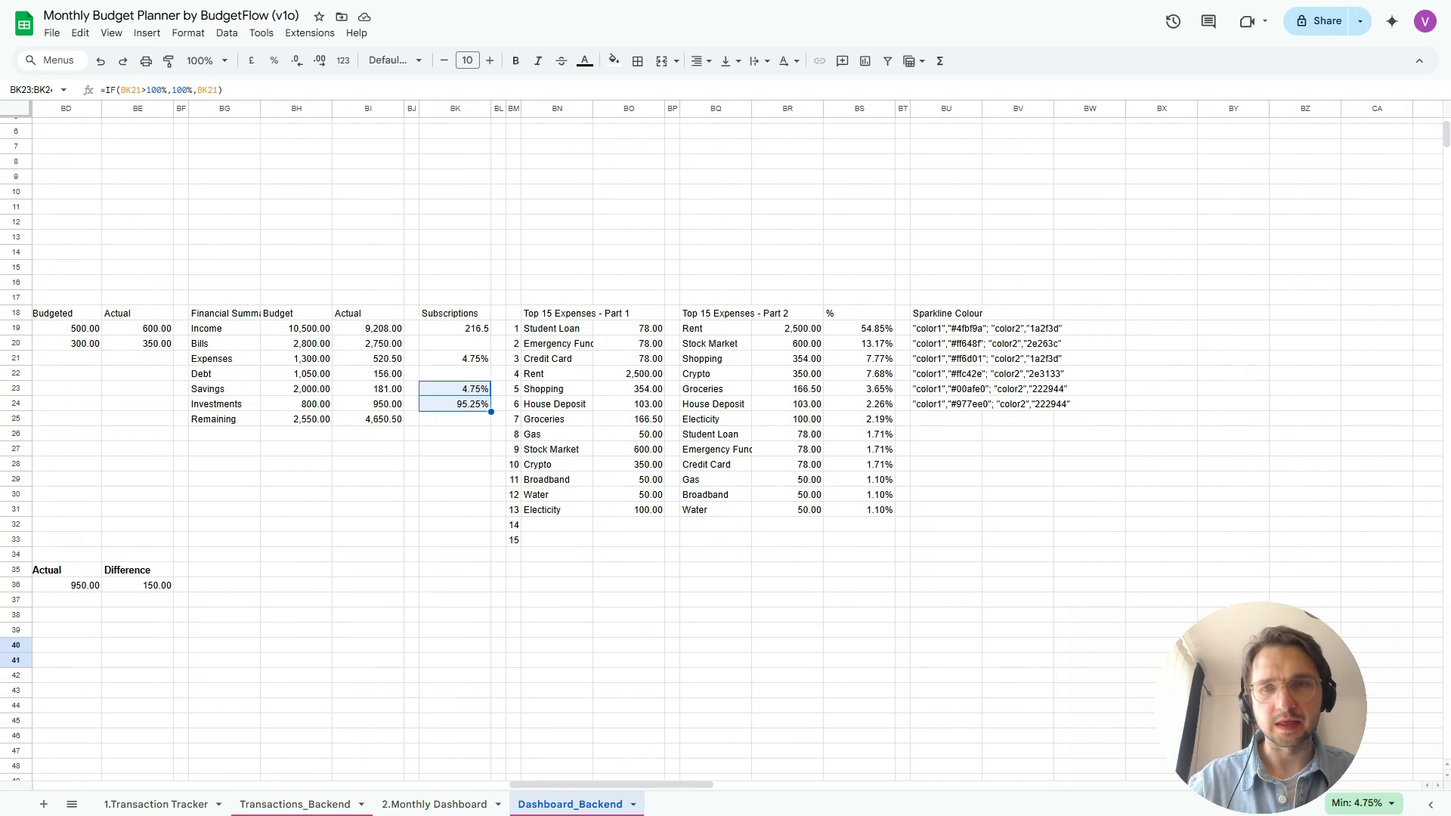
left_click(935, 328)
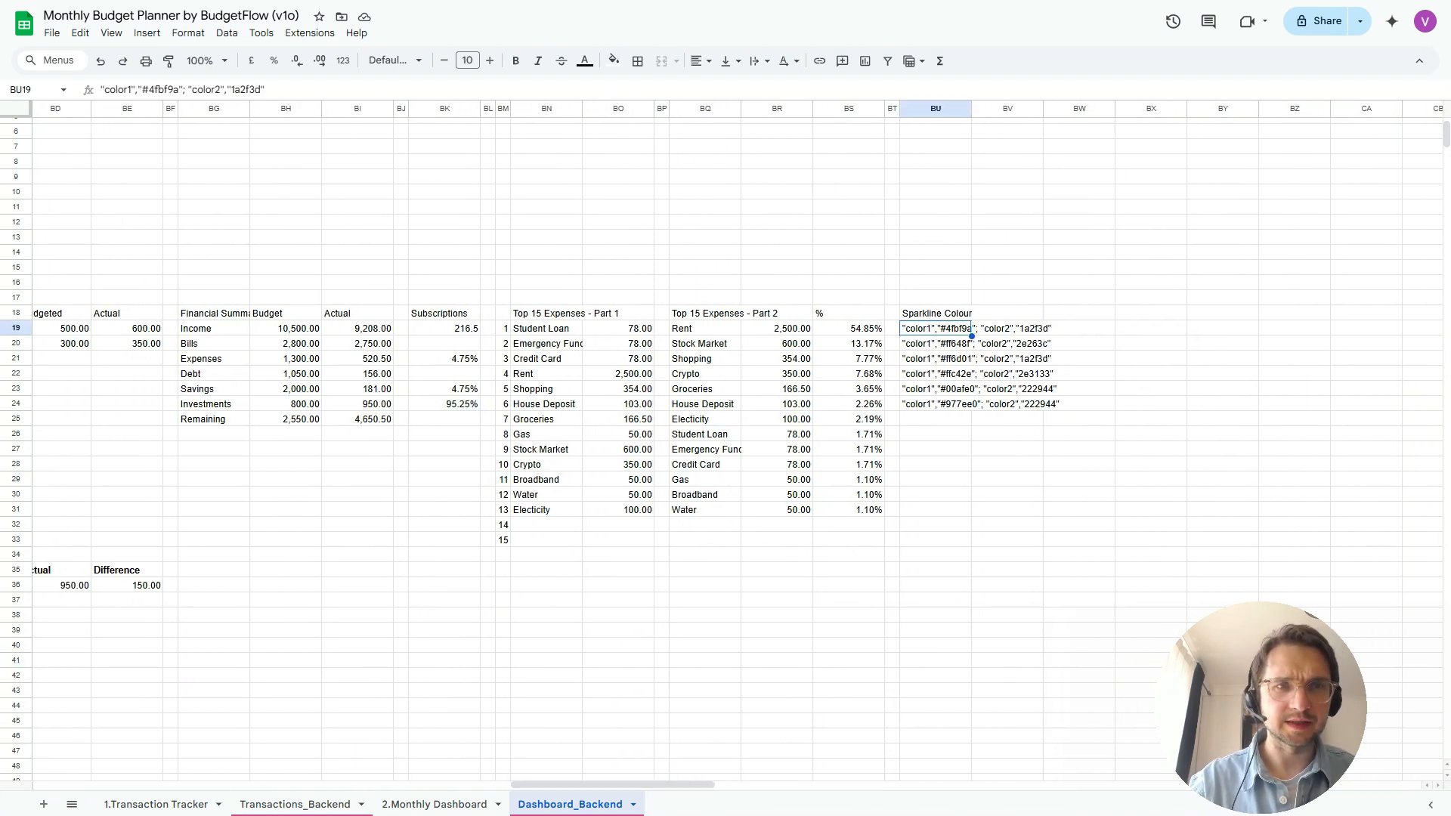
triple_click(265, 89)
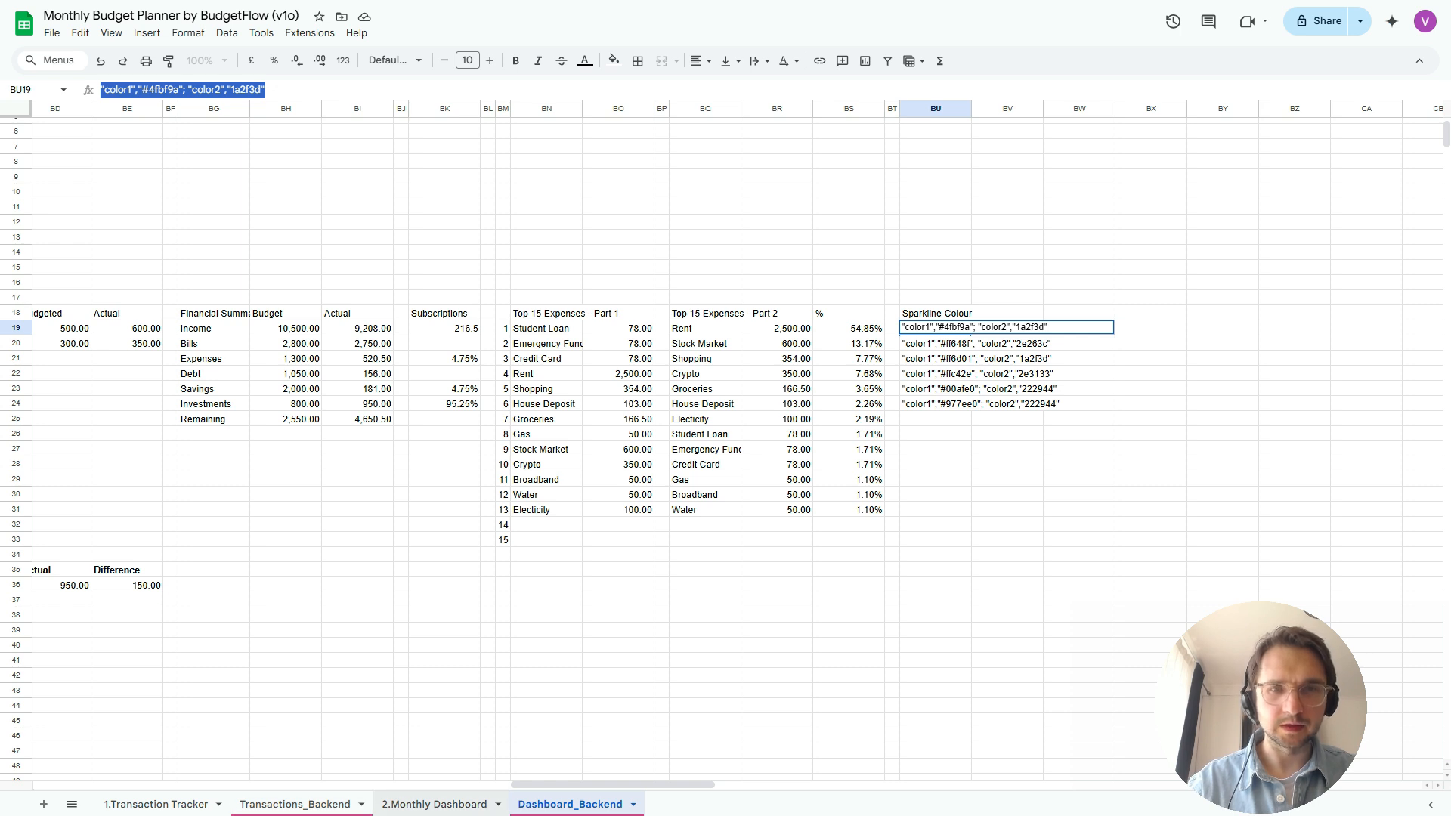
Add the options ;"color1","#4fbf9a"; "color2","1a2f3d" after "bar" in the Income sparkline formula on the Monthly Dashboard
left_click(435, 805)
left_click(391, 90)
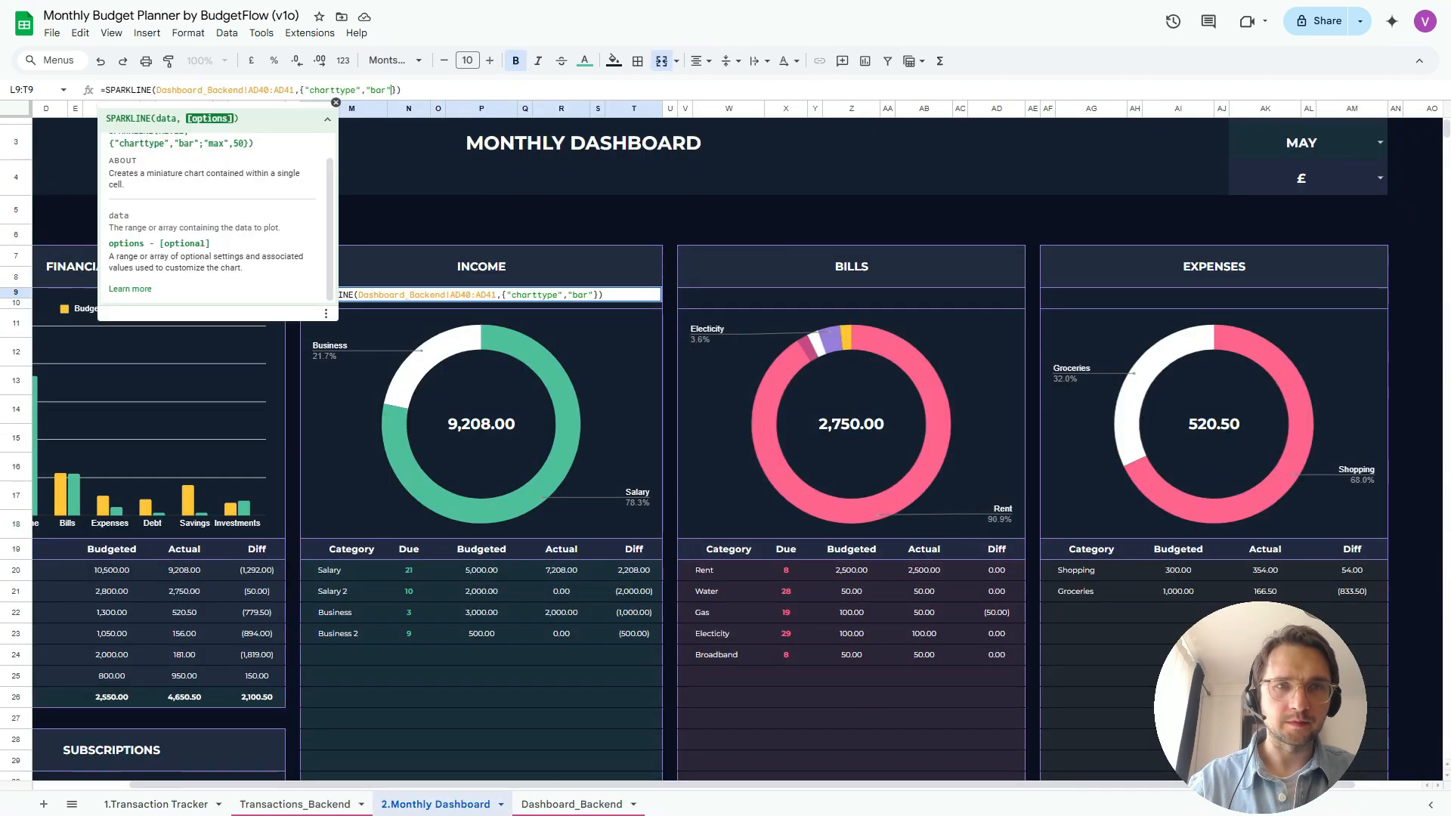
type(";\"color1\",\"#4fbf9a\"; \"color2\",\"1a2f3d\"")
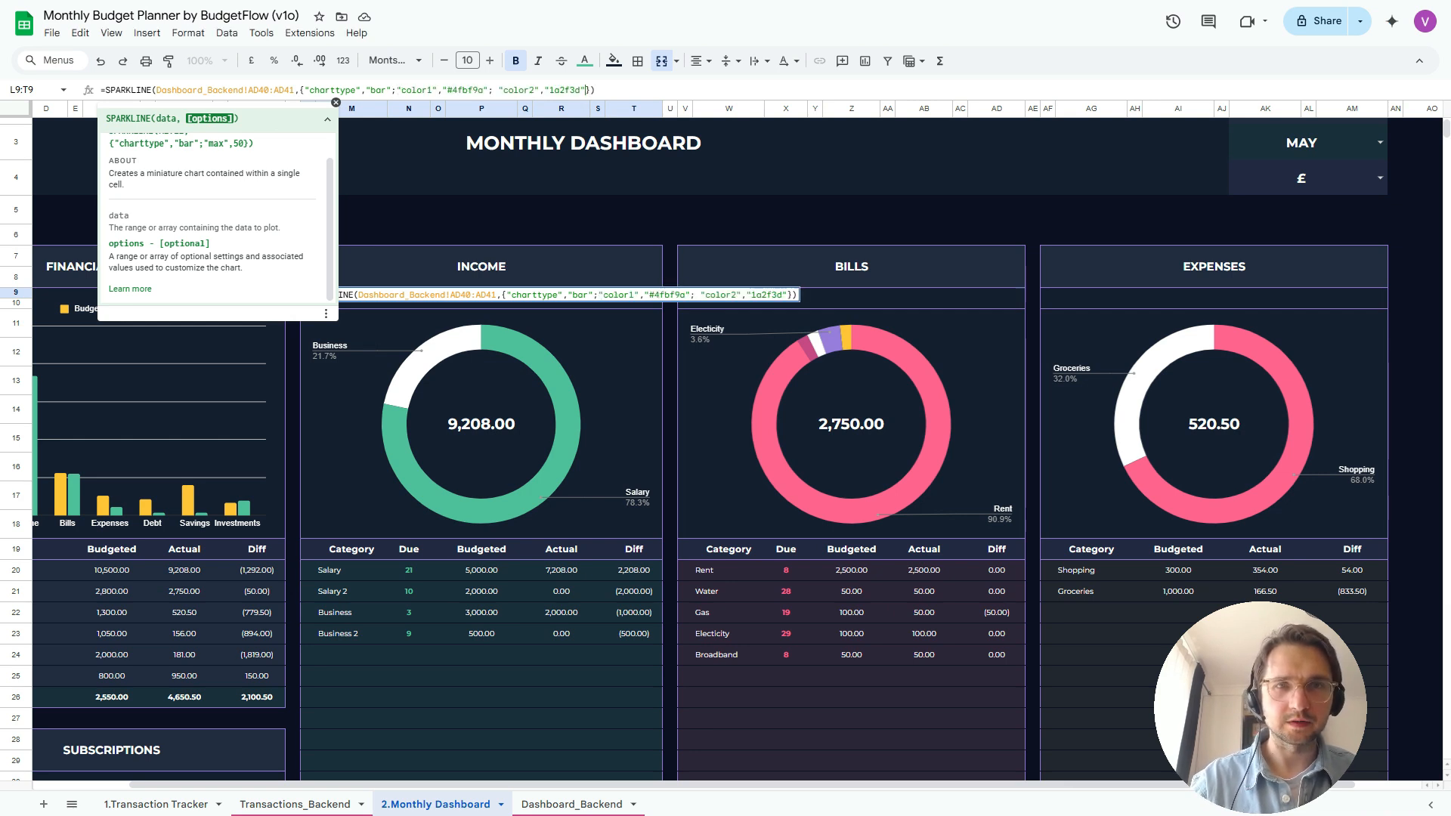
key("Return")
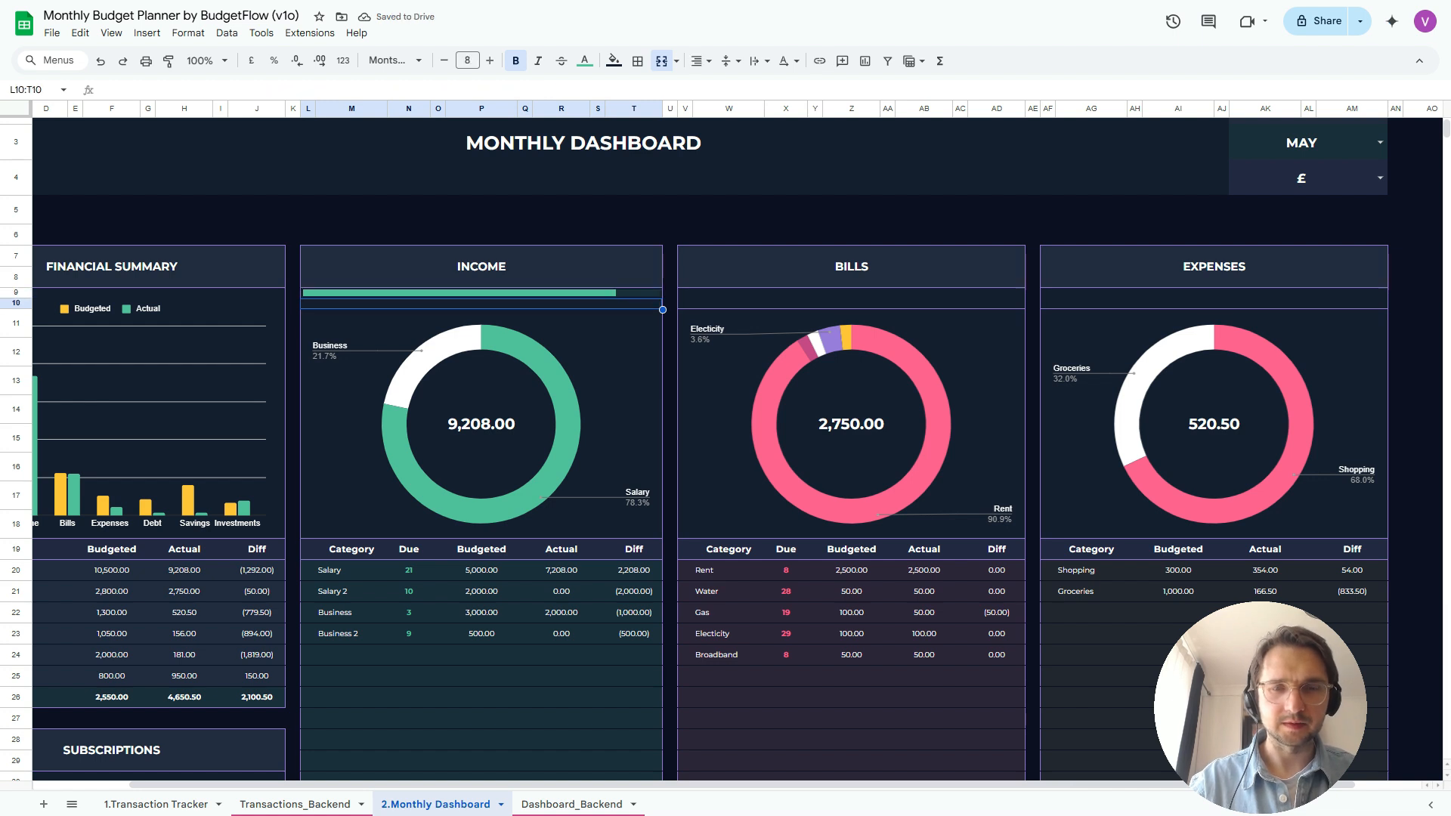
Link the Income percentage cell L10:T10 on the Monthly Dashboard to Dashboard_Backend!AD38
type("=")
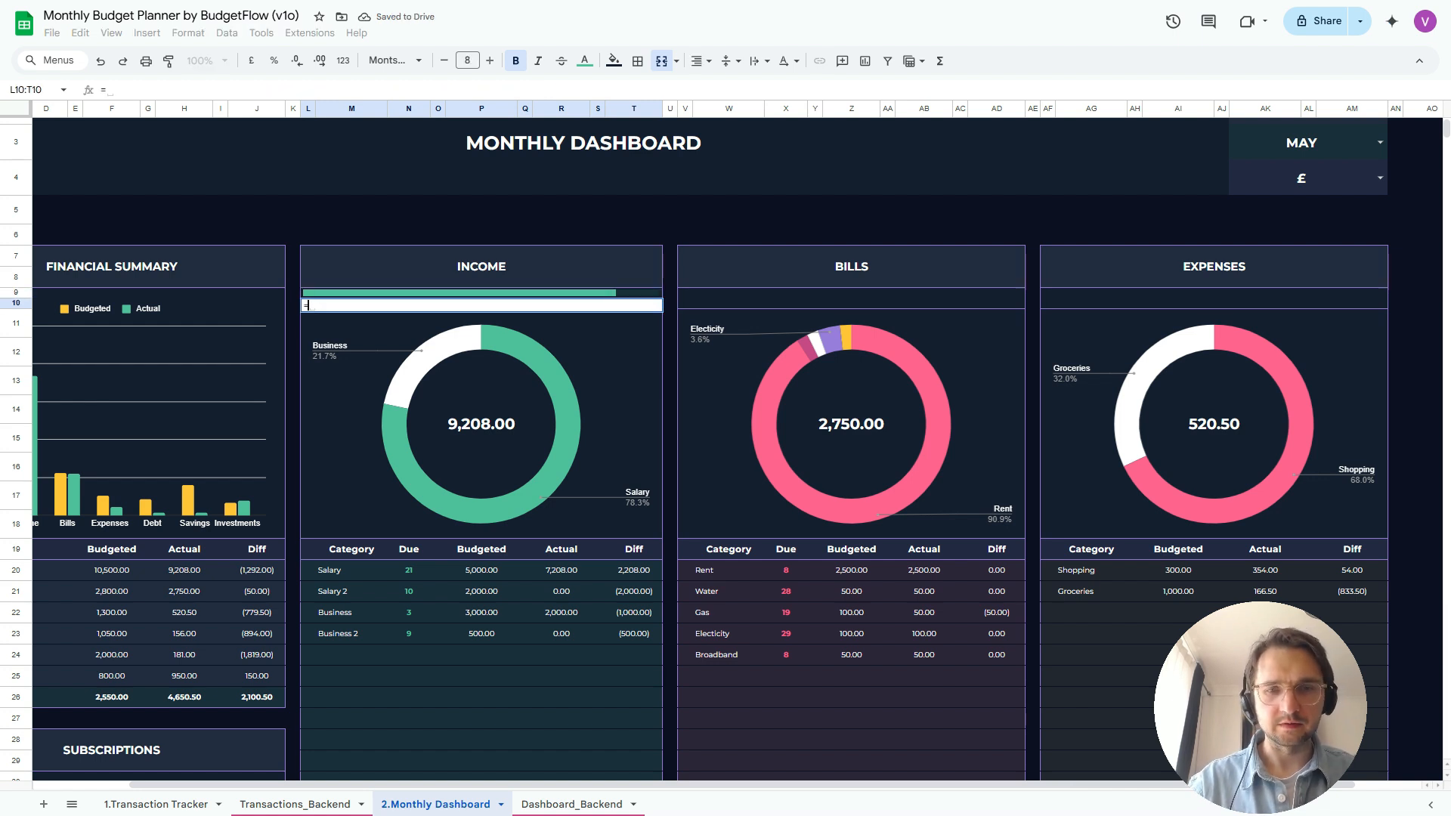
left_click(571, 804)
scroll(725, 445, "left", 10)
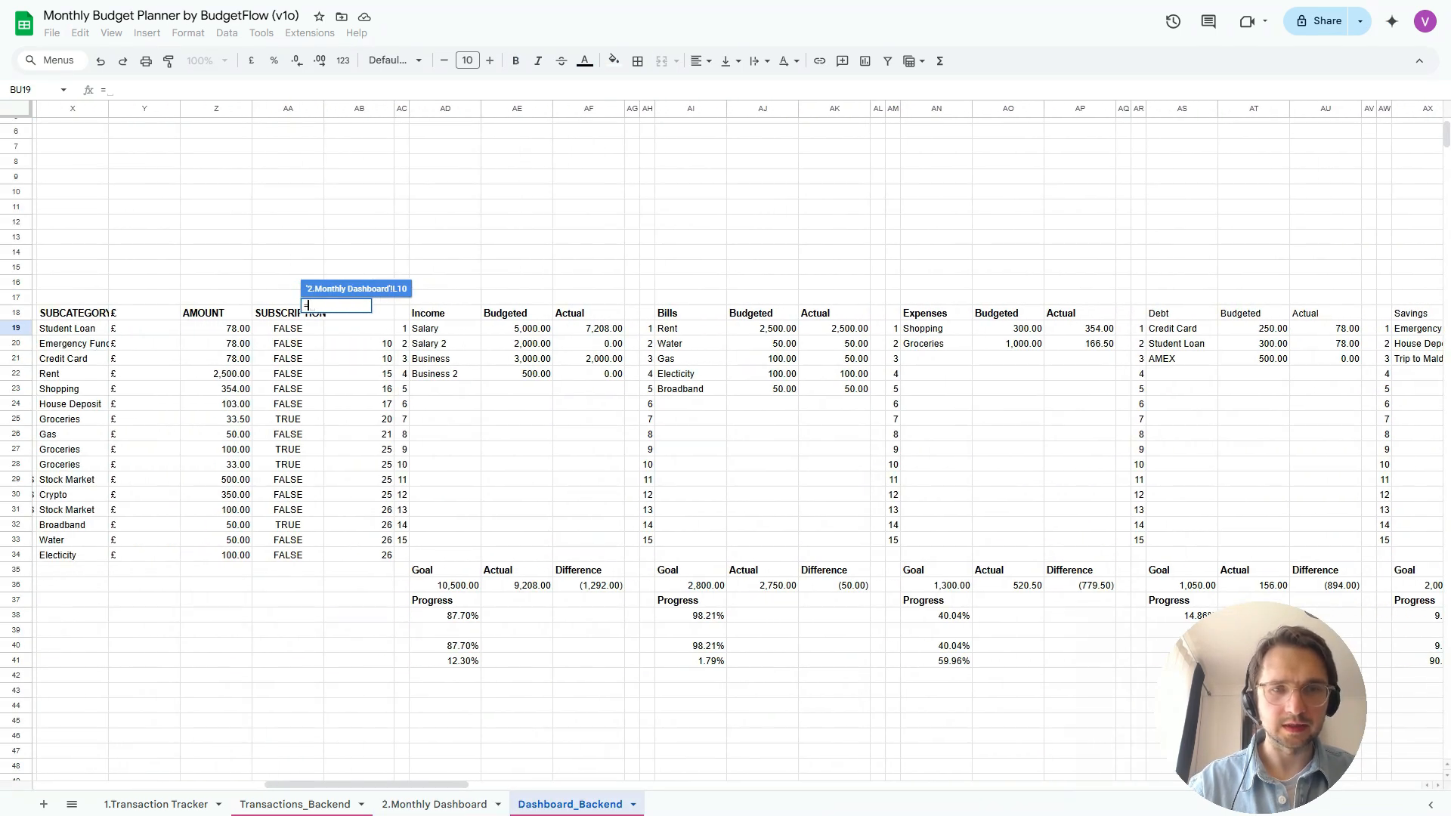
left_click(445, 615)
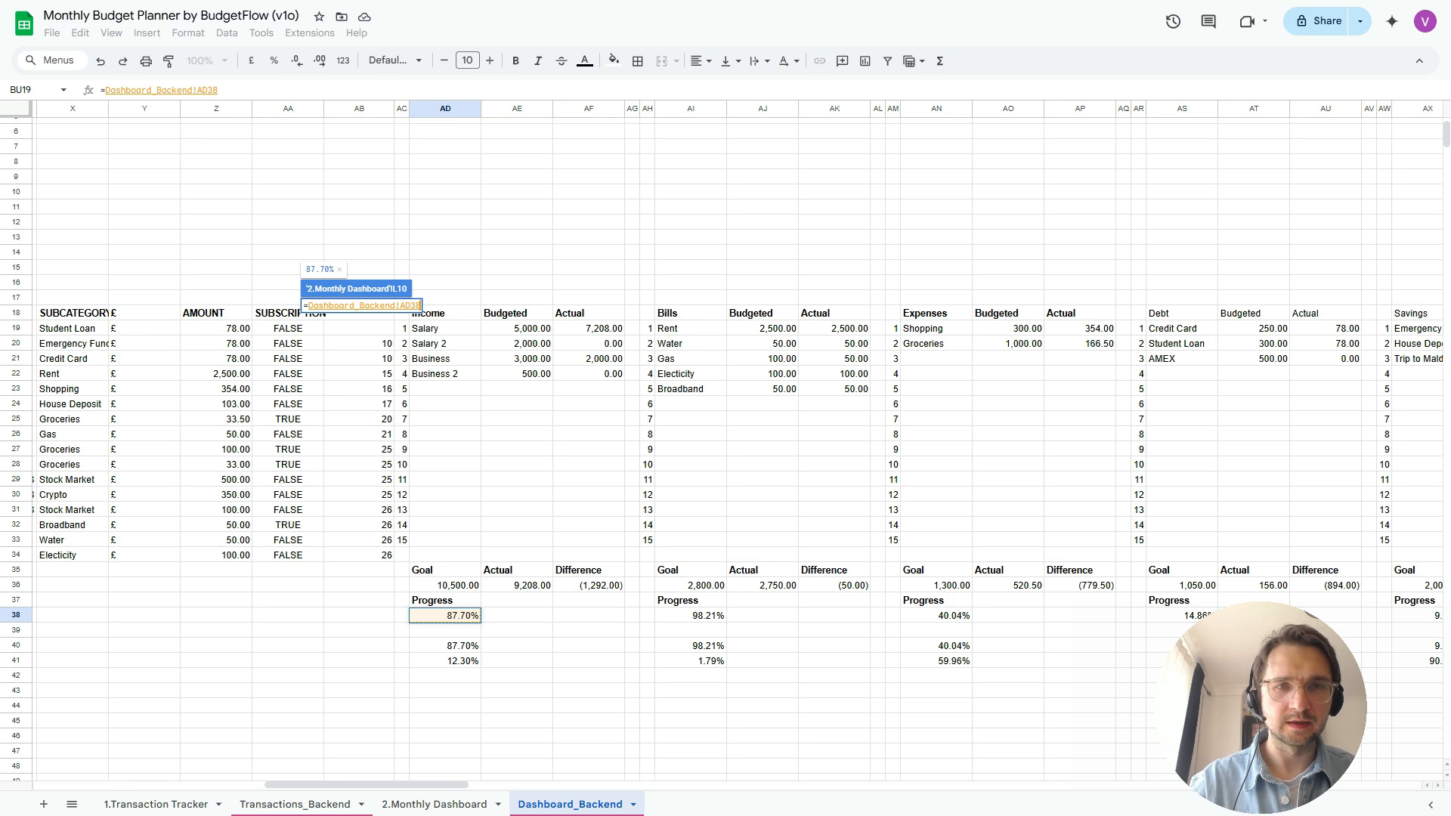
key("Return")
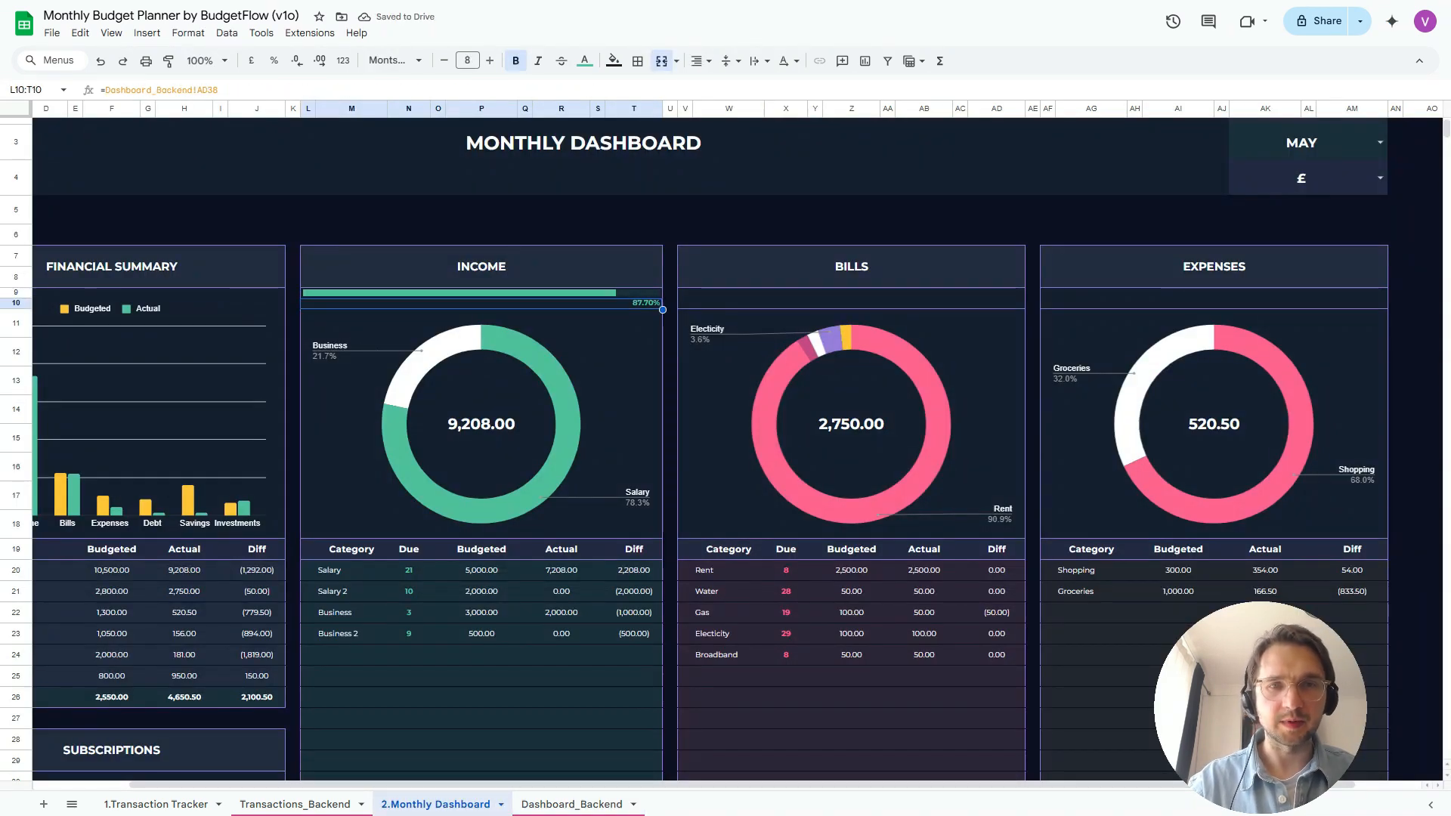
Start a SPARKLINE formula in merged cell V9:AD9 under the Bills header, using Dashboard_Backend!AI40:AI41 as its data
key("Right")
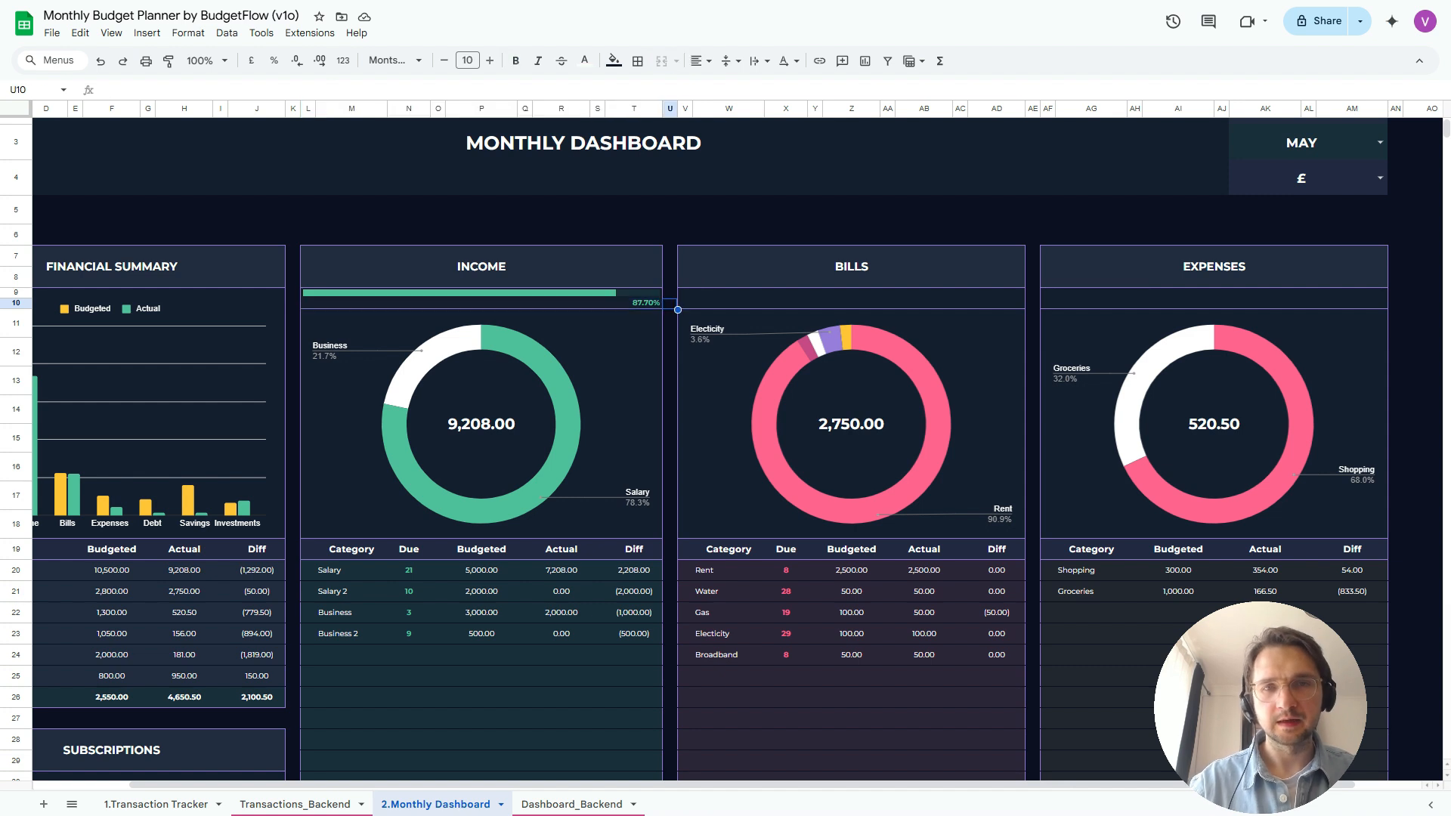
key("Right")
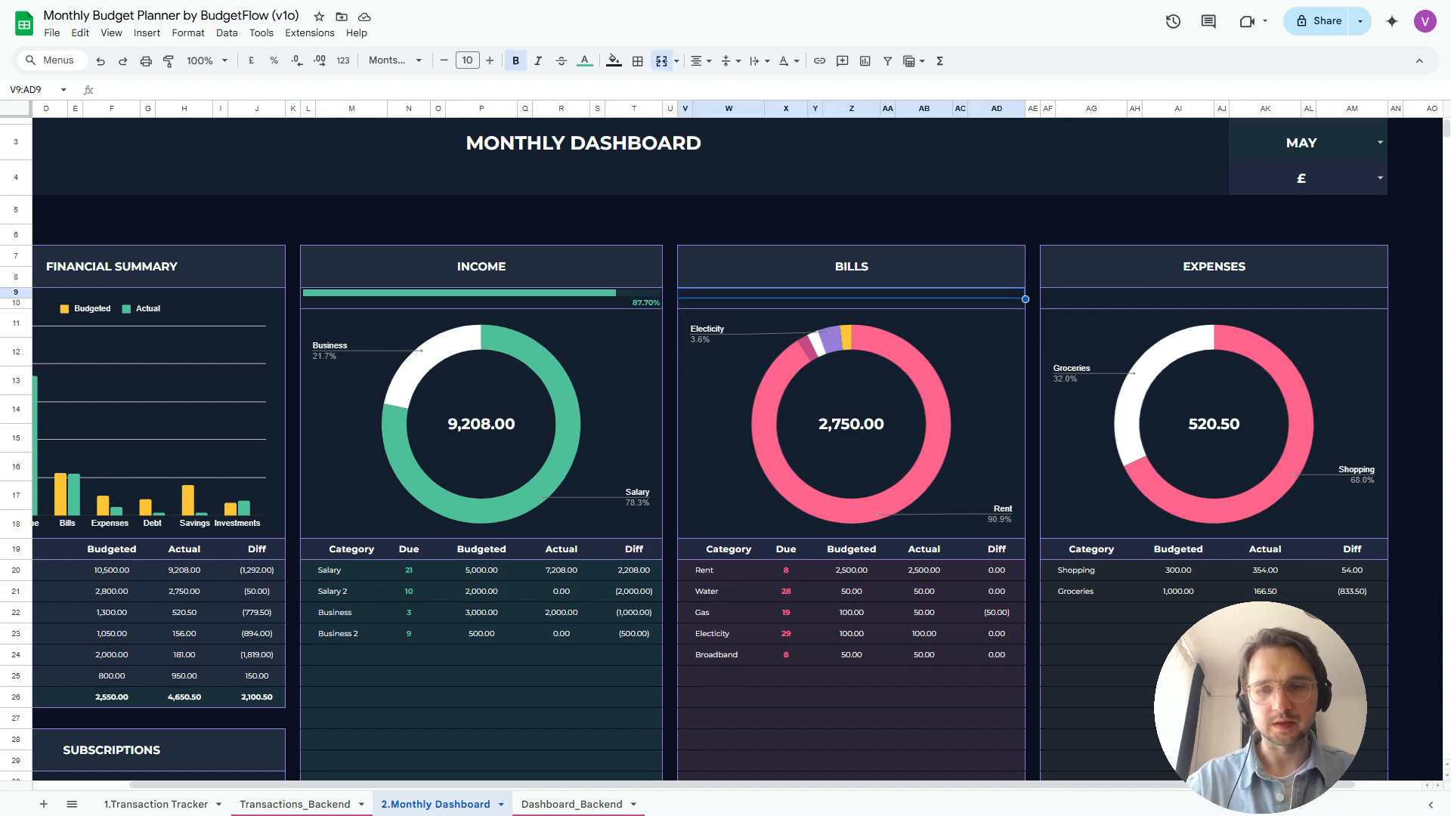
type("=SPARKLINE(")
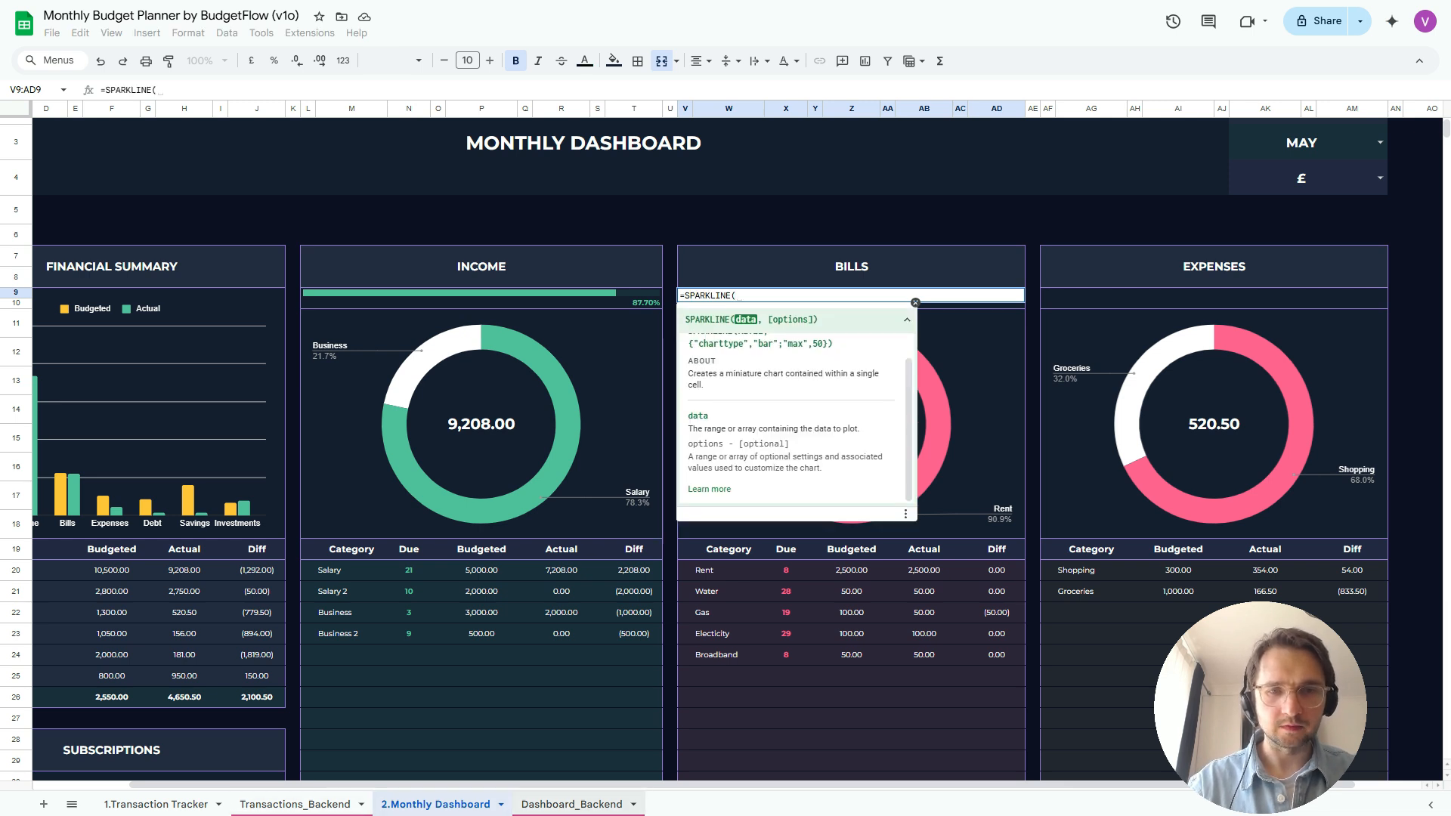
left_click(572, 805)
left_click_drag(690, 645, 690, 661)
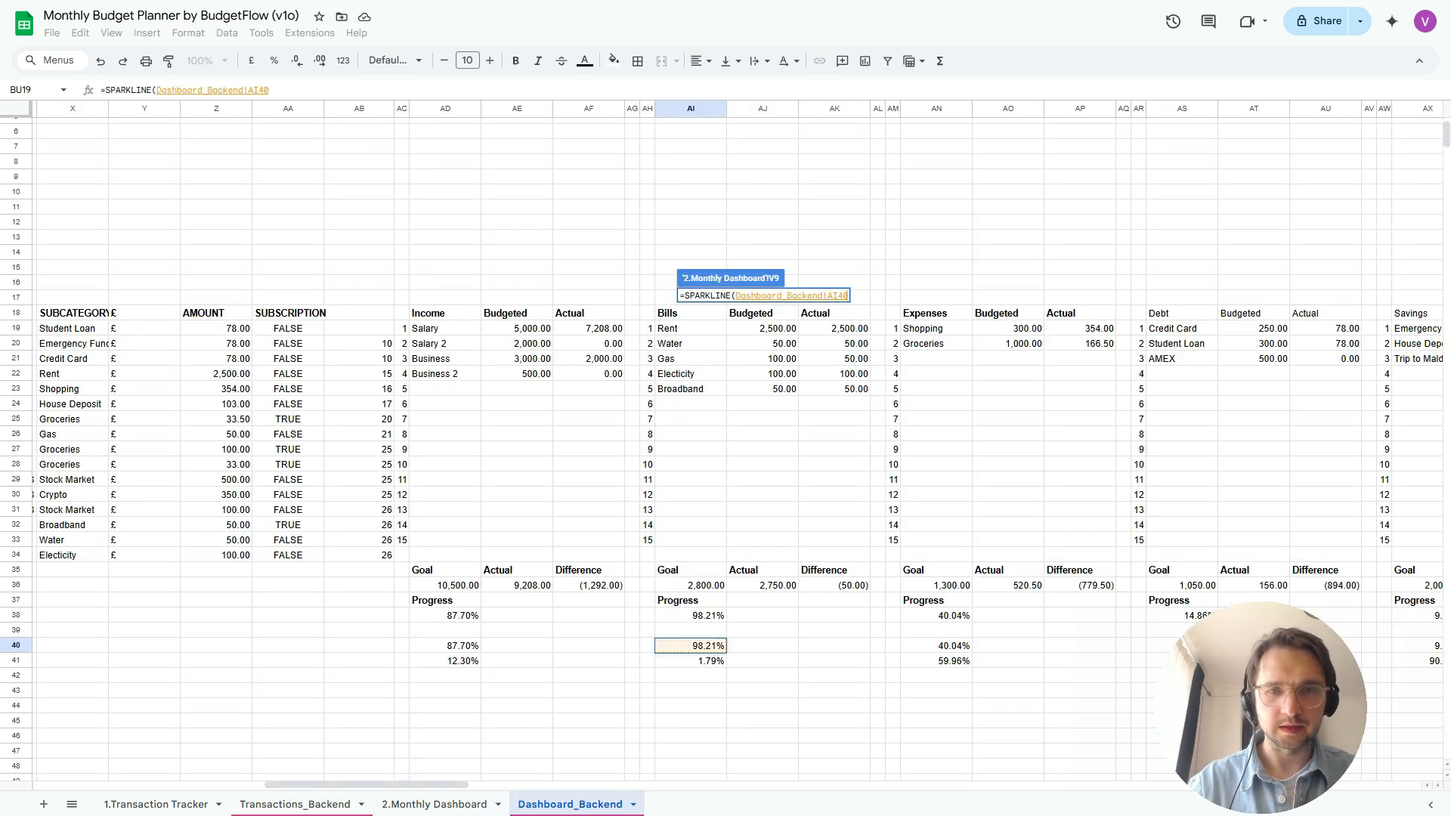
type(",")
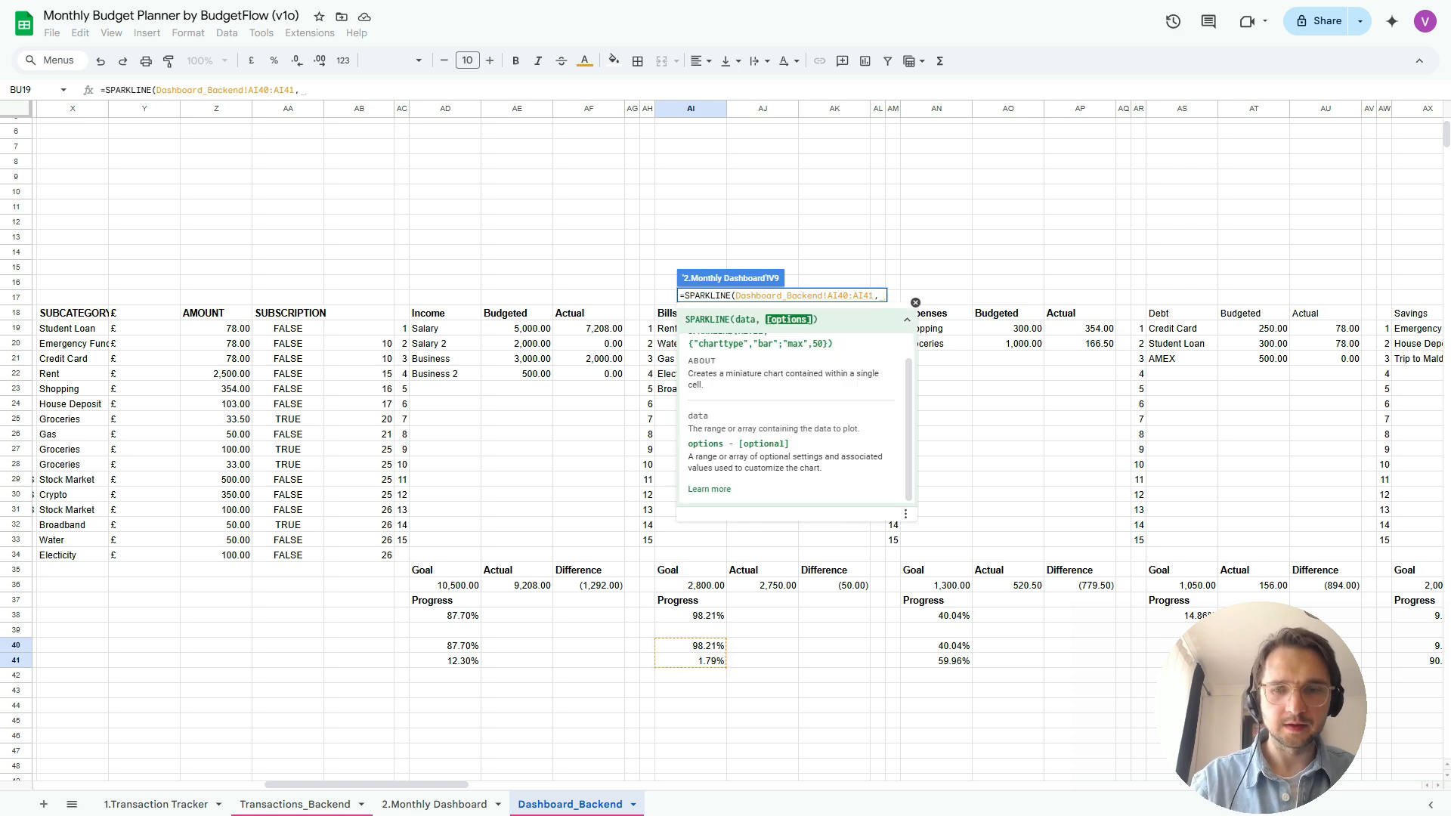
Complete the Bills sparkline formula with the options {"charttype","bar"} to make it a bar chart
type("{\"charttypw")
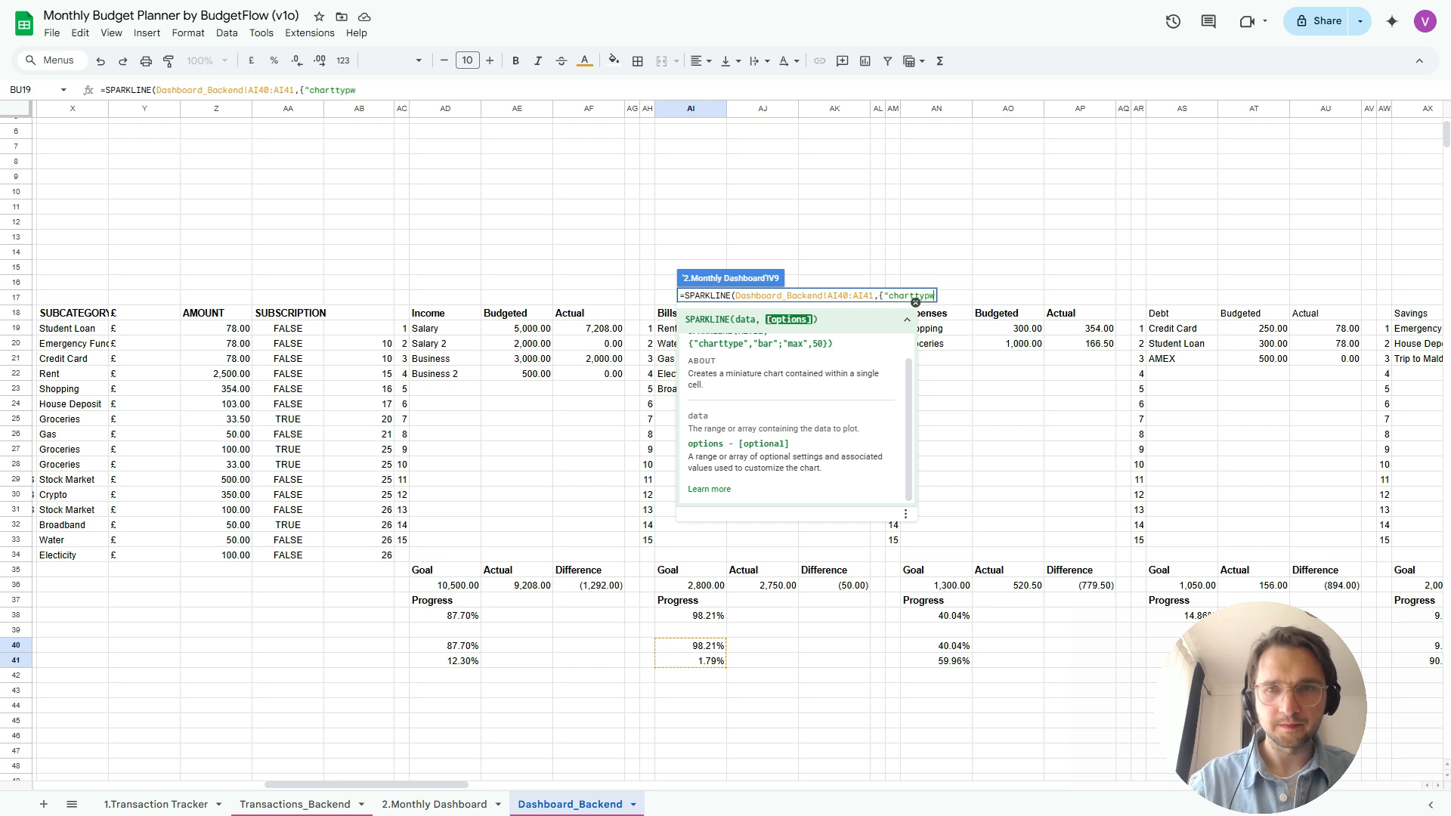
key("BackSpace")
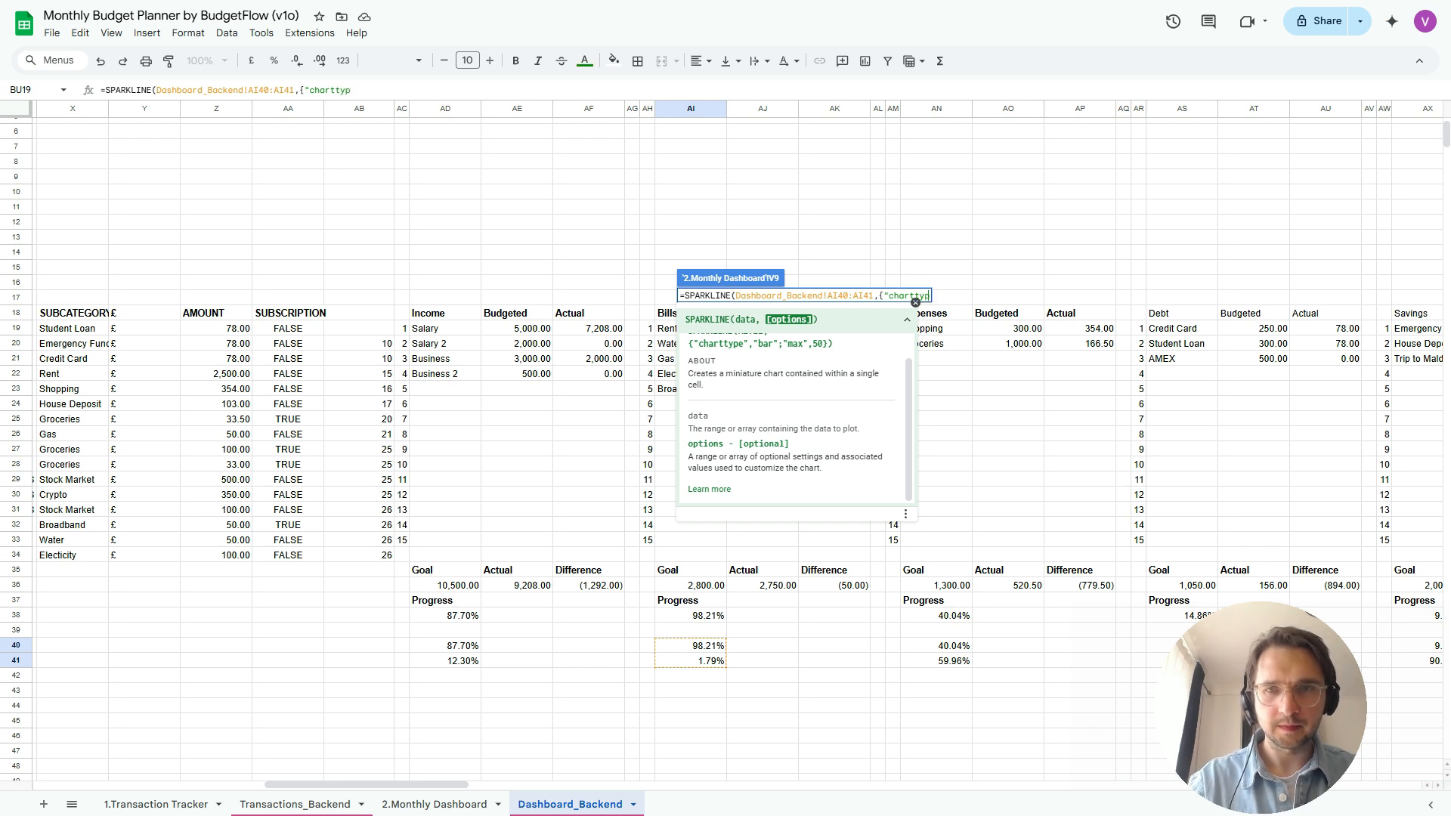
type("e\",\"")
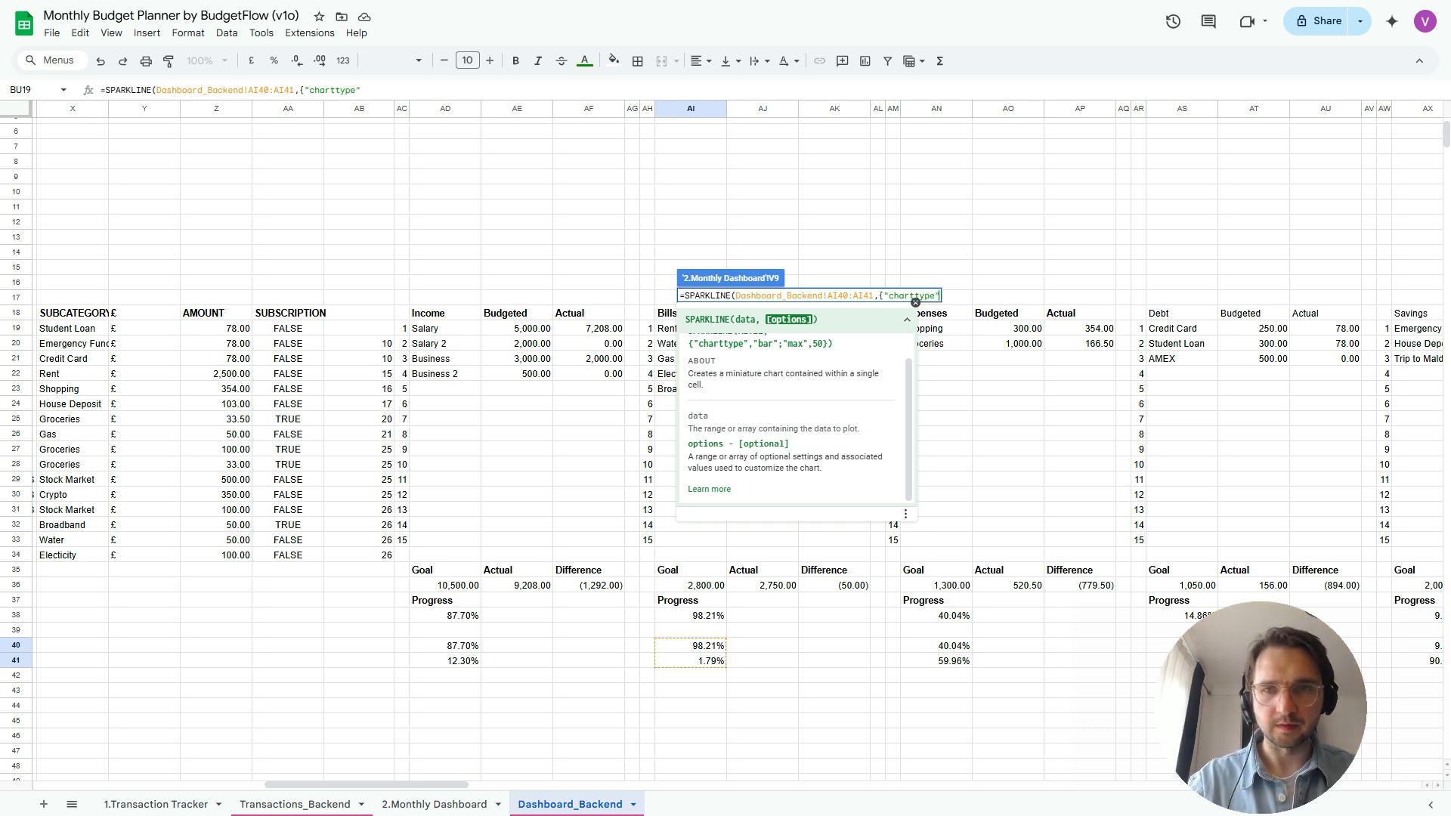
type("bar\"")
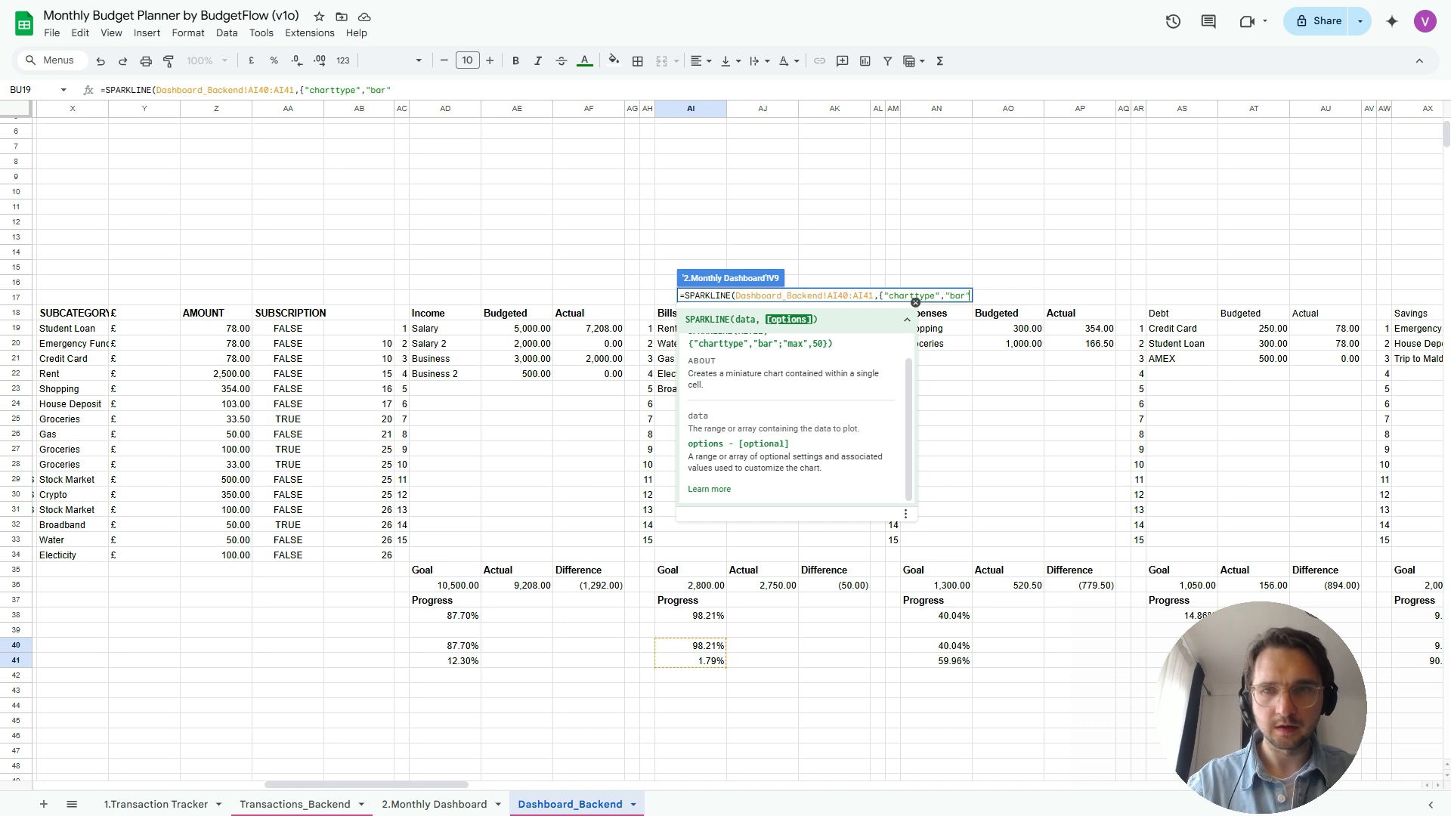
type("})")
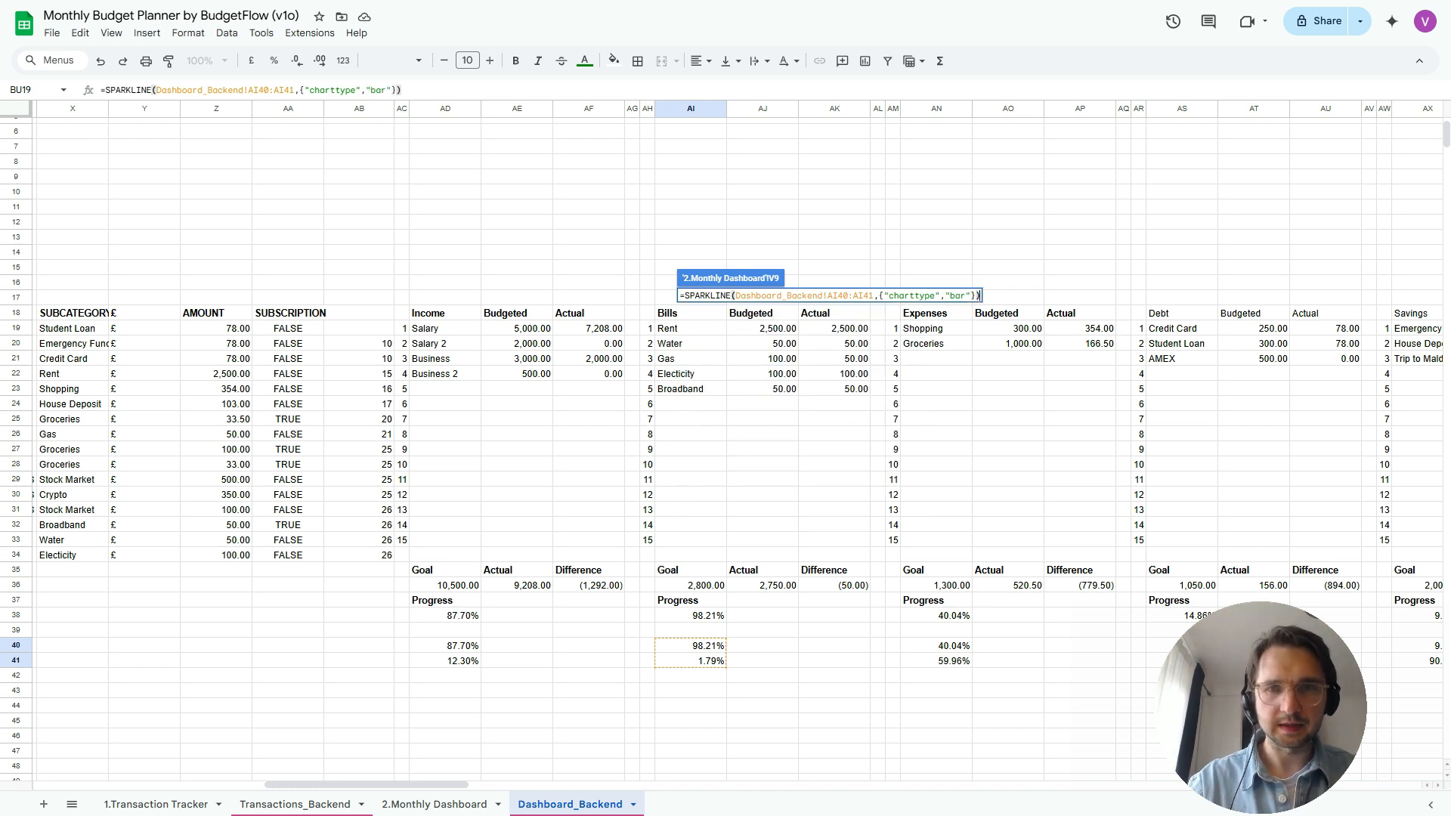
key("Return")
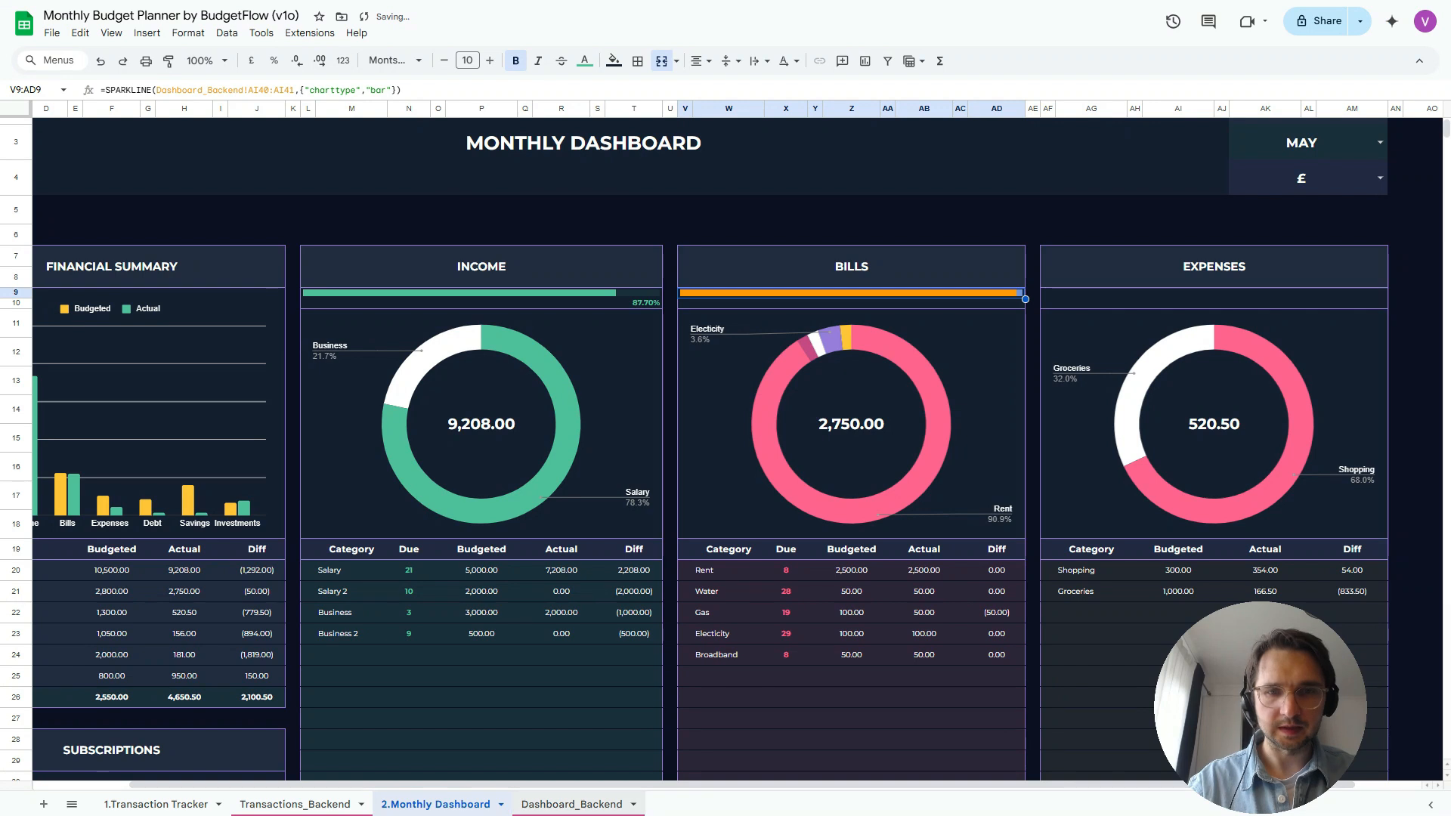
Copy the Bills sparkline colour options text from cell BU20 of the Dashboard_Backend sheet
left_click(572, 803)
scroll(726, 453, "right", 13)
scroll(725, 453, "right", 8)
left_click(1037, 343)
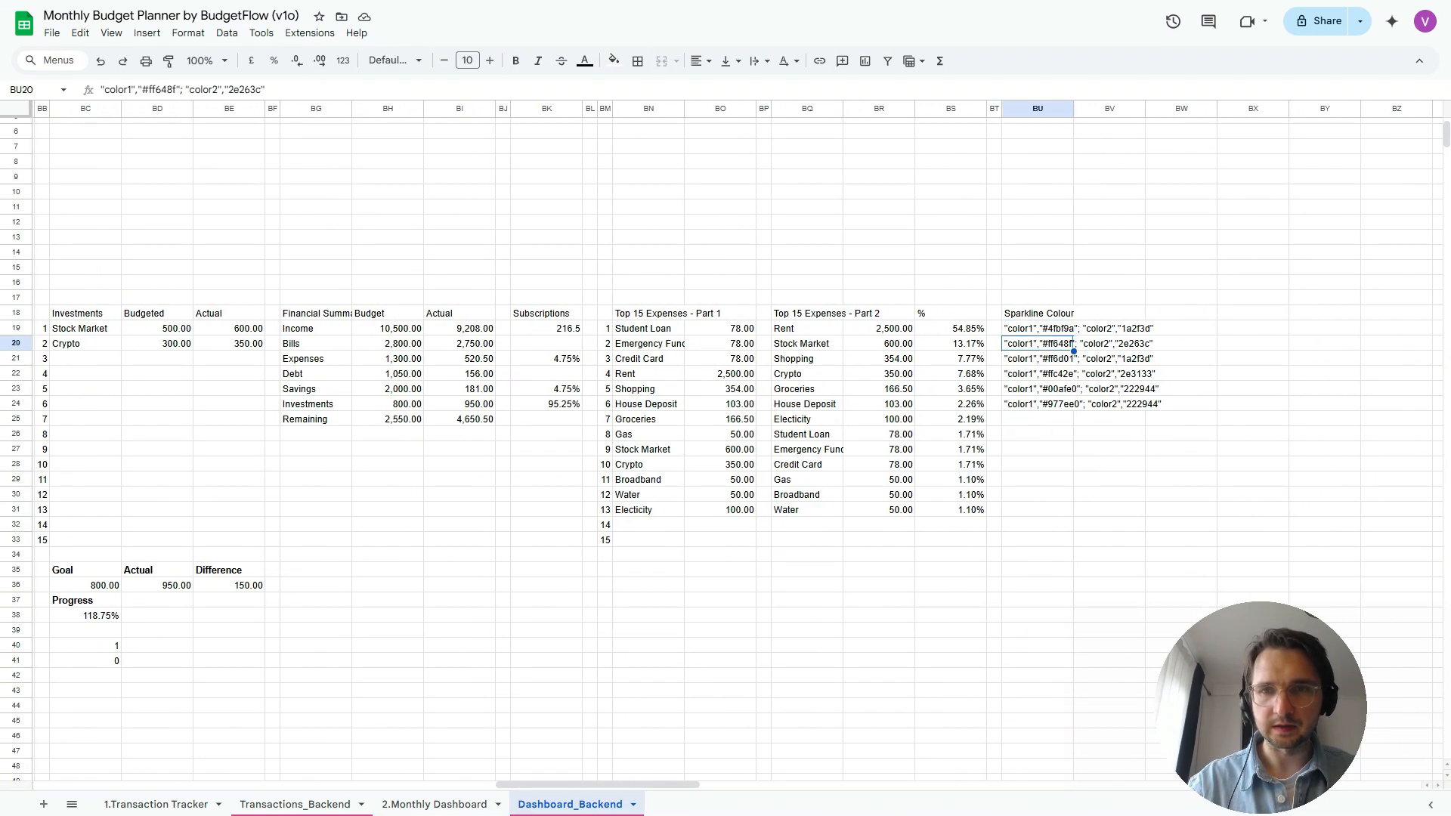
triple_click(266, 89)
key("ctrl+c")
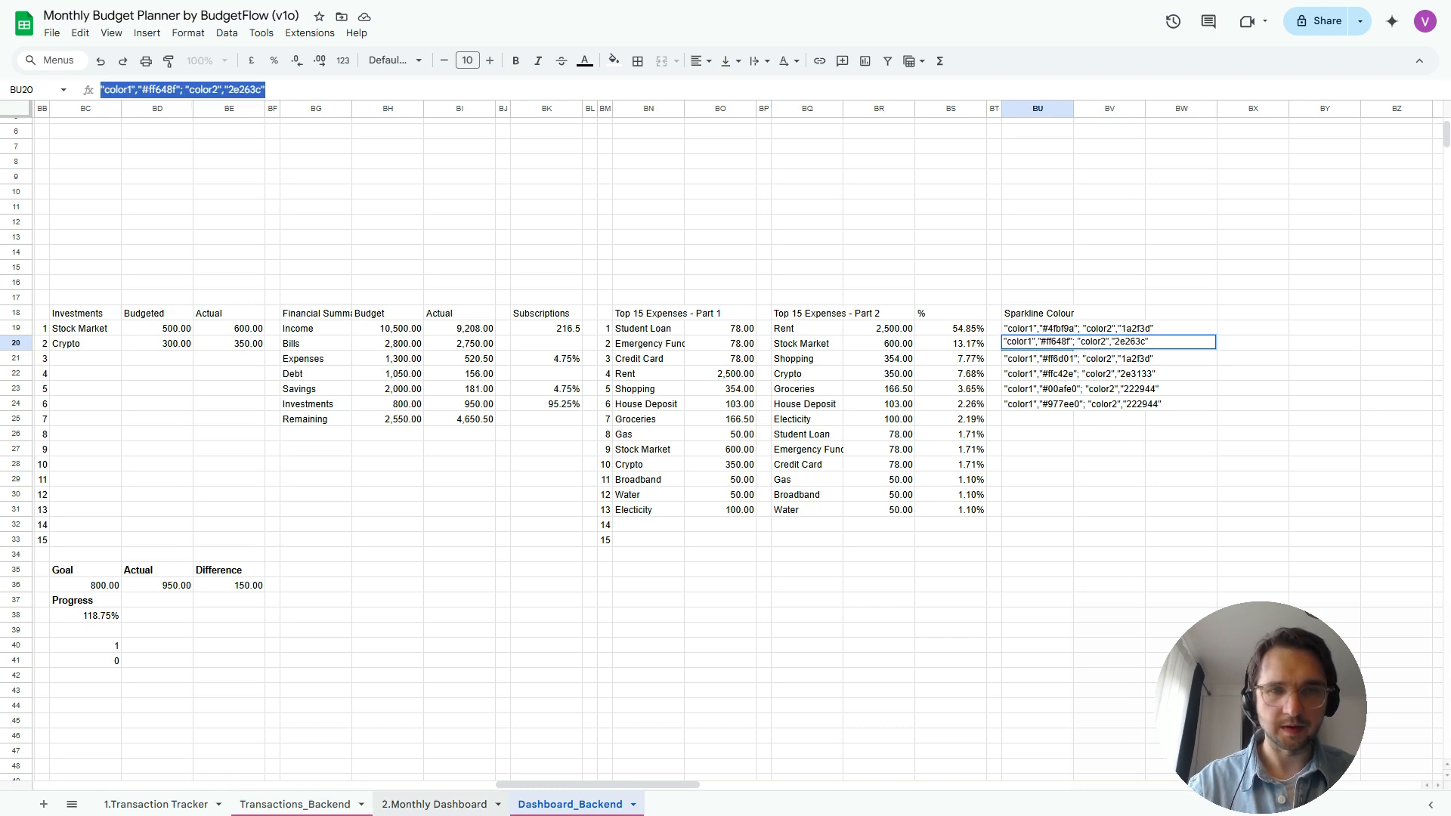
Add the options ;"color1","#ff648f"; "color2","2e263c" after "bar" in the Bills sparkline formula on the Monthly Dashboard
left_click(434, 804)
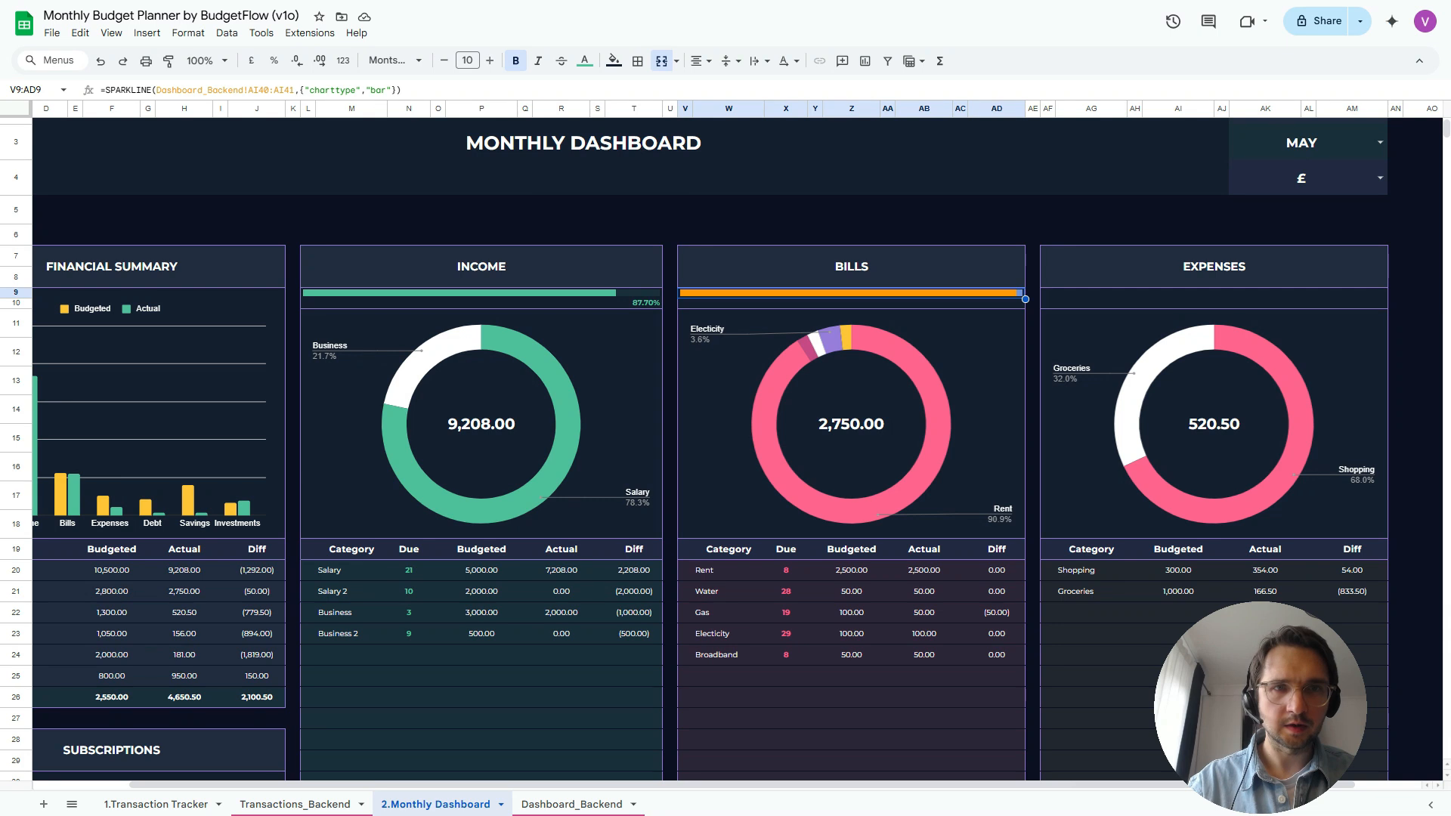
left_click(391, 90)
type(";")
key("ctrl+v")
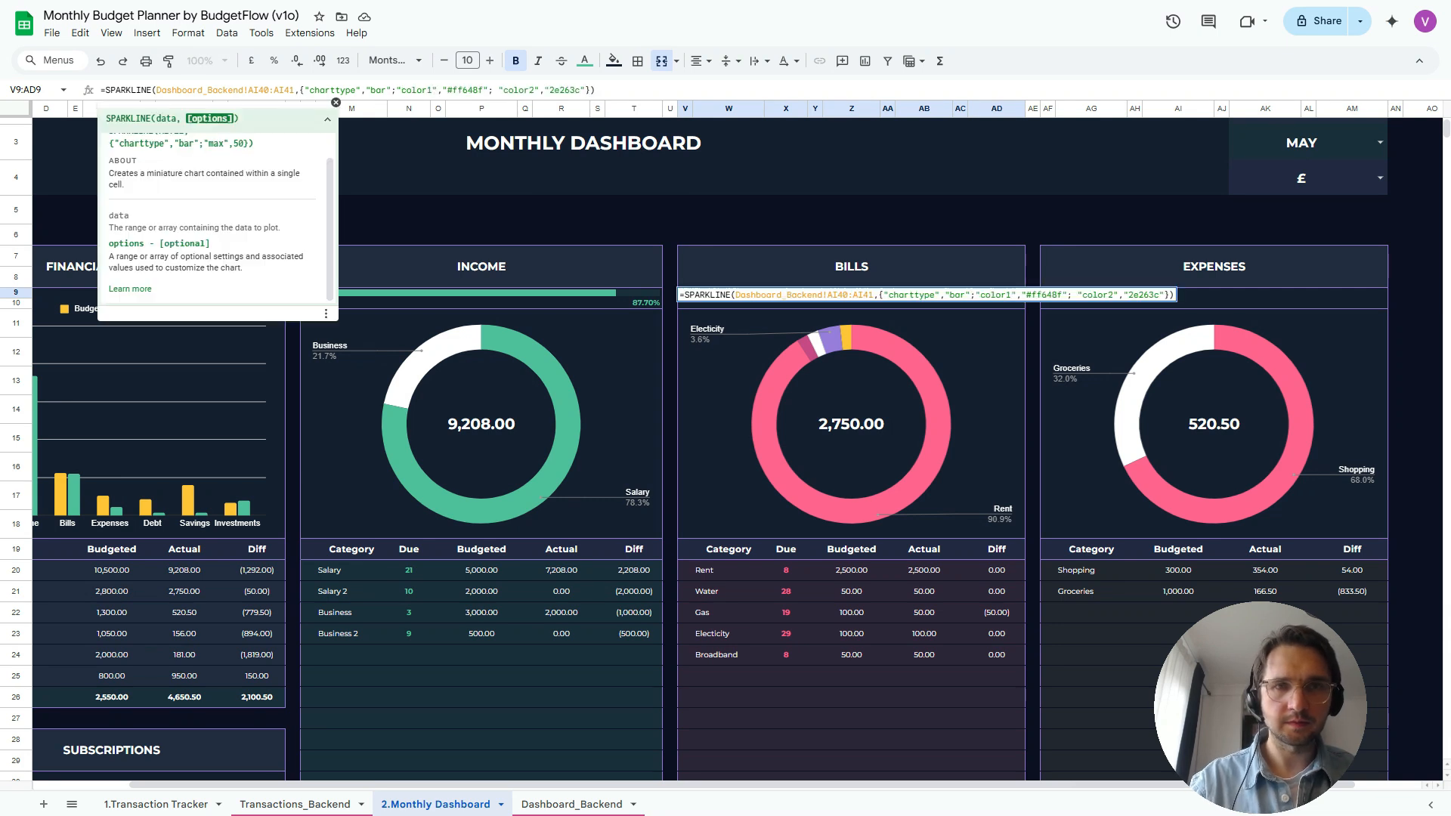
key("Return")
Link the Bills percentage cell V10:AD10 on the Monthly Dashboard to Dashboard_Backend!AI38
type("=")
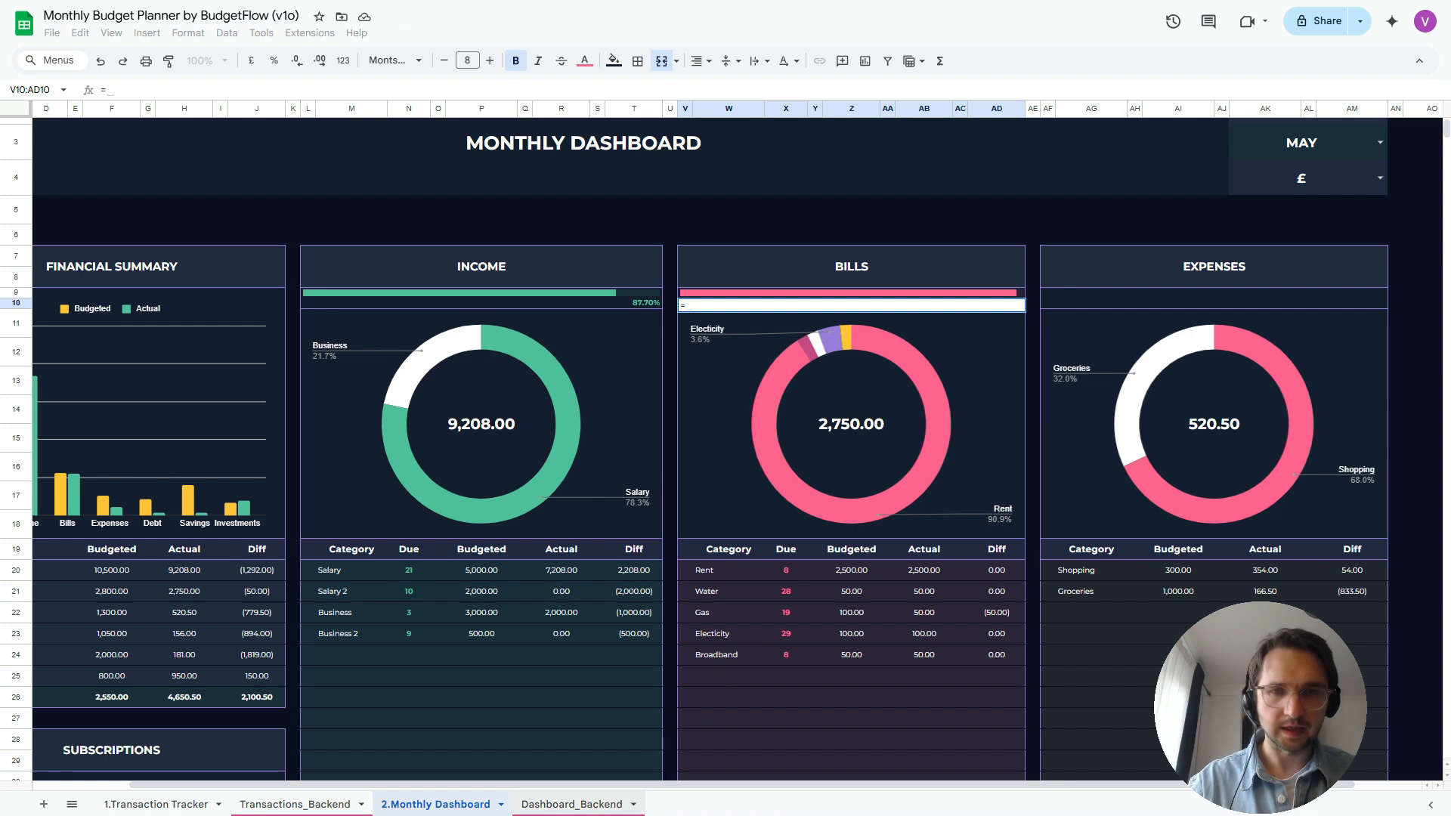
left_click(572, 805)
scroll(737, 445, "left", 10)
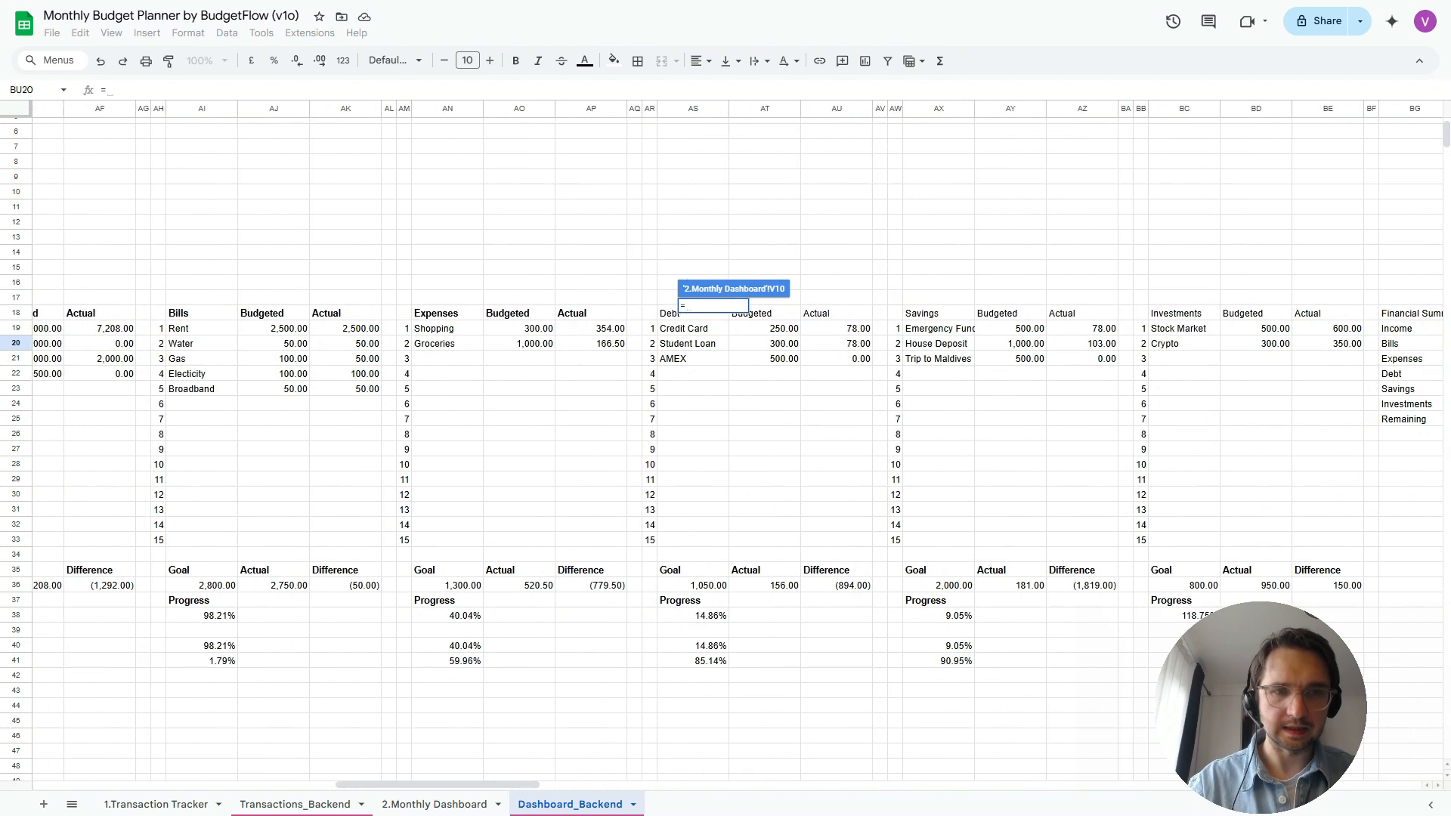
scroll(737, 444, "left", 2)
left_click(459, 615)
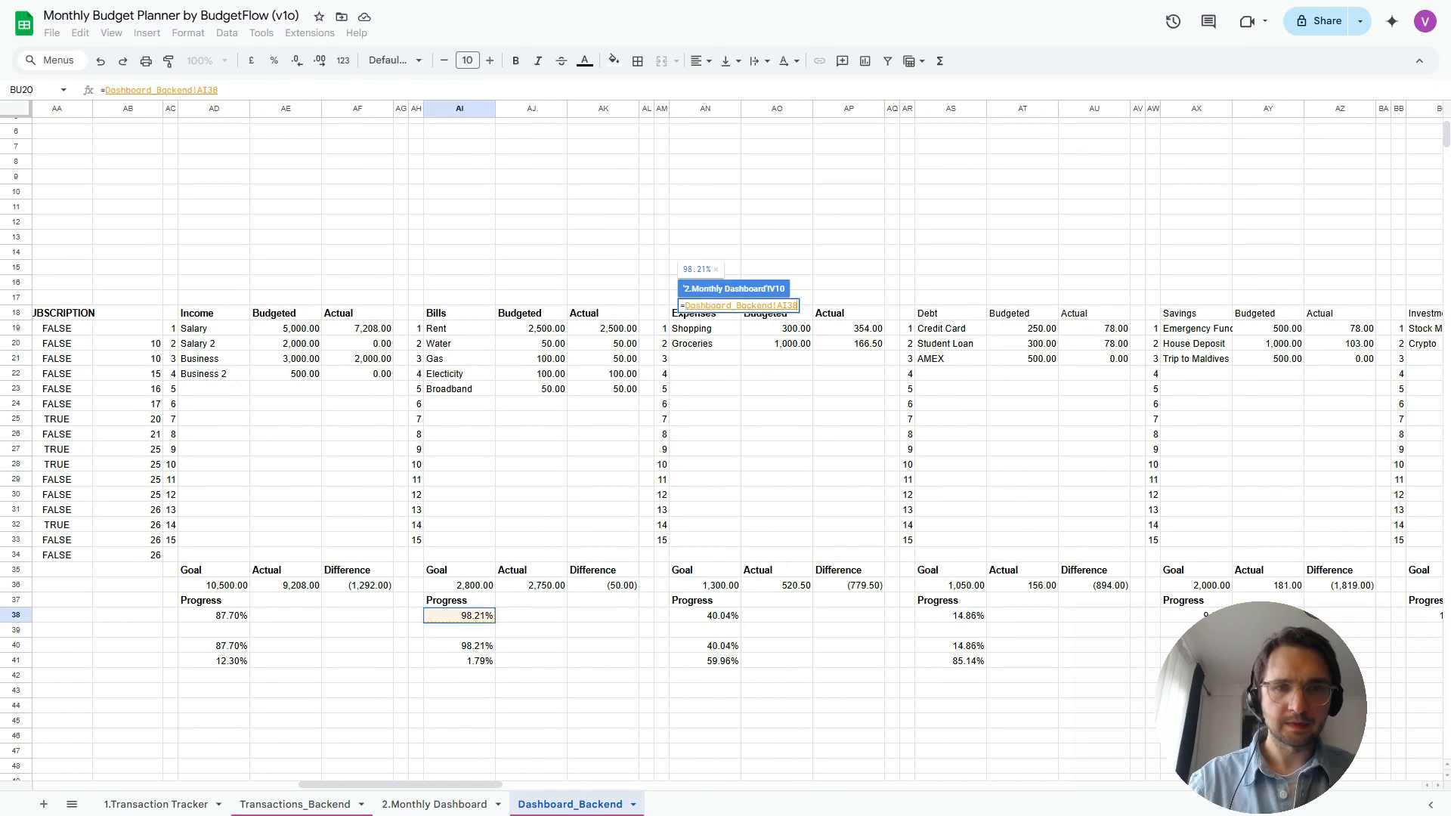
key("Return")
Start a SPARKLINE formula in merged cell AF9:AM9 under the Expenses header, using Dashboard_Backend!AN40:AN41 as its data
left_click(1213, 303)
left_click(1214, 293)
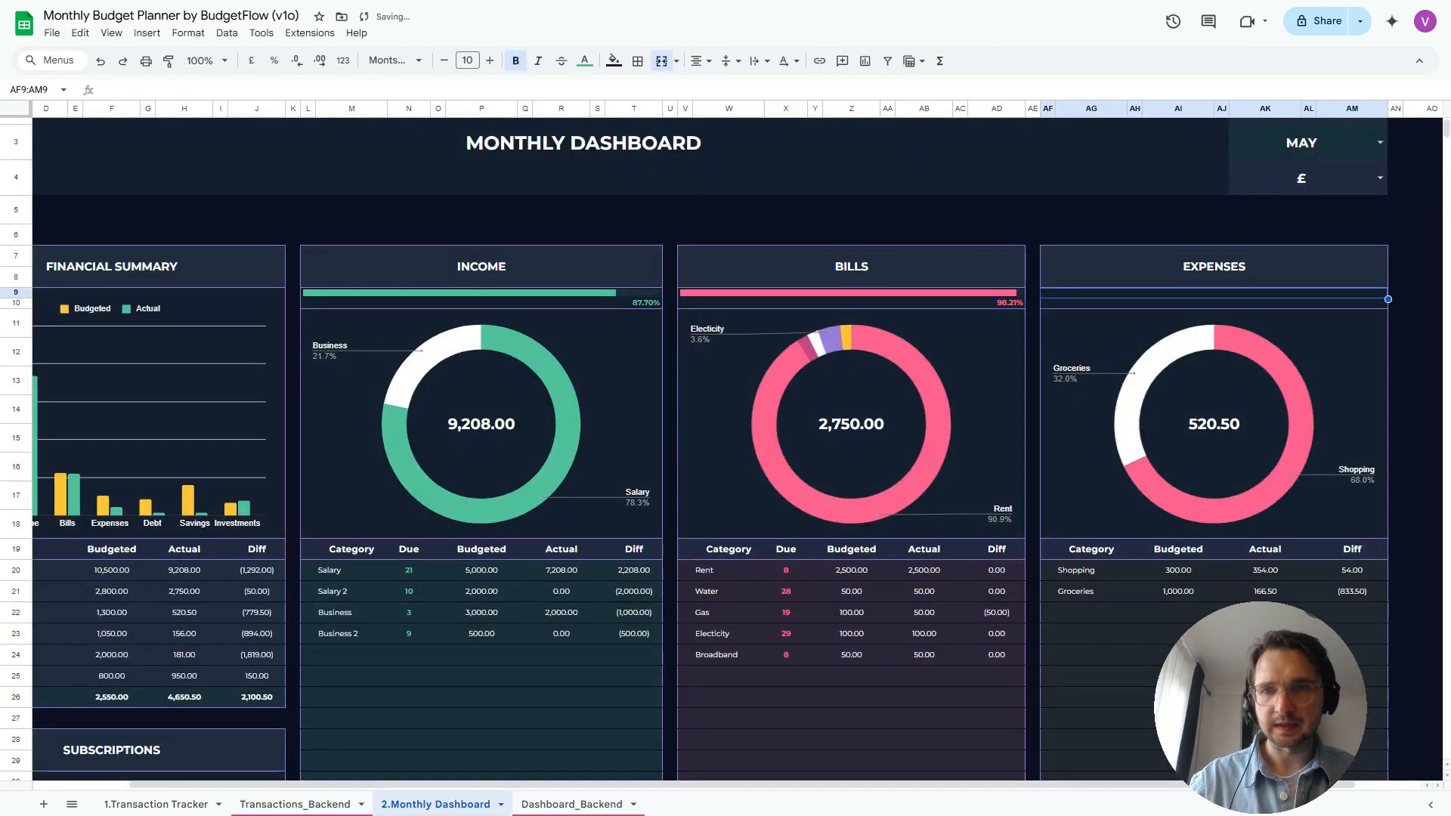
type("=spark")
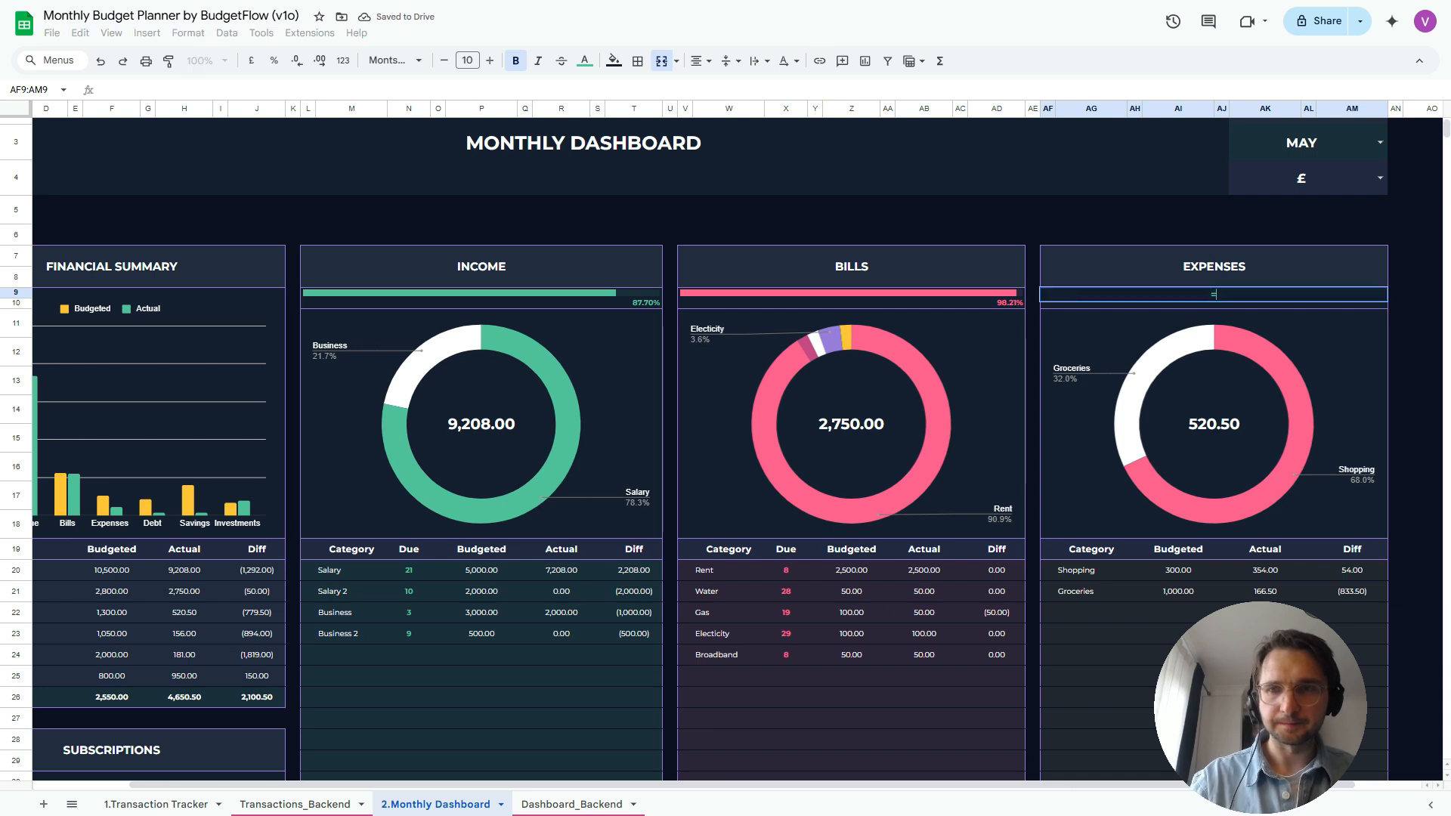
key("Tab")
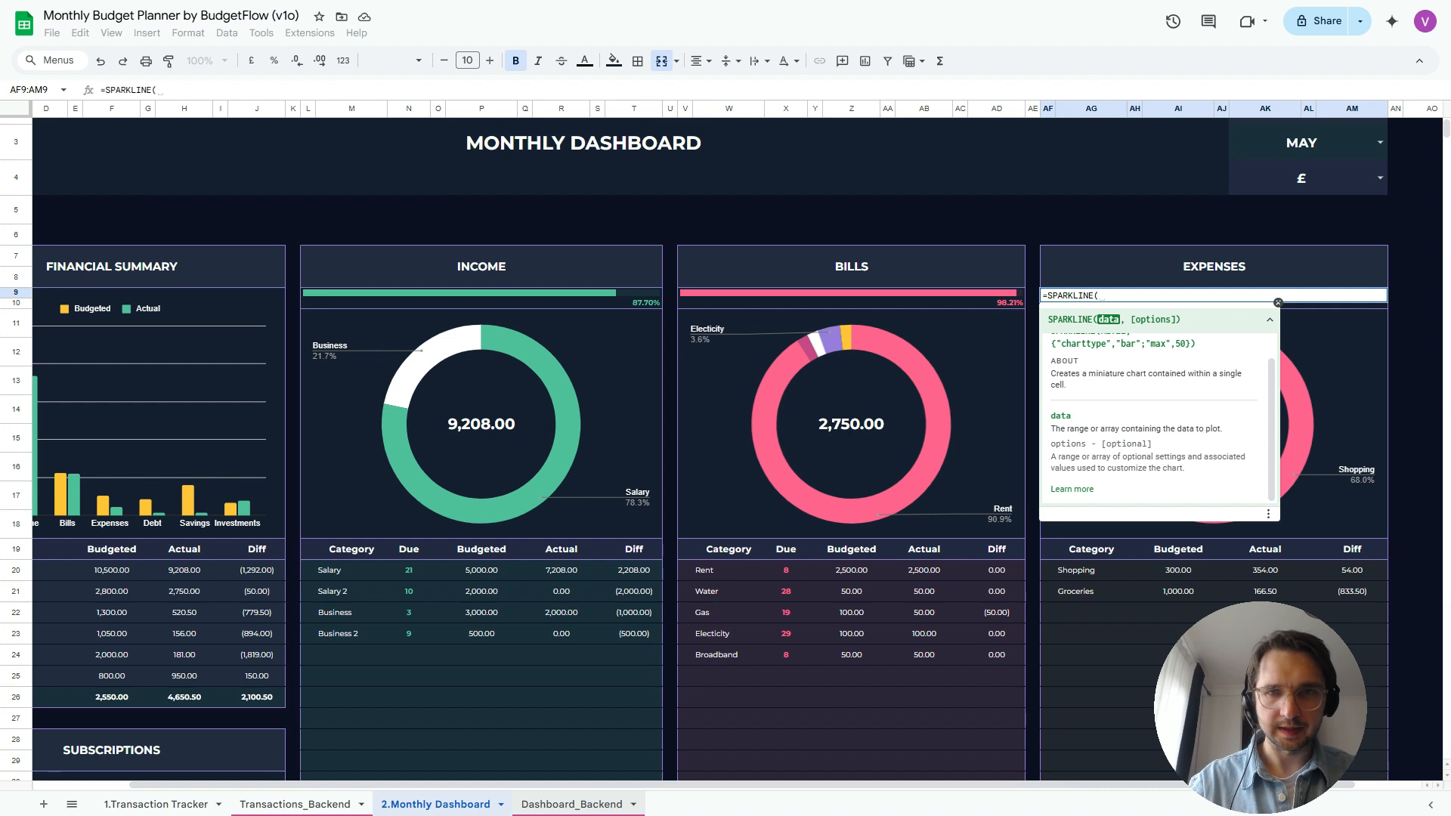
left_click(571, 805)
scroll(726, 453, "right", 8)
scroll(726, 454, "left", 5)
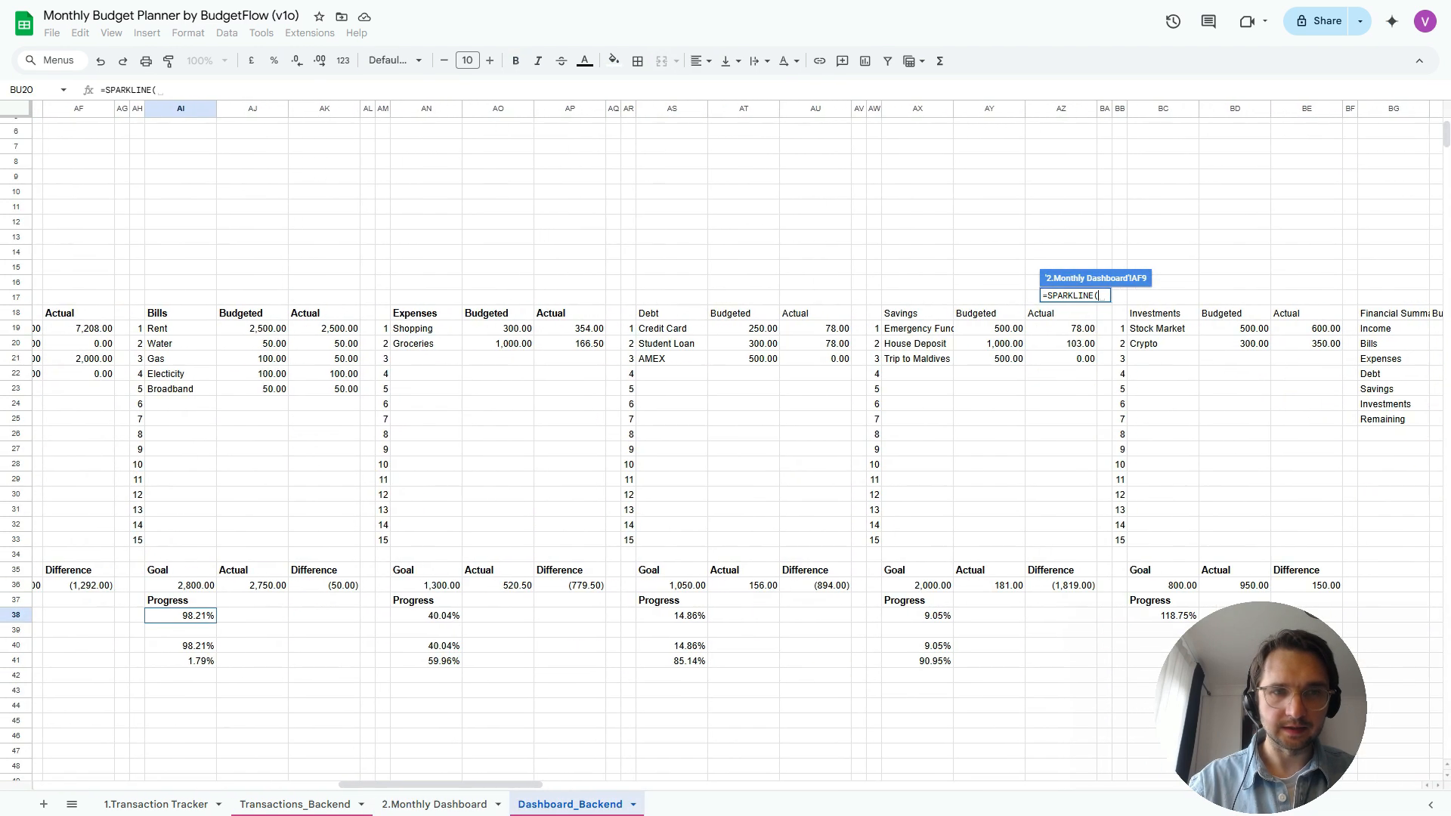
left_click_drag(537, 646, 537, 661)
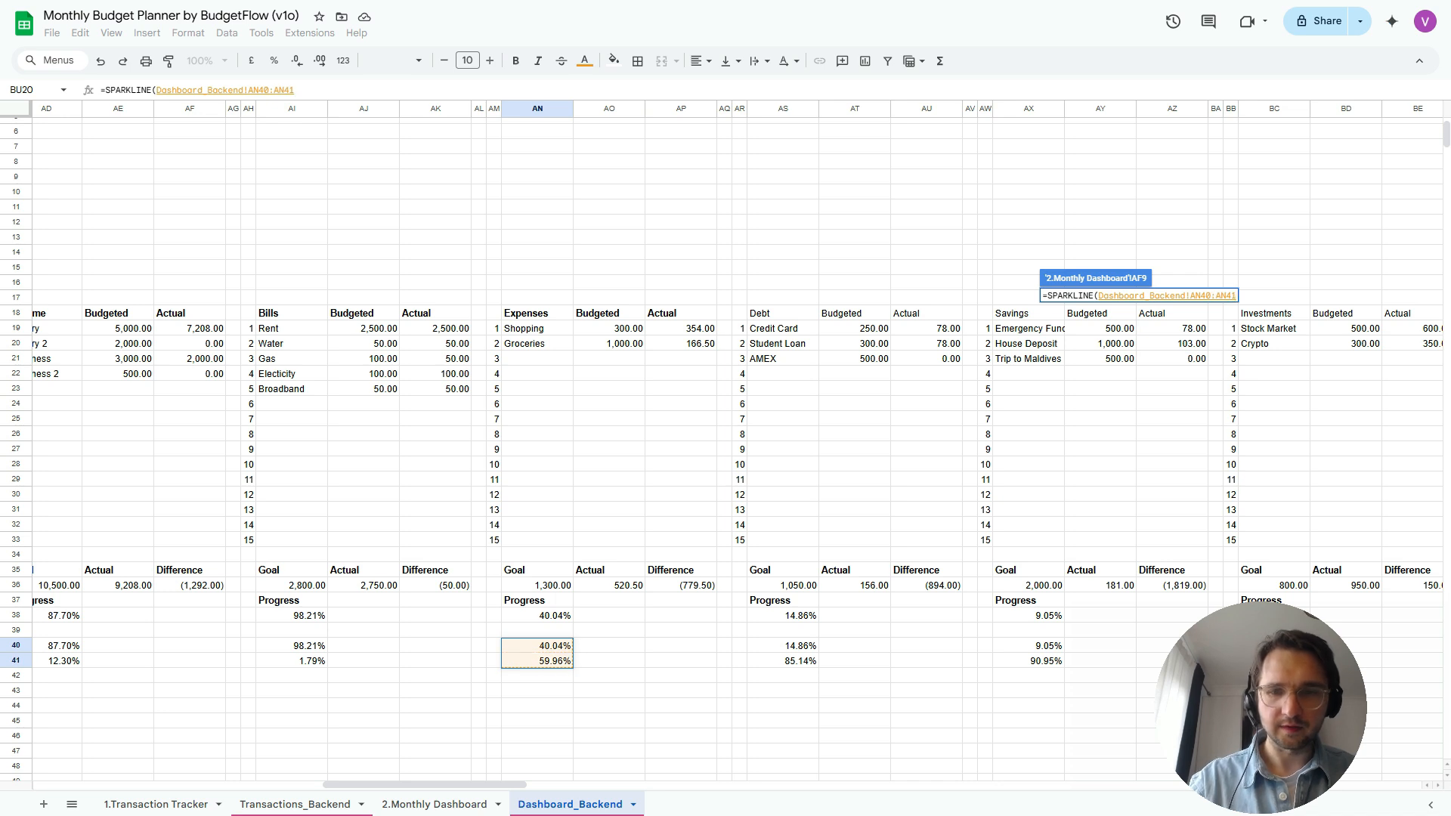
type(",")
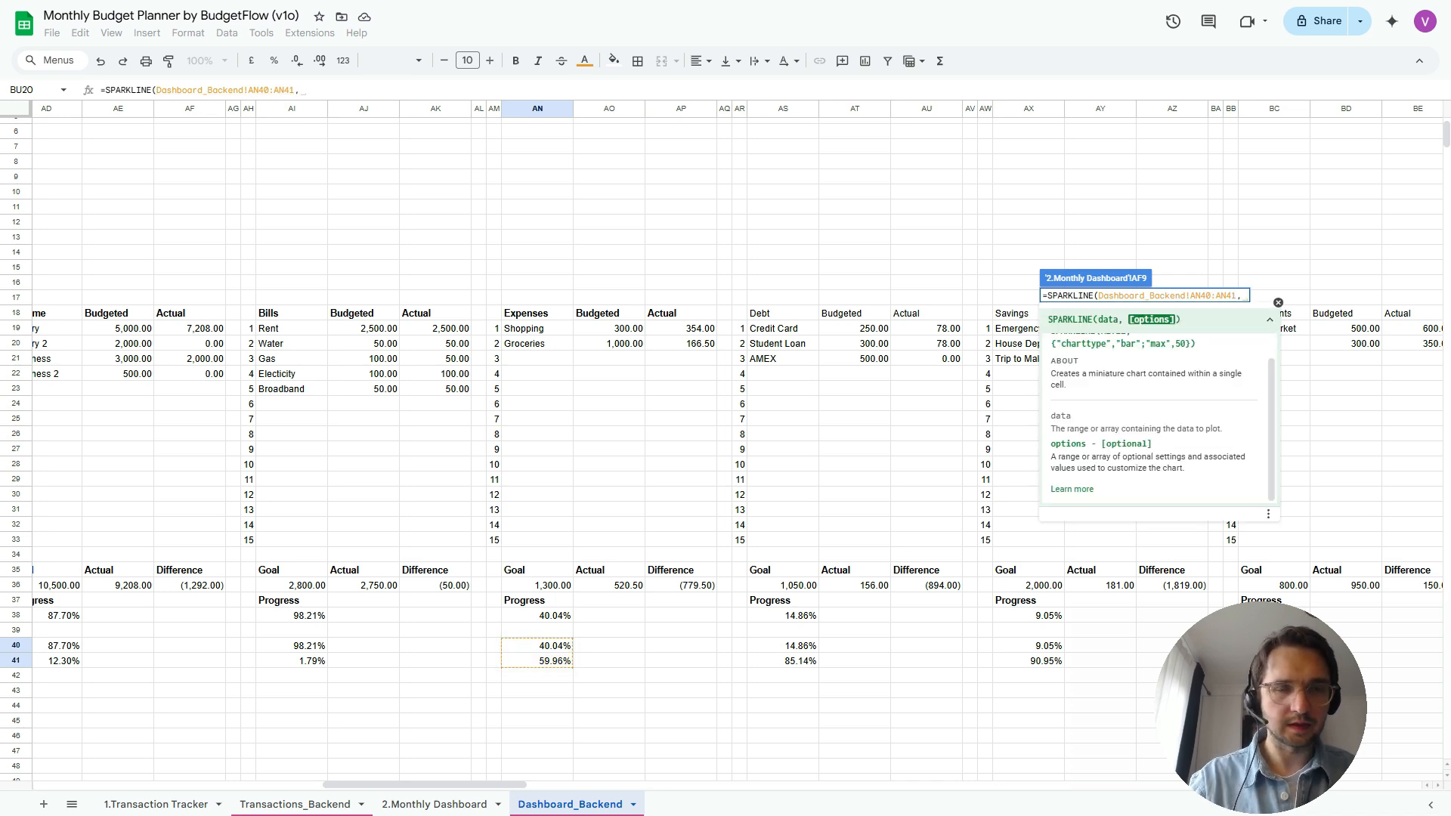
Complete the Expenses sparkline formula with the options {"charttype","bar"} to make it a bar chart
type("{\"chart")
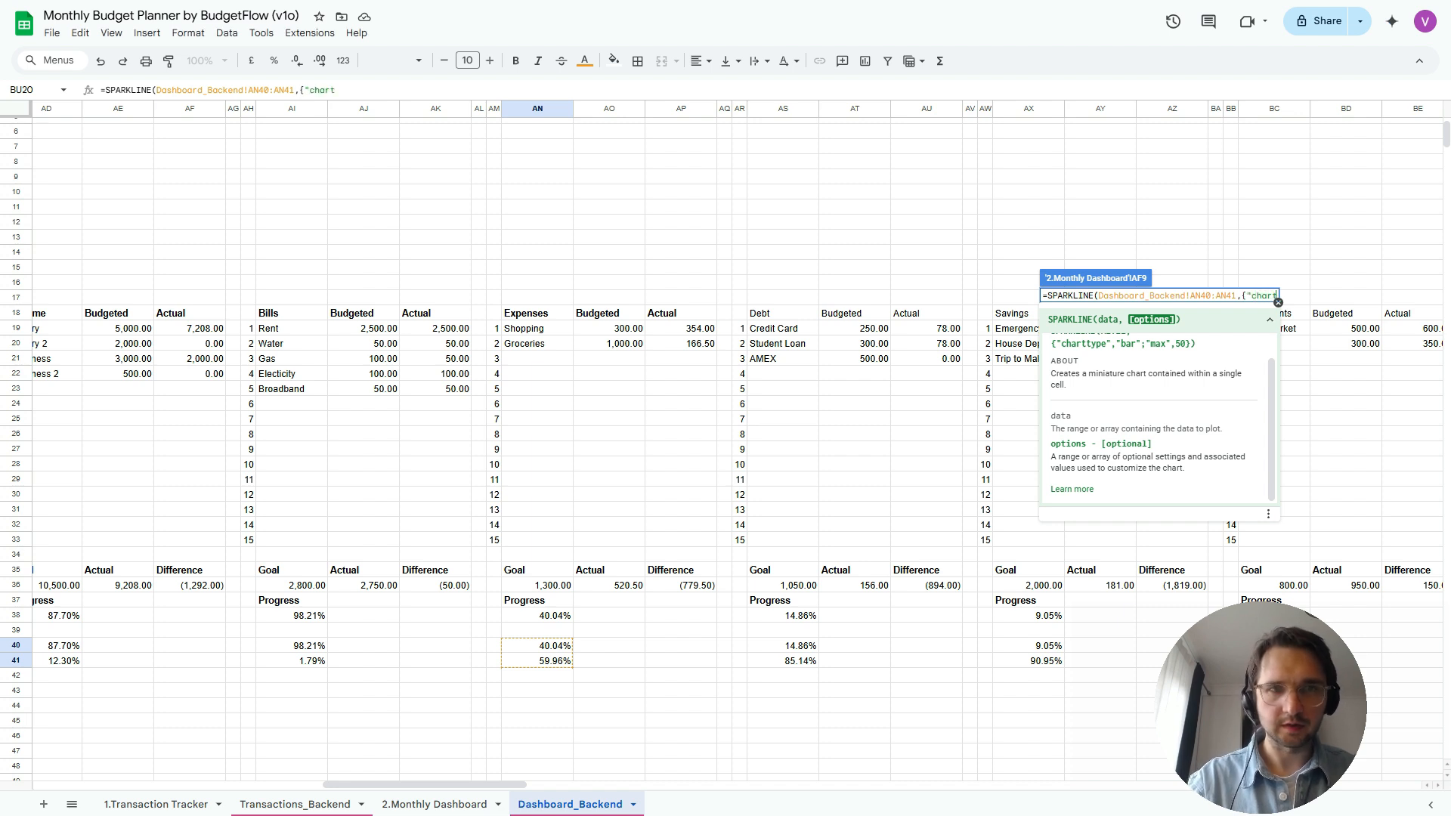
type("type\",")
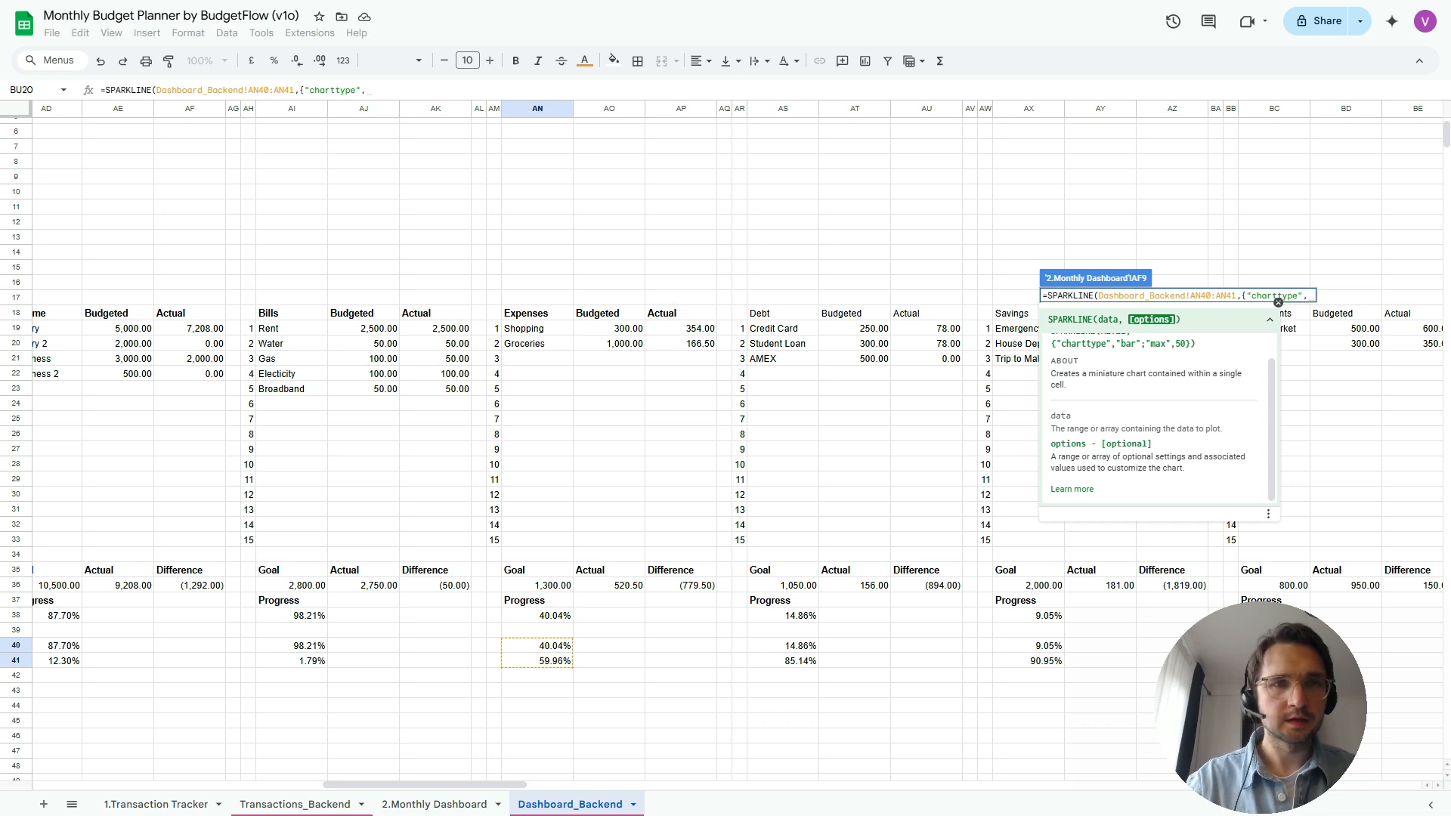
type("\"bar")
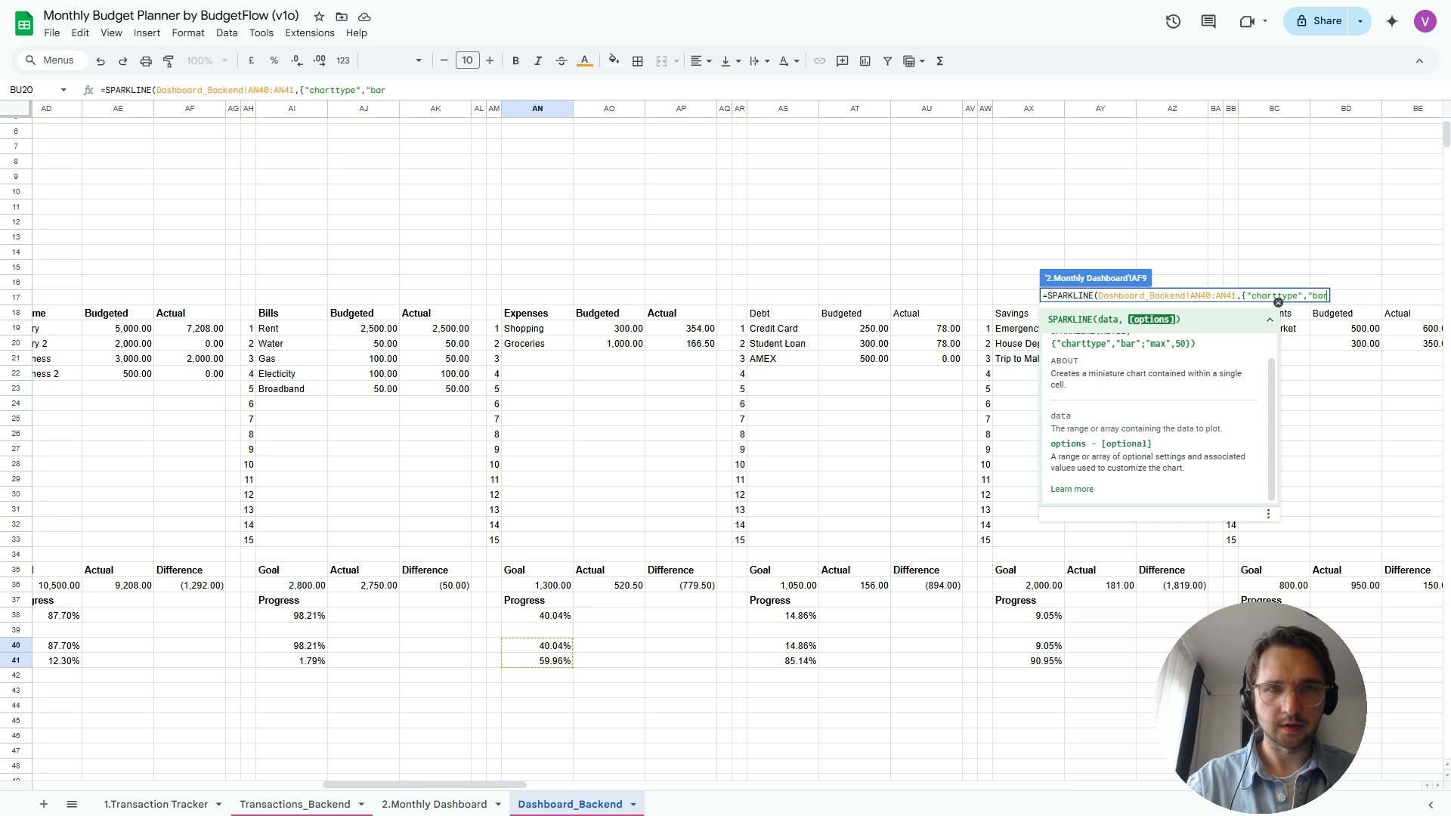
type("\"})")
key("Return")
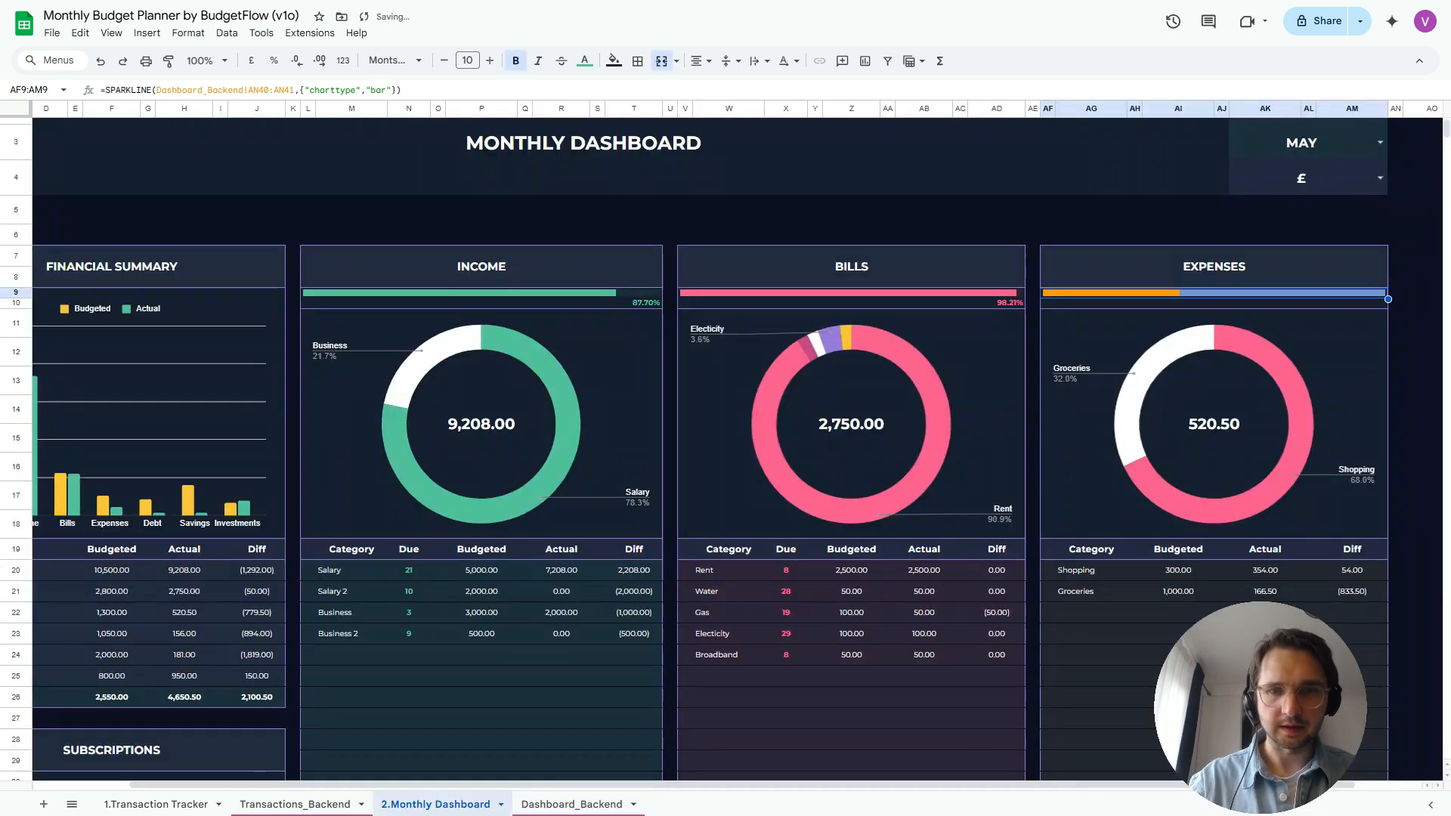
Copy the Expenses colour options from Dashboard_Backend BU21 and add ;"color1","#ff6d01"; "color2","1a2f3d" after "bar" in the Expenses sparkline formula on the Monthly Dashboard
left_click(572, 805)
scroll(737, 445, "right", 15)
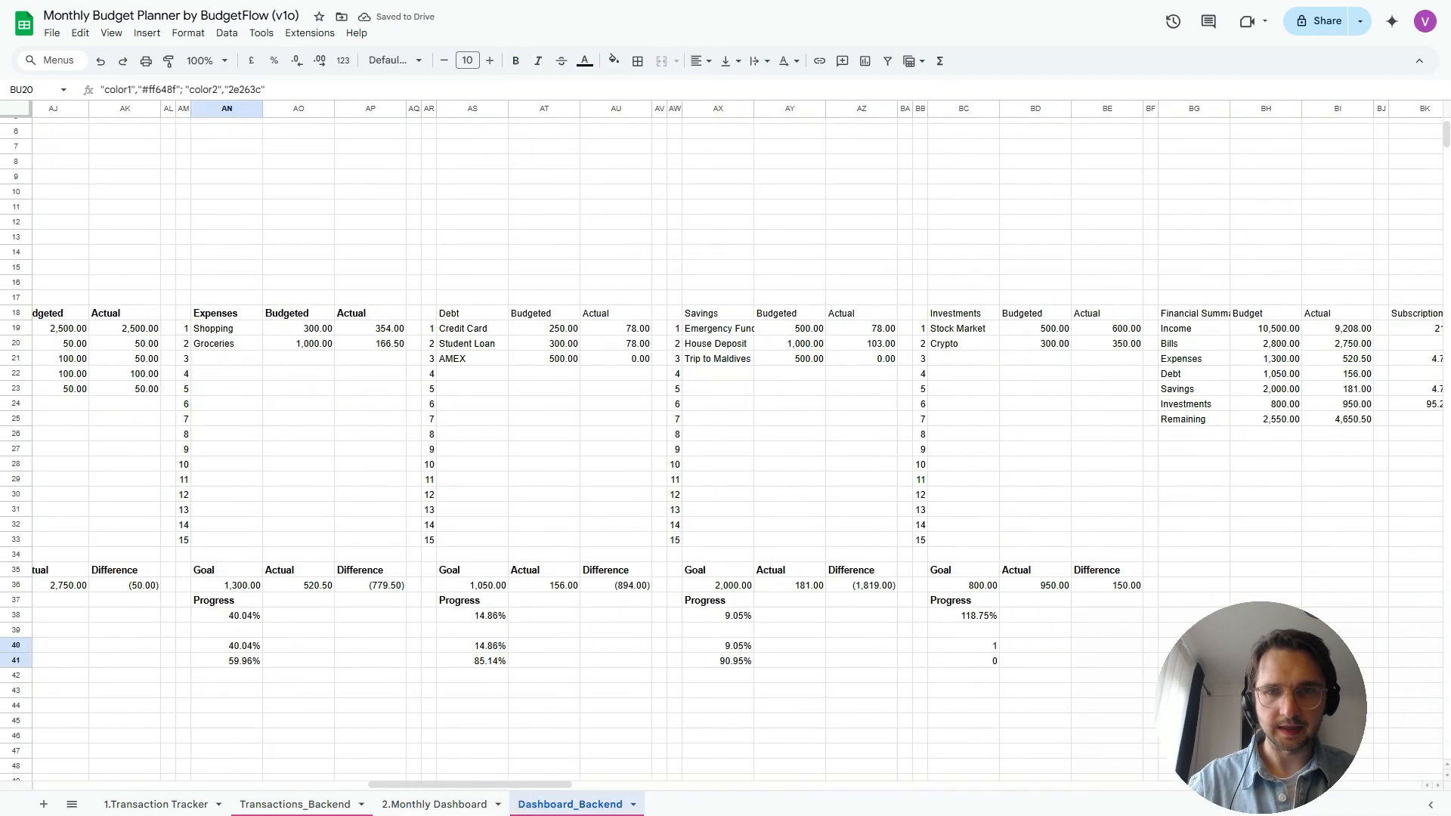
left_click(854, 359)
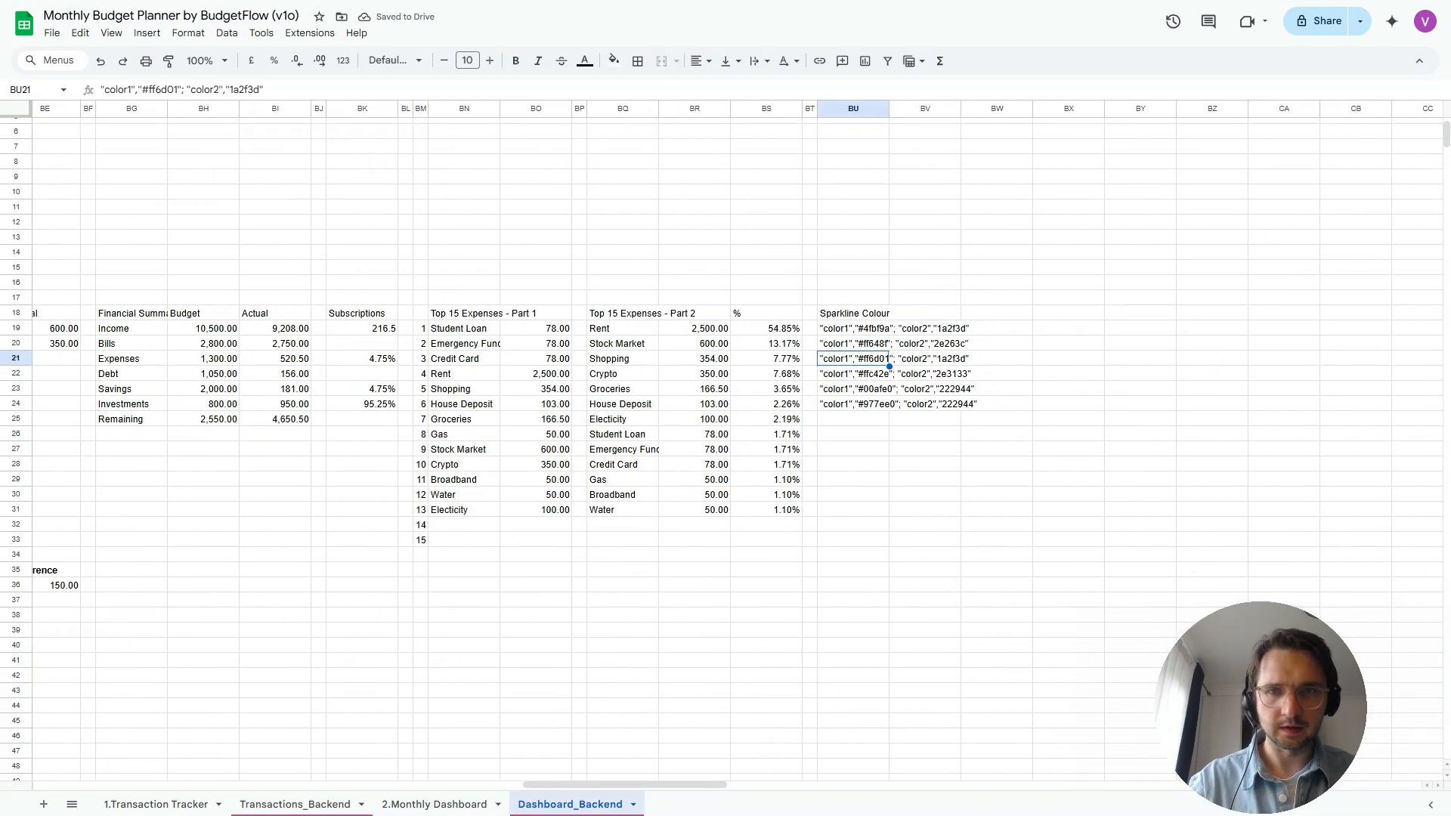
left_click_drag(272, 91, 64, 104)
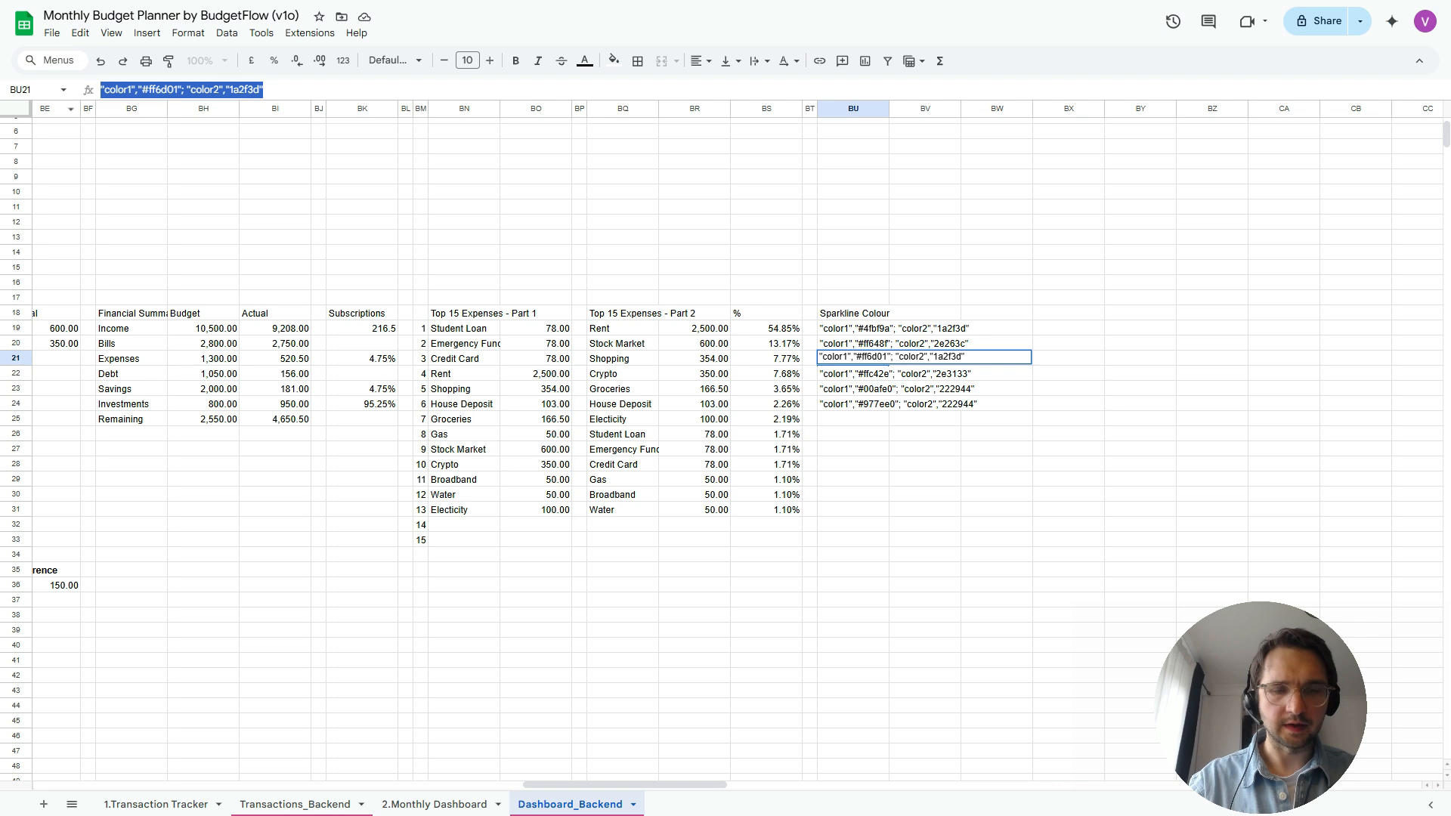
left_click(434, 805)
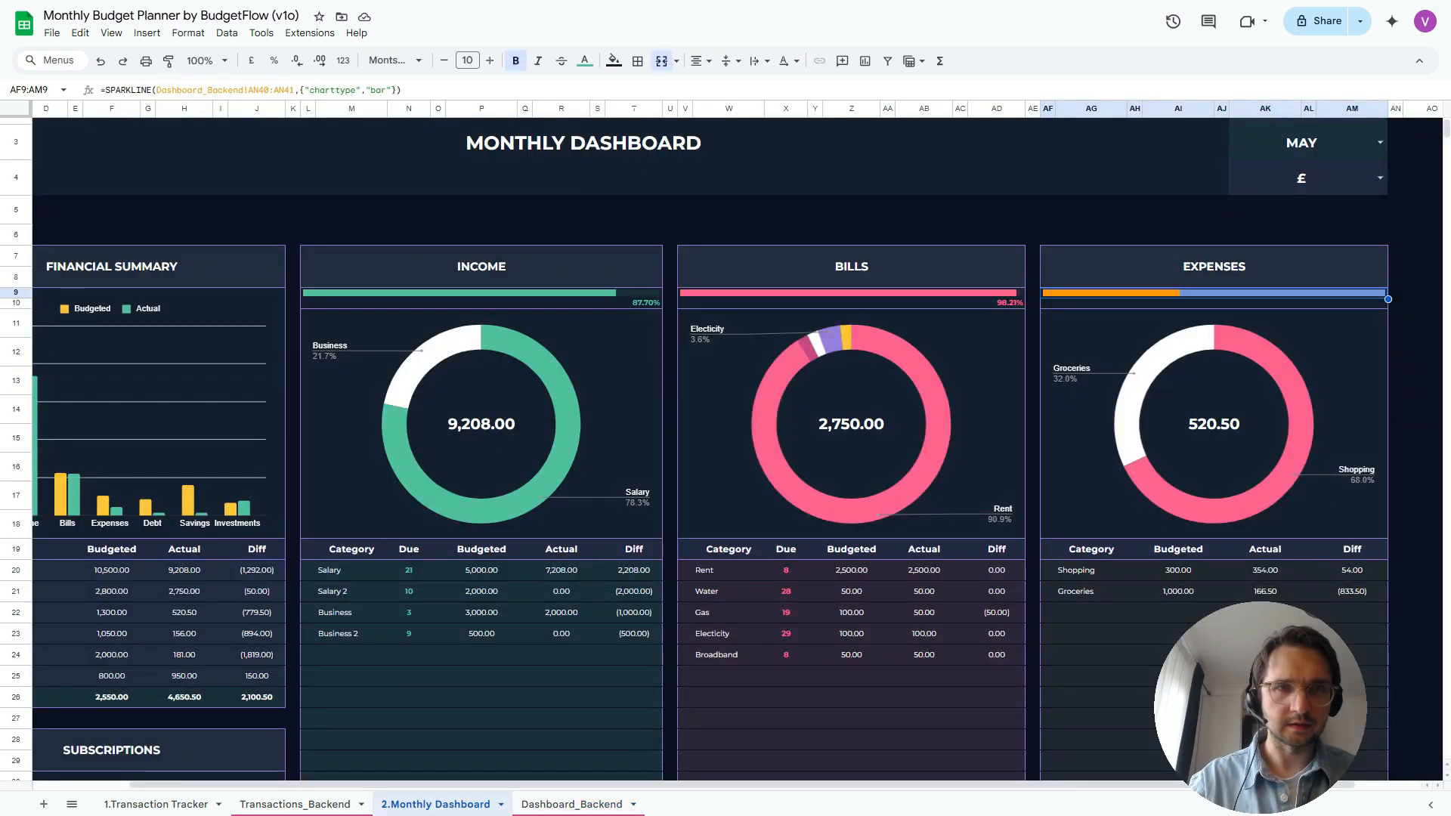
left_click(389, 90)
type(";")
key("ctrl+v")
key("Return")
Link the Expenses percentage cell AF10:AM10 on the Monthly Dashboard to Dashboard_Backend!AN38
key("Right")
key("Left")
type("=")
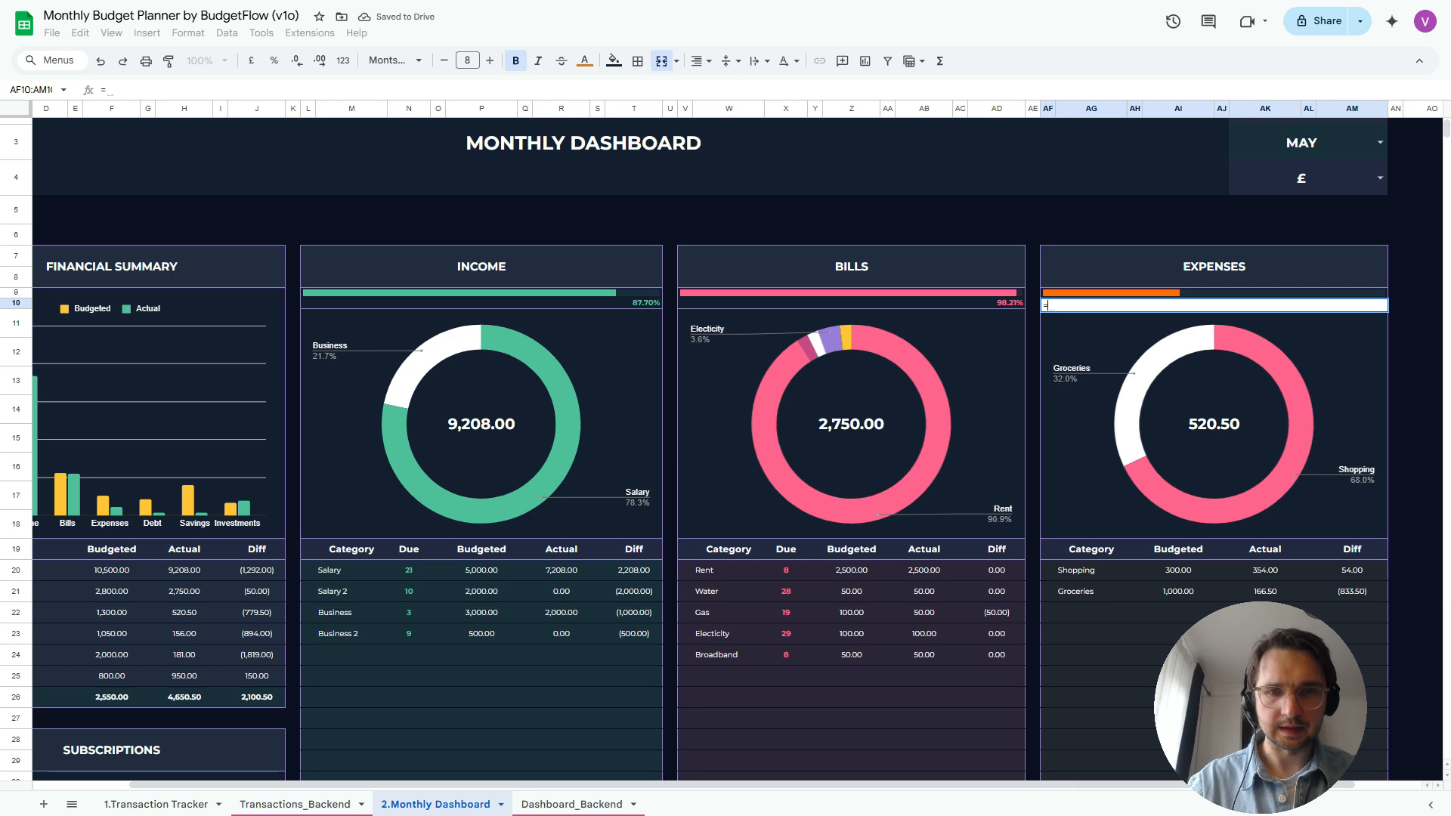
left_click(571, 804)
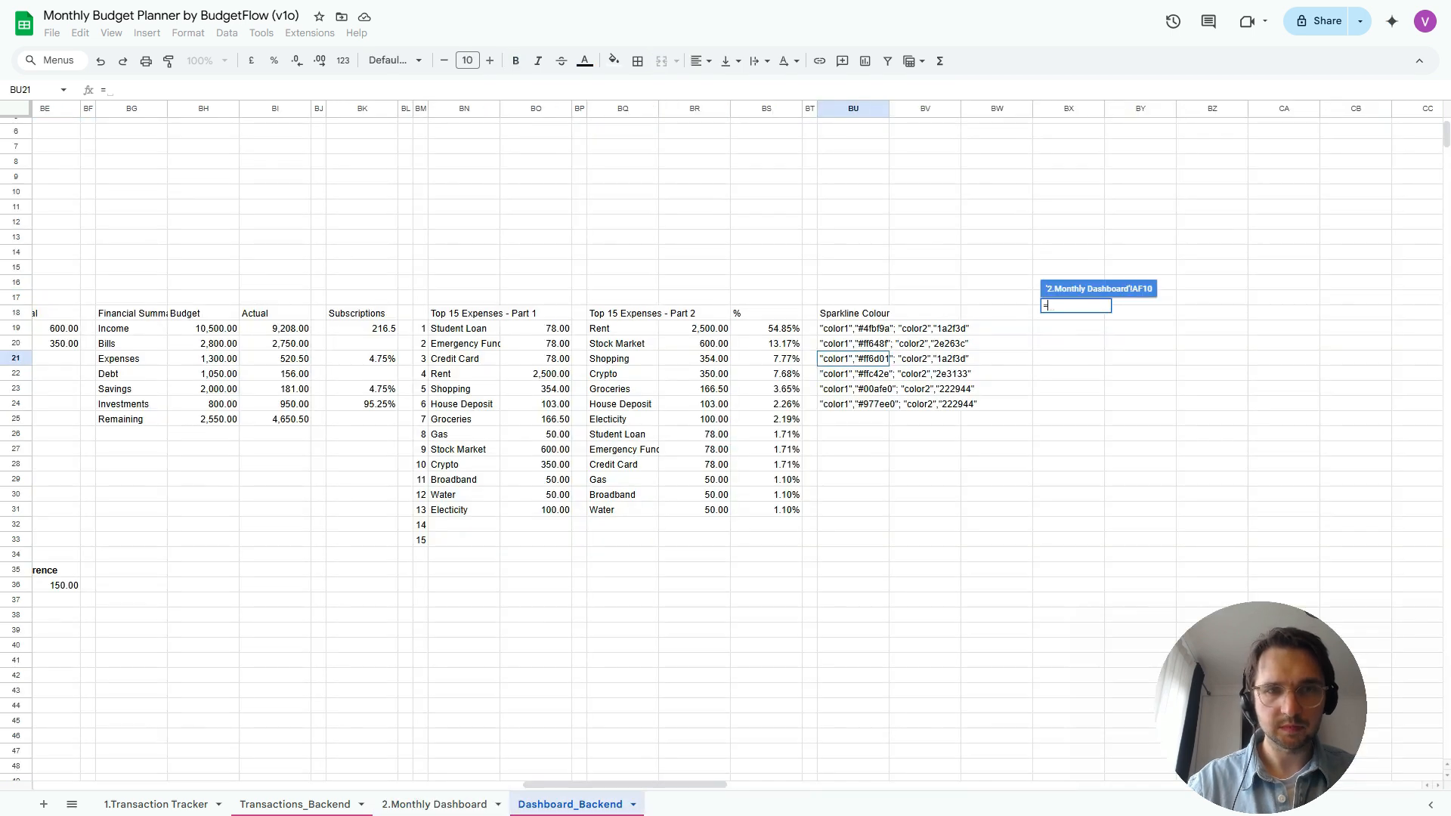
scroll(738, 444, "left", 5)
scroll(737, 444, "left", 2)
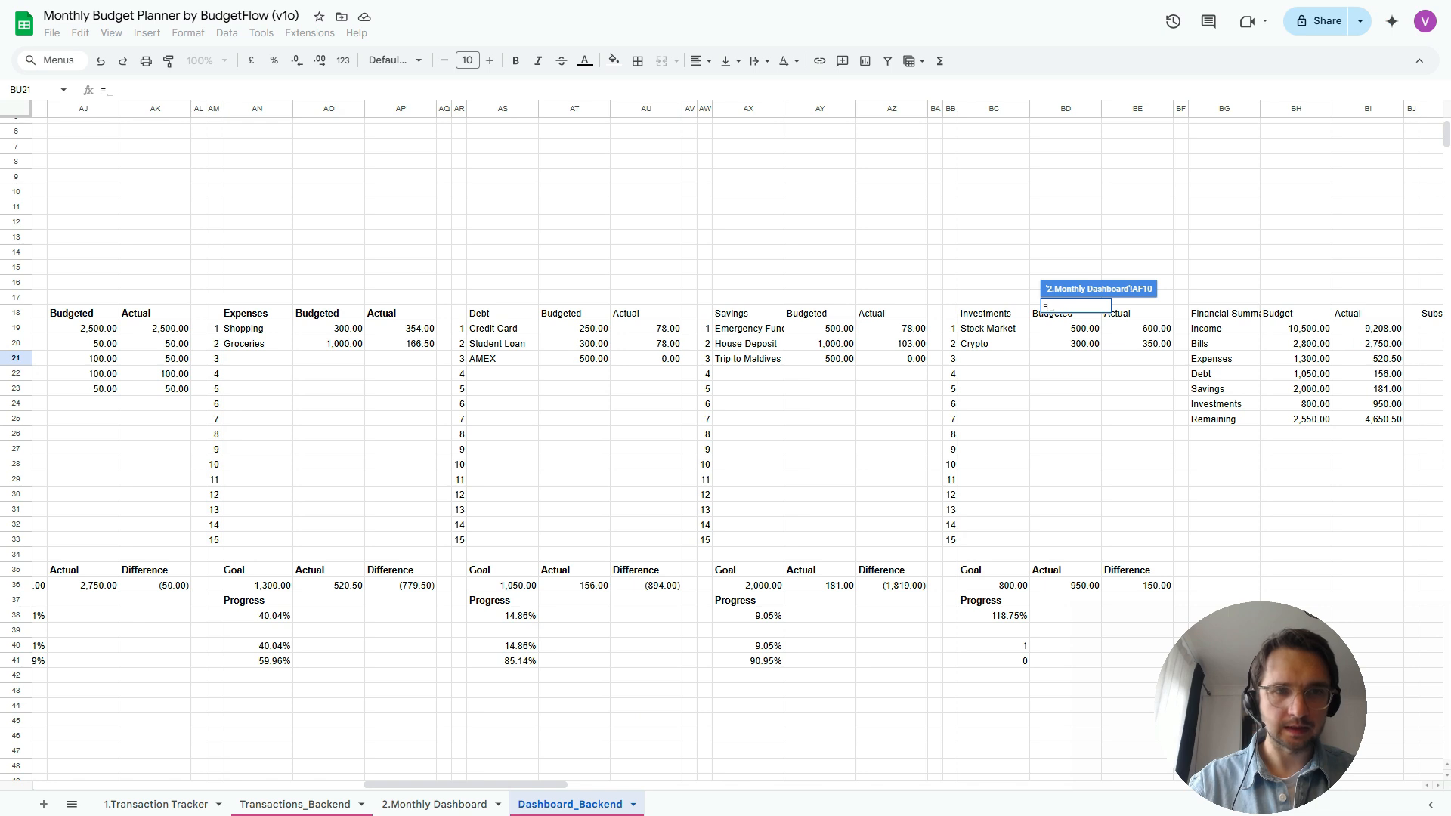
left_click(257, 616)
key("Return")
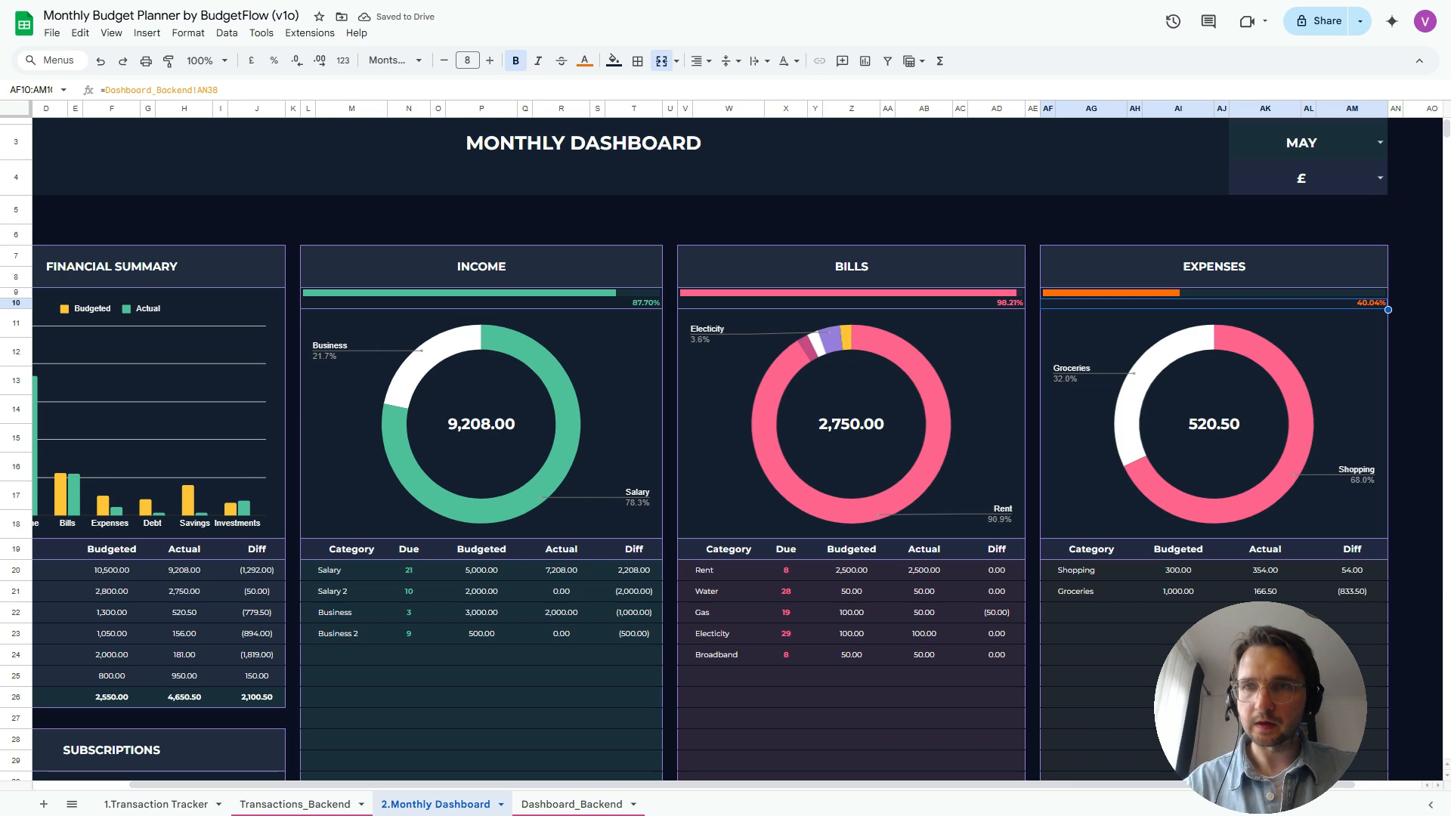
Check the Income, Bills and Expenses progress bars and the Savings, Debt and Investments sections that still need charts and sparklines
scroll(737, 444, "left", 1)
scroll(737, 444, "down", 3)
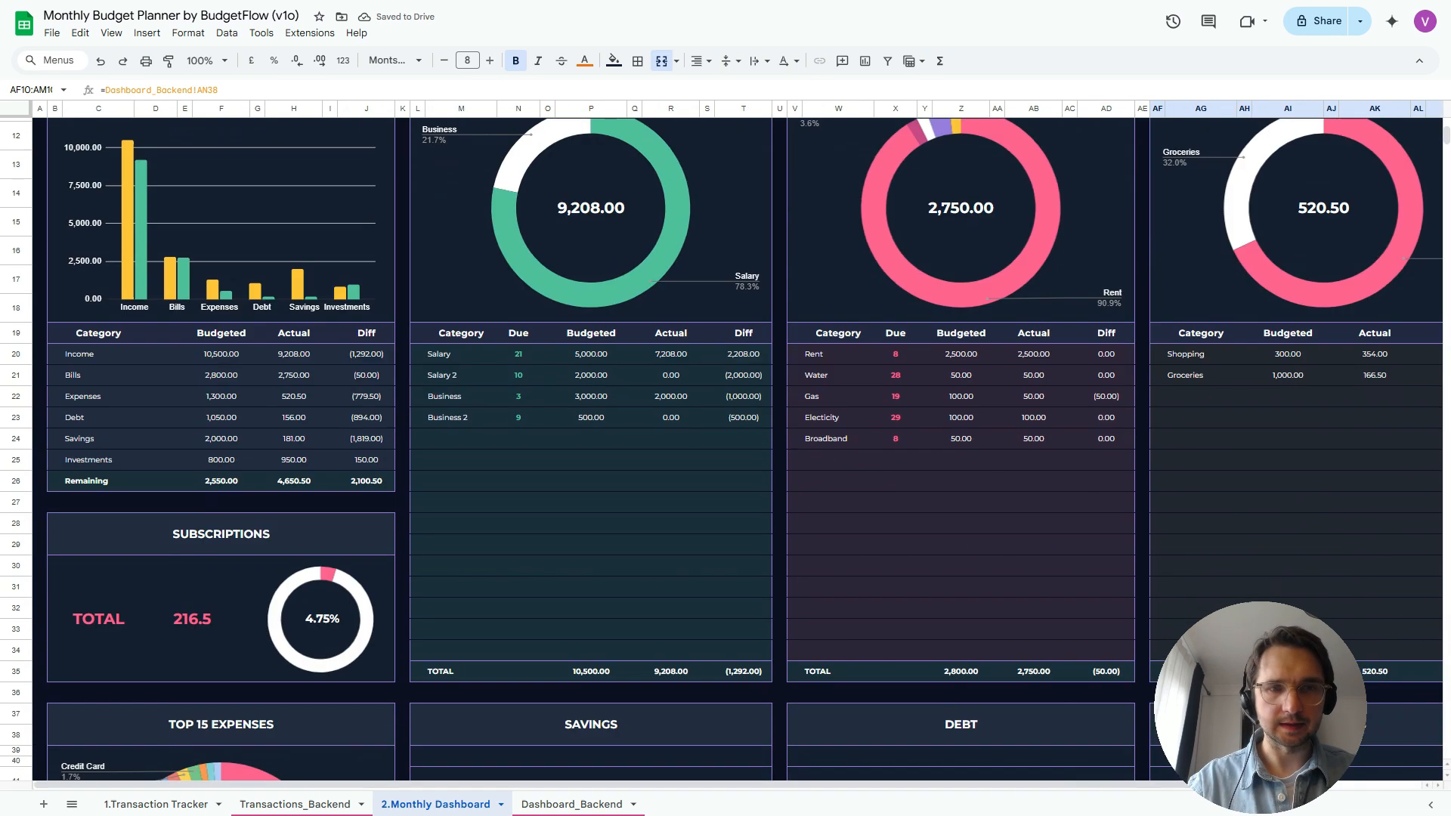
scroll(737, 444, "up", 4)
scroll(738, 444, "down", 2)
scroll(737, 444, "up", 2)
scroll(737, 444, "right", 1)
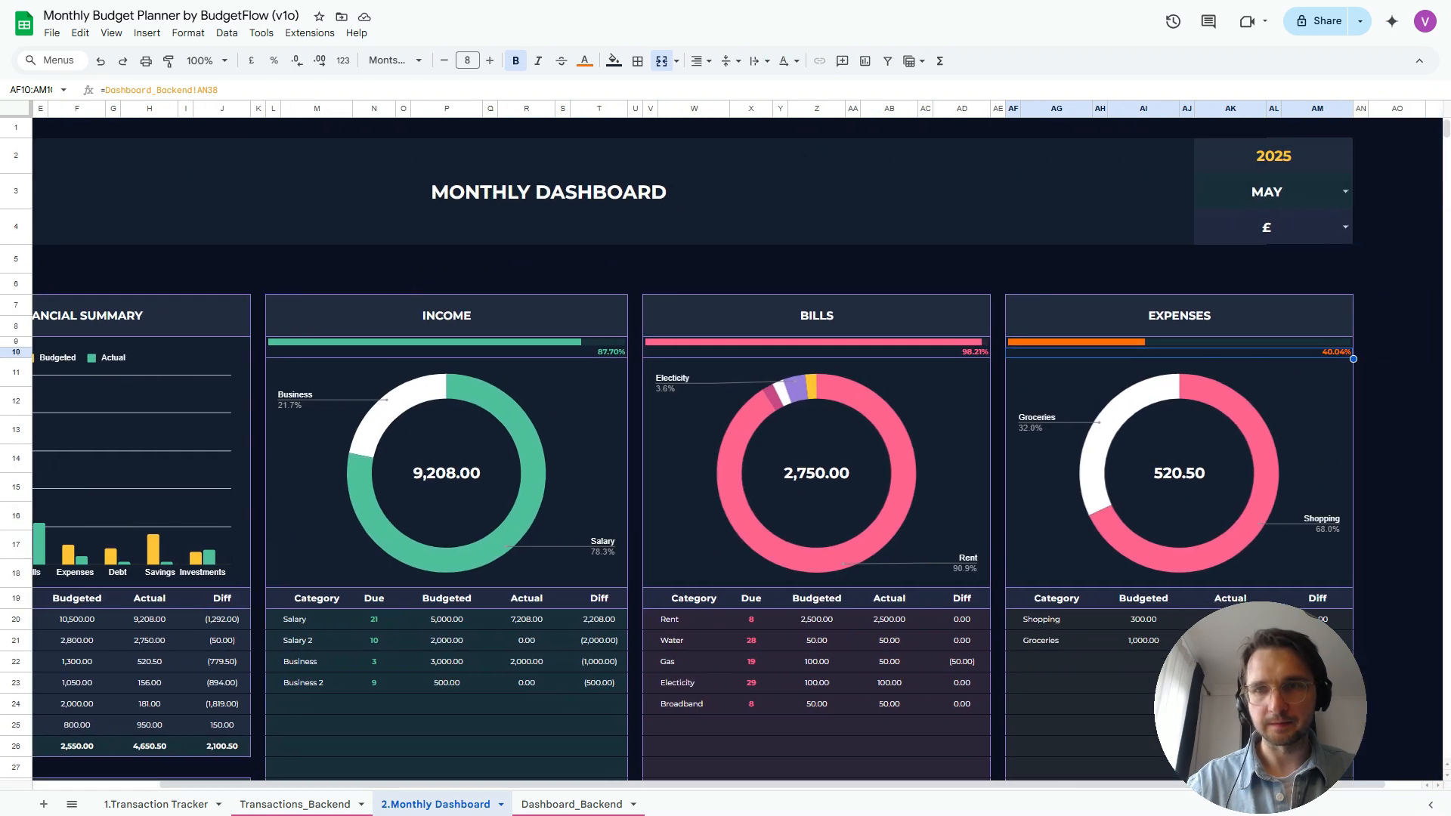
scroll(738, 444, "left", 2)
scroll(737, 444, "down", 3)
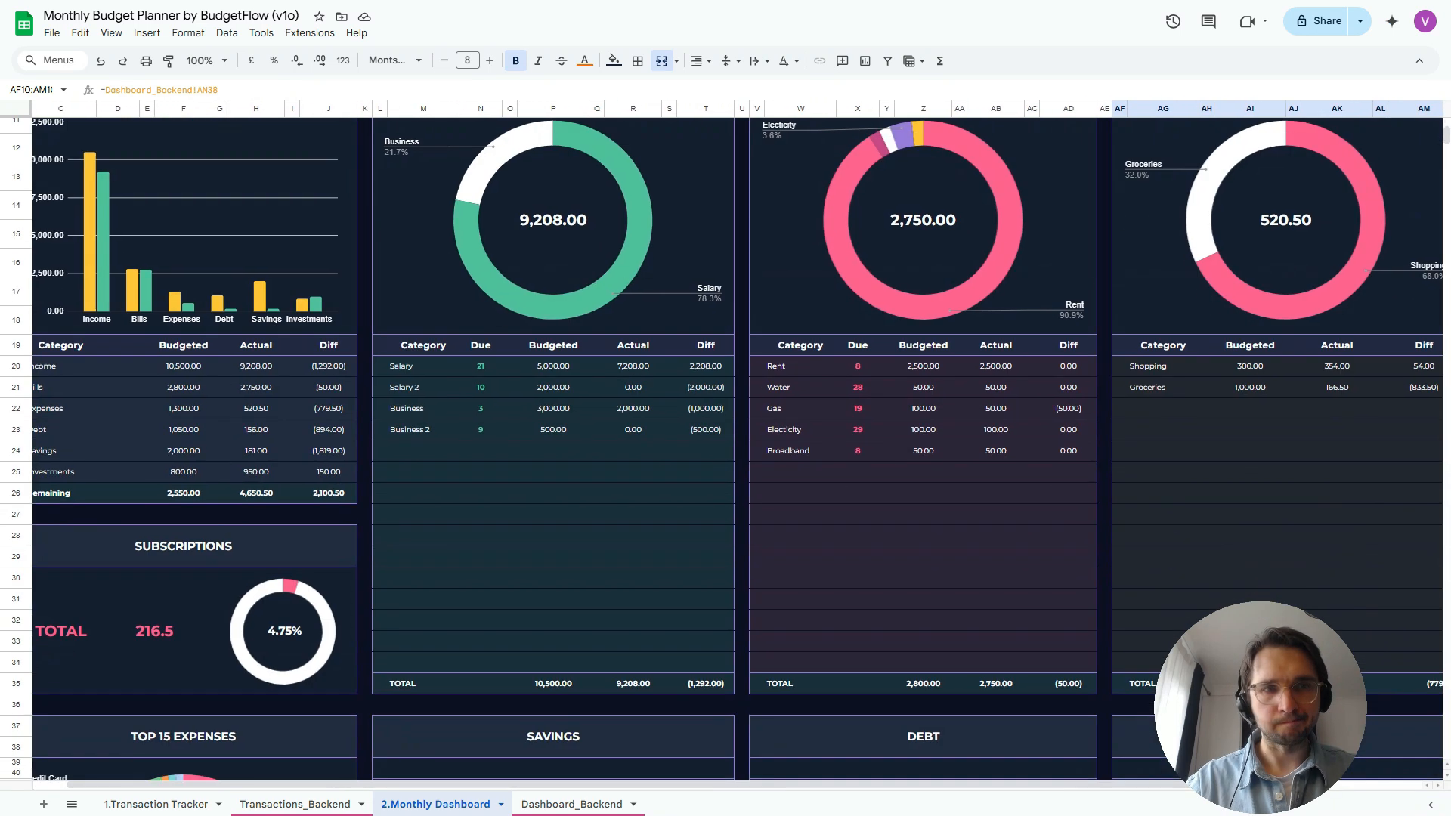
scroll(738, 444, "down", 6)
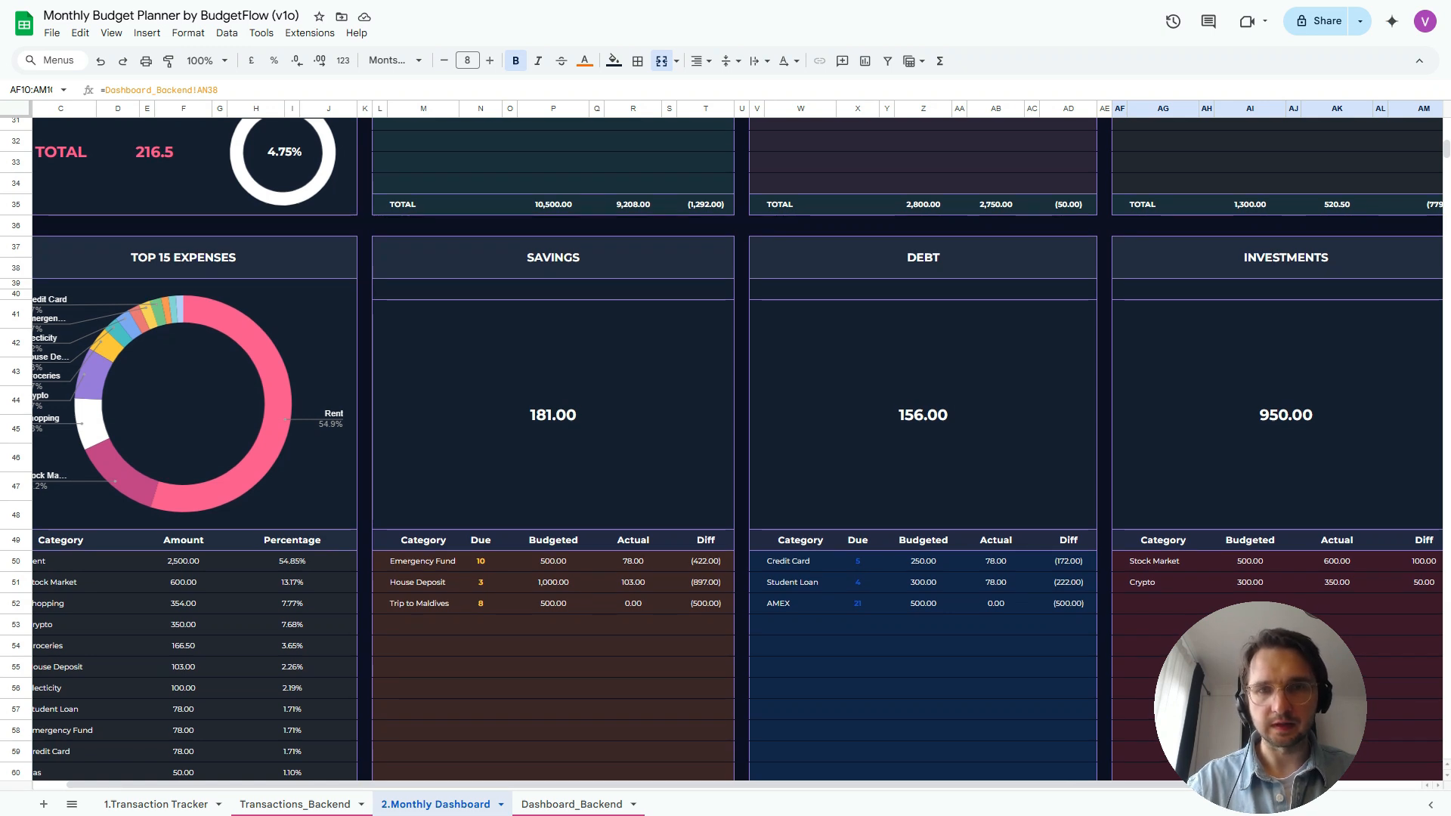
scroll(738, 444, "right", 2)
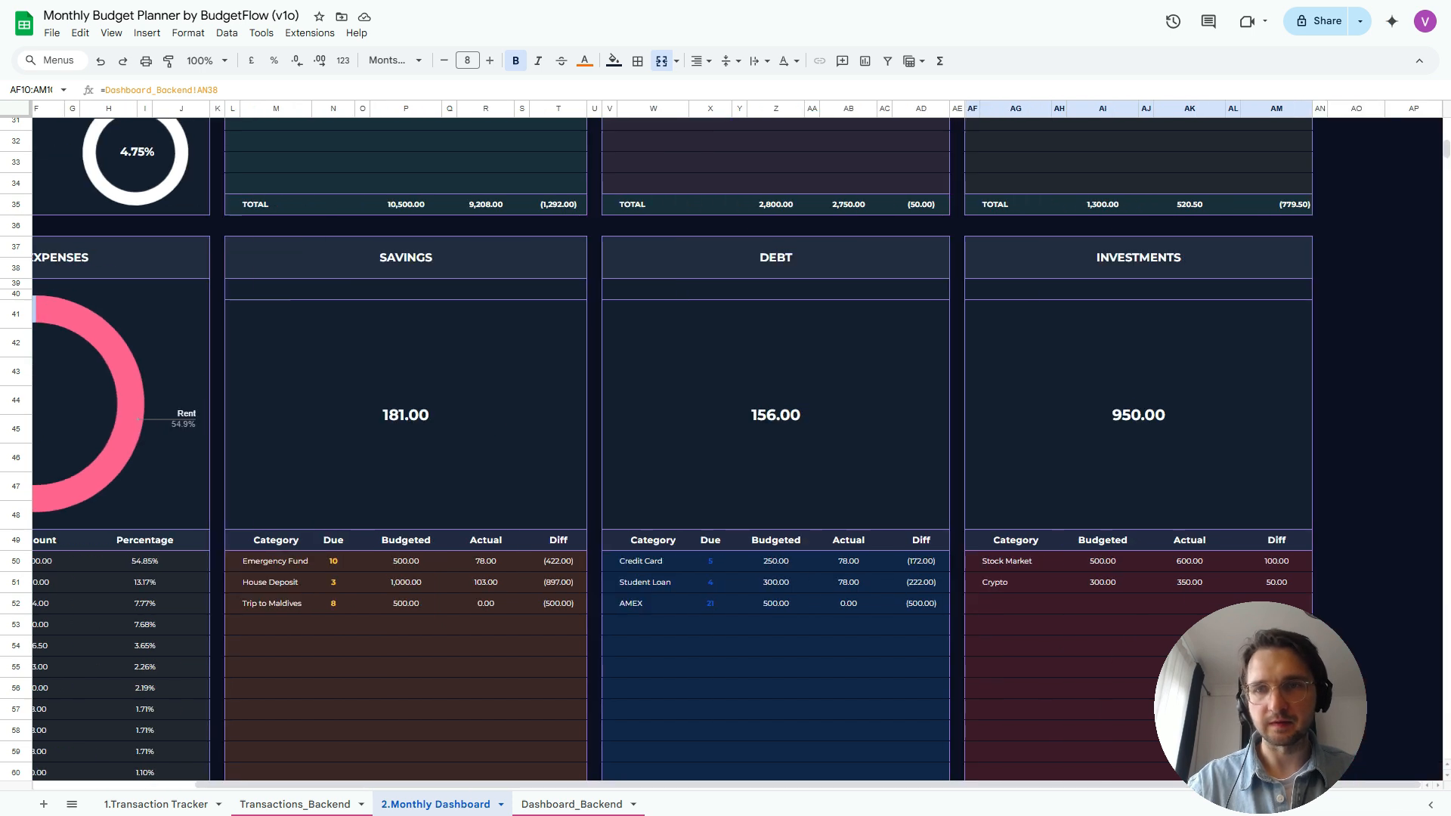
scroll(738, 444, "left", 3)
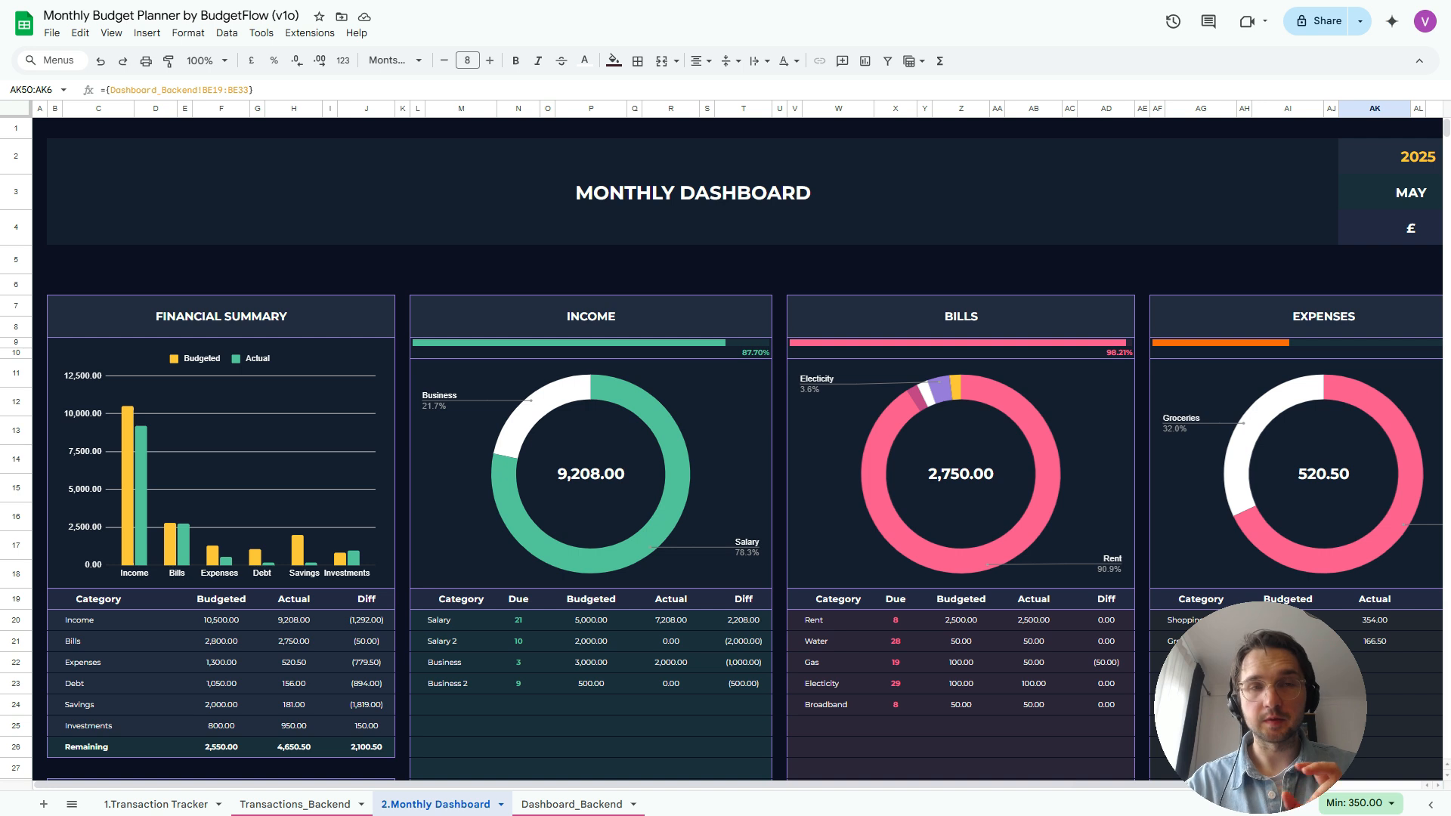
Review the whole Monthly Dashboard, examining the charts, progress bars, percentages and totals in every category section
scroll(726, 453, "down", 9)
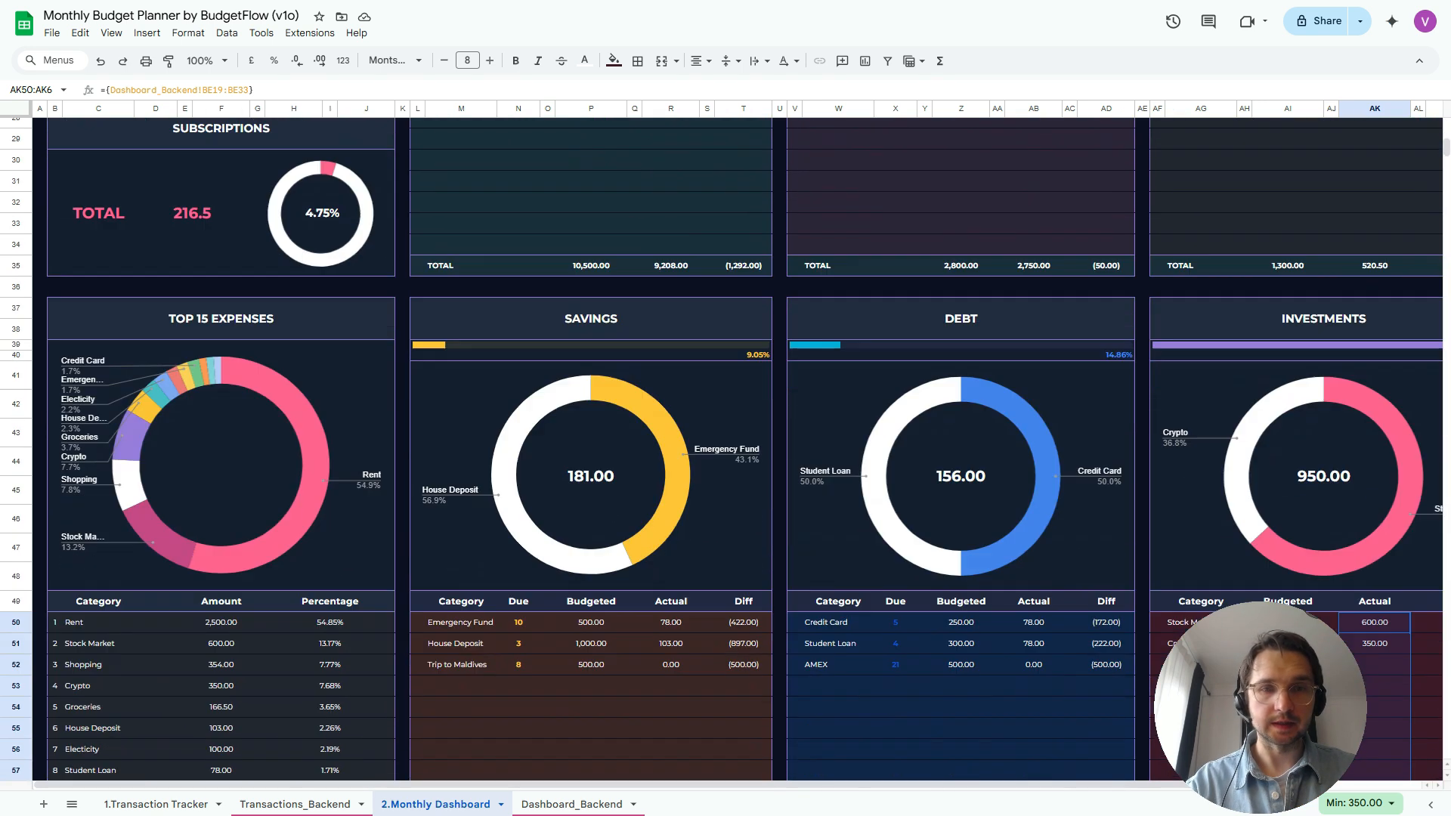
scroll(725, 454, "down", 5)
scroll(725, 453, "right", 3)
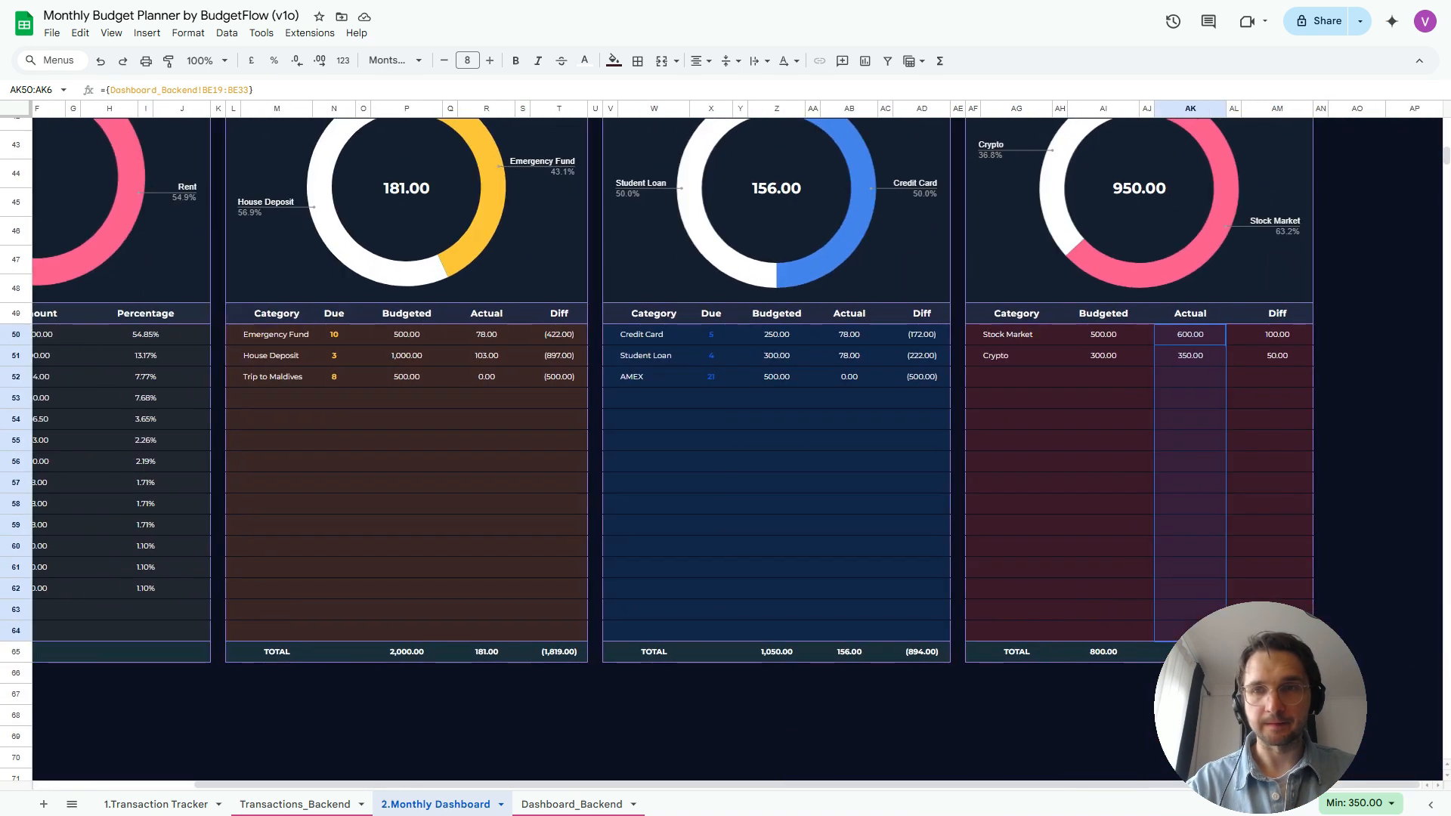
scroll(726, 453, "up", 4)
scroll(725, 454, "left", 3)
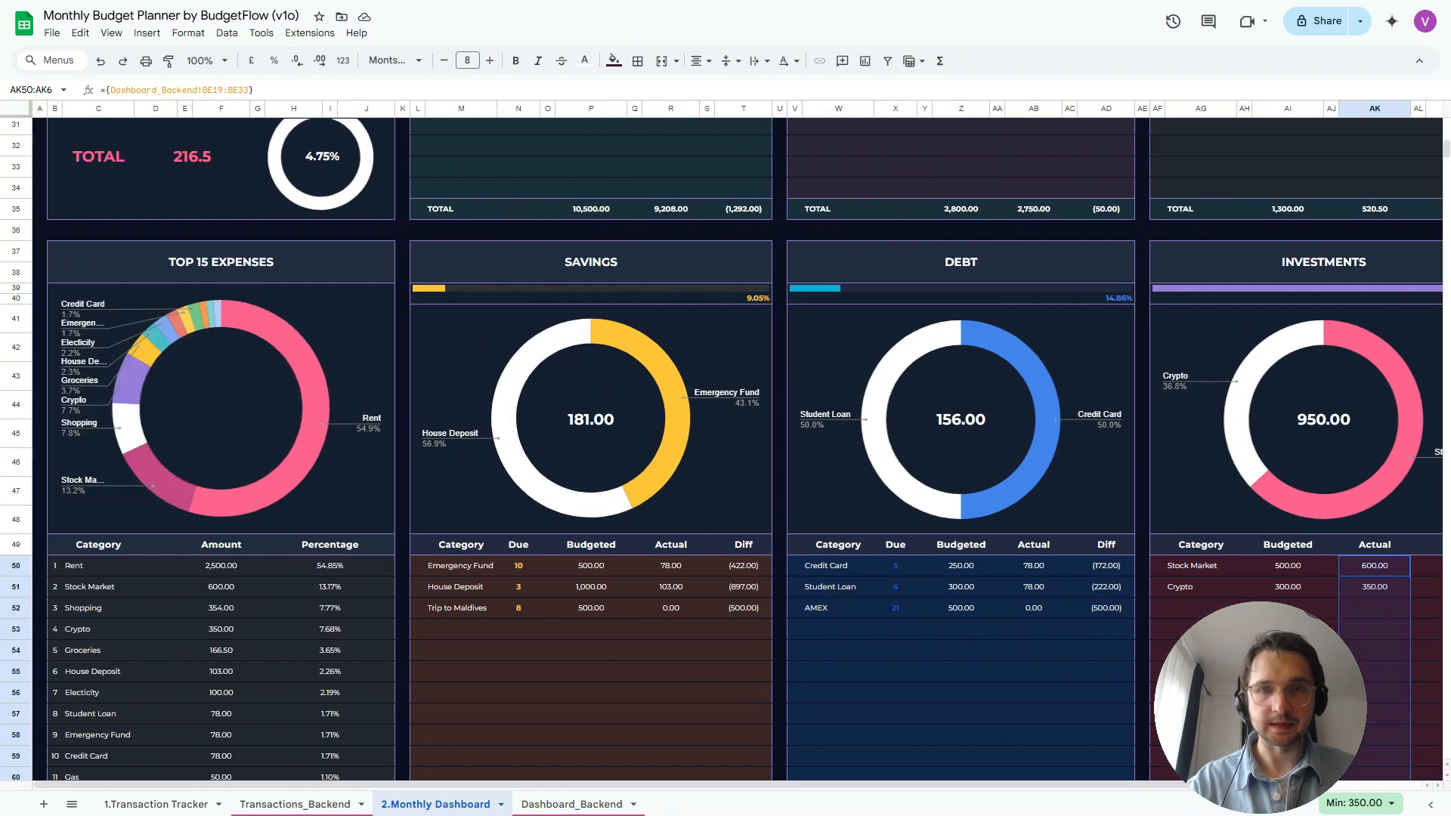
scroll(725, 453, "up", 4)
scroll(726, 453, "up", 3)
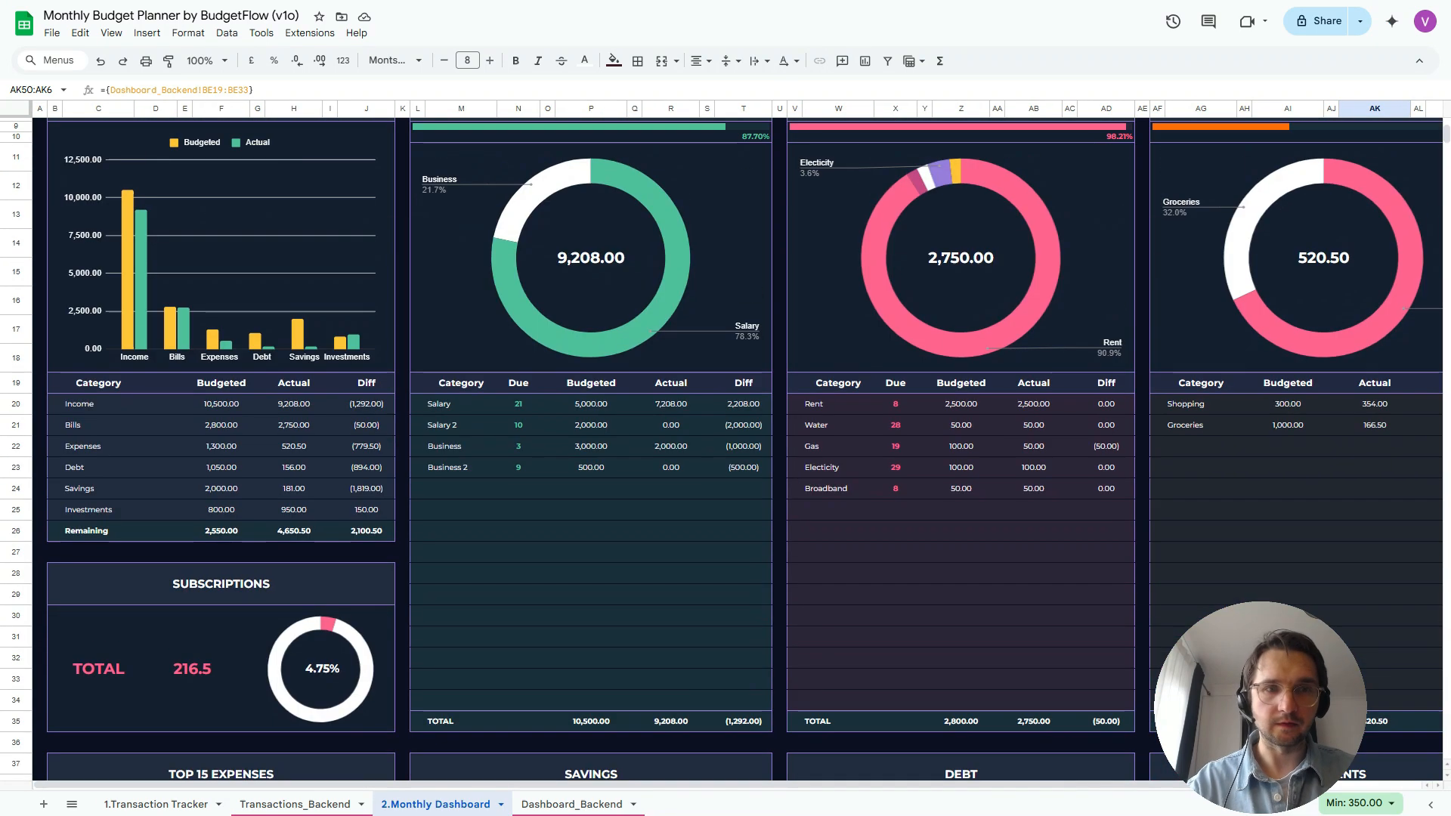
scroll(725, 454, "up", 3)
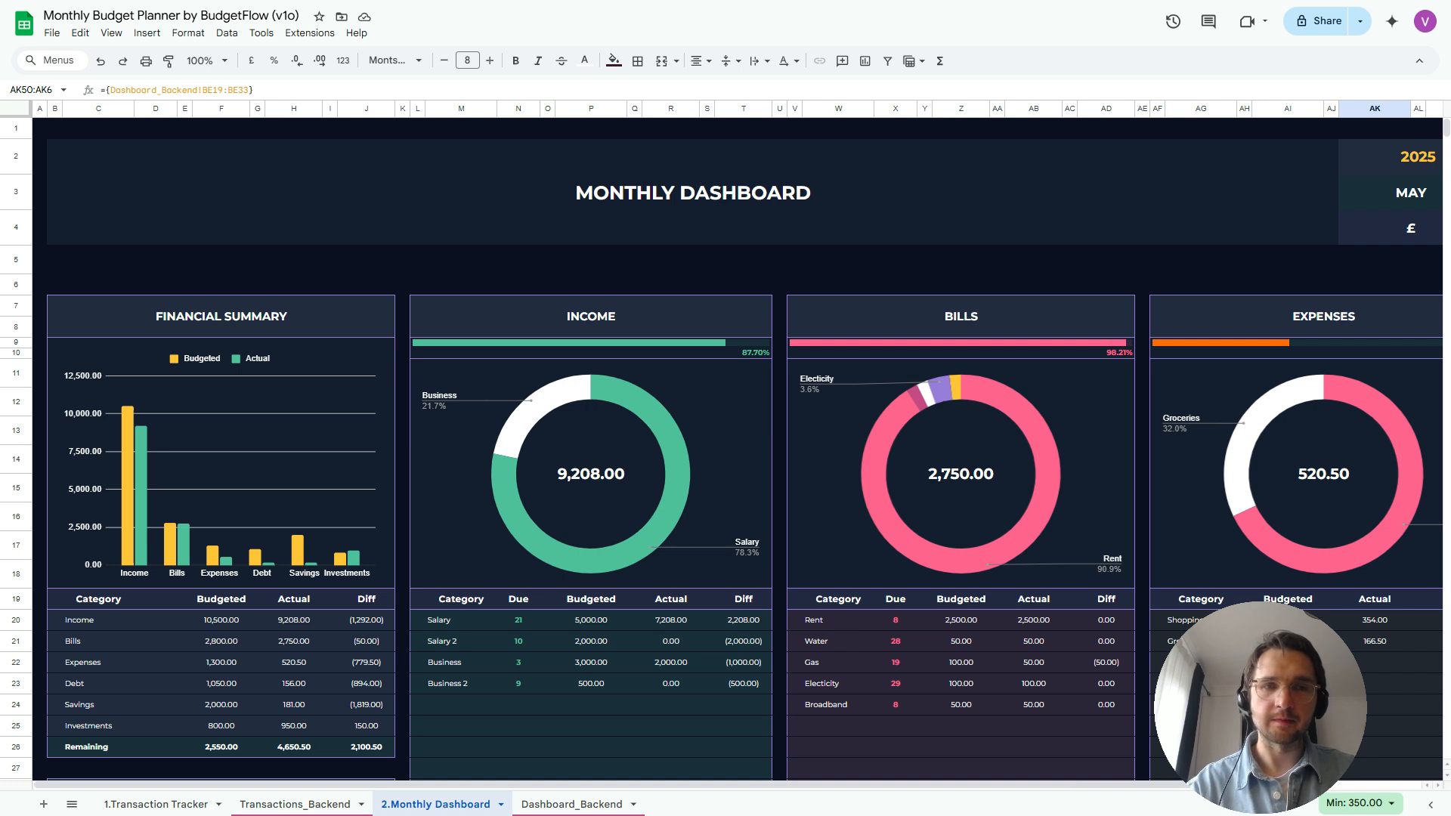
scroll(725, 449, "down", 10)
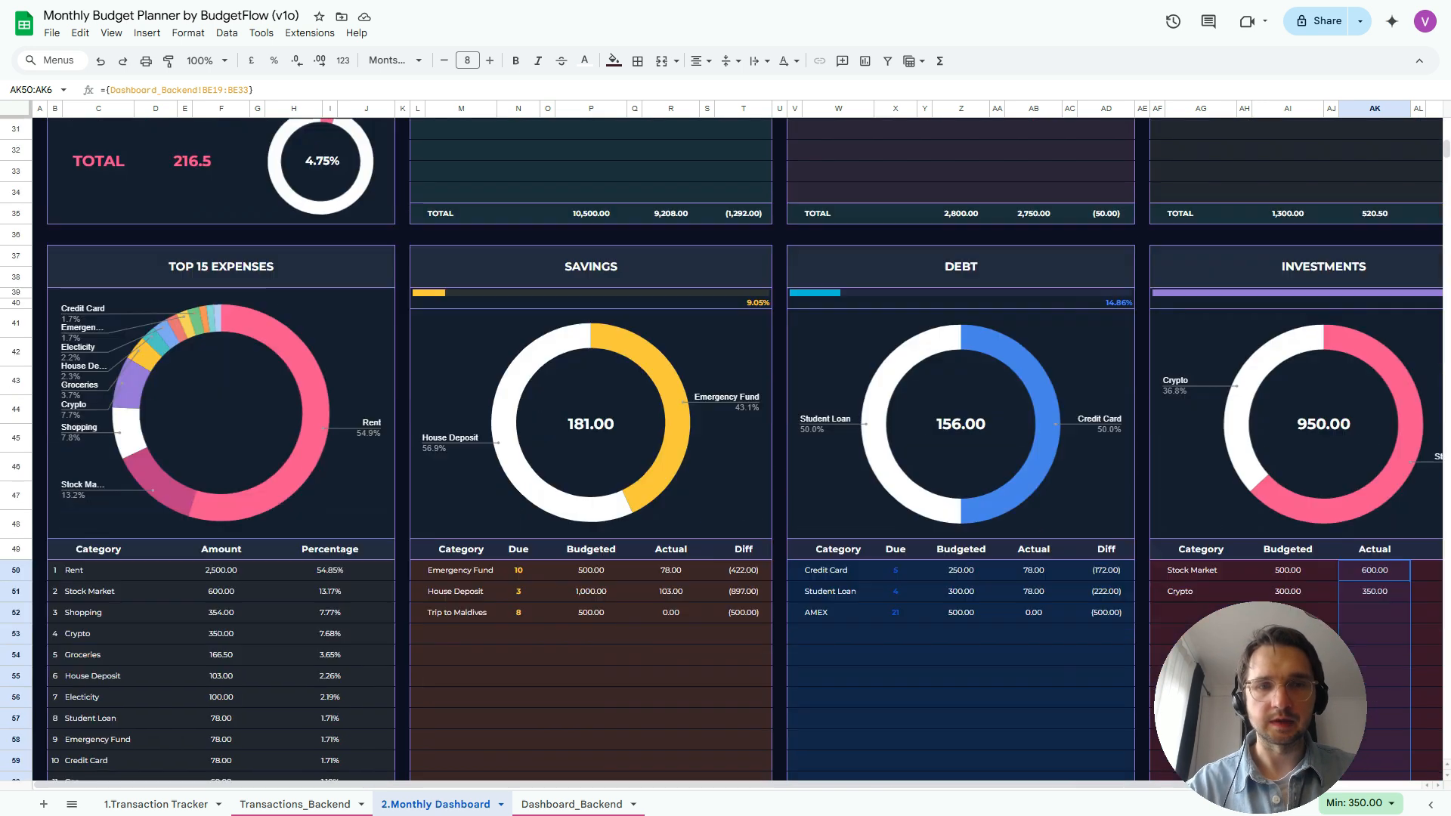
scroll(726, 449, "up", 5)
scroll(725, 449, "up", 5)
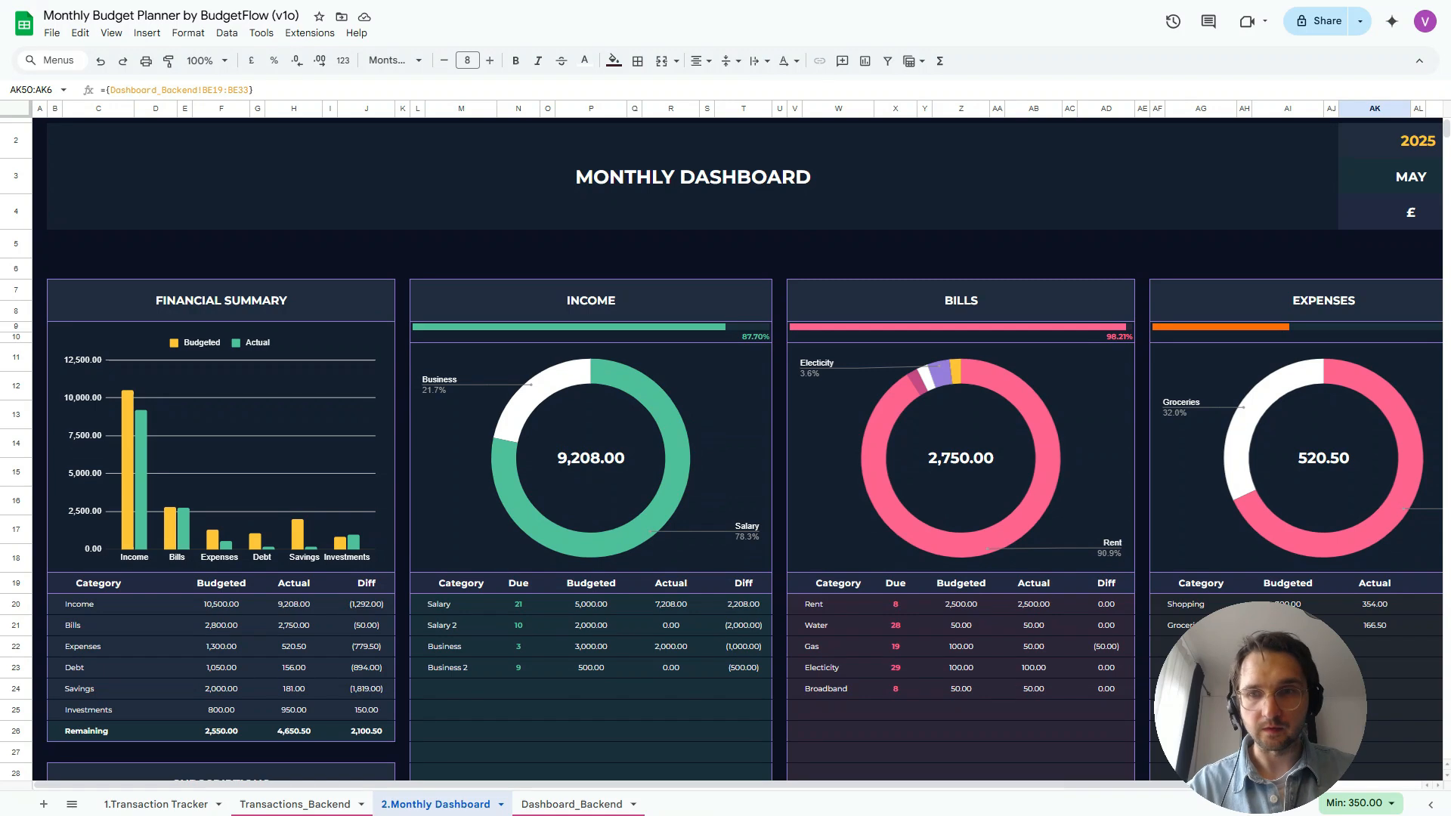
scroll(725, 450, "up", 1)
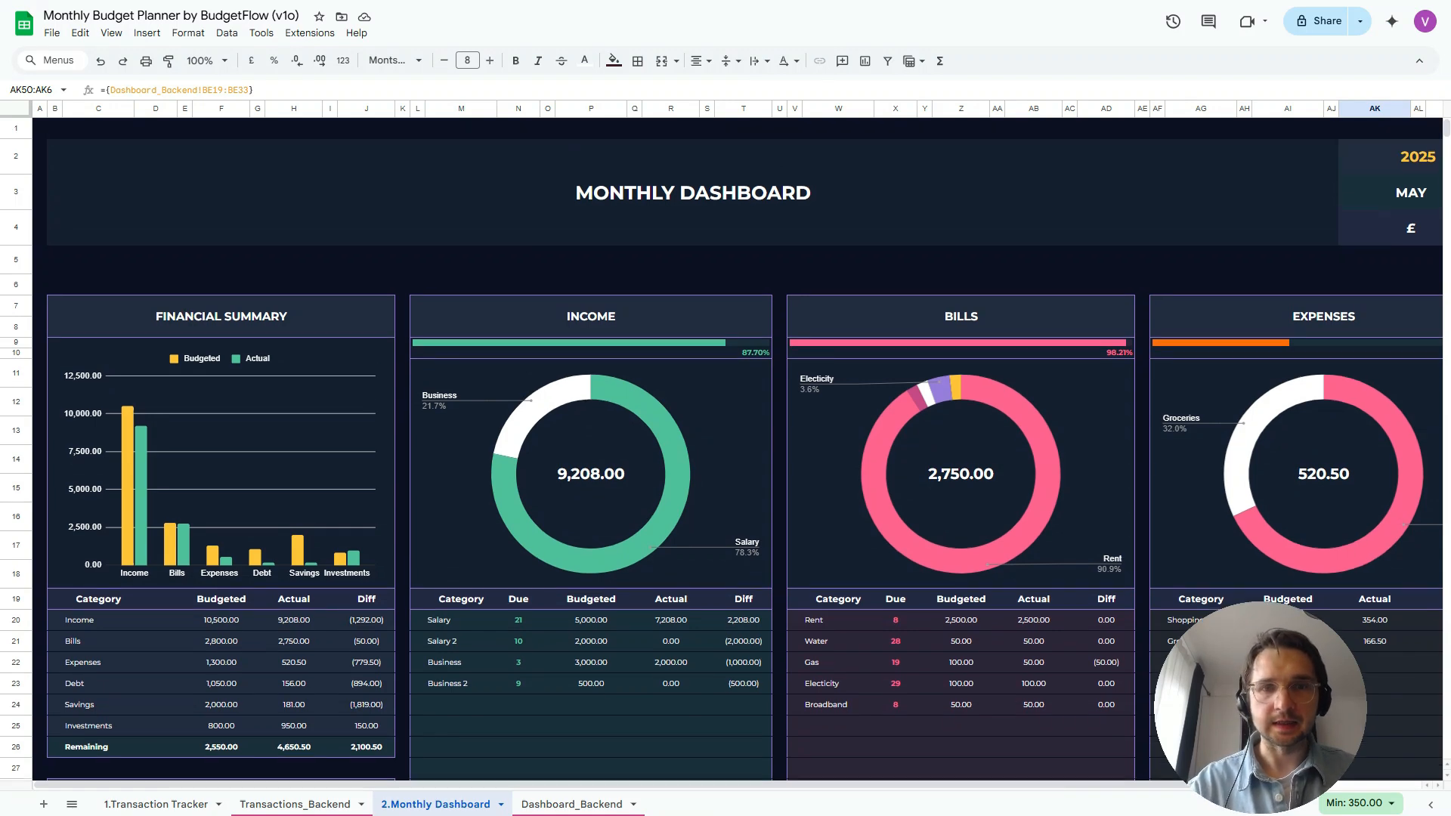